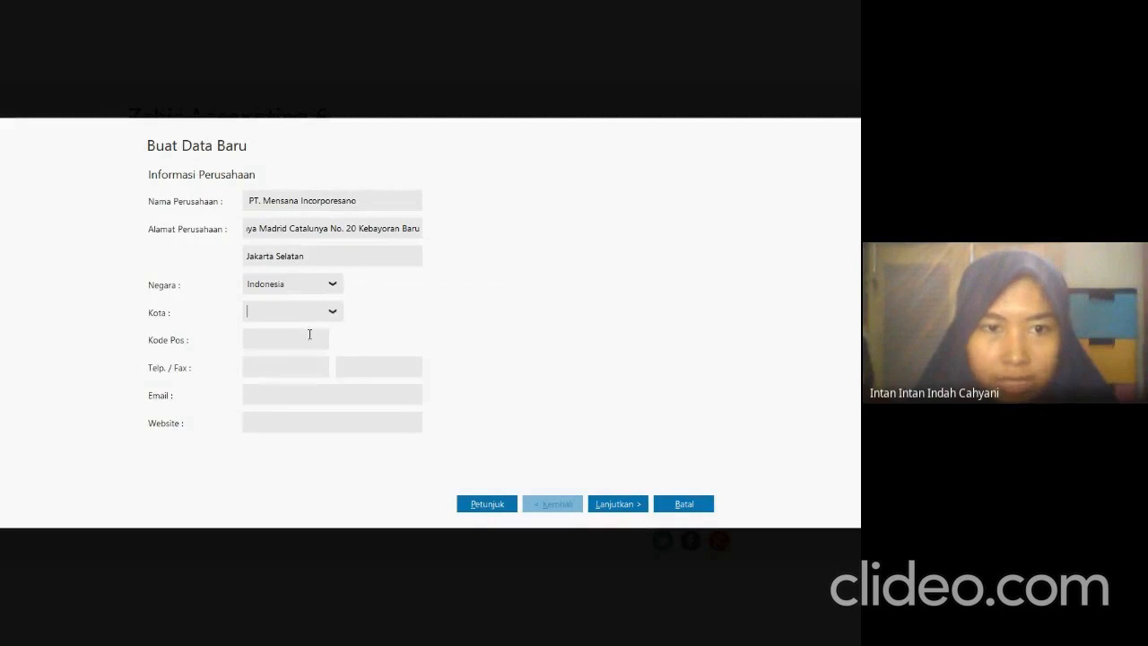
Set the company's city to Jakarta and fill in its postal code, copied from SOAL UTS.pdf.
{"action": "left_click", "coordinate": [316, 312]}
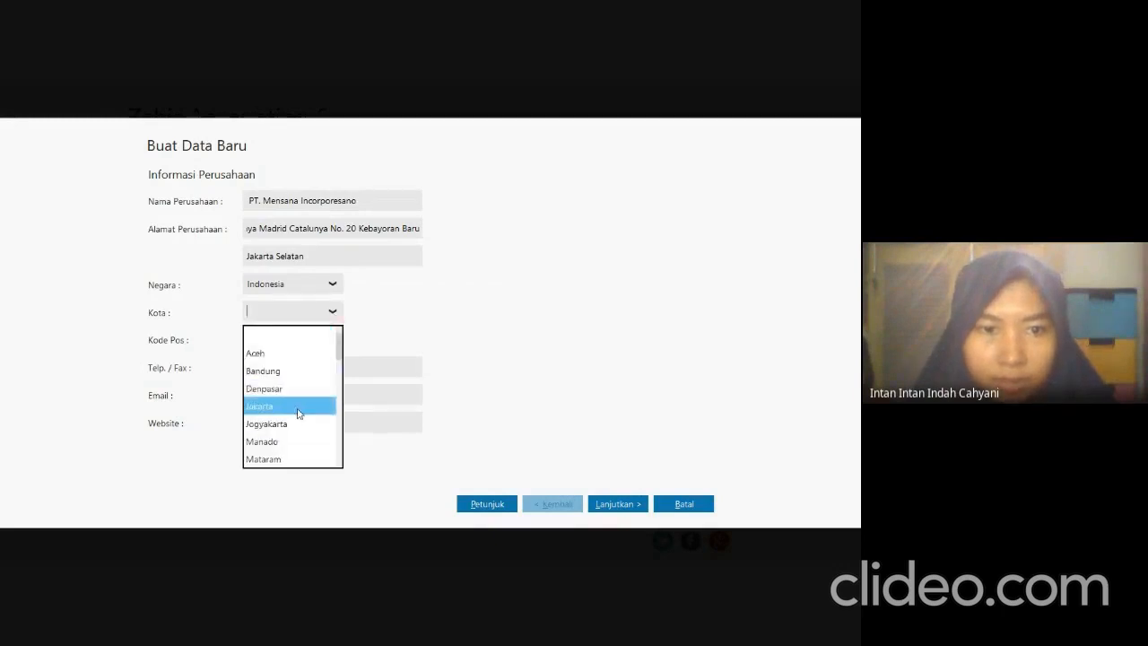
{"action": "left_click", "coordinate": [298, 405]}
{"action": "left_click", "coordinate": [308, 344]}
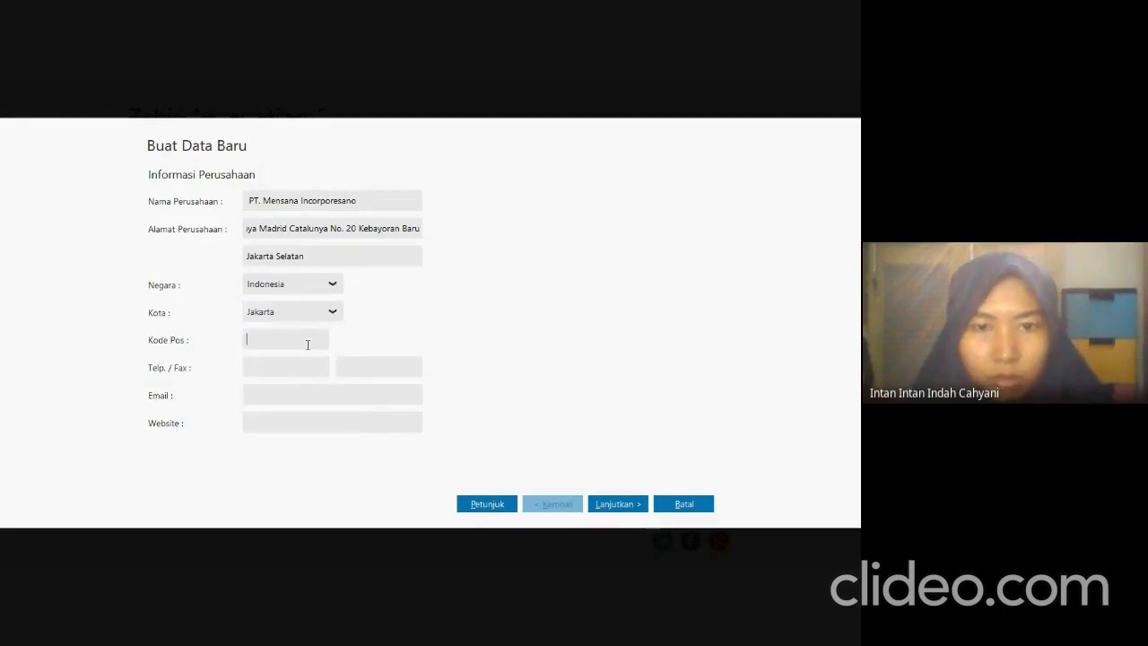
{"action": "key", "text": "alt+Tab"}
{"action": "left_click_drag", "start_coordinate": [397, 226], "coordinate": [438, 235]}
{"action": "key", "text": "ctrl+c"}
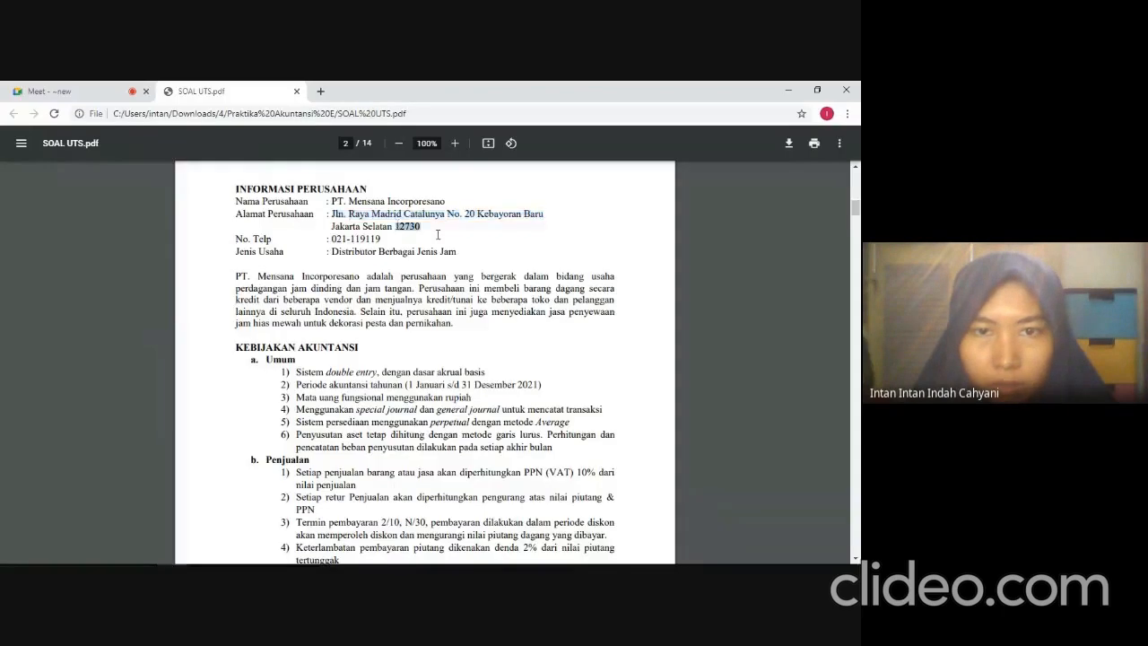
{"action": "key", "text": "alt+Tab"}
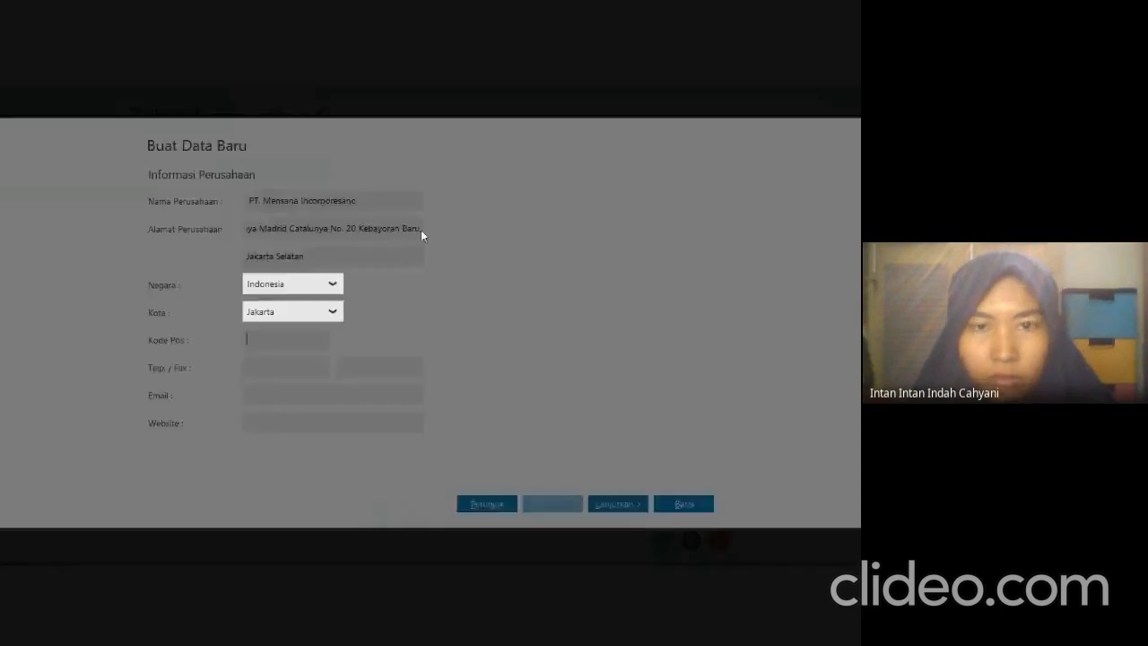
{"action": "key", "text": "ctrl+v"}
{"action": "left_click", "coordinate": [292, 365]}
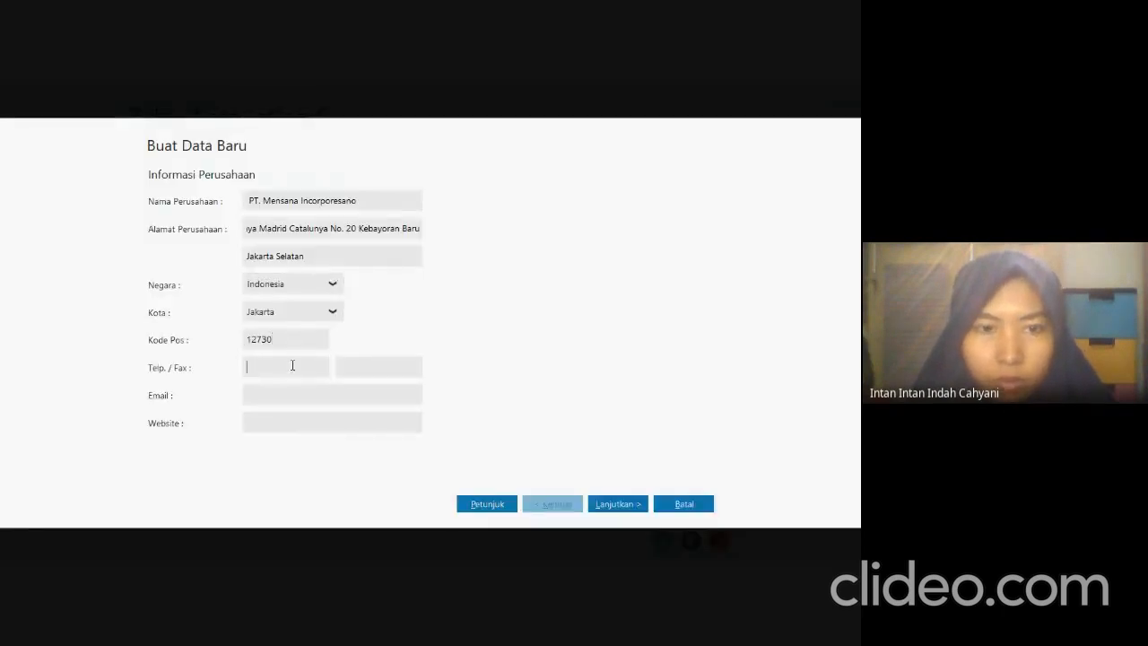
{"action": "key", "text": "alt+Tab"}
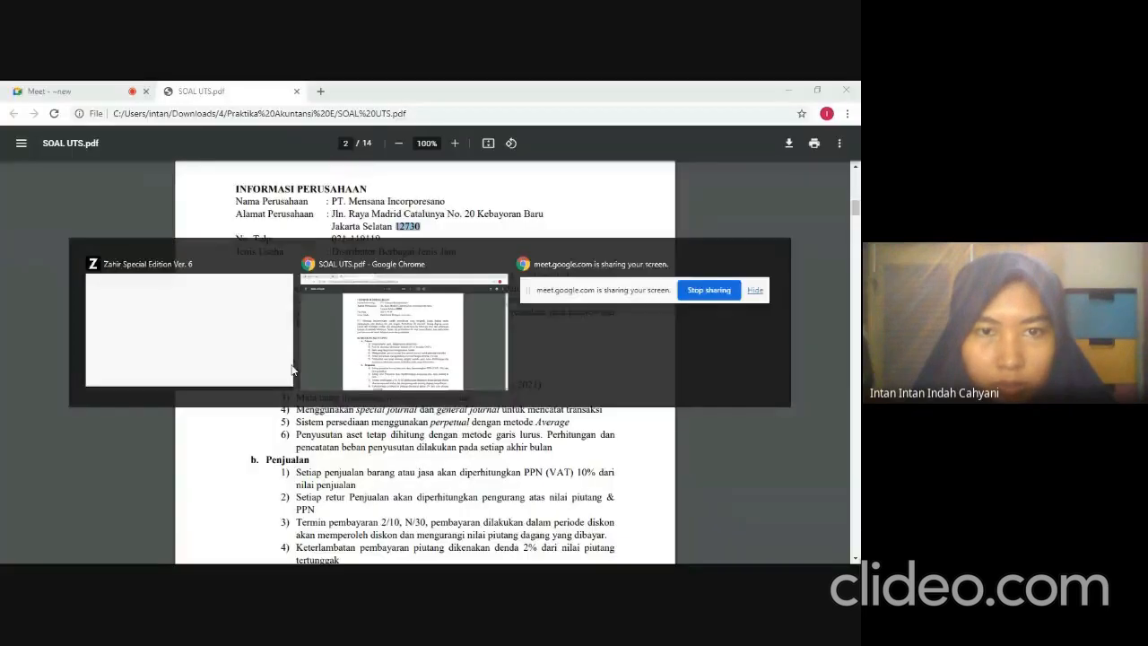
{"action": "left_click_drag", "start_coordinate": [332, 239], "coordinate": [375, 243]}
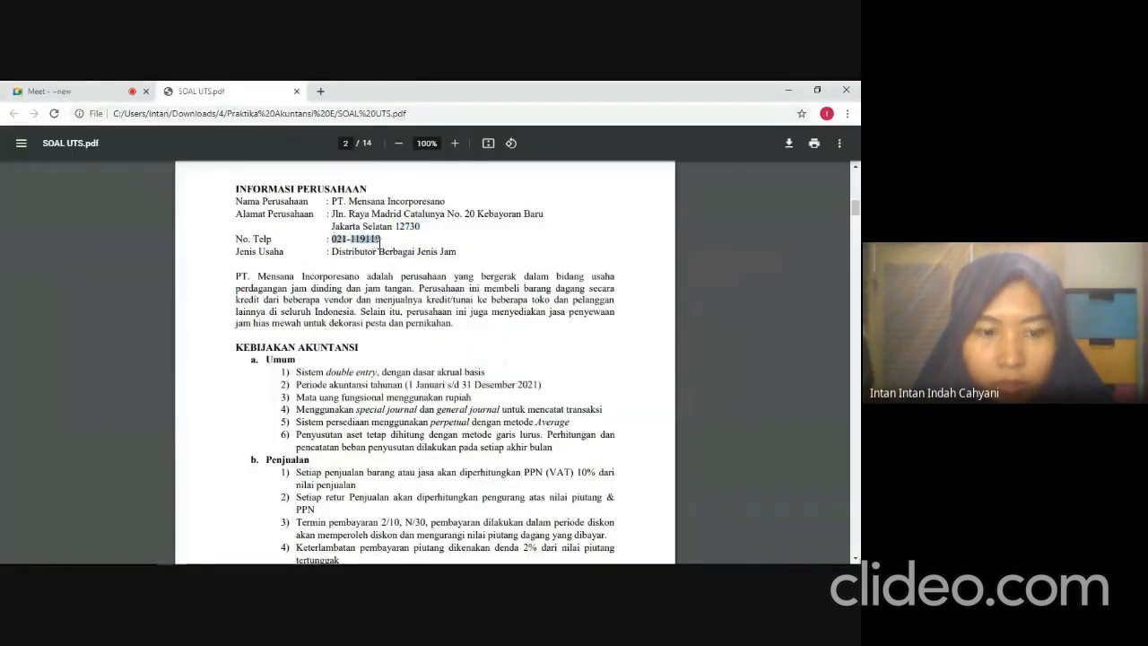
{"action": "key", "text": "alt+Tab"}
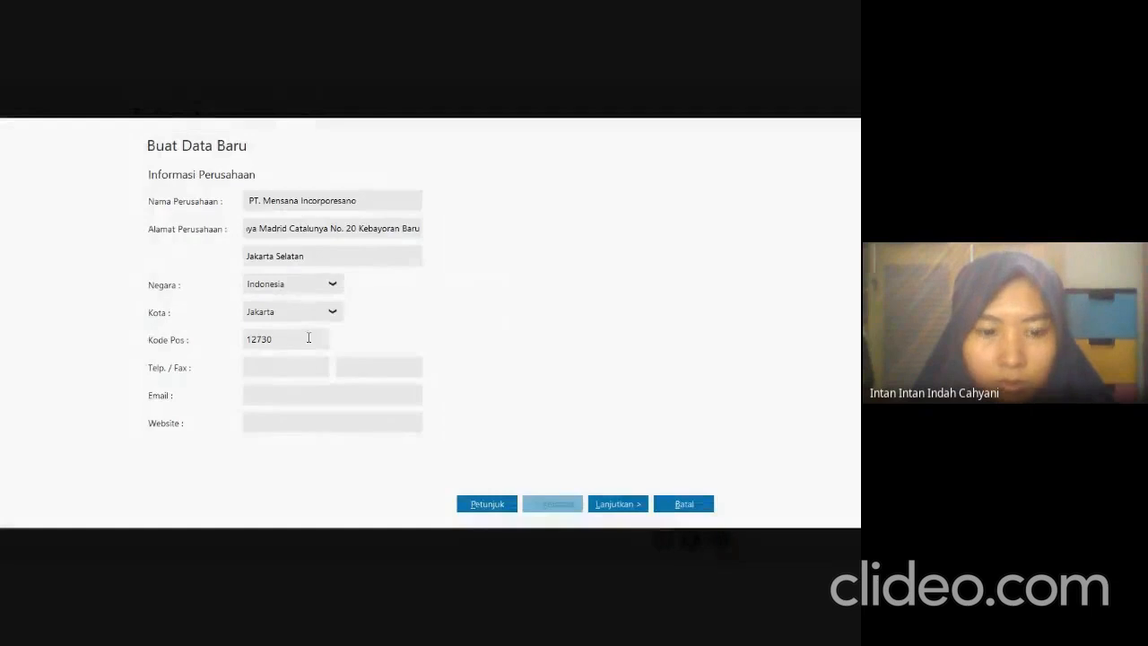
{"action": "left_click_drag", "start_coordinate": [294, 366], "coordinate": [262, 361]}
{"action": "key", "text": "BackSpace"}
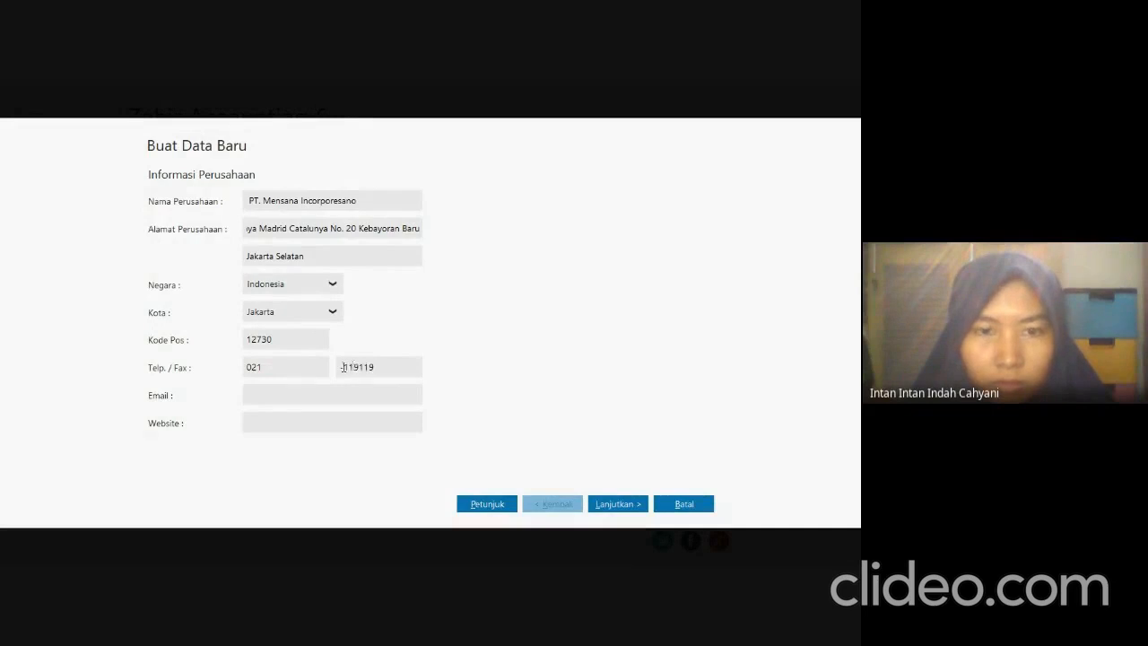
{"action": "left_click", "coordinate": [346, 366]}
{"action": "key", "text": "BackSpace"}
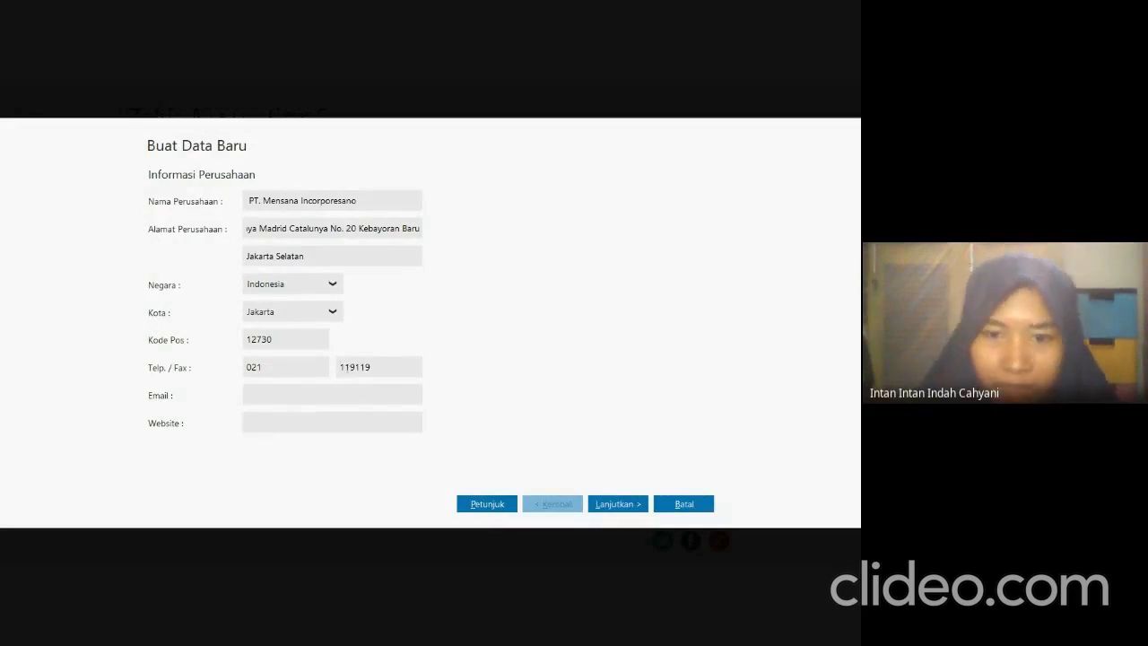
{"action": "left_click", "coordinate": [636, 504]}
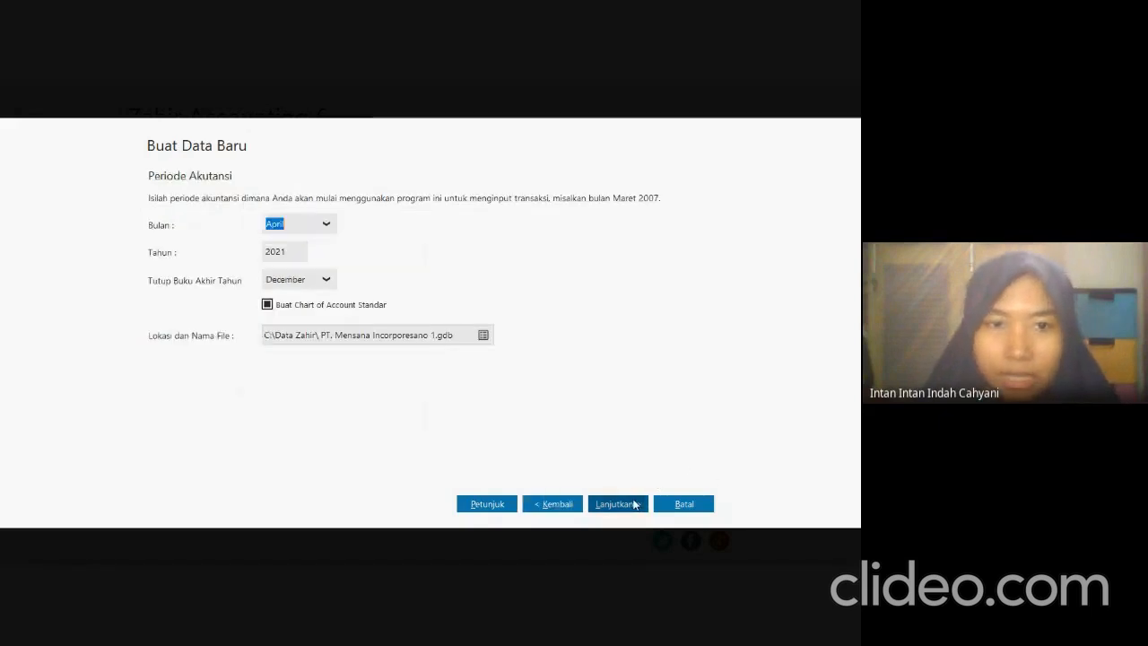
Set the accounting period's starting month to January, keep the default department and account format, and create the company data file.
{"action": "left_click", "coordinate": [325, 224]}
{"action": "scroll", "coordinate": [300, 314], "scroll_direction": "up", "scroll_amount": 2}
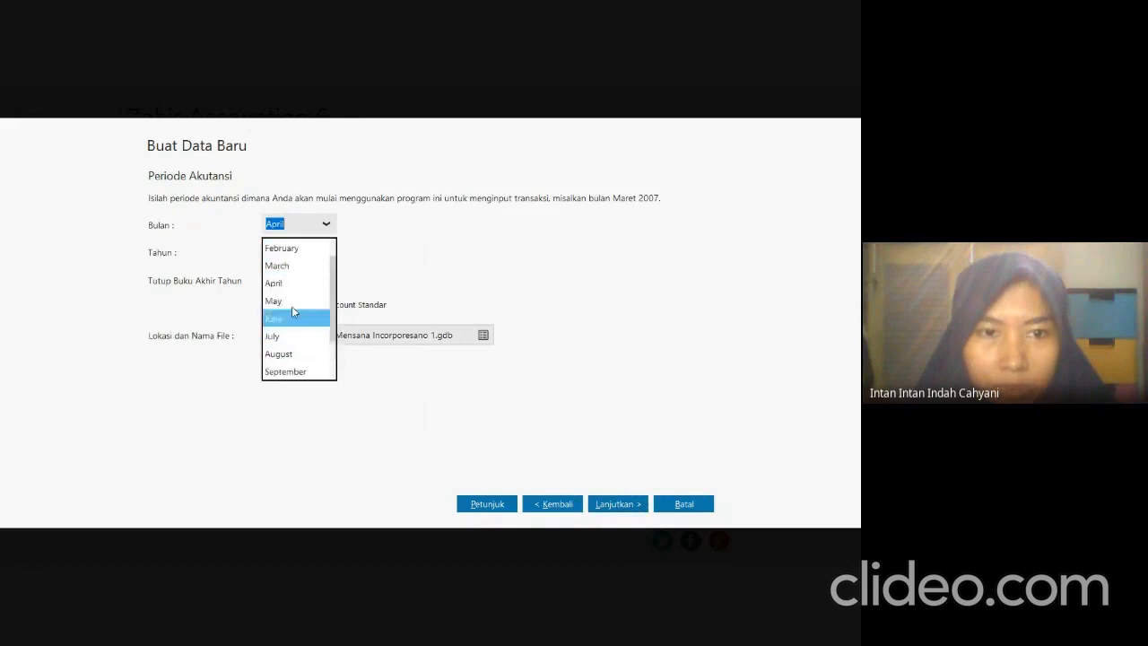
{"action": "left_click", "coordinate": [296, 254]}
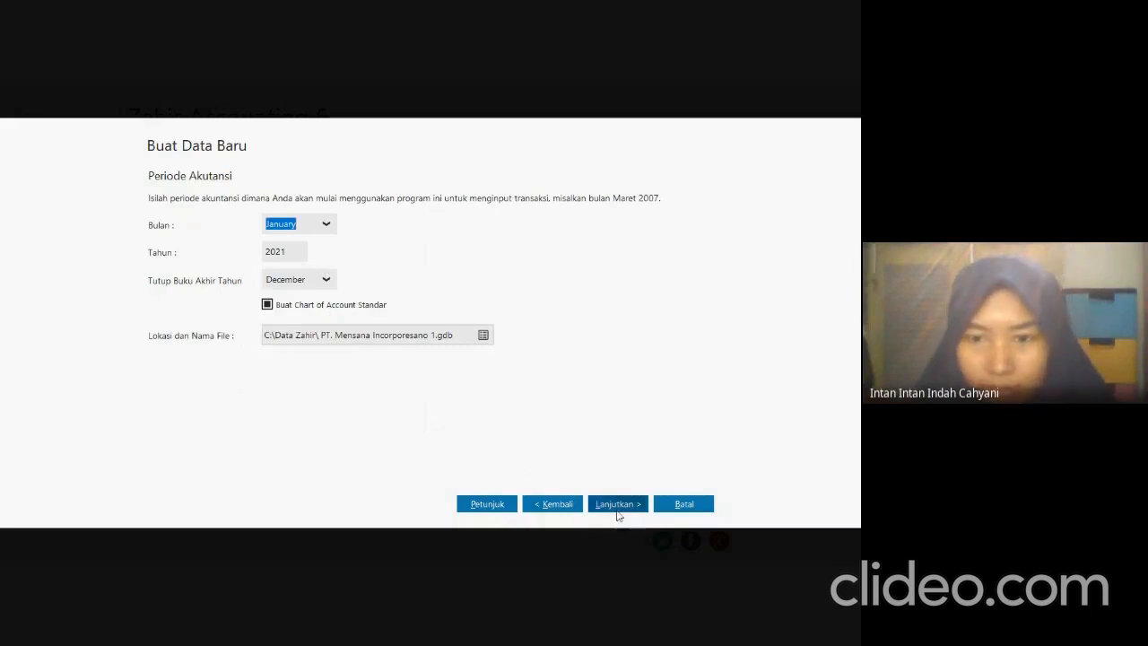
{"action": "left_click", "coordinate": [617, 504]}
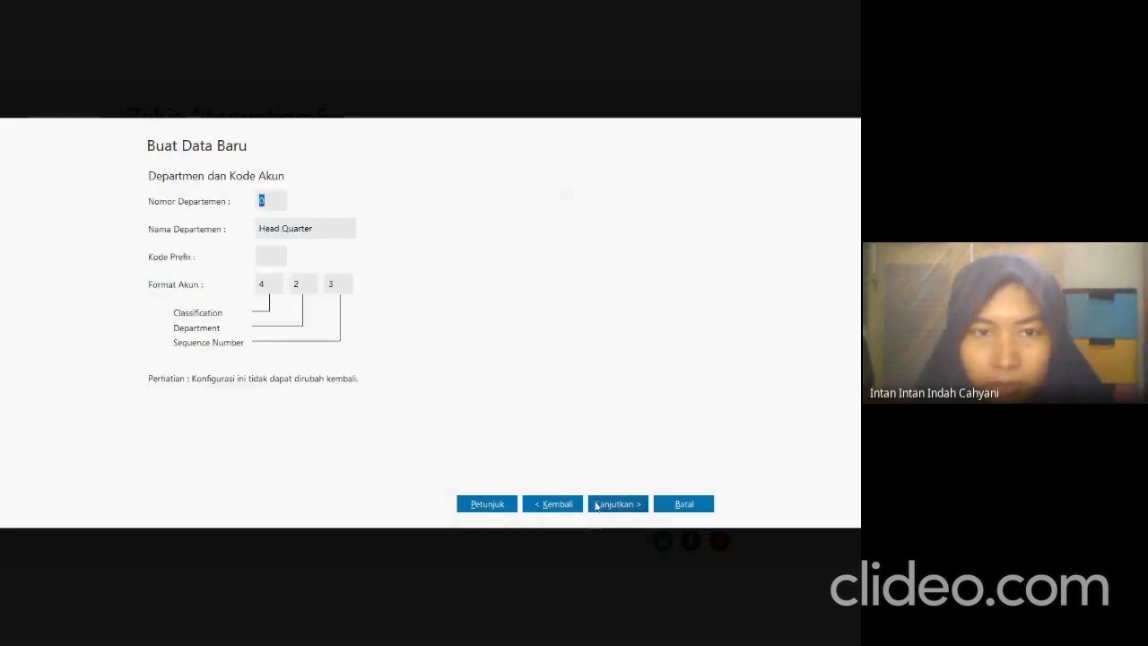
{"action": "left_click", "coordinate": [595, 505]}
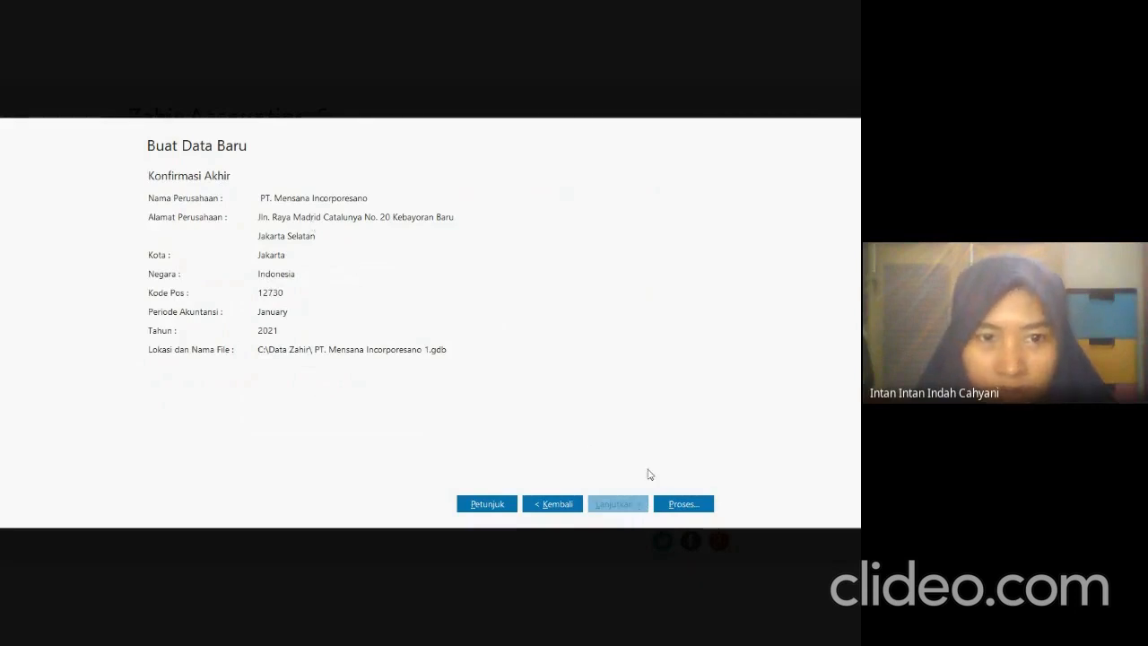
{"action": "left_click", "coordinate": [684, 504]}
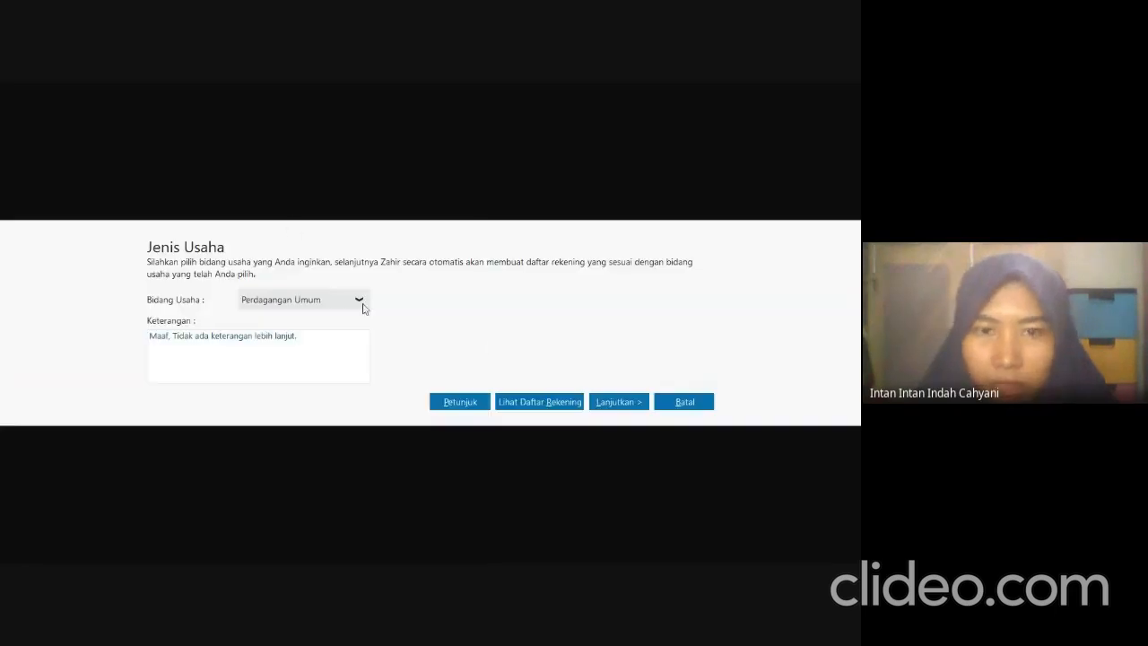
Accept Perdagangan Umum as the line of business and dismiss the notice about password protection.
{"action": "left_click", "coordinate": [608, 403]}
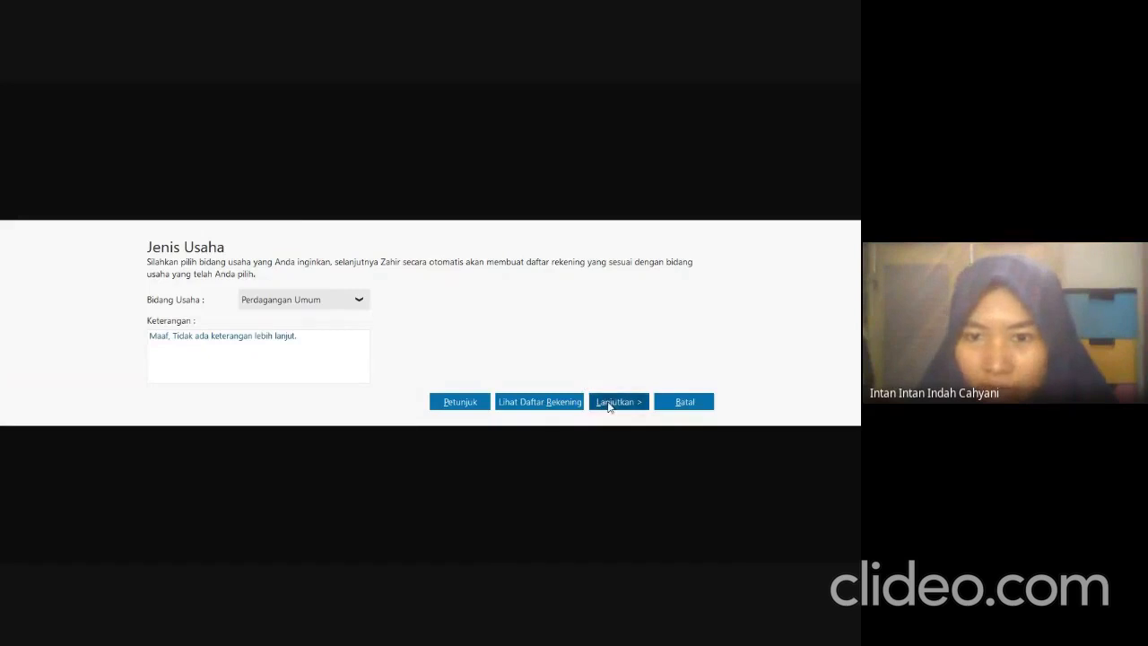
{"action": "left_click", "coordinate": [621, 404]}
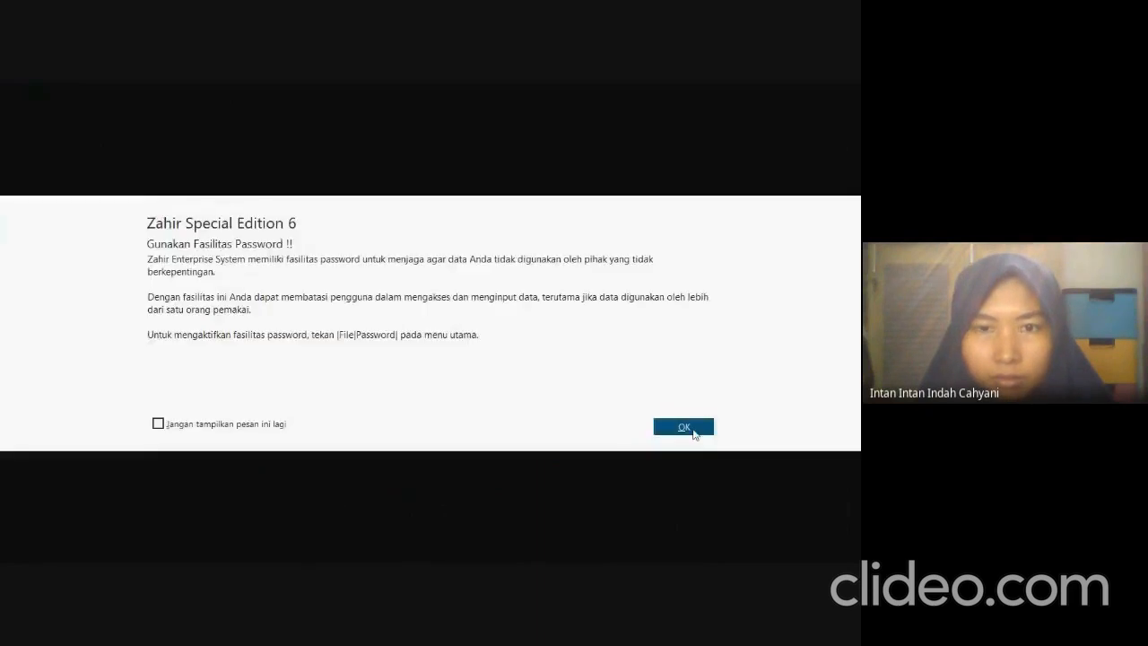
{"action": "left_click", "coordinate": [684, 426]}
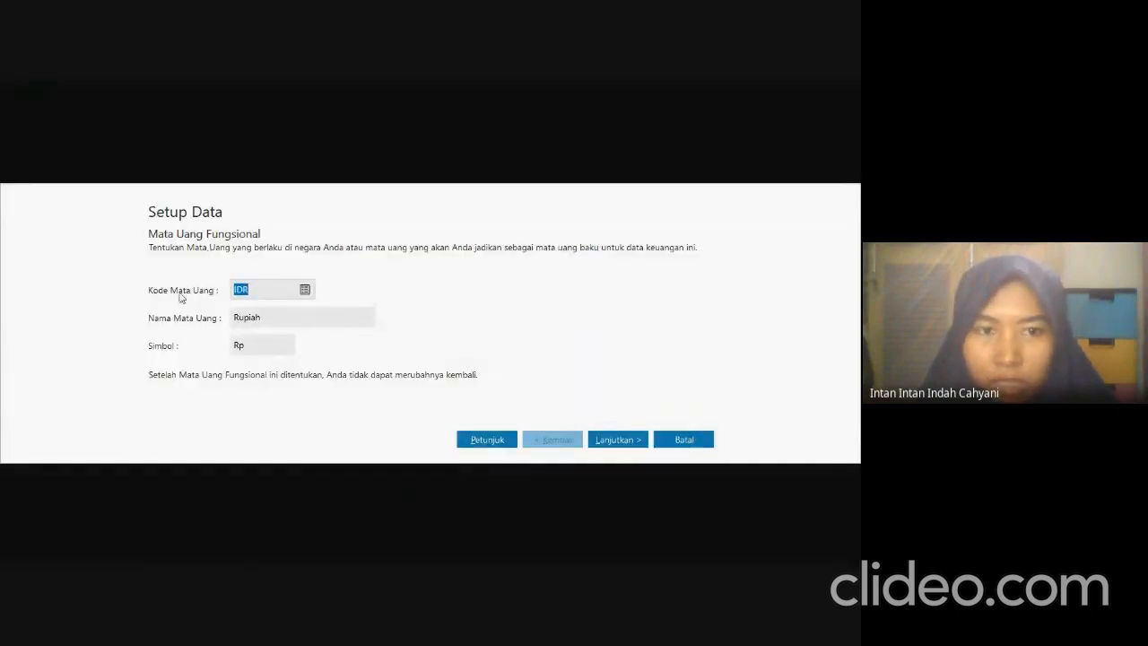
Keep IDR as the functional currency, set the USD exchange rate to 14000 IDR, and save the currency setup.
{"action": "left_click", "coordinate": [634, 443]}
{"action": "left_click", "coordinate": [293, 365]}
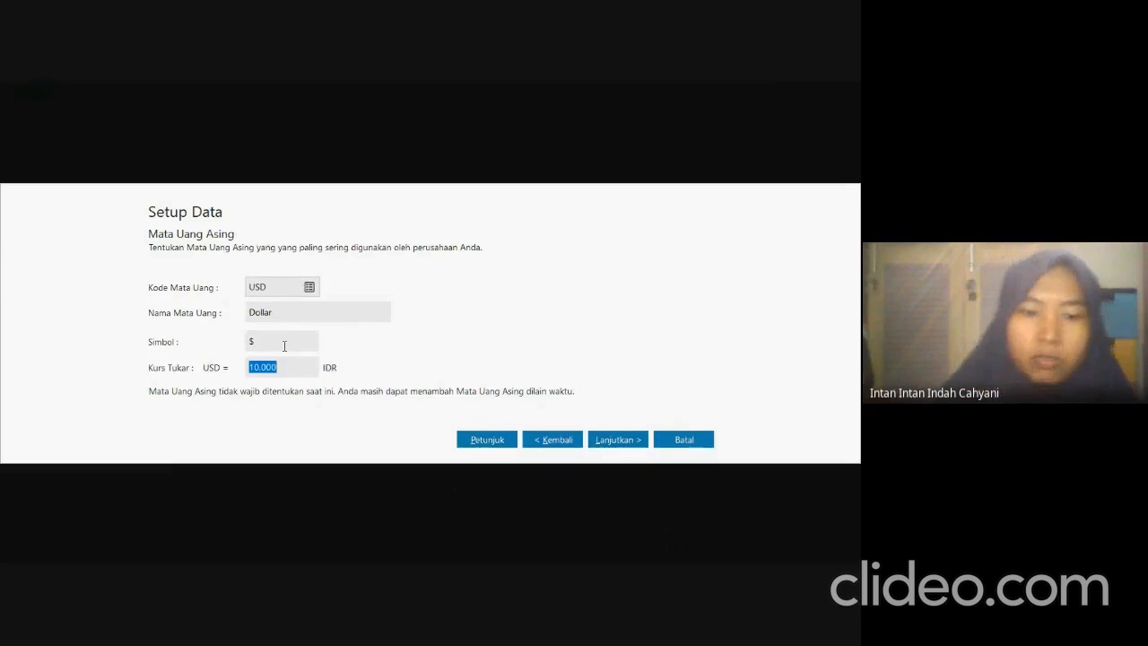
{"action": "type", "text": "14000"}
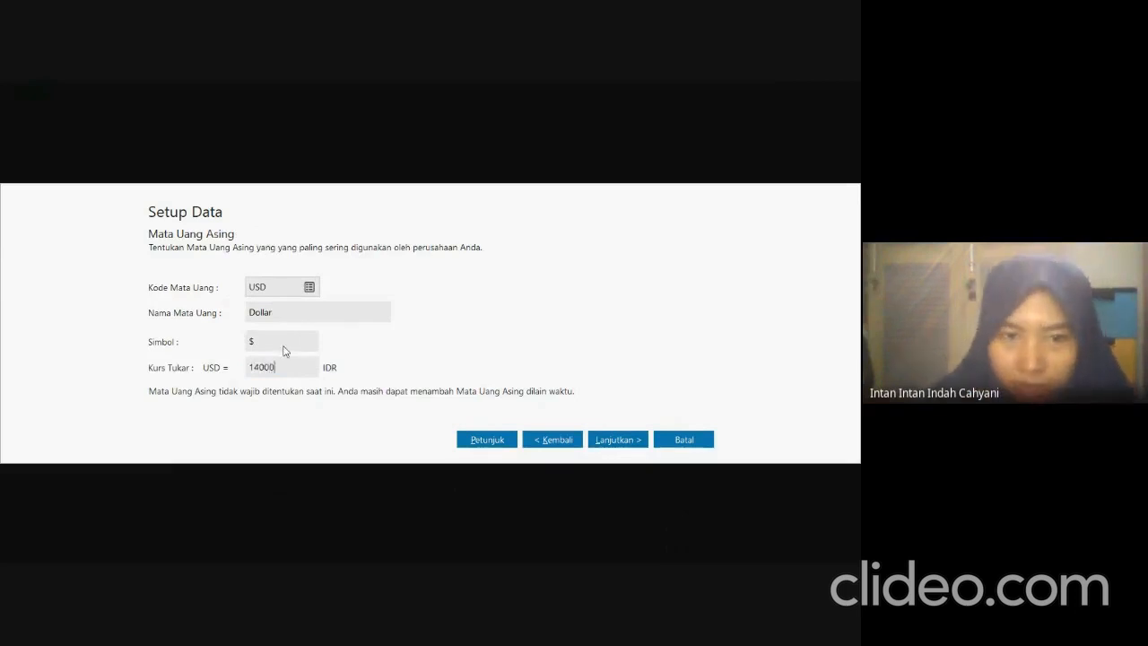
{"action": "left_click", "coordinate": [640, 449]}
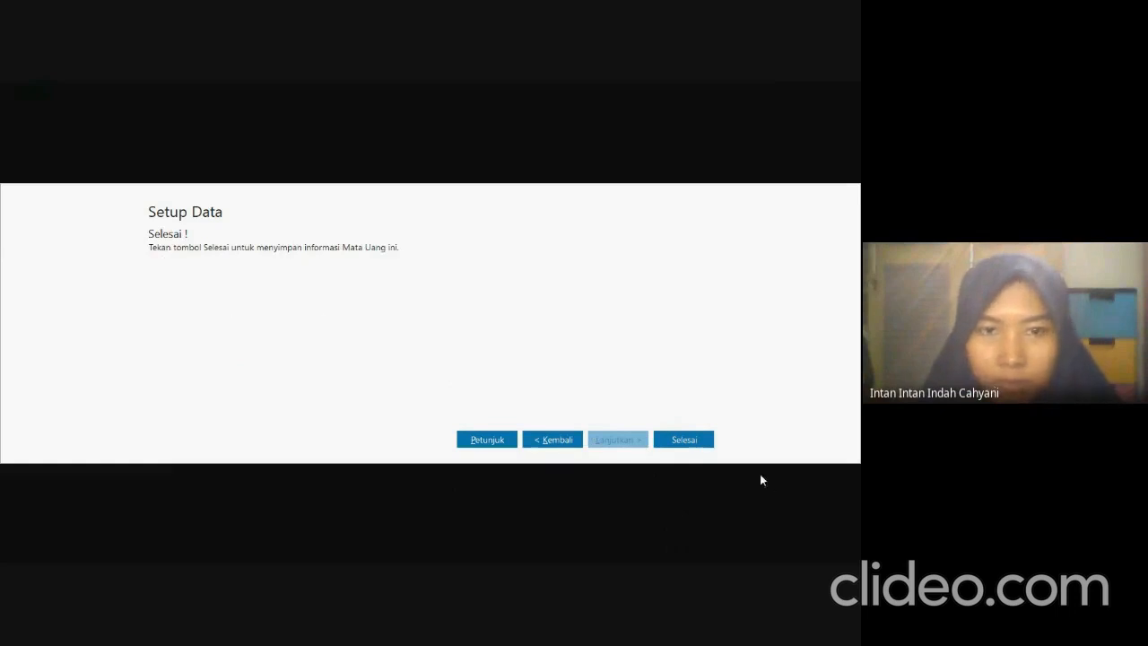
{"action": "left_click", "coordinate": [690, 440]}
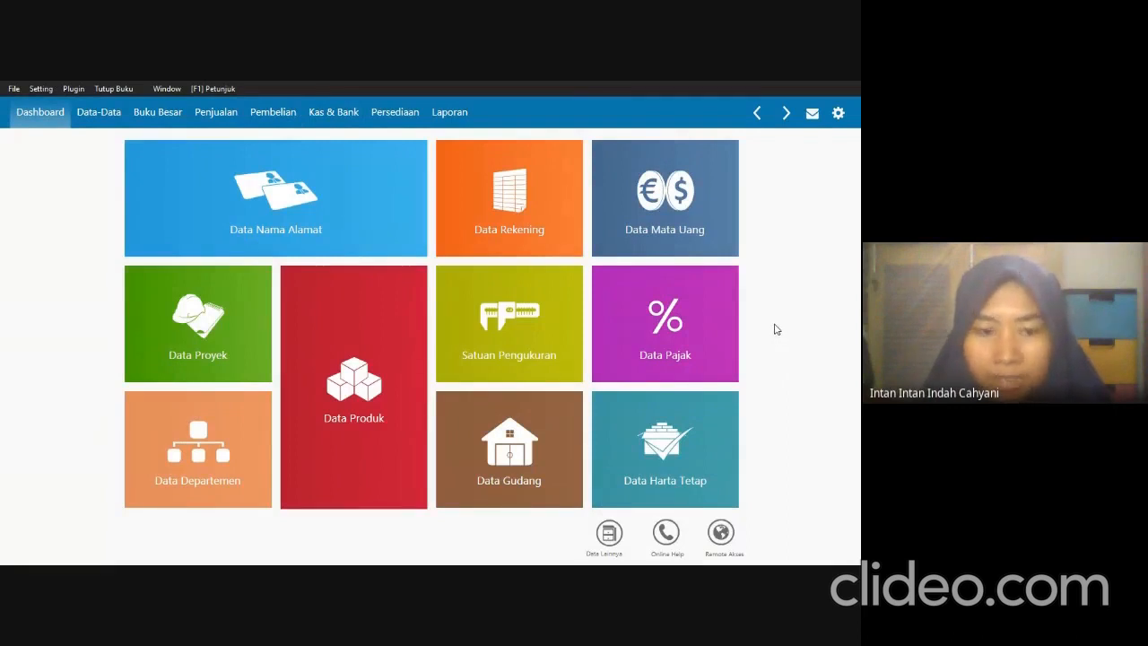
Open the account list (Daftar Akun) and look up the Penyesuaian Akun section in SOAL UTS.pdf.
{"action": "mouse_move", "coordinate": [478, 192]}
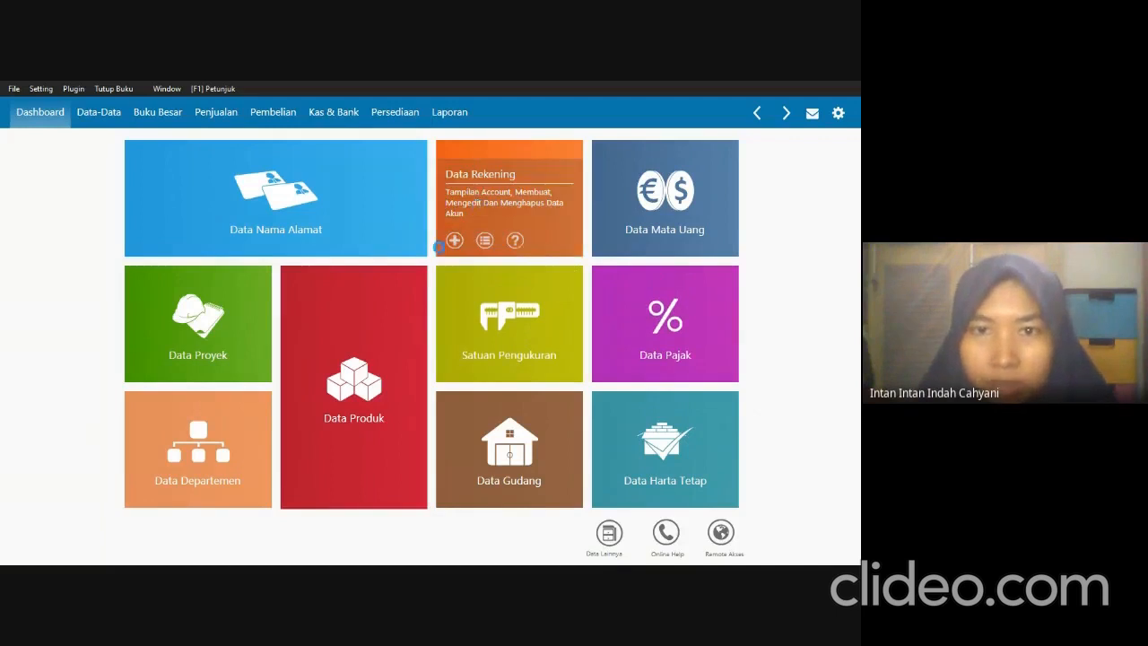
{"action": "left_click", "coordinate": [485, 240]}
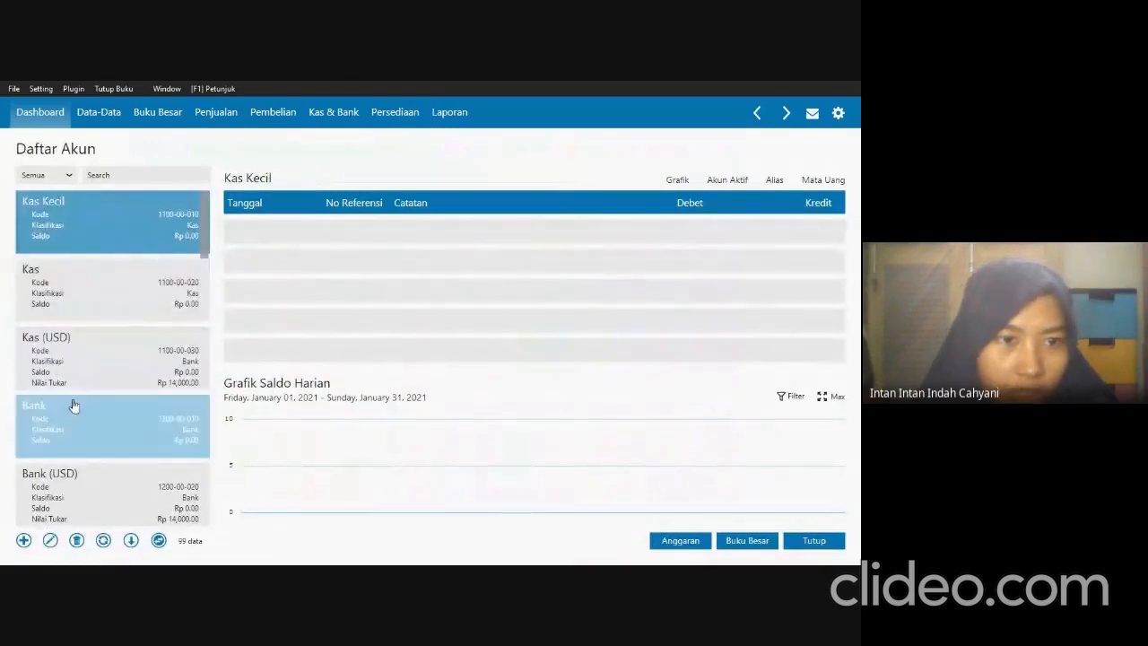
{"action": "scroll", "coordinate": [95, 433], "scroll_direction": "down", "scroll_amount": 1}
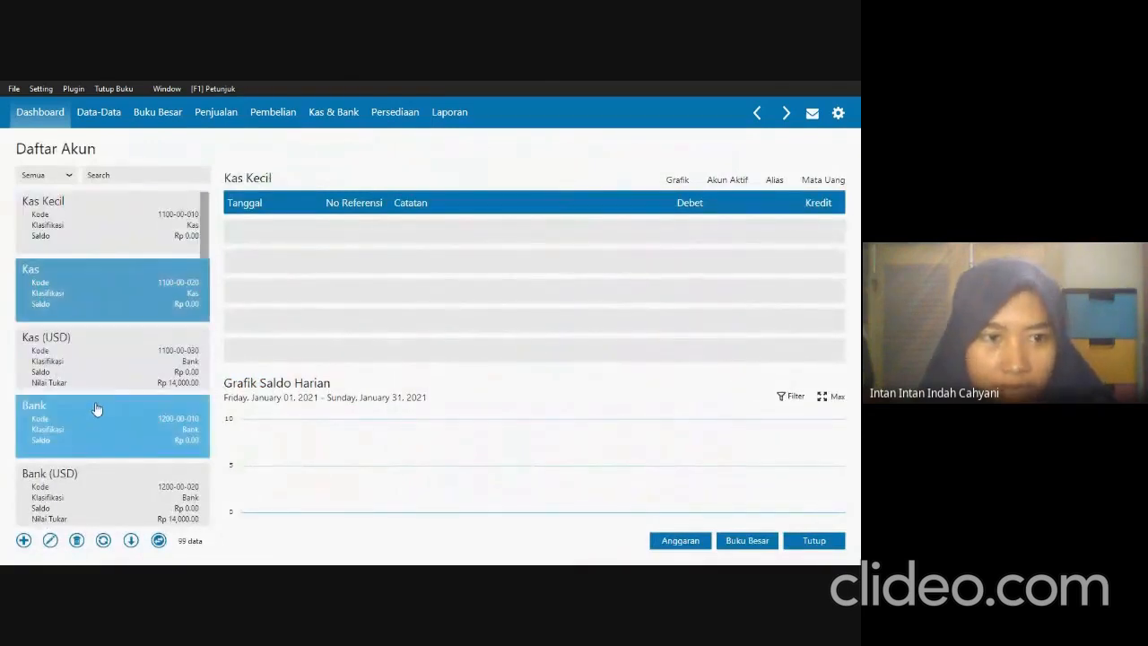
{"action": "key", "text": "alt+Tab"}
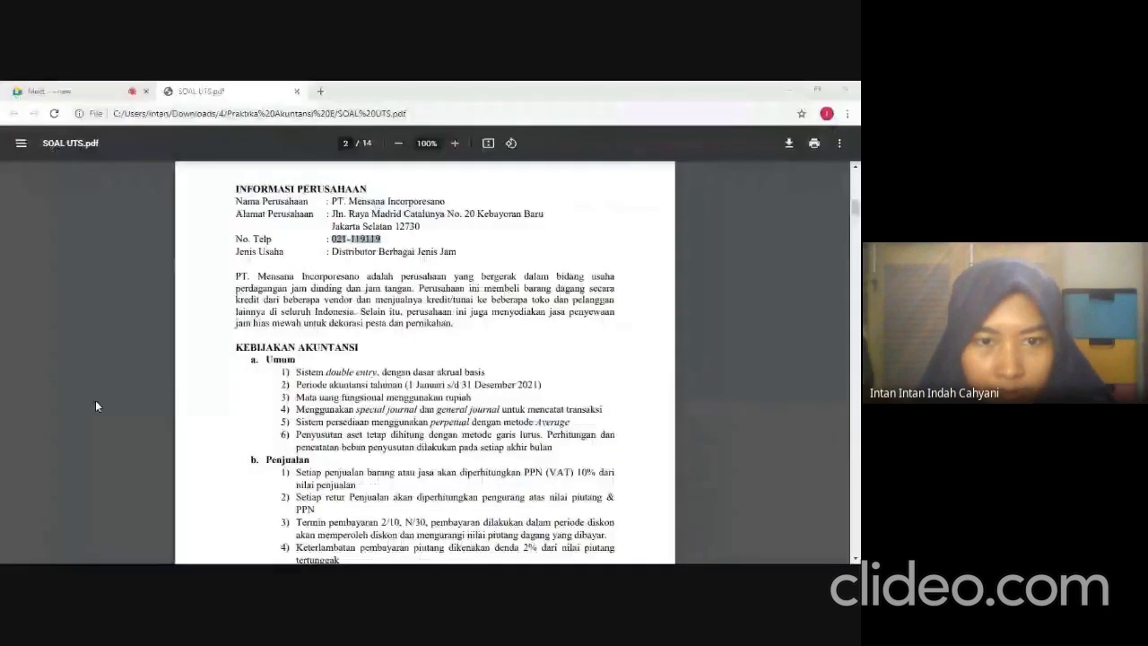
{"action": "scroll", "coordinate": [96, 407], "scroll_direction": "down", "scroll_amount": 3}
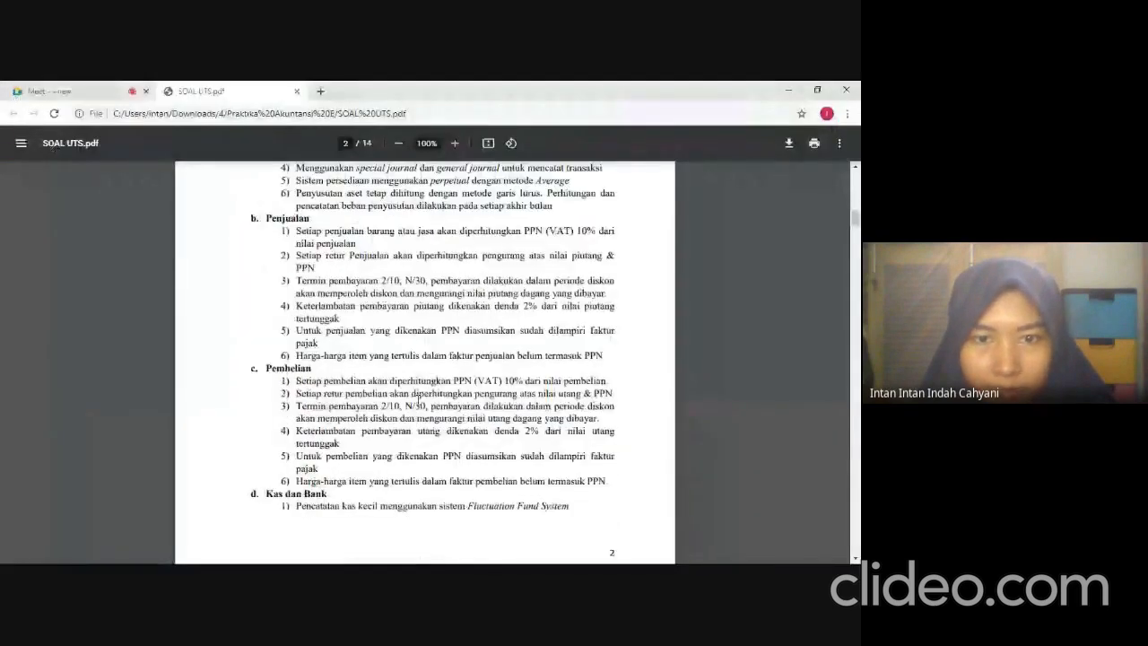
{"action": "scroll", "coordinate": [417, 398], "scroll_direction": "down", "scroll_amount": 5}
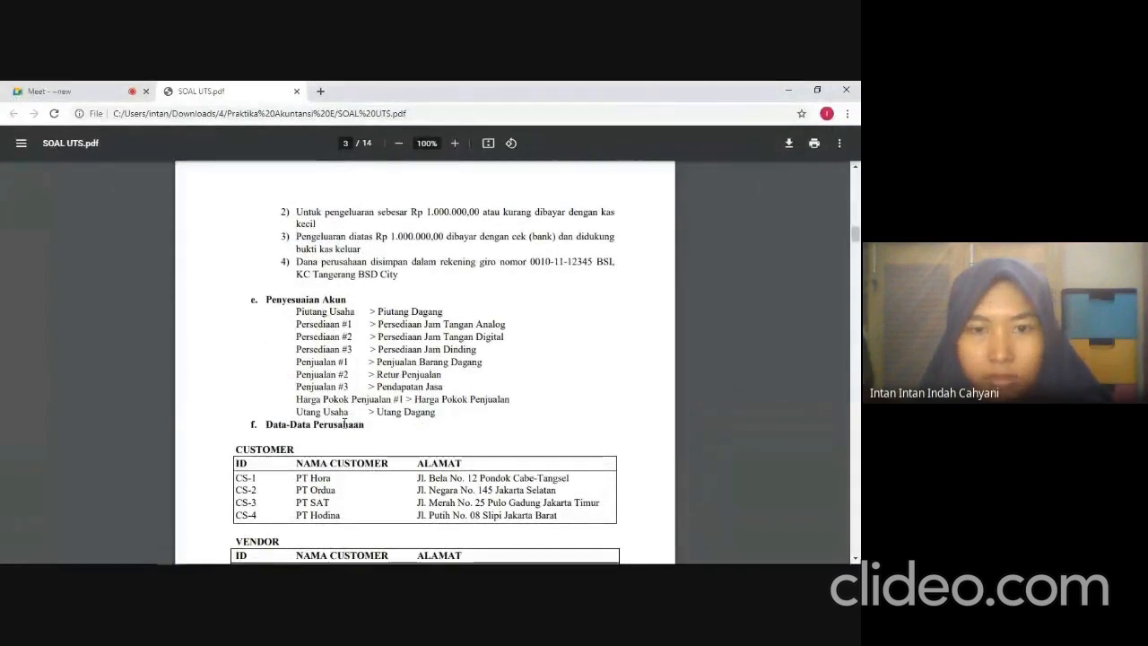
Return to the account list in Zahir, rename the IDR account Piutang Usaha as Piutang Dagang, and save it.
{"action": "key", "text": "alt+Tab"}
{"action": "scroll", "coordinate": [87, 377], "scroll_direction": "down", "scroll_amount": 4}
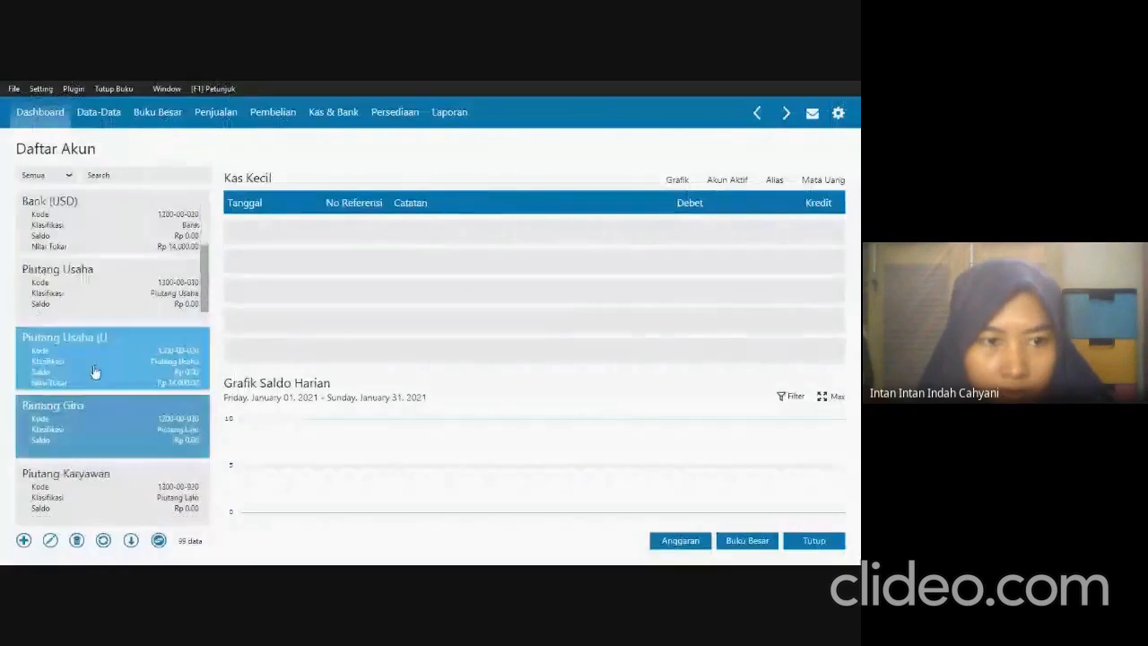
{"action": "scroll", "coordinate": [95, 371], "scroll_direction": "down", "scroll_amount": 1}
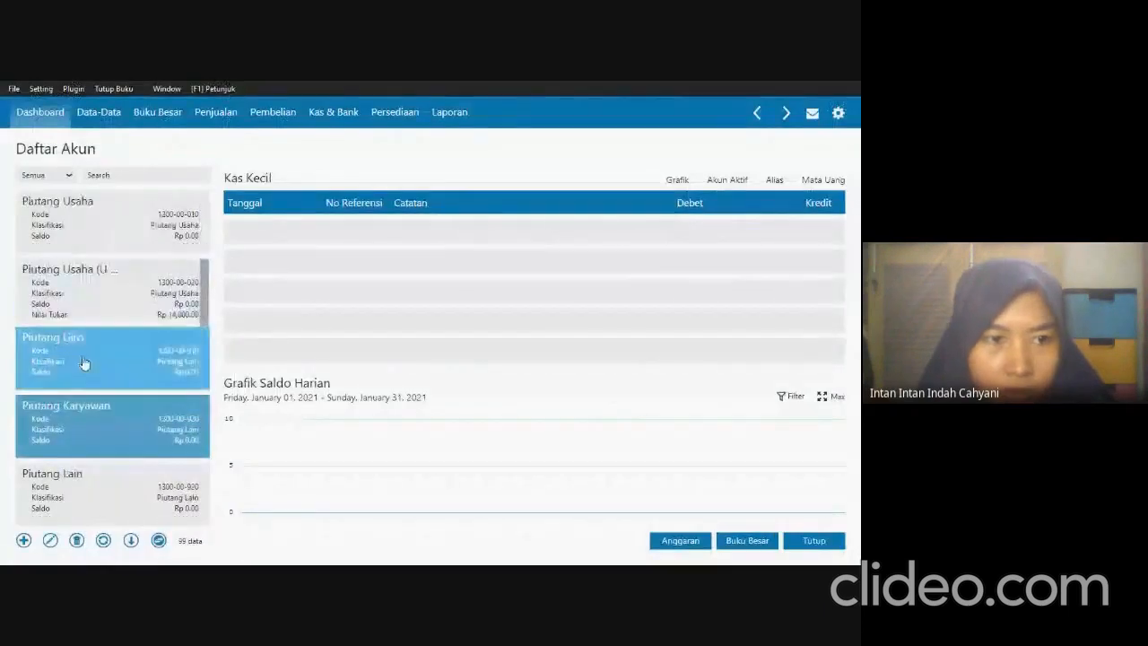
{"action": "left_click", "coordinate": [104, 241]}
{"action": "double_click", "coordinate": [206, 228]}
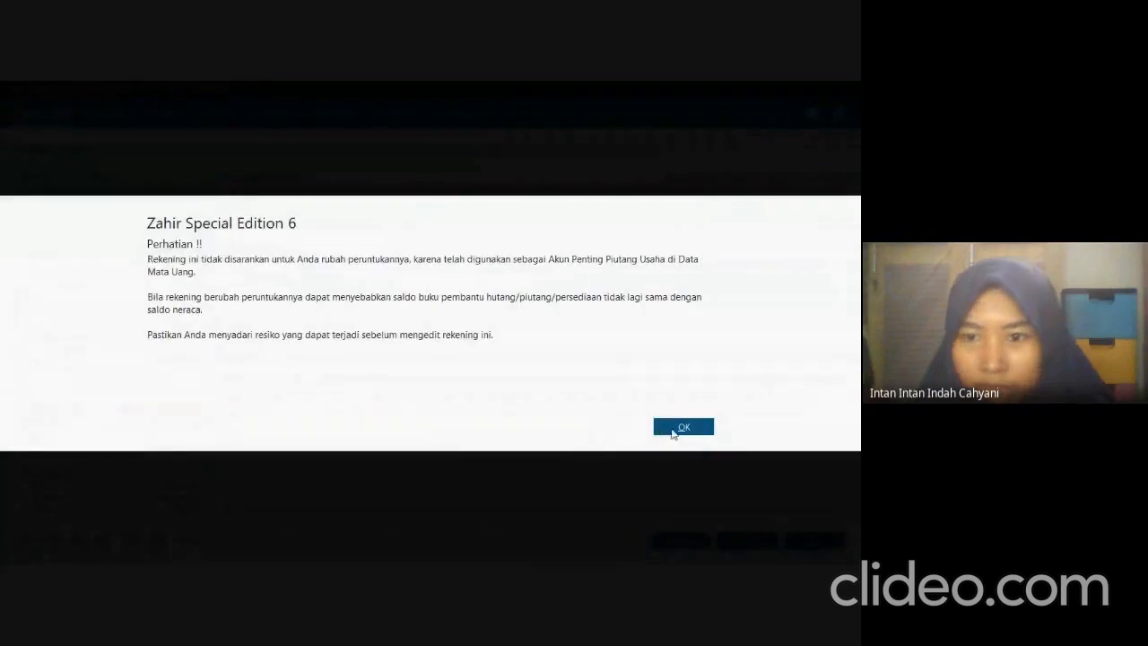
{"action": "left_click", "coordinate": [680, 428]}
{"action": "double_click", "coordinate": [321, 313]}
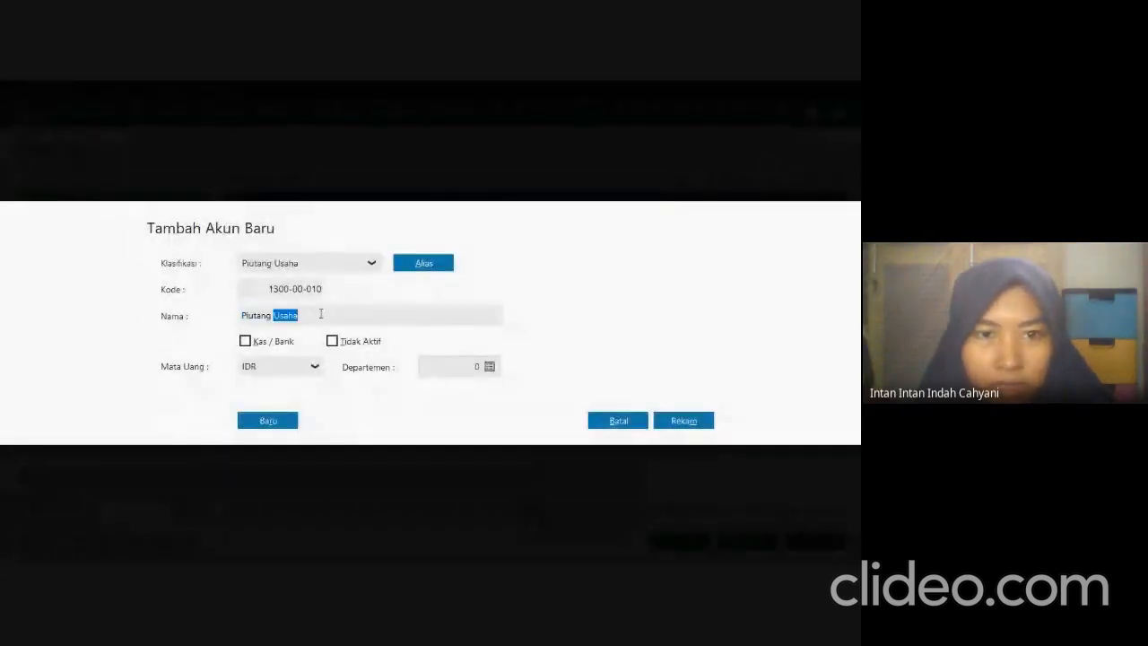
{"action": "type", "text": "Dang"}
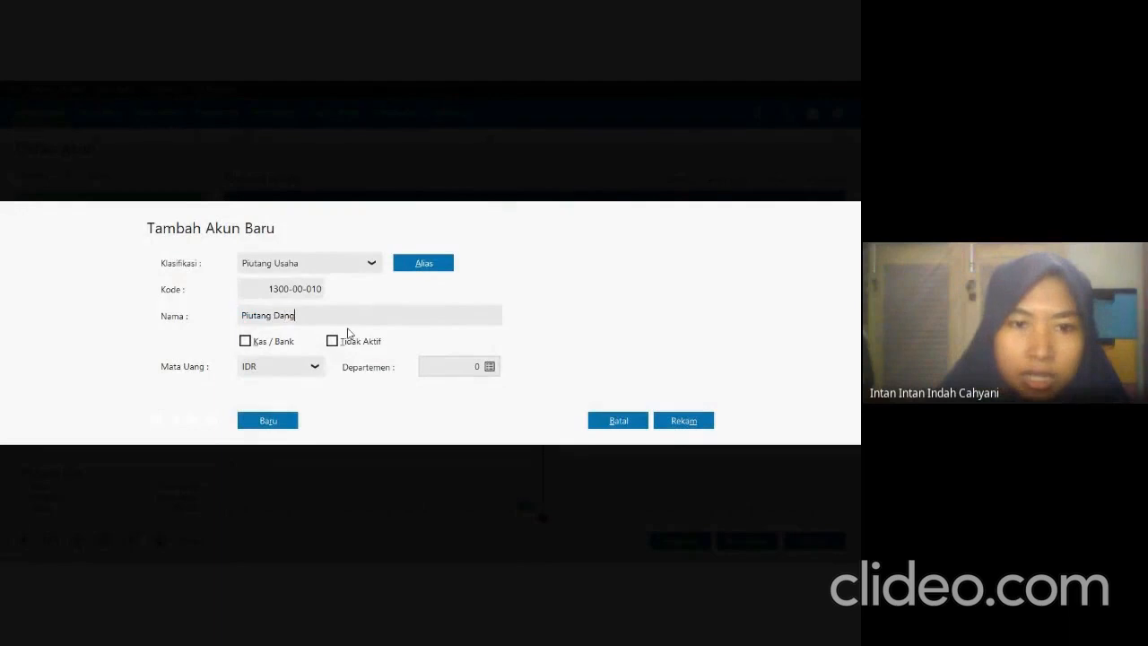
{"action": "key", "text": "BackSpace"}
{"action": "key", "text": "BackSpace"}
{"action": "type", "text": "gang"}
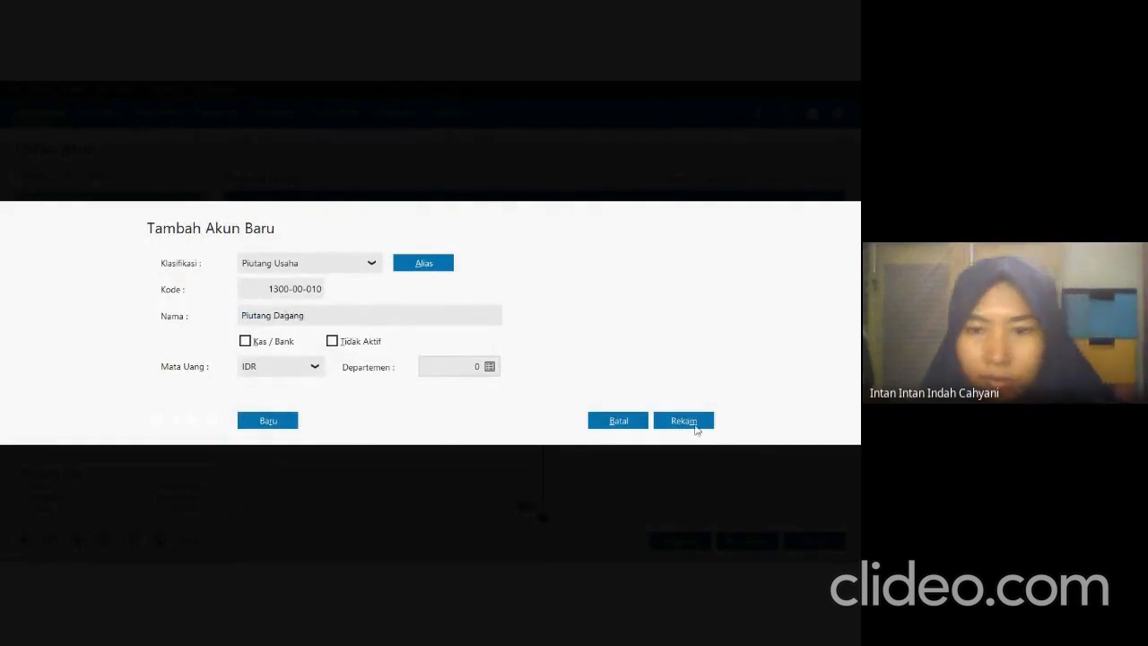
{"action": "left_click", "coordinate": [702, 427]}
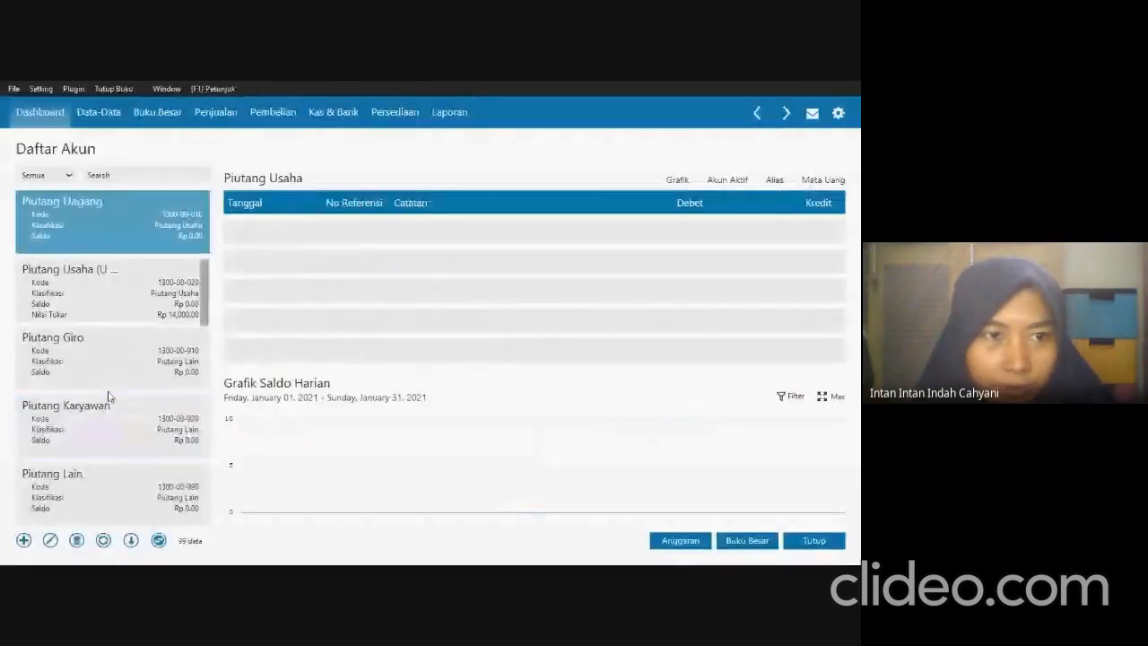
Rename the inventory account Persediaan # 1 as Persediaan Jam Tangan Analog and save it.
{"action": "scroll", "coordinate": [95, 281], "scroll_direction": "up", "scroll_amount": 1}
{"action": "scroll", "coordinate": [85, 341], "scroll_direction": "down", "scroll_amount": 5}
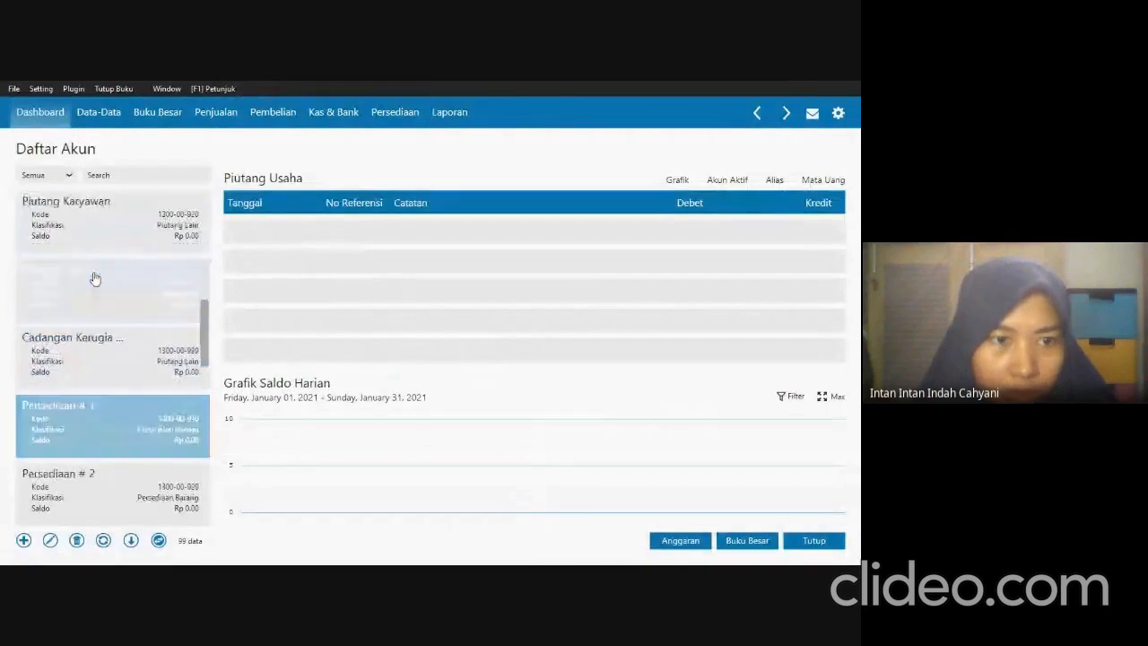
{"action": "double_click", "coordinate": [84, 350]}
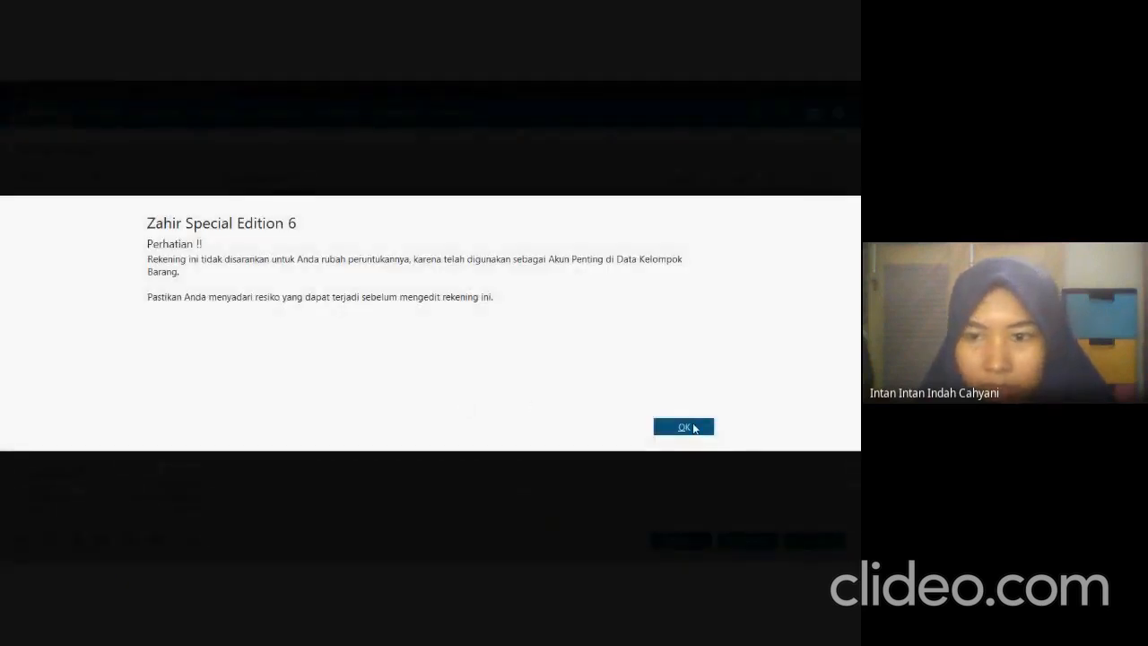
{"action": "left_click", "coordinate": [695, 429]}
{"action": "double_click", "coordinate": [353, 318]}
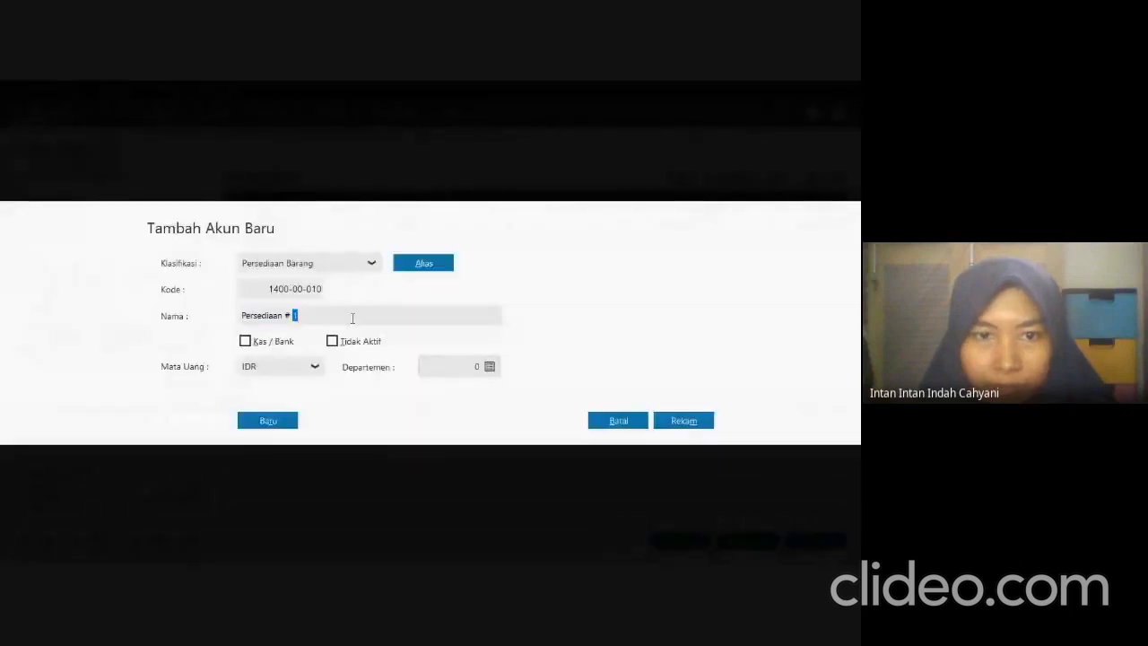
{"action": "key", "text": "BackSpace"}
{"action": "key", "text": "BackSpace"}
{"action": "key", "text": "BackSpace"}
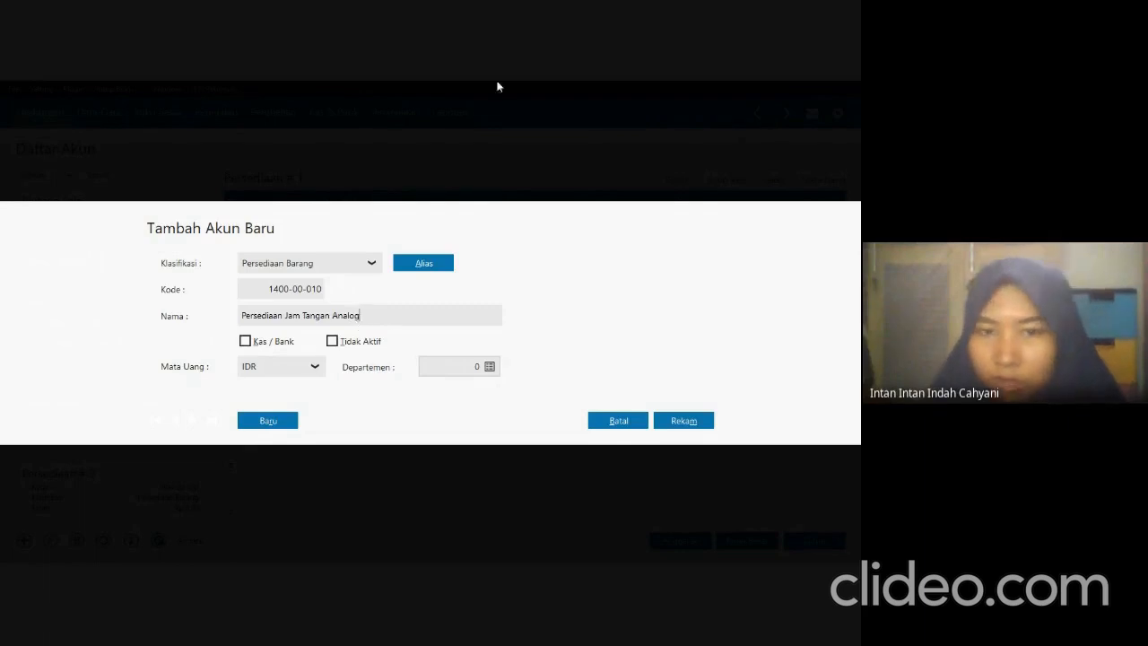
{"action": "left_click", "coordinate": [680, 424]}
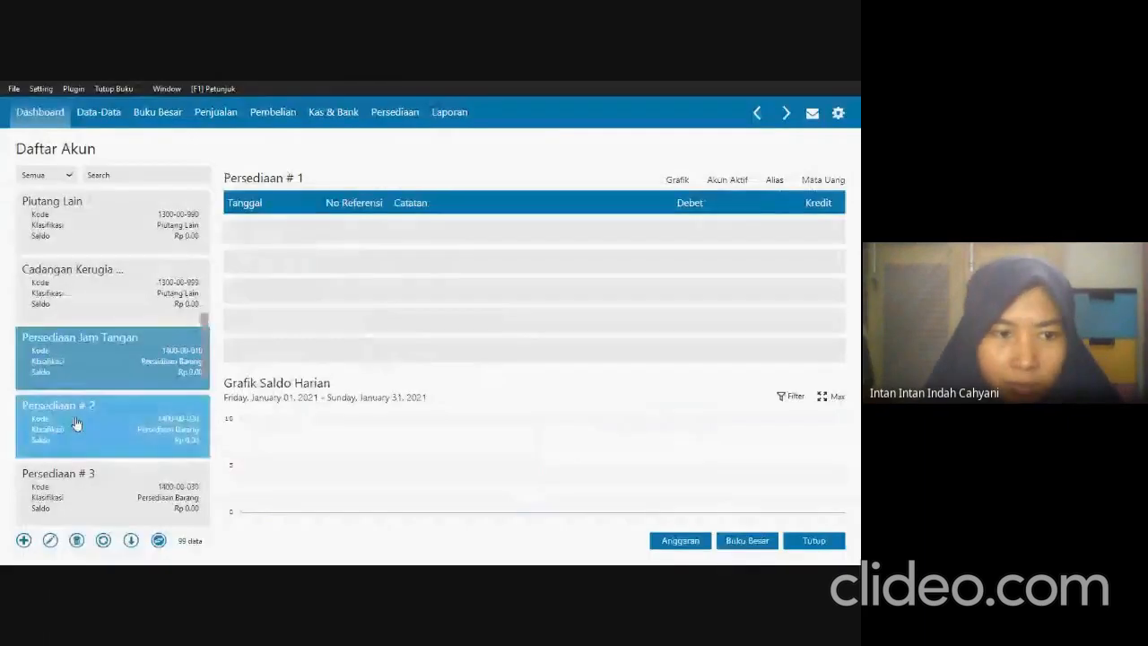
Rename the inventory account Persediaan # 2 as Persediaan Jam Tangan Digital and save it.
{"action": "double_click", "coordinate": [88, 426]}
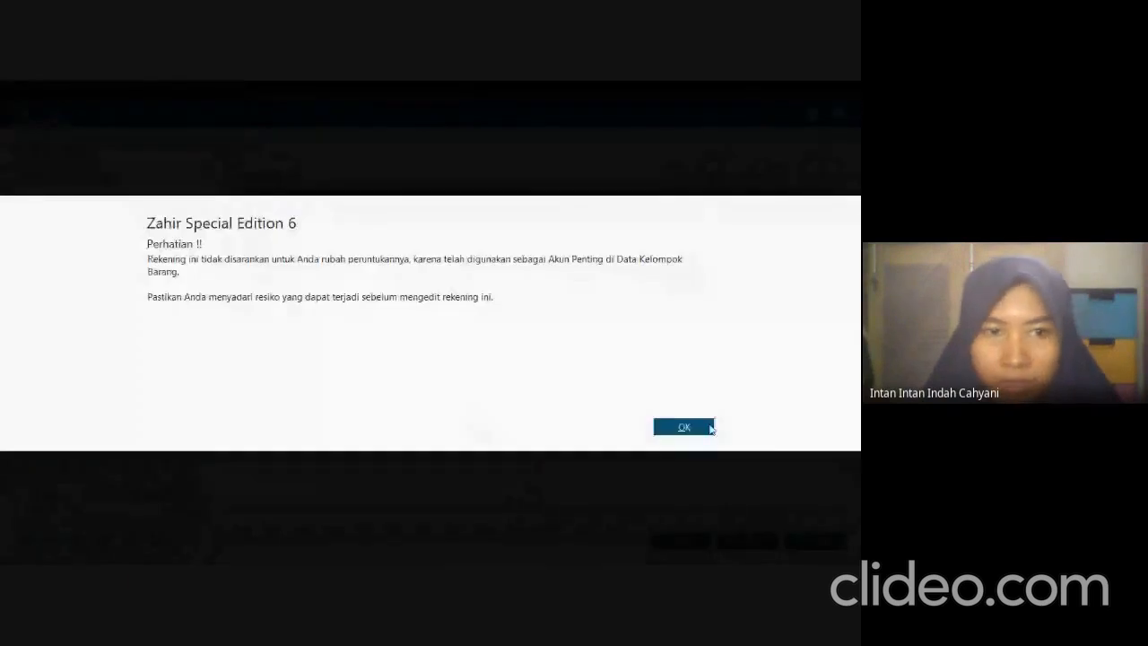
{"action": "left_click", "coordinate": [709, 427]}
{"action": "left_click", "coordinate": [343, 310]}
{"action": "double_click", "coordinate": [346, 315]}
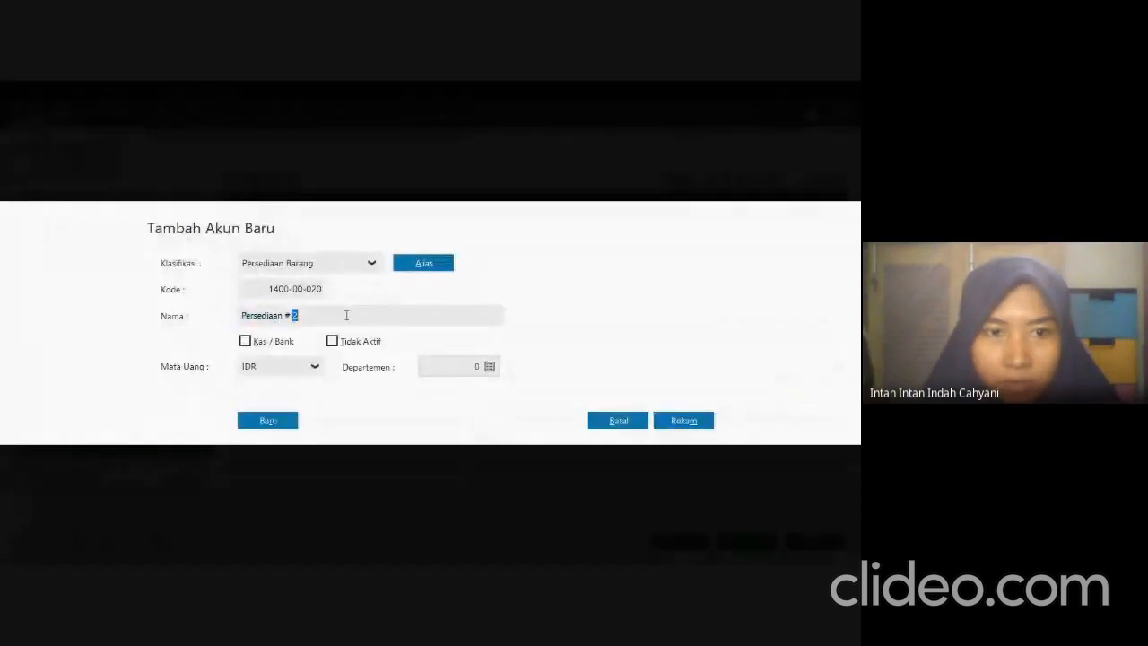
{"action": "key", "text": "BackSpace"}
{"action": "key", "text": "BackSpace"}
{"action": "key", "text": "BackSpace"}
{"action": "type", "text": "Jam"}
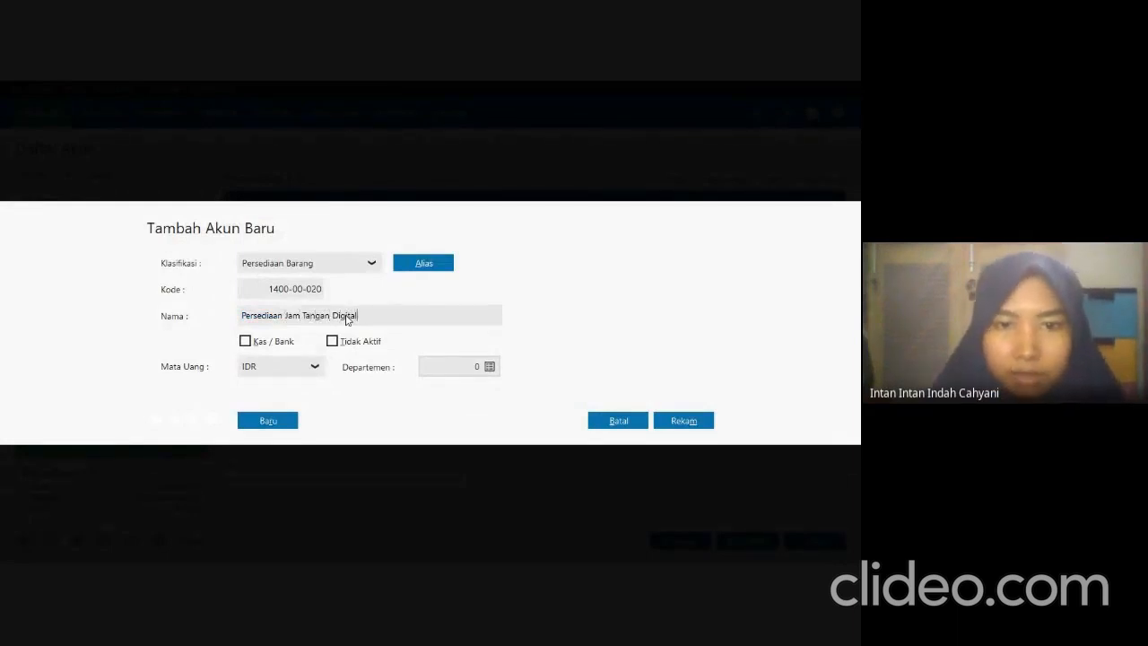
{"action": "left_click", "coordinate": [685, 419]}
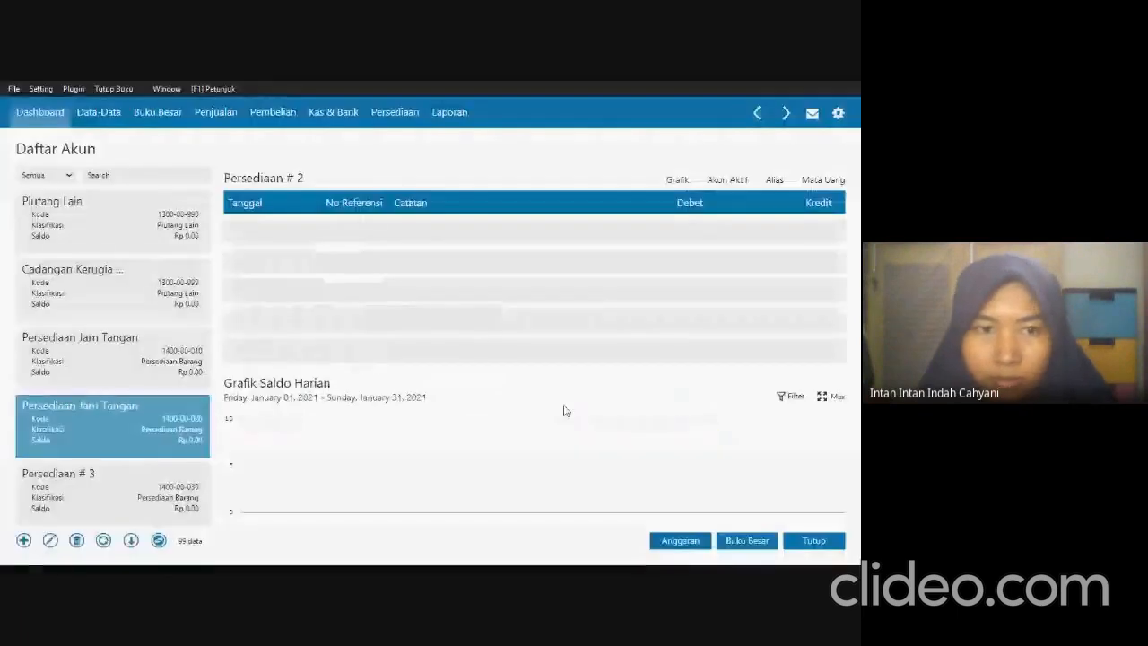
Rename the inventory account Persediaan # 3 as Persediaan Jam Dinding and save it.
{"action": "double_click", "coordinate": [117, 481]}
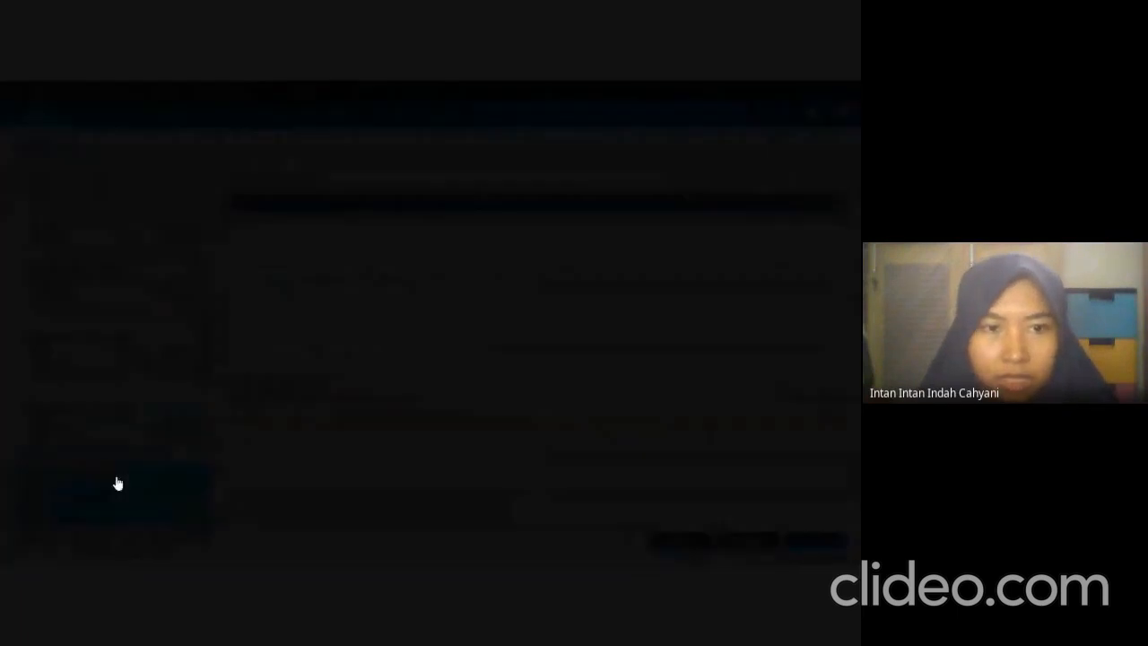
{"action": "left_click", "coordinate": [685, 427]}
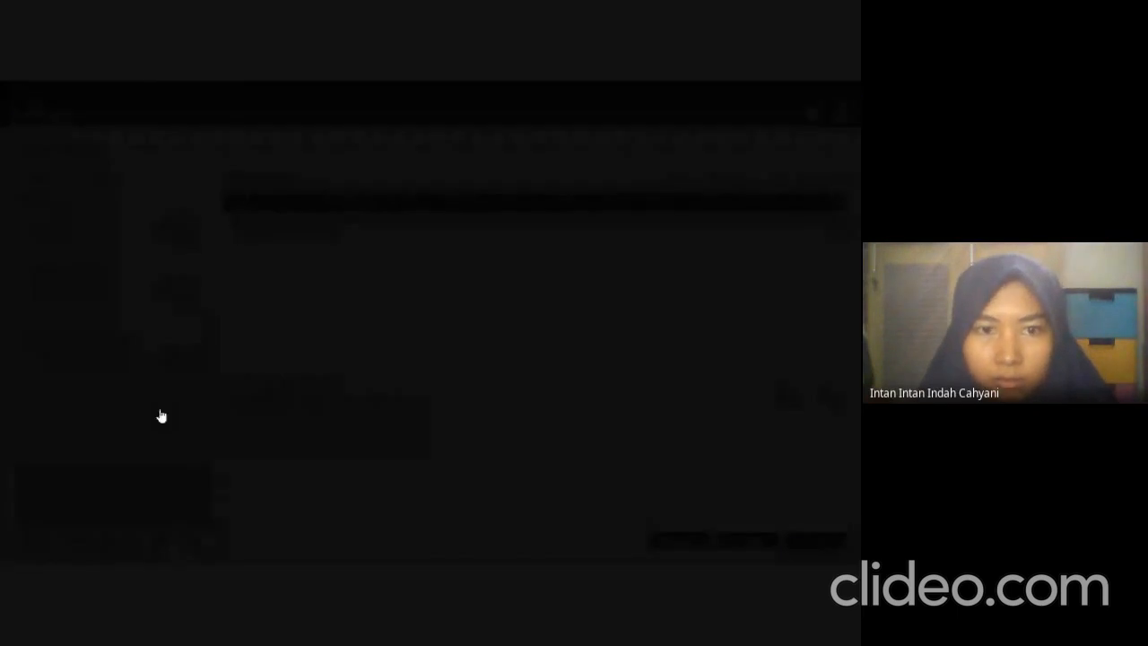
{"action": "double_click", "coordinate": [330, 318]}
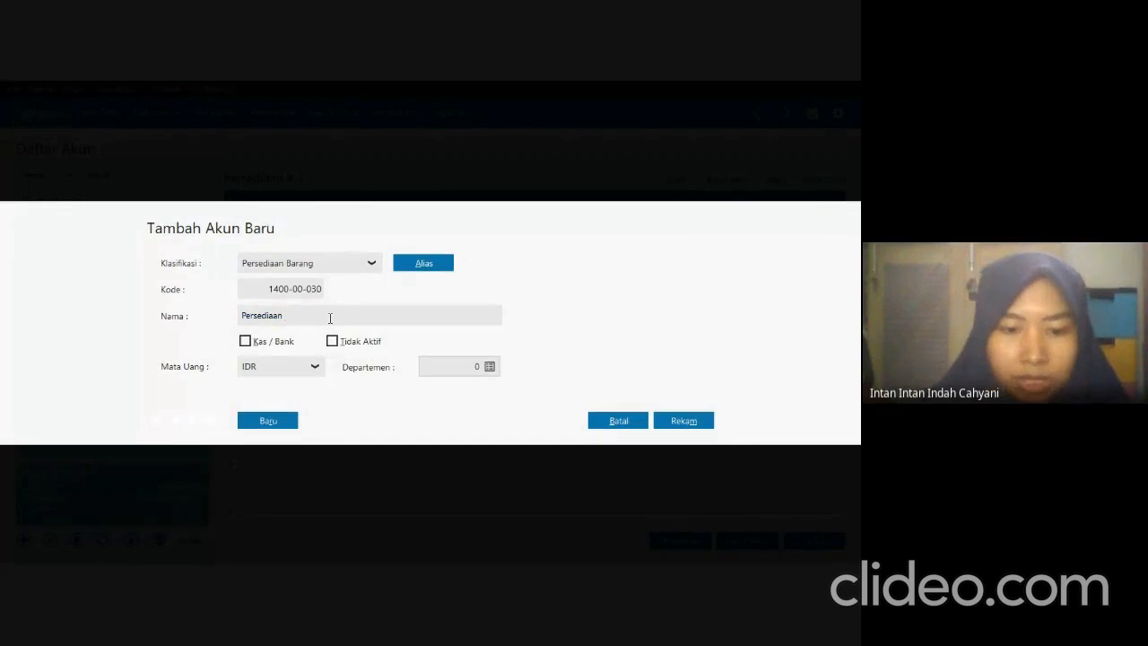
{"action": "type", "text": "Jam D"}
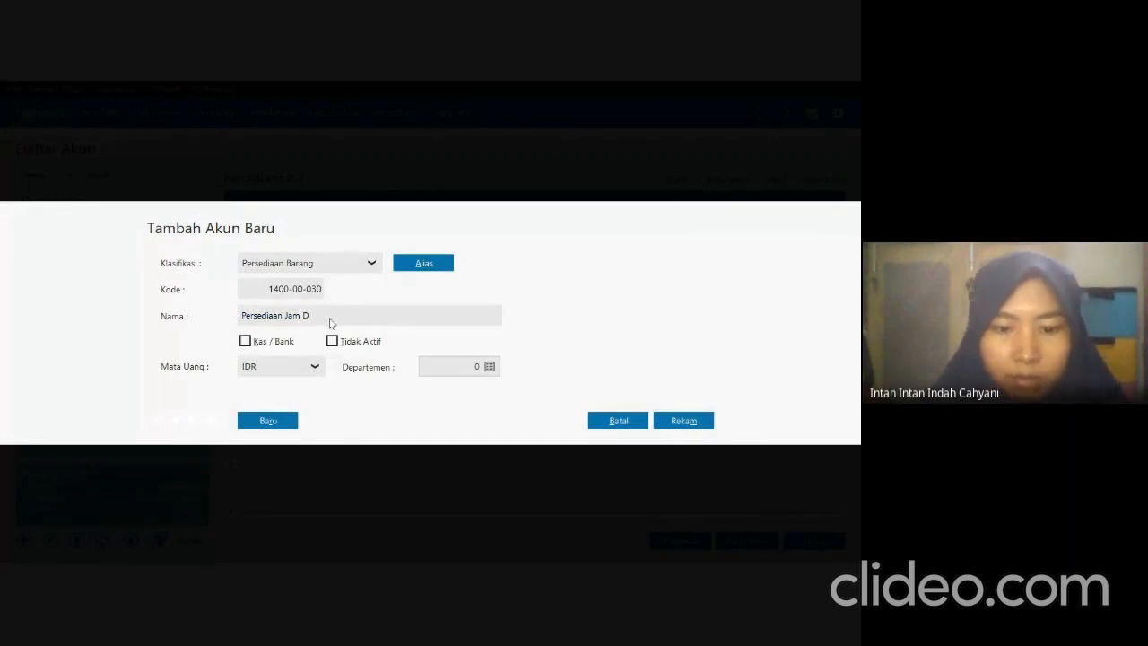
{"action": "type", "text": "inding"}
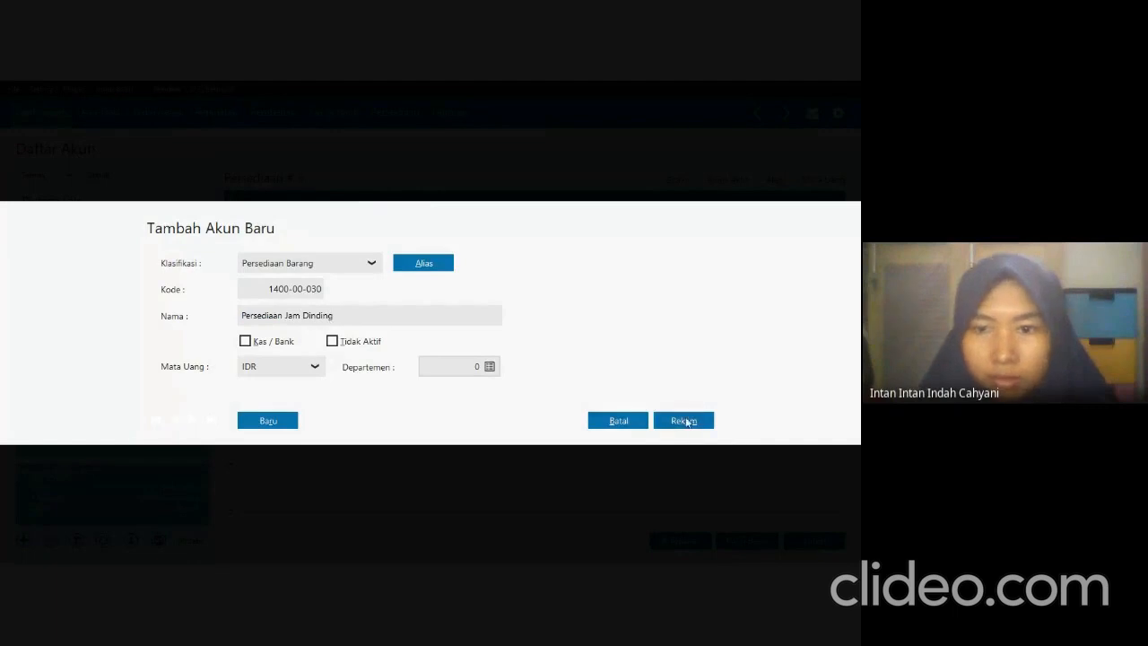
{"action": "left_click", "coordinate": [684, 421]}
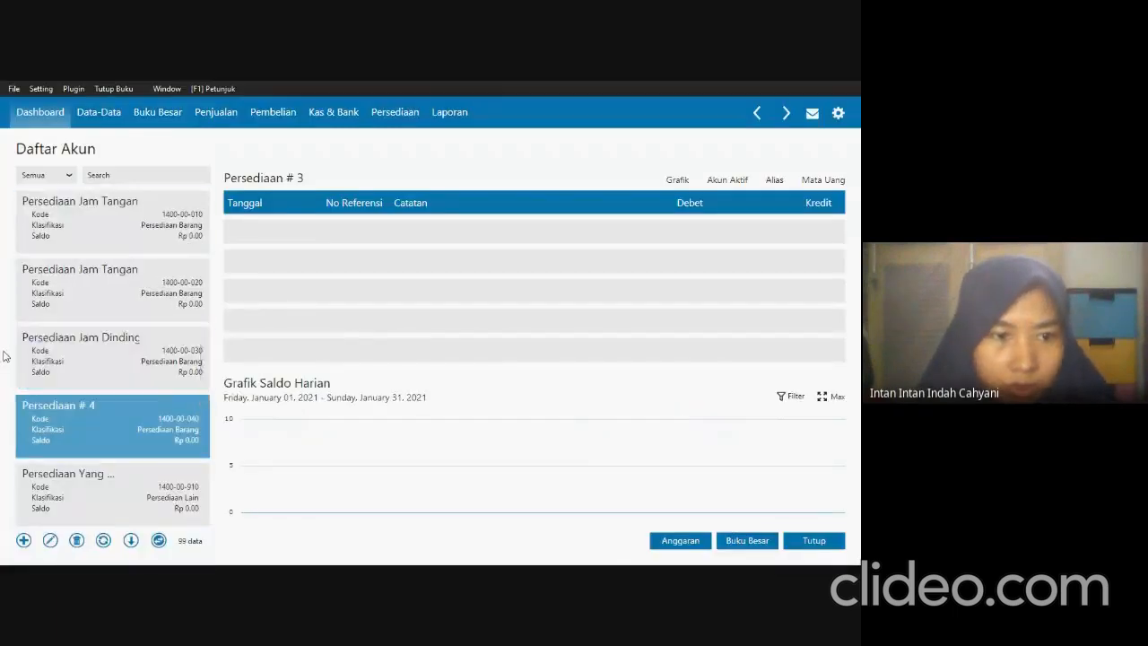
Find the IDR account Utang Usaha in the account list, rename it as Utang Dagang, and save it.
{"action": "scroll", "coordinate": [72, 360], "scroll_direction": "down", "scroll_amount": 1}
{"action": "scroll", "coordinate": [72, 360], "scroll_direction": "down", "scroll_amount": 2}
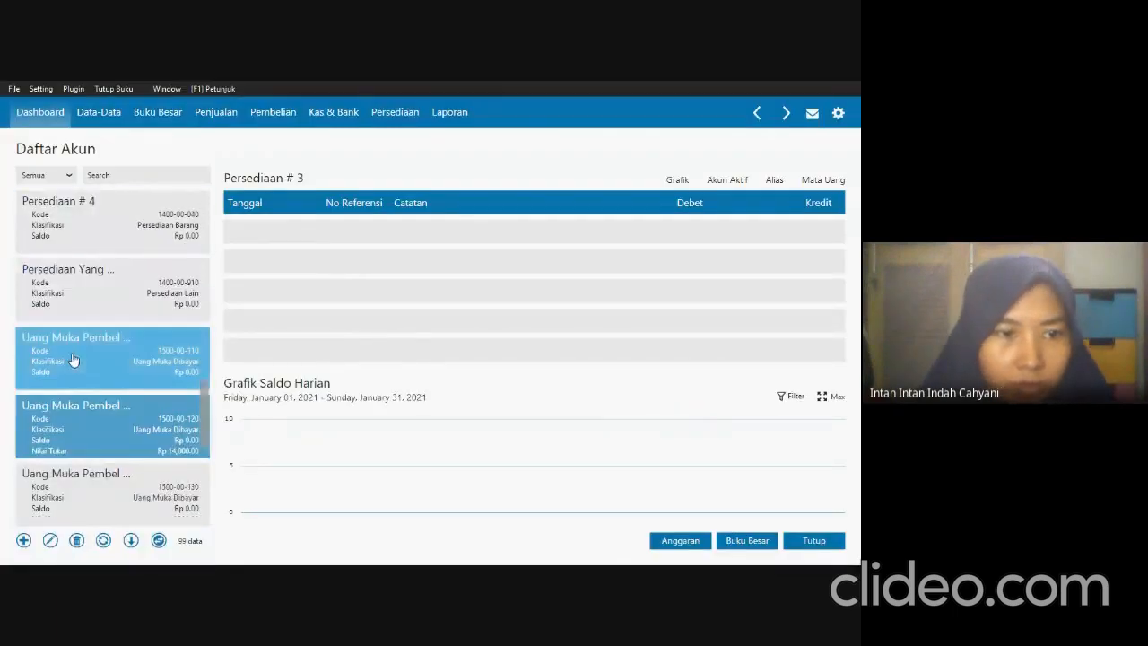
{"action": "scroll", "coordinate": [77, 363], "scroll_direction": "down", "scroll_amount": 1}
{"action": "scroll", "coordinate": [97, 413], "scroll_direction": "down", "scroll_amount": 2}
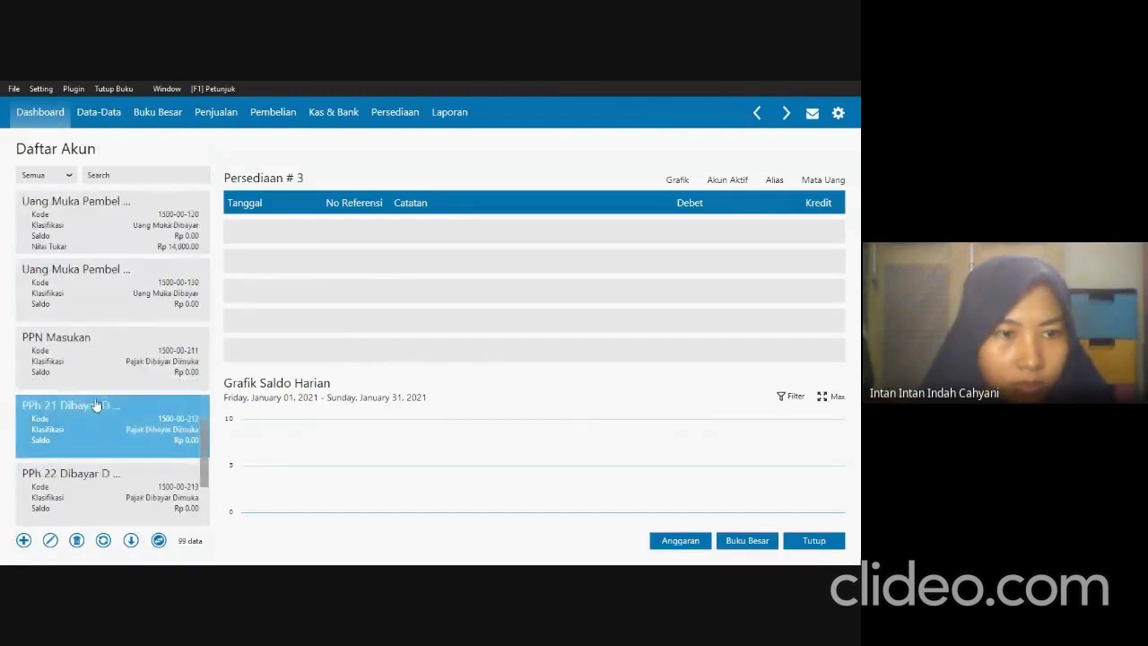
{"action": "scroll", "coordinate": [74, 362], "scroll_direction": "down", "scroll_amount": 4}
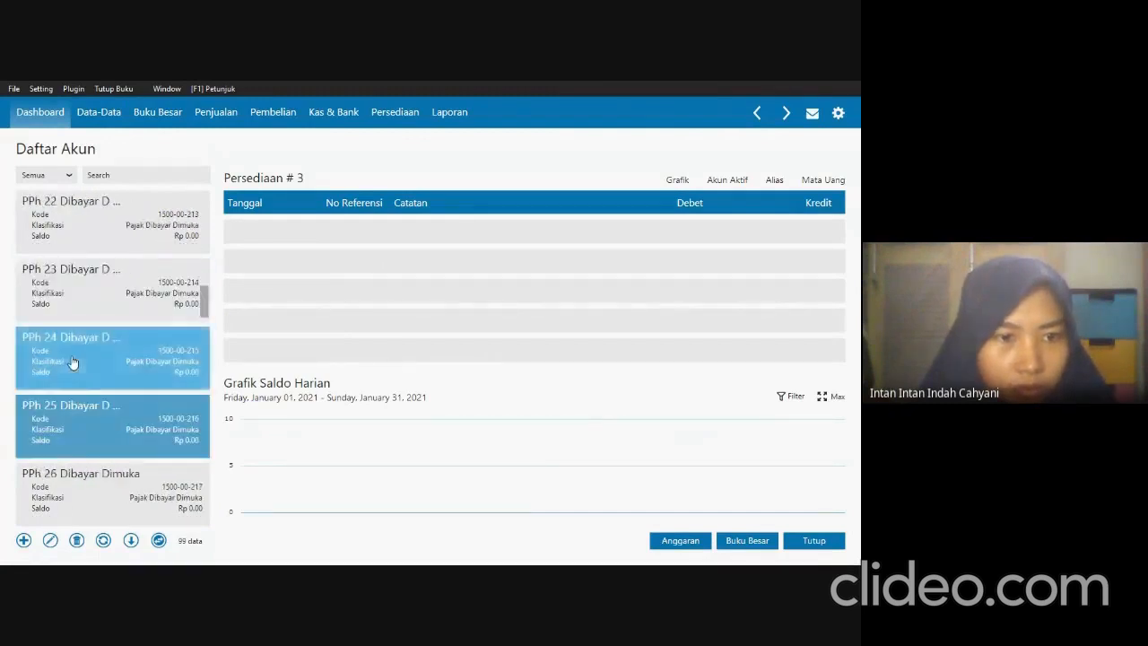
{"action": "scroll", "coordinate": [73, 362], "scroll_direction": "down", "scroll_amount": 3}
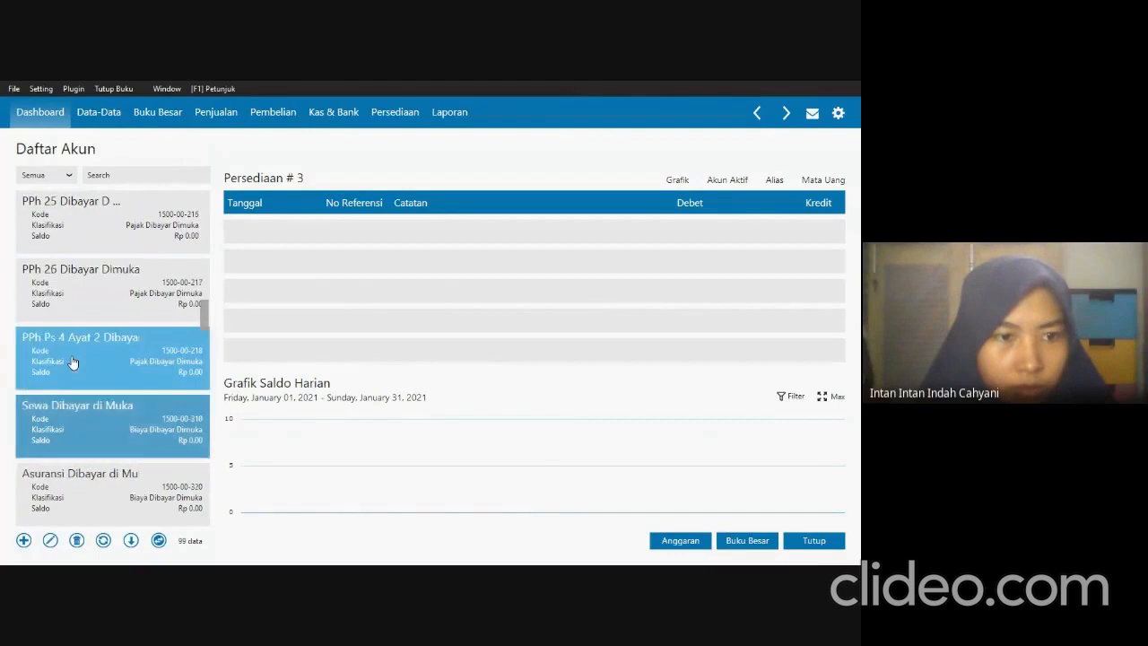
{"action": "scroll", "coordinate": [73, 362], "scroll_direction": "down", "scroll_amount": 4}
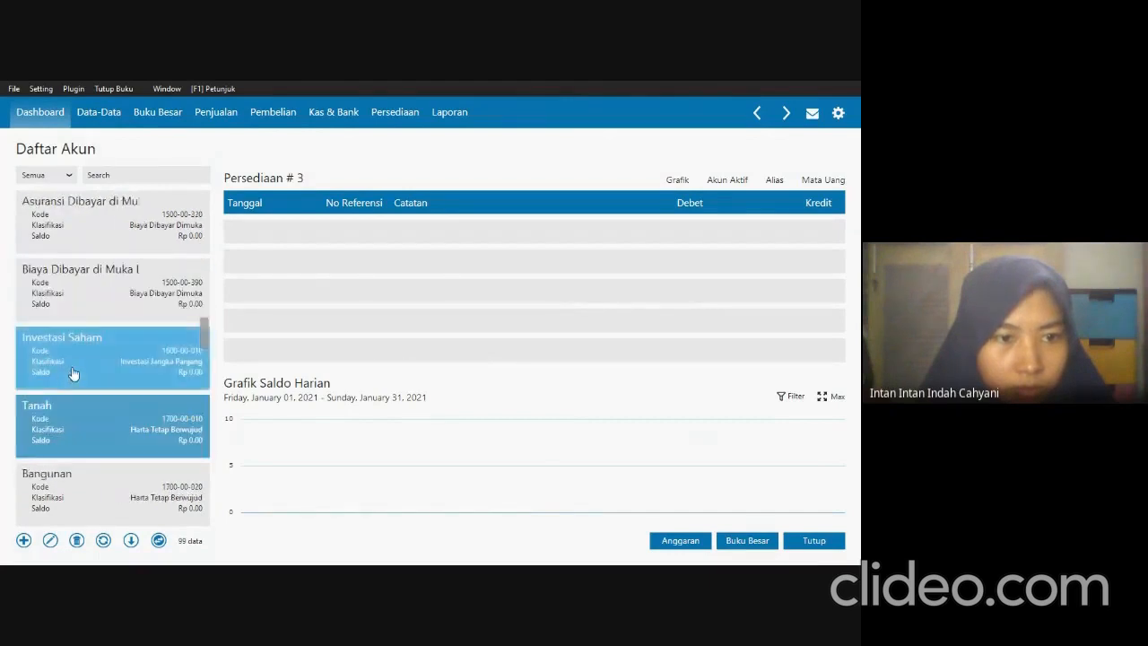
{"action": "scroll", "coordinate": [73, 373], "scroll_direction": "down", "scroll_amount": 4}
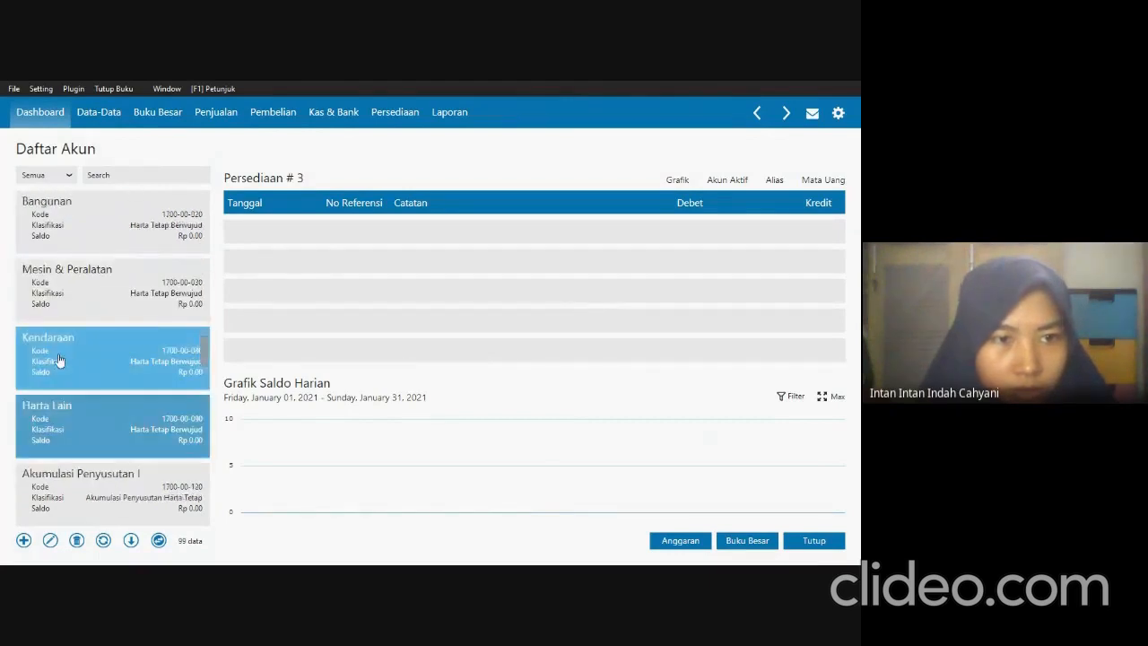
{"action": "scroll", "coordinate": [58, 360], "scroll_direction": "down", "scroll_amount": 4}
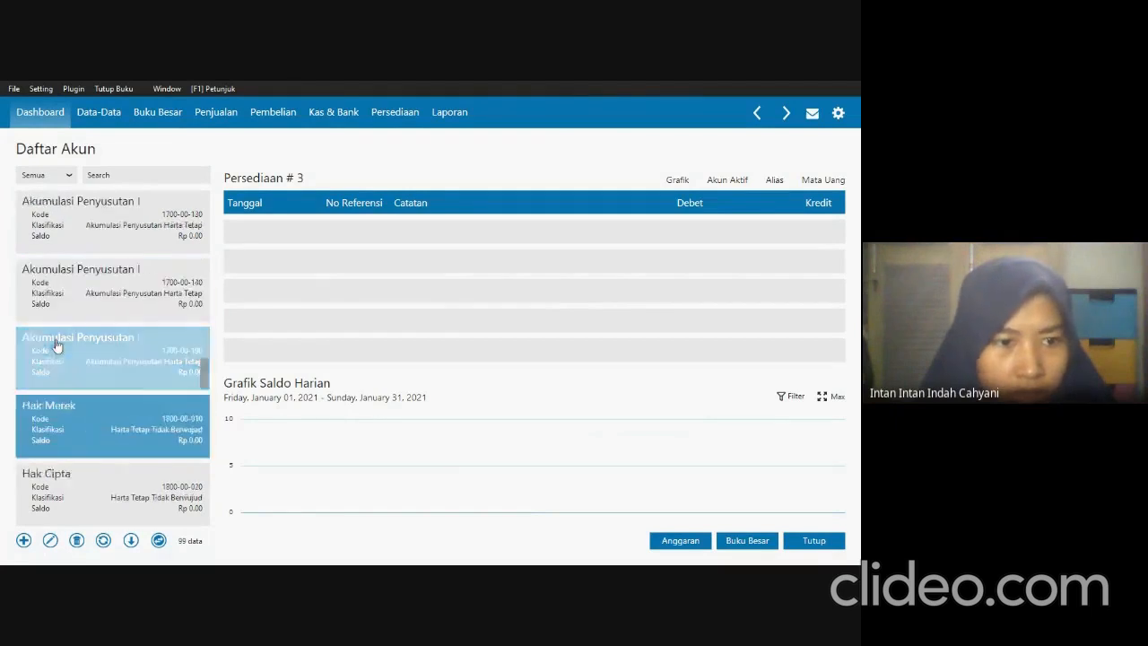
{"action": "scroll", "coordinate": [56, 345], "scroll_direction": "down", "scroll_amount": 2}
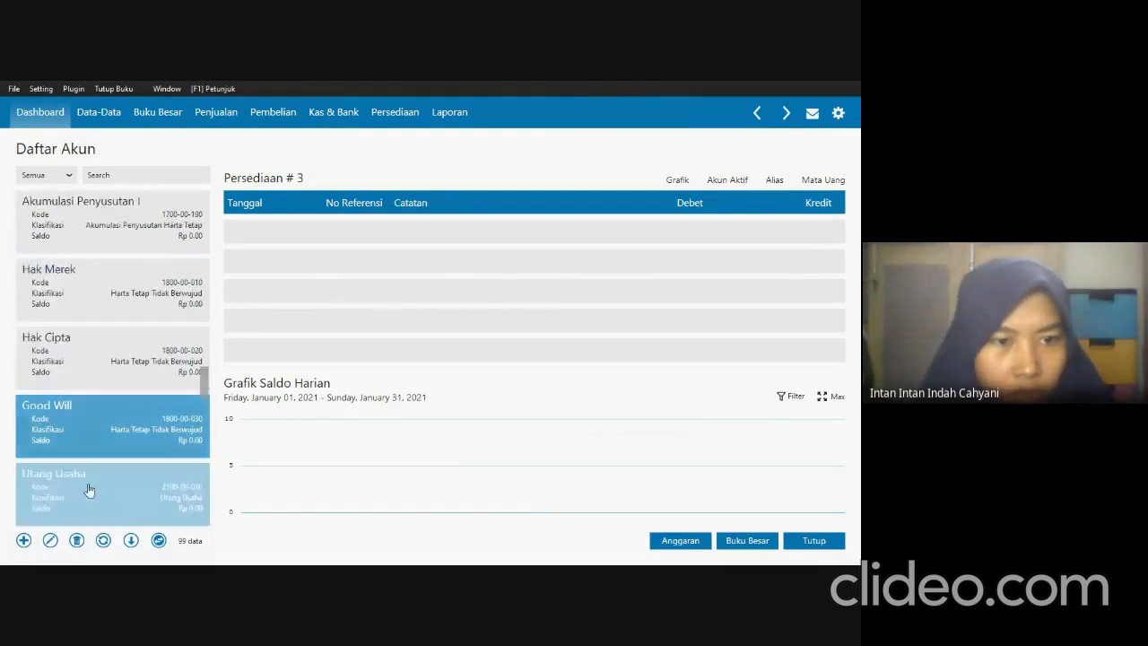
{"action": "double_click", "coordinate": [89, 490]}
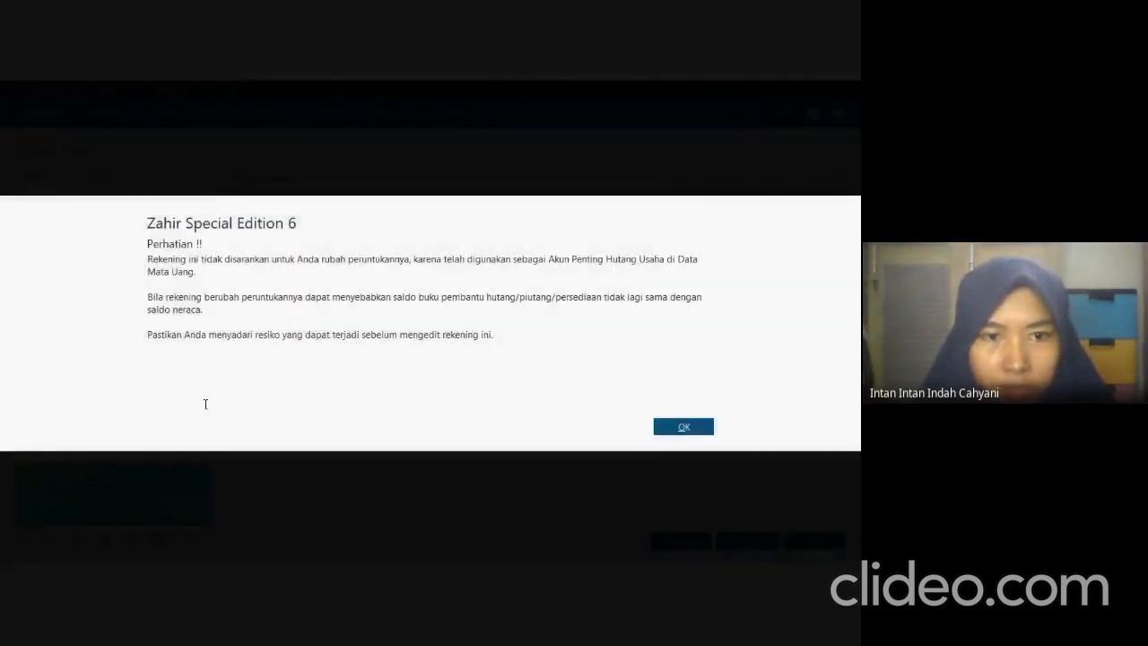
{"action": "left_click", "coordinate": [692, 426]}
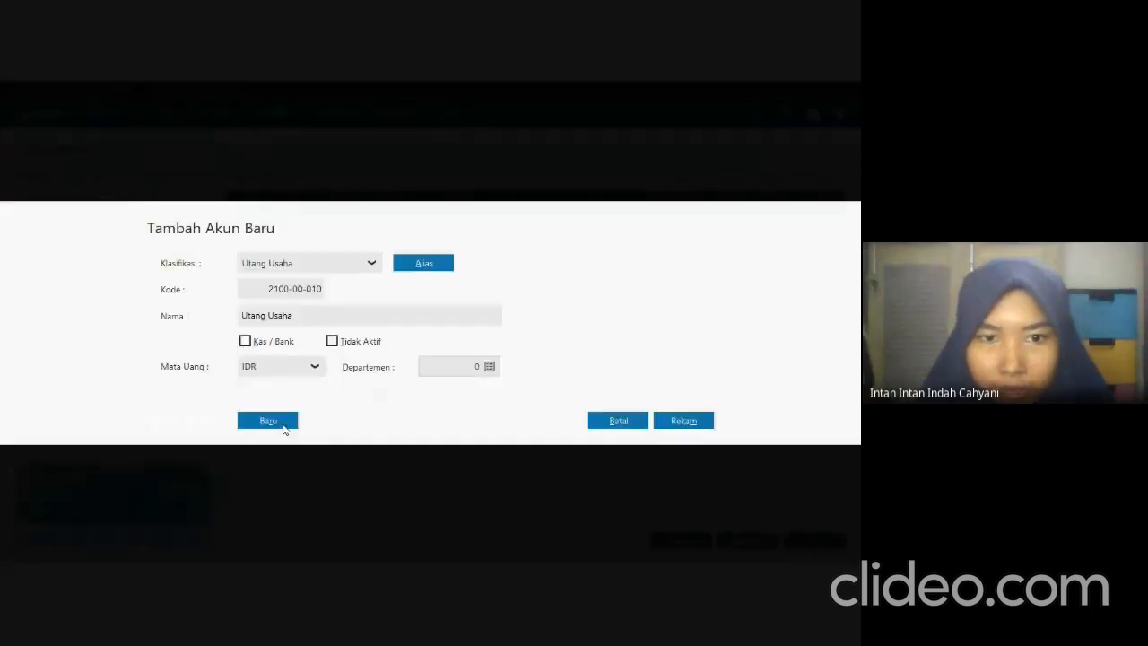
{"action": "double_click", "coordinate": [377, 320]}
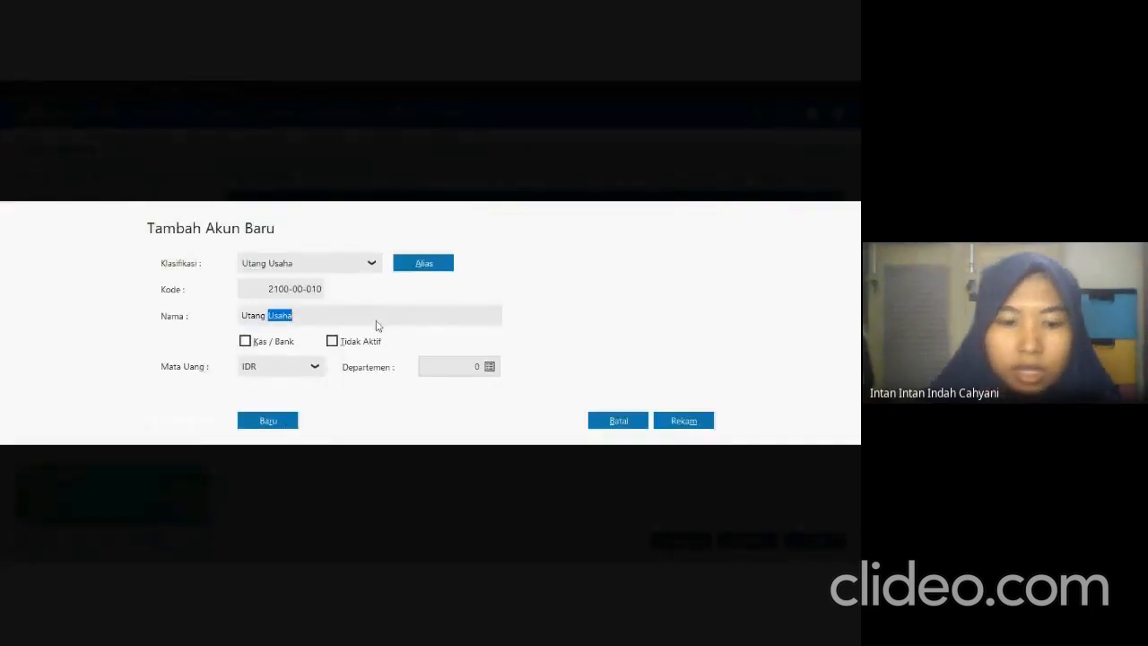
{"action": "type", "text": "Dagang"}
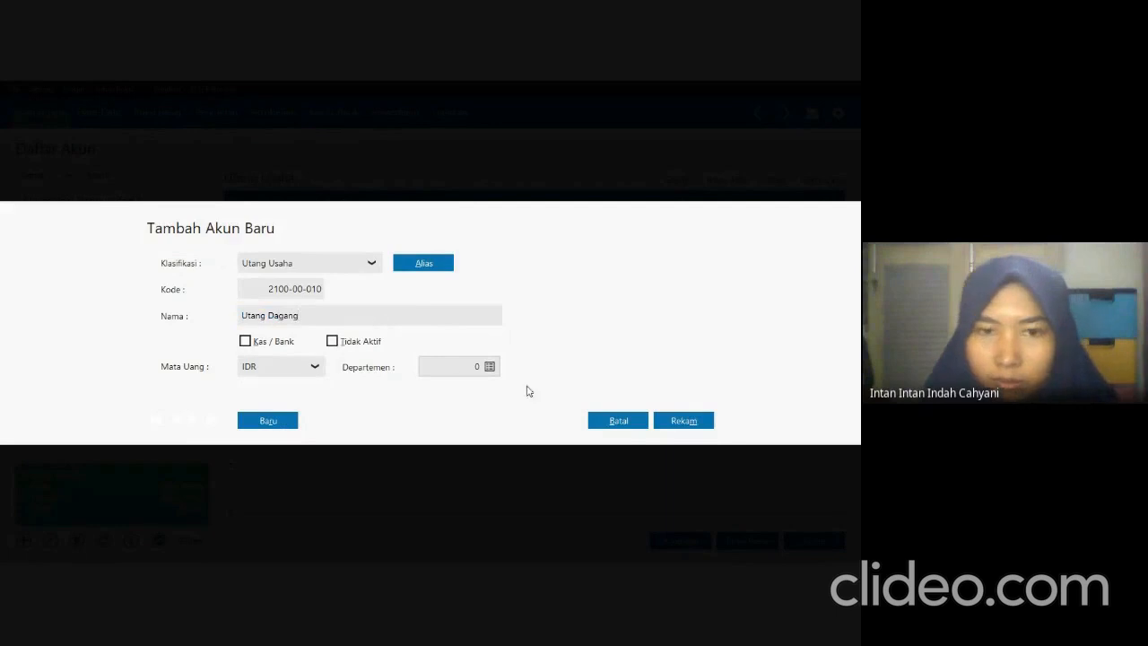
{"action": "left_click", "coordinate": [660, 425]}
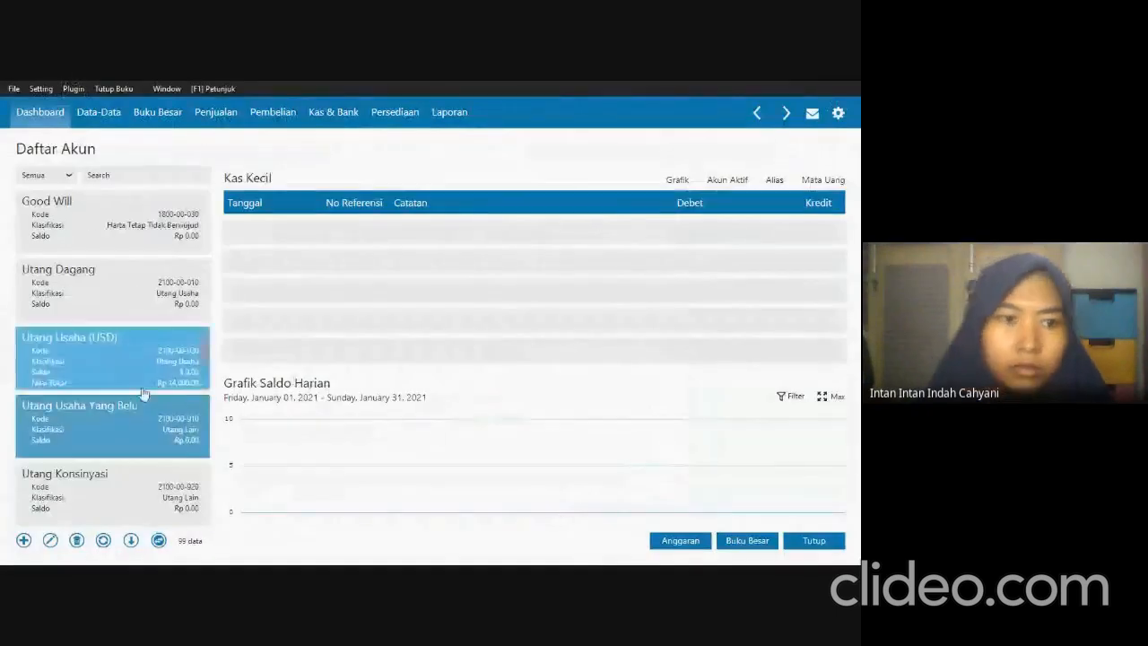
Find the sales account Penjualan # 1 in the account list, rename it as Penjualan Barang Dagang, and save it.
{"action": "left_click", "coordinate": [57, 474]}
{"action": "scroll", "coordinate": [121, 418], "scroll_direction": "down", "scroll_amount": 1}
{"action": "scroll", "coordinate": [121, 419], "scroll_direction": "down", "scroll_amount": 2}
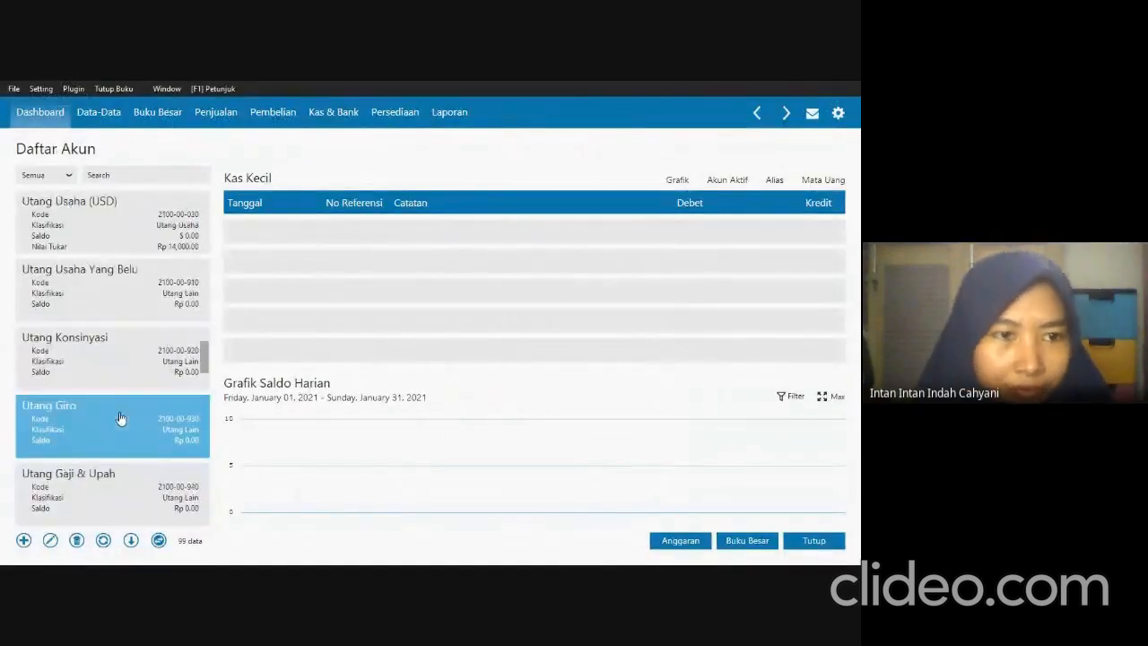
{"action": "scroll", "coordinate": [116, 370], "scroll_direction": "down", "scroll_amount": 6}
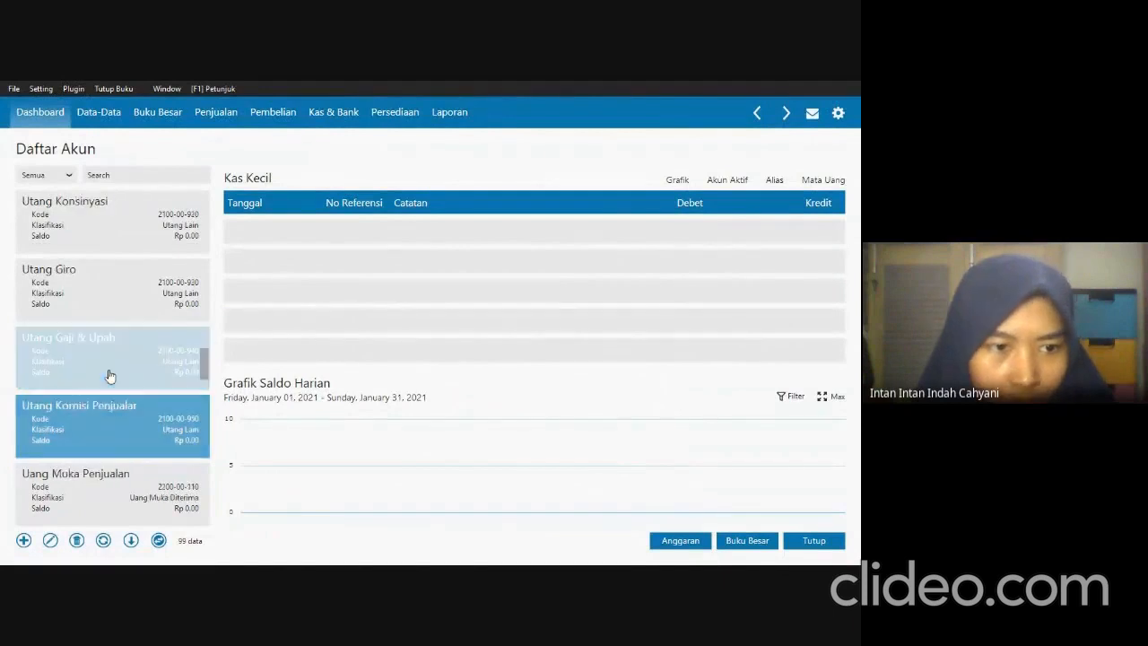
{"action": "scroll", "coordinate": [130, 363], "scroll_direction": "down", "scroll_amount": 5}
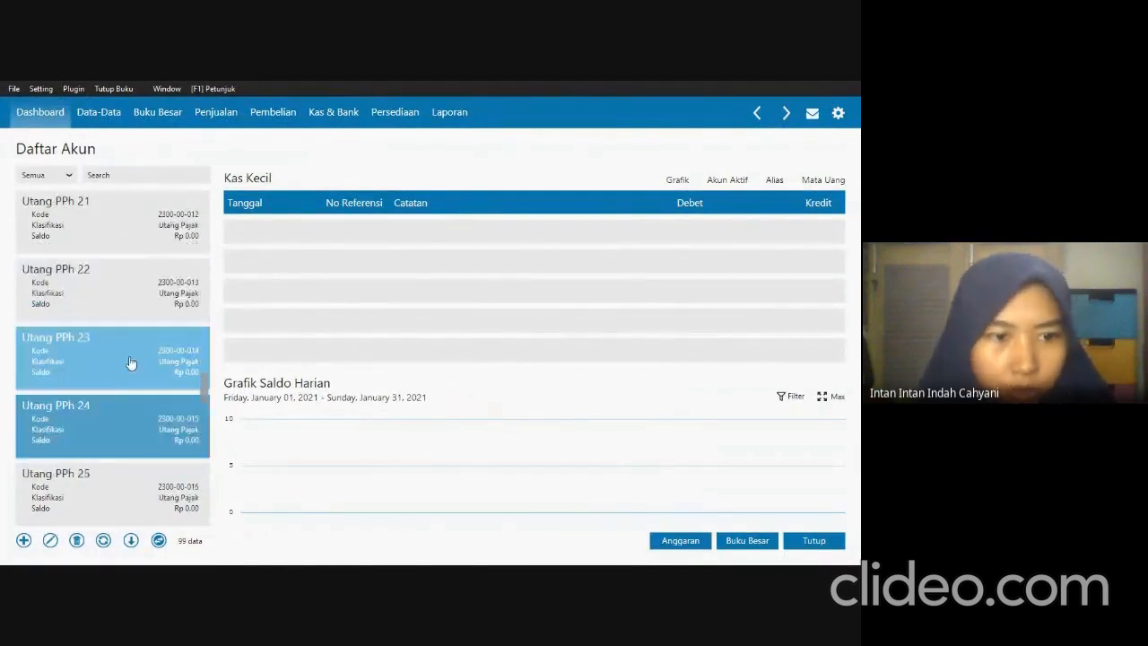
{"action": "scroll", "coordinate": [130, 362], "scroll_direction": "down", "scroll_amount": 5}
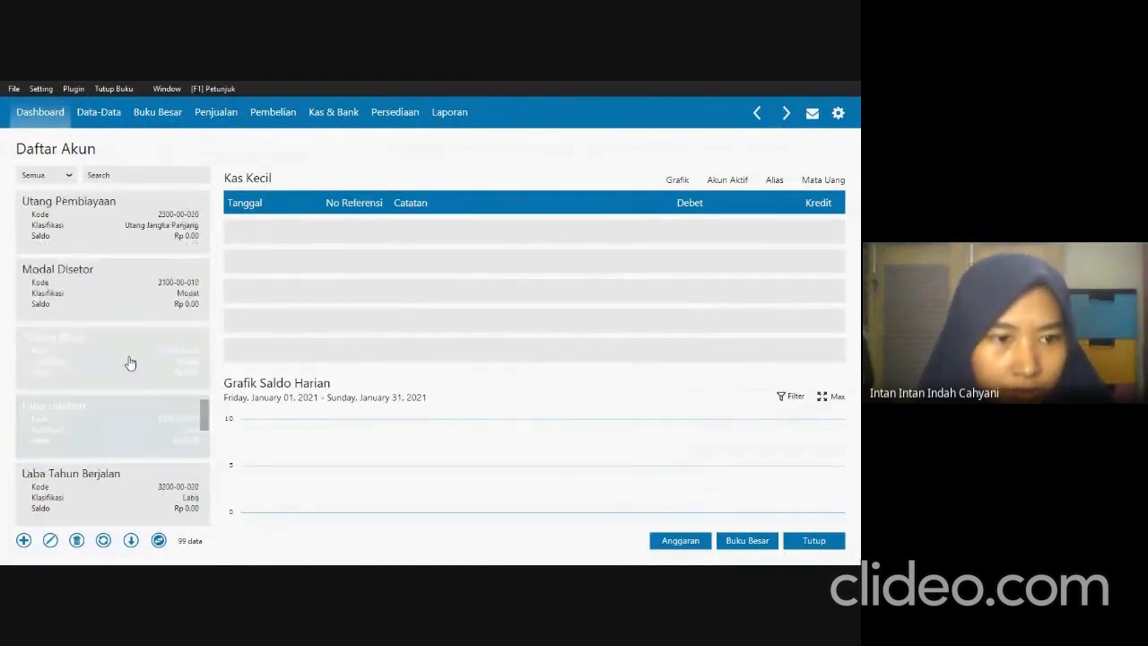
{"action": "scroll", "coordinate": [110, 331], "scroll_direction": "down", "scroll_amount": 3}
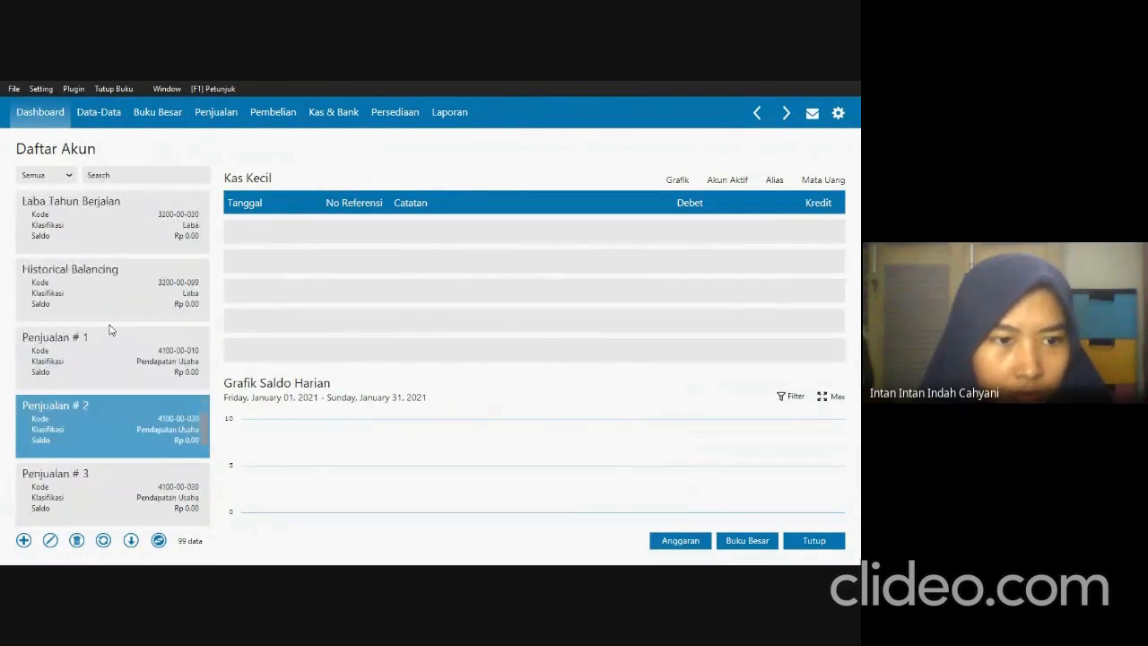
{"action": "left_click", "coordinate": [106, 348]}
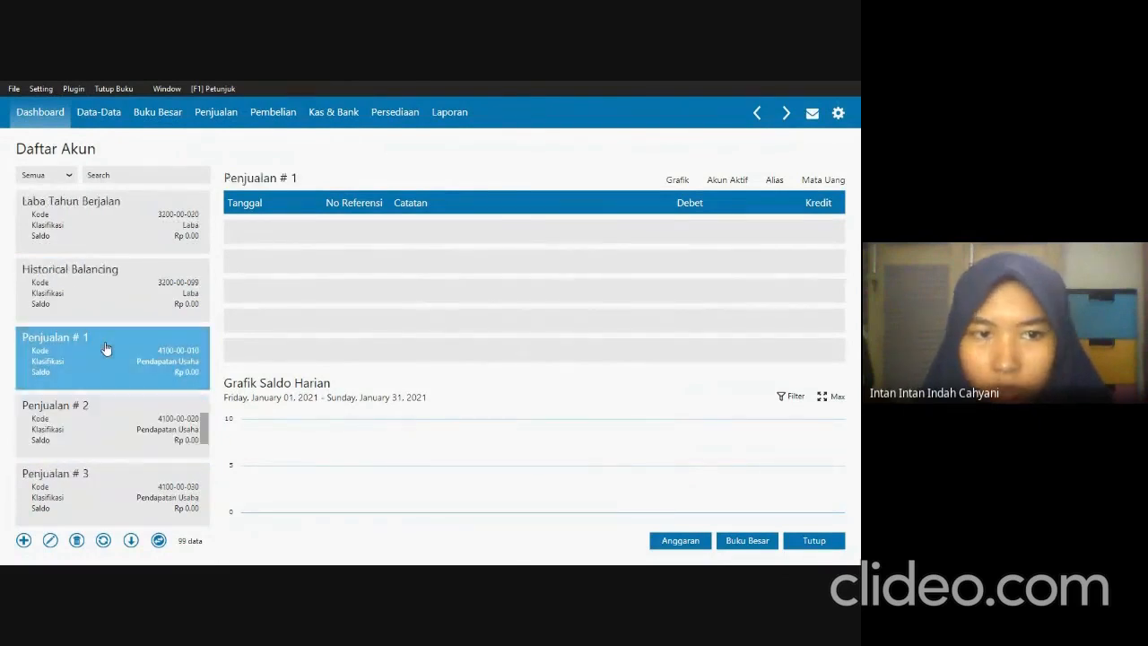
{"action": "double_click", "coordinate": [101, 364]}
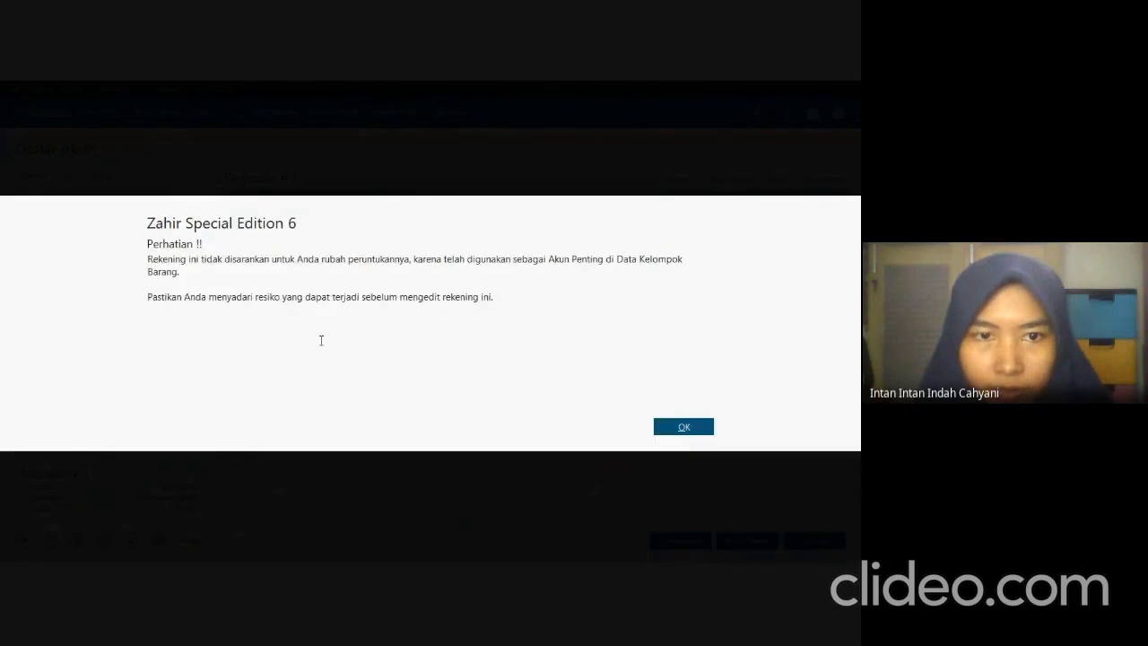
{"action": "left_click", "coordinate": [683, 426]}
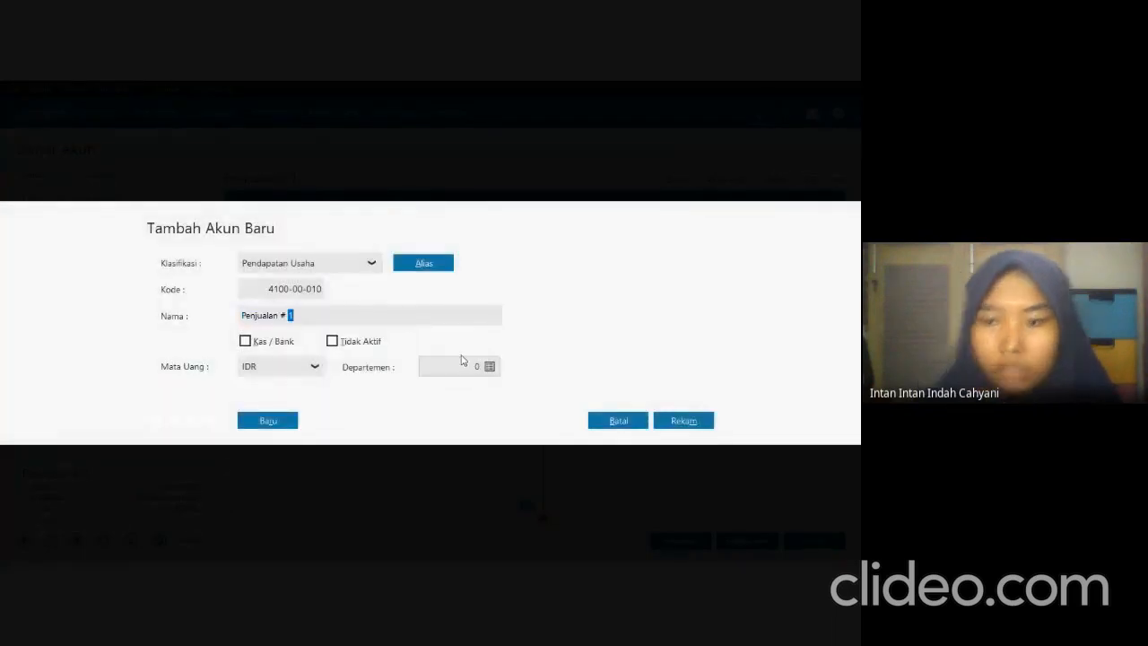
{"action": "key", "text": "BackSpace"}
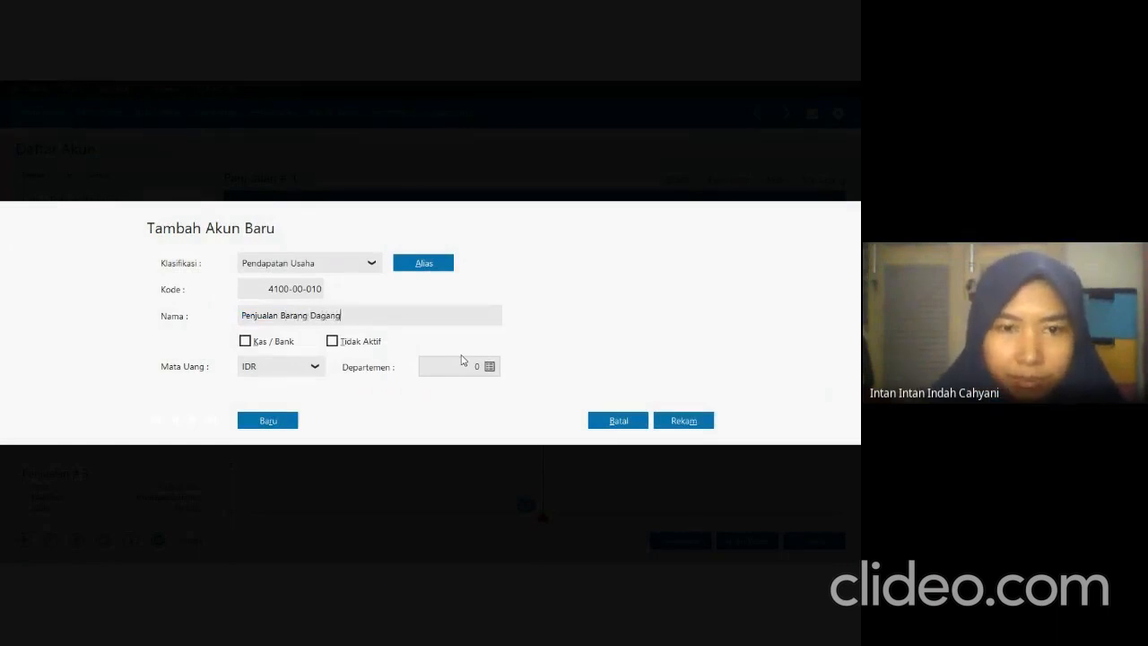
{"action": "left_click", "coordinate": [708, 425]}
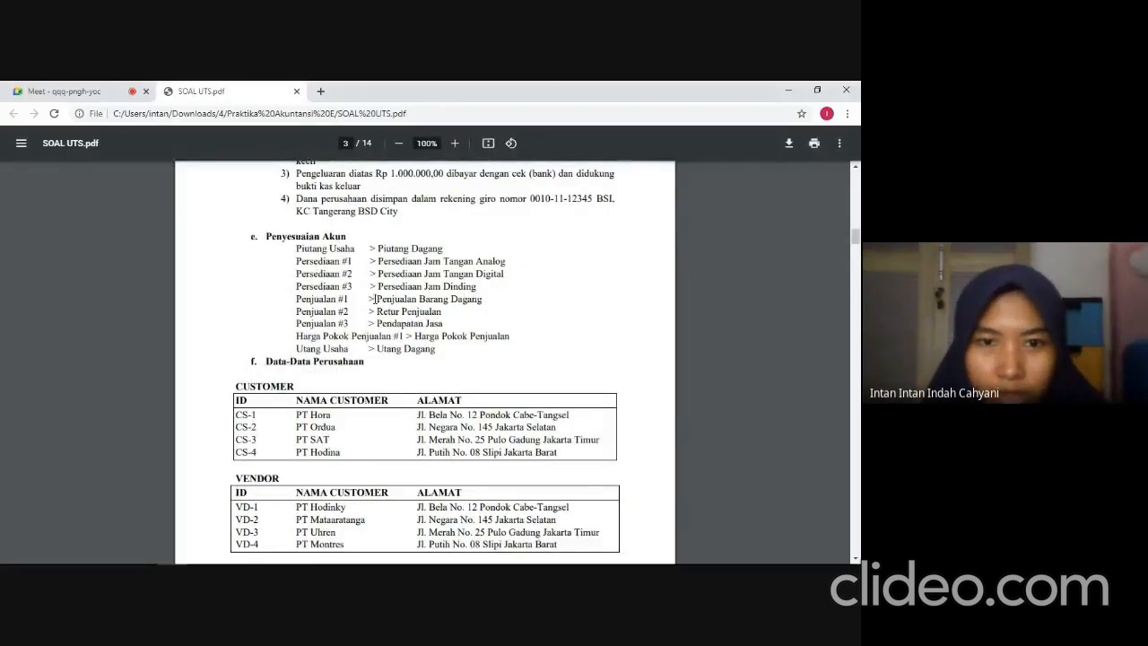
Rename the sales account Penjualan # 2 as Retur Penjualan and save it.
{"action": "key", "text": "alt+Tab"}
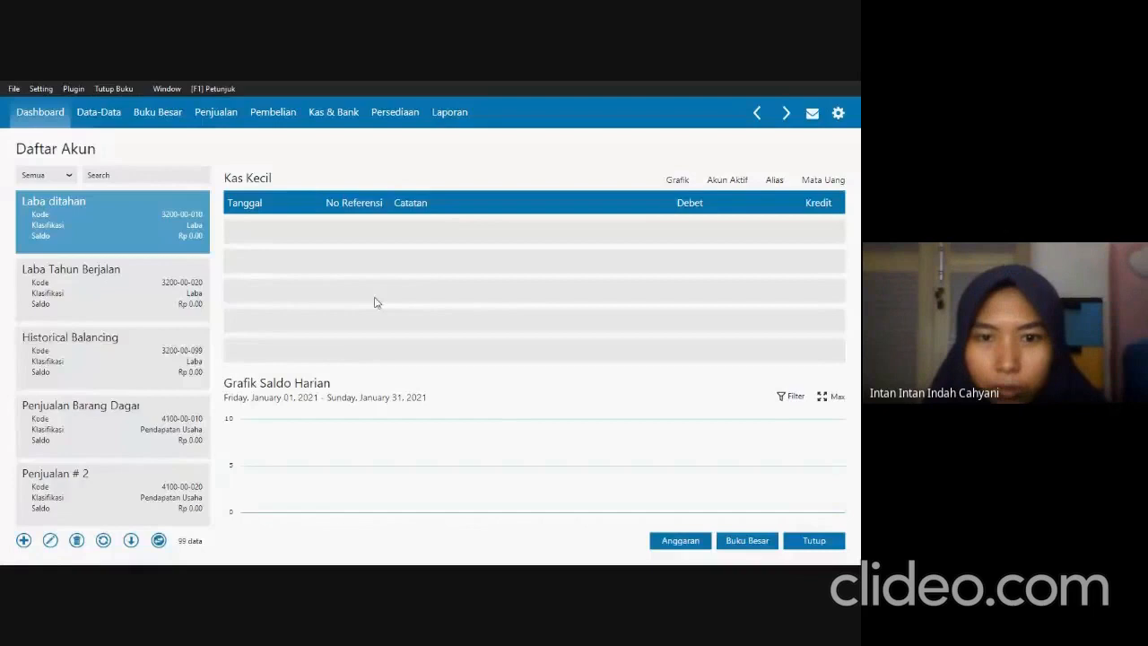
{"action": "double_click", "coordinate": [89, 479]}
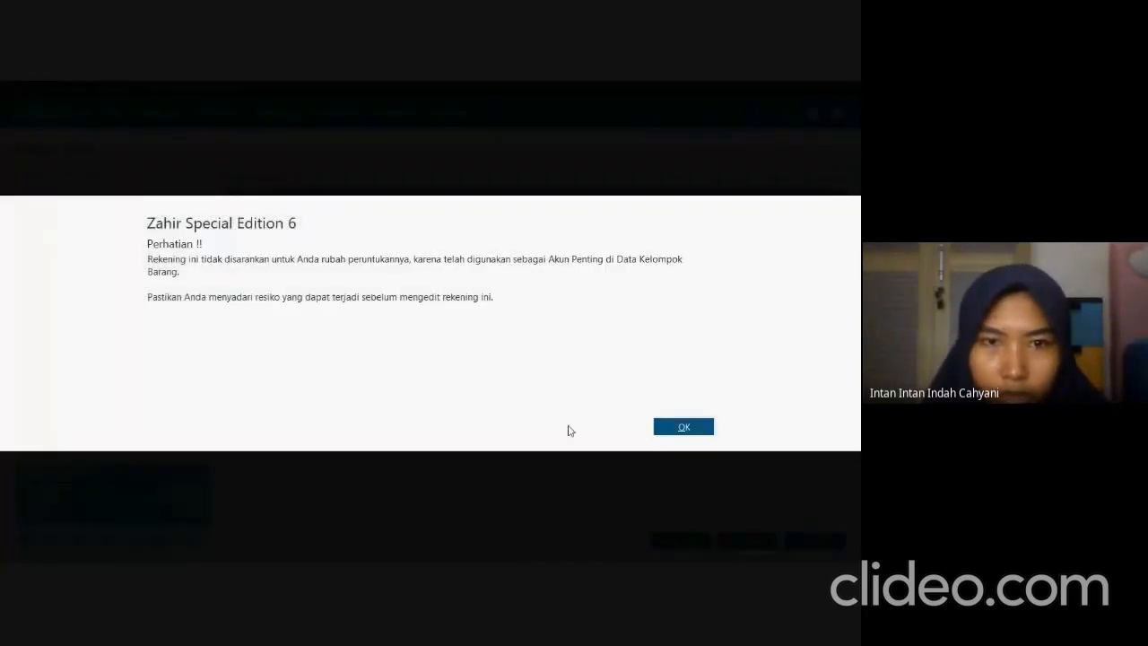
{"action": "left_click", "coordinate": [656, 429]}
{"action": "double_click", "coordinate": [364, 320]}
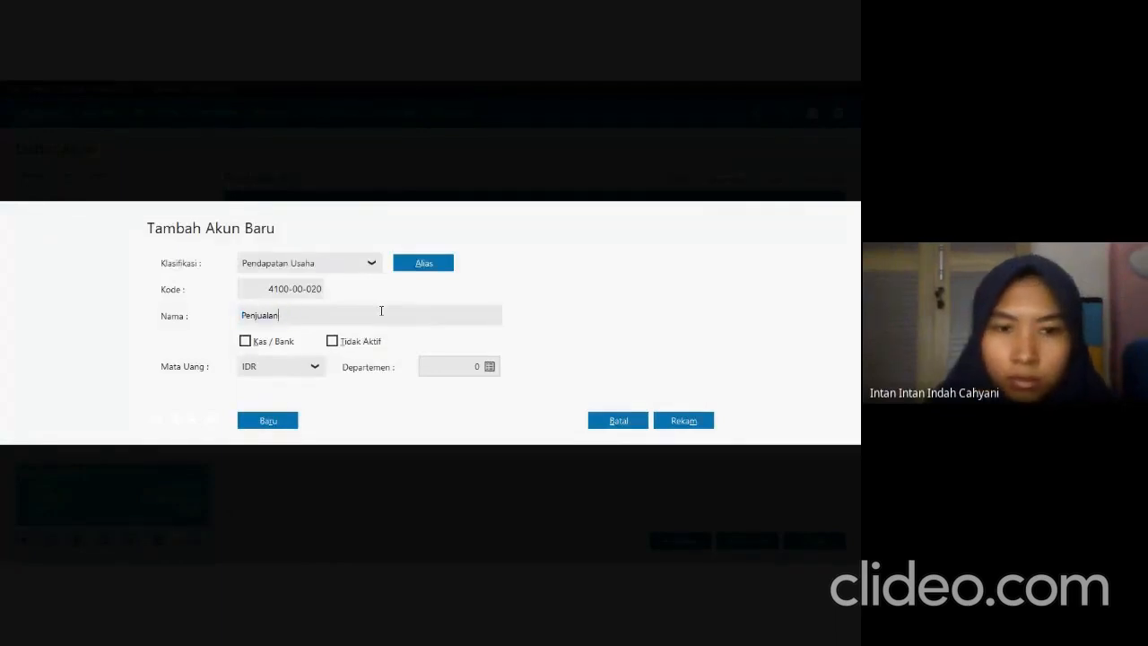
{"action": "type", "text": "Retur"}
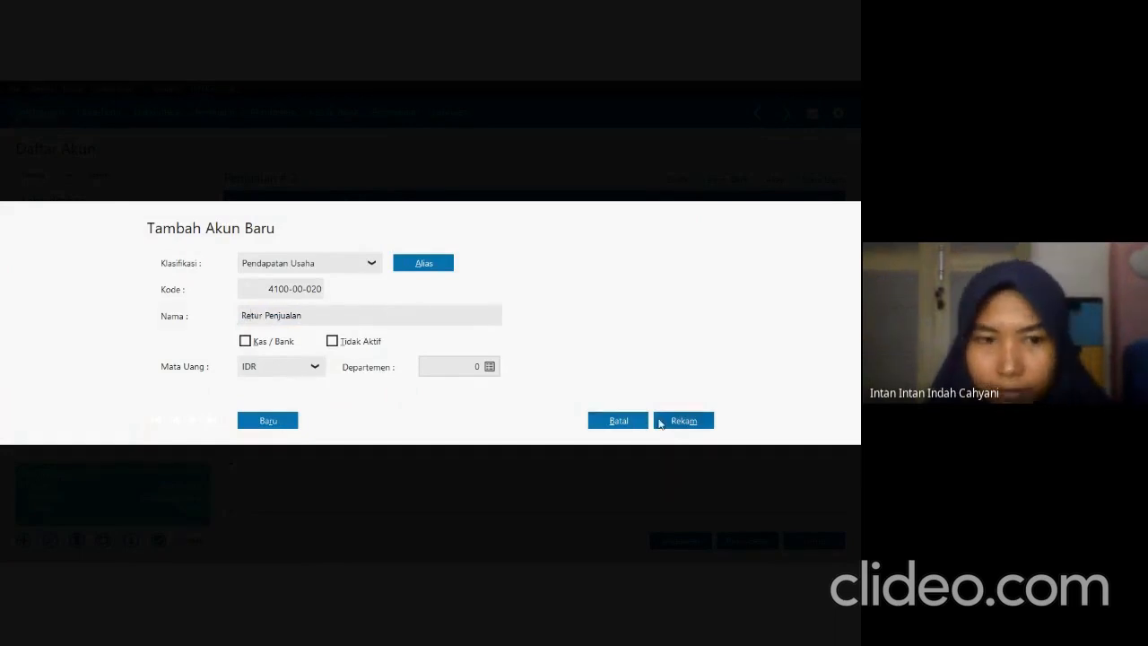
Check the exam PDF's account adjustments, then rename the sales account Penjualan # 3 as Pendapatan Jasa and save it.
{"action": "key", "text": "alt+Tab"}
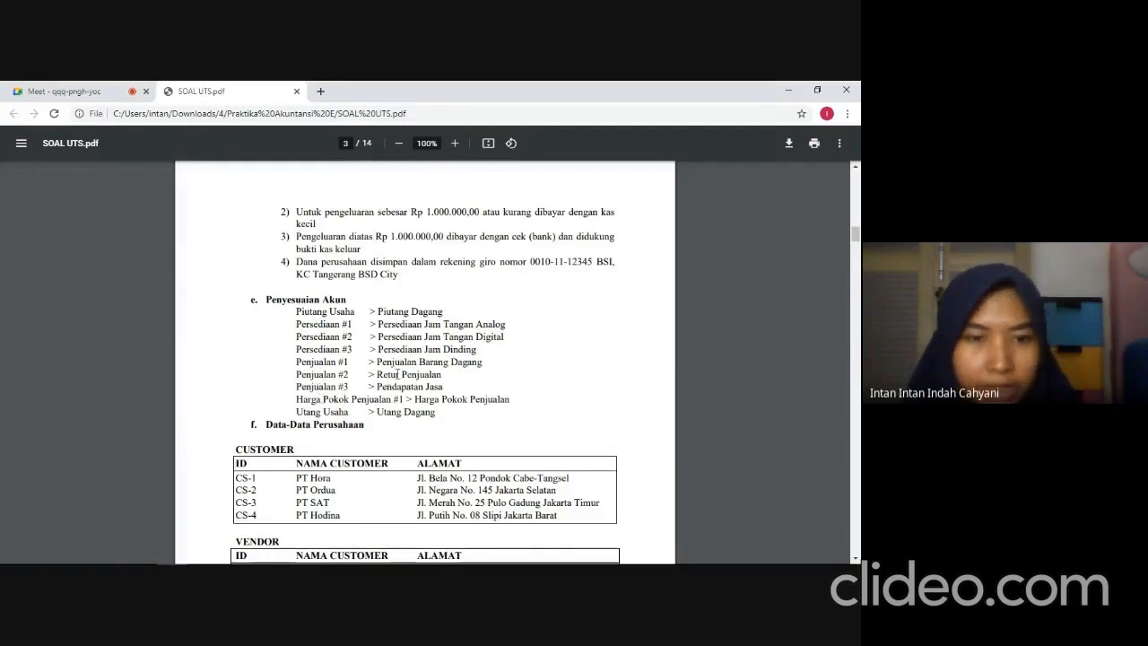
{"action": "key", "text": "alt+Tab"}
{"action": "left_click", "coordinate": [79, 344]}
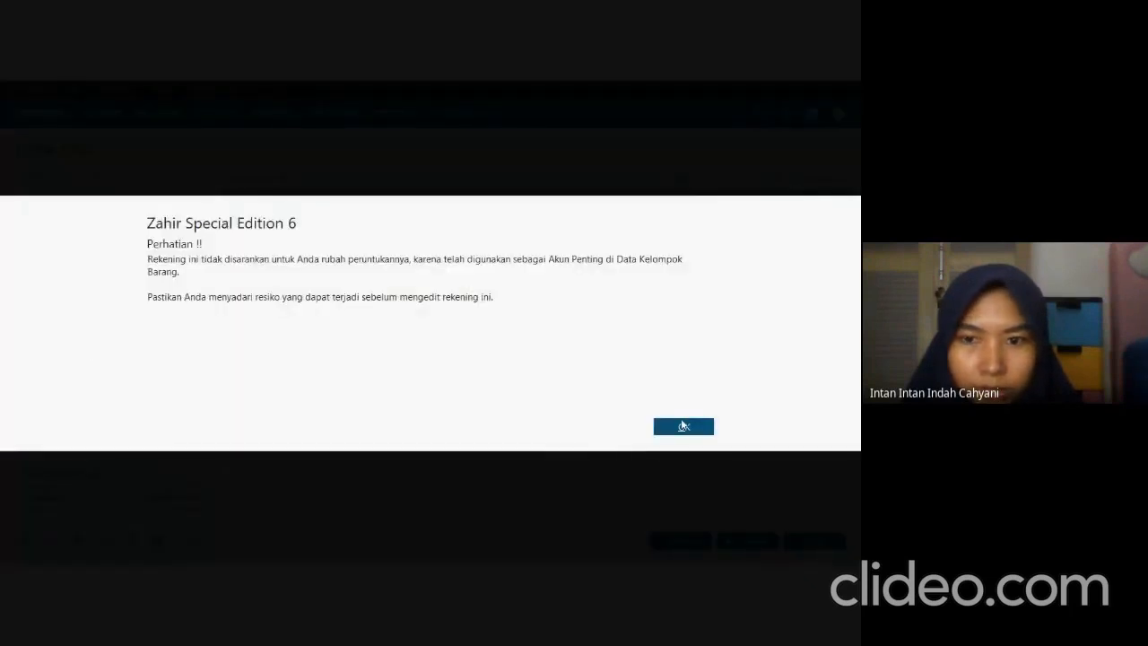
{"action": "left_click", "coordinate": [682, 424]}
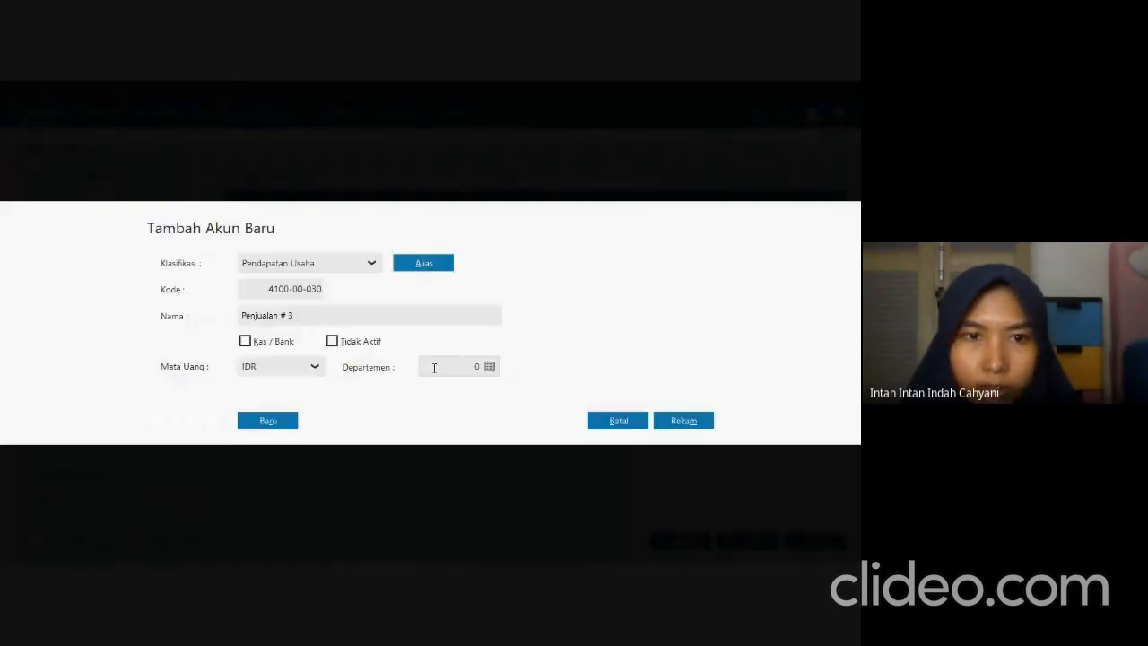
{"action": "double_click", "coordinate": [315, 317]}
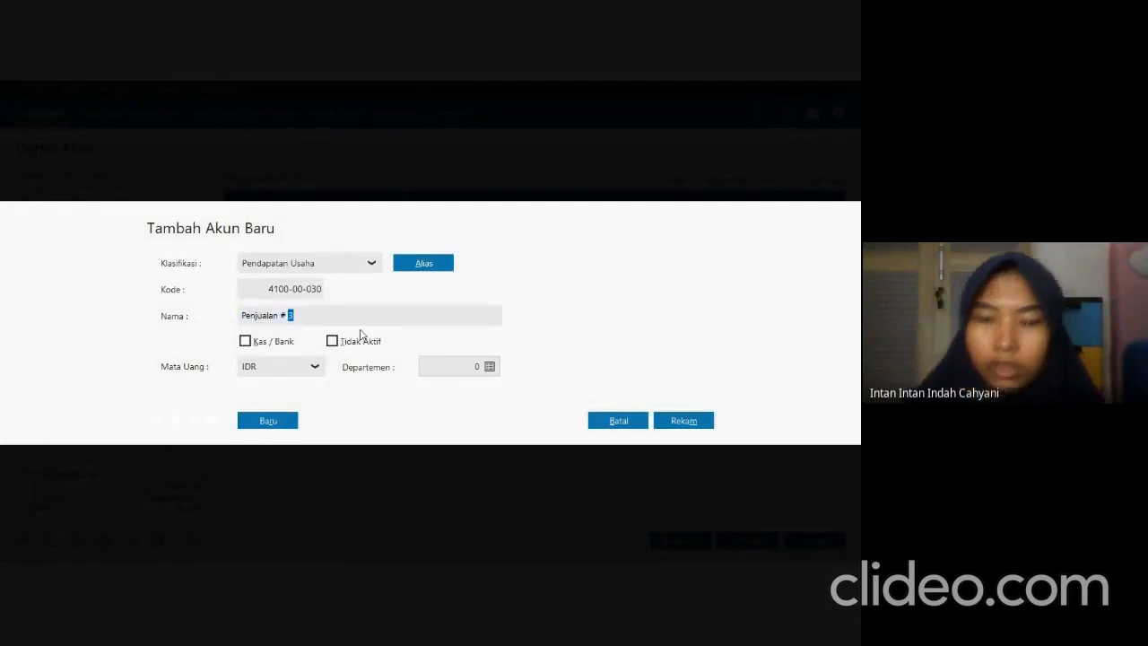
{"action": "key", "text": "BackSpace"}
{"action": "key", "text": "BackSpace"}
{"action": "key", "text": "BackSpace"}
{"action": "key", "text": "BackSpace"}
{"action": "key", "text": "BackSpace"}
{"action": "key", "text": "BackSpace"}
{"action": "key", "text": "BackSpace"}
{"action": "key", "text": "BackSpace"}
{"action": "key", "text": "BackSpace"}
{"action": "key", "text": "BackSpace"}
{"action": "key", "text": "BackSpace"}
{"action": "key", "text": "BackSpace"}
{"action": "key", "text": "BackSpace"}
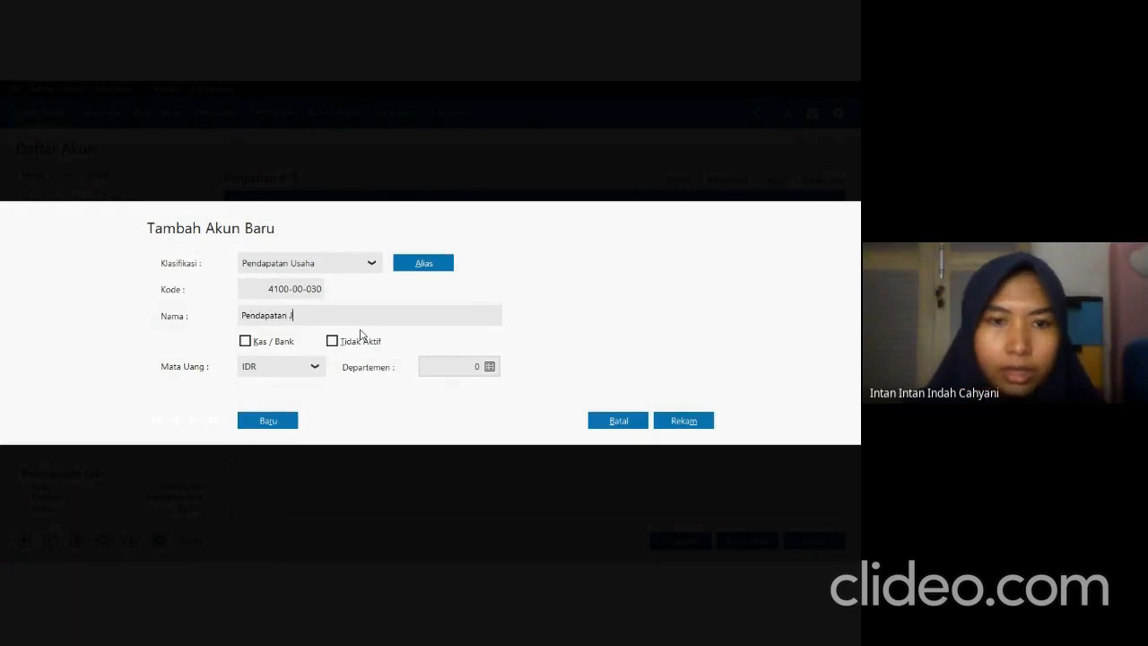
{"action": "left_click", "coordinate": [673, 428]}
Rename the account Harga Pokok Penjualan # 1 as Harga Pokok Penjualan, following the exam PDF, and save it.
{"action": "key", "text": "alt+Tab"}
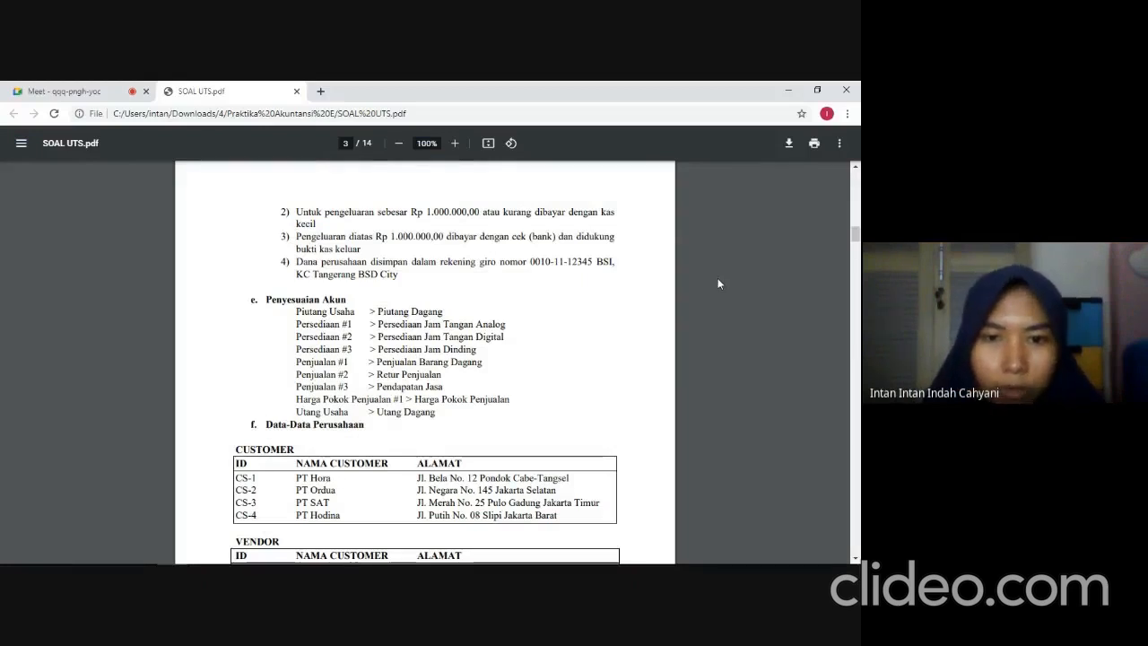
{"action": "key", "text": "alt+Tab"}
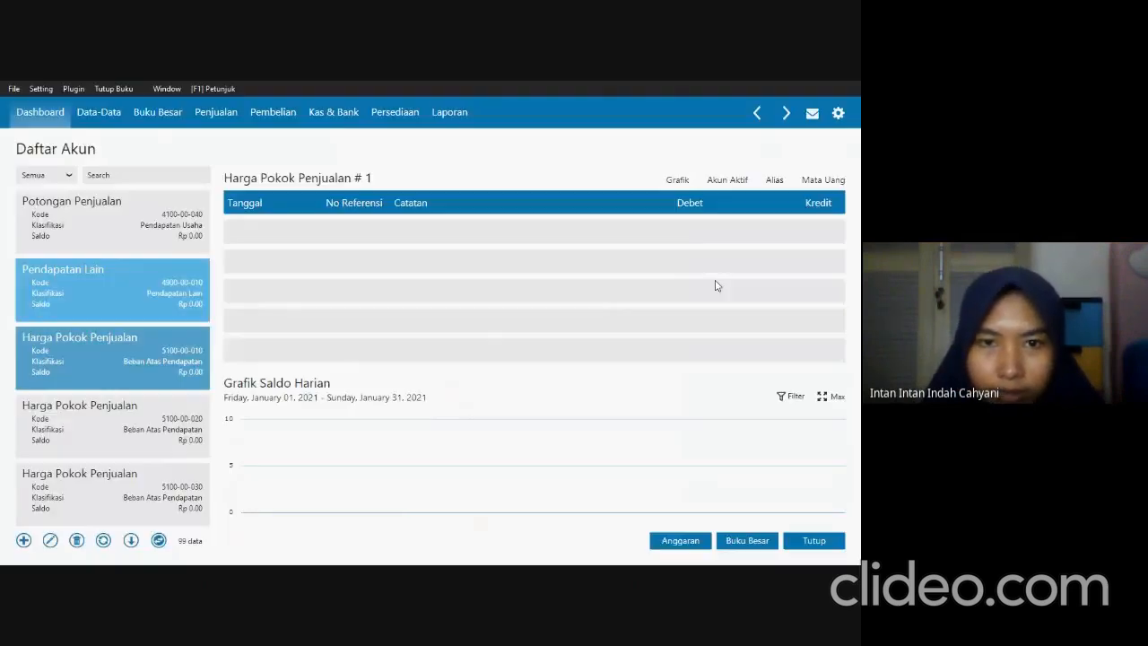
{"action": "double_click", "coordinate": [87, 333]}
{"action": "left_click", "coordinate": [681, 428]}
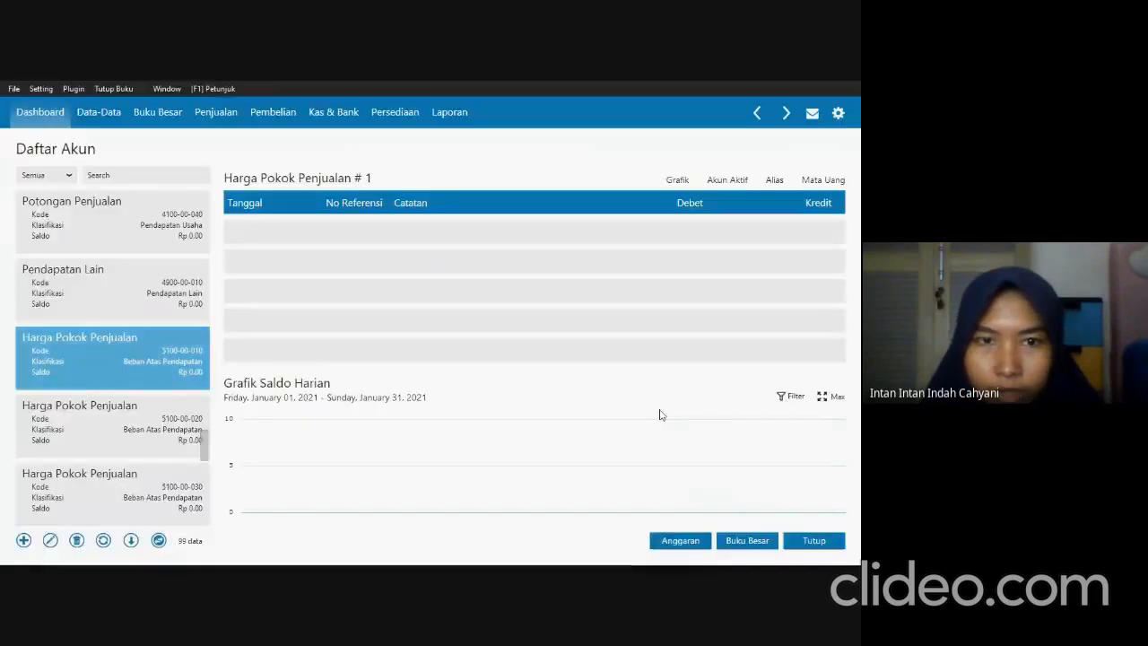
{"action": "double_click", "coordinate": [369, 316]}
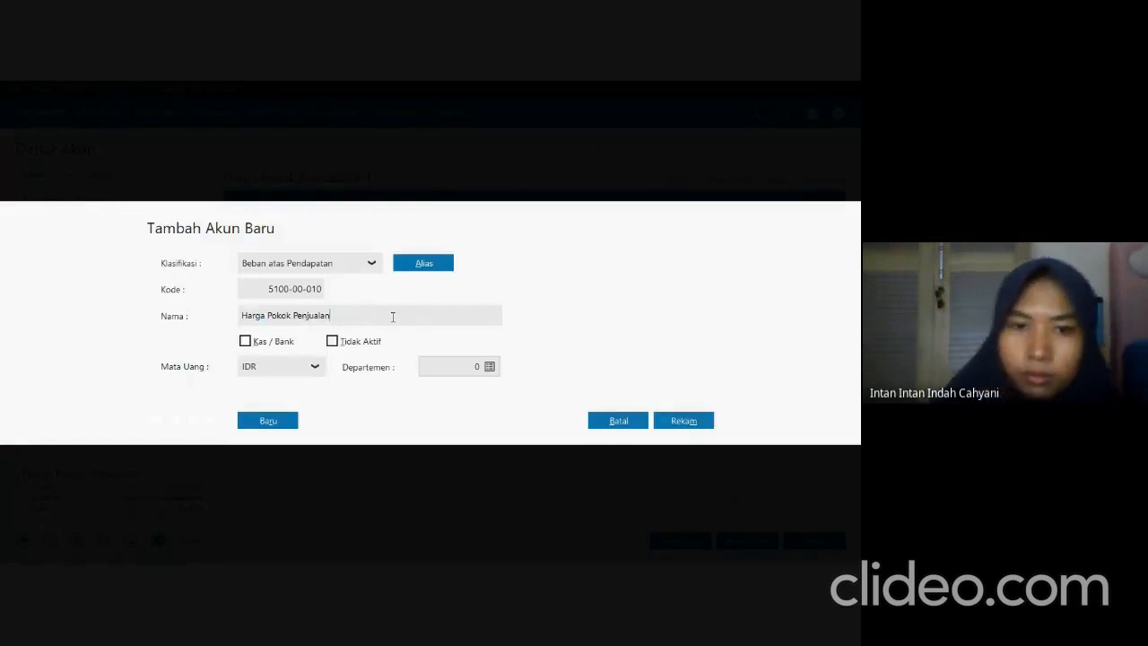
{"action": "left_click", "coordinate": [663, 423]}
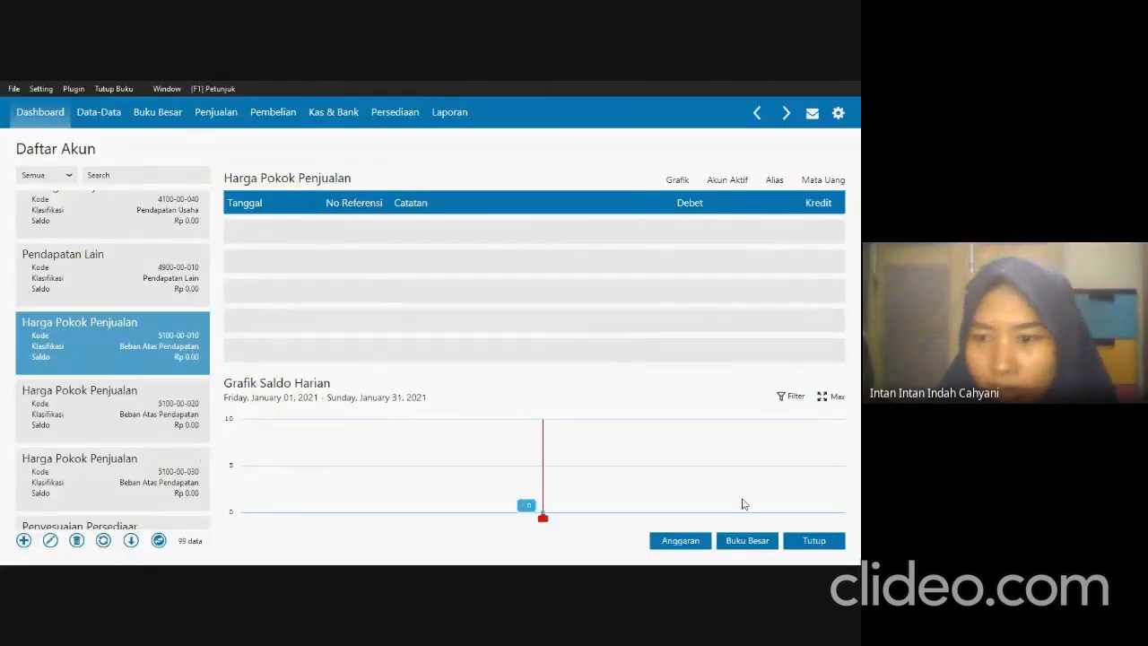
Close the account list and start a new record in Data Nama Alamat.
{"action": "left_click", "coordinate": [812, 540]}
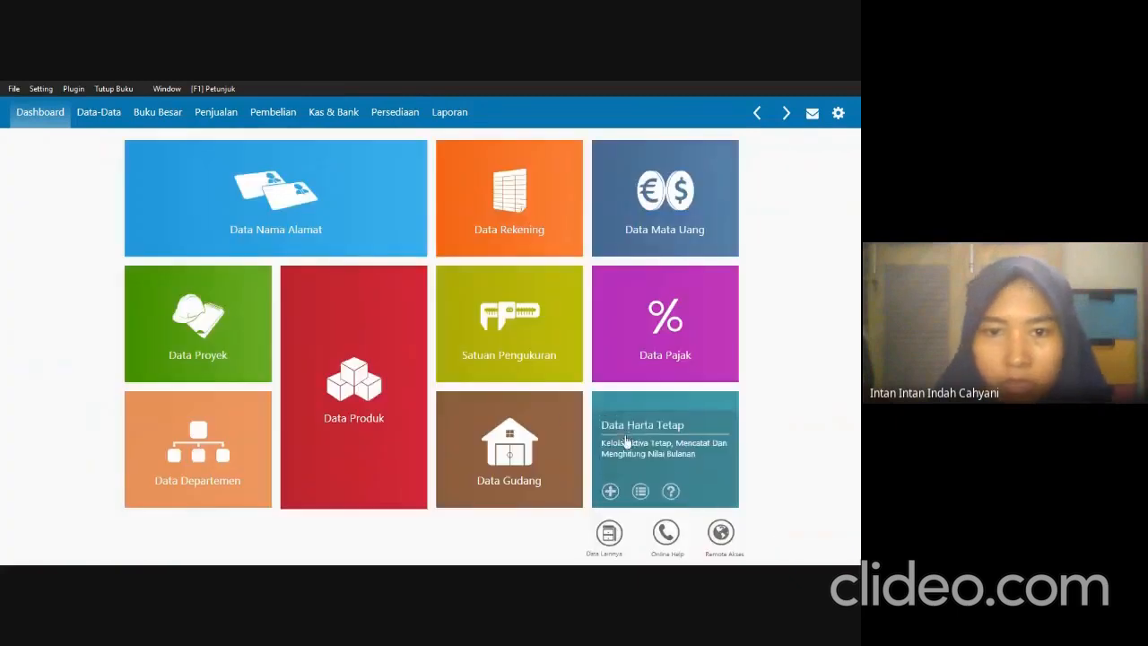
{"action": "mouse_move", "coordinate": [183, 159]}
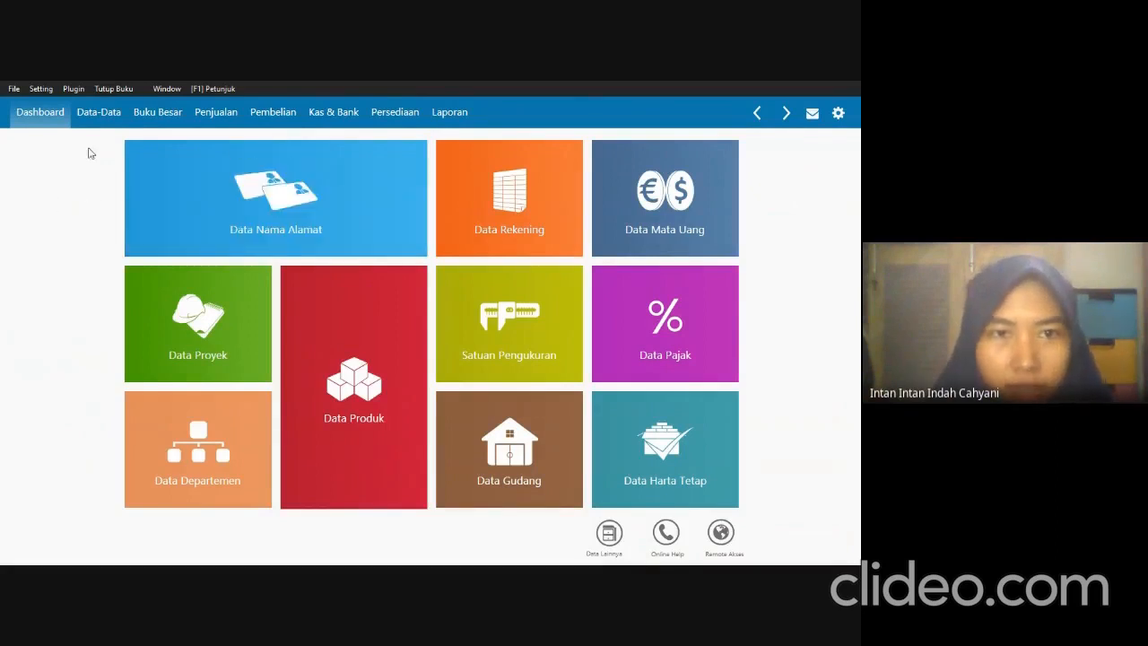
{"action": "mouse_move", "coordinate": [169, 179]}
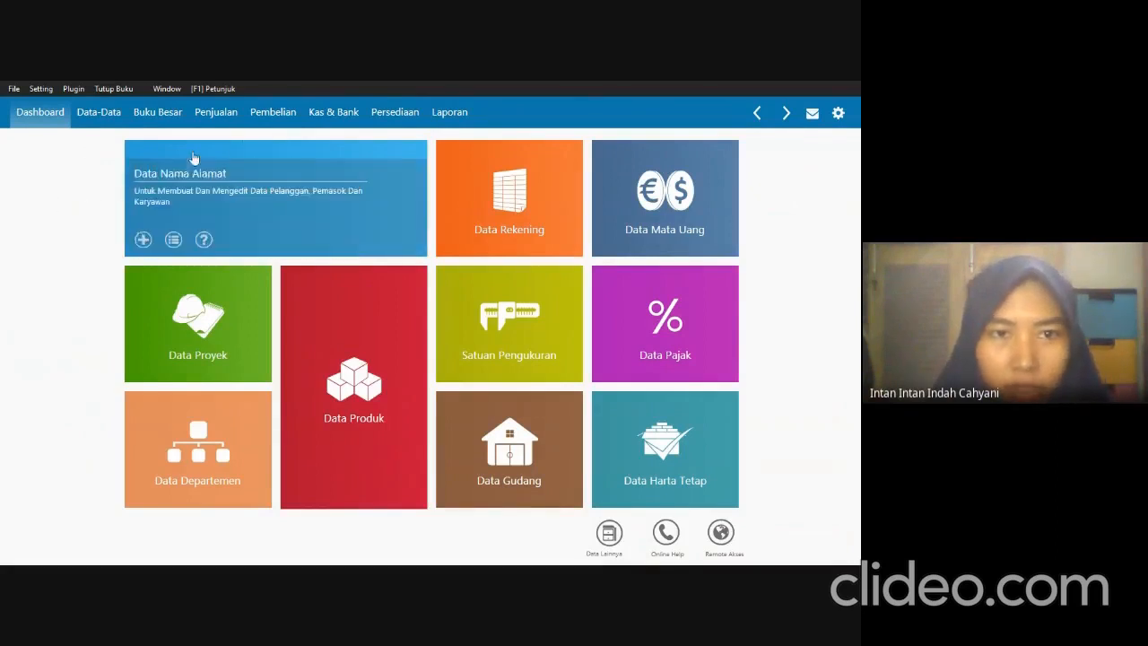
{"action": "left_click", "coordinate": [153, 195]}
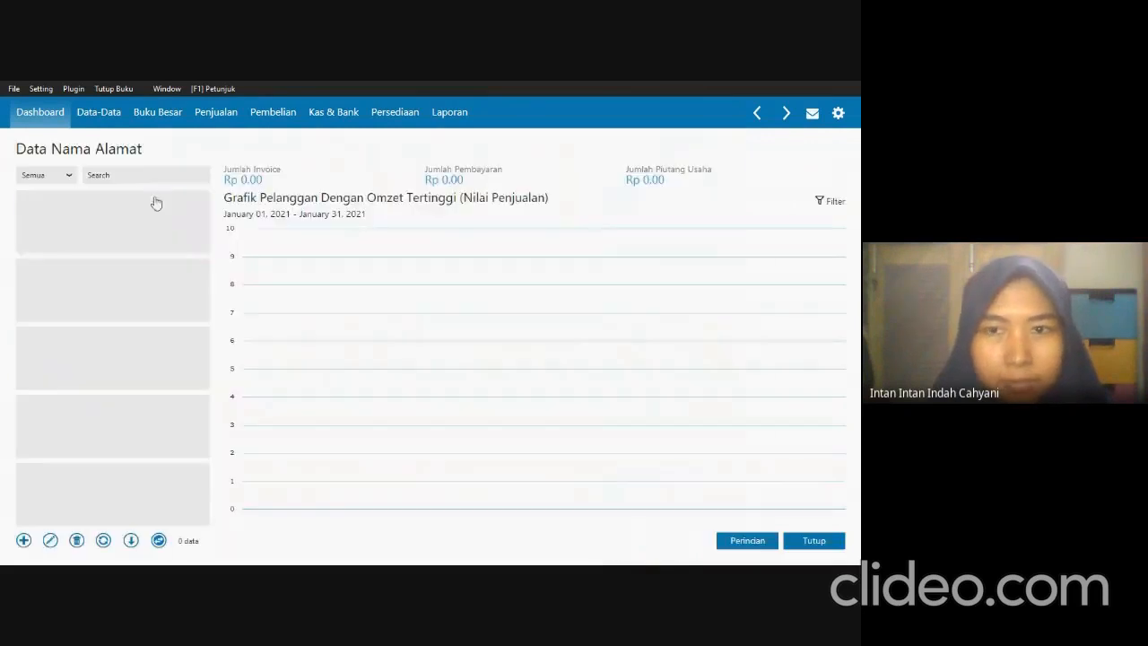
{"action": "left_click", "coordinate": [24, 542]}
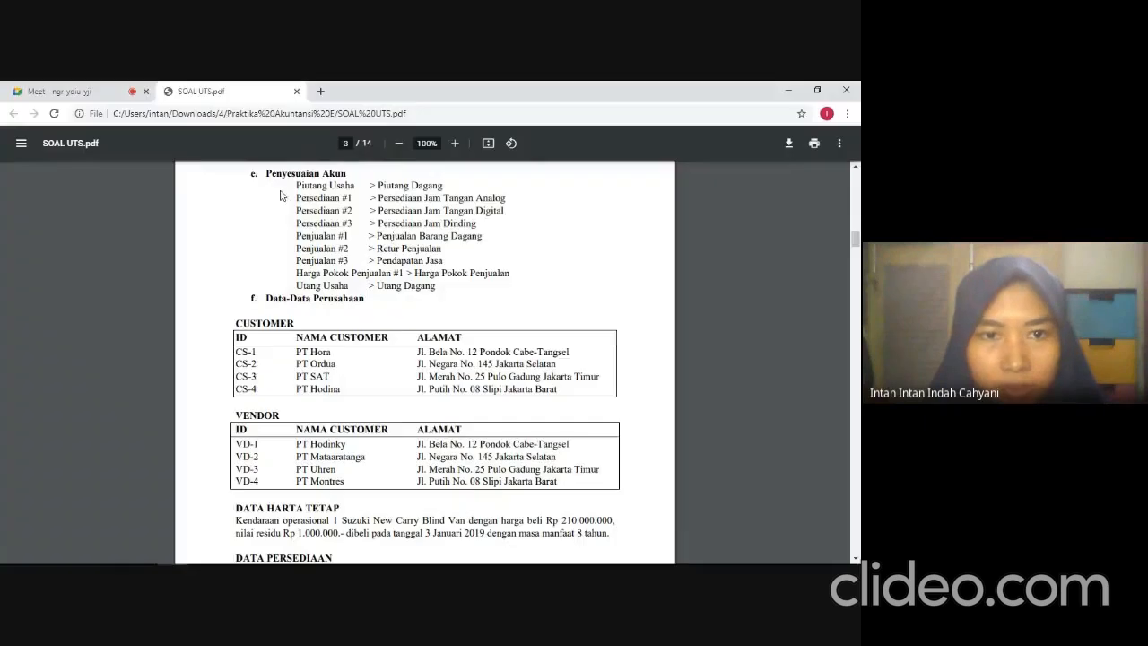
Consult the exam PDF's customer table and enter the first customer's ID in the new customer record.
{"action": "scroll", "coordinate": [320, 430], "scroll_direction": "down", "scroll_amount": 3}
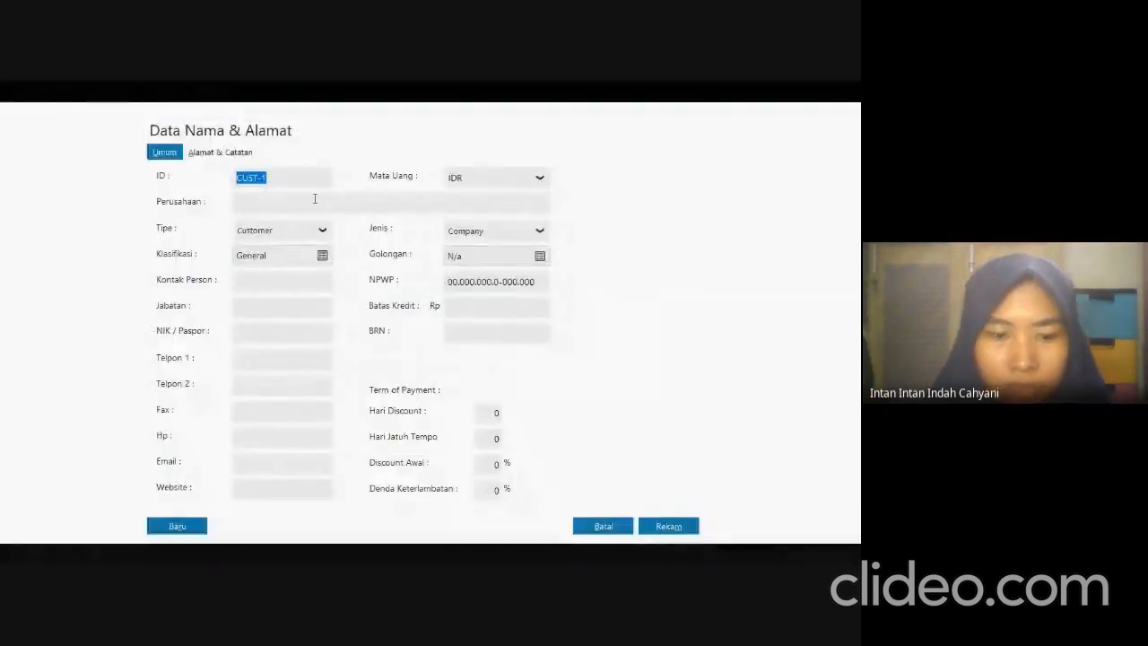
{"action": "type", "text": "CS-"}
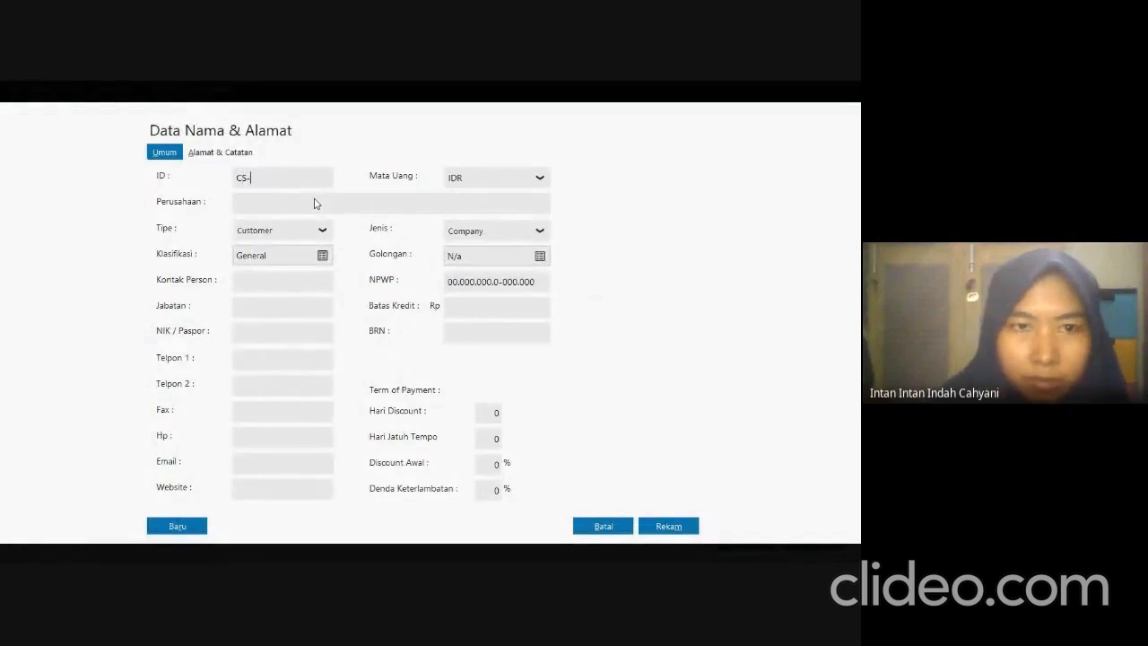
{"action": "type", "text": "2177"}
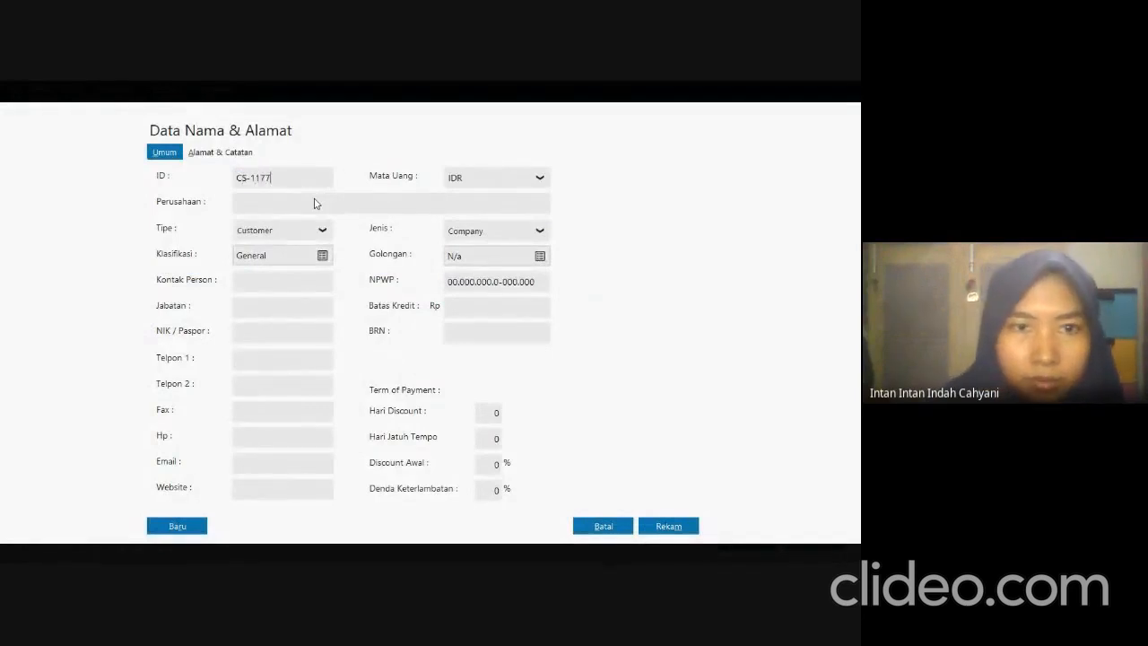
Copy the company name PT Hora from the exam PDF's customer table into the first customer's Perusahaan field.
{"action": "key", "text": "alt+Tab"}
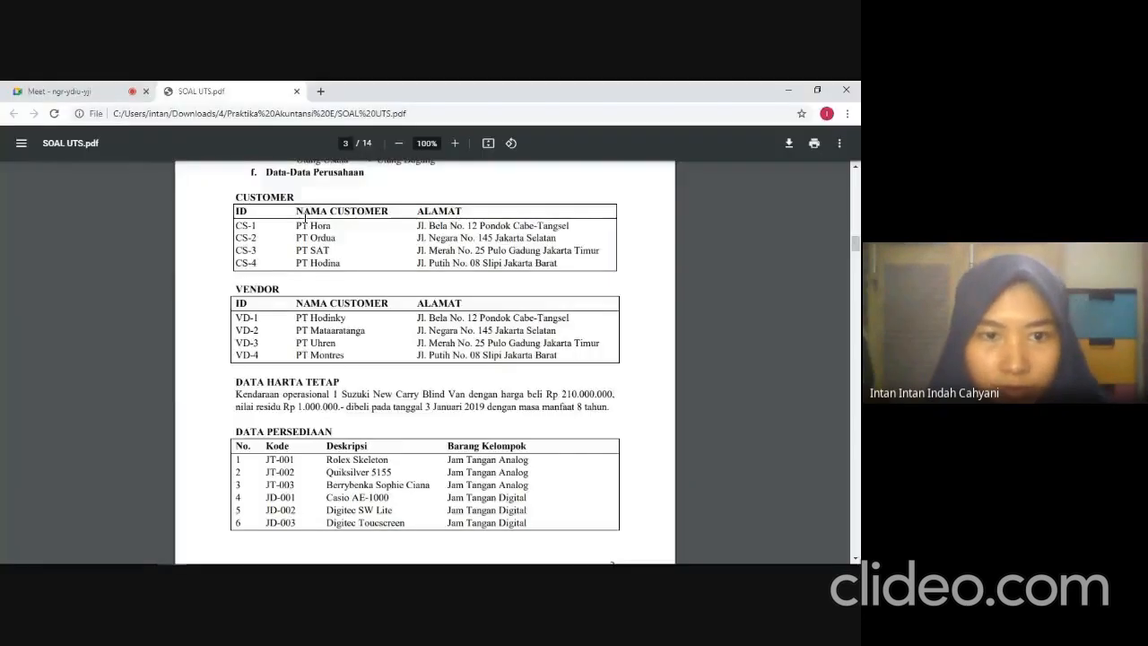
{"action": "left_click_drag", "start_coordinate": [296, 225], "coordinate": [330, 226]}
{"action": "key", "text": "ctrl+c"}
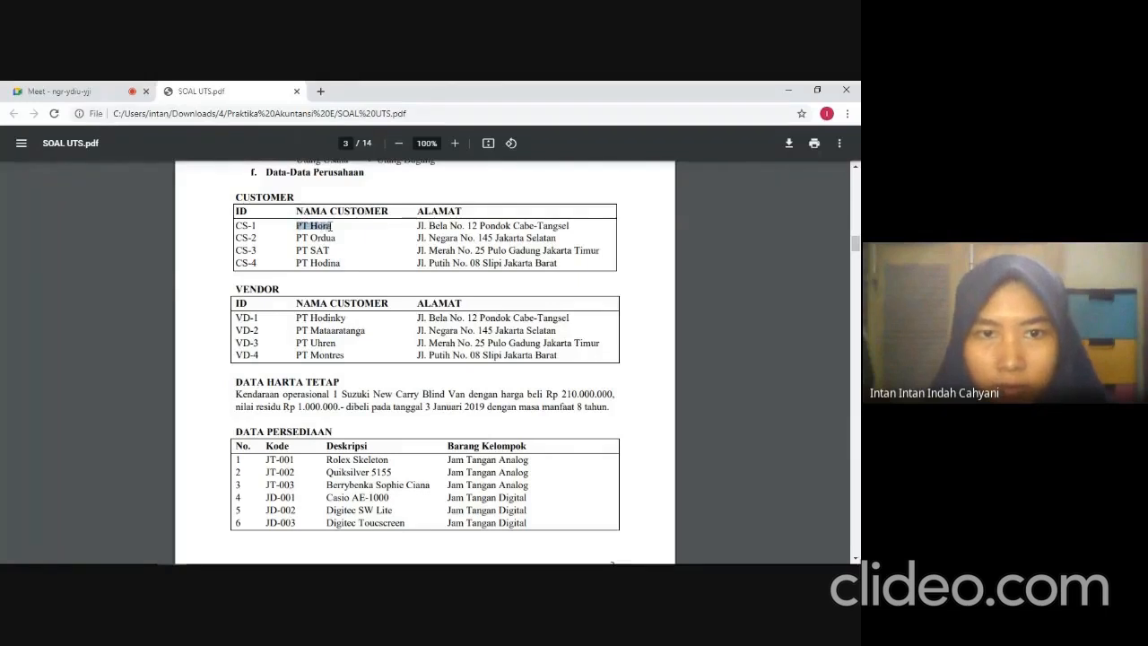
{"action": "key", "text": "alt+Tab"}
{"action": "left_click", "coordinate": [307, 205]}
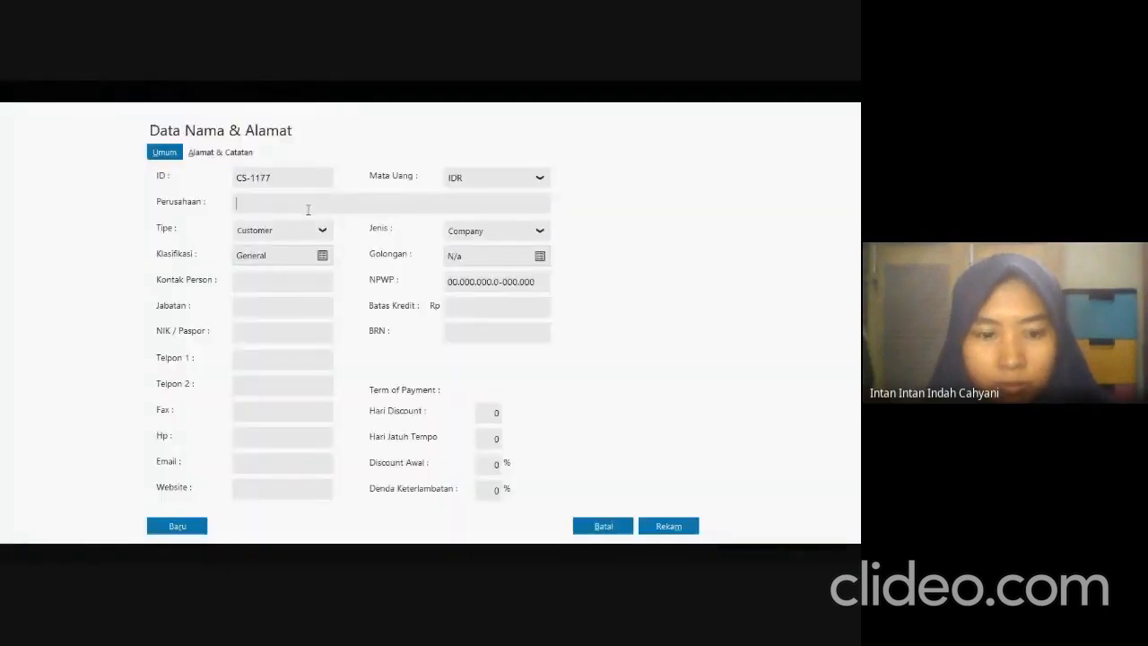
{"action": "key", "text": "ctrl+v"}
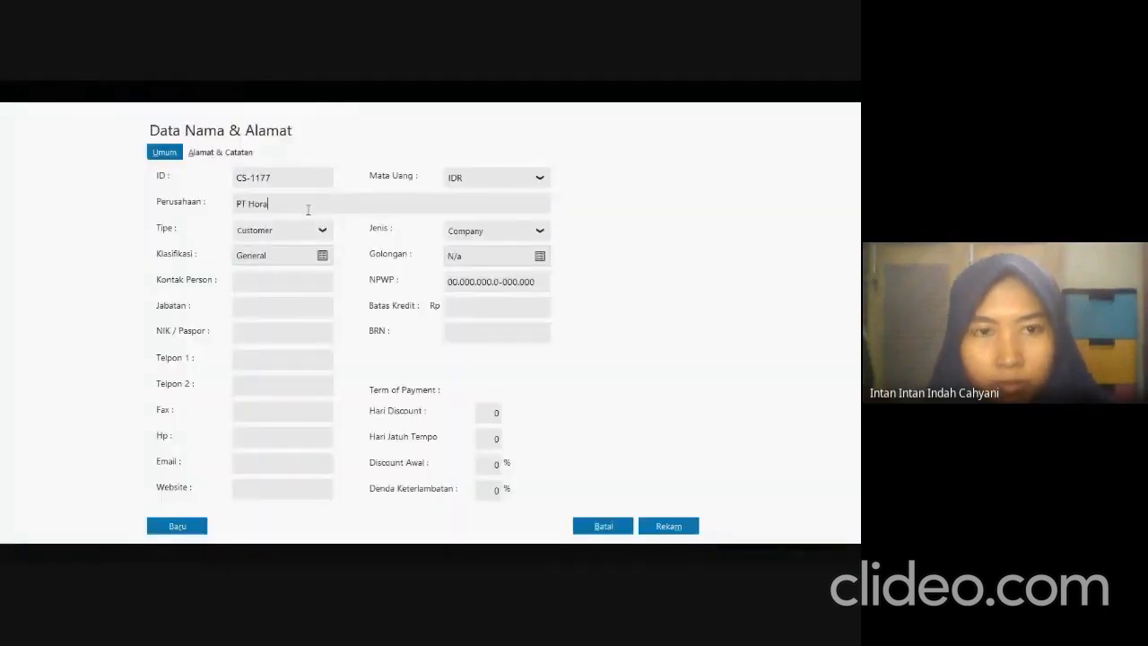
Copy PT Hora's address from the exam PDF into its Alamat field and save the record without a complete NPWP/NIK.
{"action": "left_click", "coordinate": [216, 153]}
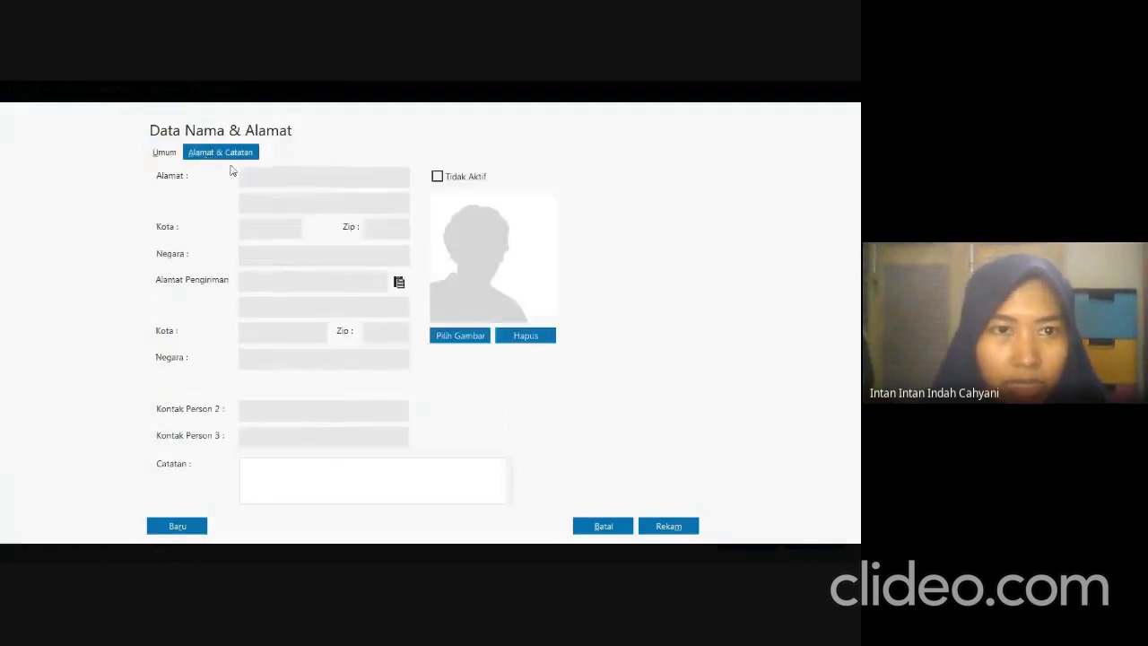
{"action": "key", "text": "alt+Tab"}
{"action": "left_click_drag", "start_coordinate": [417, 225], "coordinate": [577, 224]}
{"action": "key", "text": "ctrl+c"}
{"action": "key", "text": "alt+Tab"}
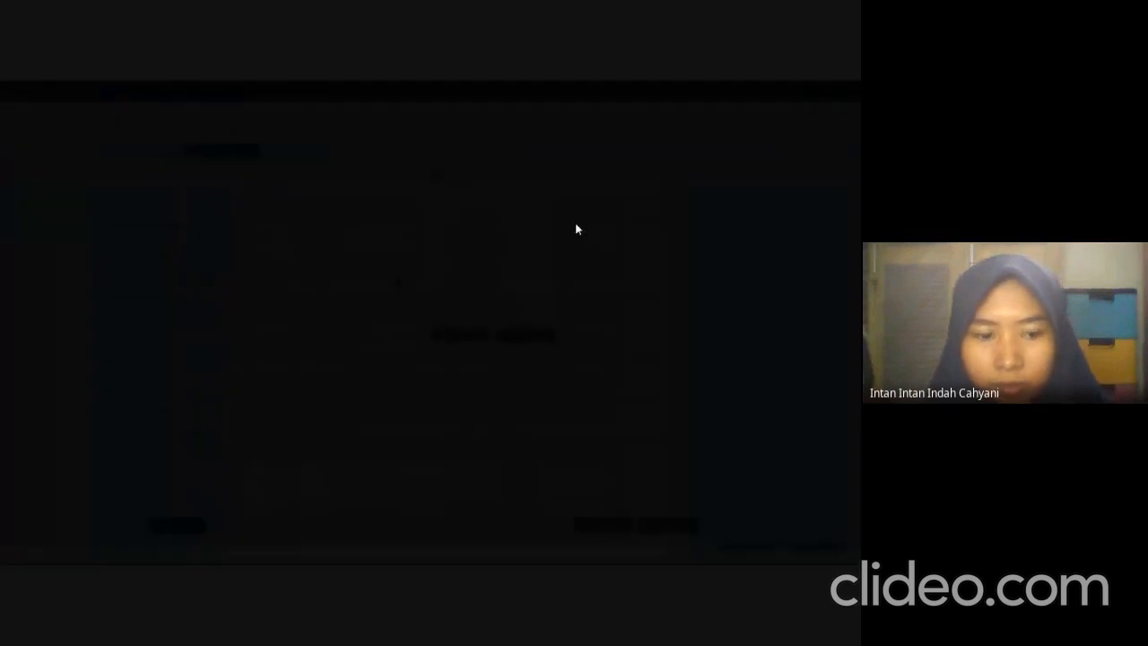
{"action": "key", "text": "ctrl+v"}
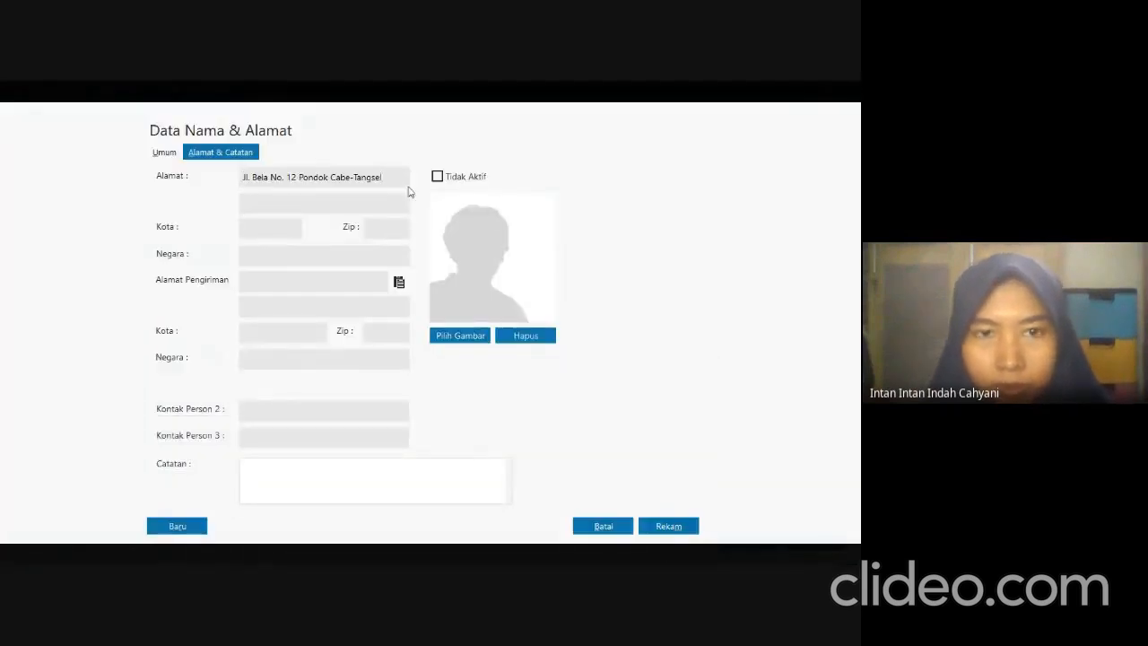
{"action": "left_click", "coordinate": [668, 527]}
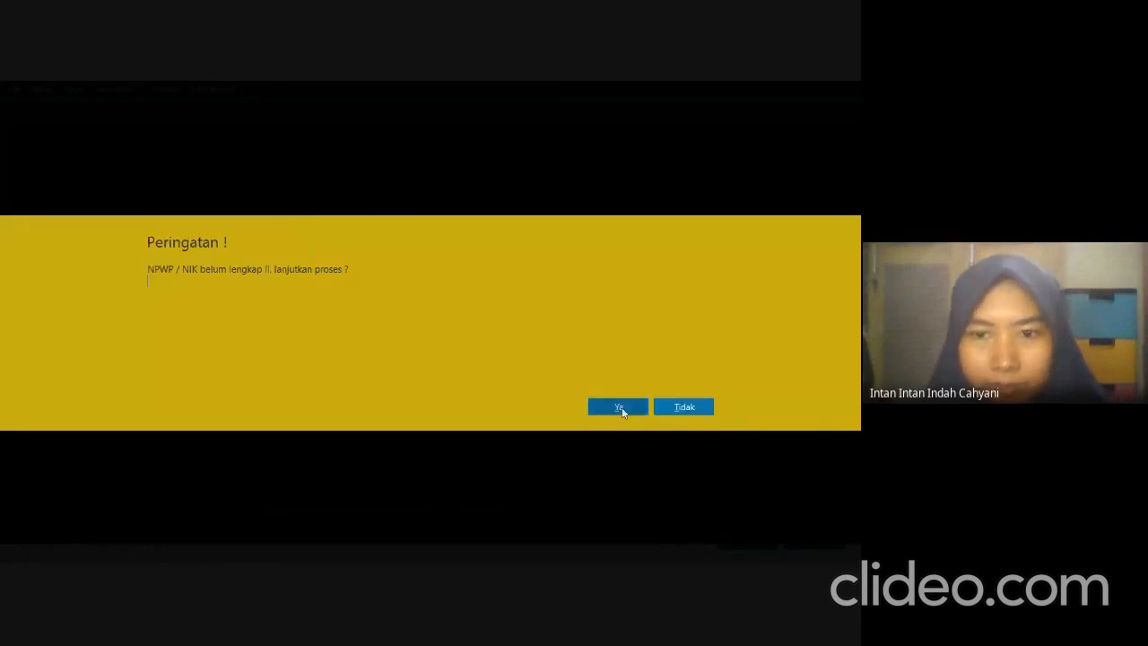
{"action": "left_click", "coordinate": [618, 407]}
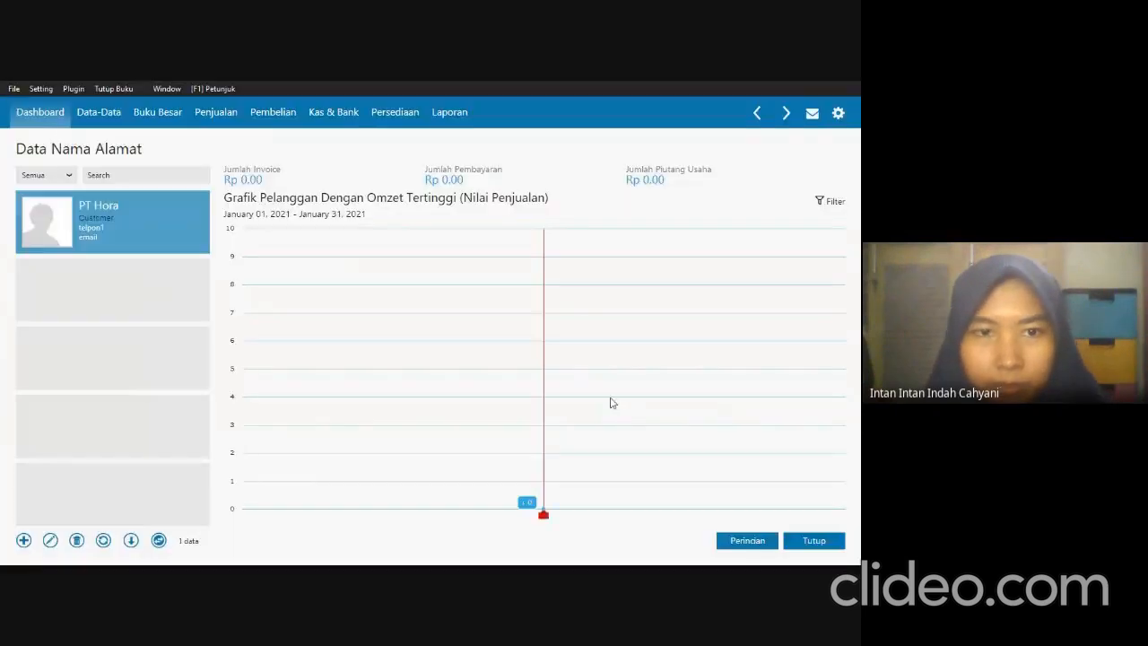
Start a new customer record with the second customer's ID and the company name PT Ordua copied from the exam PDF.
{"action": "left_click", "coordinate": [24, 540]}
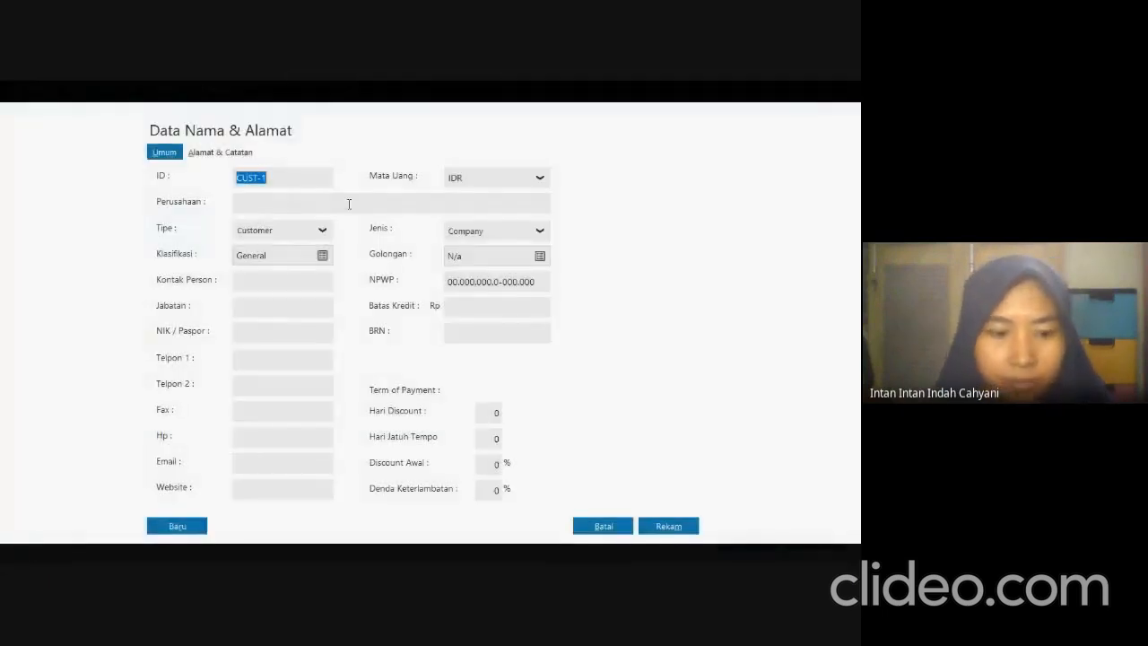
{"action": "type", "text": "C"}
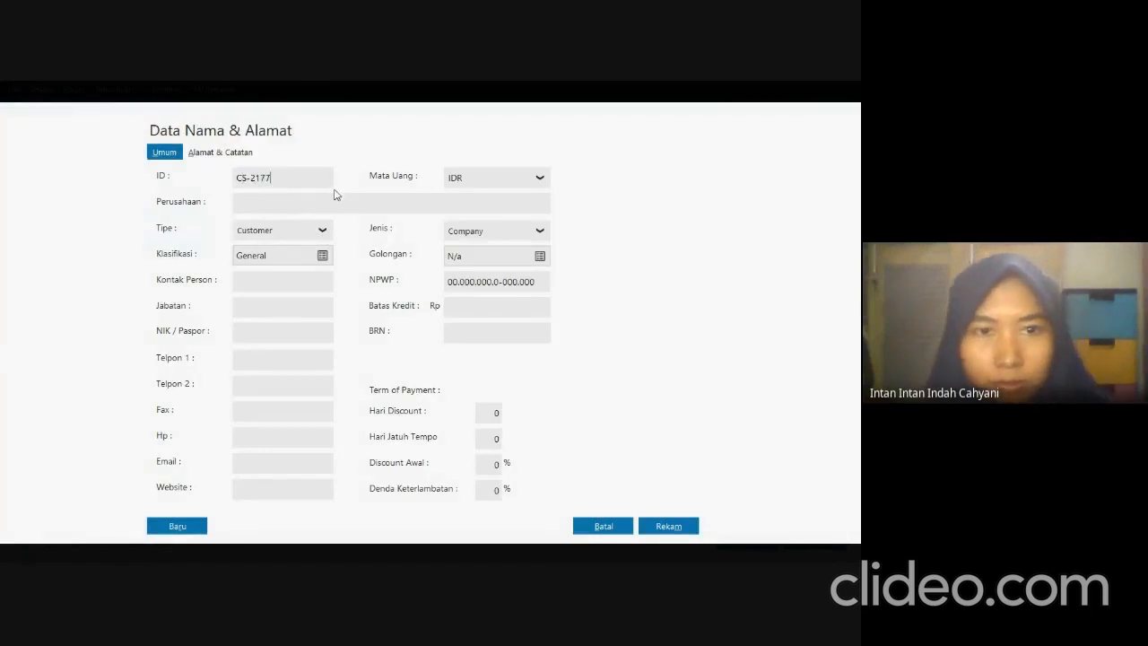
{"action": "key", "text": "alt+Tab"}
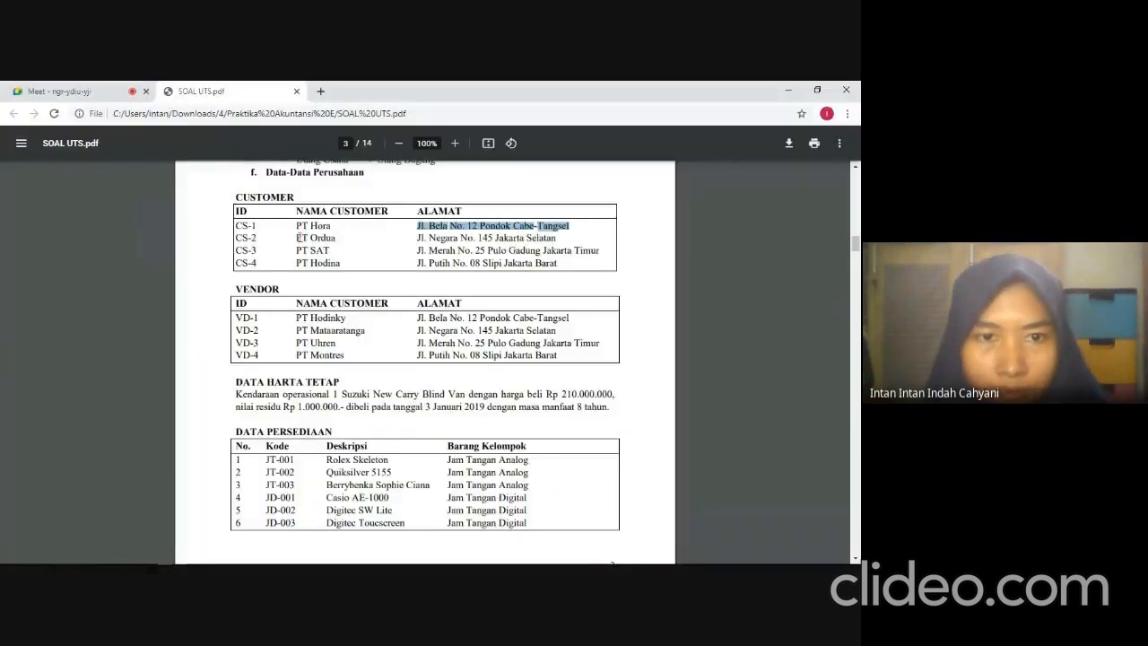
{"action": "left_click_drag", "start_coordinate": [297, 238], "coordinate": [333, 240]}
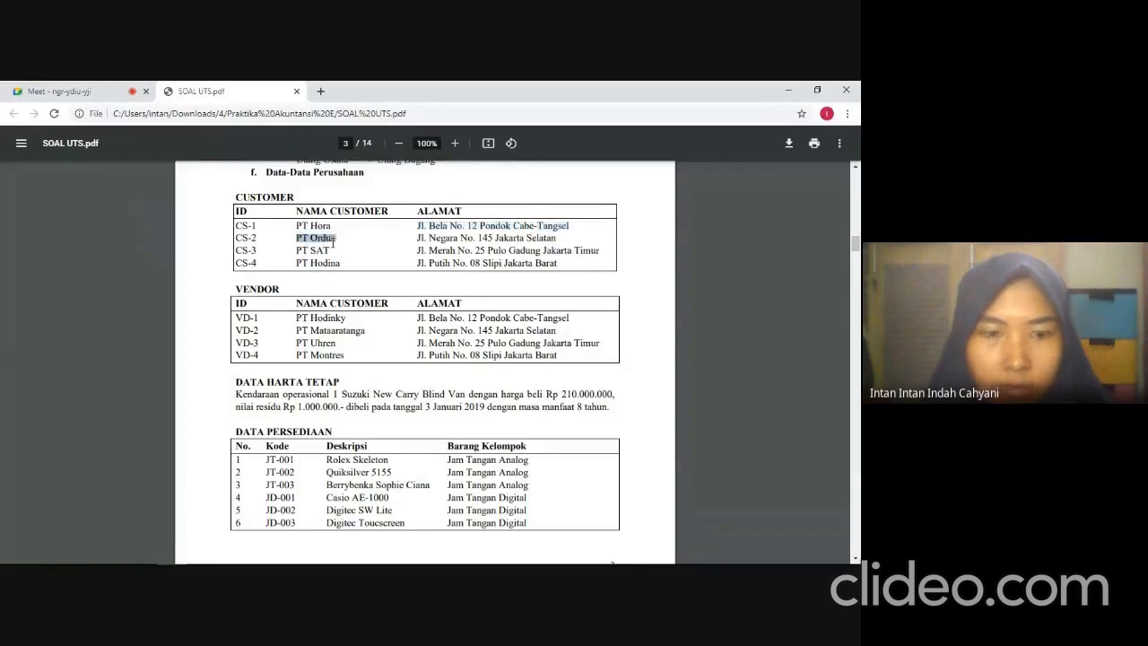
{"action": "key", "text": "ctrl+c"}
{"action": "key", "text": "alt+Tab"}
{"action": "key", "text": "ctrl+v"}
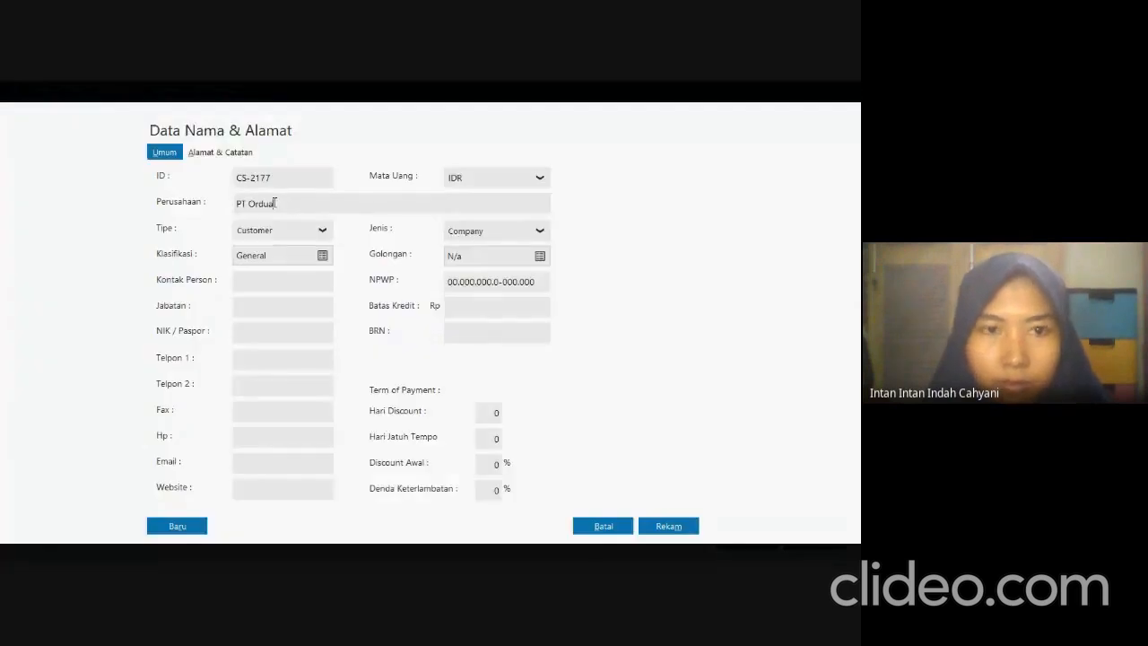
Copy PT Ordua's address from the exam PDF into its Alamat field and save the record without a complete NPWP/NIK.
{"action": "left_click", "coordinate": [237, 152]}
{"action": "key", "text": "alt+Tab"}
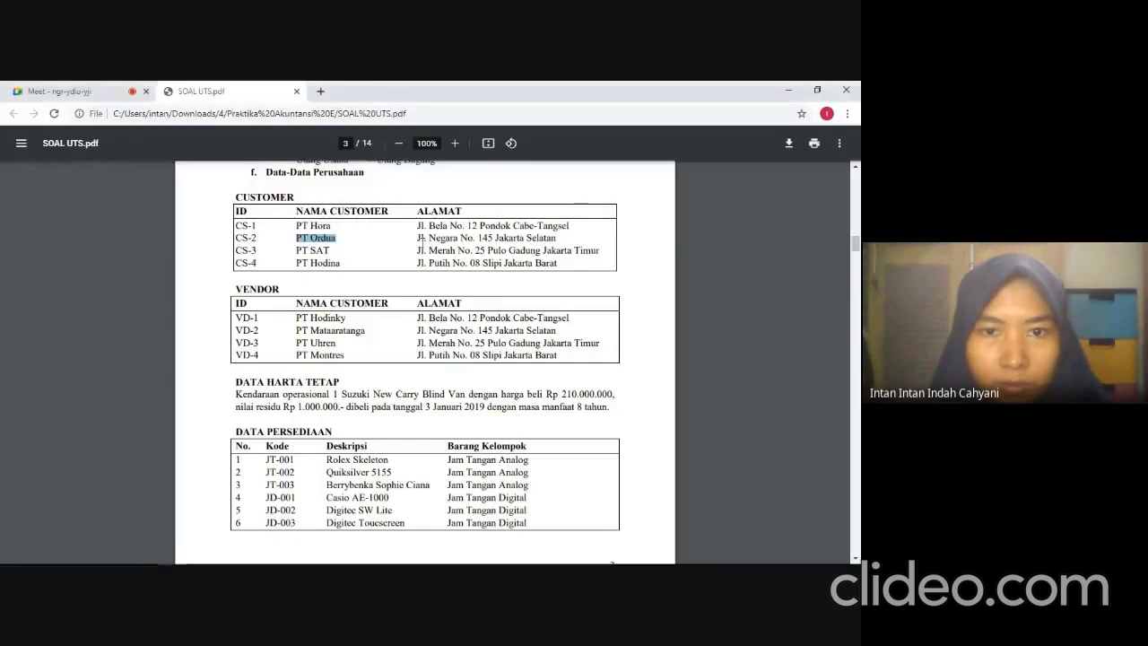
{"action": "left_click_drag", "start_coordinate": [417, 238], "coordinate": [553, 245]}
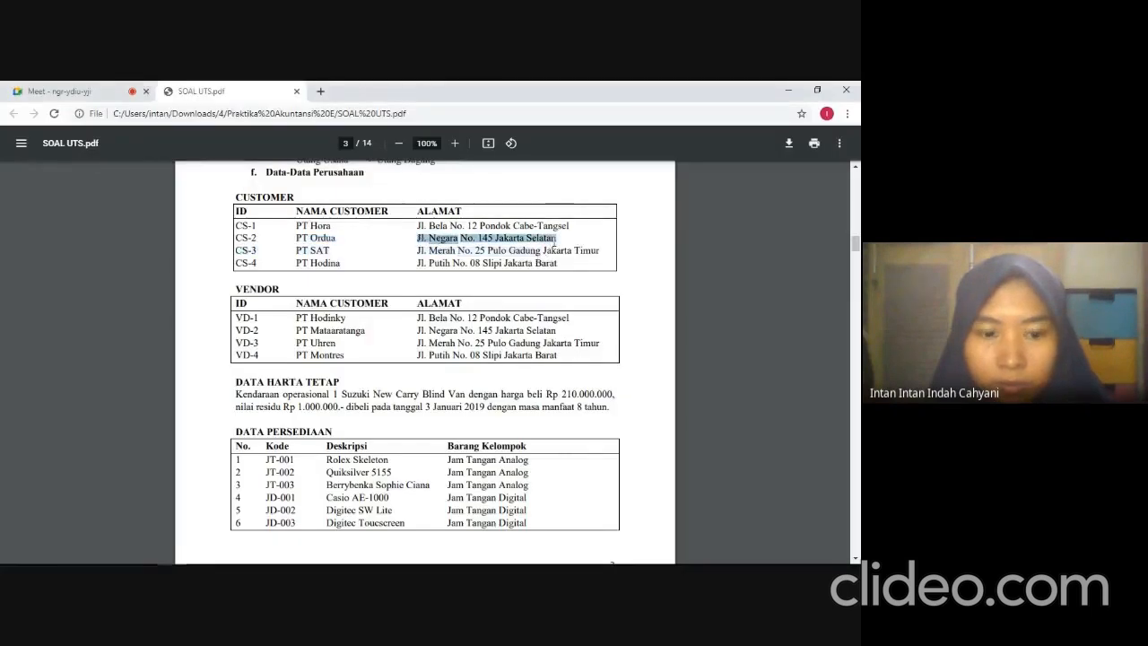
{"action": "key", "text": "ctrl+c"}
{"action": "key", "text": "alt+Tab"}
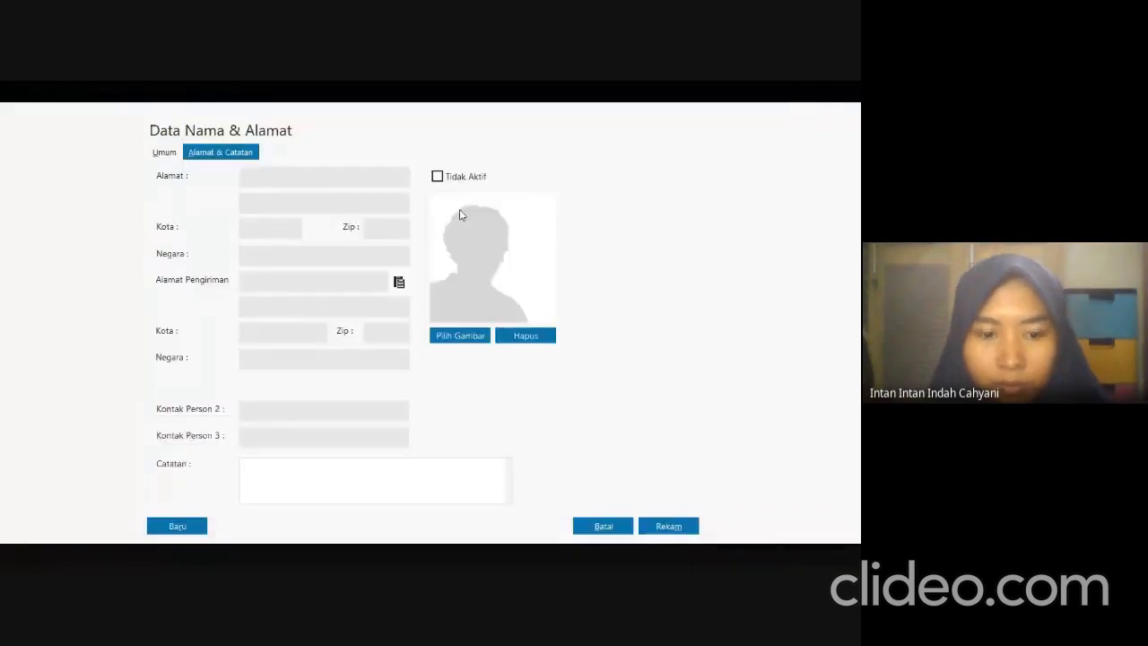
{"action": "key", "text": "ctrl+v"}
{"action": "left_click", "coordinate": [668, 525]}
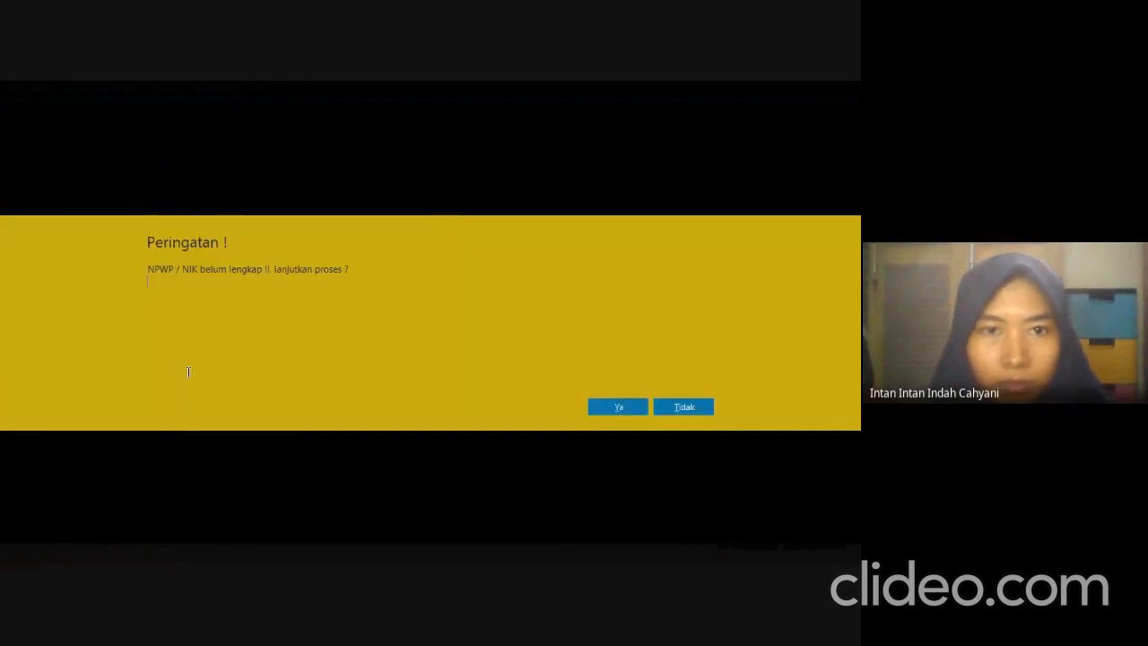
{"action": "left_click", "coordinate": [618, 406]}
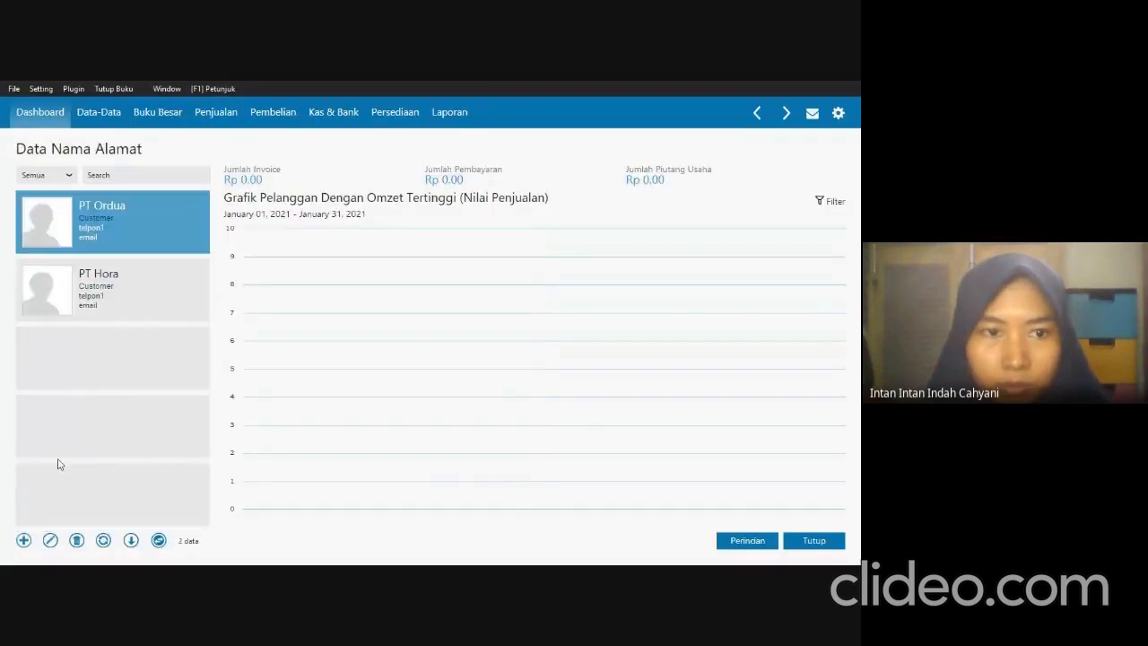
Start a new customer record with the third customer's ID and the company name PT SAT copied from the exam PDF.
{"action": "left_click", "coordinate": [25, 541]}
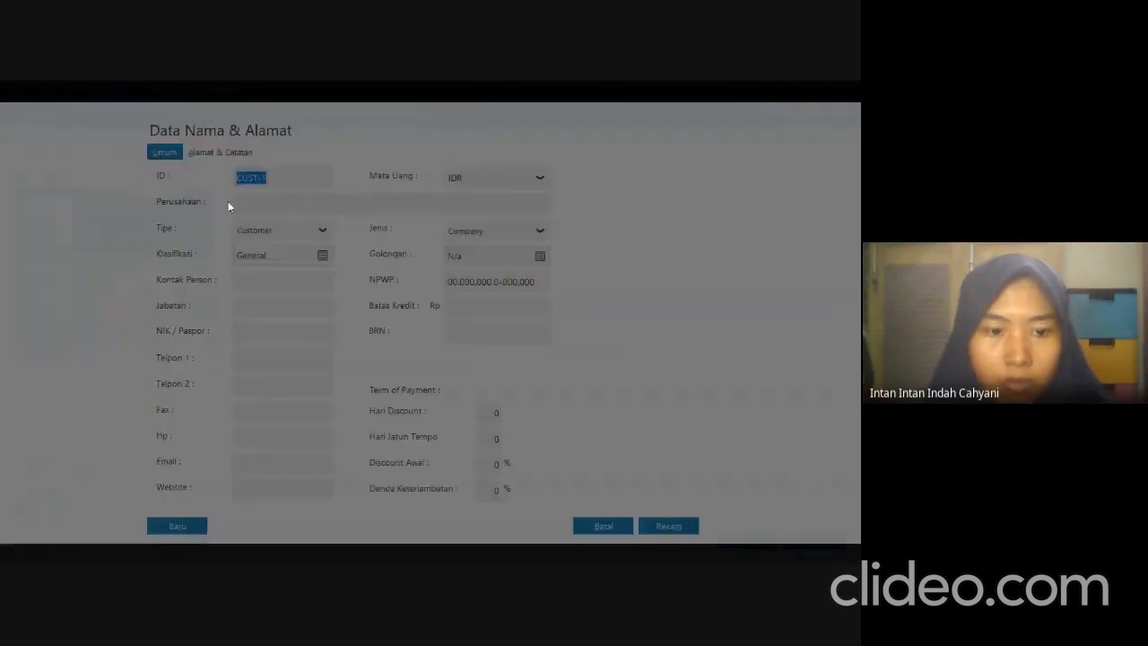
{"action": "type", "text": "CS"}
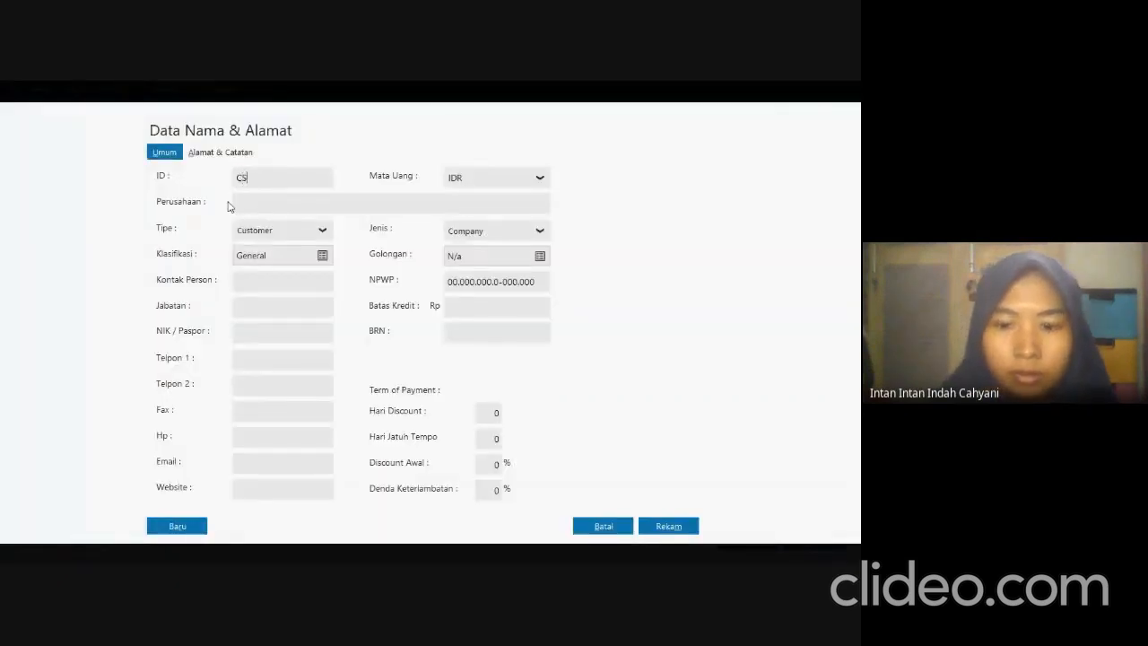
{"action": "type", "text": "-3177"}
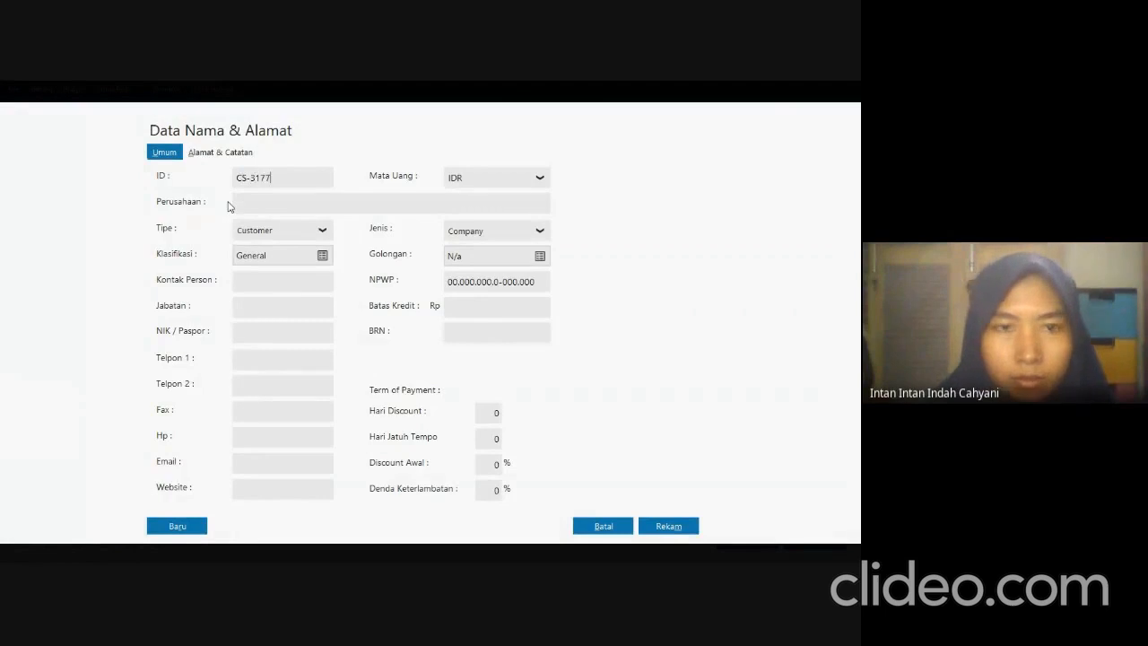
{"action": "left_click", "coordinate": [274, 205]}
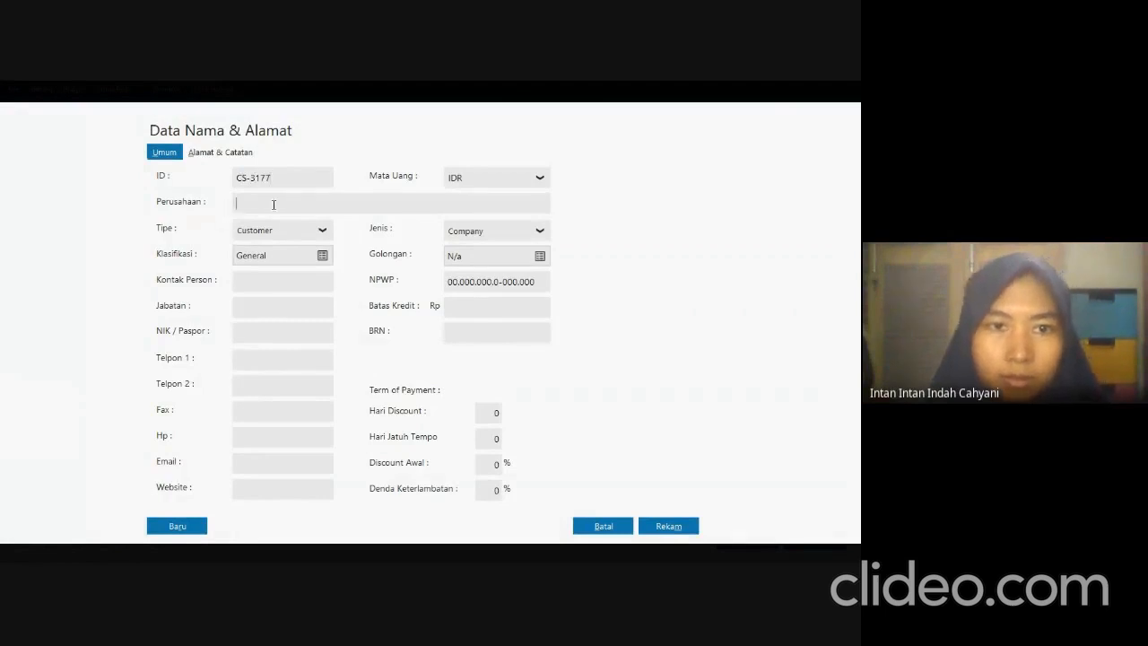
{"action": "key", "text": "alt+Tab"}
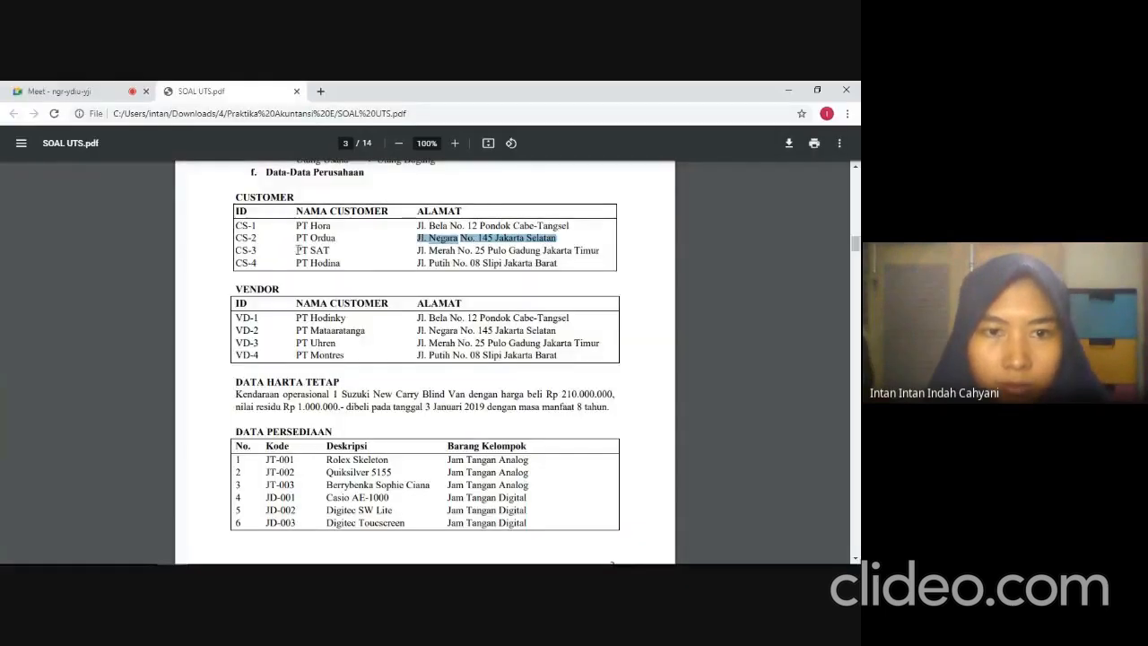
{"action": "left_click_drag", "start_coordinate": [297, 250], "coordinate": [328, 254]}
{"action": "key", "text": "alt+Tab"}
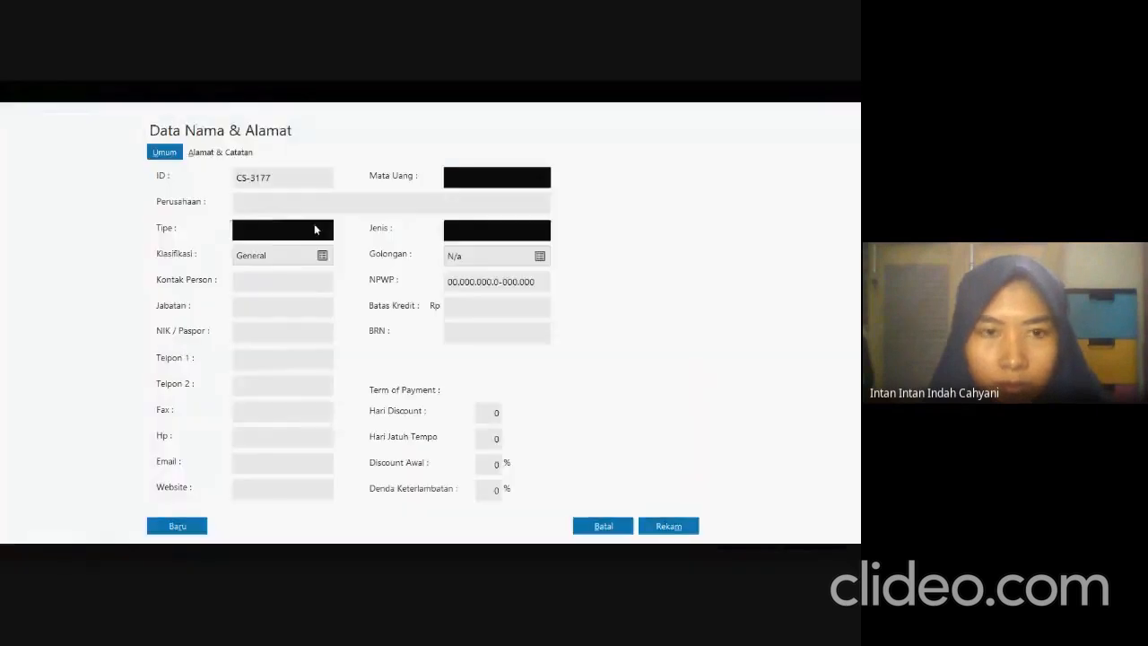
{"action": "key", "text": "ctrl+v"}
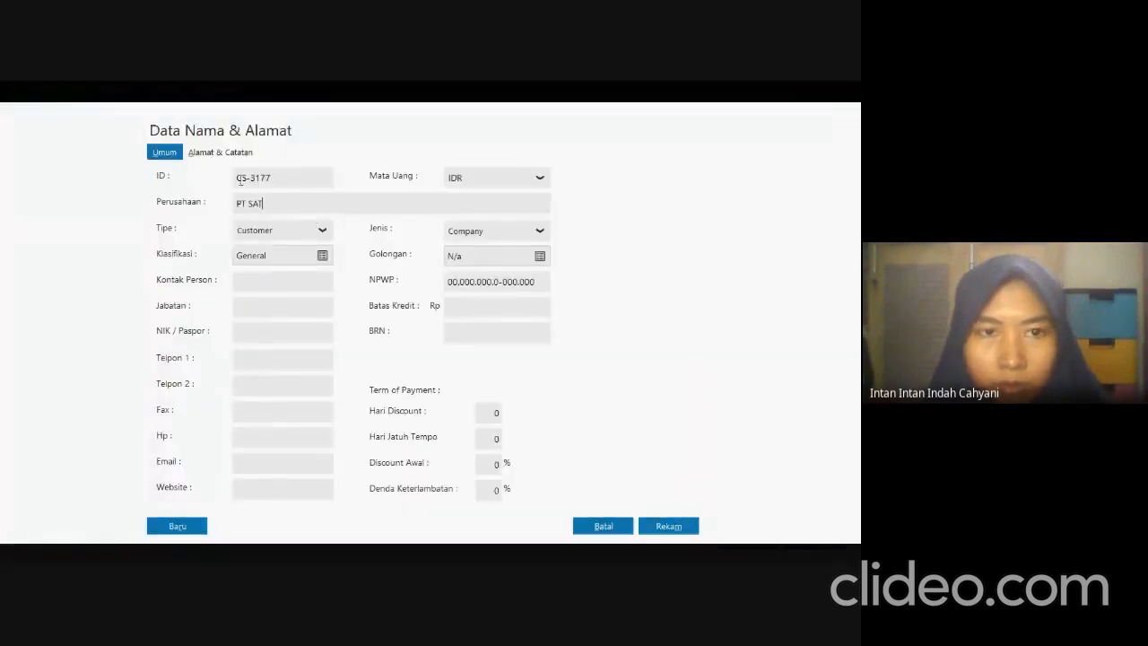
Copy PT SAT's address from the exam PDF into its Alamat field and save the record without a complete NPWP/NIK.
{"action": "left_click", "coordinate": [239, 153]}
{"action": "key", "text": "alt+Tab"}
{"action": "left_click_drag", "start_coordinate": [417, 250], "coordinate": [599, 254]}
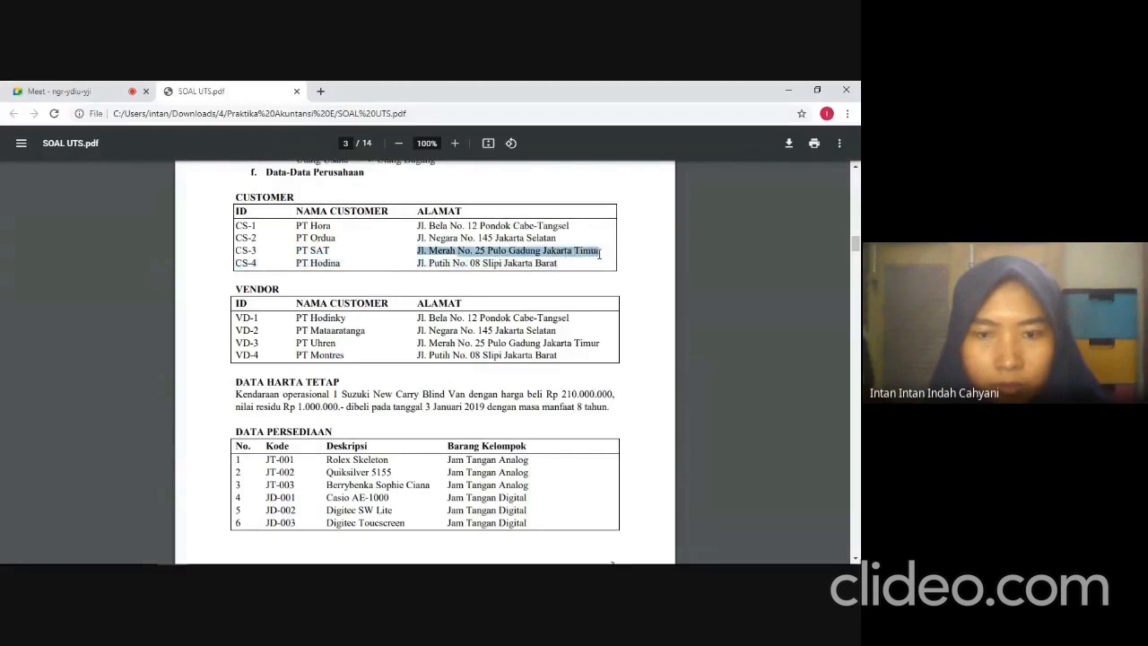
{"action": "key", "text": "ctrl+c"}
{"action": "key", "text": "alt+Tab"}
{"action": "key", "text": "ctrl+v"}
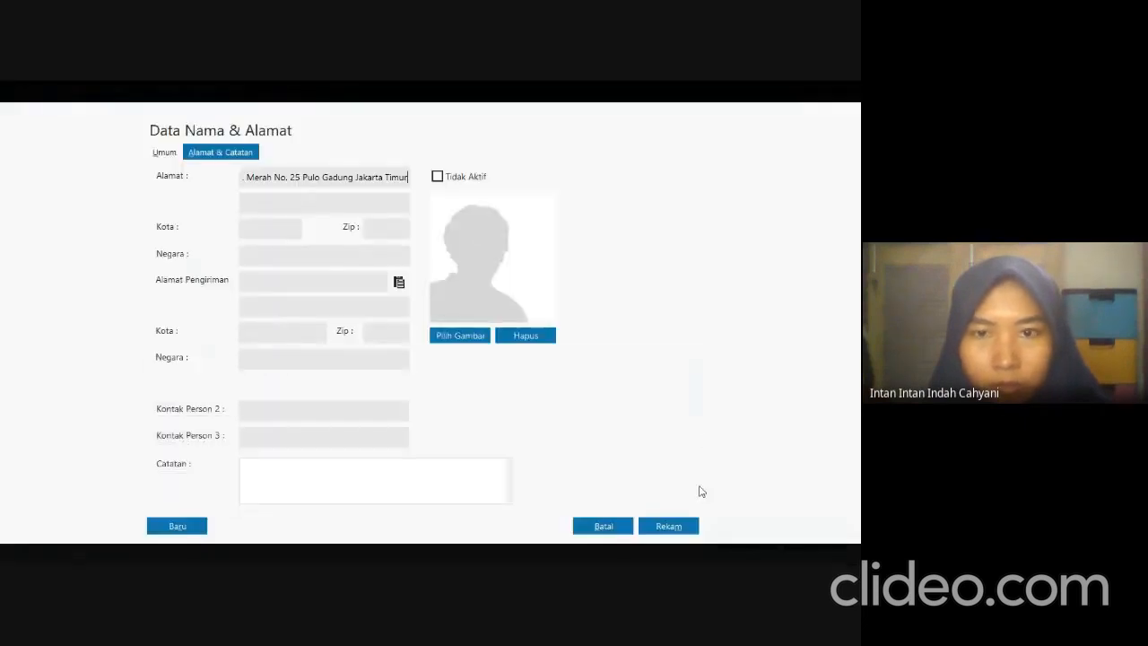
{"action": "left_click", "coordinate": [672, 526]}
{"action": "left_click", "coordinate": [628, 406]}
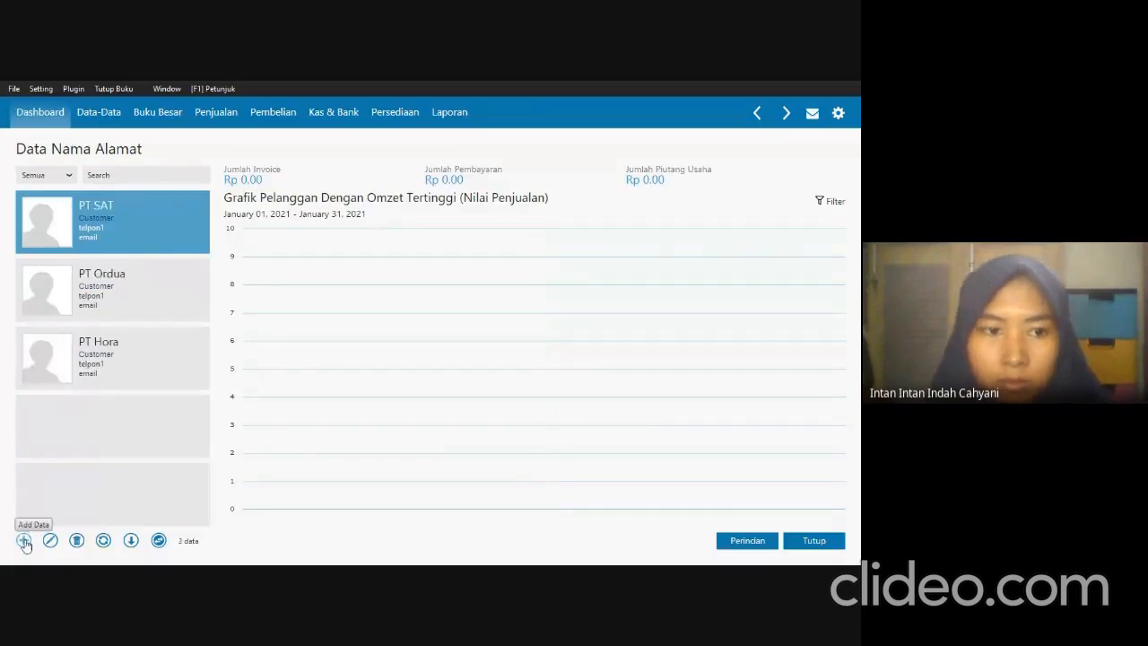
Start a new customer record with the fourth customer's ID and the company name PT Hodina copied from the exam PDF.
{"action": "left_click", "coordinate": [24, 541]}
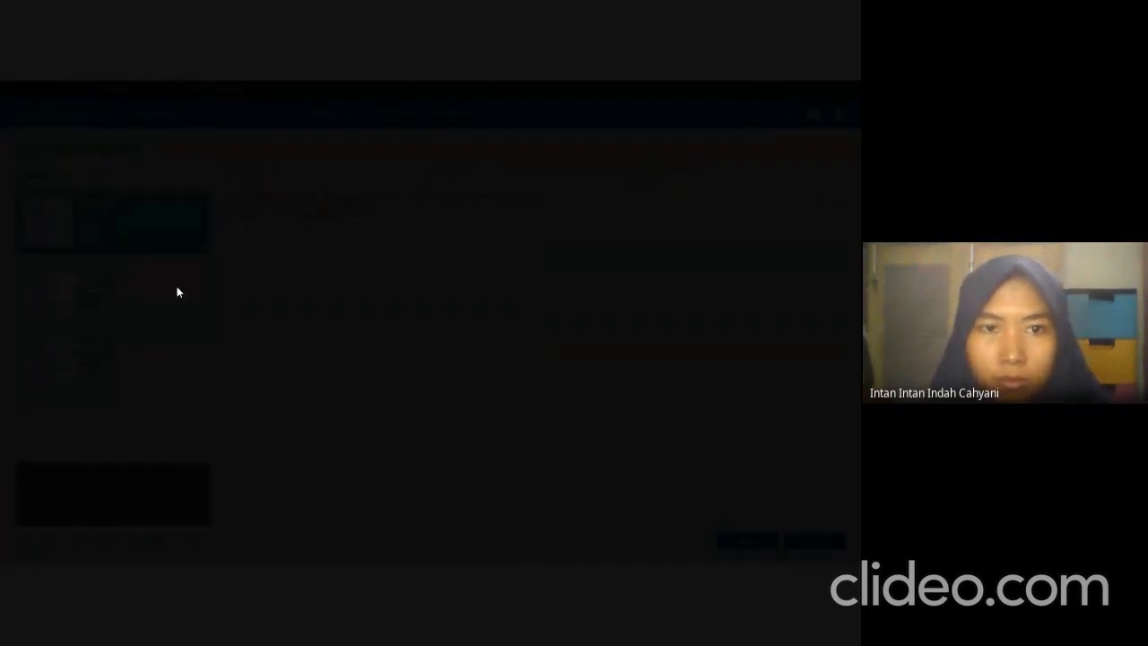
{"action": "type", "text": "C"}
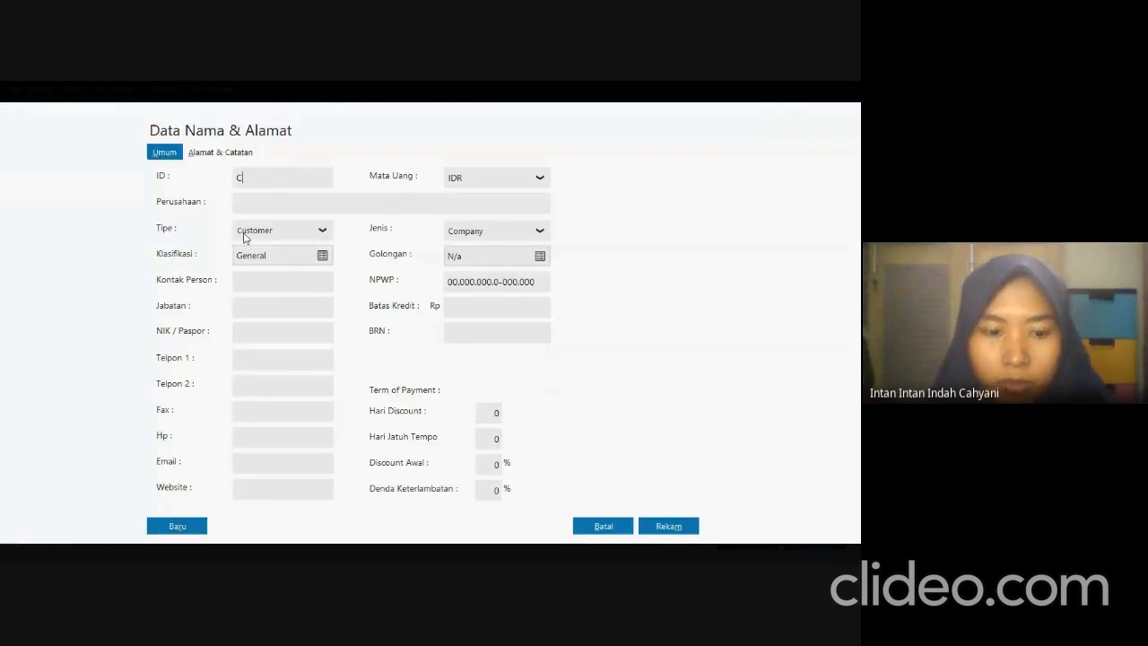
{"action": "type", "text": "S-4177"}
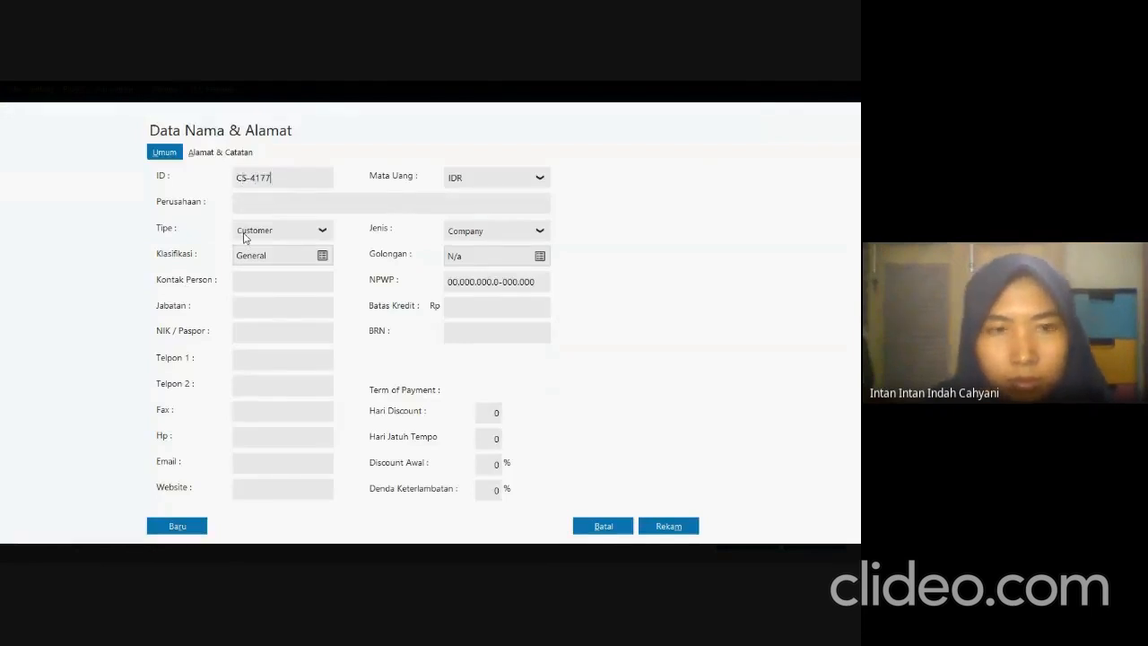
{"action": "left_click", "coordinate": [274, 209]}
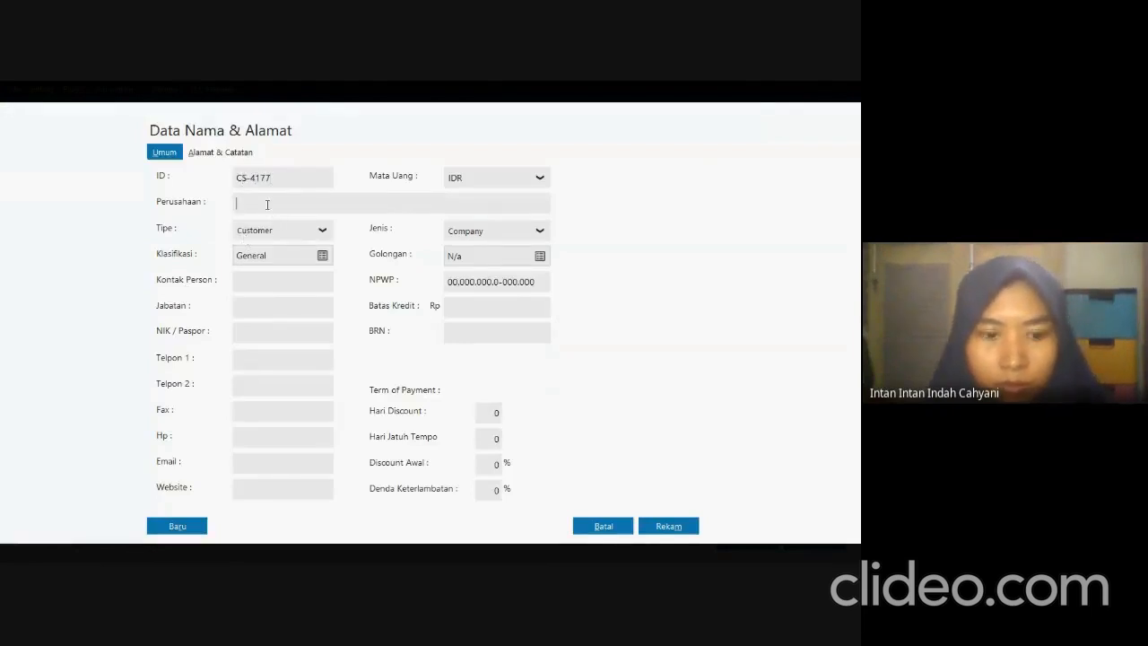
{"action": "key", "text": "alt+Tab"}
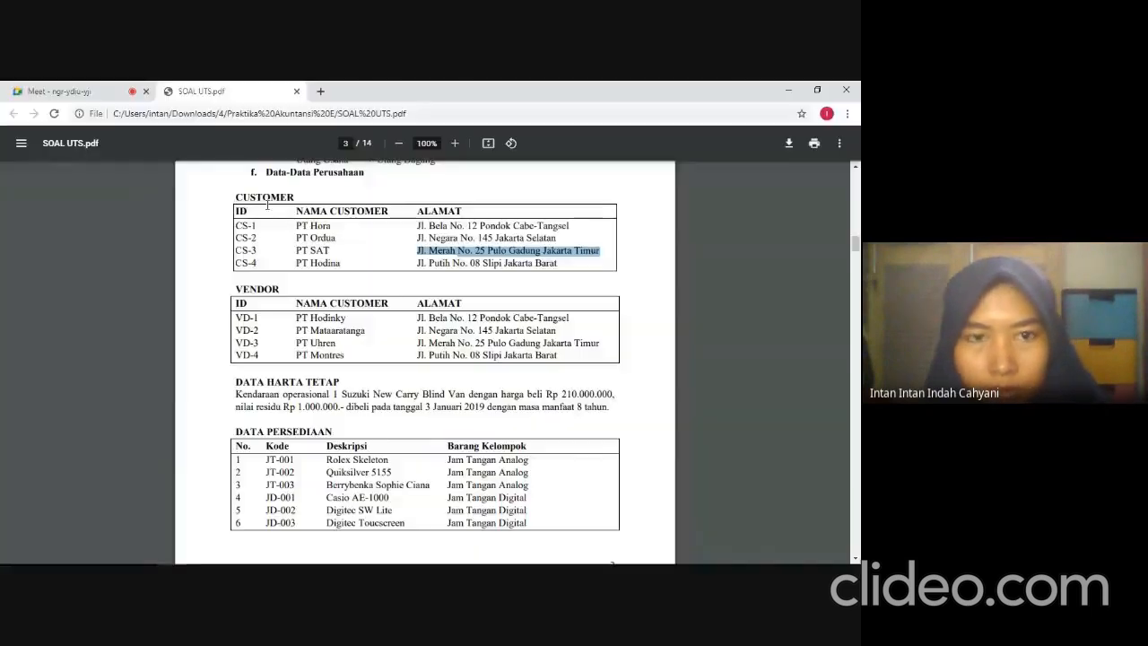
{"action": "left_click_drag", "start_coordinate": [292, 261], "coordinate": [342, 262]}
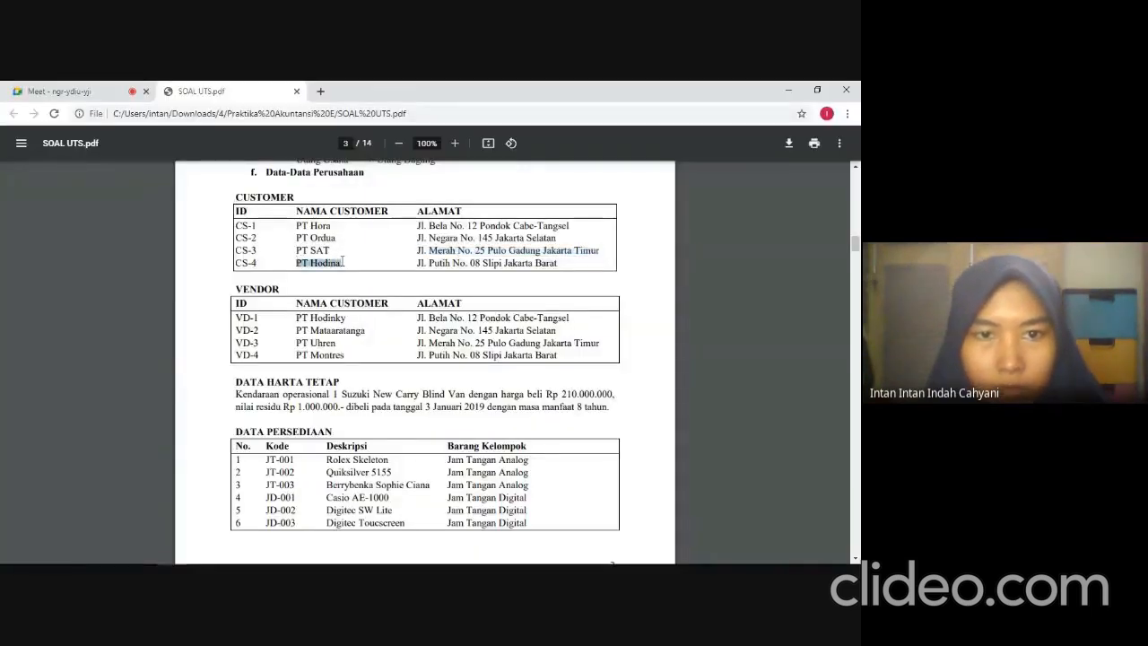
{"action": "key", "text": "alt+Tab"}
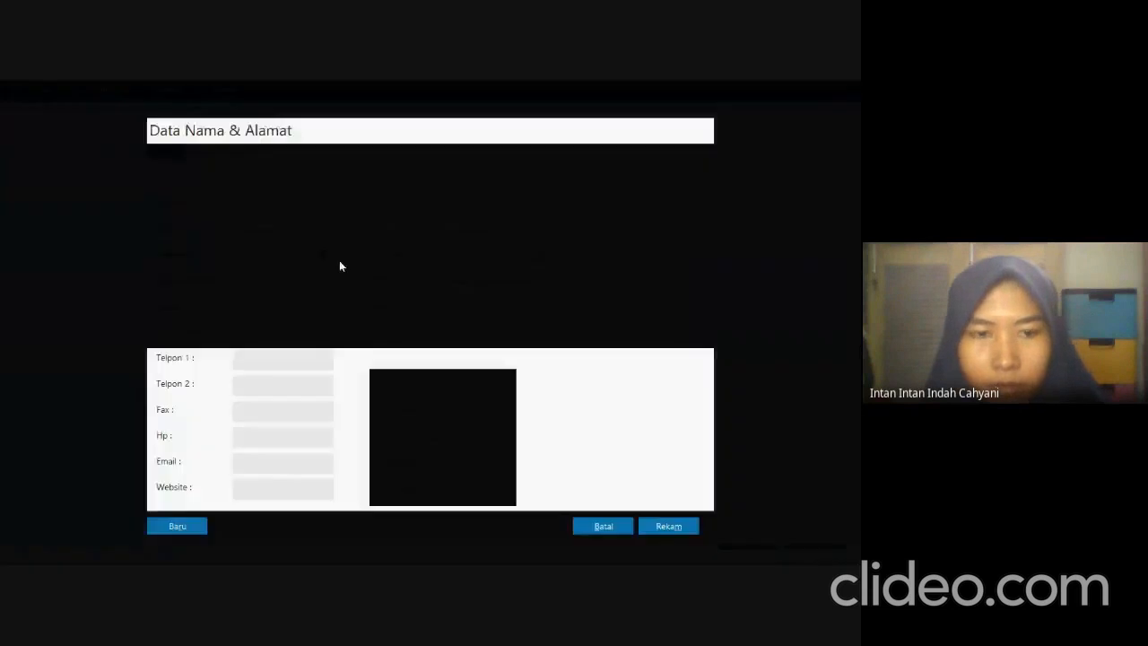
{"action": "key", "text": "ctrl+v"}
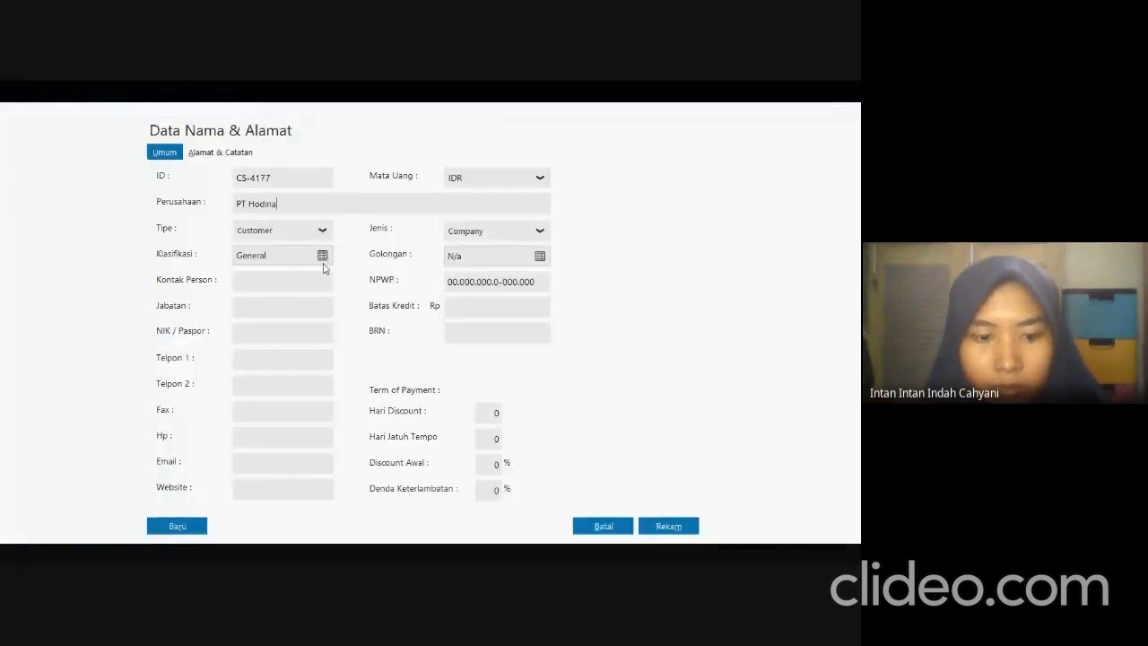
Copy PT Hodina's address from the exam PDF into its Alamat field and save the record without a complete NPWP/NIK.
{"action": "left_click", "coordinate": [218, 155]}
{"action": "key", "text": "alt+Tab"}
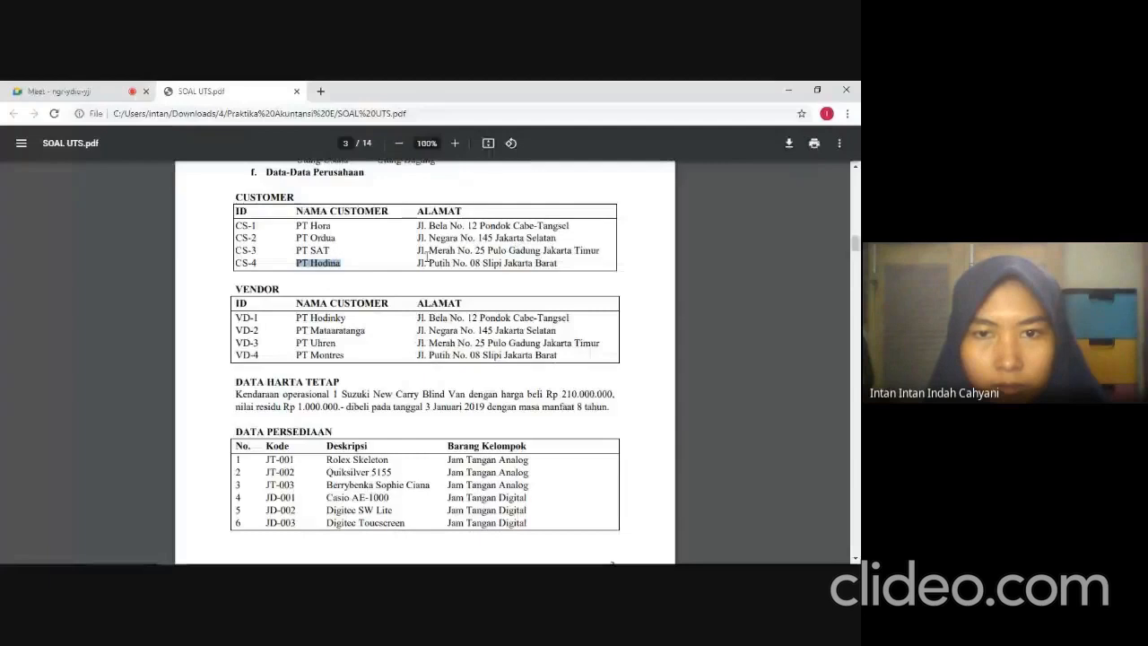
{"action": "left_click_drag", "start_coordinate": [453, 263], "coordinate": [559, 265]}
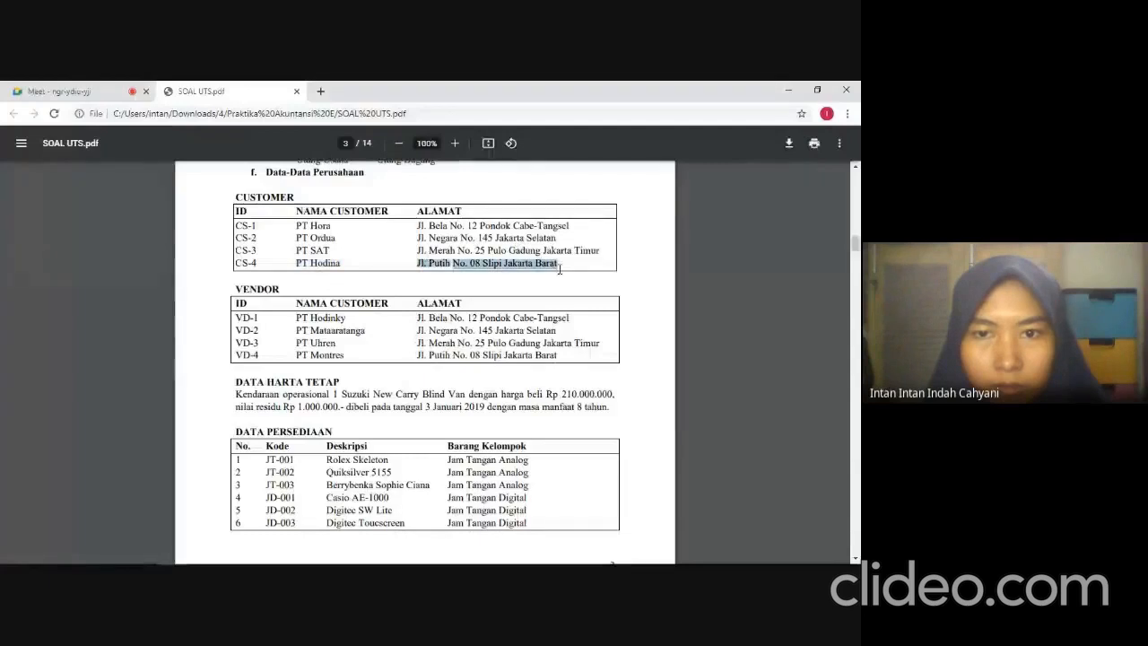
{"action": "key", "text": "ctrl+c"}
{"action": "key", "text": "alt+Tab"}
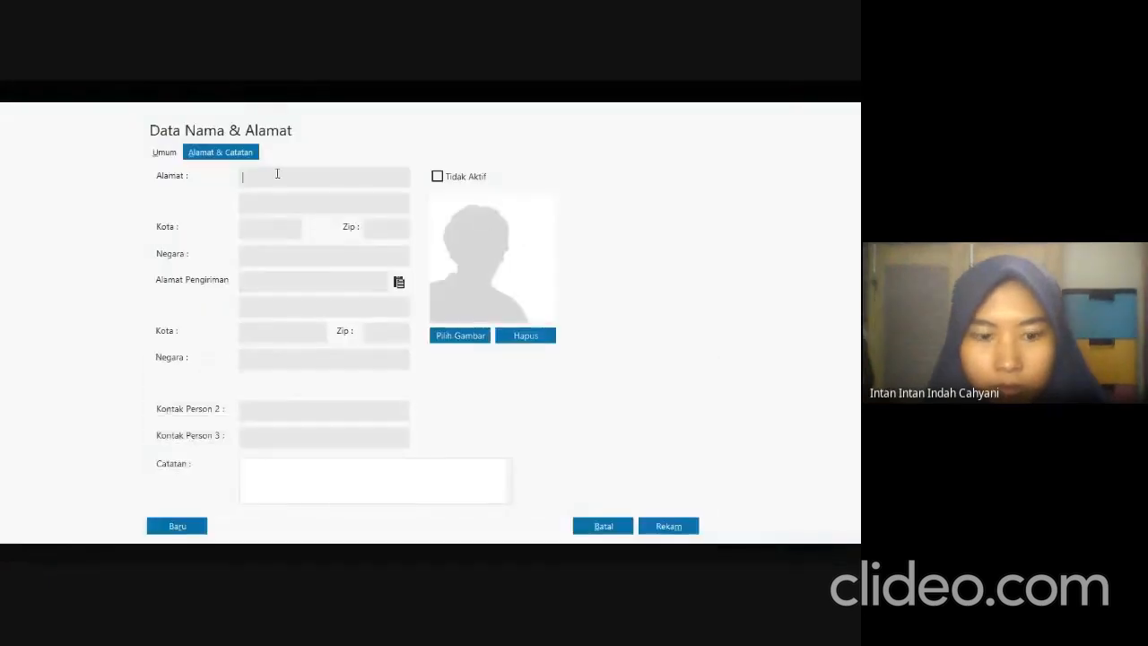
{"action": "key", "text": "ctrl+v"}
{"action": "left_click", "coordinate": [688, 530]}
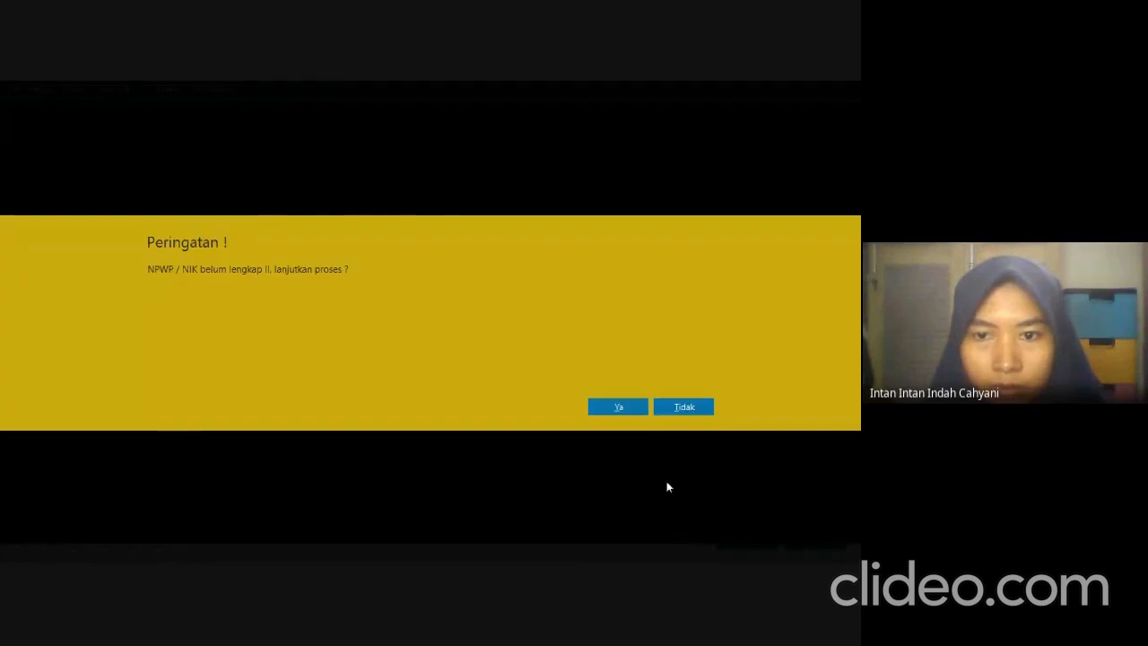
{"action": "left_click", "coordinate": [630, 406]}
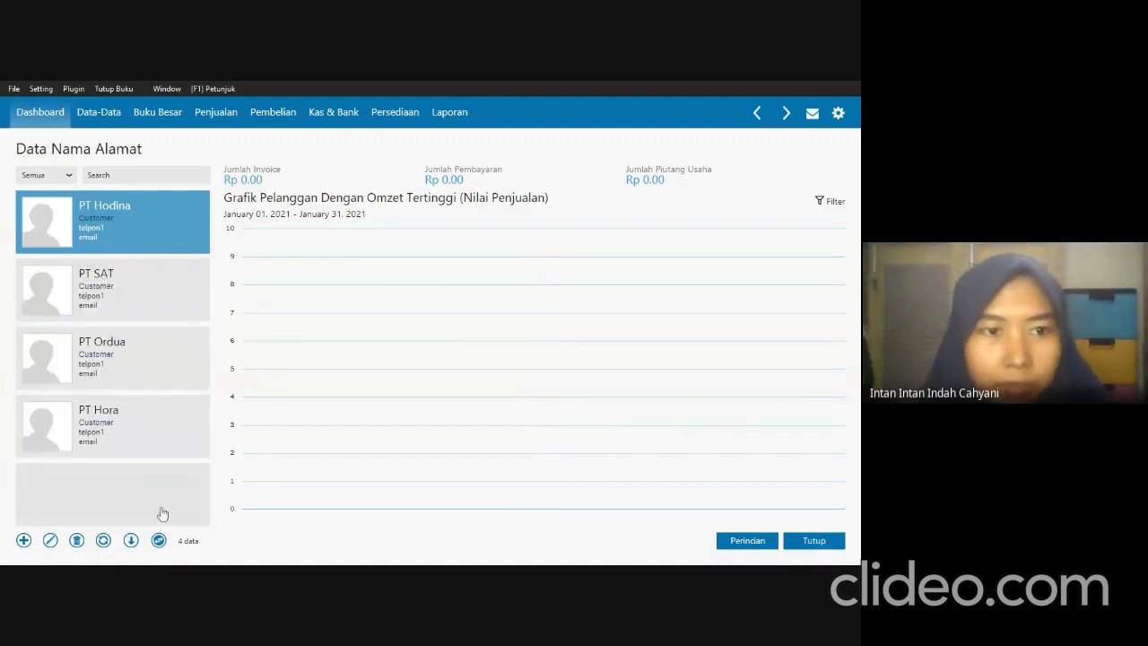
Start a new record of type Vendor with the first vendor's ID and the company name PT Hodinky copied from the exam PDF.
{"action": "left_click", "coordinate": [23, 541]}
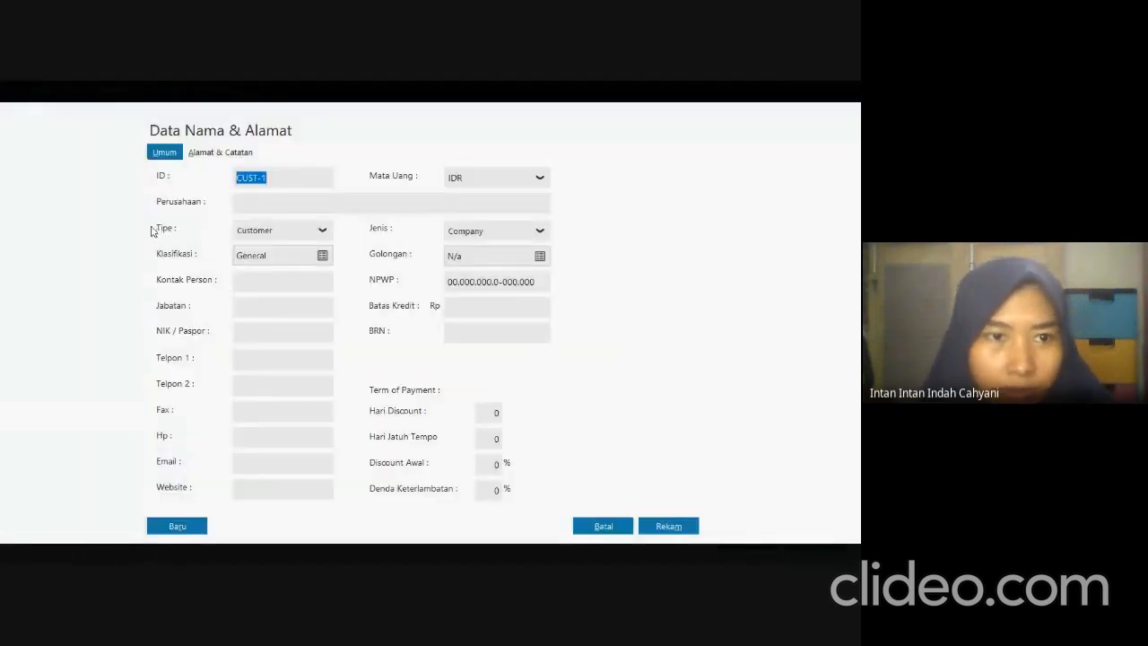
{"action": "left_click", "coordinate": [290, 230]}
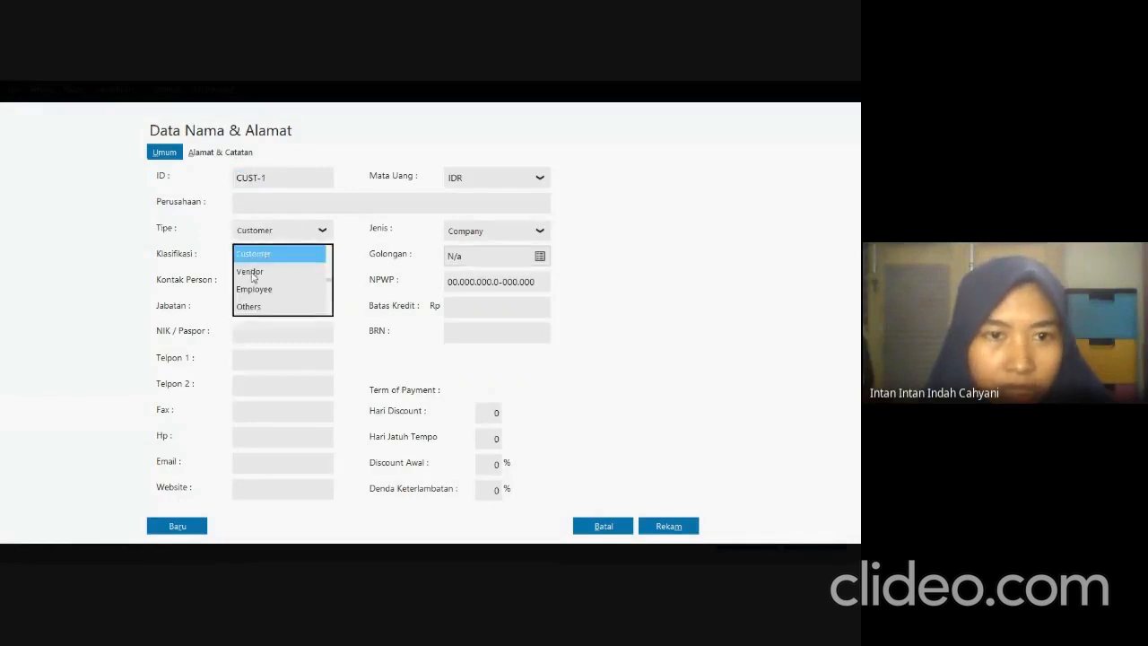
{"action": "left_click", "coordinate": [252, 273]}
{"action": "left_click", "coordinate": [290, 178]}
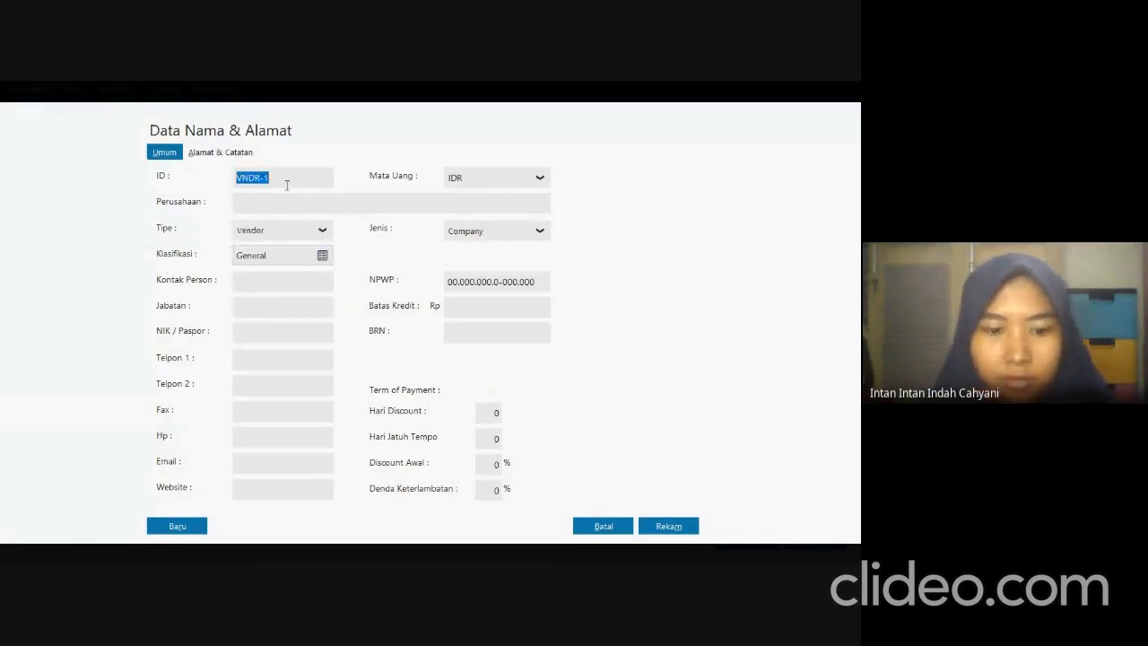
{"action": "type", "text": "VD"}
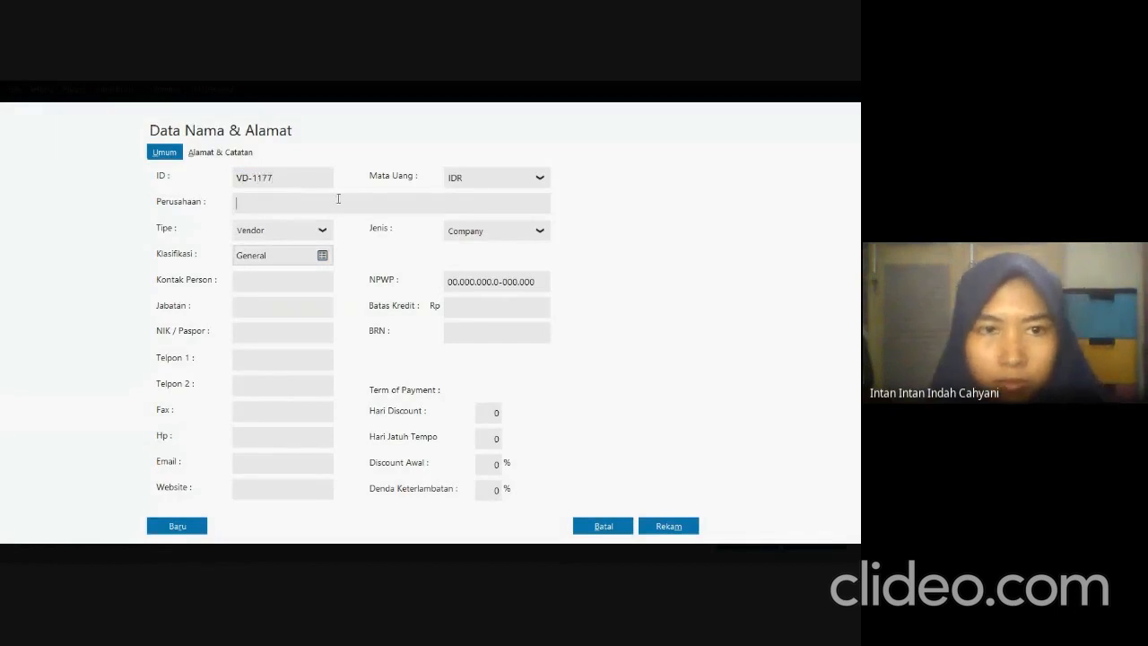
{"action": "key", "text": "alt+Tab"}
{"action": "left_click_drag", "start_coordinate": [295, 319], "coordinate": [343, 320]}
{"action": "key", "text": "alt+Tab"}
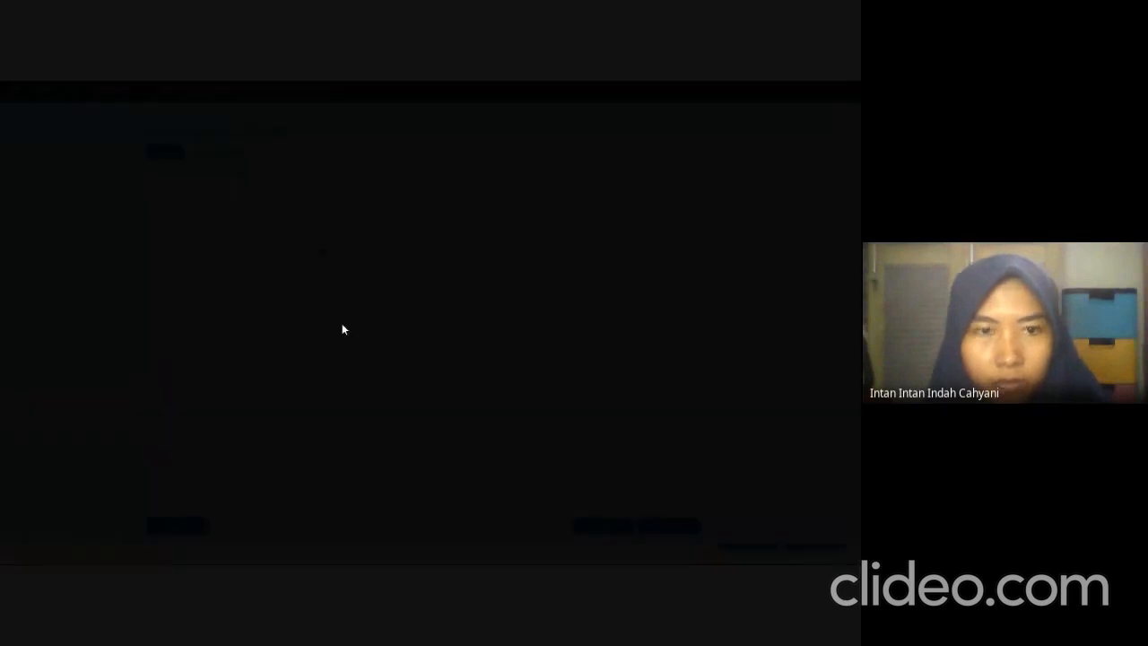
{"action": "key", "text": "ctrl+v"}
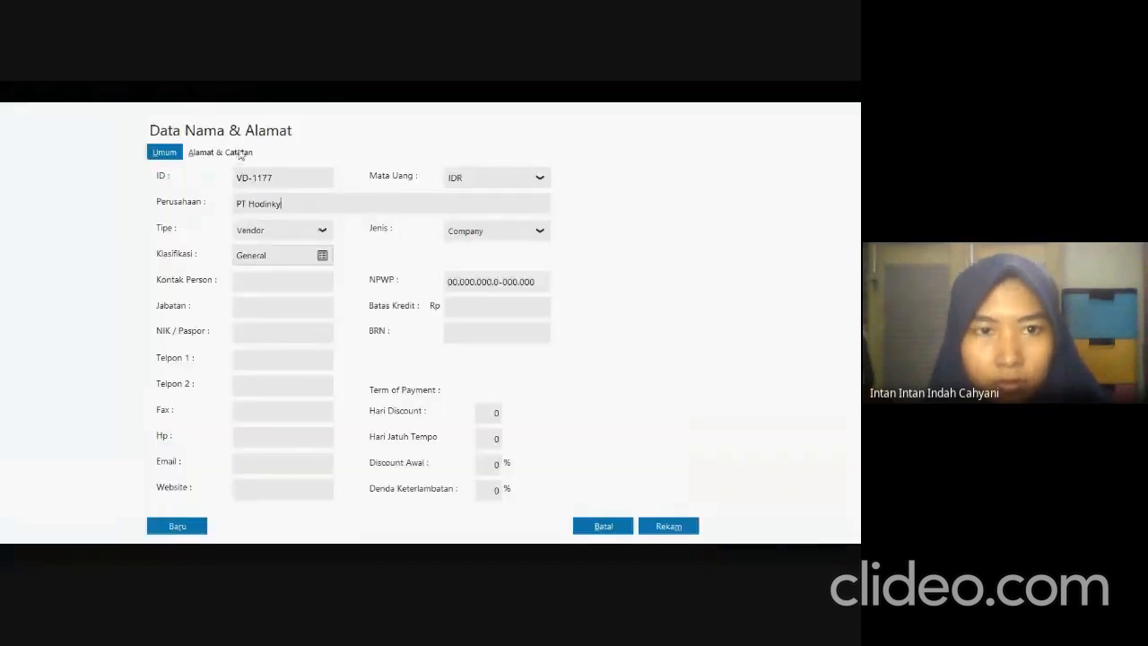
Copy PT Hodinky's address from the exam PDF into its Alamat field and save the record without a complete NPWP/NIK.
{"action": "left_click", "coordinate": [239, 152]}
{"action": "key", "text": "alt+Tab"}
{"action": "left_click_drag", "start_coordinate": [418, 317], "coordinate": [599, 317]}
{"action": "key", "text": "ctrl+c"}
{"action": "key", "text": "alt+Tab"}
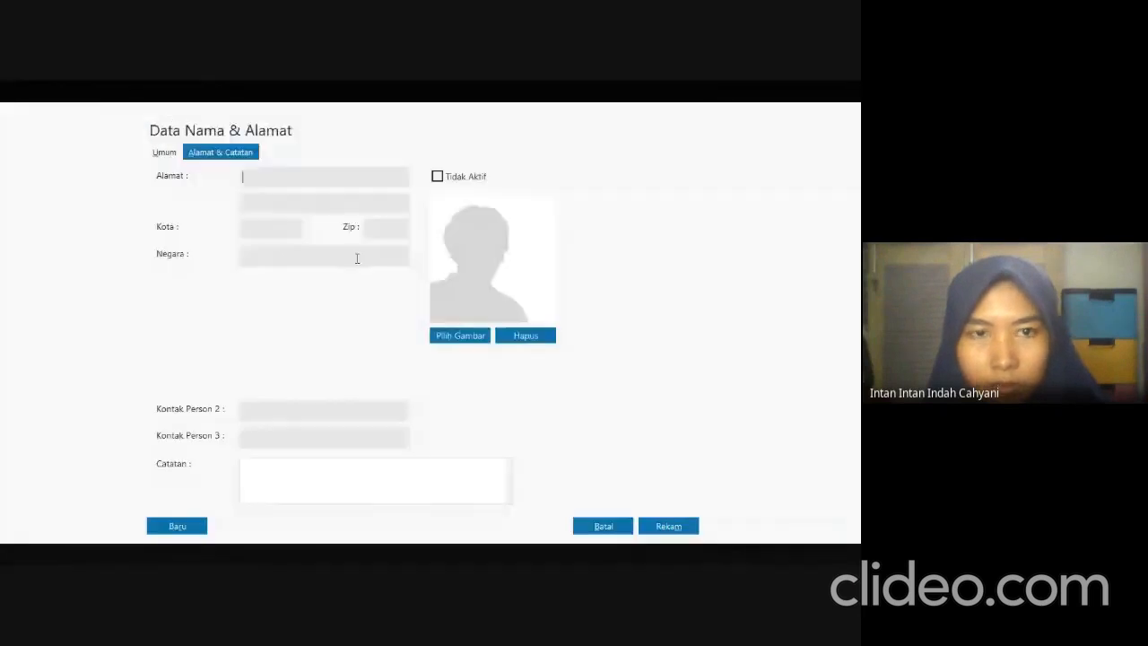
{"action": "key", "text": "ctrl+v"}
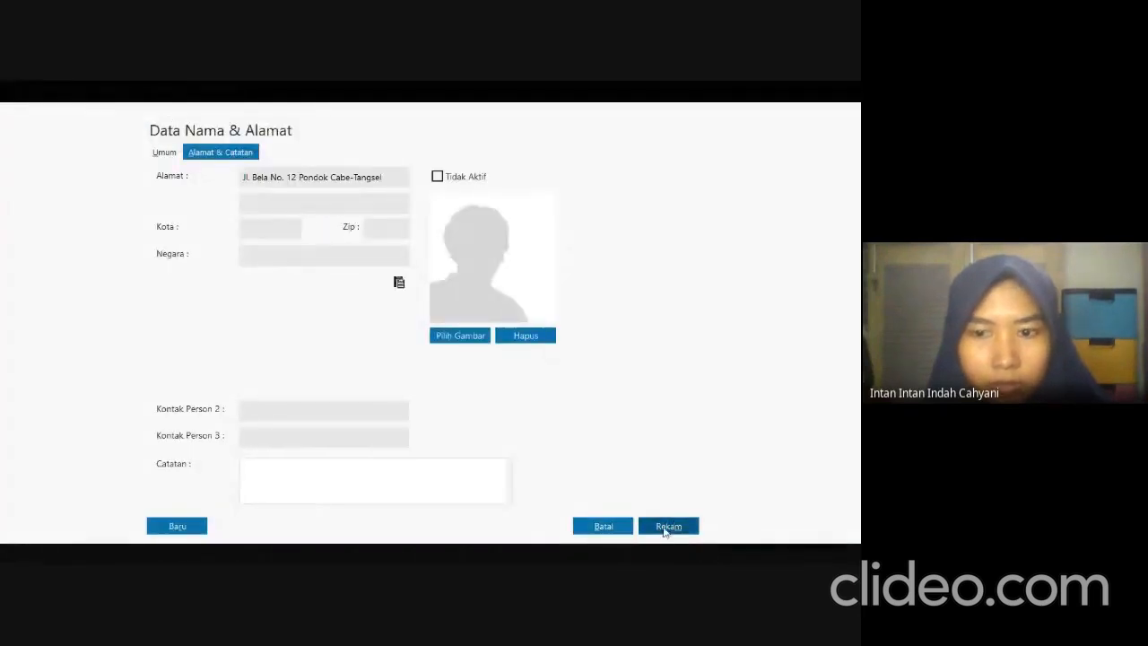
{"action": "left_click", "coordinate": [662, 527]}
{"action": "left_click", "coordinate": [593, 409]}
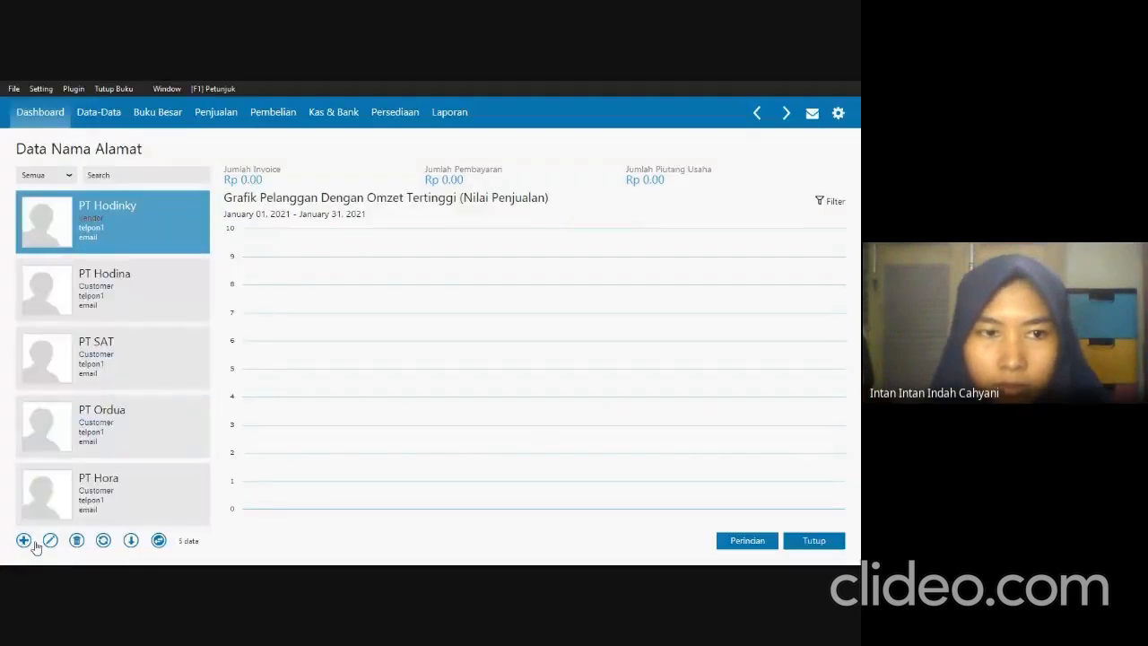
Start a new record of type Vendor with the second vendor's ID and the company name PT Mataaratanga copied from the exam PDF.
{"action": "left_click", "coordinate": [26, 539]}
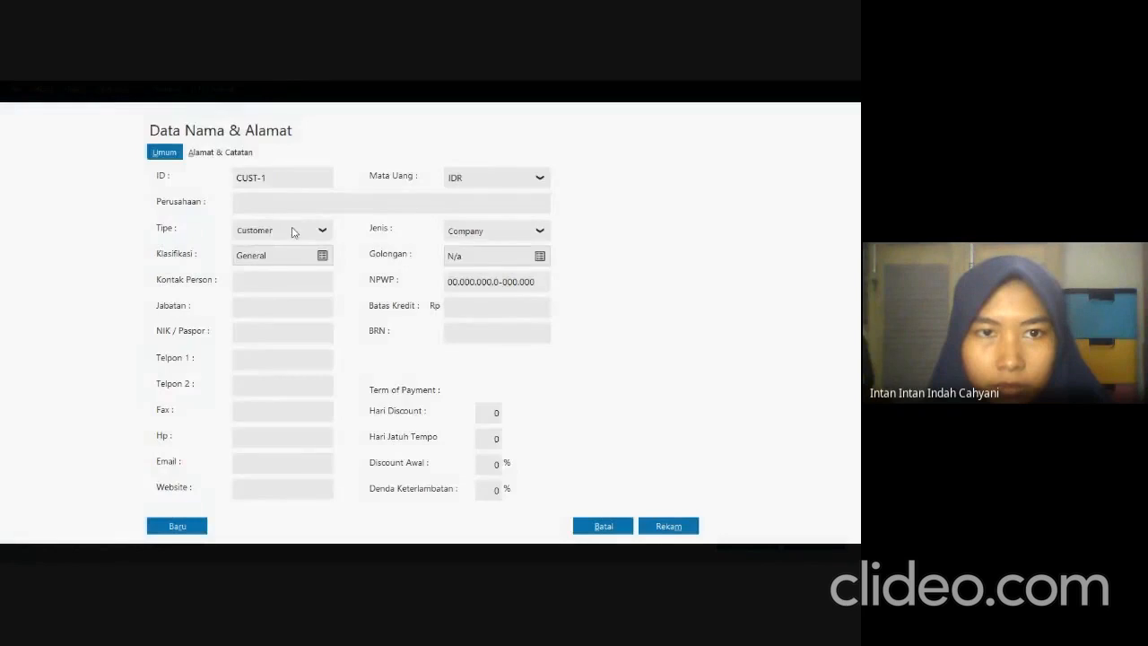
{"action": "left_click", "coordinate": [295, 230]}
{"action": "left_click", "coordinate": [285, 272]}
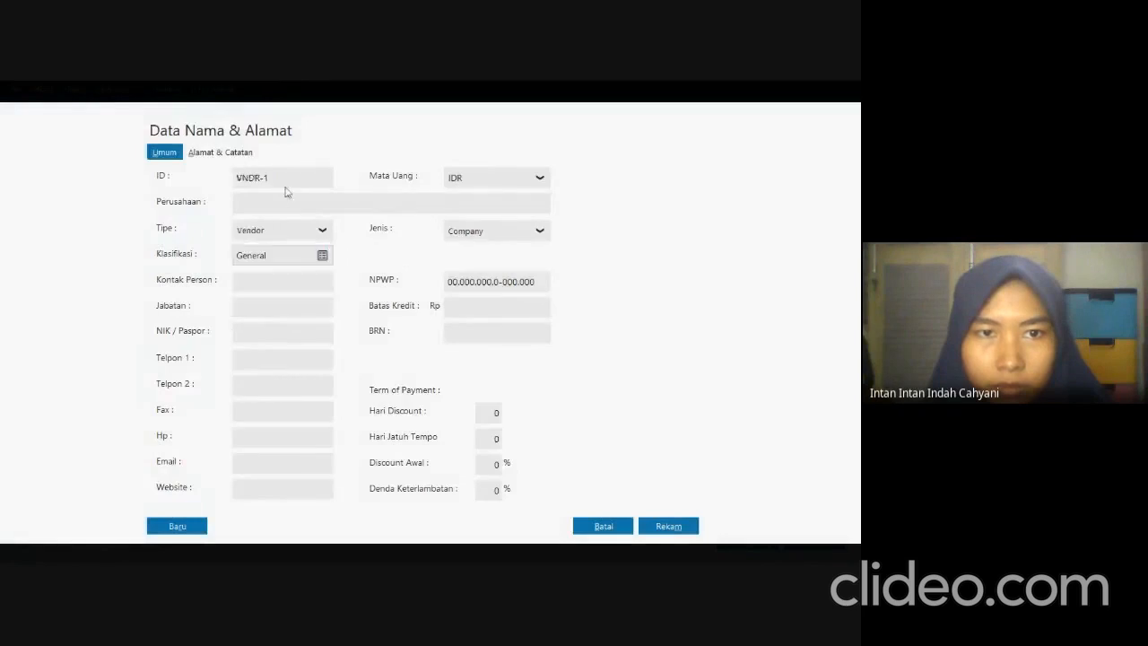
{"action": "double_click", "coordinate": [288, 183]}
{"action": "type", "text": "VD-2177"}
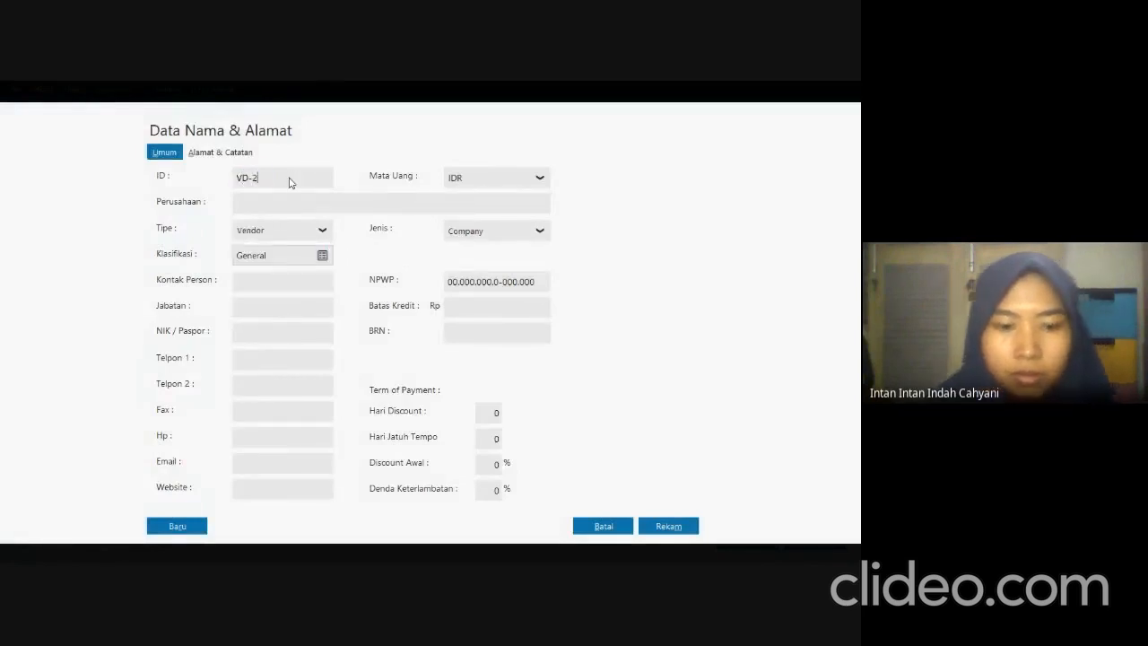
{"action": "left_click", "coordinate": [273, 198]}
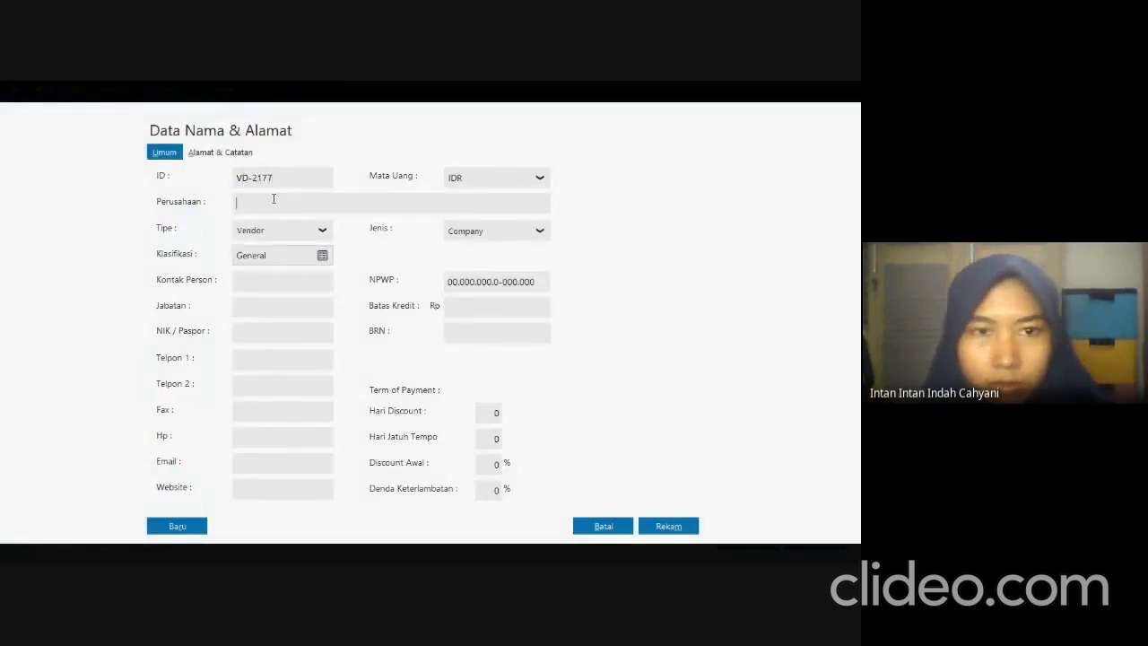
{"action": "key", "text": "alt+Tab"}
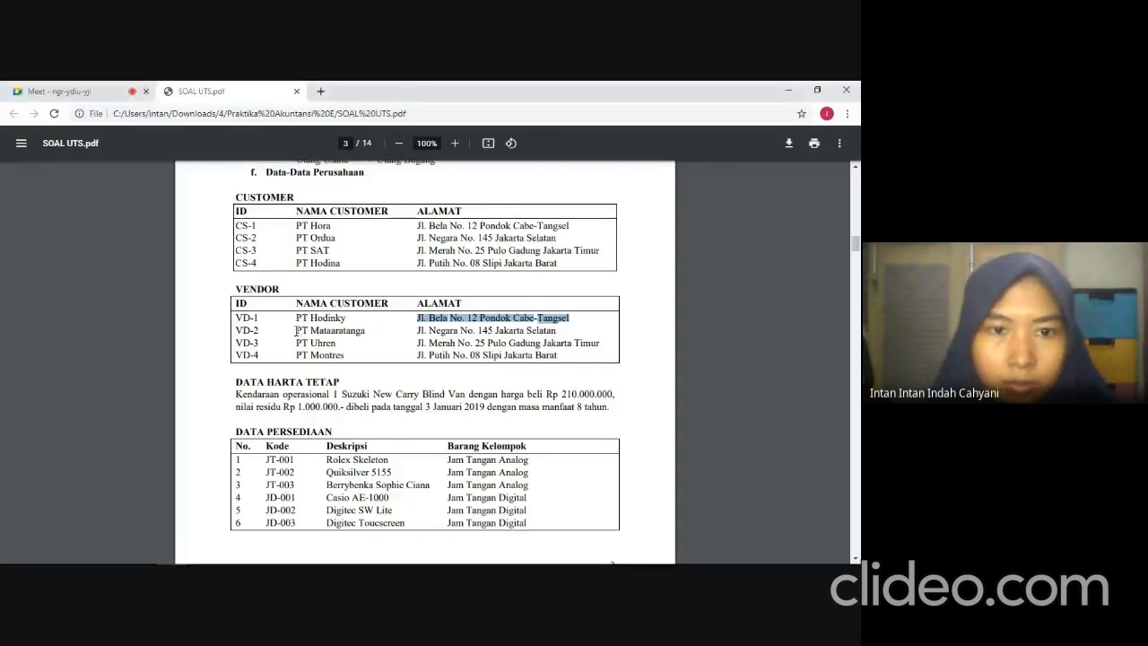
{"action": "left_click_drag", "start_coordinate": [297, 330], "coordinate": [362, 332]}
{"action": "key", "text": "ctrl+c"}
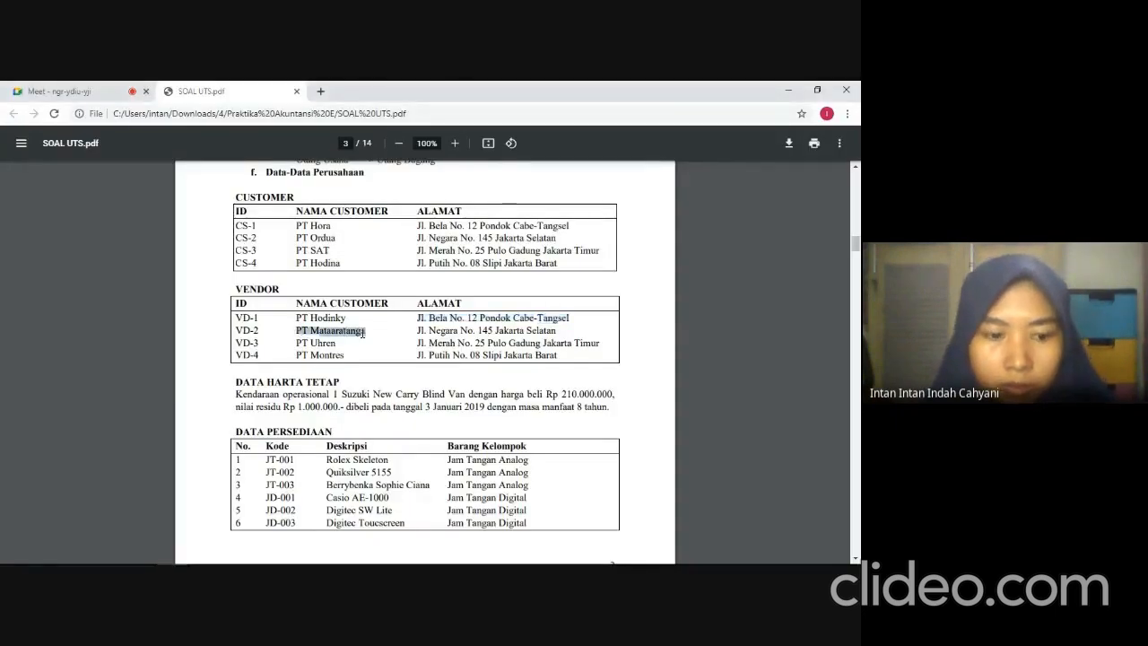
{"action": "key", "text": "alt+Tab"}
{"action": "key", "text": "ctrl+v"}
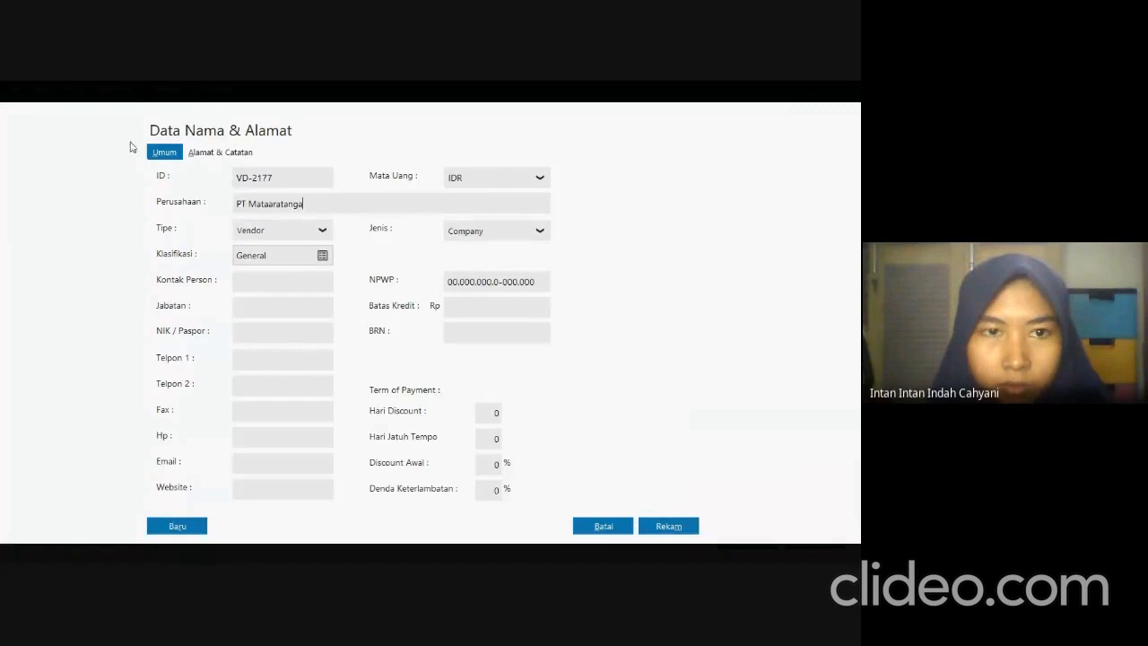
Copy PT Mataaratanga's address from the exam PDF into its Alamat field and save the record without a complete NPWP/NIK.
{"action": "left_click", "coordinate": [193, 152]}
{"action": "key", "text": "alt+Tab"}
{"action": "left_click_drag", "start_coordinate": [418, 331], "coordinate": [557, 330]}
{"action": "key", "text": "ctrl+c"}
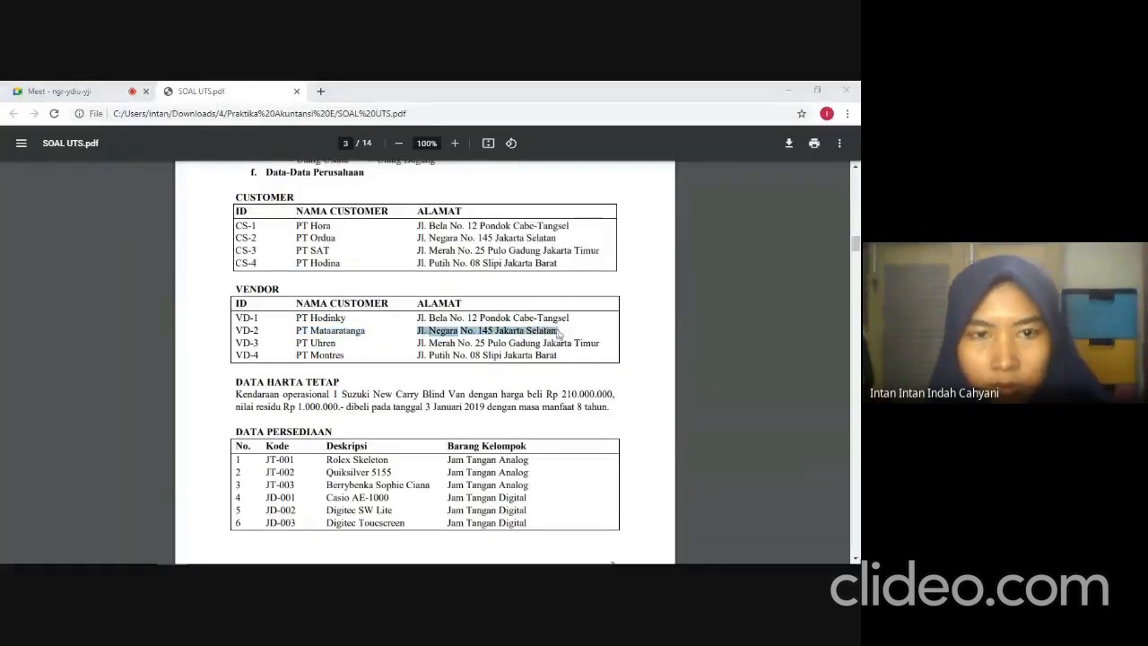
{"action": "key", "text": "alt+Tab"}
{"action": "key", "text": "ctrl+v"}
{"action": "left_click", "coordinate": [666, 526]}
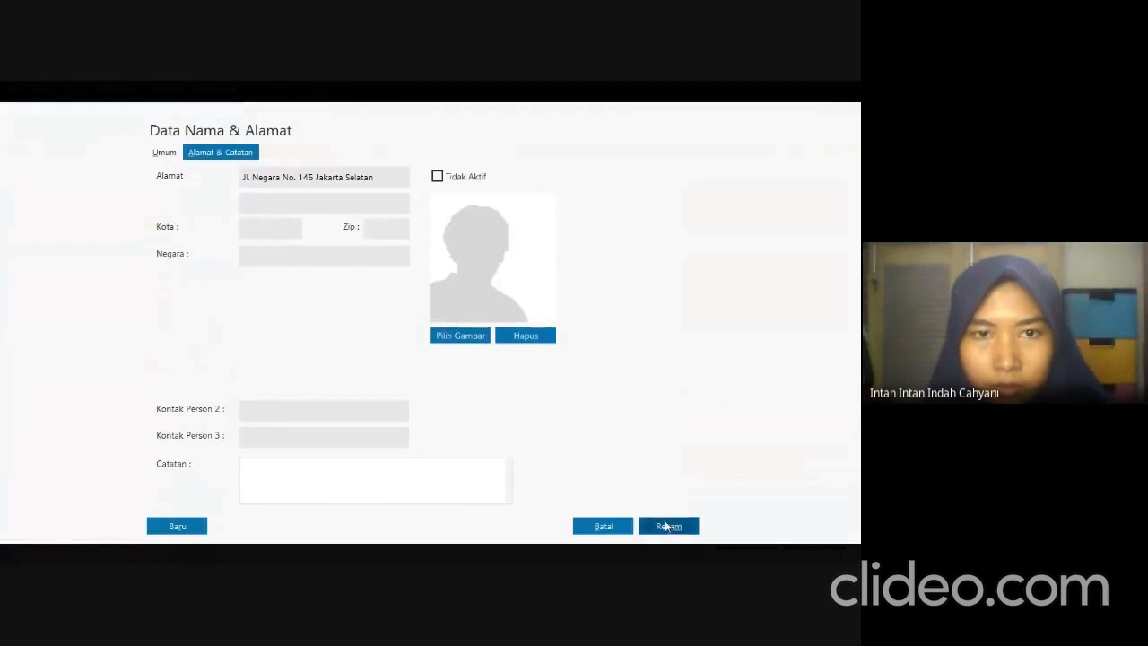
{"action": "left_click", "coordinate": [617, 407]}
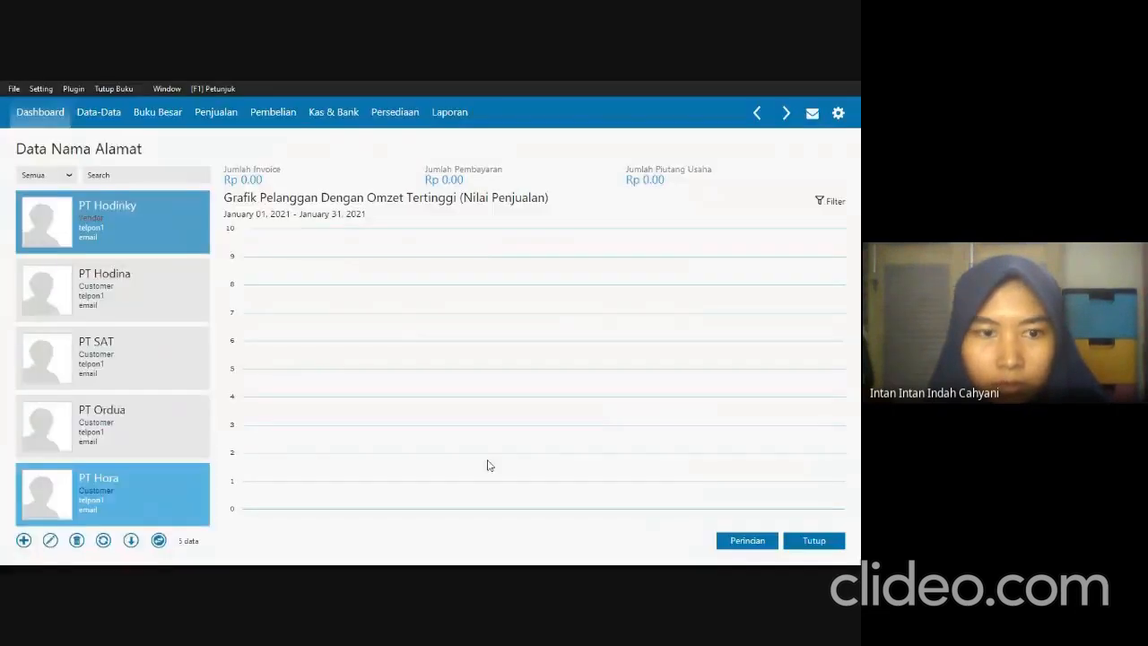
Start a new record of type Vendor with the third vendor's ID and the company name PT Uhren copied from the exam PDF.
{"action": "left_click", "coordinate": [23, 541]}
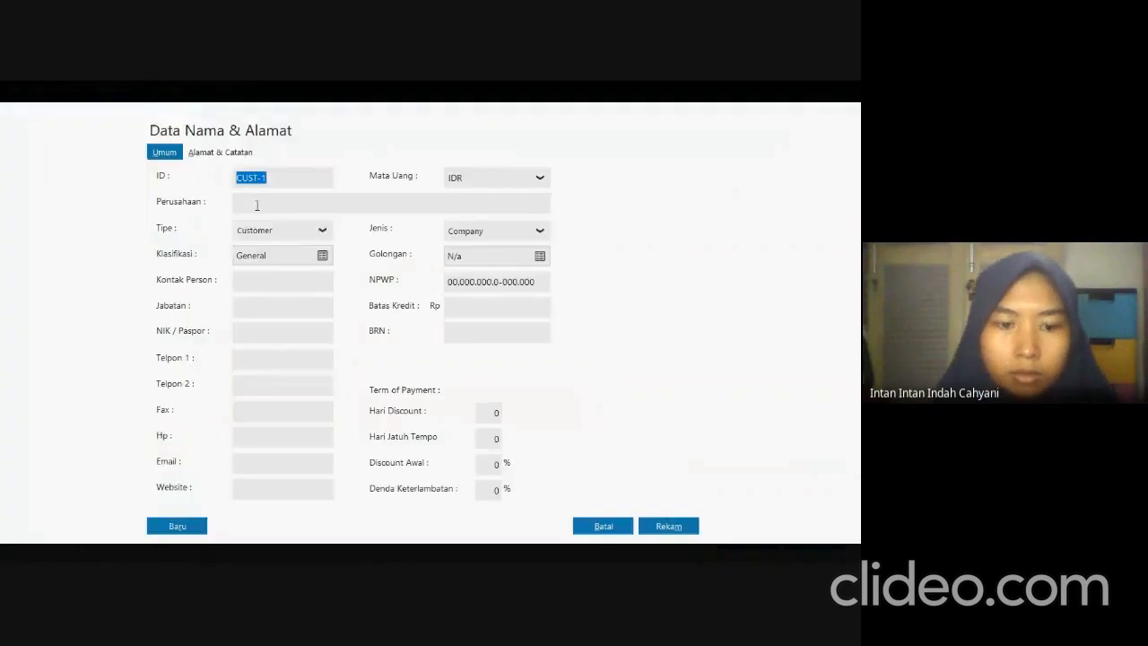
{"action": "left_click", "coordinate": [285, 231]}
{"action": "left_click", "coordinate": [292, 270]}
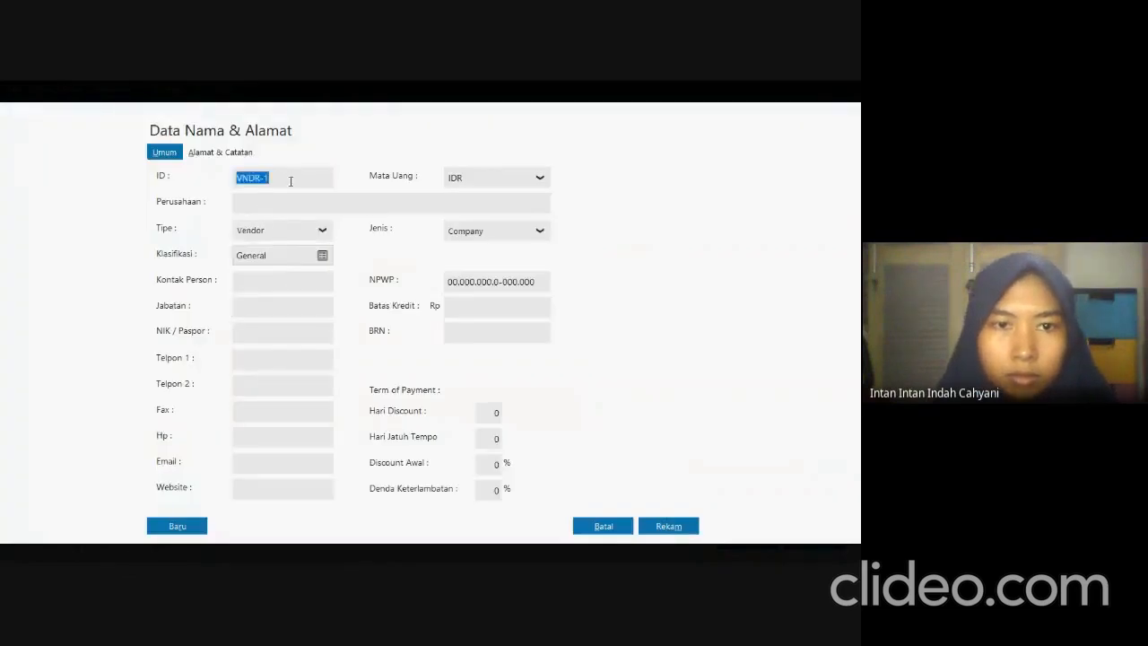
{"action": "type", "text": "VD-31"}
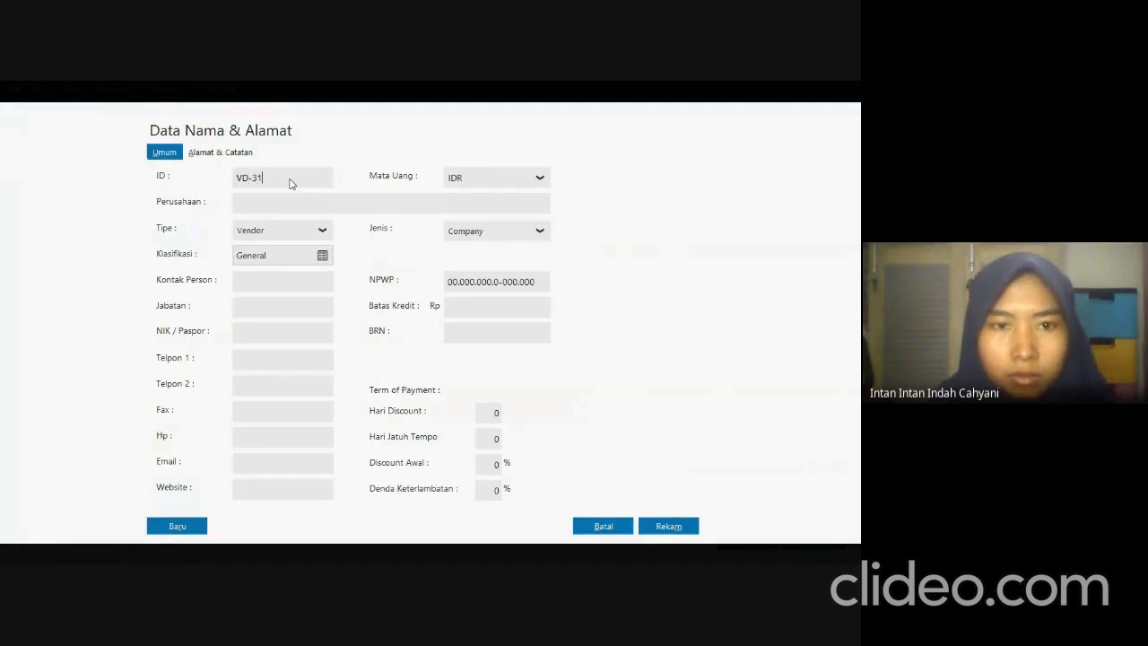
{"action": "type", "text": "77"}
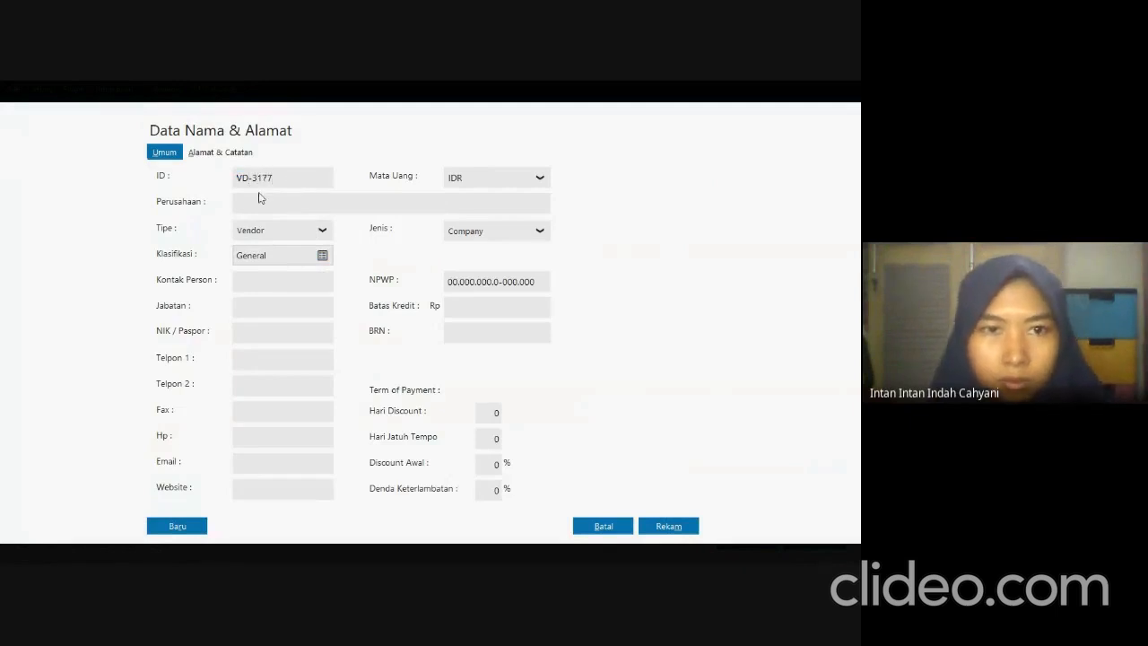
{"action": "key", "text": "alt+Tab"}
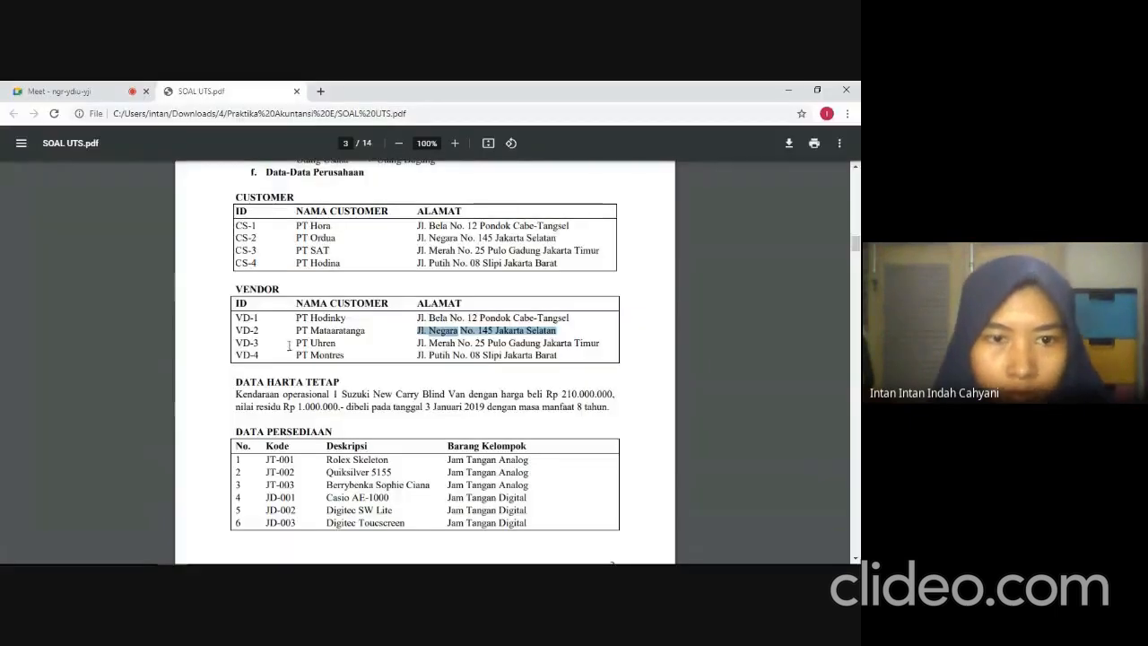
{"action": "left_click_drag", "start_coordinate": [298, 345], "coordinate": [337, 346]}
{"action": "key", "text": "ctrl+c"}
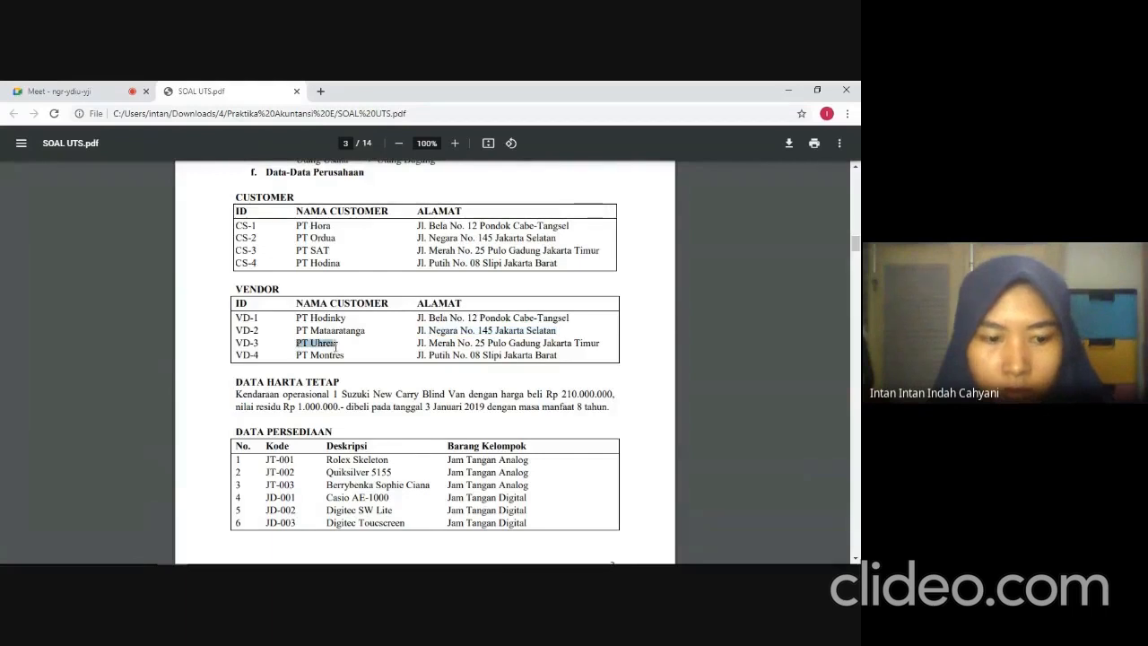
{"action": "key", "text": "alt+Tab"}
{"action": "key", "text": "ctrl+v"}
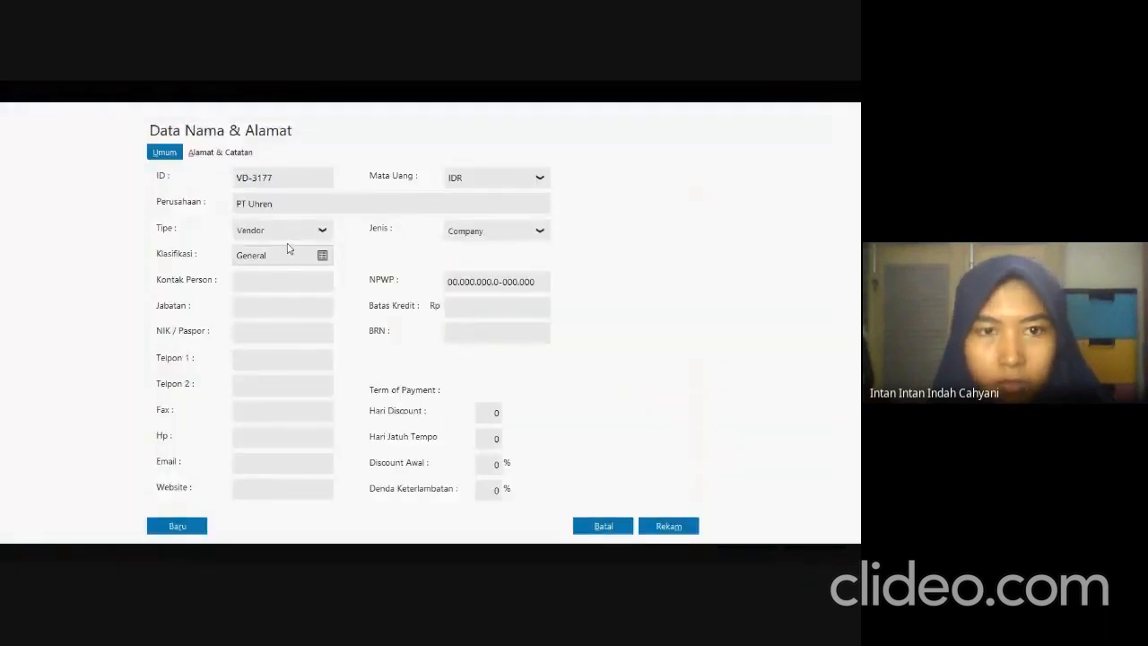
Copy PT Uhren's address from the exam PDF into its Alamat field and save the record without a complete NPWP/NIK.
{"action": "left_click", "coordinate": [217, 159]}
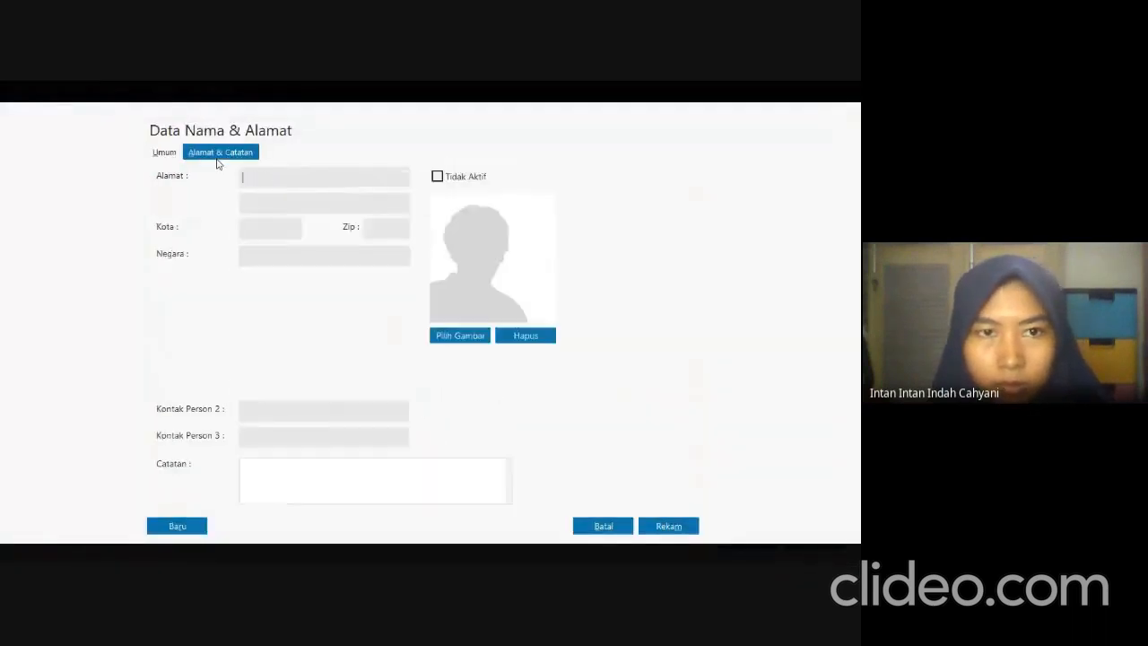
{"action": "key", "text": "alt+Tab"}
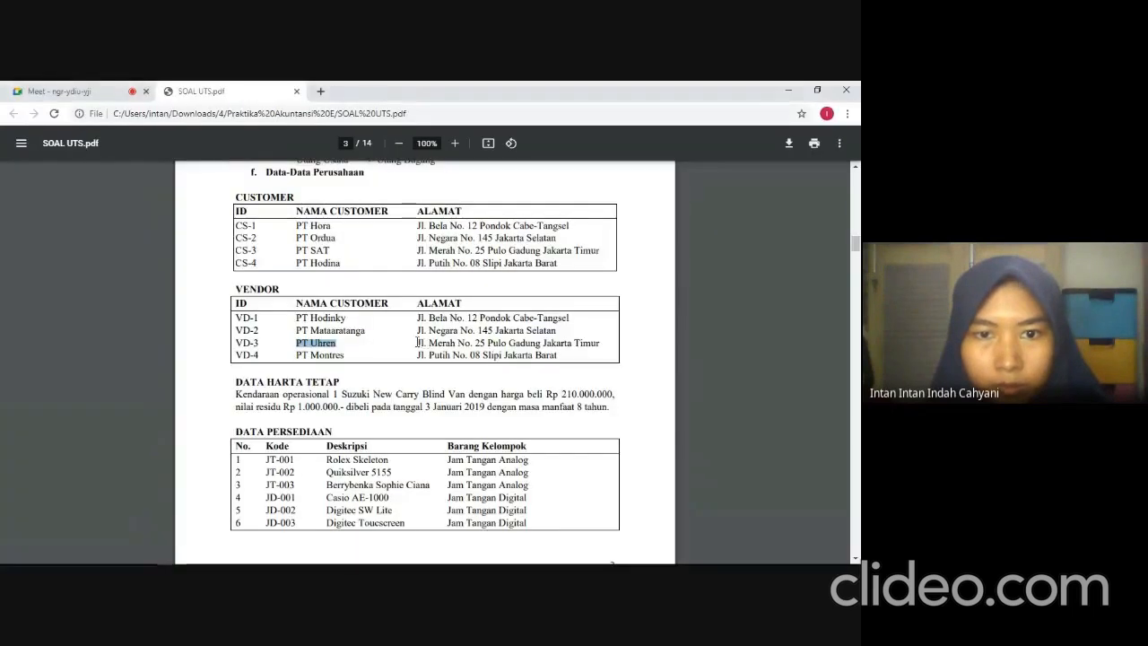
{"action": "left_click_drag", "start_coordinate": [417, 341], "coordinate": [626, 353]}
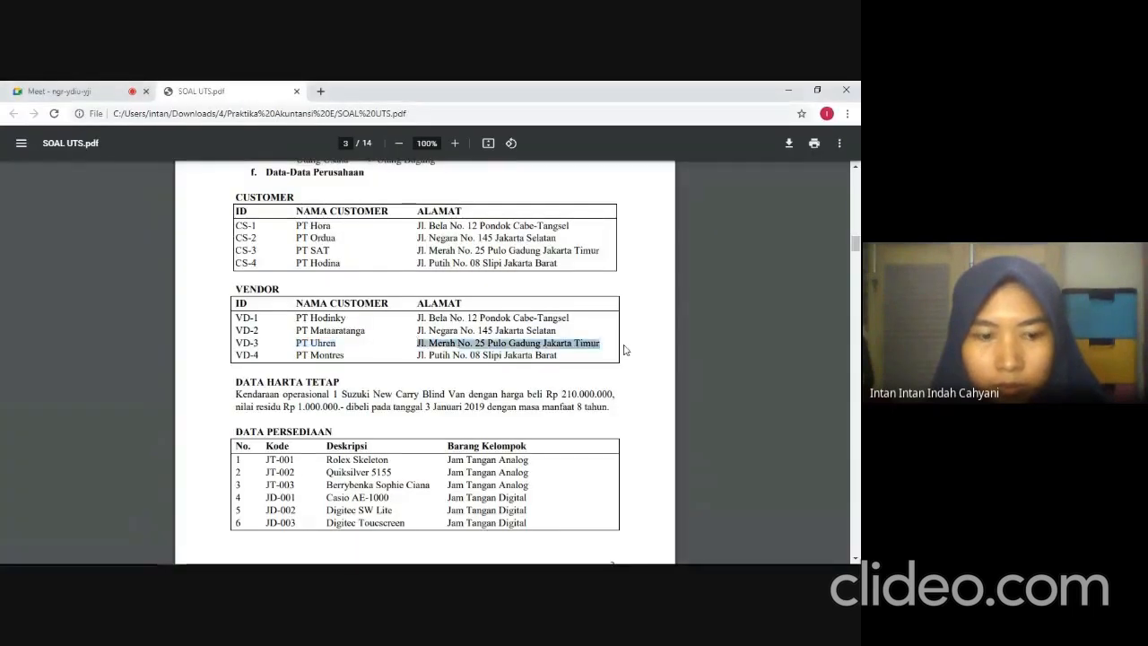
{"action": "key", "text": "alt+Tab"}
{"action": "key", "text": "ctrl+v"}
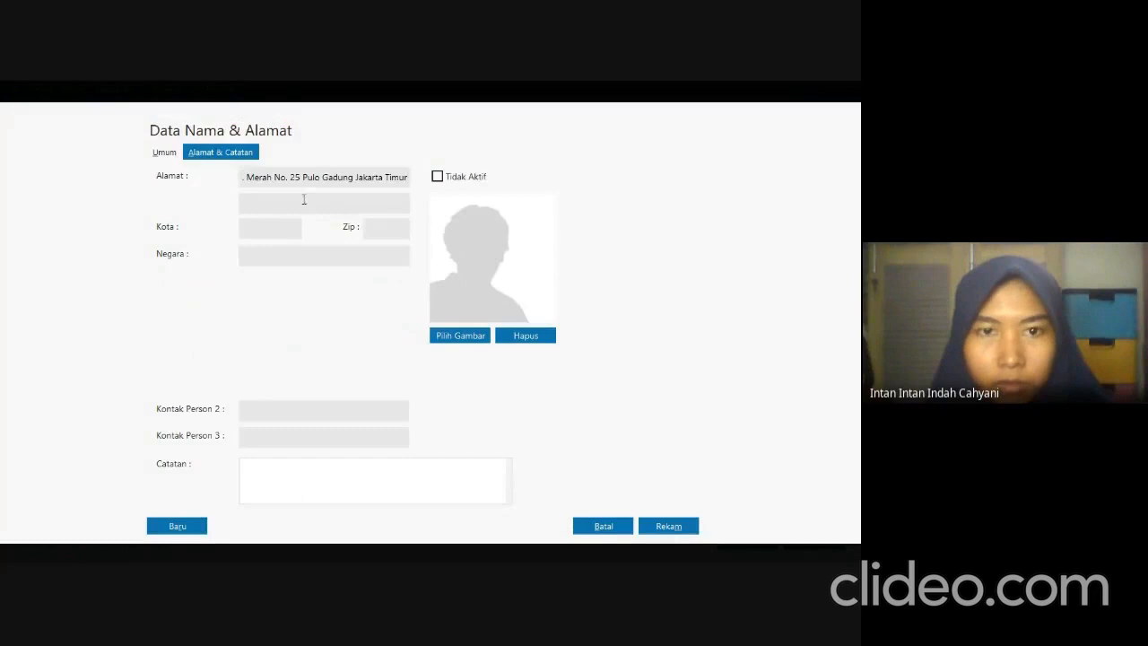
{"action": "left_click", "coordinate": [668, 530]}
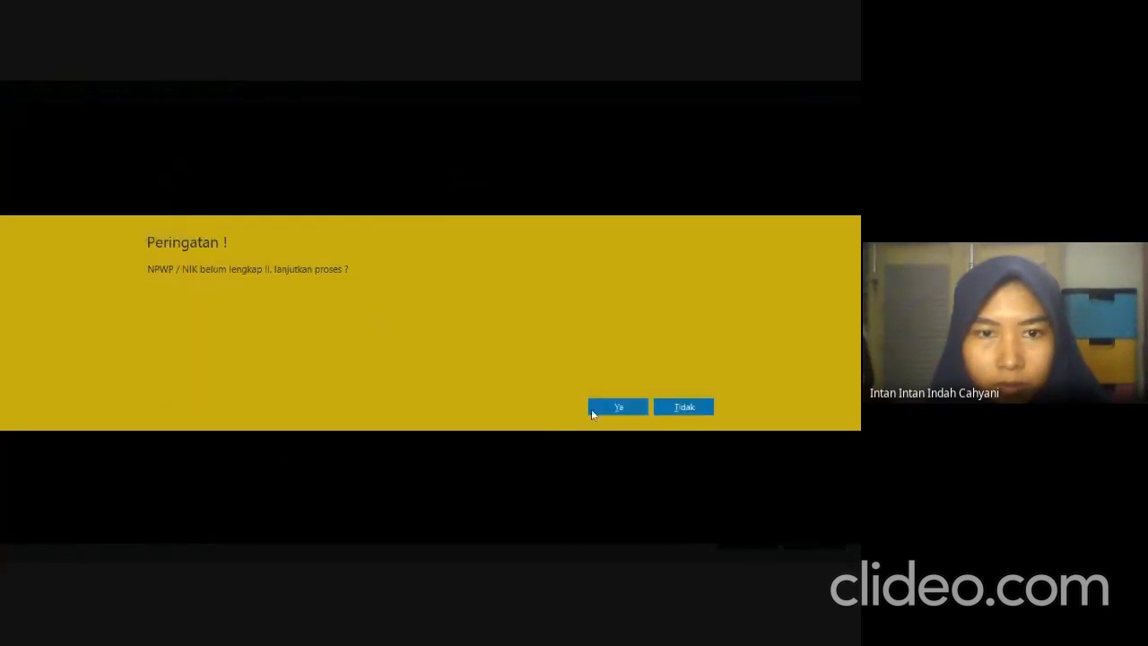
{"action": "left_click", "coordinate": [592, 408]}
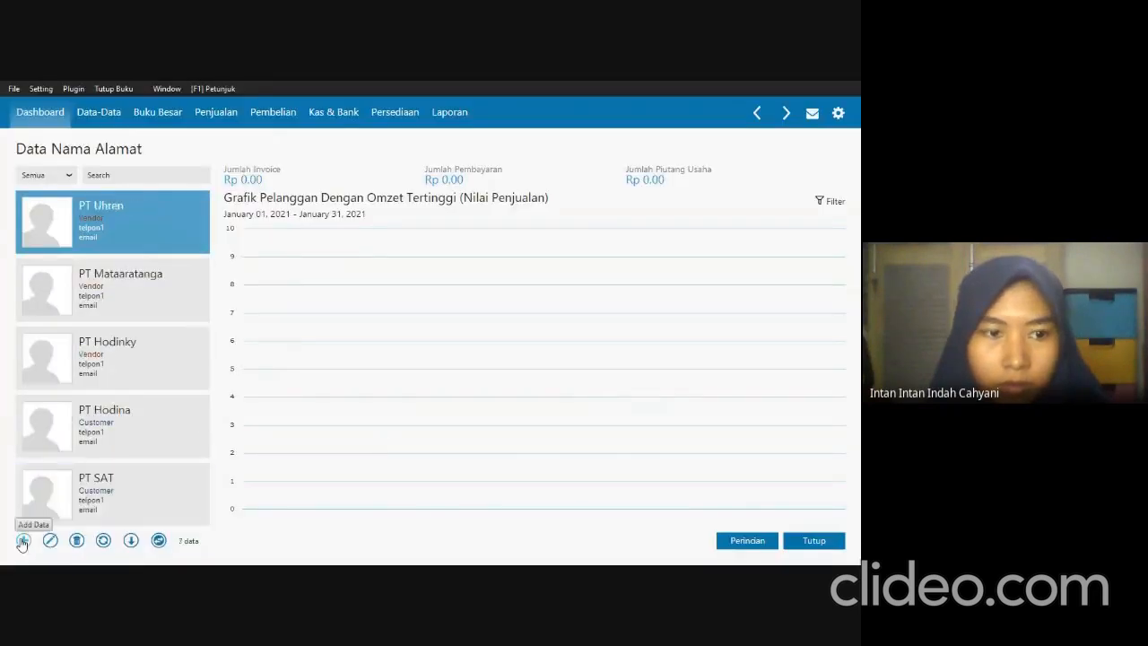
Start another new record, set its type to Vendor and enter the fourth vendor's ID.
{"action": "left_click", "coordinate": [23, 541]}
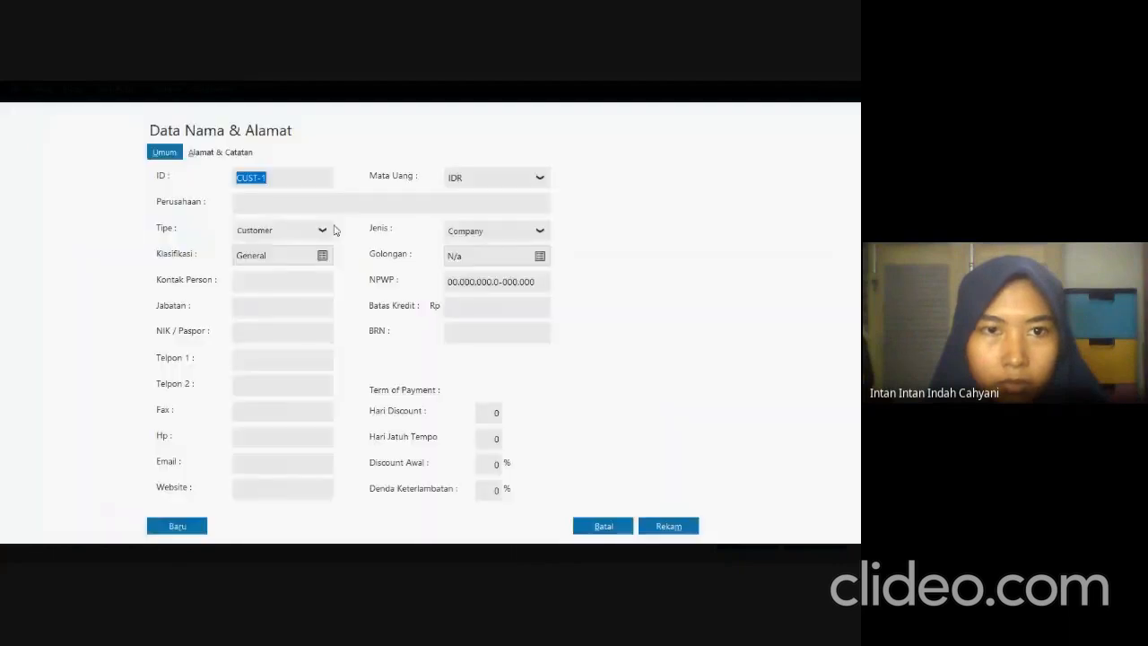
{"action": "left_click", "coordinate": [289, 233]}
{"action": "left_click", "coordinate": [281, 282]}
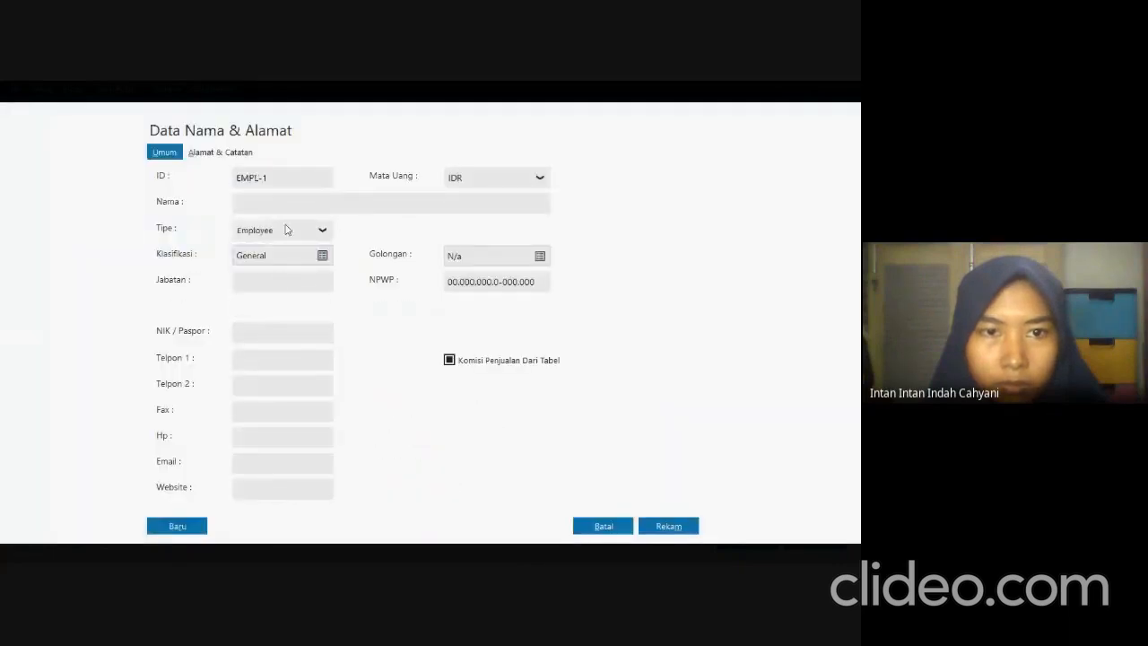
{"action": "left_click", "coordinate": [311, 231]}
{"action": "left_click", "coordinate": [301, 269]}
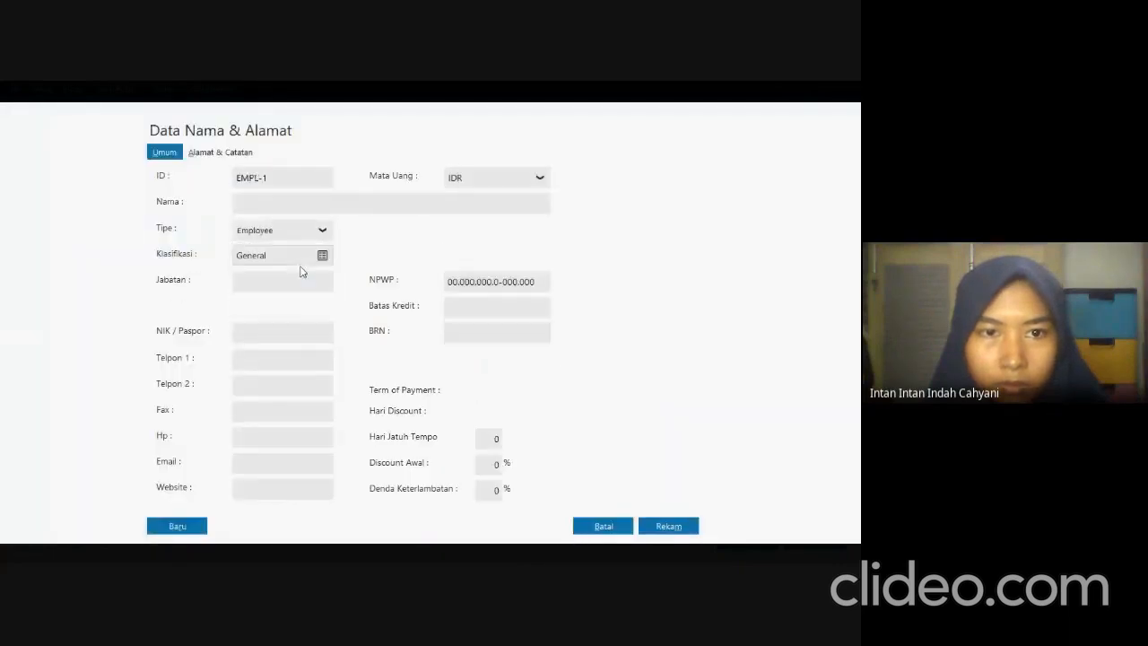
{"action": "double_click", "coordinate": [308, 179]}
{"action": "type", "text": "VD-4177"}
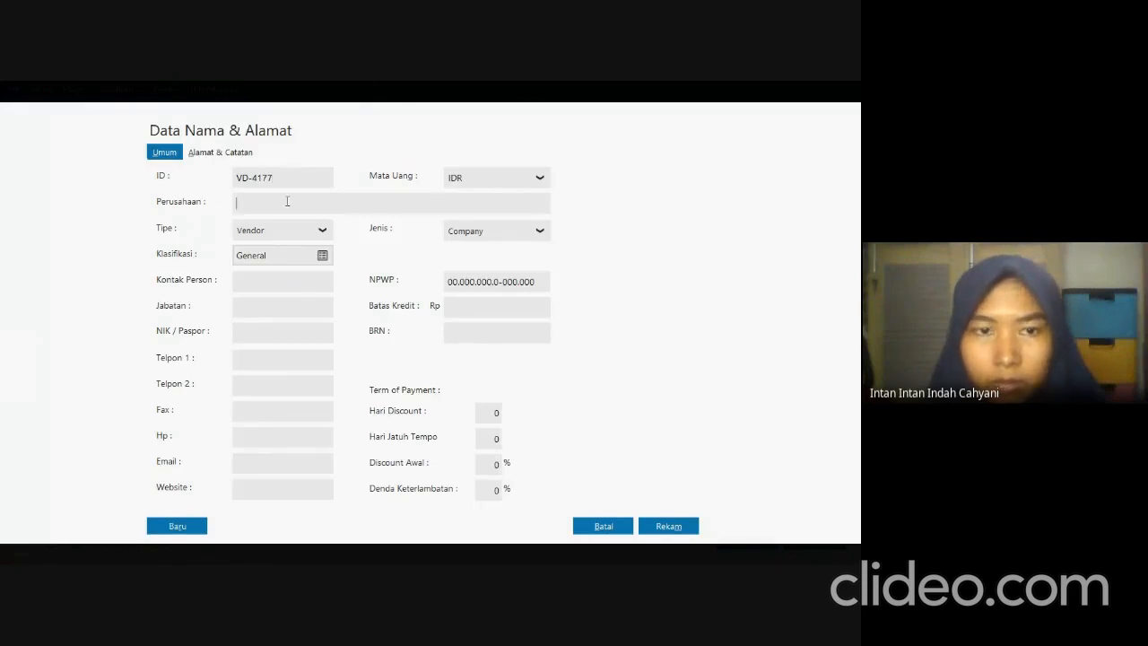
Copy the company name PT Montres from the exam PDF into the new vendor's Perusahaan field.
{"action": "key", "text": "alt+Tab"}
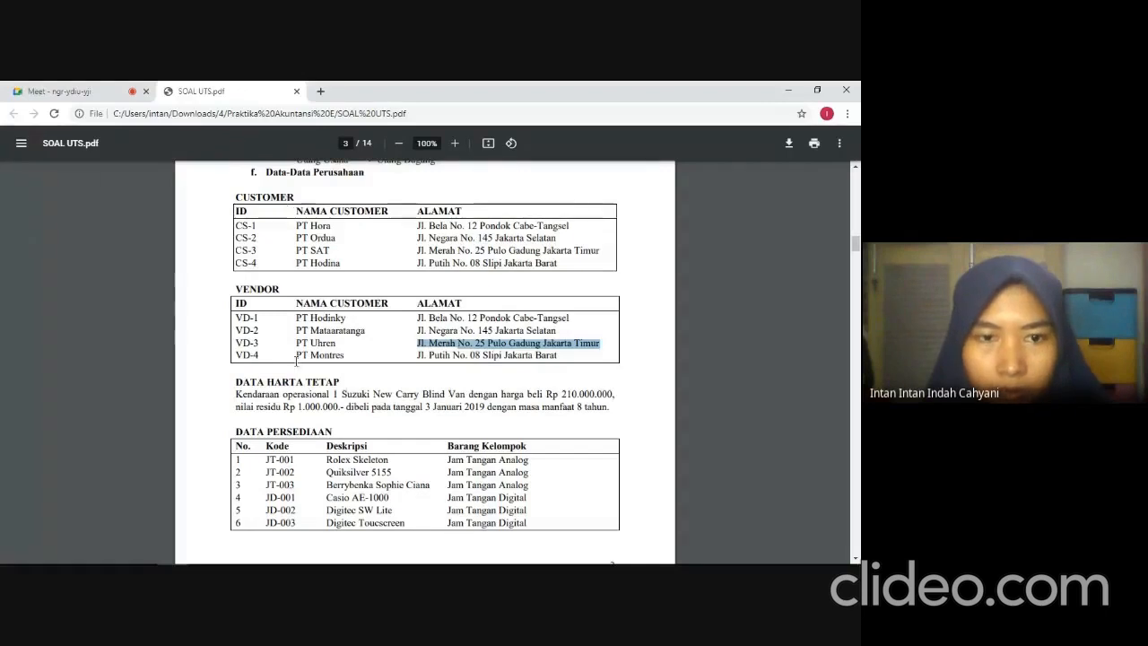
{"action": "left_click_drag", "start_coordinate": [295, 356], "coordinate": [354, 357]}
{"action": "key", "text": "alt+Tab"}
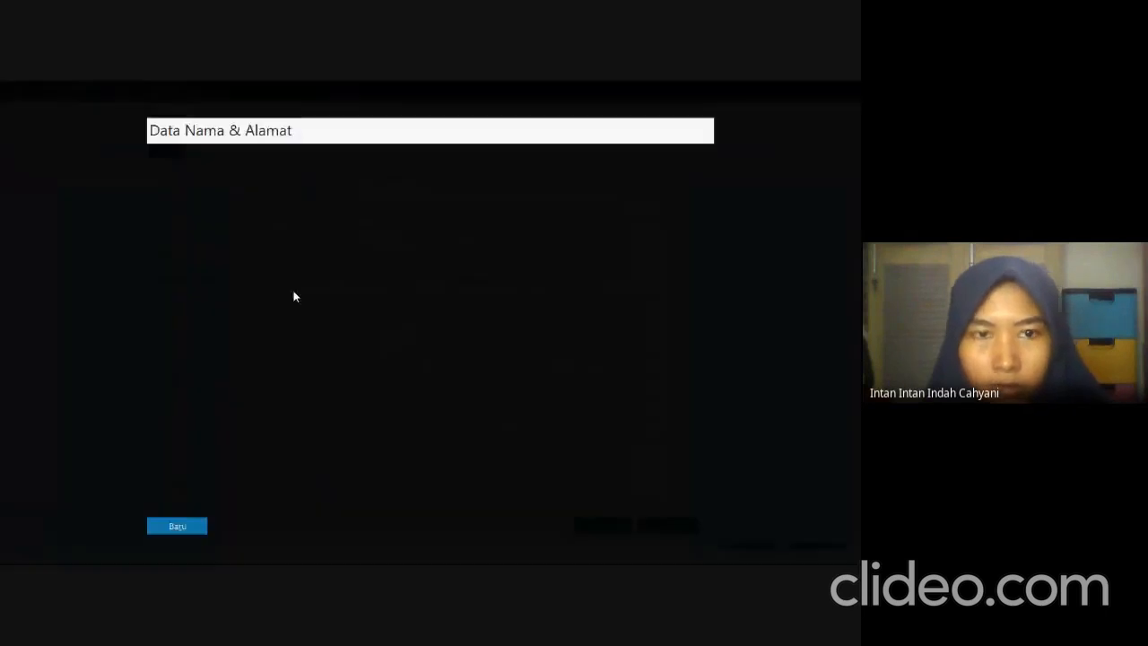
{"action": "left_click", "coordinate": [303, 206]}
{"action": "key", "text": "ctrl+v"}
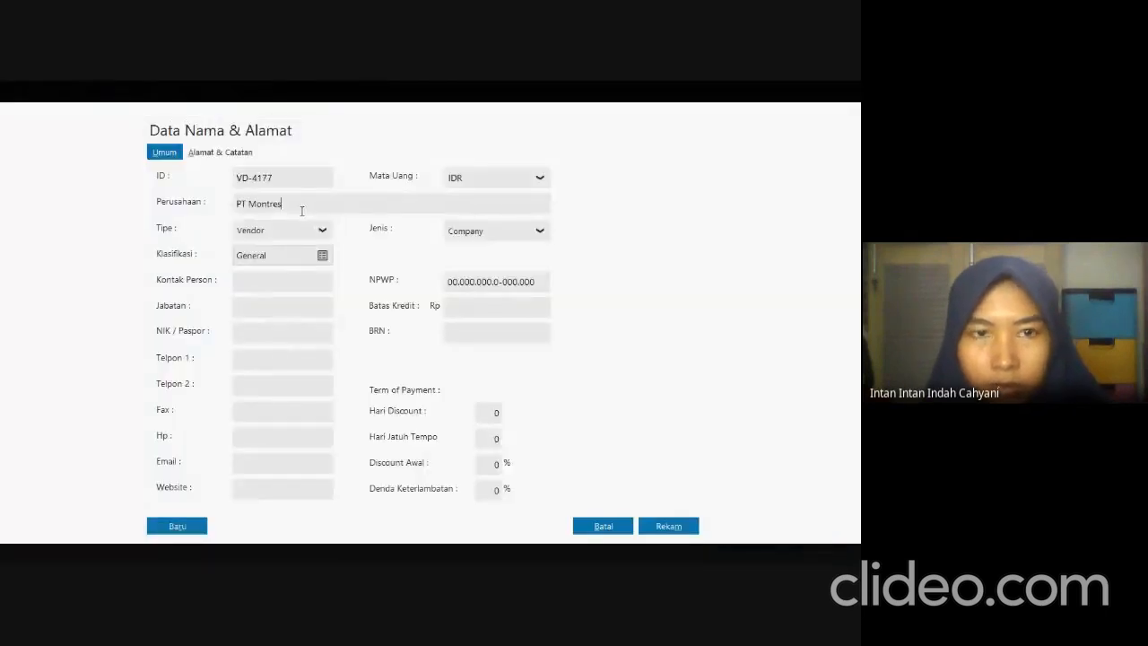
Copy PT Montres's address from the exam PDF into its Alamat field and save the record without a complete NPWP/NIK.
{"action": "left_click", "coordinate": [242, 162]}
{"action": "key", "text": "alt+Tab"}
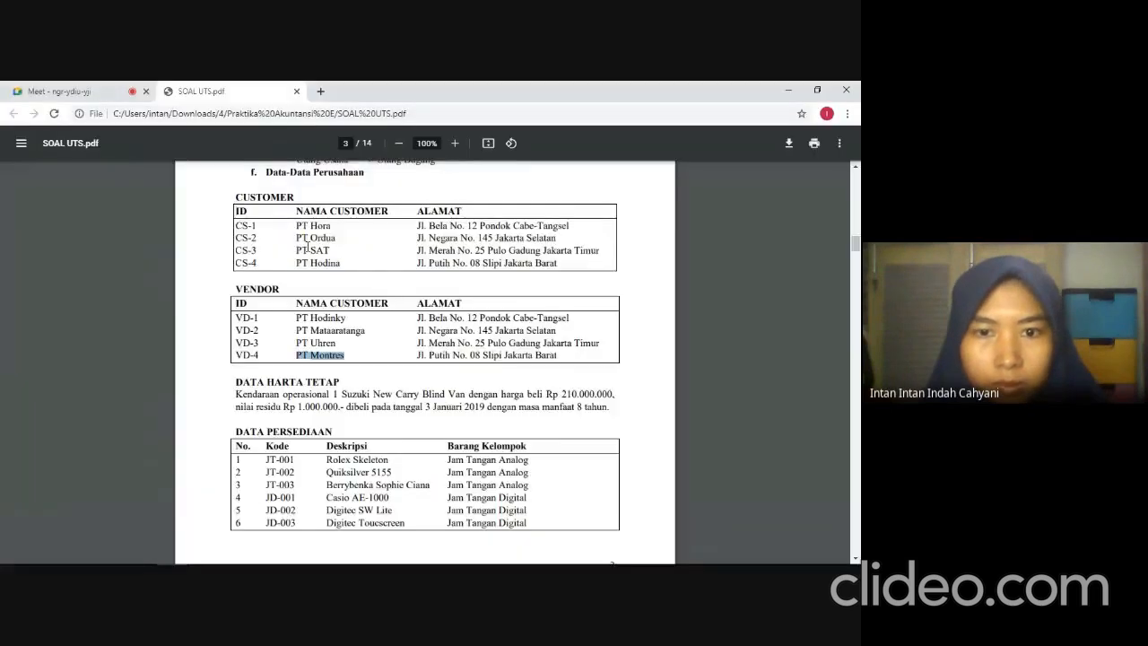
{"action": "left_click_drag", "start_coordinate": [417, 355], "coordinate": [559, 355]}
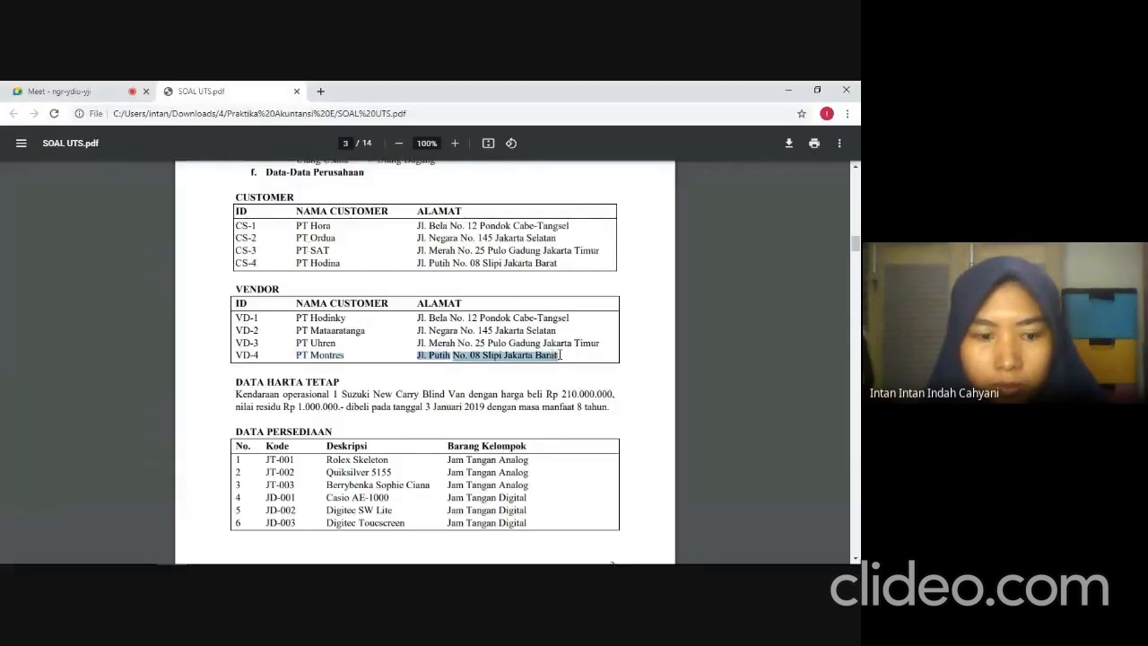
{"action": "key", "text": "alt+Tab"}
{"action": "key", "text": "ctrl+v"}
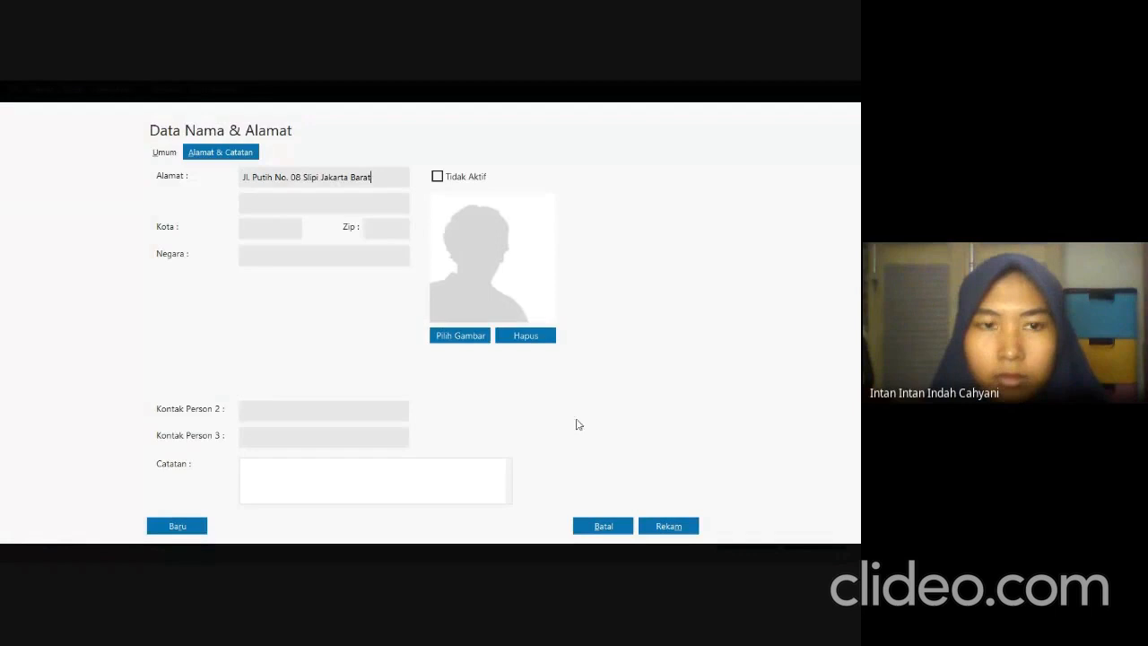
{"action": "left_click", "coordinate": [687, 532]}
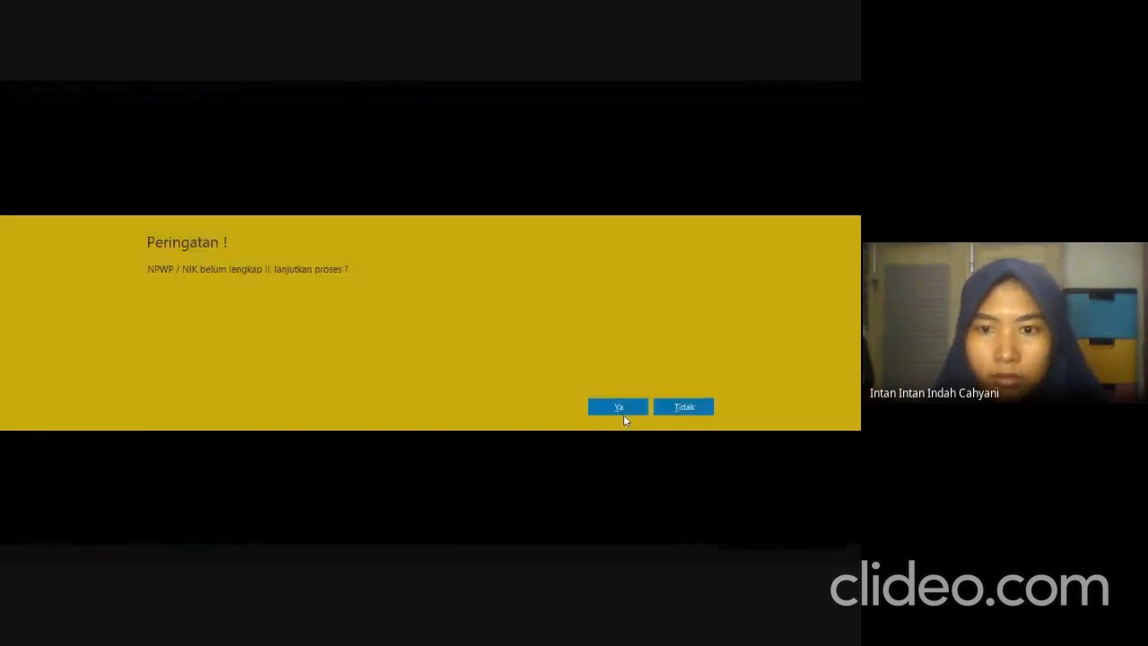
{"action": "left_click", "coordinate": [619, 408]}
Look through the customers and vendors in the Data Nama Alamat list and close it.
{"action": "left_click", "coordinate": [151, 347]}
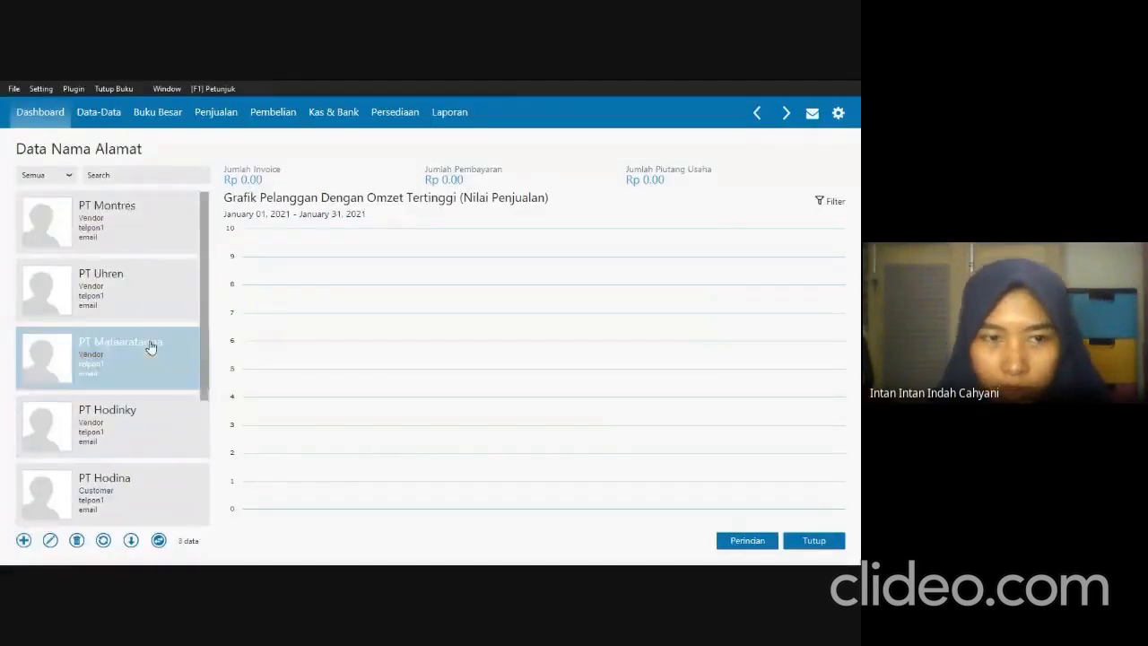
{"action": "scroll", "coordinate": [153, 377], "scroll_direction": "down", "scroll_amount": 3}
{"action": "left_click", "coordinate": [170, 428]}
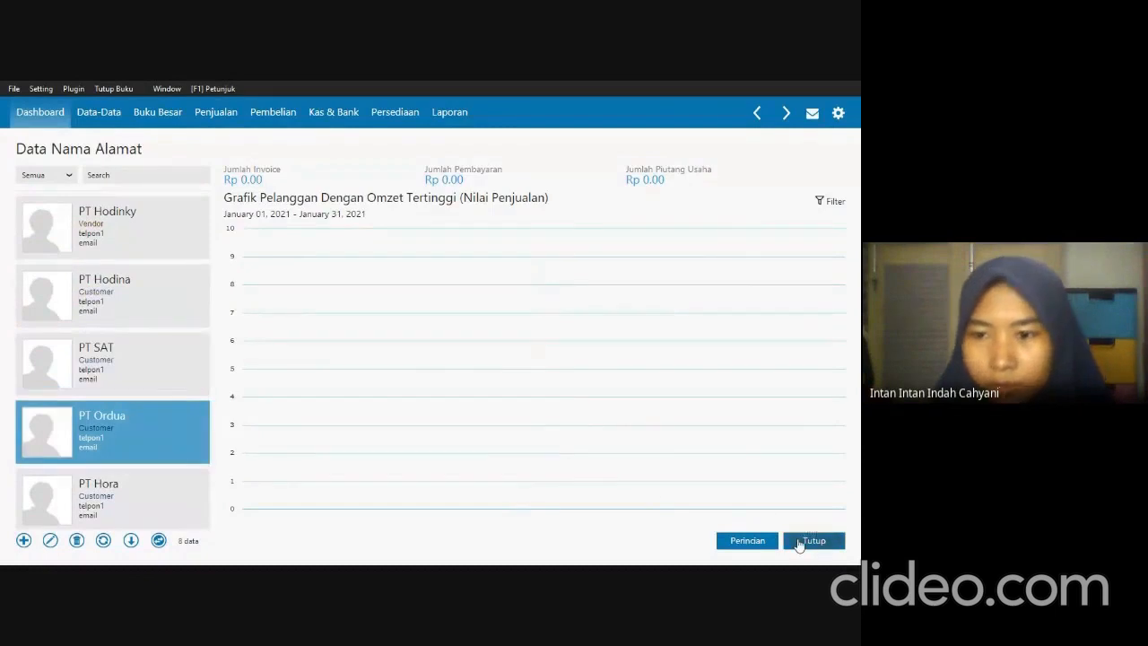
{"action": "left_click", "coordinate": [800, 543]}
Check the Data Harta Tetap section in the exam PDF and start a new fixed asset record in Zahir.
{"action": "key", "text": "alt+Tab"}
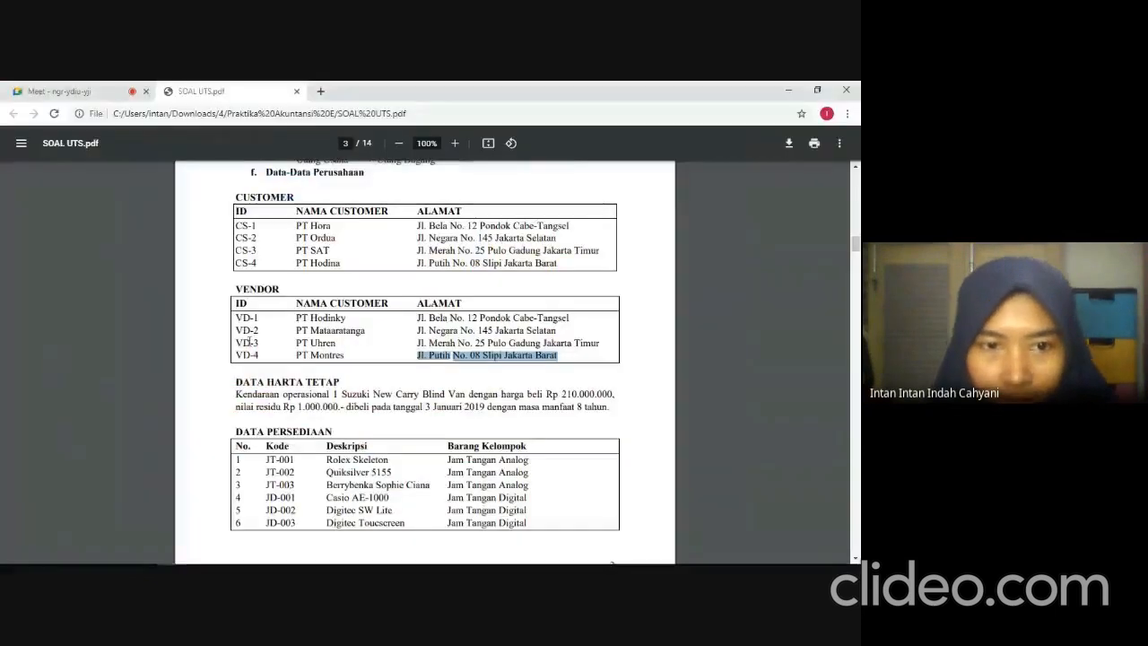
{"action": "scroll", "coordinate": [432, 397], "scroll_direction": "down", "scroll_amount": 1}
{"action": "left_click", "coordinate": [630, 365]}
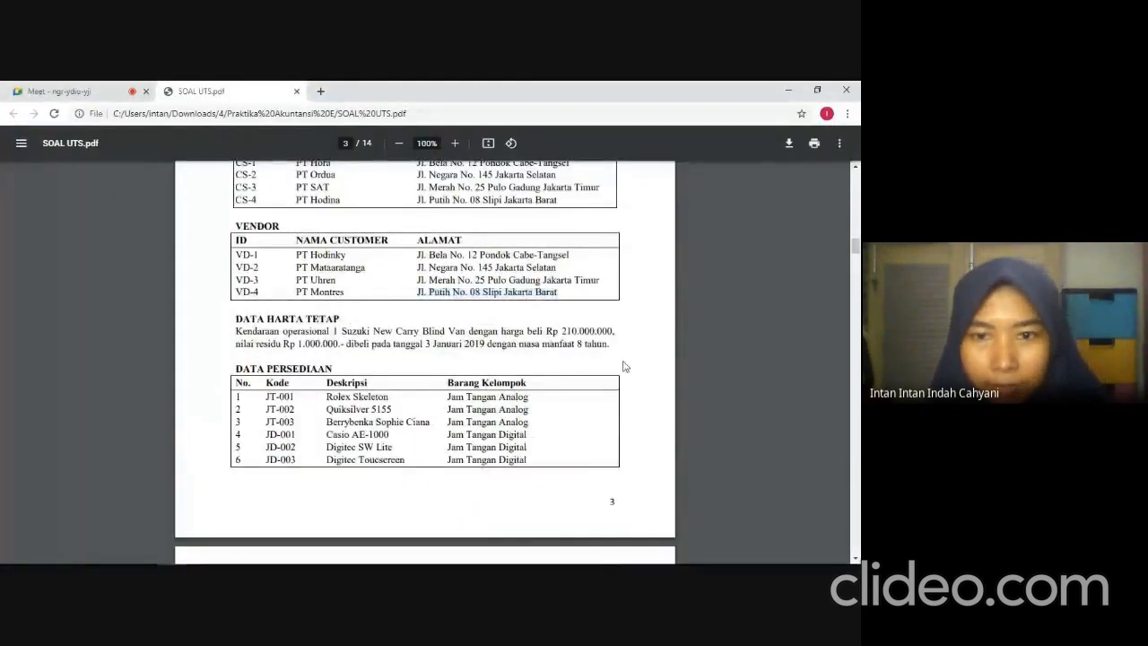
{"action": "key", "text": "alt+Tab"}
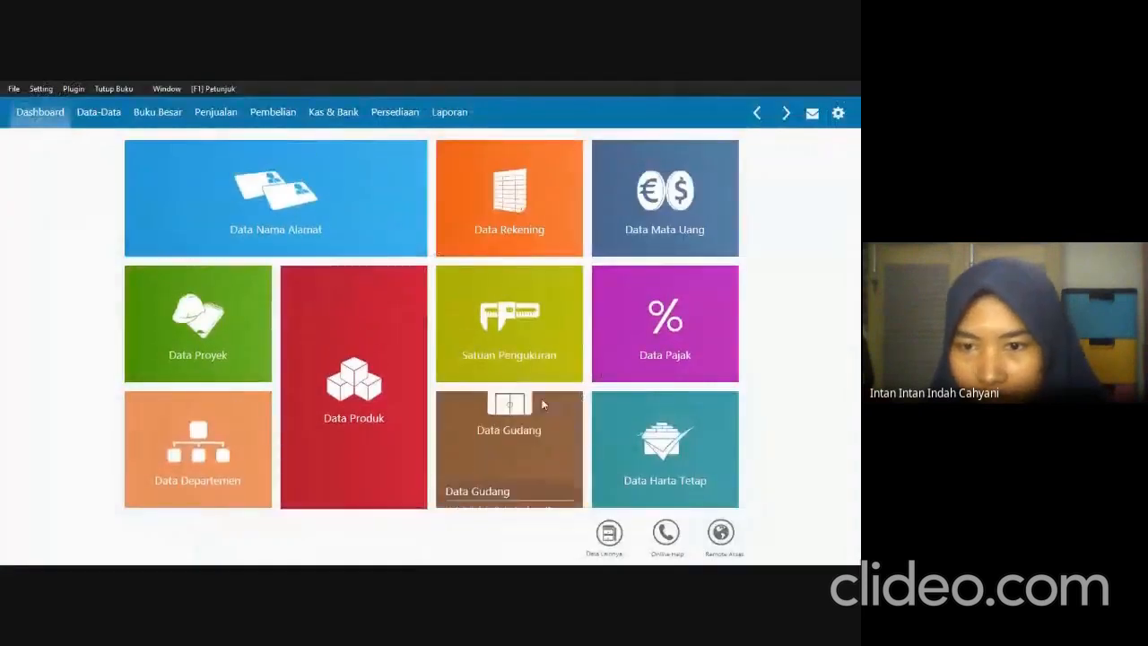
{"action": "mouse_move", "coordinate": [709, 453]}
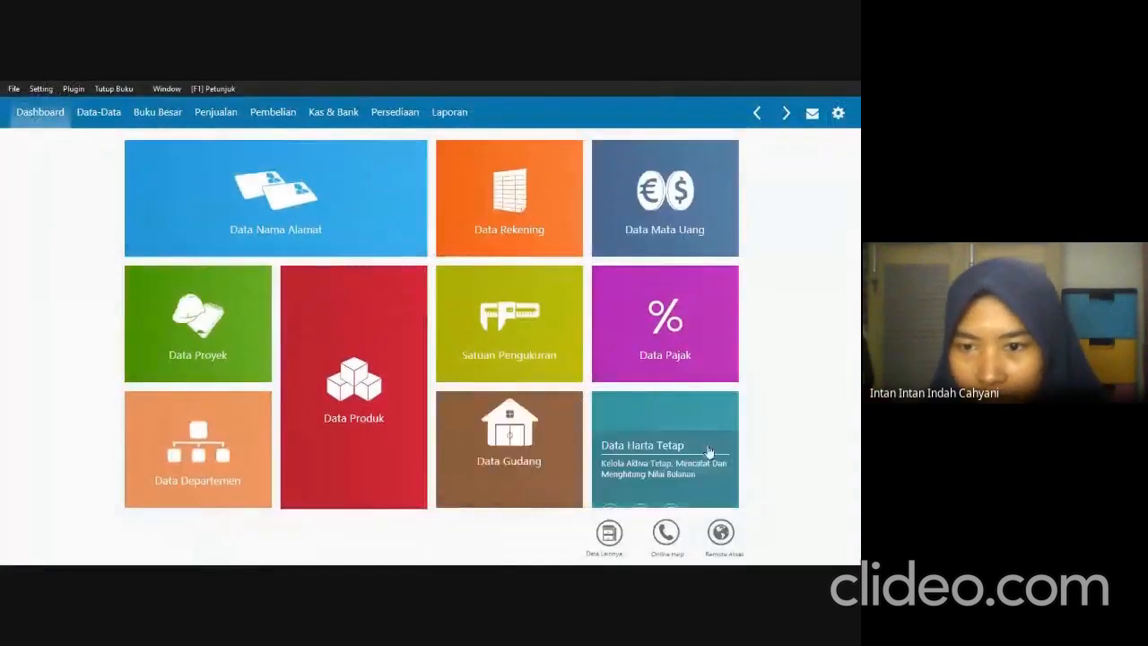
{"action": "left_click", "coordinate": [635, 451]}
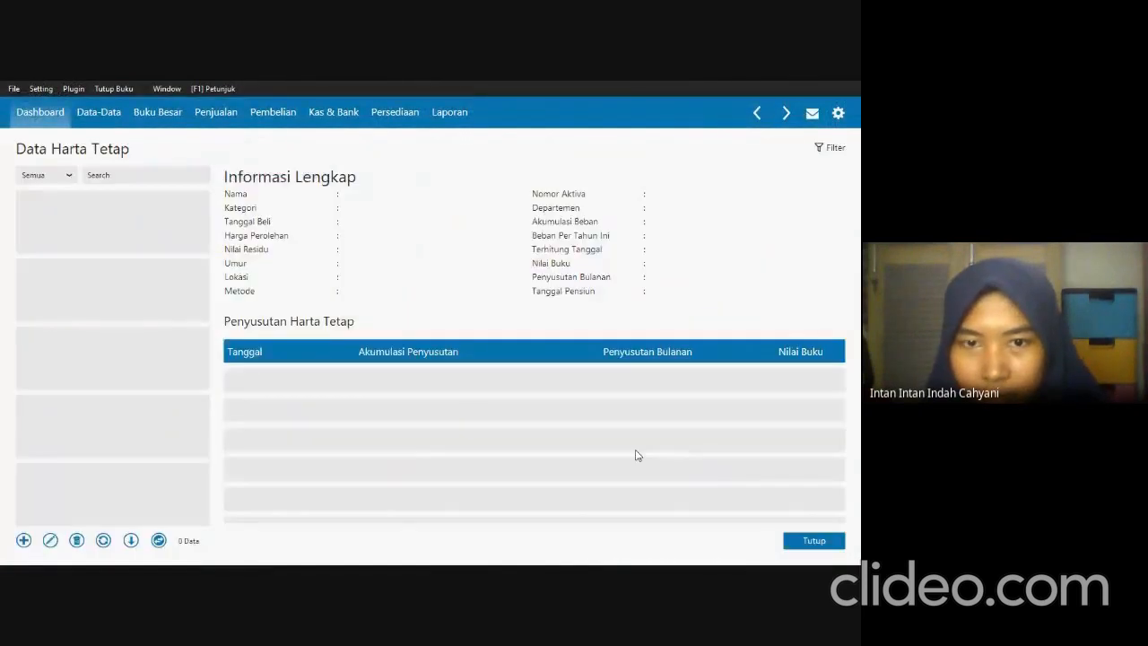
{"action": "left_click", "coordinate": [23, 541]}
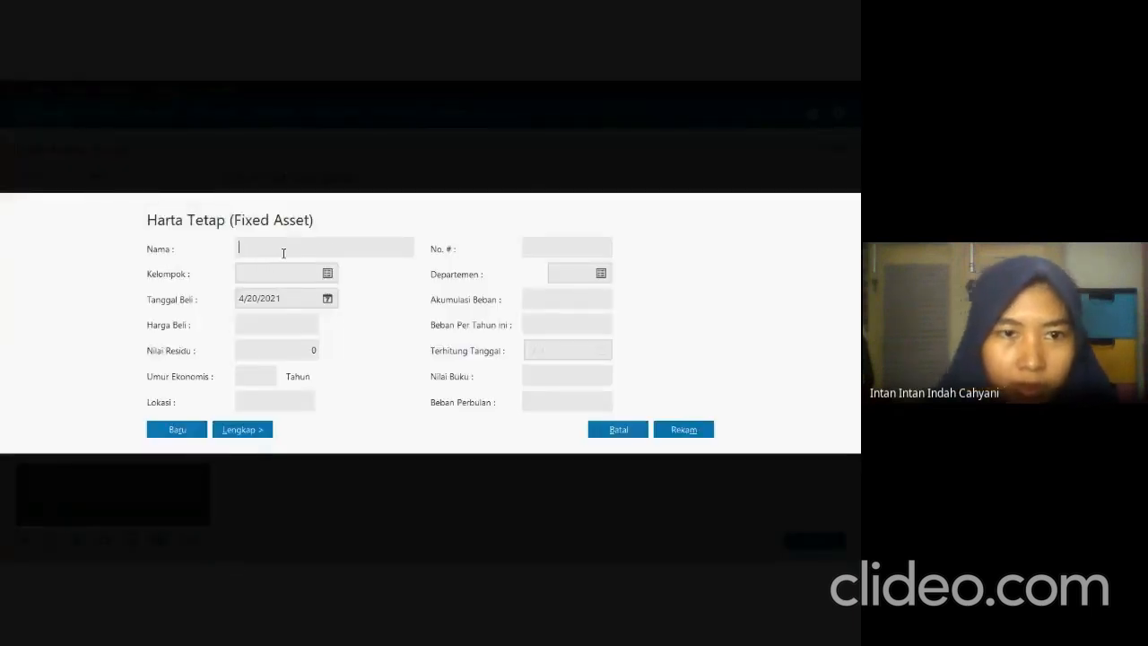
Copy the asset name Suzuki New Carry Blind Van from the exam PDF into Nama and choose Kendaraan Roda Empat as its Kelompok.
{"action": "key", "text": "alt+Tab"}
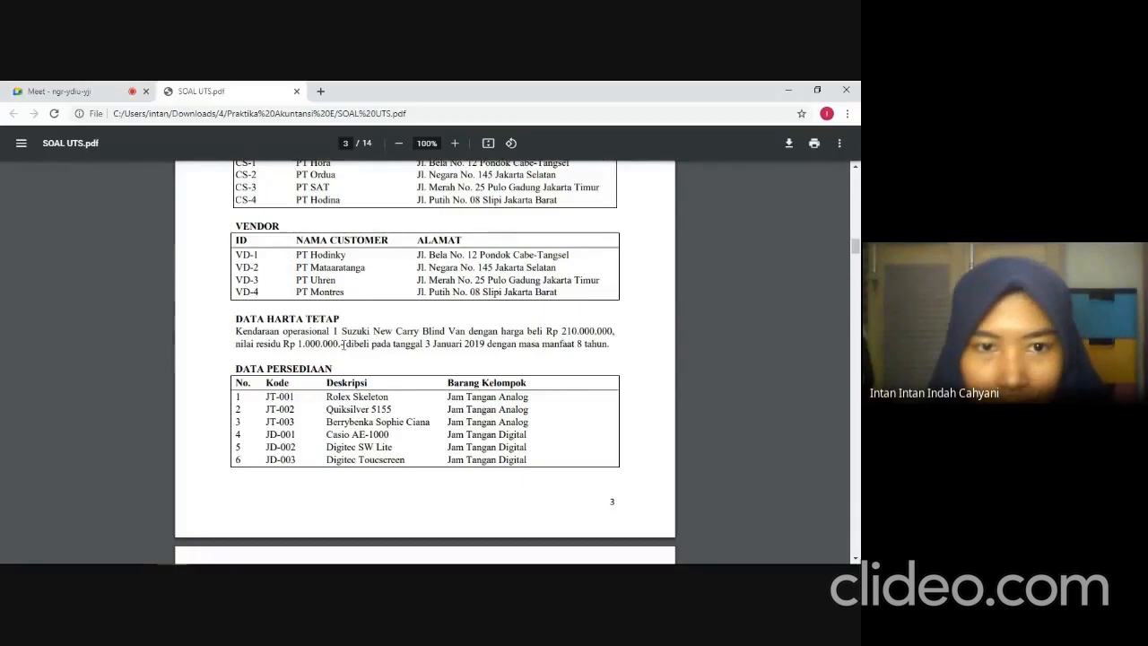
{"action": "left_click_drag", "start_coordinate": [339, 334], "coordinate": [462, 332]}
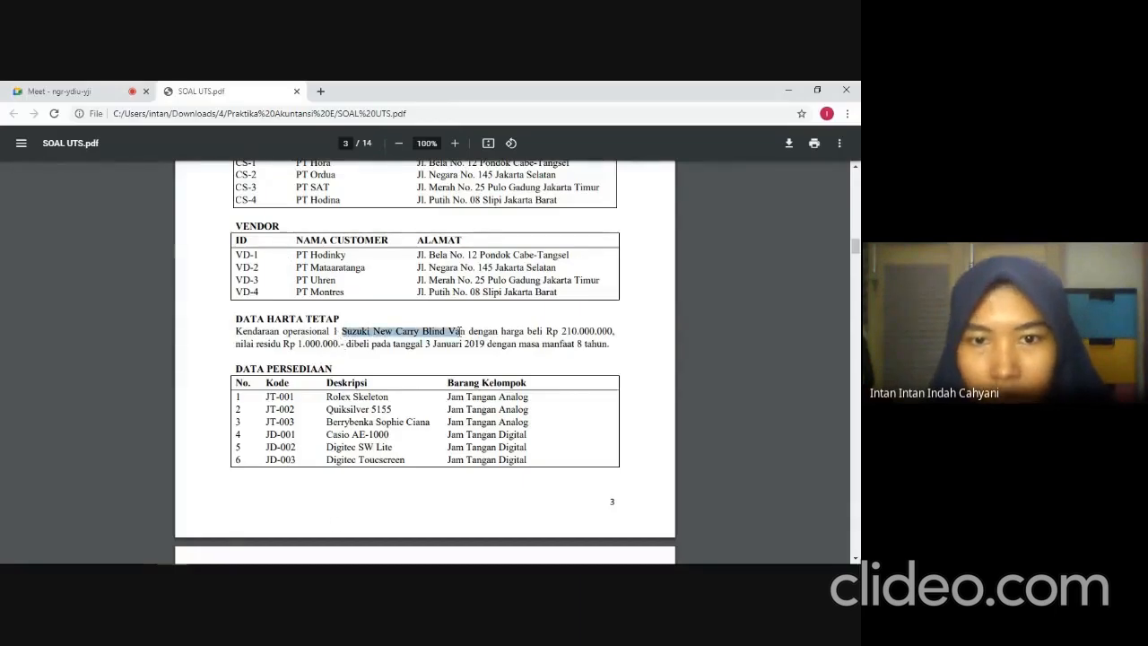
{"action": "key", "text": "alt+Tab"}
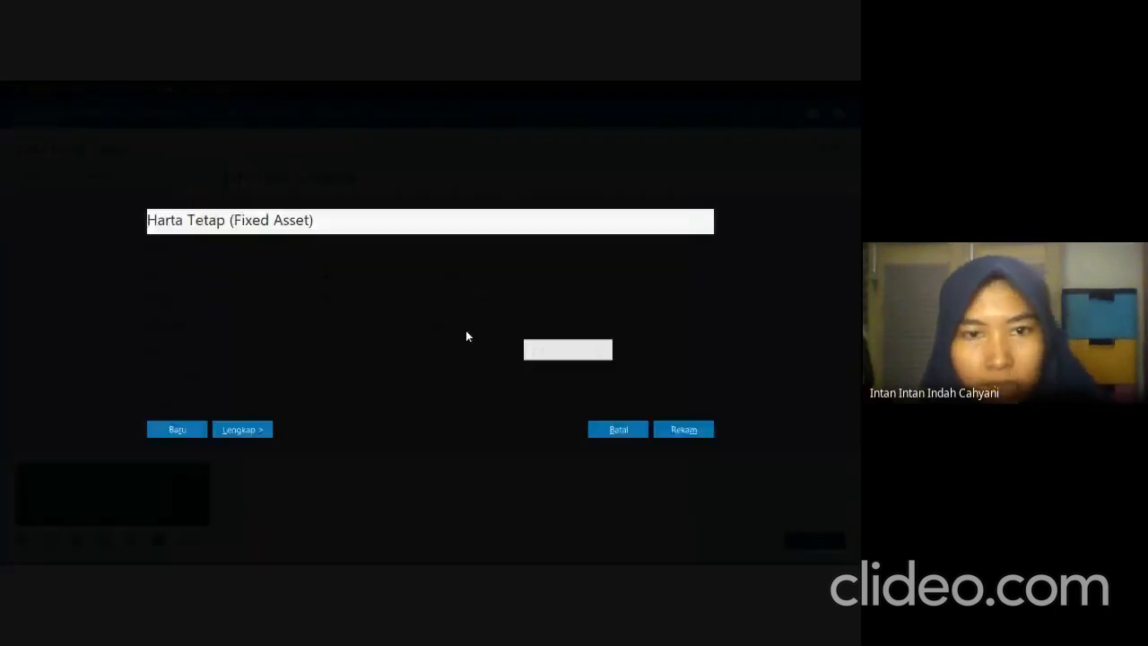
{"action": "type", "text": "Suzuki New Carry Blind Van"}
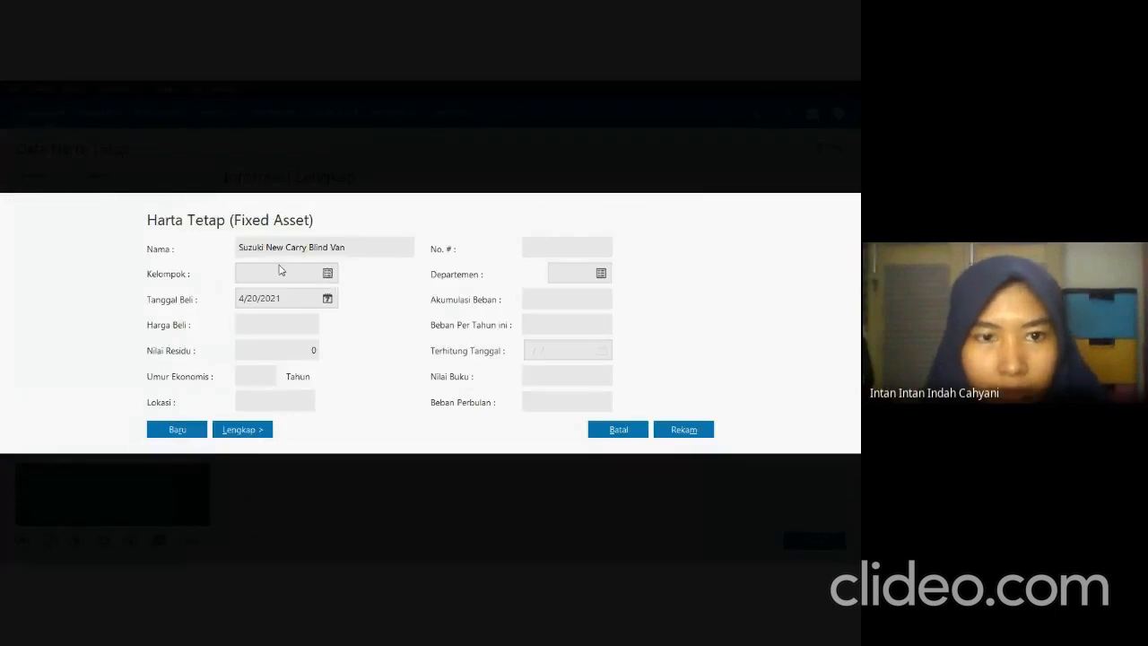
{"action": "left_click", "coordinate": [328, 274]}
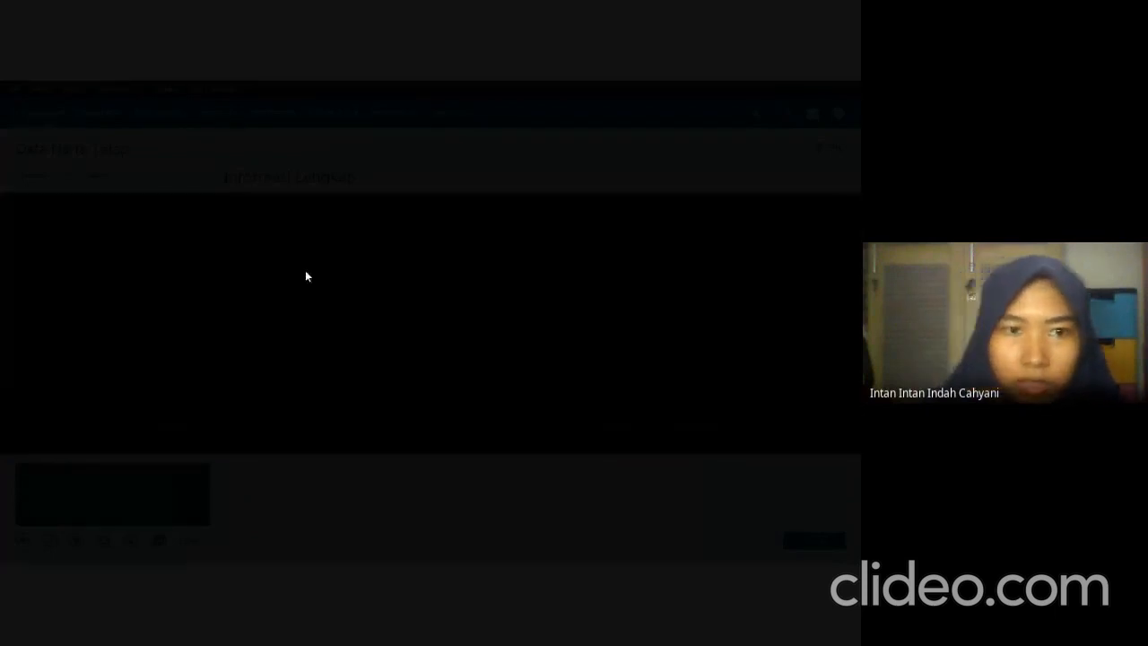
{"action": "left_click", "coordinate": [211, 327]}
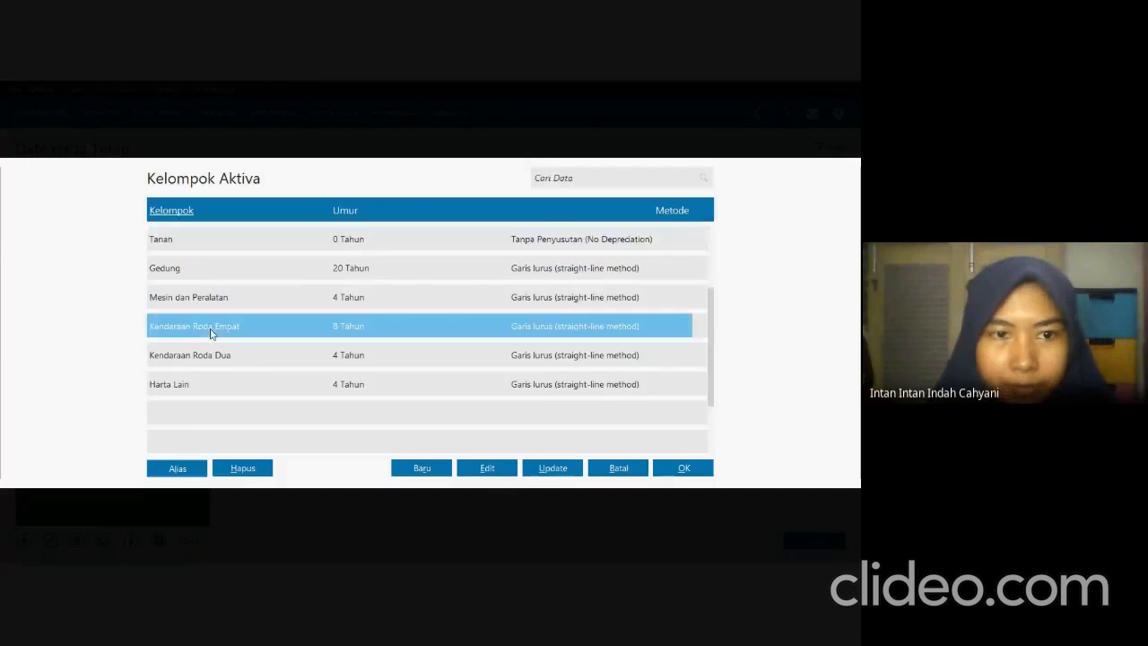
{"action": "left_click", "coordinate": [684, 468]}
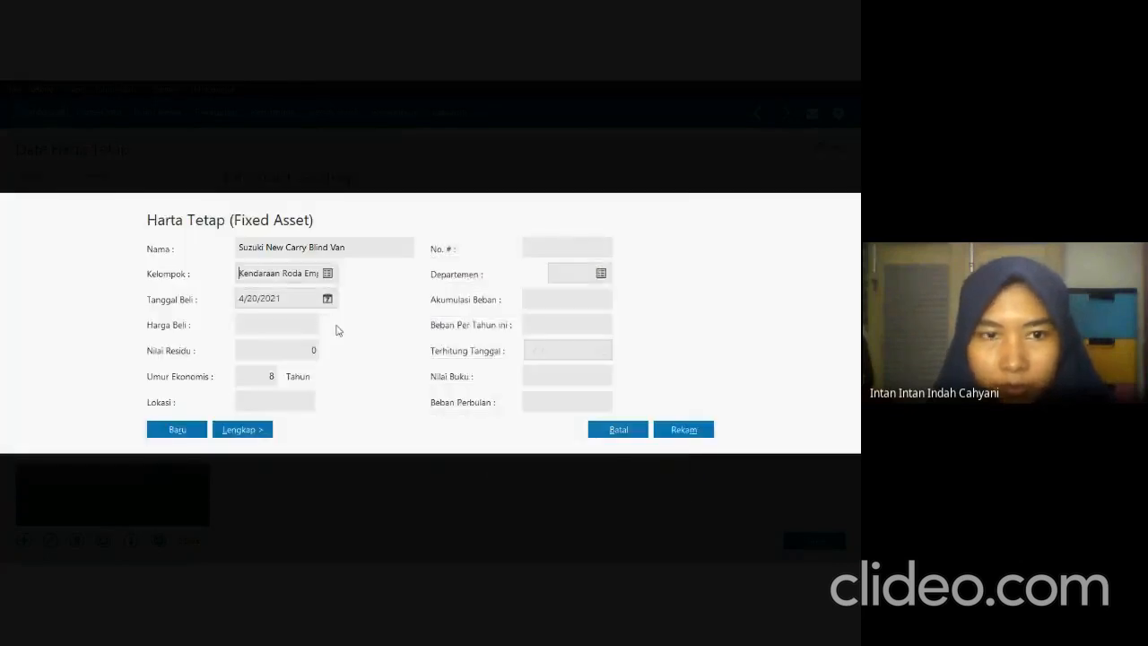
Check the purchase date in the exam PDF and set the asset's Tanggal Beli to 1/3/2019.
{"action": "left_click", "coordinate": [302, 300]}
{"action": "key", "text": "alt+Tab"}
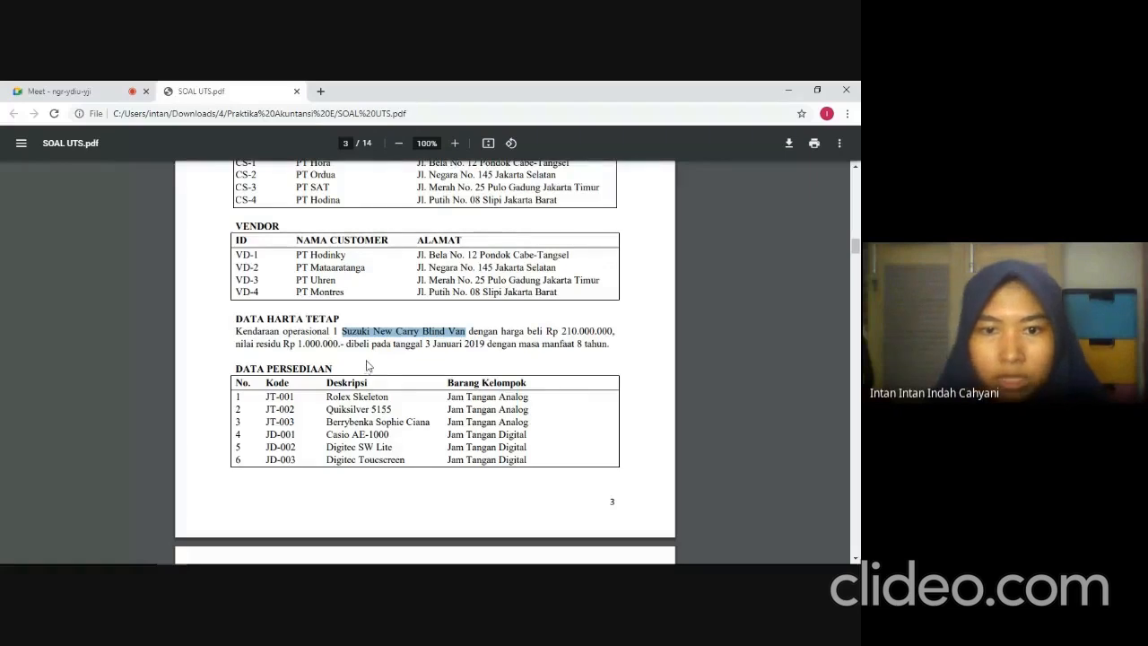
{"action": "key", "text": "alt+Tab"}
{"action": "type", "text": "0"}
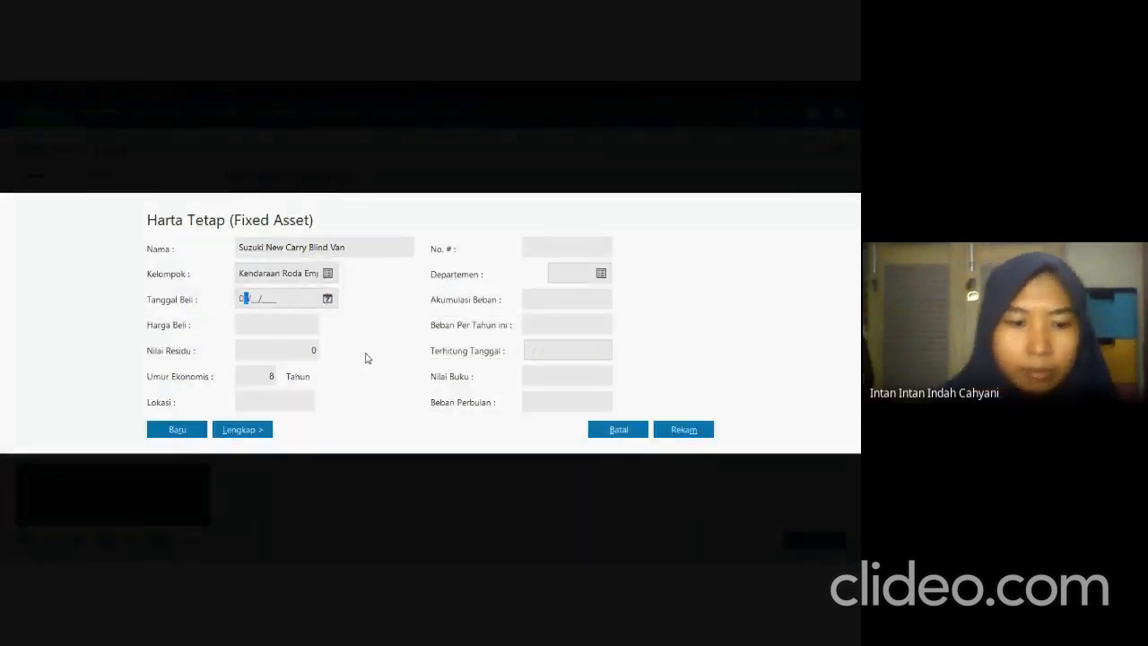
{"action": "type", "text": "1/03/2019"}
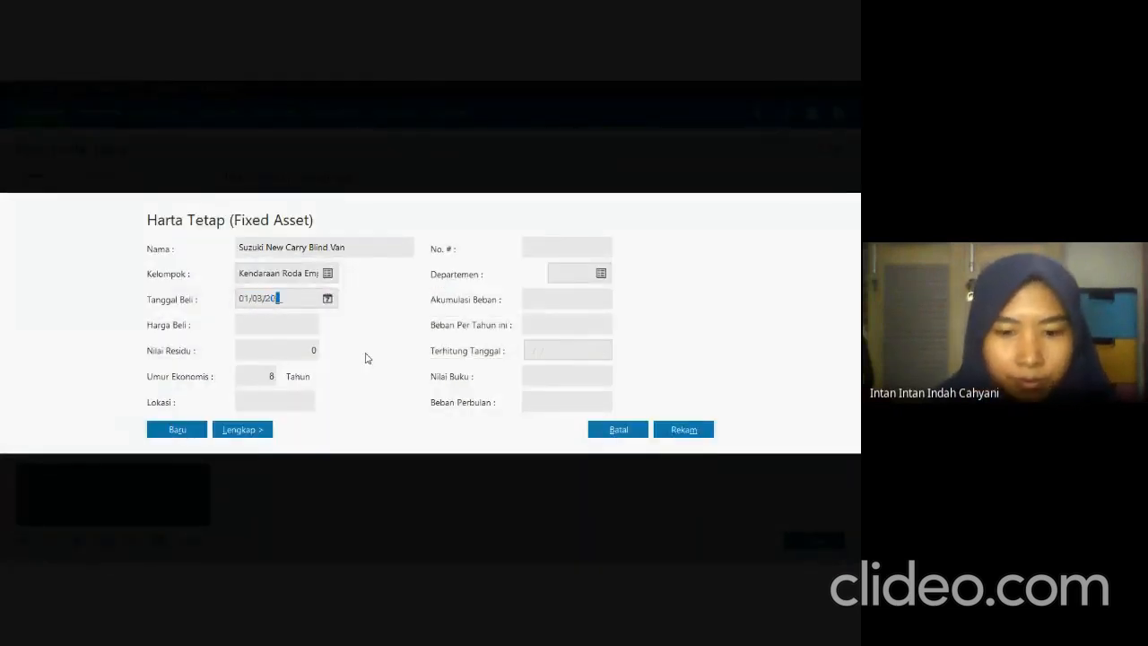
{"action": "left_click", "coordinate": [328, 298]}
{"action": "left_click", "coordinate": [518, 453]}
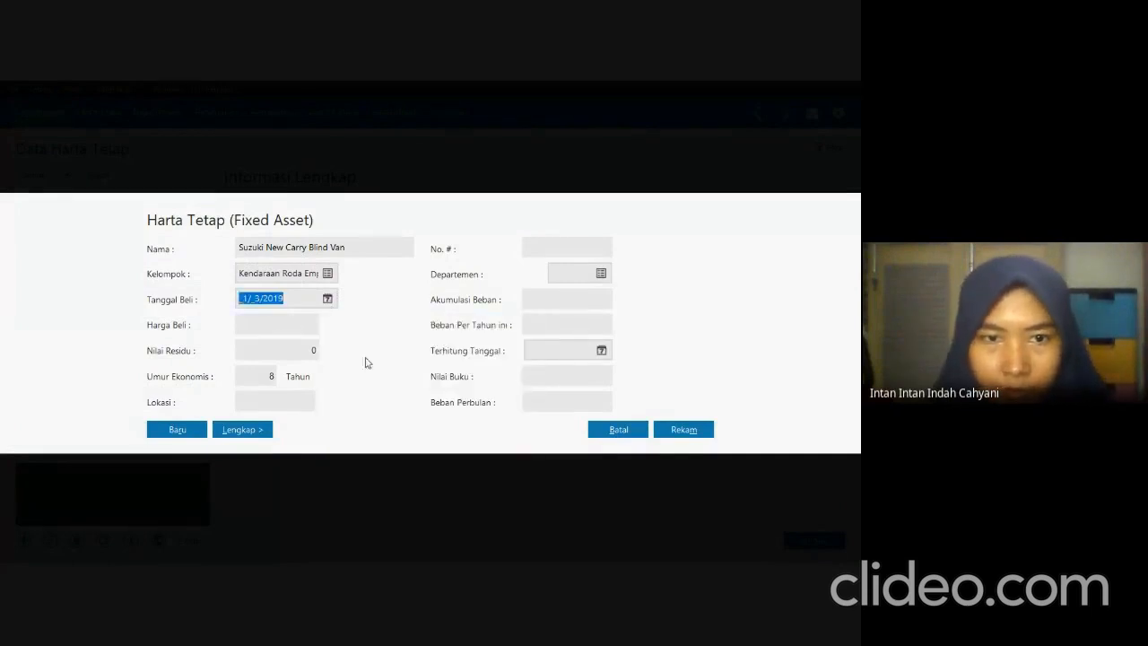
Set the asset's Harga Beli to 210,000,000 and its Nilai Residu to 1,000,000 according to the exam PDF.
{"action": "left_click", "coordinate": [304, 325]}
{"action": "key", "text": "alt+Tab"}
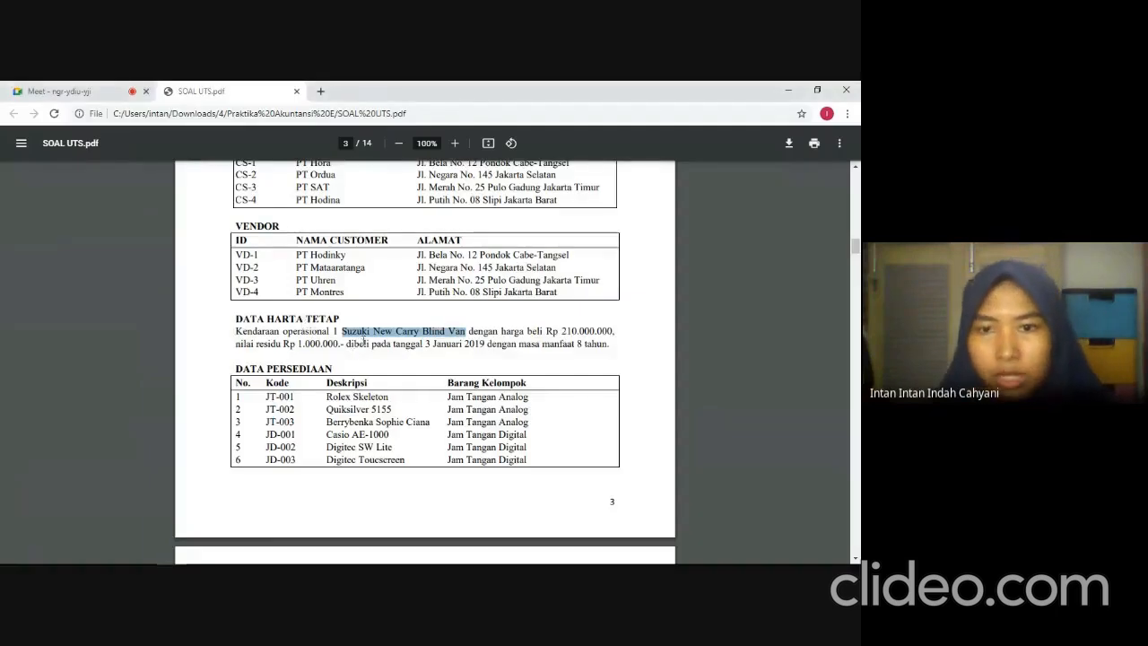
{"action": "key", "text": "alt+Tab"}
{"action": "type", "text": "210"}
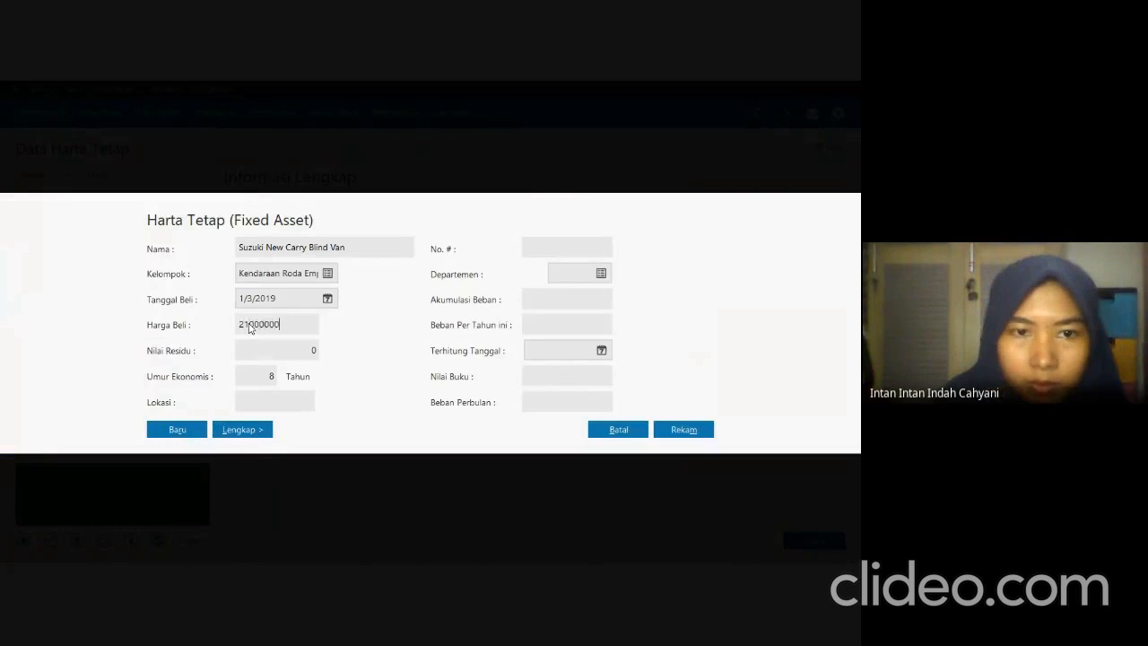
{"action": "left_click", "coordinate": [290, 350]}
{"action": "type", "text": "100"}
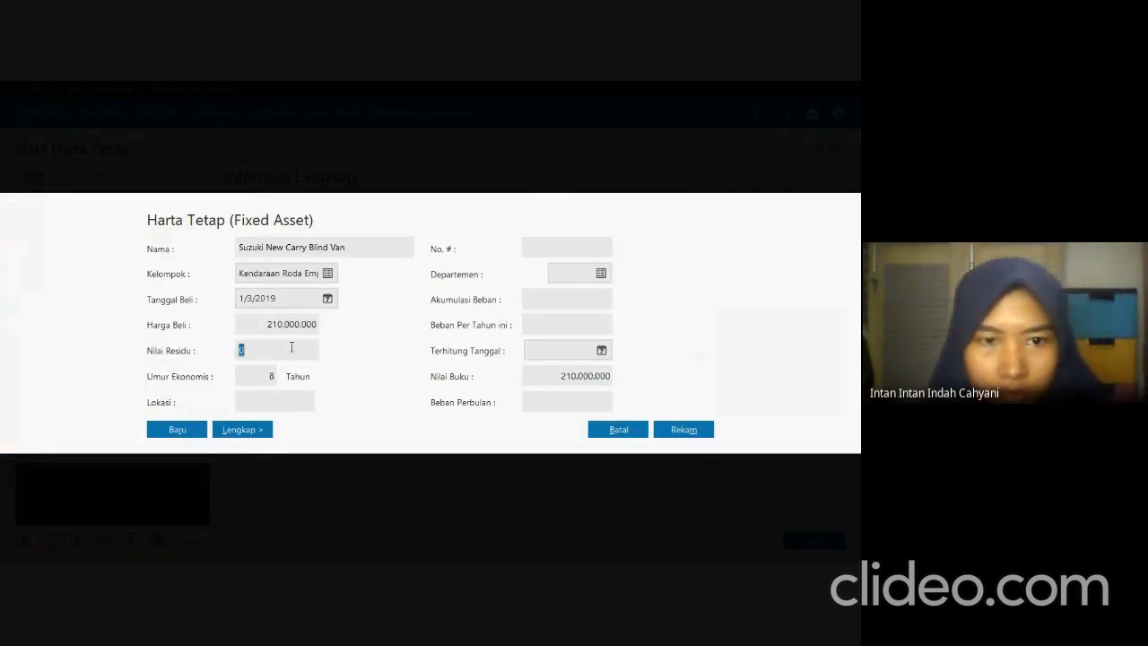
{"action": "type", "text": "000"}
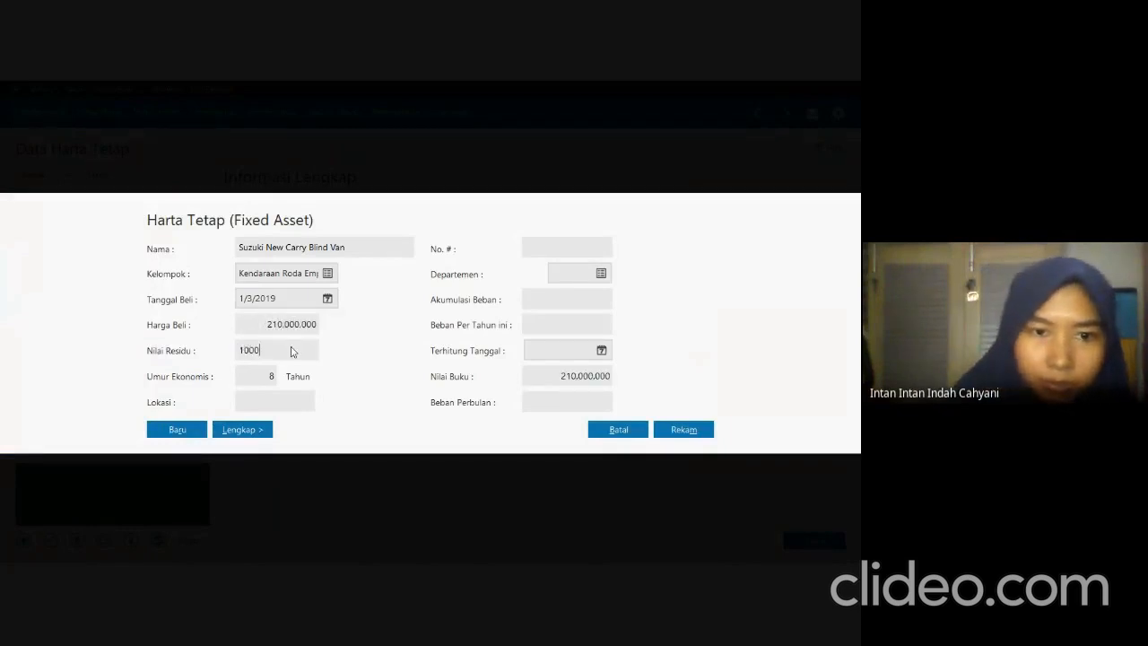
{"action": "type", "text": "0"}
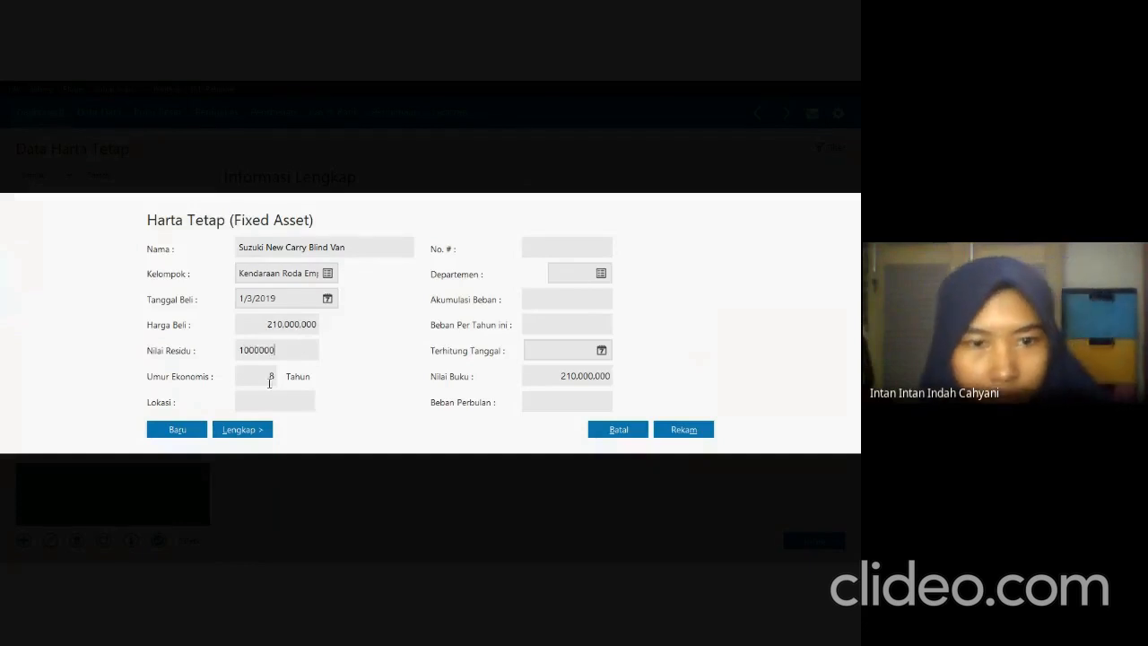
Show the asset's full details and check its useful life and depreciation method against the fixed asset data and accounting policies in the exam PDF.
{"action": "left_click", "coordinate": [268, 376]}
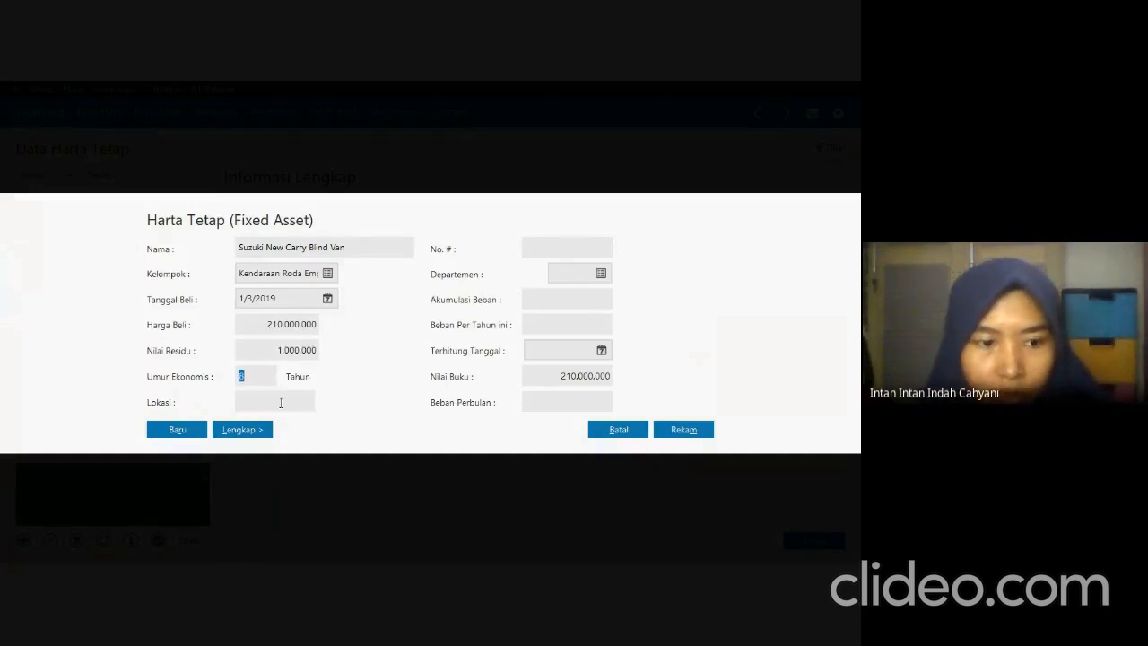
{"action": "key", "text": "alt+Tab"}
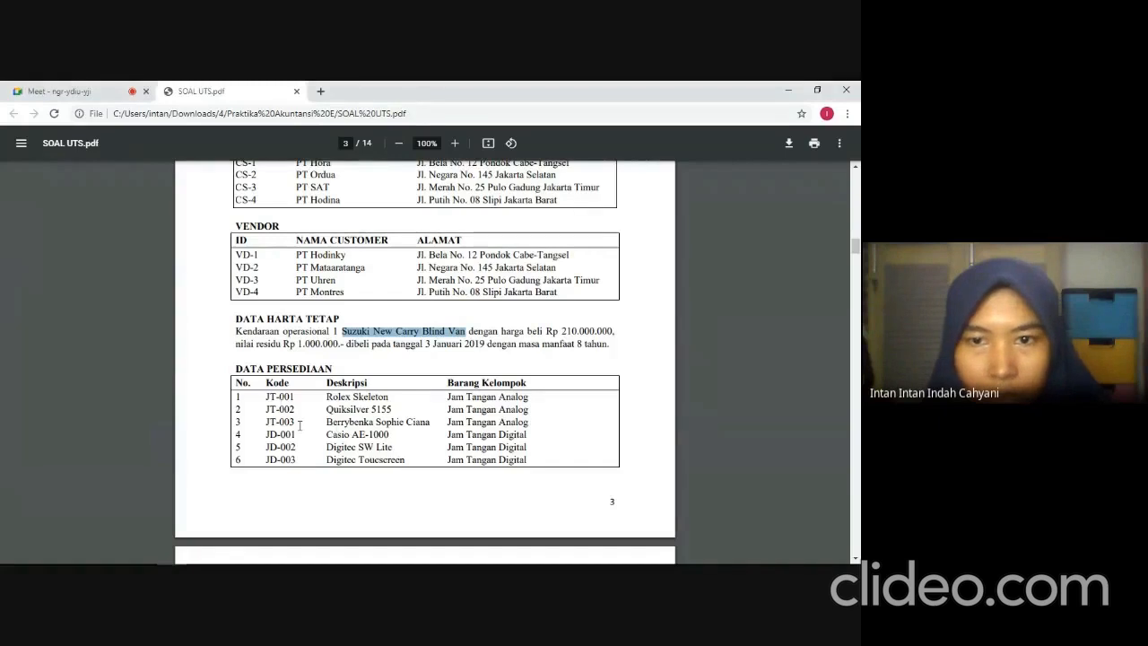
{"action": "key", "text": "alt+Tab"}
{"action": "left_click", "coordinate": [242, 429]}
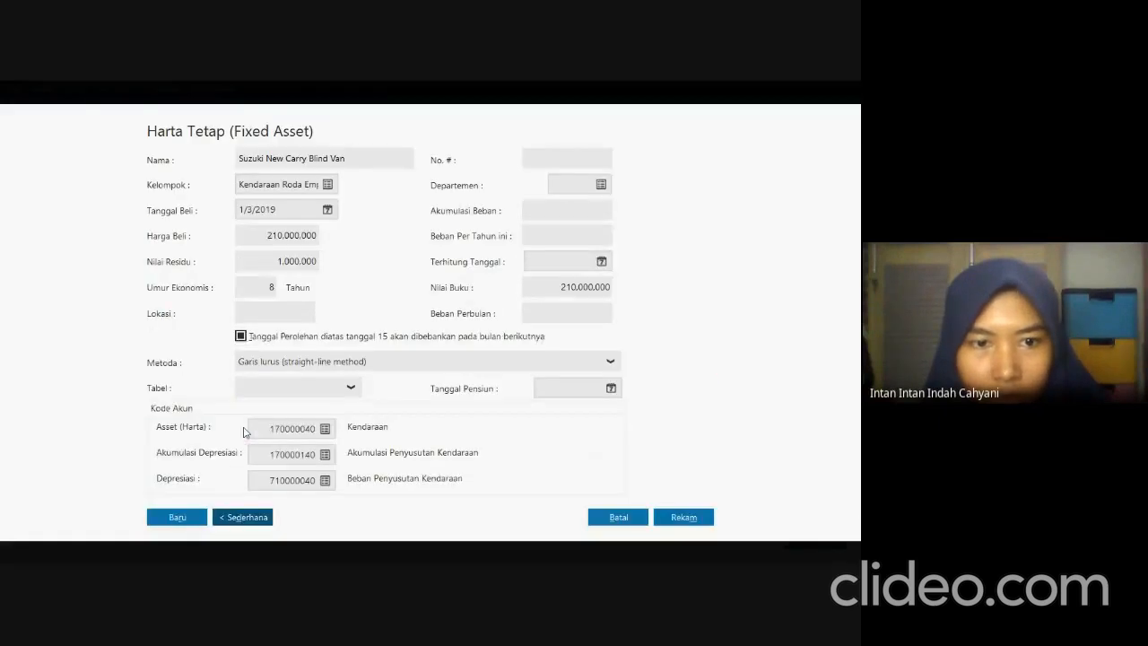
{"action": "key", "text": "alt+Tab"}
{"action": "scroll", "coordinate": [425, 358], "scroll_direction": "up", "scroll_amount": 5}
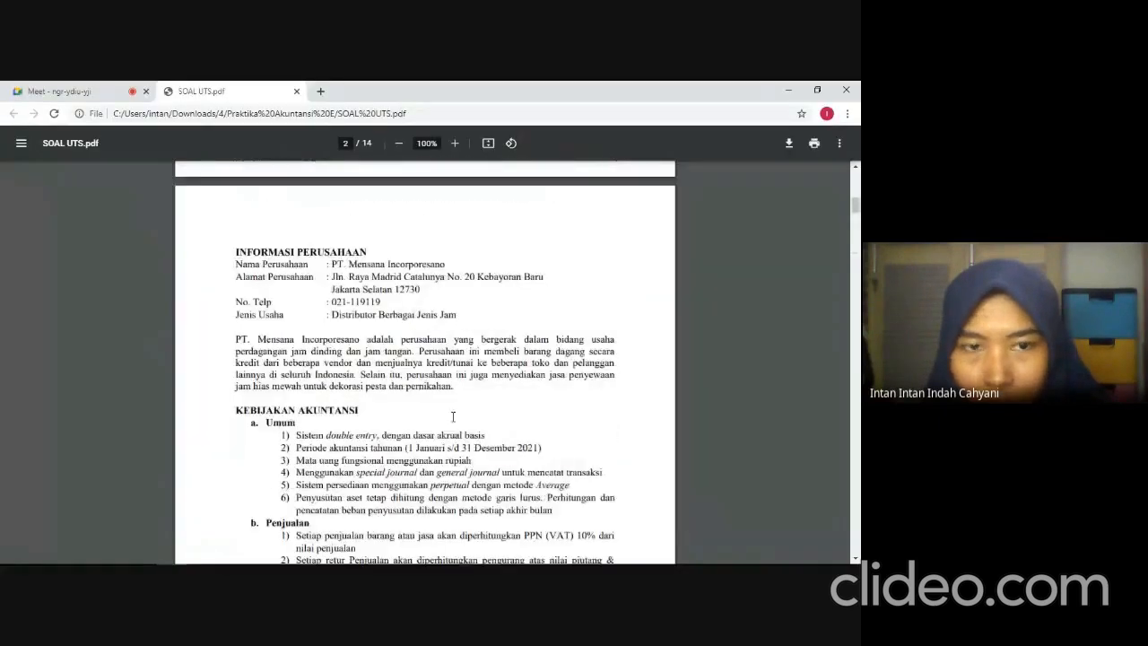
{"action": "scroll", "coordinate": [416, 428], "scroll_direction": "down", "scroll_amount": 1}
{"action": "scroll", "coordinate": [416, 428], "scroll_direction": "down", "scroll_amount": 1}
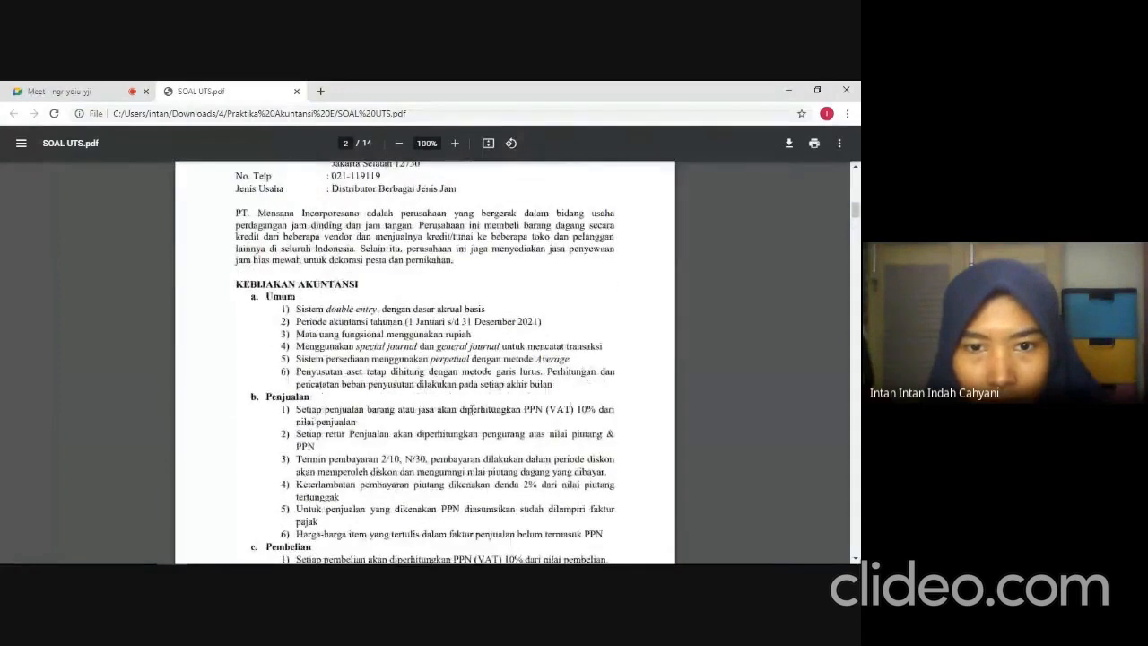
{"action": "scroll", "coordinate": [471, 410], "scroll_direction": "down", "scroll_amount": 10}
{"action": "scroll", "coordinate": [471, 410], "scroll_direction": "down", "scroll_amount": 5}
{"action": "key", "text": "alt+Tab"}
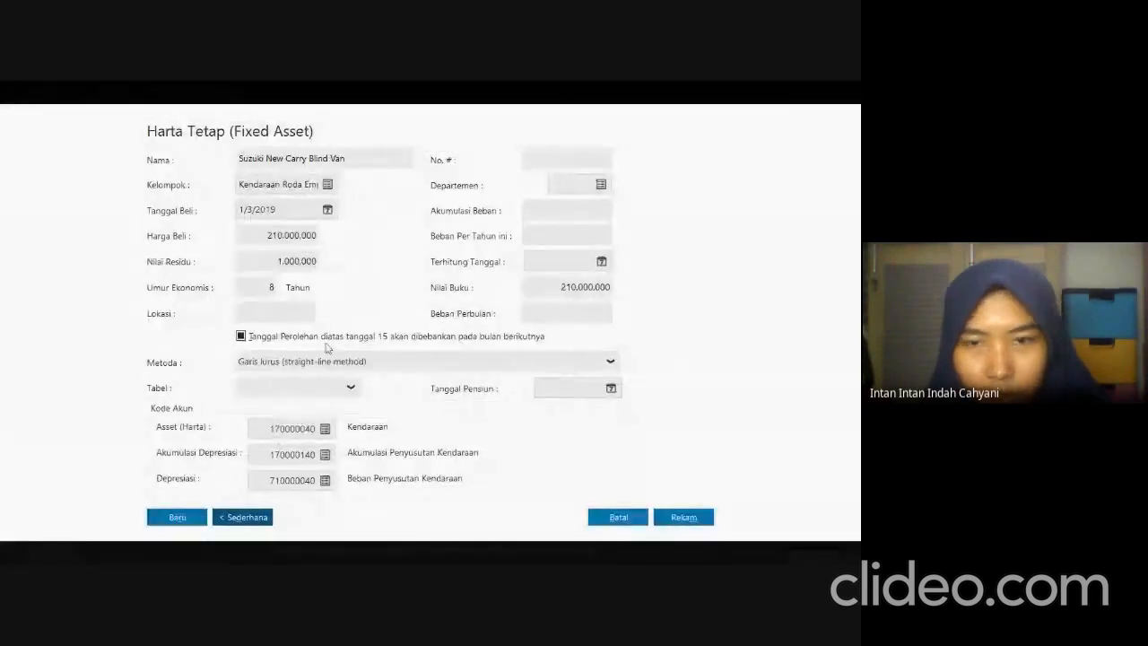
Save the fixed asset and have its accumulated depreciation calculated automatically.
{"action": "left_click", "coordinate": [686, 516]}
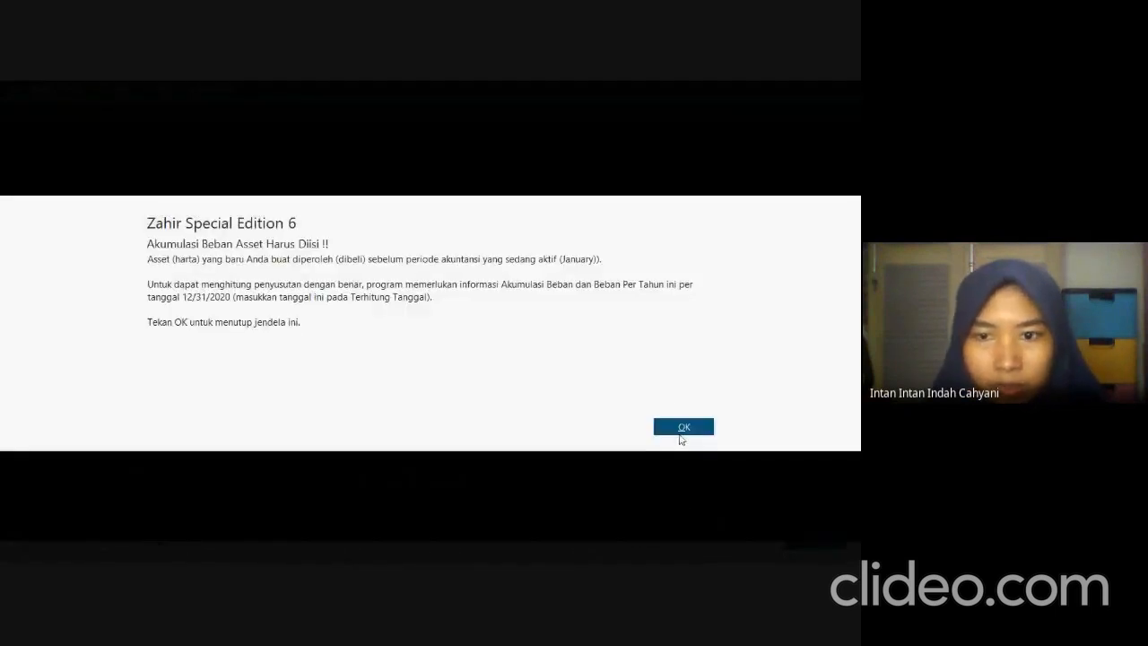
{"action": "left_click", "coordinate": [683, 429]}
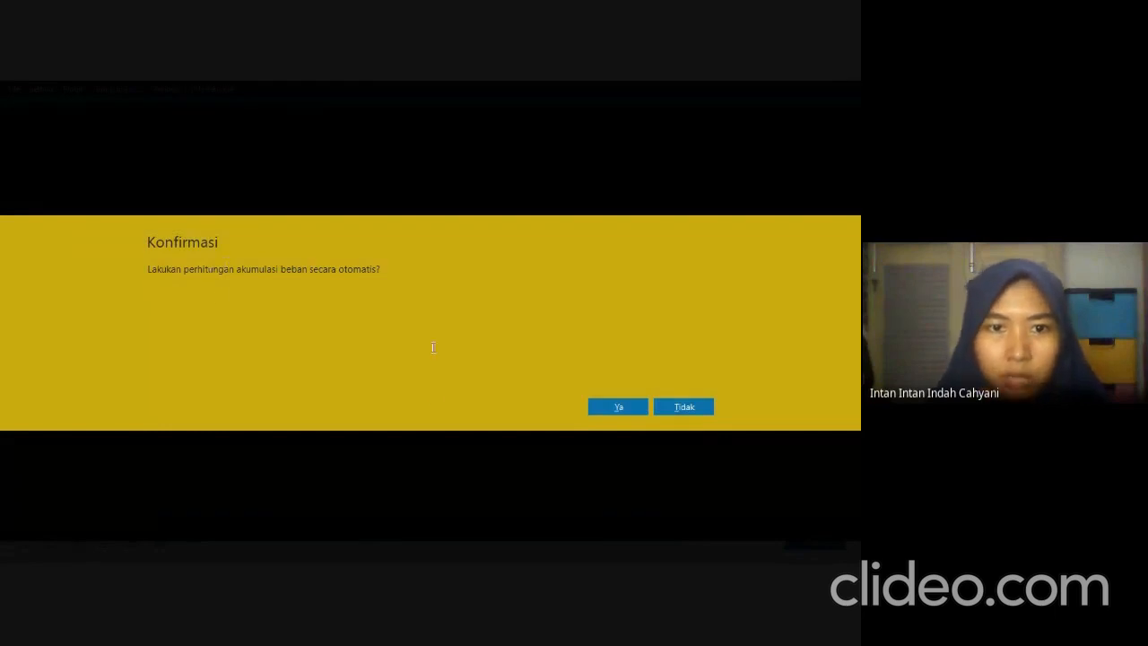
{"action": "left_click", "coordinate": [604, 408]}
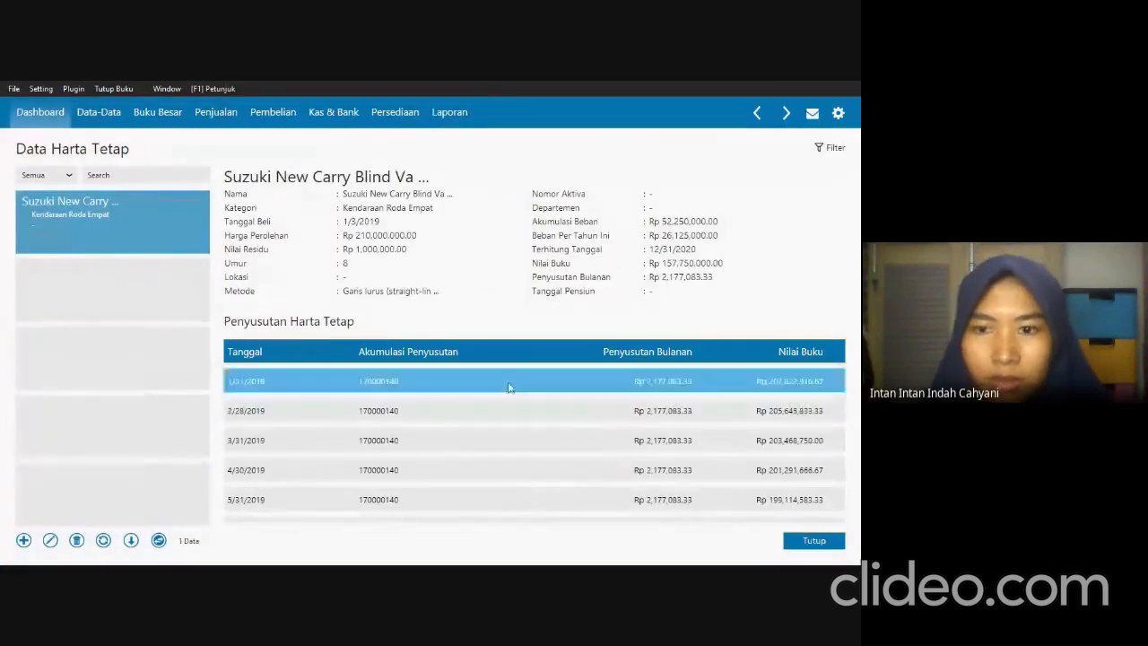
Review the van's depreciation schedule and book values in Data Harta Tetap and close the list.
{"action": "scroll", "coordinate": [513, 390], "scroll_direction": "down", "scroll_amount": 2}
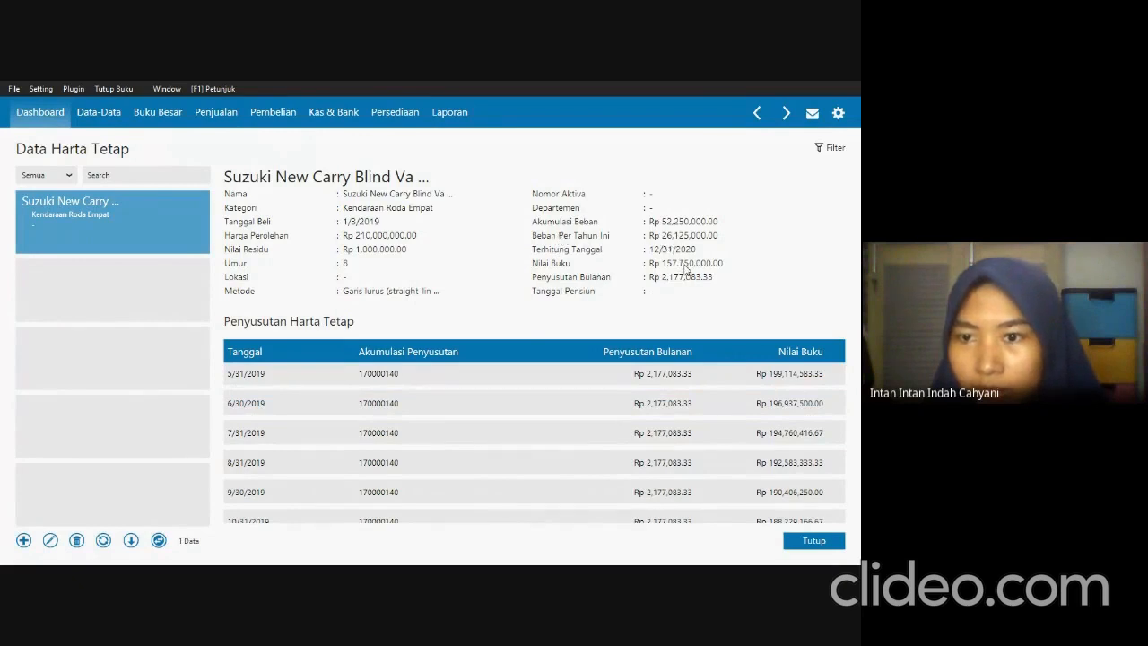
{"action": "left_click", "coordinate": [788, 381]}
{"action": "left_click", "coordinate": [790, 405]}
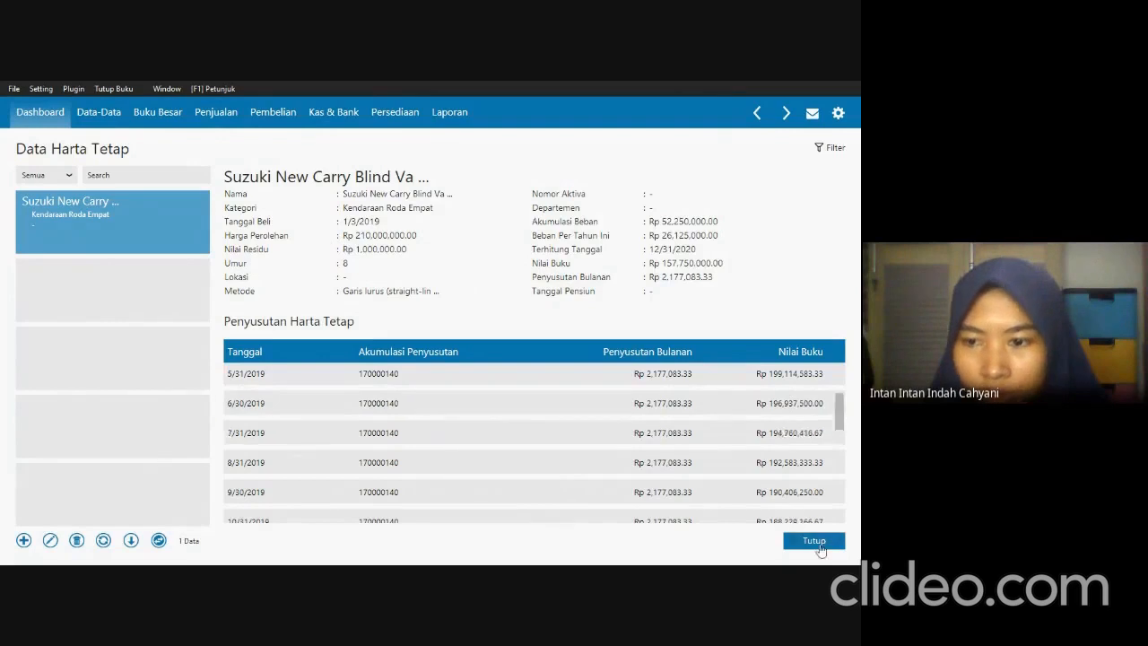
{"action": "left_click", "coordinate": [821, 541]}
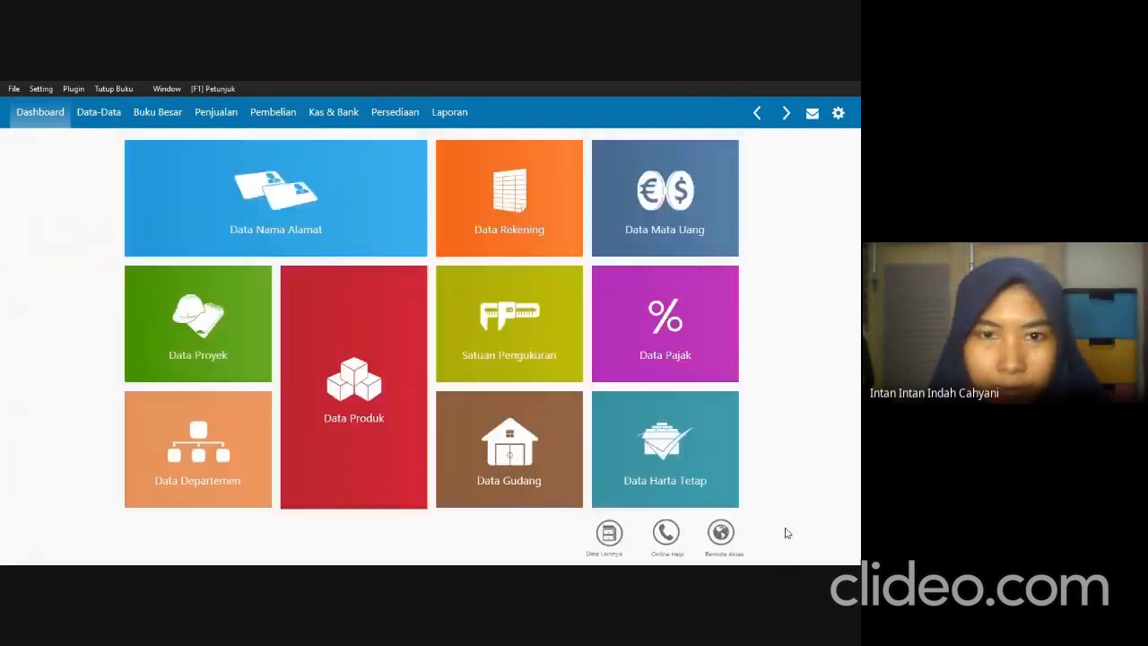
Check the items and their groups in the exam PDF's Data Persediaan section and return to Zahir.
{"action": "key", "text": "alt+Tab"}
{"action": "scroll", "coordinate": [355, 401], "scroll_direction": "down", "scroll_amount": 2}
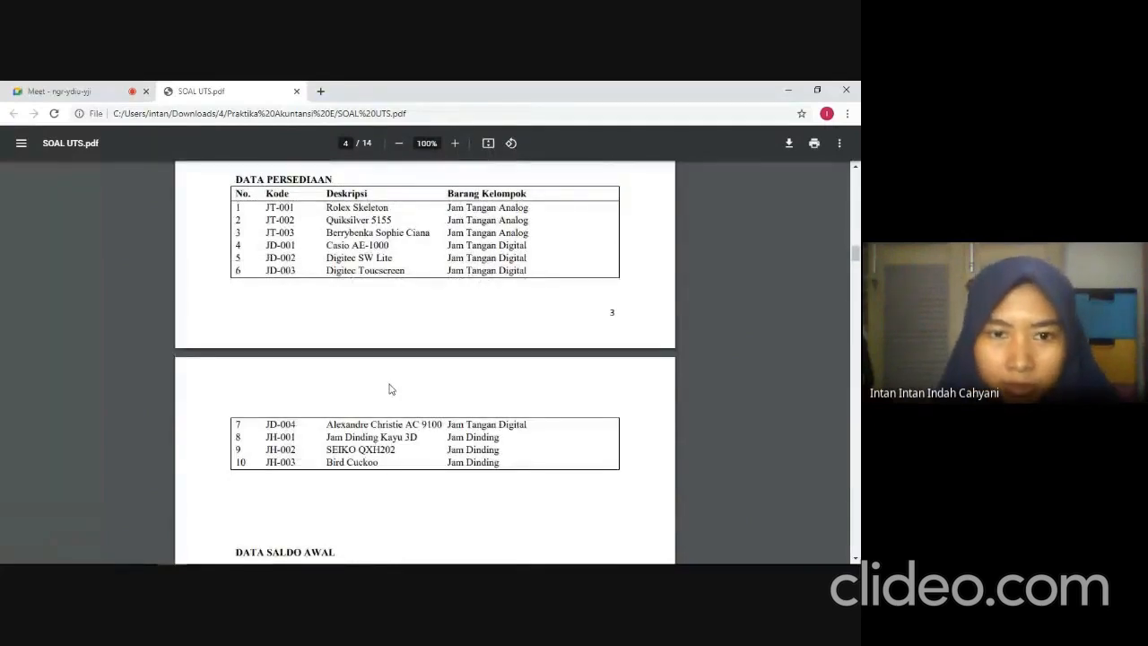
{"action": "left_click", "coordinate": [494, 549]}
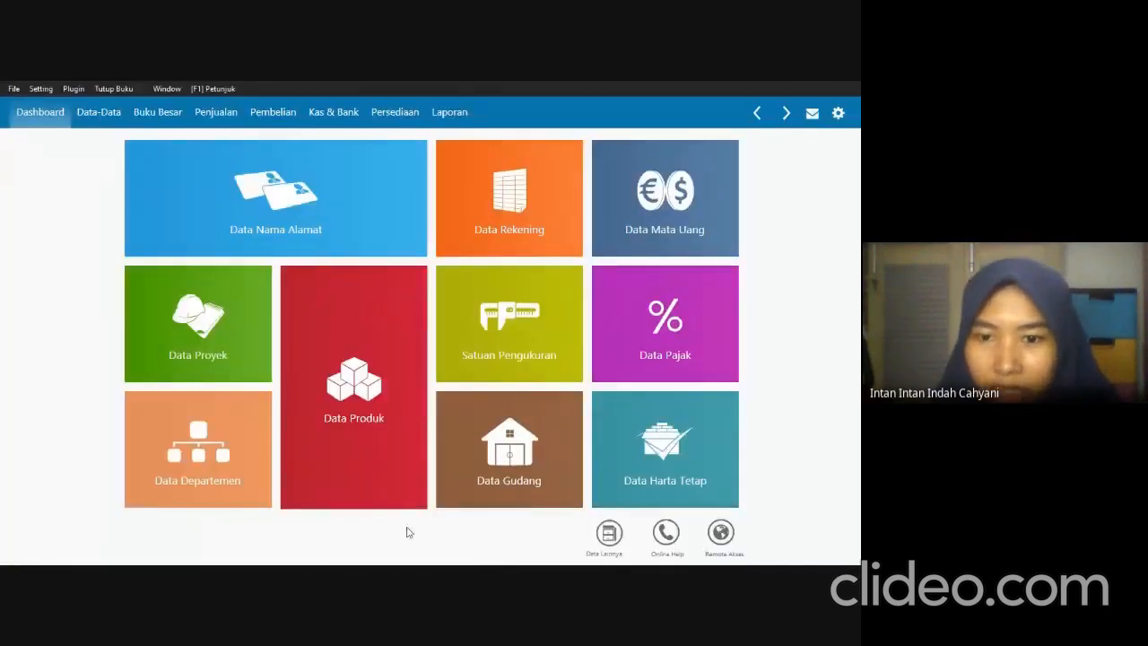
Open the product groups under the additional data and rename the group Product-1 as Jam Tangan Analog.
{"action": "left_click", "coordinate": [609, 540]}
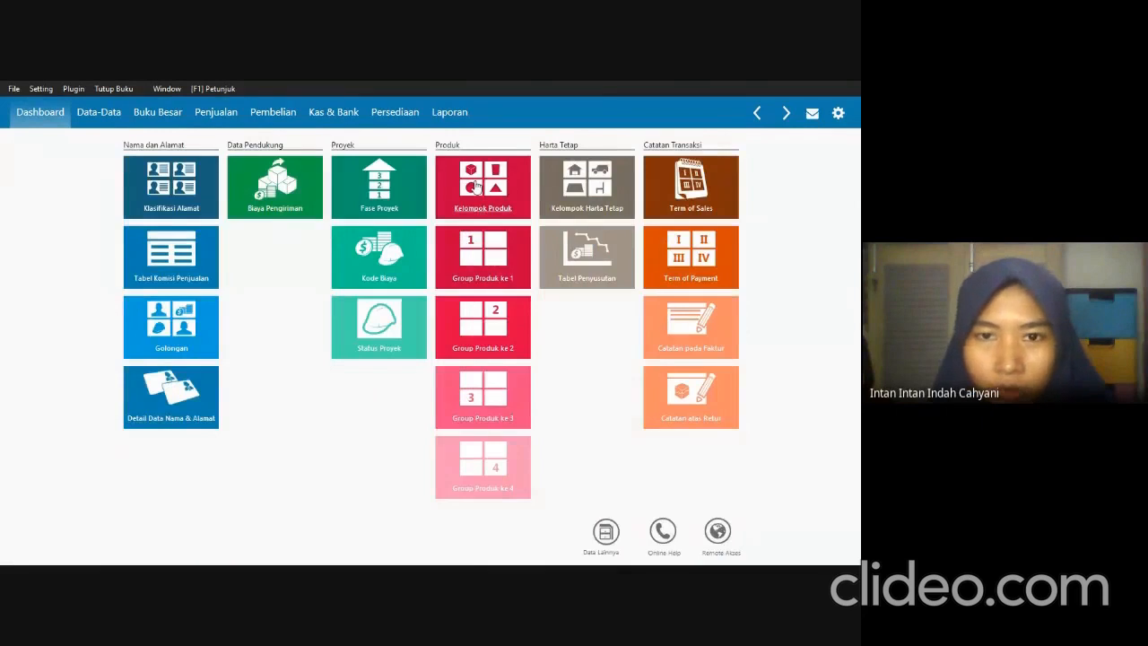
{"action": "left_click", "coordinate": [476, 186]}
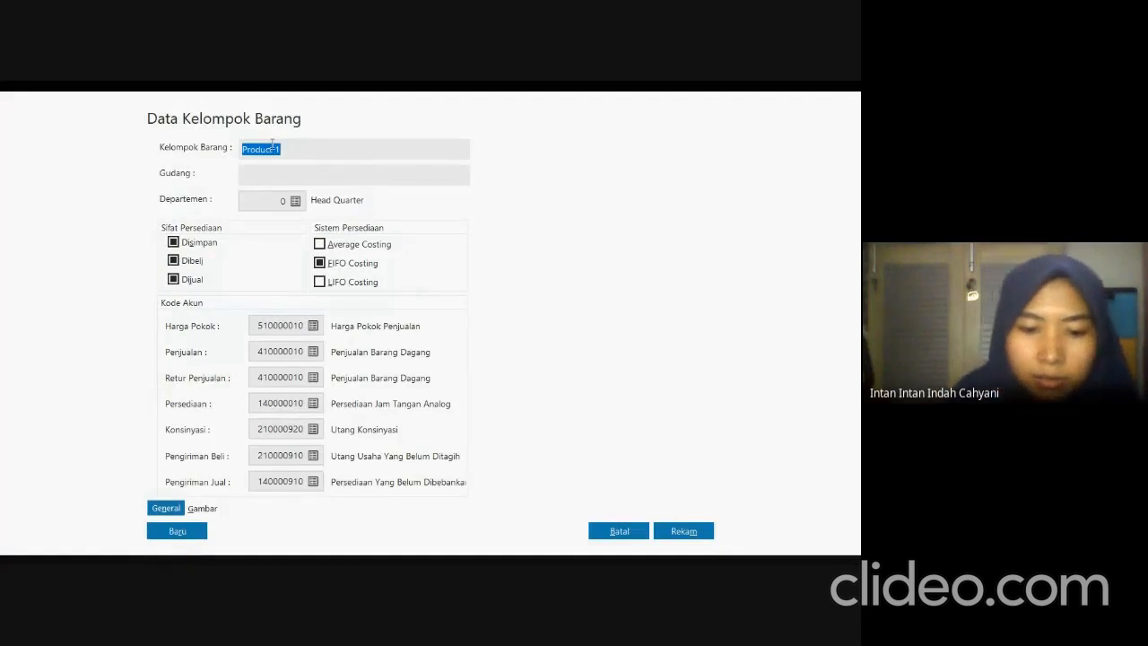
{"action": "key", "text": "BackSpace"}
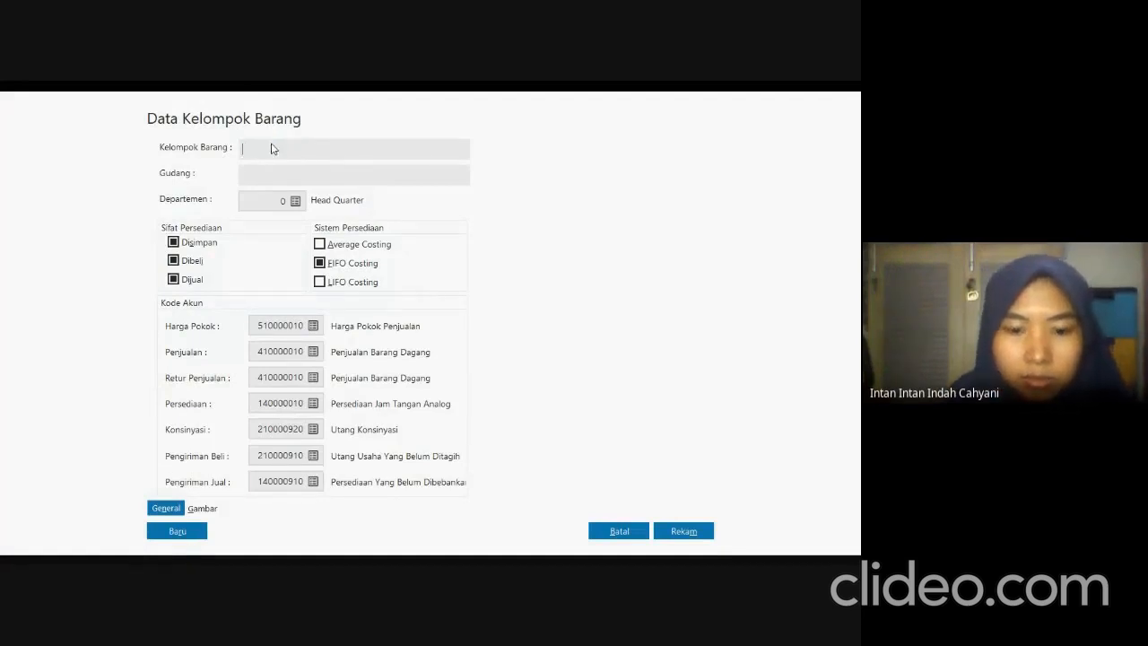
{"action": "type", "text": "Jam Tan"}
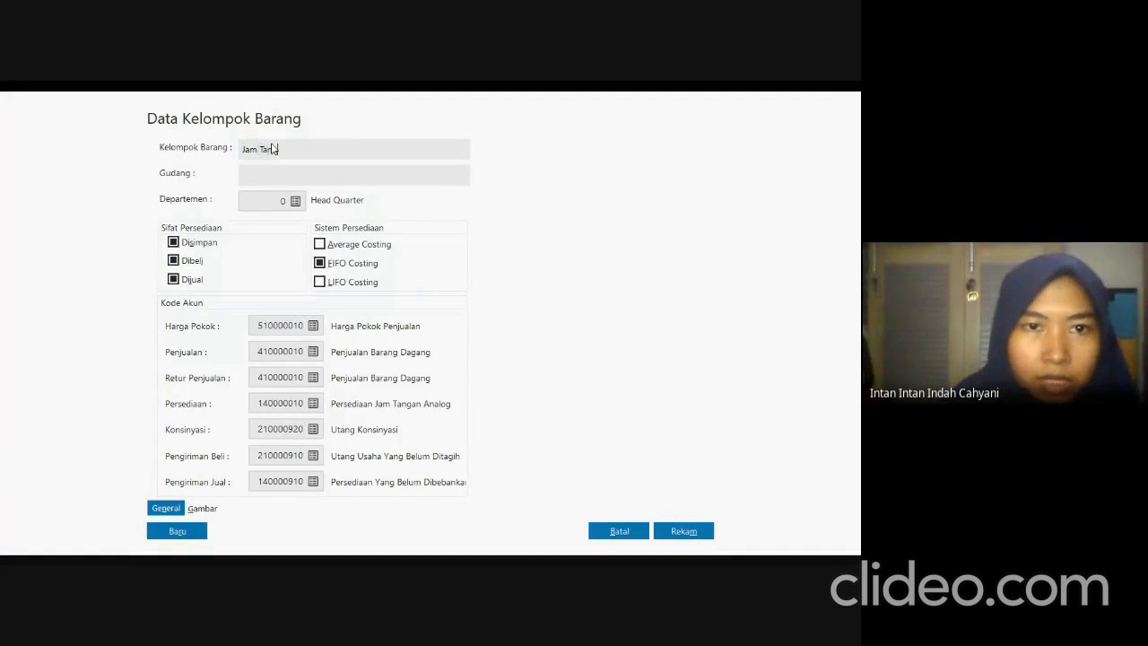
{"action": "type", "text": "gan Analog"}
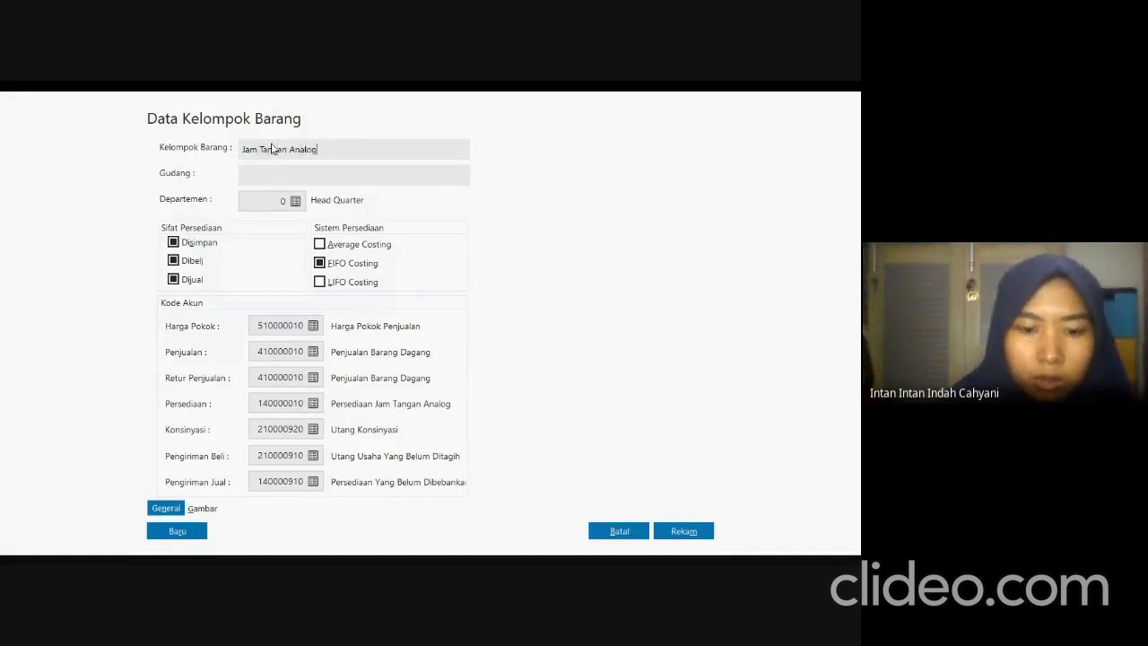
Set the Jam Tangan Analog group to Average Costing with sales return account 410000020, and save it, applying the account codes to all its products.
{"action": "left_click", "coordinate": [320, 244]}
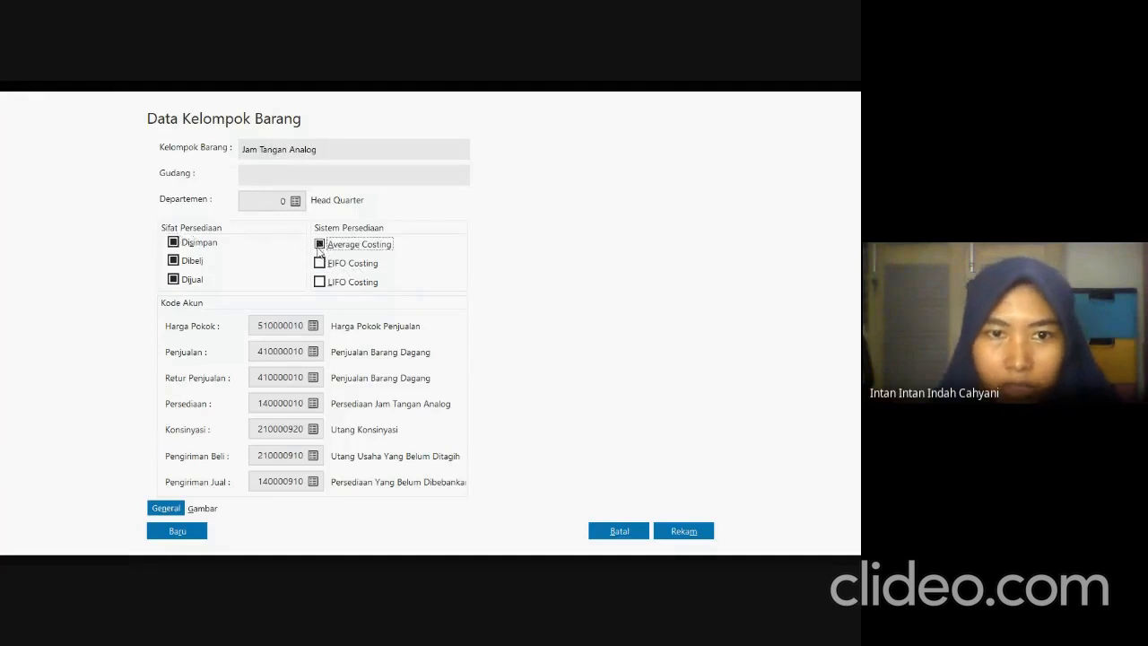
{"action": "key", "text": "alt+Tab"}
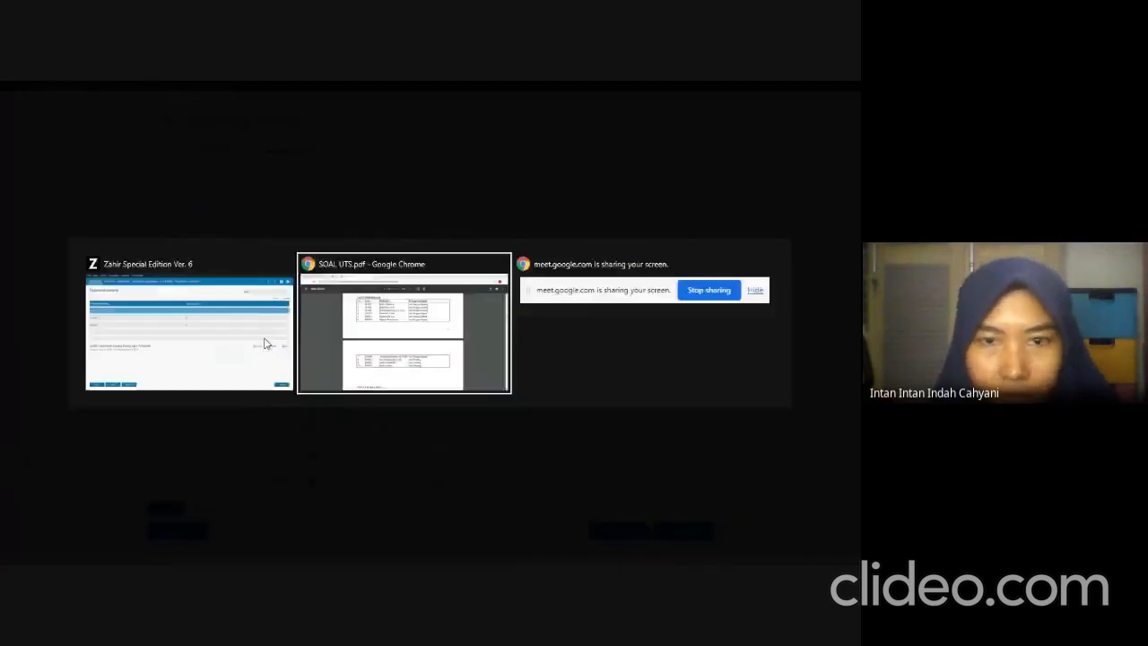
{"action": "key", "text": "alt+Tab"}
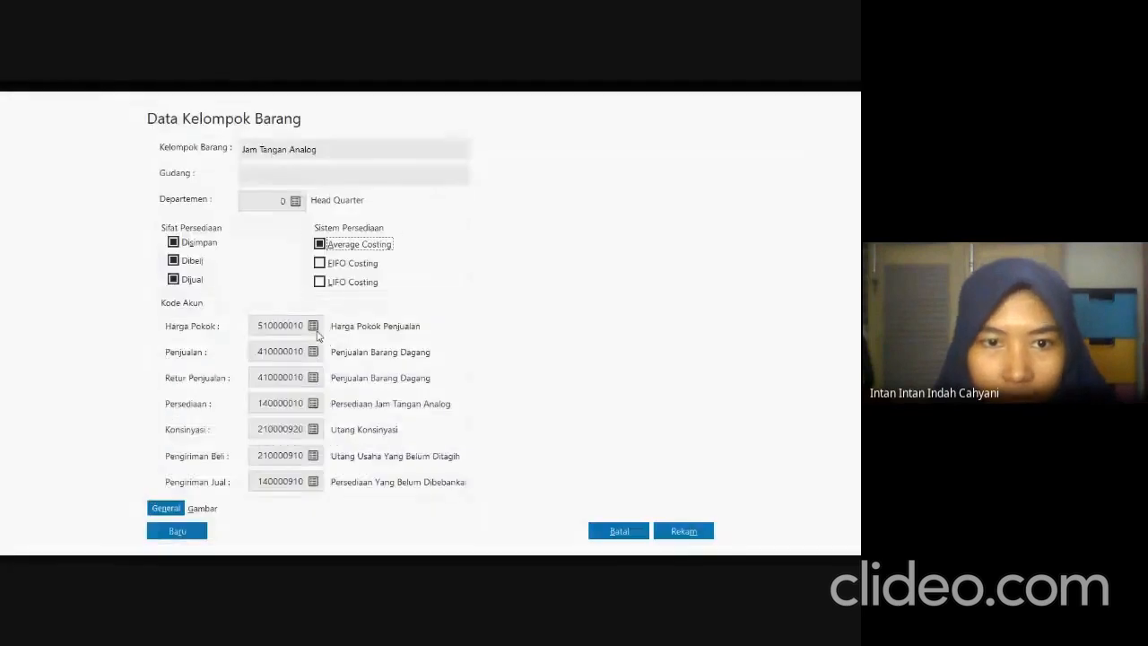
{"action": "left_click", "coordinate": [313, 377]}
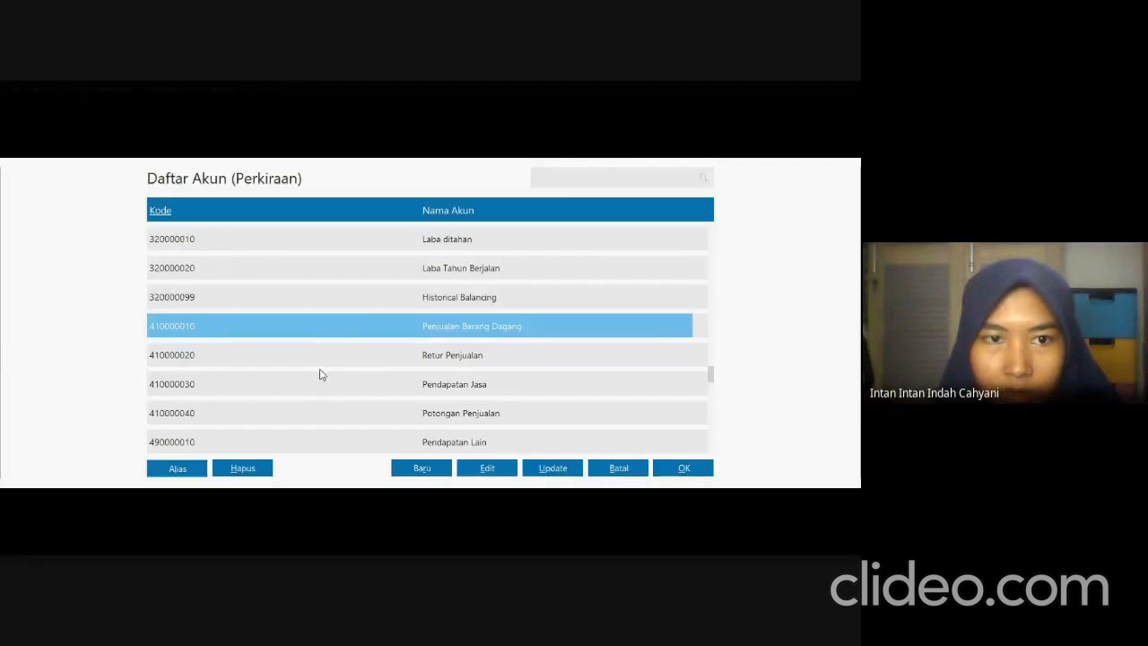
{"action": "left_click", "coordinate": [335, 364]}
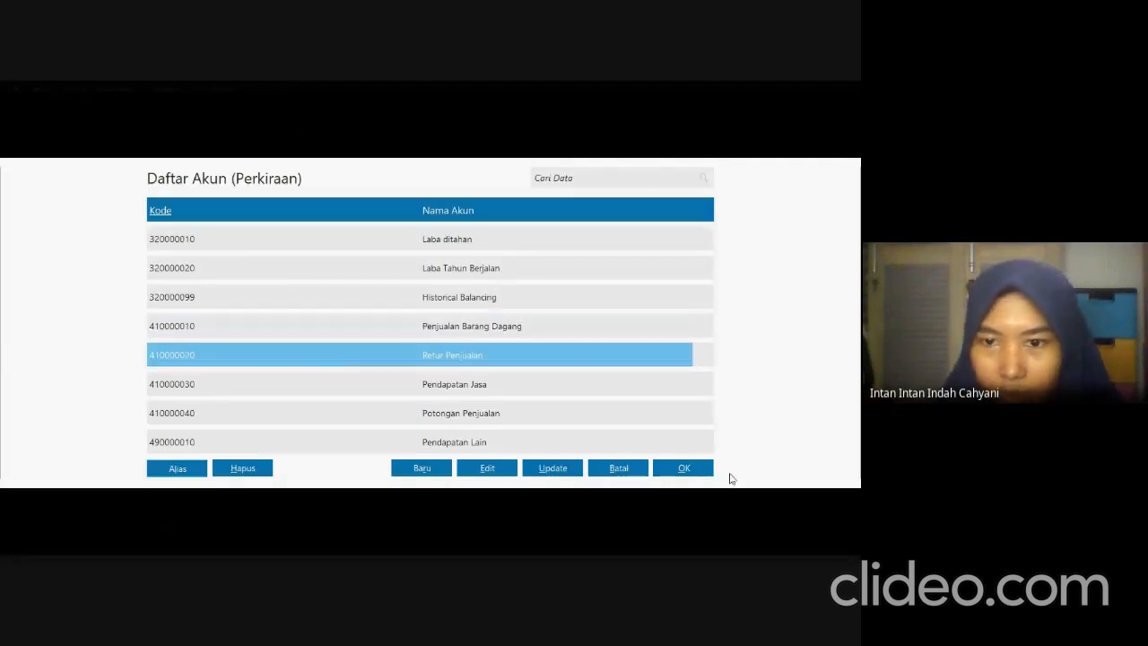
{"action": "left_click", "coordinate": [684, 468]}
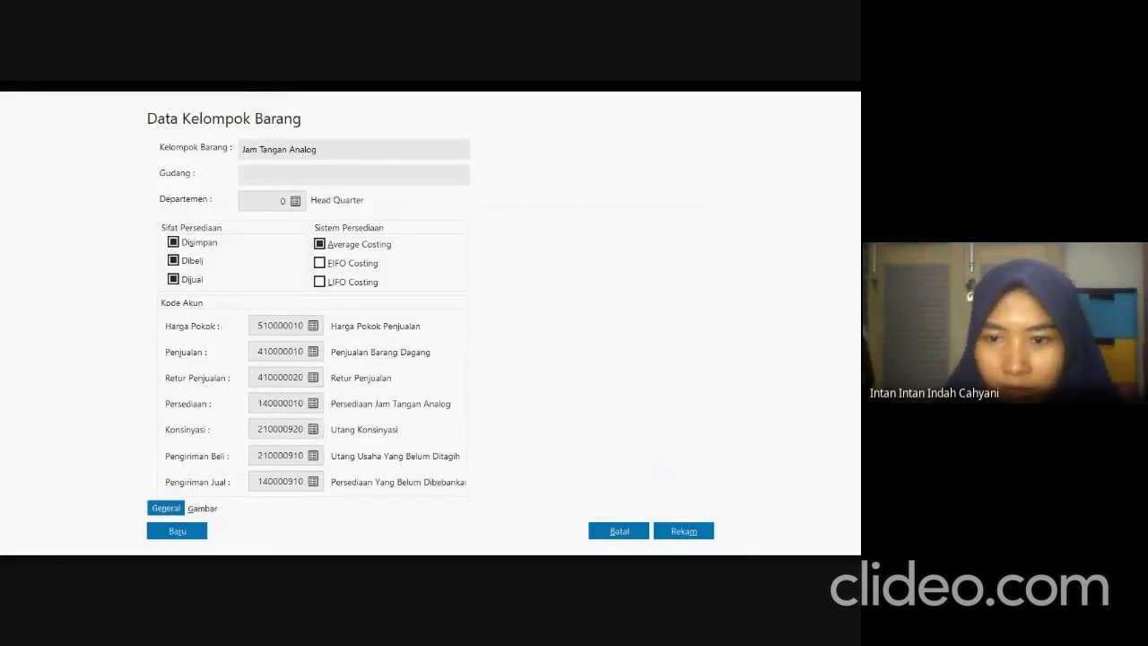
{"action": "left_click", "coordinate": [675, 530]}
{"action": "left_click", "coordinate": [618, 407]}
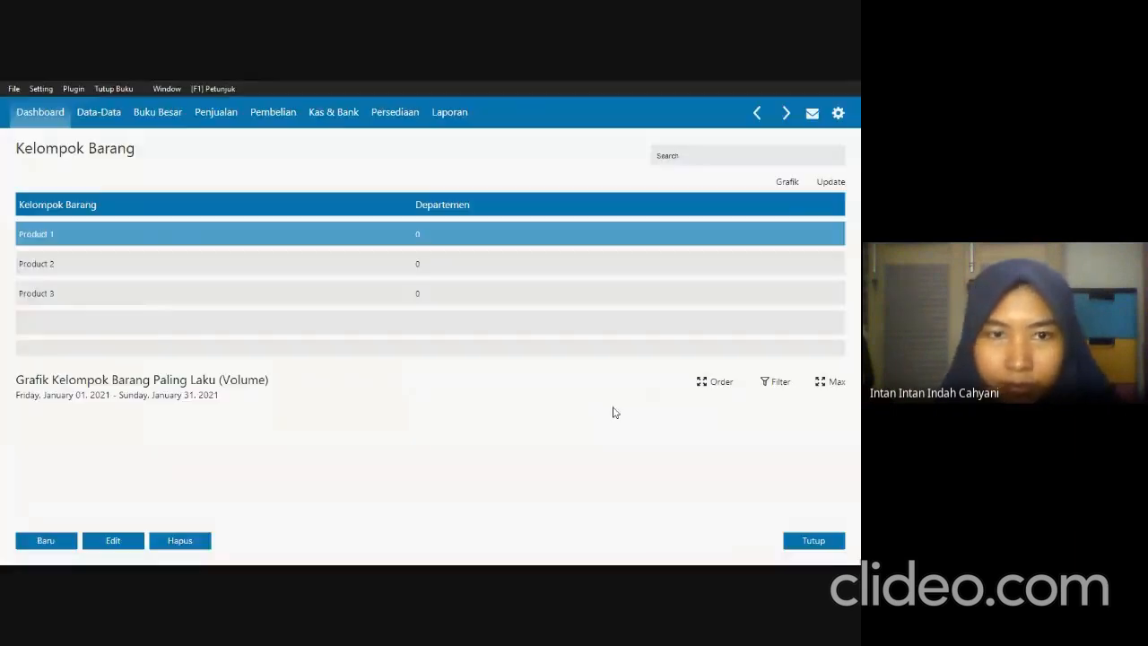
Open the product group Product 2, rename it Jam Tangan Digital and set its inventory system to Average Costing.
{"action": "left_click", "coordinate": [40, 267]}
{"action": "double_click", "coordinate": [269, 272]}
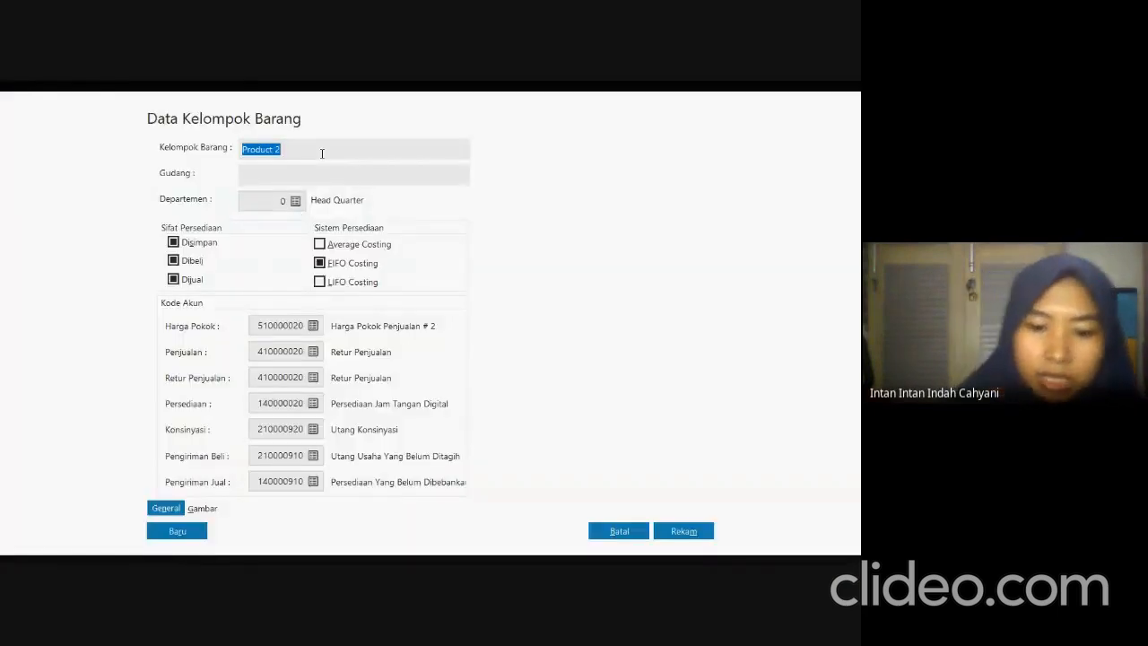
{"action": "type", "text": "Jam Tangan Digital"}
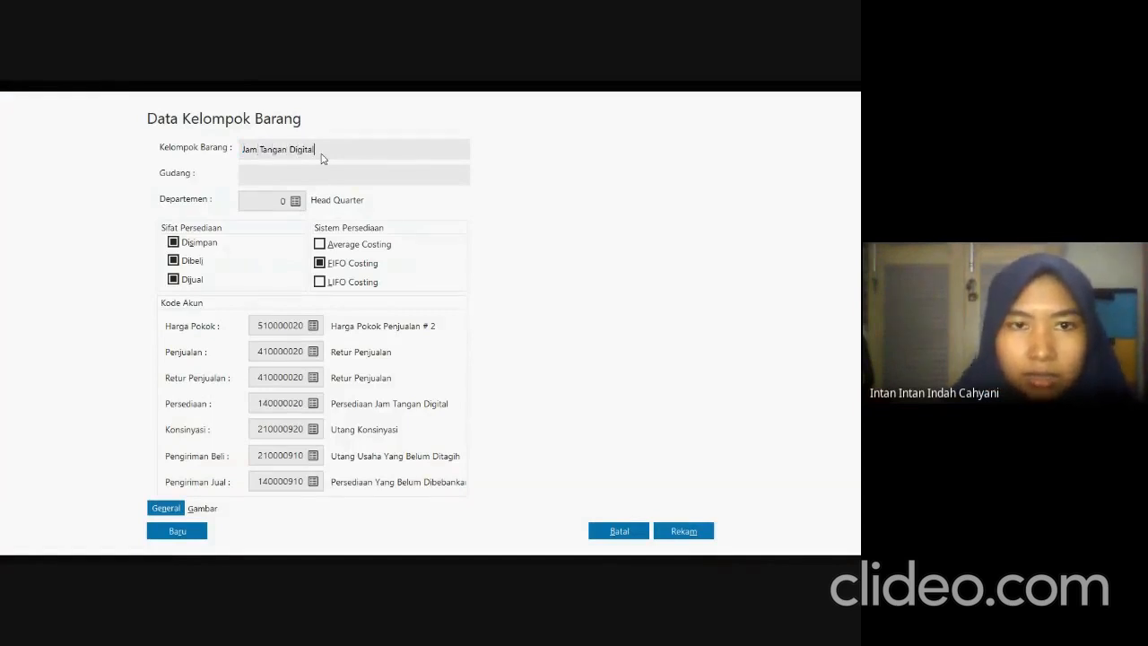
{"action": "left_click", "coordinate": [320, 244]}
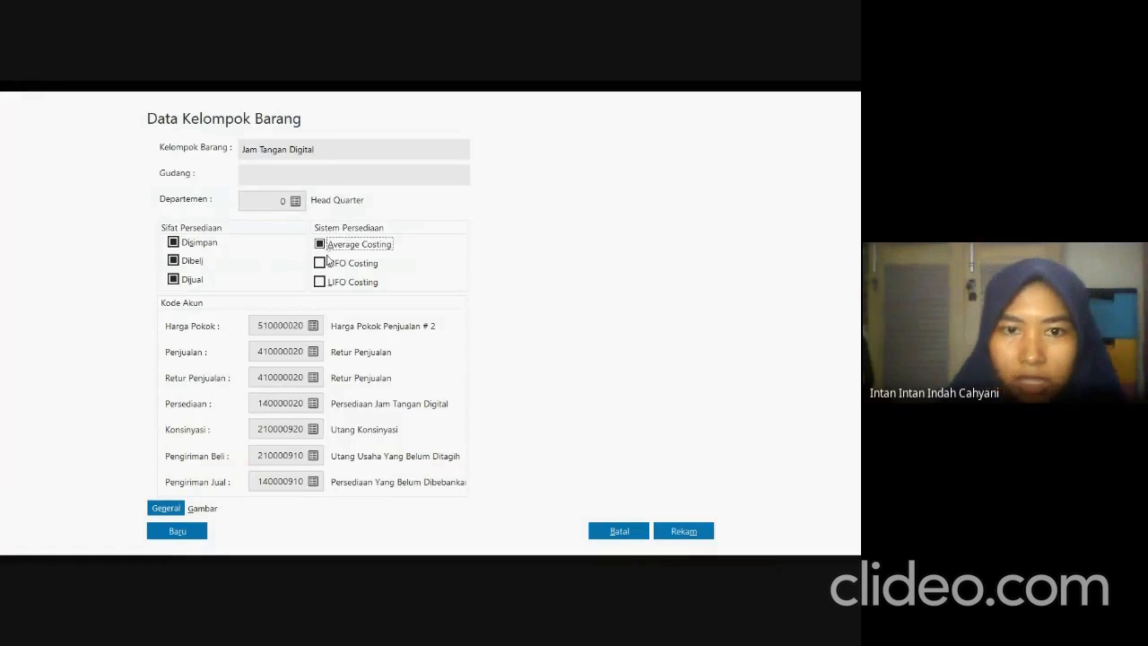
Assign Harga Pokok account 510000010 and Penjualan account 410000010 to Jam Tangan Digital, and save it with the codes applied to its products.
{"action": "left_click", "coordinate": [312, 327]}
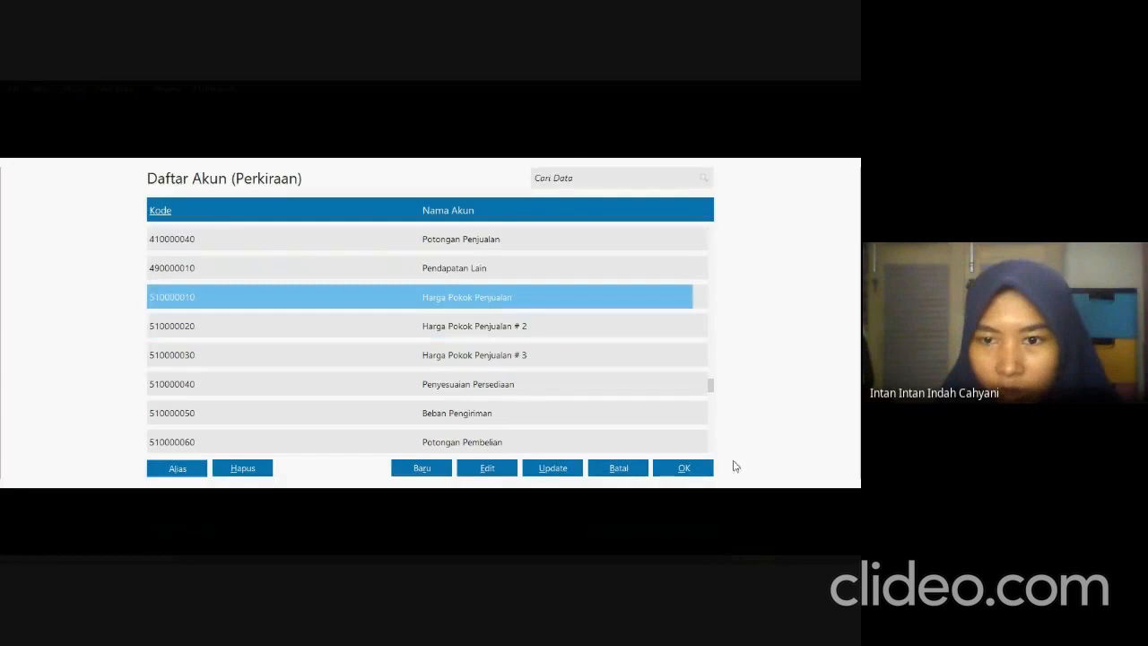
{"action": "left_click", "coordinate": [695, 467]}
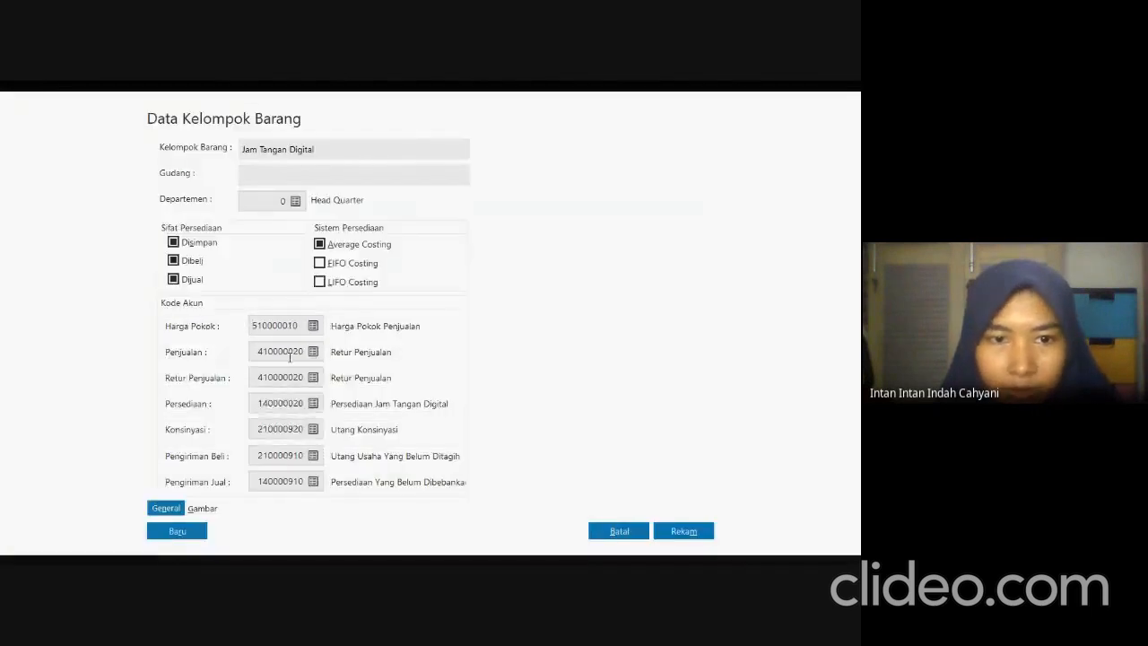
{"action": "left_click", "coordinate": [313, 352]}
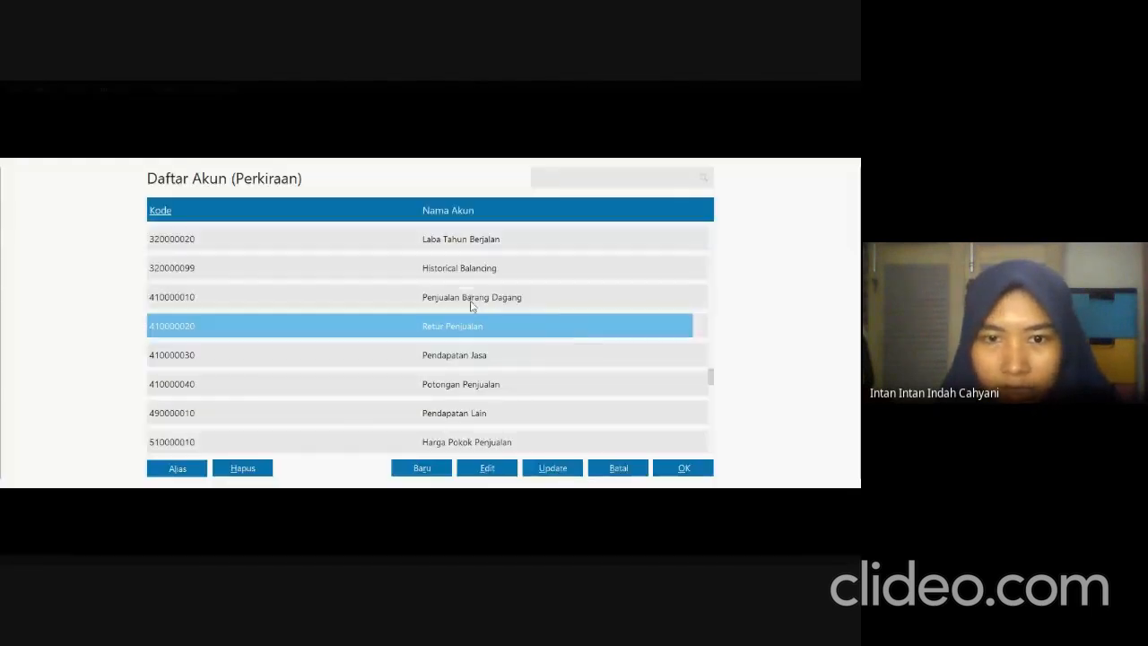
{"action": "left_click", "coordinate": [470, 301]}
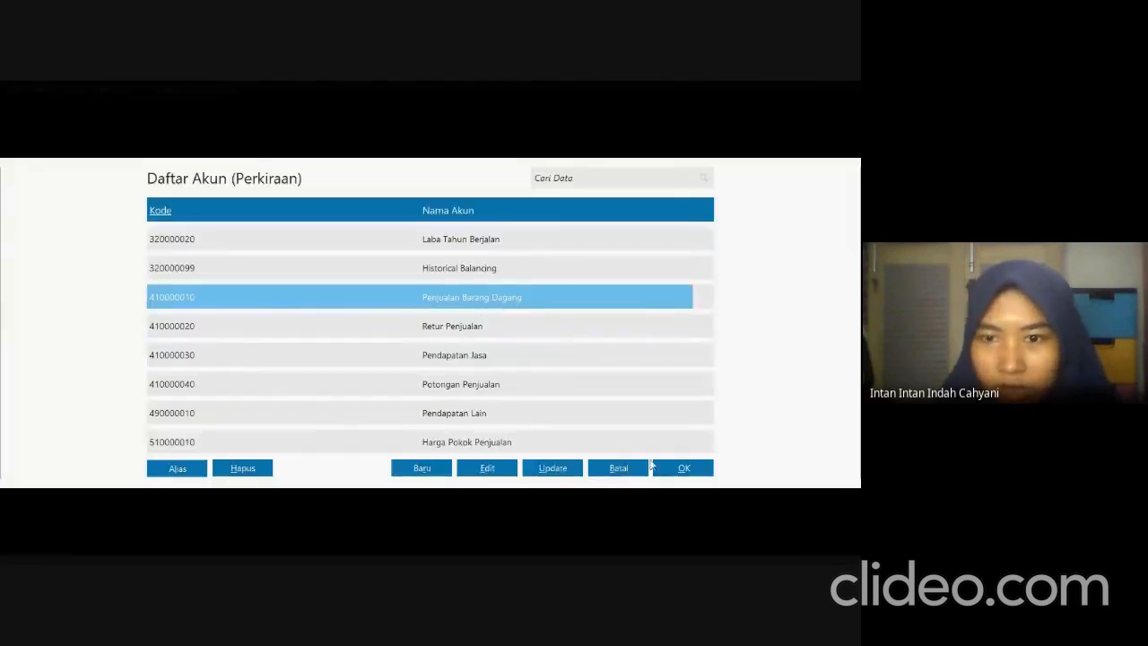
{"action": "left_click", "coordinate": [683, 468]}
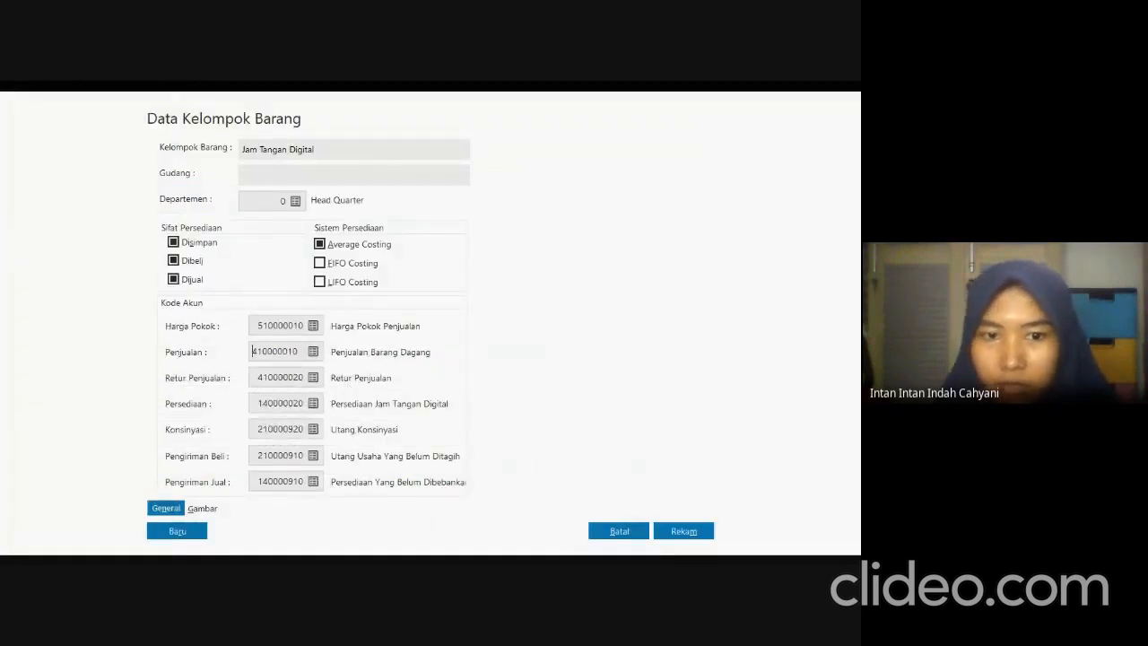
{"action": "left_click", "coordinate": [707, 530]}
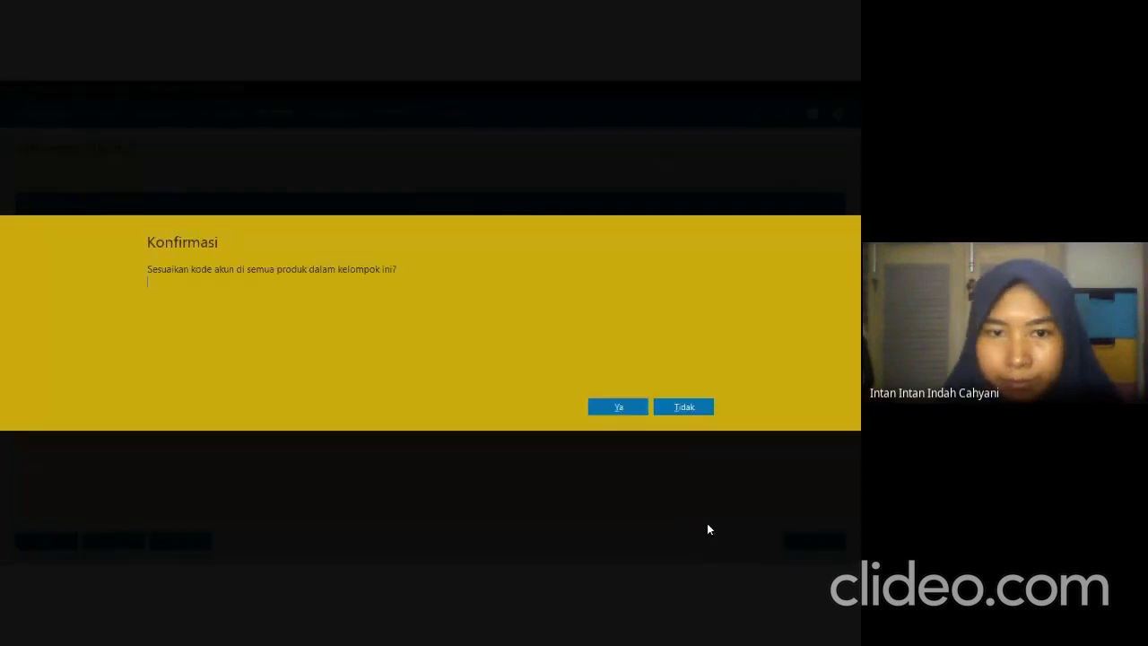
{"action": "left_click", "coordinate": [590, 413]}
Open the product group Product 3, rename it Jam Dinding and set its inventory system to Average Costing.
{"action": "left_click", "coordinate": [34, 296]}
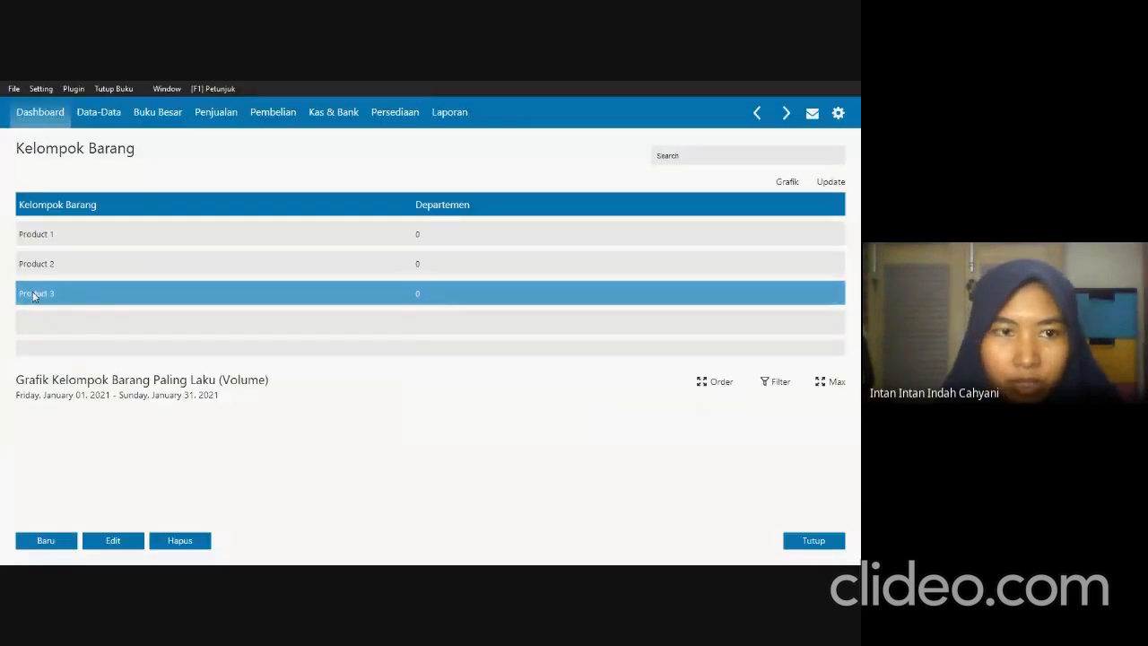
{"action": "double_click", "coordinate": [34, 296]}
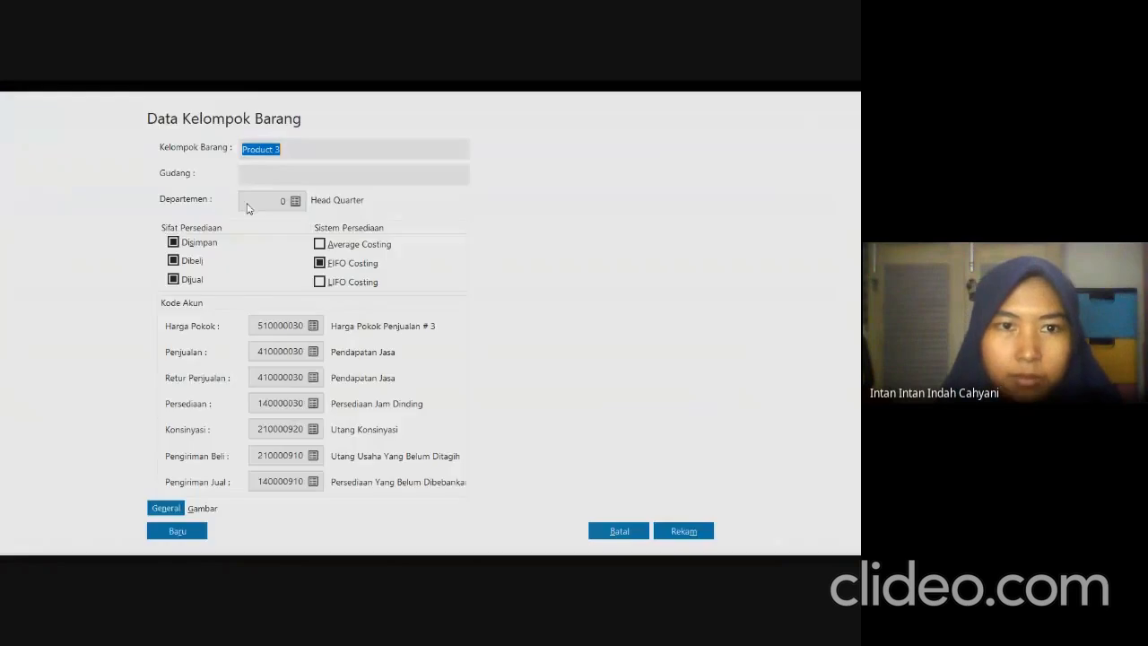
{"action": "type", "text": "Jam Dinding"}
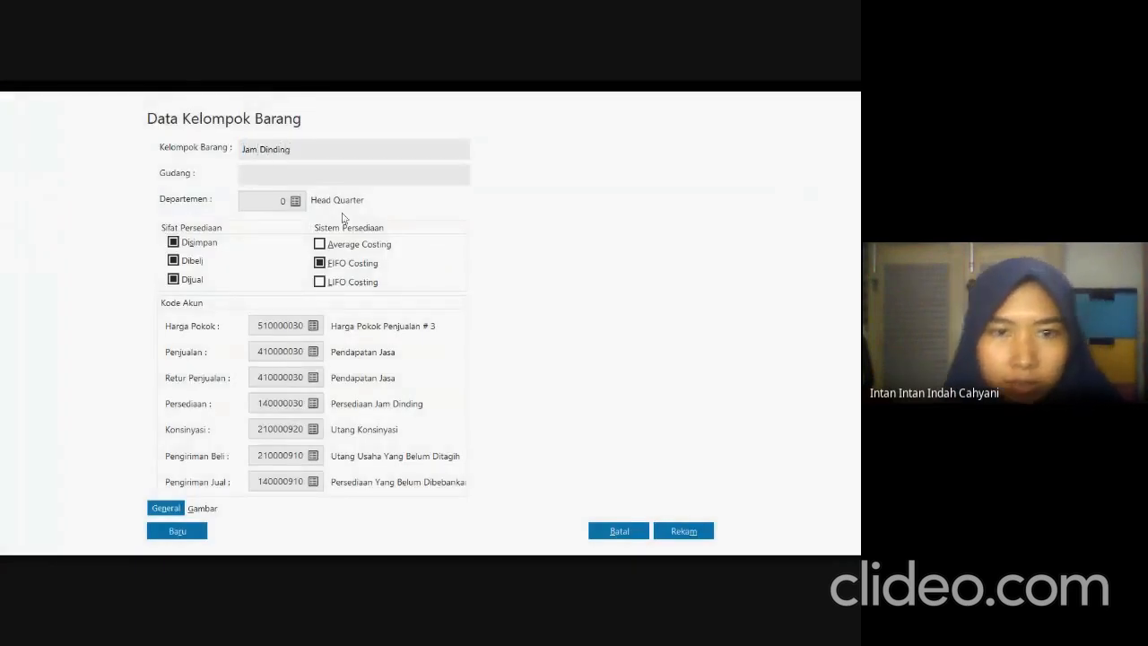
{"action": "left_click", "coordinate": [320, 244]}
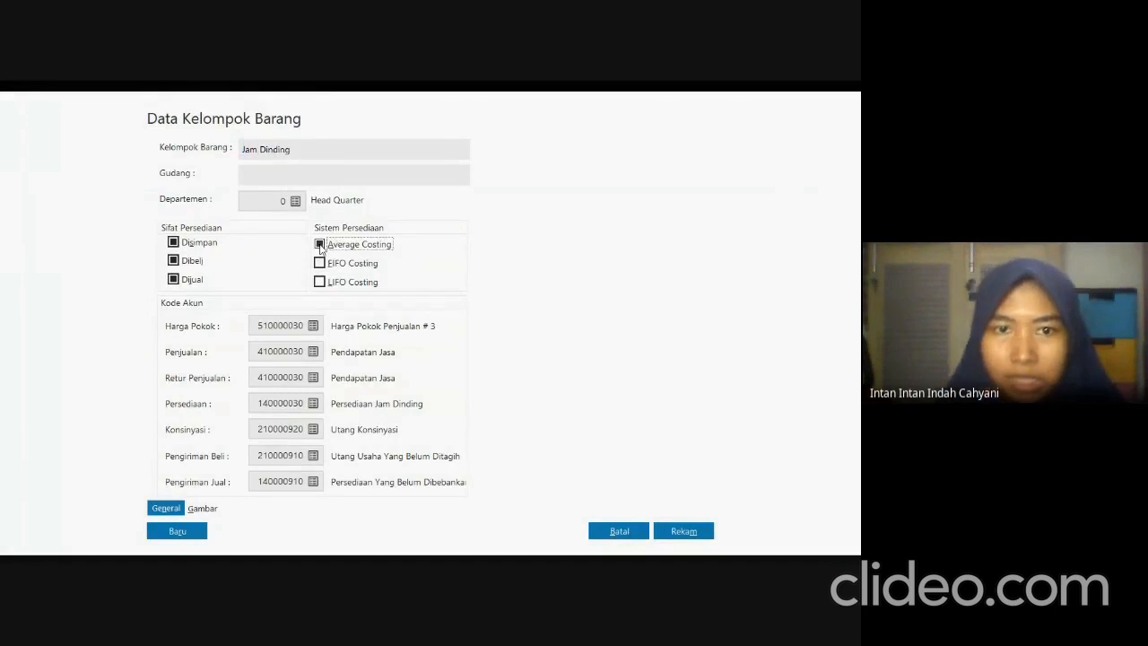
Set the Jam Dinding group's Harga Pokok account to 510000010 and its Penjualan account to 410000010.
{"action": "left_click", "coordinate": [313, 326]}
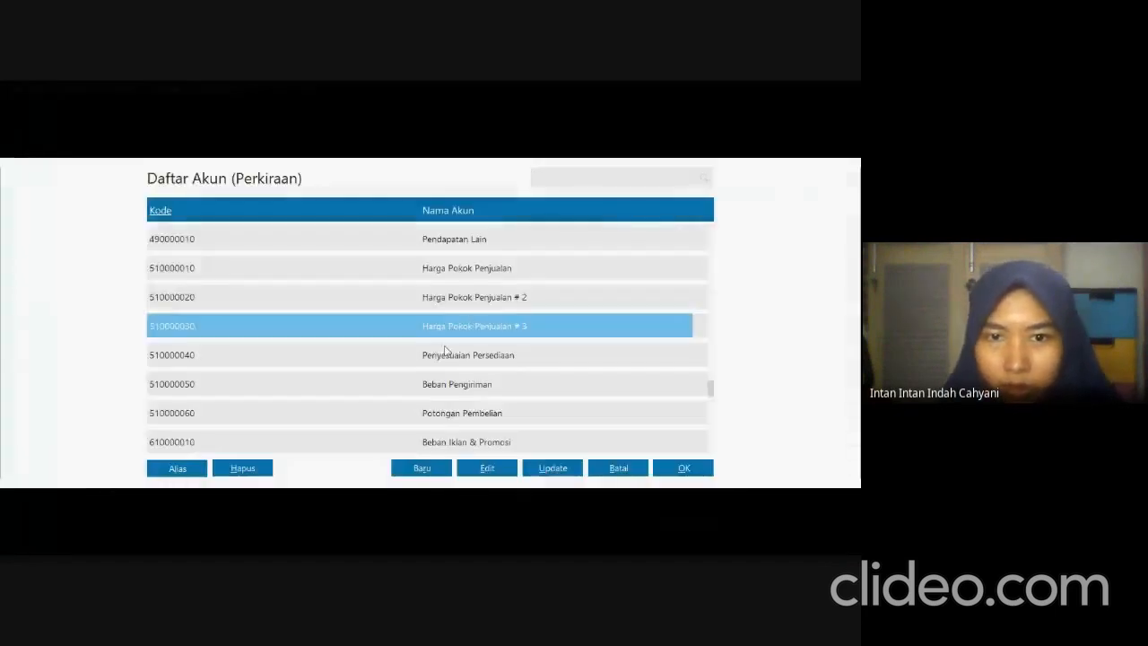
{"action": "left_click", "coordinate": [431, 269]}
{"action": "left_click", "coordinate": [704, 468]}
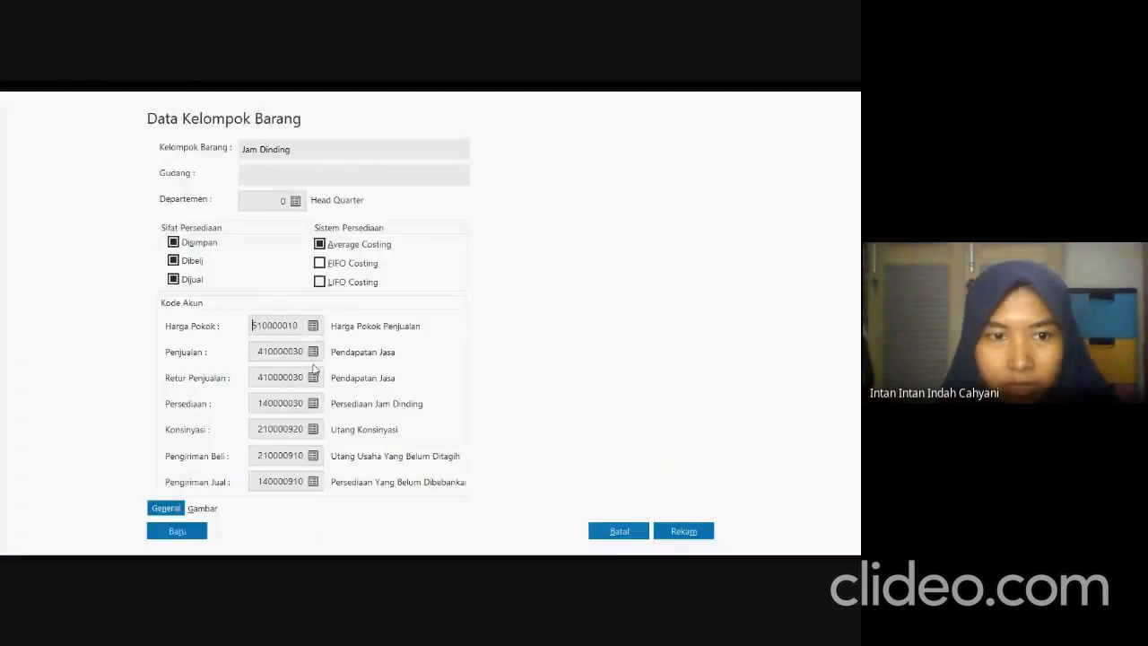
{"action": "left_click", "coordinate": [313, 352]}
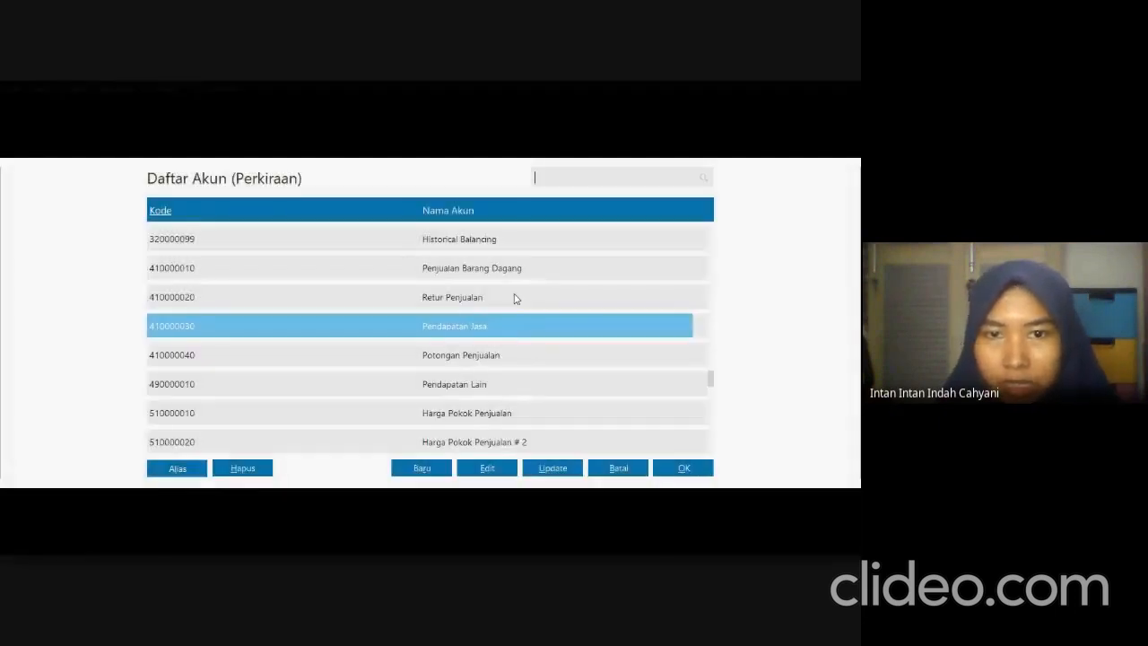
{"action": "left_click", "coordinate": [525, 273]}
{"action": "left_click", "coordinate": [683, 467]}
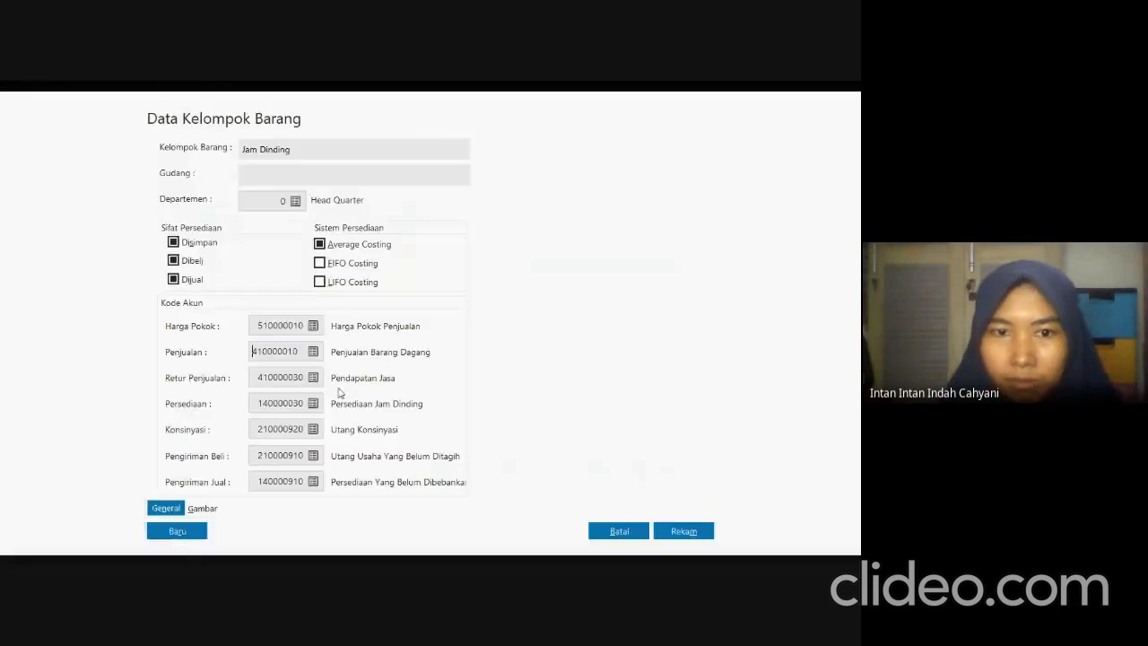
Set Jam Dinding's Retur Penjualan account to 410000020 and save the group, applying the account codes to all its products.
{"action": "left_click", "coordinate": [314, 378]}
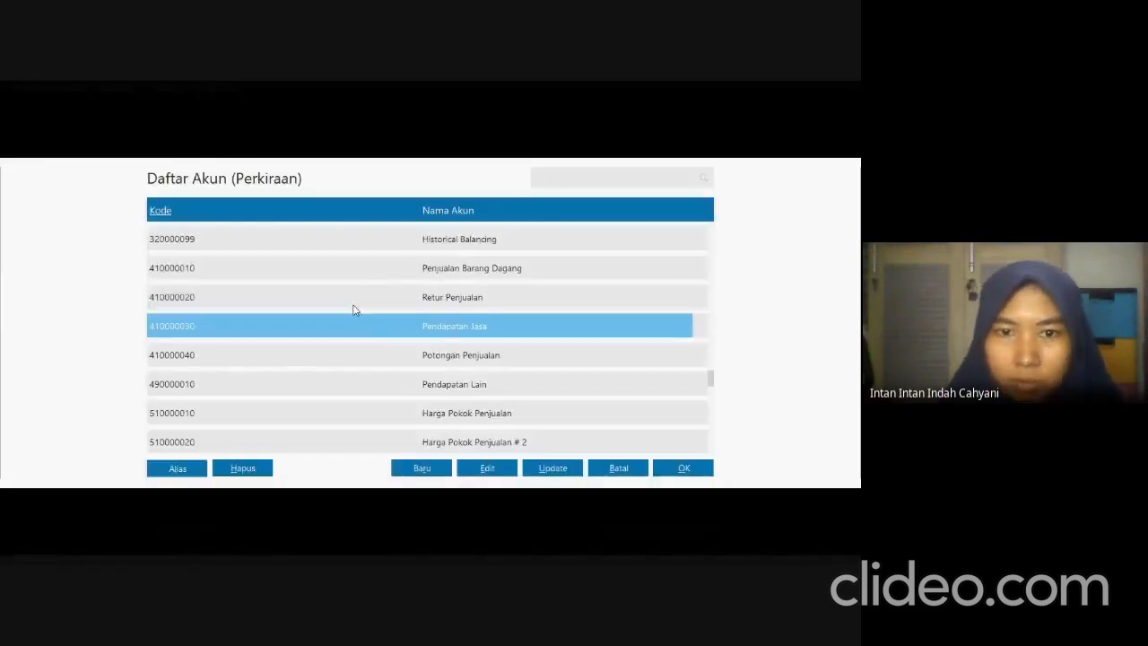
{"action": "left_click", "coordinate": [353, 306]}
{"action": "left_click", "coordinate": [677, 470]}
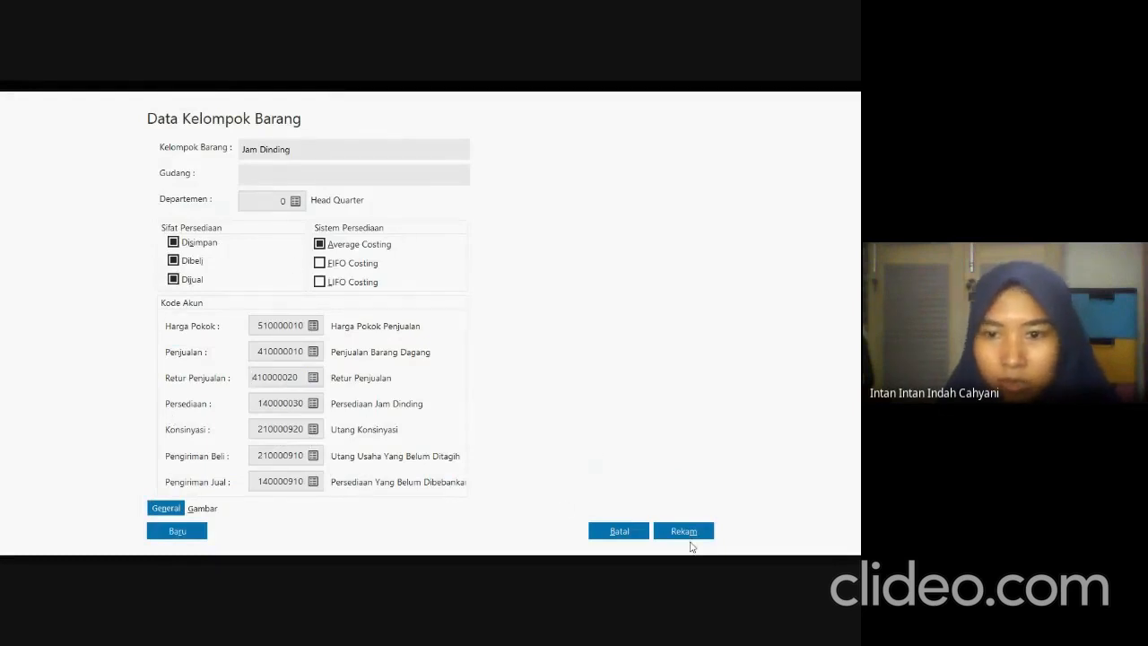
{"action": "left_click", "coordinate": [677, 529]}
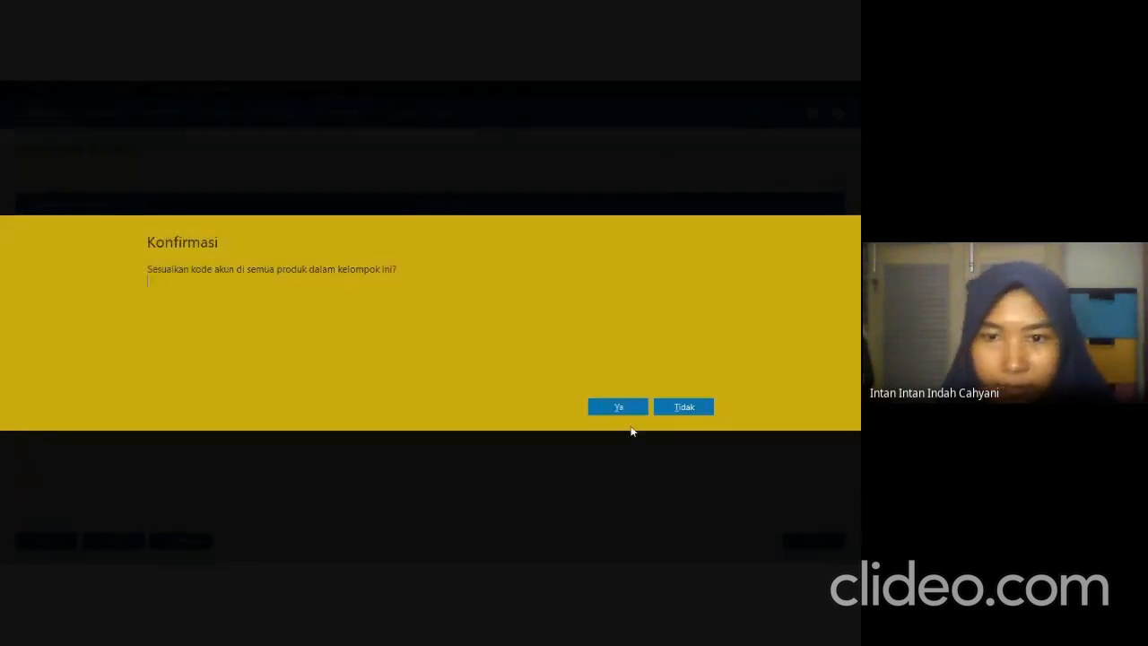
{"action": "left_click", "coordinate": [631, 405]}
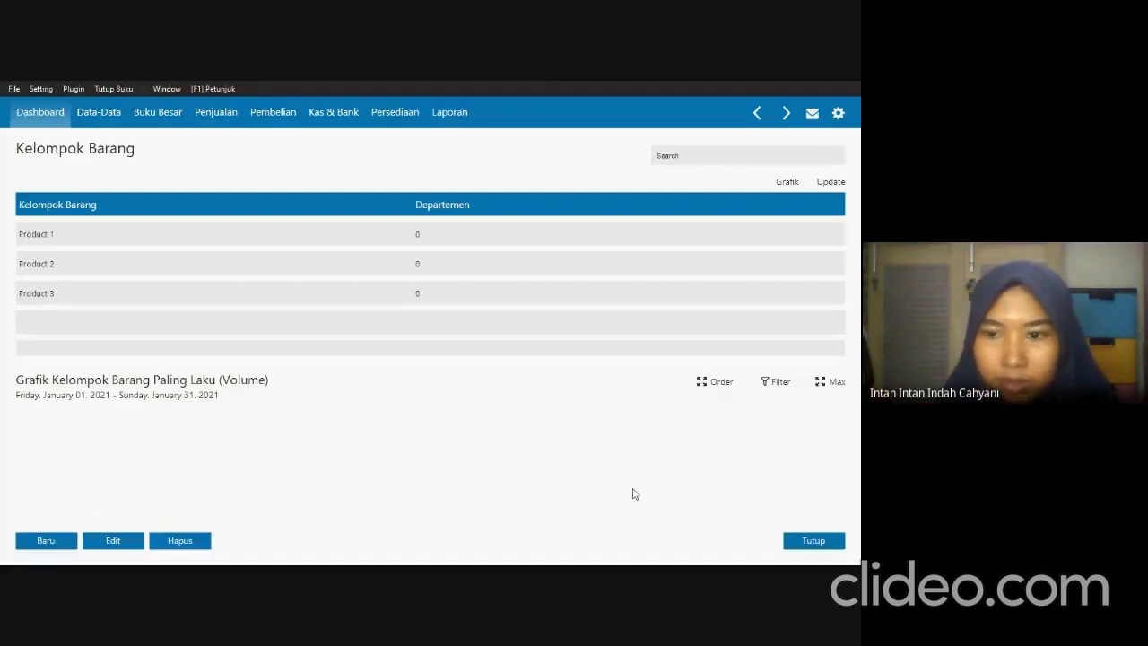
Close and reopen the product group list to check the renamed groups, and close it again.
{"action": "left_click", "coordinate": [794, 543]}
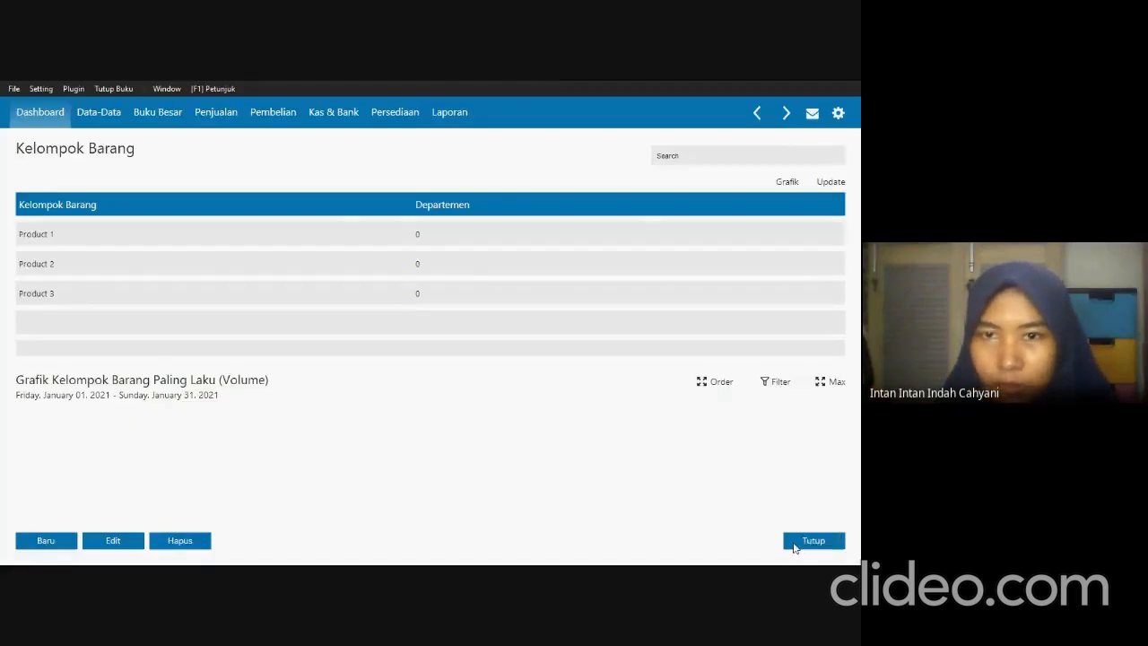
{"action": "left_click", "coordinate": [508, 164]}
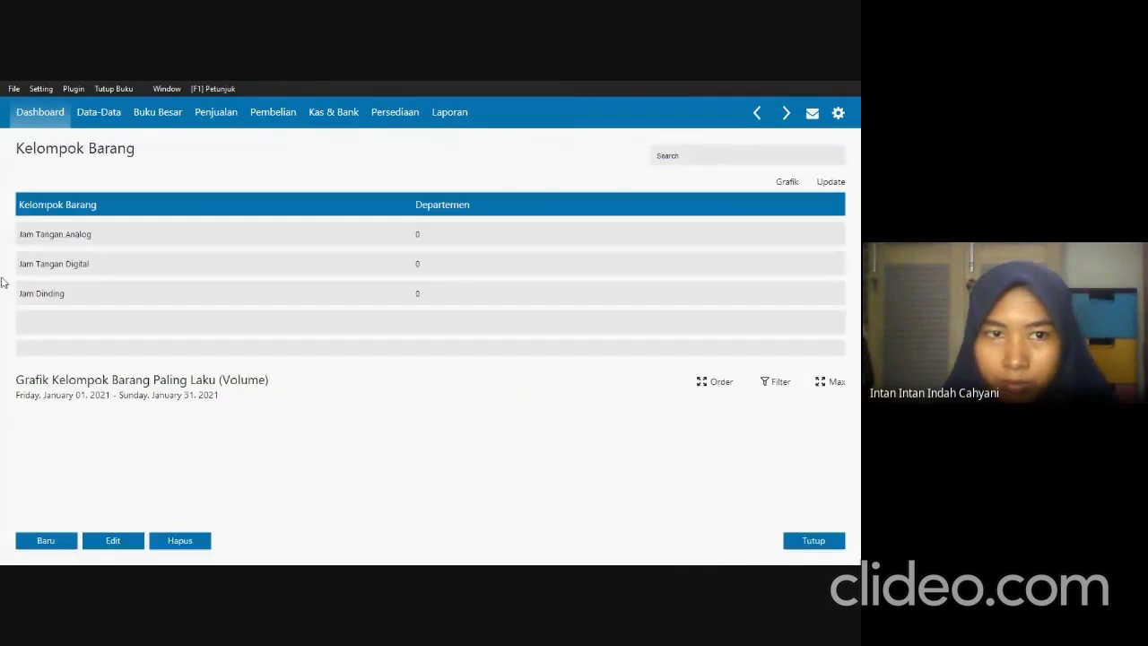
{"action": "left_click", "coordinate": [809, 536]}
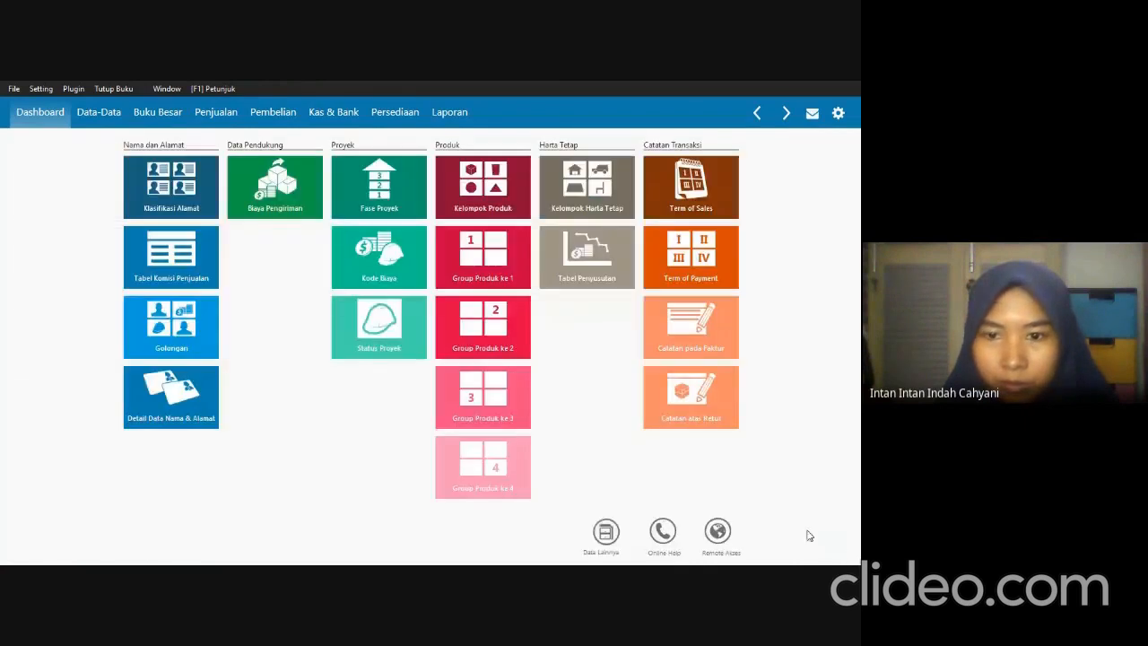
Open a new product entry from the main data screen and check the first item's details in the exam PDF's Data Persediaan table.
{"action": "left_click", "coordinate": [608, 530]}
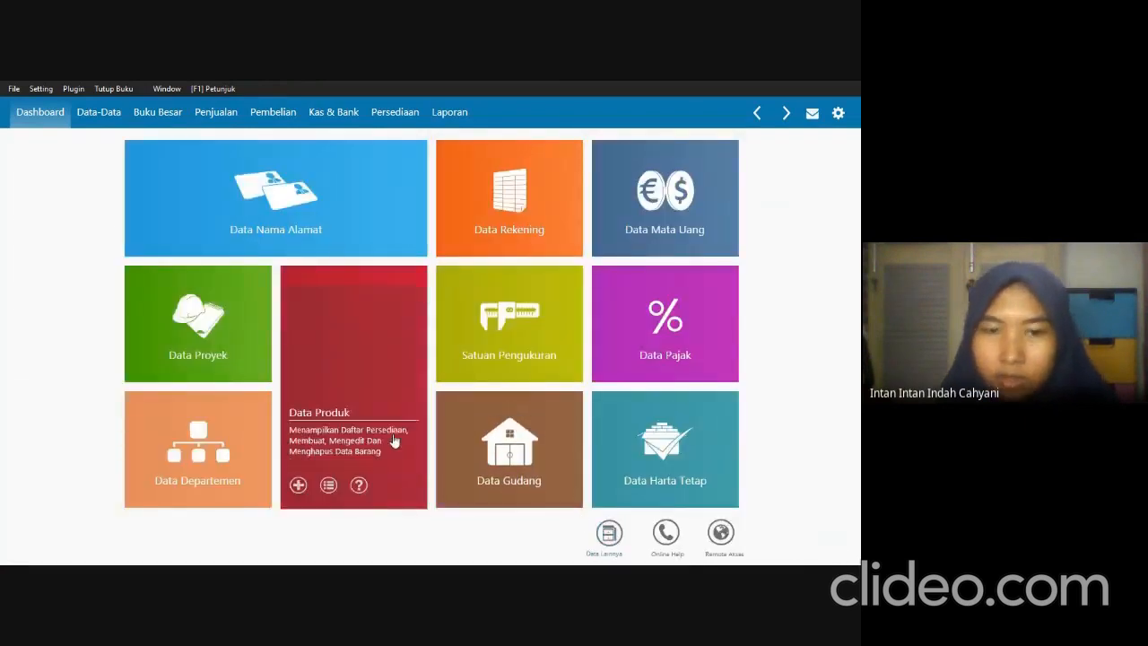
{"action": "mouse_move", "coordinate": [318, 439]}
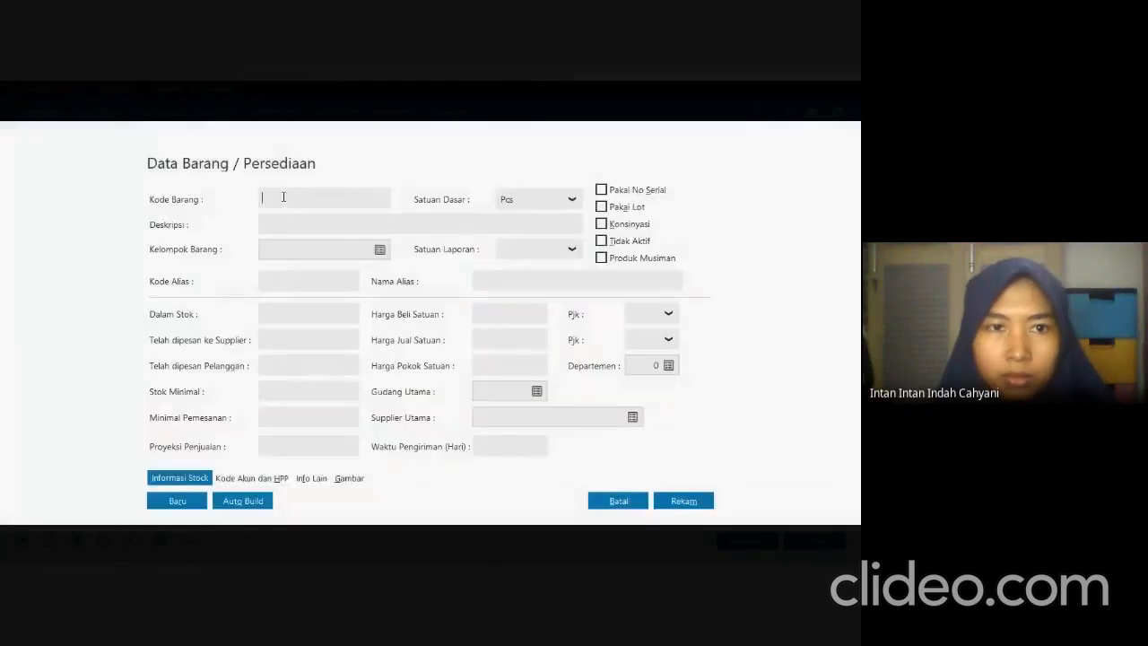
{"action": "key", "text": "alt+Tab"}
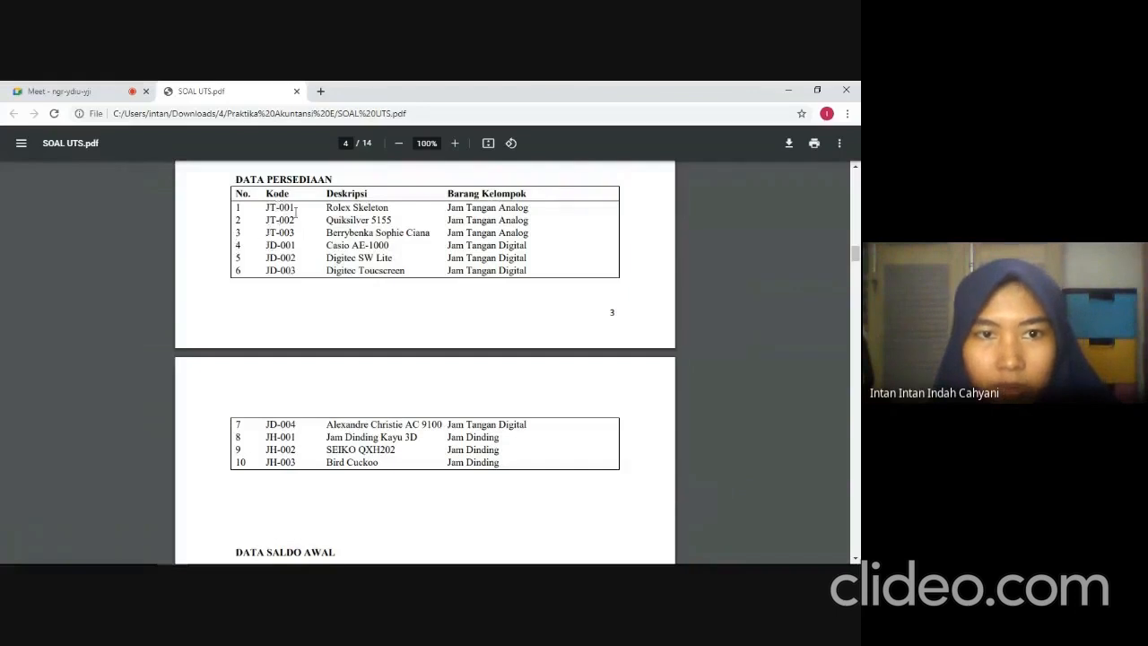
{"action": "key", "text": "alt+Tab"}
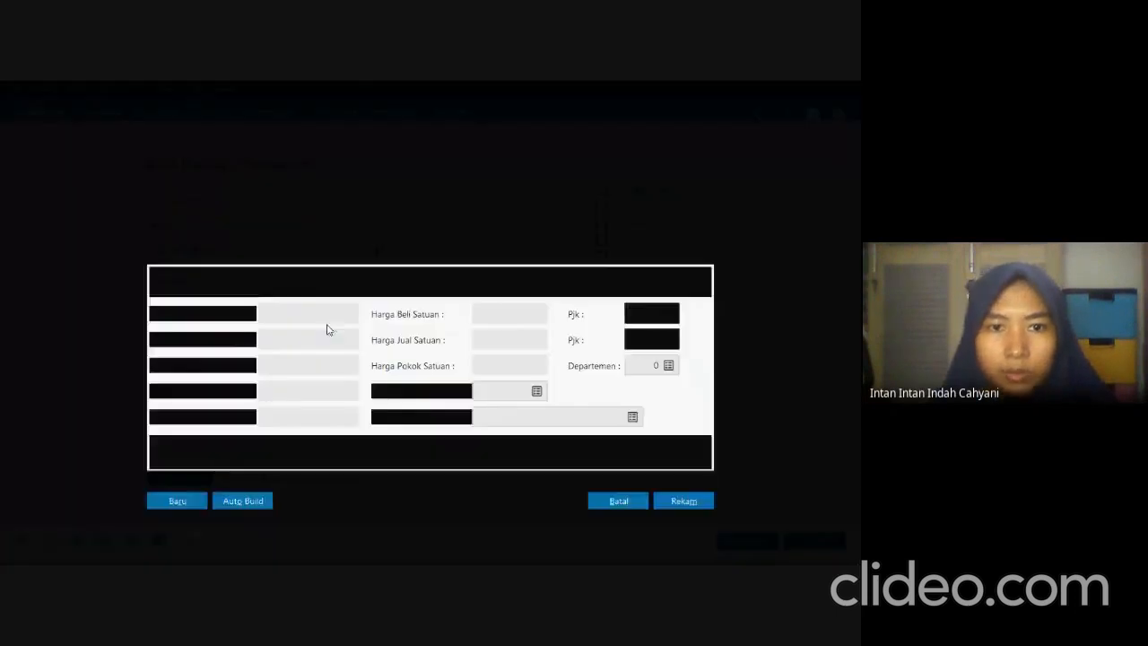
Enter the new product's code JT-001 and group Jam Tangan Analog, and copy its description Rolex Skeleton from the exam PDF.
{"action": "left_click", "coordinate": [314, 196]}
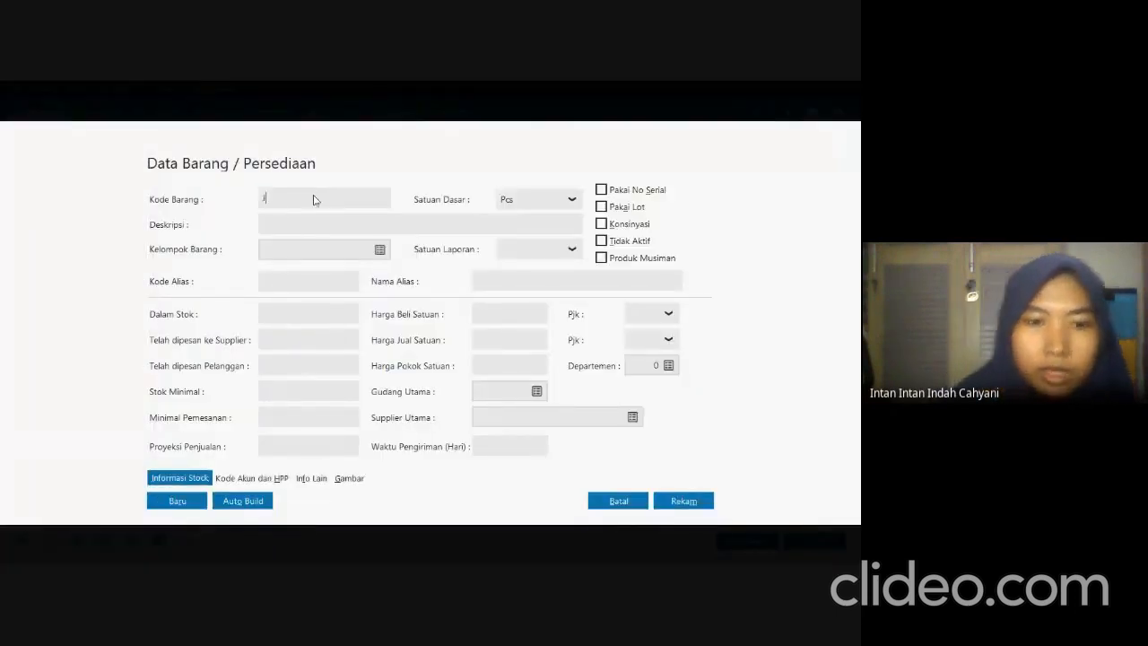
{"action": "type", "text": "JT-001"}
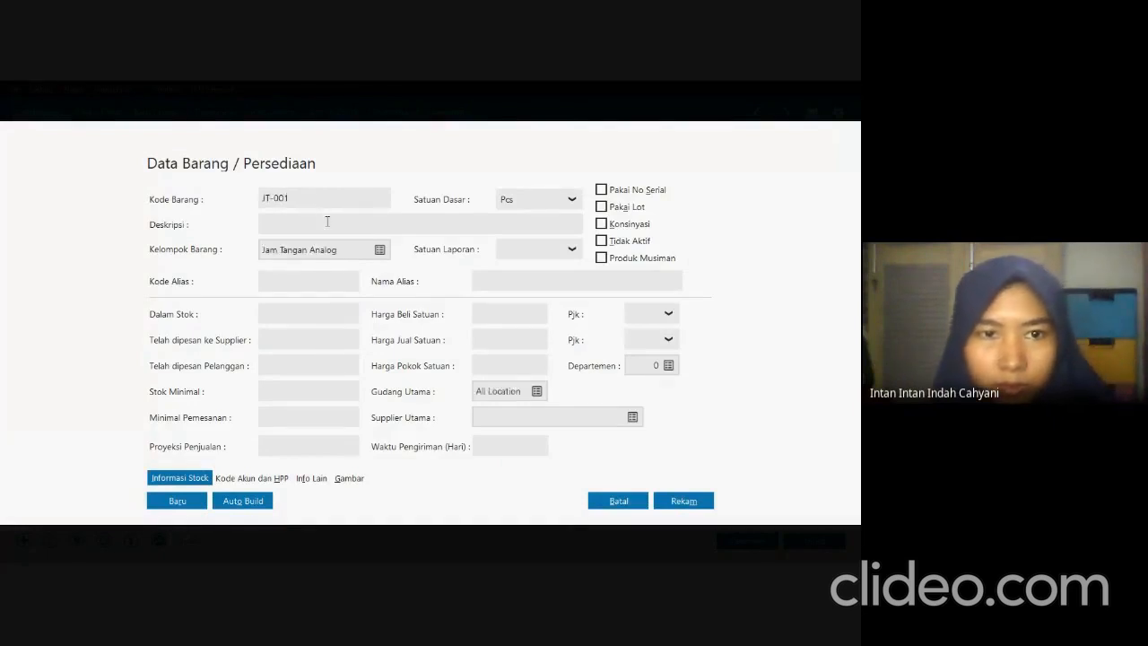
{"action": "key", "text": "alt+Tab"}
{"action": "left_click_drag", "start_coordinate": [326, 207], "coordinate": [389, 207]}
{"action": "key", "text": "ctrl+c"}
{"action": "key", "text": "alt+Tab"}
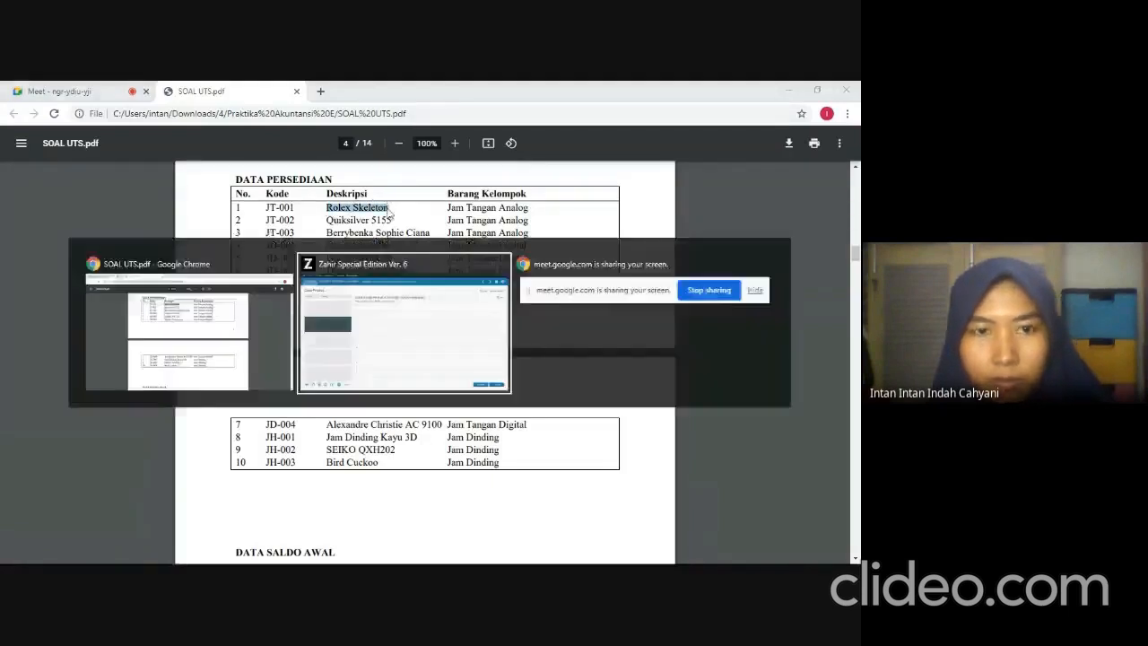
{"action": "key", "text": "ctrl+v"}
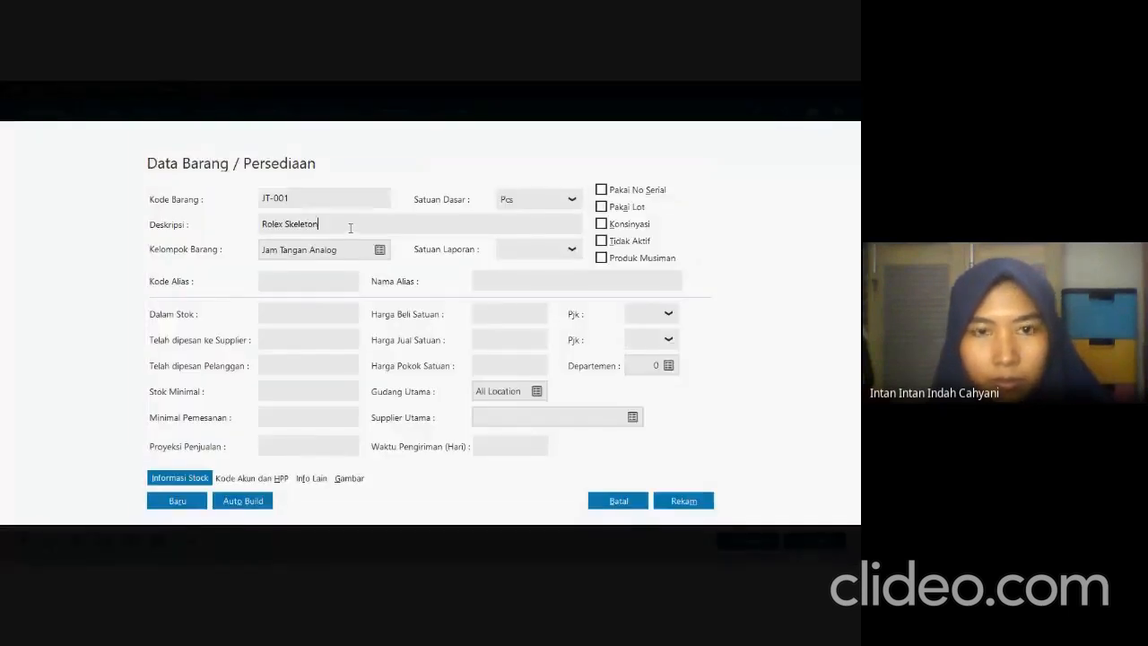
Review JT-001's account codes and cost method, and record the product.
{"action": "left_click", "coordinate": [252, 480]}
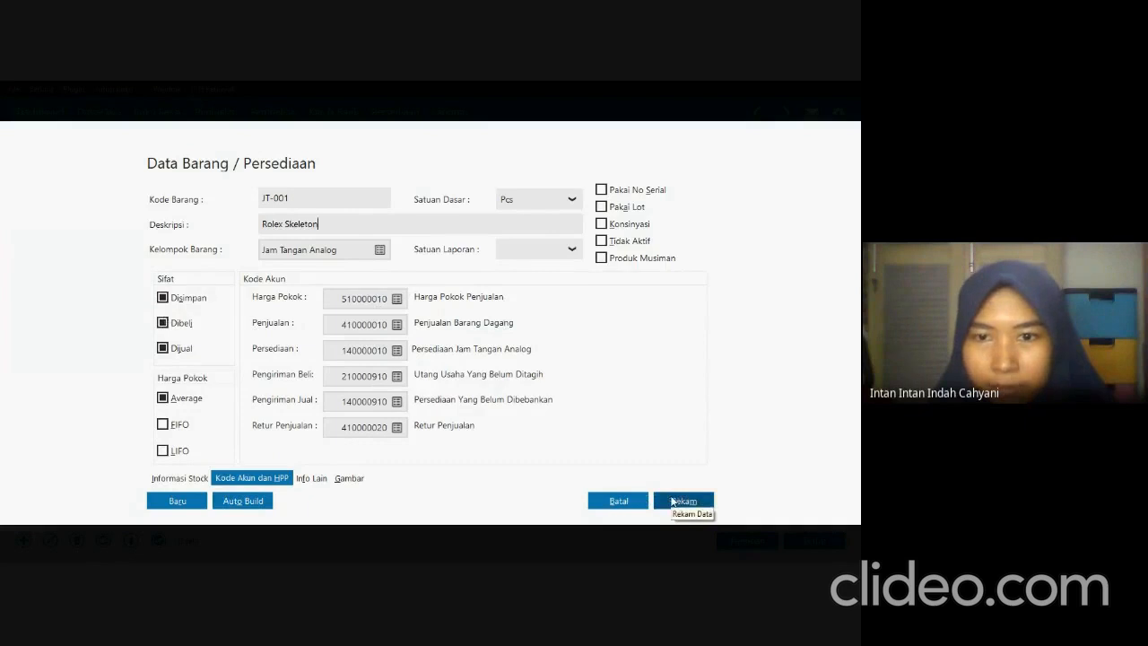
{"action": "left_click", "coordinate": [671, 502]}
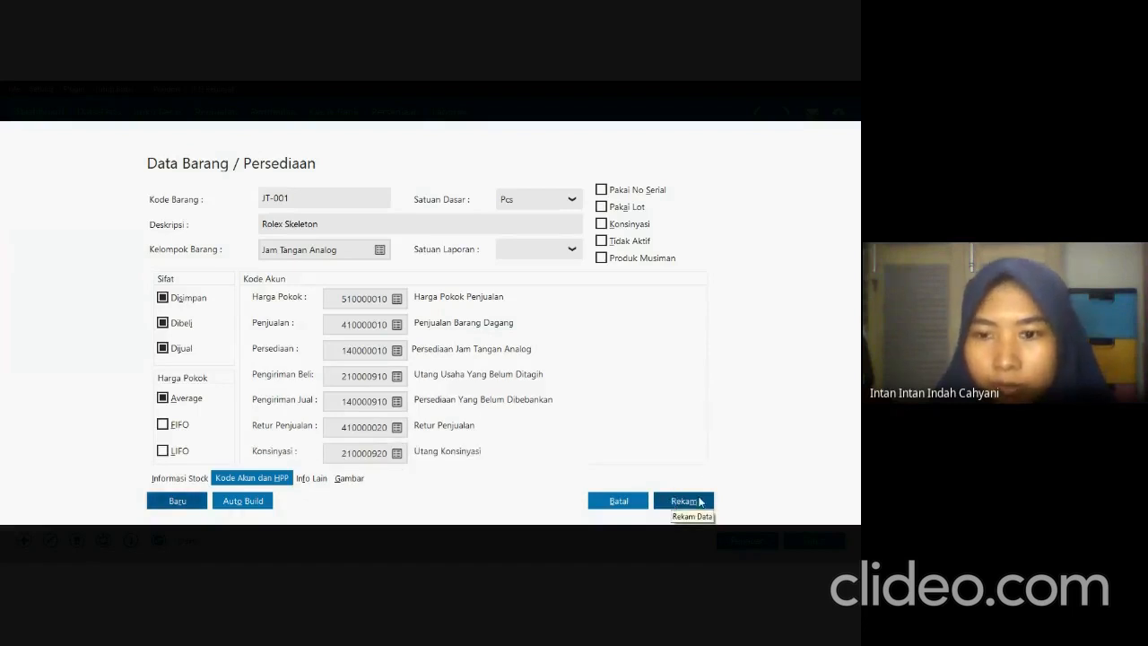
{"action": "left_click", "coordinate": [700, 501]}
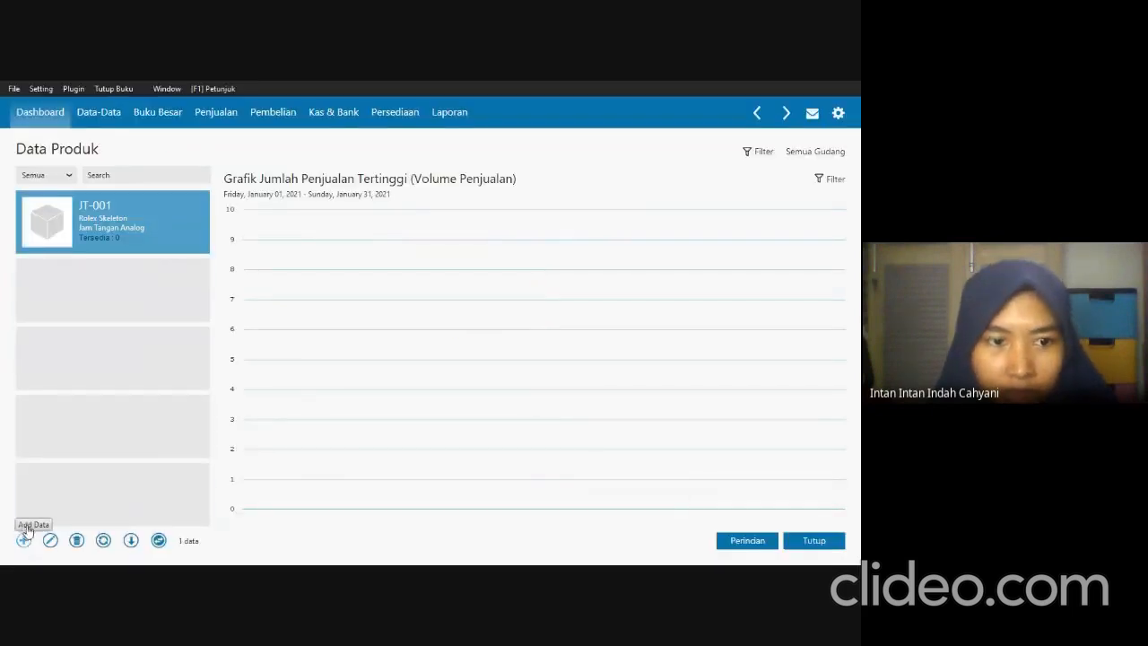
Add a product with code JT-002 and group Jam Tangan Analog, copying its description Quiksilver 5155 from the exam PDF.
{"action": "left_click", "coordinate": [24, 540]}
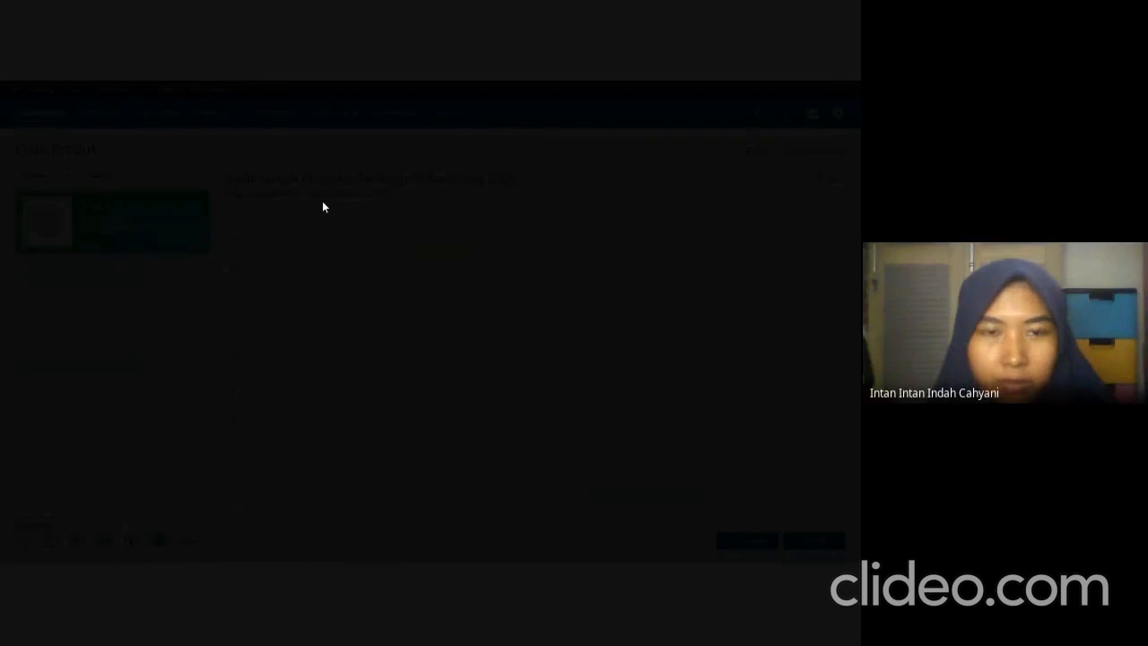
{"action": "type", "text": "JT"}
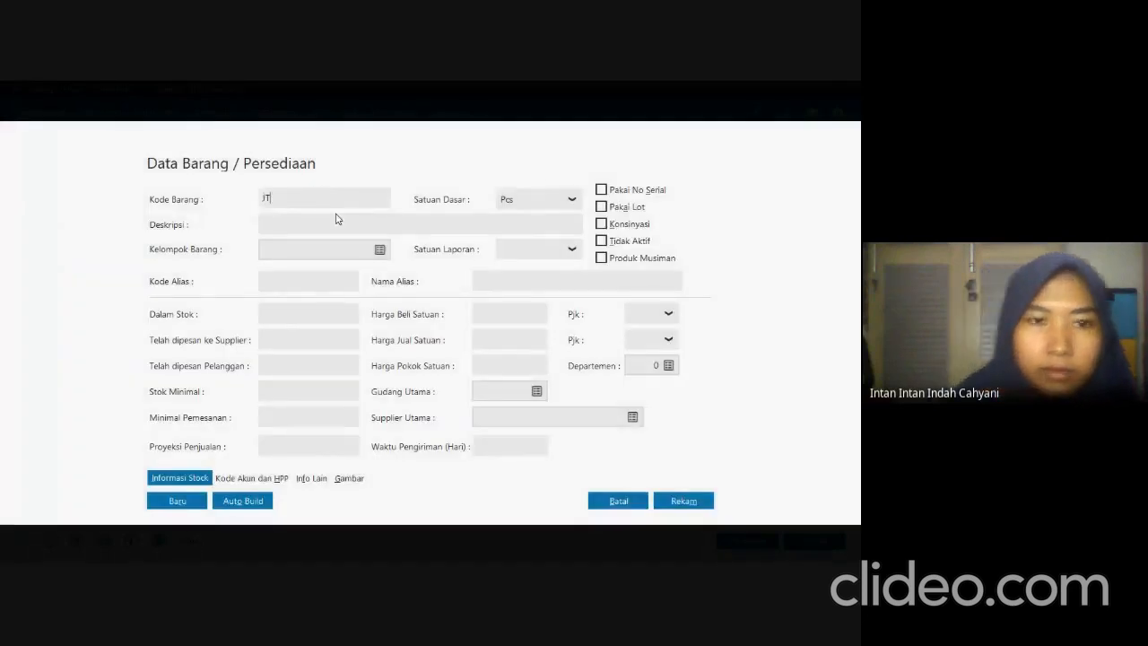
{"action": "type", "text": "-002"}
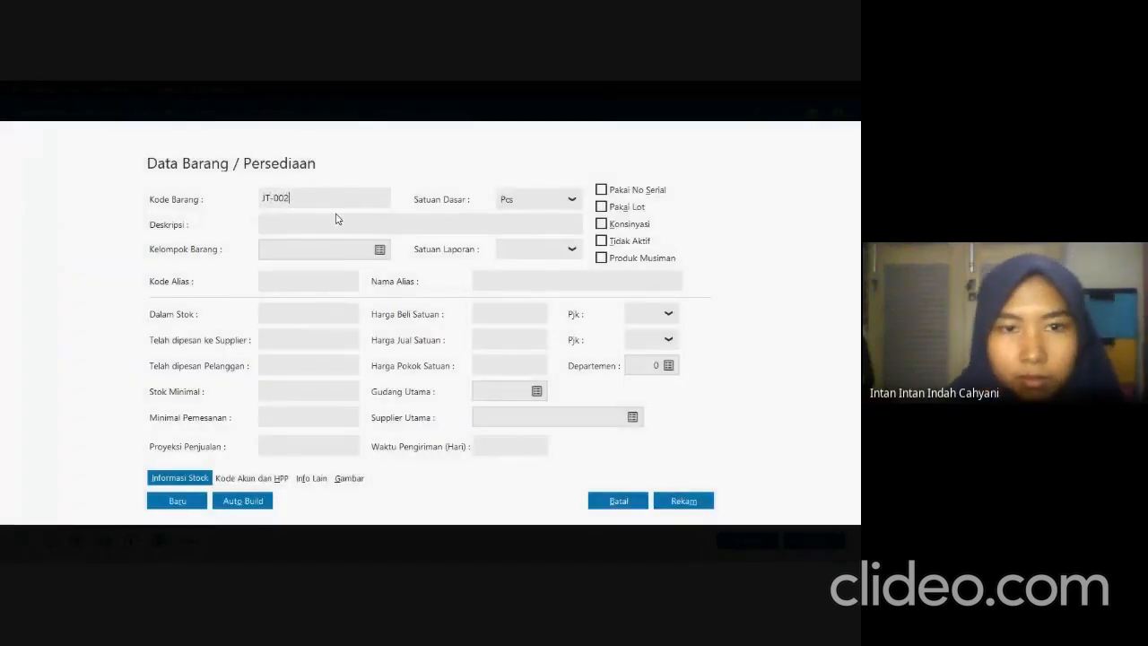
{"action": "left_click", "coordinate": [338, 223]}
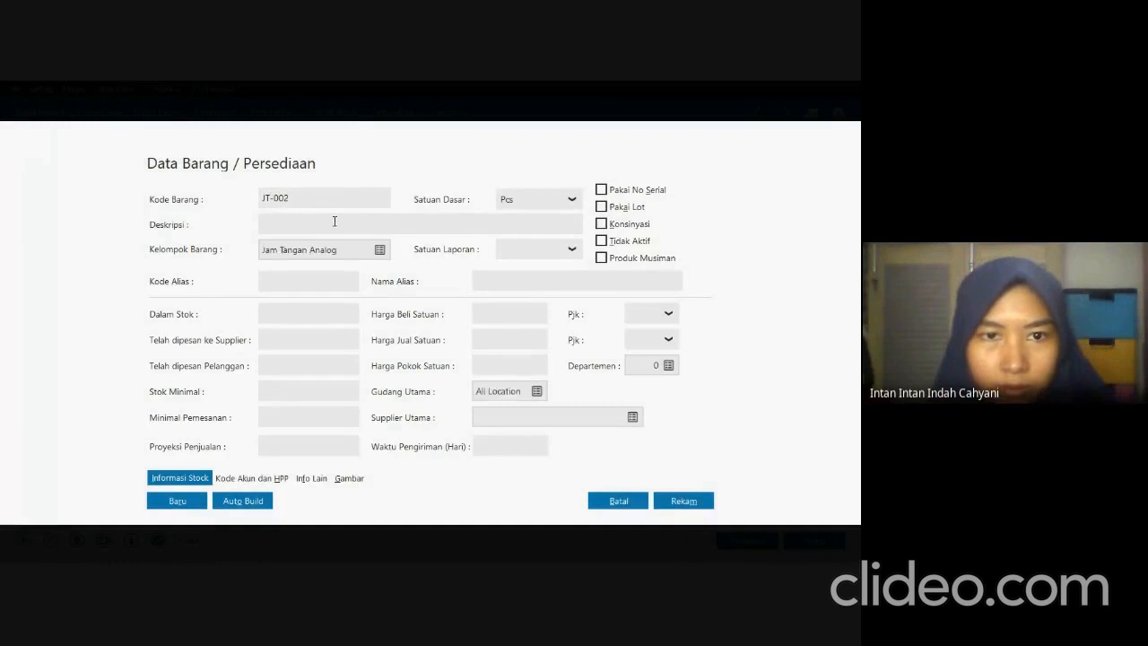
{"action": "key", "text": "alt+Tab"}
{"action": "left_click_drag", "start_coordinate": [326, 220], "coordinate": [391, 220]}
{"action": "key", "text": "alt+Tab"}
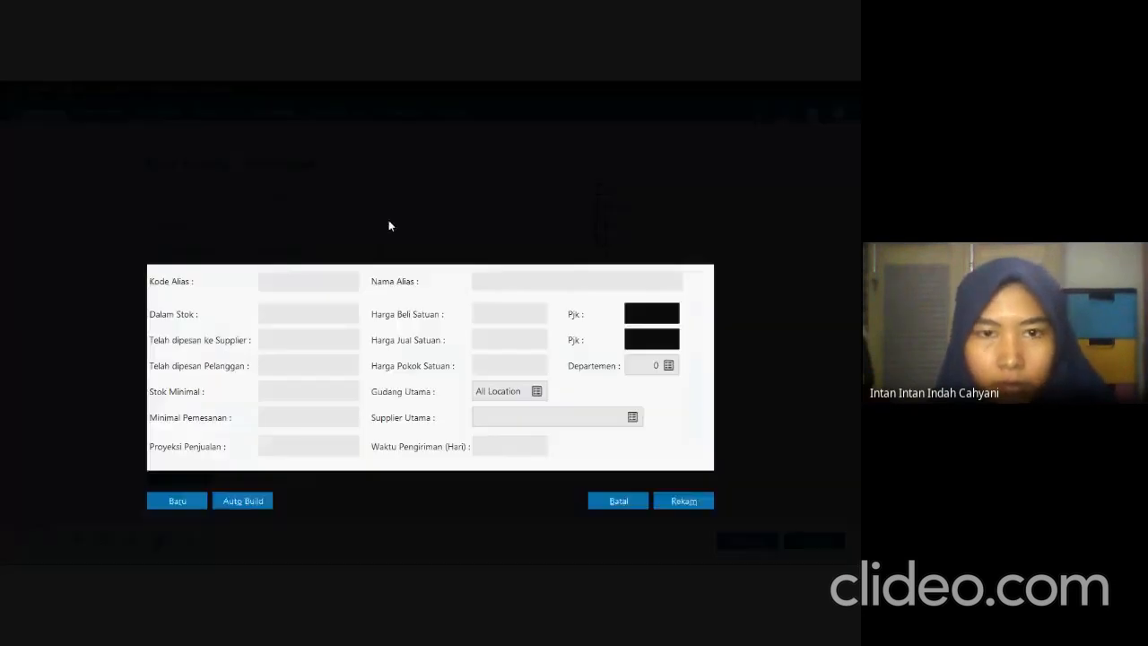
{"action": "key", "text": "ctrl+v"}
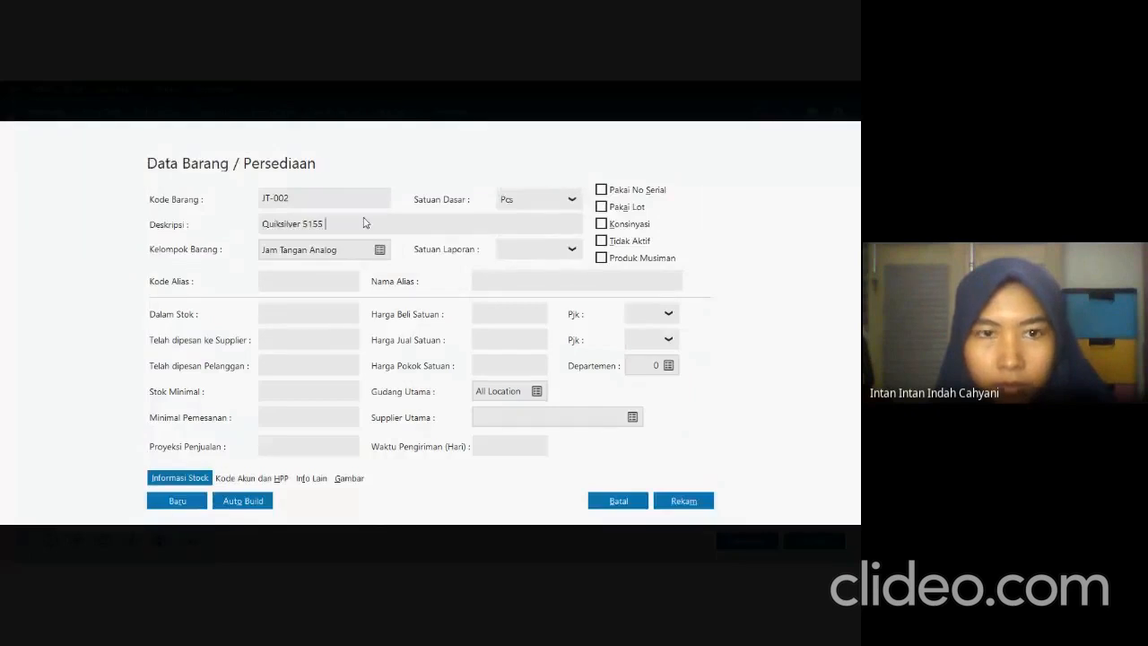
Review JT-002's account codes and cost method, and record the product.
{"action": "left_click", "coordinate": [250, 479]}
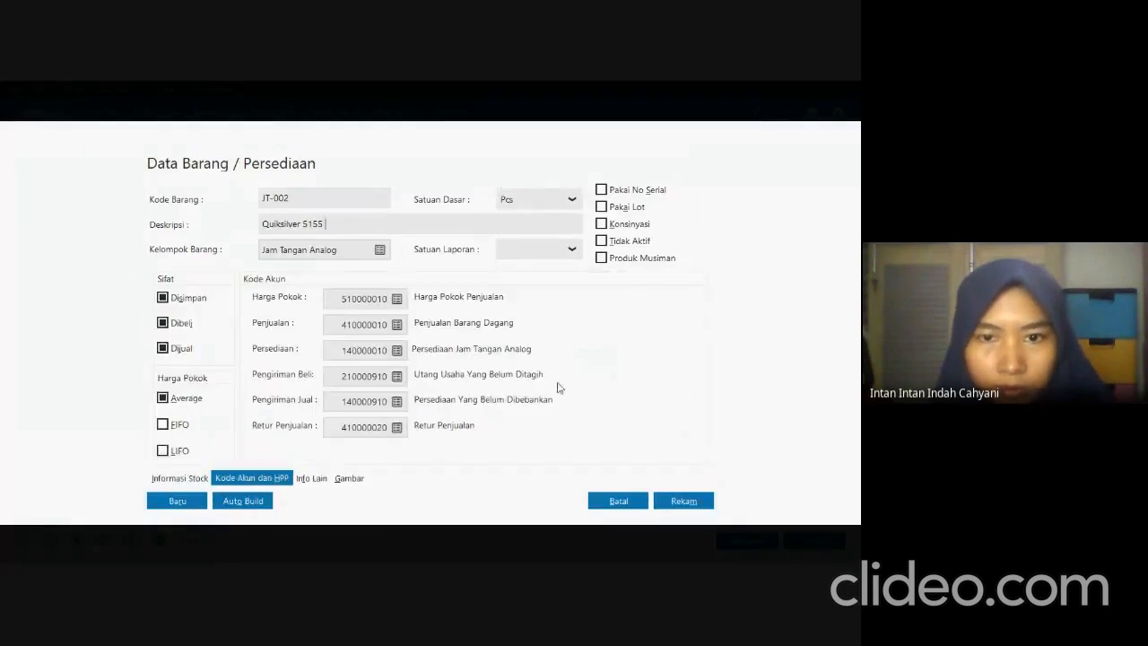
{"action": "left_click", "coordinate": [692, 507]}
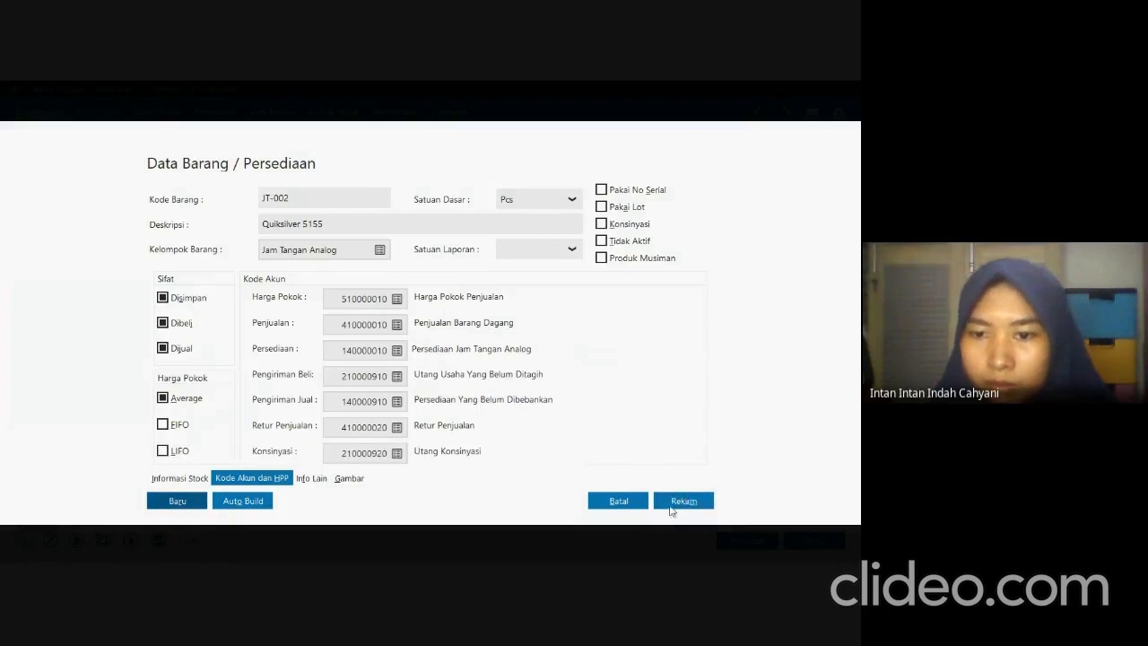
{"action": "left_click", "coordinate": [682, 501]}
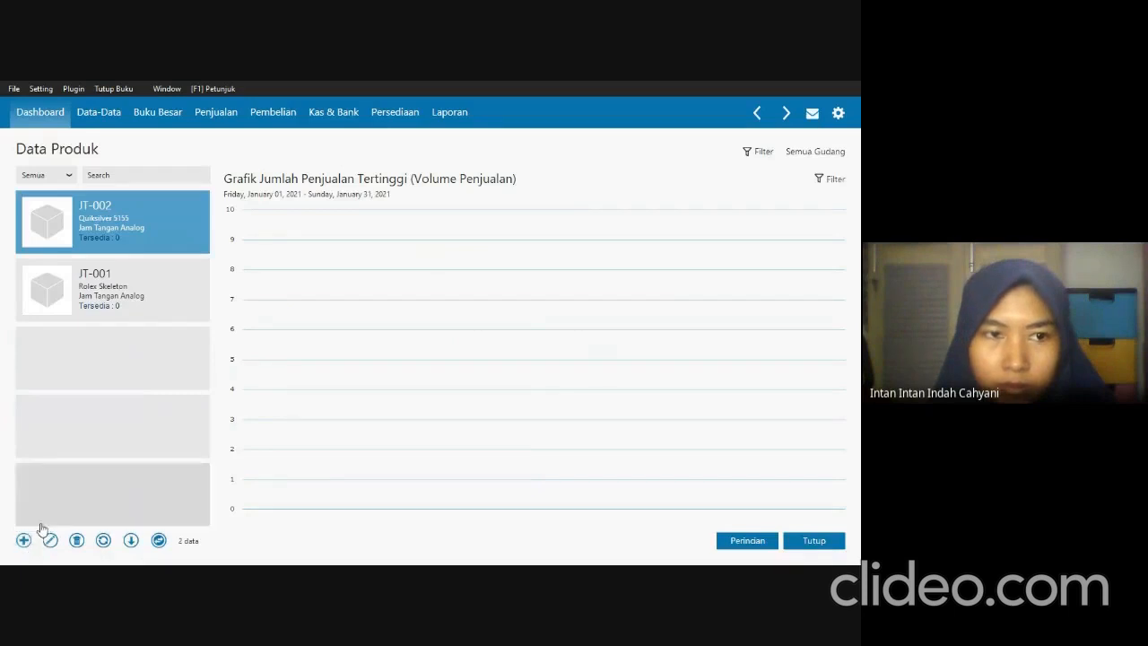
Add a product with code JT-003 and group Jam Tangan Analog, copying its description Berrybenka Sophie Ciana from the exam PDF.
{"action": "left_click", "coordinate": [28, 543]}
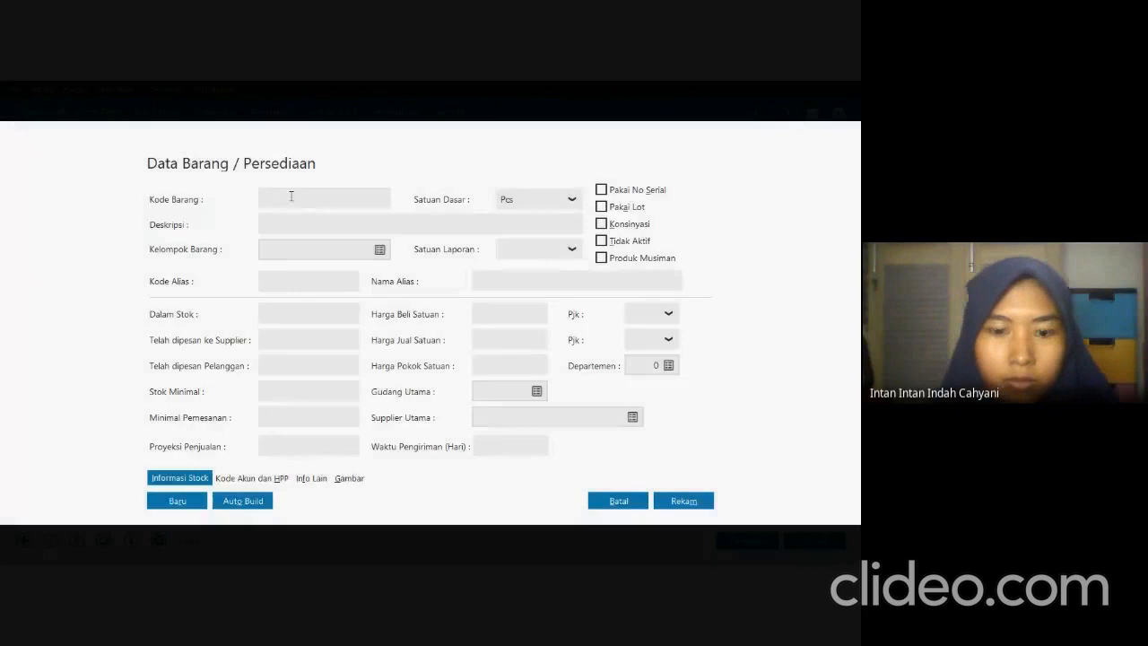
{"action": "left_click", "coordinate": [290, 198]}
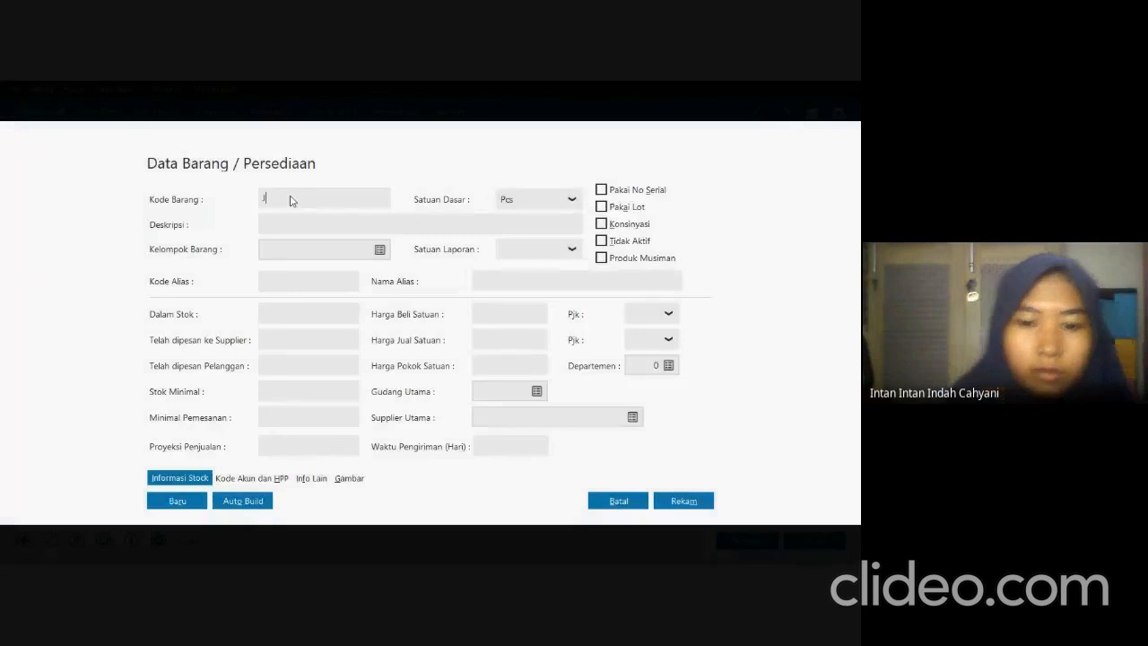
{"action": "type", "text": "JT-003"}
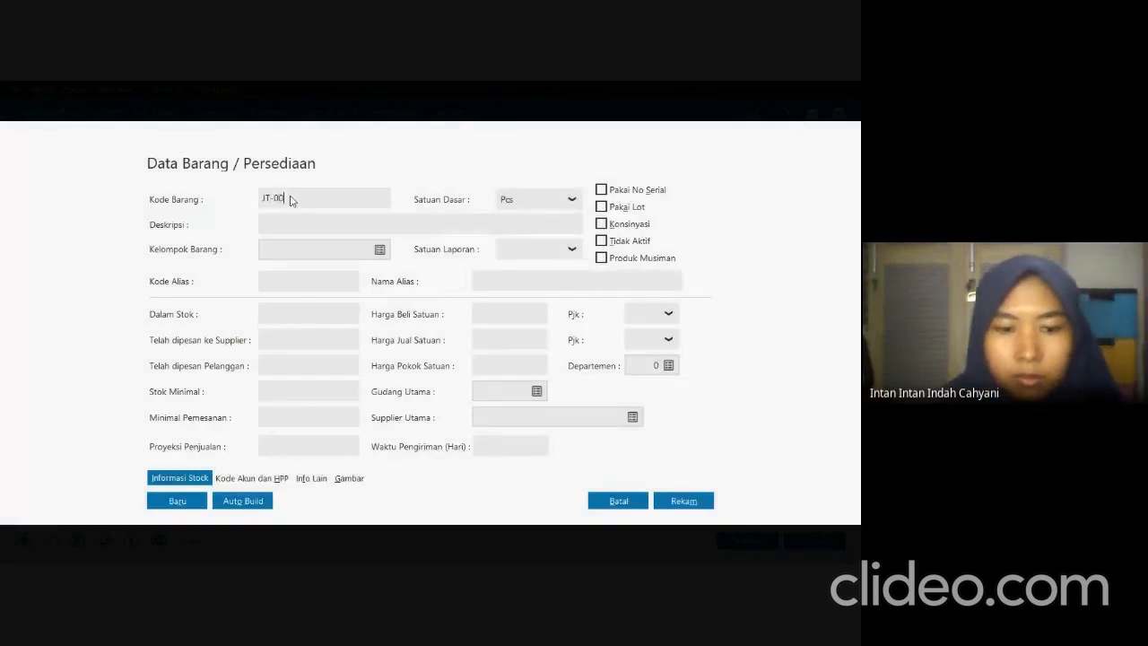
{"action": "left_click", "coordinate": [314, 223]}
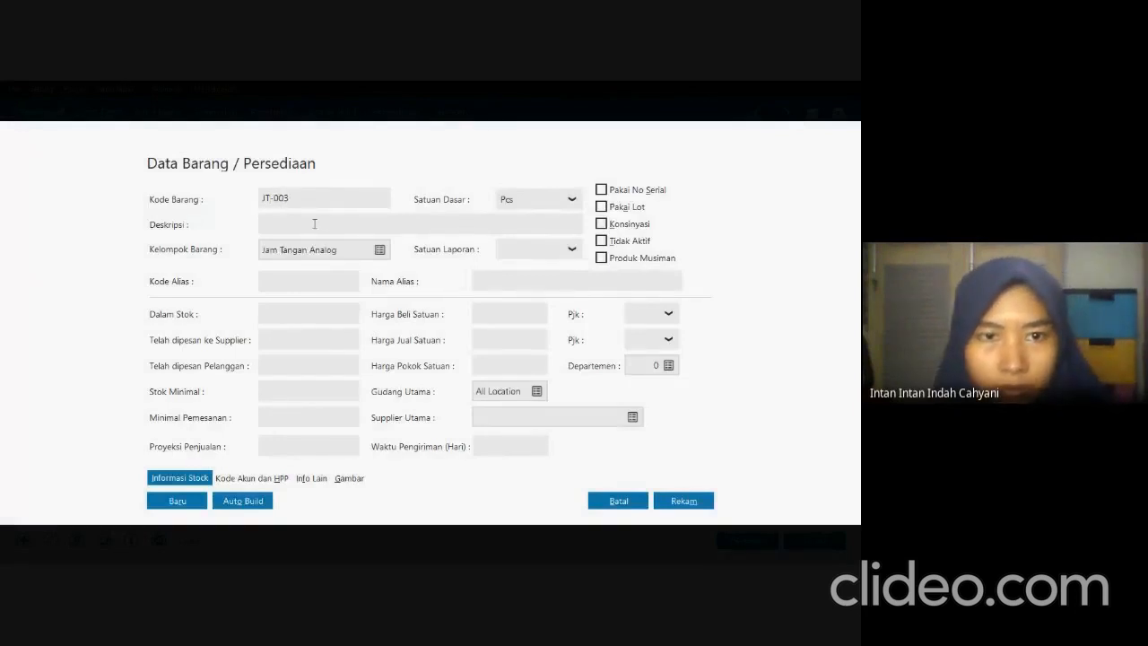
{"action": "key", "text": "alt+Tab"}
{"action": "left_click_drag", "start_coordinate": [328, 238], "coordinate": [430, 237]}
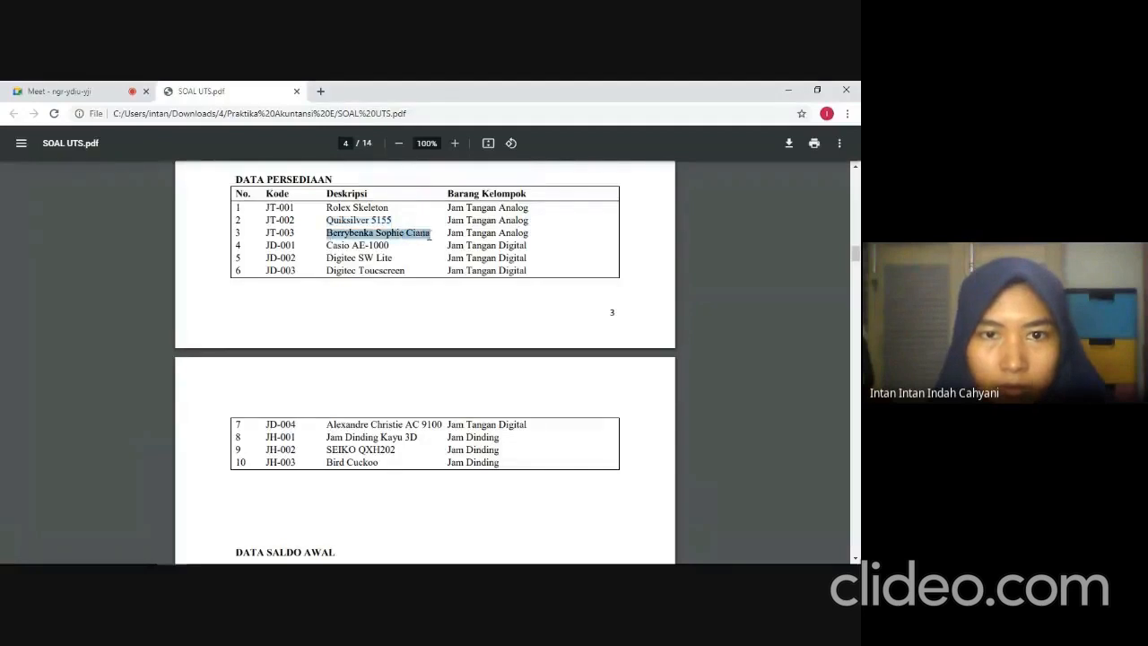
{"action": "key", "text": "alt+Tab"}
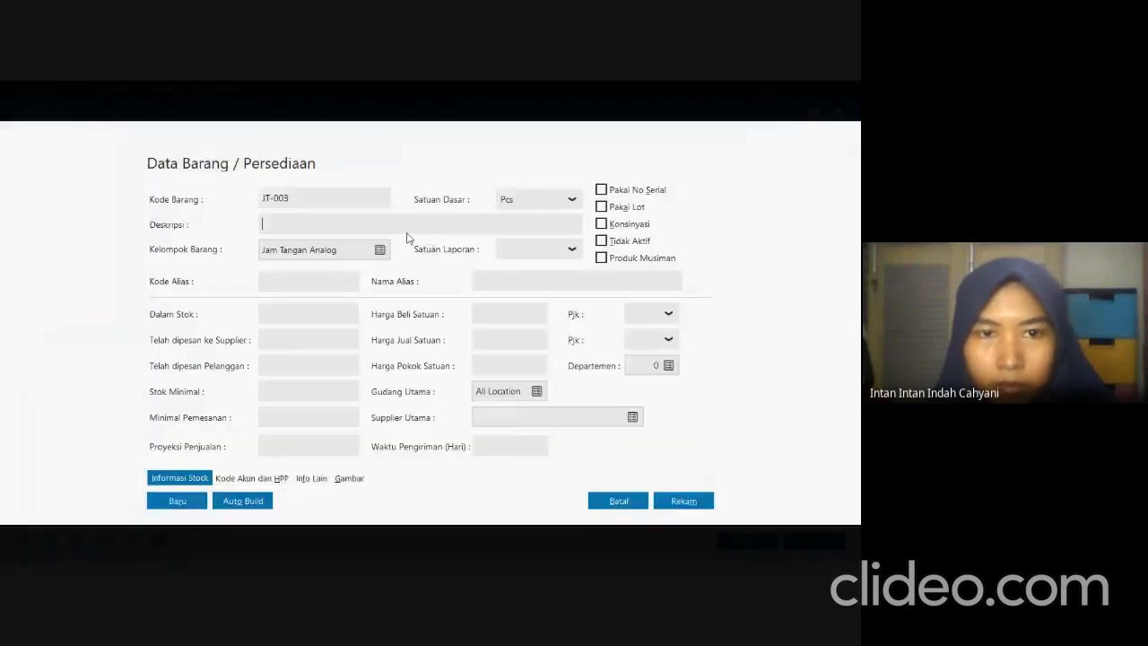
{"action": "key", "text": "ctrl+v"}
Review JT-003's account codes and cost method, record the product and close its form.
{"action": "left_click", "coordinate": [228, 477]}
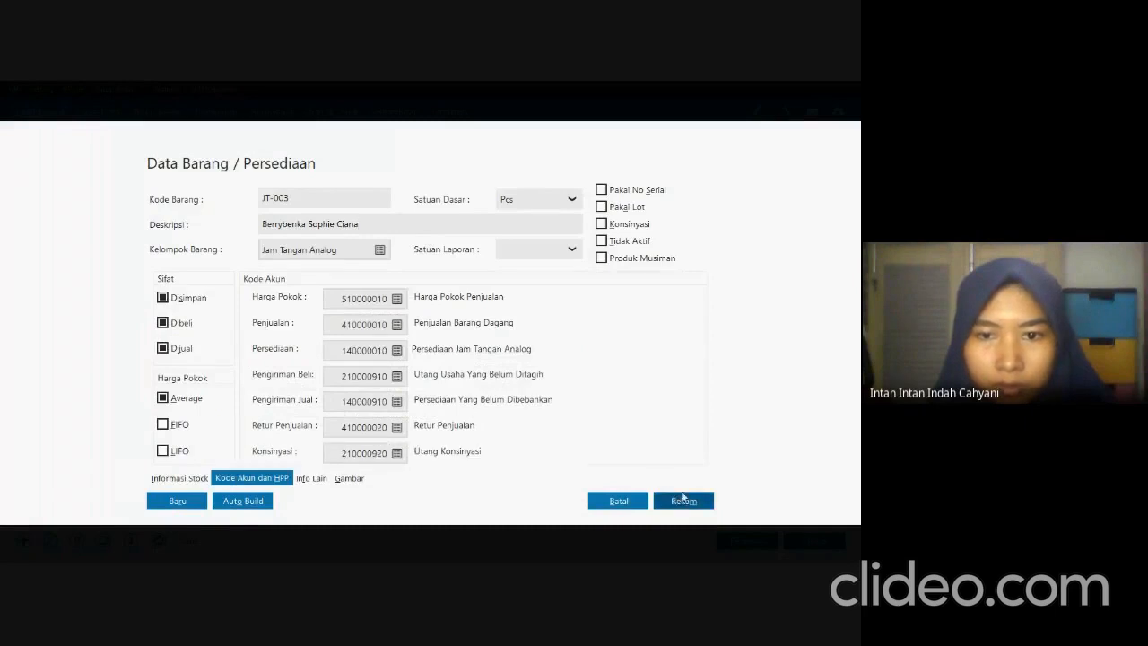
{"action": "left_click", "coordinate": [690, 506]}
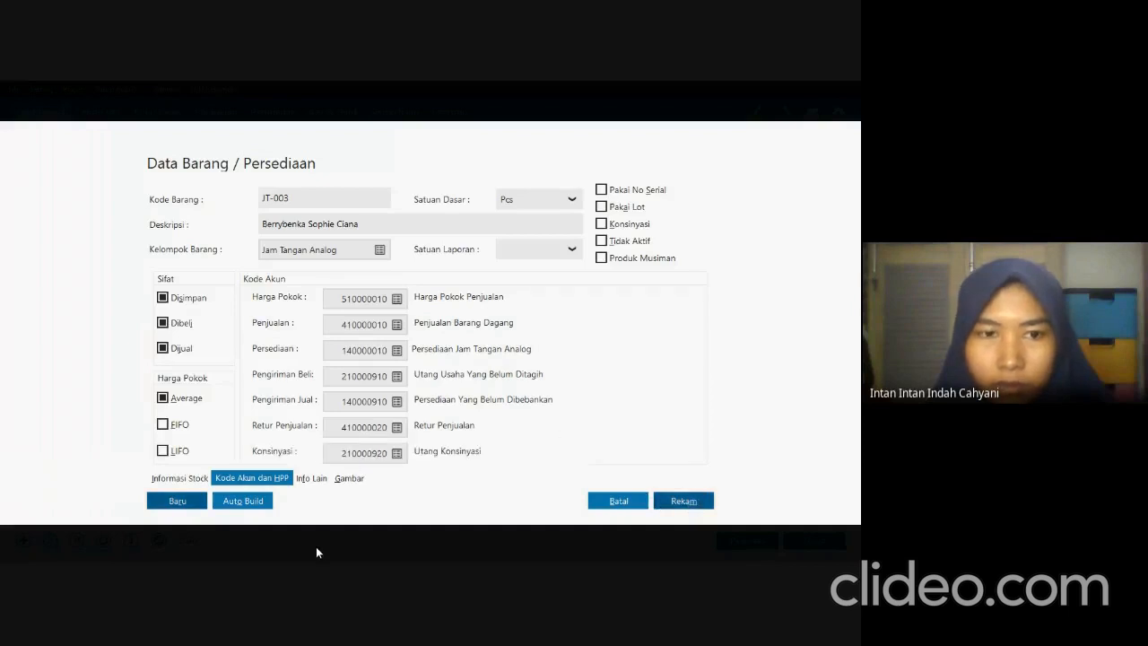
{"action": "left_click", "coordinate": [675, 508]}
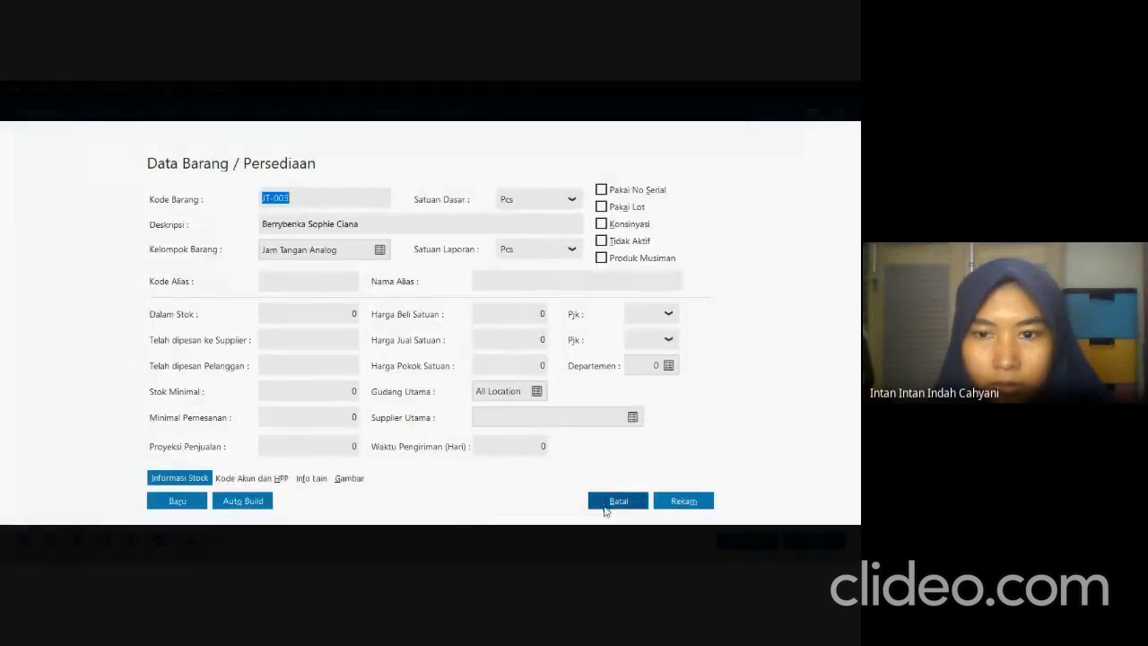
{"action": "left_click", "coordinate": [605, 508]}
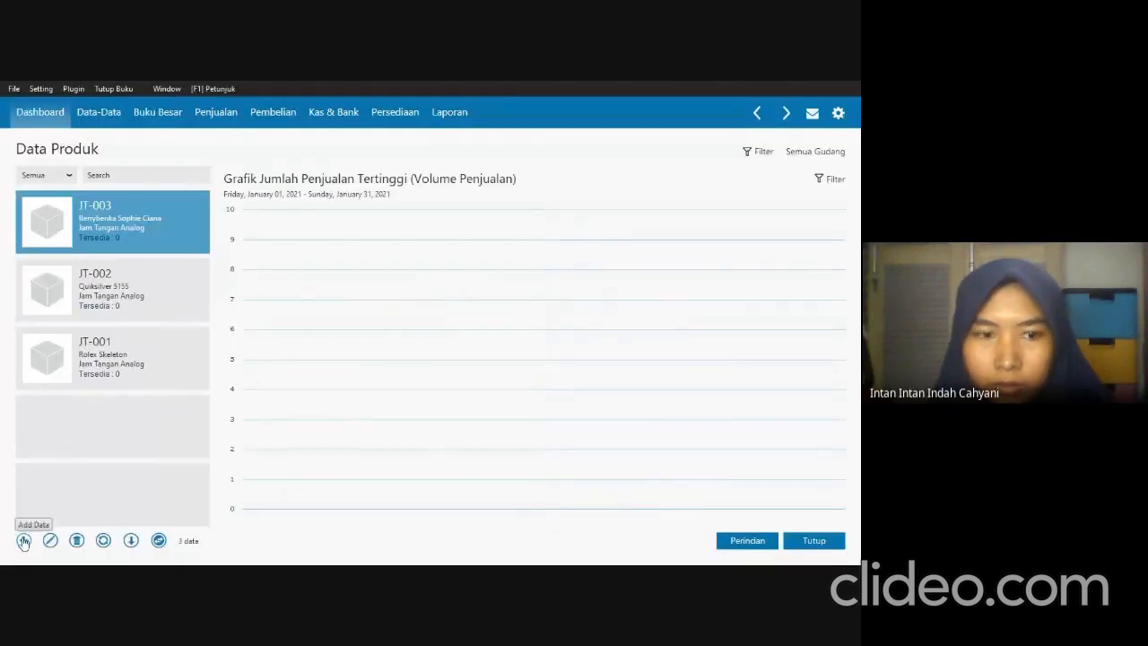
Start another product entry, check the fourth item's code in the exam PDF and enter the code JD-001.
{"action": "left_click", "coordinate": [24, 540]}
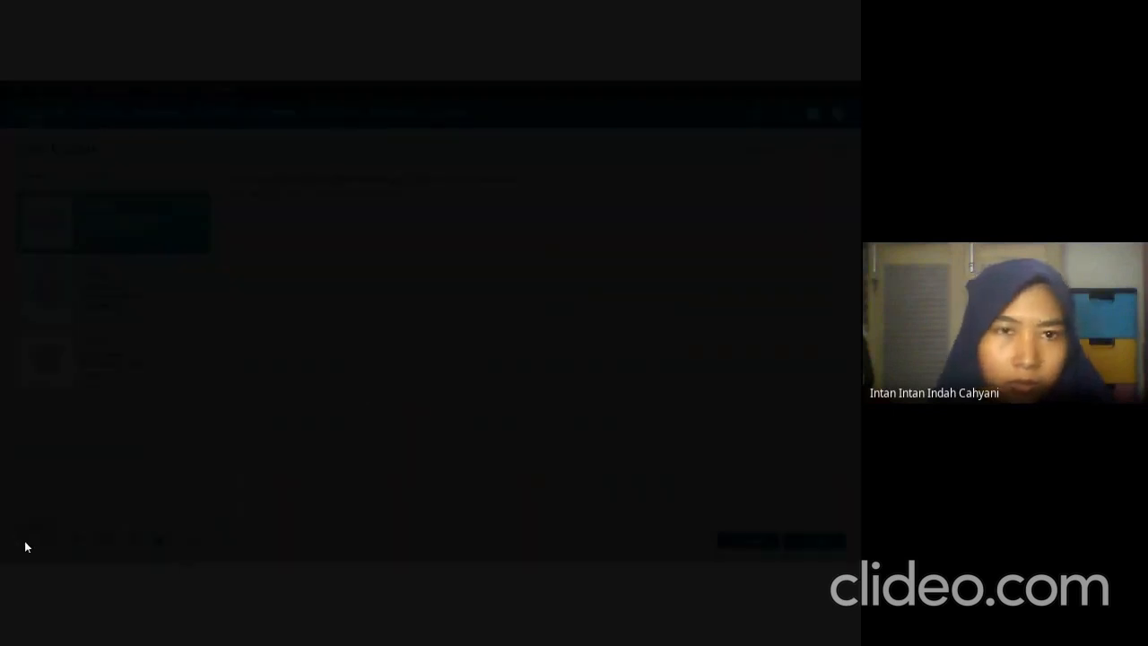
{"action": "key", "text": "alt+Tab"}
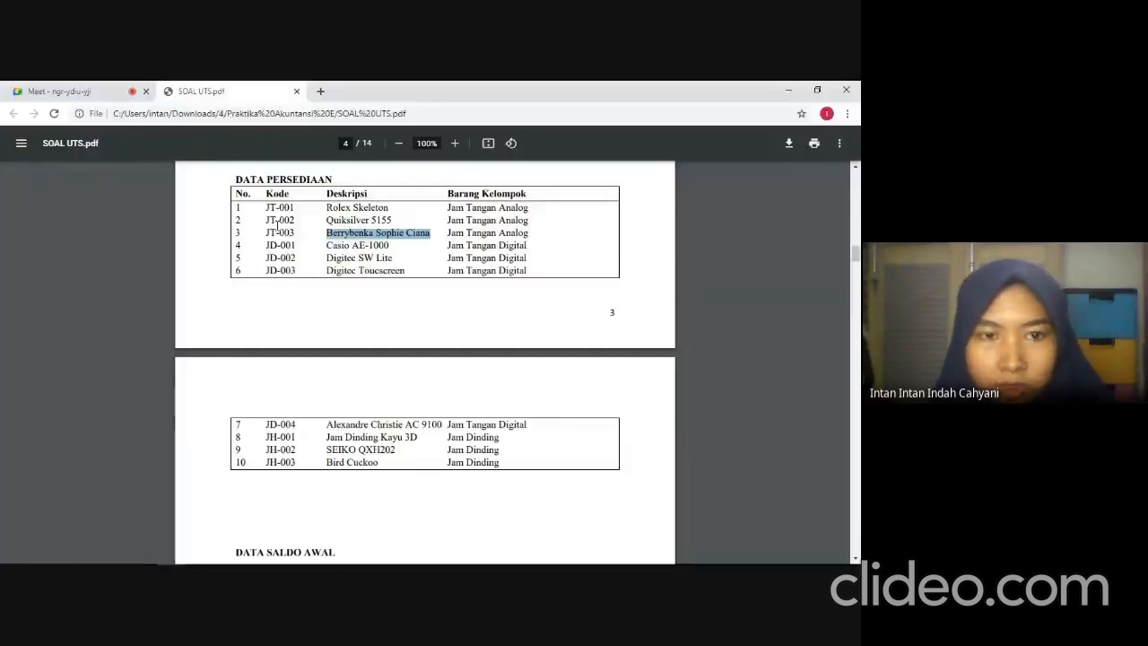
{"action": "left_click", "coordinate": [287, 247]}
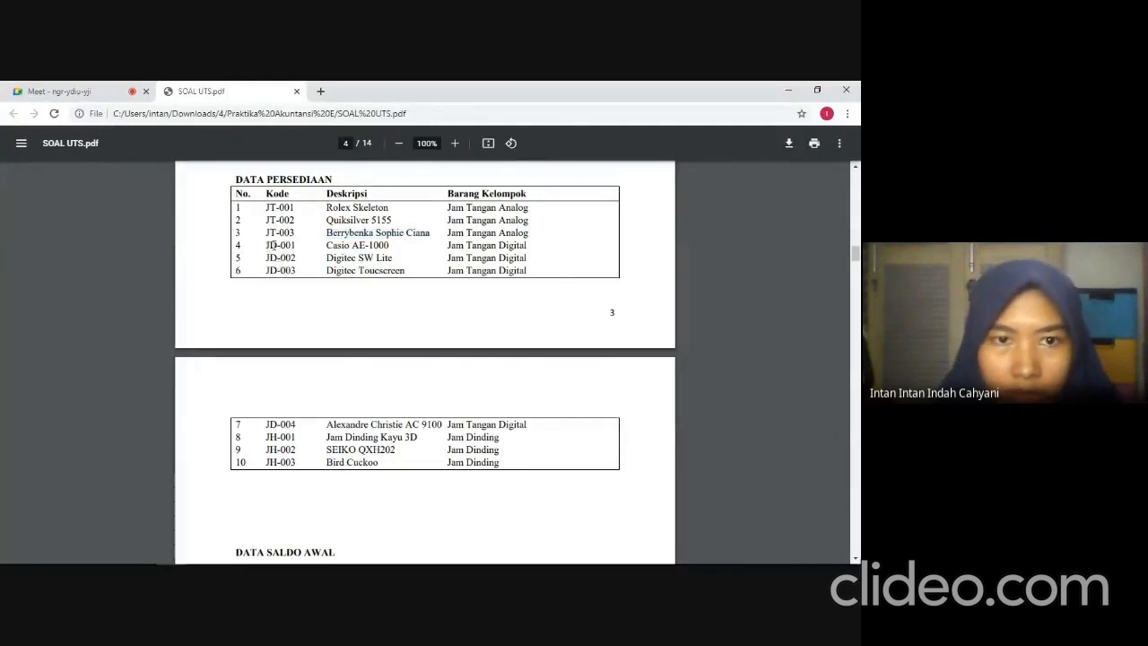
{"action": "key", "text": "alt+Tab"}
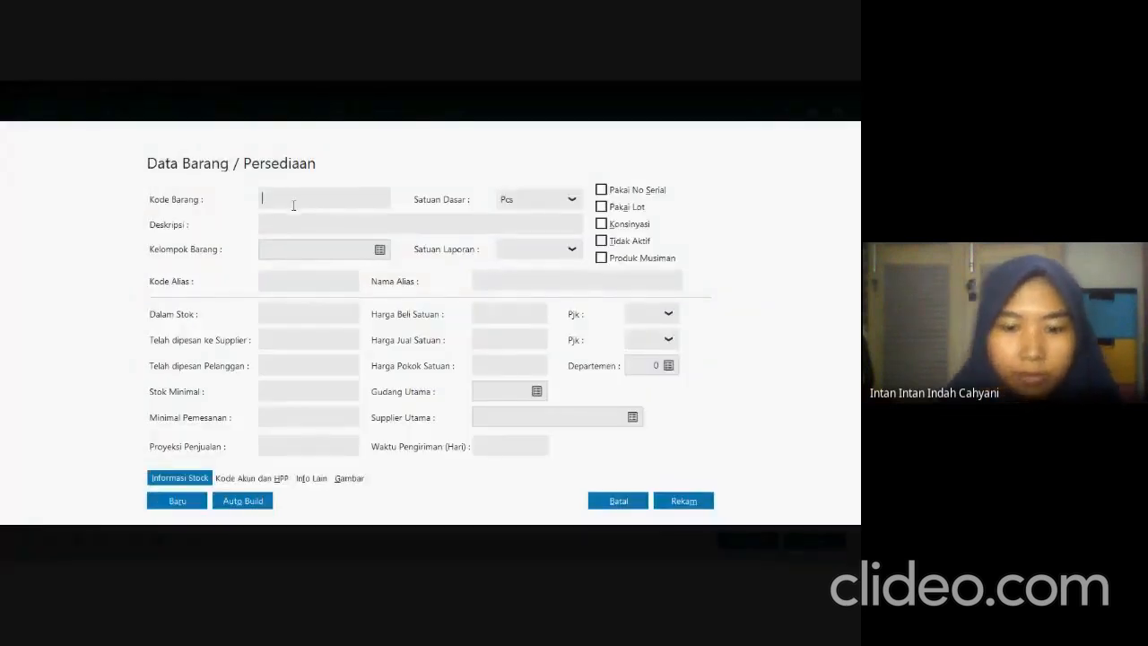
{"action": "type", "text": "JD-001"}
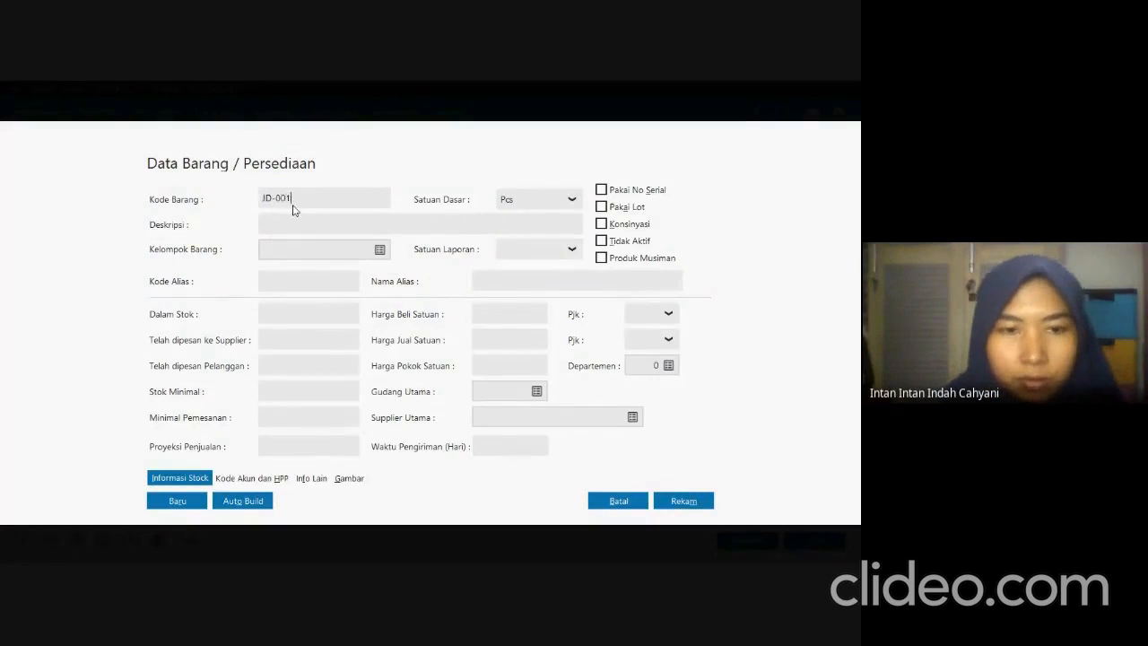
Assign product JD-001 to the Jam Tangan Digital group.
{"action": "left_click", "coordinate": [380, 249]}
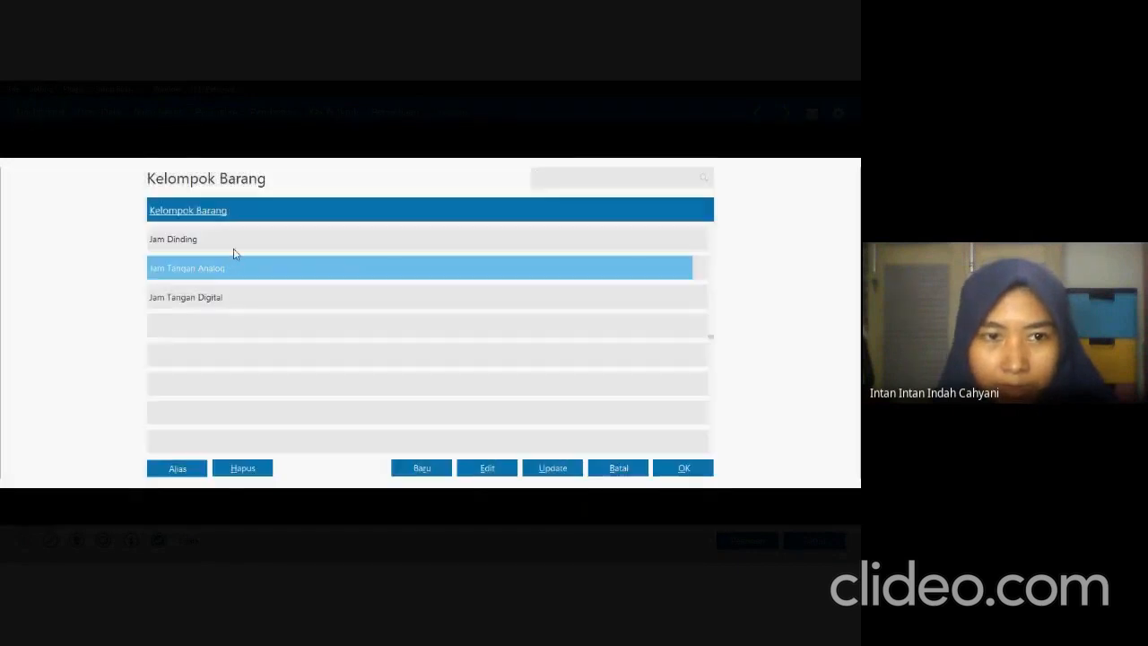
{"action": "left_click", "coordinate": [240, 245]}
{"action": "left_click", "coordinate": [235, 291]}
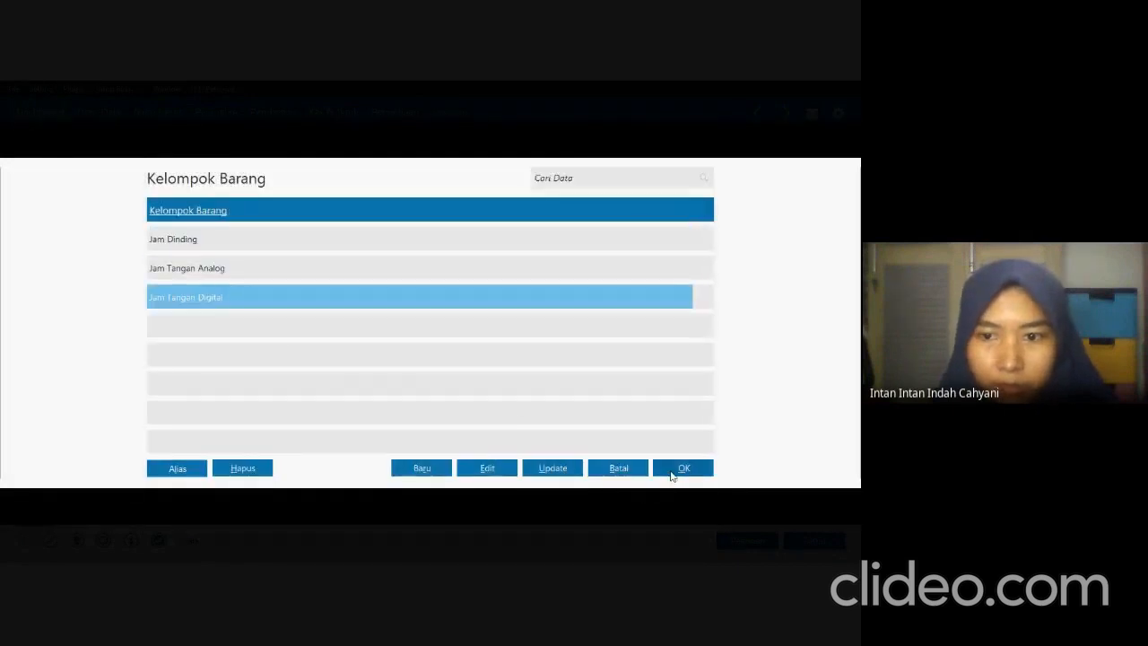
{"action": "left_click", "coordinate": [661, 468]}
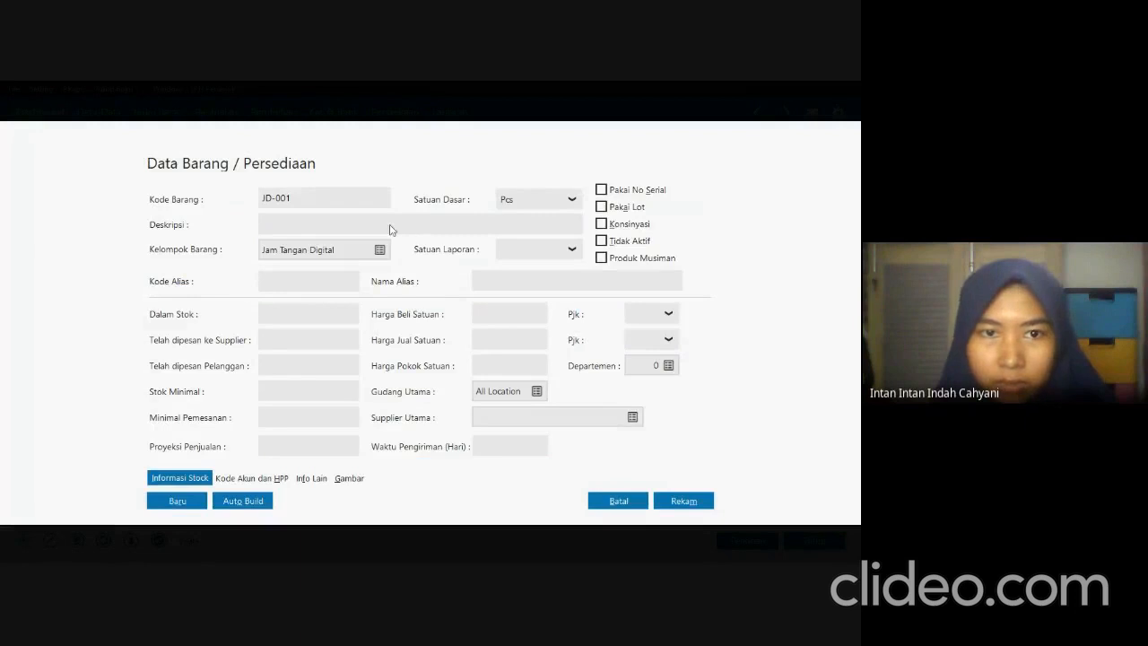
Copy the description Casio AE-1000 from the exam PDF for product JD-001 and return to Zahir.
{"action": "key", "text": "alt+Tab"}
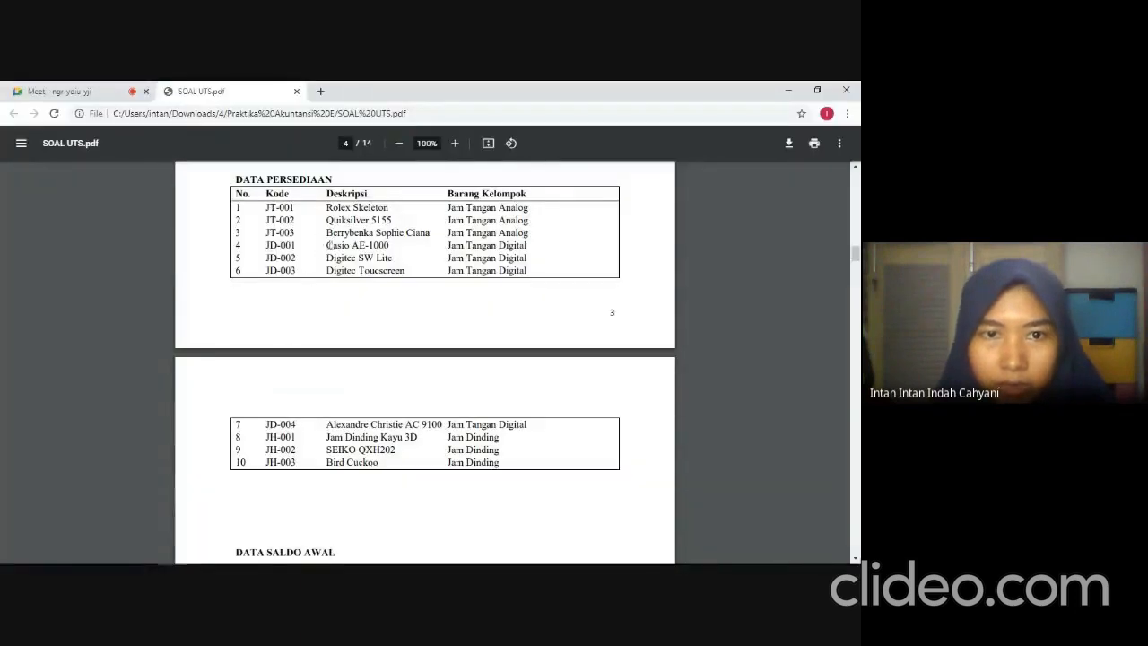
{"action": "left_click_drag", "start_coordinate": [328, 245], "coordinate": [388, 245]}
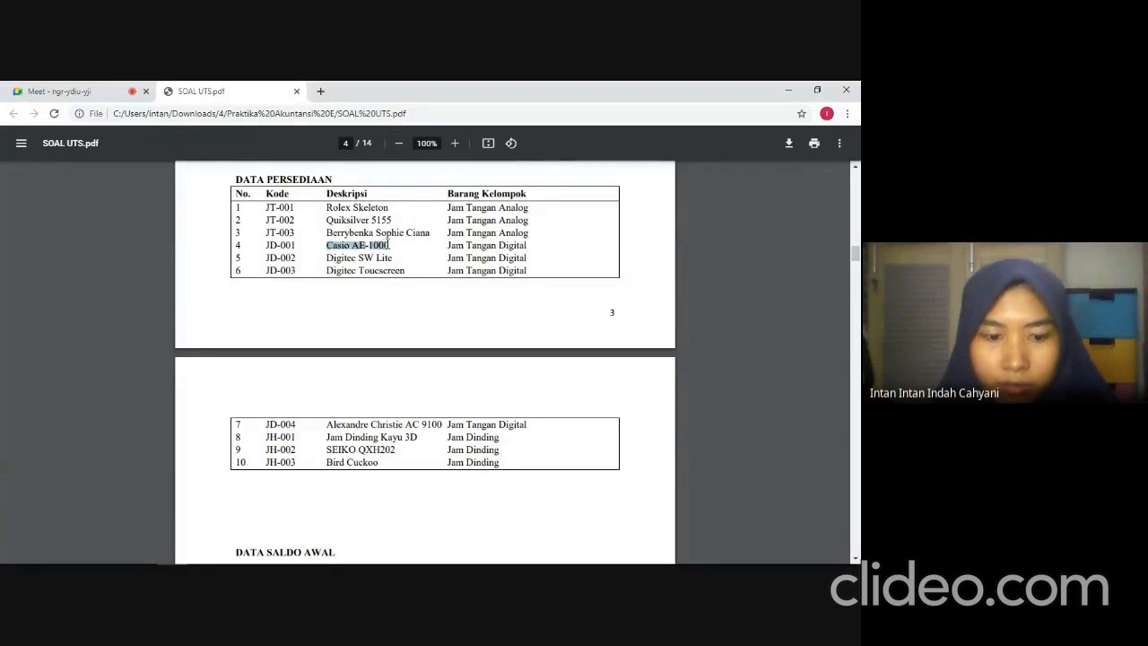
{"action": "key", "text": "alt+Tab"}
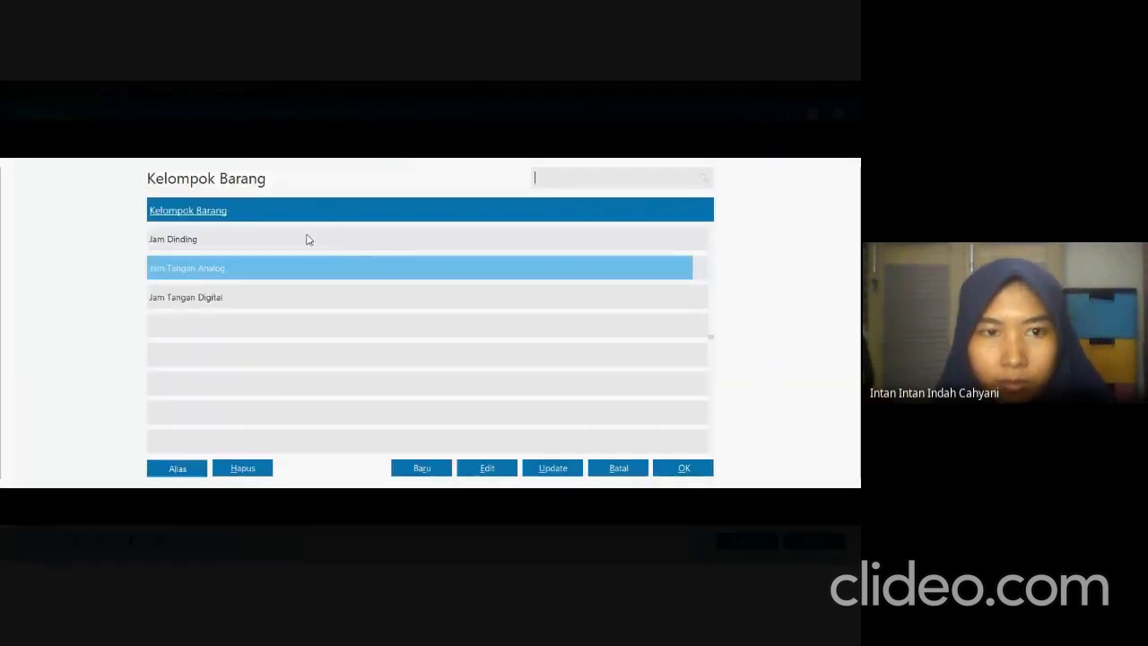
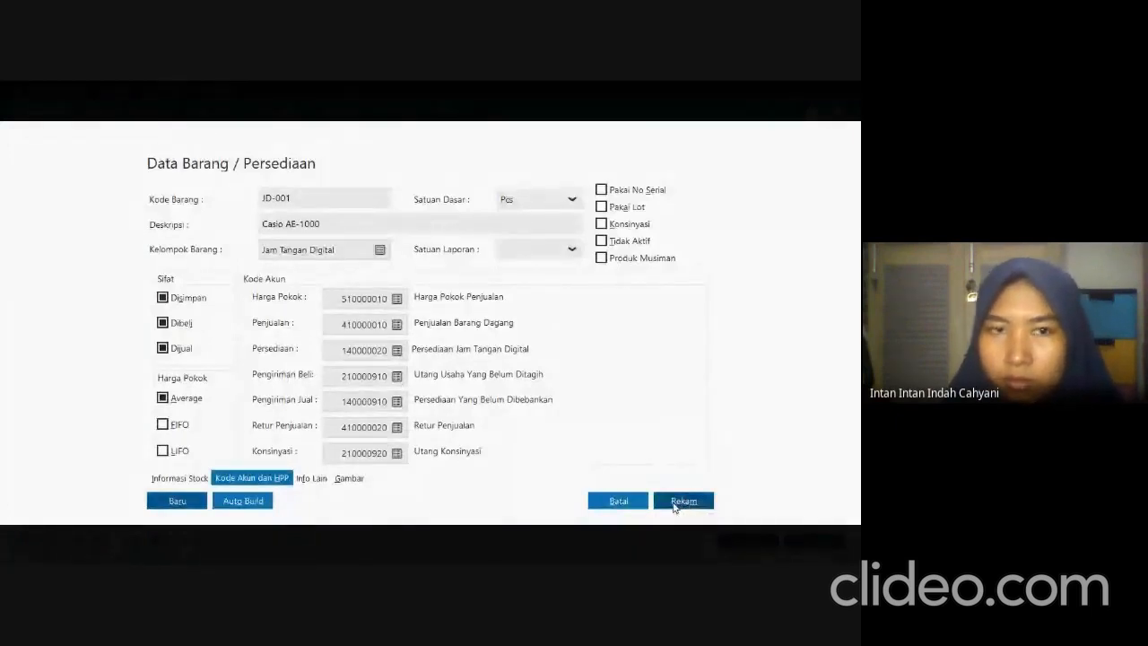
Record product JD-001 and start product JD-002 in the Jam Tangan Digital group, copying its description Digitec SW Lite from the exam PDF.
{"action": "left_click", "coordinate": [676, 505]}
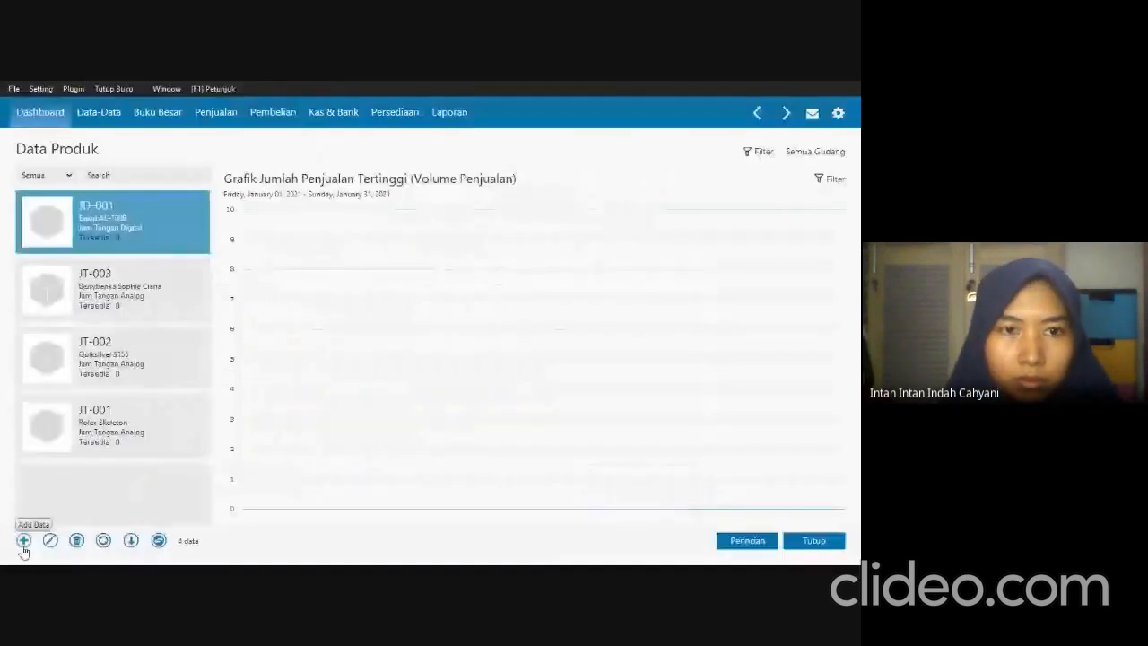
{"action": "left_click", "coordinate": [24, 540]}
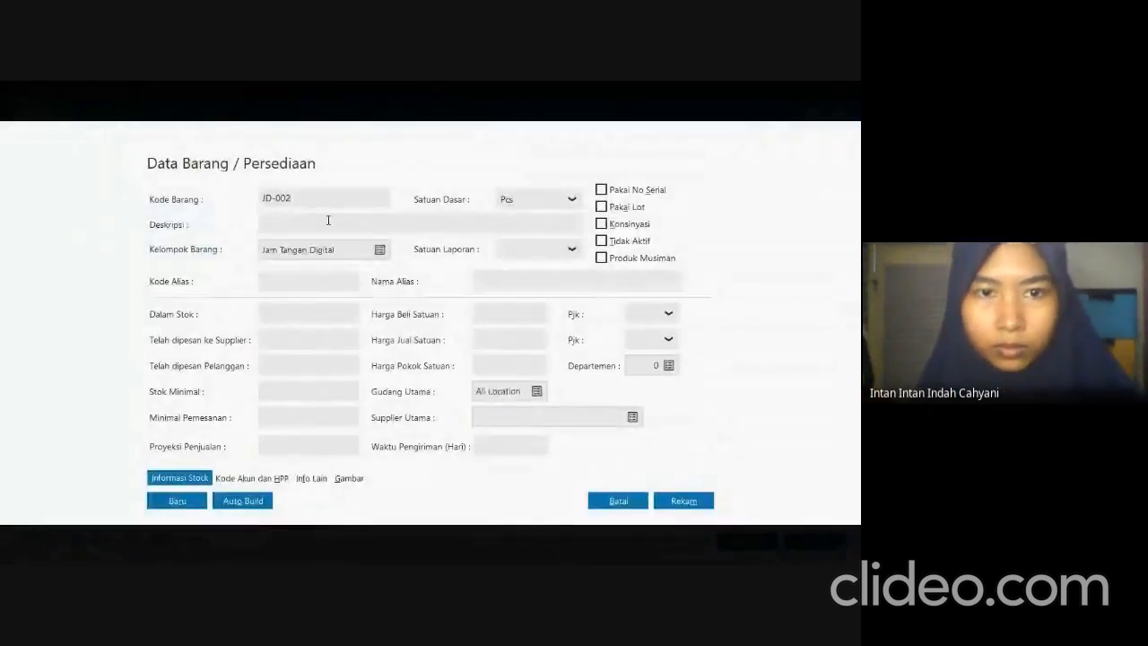
{"action": "key", "text": "alt+Tab"}
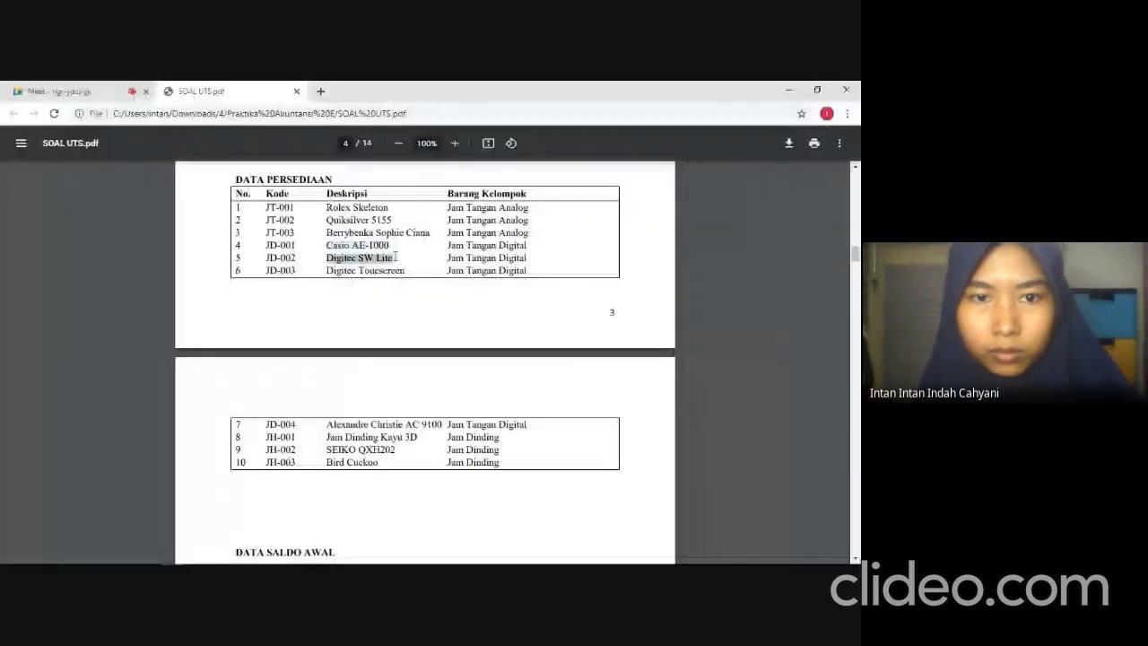
{"action": "key", "text": "alt+Tab"}
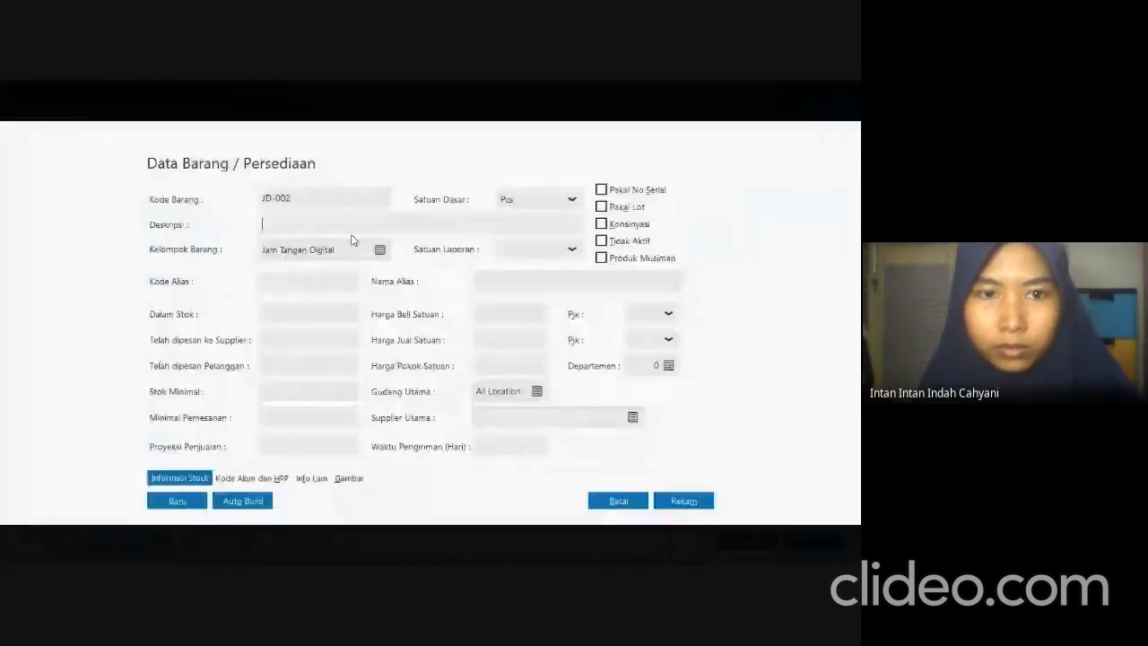
Review JD-002's account codes and cost method, and record the product.
{"action": "left_click", "coordinate": [251, 480]}
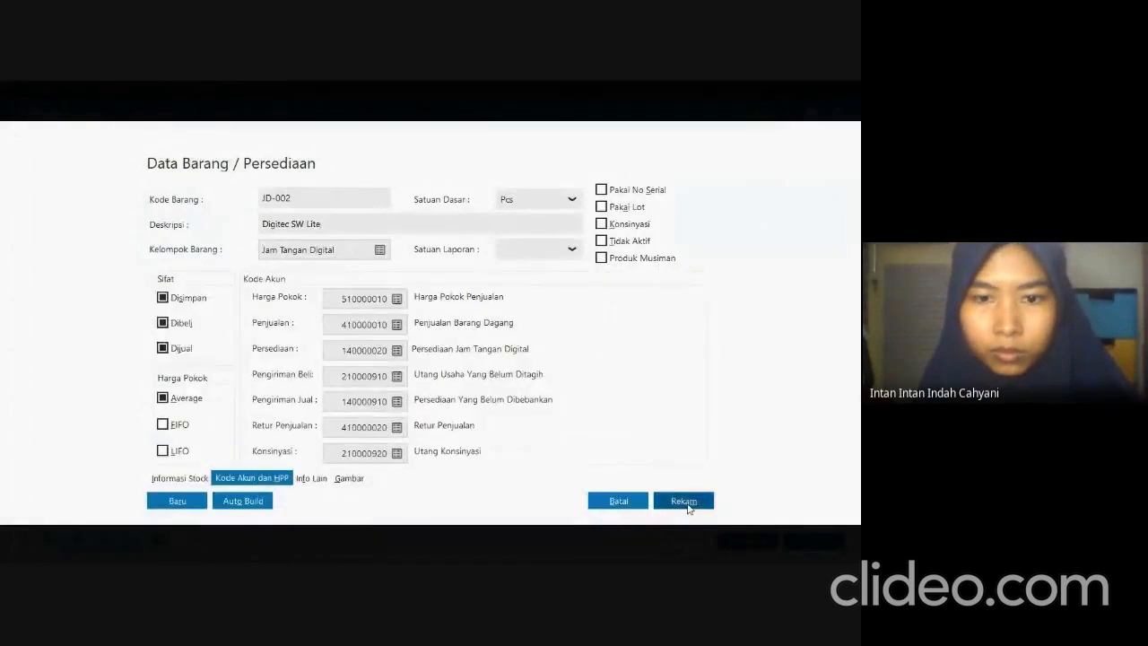
{"action": "left_click", "coordinate": [688, 502]}
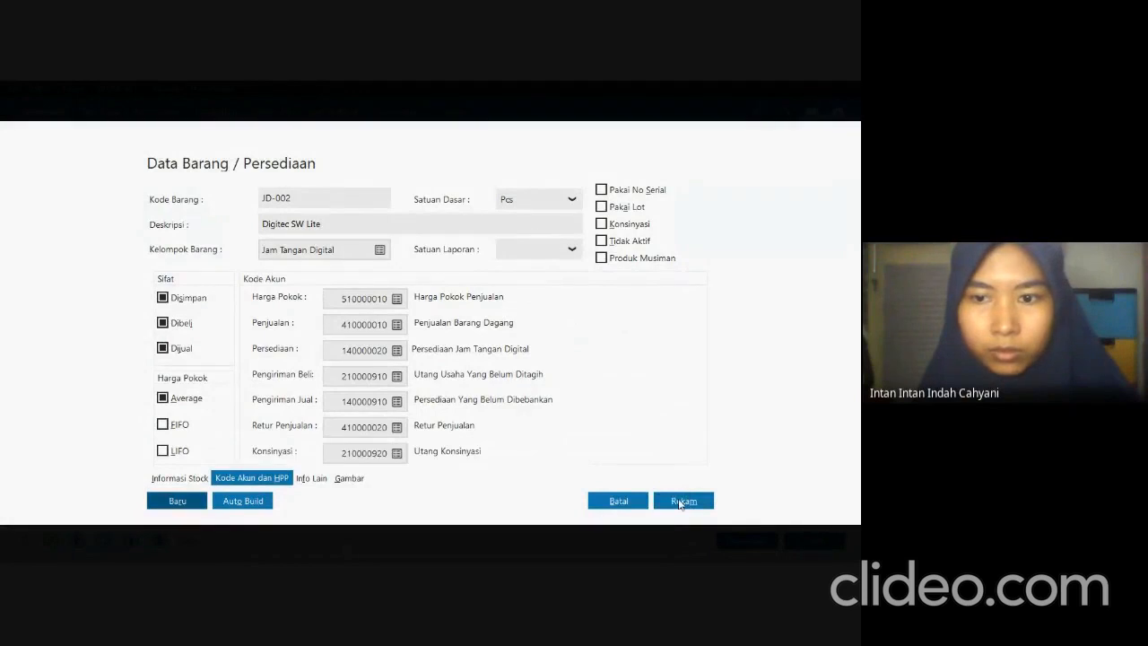
{"action": "left_click", "coordinate": [678, 504]}
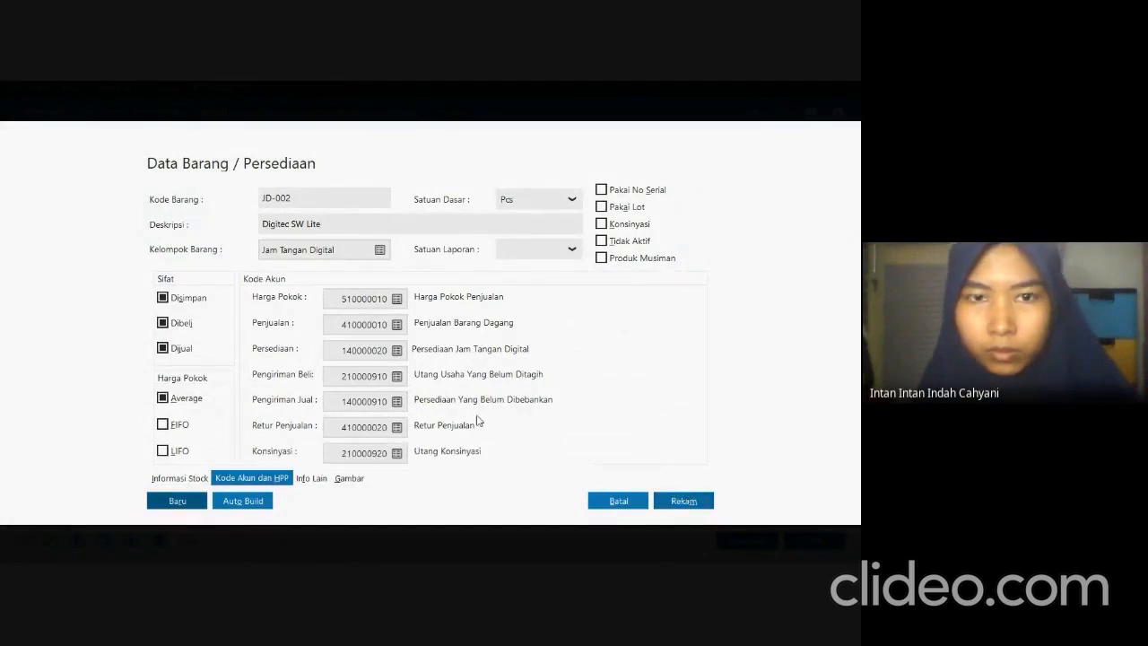
{"action": "left_click", "coordinate": [675, 504]}
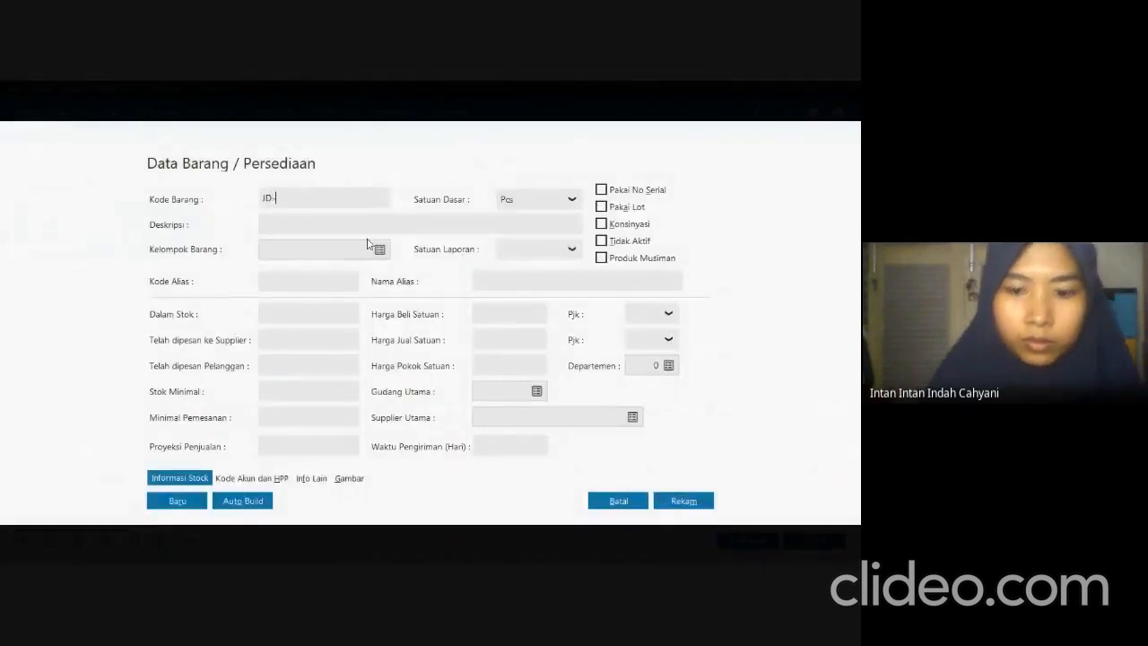
Fill in product JD-003 in the Jam Tangan Digital group with the description Digitec Toucscreen from the exam PDF, and open its account codes.
{"action": "type", "text": "-003"}
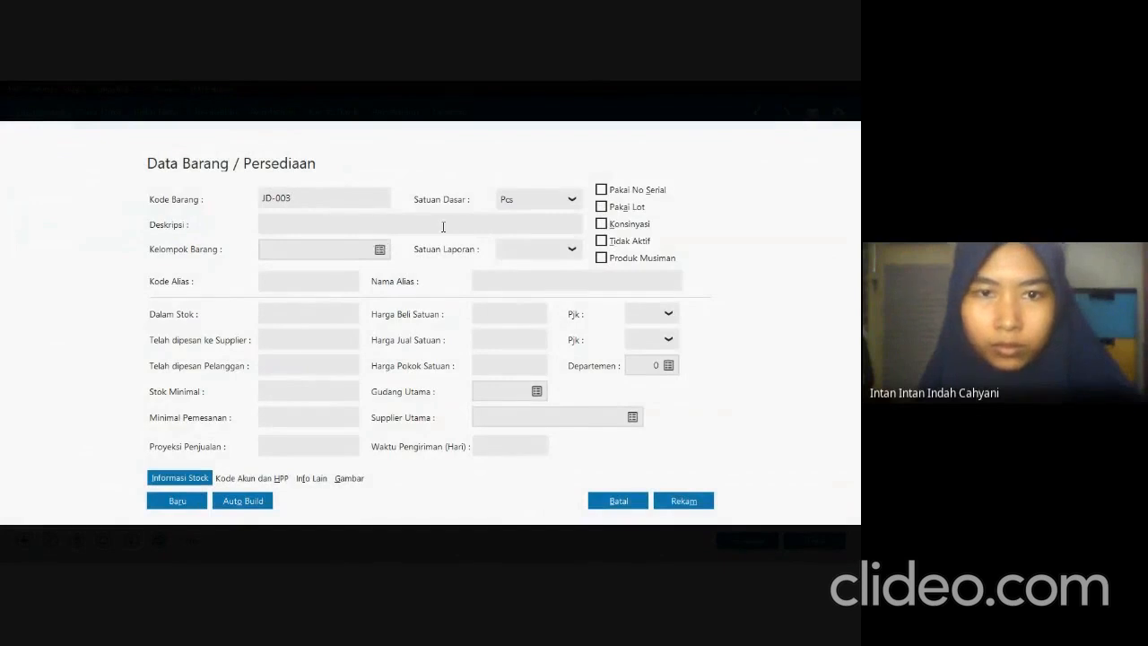
{"action": "key", "text": "alt+Tab"}
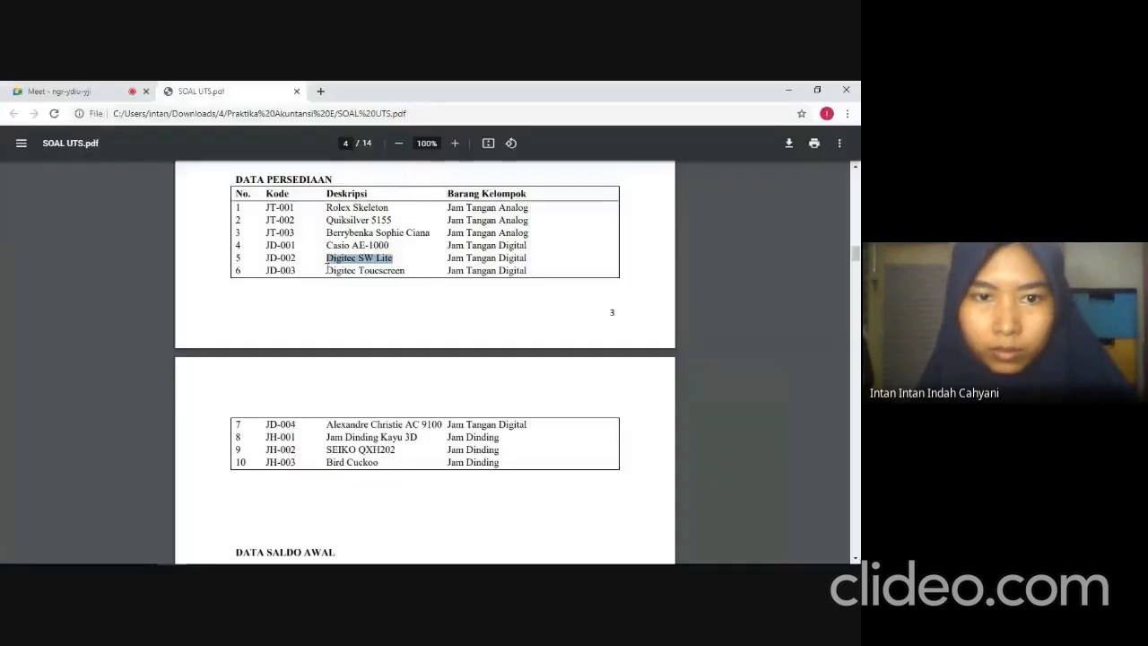
{"action": "left_click_drag", "start_coordinate": [326, 269], "coordinate": [397, 270]}
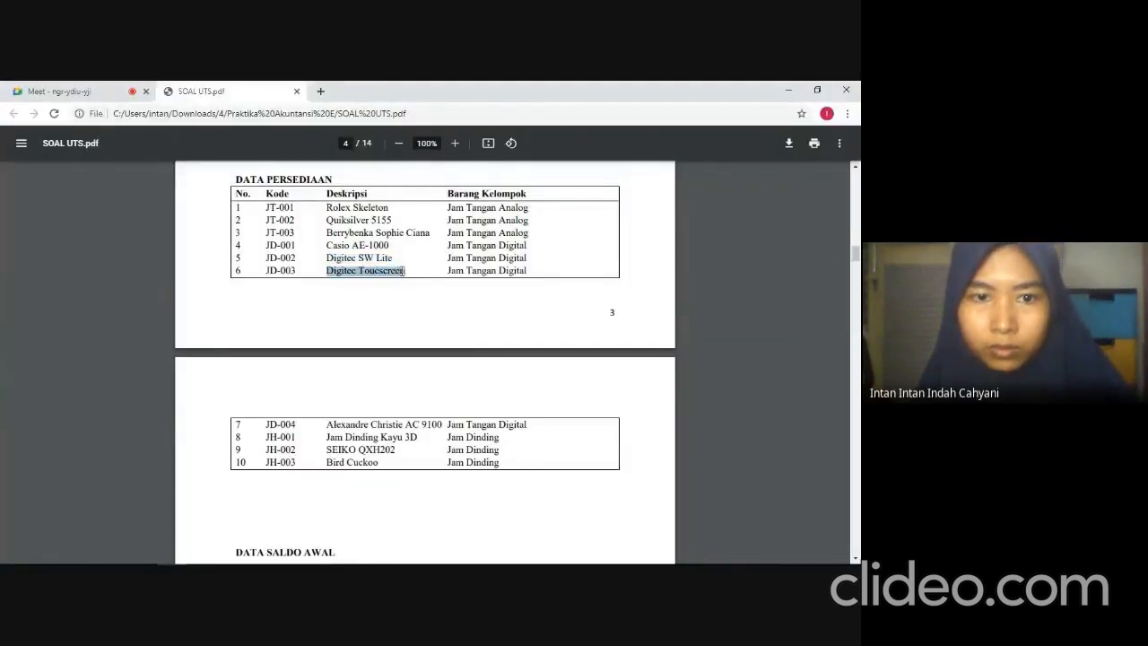
{"action": "key", "text": "alt+Tab"}
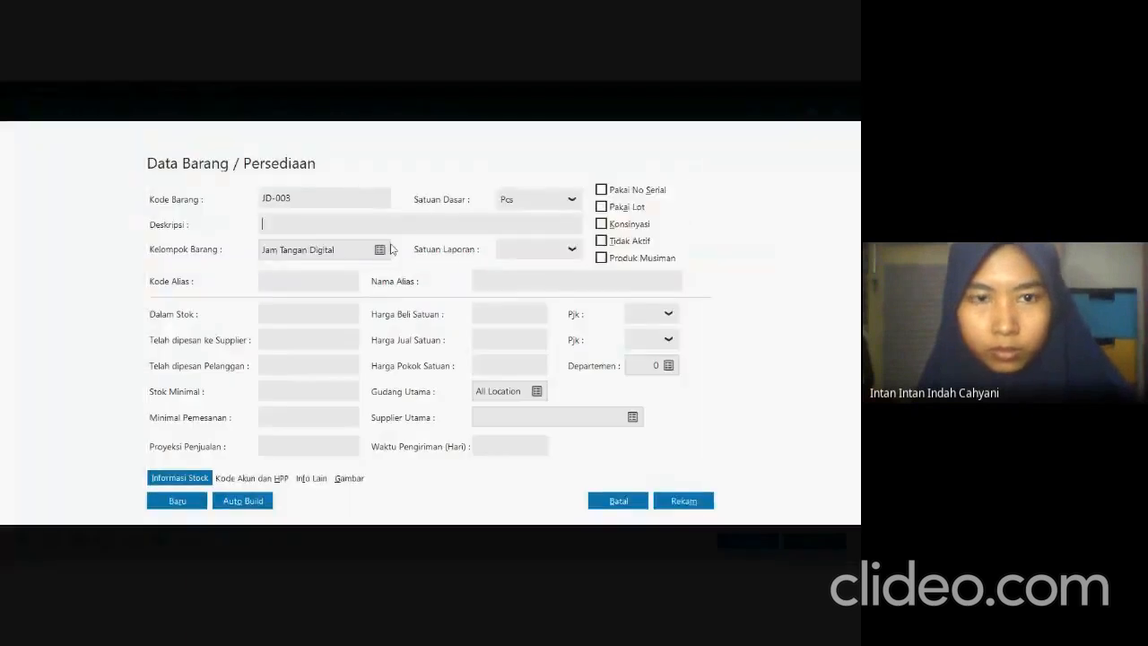
{"action": "type", "text": "Digitec Toucscreen"}
{"action": "left_click", "coordinate": [256, 482]}
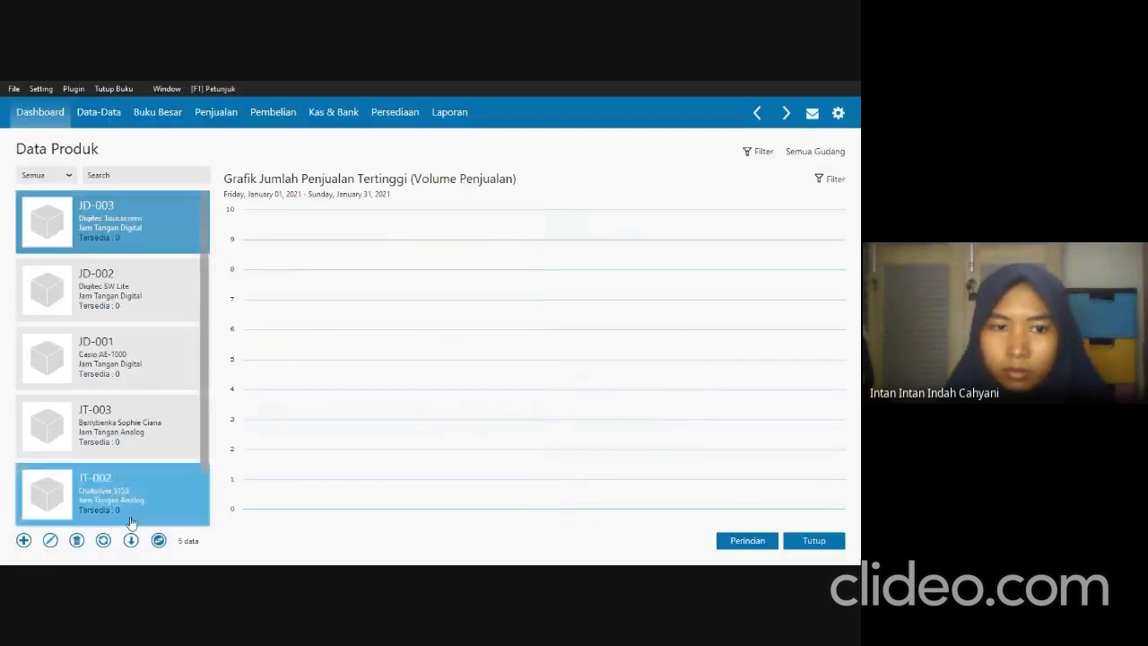
Start product JD-004 in the Jam Tangan Digital group and copy its description Alexandre Christie AC 9100 from the exam PDF.
{"action": "left_click", "coordinate": [25, 540]}
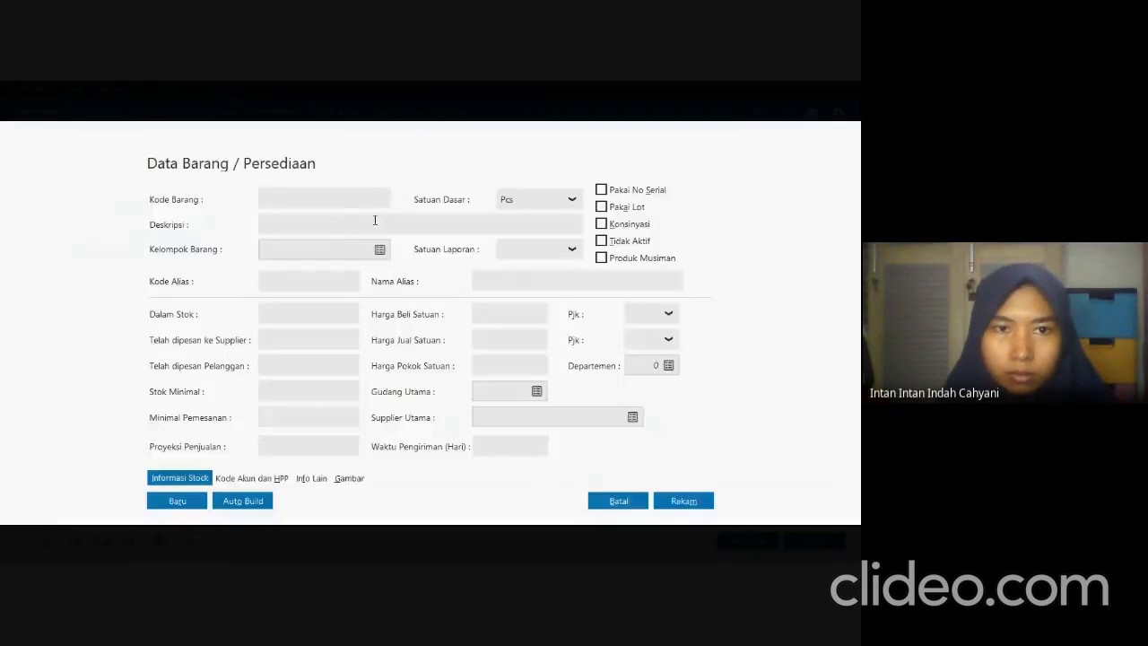
{"action": "left_click", "coordinate": [371, 207]}
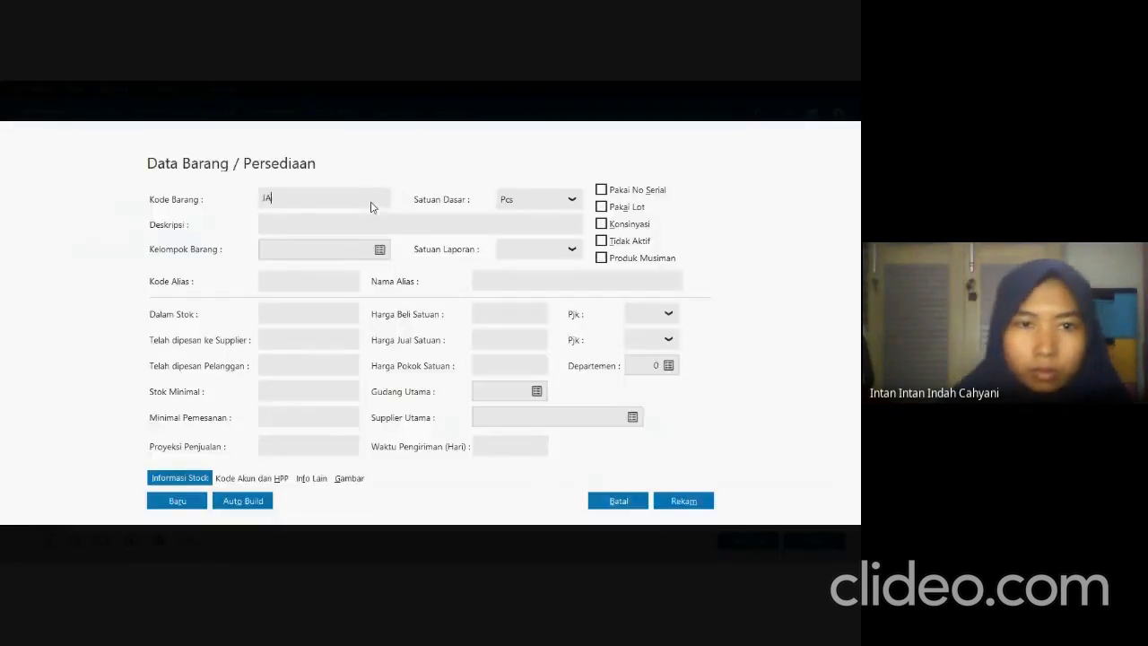
{"action": "type", "text": "JD-004"}
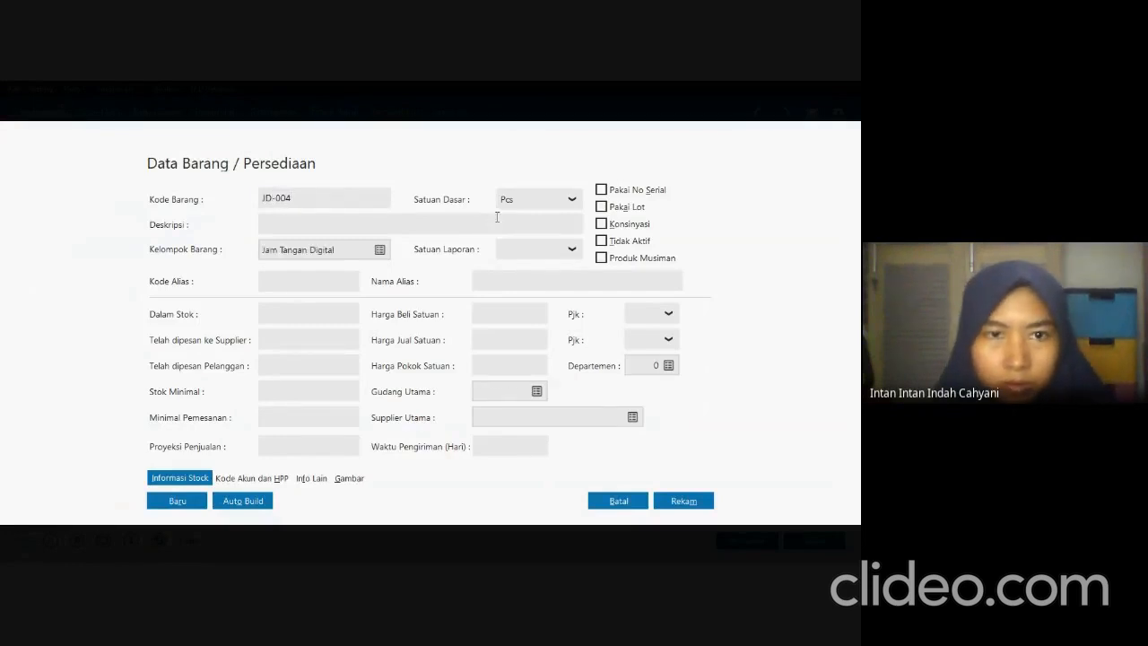
{"action": "key", "text": "alt+Tab"}
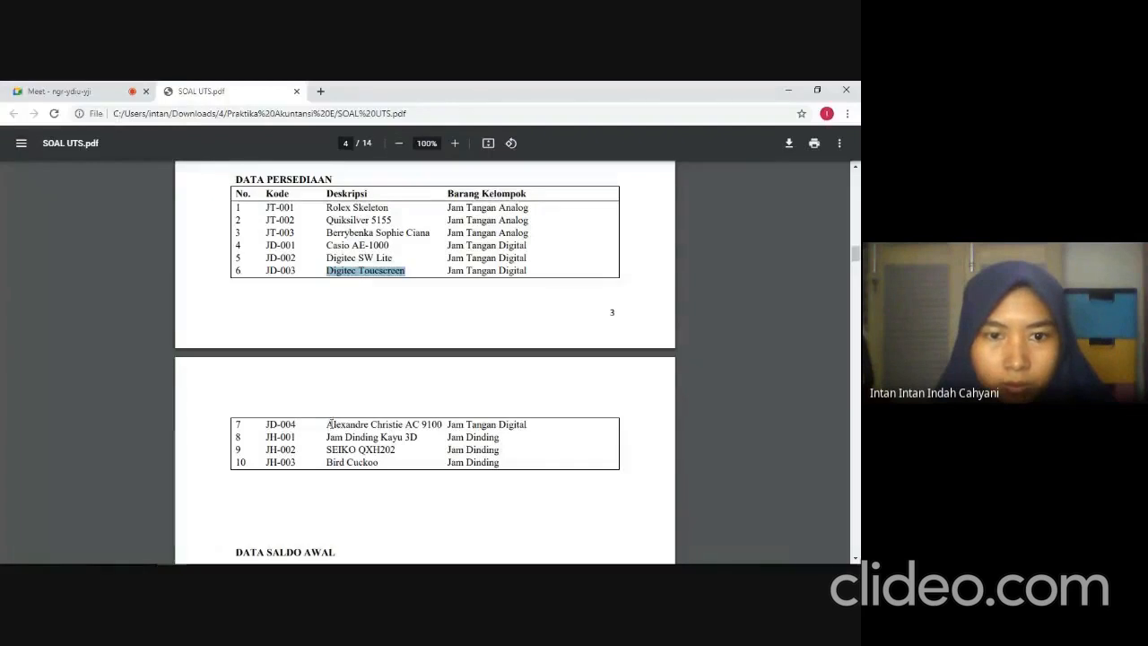
{"action": "left_click_drag", "start_coordinate": [328, 424], "coordinate": [444, 425]}
{"action": "key", "text": "ctrl+c"}
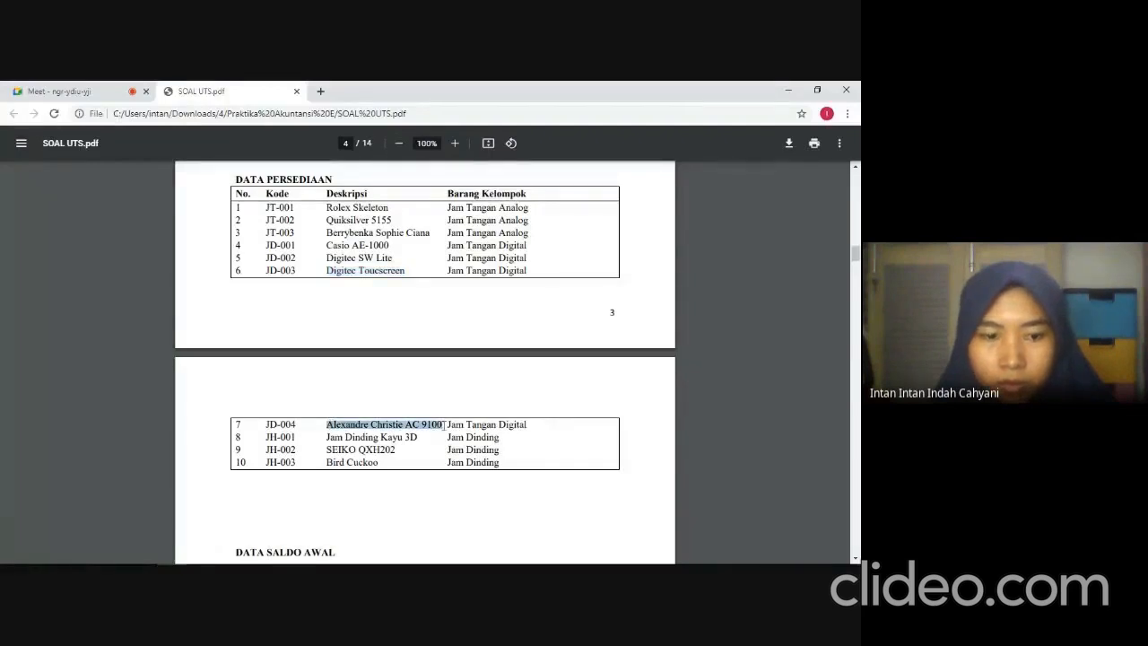
{"action": "key", "text": "alt+Tab"}
{"action": "key", "text": "ctrl+v"}
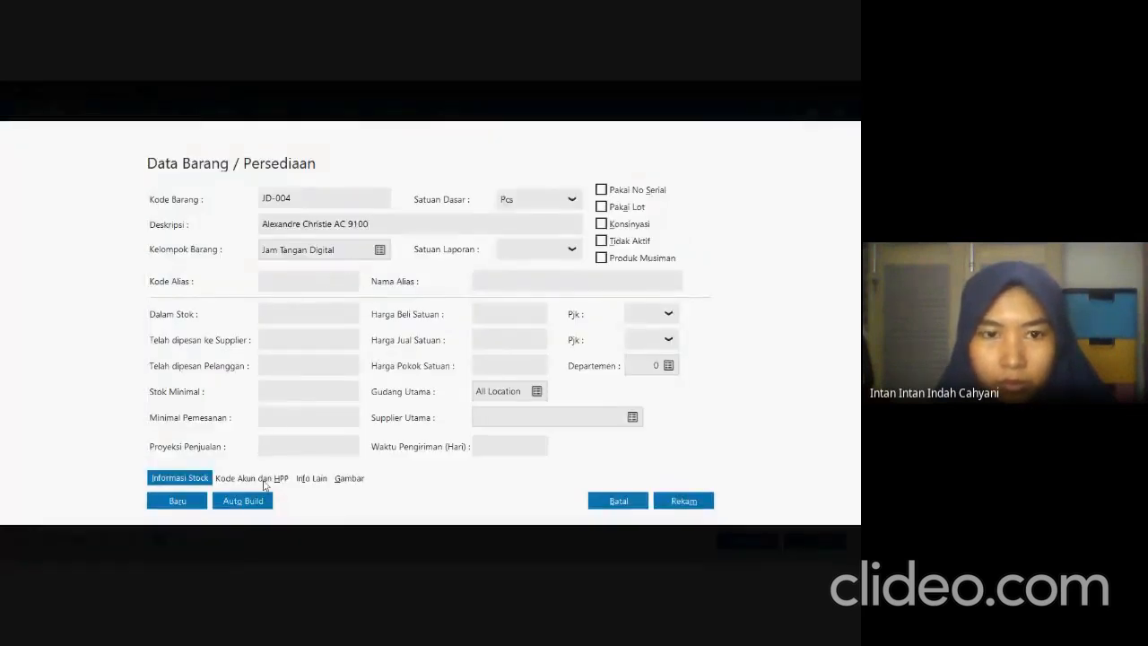
Review JD-004's account codes and cost method, record the product and close its form.
{"action": "left_click", "coordinate": [267, 481]}
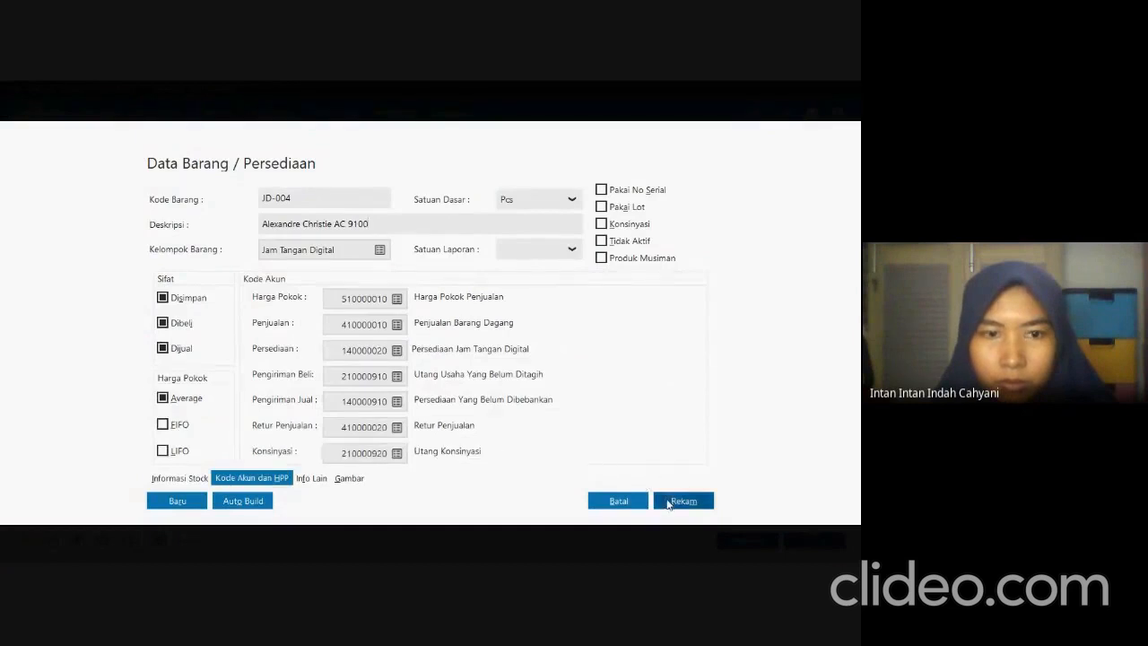
{"action": "left_click", "coordinate": [663, 504]}
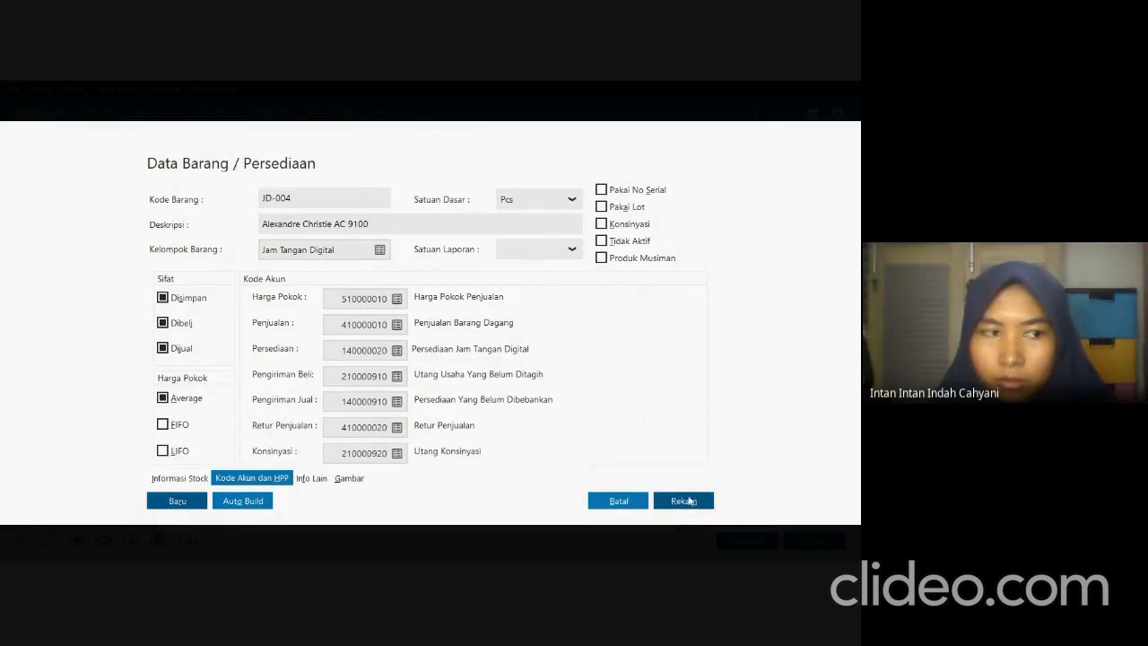
{"action": "left_click", "coordinate": [686, 501]}
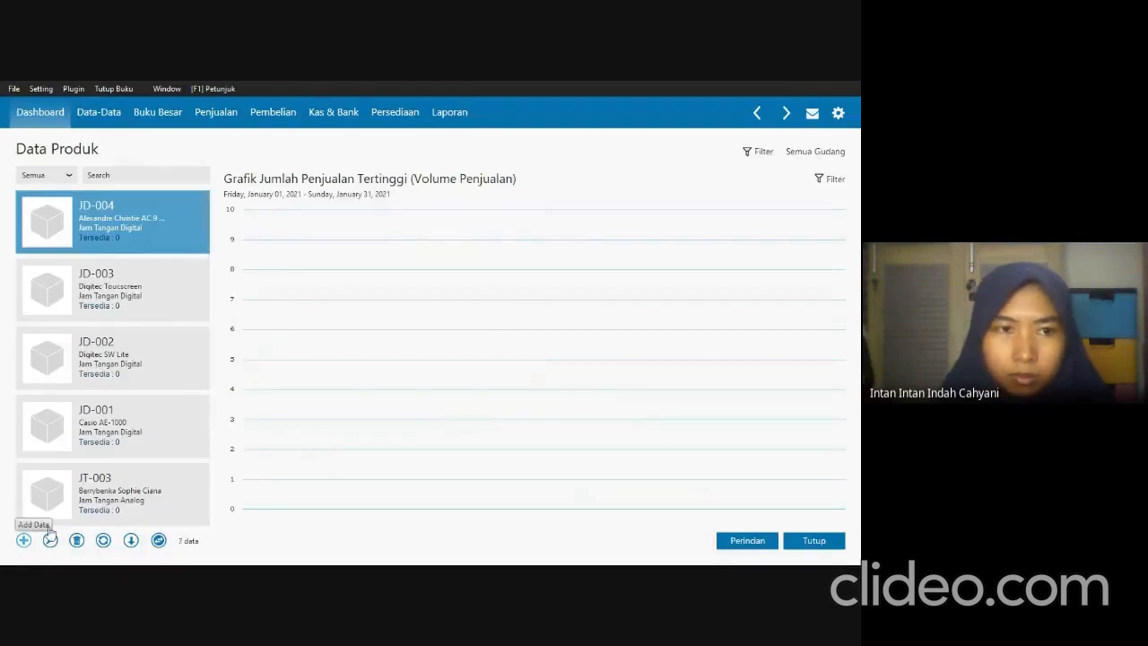
Start another product entry, check the eighth item's code in the exam PDF and enter the code JH-001.
{"action": "left_click", "coordinate": [50, 538]}
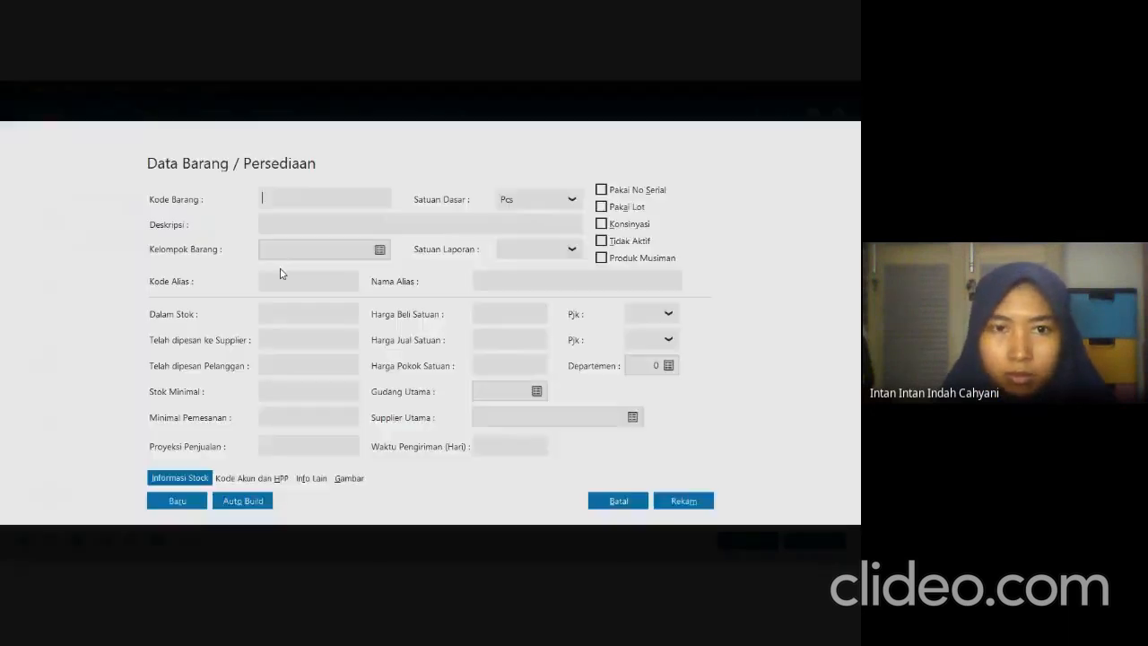
{"action": "key", "text": "alt+Tab"}
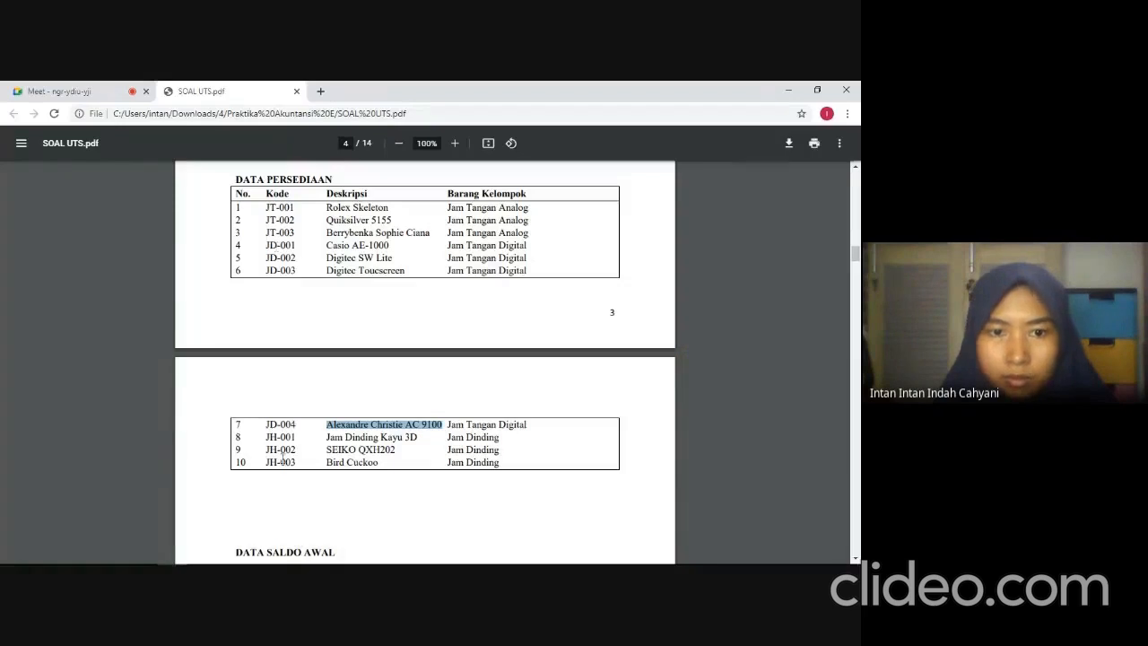
{"action": "key", "text": "alt+Tab"}
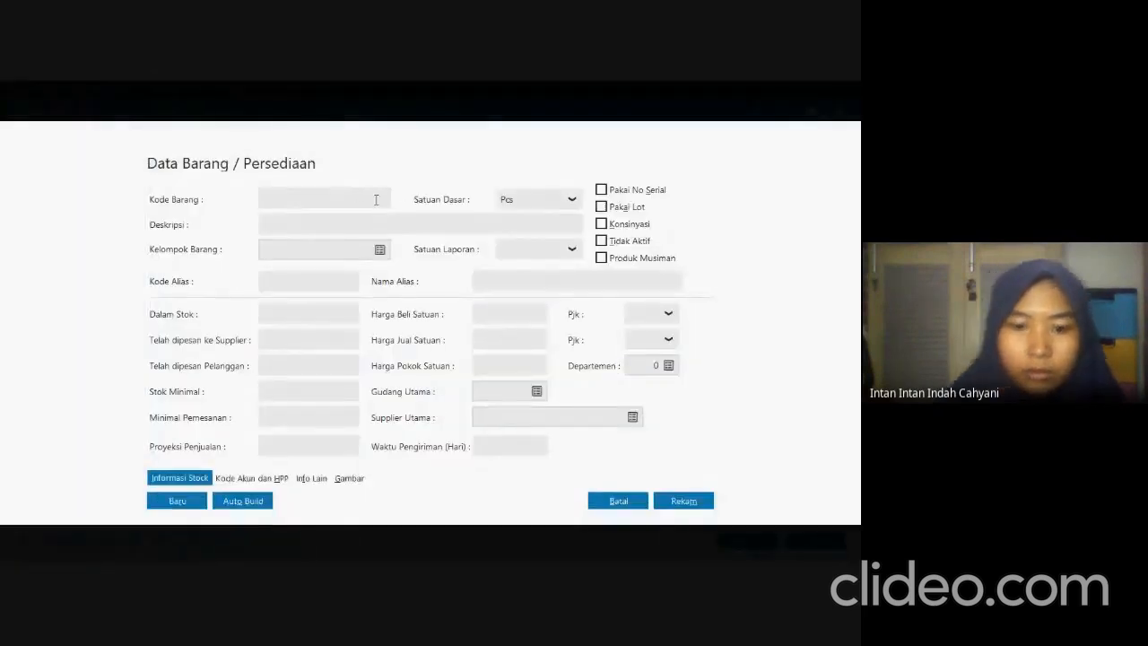
{"action": "type", "text": "JH-001"}
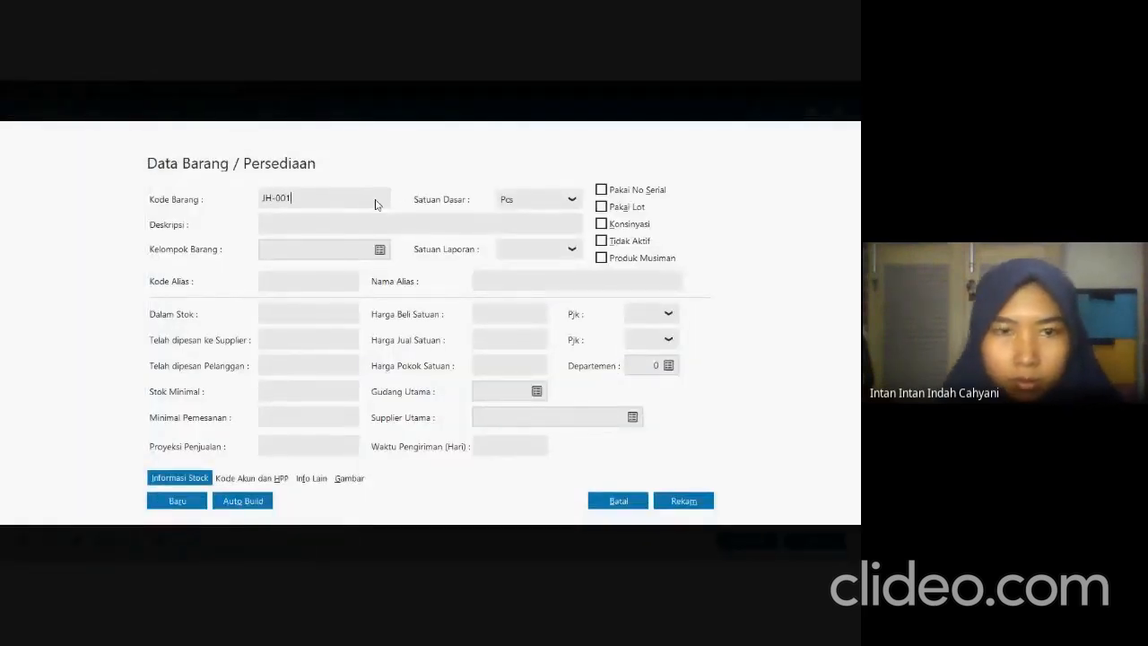
Assign product JH-001 to the Jam Dinding group.
{"action": "left_click", "coordinate": [380, 249]}
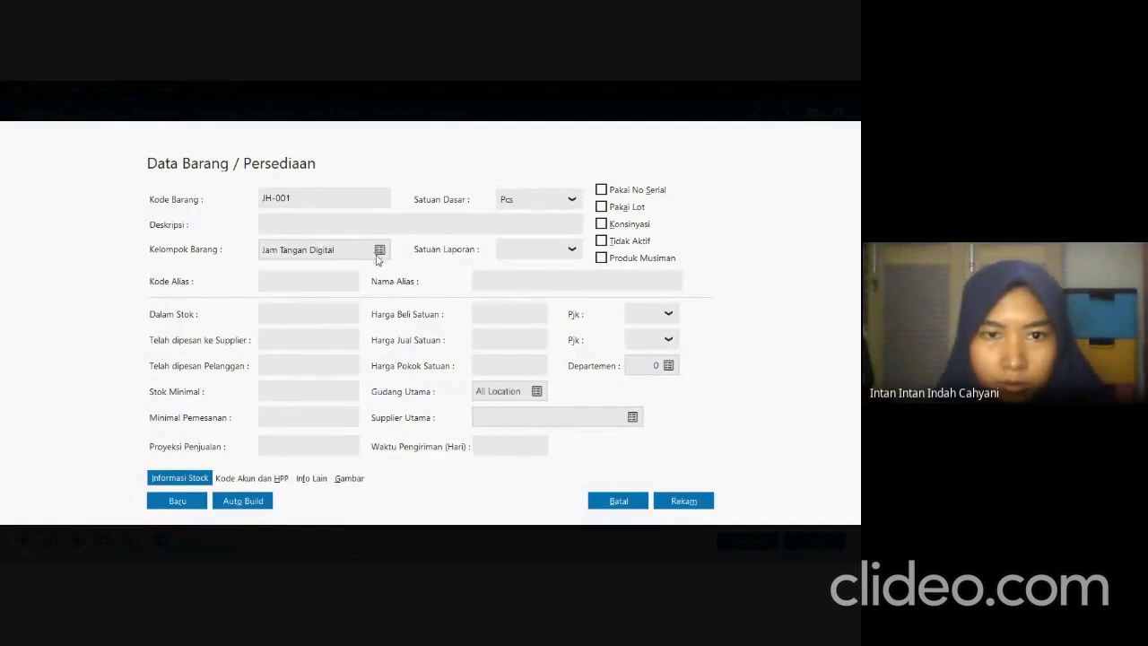
{"action": "left_click", "coordinate": [378, 253]}
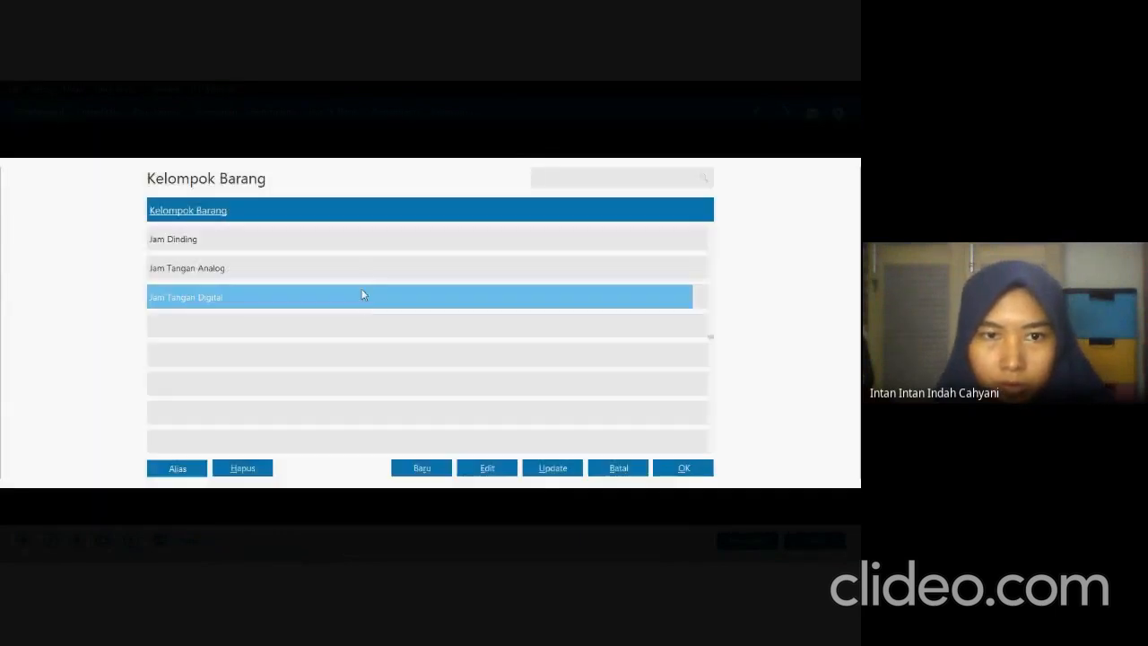
{"action": "left_click", "coordinate": [375, 244]}
{"action": "left_click", "coordinate": [668, 466]}
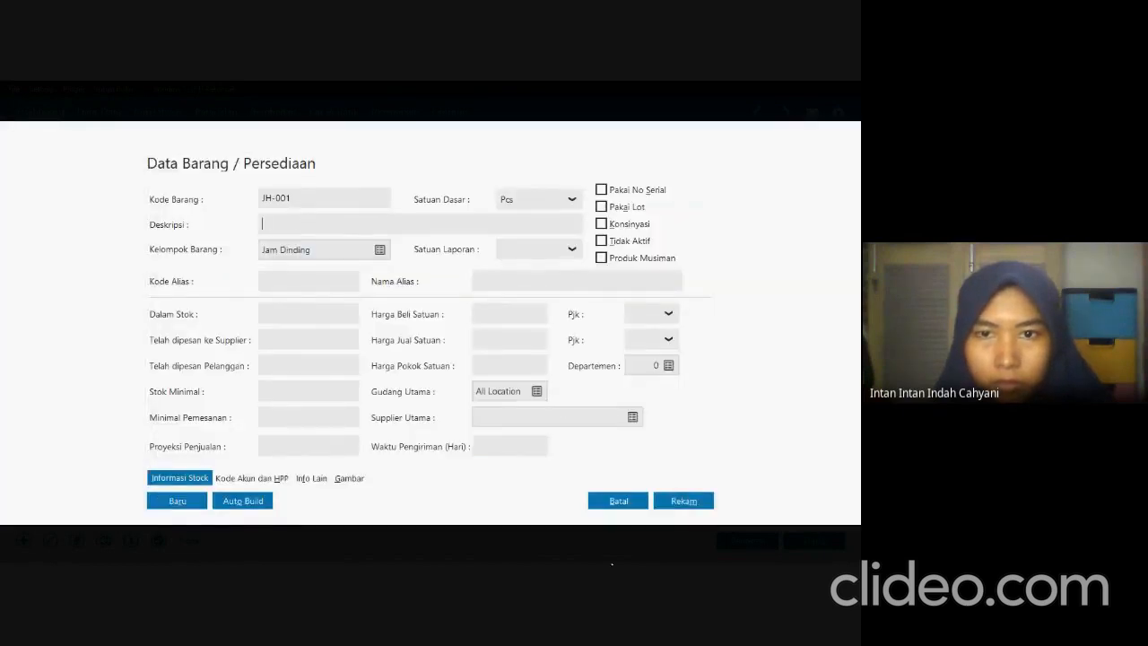
Copy the description Jam Dinding Kayu 3D from the exam PDF into product JH-001 in Zahir.
{"action": "key", "text": "alt+Tab"}
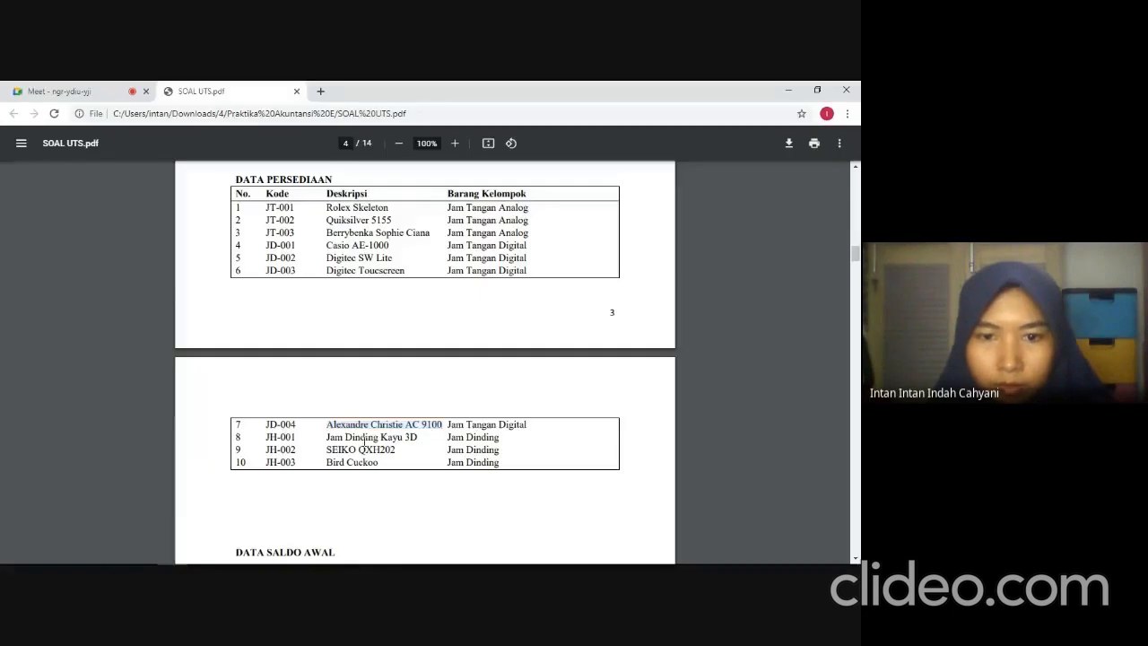
{"action": "left_click_drag", "start_coordinate": [320, 439], "coordinate": [414, 436]}
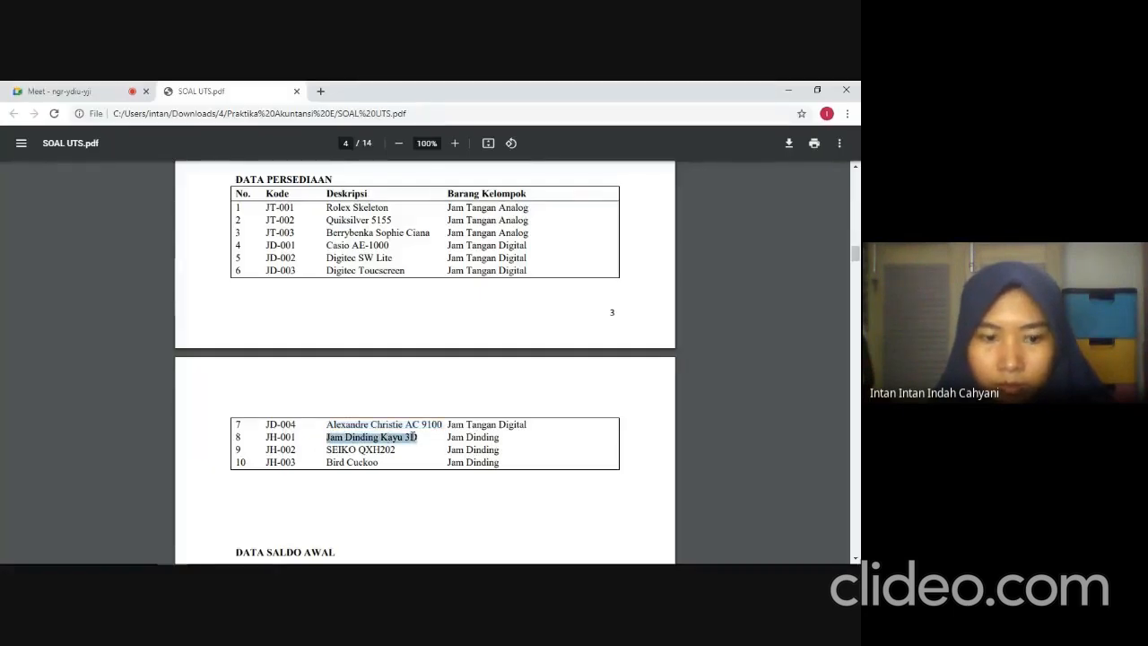
{"action": "key", "text": "ctrl+c"}
{"action": "key", "text": "alt+Tab"}
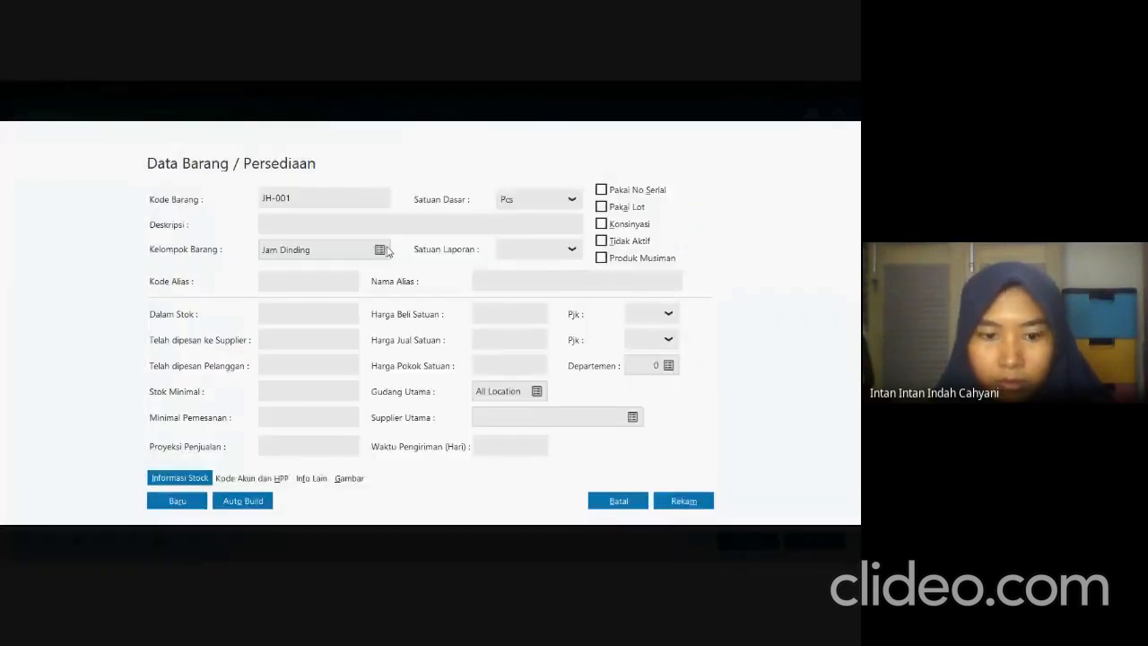
{"action": "key", "text": "ctrl+v"}
Review JH-001's account codes and cost method, record the product and close its form.
{"action": "left_click", "coordinate": [251, 477]}
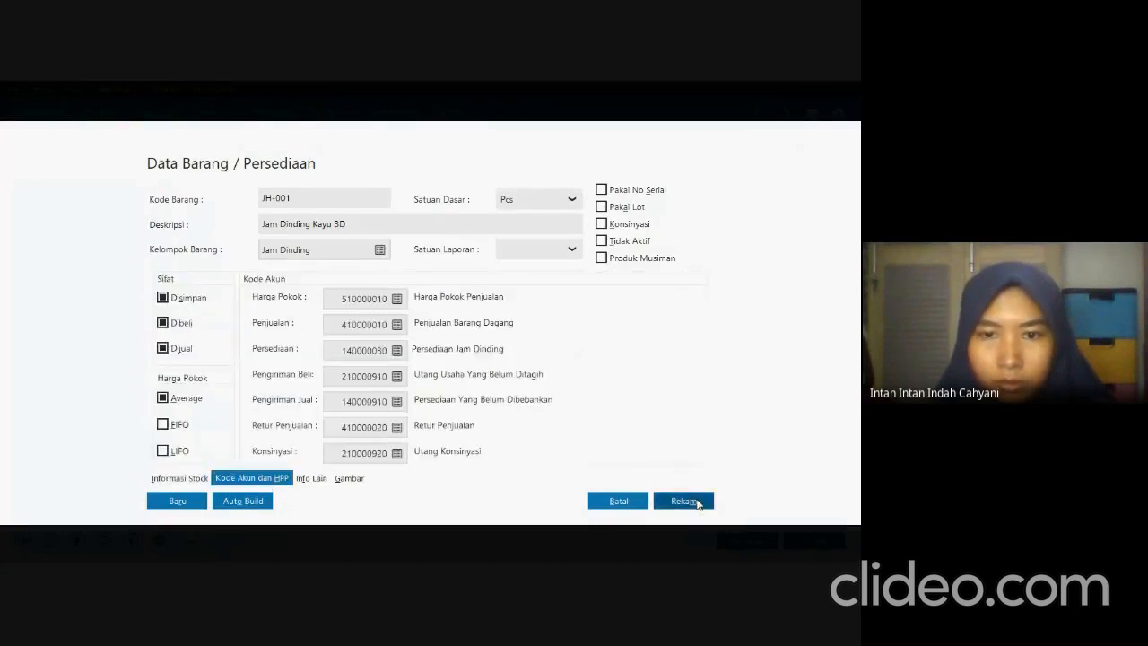
{"action": "left_click", "coordinate": [699, 504]}
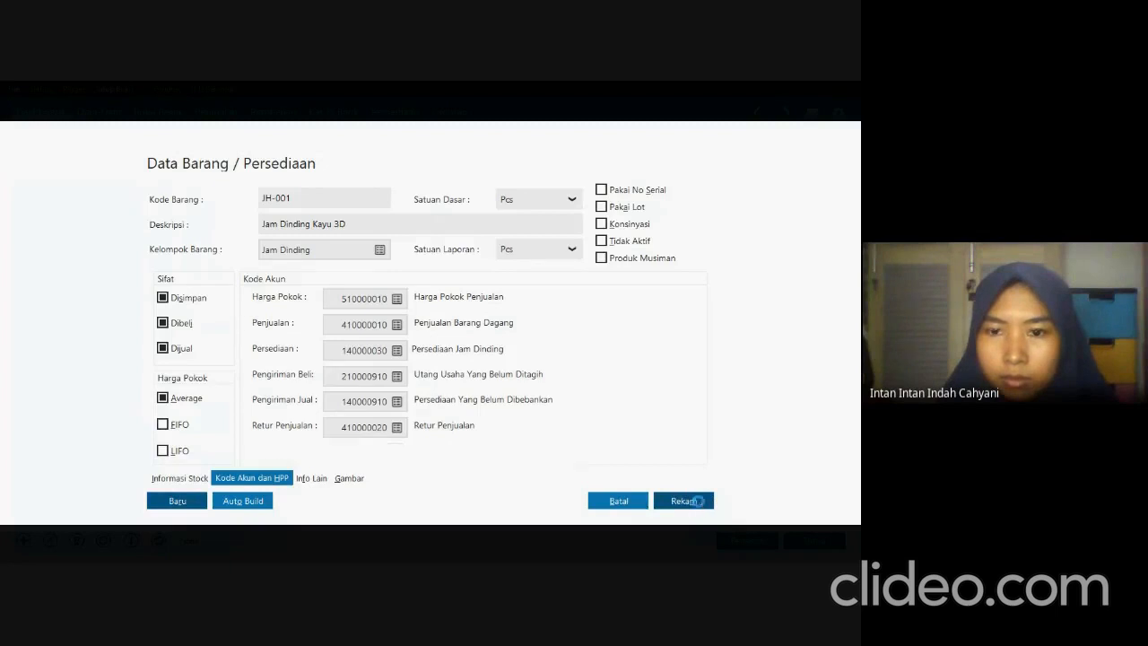
{"action": "left_click", "coordinate": [700, 505]}
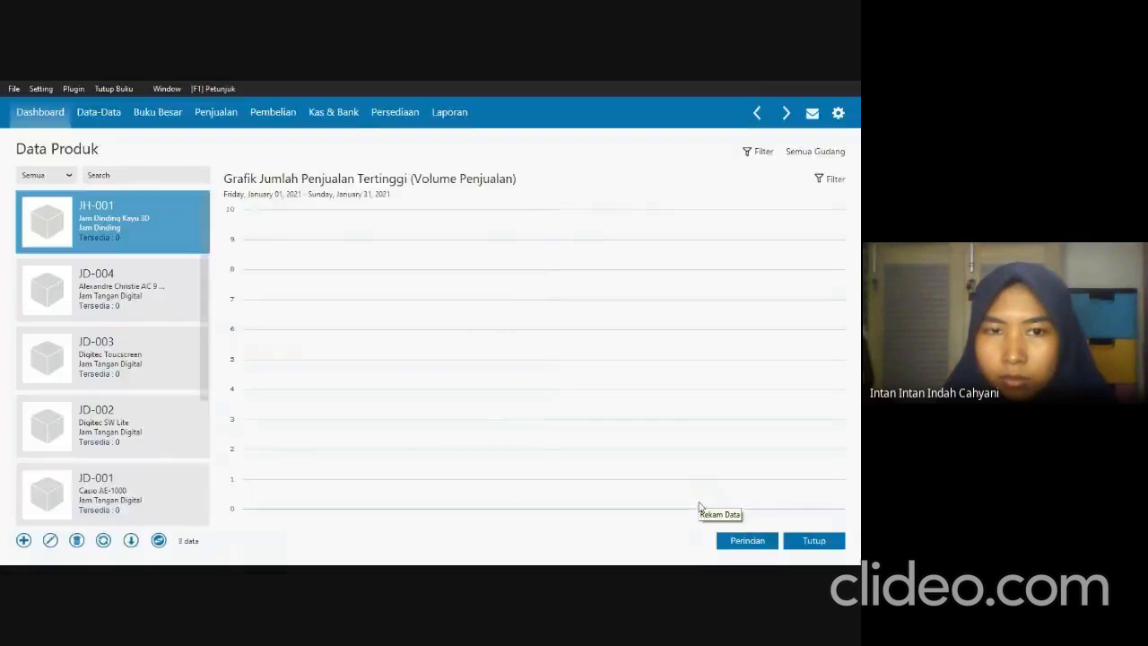
Start another product entry and enter the item code JH-002.
{"action": "left_click", "coordinate": [23, 541]}
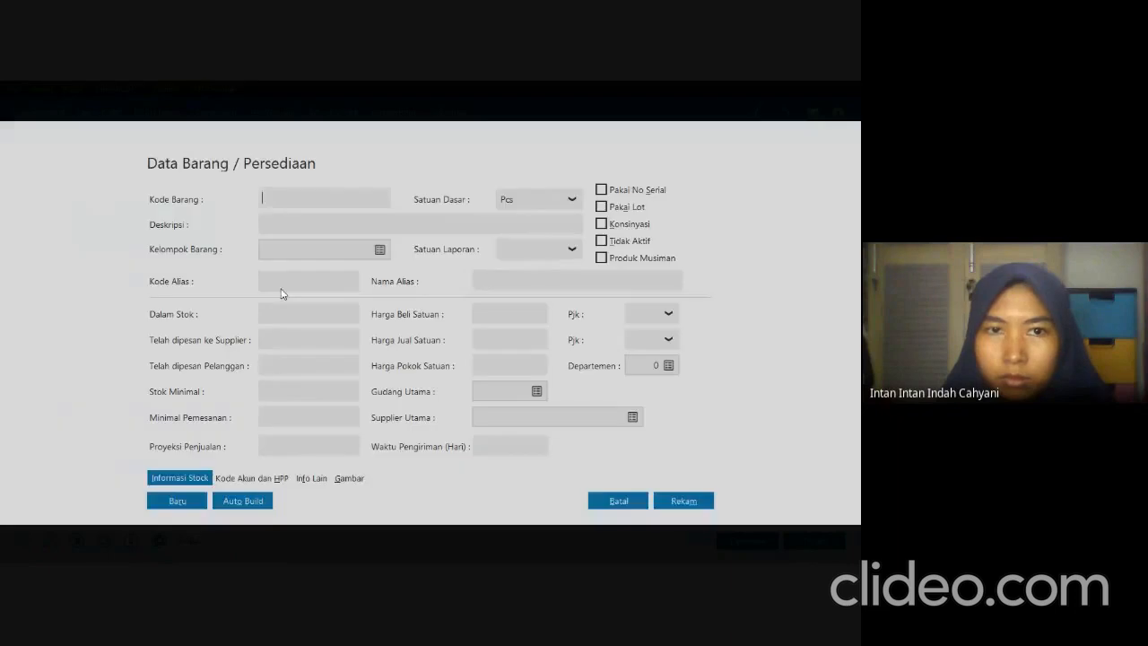
{"action": "left_click", "coordinate": [344, 197]}
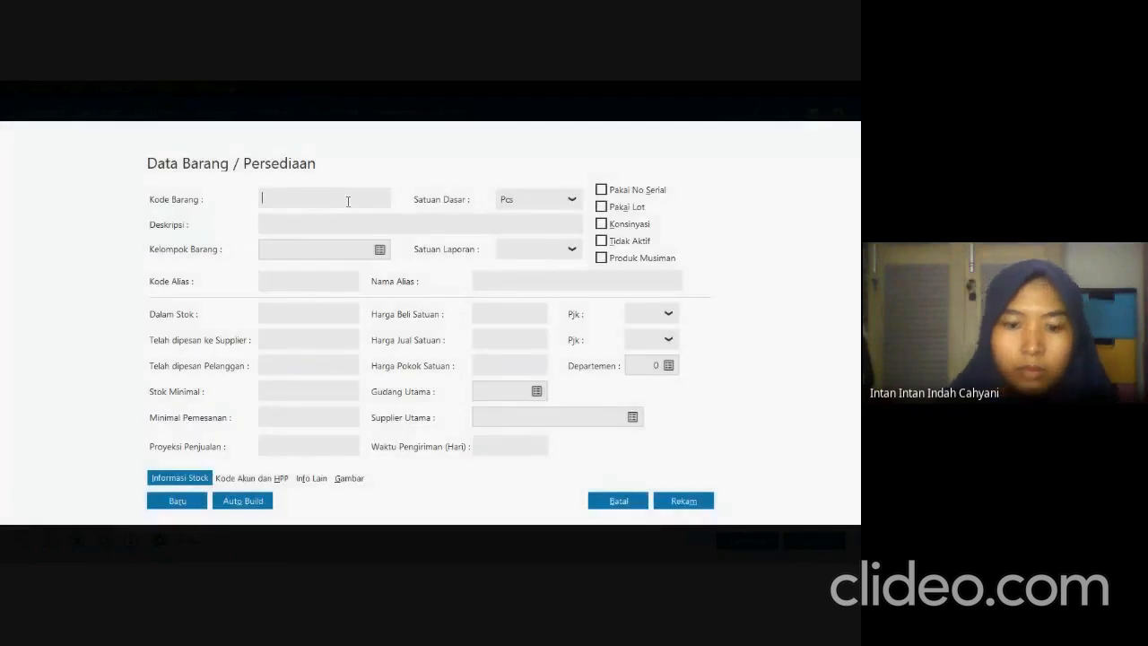
{"action": "type", "text": "JH-00"}
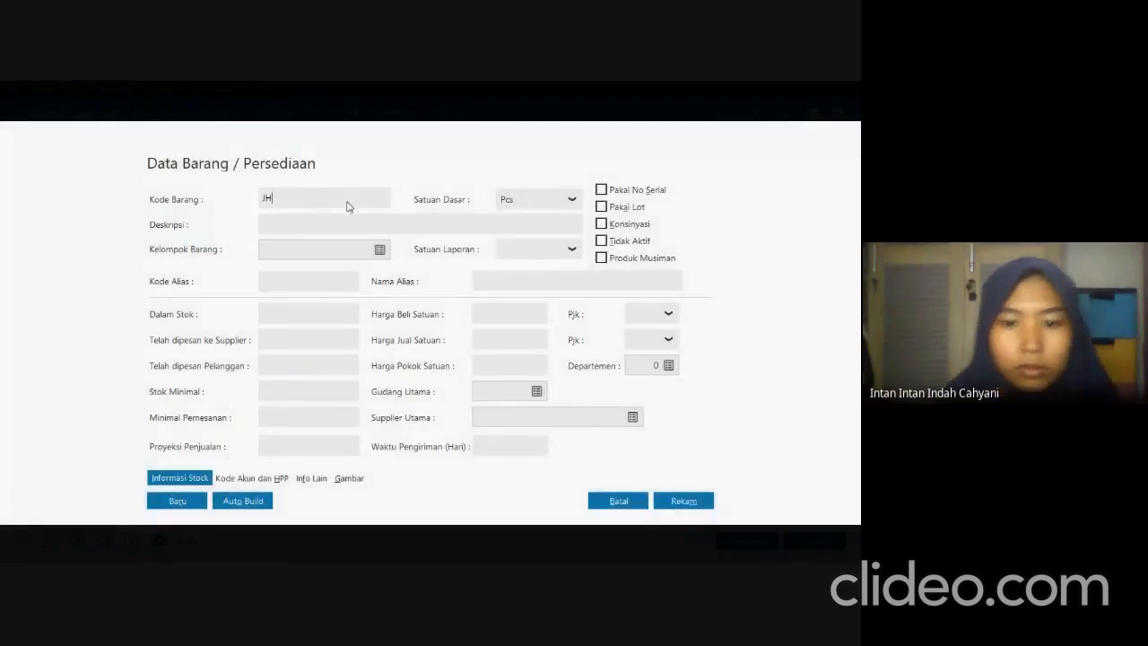
{"action": "type", "text": "2"}
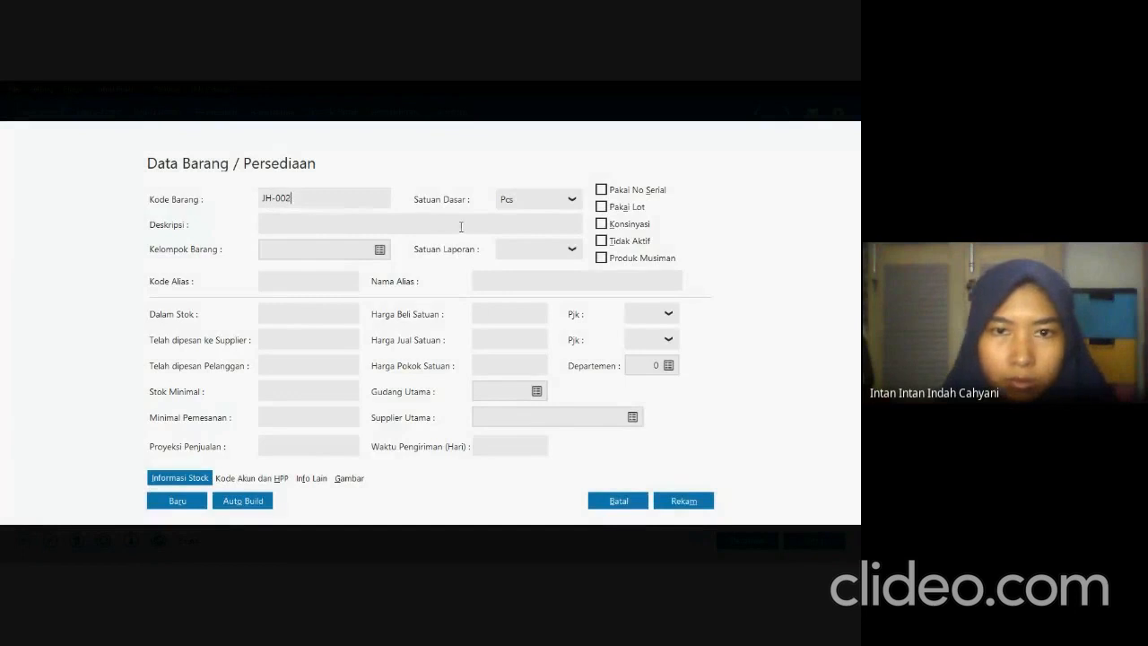
Assign product JH-002 to the Jam Dinding group and copy its description SEIKO QXH202 from the exam PDF into Zahir.
{"action": "key", "text": "alt+Tab"}
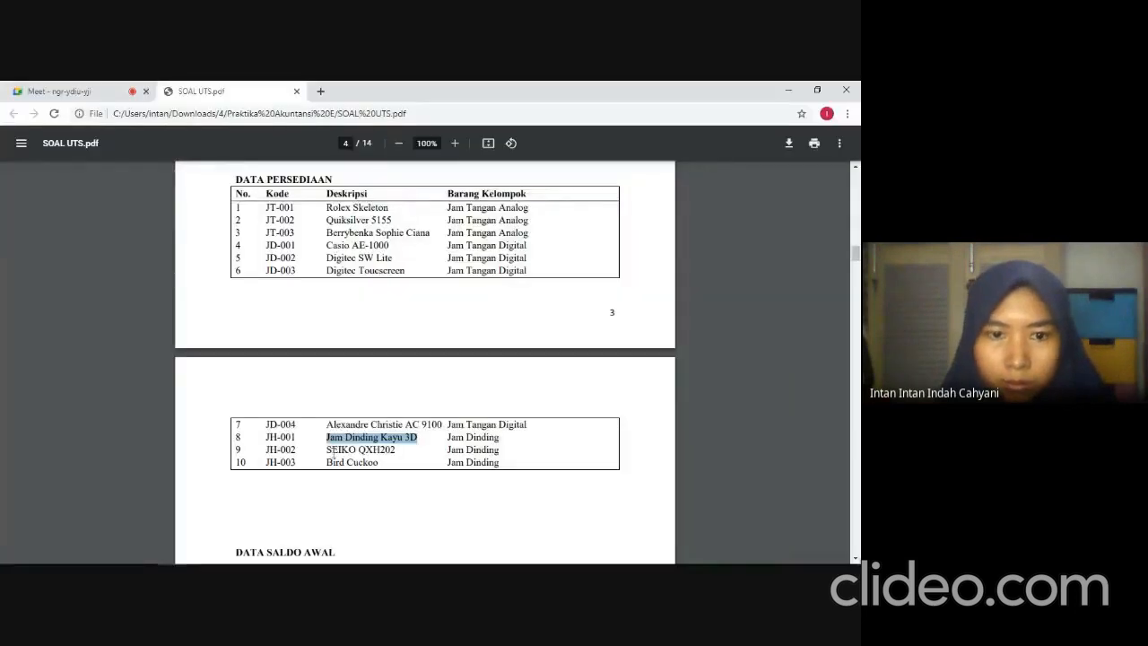
{"action": "left_click_drag", "start_coordinate": [328, 449], "coordinate": [391, 449]}
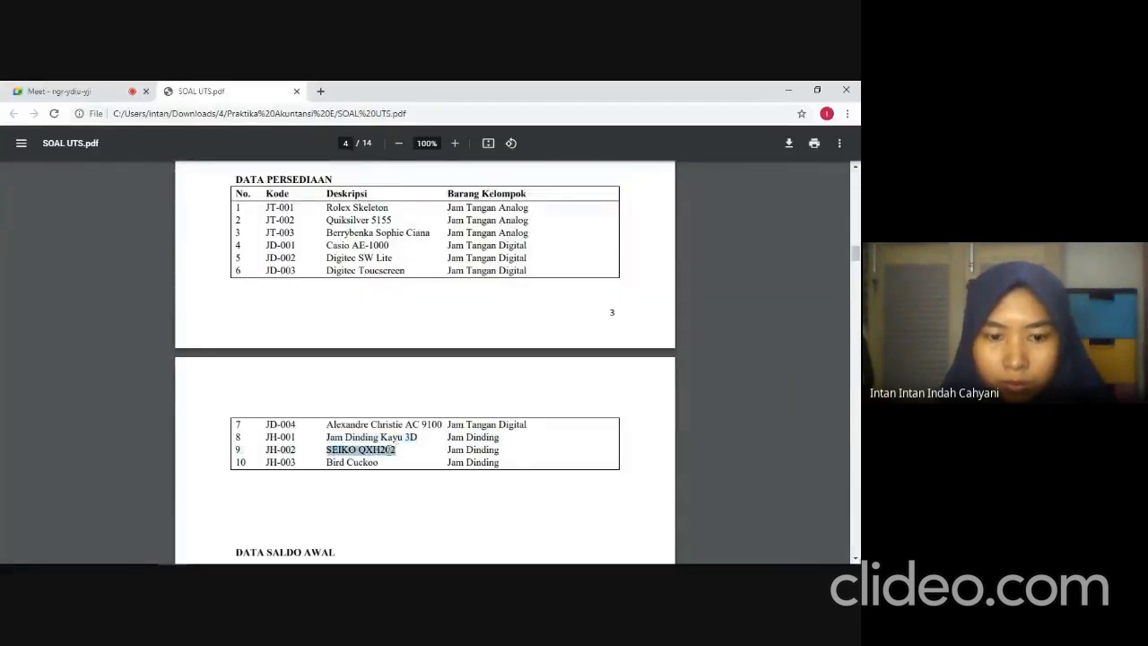
{"action": "key", "text": "alt+Tab"}
{"action": "left_click", "coordinate": [342, 219]}
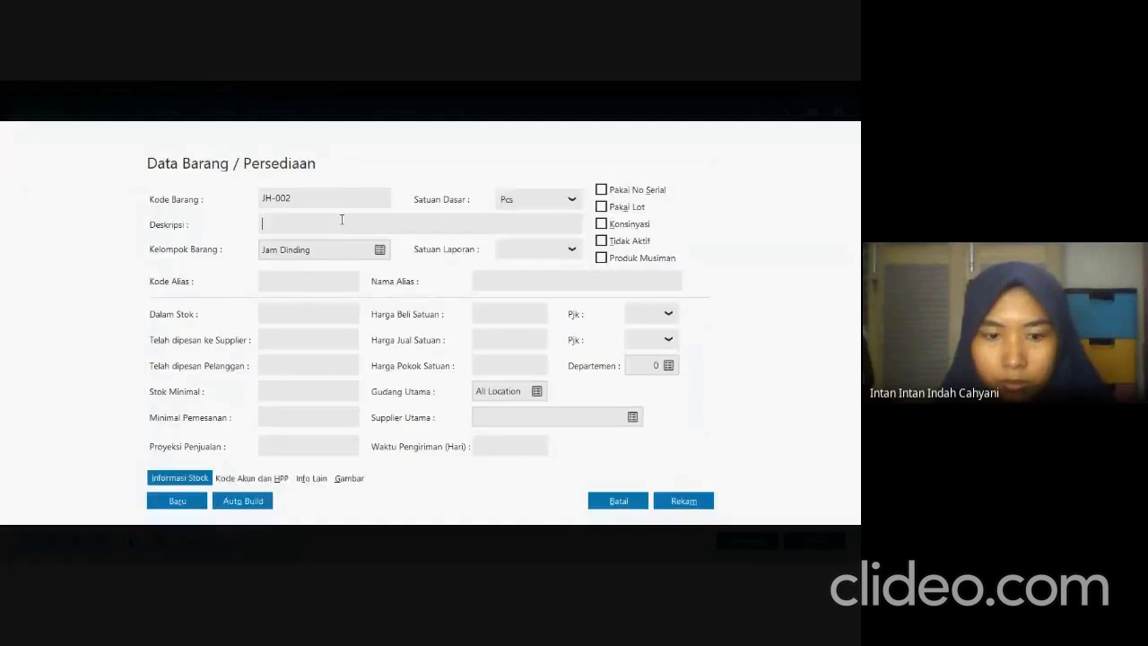
{"action": "key", "text": "ctrl+v"}
Review JH-002's account codes and cost method, and record the product.
{"action": "left_click", "coordinate": [247, 477]}
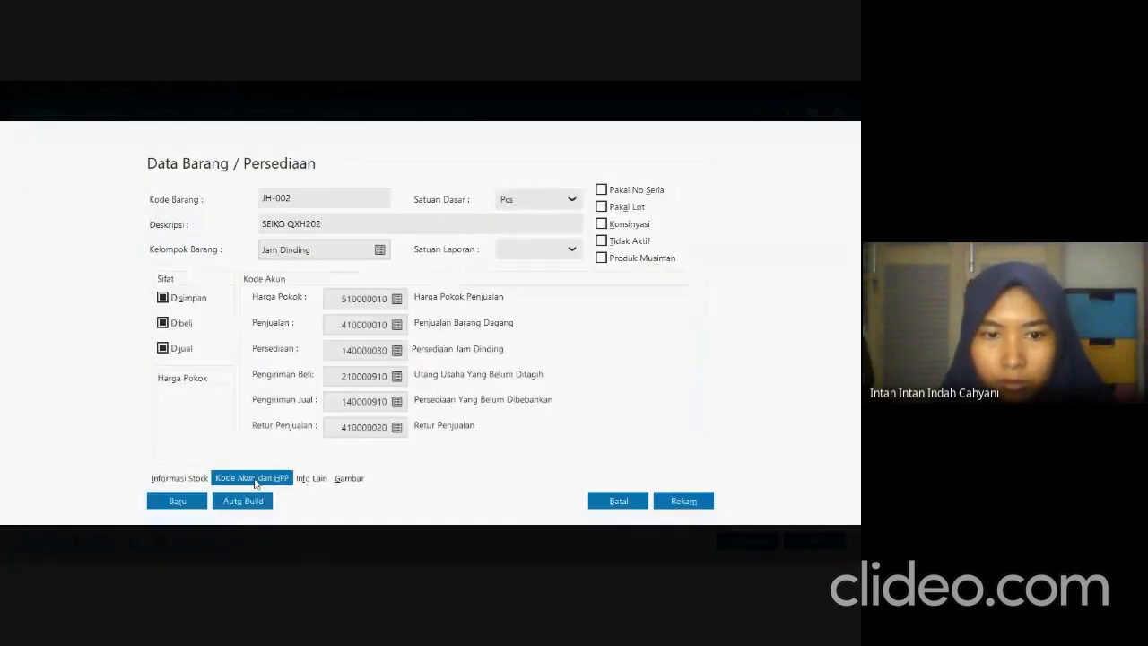
{"action": "left_click", "coordinate": [669, 507]}
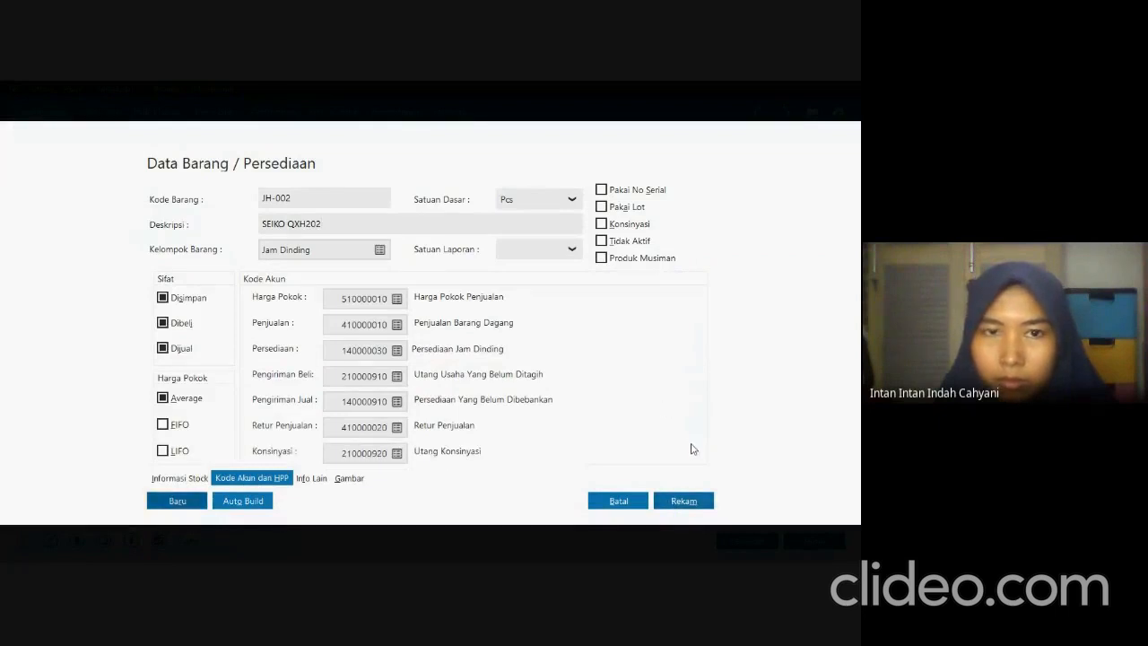
{"action": "left_click", "coordinate": [682, 501]}
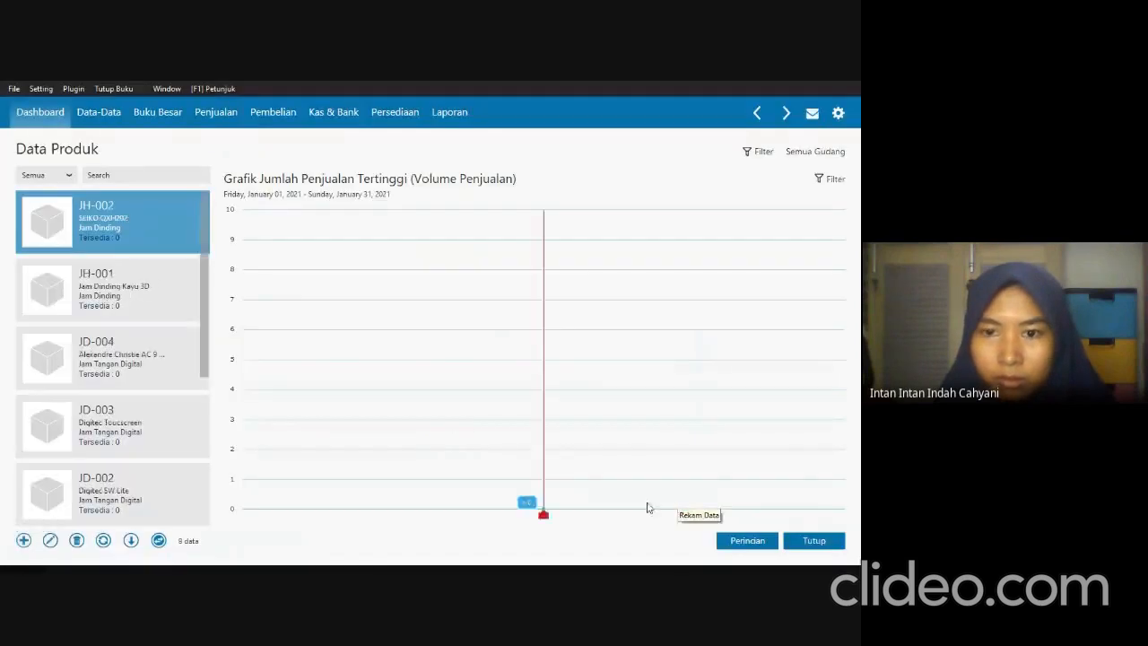
Start a new product entry and enter the item code JH-003.
{"action": "left_click", "coordinate": [22, 543]}
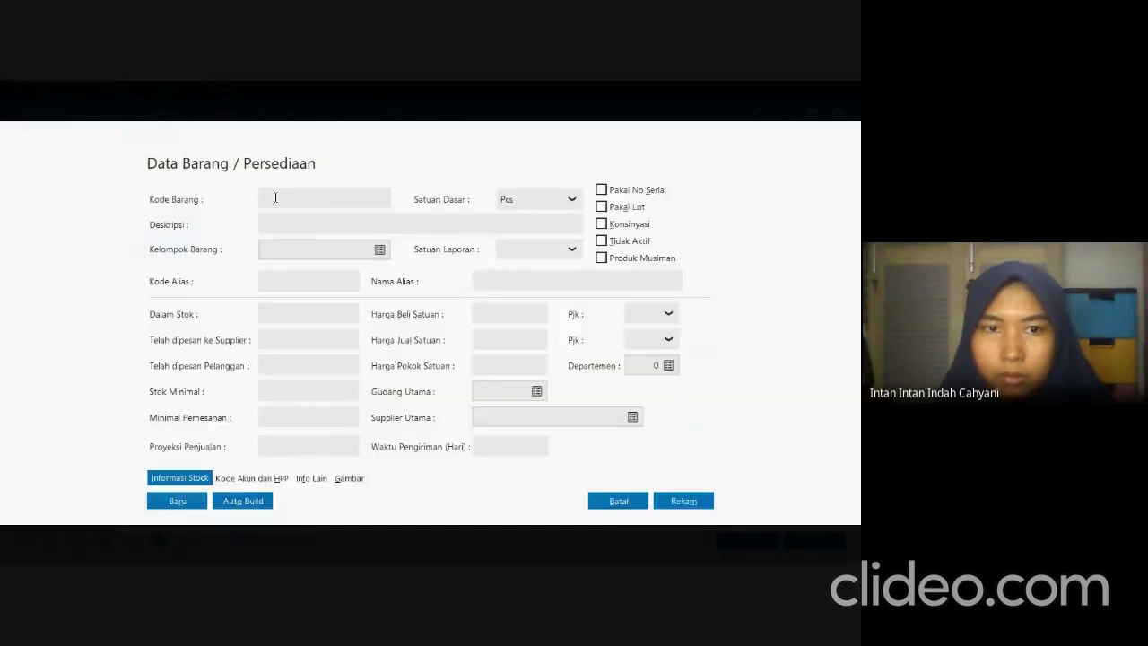
{"action": "left_click", "coordinate": [275, 199]}
{"action": "type", "text": "JH"}
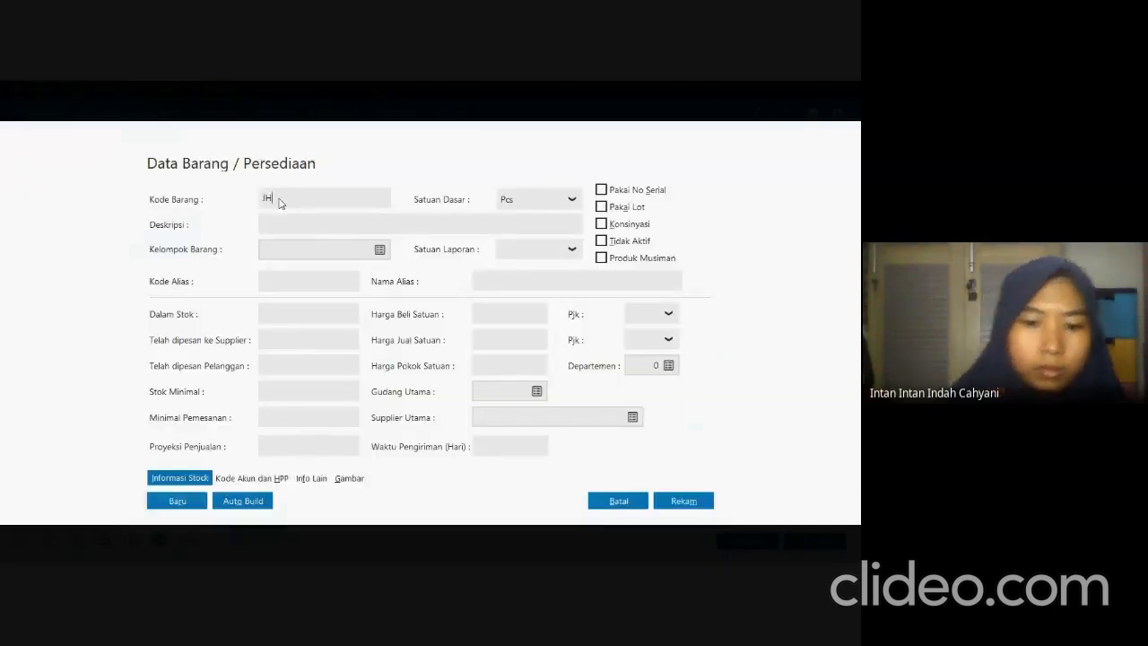
{"action": "type", "text": "-003"}
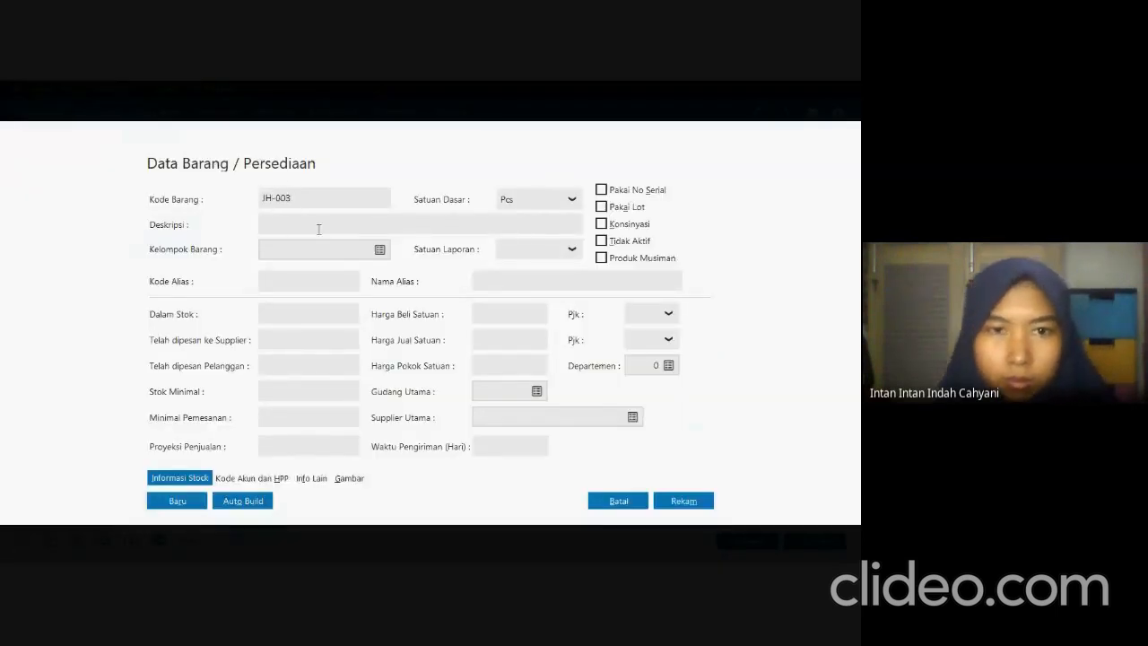
Copy the description Bird Cuckoo from the exam PDF into product JH-003 in Zahir, with Jam Dinding as its group.
{"action": "key", "text": "alt+Tab"}
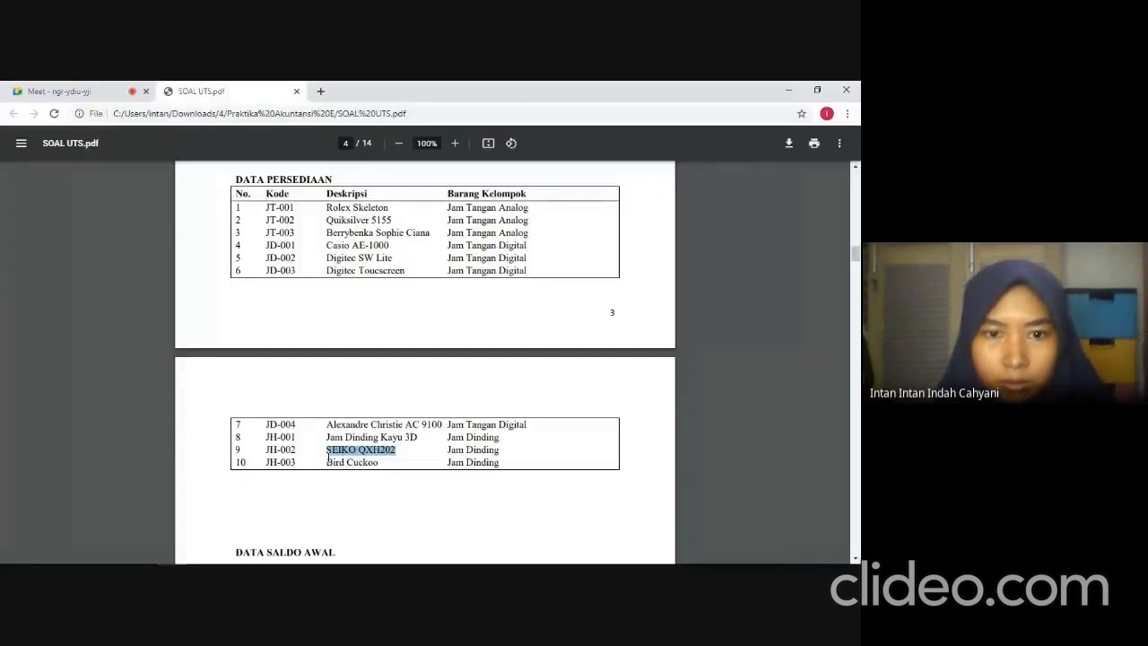
{"action": "left_click_drag", "start_coordinate": [327, 459], "coordinate": [373, 465]}
{"action": "key", "text": "ctrl+c"}
{"action": "key", "text": "alt+Tab"}
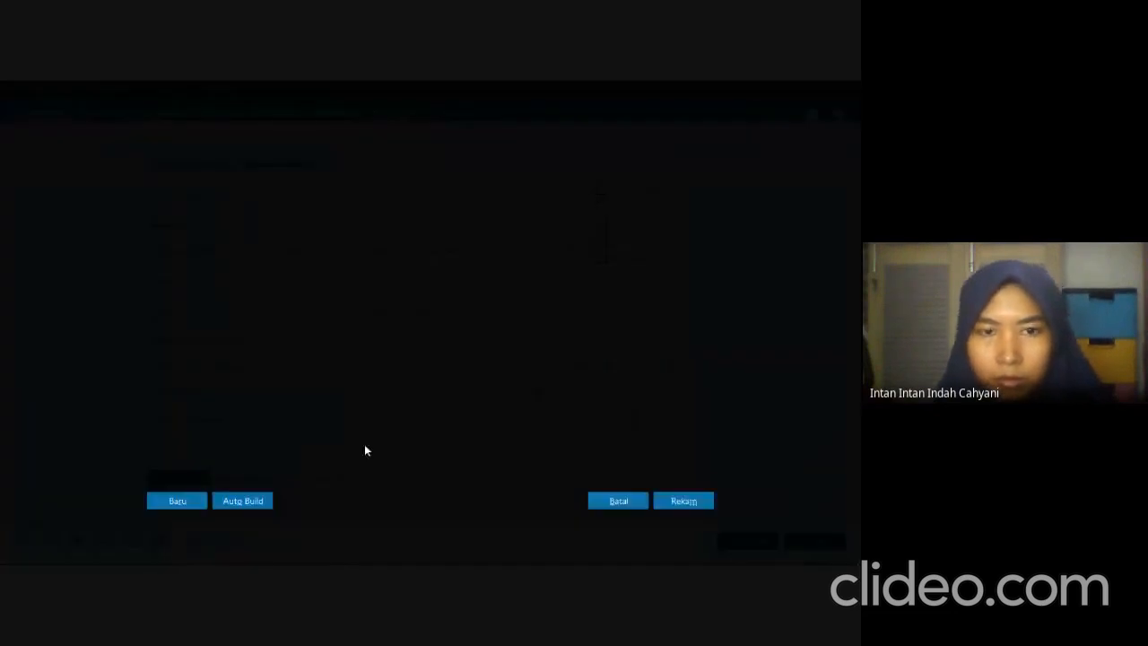
{"action": "key", "text": "ctrl+v"}
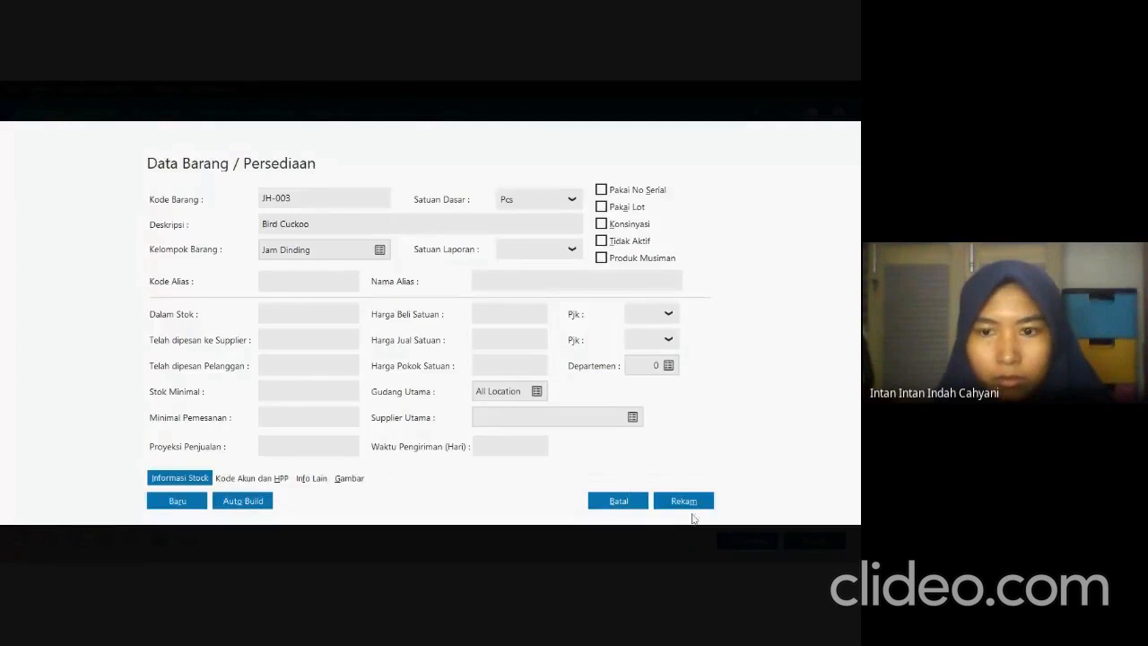
Review JH-003's account codes and cost method, record the product and close the product list.
{"action": "left_click", "coordinate": [239, 479]}
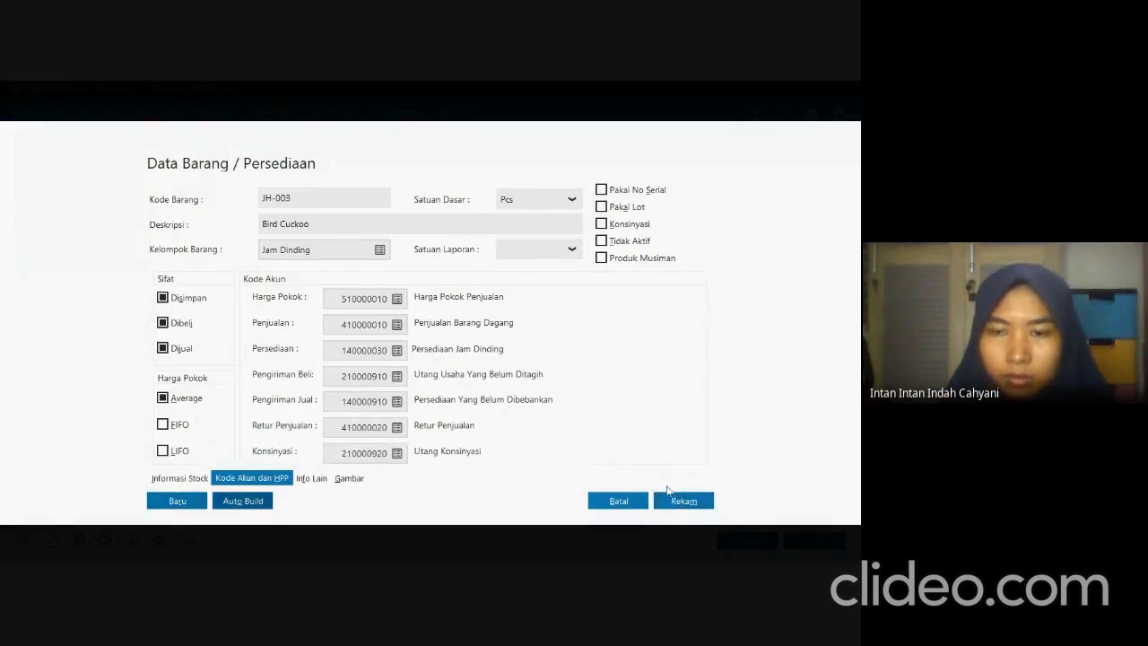
{"action": "left_click", "coordinate": [668, 496]}
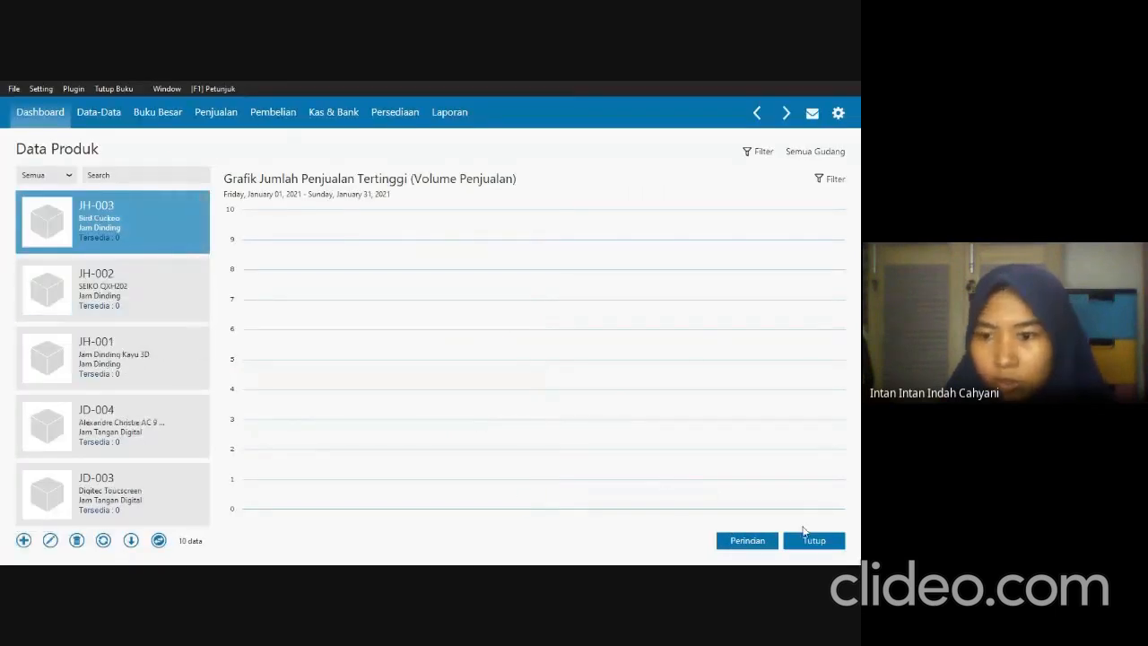
{"action": "left_click", "coordinate": [810, 541]}
{"action": "key", "text": "alt+Tab"}
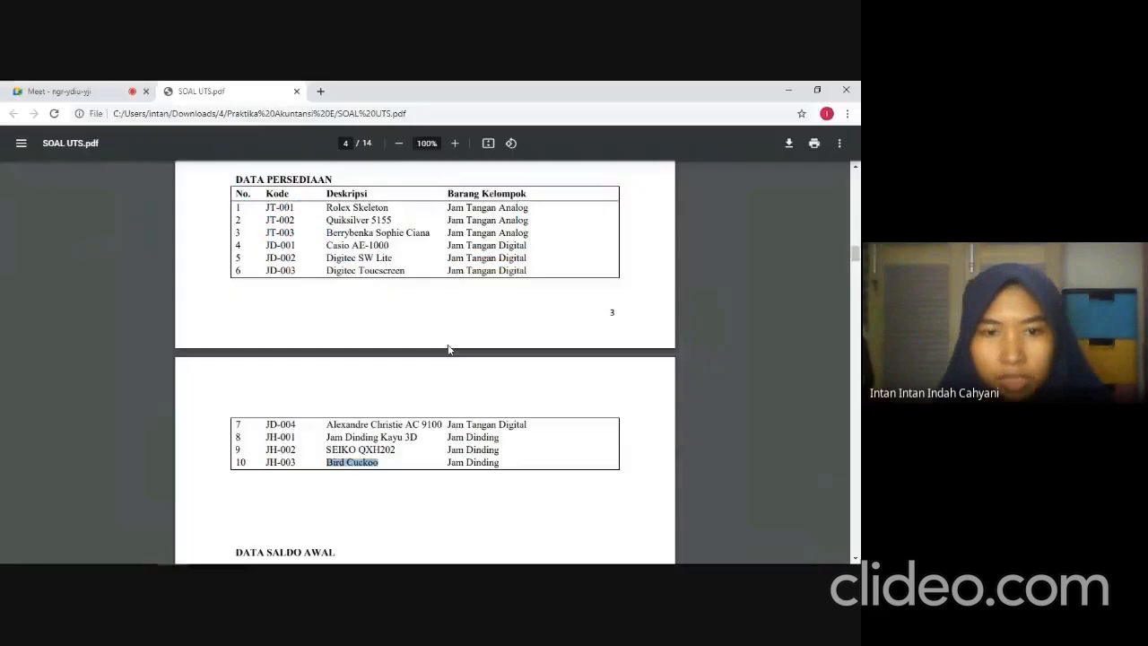
{"action": "scroll", "coordinate": [208, 441], "scroll_direction": "down", "scroll_amount": 4}
{"action": "scroll", "coordinate": [363, 314], "scroll_direction": "down", "scroll_amount": 1}
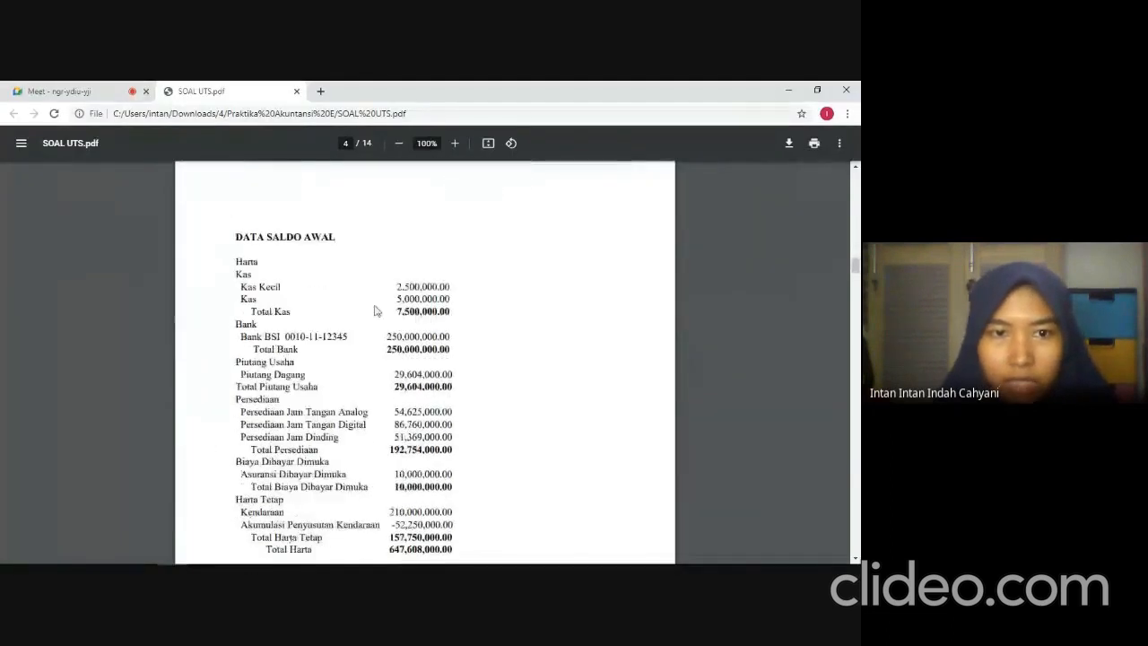
{"action": "scroll", "coordinate": [310, 305], "scroll_direction": "down", "scroll_amount": 1}
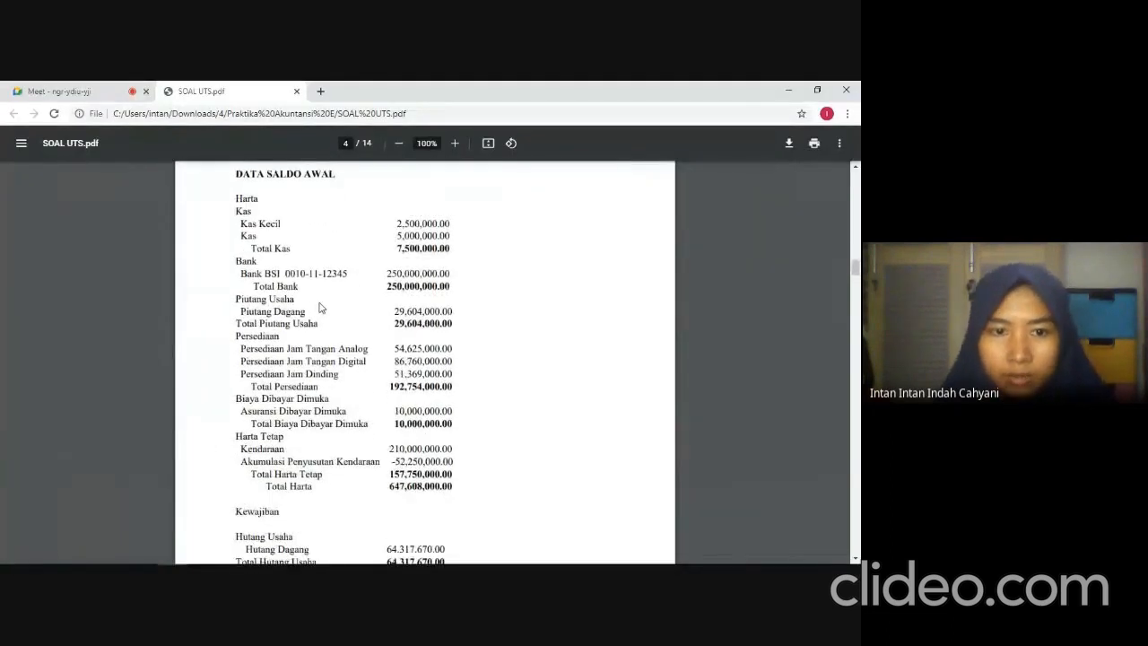
{"action": "key", "text": "alt+Tab"}
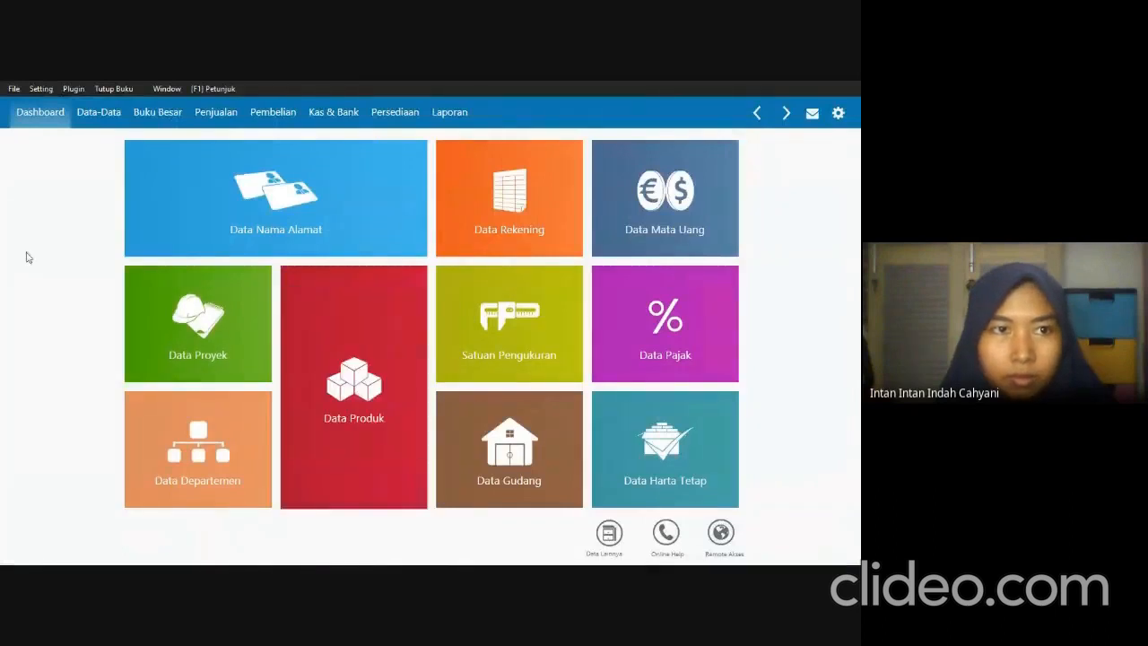
{"action": "left_click", "coordinate": [35, 93]}
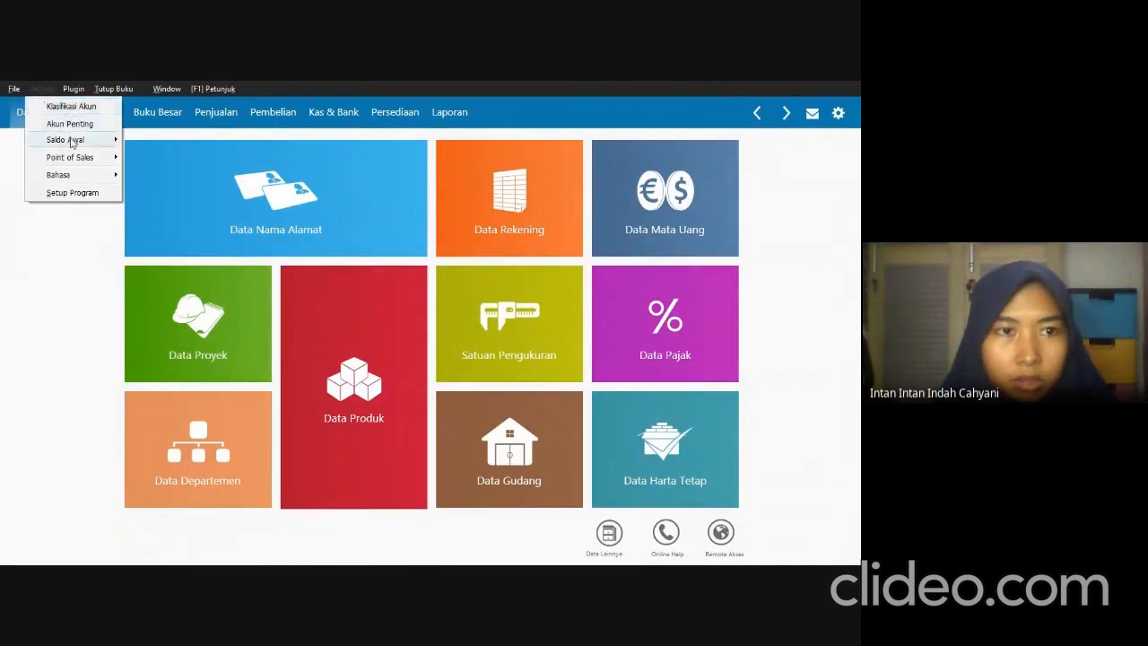
{"action": "mouse_move", "coordinate": [72, 140]}
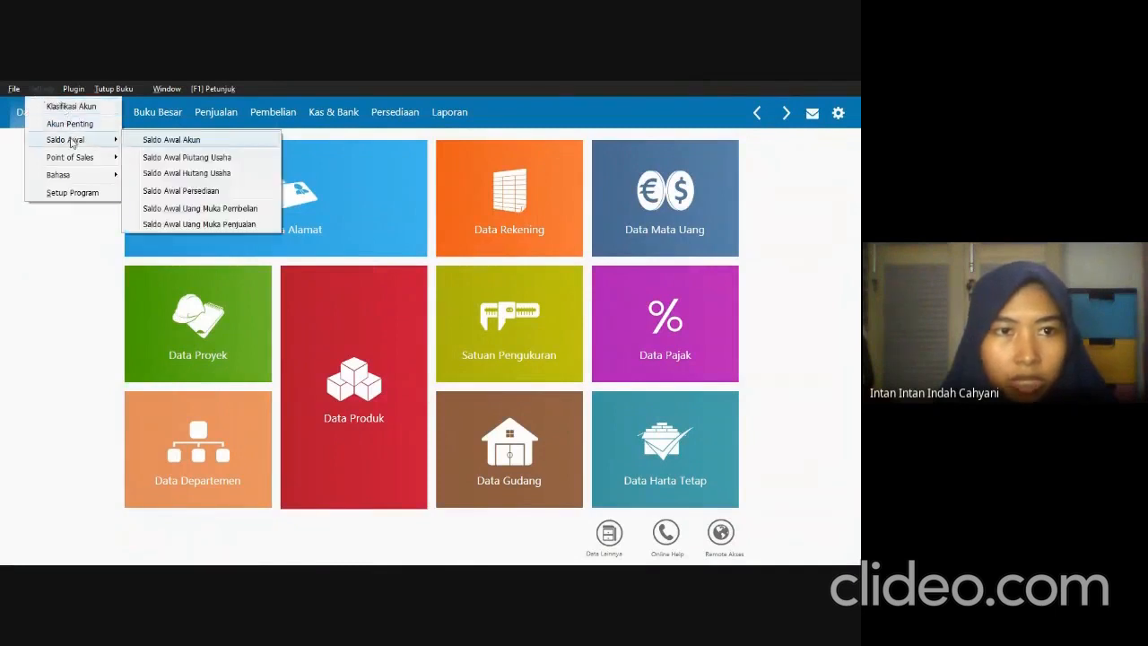
{"action": "left_click", "coordinate": [171, 141]}
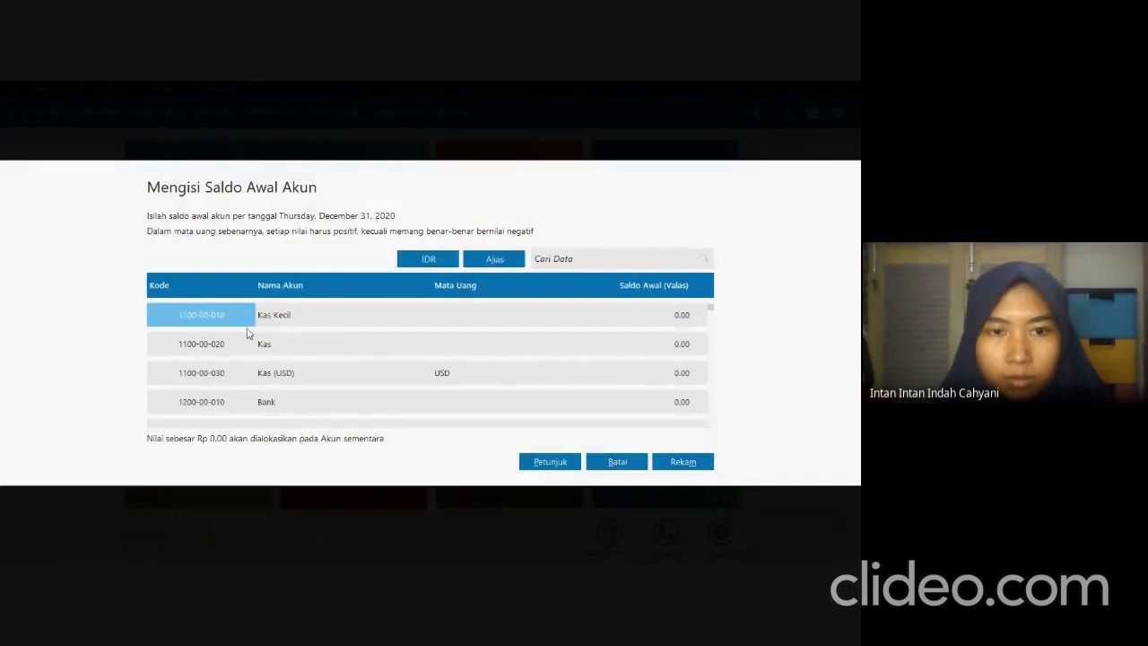
Check the Kas Kecil balance in the exam PDF and set its opening balance to 2,500,000 in Zahir.
{"action": "key", "text": "alt+Tab"}
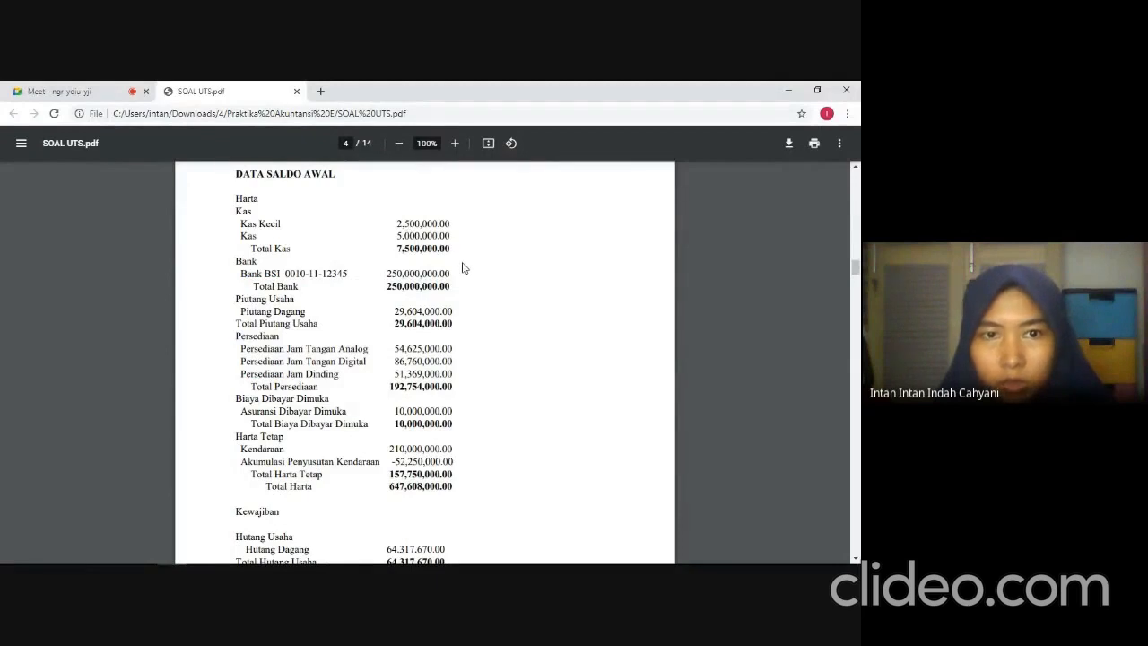
{"action": "key", "text": "alt+Tab"}
{"action": "left_click", "coordinate": [642, 320]}
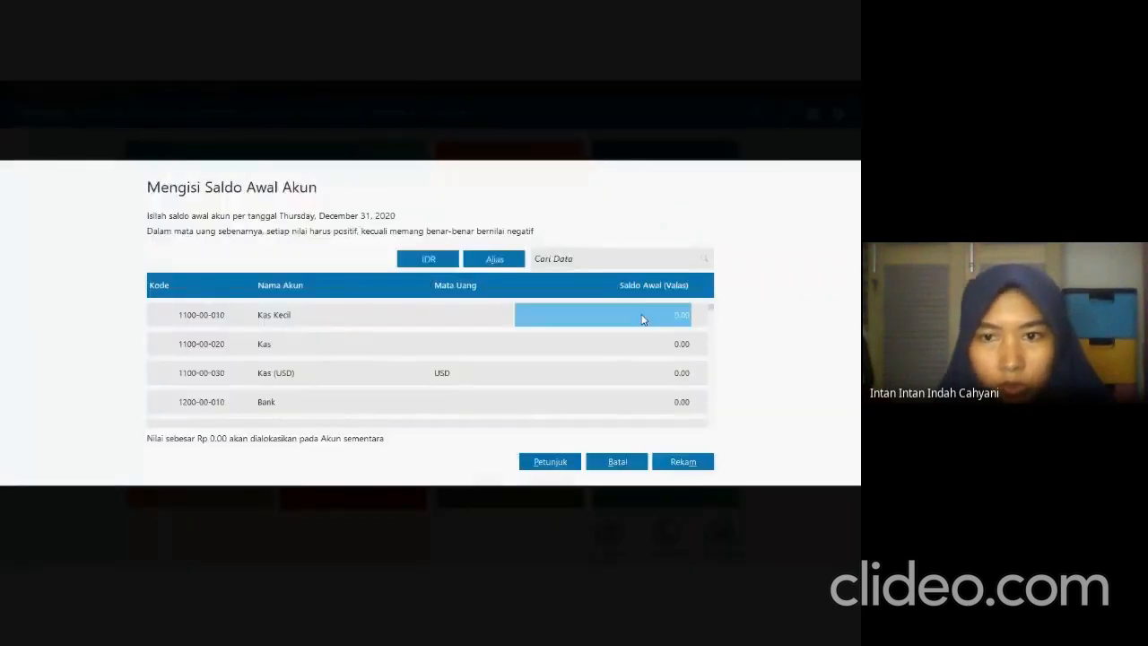
{"action": "type", "text": "2,500,"}
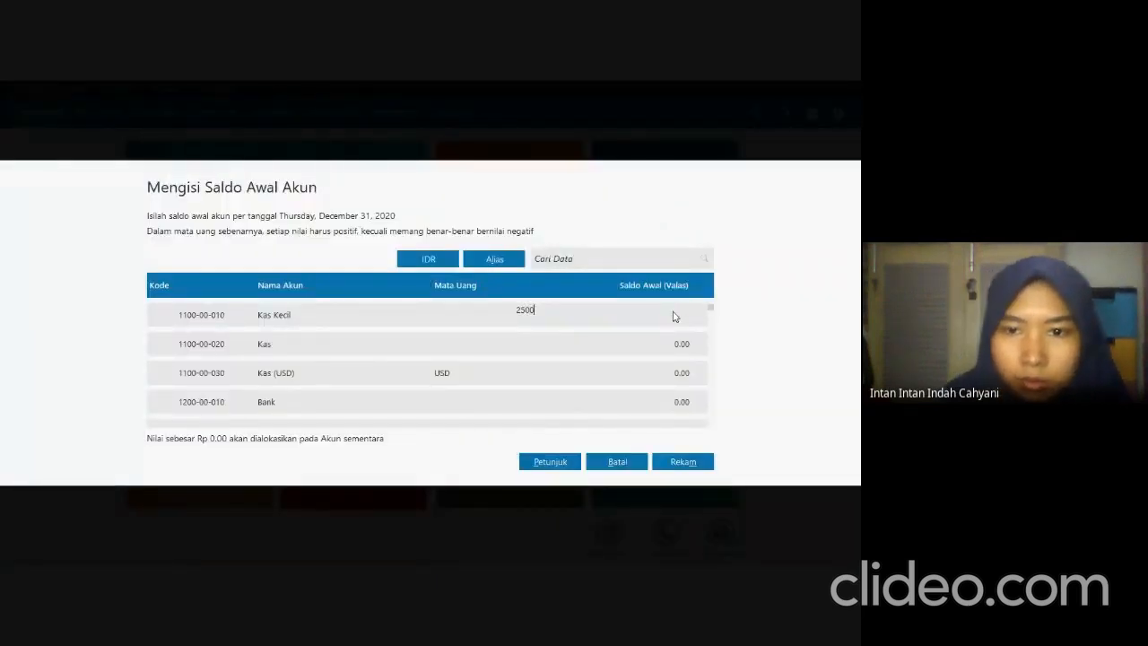
{"action": "type", "text": "000"}
{"action": "key", "text": "Return"}
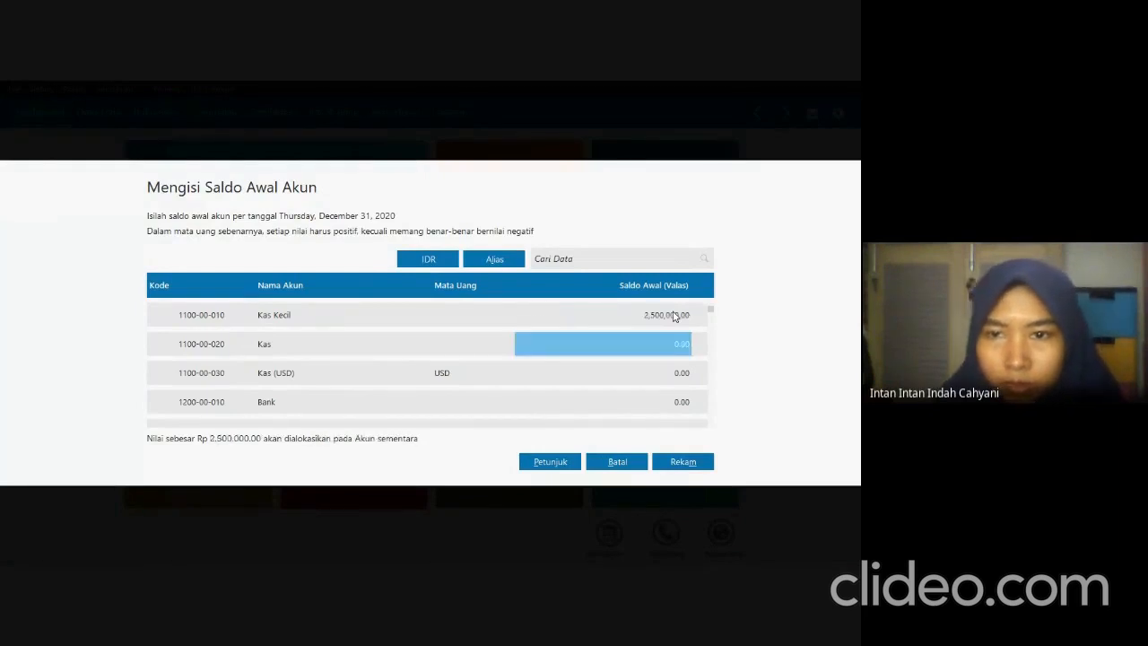
Check the Kas balance in the exam PDF and set the Kas account's opening balance to 5,000,000 in Zahir.
{"action": "key", "text": "alt+Tab"}
{"action": "key", "text": "alt+Tab"}
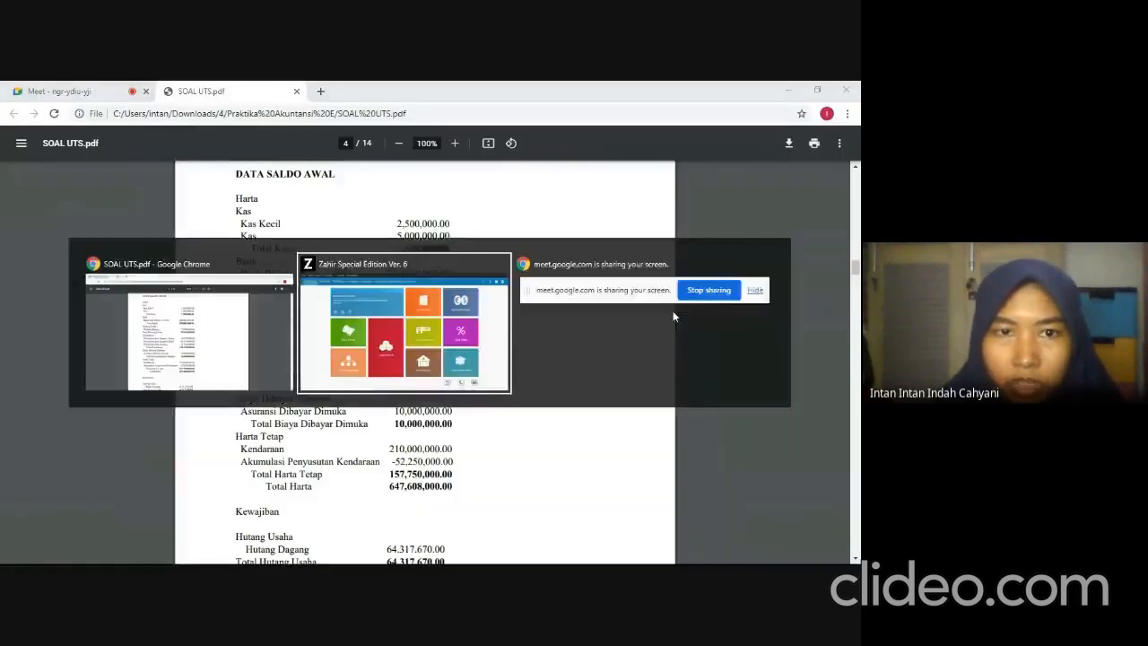
{"action": "type", "text": "5000000"}
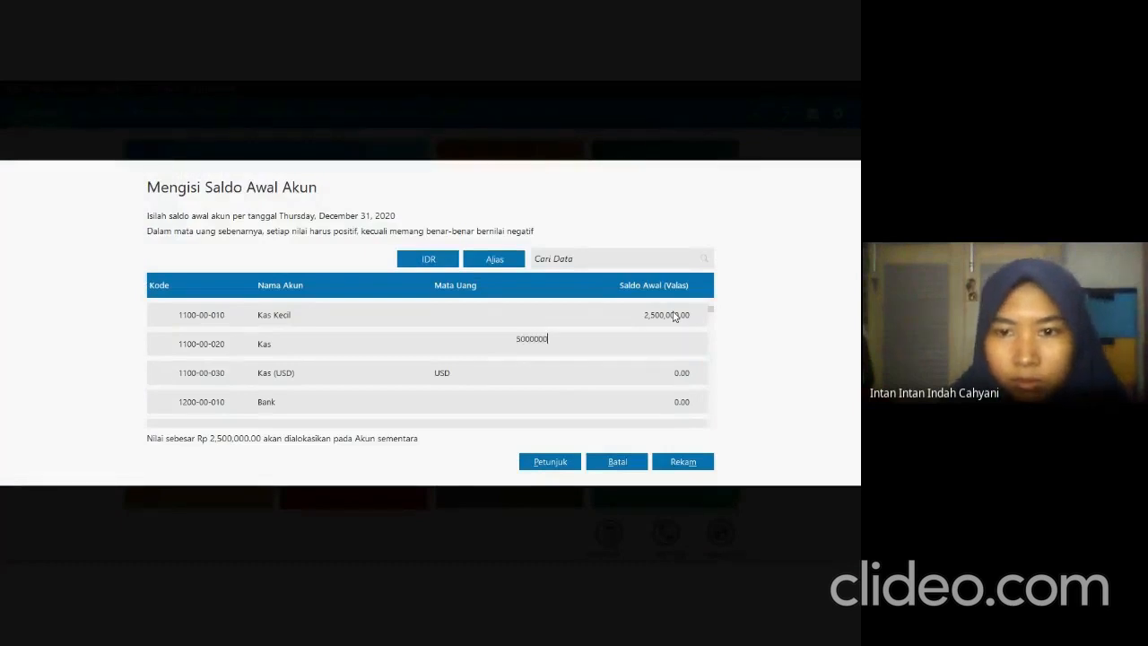
{"action": "key", "text": "Return"}
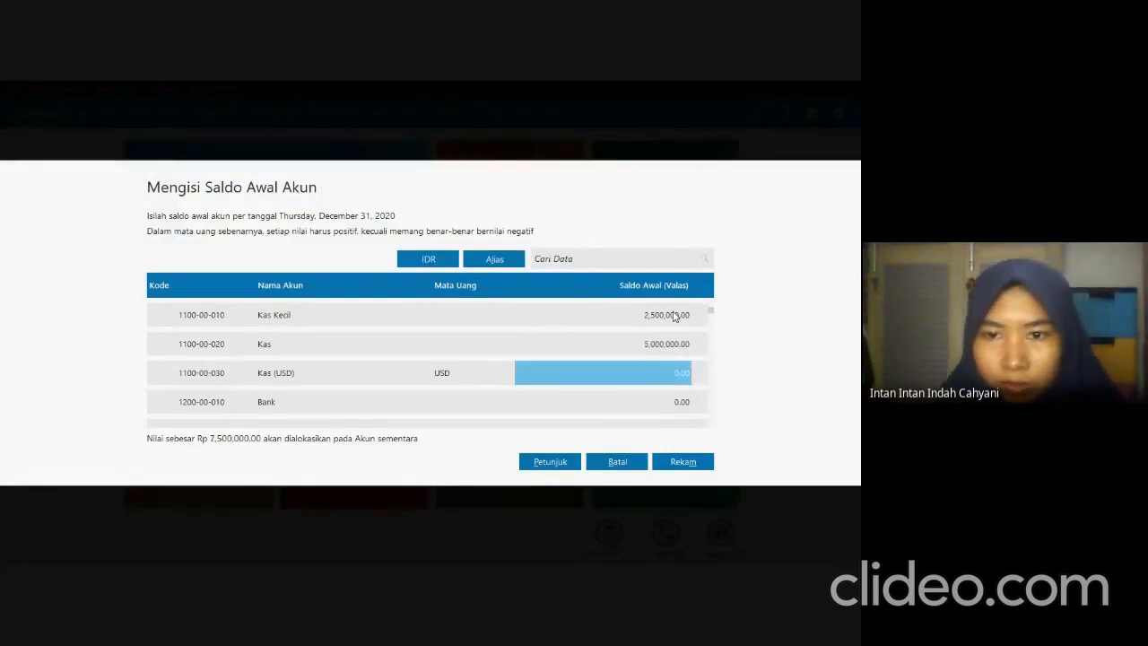
{"action": "key", "text": "alt+Tab"}
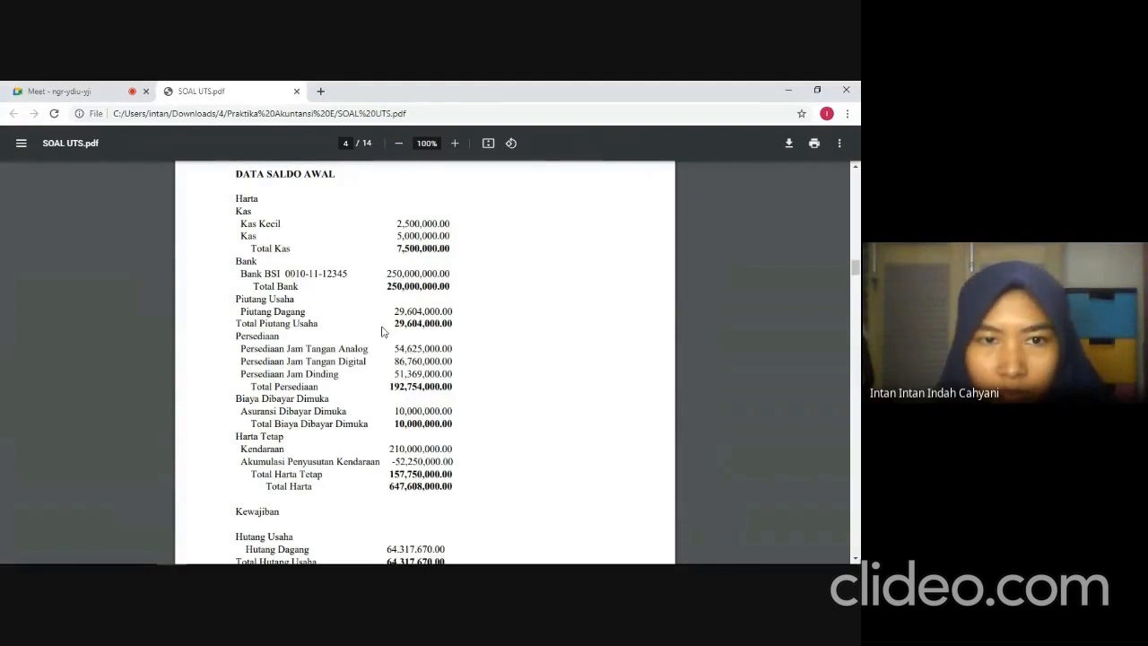
{"action": "key", "text": "alt+Tab"}
{"action": "left_click", "coordinate": [427, 410]}
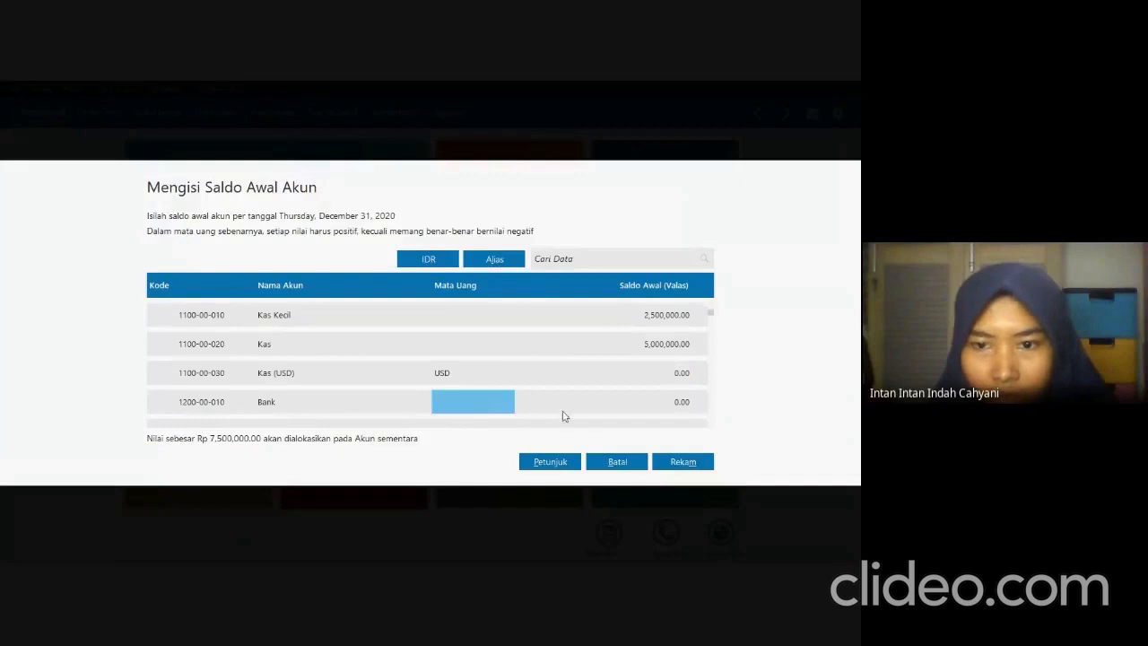
{"action": "left_click", "coordinate": [615, 410]}
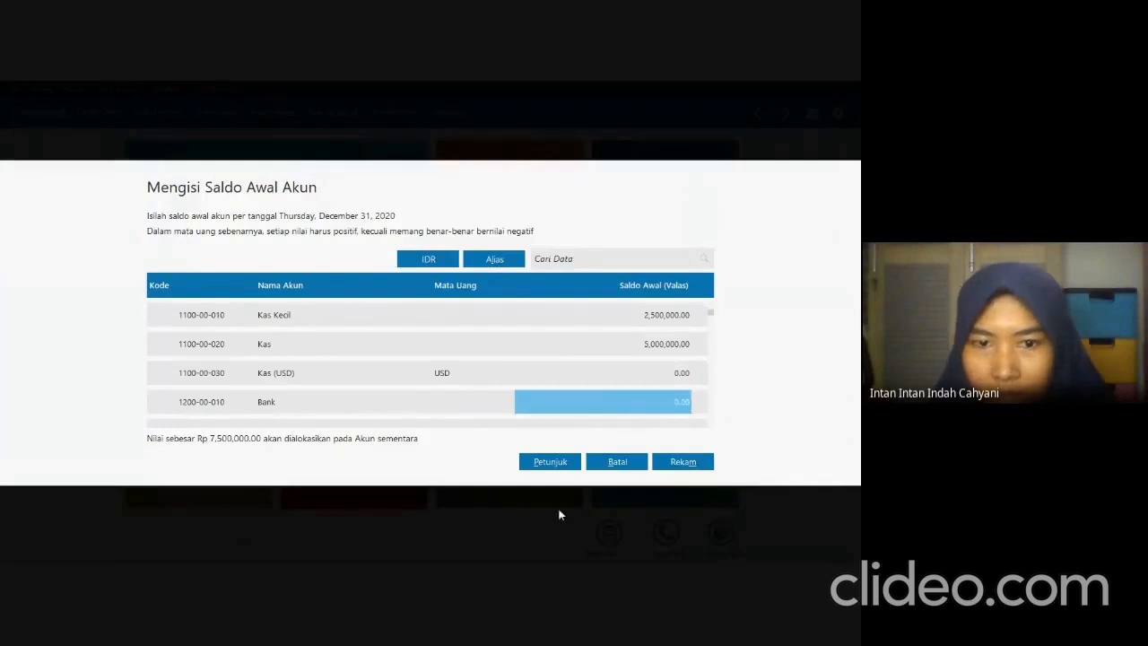
{"action": "left_click", "coordinate": [637, 464]}
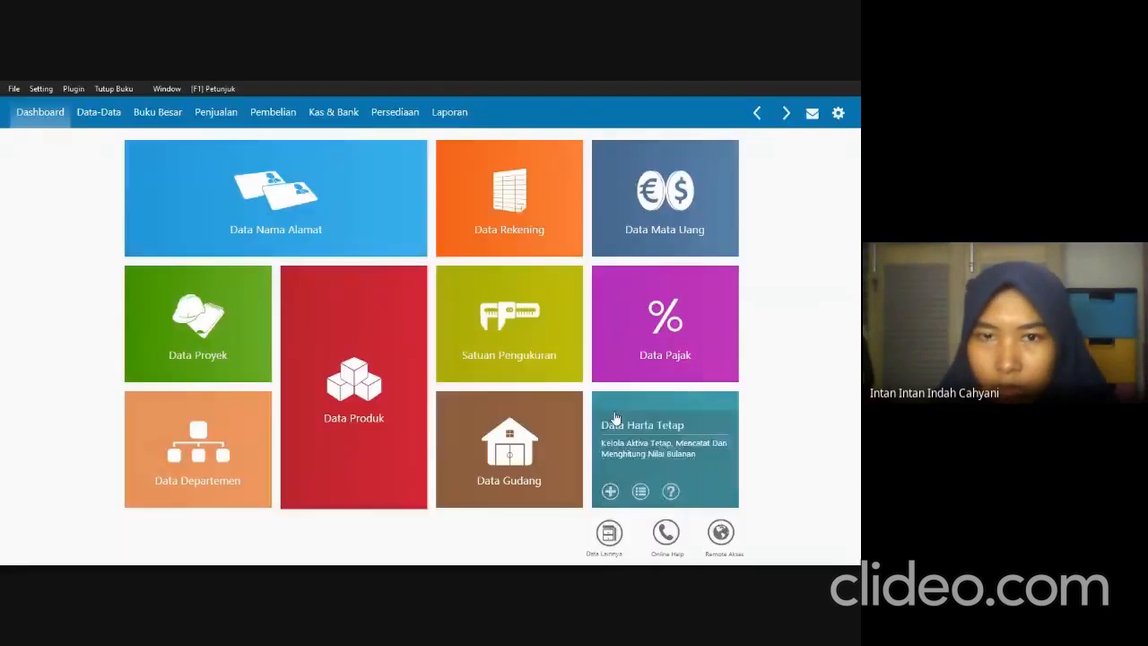
Open the Bank account (1200-00-010) from Data Rekening for editing and change its name to Bank BSI.
{"action": "left_click", "coordinate": [492, 174]}
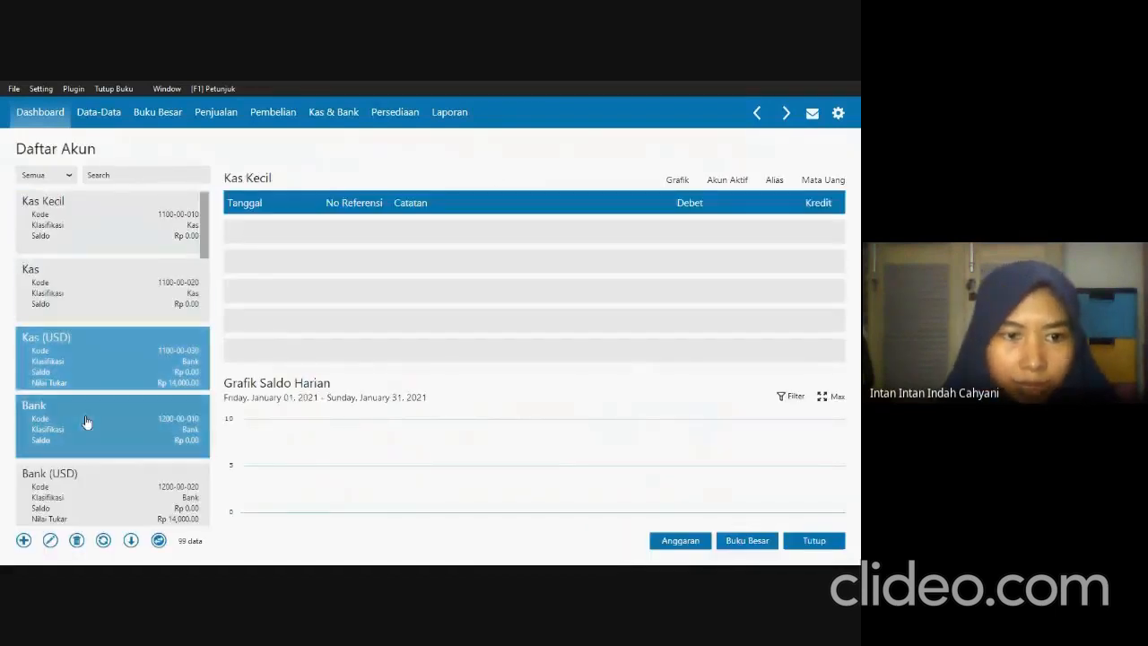
{"action": "left_click", "coordinate": [85, 425]}
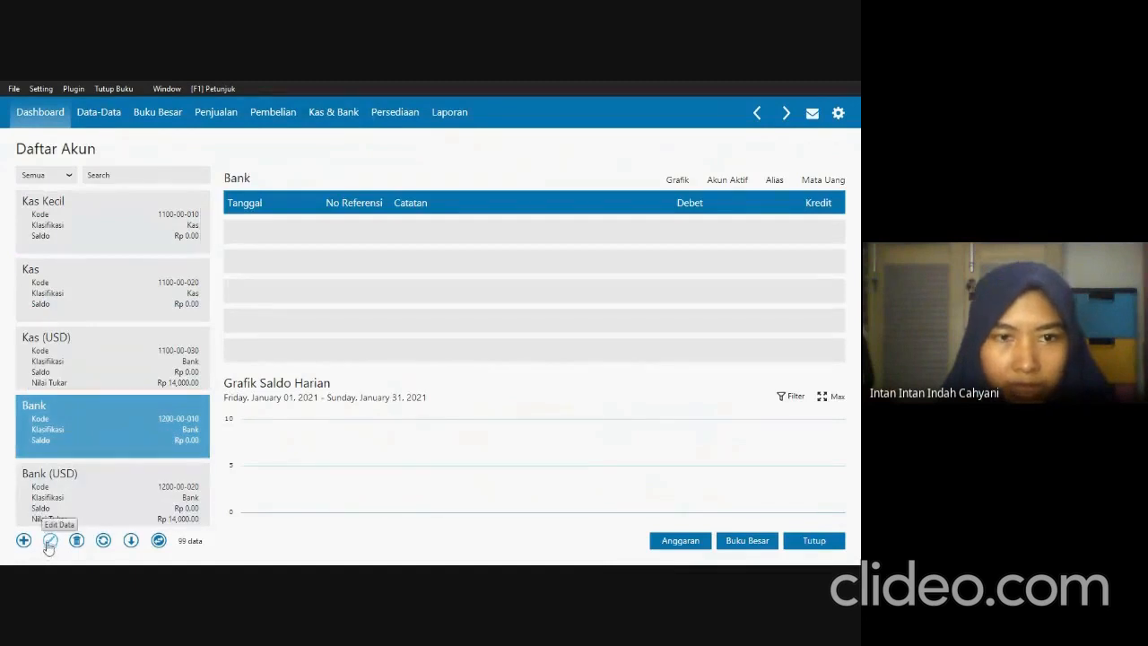
{"action": "left_click", "coordinate": [47, 543]}
{"action": "left_click", "coordinate": [664, 428]}
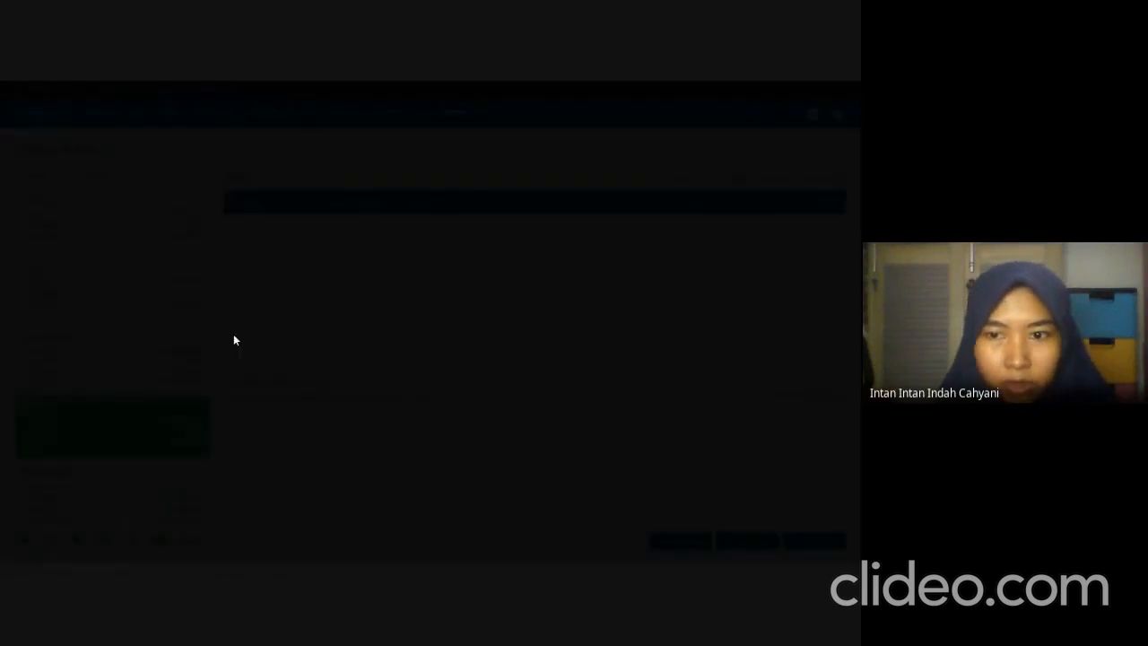
{"action": "key", "text": "BackSpace"}
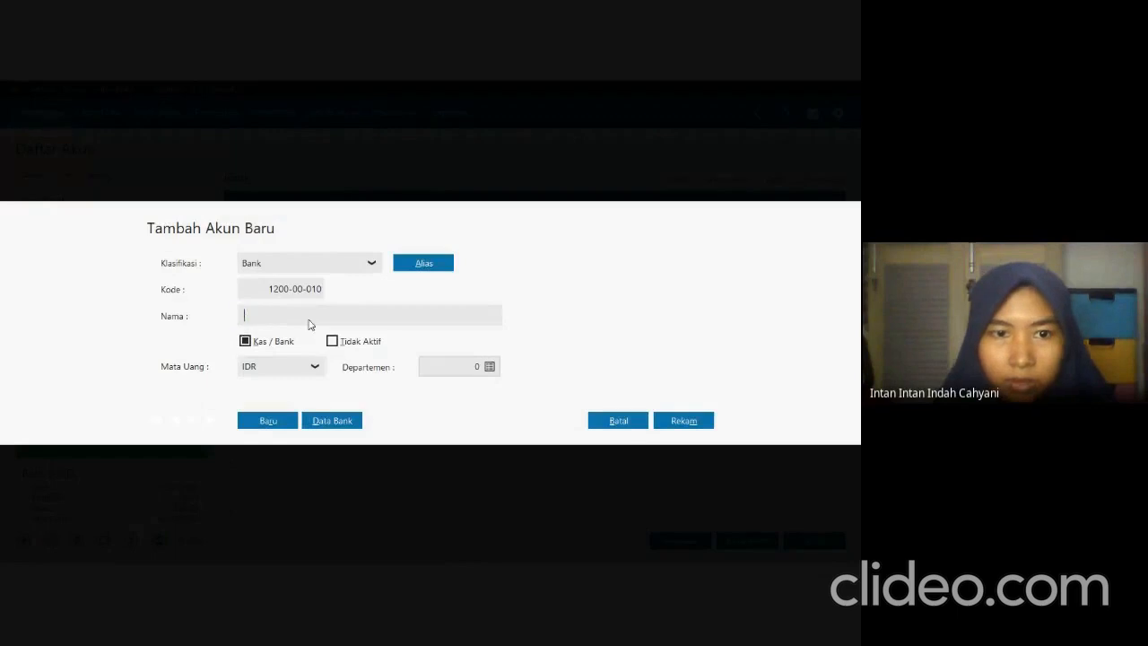
{"action": "type", "text": "bANK"}
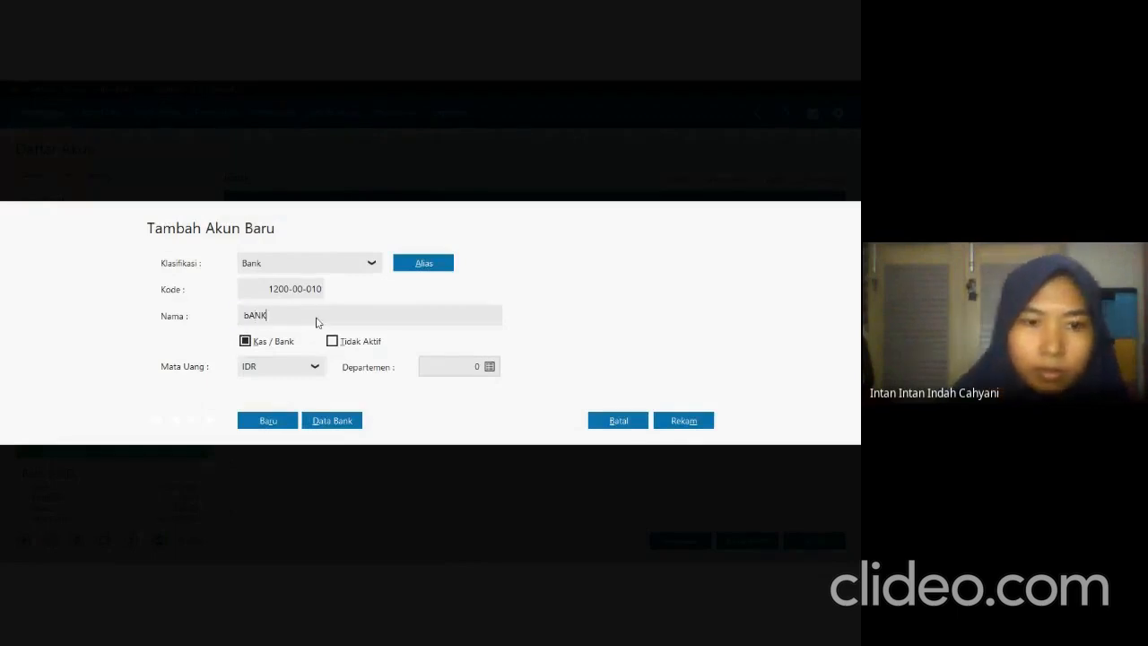
{"action": "key", "text": "BackSpace"}
{"action": "key", "text": "BackSpace"}
{"action": "key", "text": "BackSpace"}
{"action": "key", "text": "BackSpace"}
{"action": "type", "text": "Bank BS"}
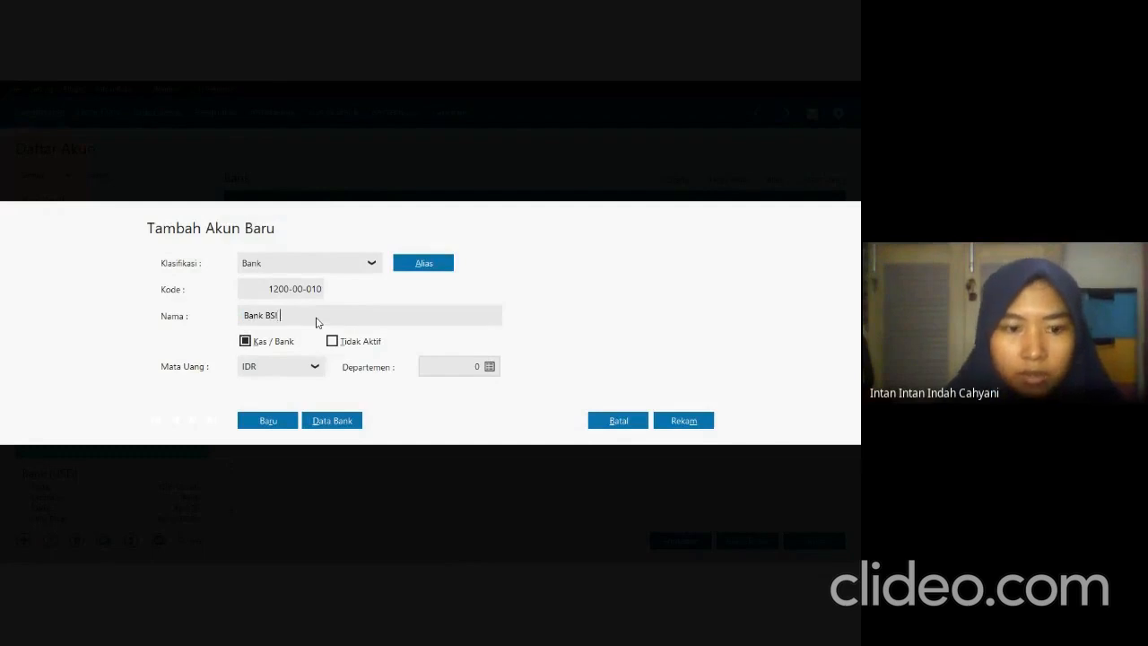
{"action": "type", "text": "I"}
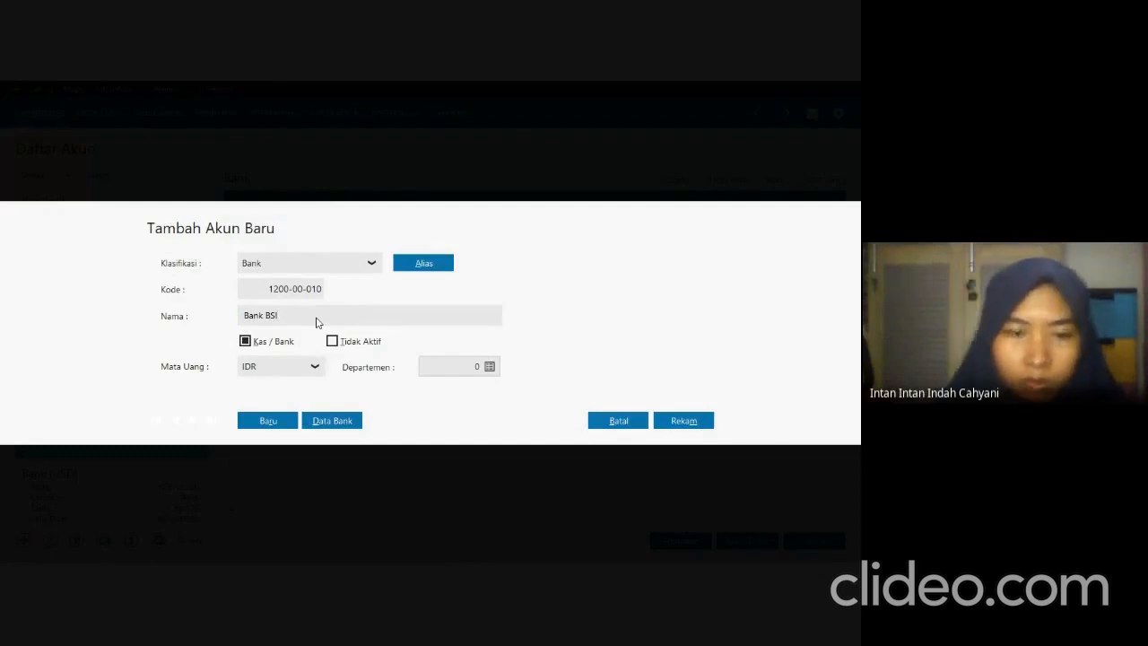
Copy the Bank BSI account number from the exam PDF into the account name in Zahir, record it and close the account list.
{"action": "key", "text": "alt+Tab"}
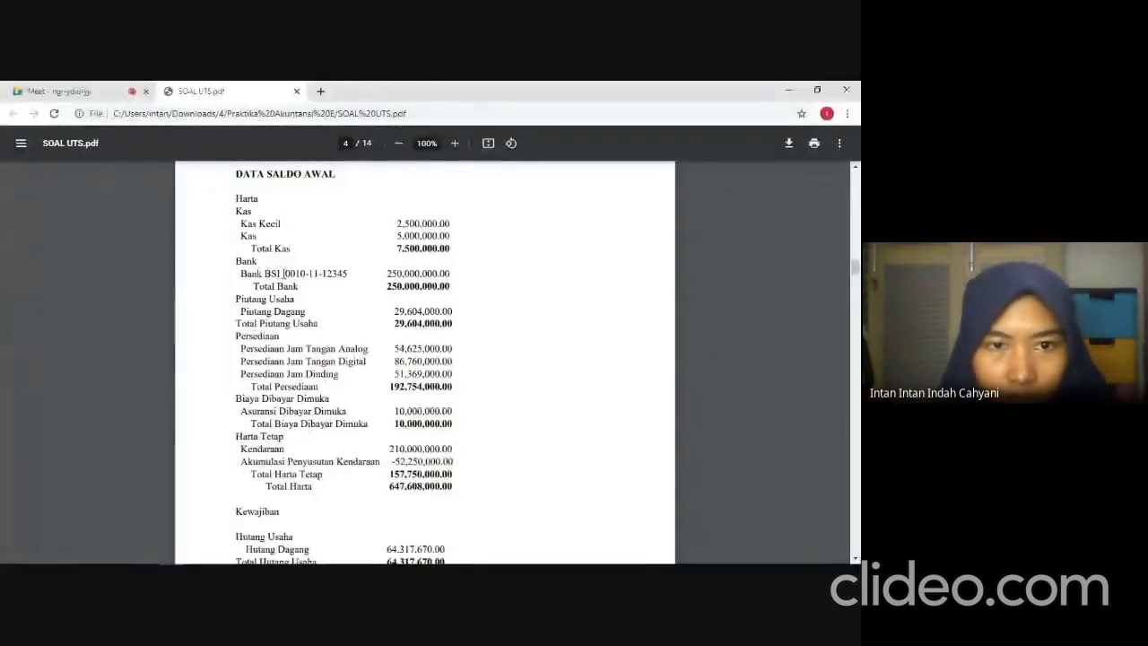
{"action": "left_click_drag", "start_coordinate": [284, 274], "coordinate": [345, 271]}
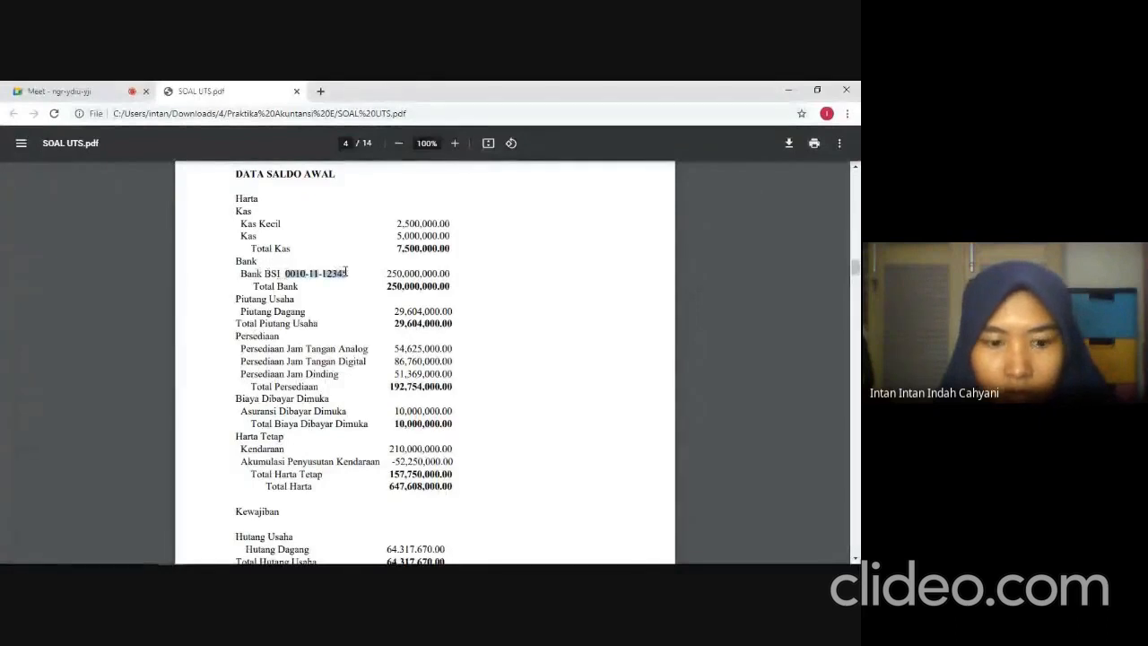
{"action": "key", "text": "ctrl+c"}
{"action": "key", "text": "alt+Tab"}
{"action": "left_click", "coordinate": [326, 314]}
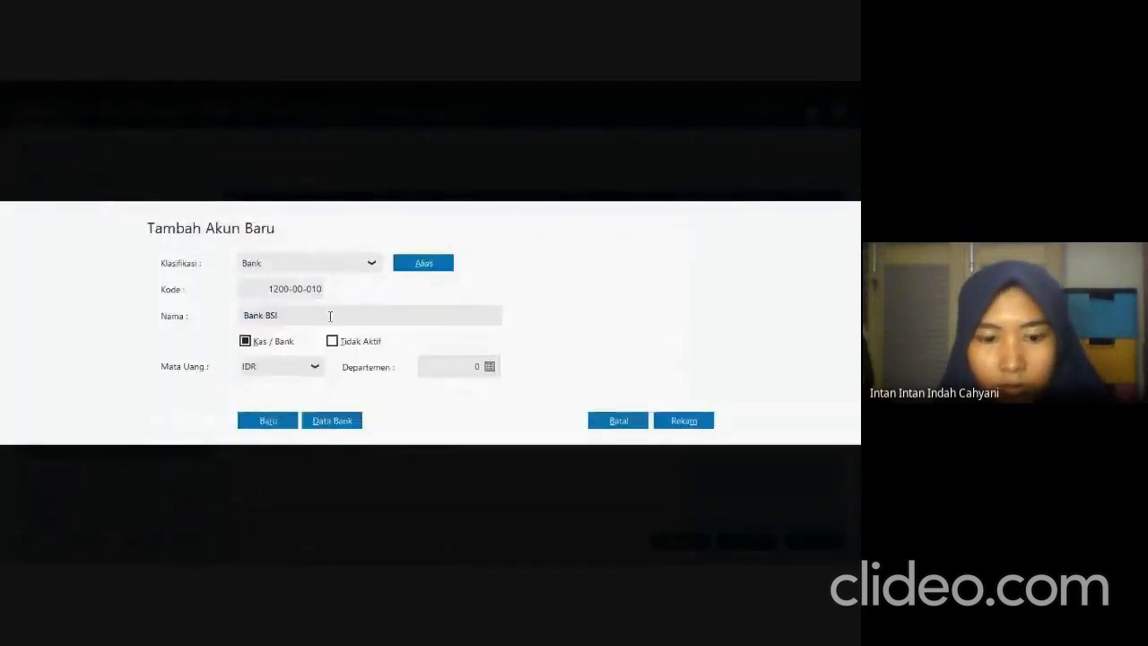
{"action": "key", "text": "ctrl+v"}
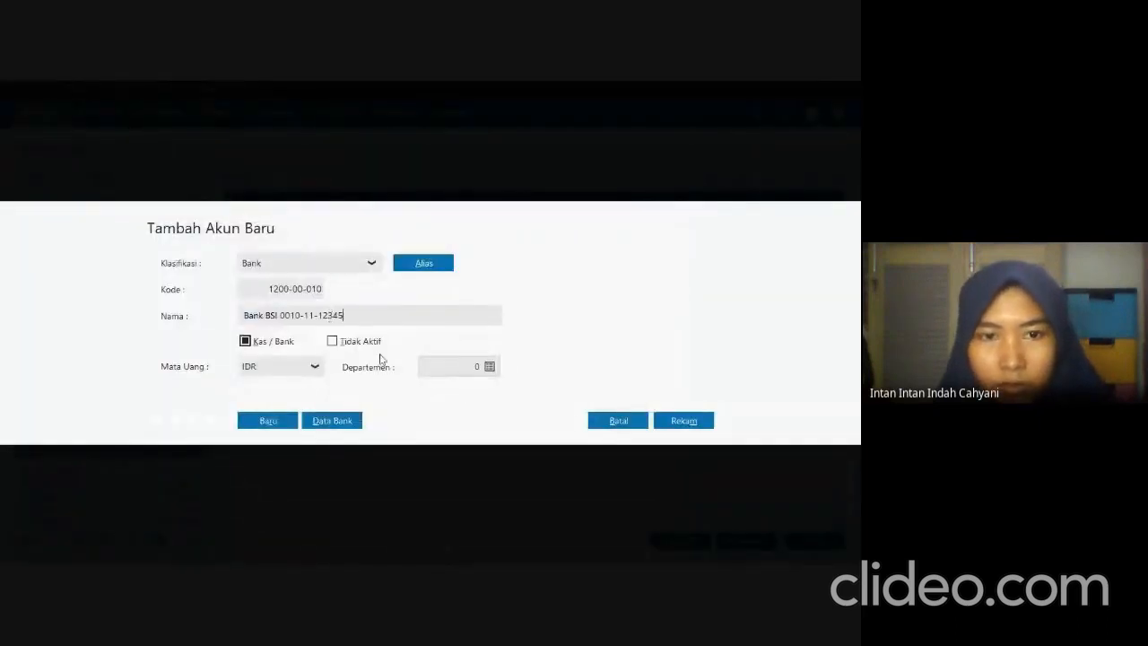
{"action": "left_click", "coordinate": [674, 421]}
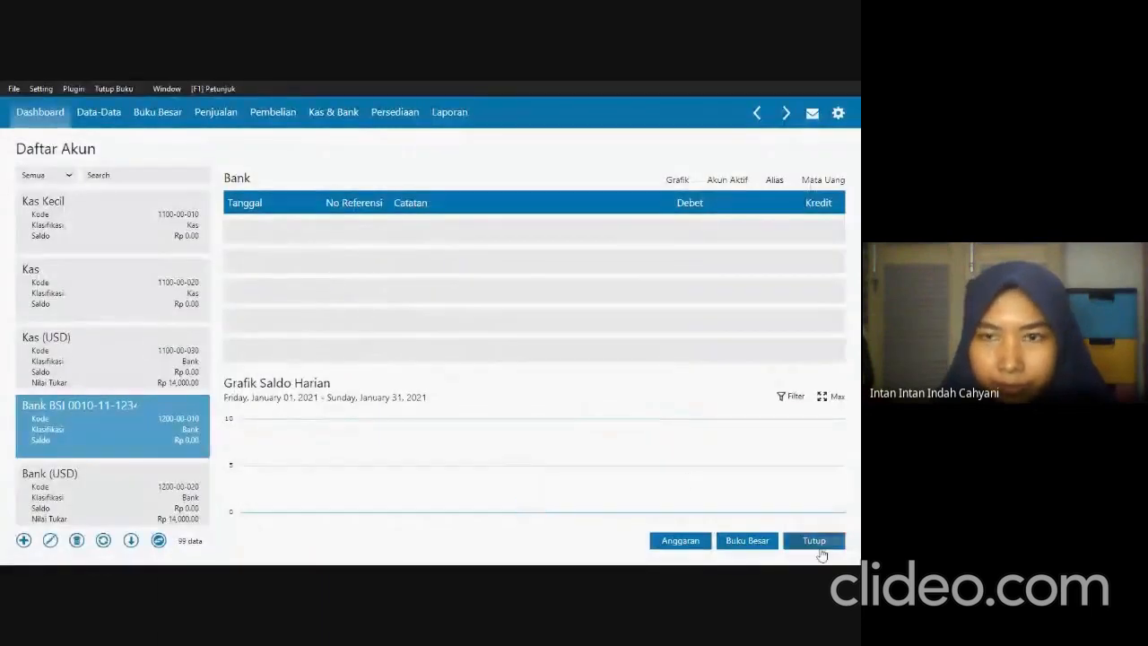
{"action": "left_click", "coordinate": [818, 544]}
Reopen the account opening balance form, check the exam PDF and set the Bank BSI account's opening balance to 250,000,000.
{"action": "left_click", "coordinate": [41, 88]}
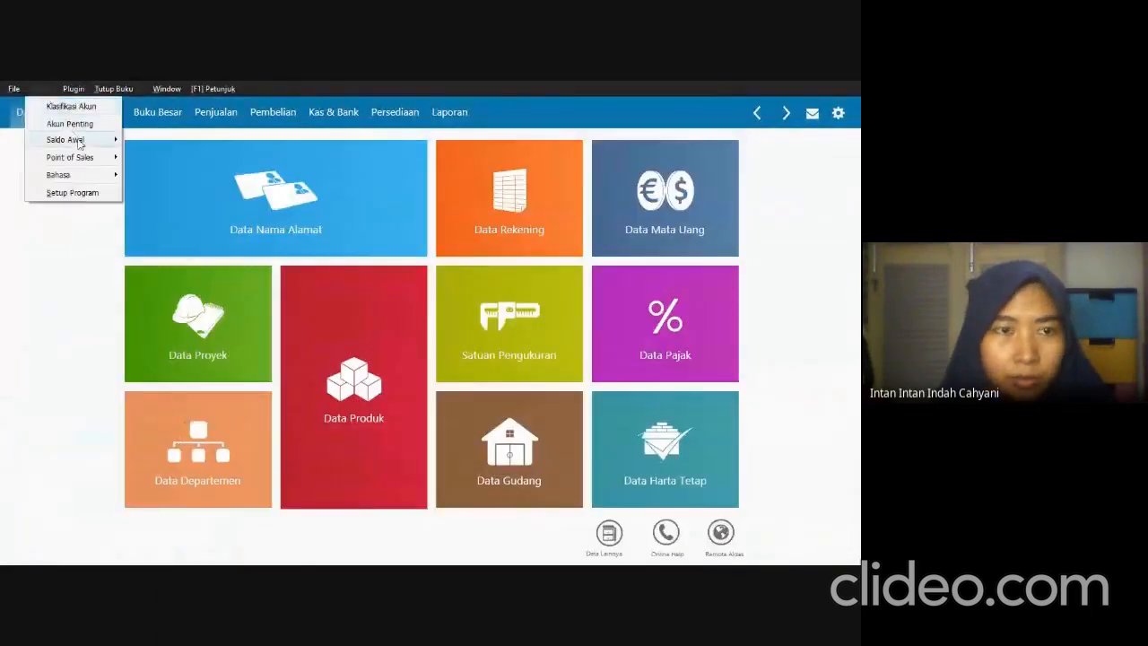
{"action": "mouse_move", "coordinate": [78, 143]}
{"action": "left_click", "coordinate": [177, 147]}
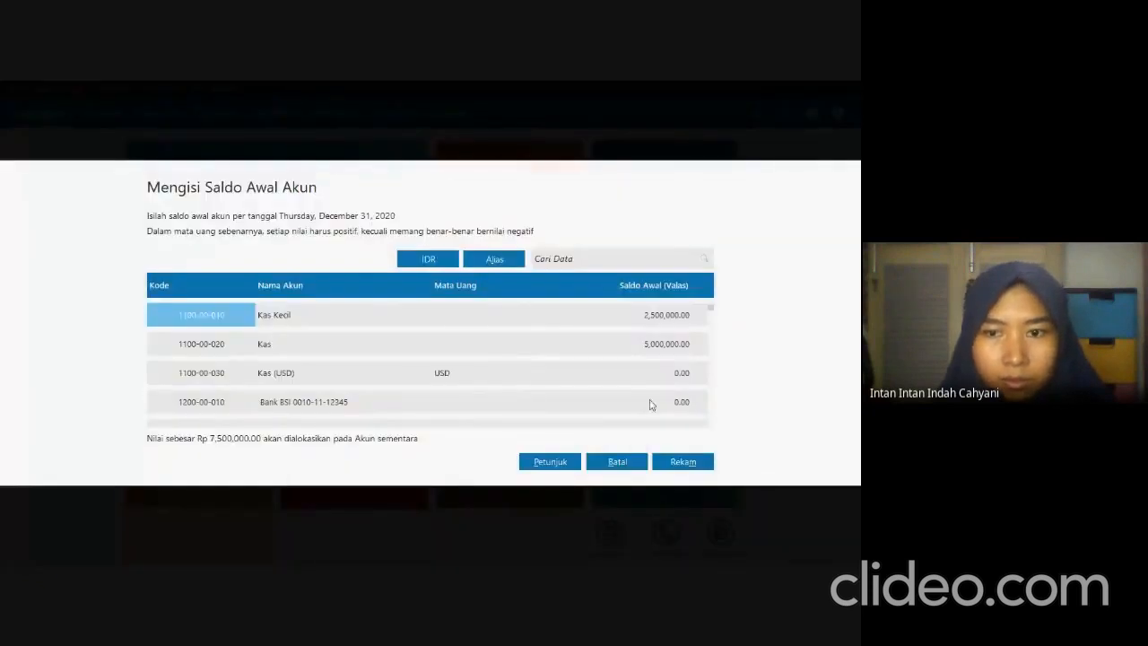
{"action": "left_click", "coordinate": [650, 402]}
{"action": "key", "text": "alt+Tab"}
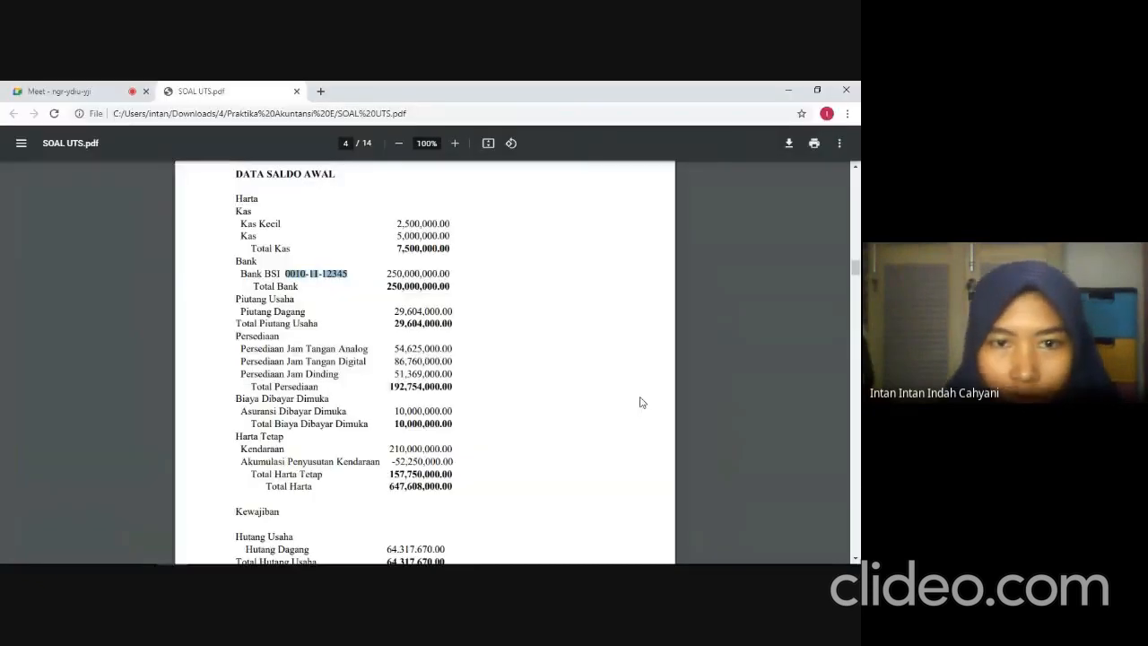
{"action": "key", "text": "alt+Tab"}
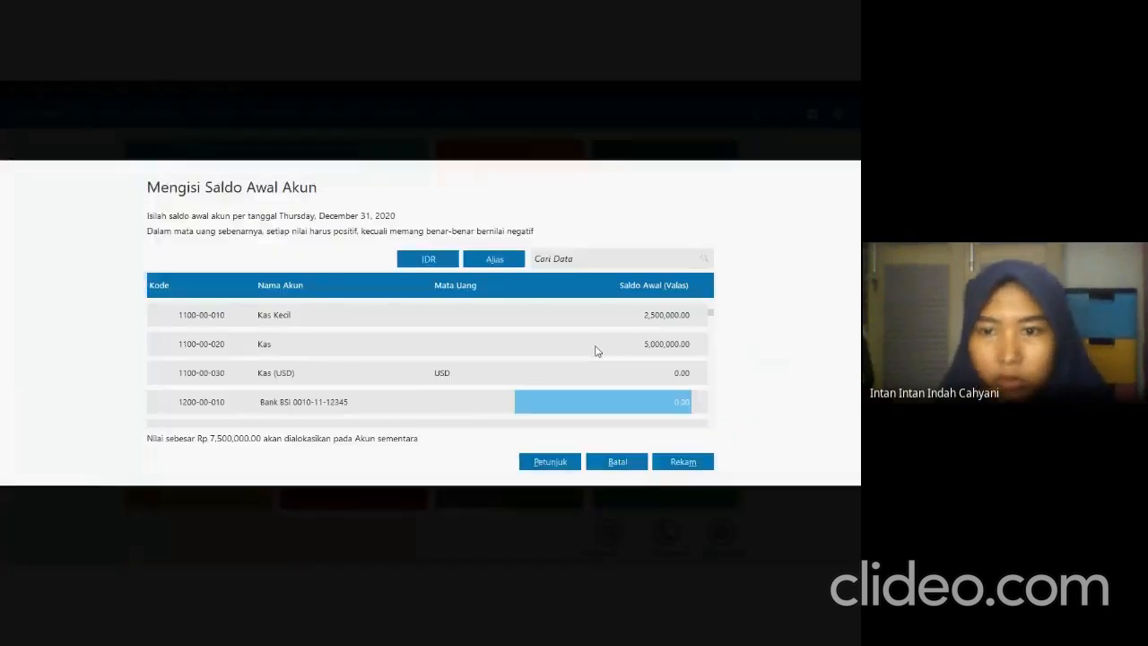
{"action": "type", "text": "2500000000"}
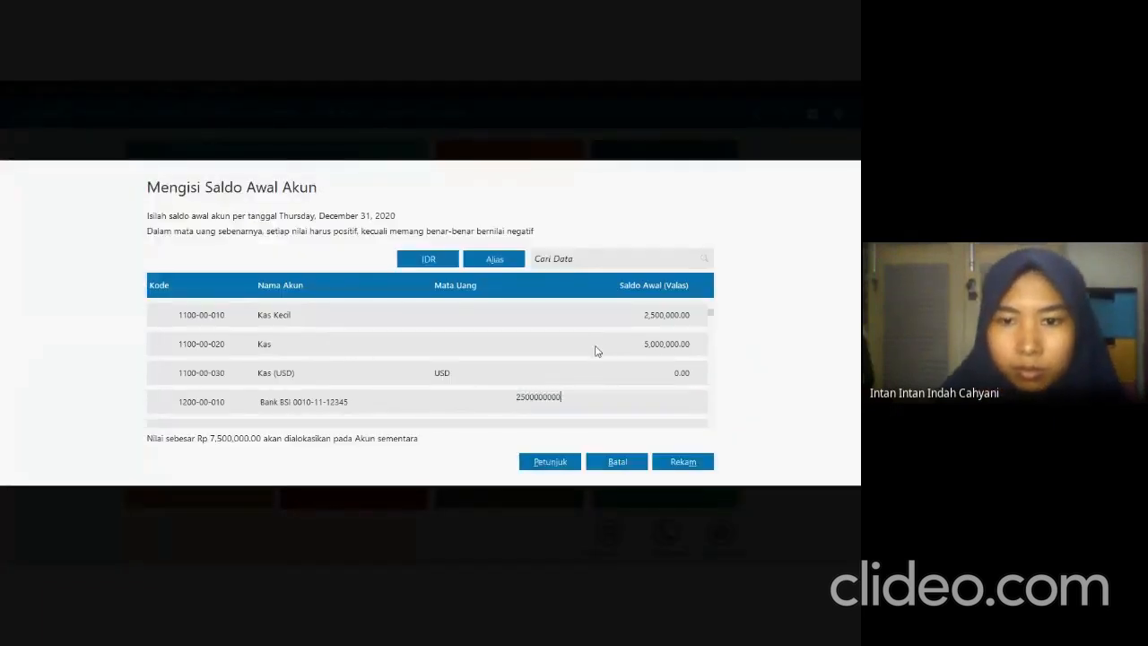
{"action": "key", "text": "Return"}
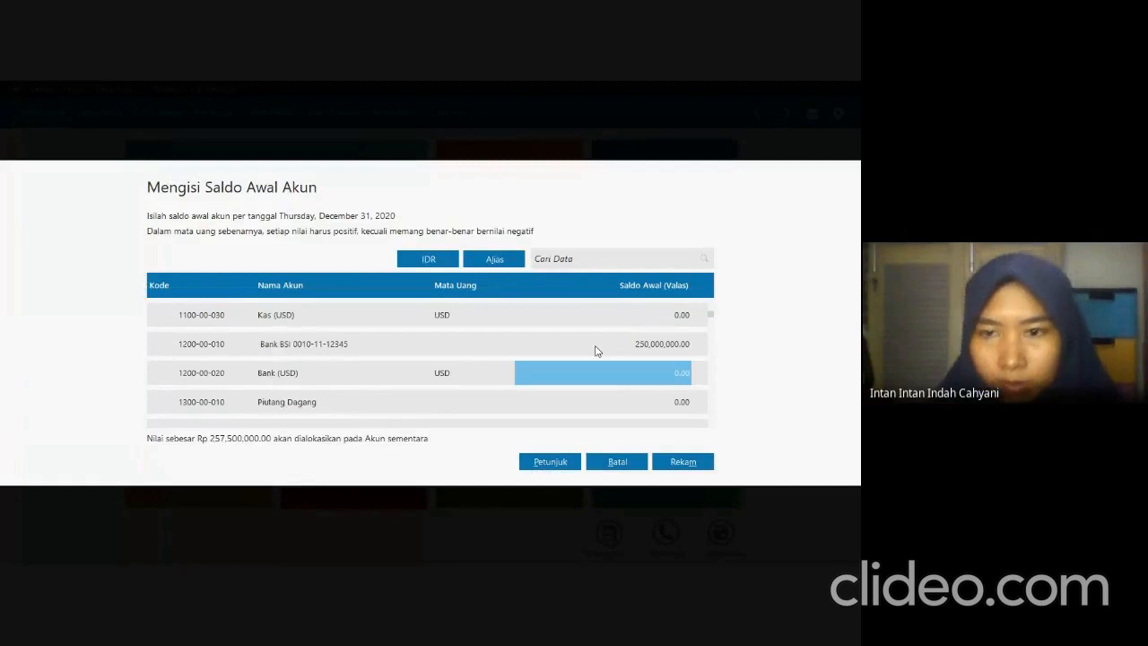
Check the Piutang Dagang balance in the exam PDF and set its opening balance to 29,604,000 in Zahir.
{"action": "key", "text": "alt+Tab"}
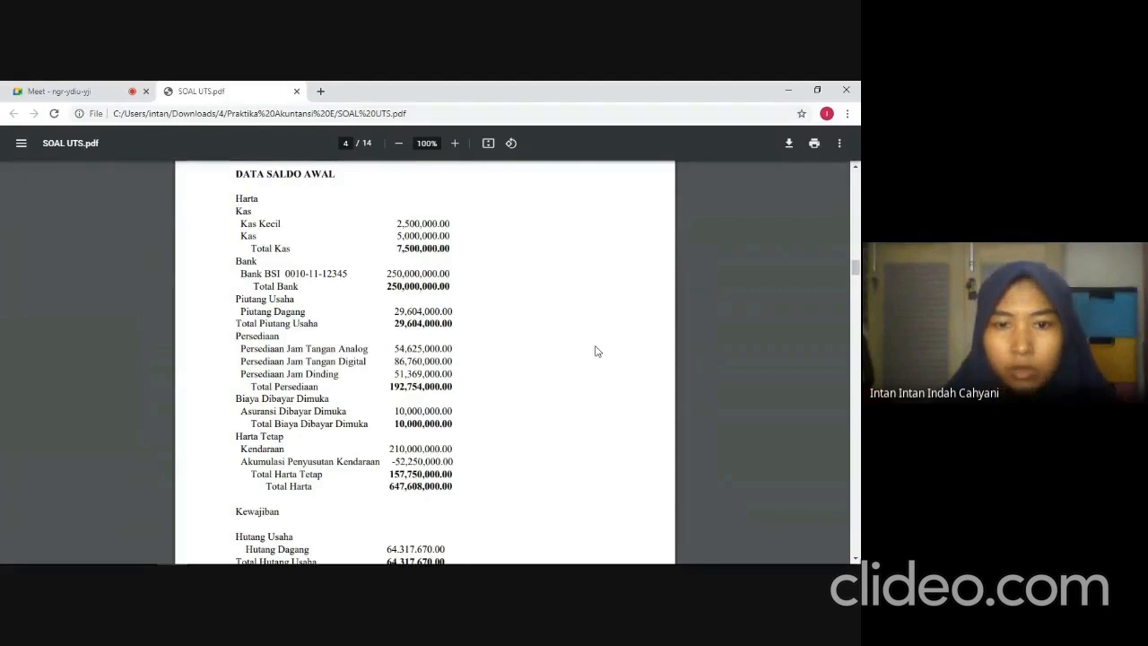
{"action": "key", "text": "alt+Tab"}
{"action": "key", "text": "Down"}
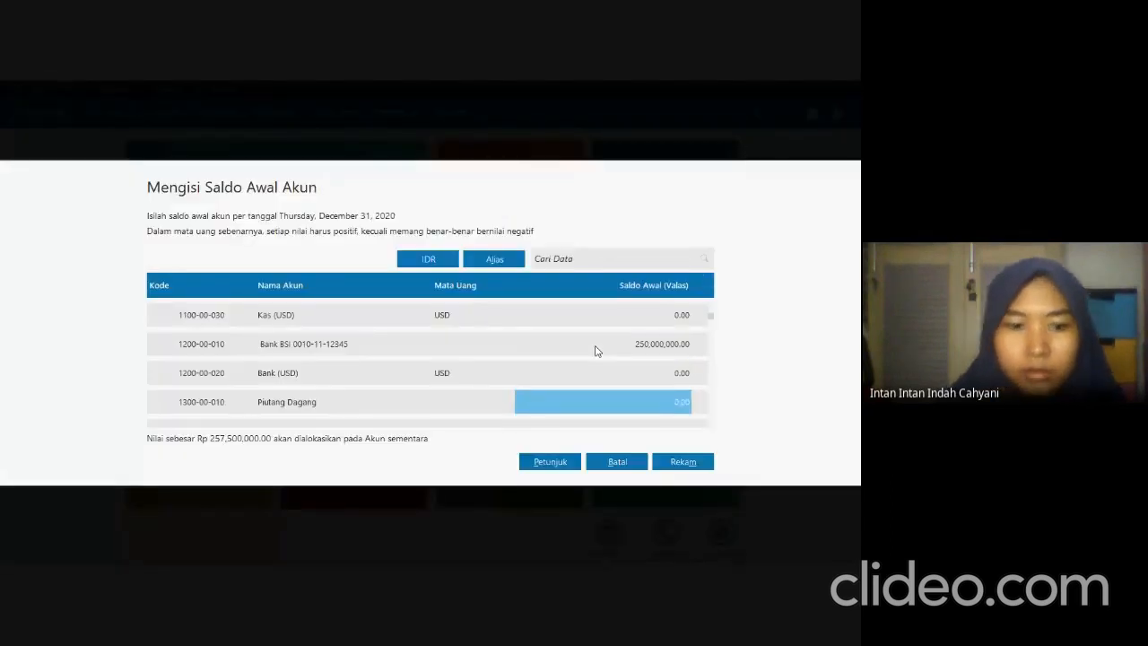
{"action": "type", "text": "29604000"}
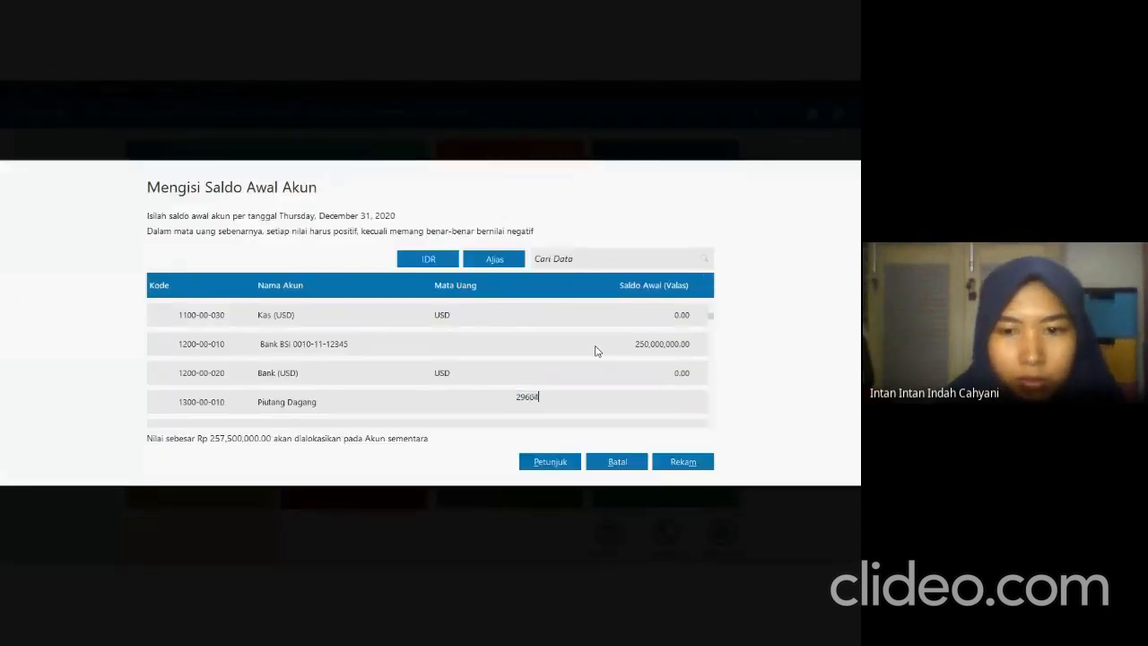
{"action": "key", "text": "Down"}
{"action": "key", "text": "Down"}
{"action": "key", "text": "Down"}
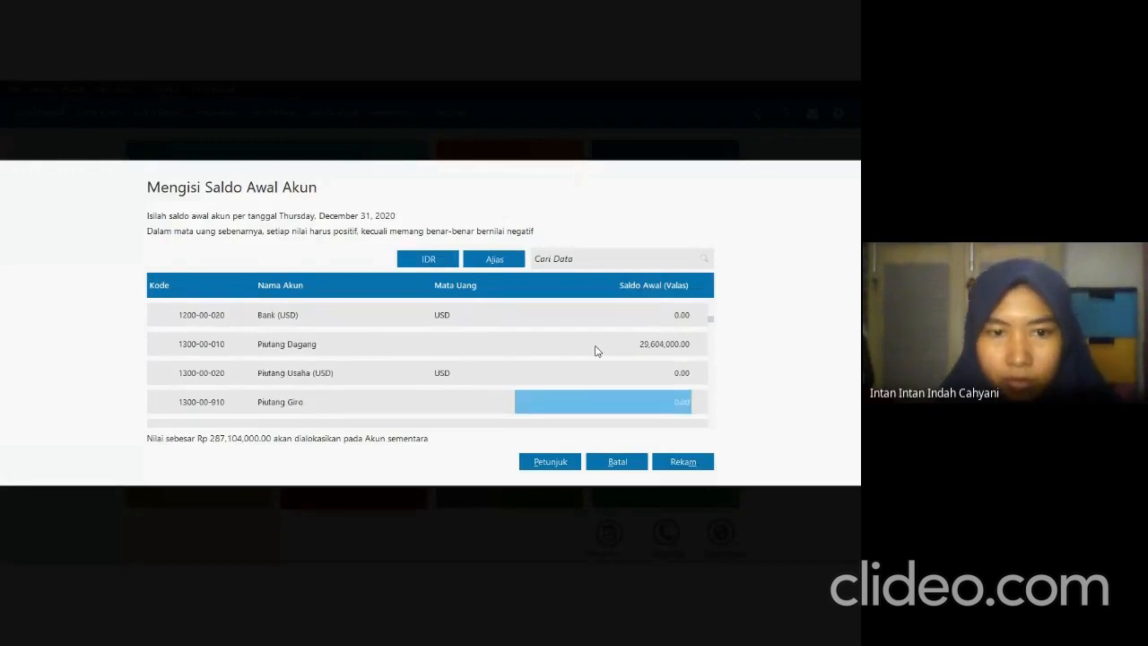
Check the Persediaan Jam Tangan Analog balance in the exam PDF and set its opening balance to 54,625,000 in Zahir.
{"action": "key", "text": "alt+Tab"}
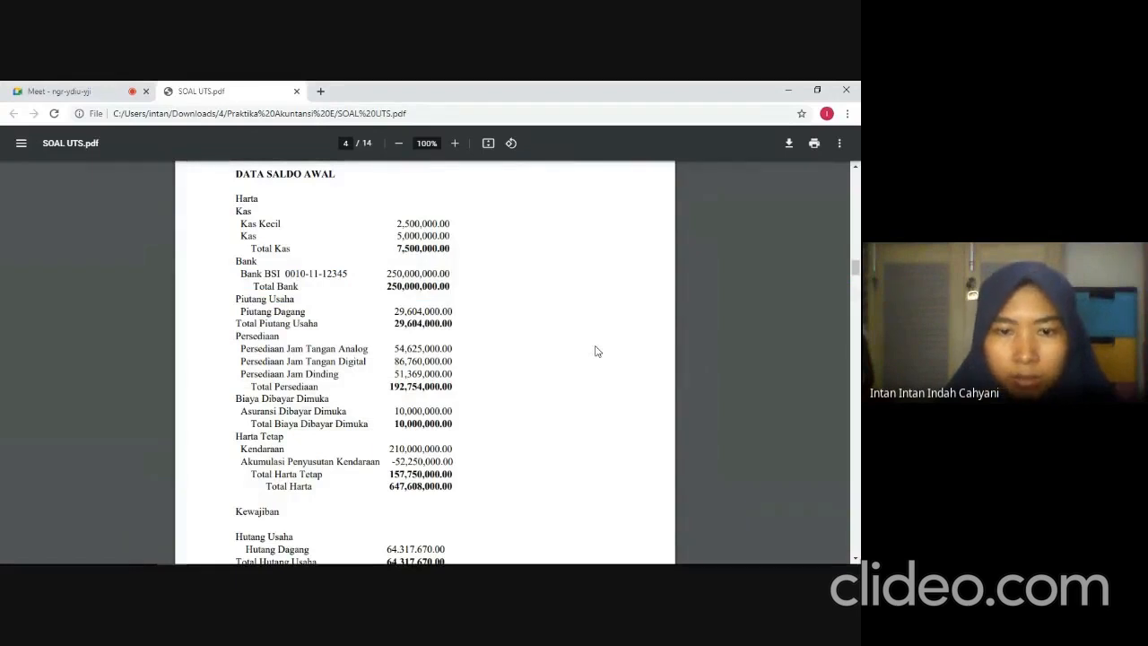
{"action": "key", "text": "alt+Tab"}
{"action": "key", "text": "Down"}
{"action": "key", "text": "Down"}
{"action": "key", "text": "Down"}
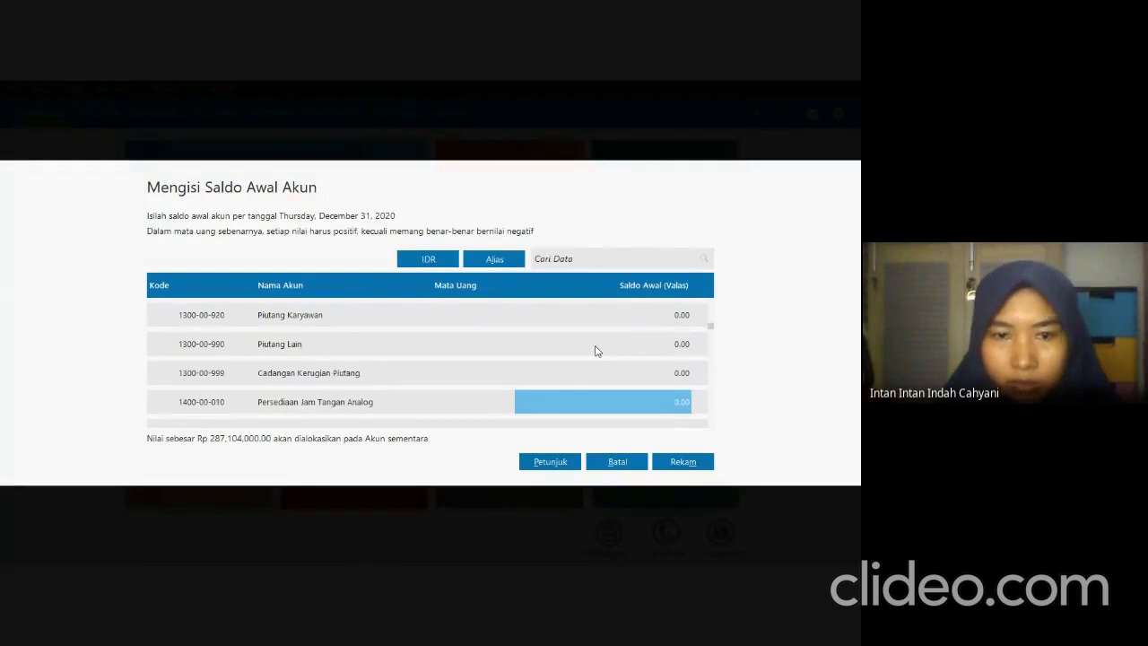
{"action": "type", "text": "5"}
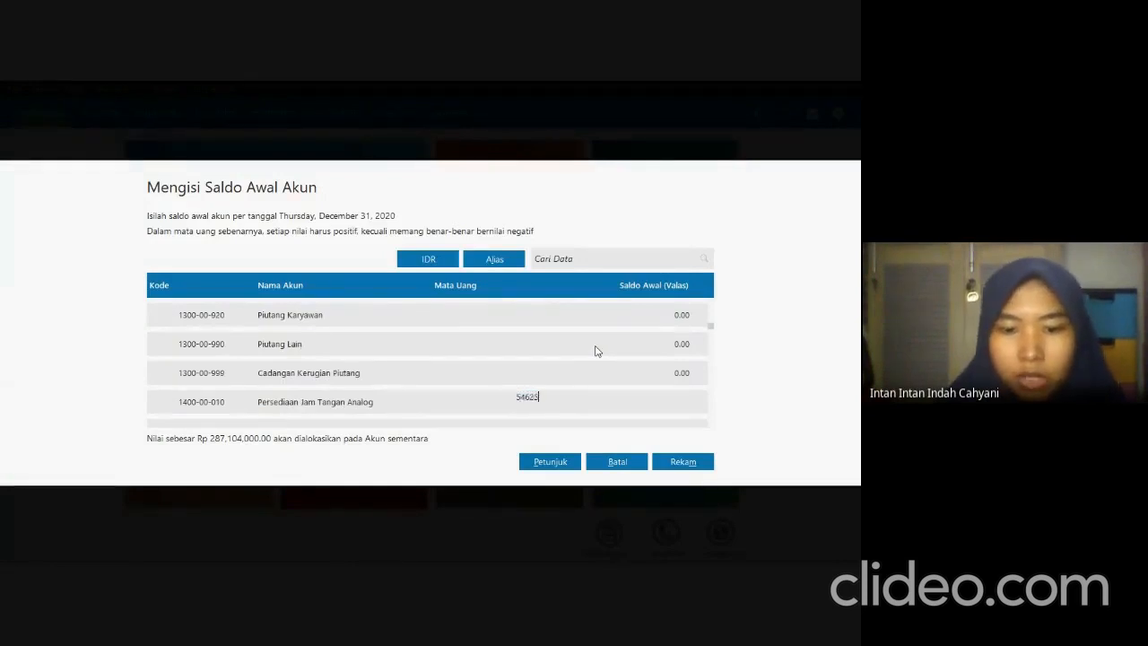
{"action": "type", "text": "4,625,000"}
{"action": "key", "text": "Down"}
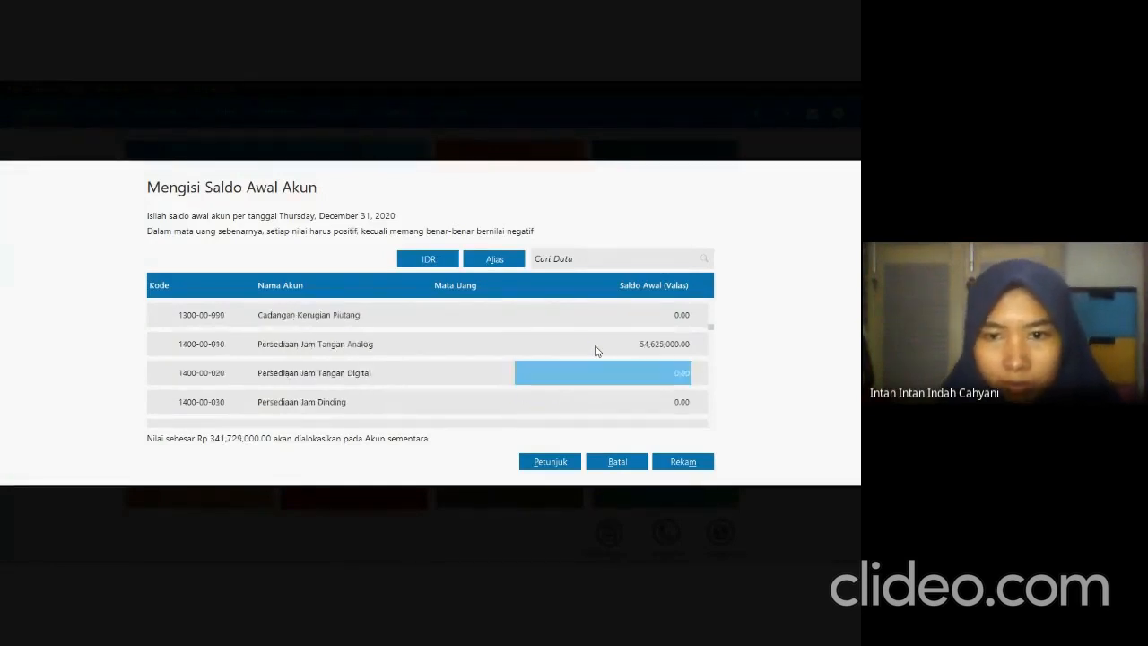
Check the Persediaan Jam Tangan Digital balance in the exam PDF and set its opening balance to 86,760,000 in Zahir.
{"action": "key", "text": "alt+Tab"}
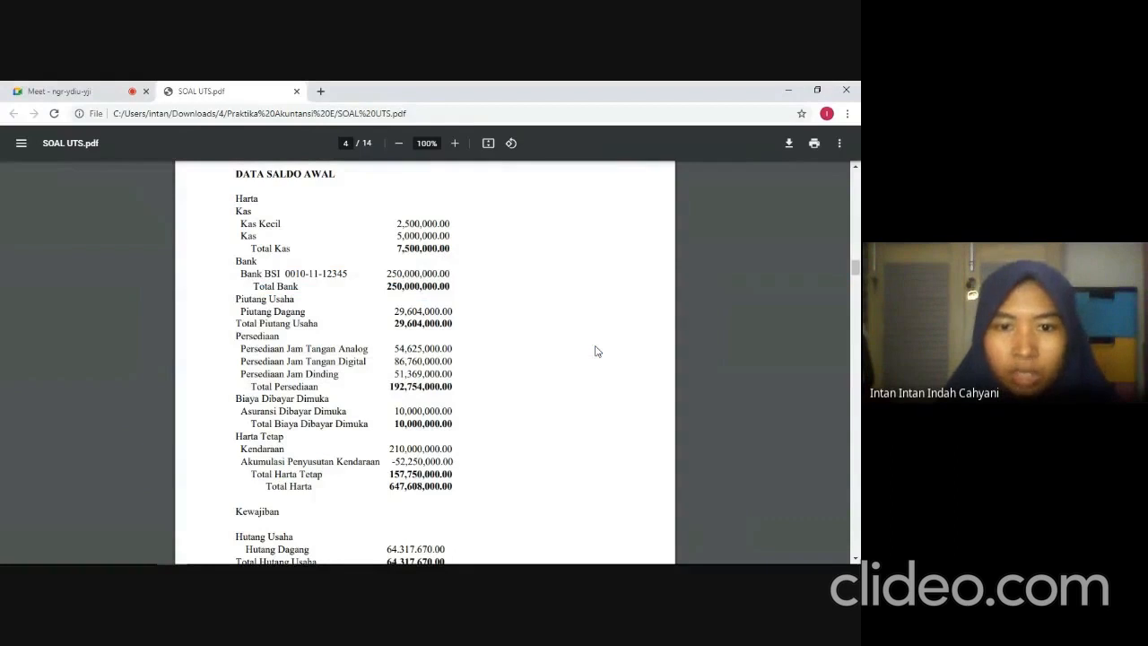
{"action": "key", "text": "alt+Tab"}
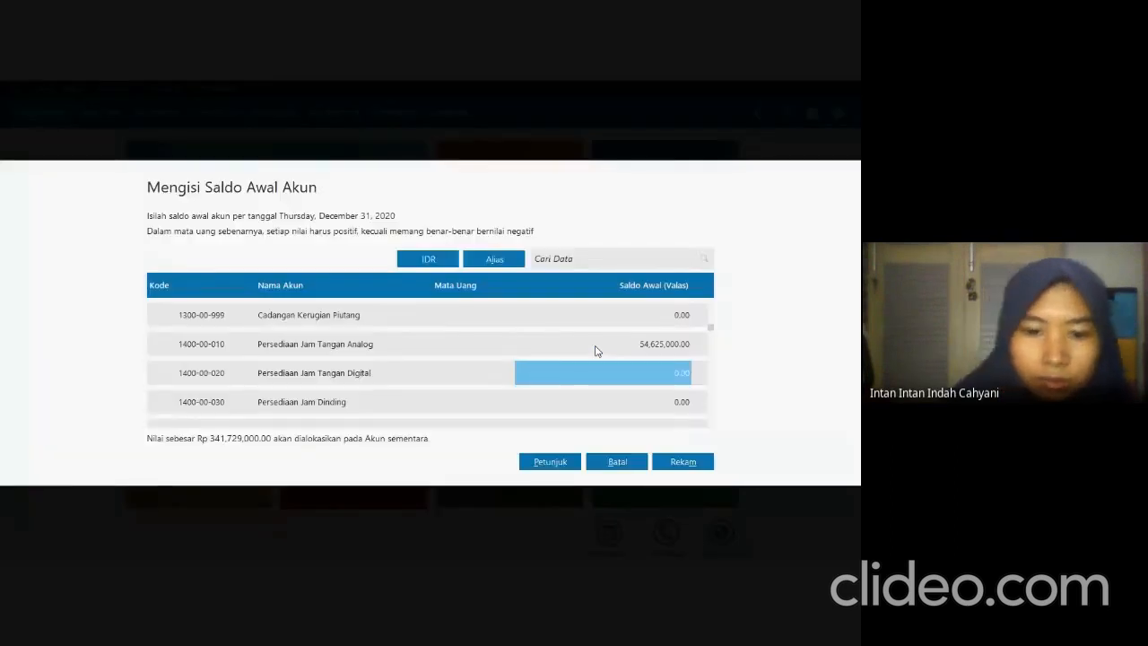
{"action": "type", "text": "86760000"}
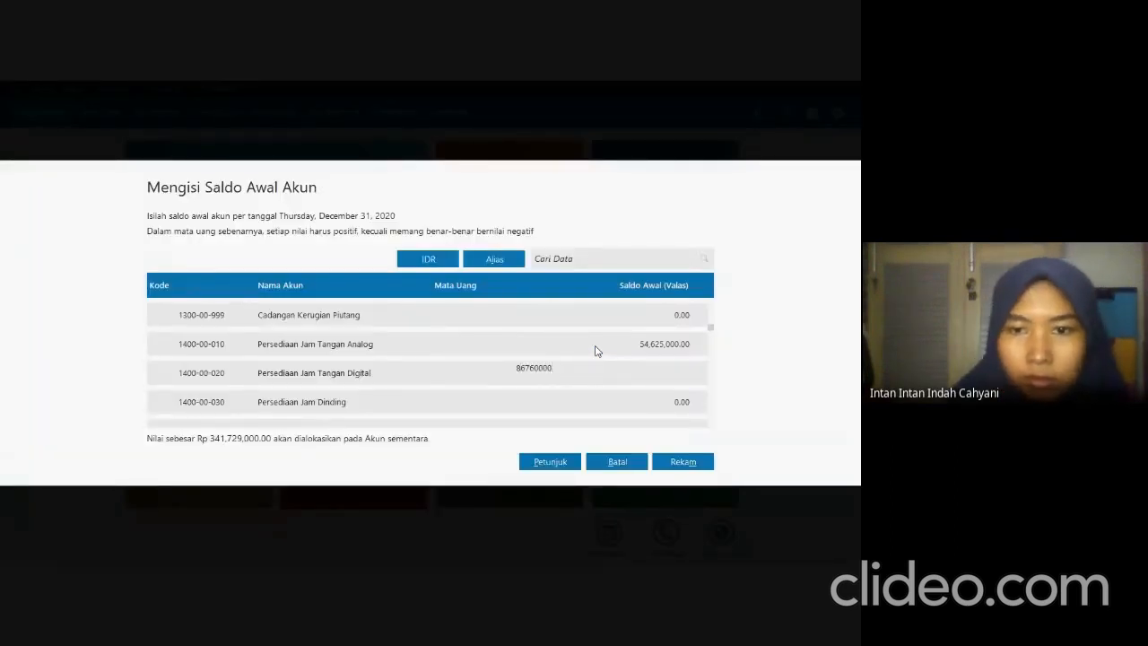
{"action": "key", "text": "Return"}
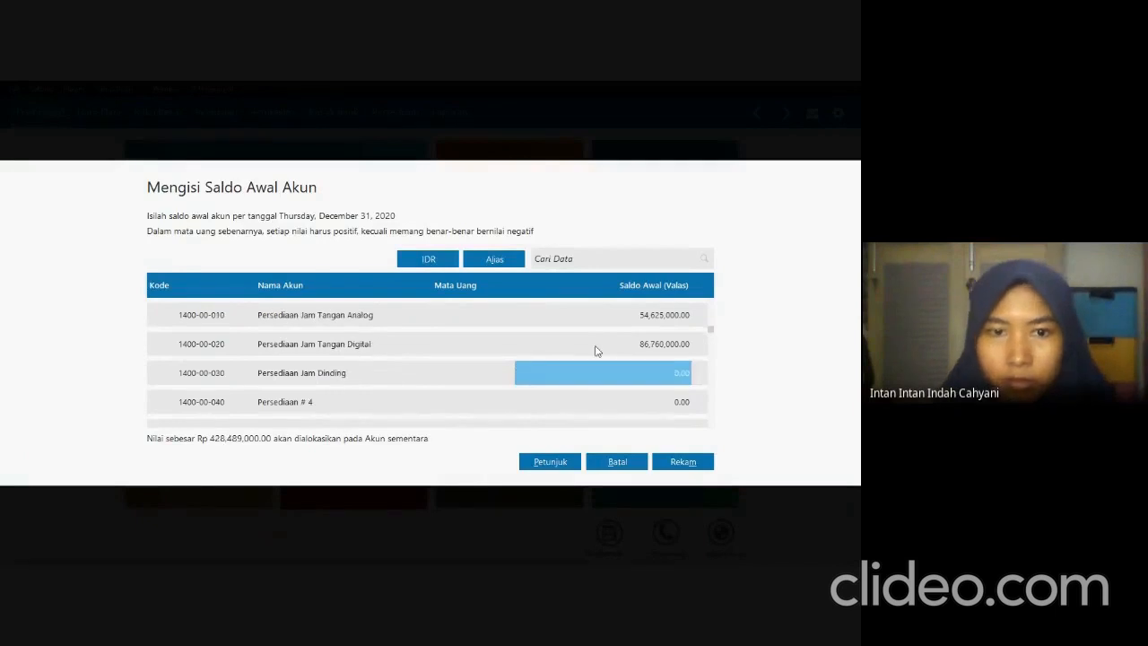
Check the Persediaan Jam Dinding balance in the exam PDF and set its opening balance to 51,369,000 in Zahir.
{"action": "key", "text": "alt+Tab"}
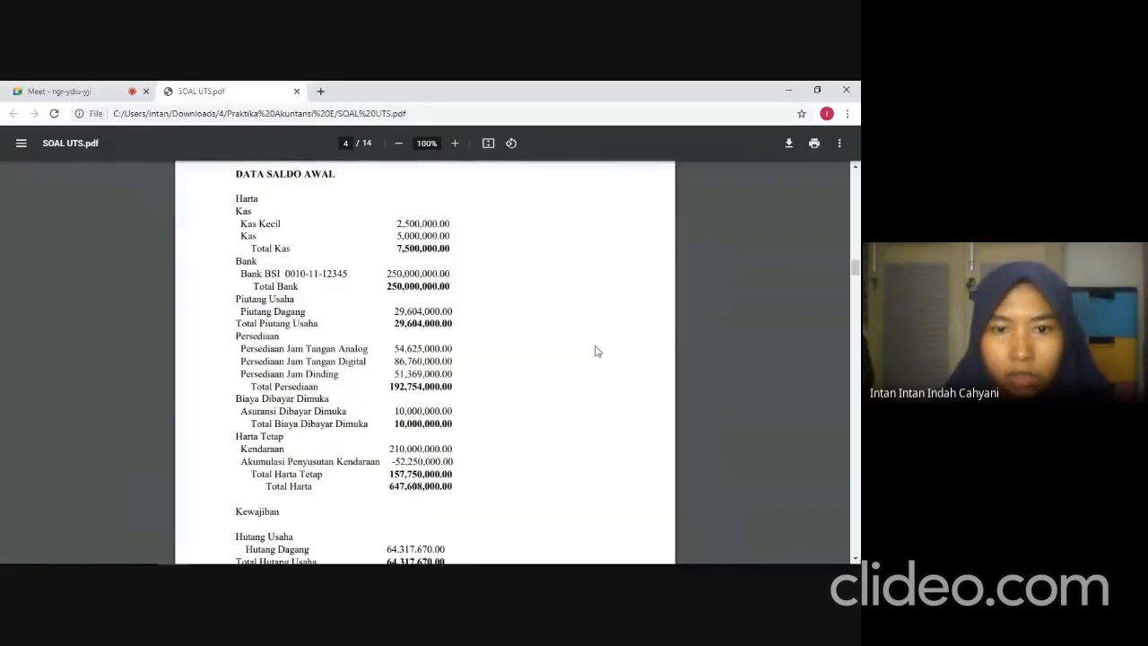
{"action": "key", "text": "alt+Tab"}
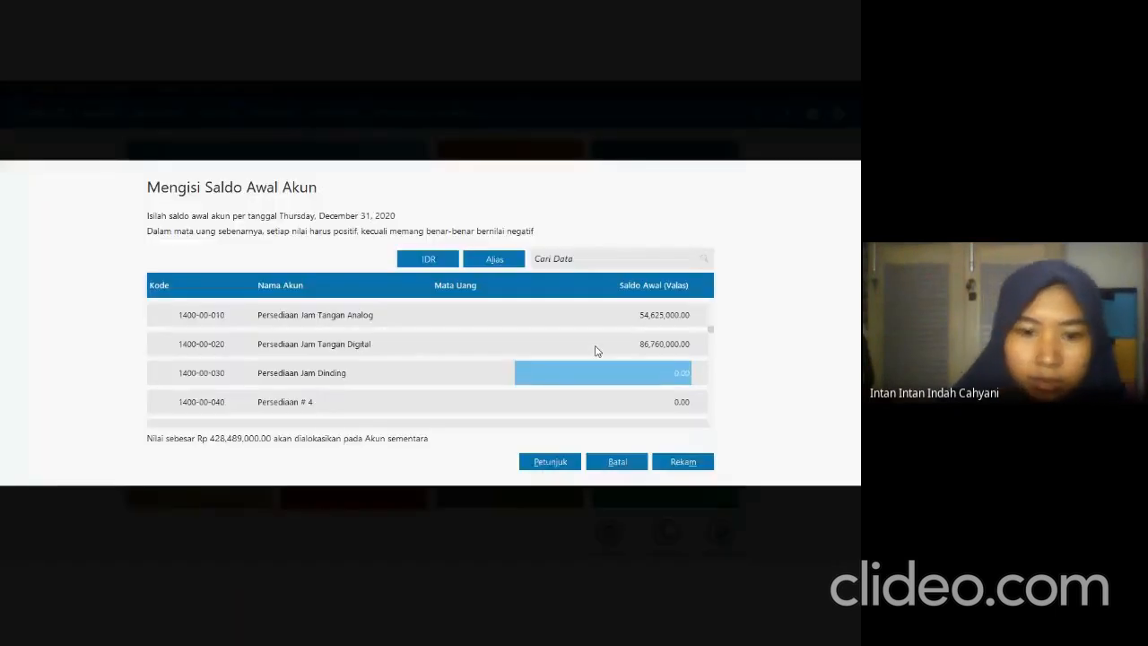
{"action": "type", "text": "51,"}
{"action": "type", "text": "3"}
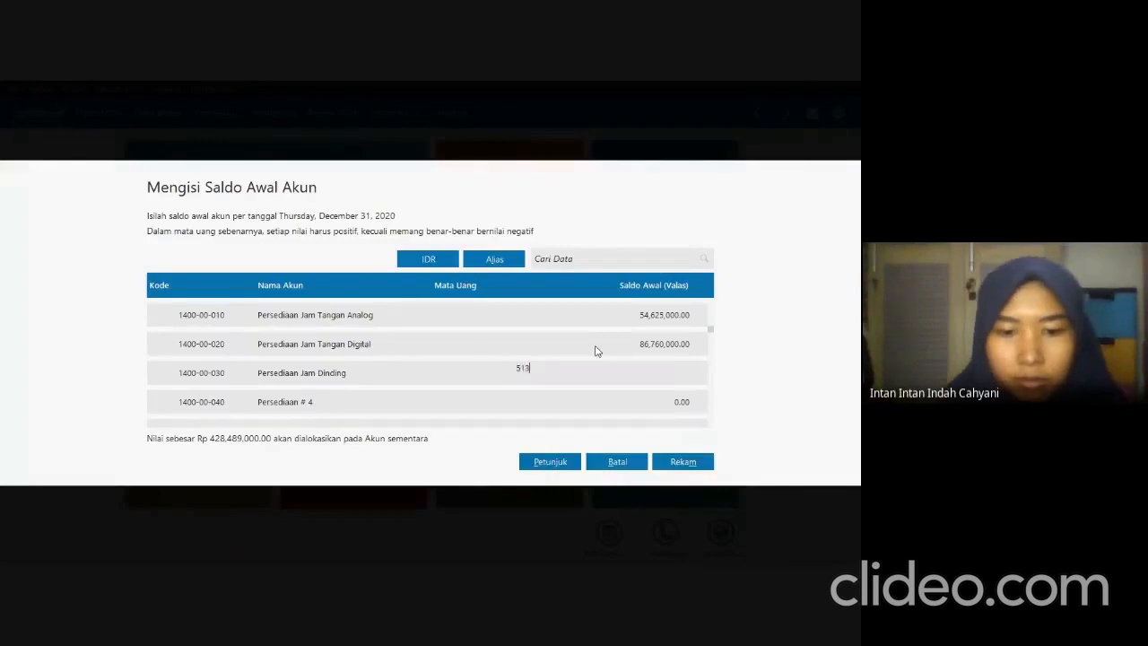
{"action": "type", "text": "69,000"}
{"action": "key", "text": "Return"}
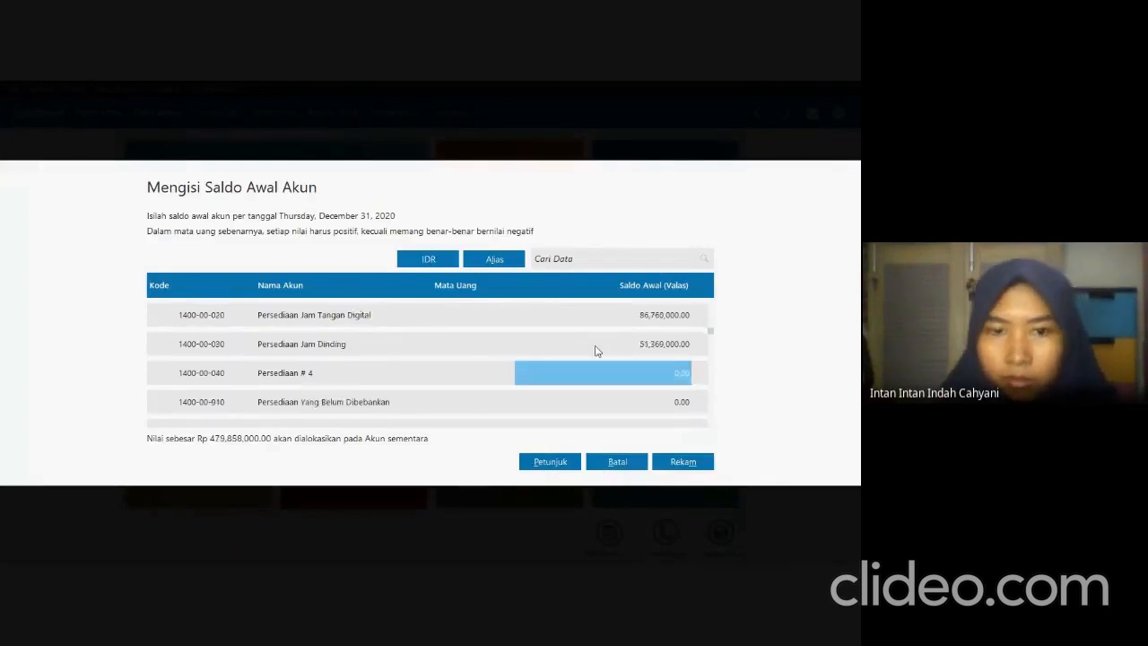
Check the Asuransi Dibayar Dimuka balance in the exam PDF and set the Asuransi Dibayar di Muka opening balance to 10,000,000 in Zahir.
{"action": "key", "text": "alt+Tab"}
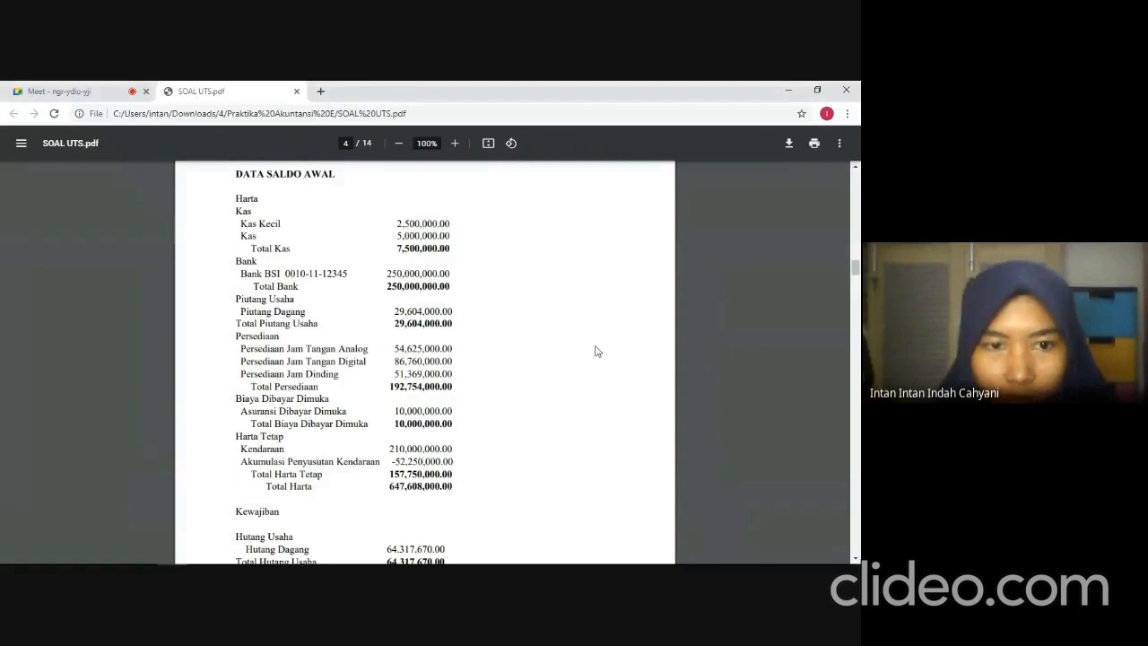
{"action": "key", "text": "alt+Tab"}
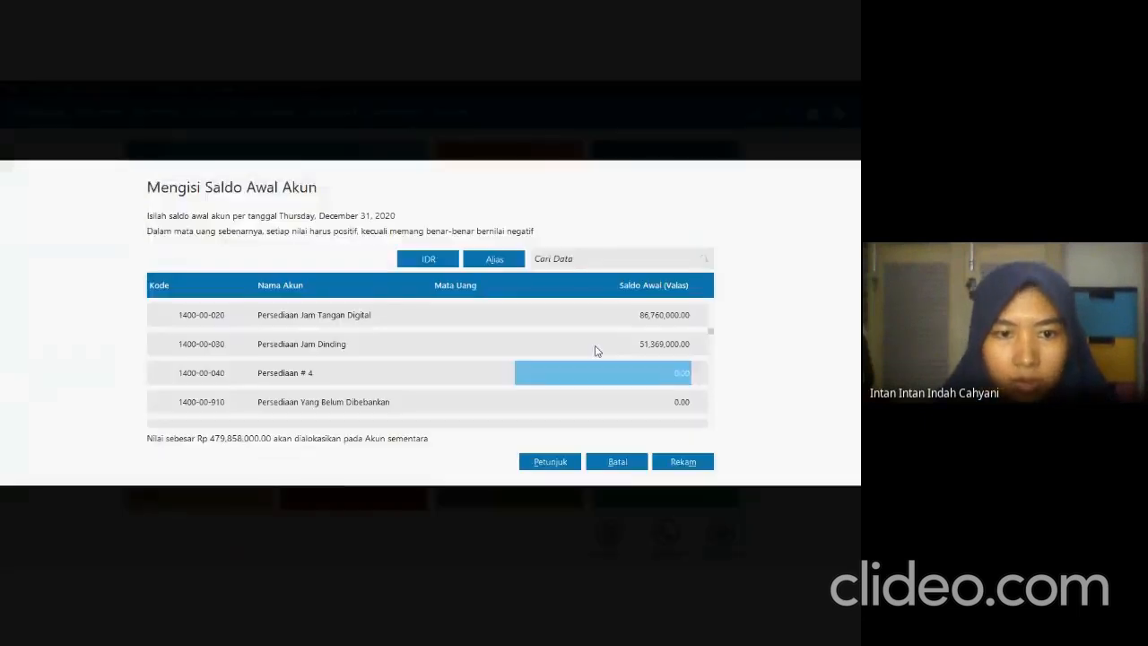
{"action": "key", "text": "Down"}
{"action": "key", "text": "Down"}
{"action": "key", "text": "Down"}
{"action": "key", "text": "Down"}
{"action": "key", "text": "Down"}
{"action": "key", "text": "Down"}
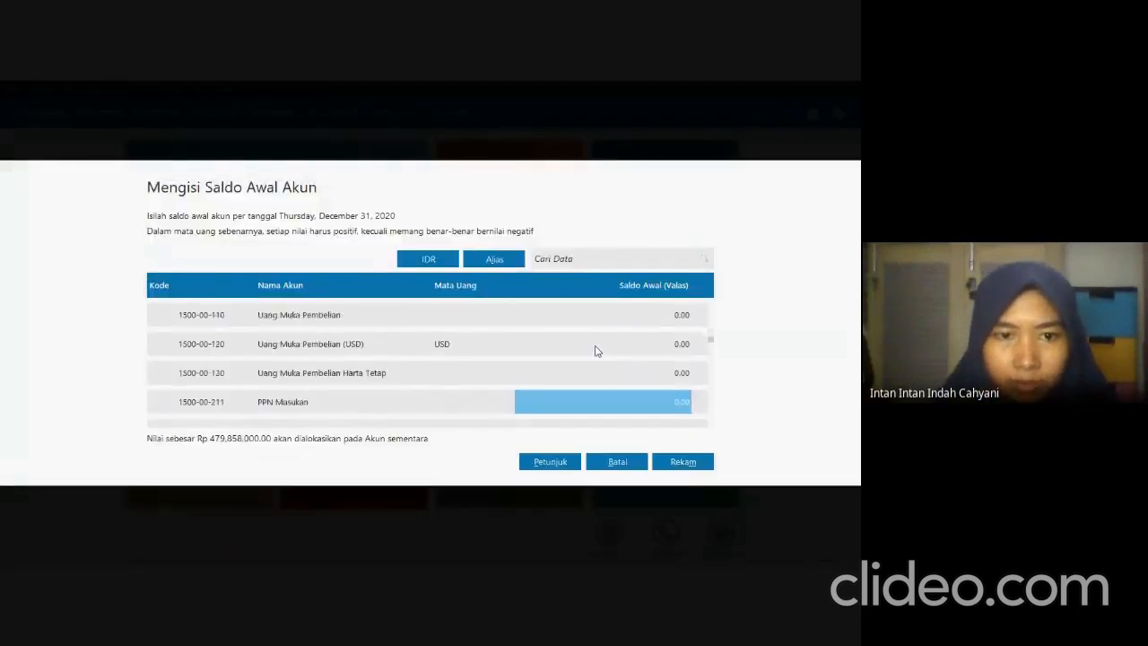
{"action": "key", "text": "Down"}
{"action": "key", "text": "Down"}
{"action": "key", "text": "Down"}
{"action": "key", "text": "Down"}
{"action": "key", "text": "Down"}
{"action": "key", "text": "Down"}
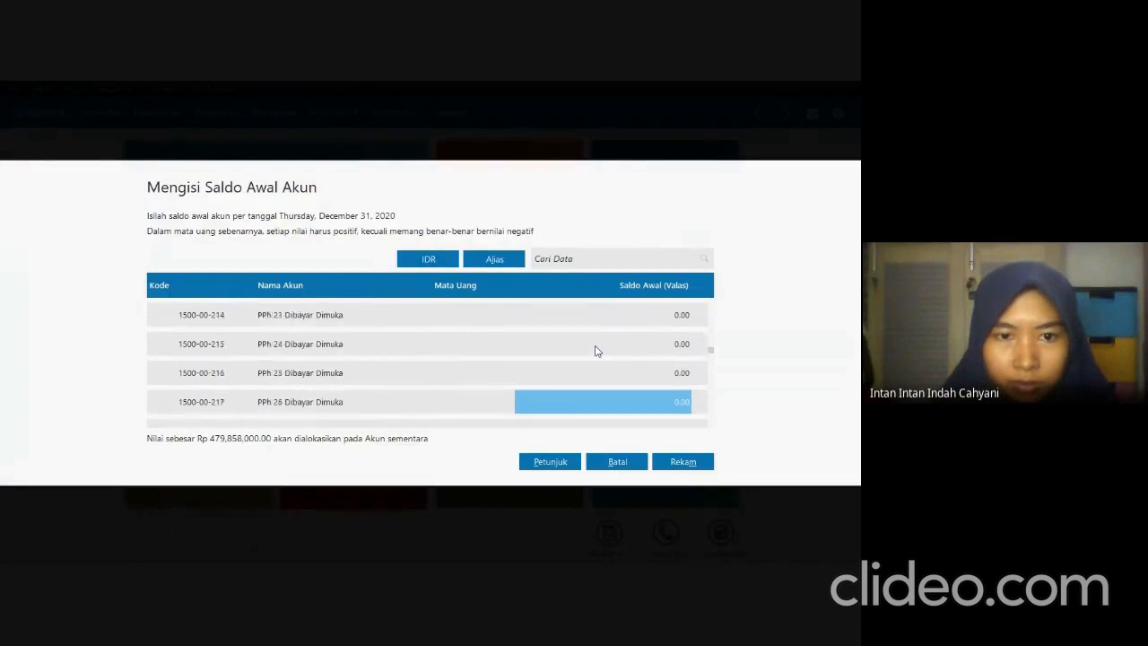
{"action": "key", "text": "Down"}
{"action": "key", "text": "Down"}
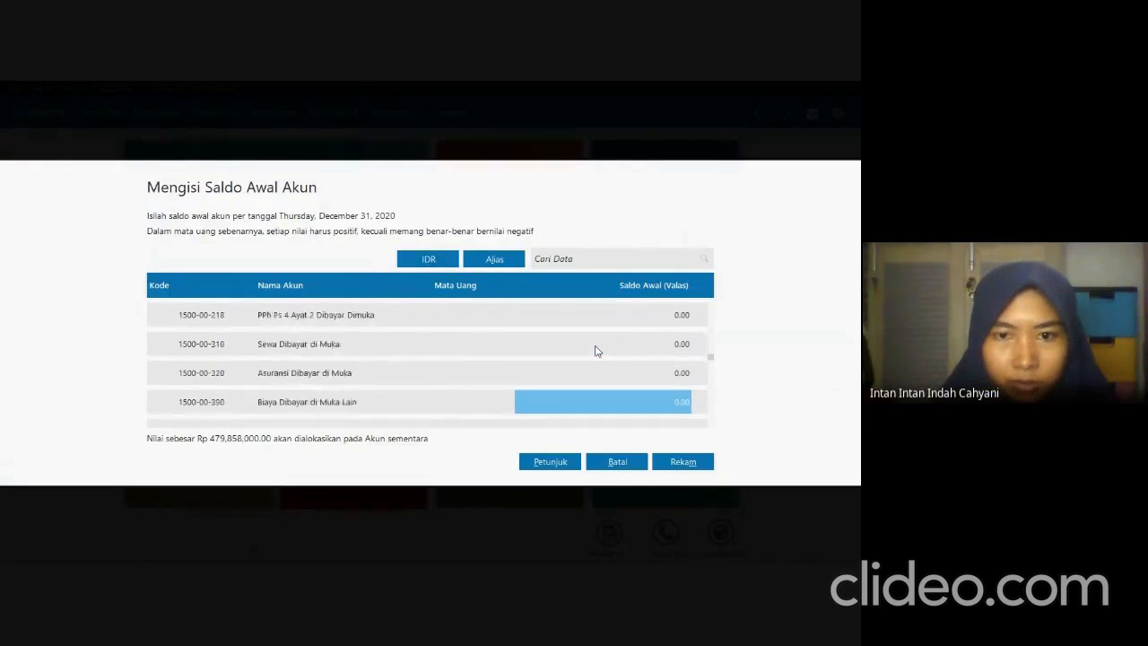
{"action": "key", "text": "alt+Tab"}
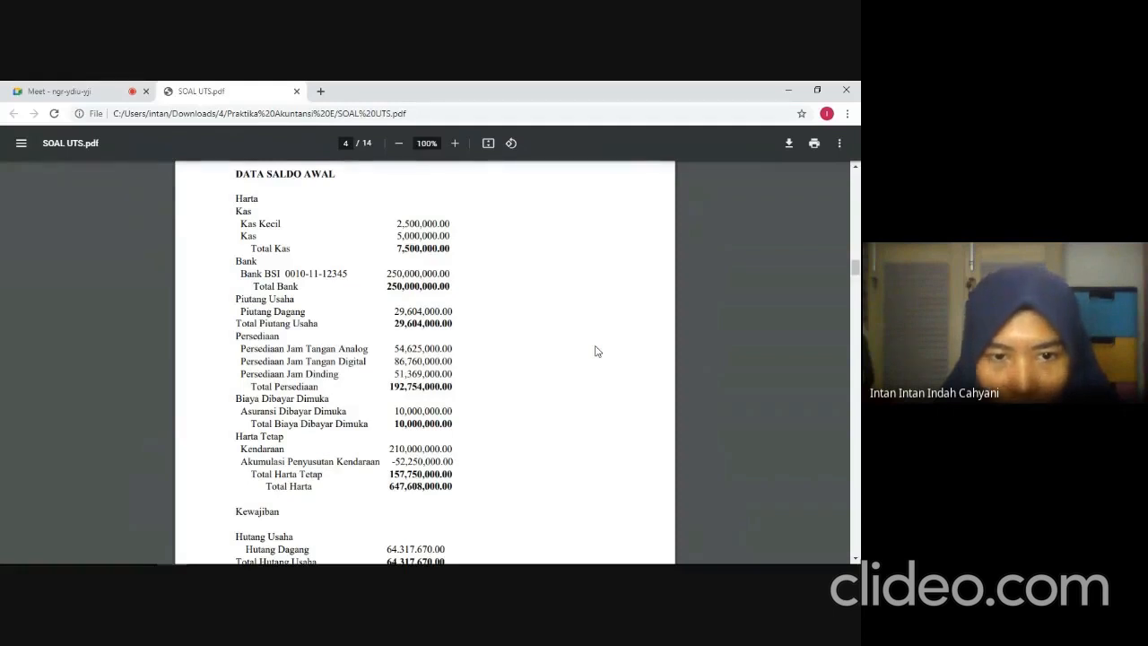
{"action": "key", "text": "alt+Tab"}
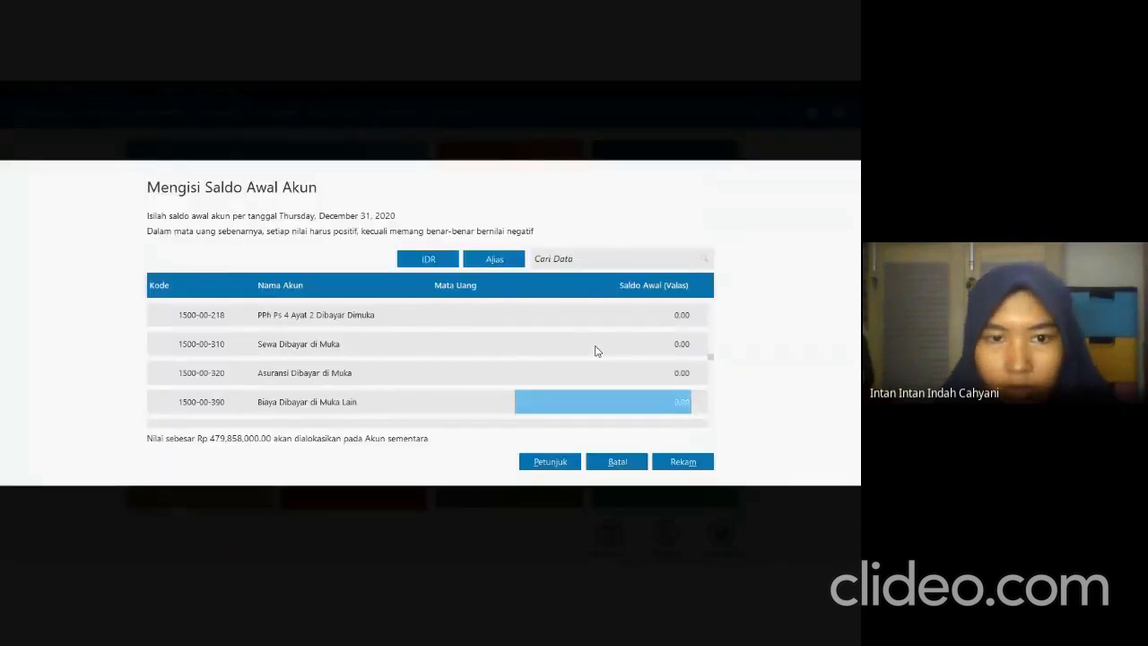
{"action": "key", "text": "Up"}
{"action": "type", "text": "10,000,0"}
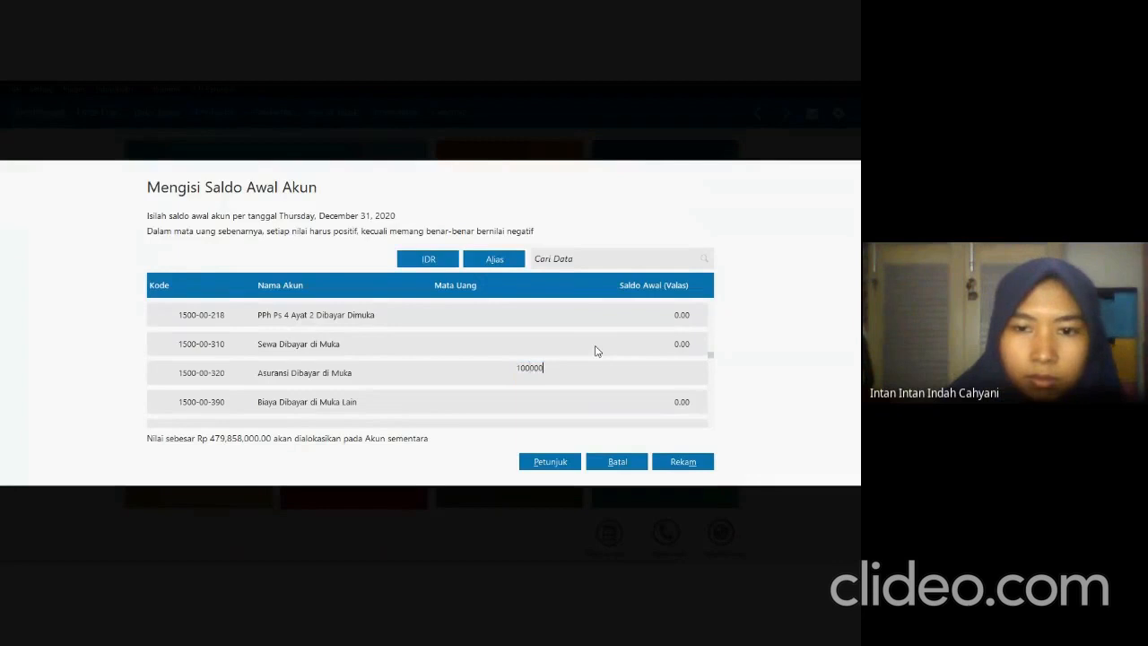
{"action": "type", "text": "00"}
{"action": "key", "text": "Return"}
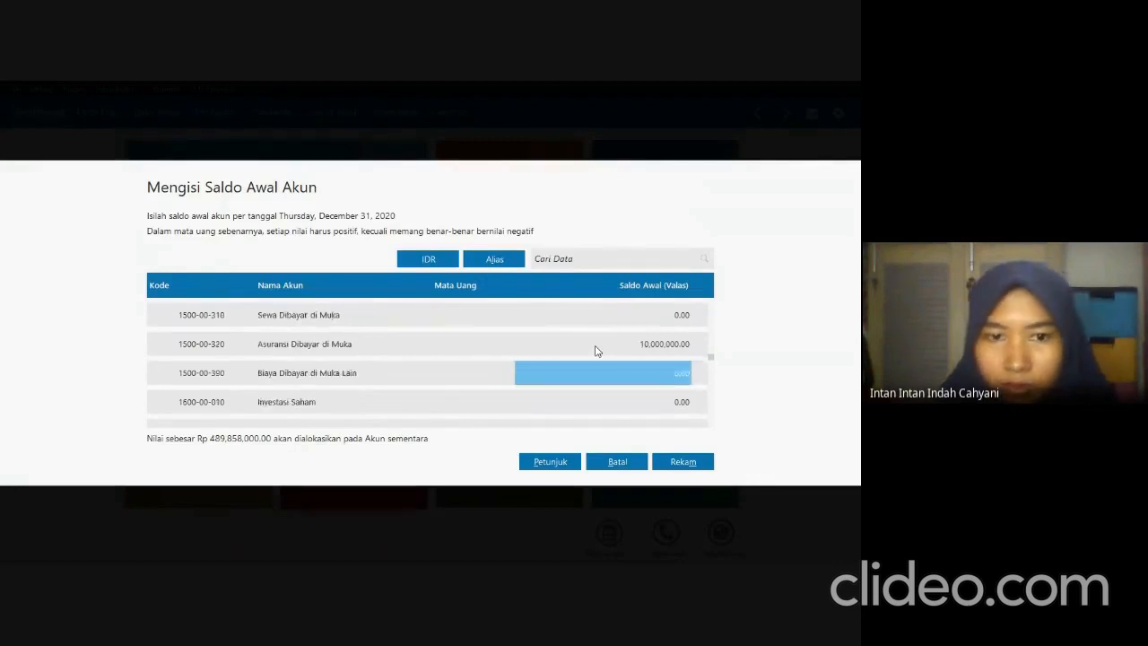
Check the Kendaraan balance in the exam PDF and set its opening balance to 210,000,000 in Zahir.
{"action": "key", "text": "alt+Tab"}
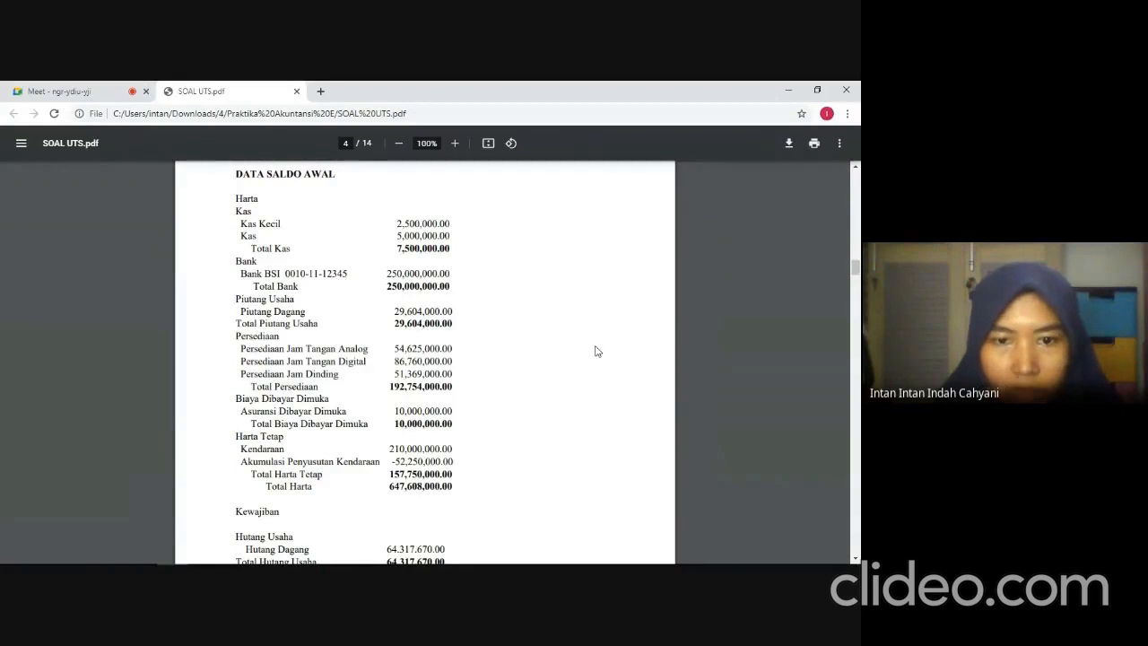
{"action": "key", "text": "alt+Tab"}
{"action": "key", "text": "Down"}
{"action": "key", "text": "Down"}
{"action": "key", "text": "Down"}
{"action": "key", "text": "Down"}
{"action": "key", "text": "Down"}
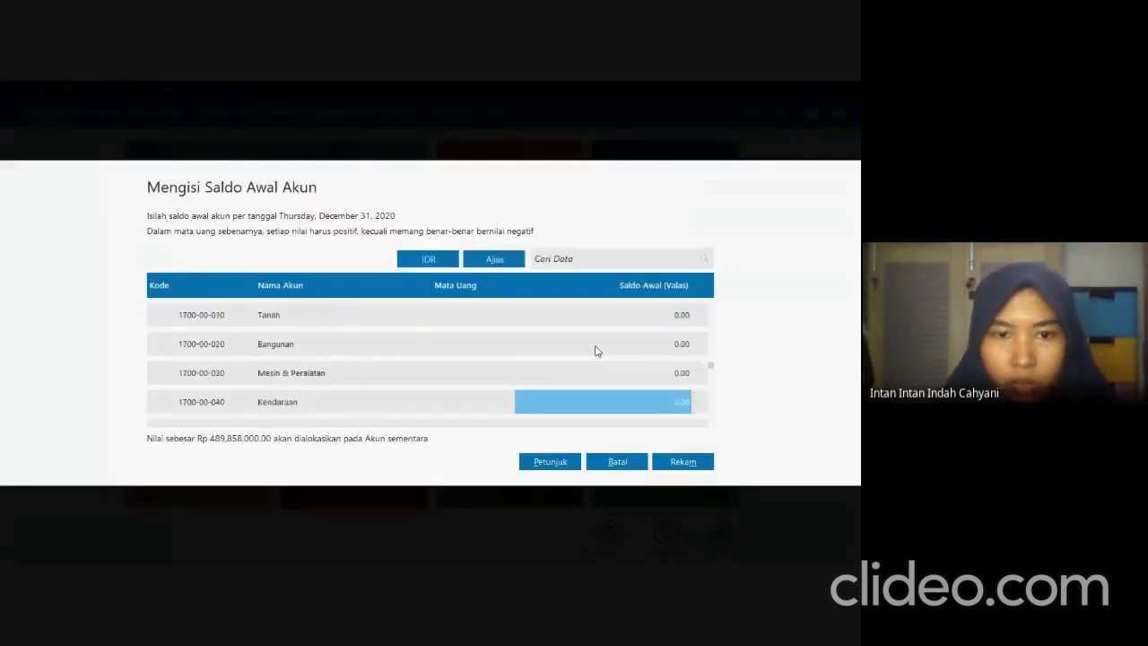
{"action": "type", "text": "210"}
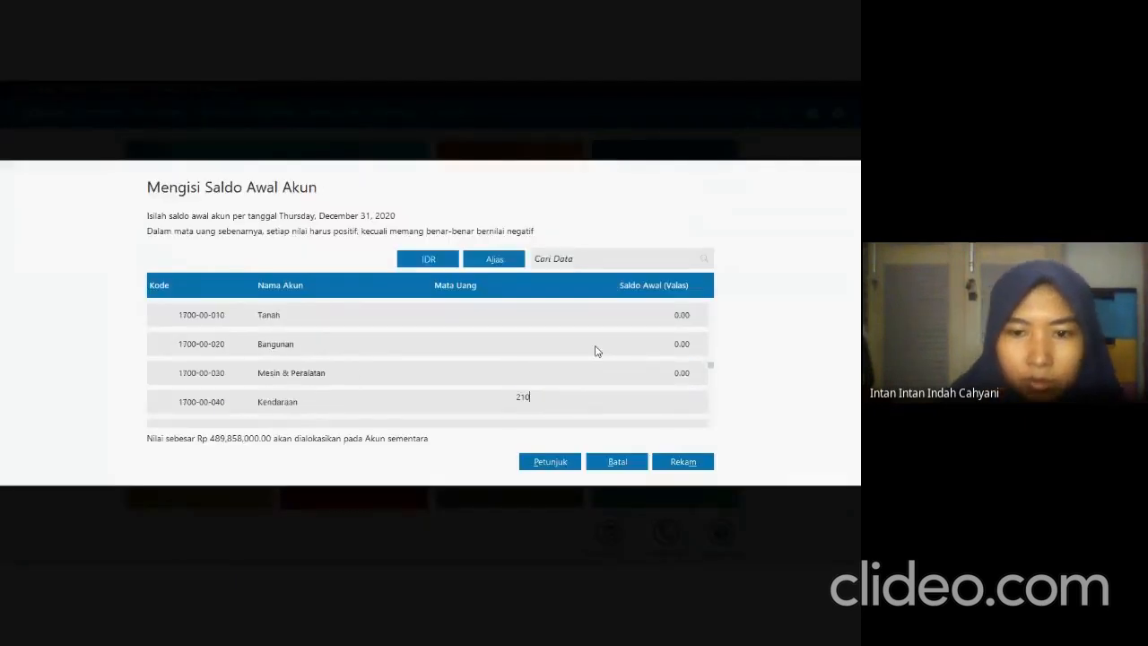
{"action": "type", "text": "000000"}
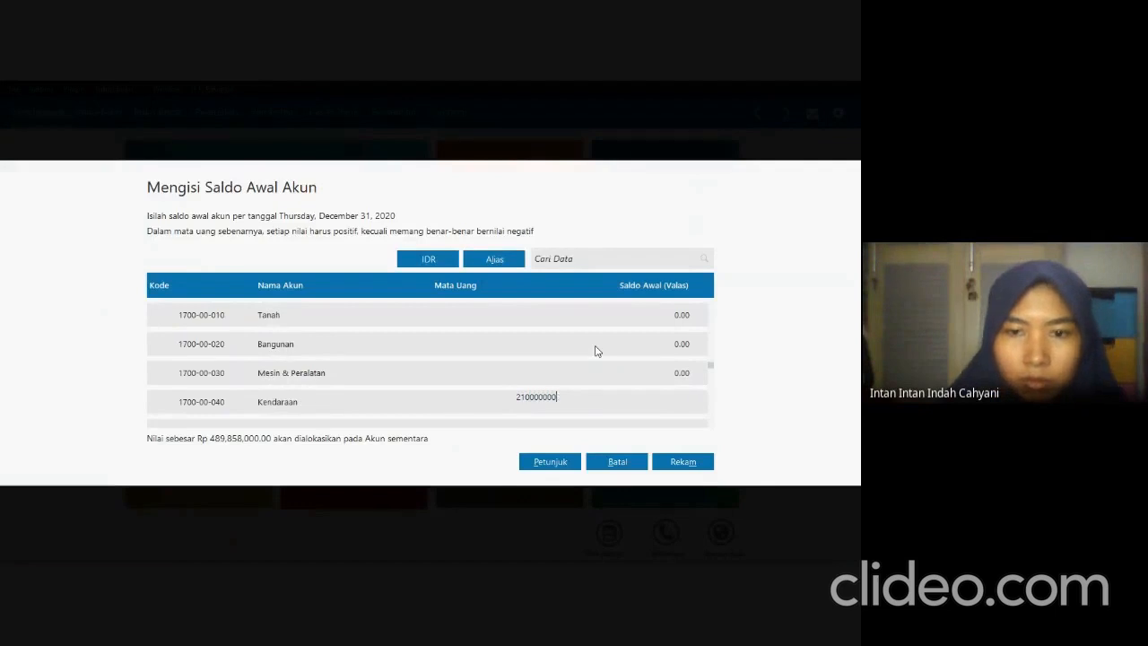
{"action": "key", "text": "Return"}
Check the Akumulasi Penyusutan Kendaraan balance in the exam PDF and set its opening balance to -52,250,000 in Zahir.
{"action": "key", "text": "alt+Tab"}
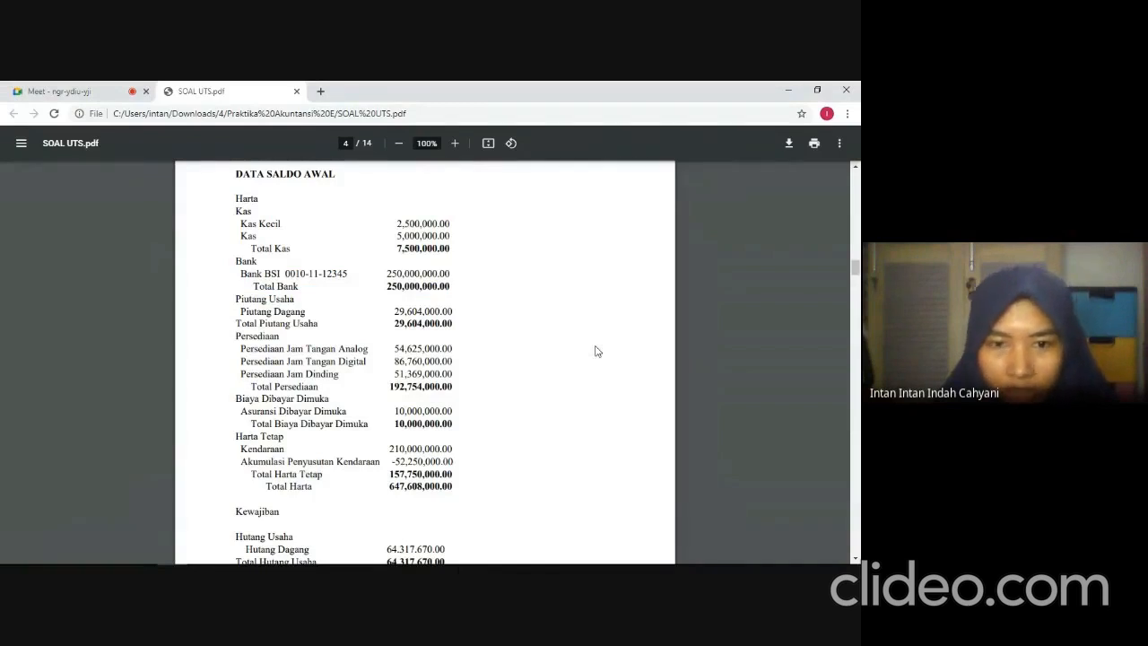
{"action": "key", "text": "alt+Tab"}
{"action": "key", "text": "Tab"}
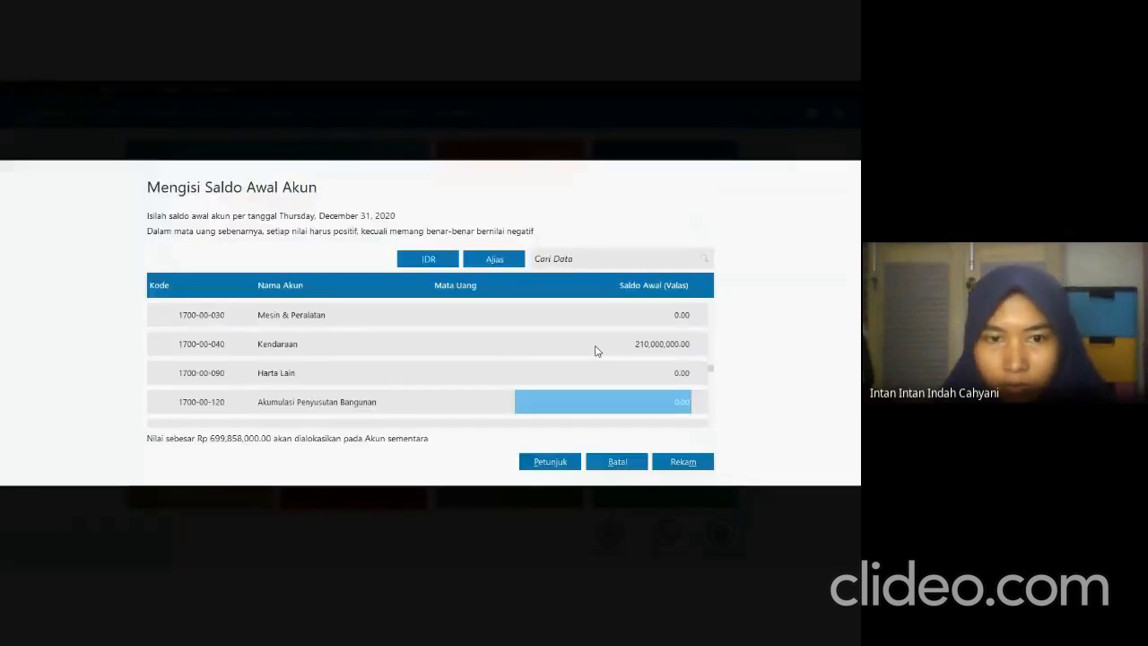
{"action": "key", "text": "Tab"}
{"action": "key", "text": "Tab"}
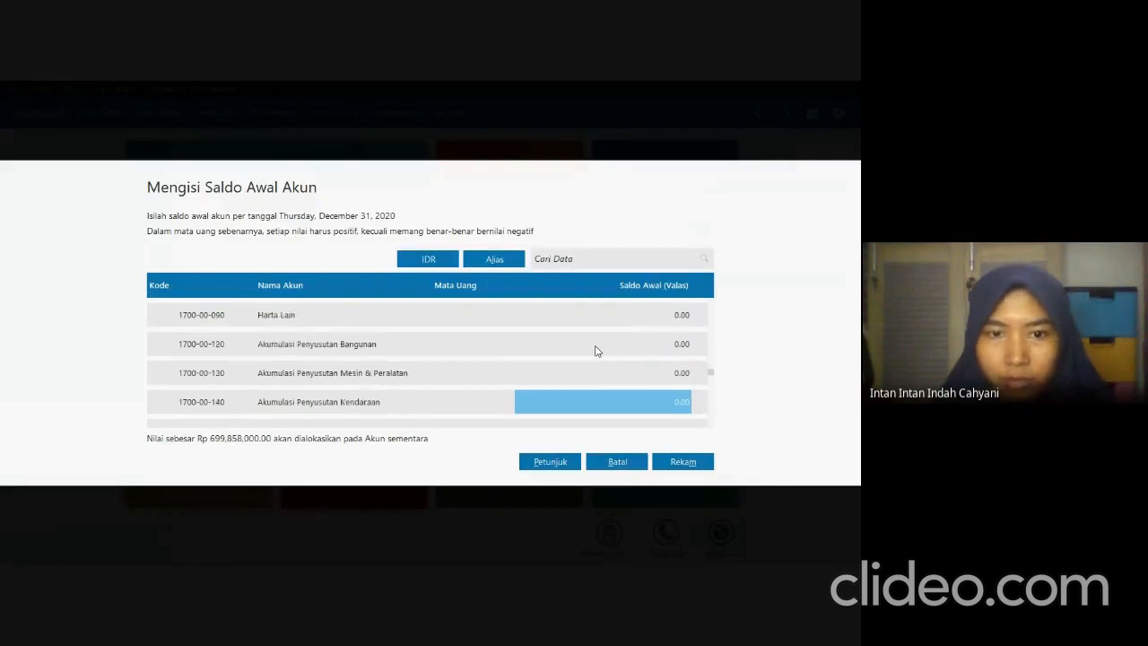
{"action": "type", "text": "-52"}
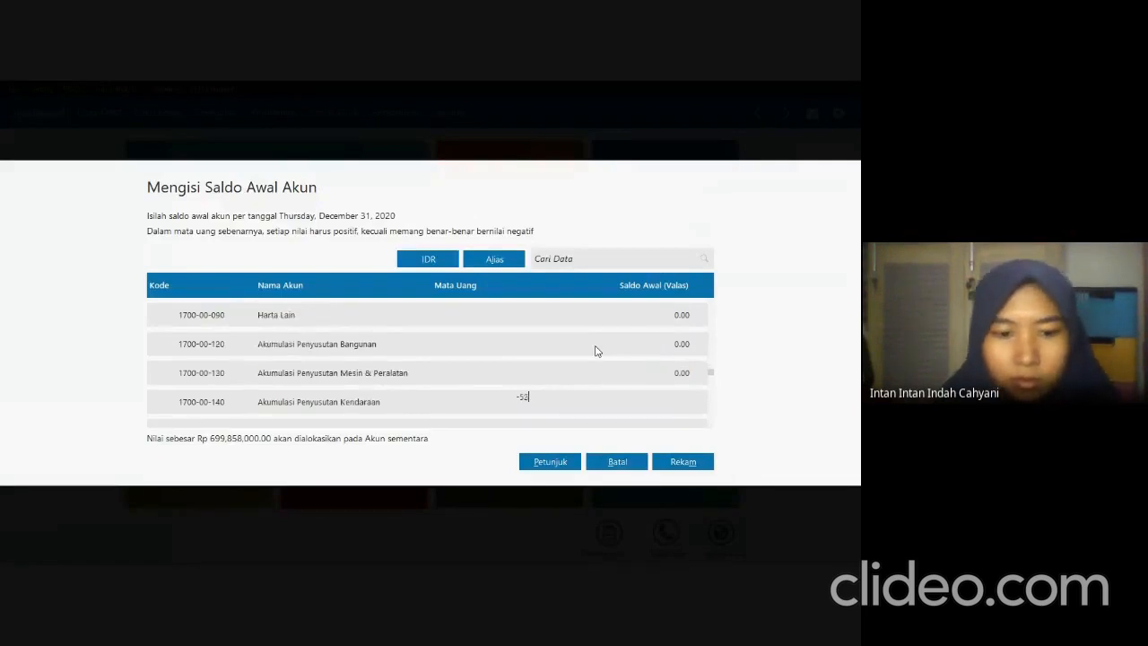
{"action": "type", "text": ",250,000000"}
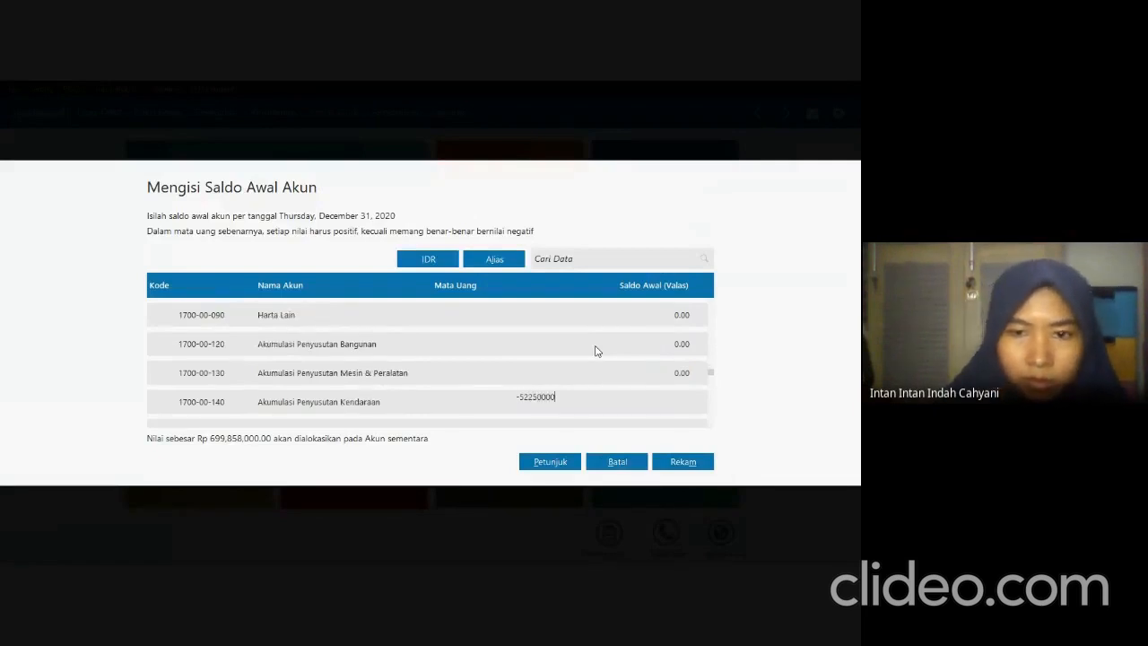
{"action": "key", "text": "Tab"}
Check the Hutang Dagang balance in the exam PDF and set the Utang Dagang opening balance to 64,317,670 in Zahir.
{"action": "key", "text": "alt+Tab"}
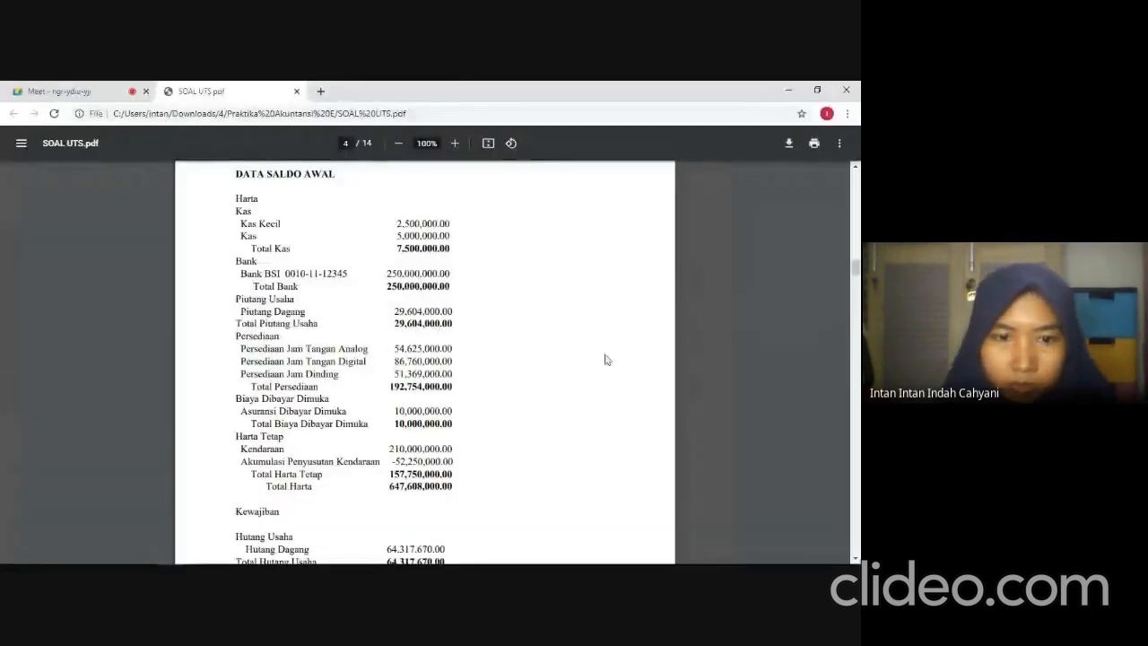
{"action": "scroll", "coordinate": [585, 352], "scroll_direction": "down", "scroll_amount": 1}
{"action": "scroll", "coordinate": [584, 352], "scroll_direction": "down", "scroll_amount": 5}
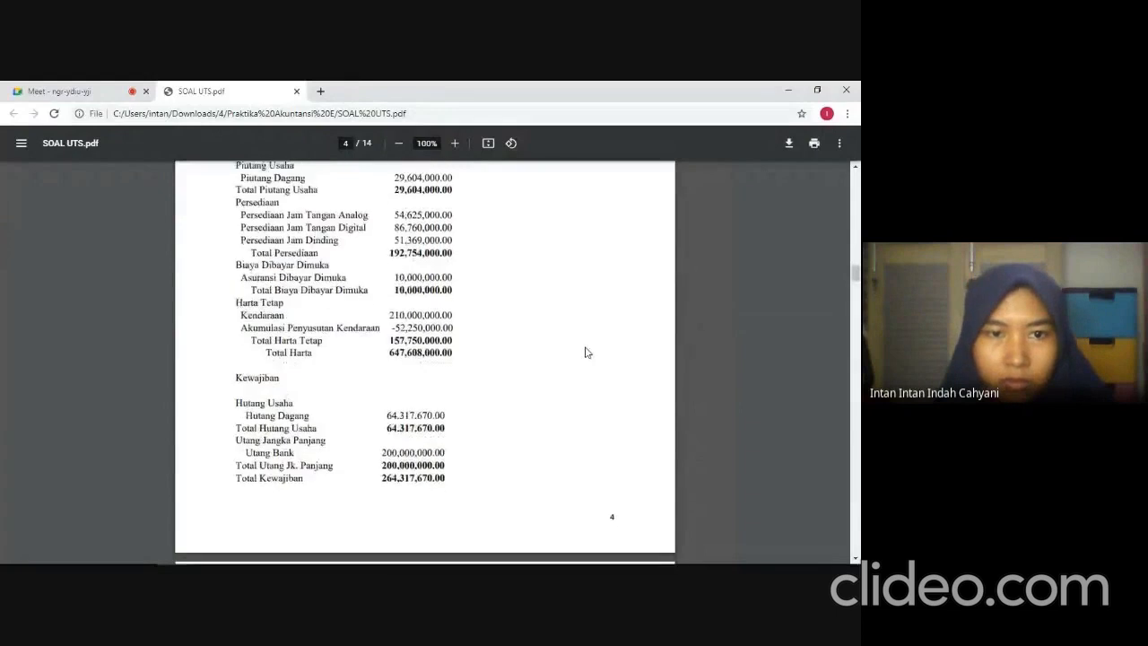
{"action": "scroll", "coordinate": [584, 353], "scroll_direction": "down", "scroll_amount": 1}
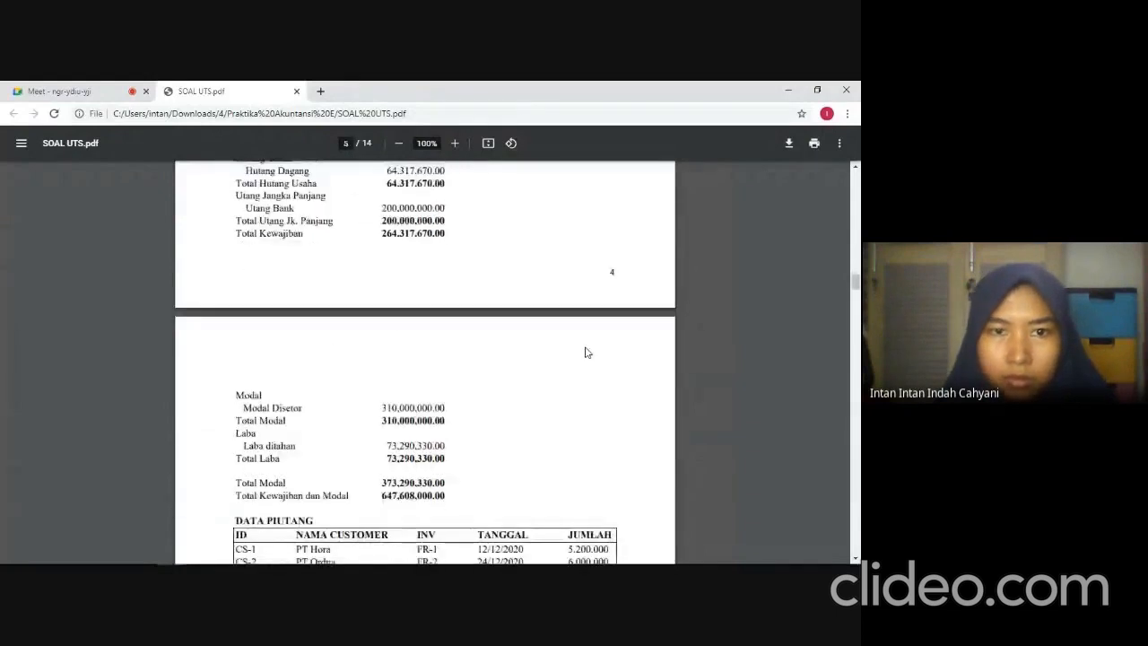
{"action": "key", "text": "alt+Tab"}
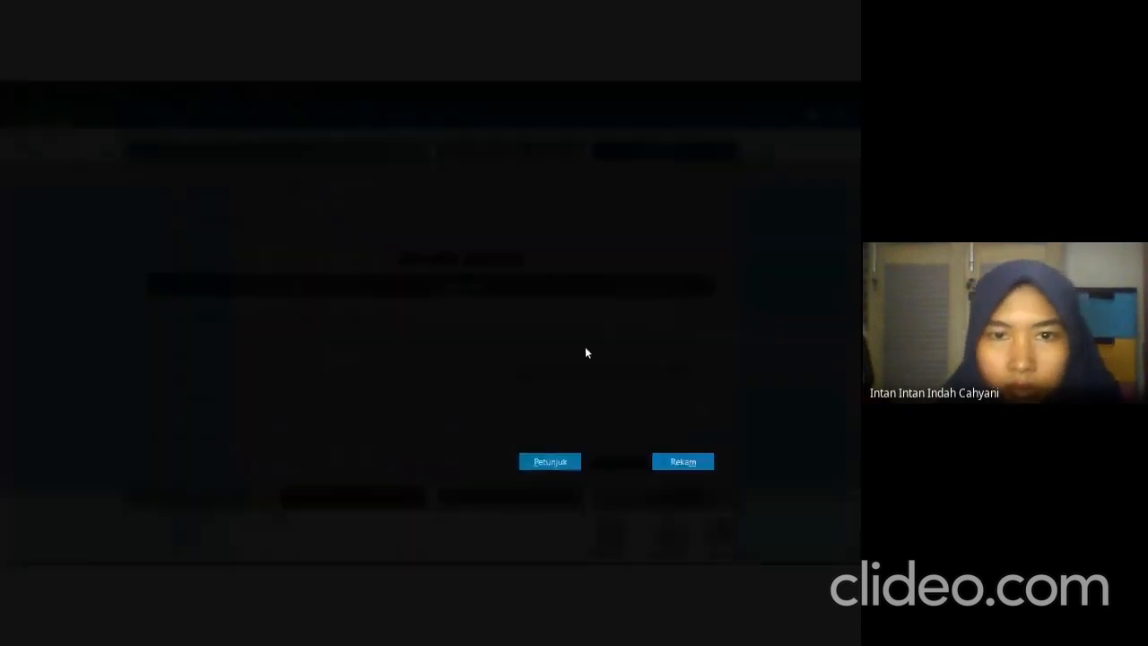
{"action": "key", "text": "Down"}
{"action": "key", "text": "Down"}
{"action": "key", "text": "Down"}
{"action": "key", "text": "Down"}
{"action": "key", "text": "Down"}
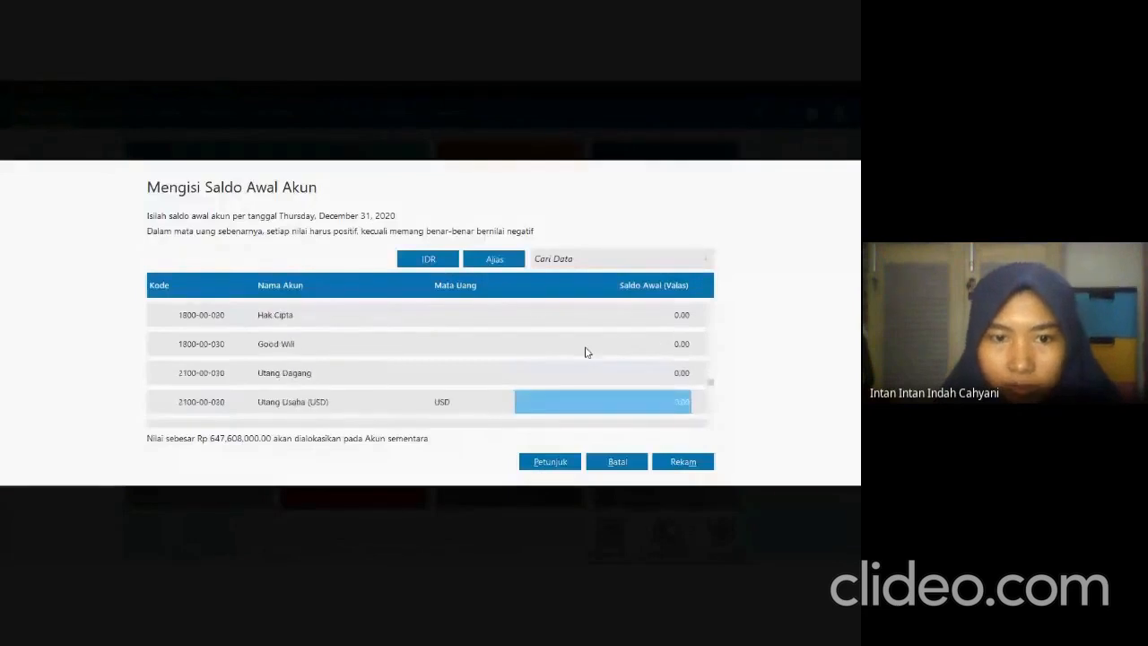
{"action": "key", "text": "Up"}
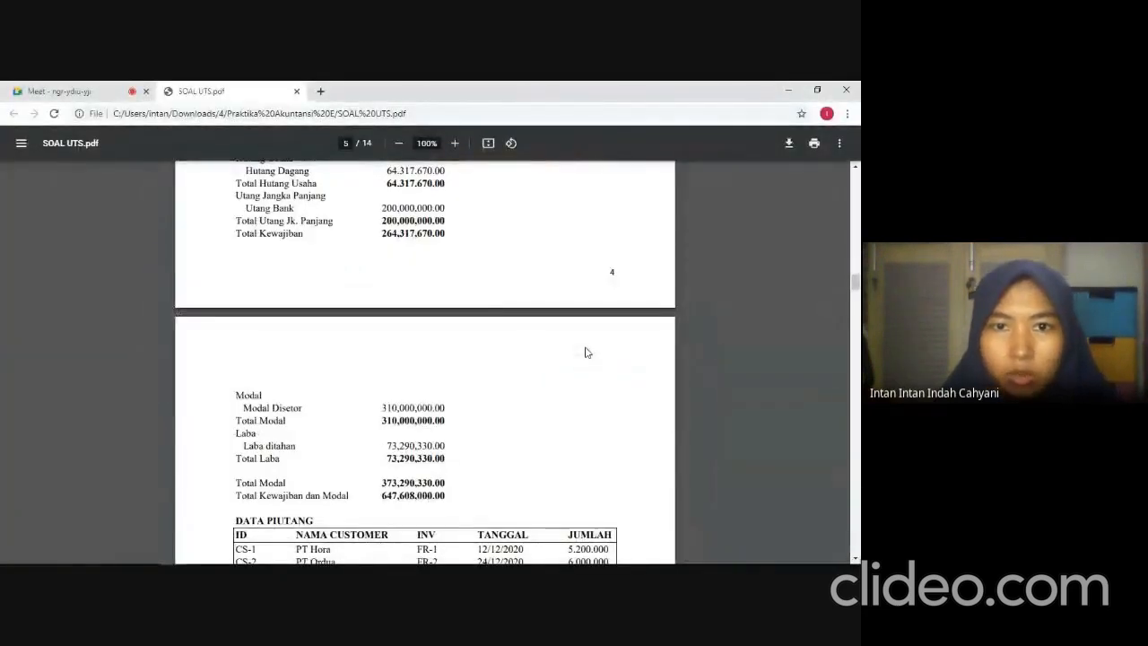
{"action": "key", "text": "alt+Tab"}
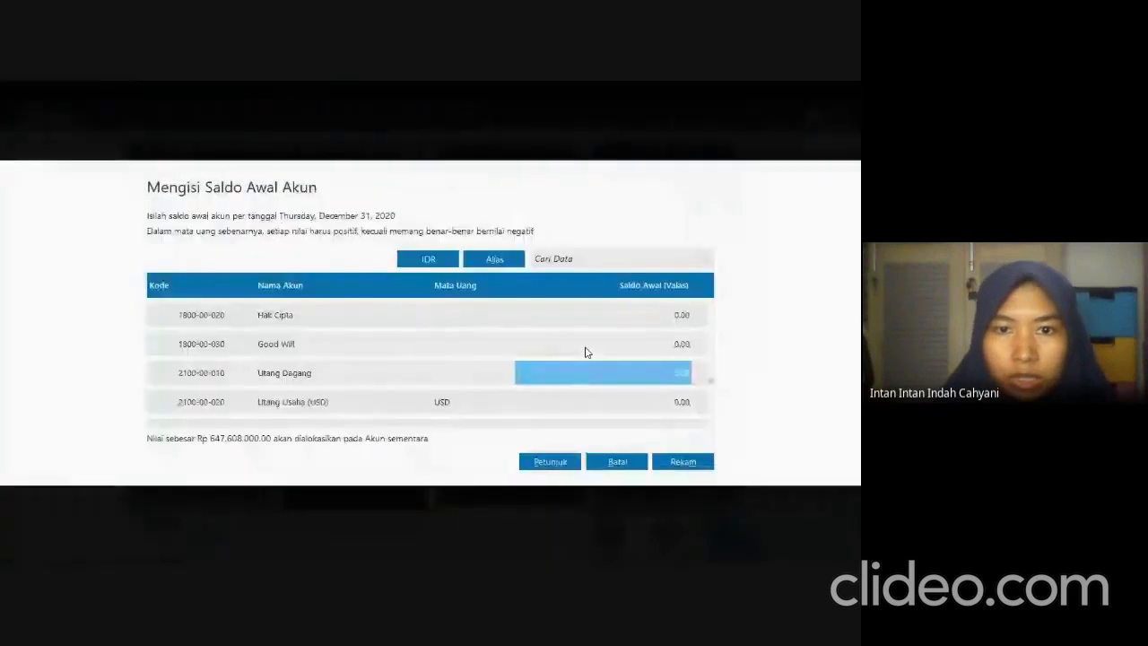
{"action": "type", "text": "64317670"}
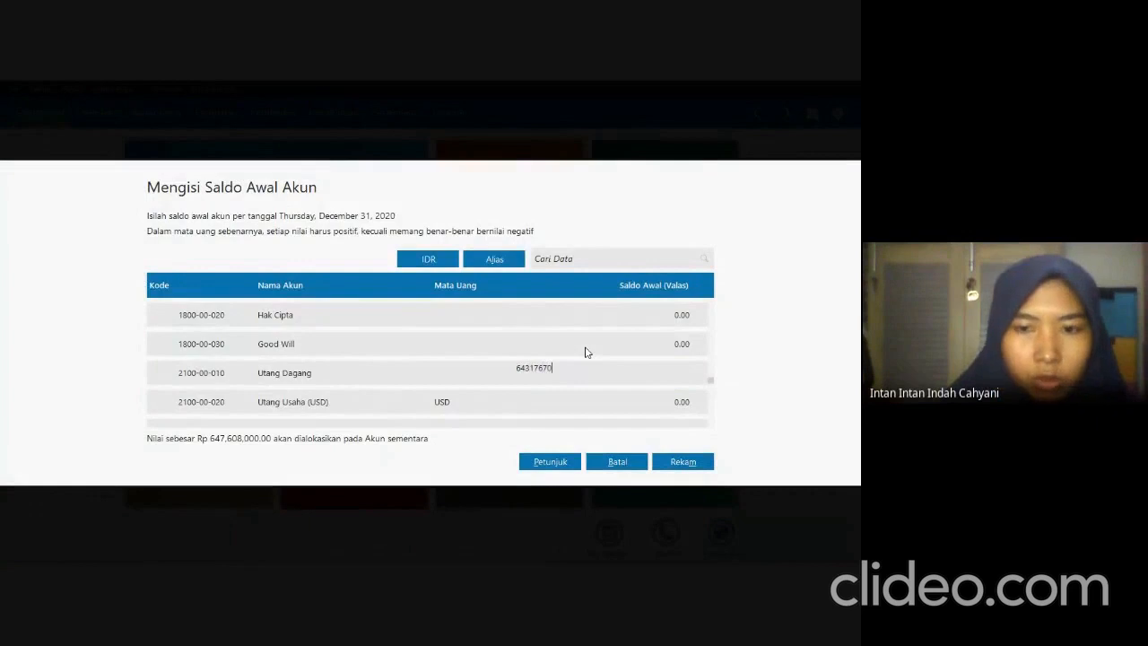
{"action": "key", "text": "Return"}
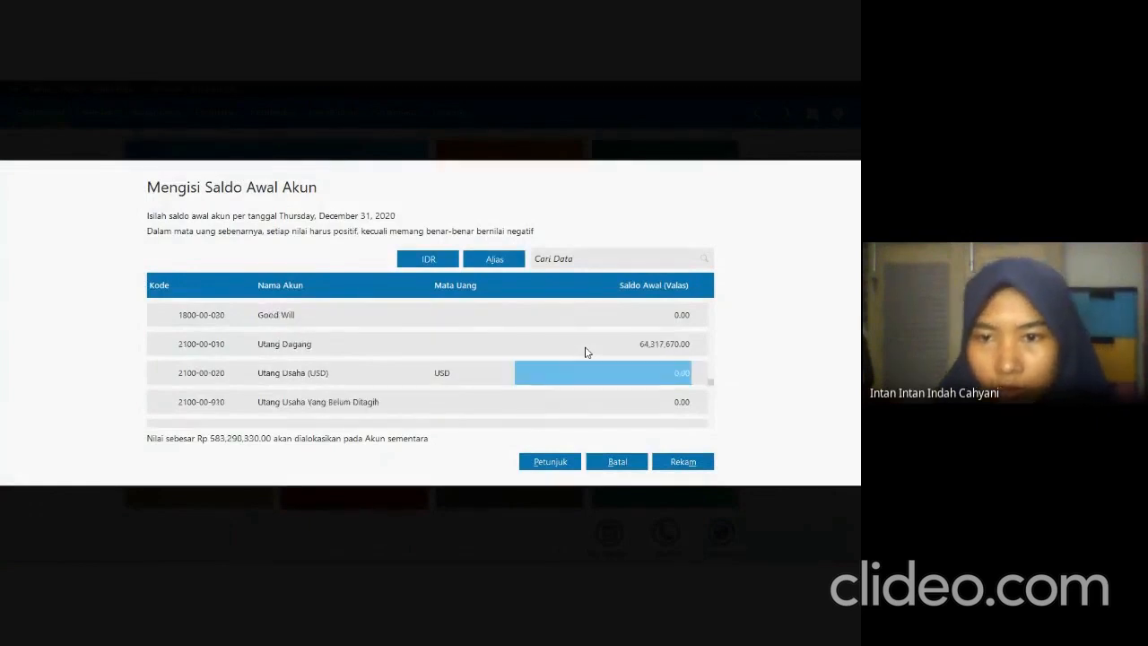
Check the Utang Bank balance in the exam PDF and set its opening balance to 200,000,000 in Zahir.
{"action": "key", "text": "alt+Tab"}
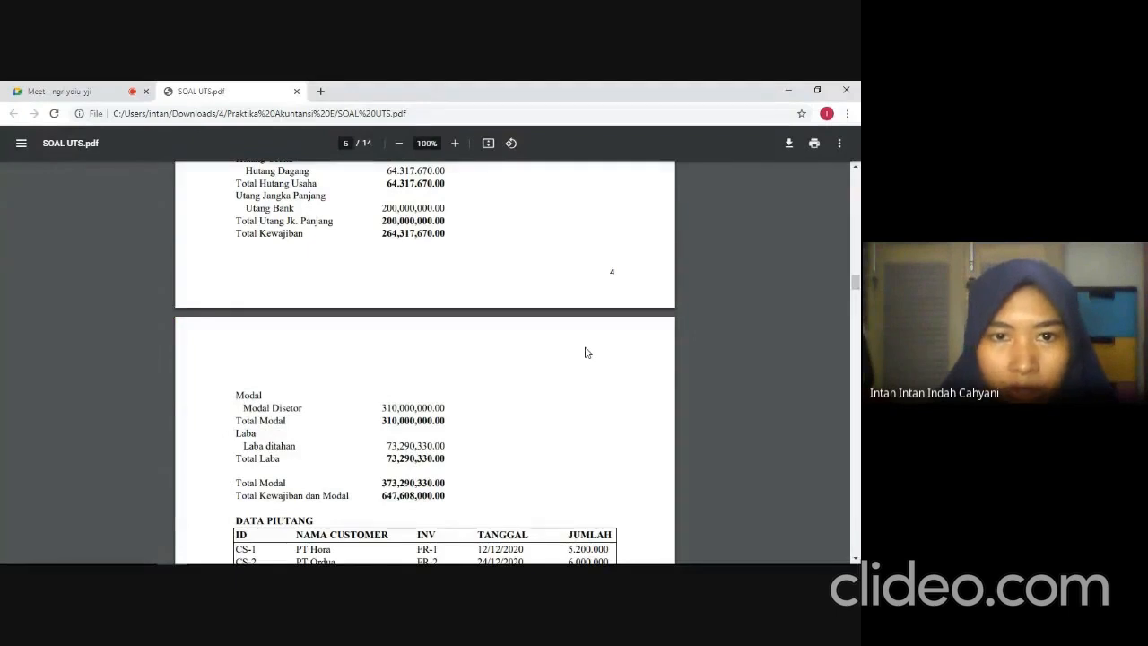
{"action": "key", "text": "alt+Tab"}
{"action": "key", "text": "Down"}
{"action": "key", "text": "Down"}
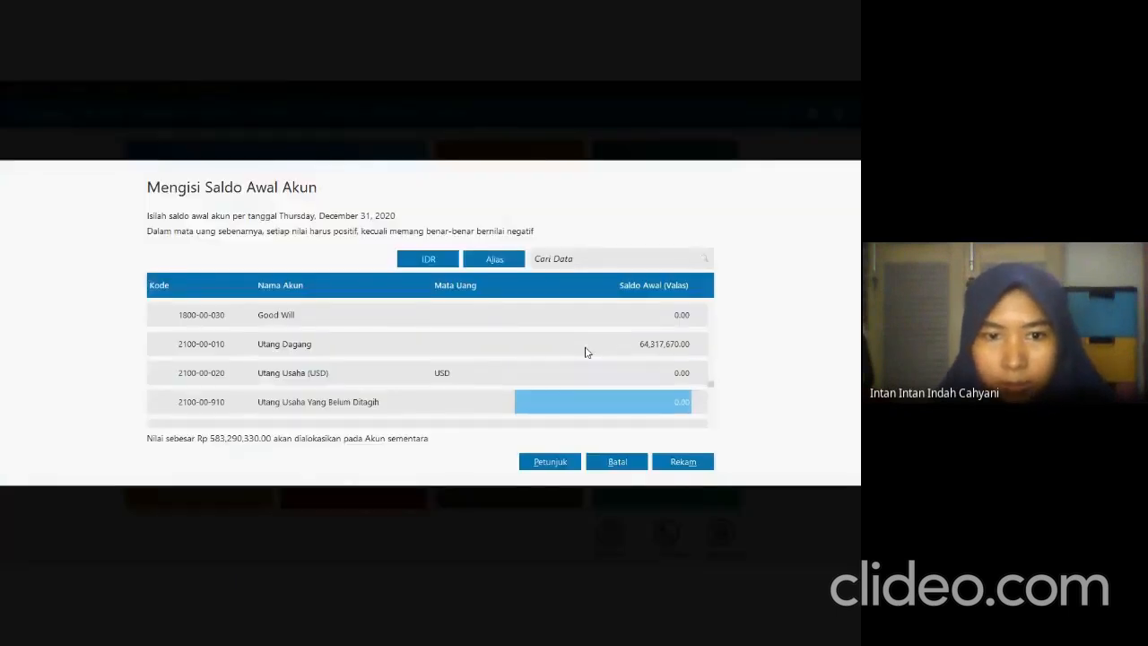
{"action": "key", "text": "Down"}
{"action": "key", "text": "Down"}
{"action": "key", "text": "Down"}
{"action": "key", "text": "Down"}
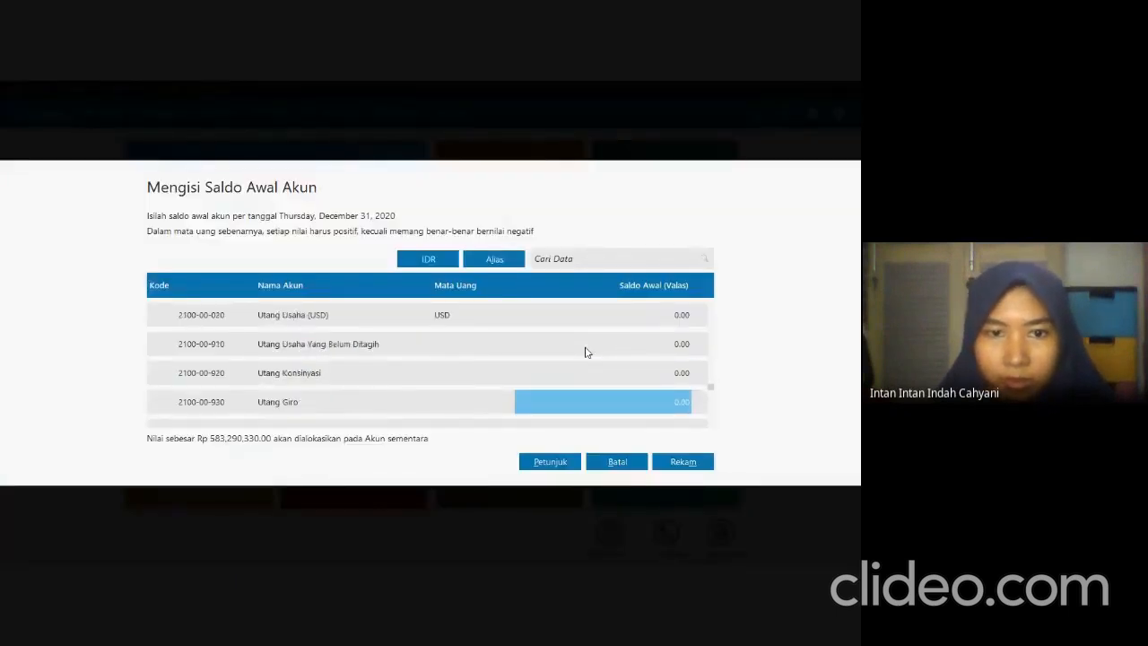
{"action": "key", "text": "Down"}
{"action": "key", "text": "Down"}
{"action": "key", "text": "Down"}
{"action": "key", "text": "Down"}
{"action": "key", "text": "Down"}
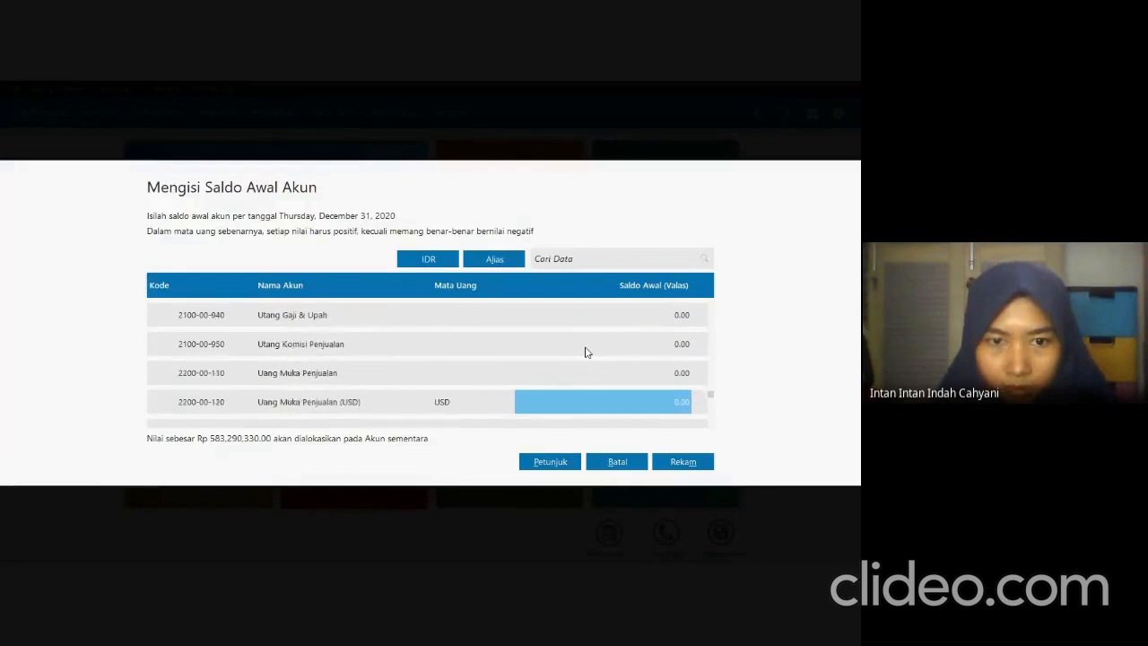
{"action": "key", "text": "Down"}
{"action": "key", "text": "Down"}
{"action": "key", "text": "Down"}
{"action": "key", "text": "Down"}
{"action": "key", "text": "Down"}
{"action": "key", "text": "Down"}
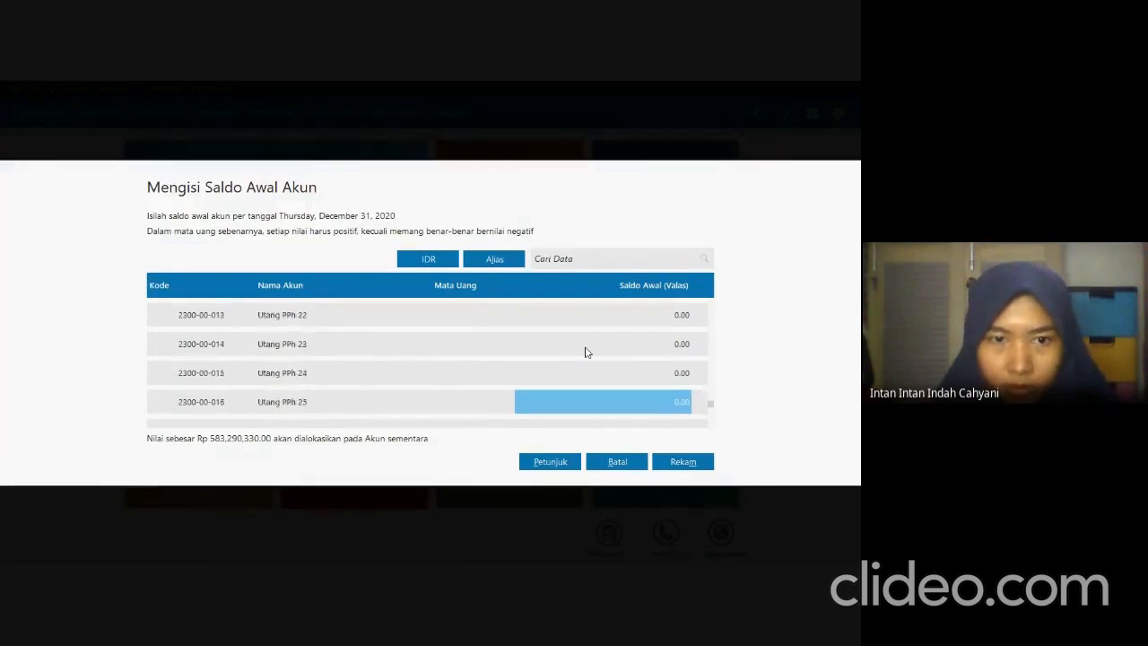
{"action": "key", "text": "Up"}
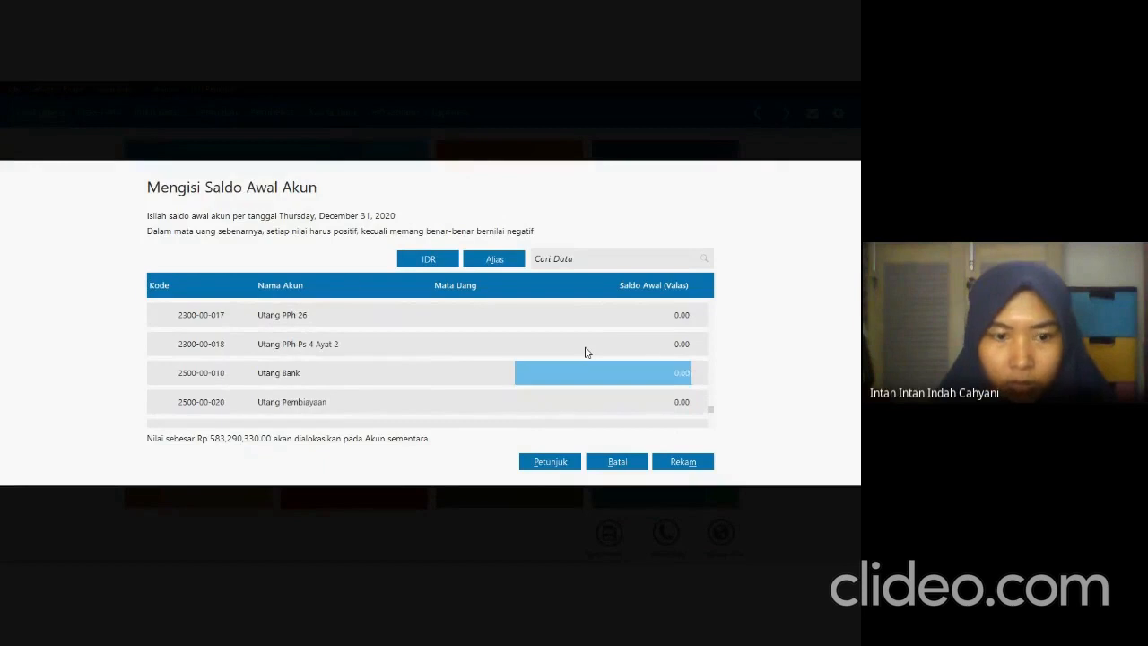
{"action": "type", "text": "200000000"}
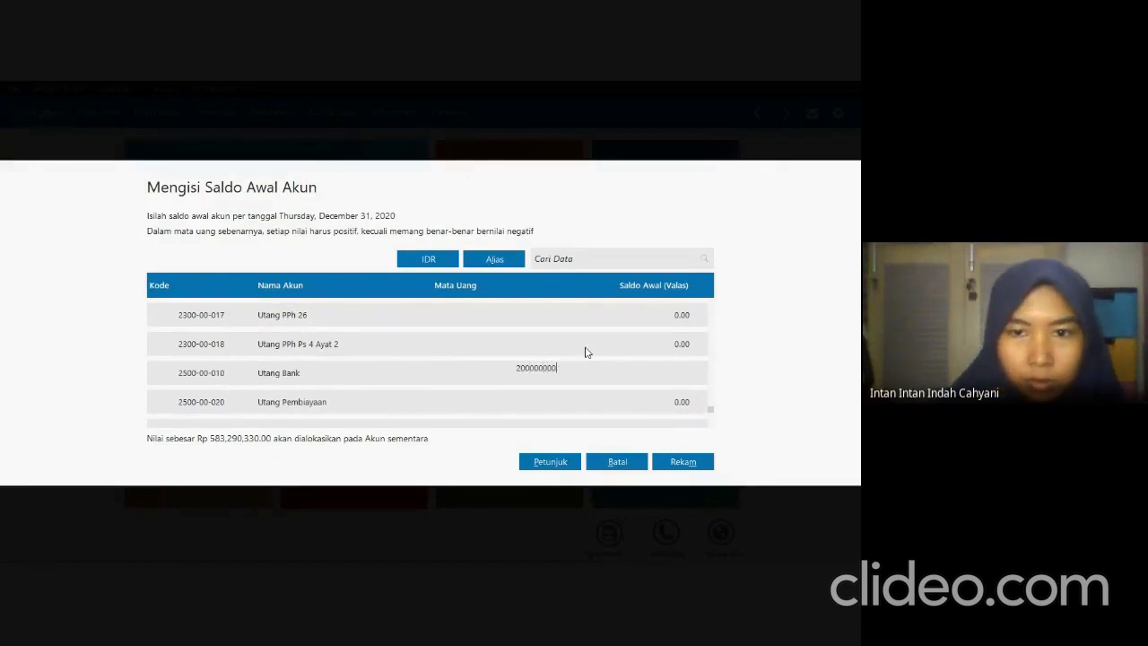
{"action": "key", "text": "Return"}
Check the Modal Disetor balance in the exam PDF and set its opening balance to 310,000,000 in Zahir.
{"action": "key", "text": "alt+Tab"}
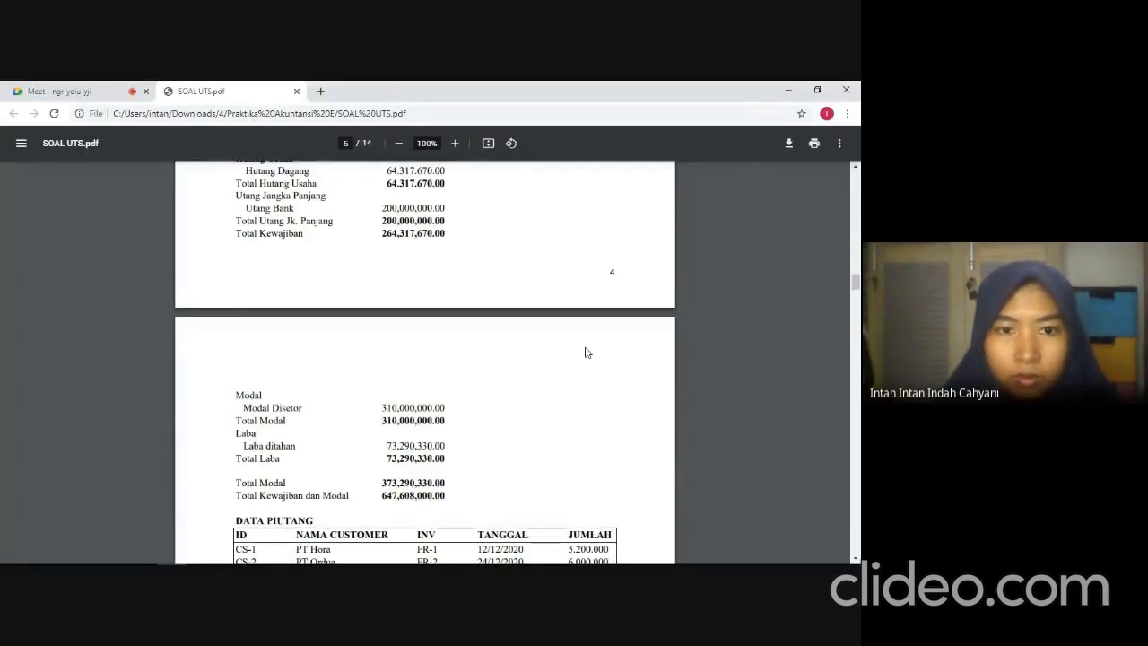
{"action": "key", "text": "alt+Tab"}
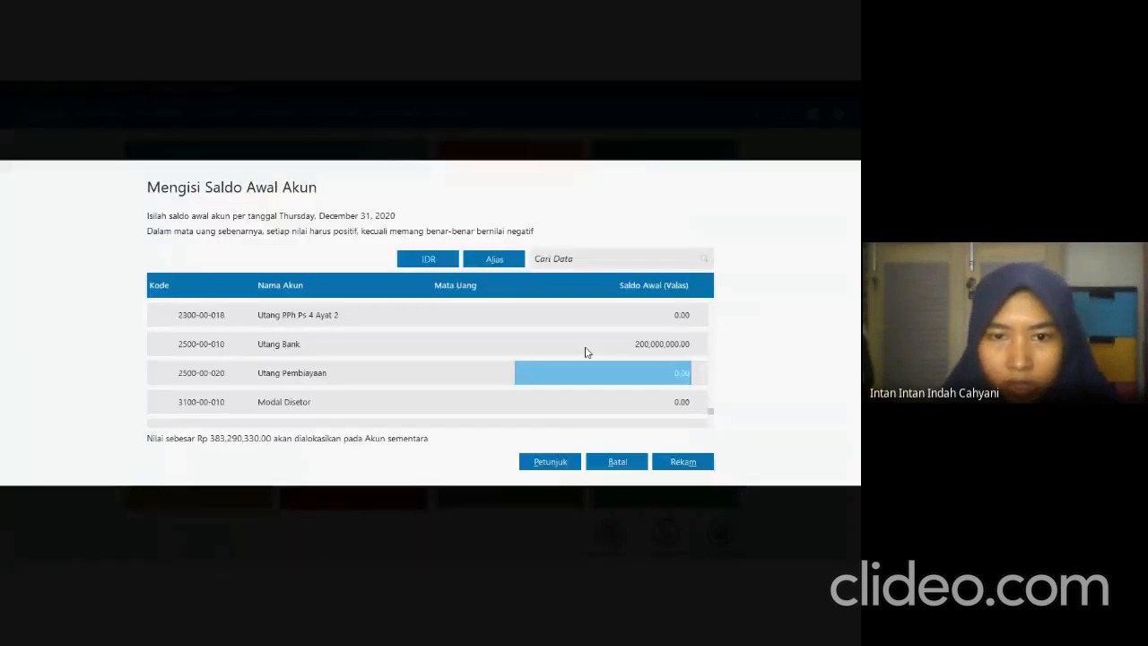
{"action": "key", "text": "Return"}
{"action": "key", "text": "Up"}
{"action": "type", "text": "3100000"}
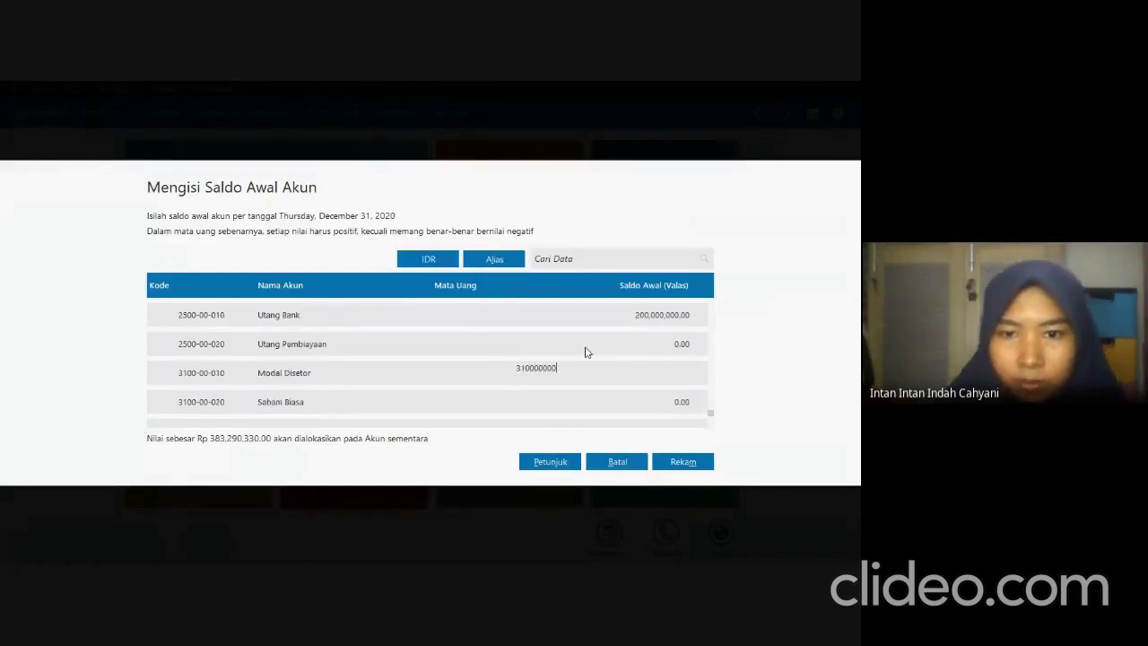
{"action": "key", "text": "Return"}
Check Laba ditahan in the exam PDF, set its opening balance to 73,290,330 in Zahir, and record the account opening balances.
{"action": "key", "text": "alt+Tab"}
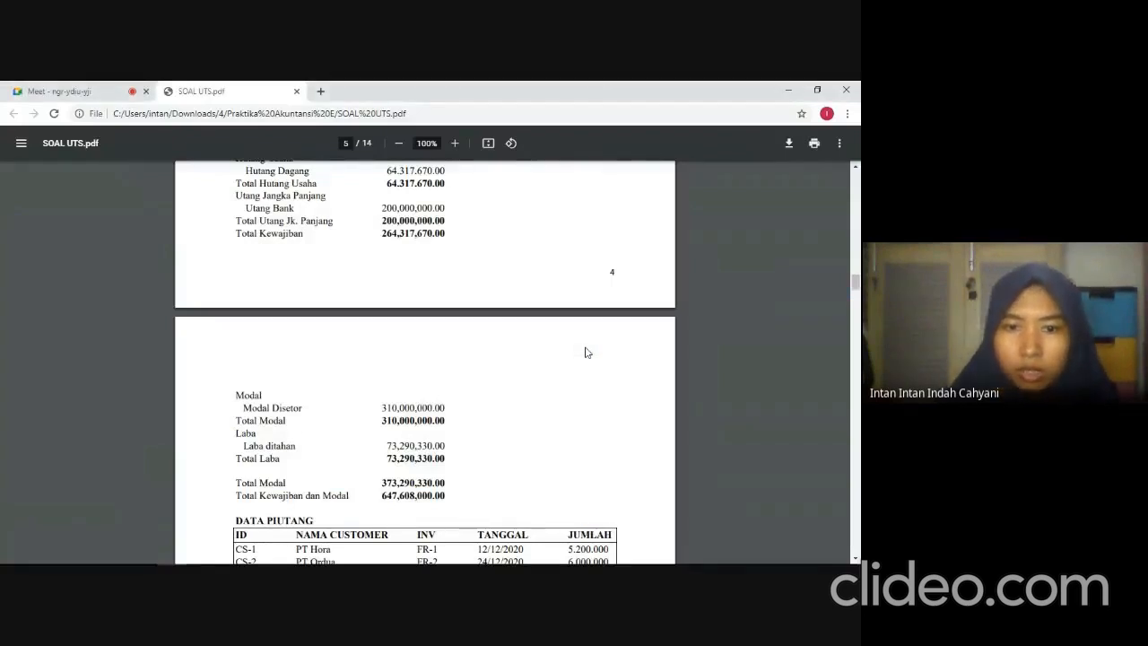
{"action": "key", "text": "alt+Tab"}
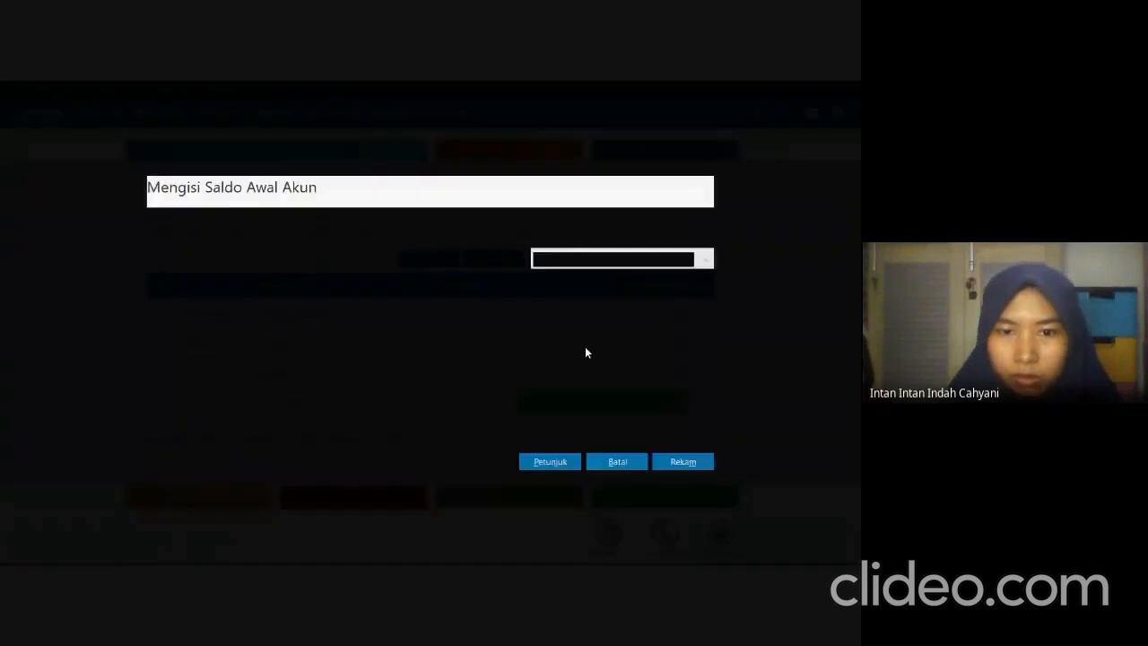
{"action": "type", "text": "7"}
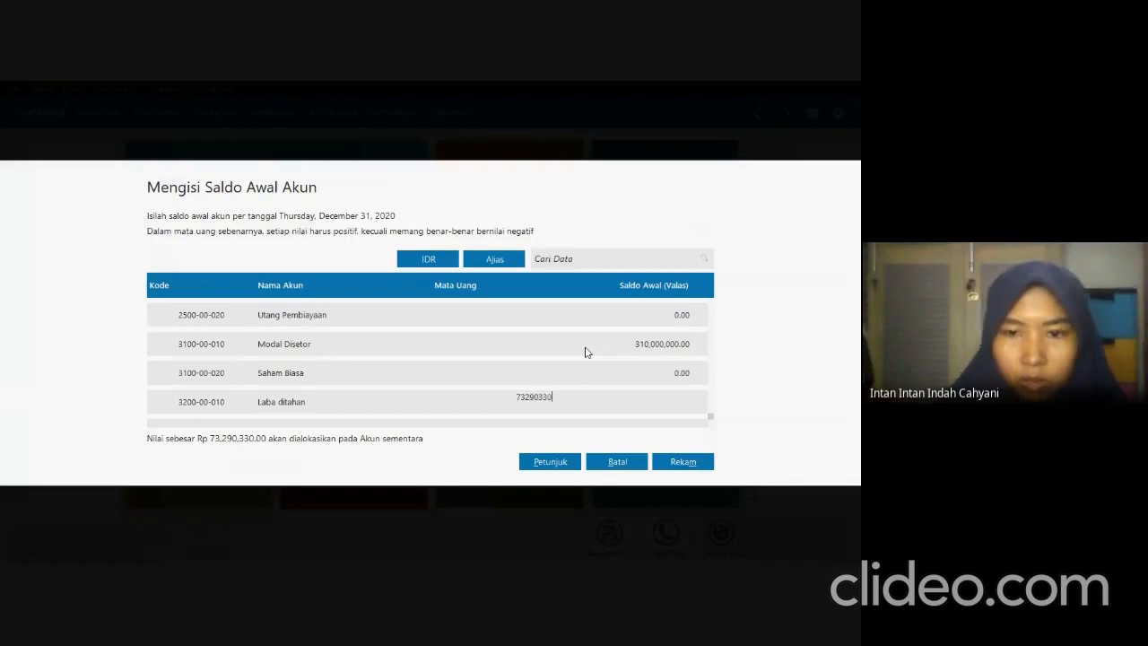
{"action": "type", "text": "3,290,330"}
{"action": "key", "text": "Return"}
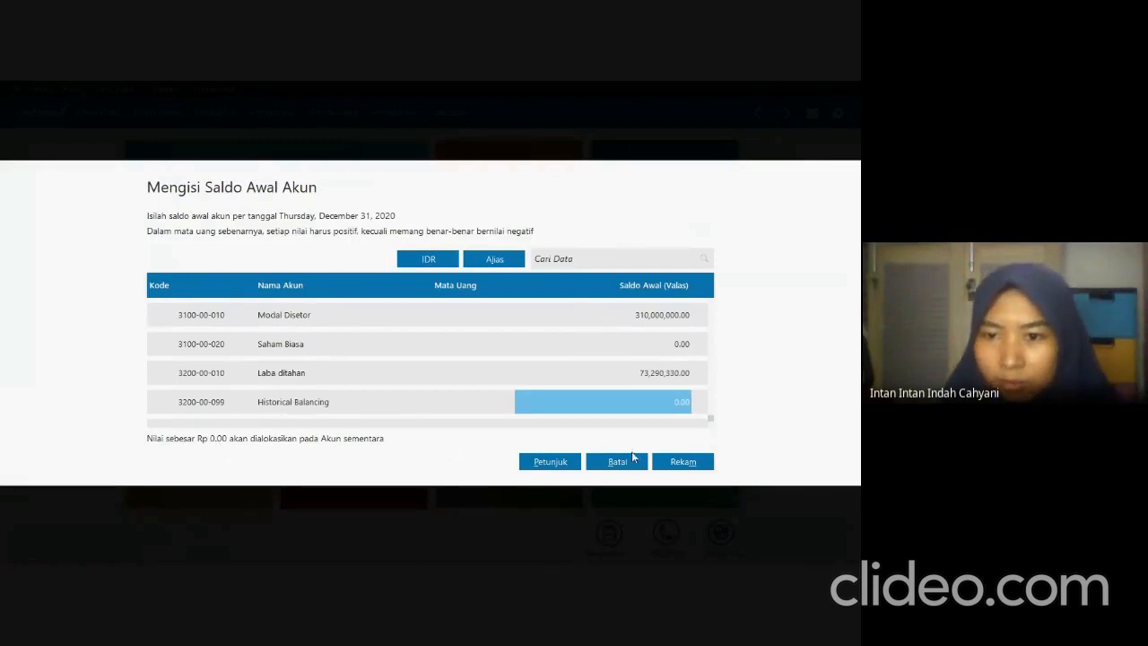
{"action": "left_click", "coordinate": [674, 461]}
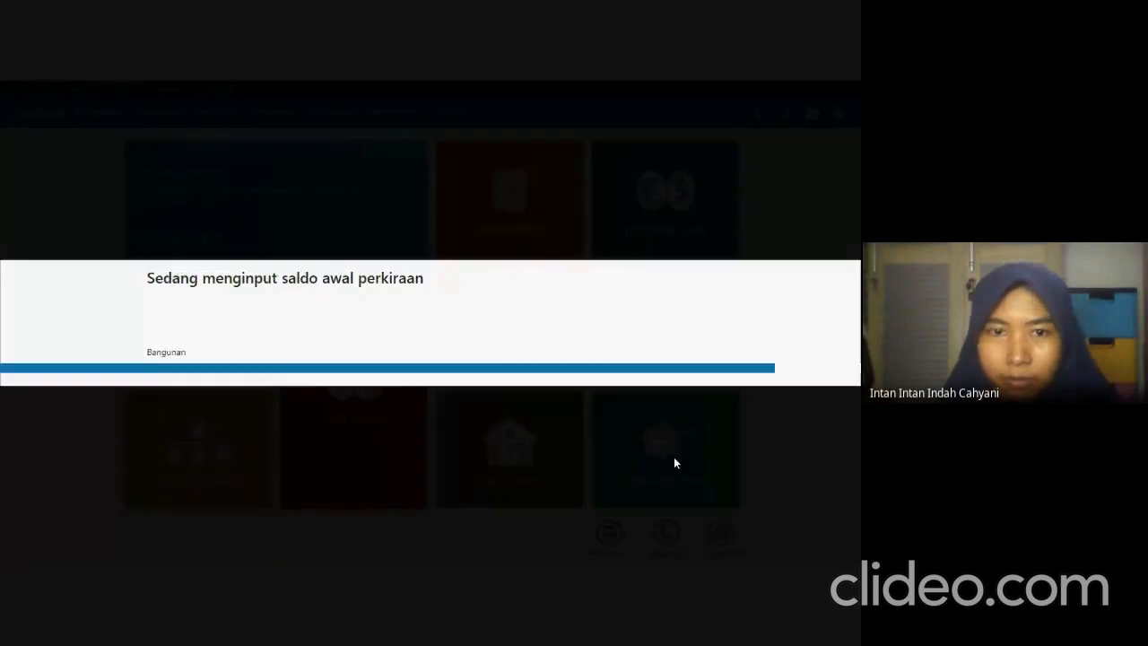
Check the Data Piutang table in the exam PDF and start a new accounts receivable (Piutang Usaha) opening balance entry in Zahir.
{"action": "key", "text": "alt+Tab"}
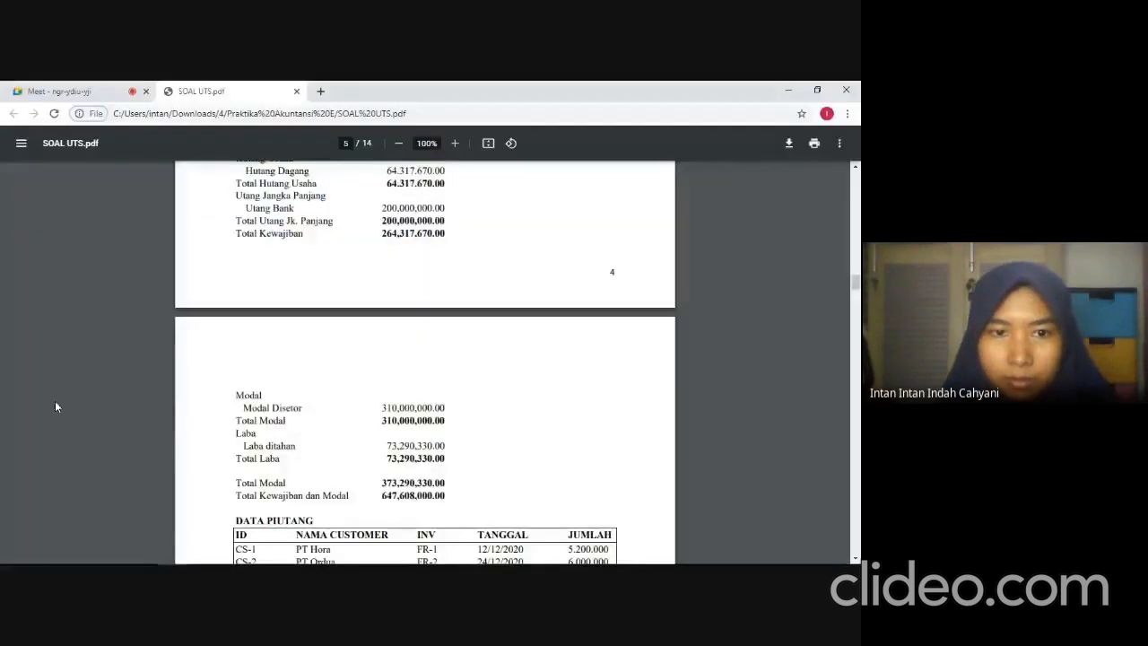
{"action": "scroll", "coordinate": [308, 451], "scroll_direction": "down", "scroll_amount": 3}
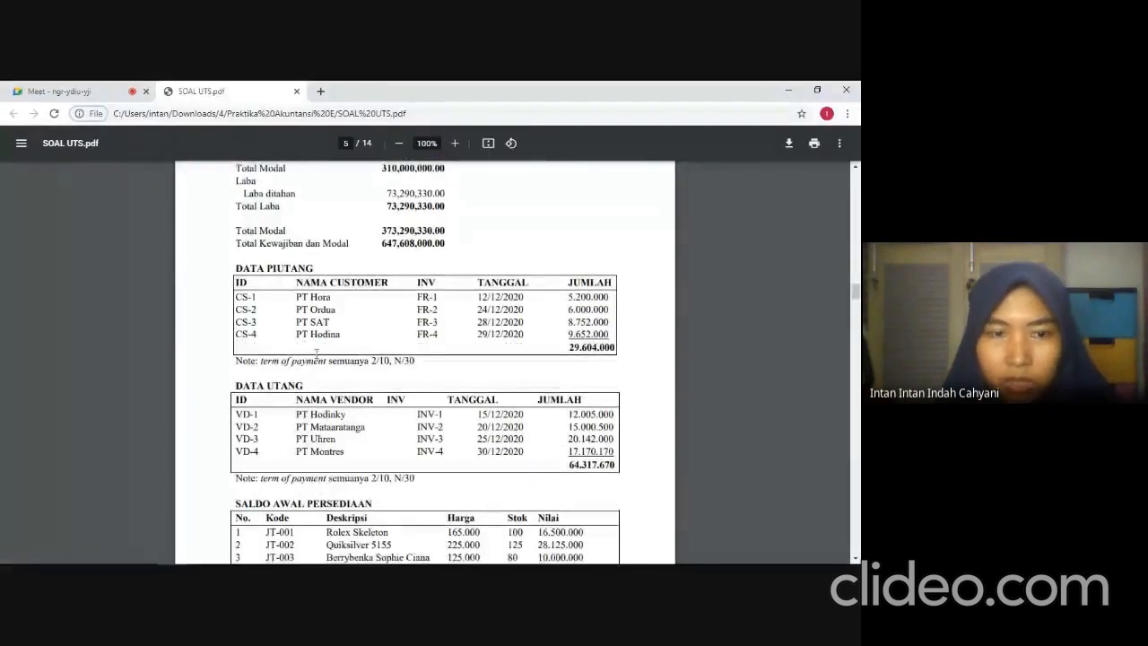
{"action": "scroll", "coordinate": [282, 303], "scroll_direction": "down", "scroll_amount": 1}
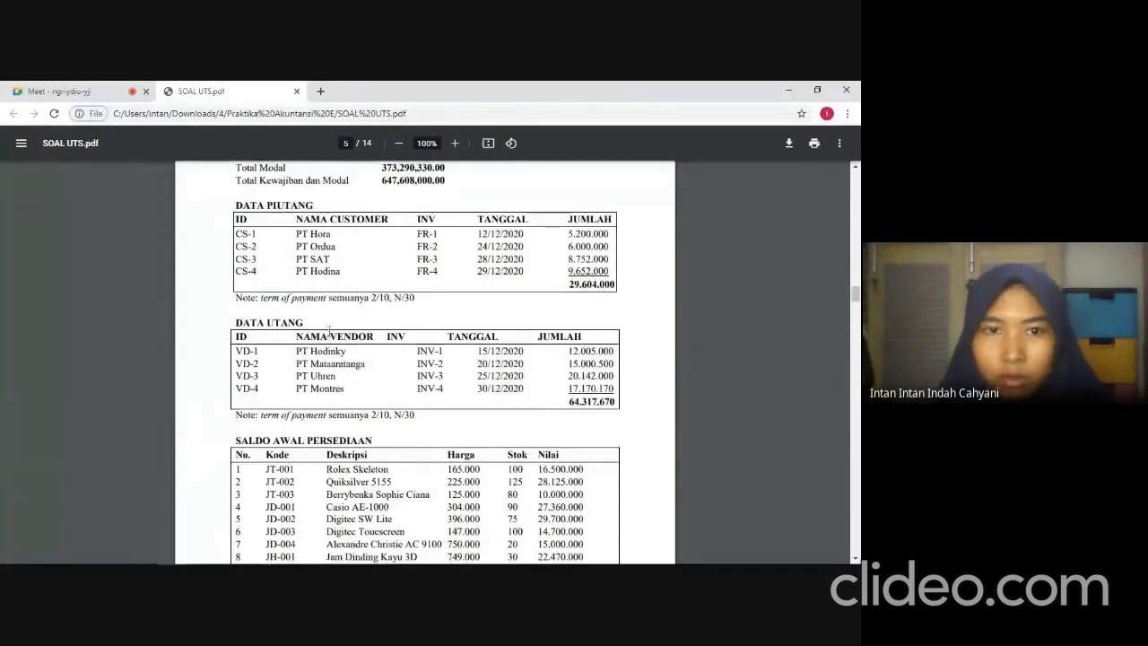
{"action": "key", "text": "alt+Tab"}
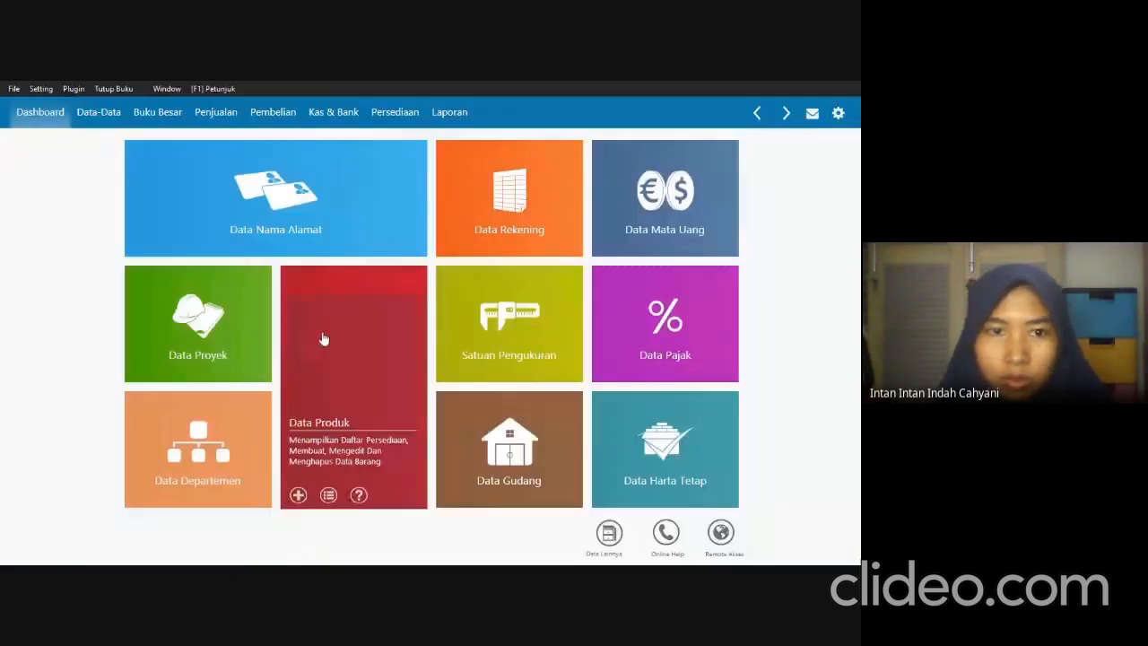
{"action": "left_click", "coordinate": [40, 90]}
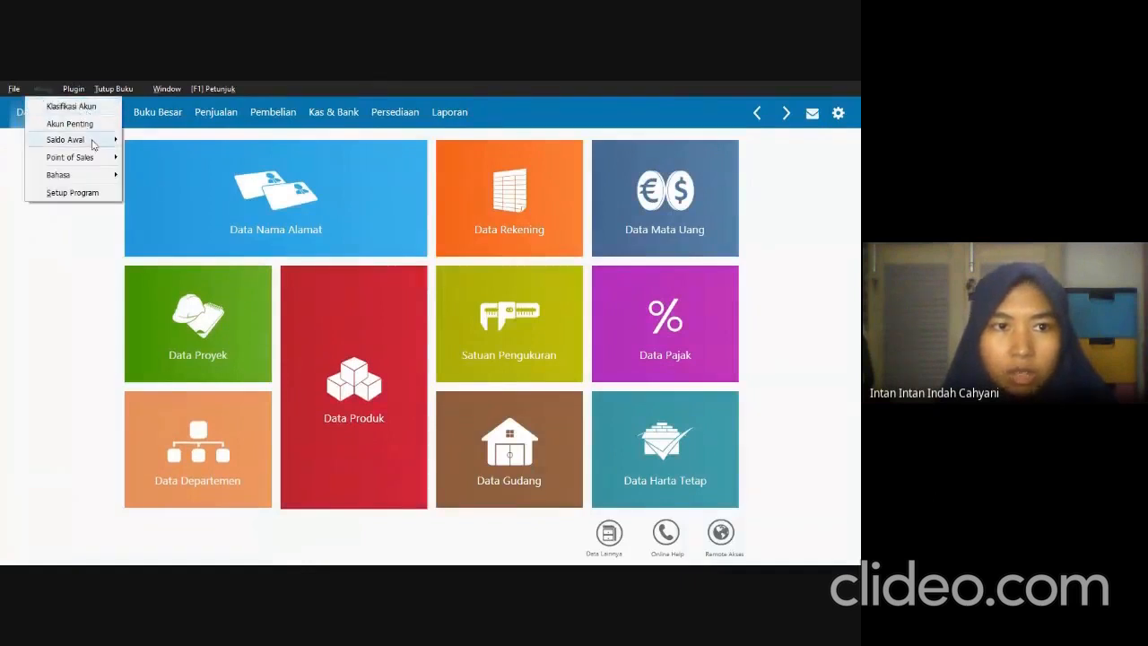
{"action": "mouse_move", "coordinate": [93, 144]}
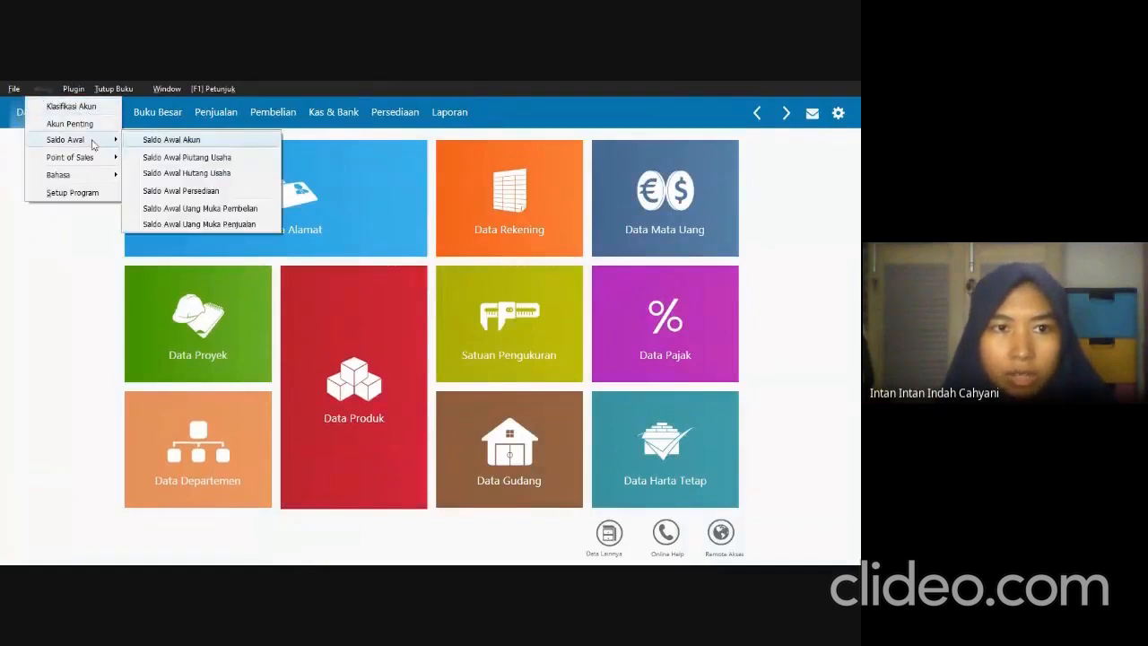
{"action": "left_click", "coordinate": [178, 158]}
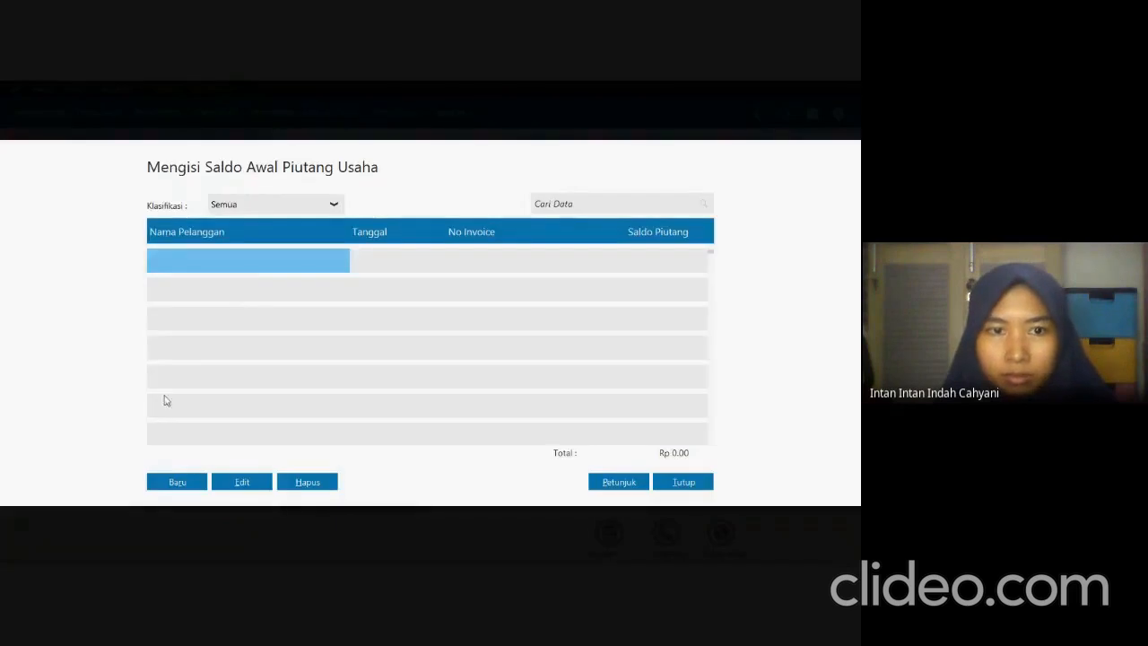
{"action": "left_click", "coordinate": [182, 481]}
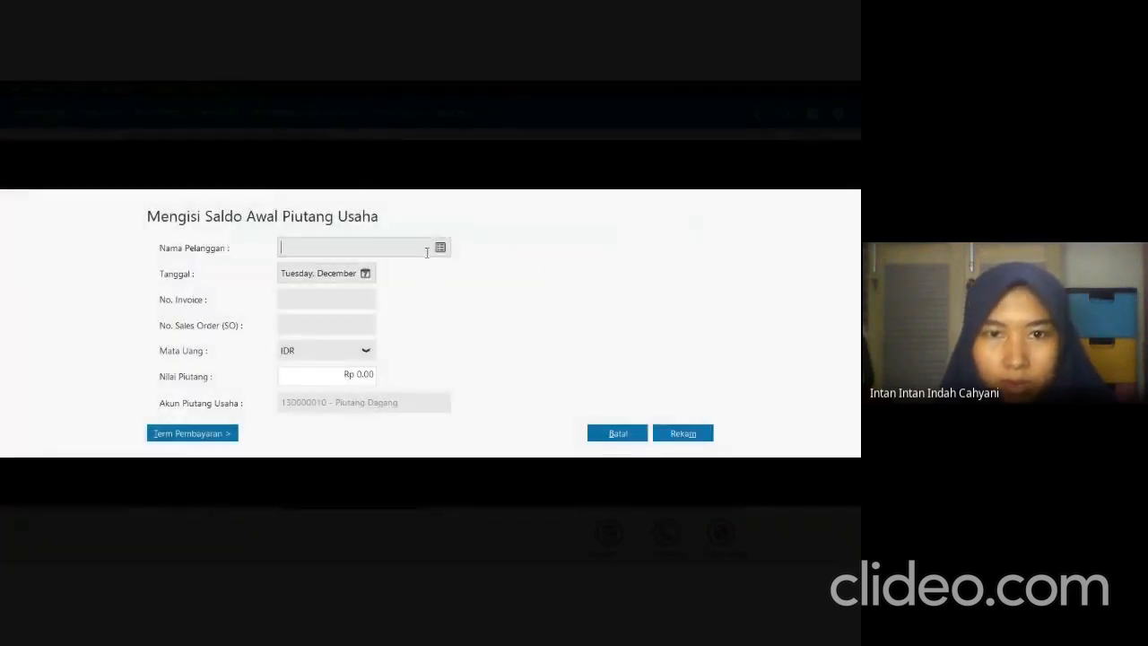
Check the first customer in the exam PDF's Data Piutang table and choose PT Hora as the receivable entry's customer in Zahir.
{"action": "left_click", "coordinate": [441, 248]}
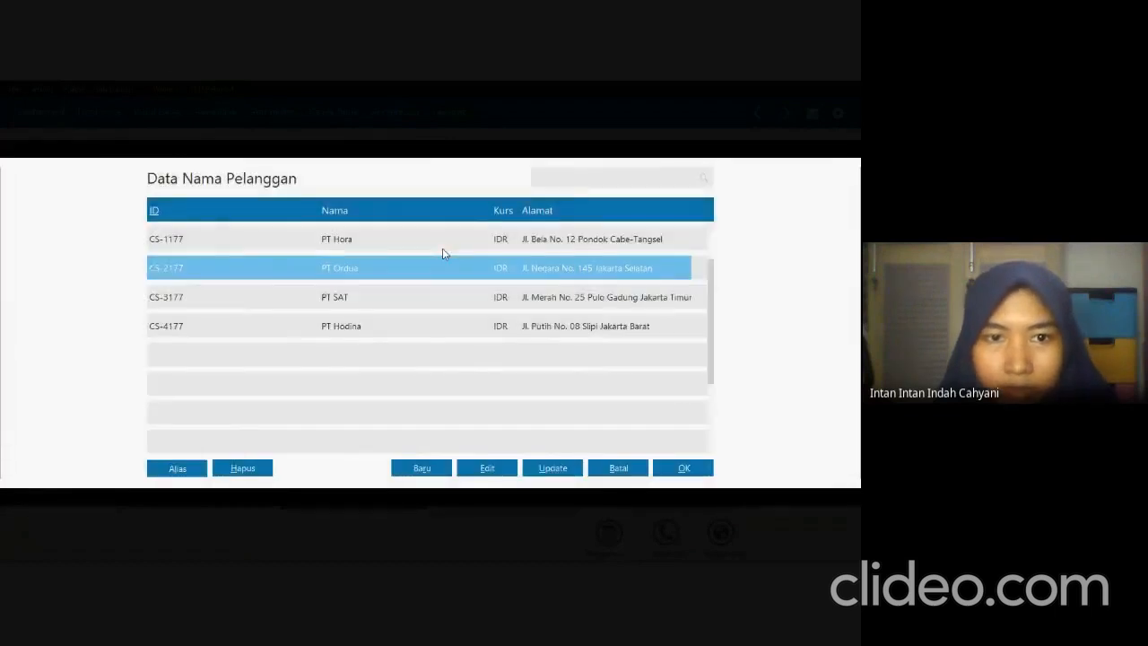
{"action": "key", "text": "alt+Tab"}
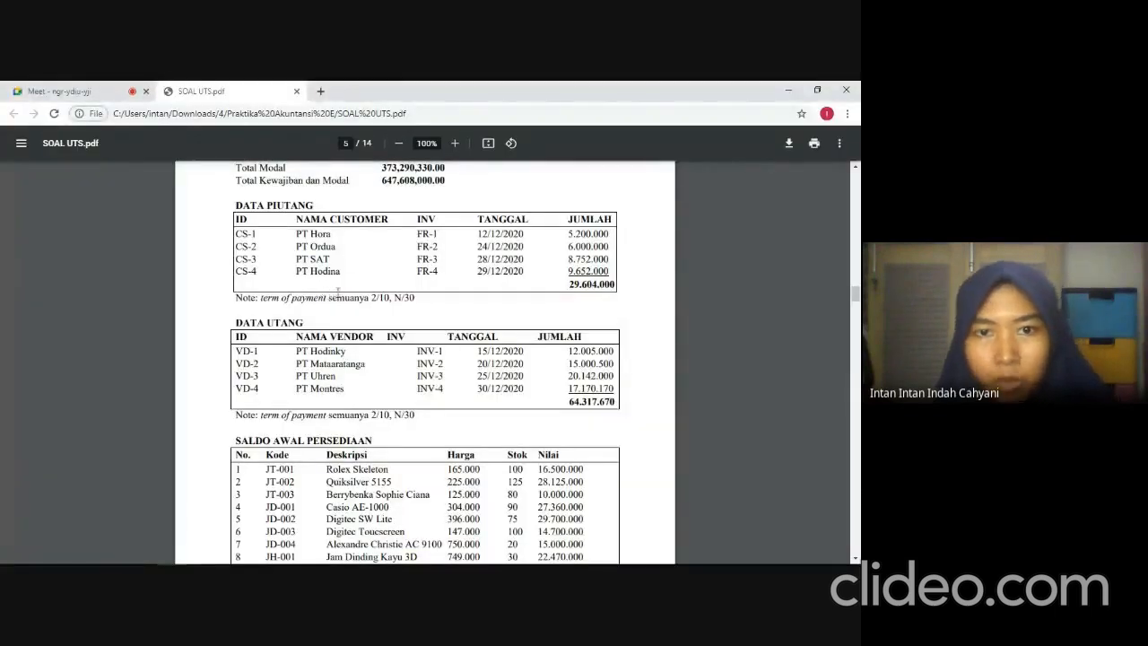
{"action": "key", "text": "alt+Tab"}
{"action": "left_click", "coordinate": [336, 239]}
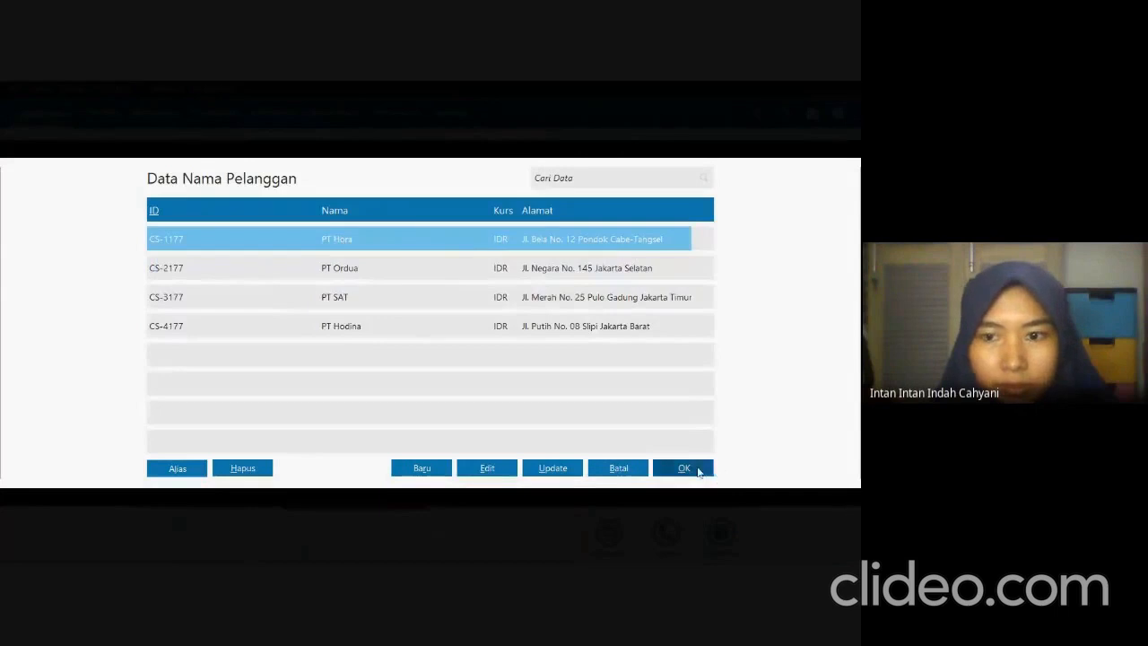
{"action": "left_click", "coordinate": [683, 468]}
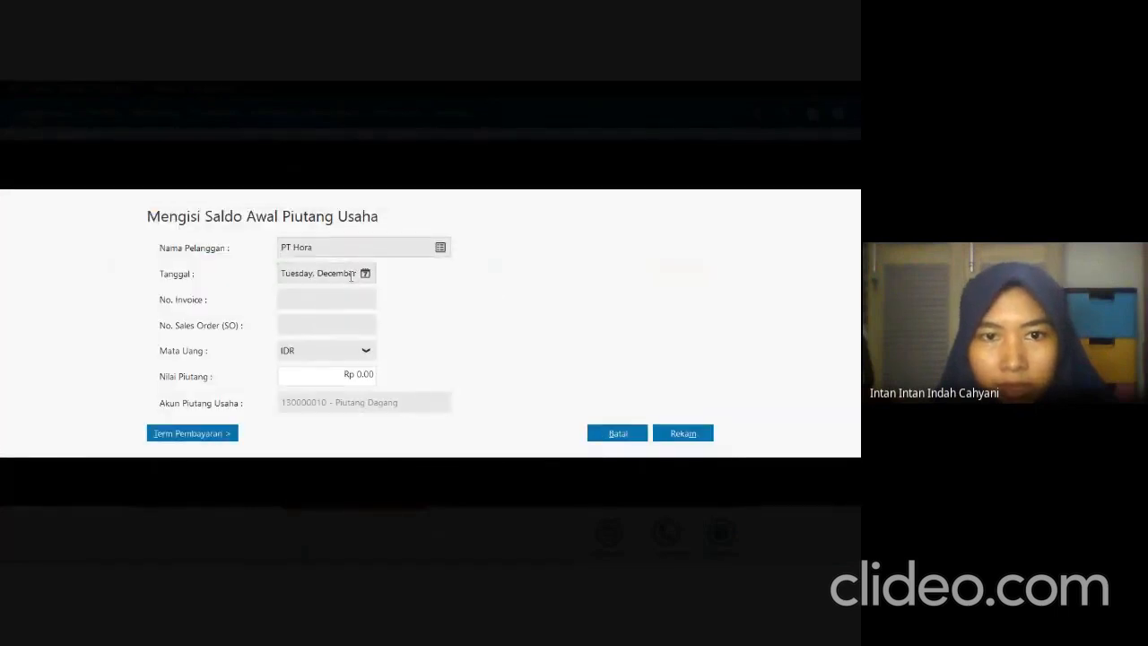
Check PT Hora's invoice date in the exam PDF and set the receivable entry's date to December 12, 2020 in Zahir.
{"action": "key", "text": "alt+Tab"}
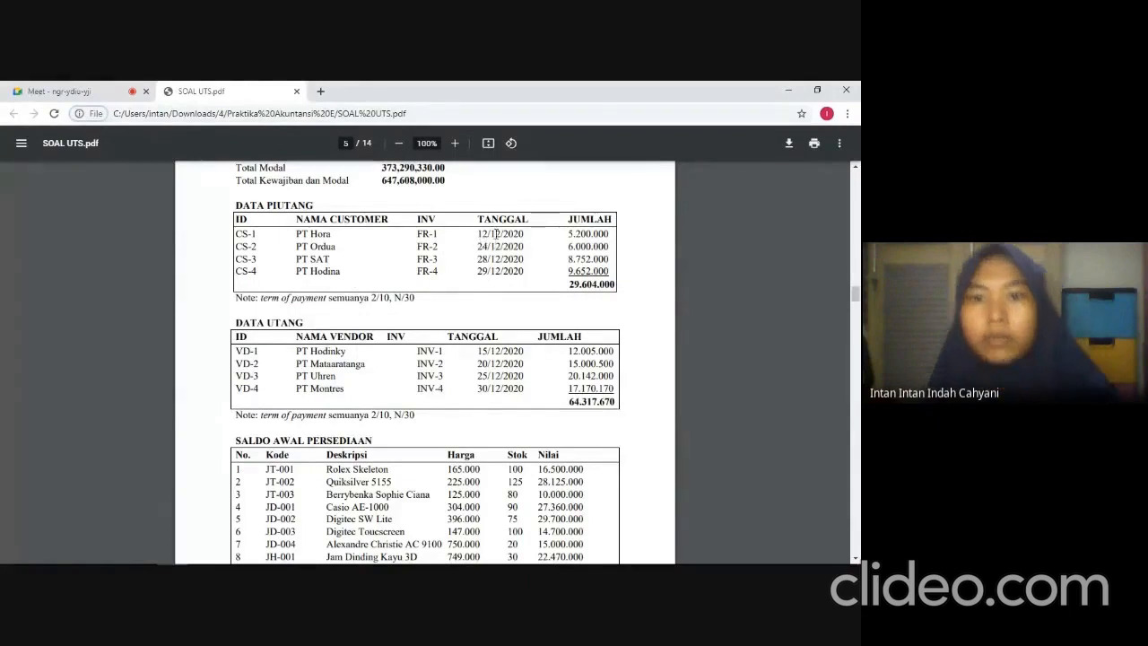
{"action": "key", "text": "alt+Tab"}
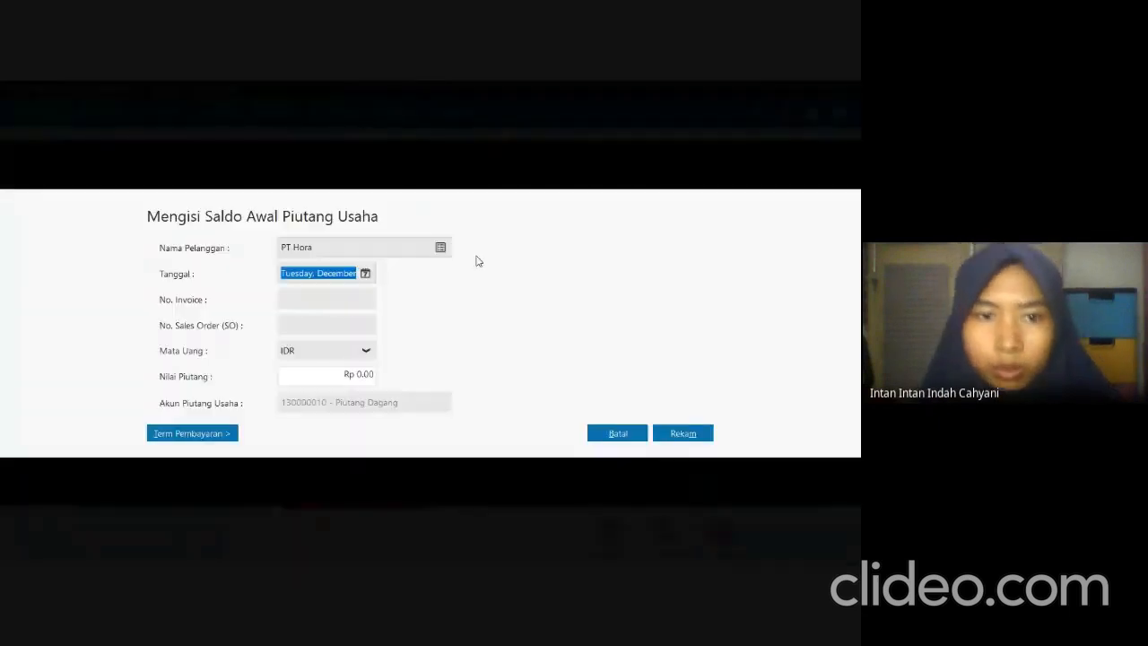
{"action": "left_click", "coordinate": [367, 276]}
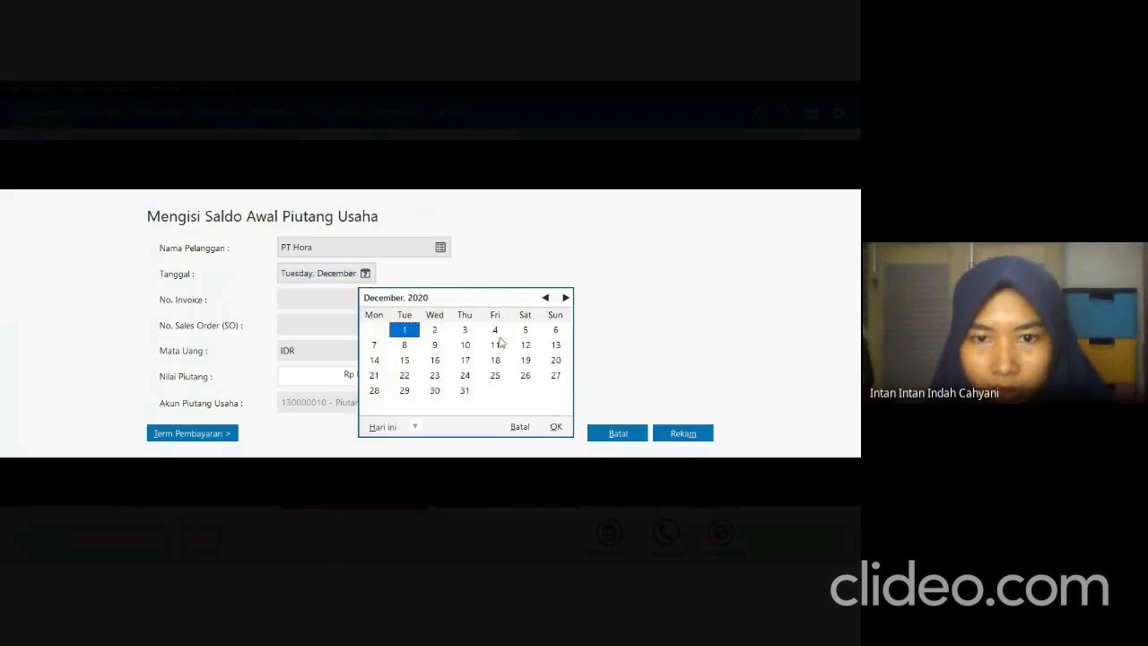
{"action": "left_click", "coordinate": [526, 345]}
{"action": "left_click", "coordinate": [555, 427]}
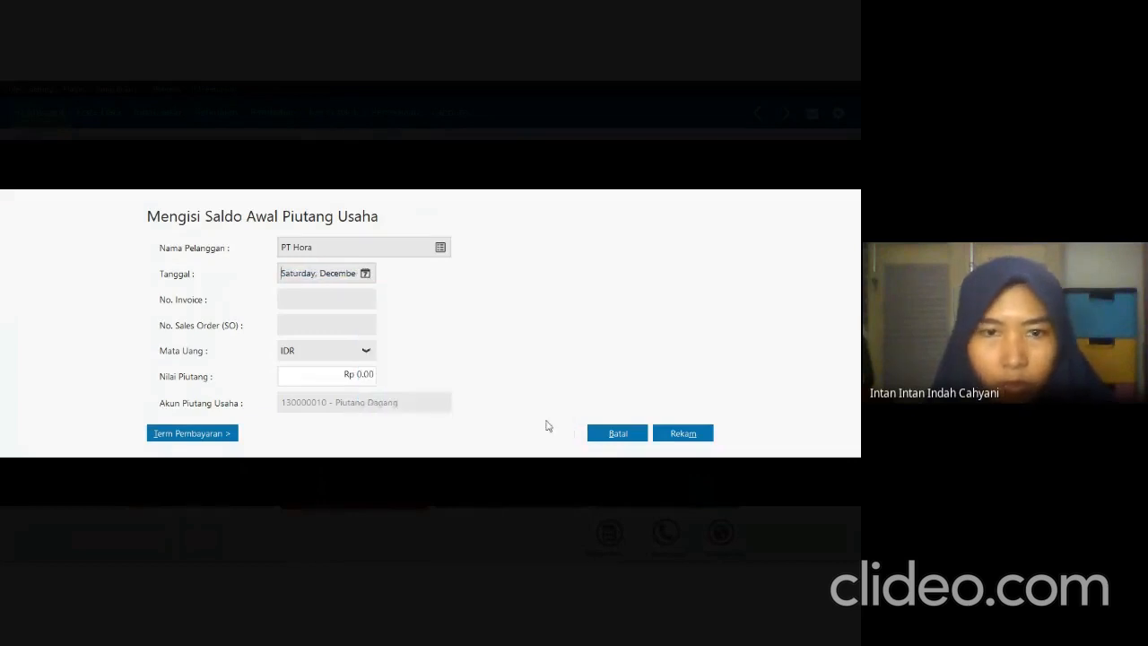
{"action": "left_click", "coordinate": [365, 275]}
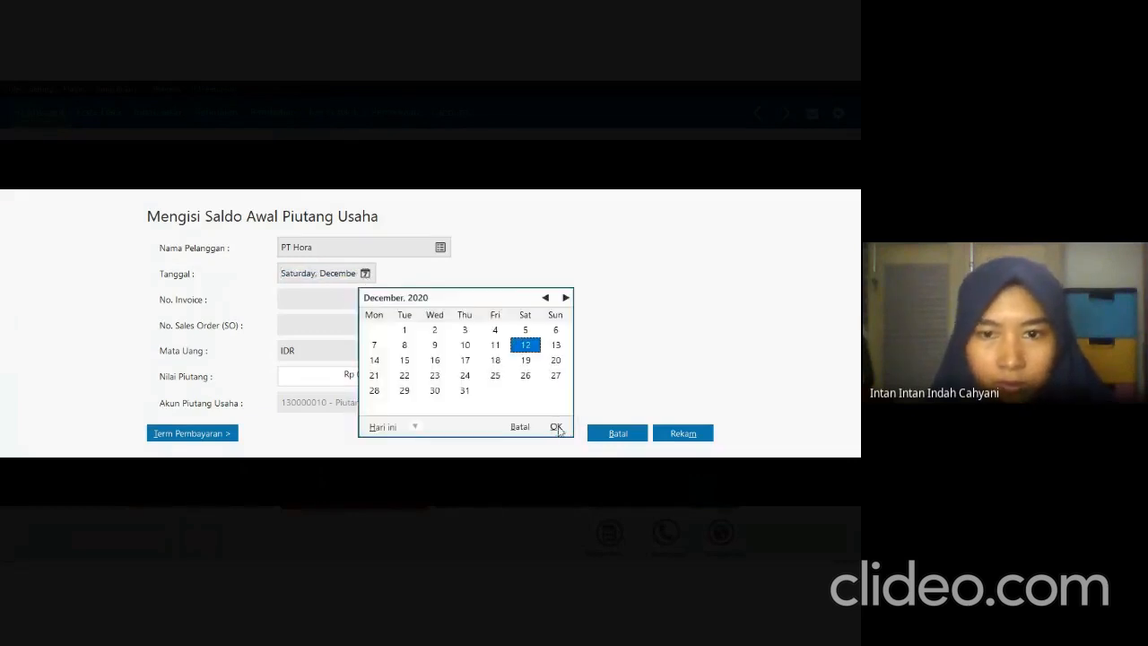
{"action": "left_click", "coordinate": [555, 427]}
Check PT Hora's invoice number in the exam PDF and enter FR-1177 as the receivable entry's invoice number in Zahir.
{"action": "left_click", "coordinate": [313, 301]}
{"action": "key", "text": "alt+Tab"}
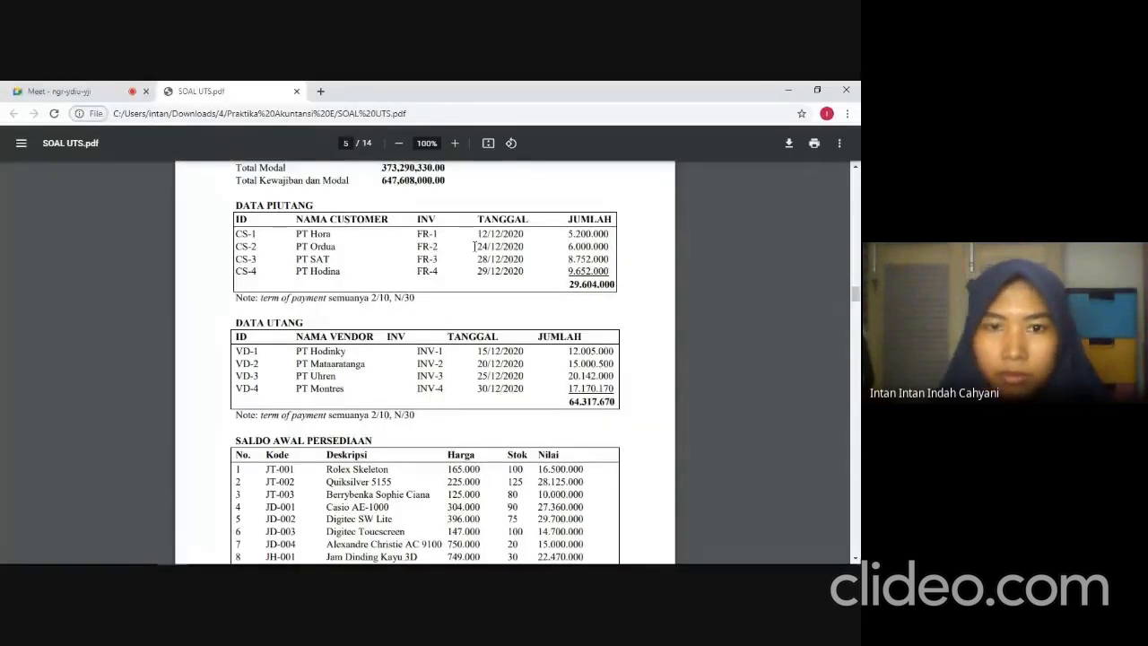
{"action": "key", "text": "alt+Tab"}
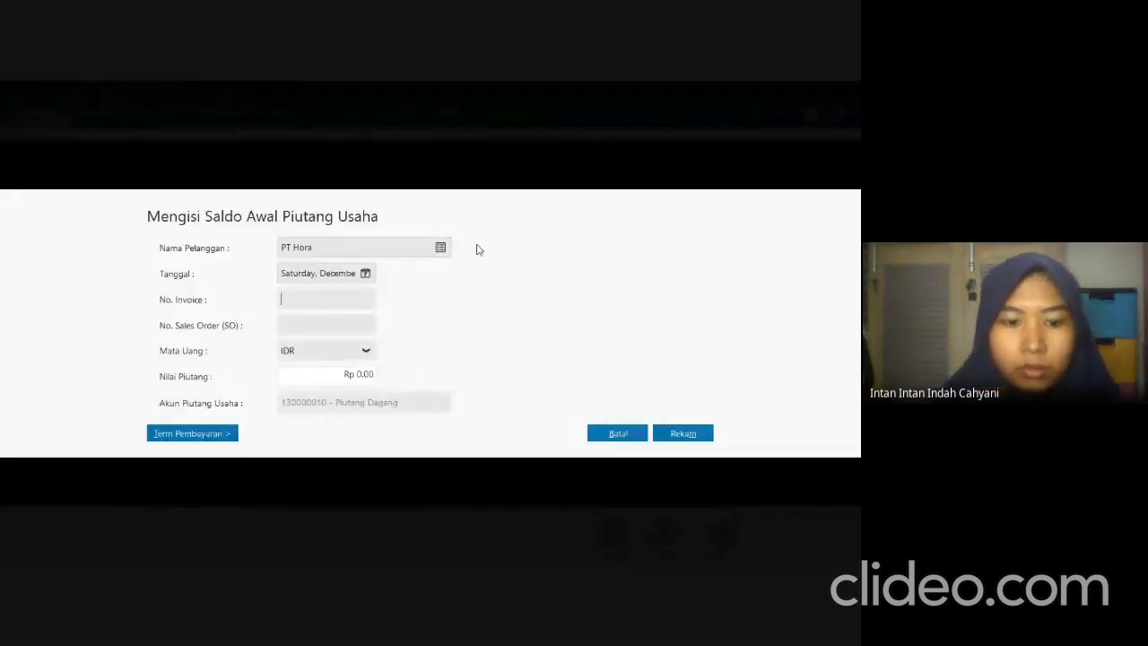
{"action": "type", "text": "FR-1177"}
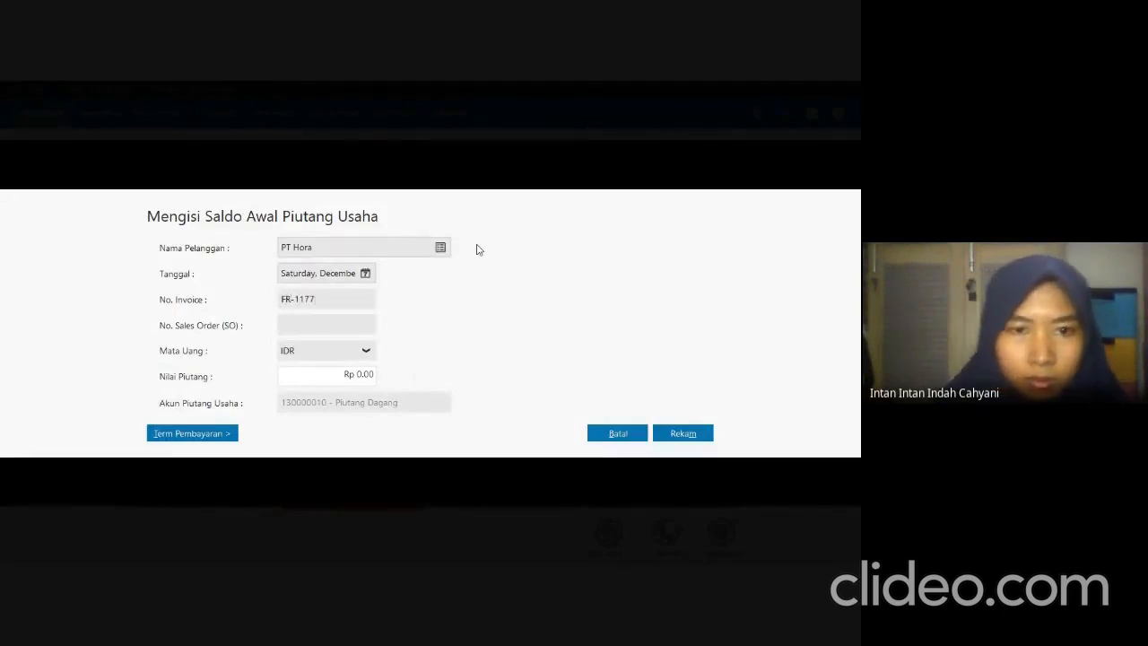
Check PT Hora's amount in the exam PDF and enter 5200000 as the receivable entry's value (Nilai Piutang) in Zahir.
{"action": "left_click", "coordinate": [361, 380]}
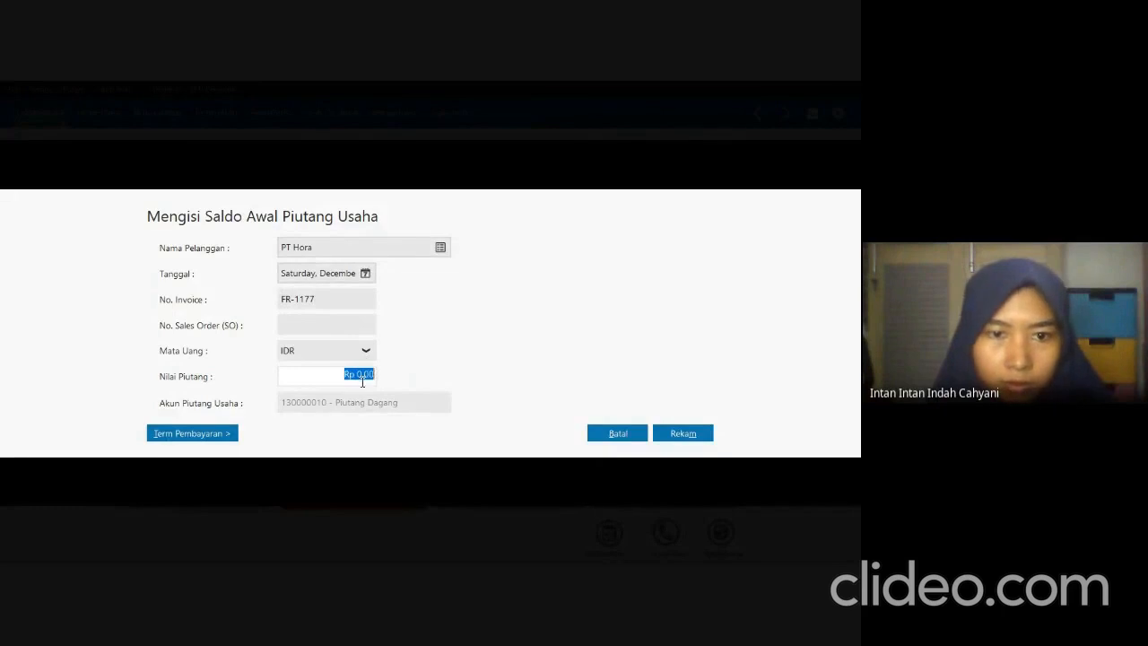
{"action": "key", "text": "alt+Tab"}
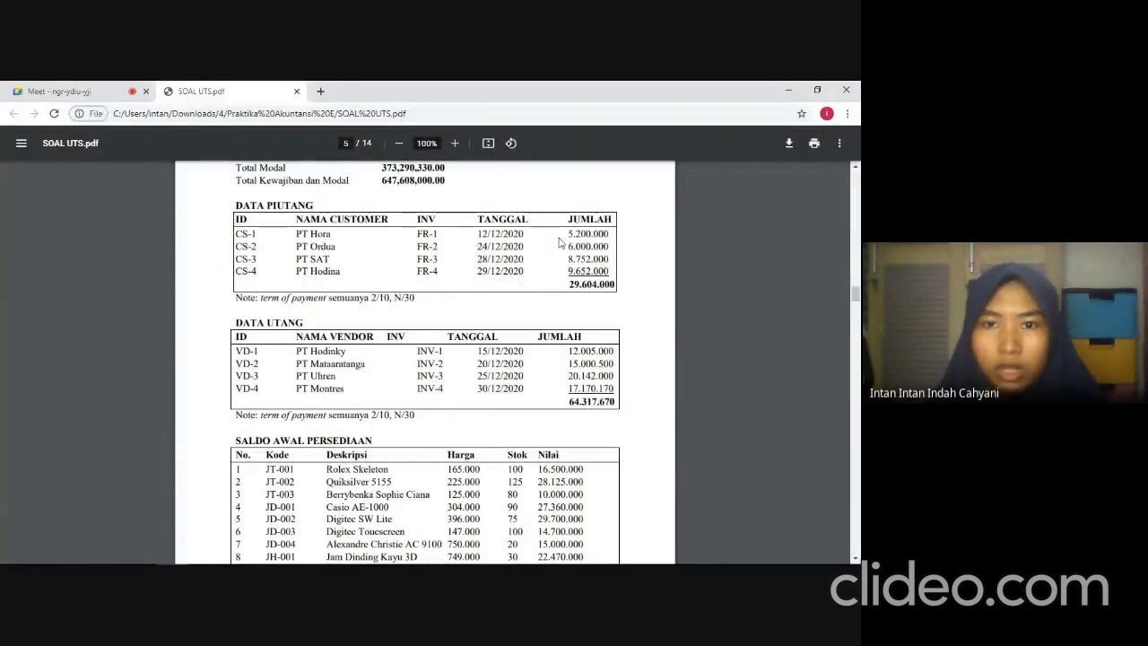
{"action": "key", "text": "alt+Tab"}
{"action": "type", "text": "5"}
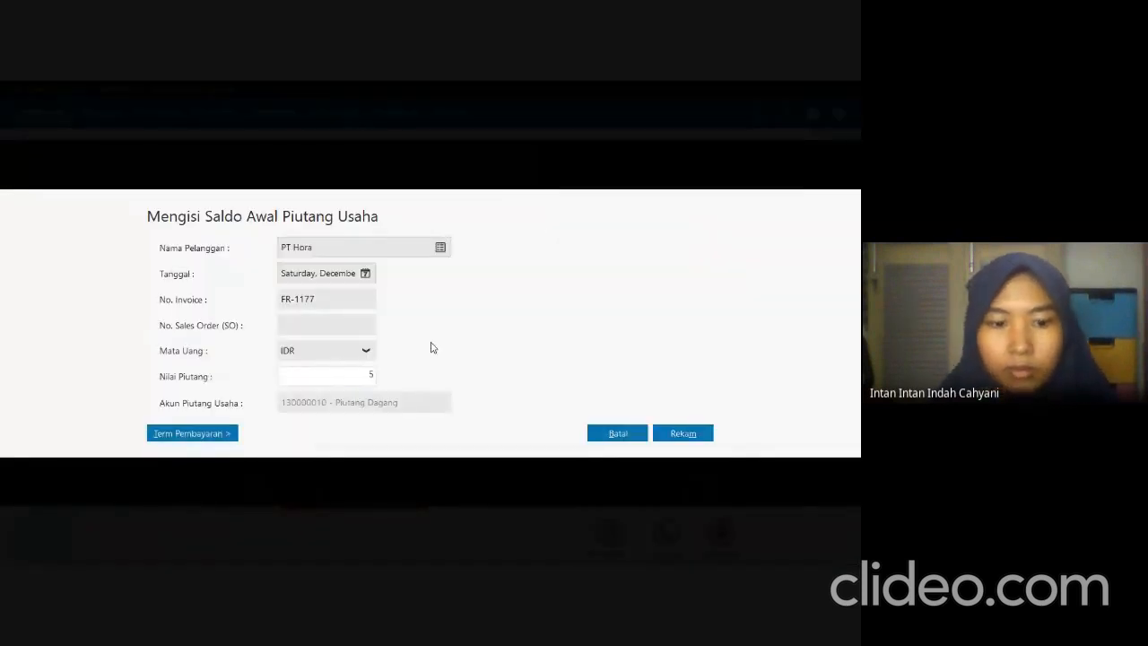
{"action": "type", "text": "200000"}
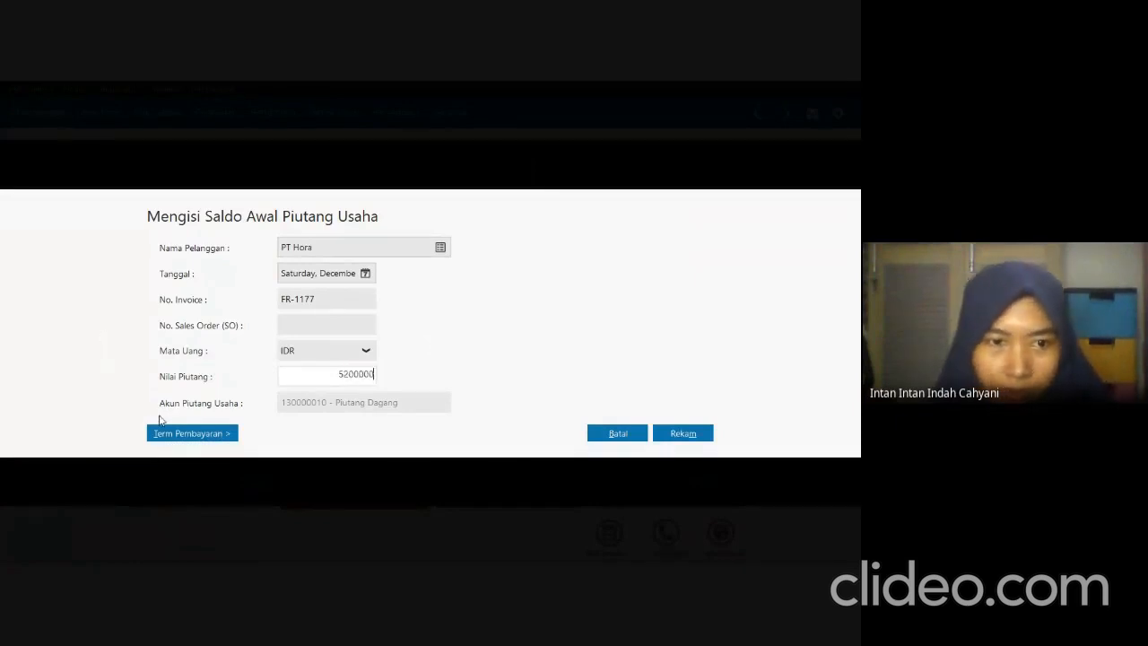
Set the payment terms of PT Hora's receivable to 10 discount days and 30 due days.
{"action": "left_click", "coordinate": [165, 435]}
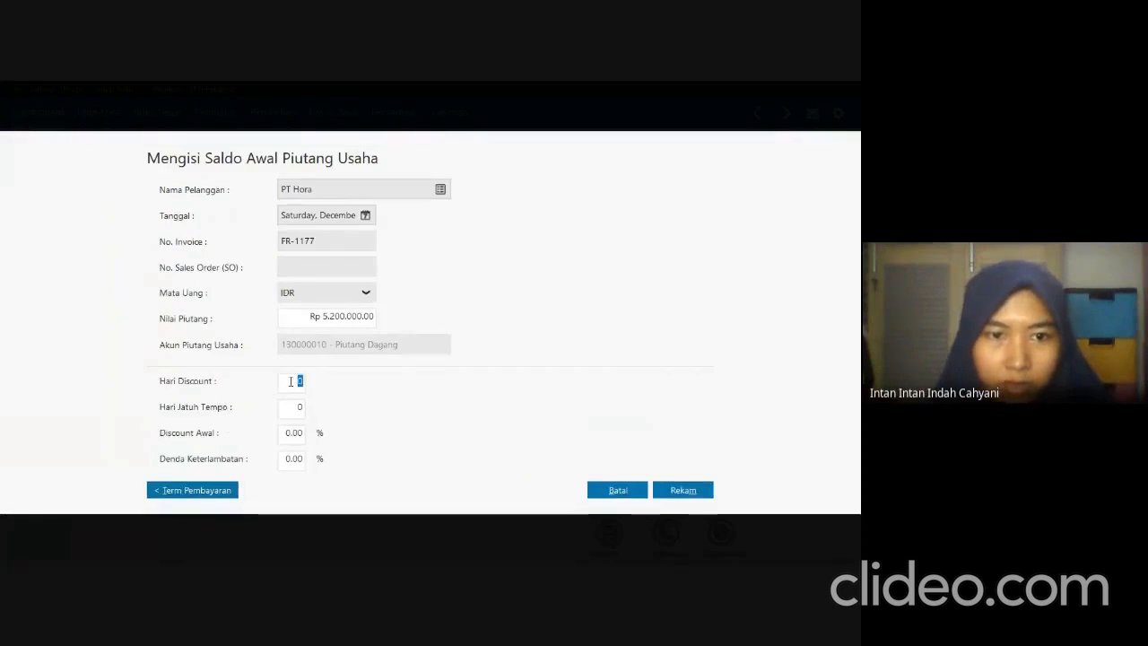
{"action": "type", "text": "2"}
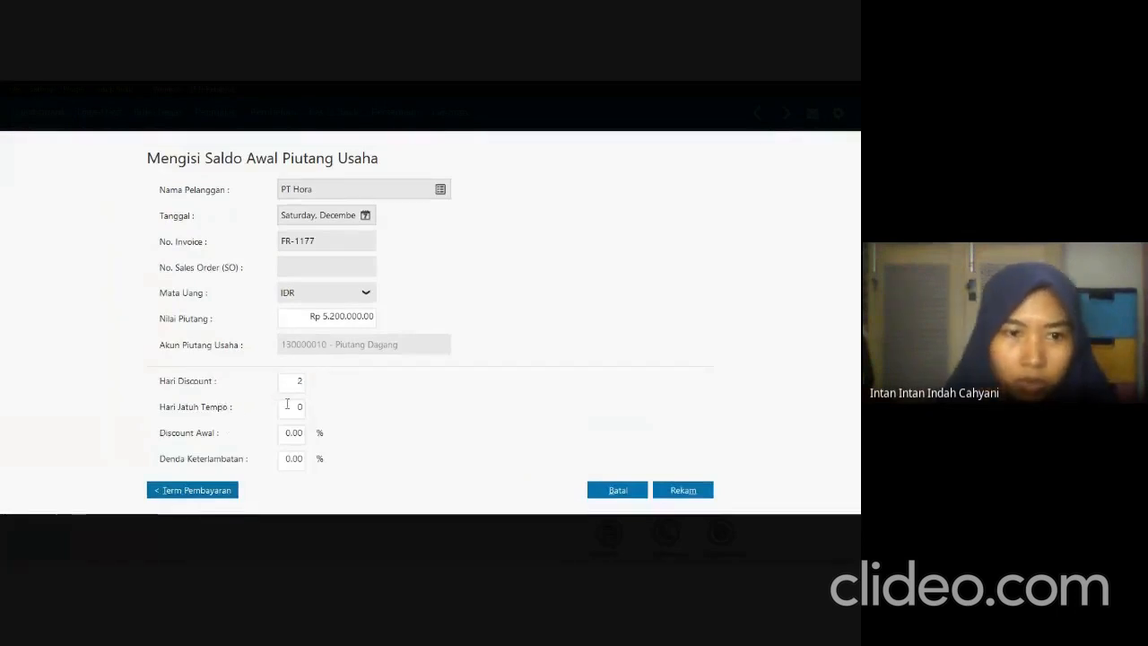
{"action": "key", "text": "Tab"}
{"action": "double_click", "coordinate": [302, 384]}
{"action": "type", "text": "10"}
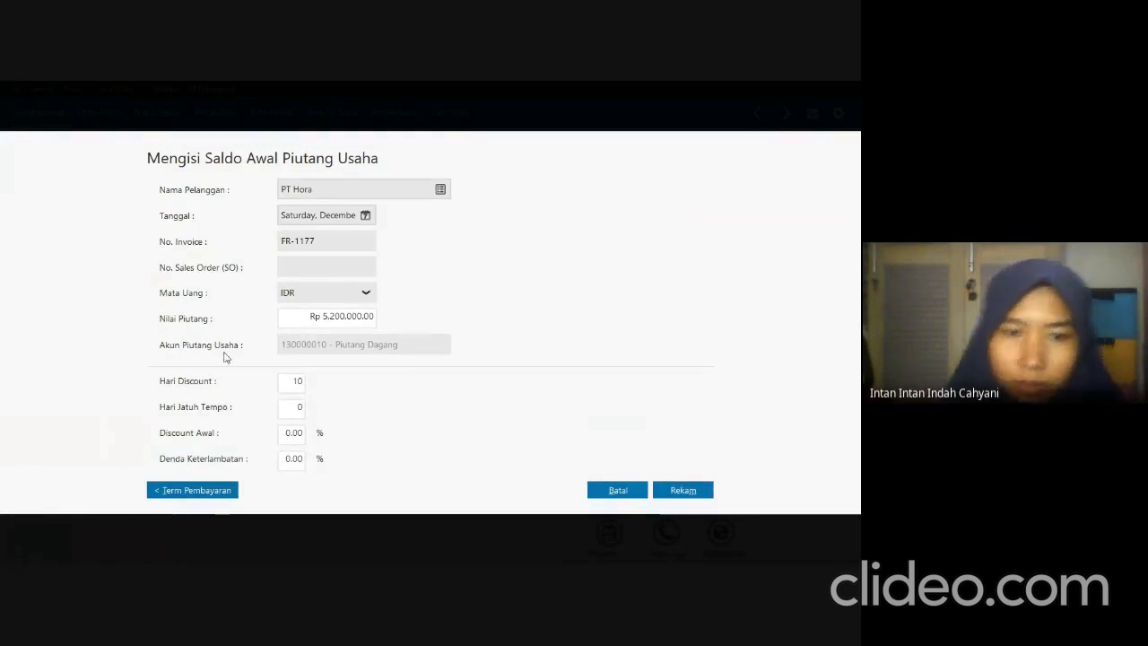
{"action": "double_click", "coordinate": [290, 406]}
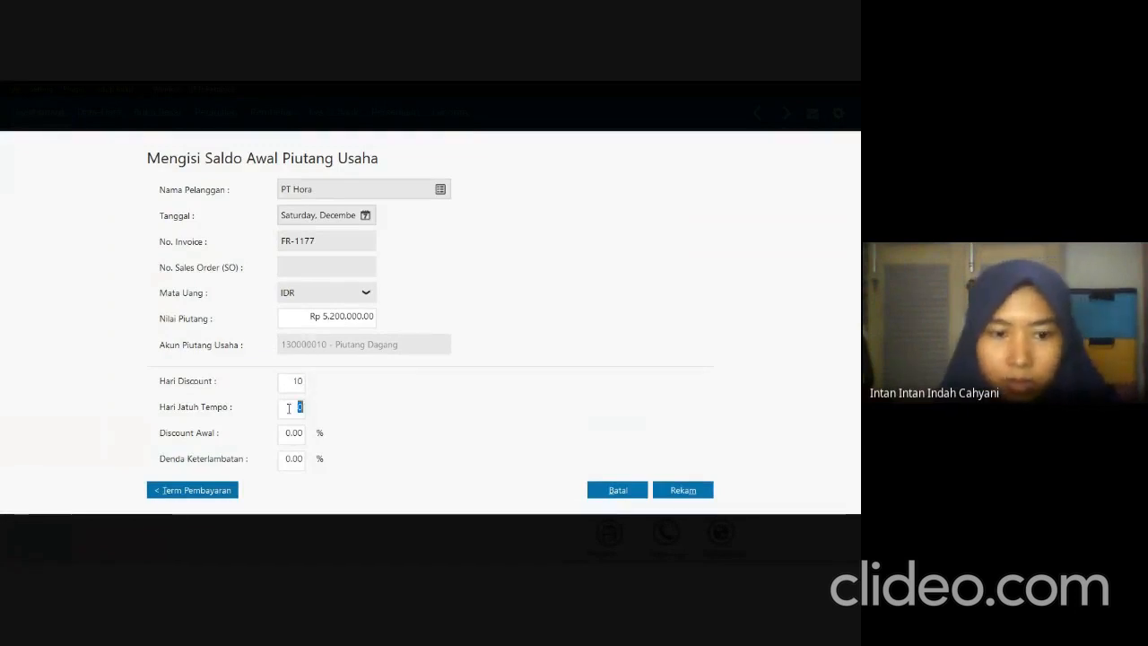
{"action": "type", "text": "30"}
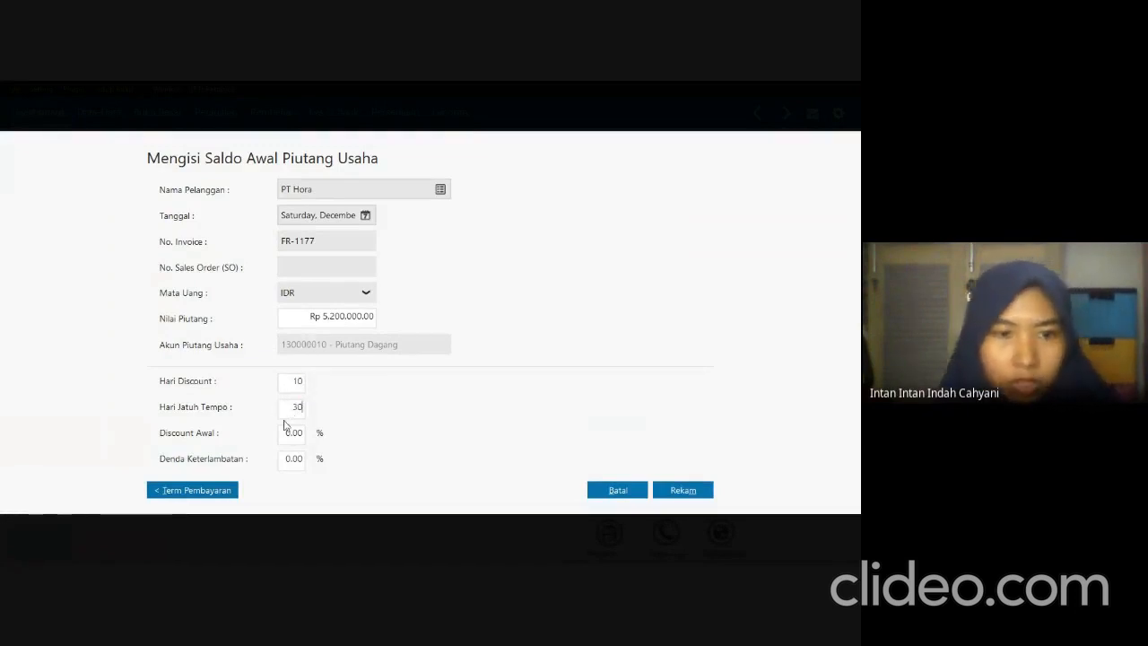
Check the sales payment terms in the exam PDF, set PT Hora's early discount and late penalty to 2% in Zahir, and record the entry.
{"action": "key", "text": "alt+Tab"}
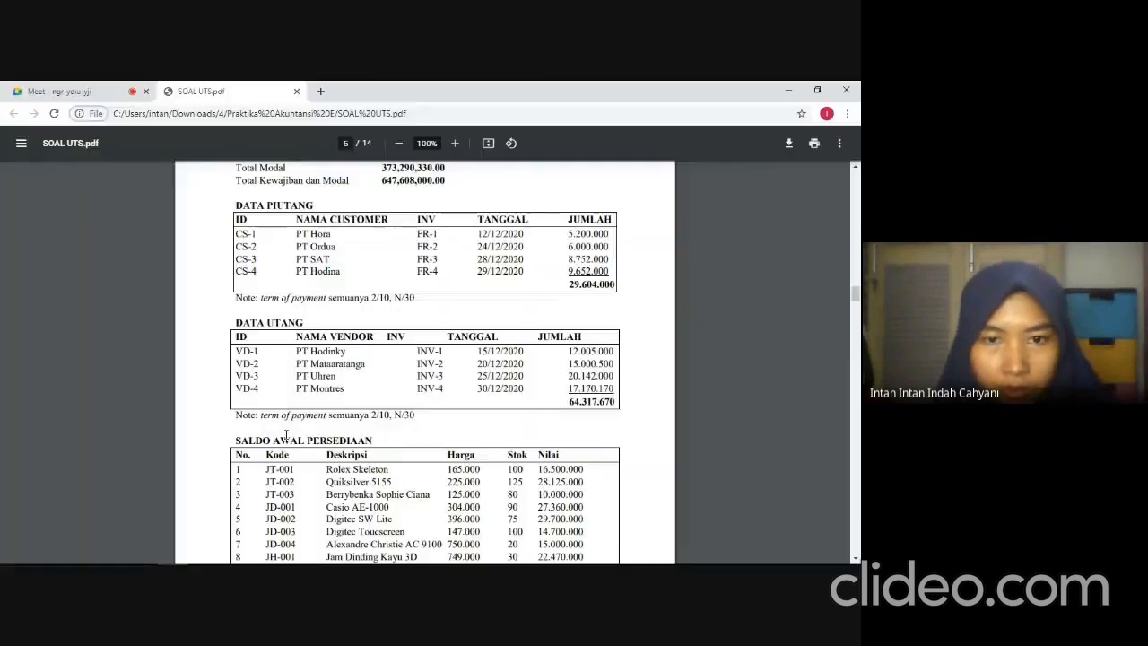
{"action": "scroll", "coordinate": [355, 332], "scroll_direction": "up", "scroll_amount": 15}
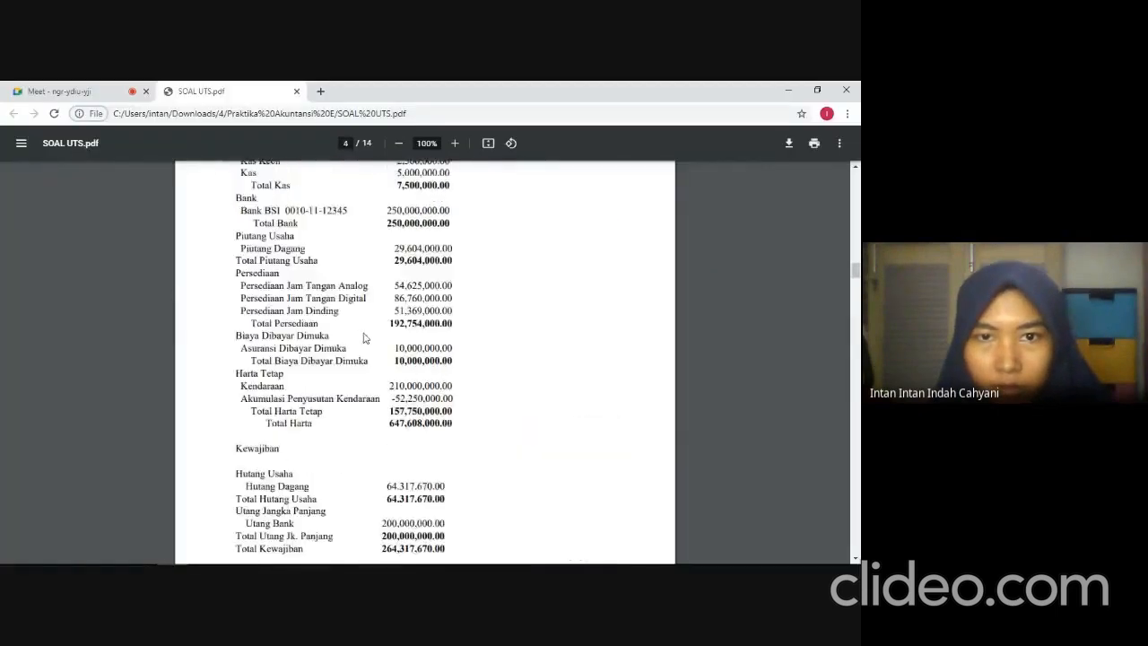
{"action": "scroll", "coordinate": [364, 336], "scroll_direction": "up", "scroll_amount": 8}
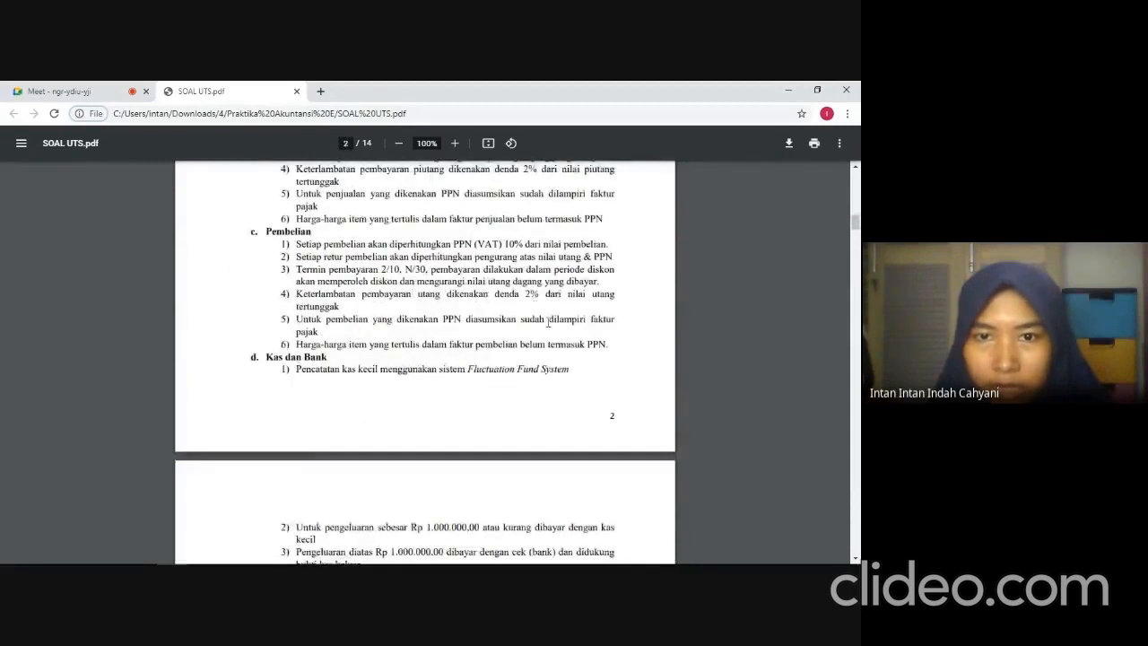
{"action": "scroll", "coordinate": [547, 323], "scroll_direction": "up", "scroll_amount": 3}
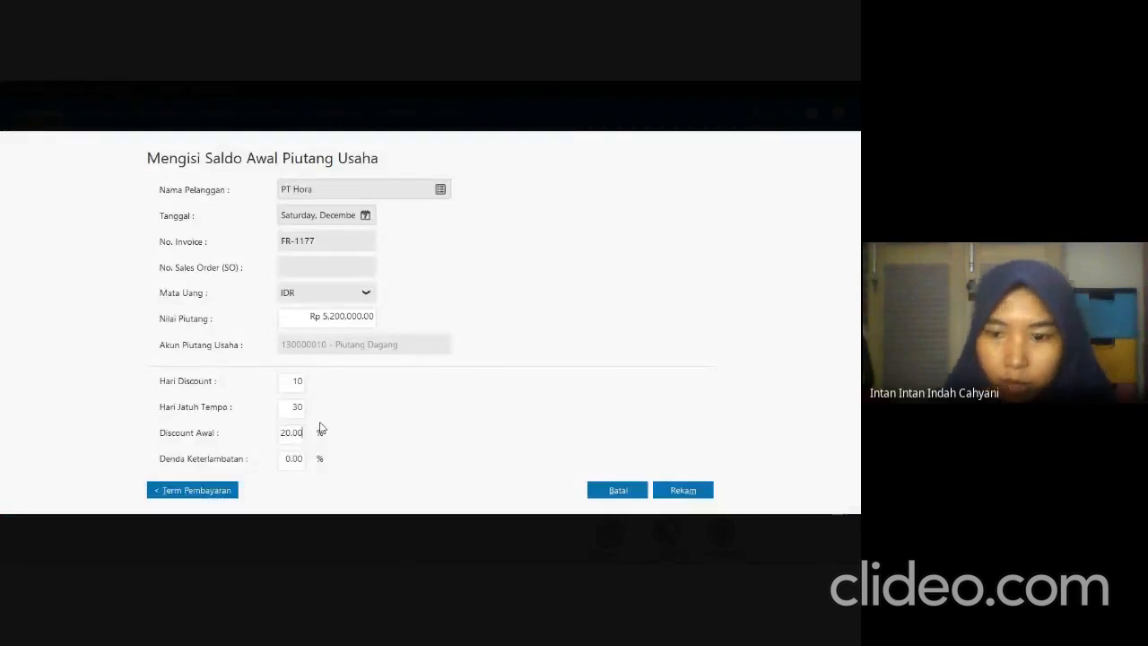
{"action": "key", "text": "Delete"}
{"action": "key", "text": "Delete"}
{"action": "key", "text": "Delete"}
{"action": "key", "text": "Delete"}
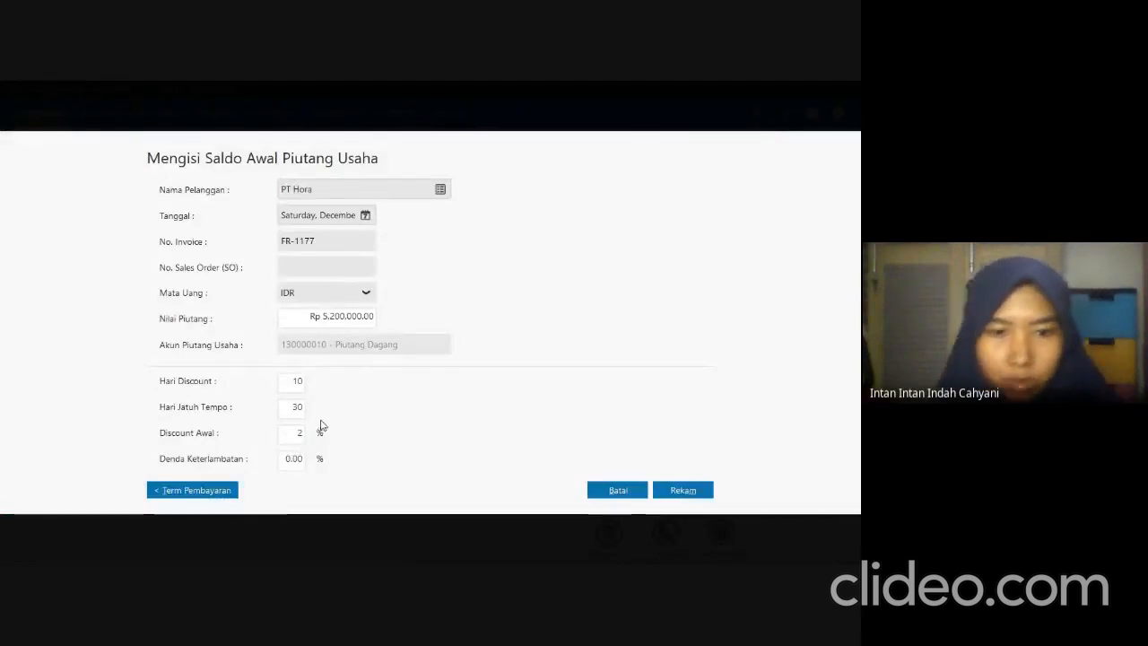
{"action": "left_click", "coordinate": [303, 458]}
{"action": "type", "text": "2"}
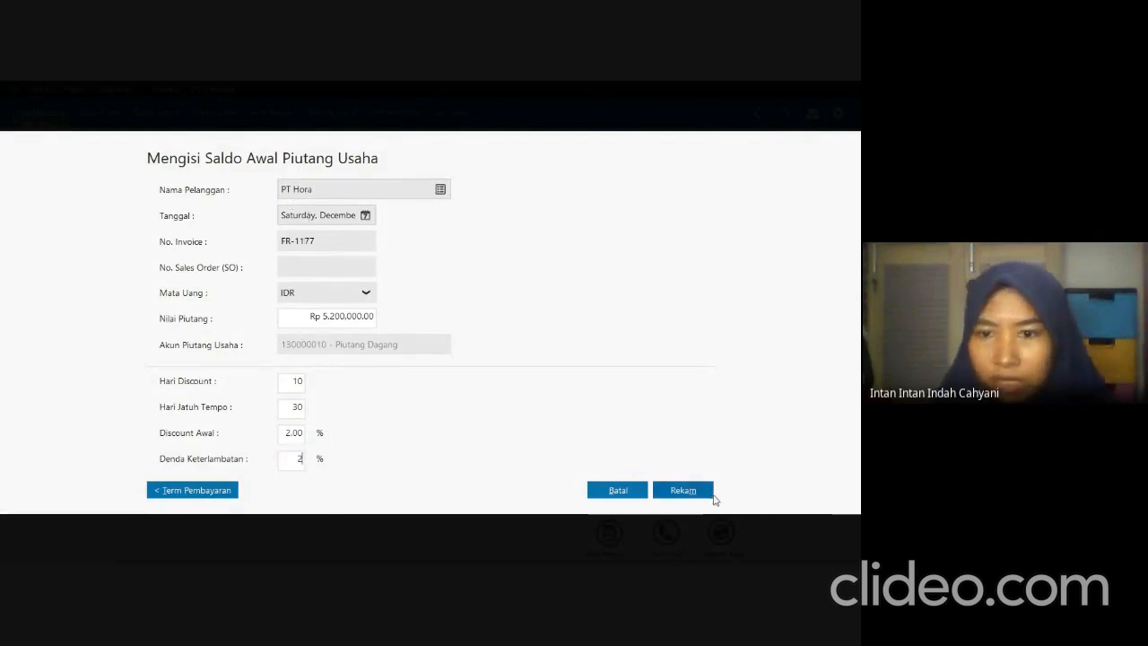
{"action": "left_click", "coordinate": [683, 490]}
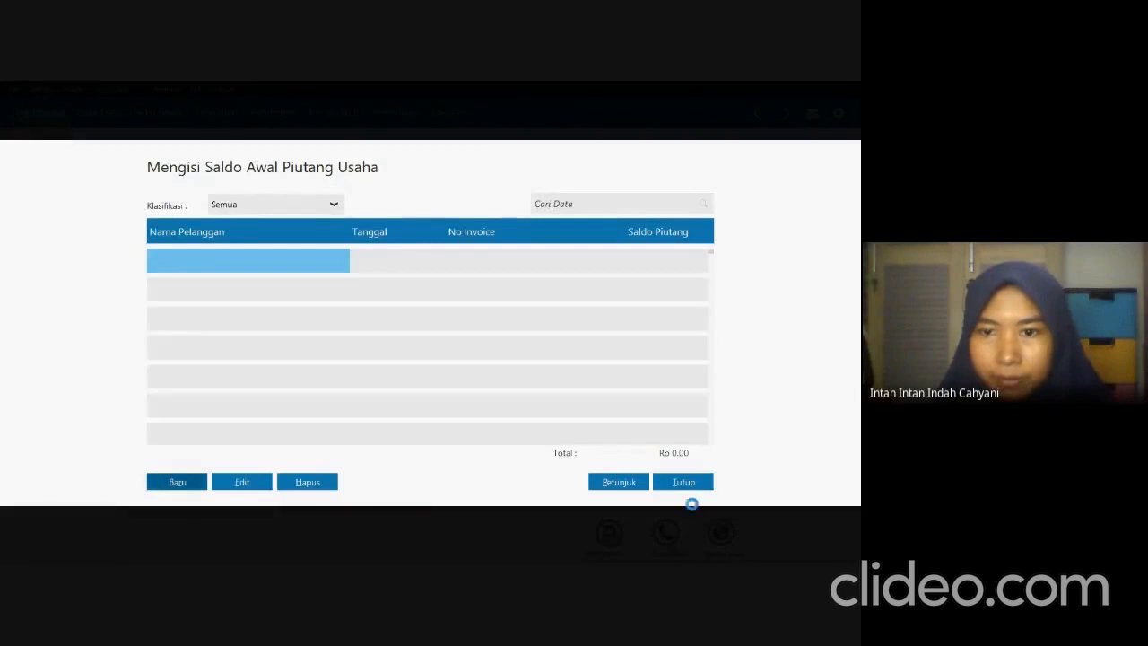
Start another receivable entry, check the second customer in the exam PDF's Data Piutang table, and choose PT Ordua as the customer in Zahir.
{"action": "left_click", "coordinate": [178, 484]}
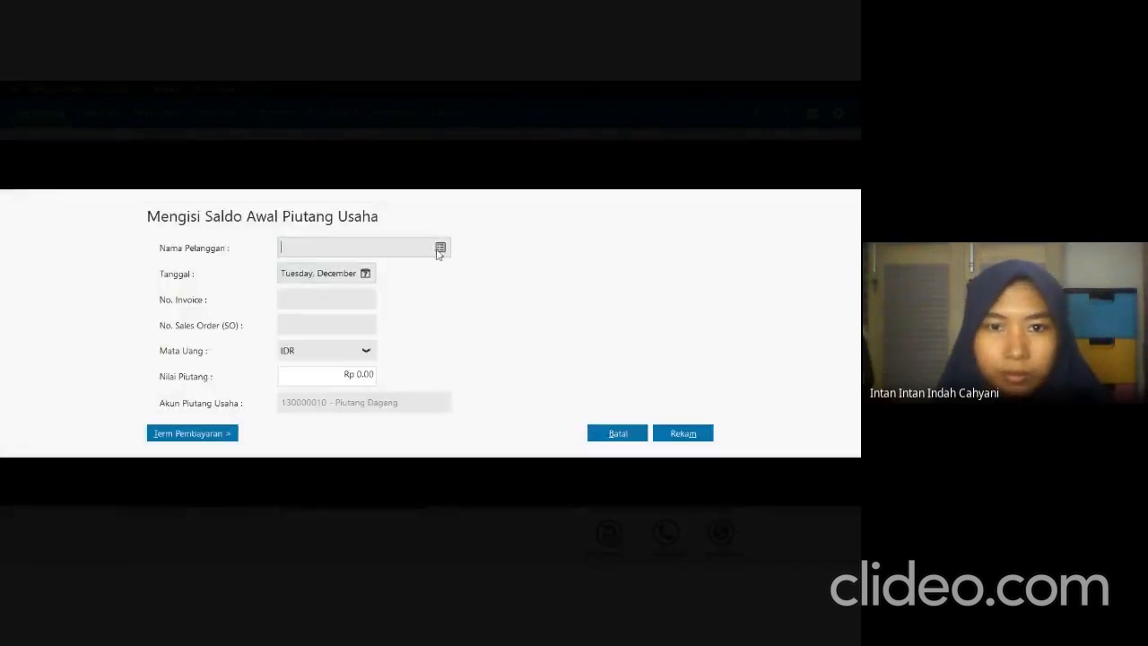
{"action": "left_click", "coordinate": [439, 248]}
{"action": "key", "text": "alt+Tab"}
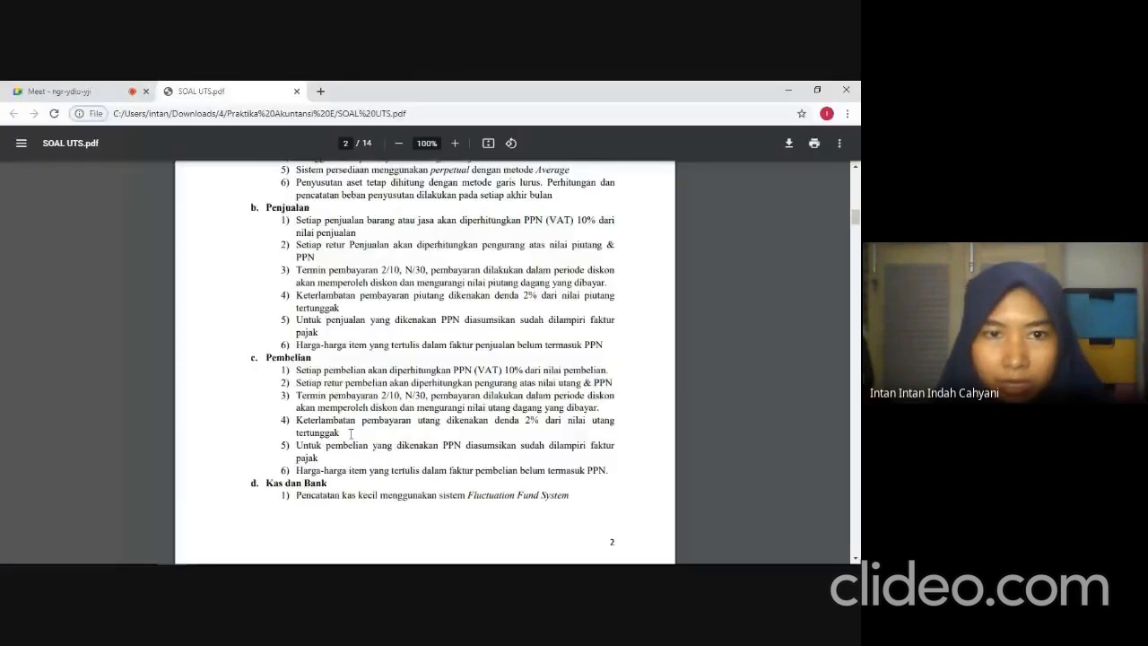
{"action": "scroll", "coordinate": [350, 434], "scroll_direction": "down", "scroll_amount": 20}
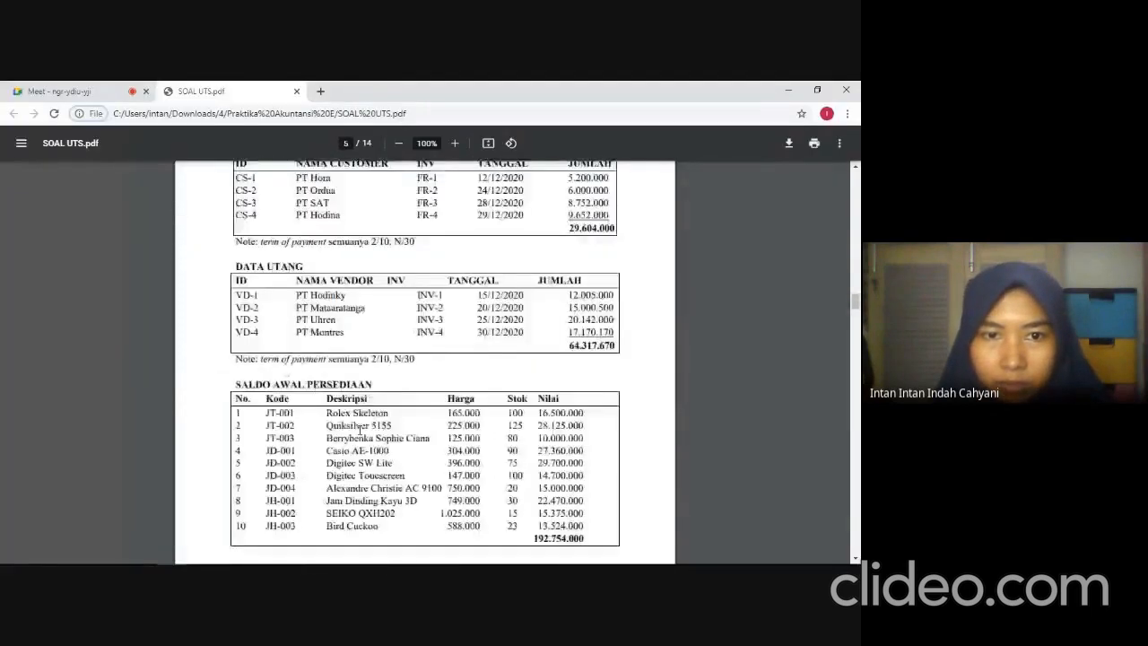
{"action": "scroll", "coordinate": [359, 431], "scroll_direction": "down", "scroll_amount": 3}
{"action": "scroll", "coordinate": [359, 431], "scroll_direction": "up", "scroll_amount": 4}
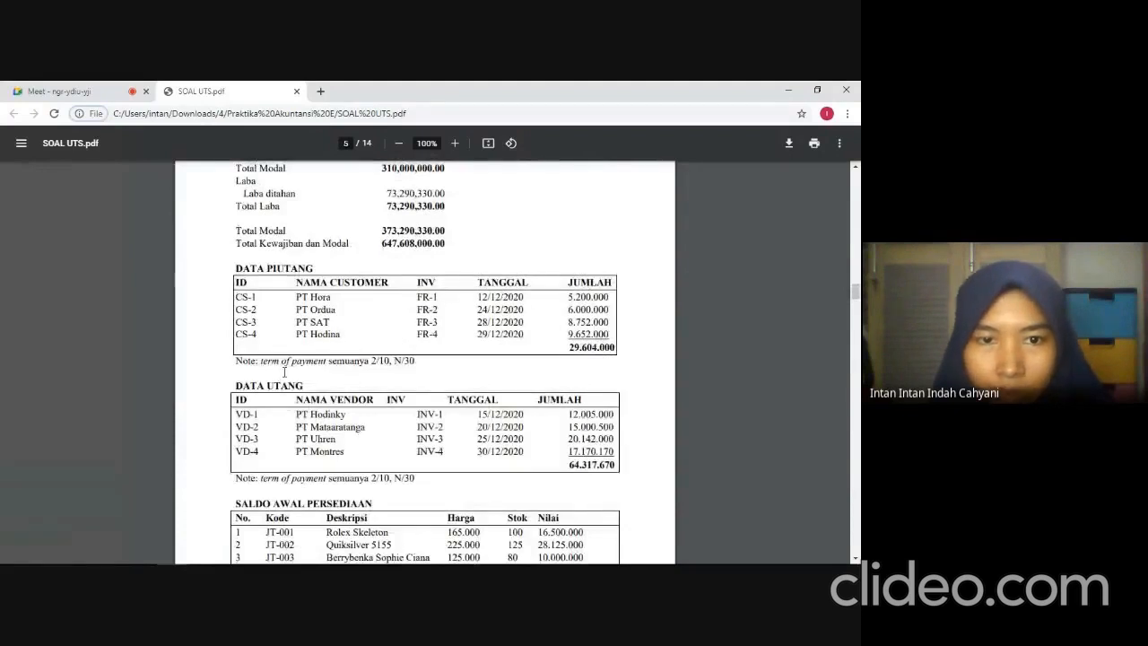
{"action": "key", "text": "alt+Tab"}
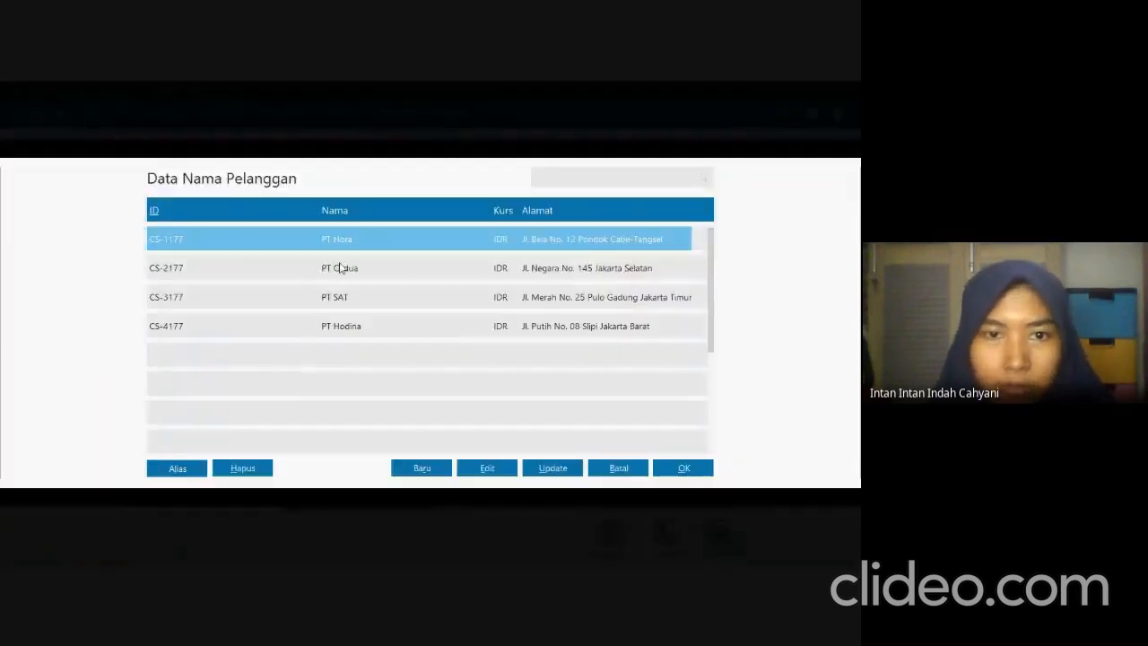
{"action": "left_click", "coordinate": [436, 273]}
{"action": "left_click", "coordinate": [671, 468]}
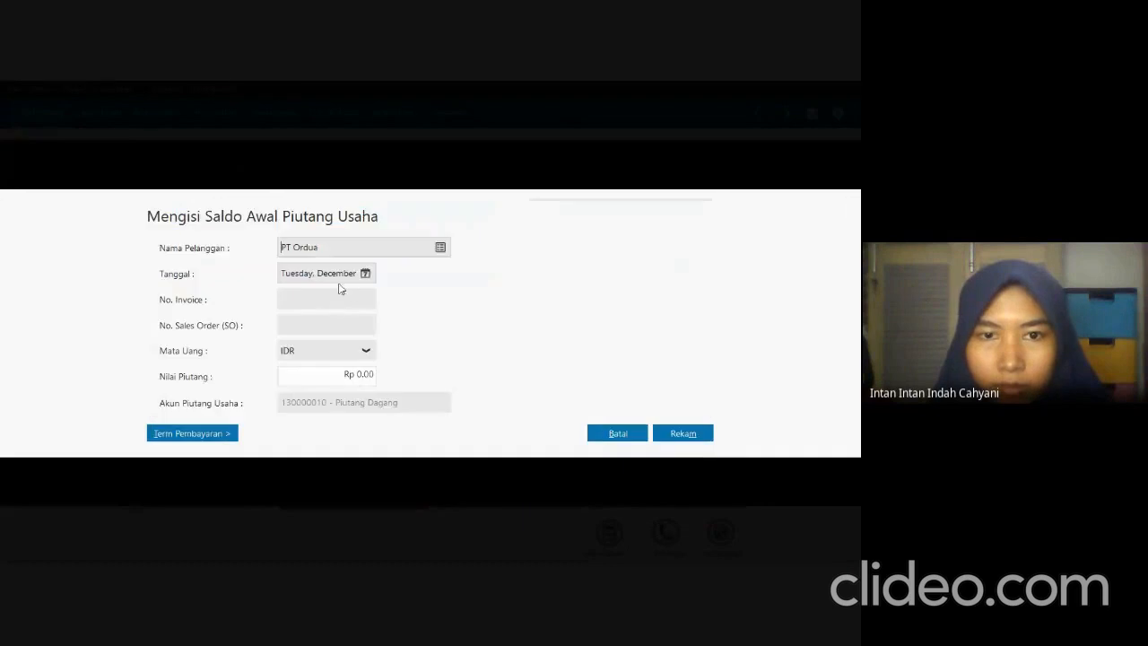
Check PT Ordua's invoice date in the exam PDF and set the receivable entry's date to December 24, 2020 in Zahir.
{"action": "key", "text": "alt+Tab"}
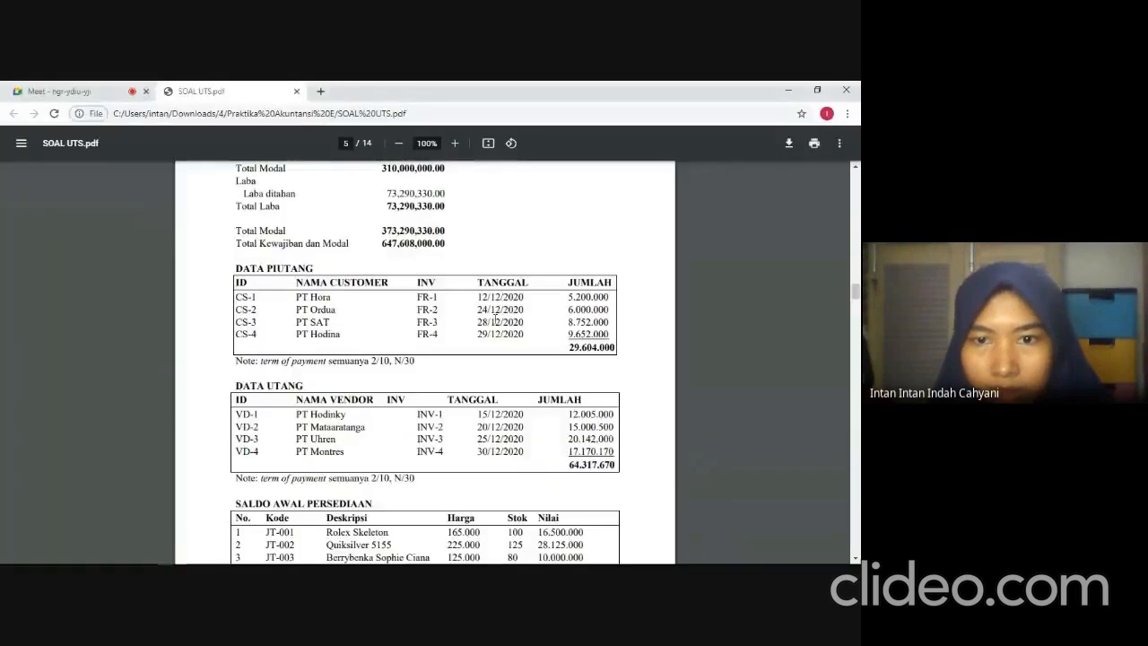
{"action": "key", "text": "alt+Tab"}
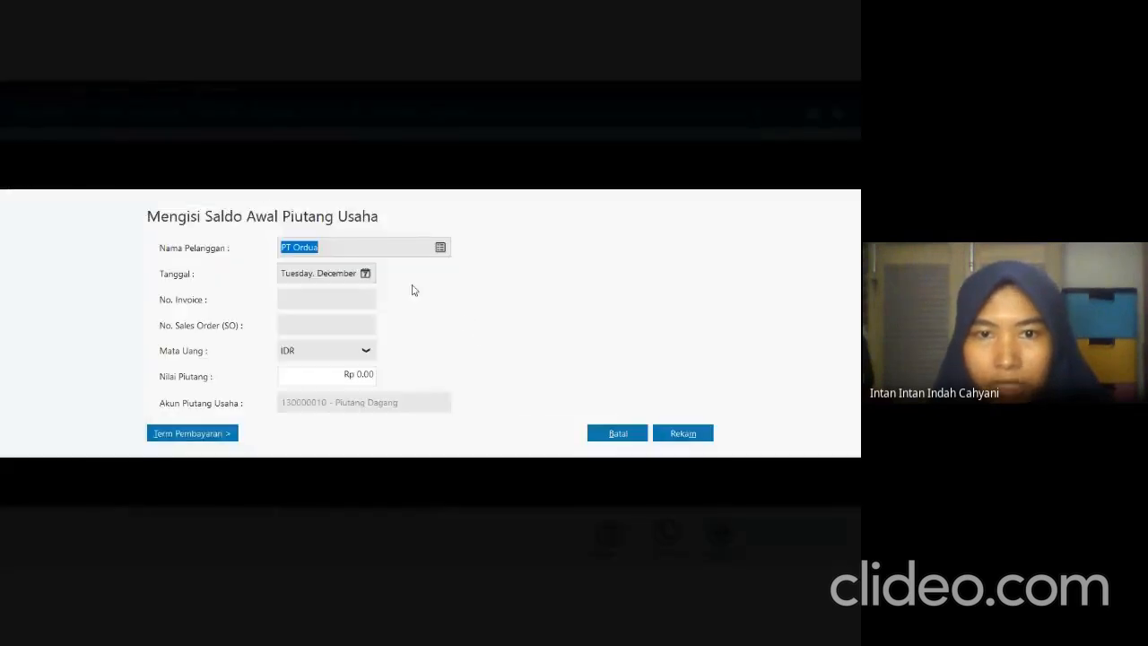
{"action": "left_click", "coordinate": [365, 272]}
{"action": "left_click", "coordinate": [467, 378]}
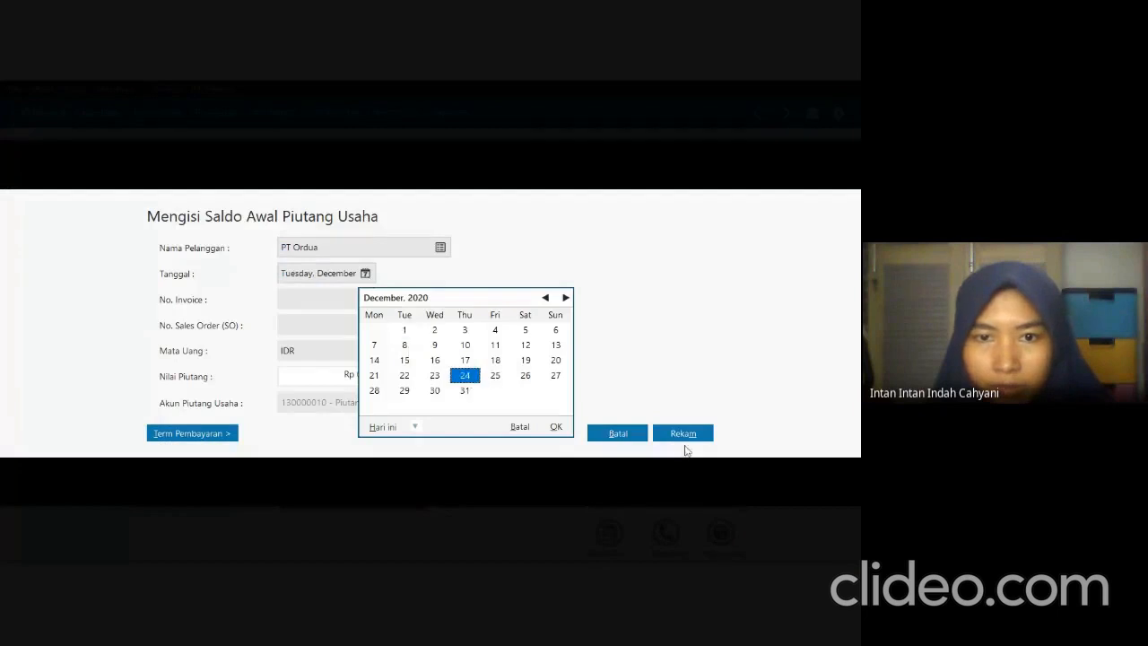
{"action": "left_click", "coordinate": [554, 425]}
Check PT Ordua's invoice number in the exam PDF and enter FR-2177 as the receivable entry's invoice number in Zahir.
{"action": "left_click", "coordinate": [350, 299]}
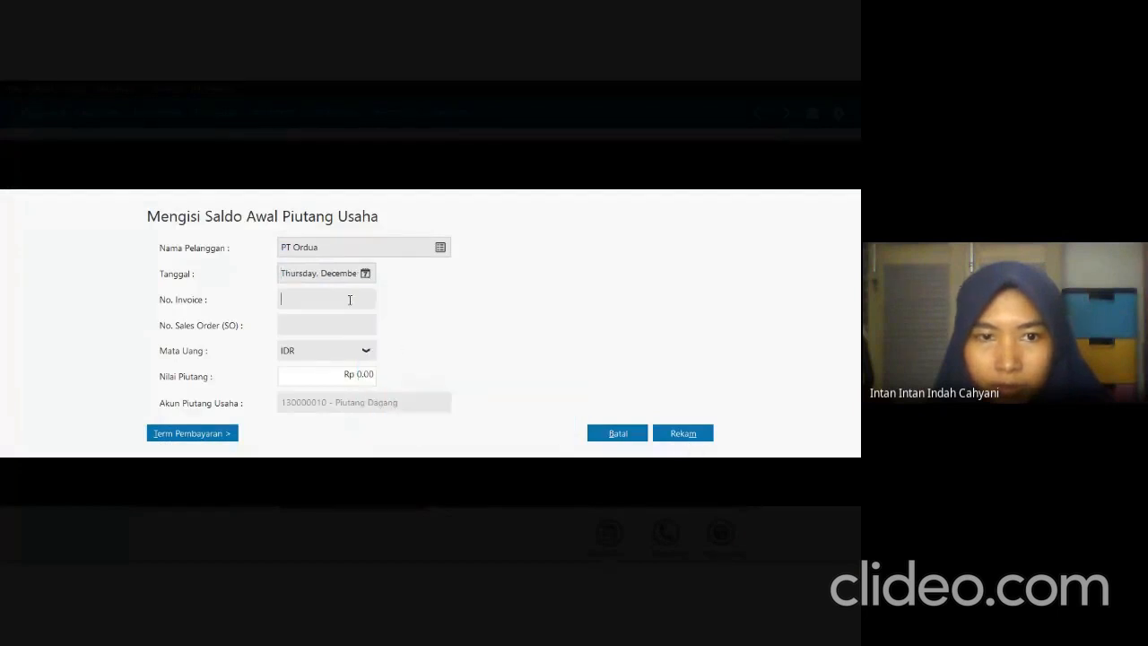
{"action": "key", "text": "alt+Tab"}
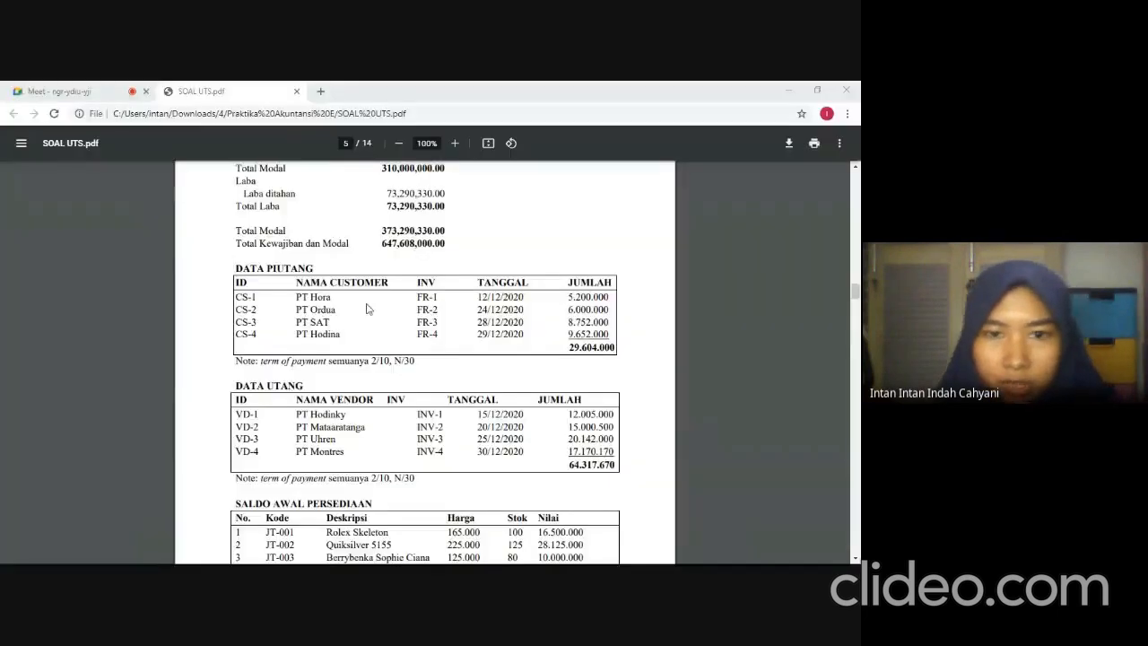
{"action": "key", "text": "alt+Tab"}
{"action": "type", "text": "FR"}
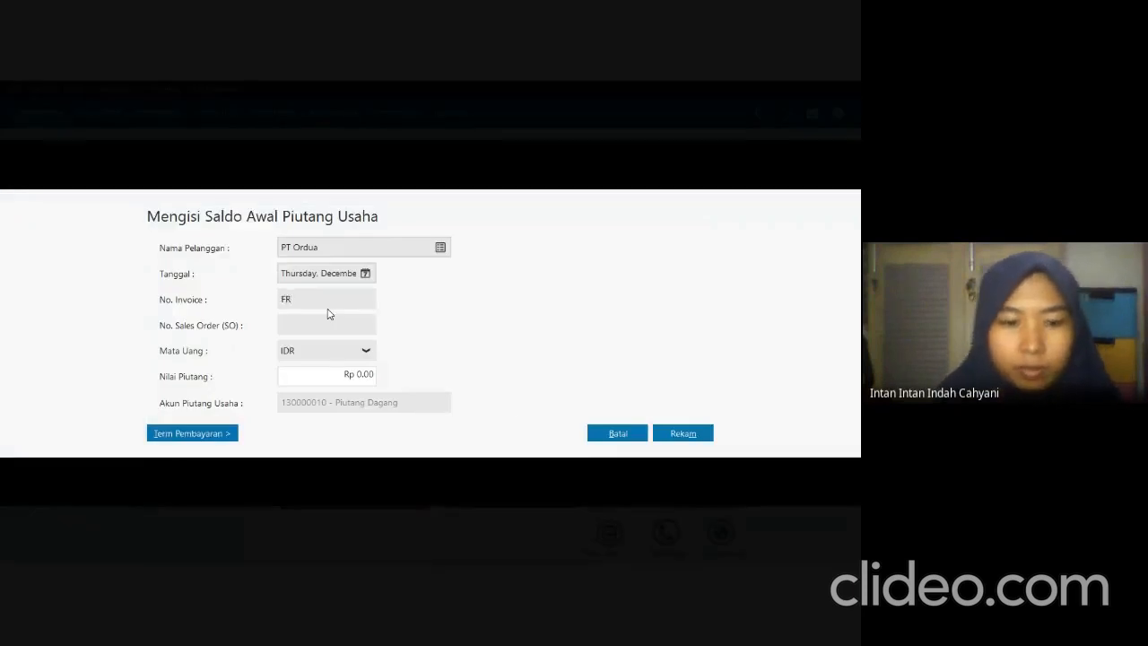
{"action": "type", "text": "-1177"}
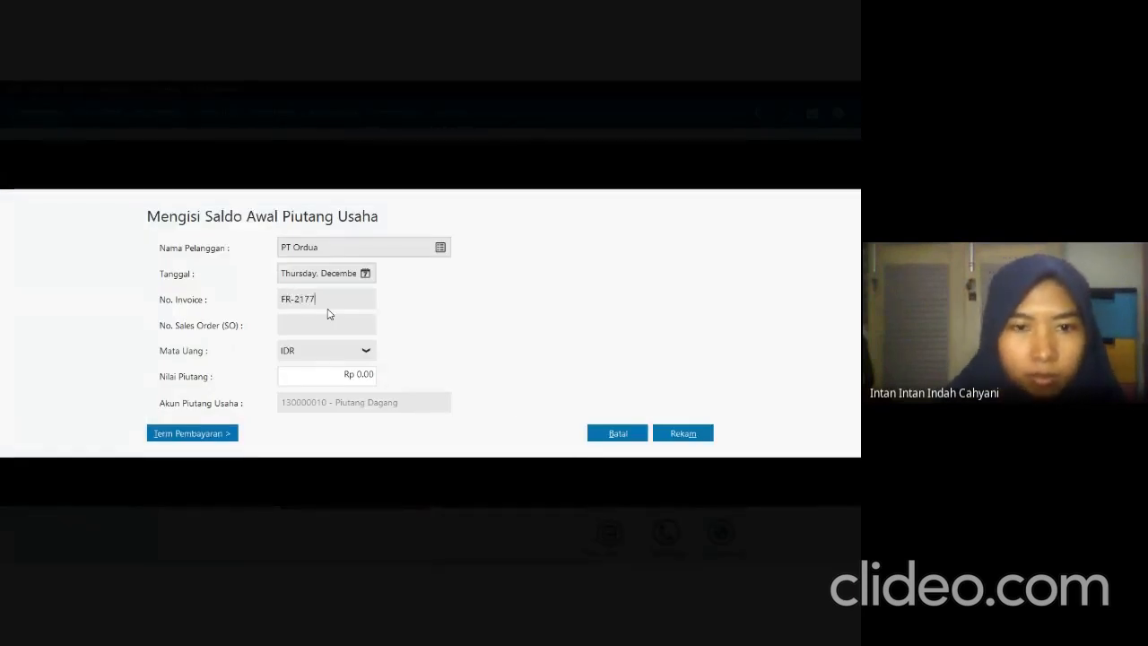
Check PT Ordua's amount in the exam PDF and enter 6000000 as the receivable entry's value in Zahir.
{"action": "key", "text": "alt+Tab"}
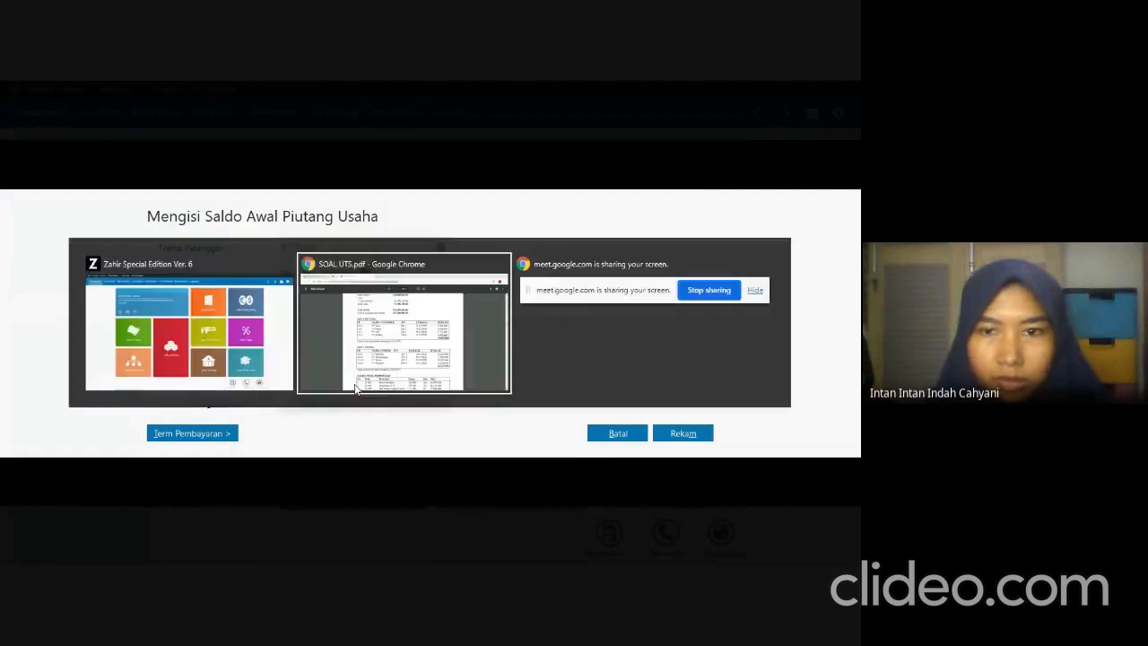
{"action": "key", "text": "alt+Tab"}
{"action": "type", "text": "6000000"}
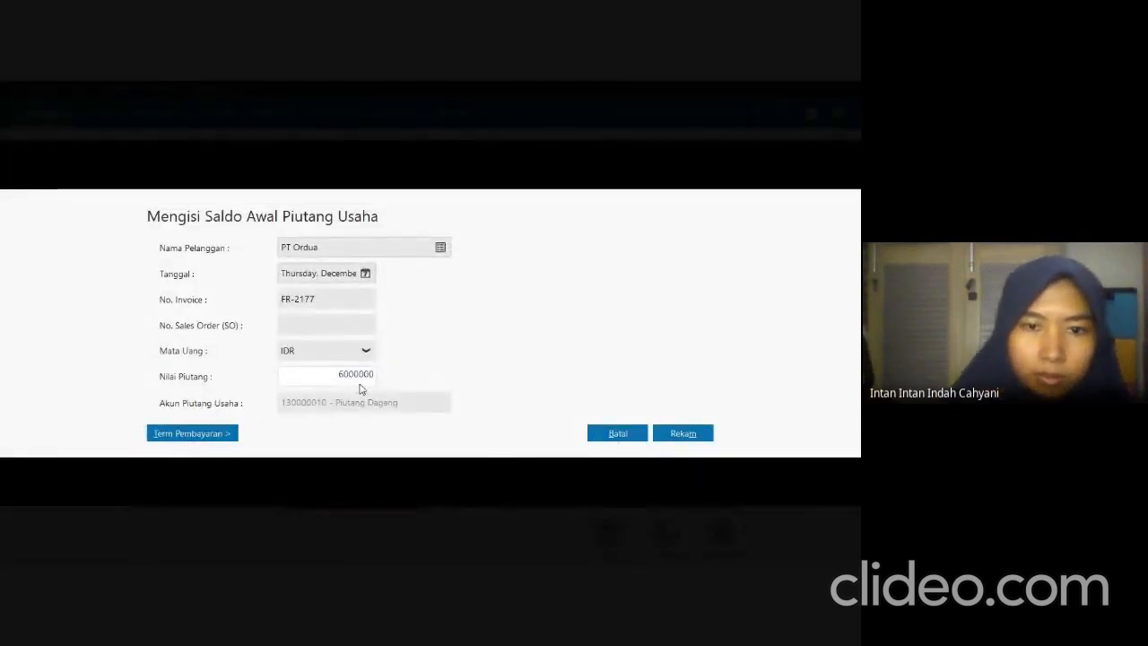
Set PT Ordua's payment terms to 10 discount days, 30 due days, 2% early discount and 2% late penalty, and record the receivable.
{"action": "left_click", "coordinate": [230, 433]}
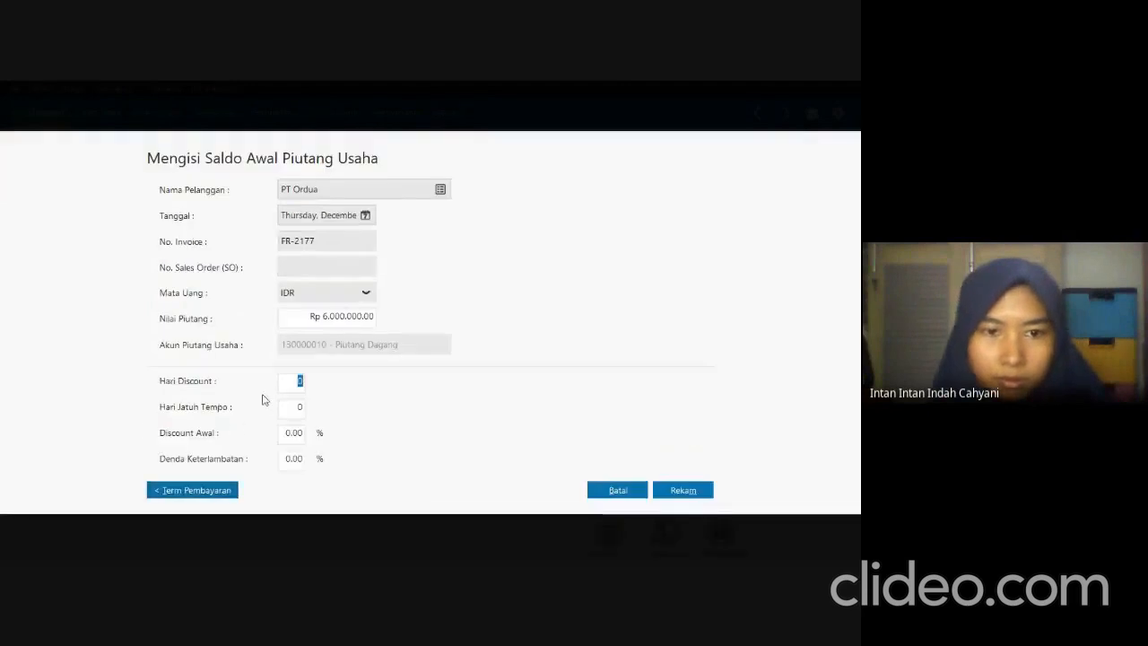
{"action": "type", "text": "10"}
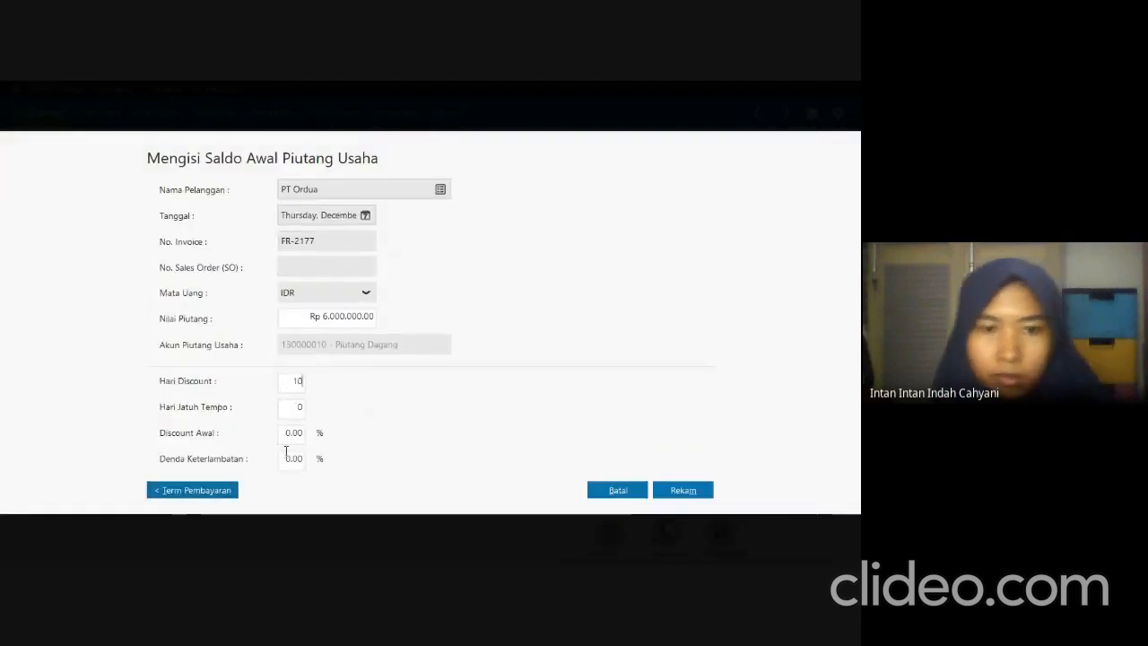
{"action": "left_click", "coordinate": [300, 409]}
{"action": "type", "text": "3"}
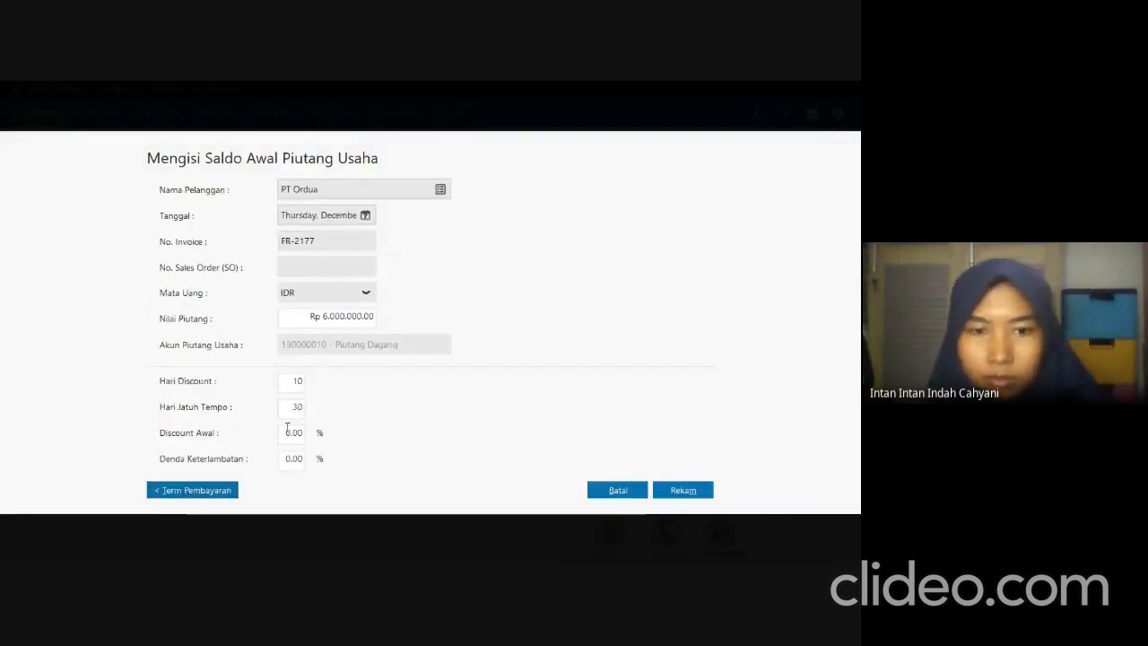
{"action": "left_click", "coordinate": [288, 430]}
{"action": "type", "text": "2"}
{"action": "key", "text": "Tab"}
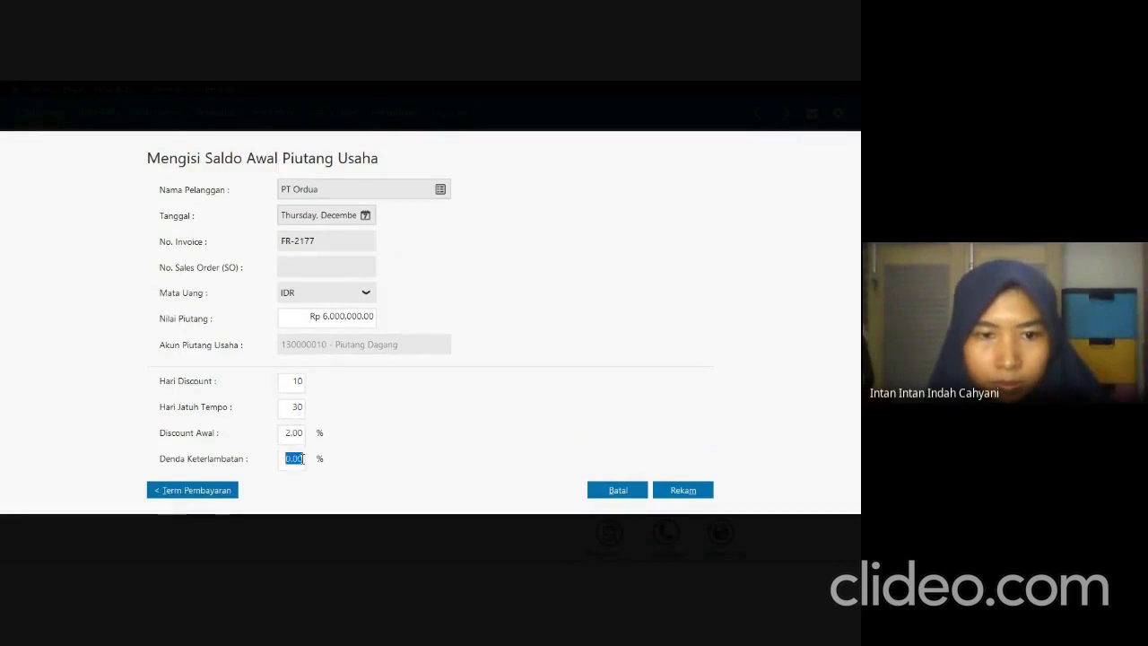
{"action": "type", "text": "2"}
{"action": "left_click", "coordinate": [684, 491]}
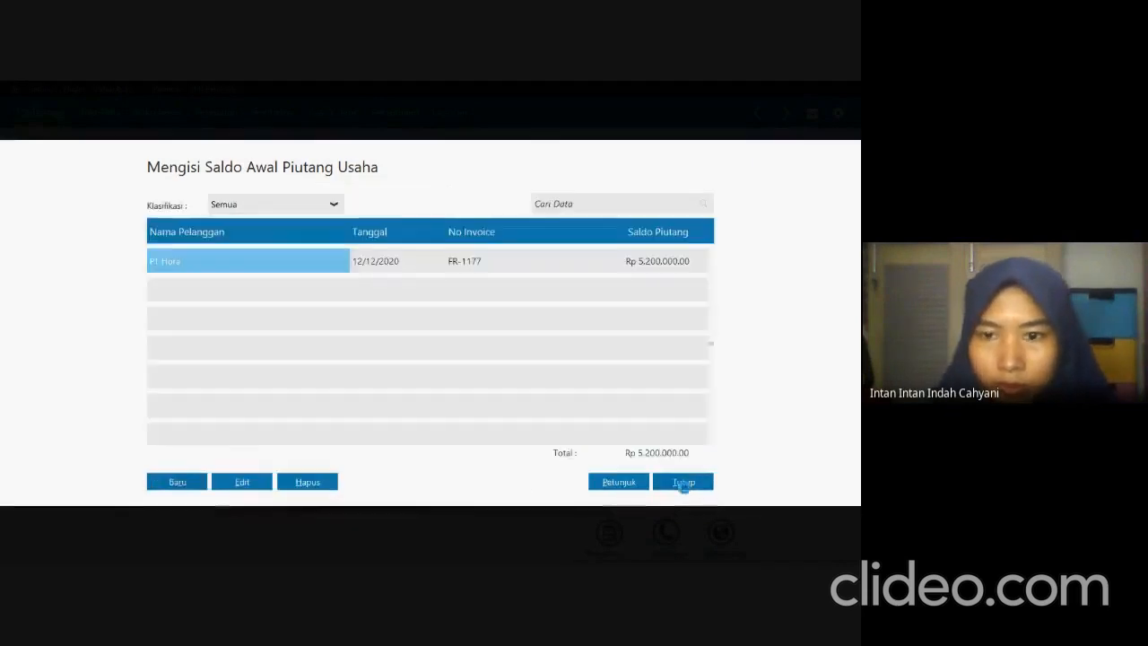
Start another receivable entry, check the third customer in the exam PDF's Data Piutang table, and choose PT SAT as the customer in Zahir.
{"action": "left_click", "coordinate": [194, 483]}
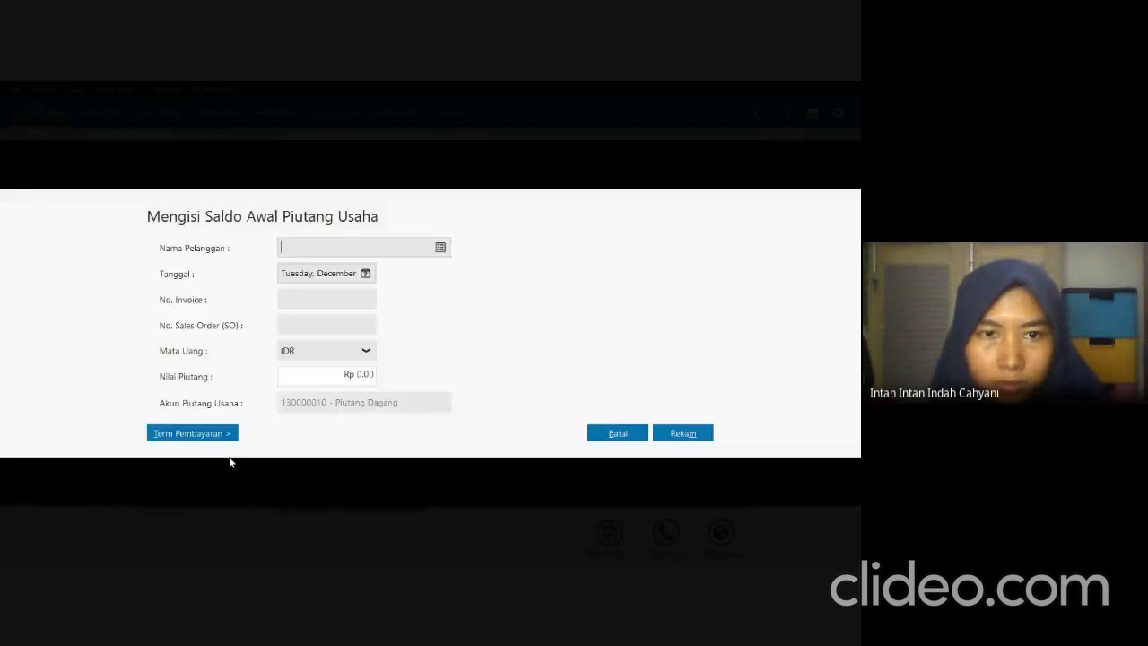
{"action": "key", "text": "alt+Tab"}
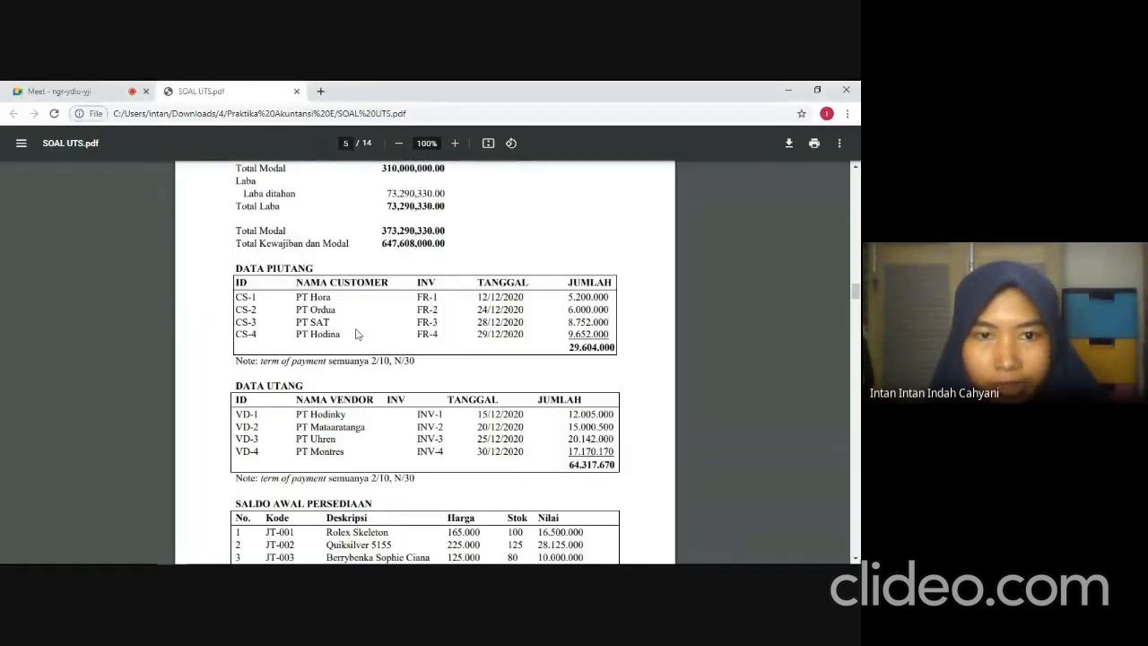
{"action": "key", "text": "alt+Tab"}
{"action": "left_click", "coordinate": [435, 253]}
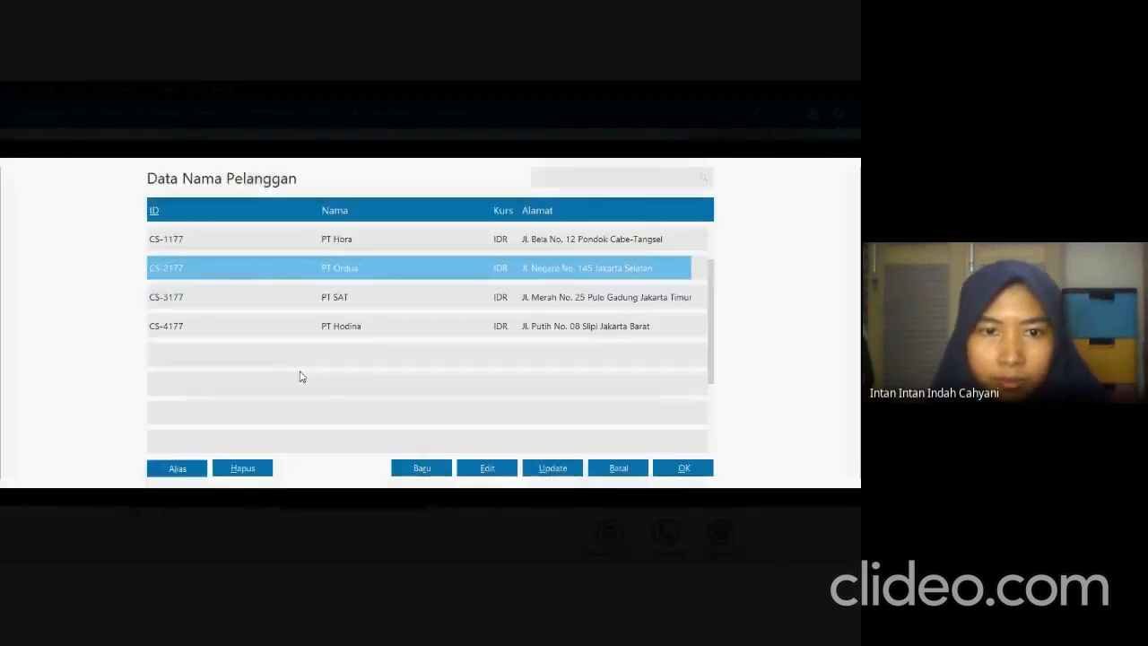
{"action": "left_click", "coordinate": [306, 302]}
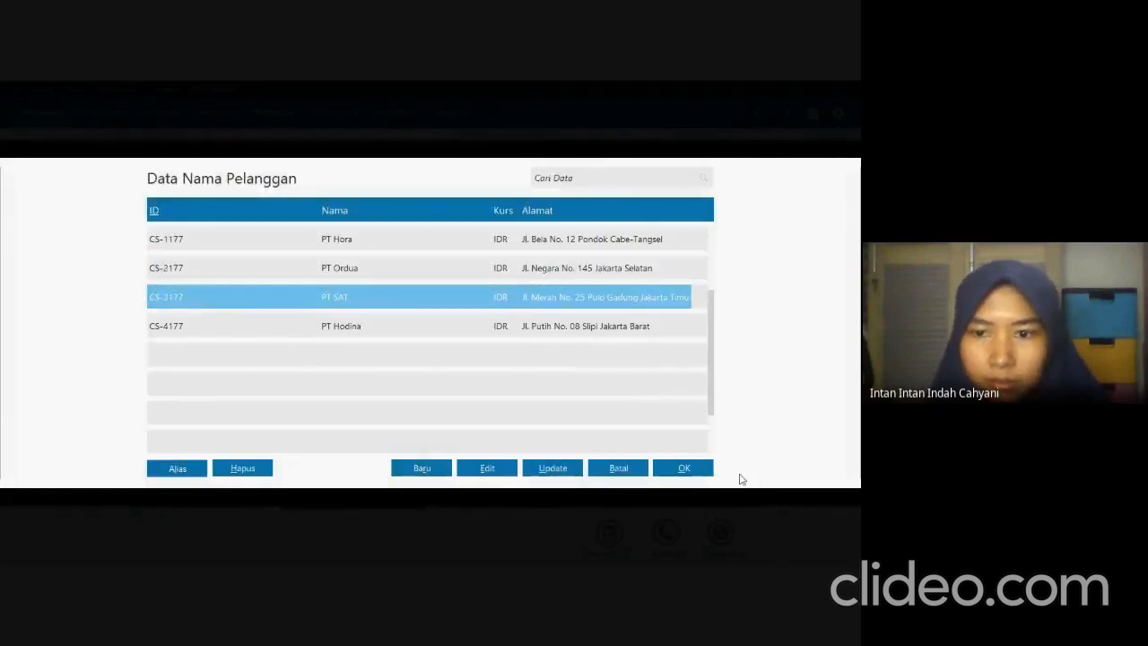
{"action": "left_click", "coordinate": [684, 468]}
Check PT SAT's row in the exam PDF and set the receivable entry's date to December 28, 2020 and invoice number to FR-3177 in Zahir.
{"action": "key", "text": "alt+Tab"}
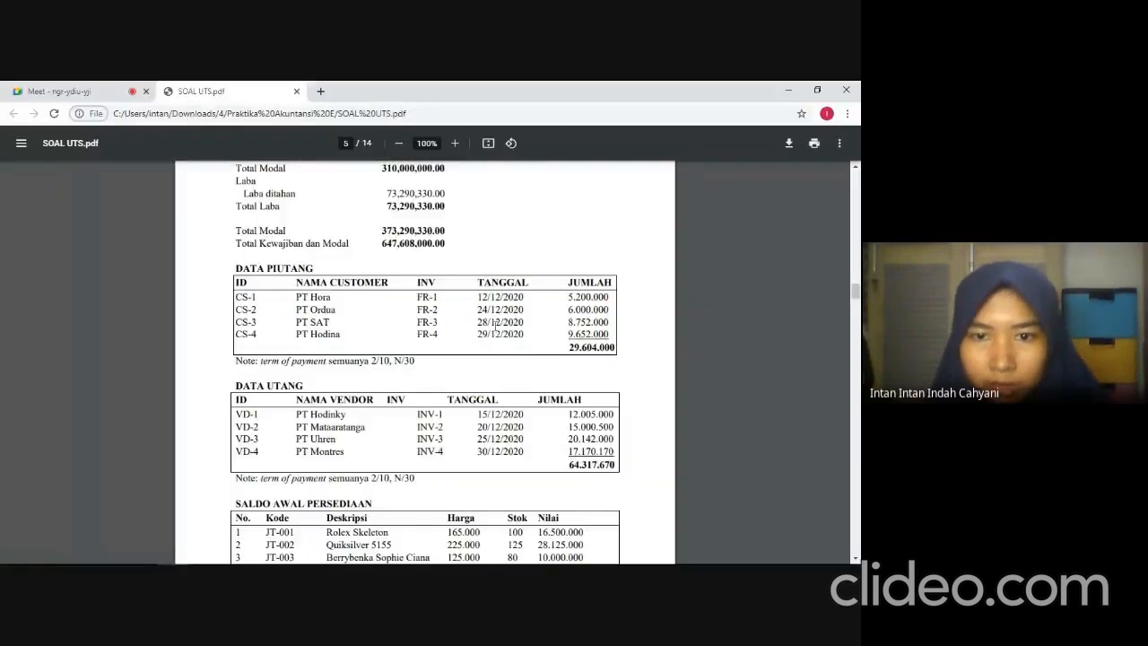
{"action": "key", "text": "alt+Tab"}
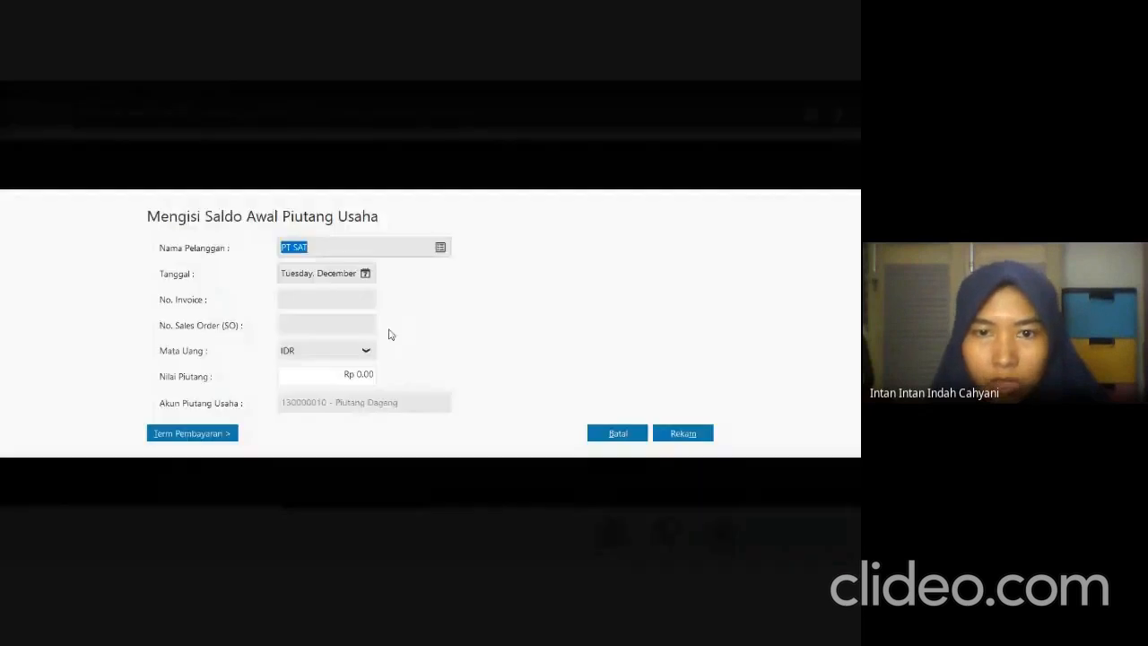
{"action": "left_click", "coordinate": [365, 273]}
{"action": "left_click", "coordinate": [374, 391]}
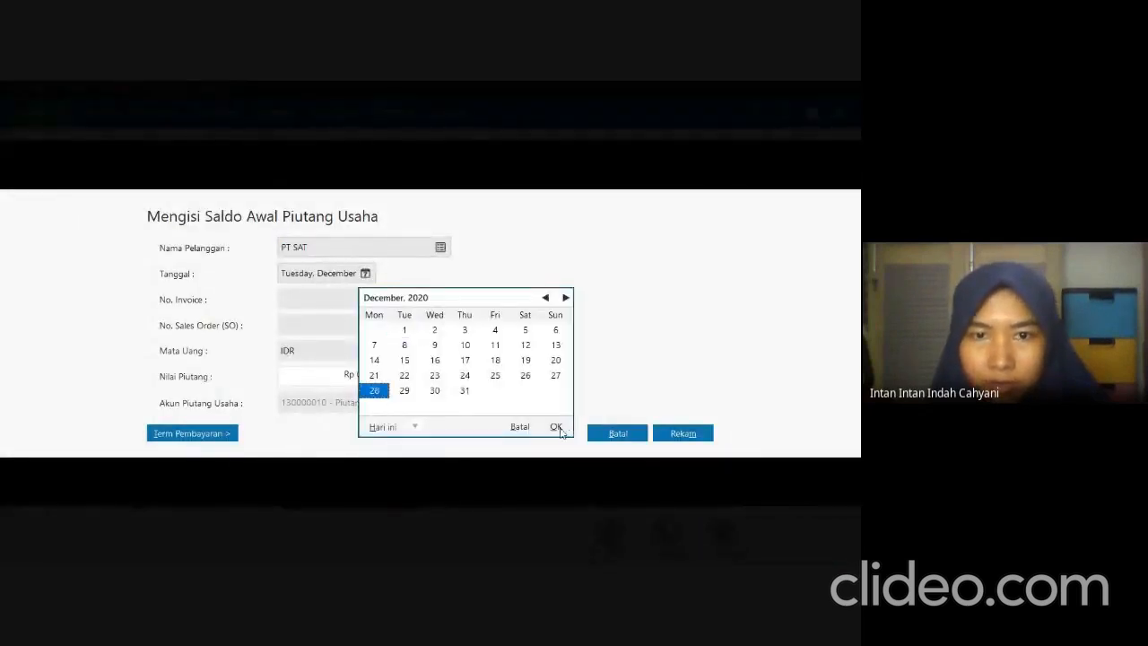
{"action": "left_click", "coordinate": [556, 428]}
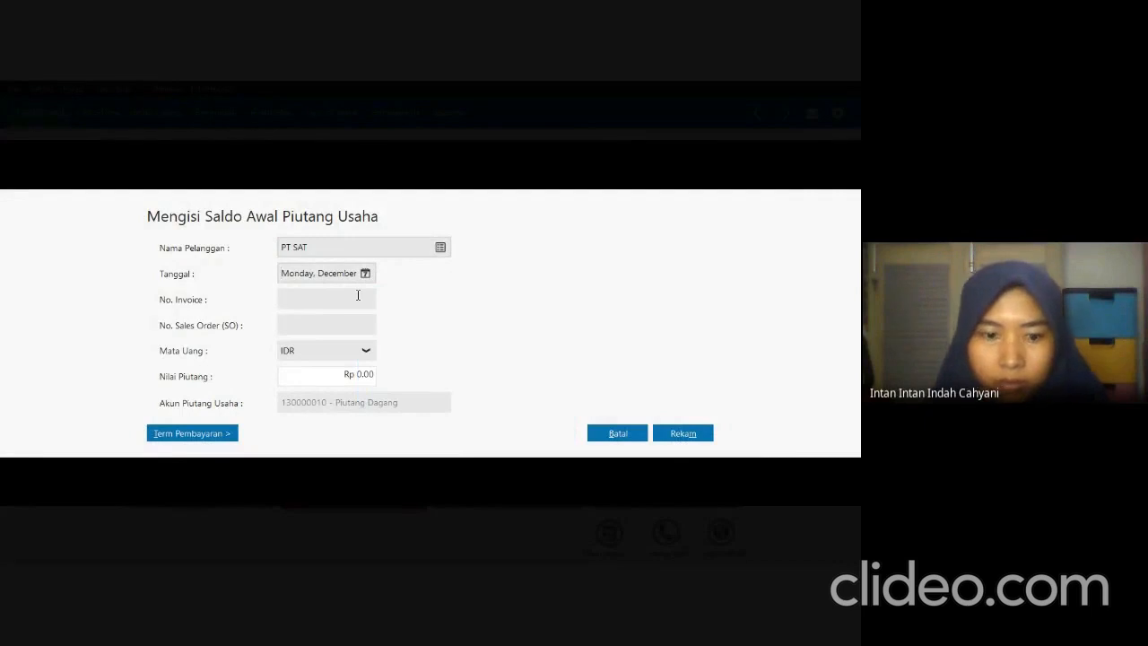
{"action": "left_click", "coordinate": [357, 295]}
{"action": "type", "text": "FR-3177"}
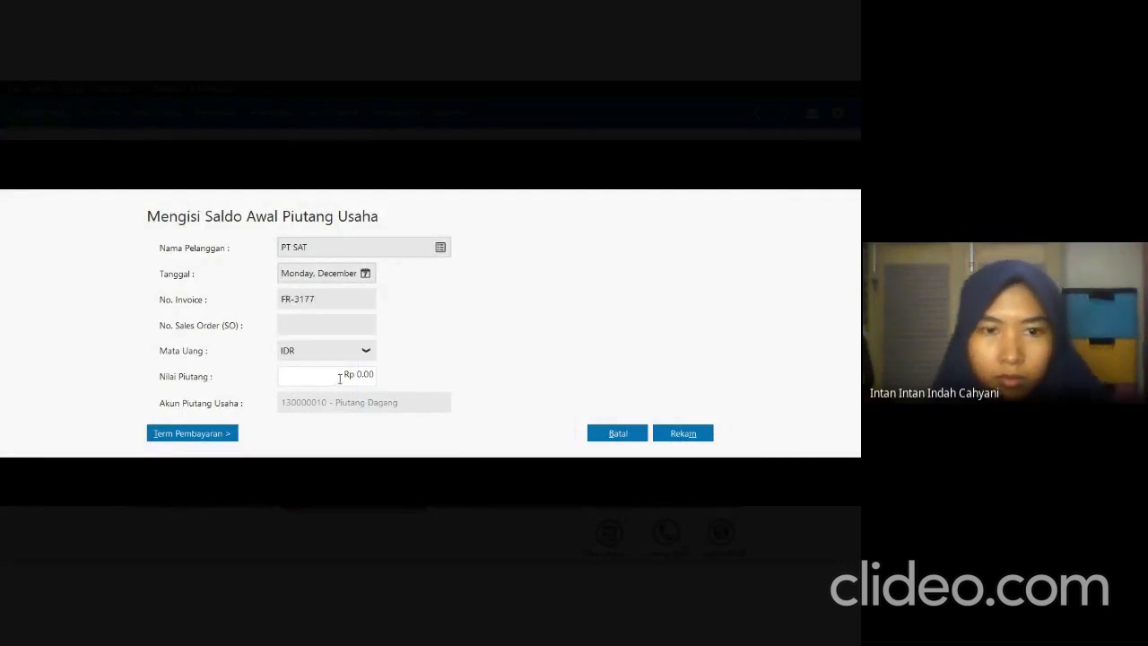
Check PT SAT's amount in the exam PDF and enter 8752000 as the receivable entry's value in Zahir.
{"action": "left_click", "coordinate": [340, 378]}
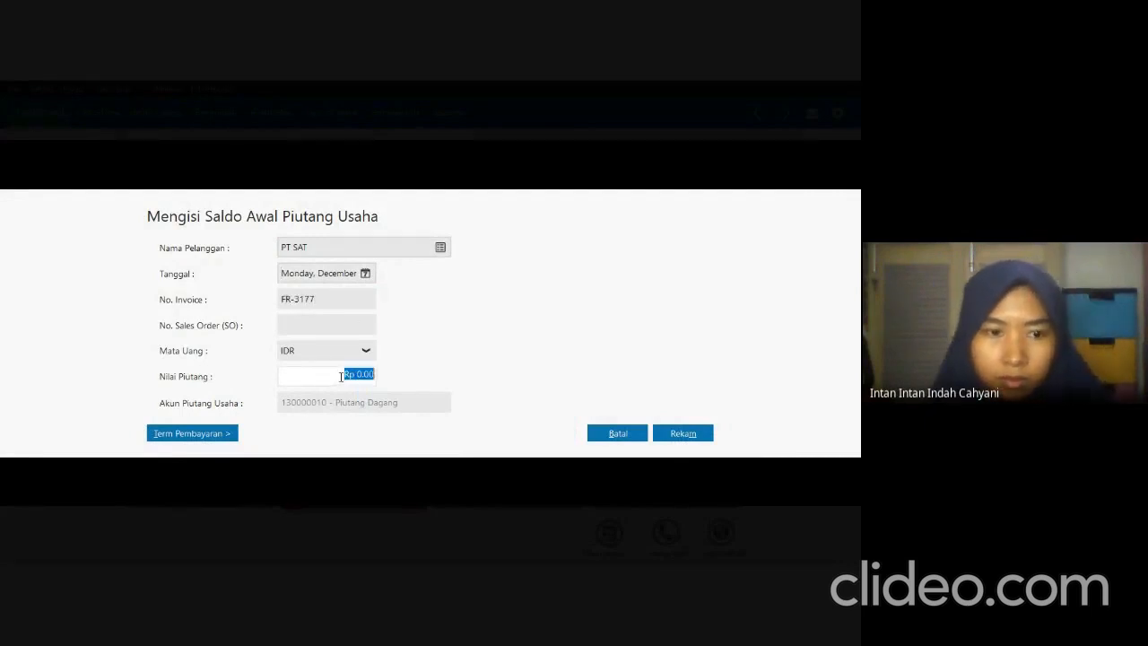
{"action": "key", "text": "alt+Tab"}
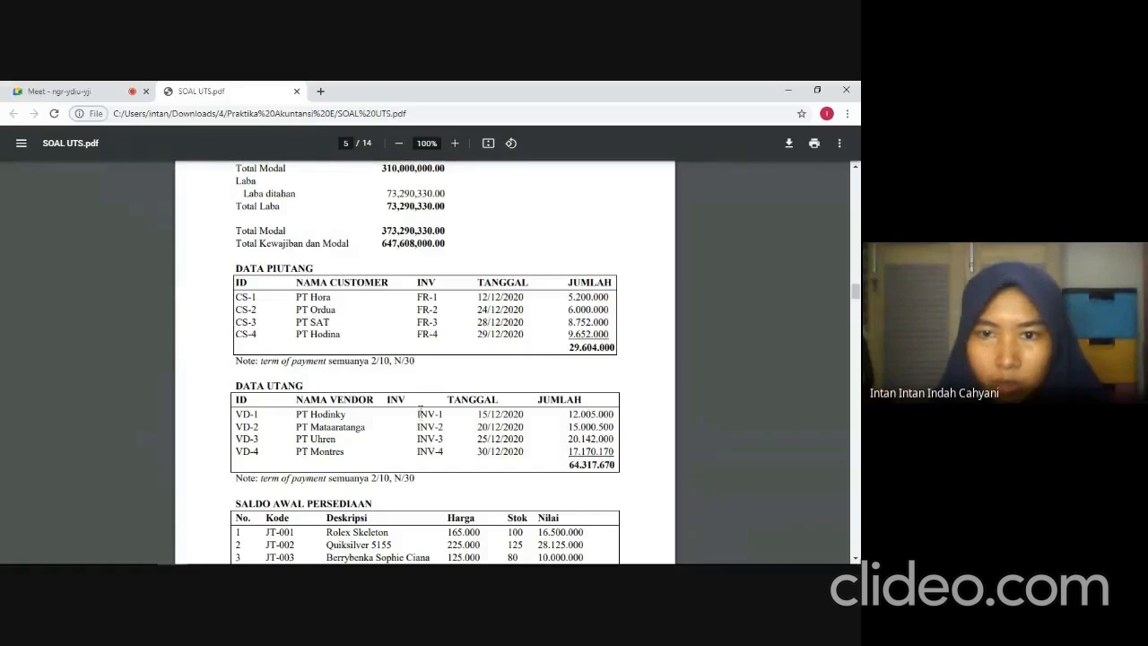
{"action": "key", "text": "alt+Tab"}
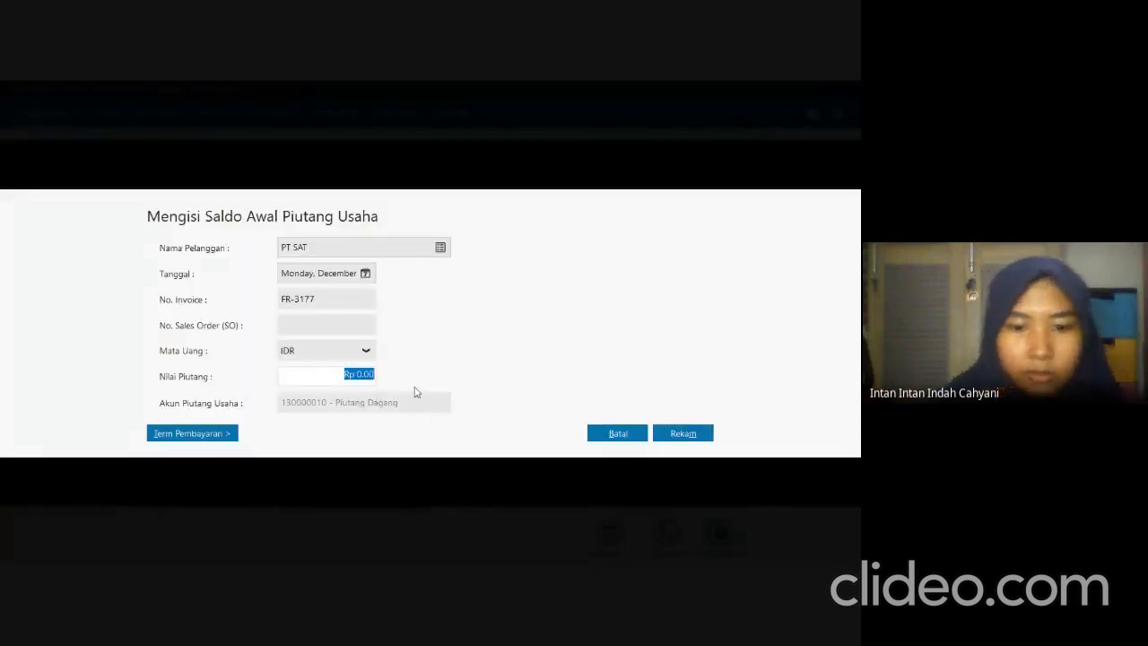
{"action": "type", "text": "87520"}
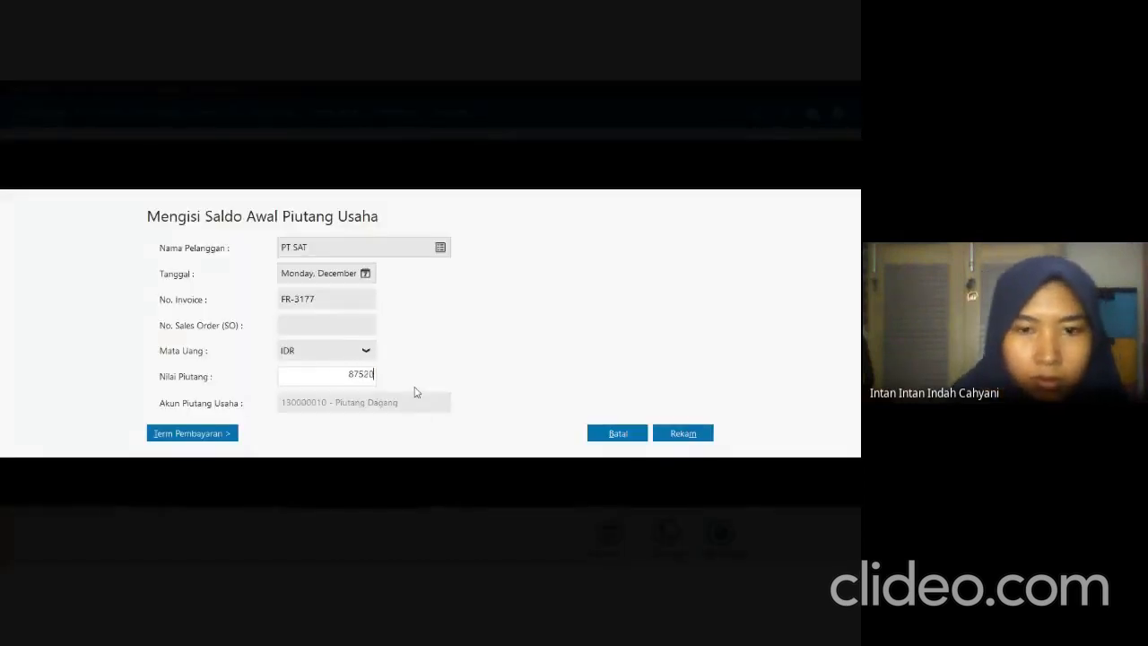
{"action": "type", "text": "00"}
Set PT SAT's payment terms to 10 discount days, 30 due days, 2% early discount and 2% late penalty, and record the receivable.
{"action": "left_click", "coordinate": [224, 434]}
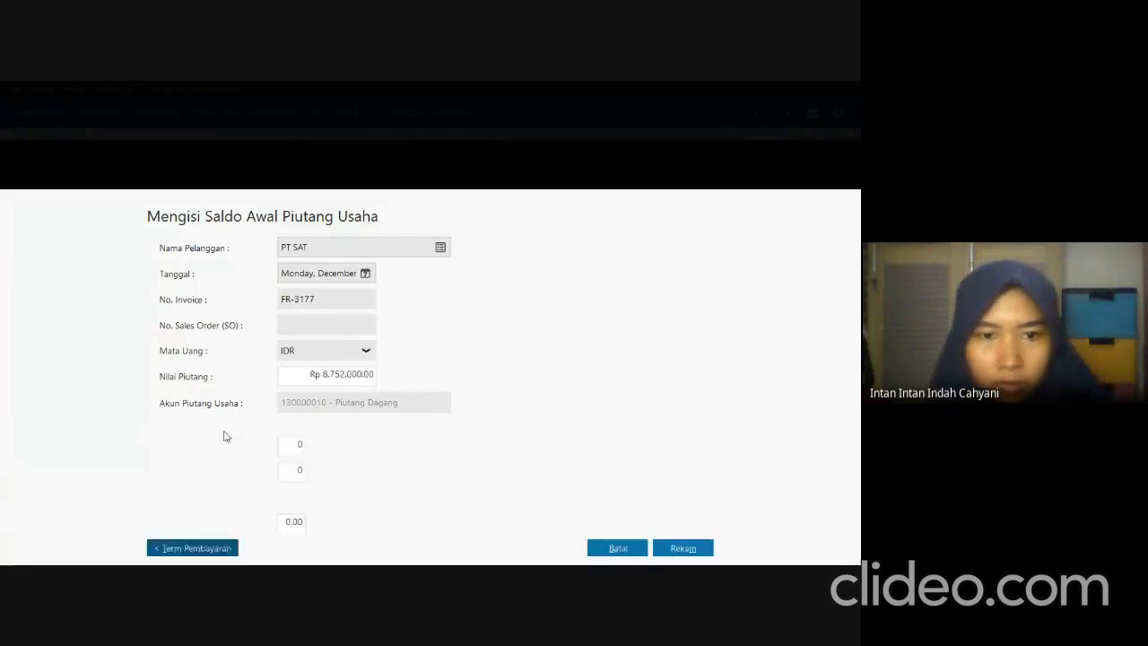
{"action": "type", "text": "1"}
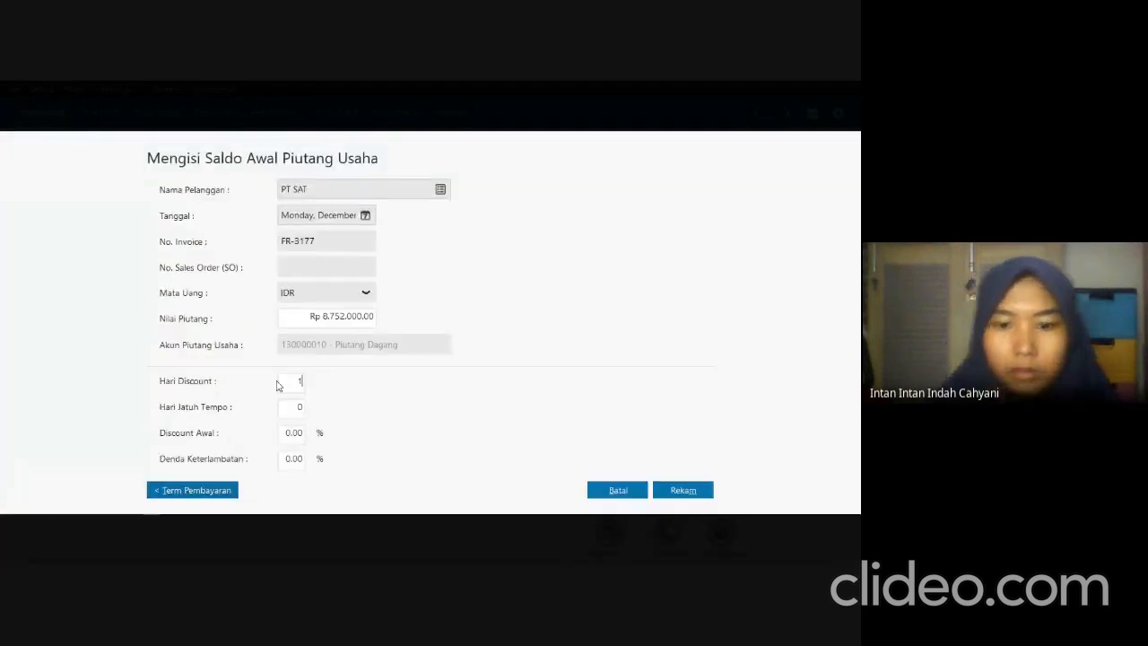
{"action": "type", "text": "0"}
{"action": "key", "text": "Tab"}
{"action": "type", "text": "3"}
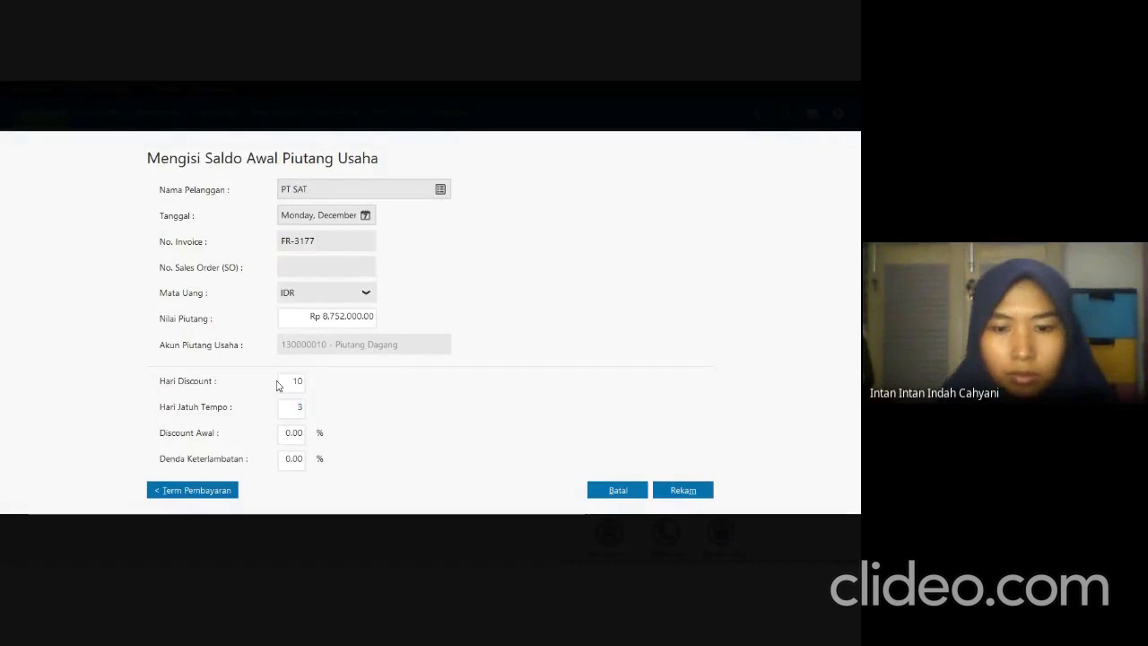
{"action": "key", "text": "Tab"}
{"action": "type", "text": "2"}
{"action": "key", "text": "Tab"}
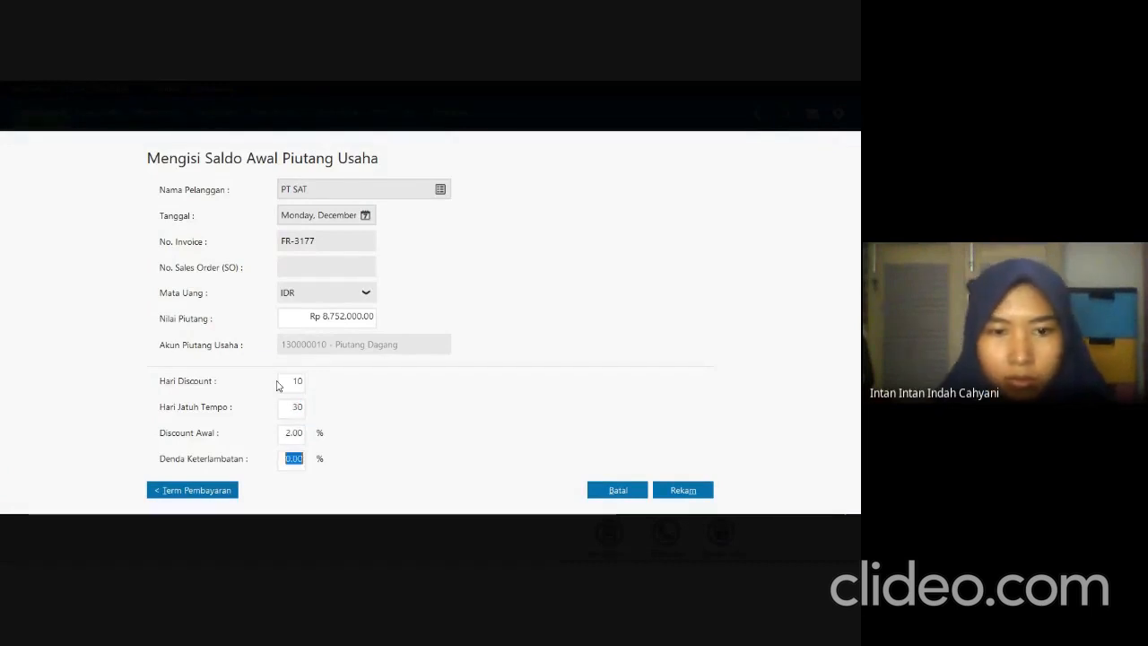
{"action": "type", "text": "2"}
{"action": "left_click", "coordinate": [689, 493]}
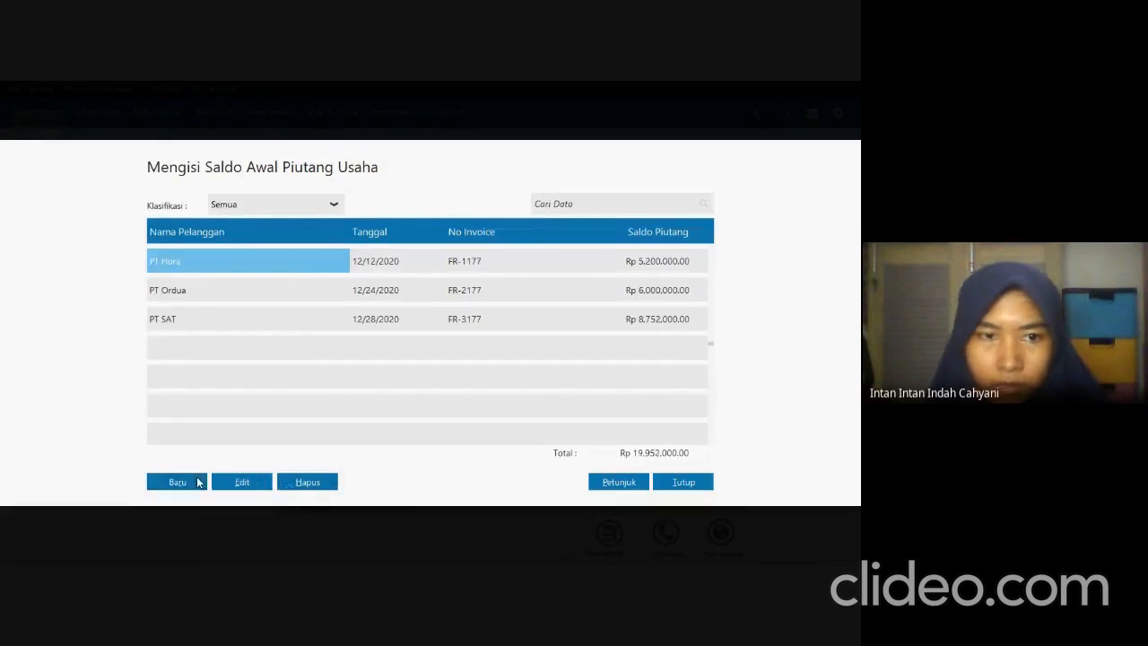
Start another receivable opening balance entry and choose PT Hodina as the customer.
{"action": "left_click", "coordinate": [198, 484]}
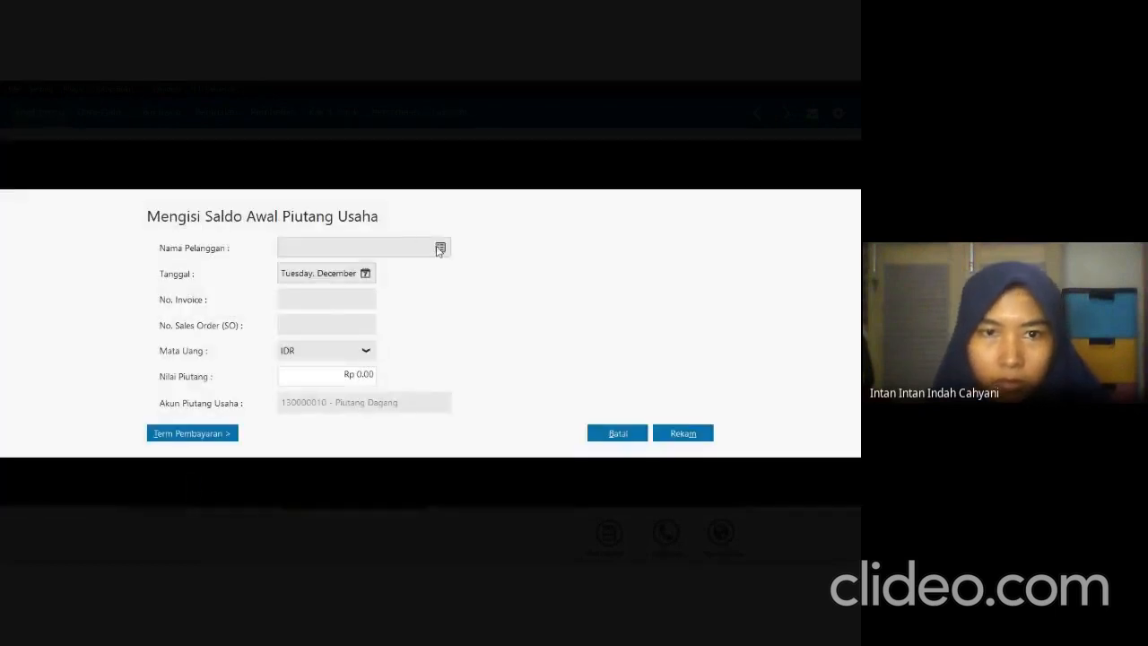
{"action": "left_click", "coordinate": [440, 249]}
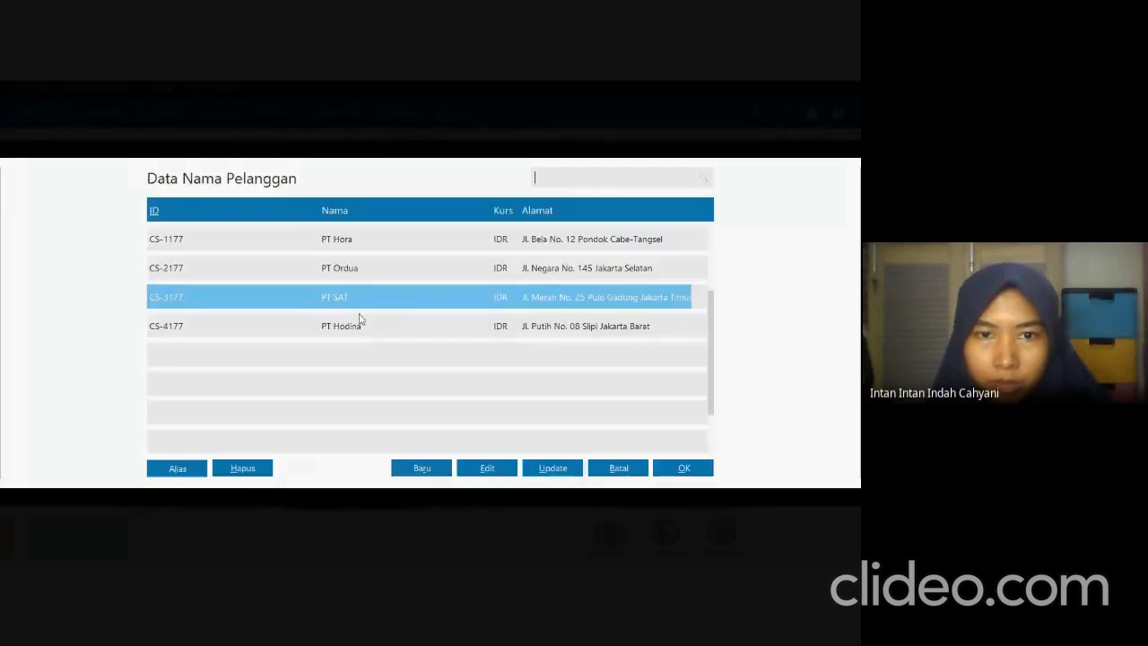
{"action": "left_click", "coordinate": [364, 325]}
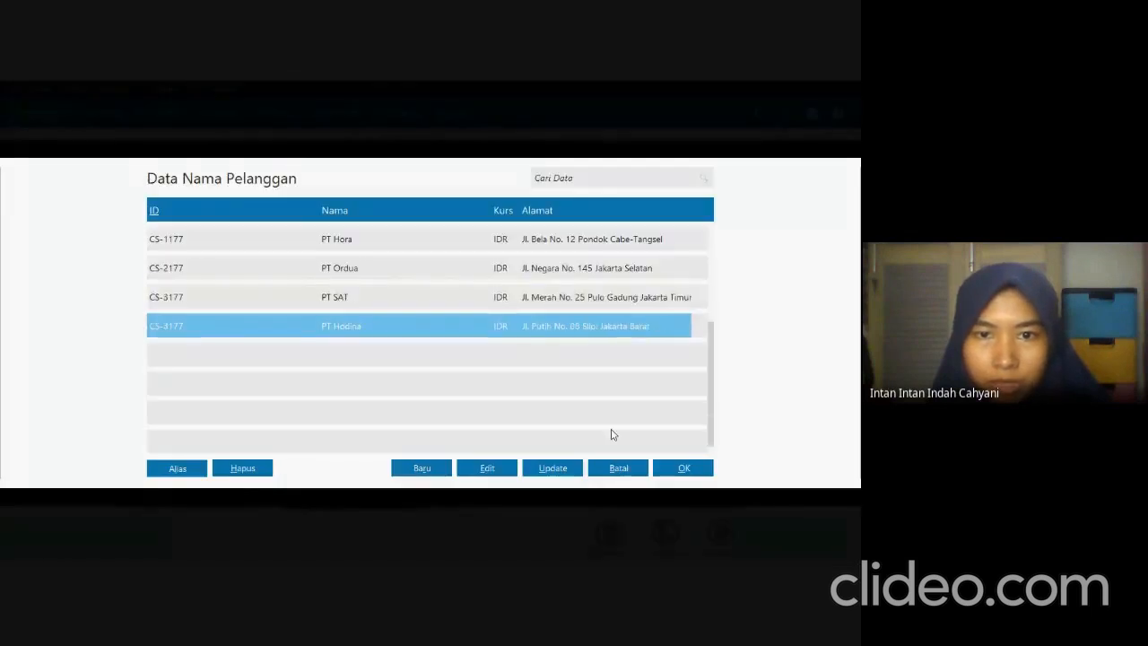
{"action": "left_click", "coordinate": [669, 464]}
Check PT Hodina's invoice date in the exam PDF and set the receivable entry's date to December 29, 2020 in Zahir.
{"action": "key", "text": "alt+Tab"}
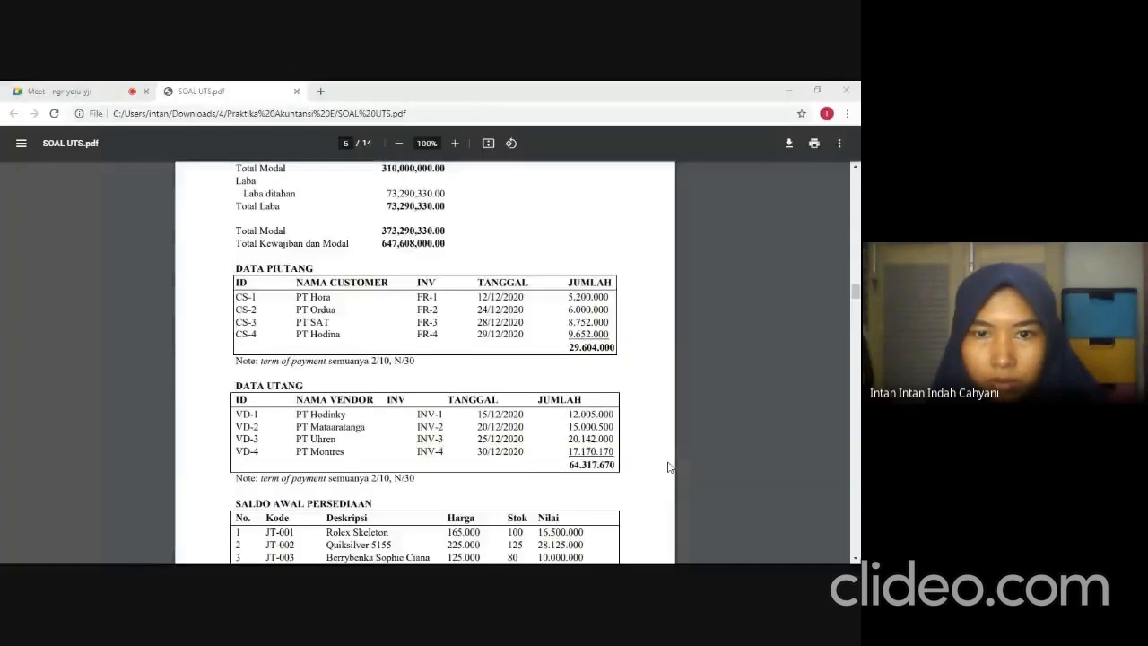
{"action": "key", "text": "alt+Tab"}
{"action": "left_click", "coordinate": [365, 272]}
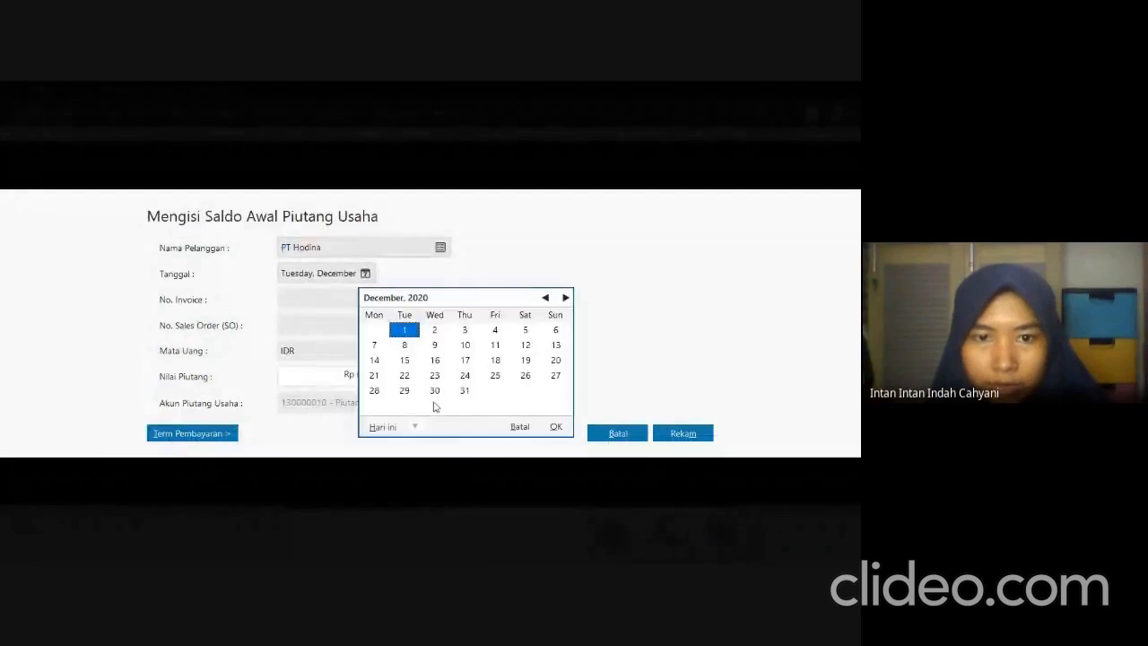
{"action": "left_click", "coordinate": [405, 391]}
{"action": "left_click", "coordinate": [556, 427]}
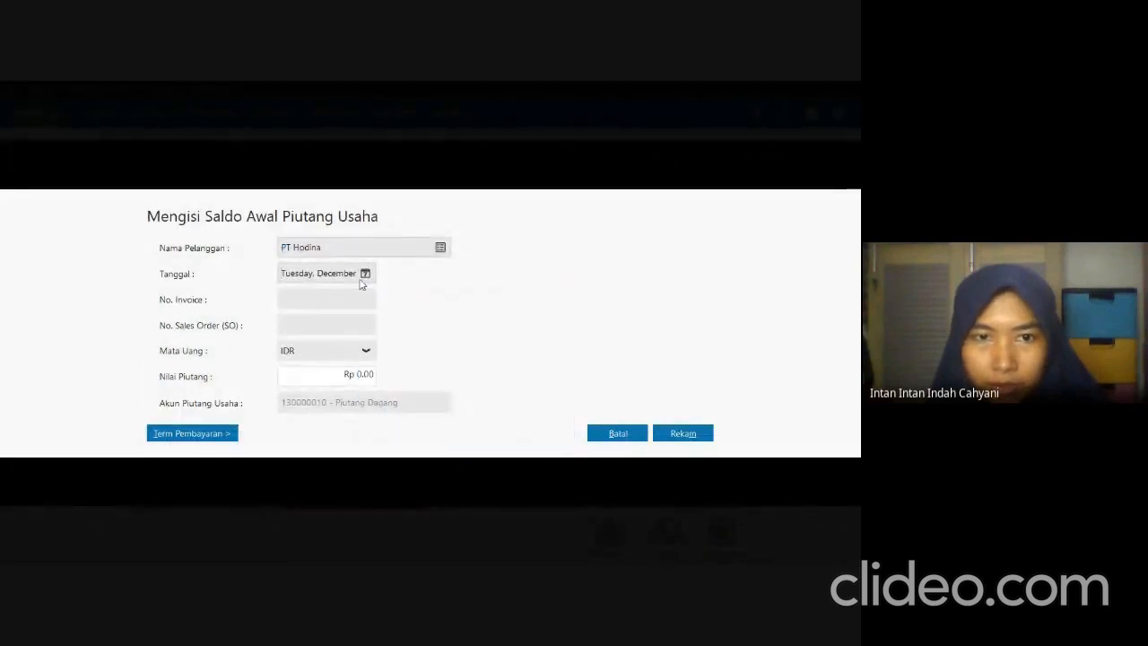
{"action": "left_click", "coordinate": [365, 274]}
{"action": "left_click", "coordinate": [555, 427]}
Enter FR-4177 as the invoice number of PT Hodina's receivable entry.
{"action": "left_click", "coordinate": [353, 299]}
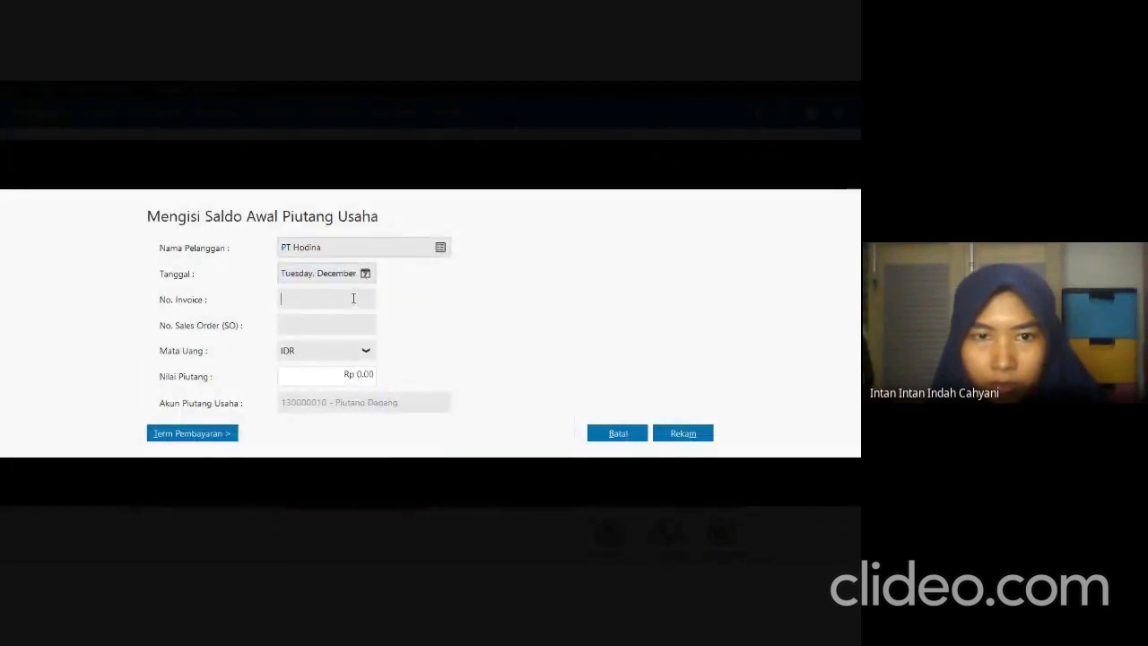
{"action": "type", "text": "FR-"}
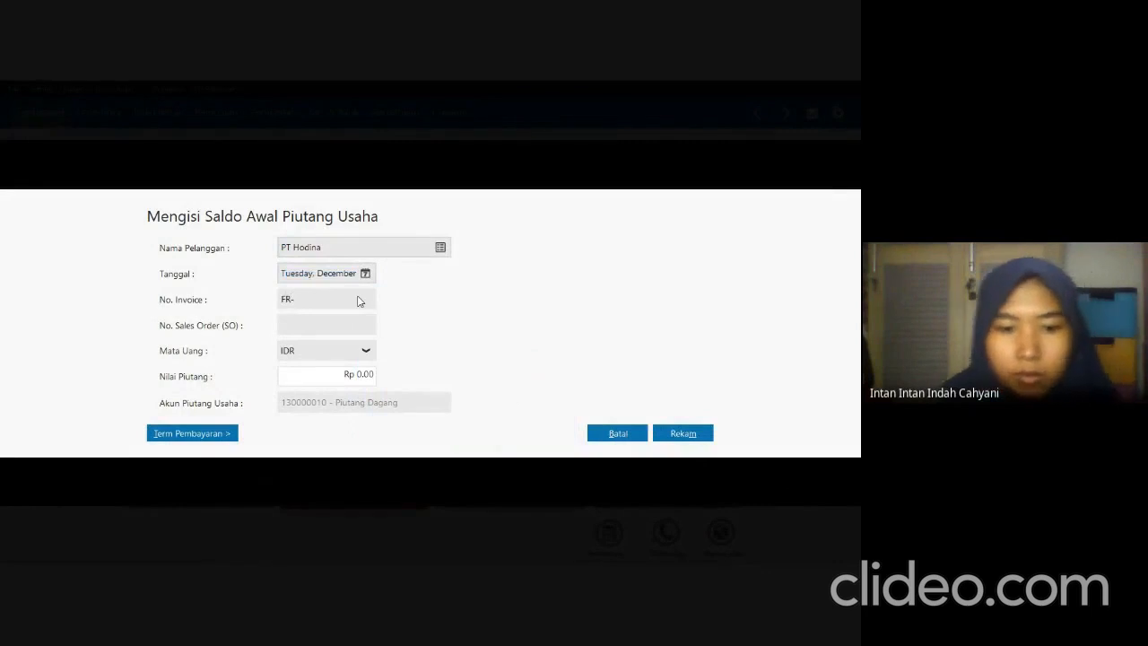
{"action": "type", "text": "4177"}
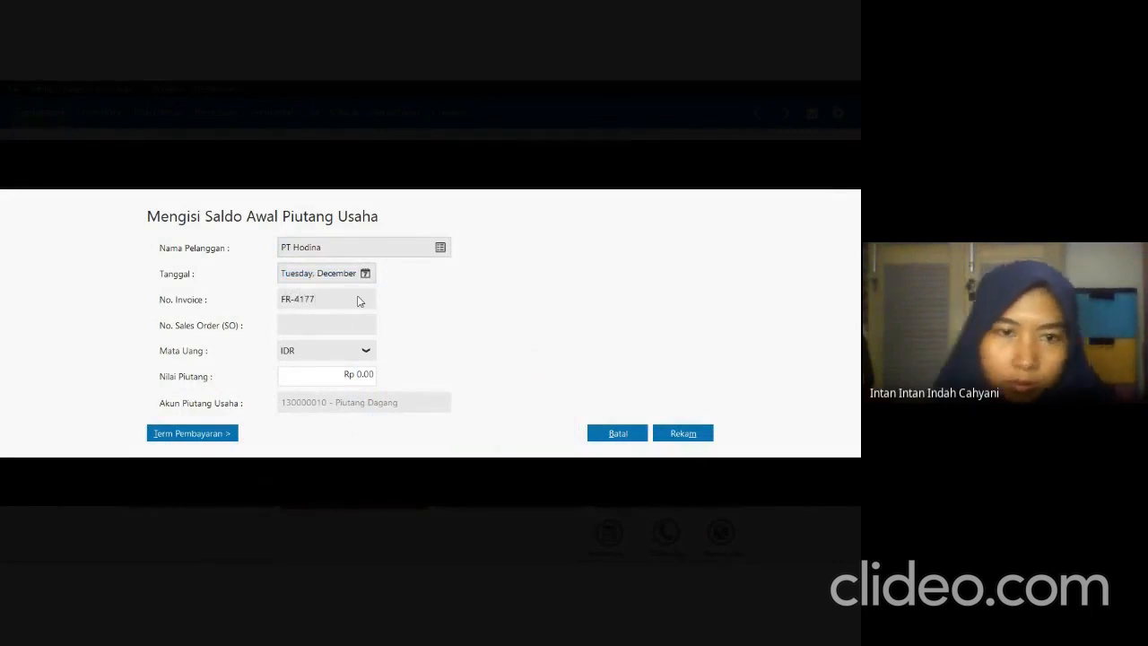
Check PT Hodina's amount in the exam PDF and set the receivable value to Rp 9,652,000 in Zahir.
{"action": "left_click", "coordinate": [351, 370]}
{"action": "key", "text": "alt+Tab"}
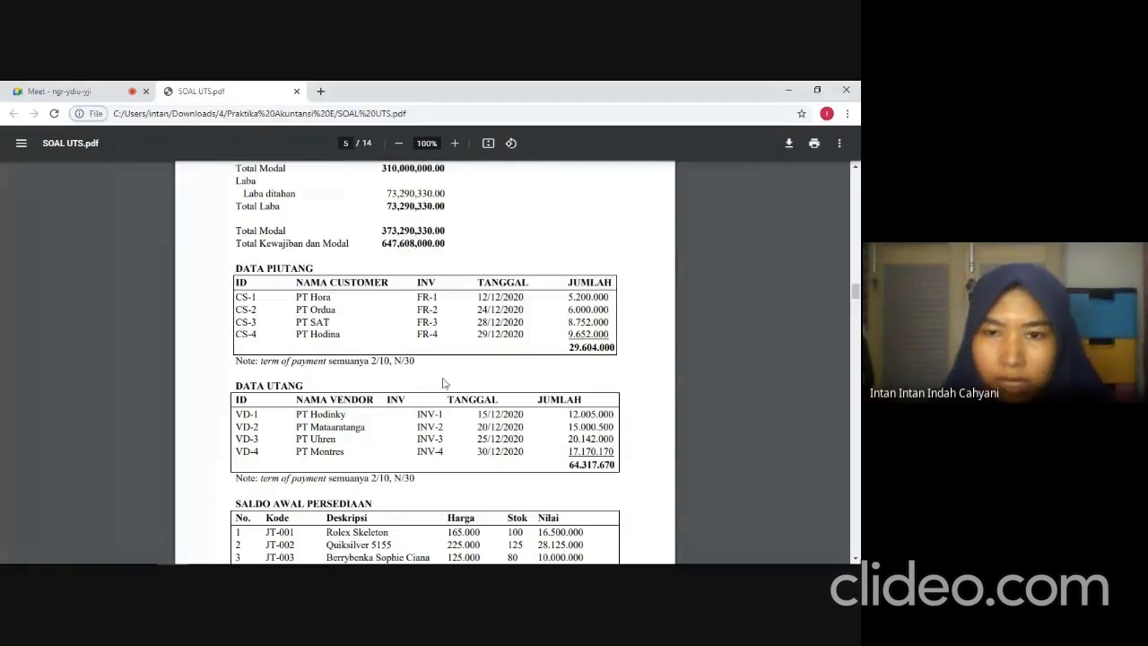
{"action": "key", "text": "alt+Tab"}
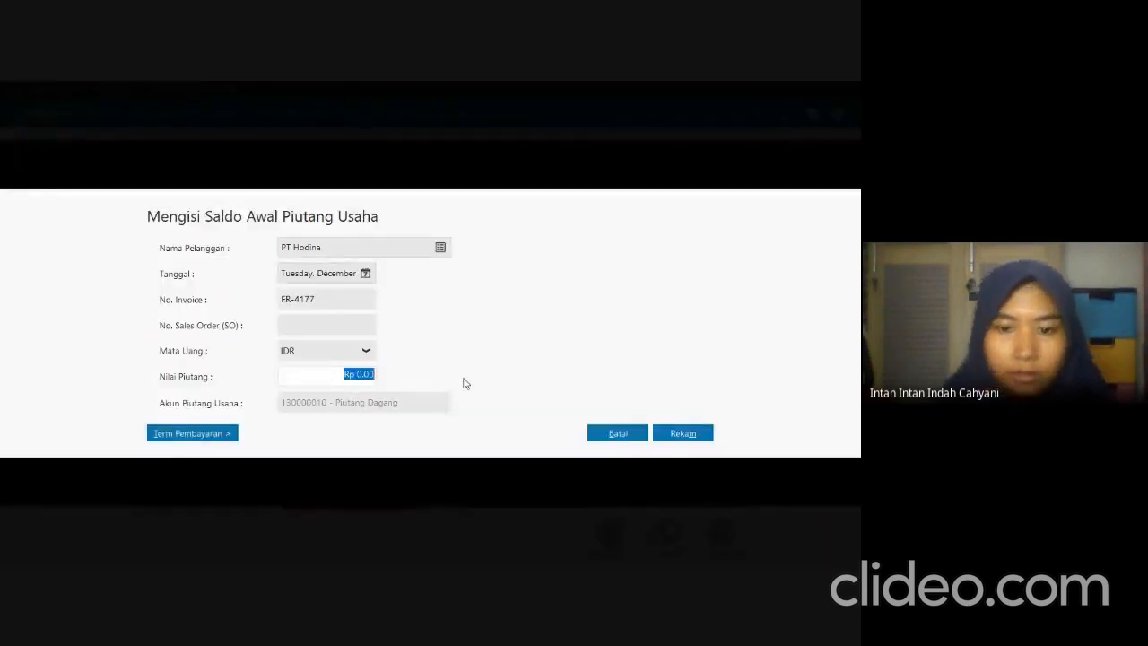
{"action": "type", "text": "9652"}
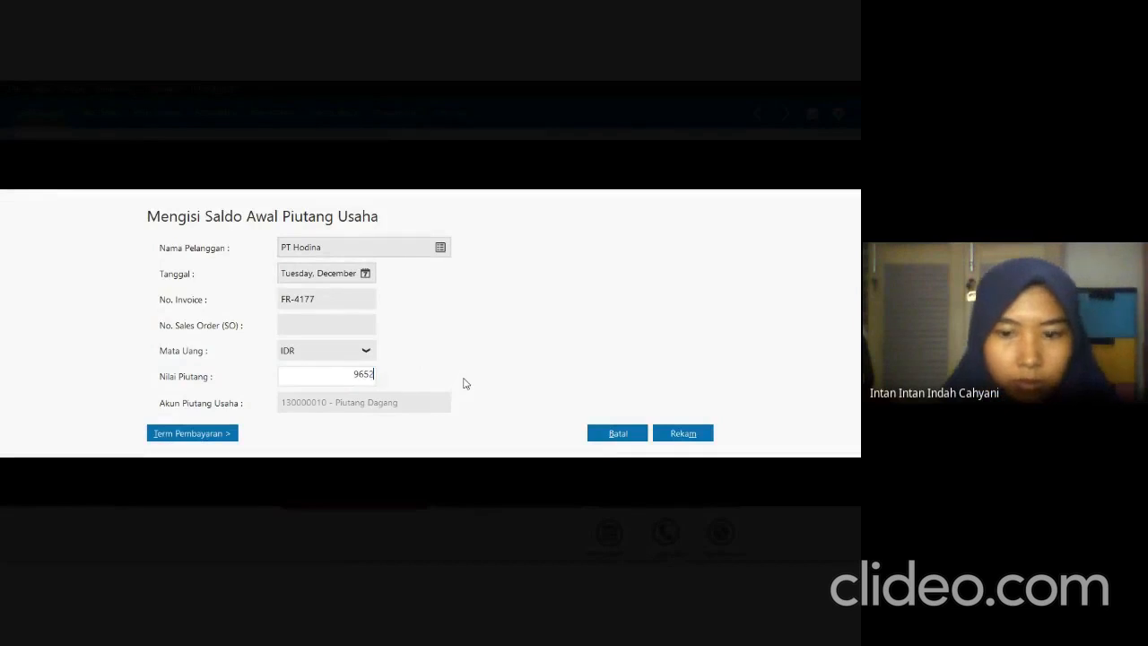
{"action": "type", "text": "000"}
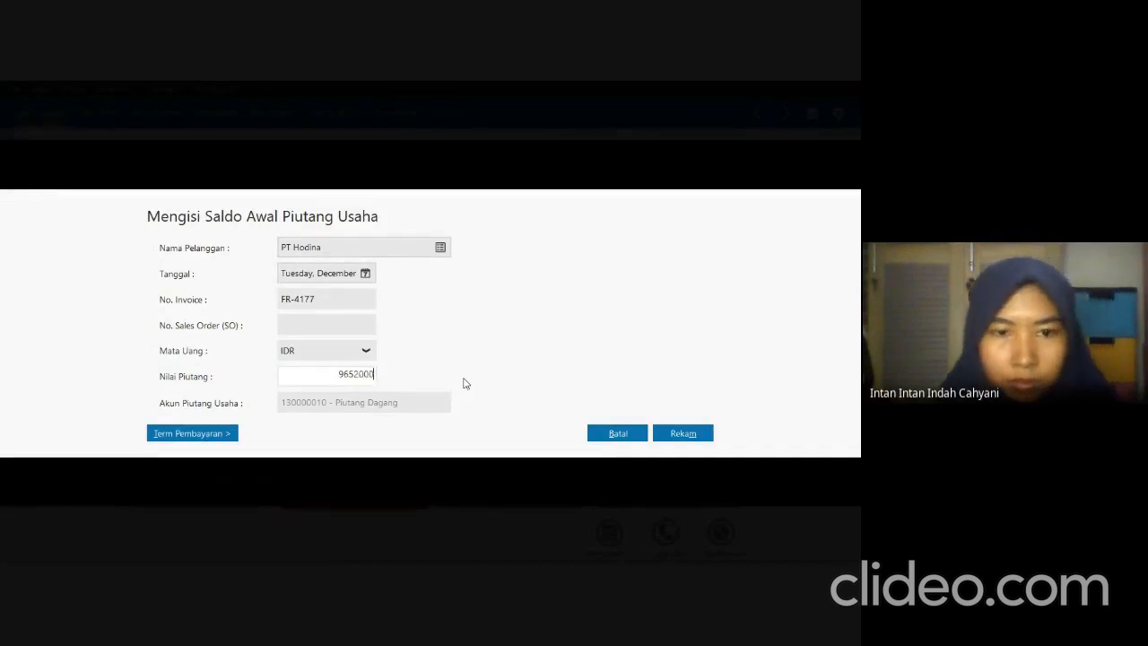
{"action": "key", "text": "Tab"}
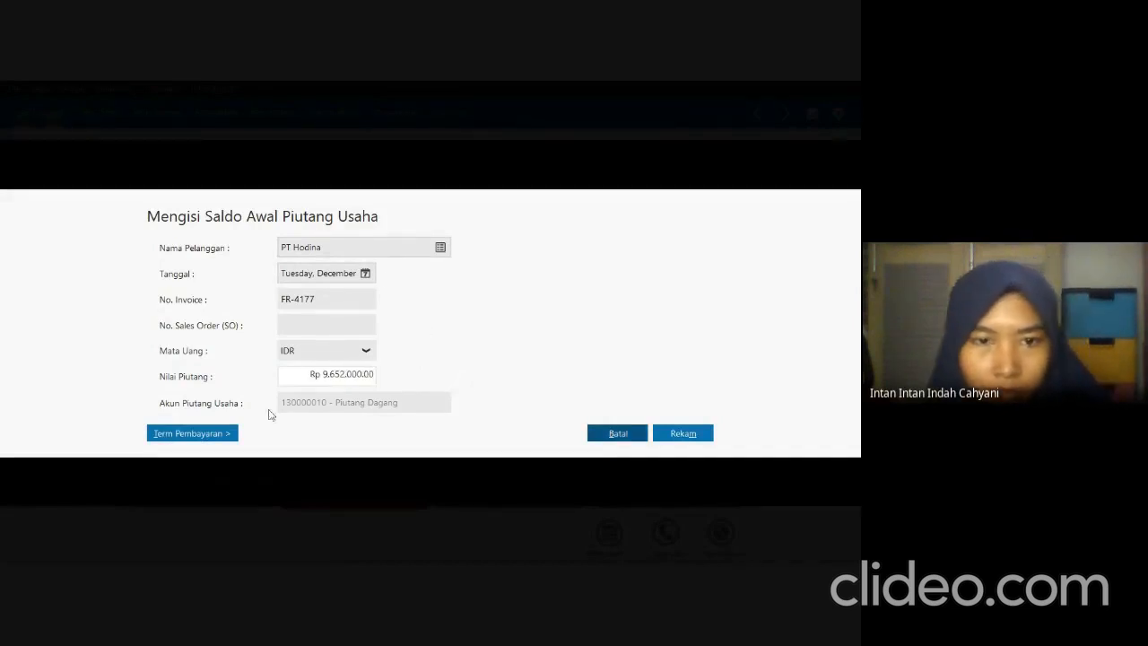
Set PT Hodina's payment terms to 10 discount days, 30 due days, 2% early discount and 2% late penalty, and record the receivable.
{"action": "left_click", "coordinate": [229, 435]}
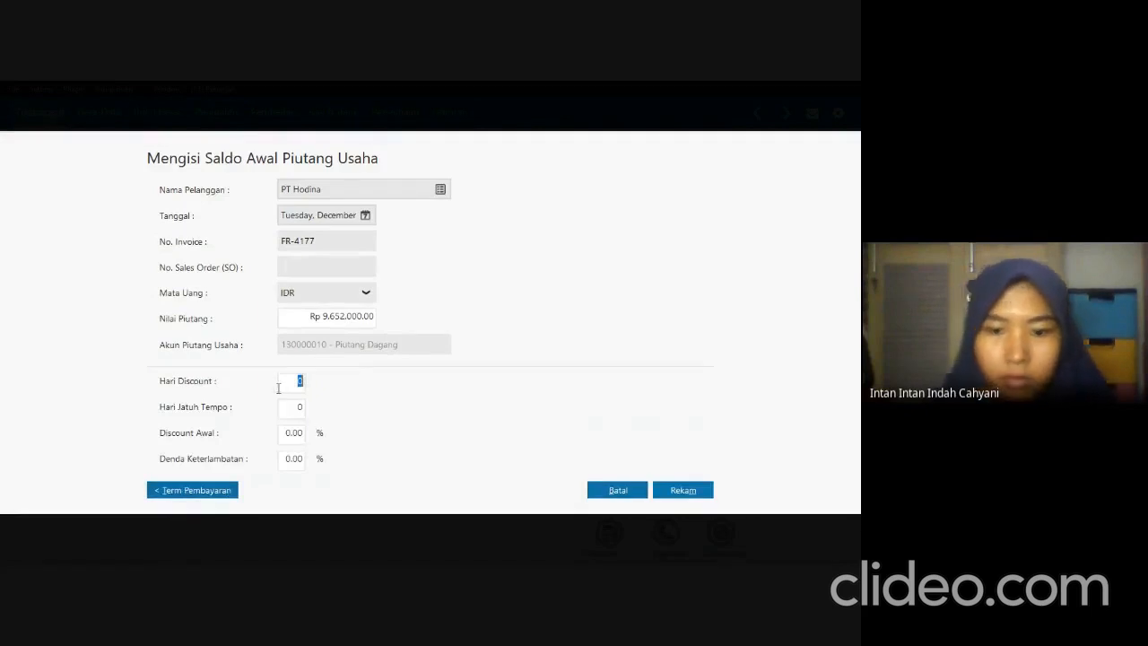
{"action": "type", "text": "10"}
{"action": "key", "text": "Tab"}
{"action": "type", "text": "30"}
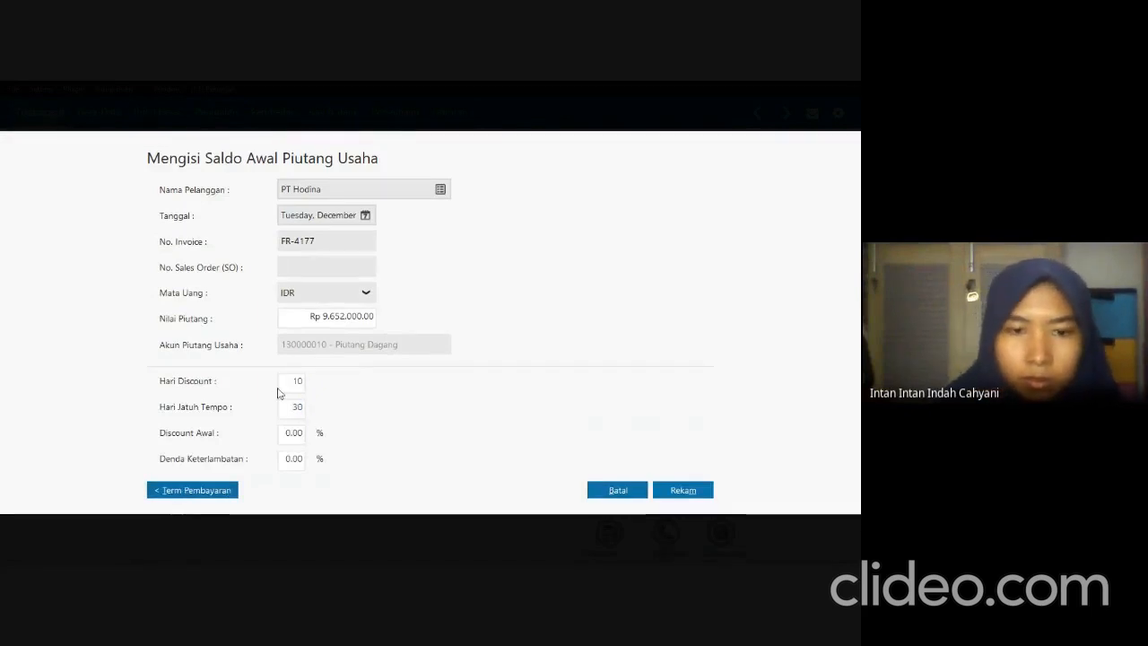
{"action": "key", "text": "Tab"}
{"action": "type", "text": "2"}
{"action": "key", "text": "Tab"}
{"action": "type", "text": "2"}
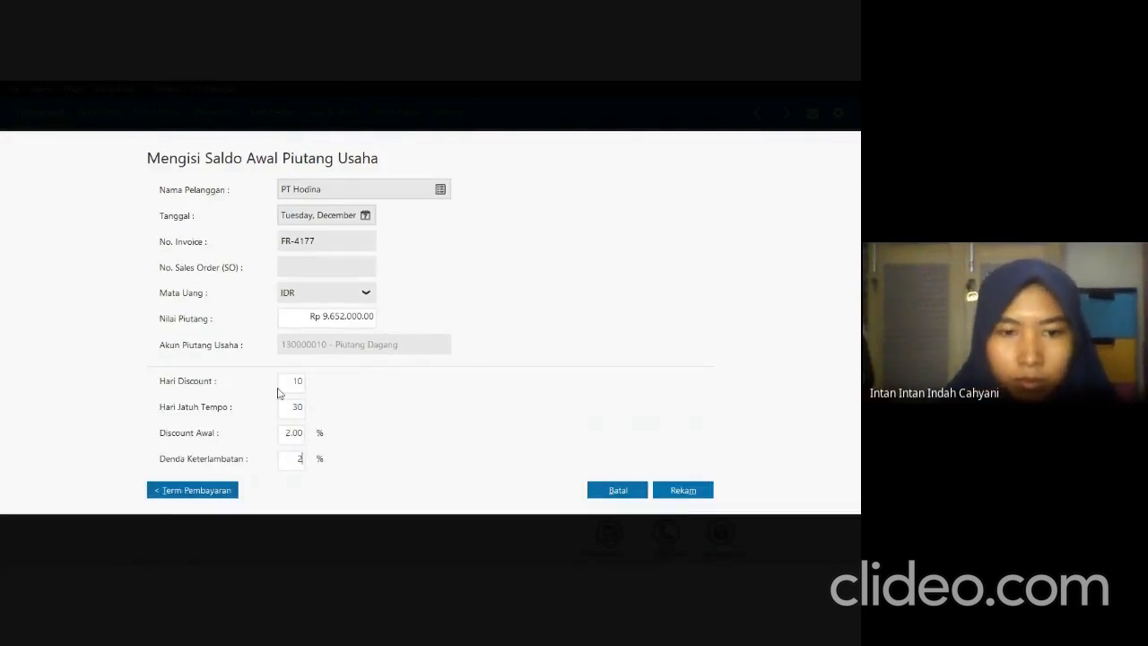
{"action": "left_click", "coordinate": [676, 490]}
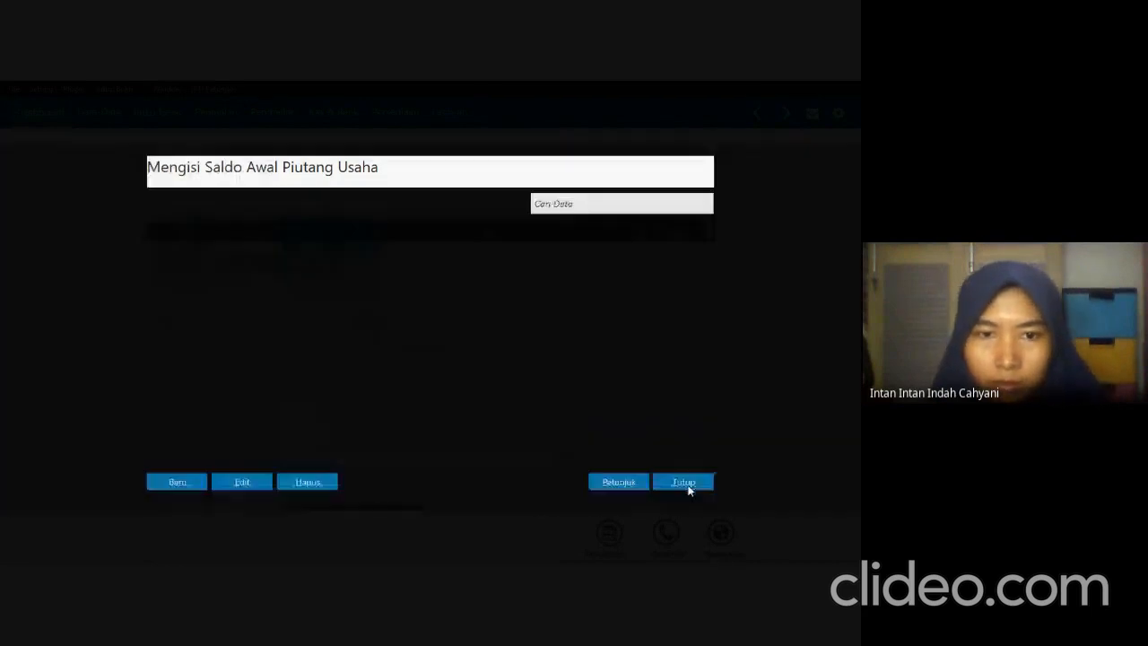
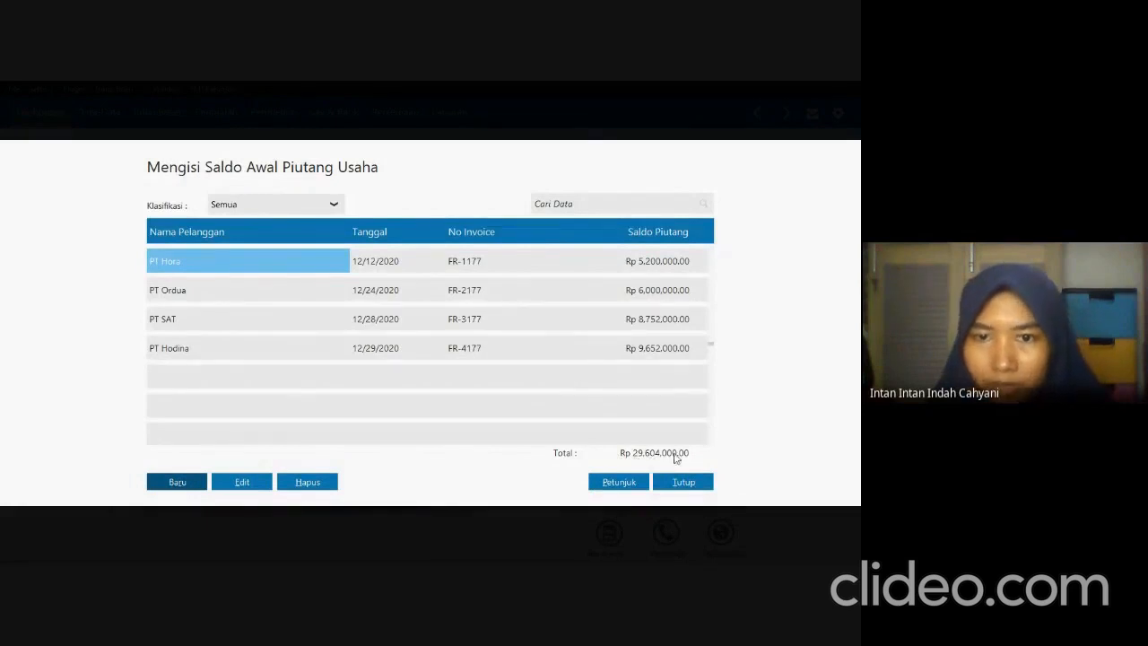
Compare the receivables total with the exam PDF and close the receivable opening balance list in Zahir.
{"action": "key", "text": "alt+Tab"}
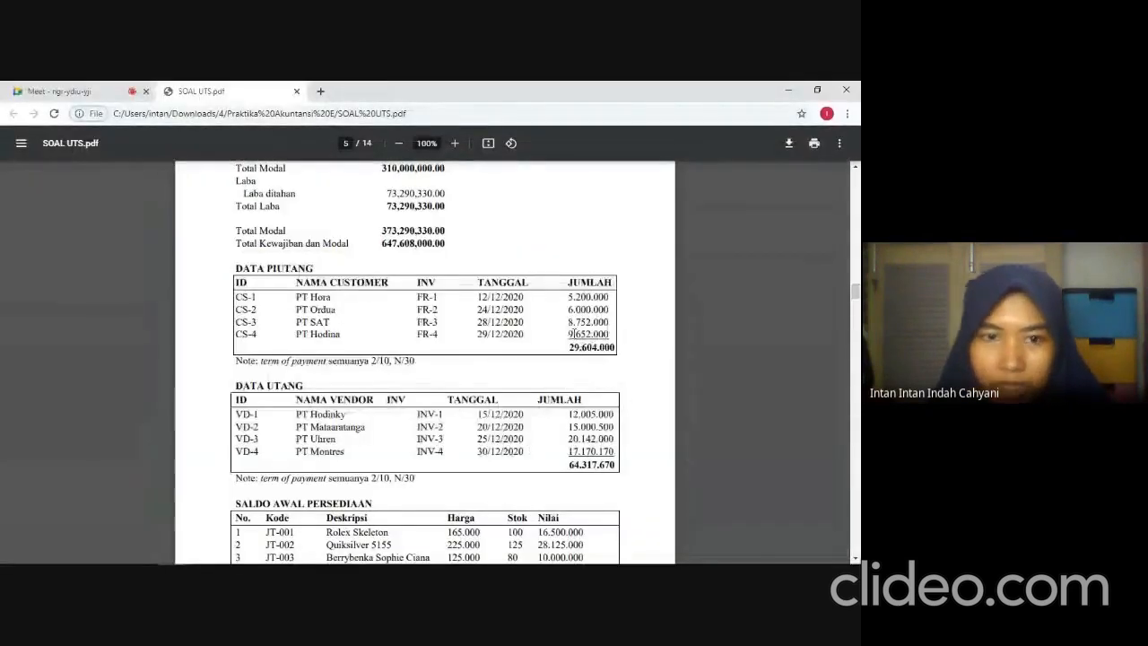
{"action": "key", "text": "alt+Tab"}
{"action": "left_click", "coordinate": [686, 481]}
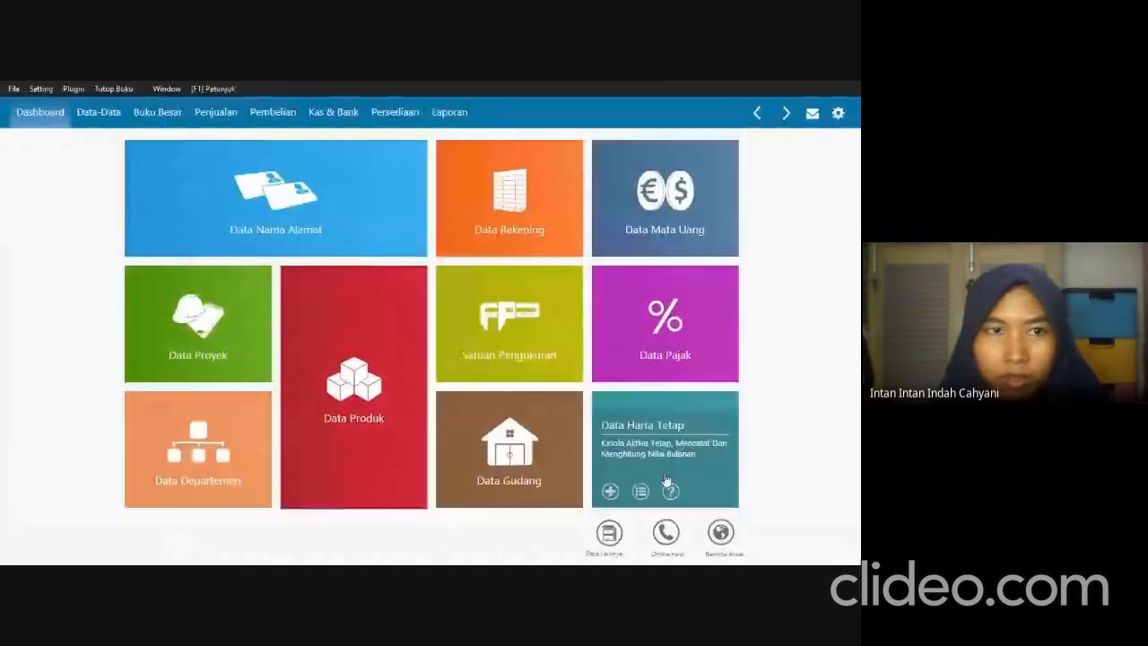
Open the accounts payable opening balances (Saldo Awal Hutang Usaha) and start a new entry.
{"action": "left_click", "coordinate": [40, 89]}
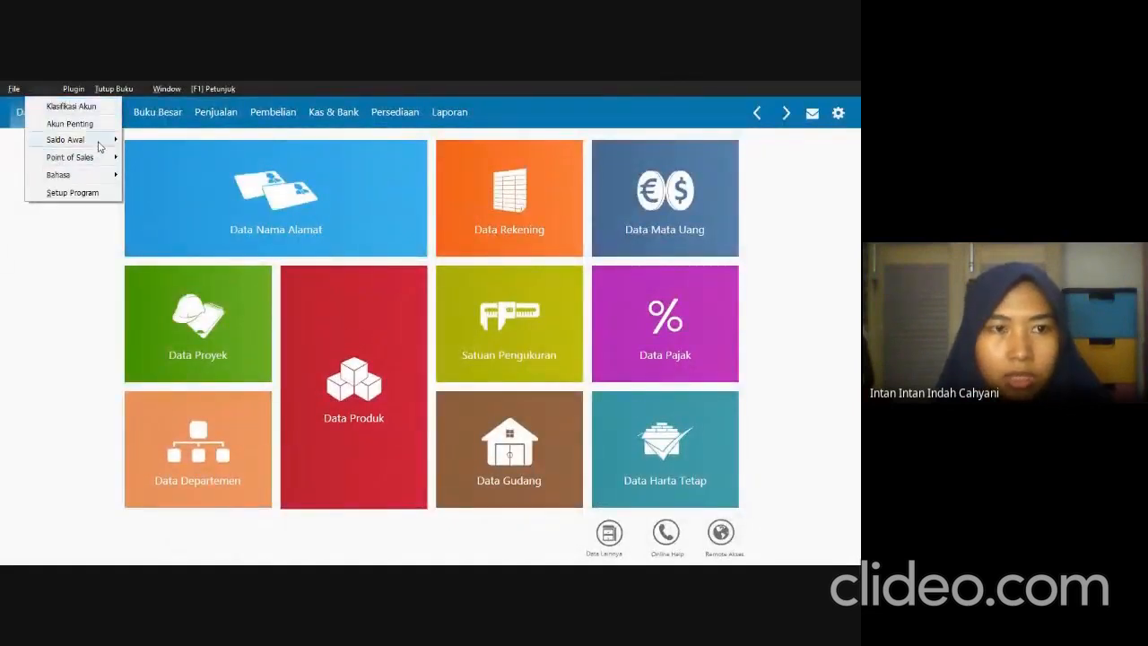
{"action": "mouse_move", "coordinate": [100, 147]}
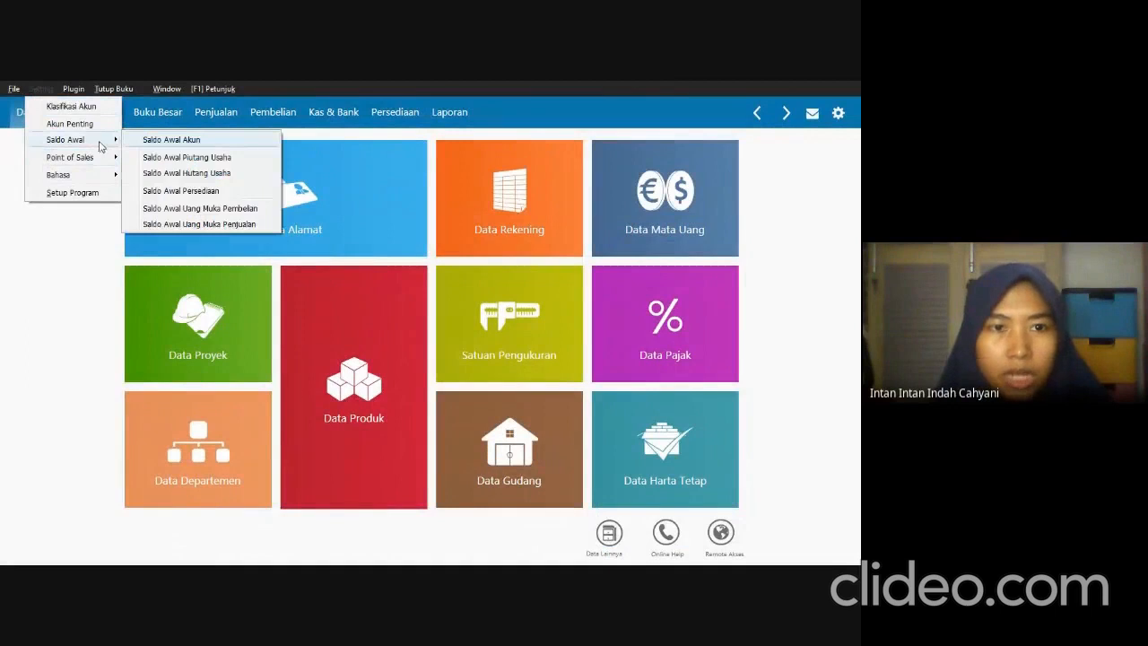
{"action": "left_click", "coordinate": [179, 173]}
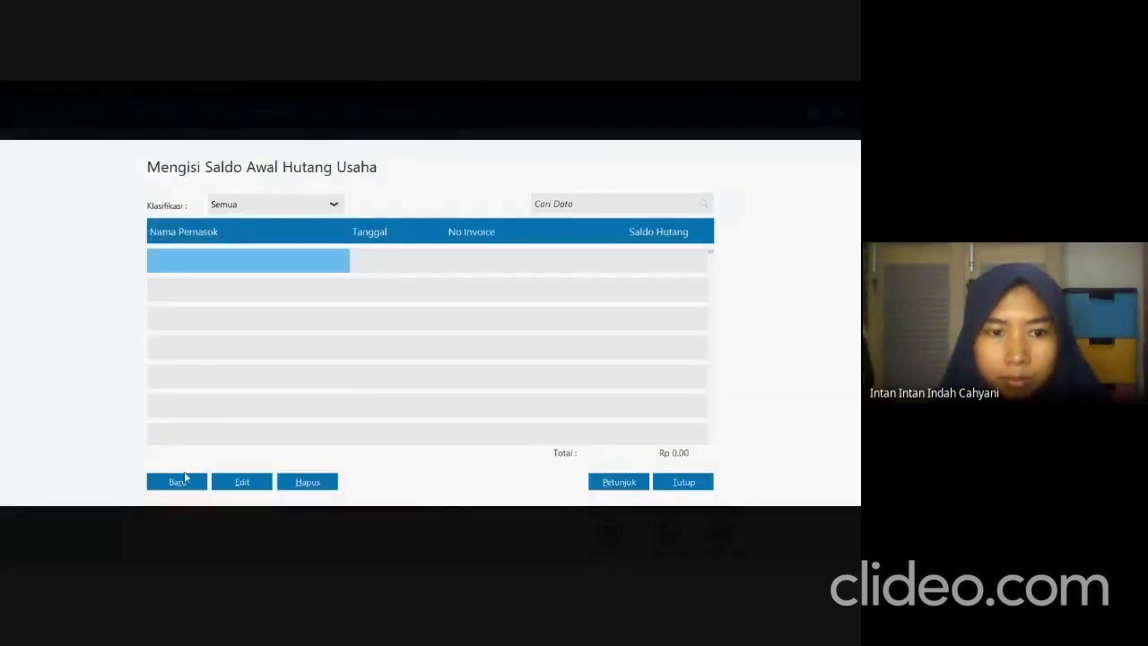
{"action": "left_click", "coordinate": [178, 483]}
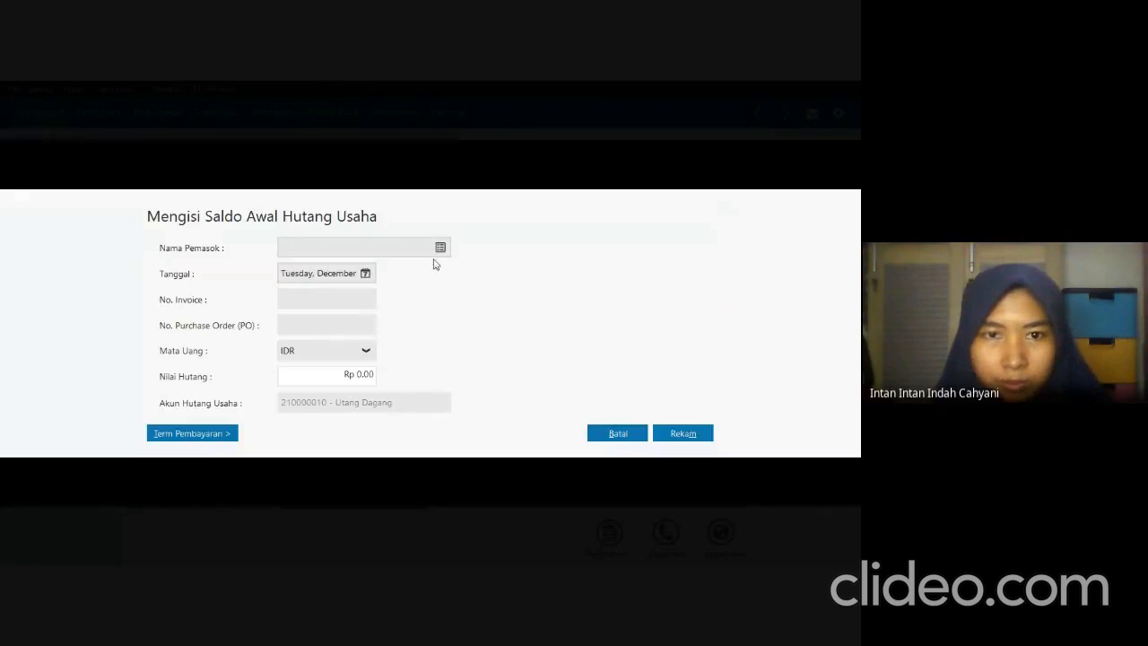
Check the first vendor in the exam PDF's DATA UTANG table and choose PT Hodinky as the payable entry's supplier in Zahir.
{"action": "left_click", "coordinate": [440, 248]}
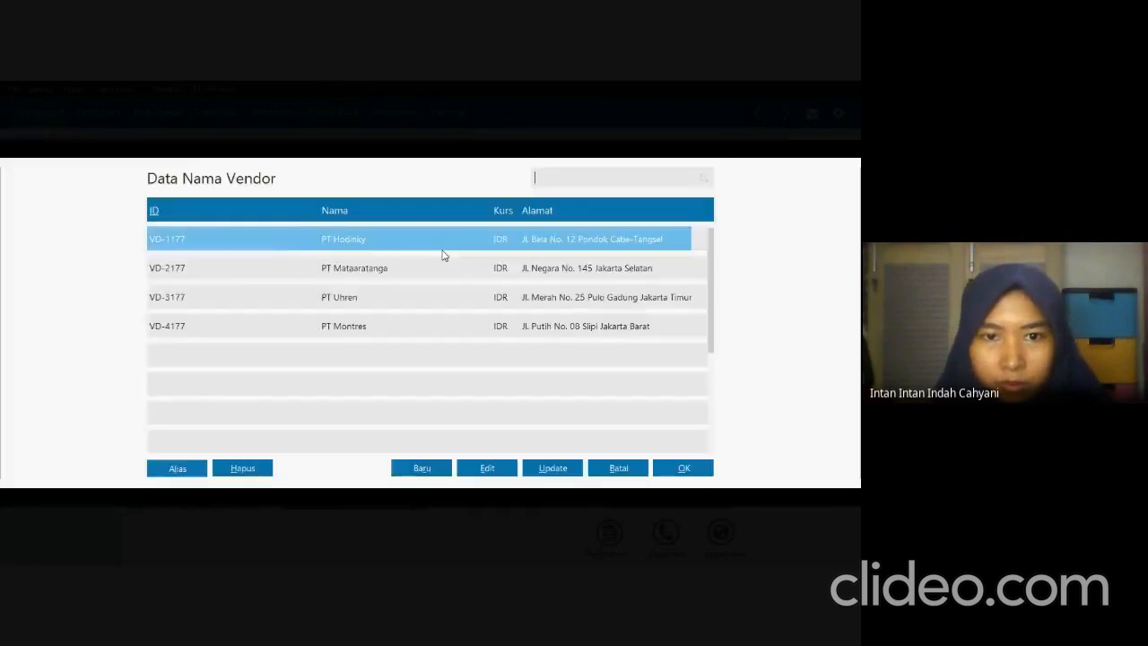
{"action": "key", "text": "alt+Tab"}
{"action": "scroll", "coordinate": [364, 424], "scroll_direction": "down", "scroll_amount": 1}
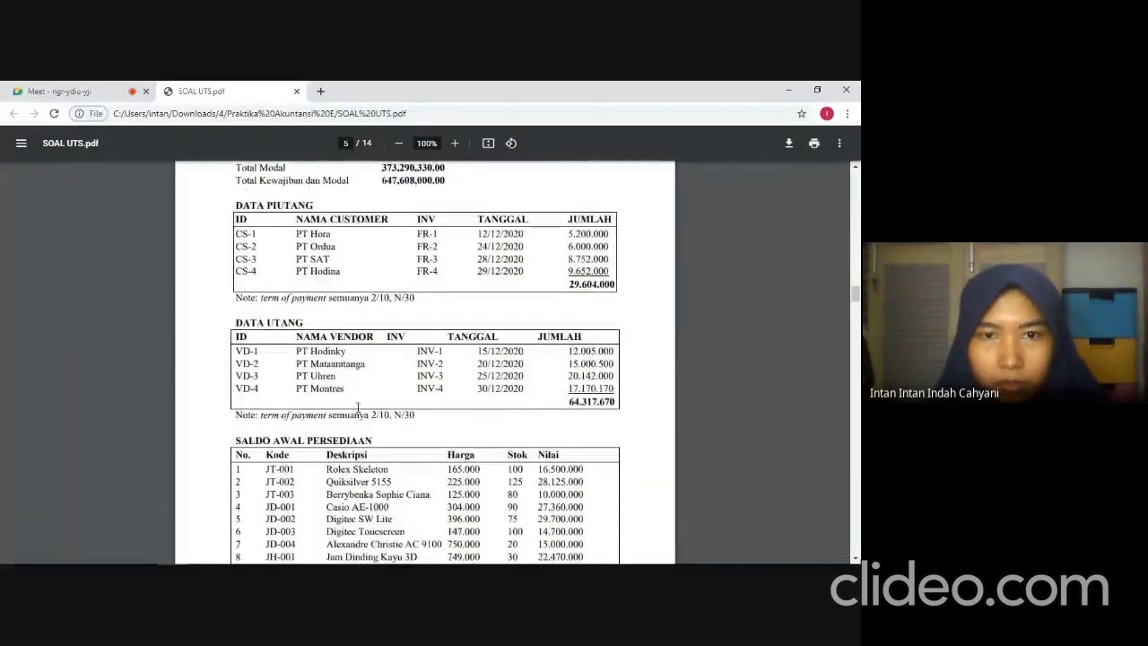
{"action": "key", "text": "alt+Tab"}
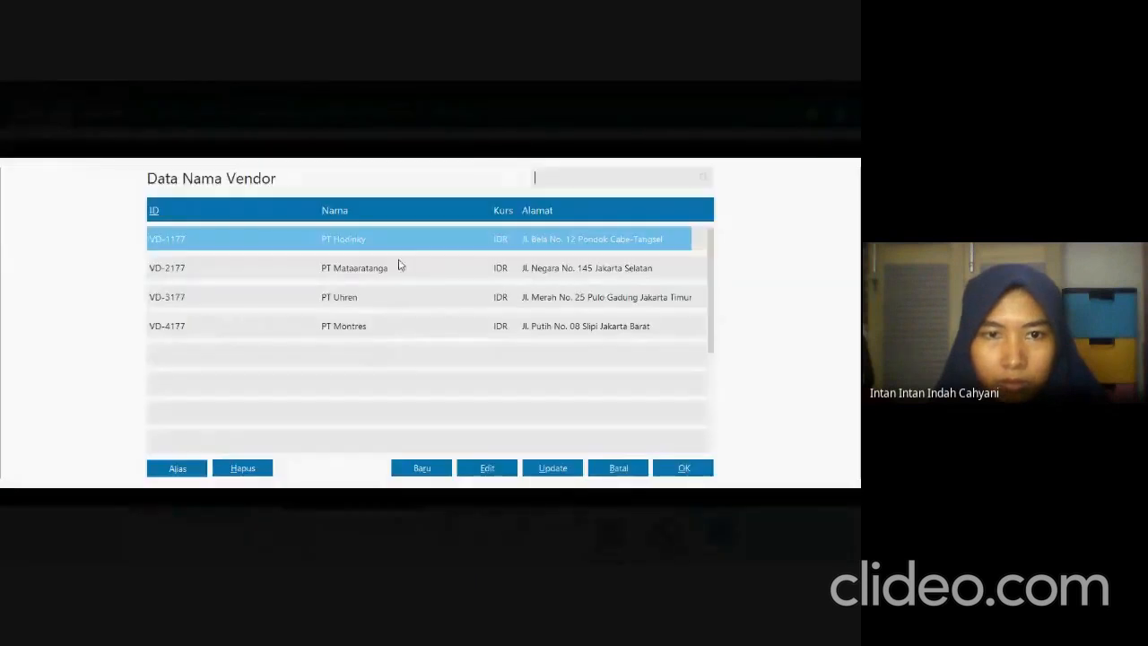
{"action": "left_click", "coordinate": [683, 468]}
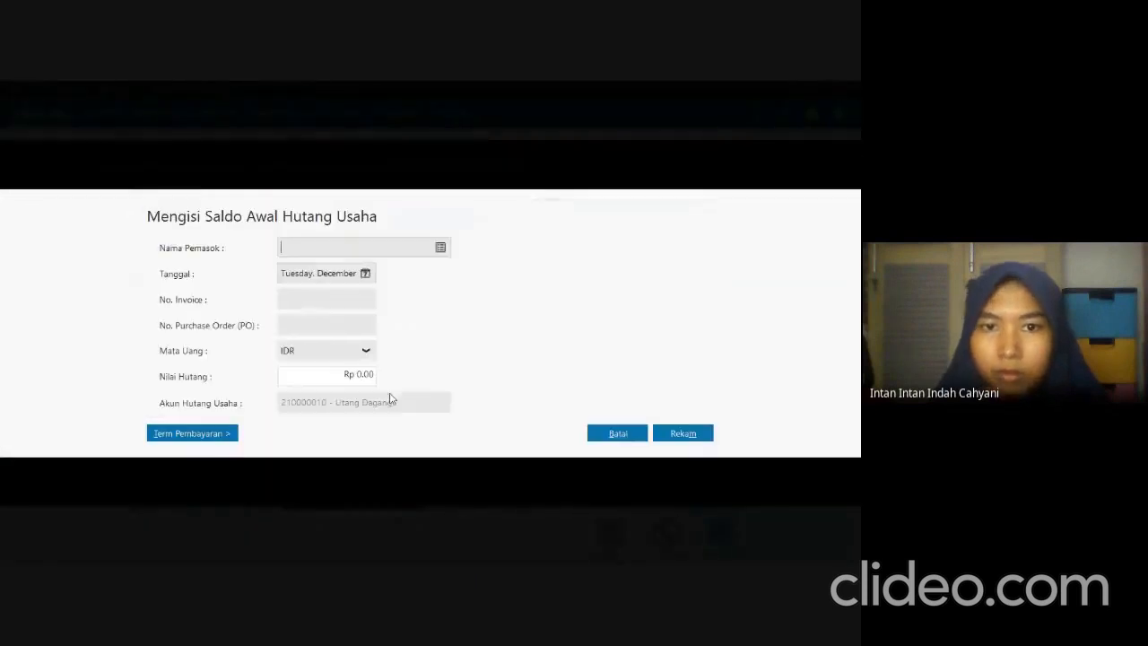
Check PT Hodinky's invoice date in the exam PDF and set the payable entry's date to December 15, 2020 in Zahir.
{"action": "key", "text": "alt+Tab"}
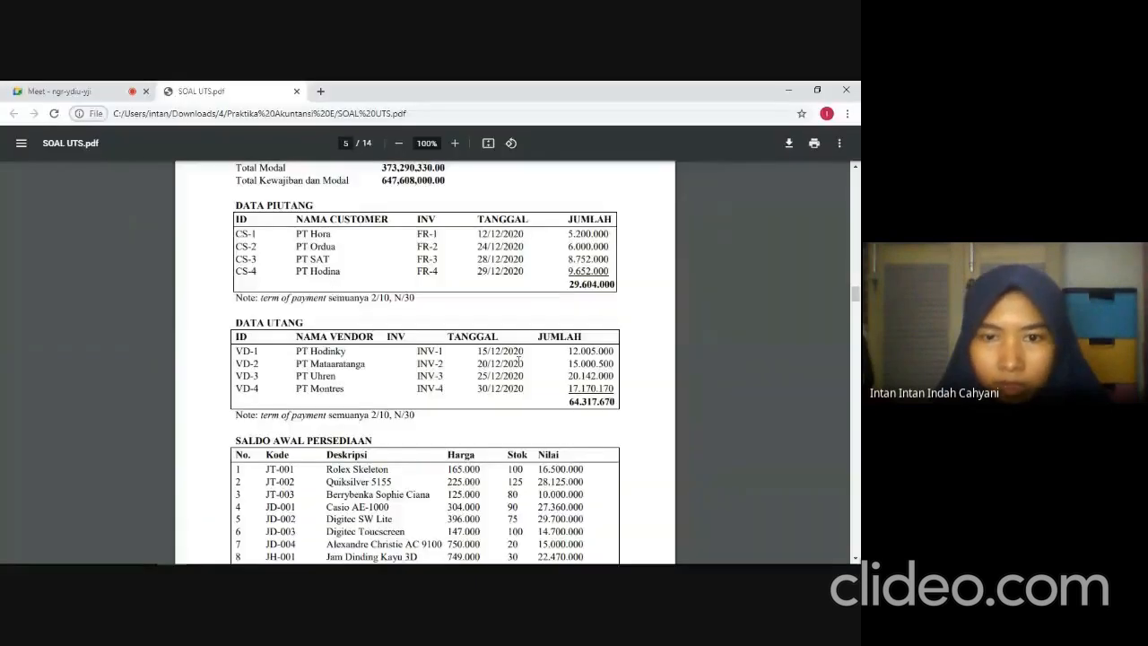
{"action": "key", "text": "alt+Tab"}
{"action": "left_click", "coordinate": [365, 273]}
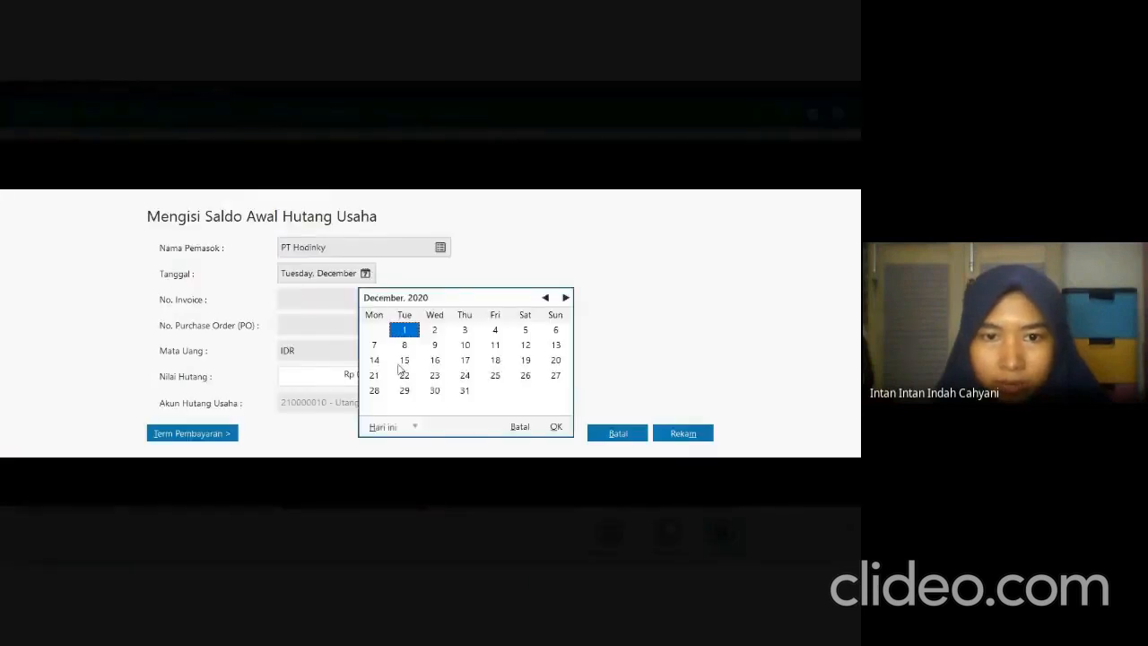
{"action": "left_click", "coordinate": [404, 360]}
{"action": "left_click", "coordinate": [556, 427]}
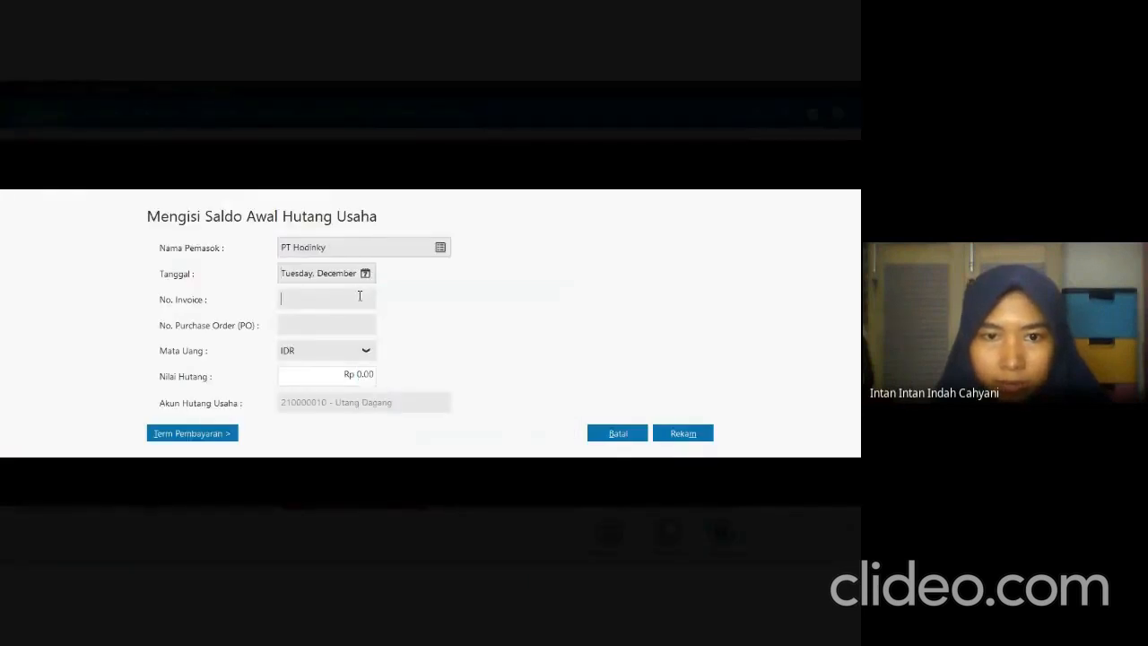
Check PT Hodinky's invoice code in the exam PDF and enter INV-1177 as the payable's invoice number in Zahir.
{"action": "key", "text": "alt+Tab"}
{"action": "key", "text": "alt+Tab"}
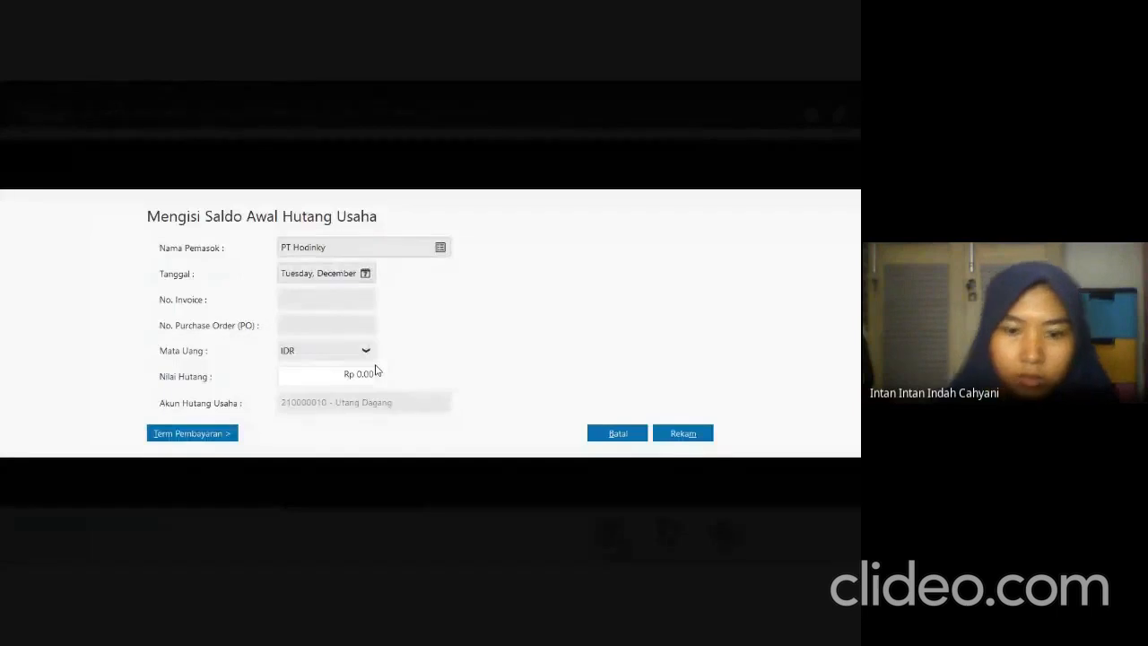
{"action": "type", "text": "INV-1177"}
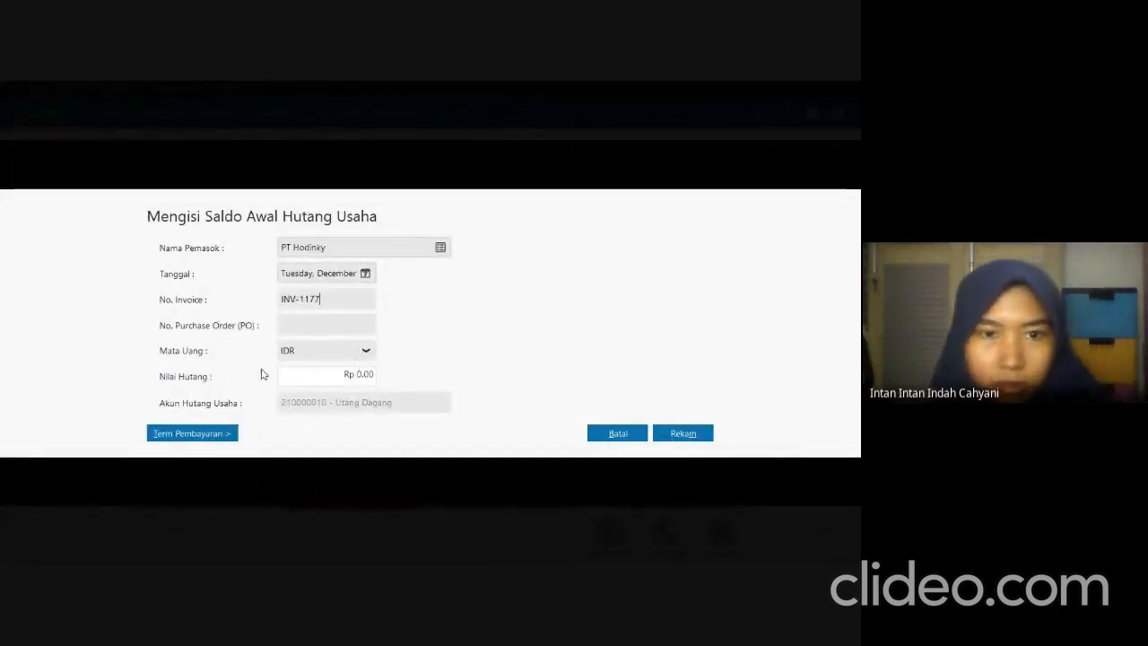
Check PT Hodinky's amount in the exam PDF and set the payable value to Rp 12,005,000 in Zahir.
{"action": "left_click", "coordinate": [325, 378]}
{"action": "key", "text": "alt+Tab"}
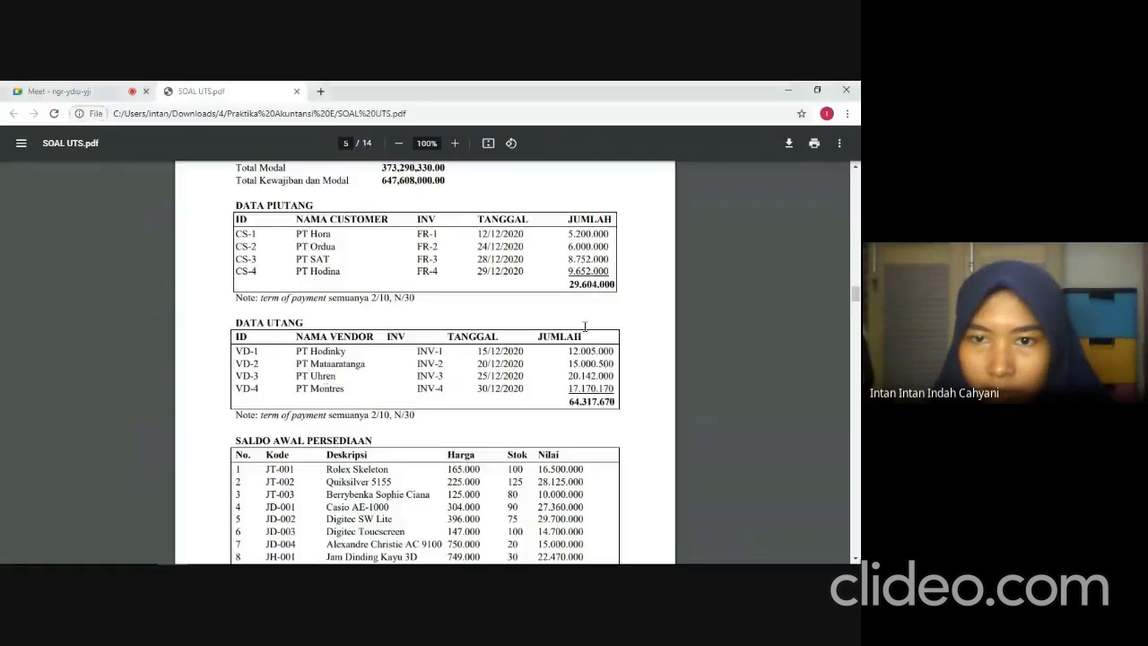
{"action": "key", "text": "alt+Tab"}
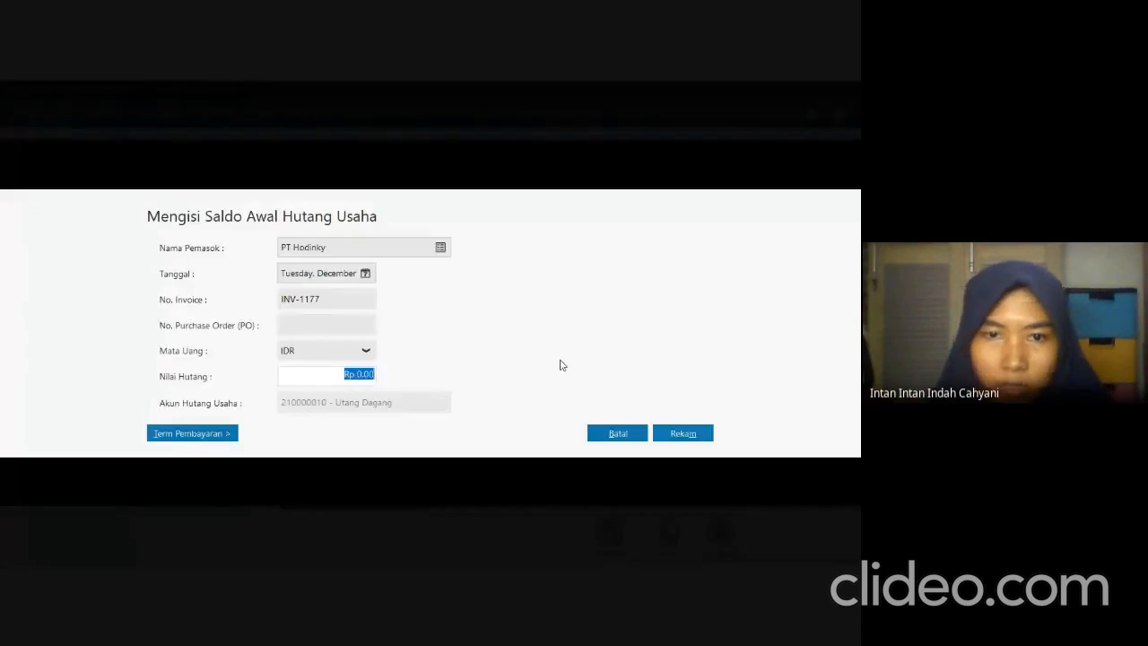
{"action": "type", "text": "12.0"}
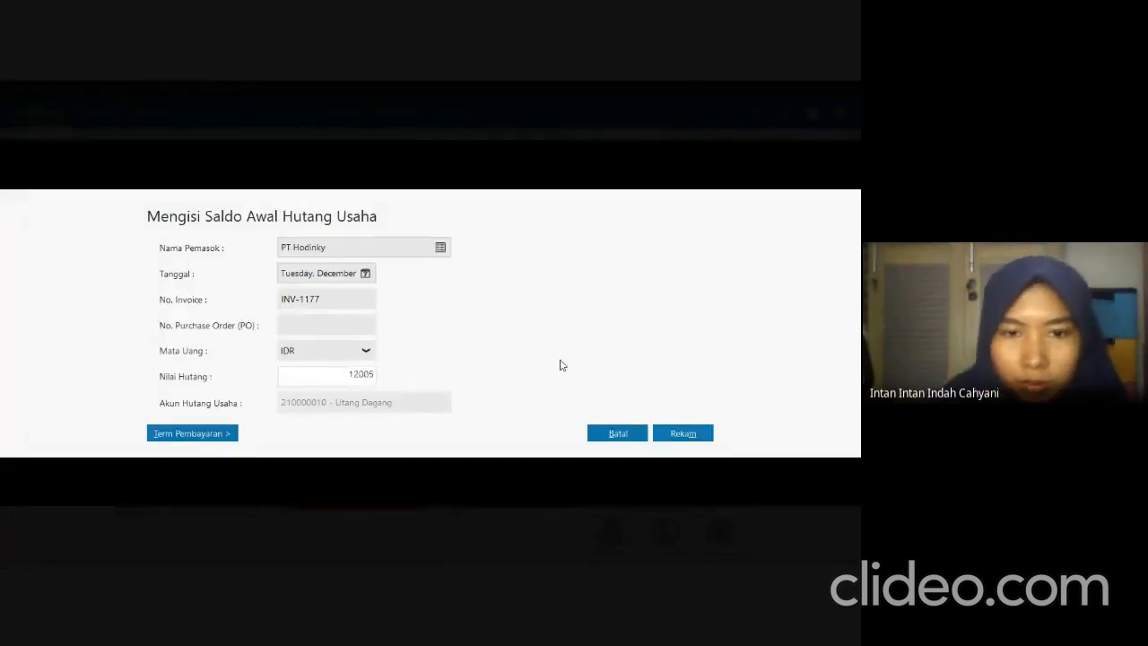
{"action": "type", "text": "05.000"}
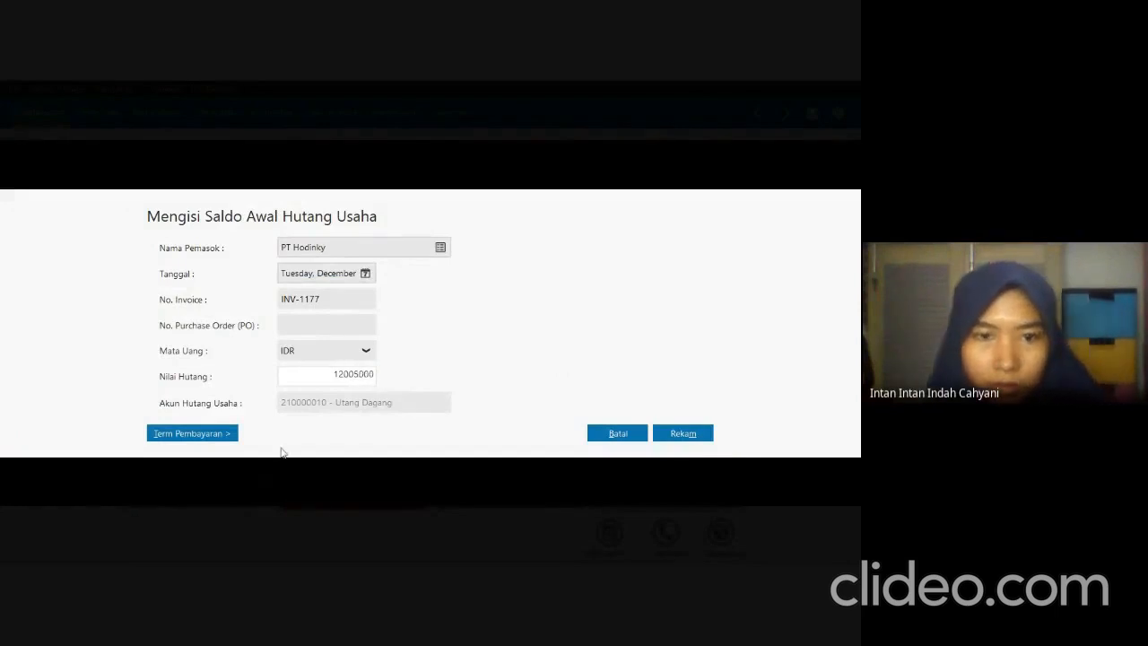
Set PT Hodinky's payment terms to 10 discount days, 30 due days, 2% early discount and 2% late penalty, and record the payable.
{"action": "left_click", "coordinate": [225, 434]}
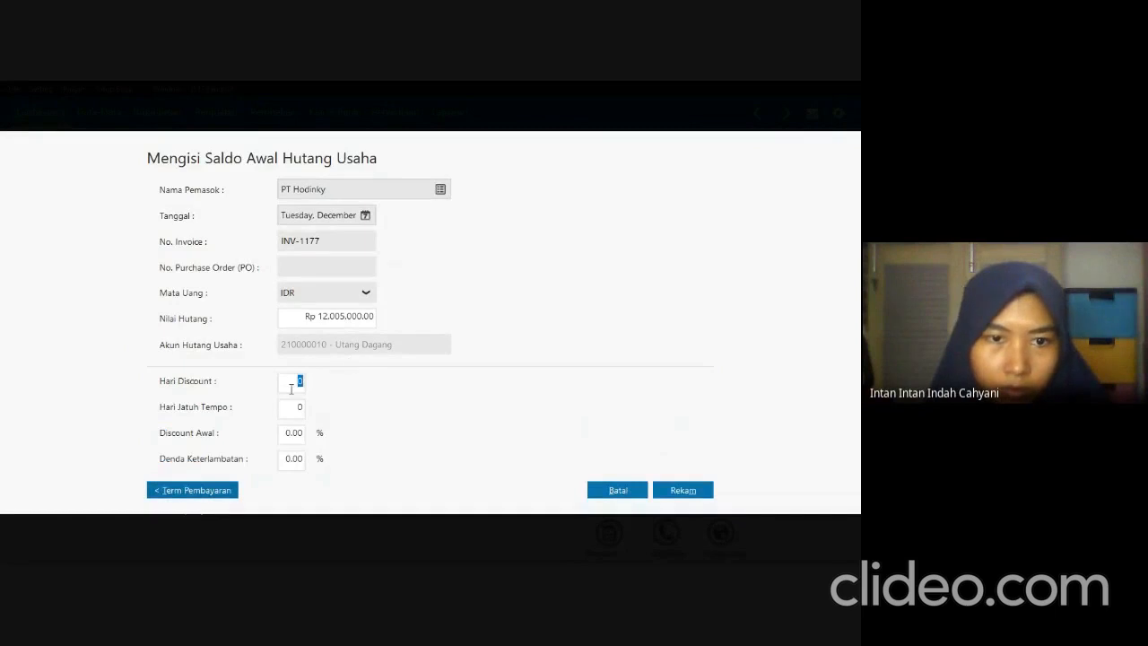
{"action": "type", "text": "1"}
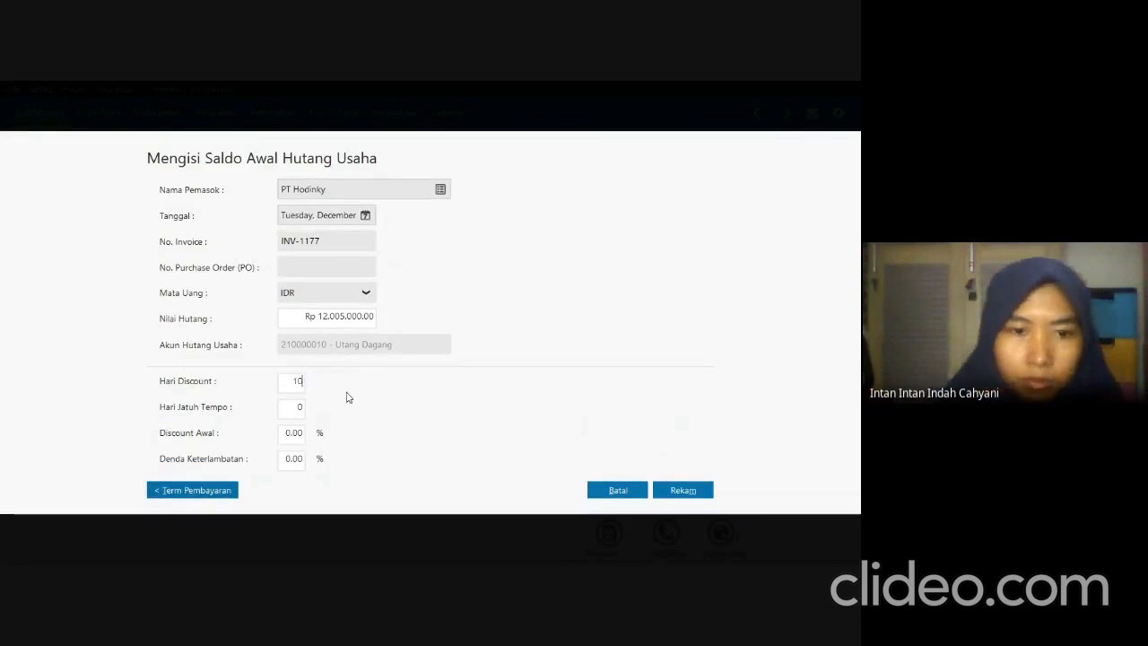
{"action": "key", "text": "Tab"}
{"action": "type", "text": "30"}
{"action": "key", "text": "Tab"}
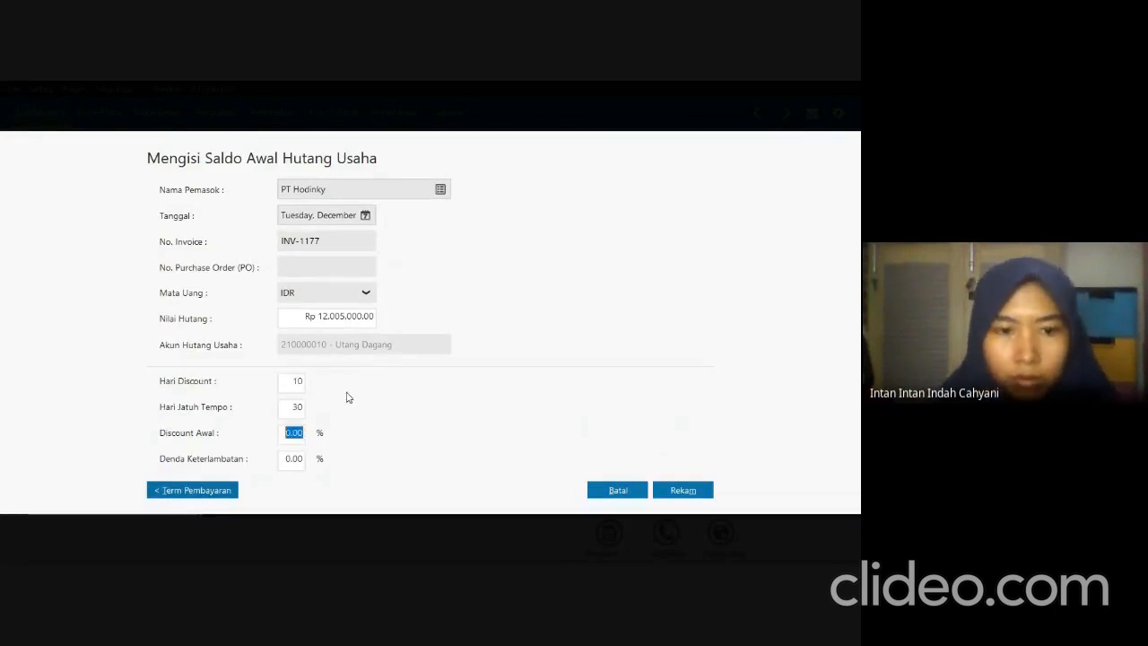
{"action": "key", "text": "BackSpace"}
{"action": "type", "text": "2"}
{"action": "key", "text": "Tab"}
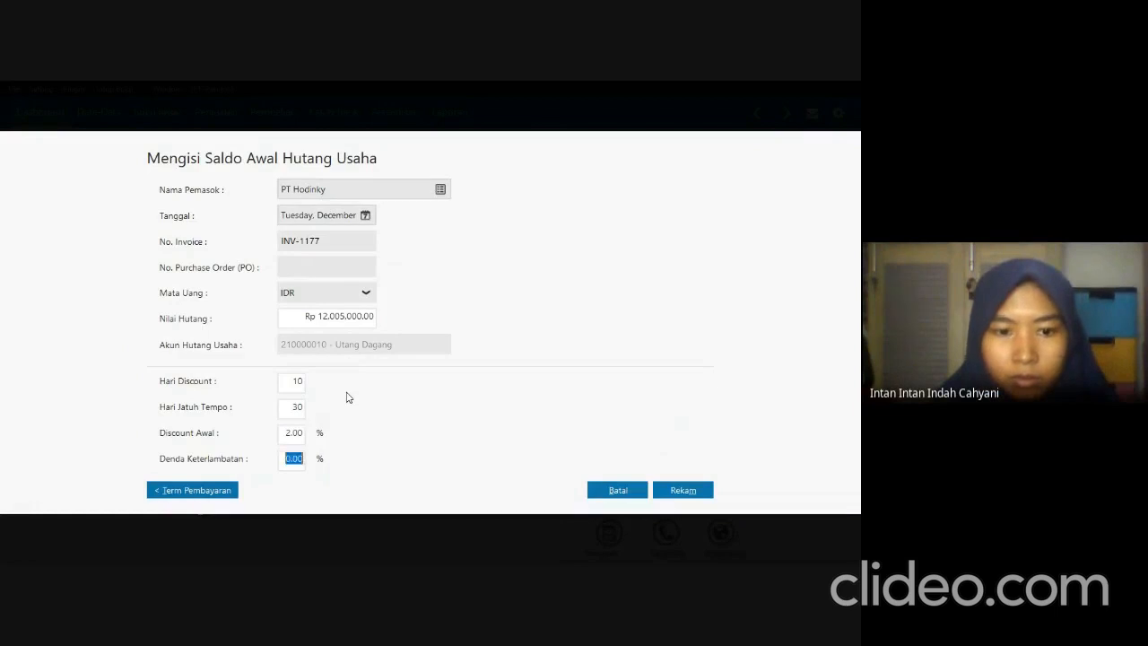
{"action": "type", "text": "2"}
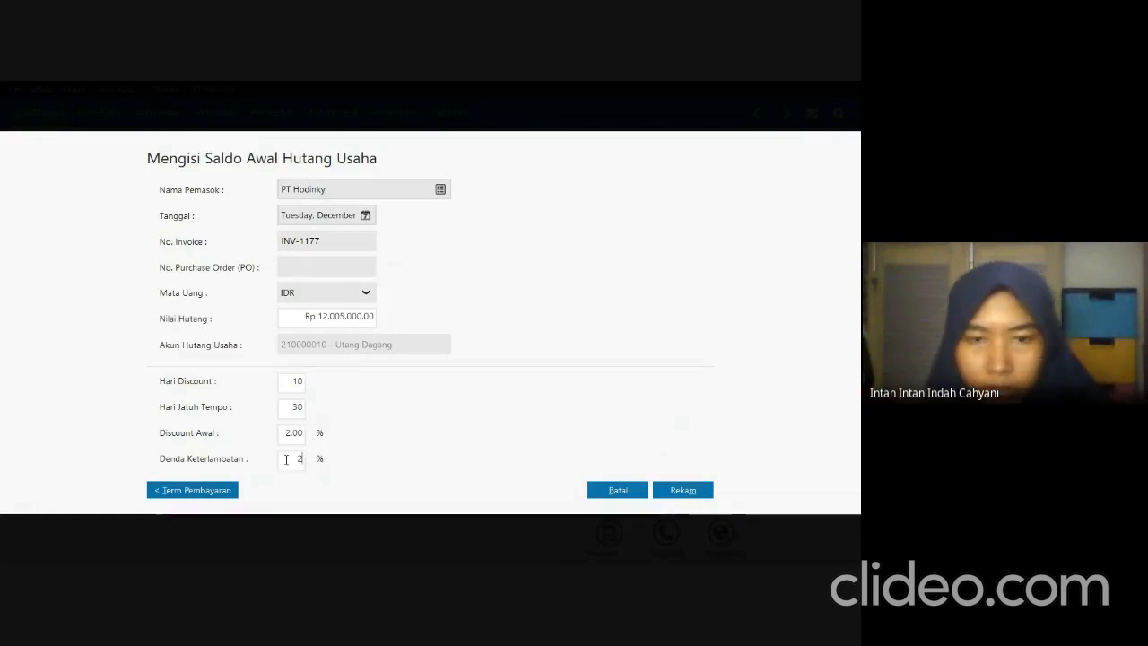
{"action": "left_click", "coordinate": [673, 492]}
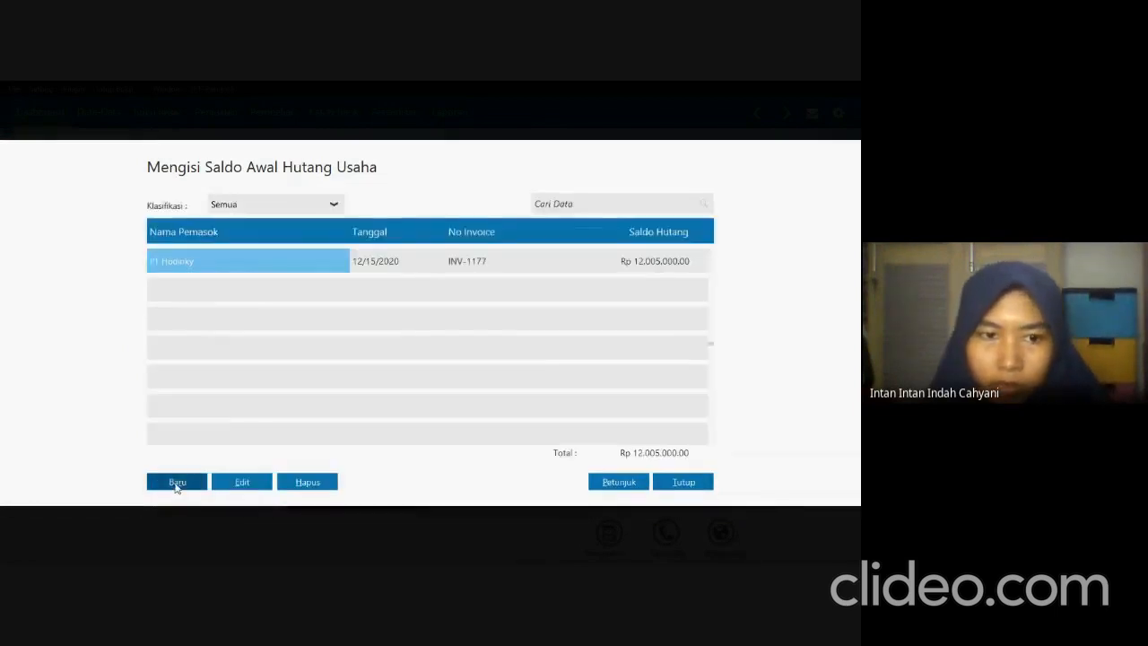
Start a new payable entry, check the next vendor in the exam PDF and choose PT Mataaratanga as the supplier in Zahir.
{"action": "left_click", "coordinate": [177, 482]}
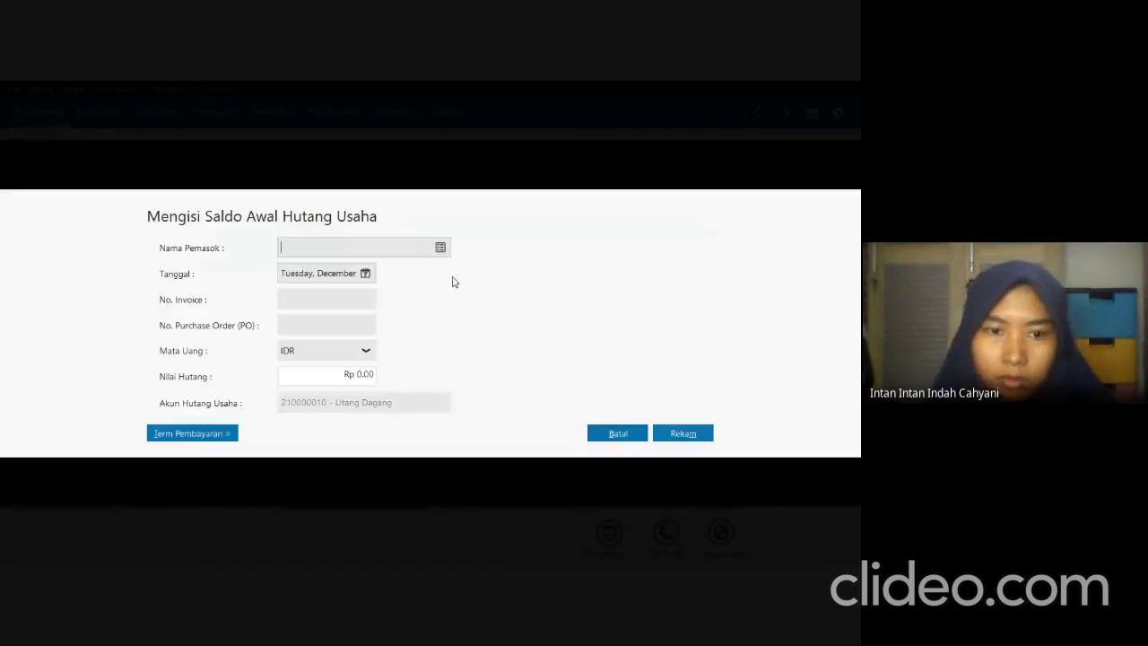
{"action": "key", "text": "alt+Tab"}
{"action": "key", "text": "alt+Tab"}
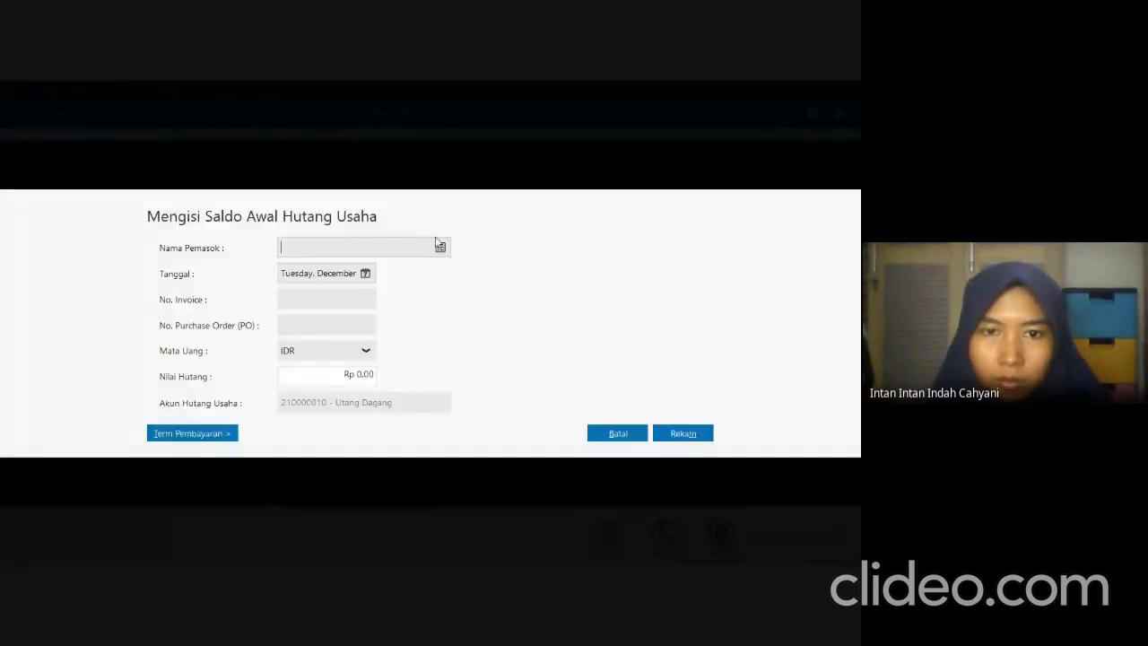
{"action": "left_click", "coordinate": [443, 246]}
{"action": "left_click", "coordinate": [382, 274]}
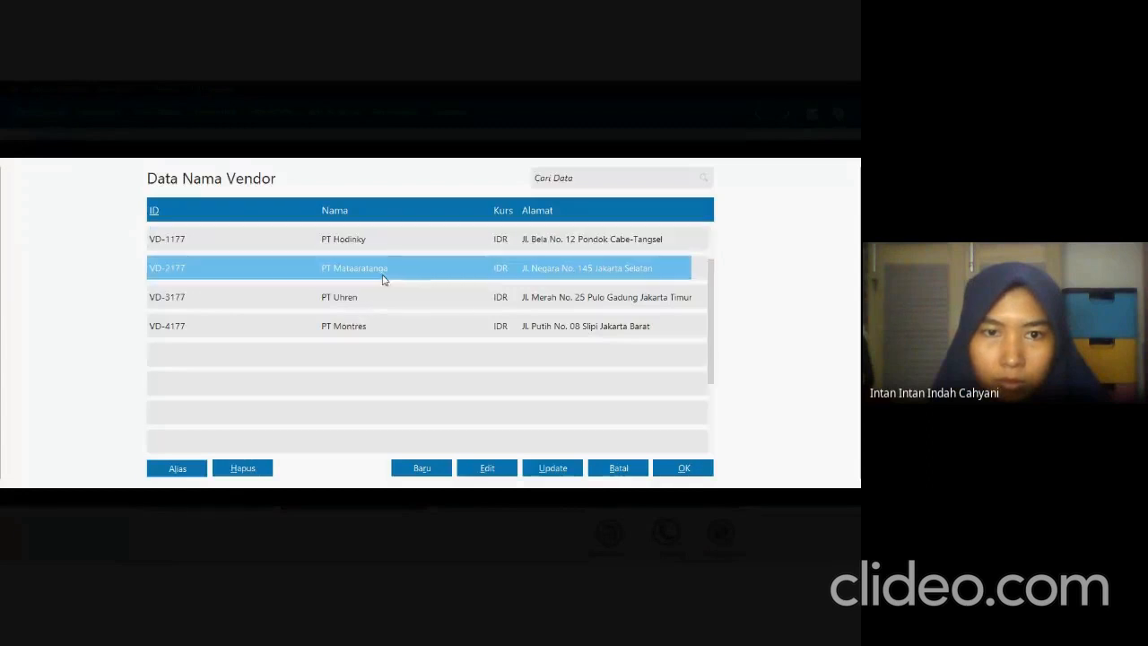
{"action": "left_click", "coordinate": [683, 467]}
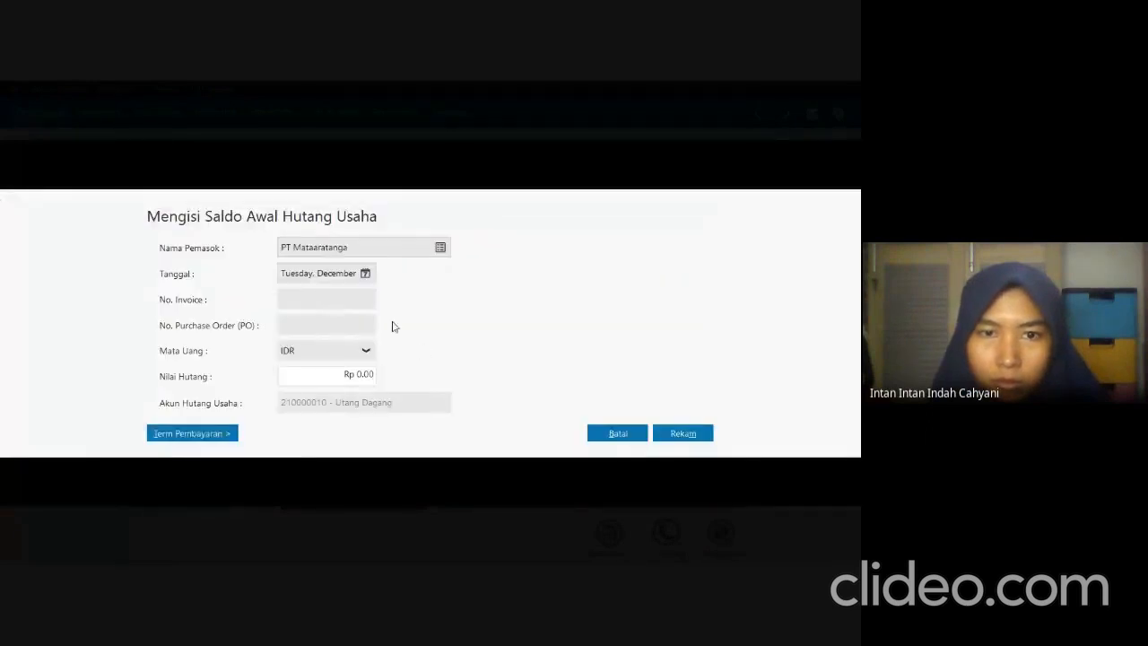
Check PT Mataaratanga's invoice date in the exam PDF and set the payable's date to December 20, 2020 and invoice number to INV-2177 in Zahir.
{"action": "key", "text": "alt+Tab"}
{"action": "key", "text": "alt+Tab"}
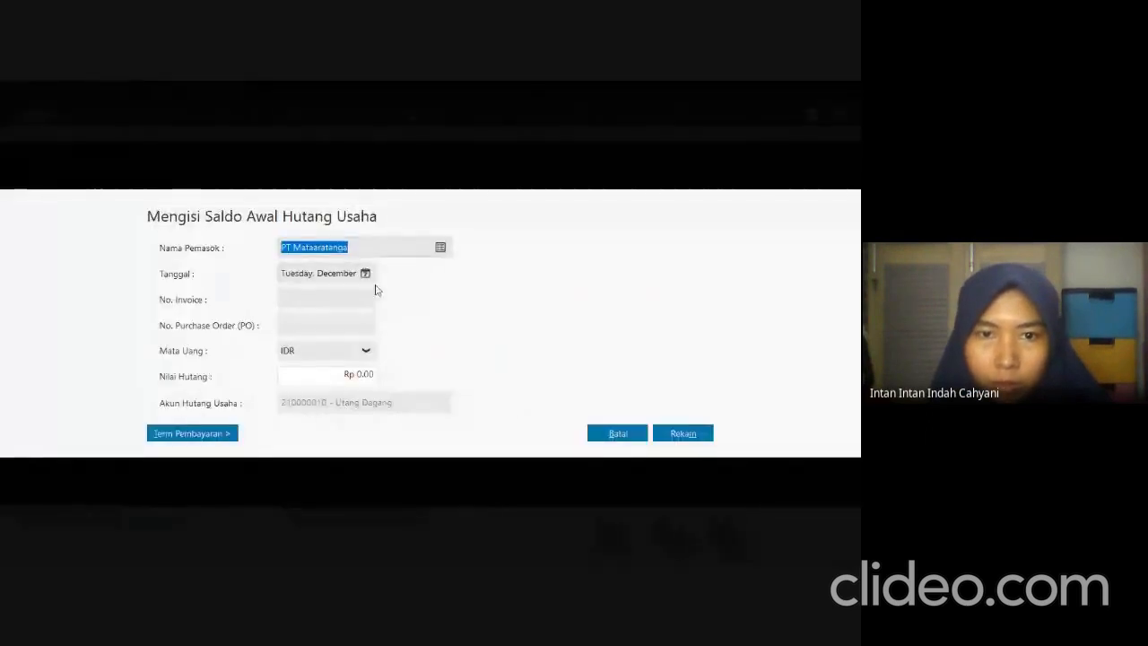
{"action": "left_click", "coordinate": [365, 273]}
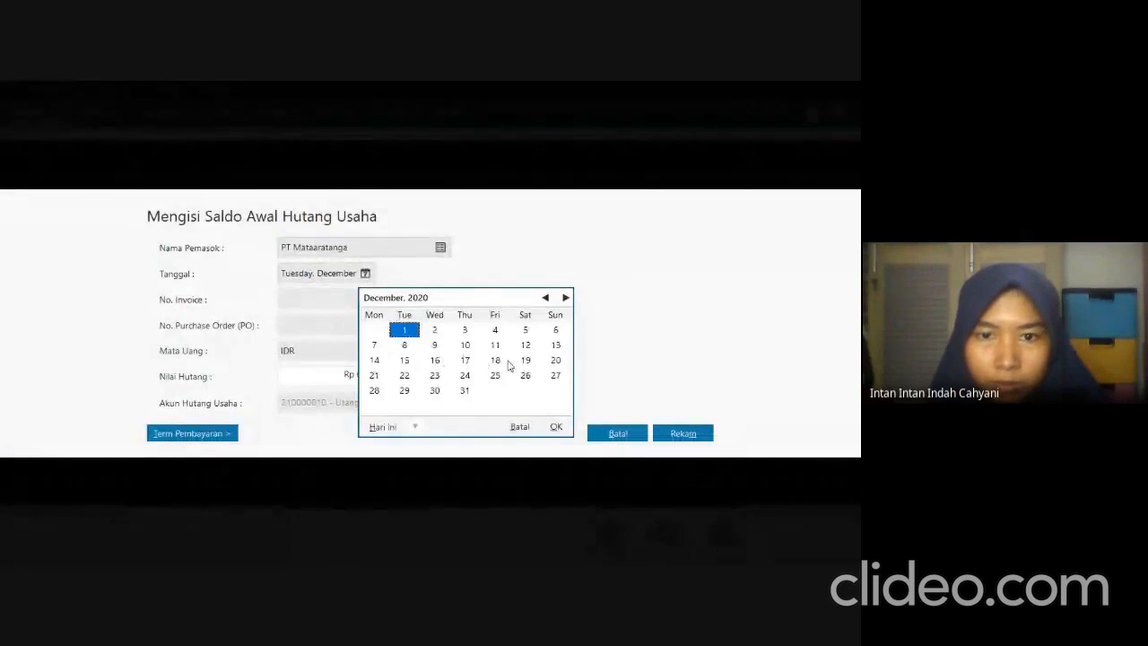
{"action": "left_click", "coordinate": [555, 360]}
{"action": "left_click", "coordinate": [556, 427]}
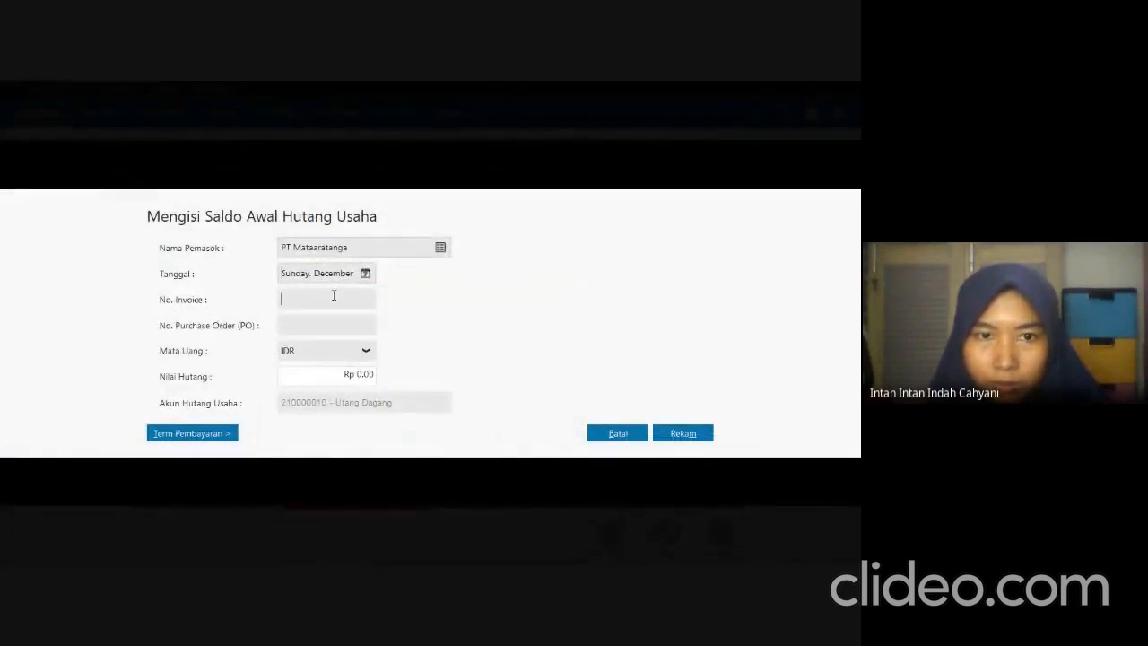
{"action": "type", "text": "INV-"}
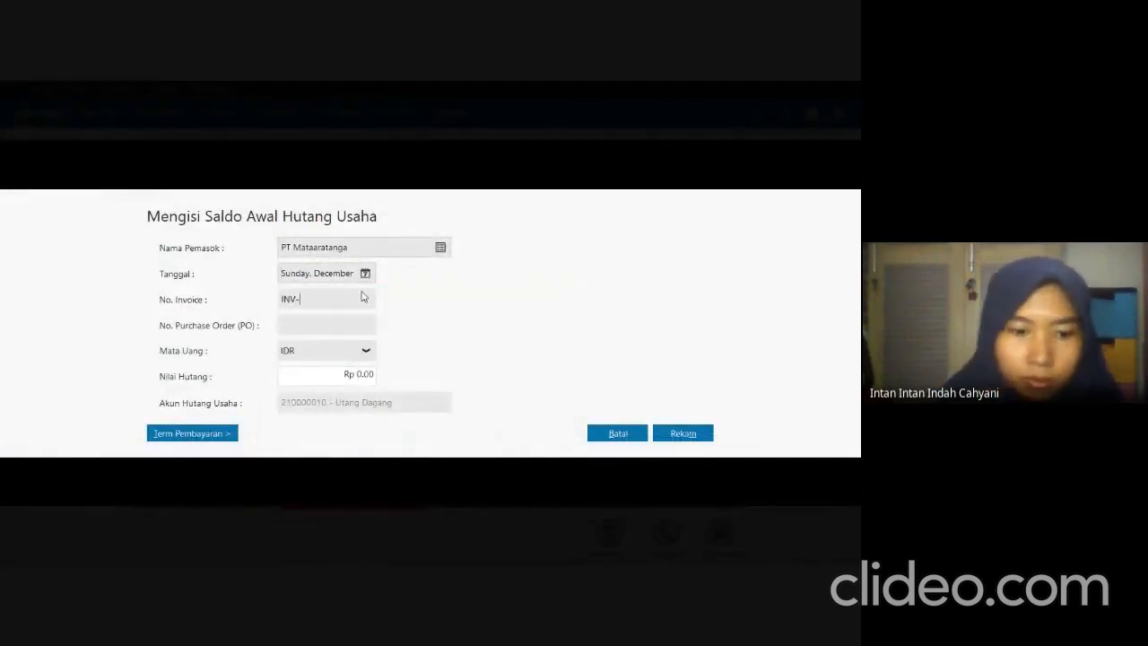
{"action": "type", "text": "2177"}
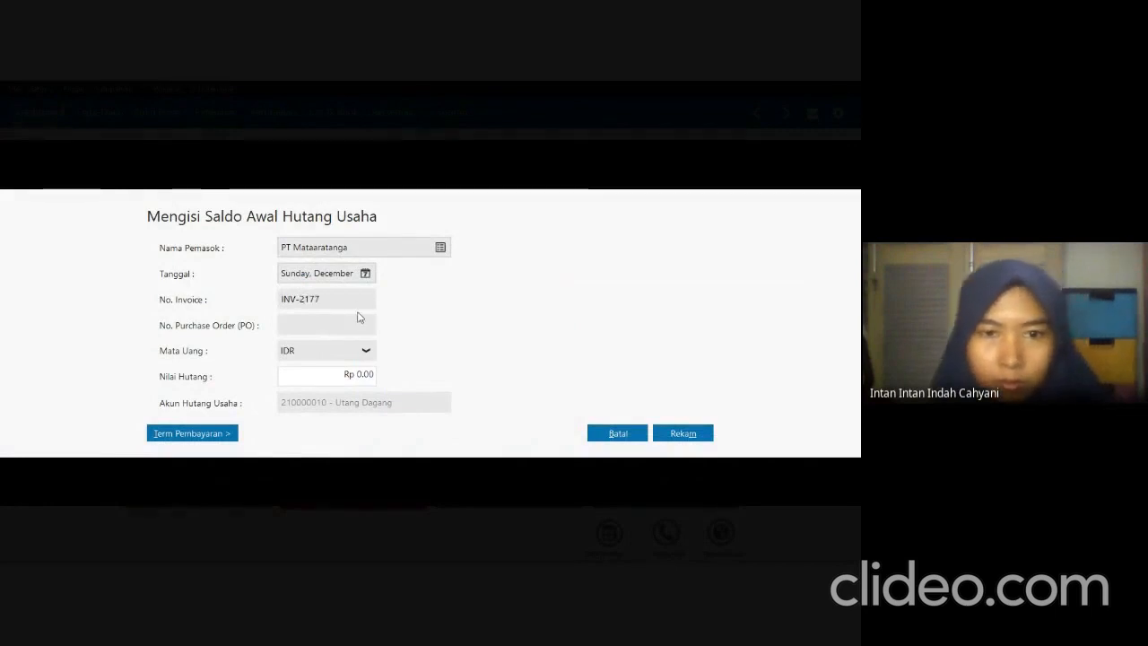
Check PT Mataaratanga's amount in the exam PDF and set the payable value to Rp 15,000,500 in Zahir.
{"action": "left_click", "coordinate": [369, 373]}
{"action": "key", "text": "alt+Tab"}
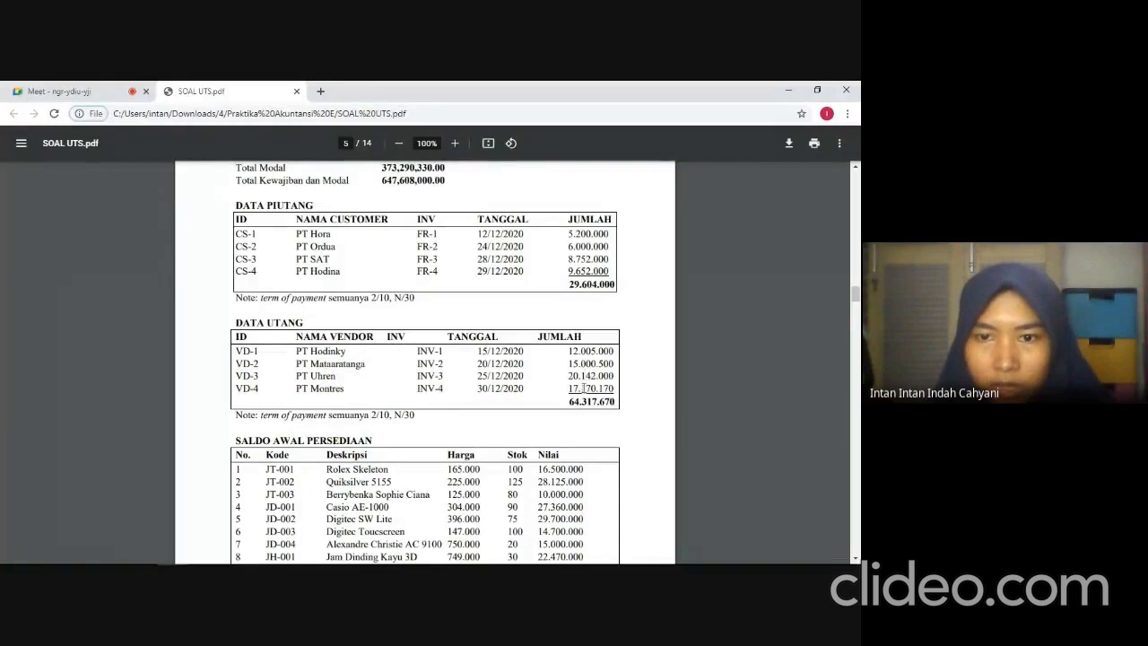
{"action": "key", "text": "alt+Tab"}
{"action": "type", "text": "15"}
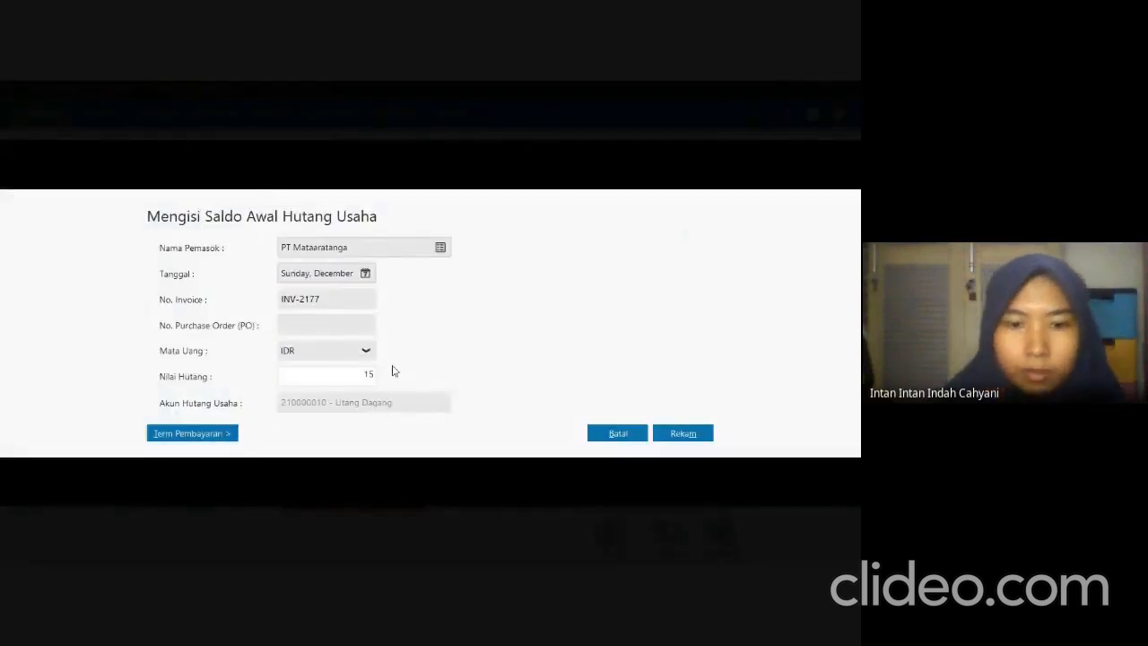
{"action": "type", "text": "000500"}
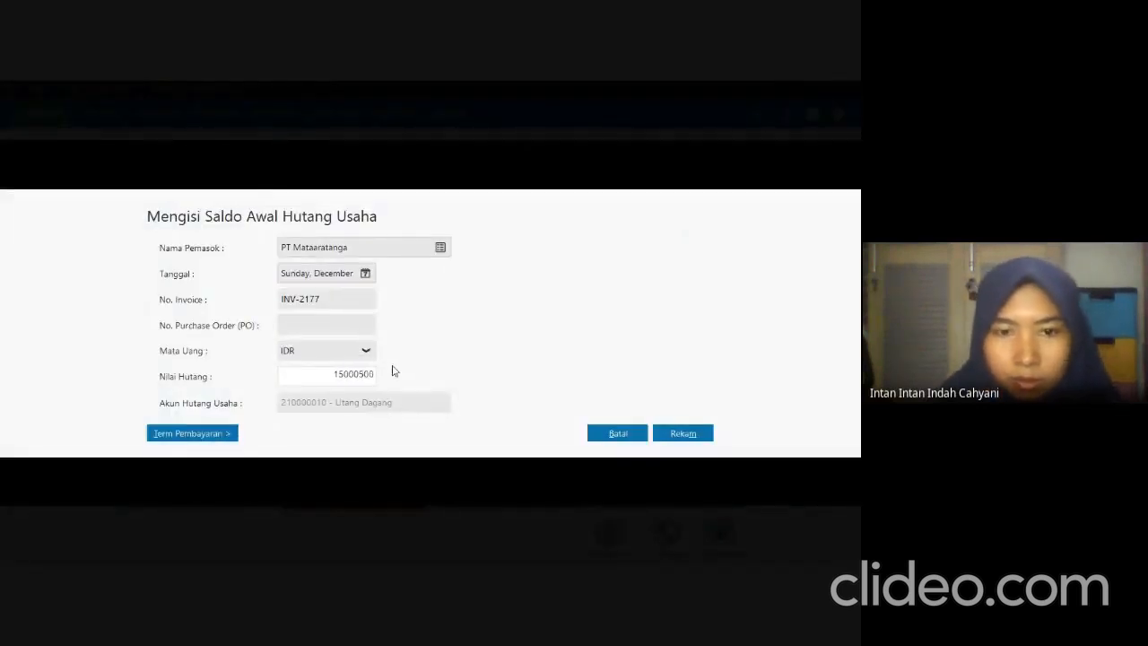
Set PT Mataaratanga's payment terms to 10 discount days, 30 due days, 2% early discount and 2% late penalty, and record the payable.
{"action": "left_click", "coordinate": [182, 434]}
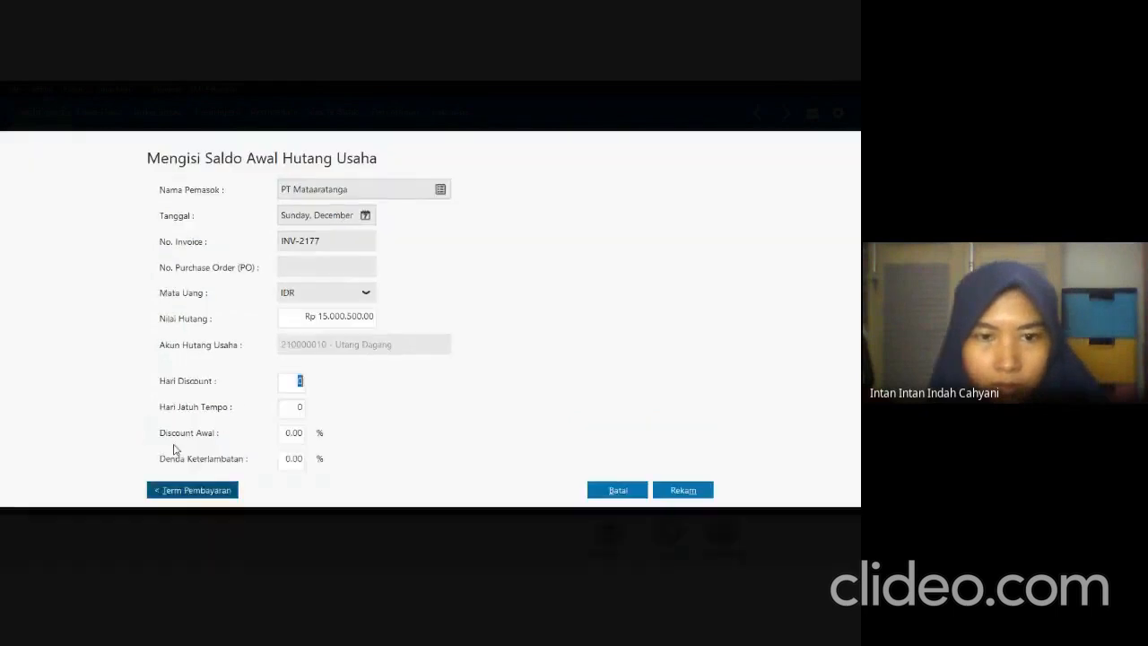
{"action": "type", "text": "10"}
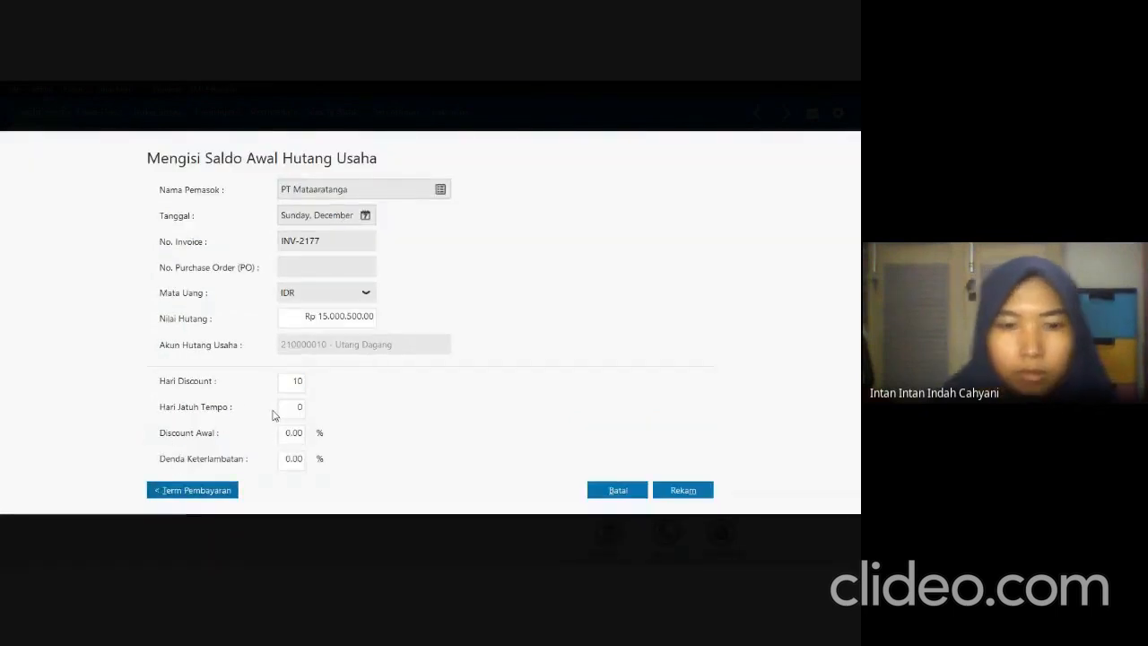
{"action": "key", "text": "Tab"}
{"action": "type", "text": "30"}
{"action": "key", "text": "Tab"}
{"action": "type", "text": "2"}
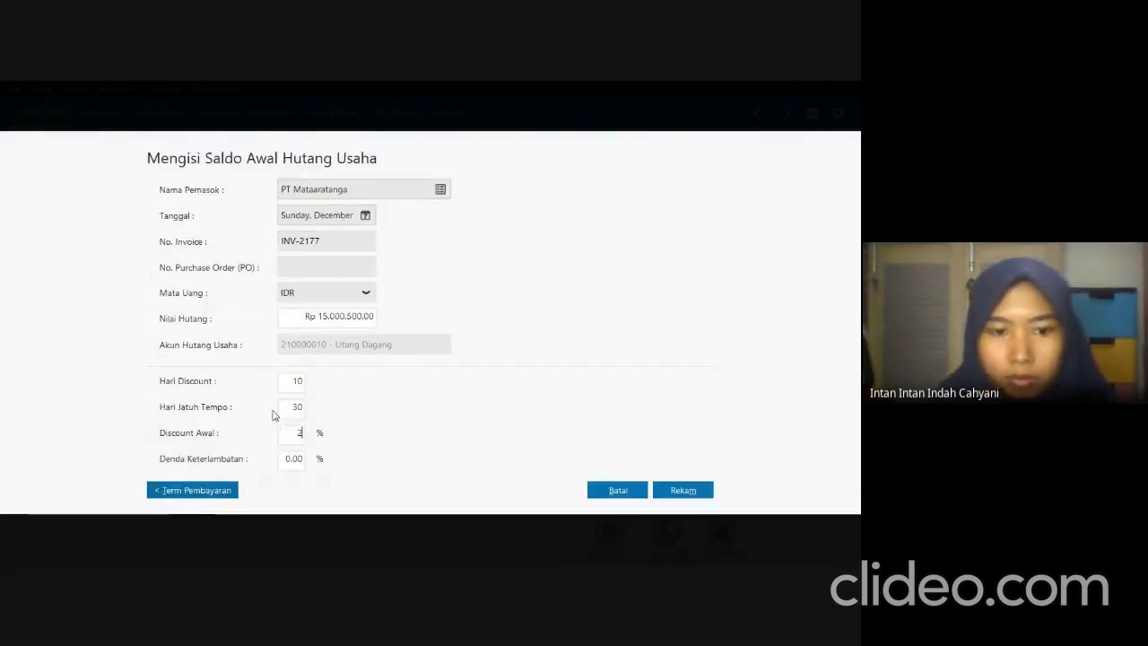
{"action": "key", "text": "Tab"}
{"action": "type", "text": "2"}
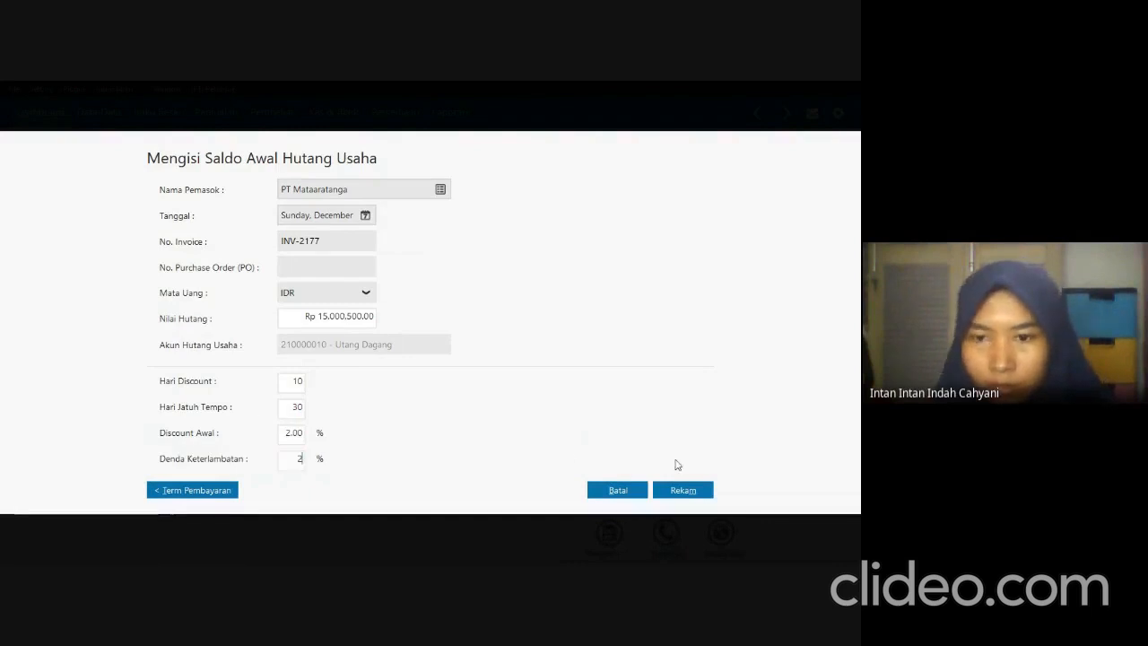
{"action": "left_click", "coordinate": [676, 491]}
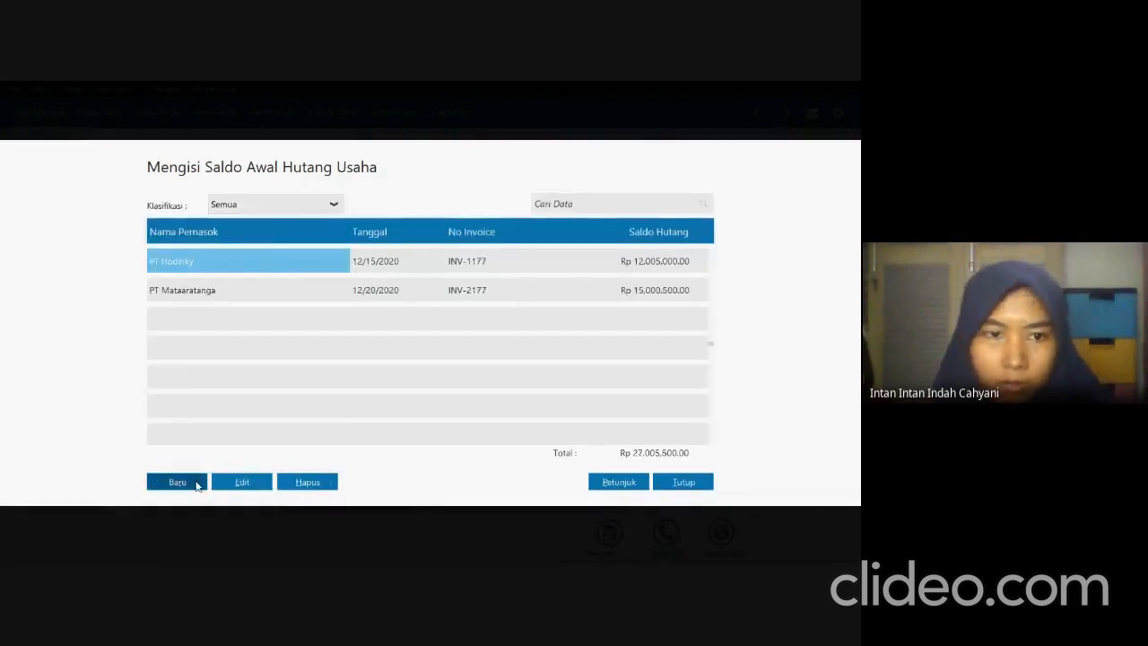
Start a new payable entry, check the next vendor in the exam PDF and choose PT Uhren as the supplier in Zahir.
{"action": "left_click", "coordinate": [196, 481]}
{"action": "key", "text": "alt+Tab"}
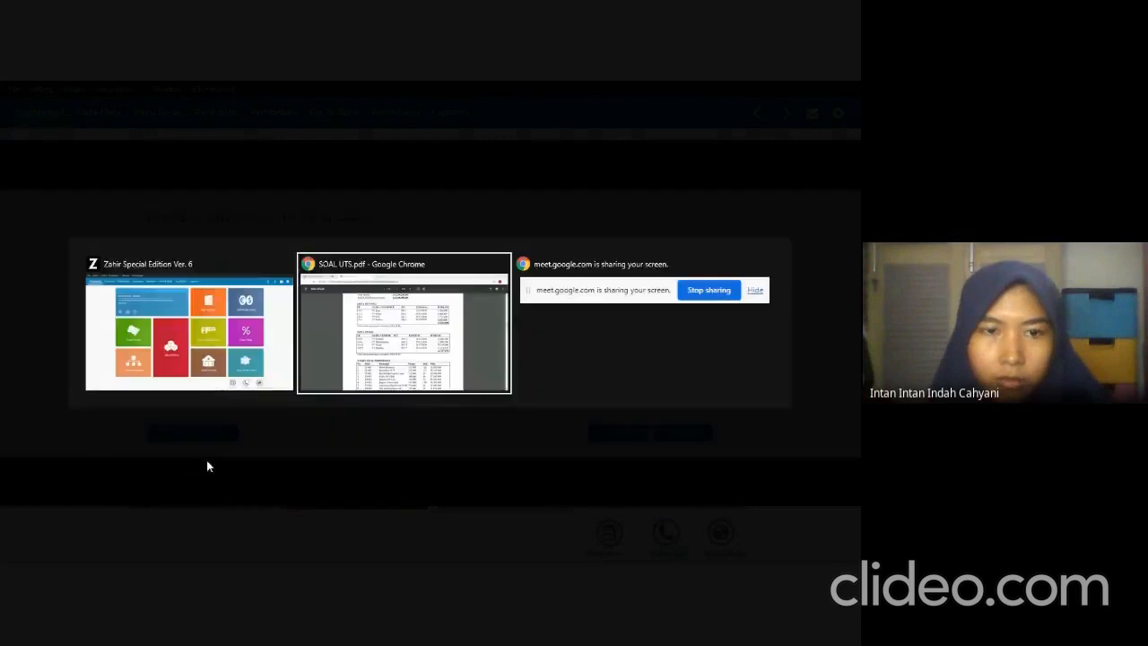
{"action": "key", "text": "alt+Tab"}
{"action": "left_click", "coordinate": [439, 251]}
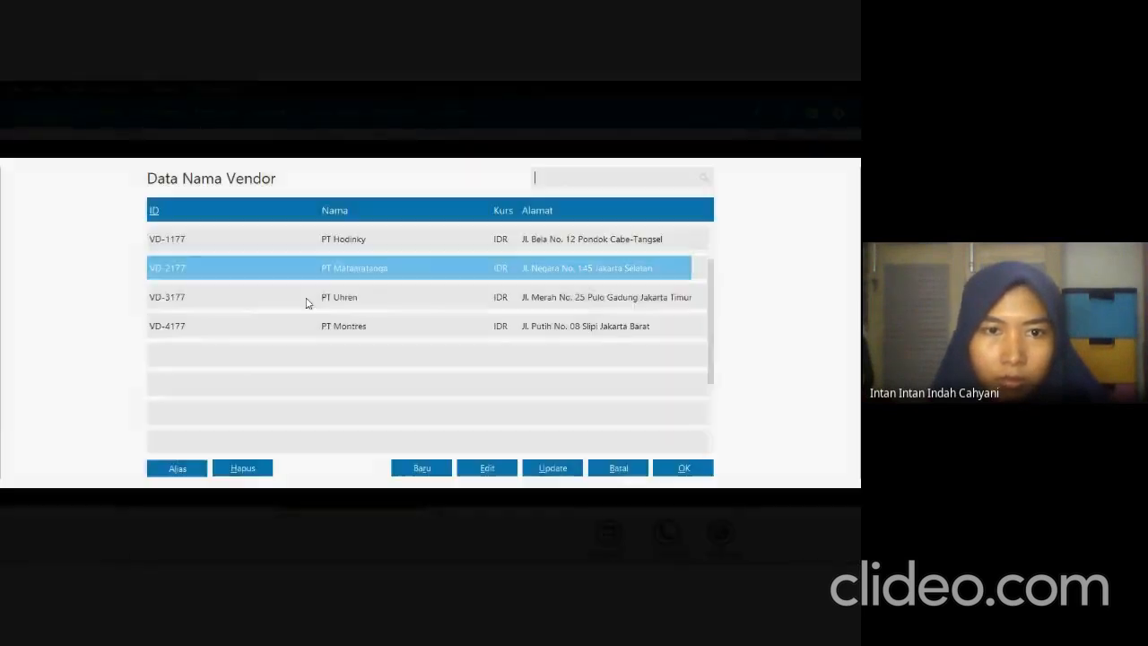
{"action": "left_click", "coordinate": [306, 298]}
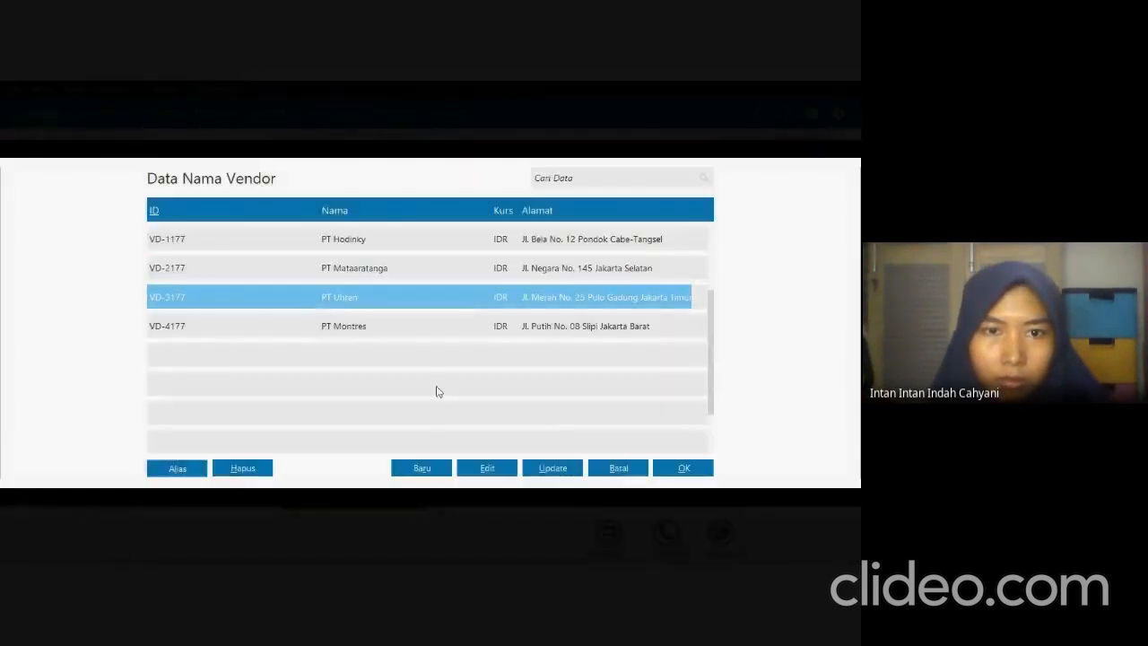
{"action": "left_click", "coordinate": [664, 468]}
Check PT Uhren's invoice date in the exam PDF and set the payable's date to December 25, 2020 and invoice number to INV-3177 in Zahir.
{"action": "key", "text": "alt+Tab"}
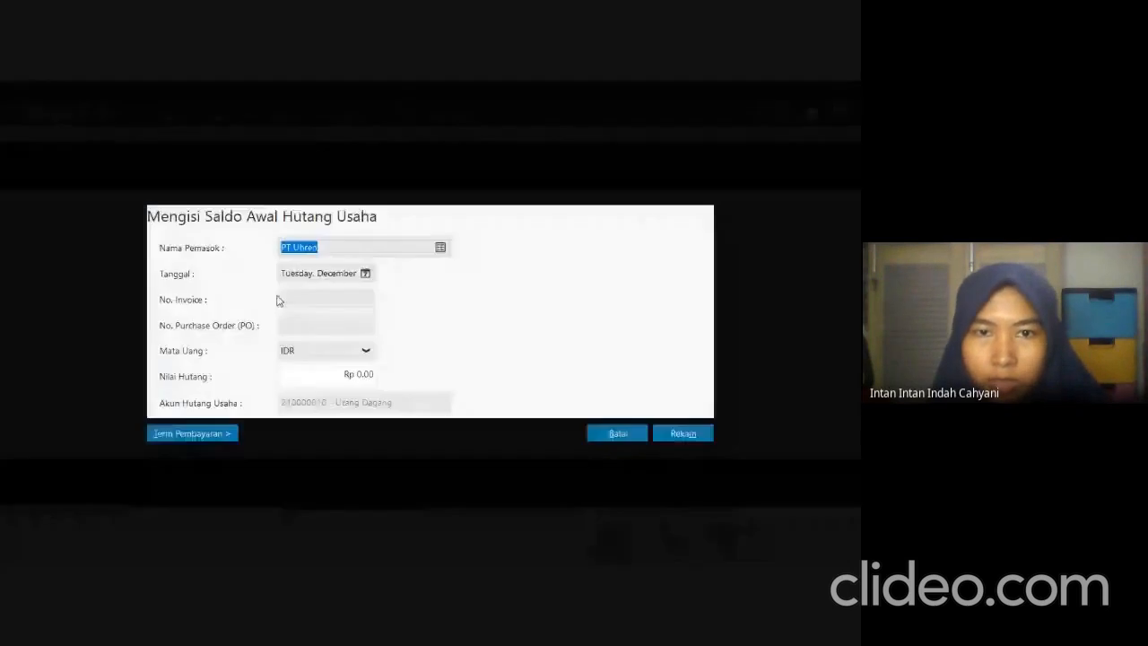
{"action": "left_click", "coordinate": [308, 276]}
{"action": "left_click", "coordinate": [365, 273]}
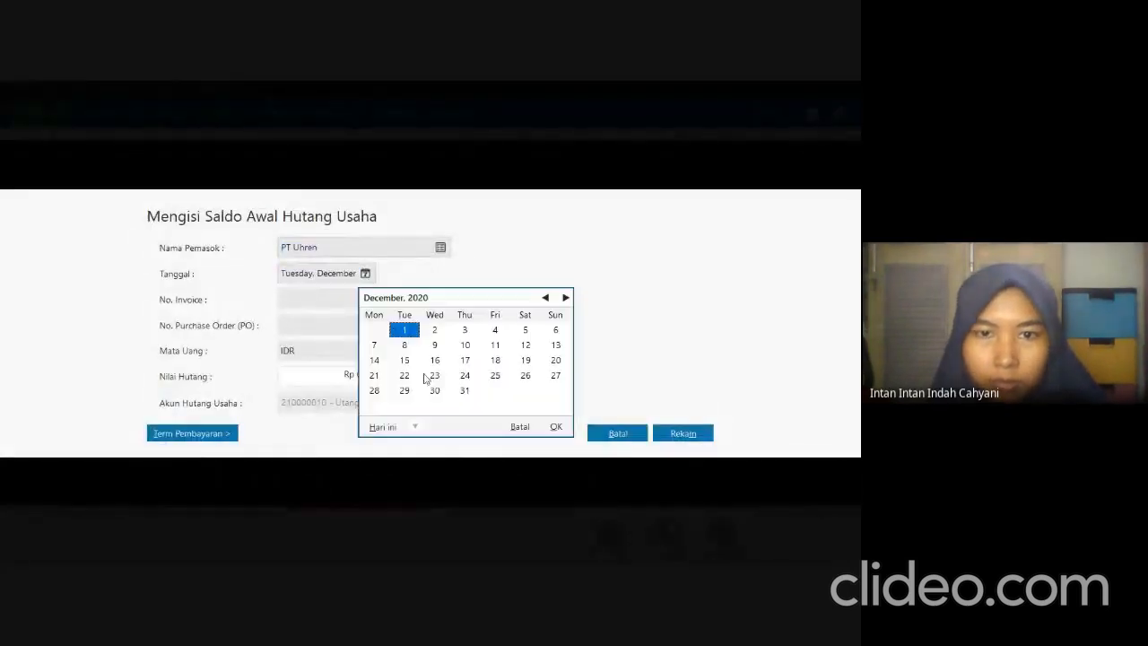
{"action": "left_click", "coordinate": [495, 376]}
{"action": "left_click", "coordinate": [556, 426]}
{"action": "left_click", "coordinate": [366, 297]}
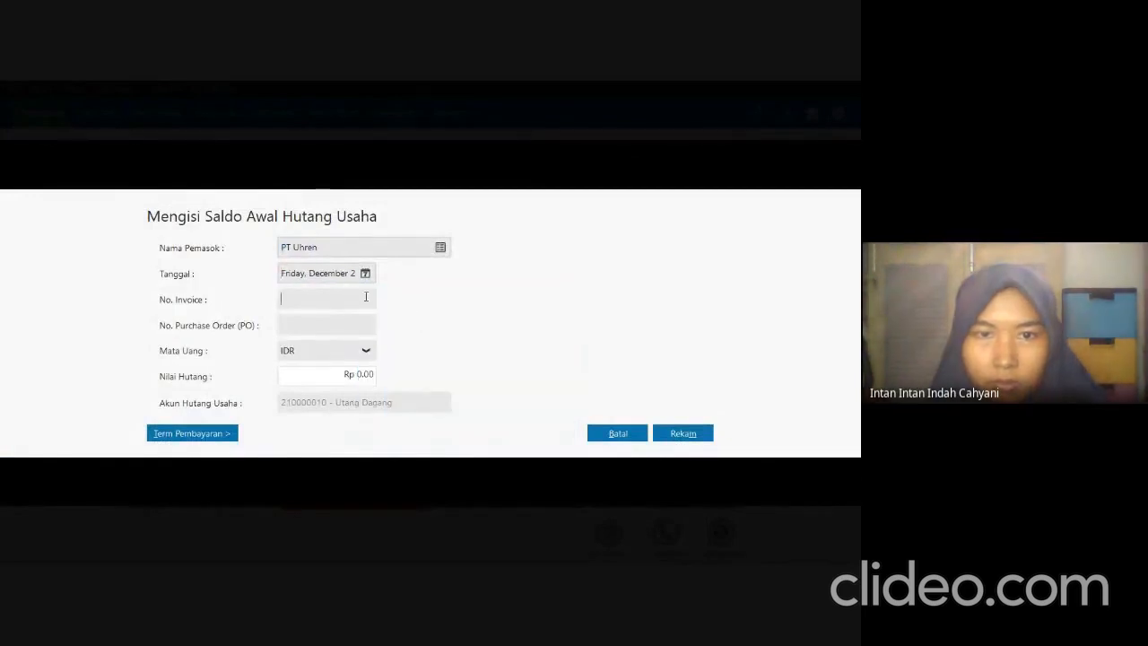
{"action": "type", "text": "INV"}
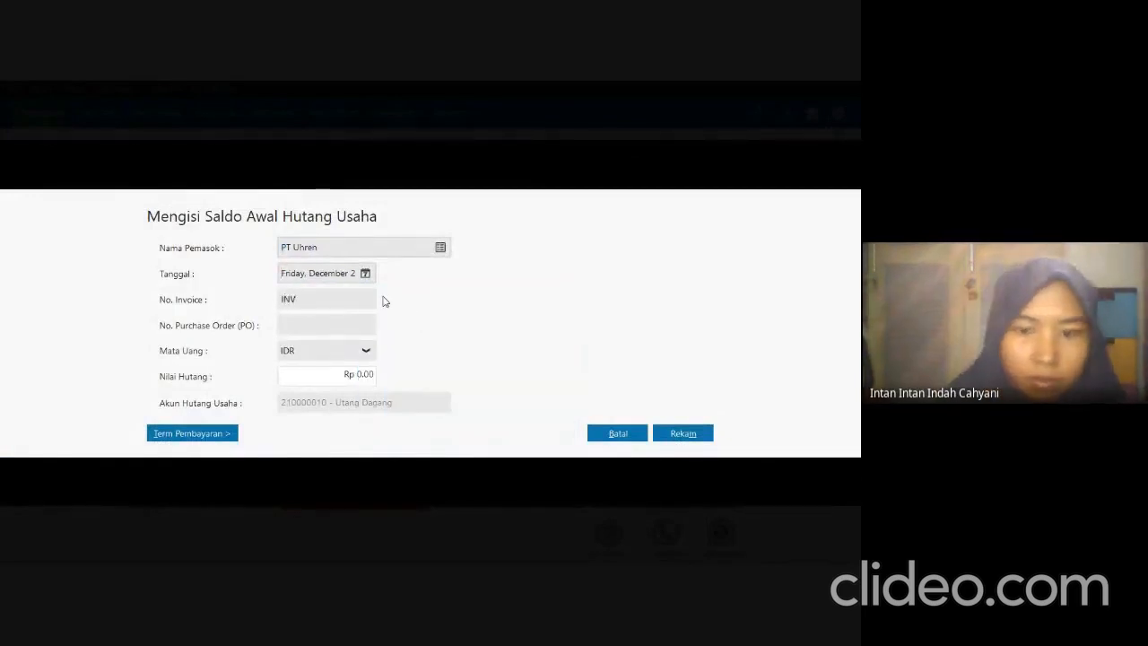
{"action": "type", "text": "-3177"}
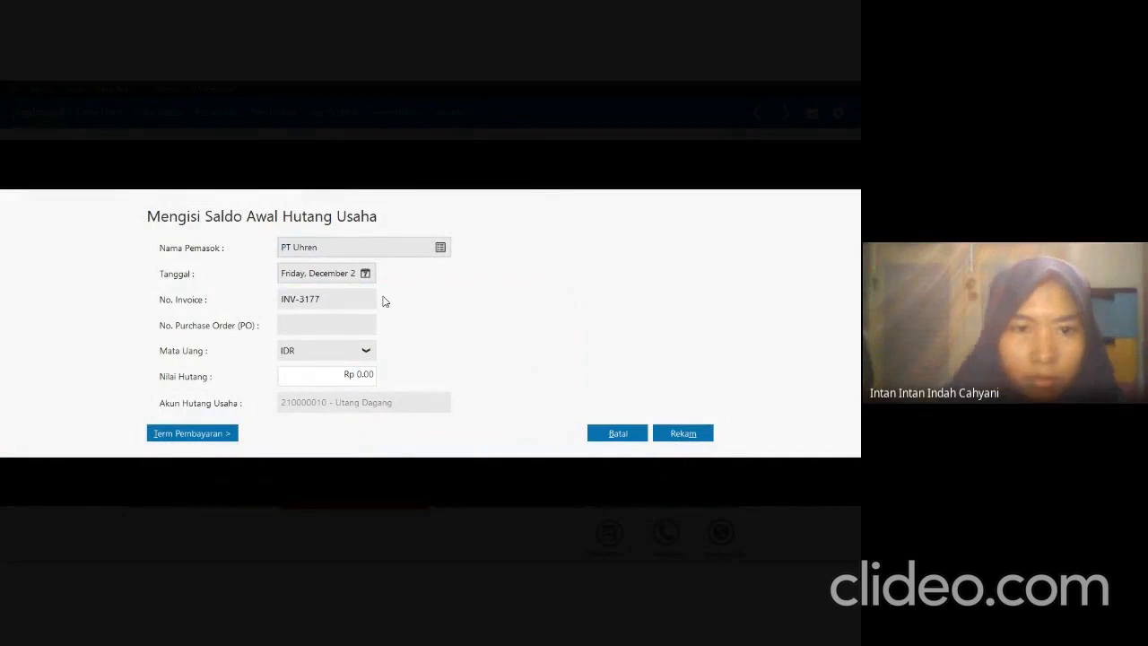
Check PT Uhren's amount in the exam PDF and set the payable value to Rp 20,142,000 in Zahir.
{"action": "left_click", "coordinate": [372, 376]}
{"action": "key", "text": "alt+Tab"}
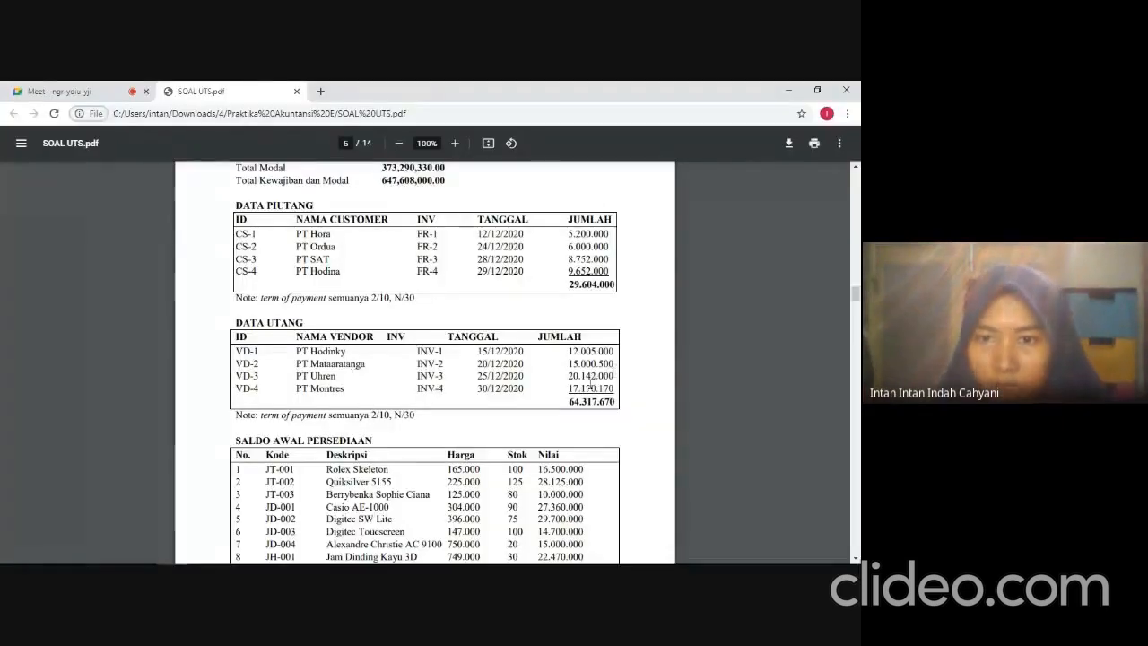
{"action": "key", "text": "alt+Tab"}
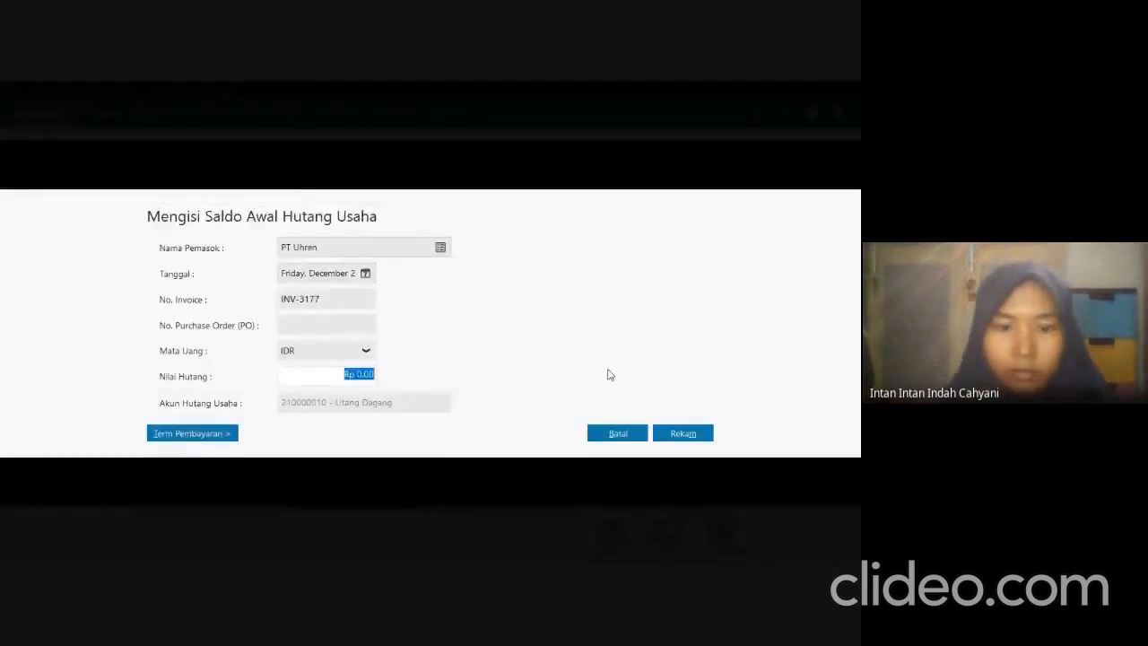
{"action": "type", "text": "20142"}
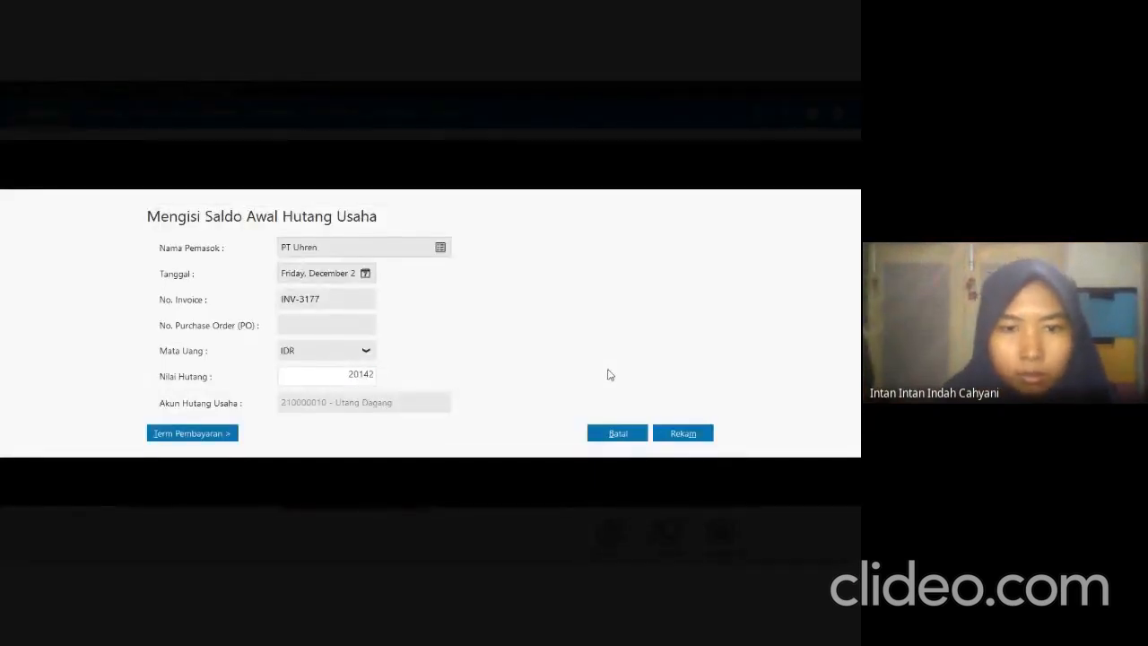
{"action": "type", "text": "000"}
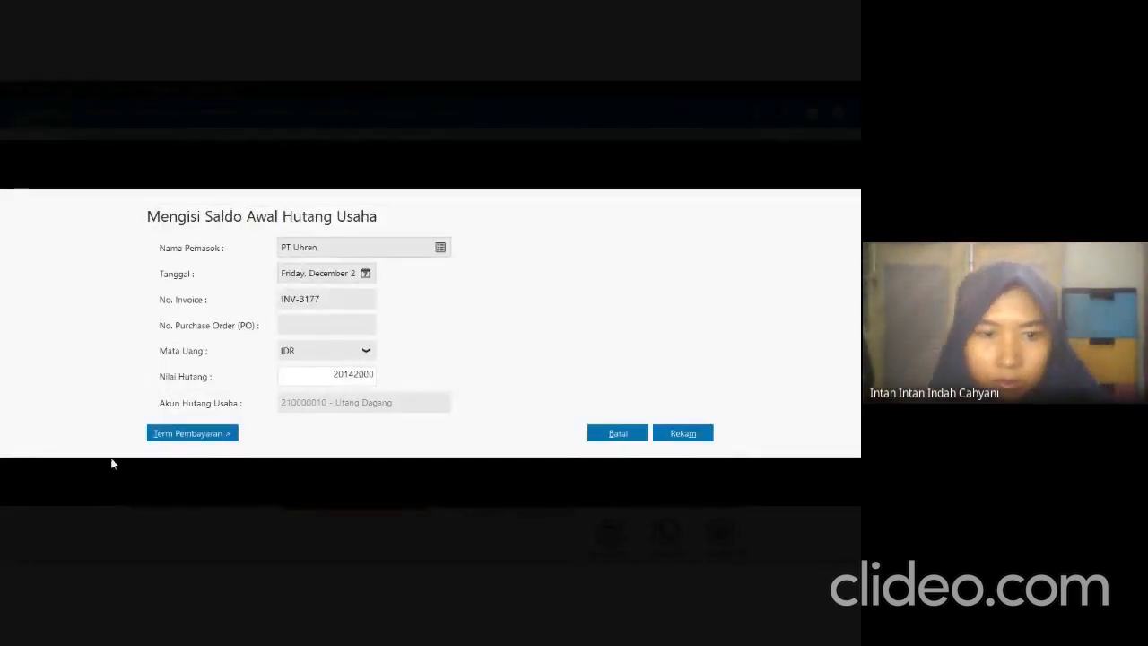
Set PT Uhren's payment terms to 10 discount days, 30 due days, 2% early discount and 2% late penalty, and record the payable.
{"action": "left_click", "coordinate": [163, 438]}
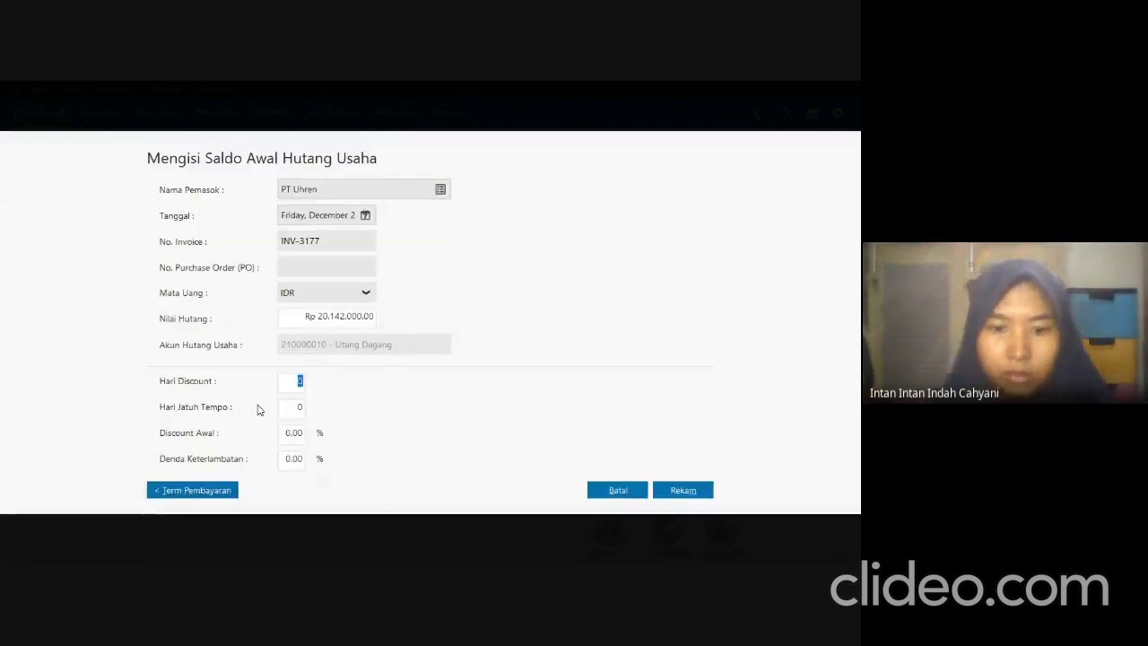
{"action": "type", "text": "10"}
{"action": "key", "text": "Tab"}
{"action": "type", "text": "3"}
{"action": "key", "text": "Tab"}
{"action": "type", "text": "2"}
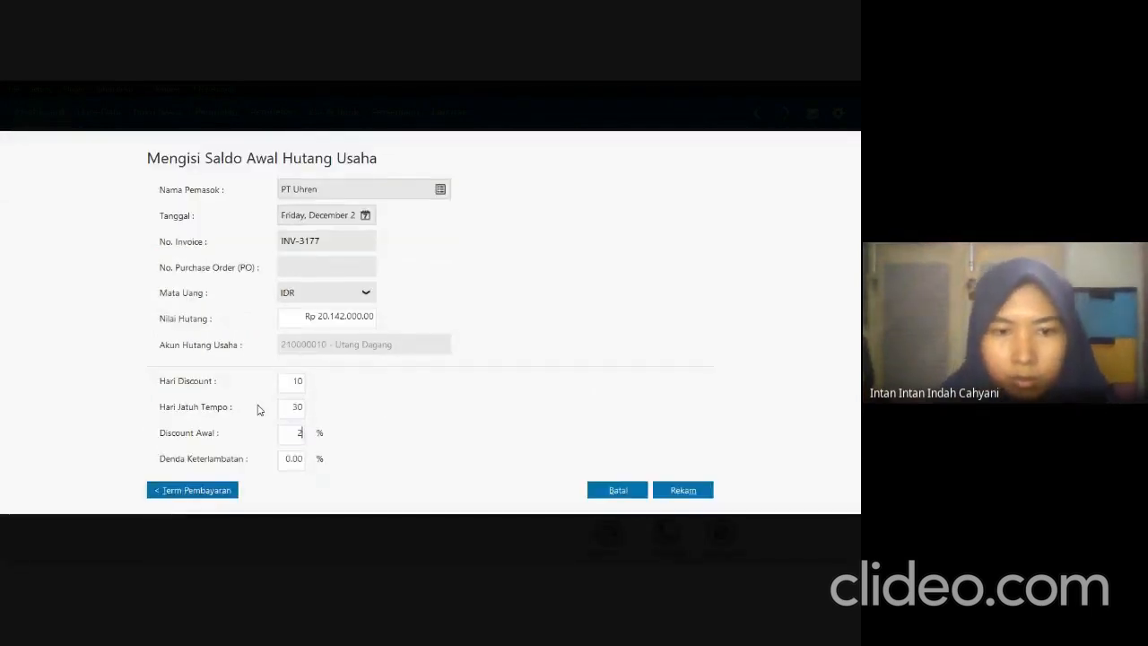
{"action": "key", "text": "Tab"}
{"action": "type", "text": "2"}
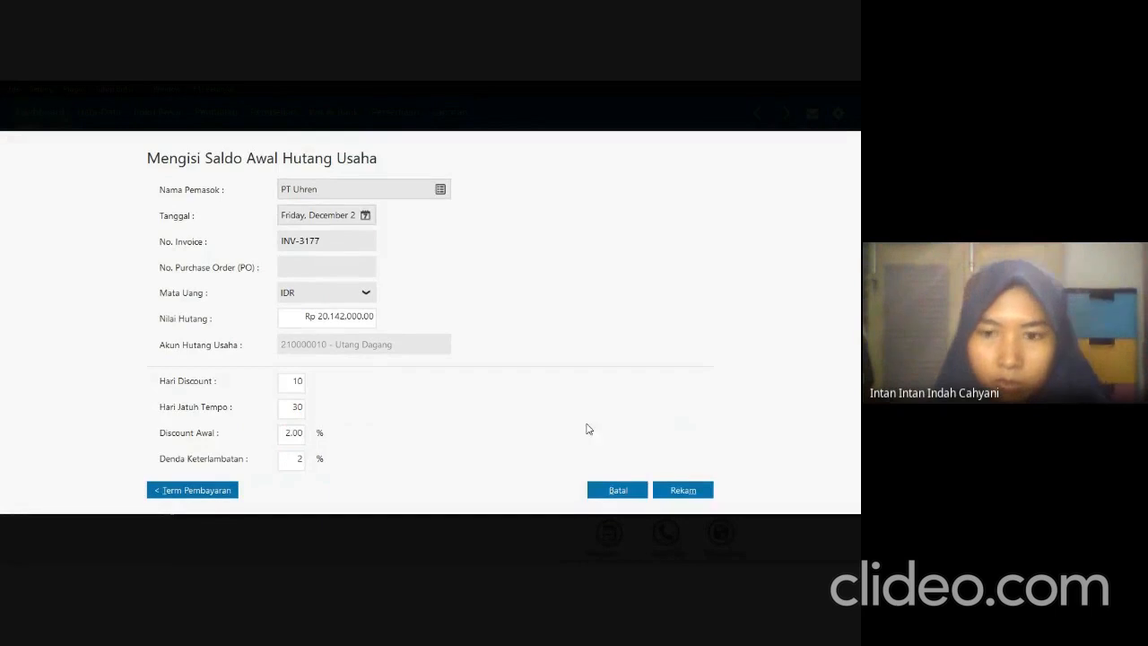
{"action": "left_click", "coordinate": [684, 490]}
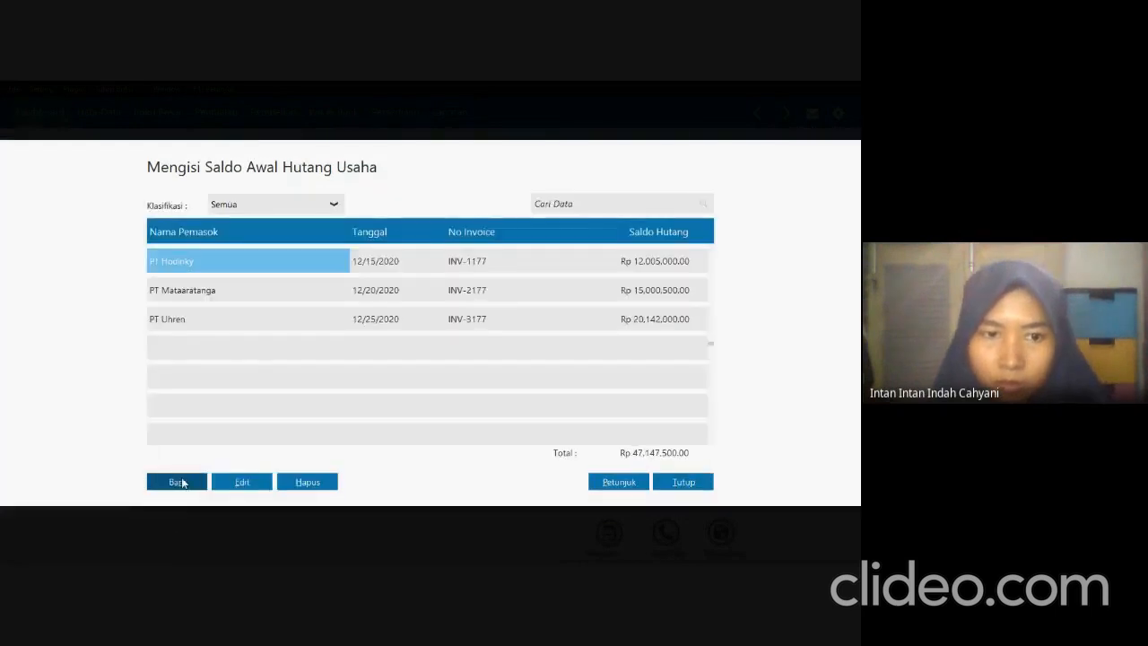
Start a new payable opening balance entry and choose PT Montres as the supplier.
{"action": "left_click", "coordinate": [182, 482]}
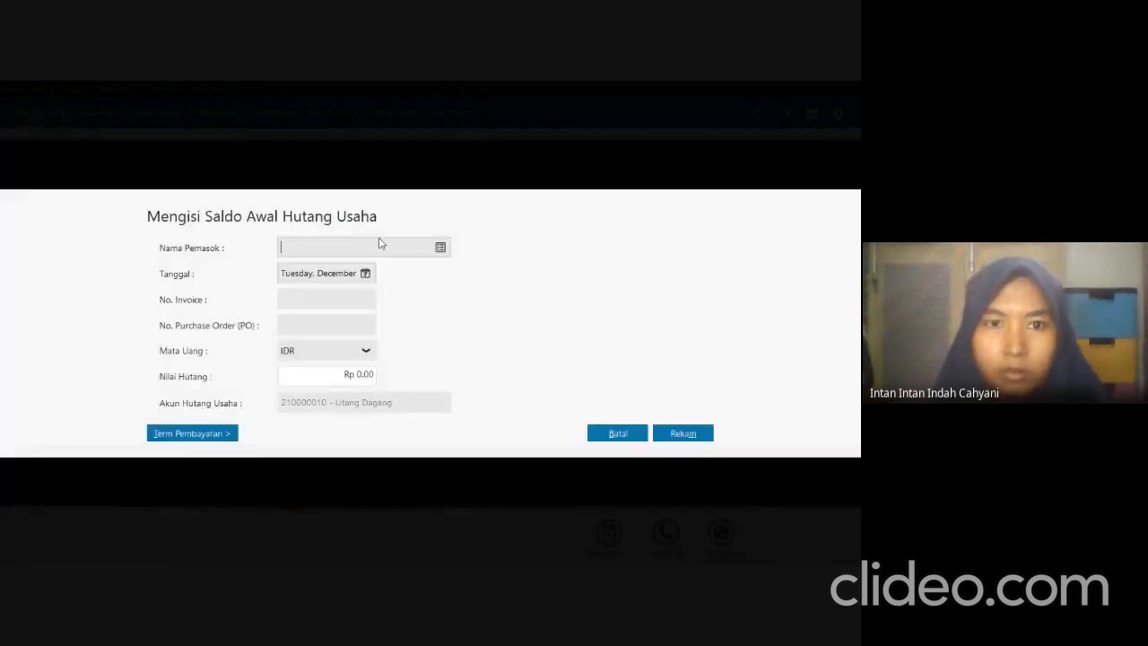
{"action": "left_click", "coordinate": [439, 249]}
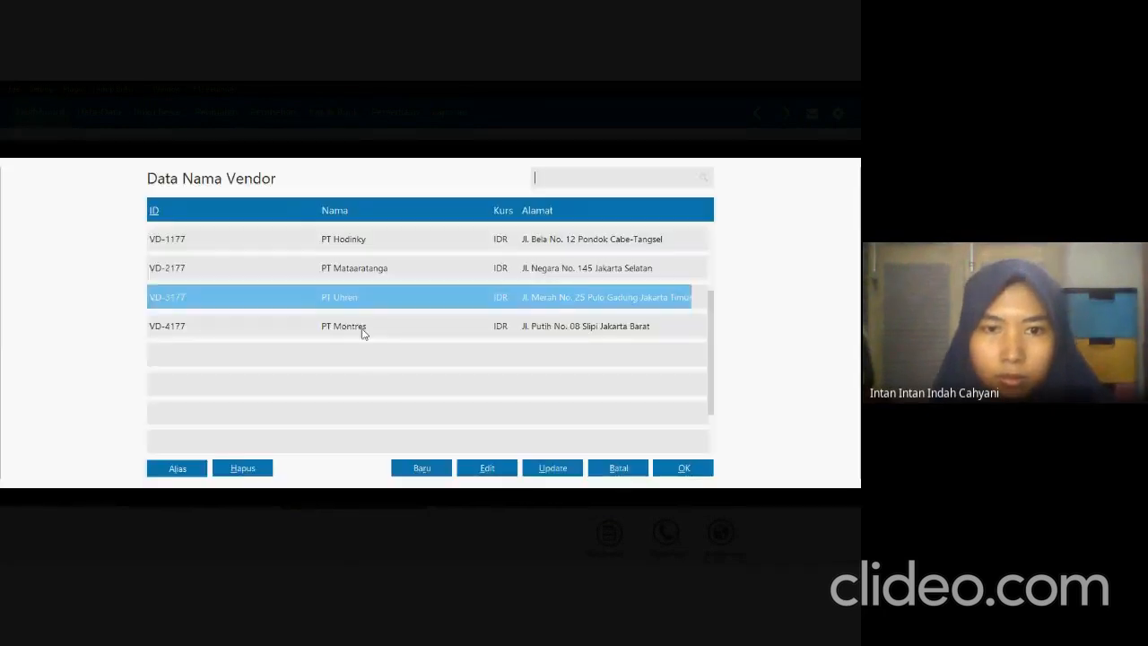
{"action": "left_click", "coordinate": [364, 331]}
{"action": "left_click", "coordinate": [681, 467]}
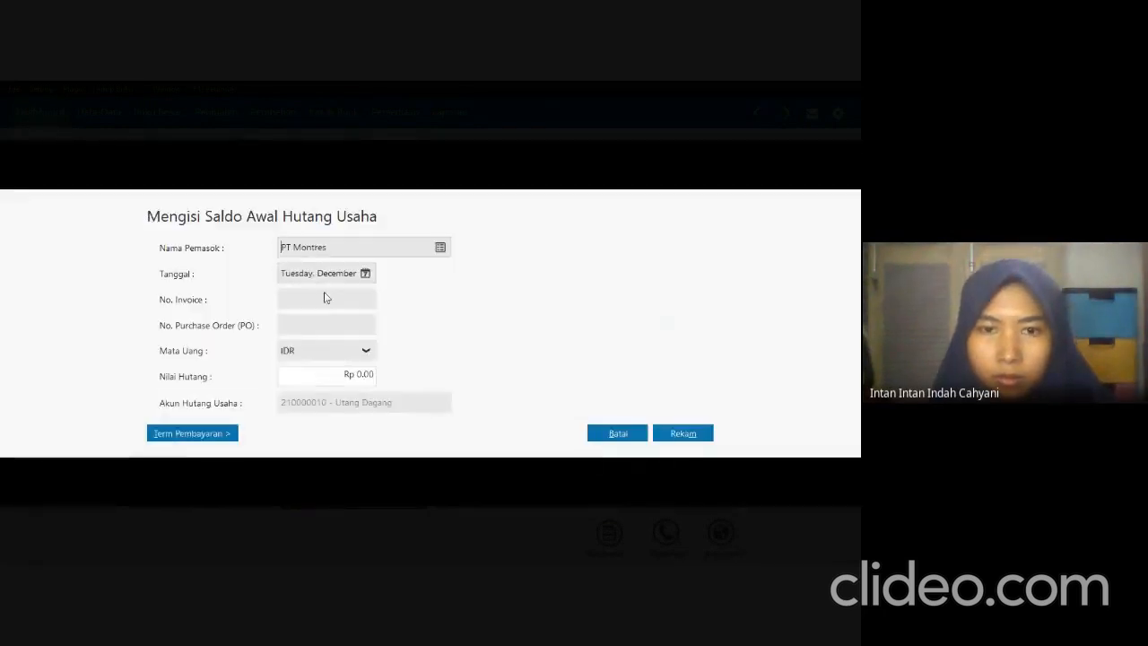
Check PT Montres's invoice date in the exam PDF and set the payable's date to December 30, 2020 and invoice number to INV-4177 in Zahir.
{"action": "key", "text": "alt+Tab"}
{"action": "key", "text": "alt+Tab"}
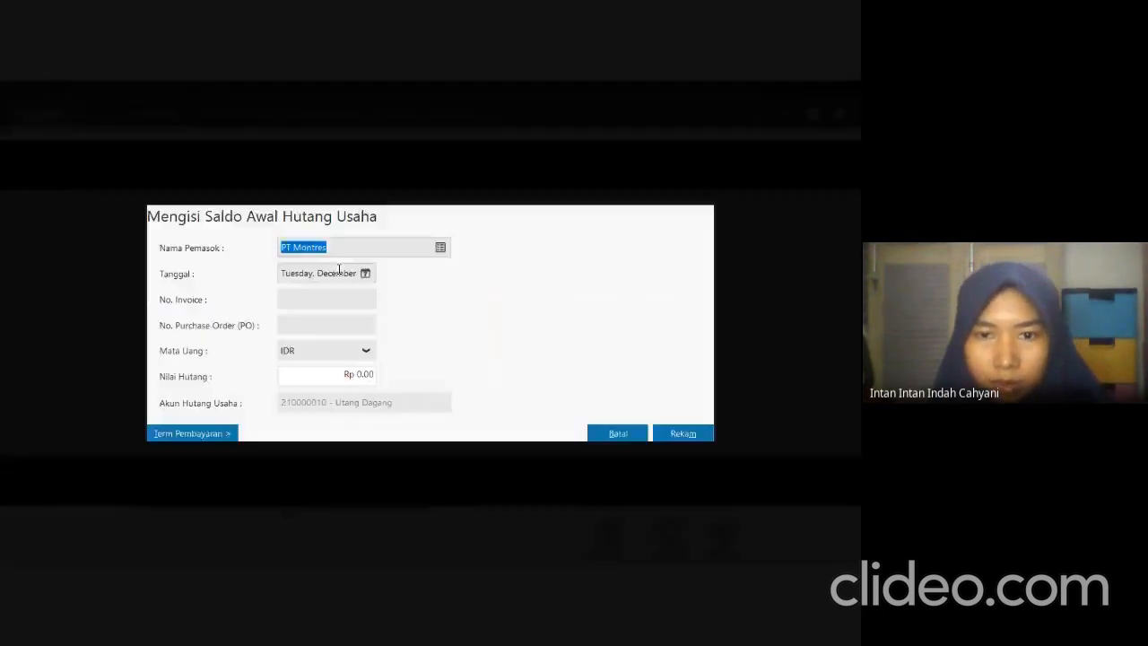
{"action": "left_click", "coordinate": [365, 272]}
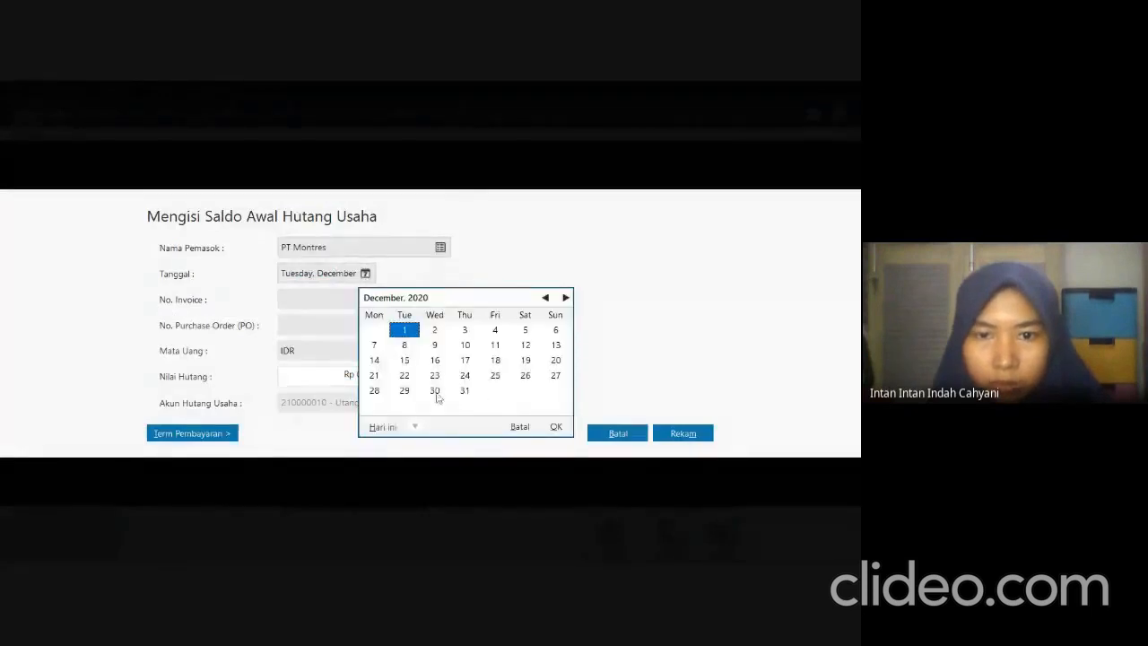
{"action": "left_click", "coordinate": [434, 391]}
{"action": "left_click", "coordinate": [556, 426]}
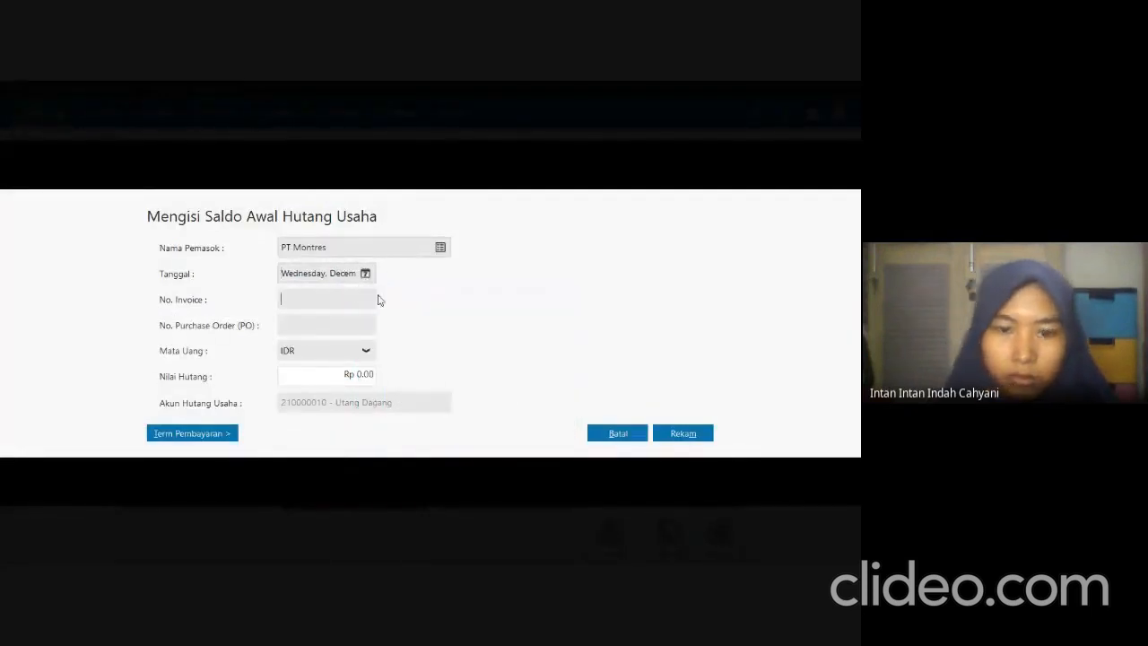
{"action": "type", "text": "INV-"}
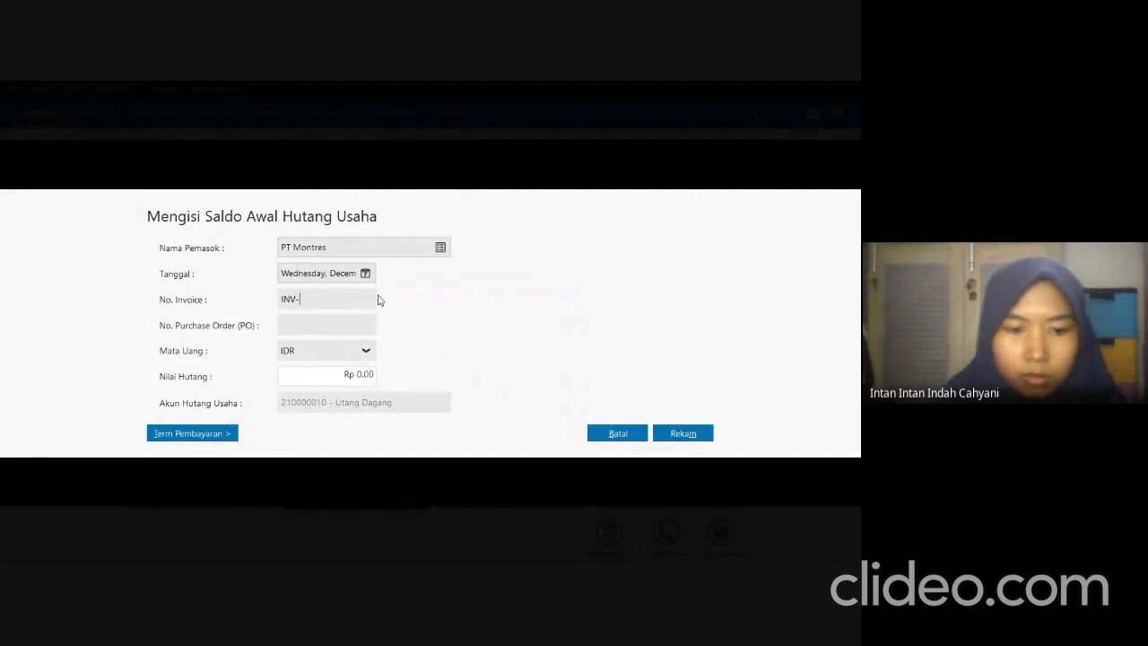
{"action": "type", "text": "4177"}
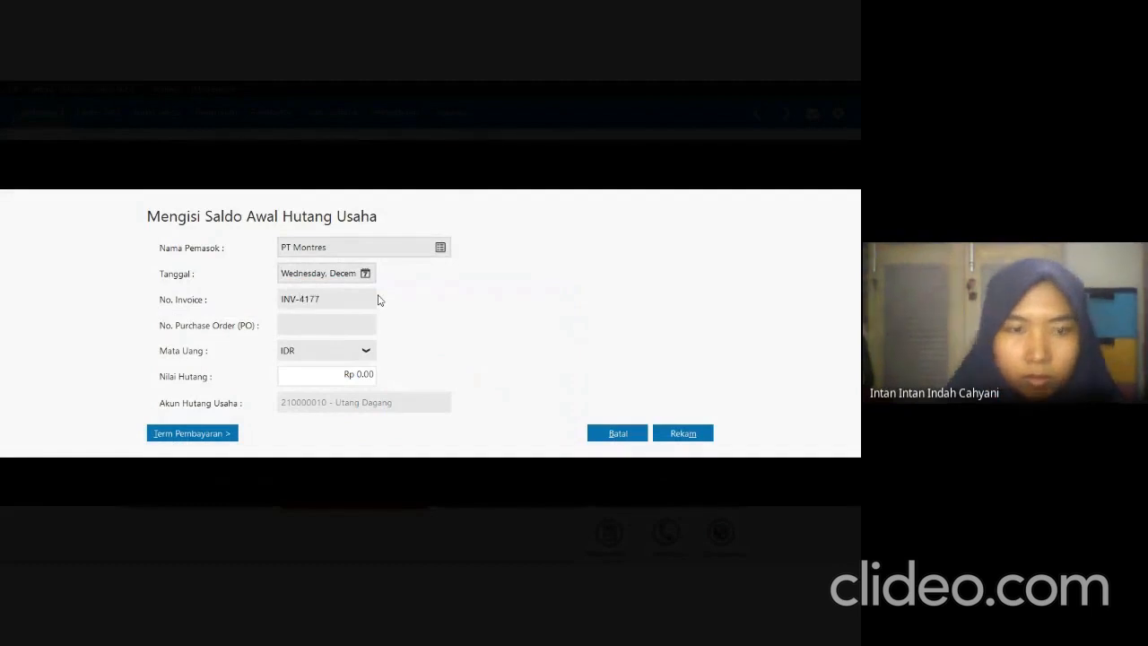
Check PT Montres's amount in the exam PDF and set the payable value to Rp 17,170,170 in Zahir.
{"action": "left_click", "coordinate": [355, 374]}
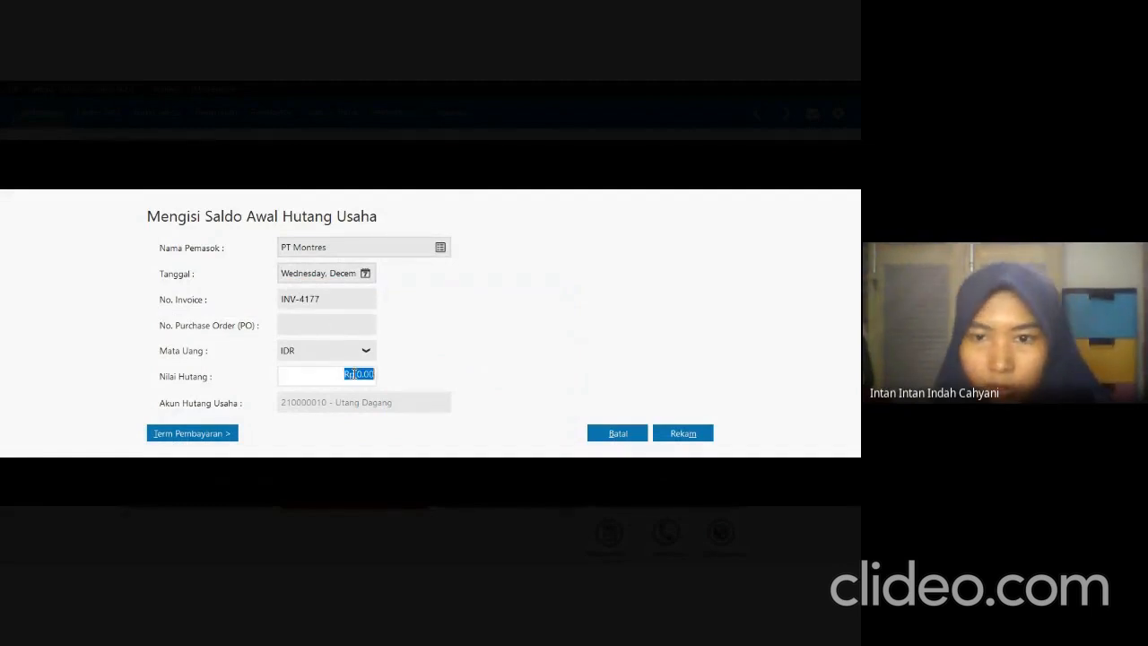
{"action": "key", "text": "alt+Tab"}
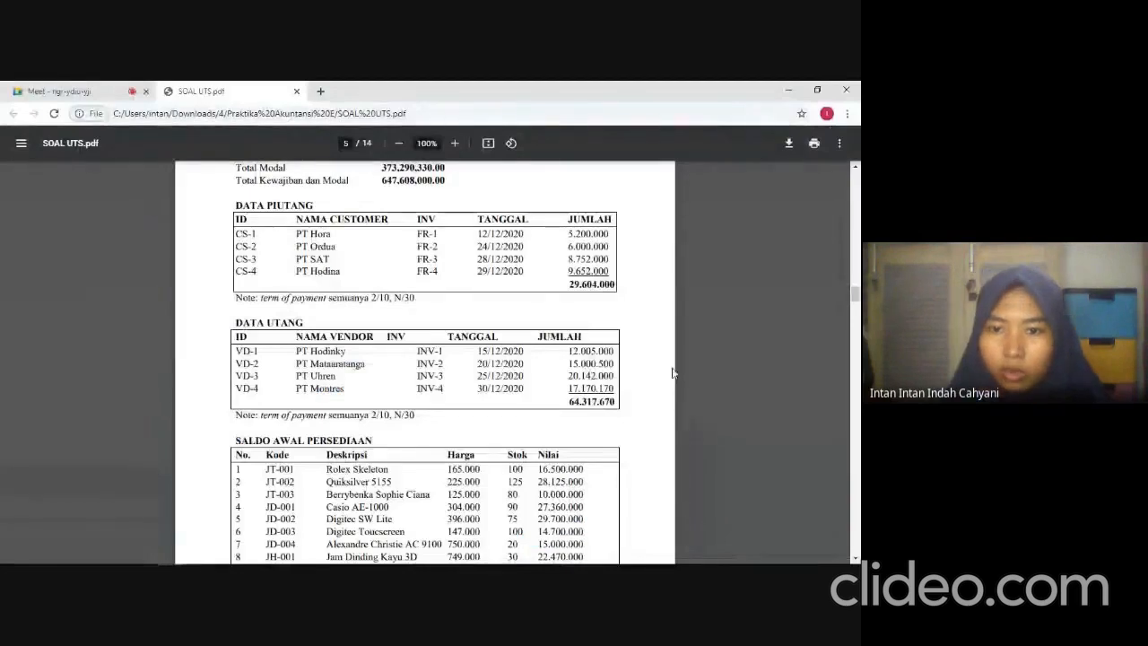
{"action": "key", "text": "alt+Tab"}
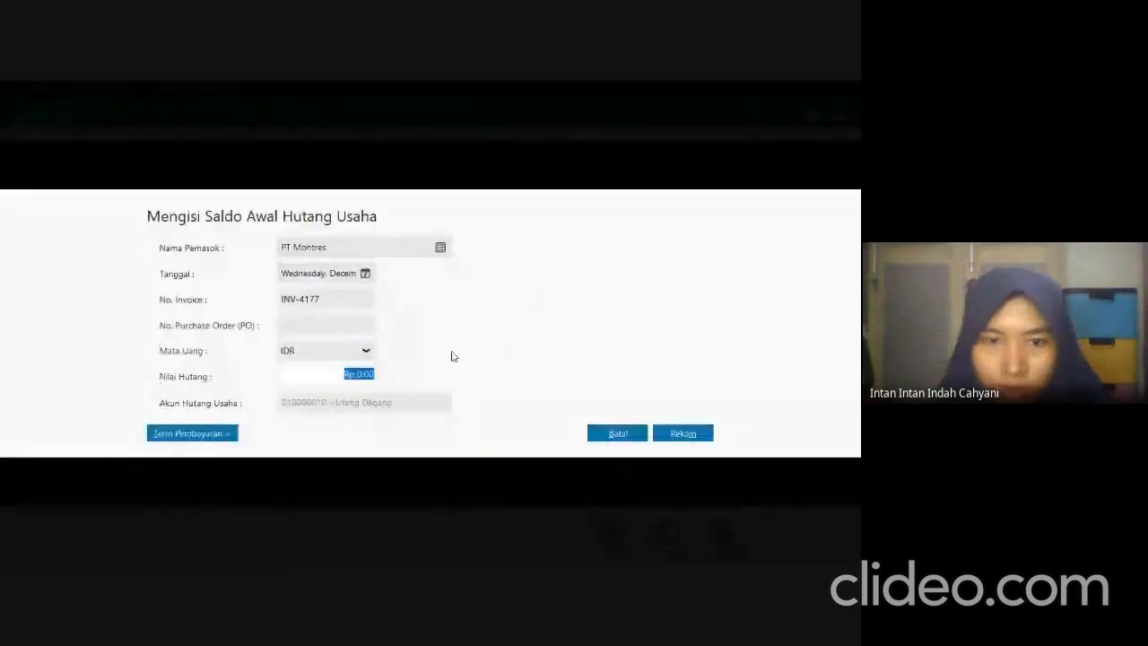
{"action": "type", "text": "17170170"}
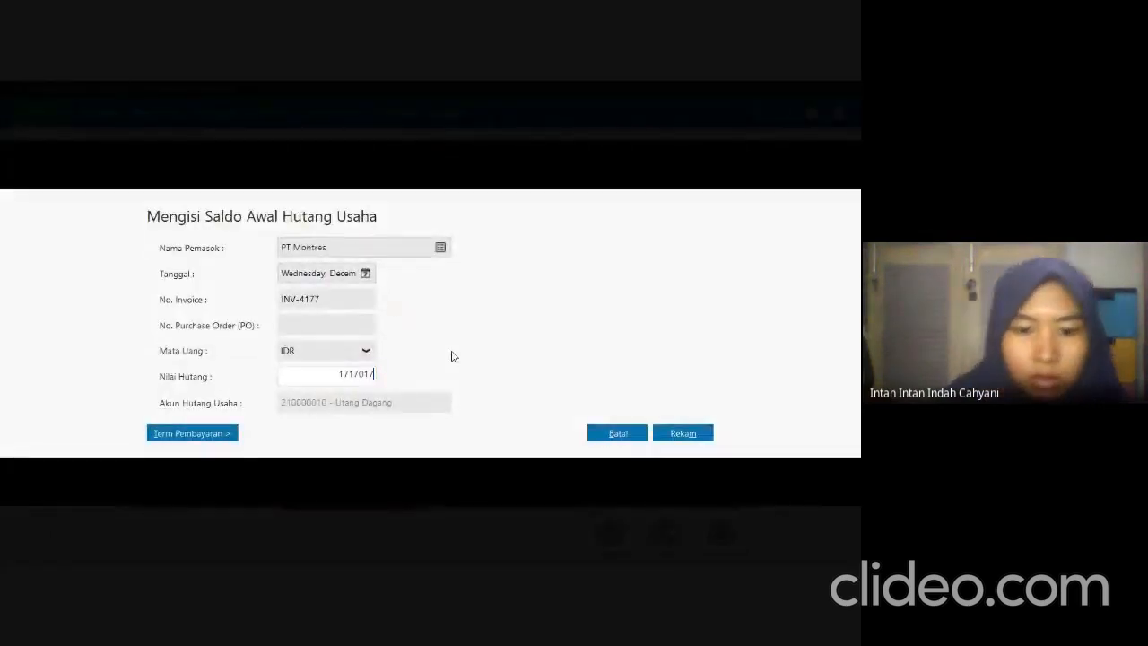
Set PT Montres's payment terms to 10 discount days, 30 due days, 2% early discount and 2% late penalty, and record the payable.
{"action": "left_click", "coordinate": [195, 435]}
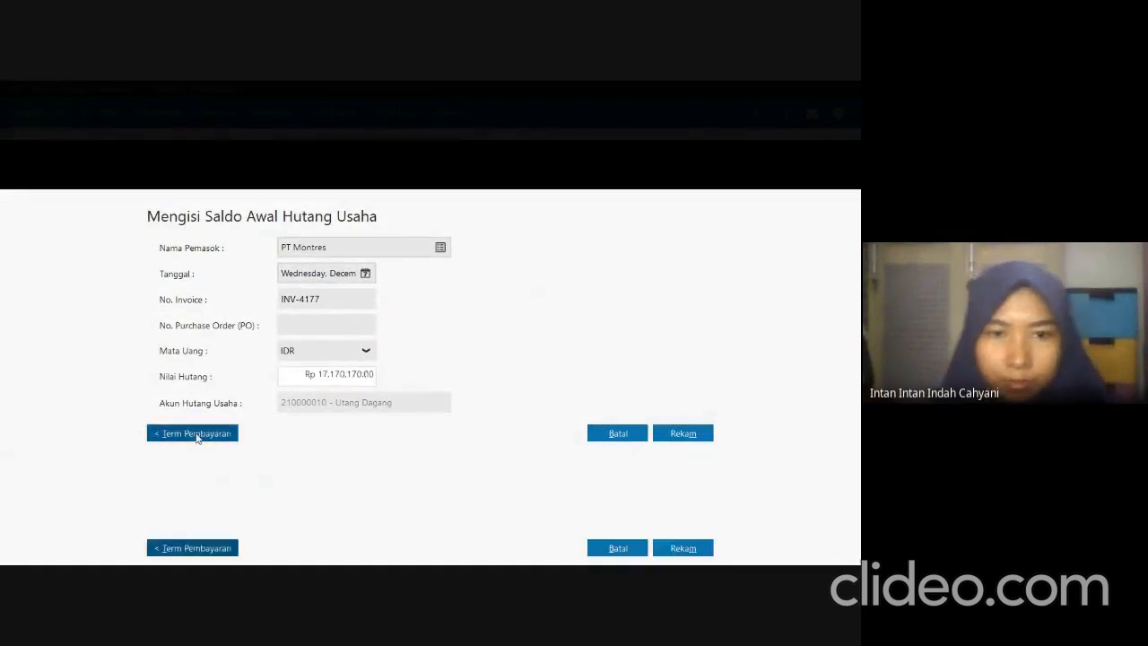
{"action": "type", "text": "10"}
{"action": "key", "text": "Tab"}
{"action": "type", "text": "30"}
{"action": "key", "text": "Tab"}
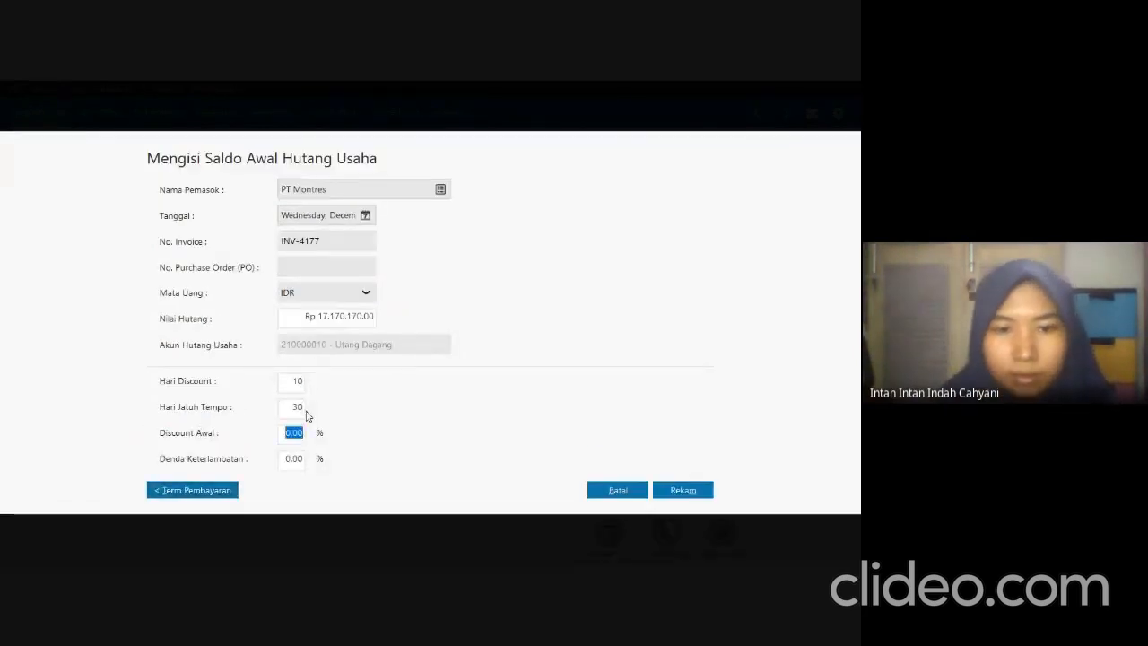
{"action": "type", "text": "2"}
{"action": "key", "text": "Tab"}
{"action": "type", "text": "2"}
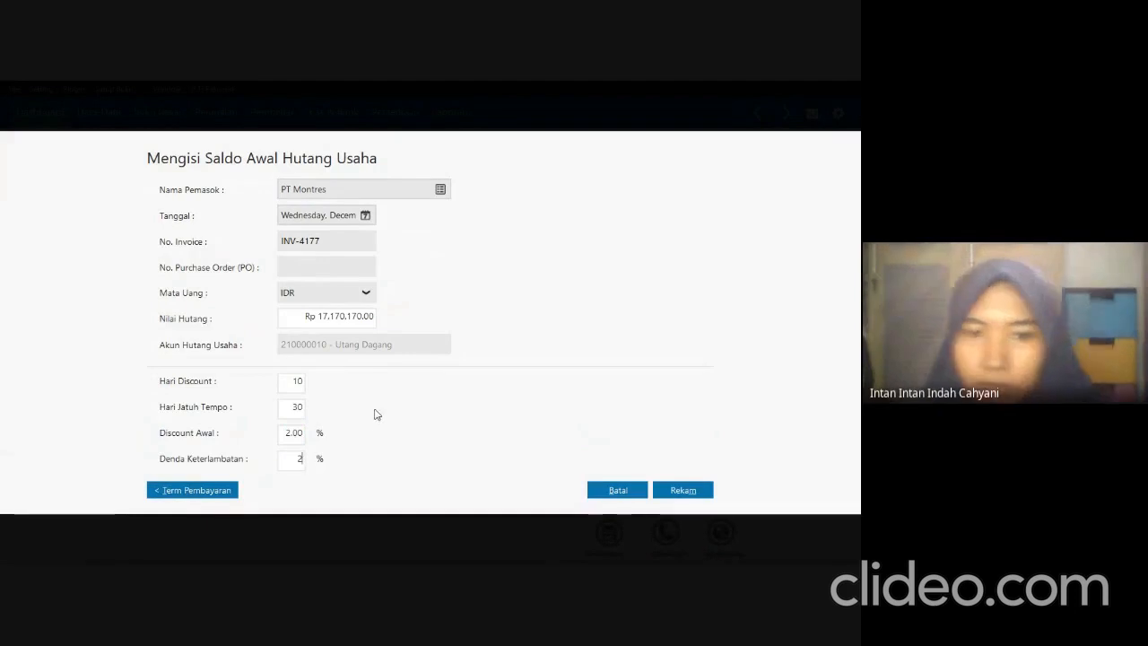
{"action": "left_click", "coordinate": [691, 494]}
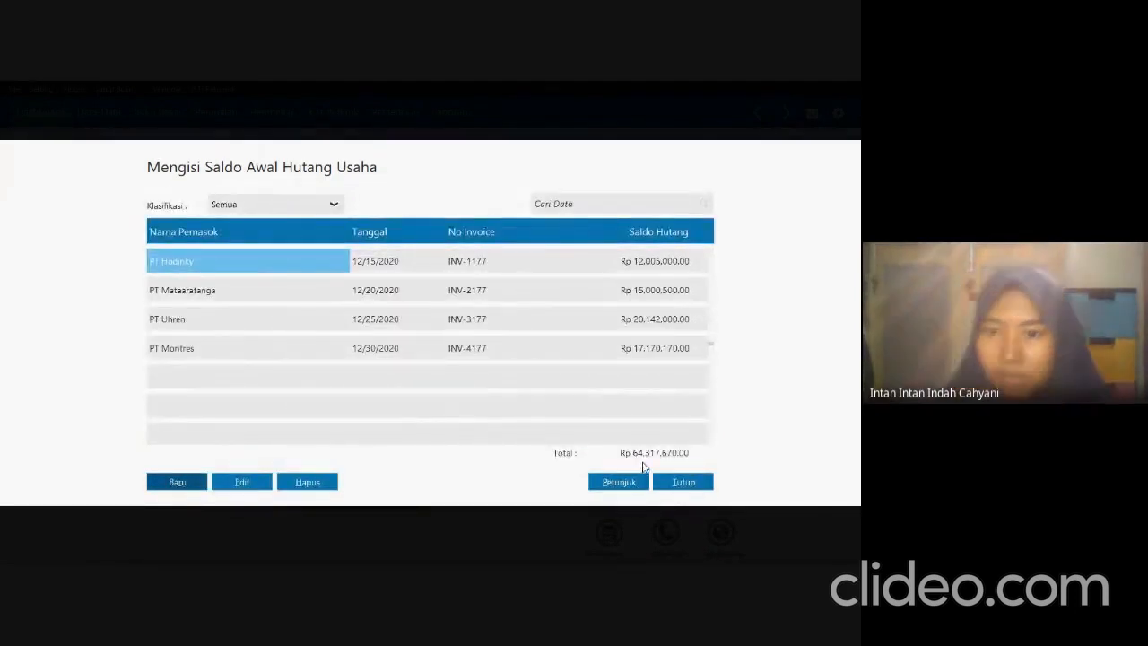
Compare the payables total with the exam PDF and close the payable opening balance list in Zahir.
{"action": "key", "text": "alt+Tab"}
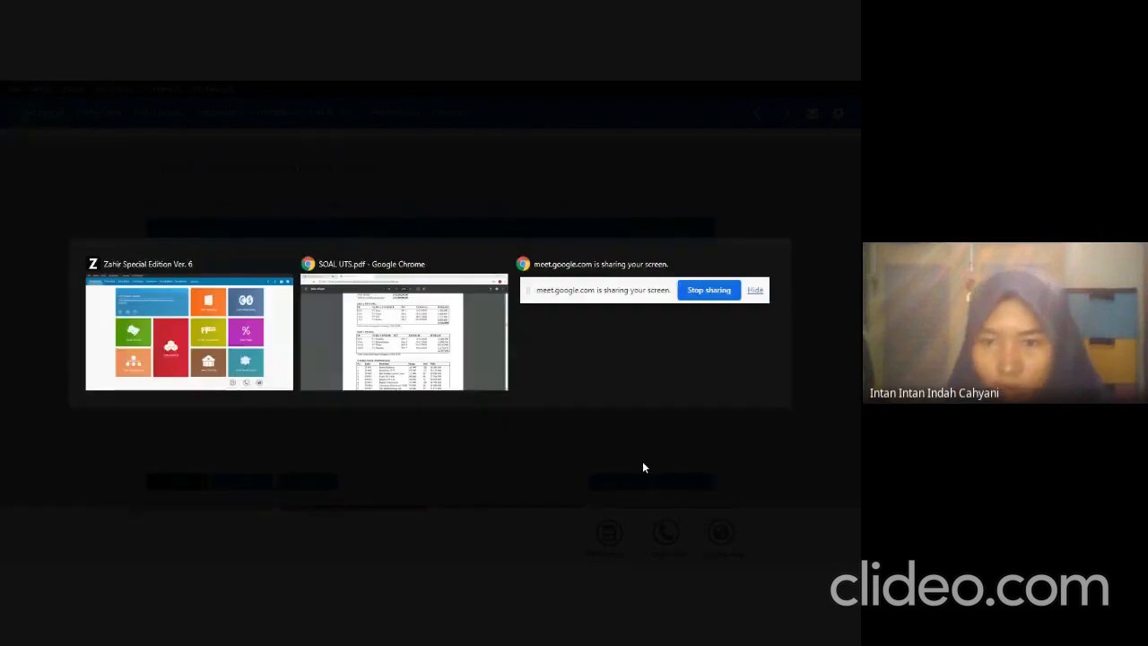
{"action": "key", "text": "alt+Tab"}
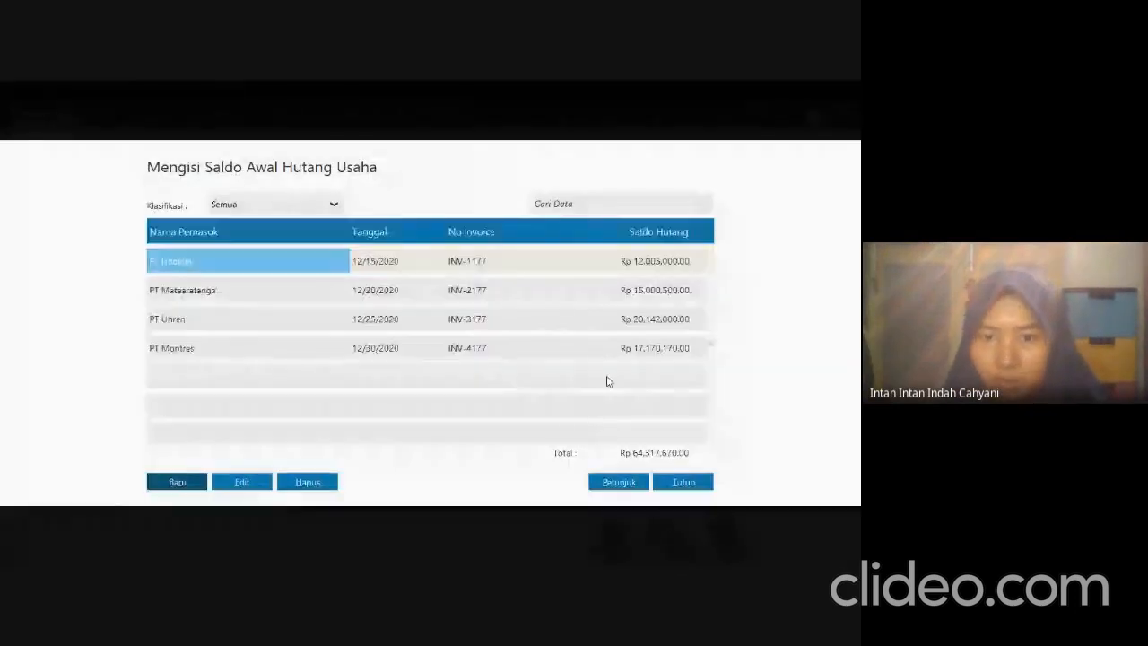
{"action": "left_click", "coordinate": [682, 481]}
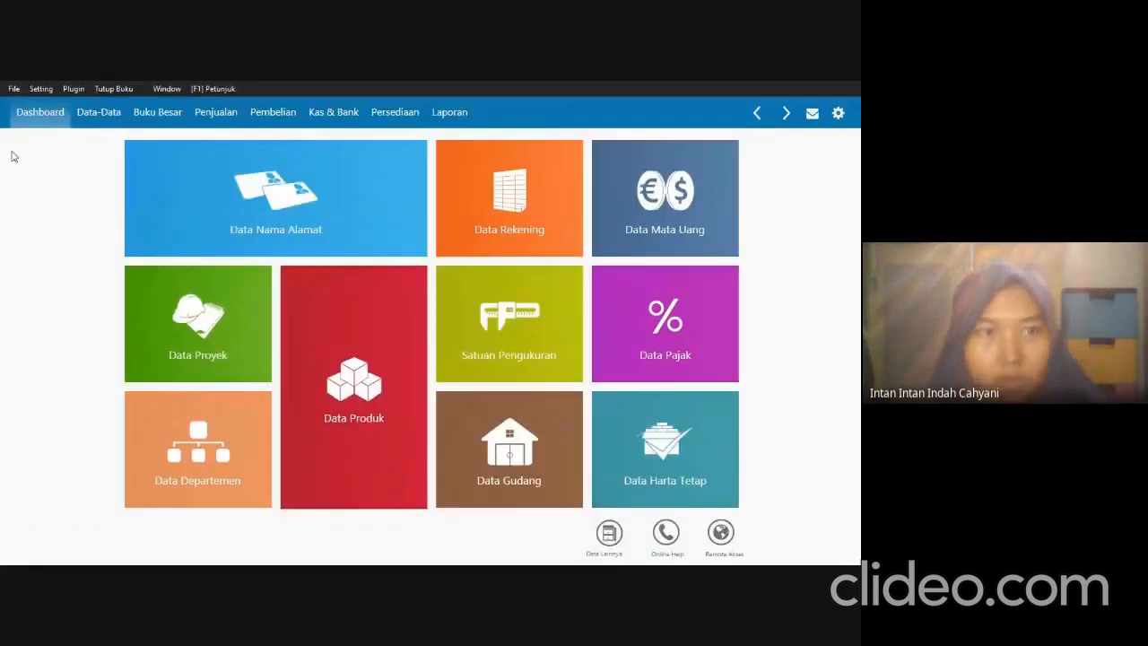
Start a new inventory opening balance entry for the Head Quarter warehouse and open the item list for its item code.
{"action": "left_click", "coordinate": [42, 89]}
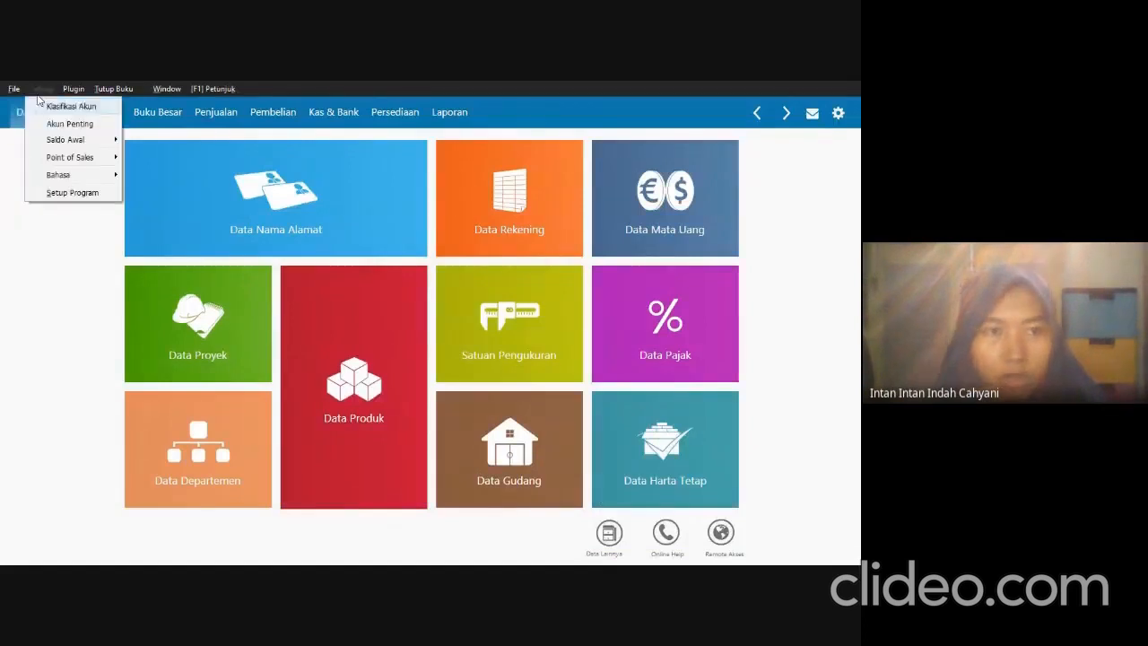
{"action": "mouse_move", "coordinate": [65, 141]}
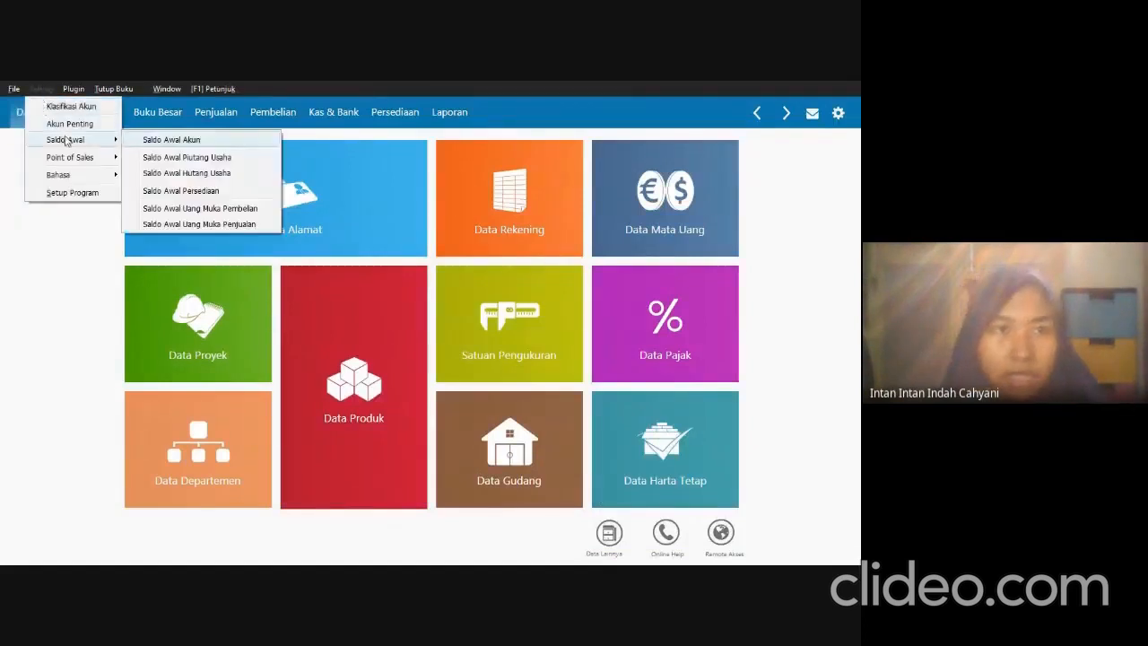
{"action": "left_click", "coordinate": [213, 191]}
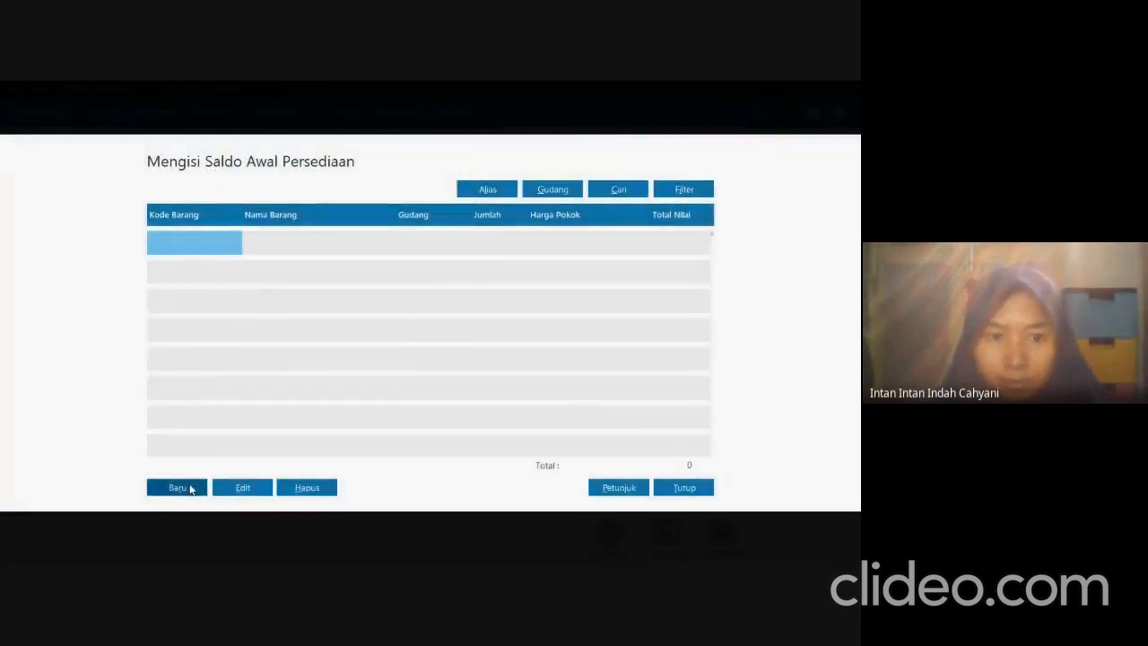
{"action": "left_click", "coordinate": [179, 487]}
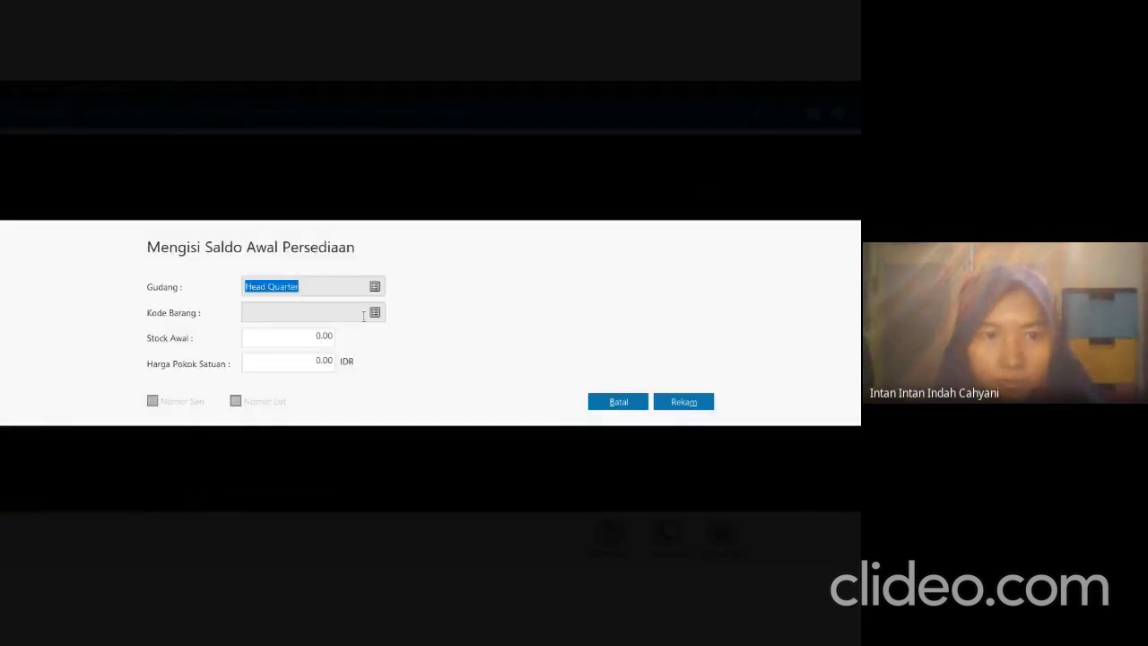
{"action": "left_click", "coordinate": [374, 312]}
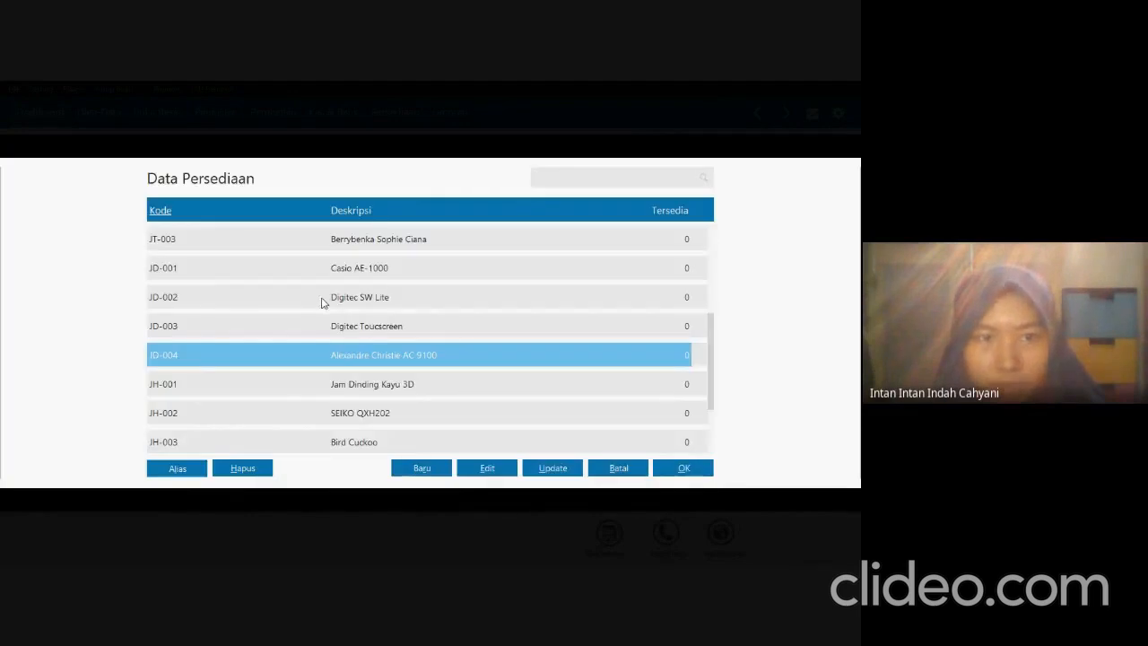
{"action": "scroll", "coordinate": [345, 341], "scroll_direction": "up", "scroll_amount": 4}
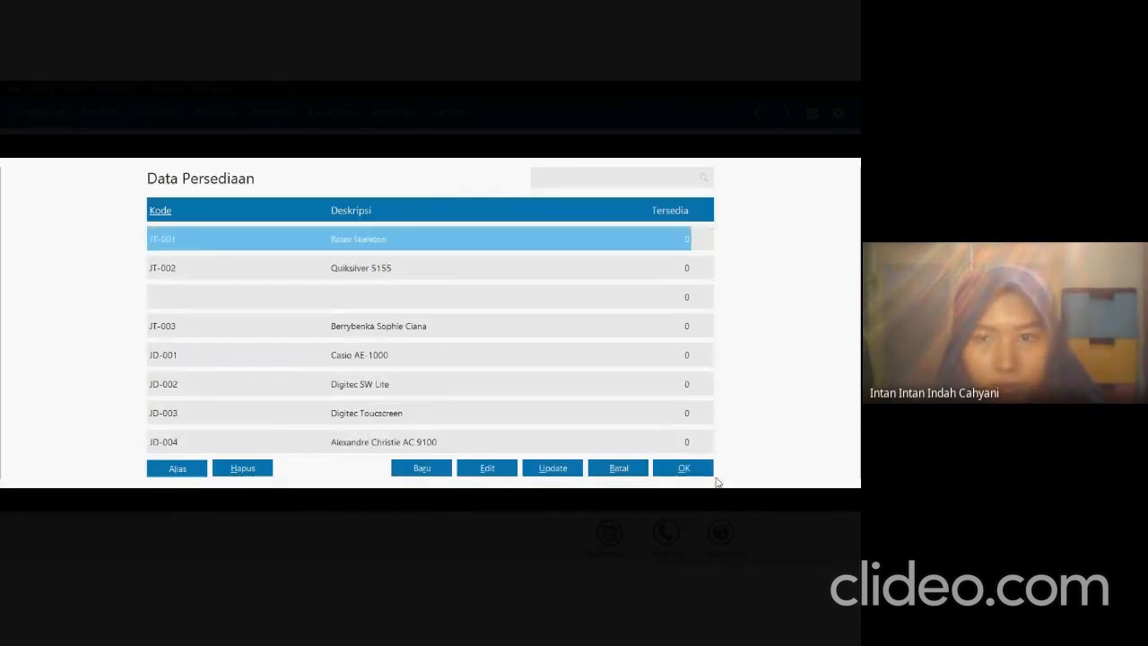
Inspect the record of the item without code or description between JT-002 and JT-003.
{"action": "left_click", "coordinate": [278, 295]}
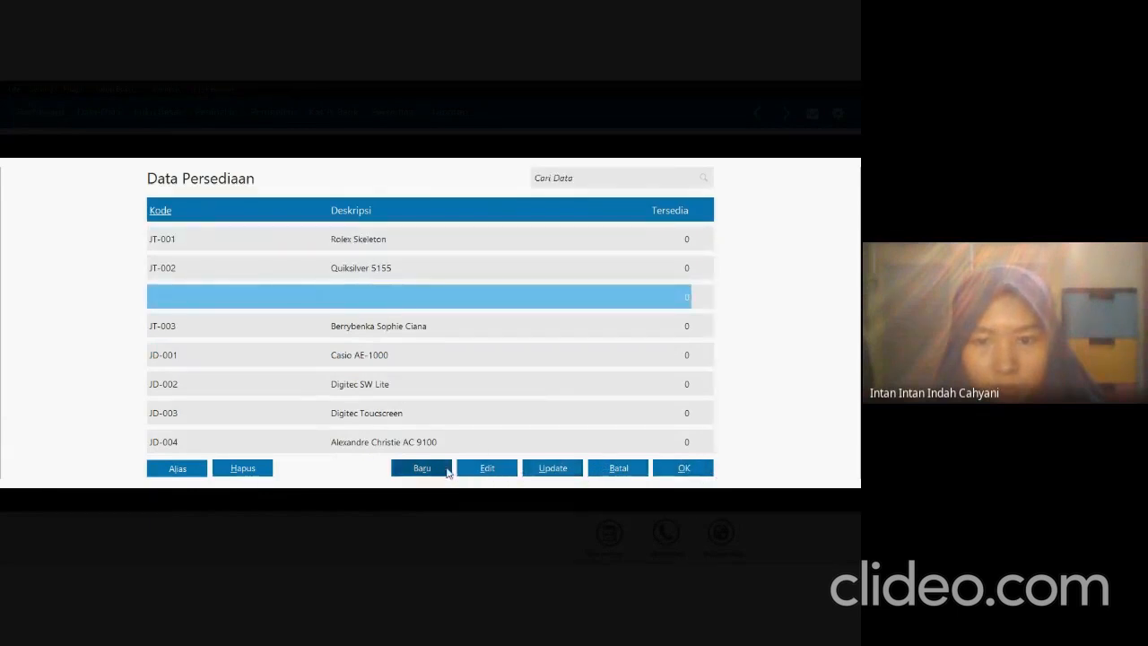
{"action": "left_click", "coordinate": [468, 473]}
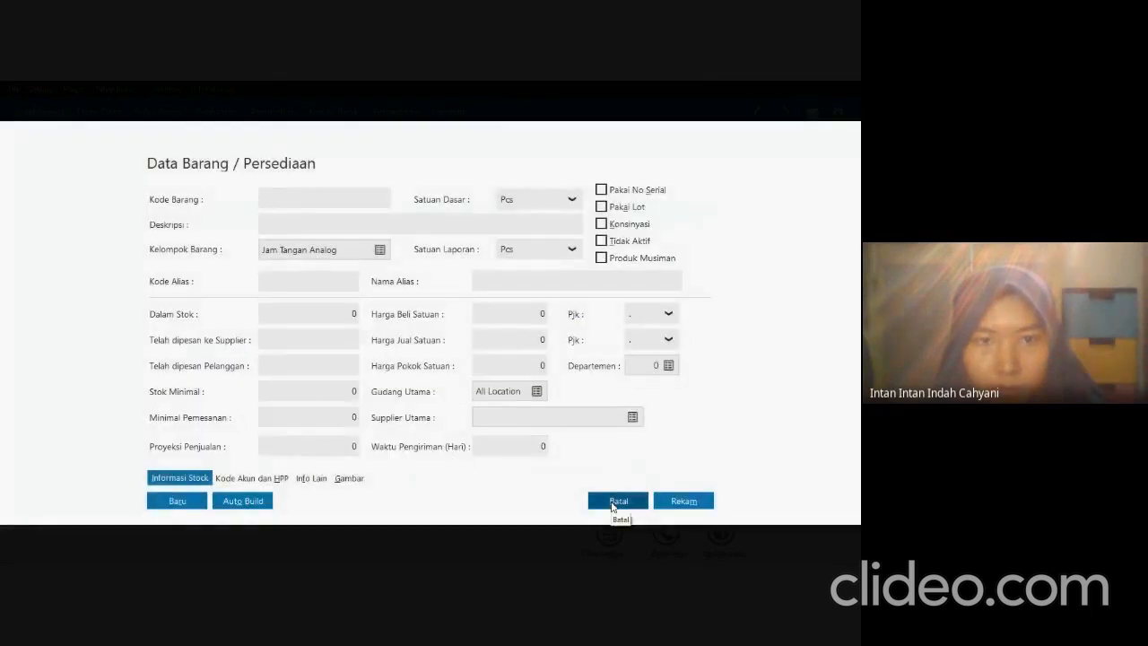
{"action": "left_click", "coordinate": [611, 504]}
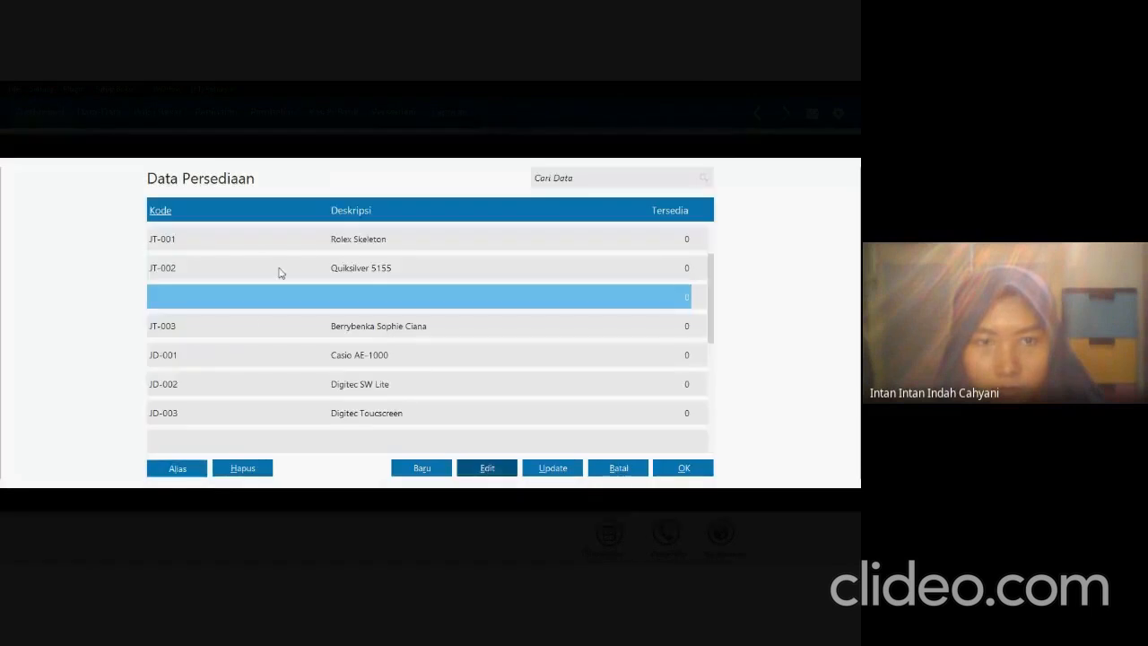
Choose item JT-001 Rolex Skeleton and set its opening stock in Zahir to 100 according to the exam PDF.
{"action": "left_click", "coordinate": [313, 246]}
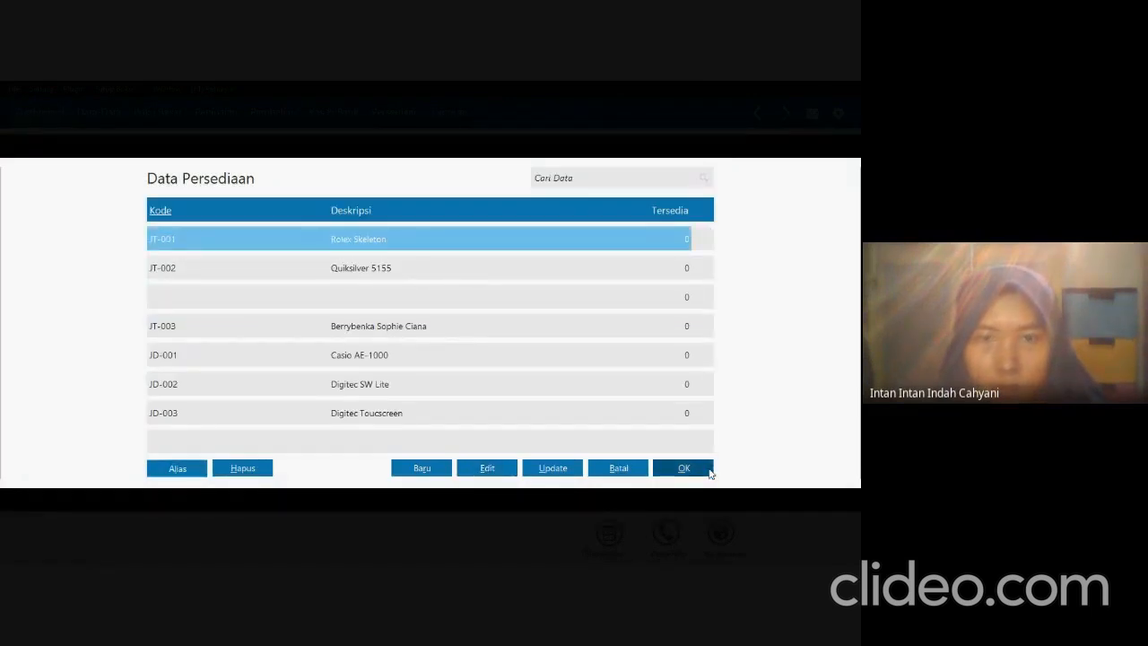
{"action": "left_click", "coordinate": [705, 470]}
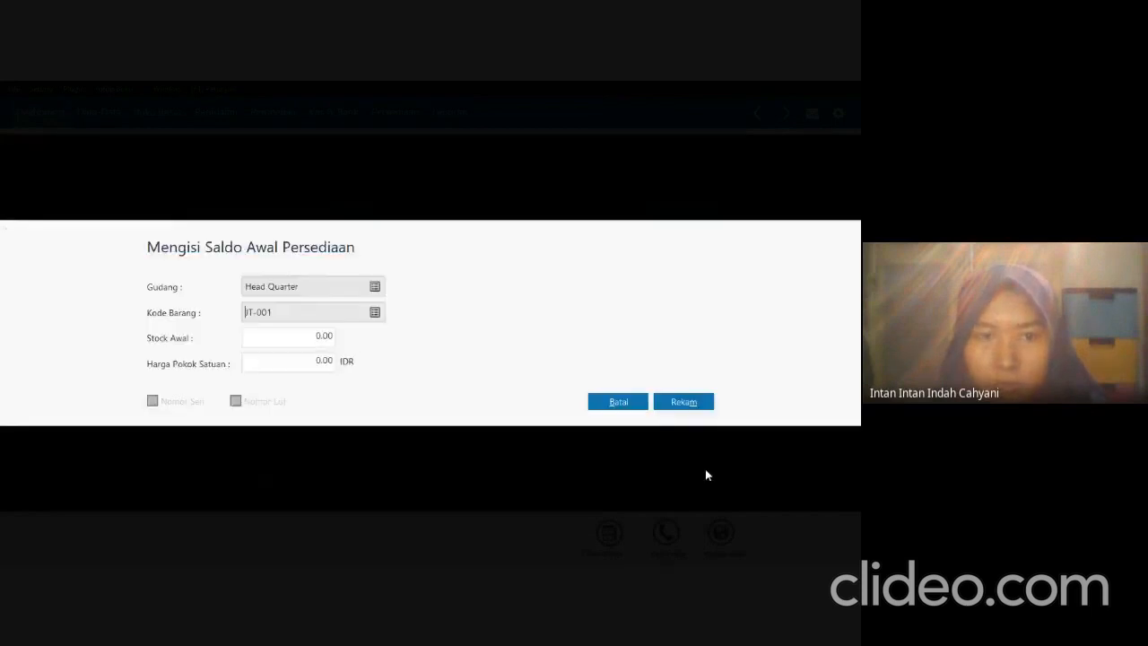
{"action": "left_click", "coordinate": [301, 342]}
{"action": "key", "text": "alt+Tab"}
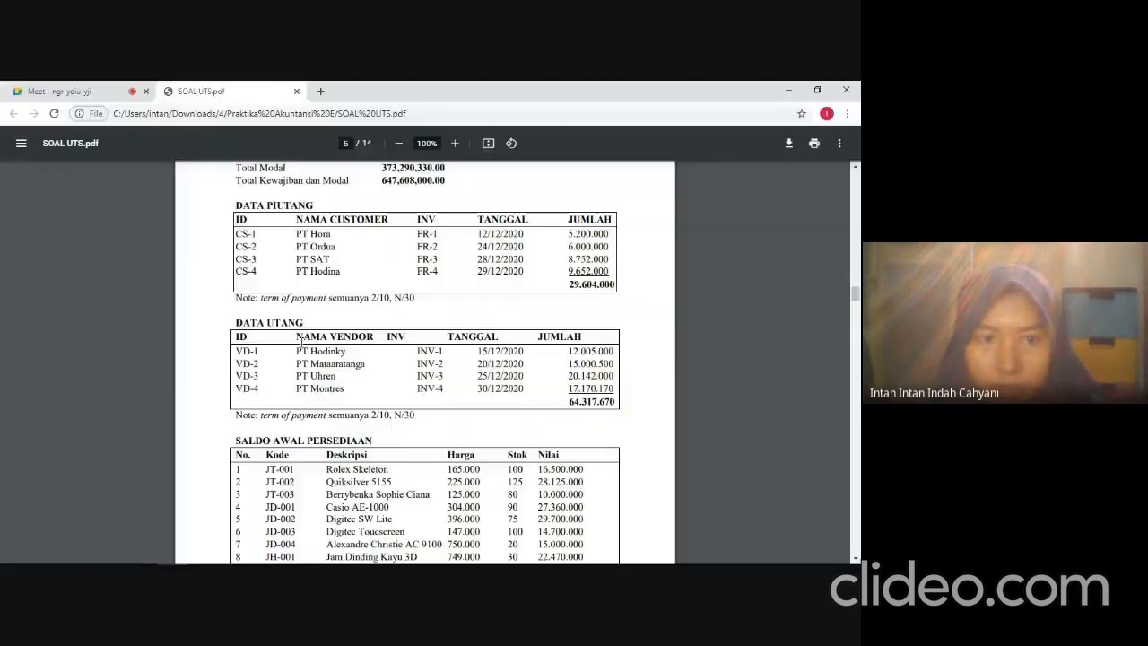
{"action": "scroll", "coordinate": [289, 397], "scroll_direction": "down", "scroll_amount": 2}
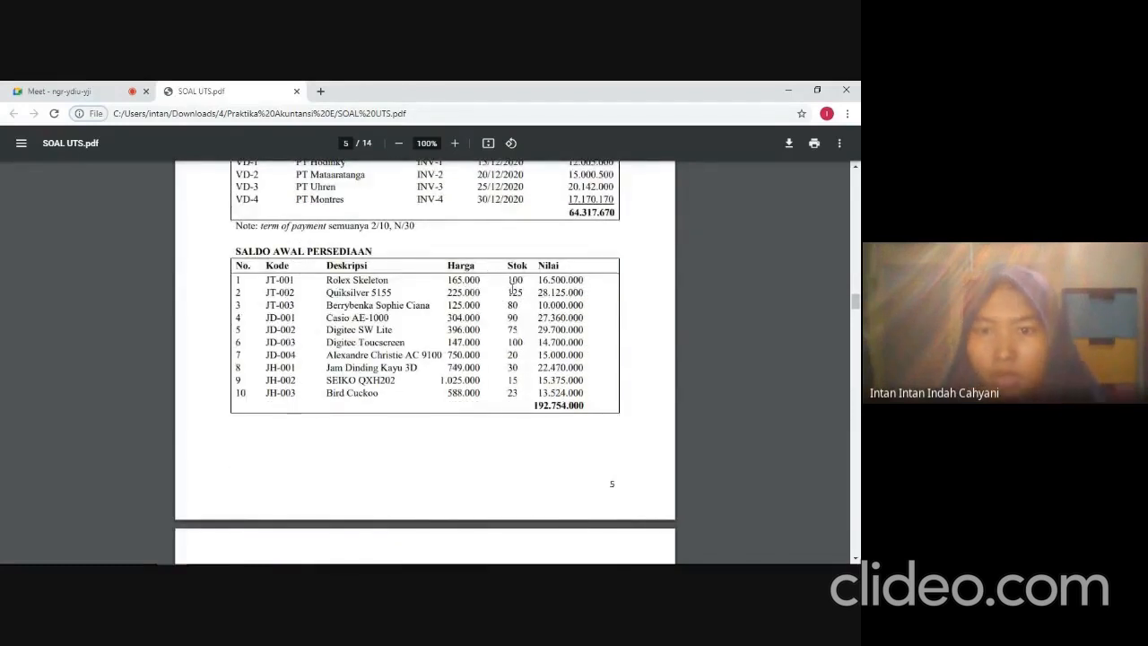
{"action": "key", "text": "alt+Tab"}
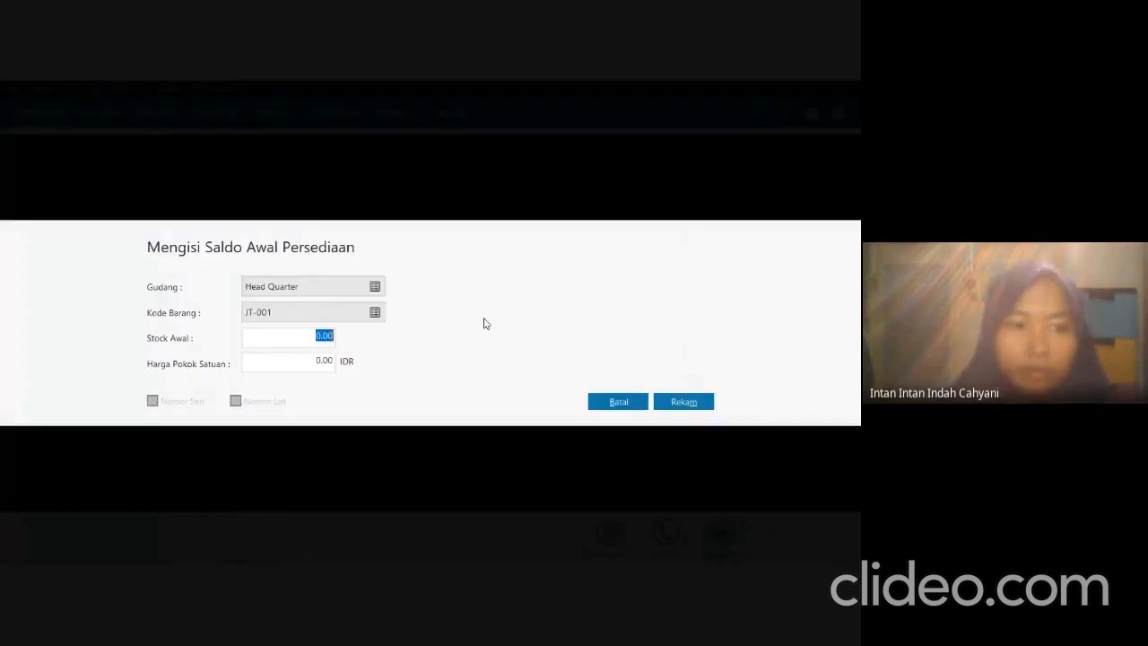
{"action": "type", "text": "1"}
{"action": "key", "text": "Tab"}
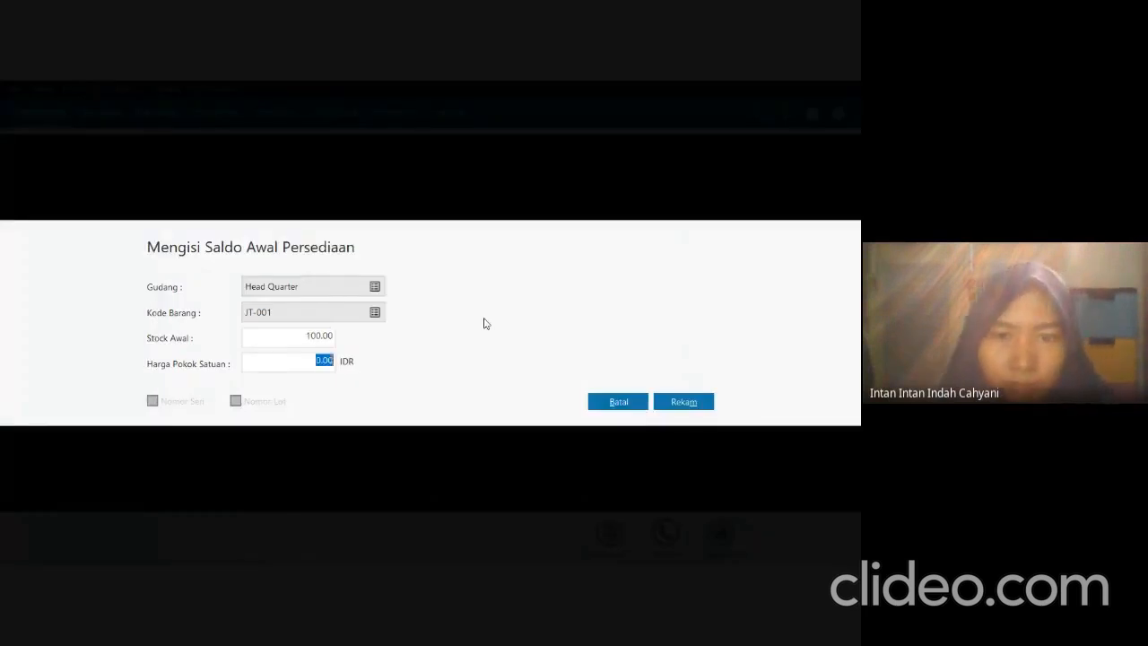
Check JT-001's price in the exam PDF, set its unit cost to 165,000 IDR in Zahir and record the entry.
{"action": "key", "text": "alt+Tab"}
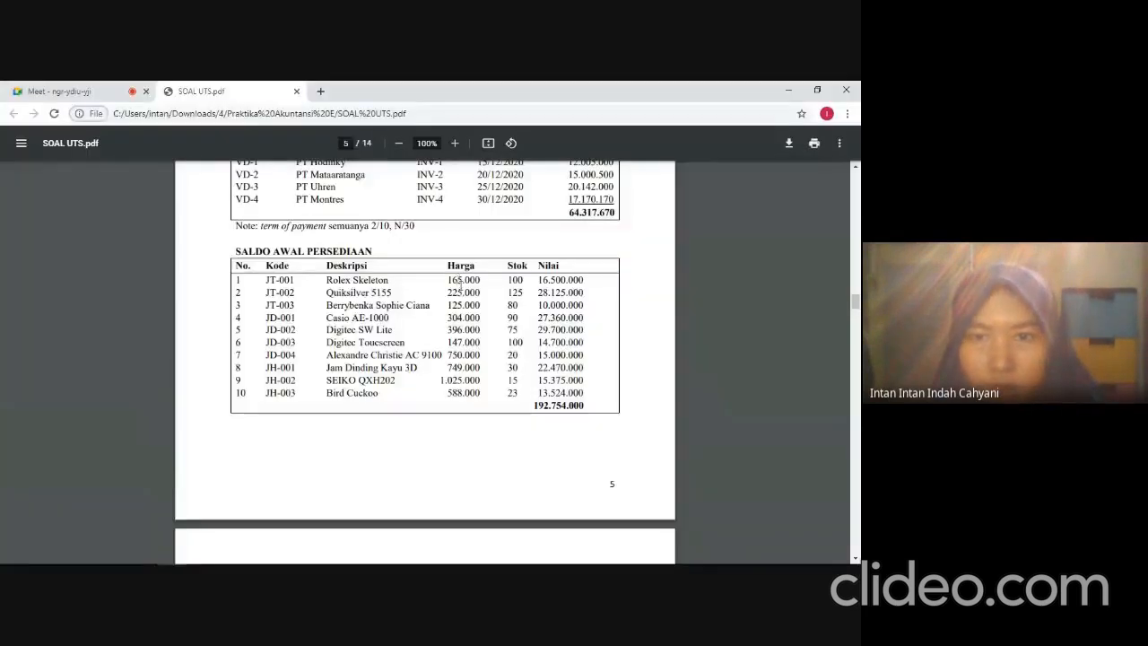
{"action": "key", "text": "alt+Tab"}
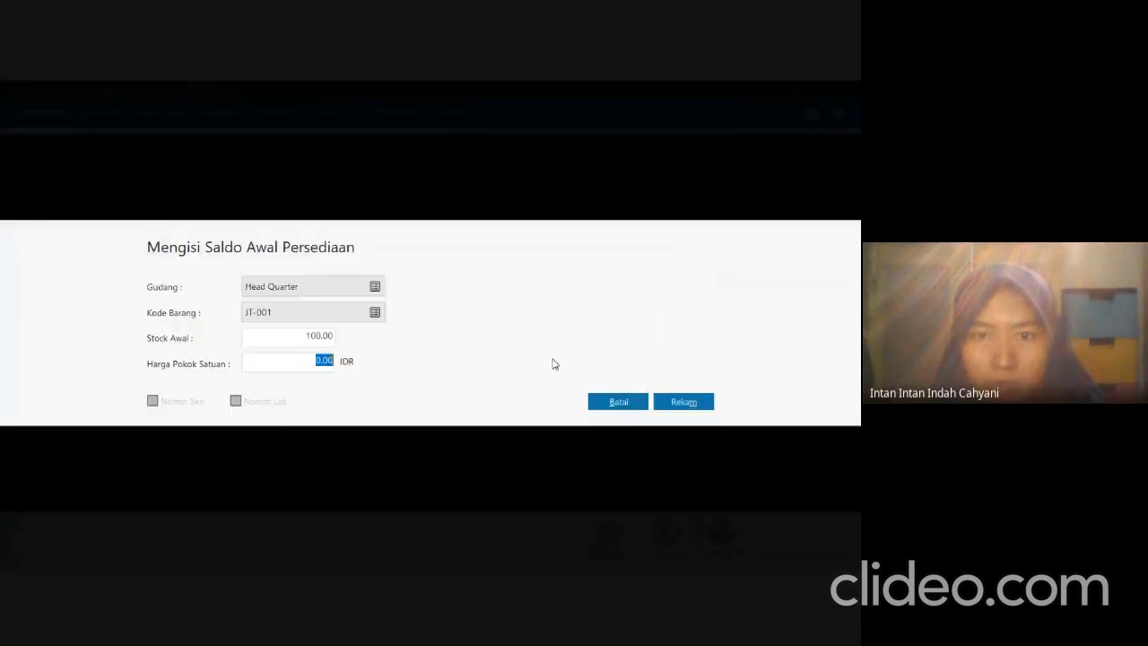
{"action": "type", "text": "165000"}
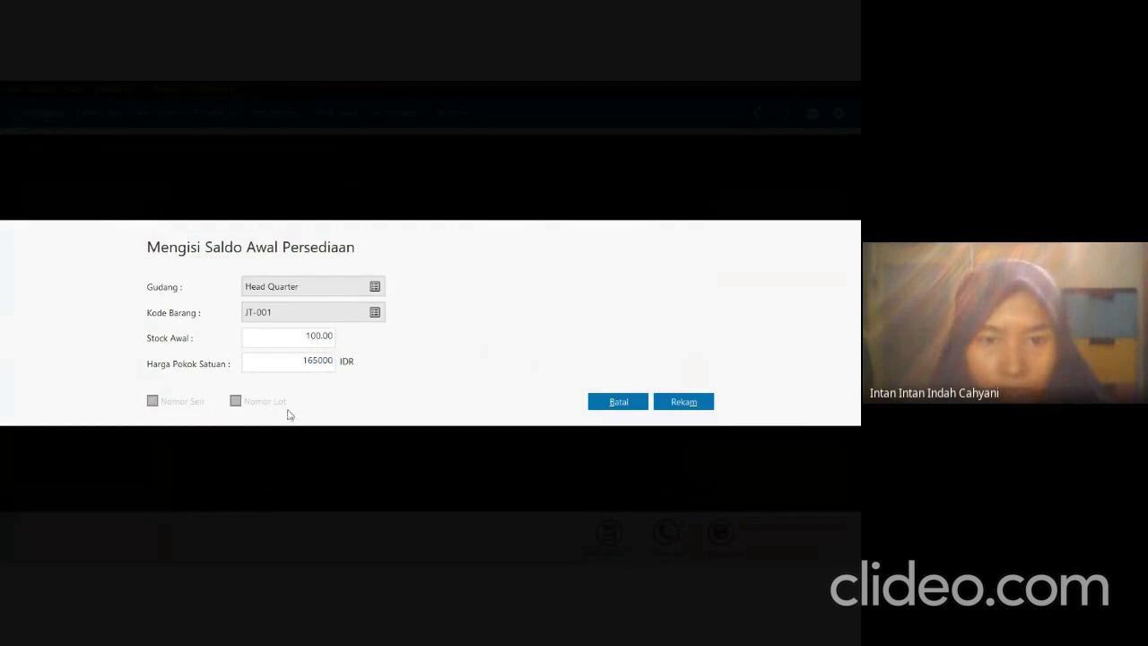
{"action": "key", "text": "Tab"}
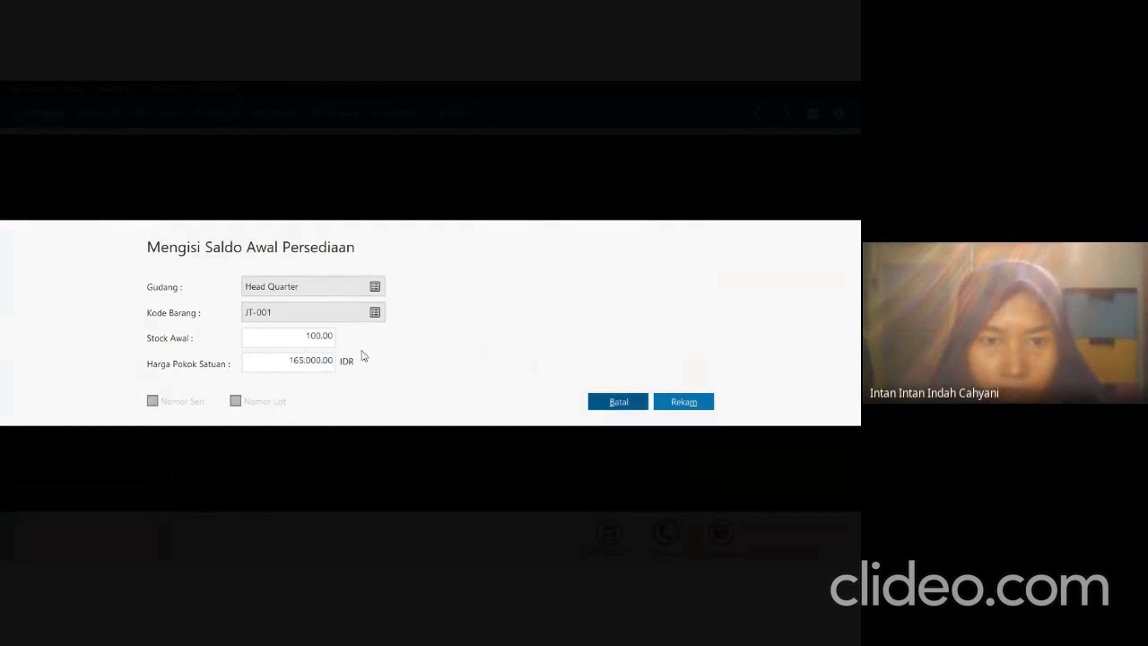
{"action": "left_click", "coordinate": [673, 404]}
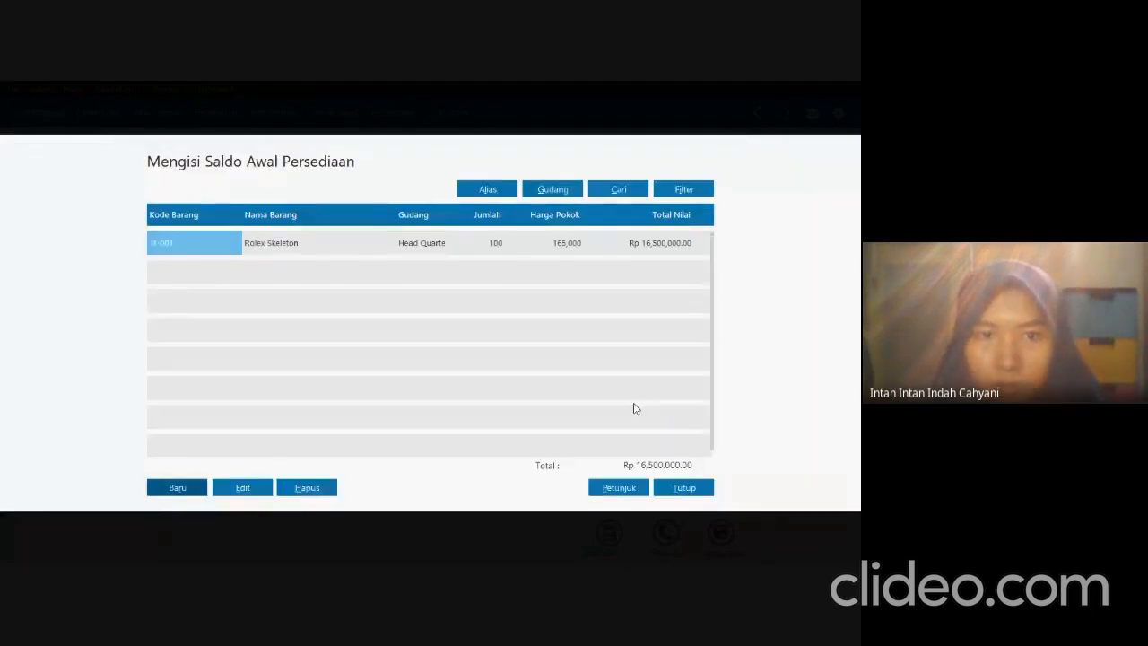
Start a new inventory opening balance entry and choose item JT-002 Quiksilver 5155.
{"action": "left_click", "coordinate": [197, 492]}
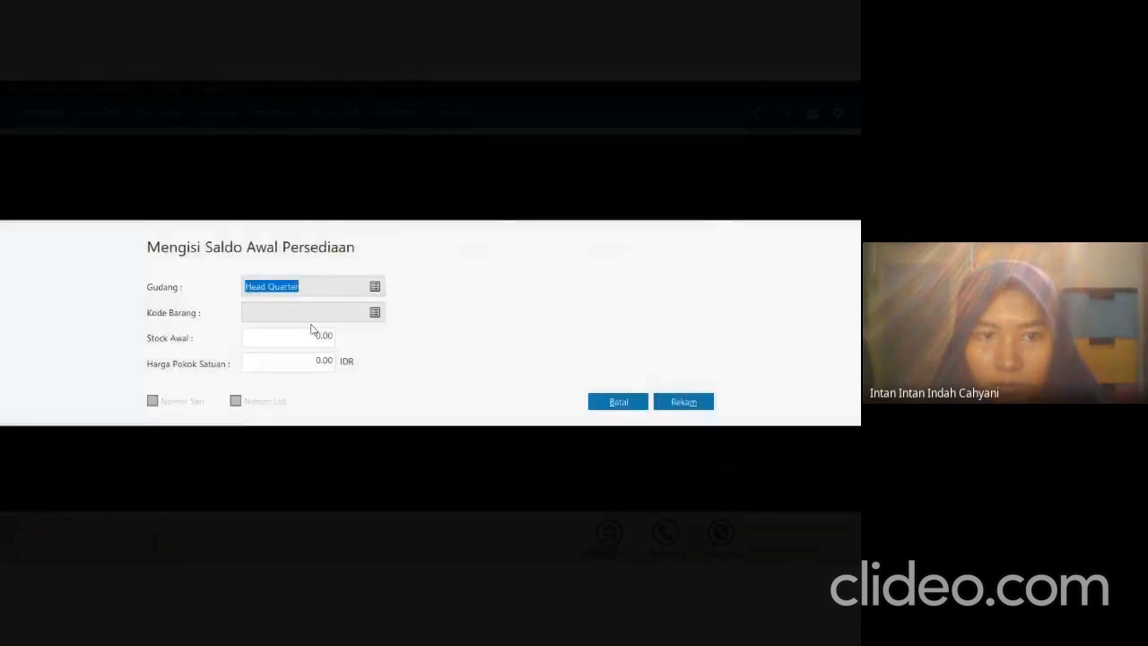
{"action": "left_click", "coordinate": [376, 314]}
{"action": "left_click", "coordinate": [246, 274]}
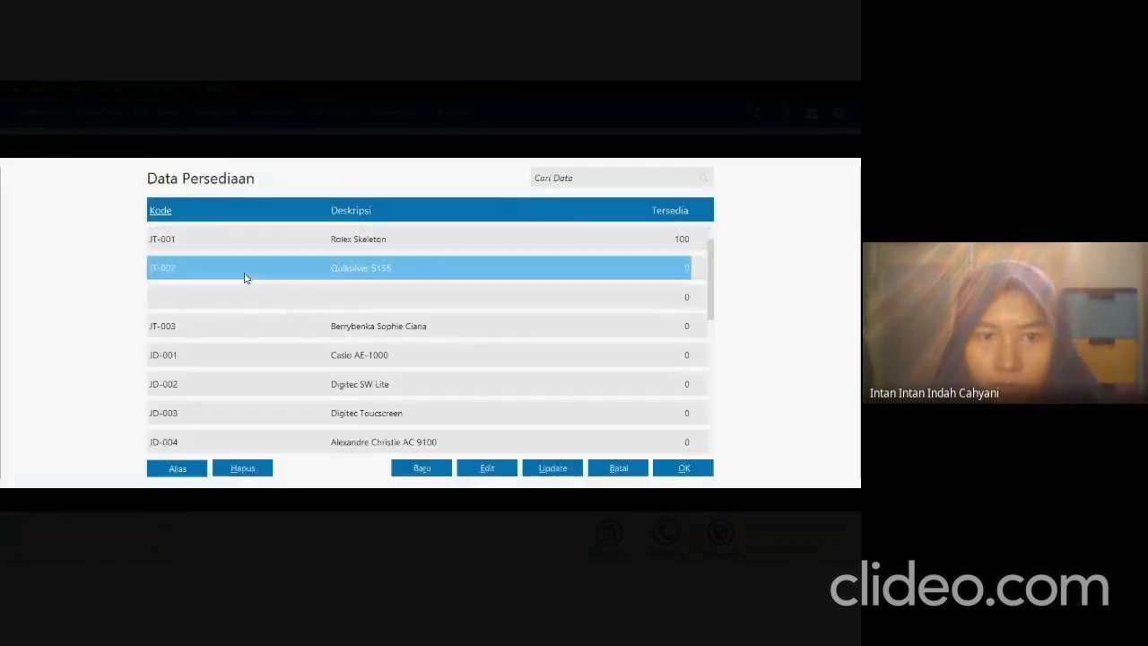
{"action": "left_click", "coordinate": [681, 467]}
Look up JT-002 in the exam PDF, set its opening stock to 125 and unit cost to 225,000 IDR in Zahir, and record the entry.
{"action": "left_click", "coordinate": [277, 336]}
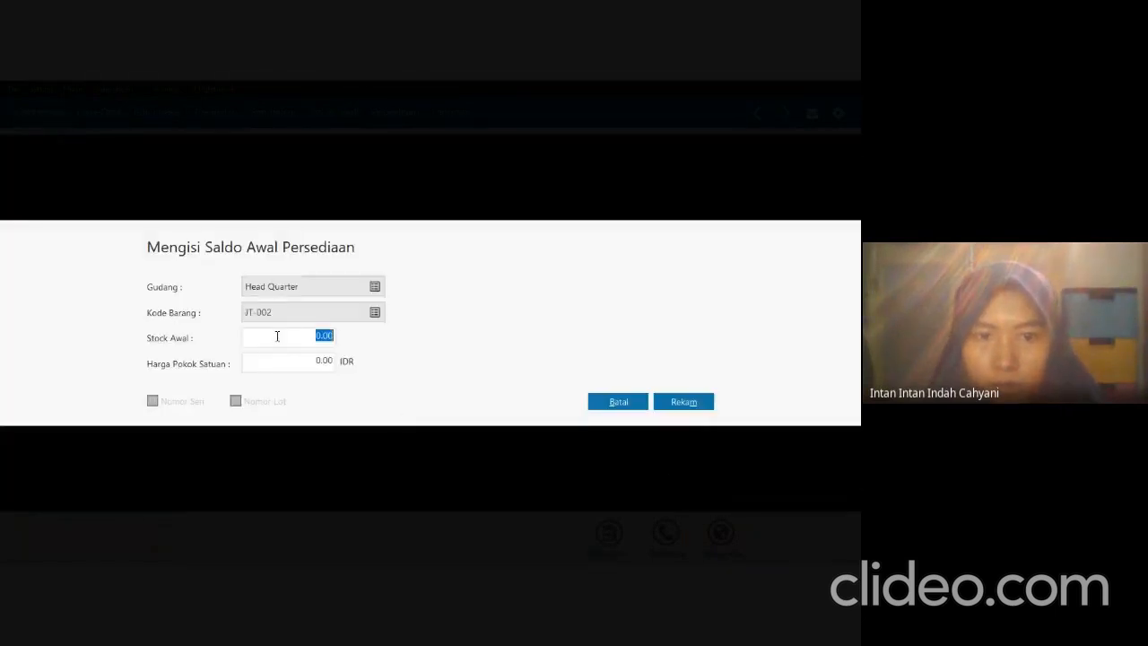
{"action": "key", "text": "alt+Tab"}
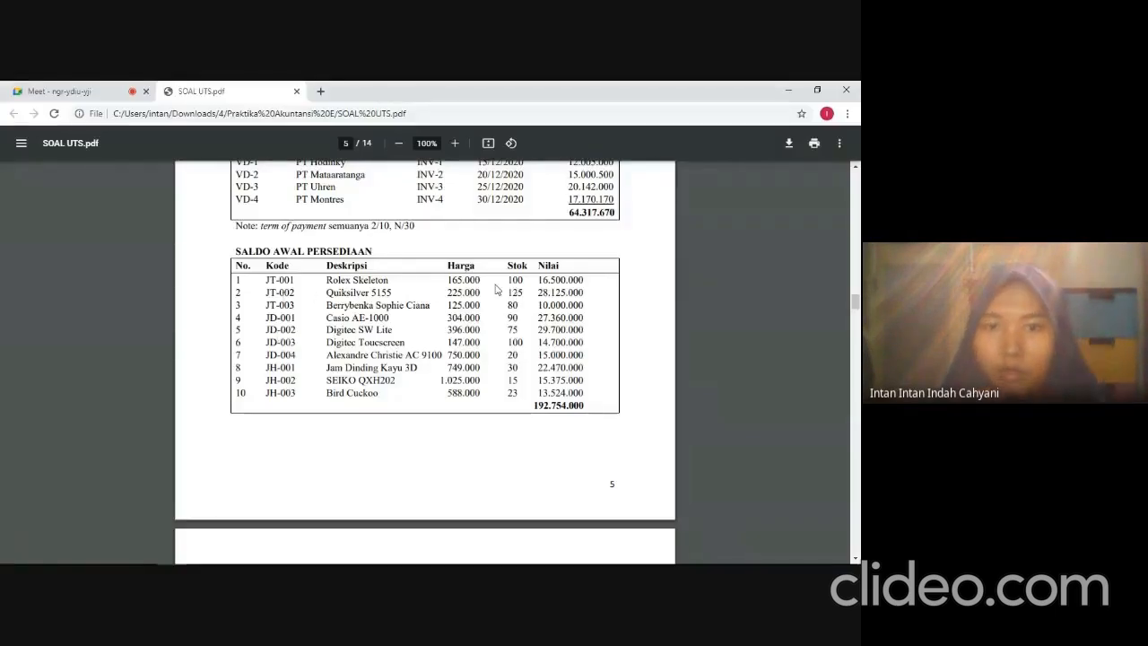
{"action": "key", "text": "alt+Tab"}
{"action": "type", "text": "125"}
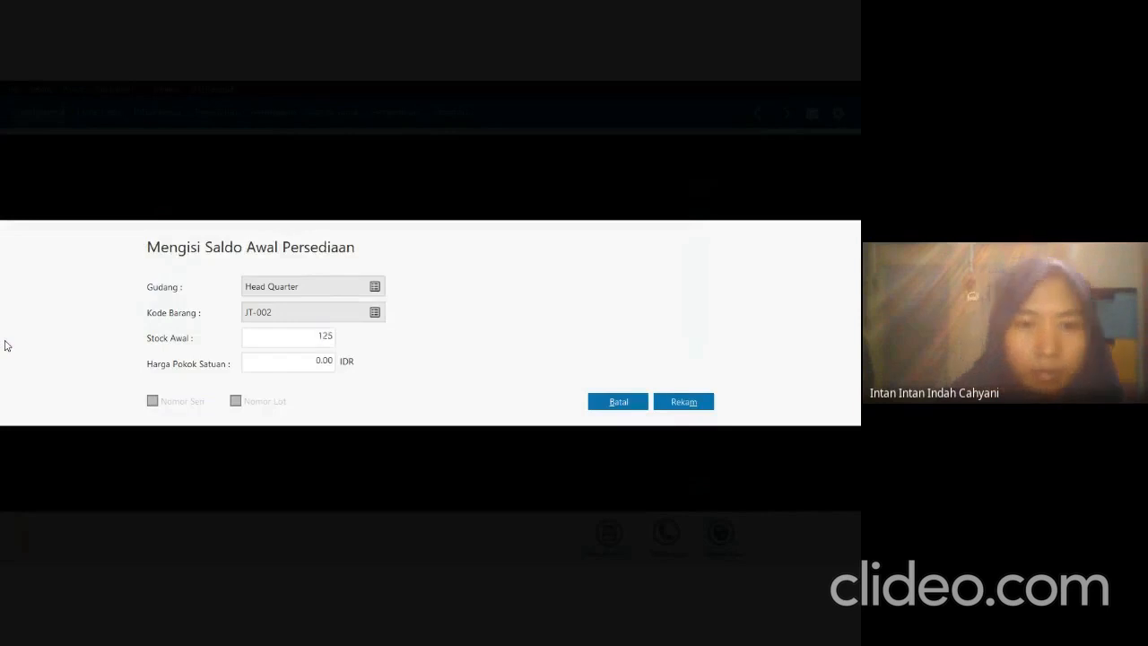
{"action": "key", "text": "Tab"}
{"action": "type", "text": "2"}
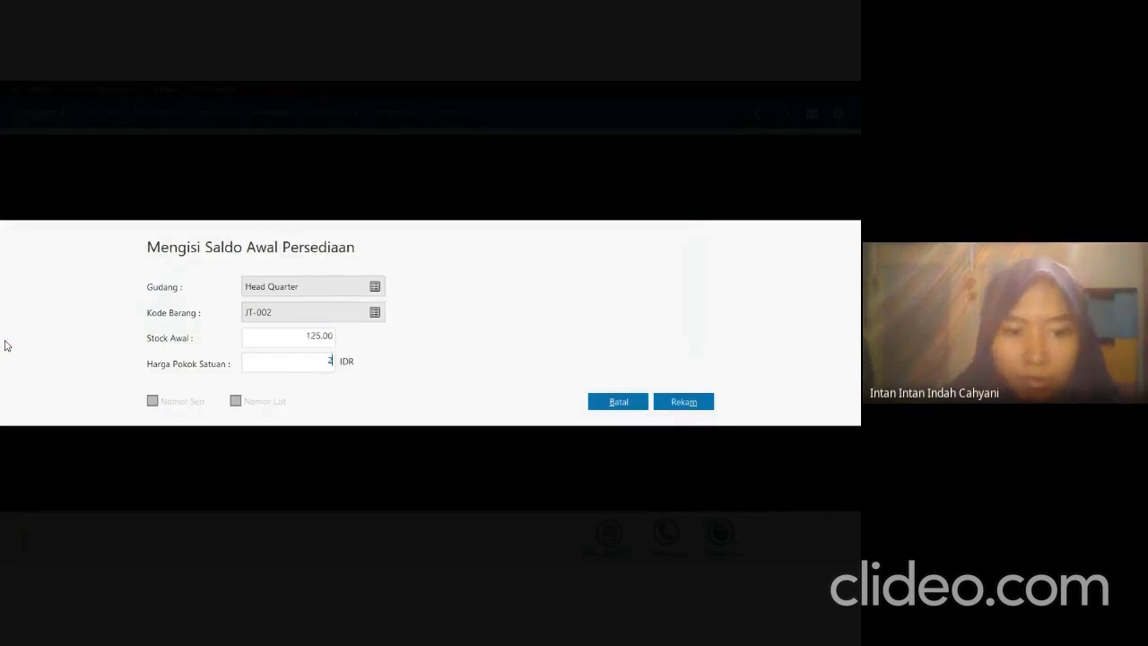
{"action": "type", "text": "25,0000"}
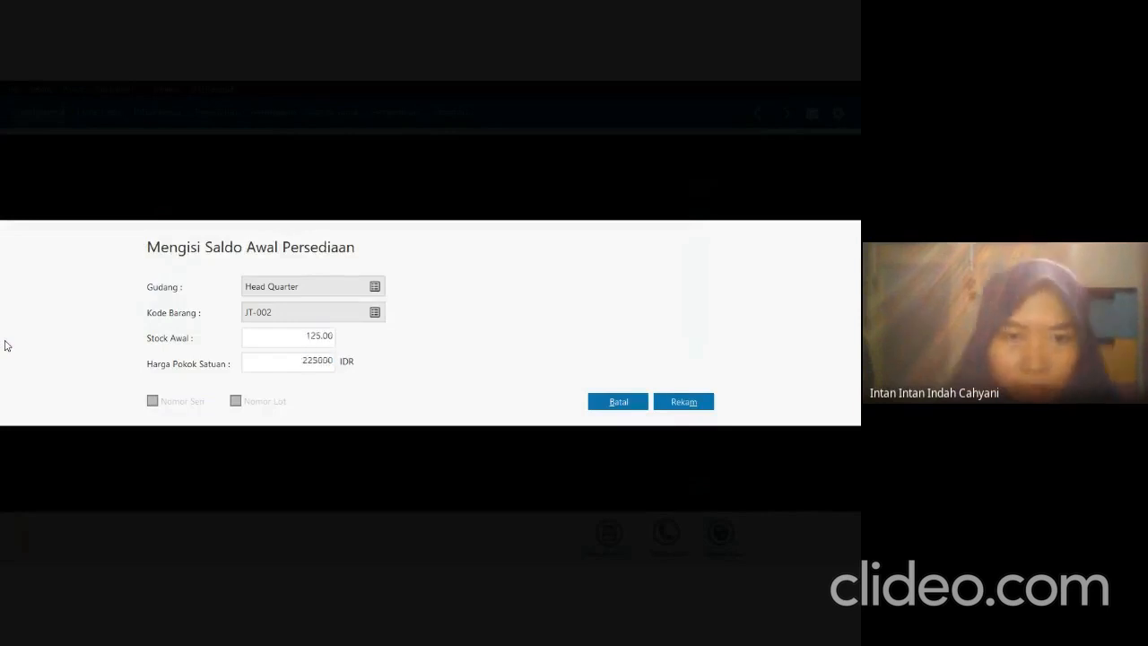
{"action": "key", "text": "Tab"}
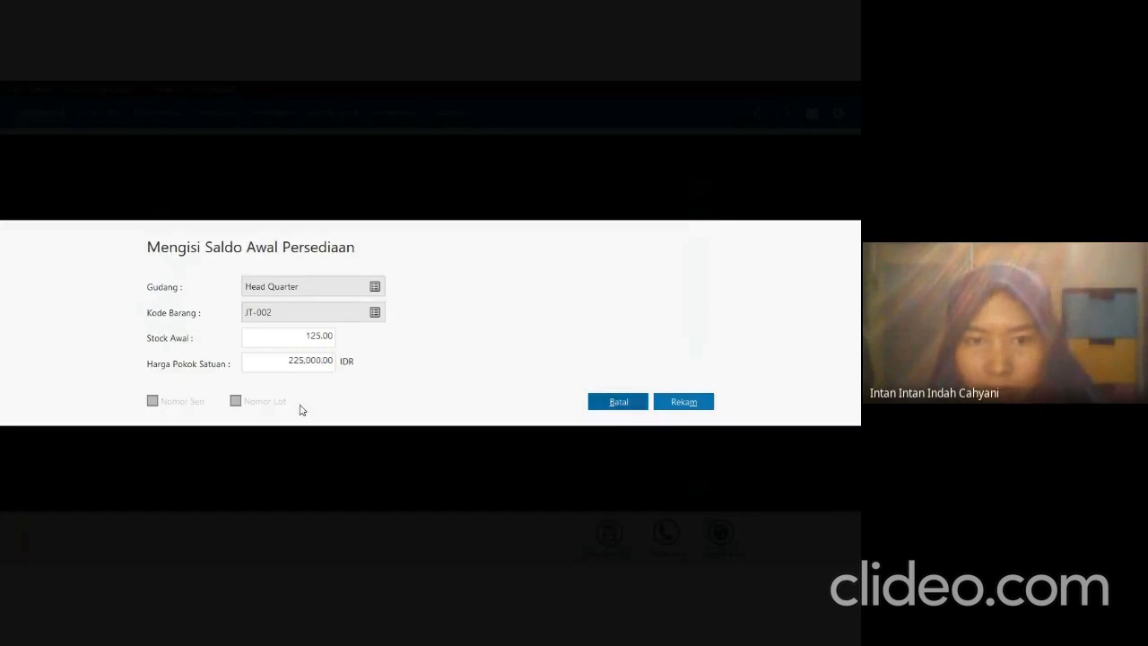
{"action": "left_click", "coordinate": [666, 403]}
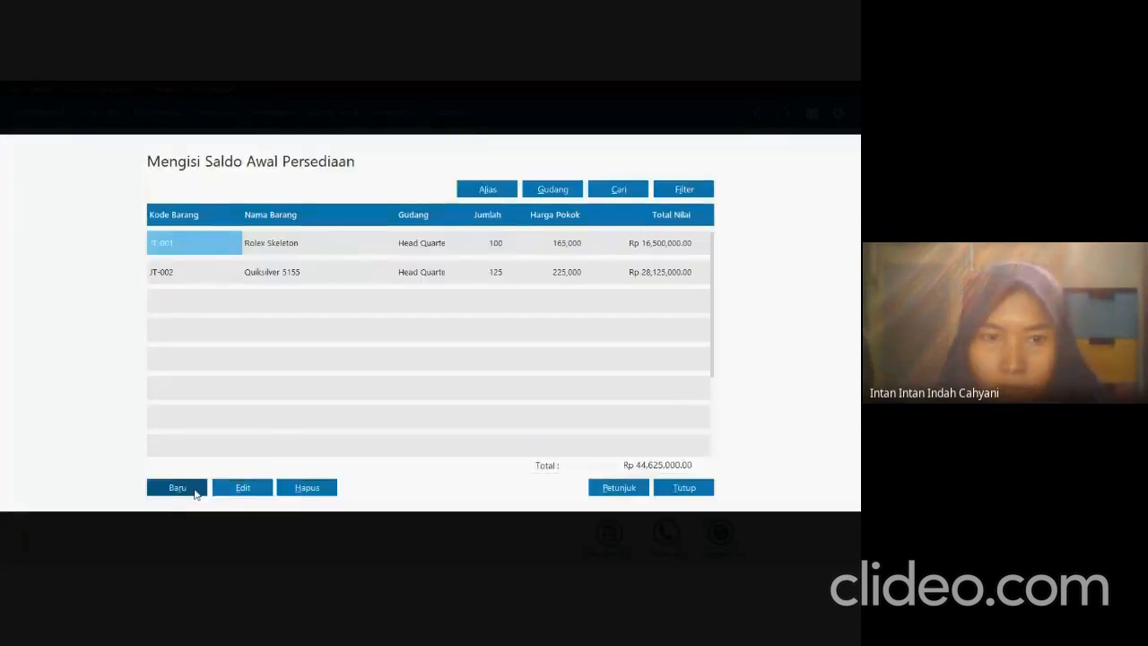
Start a new inventory opening balance entry and choose item JT-003 Berrybenka Sophie Ciana.
{"action": "left_click", "coordinate": [193, 487]}
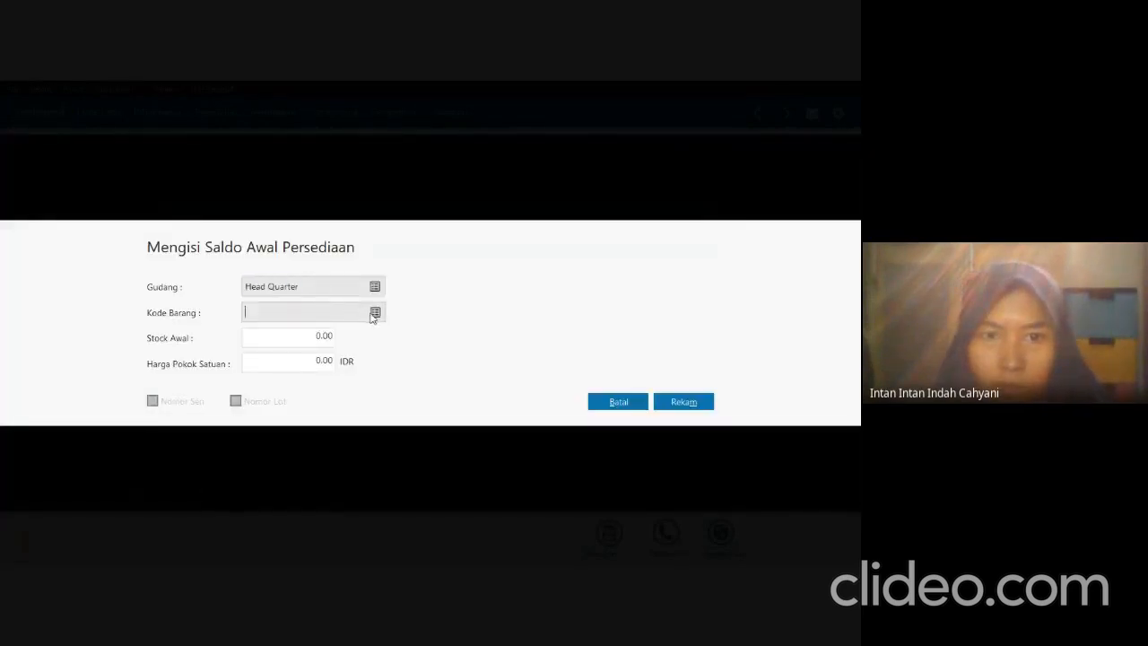
{"action": "left_click", "coordinate": [373, 313]}
{"action": "left_click", "coordinate": [371, 319]}
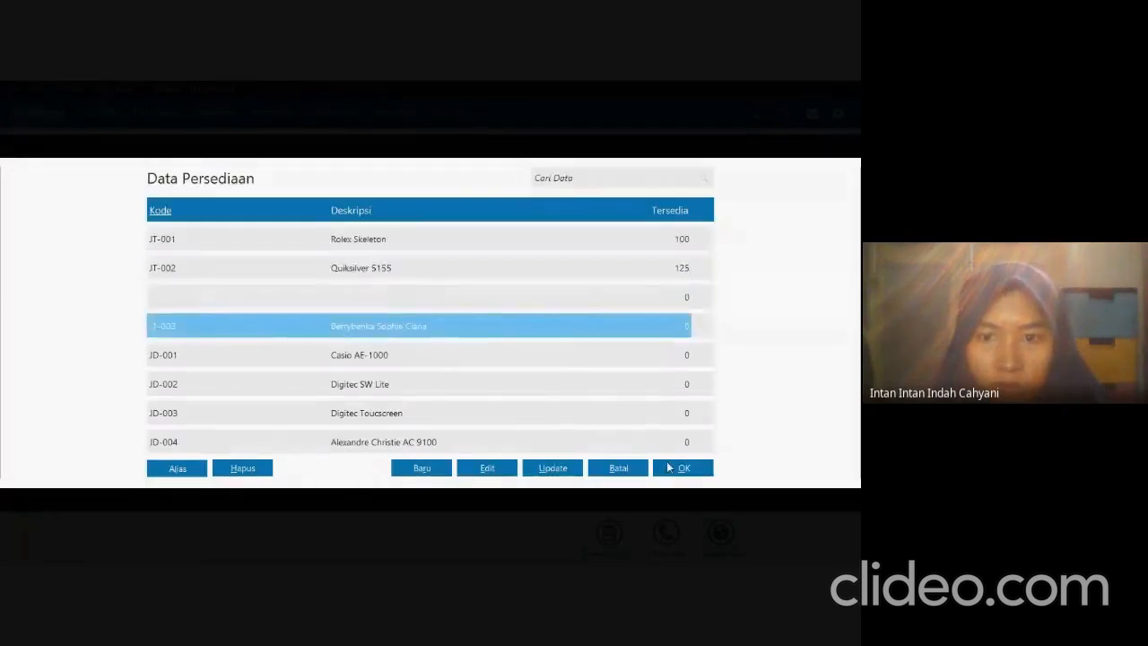
{"action": "left_click", "coordinate": [673, 468]}
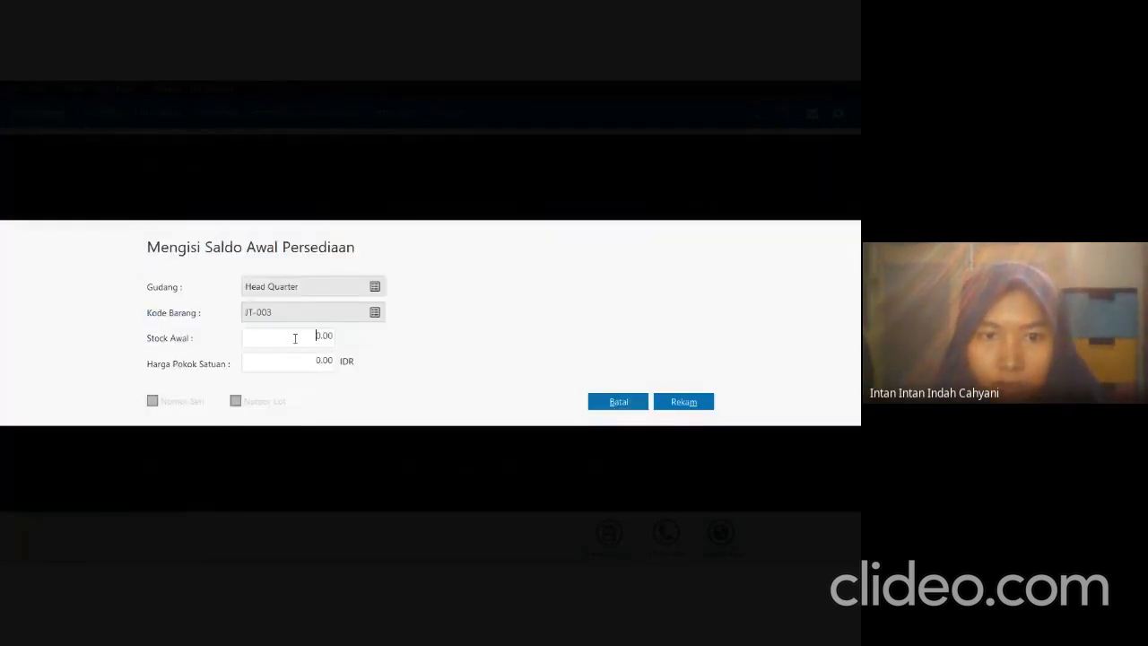
Look up JT-003 in the exam PDF, set its opening stock to 80 and unit cost to 125,000 IDR in Zahir, and record the entry.
{"action": "key", "text": "alt+Tab"}
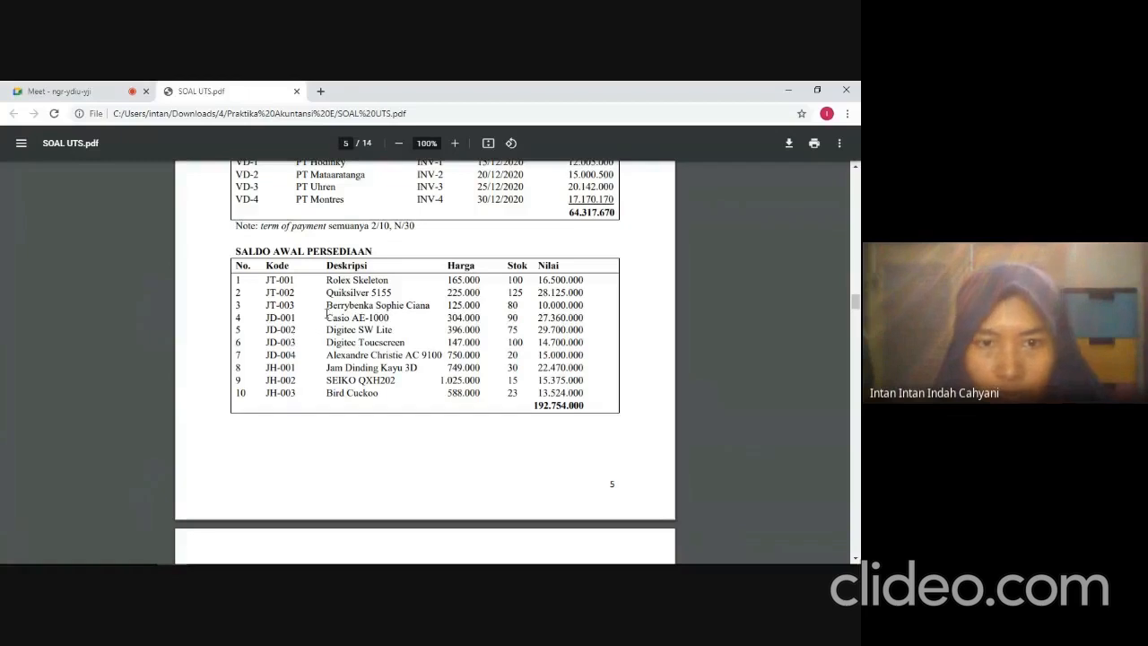
{"action": "key", "text": "alt+Tab"}
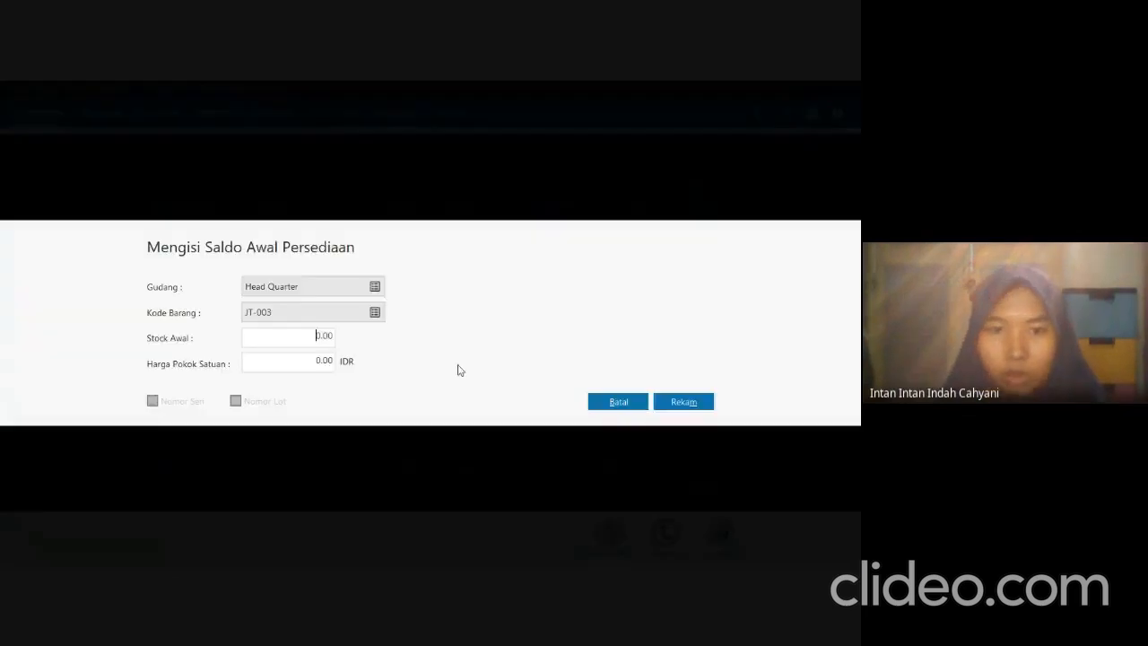
{"action": "type", "text": "80"}
{"action": "key", "text": "BackSpace"}
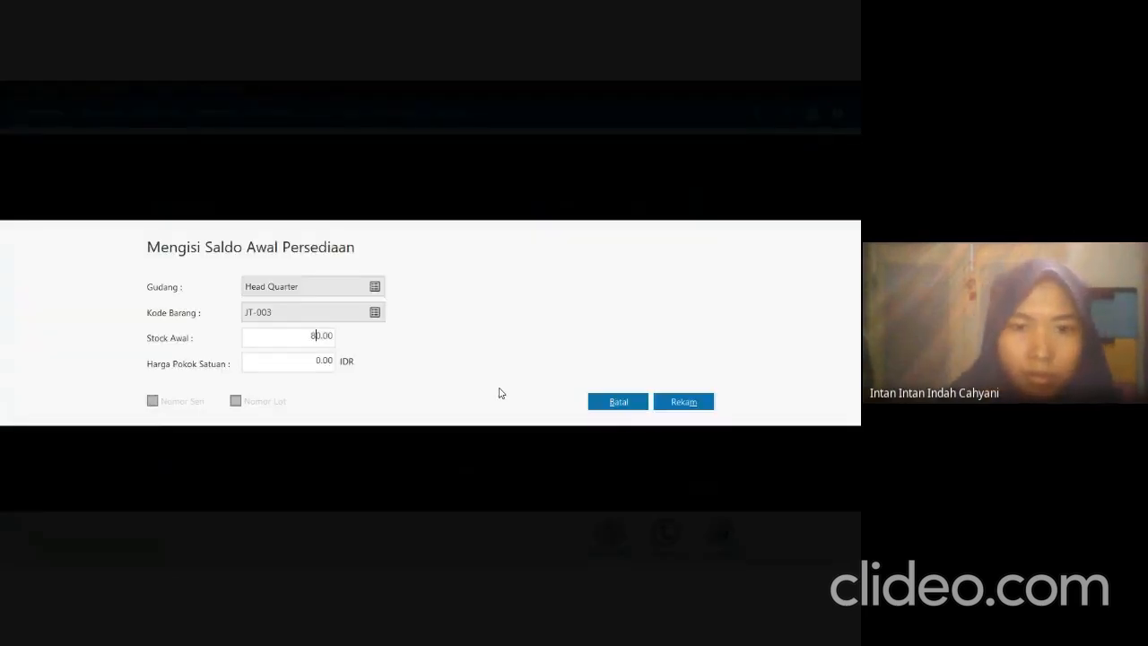
{"action": "key", "text": "Tab"}
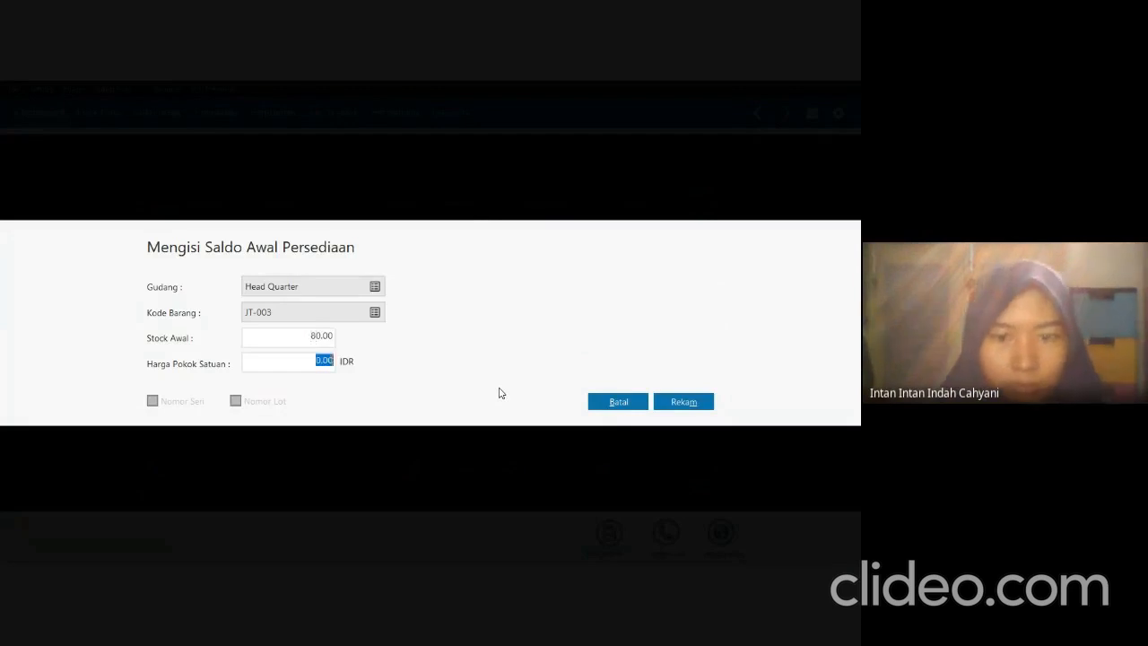
{"action": "type", "text": "125,000"}
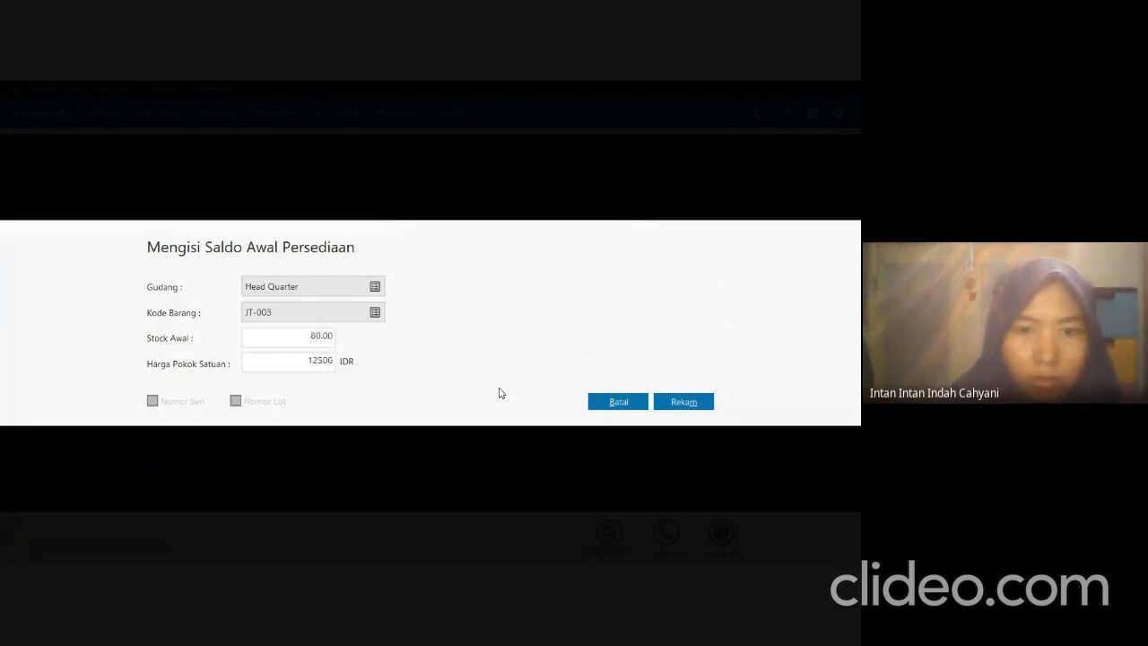
{"action": "key", "text": "Tab"}
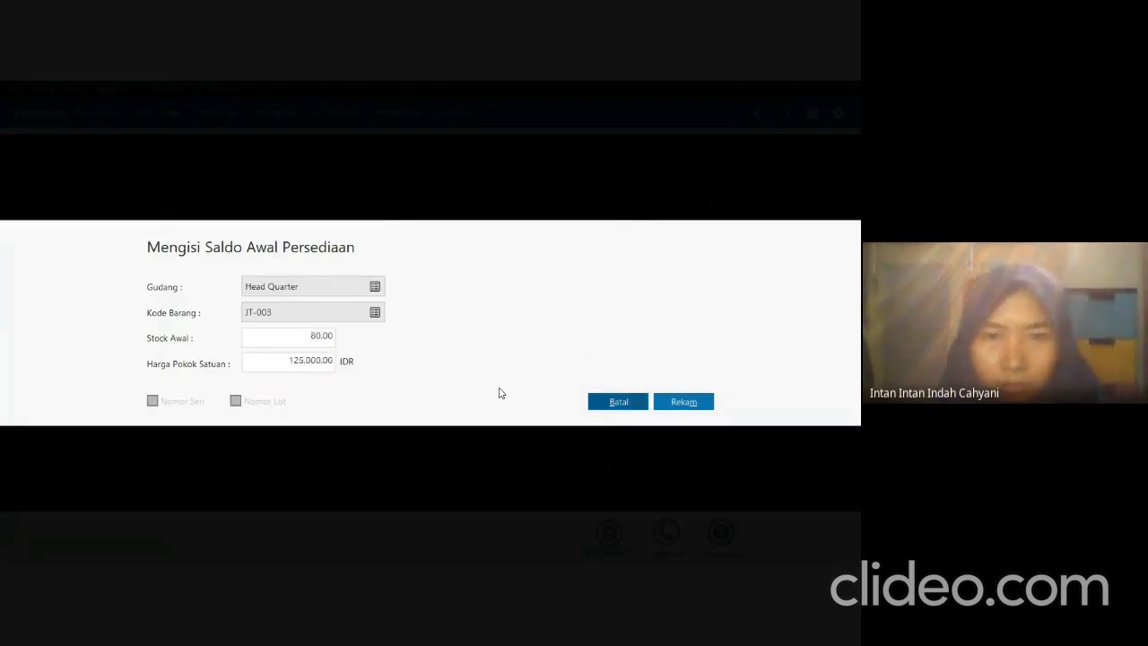
{"action": "left_click", "coordinate": [685, 402]}
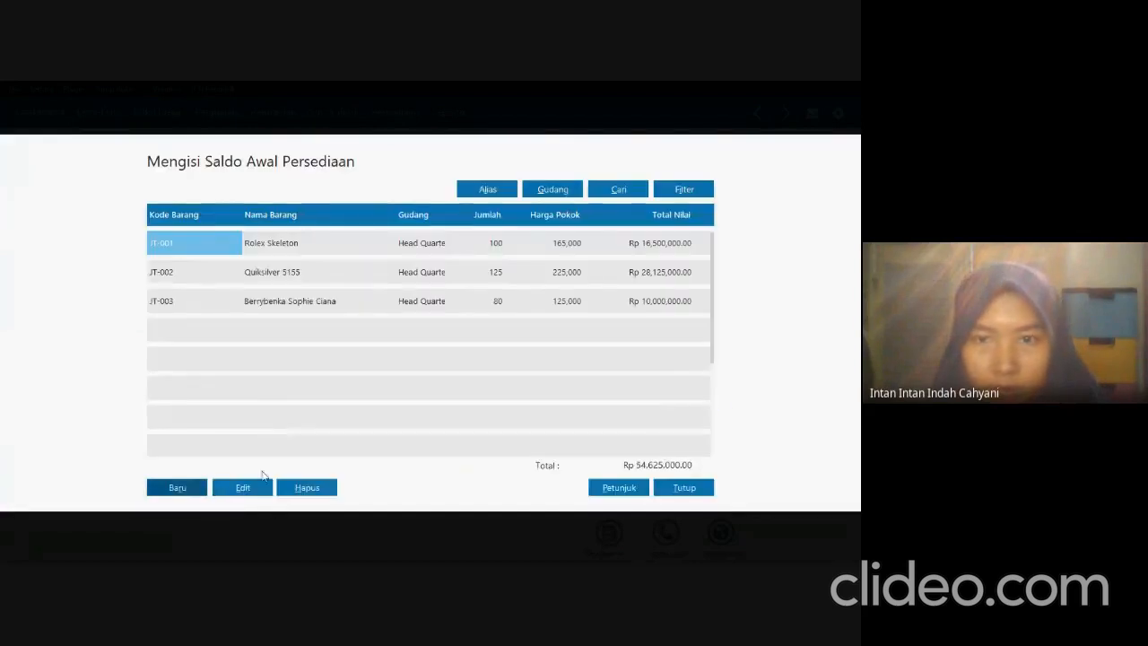
Start a new inventory opening balance entry and choose item JD-001 Casio AE-1000.
{"action": "left_click", "coordinate": [177, 488]}
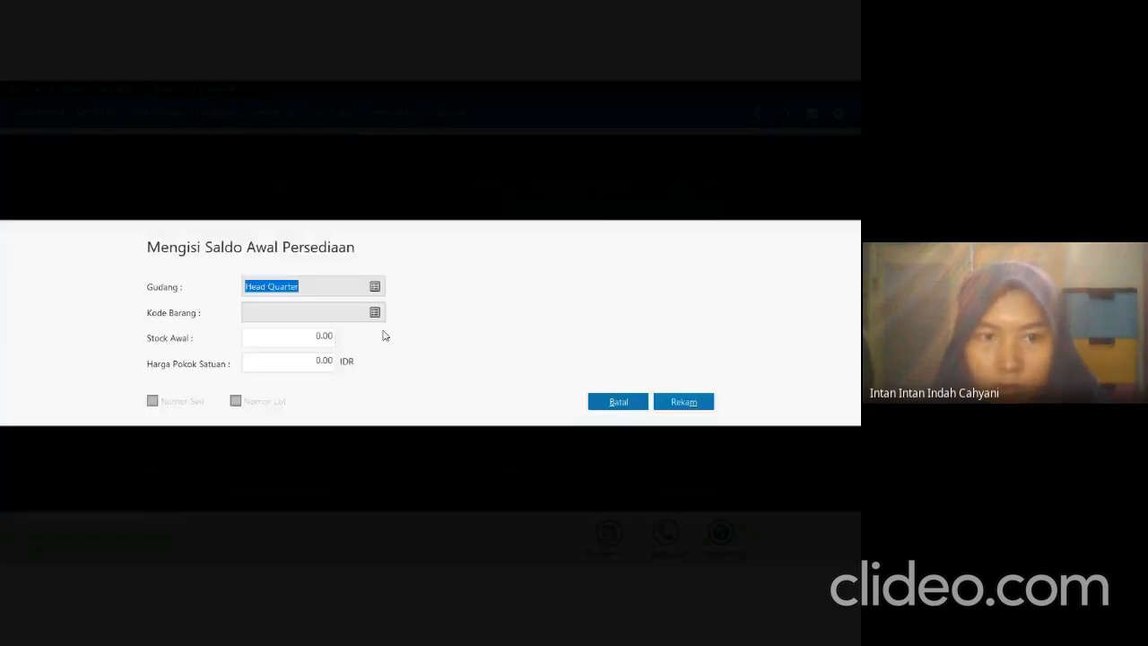
{"action": "left_click", "coordinate": [377, 316]}
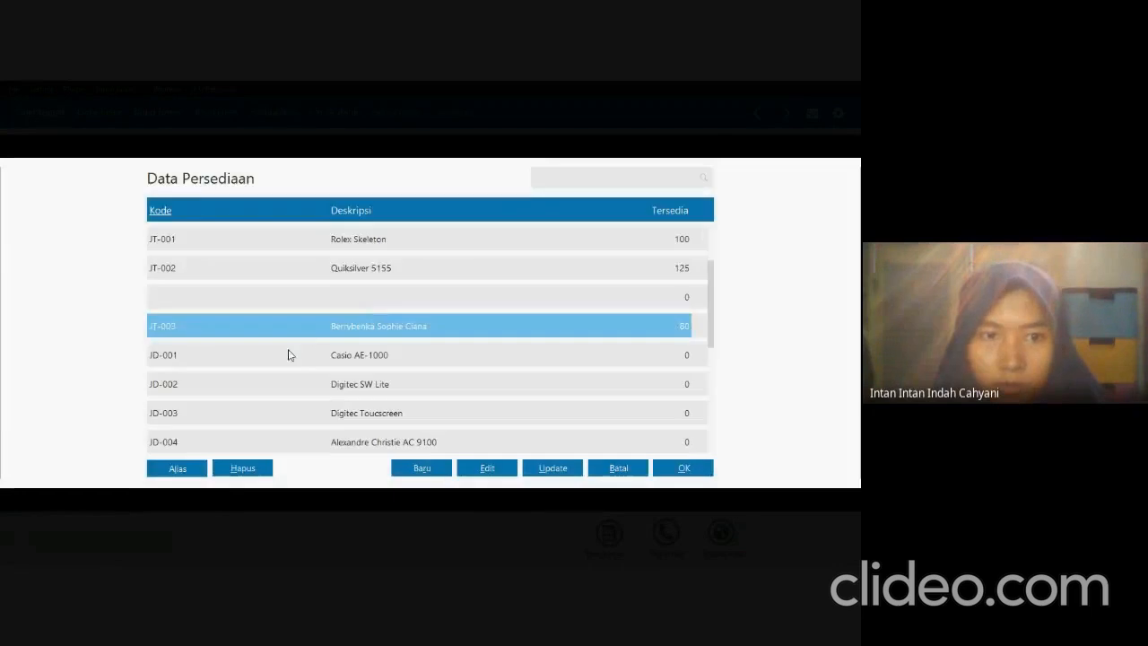
{"action": "left_click", "coordinate": [288, 354]}
{"action": "left_click", "coordinate": [682, 467]}
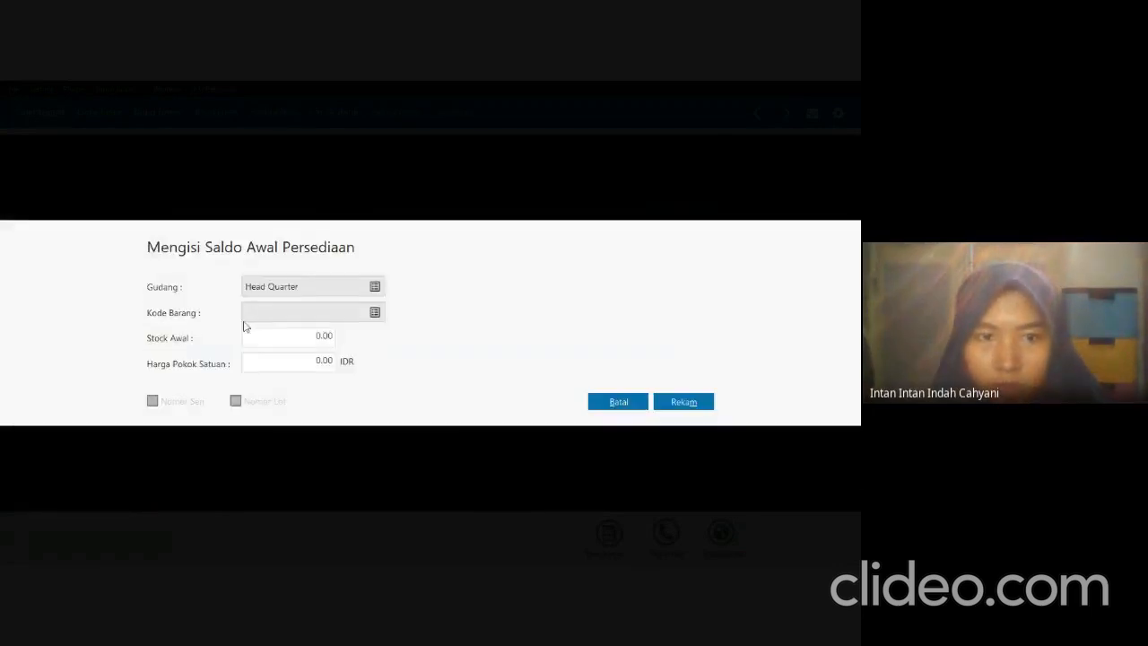
Look up JD-001 in the exam PDF, set its opening stock to 90 and unit cost to 304,000 IDR in Zahir, and record the entry.
{"action": "left_click", "coordinate": [287, 336]}
{"action": "key", "text": "alt+Tab"}
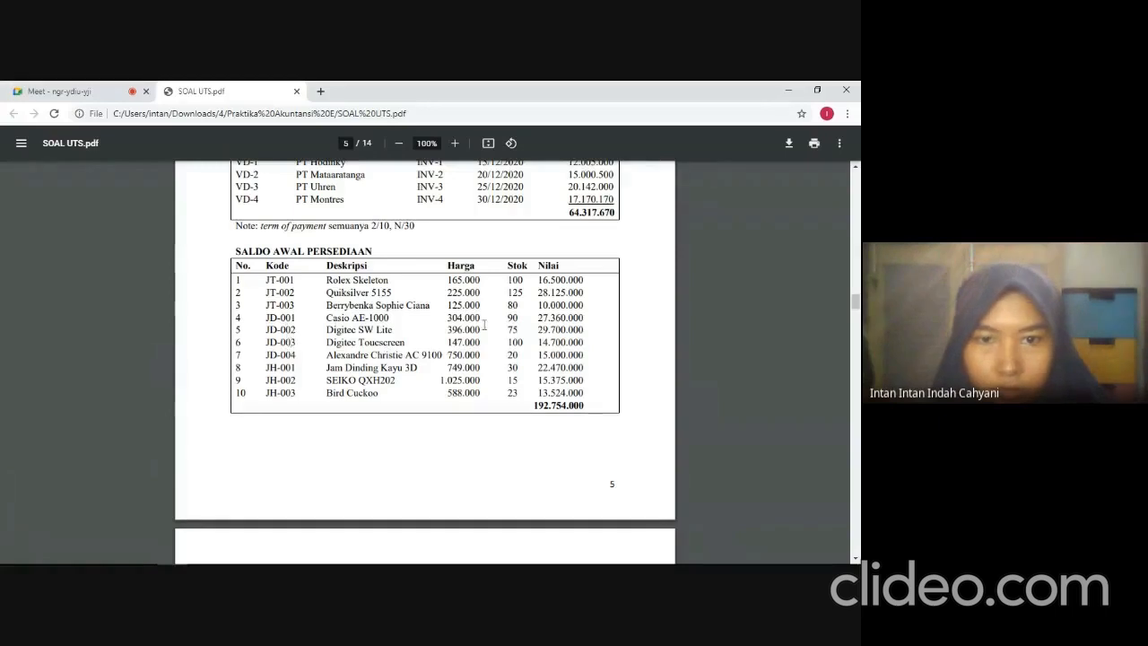
{"action": "key", "text": "alt+Tab"}
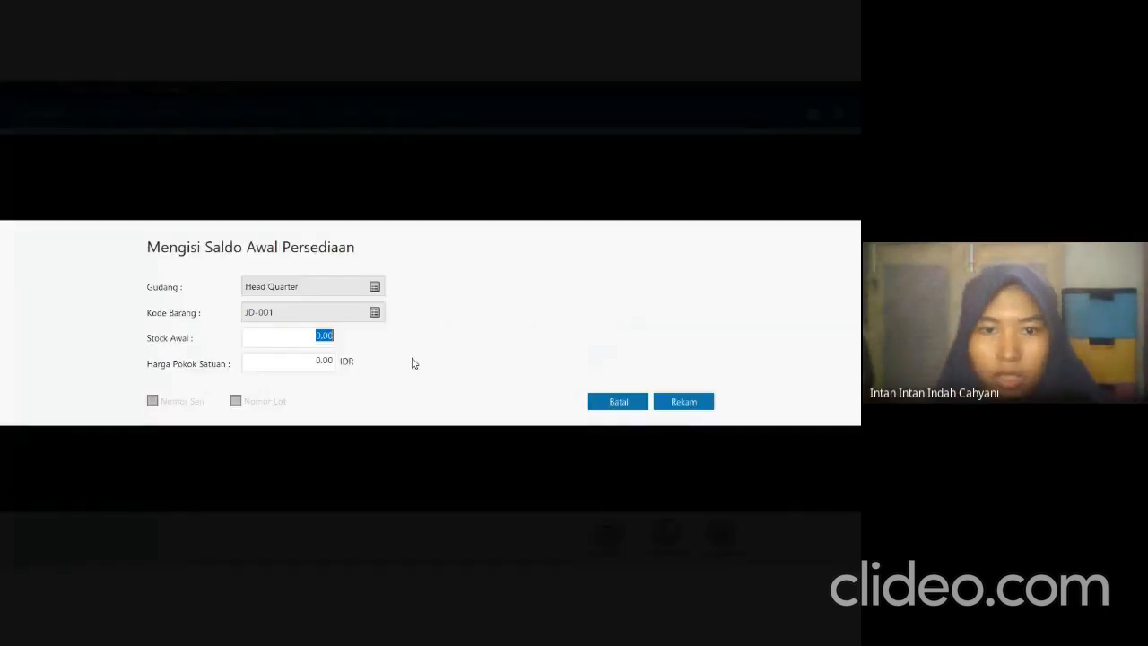
{"action": "type", "text": "90"}
{"action": "key", "text": "Tab"}
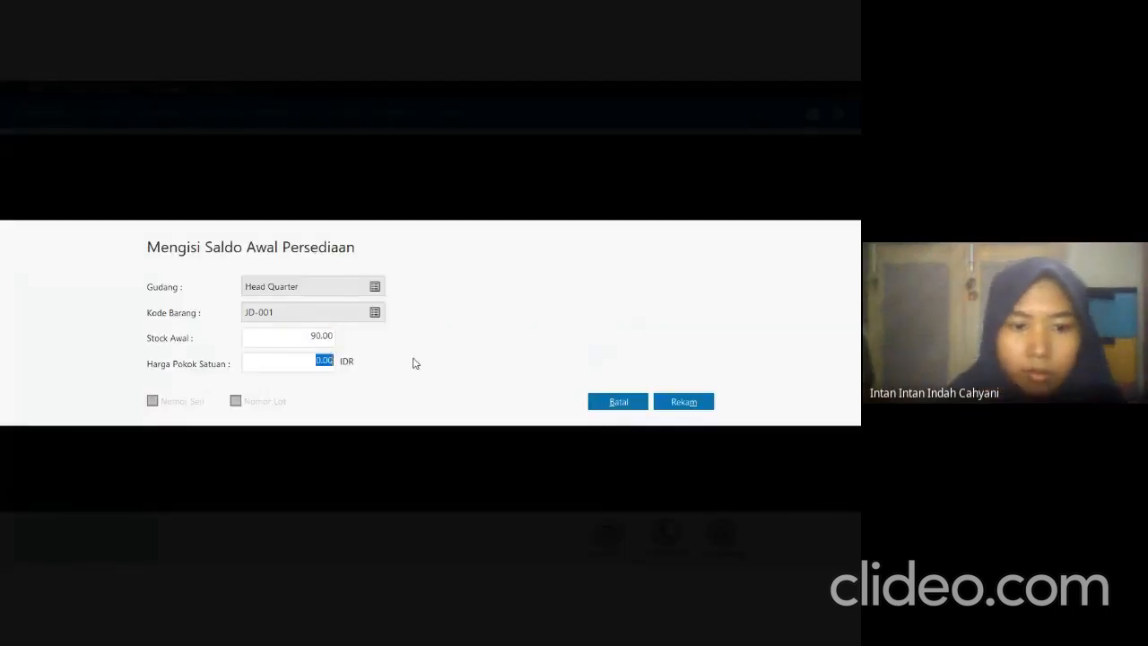
{"action": "type", "text": "304."}
{"action": "type", "text": "000"}
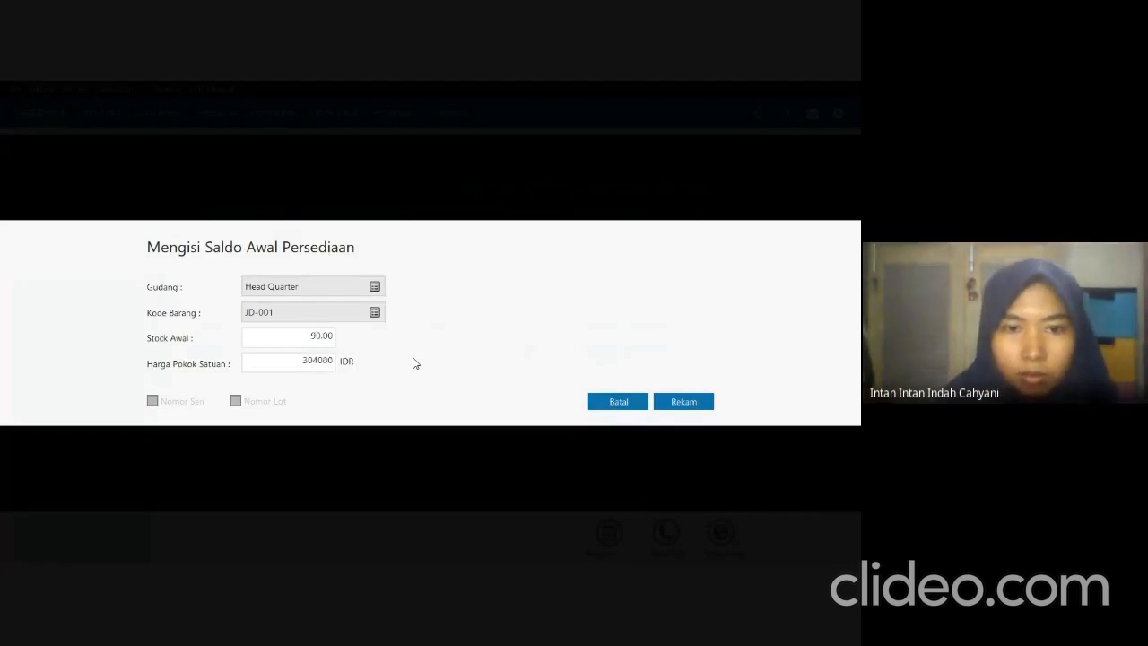
{"action": "key", "text": "Tab"}
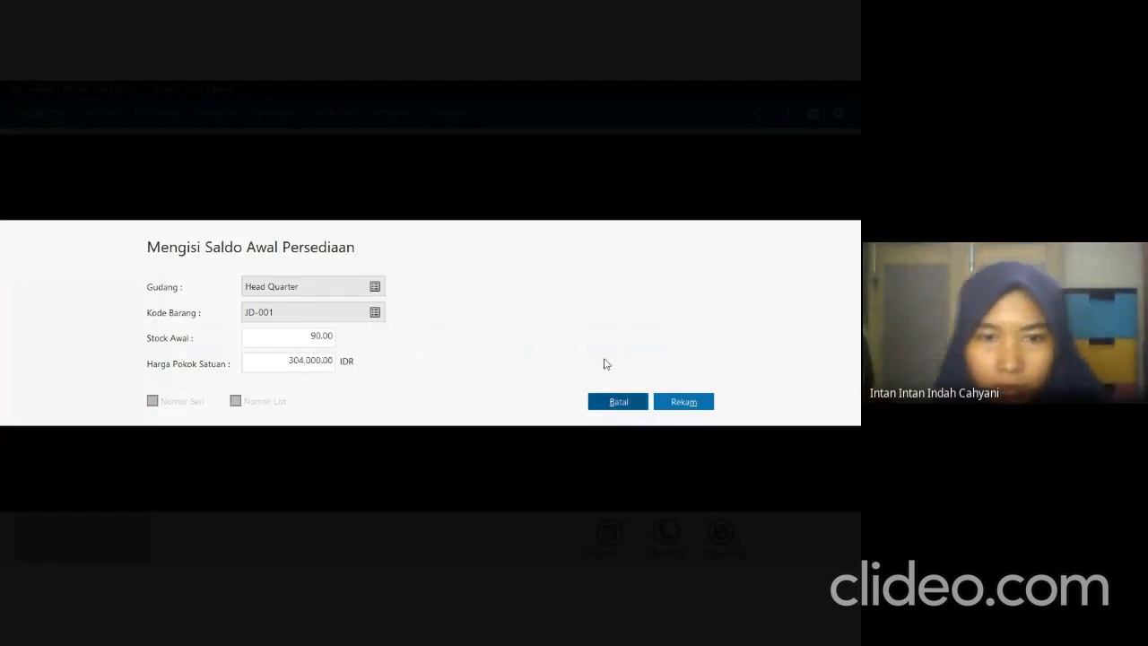
{"action": "left_click", "coordinate": [705, 403]}
Start a new inventory opening balance entry and choose item JD-002 Digitec SW Lite.
{"action": "left_click", "coordinate": [177, 488]}
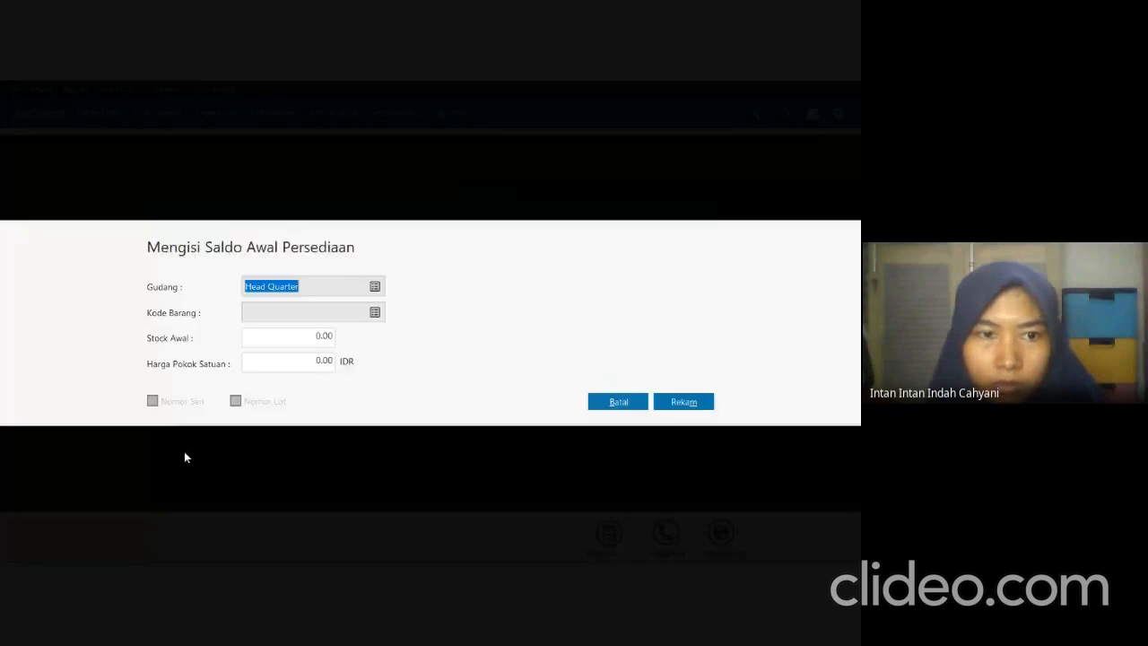
{"action": "left_click", "coordinate": [375, 313]}
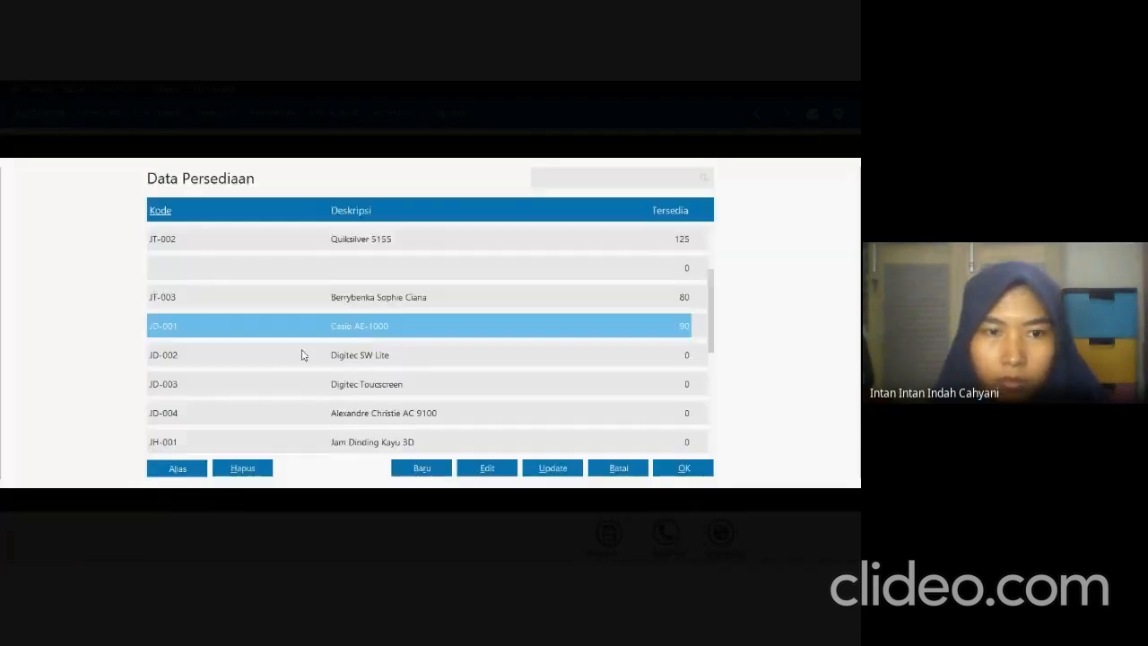
{"action": "left_click", "coordinate": [268, 362]}
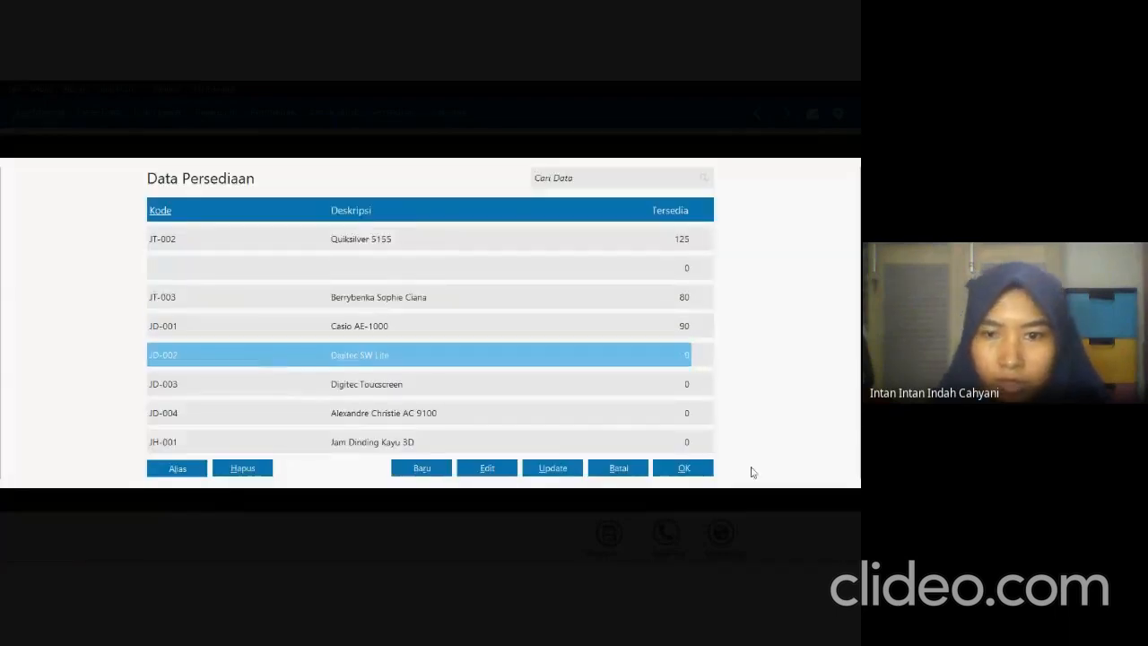
{"action": "left_click", "coordinate": [661, 469]}
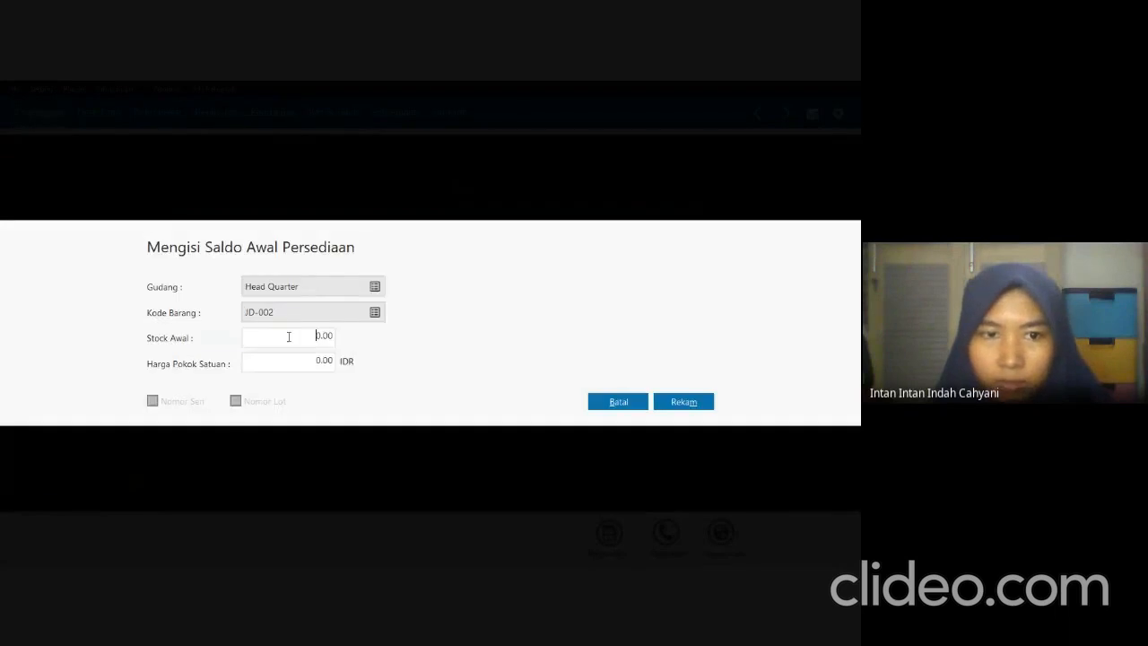
Look up JD-002 in the exam PDF and set its opening stock to 75 and unit cost to 396,000 IDR in Zahir.
{"action": "key", "text": "alt+Tab"}
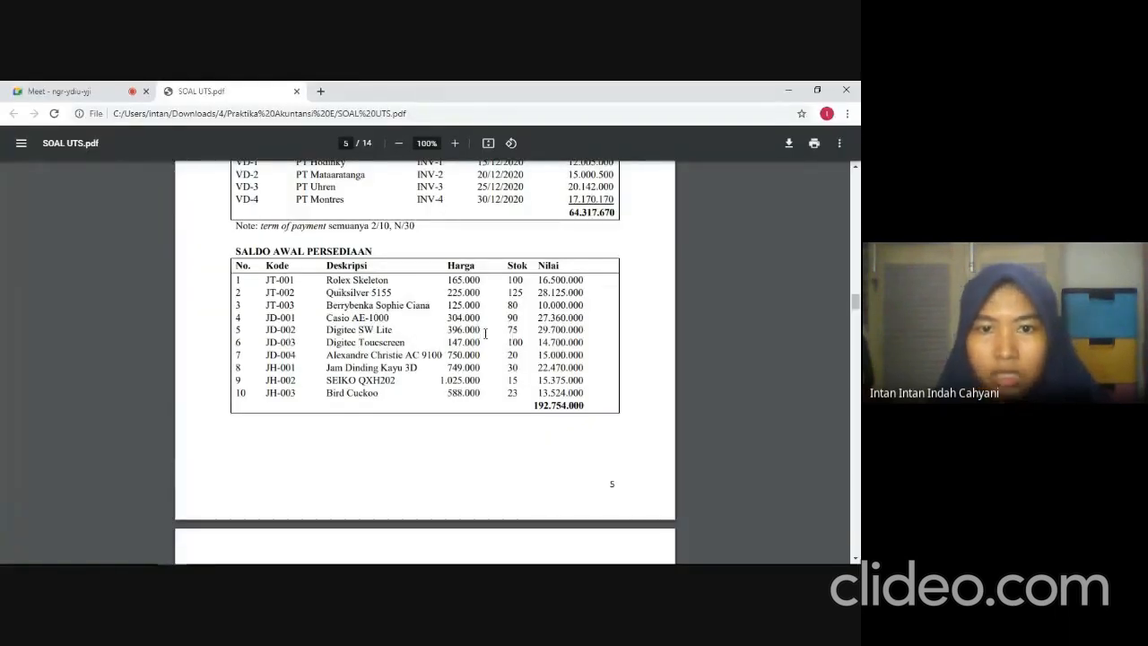
{"action": "key", "text": "alt+Tab"}
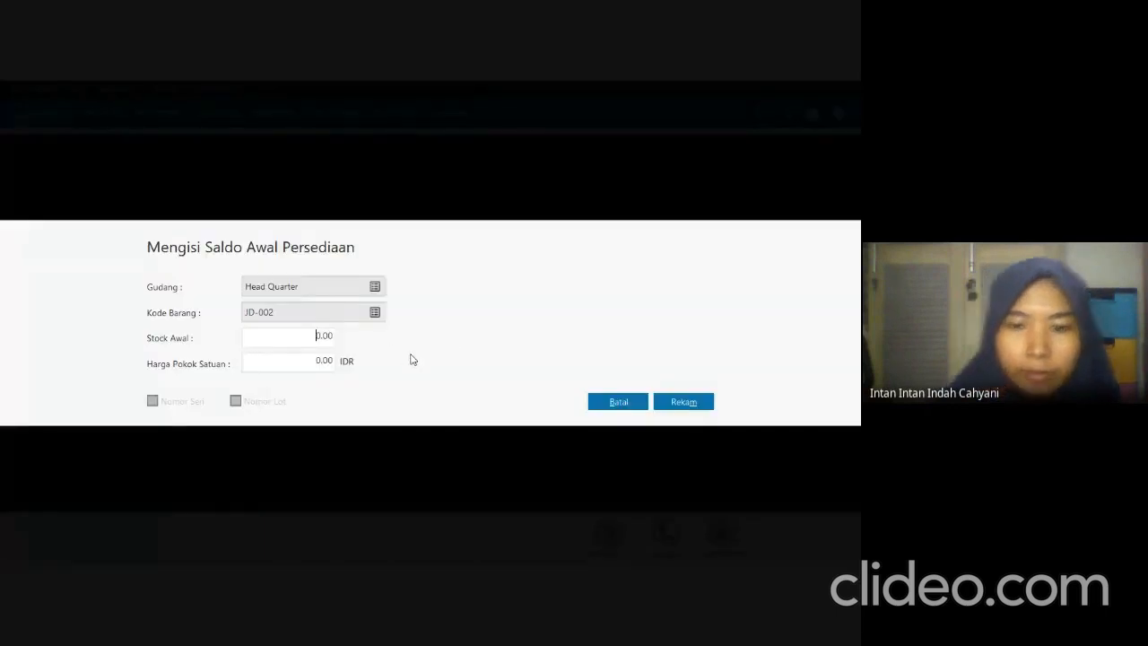
{"action": "key", "text": "Delete"}
{"action": "key", "text": "Delete"}
{"action": "key", "text": "Delete"}
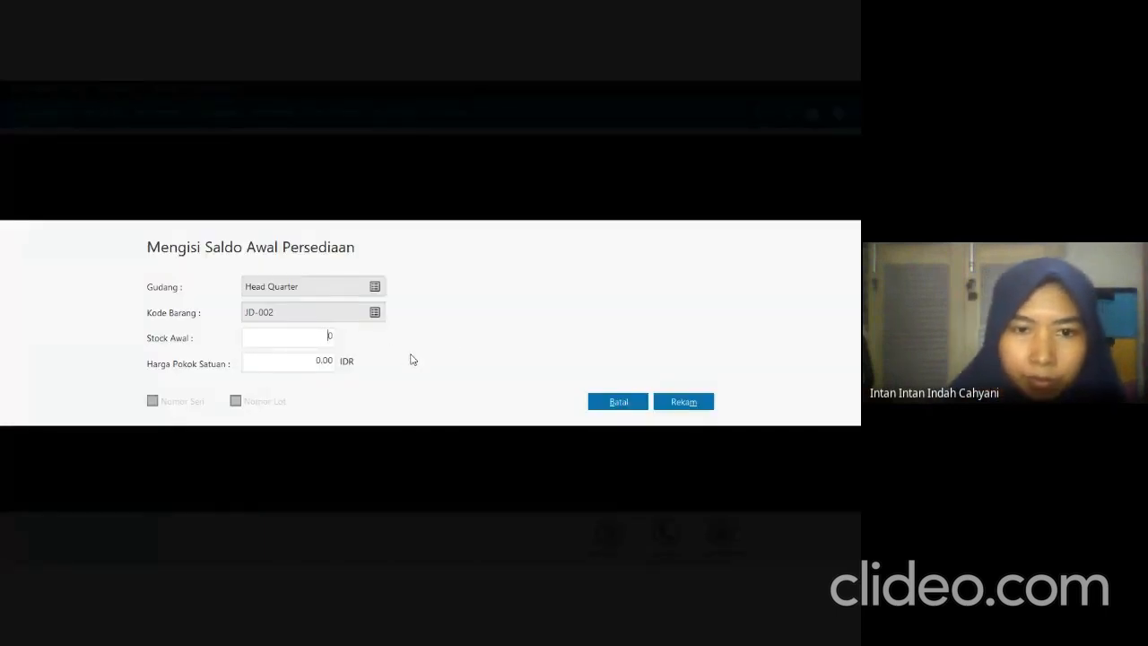
{"action": "type", "text": "75"}
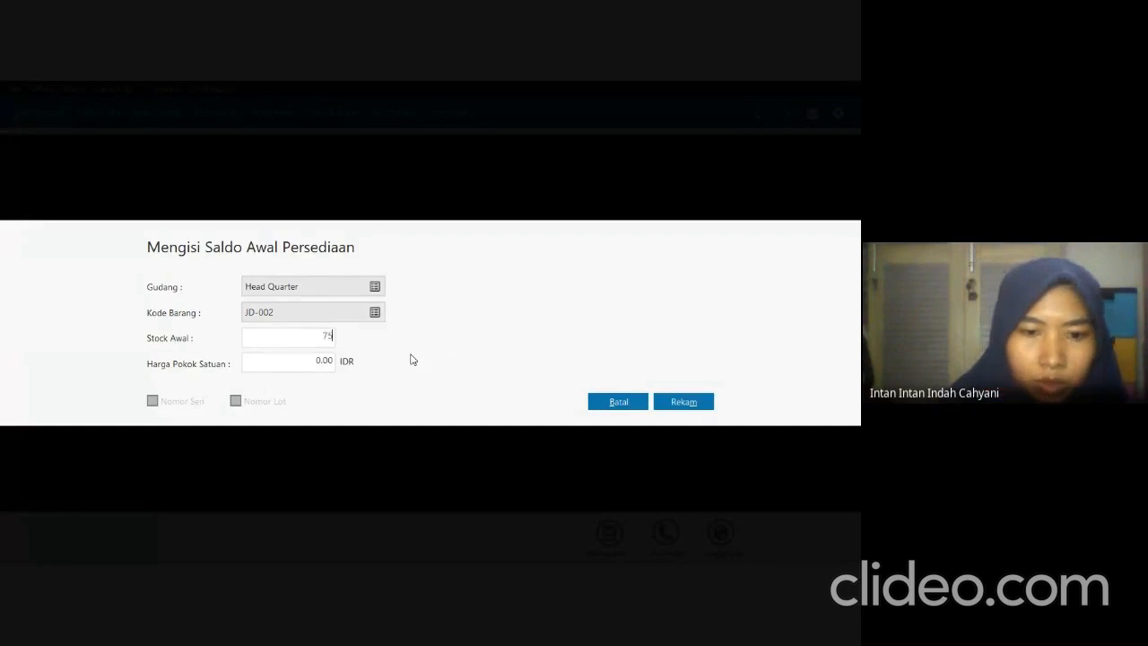
{"action": "key", "text": "Tab"}
{"action": "type", "text": "396.000"}
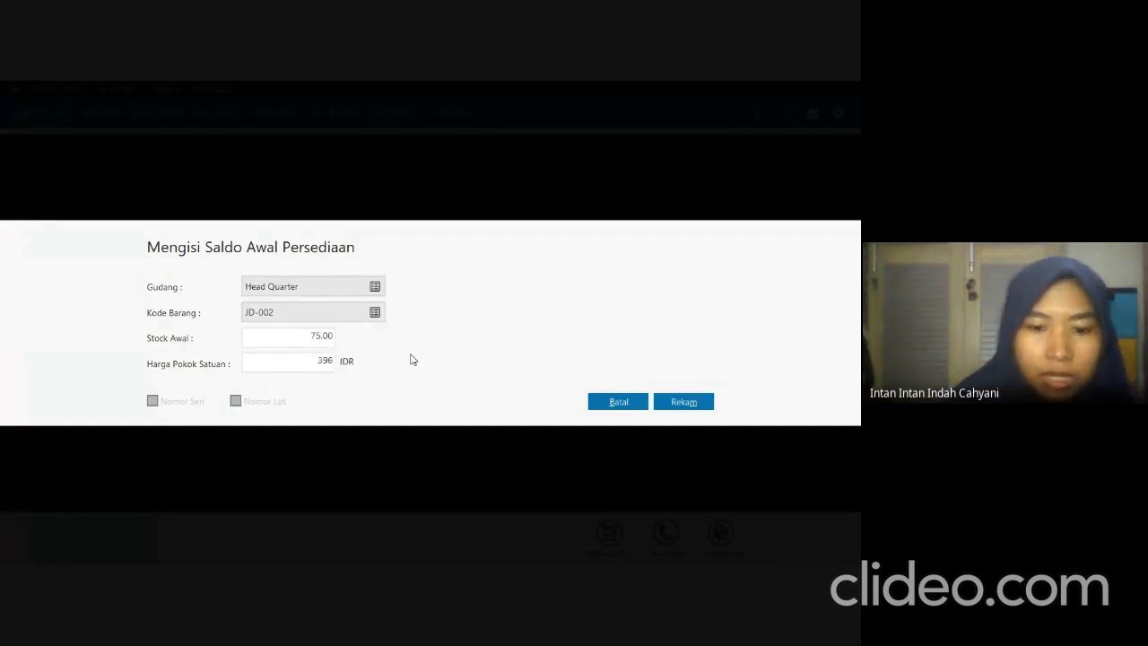
{"action": "key", "text": "Tab"}
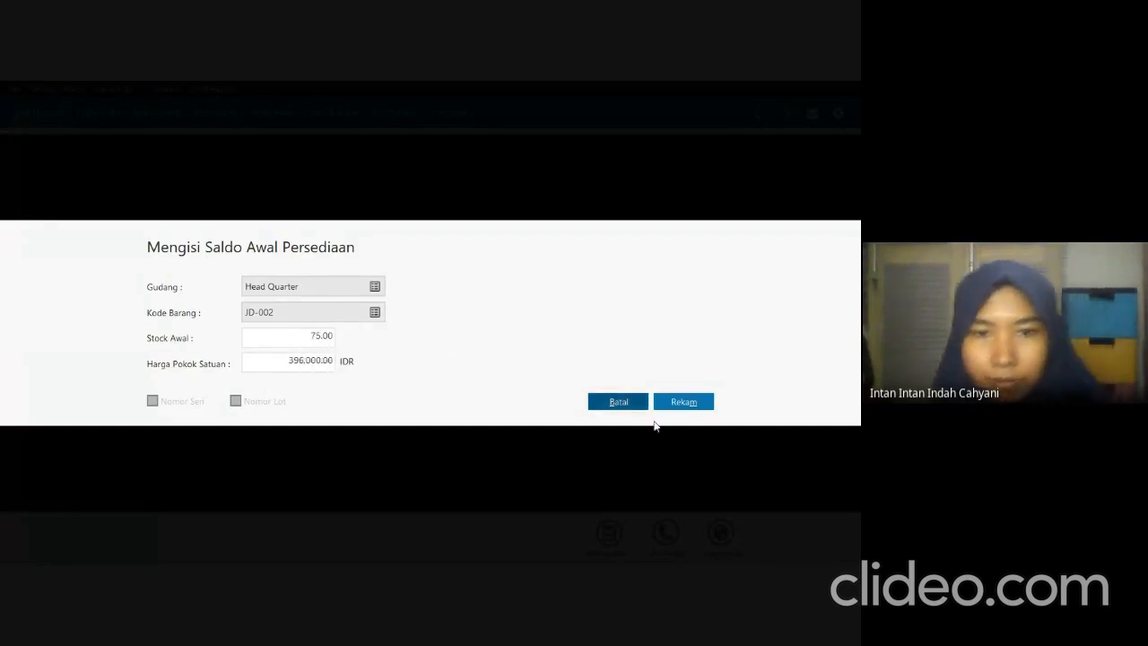
Record the JD-002 opening balance and start a new entry for item JD-003 Digitec Toucscreen.
{"action": "left_click", "coordinate": [679, 403]}
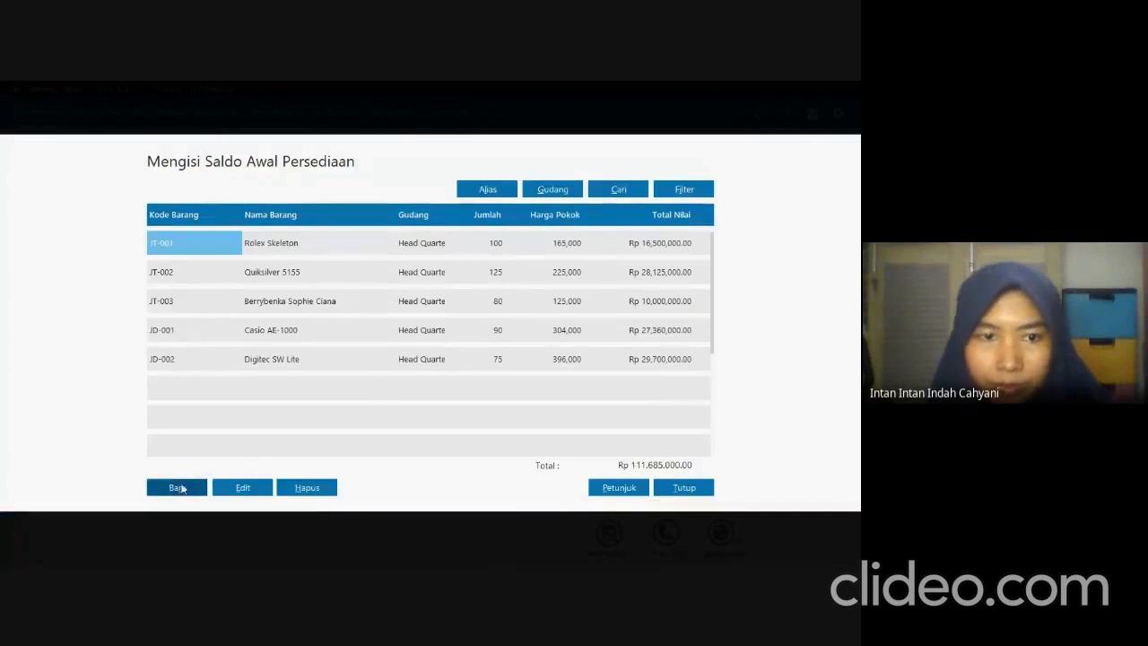
{"action": "left_click", "coordinate": [178, 487]}
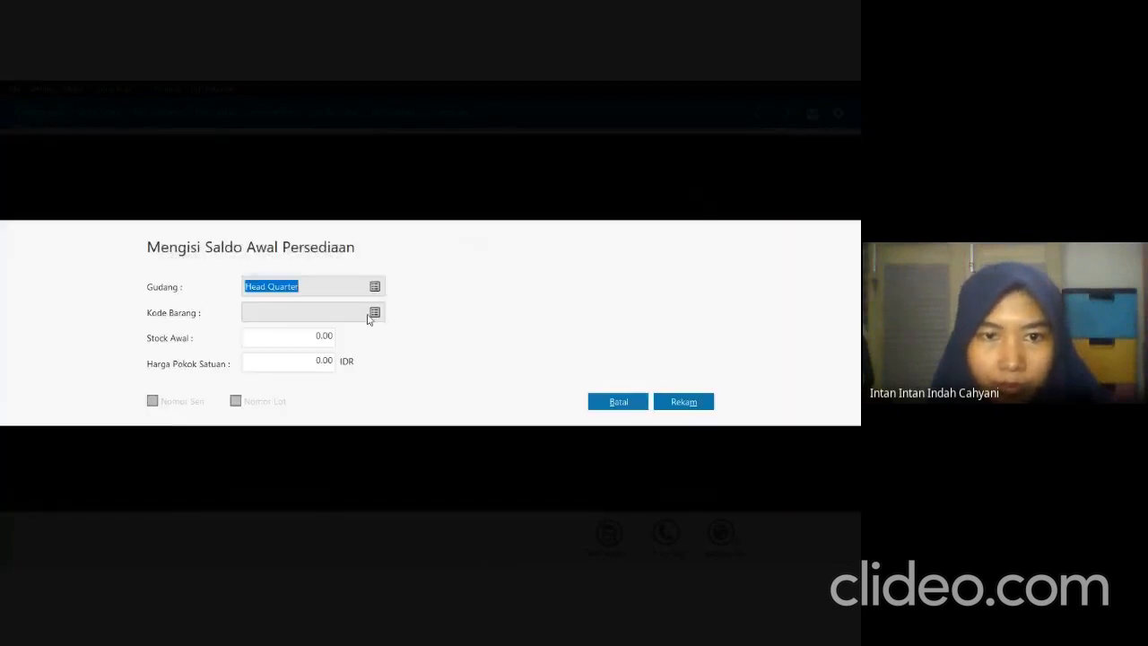
{"action": "left_click", "coordinate": [368, 314]}
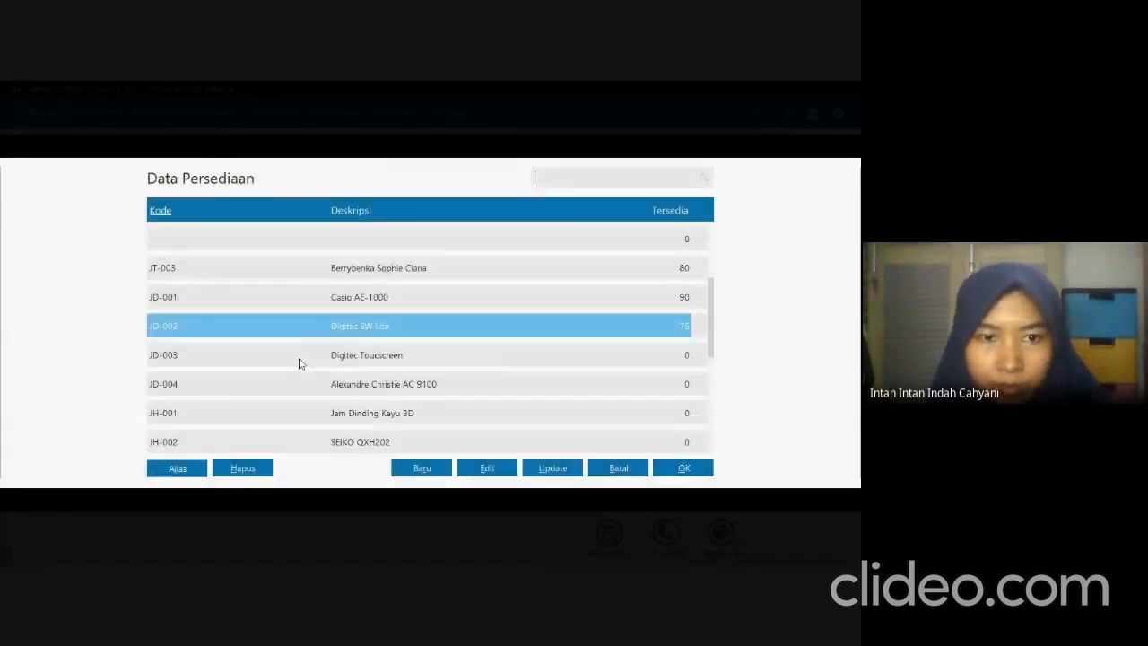
{"action": "left_click", "coordinate": [299, 363]}
{"action": "left_click", "coordinate": [677, 469]}
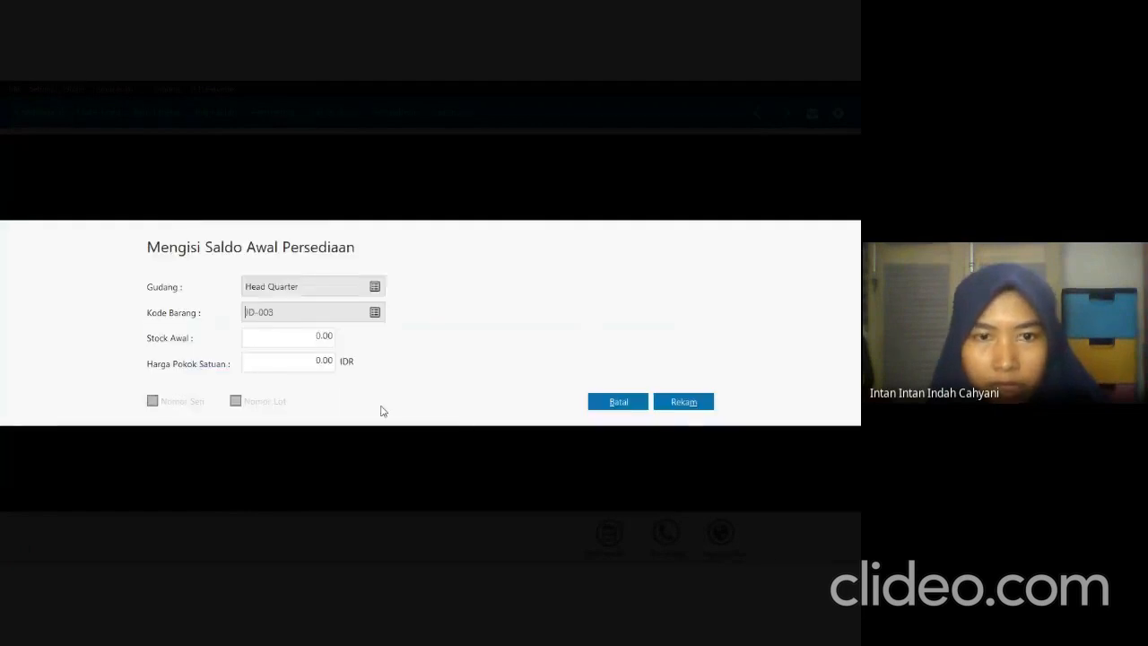
Look up JD-003 in the exam PDF, set its opening stock to 100 and unit cost to 147,000 IDR in Zahir, and record the entry.
{"action": "key", "text": "alt+Tab"}
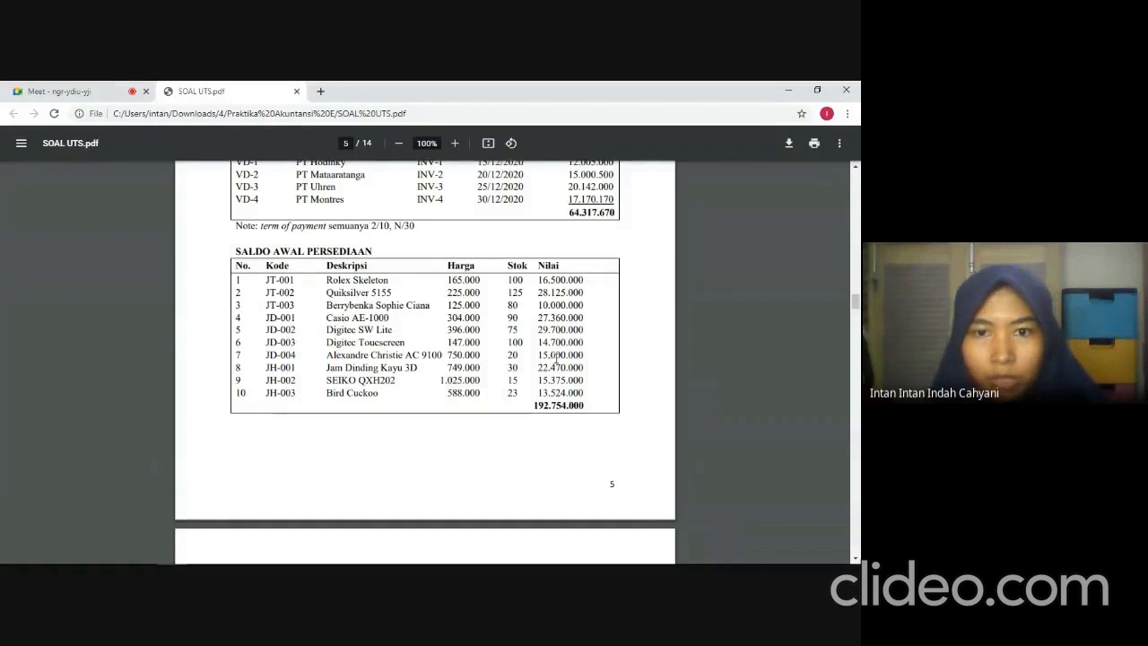
{"action": "key", "text": "alt+Tab"}
{"action": "left_click", "coordinate": [300, 339]}
{"action": "type", "text": "100"}
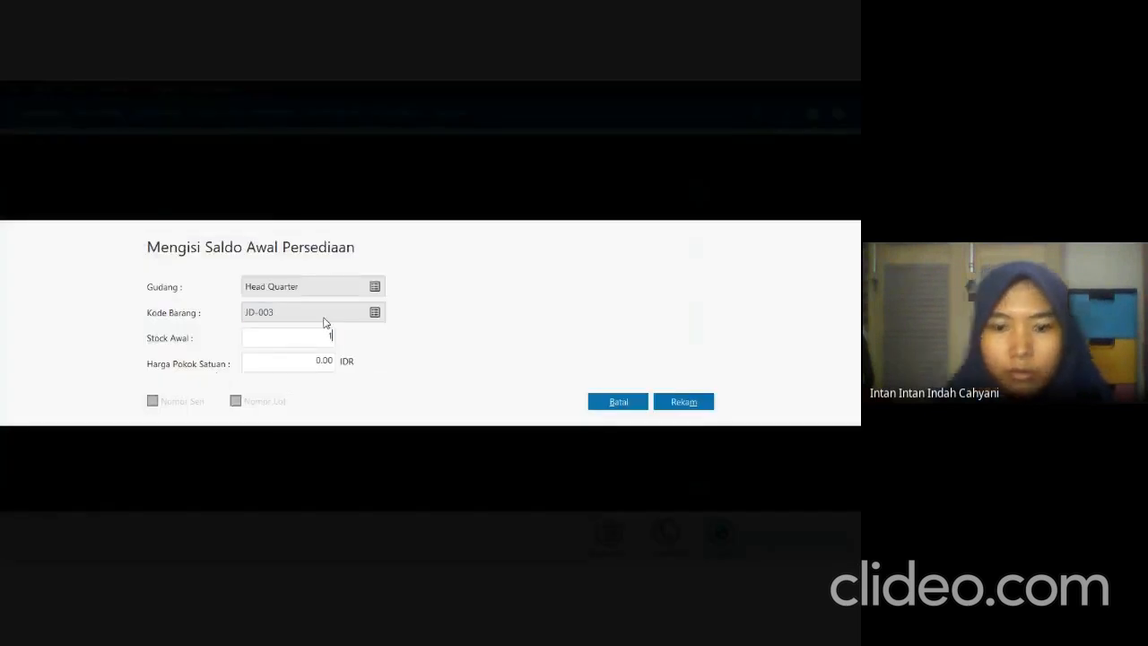
{"action": "key", "text": "Tab"}
{"action": "type", "text": "14"}
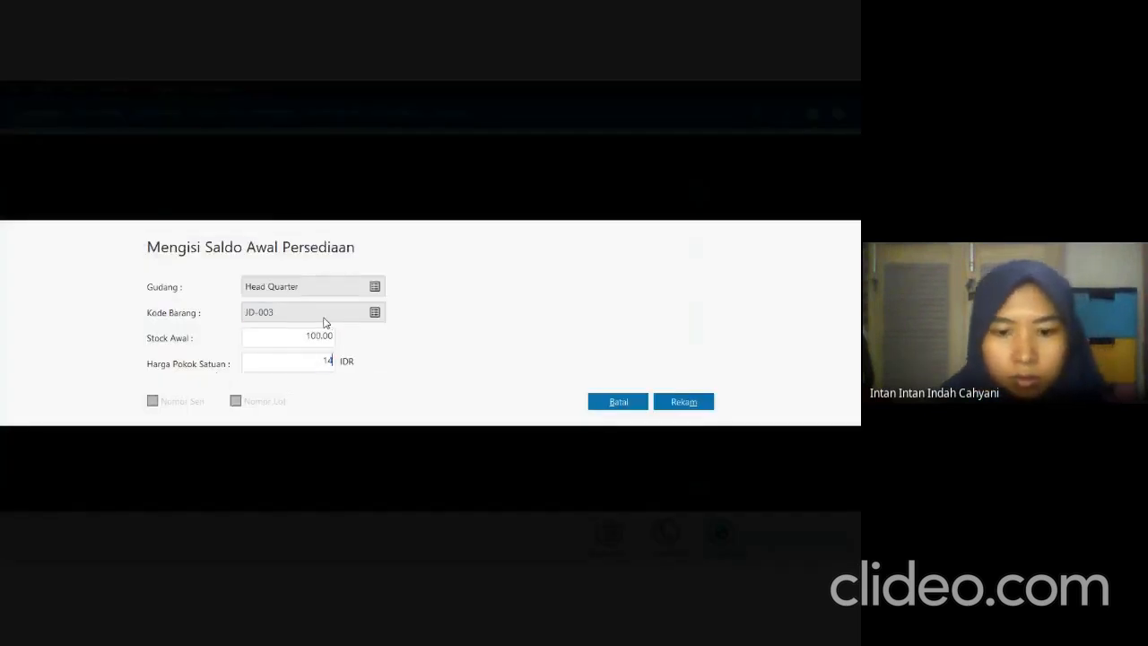
{"action": "type", "text": "7000"}
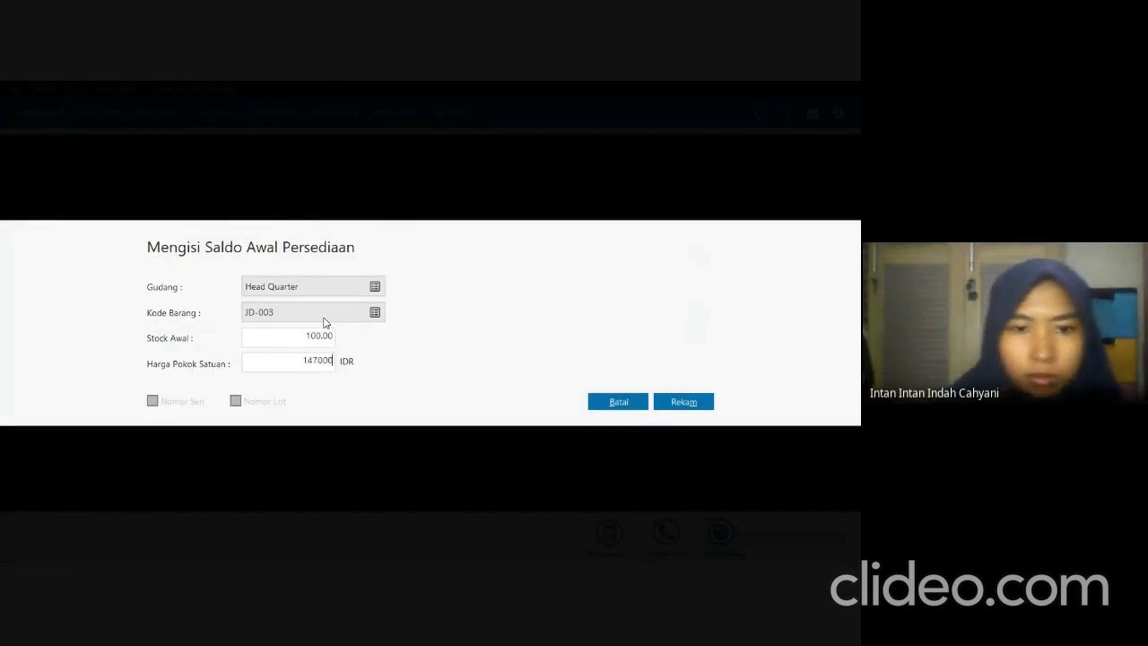
{"action": "key", "text": "Tab"}
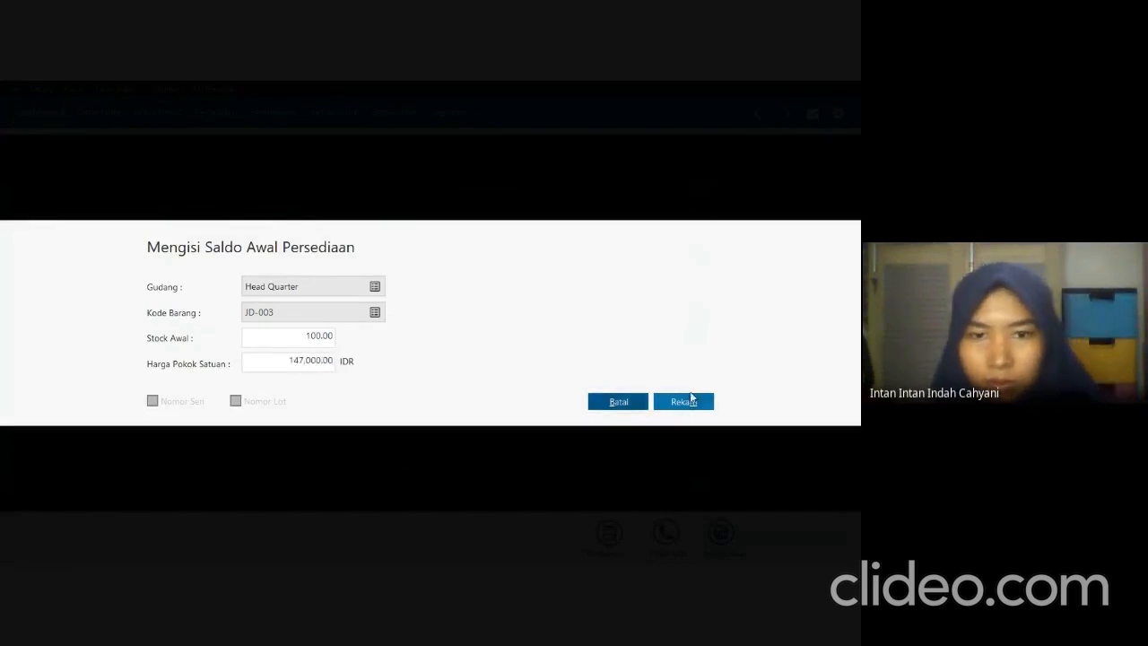
{"action": "left_click", "coordinate": [704, 412]}
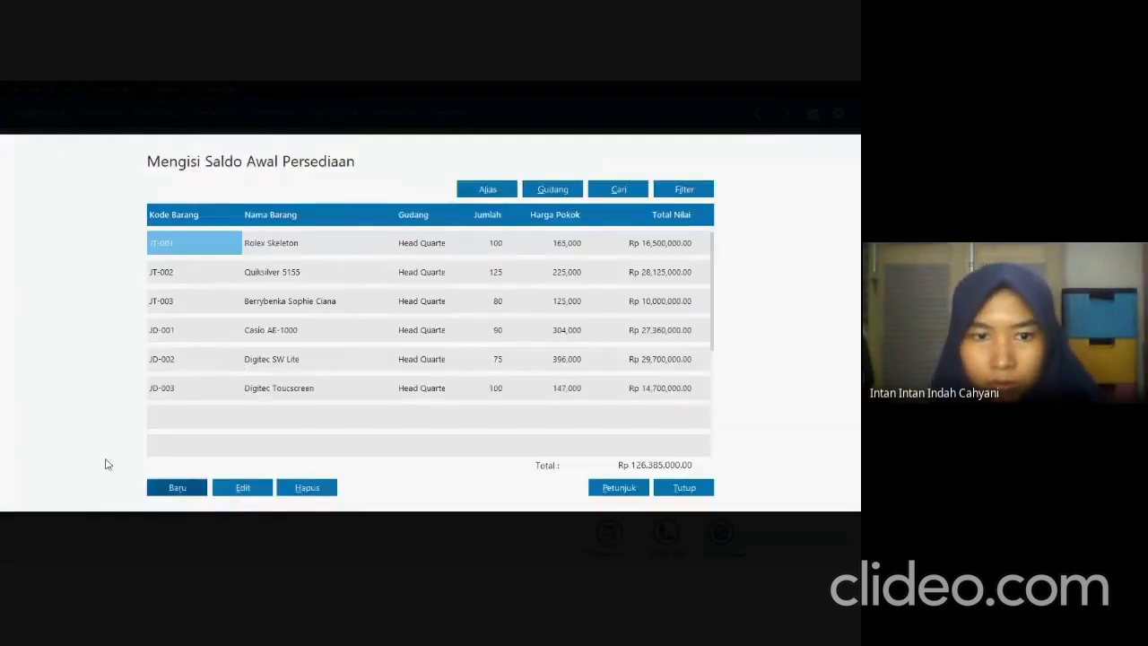
Start a new inventory opening balance entry and choose item JD-004 Alexandre Christie AC 9100.
{"action": "left_click", "coordinate": [163, 493]}
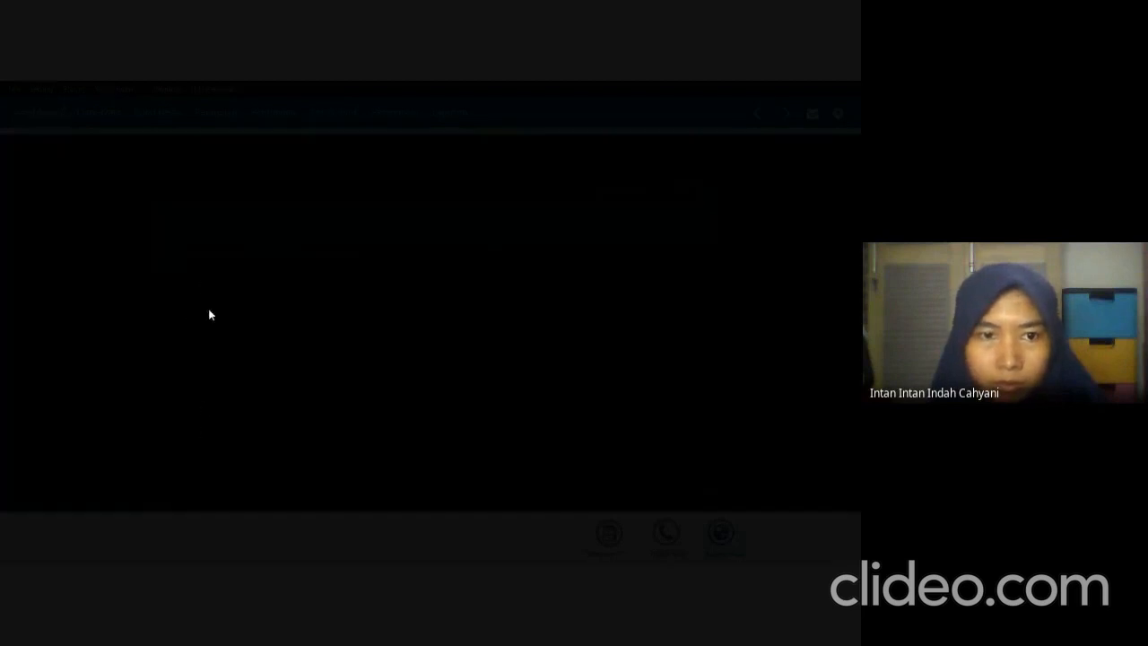
{"action": "left_click", "coordinate": [374, 312]}
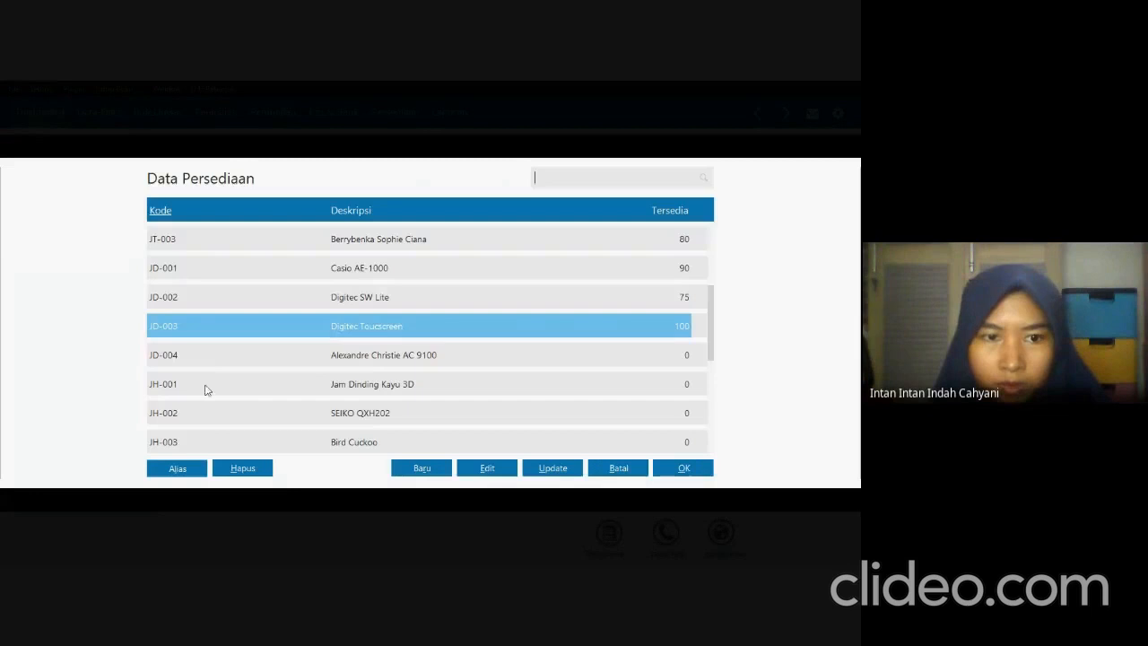
{"action": "left_click", "coordinate": [210, 357]}
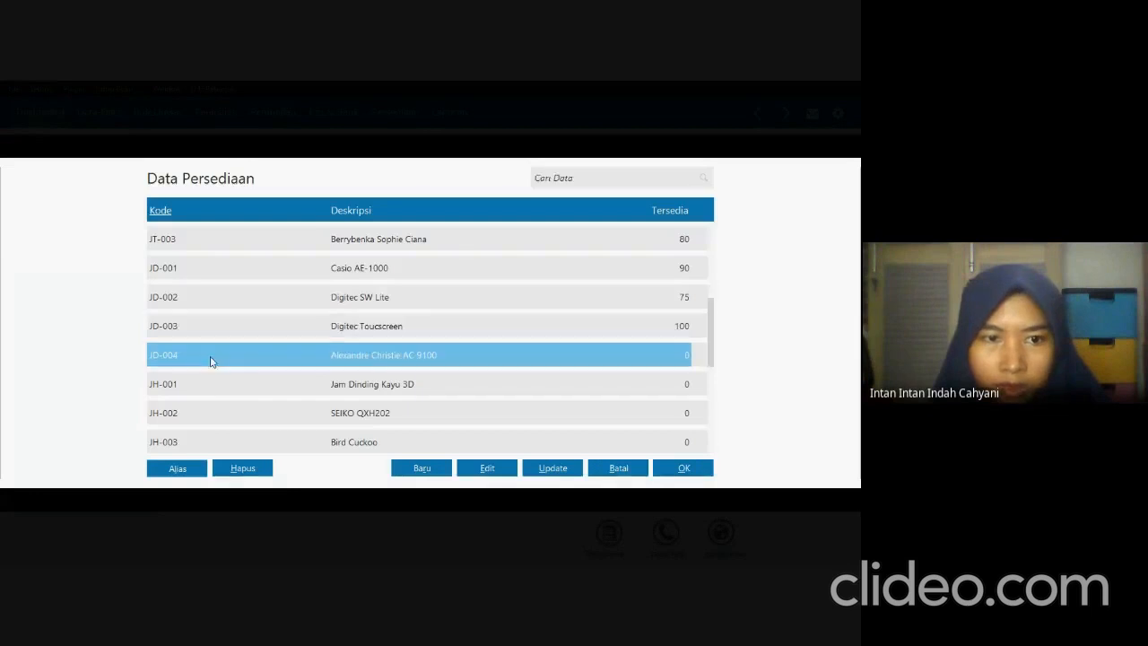
{"action": "left_click", "coordinate": [676, 470]}
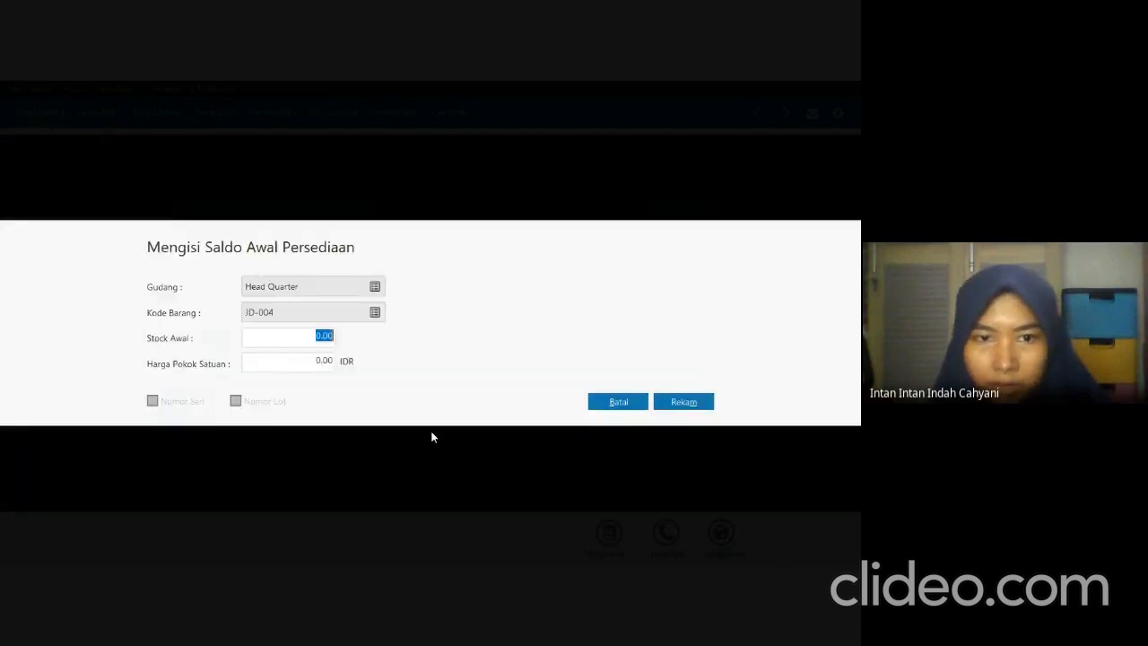
Look up JD-004 in the exam PDF, set its opening stock to 20 and unit cost to 750,000 IDR in Zahir, and record the entry.
{"action": "key", "text": "alt+Tab"}
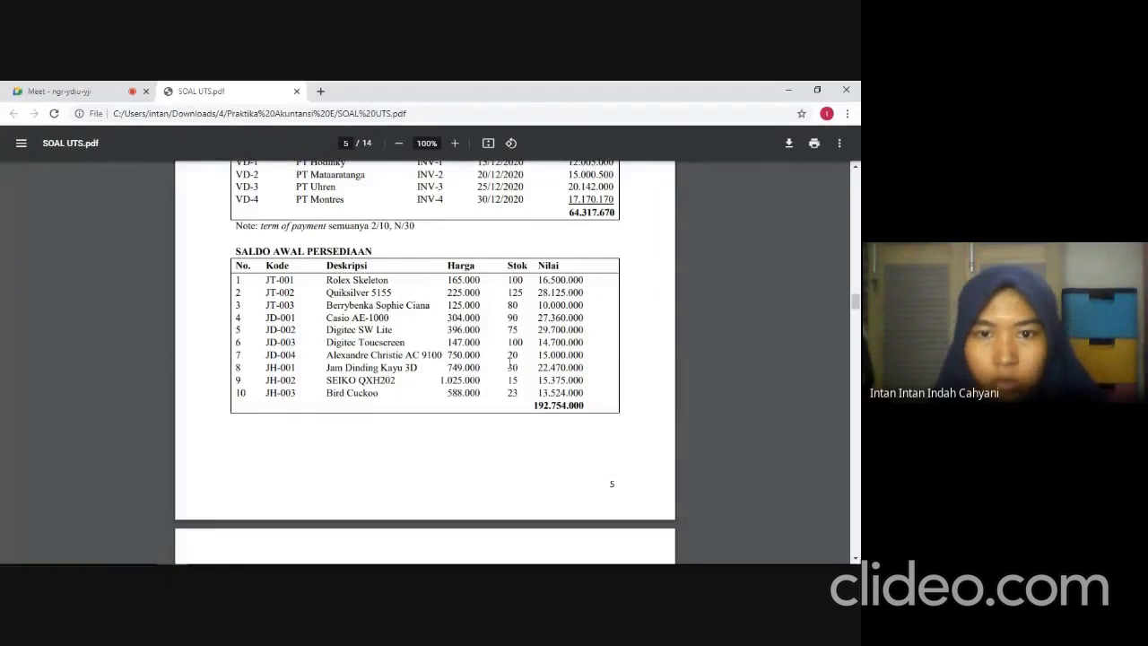
{"action": "key", "text": "alt+Tab"}
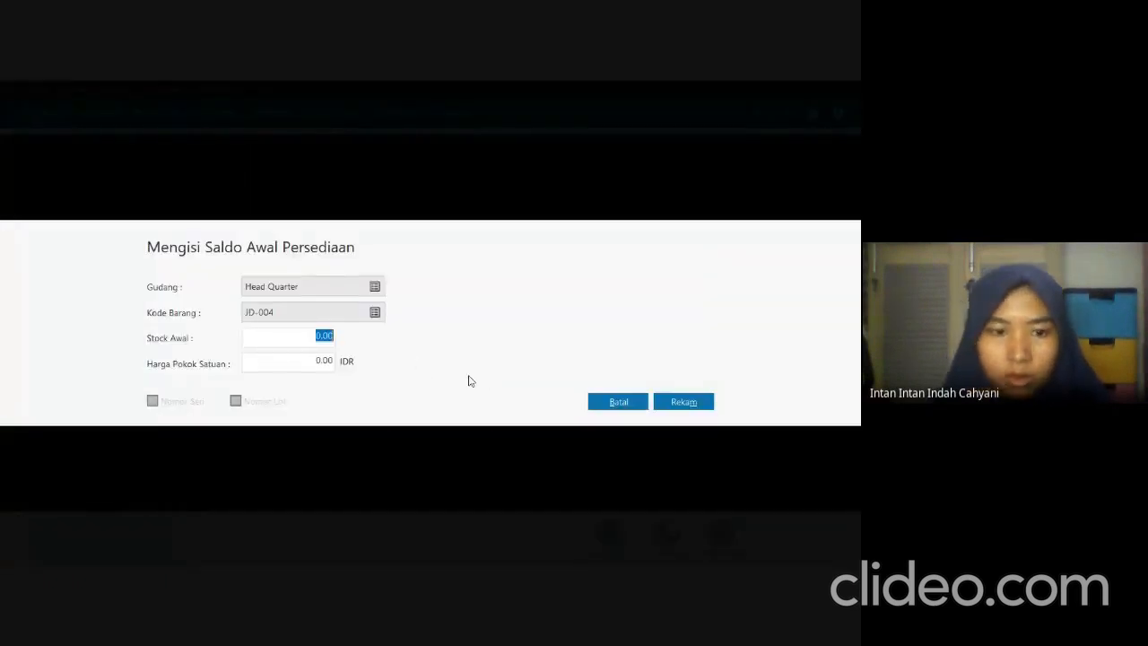
{"action": "type", "text": "20"}
{"action": "key", "text": "Tab"}
{"action": "type", "text": "75"}
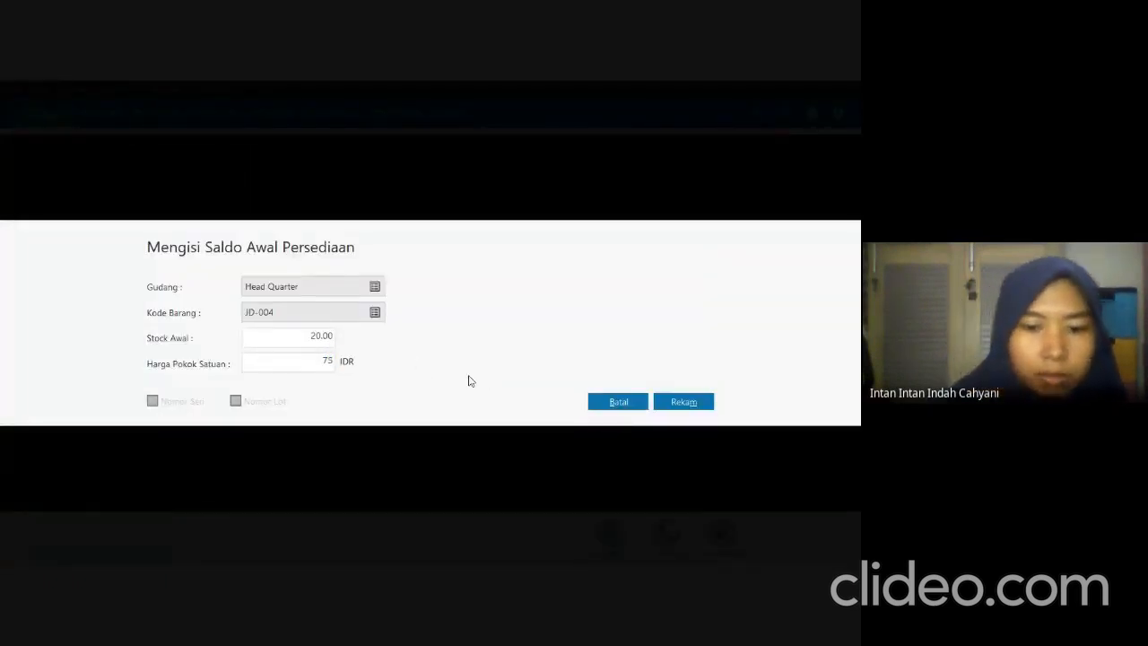
{"action": "type", "text": "0.000"}
{"action": "key", "text": "Tab"}
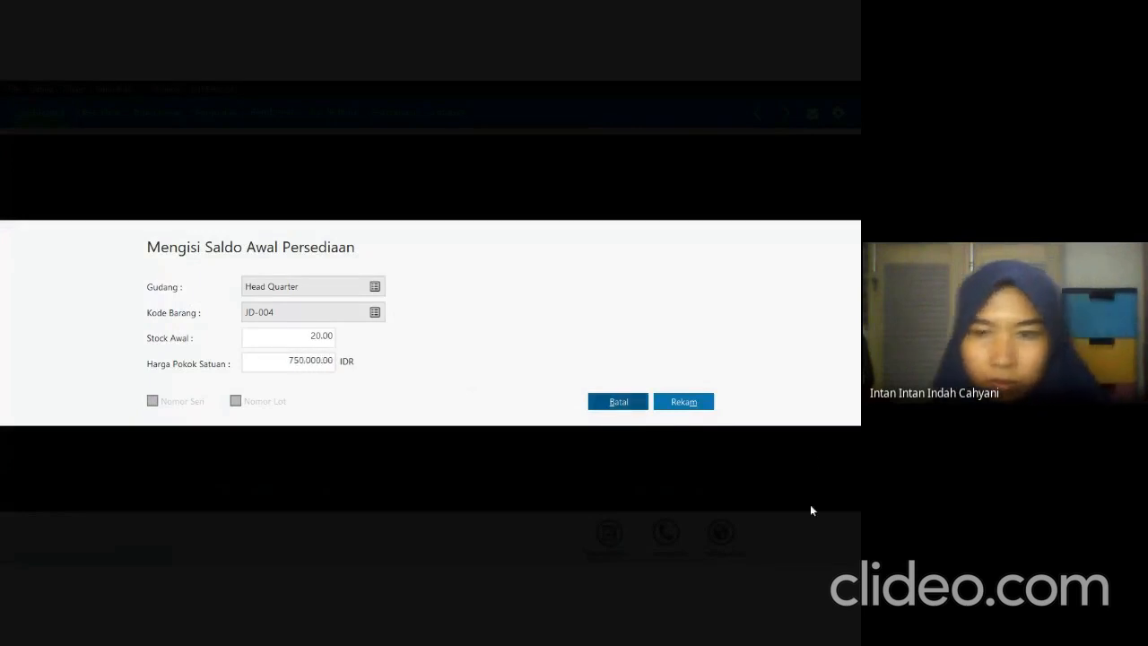
{"action": "left_click", "coordinate": [686, 403]}
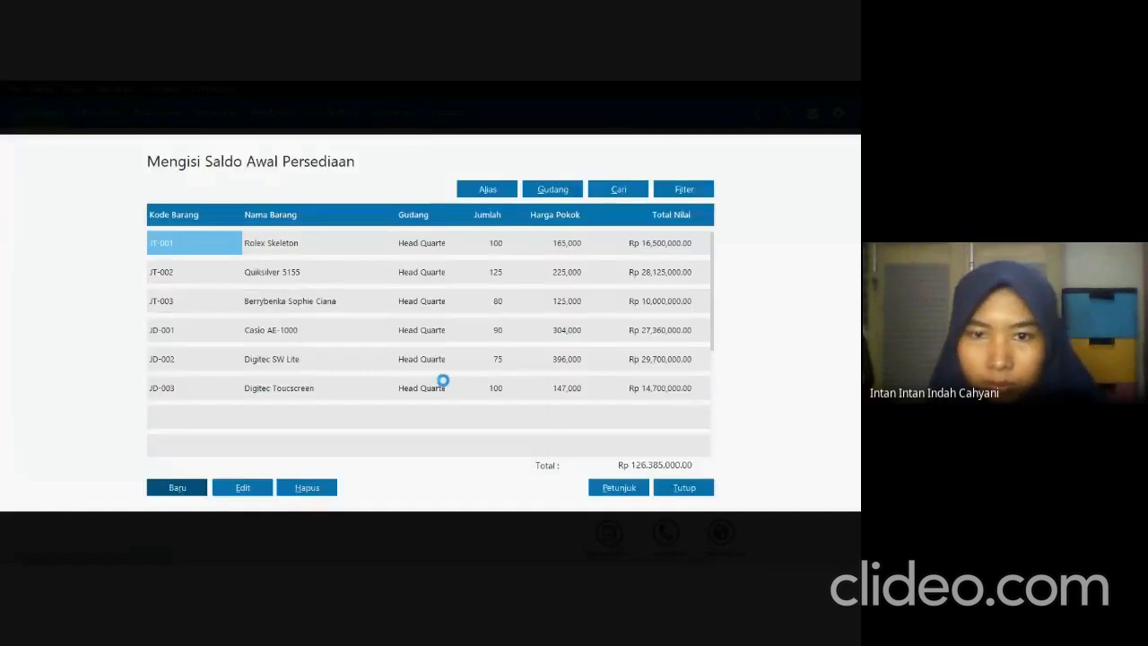
Check the next item in the exam PDF, then start a new opening balance entry in Zahir for JH-001 Jam Dinding Kayu 3D.
{"action": "key", "text": "alt+Tab"}
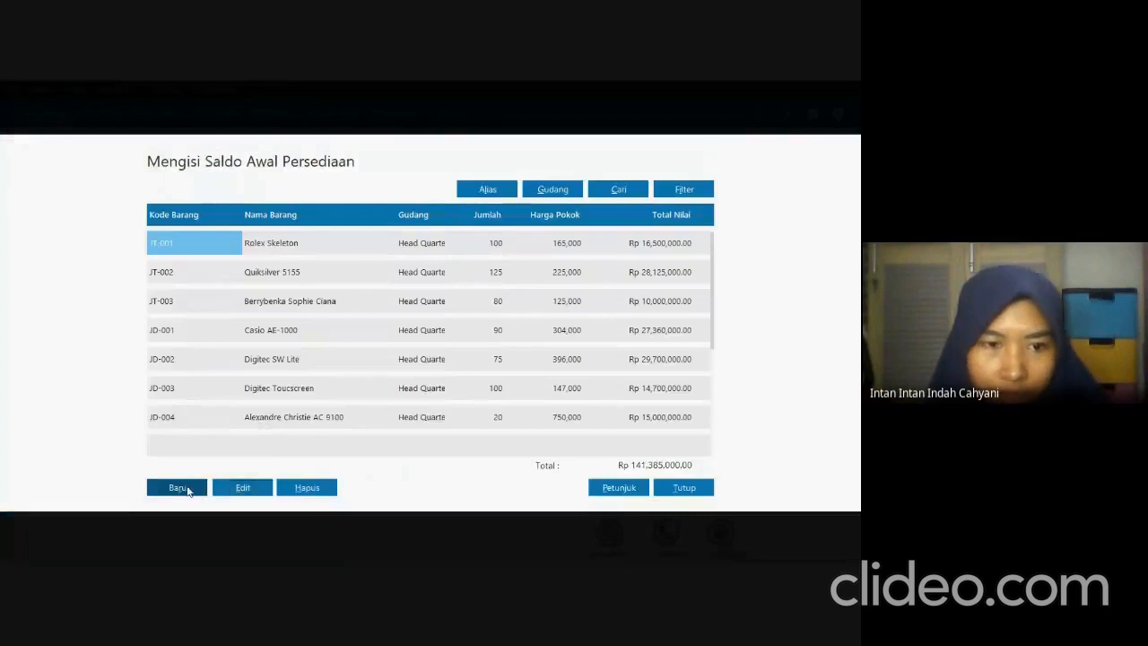
{"action": "left_click", "coordinate": [187, 490]}
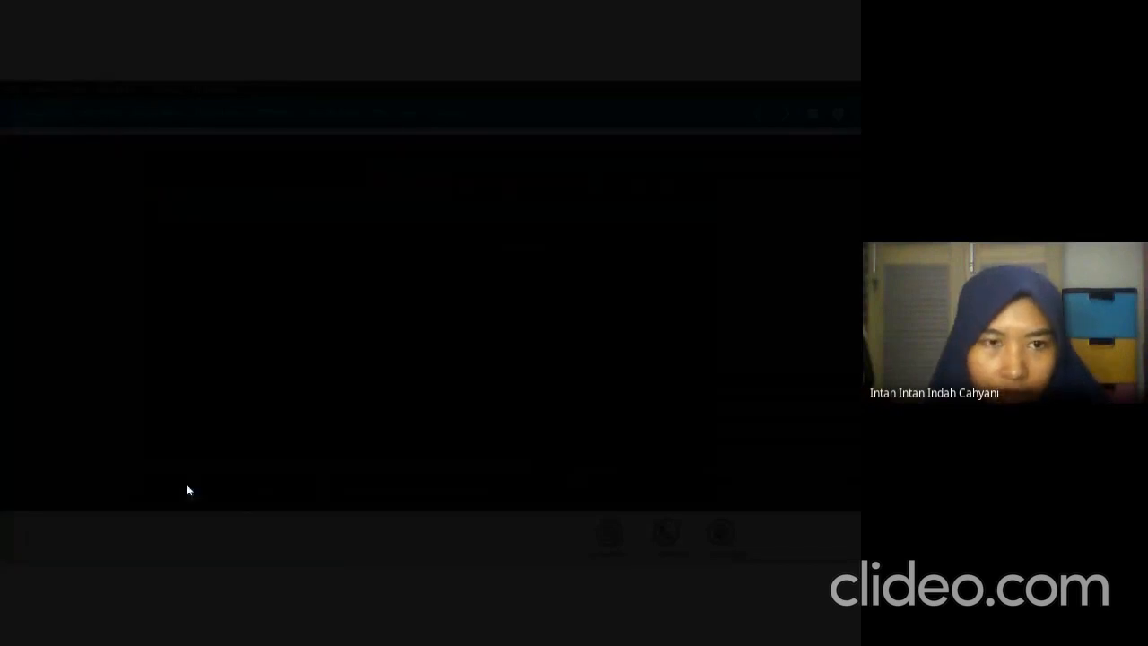
{"action": "left_click", "coordinate": [376, 312]}
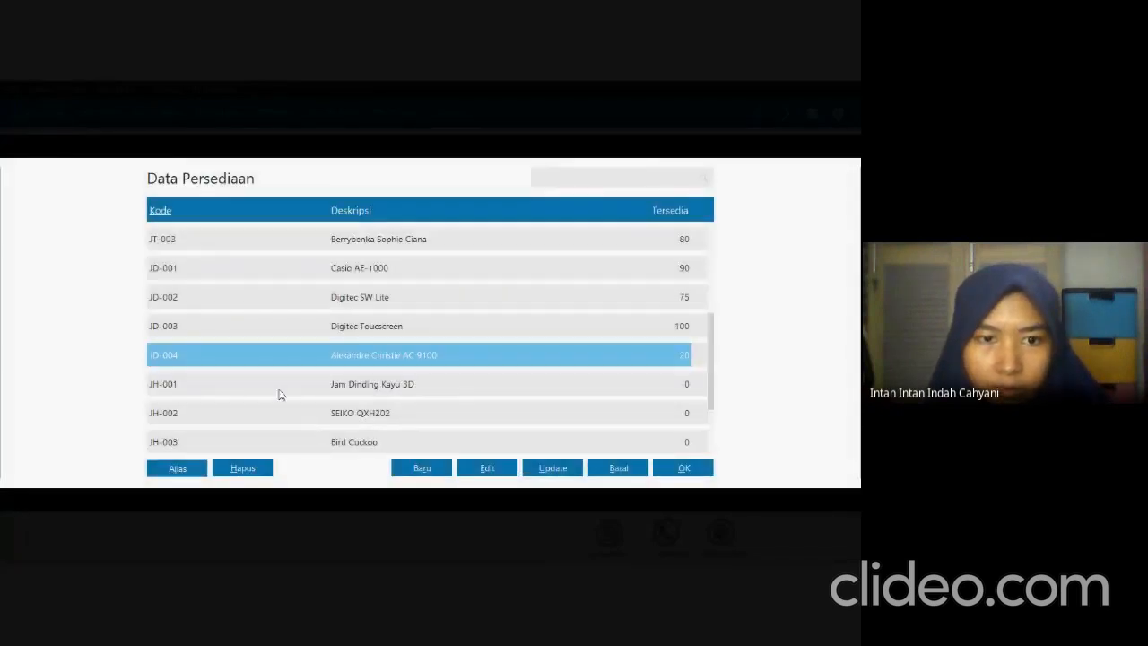
{"action": "left_click", "coordinate": [282, 392]}
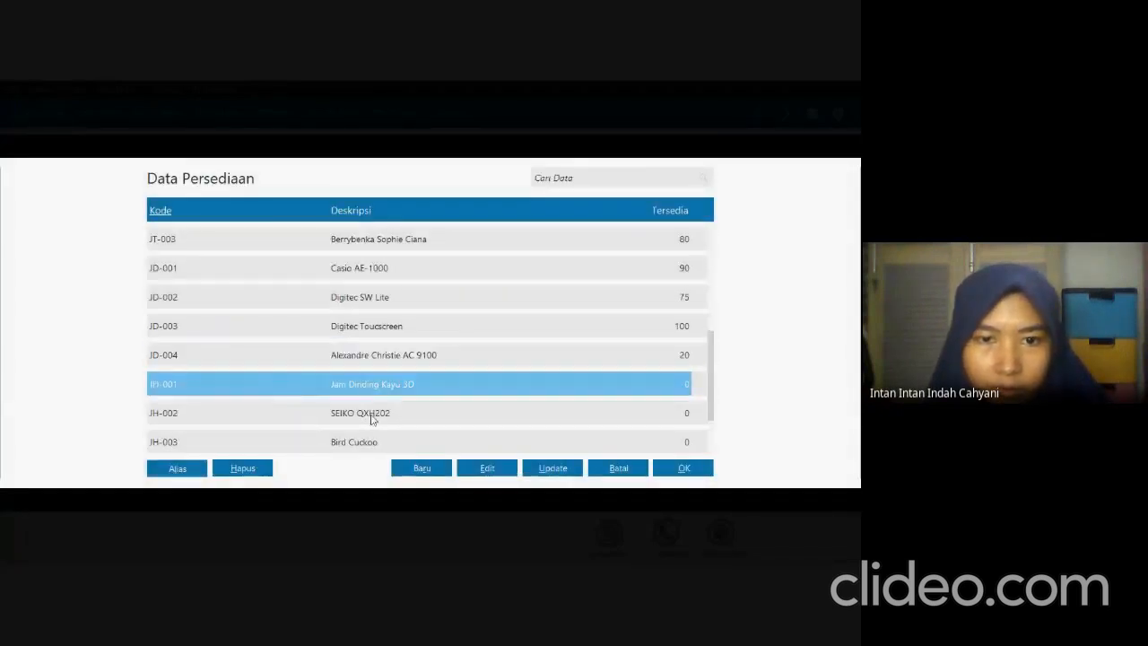
{"action": "left_click", "coordinate": [674, 473]}
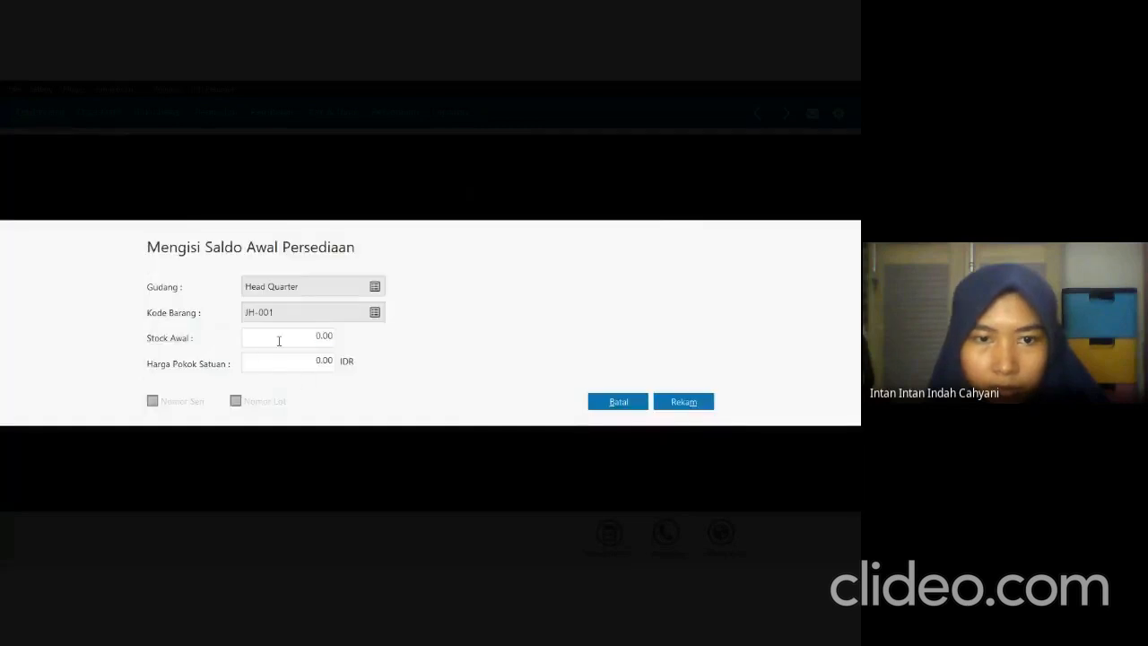
Look up JH-001 in the exam PDF, set its opening stock to 30 and unit cost to 749,000 IDR in Zahir, and record the entry.
{"action": "left_click", "coordinate": [278, 341]}
{"action": "key", "text": "alt+Tab"}
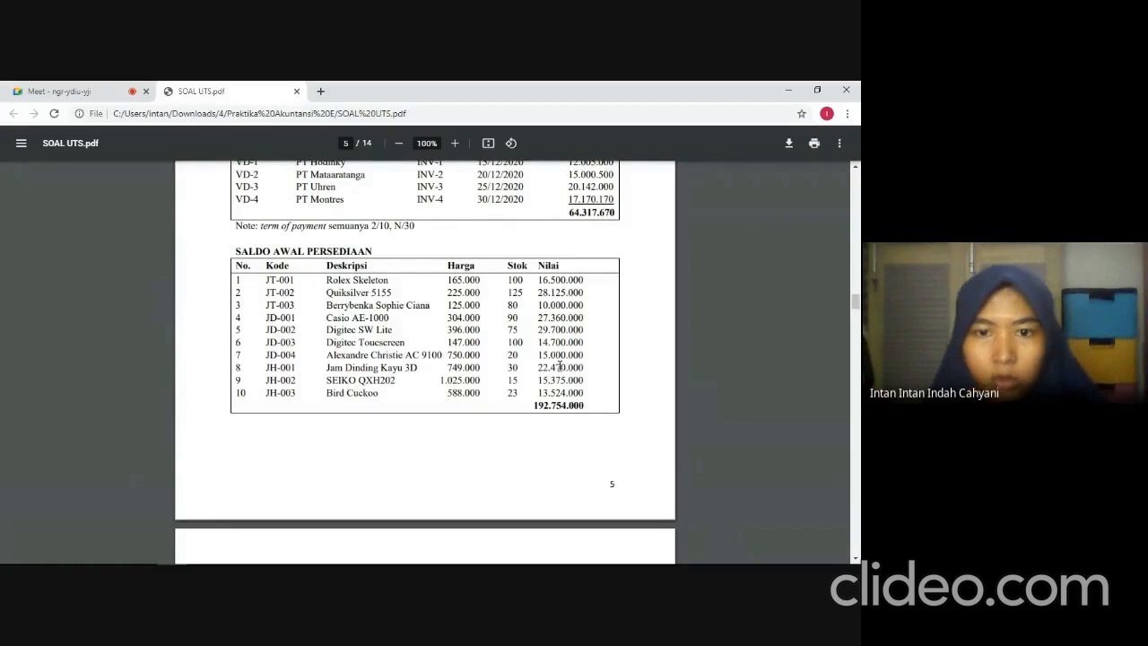
{"action": "key", "text": "alt+Tab"}
{"action": "type", "text": "30"}
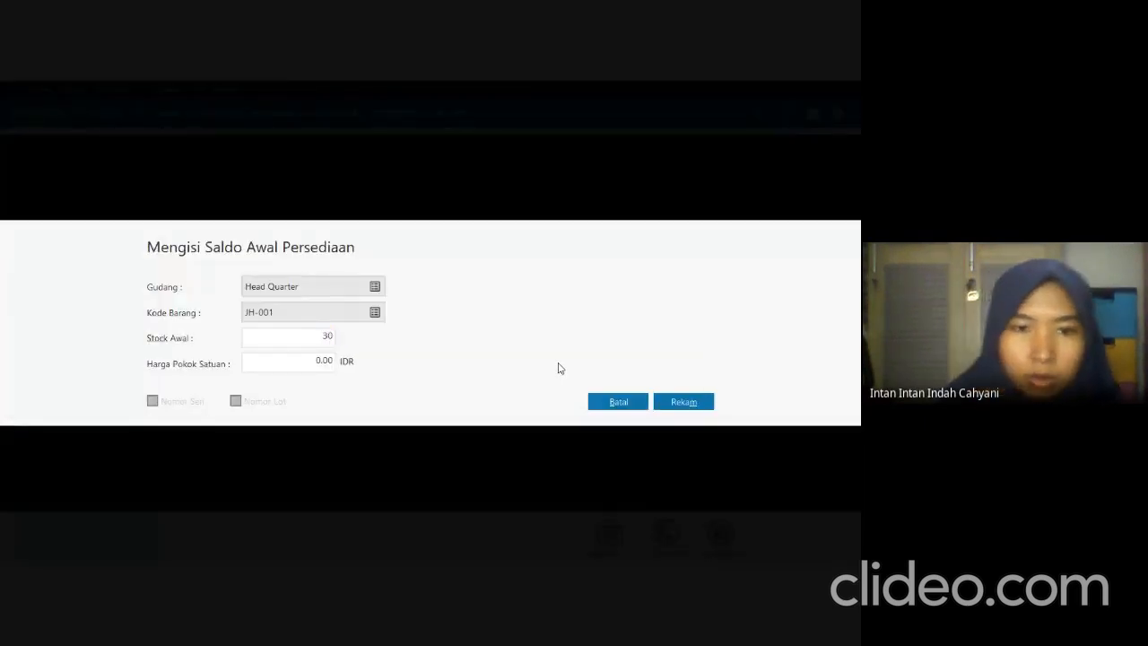
{"action": "key", "text": "Tab"}
{"action": "type", "text": "74"}
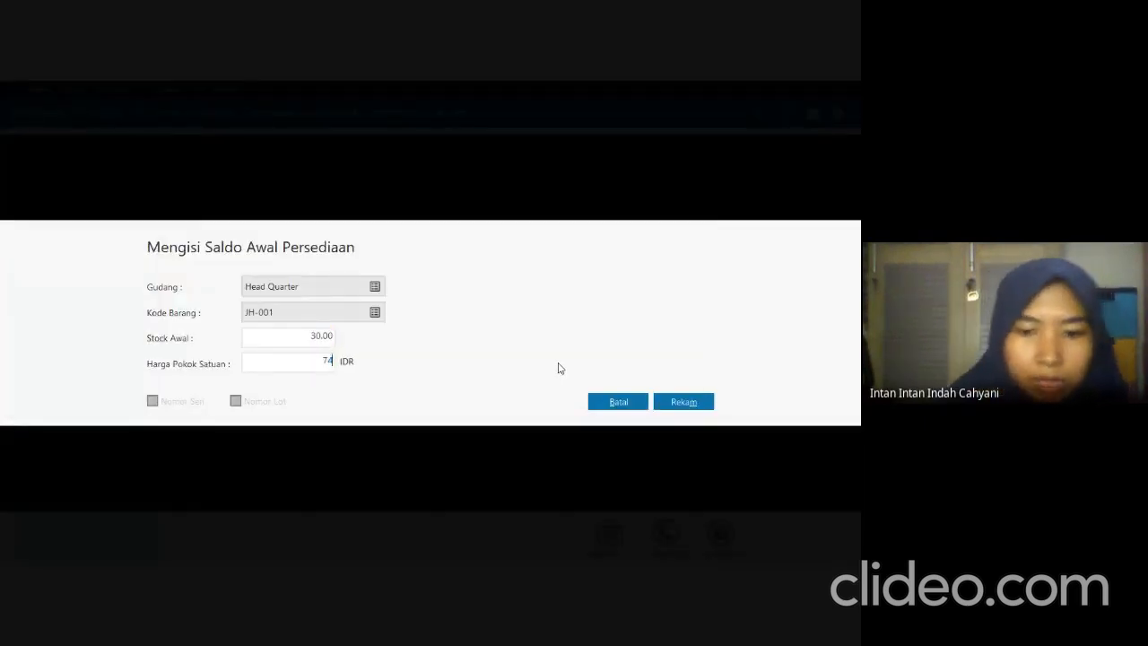
{"action": "type", "text": "9.00000"}
{"action": "key", "text": "Tab"}
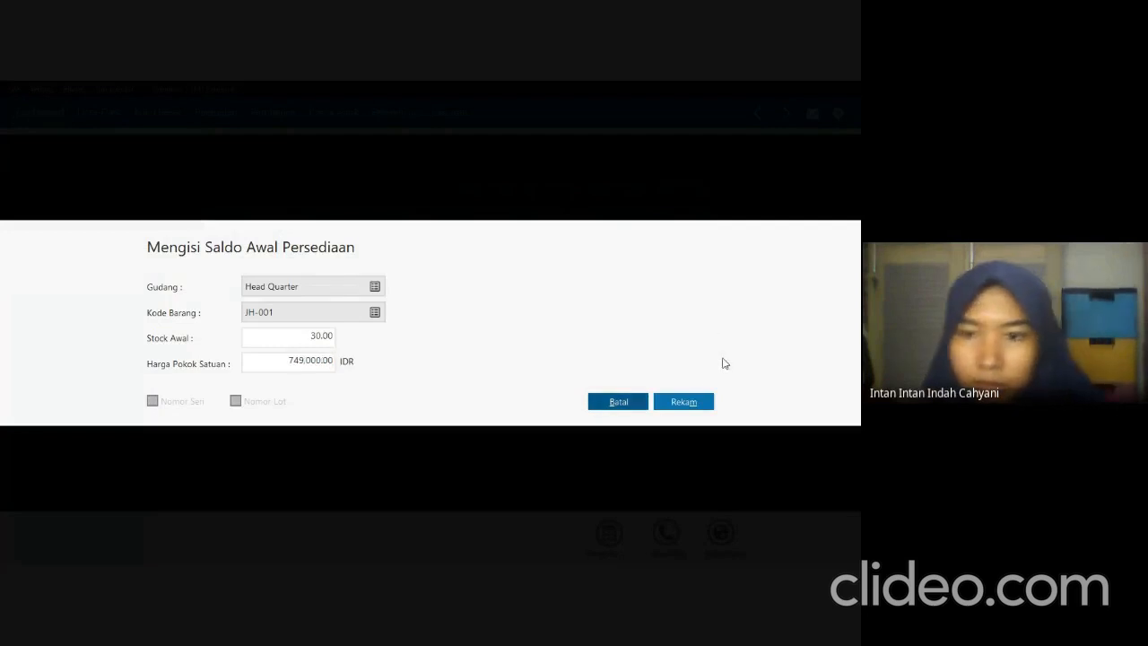
{"action": "left_click", "coordinate": [703, 400]}
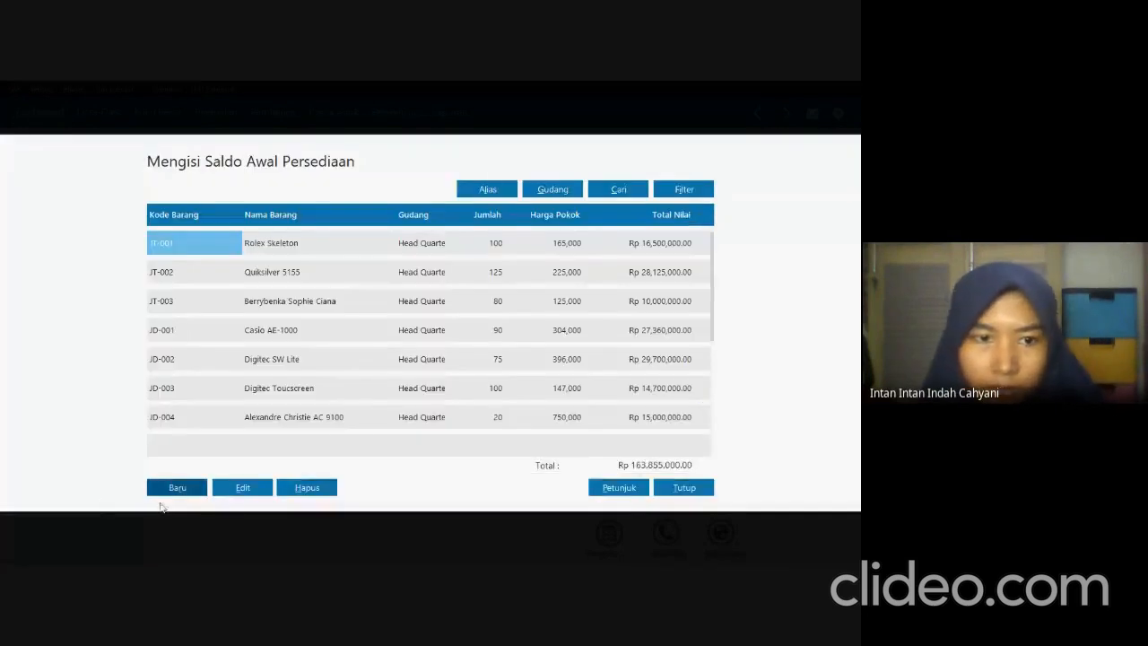
Start a new inventory opening balance entry and choose item JH-002 SEIKO QXH202.
{"action": "left_click", "coordinate": [162, 492]}
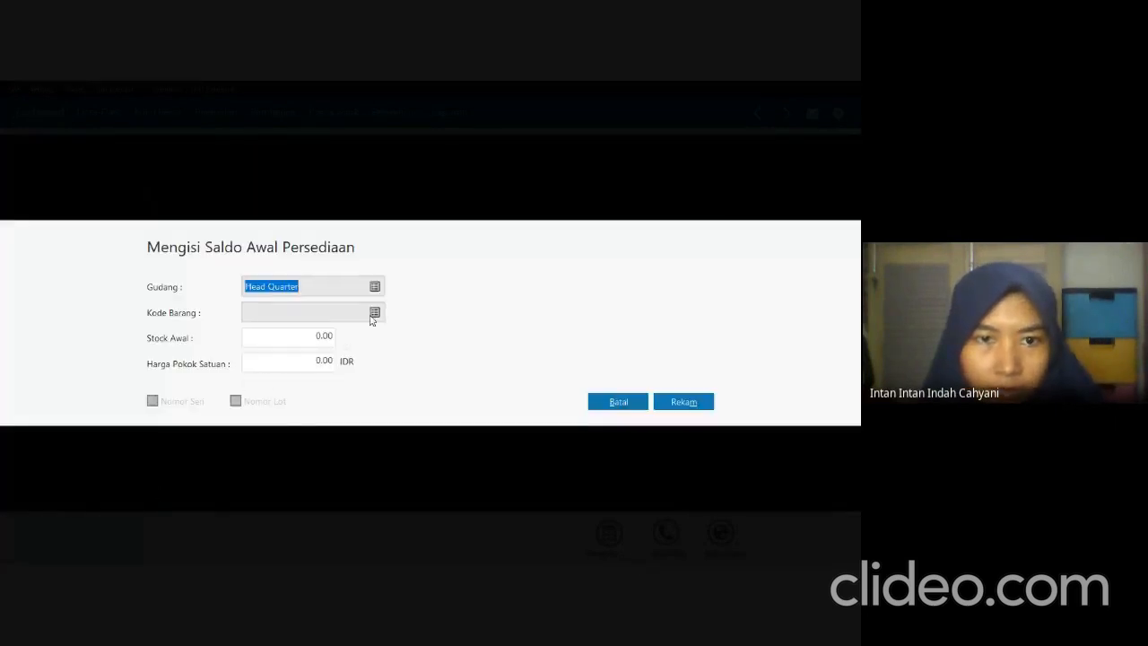
{"action": "left_click", "coordinate": [374, 313]}
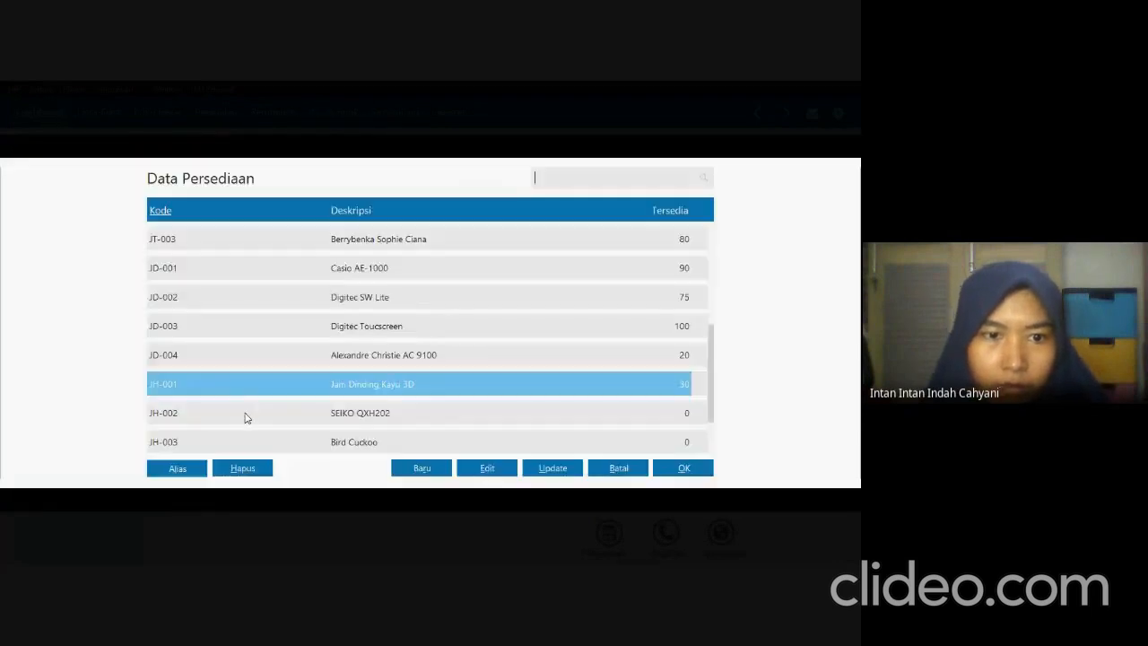
{"action": "left_click", "coordinate": [246, 414]}
{"action": "left_click", "coordinate": [673, 467]}
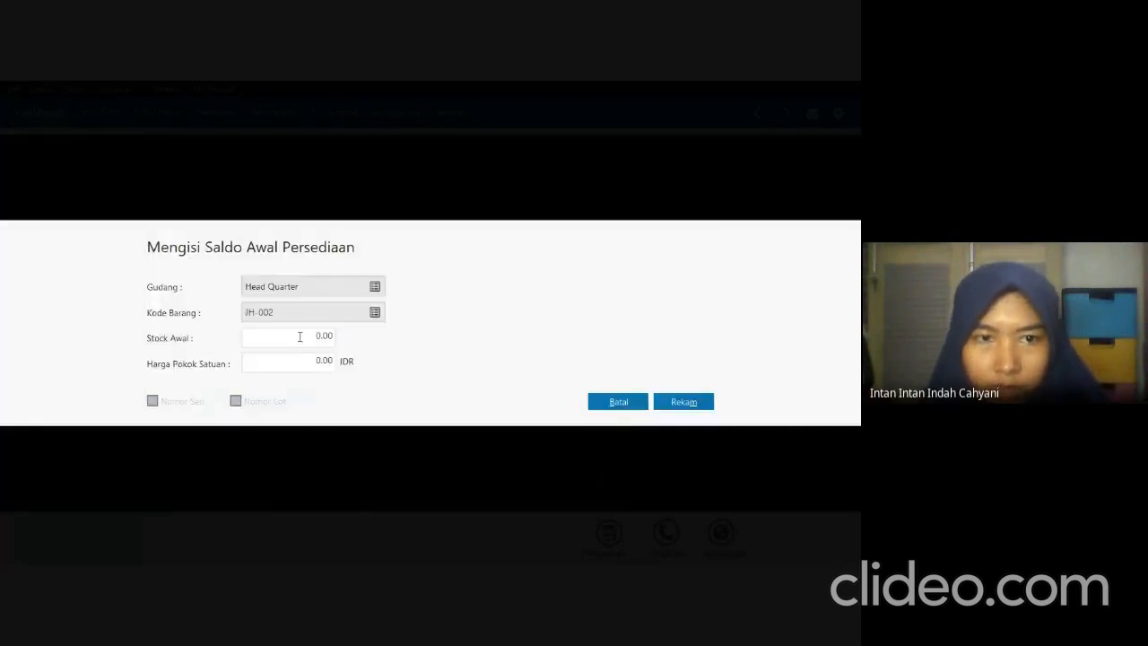
Look up JH-002 in the exam PDF, set its opening stock to 15 and unit cost to 1,025,000 IDR in Zahir, and record the entry.
{"action": "left_click", "coordinate": [299, 337]}
{"action": "key", "text": "alt+Tab"}
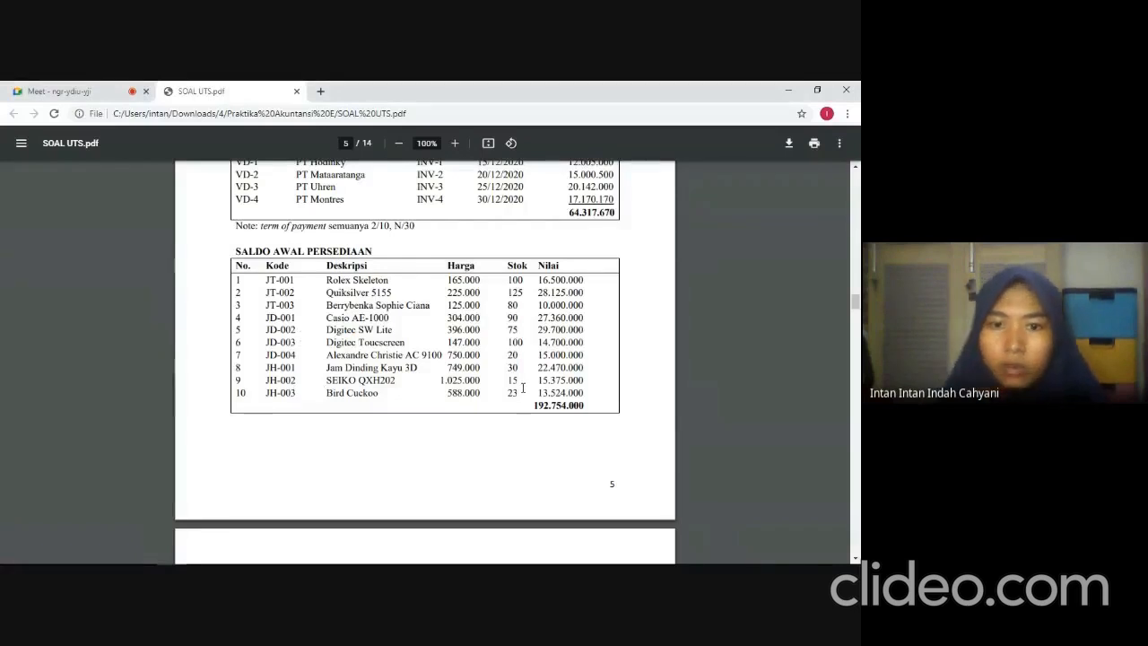
{"action": "key", "text": "alt+Tab"}
{"action": "type", "text": "15"}
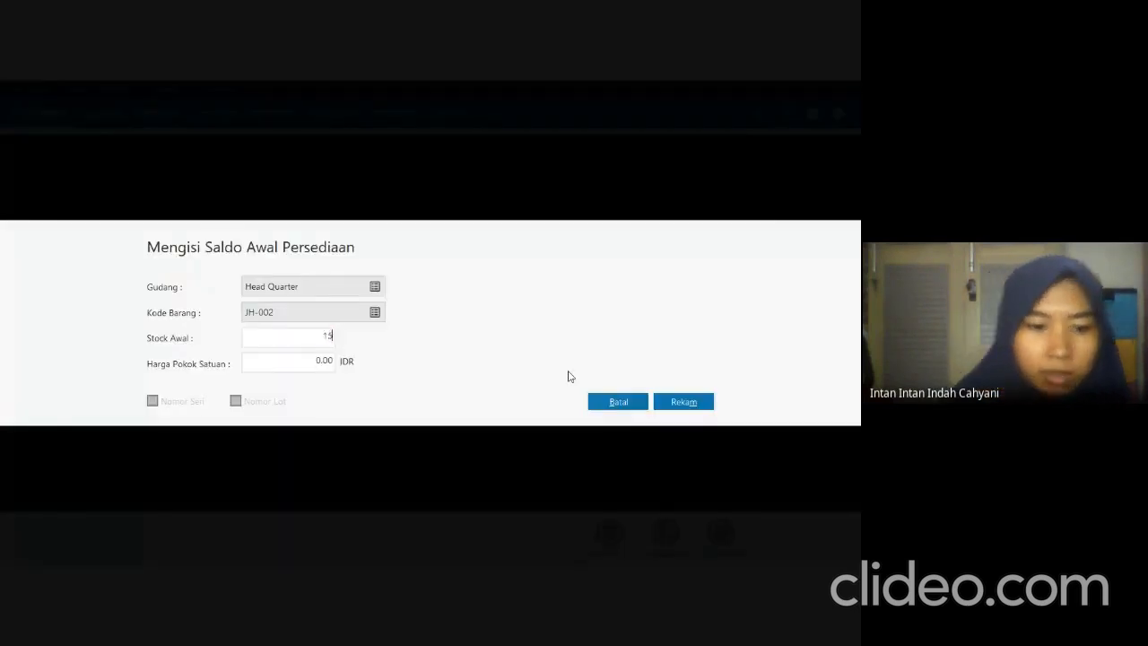
{"action": "key", "text": "Tab"}
{"action": "type", "text": "1.02"}
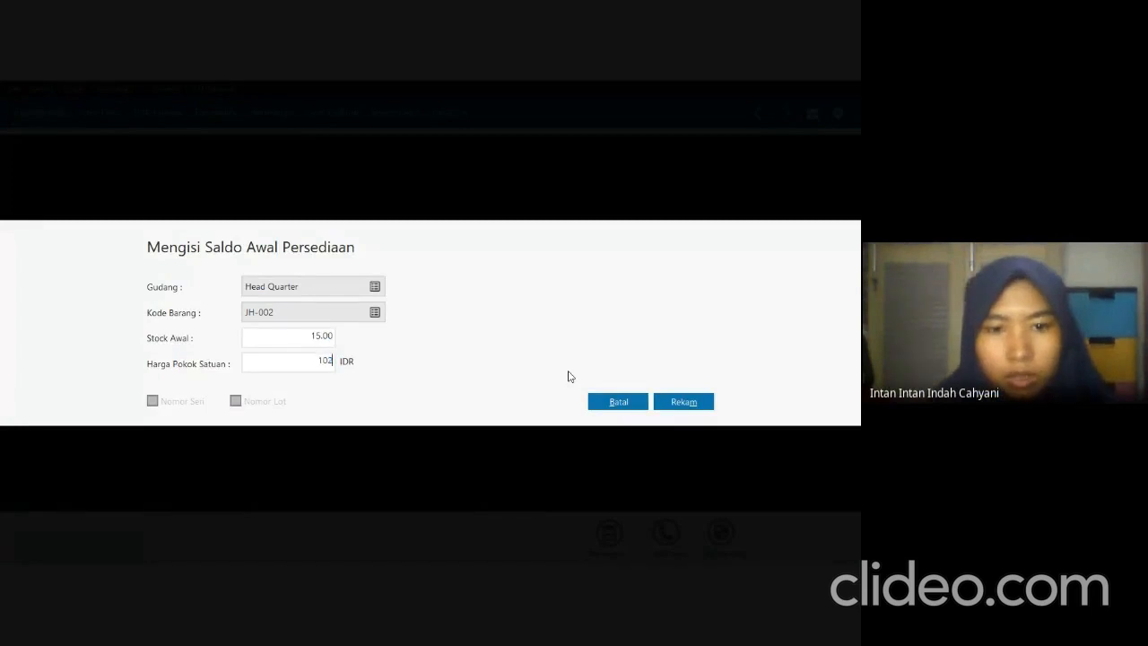
{"action": "type", "text": "5.000"}
{"action": "key", "text": "Tab"}
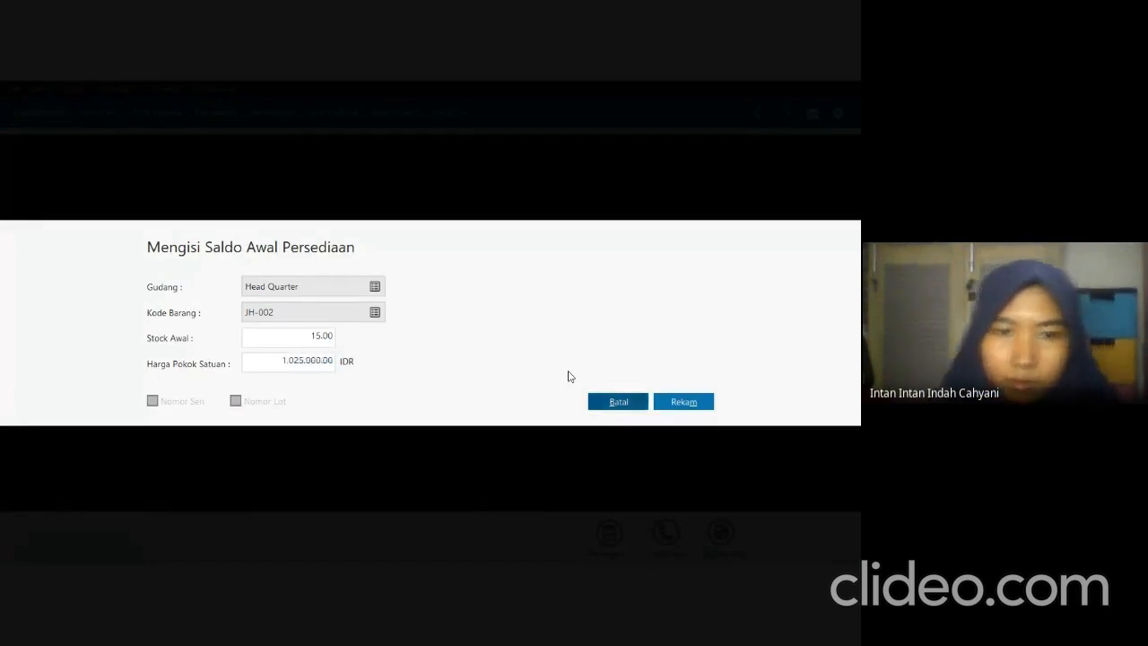
{"action": "left_click", "coordinate": [674, 409]}
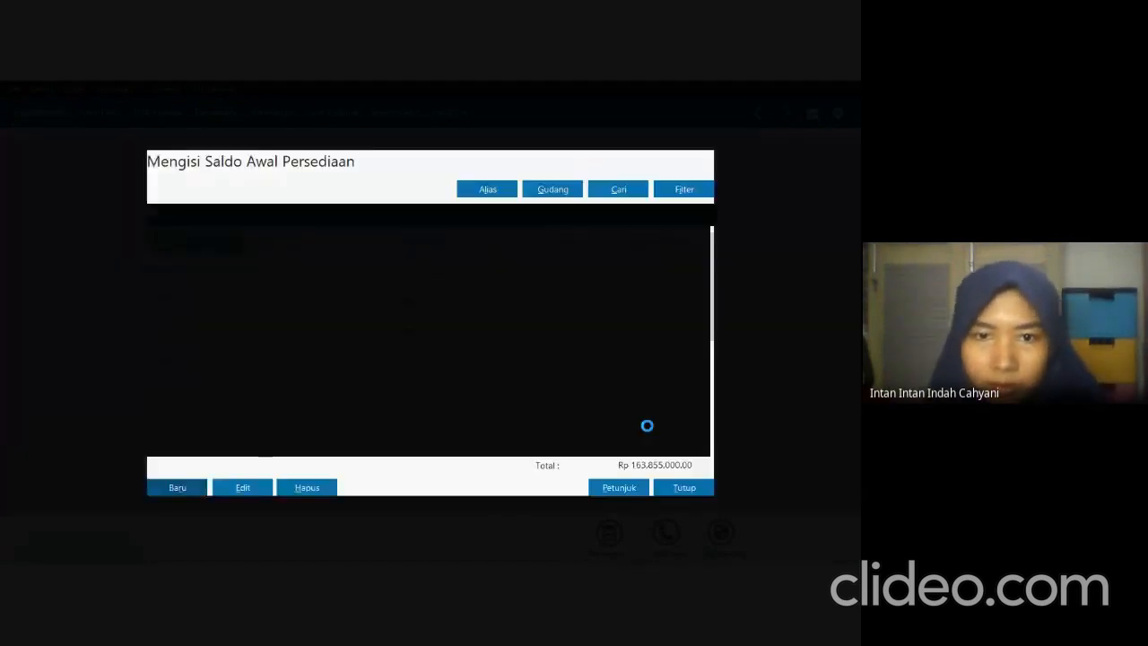
Check the next item in the exam PDF, and start a new opening balance entry in Zahir for JH-003 Bird Cuckoo.
{"action": "key", "text": "alt+Tab"}
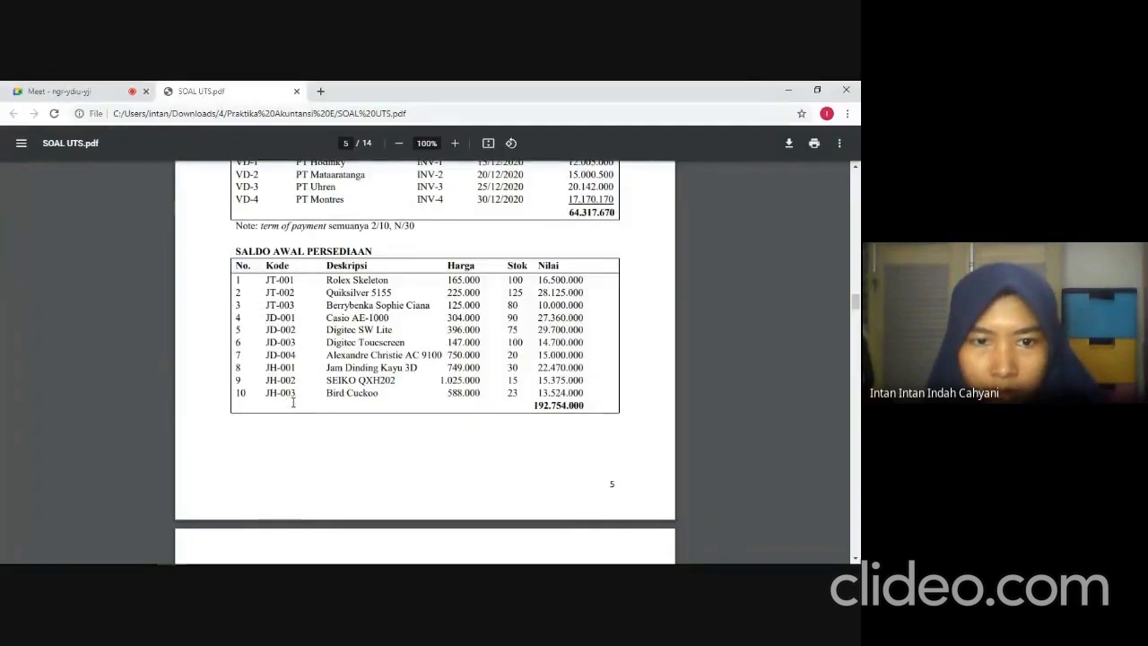
{"action": "key", "text": "alt+Tab"}
{"action": "left_click", "coordinate": [194, 485]}
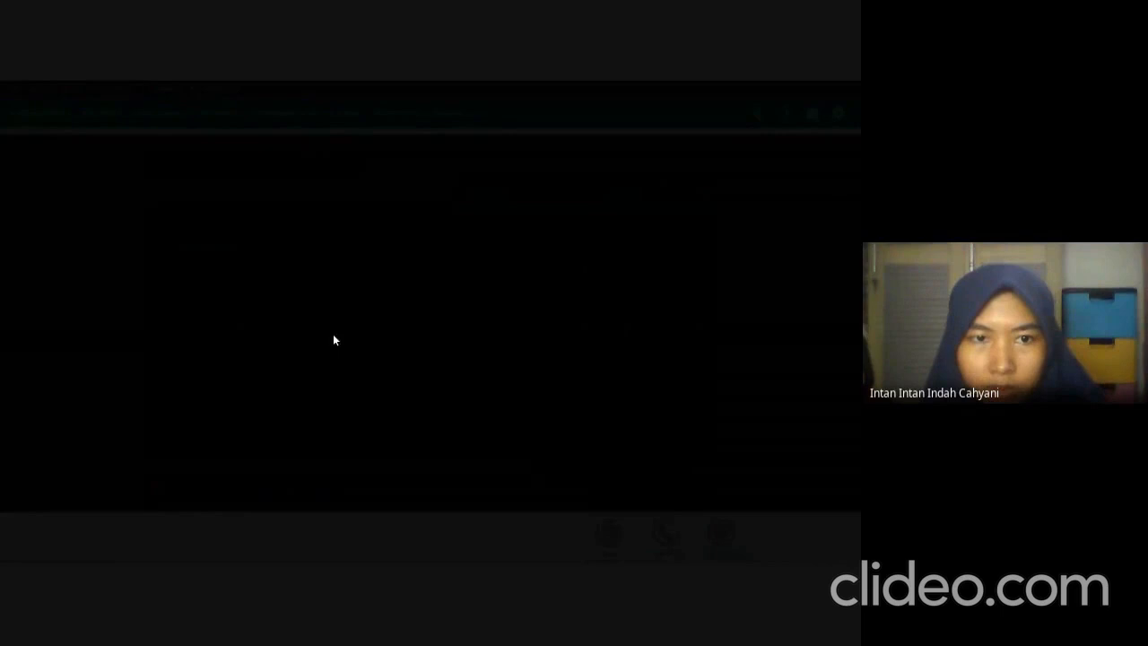
{"action": "left_click", "coordinate": [374, 312]}
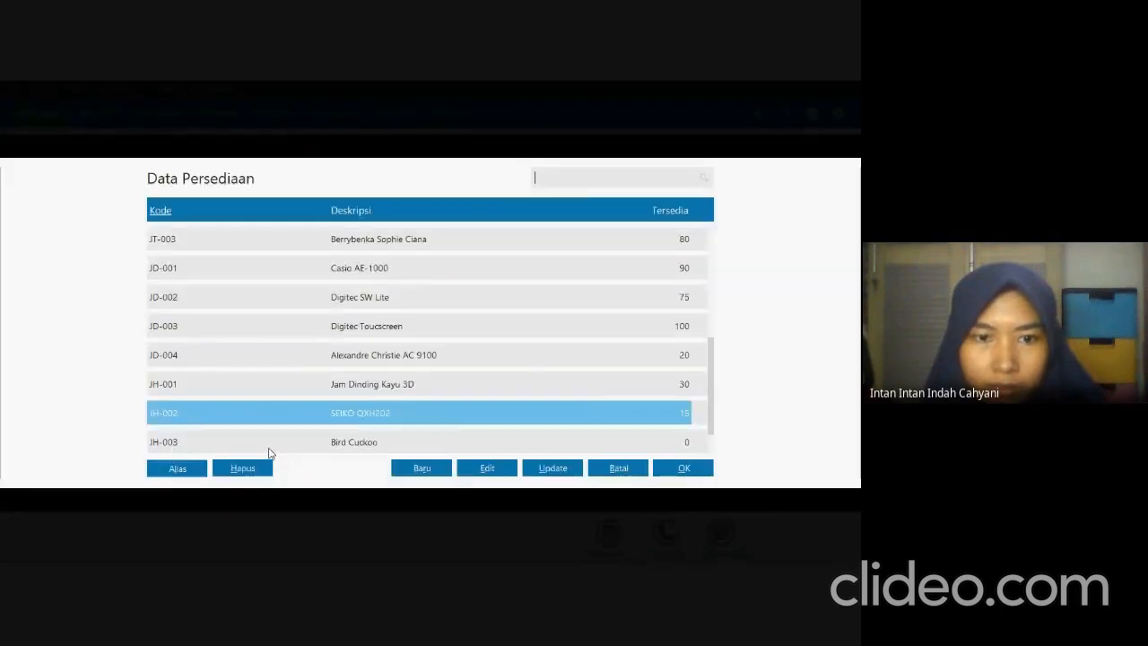
{"action": "left_click", "coordinate": [643, 440]}
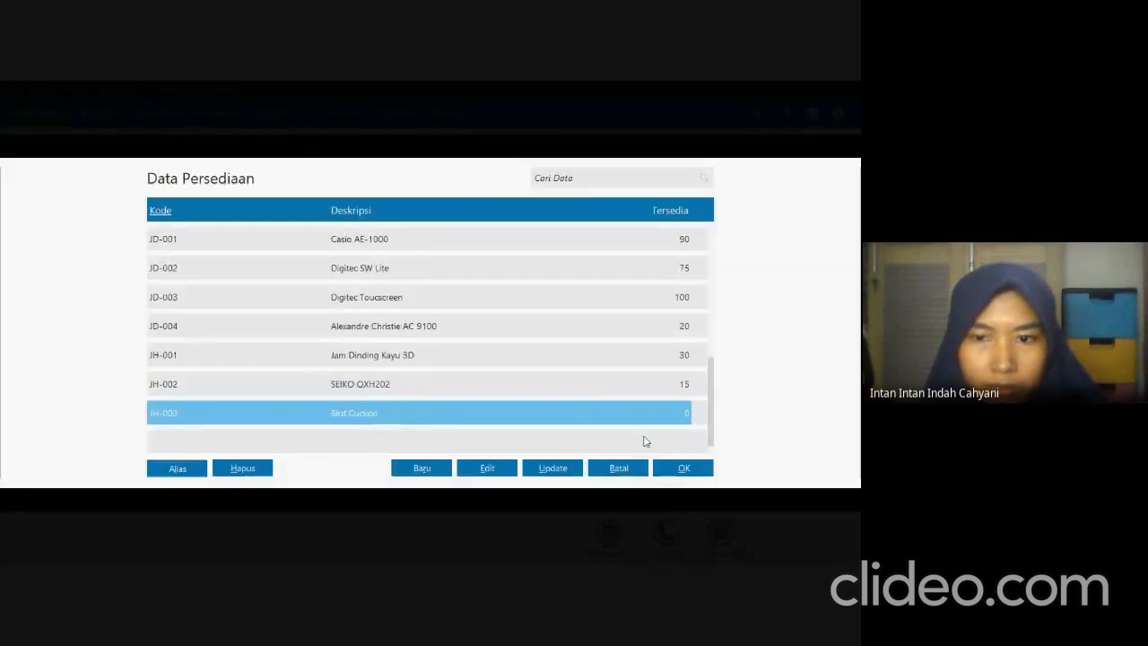
{"action": "double_click", "coordinate": [457, 418]}
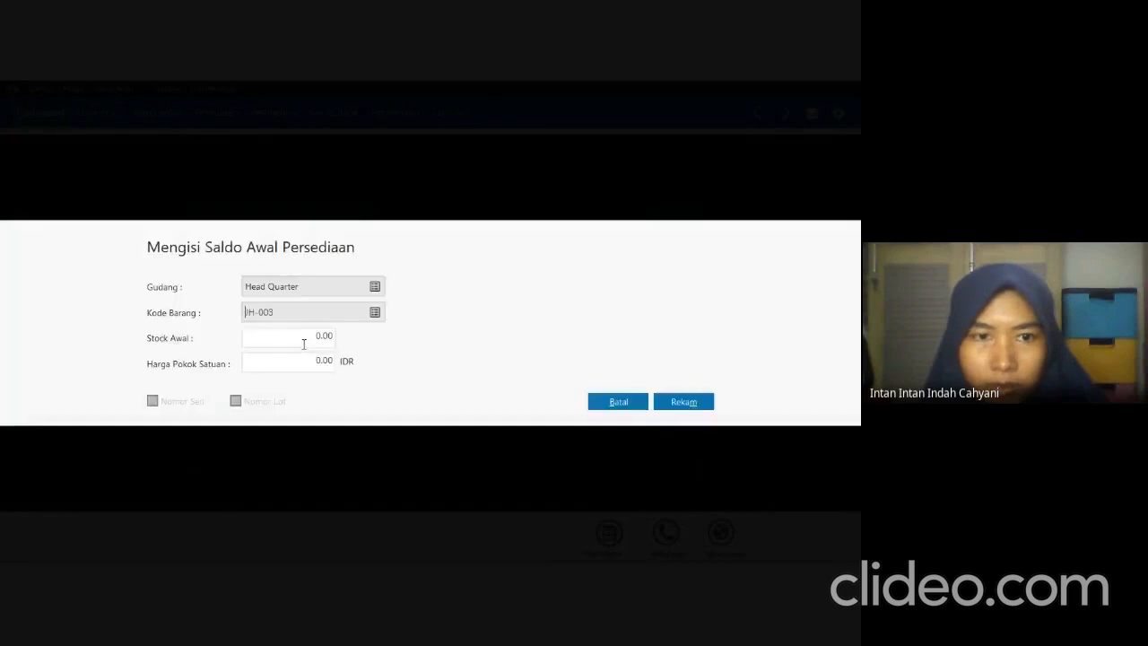
Look up JH-003 in the exam PDF, set its opening stock to 23 and unit cost to 588,000 IDR in Zahir, and record the entry.
{"action": "left_click", "coordinate": [304, 343]}
{"action": "key", "text": "alt+Tab"}
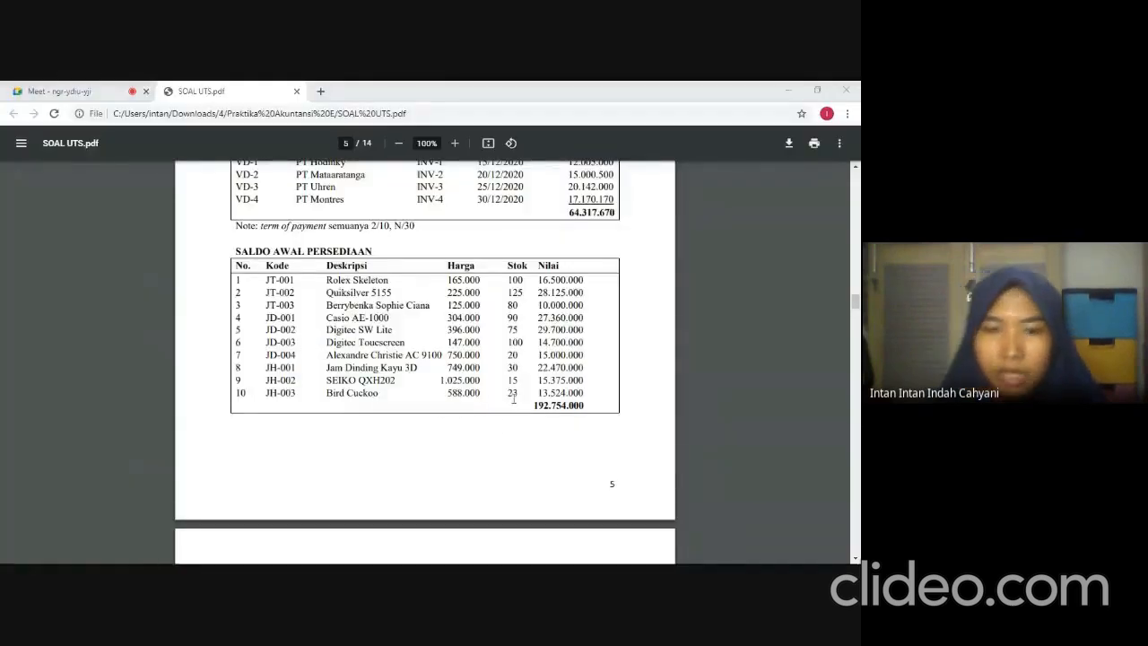
{"action": "key", "text": "alt+Tab"}
{"action": "type", "text": "23"}
{"action": "key", "text": "Tab"}
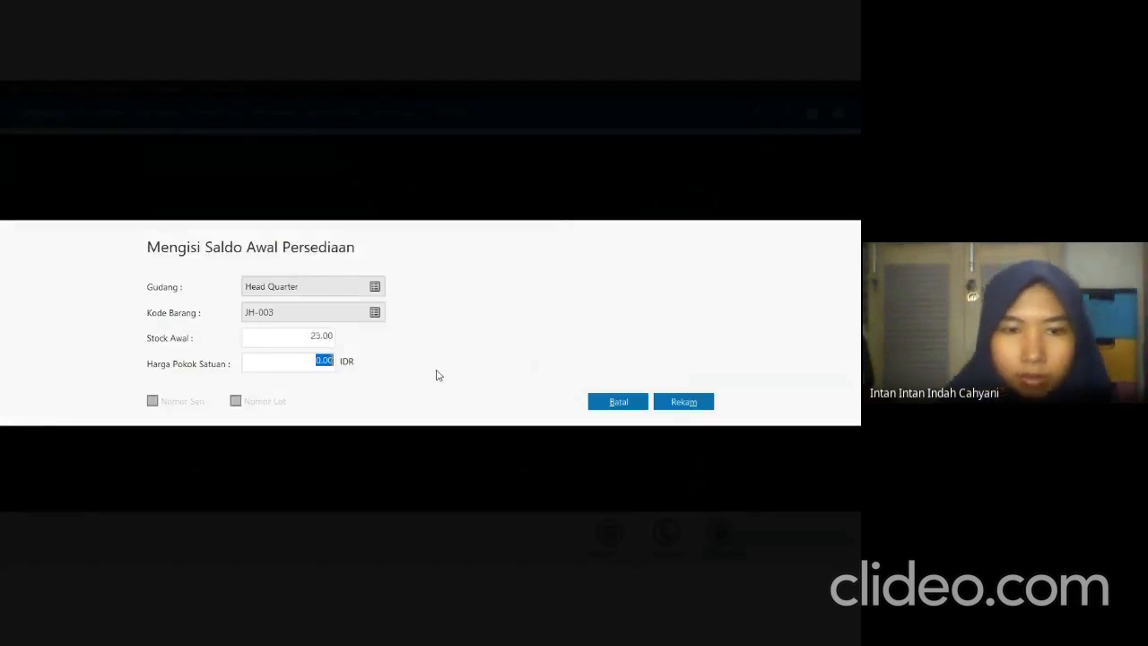
{"action": "type", "text": "588"}
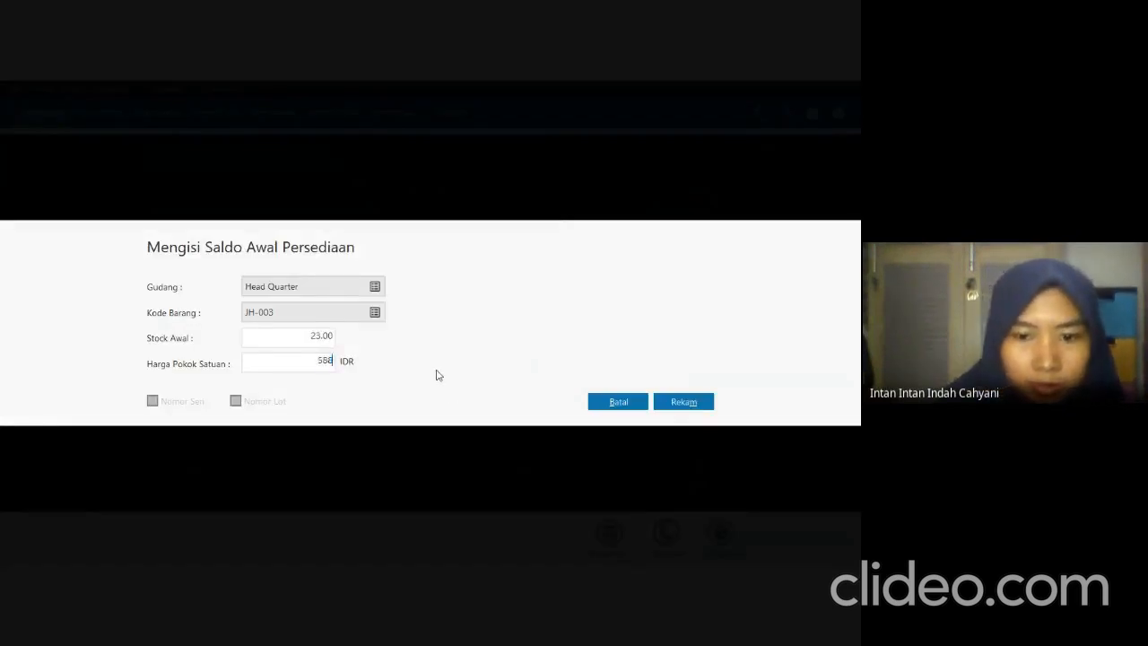
{"action": "type", "text": "000"}
{"action": "key", "text": "Tab"}
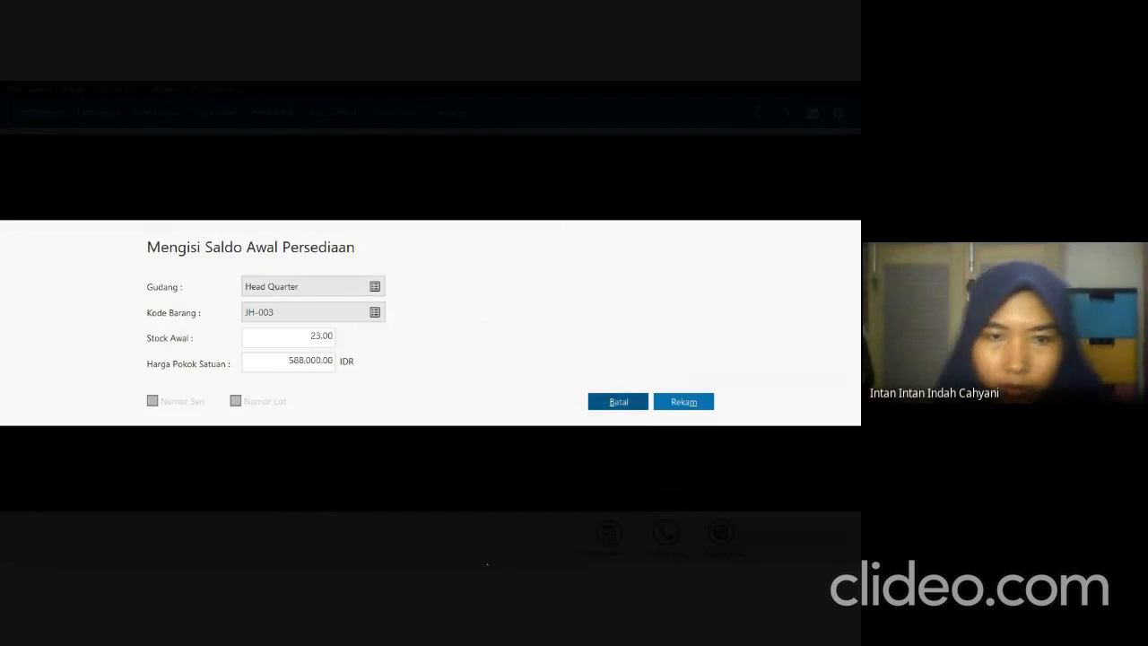
{"action": "left_click", "coordinate": [684, 402]}
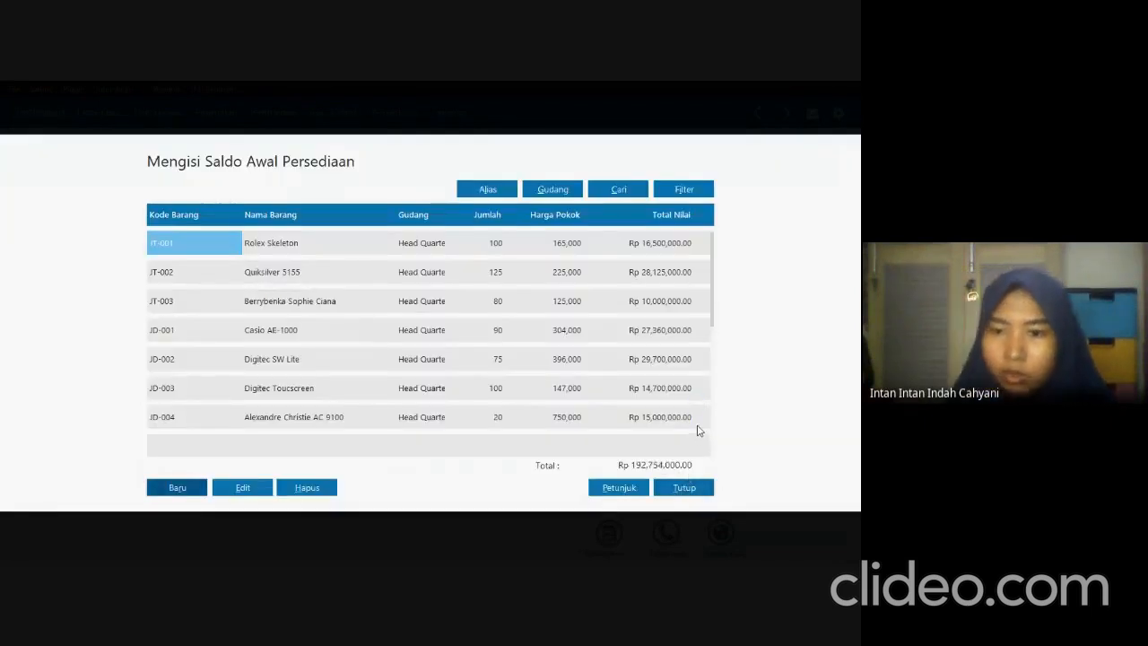
Compare the inventory opening balance total with the exam PDF, then close the list in Zahir and accept recalculating the ending stock balances.
{"action": "key", "text": "alt+Tab"}
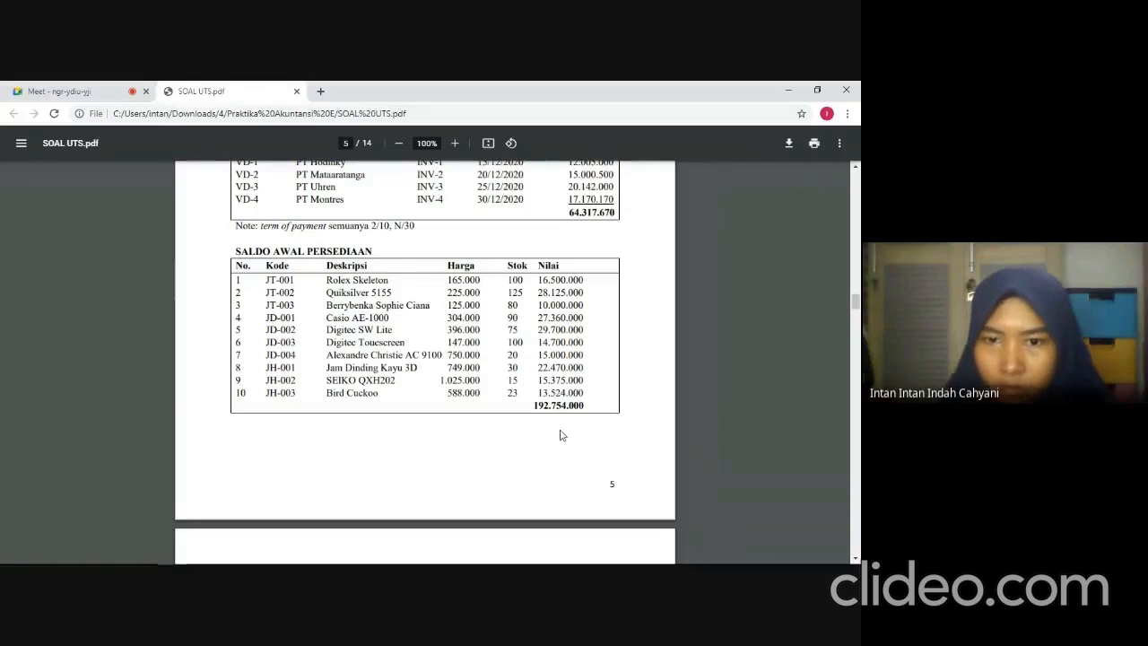
{"action": "key", "text": "alt+Tab"}
{"action": "key", "text": "alt+Tab"}
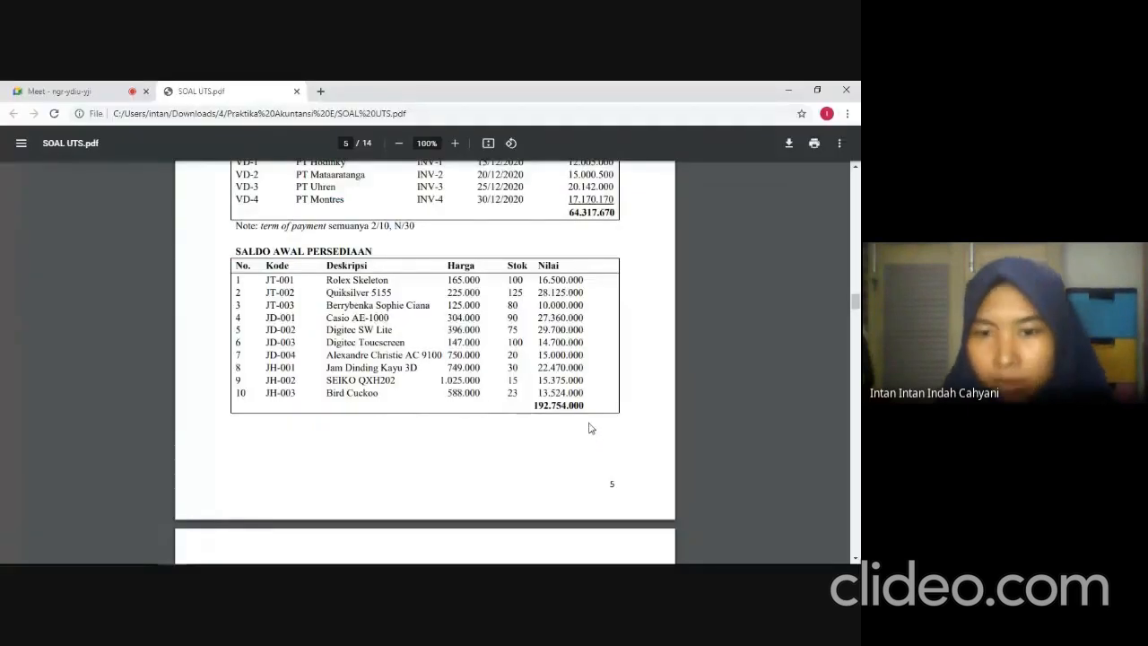
{"action": "key", "text": "alt+Tab"}
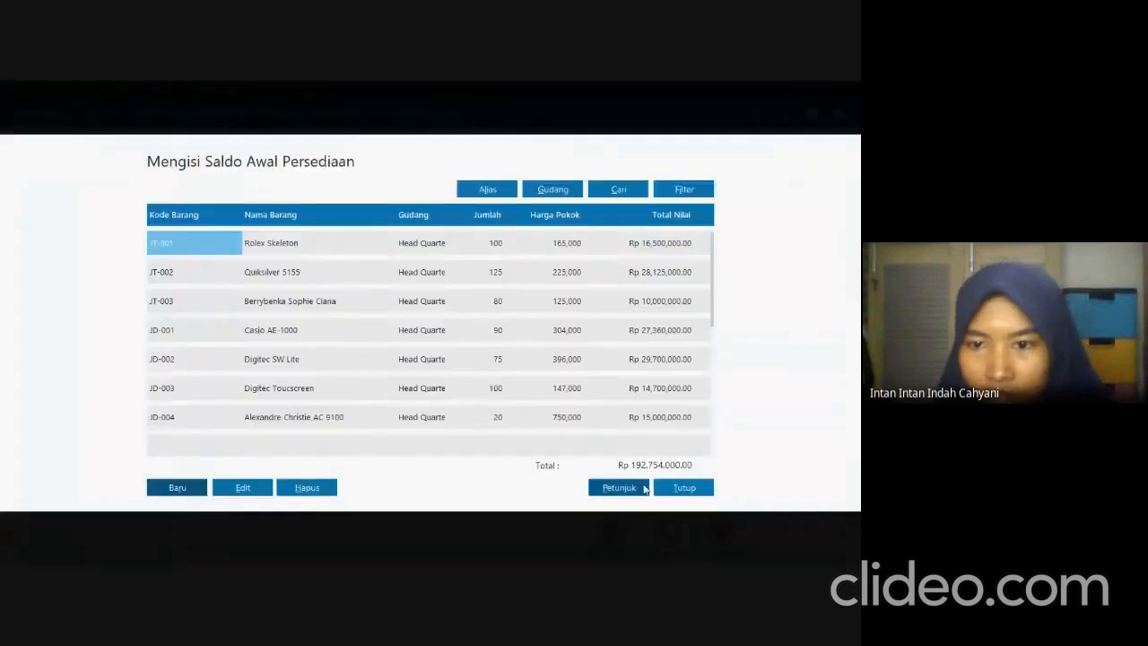
{"action": "left_click", "coordinate": [683, 488]}
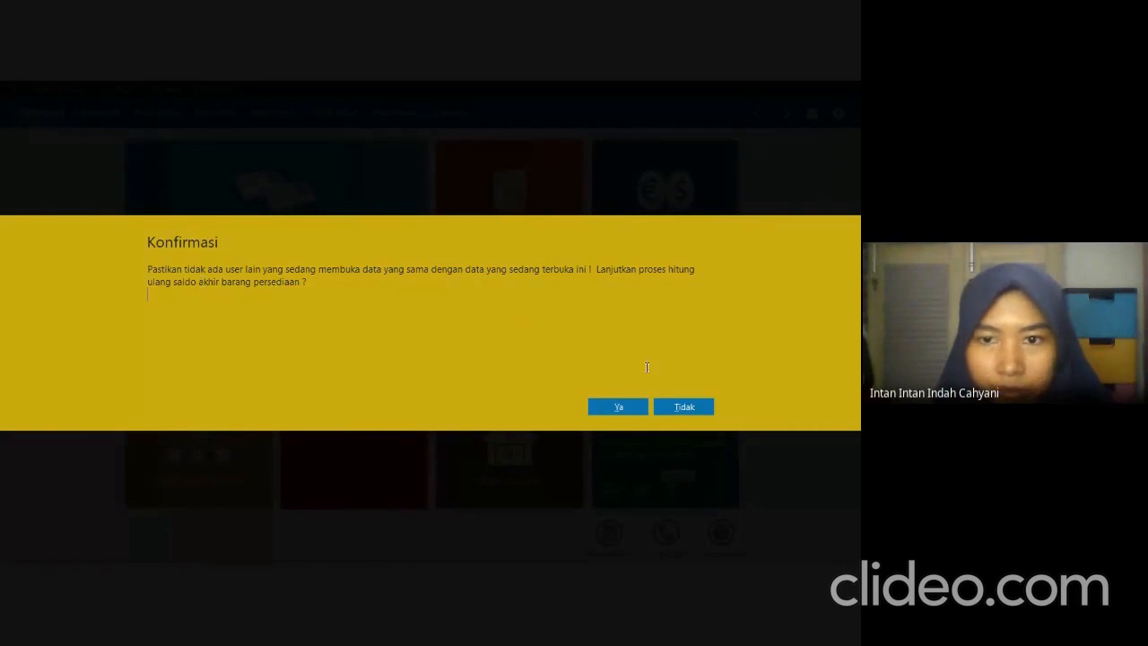
{"action": "left_click", "coordinate": [630, 408]}
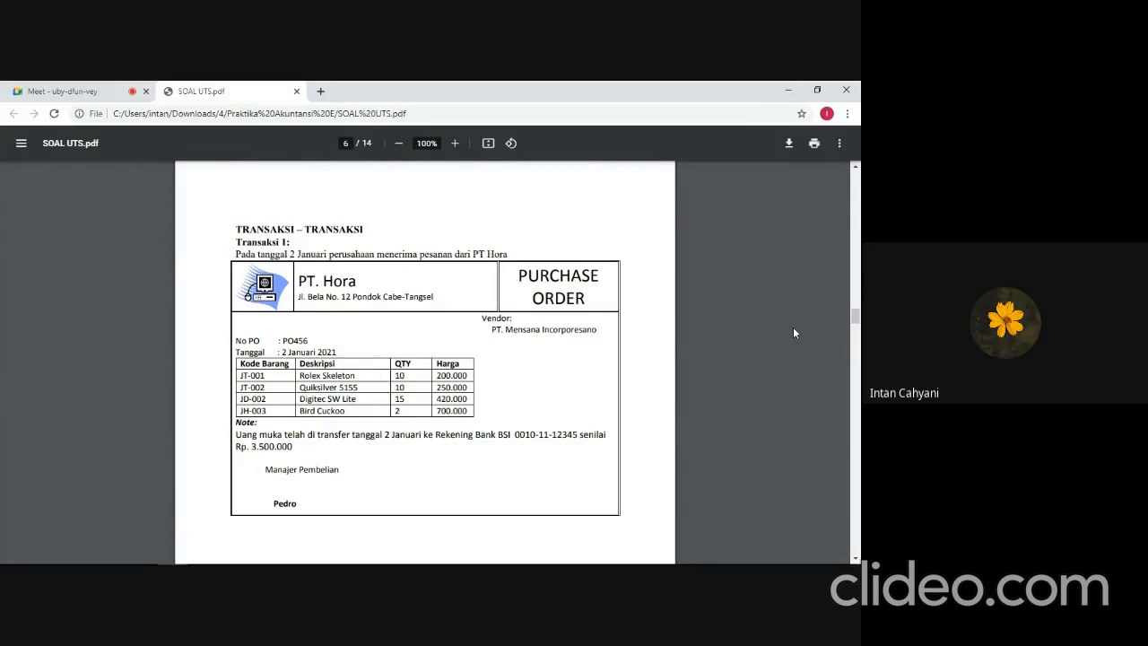
Switch from the exam PDF to Zahir and start a new sales order for customer PT Hora.
{"action": "key", "text": "alt+Tab"}
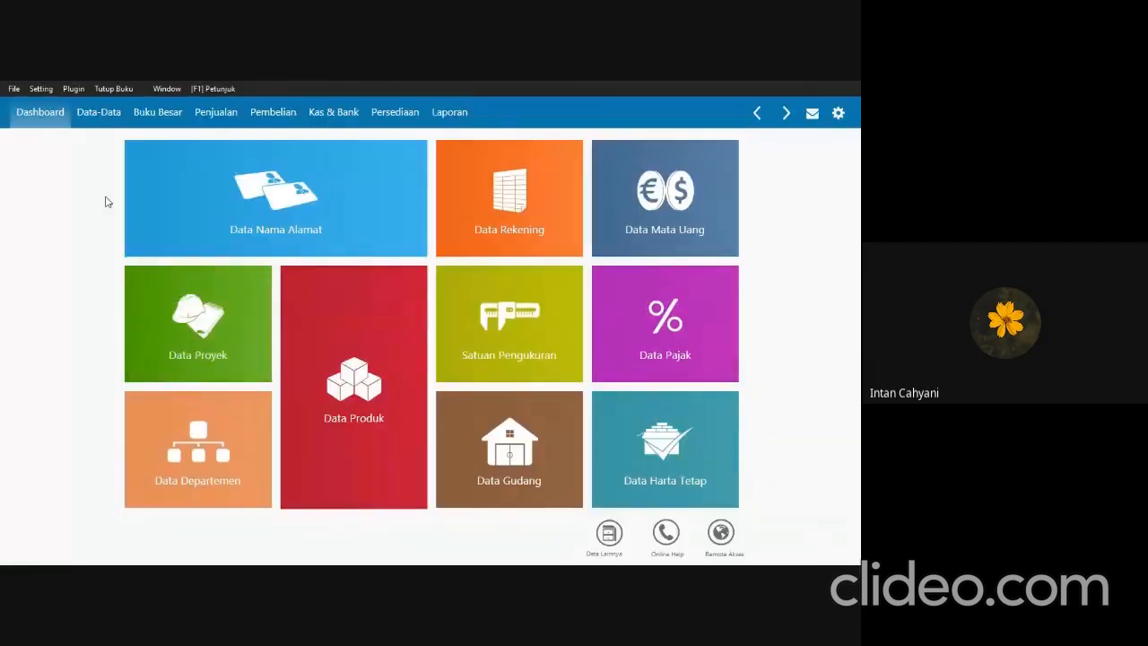
{"action": "left_click", "coordinate": [215, 112]}
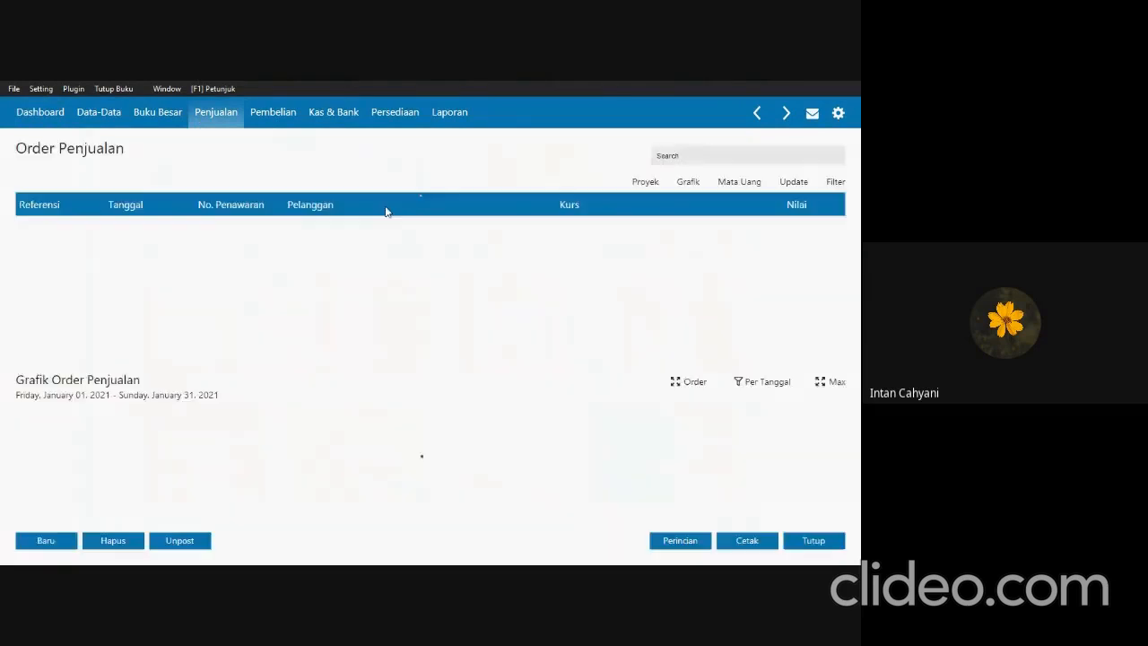
{"action": "left_click", "coordinate": [50, 540]}
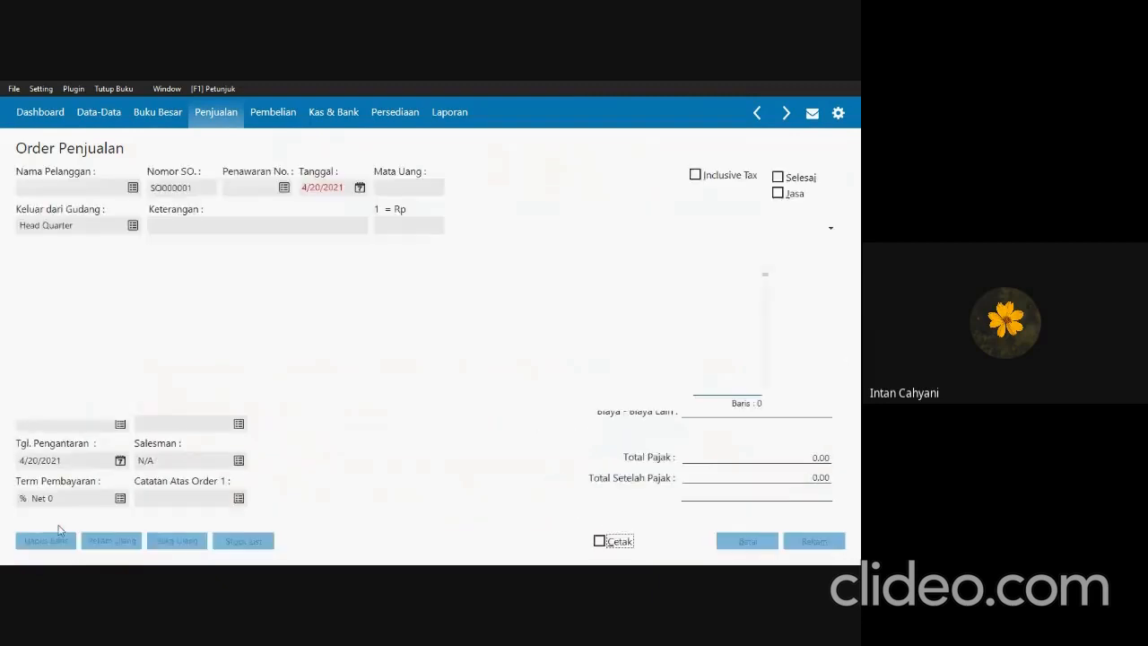
{"action": "left_click", "coordinate": [132, 188]}
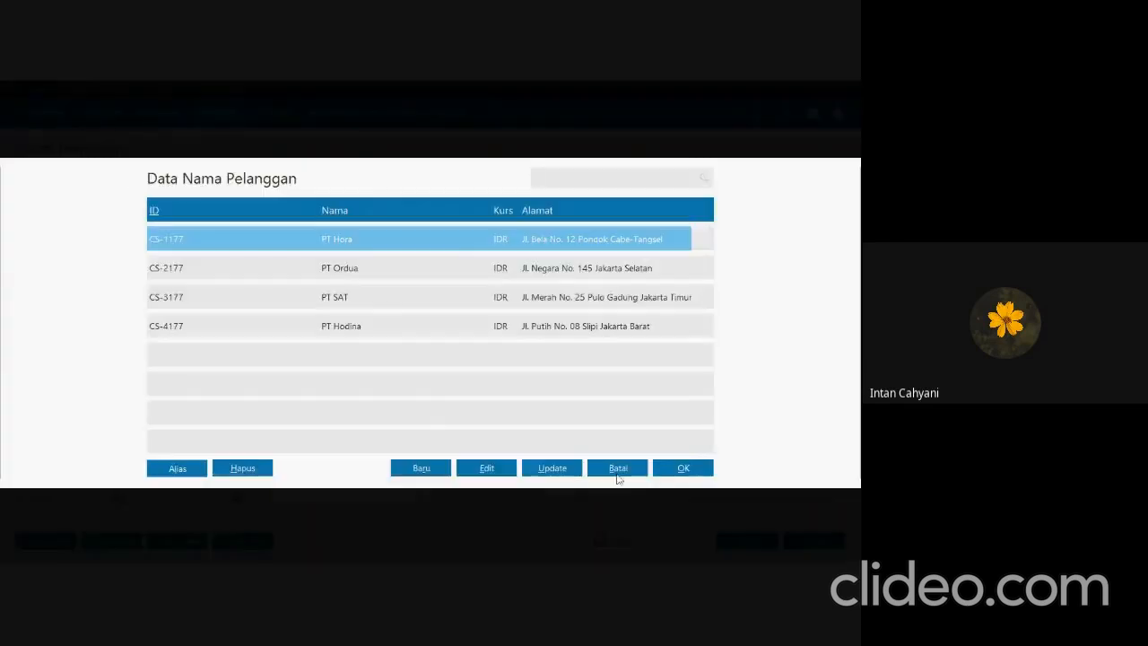
{"action": "left_click", "coordinate": [682, 468]}
Look up Transaksi 1's purchase order number in the exam PDF and enter it as the sales order number in Zahir.
{"action": "key", "text": "alt+Tab"}
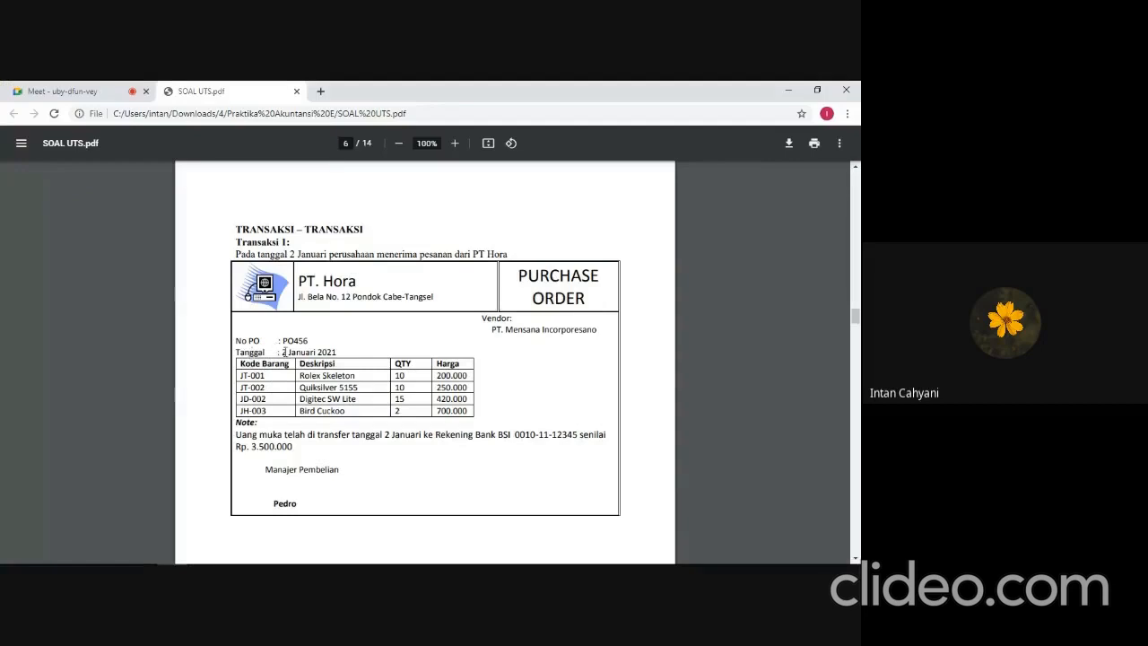
{"action": "key", "text": "alt+Tab"}
{"action": "double_click", "coordinate": [190, 188]}
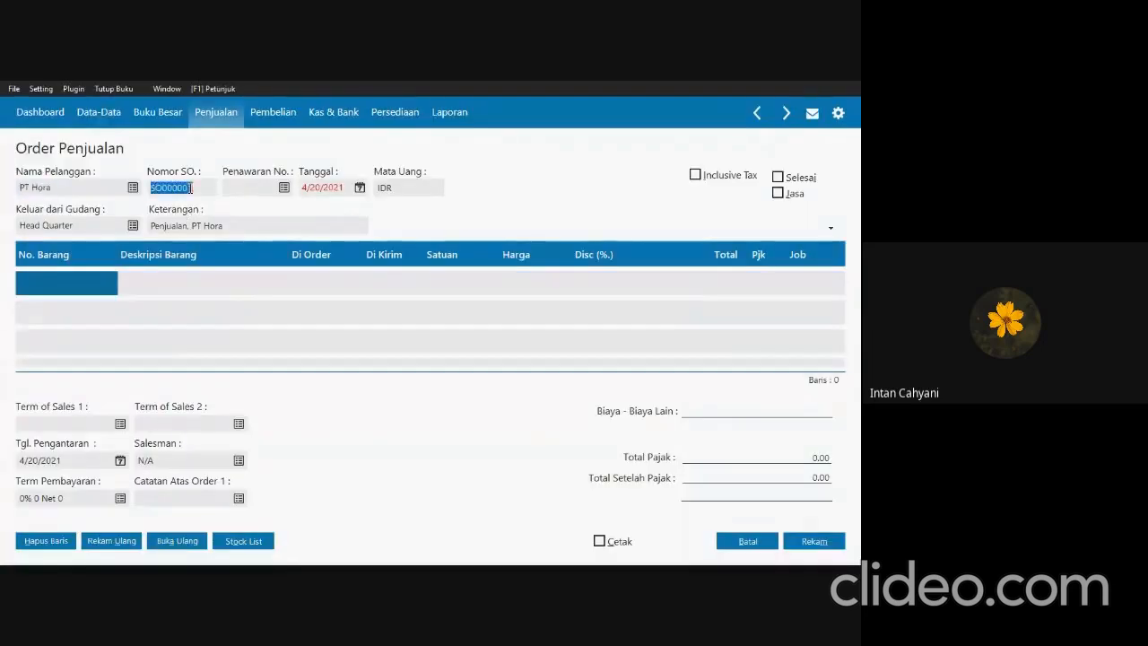
{"action": "type", "text": "p"}
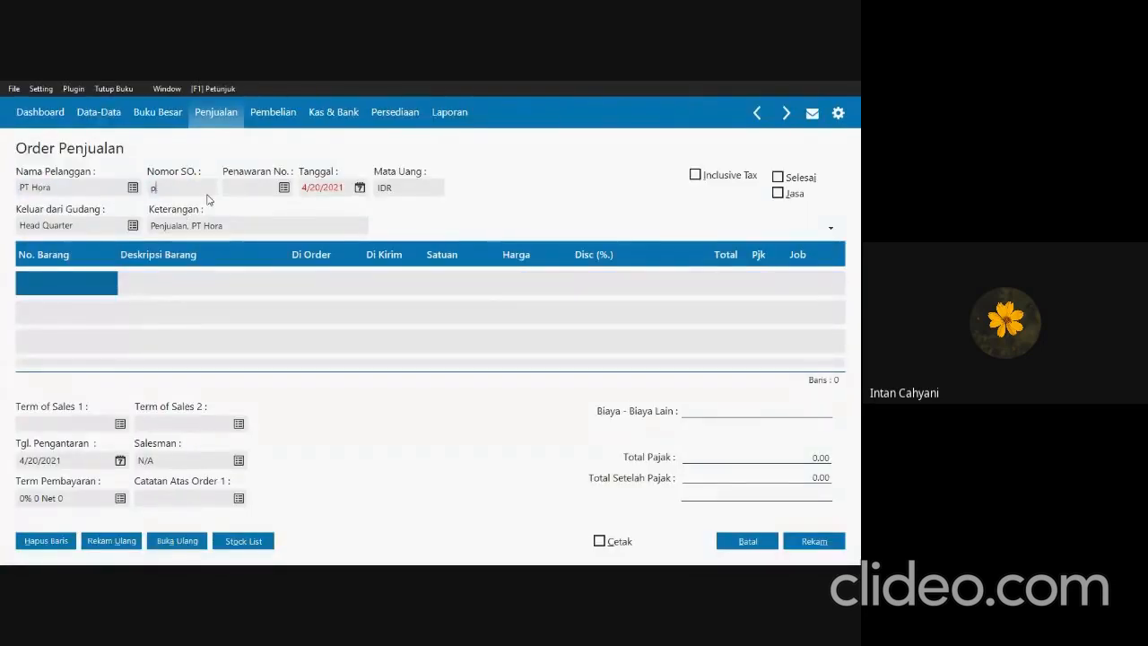
{"action": "type", "text": "PO456"}
Check the order date in the exam PDF and set the sales order's date to 01/02/2021 in Zahir.
{"action": "left_click", "coordinate": [343, 190]}
{"action": "key", "text": "alt+Tab"}
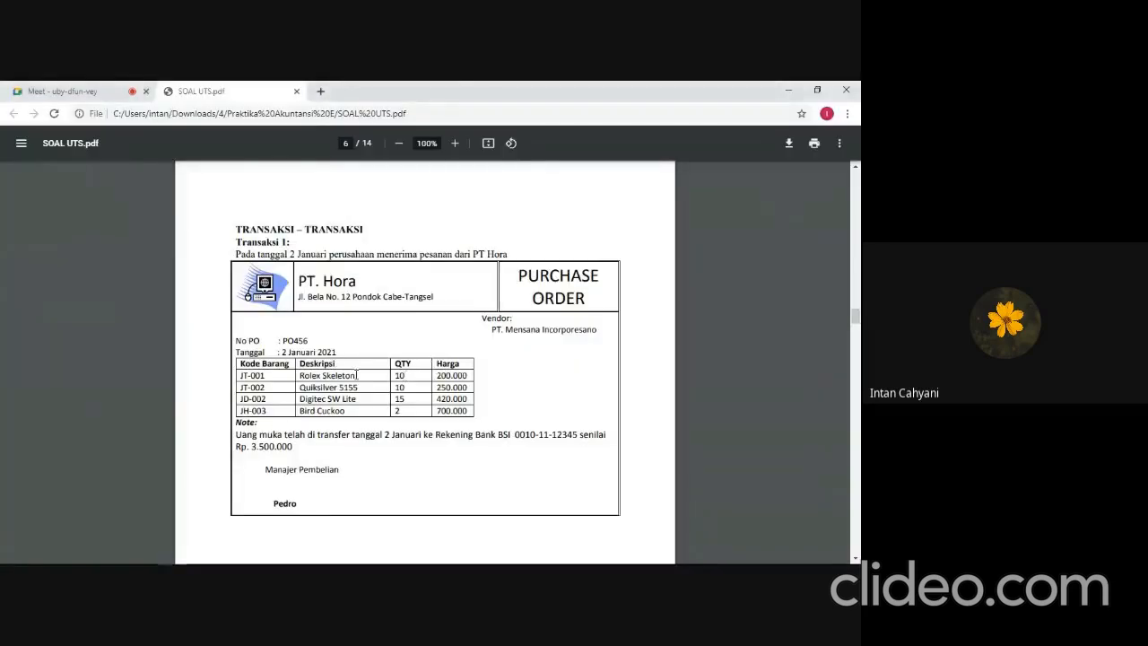
{"action": "key", "text": "alt+Tab"}
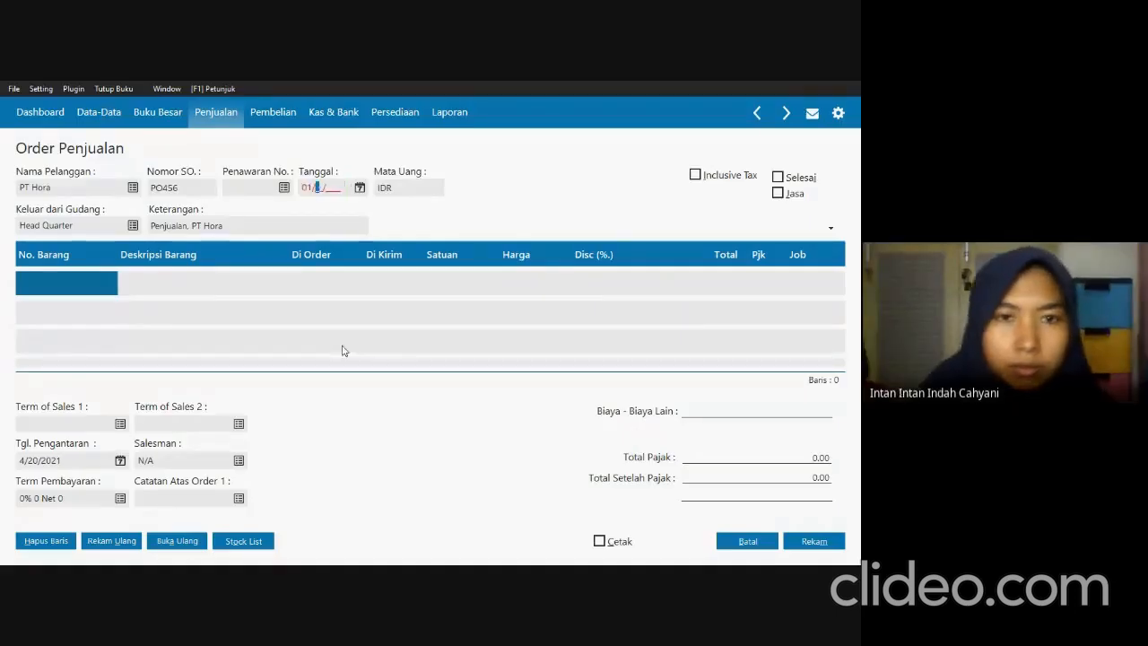
{"action": "type", "text": "01/02/2021"}
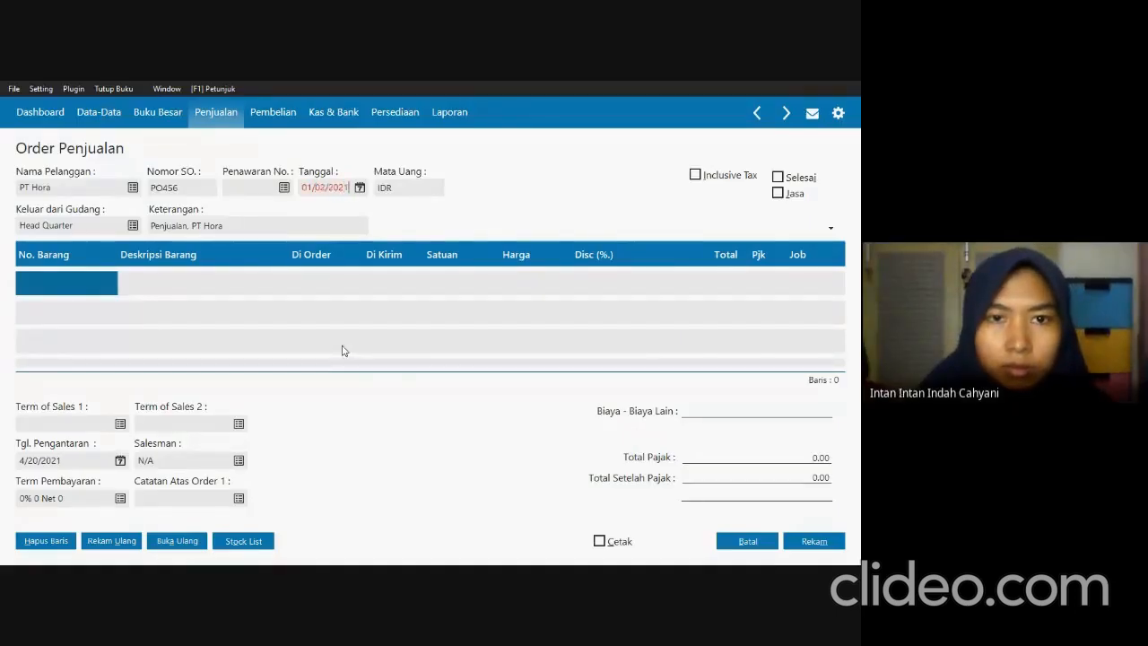
{"action": "key", "text": "Tab"}
{"action": "key", "text": "Tab"}
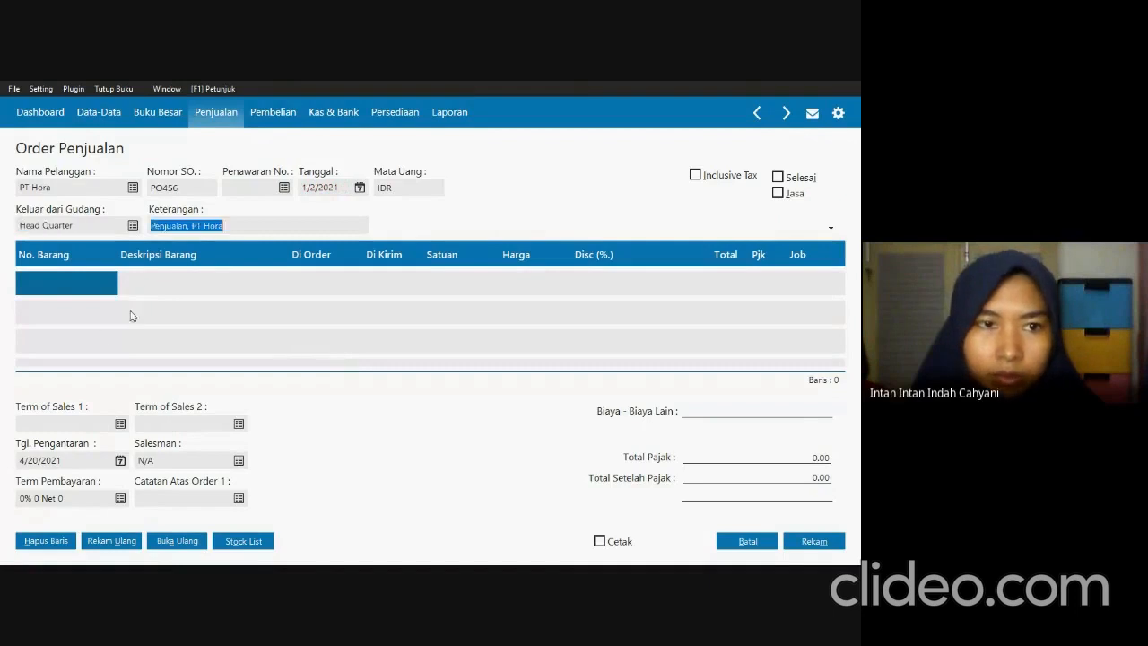
Open the stock list for the PT Hora sales order, consult the exam PDF, and pick item JT-001 Rolex Skeleton.
{"action": "left_click", "coordinate": [260, 541]}
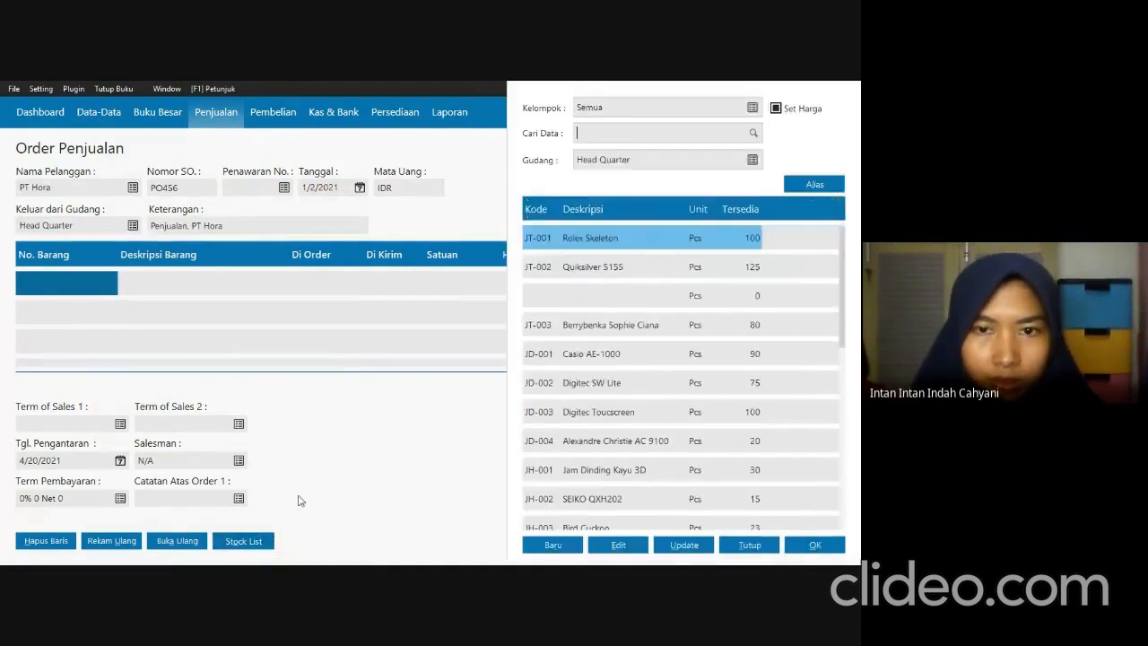
{"action": "key", "text": "alt+Tab"}
{"action": "key", "text": "alt+Tab"}
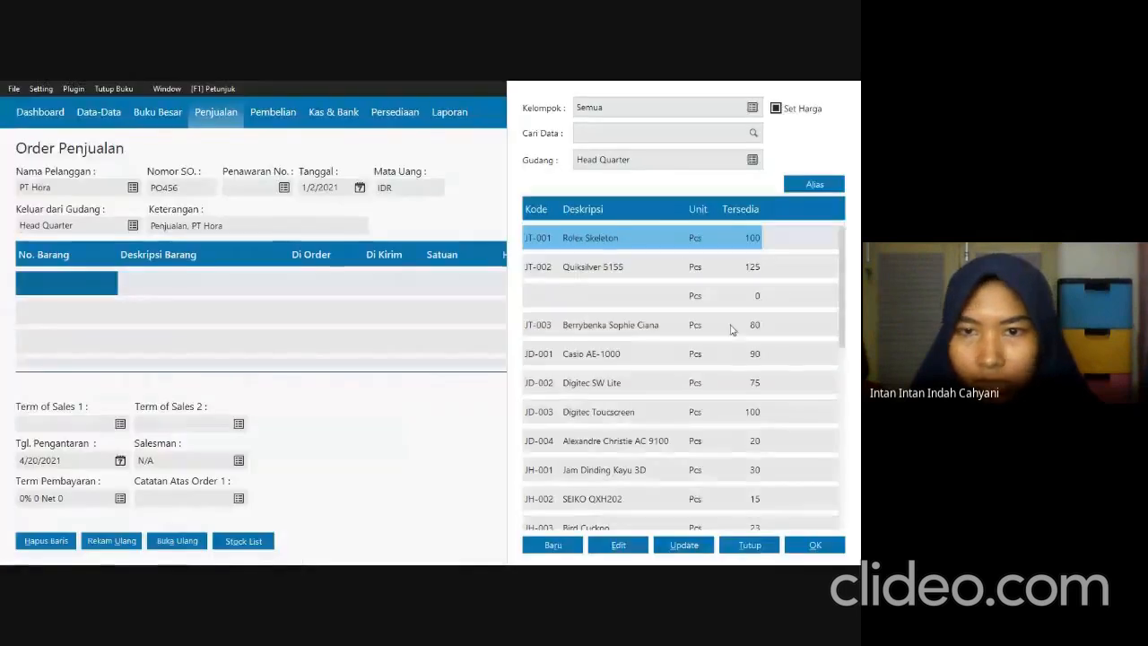
{"action": "left_click", "coordinate": [816, 545]}
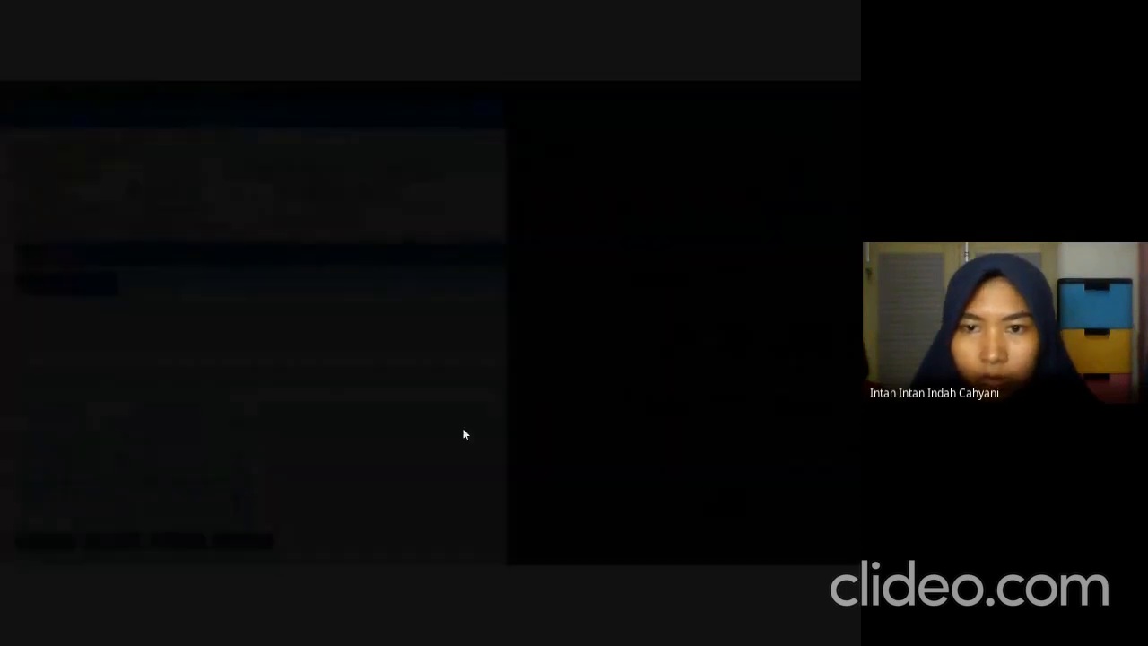
Look up the Rolex Skeleton order line in the exam PDF and enter quantity 10 at a unit price of 200,000 in Zahir.
{"action": "key", "text": "alt+Tab"}
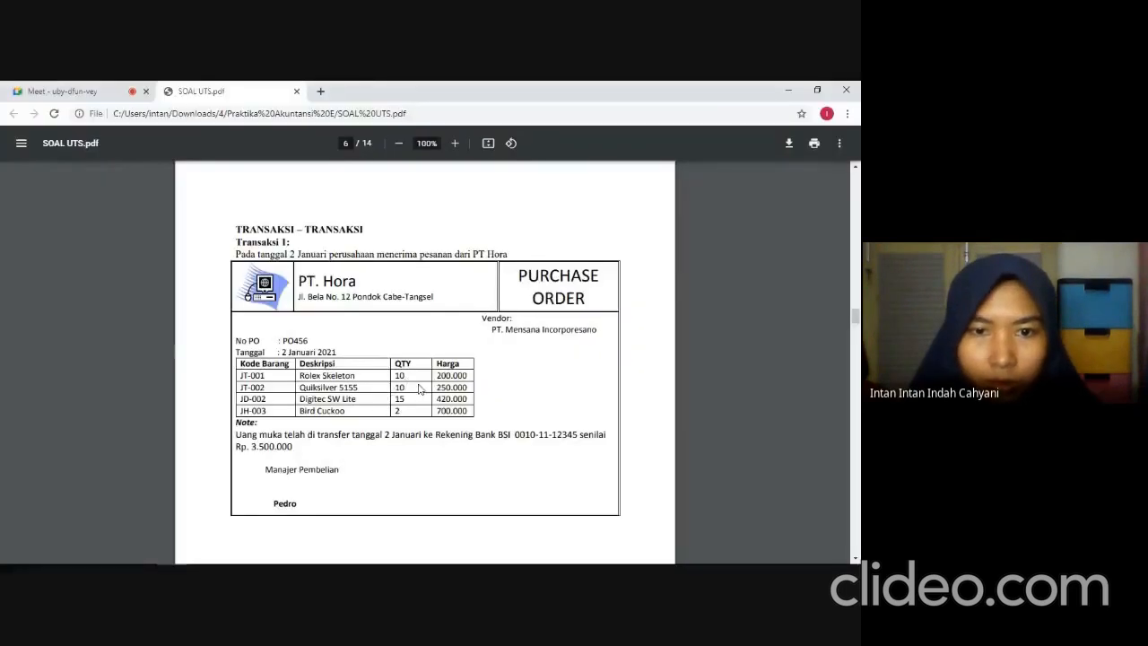
{"action": "key", "text": "alt+Tab"}
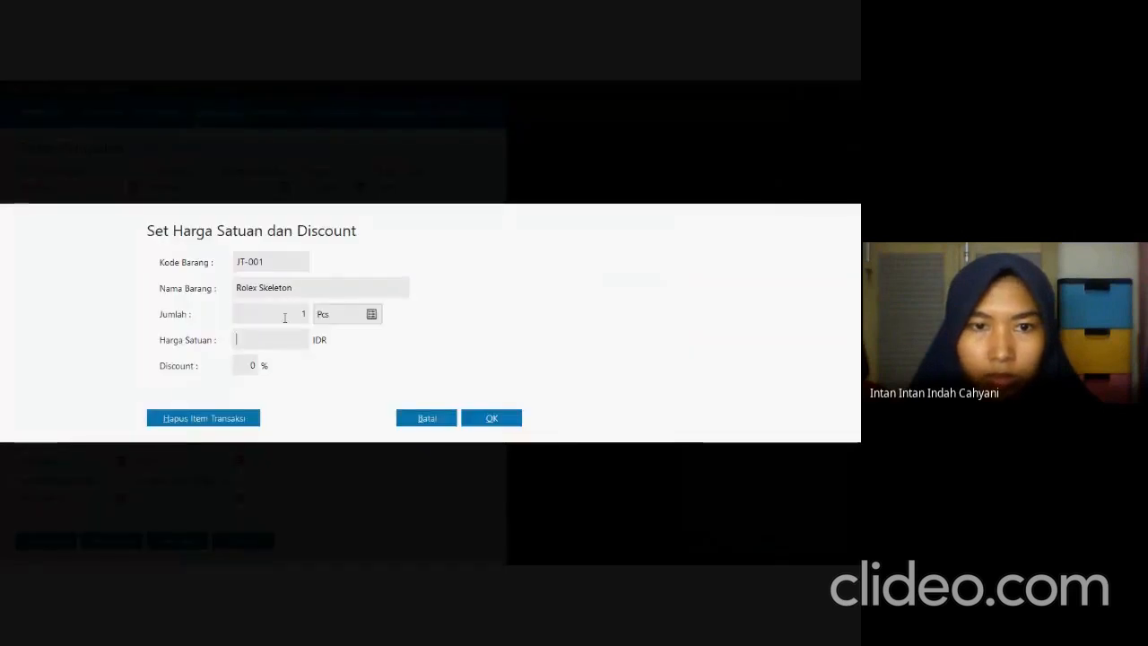
{"action": "left_click", "coordinate": [284, 317]}
{"action": "type", "text": "10"}
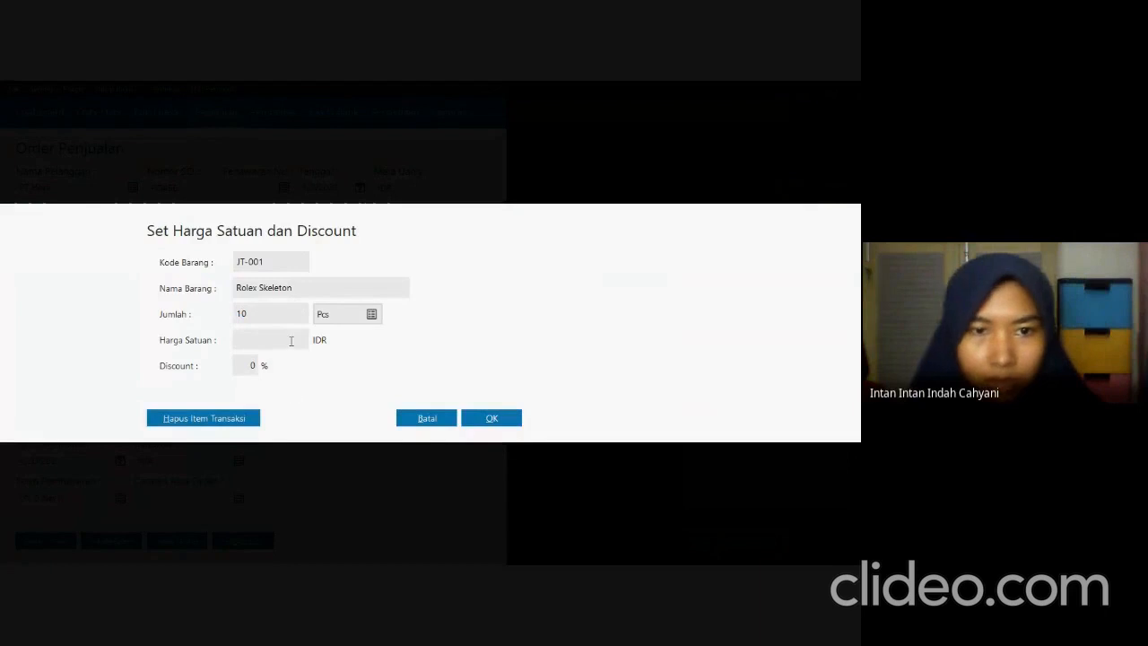
{"action": "left_click", "coordinate": [291, 340]}
{"action": "key", "text": "alt+Tab"}
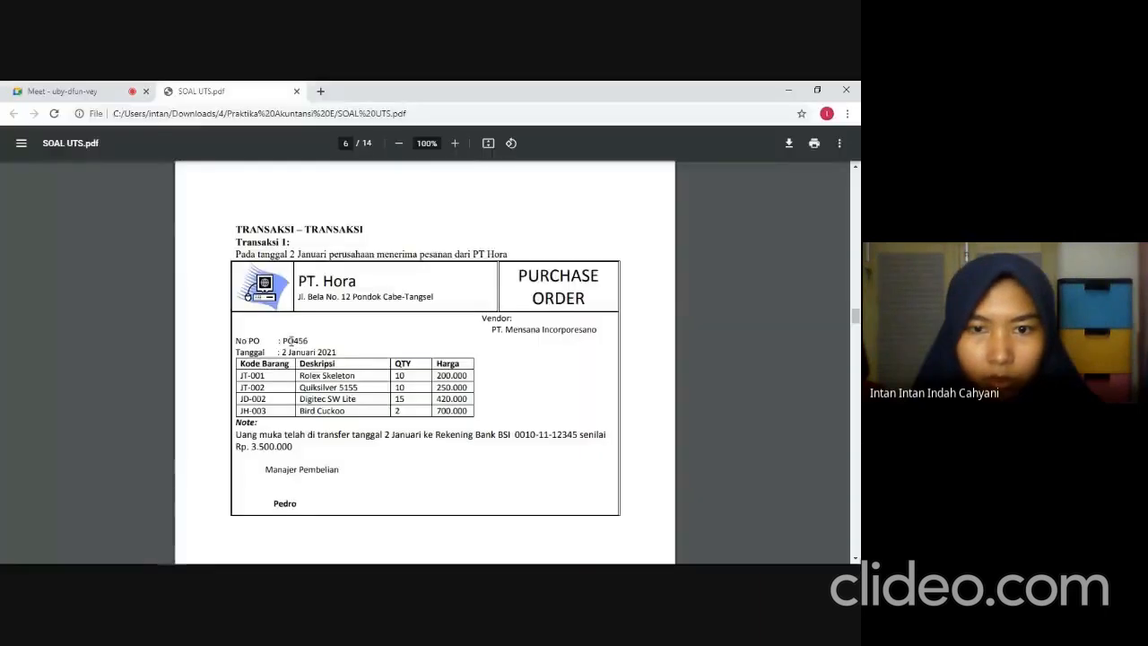
{"action": "key", "text": "alt+Tab"}
{"action": "type", "text": "200"}
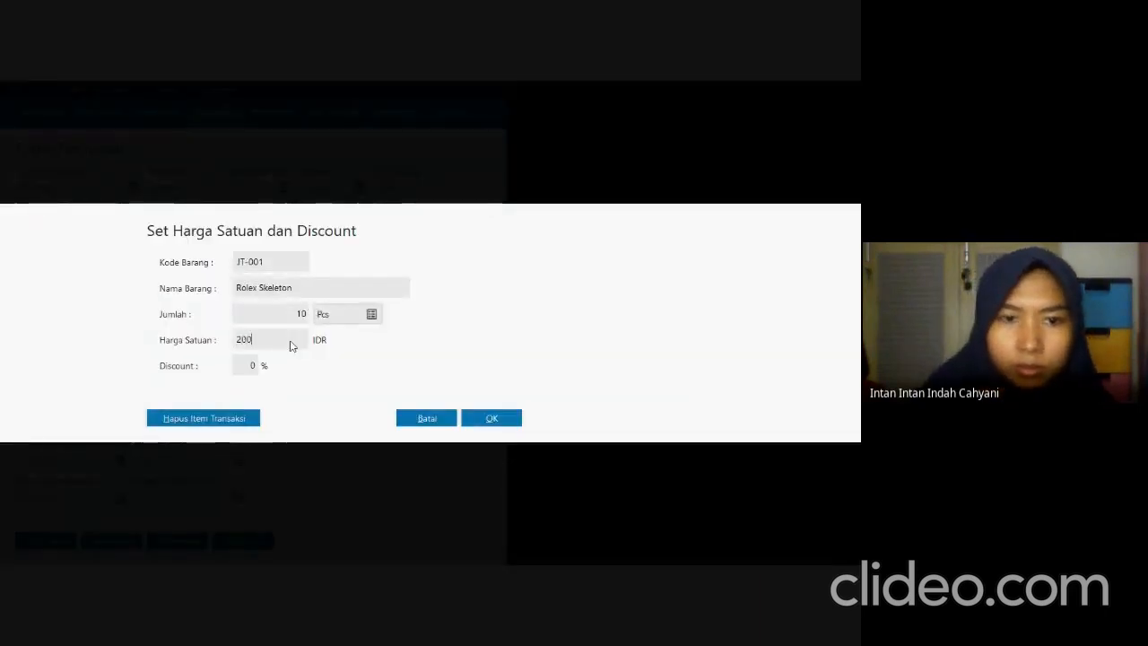
{"action": "type", "text": ",0000"}
{"action": "key", "text": "Tab"}
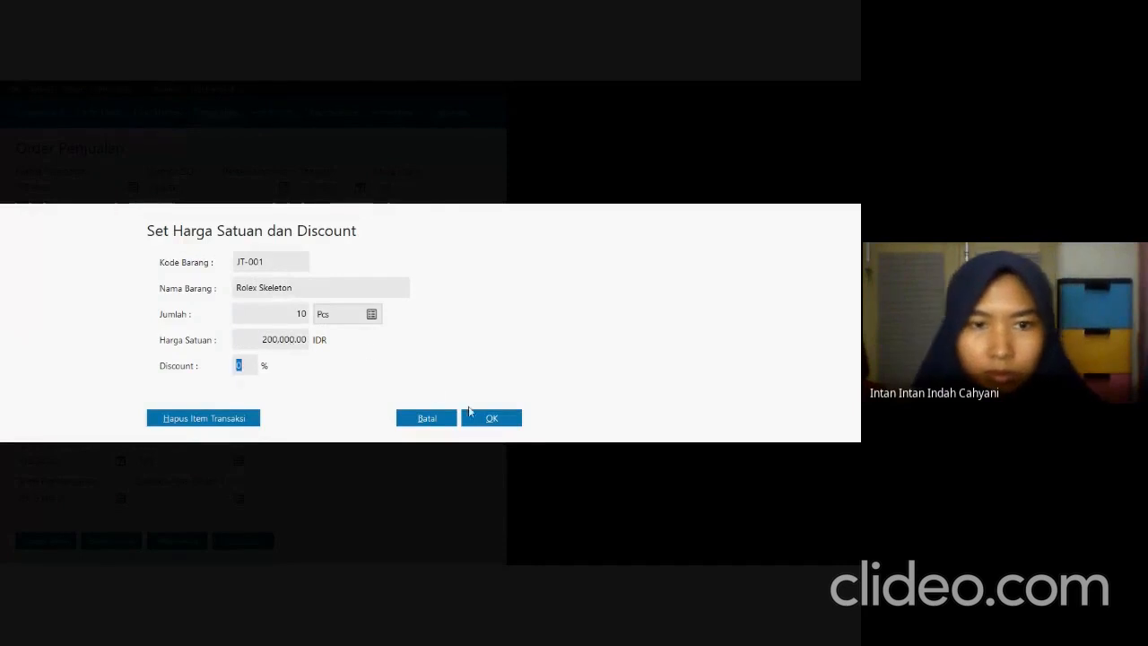
{"action": "left_click", "coordinate": [489, 417]}
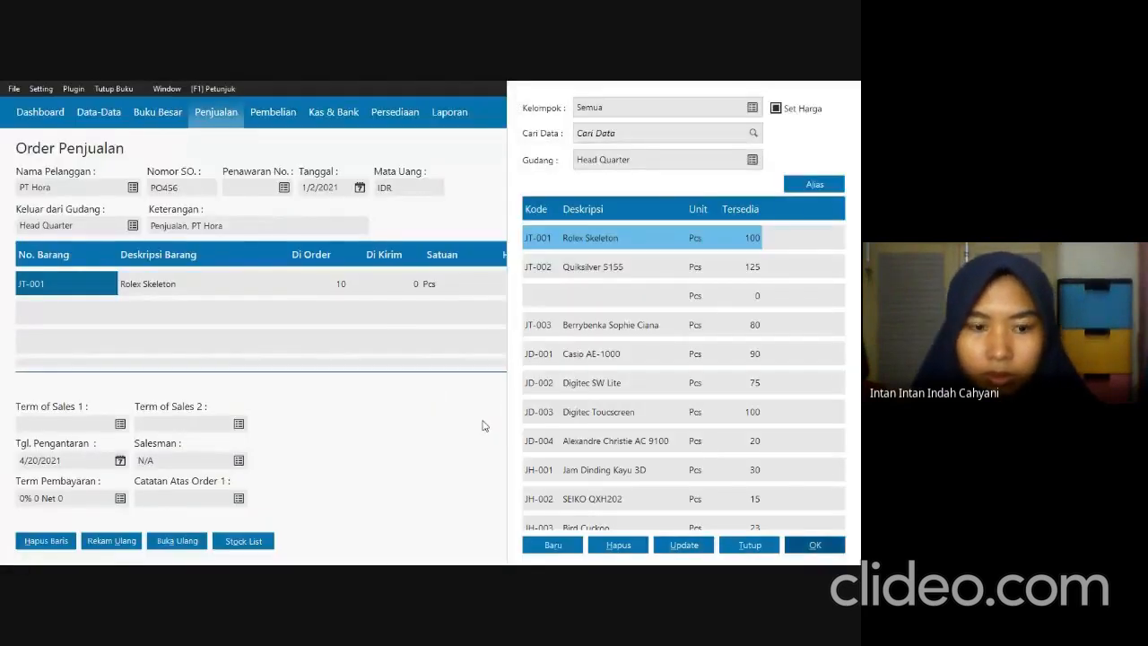
Check the next order line in the exam PDF and add JT-002 Quiksilver 5155 in Zahir with quantity 10 at 250,000 each.
{"action": "key", "text": "alt+Tab"}
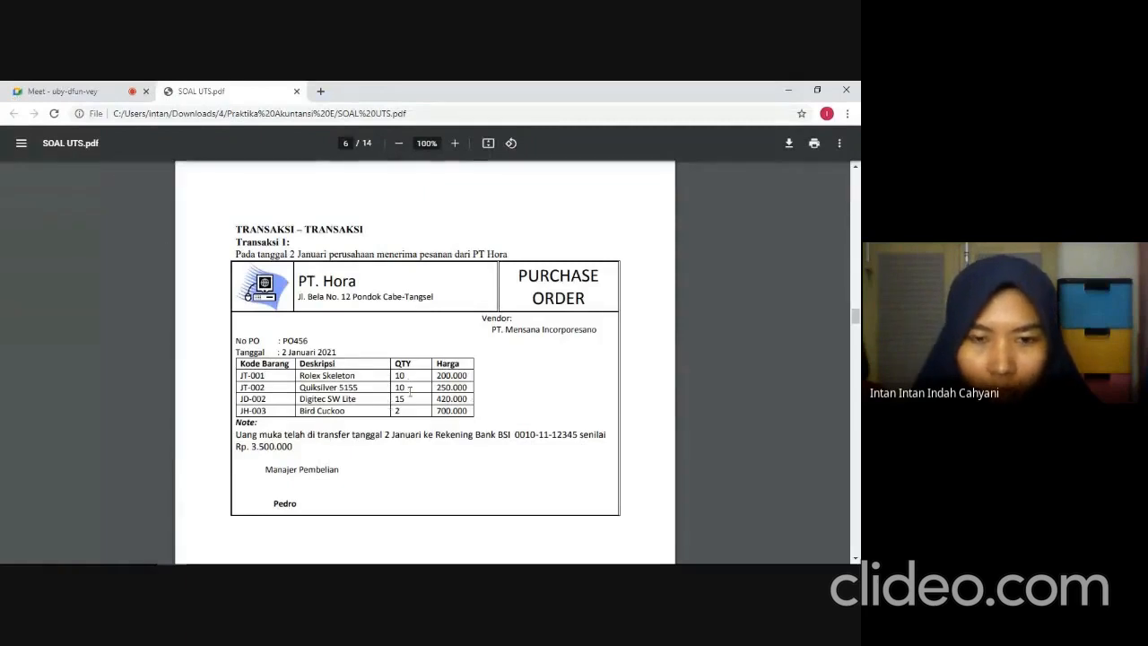
{"action": "key", "text": "alt+Tab"}
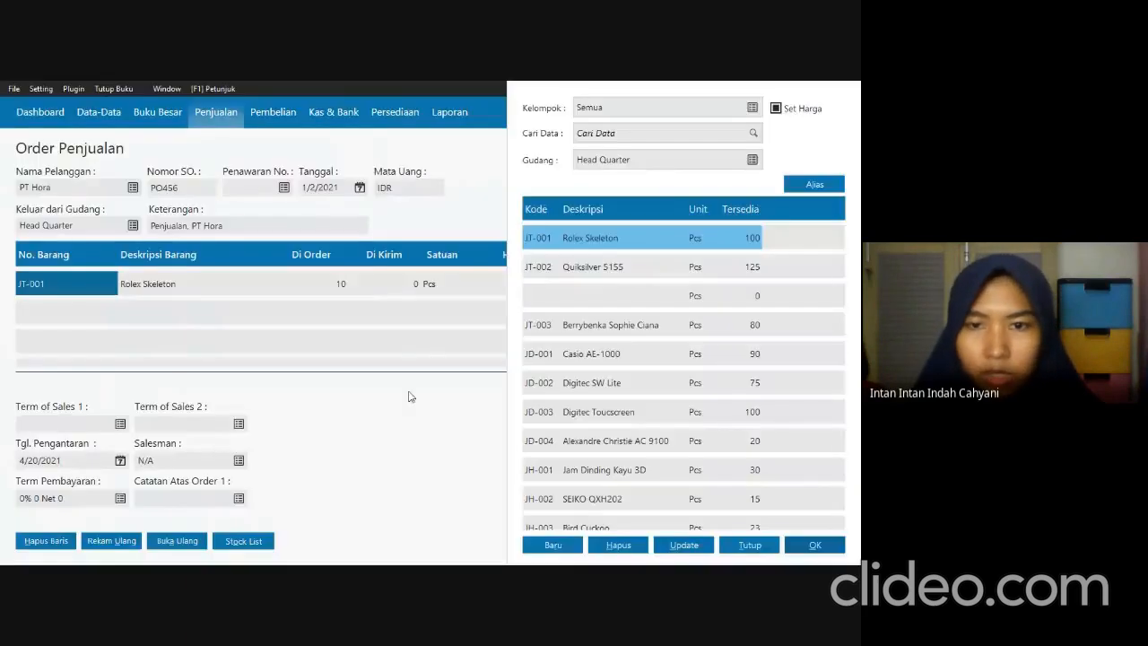
{"action": "left_click", "coordinate": [632, 267]}
{"action": "left_click", "coordinate": [813, 544]}
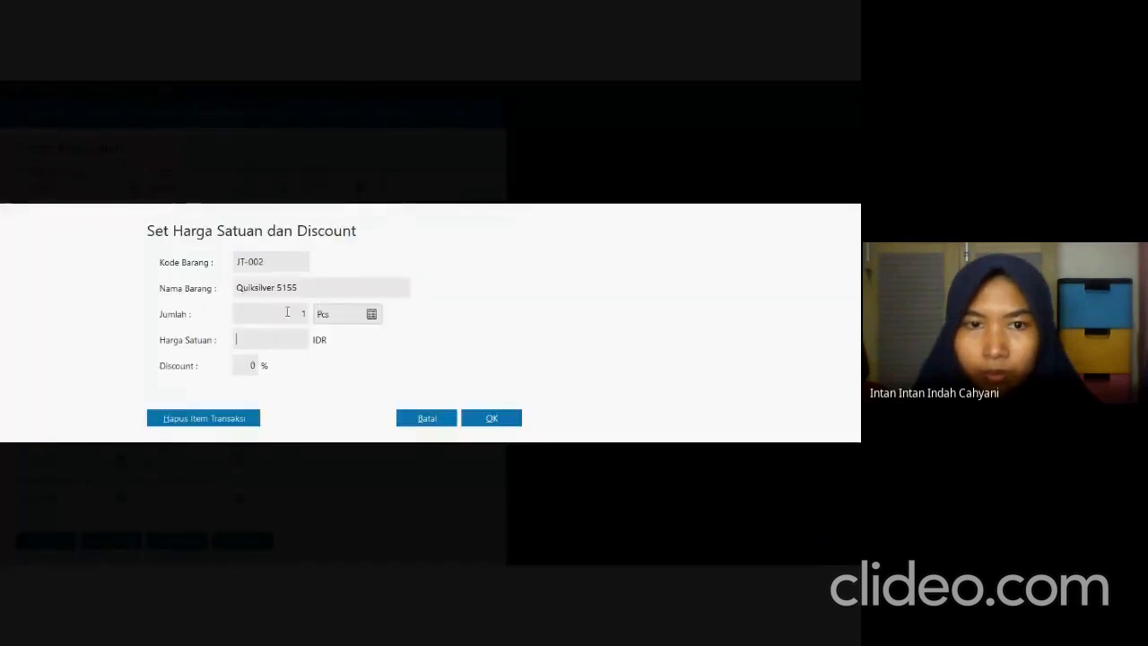
{"action": "type", "text": "10"}
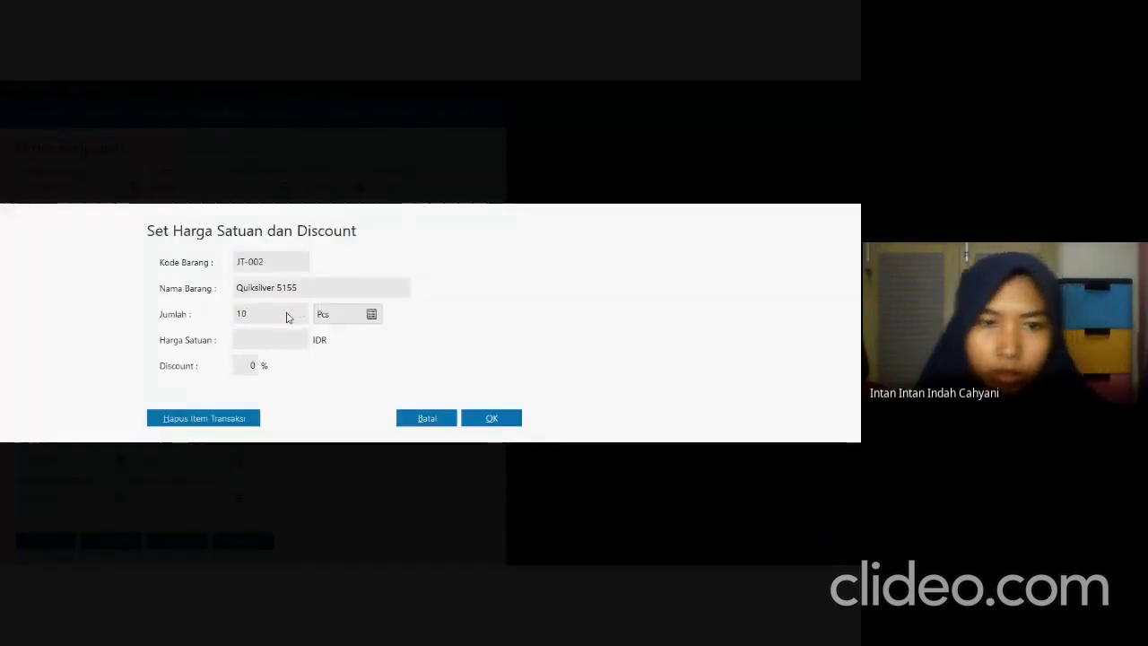
{"action": "left_click", "coordinate": [258, 339]}
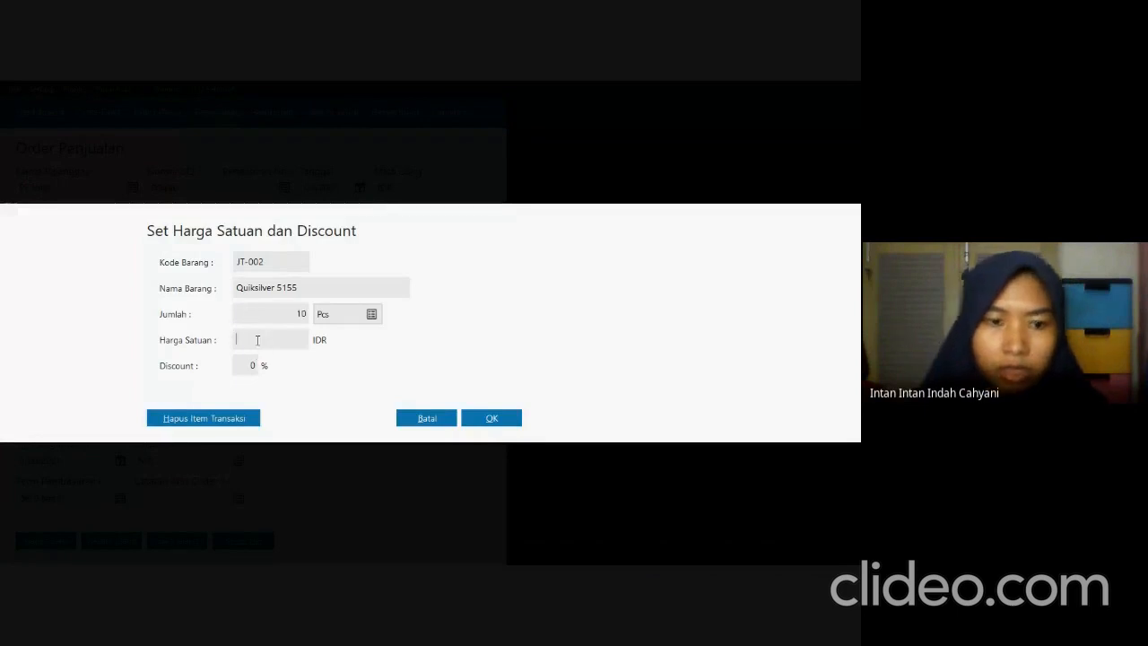
{"action": "type", "text": "250,0000"}
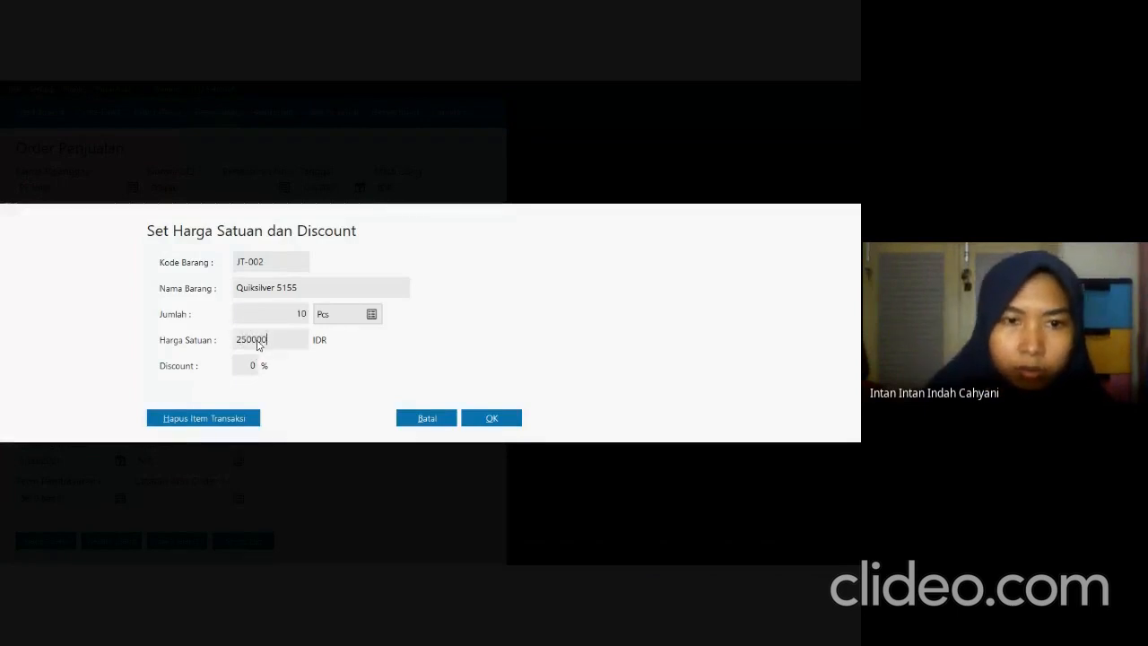
{"action": "key", "text": "Tab"}
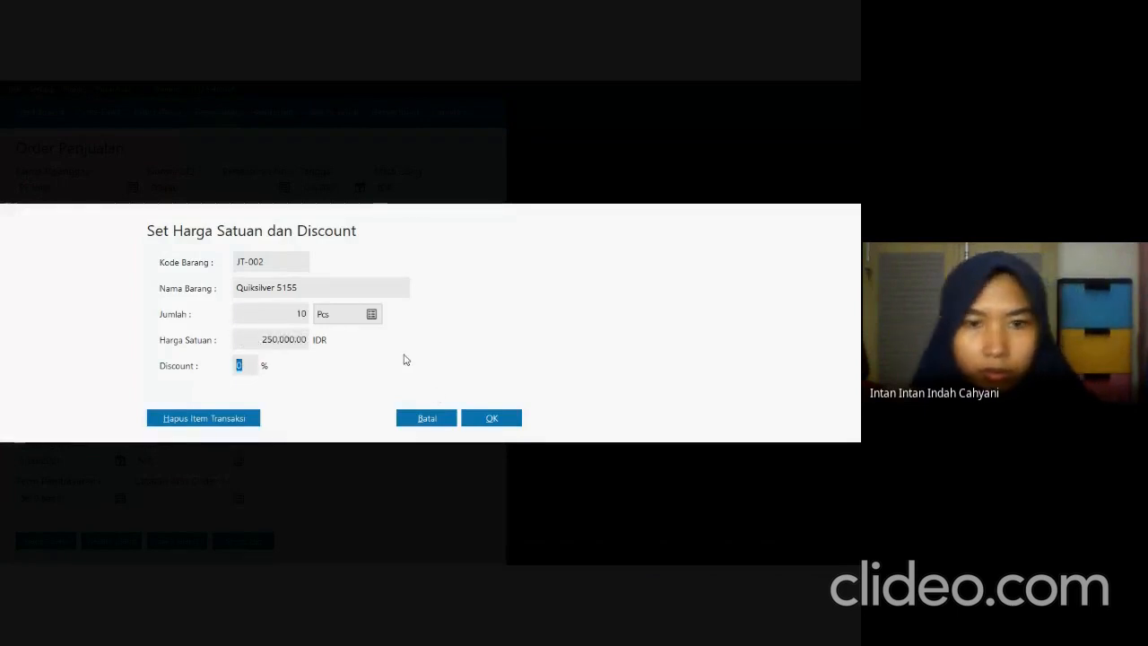
{"action": "left_click", "coordinate": [478, 415]}
Check the third order line in the exam PDF and add JD-002 Digitec SW Lite in Zahir with quantity 15 at 420,000 each.
{"action": "key", "text": "alt+Tab"}
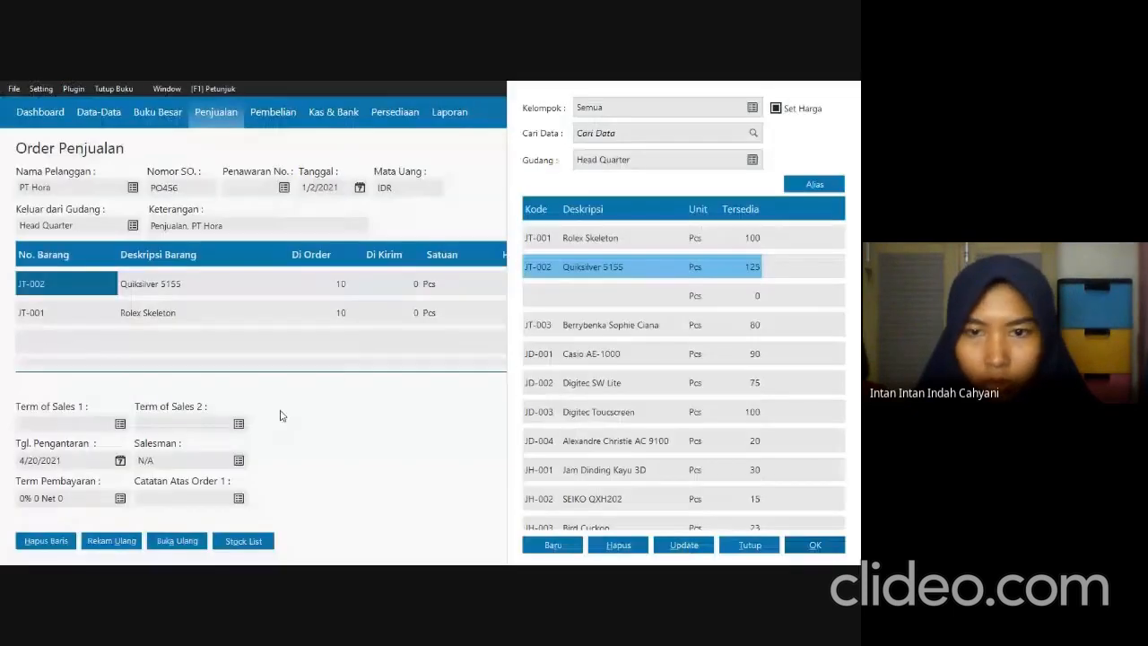
{"action": "key", "text": "alt+Tab"}
{"action": "left_click", "coordinate": [610, 384]}
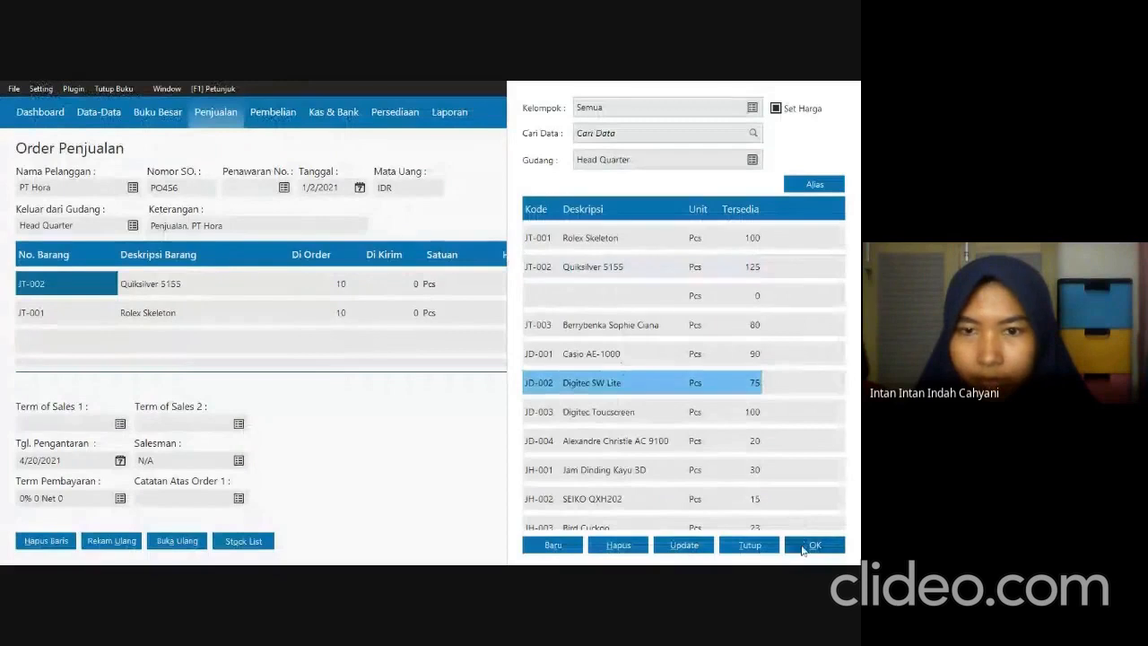
{"action": "left_click", "coordinate": [807, 546]}
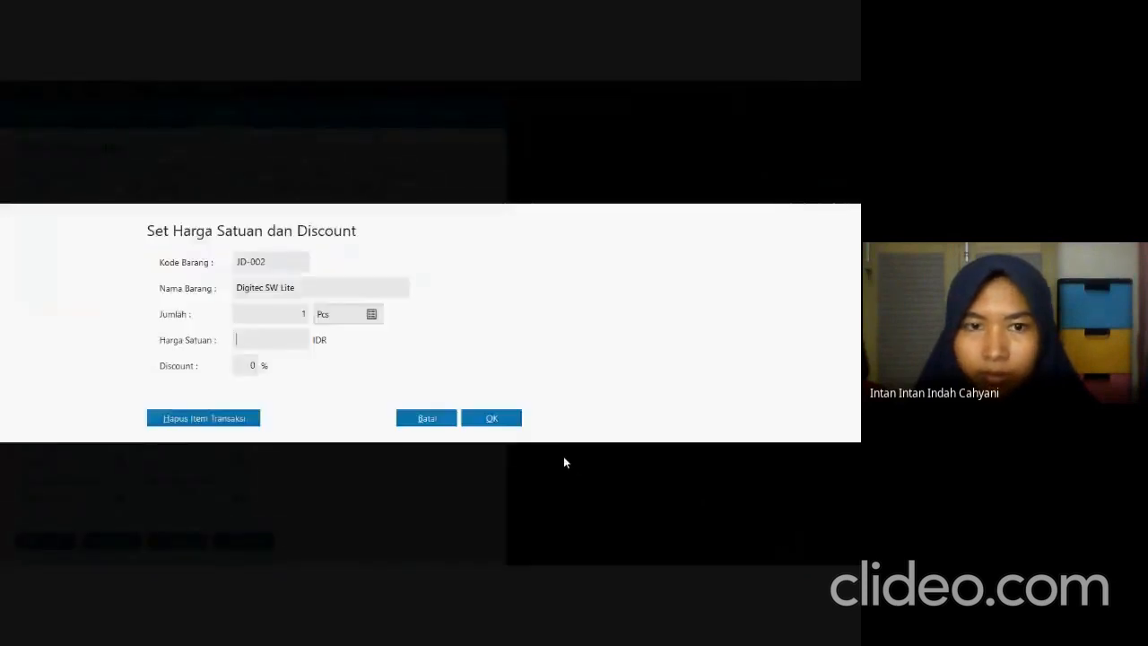
{"action": "key", "text": "alt+Tab"}
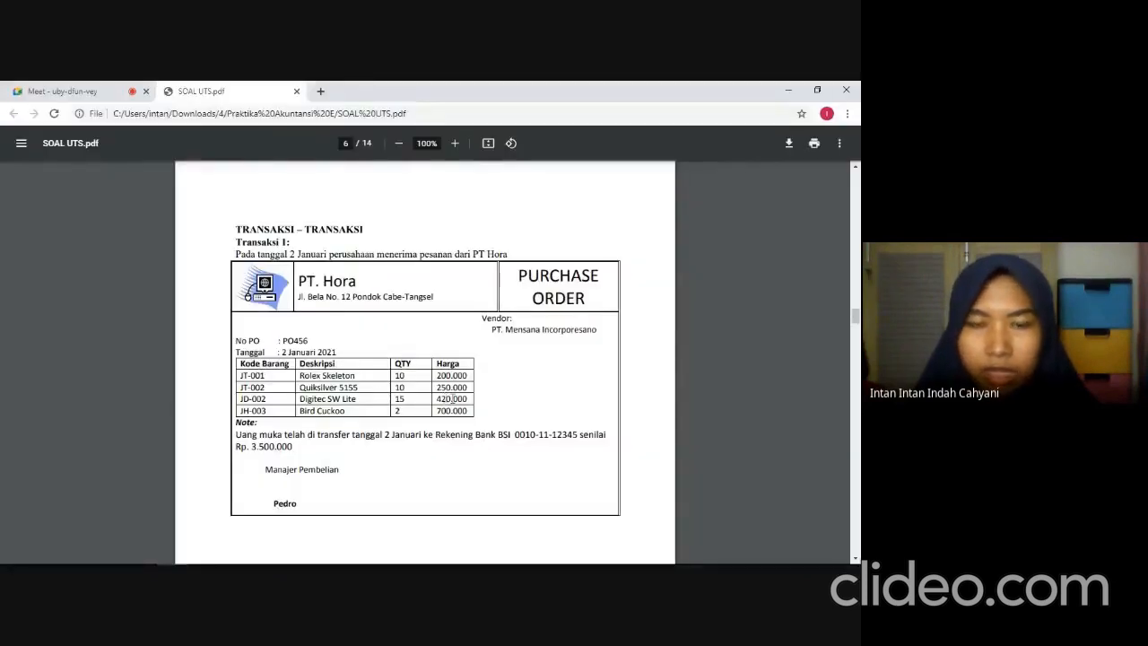
{"action": "key", "text": "alt+Tab"}
{"action": "left_click", "coordinate": [279, 308]}
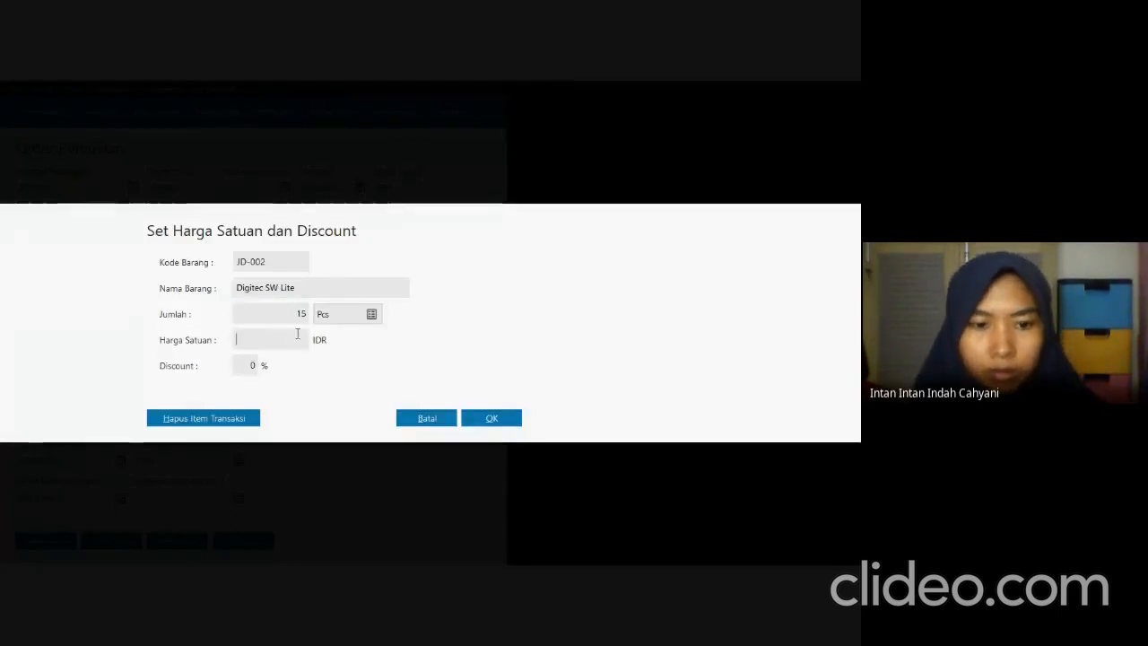
{"action": "type", "text": "420.000"}
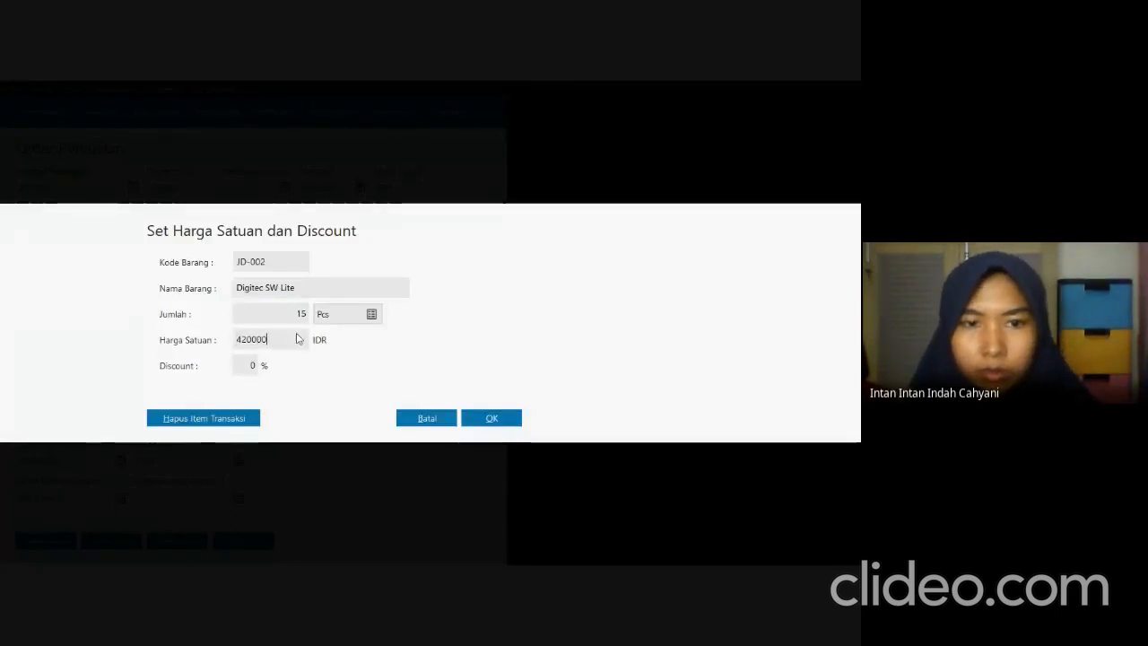
{"action": "key", "text": "Tab"}
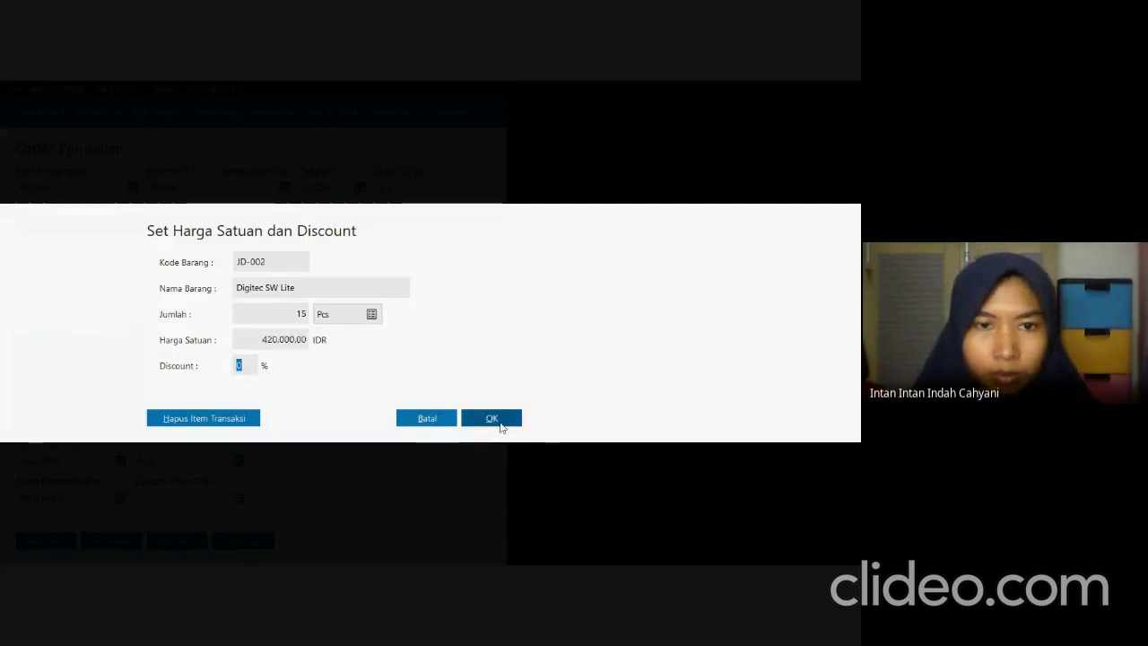
{"action": "left_click", "coordinate": [500, 421]}
Check the last order line in the exam PDF and pick item JH-003 Bird Cuckoo from Zahir's stock list.
{"action": "key", "text": "alt+Tab"}
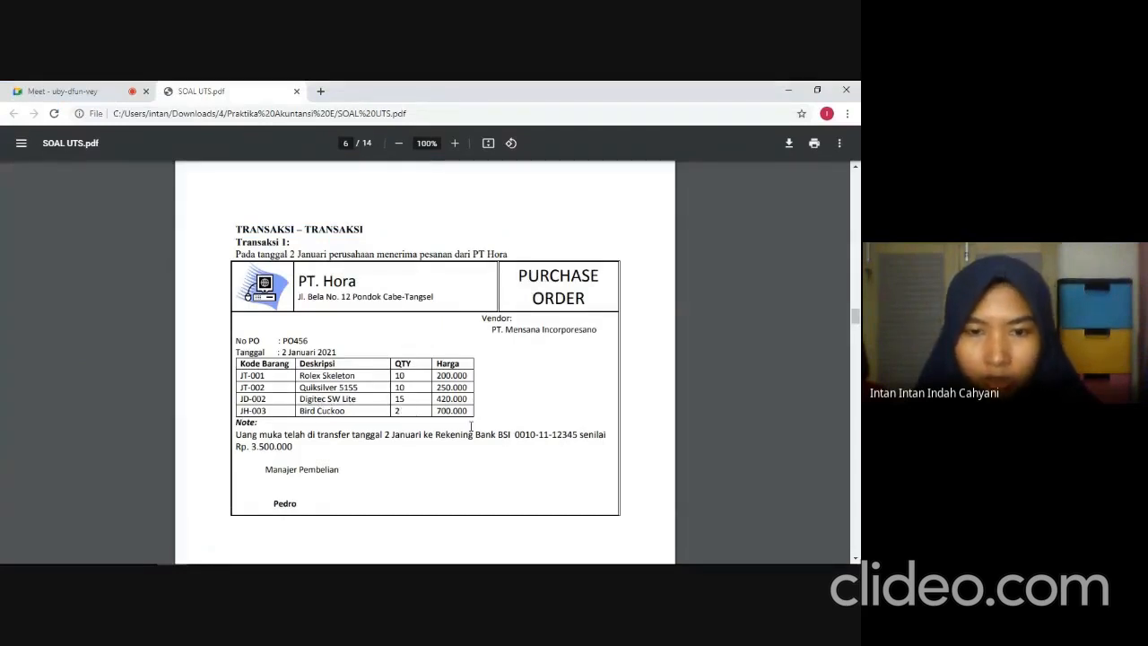
{"action": "key", "text": "alt+Tab"}
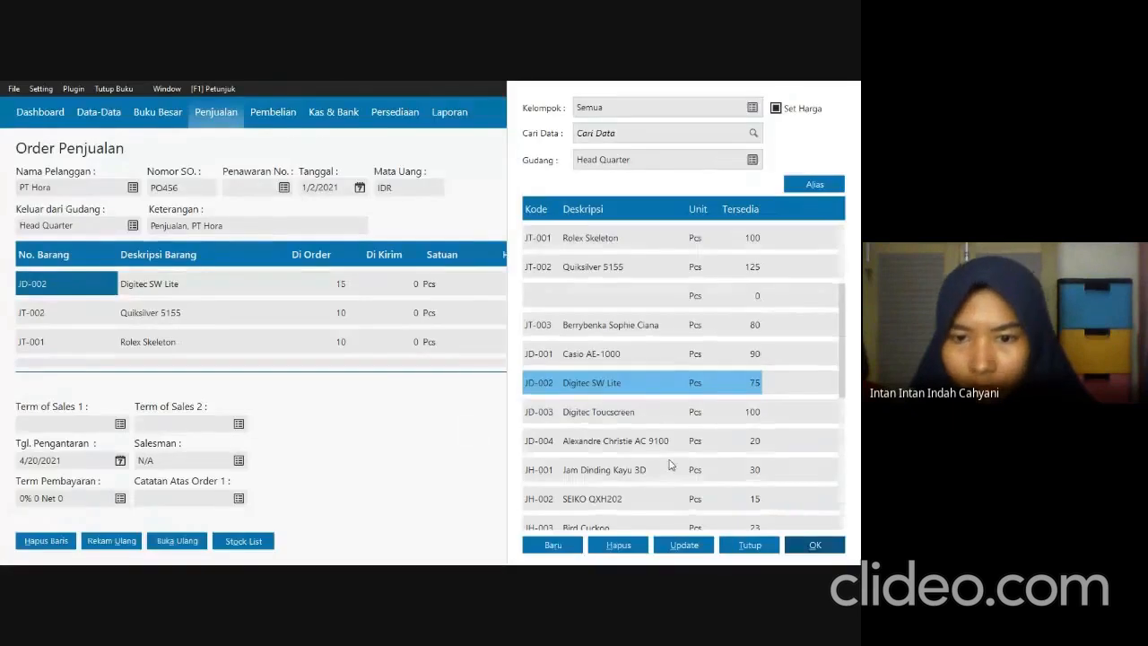
{"action": "key", "text": "Down"}
{"action": "key", "text": "Down"}
{"action": "key", "text": "Down"}
{"action": "key", "text": "Down"}
{"action": "key", "text": "Down"}
{"action": "key", "text": "alt+Tab"}
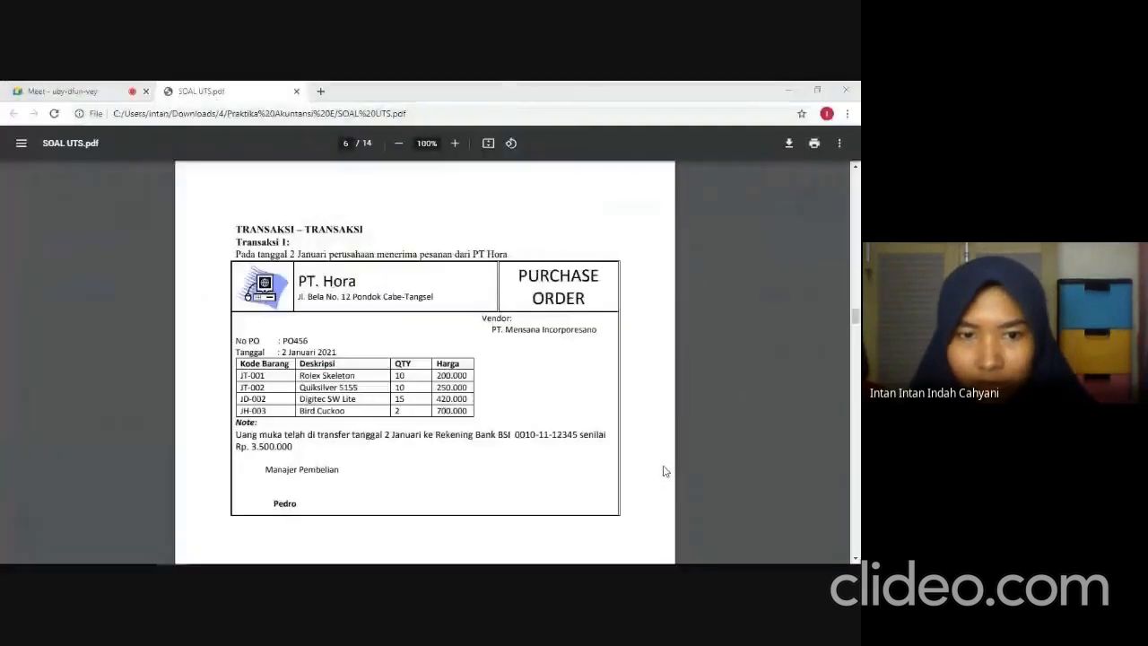
{"action": "key", "text": "alt+Tab"}
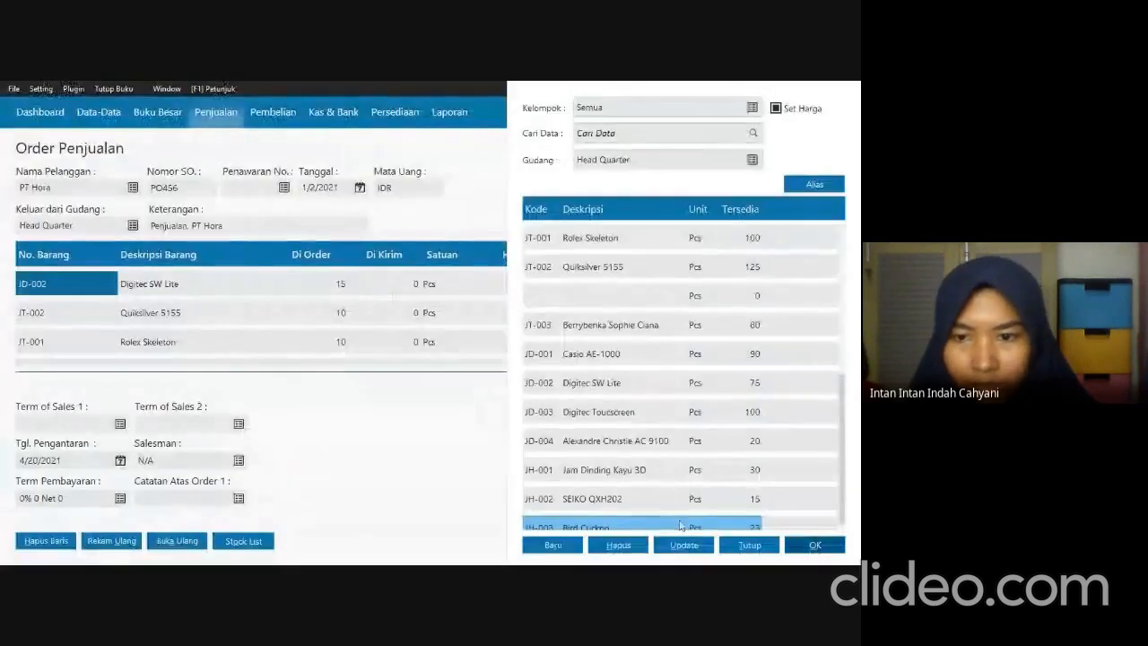
{"action": "left_click", "coordinate": [825, 545]}
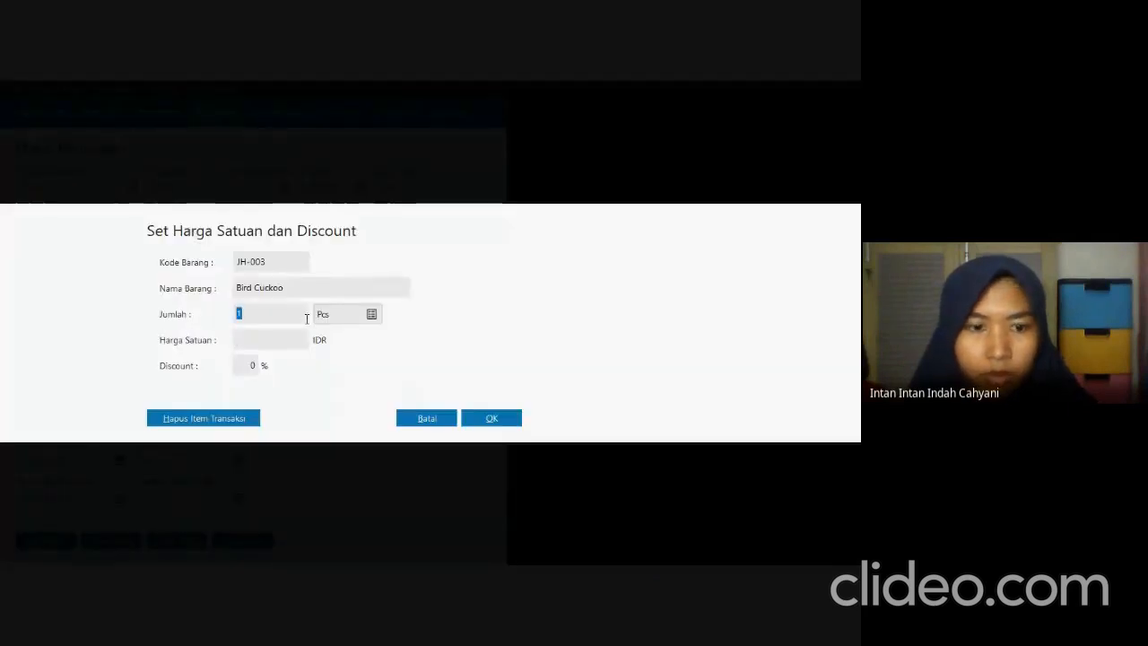
Enter quantity 2 at a unit price of 700,000 for the Bird Cuckoo and close the stock list.
{"action": "type", "text": "2"}
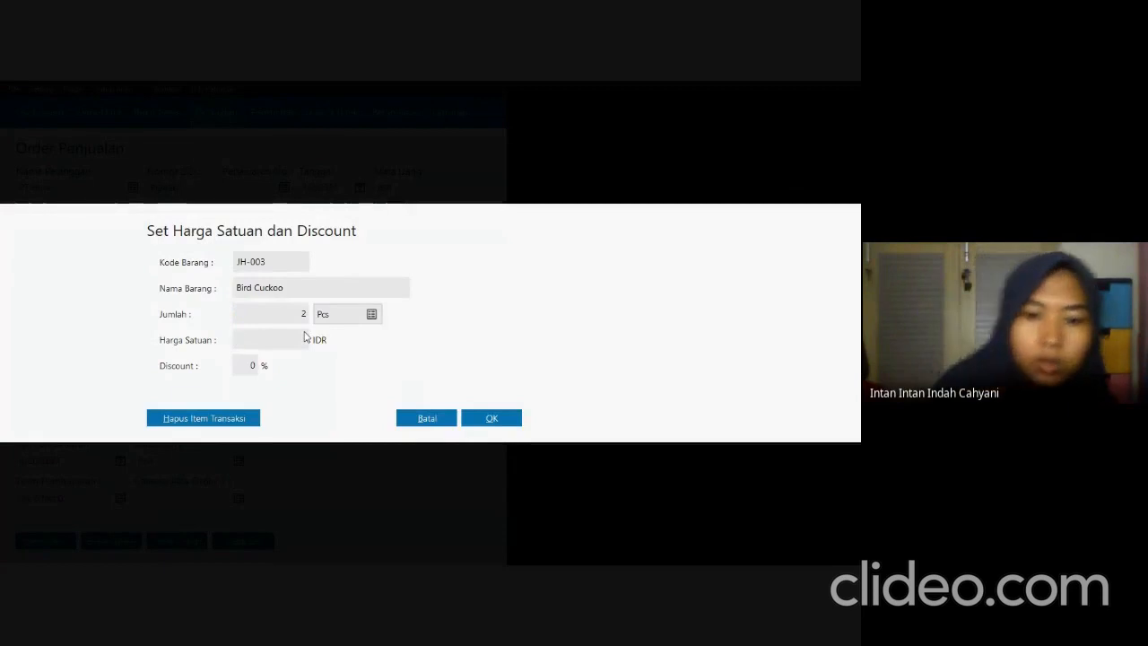
{"action": "type", "text": "700000"}
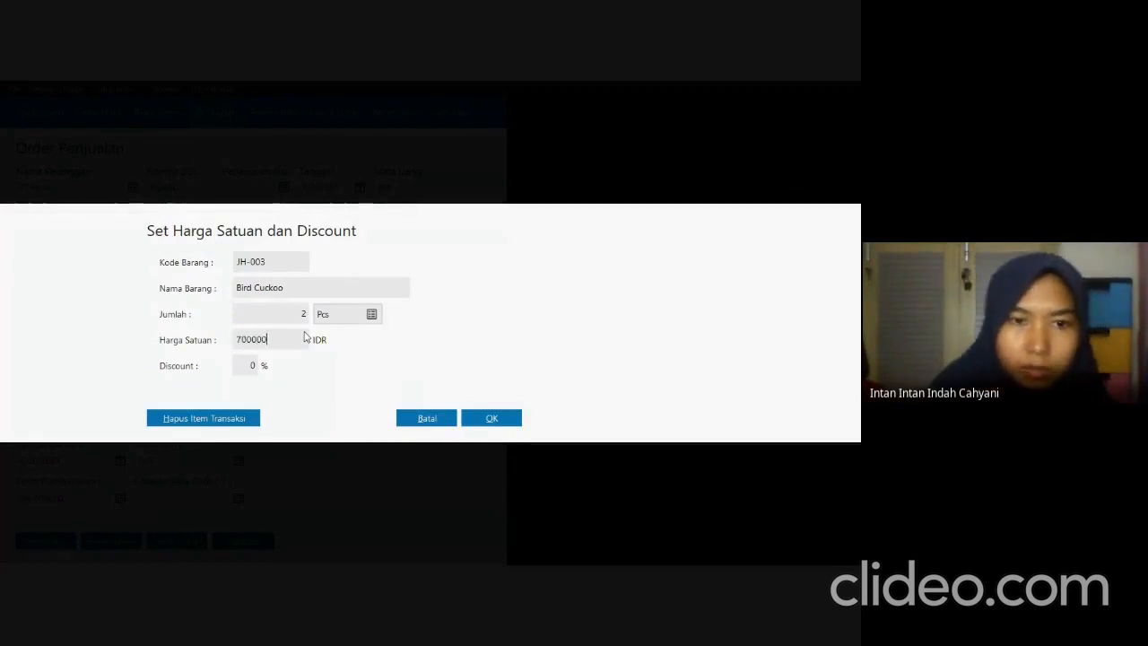
{"action": "key", "text": "Tab"}
{"action": "left_click", "coordinate": [493, 418]}
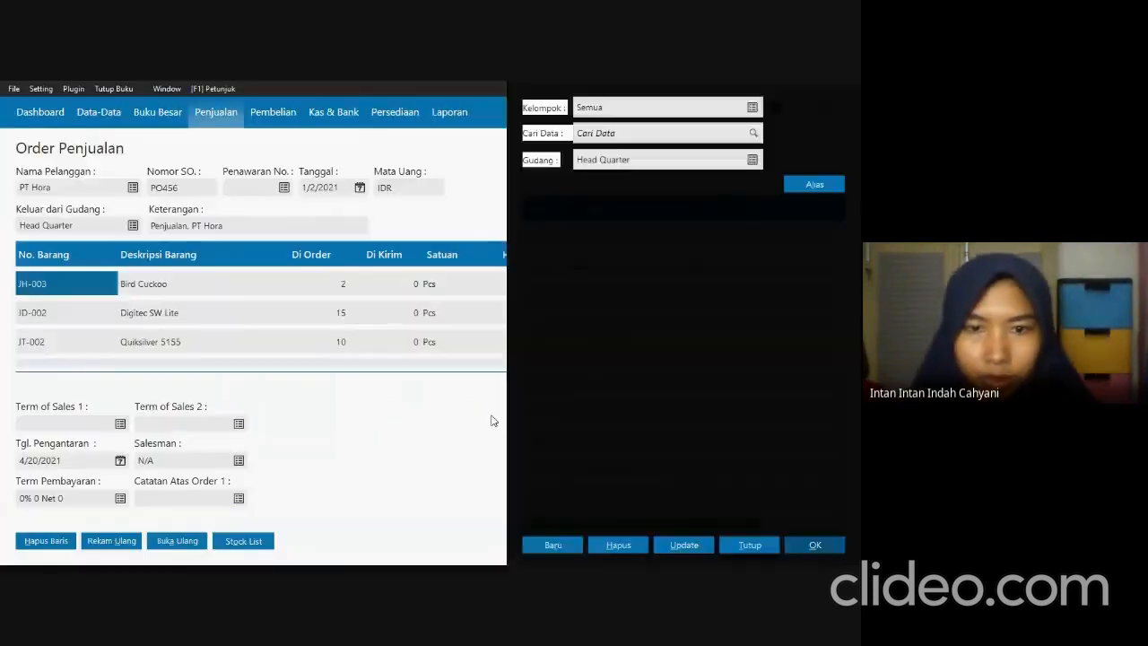
{"action": "left_click", "coordinate": [744, 545]}
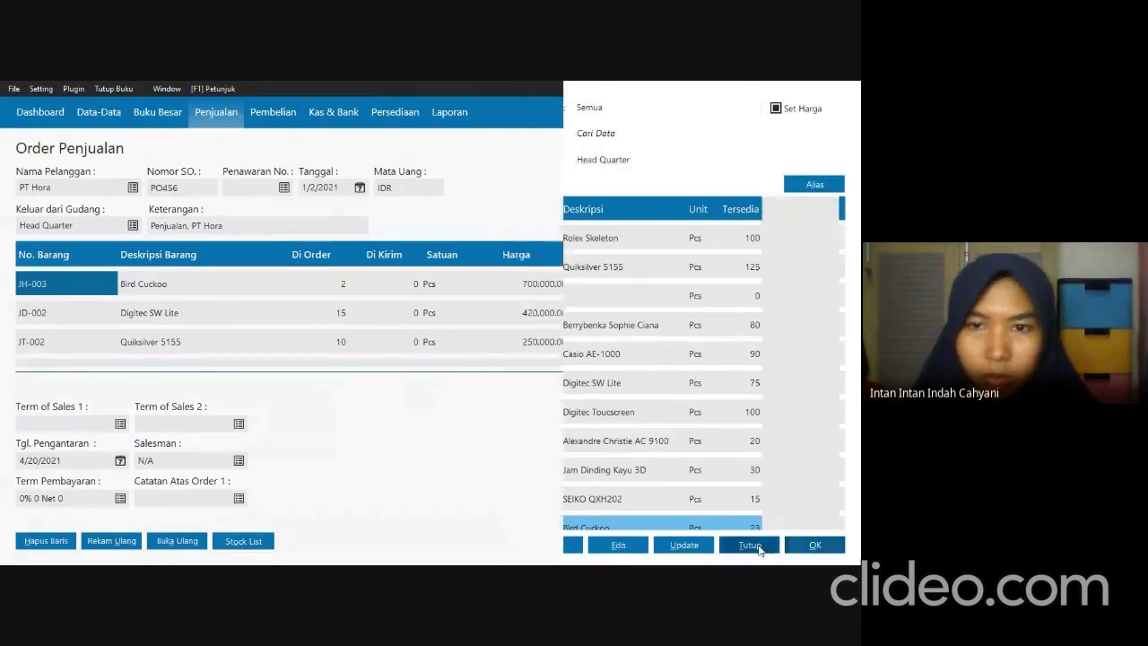
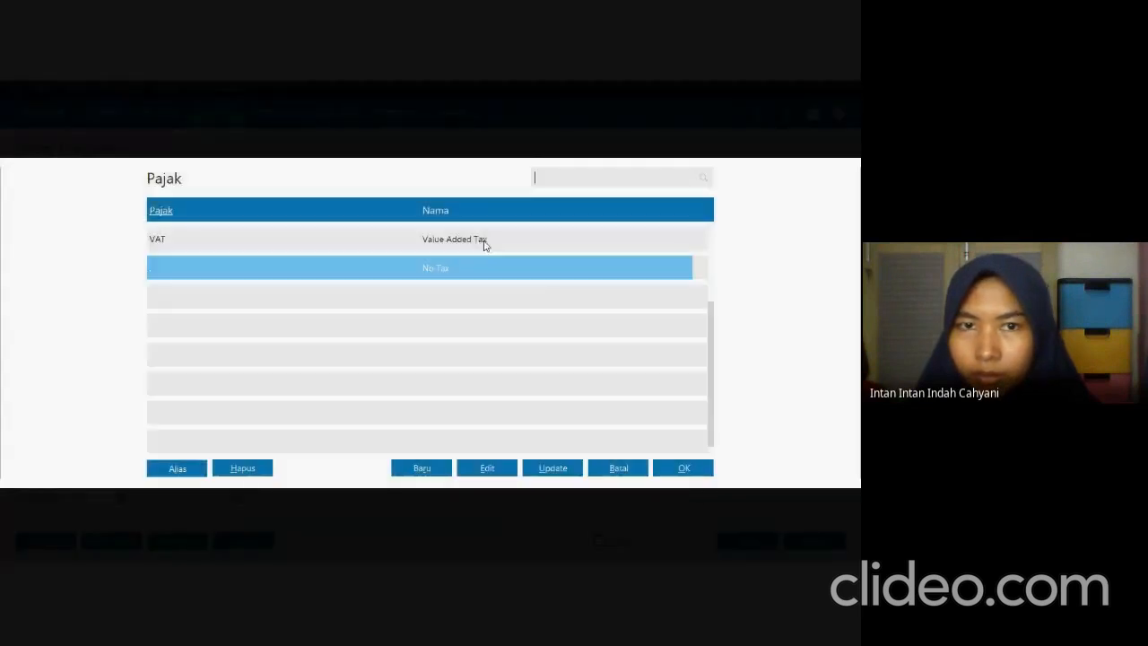
Assign the VAT (Value Added Tax) code to the Bird Cuckoo, Digitec SW Lite and Quiksilver 5155 order lines.
{"action": "left_click", "coordinate": [481, 240]}
{"action": "left_click", "coordinate": [683, 468]}
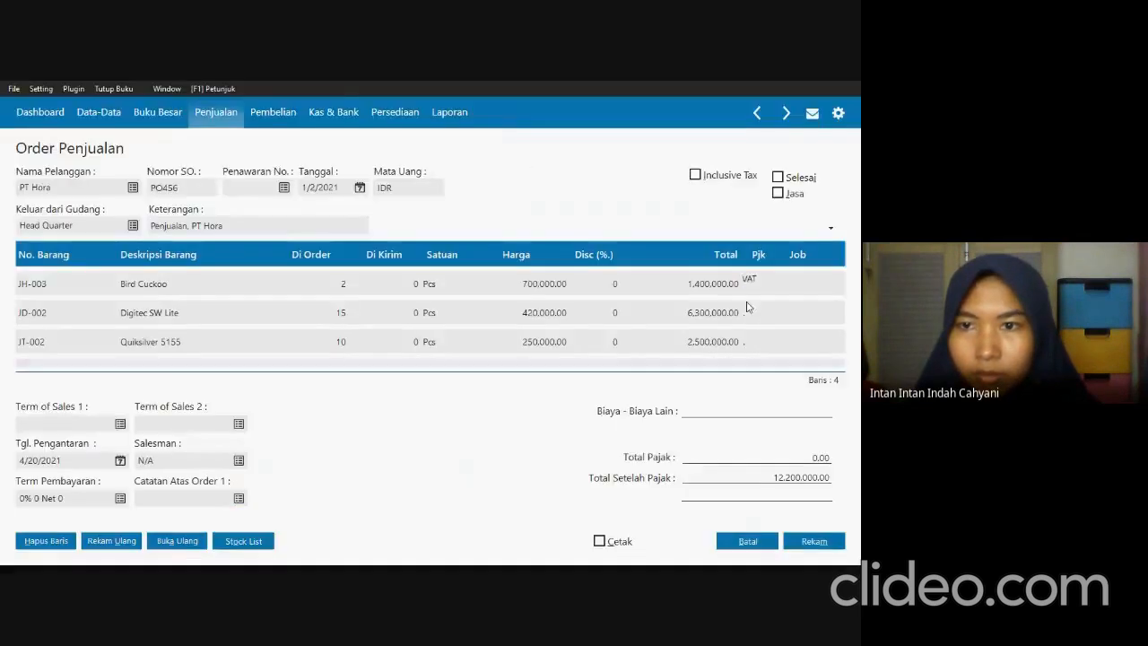
{"action": "left_click", "coordinate": [747, 307]}
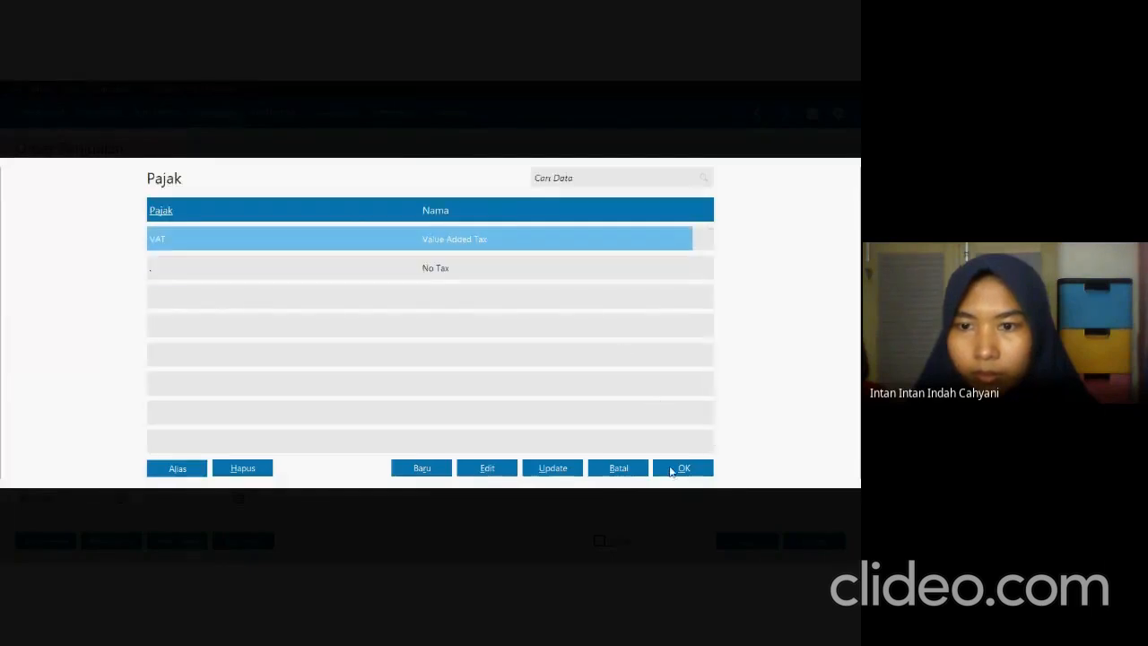
{"action": "left_click", "coordinate": [684, 469]}
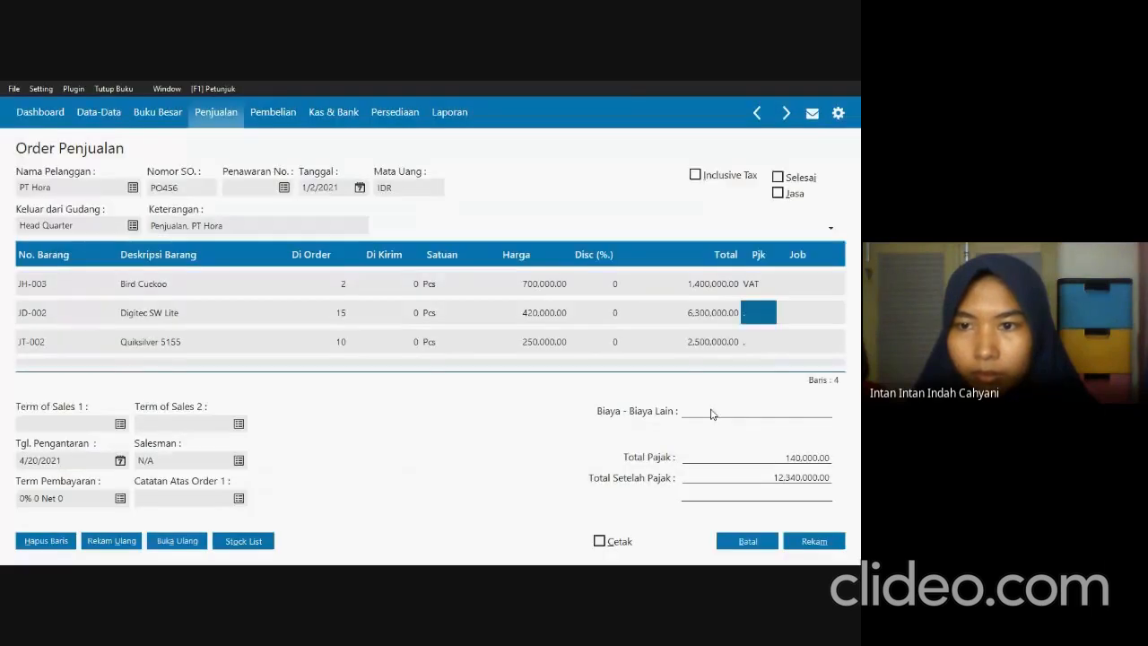
{"action": "left_click", "coordinate": [756, 341]}
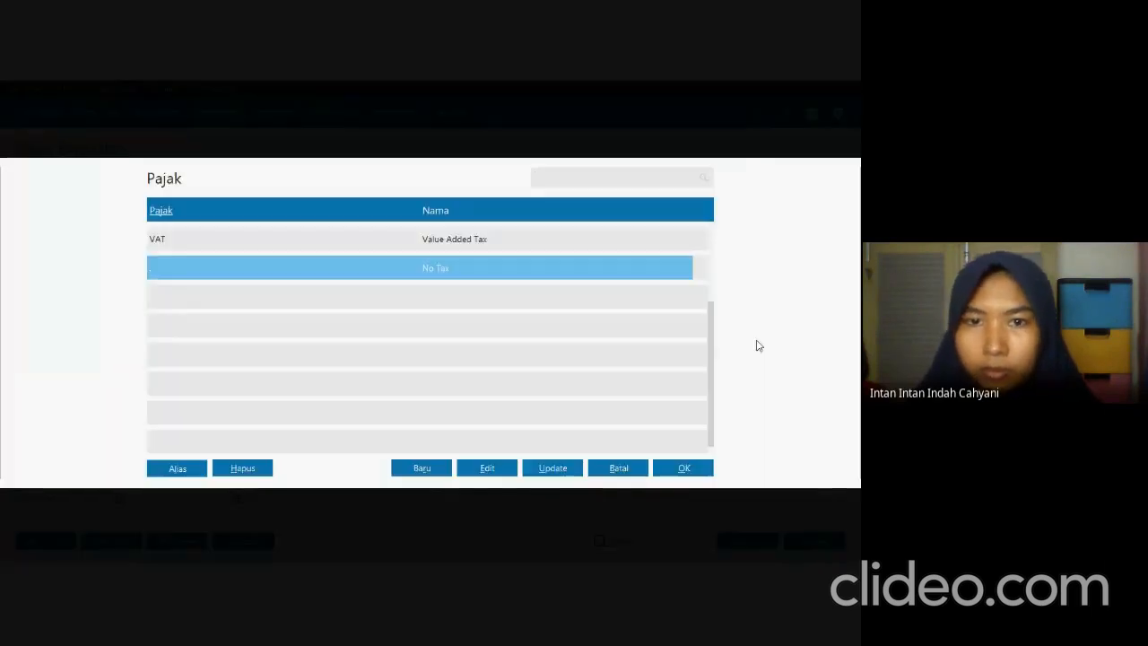
{"action": "left_click", "coordinate": [667, 239]}
{"action": "left_click", "coordinate": [683, 467]}
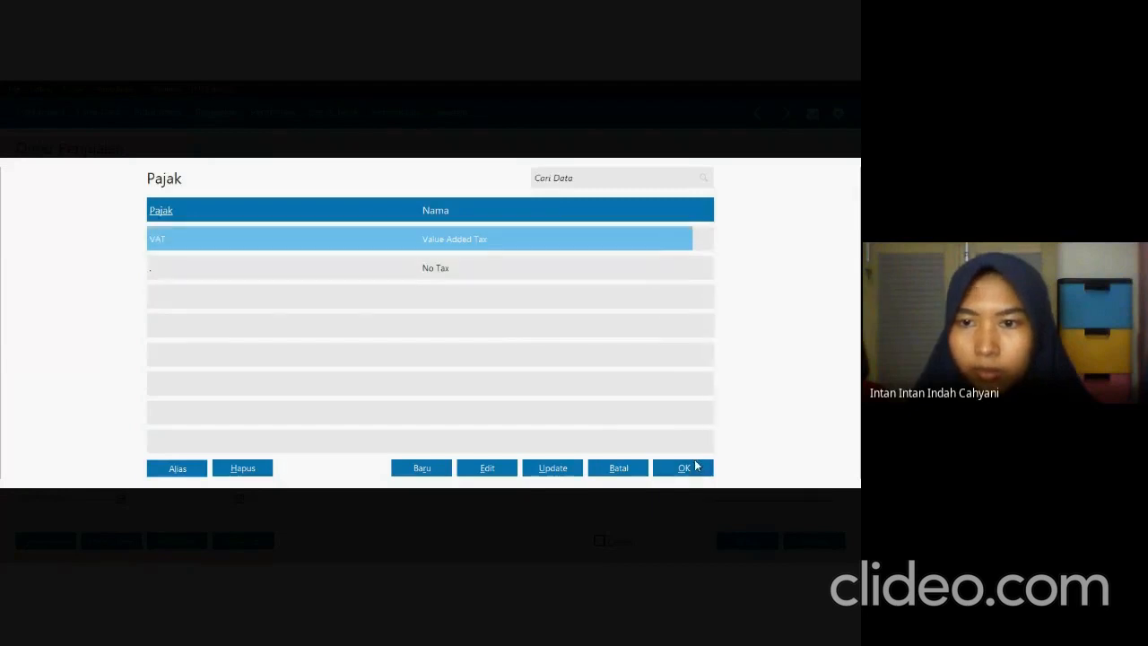
{"action": "left_click", "coordinate": [738, 295]}
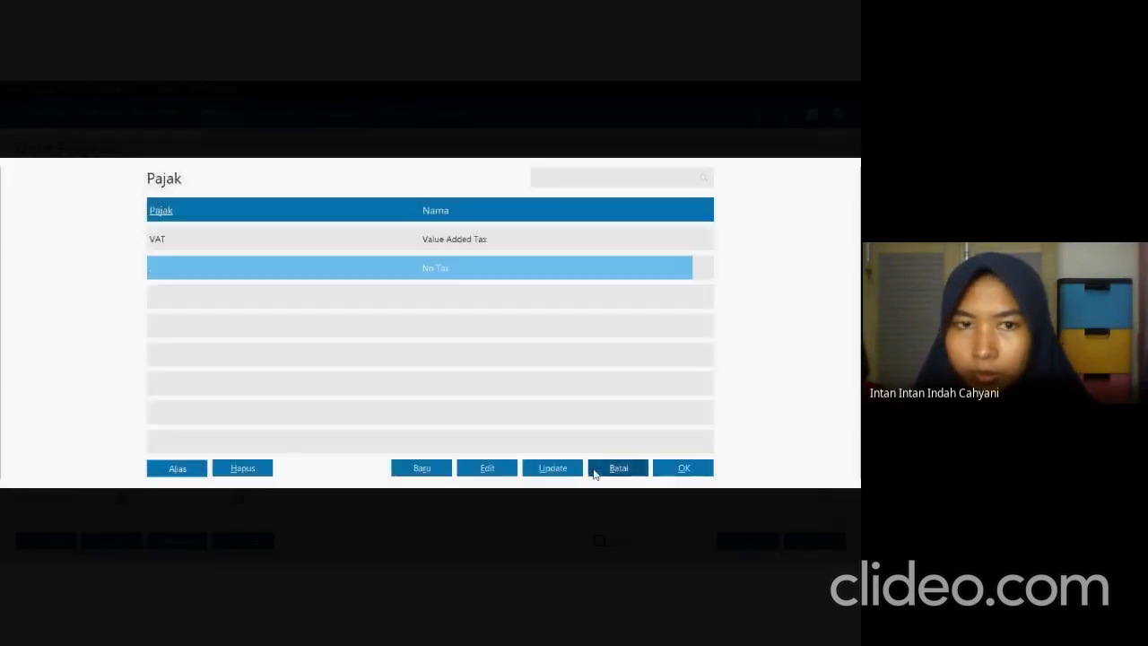
{"action": "left_click", "coordinate": [565, 242]}
{"action": "left_click", "coordinate": [672, 468]}
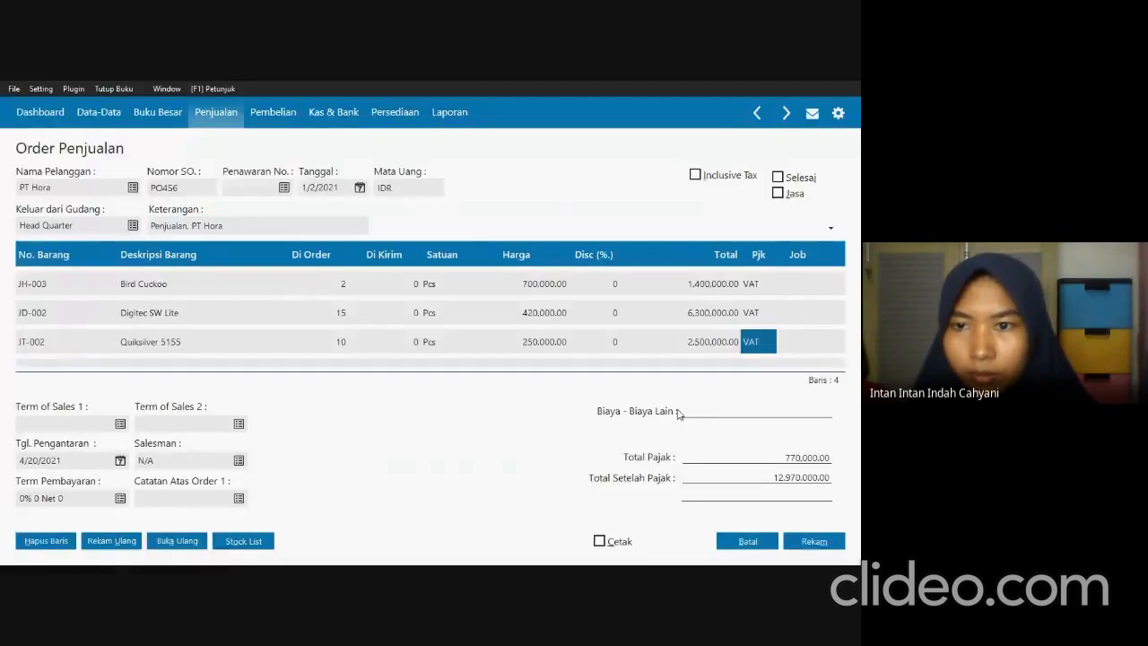
{"action": "left_click", "coordinate": [752, 330]}
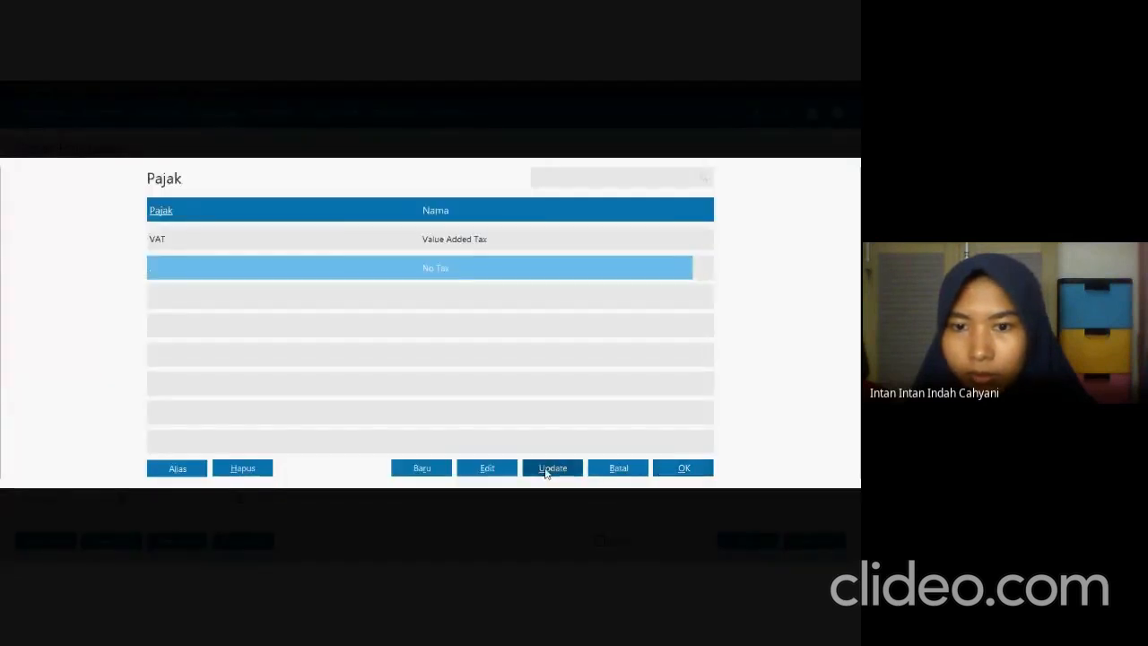
{"action": "left_click", "coordinate": [602, 471]}
{"action": "left_click", "coordinate": [752, 348]}
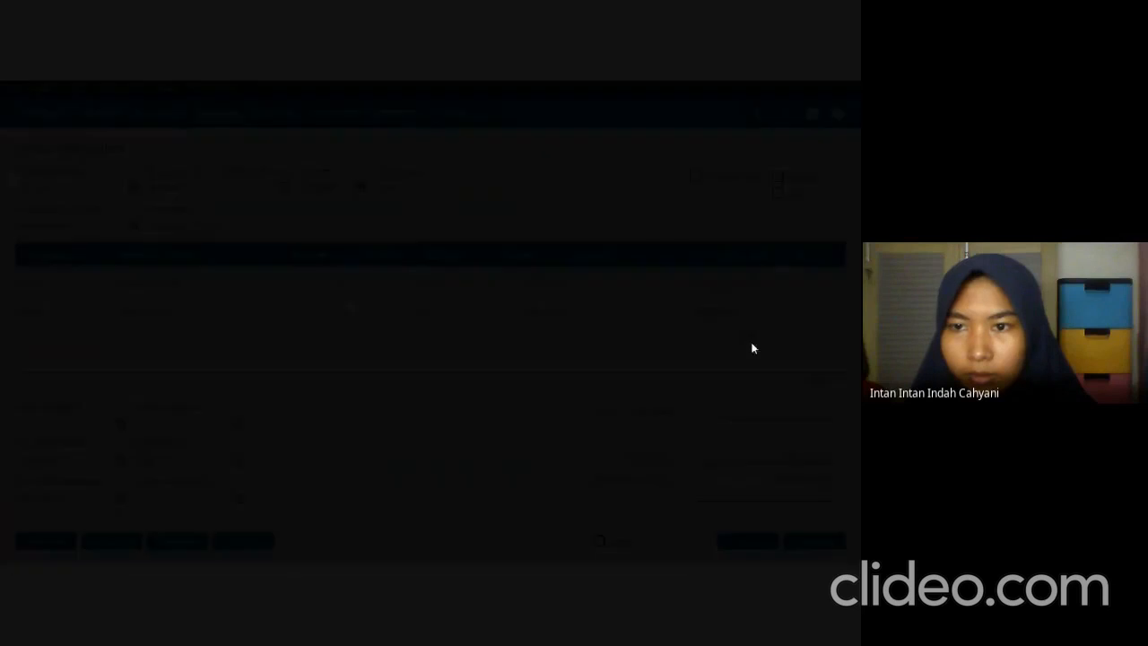
{"action": "left_click", "coordinate": [645, 477]}
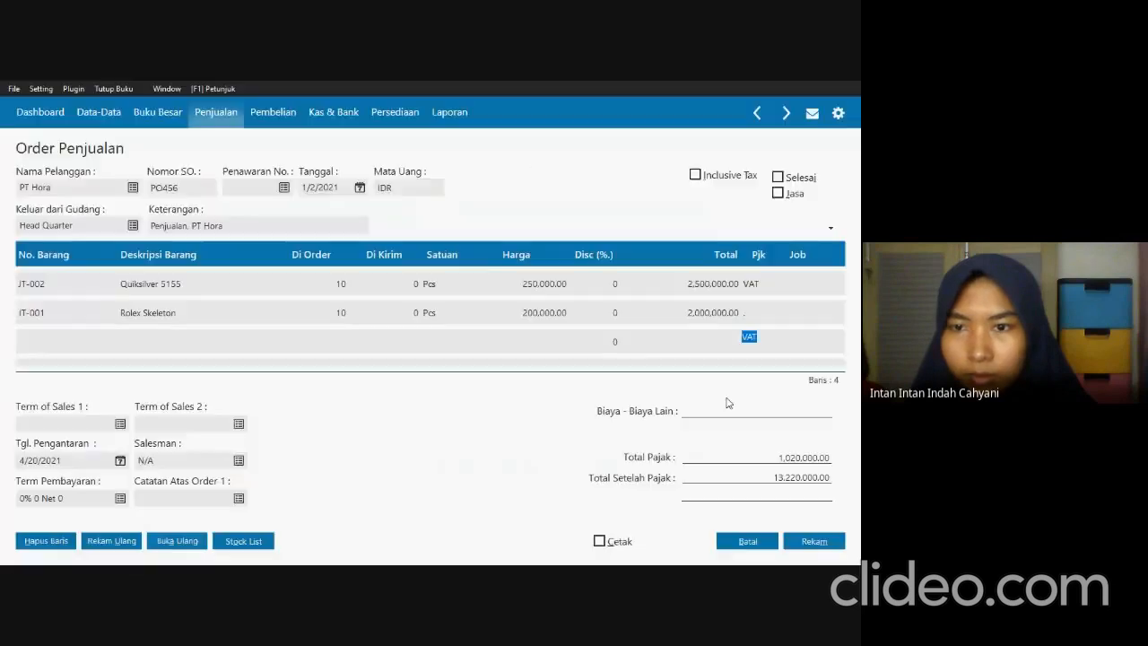
{"action": "left_click", "coordinate": [742, 307]}
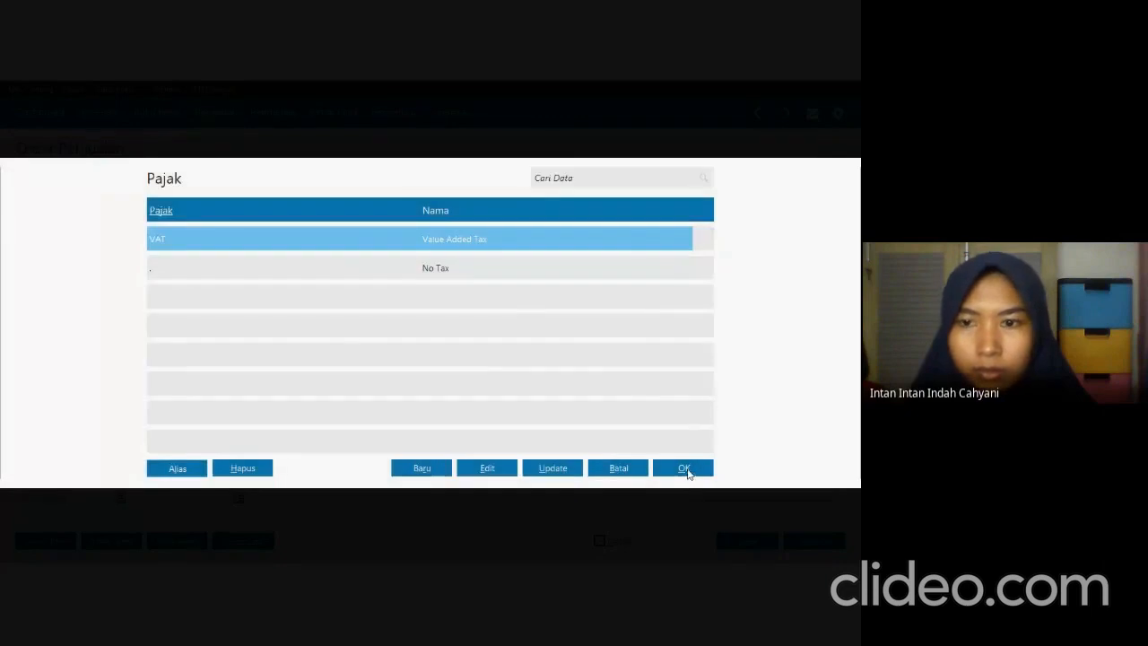
{"action": "left_click", "coordinate": [686, 470]}
{"action": "left_click", "coordinate": [684, 408]}
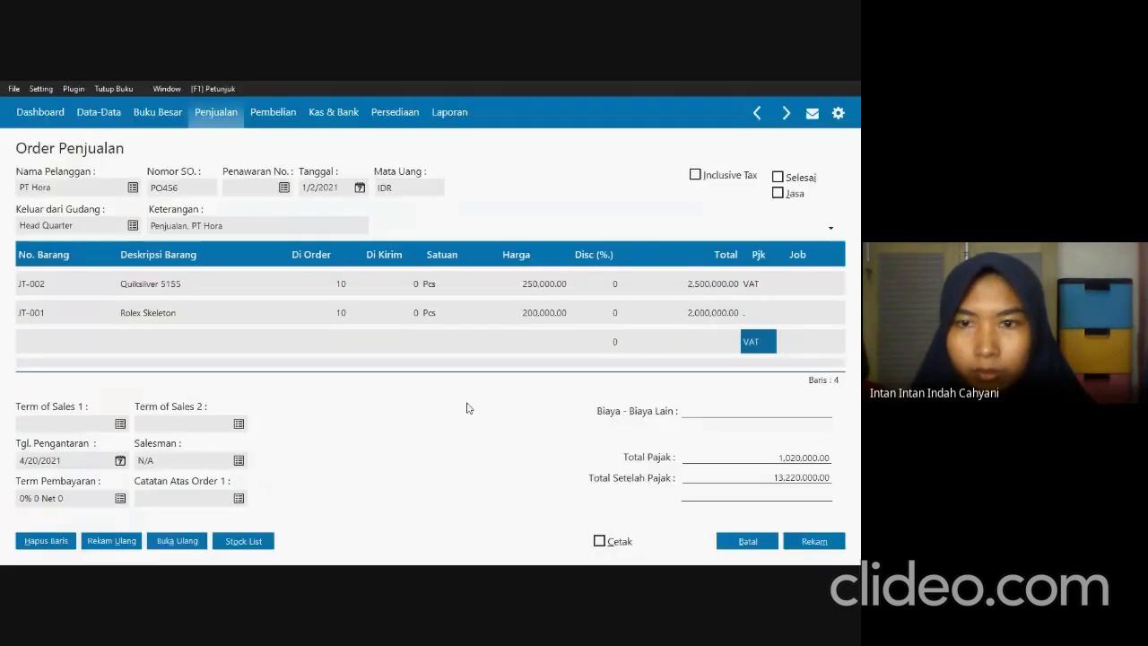
Delete the blank line carrying a VAT code from the sales order.
{"action": "left_click", "coordinate": [105, 348]}
{"action": "right_click", "coordinate": [105, 348]}
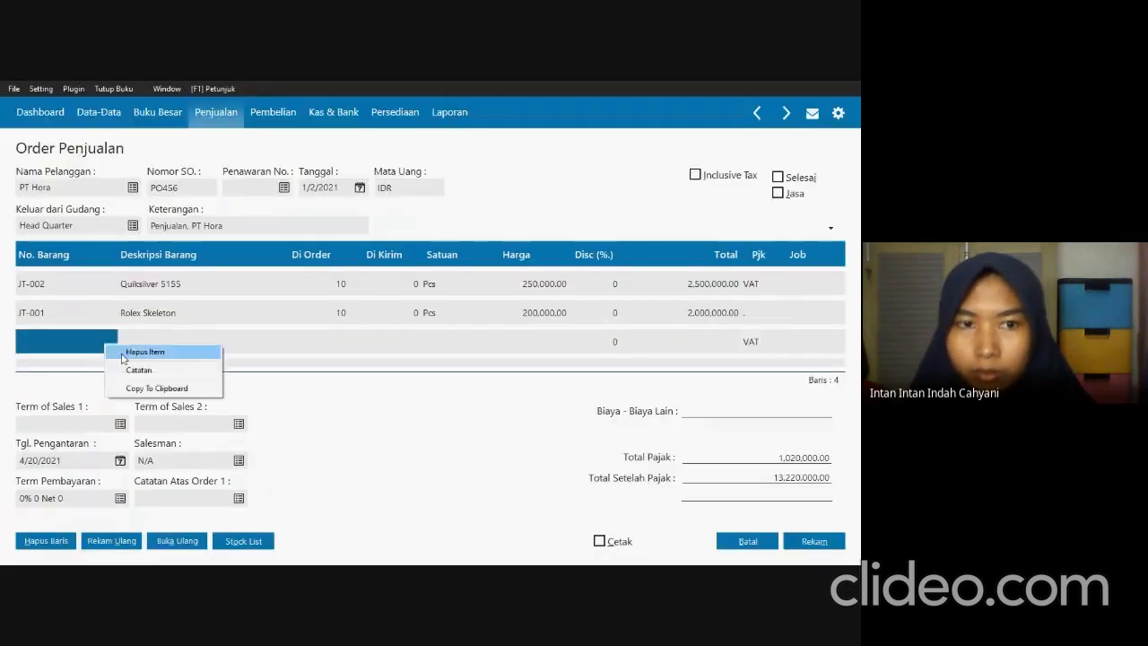
{"action": "left_click", "coordinate": [132, 354]}
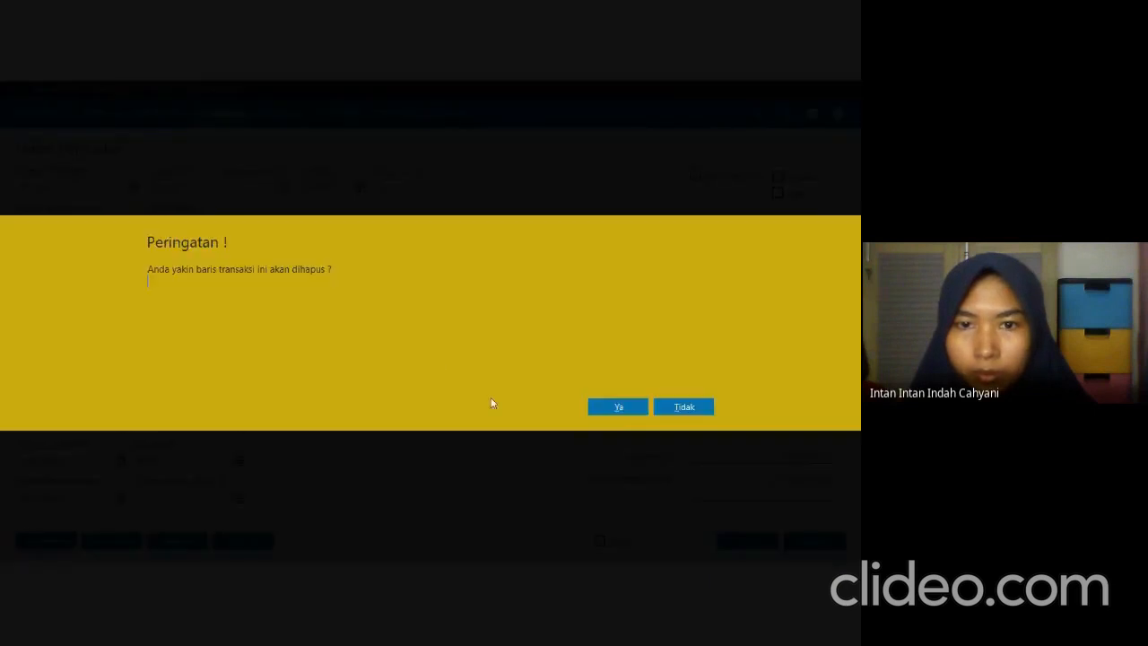
{"action": "left_click", "coordinate": [603, 408]}
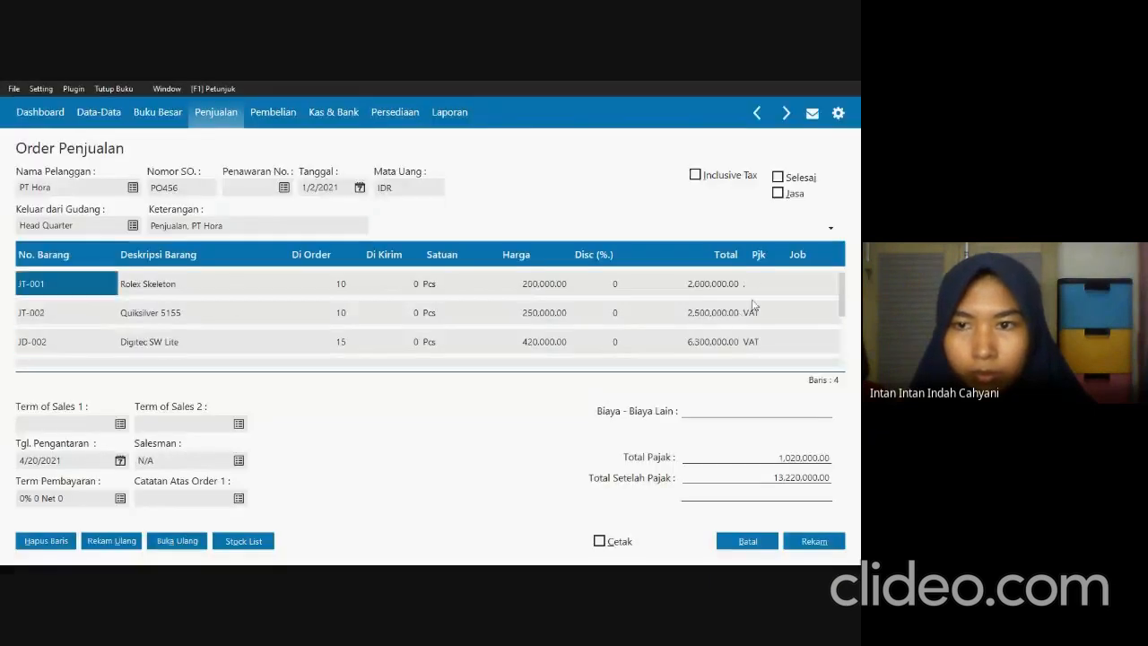
Assign the VAT code to the JT-001 Rolex Skeleton line of the sales order.
{"action": "double_click", "coordinate": [757, 286]}
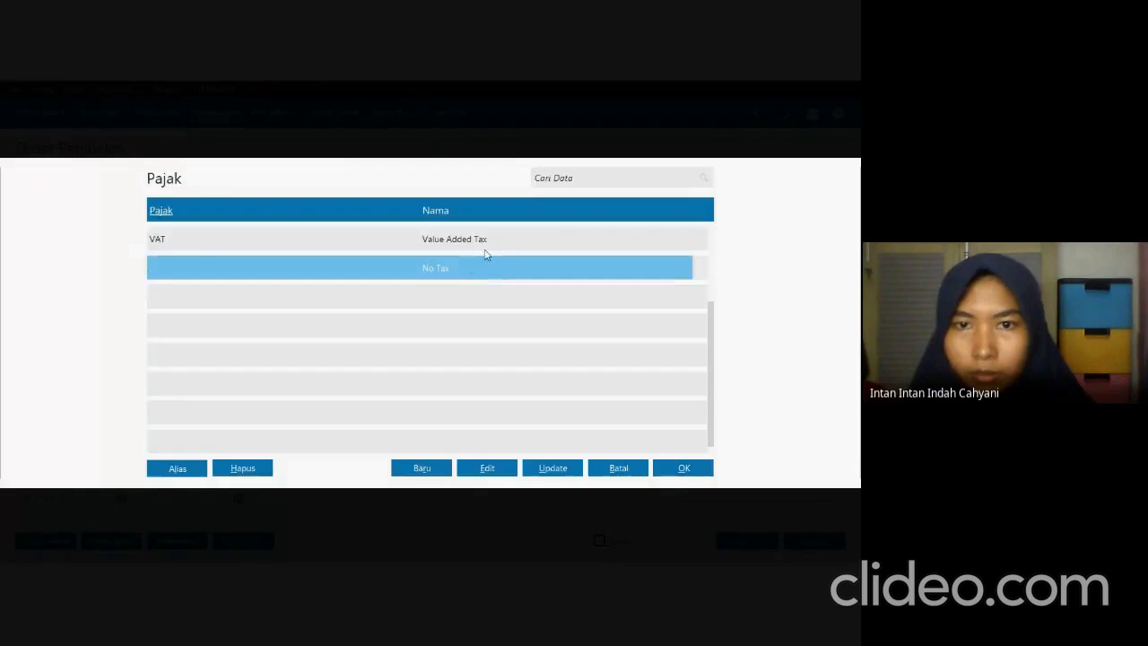
{"action": "left_click", "coordinate": [484, 244]}
{"action": "left_click", "coordinate": [692, 466]}
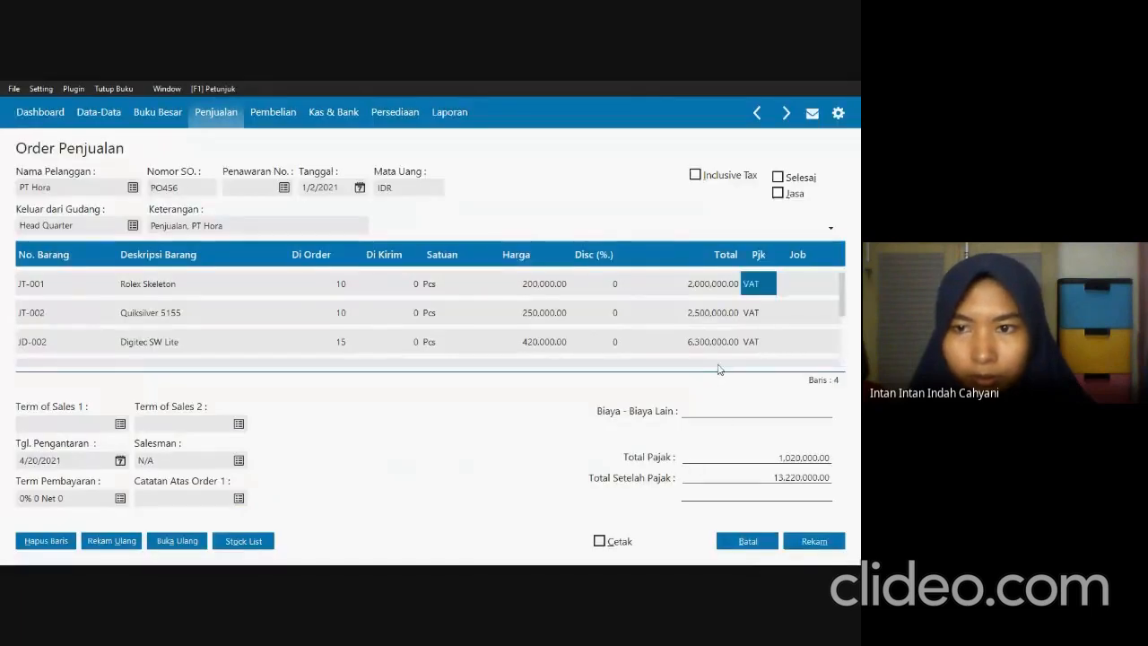
Review the sales order lines, checking each item's quantity, unit price and tax code.
{"action": "scroll", "coordinate": [730, 323], "scroll_direction": "down", "scroll_amount": 3}
{"action": "scroll", "coordinate": [730, 324], "scroll_direction": "down", "scroll_amount": 1}
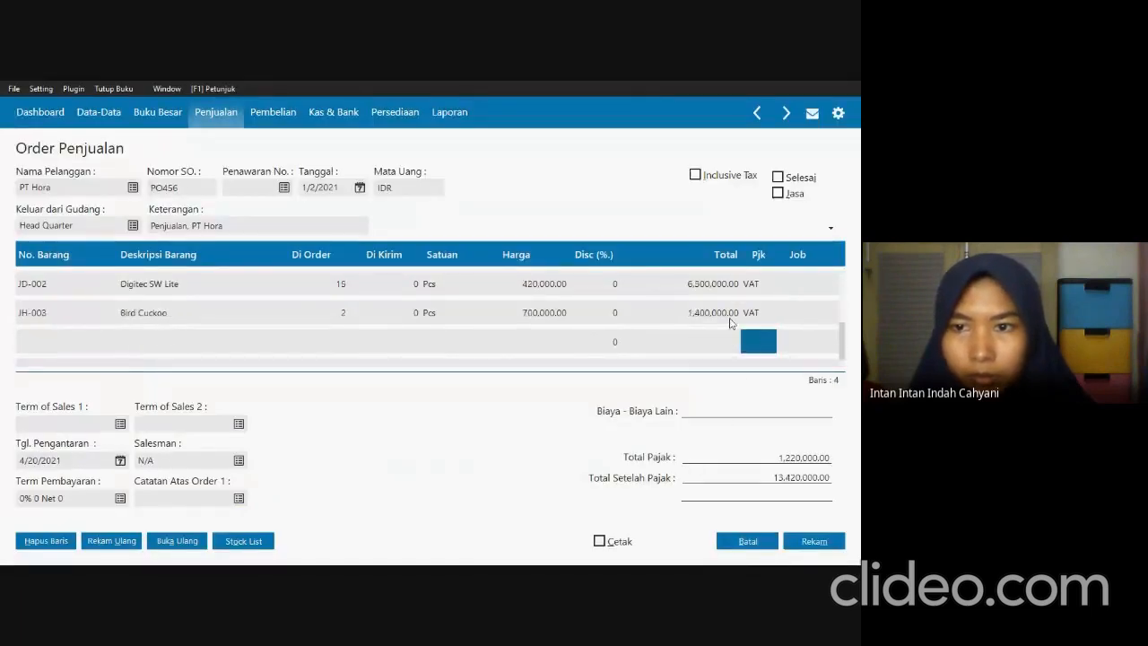
{"action": "scroll", "coordinate": [730, 324], "scroll_direction": "up", "scroll_amount": 3}
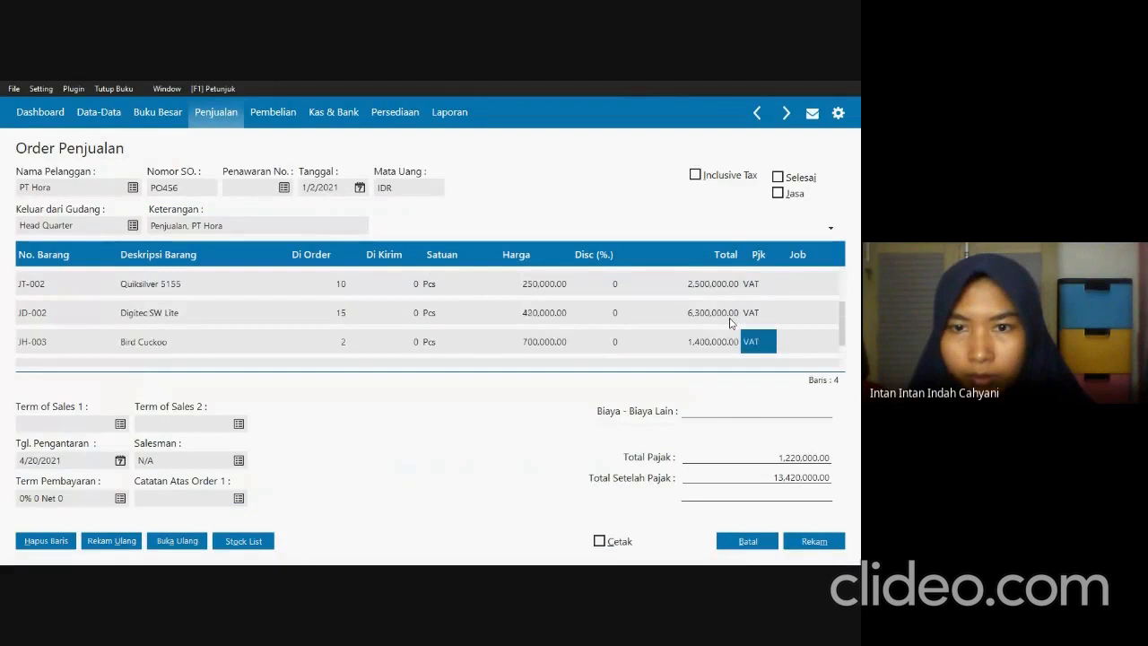
{"action": "left_click", "coordinate": [412, 287]}
{"action": "key", "text": "Tab"}
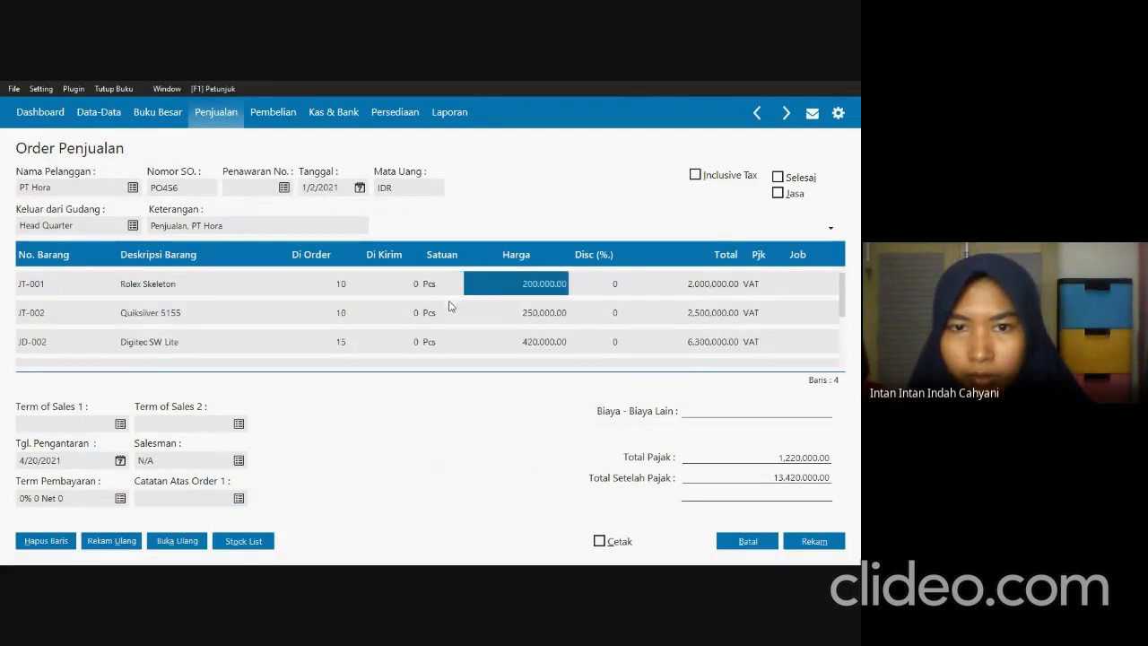
{"action": "key", "text": "Tab"}
{"action": "key", "text": "Tab"}
{"action": "left_click", "coordinate": [445, 319]}
{"action": "key", "text": "Tab"}
{"action": "key", "text": "Tab"}
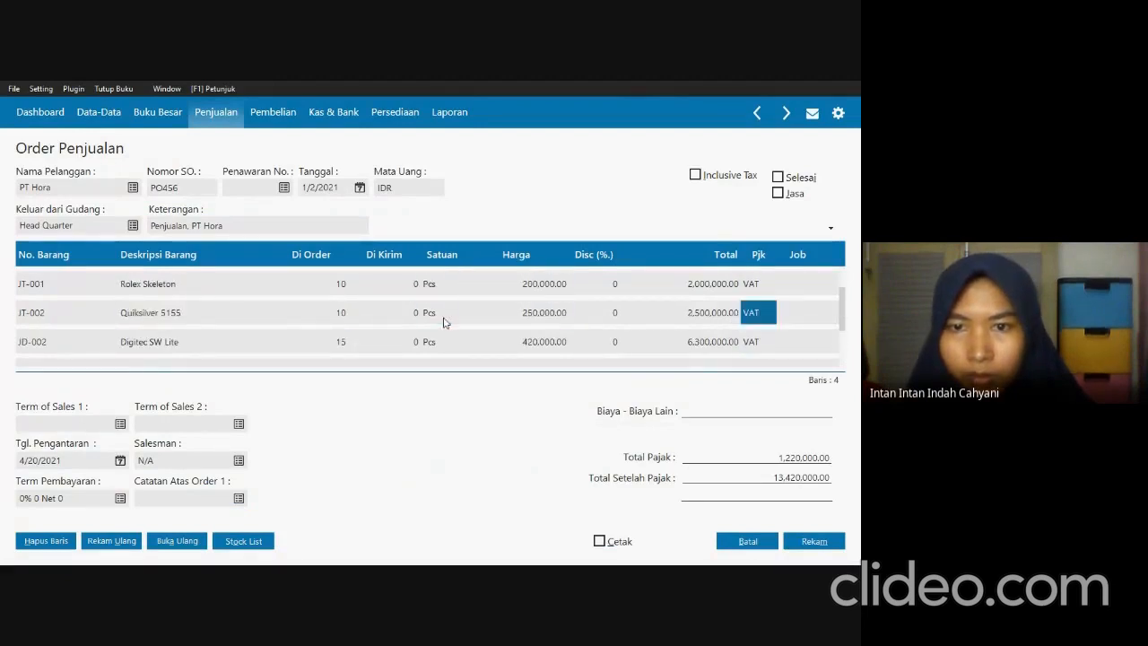
{"action": "key", "text": "Tab"}
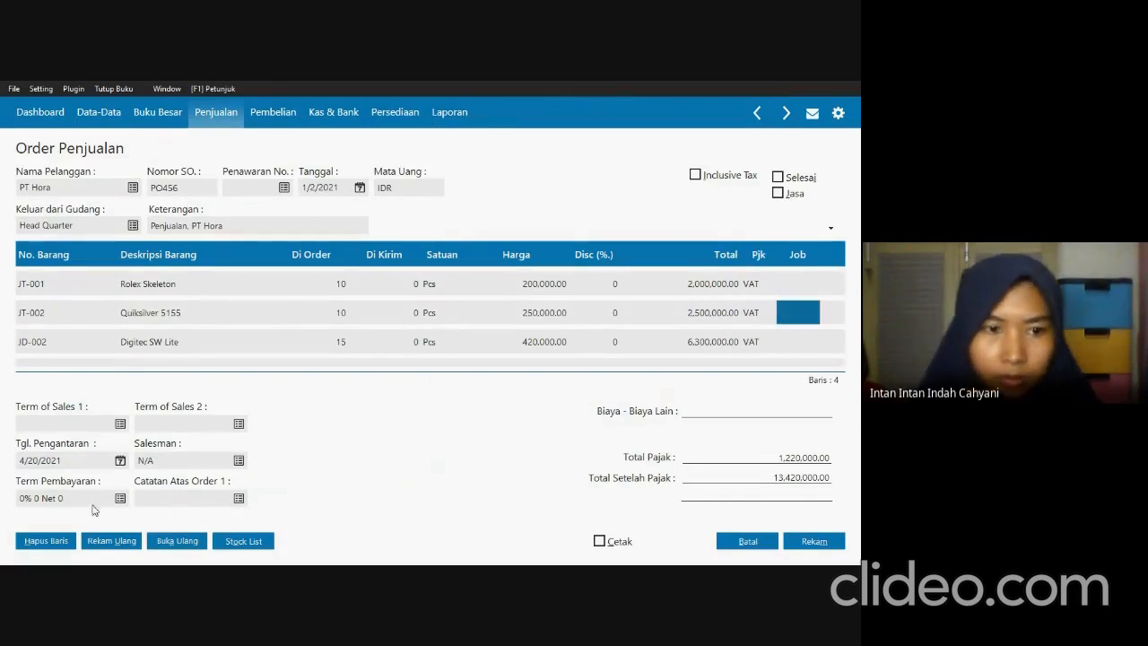
Set the order's payment terms to 10 discount days, 30 due days, 2% early discount and 2% late penalty.
{"action": "left_click", "coordinate": [120, 499]}
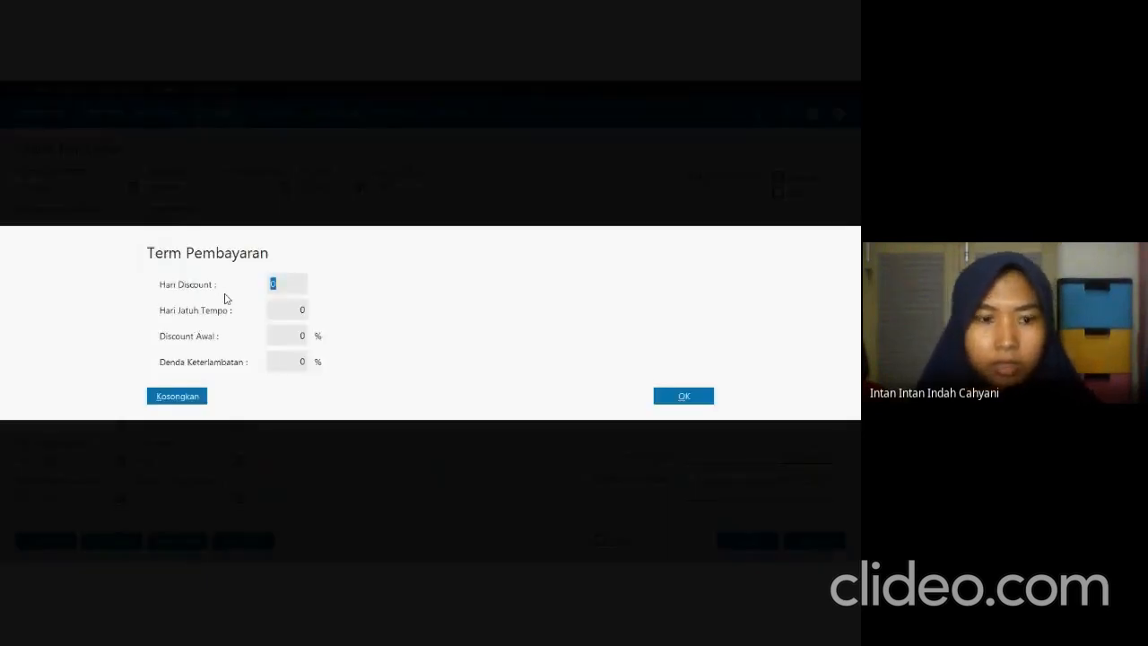
{"action": "type", "text": "10"}
{"action": "key", "text": "Tab"}
{"action": "type", "text": "3"}
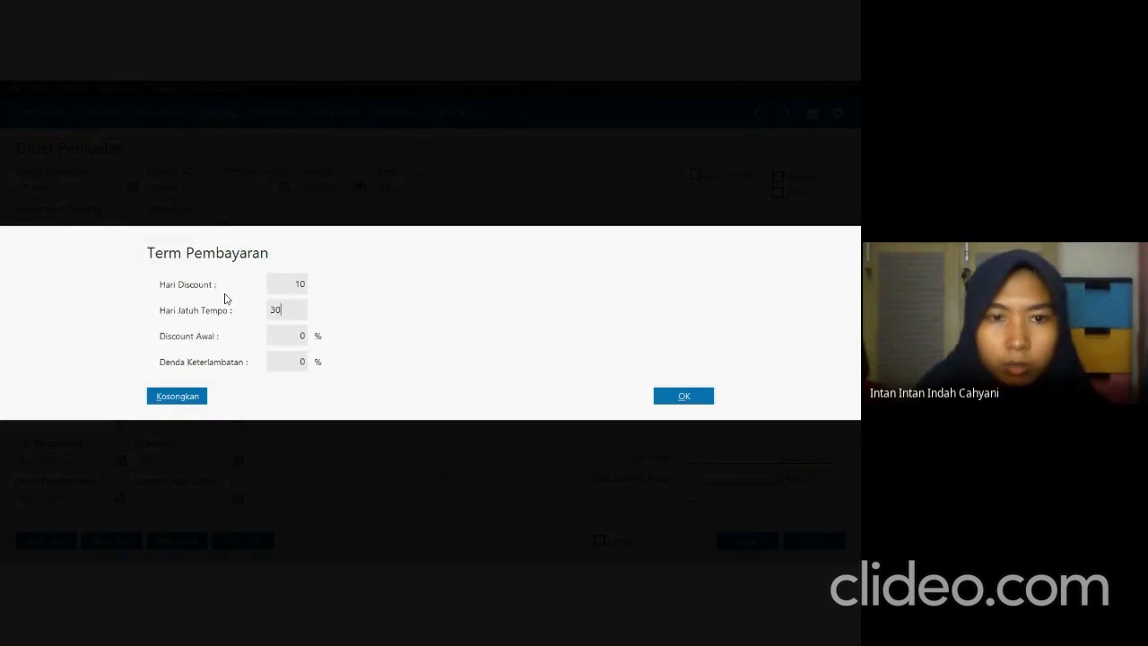
{"action": "key", "text": "Tab"}
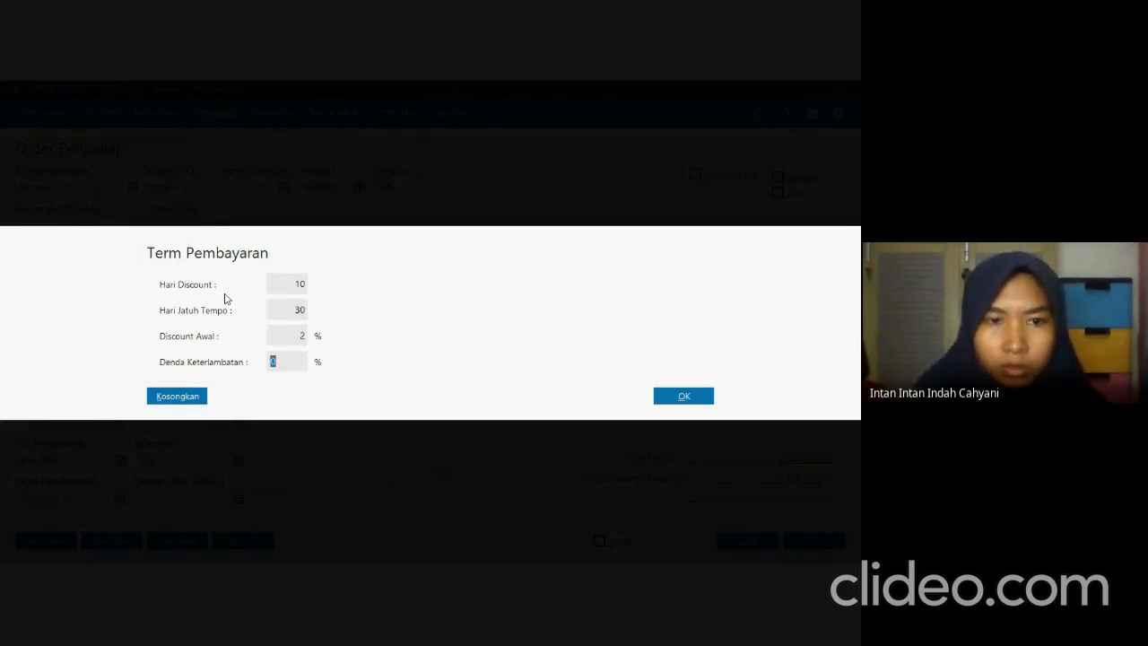
{"action": "type", "text": "2"}
{"action": "left_click", "coordinate": [705, 397]}
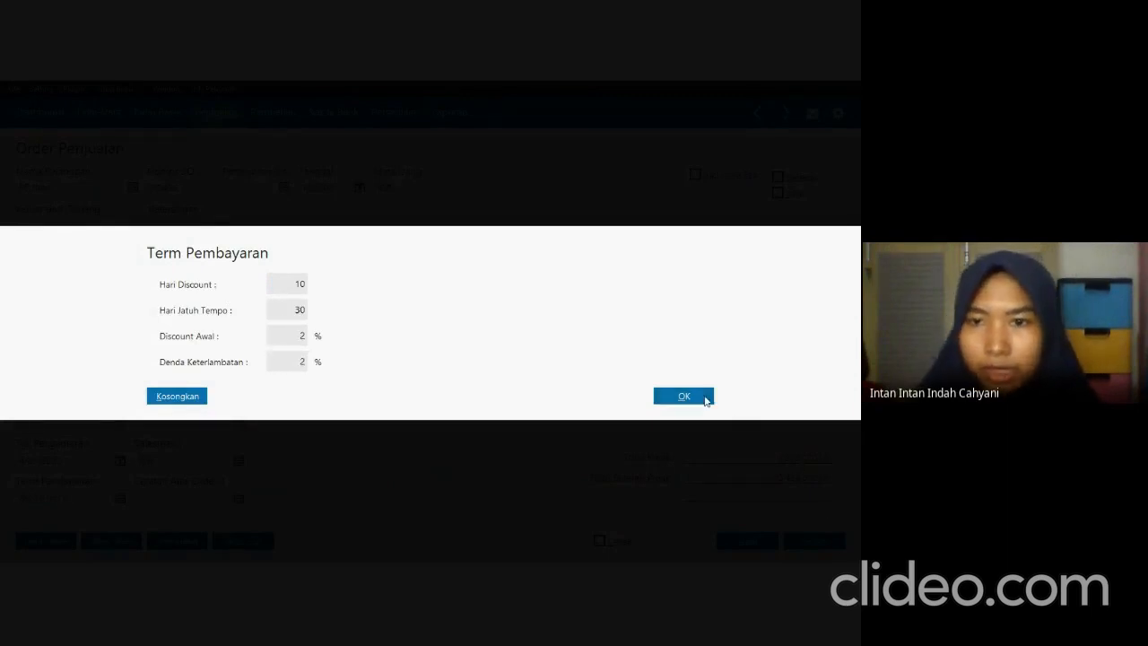
Record the PT Hora sales order, discard the new blank order form and close the sales order list.
{"action": "scroll", "coordinate": [391, 300], "scroll_direction": "down", "scroll_amount": 2}
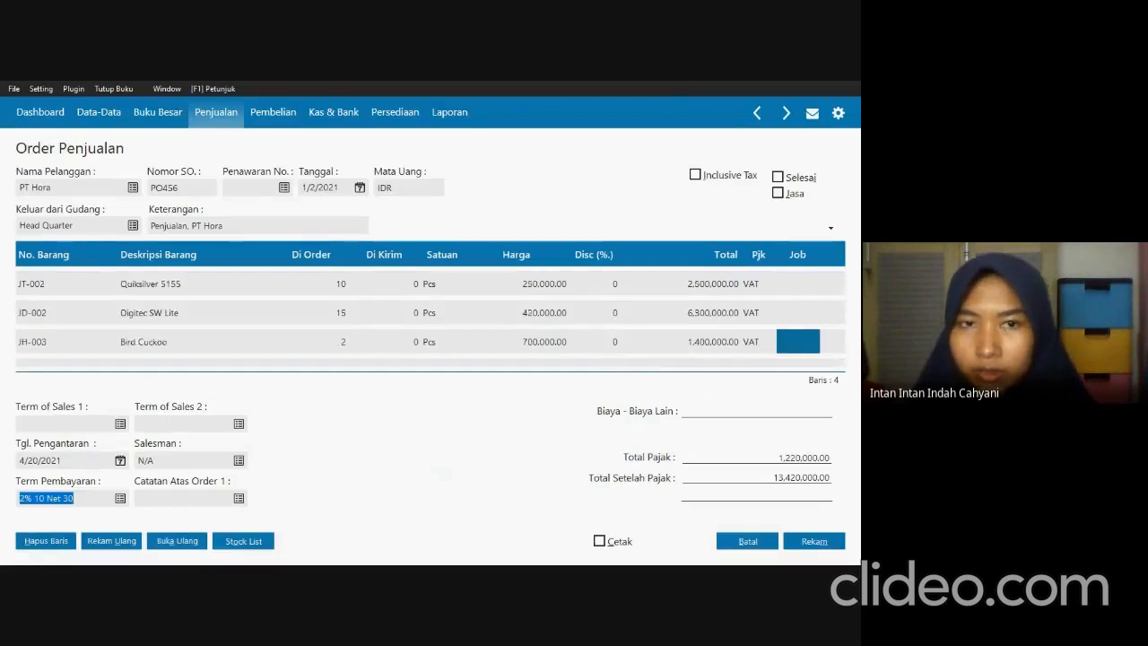
{"action": "left_click", "coordinate": [808, 538]}
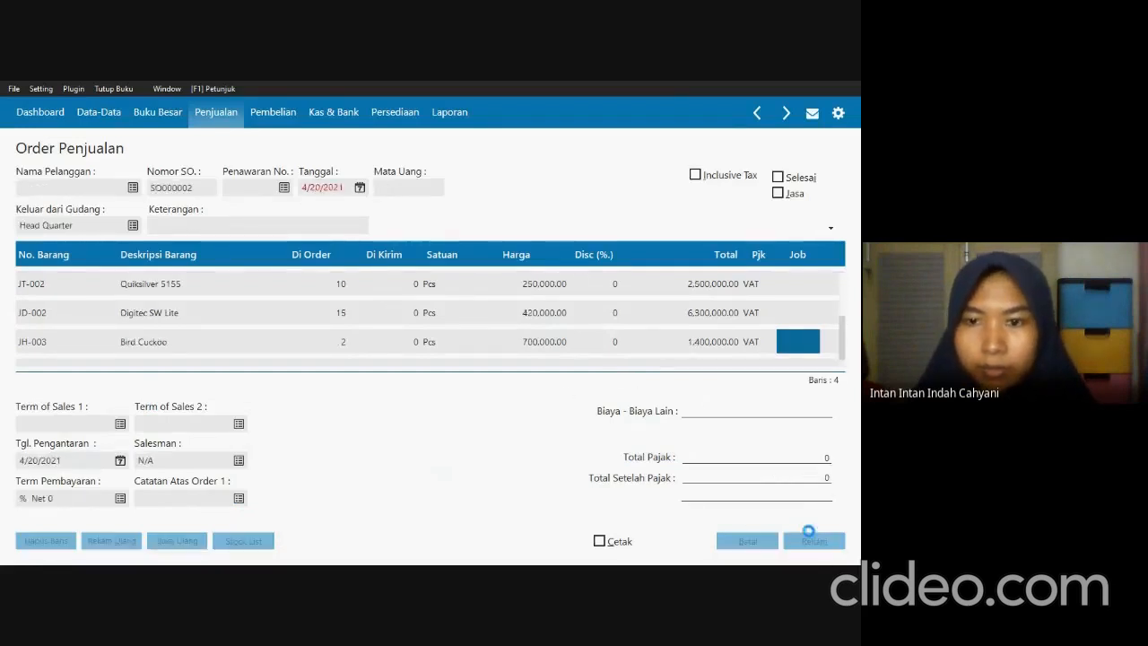
{"action": "left_click", "coordinate": [758, 543]}
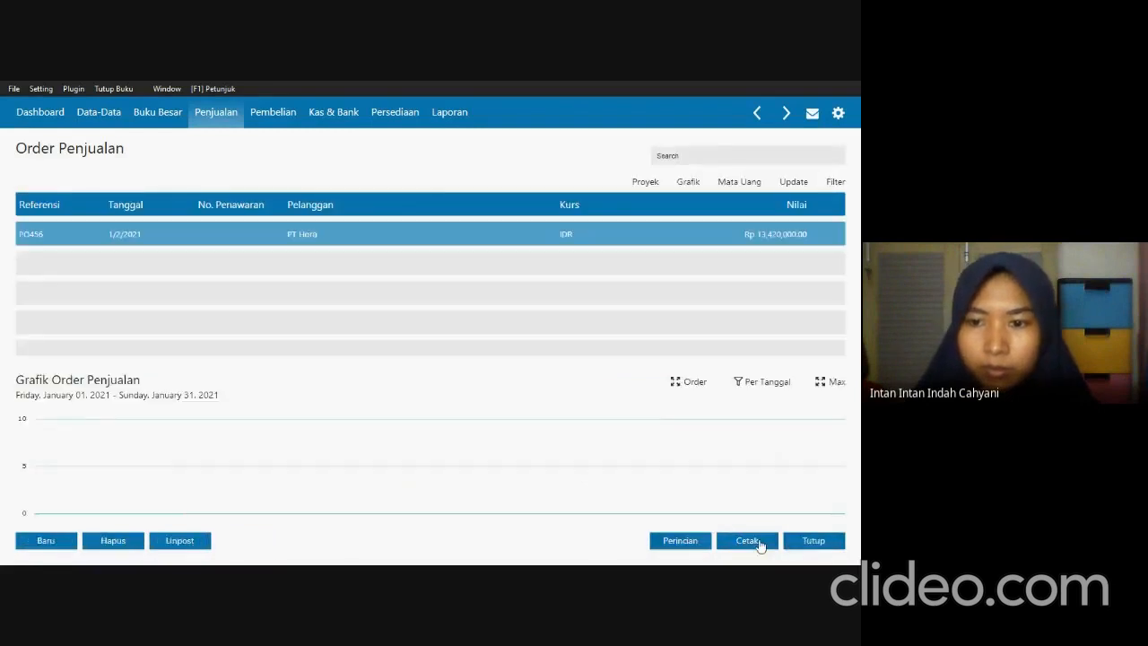
{"action": "left_click", "coordinate": [813, 541]}
Check the down payment note in the exam PDF and start a new sales down payment in Zahir with Bank BSI as the cash account.
{"action": "key", "text": "alt+Tab"}
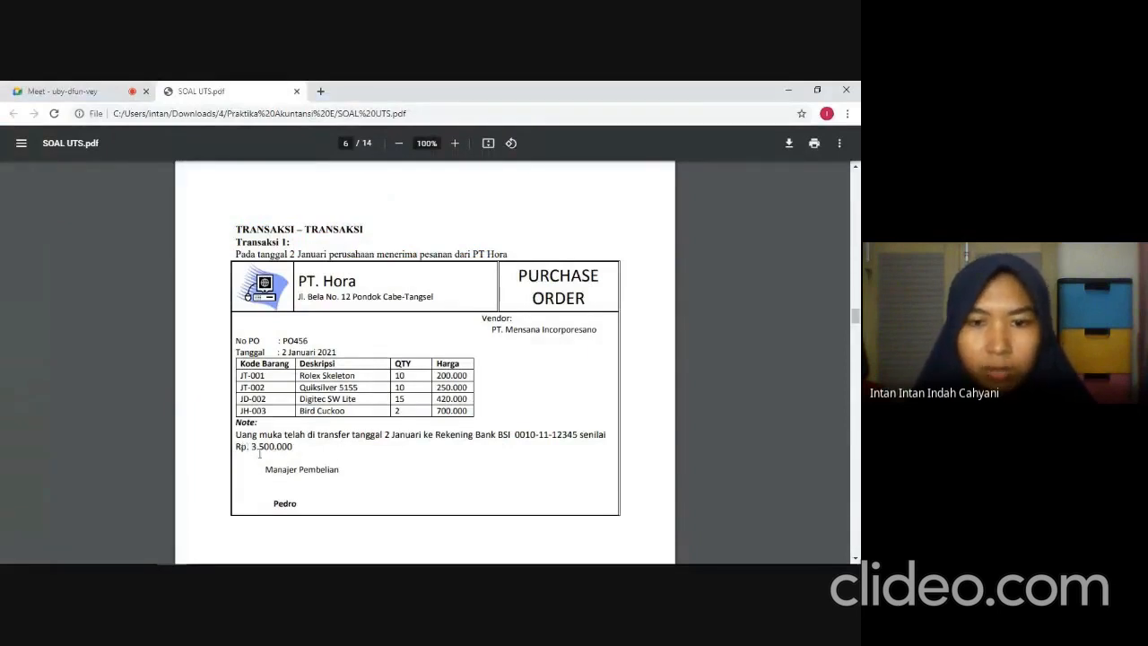
{"action": "key", "text": "alt+Tab"}
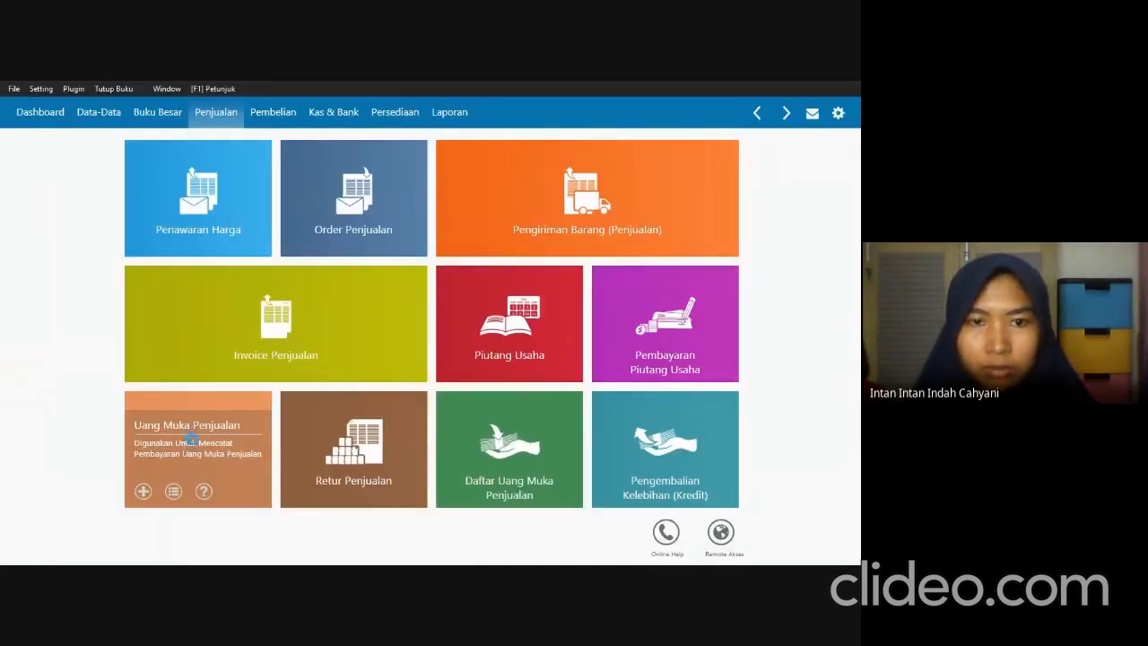
{"action": "left_click", "coordinate": [193, 441]}
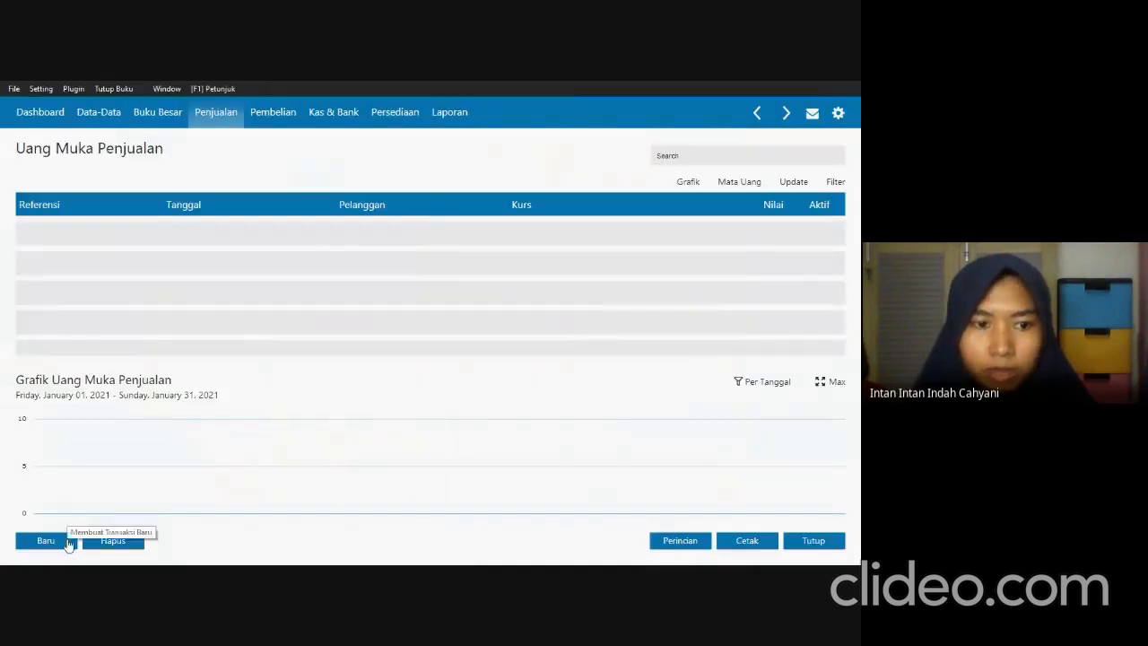
{"action": "left_click", "coordinate": [68, 544]}
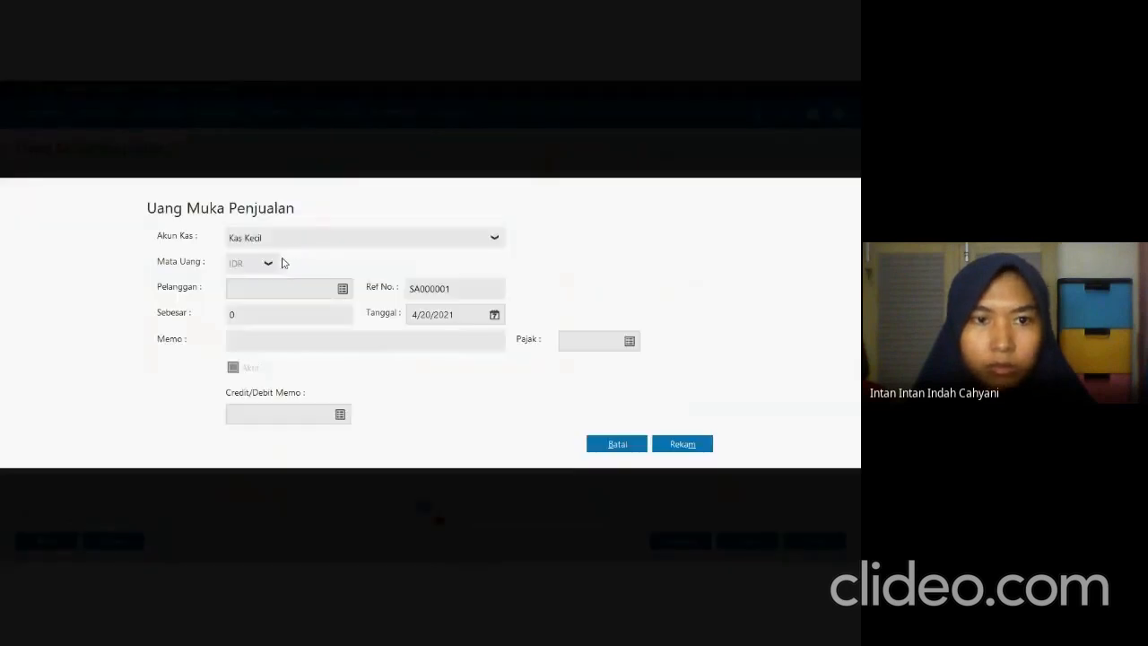
{"action": "left_click", "coordinate": [299, 240]}
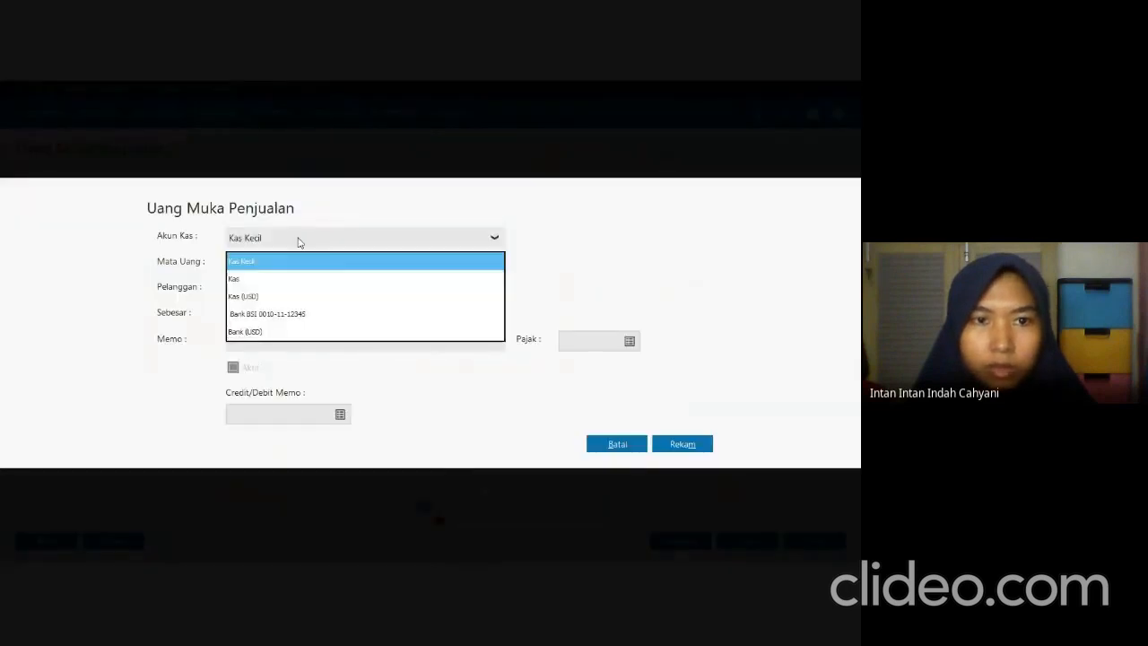
{"action": "left_click", "coordinate": [260, 314]}
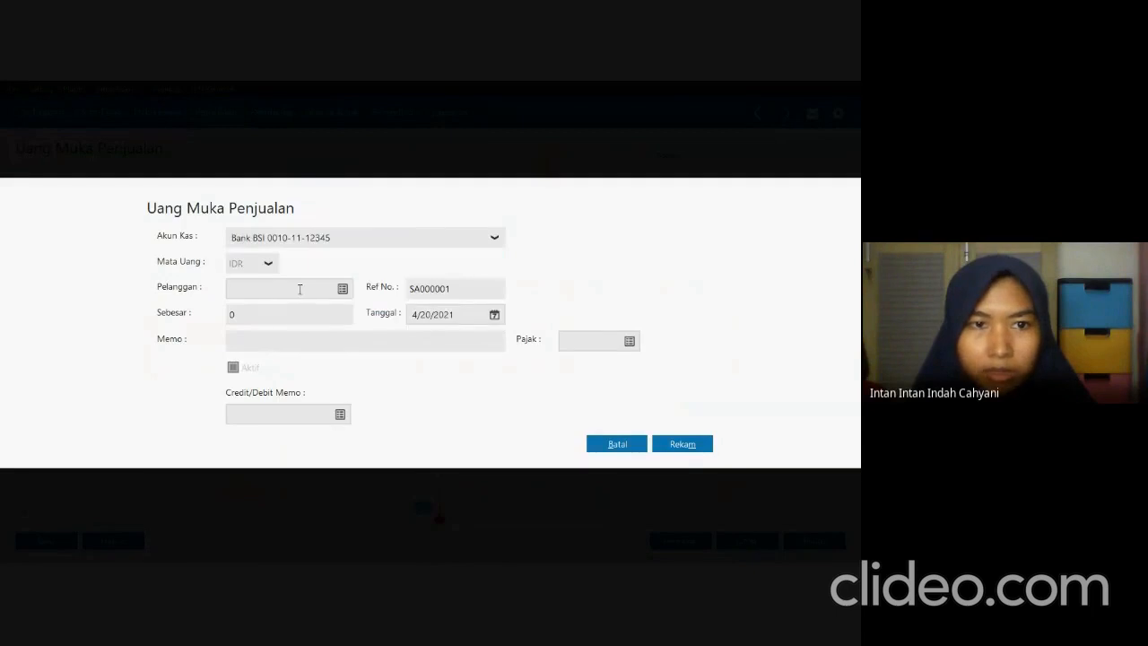
Choose PT Hora as the down payment's customer and set its date to 01/02/2021.
{"action": "left_click", "coordinate": [343, 289]}
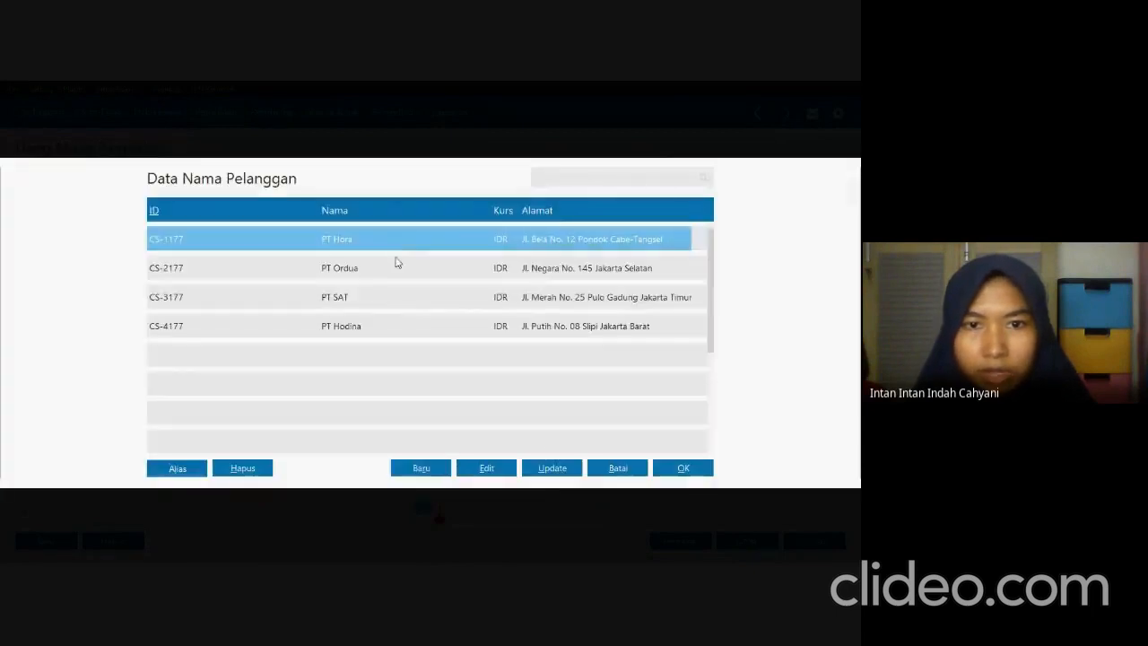
{"action": "left_click", "coordinate": [664, 469]}
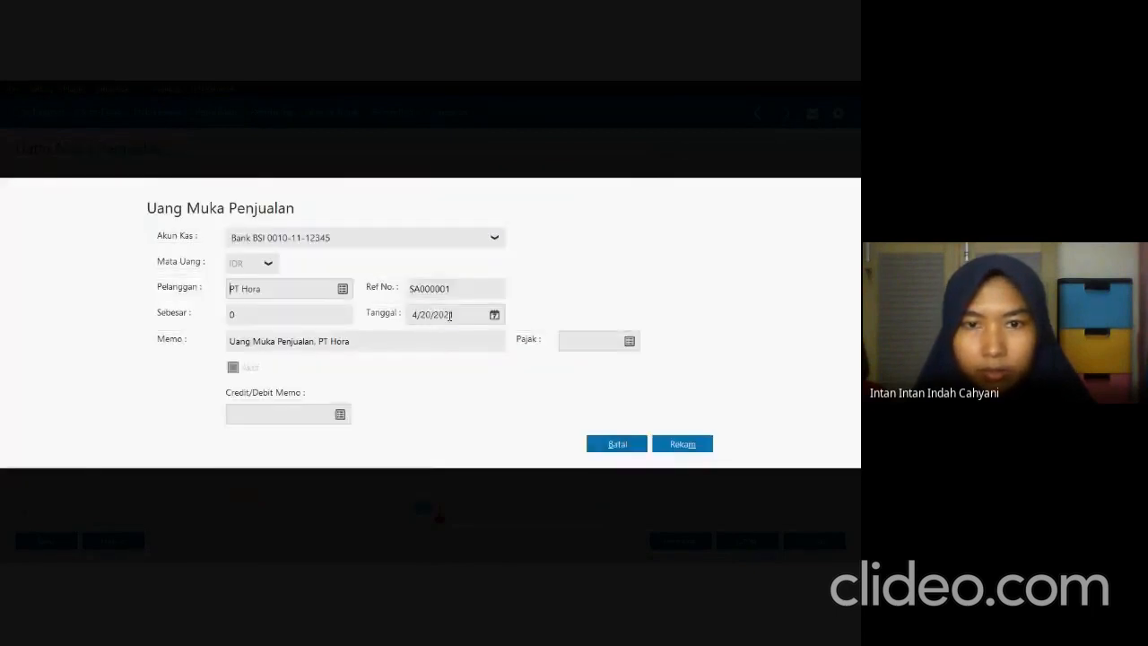
{"action": "key", "text": "alt+Tab"}
{"action": "key", "text": "alt+Tab"}
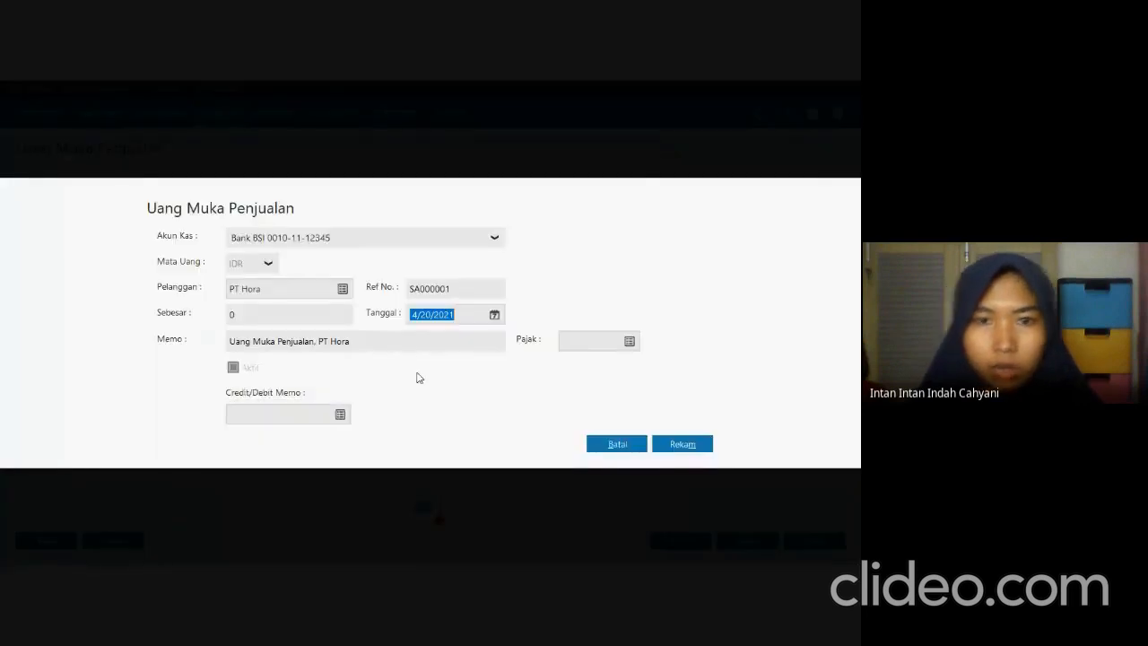
{"action": "type", "text": "01/"}
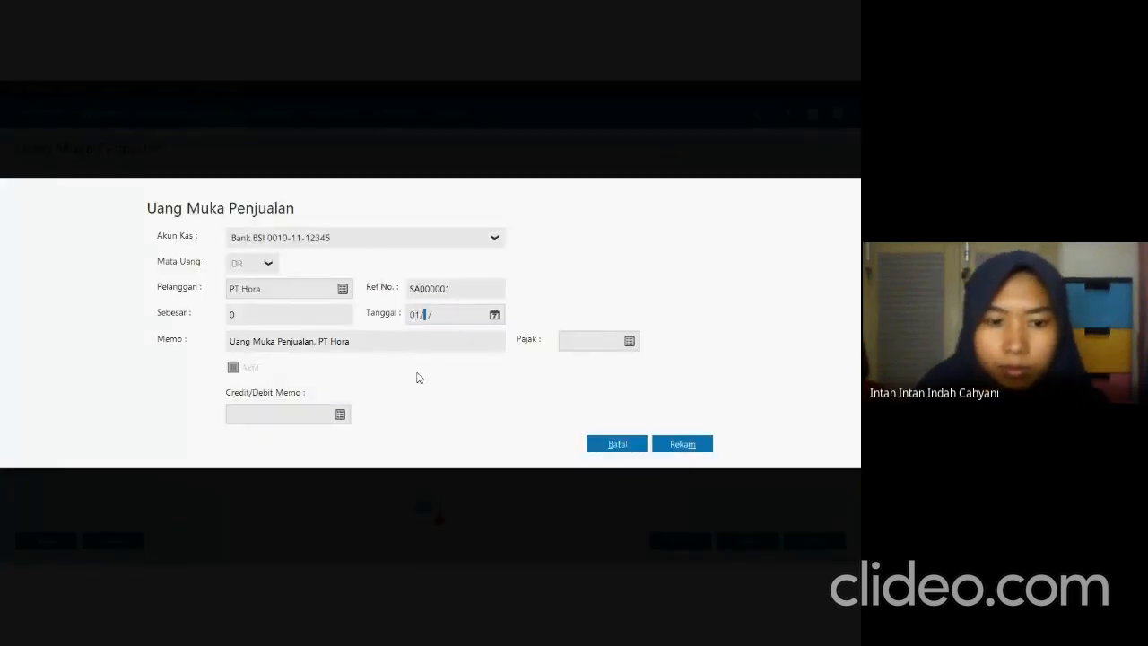
{"action": "type", "text": "02/2021"}
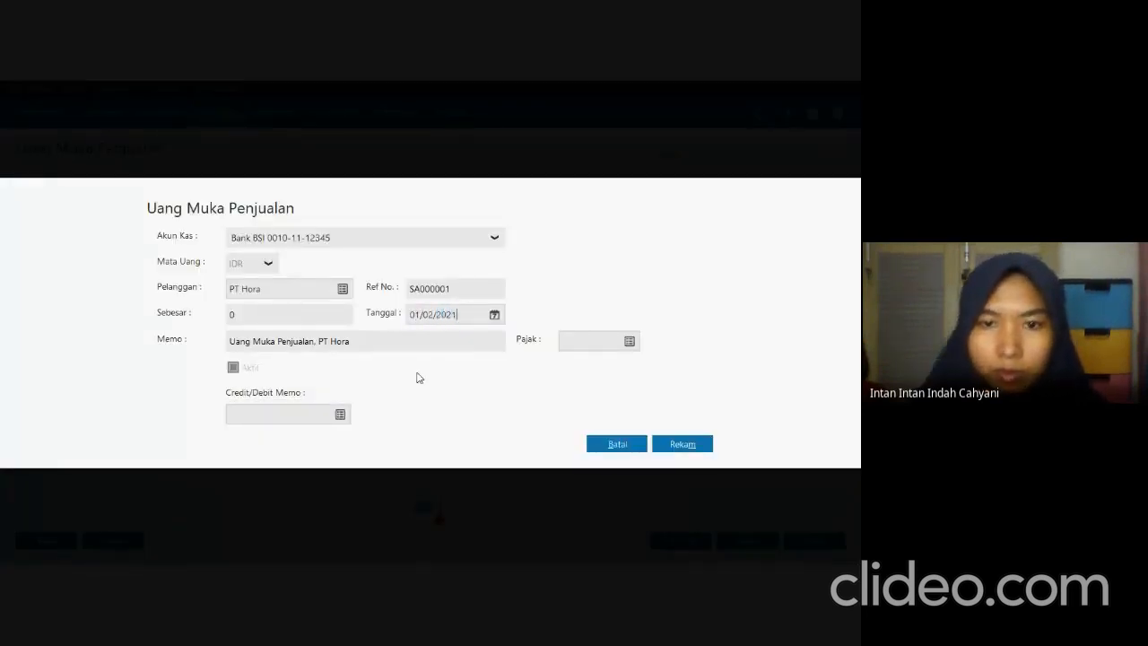
Set the down payment amount to 3,500,000, record it and close the sales down payment list.
{"action": "left_click", "coordinate": [317, 325]}
{"action": "type", "text": "35"}
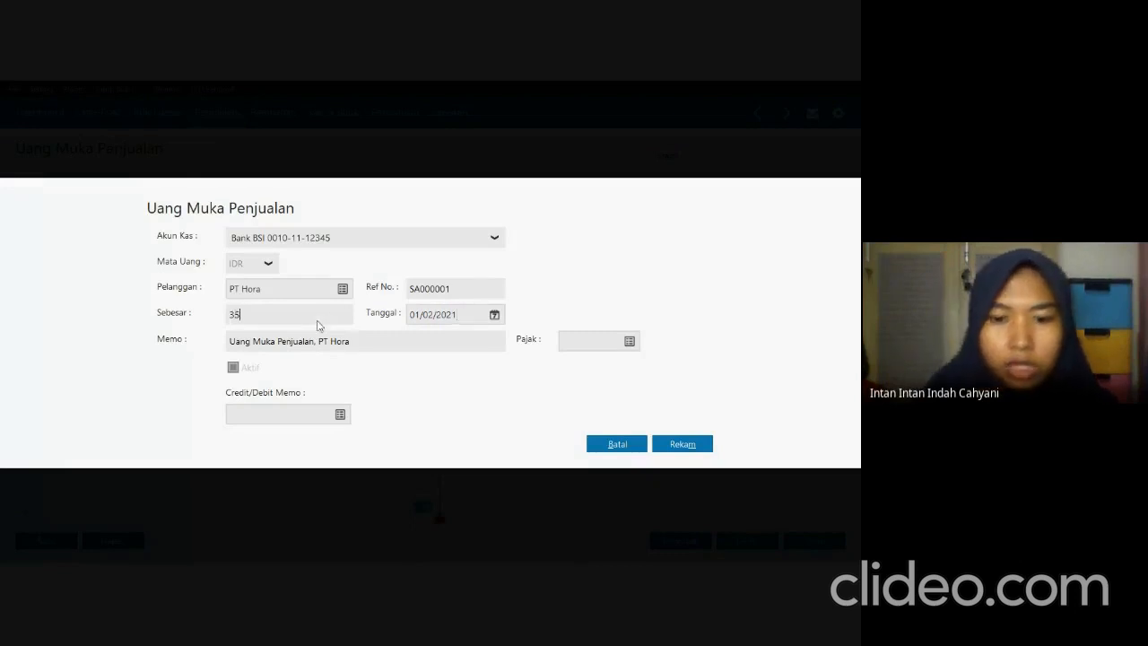
{"action": "type", "text": "00000"}
{"action": "key", "text": "Tab"}
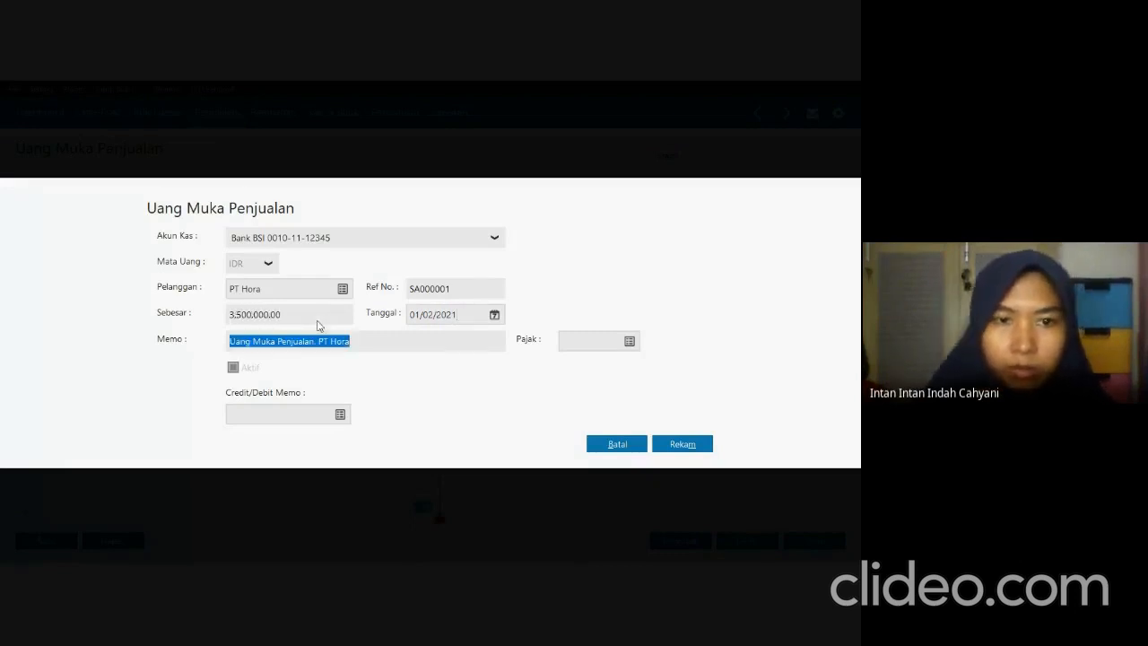
{"action": "key", "text": "Tab"}
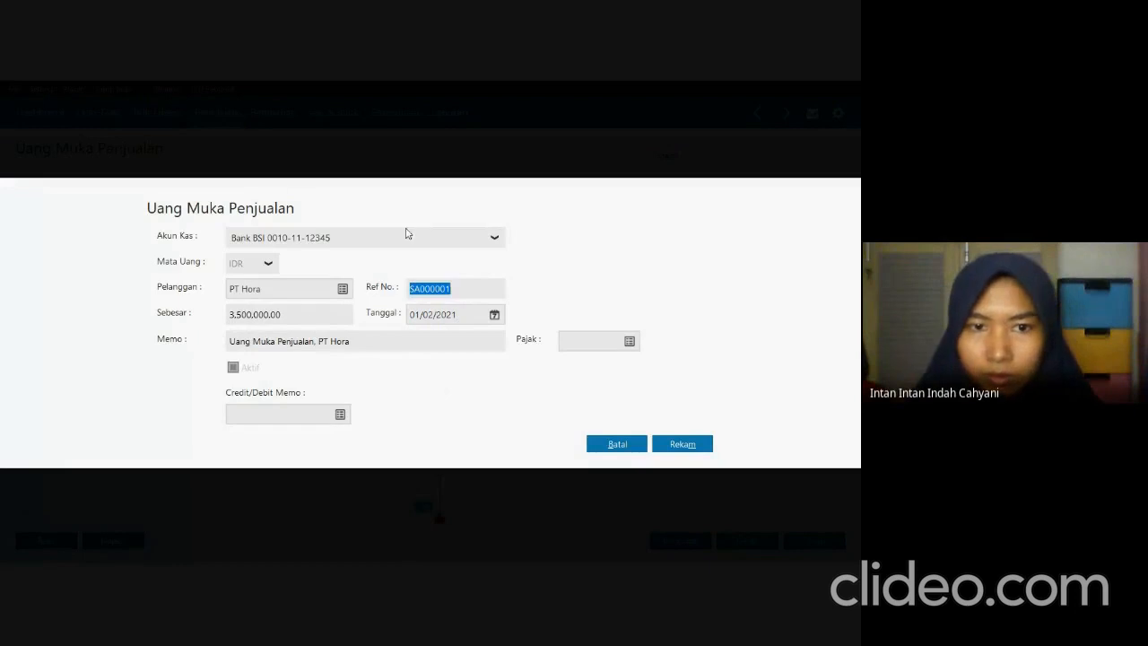
{"action": "left_click", "coordinate": [690, 445]}
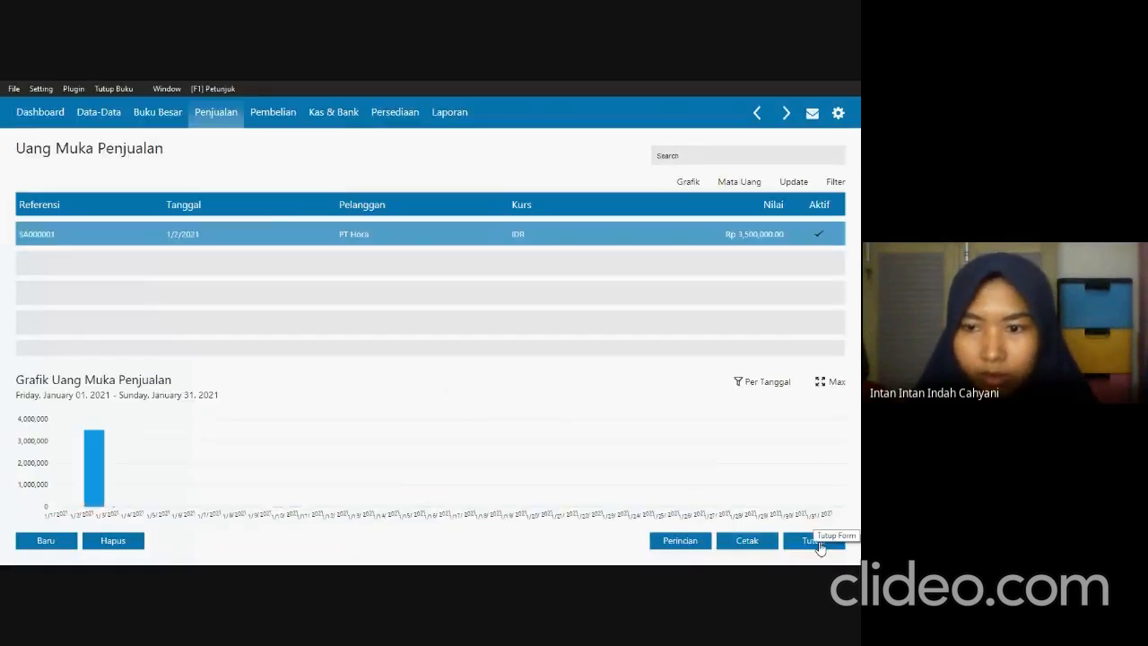
{"action": "left_click", "coordinate": [812, 541]}
Read the Transaksi 2 invoice in the exam PDF and start a new sales invoice in Zahir.
{"action": "key", "text": "alt+Tab"}
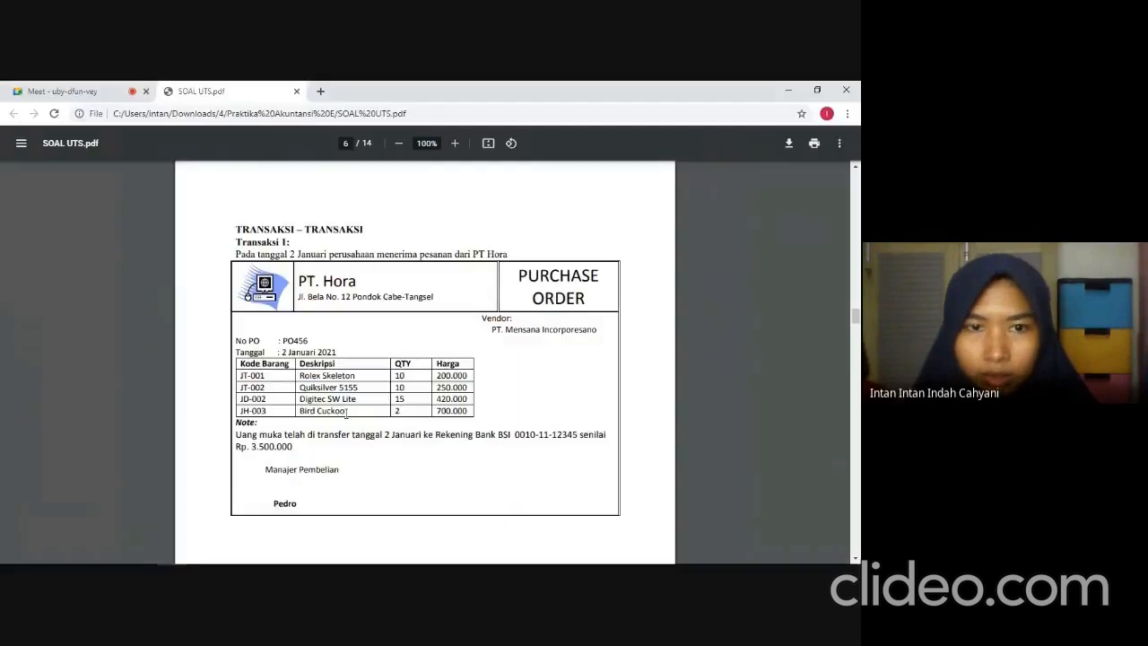
{"action": "scroll", "coordinate": [346, 412], "scroll_direction": "down", "scroll_amount": 7}
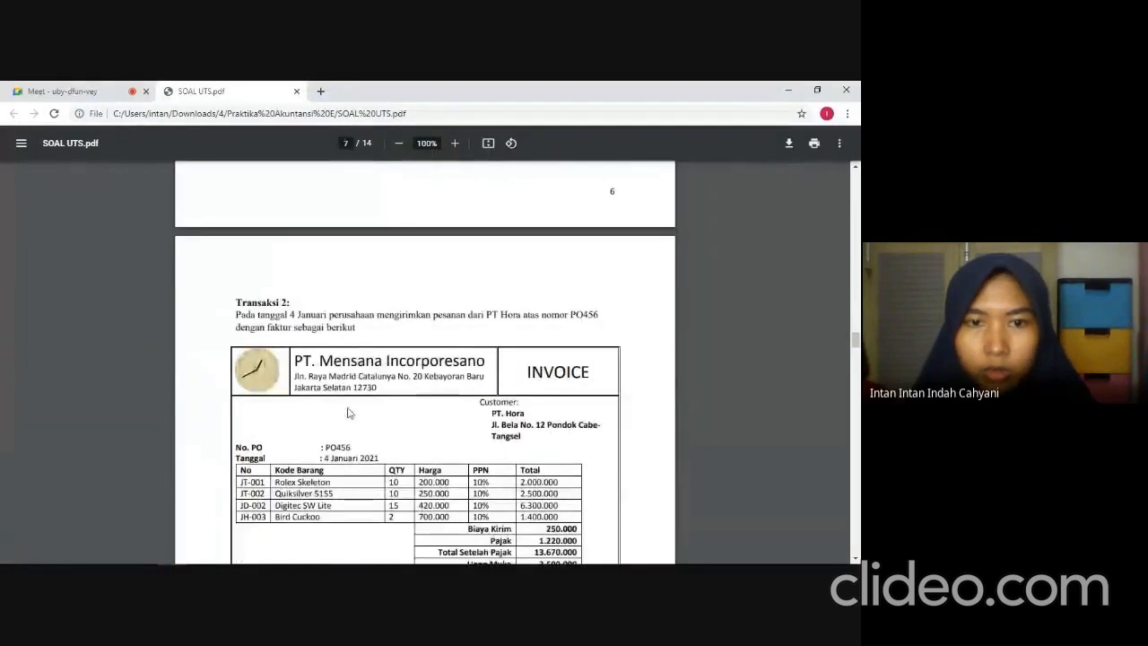
{"action": "scroll", "coordinate": [348, 413], "scroll_direction": "down", "scroll_amount": 1}
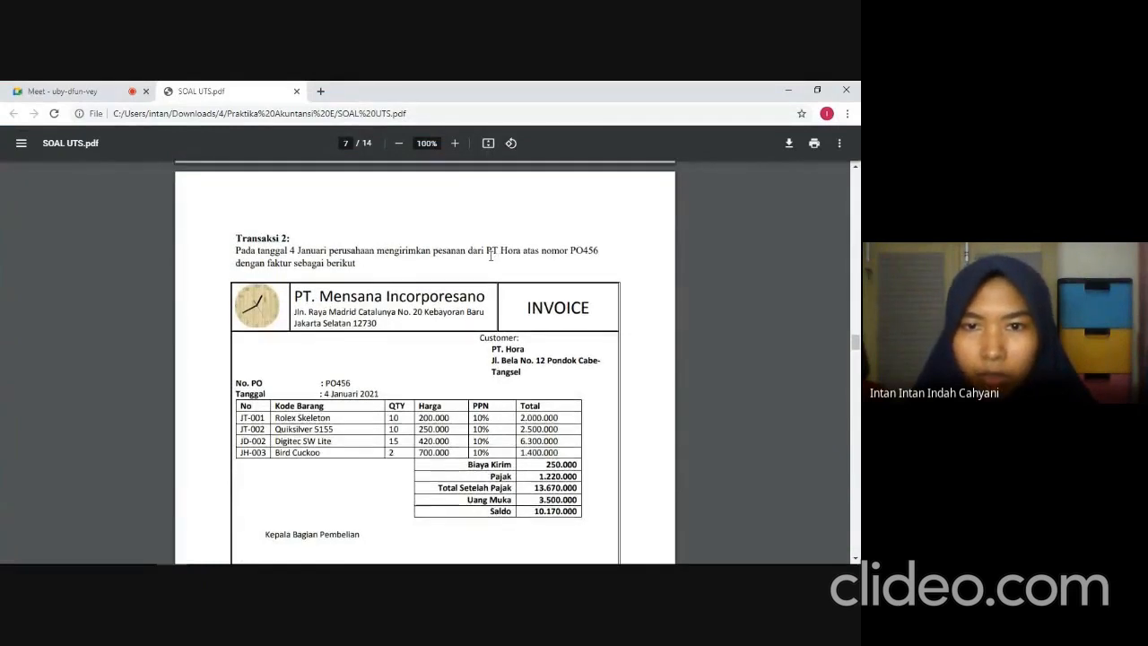
{"action": "scroll", "coordinate": [538, 233], "scroll_direction": "down", "scroll_amount": 1}
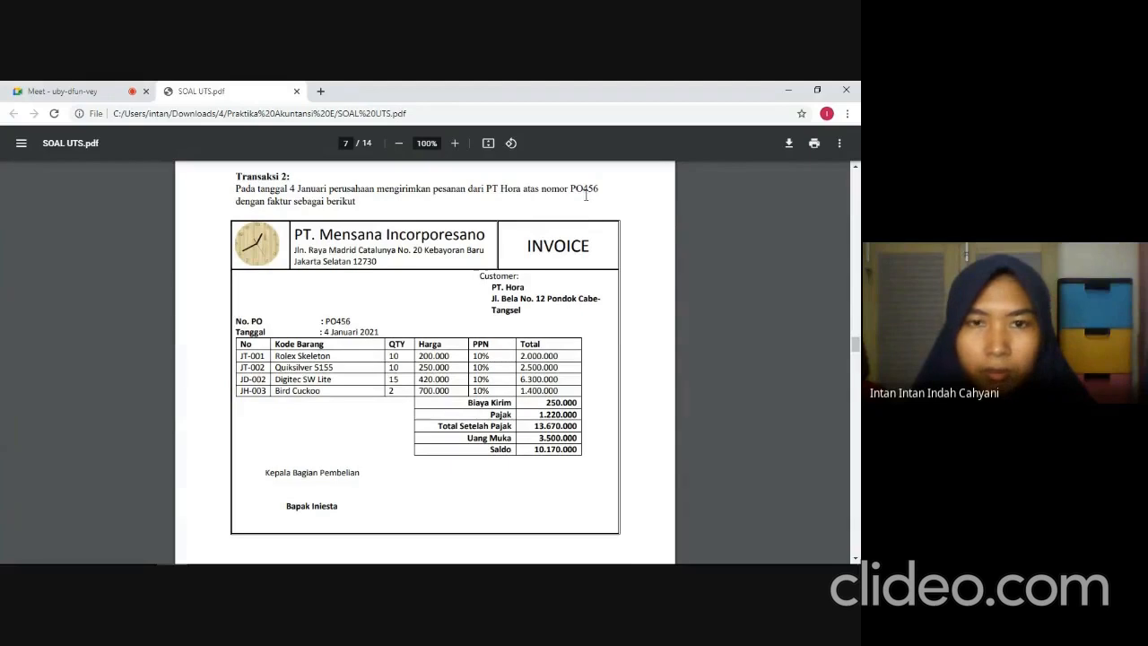
{"action": "key", "text": "alt+Tab"}
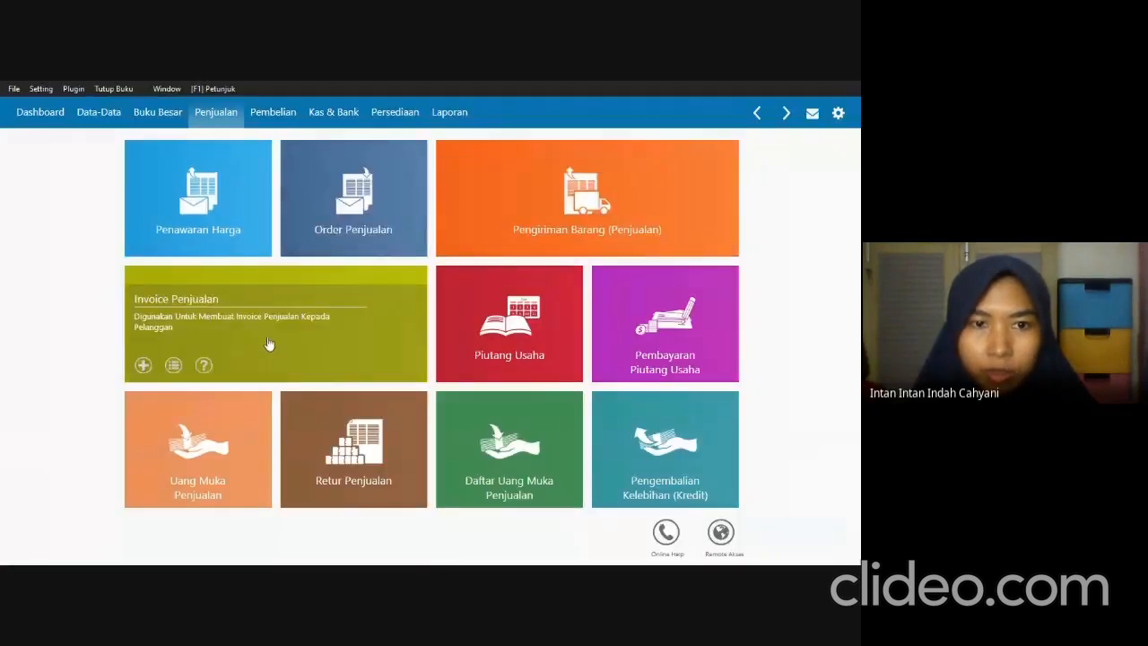
{"action": "left_click", "coordinate": [265, 336]}
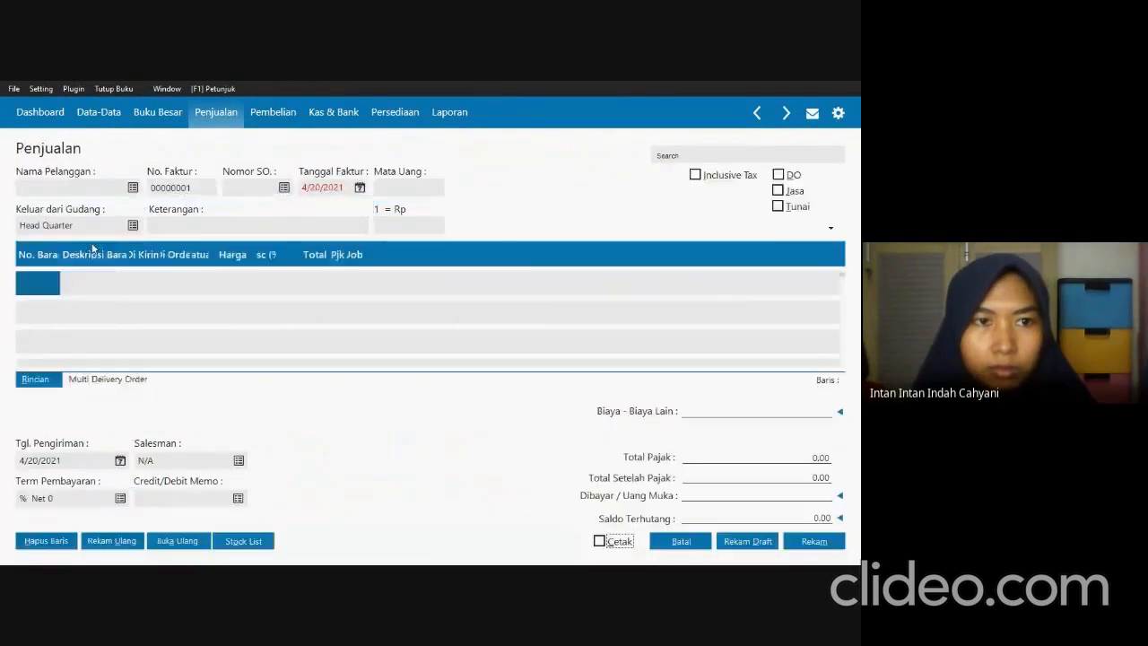
Choose PT Hora as the invoice's customer and load that customer's sales order into it.
{"action": "left_click", "coordinate": [131, 191]}
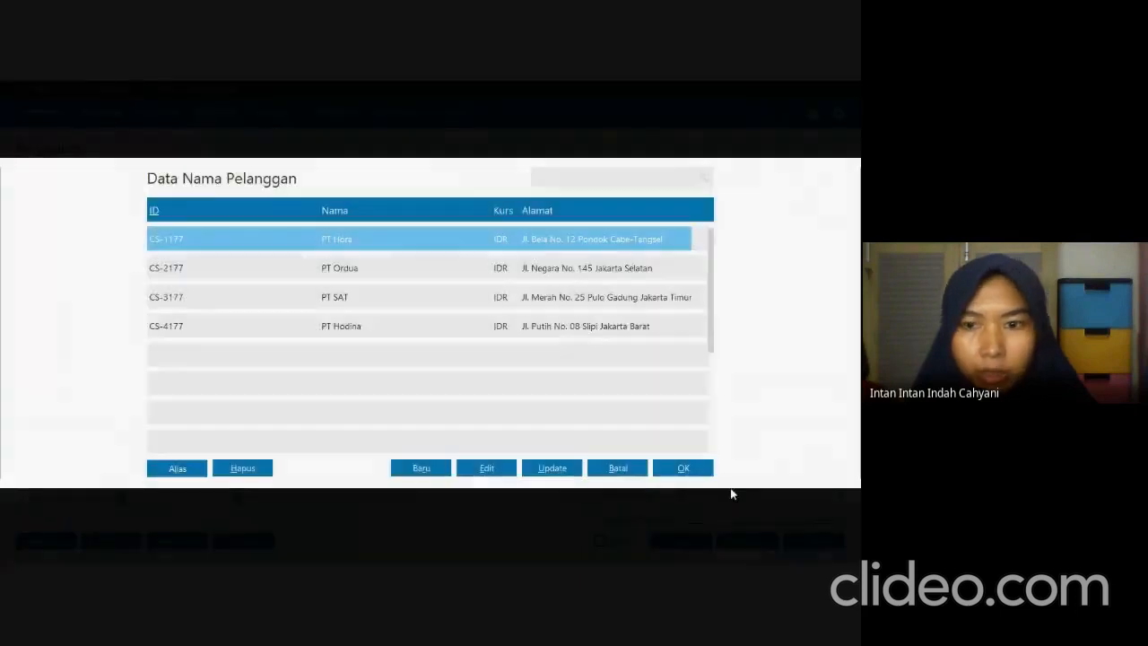
{"action": "left_click", "coordinate": [702, 467]}
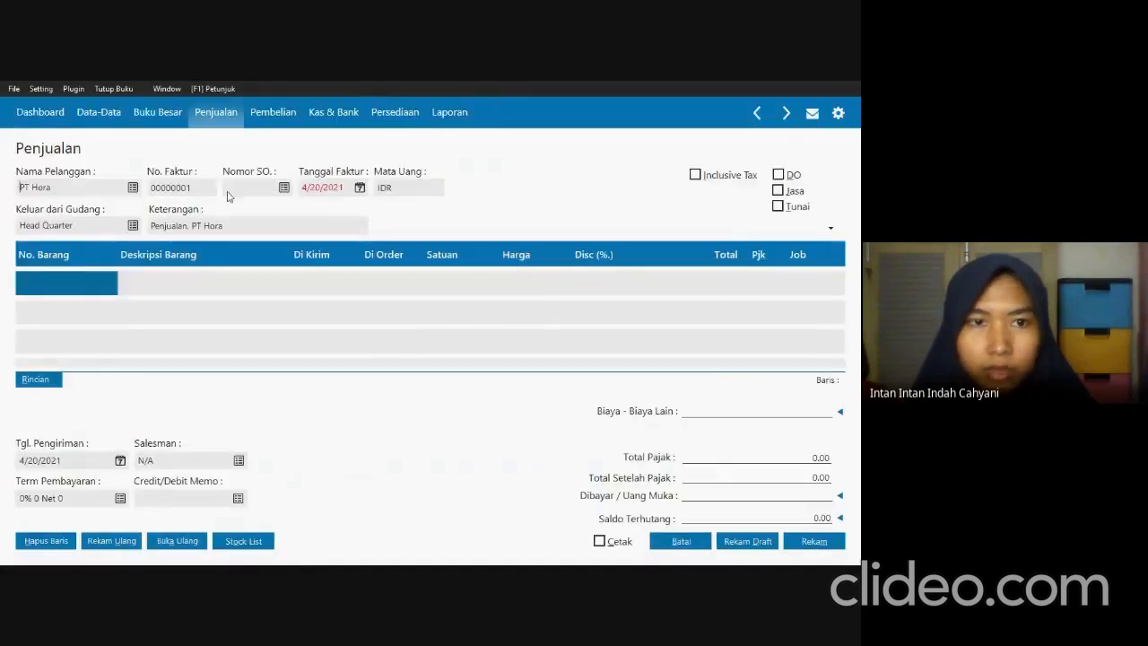
{"action": "left_click", "coordinate": [283, 188]}
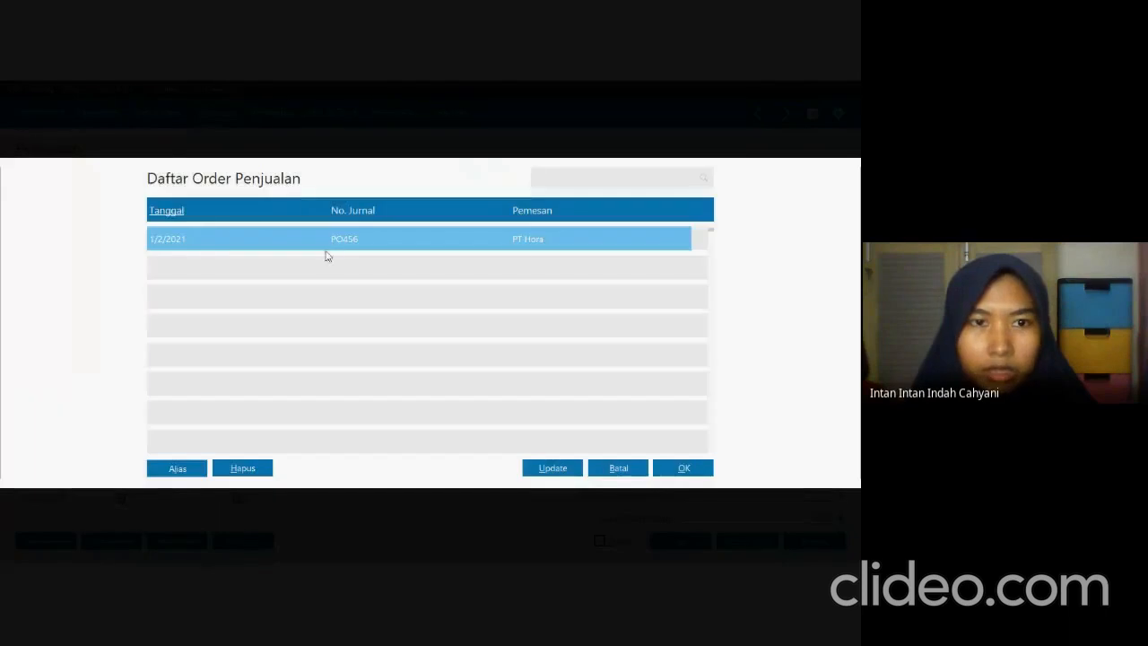
{"action": "left_click", "coordinate": [682, 467]}
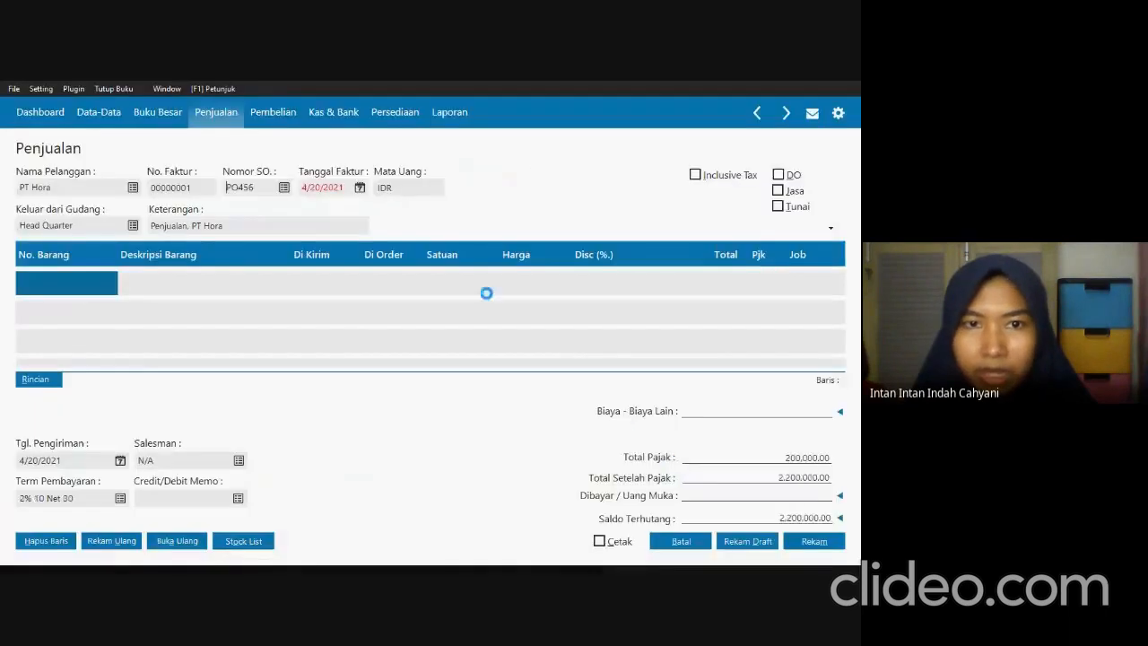
Set the invoice date to 01/04/2021 as given in the exam PDF and check the item lines down to Bird Cuckoo.
{"action": "left_click", "coordinate": [341, 189]}
{"action": "key", "text": "alt+Tab"}
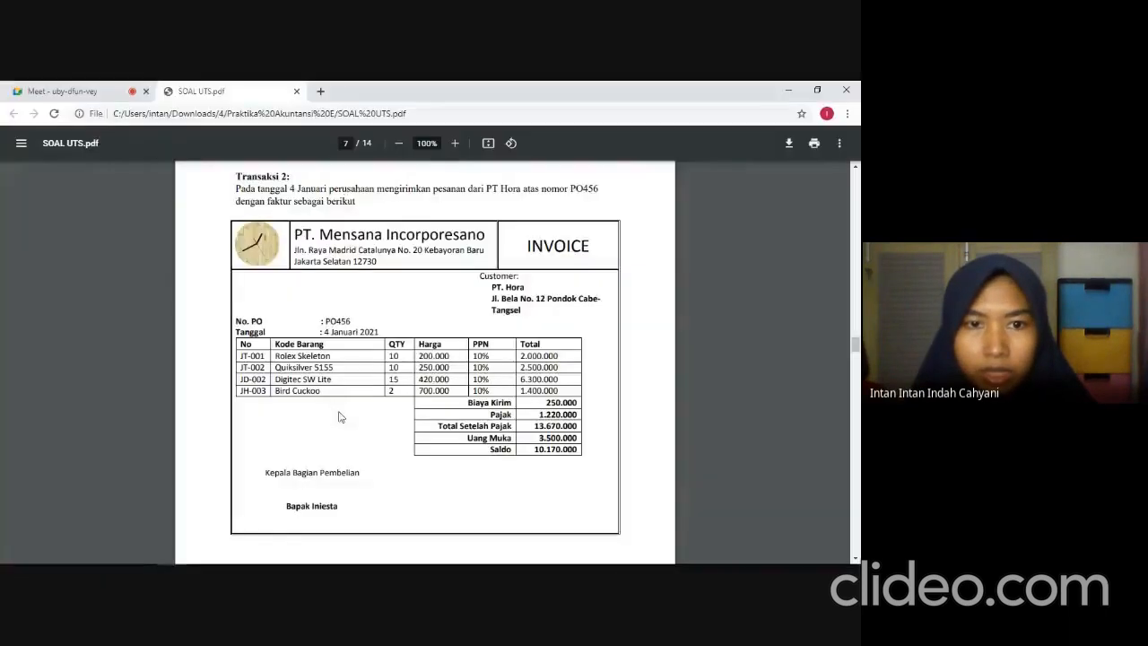
{"action": "key", "text": "alt+Tab"}
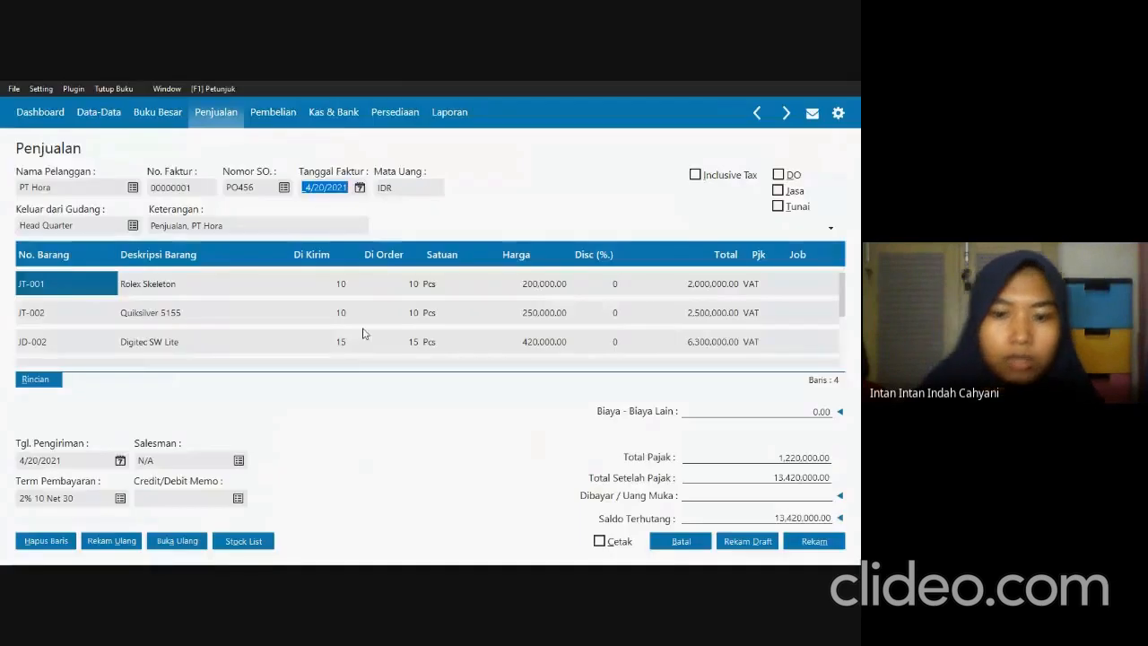
{"action": "type", "text": "01042021"}
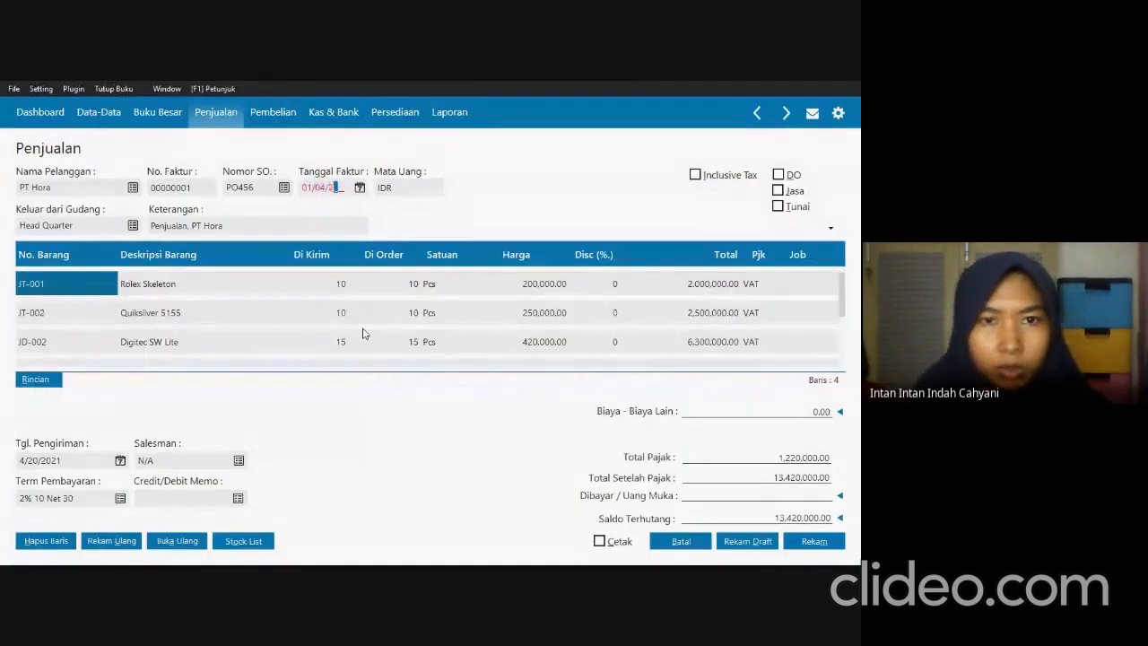
{"action": "key", "text": "Tab"}
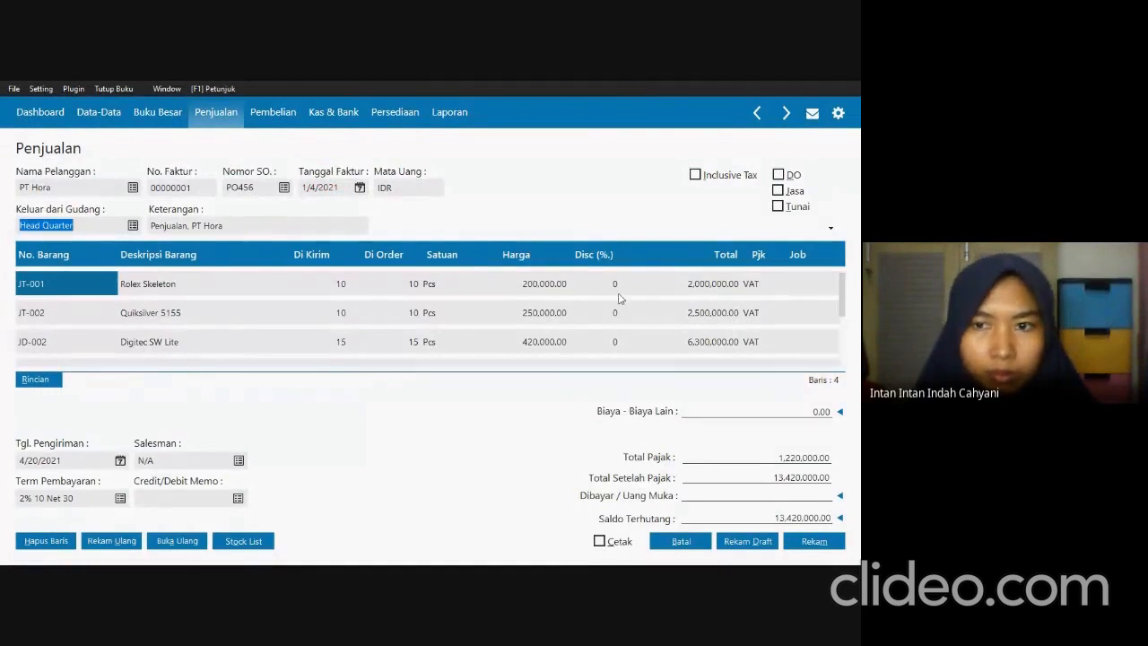
{"action": "key", "text": "Down"}
{"action": "key", "text": "Down"}
{"action": "key", "text": "Down"}
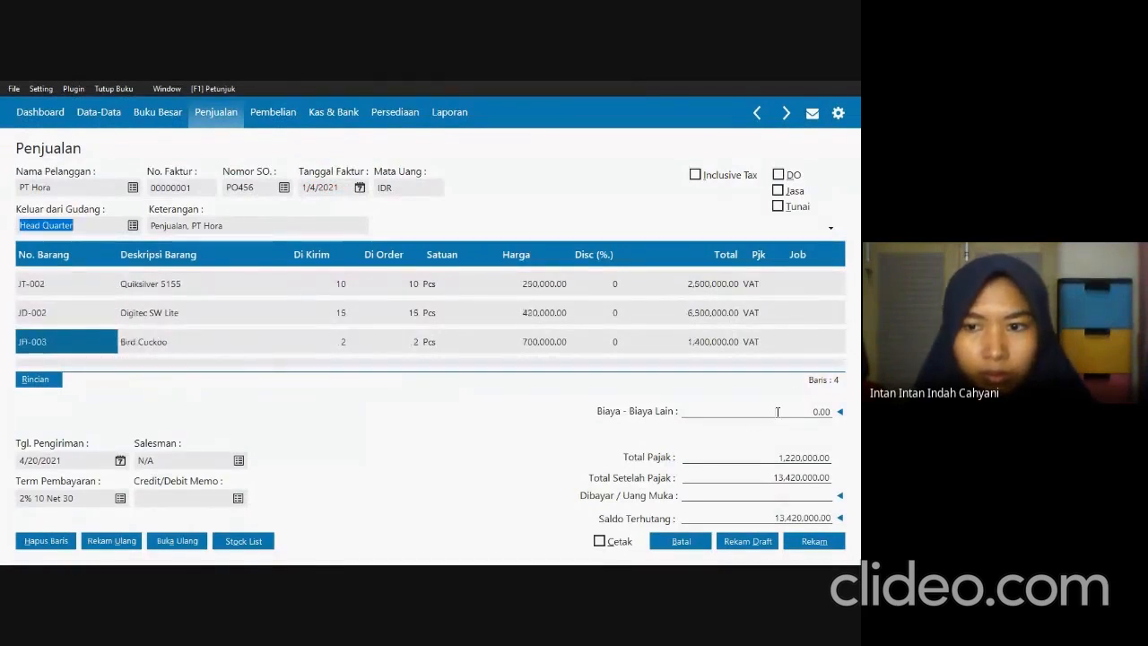
Assign the invoice's other costs to the Beban Pengiriman account and set their amount to 250,000.
{"action": "left_click", "coordinate": [840, 412]}
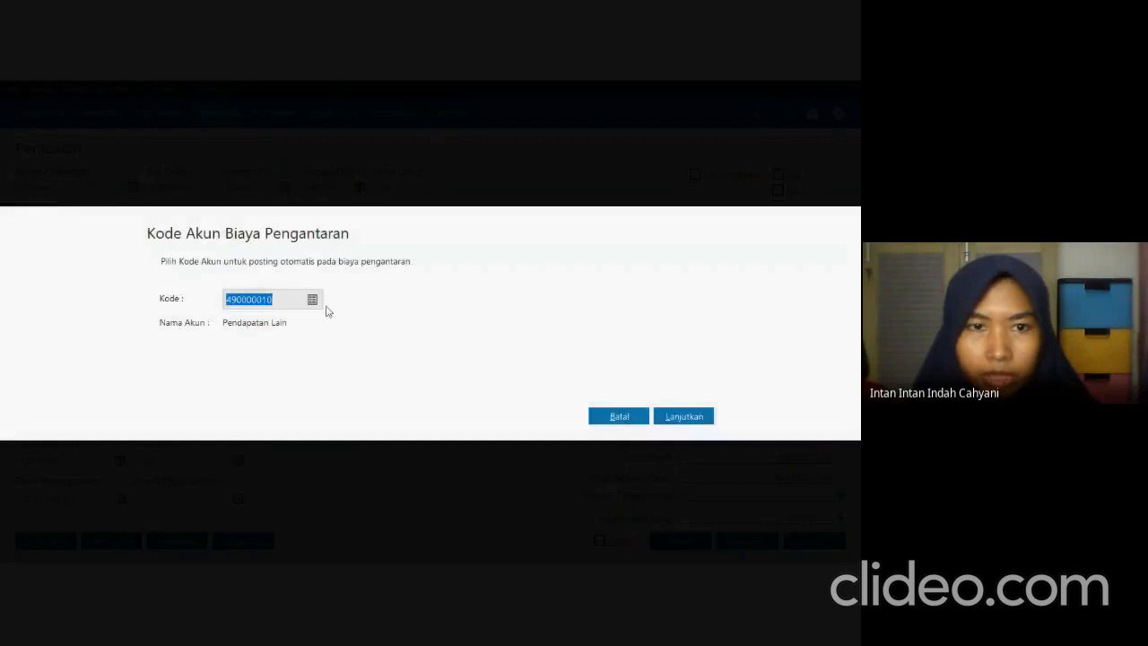
{"action": "left_click", "coordinate": [314, 299]}
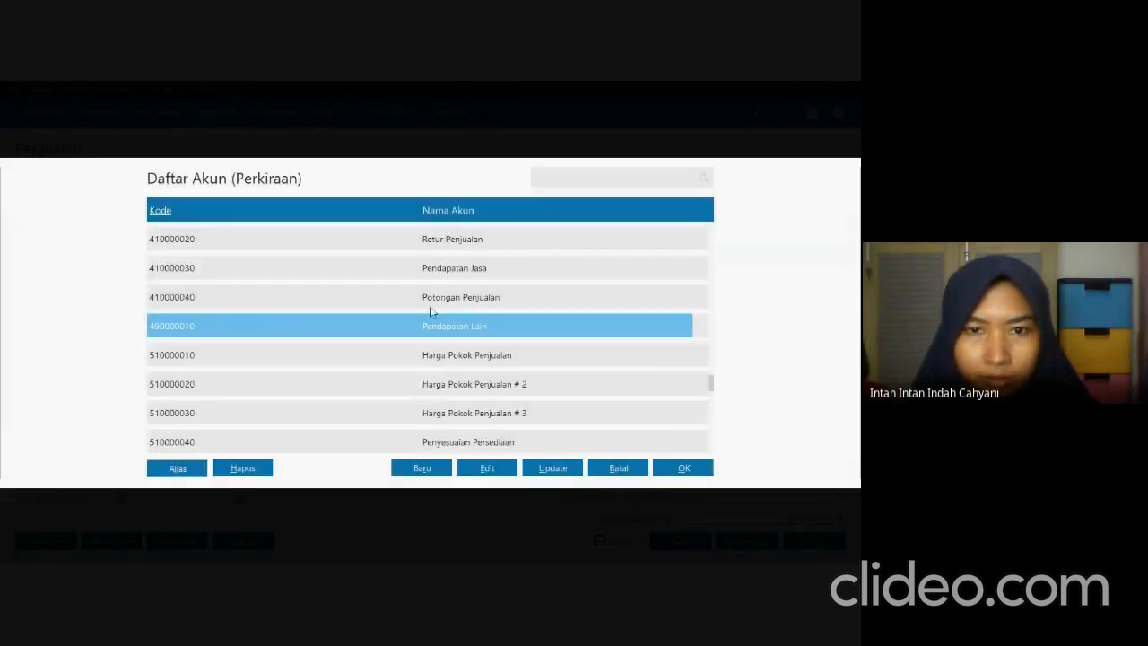
{"action": "key", "text": "Down"}
{"action": "key", "text": "Down"}
{"action": "key", "text": "Down"}
{"action": "key", "text": "Down"}
{"action": "key", "text": "Down"}
{"action": "key", "text": "Down"}
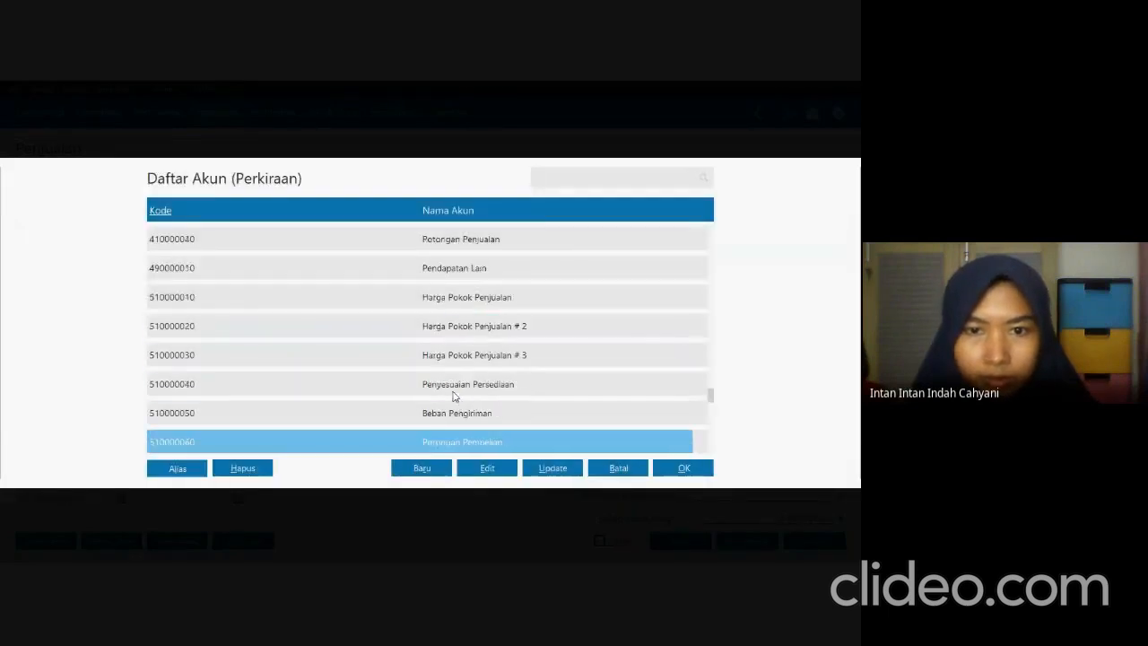
{"action": "left_click", "coordinate": [461, 414]}
{"action": "left_click", "coordinate": [695, 467]}
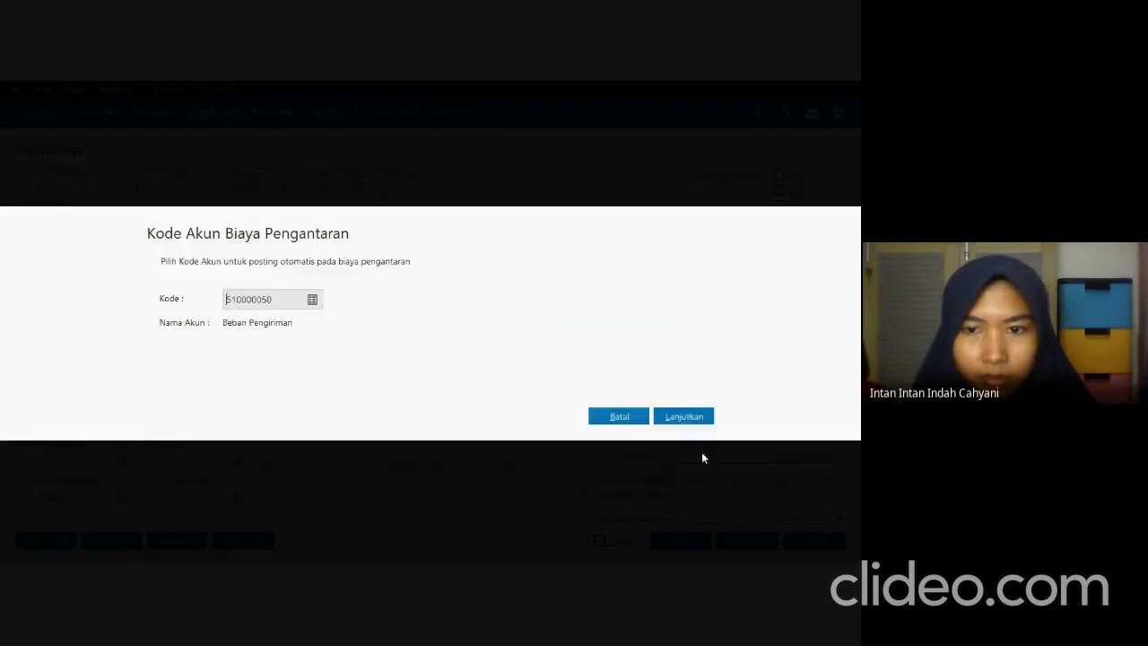
{"action": "left_click", "coordinate": [687, 416]}
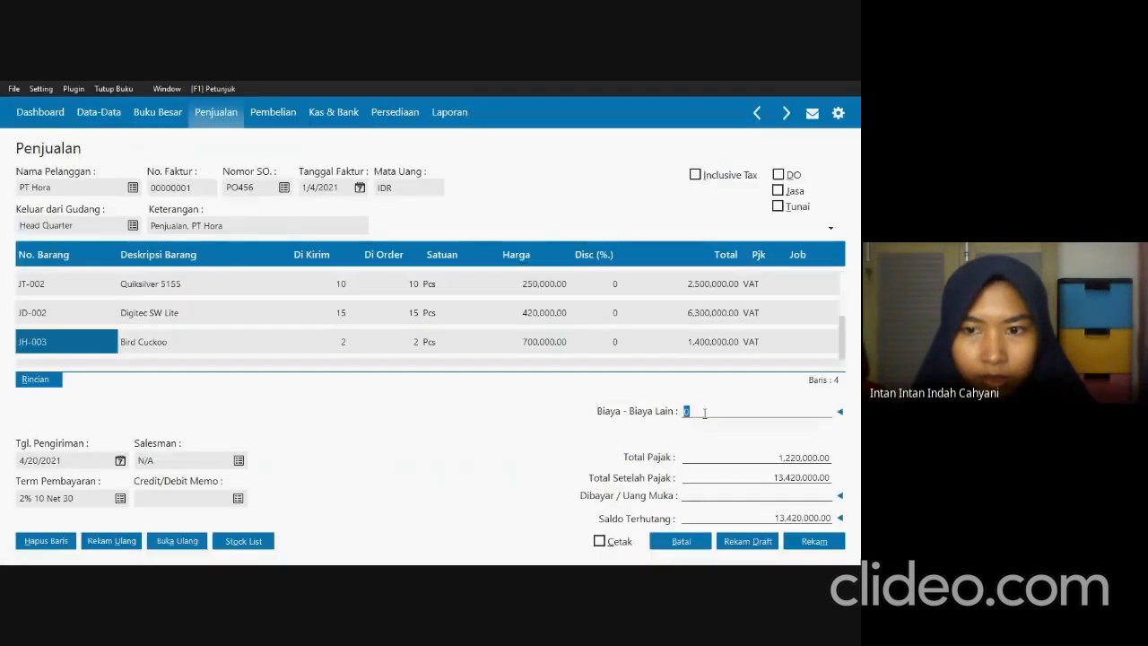
{"action": "type", "text": "50000"}
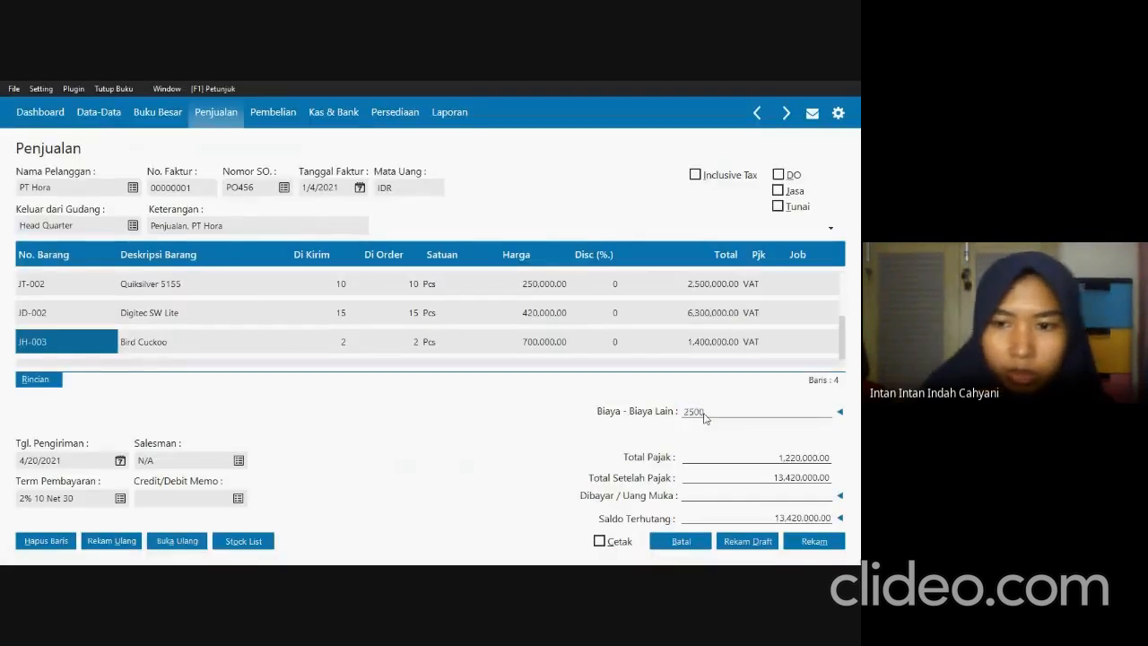
{"action": "key", "text": "Tab"}
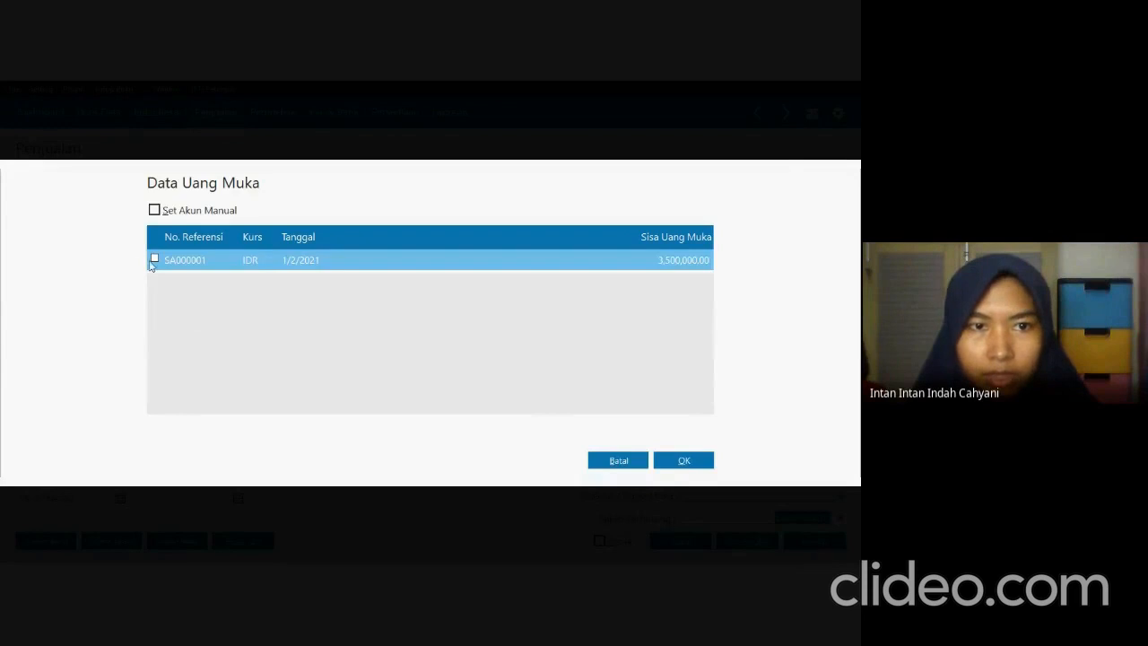
Apply PT Hora's 3,500,000 down payment to the invoice and compare the totals with the exam PDF.
{"action": "left_click", "coordinate": [666, 459]}
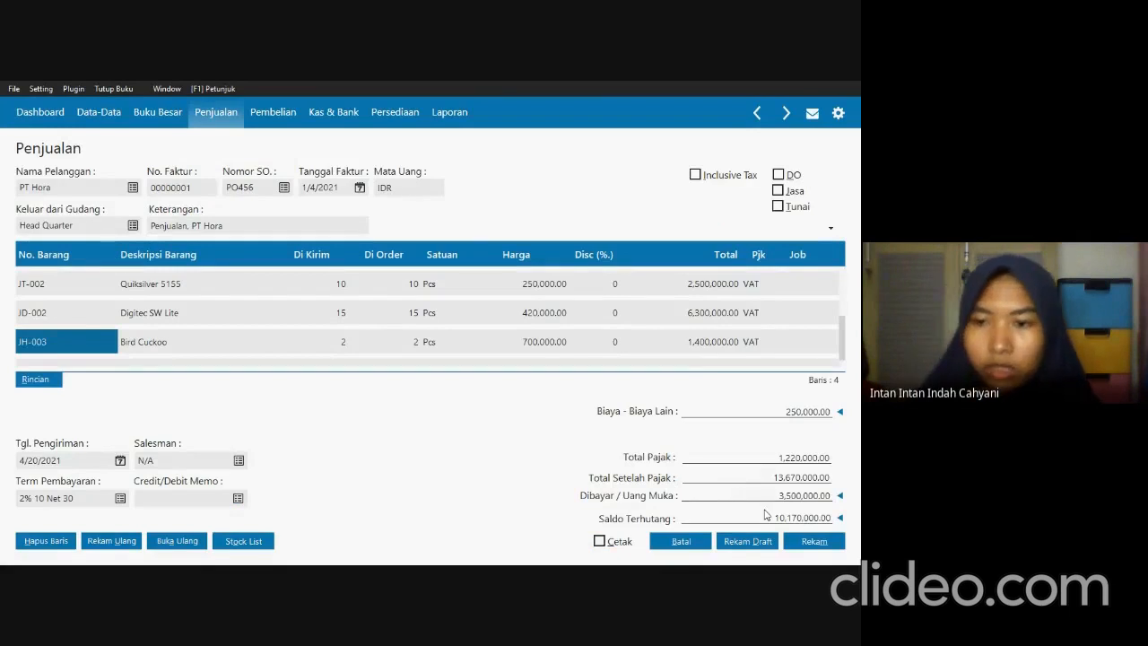
{"action": "key", "text": "alt+Tab"}
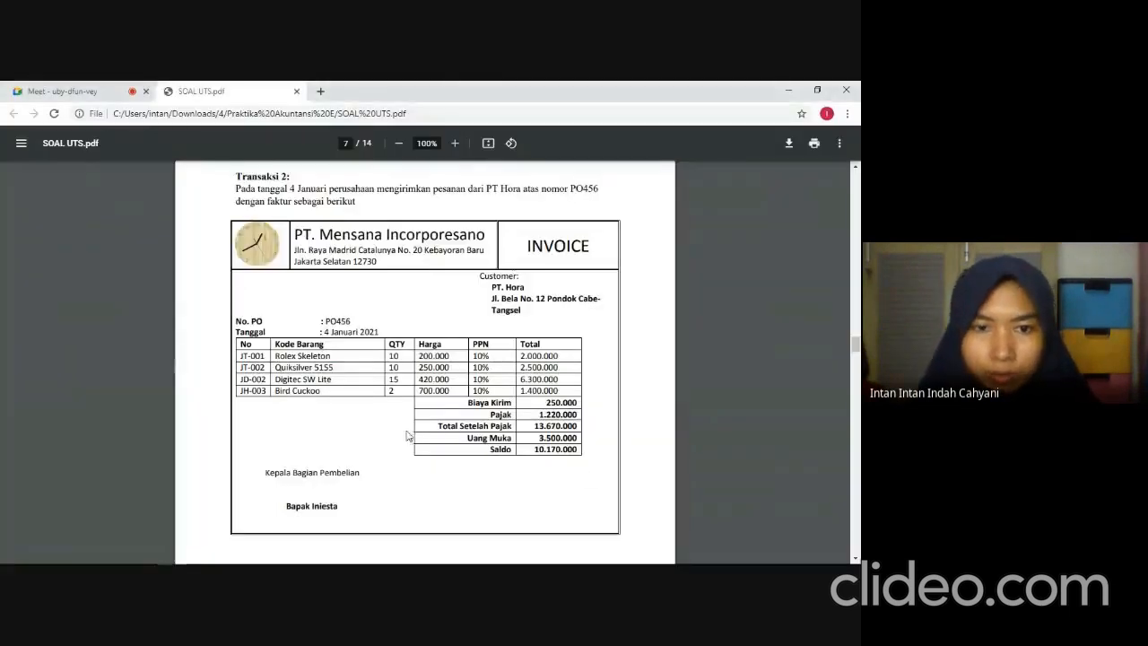
{"action": "key", "text": "alt+Tab"}
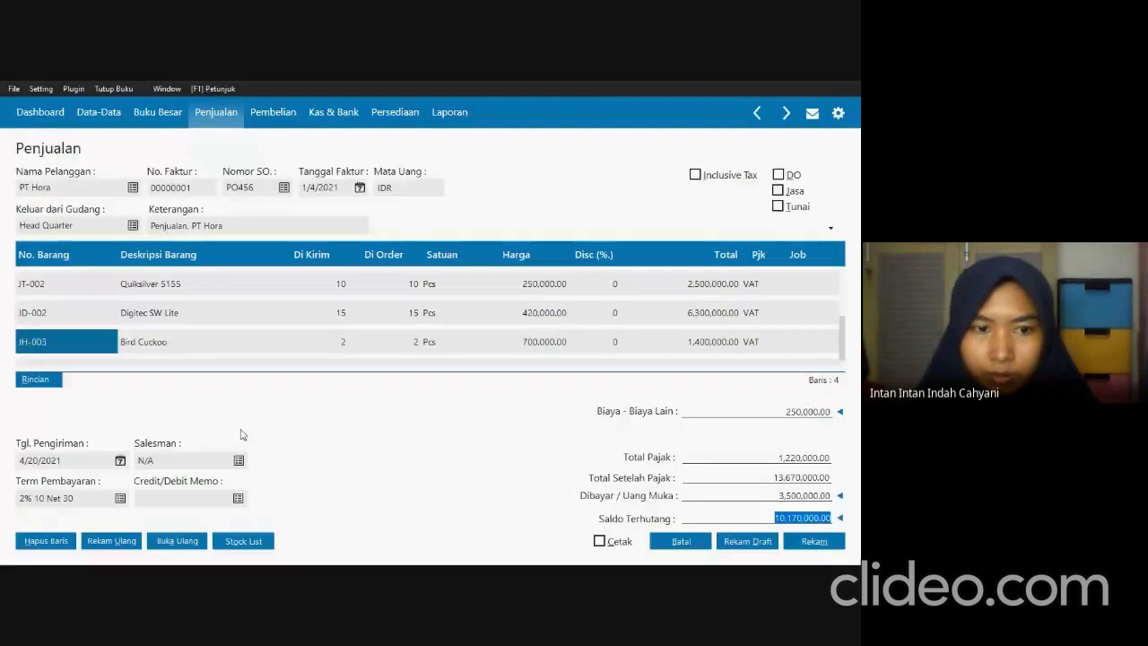
Record PT Hora's sales invoice with the payment term 2% 10 Net 30 and close the blank invoice form.
{"action": "left_click", "coordinate": [120, 500]}
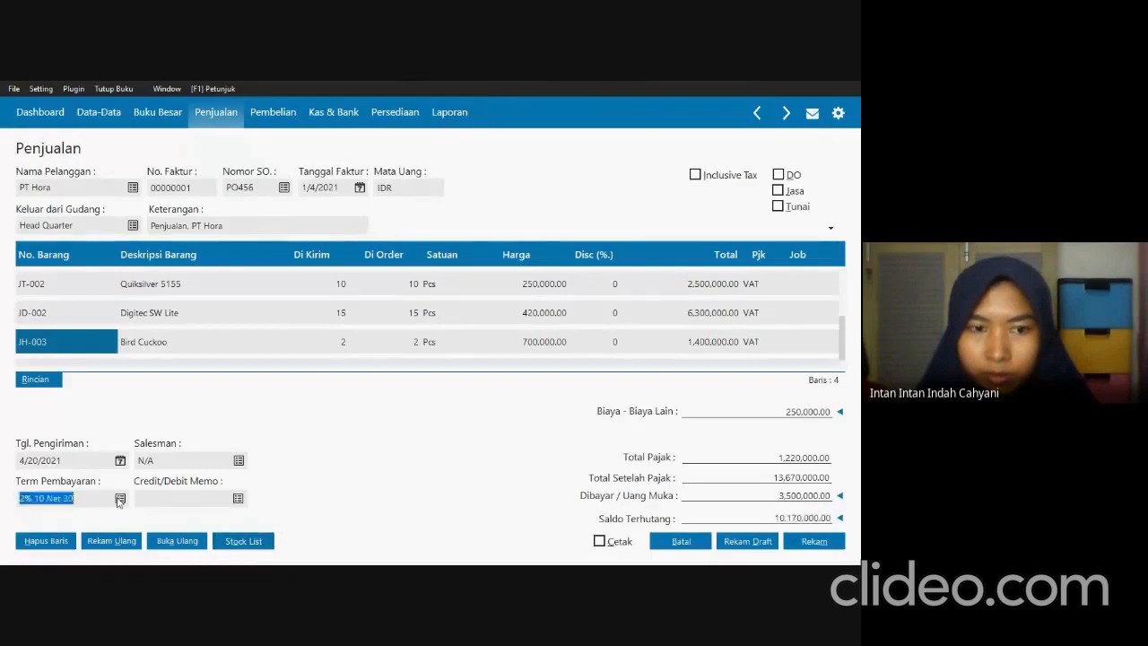
{"action": "left_click", "coordinate": [678, 395]}
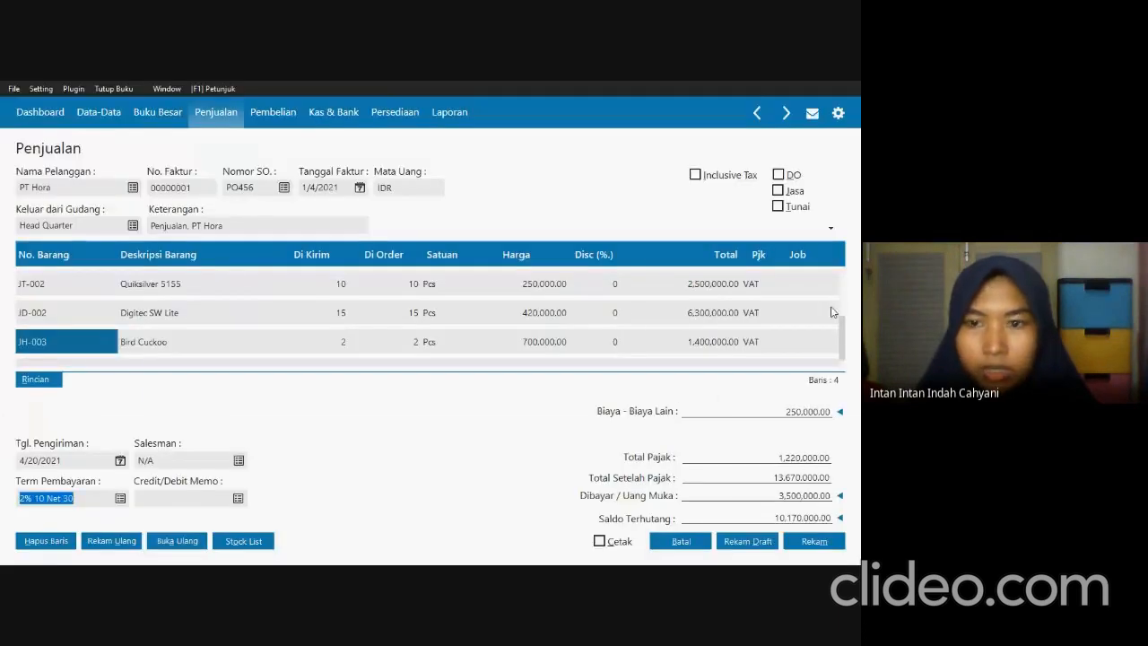
{"action": "left_click", "coordinate": [823, 544]}
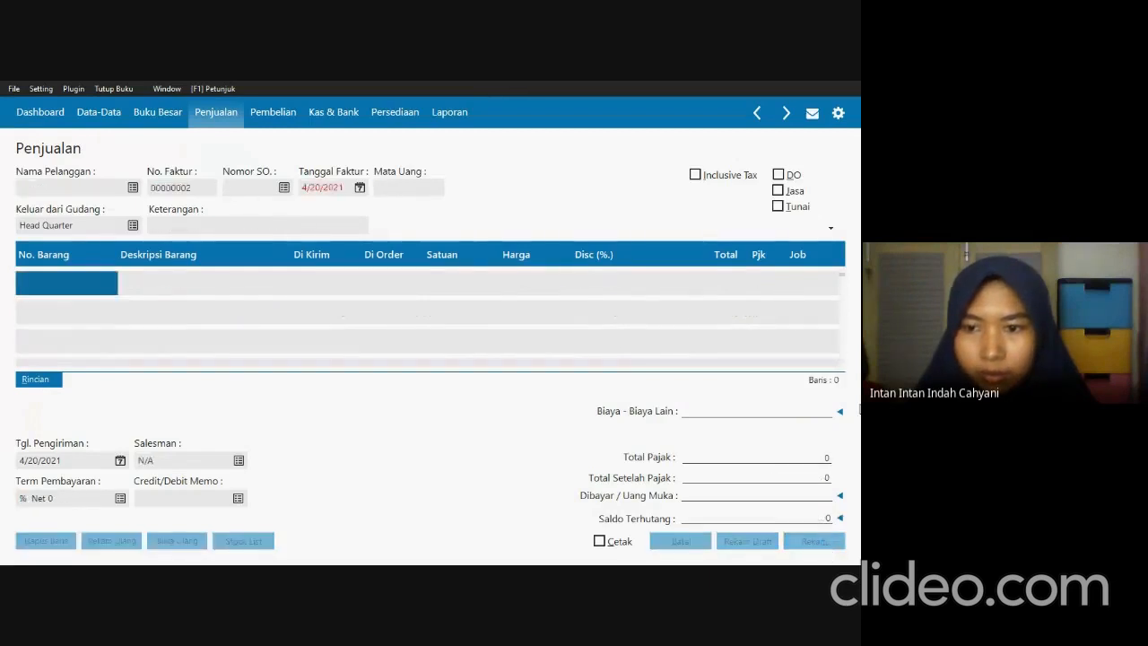
{"action": "left_click", "coordinate": [696, 541]}
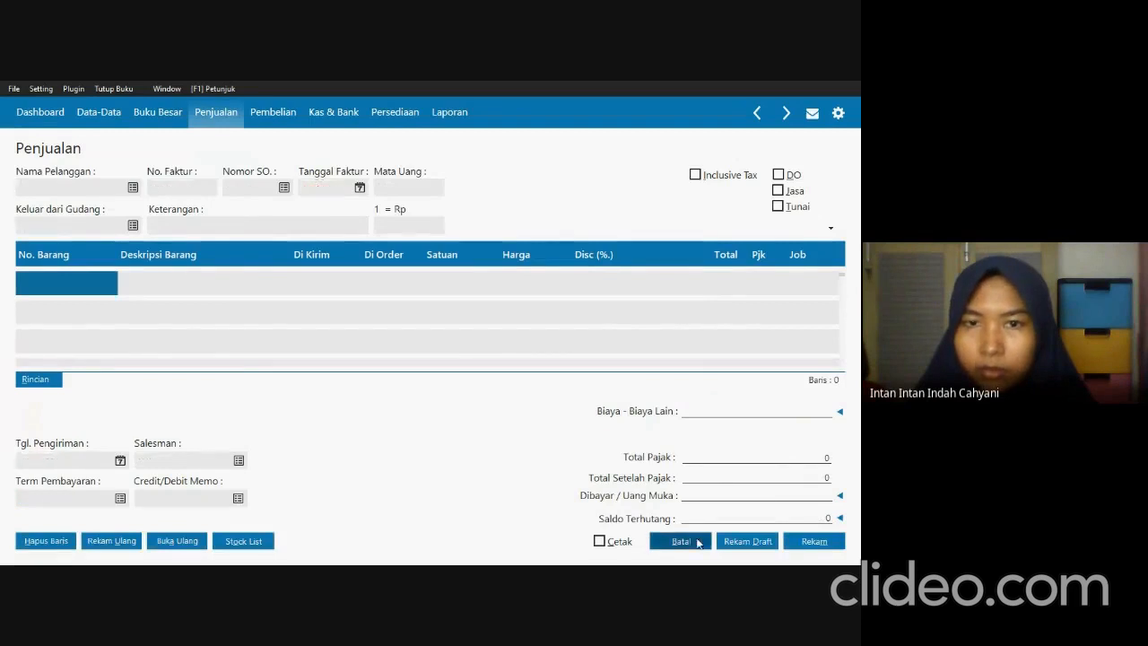
{"action": "left_click", "coordinate": [816, 543]}
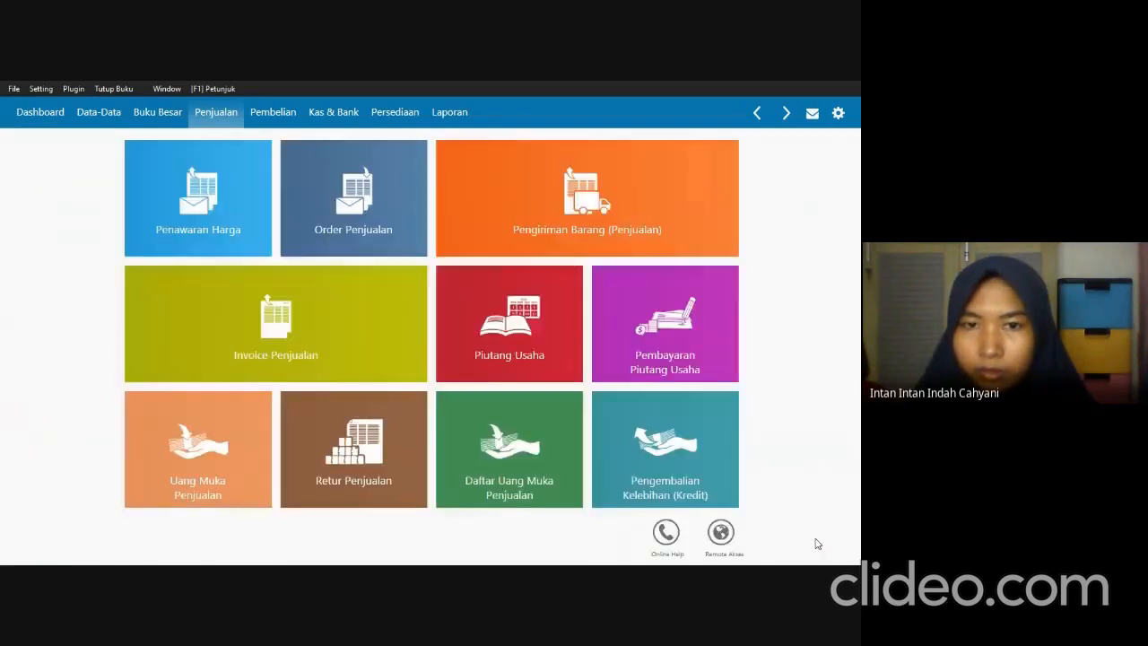
Find Transaksi 3 in the exam PDF and start a new sales invoice in Zahir with PT Hodina as customer.
{"action": "key", "text": "alt+Tab"}
{"action": "scroll", "coordinate": [357, 414], "scroll_direction": "down", "scroll_amount": 3}
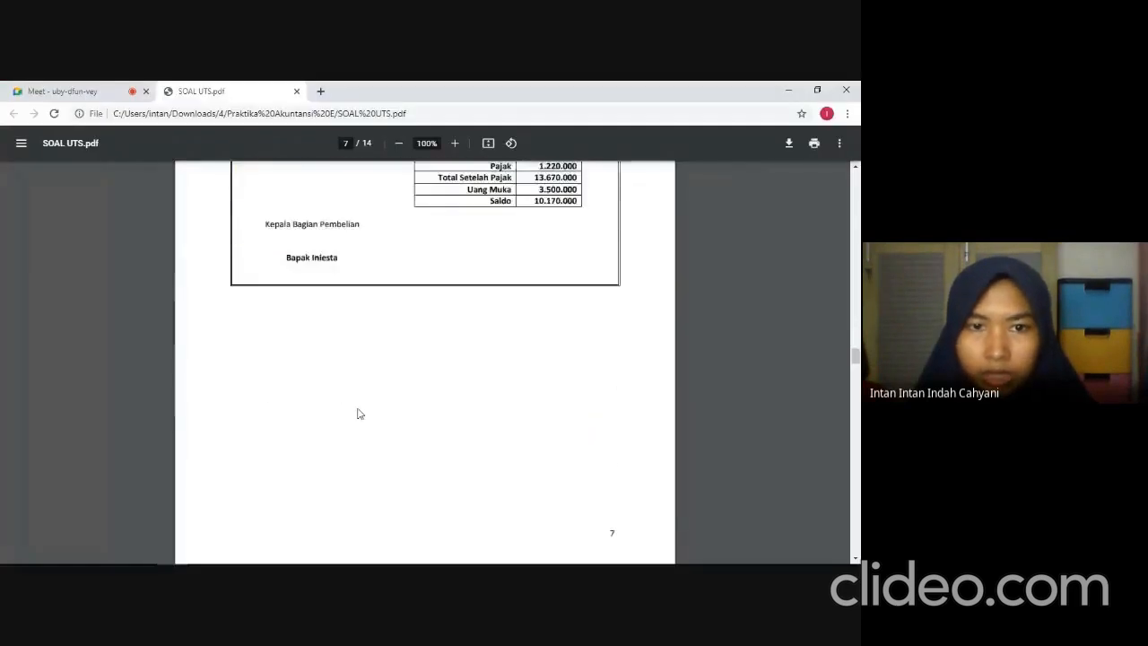
{"action": "scroll", "coordinate": [357, 413], "scroll_direction": "down", "scroll_amount": 3}
{"action": "scroll", "coordinate": [357, 413], "scroll_direction": "down", "scroll_amount": 3}
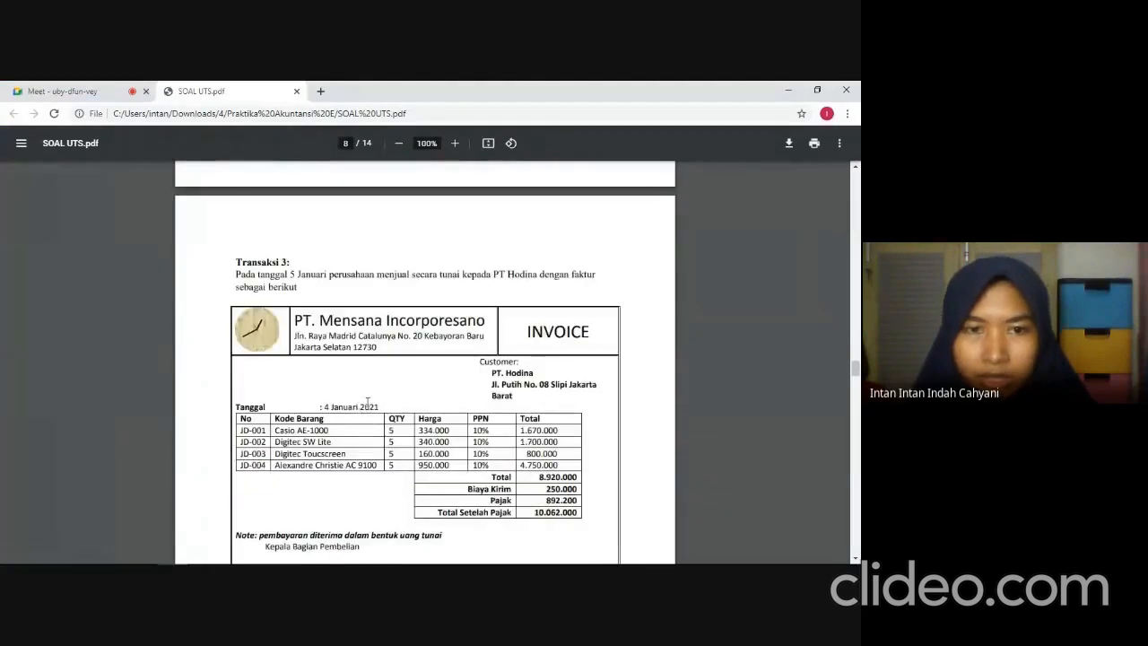
{"action": "scroll", "coordinate": [373, 399], "scroll_direction": "down", "scroll_amount": 1}
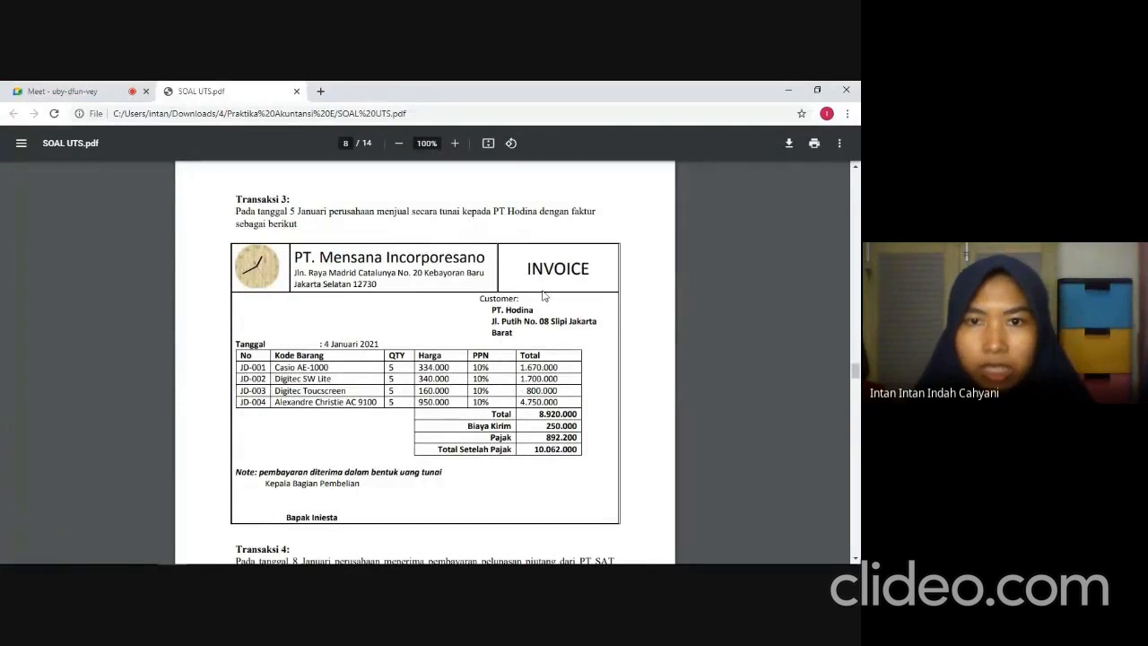
{"action": "key", "text": "alt+Tab"}
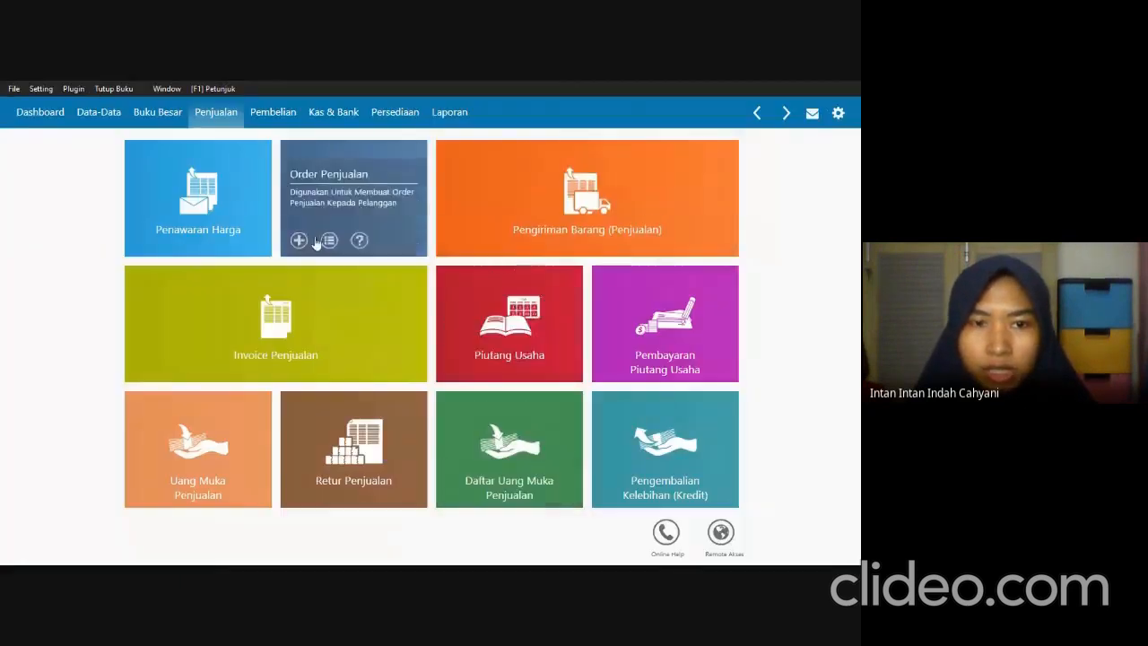
{"action": "left_click", "coordinate": [282, 326]}
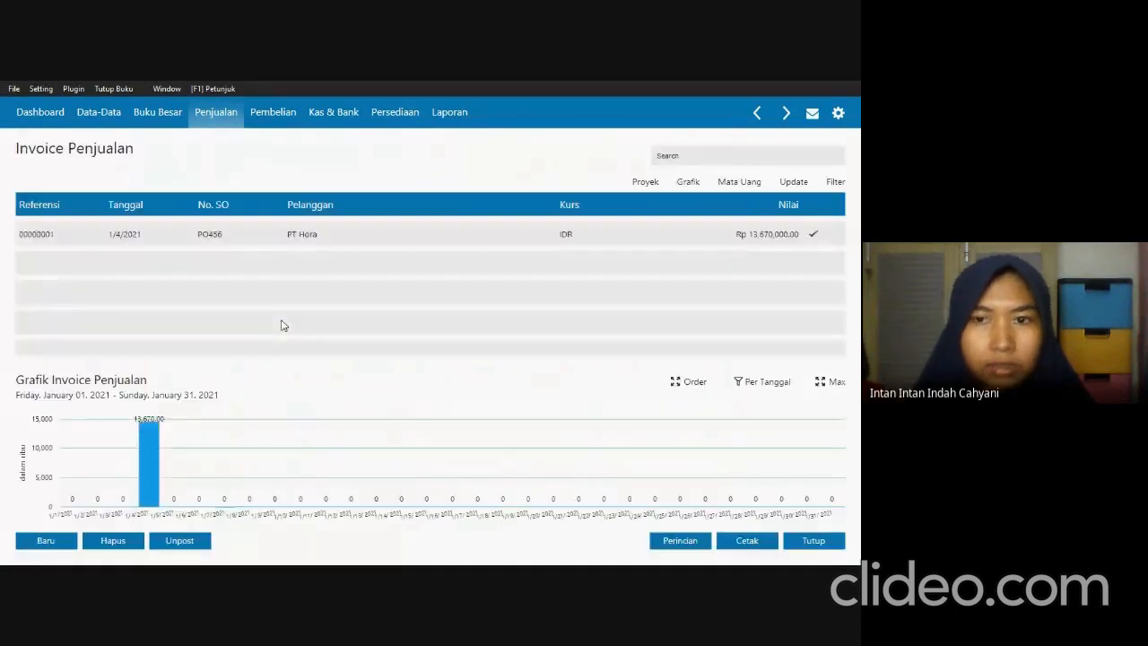
{"action": "left_click", "coordinate": [48, 543]}
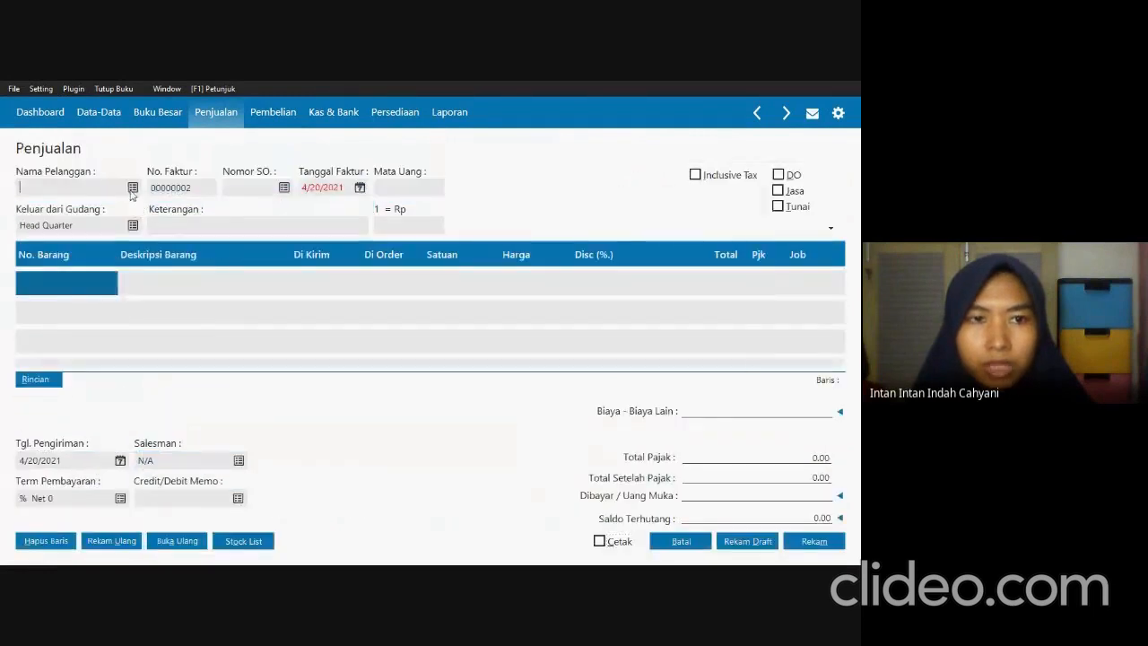
{"action": "left_click", "coordinate": [133, 188]}
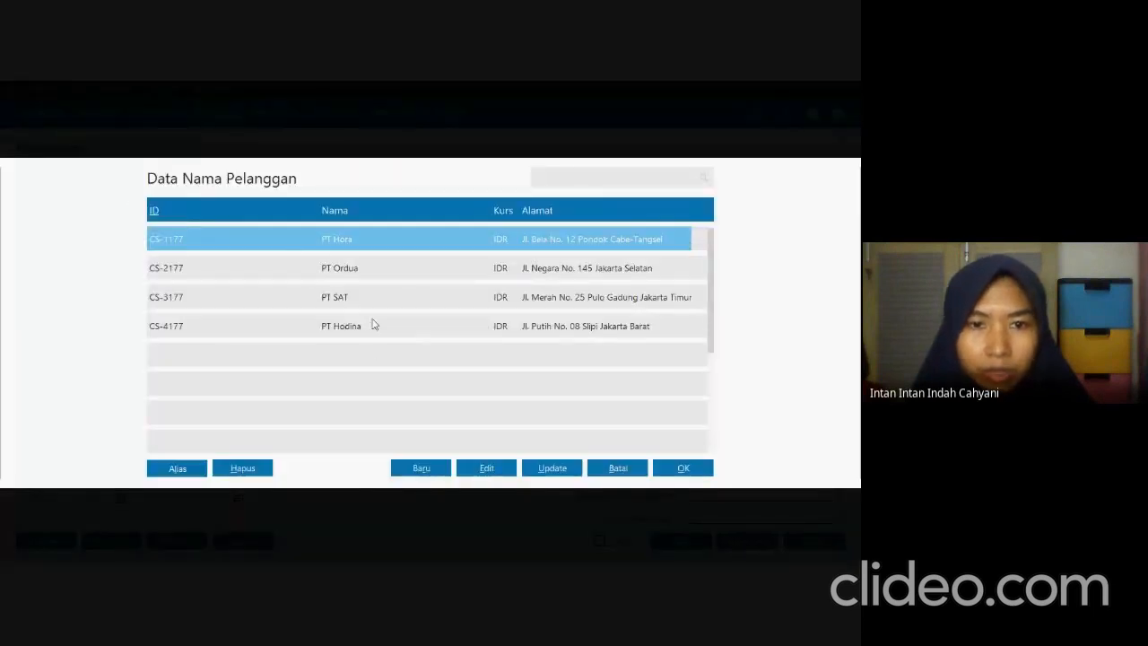
{"action": "left_click", "coordinate": [374, 326]}
{"action": "left_click", "coordinate": [685, 467]}
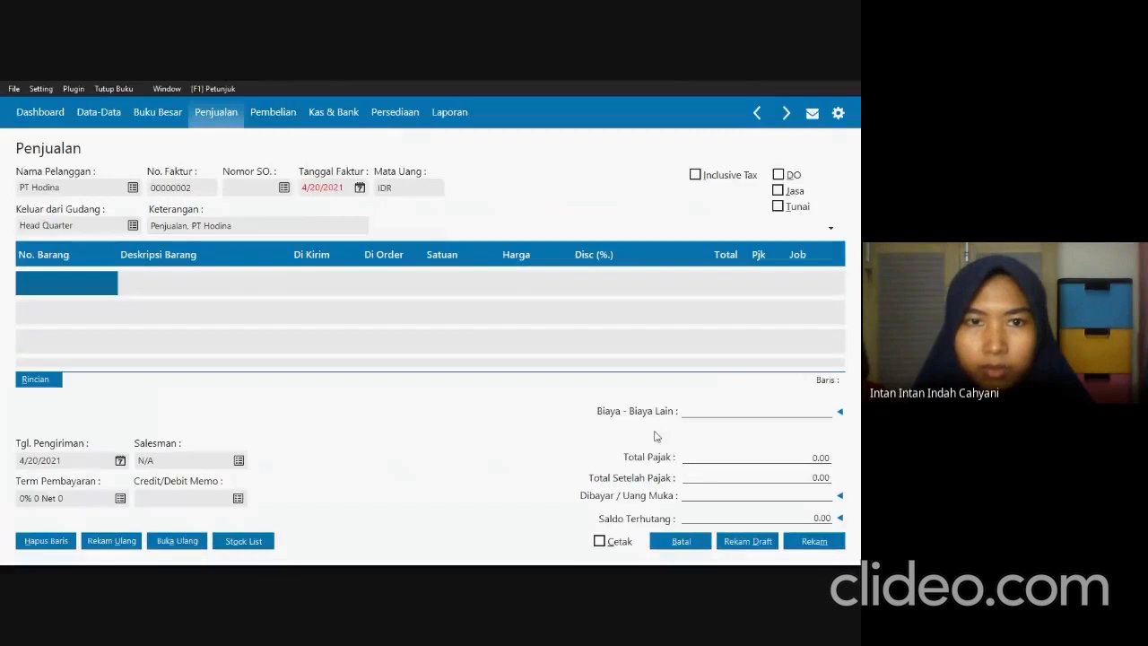
Set the PT Hodina invoice date to 01/05/2021 as given in the exam PDF and mark the sale as Tunai.
{"action": "key", "text": "alt+Tab"}
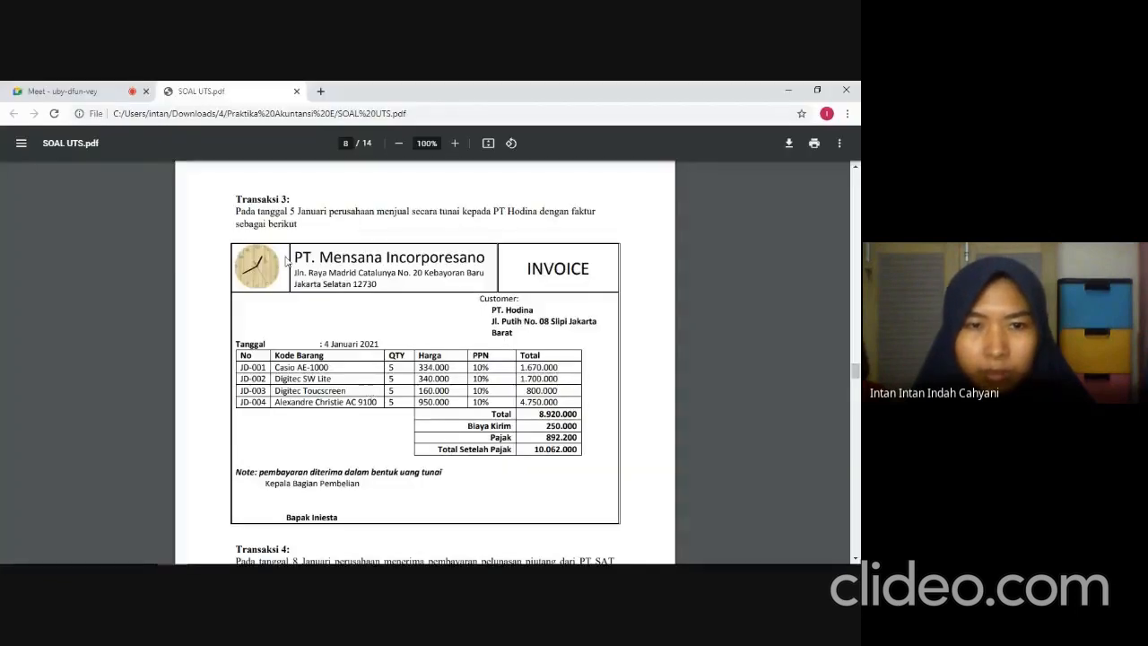
{"action": "key", "text": "alt+Tab"}
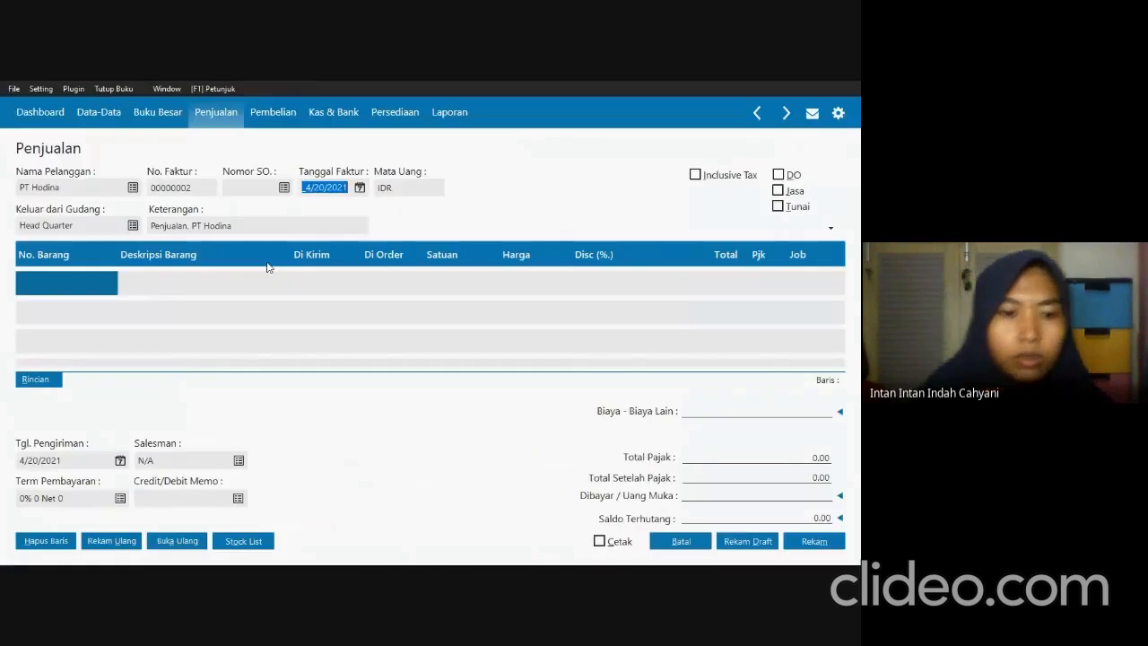
{"action": "type", "text": "01/05/2021"}
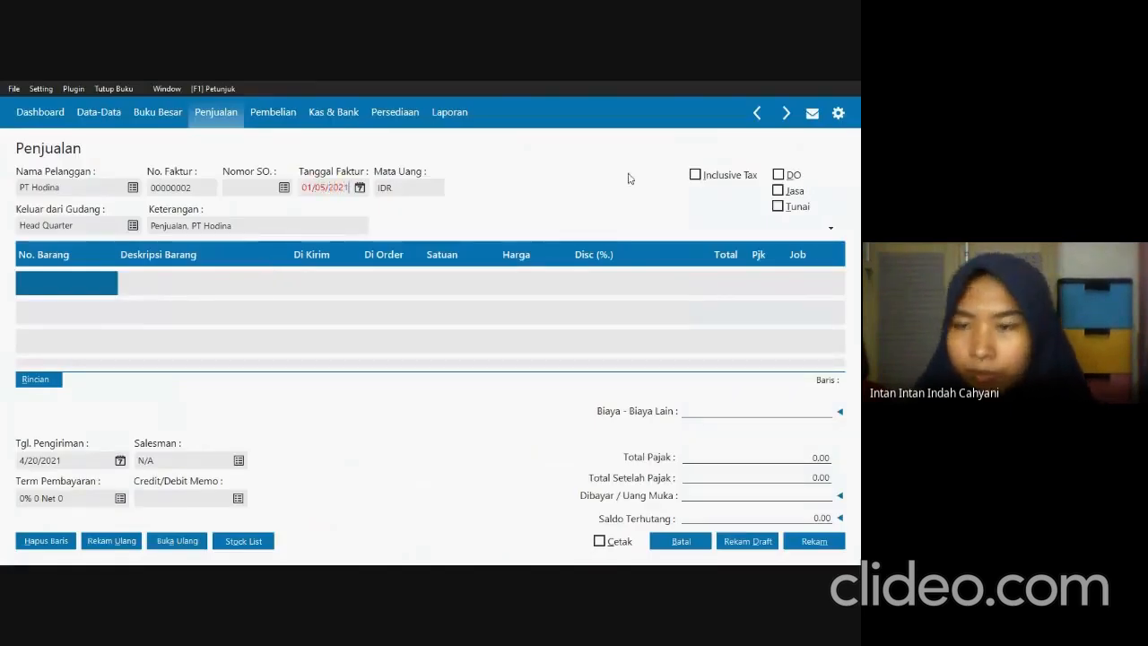
{"action": "left_click", "coordinate": [780, 208]}
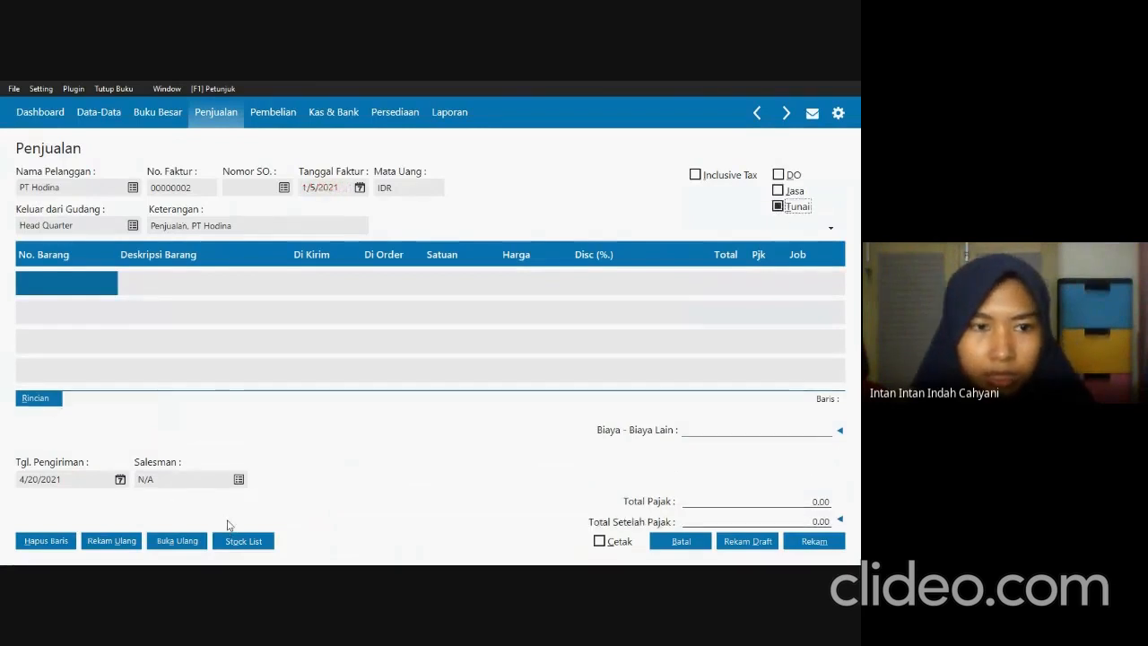
Add item JD-001 Casio AE-1000 from the stock list to the invoice with quantity 5 and unit price 334,000.
{"action": "left_click", "coordinate": [238, 541]}
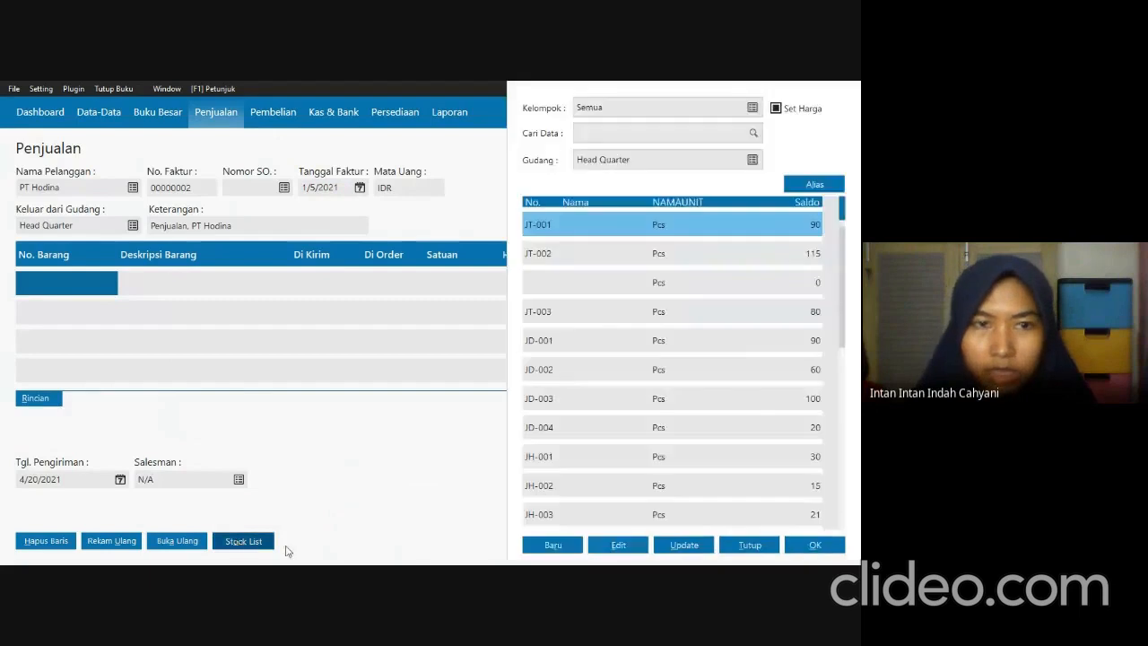
{"action": "key", "text": "alt+Tab"}
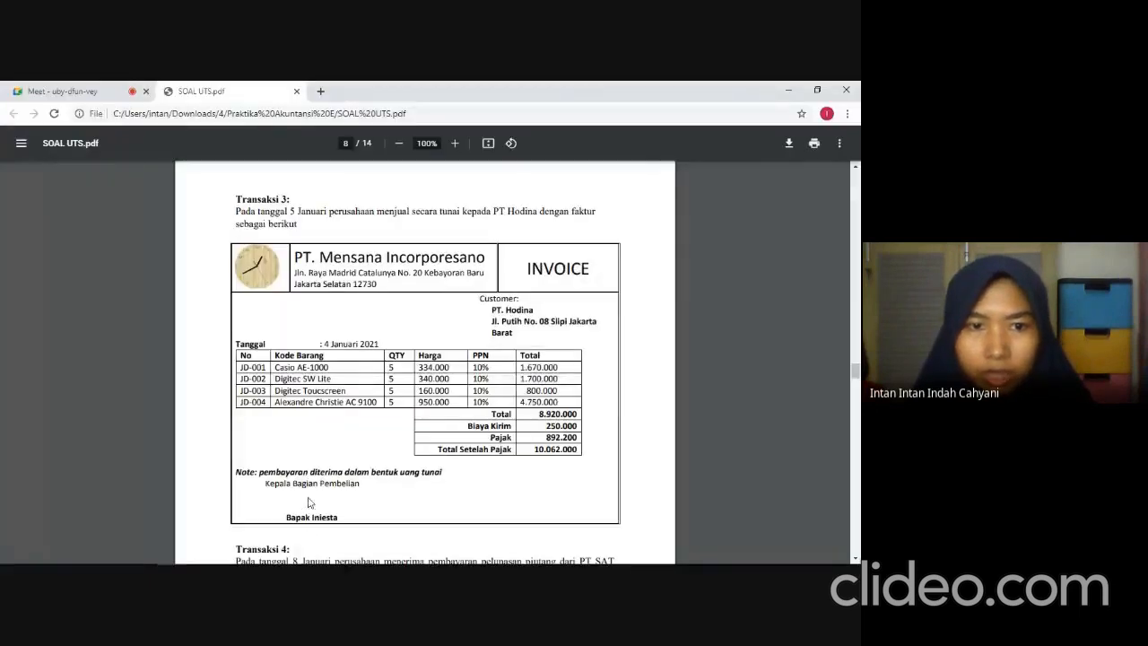
{"action": "key", "text": "alt+Tab"}
{"action": "left_click", "coordinate": [619, 353]}
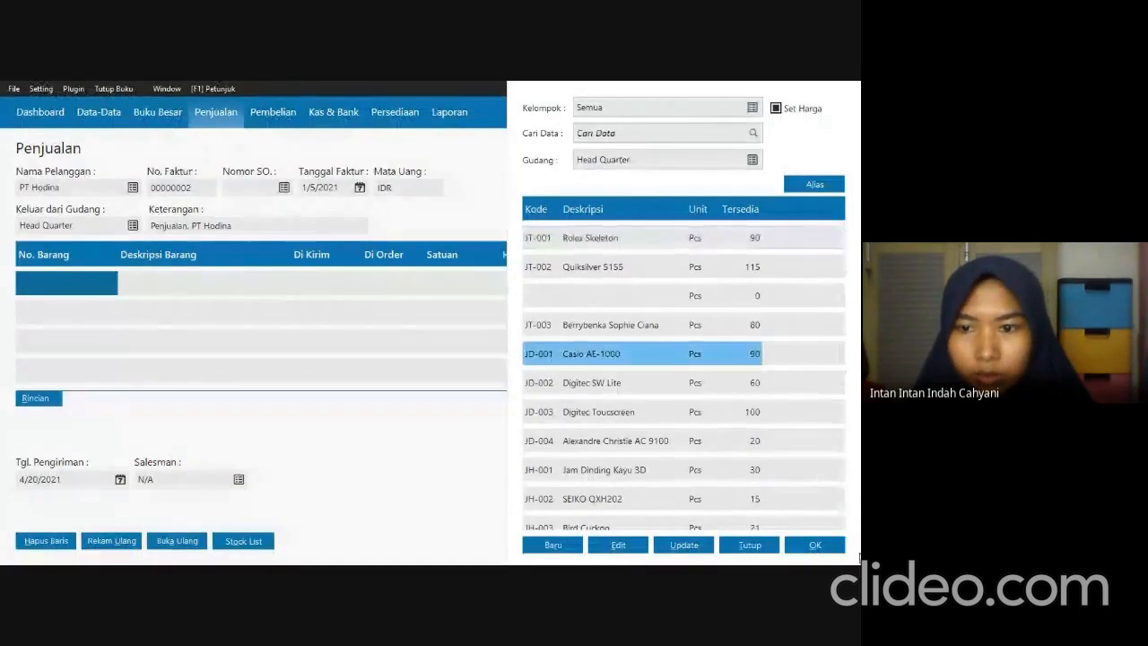
{"action": "left_click", "coordinate": [814, 545]}
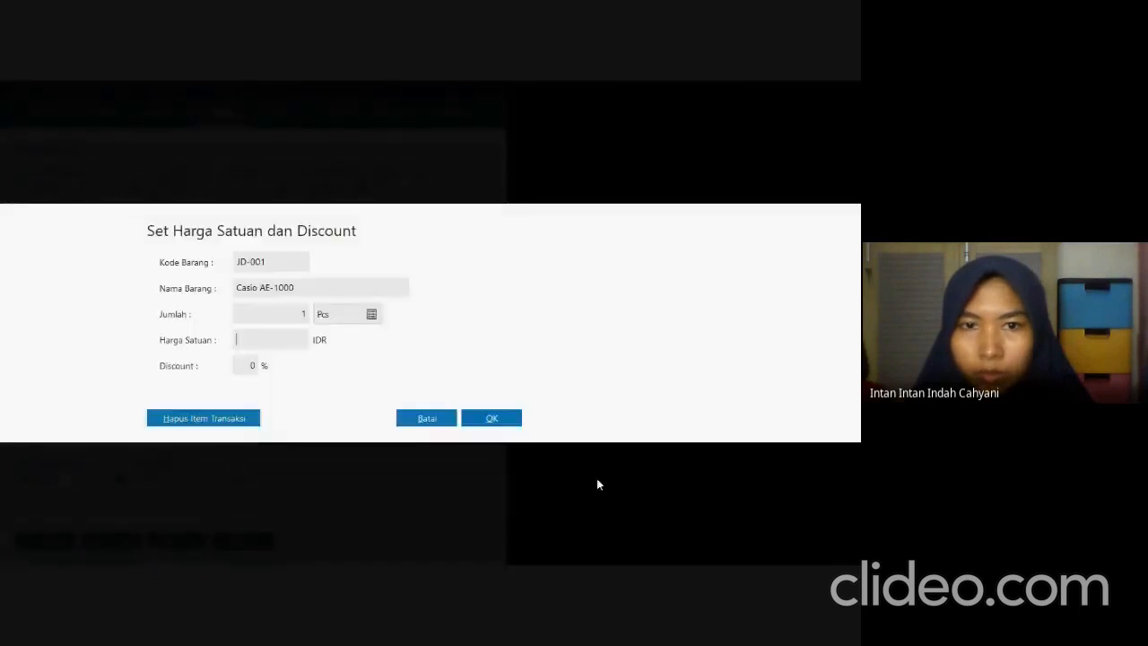
{"action": "key", "text": "alt+Tab"}
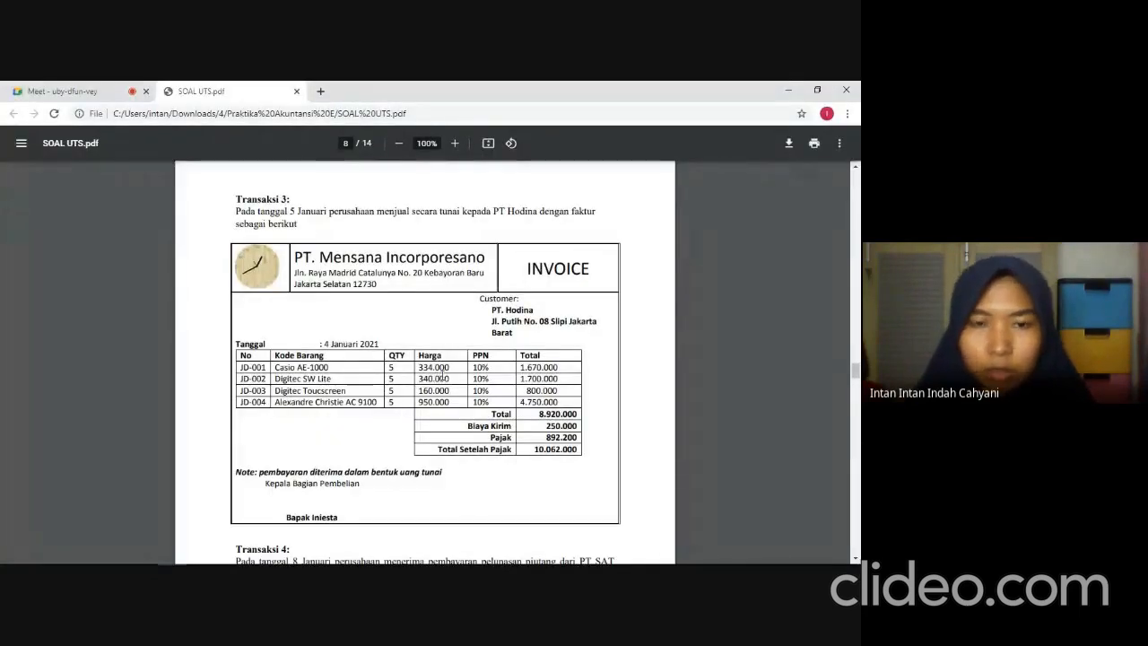
{"action": "key", "text": "alt+Tab"}
{"action": "type", "text": "5"}
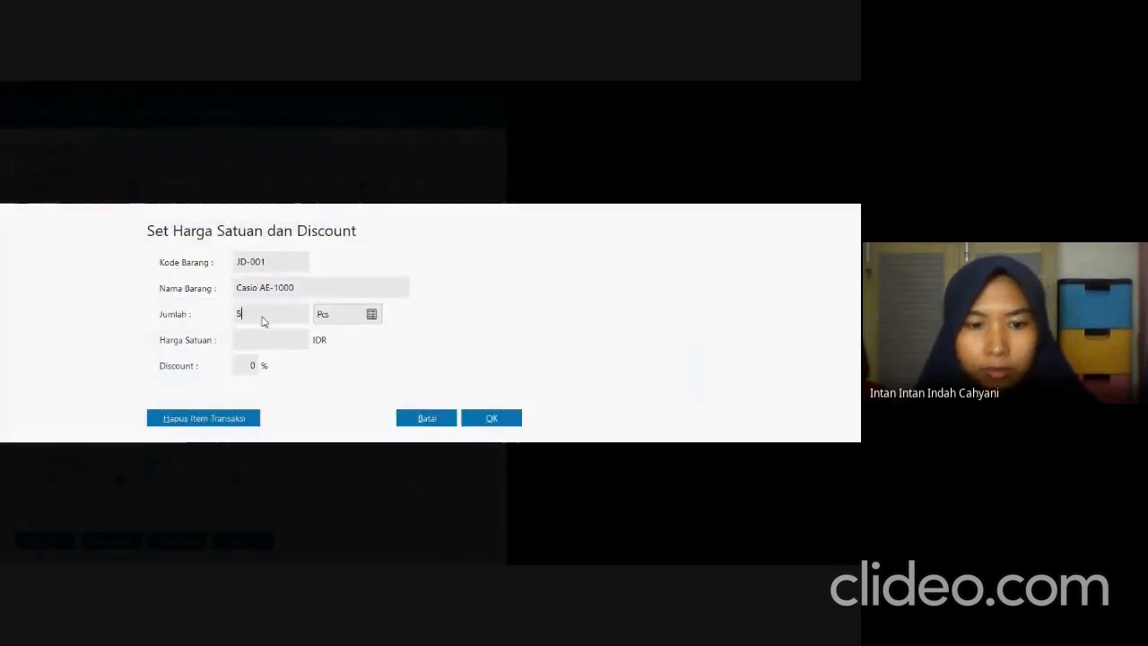
{"action": "key", "text": "Tab"}
{"action": "type", "text": "334"}
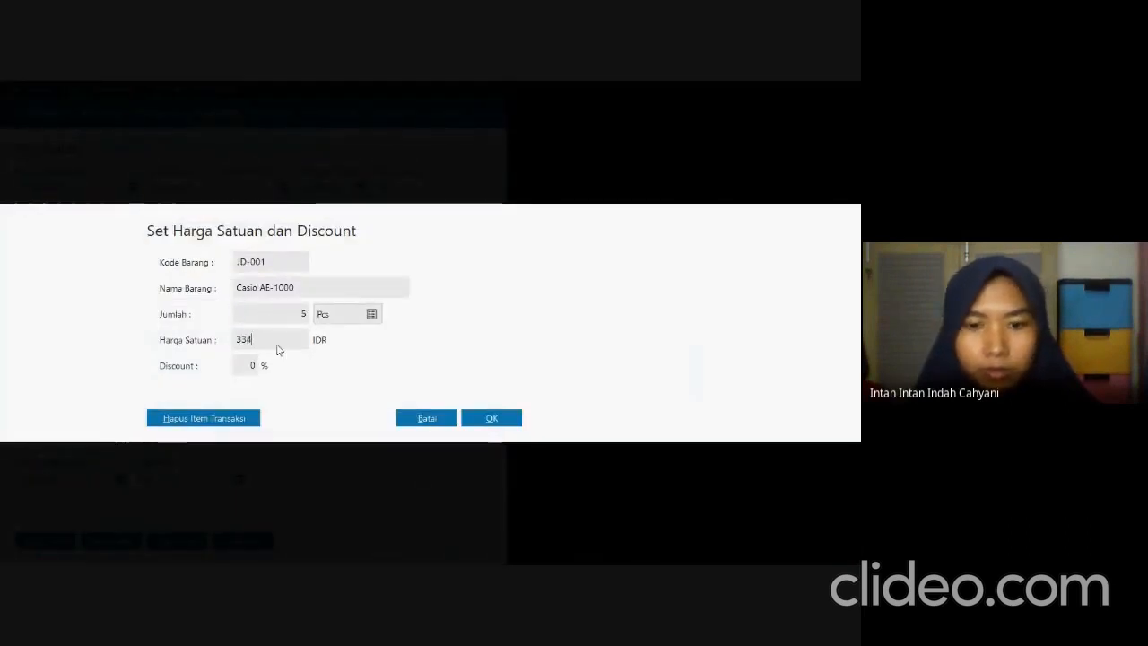
{"action": "type", "text": ",000"}
{"action": "key", "text": "Tab"}
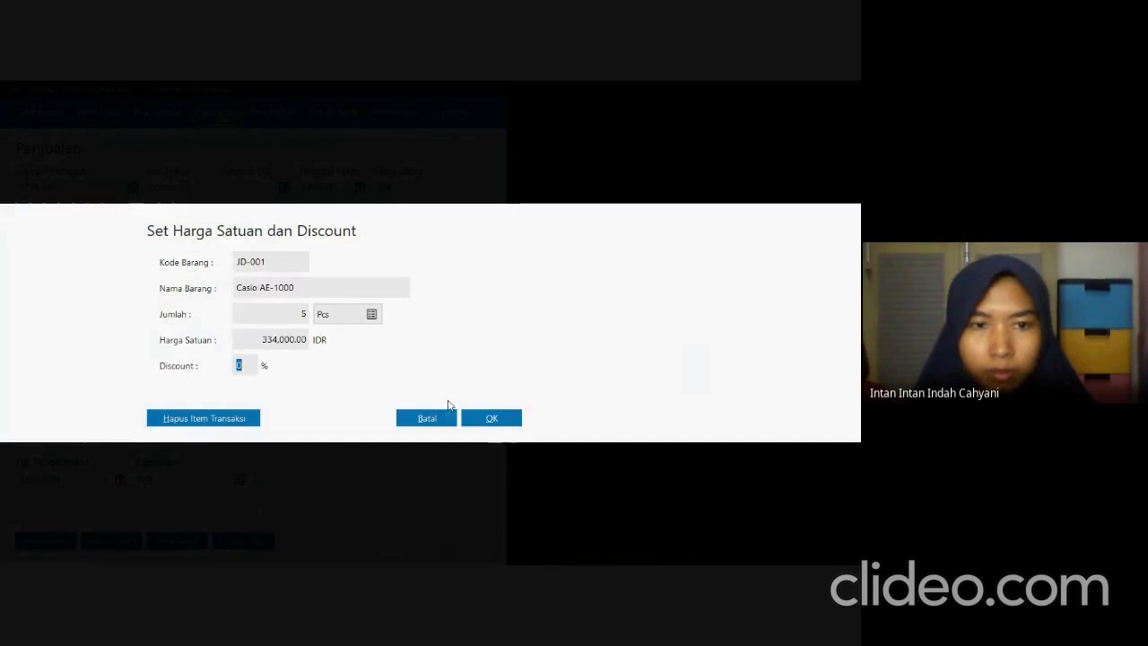
{"action": "left_click", "coordinate": [499, 419]}
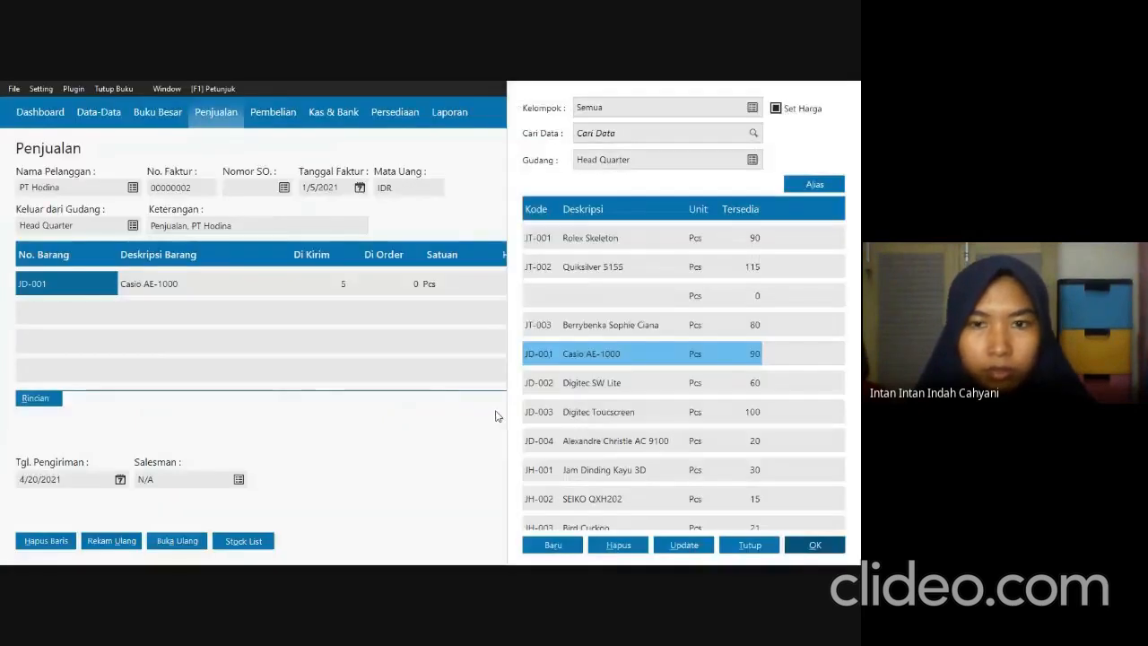
Add item JD-002 Digitec SW Lite to the invoice with quantity 5 and unit price 340,000, accepting the below-cost price.
{"action": "key", "text": "alt+Tab"}
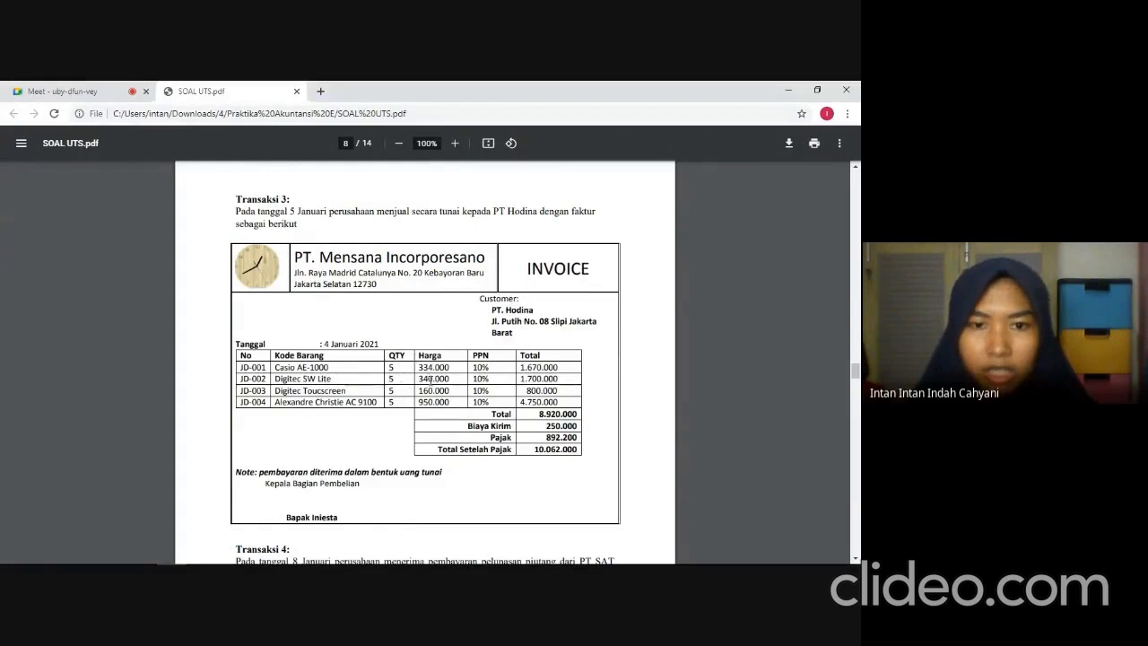
{"action": "key", "text": "alt+Tab"}
{"action": "left_click", "coordinate": [631, 384]}
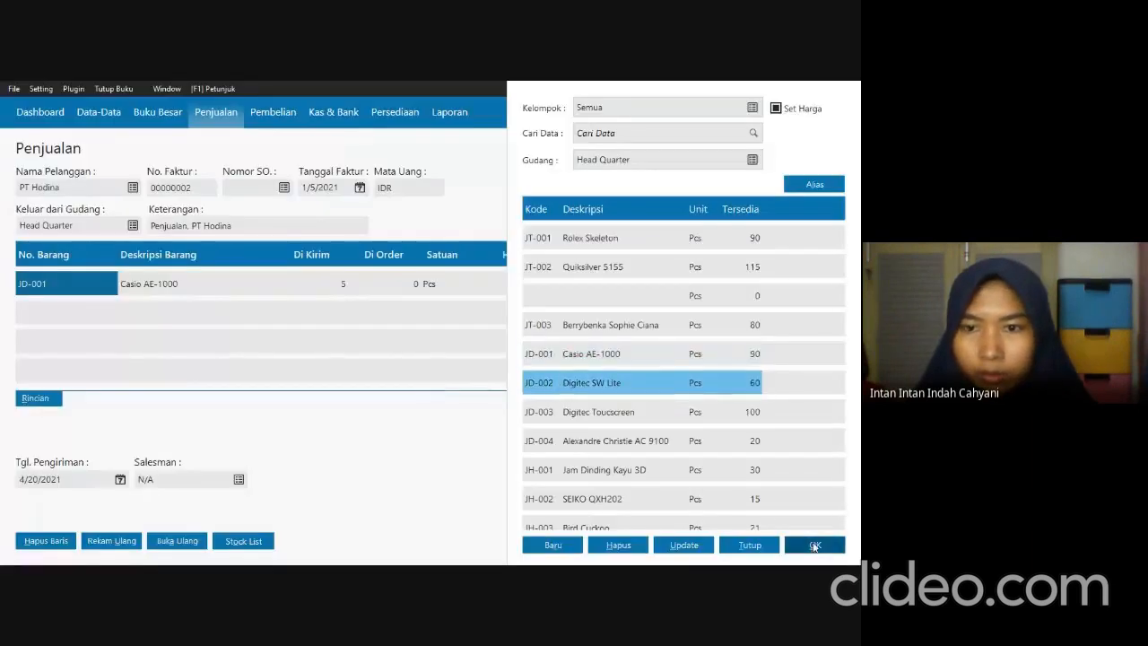
{"action": "left_click", "coordinate": [814, 545]}
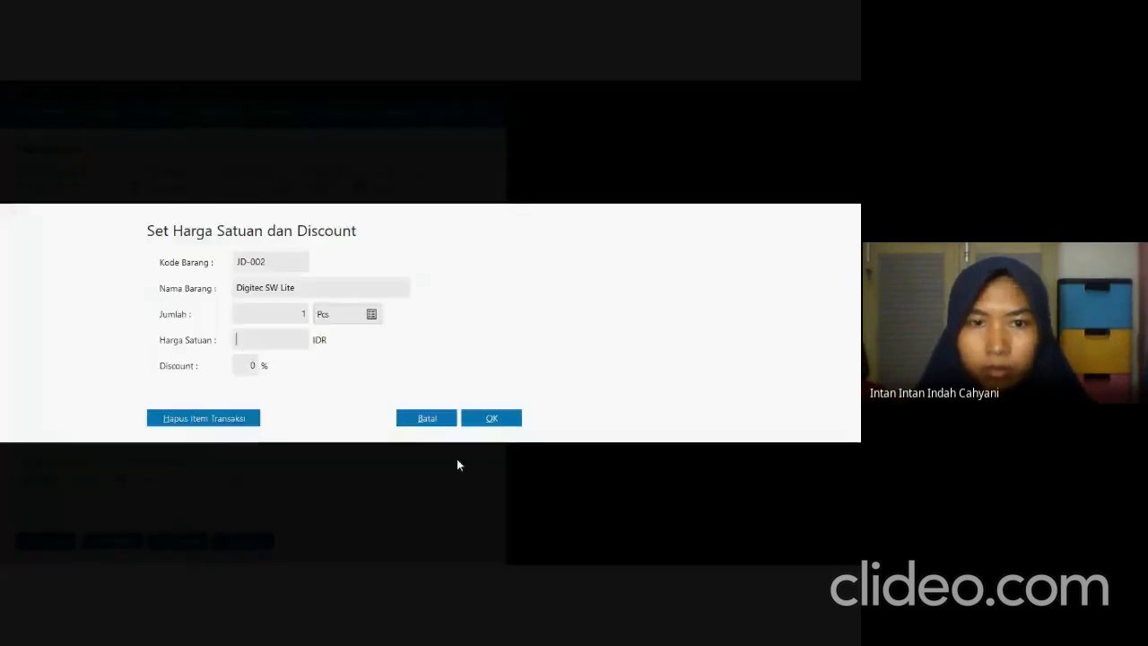
{"action": "left_click", "coordinate": [300, 317]}
{"action": "type", "text": "5"}
{"action": "left_click", "coordinate": [303, 336]}
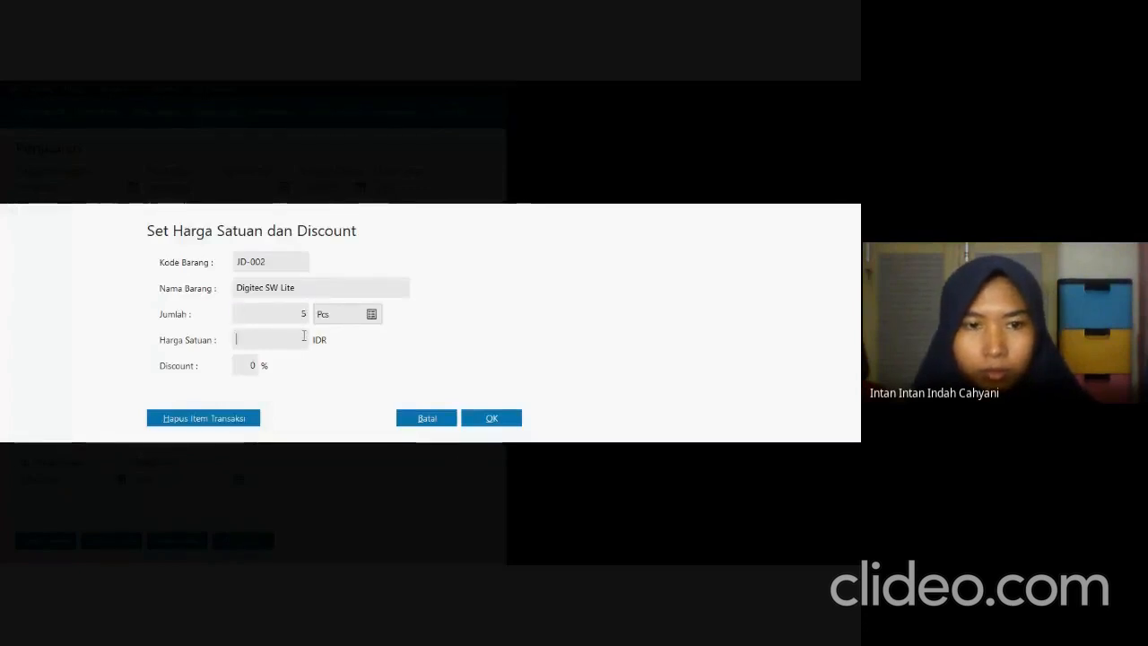
{"action": "type", "text": "340"}
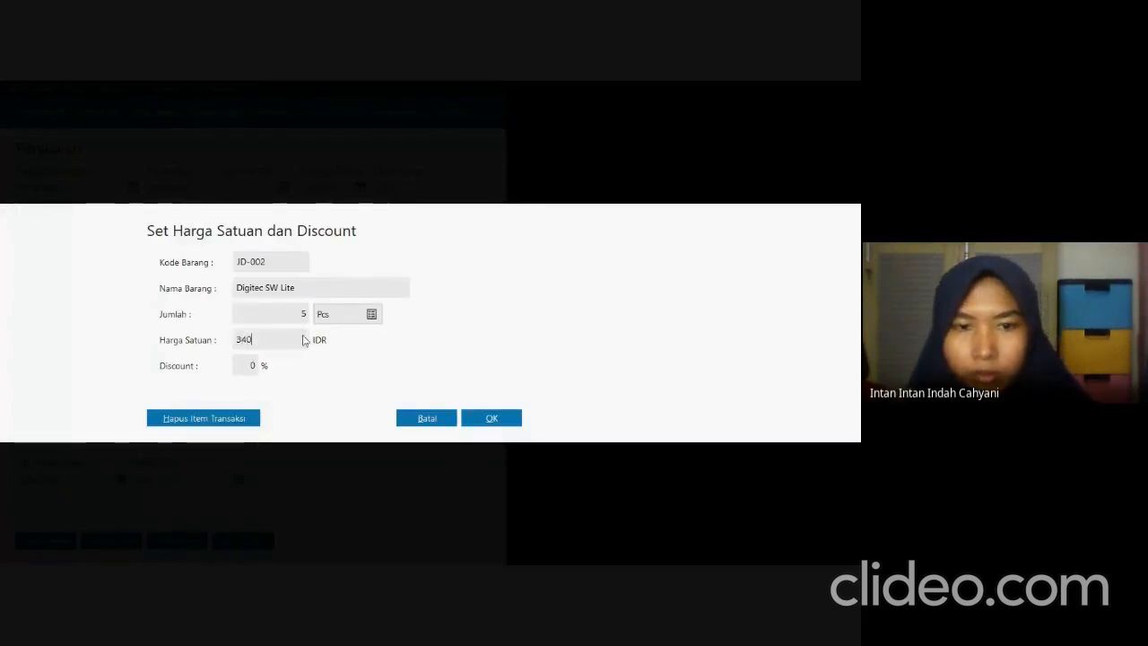
{"action": "type", "text": "000"}
{"action": "key", "text": "Return"}
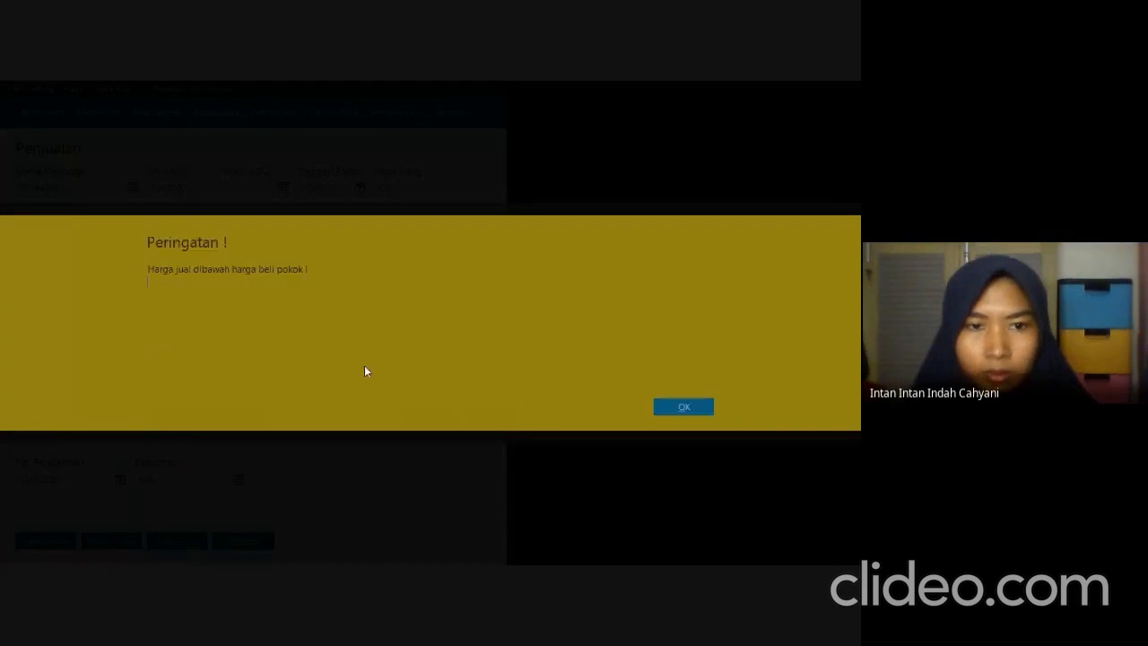
{"action": "left_click", "coordinate": [684, 408]}
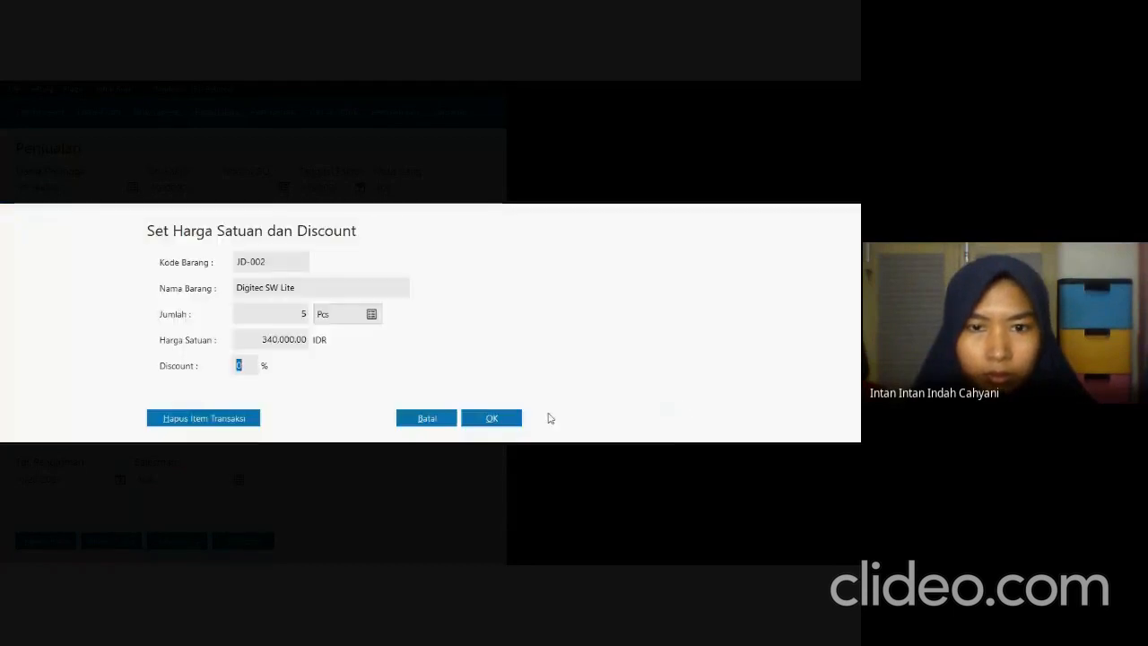
{"action": "left_click", "coordinate": [499, 418]}
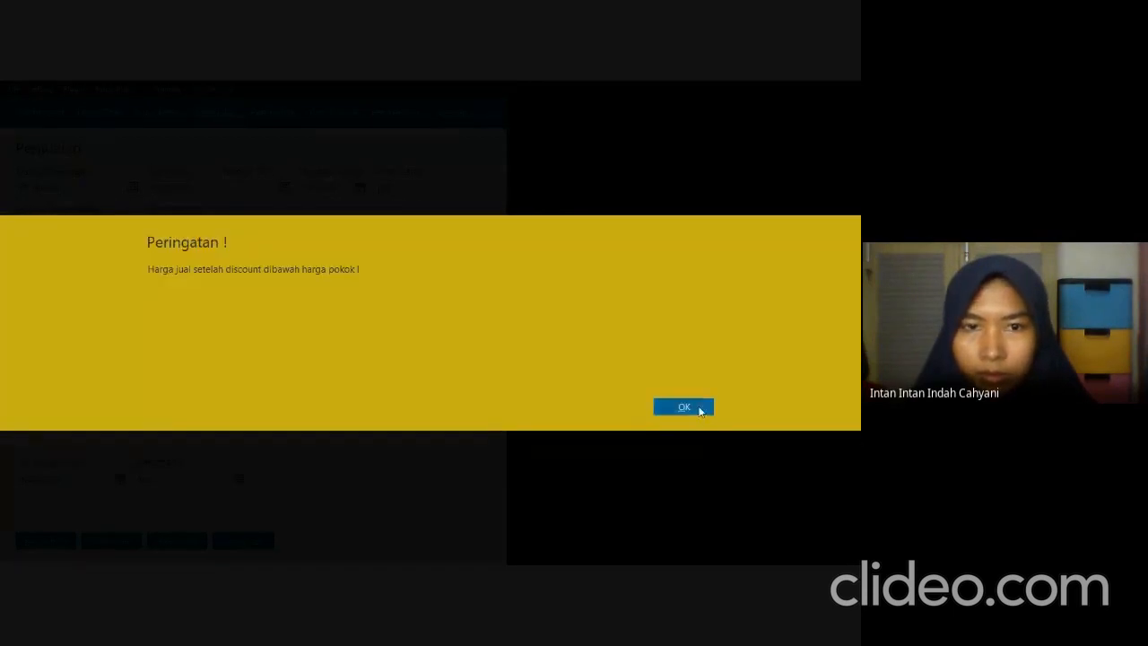
{"action": "left_click", "coordinate": [698, 409]}
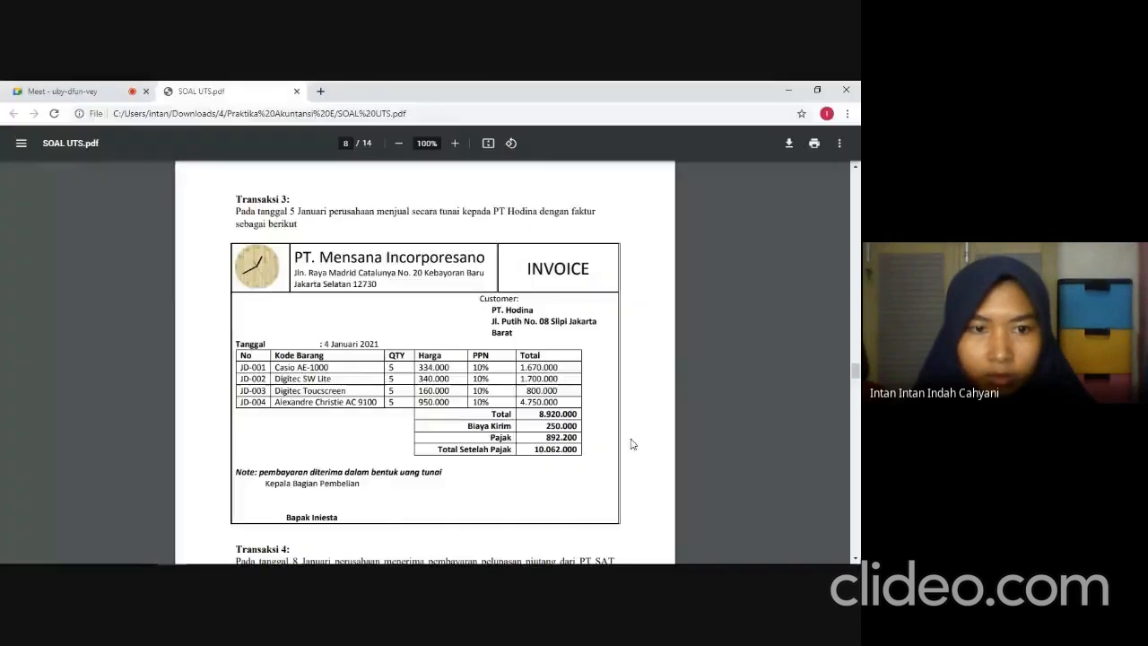
Add item JD-003 Digitec Toucscreen from the stock list to the invoice with quantity 5 and unit price 160,000.
{"action": "key", "text": "alt+Tab"}
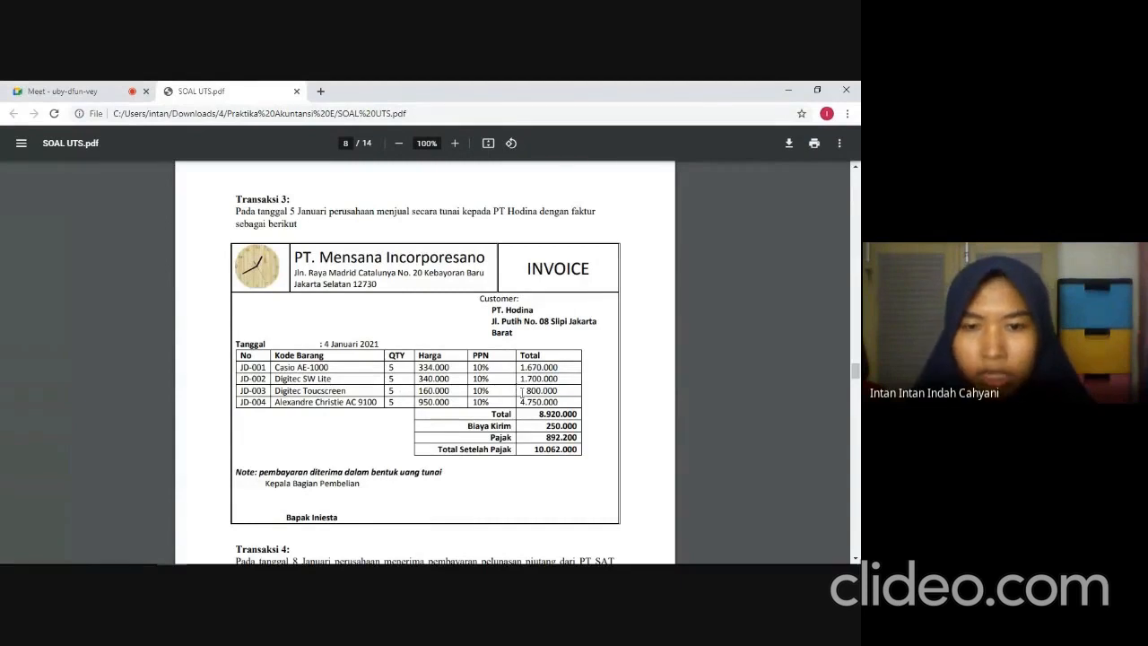
{"action": "key", "text": "alt+Tab"}
{"action": "left_click", "coordinate": [643, 414]}
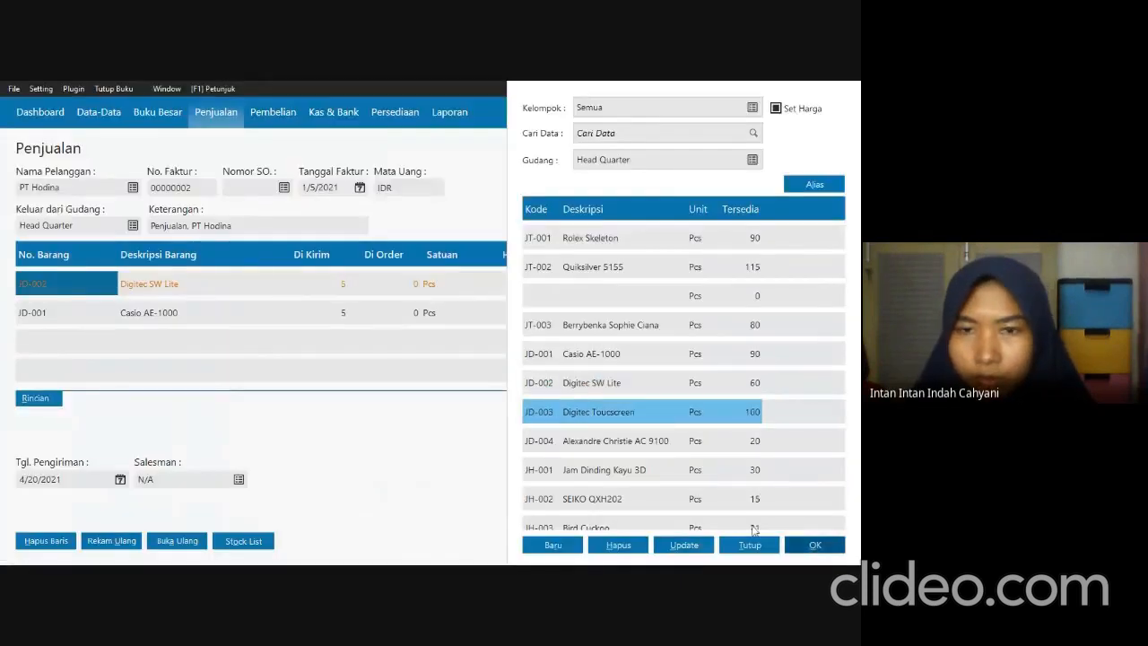
{"action": "left_click", "coordinate": [796, 544]}
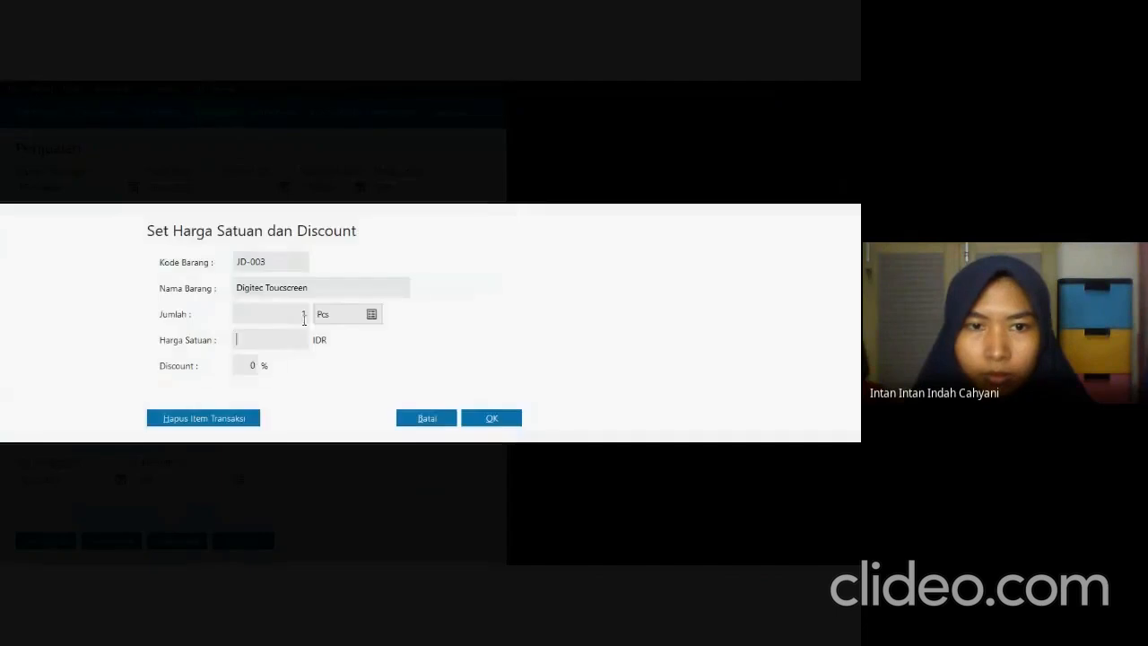
{"action": "type", "text": "5"}
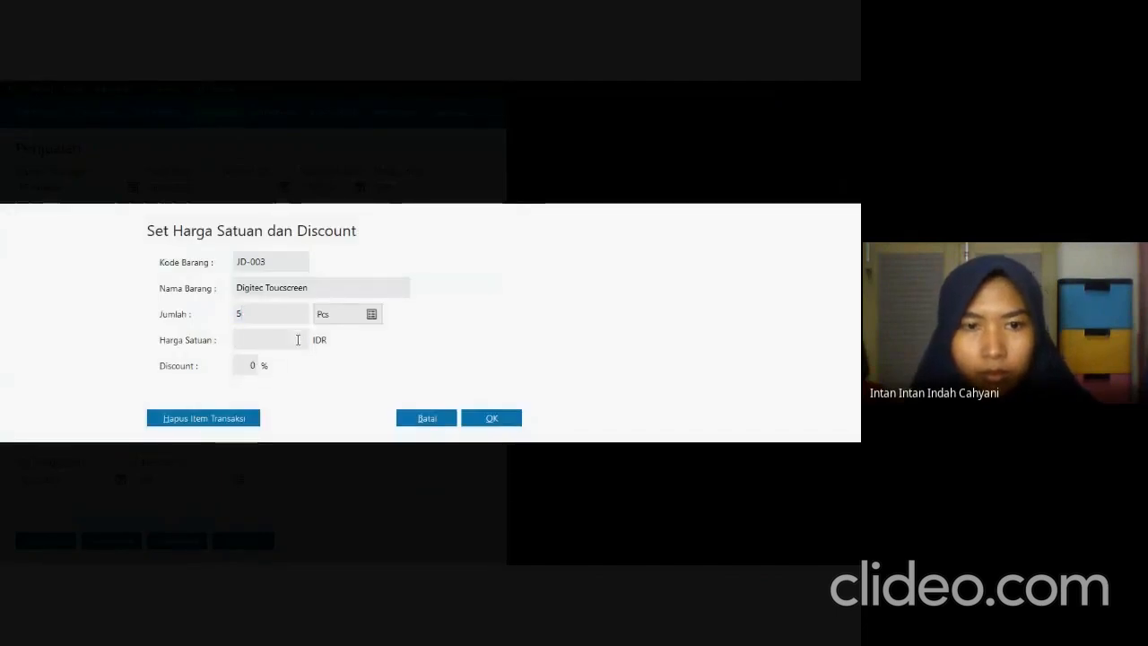
{"action": "key", "text": "Tab"}
{"action": "type", "text": "160000"}
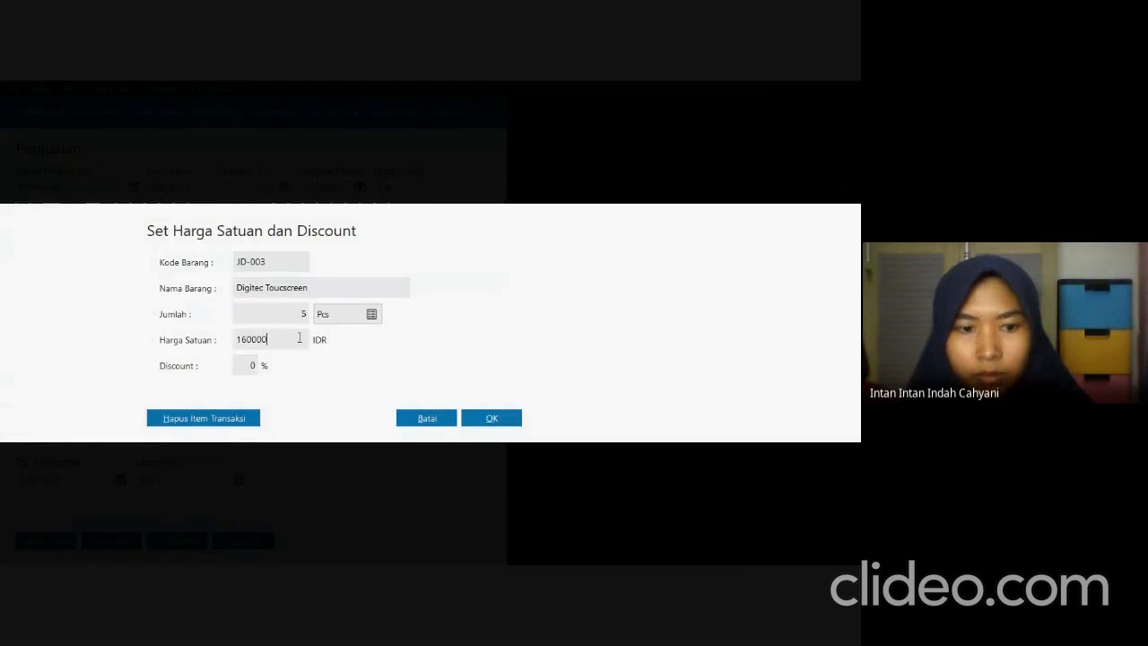
{"action": "key", "text": "Tab"}
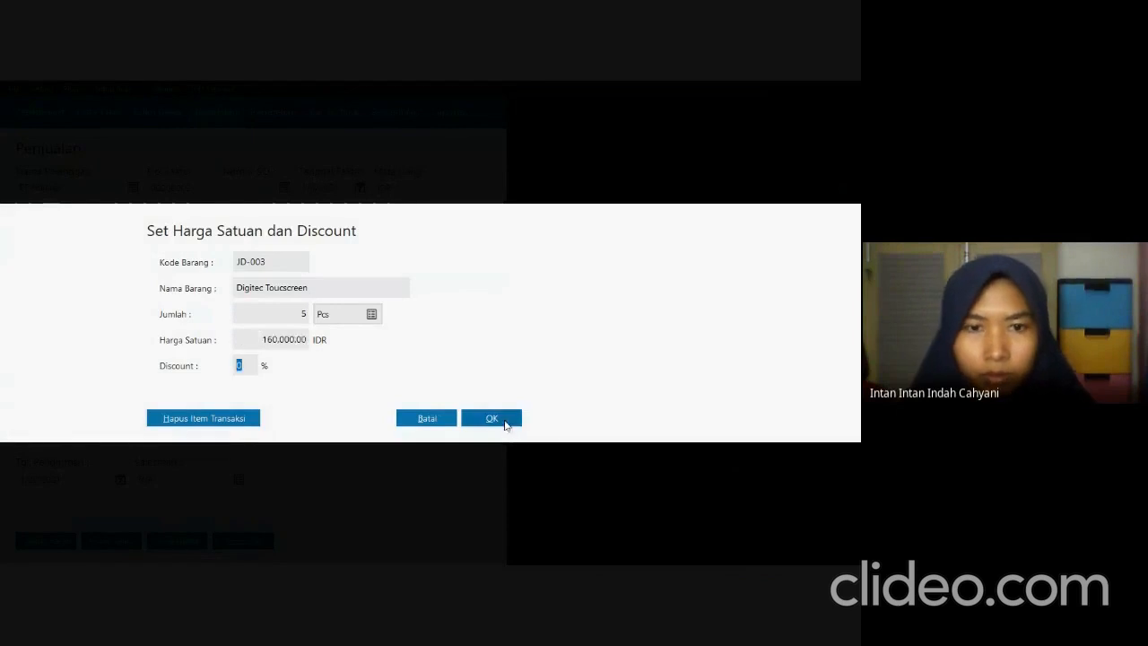
{"action": "left_click", "coordinate": [505, 419]}
Add item JD-004 Alexandre Christie AC 9100 to the invoice with quantity 5 and unit price 950,000, then close the stock list.
{"action": "key", "text": "alt+Tab"}
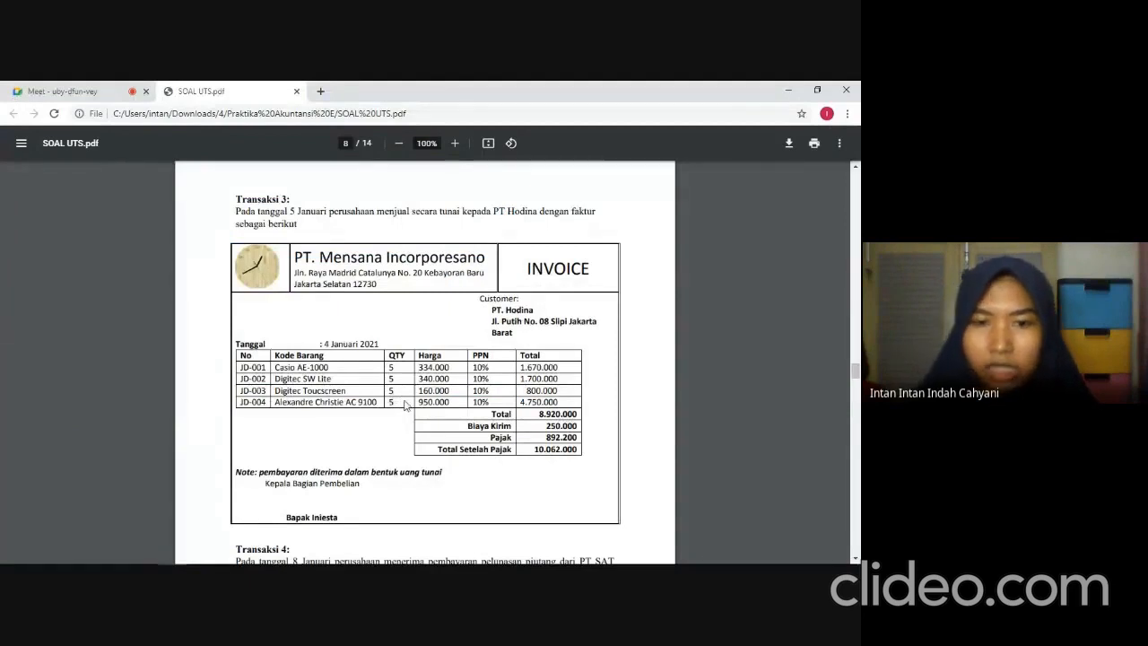
{"action": "key", "text": "alt+Tab"}
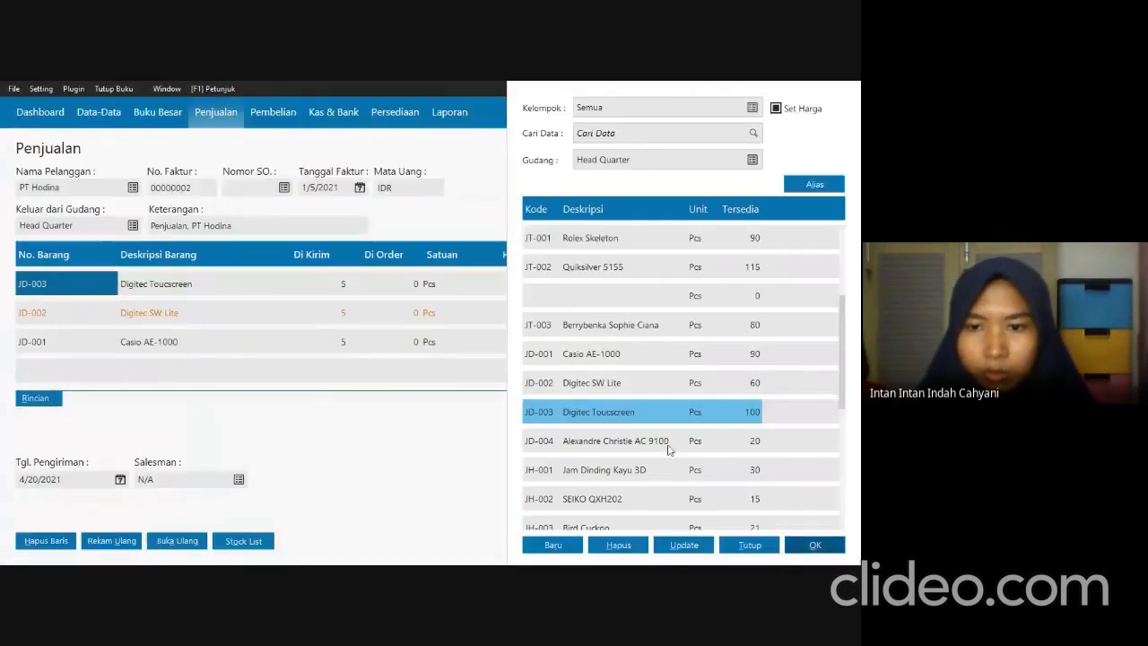
{"action": "key", "text": "Down"}
{"action": "left_click", "coordinate": [814, 544]}
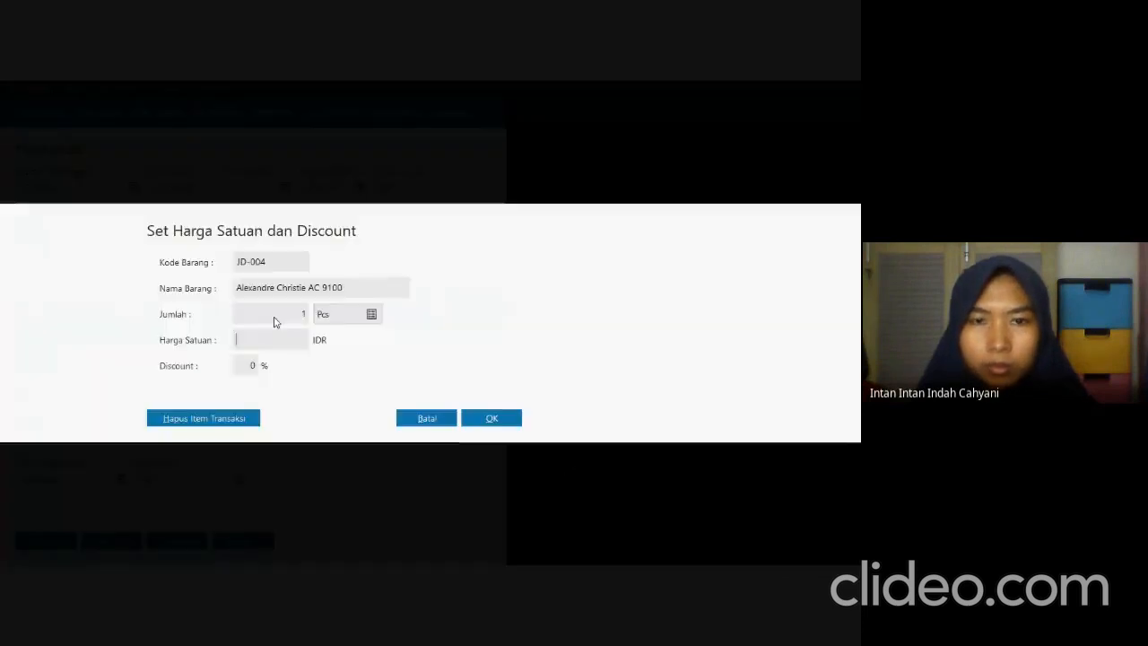
{"action": "type", "text": "5"}
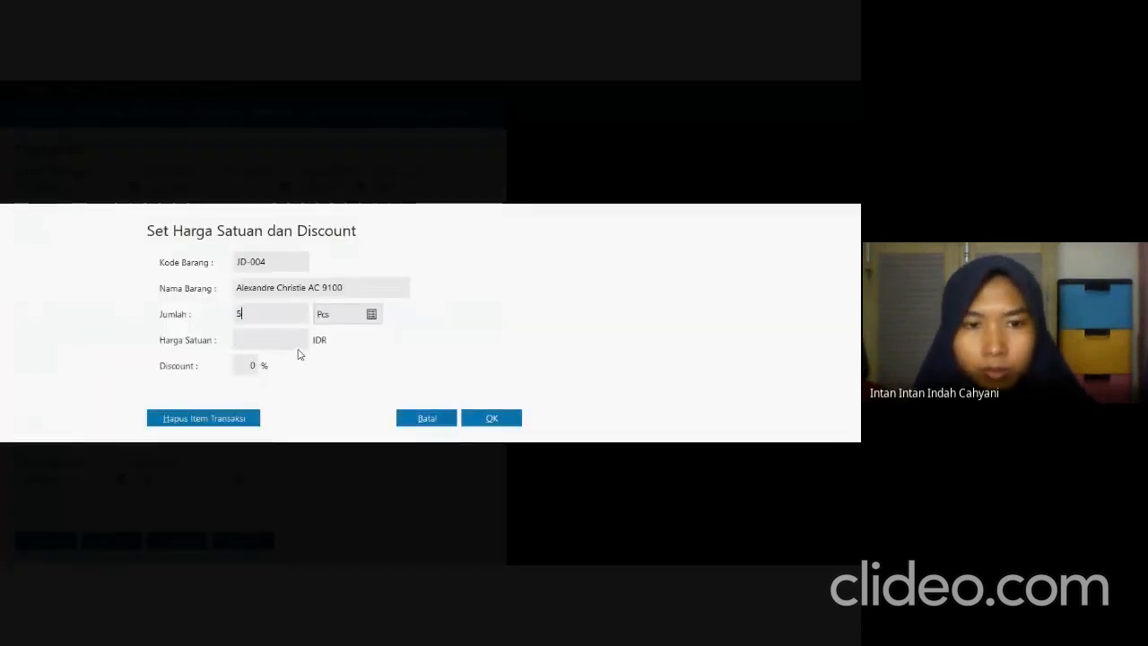
{"action": "left_click", "coordinate": [302, 344]}
{"action": "type", "text": "8"}
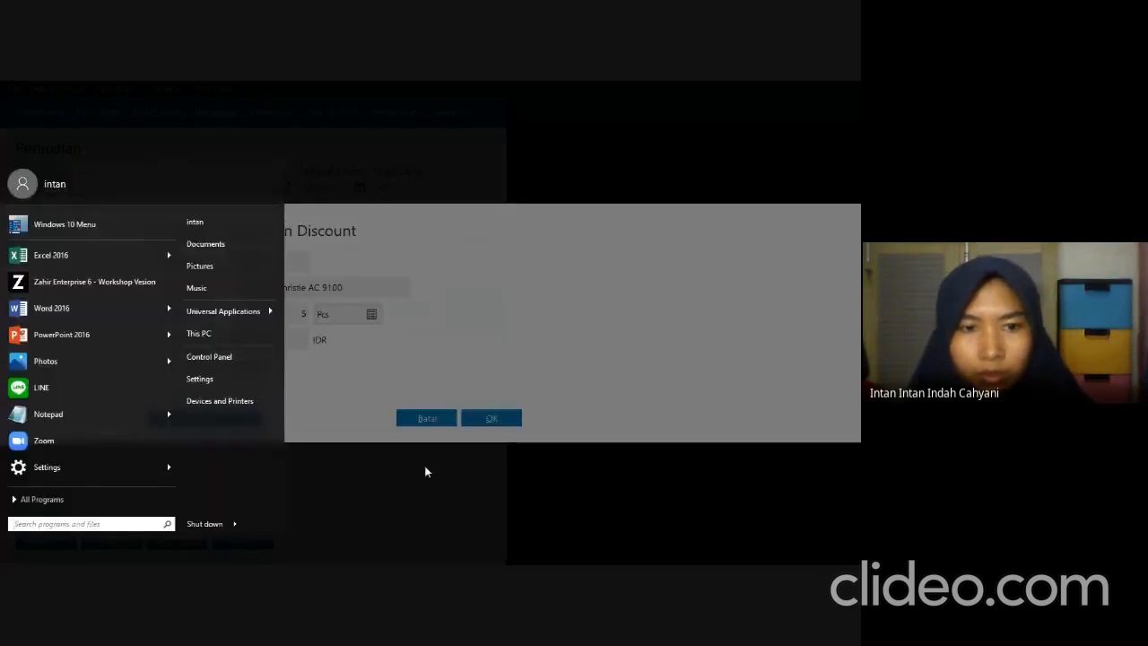
{"action": "left_click", "coordinate": [425, 469]}
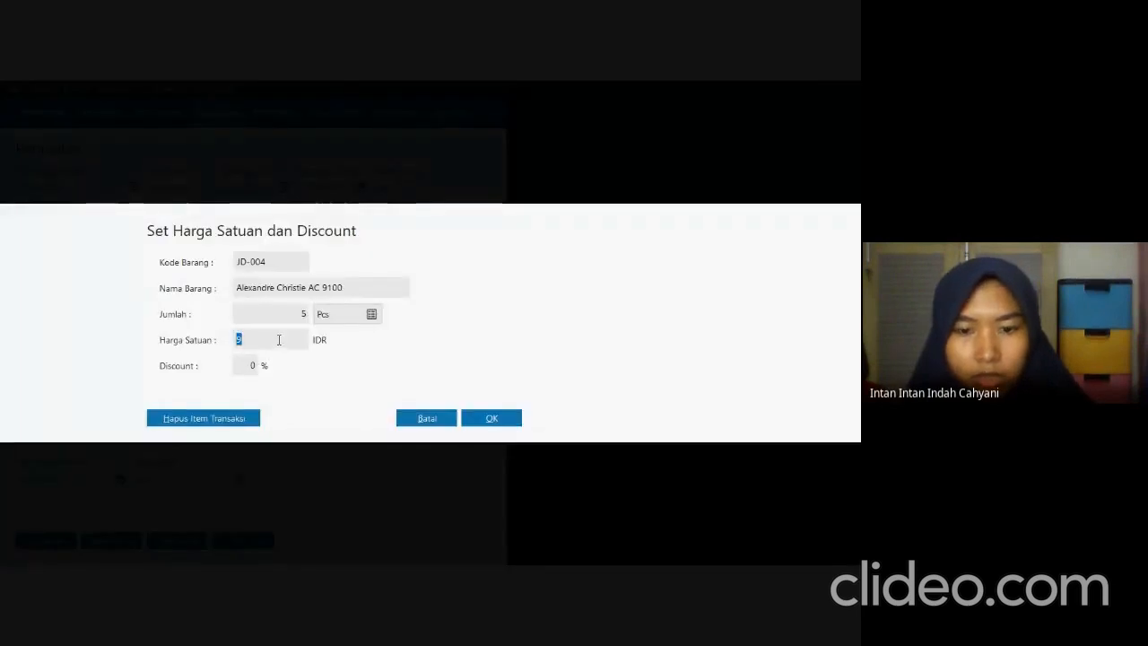
{"action": "type", "text": "95"}
{"action": "type", "text": "0,000"}
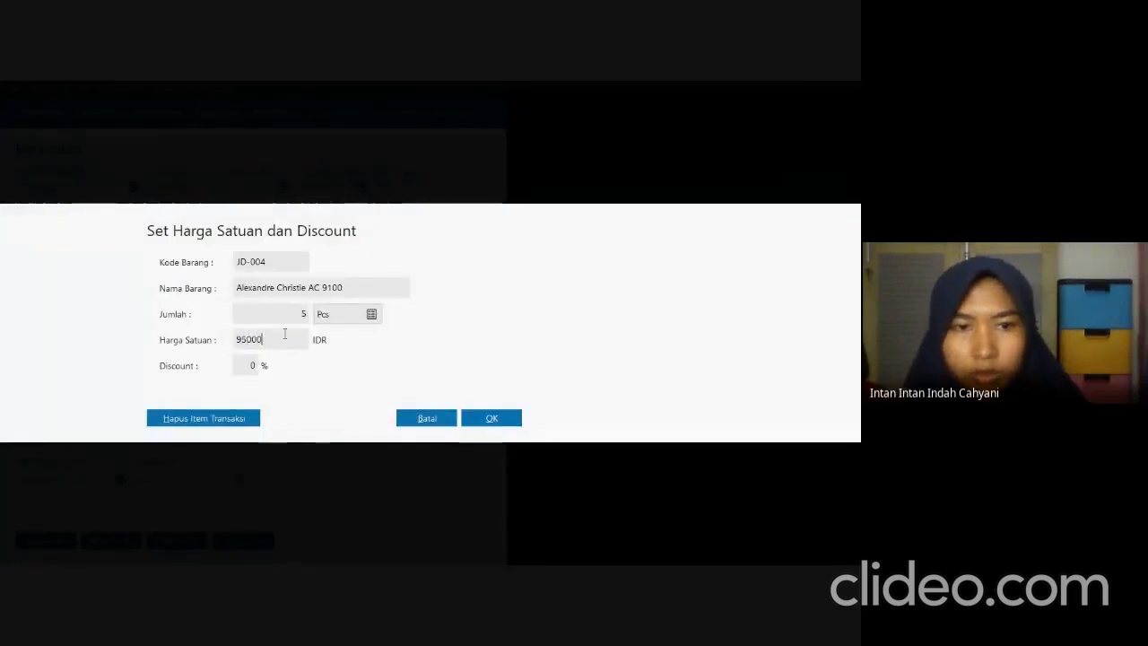
{"action": "key", "text": "Tab"}
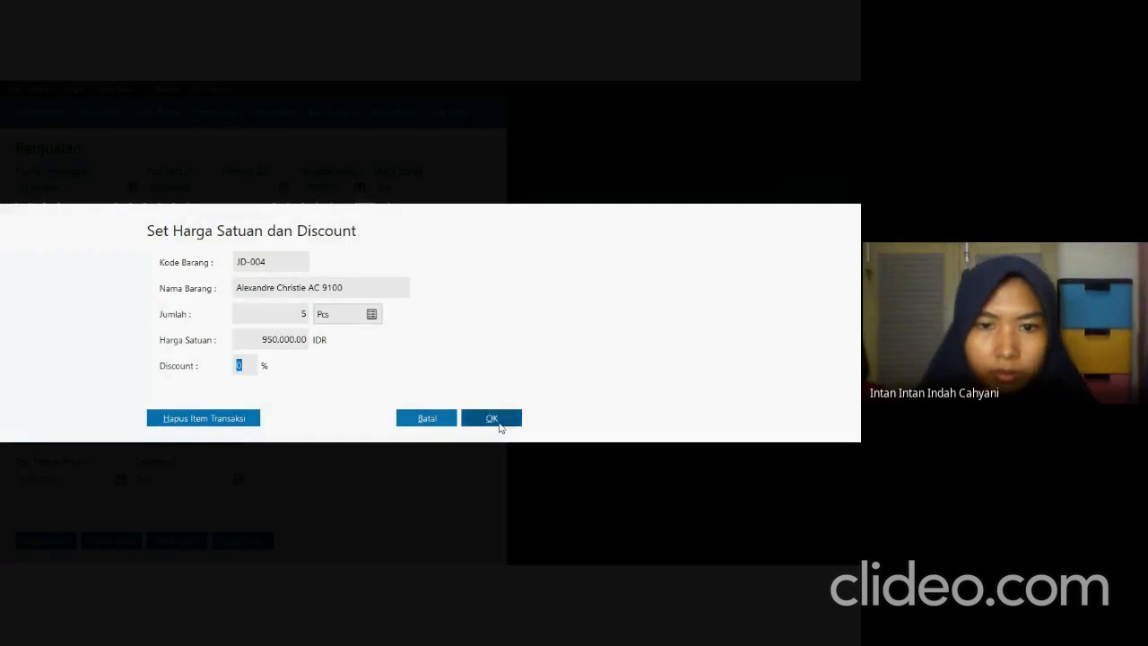
{"action": "left_click", "coordinate": [499, 424]}
{"action": "left_click", "coordinate": [753, 544]}
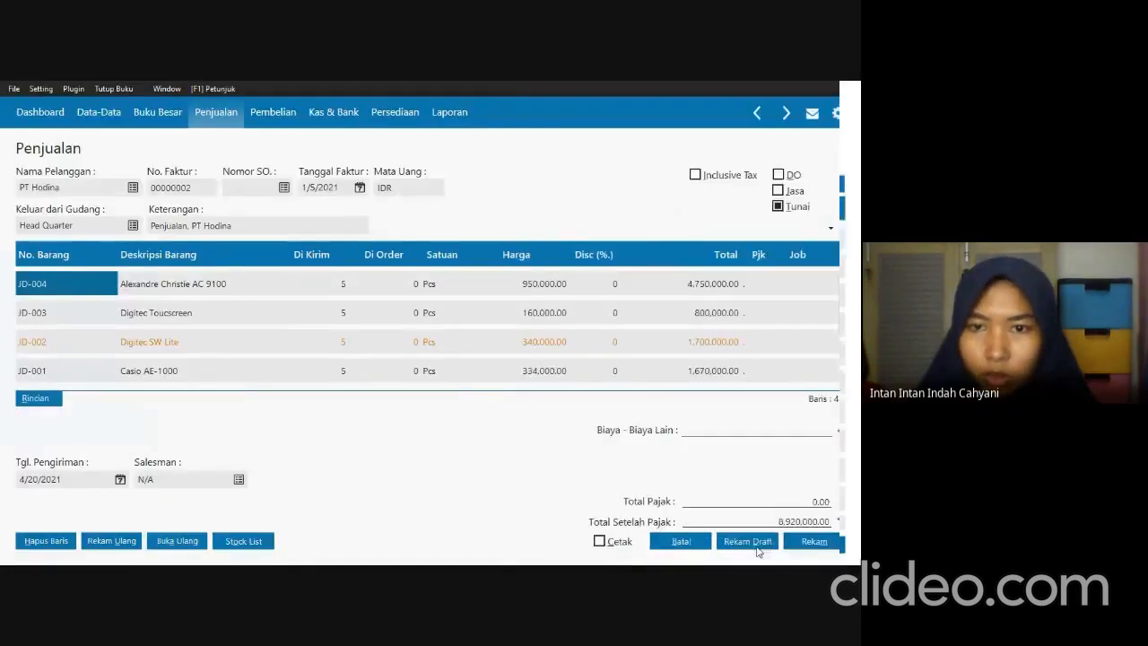
Apply the VAT tax code to the JD-004 Alexandre Christie and JD-003 Digitec Toucscreen invoice lines.
{"action": "double_click", "coordinate": [762, 283]}
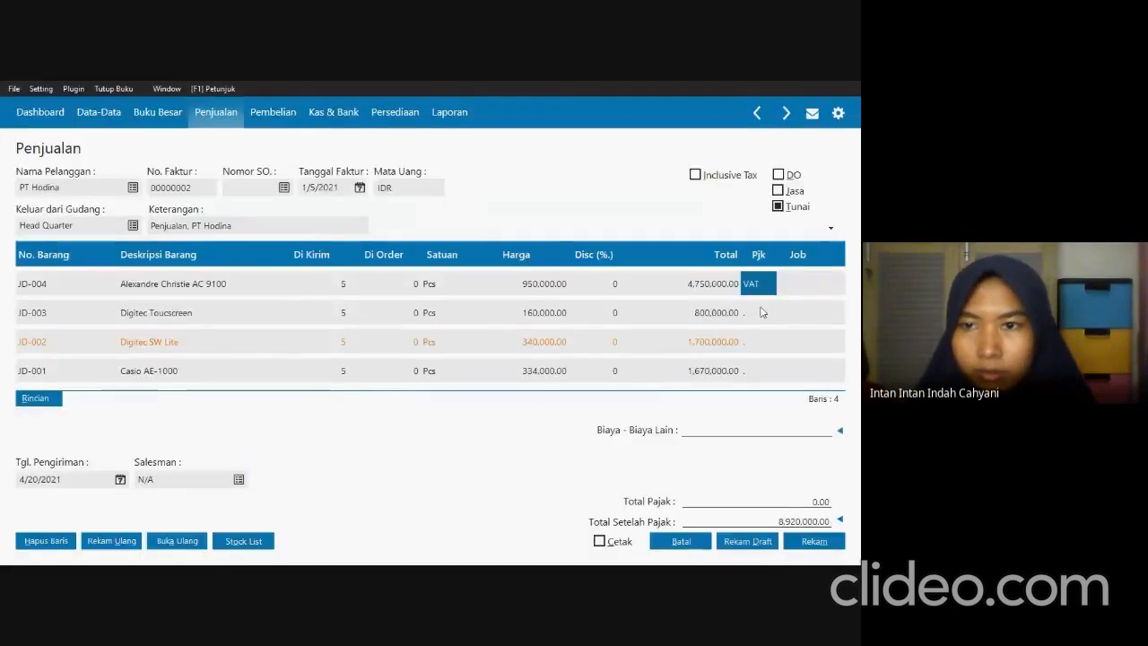
{"action": "left_click", "coordinate": [762, 310]}
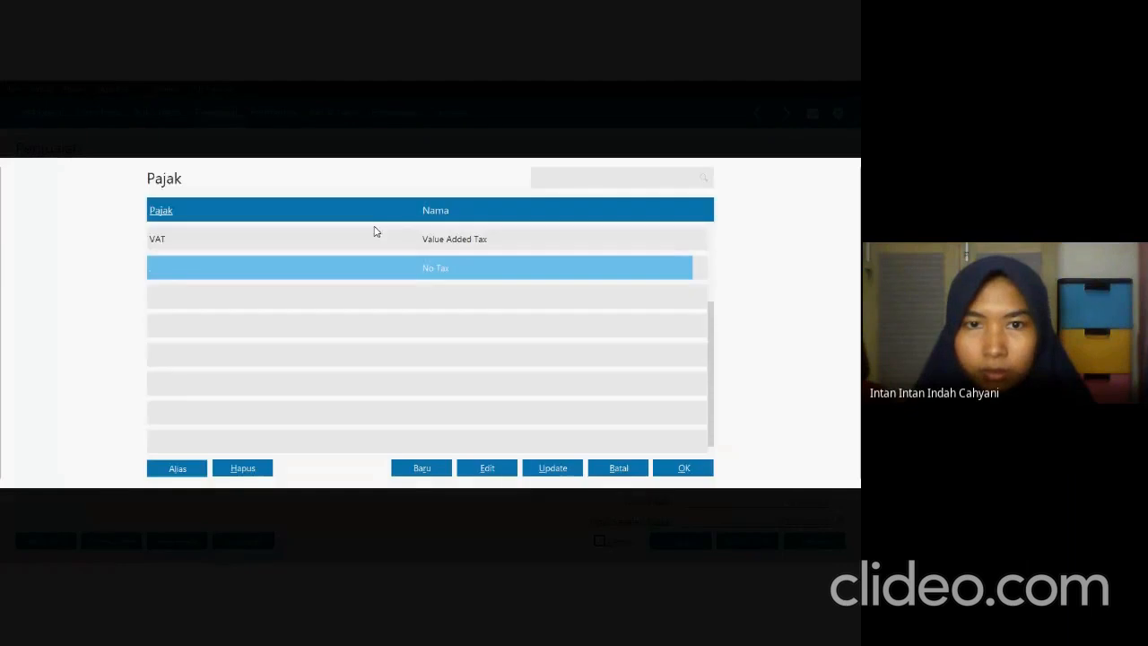
{"action": "left_click", "coordinate": [375, 237]}
{"action": "left_click", "coordinate": [692, 473]}
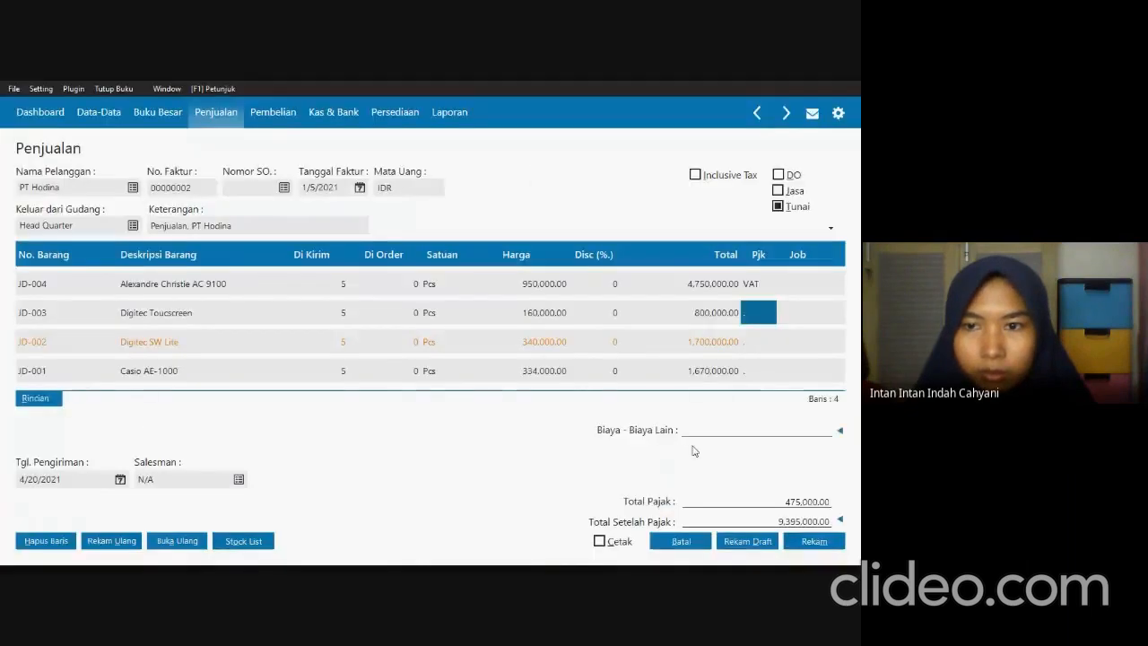
Apply the VAT tax code to the JD-002 Digitec SW Lite line, accepting its below-cost price.
{"action": "left_click", "coordinate": [765, 366]}
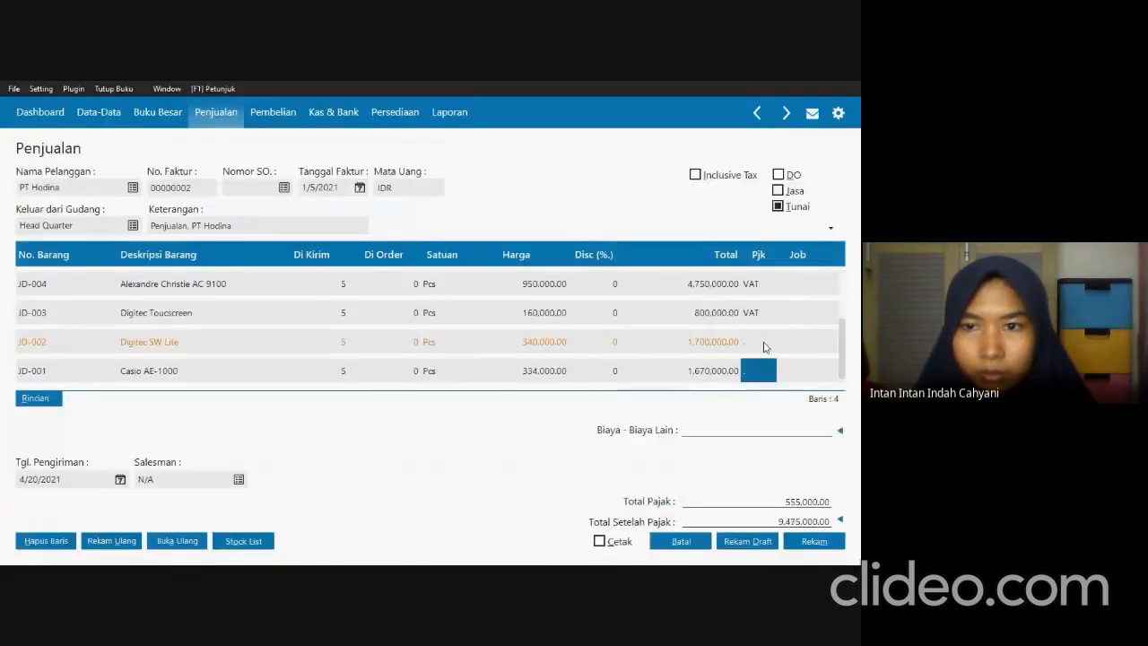
{"action": "left_click", "coordinate": [763, 347]}
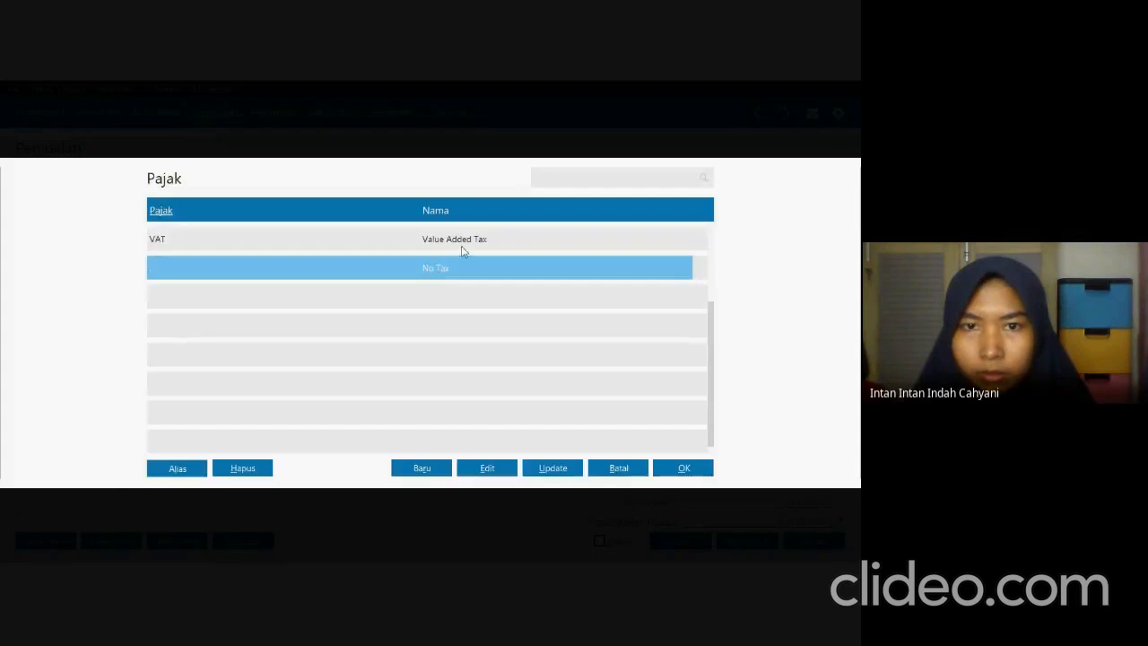
{"action": "left_click", "coordinate": [461, 243]}
{"action": "left_click", "coordinate": [682, 467]}
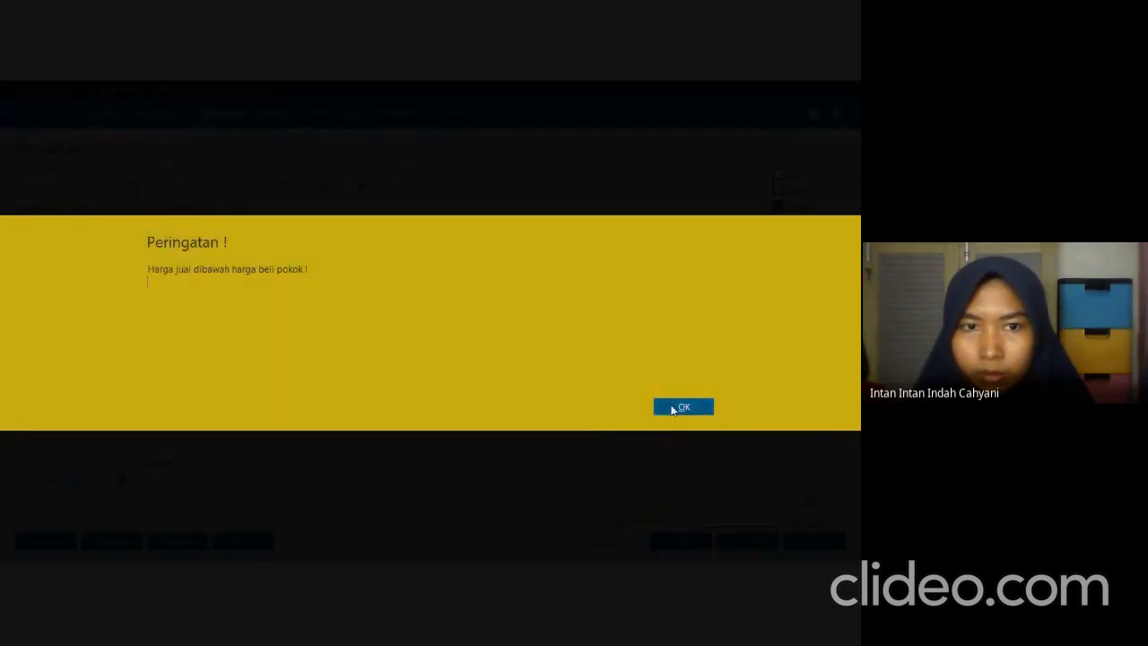
{"action": "left_click", "coordinate": [682, 407]}
{"action": "left_click", "coordinate": [753, 369]}
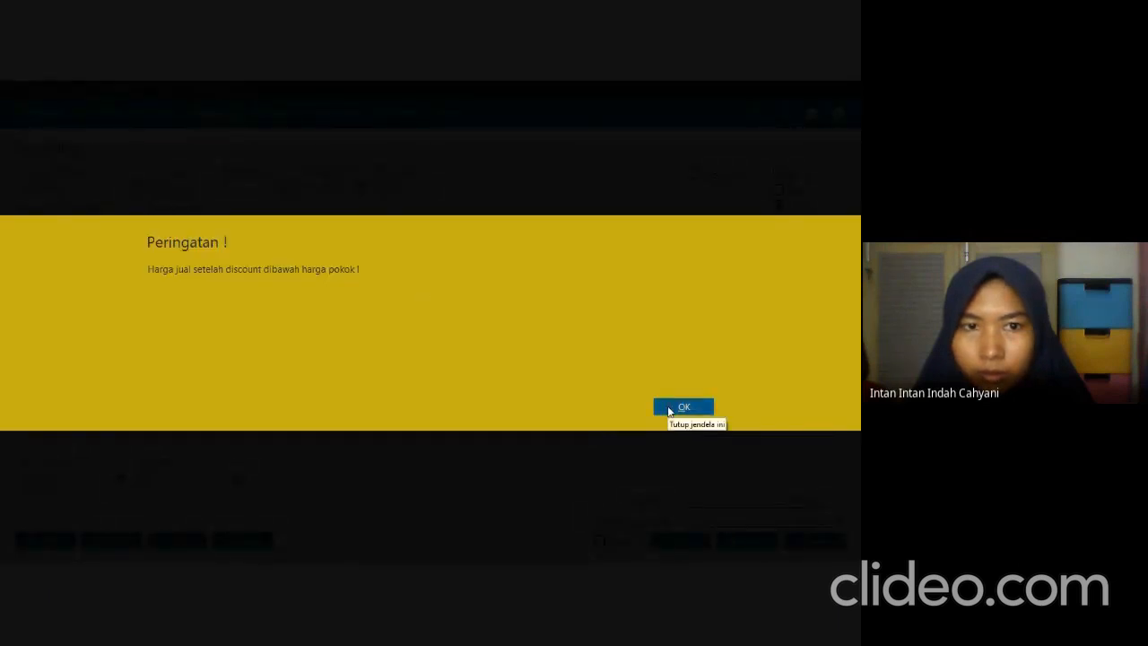
{"action": "left_click", "coordinate": [670, 408]}
Apply the VAT tax code to the JD-001 Casio AE-1000 invoice line.
{"action": "left_click", "coordinate": [751, 371]}
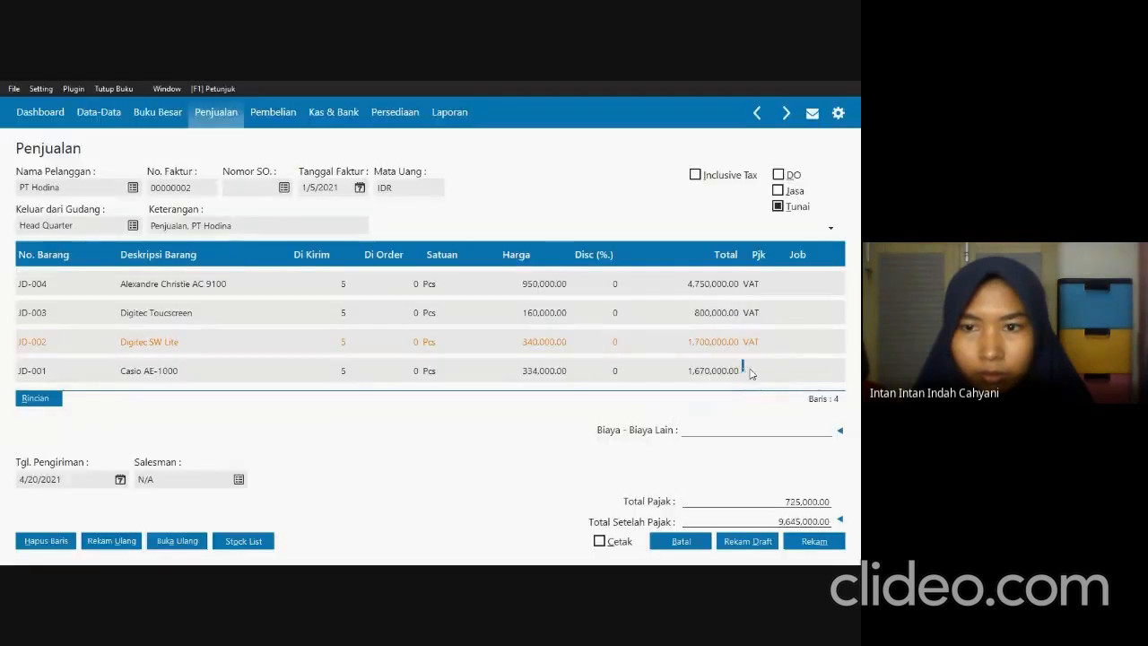
{"action": "double_click", "coordinate": [756, 369]}
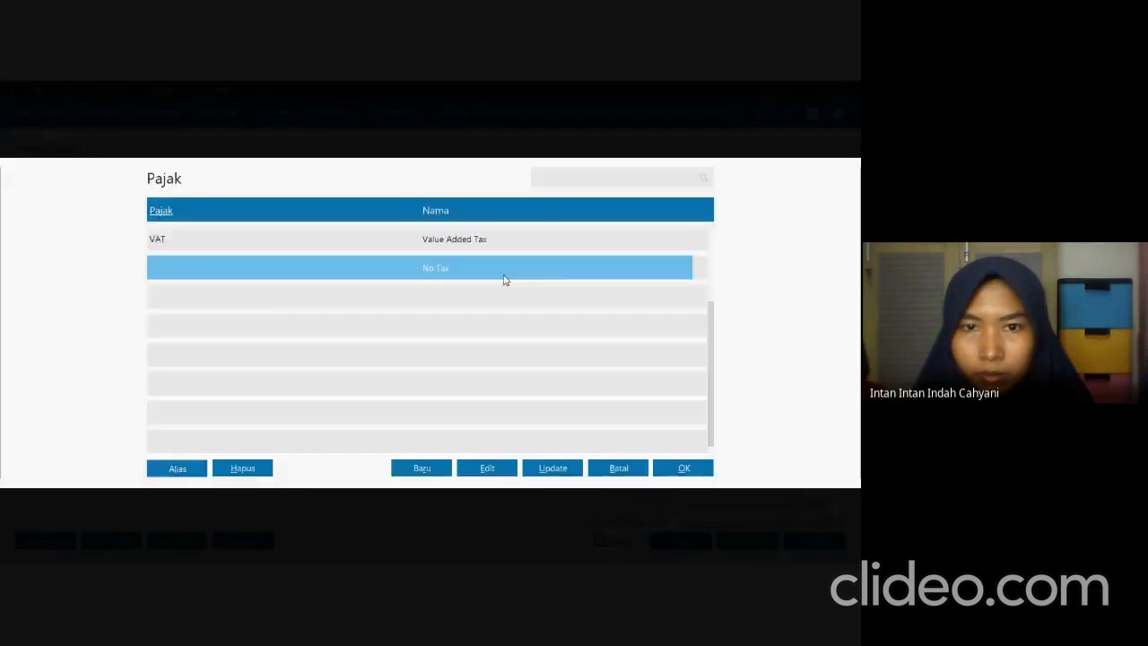
{"action": "left_click", "coordinate": [536, 244]}
{"action": "left_click", "coordinate": [664, 466]}
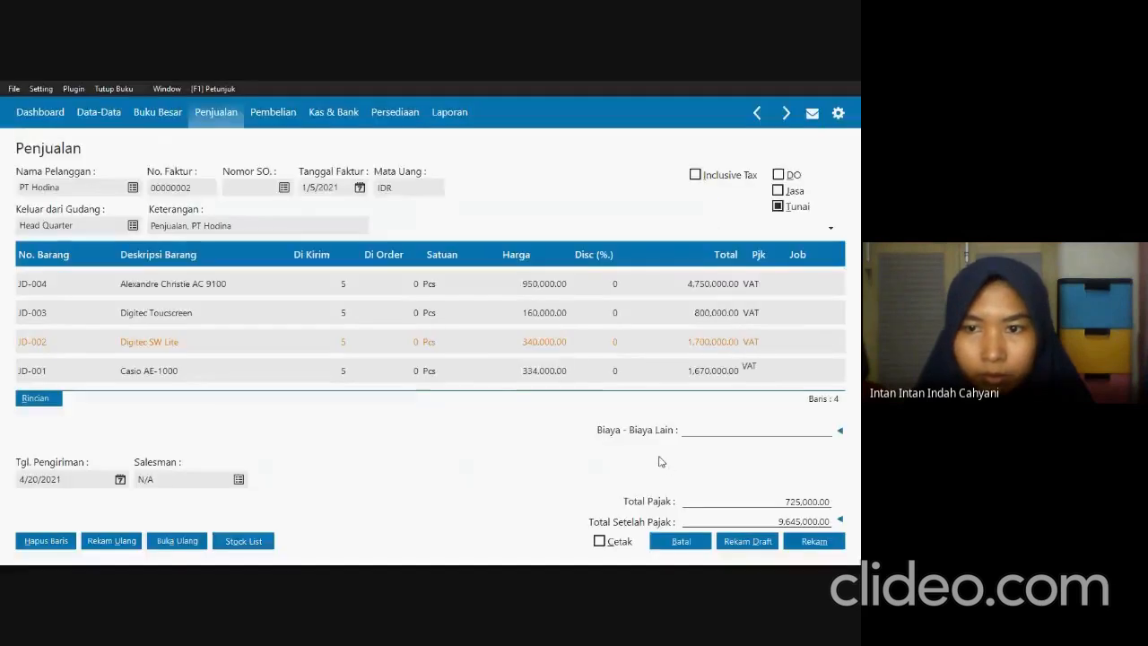
{"action": "left_click", "coordinate": [443, 285]}
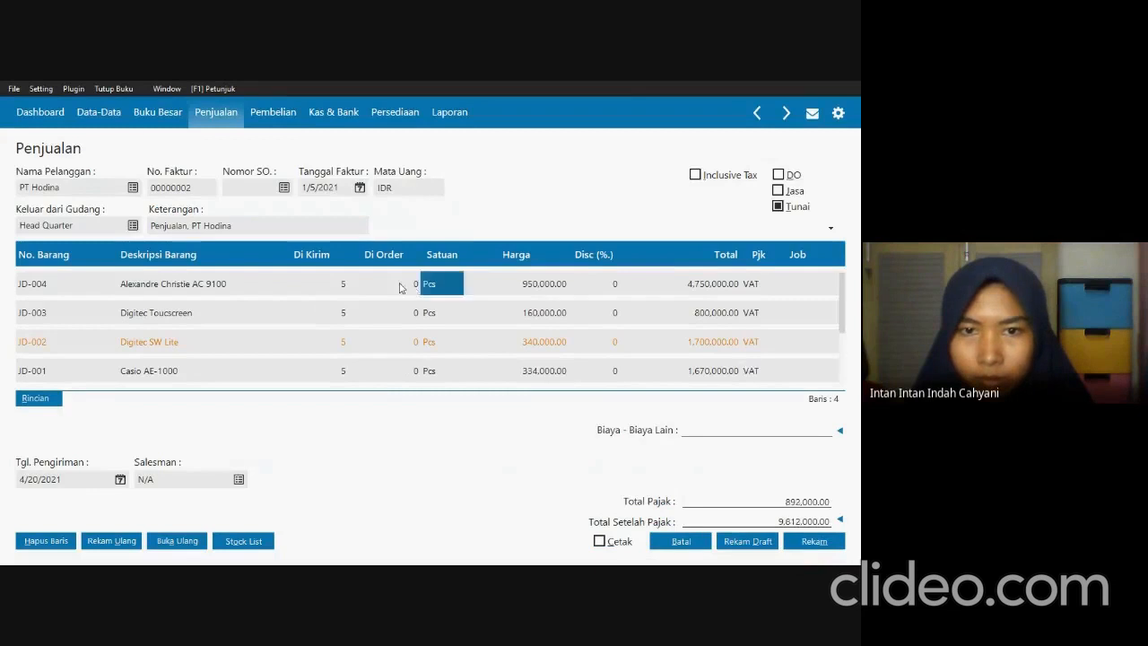
{"action": "key", "text": "Tab"}
{"action": "key", "text": "Tab"}
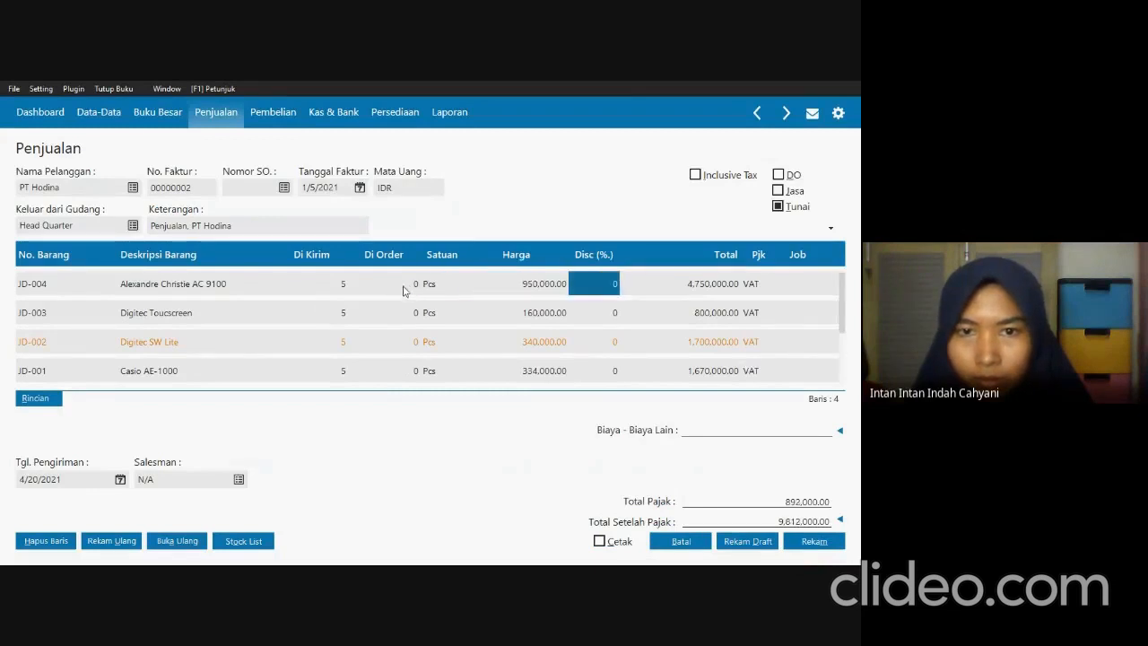
{"action": "key", "text": "Tab"}
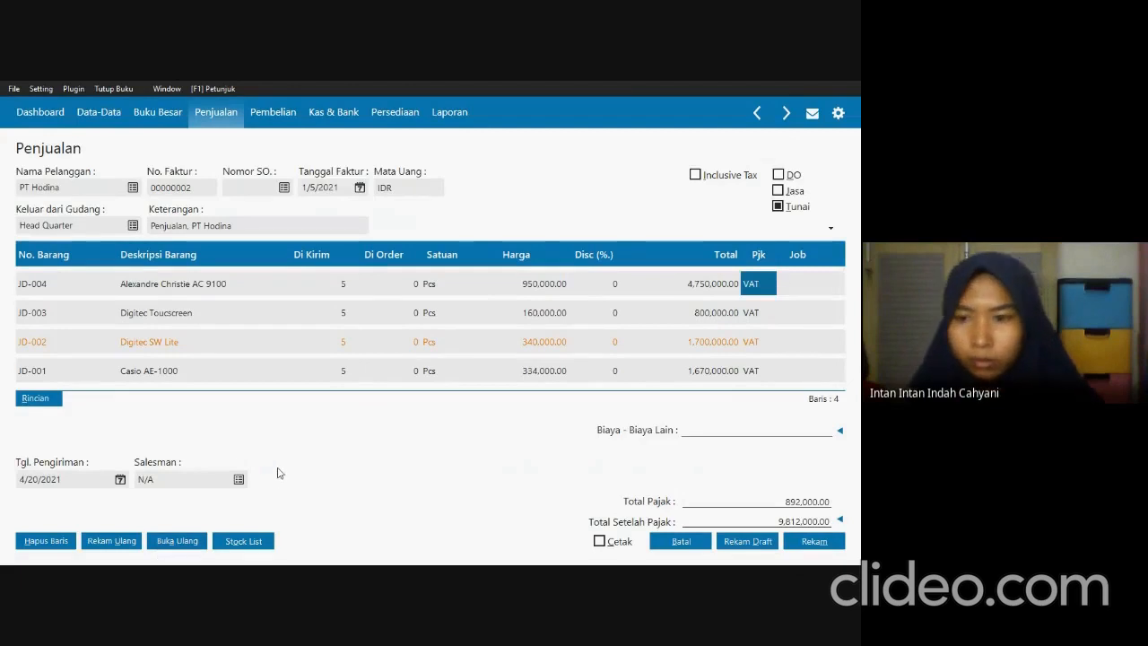
Check the Biaya Kirim in the exam PDF and set the invoice's delivery cost account to 510000050 Beban Pengiriman.
{"action": "key", "text": "alt+Tab"}
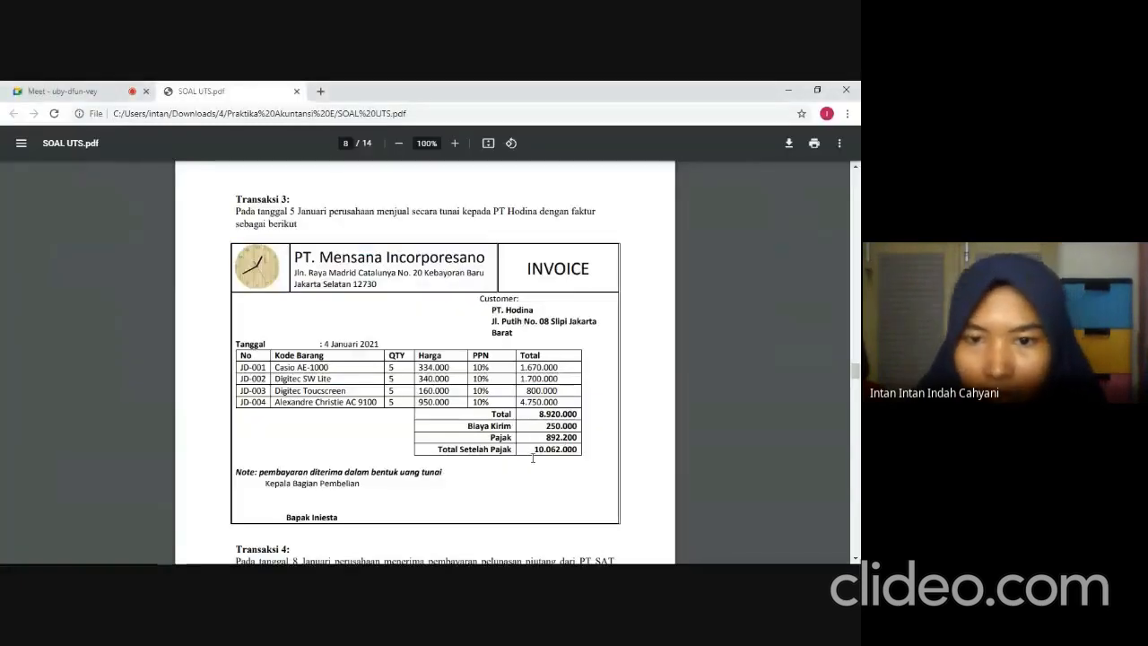
{"action": "key", "text": "alt+Tab"}
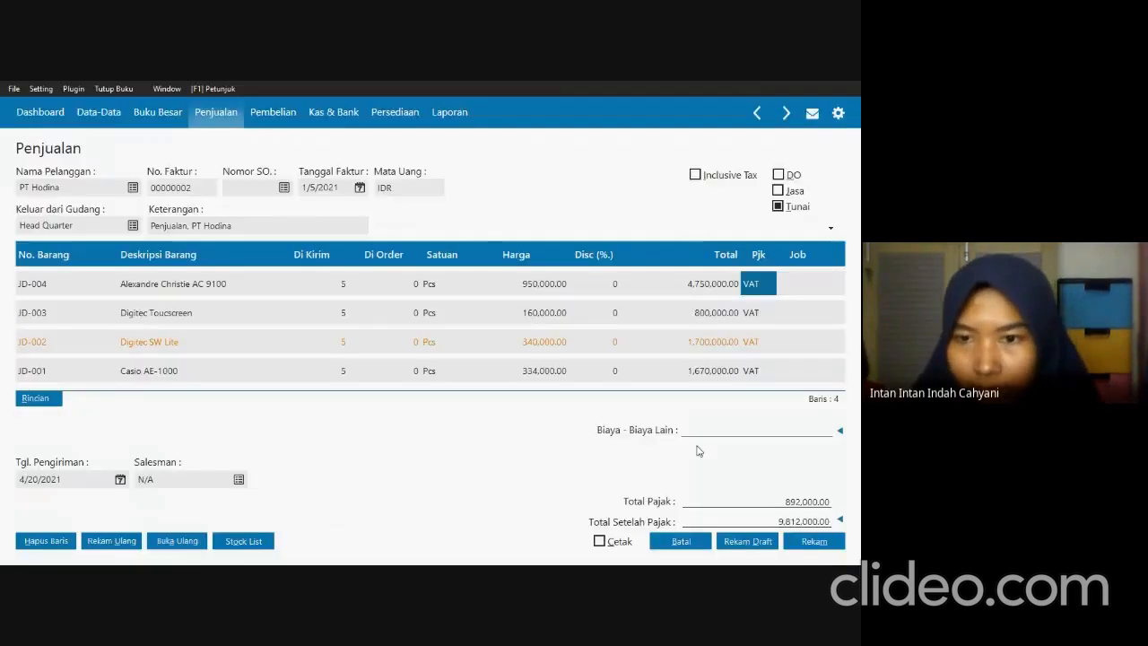
{"action": "left_click", "coordinate": [841, 431]}
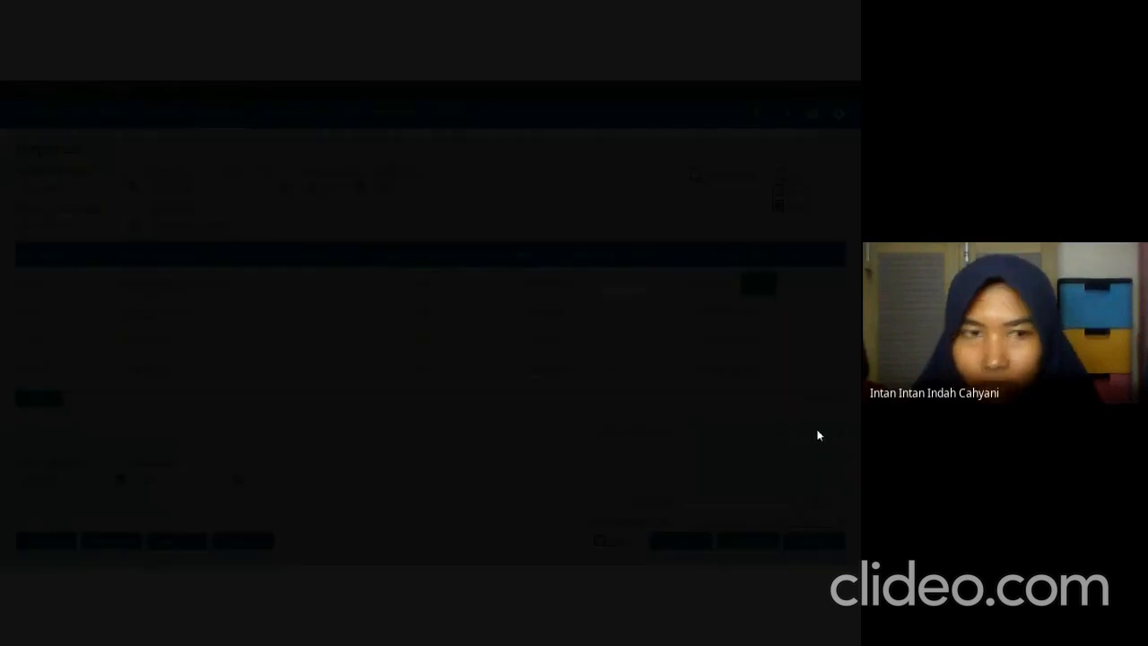
{"action": "left_click", "coordinate": [313, 300]}
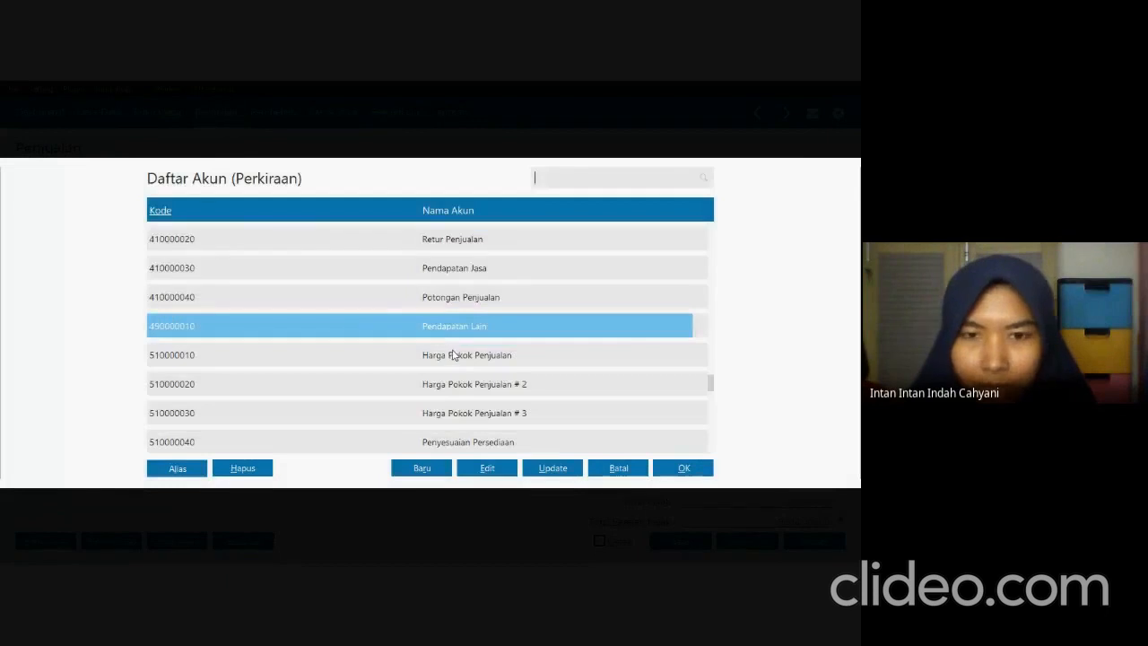
{"action": "scroll", "coordinate": [453, 351], "scroll_direction": "down", "scroll_amount": 2}
{"action": "scroll", "coordinate": [453, 354], "scroll_direction": "down", "scroll_amount": 3}
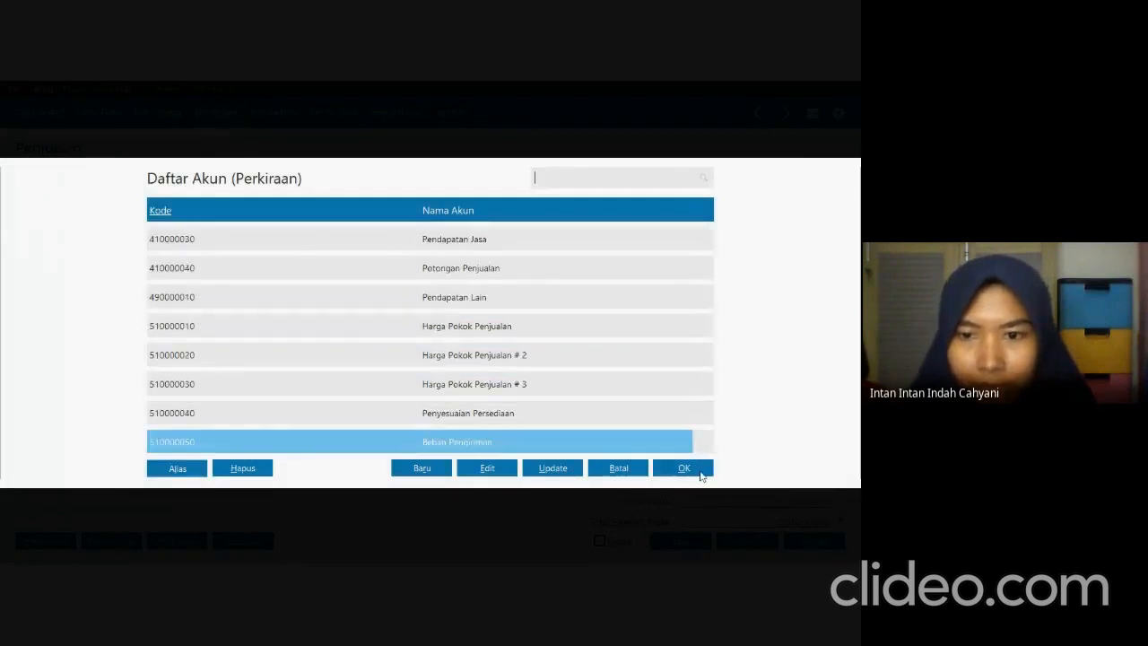
{"action": "left_click", "coordinate": [700, 474]}
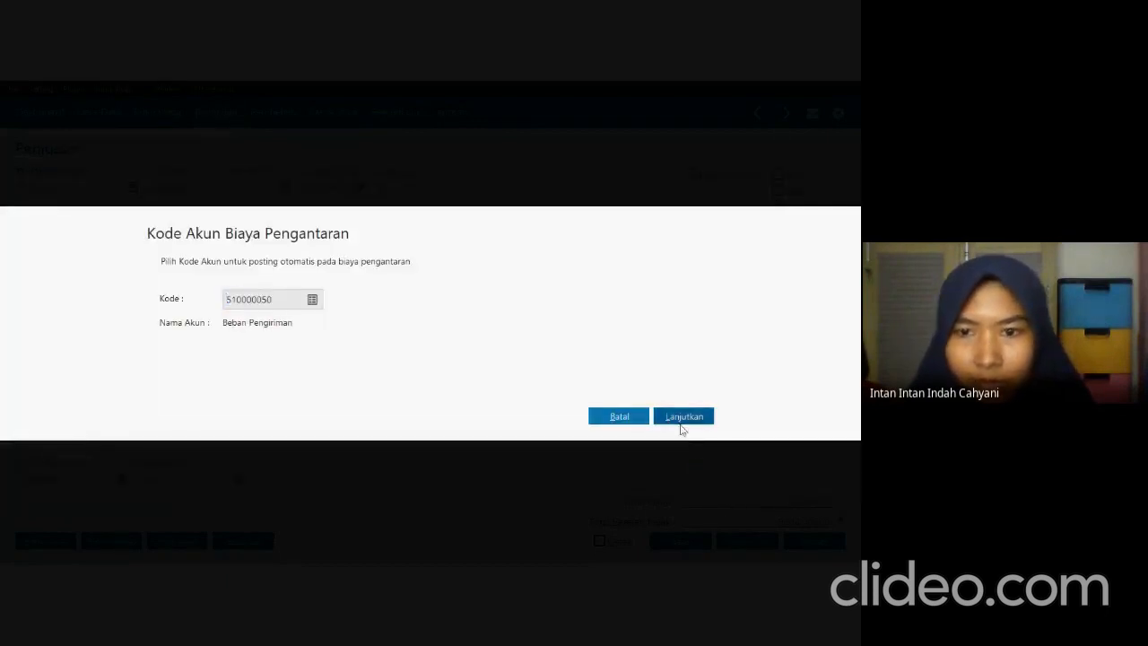
{"action": "left_click", "coordinate": [682, 421]}
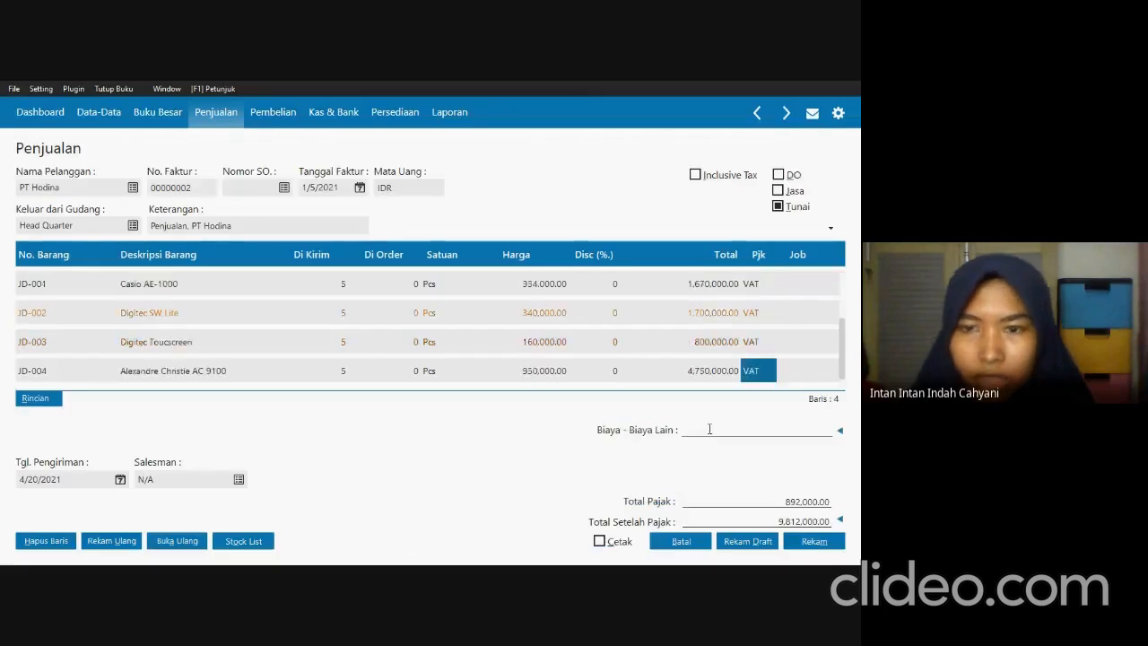
Set the invoice's Biaya - Biaya Lain to 250,000 and compare the total with the exam PDF.
{"action": "left_click", "coordinate": [710, 430]}
{"action": "type", "text": "250"}
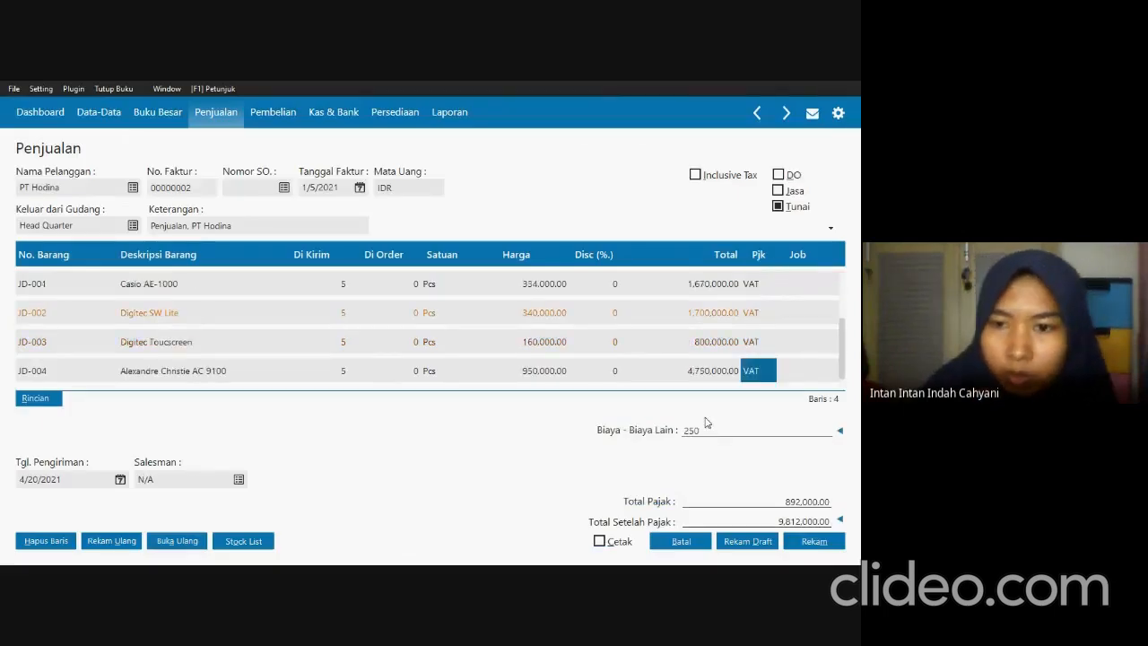
{"action": "type", "text": ",000"}
{"action": "key", "text": "Tab"}
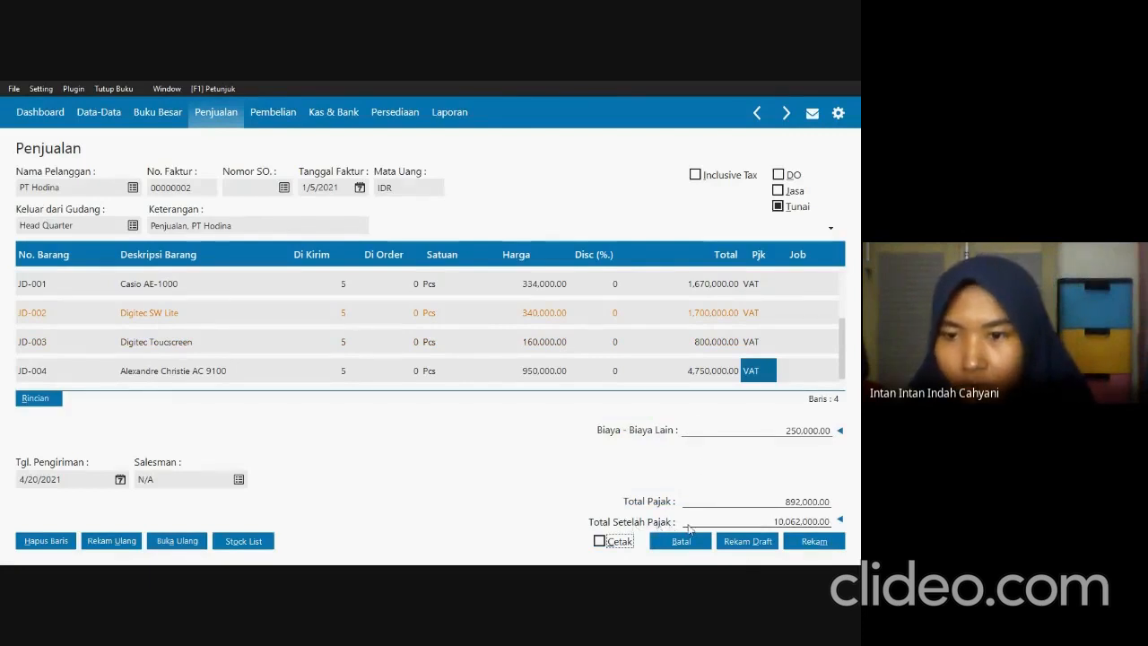
{"action": "key", "text": "alt+Tab"}
{"action": "key", "text": "alt+Tab"}
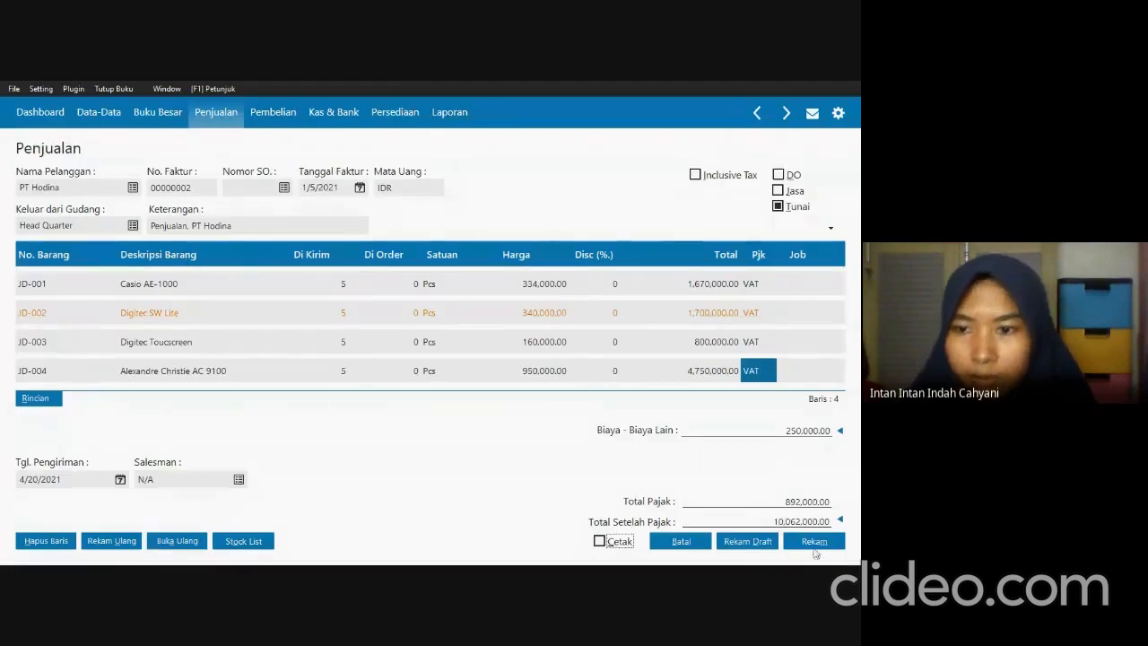
Record PT Hodina's cash sales invoice and close the blank invoice form and the invoice list.
{"action": "left_click", "coordinate": [816, 546]}
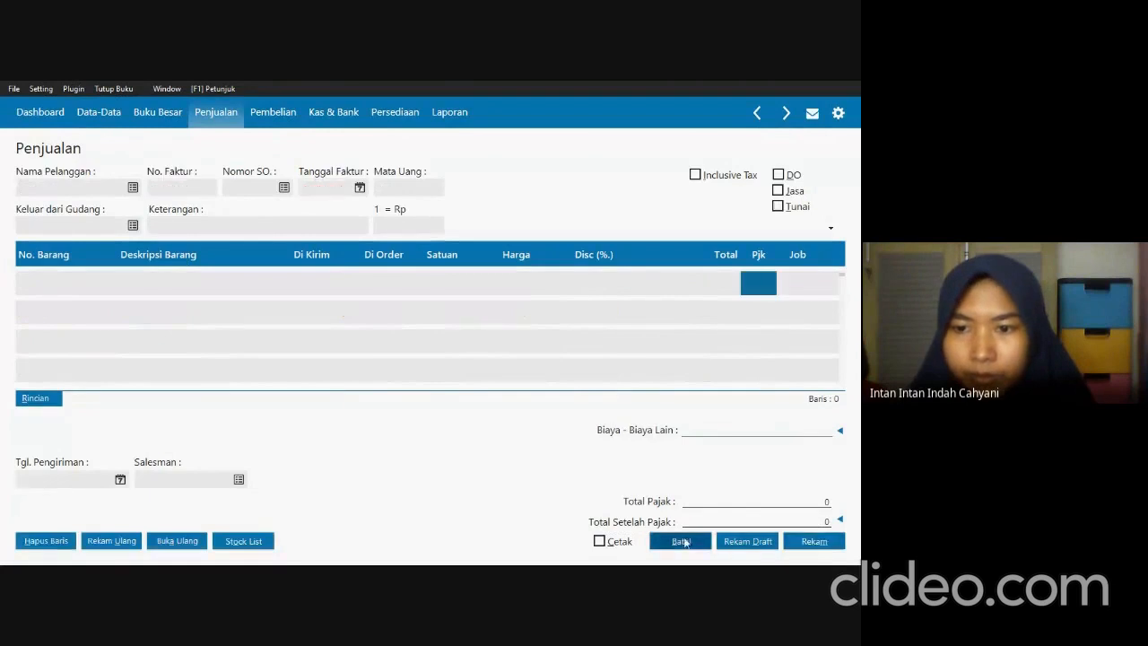
{"action": "left_click", "coordinate": [682, 541]}
{"action": "left_click", "coordinate": [815, 539]}
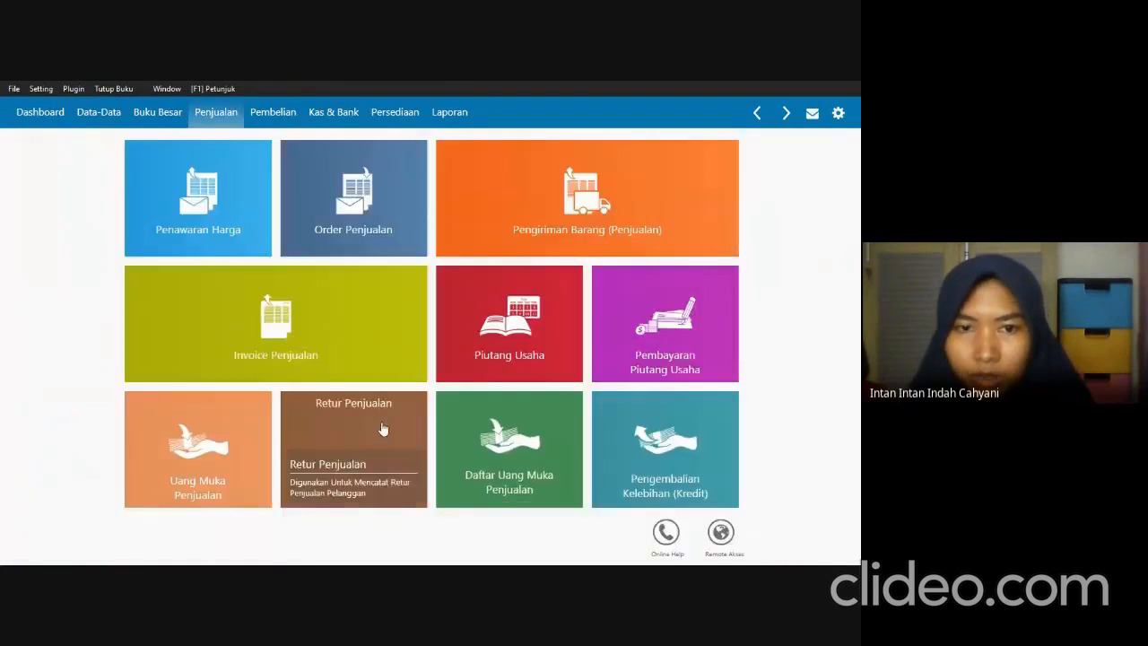
Read Transaksi 4 in the exam PDF and start a new Pembayaran Piutang entry in Zahir.
{"action": "key", "text": "alt+Tab"}
{"action": "scroll", "coordinate": [353, 425], "scroll_direction": "down", "scroll_amount": 4}
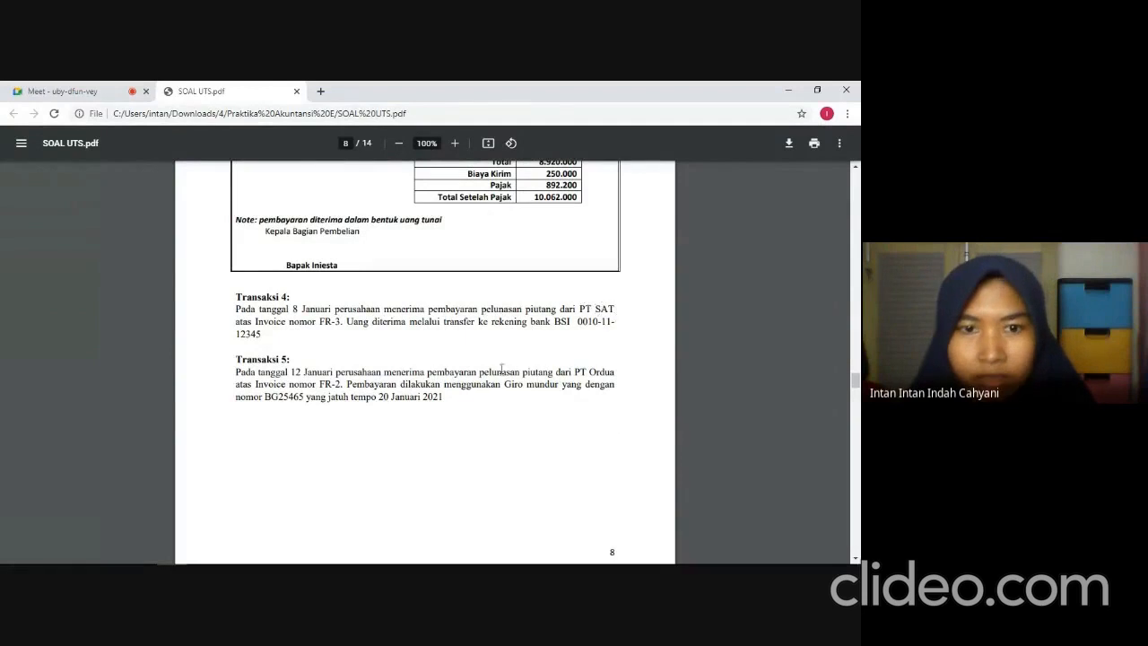
{"action": "key", "text": "alt+Tab"}
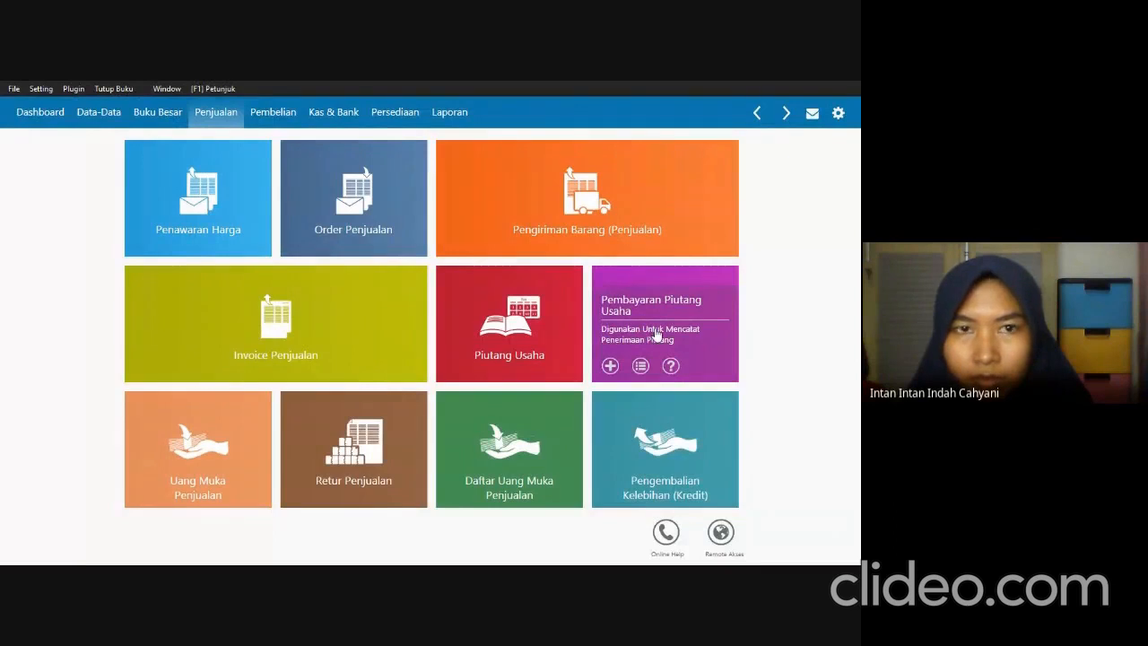
{"action": "key", "text": "alt+Tab"}
{"action": "key", "text": "alt+Tab"}
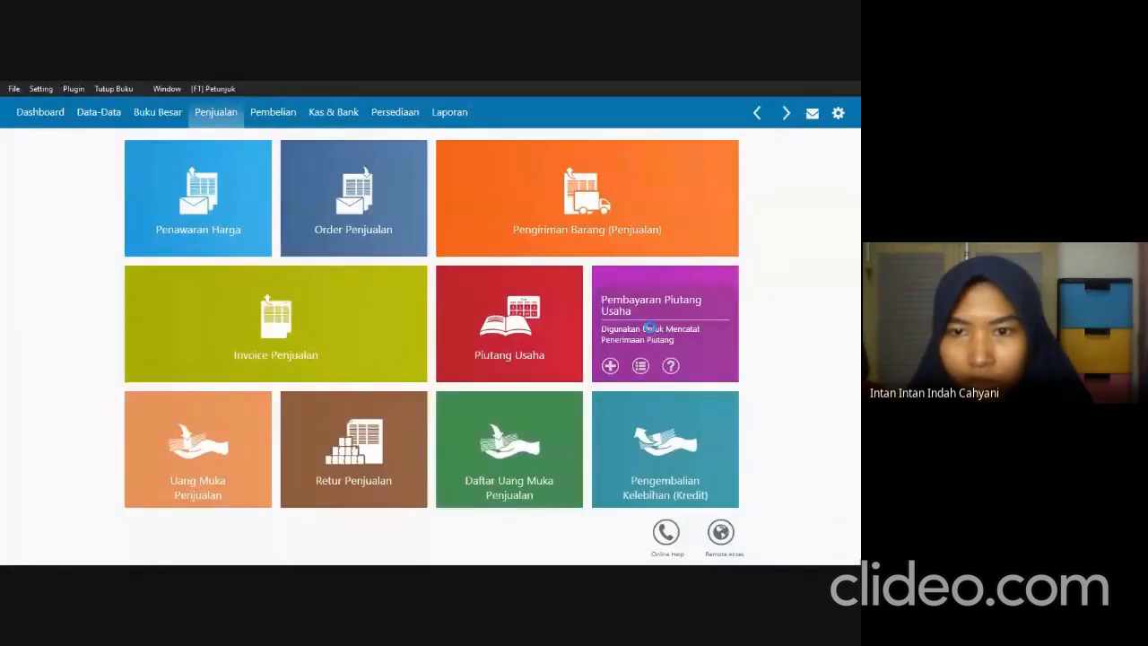
{"action": "left_click", "coordinate": [651, 333]}
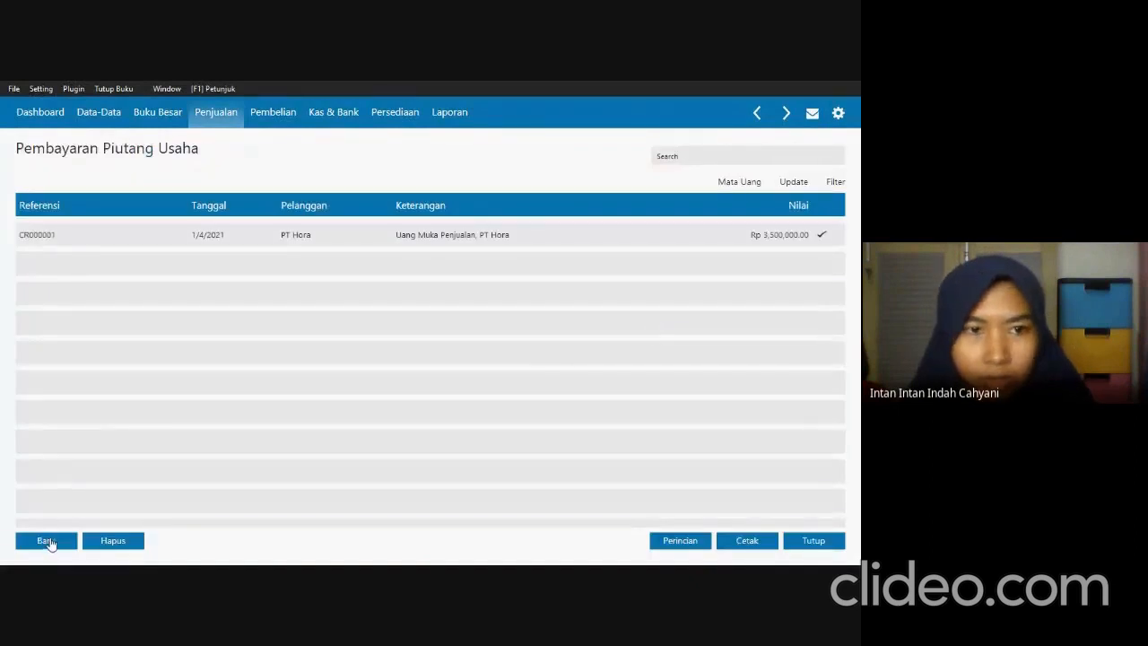
{"action": "left_click", "coordinate": [51, 534]}
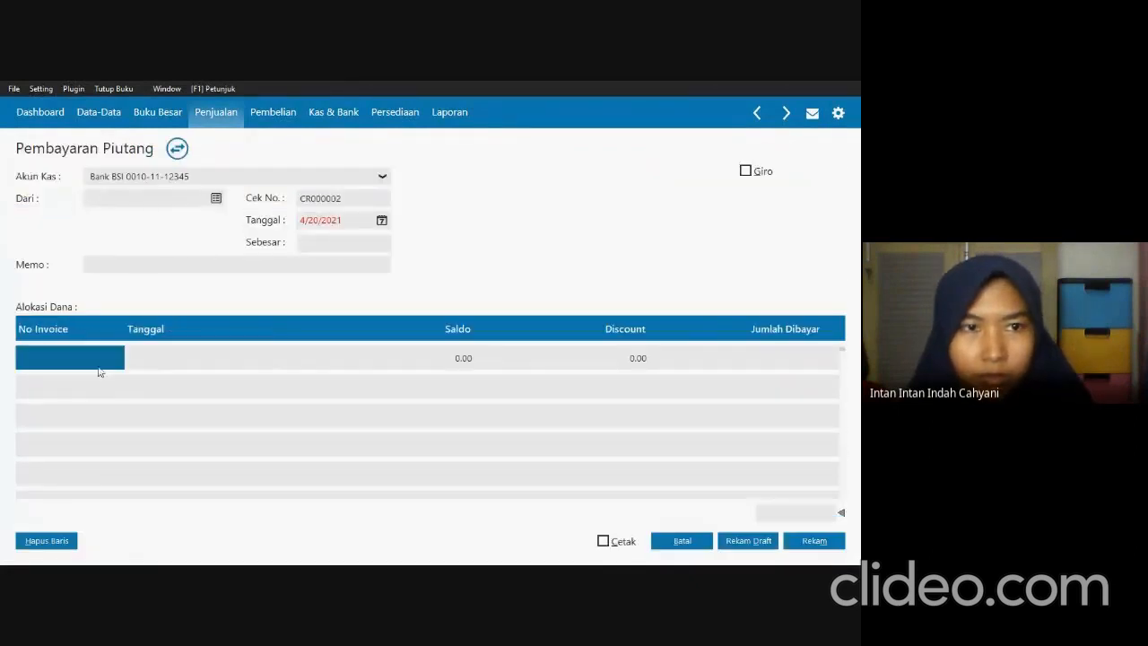
Set the receivables payment's payer to PT SAT and its date to 1/8/2021, checking the details against the exam PDF.
{"action": "left_click", "coordinate": [216, 198]}
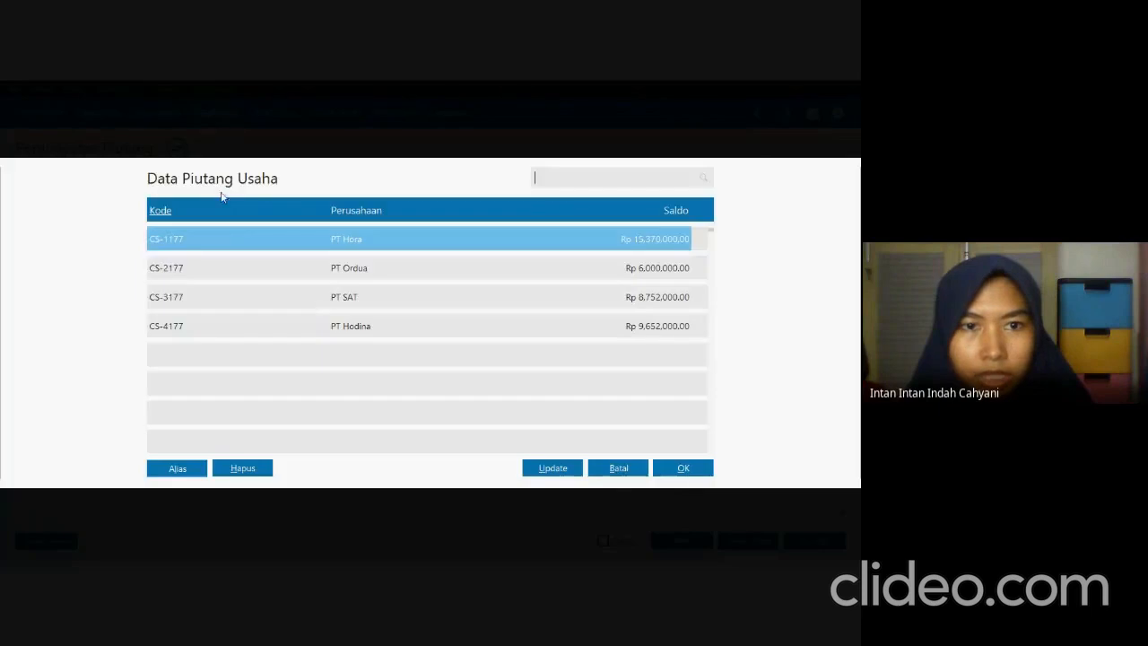
{"action": "left_click", "coordinate": [325, 303]}
{"action": "left_click", "coordinate": [664, 468]}
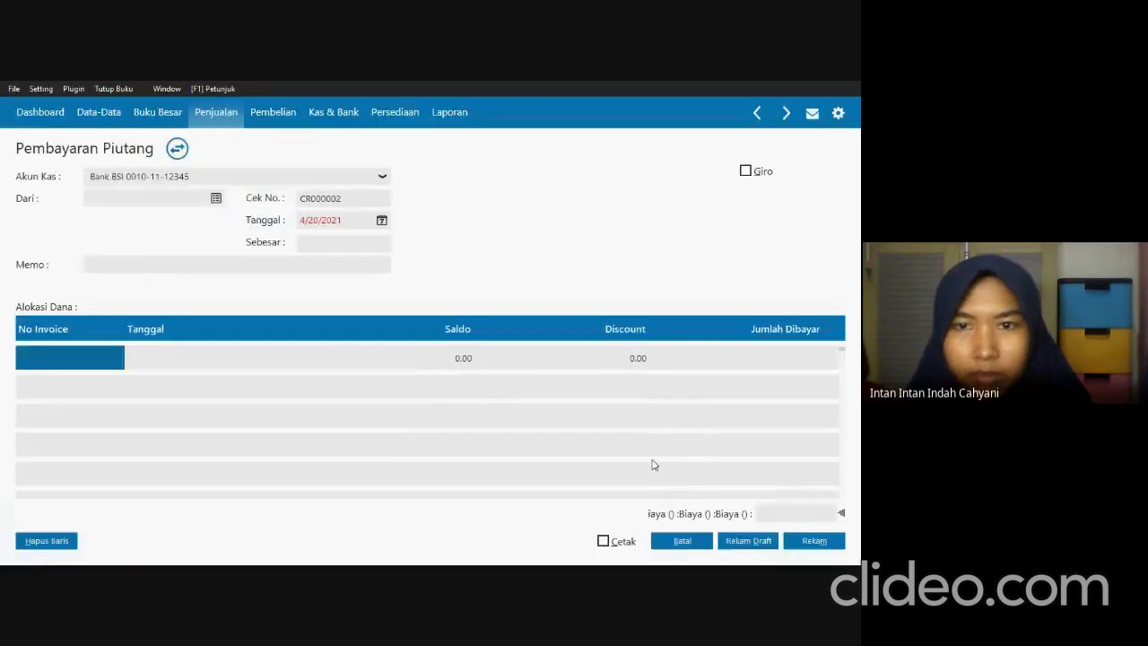
{"action": "key", "text": "alt+Tab"}
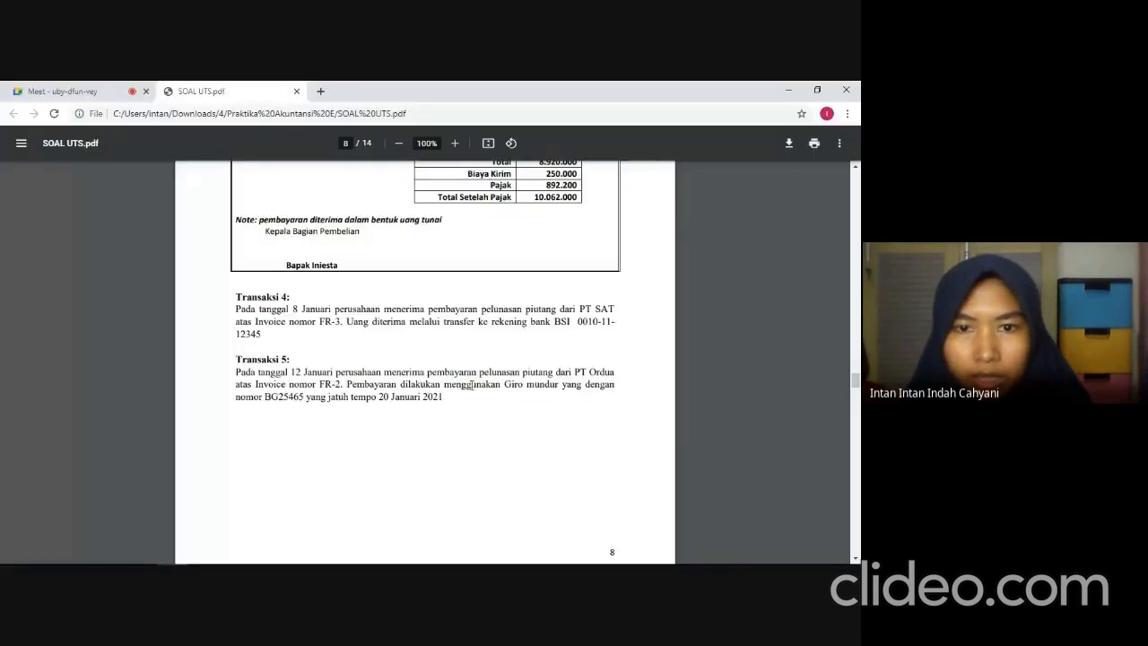
{"action": "key", "text": "alt+Tab"}
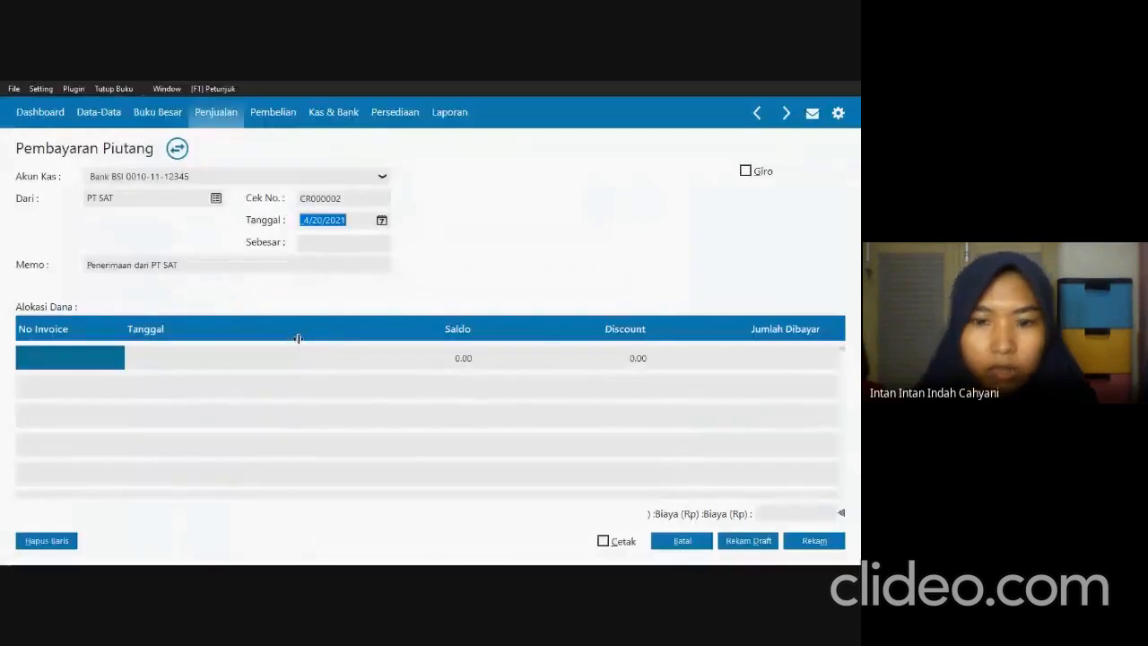
{"action": "type", "text": "0108"}
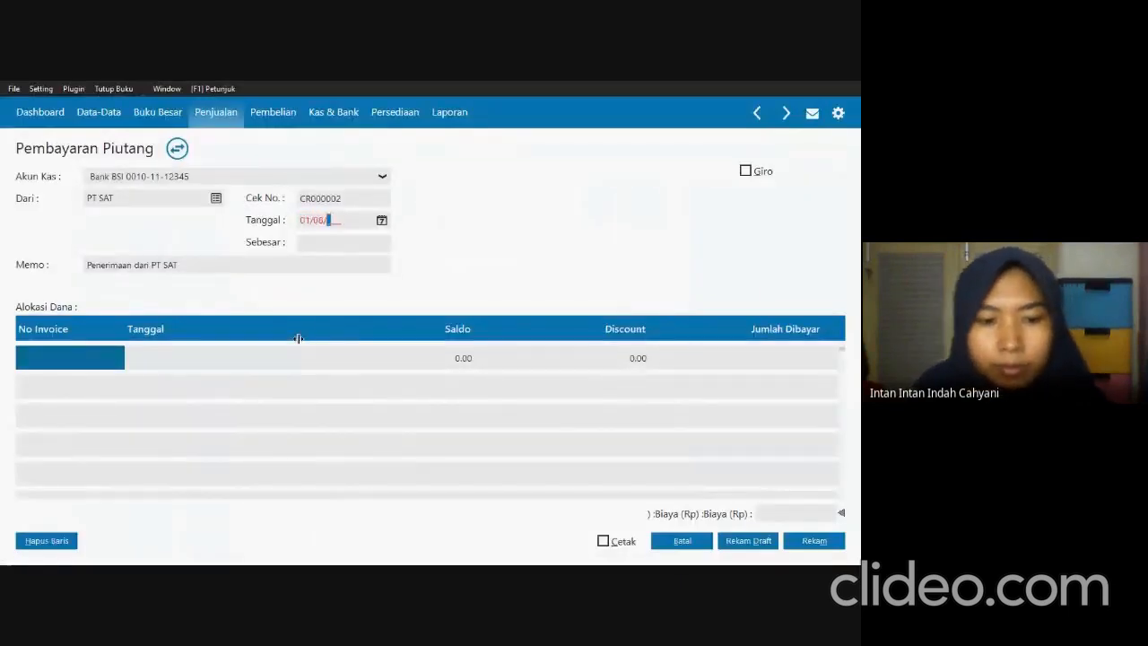
{"action": "type", "text": "2021"}
{"action": "key", "text": "Tab"}
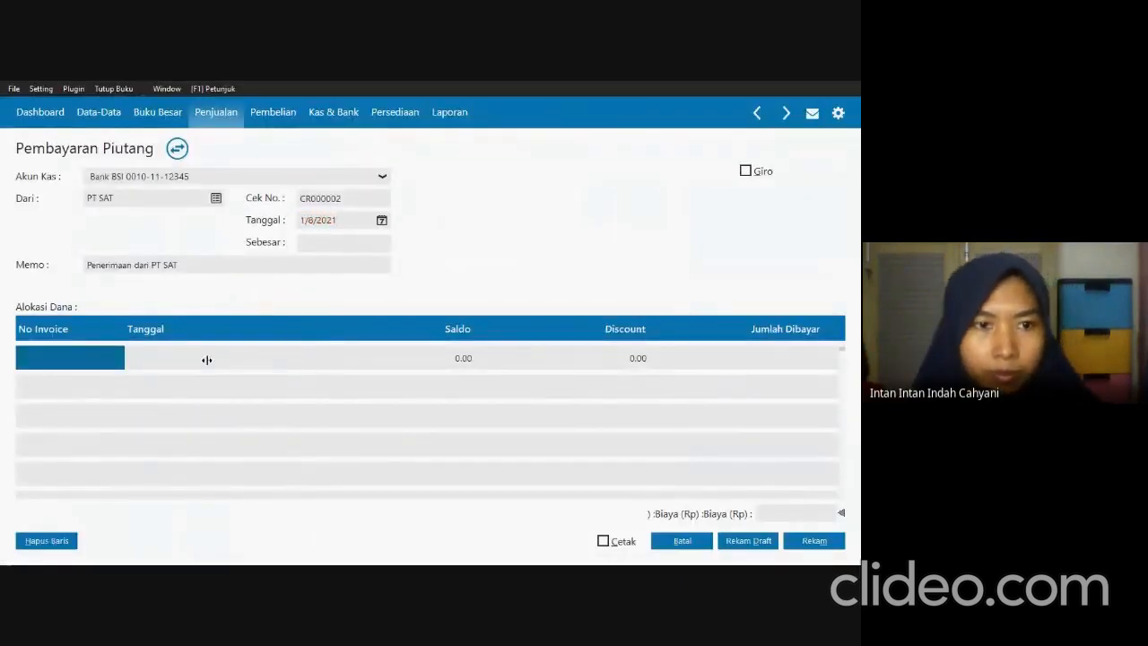
Allocate the payment to PT SAT's outstanding invoice dated 12/28/2020, verifying it against Transaksi 4 in the exam PDF.
{"action": "left_click", "coordinate": [103, 364]}
{"action": "double_click", "coordinate": [102, 363]}
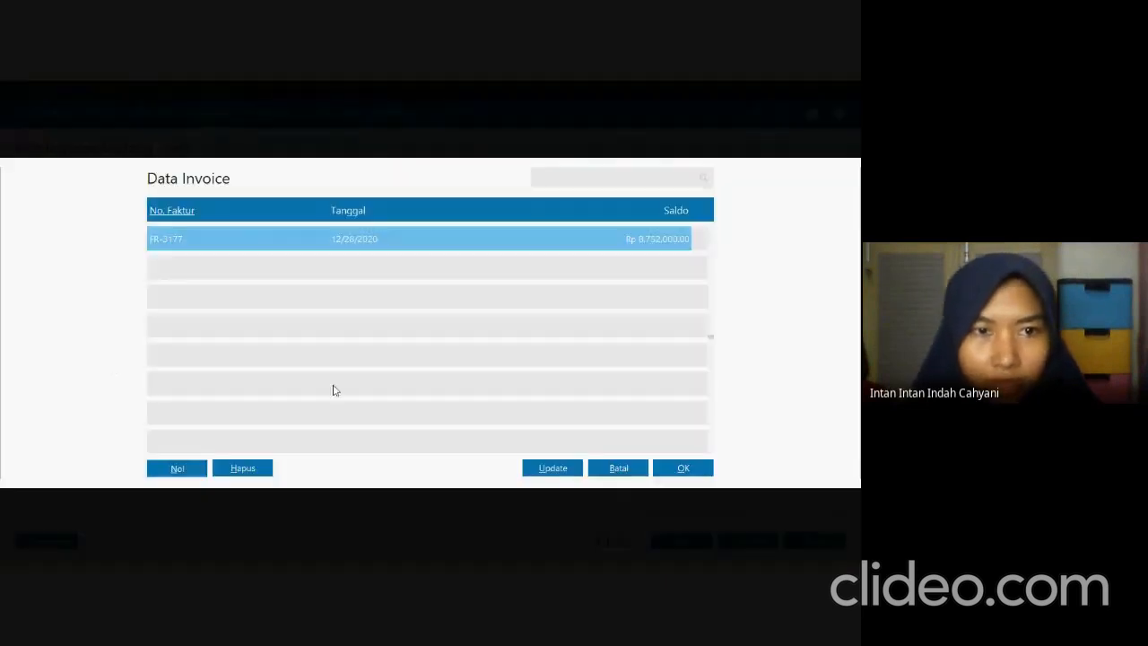
{"action": "key", "text": "alt+Tab"}
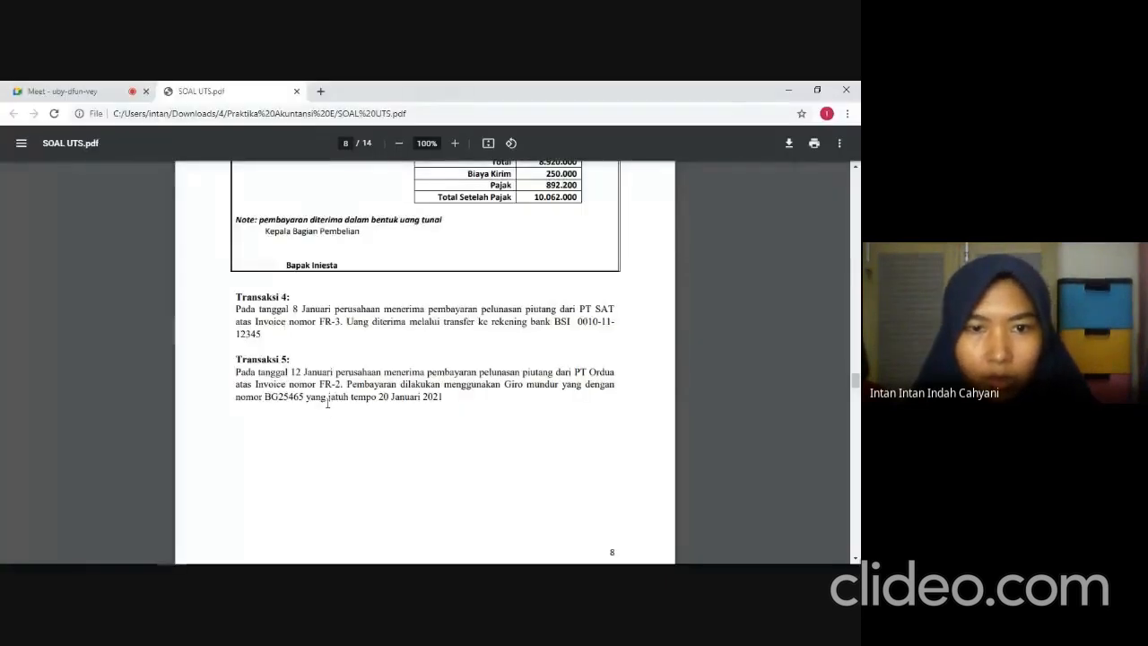
{"action": "key", "text": "alt+Tab"}
{"action": "left_click", "coordinate": [705, 469]}
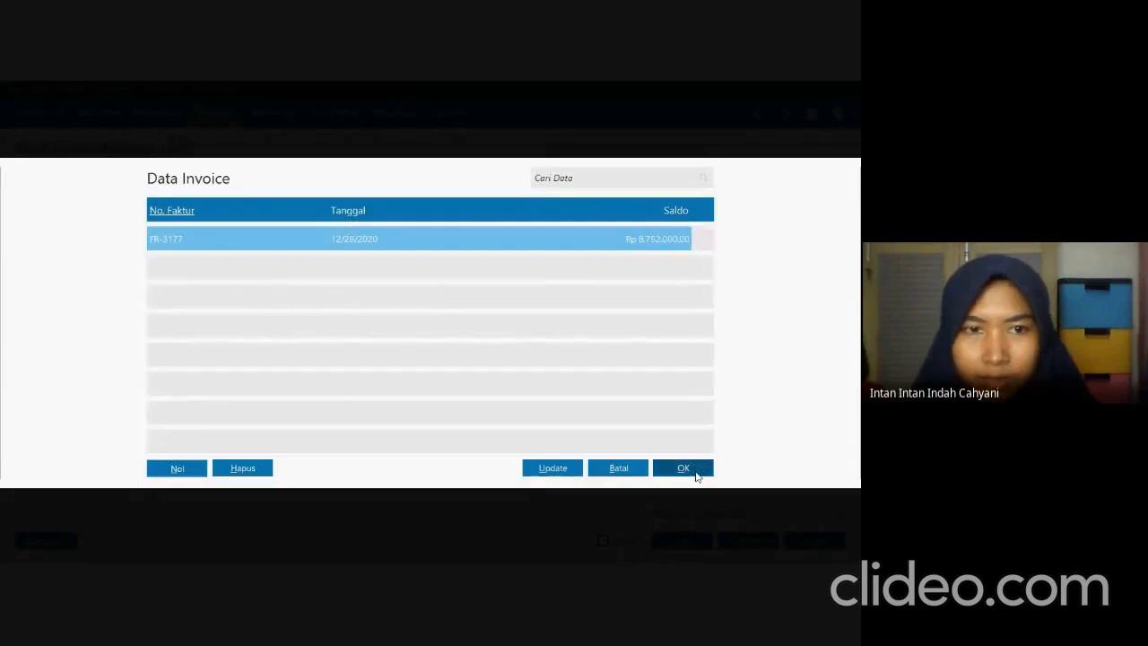
{"action": "key", "text": "alt+Tab"}
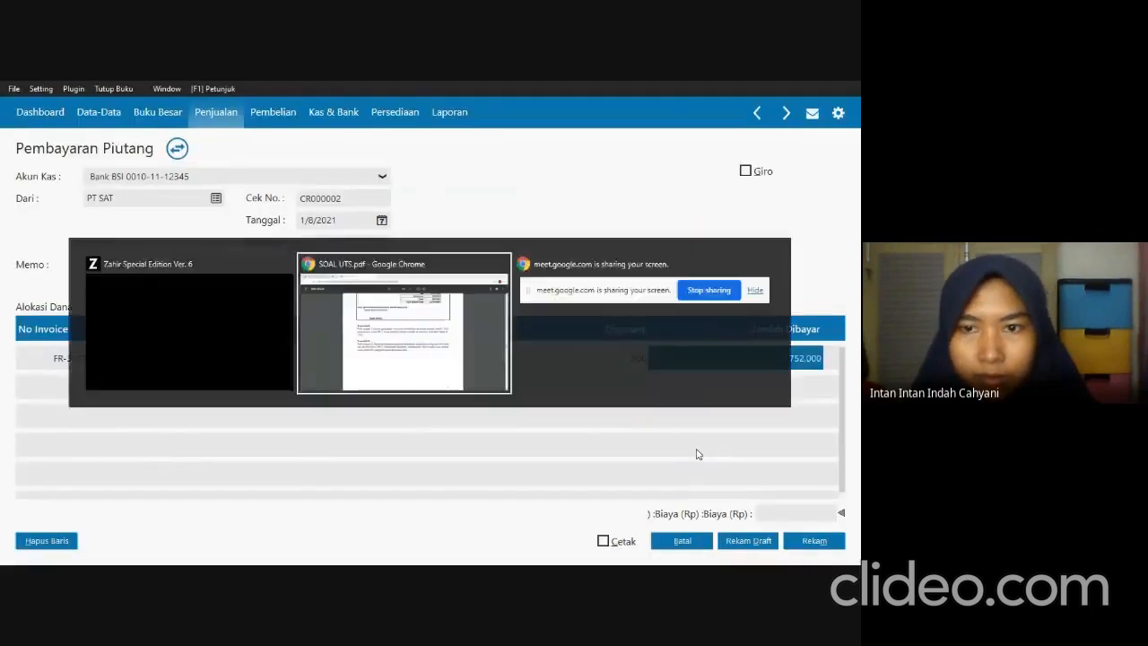
{"action": "key", "text": "alt+Tab"}
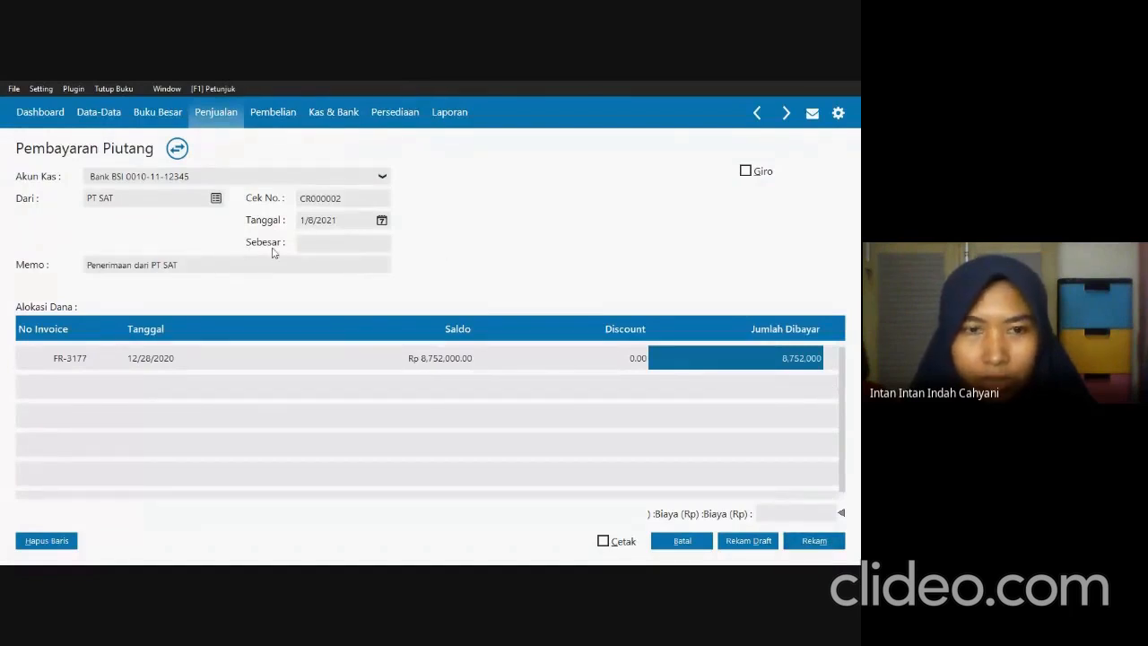
Fill in the received amount of Rp 8,752,000, record the PT SAT payment, and close the payment form and list.
{"action": "left_click", "coordinate": [320, 242]}
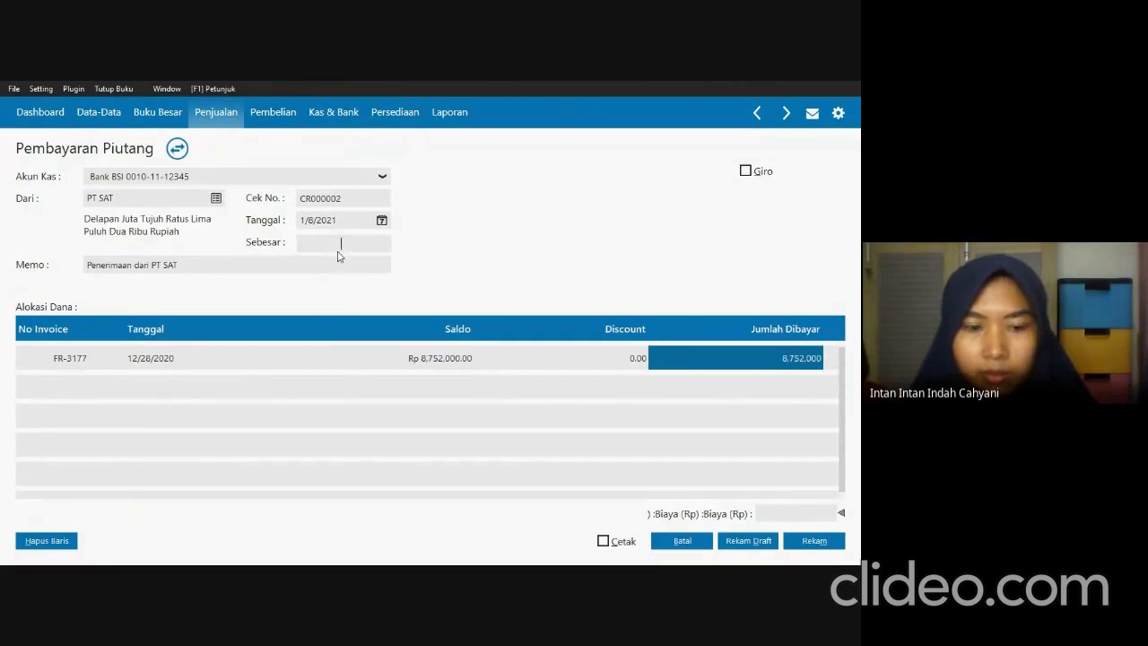
{"action": "left_click", "coordinate": [332, 264]}
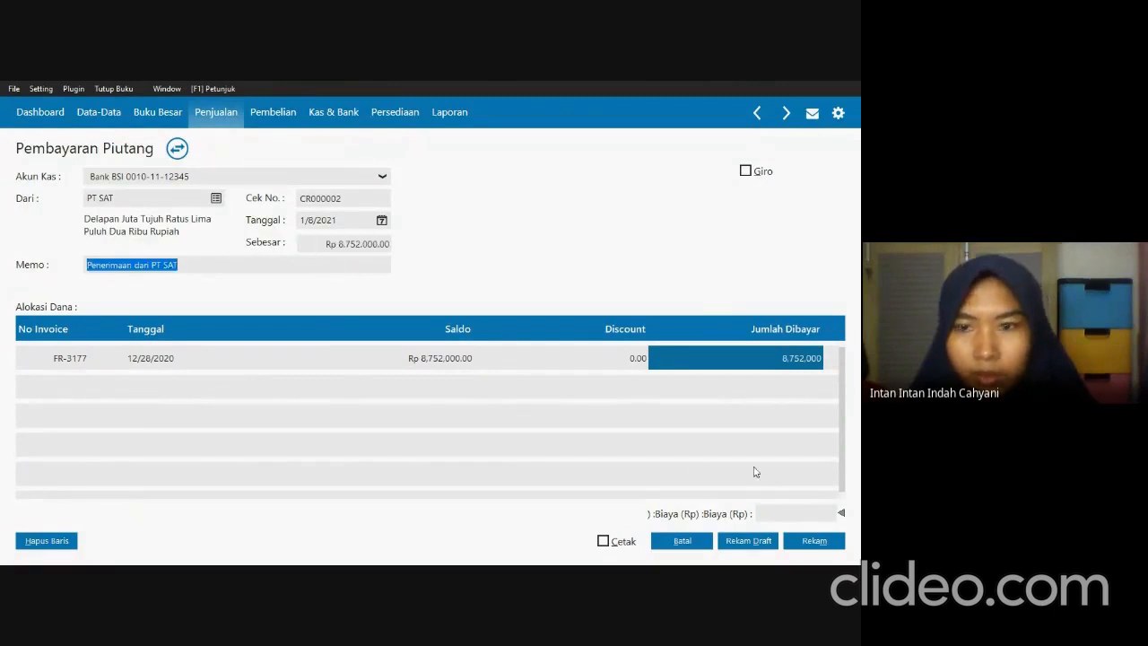
{"action": "left_click", "coordinate": [812, 541]}
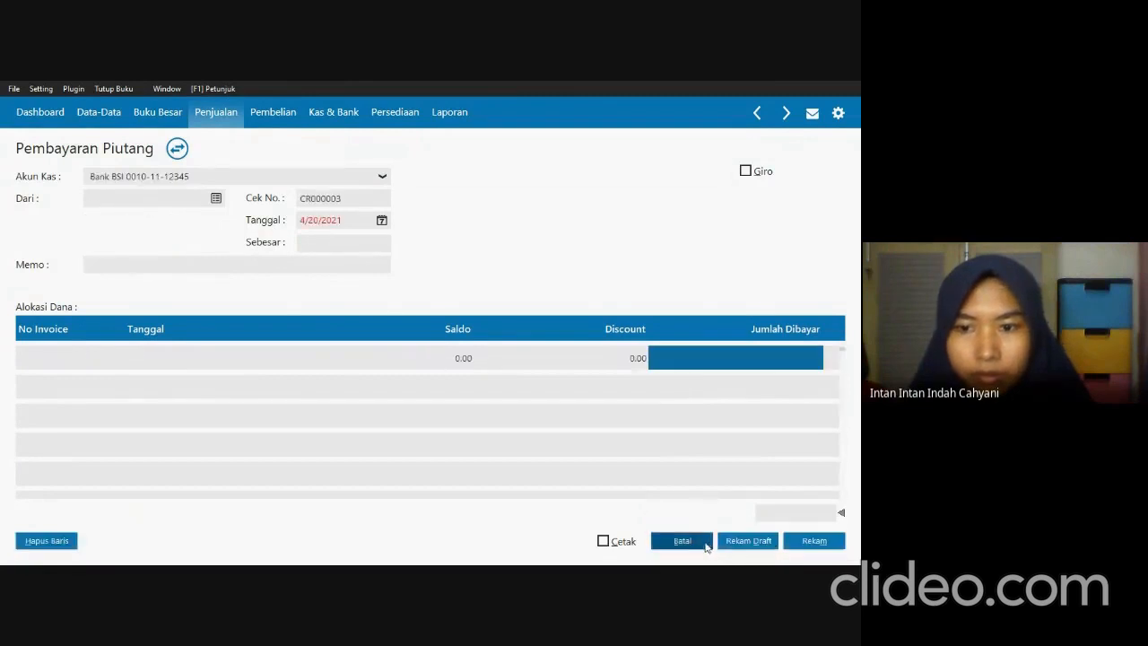
{"action": "left_click", "coordinate": [703, 541]}
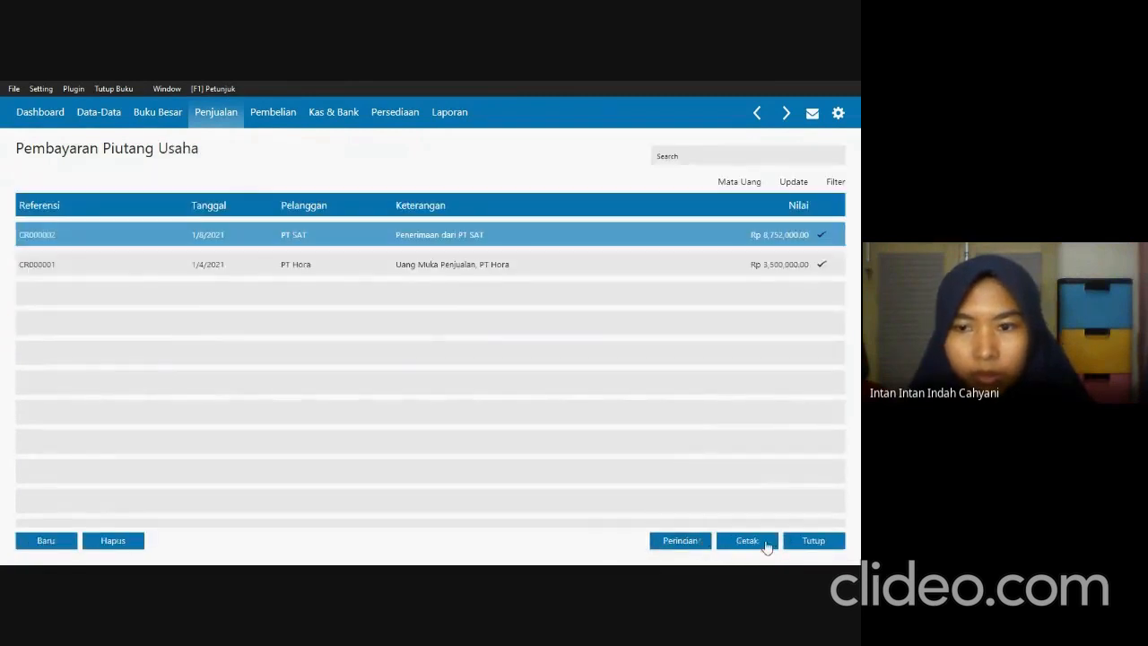
{"action": "left_click", "coordinate": [811, 541]}
Read Transaksi 5 in the exam PDF and start a new receivables payment from PT Ordua in Zahir.
{"action": "key", "text": "alt+Tab"}
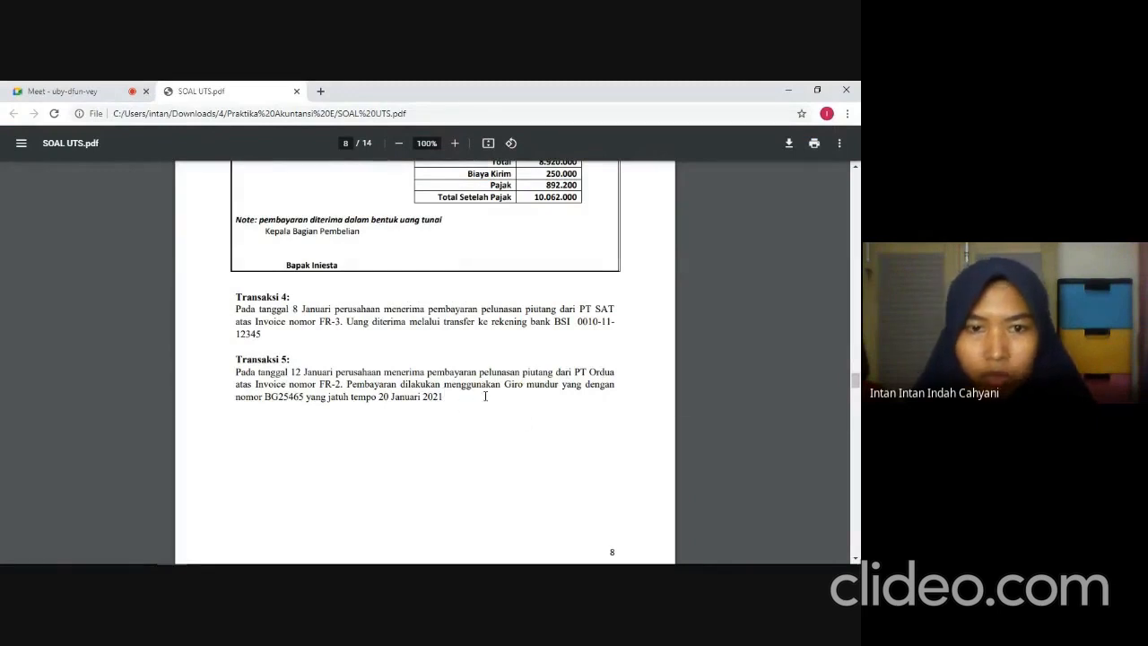
{"action": "key", "text": "alt+Tab"}
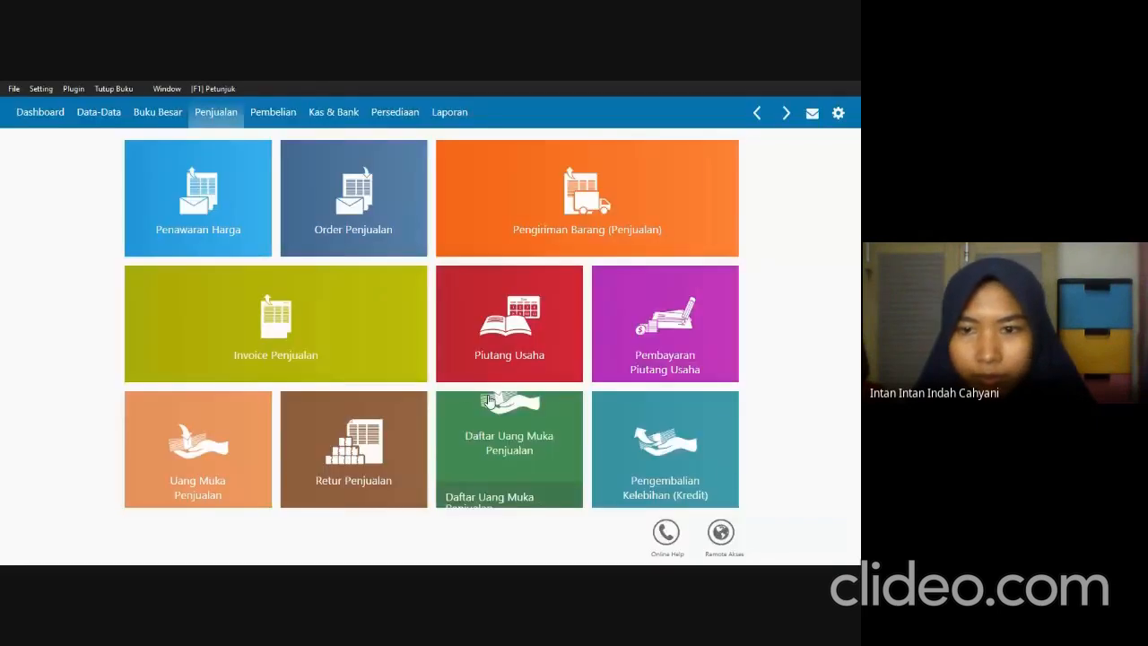
{"action": "left_click", "coordinate": [640, 325]}
{"action": "left_click", "coordinate": [61, 542]}
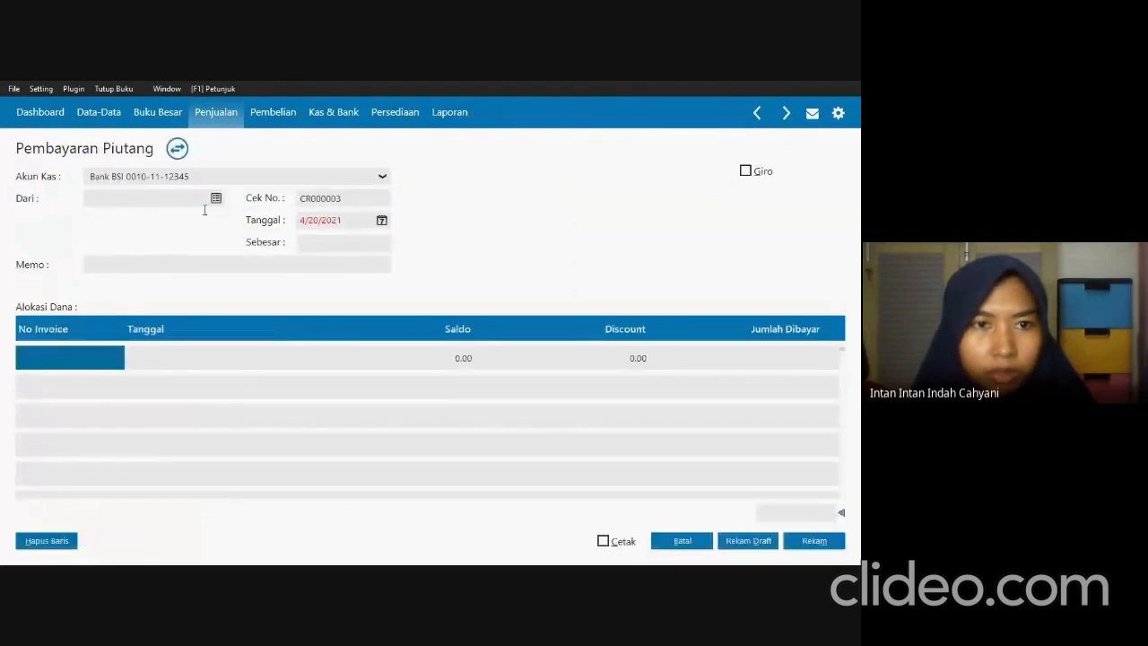
{"action": "left_click", "coordinate": [217, 199]}
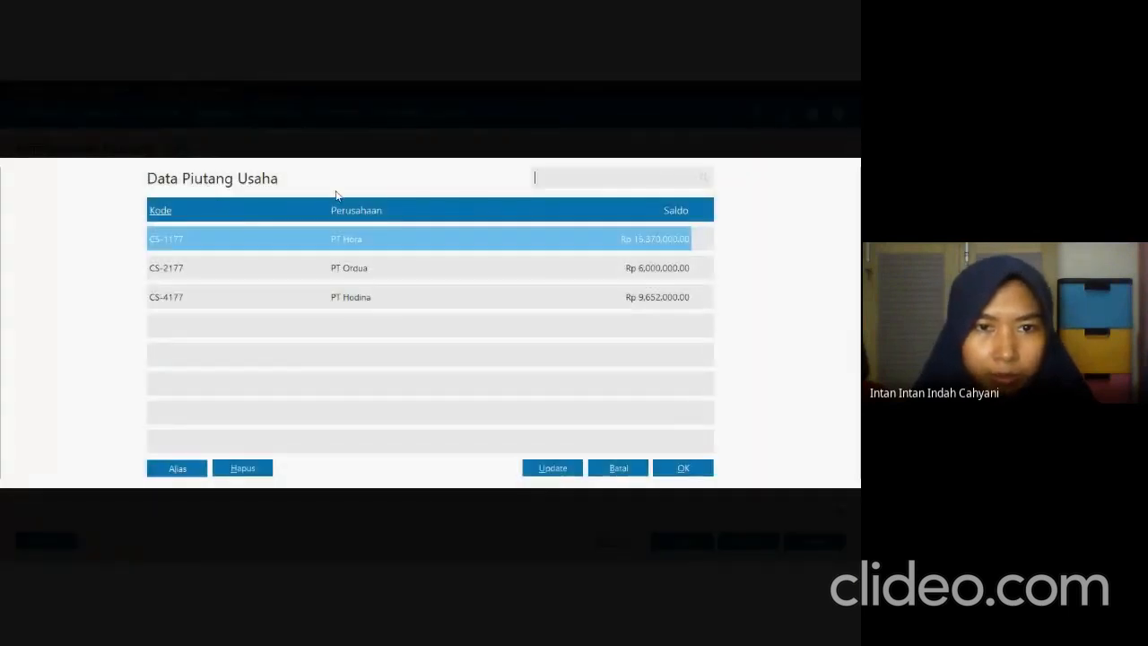
{"action": "left_click", "coordinate": [355, 266]}
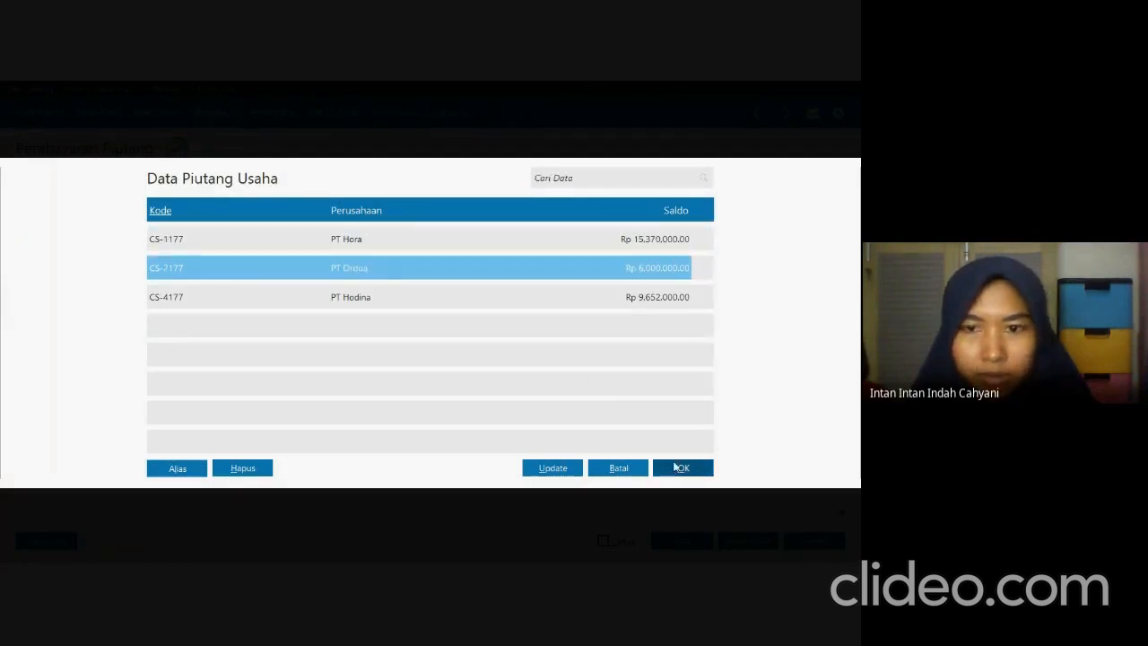
{"action": "left_click", "coordinate": [678, 467]}
Check the date in the exam PDF, date the PT Ordua payment 1/12/2021 and mark it as Giro.
{"action": "double_click", "coordinate": [345, 222]}
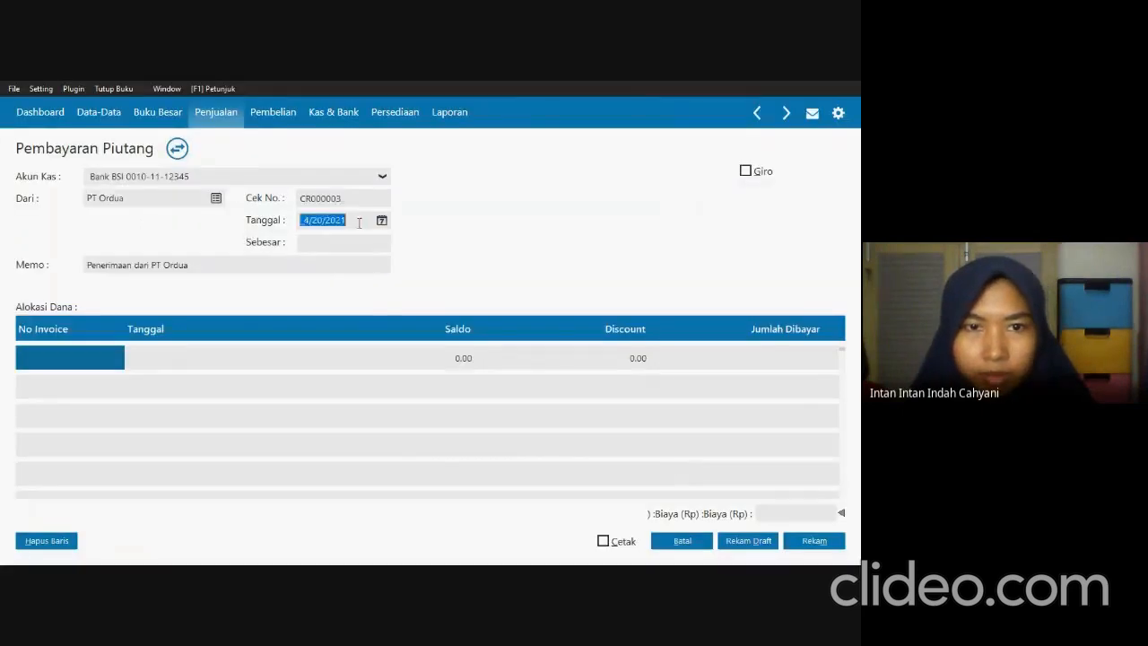
{"action": "key", "text": "alt+Tab"}
{"action": "key", "text": "alt+Tab"}
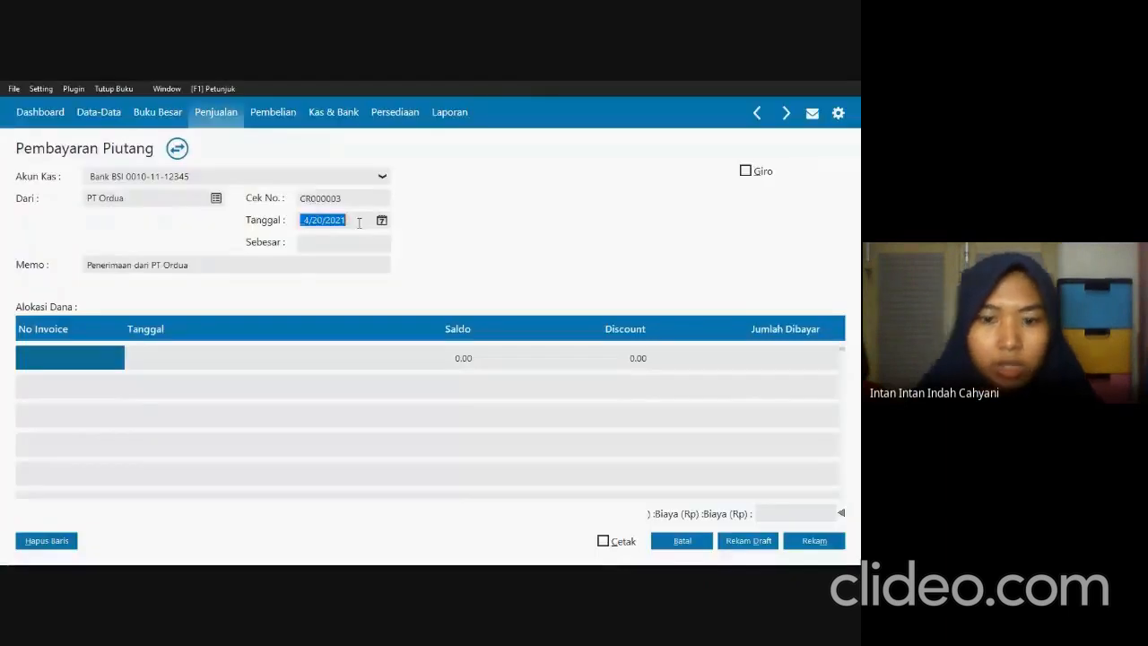
{"action": "type", "text": "01/12/"}
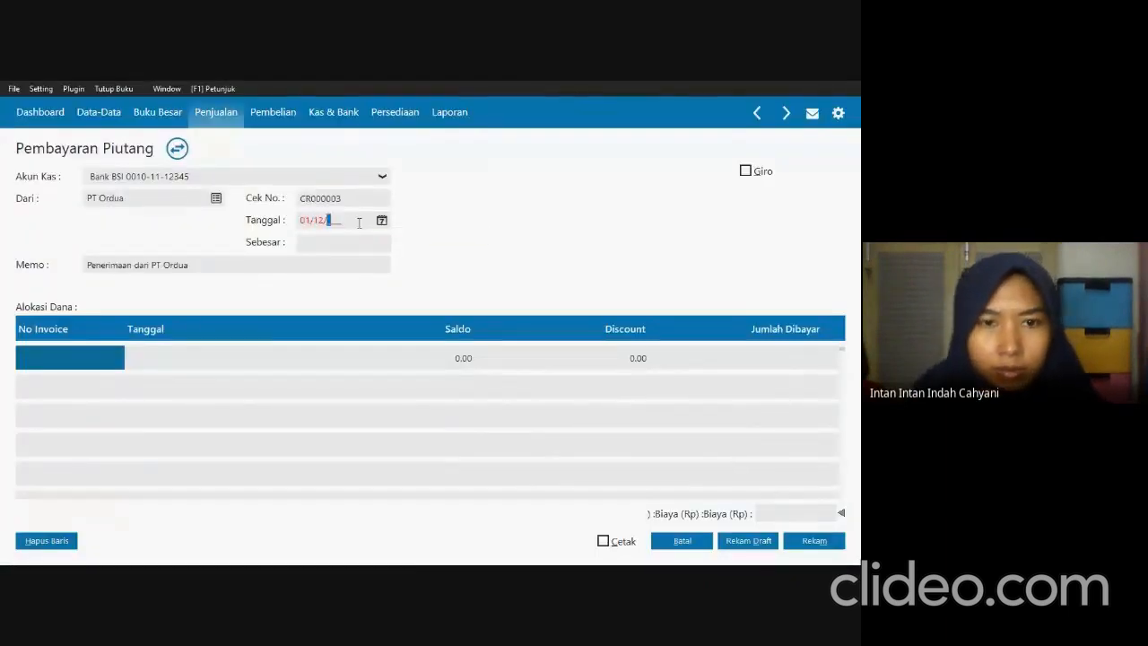
{"action": "type", "text": "2021"}
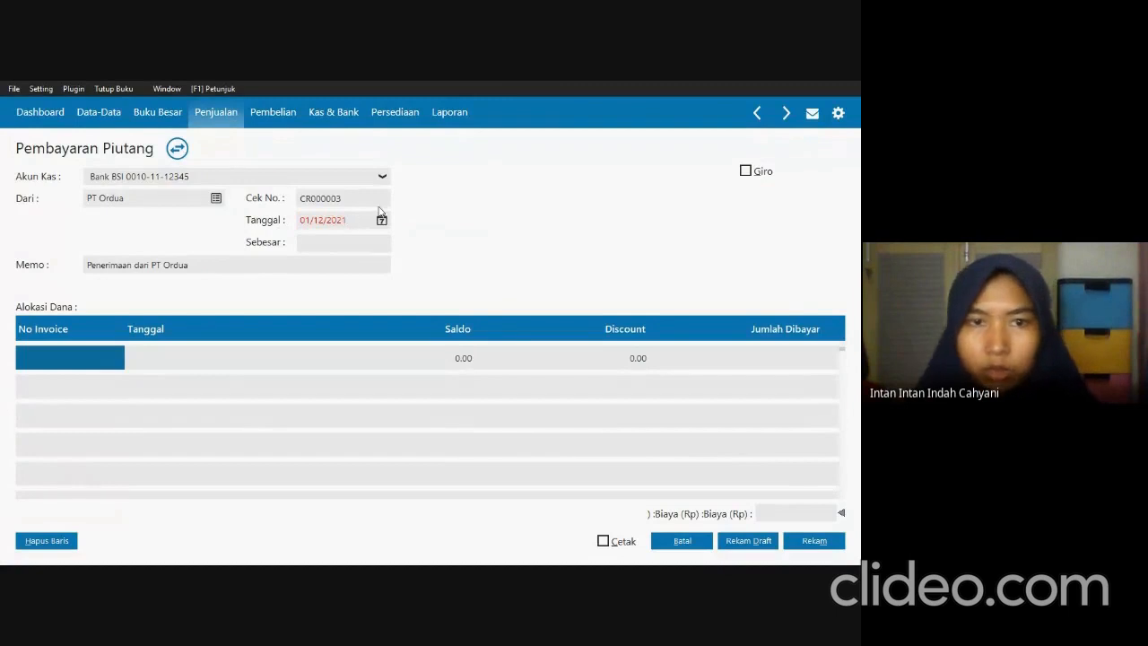
{"action": "left_click", "coordinate": [745, 170]}
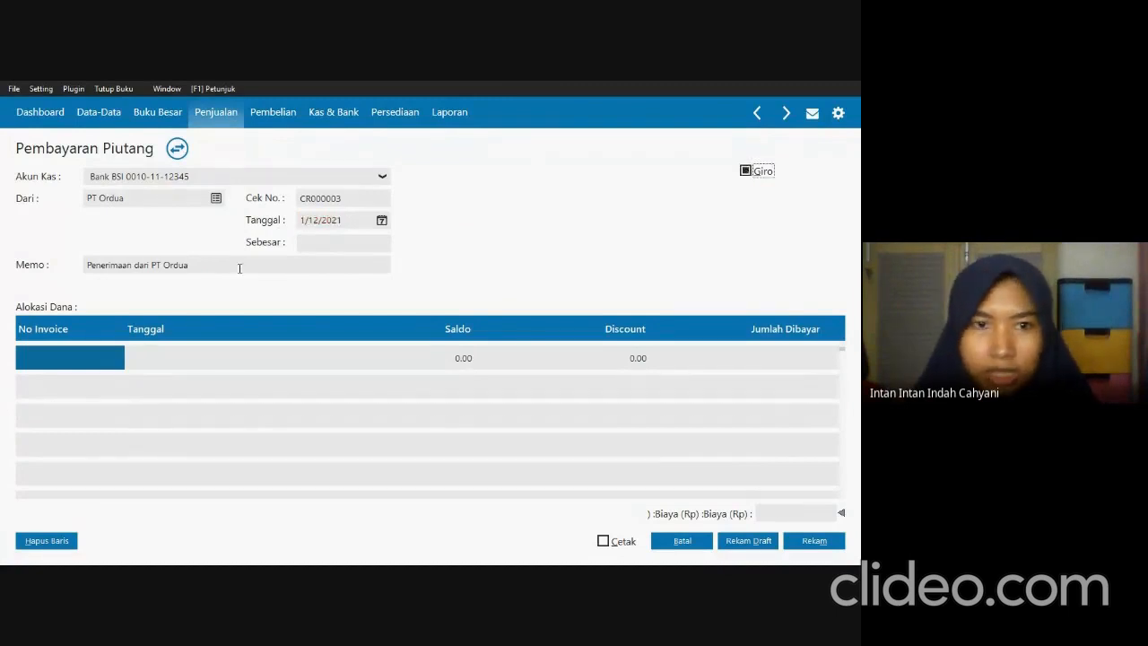
Allocate the PT Ordua payment to its invoice dated 12/24/2020, checking Transaksi 5 in the exam PDF, and fill in the received Rp 6,000,000.
{"action": "double_click", "coordinate": [112, 362]}
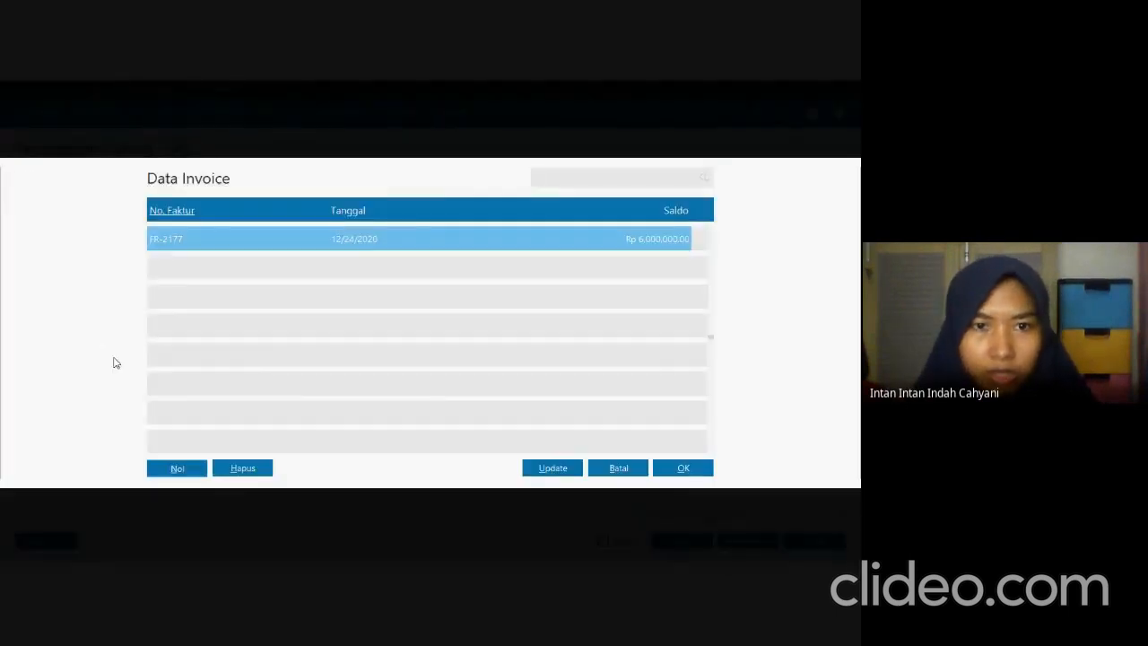
{"action": "key", "text": "alt+Tab"}
{"action": "key", "text": "alt+Tab"}
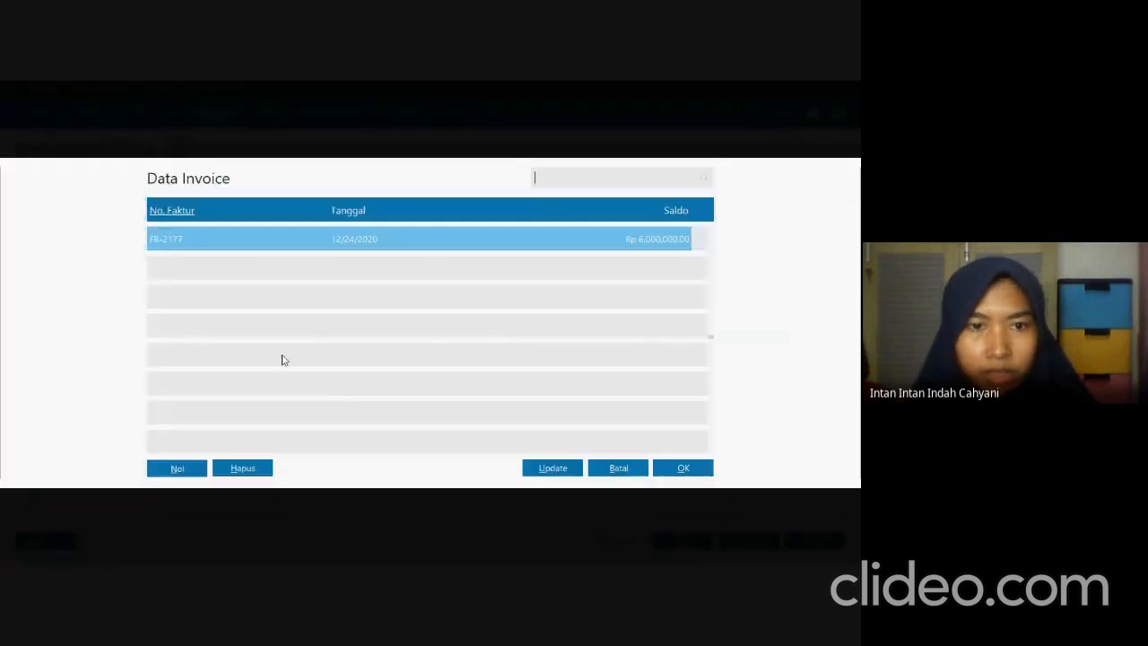
{"action": "left_click", "coordinate": [671, 468]}
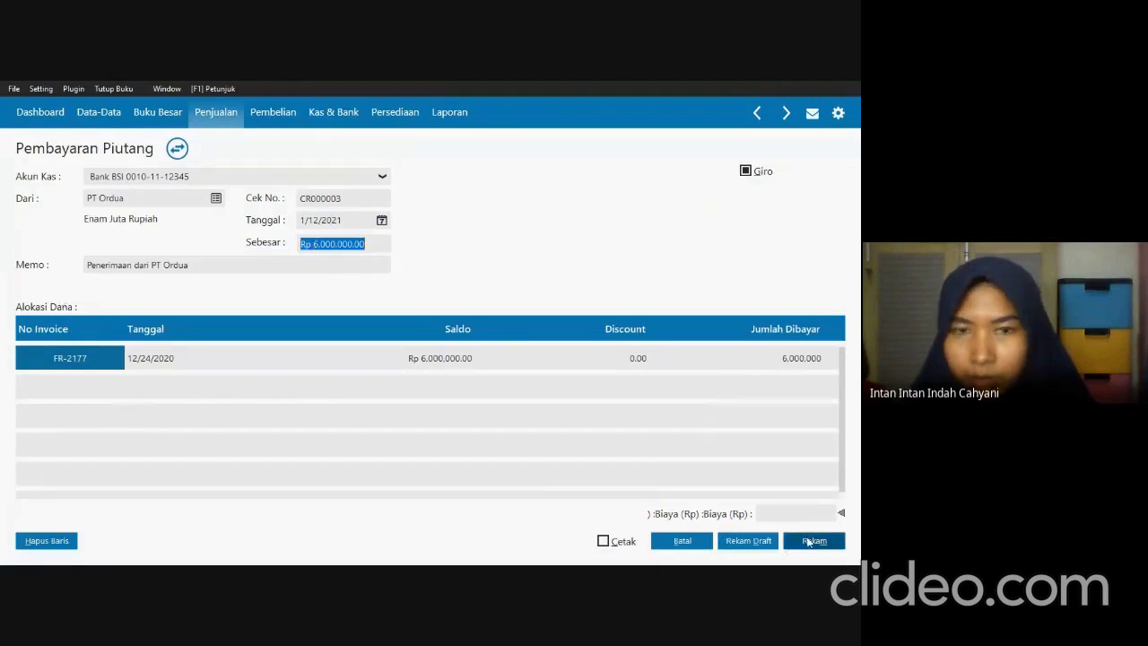
Start recording the payment and copy the giro number from Transaksi 5 in the exam PDF into the giro details.
{"action": "left_click", "coordinate": [808, 541]}
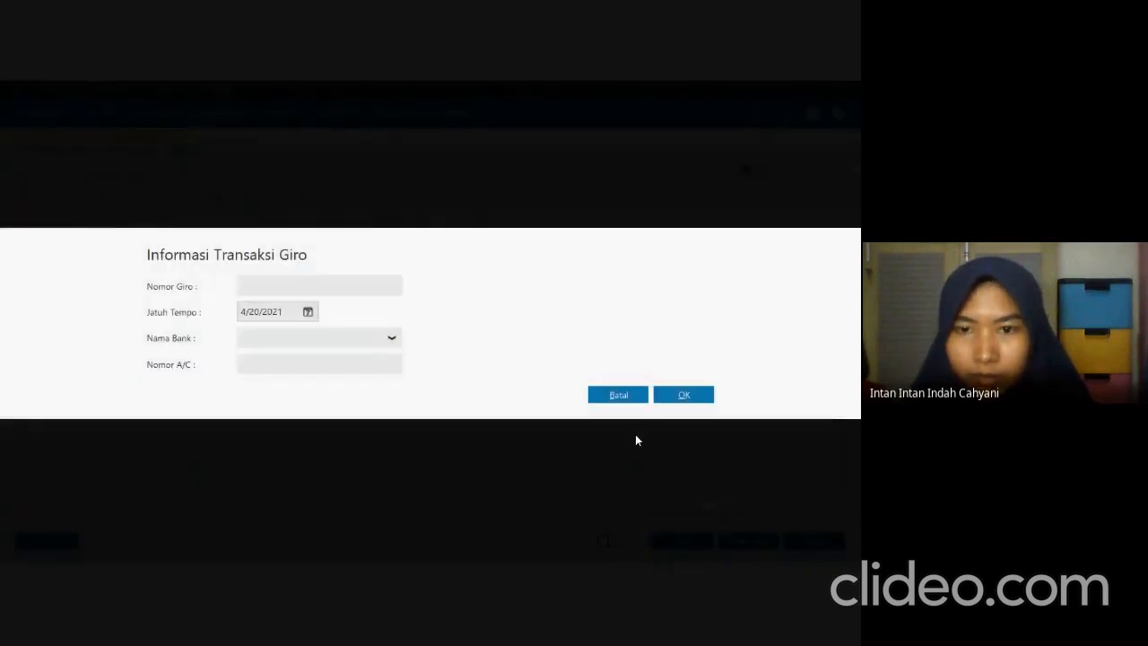
{"action": "key", "text": "alt+Tab"}
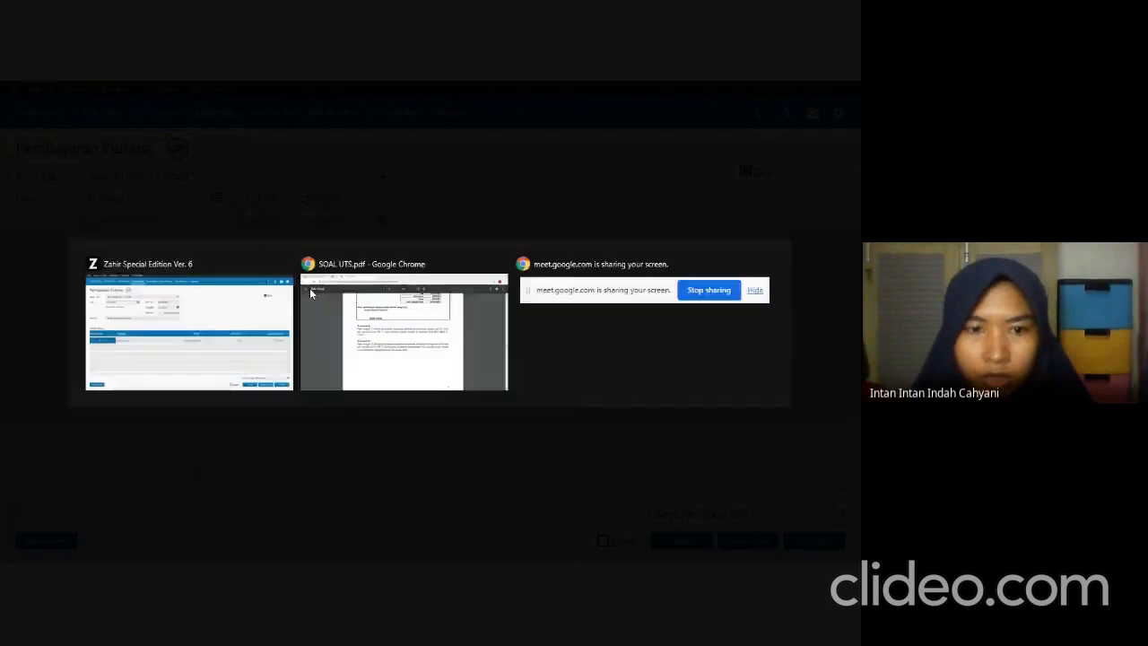
{"action": "left_click_drag", "start_coordinate": [266, 397], "coordinate": [293, 395]}
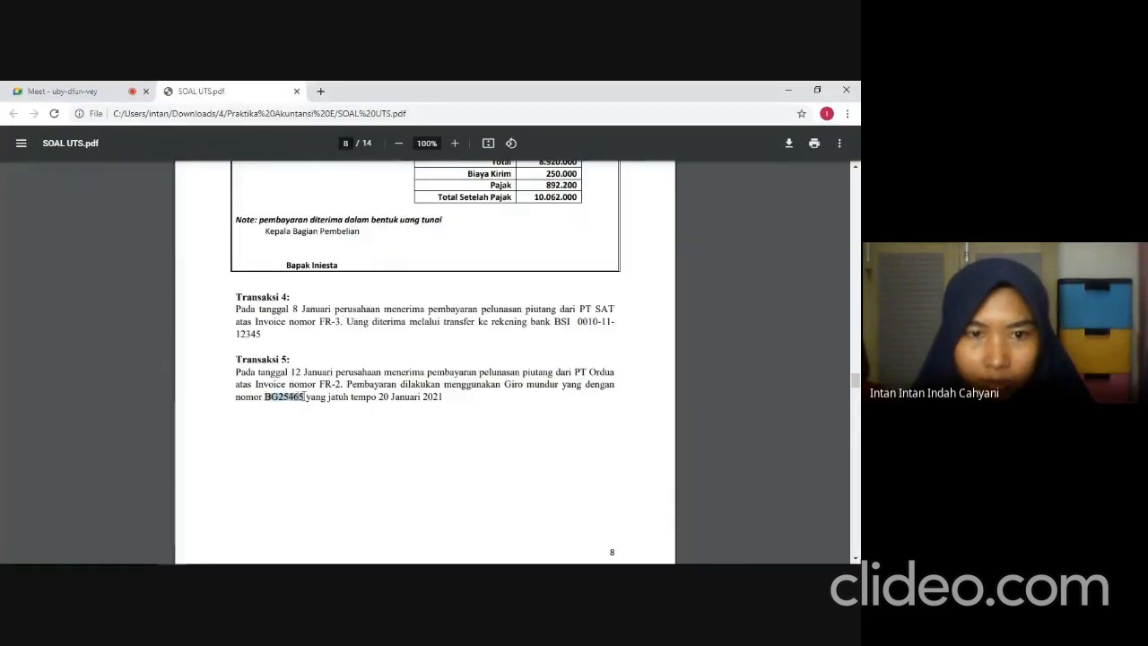
{"action": "key", "text": "ctrl+c"}
{"action": "key", "text": "alt+Tab"}
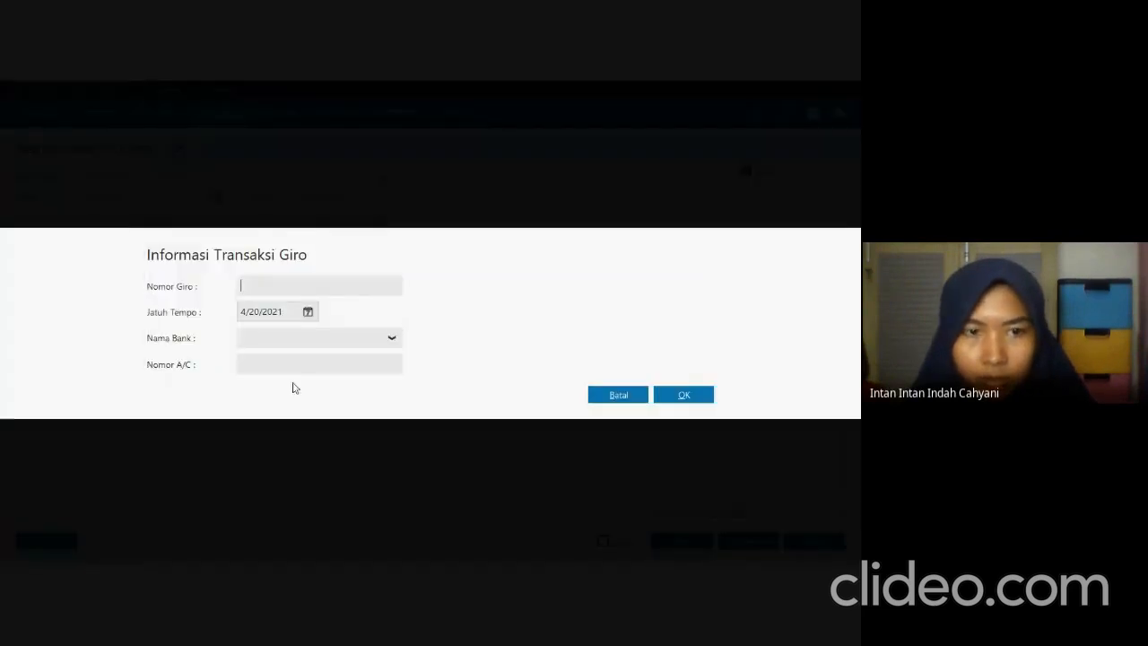
{"action": "key", "text": "ctrl+v"}
Check the due date in the exam PDF and set the giro's due date to 1/20/2021.
{"action": "triple_click", "coordinate": [288, 313]}
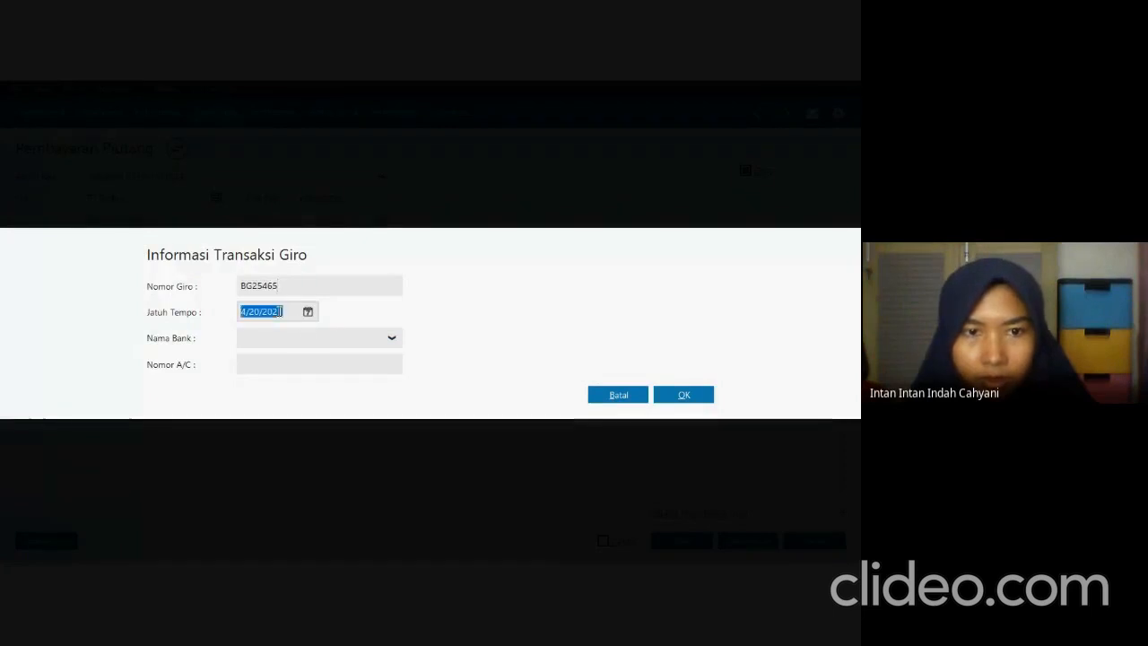
{"action": "key", "text": "alt+Tab"}
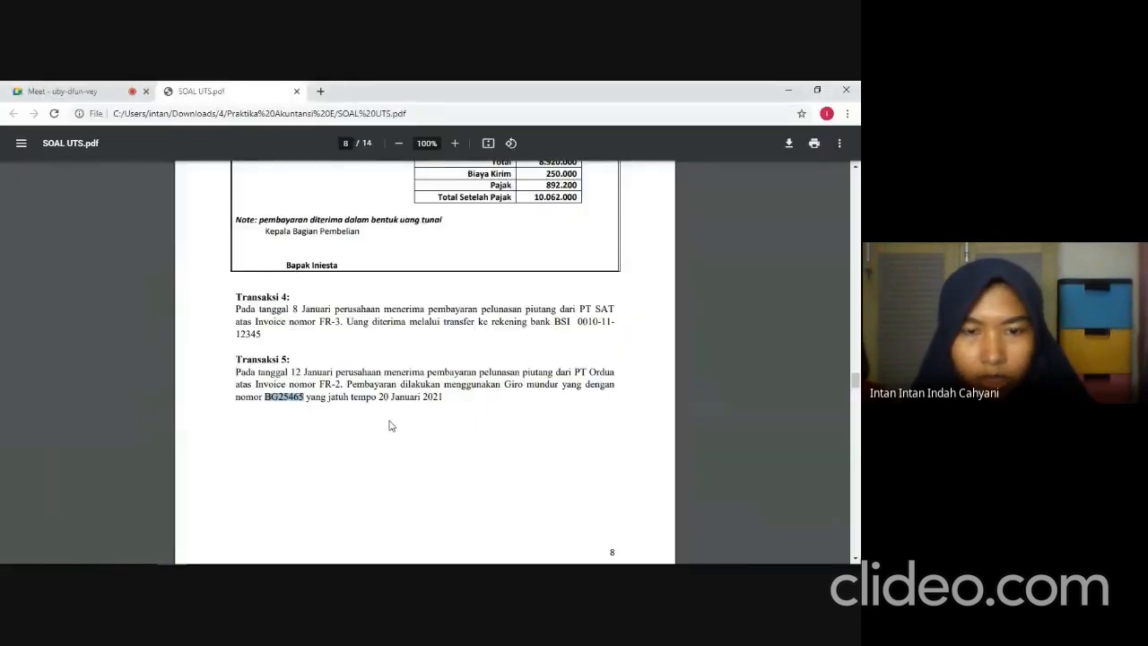
{"action": "key", "text": "alt+Tab"}
{"action": "type", "text": "01"}
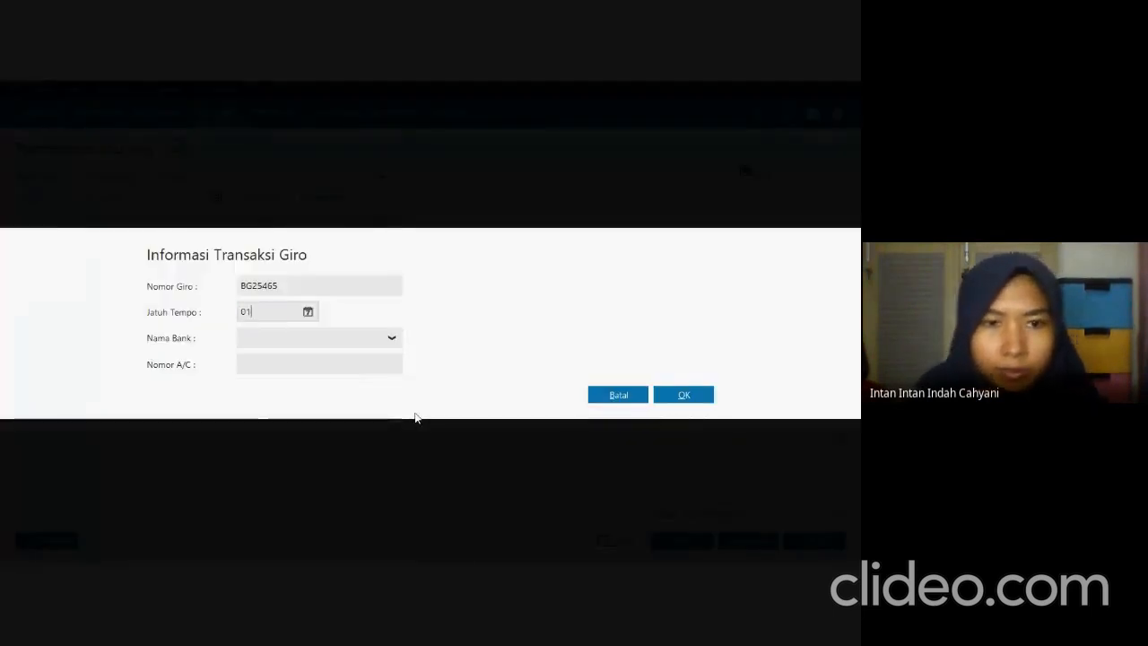
{"action": "type", "text": "2"}
{"action": "key", "text": "BackSpace"}
{"action": "key", "text": "BackSpace"}
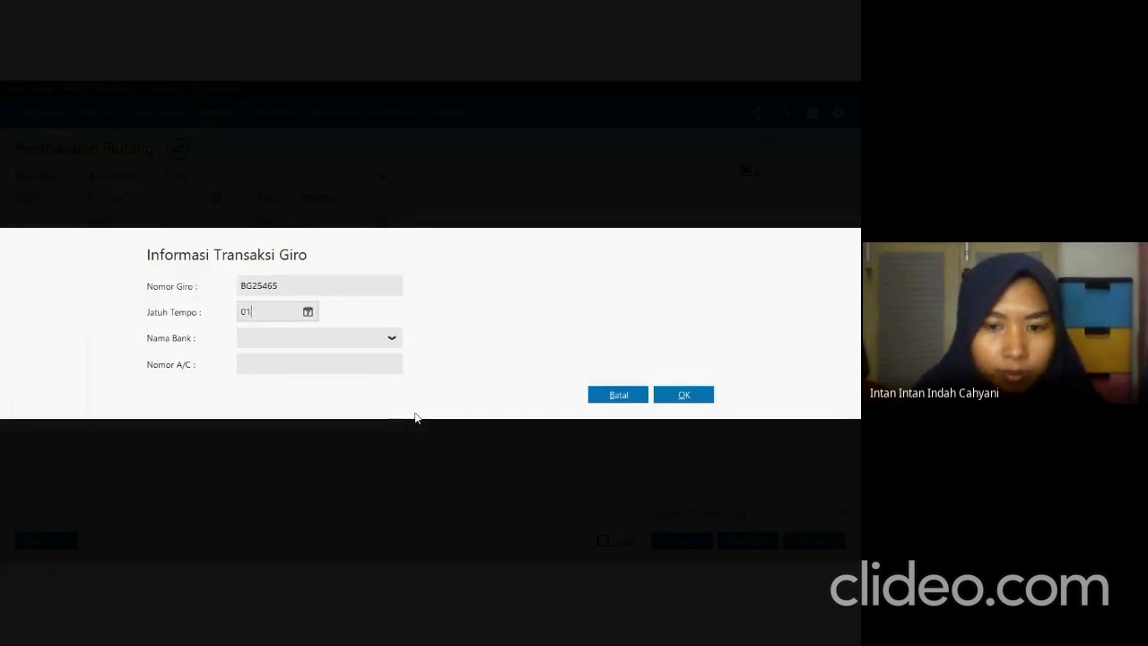
{"action": "type", "text": "20/2021"}
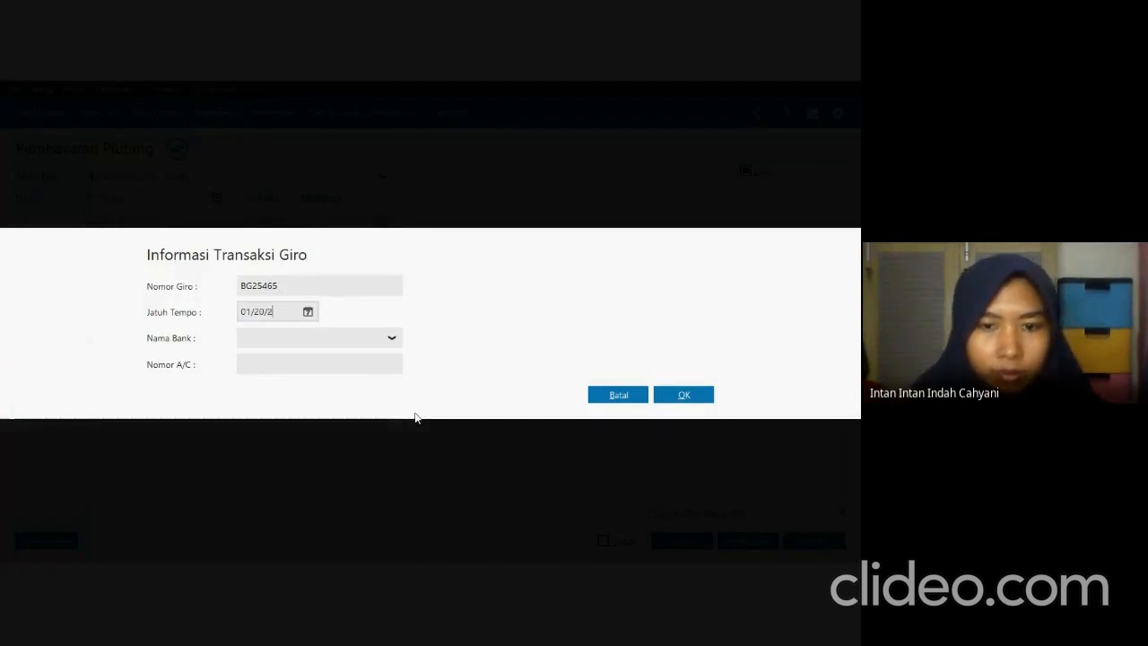
{"action": "left_click", "coordinate": [307, 316]}
{"action": "left_click", "coordinate": [496, 466]}
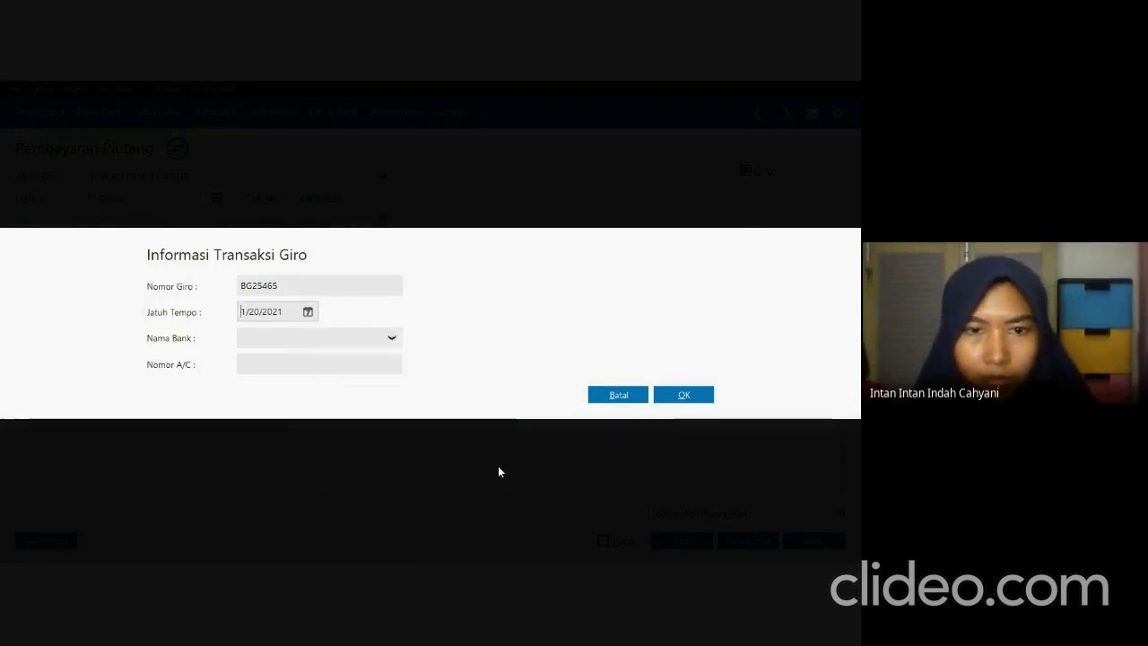
Record the giro payment with its transaction date changed to match the due date, and close the payment form and list.
{"action": "left_click", "coordinate": [683, 395]}
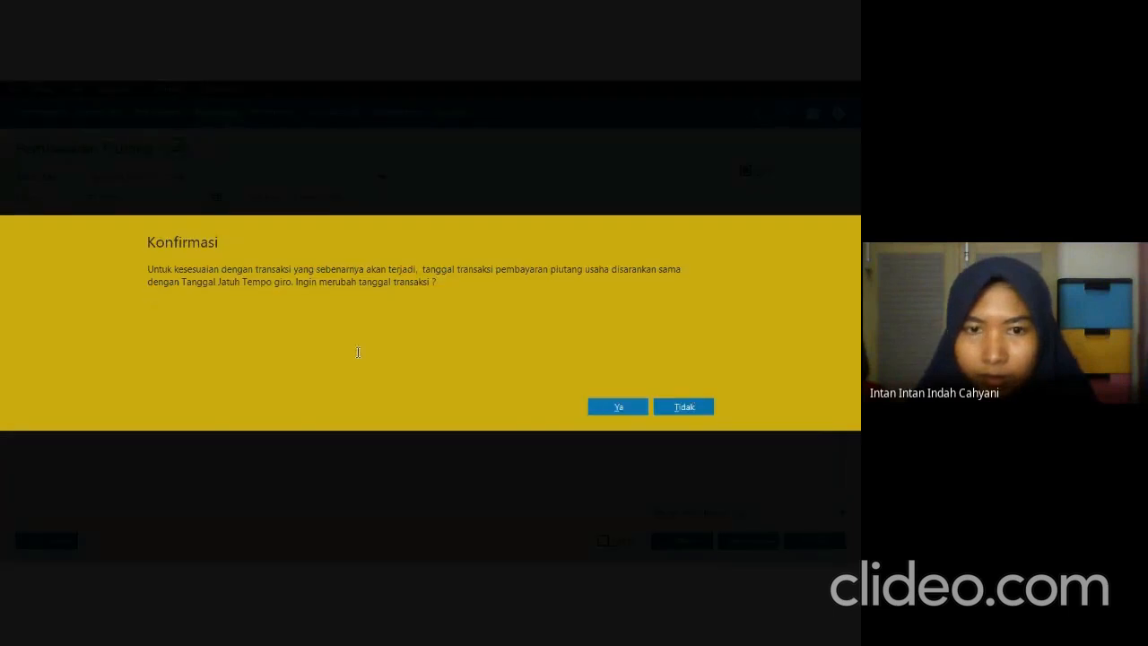
{"action": "left_click", "coordinate": [595, 406]}
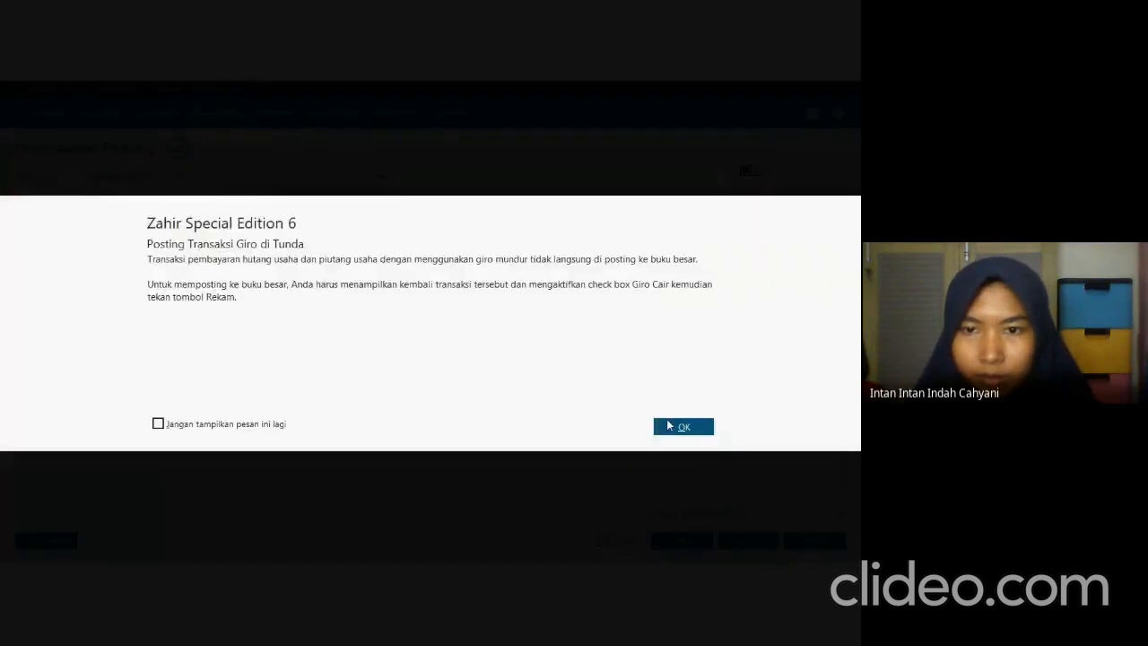
{"action": "left_click", "coordinate": [667, 425]}
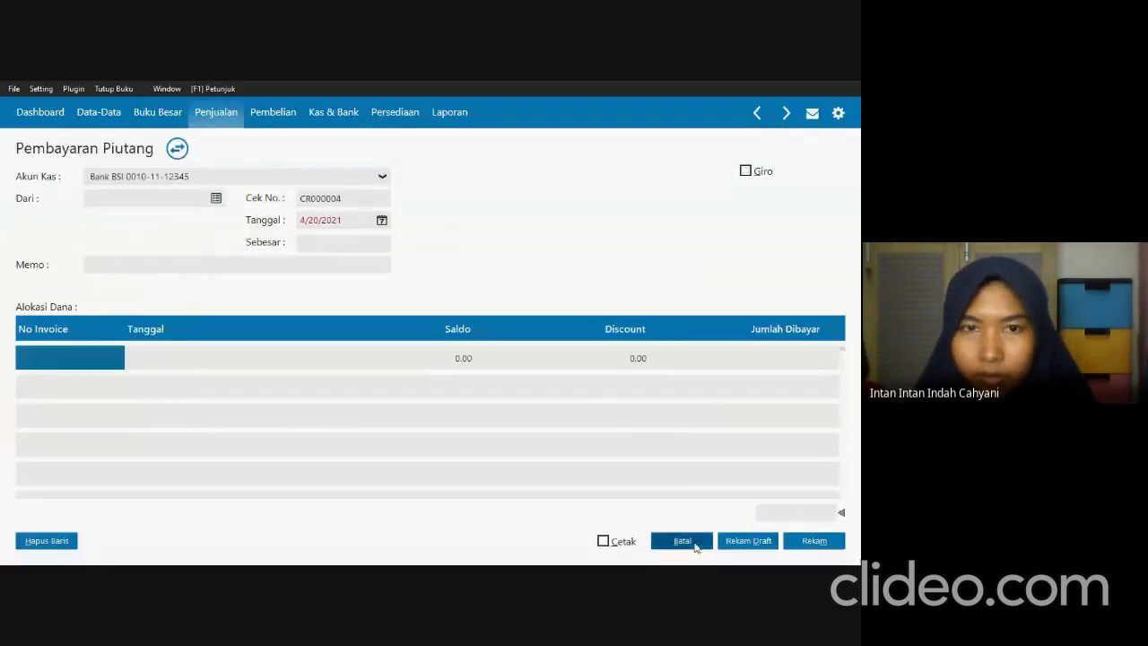
{"action": "left_click", "coordinate": [695, 544]}
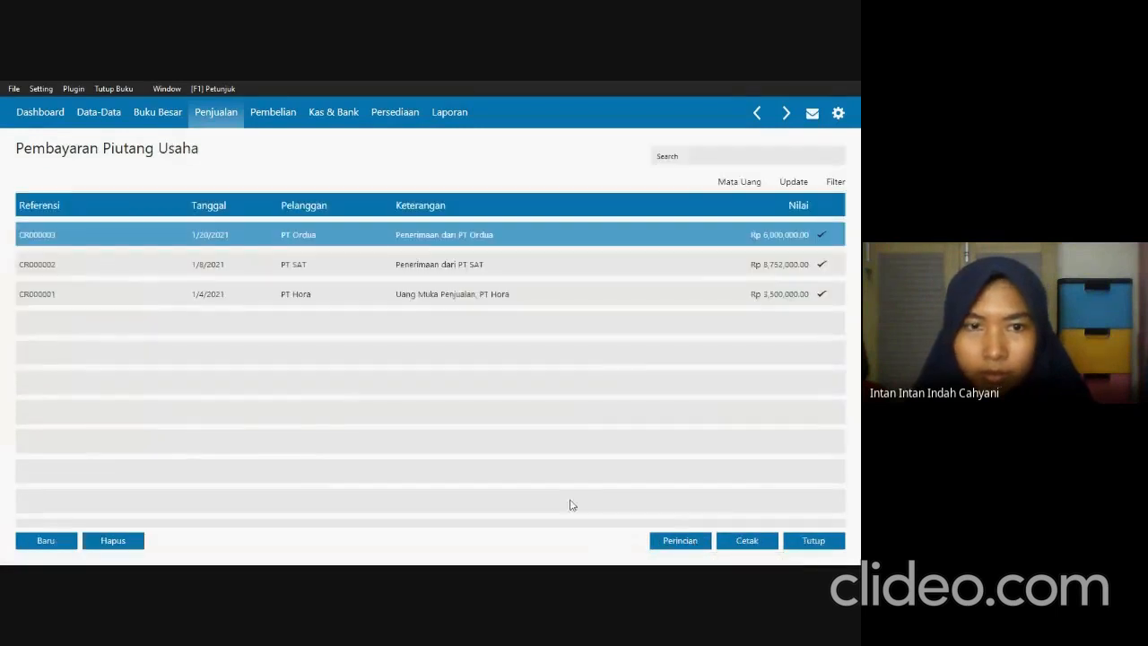
{"action": "left_click", "coordinate": [812, 541]}
Read Transaksi 6 in the exam PDF and start a new purchase invoice in Zahir.
{"action": "key", "text": "alt+Tab"}
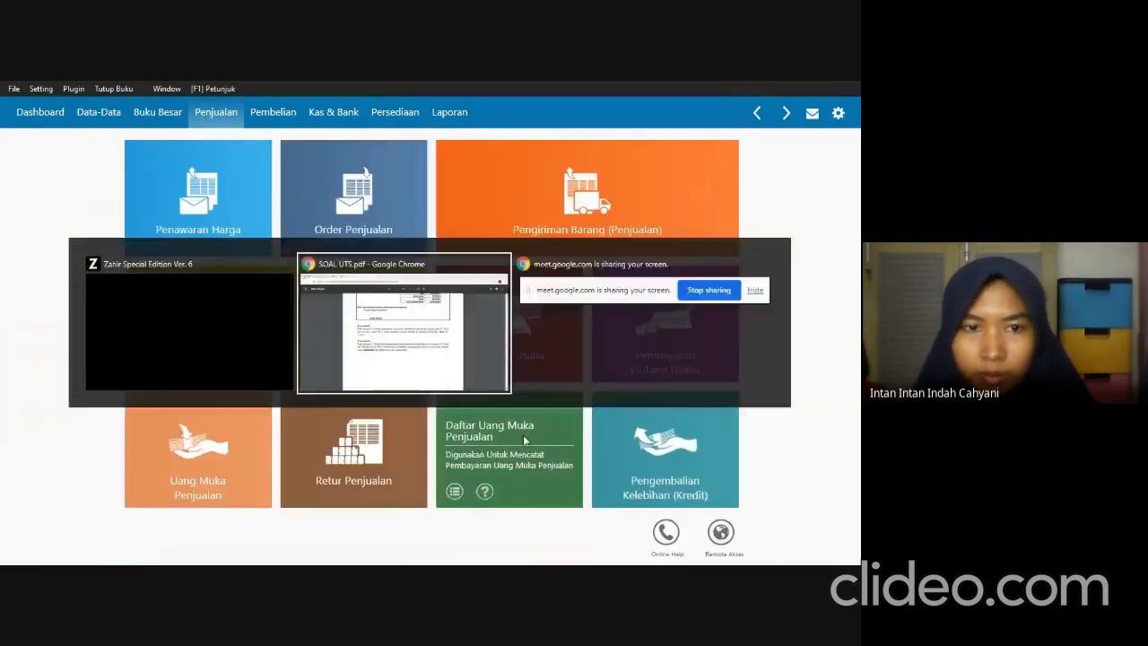
{"action": "scroll", "coordinate": [517, 438], "scroll_direction": "down", "scroll_amount": 3}
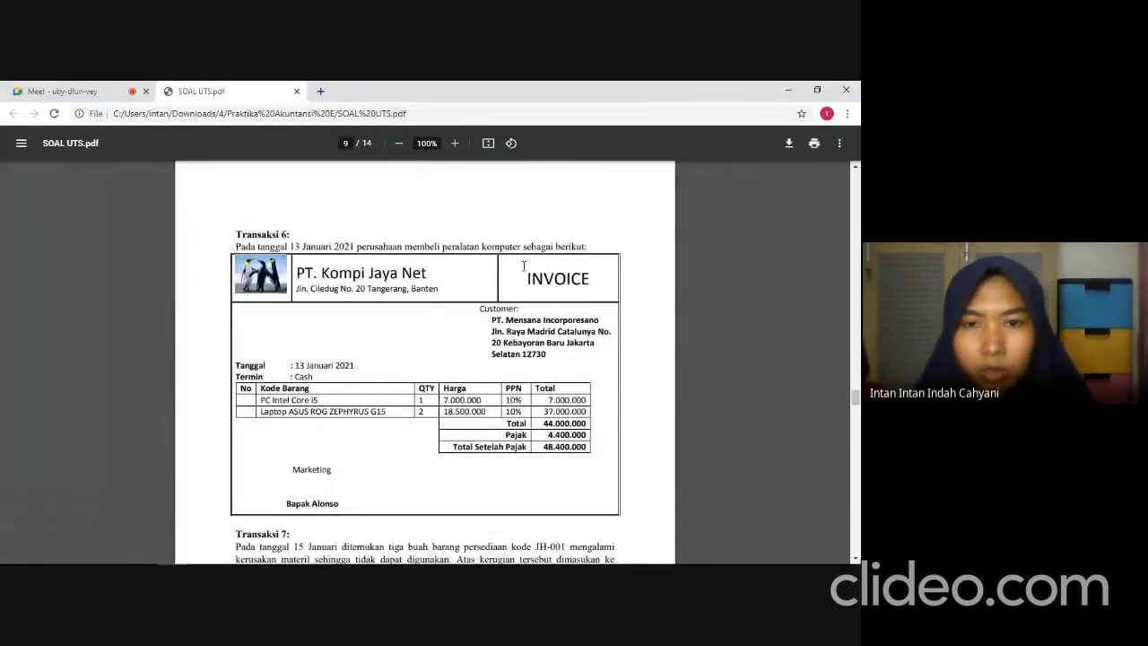
{"action": "key", "text": "alt+Tab"}
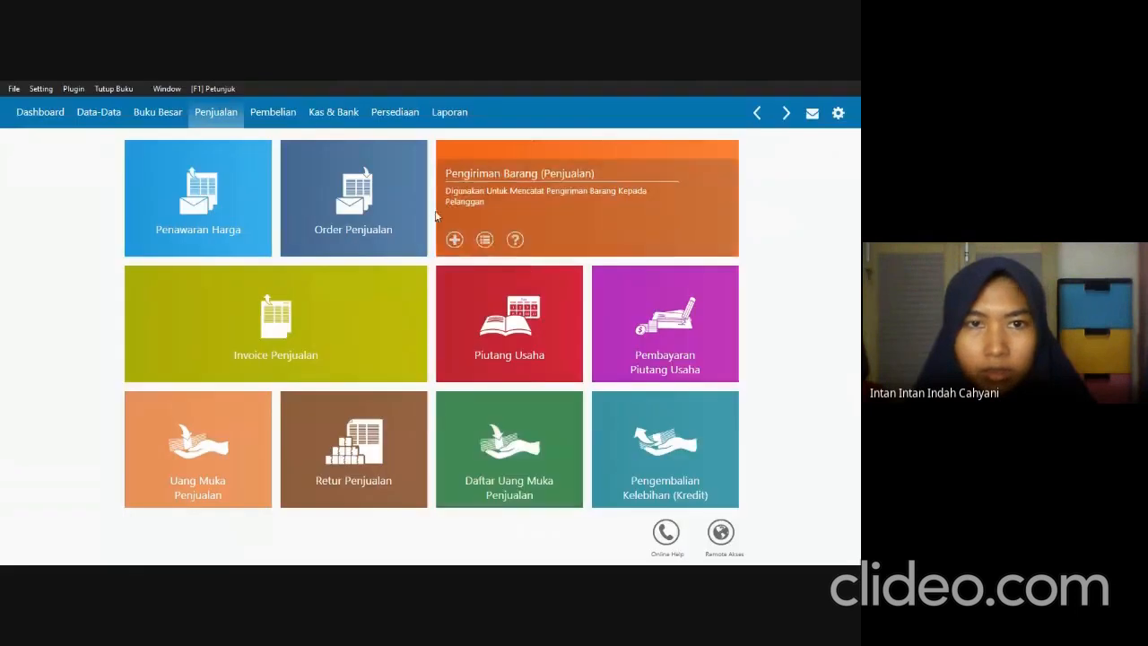
{"action": "left_click", "coordinate": [278, 116]}
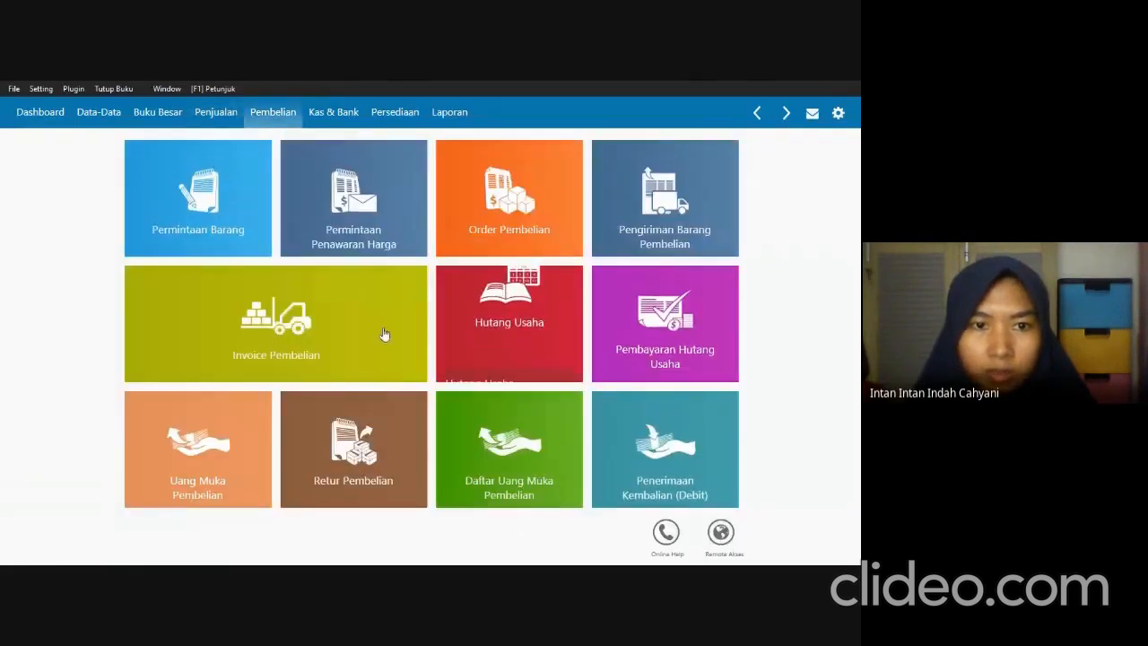
{"action": "mouse_move", "coordinate": [238, 330]}
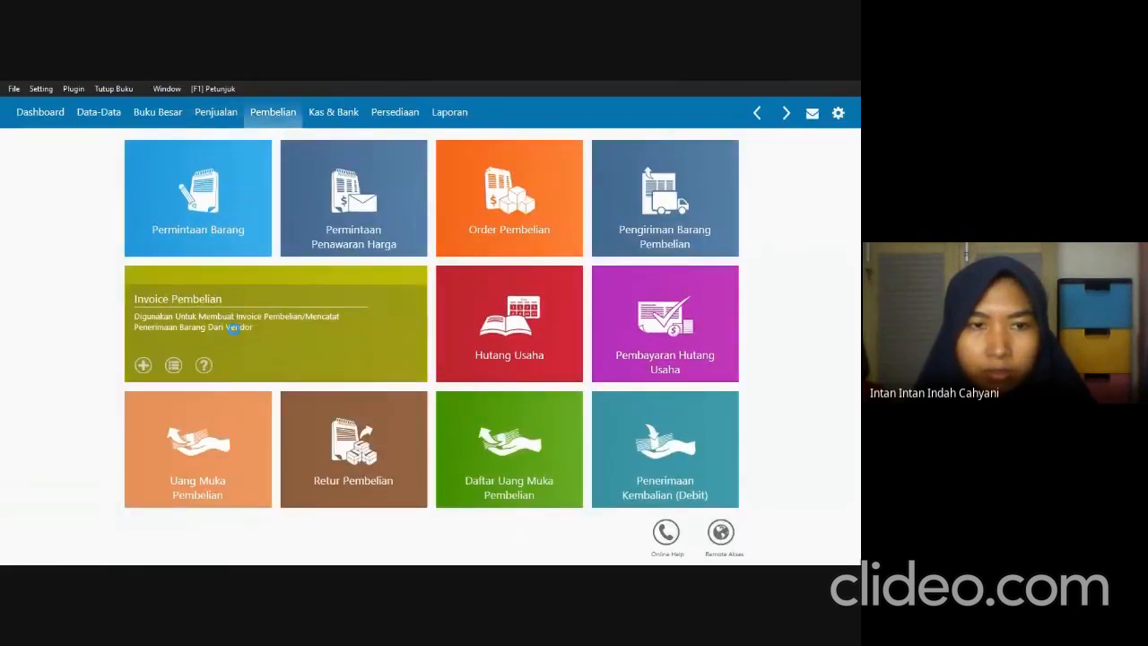
{"action": "left_click", "coordinate": [235, 328]}
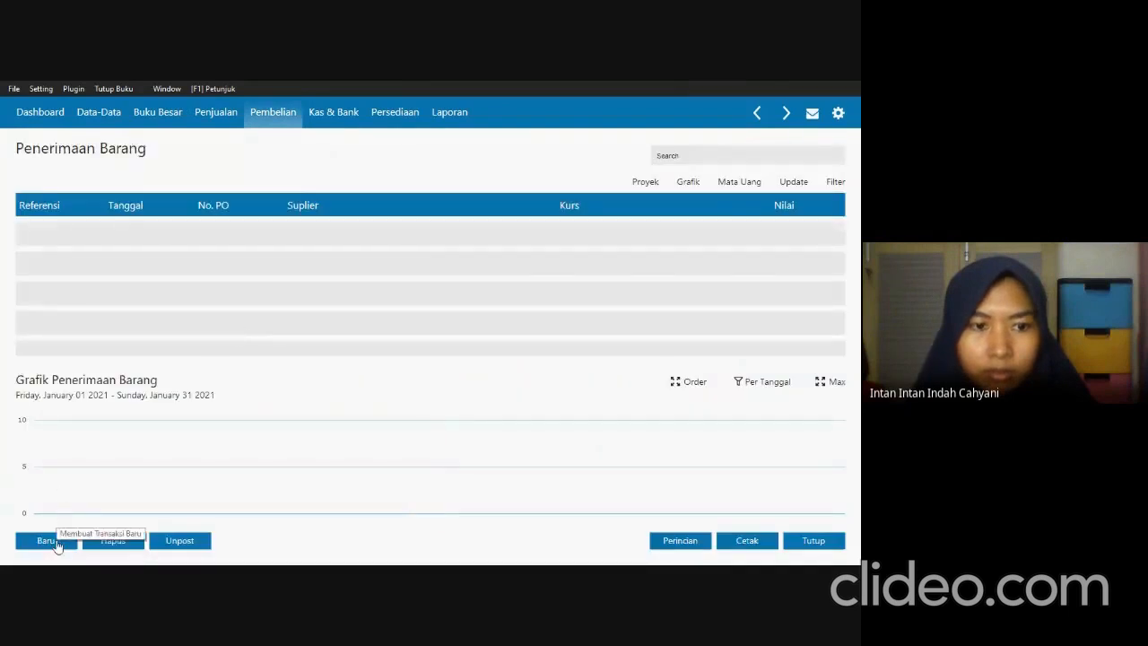
{"action": "left_click", "coordinate": [52, 540]}
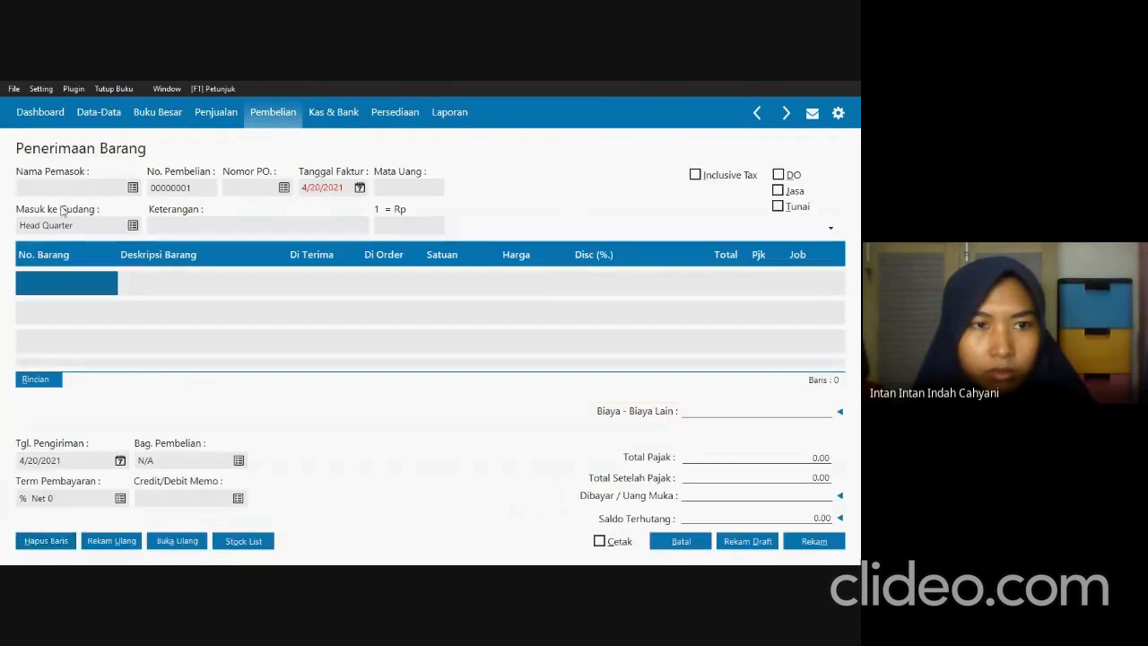
Create a new vendor for the purchase invoice and enter its company name from the exam PDF, PT Kompi Jaya Net.
{"action": "left_click", "coordinate": [132, 188]}
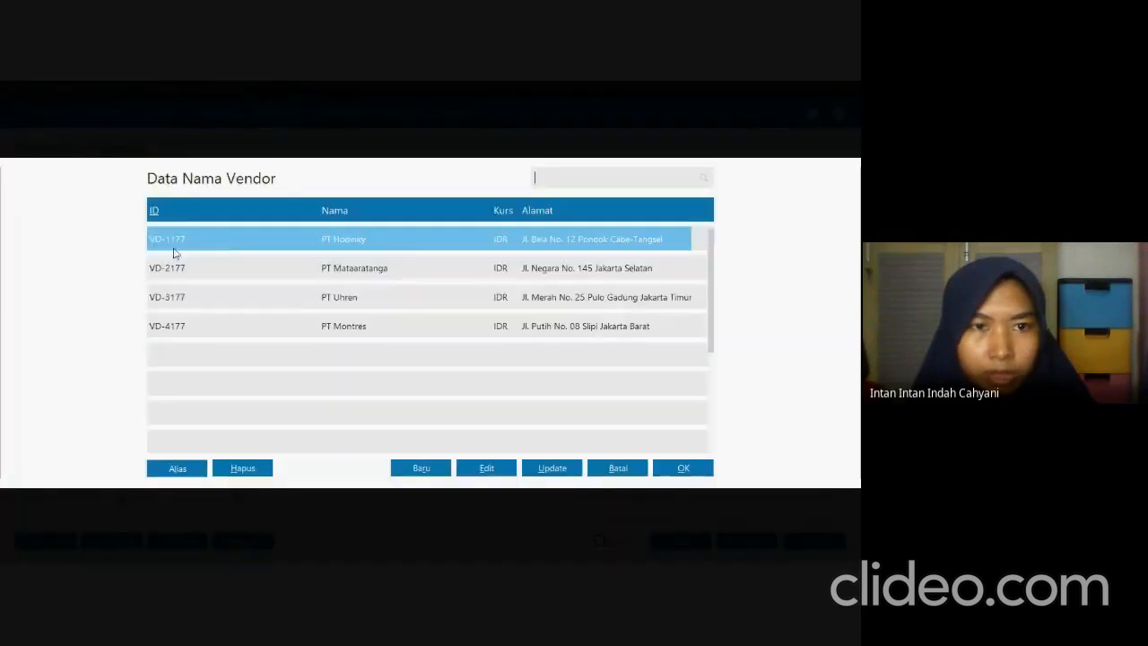
{"action": "left_click", "coordinate": [404, 467]}
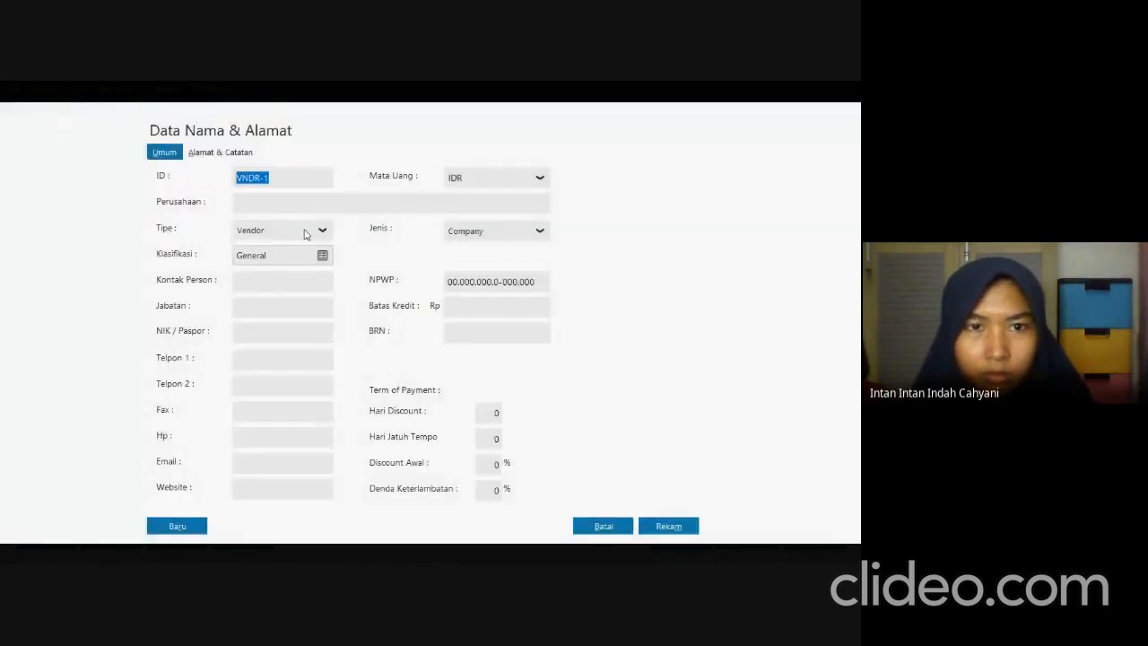
{"action": "left_click", "coordinate": [313, 200]}
{"action": "key", "text": "alt+Tab"}
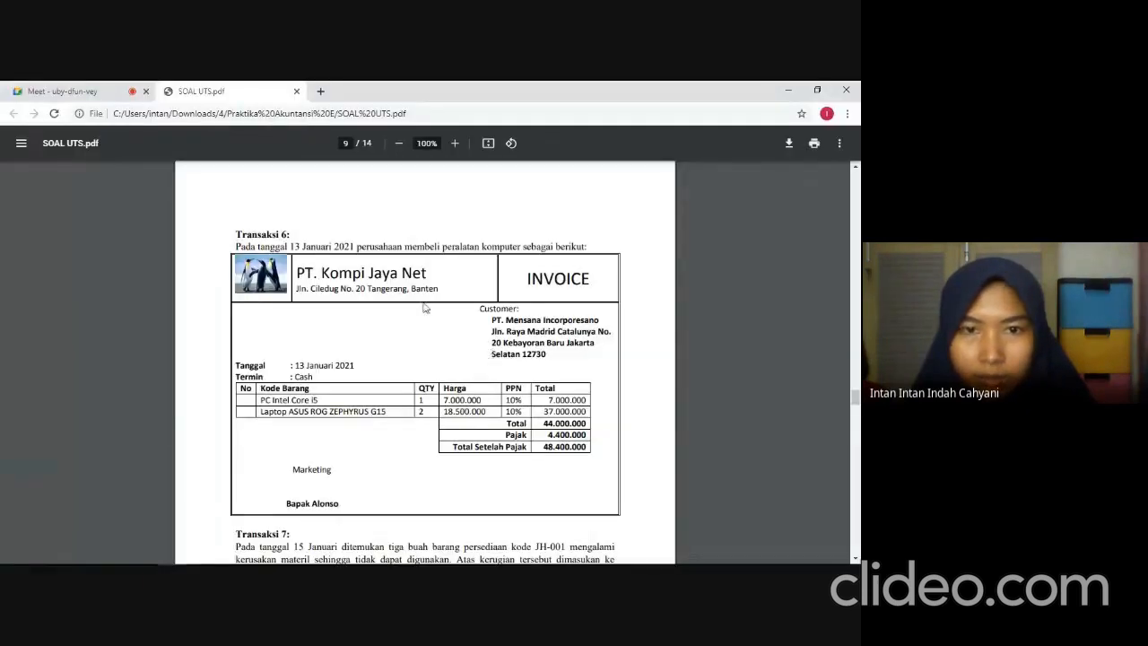
{"action": "key", "text": "alt+Tab"}
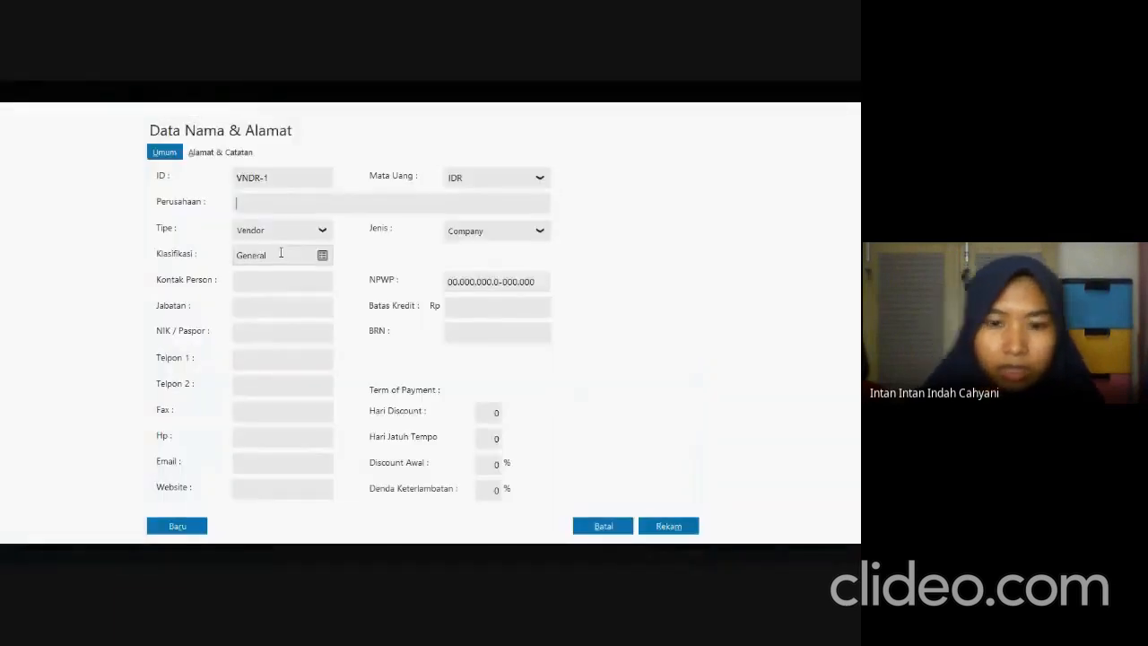
{"action": "type", "text": "P"}
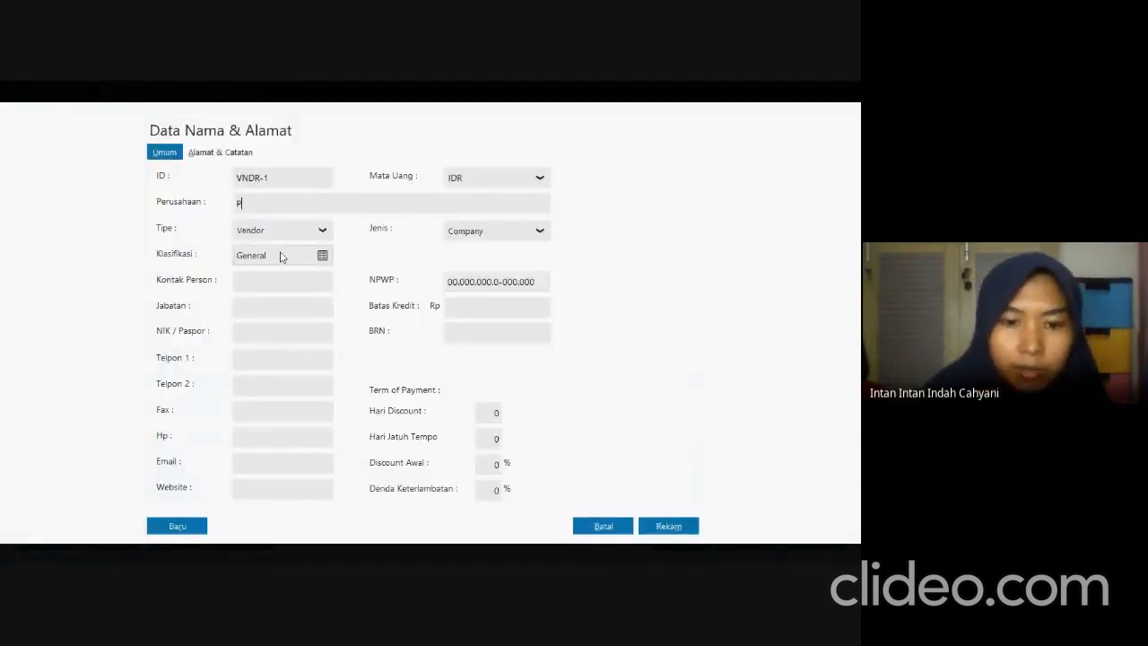
{"action": "type", "text": "T "}
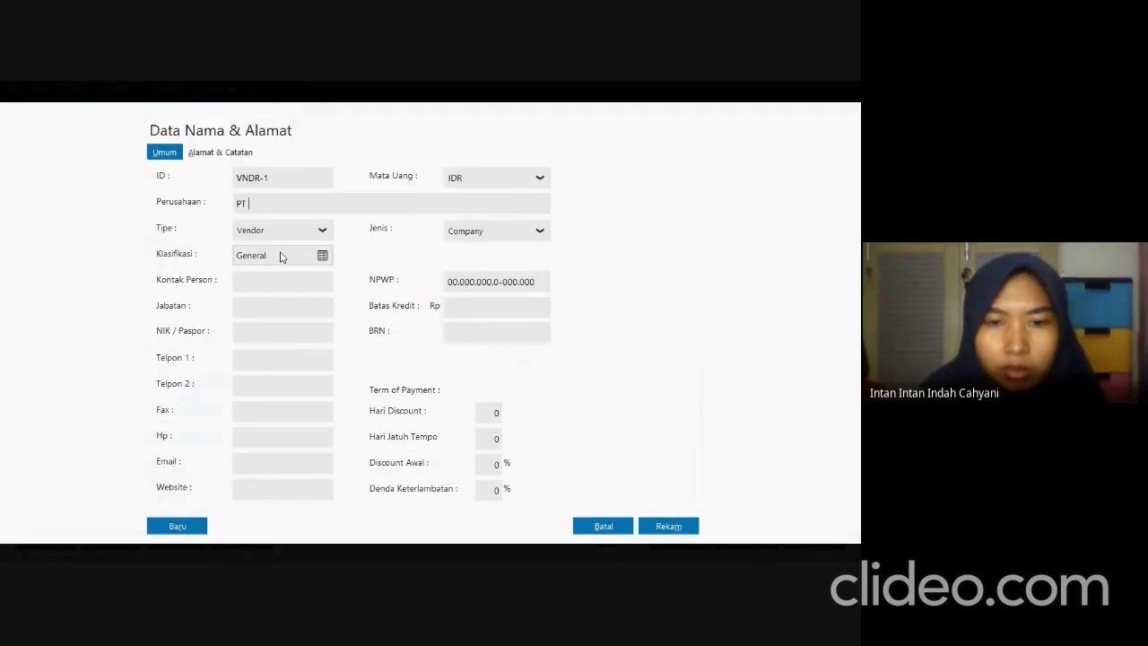
{"action": "type", "text": "Kompi Jaya Net"}
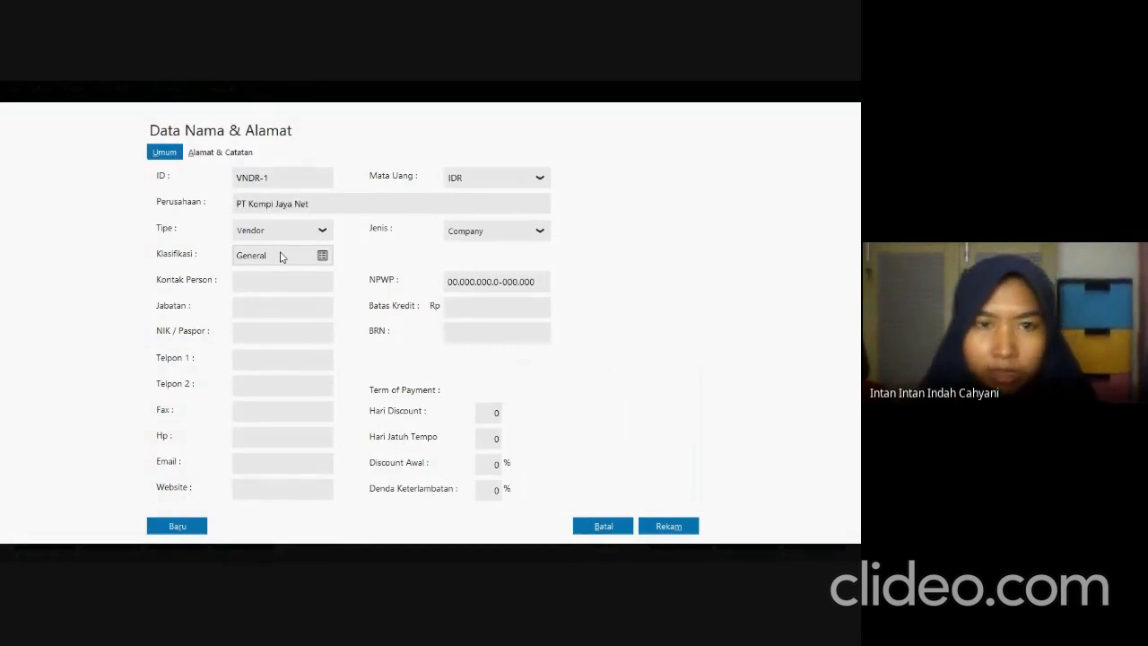
Copy the vendor's street address from the exam PDF, save the vendor record without an NPWP, and select it for the purchase invoice.
{"action": "left_click", "coordinate": [212, 155]}
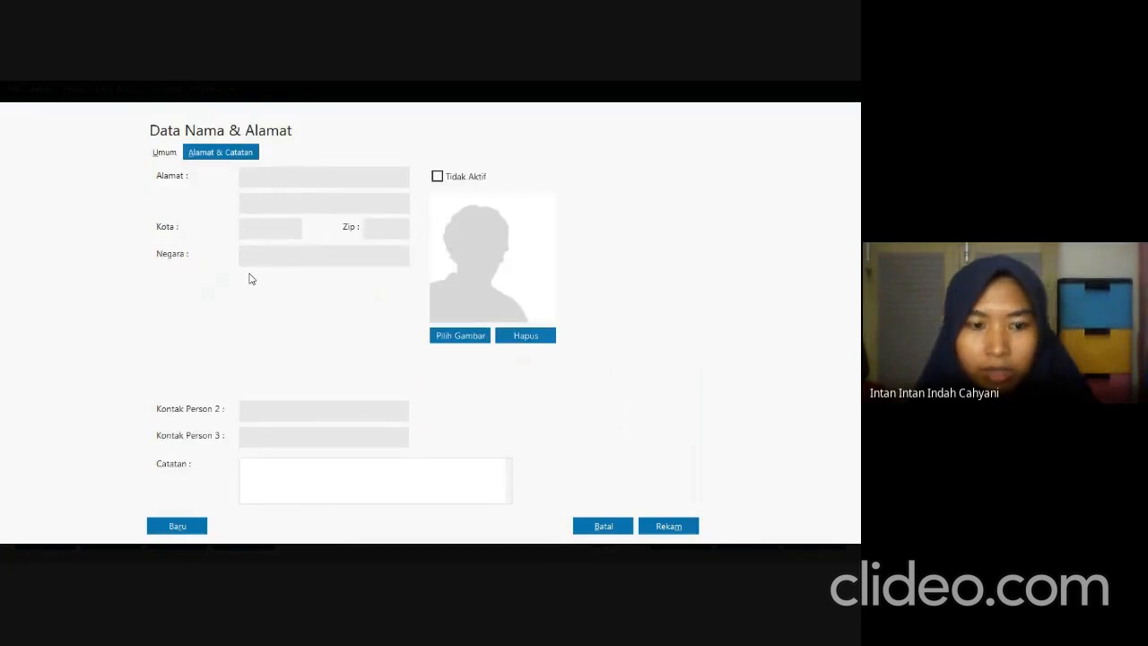
{"action": "key", "text": "alt+Tab"}
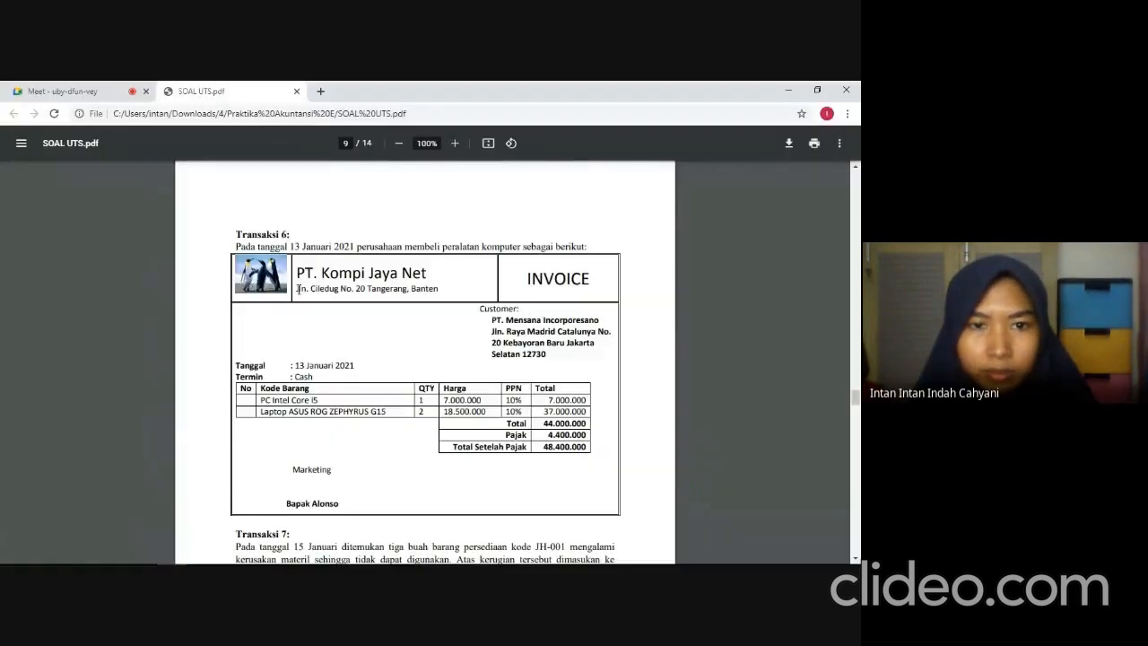
{"action": "left_click_drag", "start_coordinate": [298, 288], "coordinate": [436, 292]}
{"action": "key", "text": "ctrl+c"}
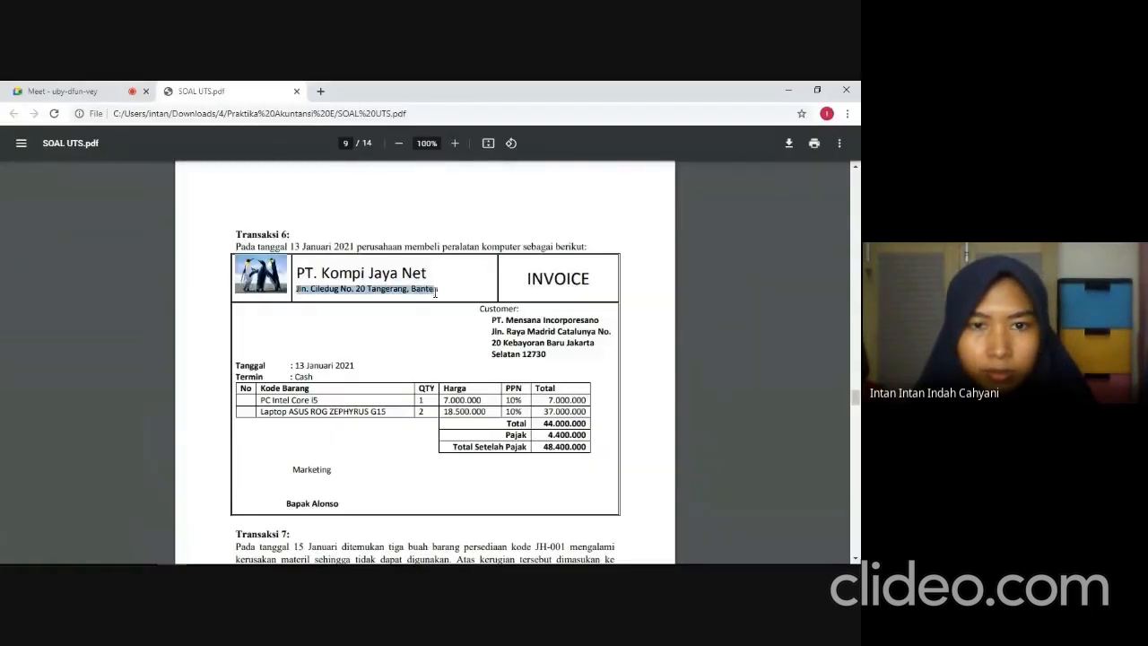
{"action": "key", "text": "alt+Tab"}
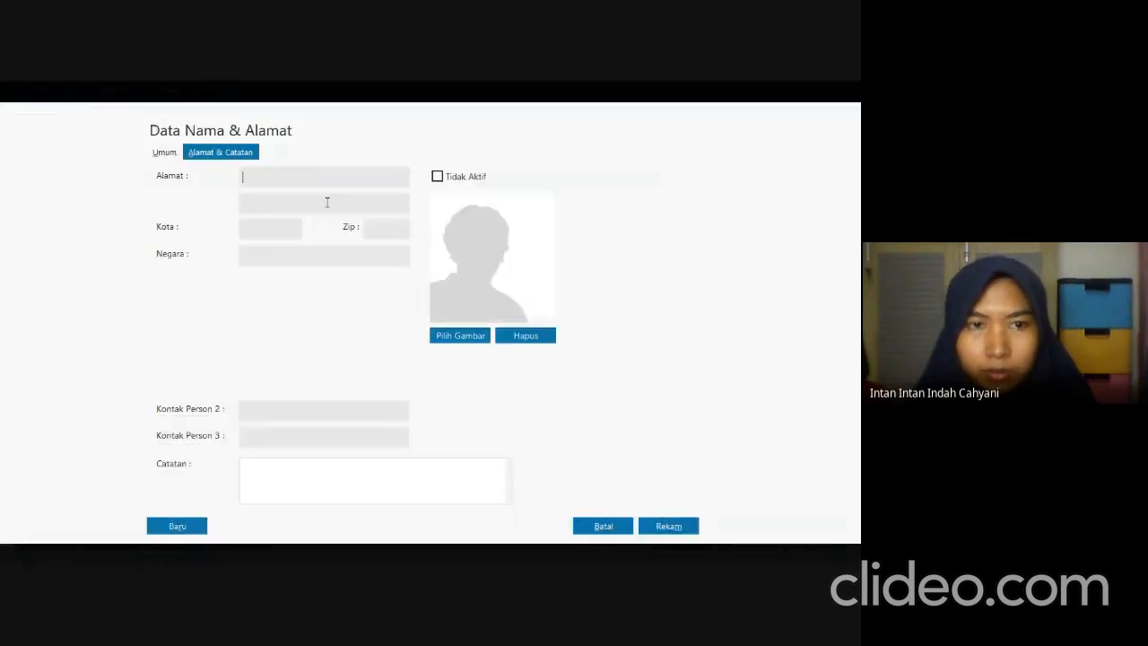
{"action": "key", "text": "ctrl+v"}
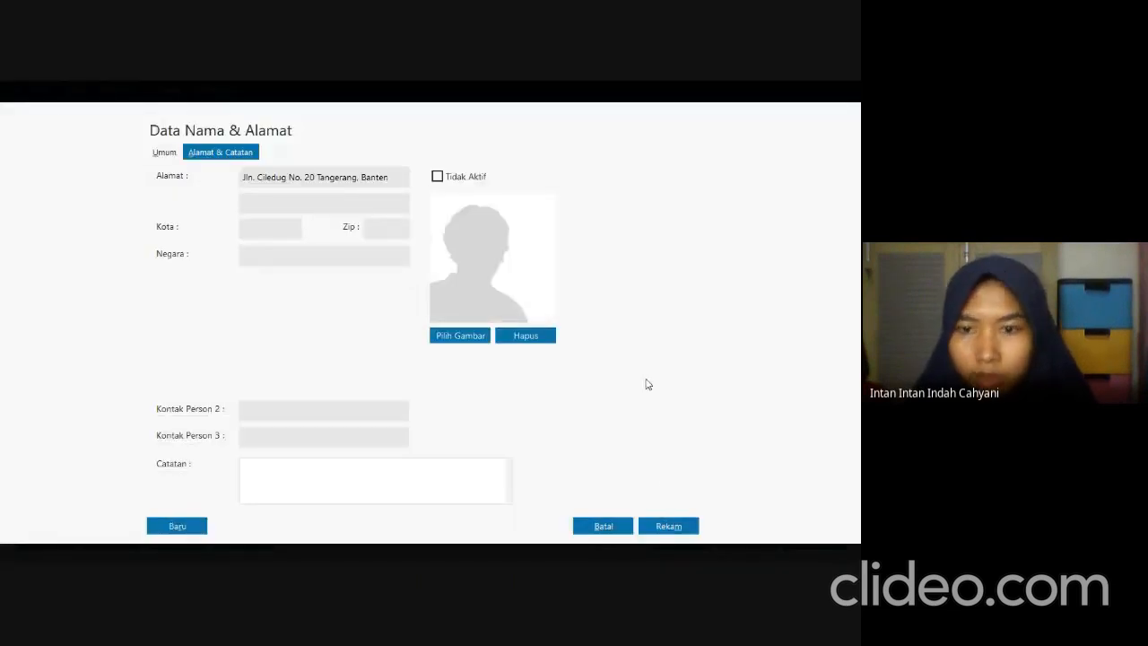
{"action": "left_click", "coordinate": [665, 527]}
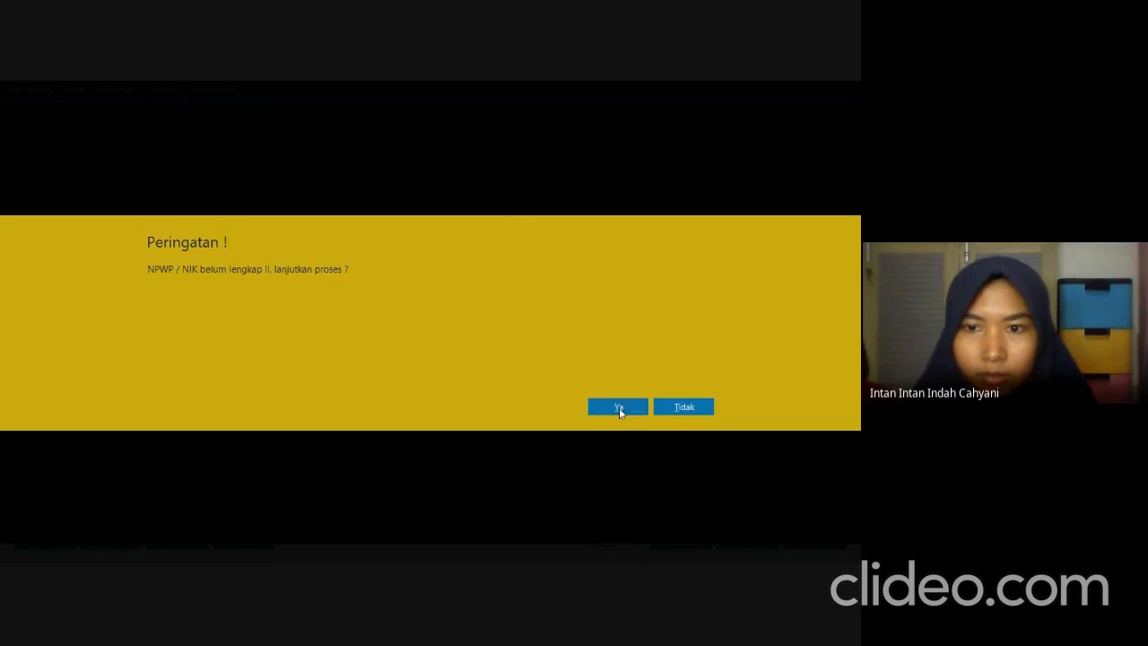
{"action": "left_click", "coordinate": [619, 407]}
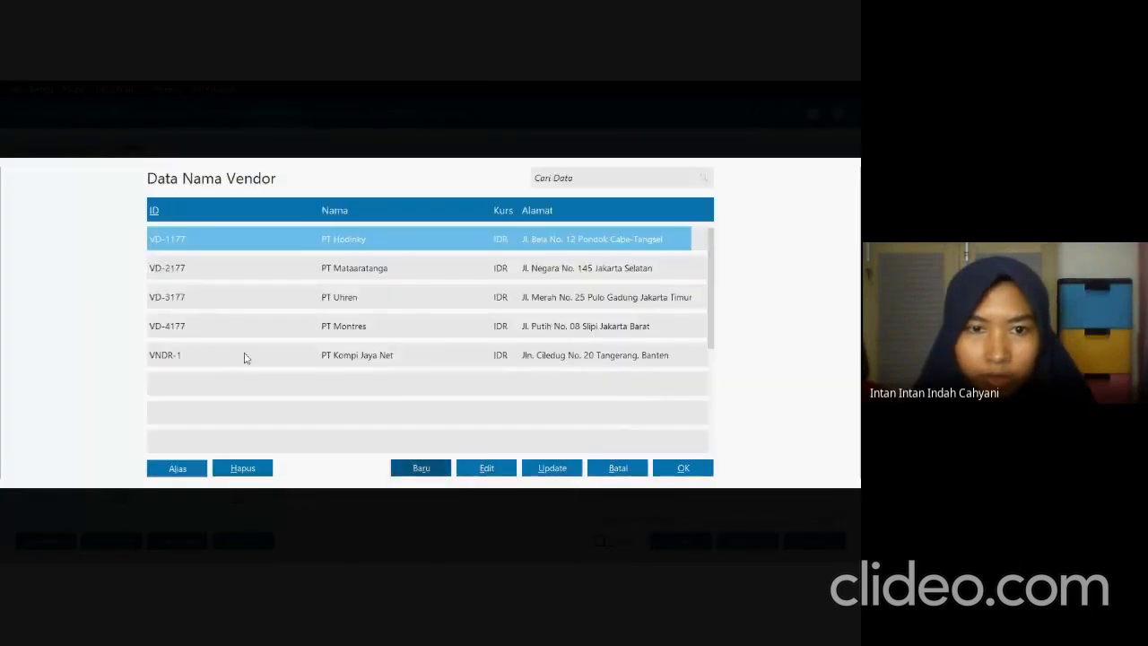
{"action": "left_click", "coordinate": [242, 355]}
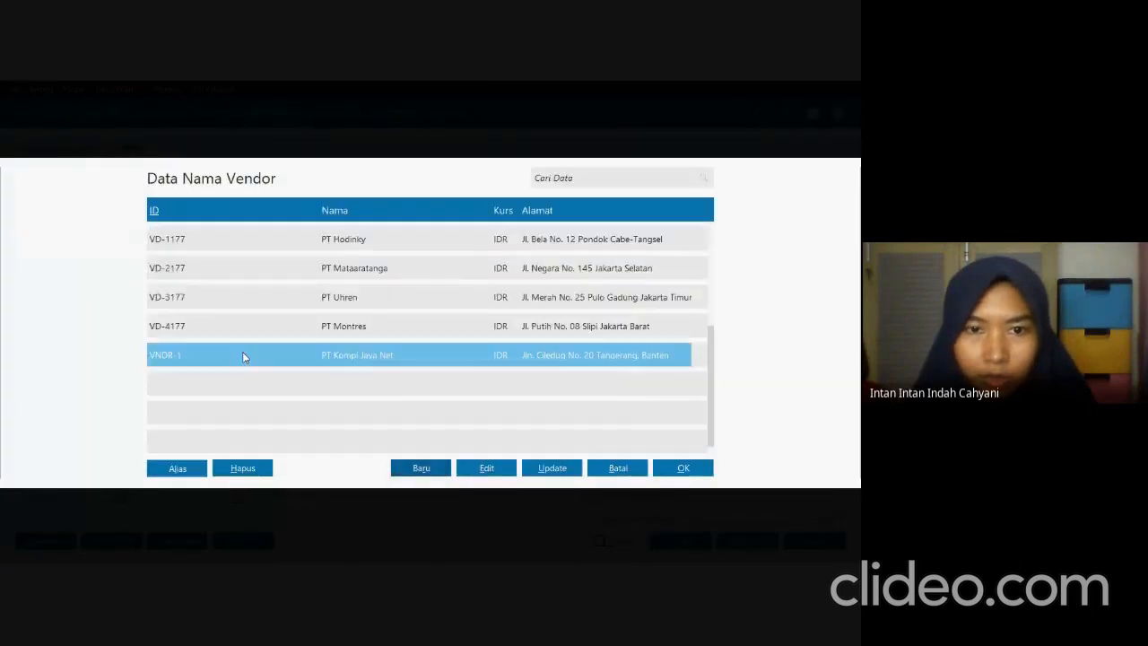
{"action": "left_click", "coordinate": [688, 469]}
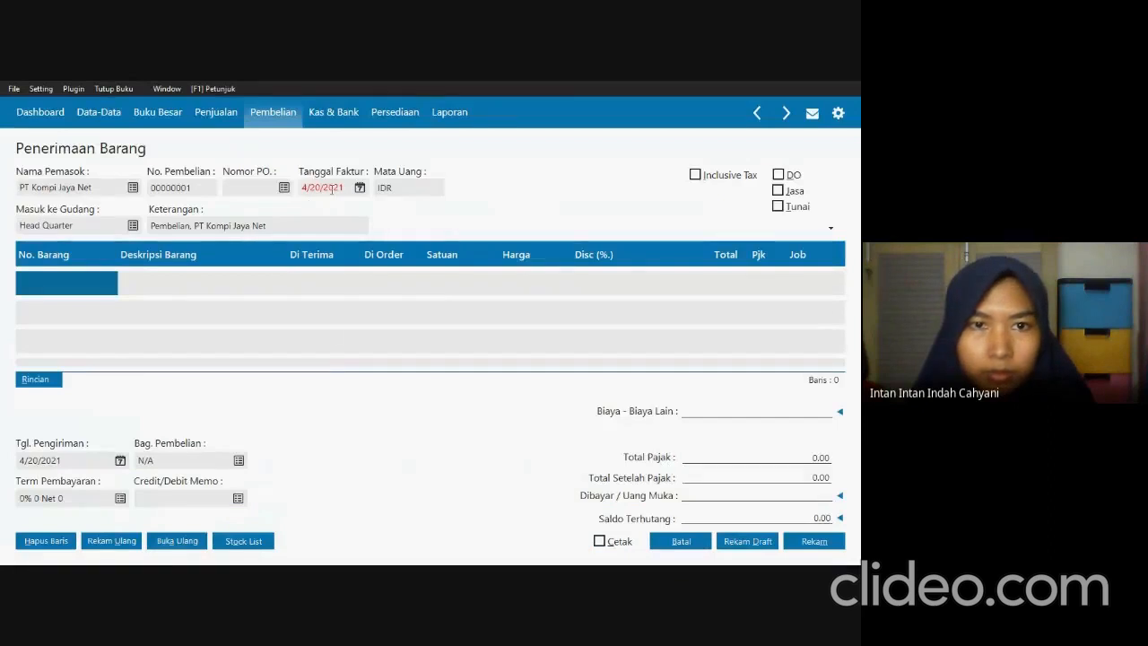
Set the invoice date to 1/13/2021 as in the exam PDF and mark the purchase as Jasa and Tunai.
{"action": "left_click", "coordinate": [344, 188]}
{"action": "key", "text": "alt+Tab"}
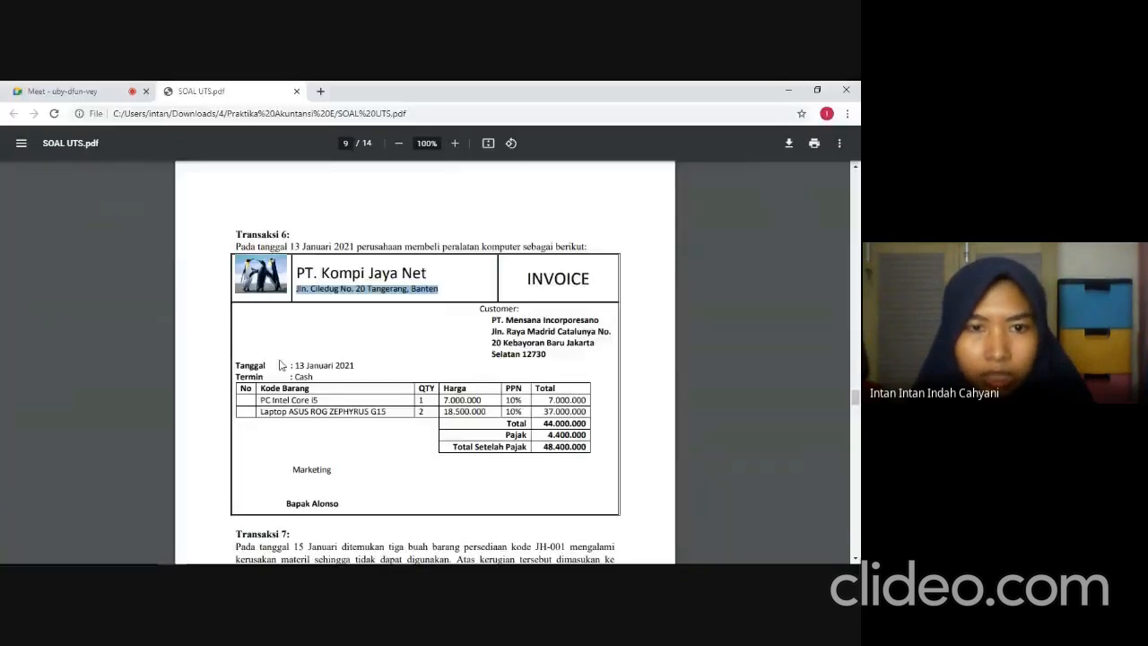
{"action": "key", "text": "alt+Tab"}
{"action": "type", "text": "01/13/2"}
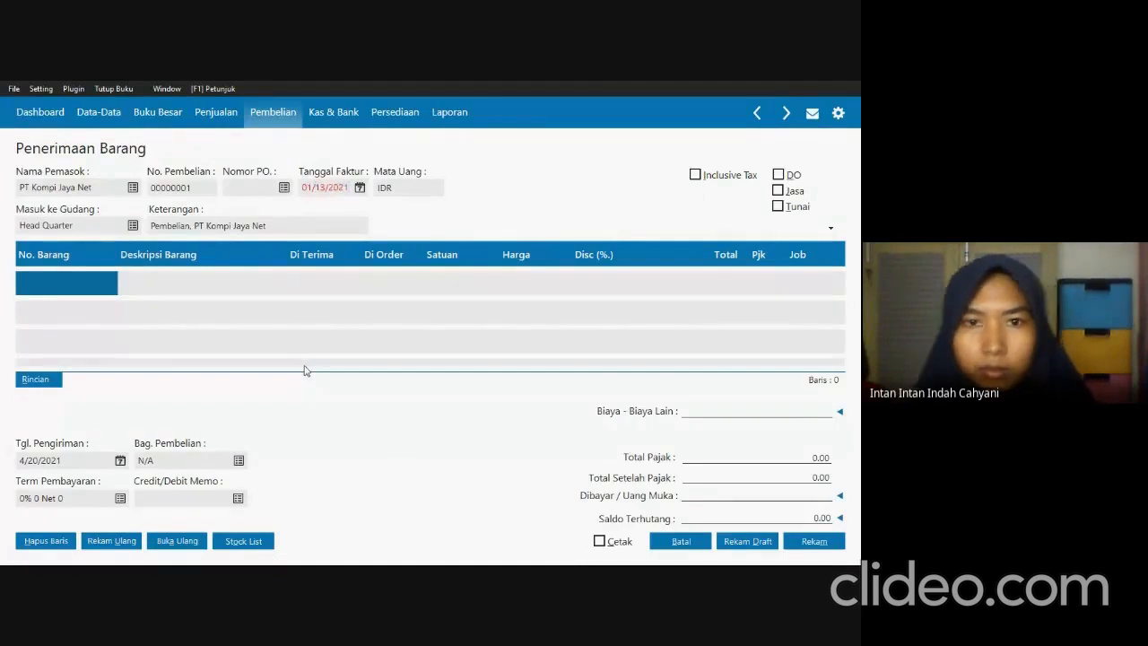
{"action": "type", "text": "021"}
{"action": "key", "text": "Tab"}
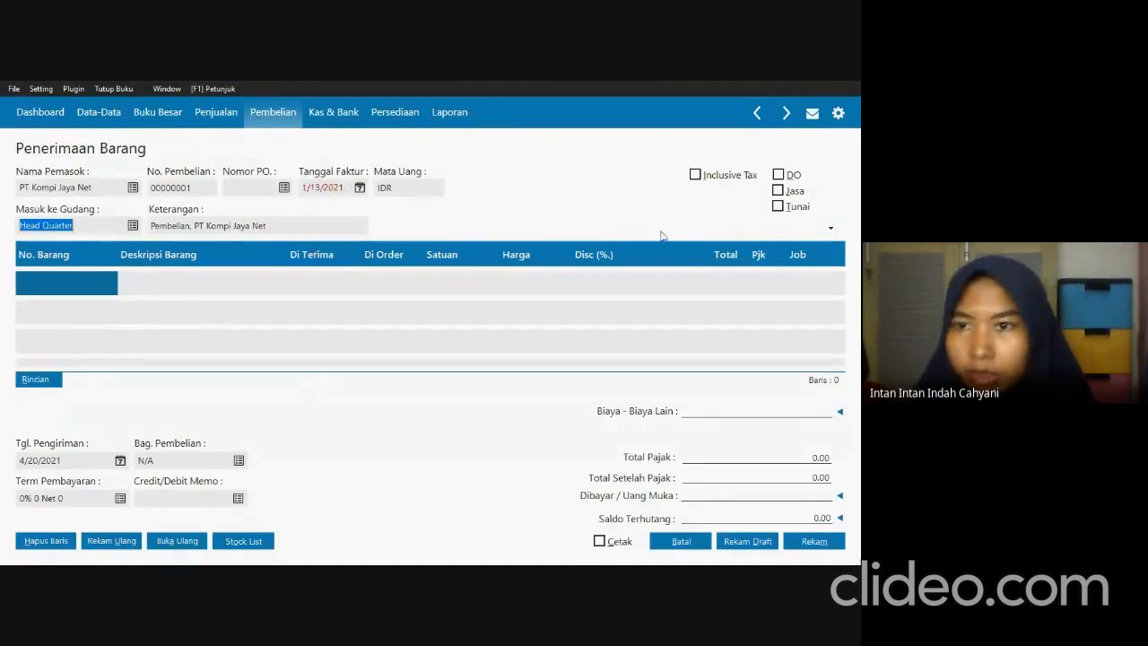
{"action": "left_click", "coordinate": [779, 190]}
{"action": "left_click", "coordinate": [783, 209]}
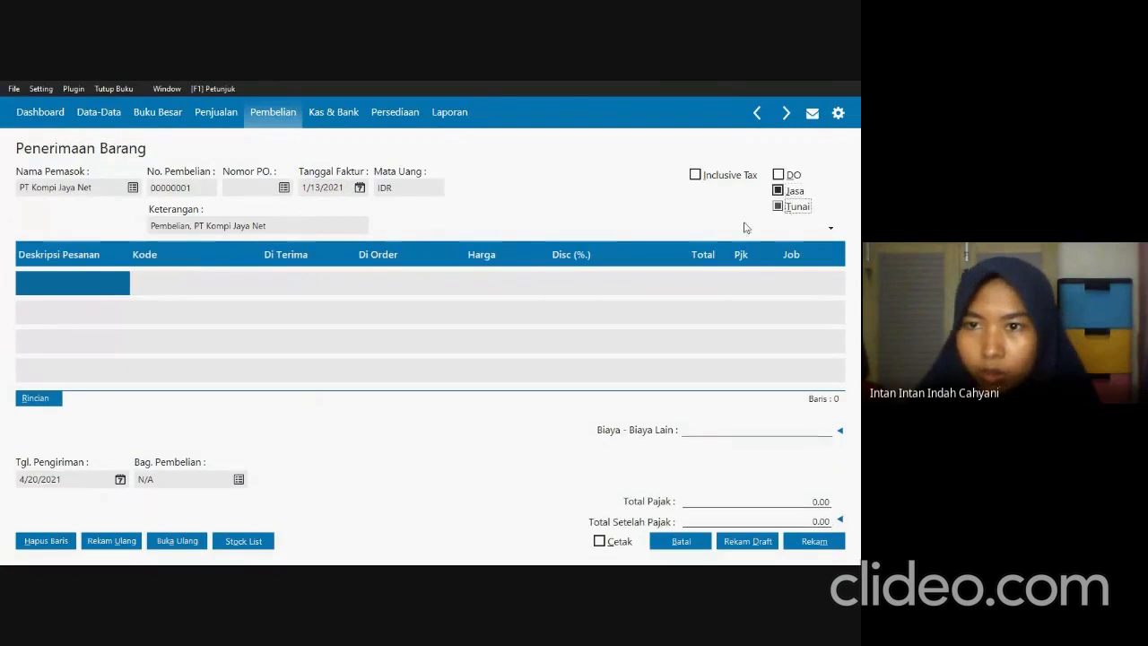
Copy PC Intel Core i5 from the exam PDF into the first invoice line's description.
{"action": "left_click", "coordinate": [106, 290]}
{"action": "key", "text": "alt+Tab"}
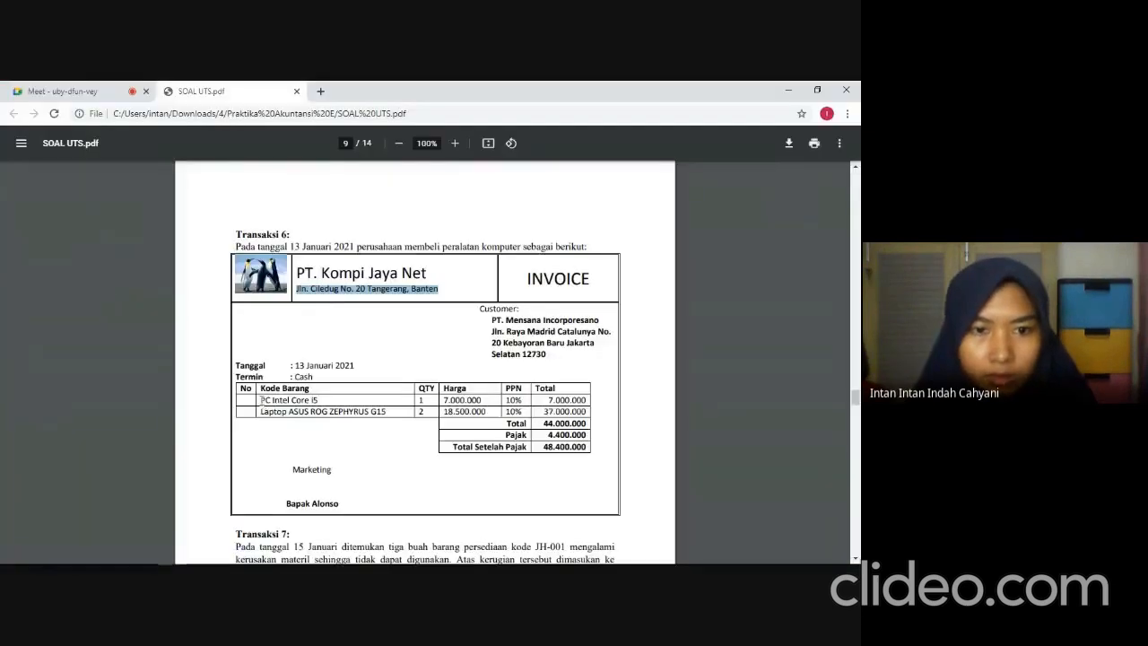
{"action": "left_click_drag", "start_coordinate": [261, 400], "coordinate": [318, 399]}
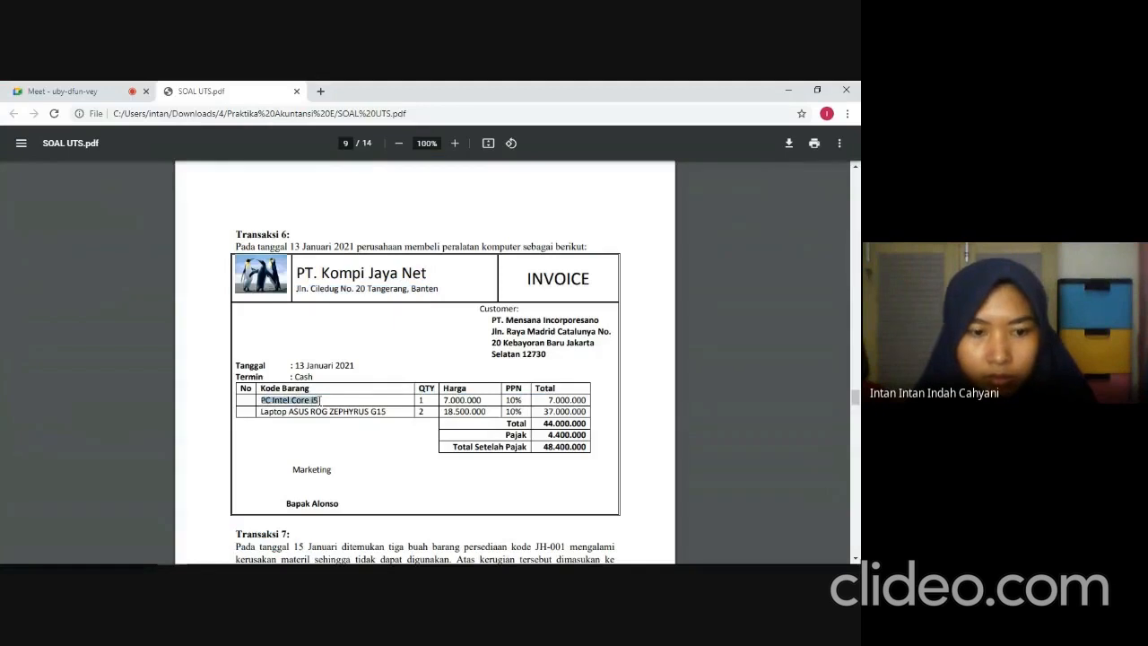
{"action": "key", "text": "ctrl+c"}
{"action": "key", "text": "alt+Tab"}
{"action": "key", "text": "ctrl+v"}
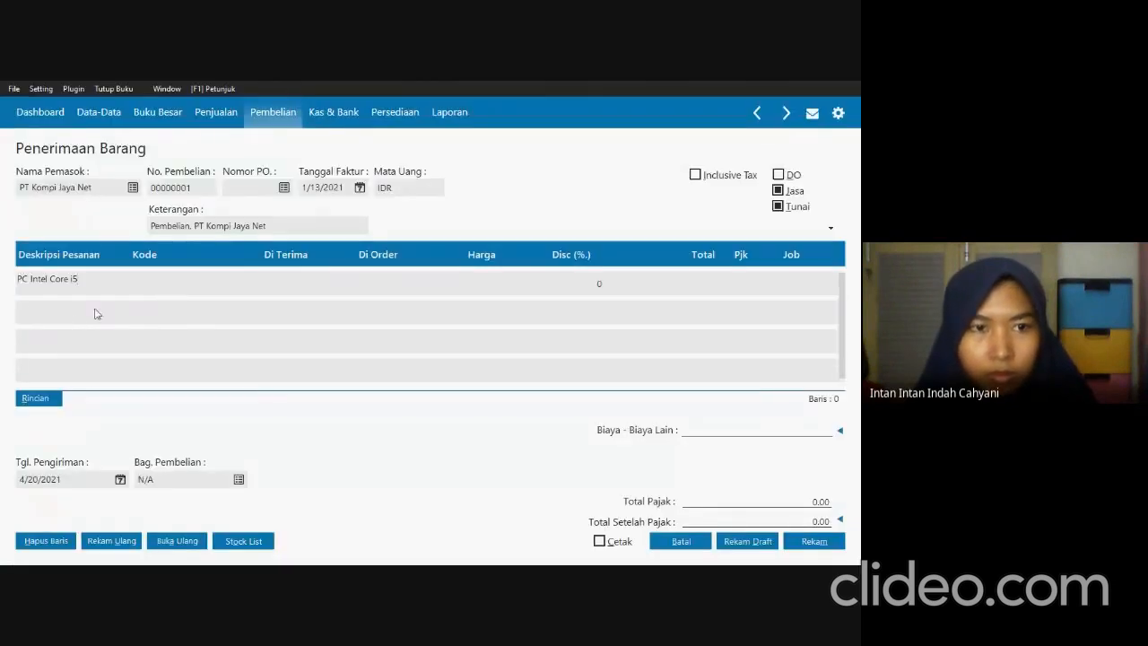
Assign the Mesin & Peralatan account to the PC Intel Core i5 line from the account list.
{"action": "left_click", "coordinate": [141, 284]}
{"action": "left_click", "coordinate": [141, 284]}
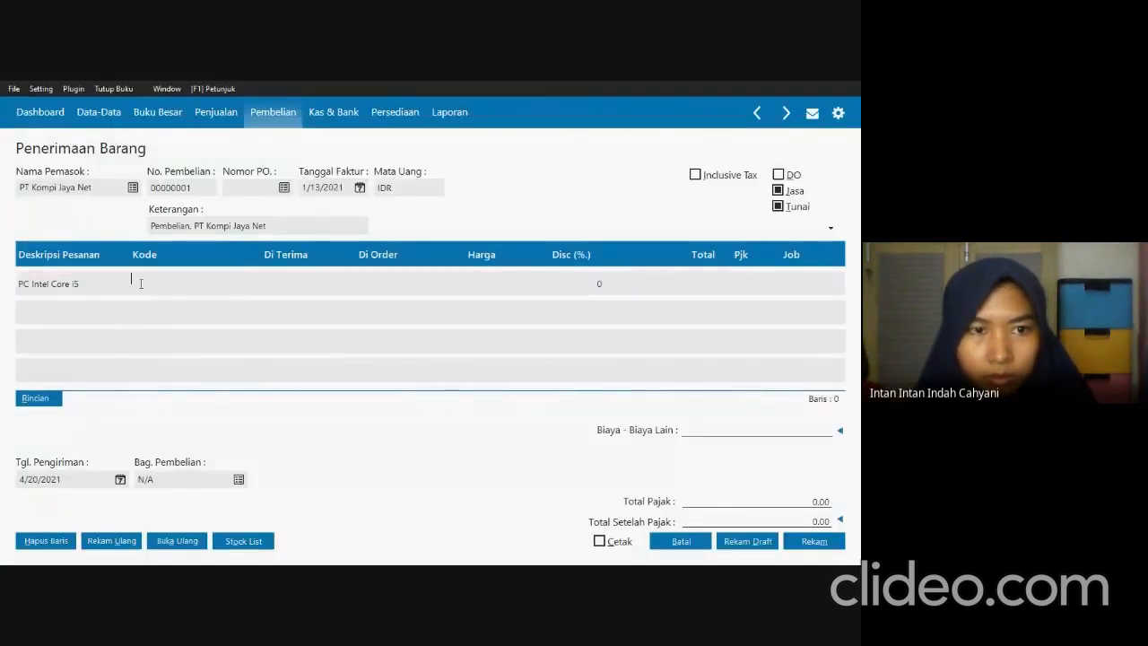
{"action": "double_click", "coordinate": [141, 283]}
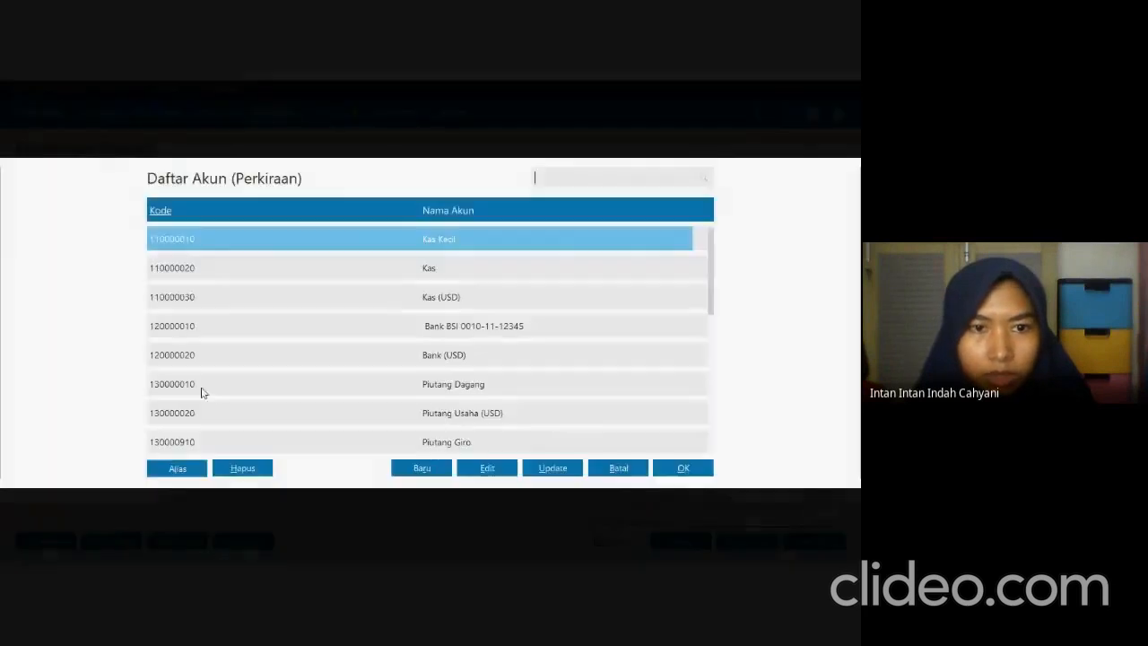
{"action": "key", "text": "Down"}
{"action": "key", "text": "Down"}
{"action": "key", "text": "Down"}
{"action": "key", "text": "Down"}
{"action": "key", "text": "Down"}
{"action": "key", "text": "Down"}
{"action": "key", "text": "Down"}
{"action": "key", "text": "Down"}
{"action": "key", "text": "Down"}
{"action": "key", "text": "Down"}
{"action": "key", "text": "Down"}
{"action": "key", "text": "Down"}
{"action": "key", "text": "Down"}
{"action": "key", "text": "Down"}
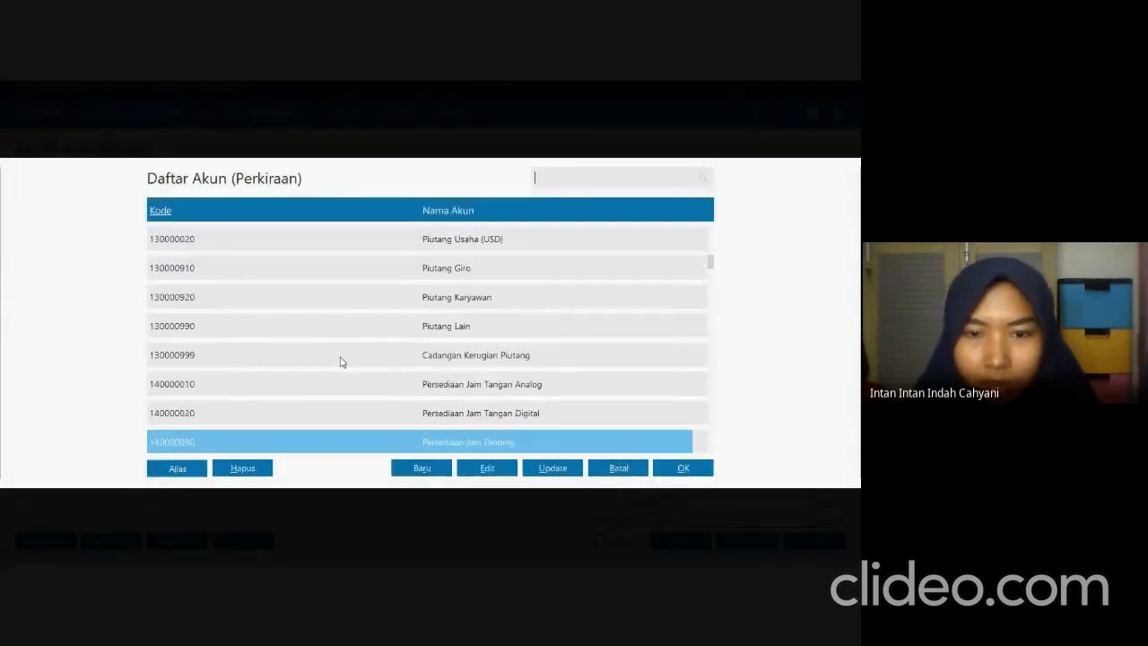
{"action": "key", "text": "Down"}
{"action": "key", "text": "Down"}
{"action": "key", "text": "Down"}
{"action": "key", "text": "Down"}
{"action": "key", "text": "Down"}
{"action": "key", "text": "Down"}
{"action": "key", "text": "Down"}
{"action": "key", "text": "Down"}
{"action": "key", "text": "Down"}
{"action": "key", "text": "Down"}
{"action": "key", "text": "Down"}
{"action": "key", "text": "Down"}
{"action": "key", "text": "Down"}
{"action": "key", "text": "Down"}
{"action": "key", "text": "Down"}
{"action": "key", "text": "Down"}
{"action": "key", "text": "Down"}
{"action": "key", "text": "Down"}
{"action": "key", "text": "Down"}
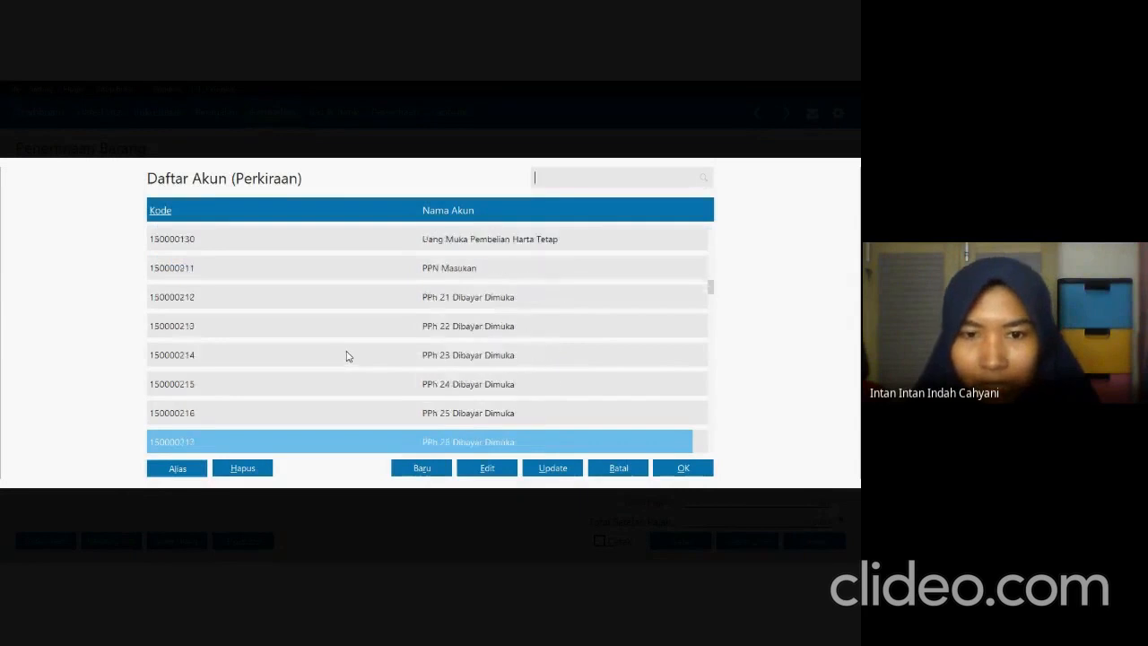
{"action": "key", "text": "Down"}
{"action": "key", "text": "Down"}
{"action": "key", "text": "Down"}
{"action": "key", "text": "Down"}
{"action": "key", "text": "Down"}
{"action": "key", "text": "Down"}
{"action": "key", "text": "Down"}
{"action": "key", "text": "Down"}
{"action": "key", "text": "Down"}
{"action": "key", "text": "Down"}
{"action": "key", "text": "Down"}
{"action": "key", "text": "Down"}
{"action": "key", "text": "Down"}
{"action": "key", "text": "Down"}
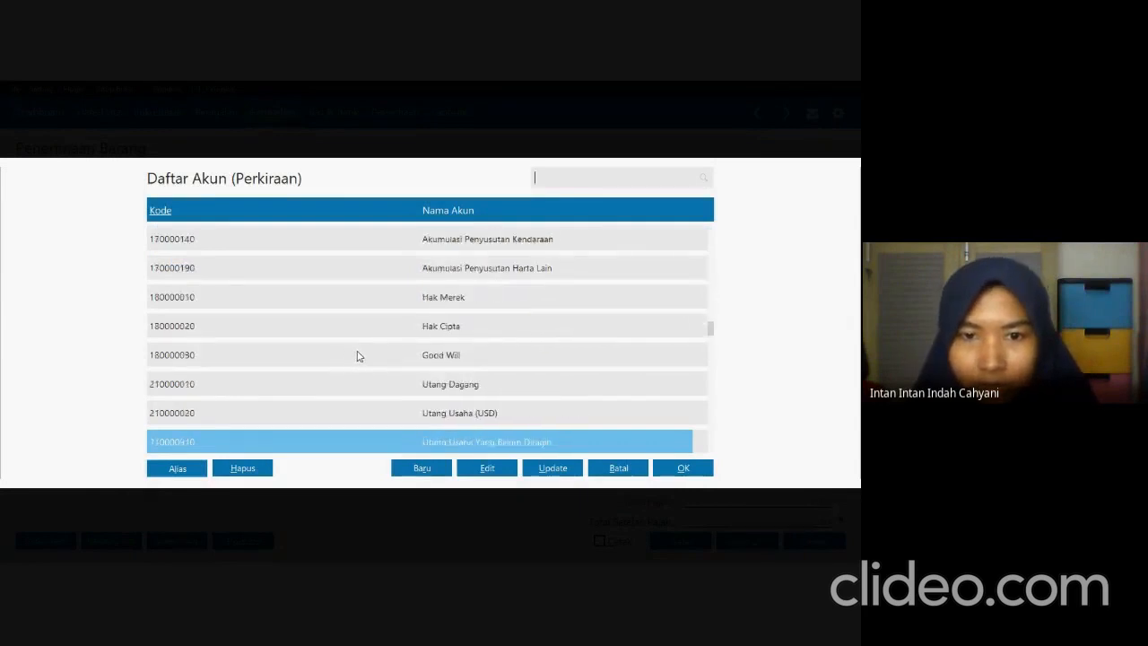
{"action": "key", "text": "Down"}
{"action": "key", "text": "Down"}
{"action": "key", "text": "Down"}
{"action": "key", "text": "Down"}
{"action": "key", "text": "Down"}
{"action": "key", "text": "Down"}
{"action": "key", "text": "Down"}
{"action": "key", "text": "Down"}
{"action": "key", "text": "Down"}
{"action": "key", "text": "Down"}
{"action": "key", "text": "Down"}
{"action": "key", "text": "Down"}
{"action": "key", "text": "Down"}
{"action": "key", "text": "Down"}
{"action": "key", "text": "Down"}
{"action": "key", "text": "Down"}
{"action": "key", "text": "Down"}
{"action": "key", "text": "Down"}
{"action": "key", "text": "Down"}
{"action": "key", "text": "Down"}
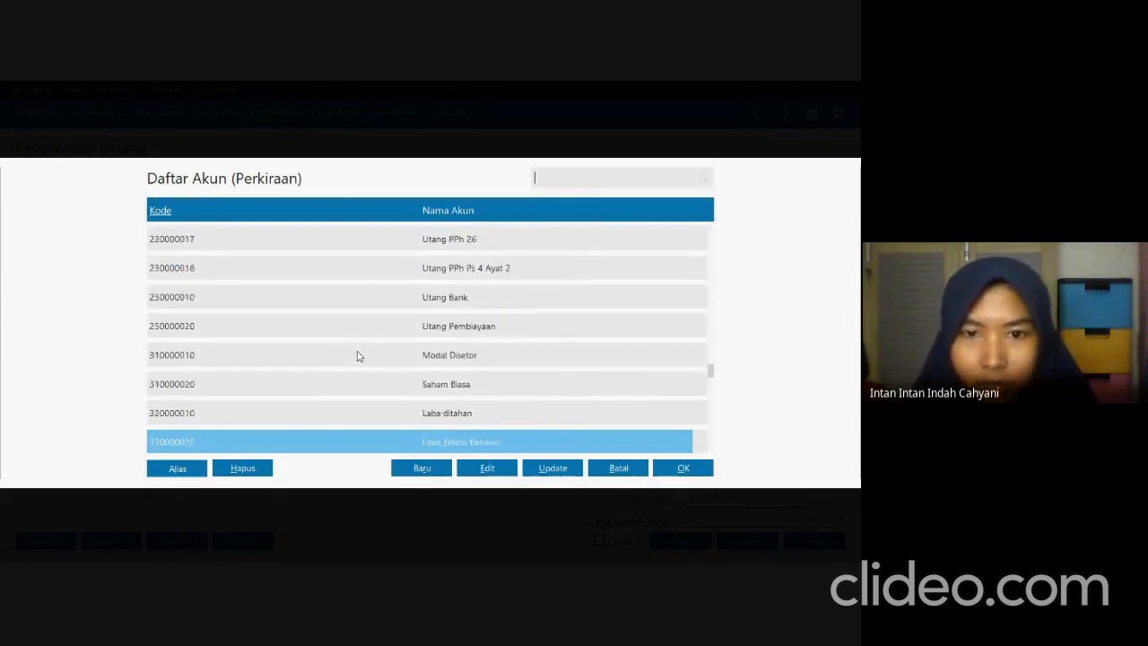
{"action": "key", "text": "Up"}
{"action": "key", "text": "Up"}
{"action": "key", "text": "Up"}
{"action": "key", "text": "Up"}
{"action": "key", "text": "Up"}
{"action": "key", "text": "Up"}
{"action": "key", "text": "Up"}
{"action": "key", "text": "Up"}
{"action": "key", "text": "Up"}
{"action": "key", "text": "Up"}
{"action": "key", "text": "Up"}
{"action": "key", "text": "Up"}
{"action": "key", "text": "Up"}
{"action": "key", "text": "Up"}
{"action": "key", "text": "Up"}
{"action": "key", "text": "Up"}
{"action": "key", "text": "Up"}
{"action": "key", "text": "Up"}
{"action": "key", "text": "Up"}
{"action": "key", "text": "Up"}
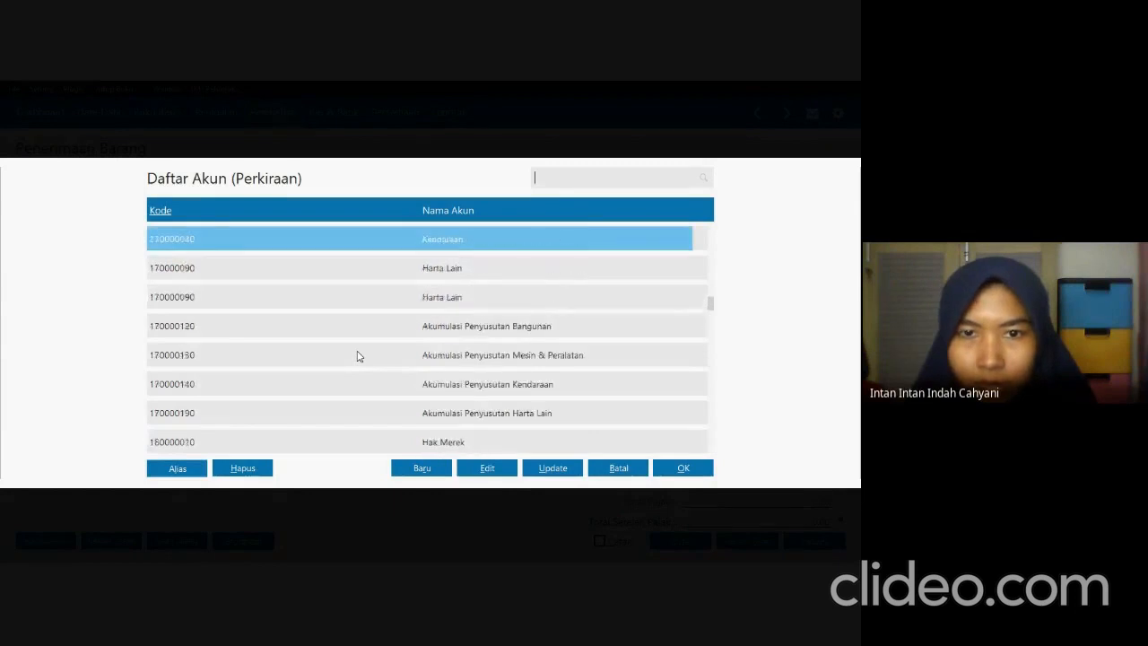
{"action": "key", "text": "Up"}
{"action": "key", "text": "Up"}
{"action": "left_click", "coordinate": [463, 380]}
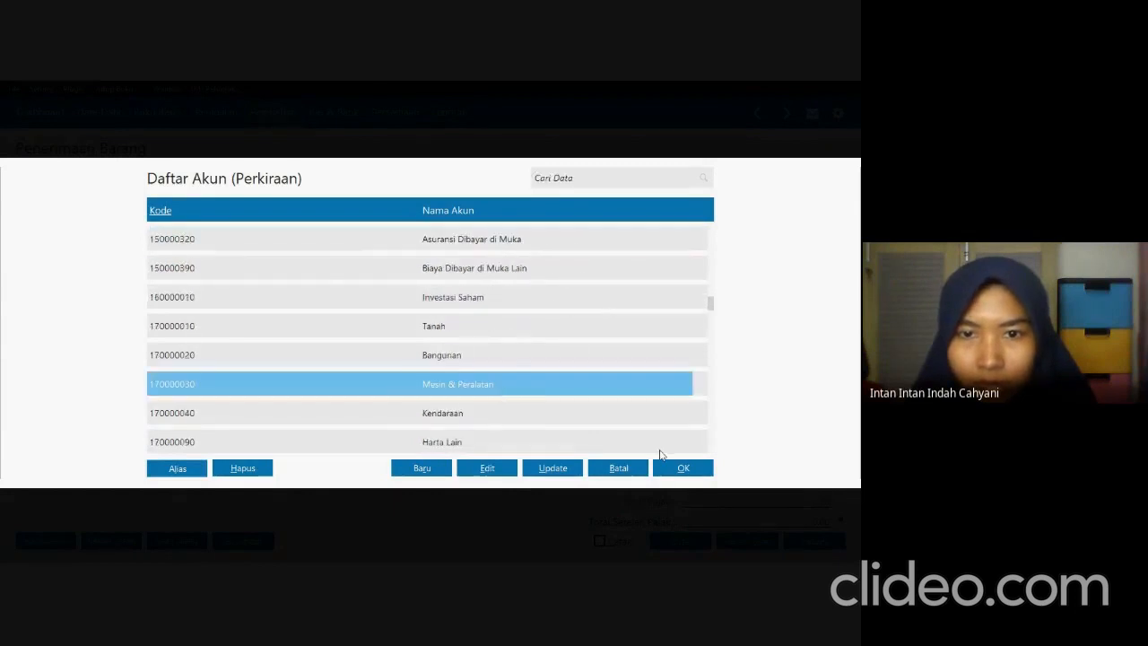
{"action": "left_click", "coordinate": [663, 465]}
Enter a received quantity of 1 and a price of 7,000,000 for the PC Intel Core i5 line, per the exam PDF.
{"action": "key", "text": "Tab"}
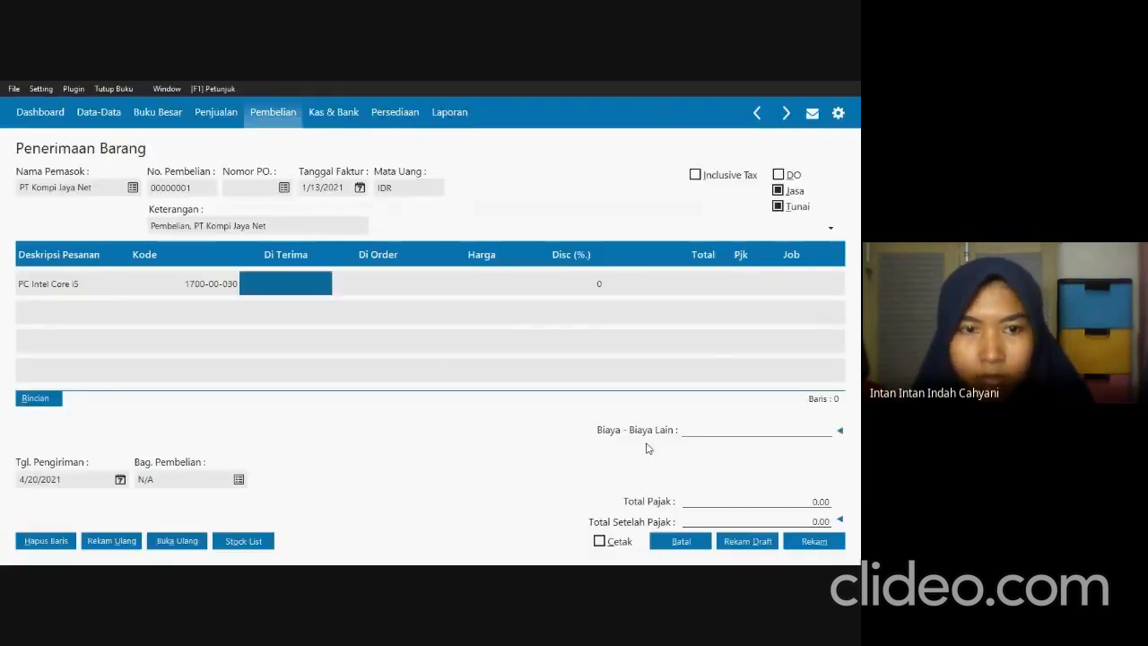
{"action": "key", "text": "alt+Tab"}
{"action": "key", "text": "alt+Tab"}
{"action": "type", "text": "1"}
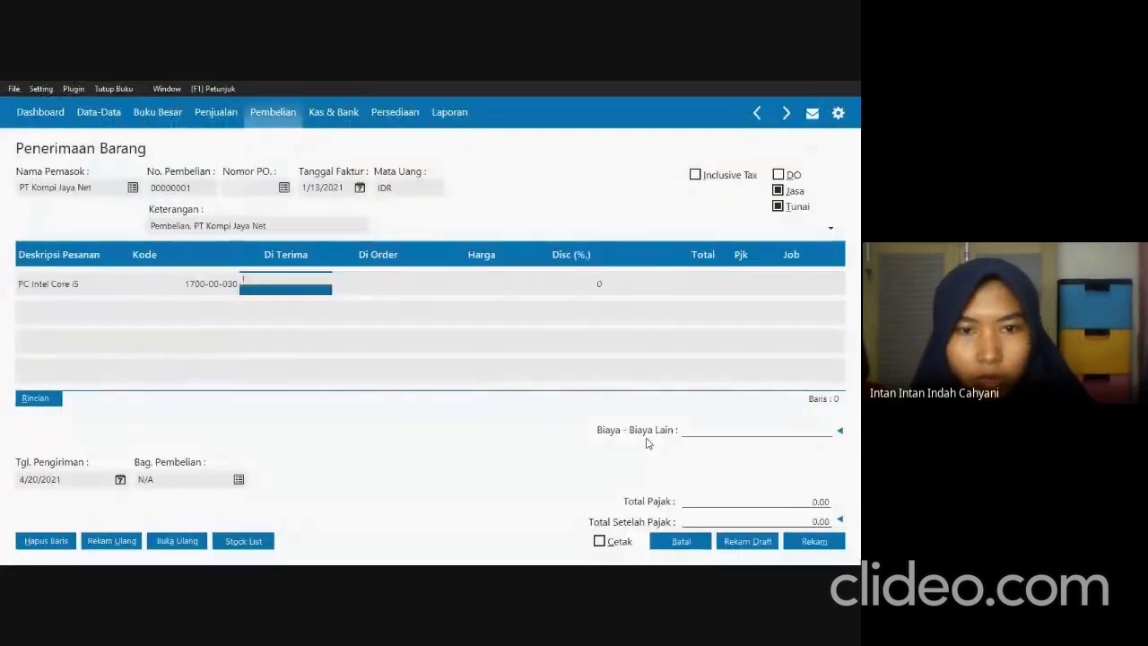
{"action": "key", "text": "Tab"}
{"action": "type", "text": "70000"}
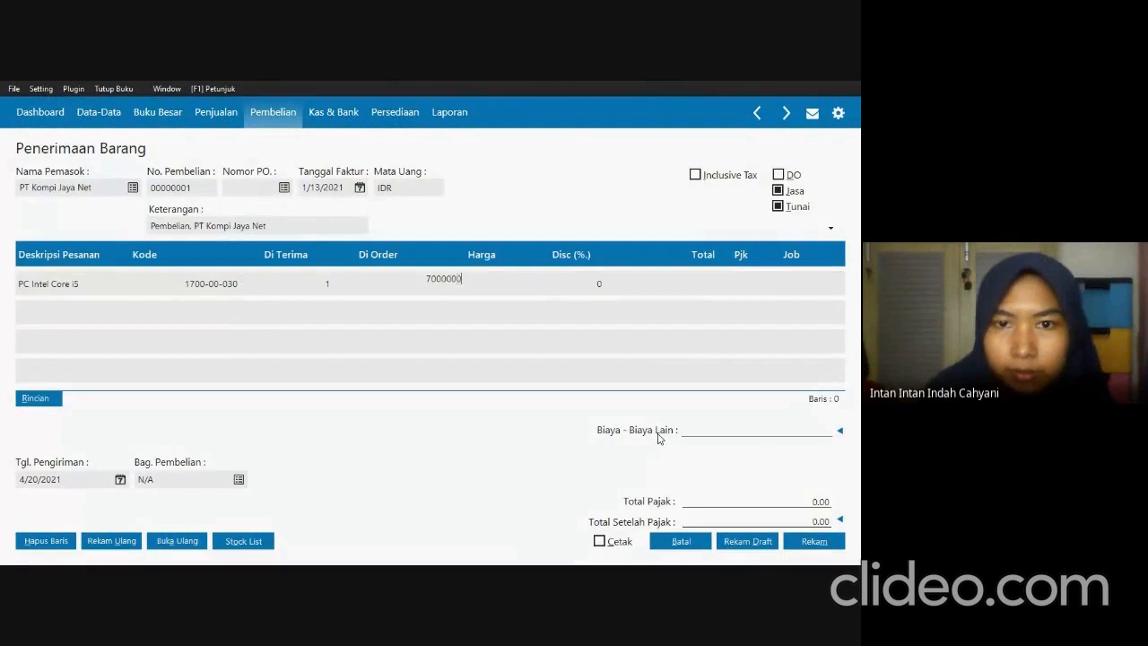
{"action": "key", "text": "Tab"}
{"action": "key", "text": "Tab"}
Apply the VAT (Value Added Tax) code to the PC line and complete the line.
{"action": "left_click", "coordinate": [730, 283]}
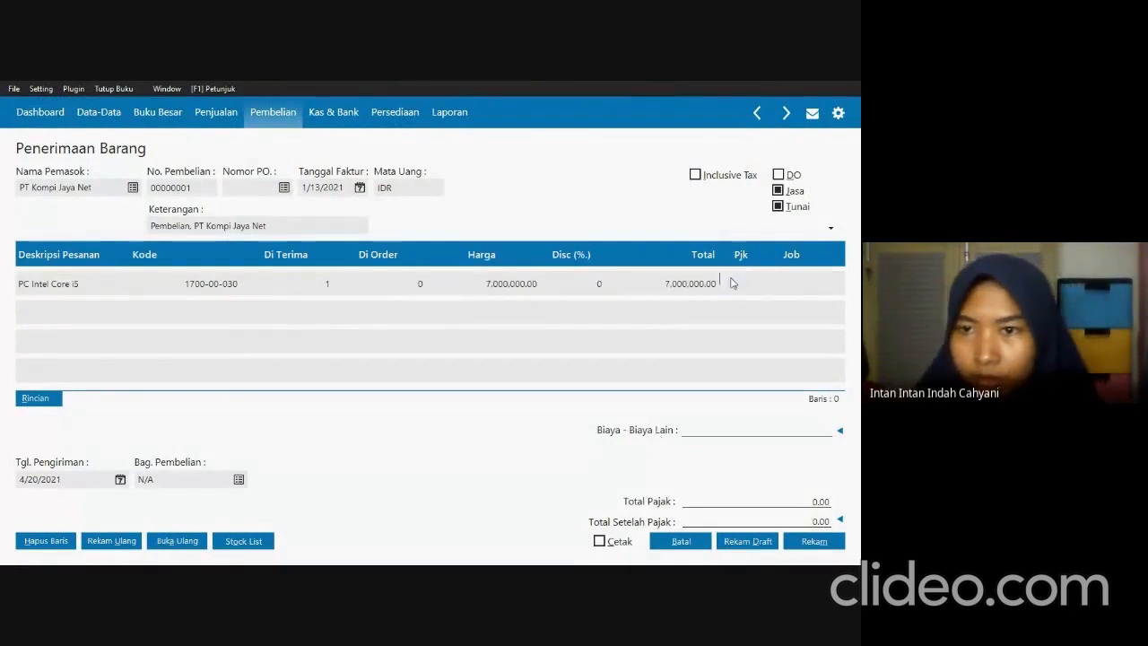
{"action": "double_click", "coordinate": [730, 283]}
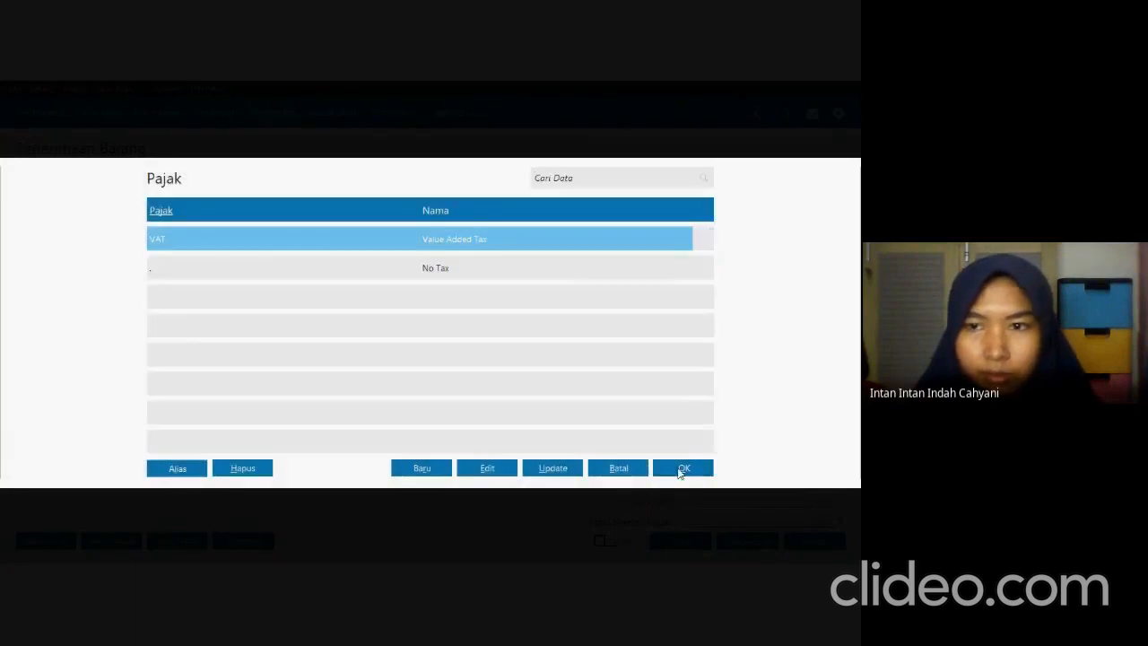
{"action": "left_click", "coordinate": [679, 468]}
{"action": "key", "text": "Tab"}
{"action": "key", "text": "Tab"}
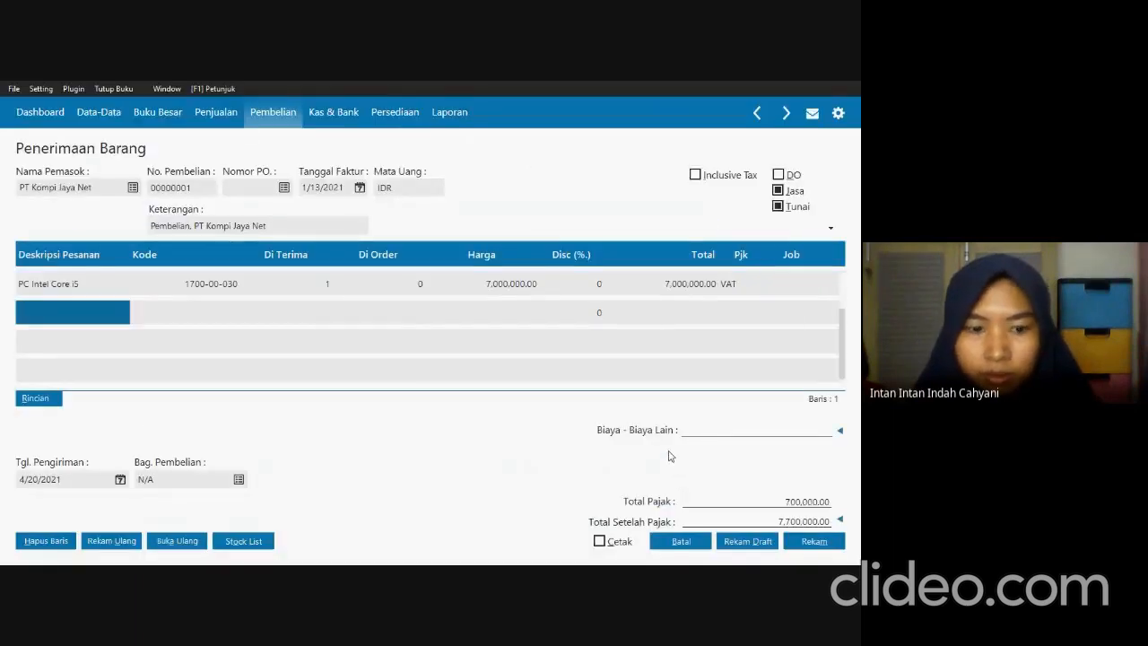
Copy Laptop ASUS ROG ZEPHYRUS G15 from the exam PDF into the second invoice line's description.
{"action": "key", "text": "alt+Tab"}
{"action": "left_click_drag", "start_coordinate": [260, 410], "coordinate": [387, 411]}
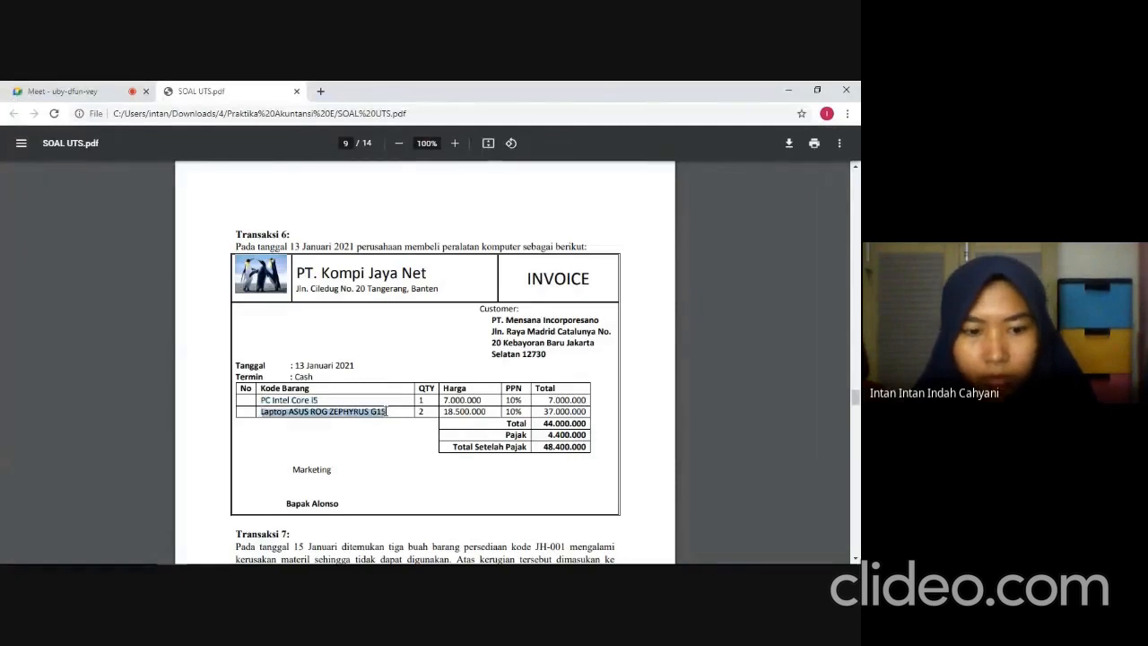
{"action": "key", "text": "alt+Tab"}
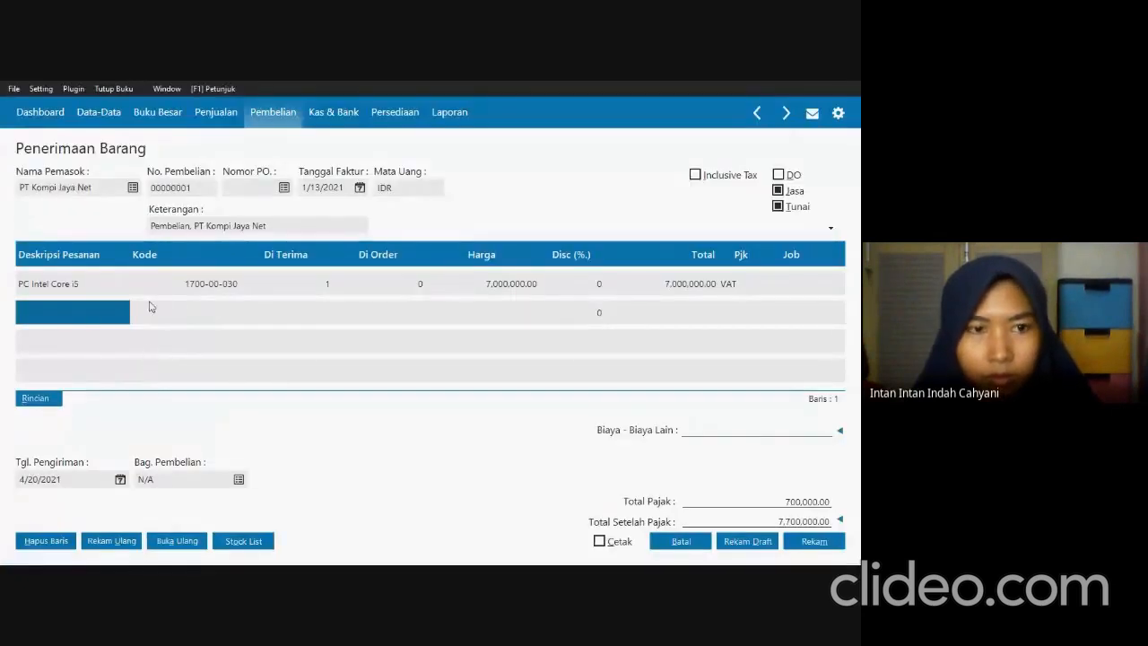
{"action": "left_click", "coordinate": [88, 316]}
{"action": "key", "text": "ctrl+v"}
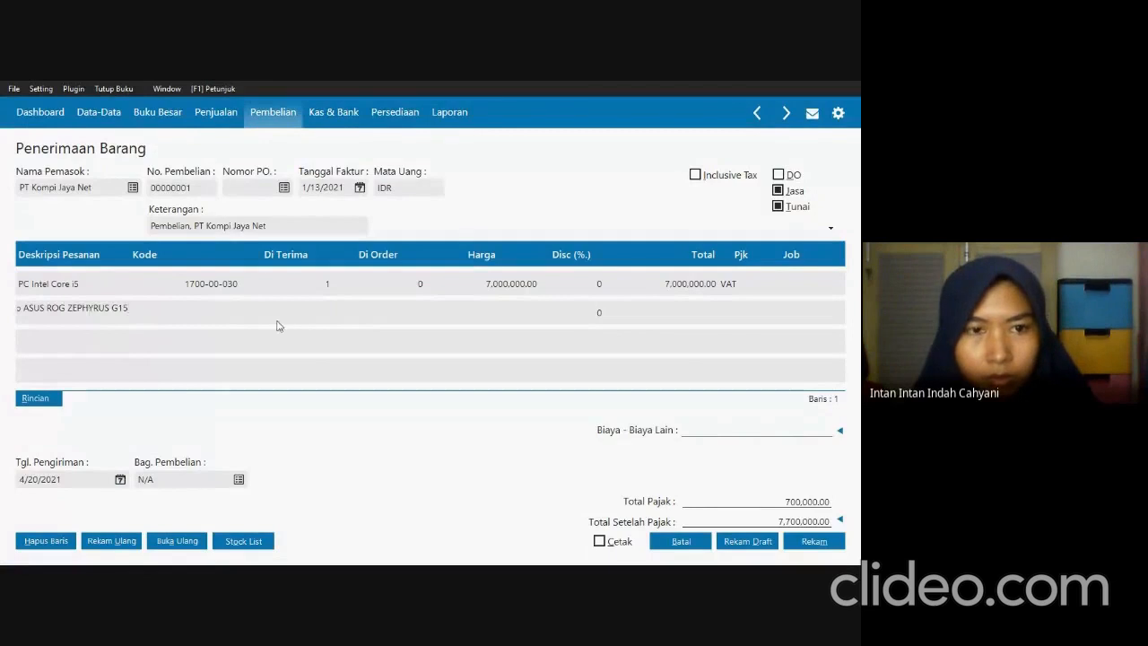
Assign the Mesin & Peralatan account to the Laptop ASUS ROG ZEPHYRUS G15 line from the account list.
{"action": "double_click", "coordinate": [221, 315]}
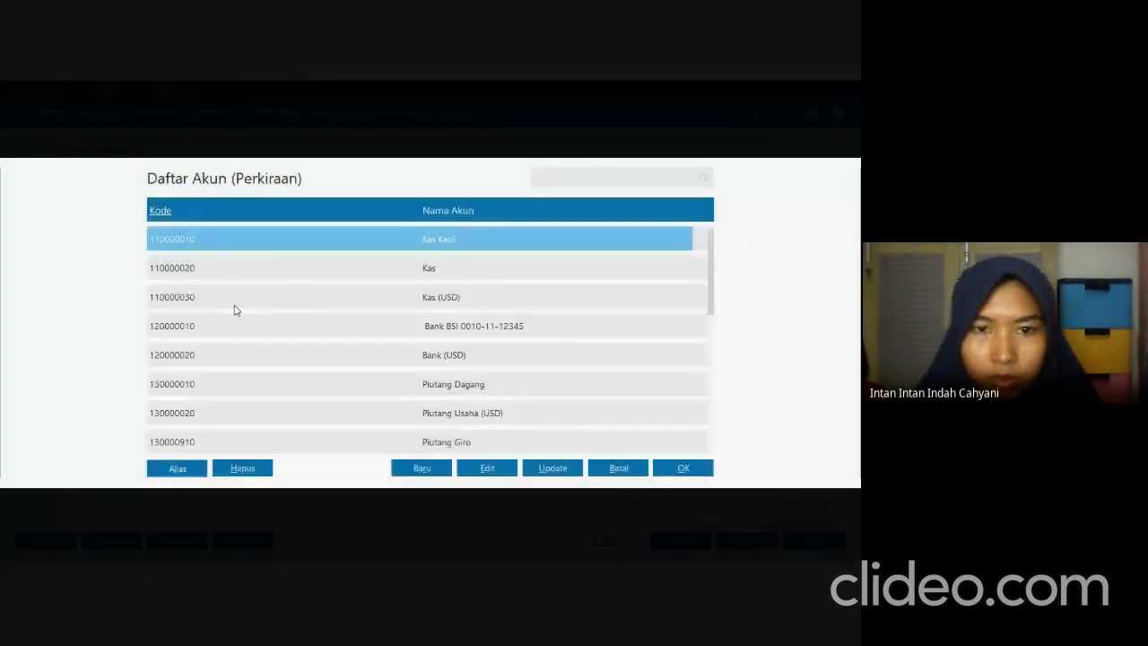
{"action": "key", "text": "Down"}
{"action": "key", "text": "Down"}
{"action": "key", "text": "Down"}
{"action": "key", "text": "Down"}
{"action": "key", "text": "Down"}
{"action": "key", "text": "Down"}
{"action": "key", "text": "Down"}
{"action": "key", "text": "Down"}
{"action": "key", "text": "Down"}
{"action": "key", "text": "Down"}
{"action": "key", "text": "Down"}
{"action": "key", "text": "Down"}
{"action": "key", "text": "Down"}
{"action": "key", "text": "Down"}
{"action": "key", "text": "Down"}
{"action": "key", "text": "Down"}
{"action": "key", "text": "Down"}
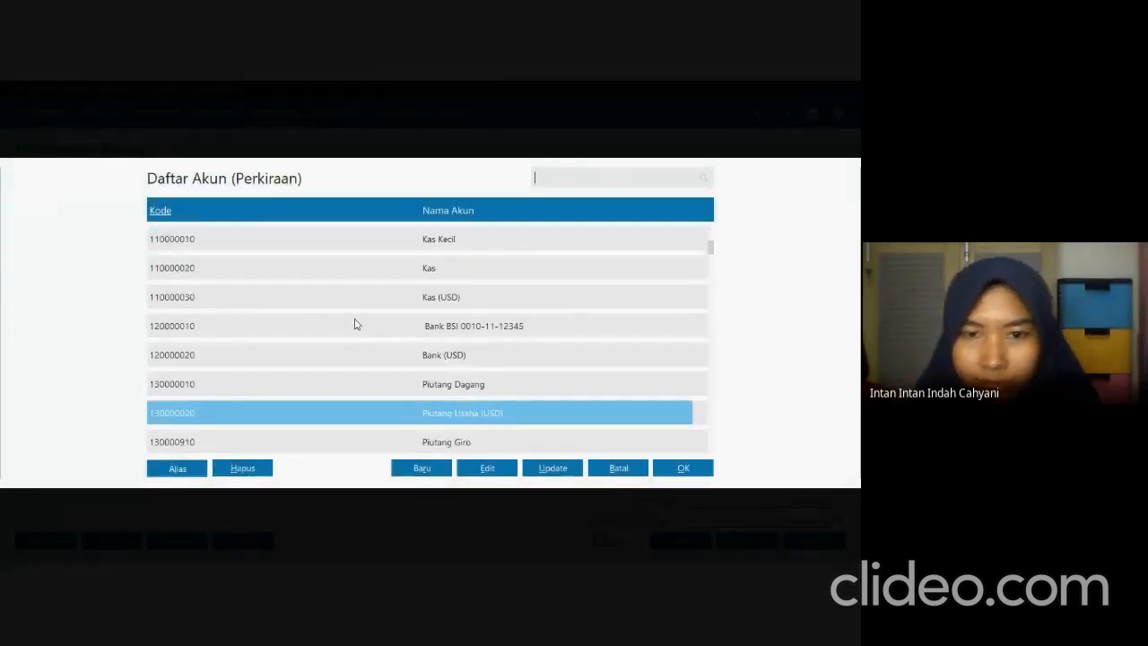
{"action": "key", "text": "Down"}
{"action": "key", "text": "Down"}
{"action": "key", "text": "Down"}
{"action": "key", "text": "Down"}
{"action": "key", "text": "Down"}
{"action": "key", "text": "Down"}
{"action": "key", "text": "Down"}
{"action": "key", "text": "Down"}
{"action": "key", "text": "Down"}
{"action": "key", "text": "Down"}
{"action": "key", "text": "Down"}
{"action": "key", "text": "Down"}
{"action": "key", "text": "Down"}
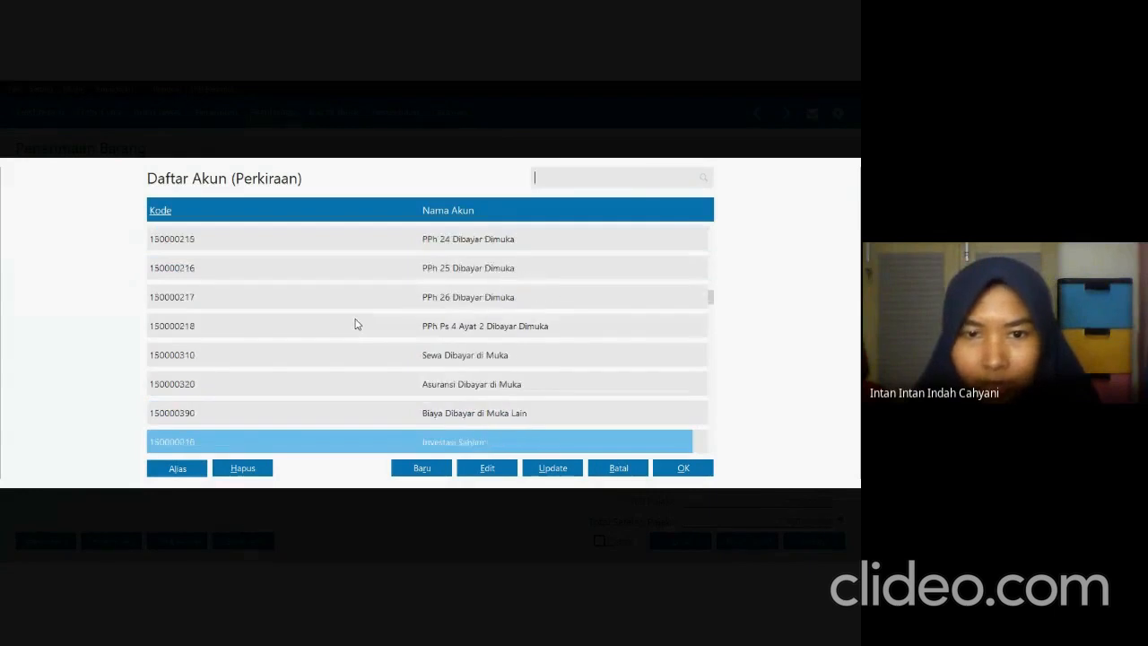
{"action": "key", "text": "Down"}
{"action": "key", "text": "Down"}
{"action": "key", "text": "Down"}
{"action": "key", "text": "Down"}
{"action": "left_click", "coordinate": [418, 404]}
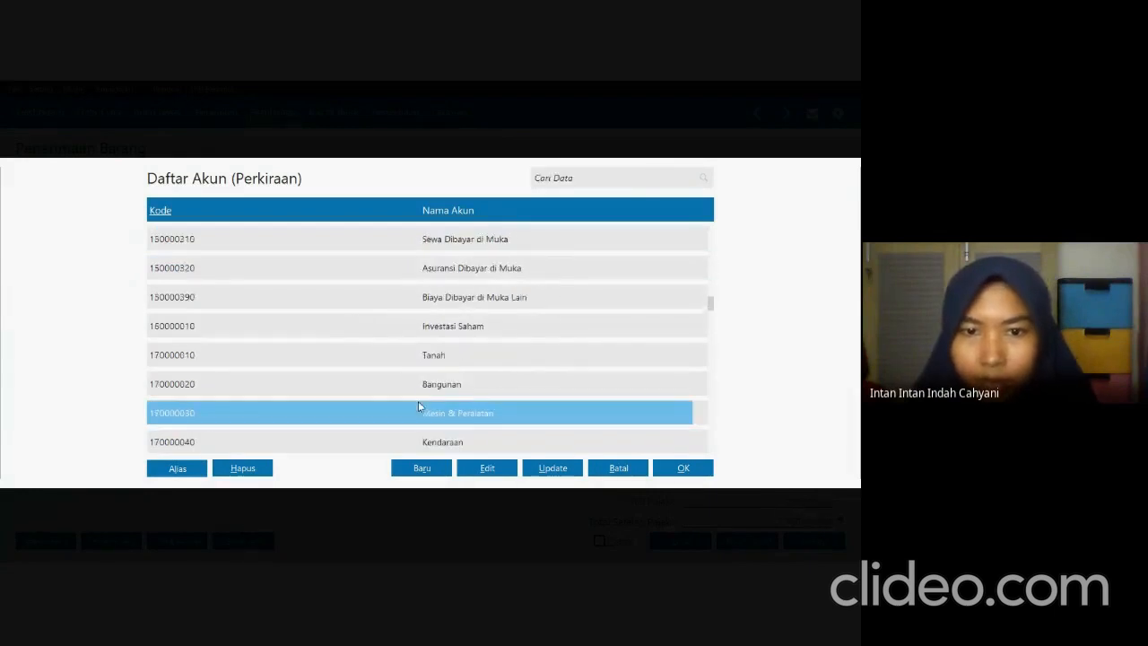
{"action": "left_click", "coordinate": [677, 473]}
{"action": "key", "text": "Return"}
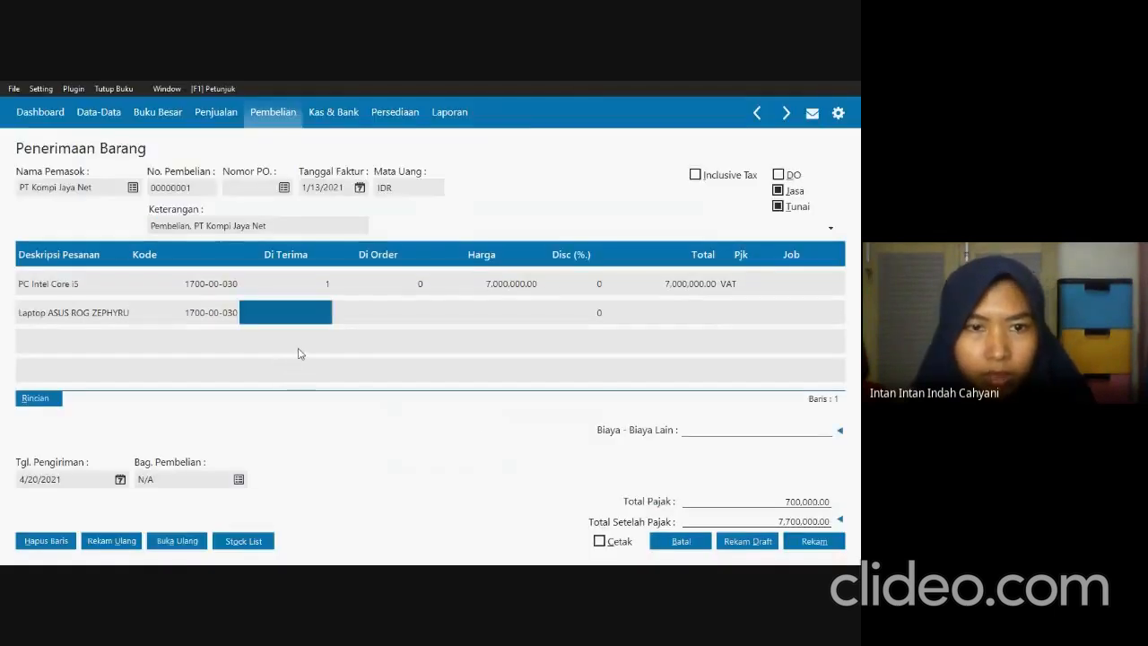
Enter a received quantity of 2 and a price of 18,500,000 for the laptop line, per the exam PDF.
{"action": "type", "text": "2"}
{"action": "key", "text": "Return"}
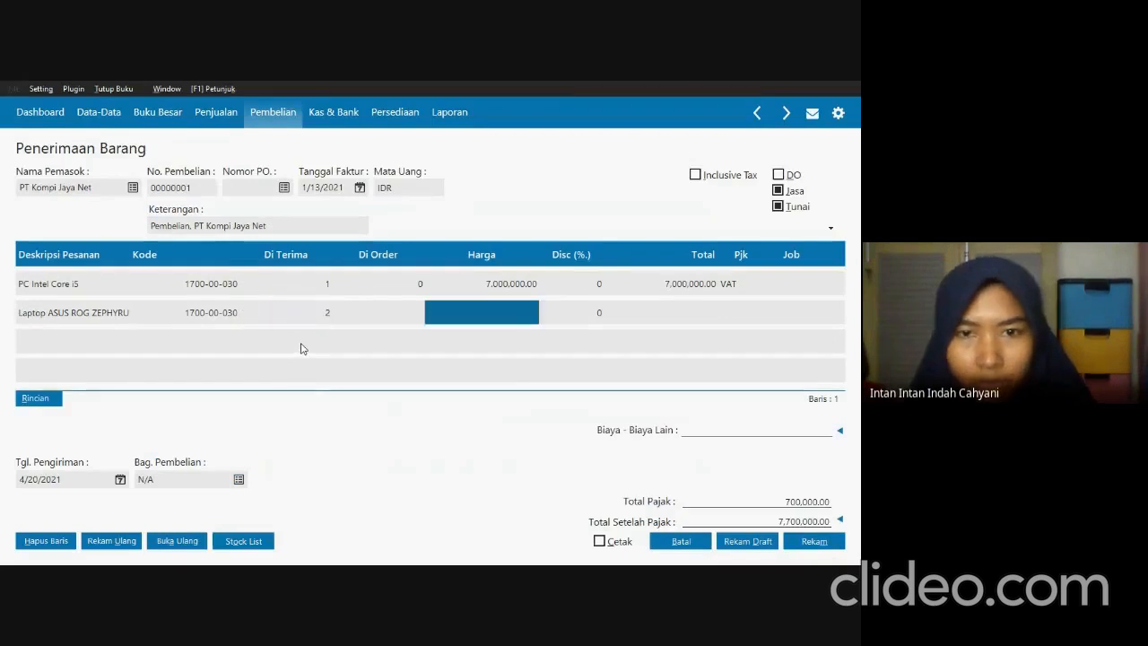
{"action": "key", "text": "alt+Tab"}
{"action": "key", "text": "alt+Tab"}
{"action": "type", "text": "18500"}
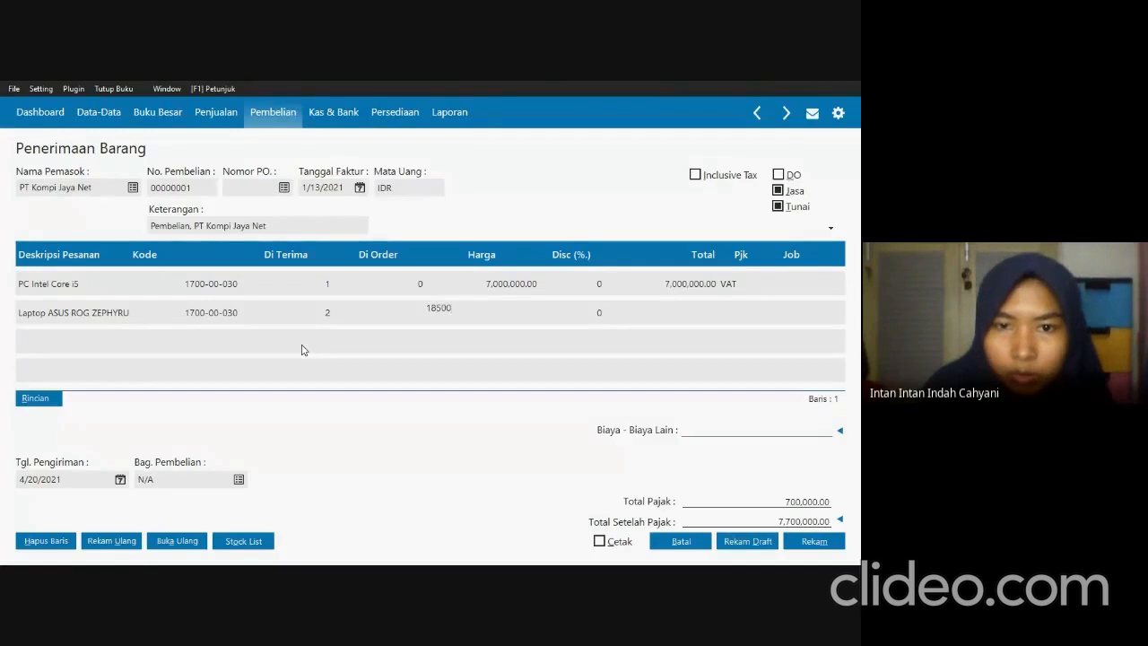
{"action": "key", "text": "Tab"}
{"action": "key", "text": "Tab"}
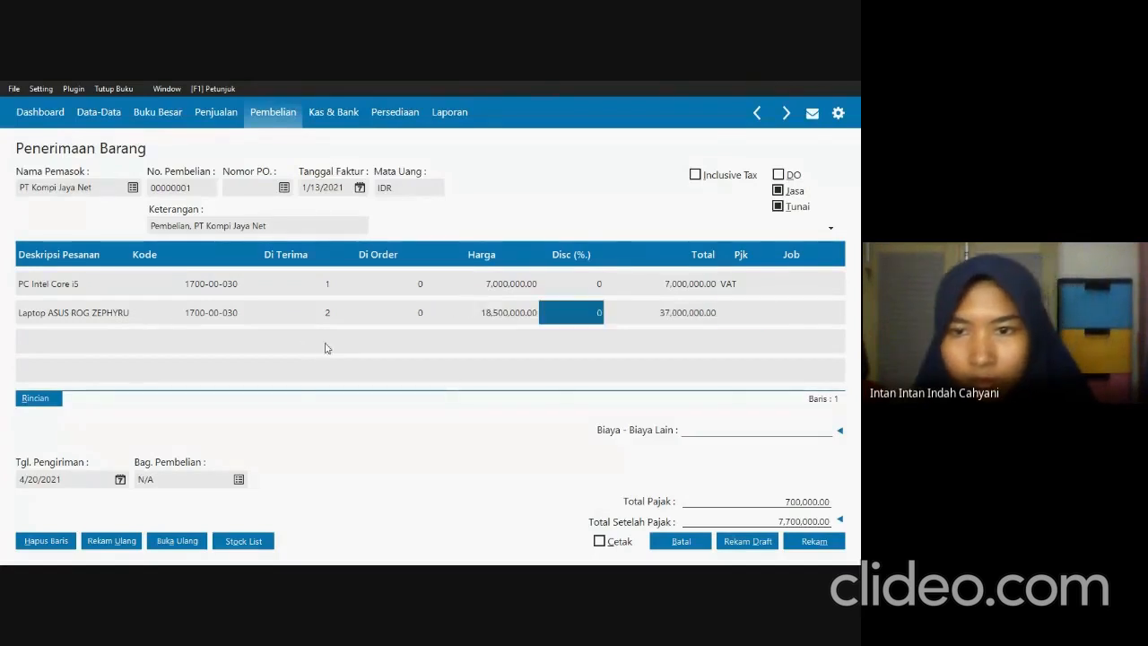
Apply the VAT (Value Added Tax) code to the laptop line and complete the line, checking against the PDF invoice.
{"action": "double_click", "coordinate": [745, 316]}
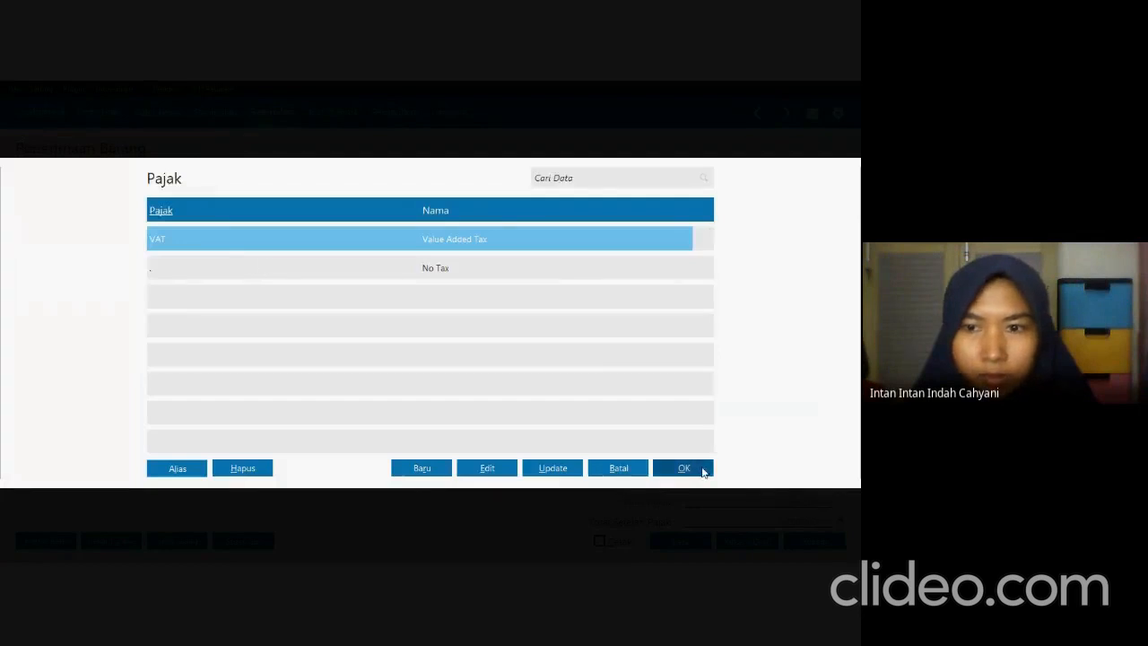
{"action": "left_click", "coordinate": [702, 472]}
{"action": "key", "text": "alt+Tab"}
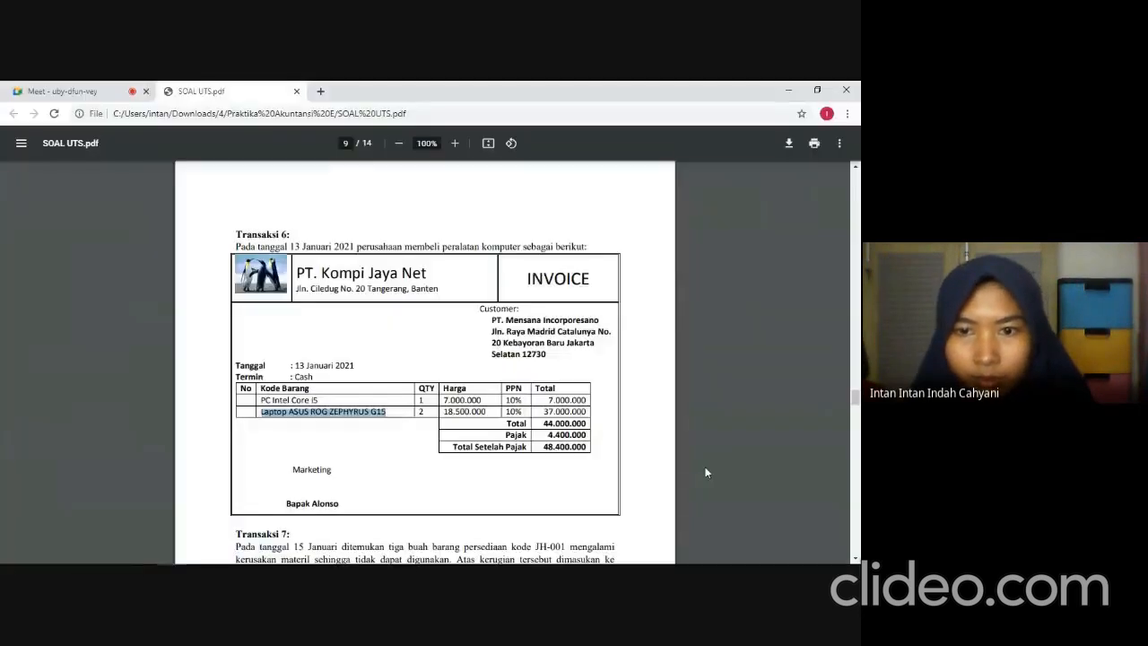
{"action": "key", "text": "alt+Tab"}
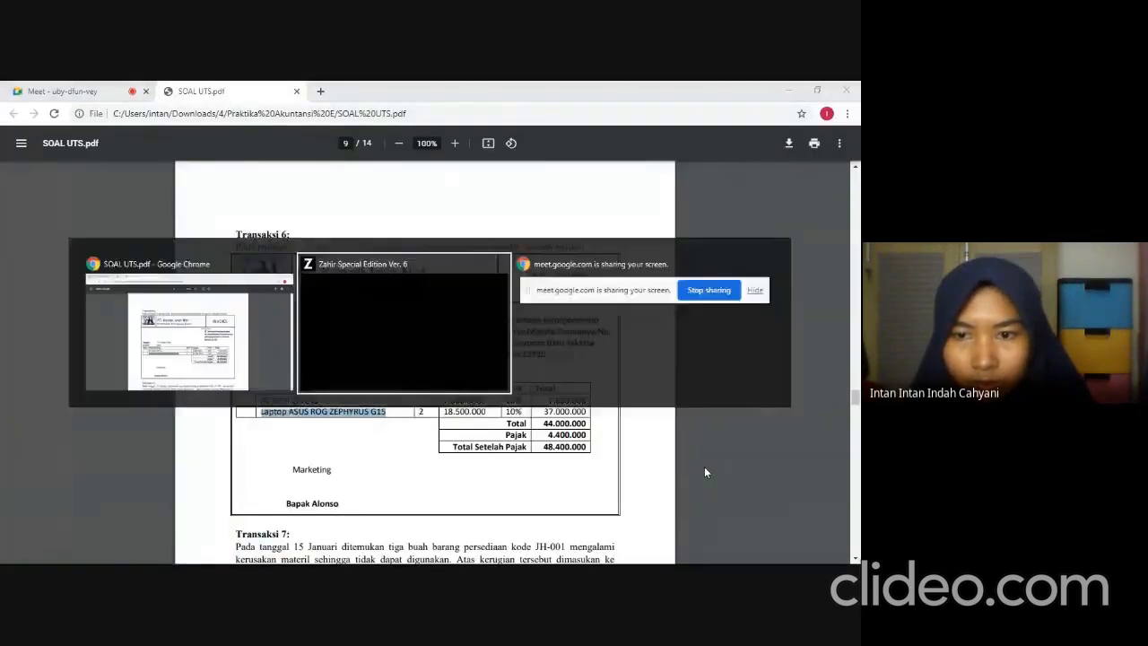
{"action": "key", "text": "Return"}
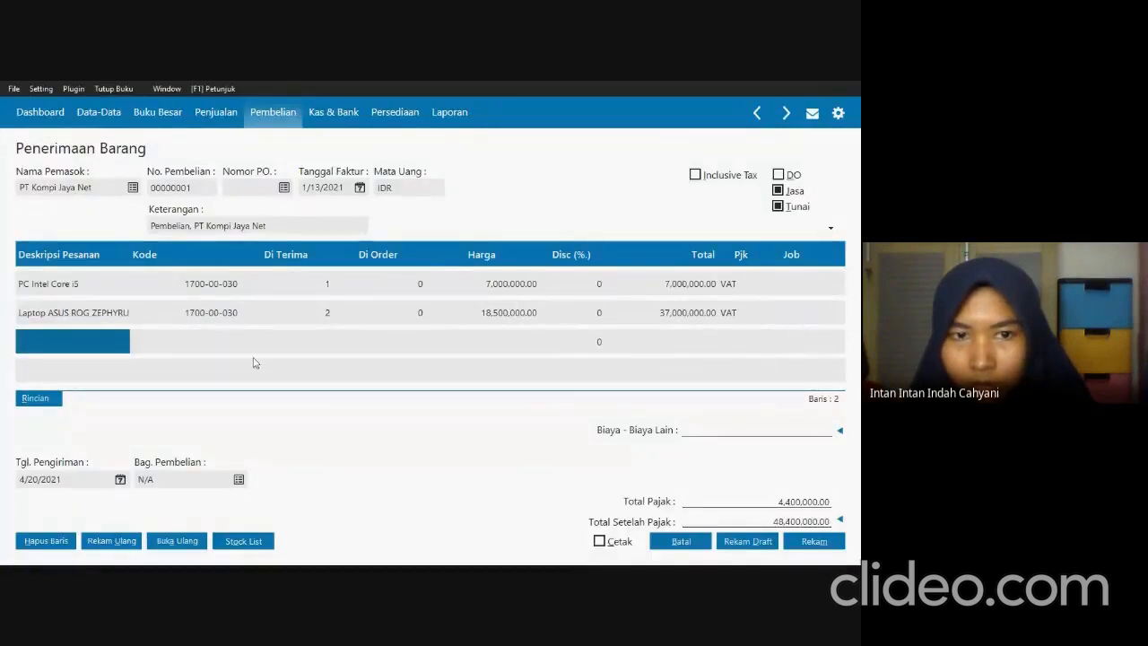
Delete the empty third line from the goods receipt and confirm the deletion.
{"action": "right_click", "coordinate": [61, 347]}
{"action": "left_click", "coordinate": [77, 351]}
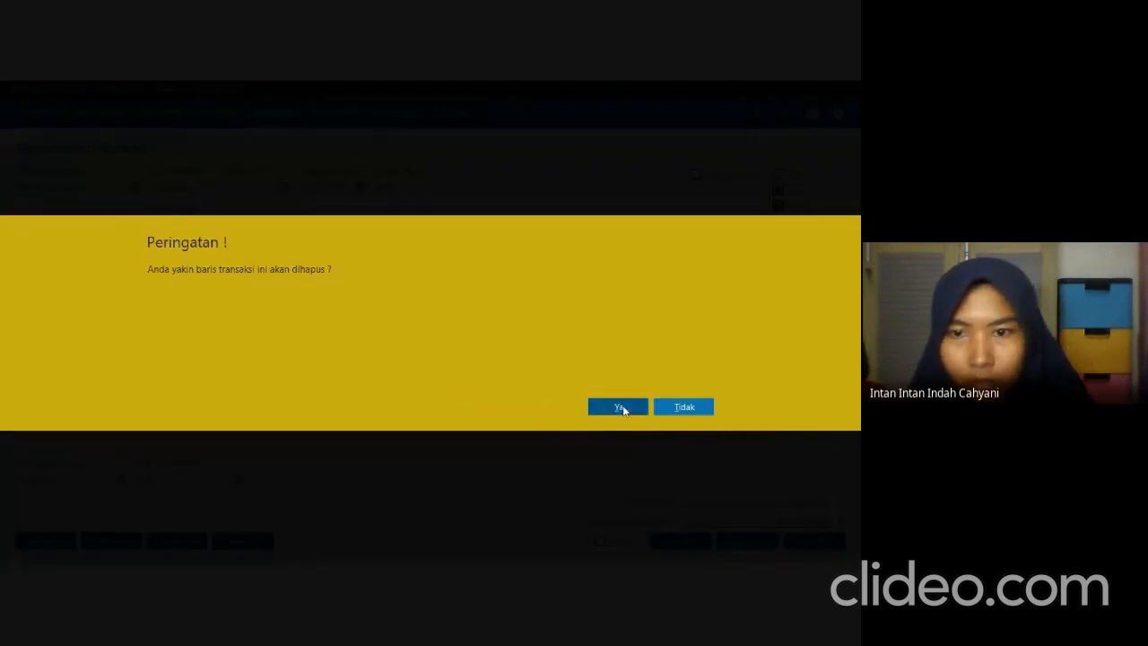
{"action": "left_click", "coordinate": [622, 405]}
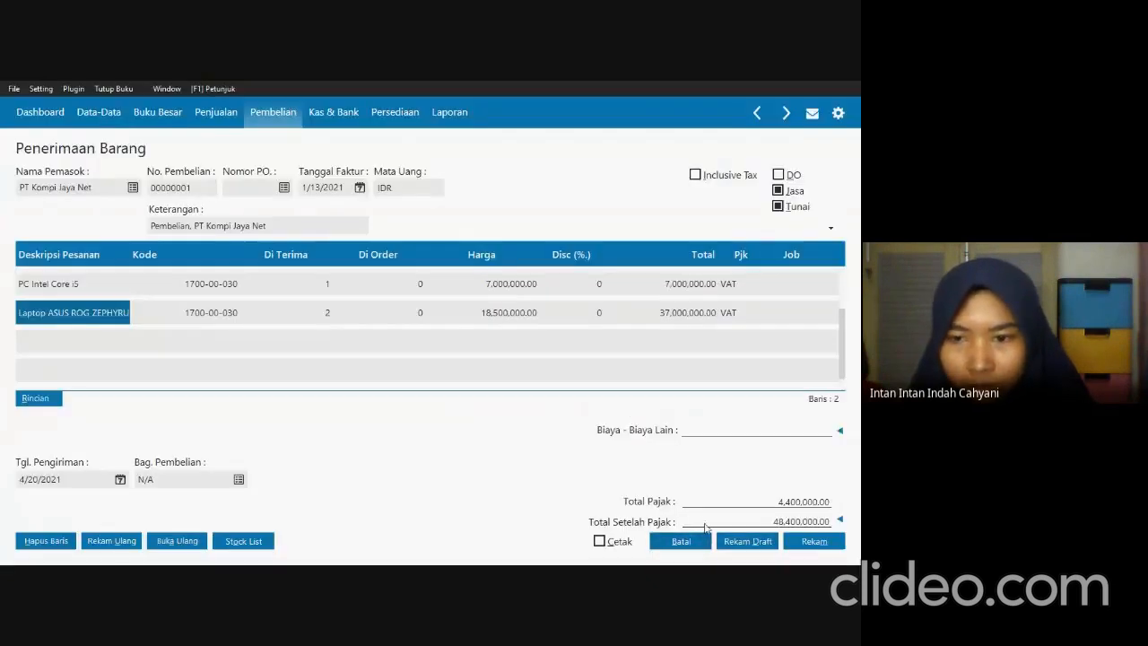
Check the receipt totals against the exam PDF invoice, then record the PT Kompi Jaya Net purchase and leave the blank form.
{"action": "key", "text": "alt+Tab"}
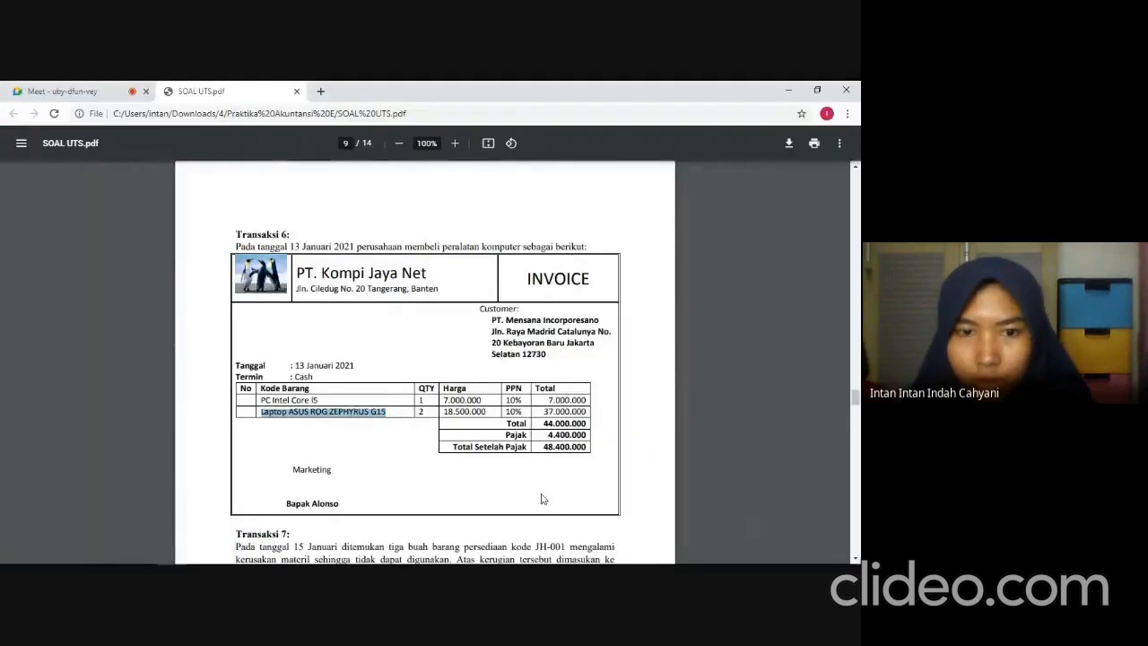
{"action": "key", "text": "alt+Tab"}
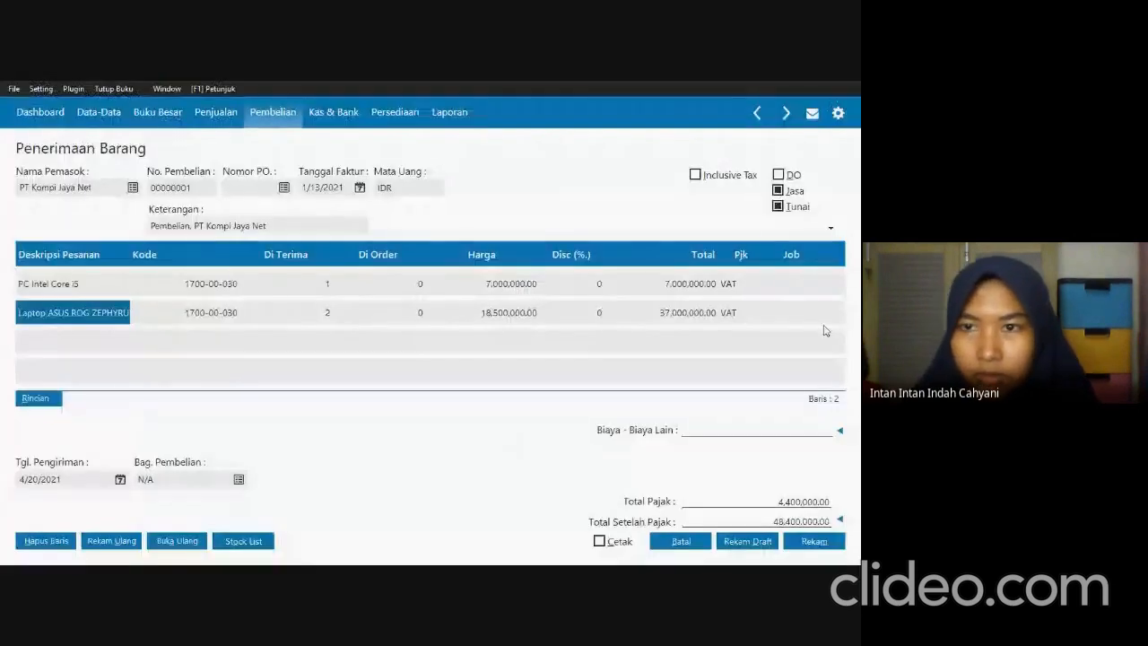
{"action": "left_click", "coordinate": [815, 541]}
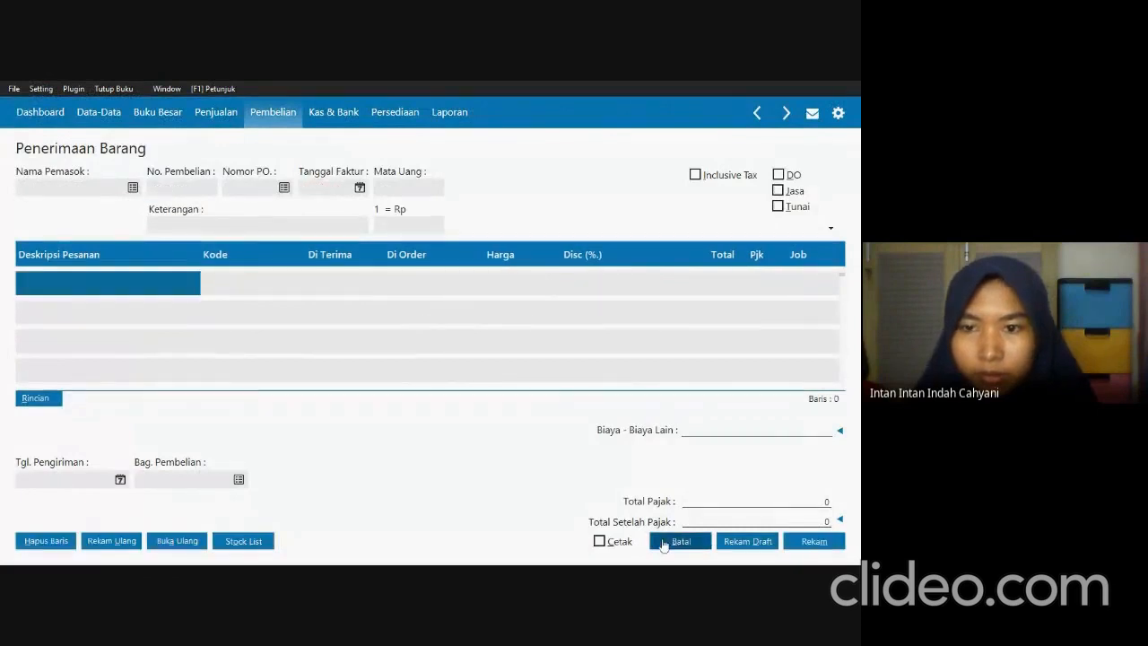
{"action": "left_click", "coordinate": [663, 542]}
{"action": "left_click", "coordinate": [814, 541]}
Switch to the exam PDF and read the Transaksi 7 instructions on the damaged JH-001 inventory.
{"action": "key", "text": "alt+Tab"}
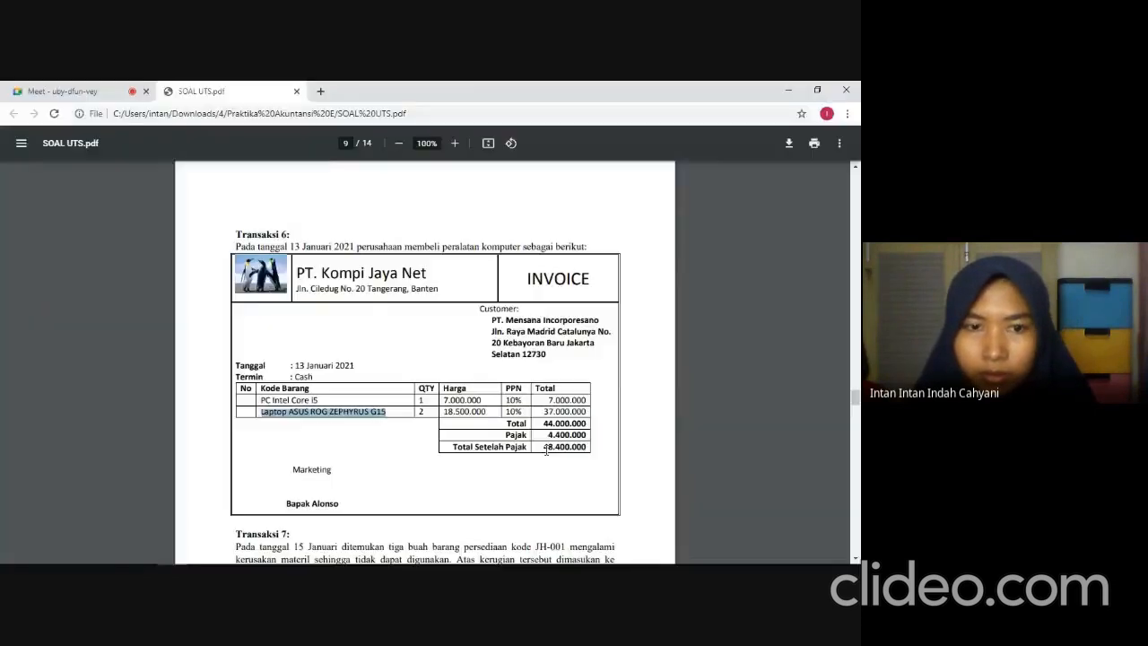
{"action": "scroll", "coordinate": [261, 482], "scroll_direction": "down", "scroll_amount": 5}
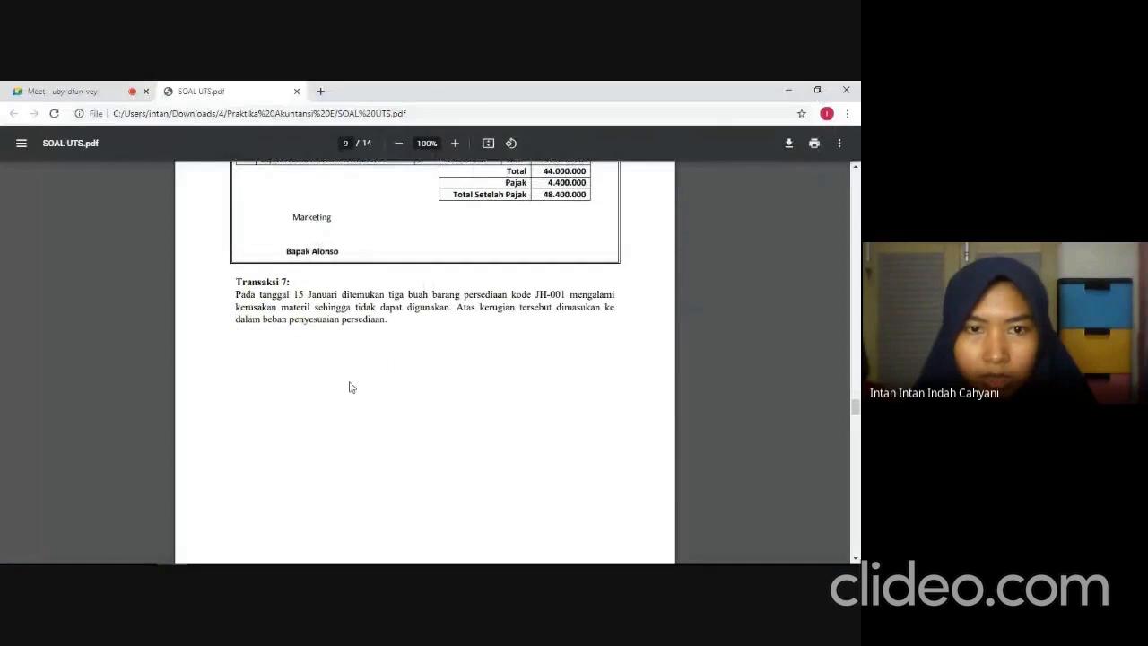
{"action": "scroll", "coordinate": [351, 387], "scroll_direction": "down", "scroll_amount": 1}
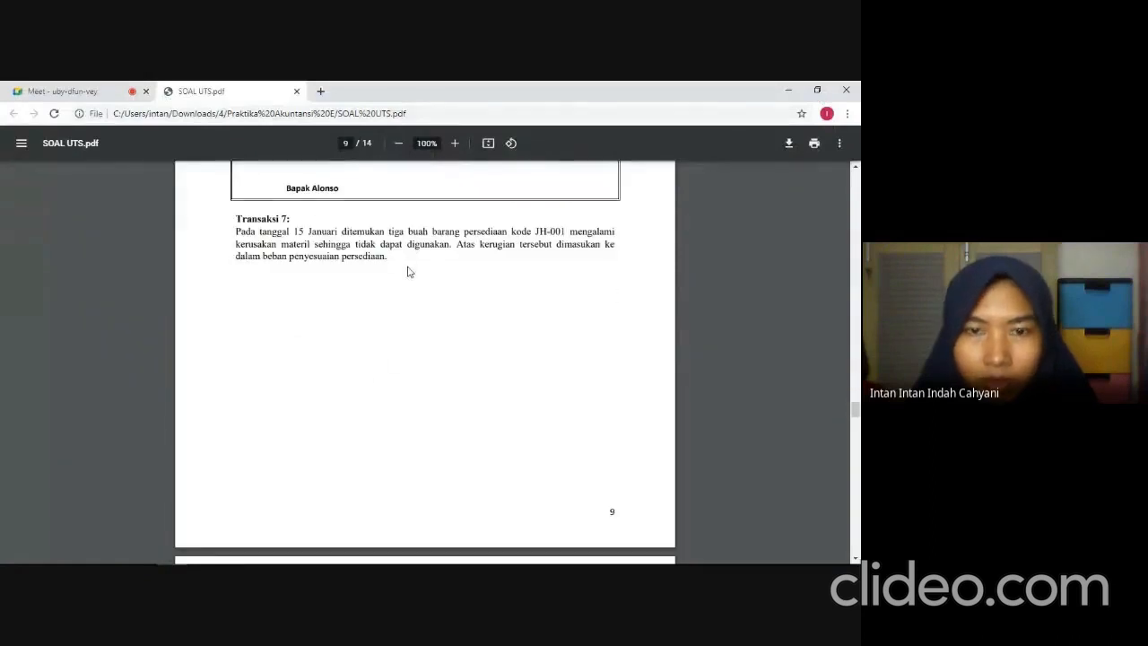
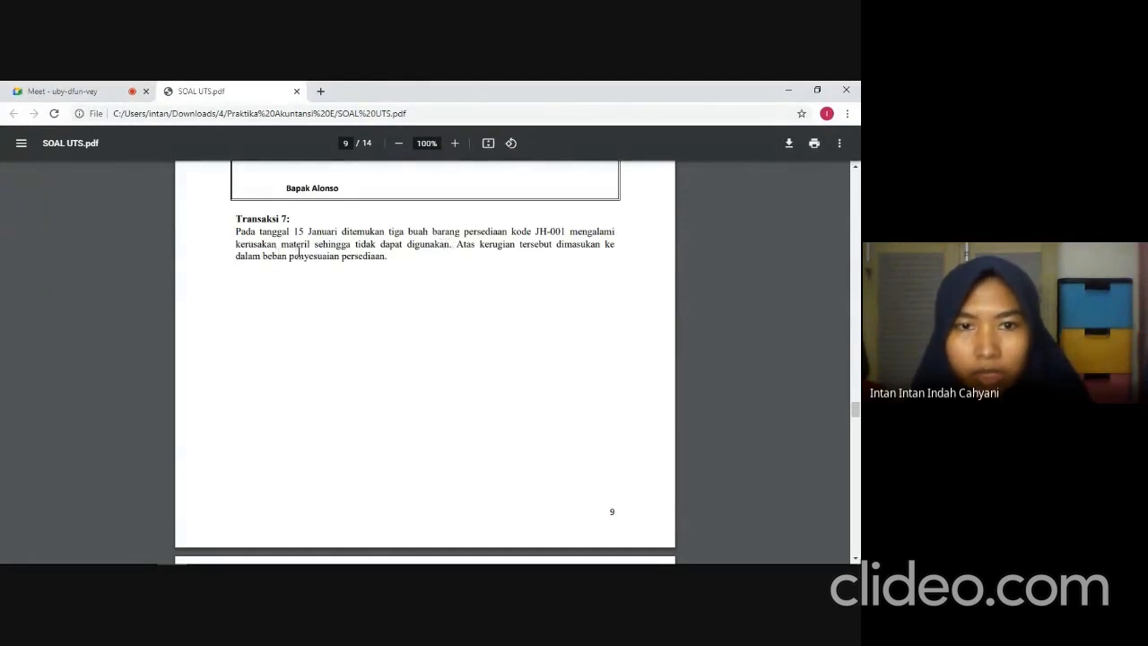
Switch to the accounting program and create a new inventory adjustment (Pemakaian / Penyesuaian Barang).
{"action": "key", "text": "alt+Tab"}
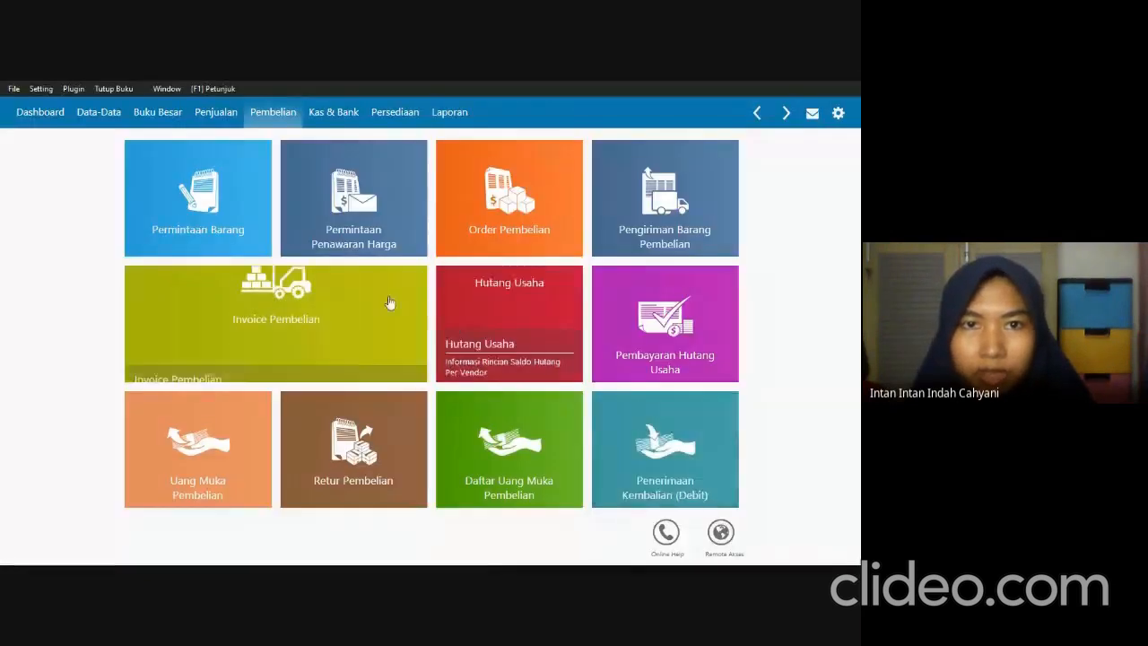
{"action": "left_click", "coordinate": [383, 118]}
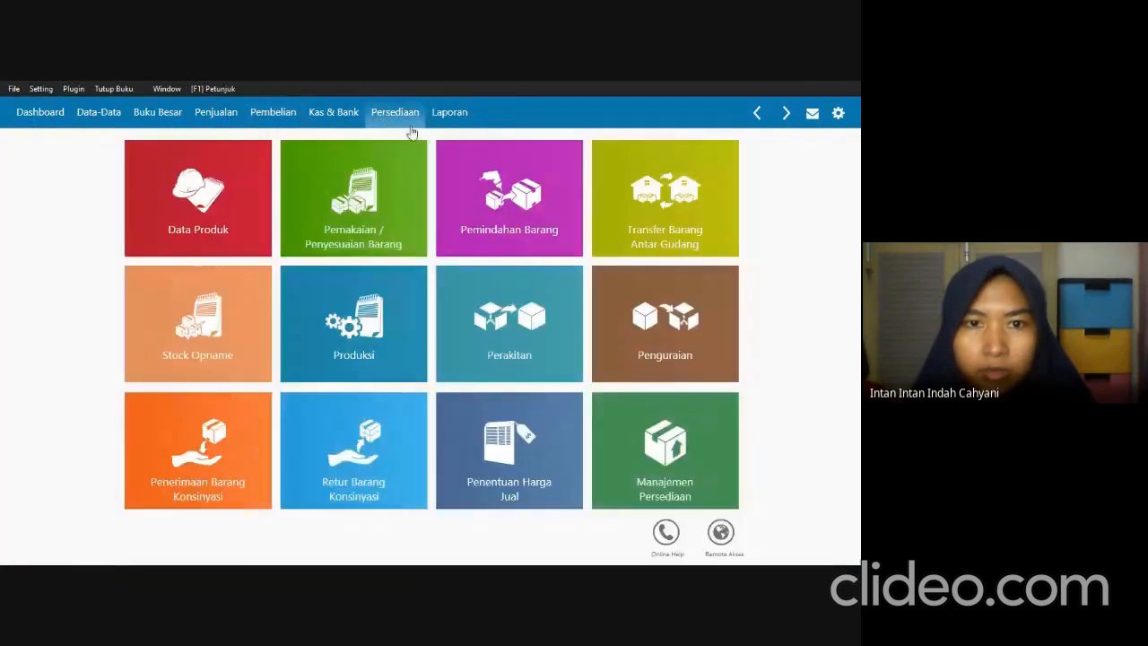
{"action": "mouse_move", "coordinate": [377, 177]}
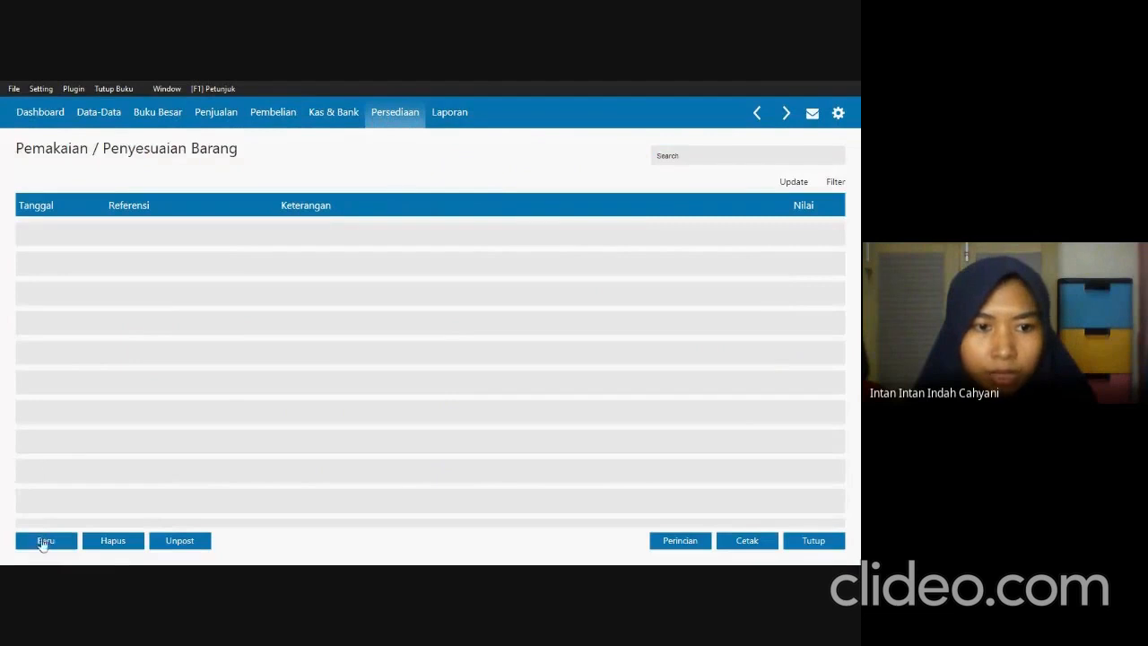
{"action": "left_click", "coordinate": [29, 535]}
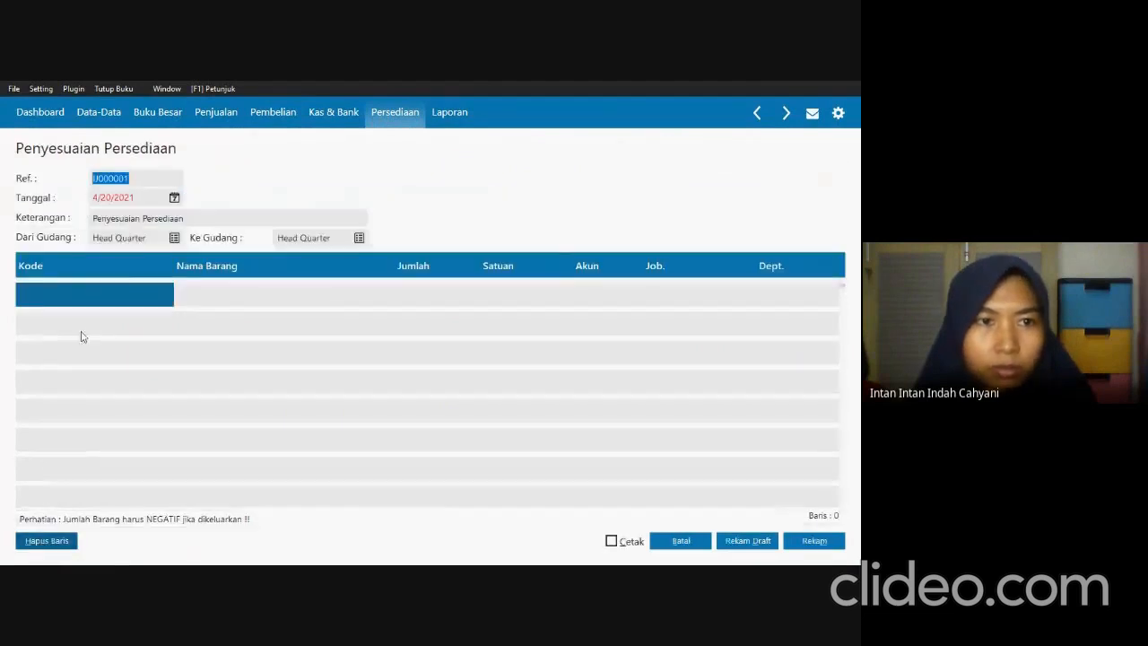
Set the inventory adjustment's date to 01/15/2021, as given for Transaksi 7 in SOAL UTS.pdf, keeping the other header defaults.
{"action": "left_click", "coordinate": [137, 198]}
{"action": "key", "text": "alt+Tab"}
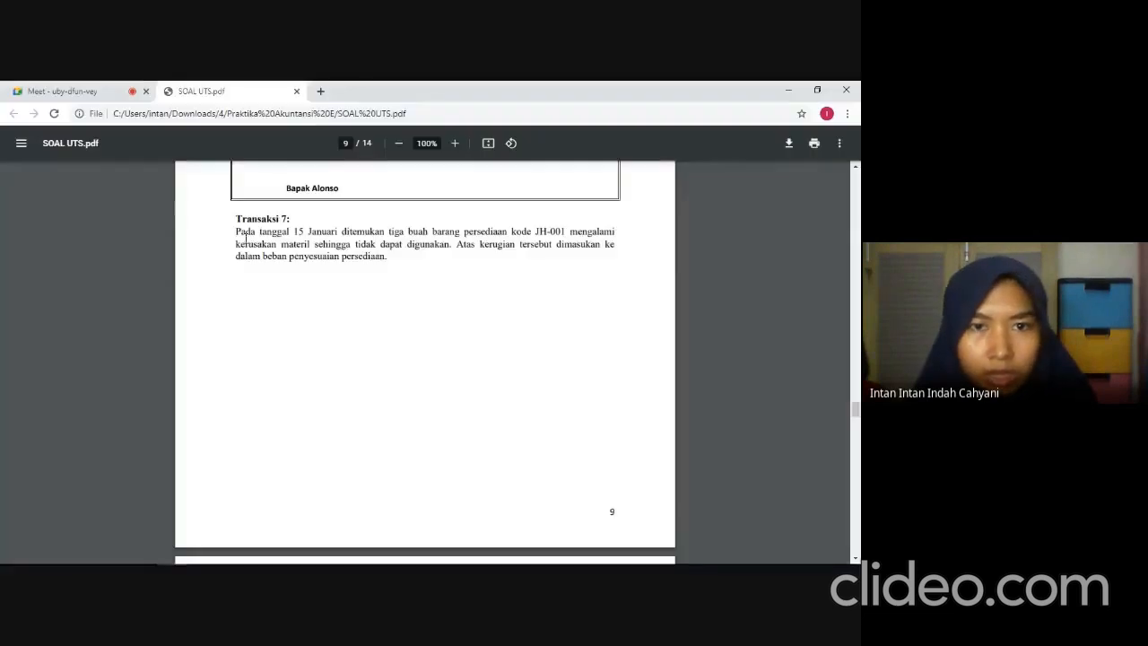
{"action": "key", "text": "alt+Tab"}
{"action": "type", "text": "0"}
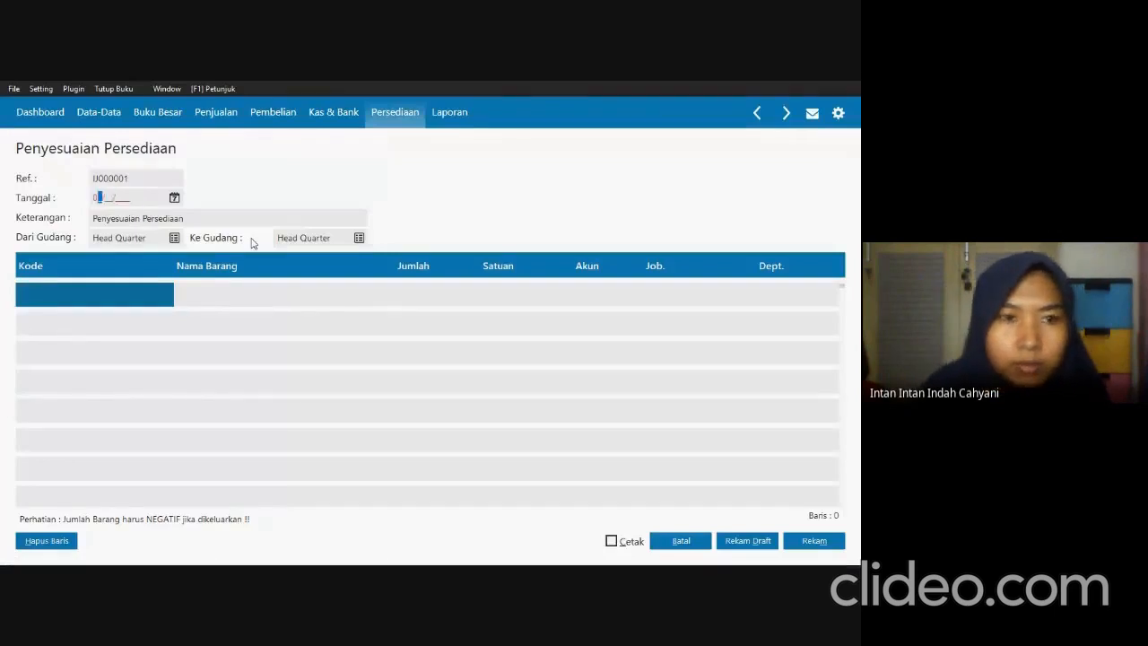
{"action": "type", "text": "115202"}
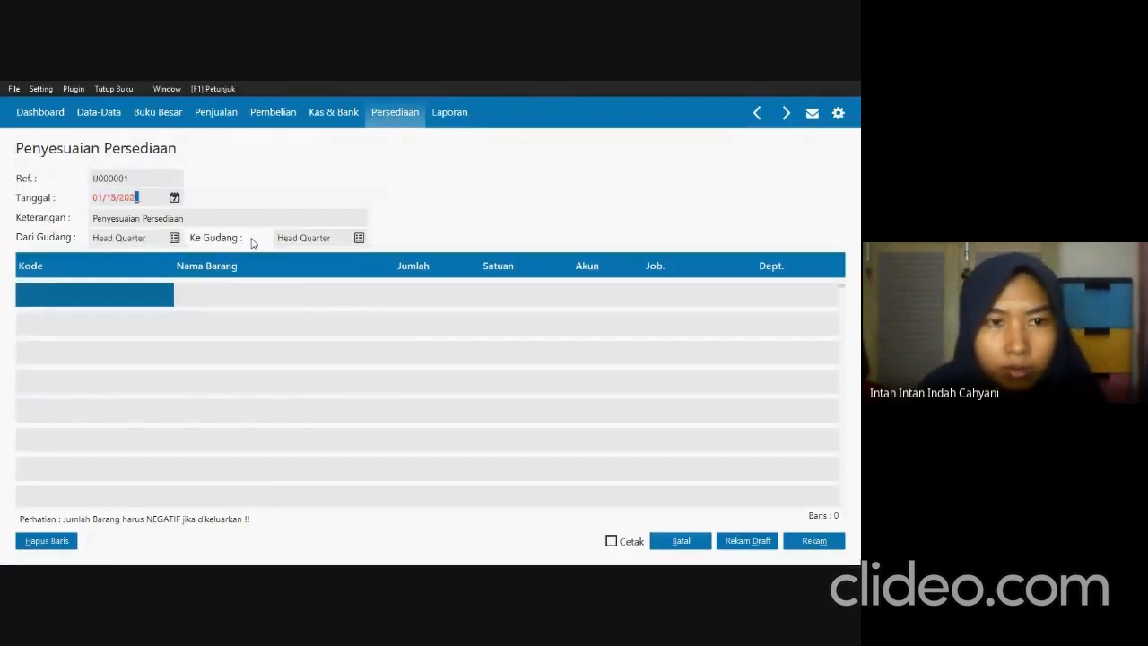
{"action": "type", "text": "1"}
{"action": "key", "text": "Tab"}
{"action": "key", "text": "Tab"}
{"action": "key", "text": "Tab"}
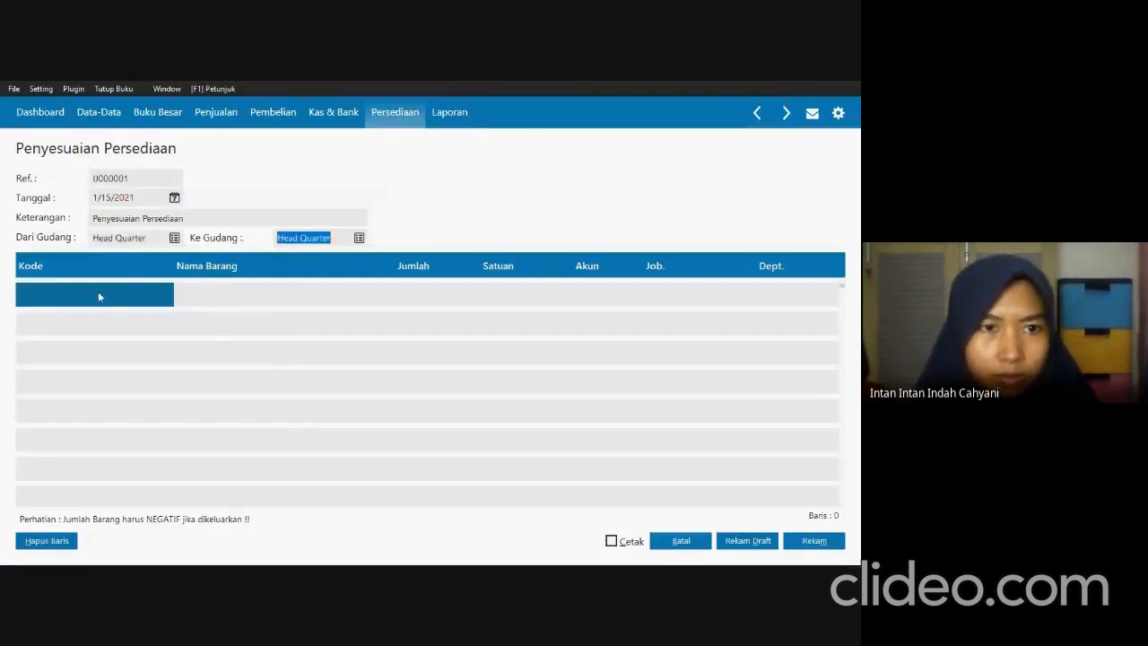
{"action": "key", "text": "Tab"}
Add item JH-001 (Jam Dinding Kayu 3D) to the first line of the inventory adjustment.
{"action": "double_click", "coordinate": [99, 296]}
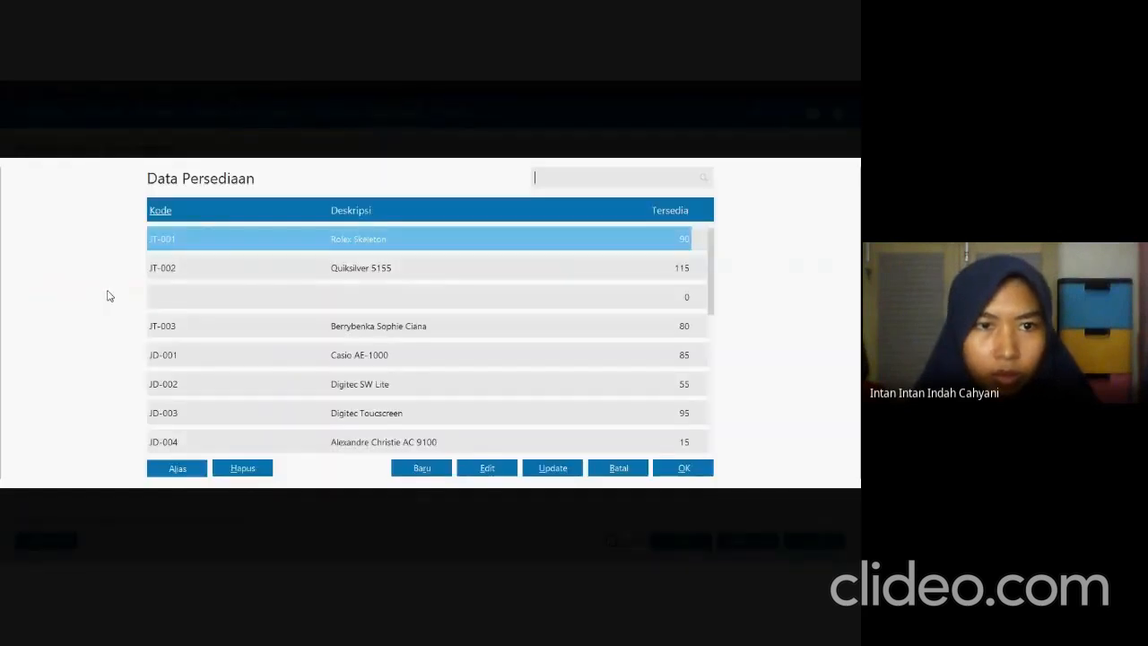
{"action": "key", "text": "alt+Tab"}
{"action": "key", "text": "alt+Tab"}
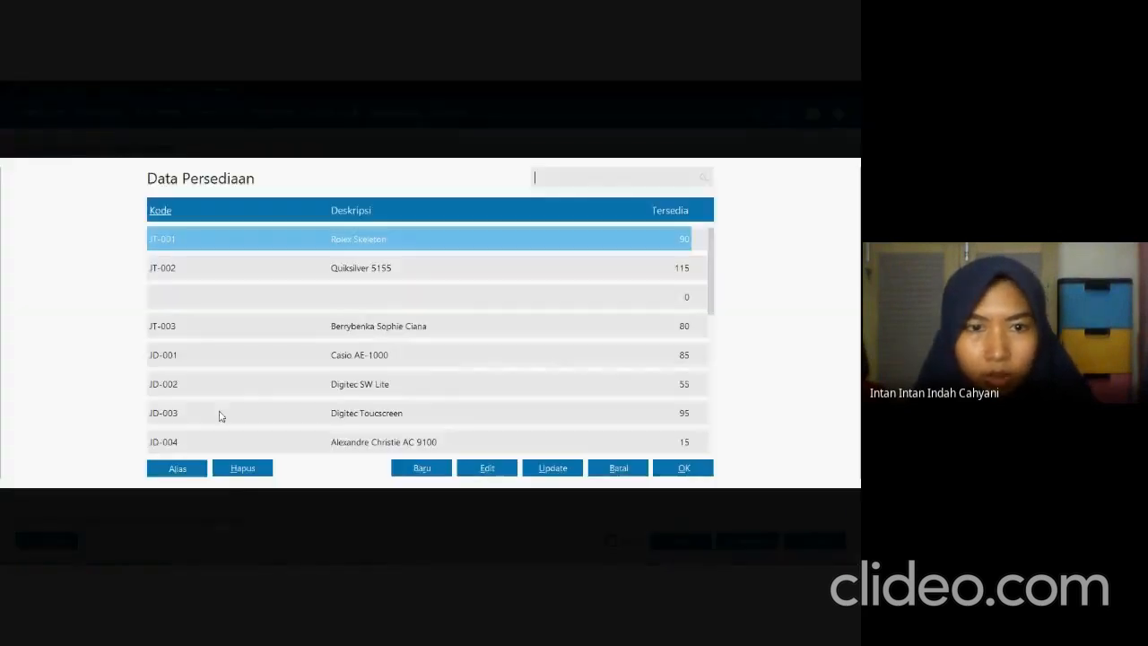
{"action": "key", "text": "Down"}
{"action": "key", "text": "Down"}
{"action": "key", "text": "Down"}
{"action": "key", "text": "Down"}
{"action": "key", "text": "Down"}
{"action": "key", "text": "Down"}
{"action": "key", "text": "Down"}
{"action": "key", "text": "Down"}
{"action": "key", "text": "Down"}
{"action": "key", "text": "Down"}
{"action": "left_click", "coordinate": [248, 386]}
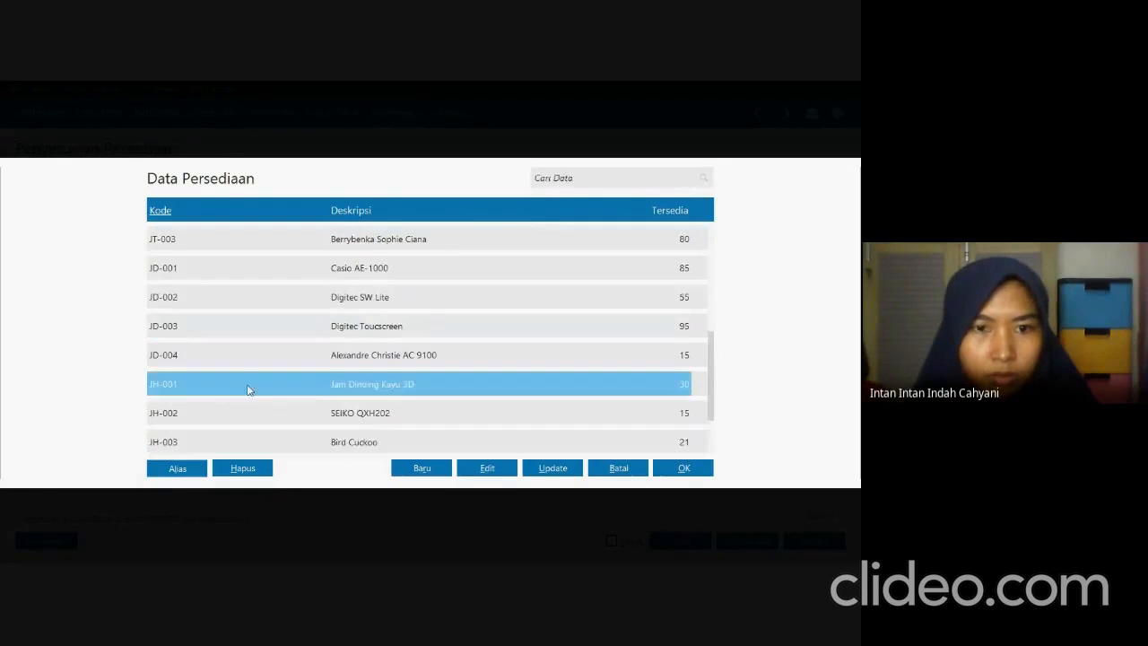
{"action": "left_click", "coordinate": [663, 468]}
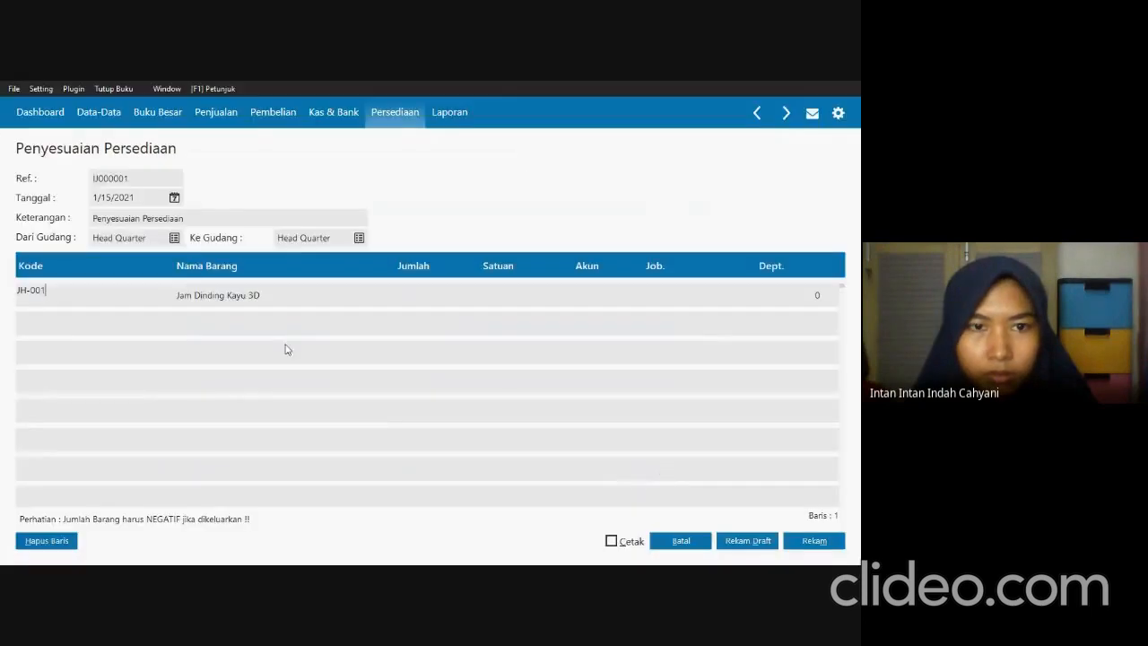
Set the quantity of the JH-001 line to -3.
{"action": "left_click", "coordinate": [392, 287]}
{"action": "type", "text": "-3"}
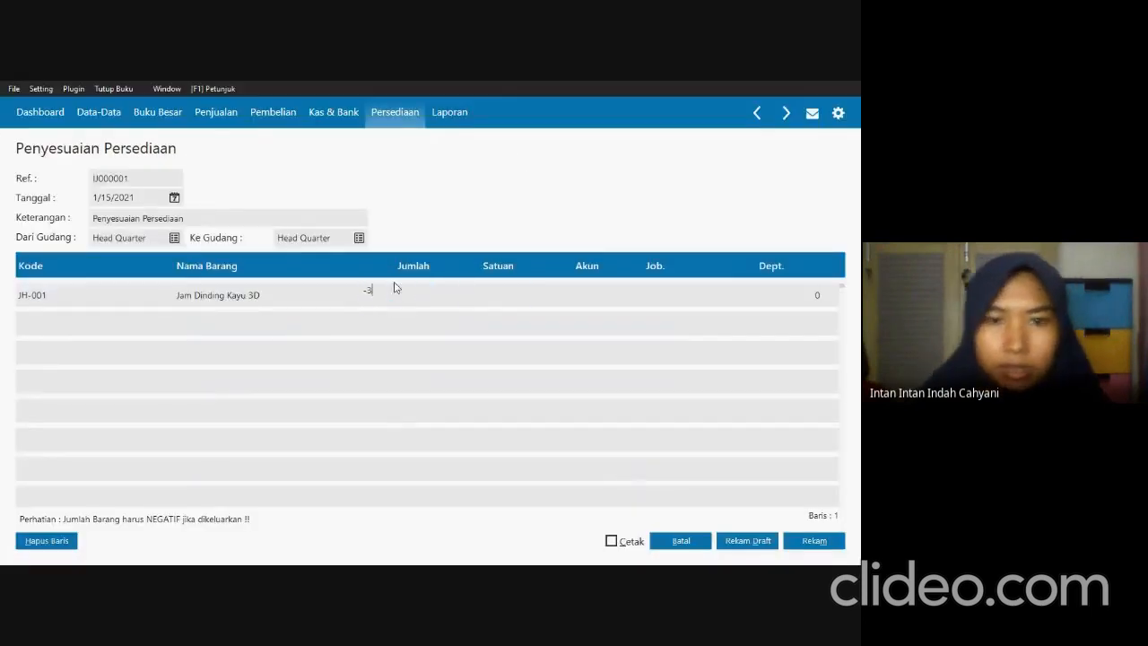
{"action": "key", "text": "Return"}
{"action": "key", "text": "Return"}
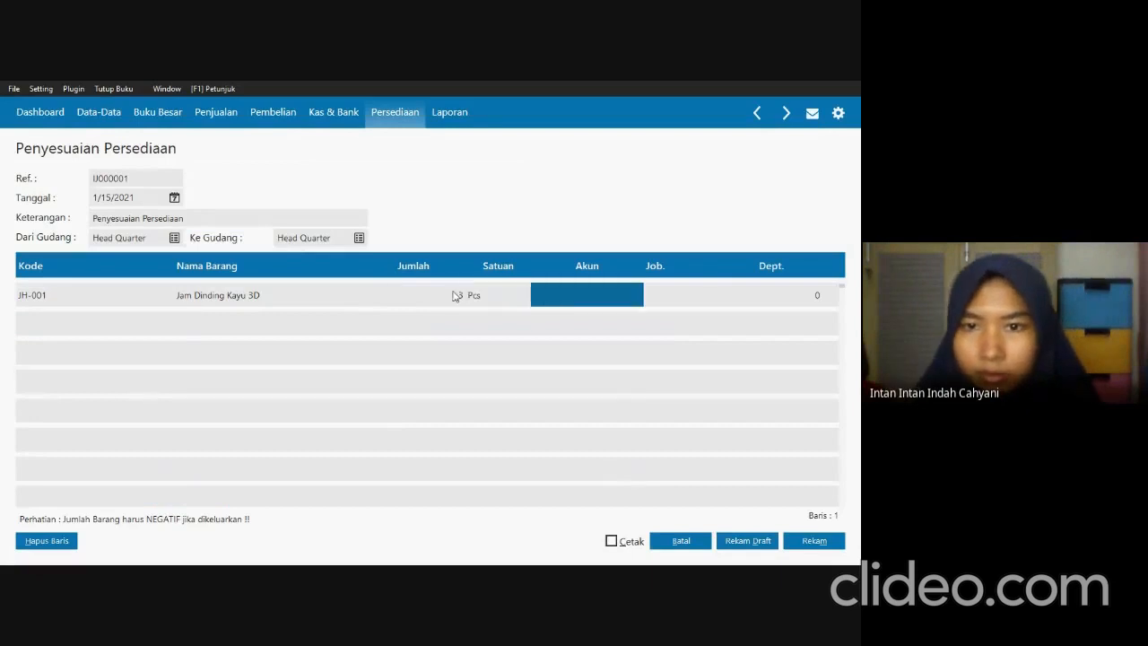
Assign the Penyesuaian Persediaan account to the JH-001 adjustment line.
{"action": "left_click", "coordinate": [620, 285]}
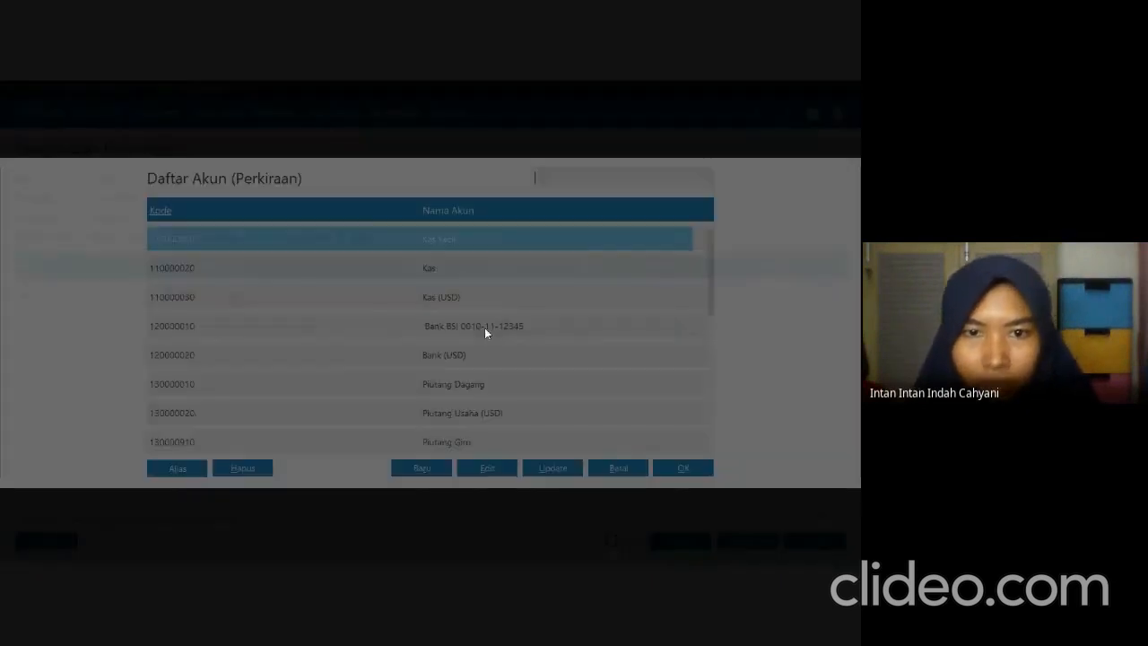
{"action": "scroll", "coordinate": [472, 346], "scroll_direction": "down", "scroll_amount": 10}
{"action": "key", "text": "Down"}
{"action": "key", "text": "Down"}
{"action": "key", "text": "Down"}
{"action": "key", "text": "Down"}
{"action": "key", "text": "Down"}
{"action": "key", "text": "Down"}
{"action": "key", "text": "Down"}
{"action": "key", "text": "Down"}
{"action": "key", "text": "Down"}
{"action": "key", "text": "Down"}
{"action": "key", "text": "Down"}
{"action": "key", "text": "Down"}
{"action": "key", "text": "Down"}
{"action": "key", "text": "Down"}
{"action": "key", "text": "Down"}
{"action": "key", "text": "Down"}
{"action": "key", "text": "Down"}
{"action": "key", "text": "Down"}
{"action": "key", "text": "Down"}
{"action": "key", "text": "Down"}
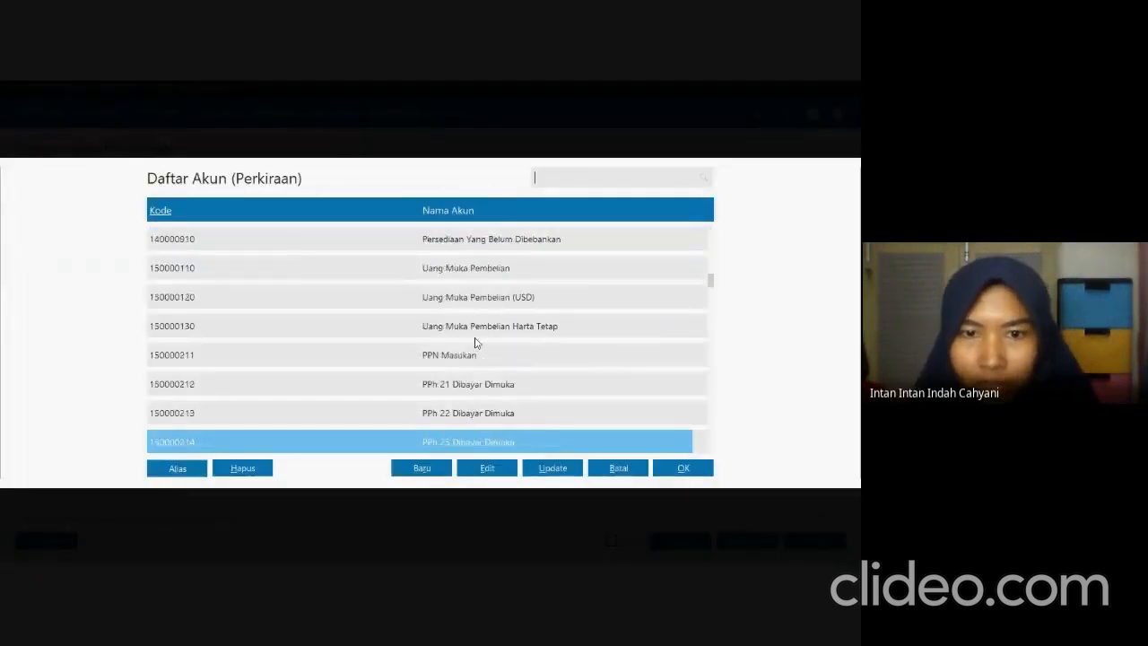
{"action": "key", "text": "Down"}
{"action": "key", "text": "Down"}
{"action": "key", "text": "Down"}
{"action": "key", "text": "Down"}
{"action": "key", "text": "Down"}
{"action": "key", "text": "Down"}
{"action": "key", "text": "Down"}
{"action": "key", "text": "Down"}
{"action": "key", "text": "Down"}
{"action": "key", "text": "Down"}
{"action": "key", "text": "Down"}
{"action": "key", "text": "Down"}
{"action": "key", "text": "Down"}
{"action": "key", "text": "Down"}
{"action": "key", "text": "Down"}
{"action": "key", "text": "Down"}
{"action": "key", "text": "Down"}
{"action": "key", "text": "Down"}
{"action": "key", "text": "Down"}
{"action": "key", "text": "Down"}
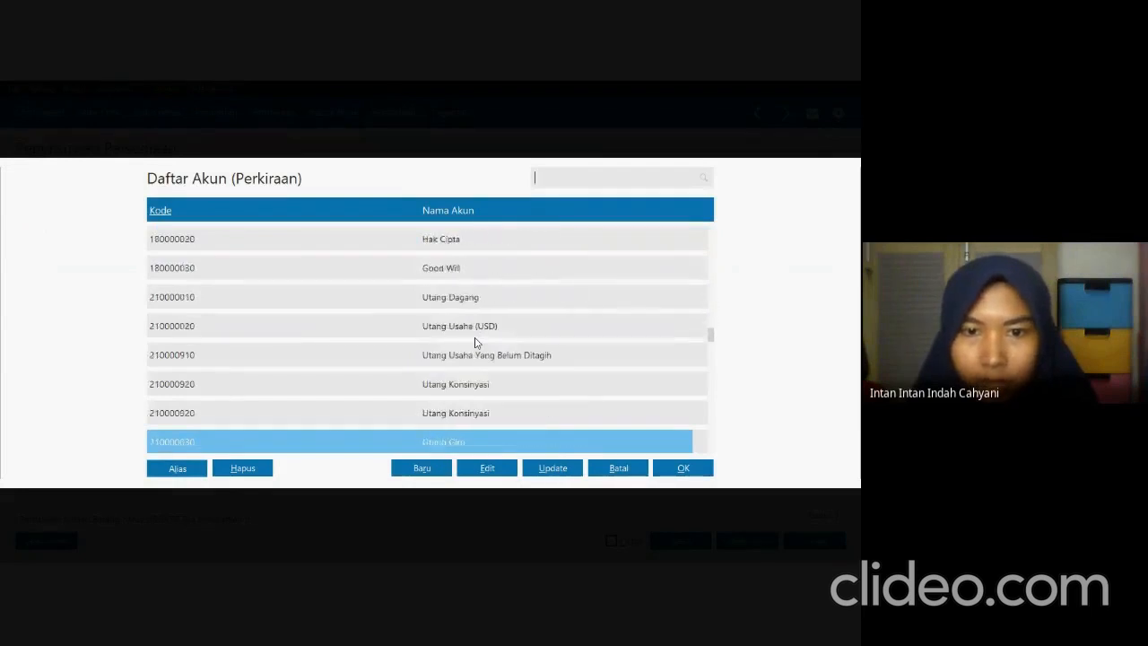
{"action": "key", "text": "Down"}
{"action": "key", "text": "Down"}
{"action": "key", "text": "Down"}
{"action": "key", "text": "Down"}
{"action": "key", "text": "Down"}
{"action": "key", "text": "Down"}
{"action": "key", "text": "Down"}
{"action": "key", "text": "Down"}
{"action": "key", "text": "Down"}
{"action": "key", "text": "Down"}
{"action": "key", "text": "Down"}
{"action": "key", "text": "Down"}
{"action": "key", "text": "Down"}
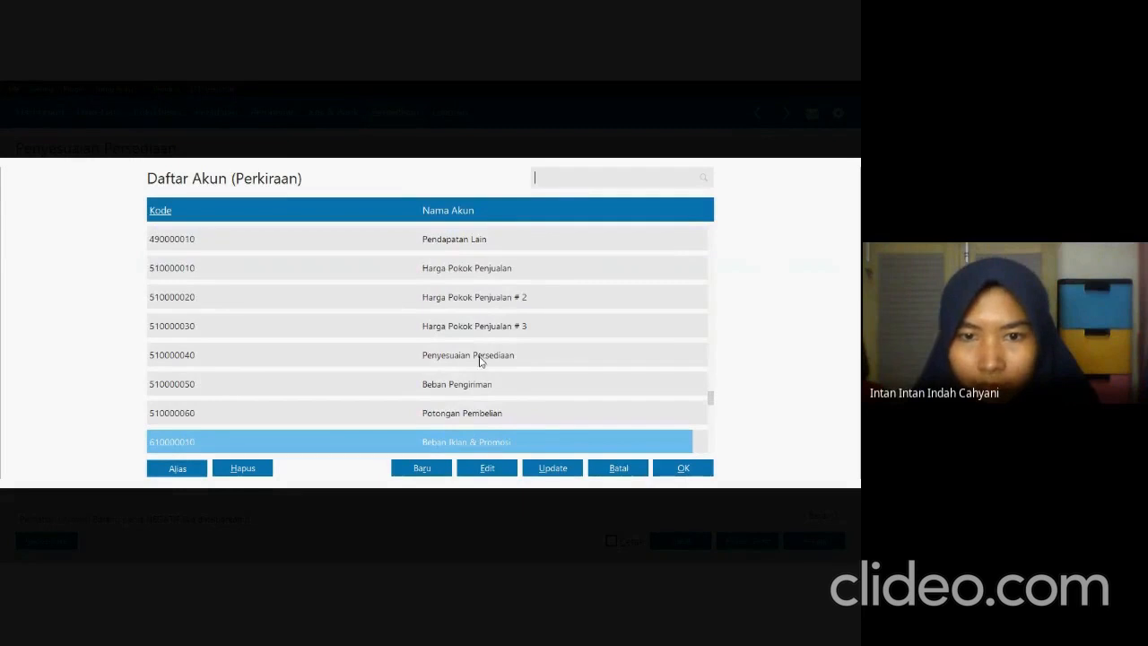
{"action": "left_click", "coordinate": [482, 358]}
{"action": "left_click", "coordinate": [682, 469]}
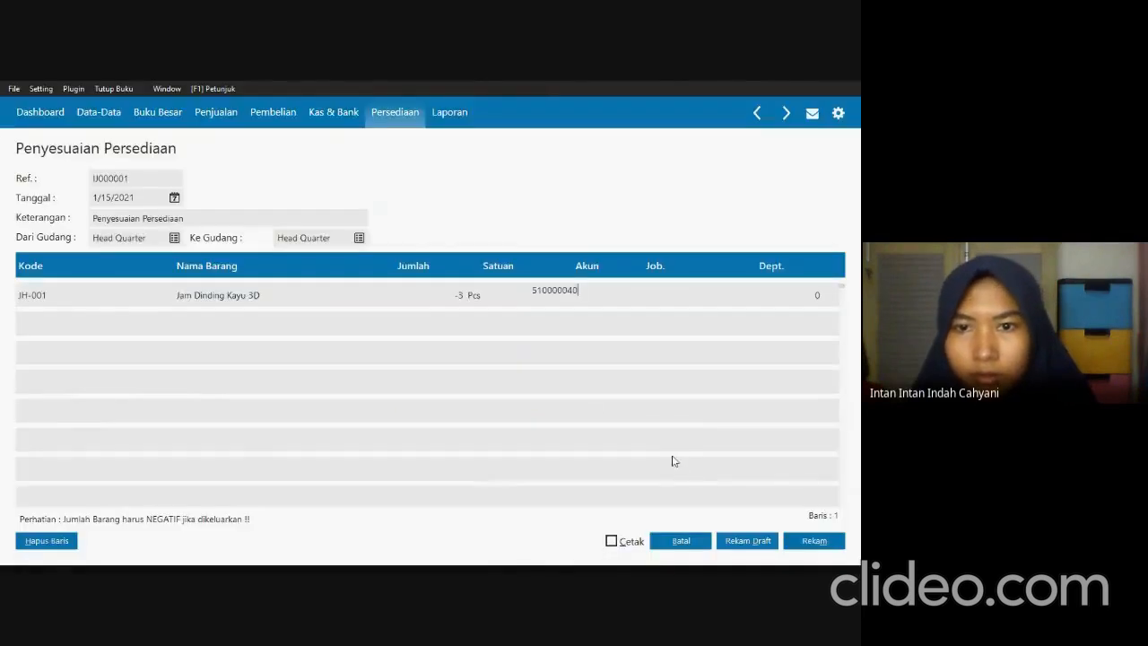
{"action": "key", "text": "Return"}
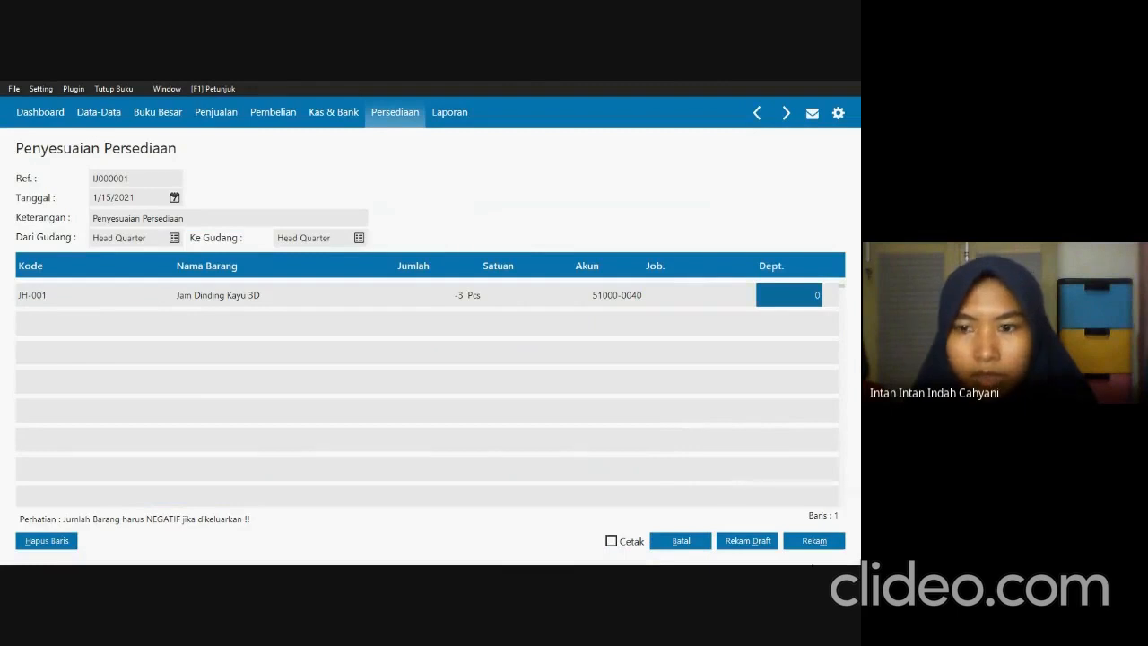
Record the inventory adjustment, then leave the blank entry form and close the adjustment list.
{"action": "left_click", "coordinate": [793, 542]}
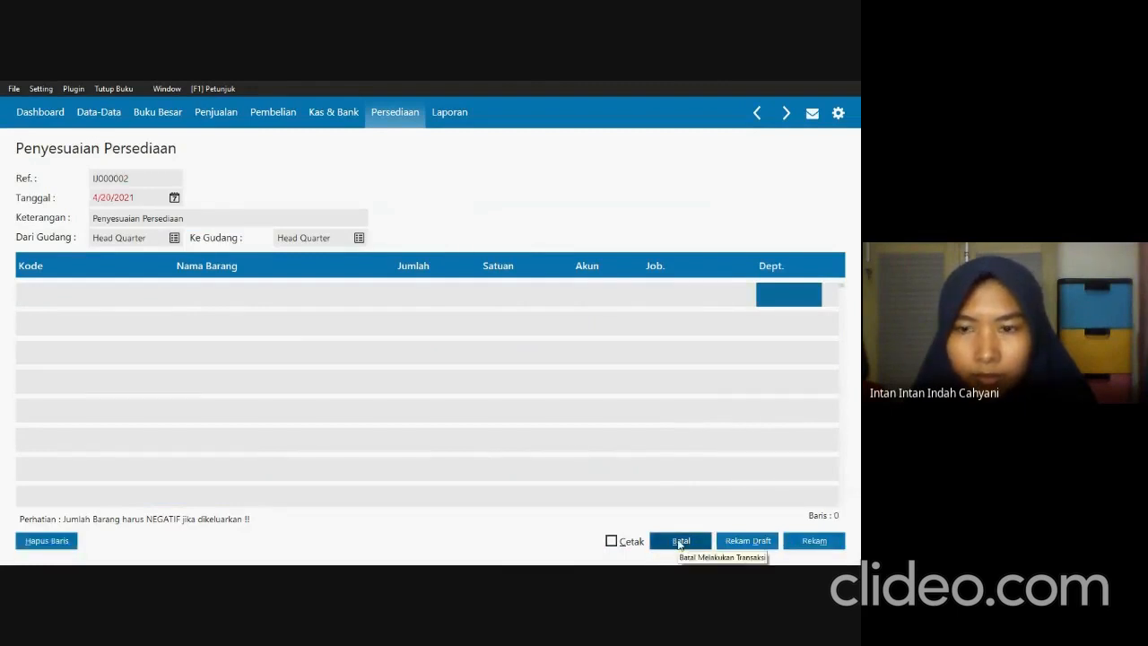
{"action": "left_click", "coordinate": [681, 542]}
{"action": "left_click", "coordinate": [813, 541]}
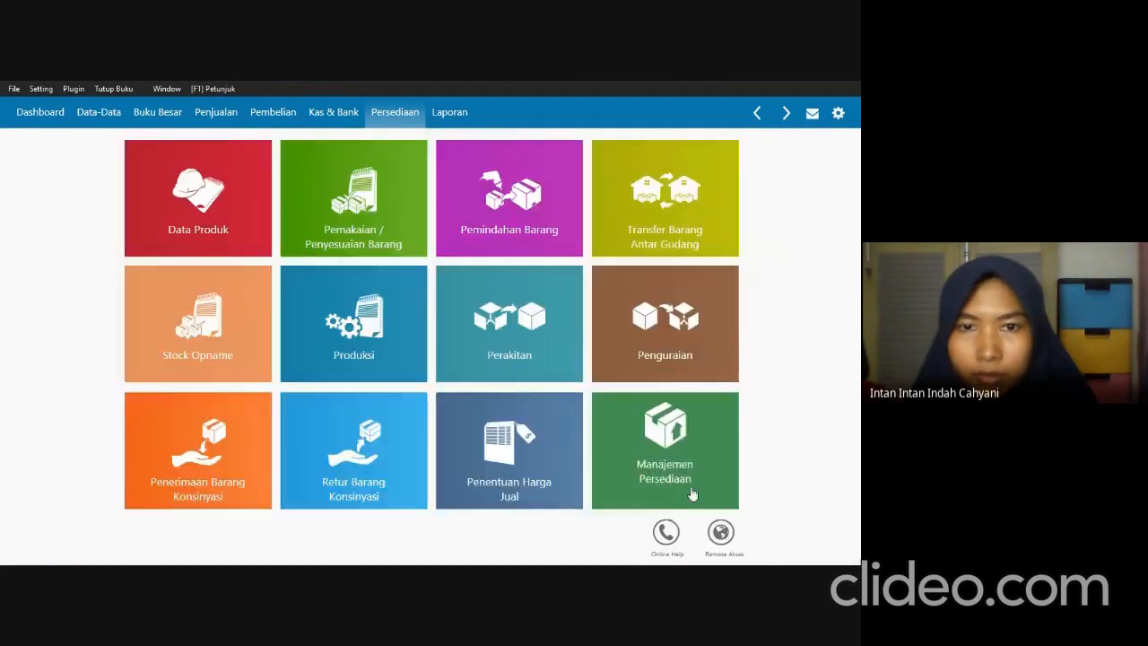
Consult Transaksi 8 in SOAL UTS.pdf and create a new purchase order (Order Pembelian) in the accounting program.
{"action": "key", "text": "alt+Tab"}
{"action": "scroll", "coordinate": [337, 443], "scroll_direction": "down", "scroll_amount": 4}
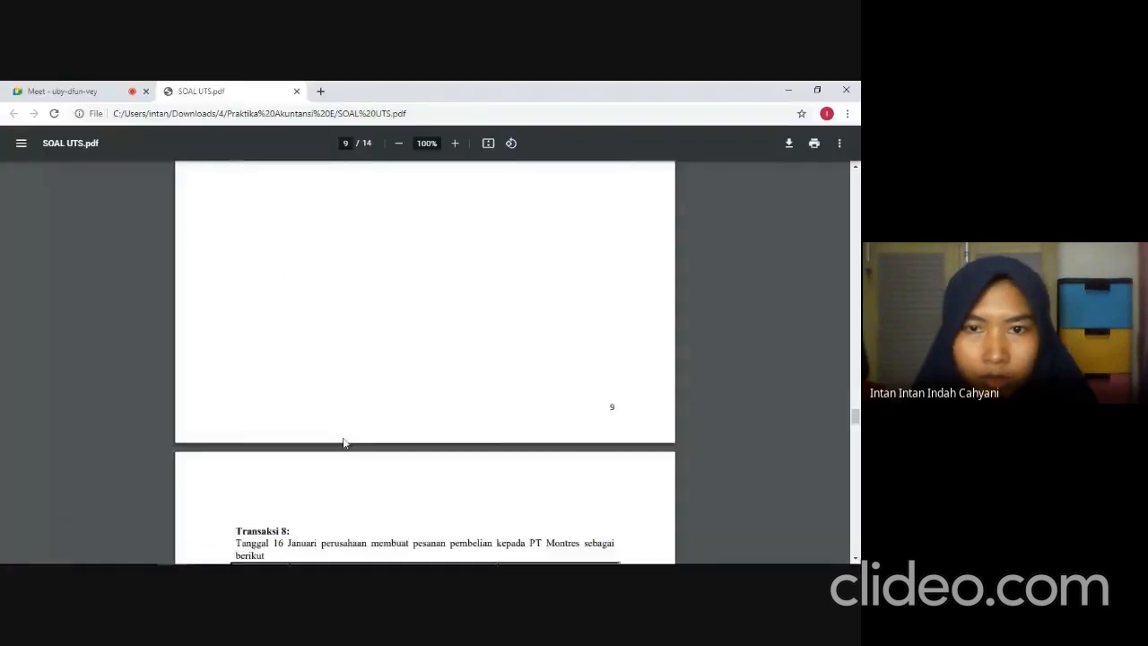
{"action": "scroll", "coordinate": [344, 443], "scroll_direction": "down", "scroll_amount": 1}
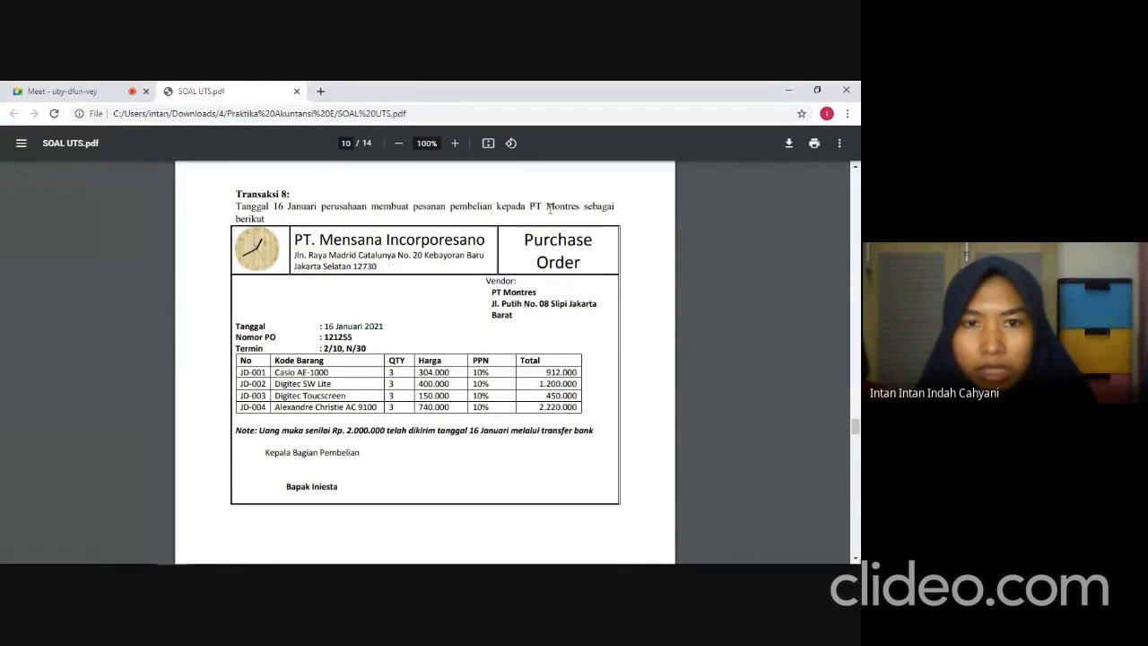
{"action": "key", "text": "alt+Tab"}
{"action": "left_click", "coordinate": [266, 114]}
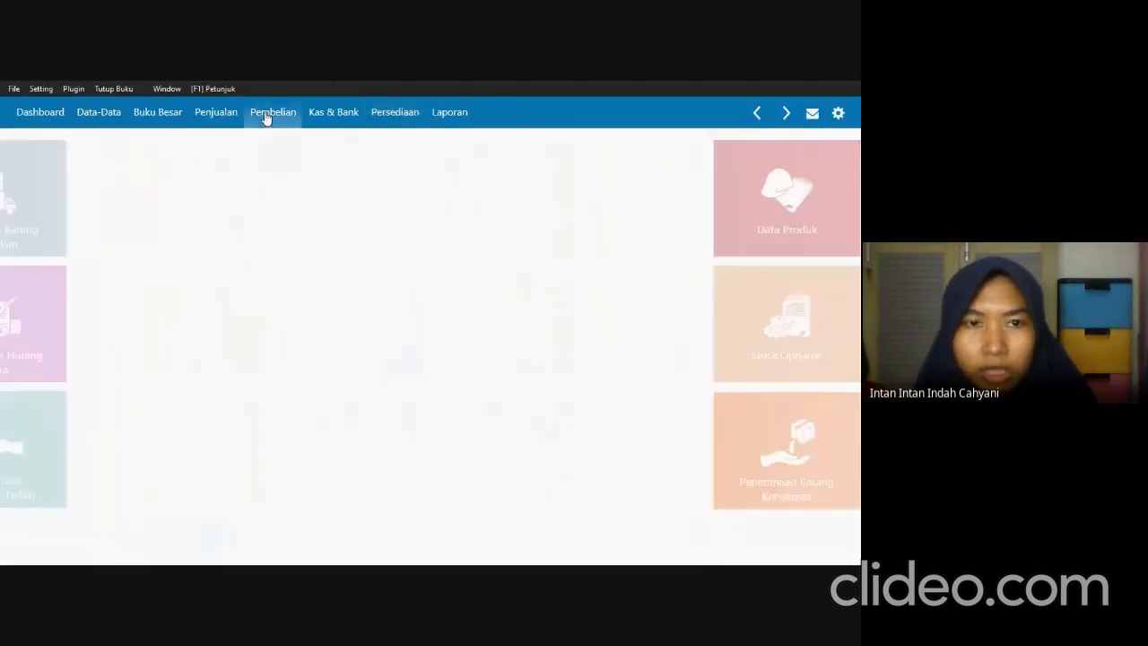
{"action": "mouse_move", "coordinate": [478, 190]}
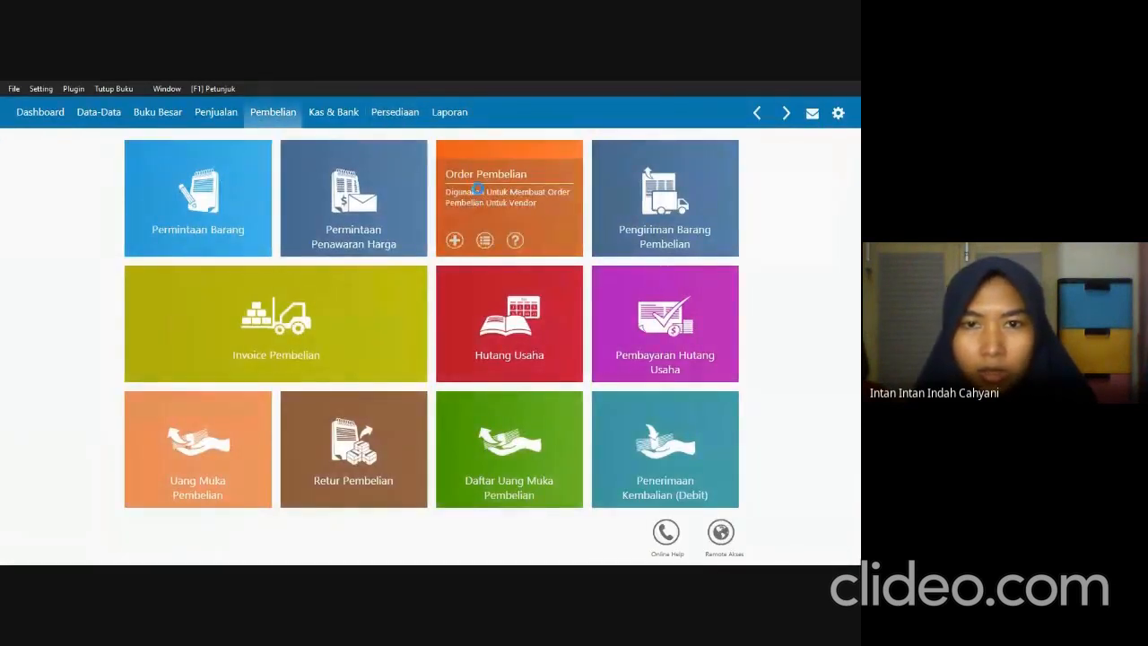
{"action": "left_click", "coordinate": [478, 189]}
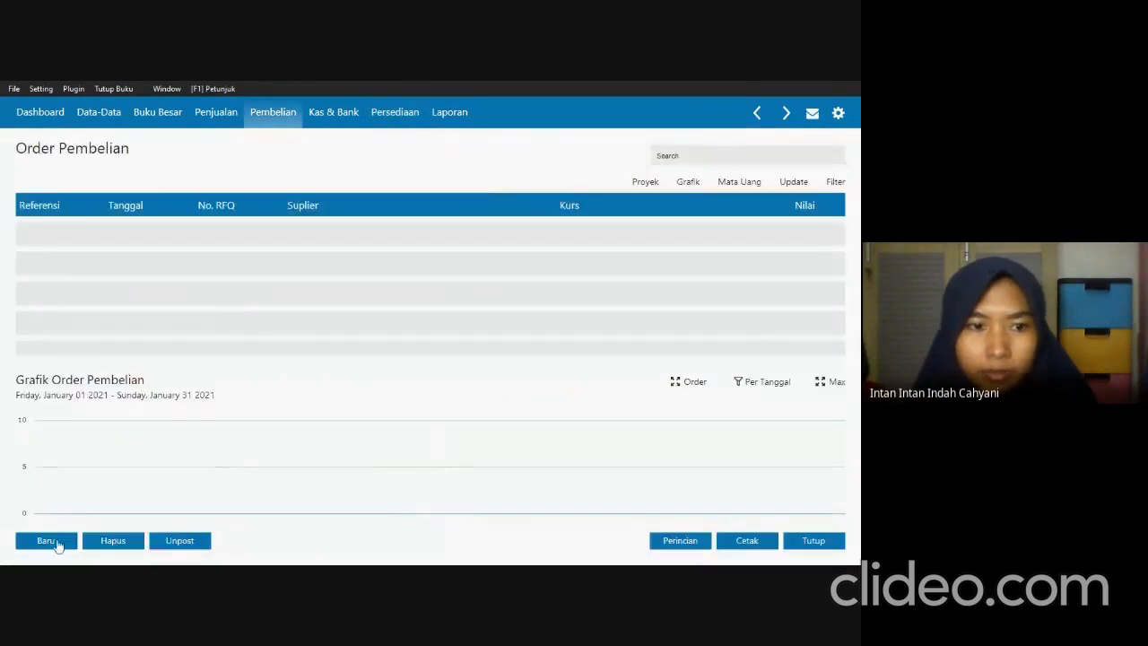
{"action": "left_click", "coordinate": [47, 536]}
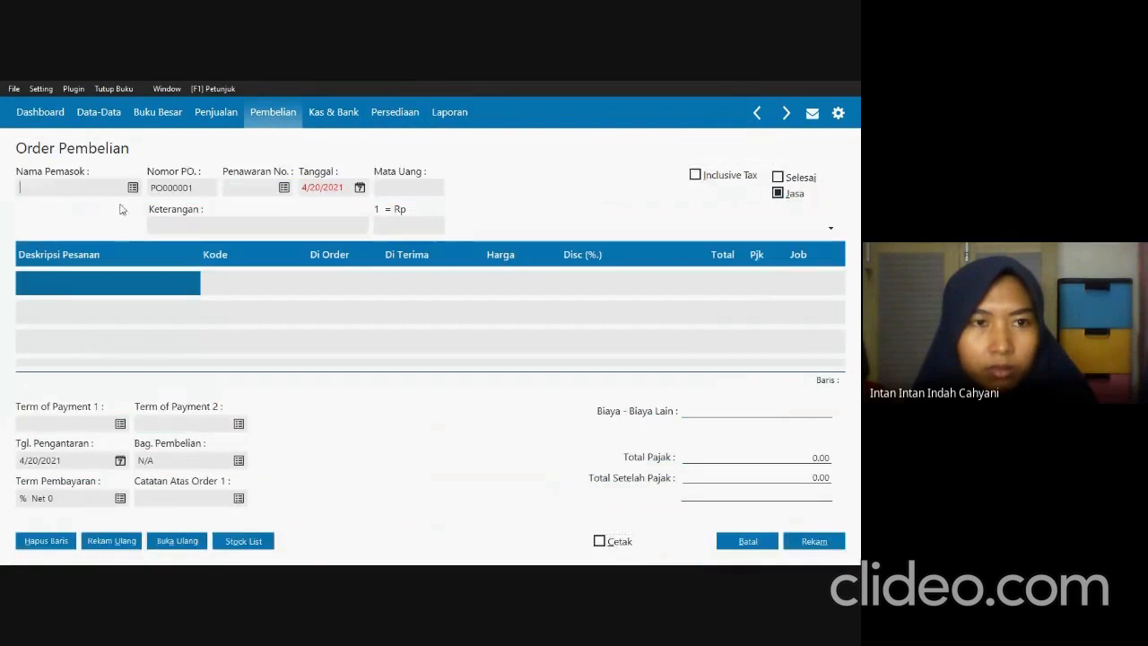
Choose PT Montres as the supplier of the purchase order.
{"action": "left_click", "coordinate": [132, 187]}
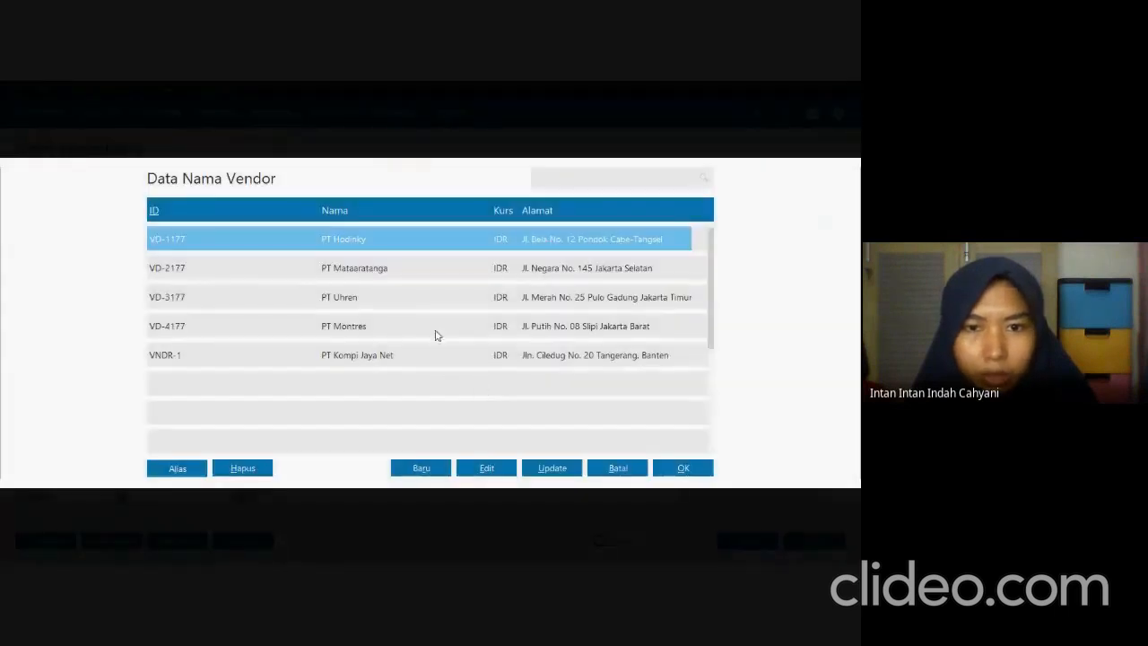
{"action": "left_click", "coordinate": [436, 330]}
{"action": "left_click", "coordinate": [686, 468]}
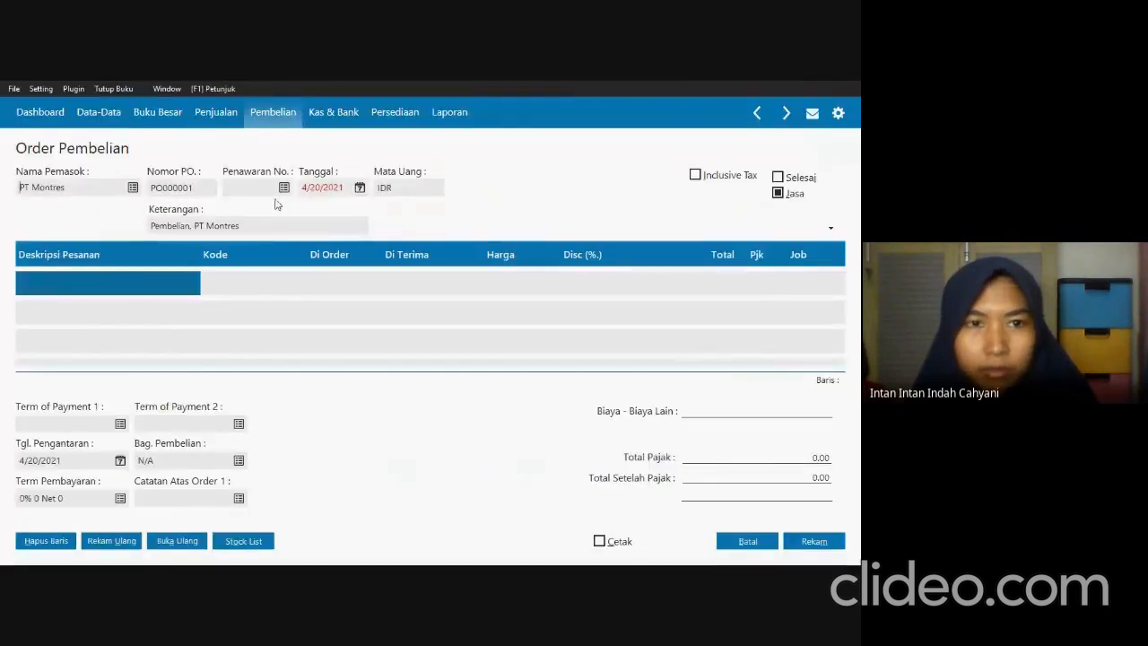
Check Transaksi 8 in SOAL UTS.pdf and enter its purchase order number as the Nomor PO.
{"action": "key", "text": "alt+Tab"}
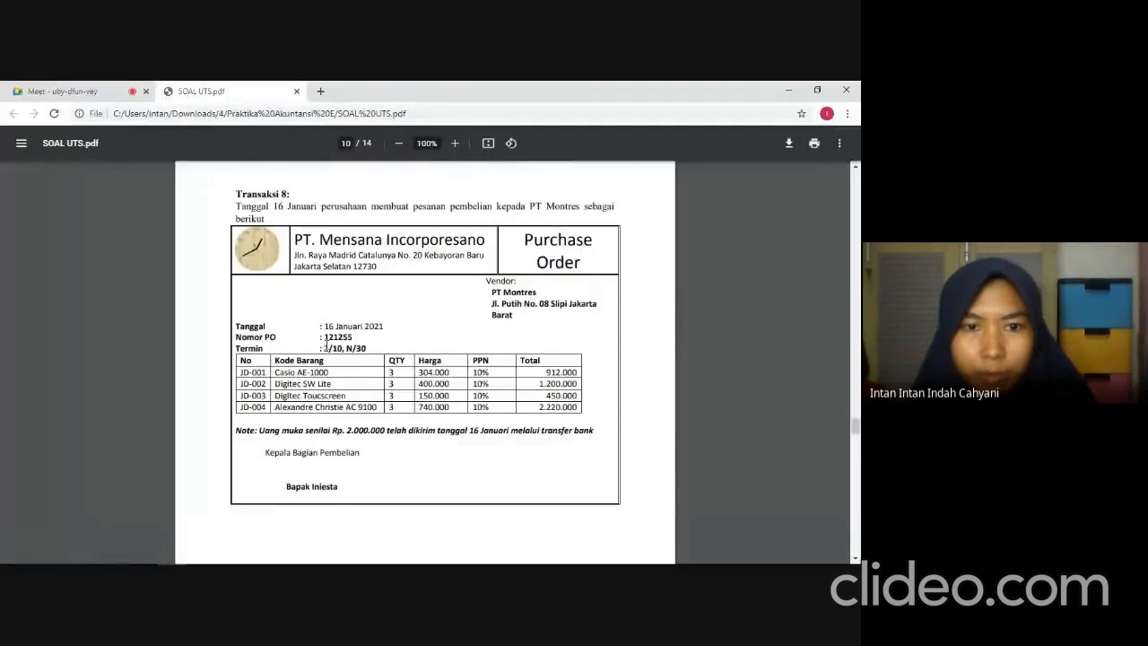
{"action": "key", "text": "alt+Tab"}
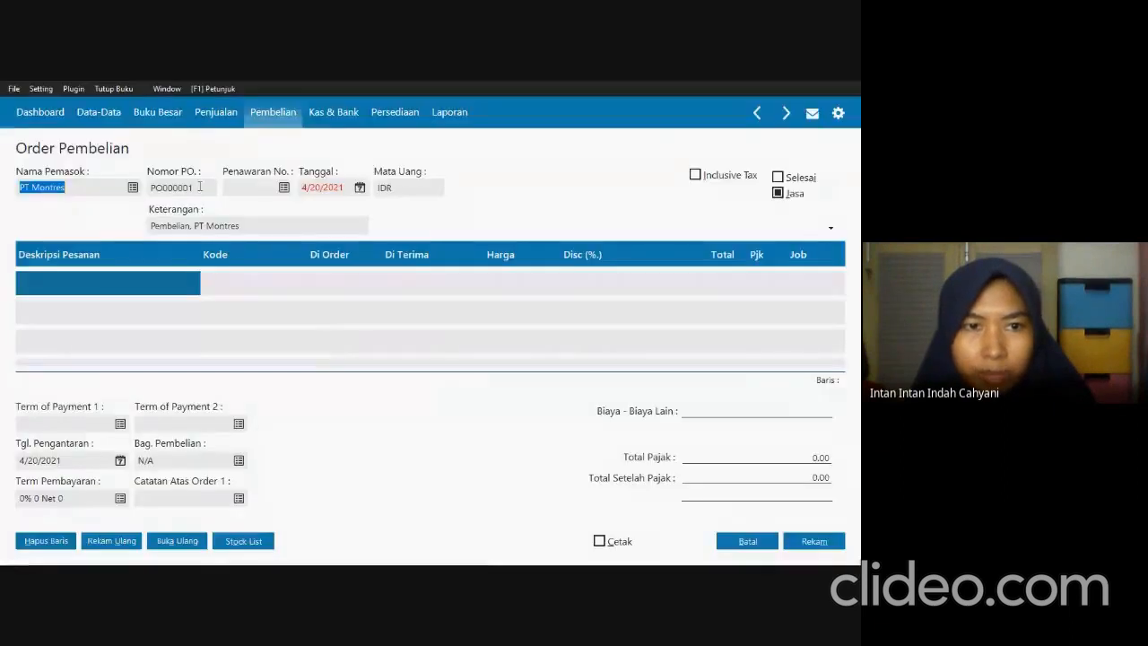
{"action": "double_click", "coordinate": [199, 186]}
{"action": "type", "text": "121255"}
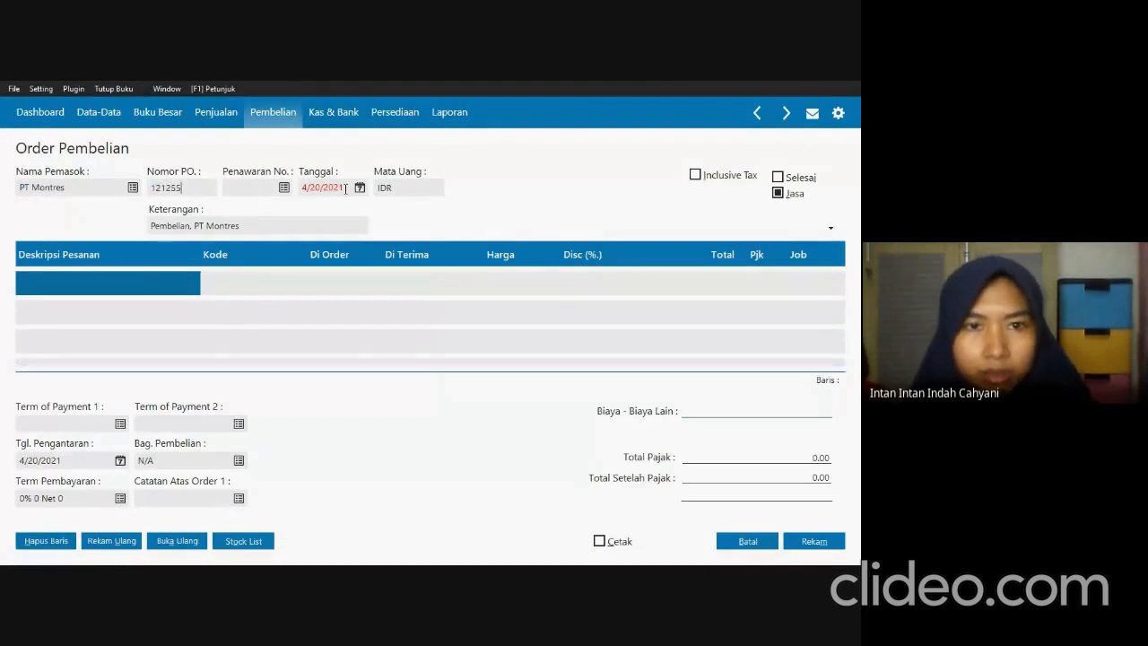
{"action": "key", "text": "Tab"}
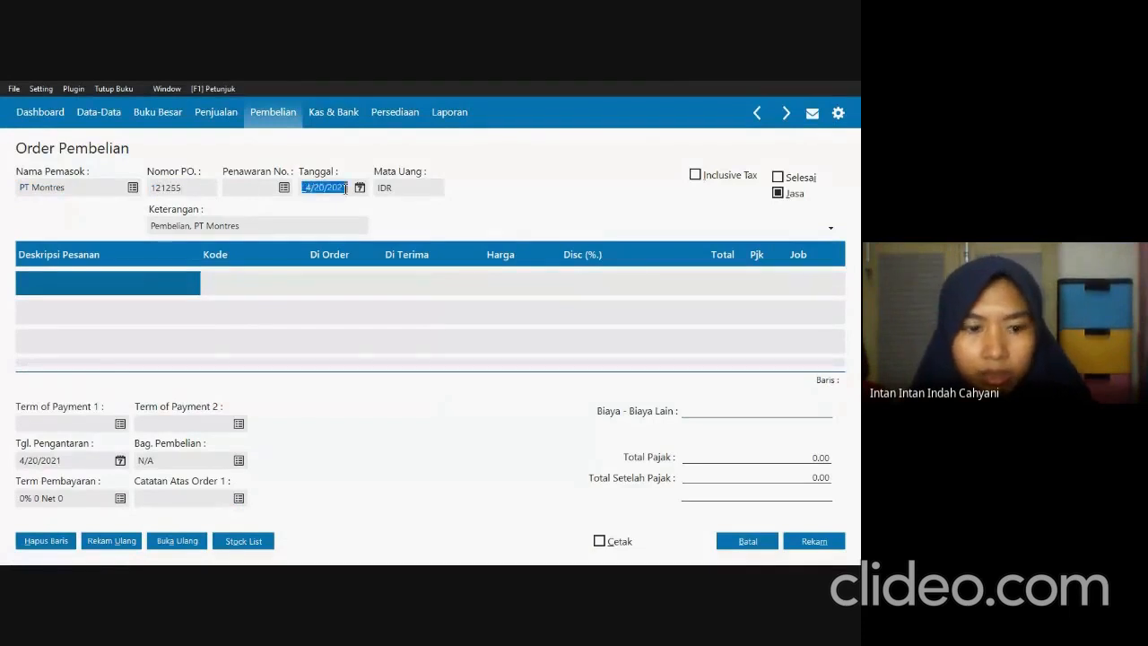
Set the purchase order date to 01/16/2021 per Transaksi 8 and turn off the Jasa option so goods can be ordered.
{"action": "key", "text": "alt+Tab"}
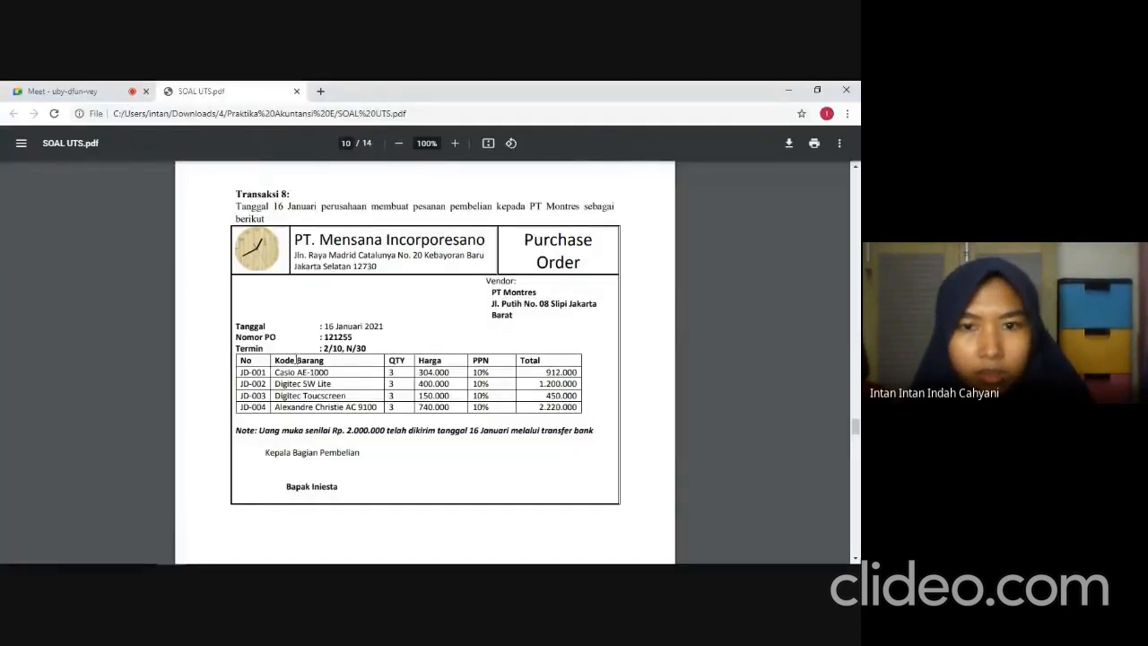
{"action": "key", "text": "alt+Tab"}
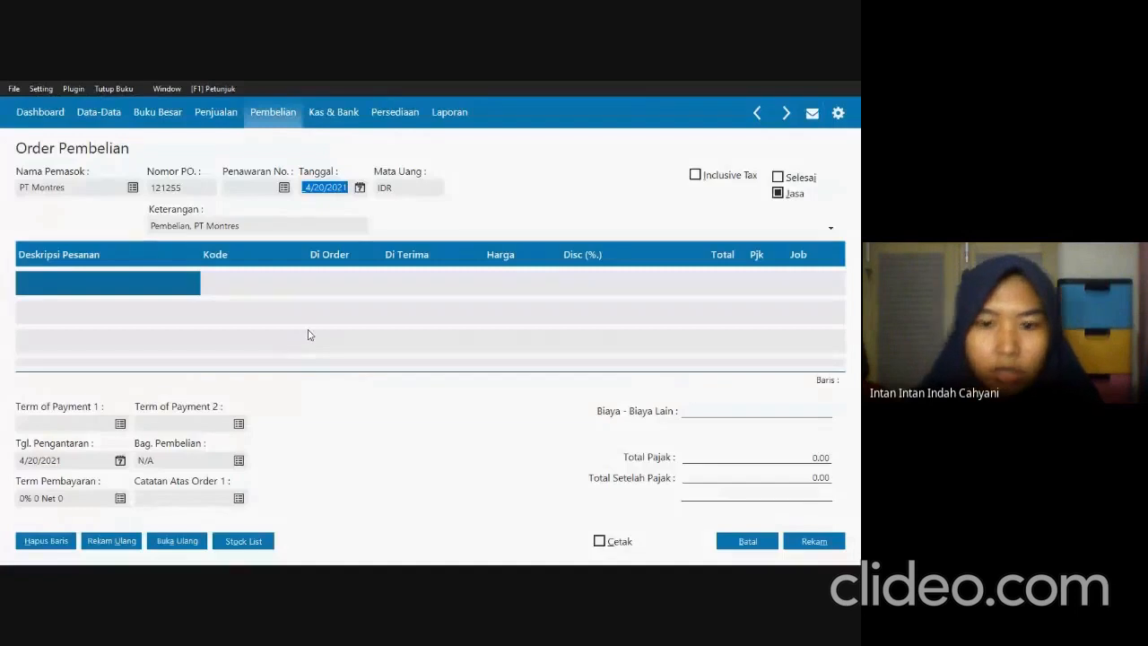
{"action": "type", "text": "01/16/2022"}
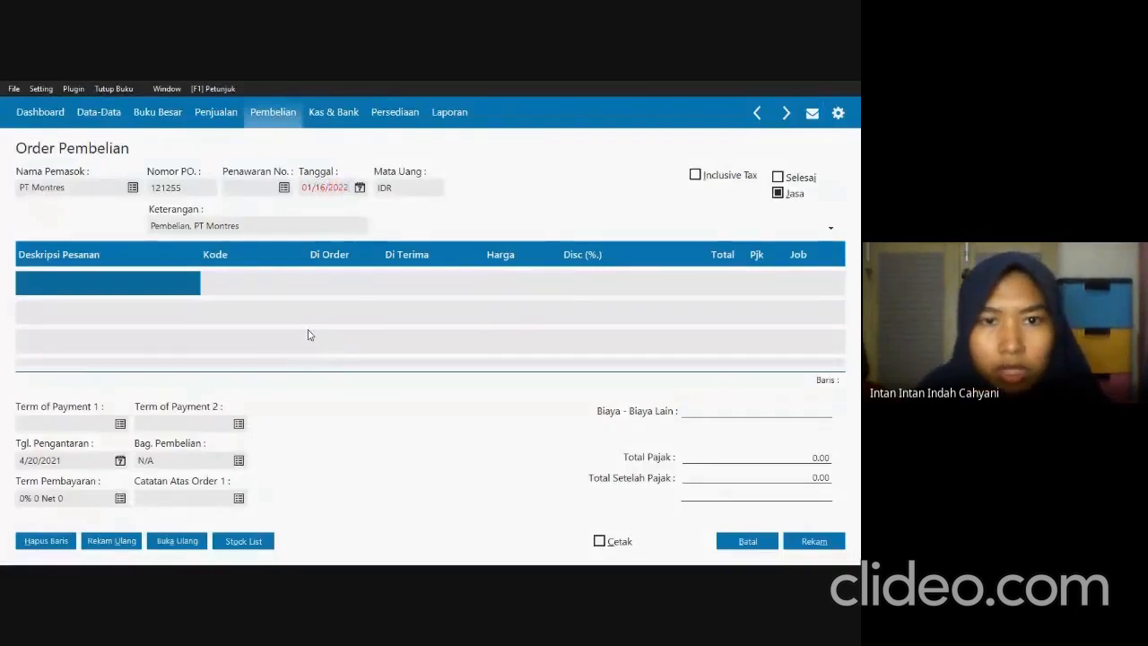
{"action": "key", "text": "BackSpace"}
{"action": "type", "text": "1"}
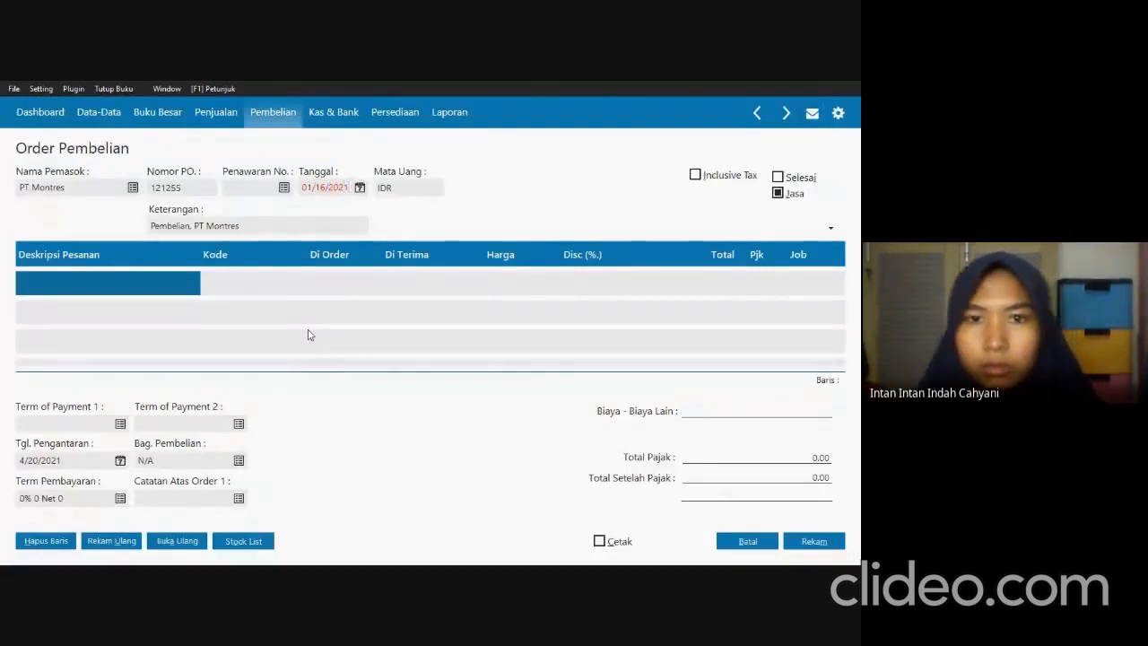
{"action": "key", "text": "Tab"}
{"action": "left_click", "coordinate": [780, 192]}
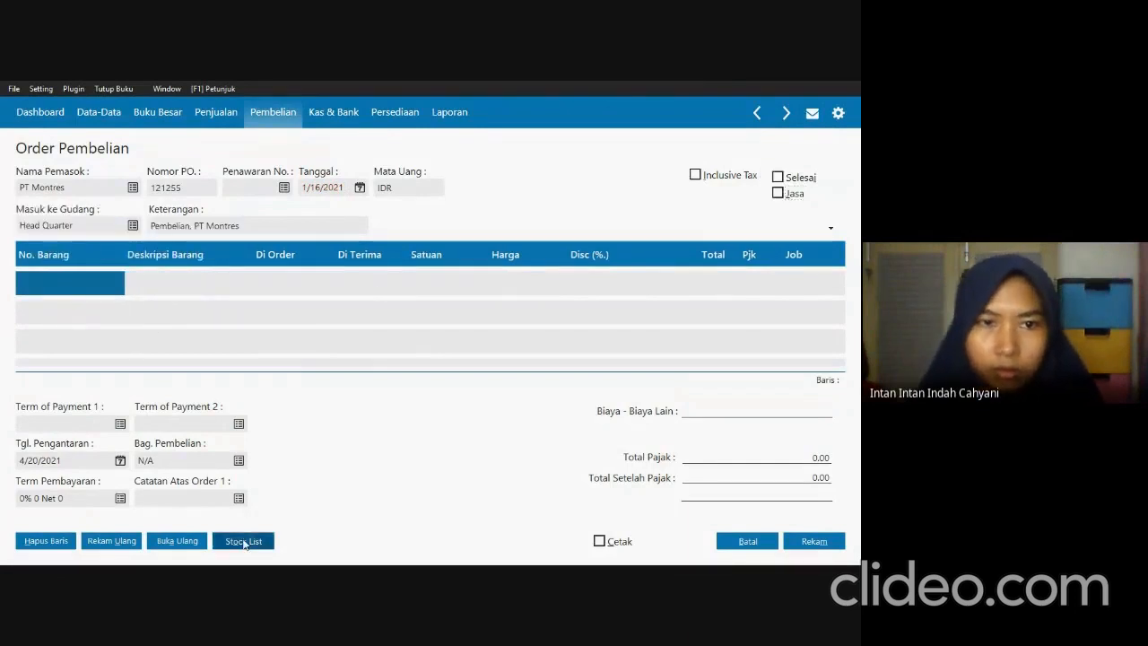
Add 3 pcs of JD-001 Casio AE-1000 from the stock list to the purchase order, checking quantity and price against SOAL UTS.pdf.
{"action": "left_click", "coordinate": [243, 541]}
{"action": "key", "text": "alt+Tab"}
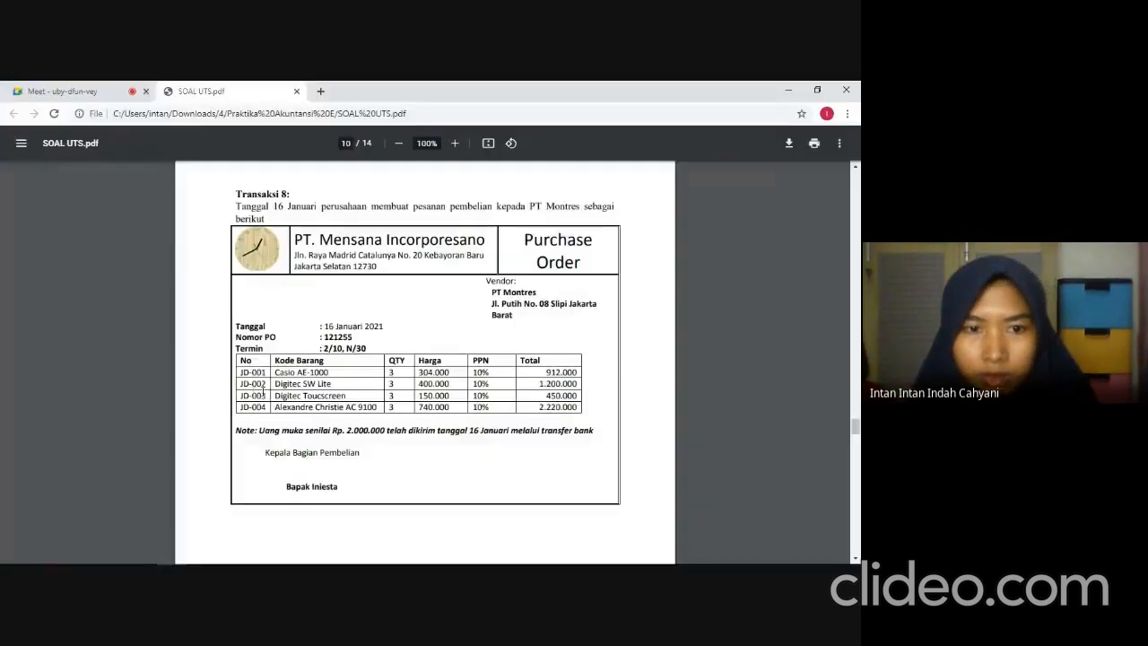
{"action": "key", "text": "alt+Tab"}
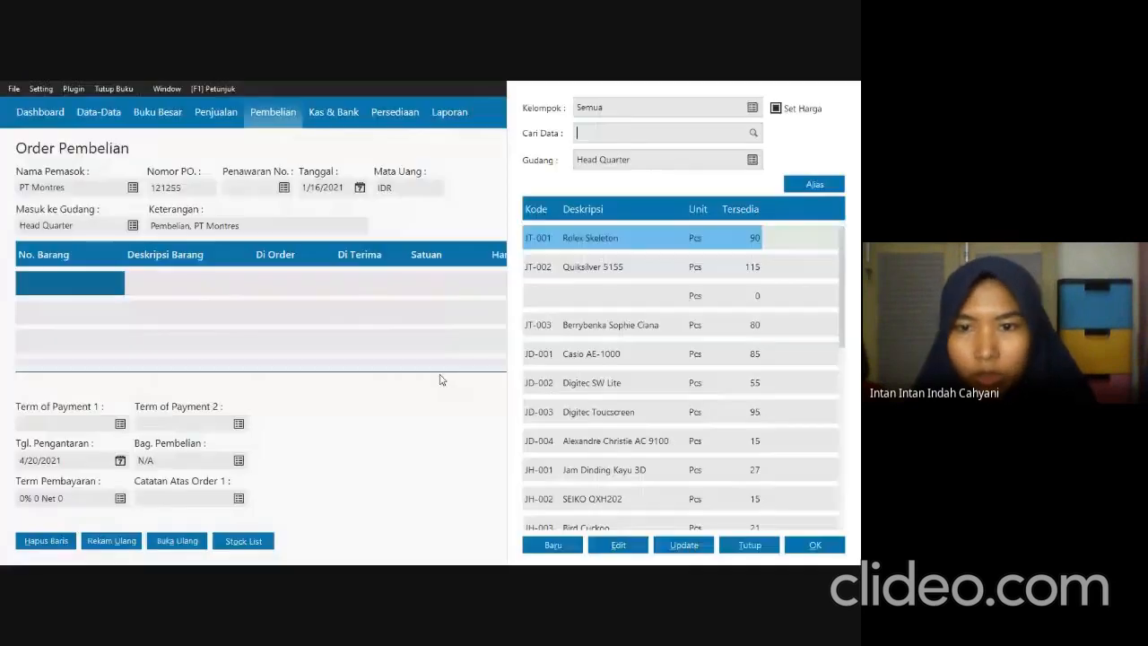
{"action": "left_click", "coordinate": [620, 355]}
{"action": "left_click", "coordinate": [814, 545]}
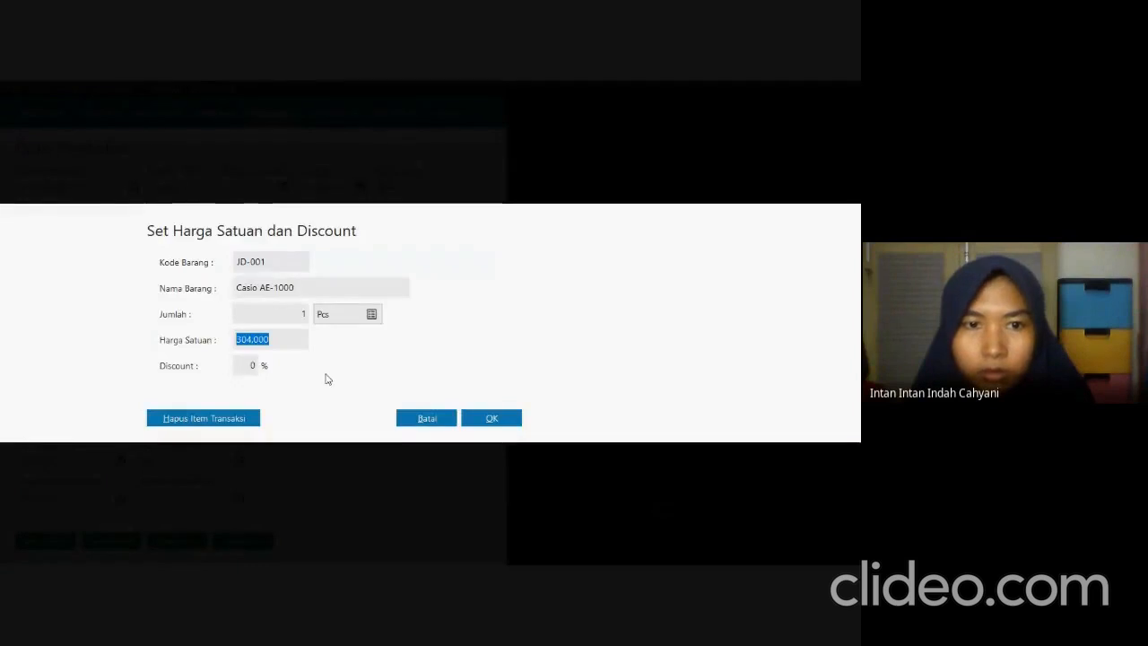
{"action": "key", "text": "alt+Tab"}
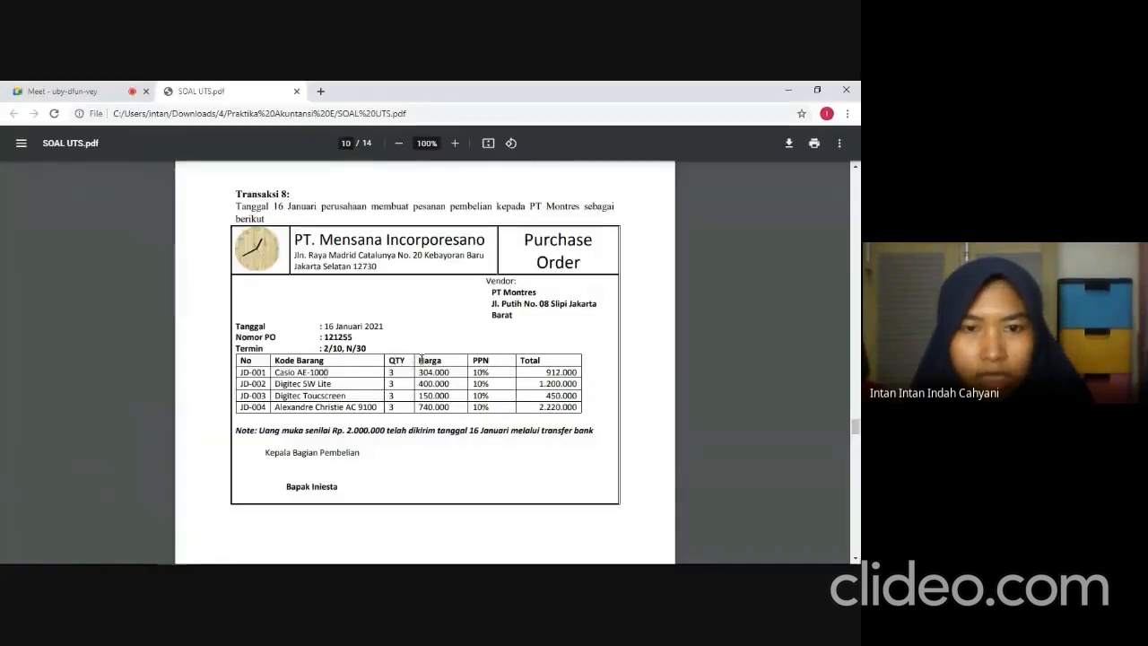
{"action": "key", "text": "alt+Tab"}
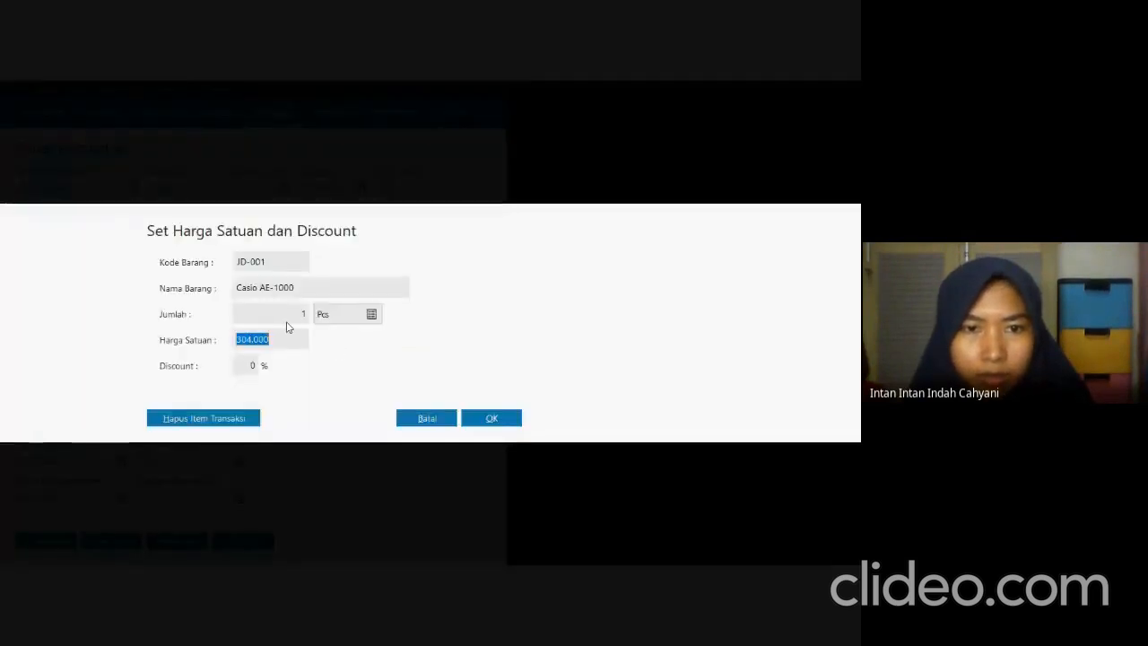
{"action": "left_click", "coordinate": [298, 315]}
{"action": "type", "text": "3"}
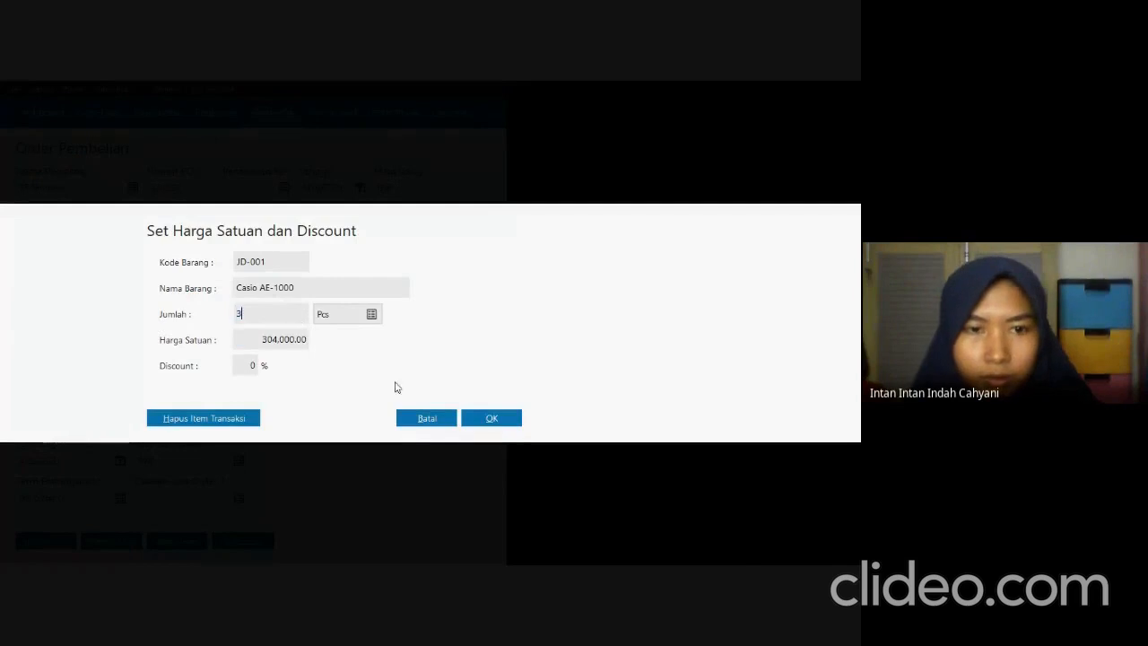
{"action": "left_click", "coordinate": [475, 420]}
Add 3 pcs of JD-002 Digitec SW Lite to the purchase order at a unit price of 400,000.
{"action": "key", "text": "alt+Tab"}
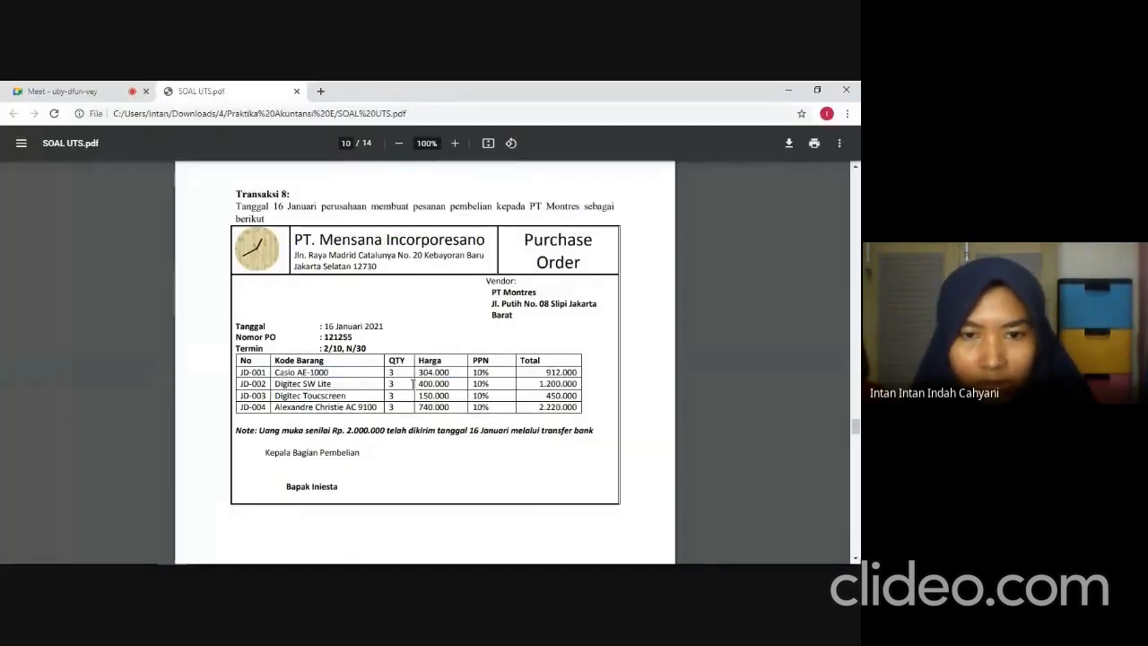
{"action": "key", "text": "alt+Tab"}
{"action": "left_click", "coordinate": [549, 388]}
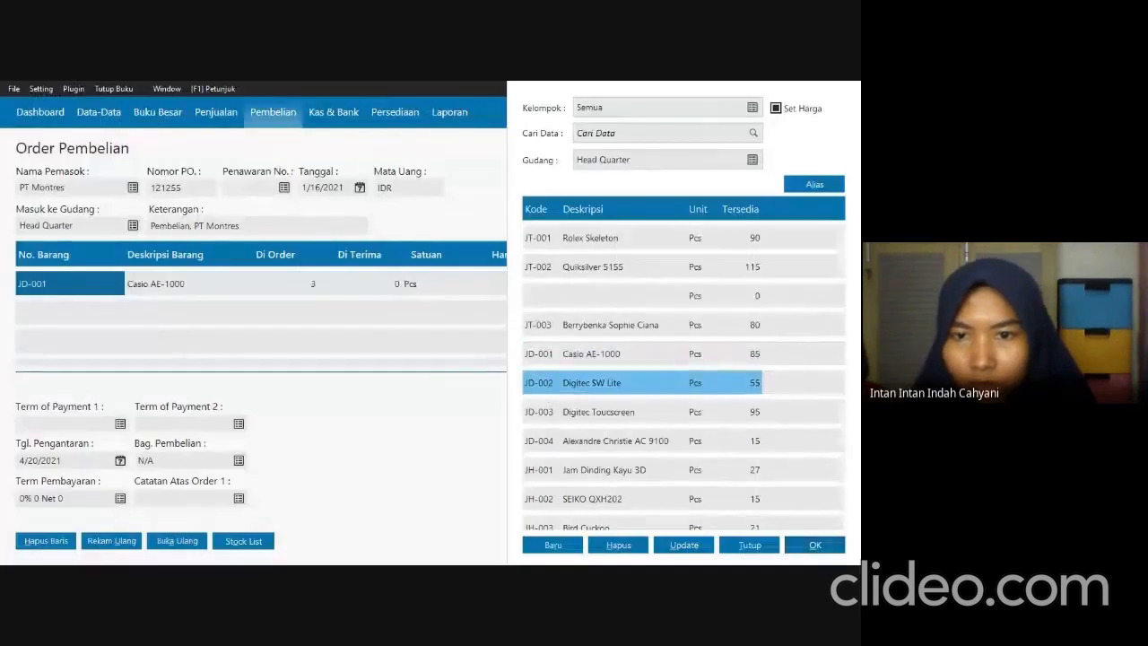
{"action": "left_click", "coordinate": [832, 551]}
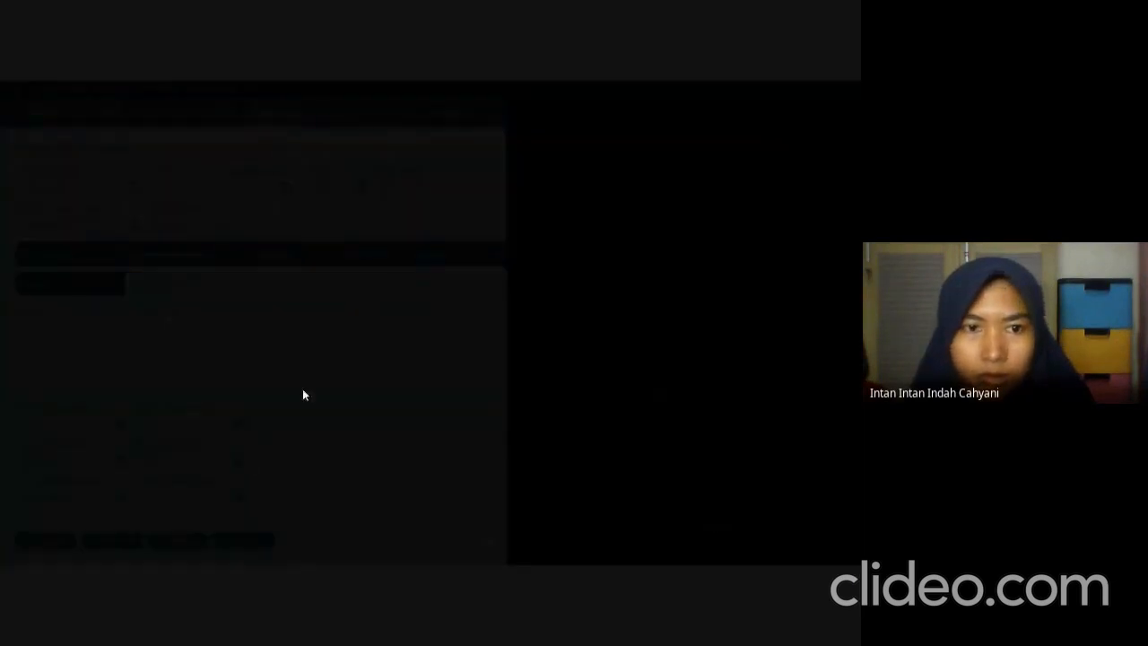
{"action": "left_click", "coordinate": [288, 319]}
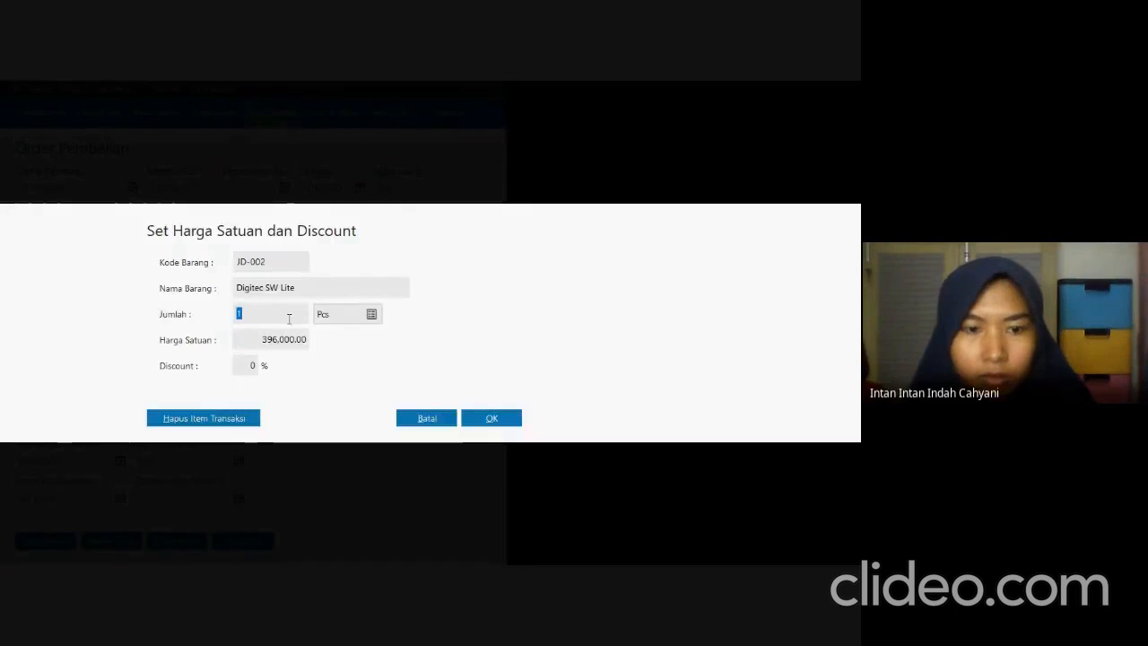
{"action": "type", "text": "3"}
{"action": "left_click", "coordinate": [285, 339]}
{"action": "type", "text": "4"}
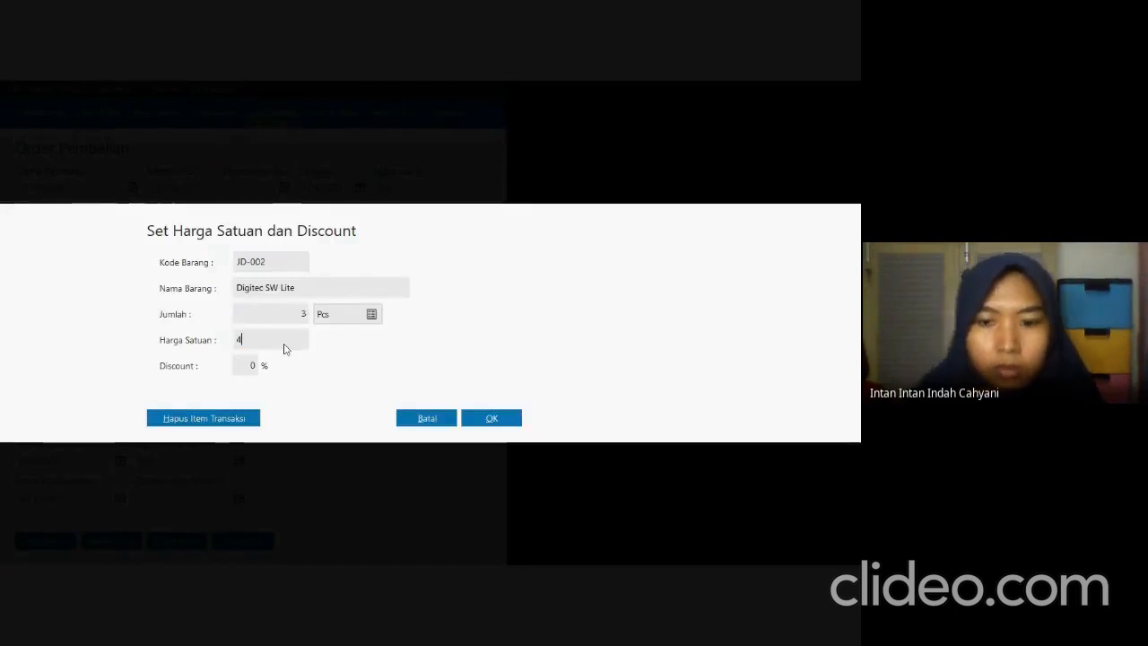
{"action": "type", "text": "00.0000"}
{"action": "key", "text": "Tab"}
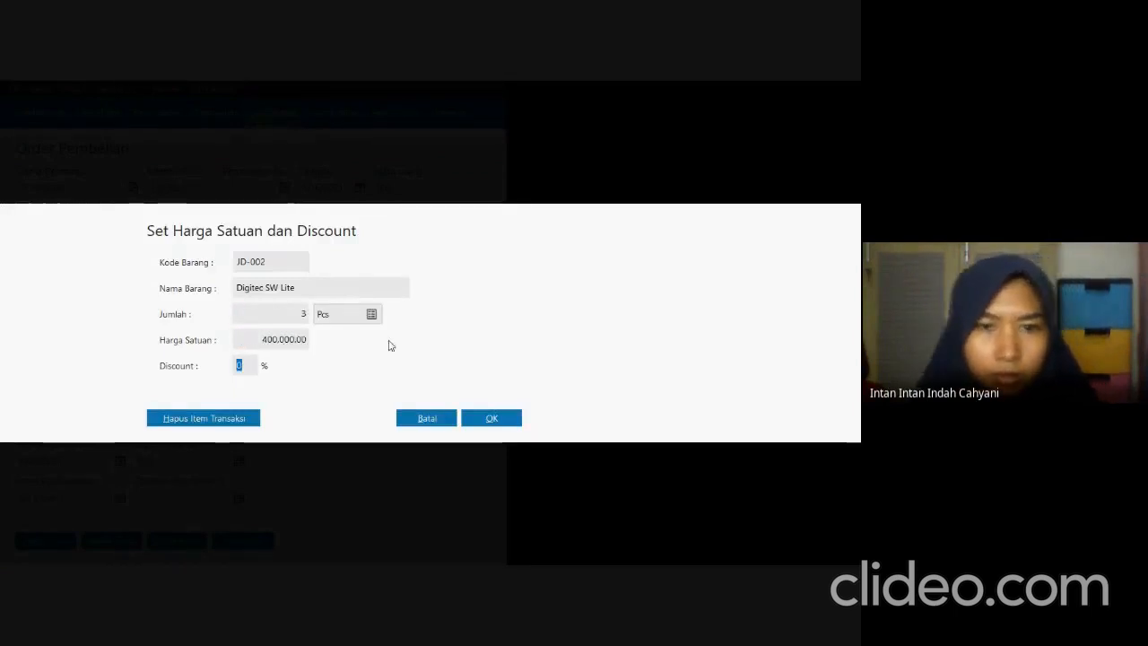
{"action": "left_click", "coordinate": [473, 419]}
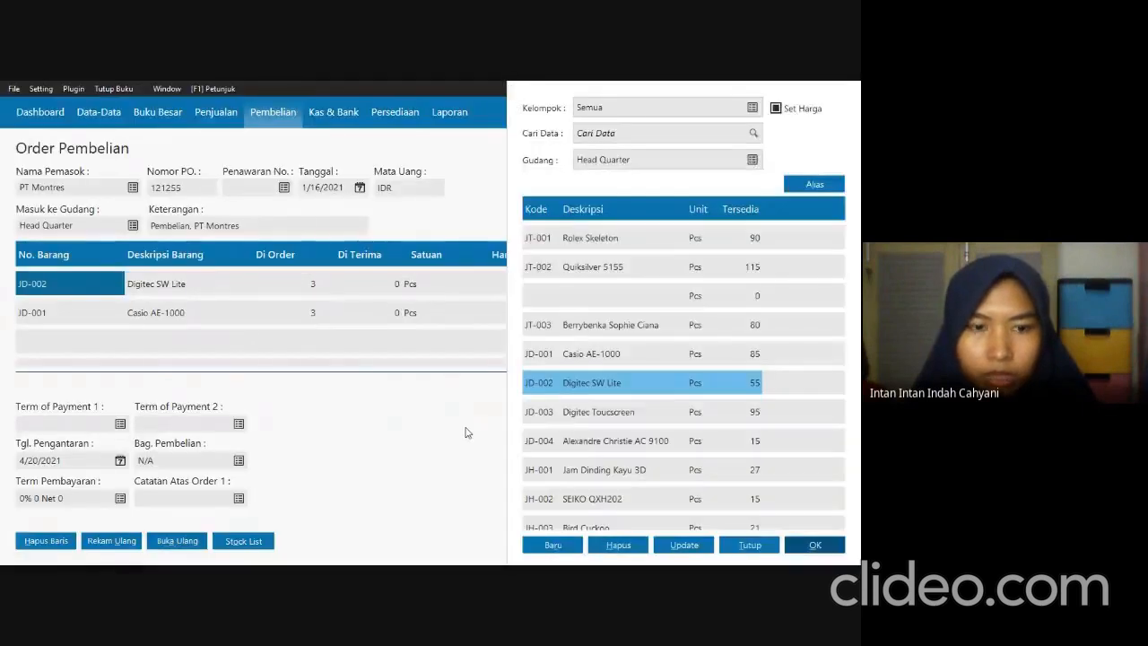
Add 3 pcs of JD-003 Digitec Toucscreen to the purchase order at a unit price of 150,000.
{"action": "key", "text": "alt+Tab"}
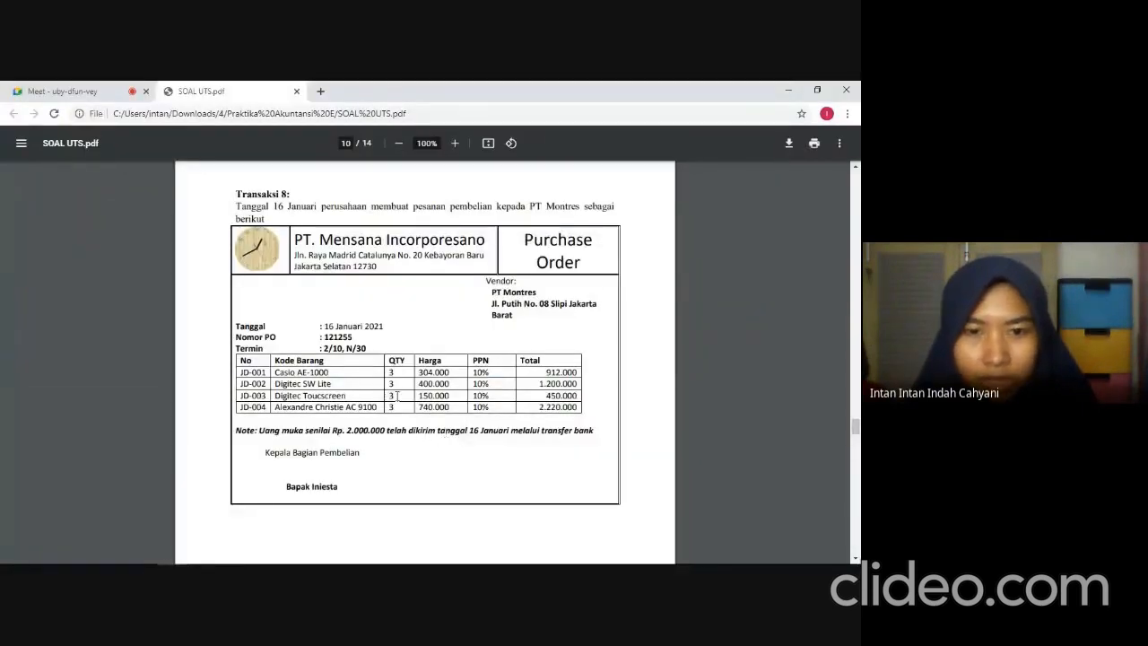
{"action": "key", "text": "alt+Tab"}
{"action": "left_click", "coordinate": [549, 411]}
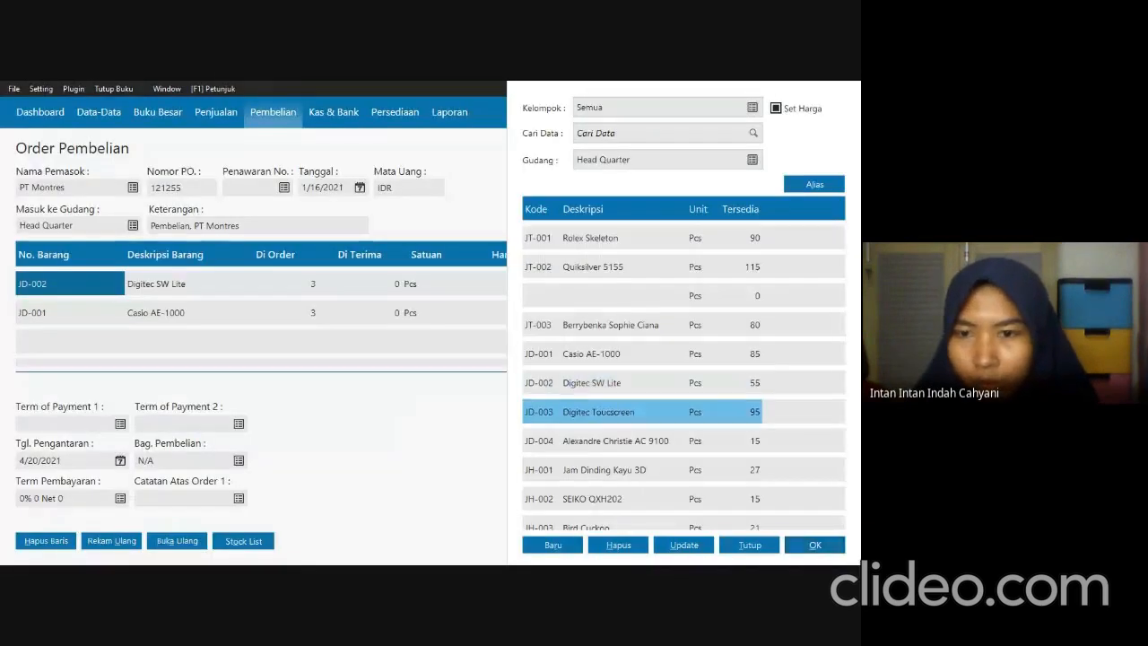
{"action": "left_click", "coordinate": [802, 549]}
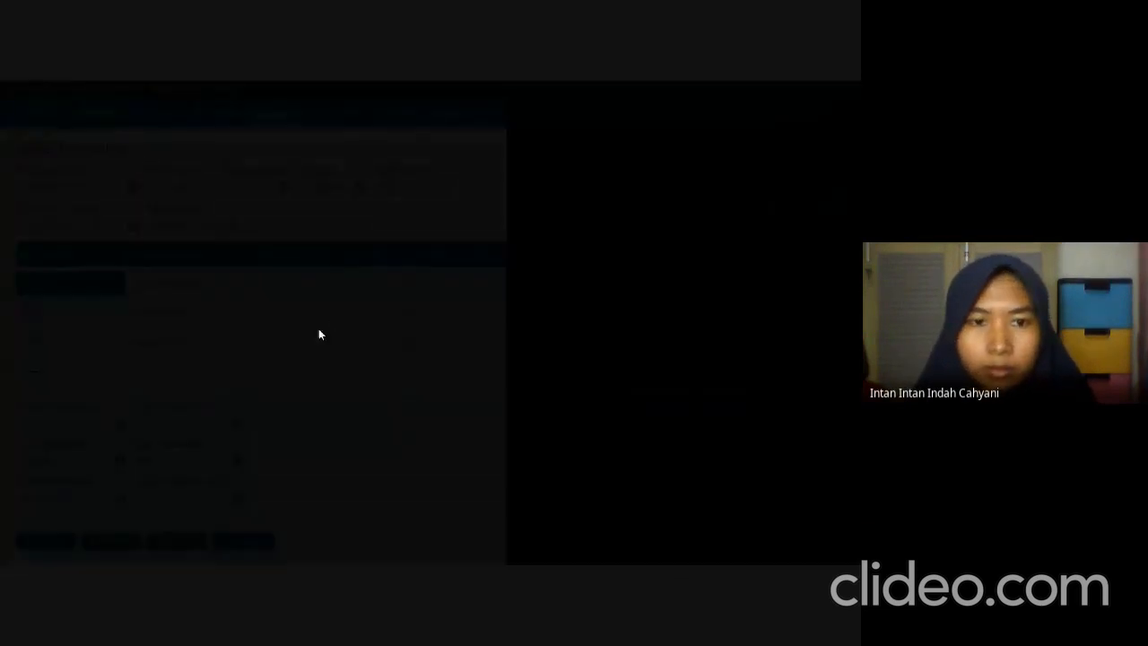
{"action": "key", "text": "shift+Tab"}
{"action": "type", "text": "3"}
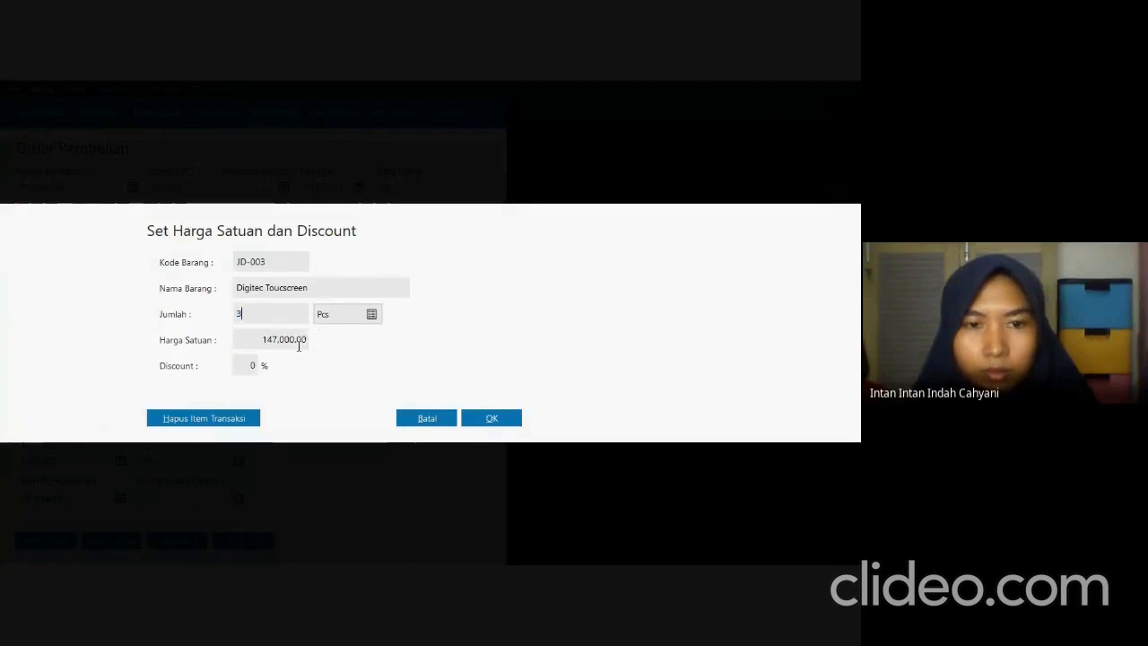
{"action": "key", "text": "Tab"}
{"action": "type", "text": "150000"}
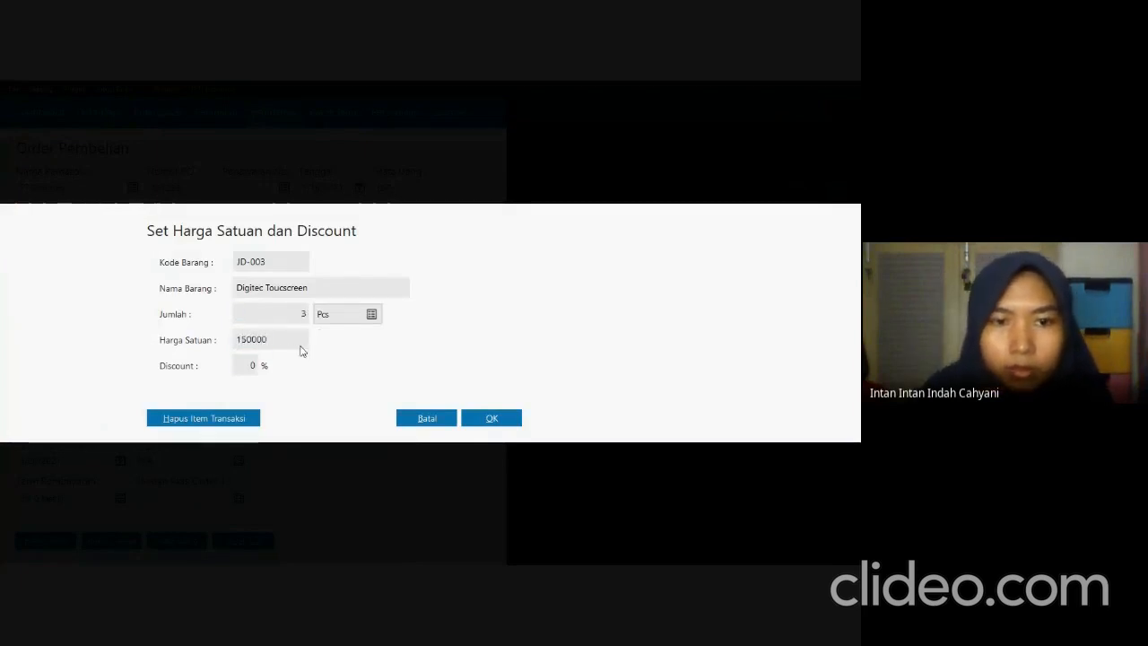
{"action": "key", "text": "Tab"}
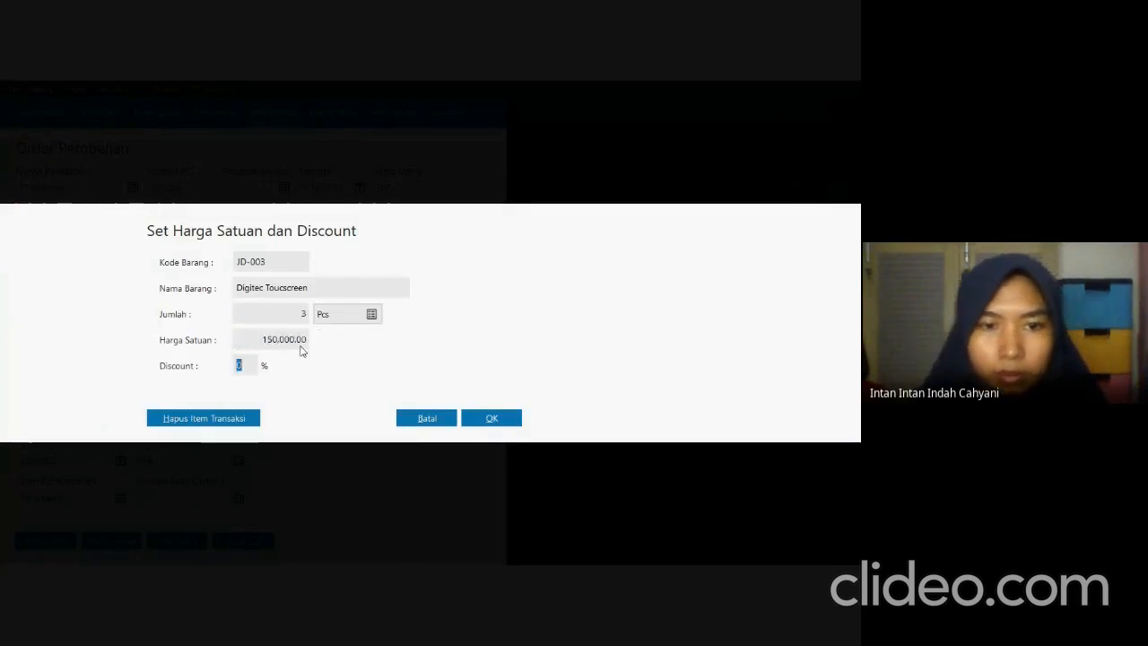
{"action": "left_click", "coordinate": [492, 418]}
Add 3 pcs of JD-004 Alexandre Christie AC 9100 at a unit price of 740,000, then close the stock list.
{"action": "key", "text": "alt+Tab"}
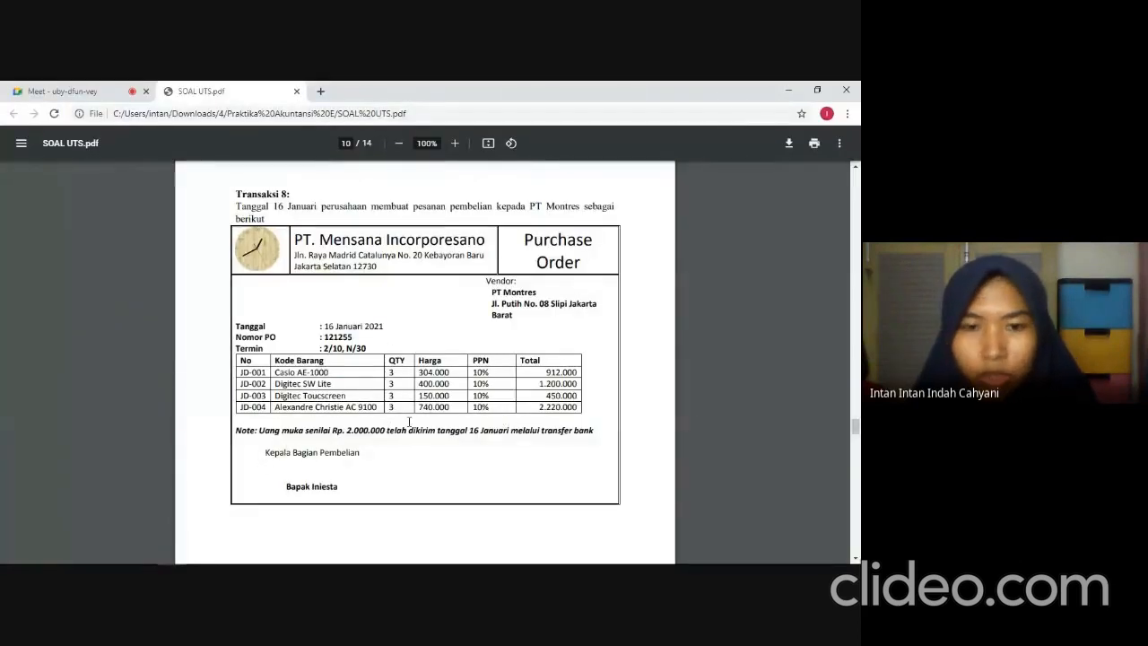
{"action": "key", "text": "alt+Tab"}
{"action": "left_click", "coordinate": [588, 442]}
{"action": "left_click", "coordinate": [801, 541]}
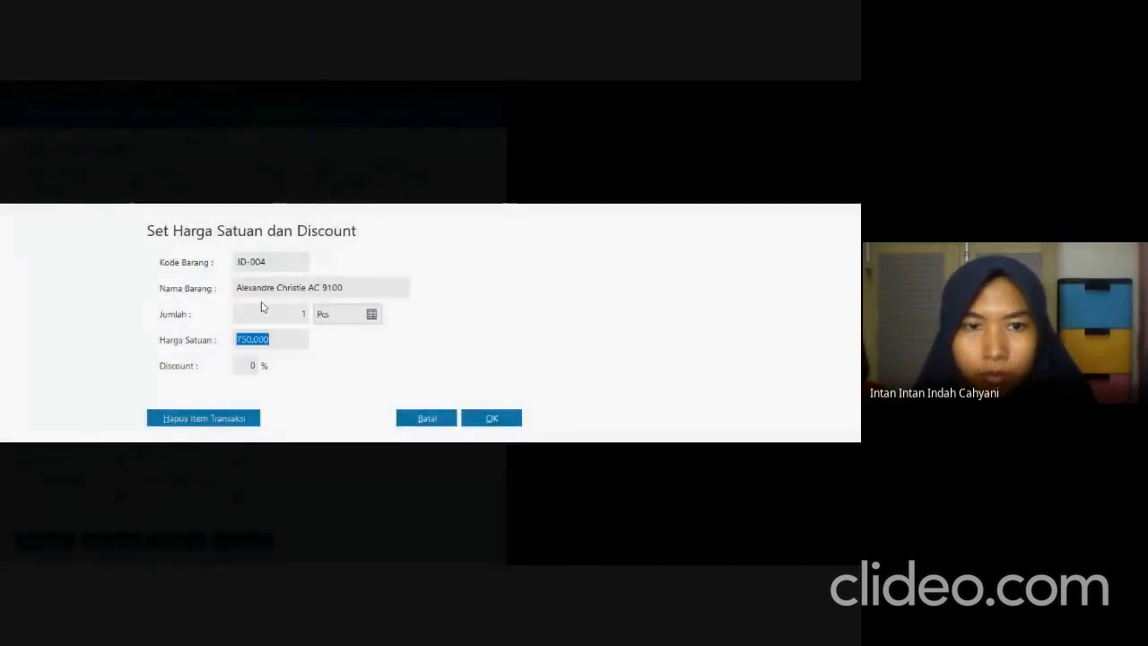
{"action": "left_click", "coordinate": [269, 308]}
{"action": "type", "text": "3"}
{"action": "left_click", "coordinate": [284, 336]}
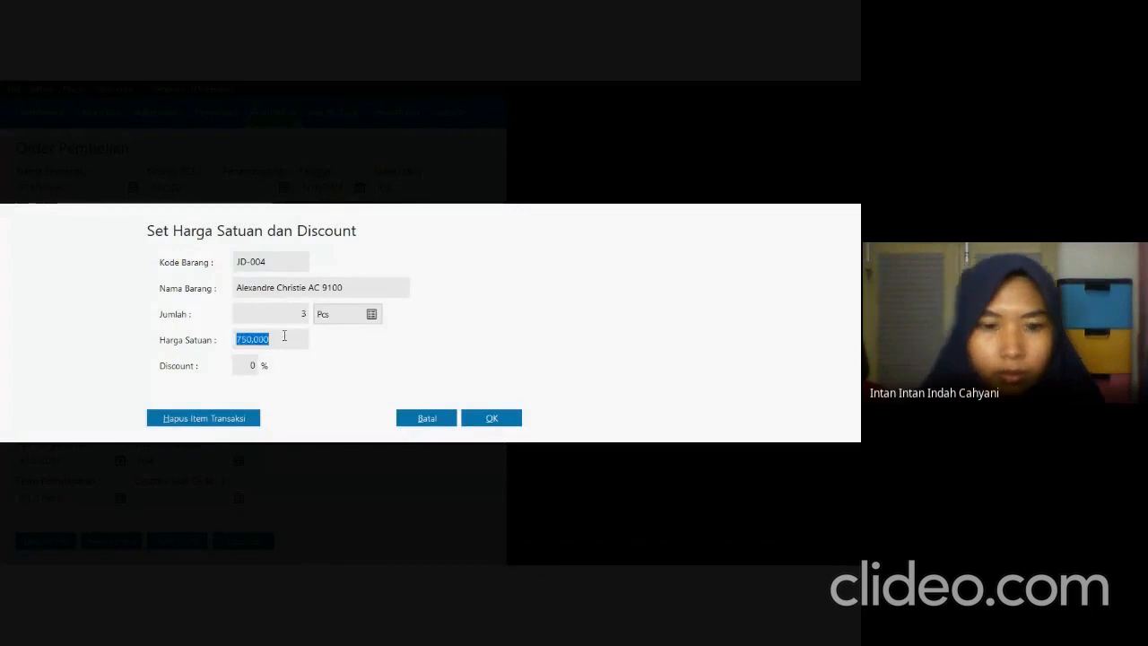
{"action": "type", "text": "740000"}
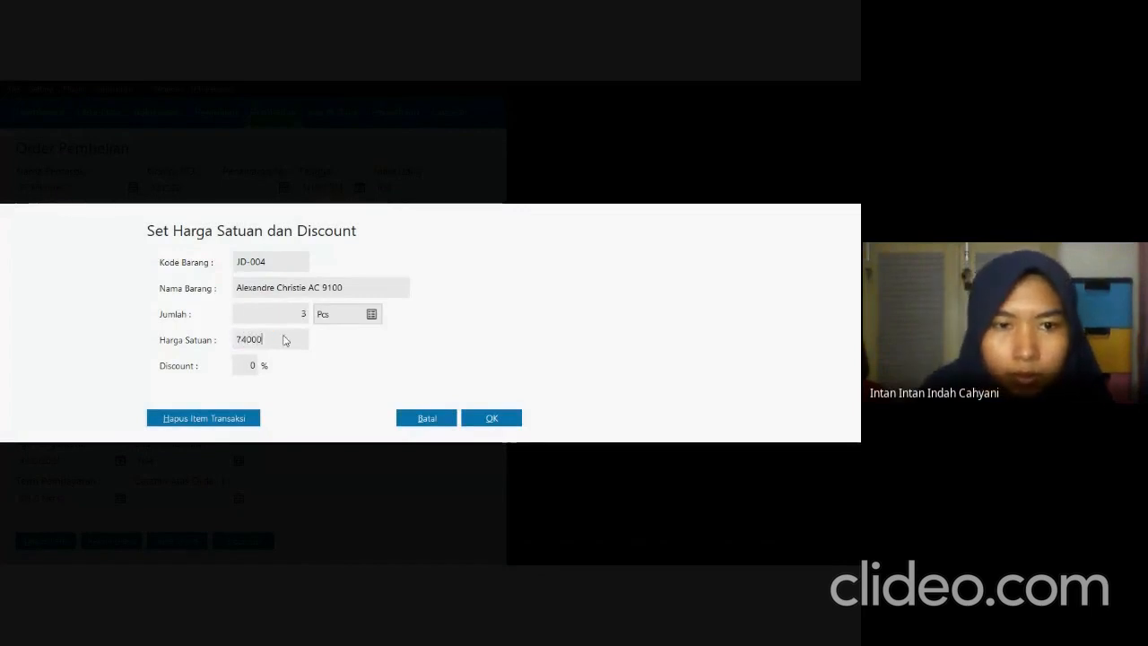
{"action": "key", "text": "Tab"}
{"action": "left_click", "coordinate": [495, 419]}
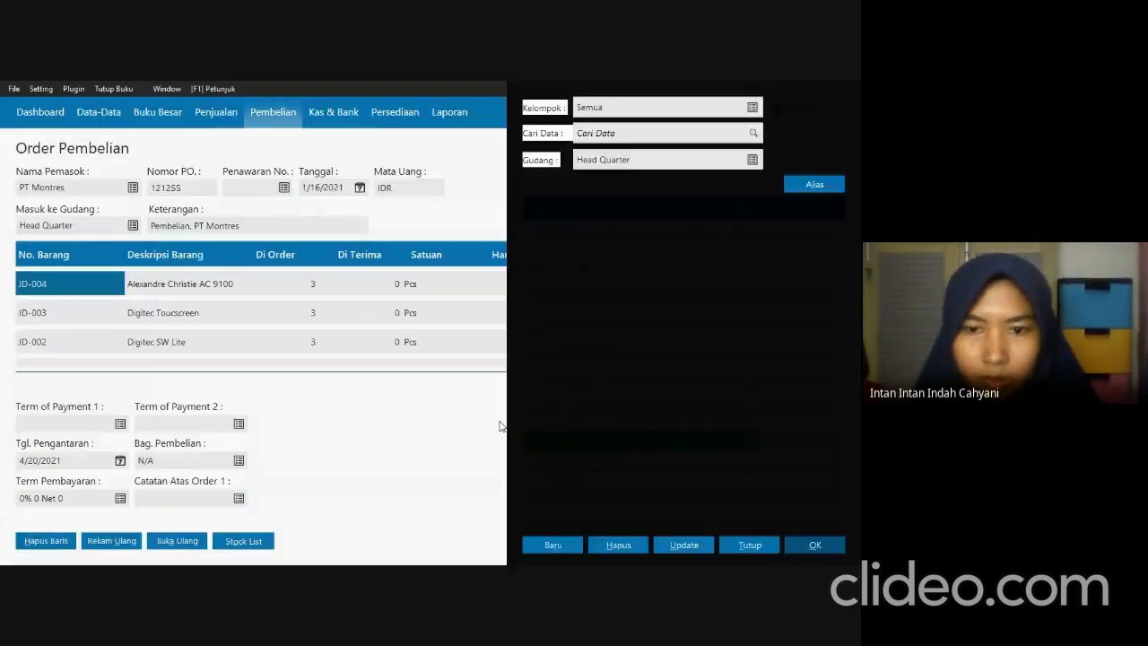
{"action": "left_click", "coordinate": [750, 544]}
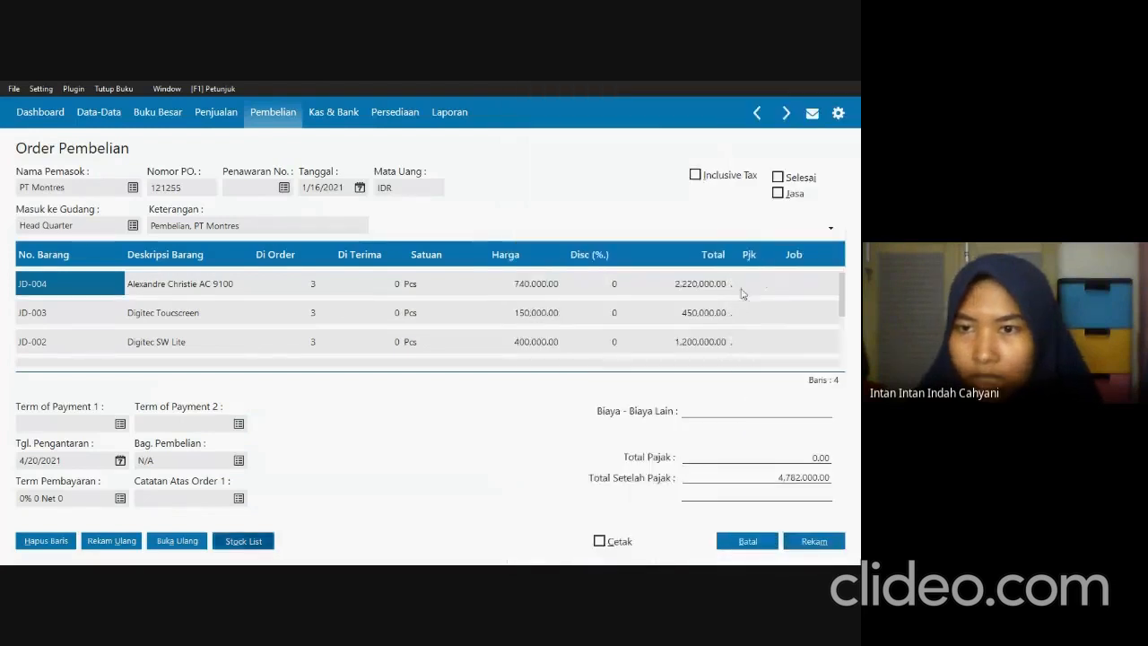
Apply VAT to the JD-004 Alexandre Christie AC 9100 and JD-003 Digitec Toucscreen lines of the purchase order.
{"action": "left_click", "coordinate": [741, 287]}
{"action": "double_click", "coordinate": [740, 289]}
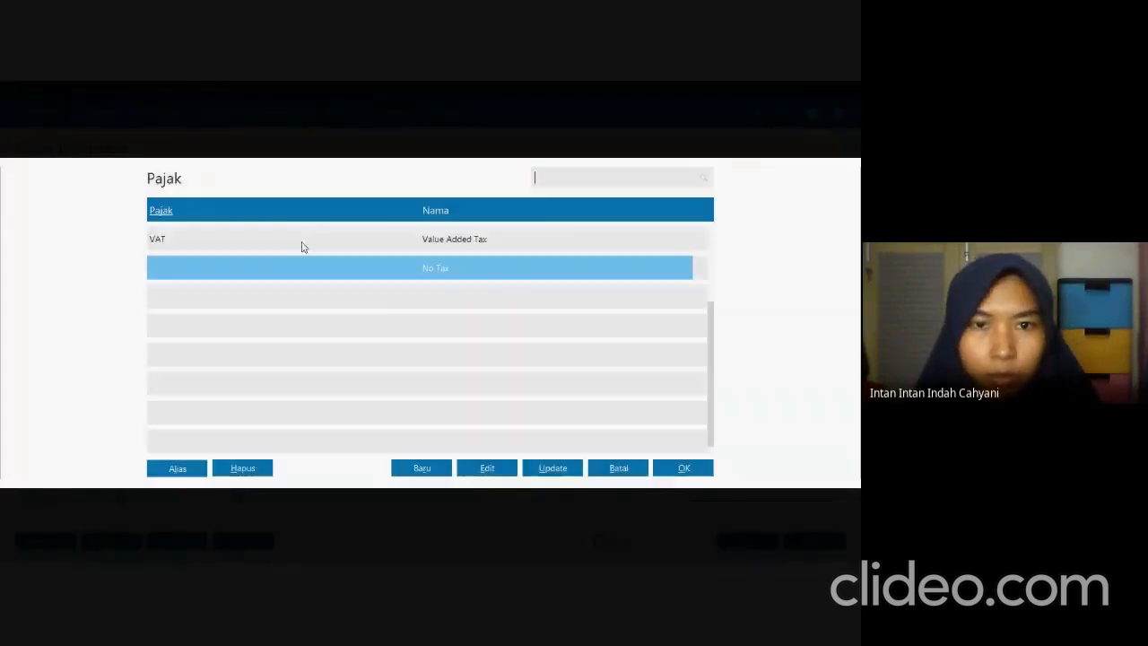
{"action": "key", "text": "Up"}
{"action": "left_click", "coordinate": [657, 470]}
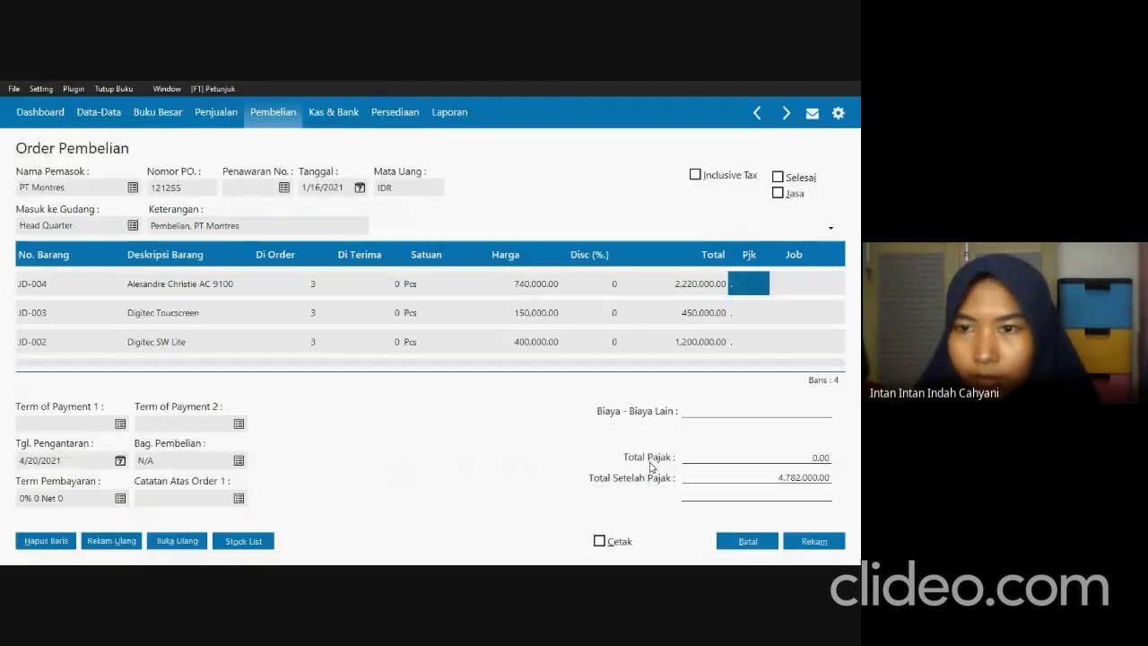
{"action": "left_click", "coordinate": [750, 320]}
{"action": "double_click", "coordinate": [750, 321]}
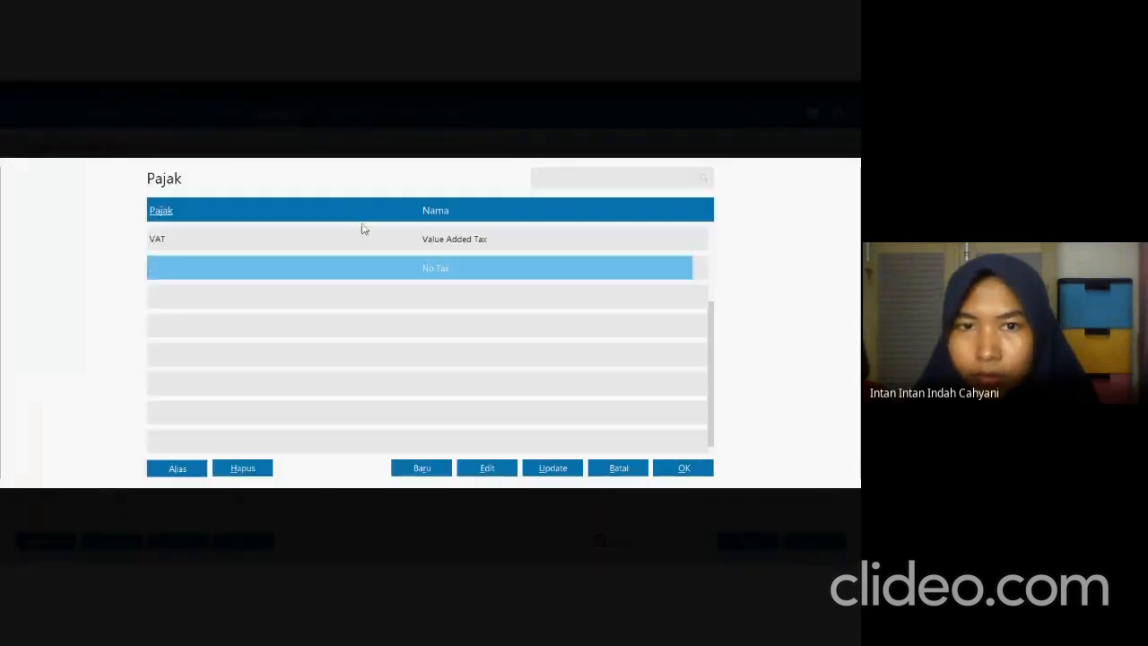
{"action": "left_click", "coordinate": [366, 235]}
{"action": "left_click", "coordinate": [662, 472]}
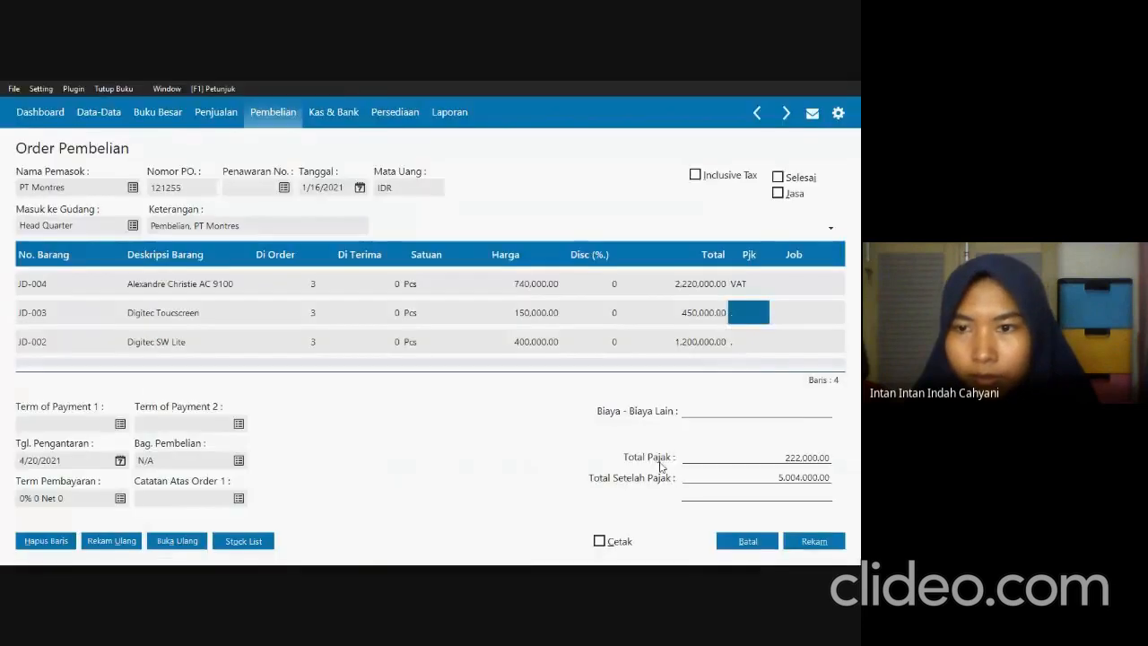
Apply VAT to the JD-002 Digitec SW Lite and JD-001 Casio AE-1000 lines of the purchase order.
{"action": "double_click", "coordinate": [751, 353]}
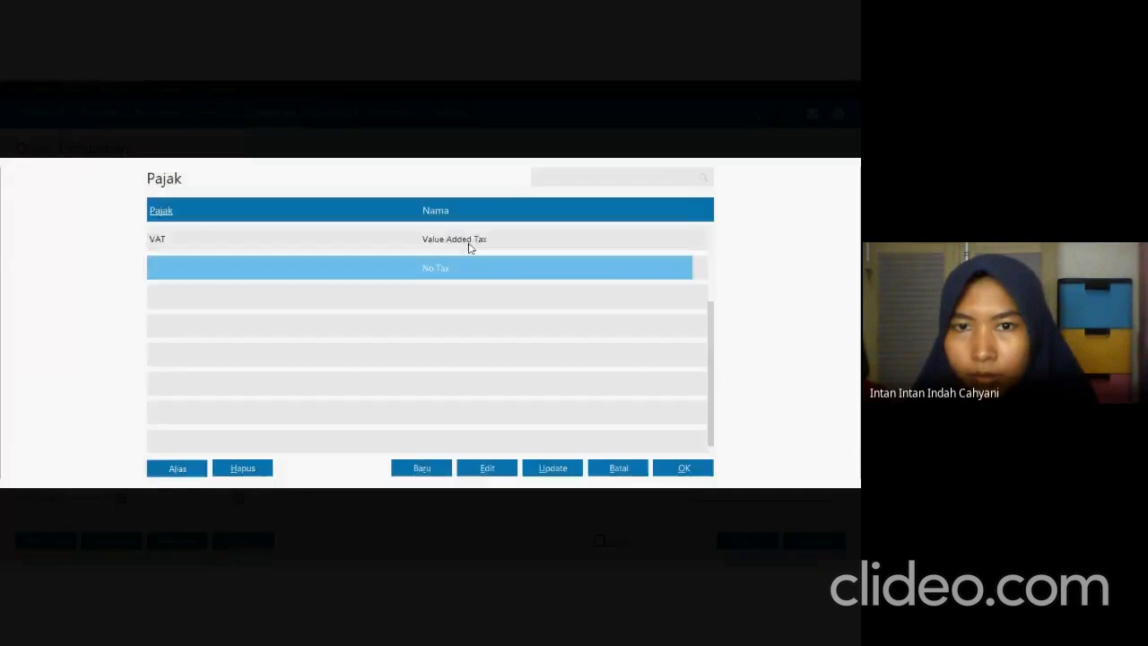
{"action": "left_click", "coordinate": [469, 238]}
{"action": "left_click", "coordinate": [674, 470]}
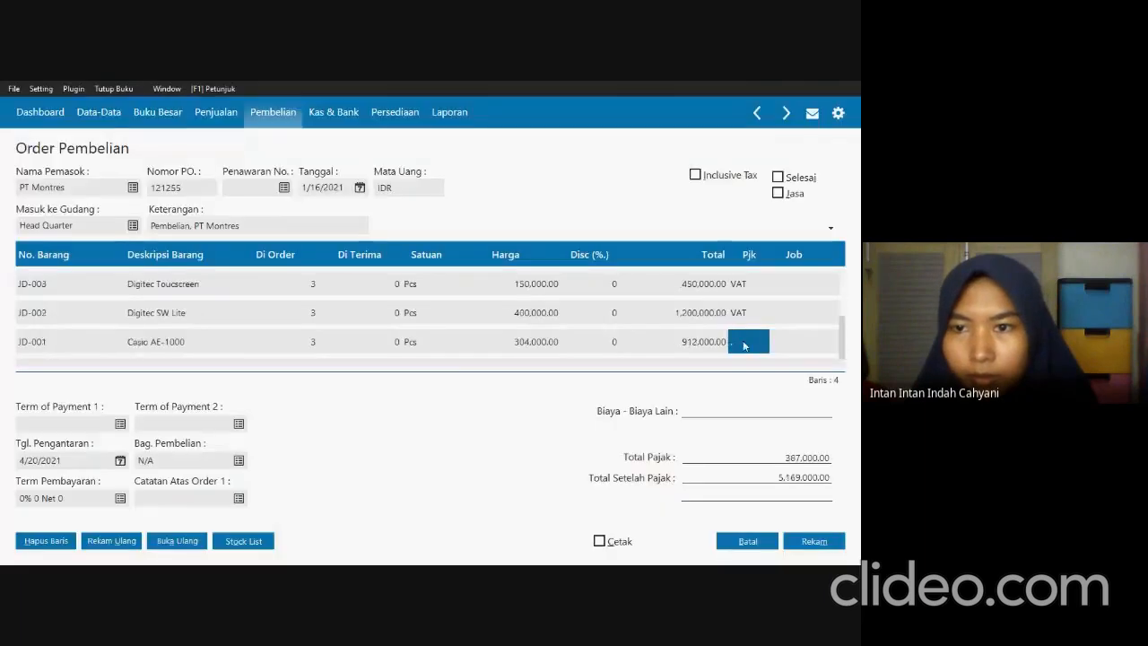
{"action": "double_click", "coordinate": [745, 332]}
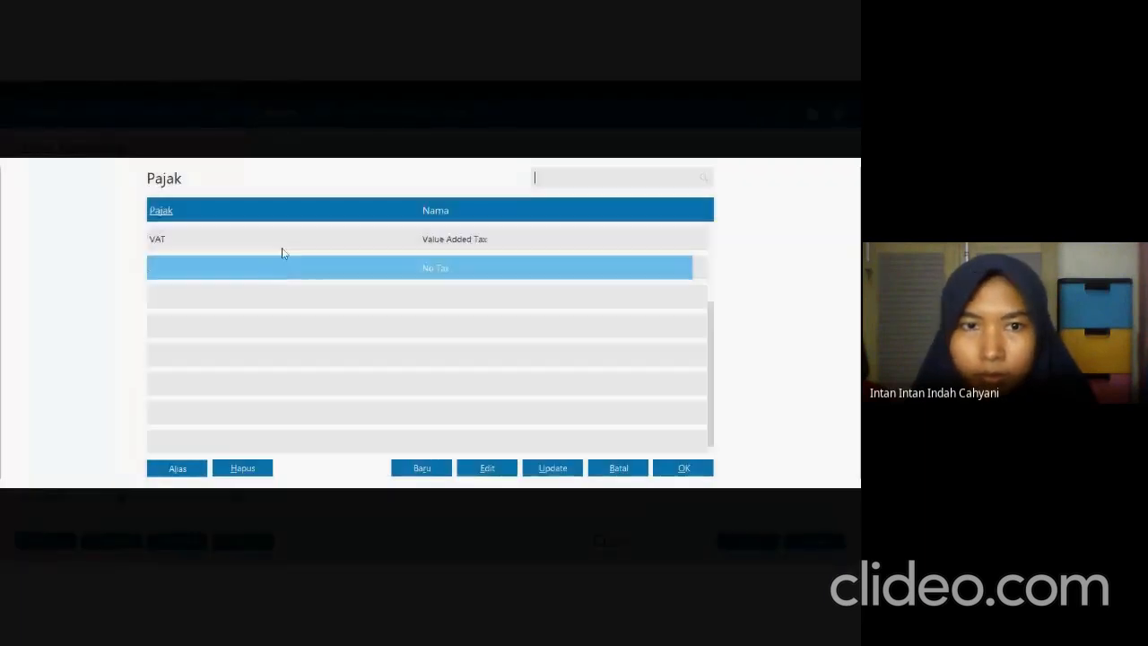
{"action": "left_click", "coordinate": [280, 241]}
{"action": "left_click", "coordinate": [682, 468]}
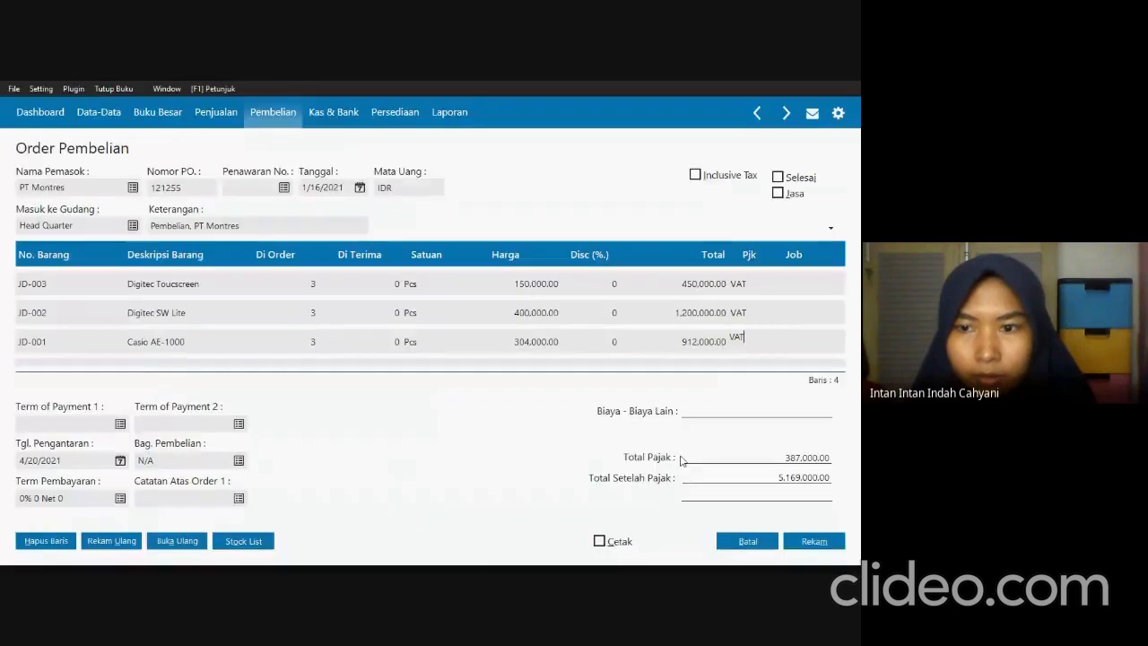
{"action": "key", "text": "Return"}
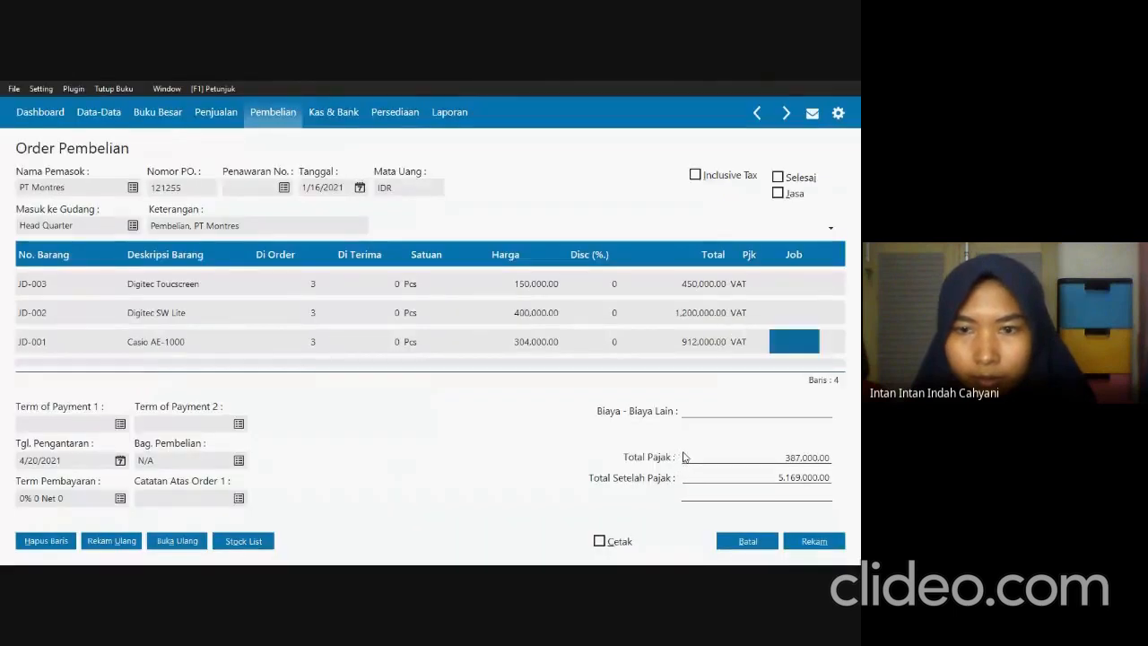
Set the order's payment terms to 10 discount days, 30 due days, 2% early discount and 2% late penalty.
{"action": "left_click", "coordinate": [119, 499]}
{"action": "type", "text": "10"}
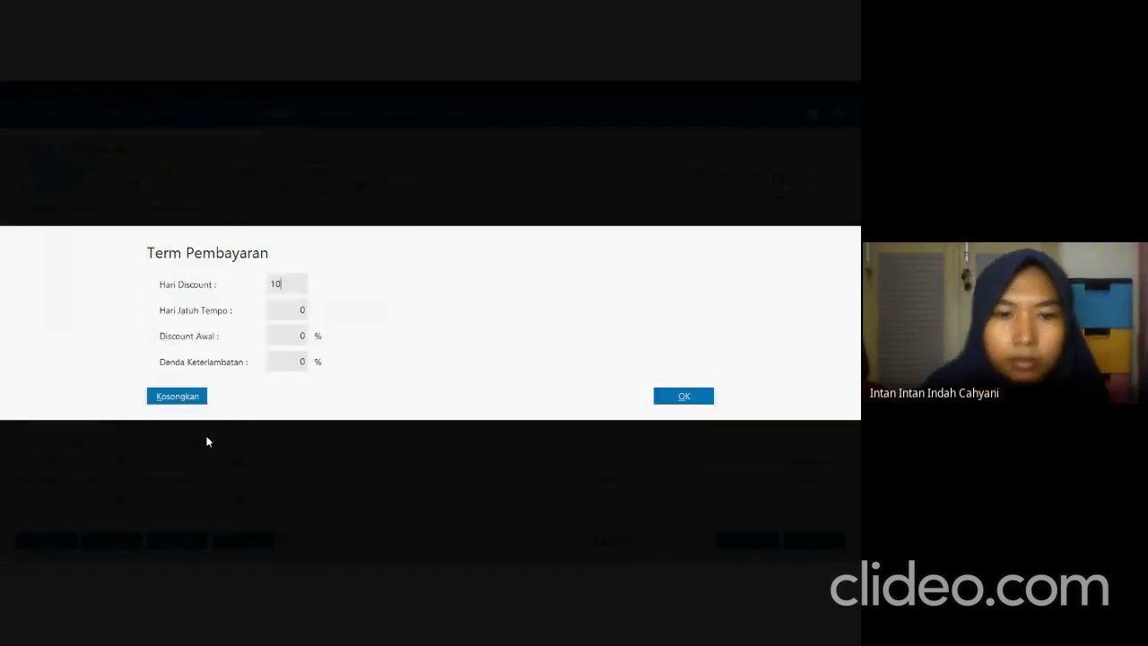
{"action": "key", "text": "Tab"}
{"action": "type", "text": "30"}
{"action": "key", "text": "Tab"}
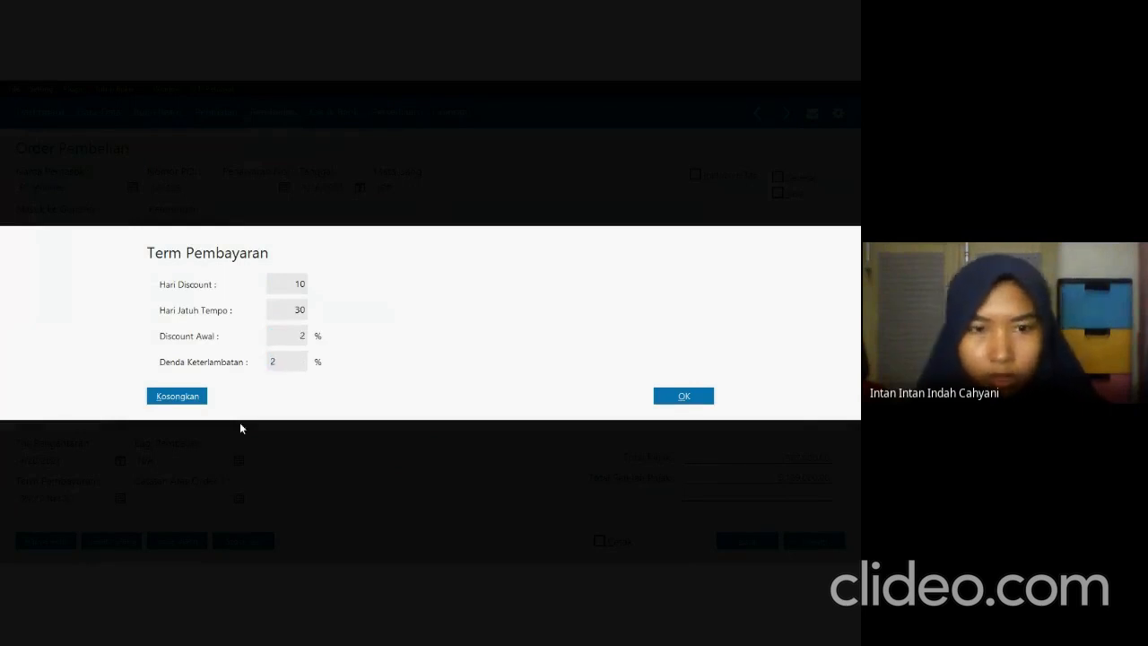
{"action": "left_click", "coordinate": [707, 399]}
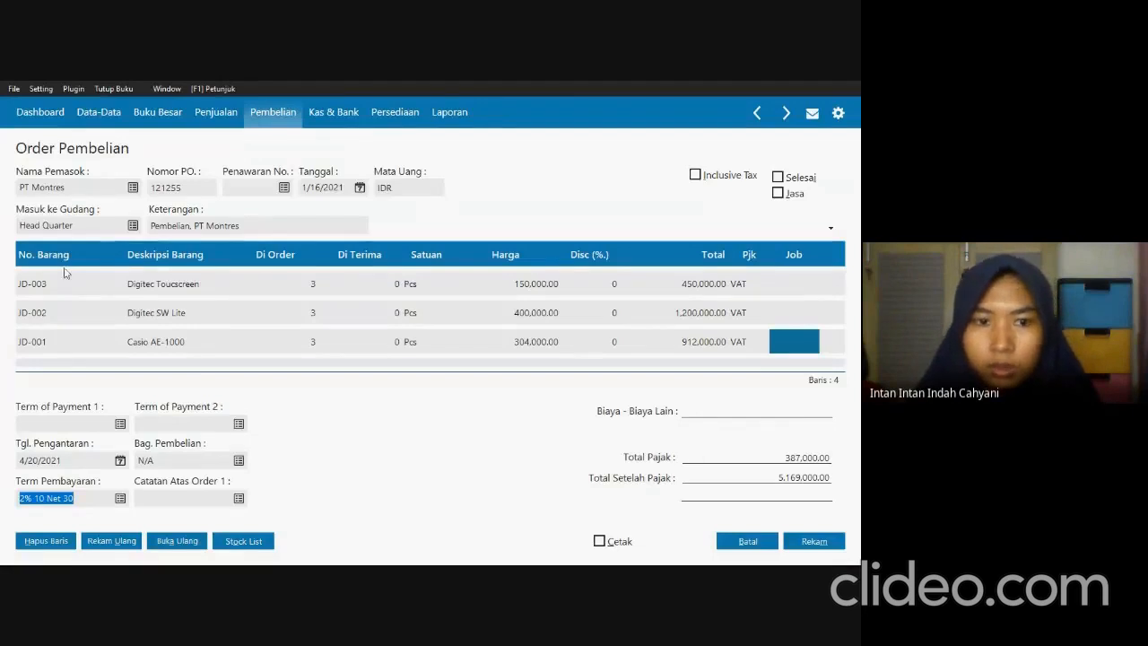
Record the PT Montres purchase order, dismiss the new blank order and close the purchase order list.
{"action": "left_click", "coordinate": [838, 541]}
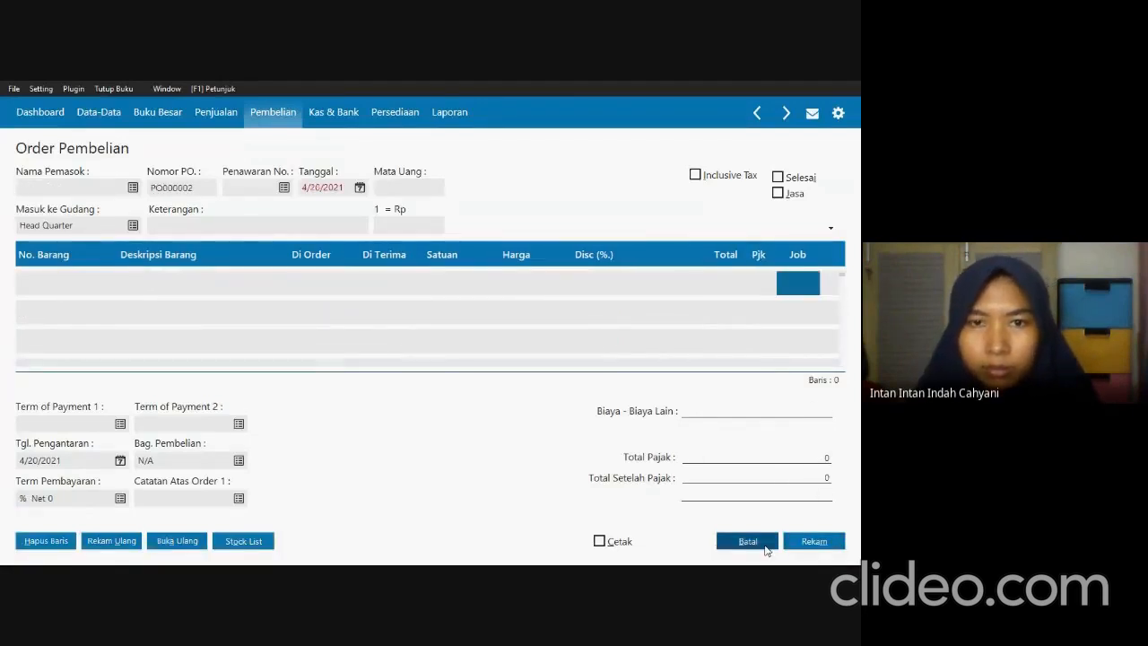
{"action": "left_click", "coordinate": [748, 542]}
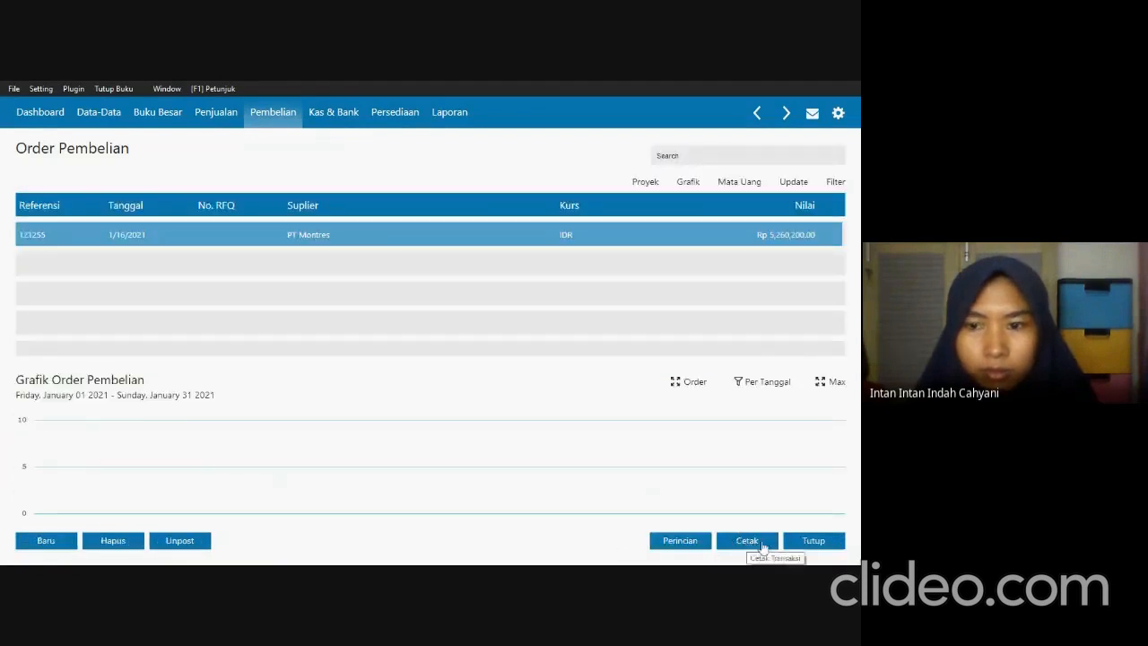
{"action": "left_click", "coordinate": [814, 542]}
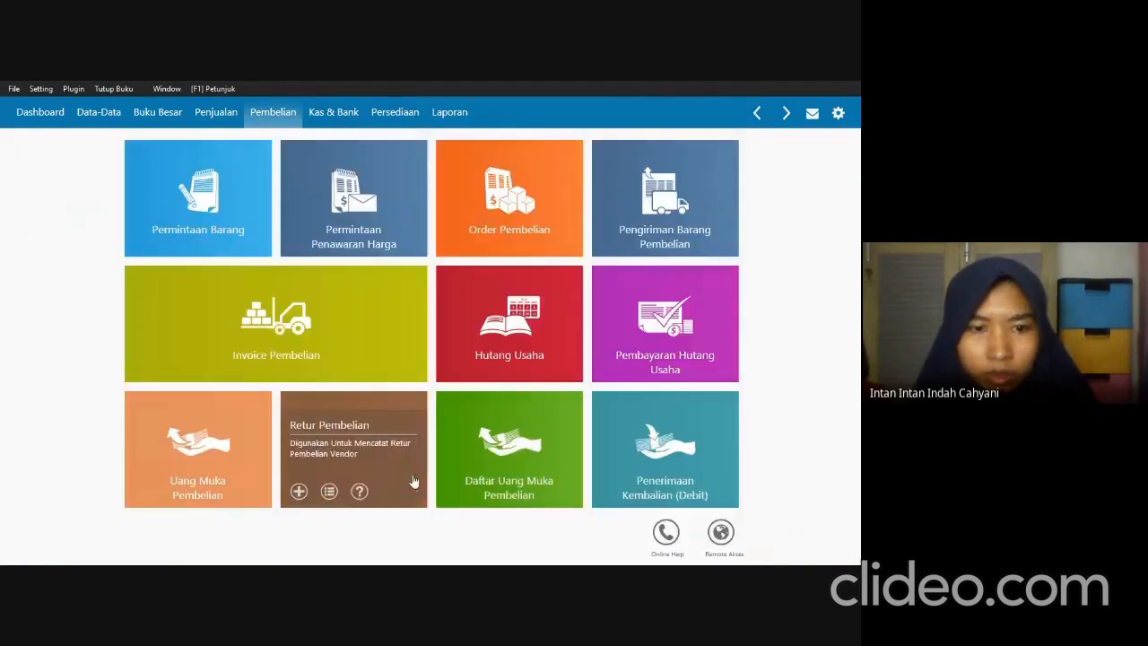
Check the down-payment note in SOAL UTS.pdf, then create a purchase advance (Uang Muka Pembelian) paid from the Bank BSI account.
{"action": "key", "text": "alt+Tab"}
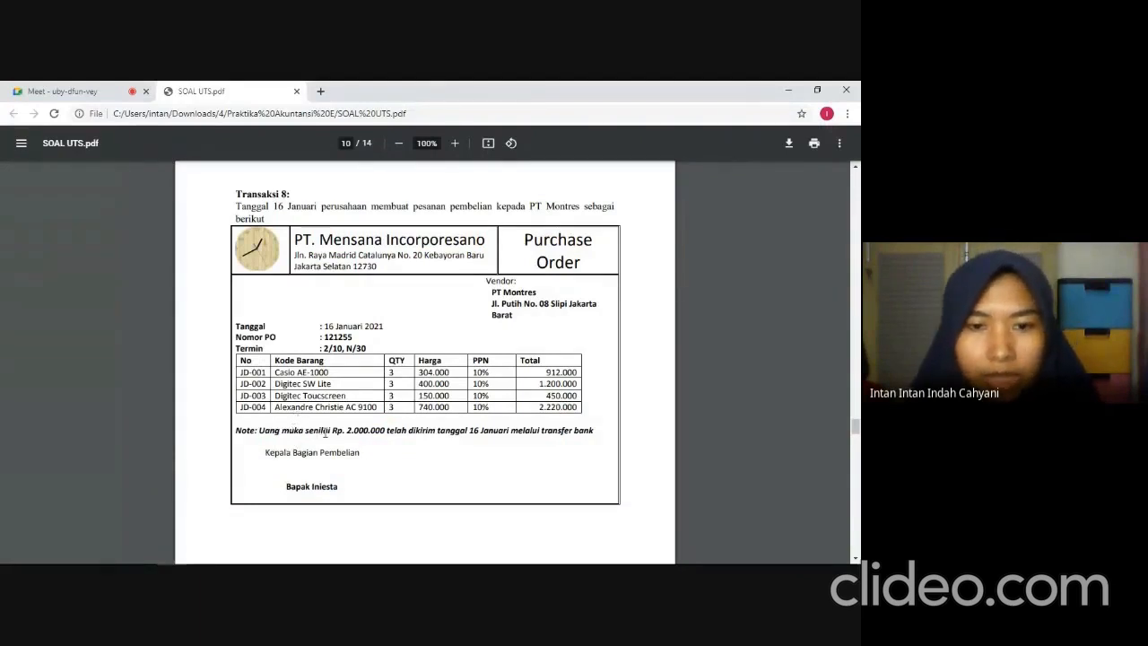
{"action": "key", "text": "alt+Tab"}
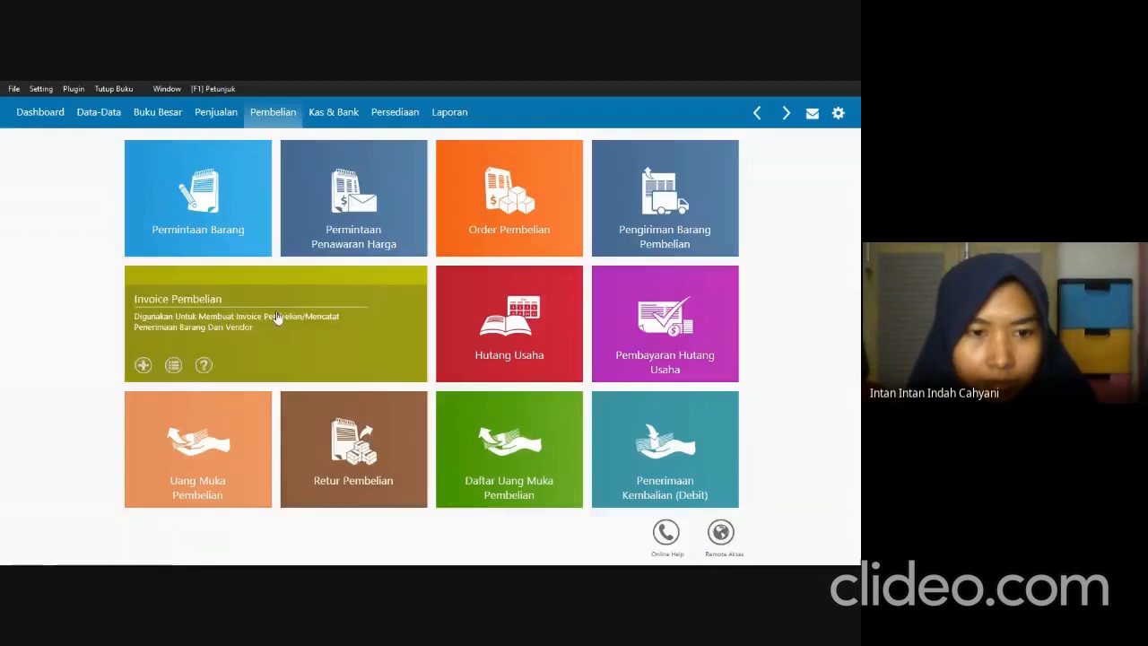
{"action": "left_click", "coordinate": [192, 434]}
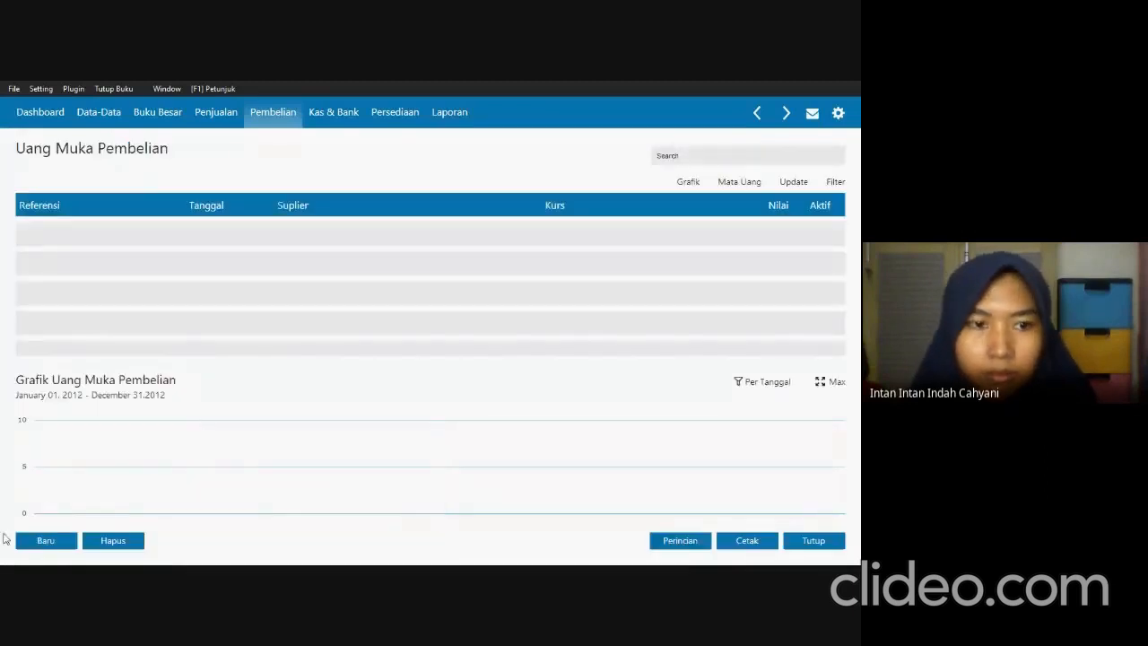
{"action": "left_click", "coordinate": [28, 546]}
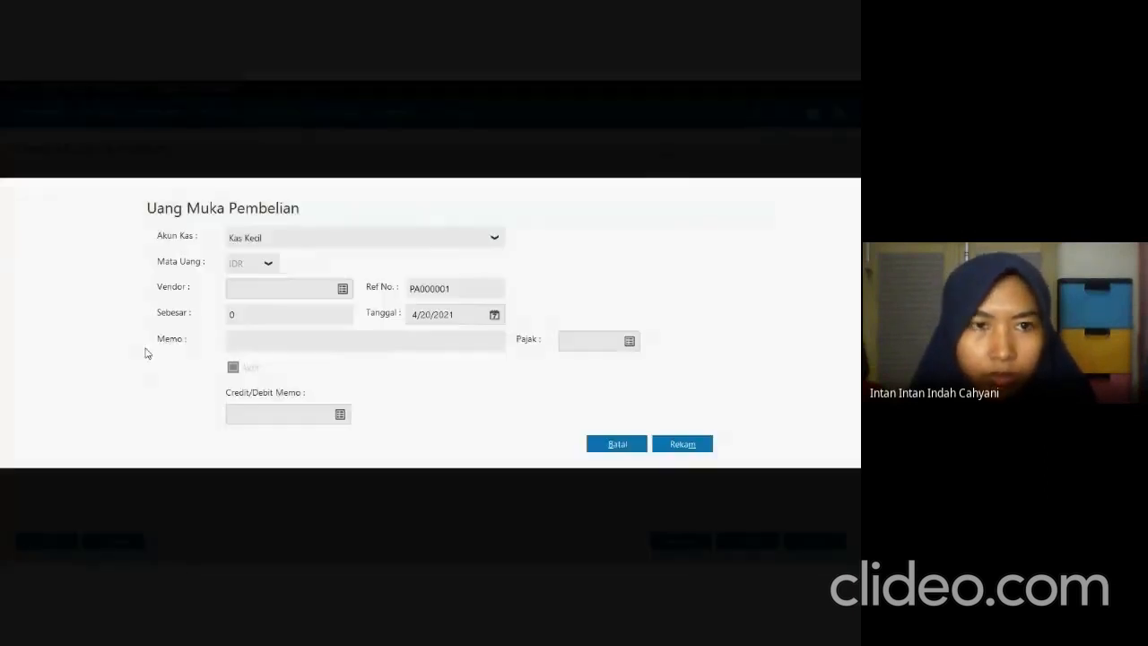
{"action": "left_click", "coordinate": [350, 249]}
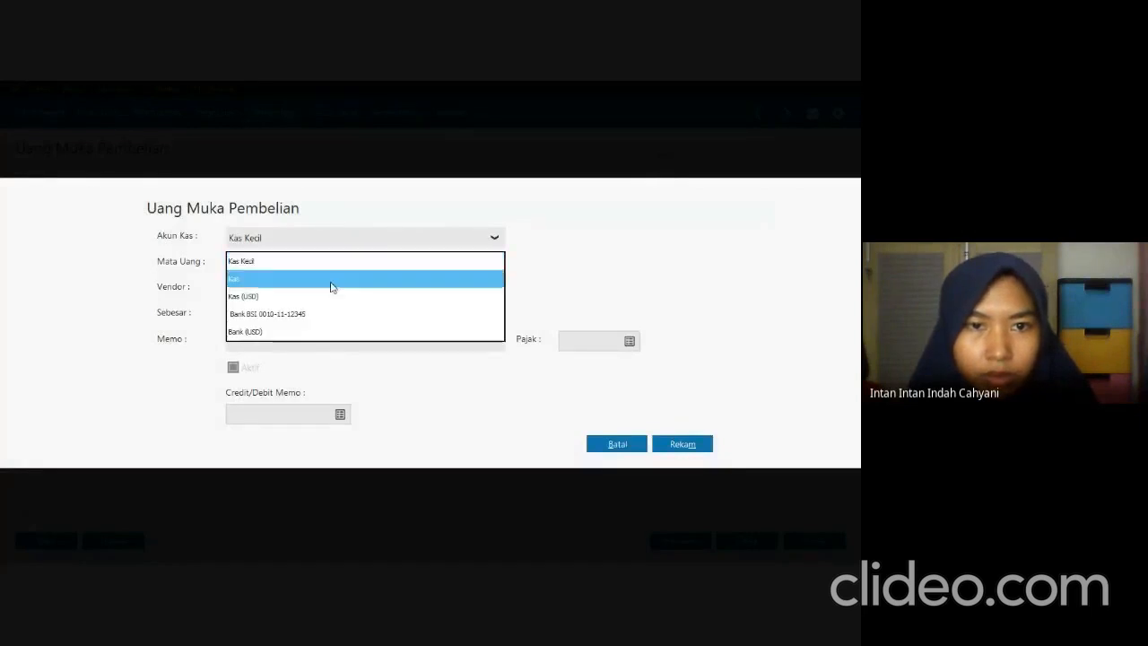
{"action": "left_click", "coordinate": [321, 310]}
Set the purchase advance's vendor to PT Montres, checking the name against SOAL UTS.pdf.
{"action": "key", "text": "alt+Tab"}
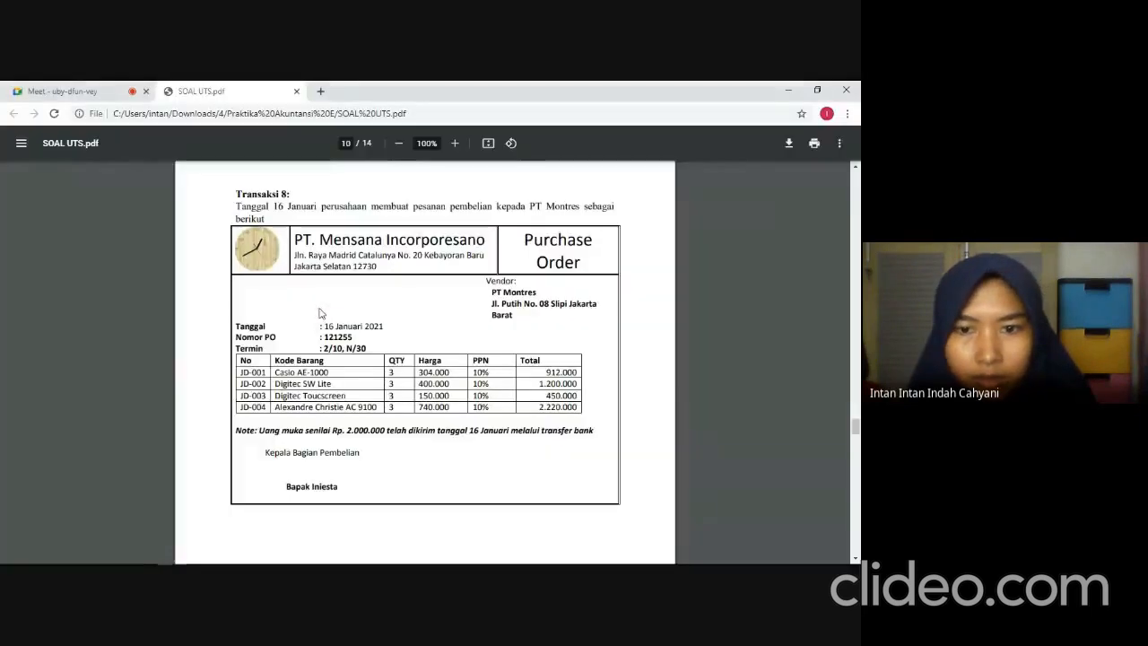
{"action": "key", "text": "alt+Tab"}
{"action": "left_click", "coordinate": [343, 289]}
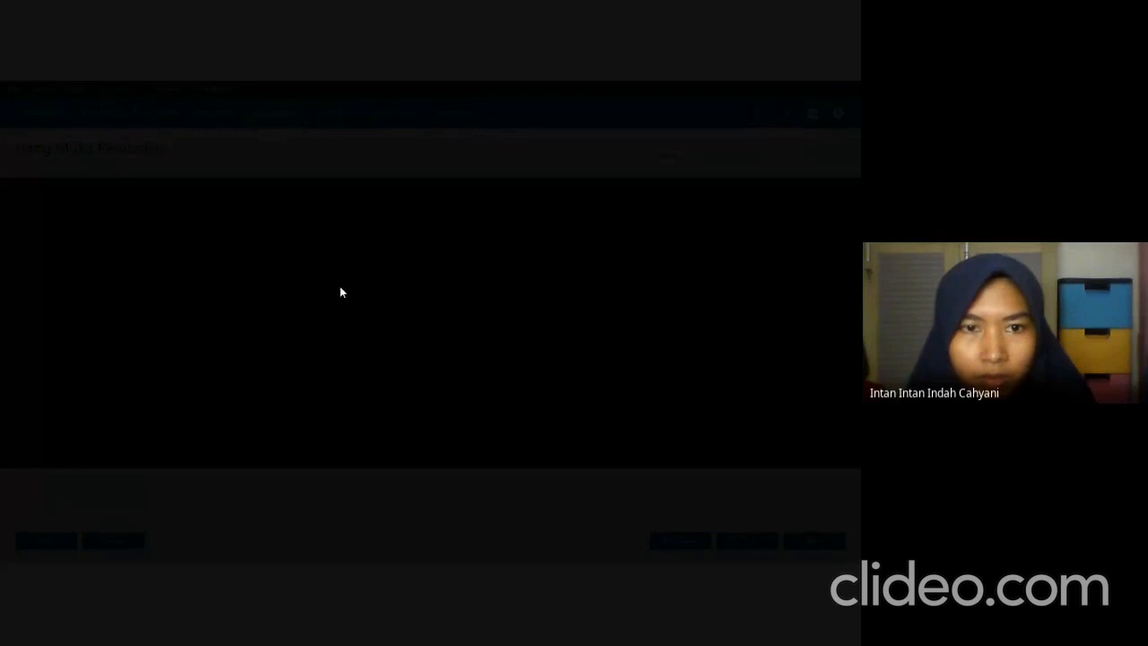
{"action": "key", "text": "alt+Tab"}
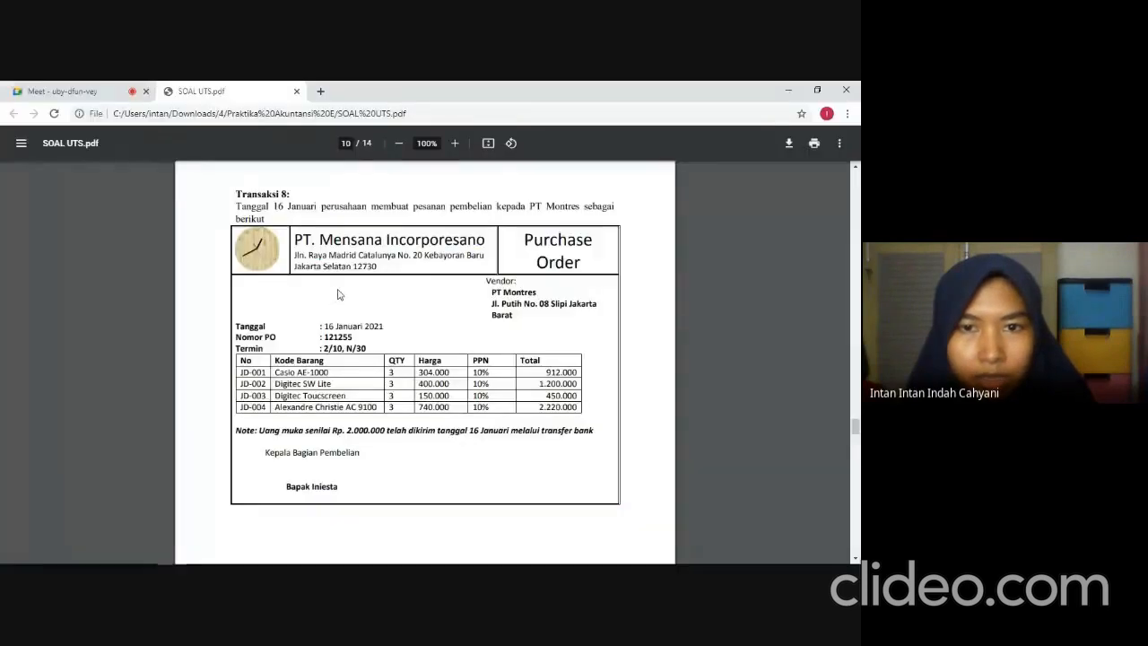
{"action": "key", "text": "alt+Tab"}
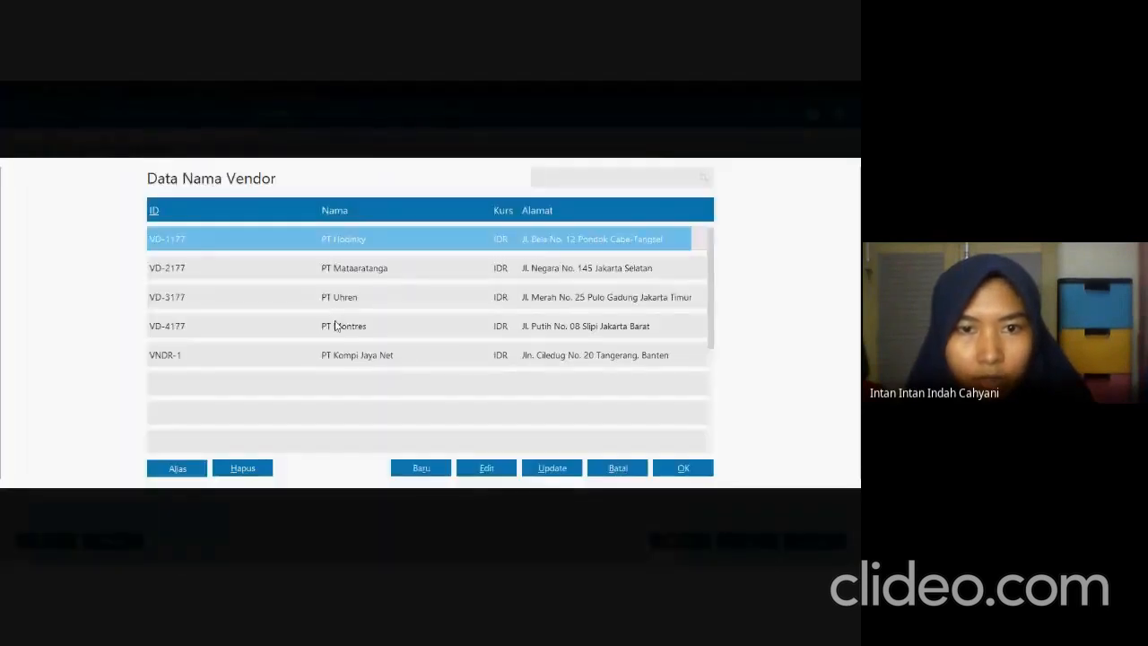
{"action": "left_click", "coordinate": [335, 326]}
{"action": "left_click", "coordinate": [683, 467]}
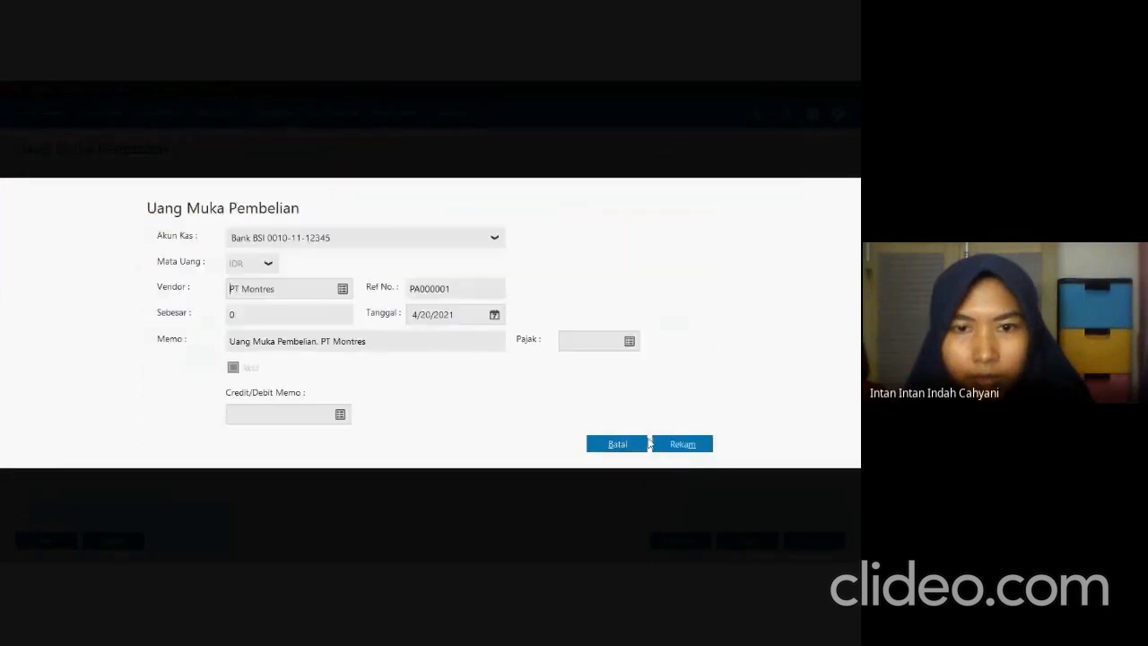
Set the purchase advance's date to 01/16/2021, as given in SOAL UTS.pdf.
{"action": "left_click", "coordinate": [468, 316]}
{"action": "key", "text": "alt+Tab"}
{"action": "key", "text": "alt+Tab"}
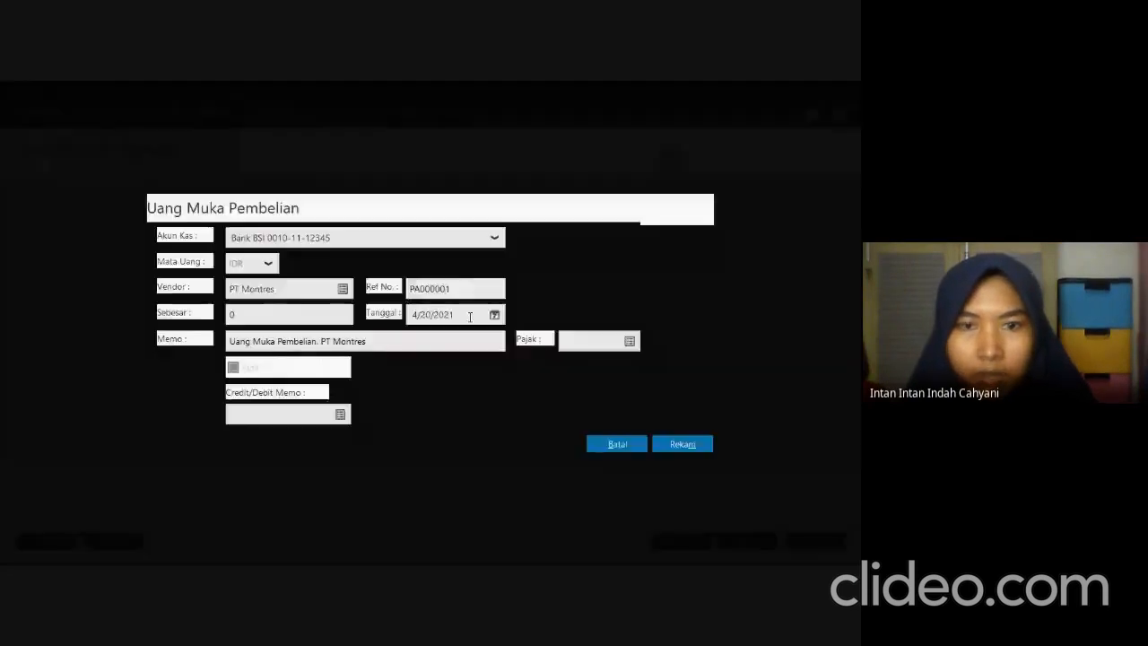
{"action": "type", "text": "01/"}
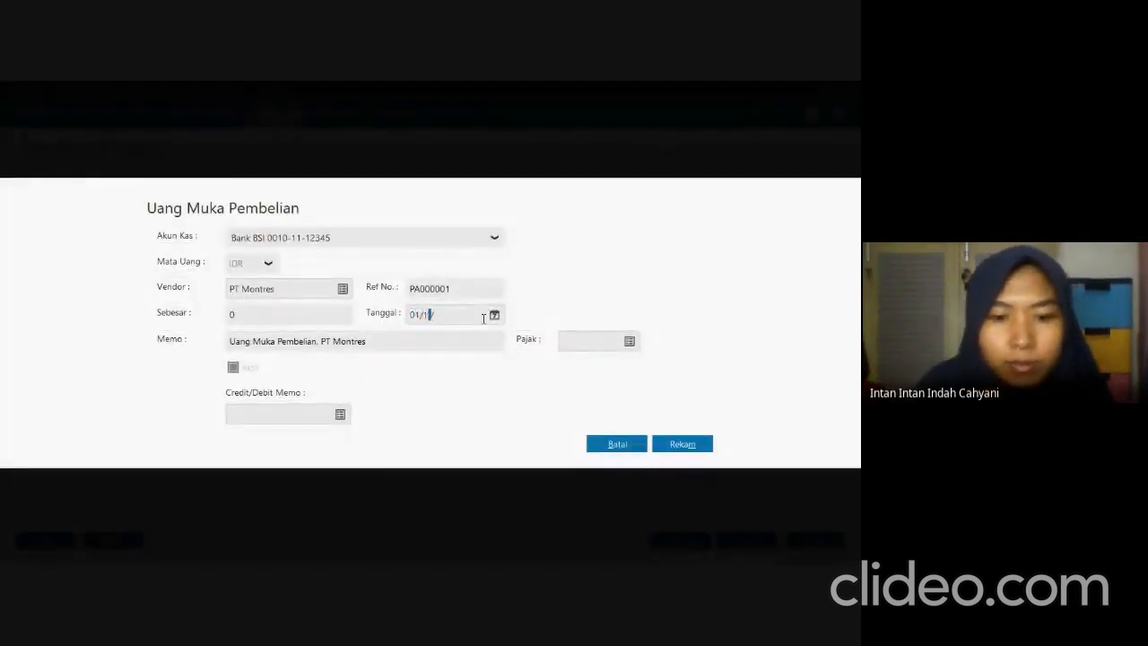
{"action": "type", "text": "16/21"}
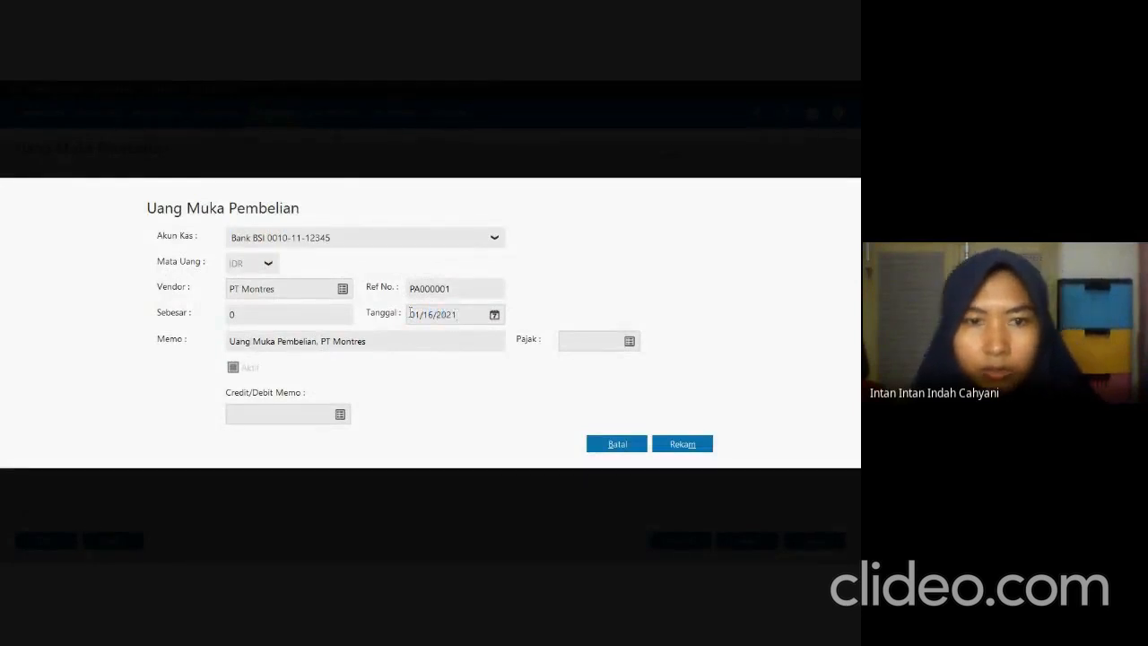
Set the advance amount to 2,000,000, record the transaction and close the purchase advance list.
{"action": "left_click", "coordinate": [344, 320]}
{"action": "type", "text": "2"}
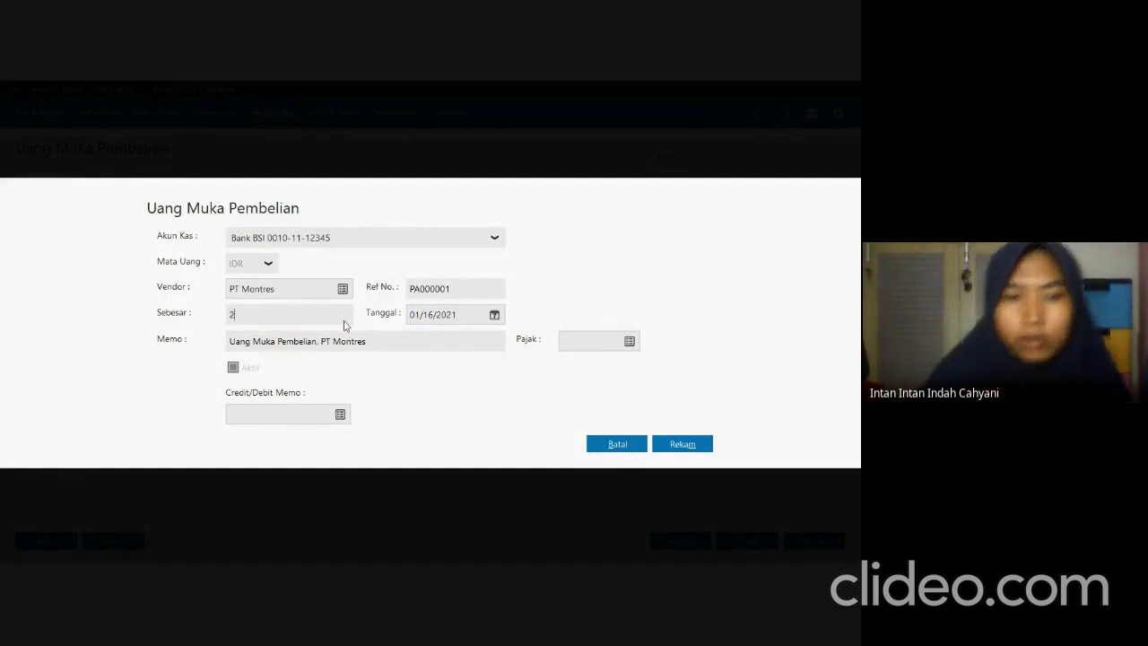
{"action": "type", "text": ",000,00000000"}
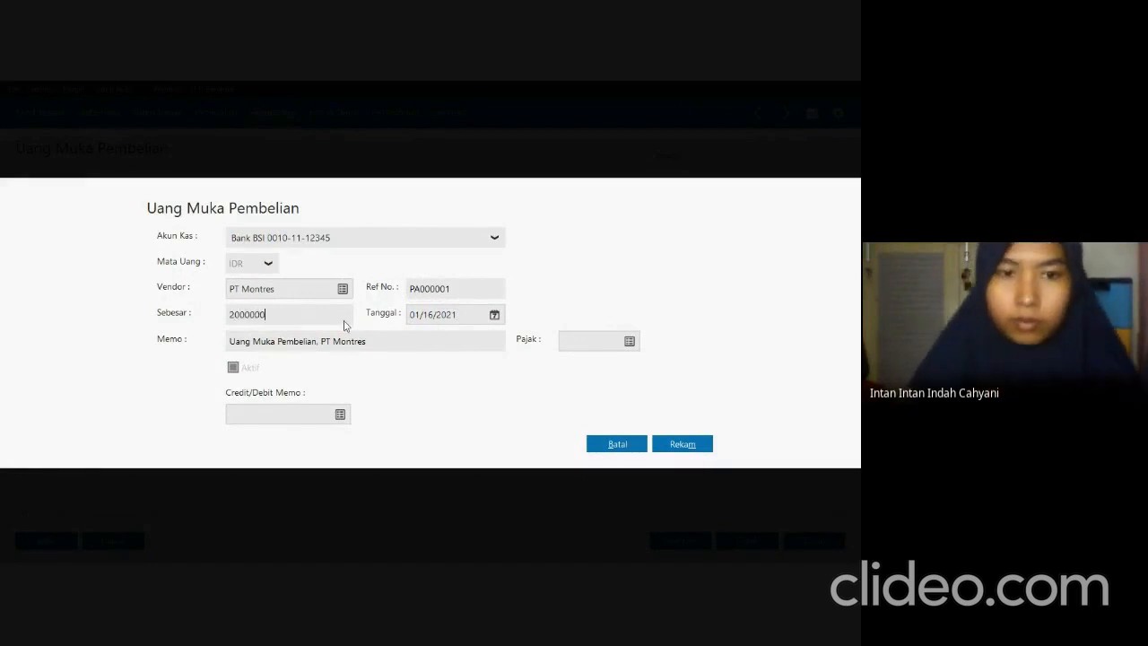
{"action": "key", "text": "Tab"}
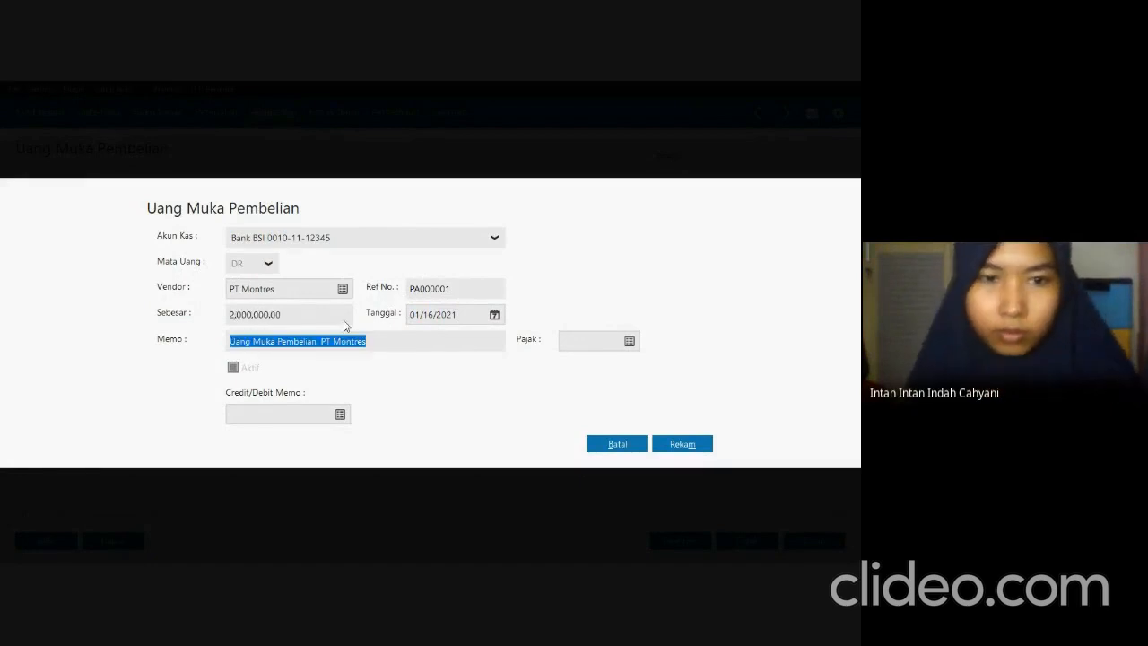
{"action": "left_click", "coordinate": [674, 445]}
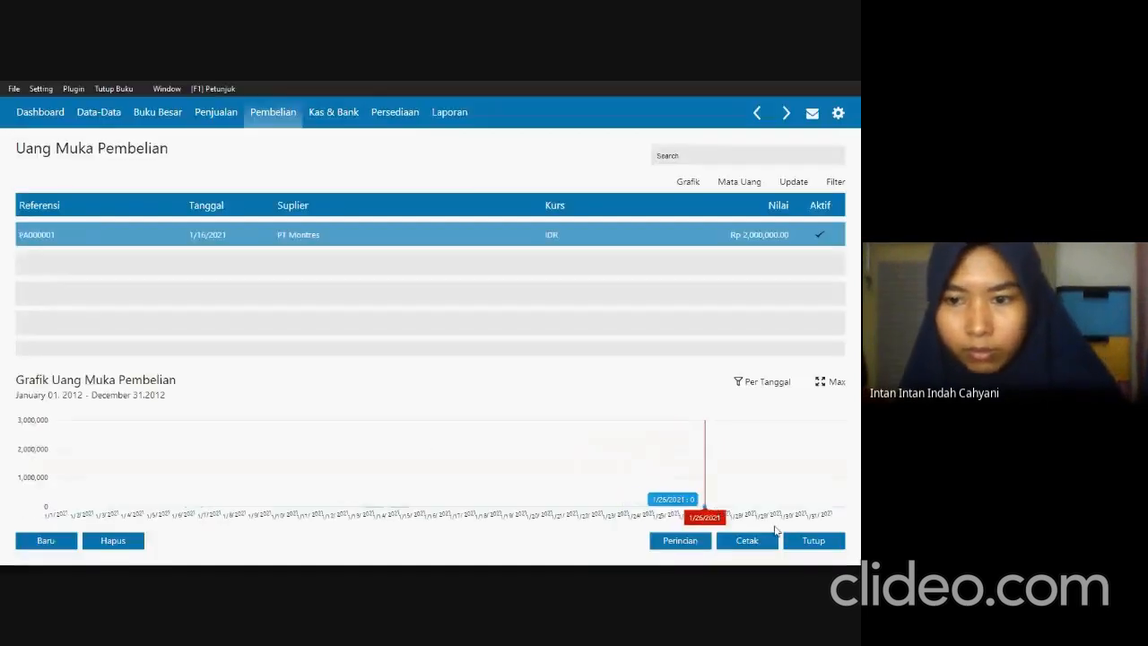
{"action": "left_click", "coordinate": [803, 541]}
Switch to SOAL UTS.pdf and read the Transaksi 9 invoice from PT Montres.
{"action": "key", "text": "alt+Tab"}
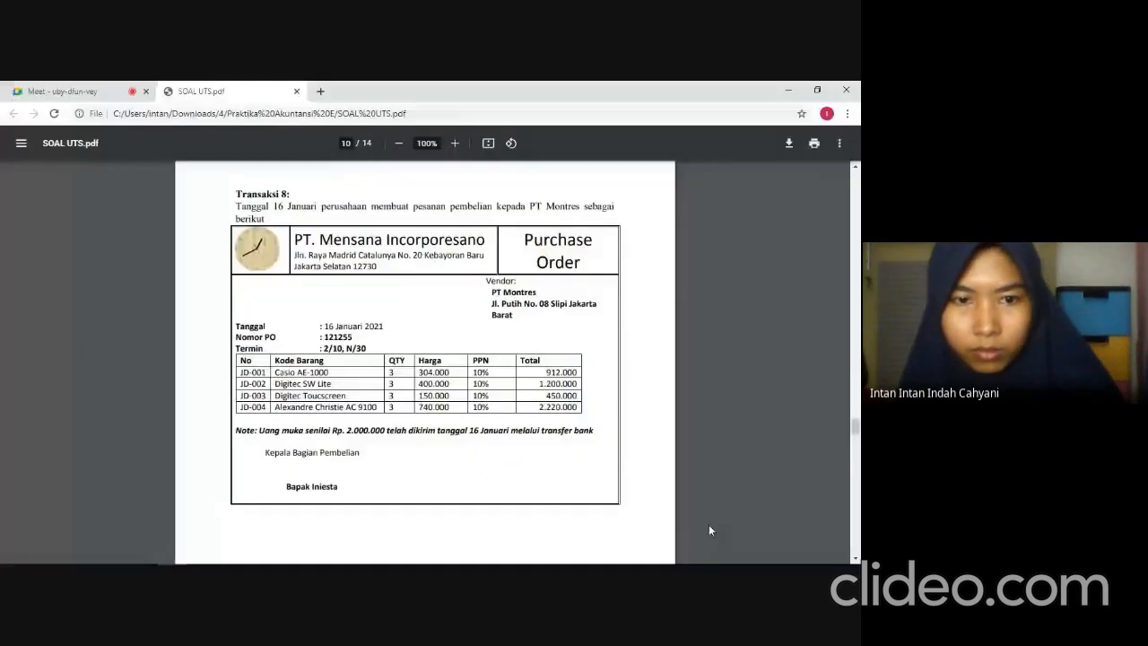
{"action": "scroll", "coordinate": [433, 418], "scroll_direction": "down", "scroll_amount": 5}
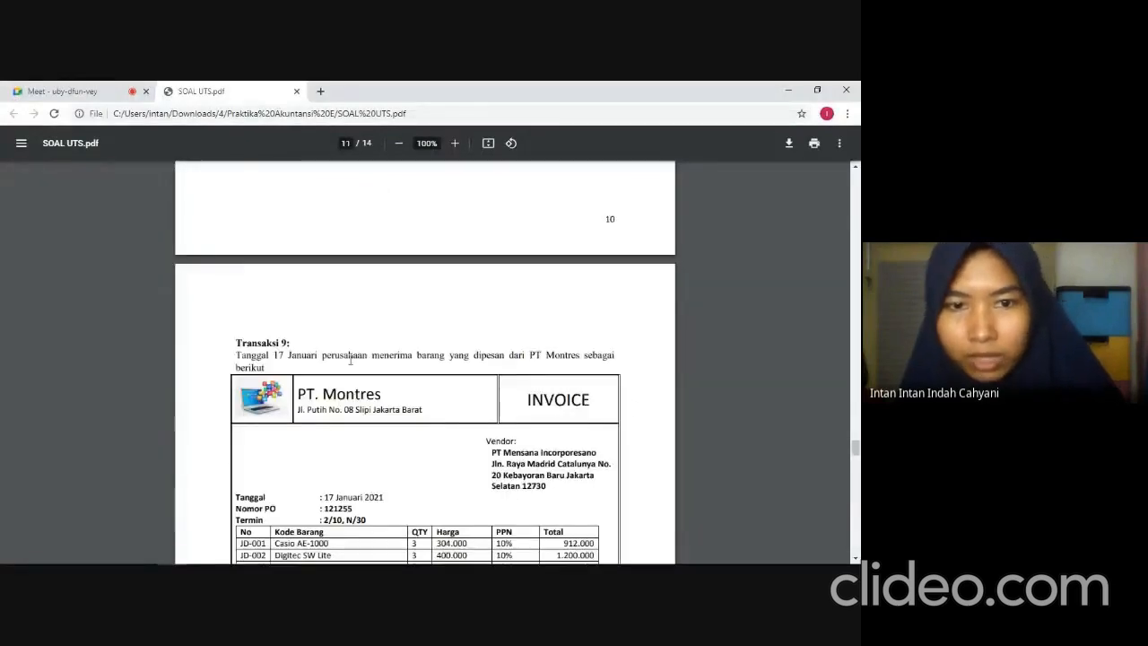
{"action": "scroll", "coordinate": [437, 378], "scroll_direction": "down", "scroll_amount": 1}
{"action": "scroll", "coordinate": [436, 377], "scroll_direction": "down", "scroll_amount": 3}
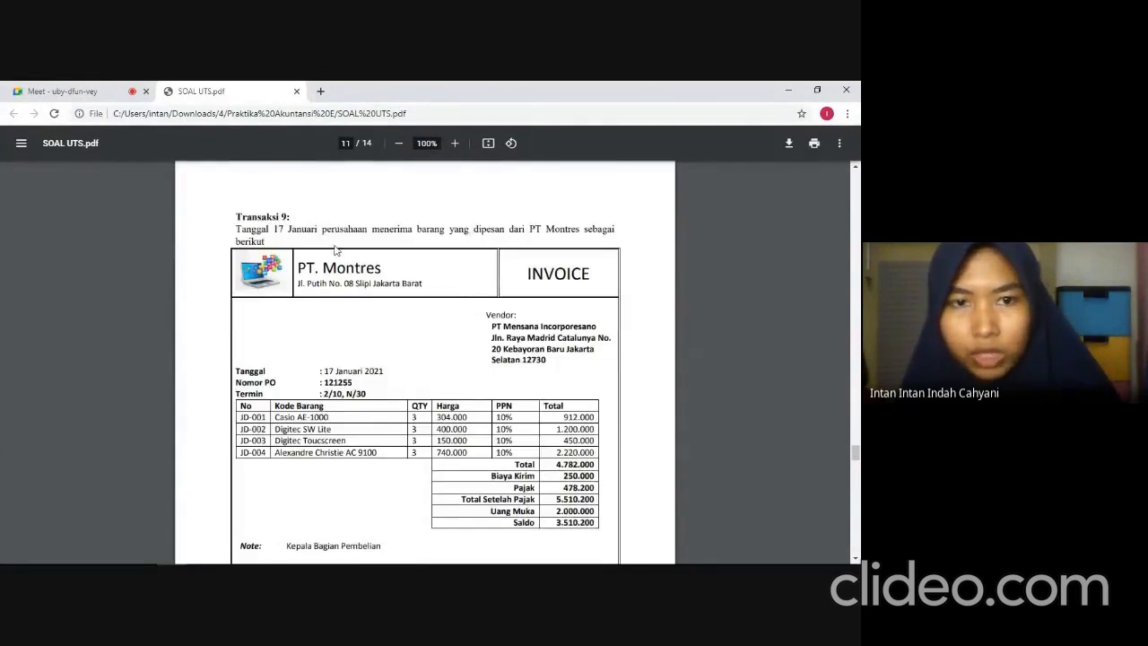
Return to the accounting application and start a new goods receipt for vendor PT Montres, based on purchase order 121255.
{"action": "key", "text": "alt+Tab"}
{"action": "mouse_move", "coordinate": [273, 333]}
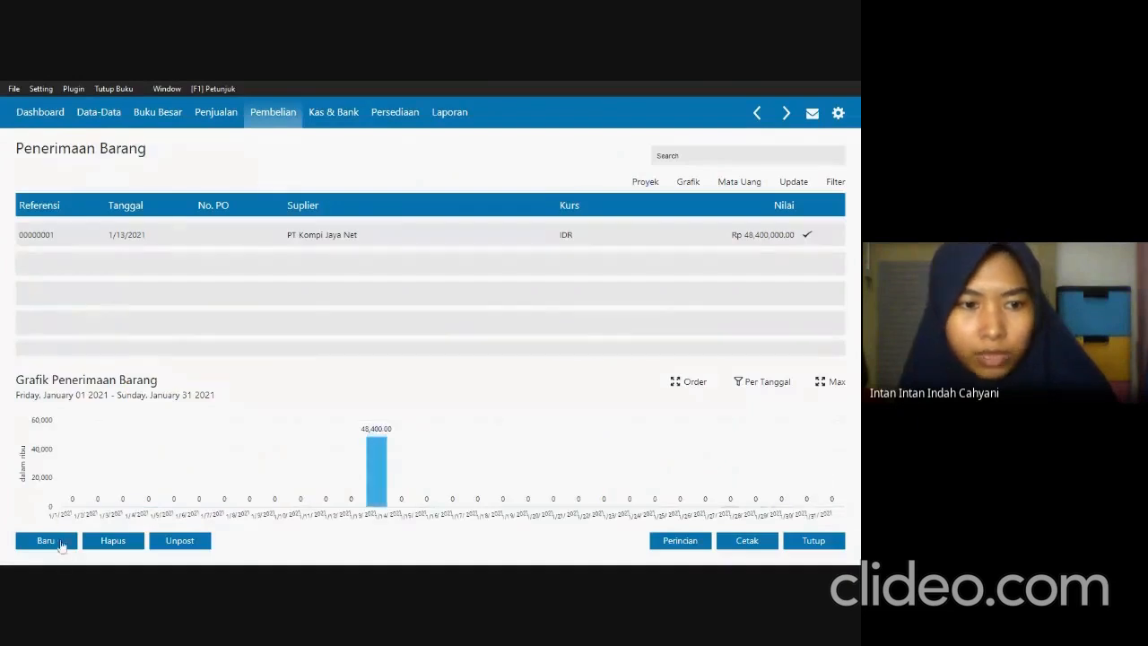
{"action": "left_click", "coordinate": [63, 542]}
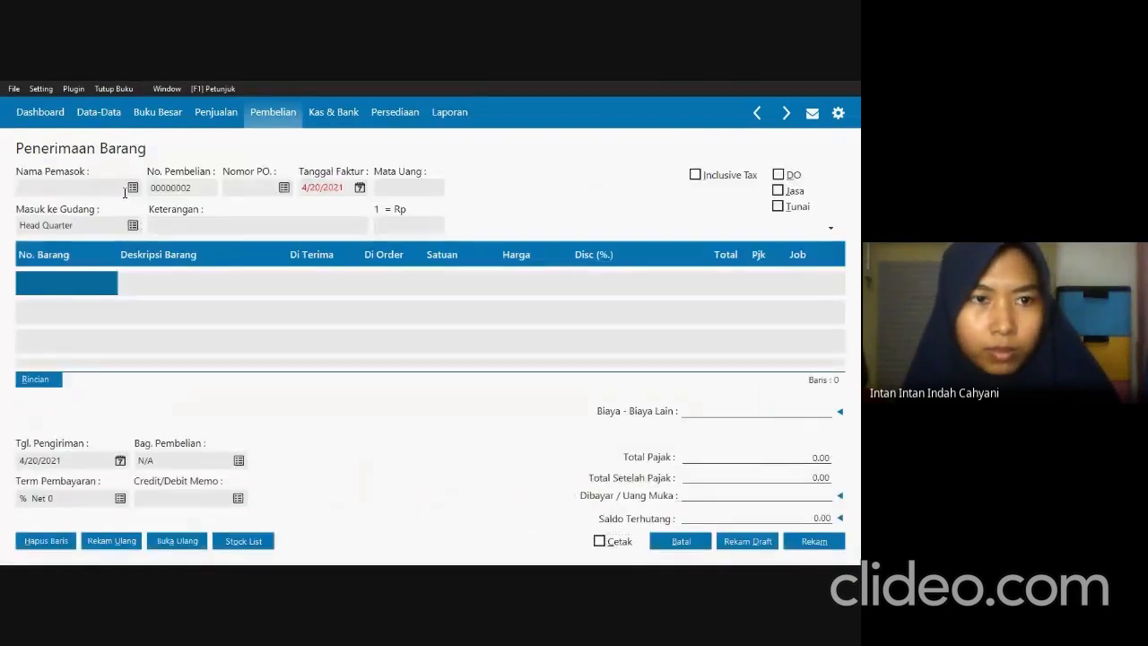
{"action": "left_click", "coordinate": [133, 188]}
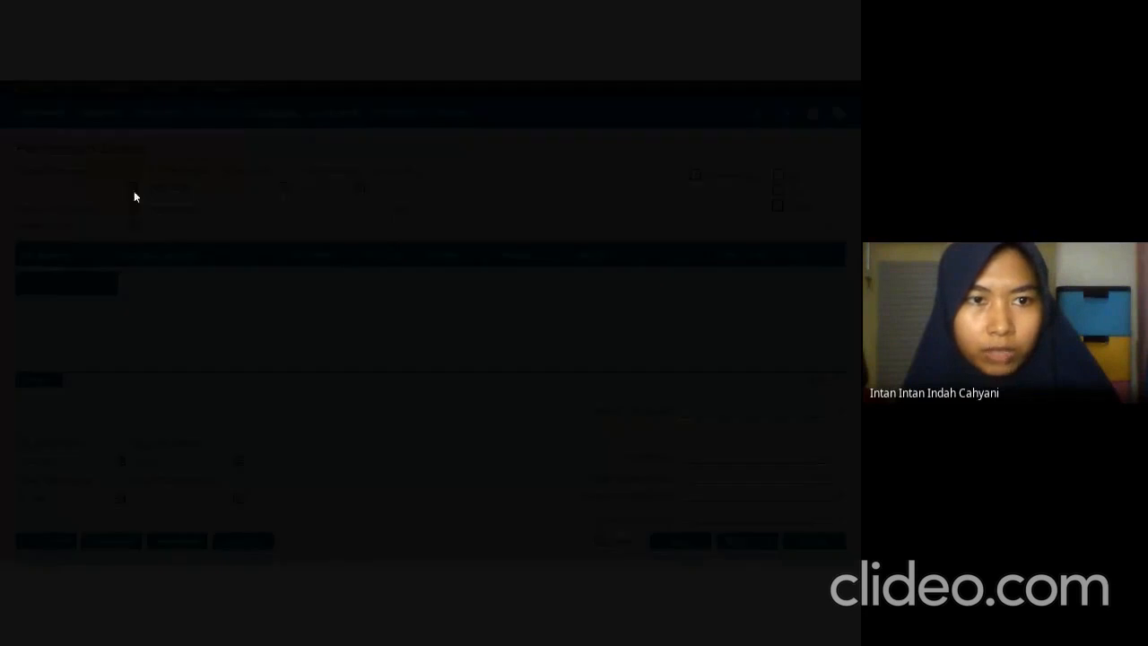
{"action": "left_click", "coordinate": [384, 321]}
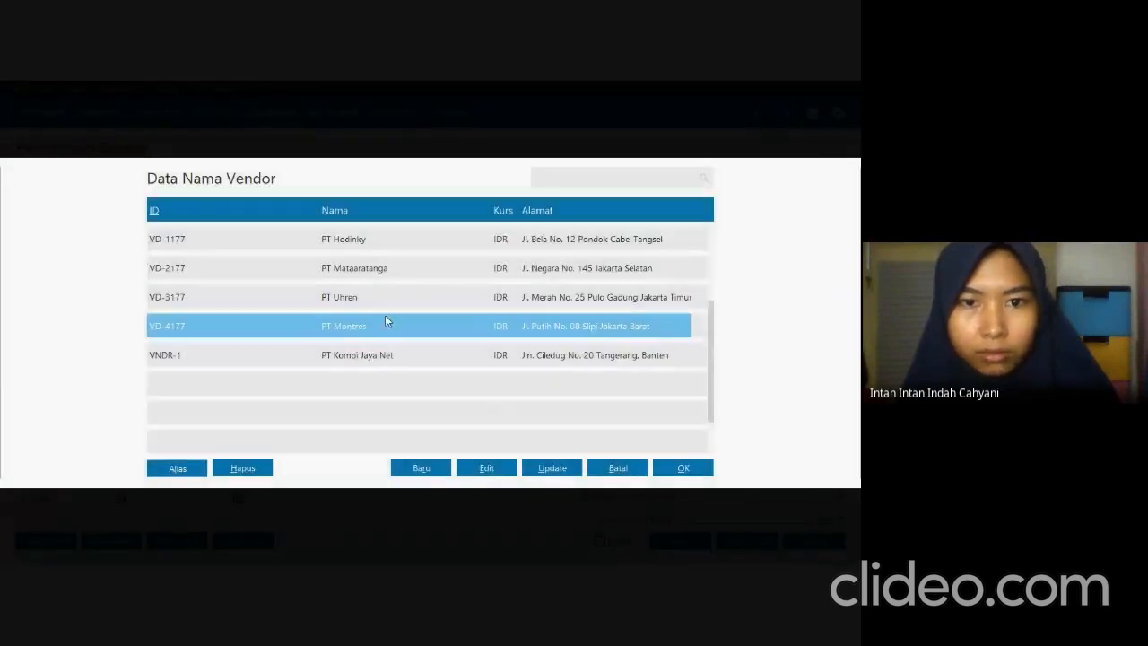
{"action": "left_click", "coordinate": [672, 470]}
{"action": "left_click", "coordinate": [281, 189]}
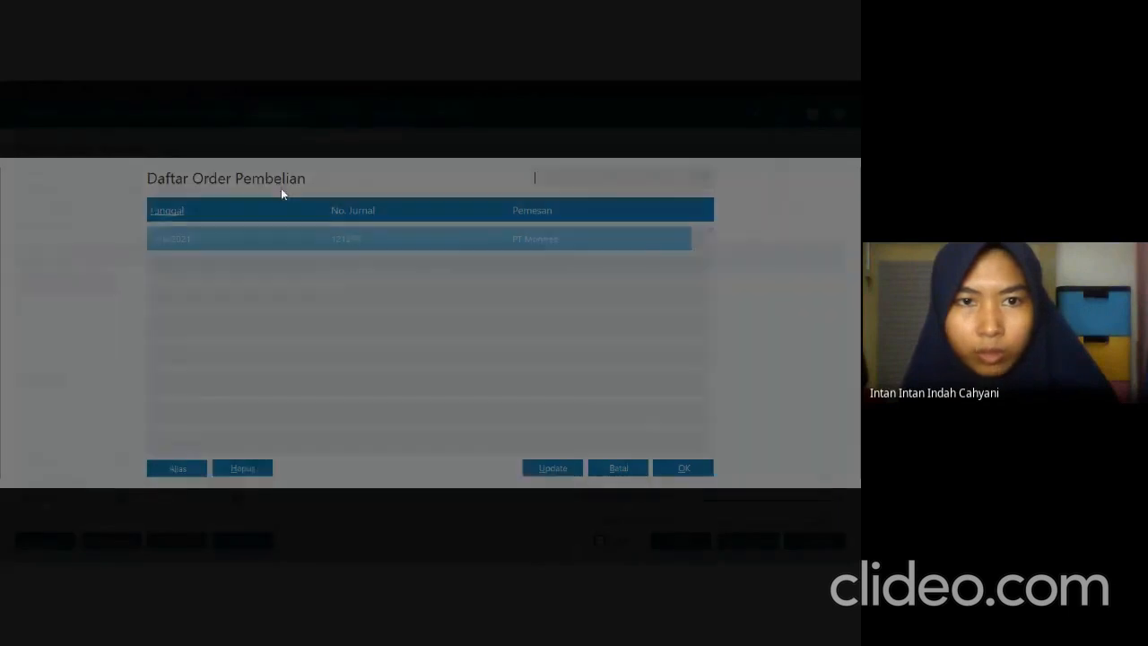
{"action": "left_click", "coordinate": [670, 465]}
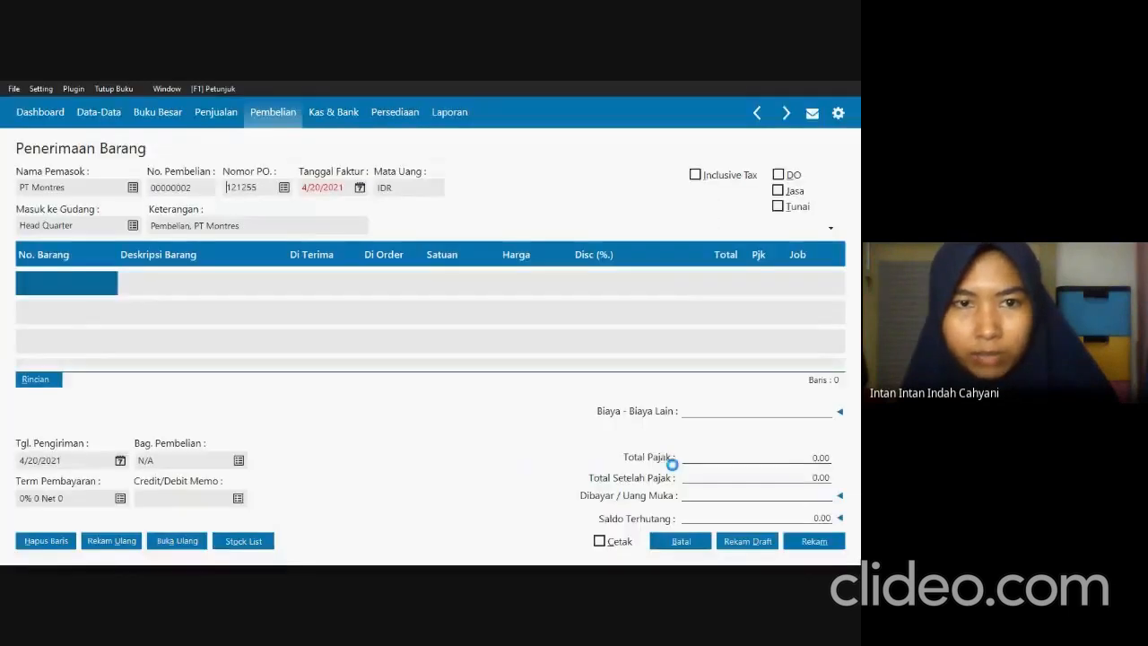
Set the goods receipt's invoice date to 01/17/2021 and review its item lines through JD-004.
{"action": "left_click", "coordinate": [346, 189]}
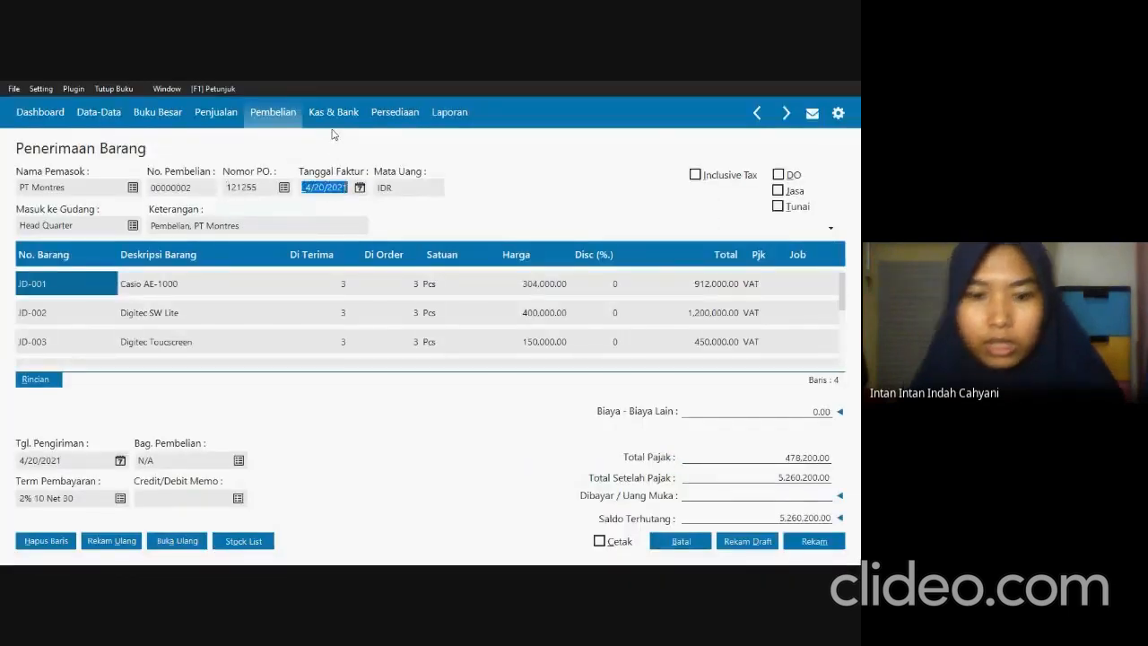
{"action": "key", "text": "BackSpace"}
{"action": "type", "text": "01/17/2"}
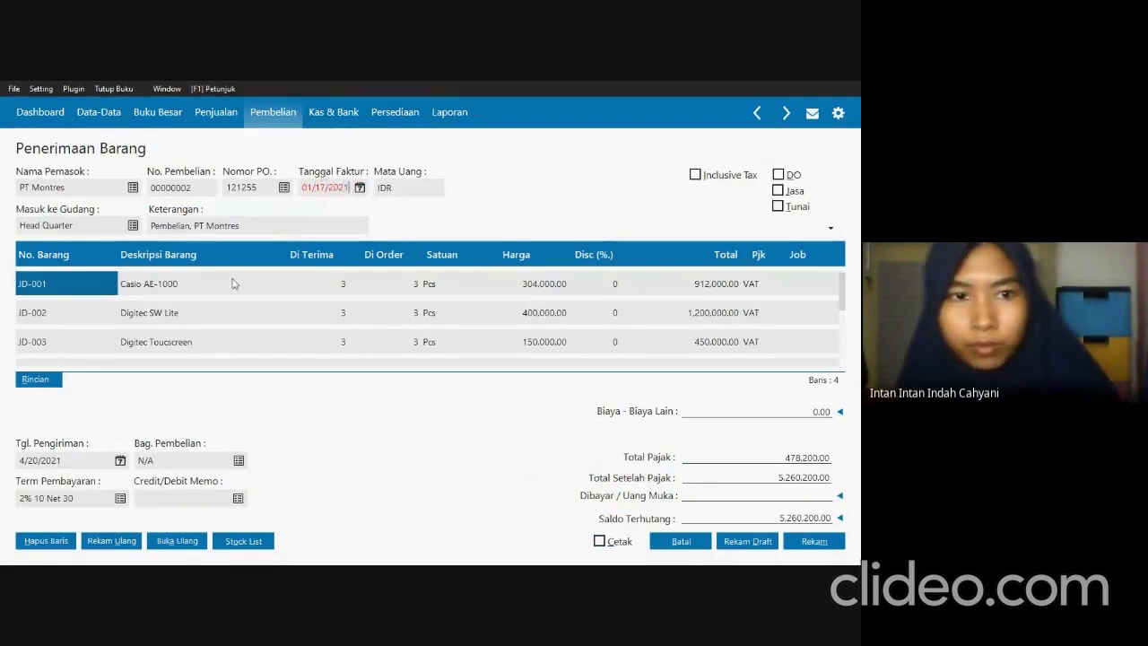
{"action": "key", "text": "Down"}
{"action": "key", "text": "Down"}
{"action": "key", "text": "Down"}
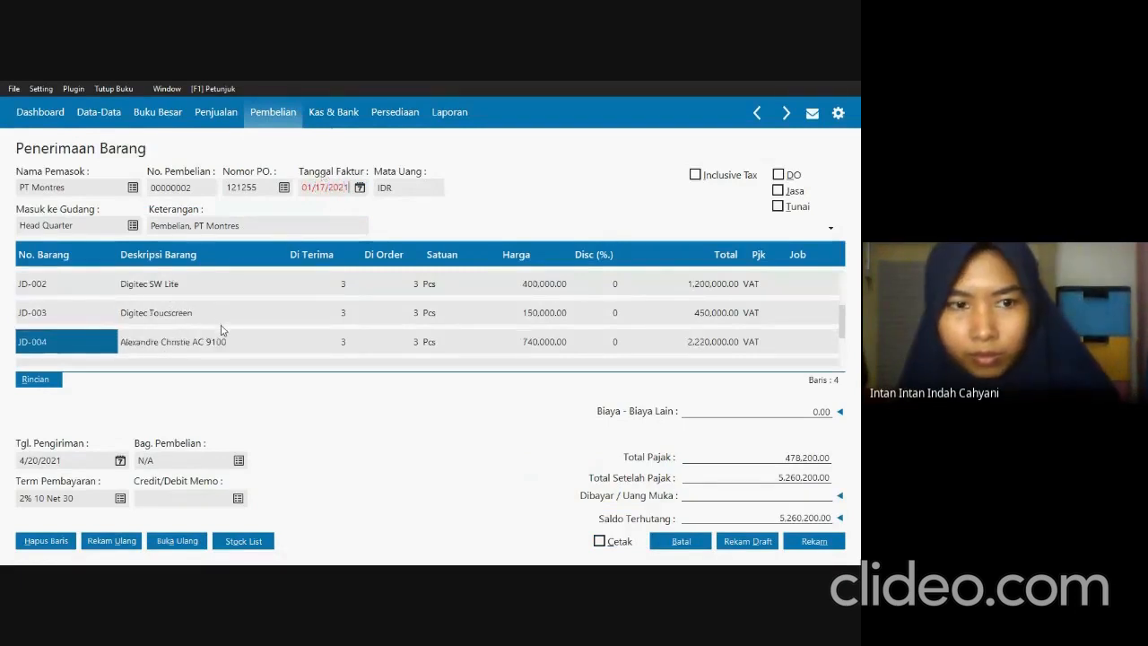
Assign the delivery cost to account 510000050 Beban Pengiriman and enter 250,000 as the receipt's other costs.
{"action": "left_click", "coordinate": [839, 412]}
{"action": "left_click", "coordinate": [661, 416]}
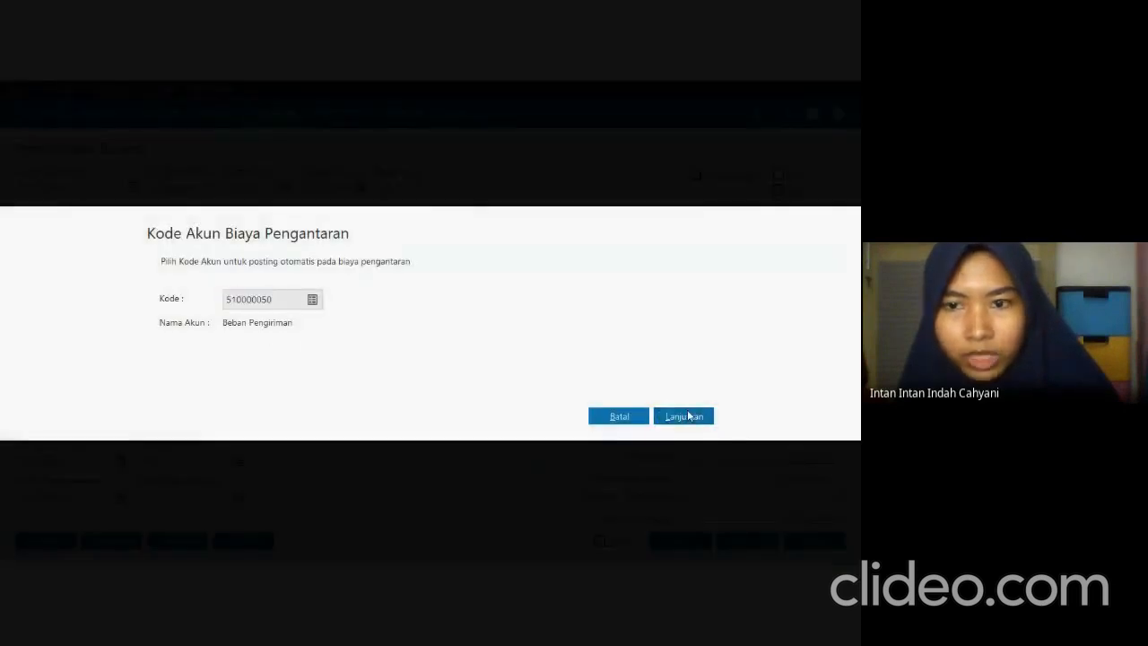
{"action": "type", "text": "4"}
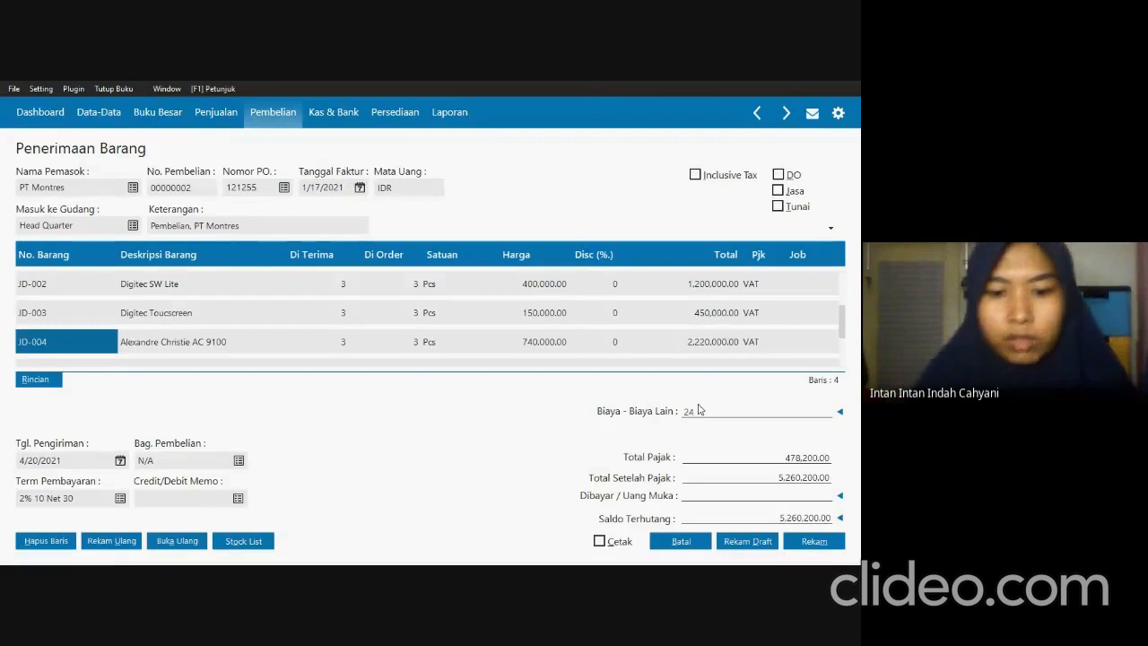
{"action": "type", "text": "50,000"}
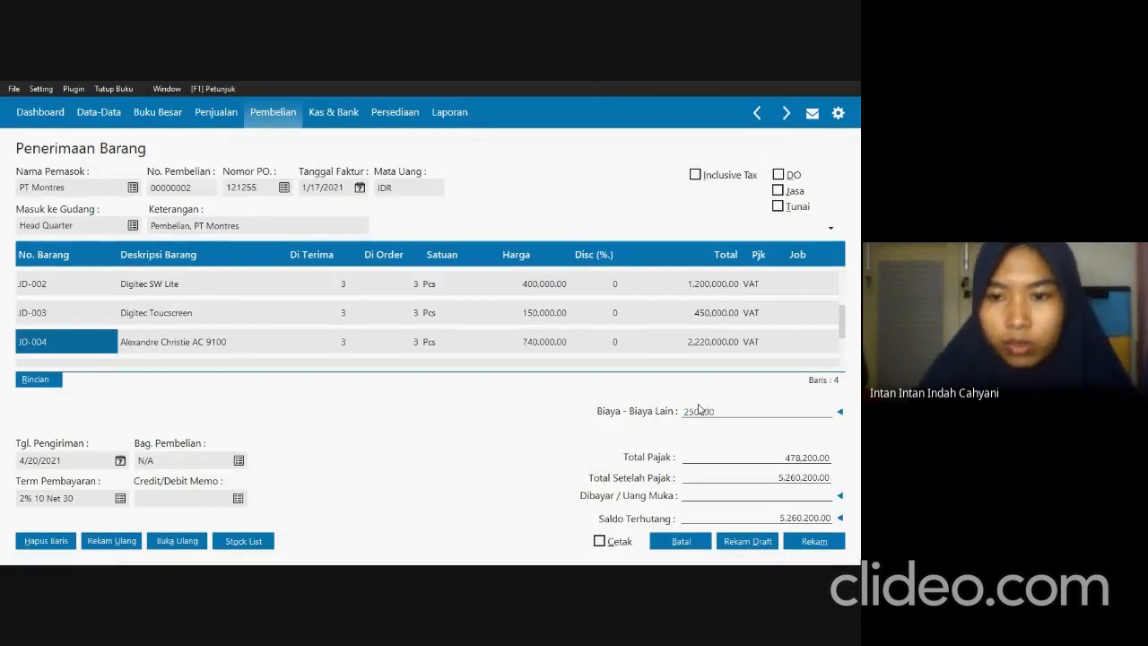
{"action": "key", "text": "Return"}
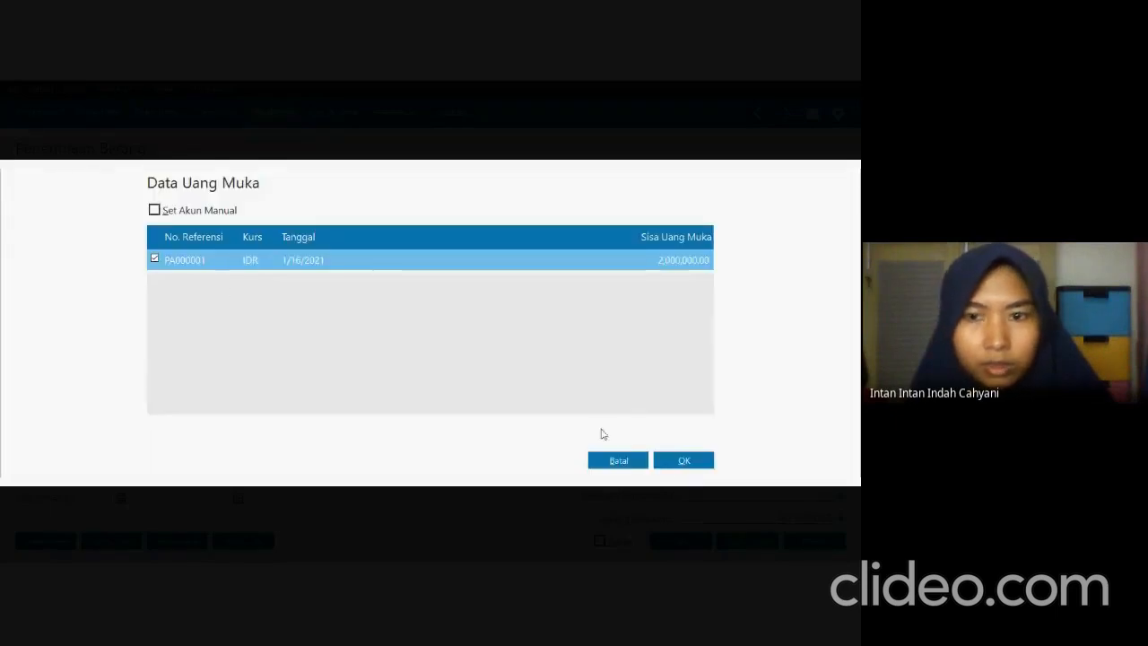
Apply the PA000001 down payment of 2,000,000 to the receipt and check the balance against the Transaksi 9 invoice in SOAL UTS.pdf.
{"action": "left_click", "coordinate": [674, 462]}
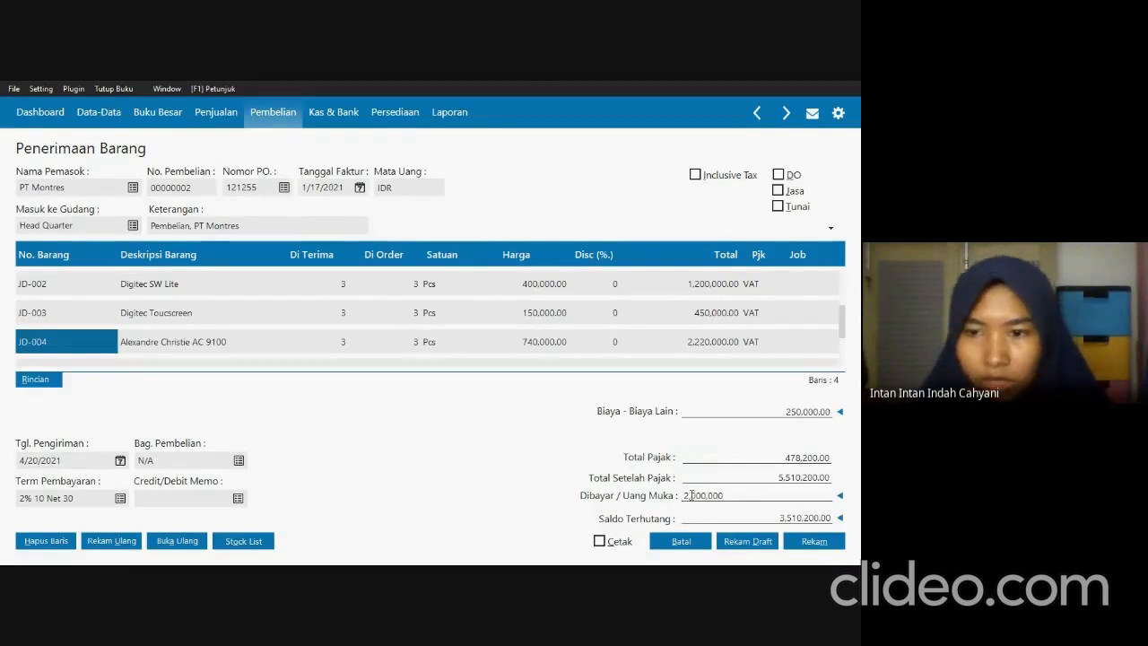
{"action": "key", "text": "alt+Tab"}
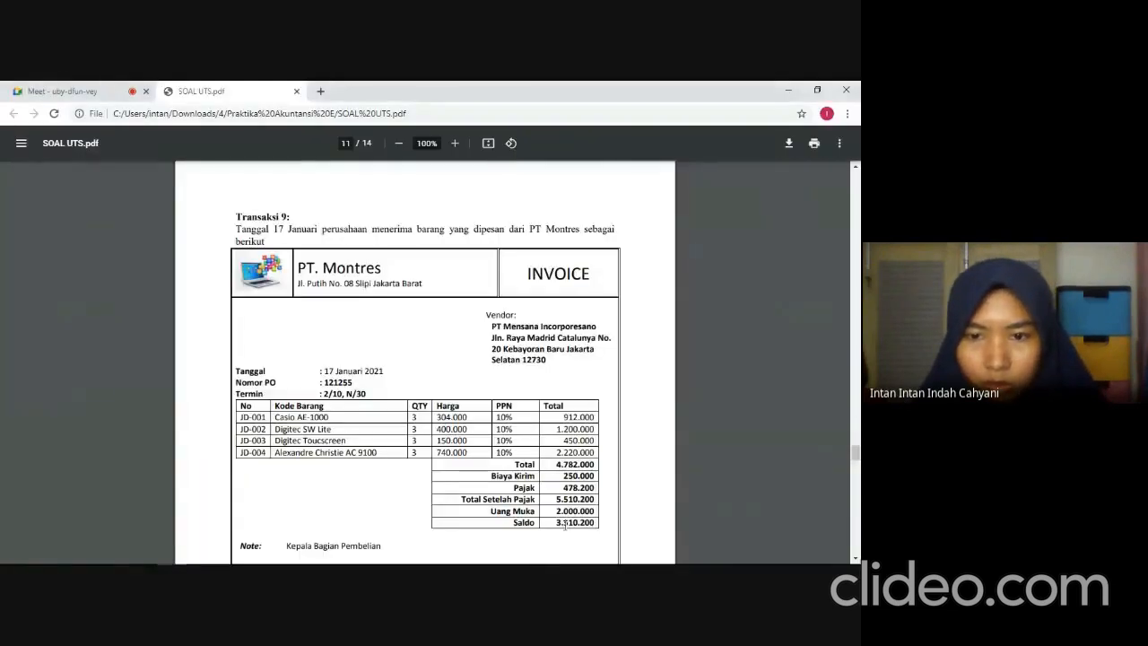
{"action": "key", "text": "alt+Tab"}
{"action": "key", "text": "Tab"}
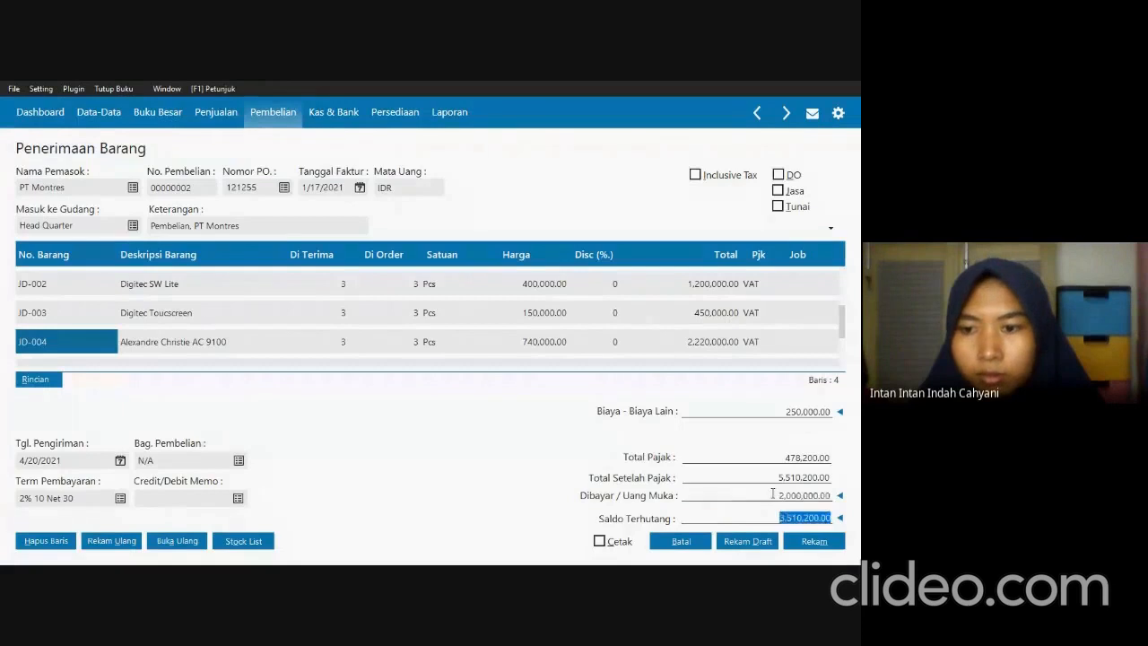
Record the PT Montres goods receipt, then leave the blank entry form and close the receipt list.
{"action": "left_click", "coordinate": [825, 542]}
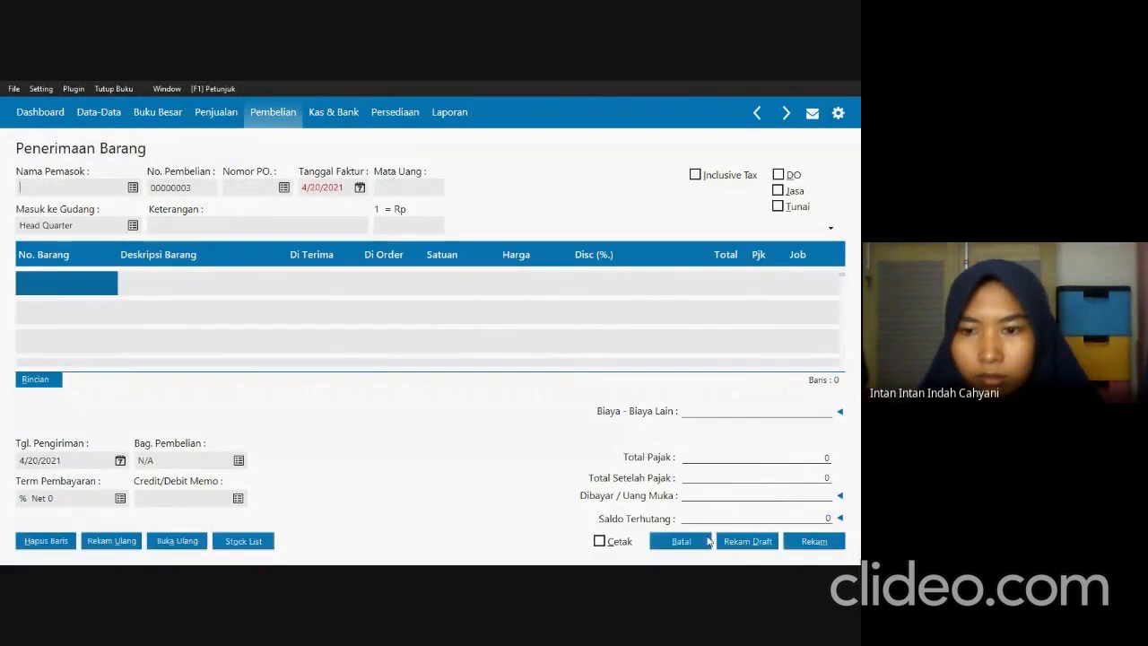
{"action": "left_click", "coordinate": [701, 540]}
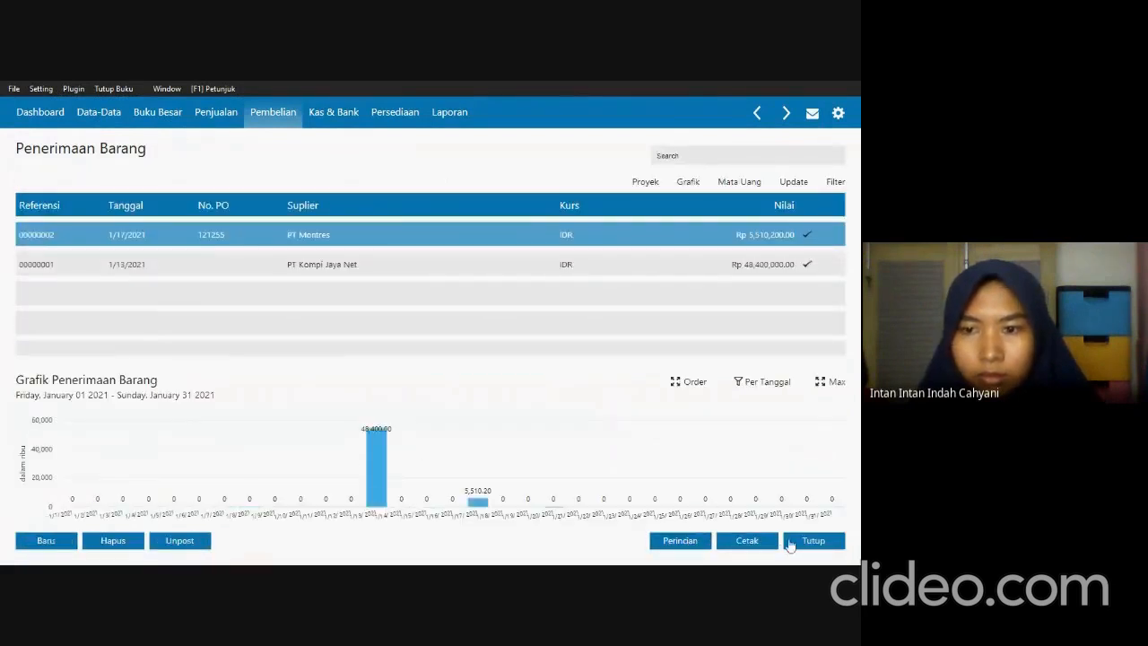
{"action": "left_click", "coordinate": [793, 542]}
Switch to SOAL UTS.pdf and read the Transaksi 10 invoice from PT Mataaratanga.
{"action": "key", "text": "alt+Tab"}
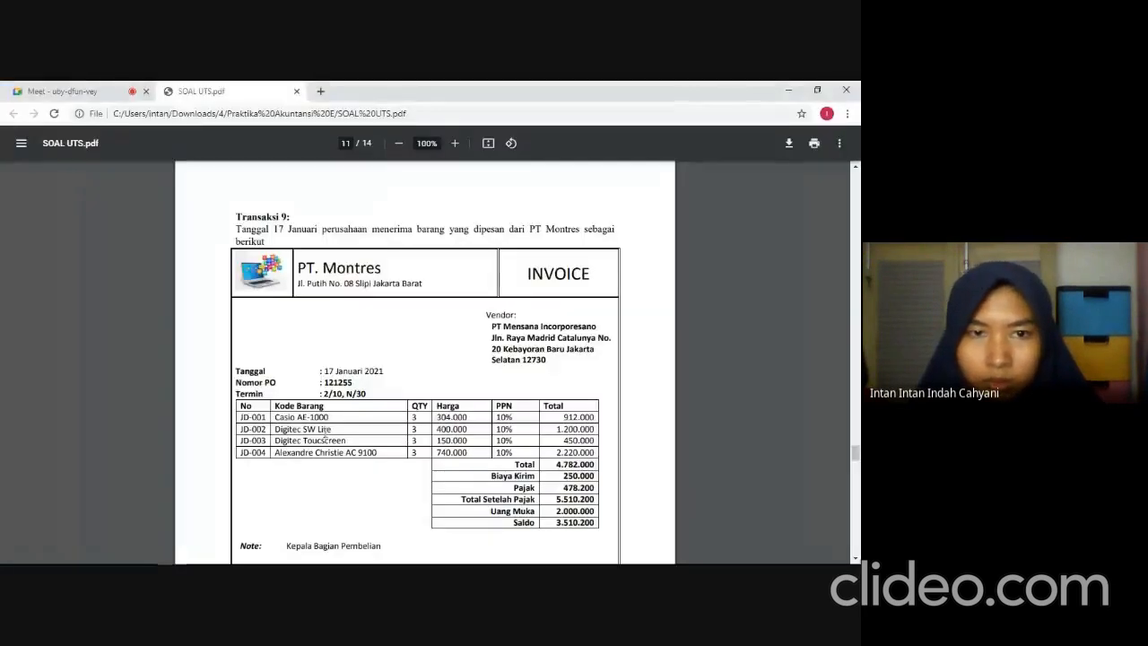
{"action": "scroll", "coordinate": [329, 436], "scroll_direction": "down", "scroll_amount": 10}
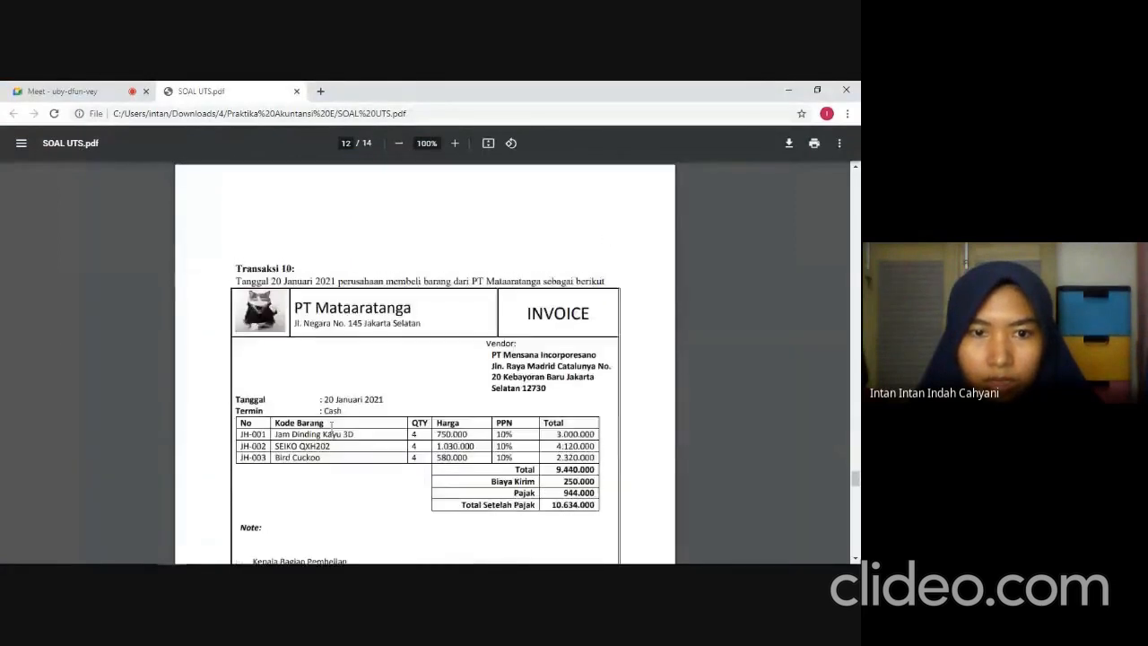
{"action": "scroll", "coordinate": [313, 438], "scroll_direction": "down", "scroll_amount": 1}
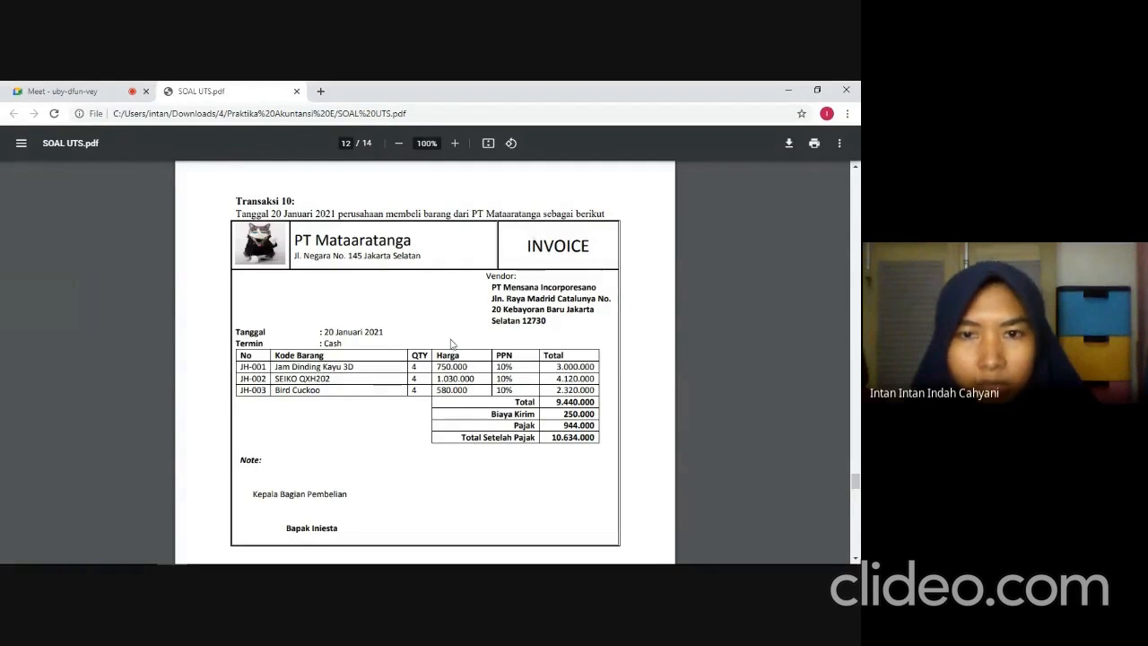
Switch back to the accounting application and start a new purchase invoice with PT Mataaratanga as the vendor.
{"action": "key", "text": "alt+Tab"}
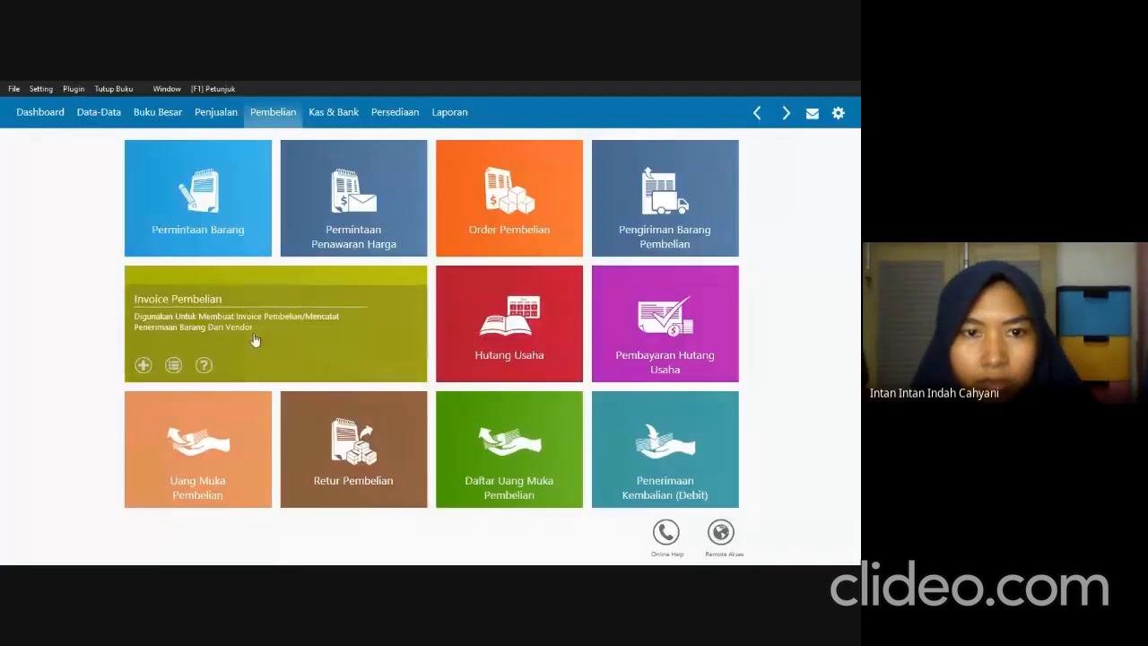
{"action": "left_click", "coordinate": [252, 316]}
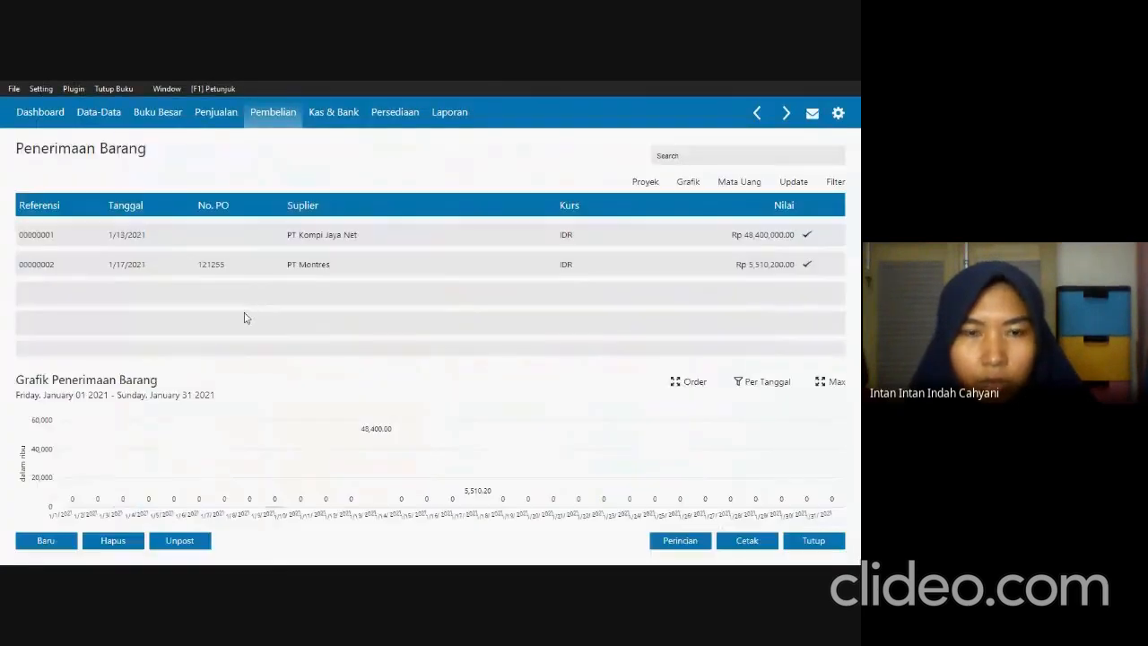
{"action": "left_click", "coordinate": [62, 543]}
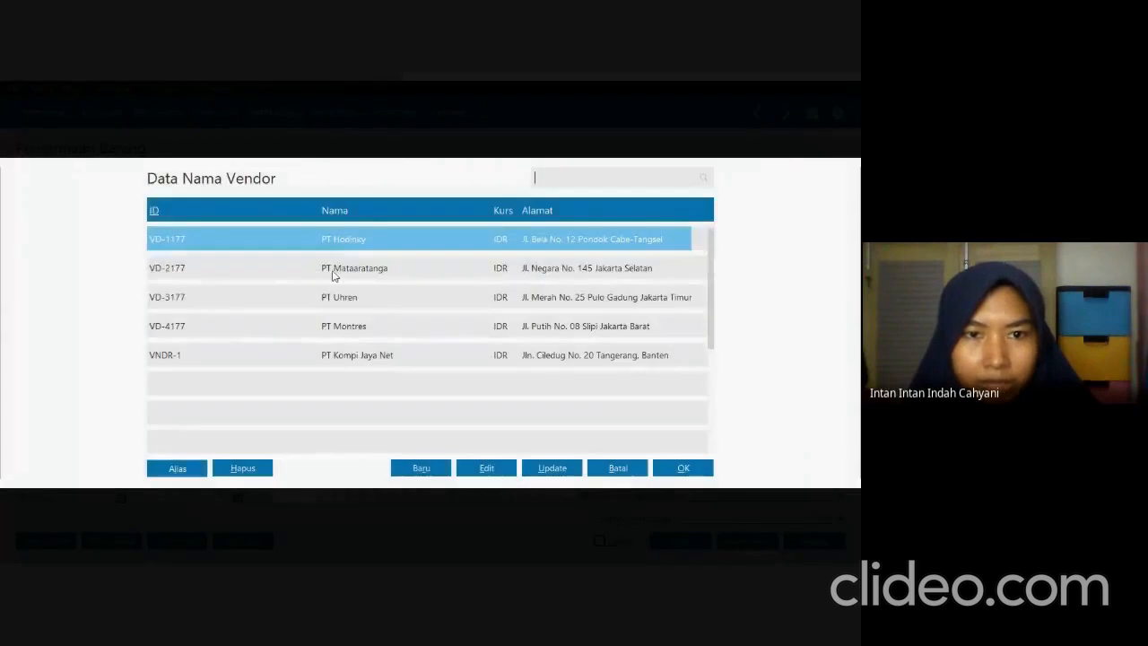
{"action": "left_click", "coordinate": [333, 271]}
{"action": "left_click", "coordinate": [682, 469]}
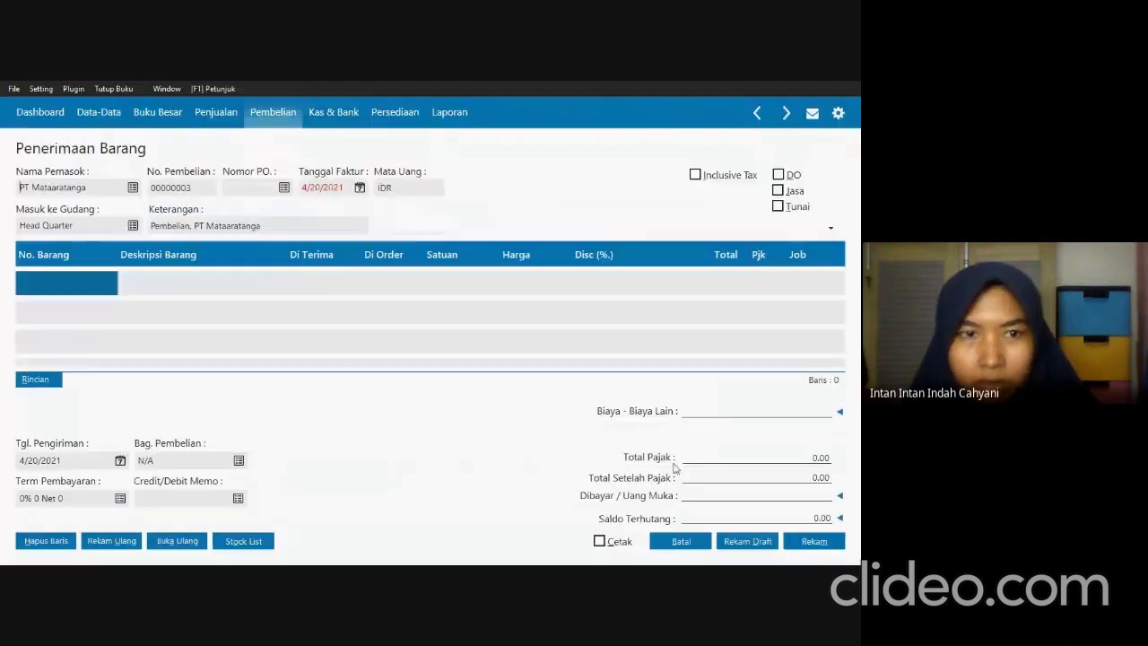
Set the invoice date to 01/20/2021, as given in SOAL UTS.pdf, and mark the purchase as cash (Tunai).
{"action": "left_click", "coordinate": [347, 188]}
{"action": "key", "text": "alt+Tab"}
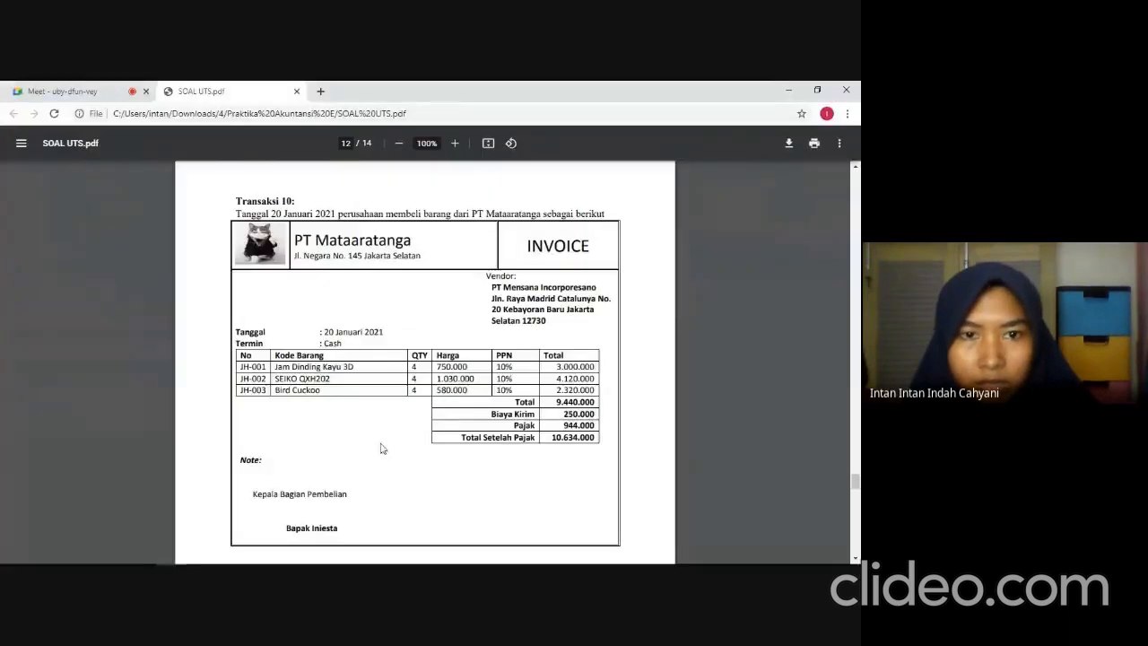
{"action": "key", "text": "alt+Tab"}
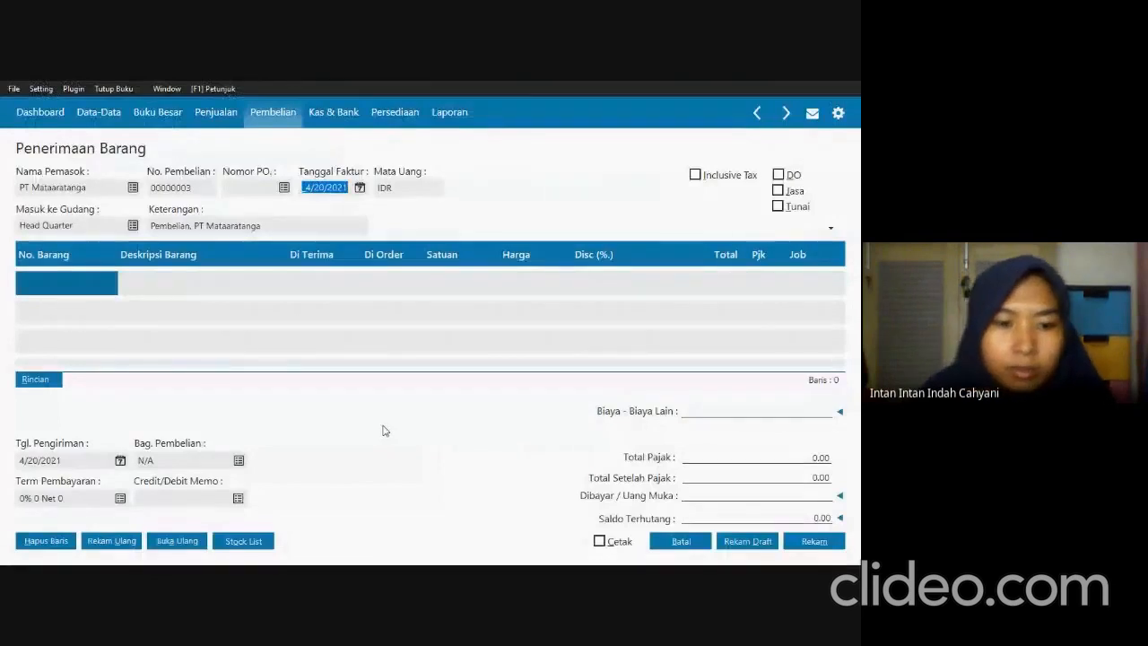
{"action": "type", "text": "01/20"}
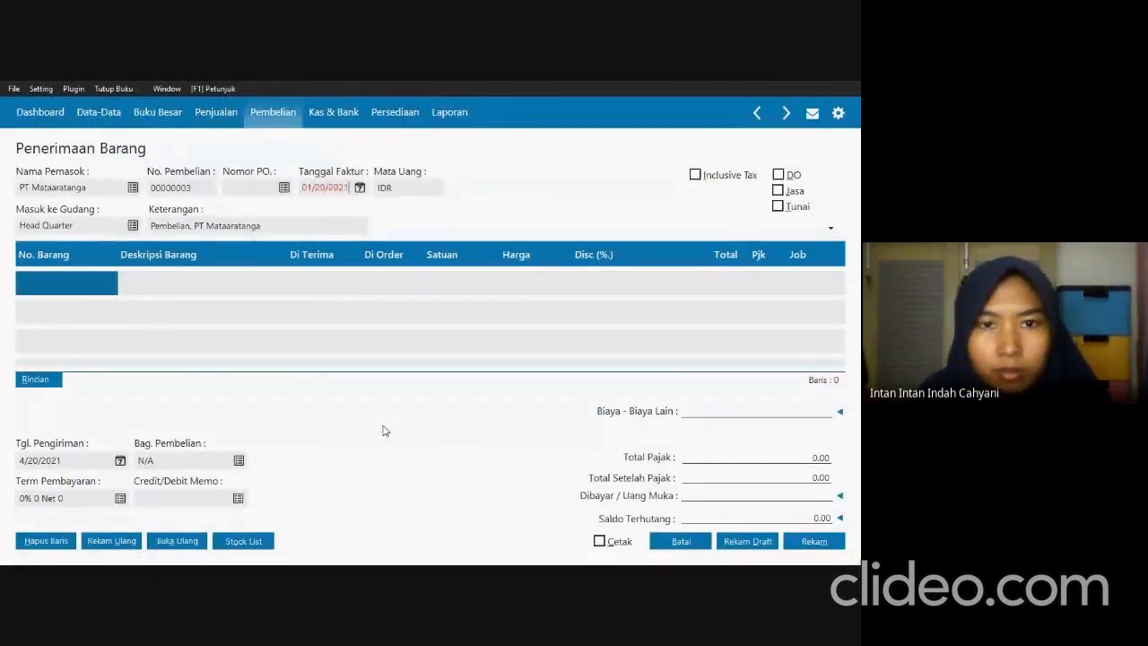
{"action": "key", "text": "Tab"}
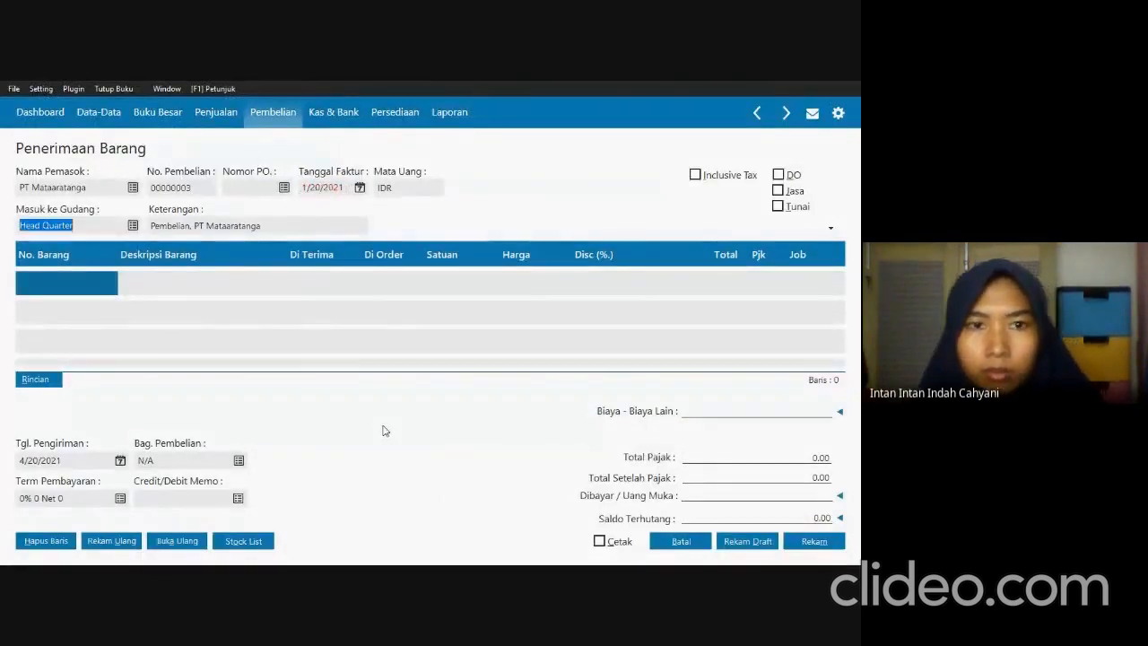
{"action": "left_click", "coordinate": [778, 208]}
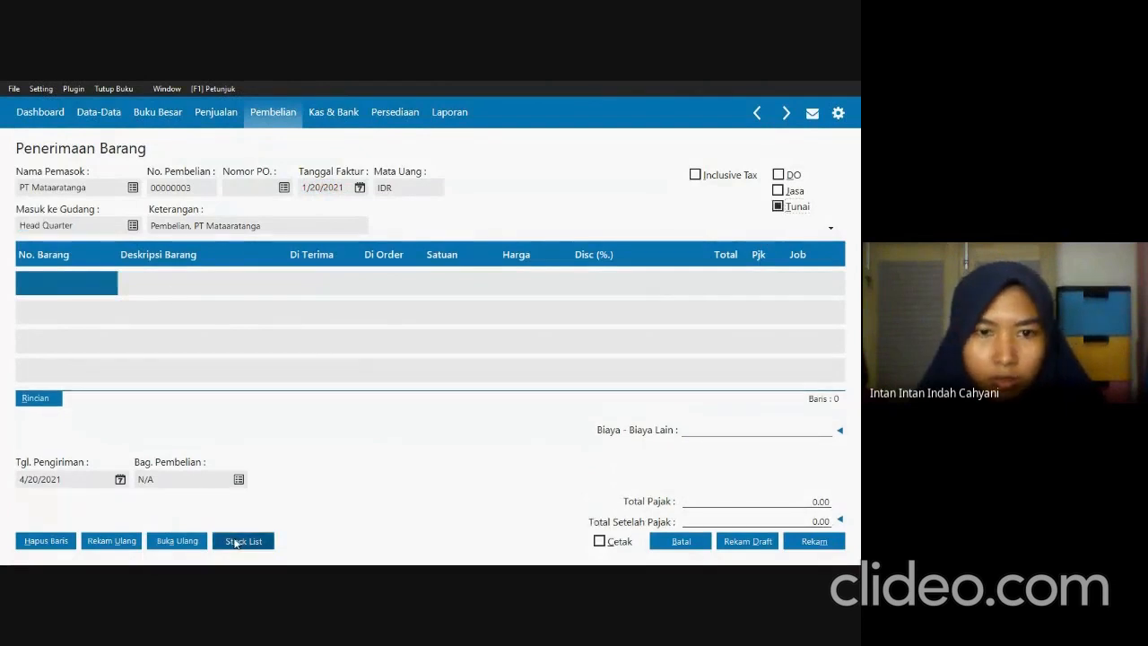
Check the first invoice item in SOAL UTS.pdf and add JH-001 Jam Dinding Kayu 3D to the receipt from the stock list.
{"action": "left_click", "coordinate": [235, 542]}
{"action": "key", "text": "alt+Tab"}
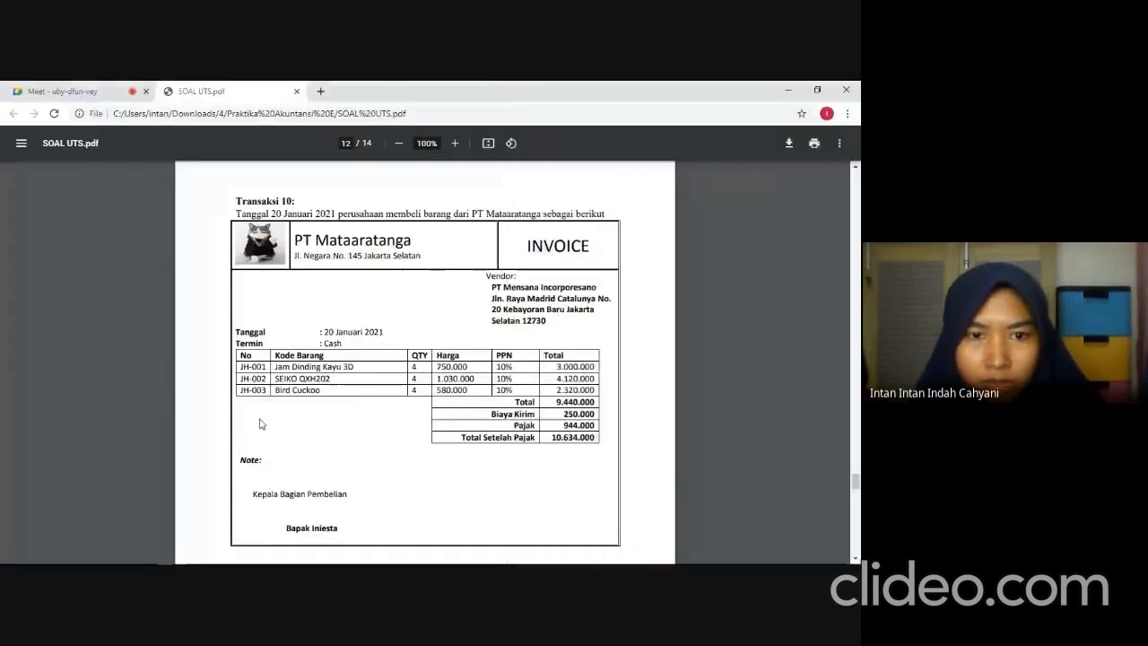
{"action": "key", "text": "alt+Tab"}
{"action": "scroll", "coordinate": [592, 450], "scroll_direction": "down", "scroll_amount": 4}
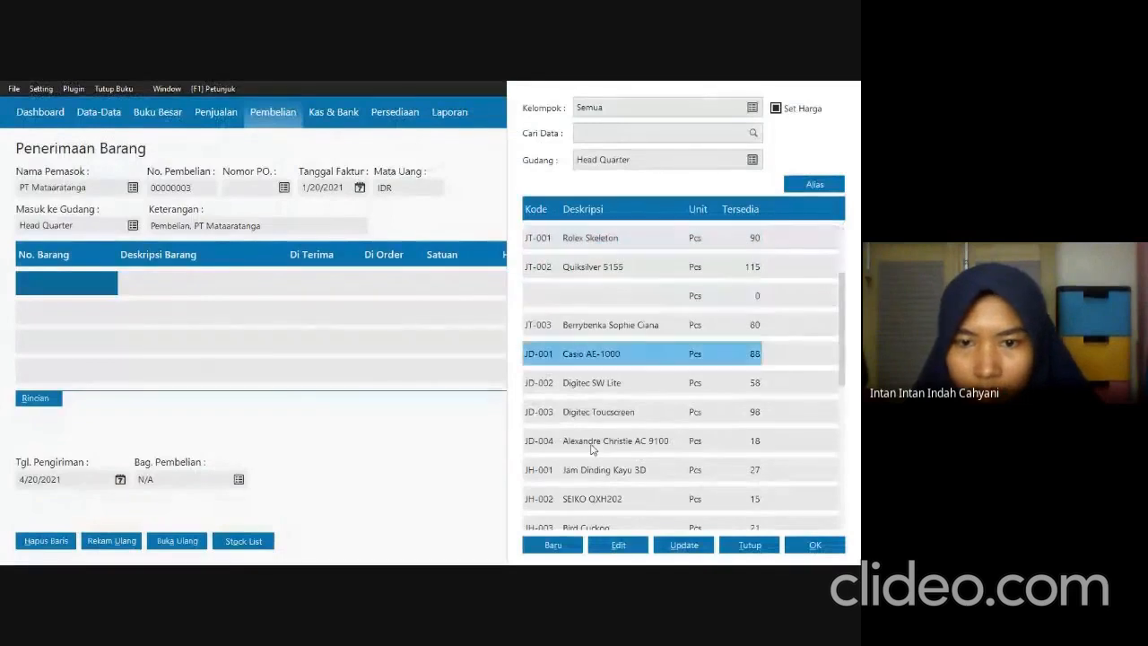
{"action": "left_click", "coordinate": [604, 474]}
{"action": "left_click", "coordinate": [787, 548]}
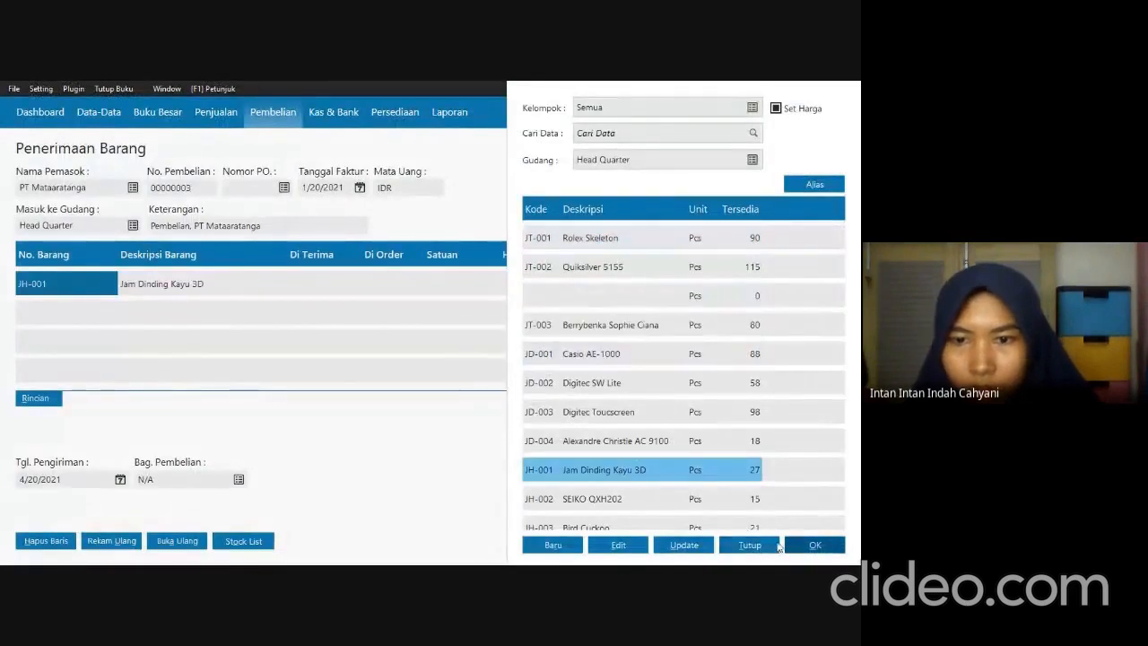
Consult SOAL UTS.pdf and set Jam Dinding Kayu 3D's quantity to 4 and unit price to 750,000.
{"action": "key", "text": "alt+Tab"}
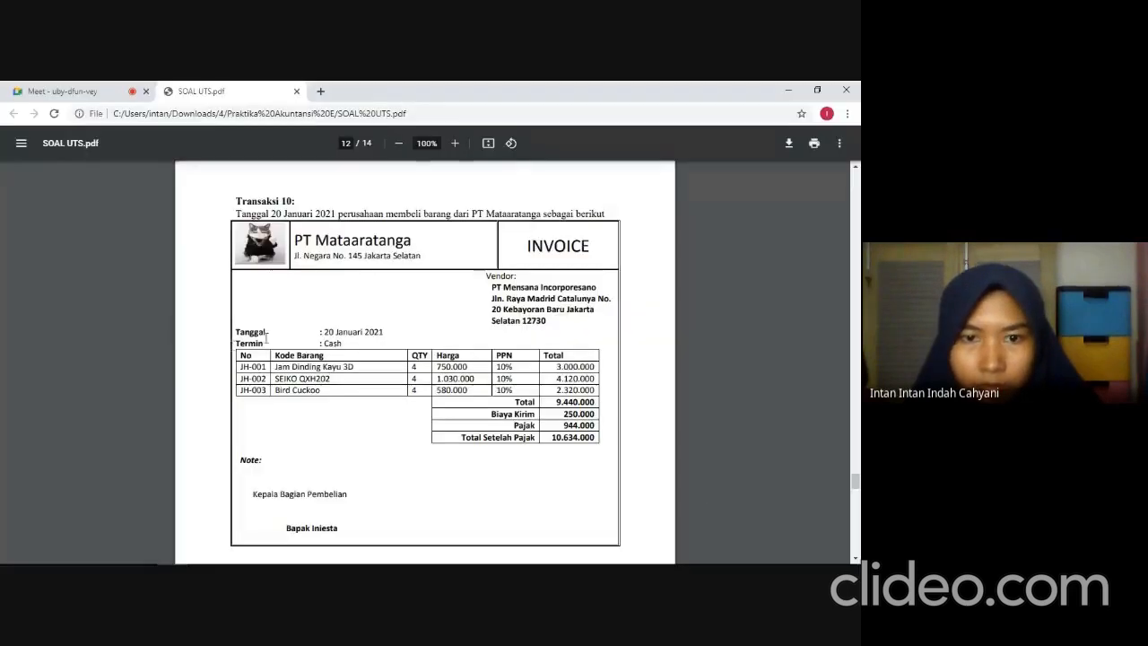
{"action": "key", "text": "alt+Tab"}
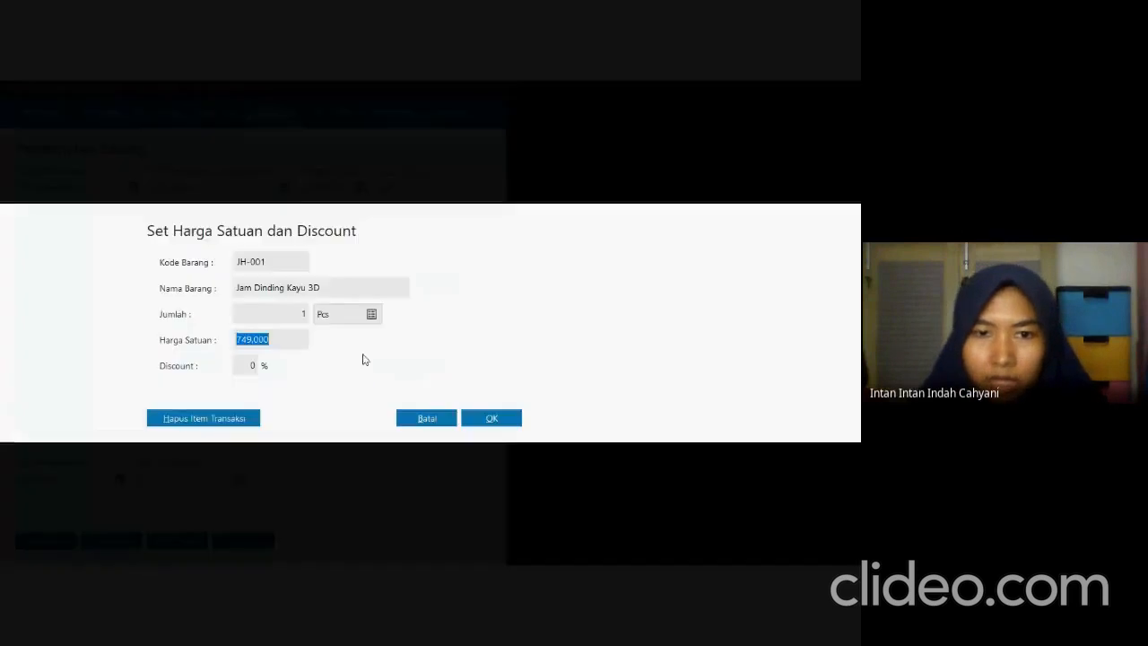
{"action": "left_click", "coordinate": [290, 321]}
{"action": "type", "text": "4"}
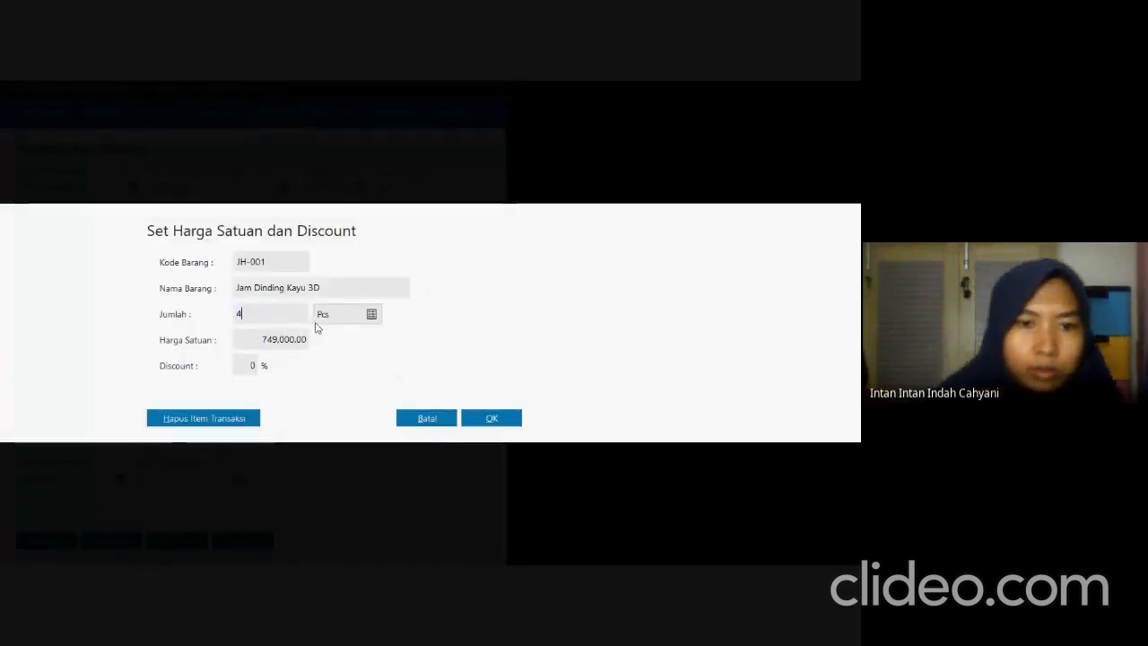
{"action": "left_click", "coordinate": [303, 341]}
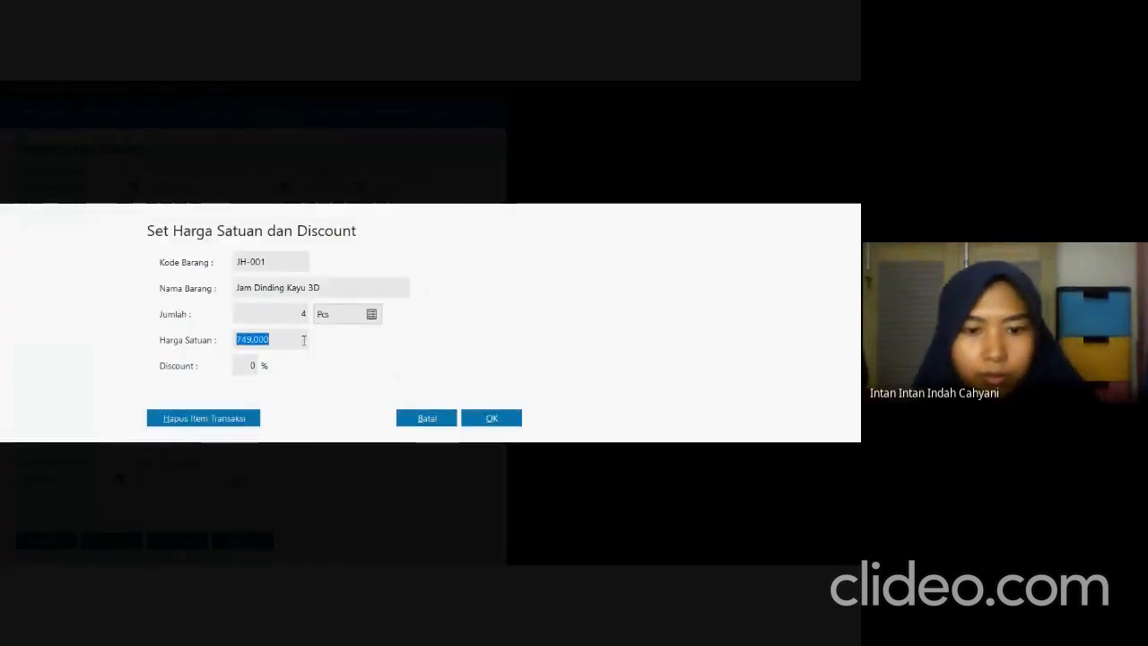
{"action": "type", "text": "750000"}
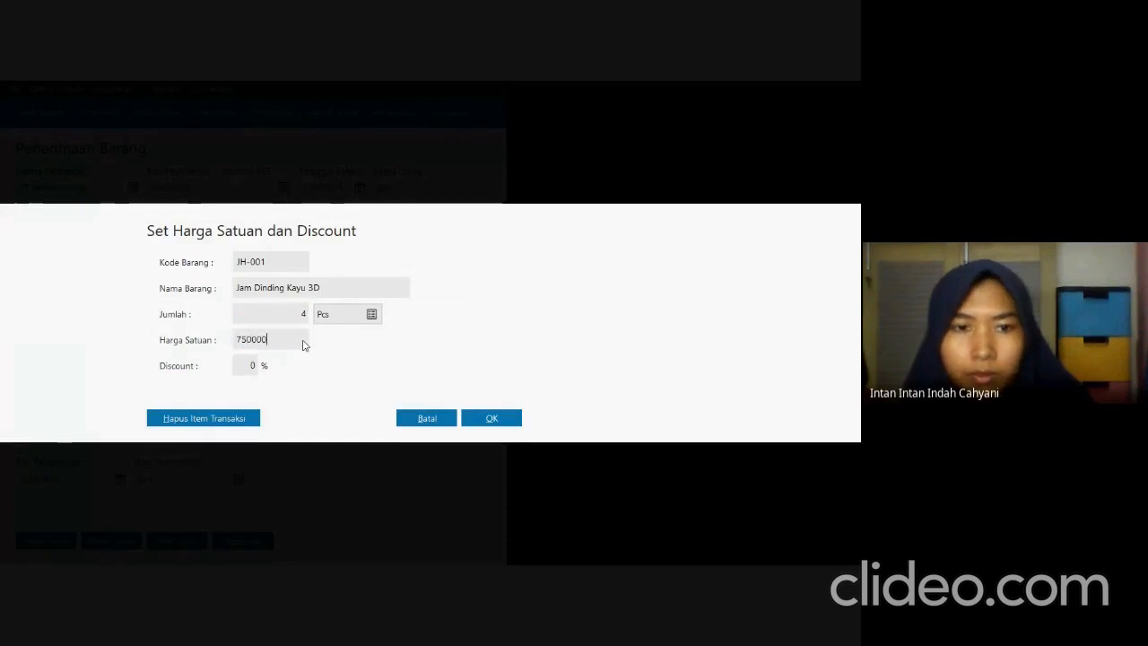
{"action": "key", "text": "Tab"}
{"action": "left_click", "coordinate": [477, 423]}
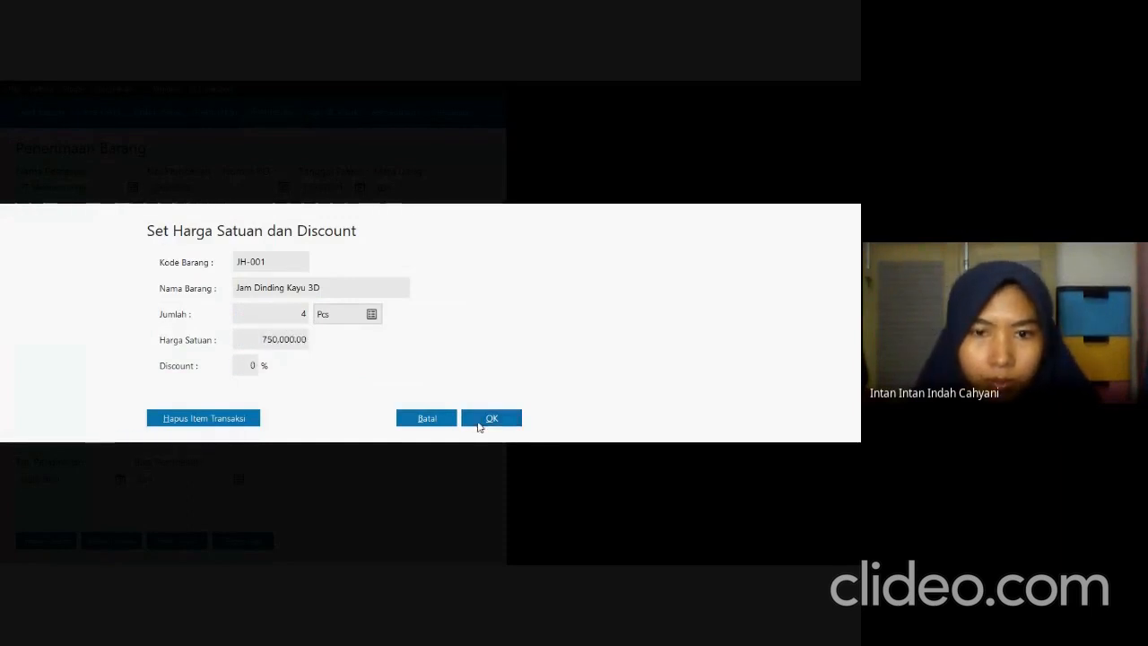
Check the second invoice item in SOAL UTS.pdf and add JH-002 SEIKO QXH202 to the receipt from the stock list.
{"action": "key", "text": "alt+Tab"}
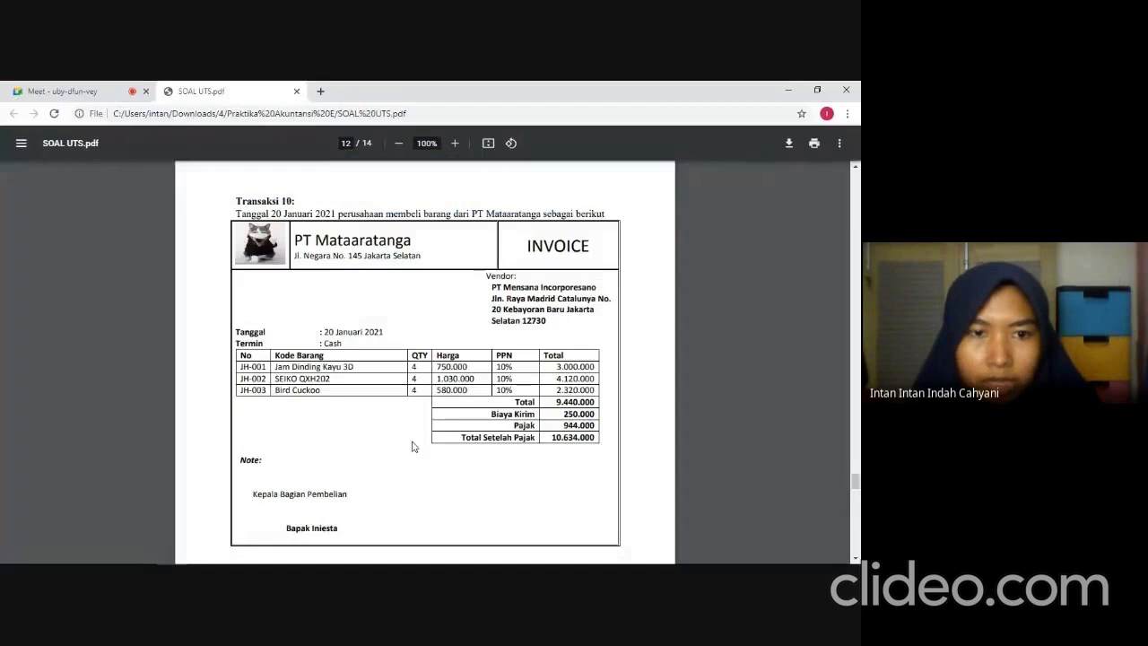
{"action": "key", "text": "alt+Tab"}
{"action": "key", "text": "Down"}
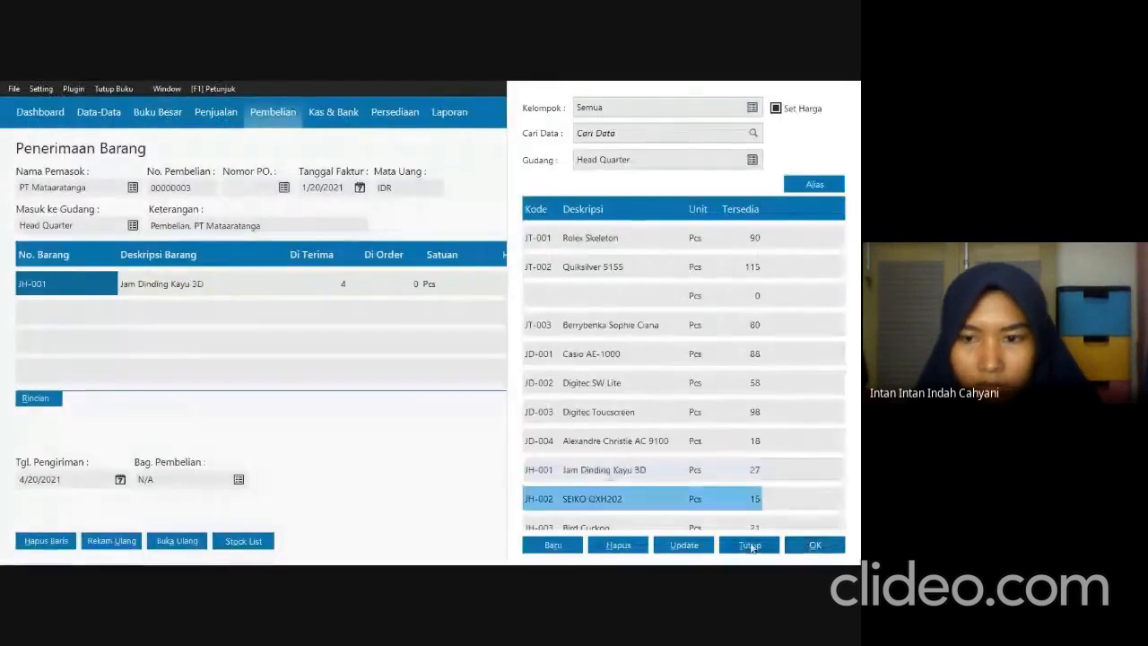
{"action": "left_click", "coordinate": [814, 545]}
Consult SOAL UTS.pdf and set SEIKO QXH202's quantity to 4 and unit price to 1,030,000.
{"action": "key", "text": "alt+Tab"}
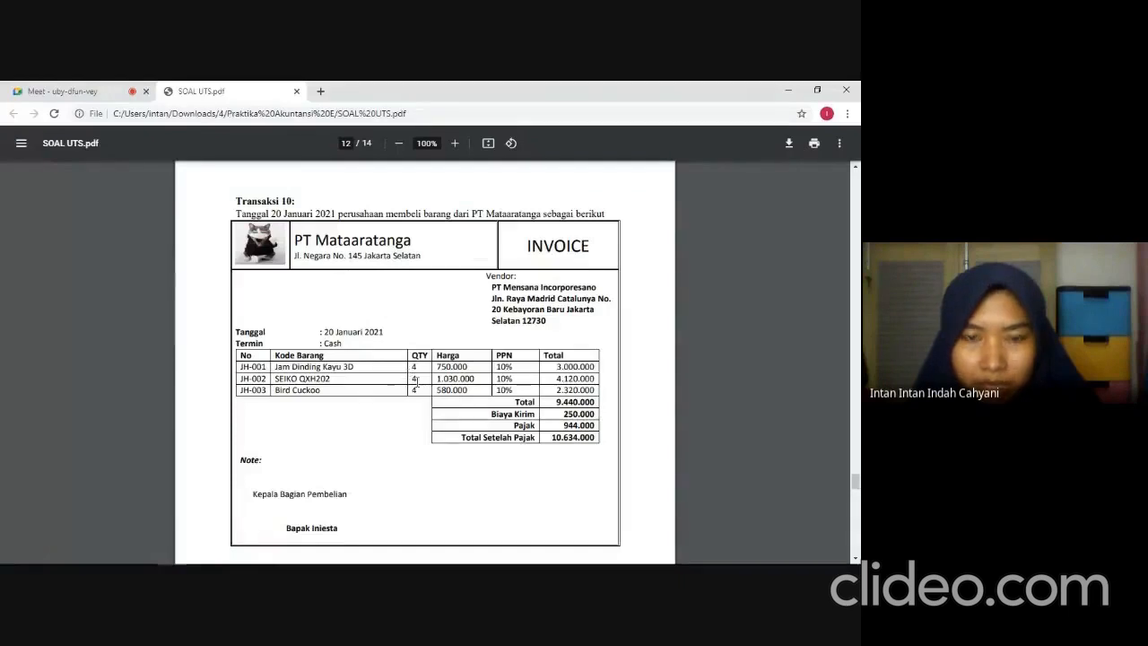
{"action": "key", "text": "alt+Tab"}
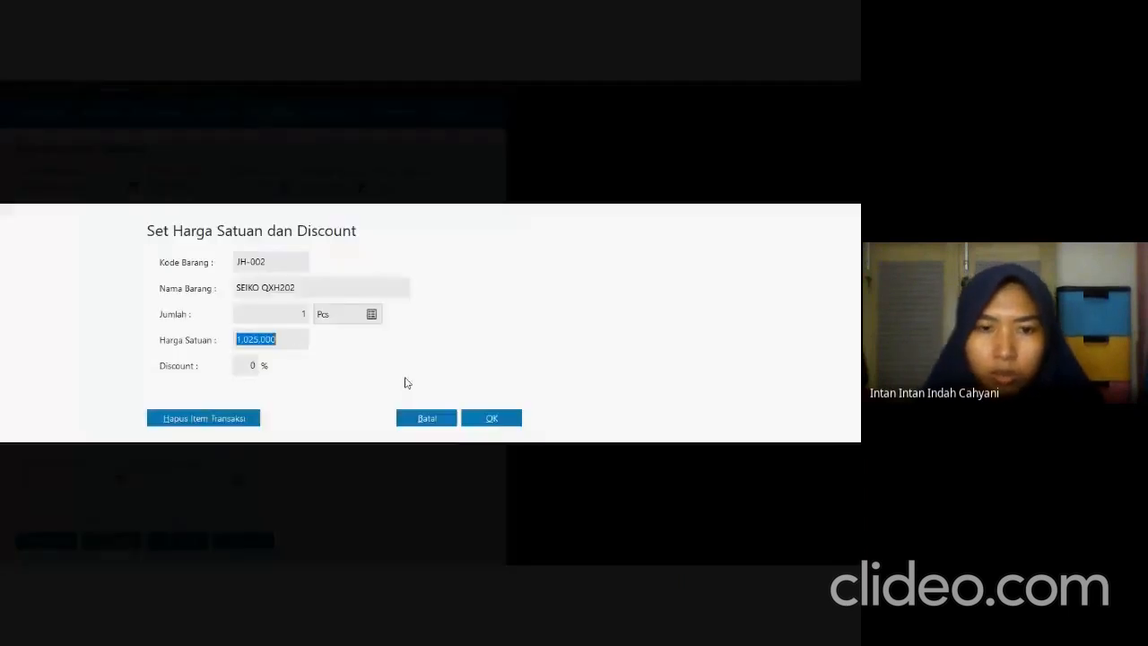
{"action": "left_click", "coordinate": [288, 311]}
{"action": "type", "text": "4"}
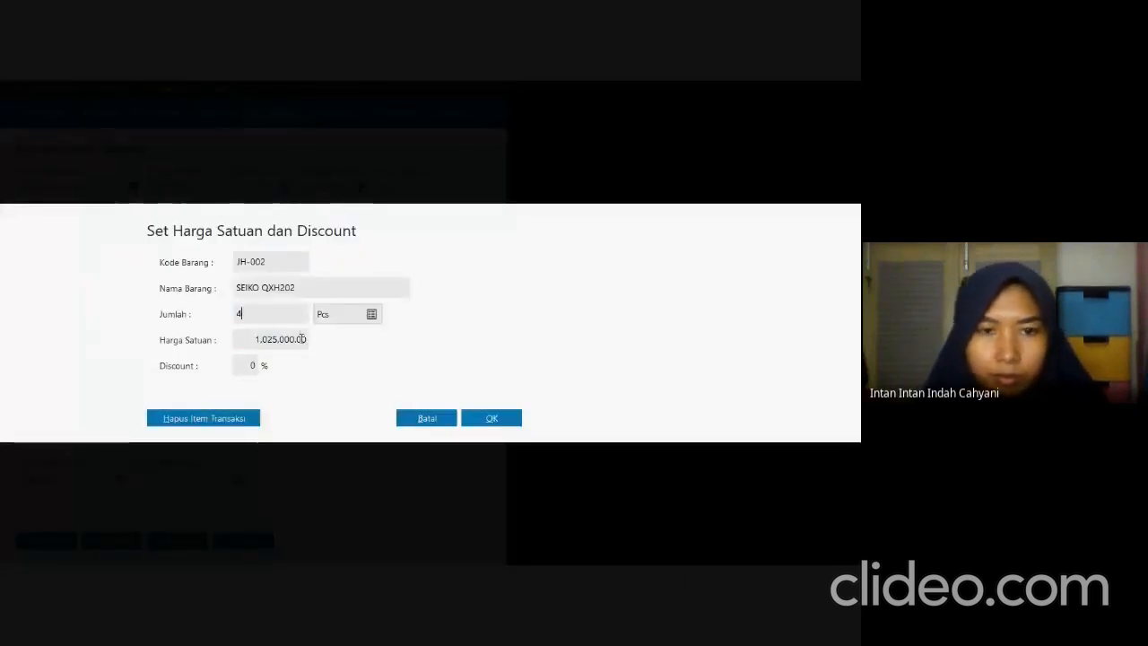
{"action": "left_click", "coordinate": [301, 338]}
{"action": "type", "text": "1"}
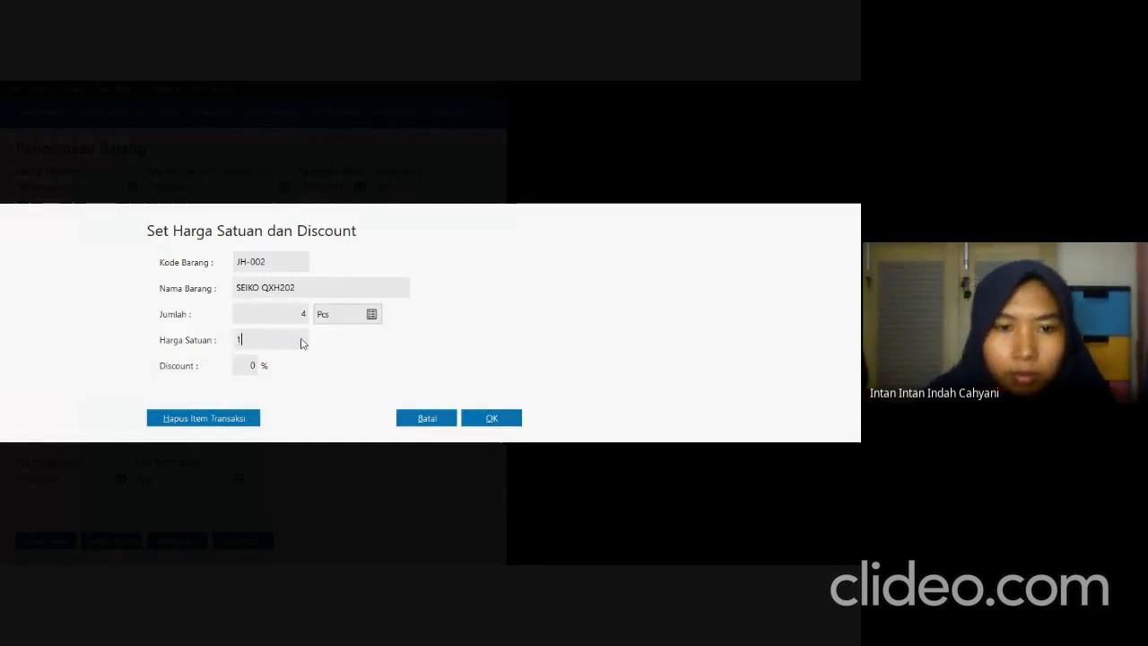
{"action": "type", "text": "030000"}
{"action": "key", "text": "Tab"}
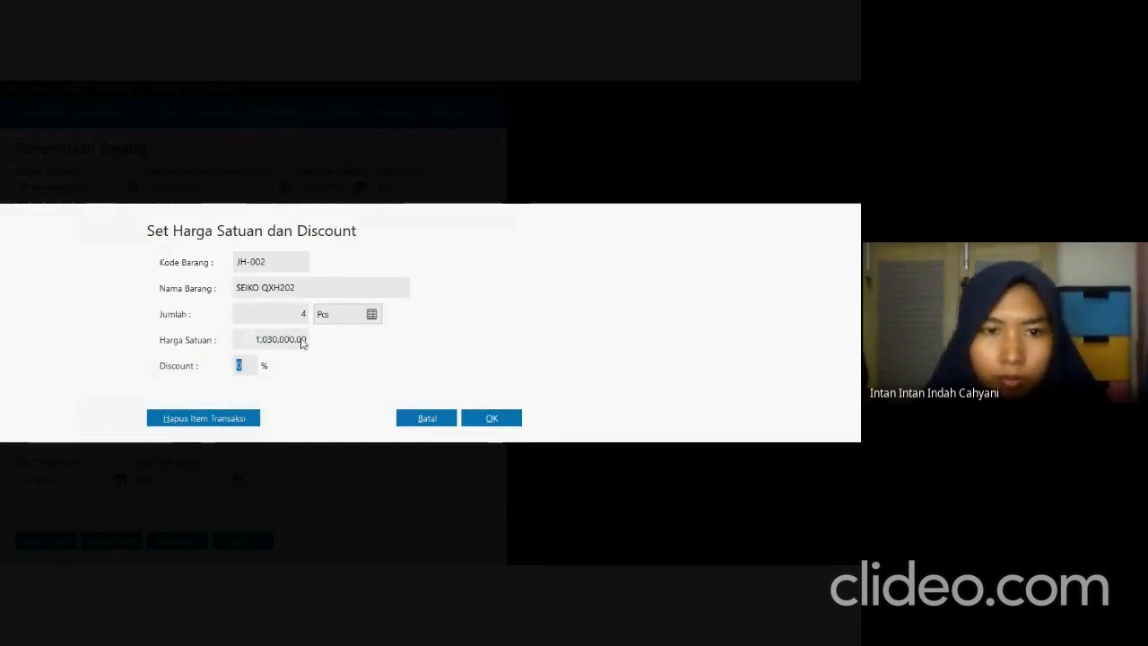
{"action": "left_click", "coordinate": [492, 418]}
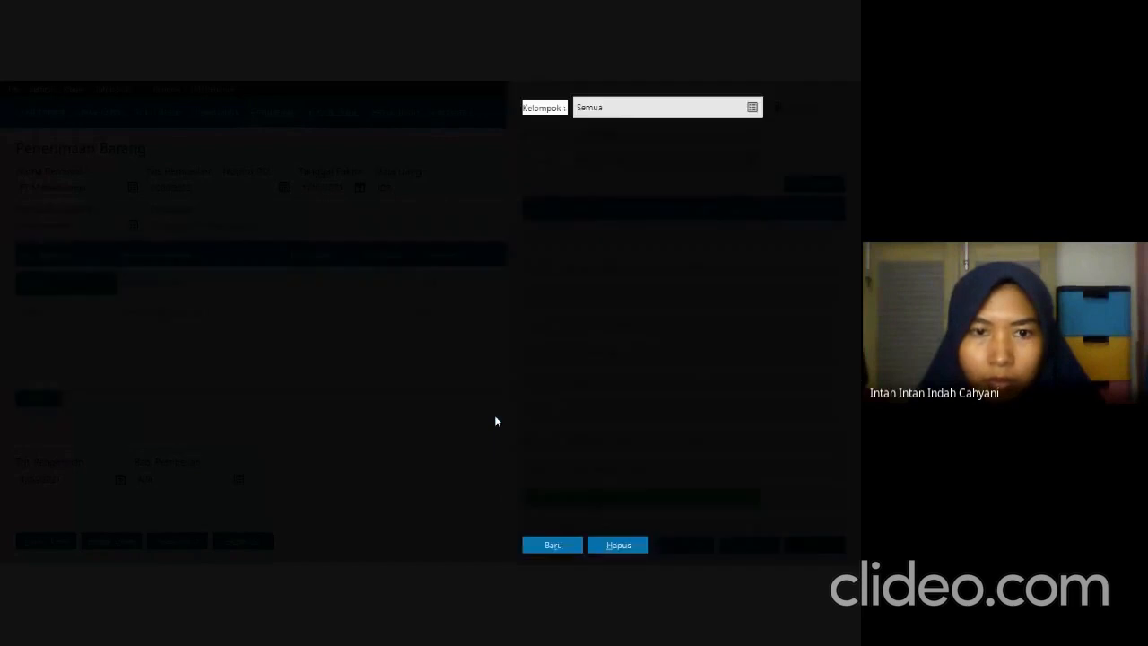
Check the third invoice item in SOAL UTS.pdf and add JH-003 Bird Cuckoo to the receipt from the stock list.
{"action": "key", "text": "alt+Tab"}
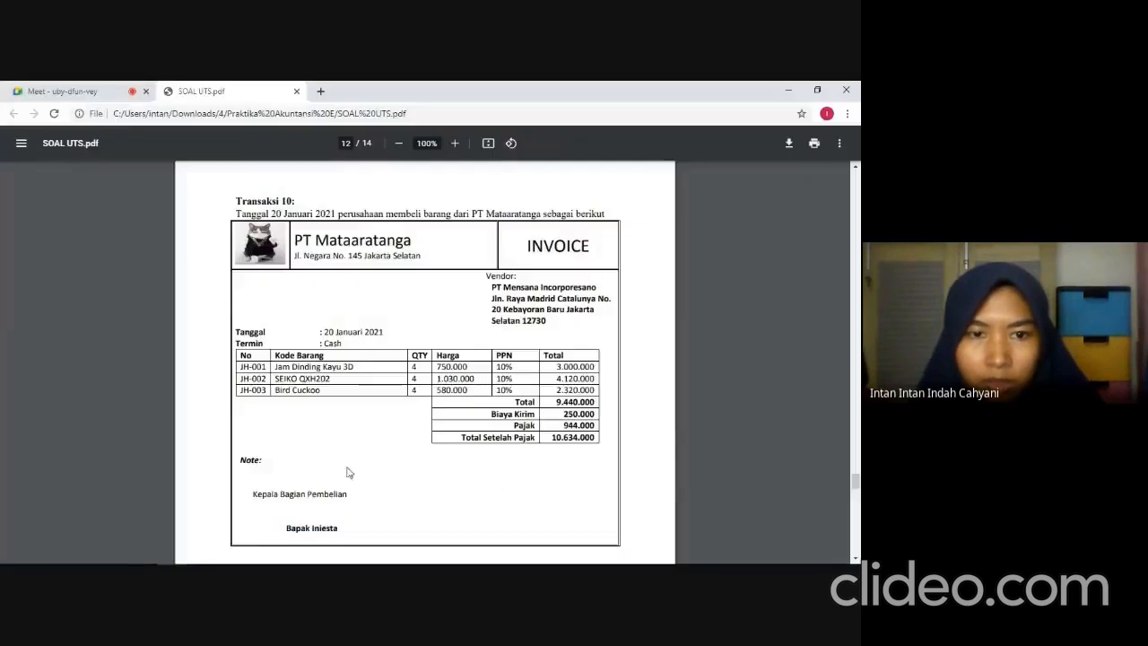
{"action": "key", "text": "alt+Tab"}
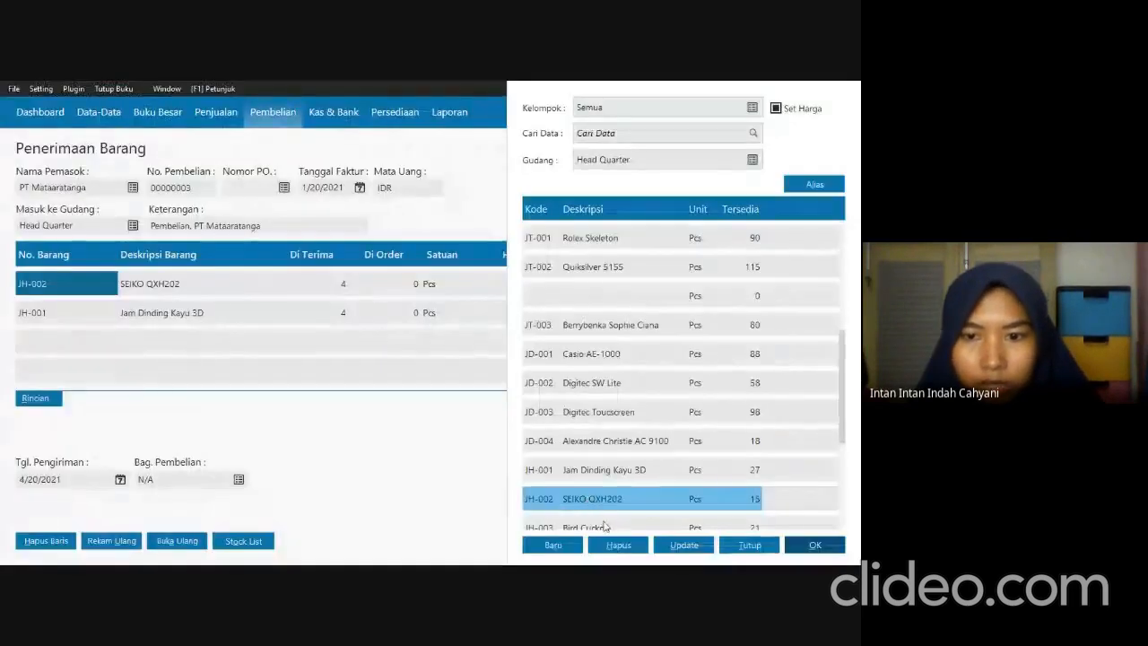
{"action": "left_click", "coordinate": [816, 545]}
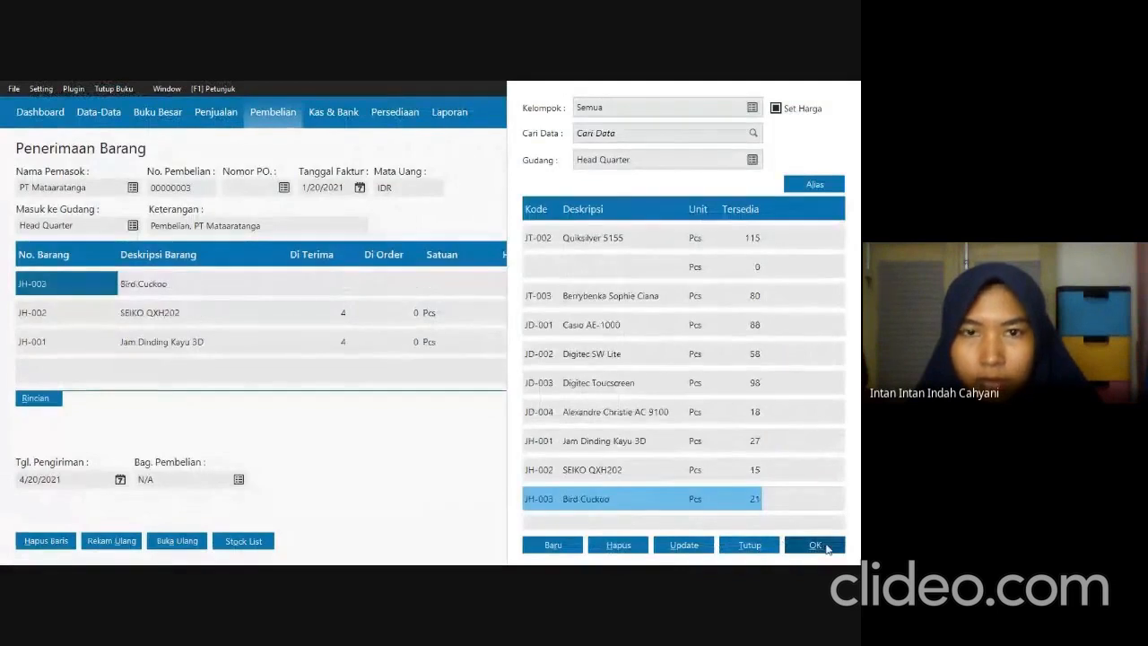
Consult SOAL UTS.pdf, set Bird Cuckoo's quantity to 4 and unit price to 580,000, and close the stock list.
{"action": "key", "text": "alt+Tab"}
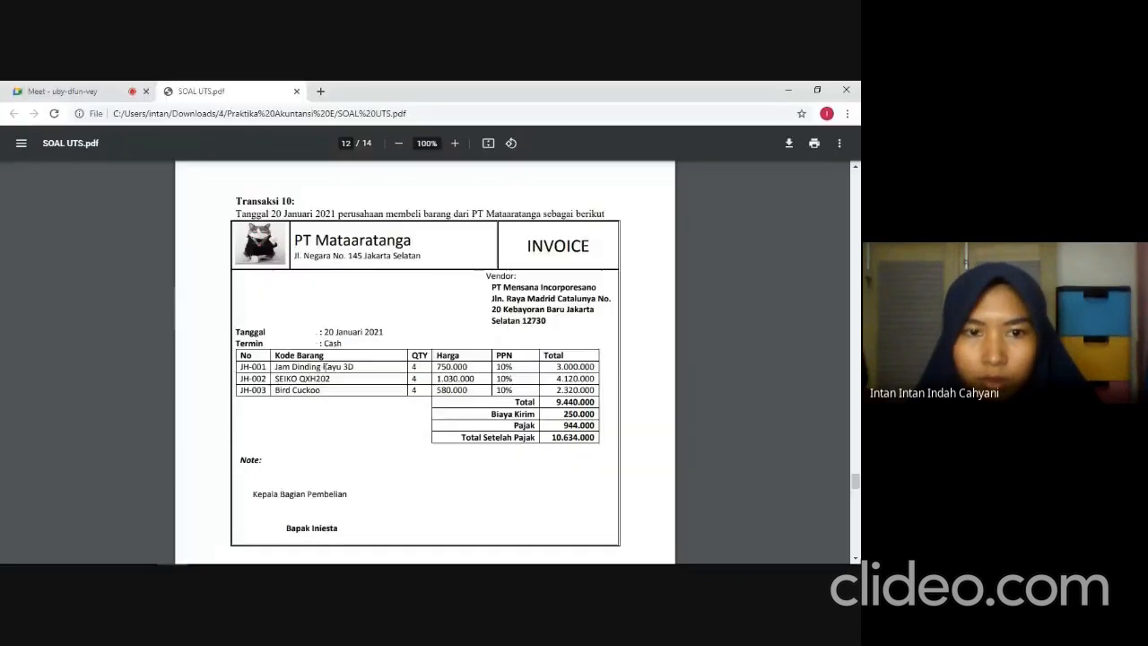
{"action": "key", "text": "alt+Tab"}
{"action": "left_click", "coordinate": [295, 313]}
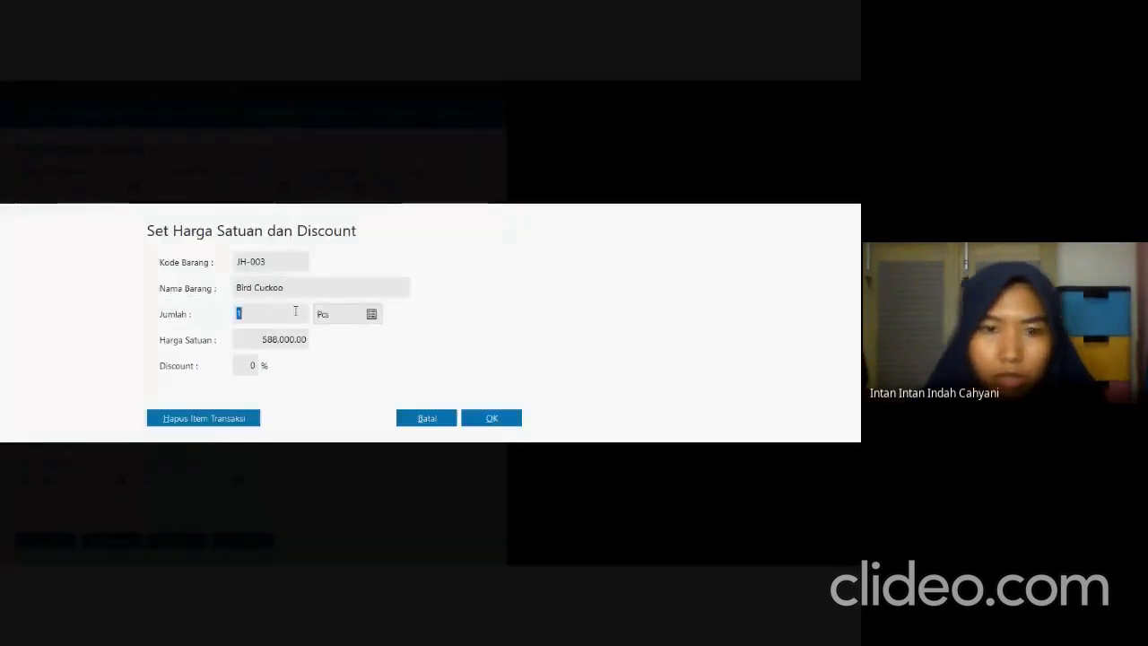
{"action": "type", "text": "4"}
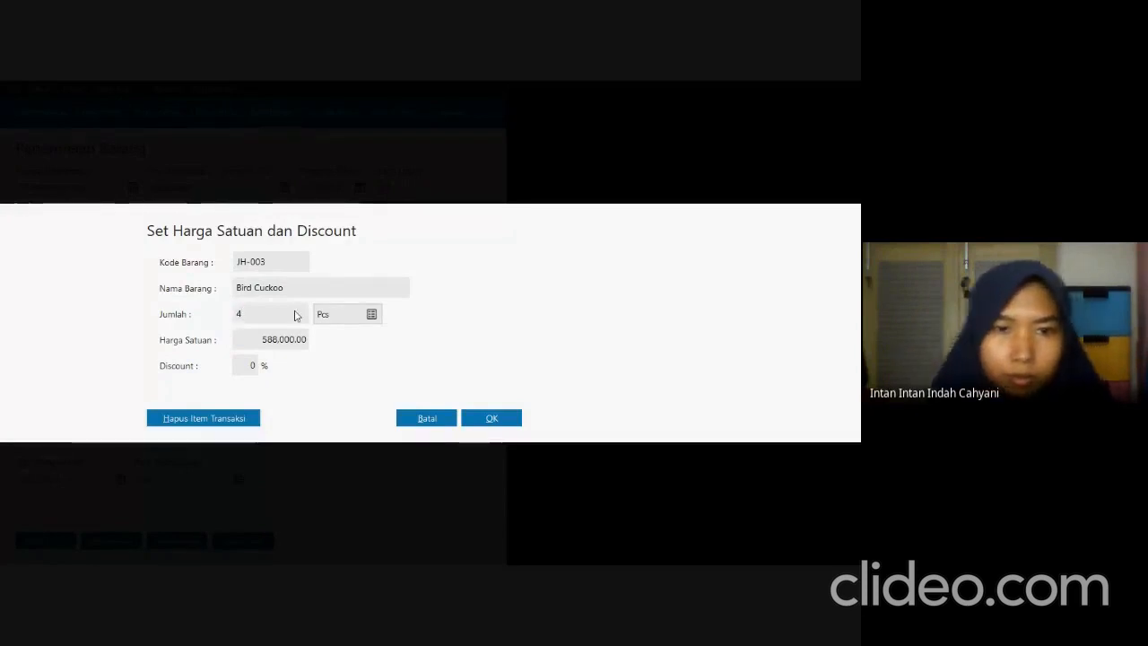
{"action": "left_click", "coordinate": [305, 341]}
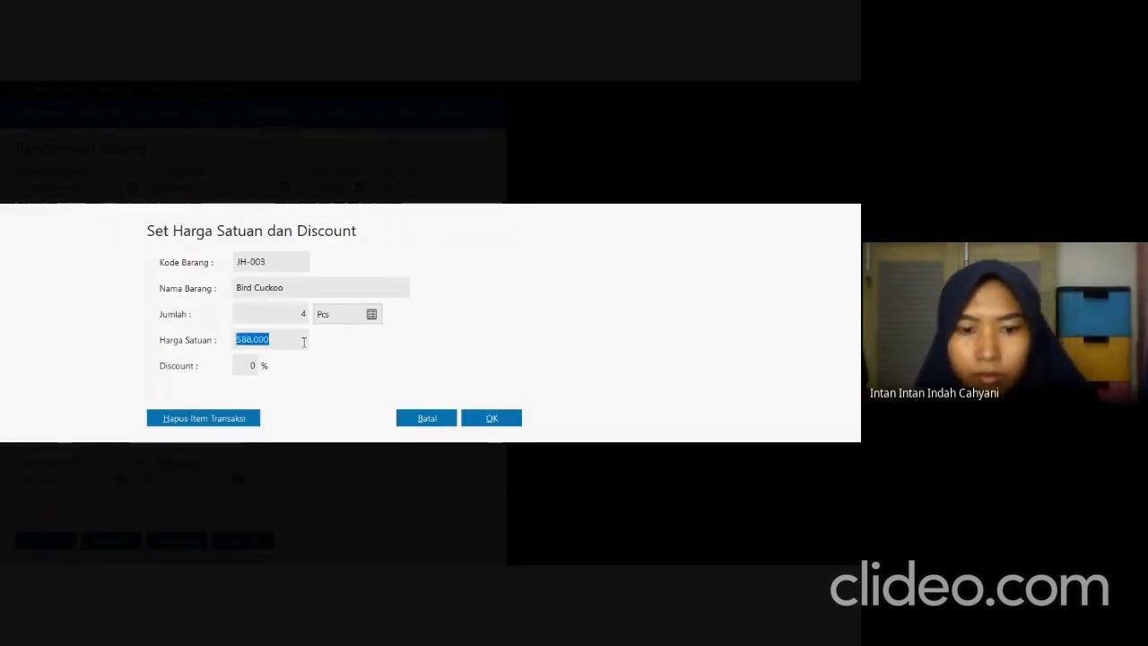
{"action": "type", "text": "5800"}
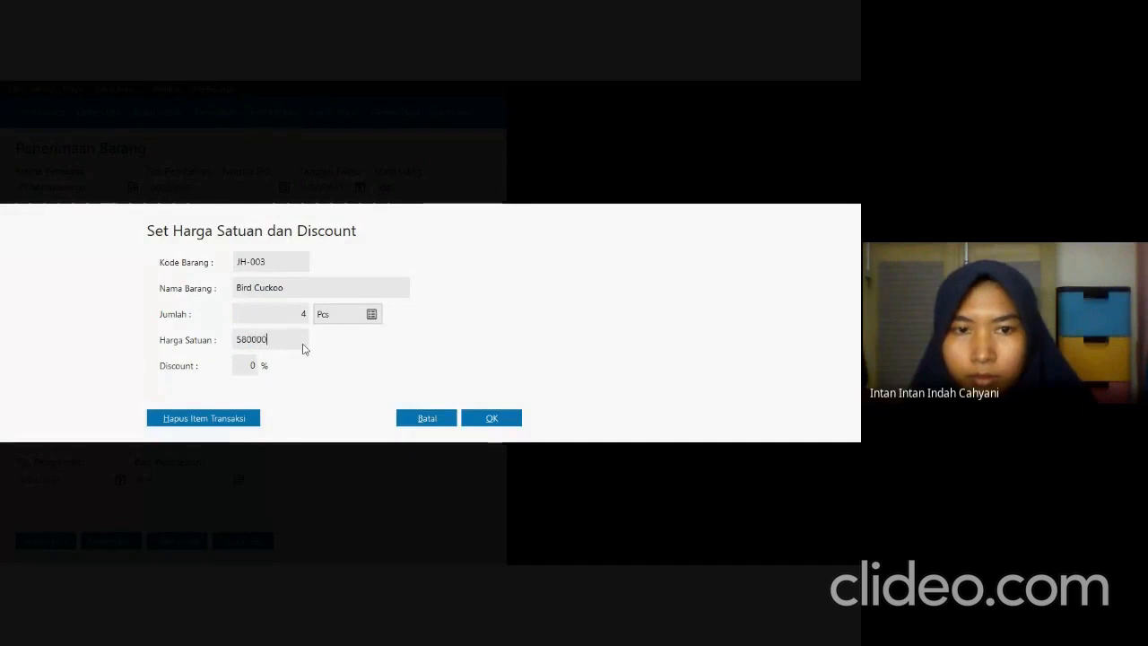
{"action": "key", "text": "Tab"}
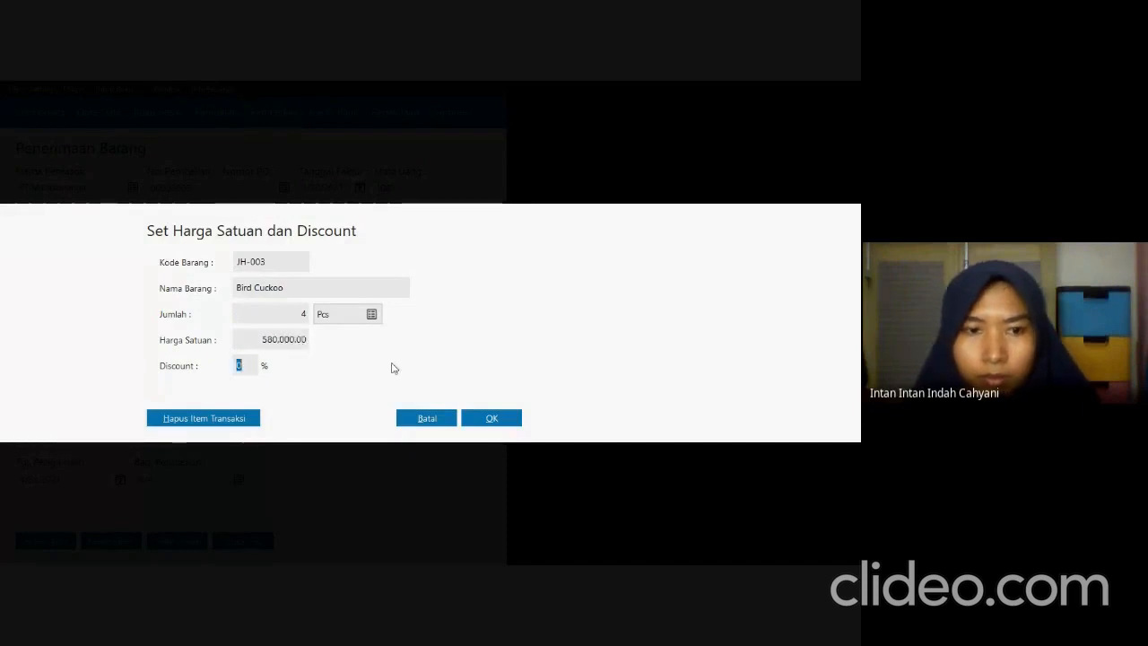
{"action": "left_click", "coordinate": [493, 422]}
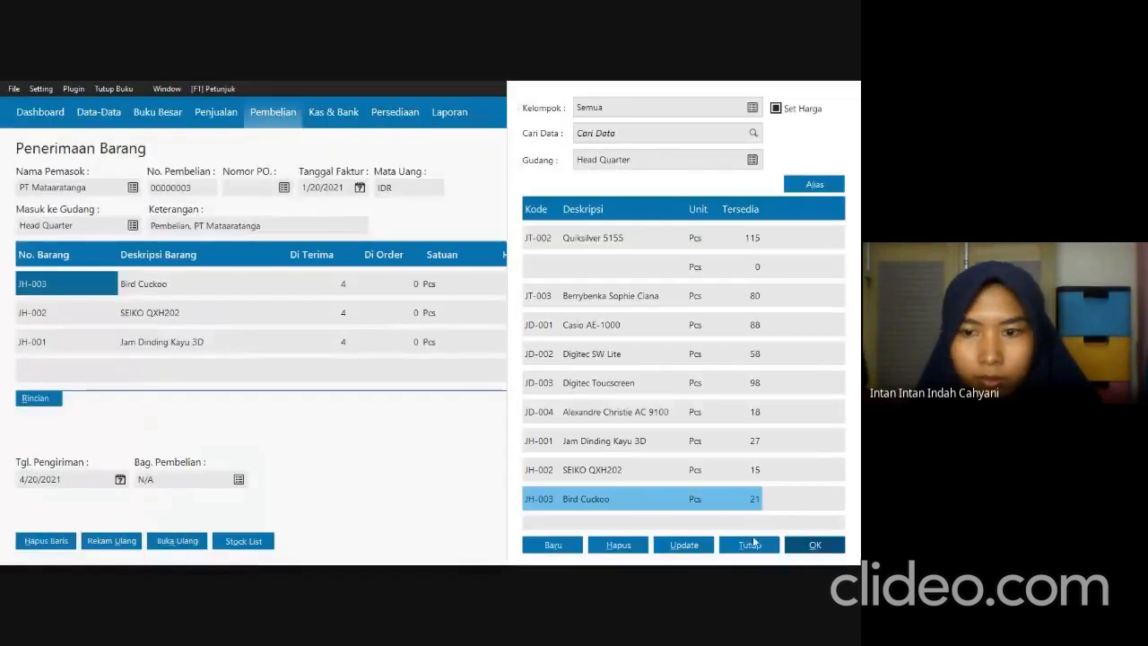
{"action": "left_click", "coordinate": [751, 543]}
Apply the VAT tax code to the Bird Cuckoo, SEIKO QXH202 and Jam Dinding Kayu 3D lines.
{"action": "left_click", "coordinate": [762, 281]}
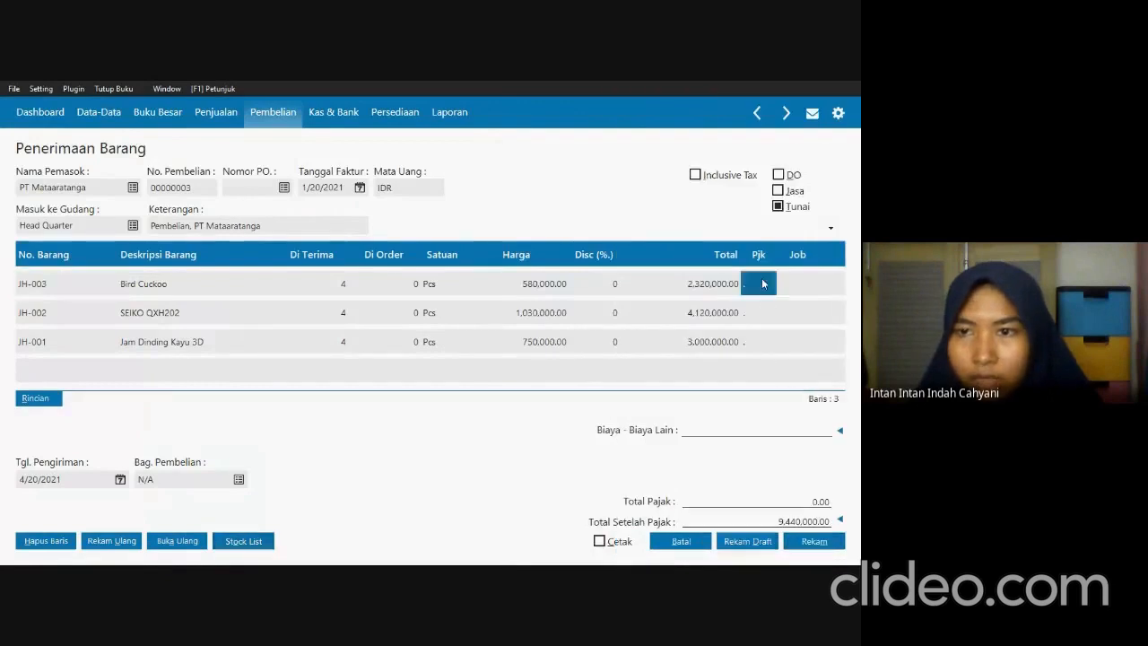
{"action": "left_click", "coordinate": [761, 284]}
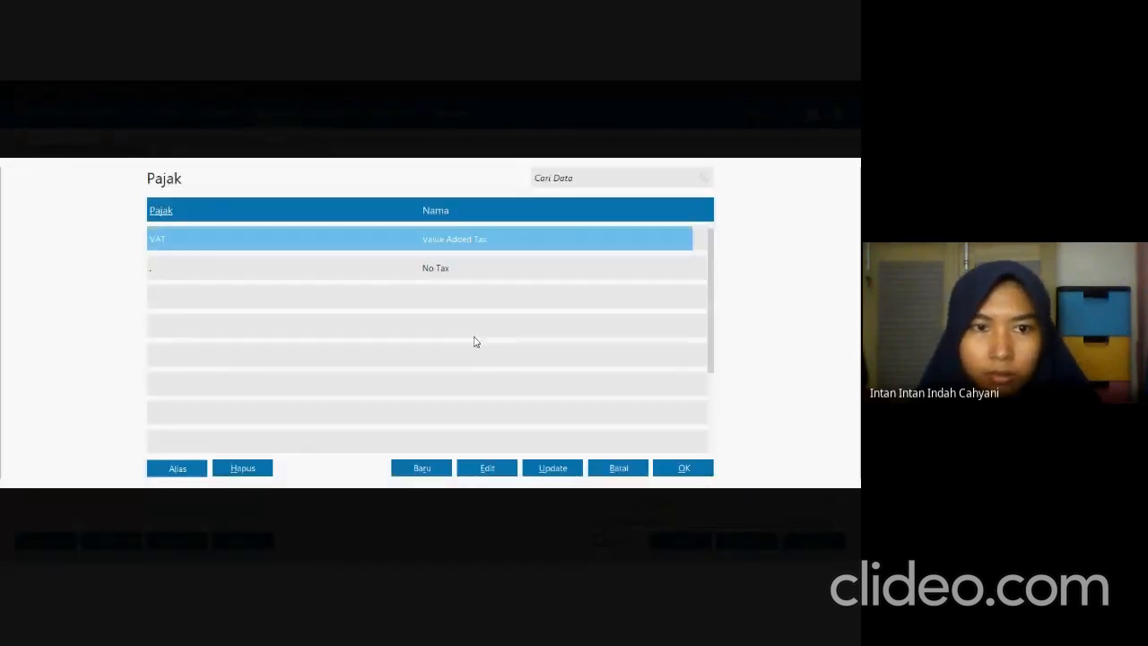
{"action": "left_click", "coordinate": [677, 467]}
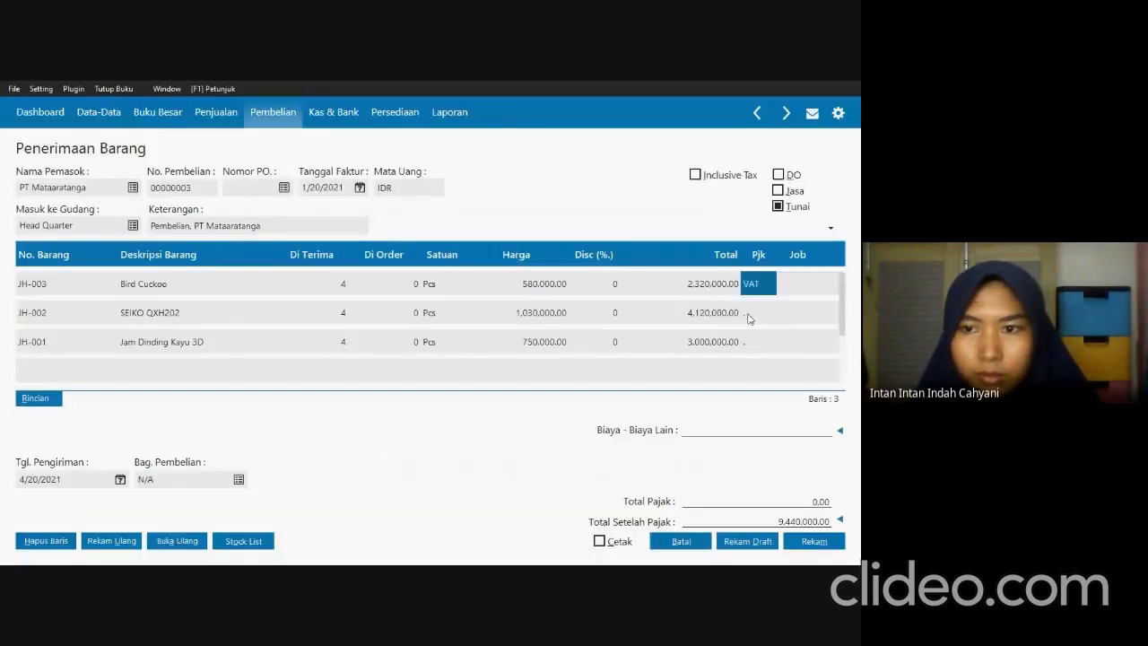
{"action": "left_click", "coordinate": [749, 315]}
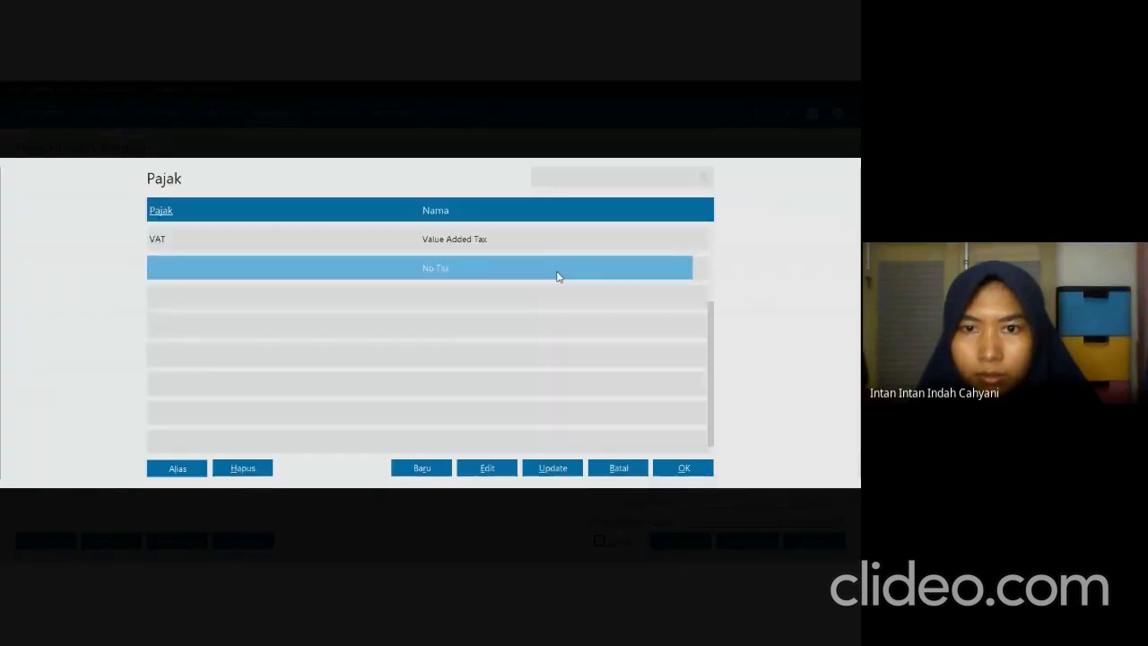
{"action": "left_click", "coordinate": [559, 252]}
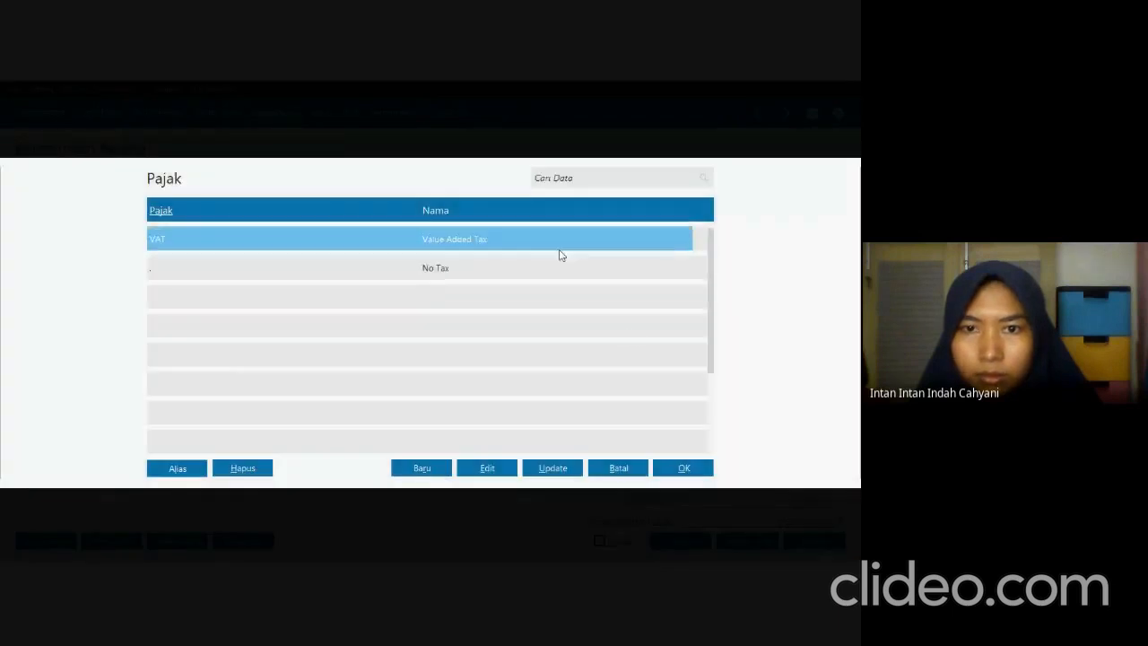
{"action": "left_click", "coordinate": [677, 467]}
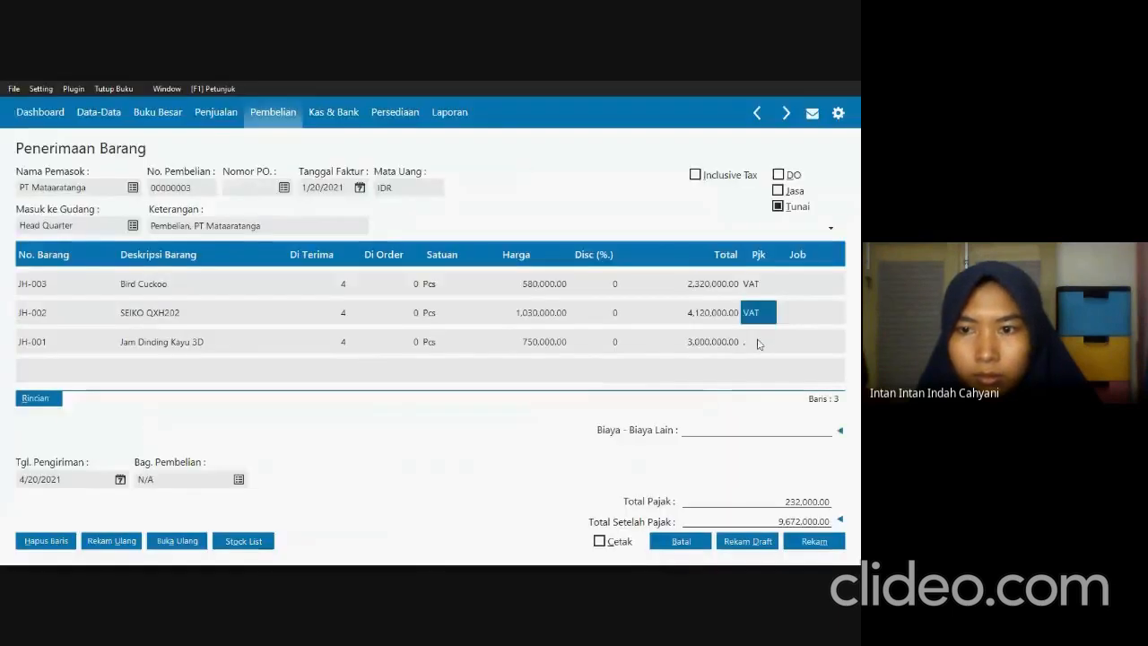
{"action": "left_click", "coordinate": [758, 343]}
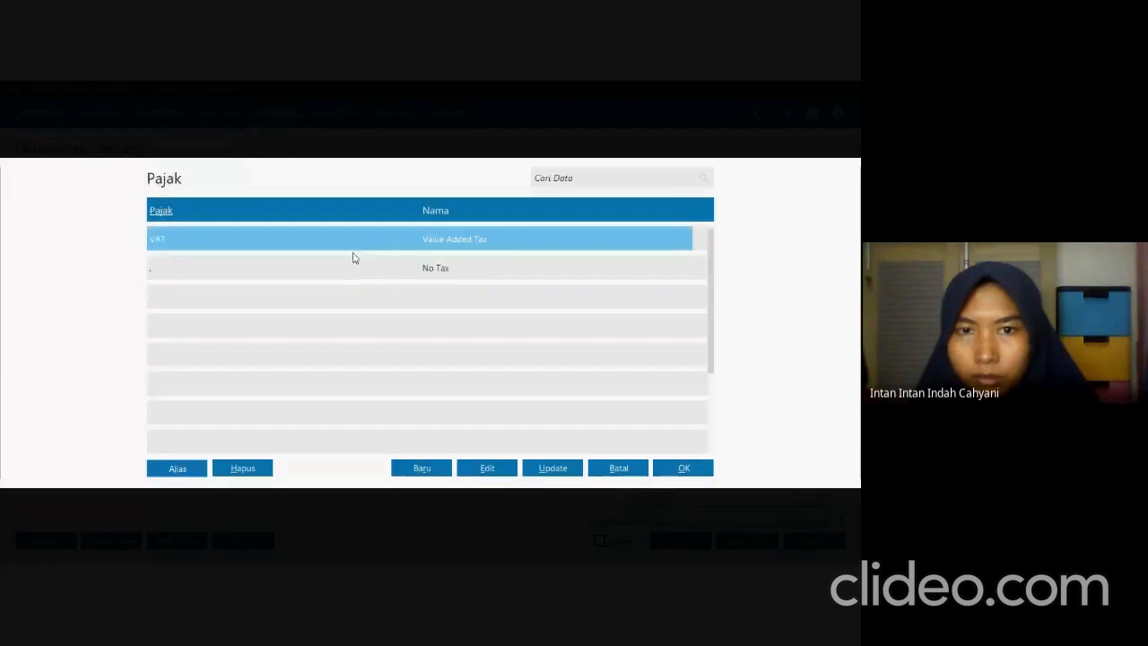
{"action": "left_click", "coordinate": [695, 468]}
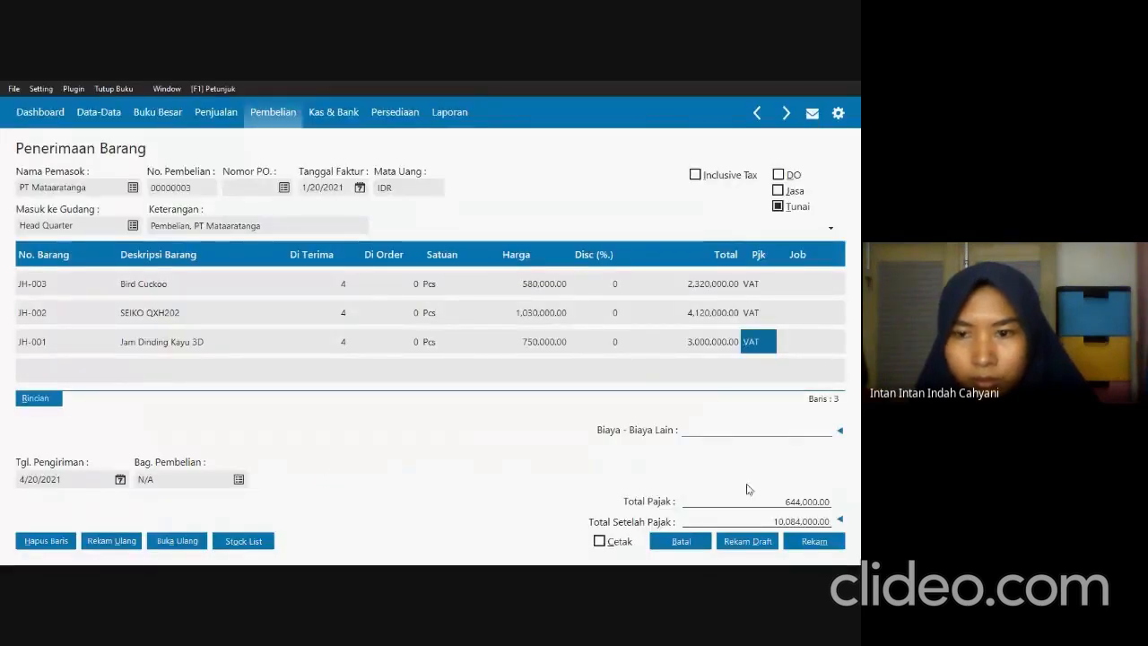
{"action": "key", "text": "Tab"}
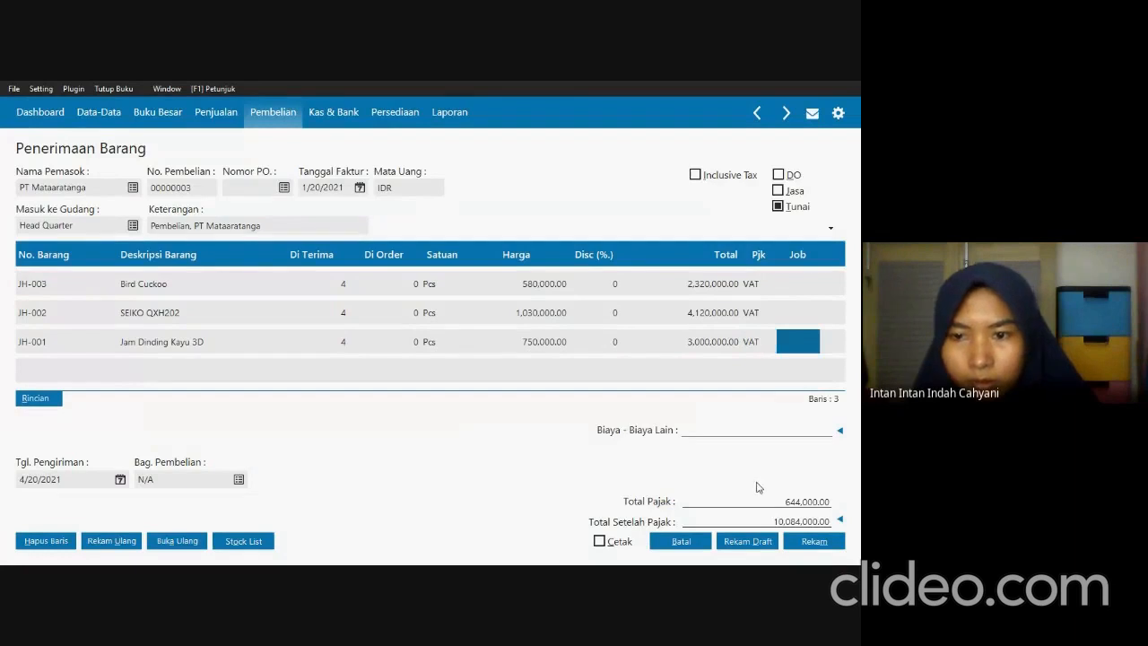
Consult SOAL UTS.pdf, add the 250,000 shipping cost under Beban Pengiriman, and record the PT Mataaratanga goods receipt.
{"action": "key", "text": "alt+Tab"}
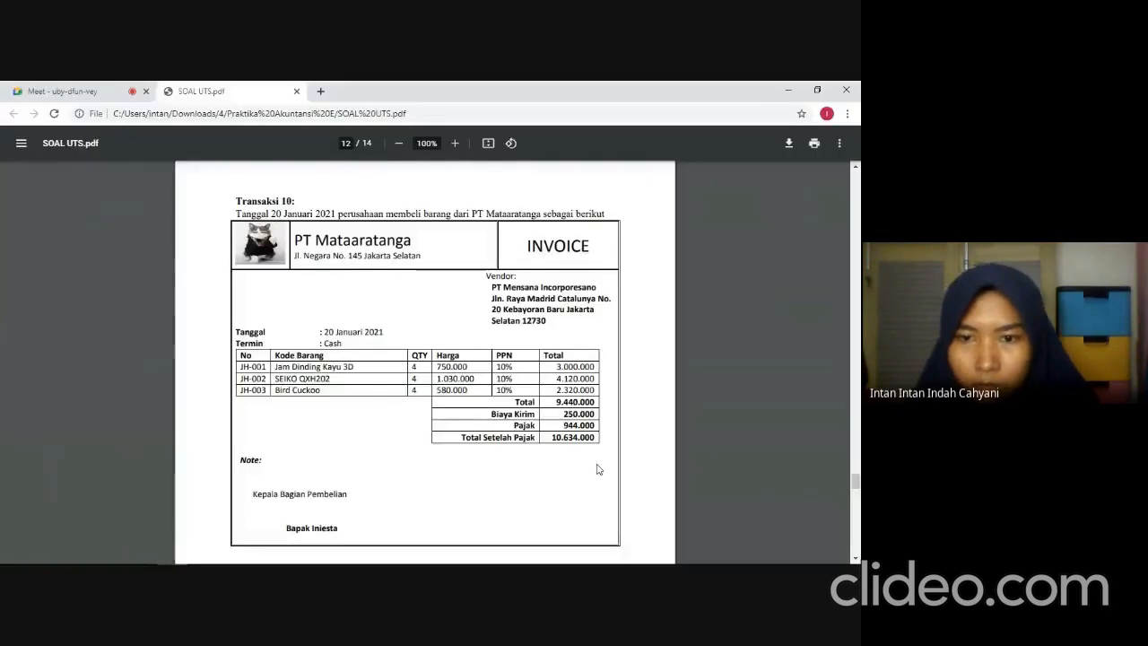
{"action": "key", "text": "alt+Tab"}
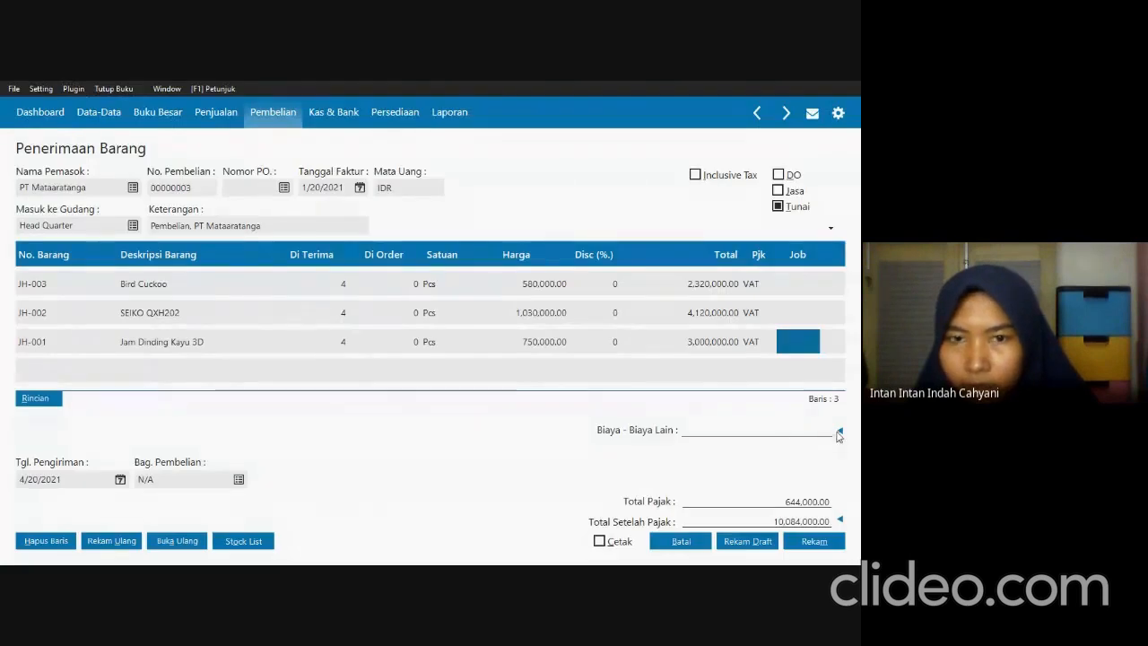
{"action": "left_click", "coordinate": [839, 433]}
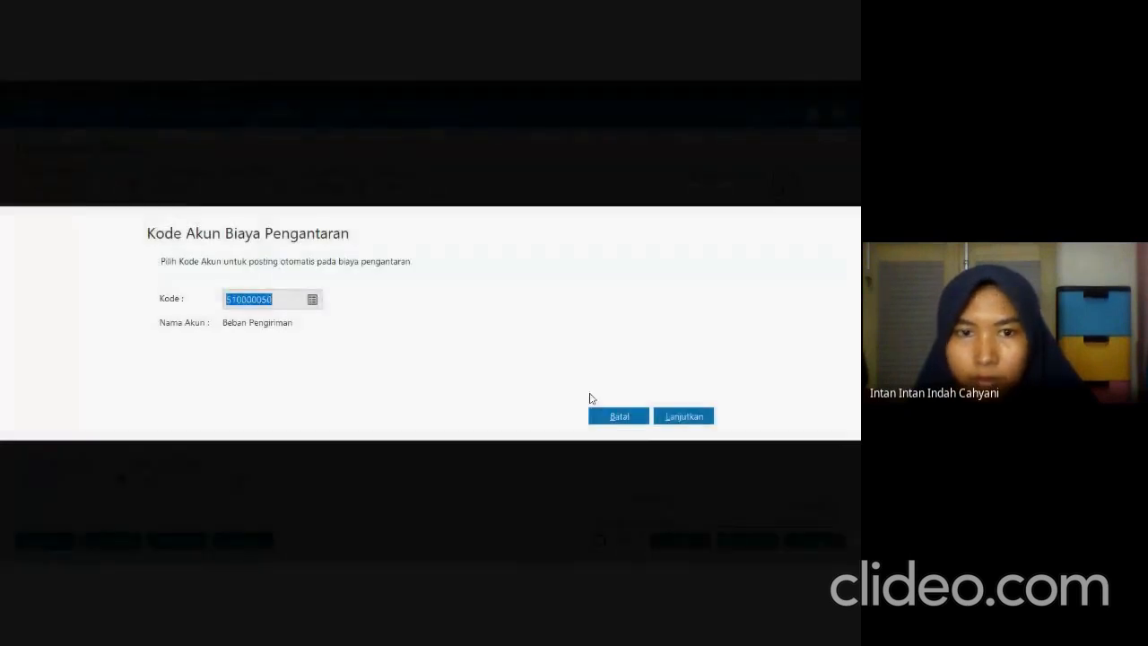
{"action": "left_click", "coordinate": [685, 416]}
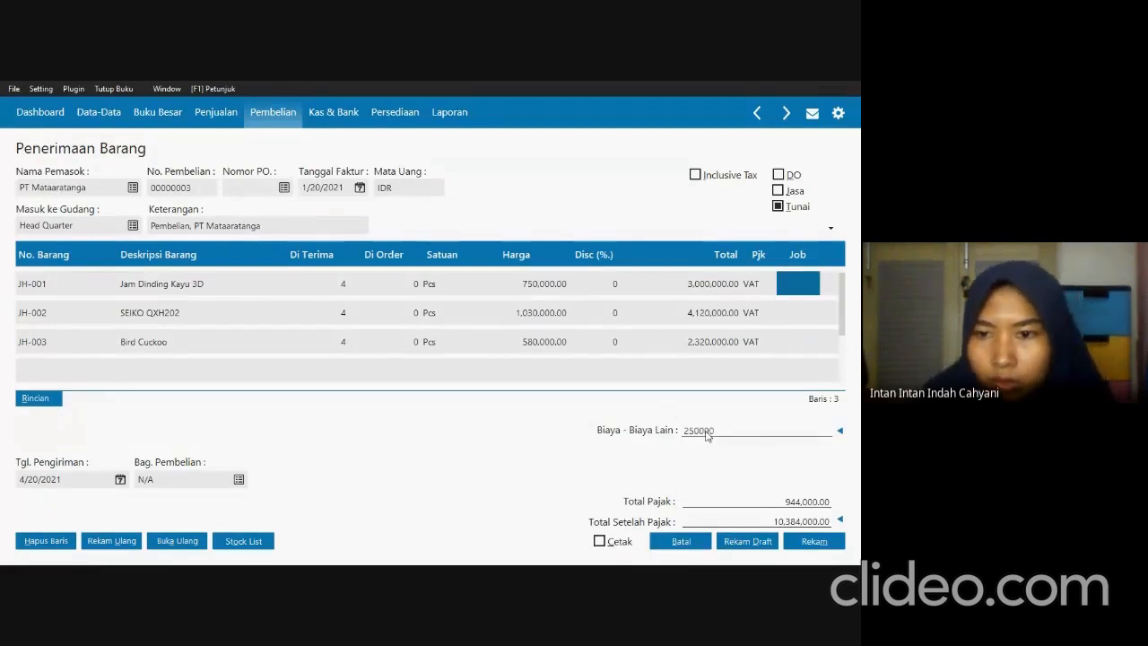
{"action": "key", "text": "Tab"}
{"action": "left_click", "coordinate": [814, 542]}
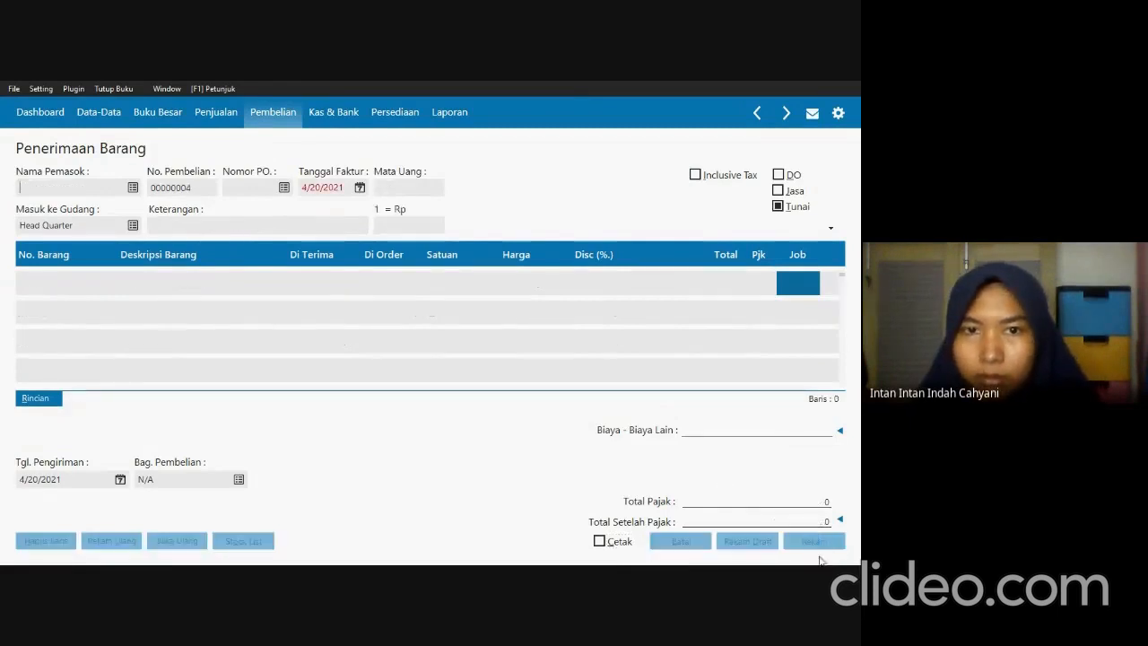
{"action": "left_click", "coordinate": [682, 542]}
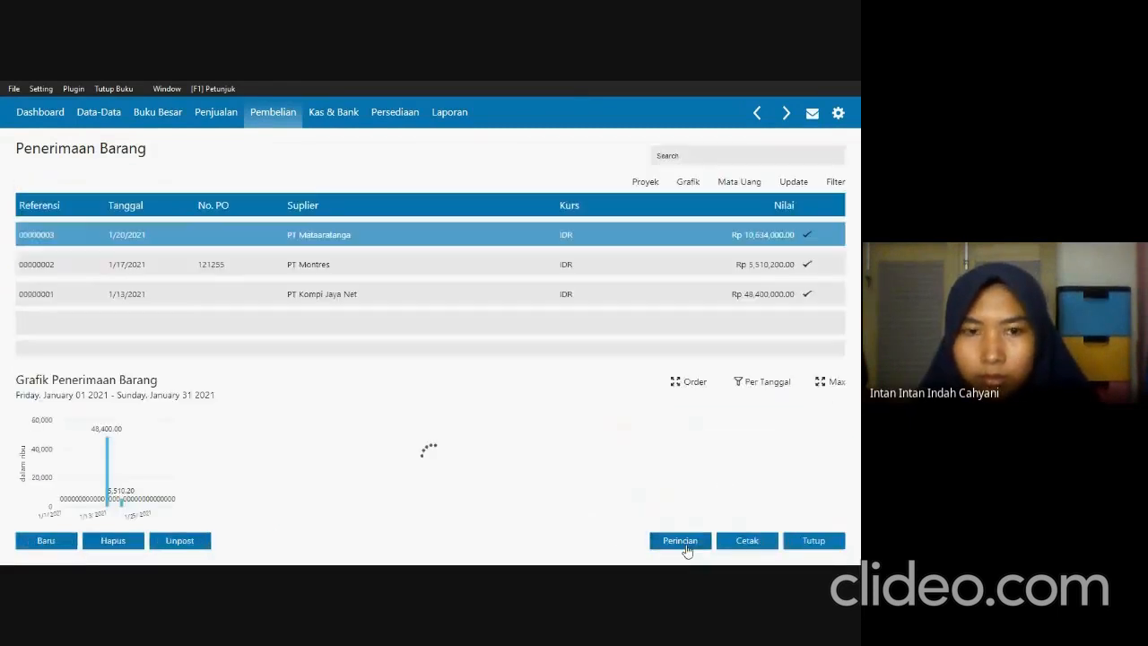
Read Transaksi 11 in SOAL UTS.pdf, then leave the goods receipts and open the Giro Masuk list in Zahir.
{"action": "key", "text": "alt+Tab"}
{"action": "scroll", "coordinate": [480, 441], "scroll_direction": "down", "scroll_amount": 5}
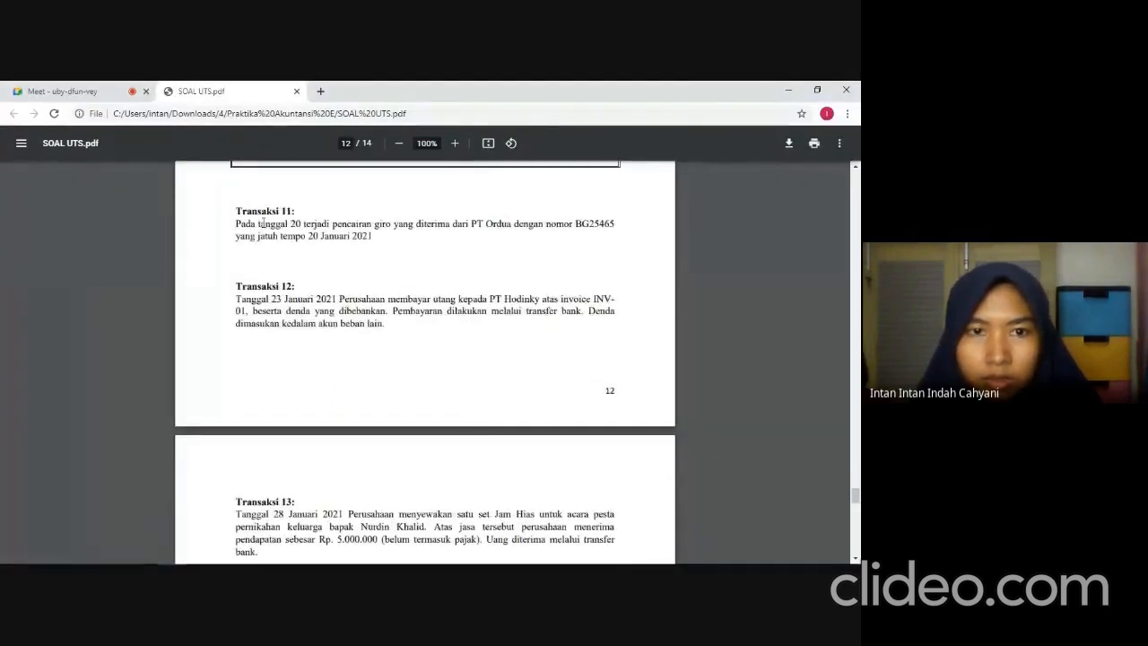
{"action": "key", "text": "alt+Tab"}
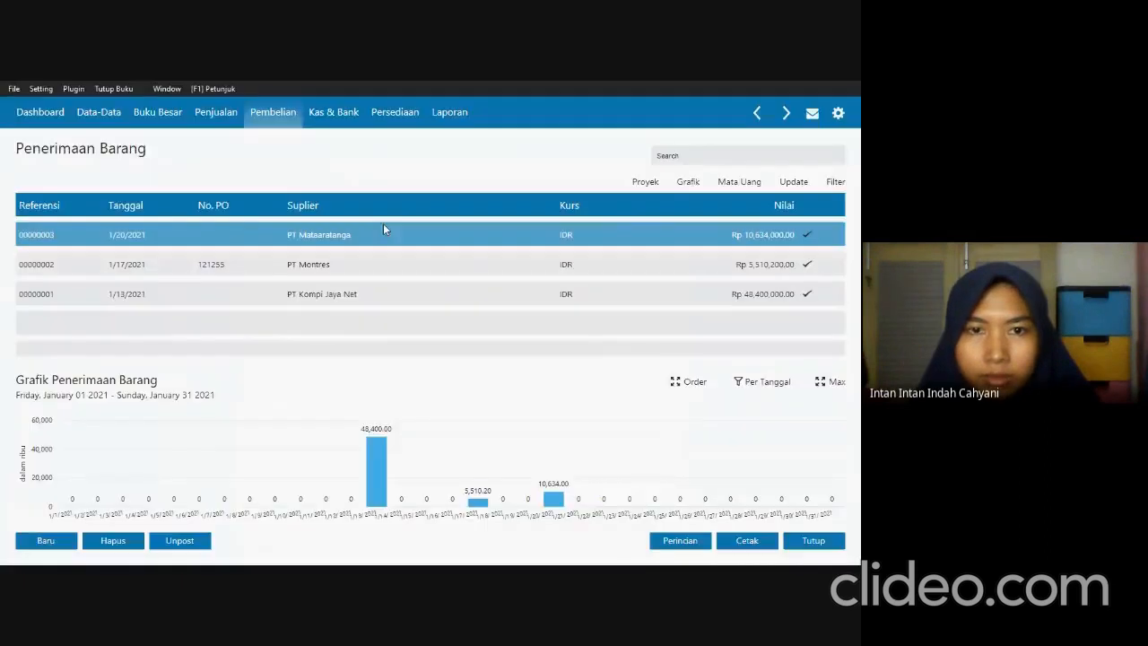
{"action": "left_click", "coordinate": [795, 549]}
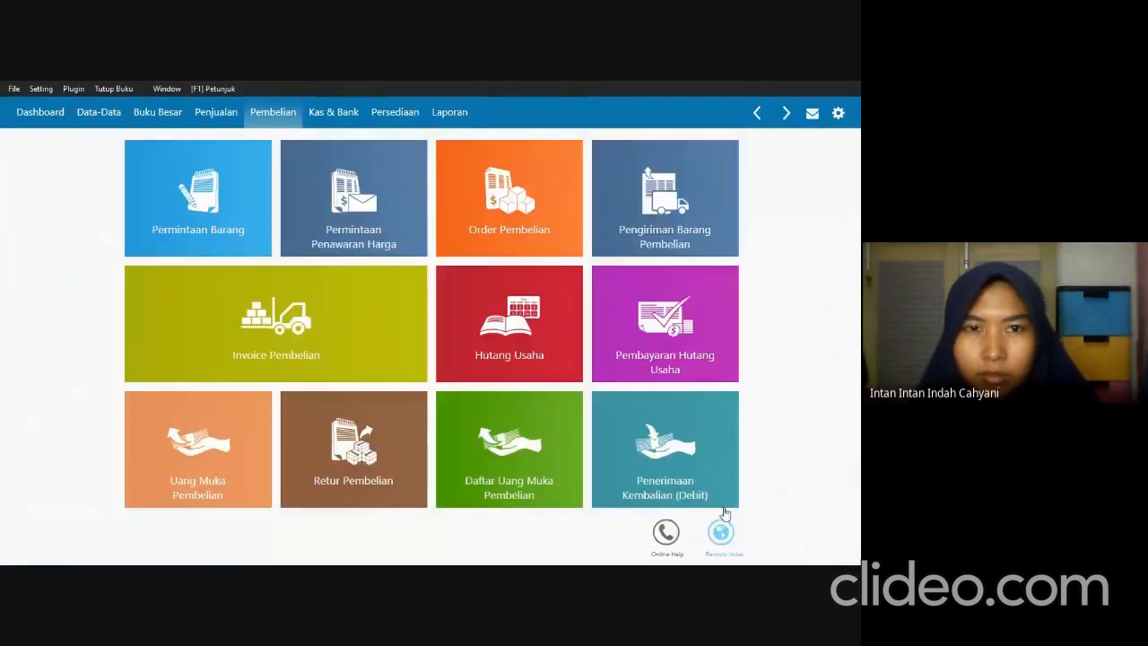
{"action": "left_click", "coordinate": [333, 112]}
{"action": "left_click", "coordinate": [522, 410]}
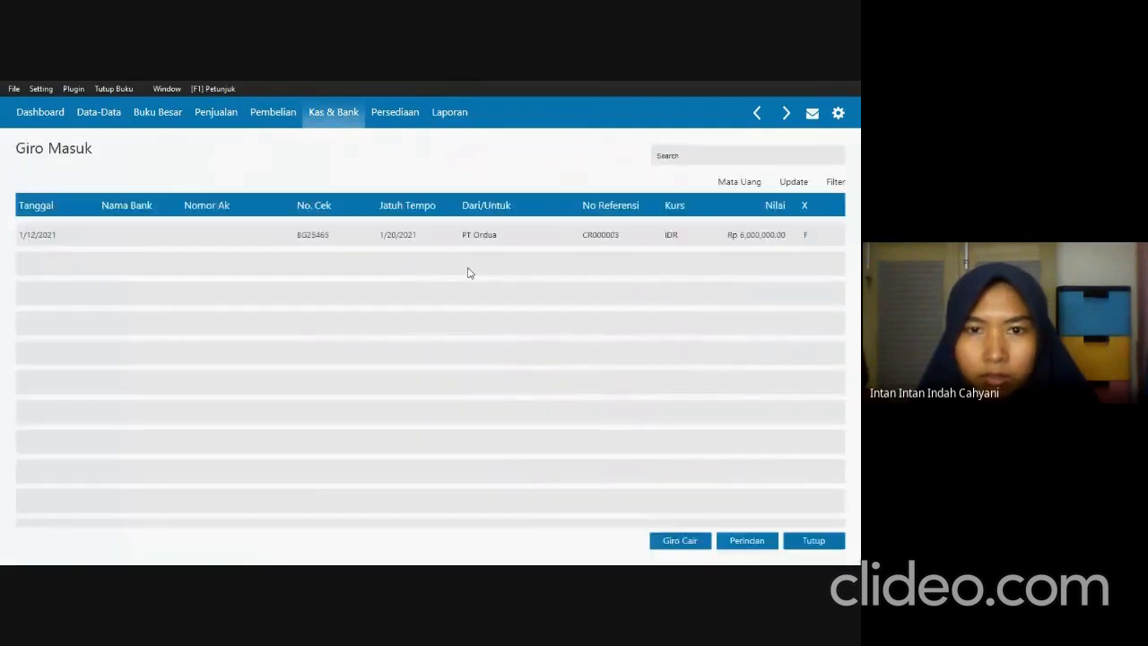
Mark PT Ordua's incoming giro as cleared (Giro Cair), record the receivable payment and close the giro list.
{"action": "right_click", "coordinate": [485, 237]}
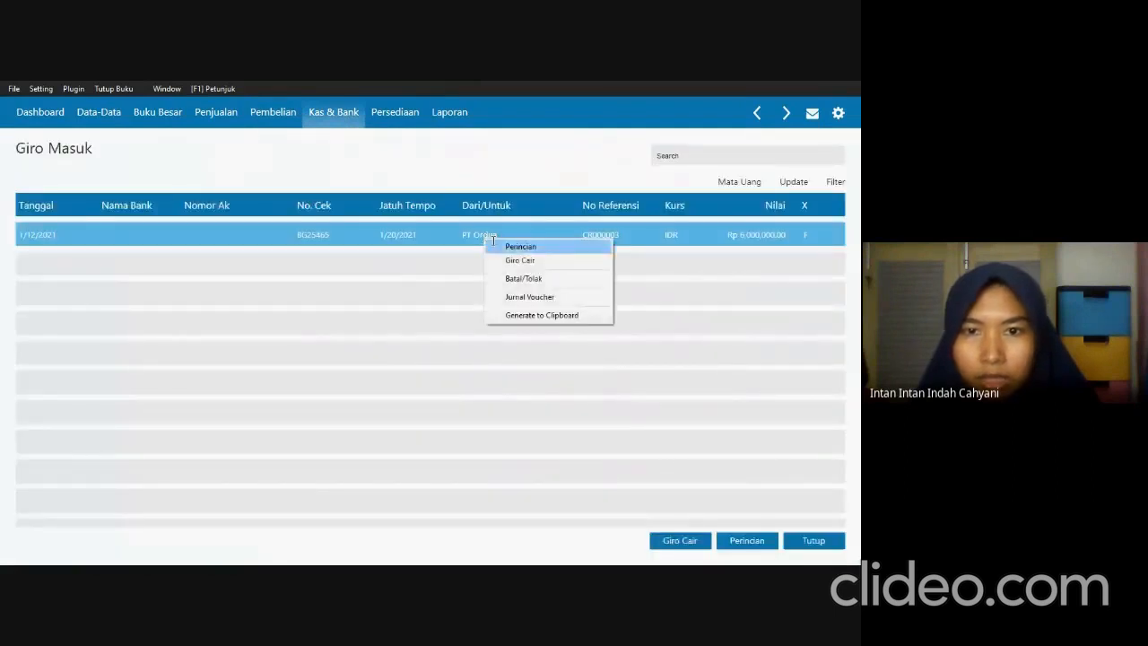
{"action": "left_click", "coordinate": [515, 259]}
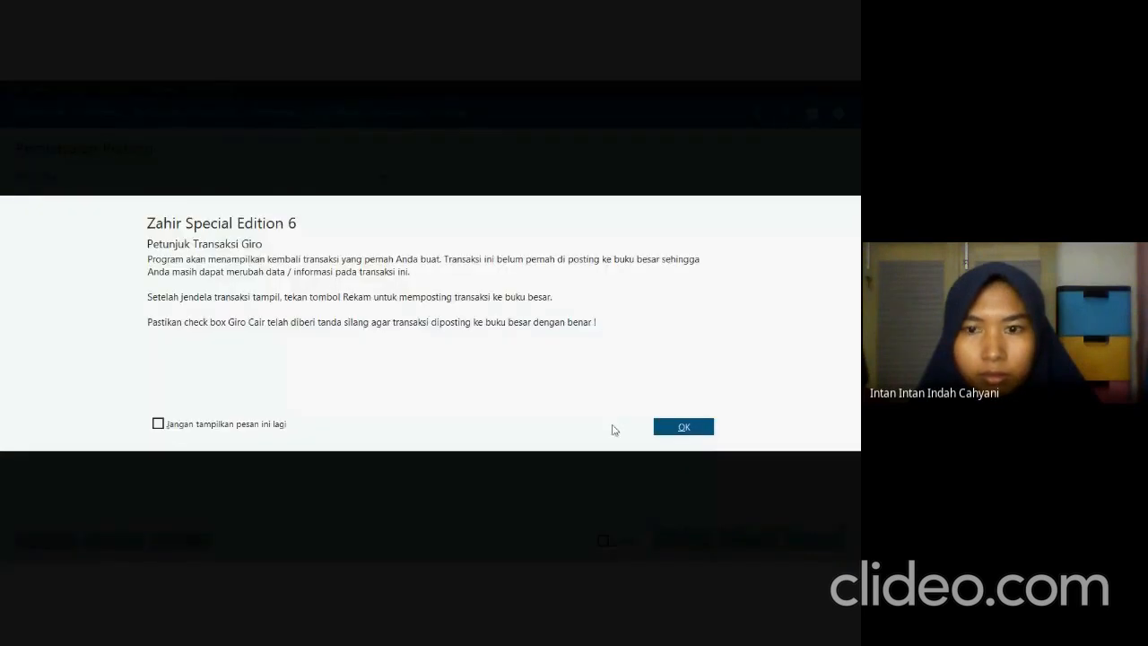
{"action": "left_click", "coordinate": [684, 427]}
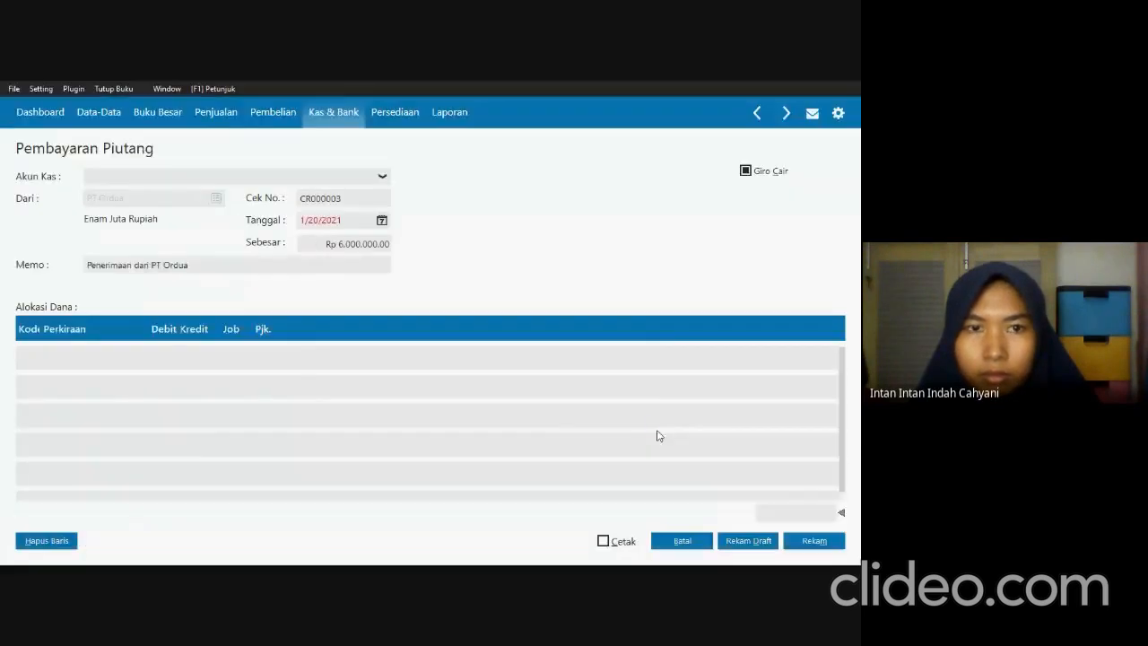
{"action": "left_click", "coordinate": [802, 541]}
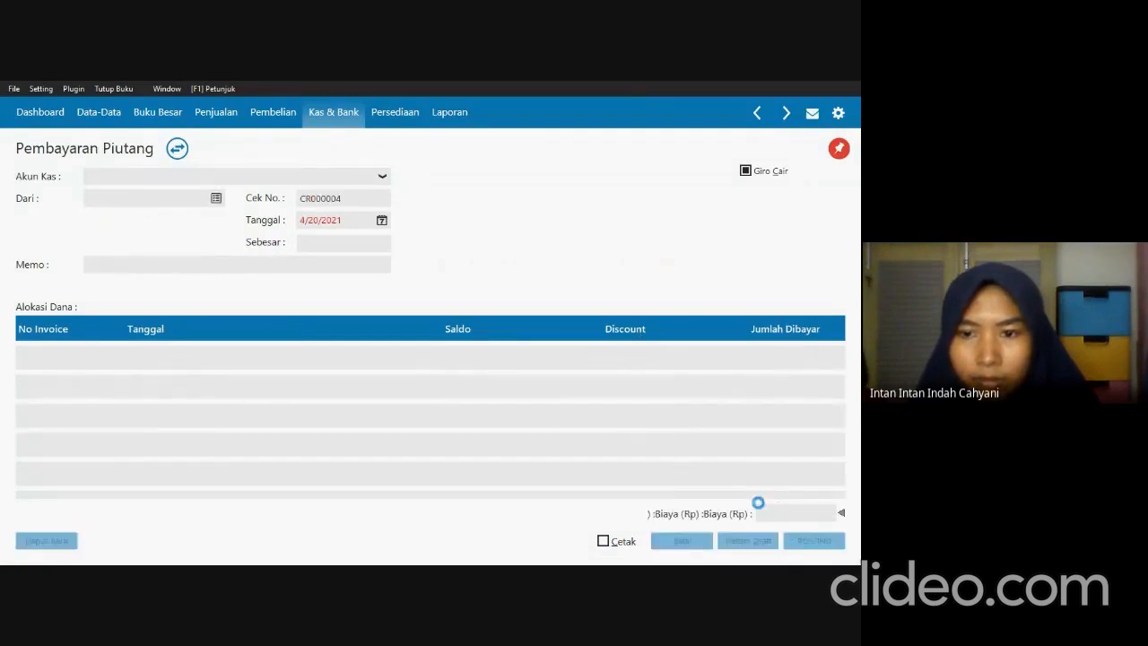
{"action": "left_click", "coordinate": [702, 543]}
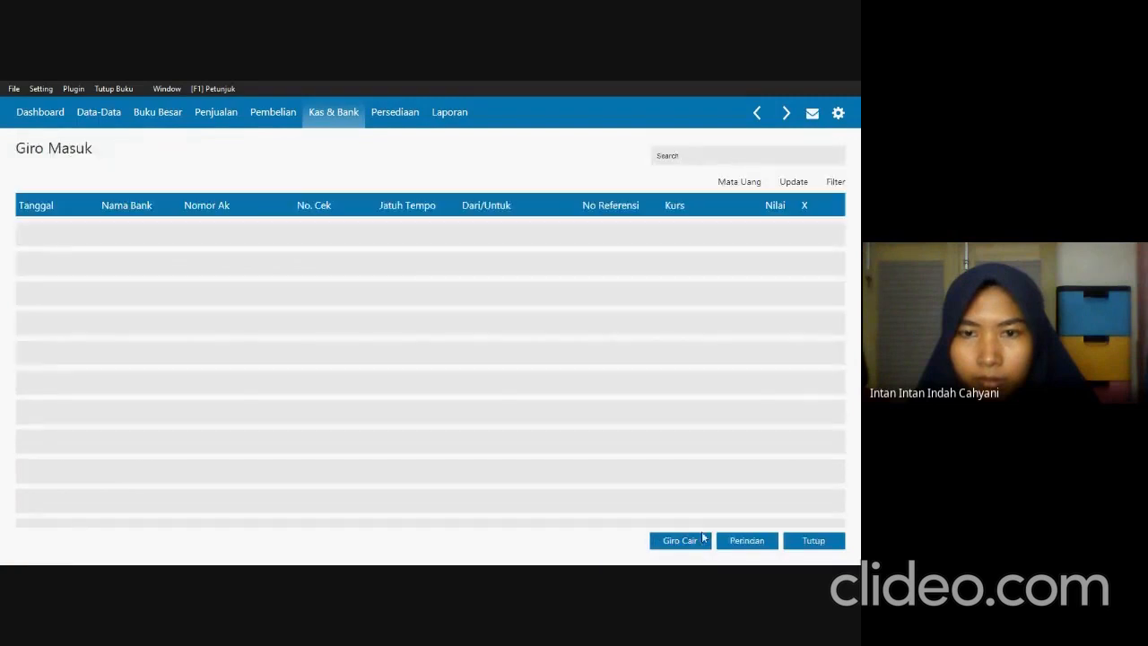
{"action": "left_click", "coordinate": [811, 542]}
Read Transaksi 12 in SOAL UTS.pdf and start a new payable payment in Zahir with PT Hodinky as recipient.
{"action": "key", "text": "alt+Tab"}
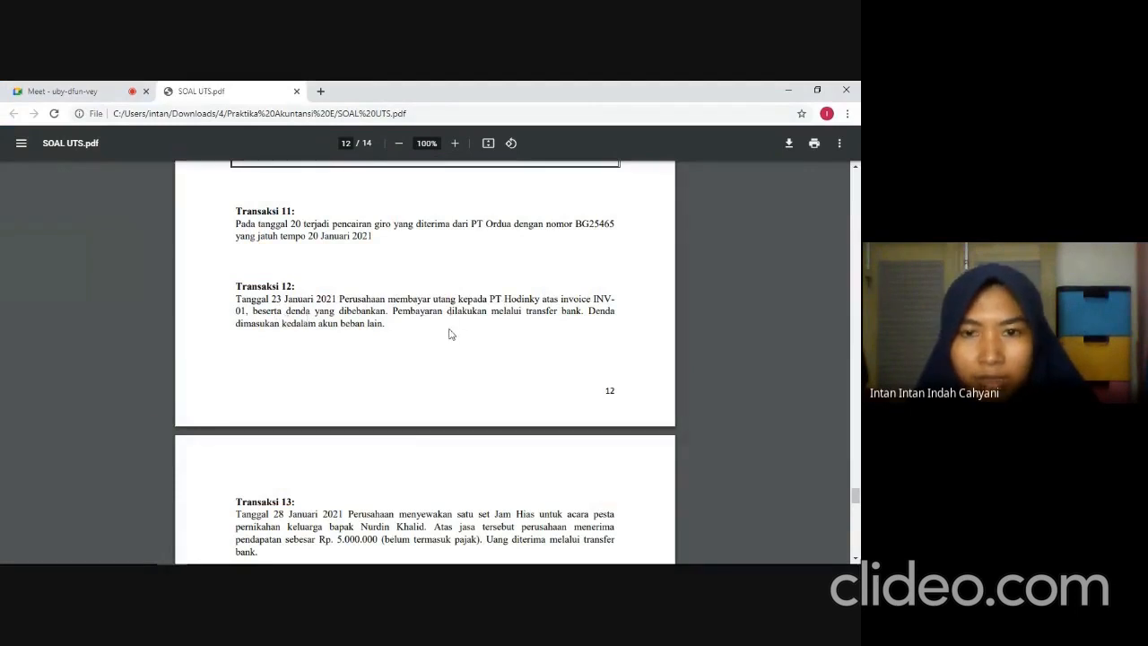
{"action": "key", "text": "alt+Tab"}
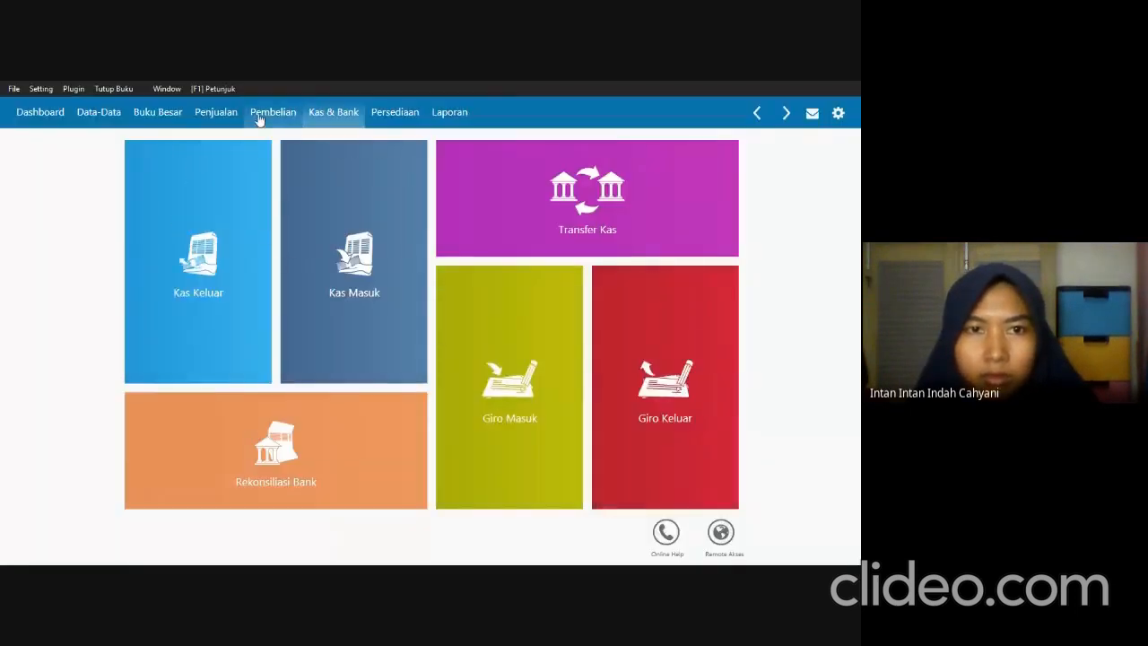
{"action": "left_click", "coordinate": [292, 117]}
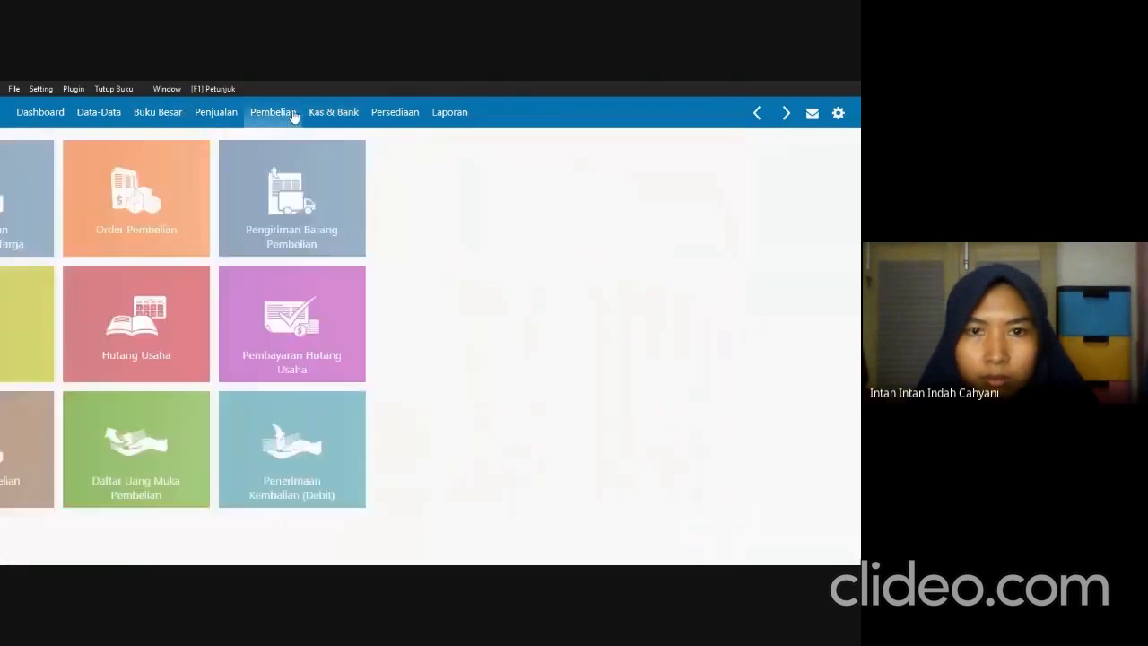
{"action": "mouse_move", "coordinate": [683, 332]}
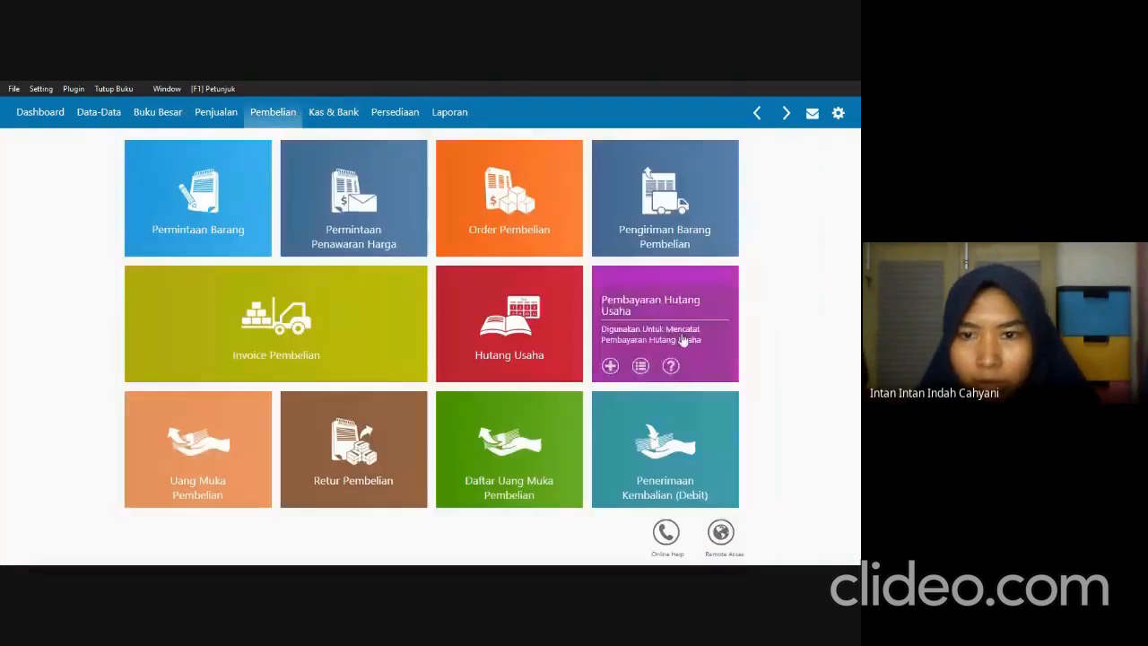
{"action": "left_click", "coordinate": [665, 314]}
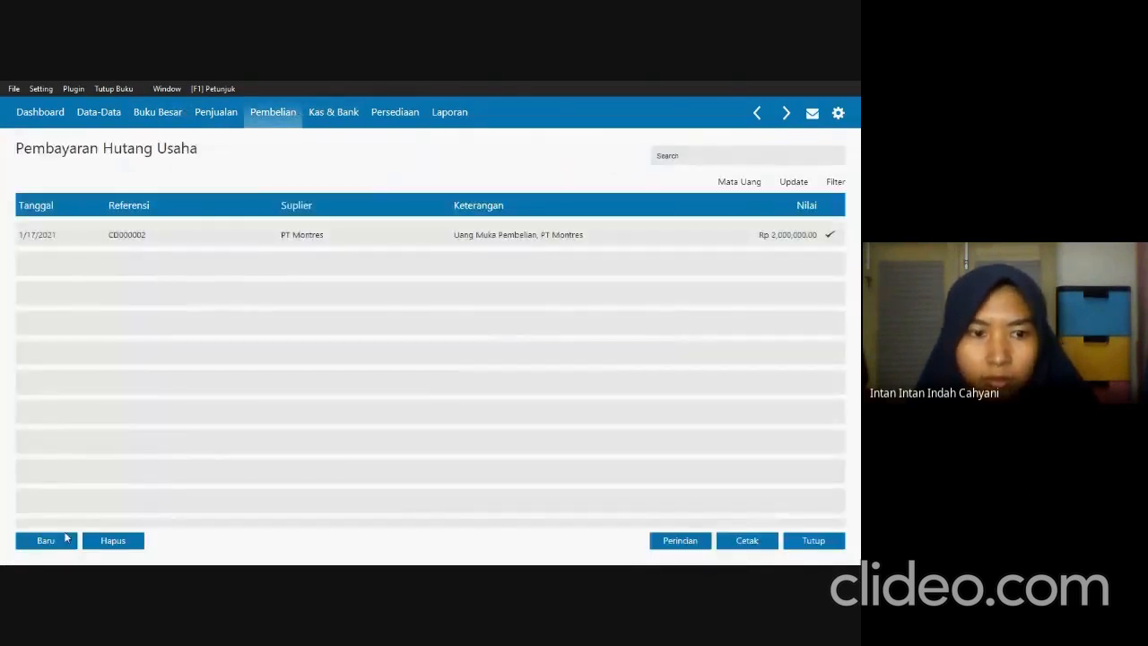
{"action": "left_click", "coordinate": [59, 534]}
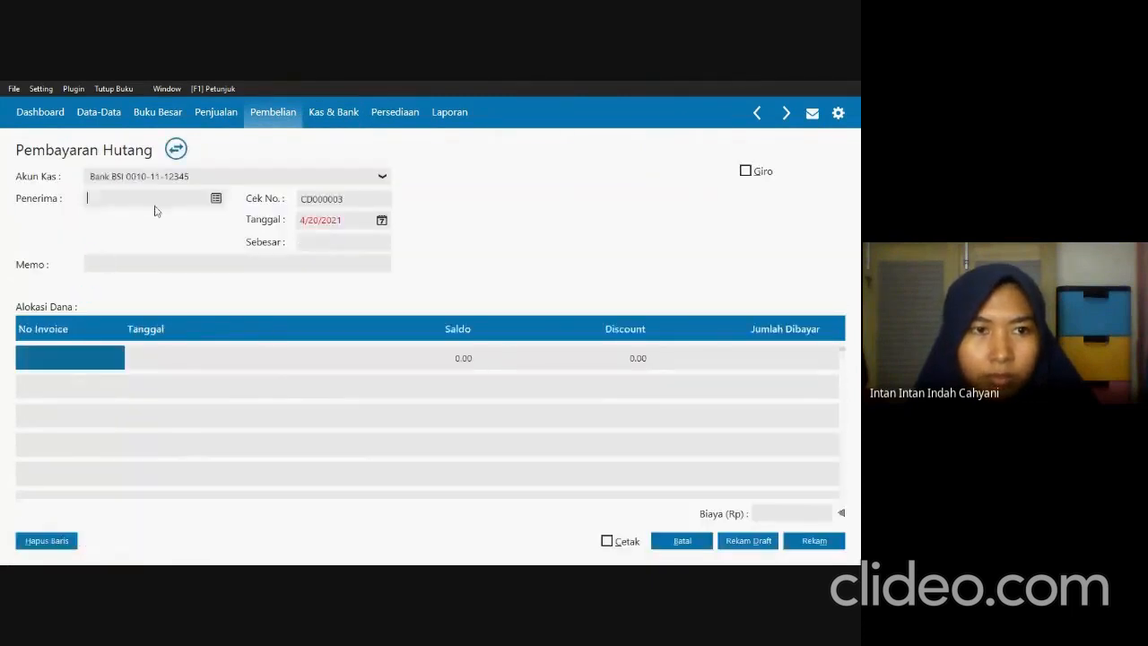
{"action": "left_click", "coordinate": [216, 200]}
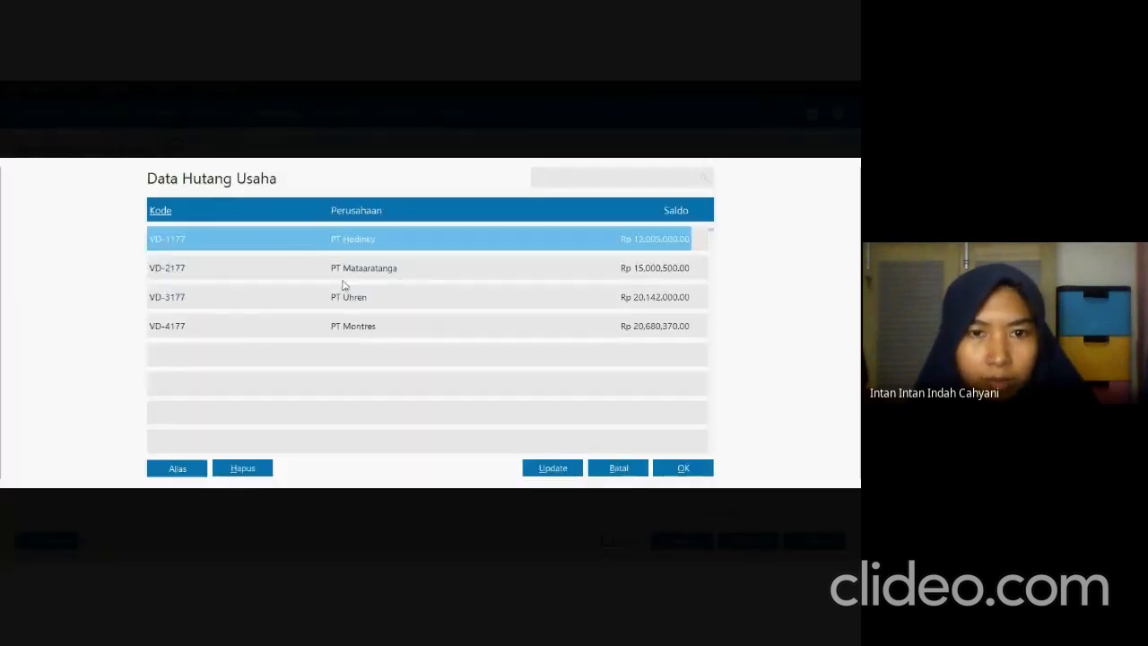
{"action": "left_click", "coordinate": [681, 468]}
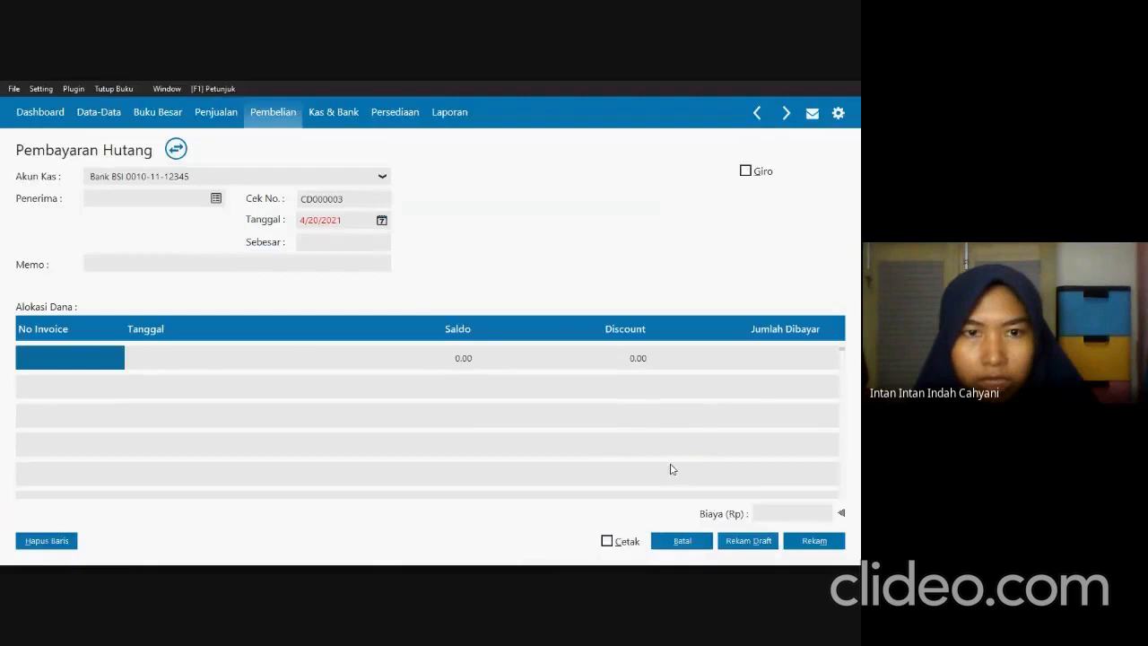
Check the Transaksi 12 date in SOAL UTS.pdf and set the payment date to 1/23/2021.
{"action": "left_click", "coordinate": [356, 222]}
{"action": "key", "text": "alt+Tab"}
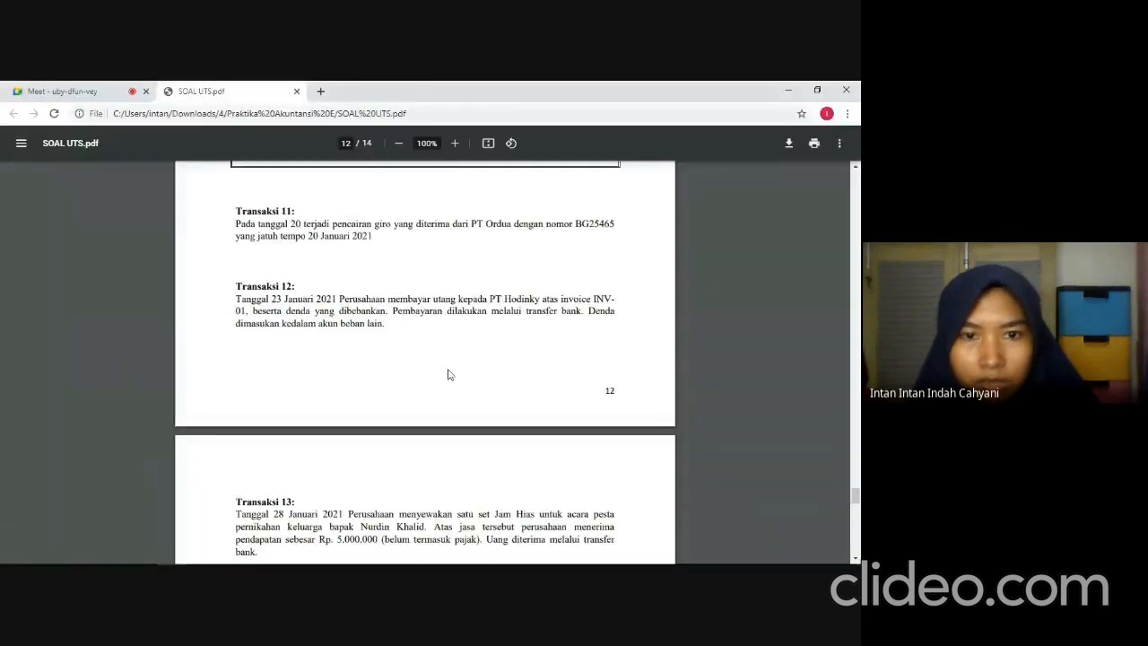
{"action": "key", "text": "alt+Tab"}
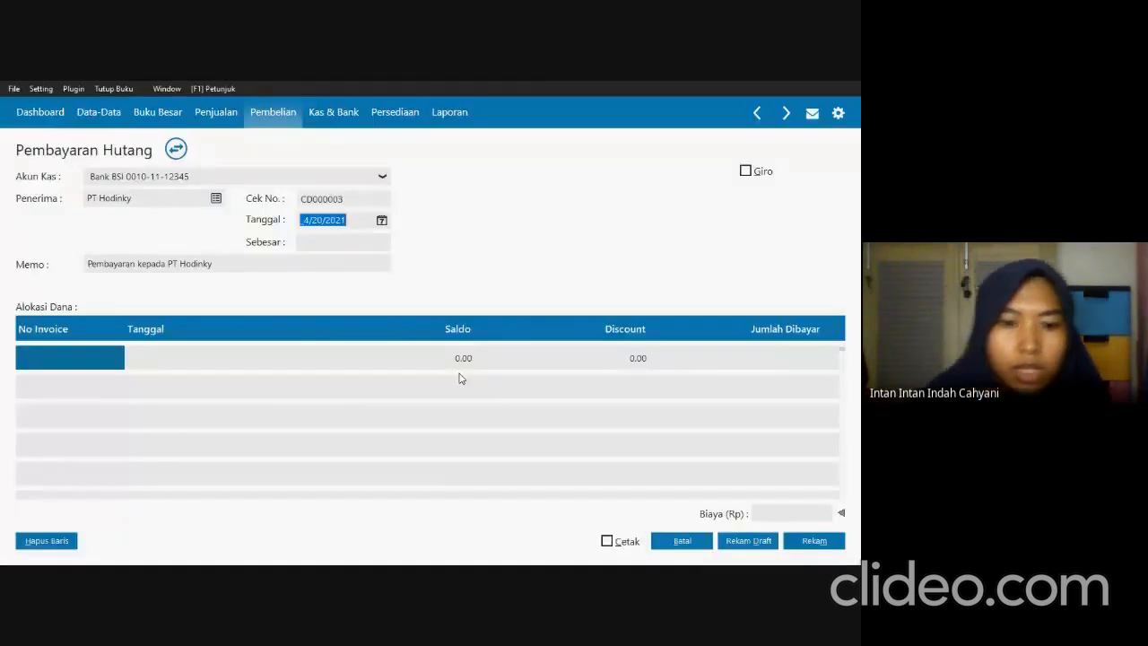
{"action": "type", "text": "0123/"}
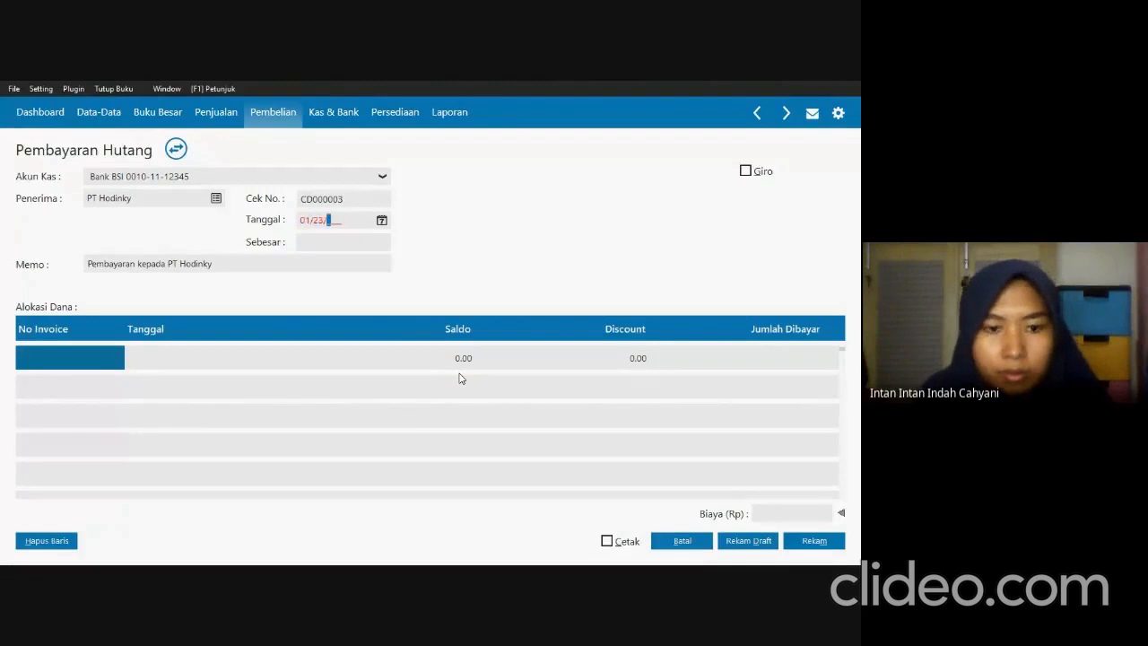
{"action": "type", "text": "2021"}
{"action": "key", "text": "Tab"}
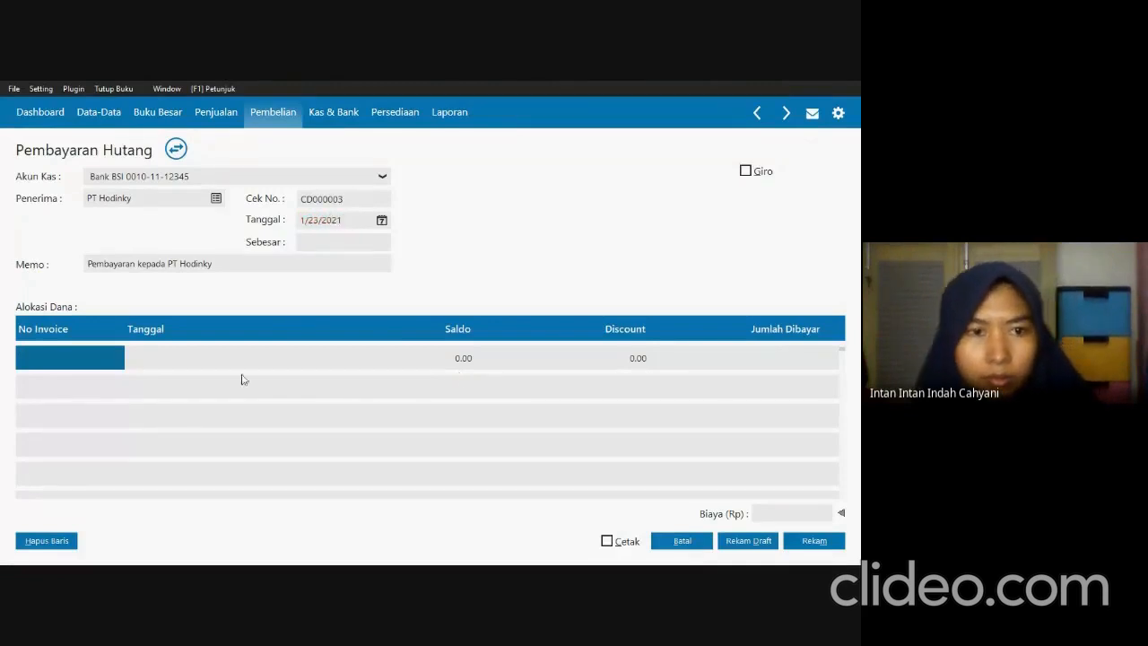
Allocate the PT Hodinky payment to invoice INV-1177.
{"action": "left_click", "coordinate": [117, 354]}
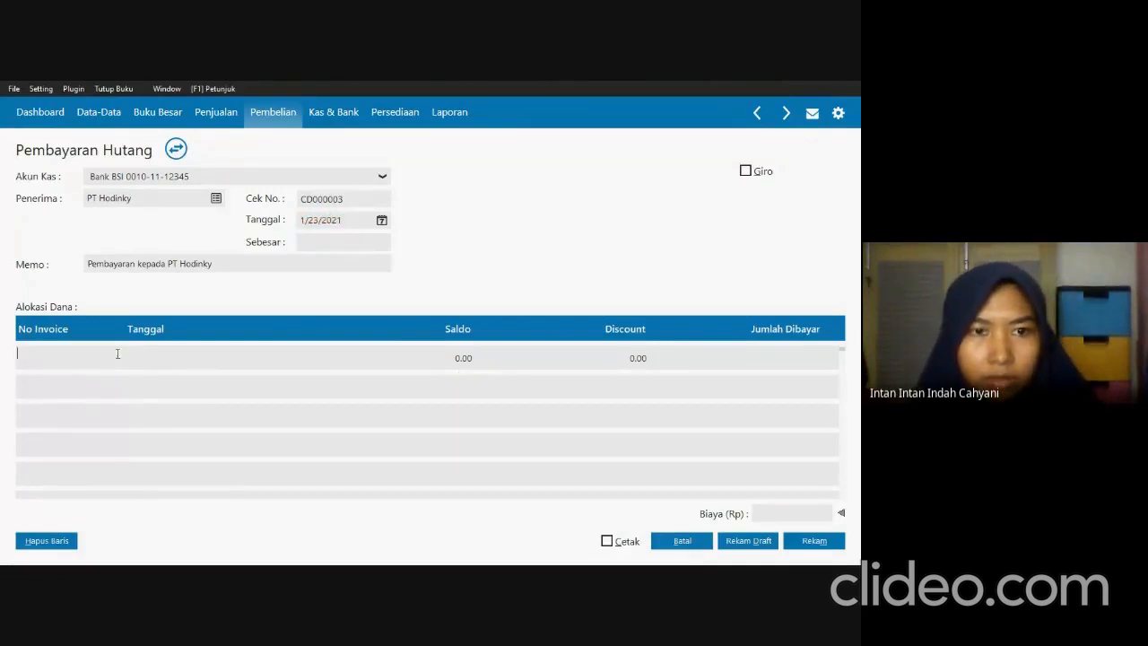
{"action": "double_click", "coordinate": [116, 354]}
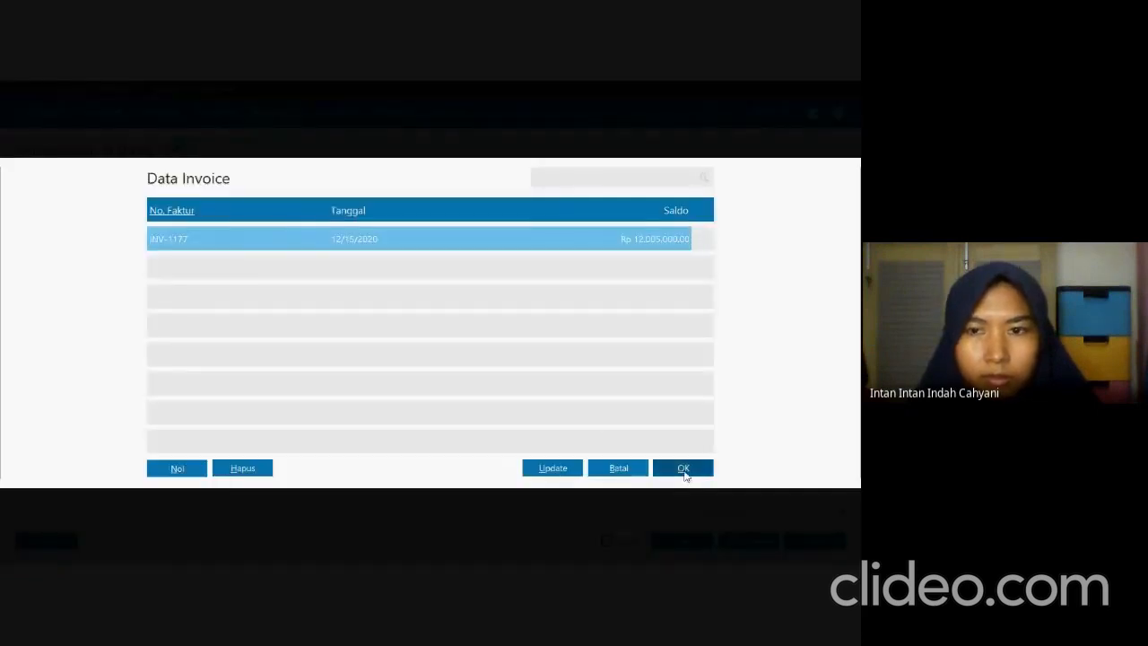
{"action": "left_click", "coordinate": [683, 468]}
{"action": "key", "text": "Tab"}
{"action": "key", "text": "Tab"}
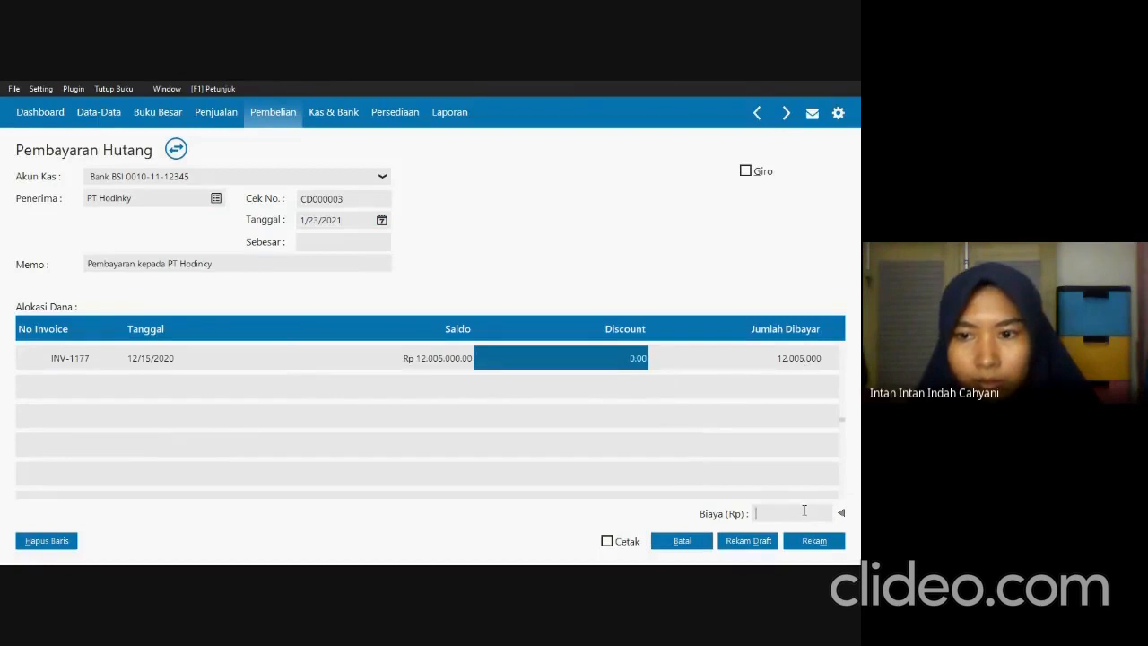
Set the payment's additional cost (Biaya) to 240,100 for the late-payment penalty.
{"action": "left_click", "coordinate": [805, 511]}
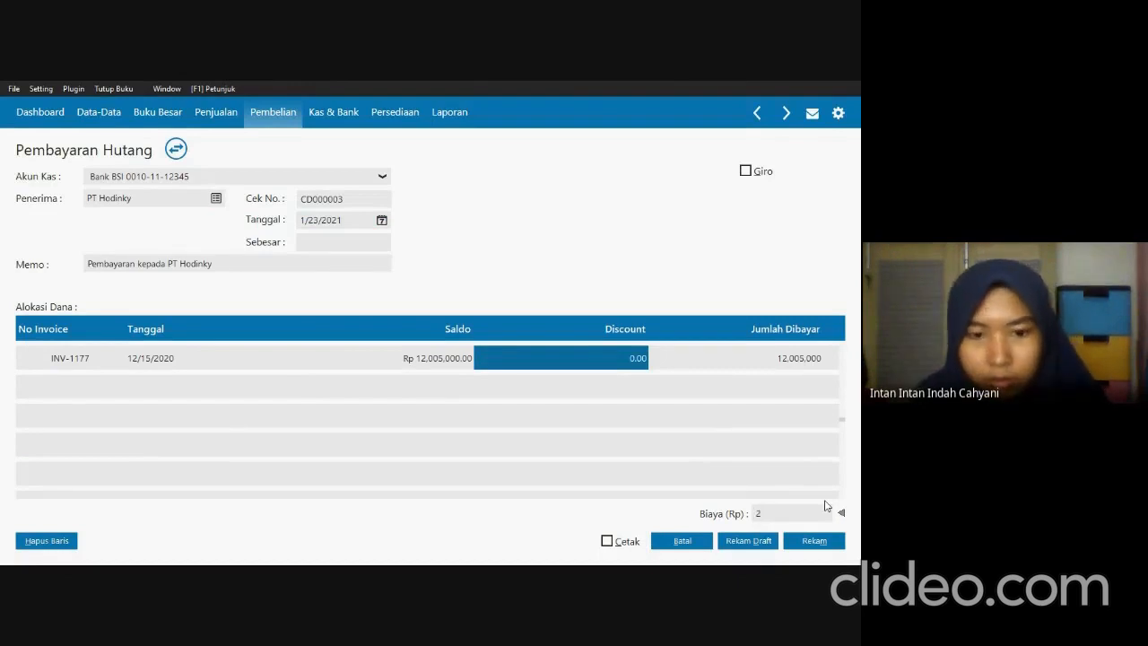
{"action": "type", "text": "240100.10"}
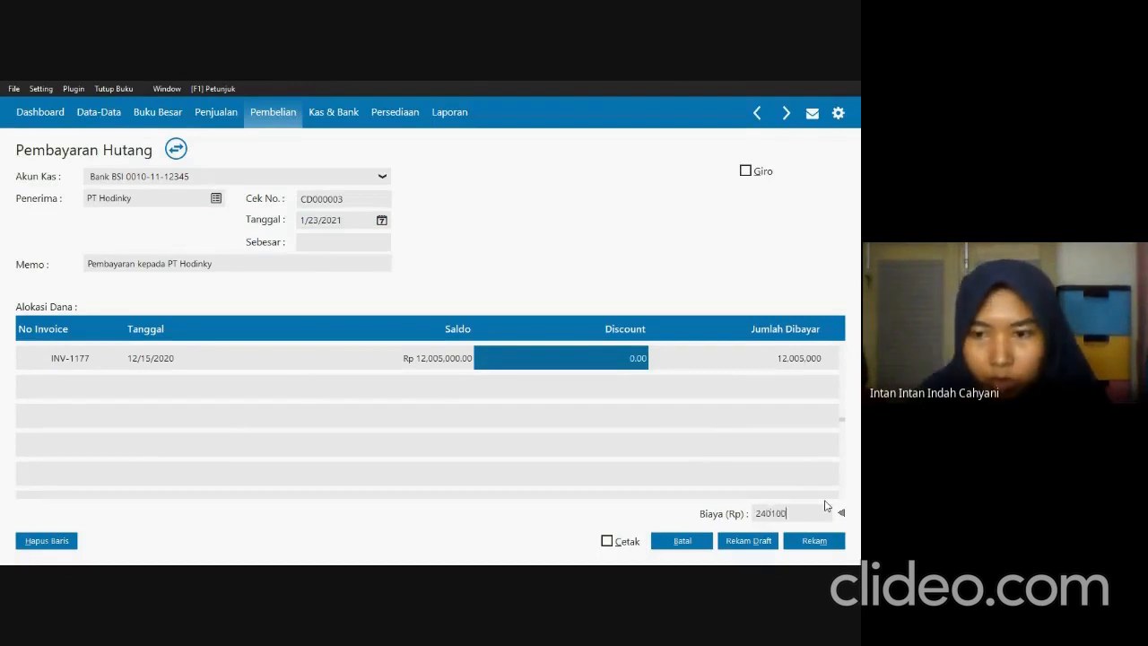
{"action": "type", "text": "0"}
{"action": "key", "text": "Tab"}
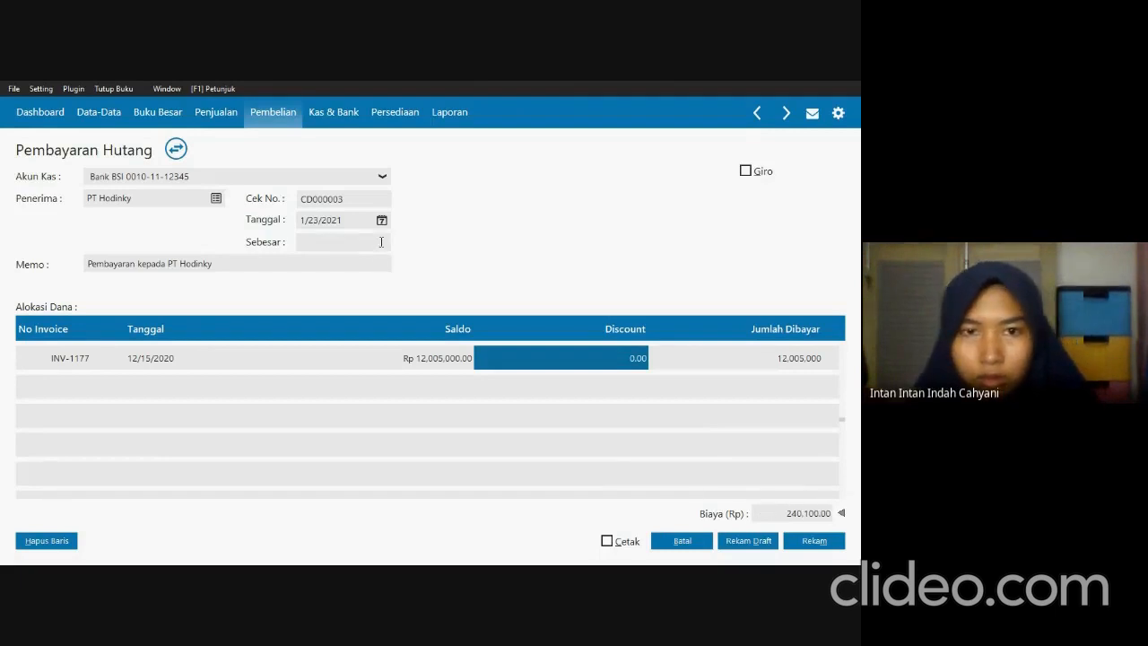
Fill the payment amount (Sebesar) with Rp 12,245,100, covering the invoice and penalty, and keep the memo.
{"action": "left_click", "coordinate": [381, 241]}
{"action": "key", "text": "Tab"}
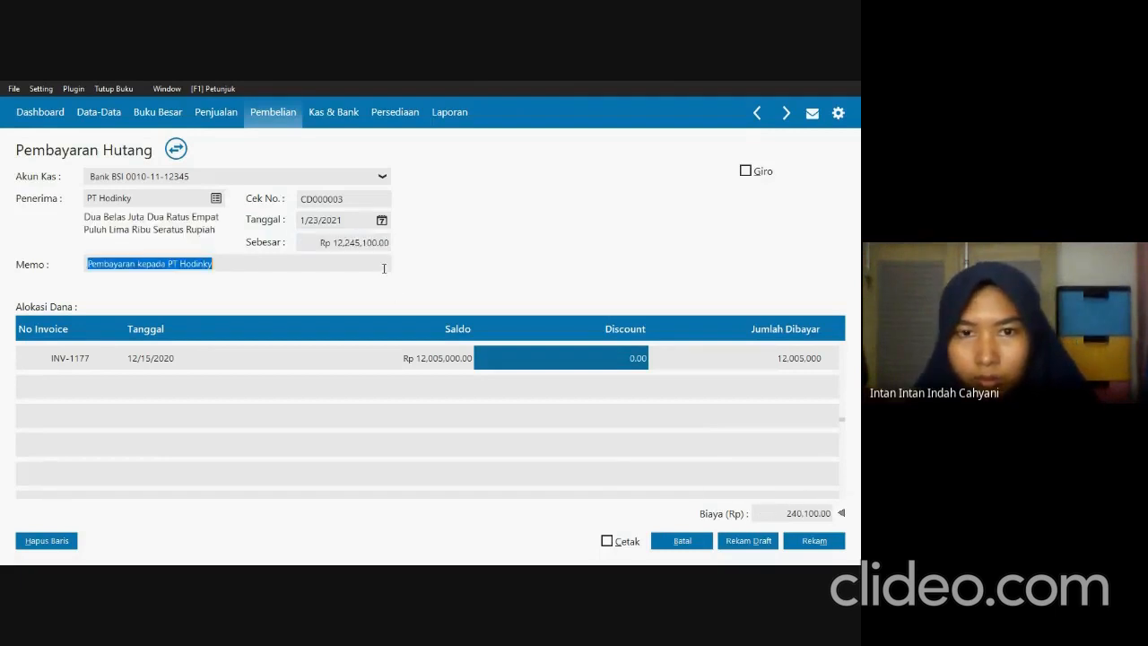
{"action": "key", "text": "Tab"}
Move through the INV-1177 allocation row and delete the empty row added below it.
{"action": "key", "text": "Tab"}
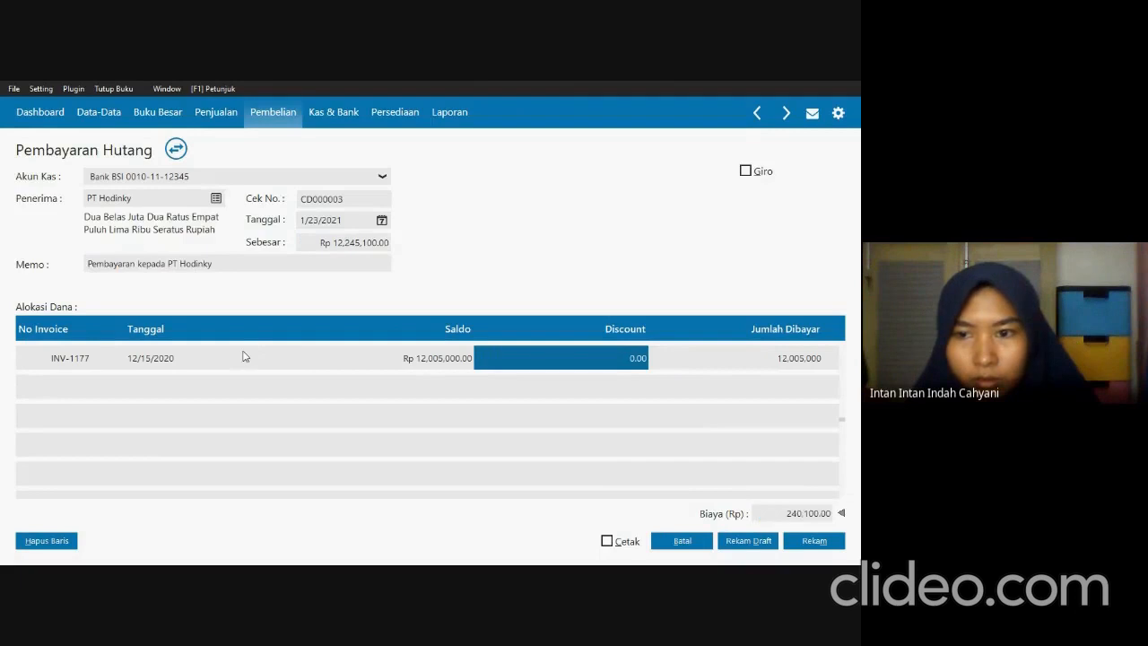
{"action": "left_click", "coordinate": [243, 356]}
{"action": "key", "text": "Tab"}
{"action": "key", "text": "Tab"}
{"action": "key", "text": "Tab"}
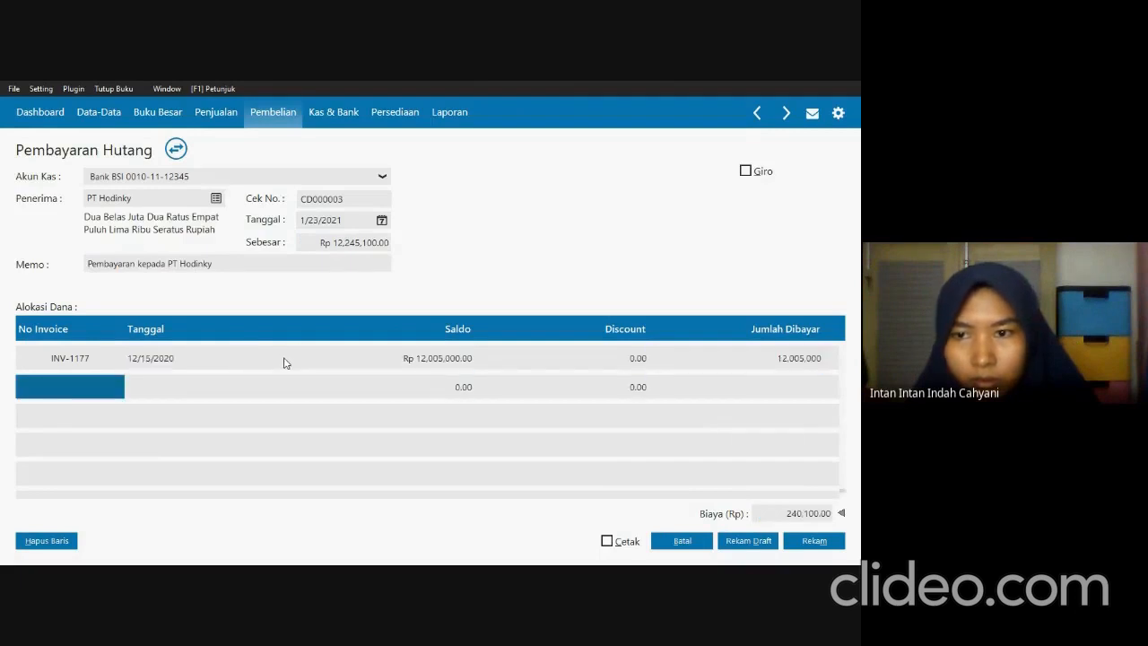
{"action": "right_click", "coordinate": [79, 392]}
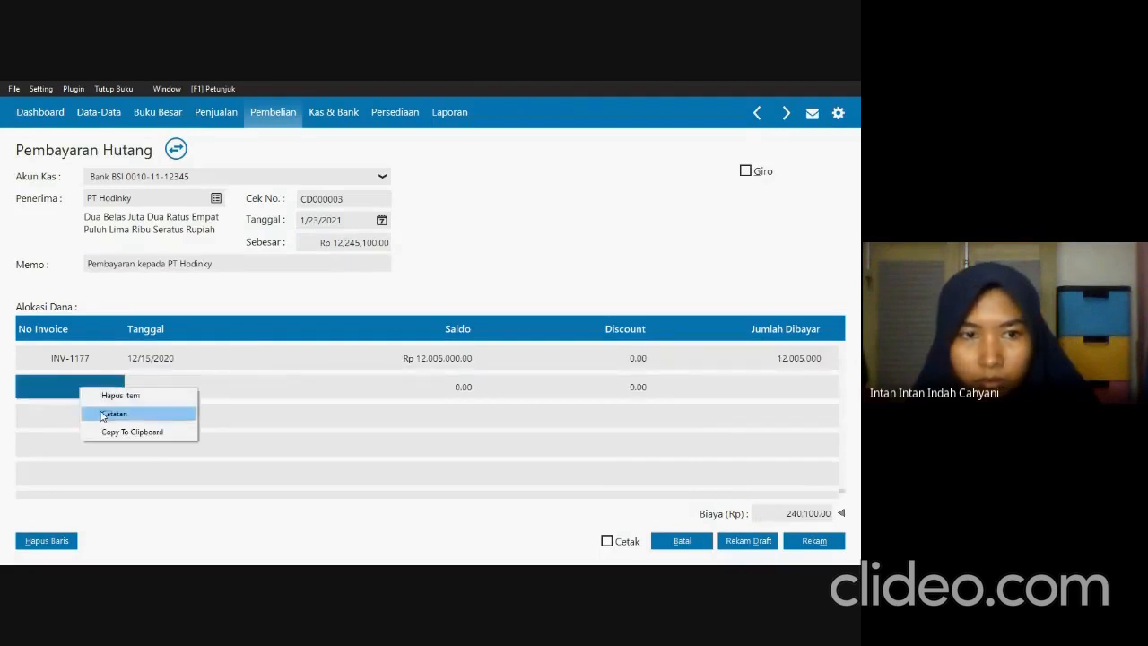
{"action": "left_click", "coordinate": [116, 413]}
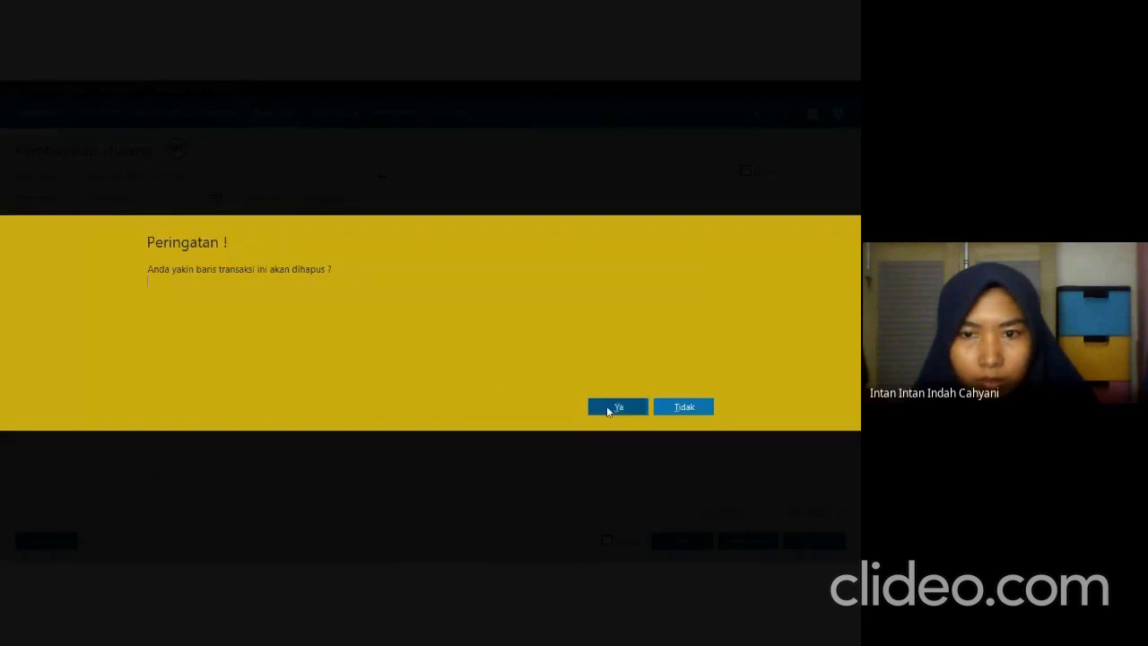
{"action": "left_click", "coordinate": [599, 404]}
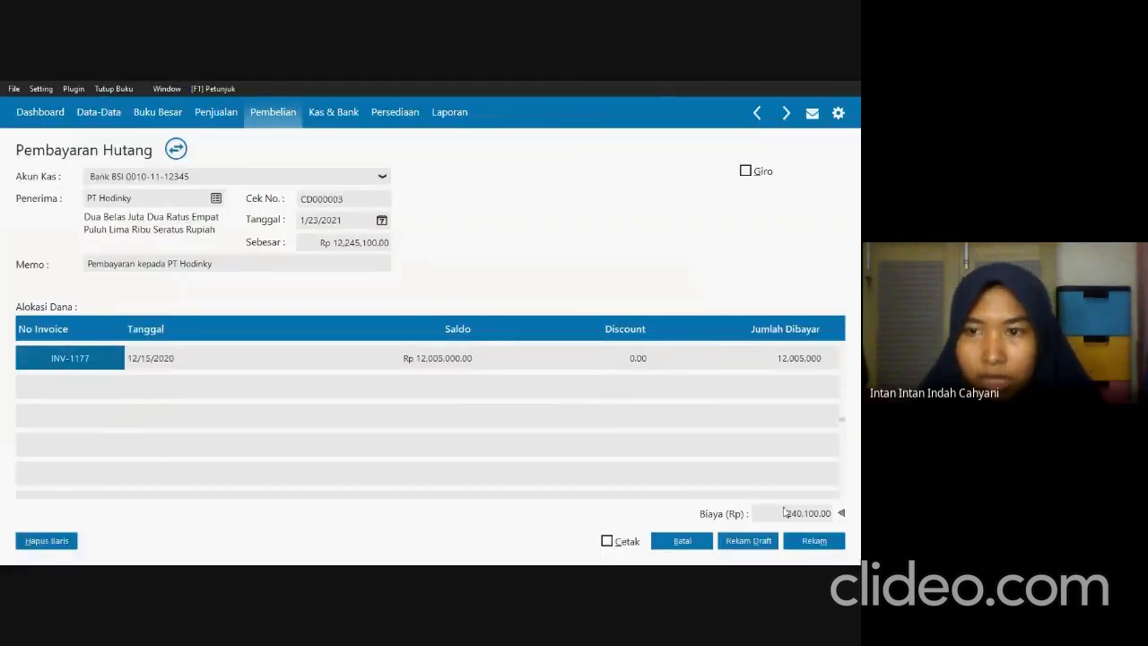
Record the PT Hodinky payable payment and close the payable payments list.
{"action": "left_click", "coordinate": [798, 546]}
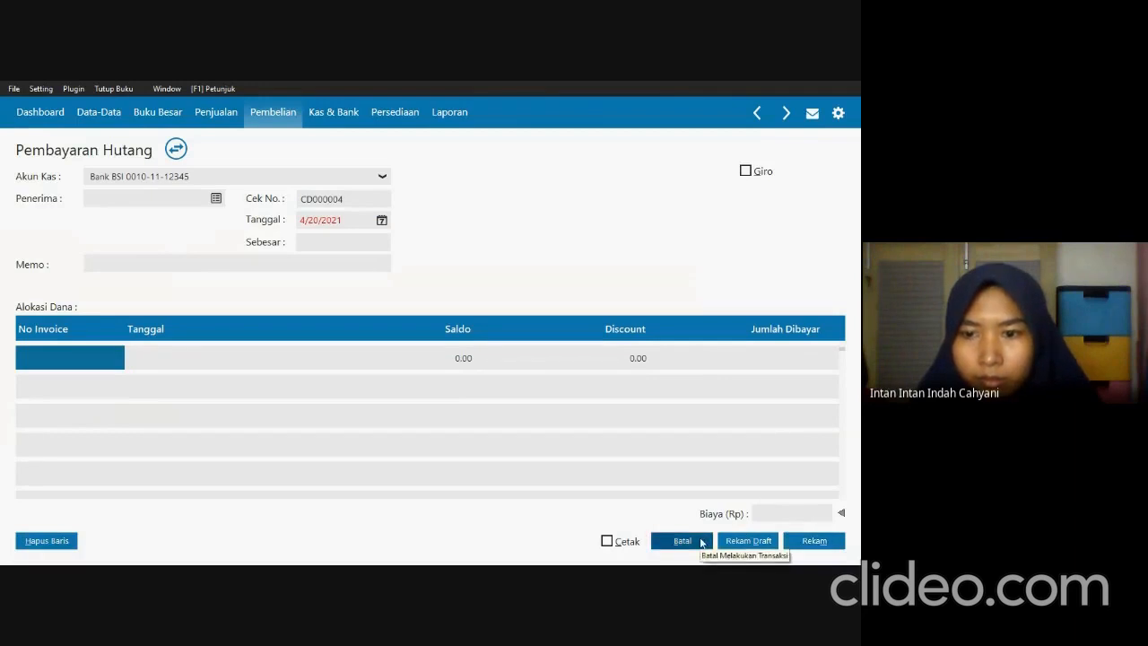
{"action": "left_click", "coordinate": [703, 542]}
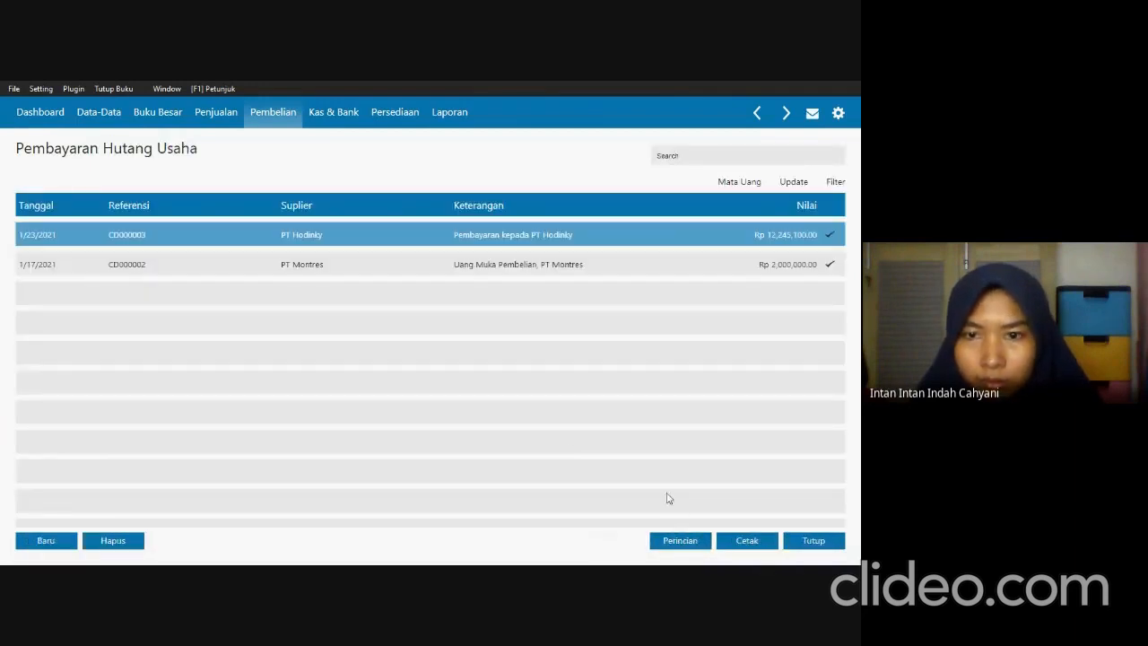
{"action": "left_click", "coordinate": [804, 541]}
Read Transaksi 13 in SOAL UTS.pdf and start a new sales invoice (Invoice Penjualan) in Zahir.
{"action": "key", "text": "alt+Tab"}
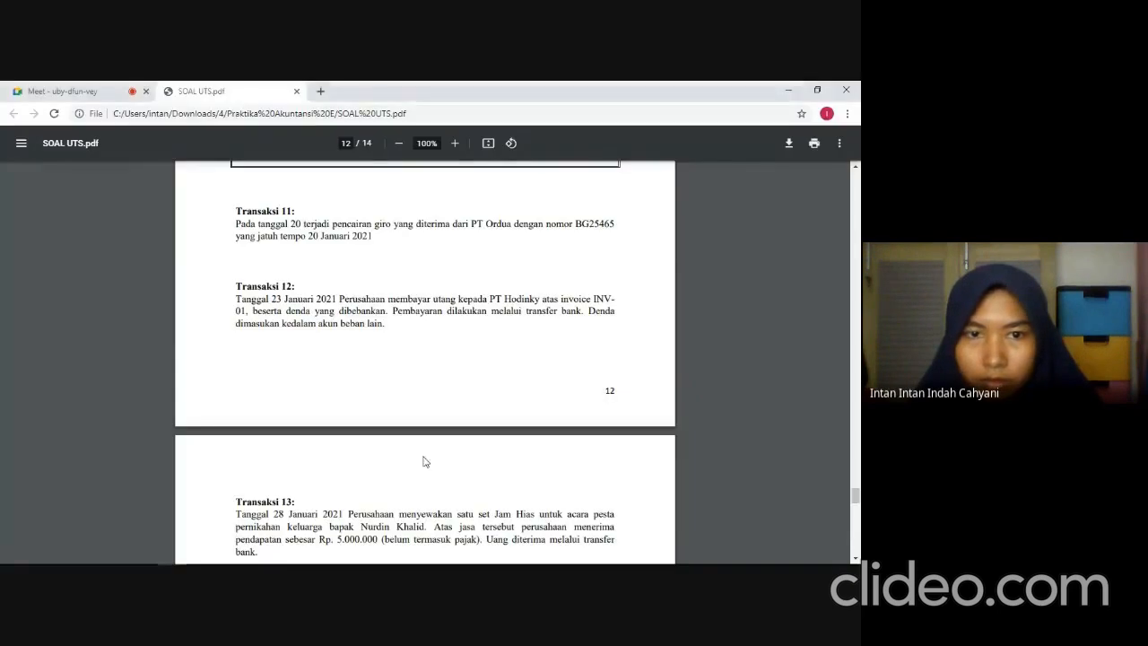
{"action": "scroll", "coordinate": [344, 435], "scroll_direction": "down", "scroll_amount": 5}
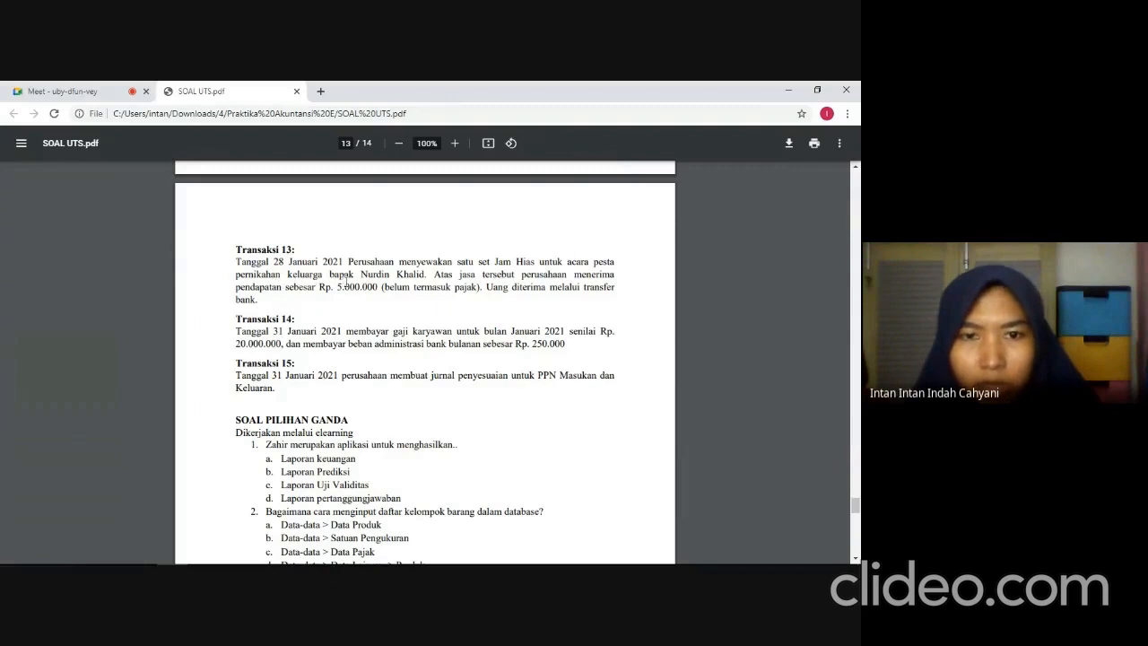
{"action": "key", "text": "alt+Tab"}
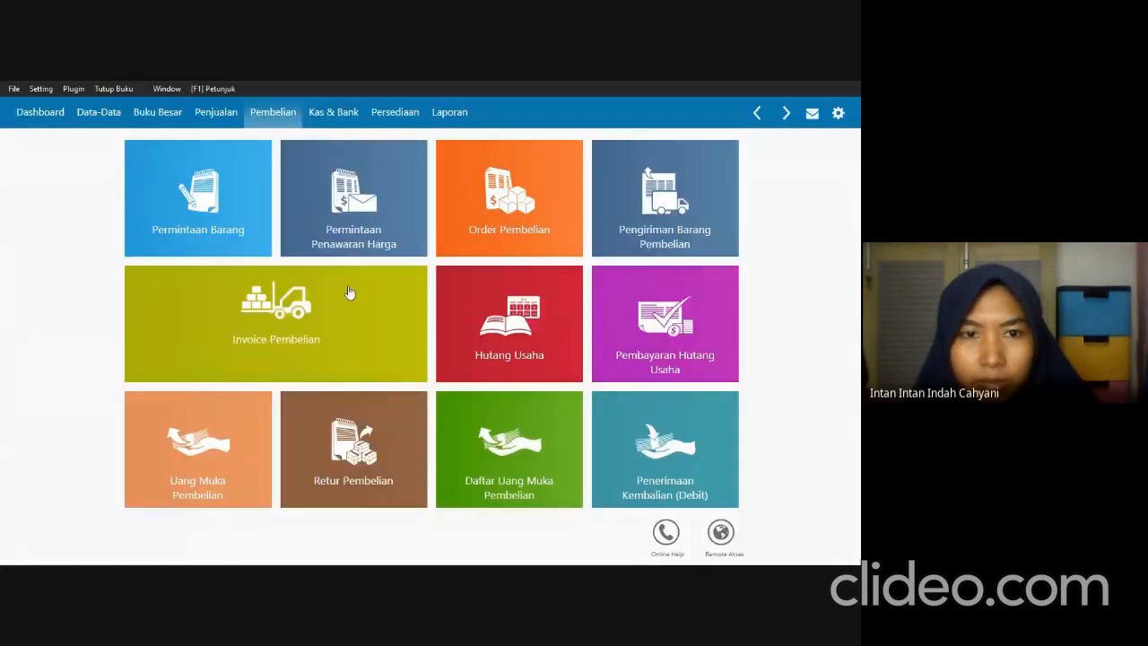
{"action": "left_click", "coordinate": [237, 125]}
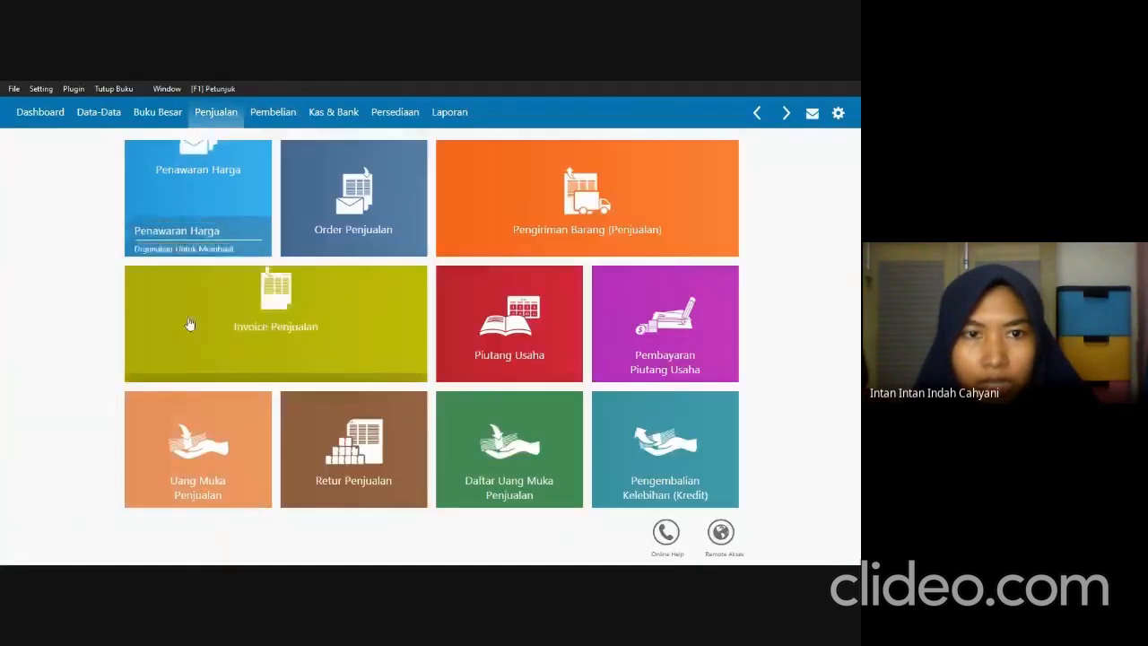
{"action": "left_click", "coordinate": [198, 308]}
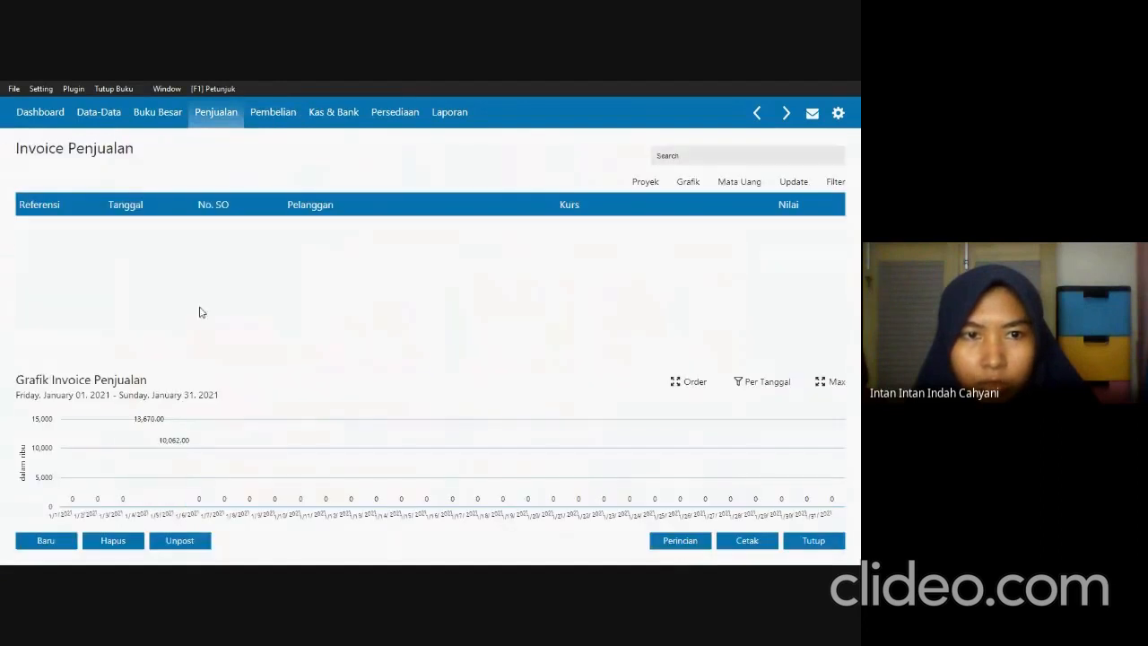
{"action": "left_click", "coordinate": [48, 539]}
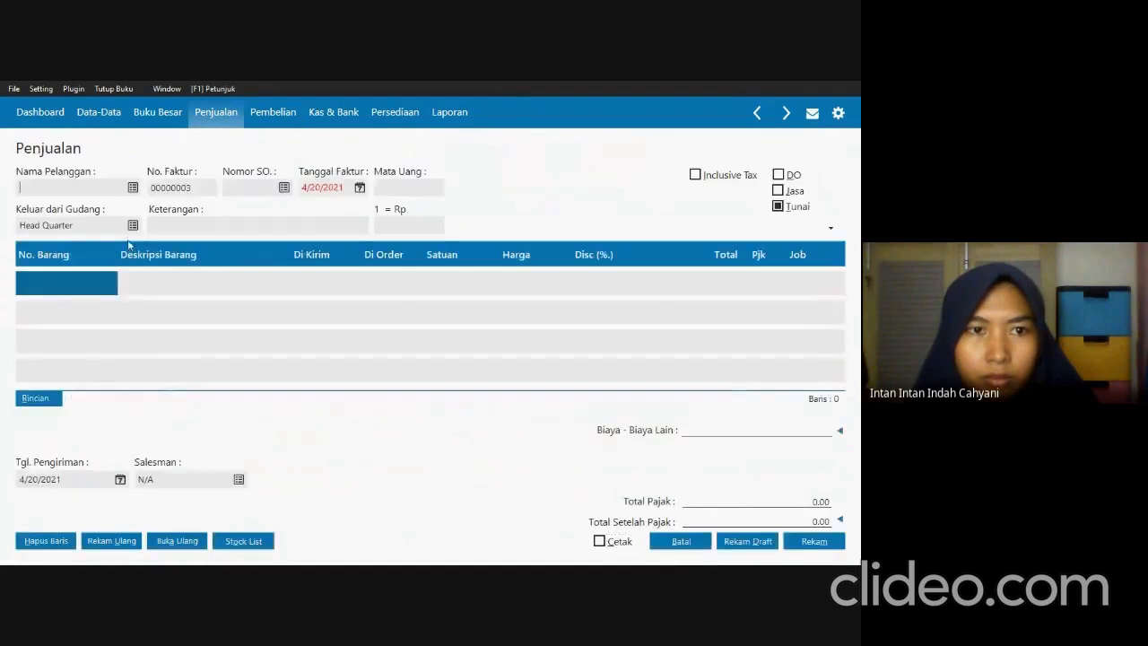
Create a new customer with the full name given in Transaksi 13, accept the incomplete NPWP/NIK, and choose that customer for the invoice.
{"action": "left_click", "coordinate": [131, 188]}
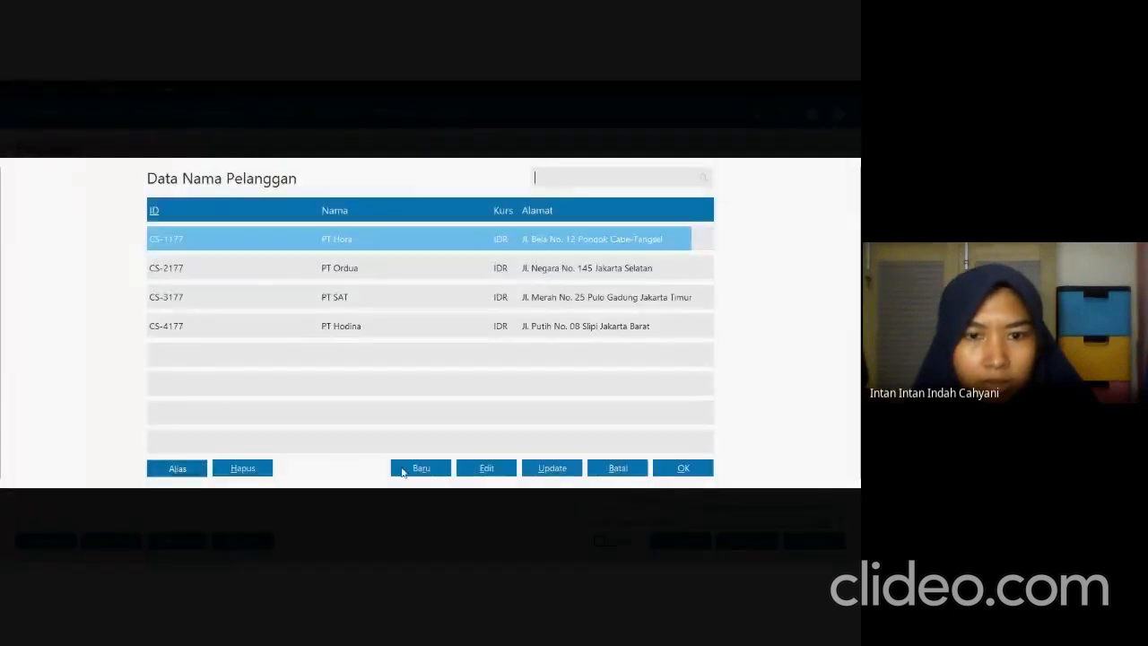
{"action": "left_click", "coordinate": [419, 475]}
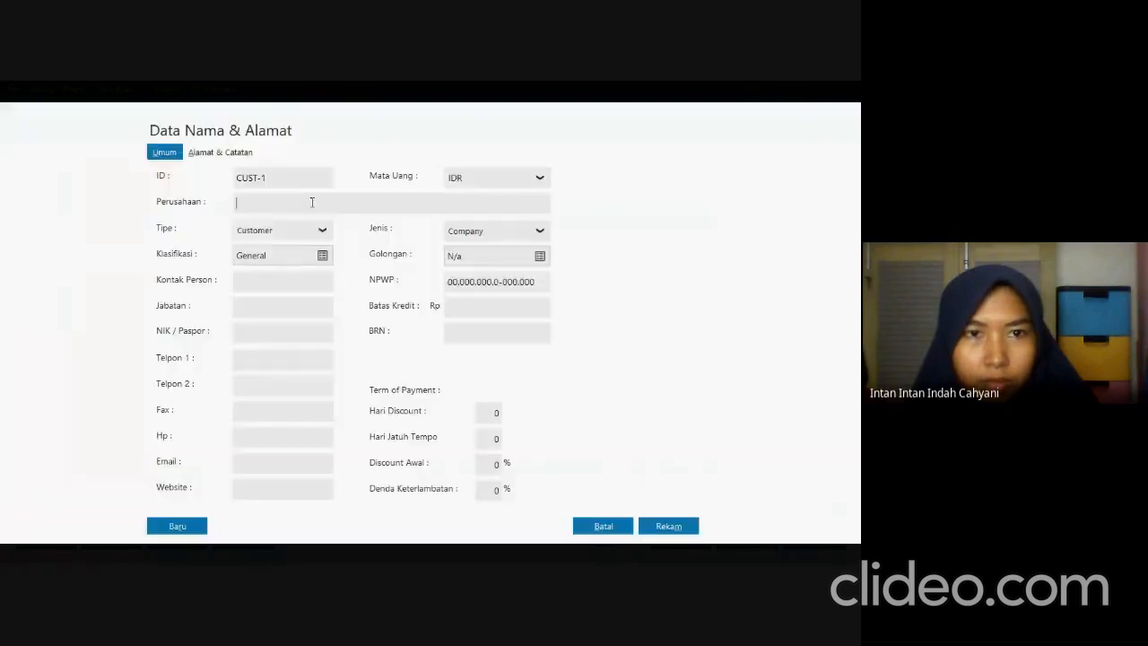
{"action": "key", "text": "alt+Tab"}
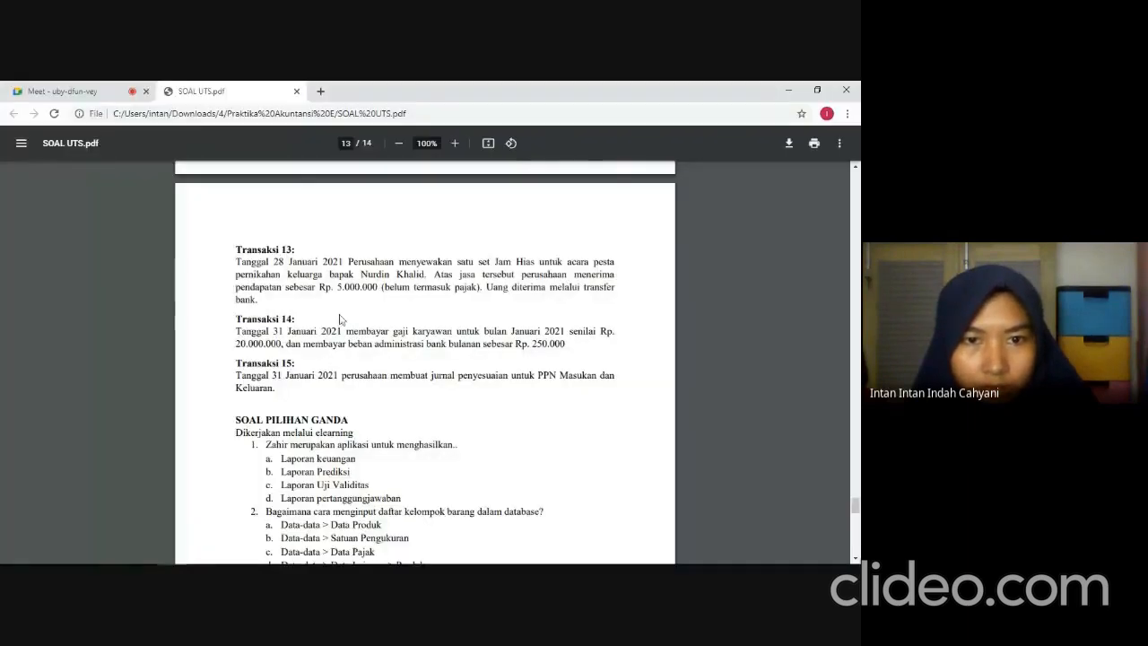
{"action": "key", "text": "alt+Tab"}
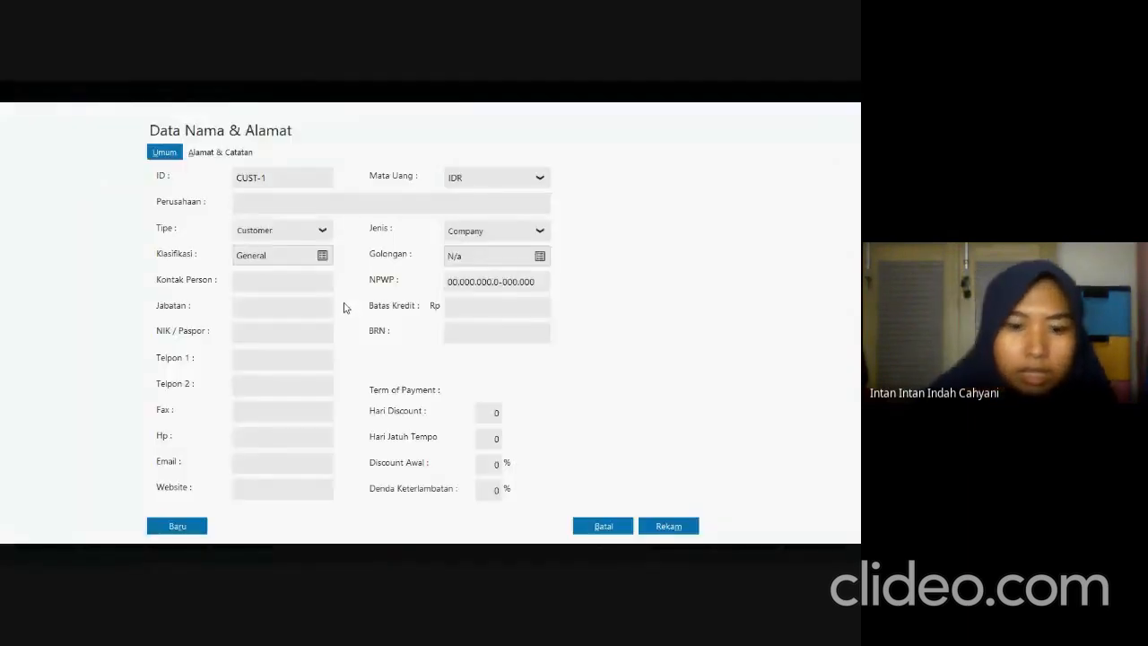
{"action": "type", "text": "N"}
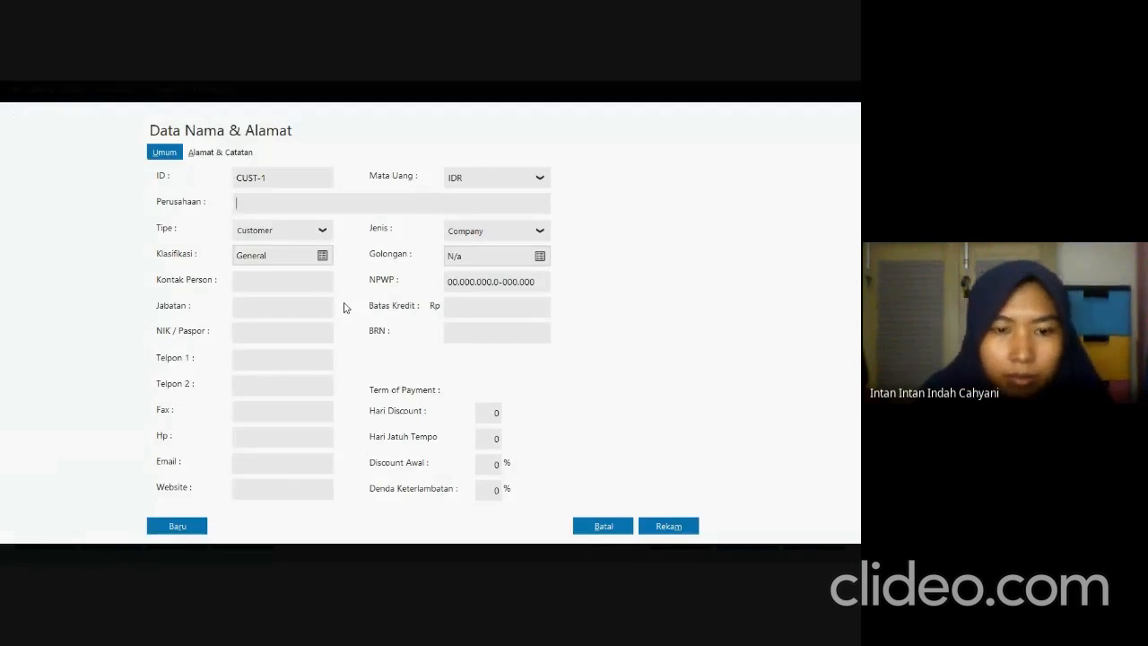
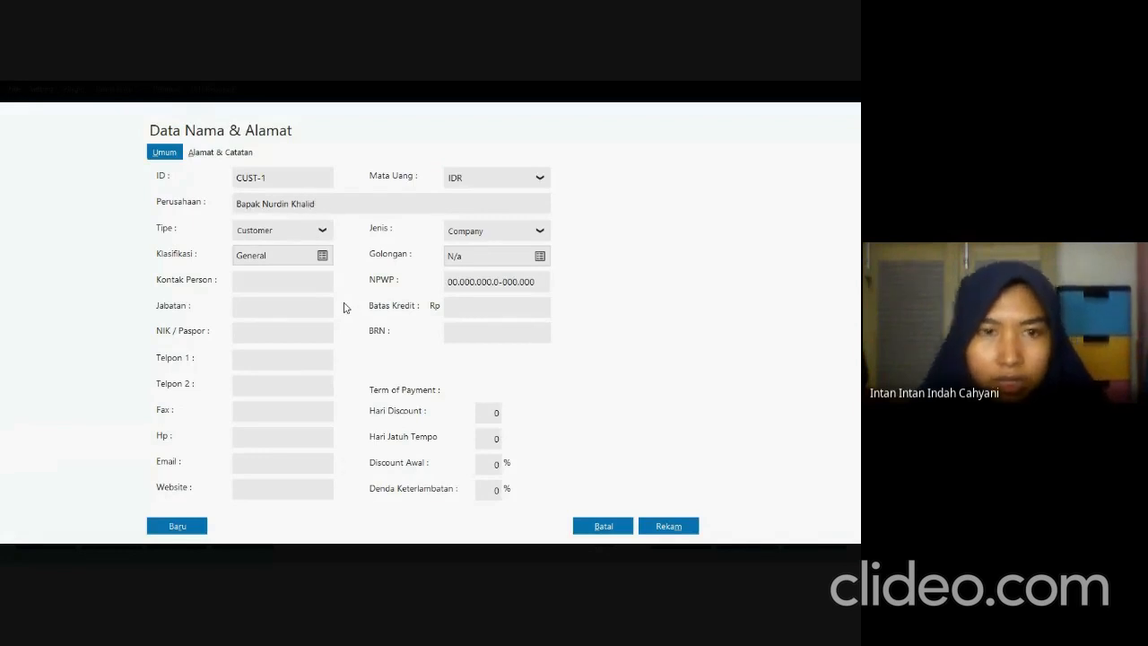
{"action": "left_click", "coordinate": [665, 525]}
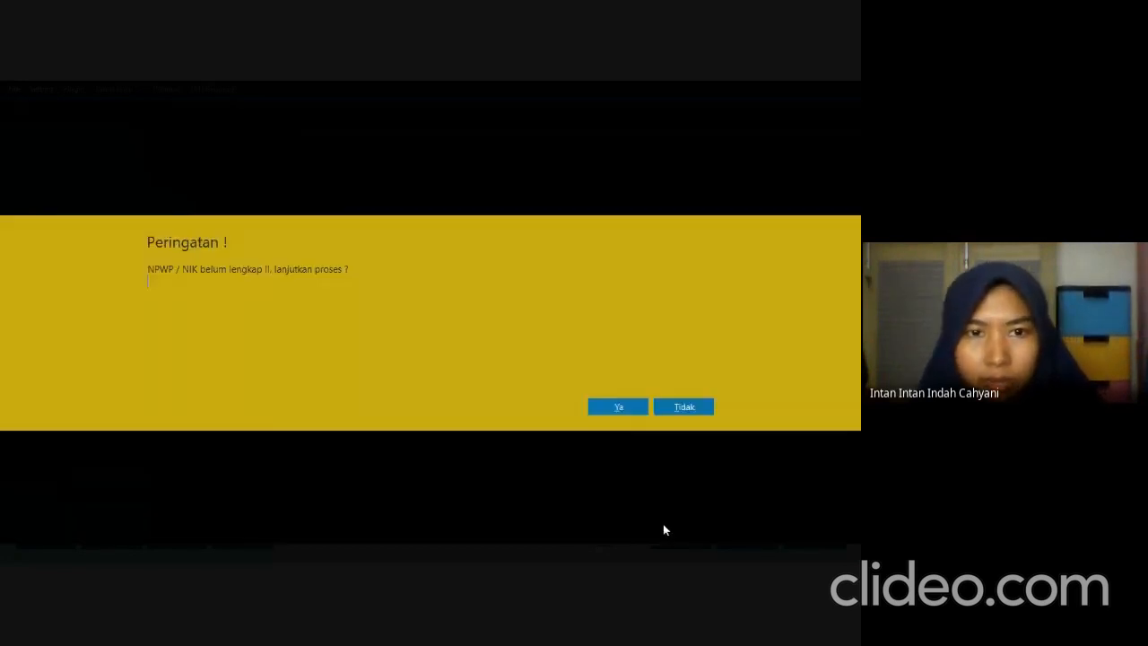
{"action": "left_click", "coordinate": [632, 413]}
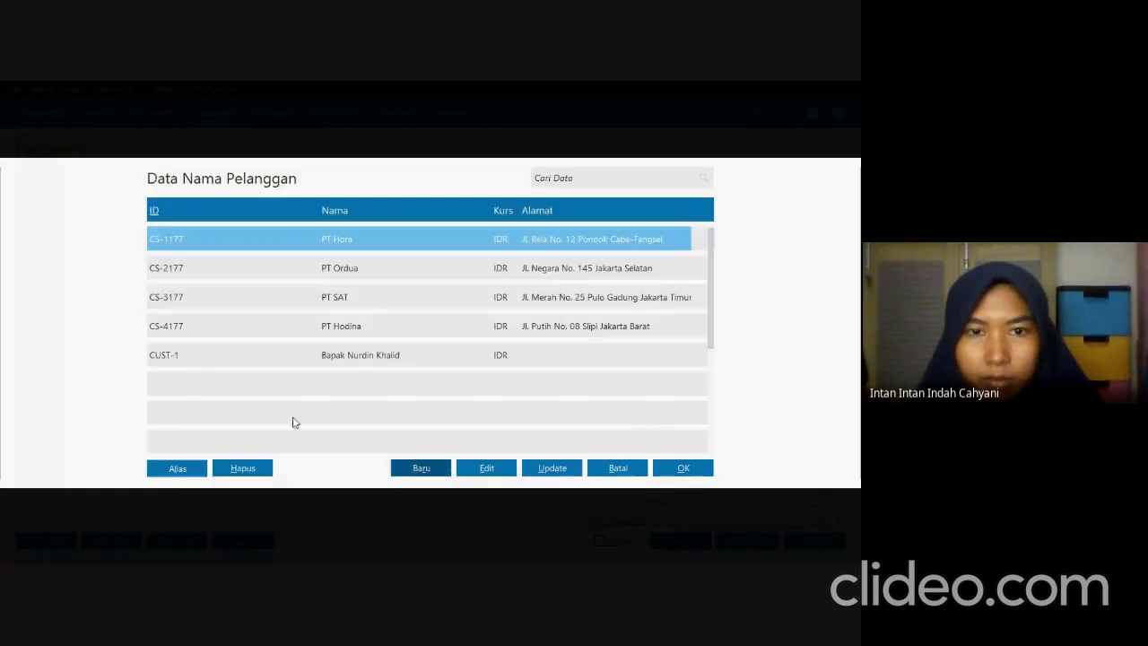
{"action": "left_click", "coordinate": [379, 366]}
{"action": "left_click", "coordinate": [677, 468]}
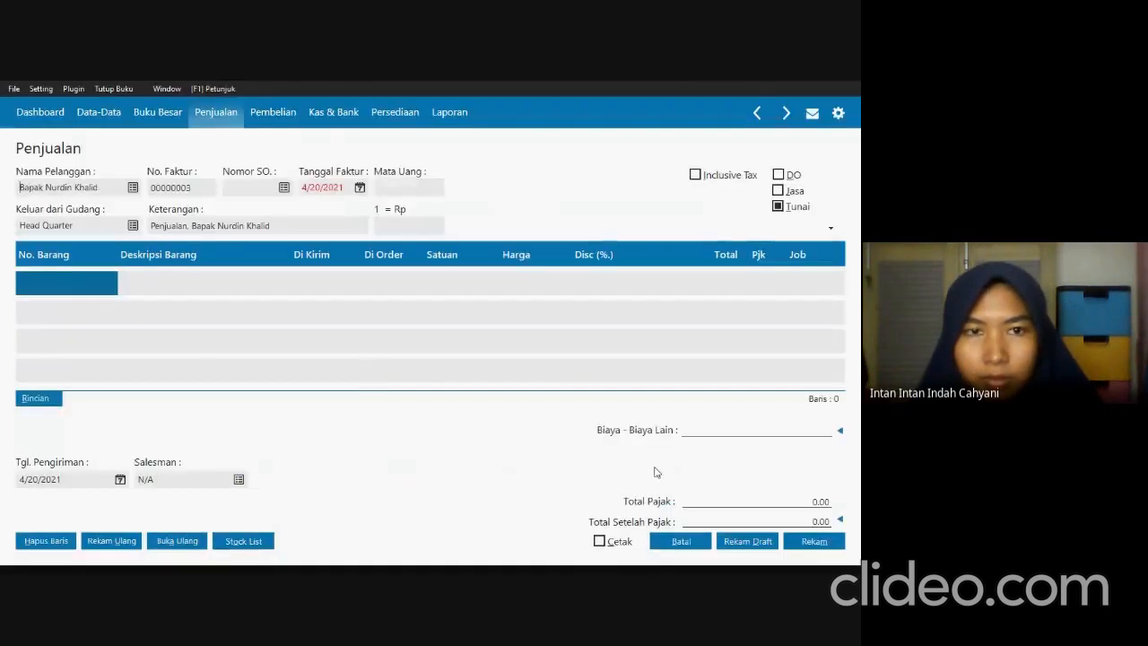
Check the Transaksi 13 date in SOAL UTS.pdf, set the invoice date to 1/28/2021 and mark the sale as a service (Jasa).
{"action": "key", "text": "alt+Tab"}
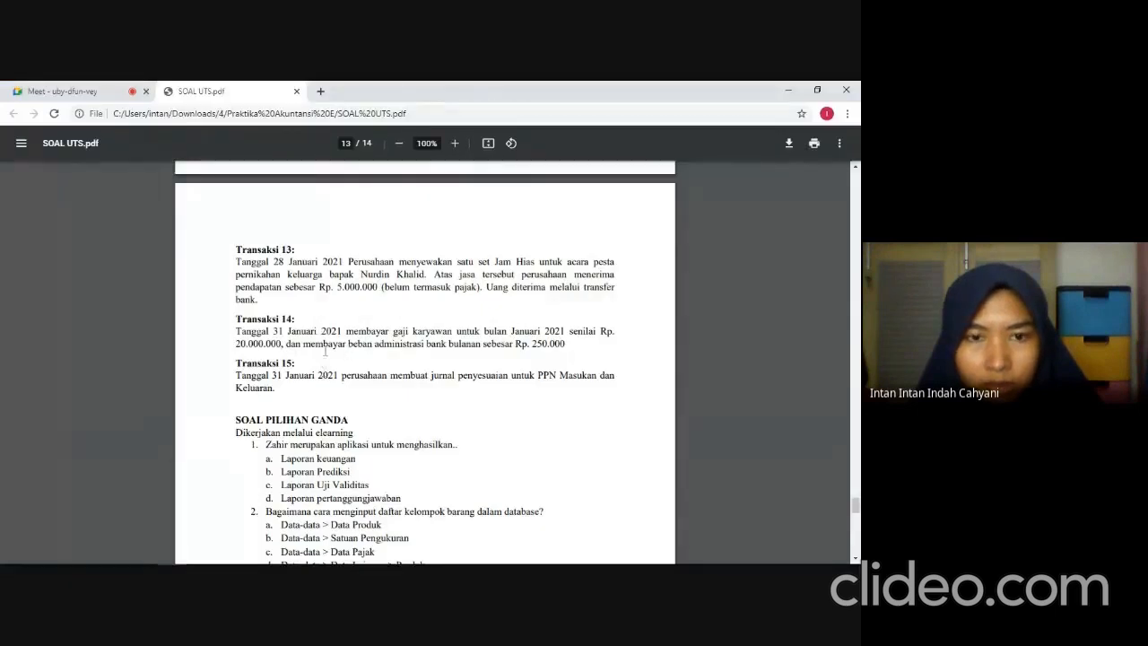
{"action": "key", "text": "alt+Tab"}
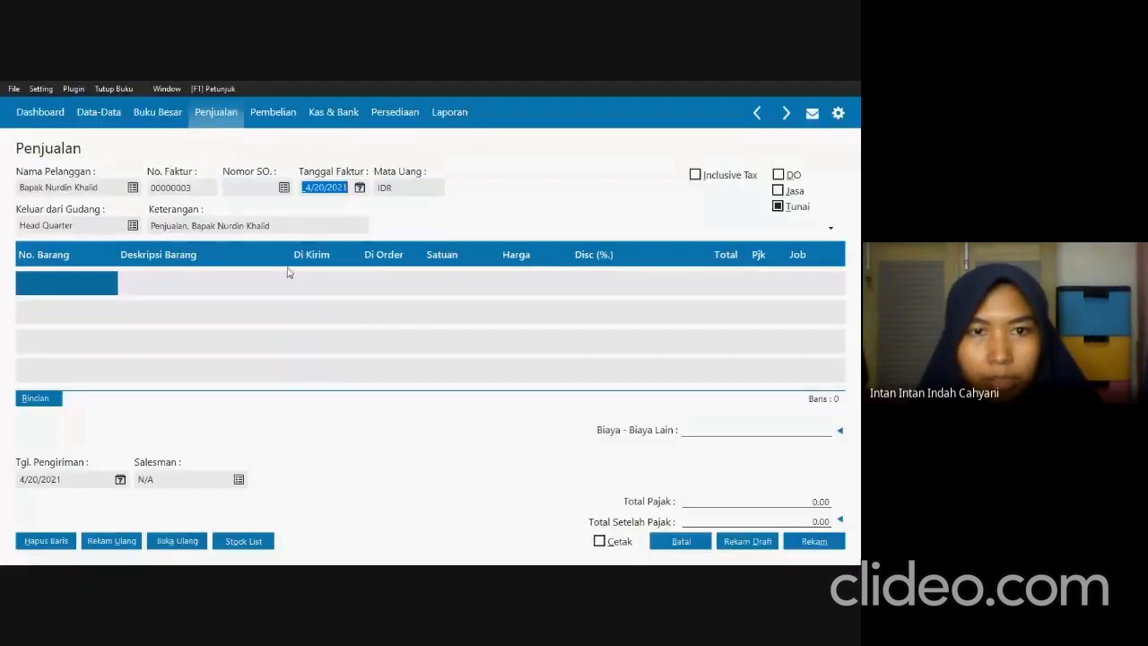
{"action": "type", "text": "0128"}
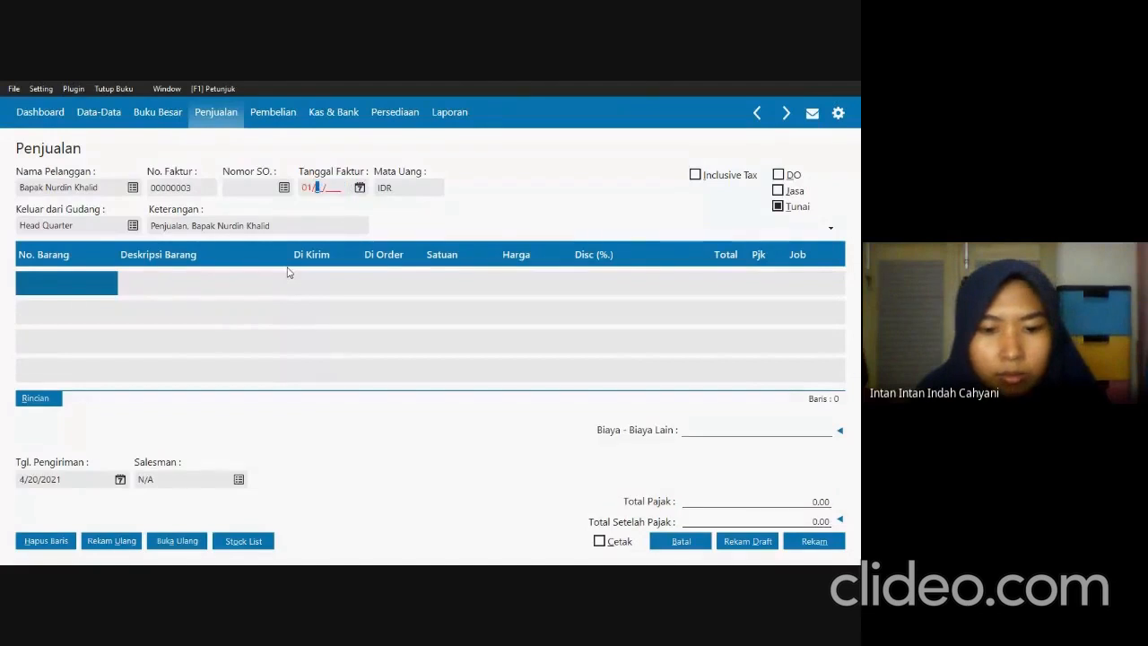
{"action": "type", "text": "2021"}
{"action": "key", "text": "Tab"}
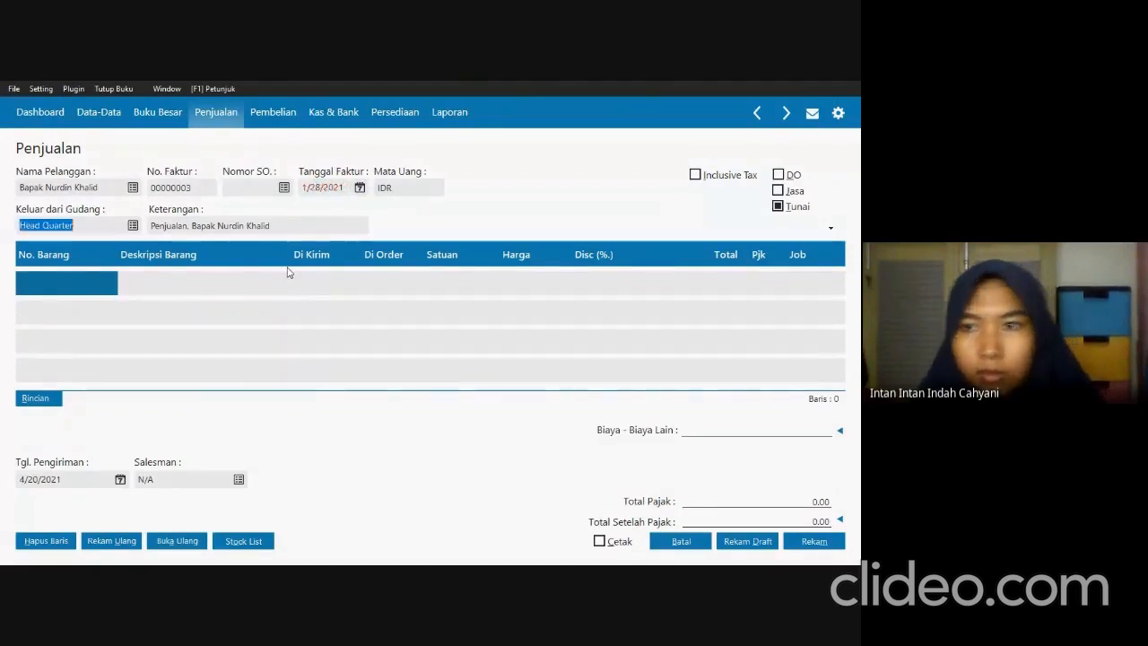
{"action": "left_click", "coordinate": [778, 190]}
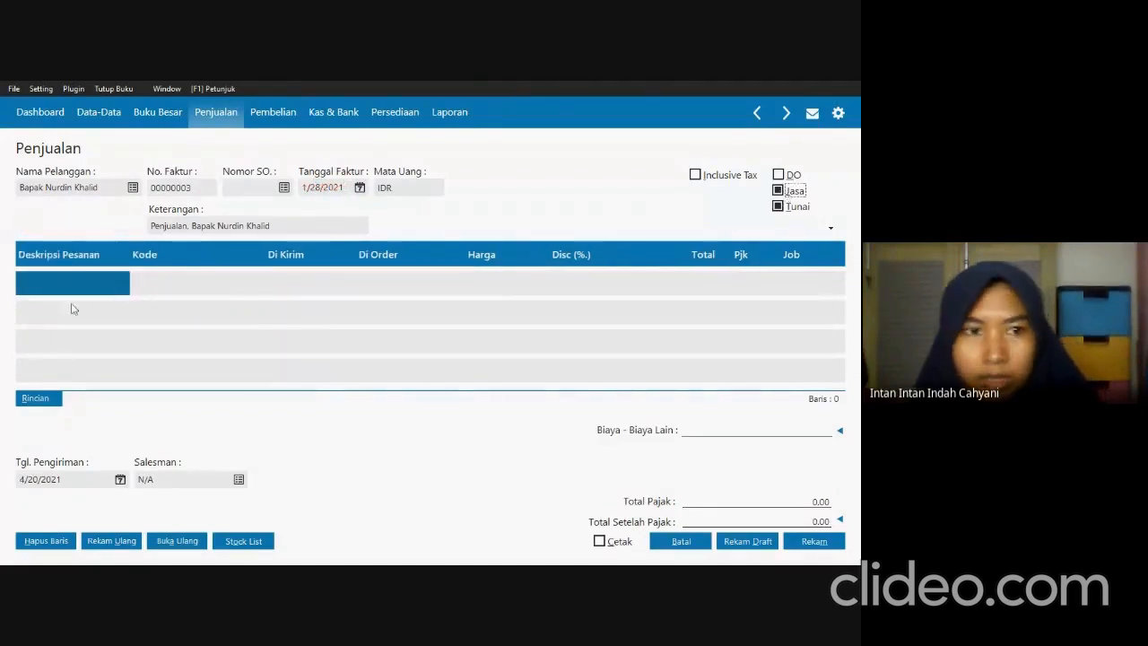
Copy "menyewakan satu set Jam Hias" from Transaksi 13 into the invoice's first order description and recheck the transaction text.
{"action": "key", "text": "alt+Tab"}
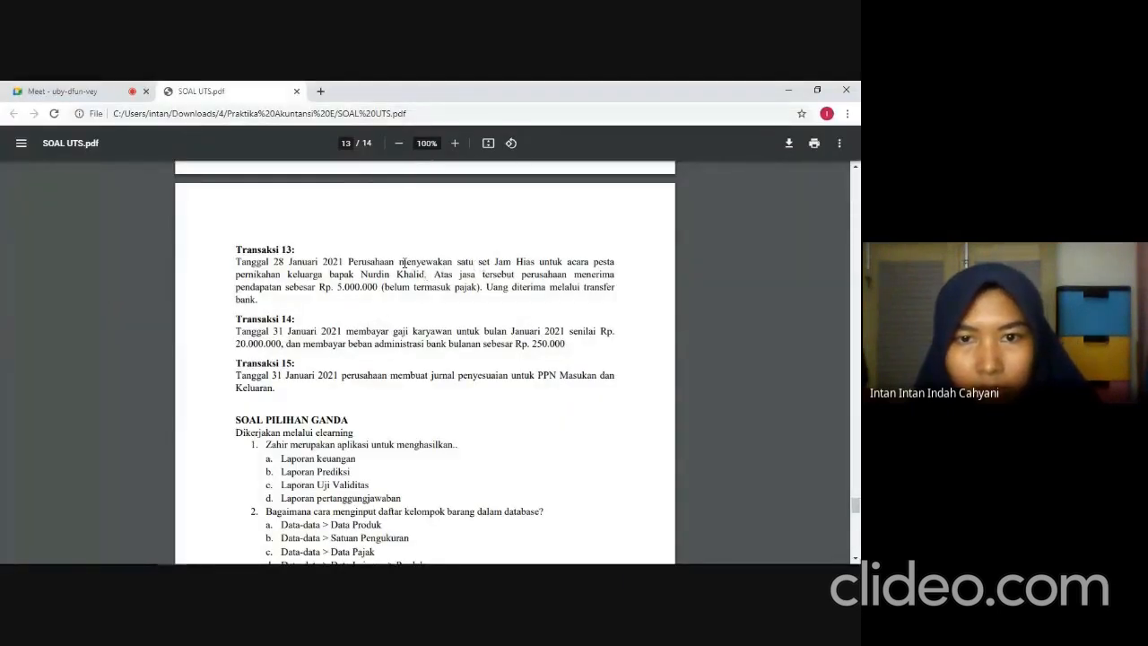
{"action": "left_click_drag", "start_coordinate": [400, 261], "coordinate": [527, 260]}
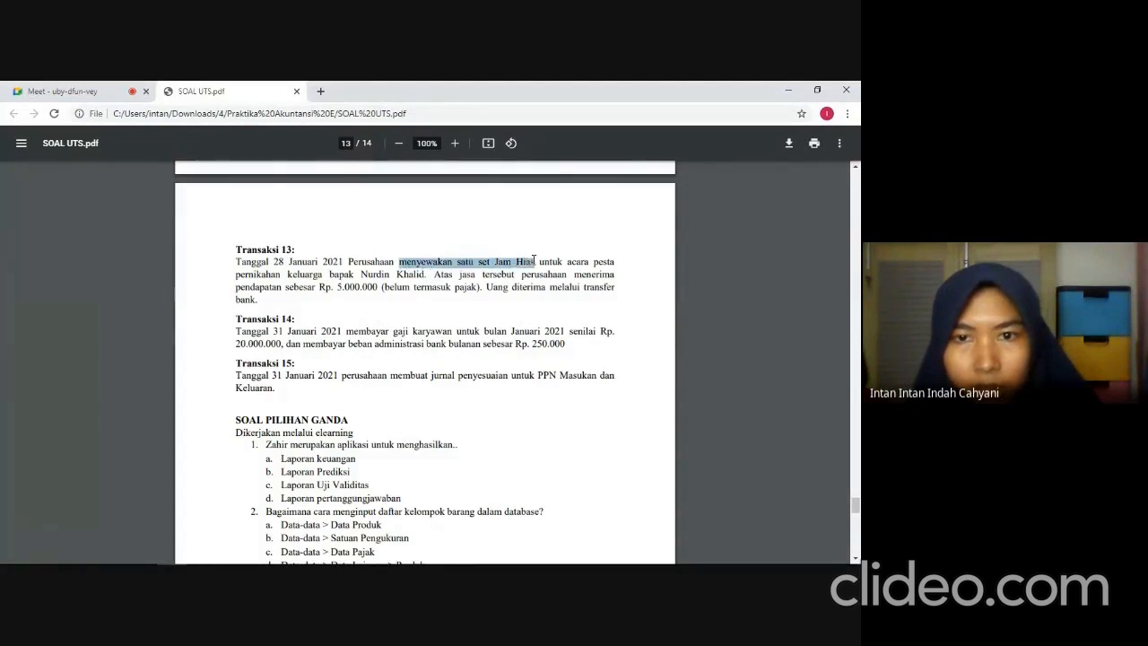
{"action": "key", "text": "alt+Tab"}
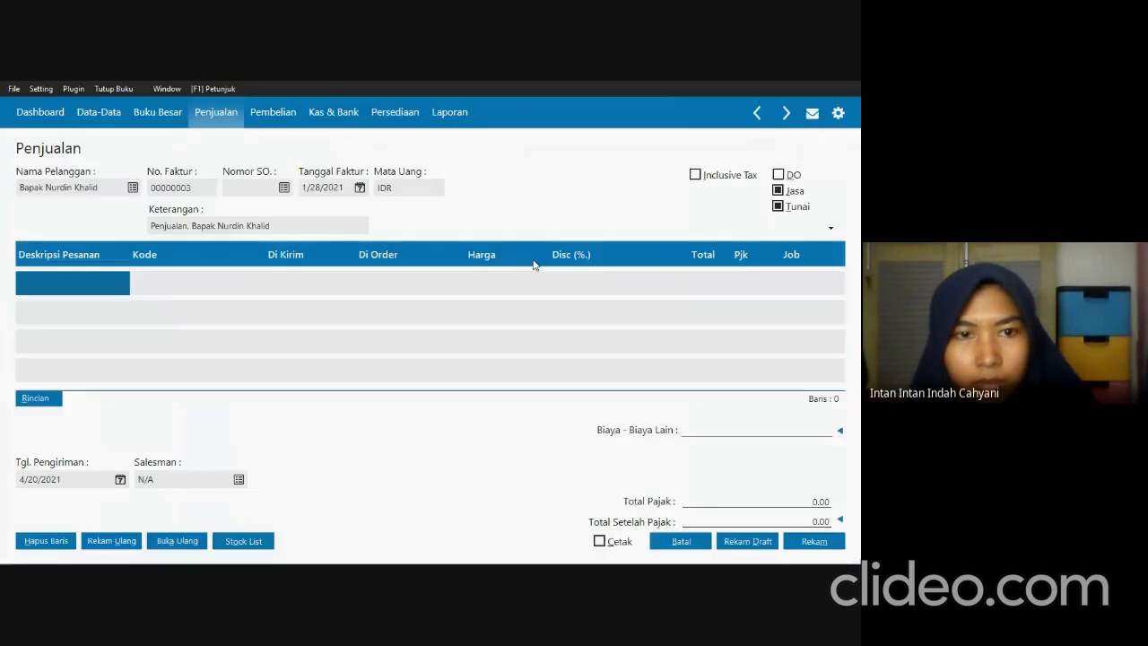
{"action": "left_click", "coordinate": [101, 289]}
{"action": "type", "text": "v"}
{"action": "key", "text": "BackSpace"}
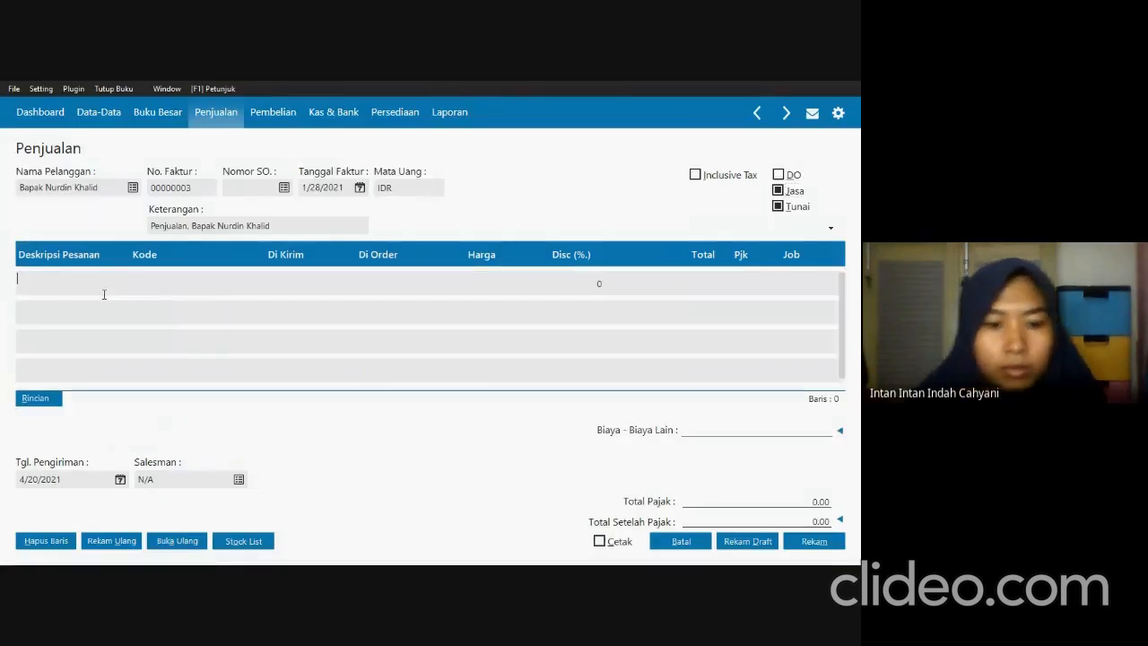
{"action": "type", "text": "Menyewakan satu set Jam Hias"}
{"action": "key", "text": "Tab"}
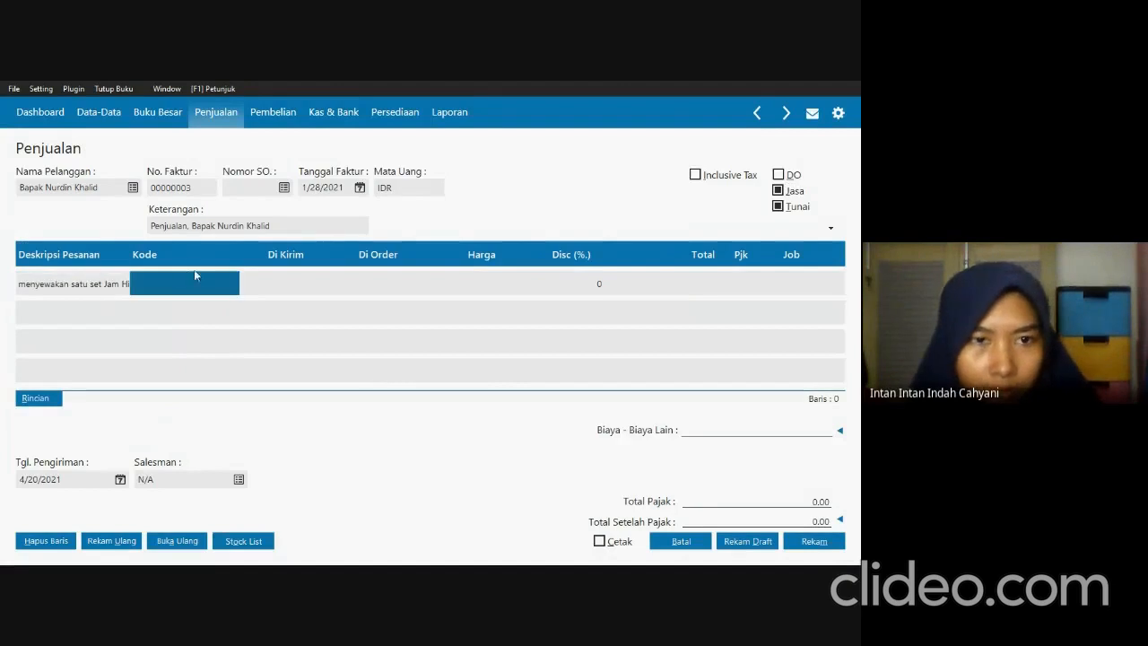
{"action": "key", "text": "alt+Tab"}
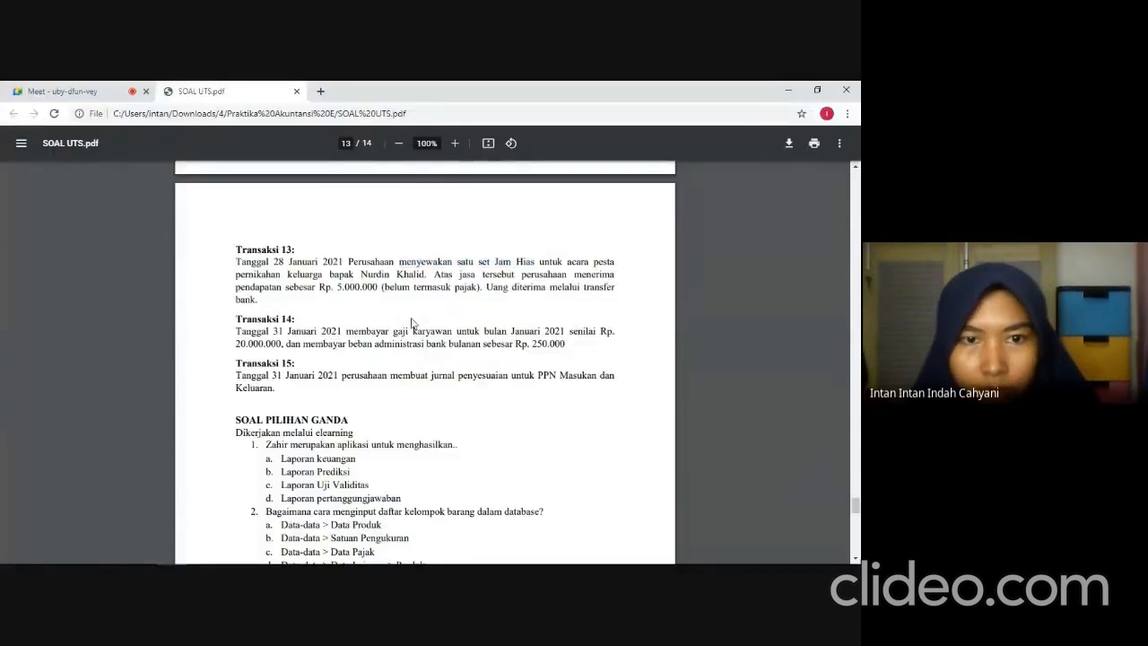
{"action": "key", "text": "alt+Tab"}
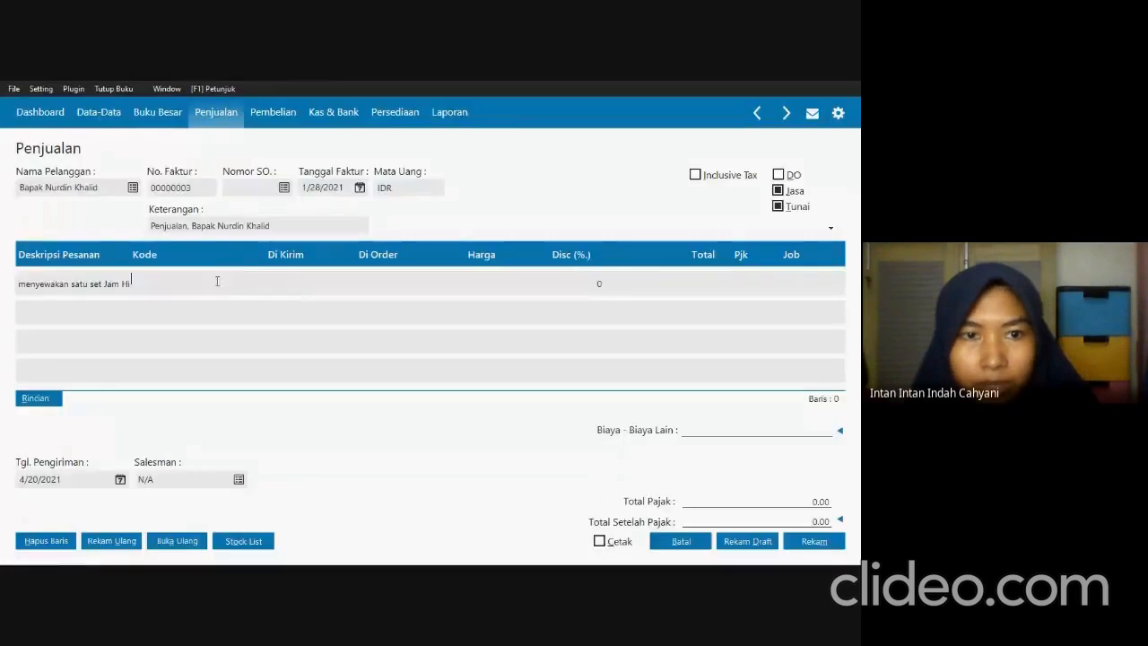
Assign the account Pendapatan Jasa (410000030) to the invoice's Jam Hias rental line.
{"action": "key", "text": "Down"}
{"action": "key", "text": "Down"}
{"action": "key", "text": "Down"}
{"action": "key", "text": "Down"}
{"action": "key", "text": "Down"}
{"action": "key", "text": "Down"}
{"action": "key", "text": "Down"}
{"action": "key", "text": "Down"}
{"action": "key", "text": "Down"}
{"action": "key", "text": "Down"}
{"action": "key", "text": "Down"}
{"action": "key", "text": "Down"}
{"action": "key", "text": "Down"}
{"action": "key", "text": "Down"}
{"action": "key", "text": "Down"}
{"action": "key", "text": "Down"}
{"action": "key", "text": "Down"}
{"action": "key", "text": "Down"}
{"action": "key", "text": "Down"}
{"action": "key", "text": "Down"}
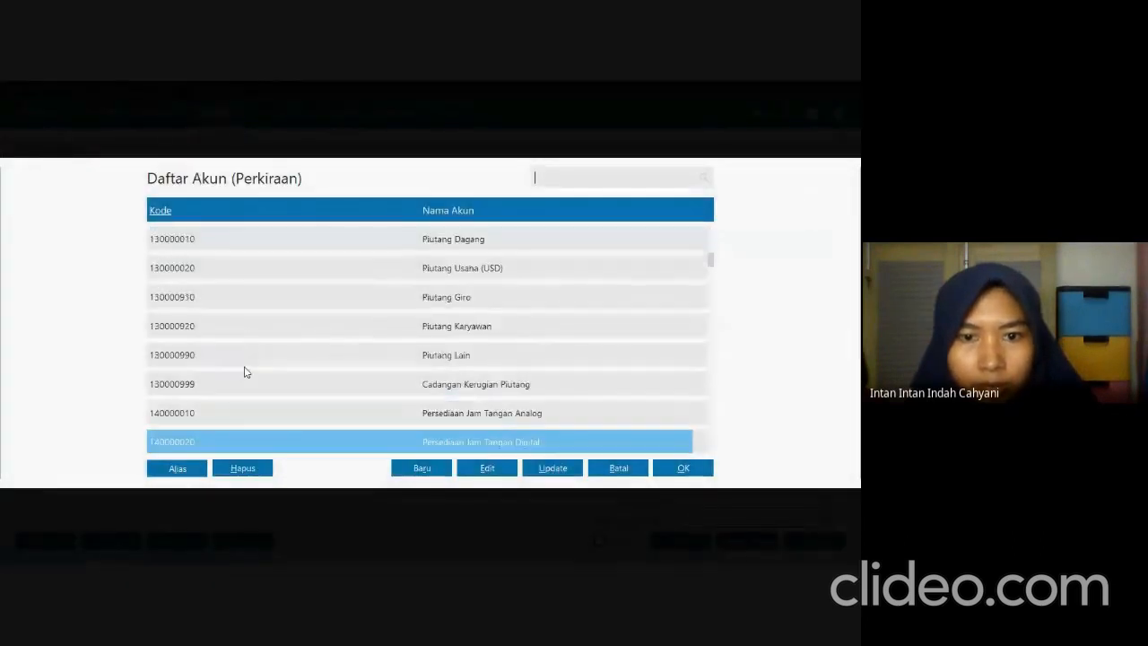
{"action": "key", "text": "Down"}
{"action": "key", "text": "Down"}
{"action": "key", "text": "Down"}
{"action": "key", "text": "Down"}
{"action": "key", "text": "Down"}
{"action": "key", "text": "Down"}
{"action": "key", "text": "Down"}
{"action": "key", "text": "Down"}
{"action": "key", "text": "Down"}
{"action": "key", "text": "Down"}
{"action": "key", "text": "Down"}
{"action": "key", "text": "Down"}
{"action": "key", "text": "Down"}
{"action": "key", "text": "Down"}
{"action": "key", "text": "Down"}
{"action": "key", "text": "Down"}
{"action": "key", "text": "Down"}
{"action": "key", "text": "Down"}
{"action": "key", "text": "Down"}
{"action": "key", "text": "Down"}
{"action": "key", "text": "Down"}
{"action": "key", "text": "Down"}
{"action": "key", "text": "Down"}
{"action": "key", "text": "Down"}
{"action": "key", "text": "Down"}
{"action": "key", "text": "Down"}
{"action": "key", "text": "Down"}
{"action": "key", "text": "Down"}
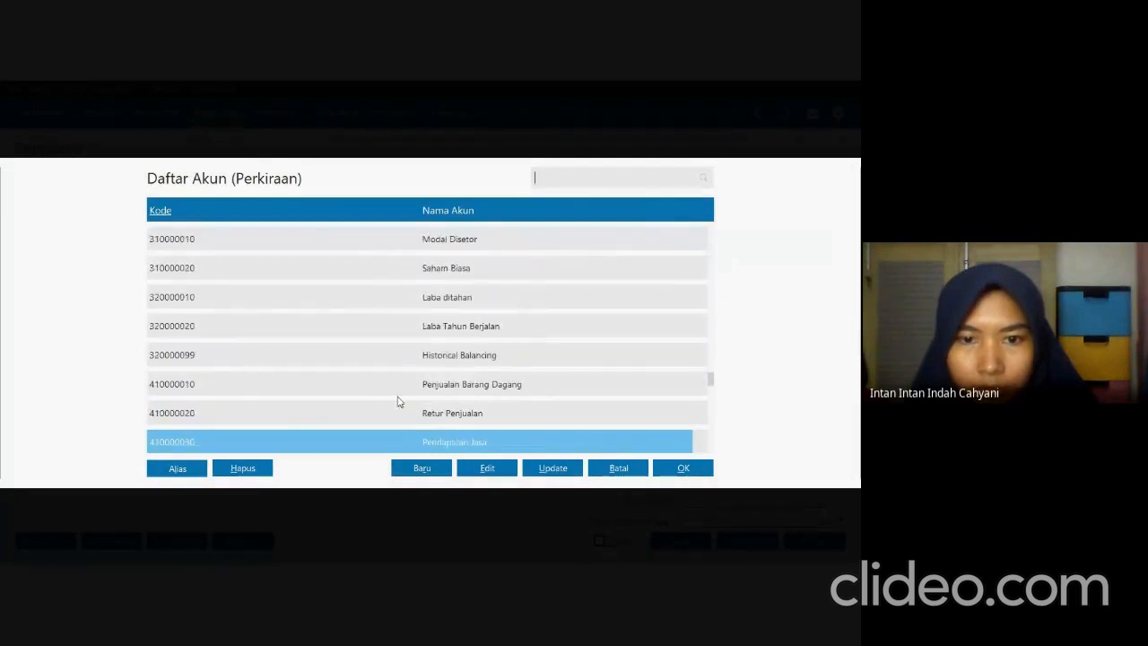
{"action": "key", "text": "Down"}
{"action": "left_click", "coordinate": [428, 415]}
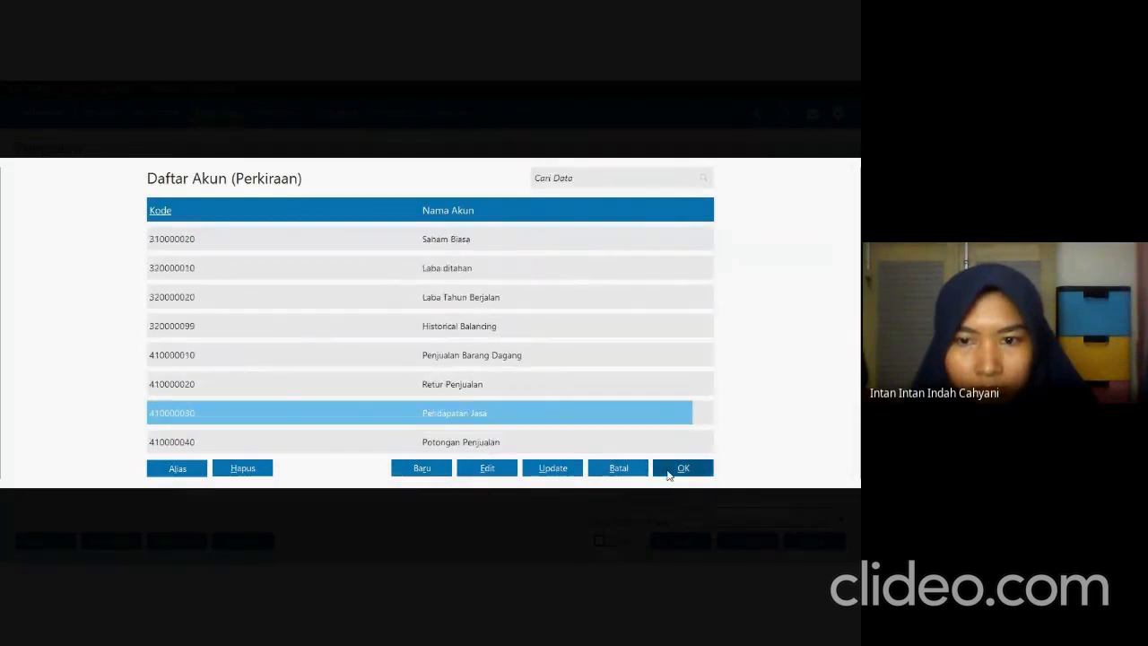
{"action": "left_click", "coordinate": [680, 467]}
Check the Transaksi 13 amount in SOAL UTS.pdf, then in Zahir set the line's delivered quantity to 1 and price to 5.000.000.
{"action": "key", "text": "alt+Tab"}
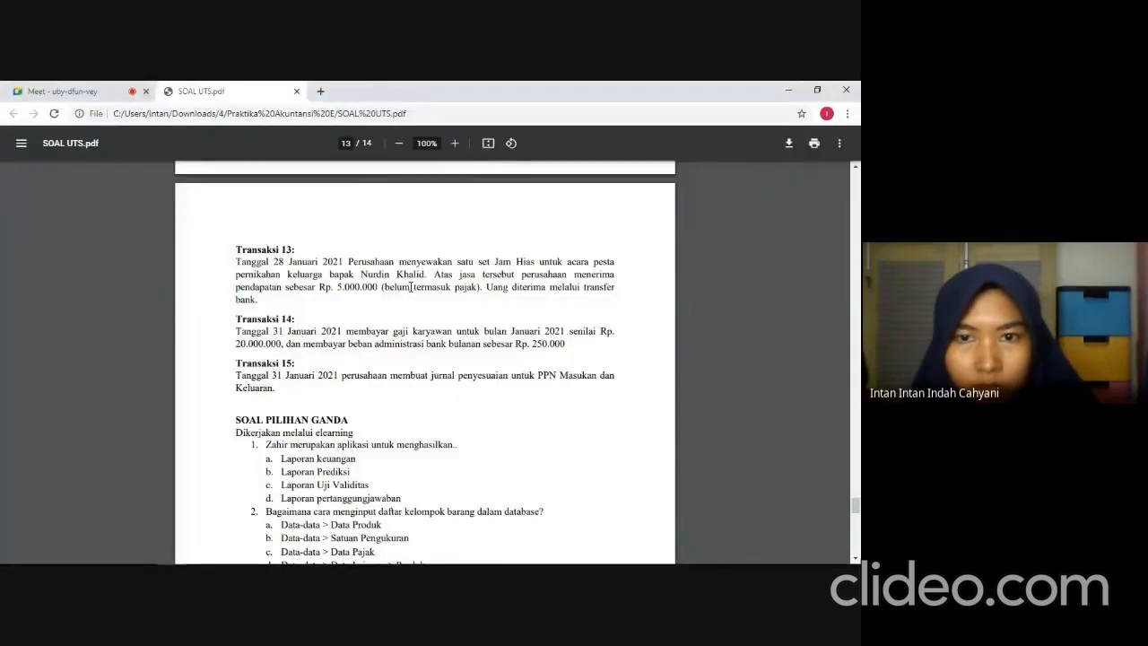
{"action": "key", "text": "alt+Tab"}
{"action": "type", "text": "1"}
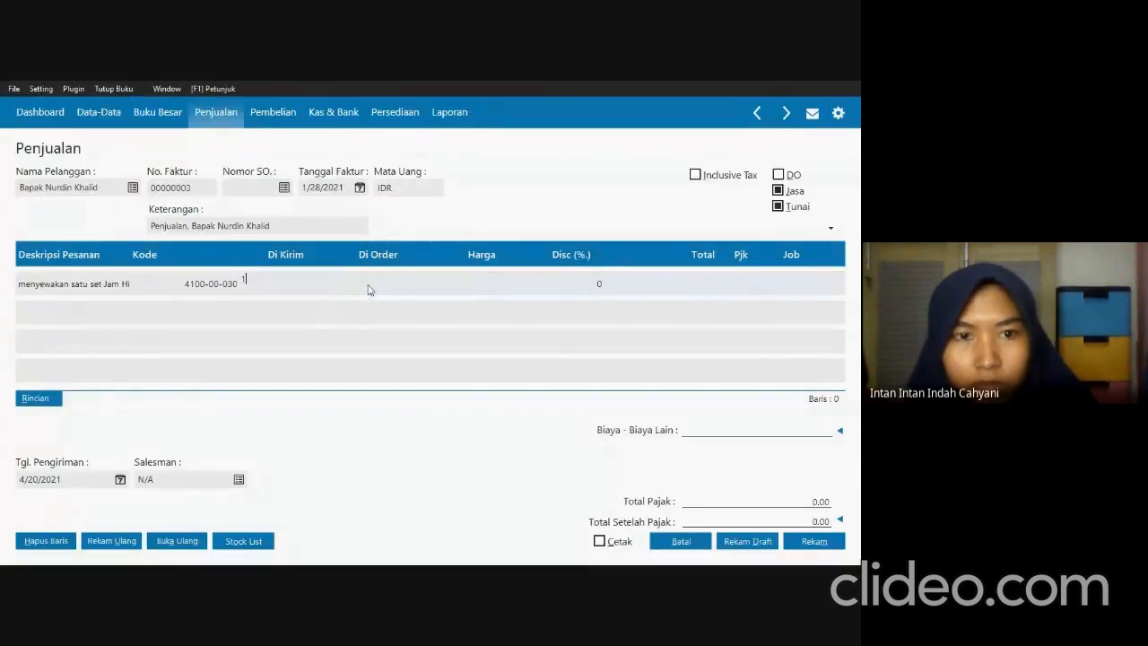
{"action": "key", "text": "Return"}
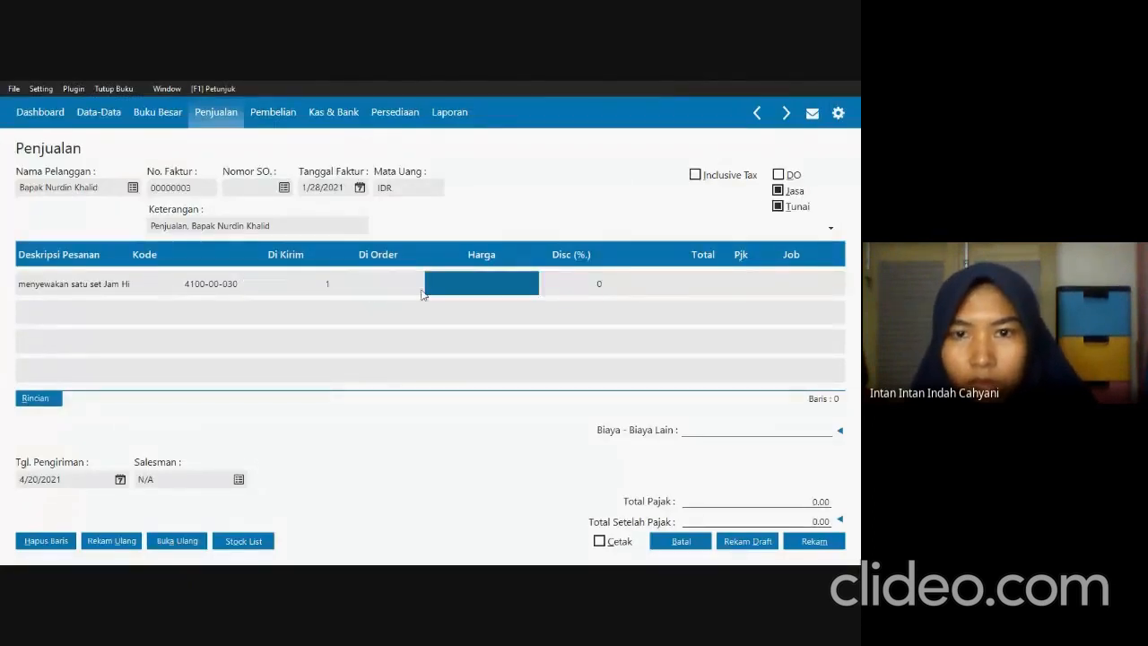
{"action": "type", "text": "5"}
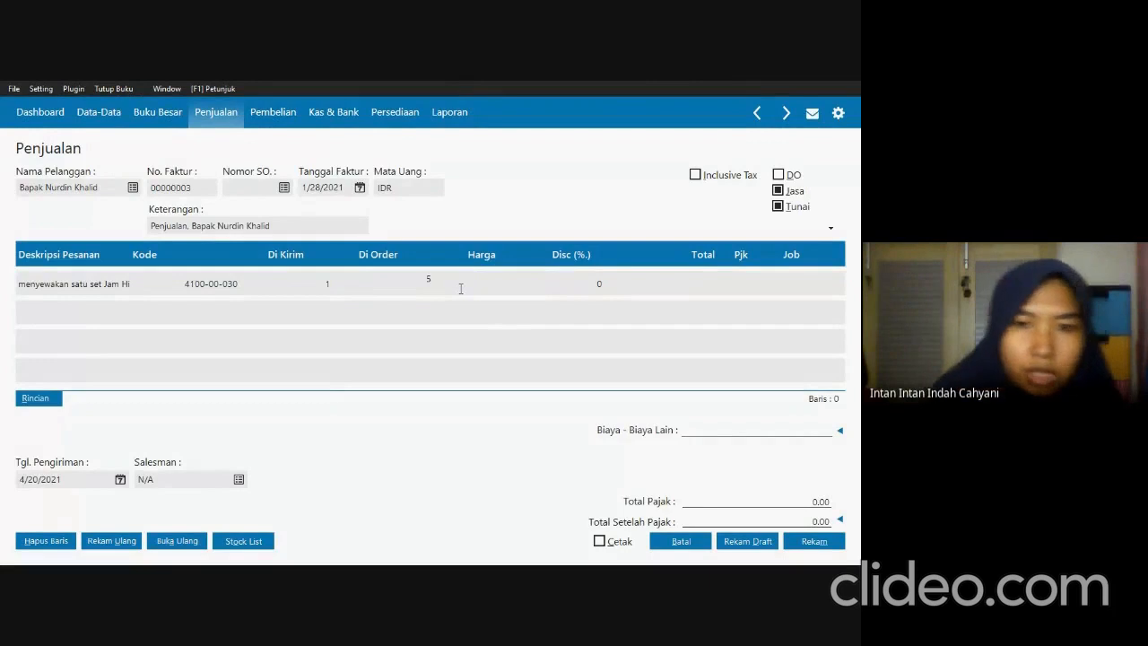
{"action": "type", "text": ".000.000"}
{"action": "key", "text": "Return"}
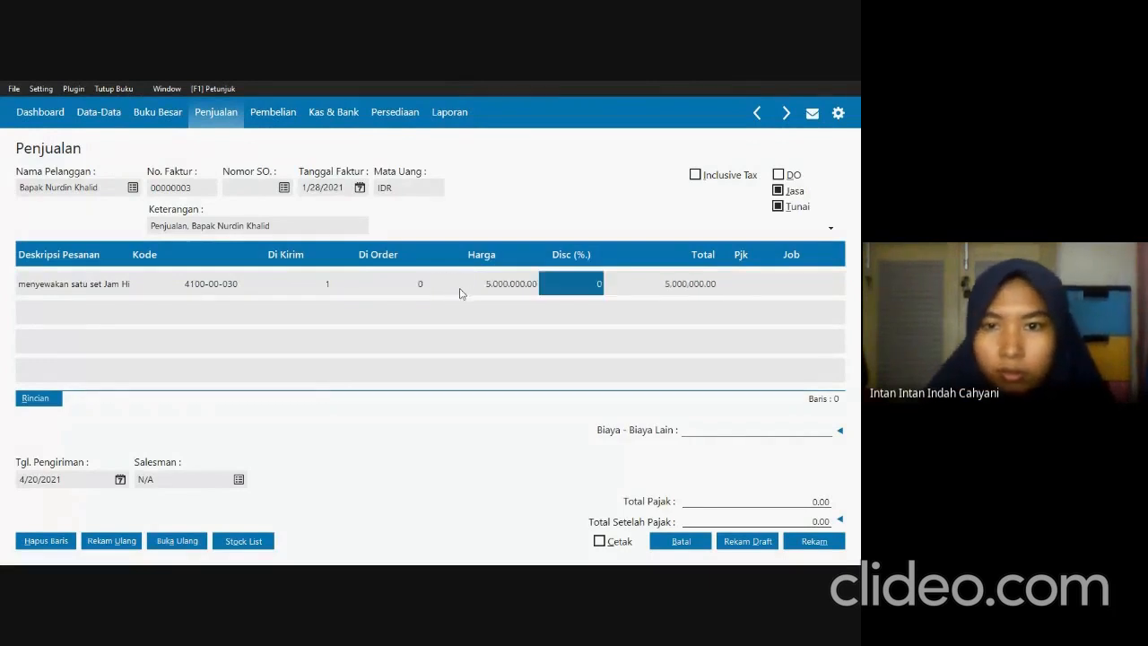
{"action": "key", "text": "Return"}
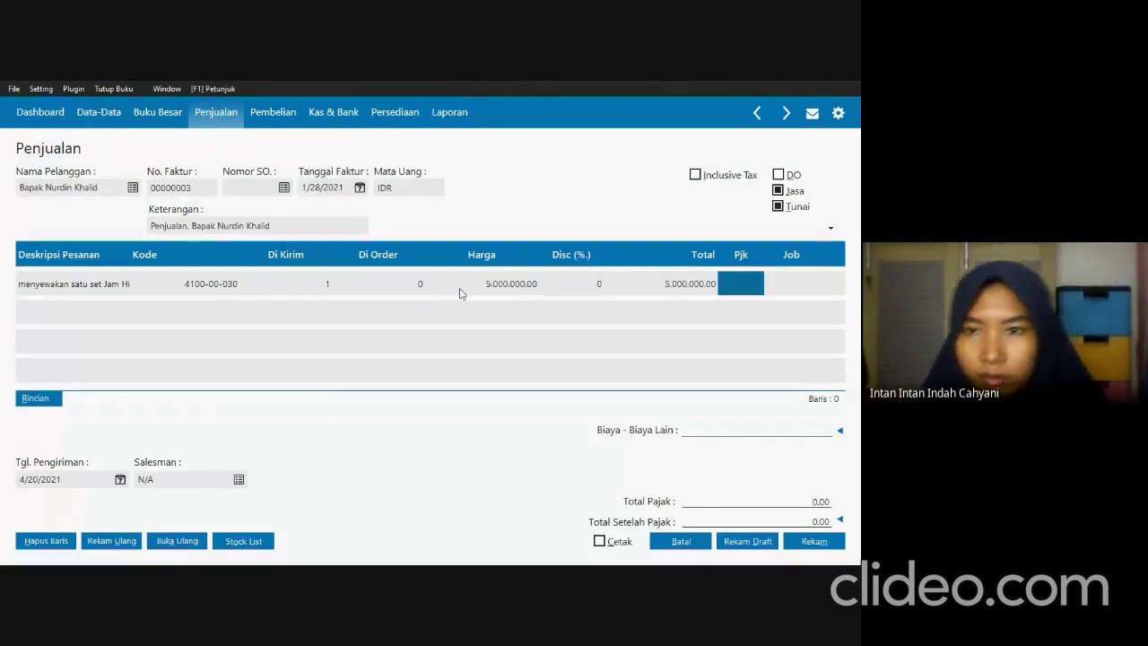
Apply the VAT tax to the rental line, and record the invoice in Zahir after rechecking Transaksi 13 in SOAL UTS.pdf.
{"action": "double_click", "coordinate": [726, 293]}
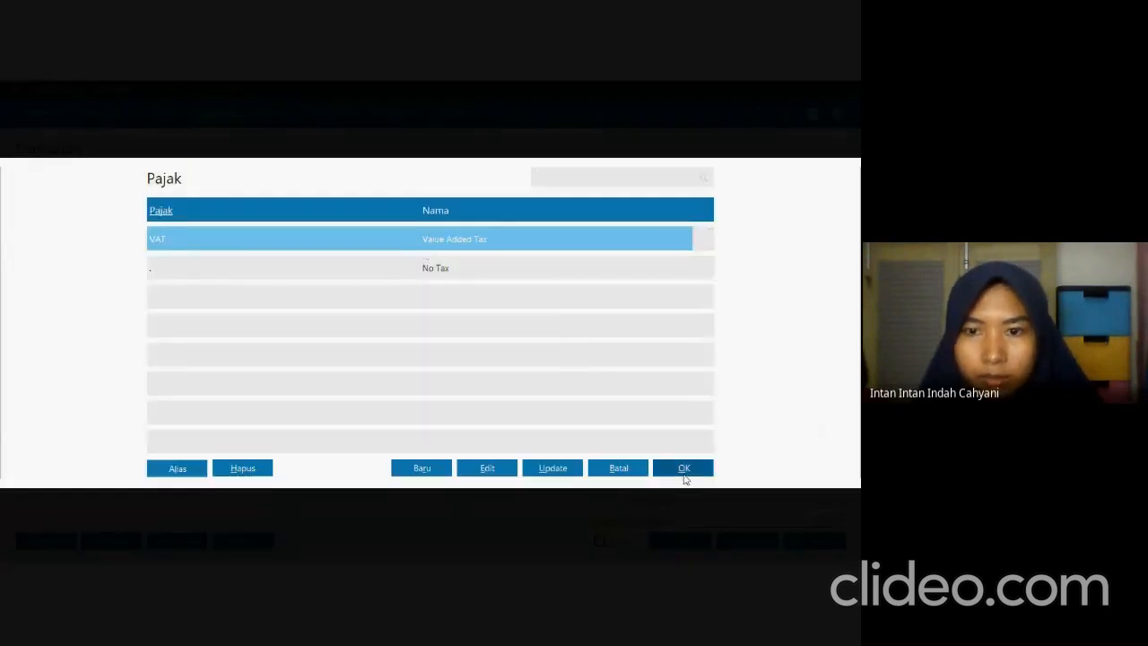
{"action": "left_click", "coordinate": [681, 468]}
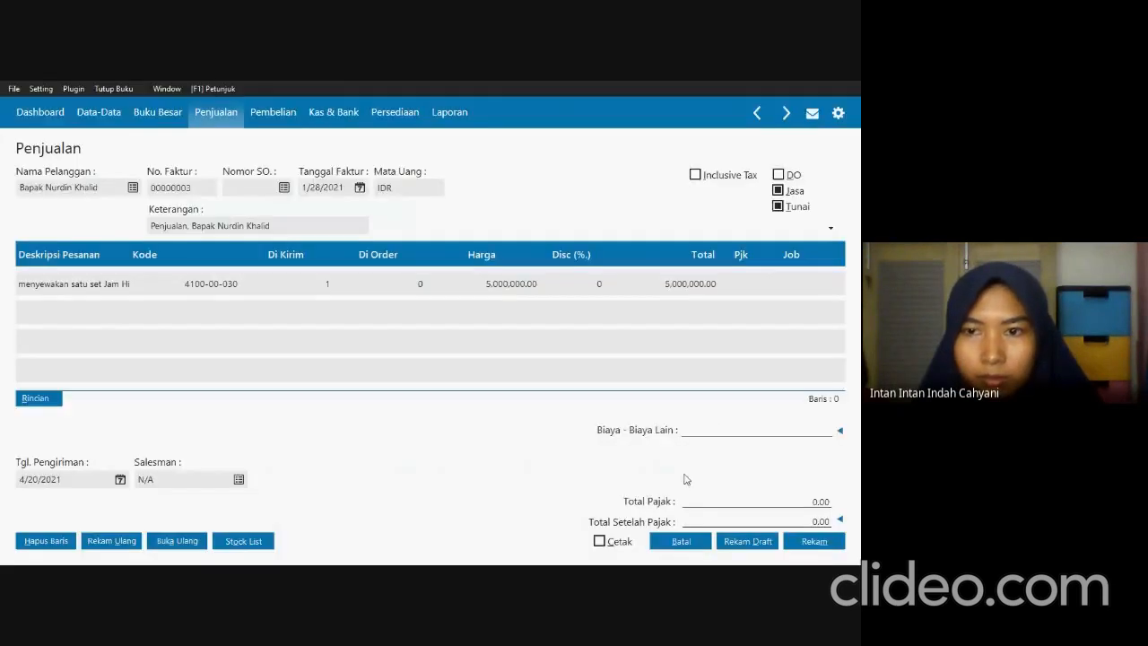
{"action": "key", "text": "alt+Tab"}
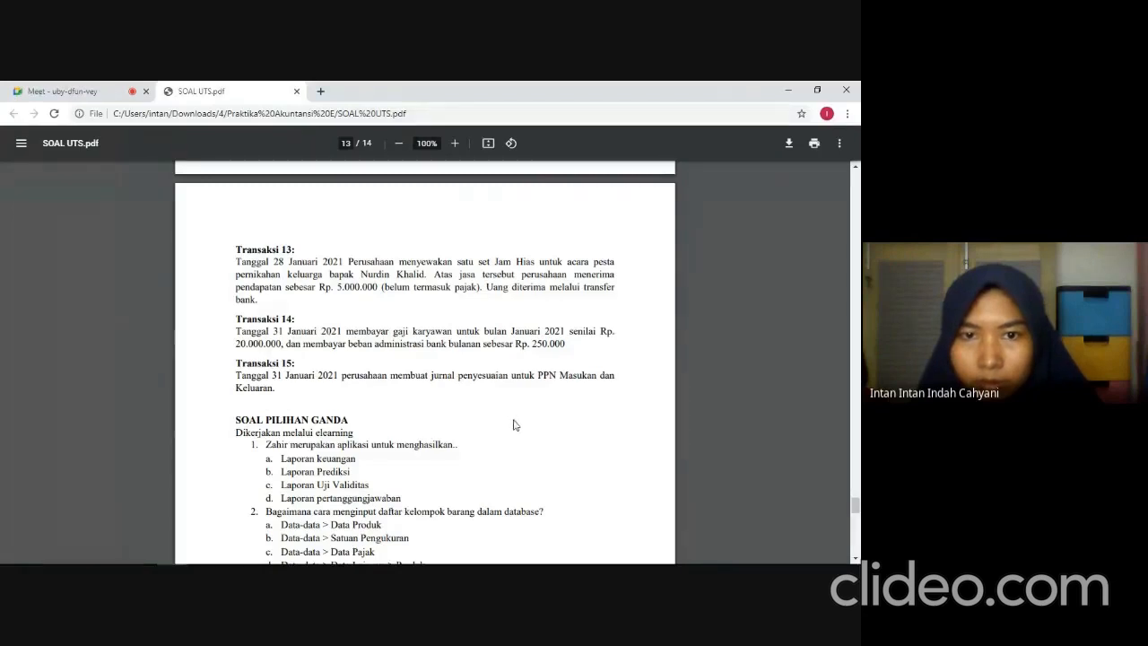
{"action": "key", "text": "alt+Tab"}
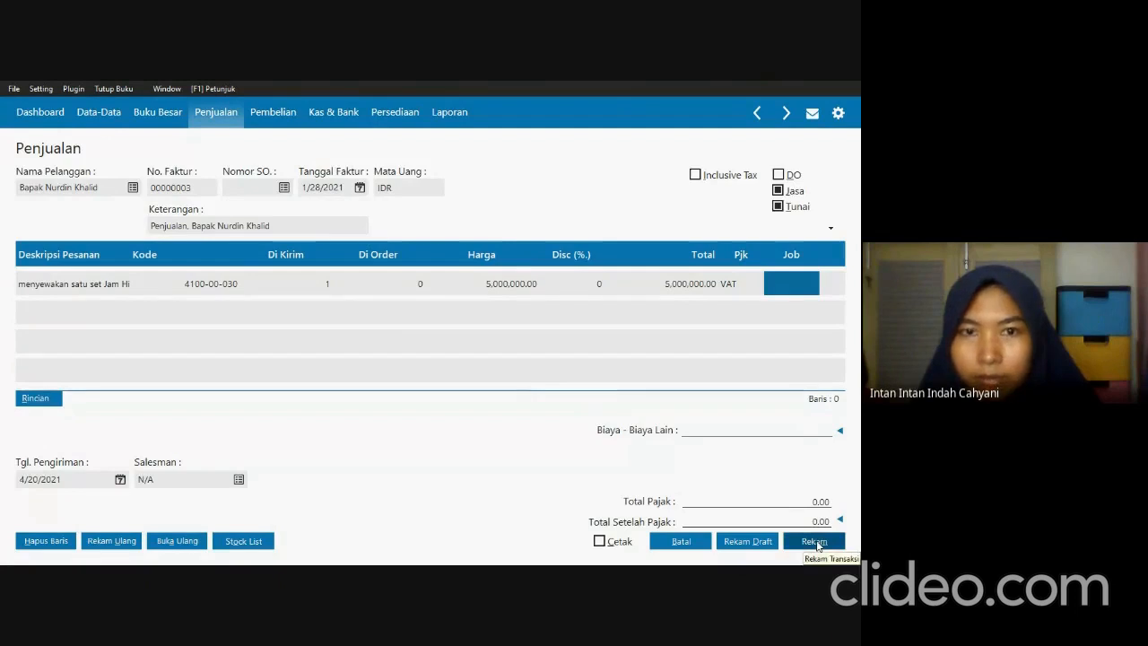
{"action": "left_click", "coordinate": [815, 542]}
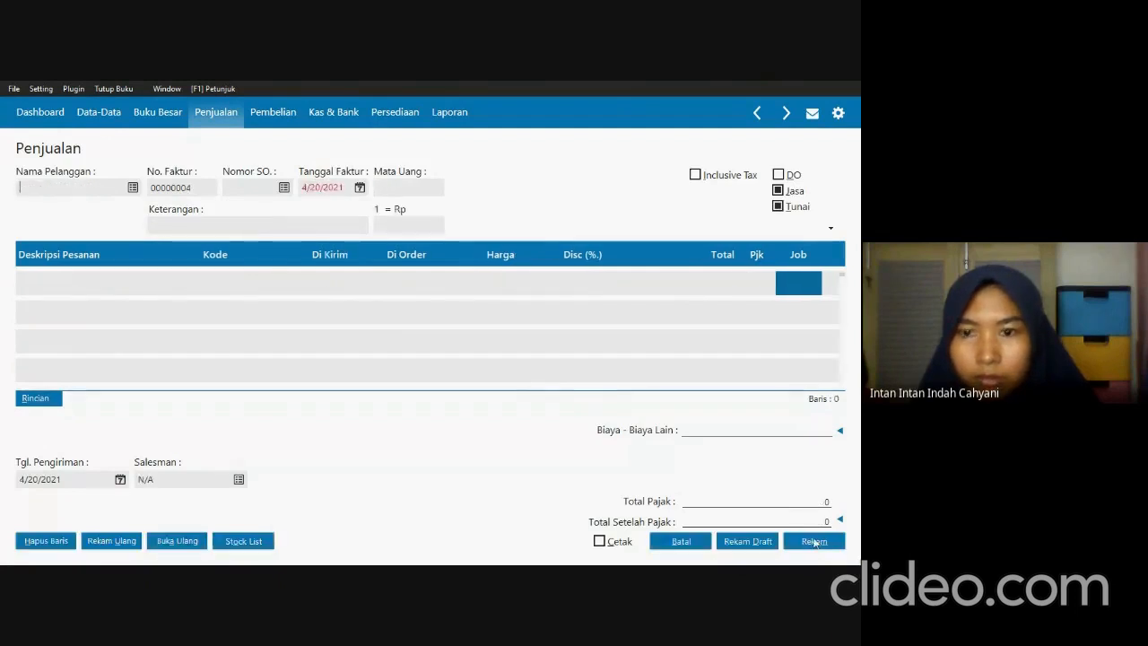
{"action": "left_click", "coordinate": [668, 540]}
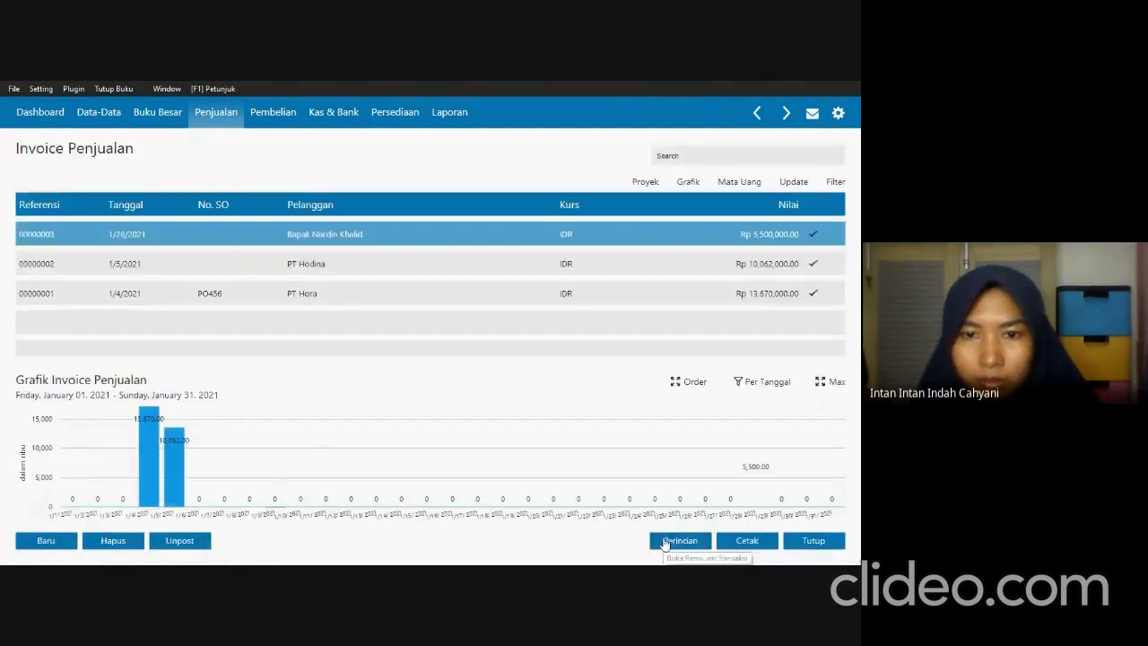
Read Transaksi 14 in SOAL UTS.pdf, start a new cash disbursement (Kas Keluar) in Zahir, and return to the transaction text.
{"action": "key", "text": "alt+Tab"}
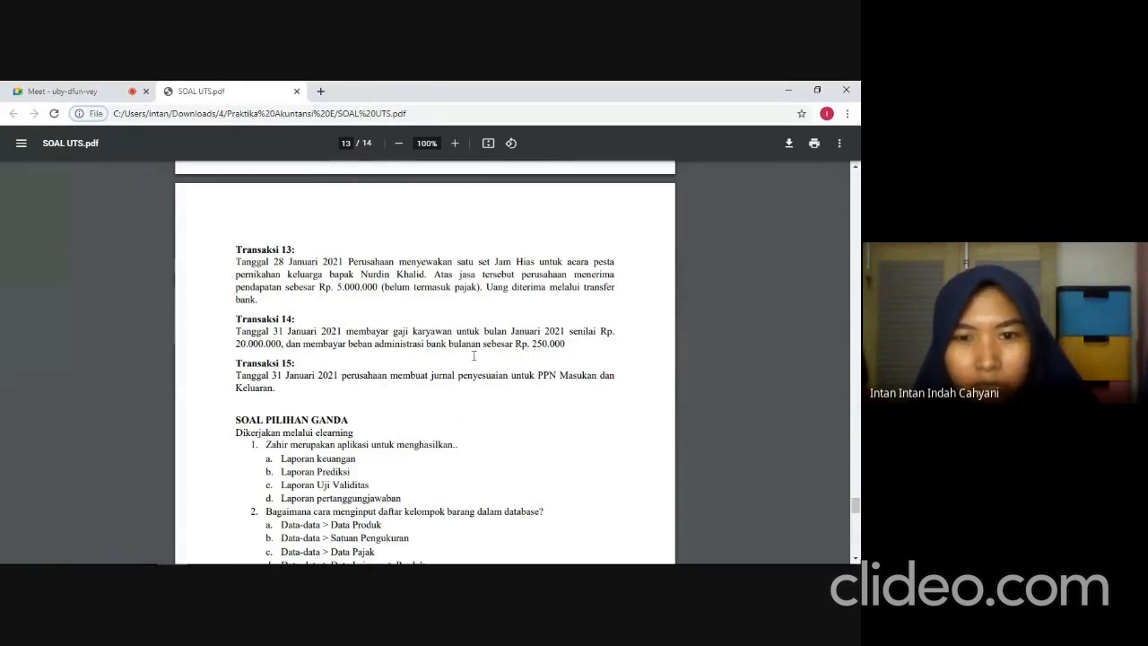
{"action": "key", "text": "alt+Tab"}
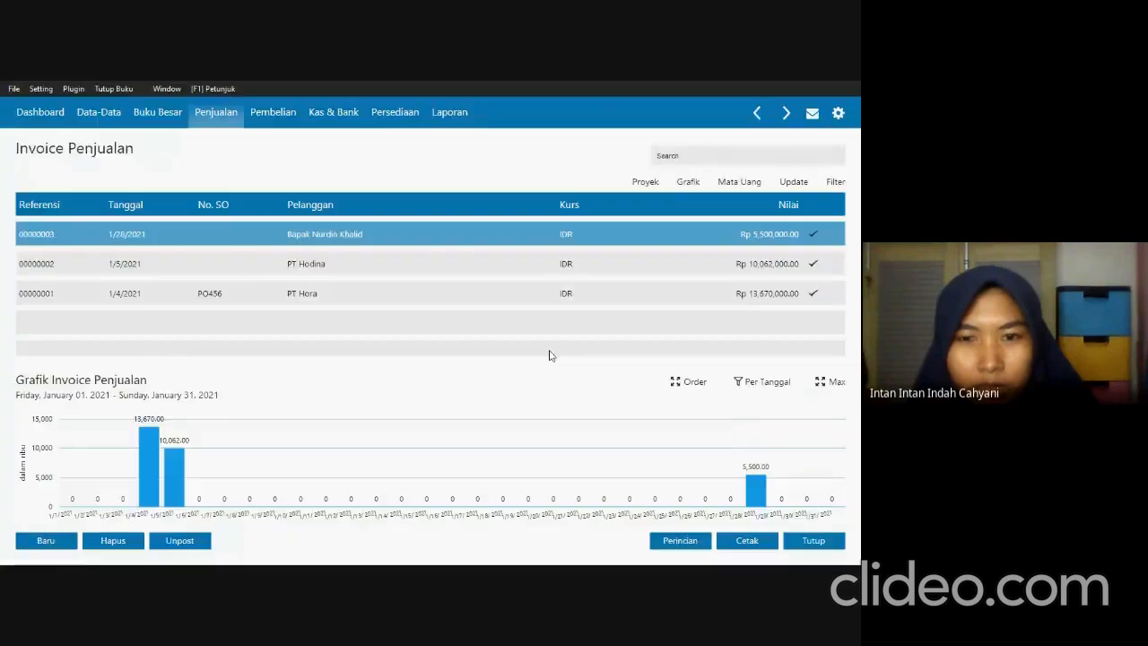
{"action": "left_click", "coordinate": [810, 540]}
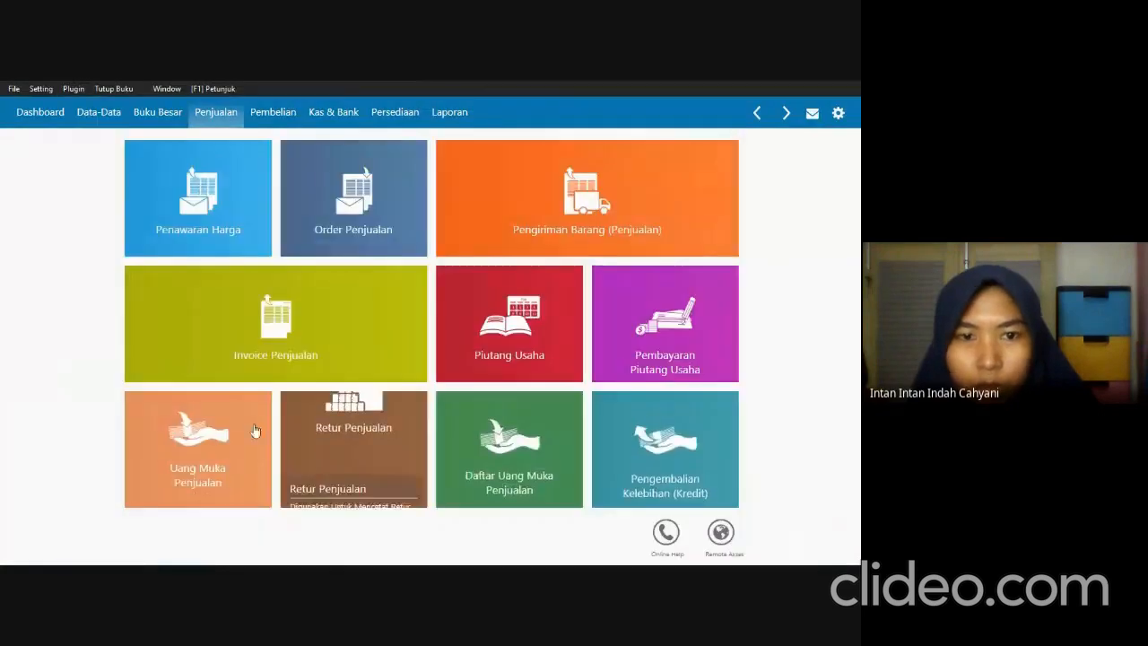
{"action": "left_click", "coordinate": [321, 117]}
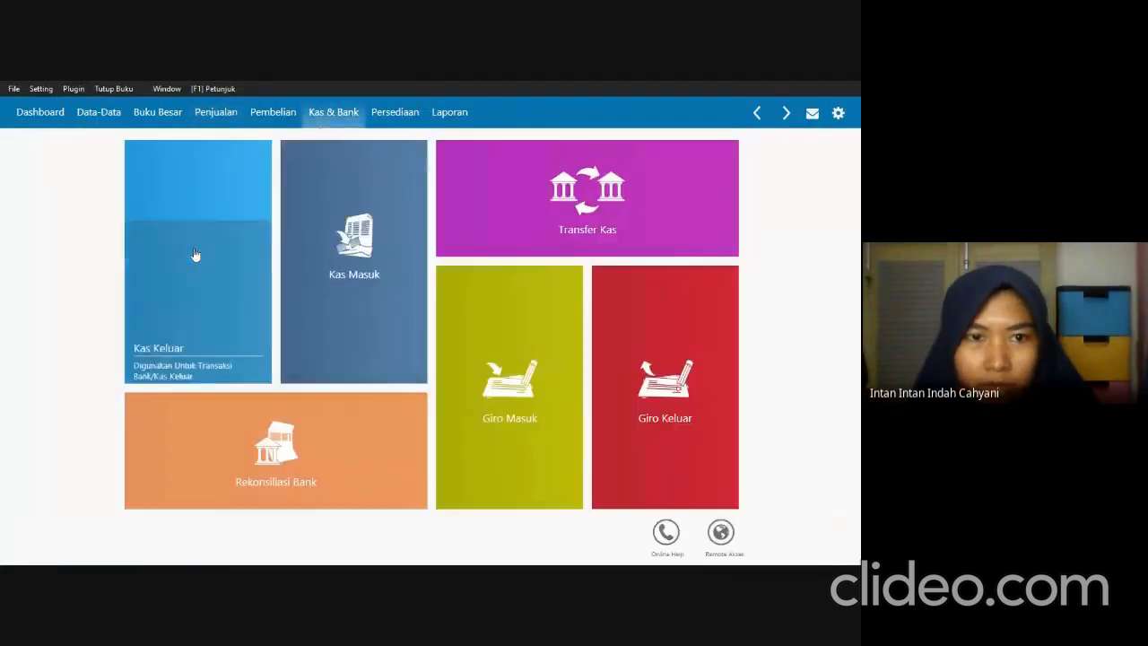
{"action": "left_click", "coordinate": [192, 242]}
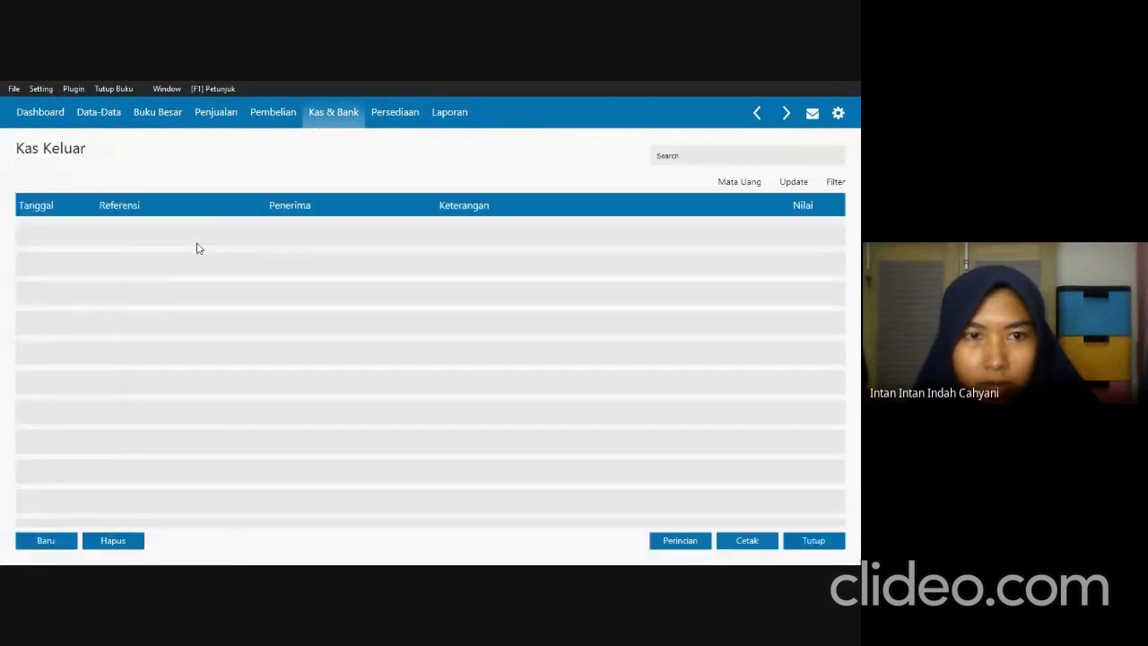
{"action": "left_click", "coordinate": [18, 535]}
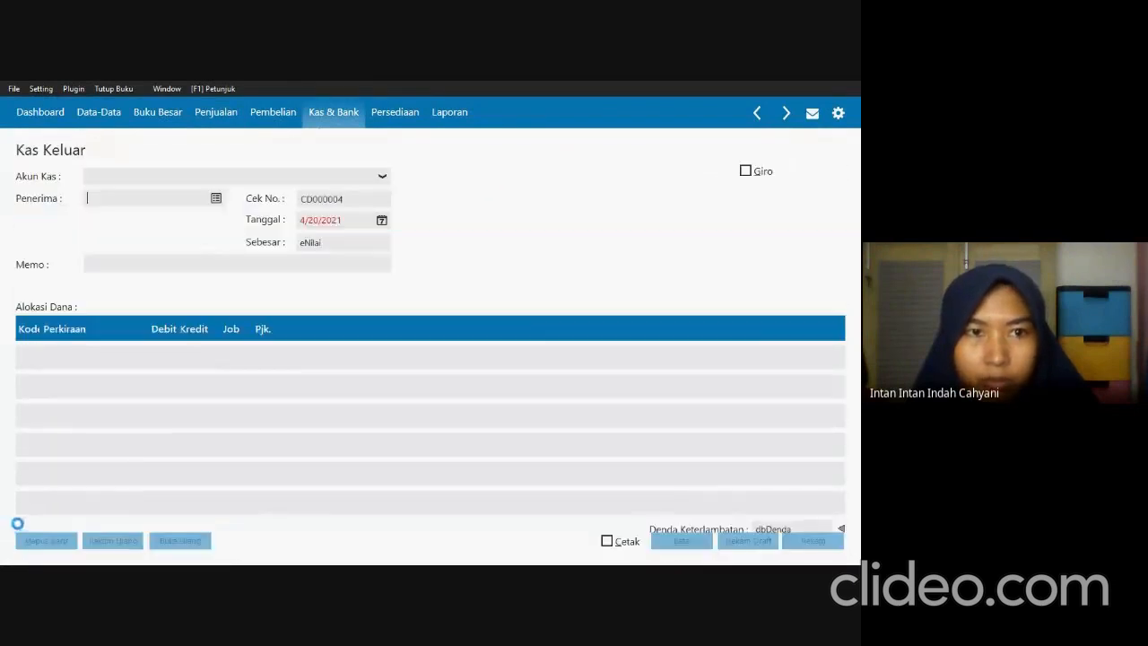
{"action": "key", "text": "alt+Tab"}
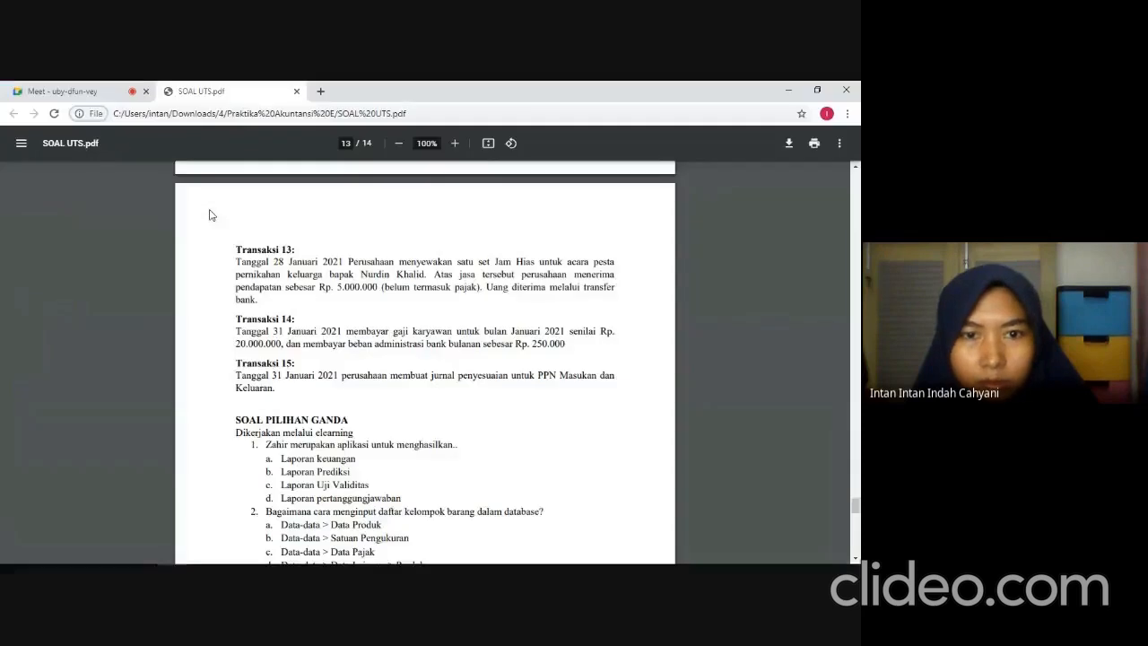
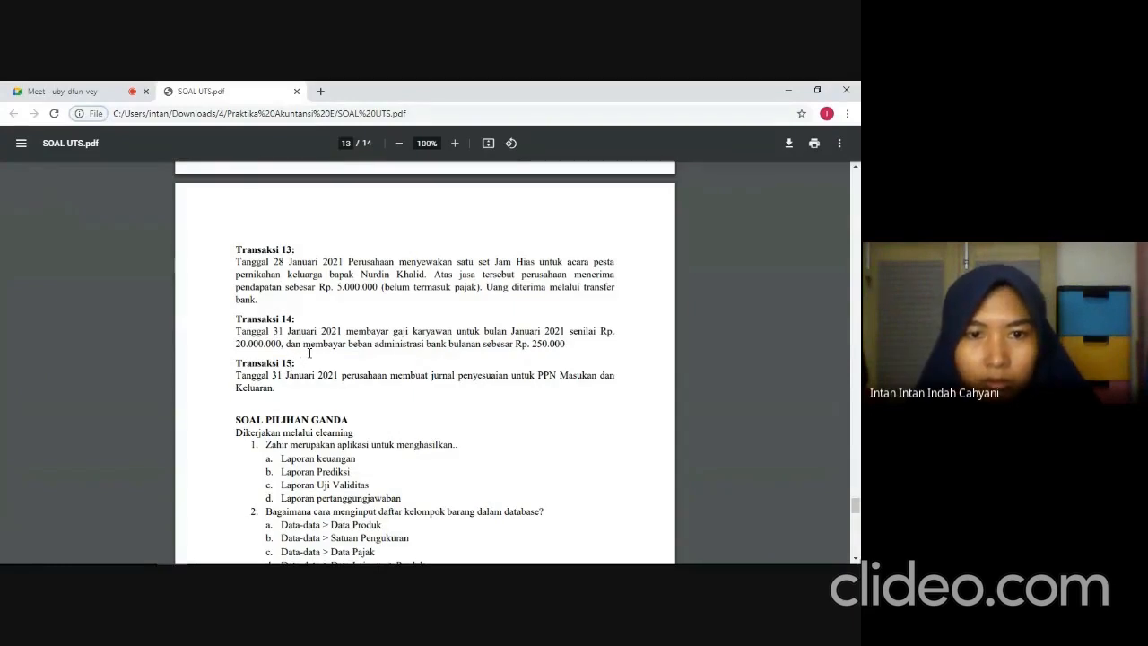
In Zahir, create a new recipient record of type Others named Bank, continuing without a complete NPWP/NIK.
{"action": "key", "text": "alt+Tab"}
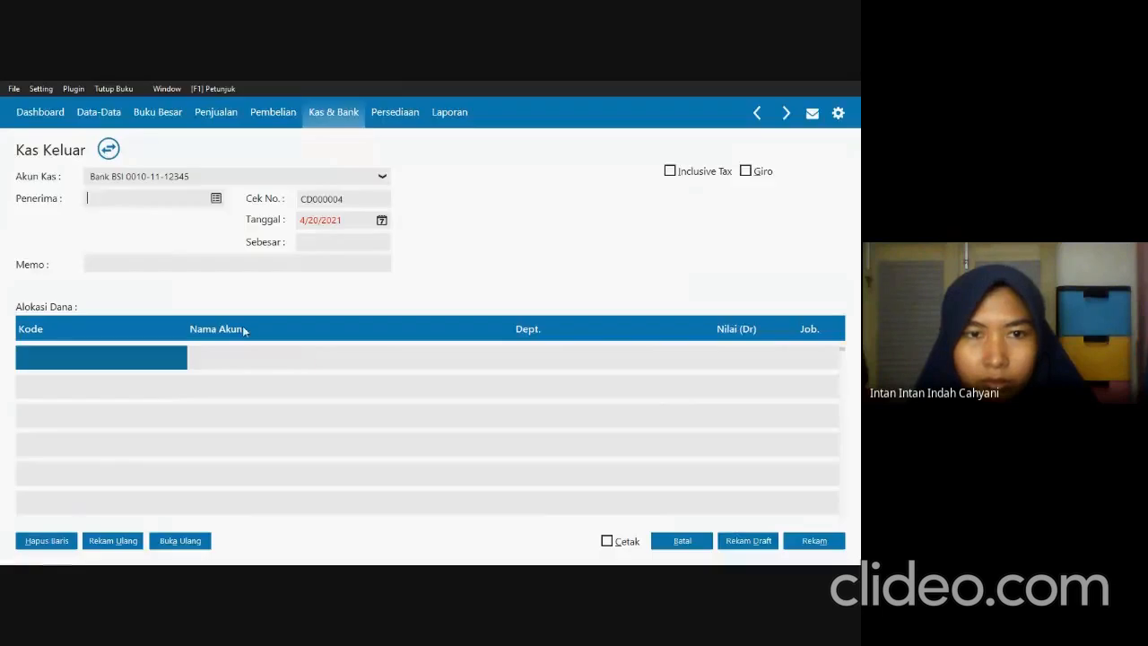
{"action": "left_click", "coordinate": [216, 200]}
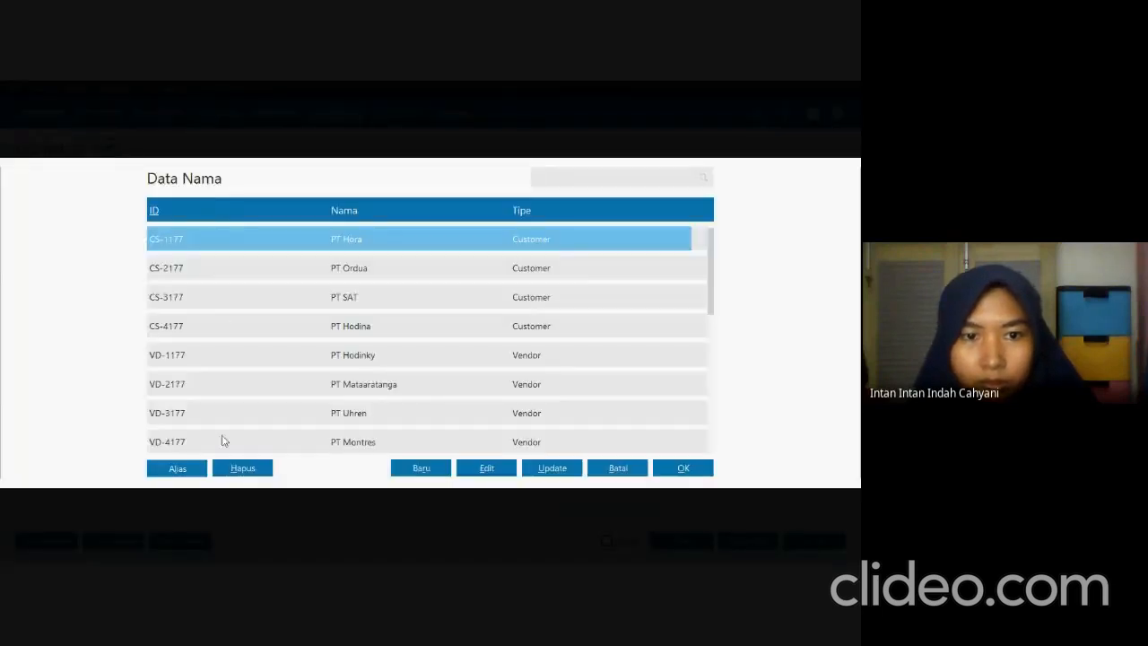
{"action": "left_click", "coordinate": [408, 473]}
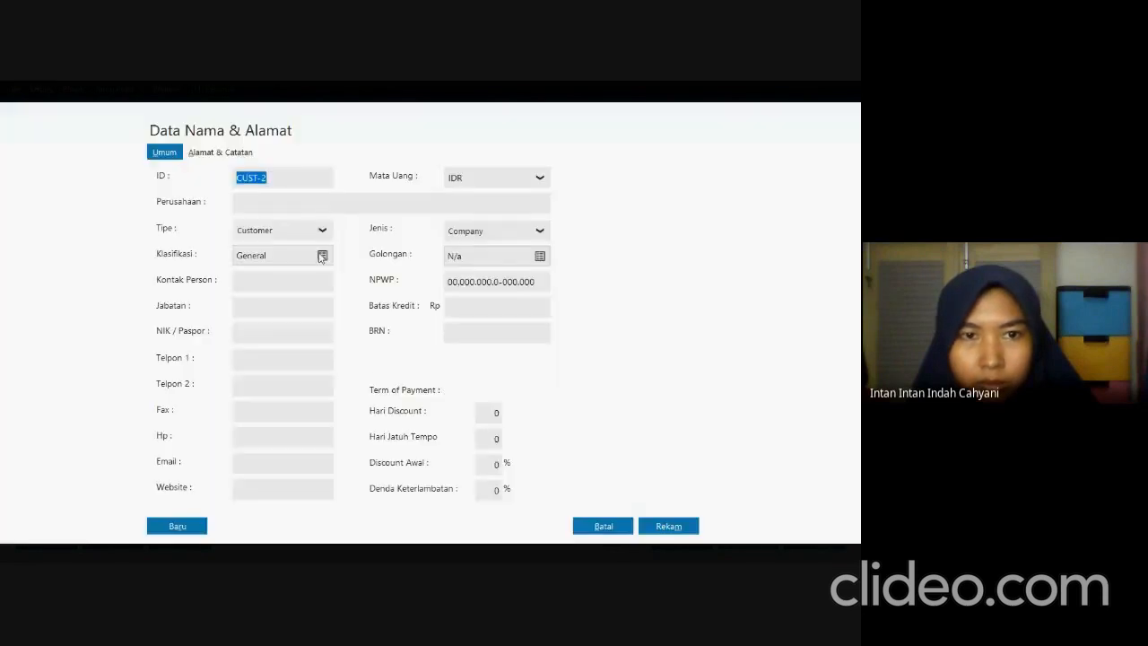
{"action": "left_click", "coordinate": [320, 203]}
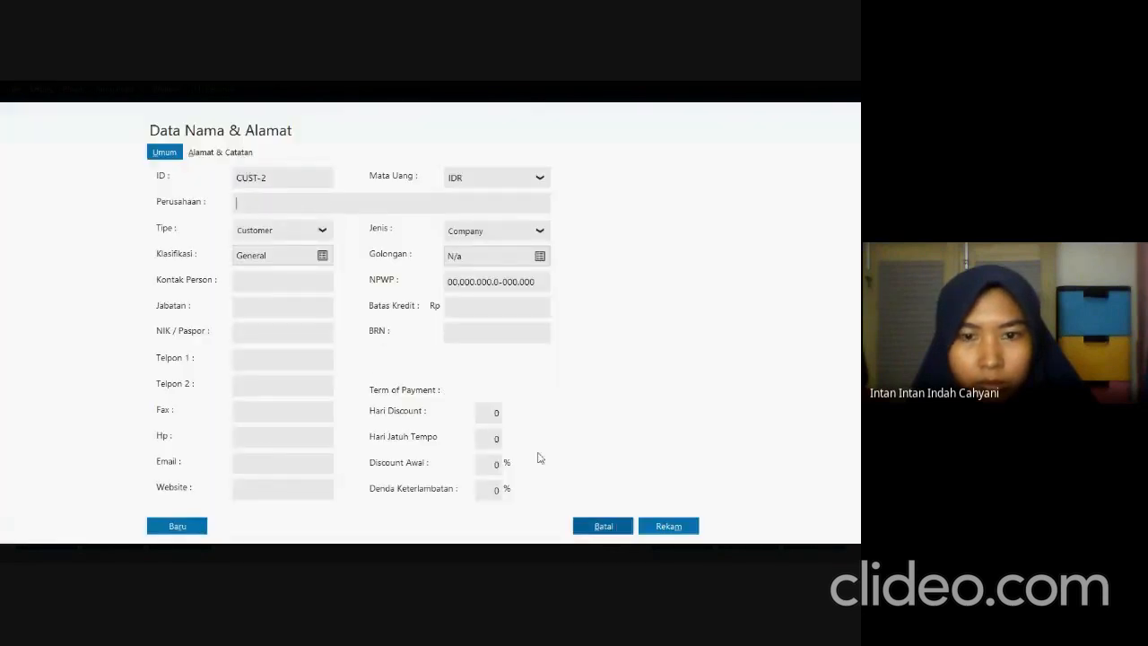
{"action": "left_click", "coordinate": [324, 230]}
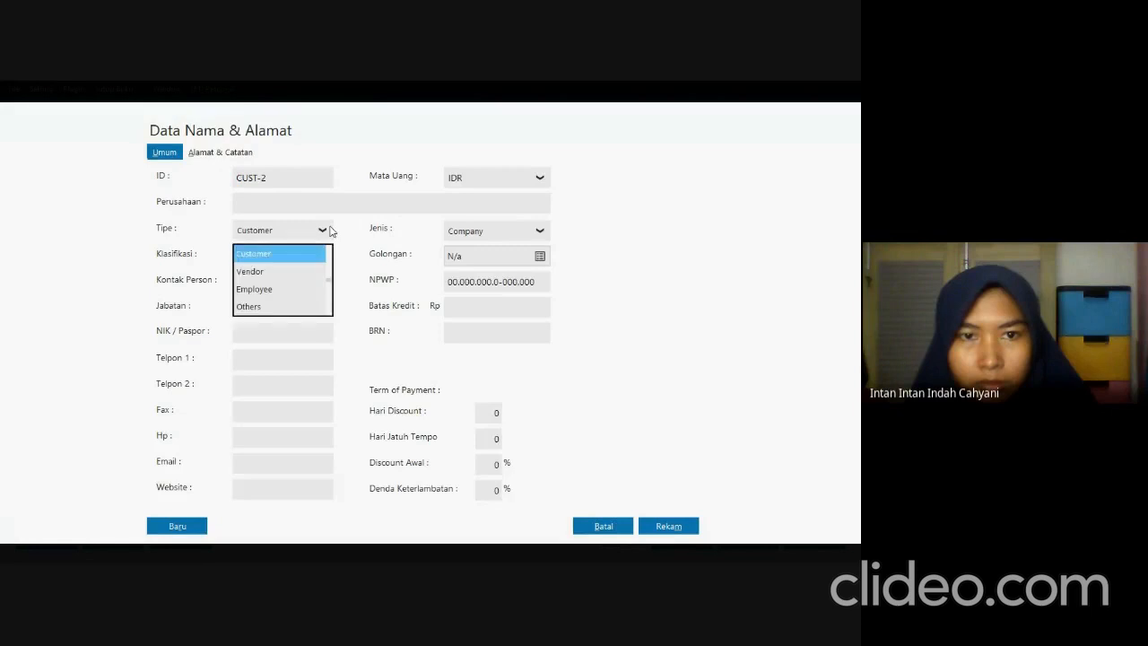
{"action": "left_click", "coordinate": [311, 307]}
{"action": "key", "text": "alt+Tab"}
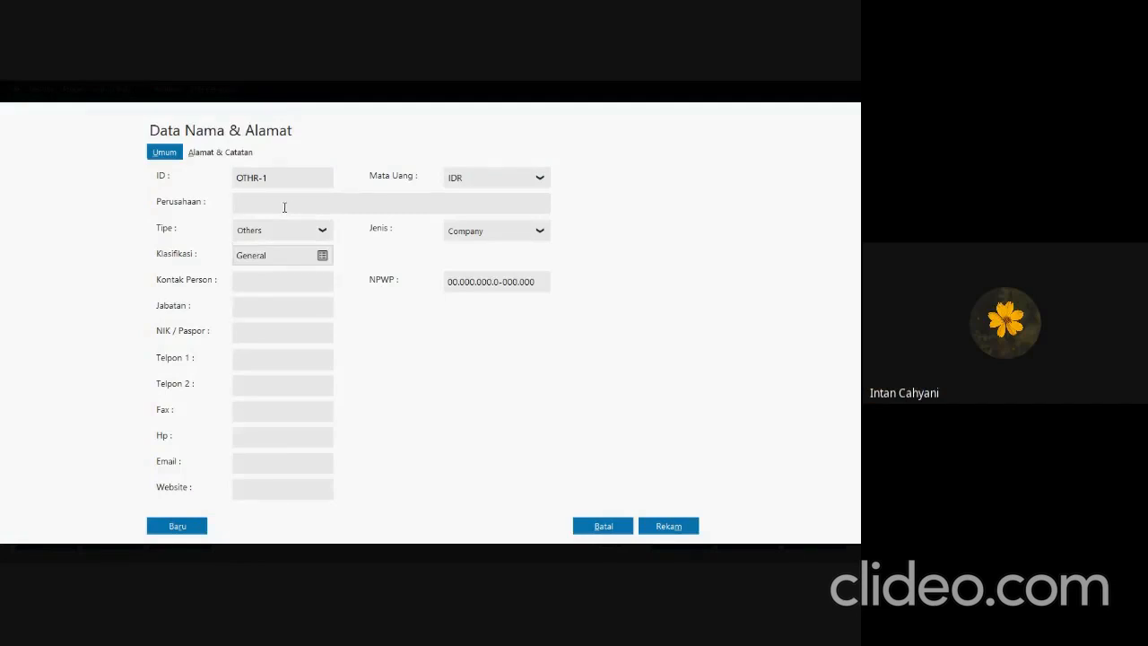
{"action": "left_click", "coordinate": [285, 207]}
{"action": "type", "text": "b"}
{"action": "left_click", "coordinate": [667, 528]}
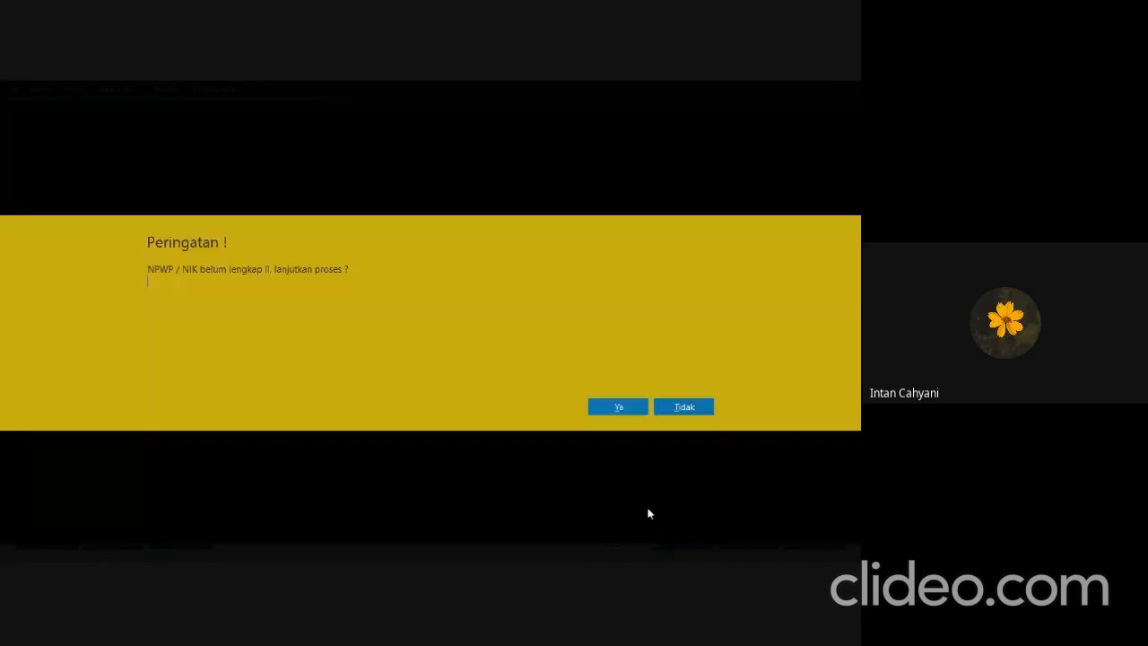
{"action": "left_click", "coordinate": [627, 409]}
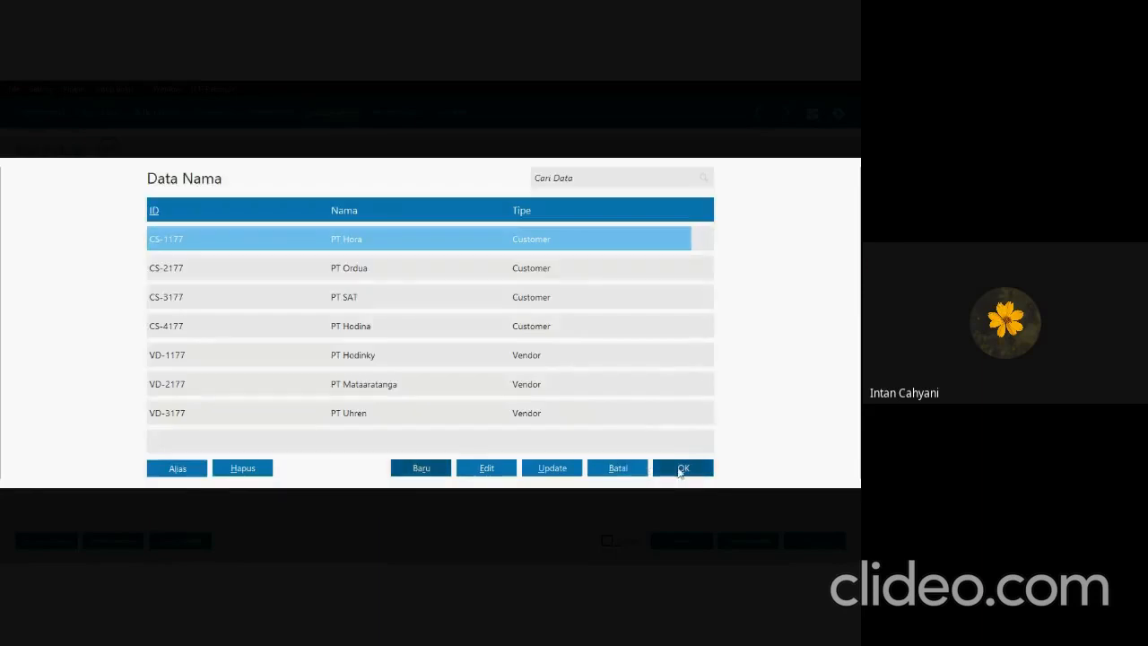
Choose Bank (OTHR-1) as the recipient of the cash disbursement.
{"action": "key", "text": "Down"}
{"action": "key", "text": "Down"}
{"action": "key", "text": "Down"}
{"action": "key", "text": "Down"}
{"action": "key", "text": "Down"}
{"action": "key", "text": "Down"}
{"action": "key", "text": "Down"}
{"action": "key", "text": "Down"}
{"action": "key", "text": "Down"}
{"action": "key", "text": "Down"}
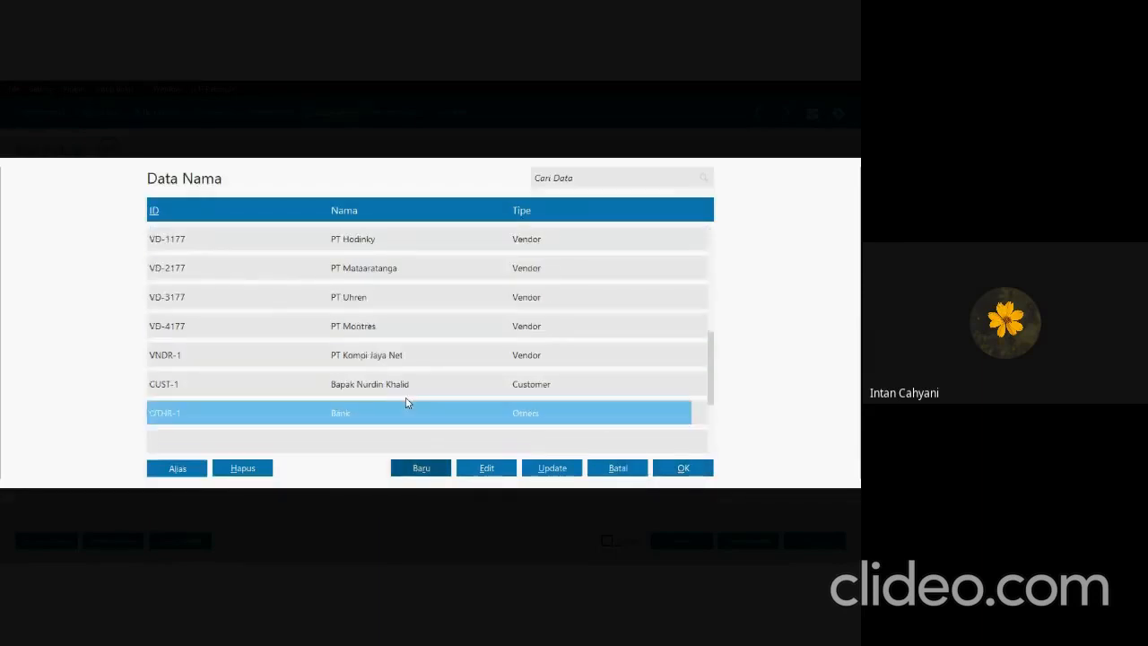
{"action": "left_click", "coordinate": [707, 470]}
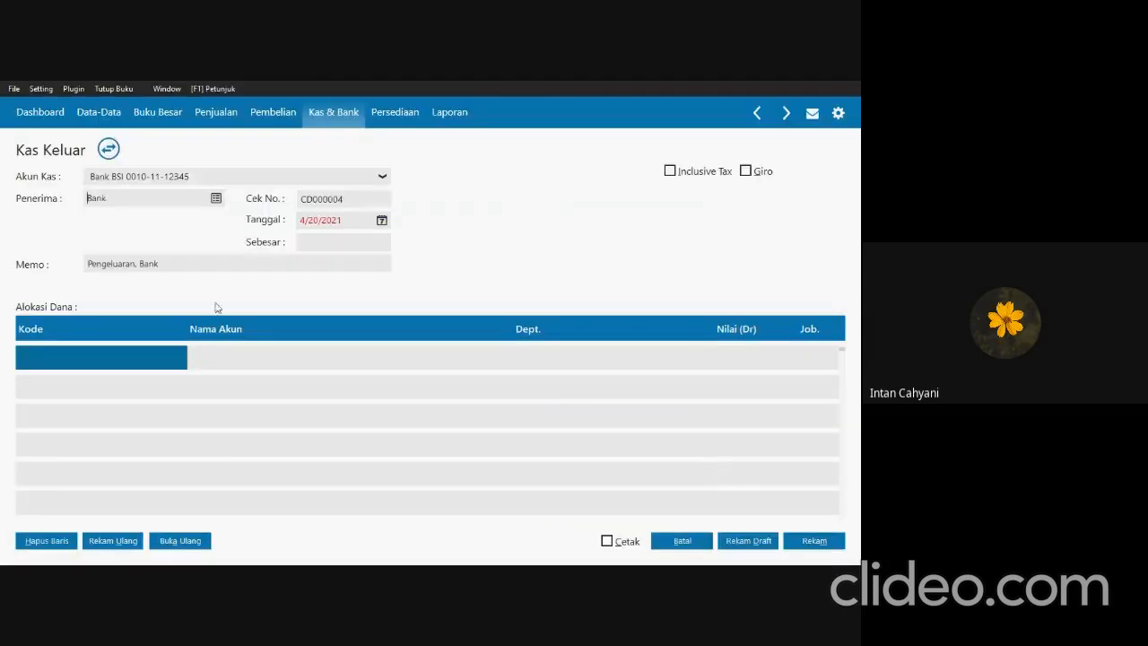
Check the Transaksi 14 date in SOAL UTS.pdf and set the disbursement date in Zahir to 1/31/2021.
{"action": "key", "text": "alt+Tab"}
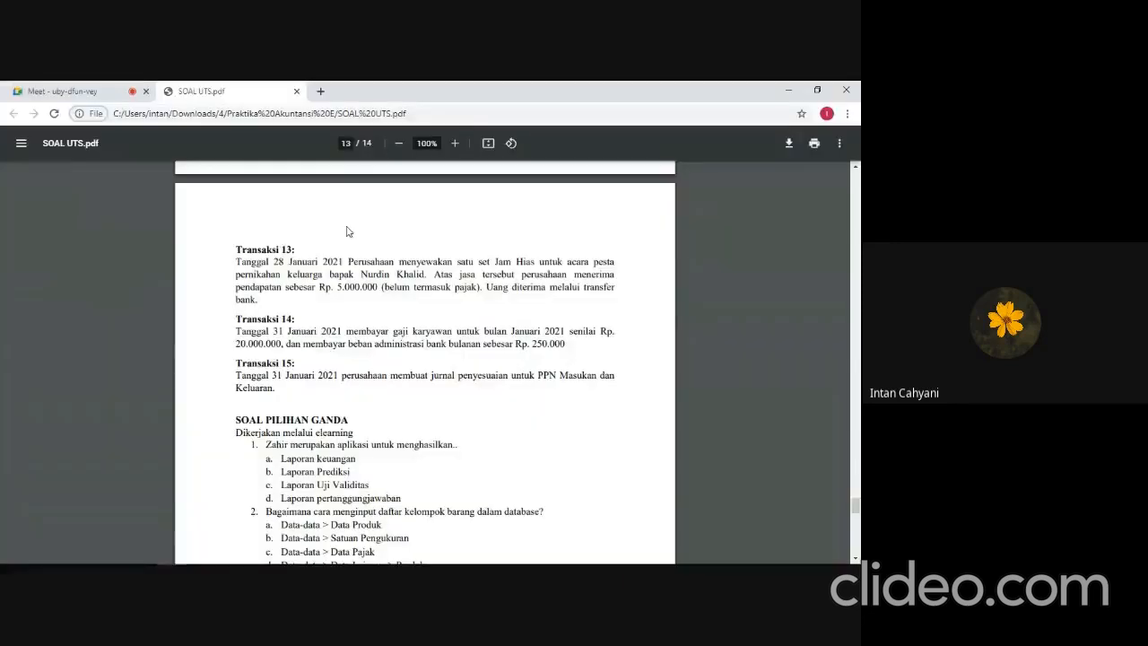
{"action": "key", "text": "alt+Tab"}
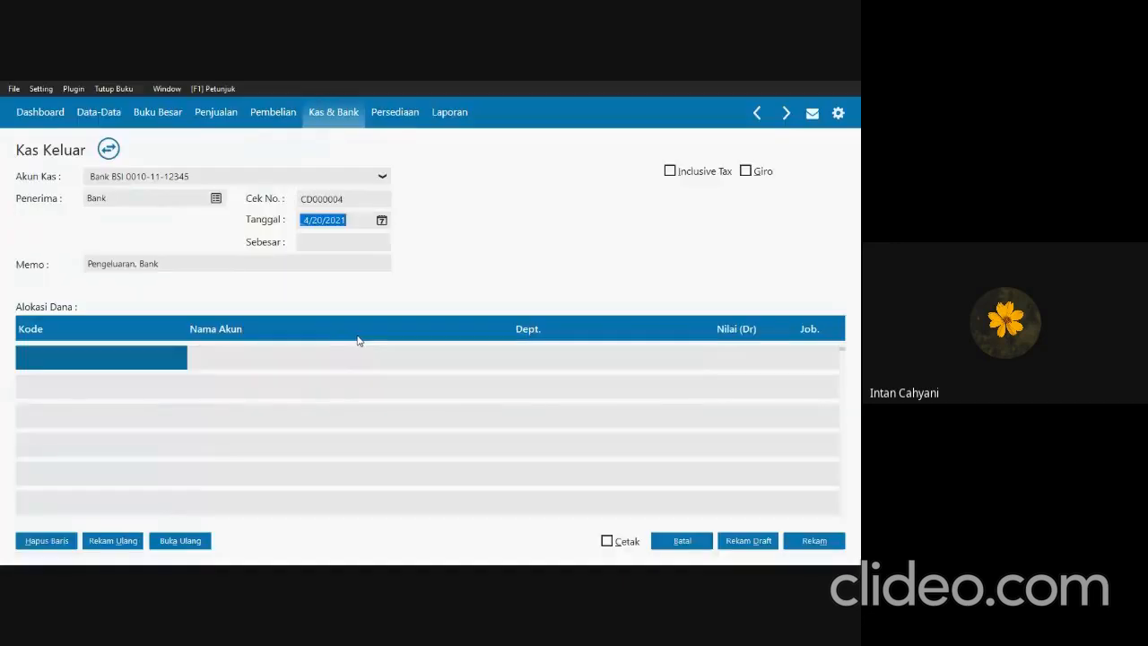
{"action": "key", "text": "BackSpace"}
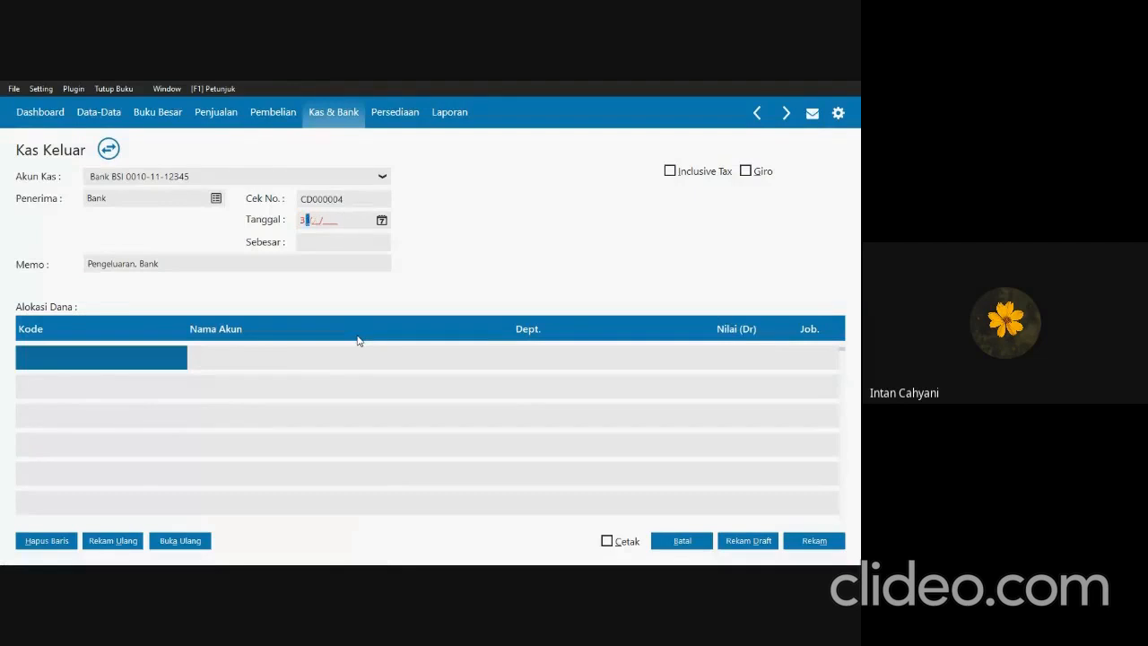
{"action": "type", "text": "01/31/2021"}
{"action": "key", "text": "Tab"}
Assign the account Beban Gaji & Upah (620000010) to the first allocation line, rechecking Transaksi 14 in SOAL UTS.pdf.
{"action": "left_click", "coordinate": [78, 361]}
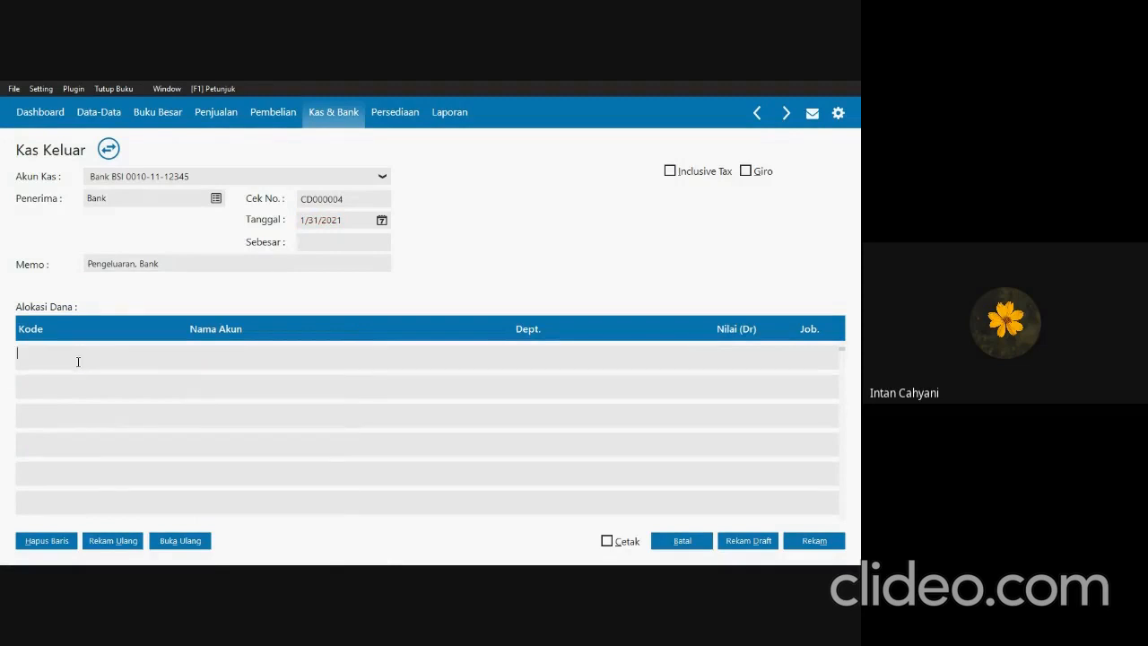
{"action": "double_click", "coordinate": [78, 362]}
{"action": "scroll", "coordinate": [389, 358], "scroll_direction": "down", "scroll_amount": 2}
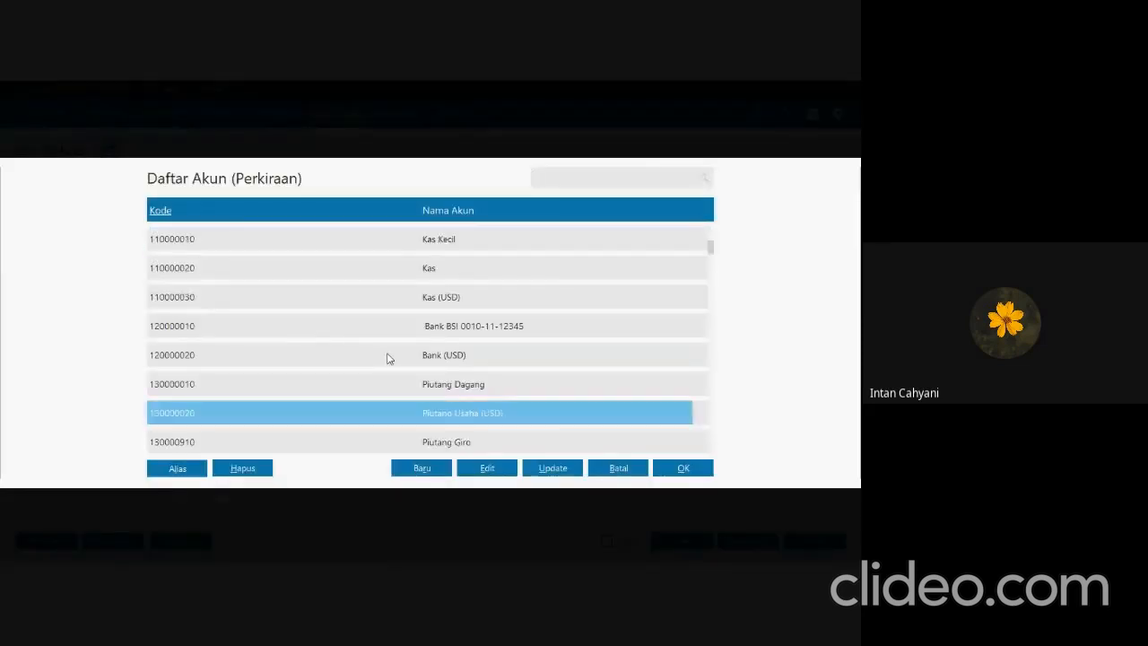
{"action": "scroll", "coordinate": [389, 359], "scroll_direction": "down", "scroll_amount": 15}
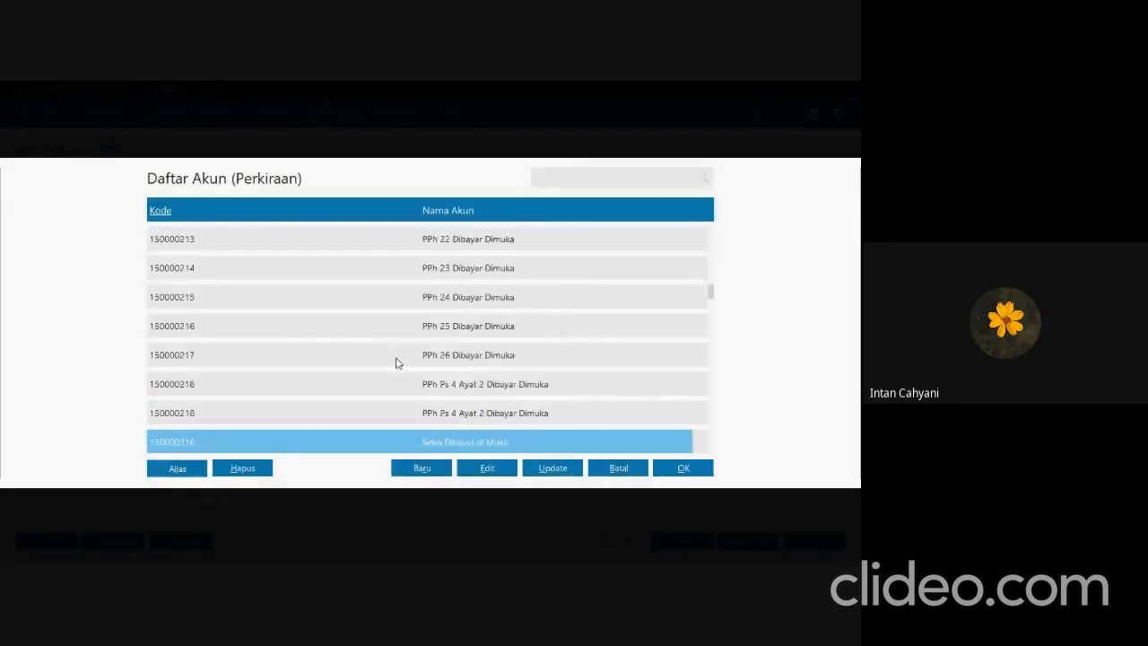
{"action": "scroll", "coordinate": [397, 362], "scroll_direction": "down", "scroll_amount": 15}
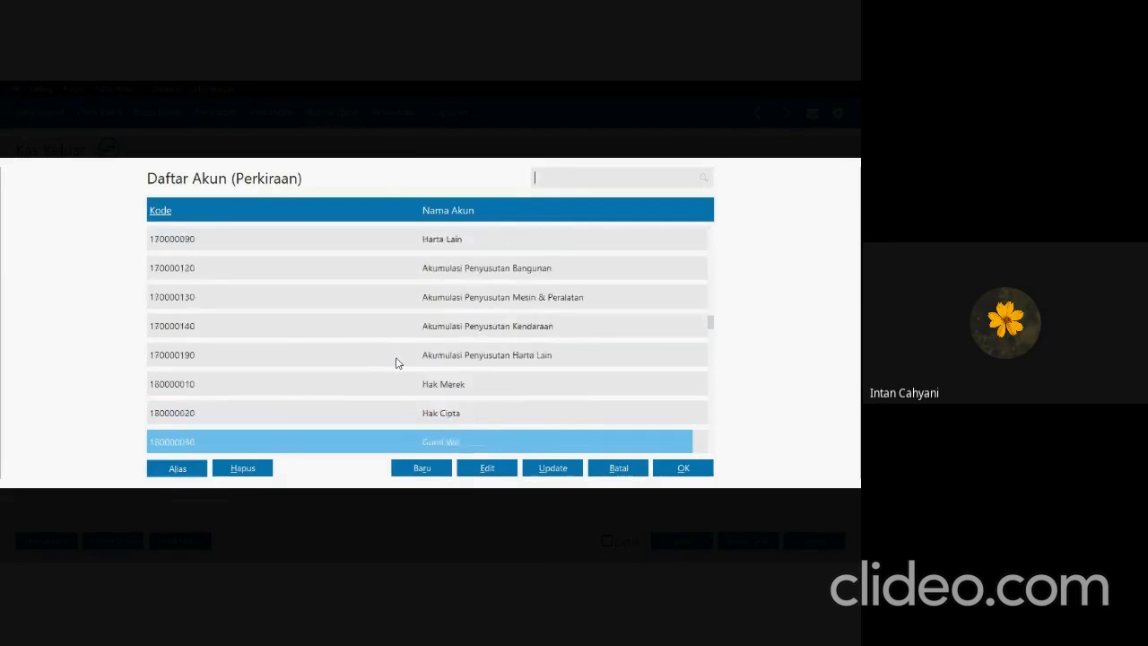
{"action": "scroll", "coordinate": [397, 362], "scroll_direction": "down", "scroll_amount": 6}
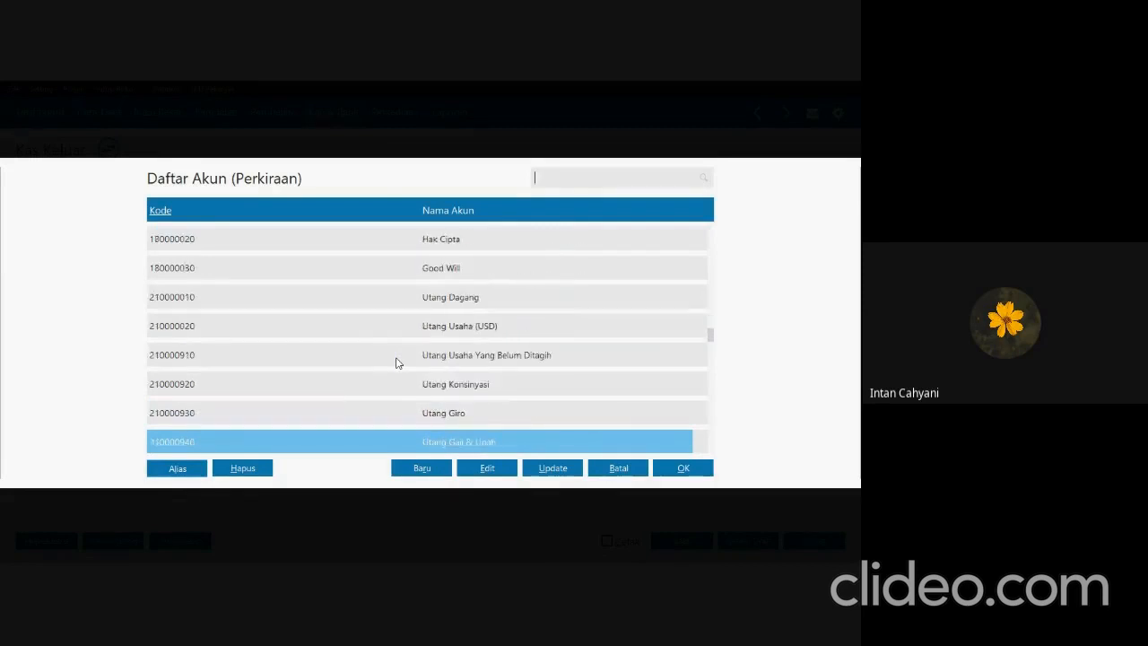
{"action": "key", "text": "alt+Tab"}
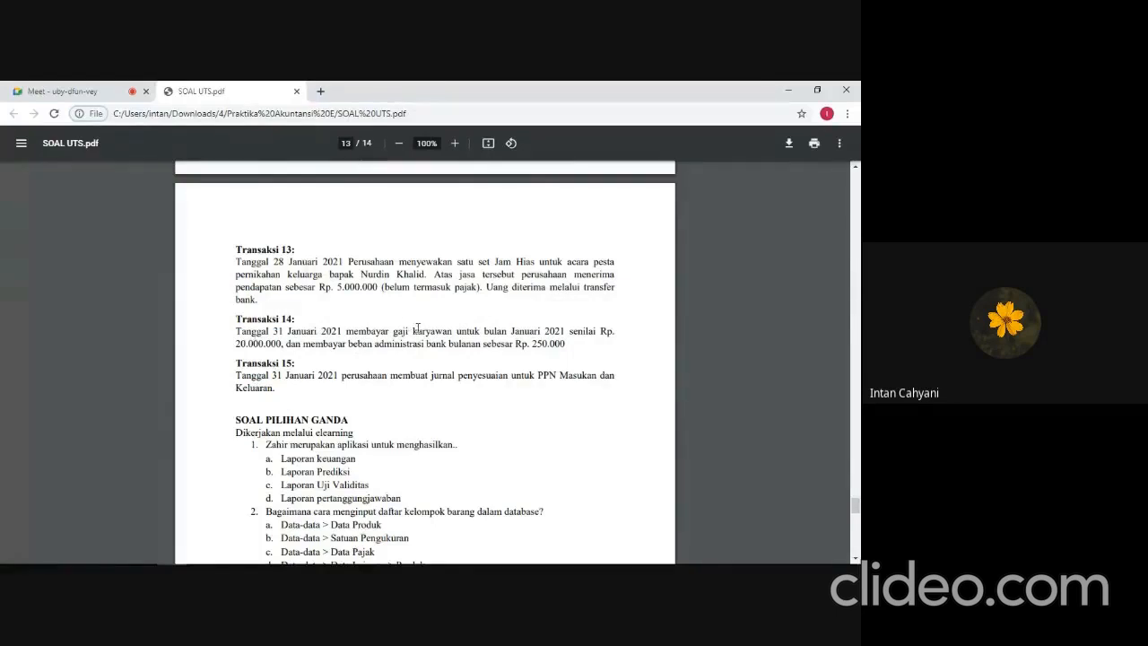
{"action": "key", "text": "alt+Tab"}
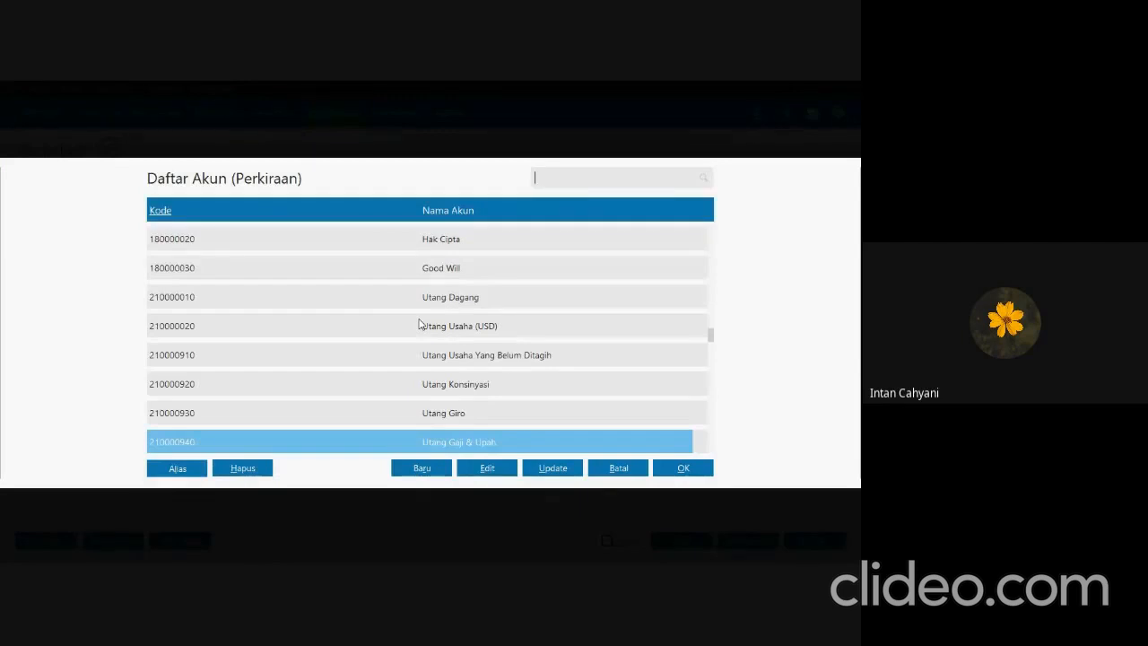
{"action": "key", "text": "Down"}
{"action": "key", "text": "Down"}
{"action": "key", "text": "Down"}
{"action": "key", "text": "Down"}
{"action": "key", "text": "Down"}
{"action": "key", "text": "Down"}
{"action": "key", "text": "Down"}
{"action": "key", "text": "Down"}
{"action": "key", "text": "Down"}
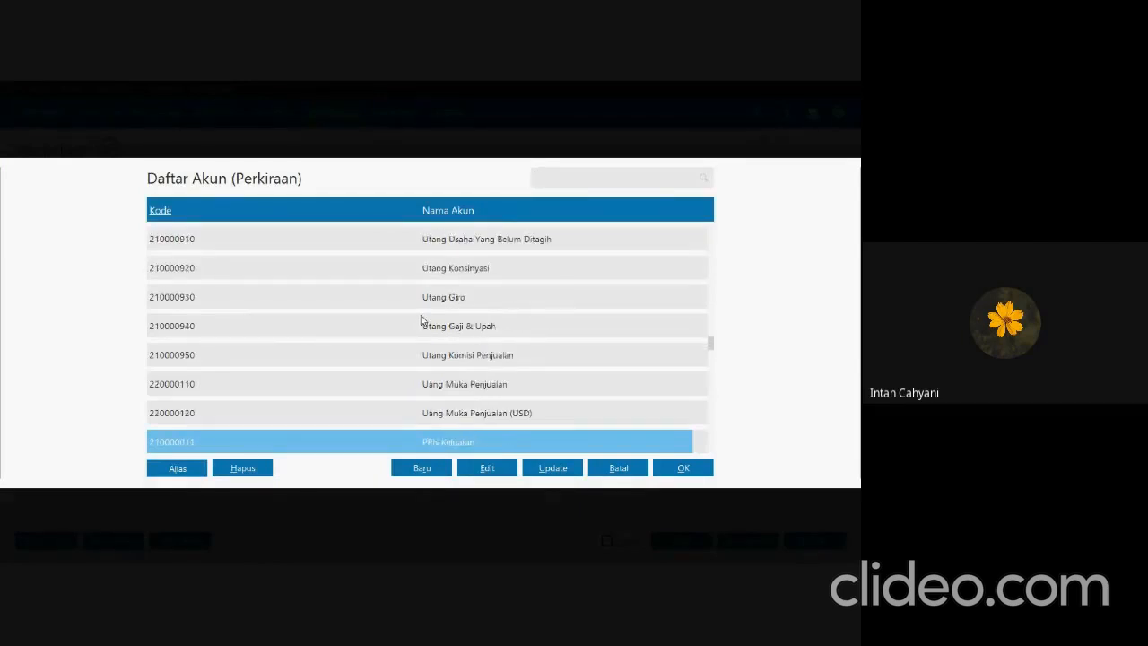
{"action": "key", "text": "Down"}
{"action": "key", "text": "Down"}
{"action": "key", "text": "Down"}
{"action": "key", "text": "Down"}
{"action": "key", "text": "Down"}
{"action": "key", "text": "Down"}
{"action": "key", "text": "Down"}
{"action": "key", "text": "Down"}
{"action": "key", "text": "Down"}
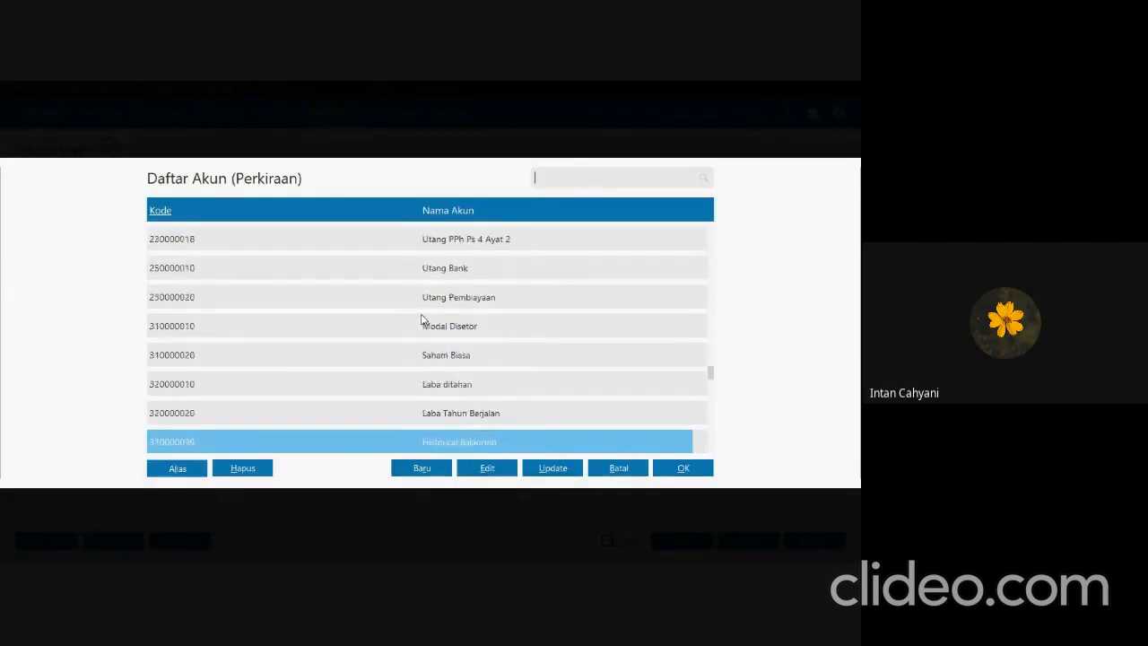
{"action": "key", "text": "Down"}
{"action": "key", "text": "Down"}
{"action": "key", "text": "Down"}
{"action": "key", "text": "Down"}
{"action": "key", "text": "Down"}
{"action": "key", "text": "Down"}
{"action": "key", "text": "Down"}
{"action": "key", "text": "Down"}
{"action": "key", "text": "Down"}
{"action": "key", "text": "Down"}
{"action": "key", "text": "Down"}
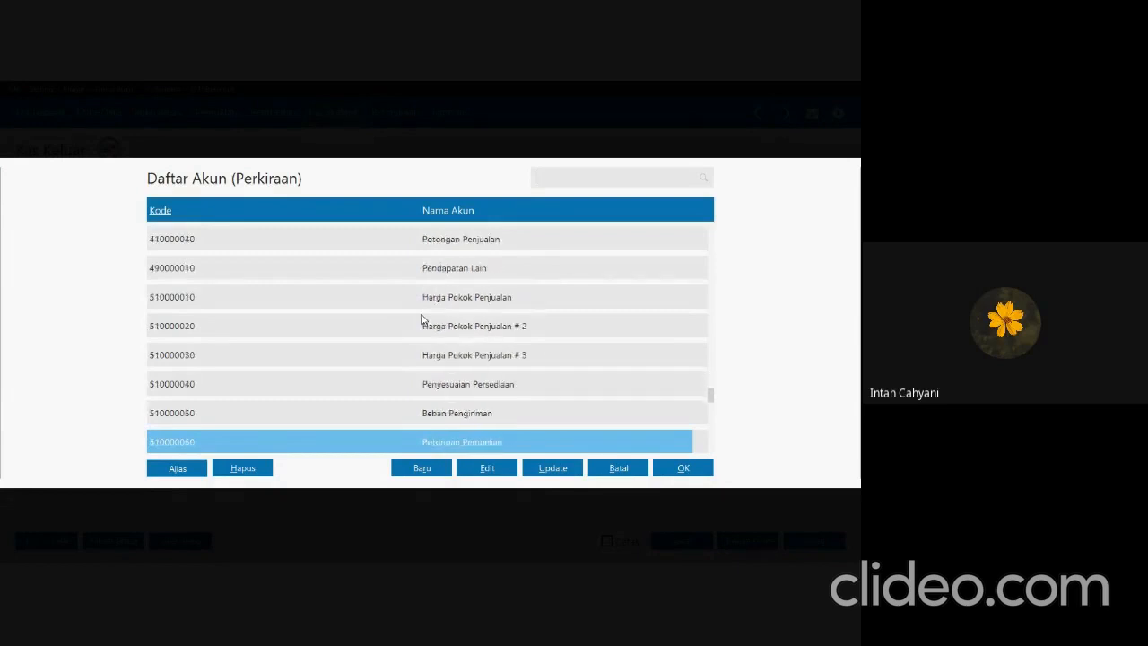
{"action": "key", "text": "Down"}
{"action": "key", "text": "Down"}
{"action": "key", "text": "Down"}
{"action": "key", "text": "Down"}
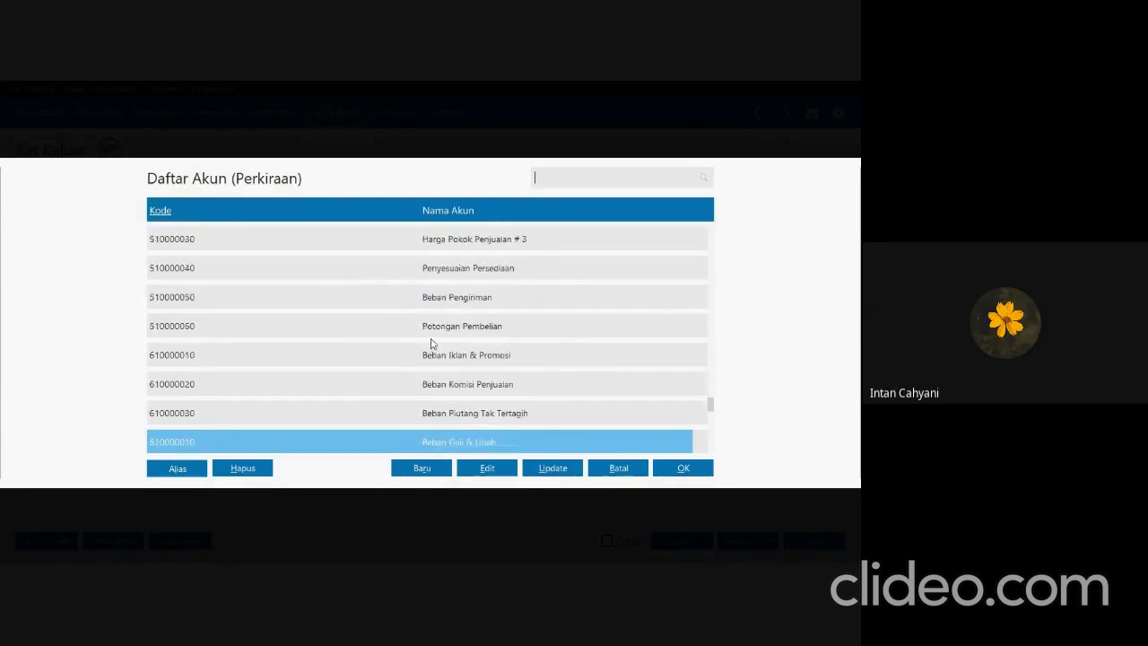
{"action": "key", "text": "Down"}
{"action": "left_click", "coordinate": [475, 413]}
{"action": "left_click", "coordinate": [709, 469]}
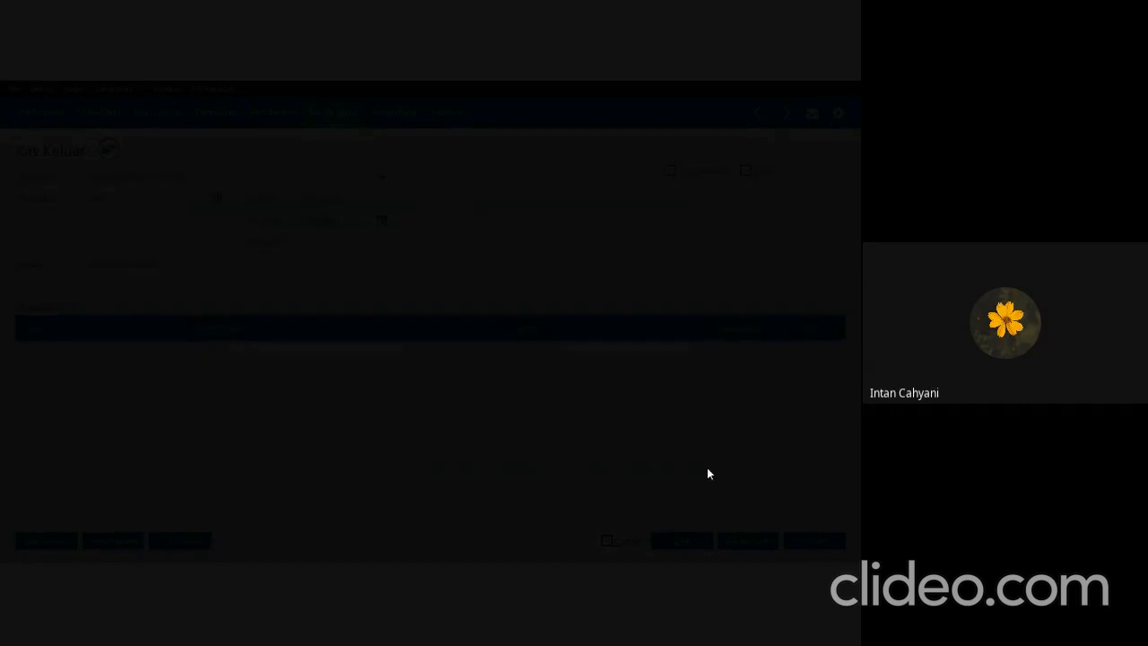
Check the salary amount in SOAL UTS.pdf and set the Beban Gaji & Upah line's value in Zahir to 20.000.000.
{"action": "left_click", "coordinate": [672, 358]}
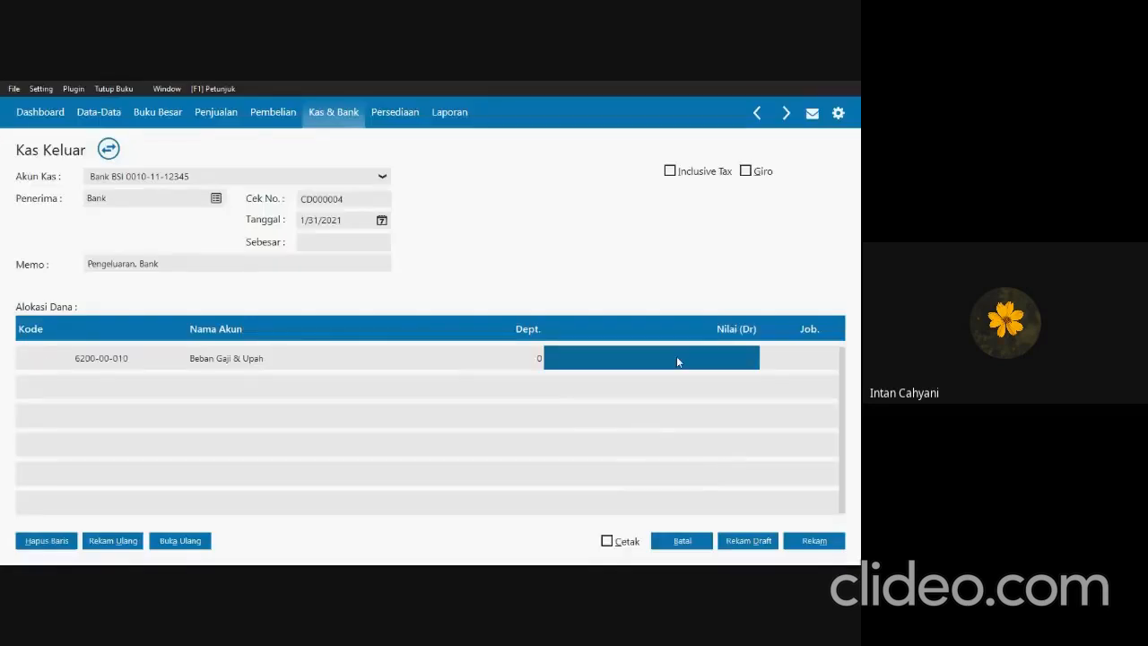
{"action": "key", "text": "alt+Tab"}
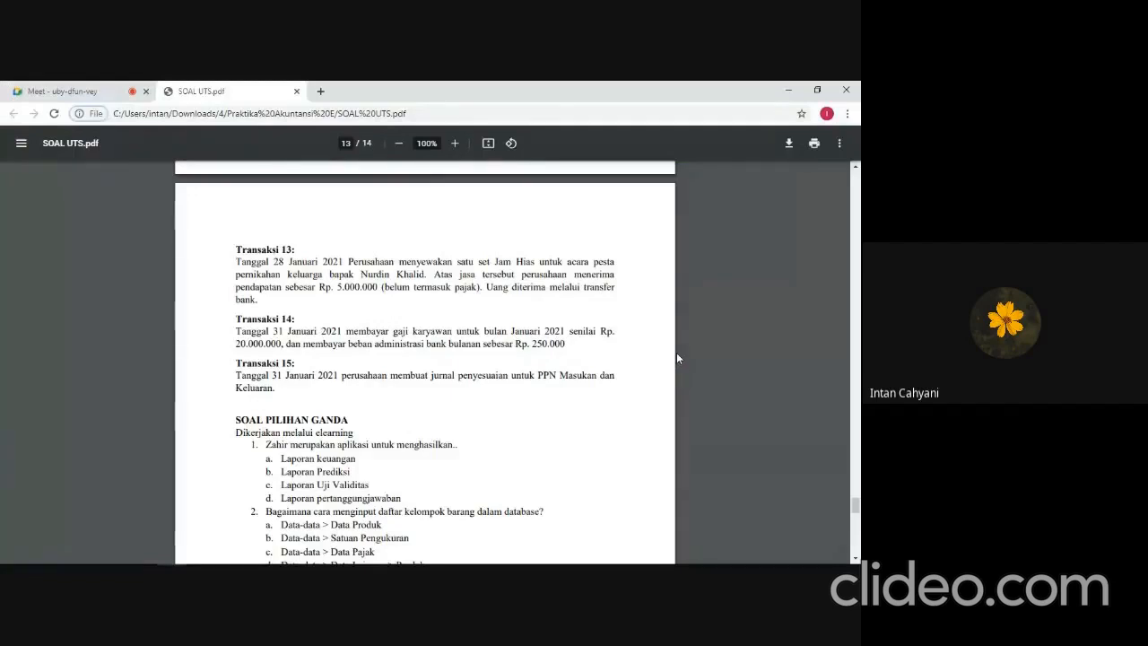
{"action": "key", "text": "alt+Tab"}
{"action": "type", "text": "20"}
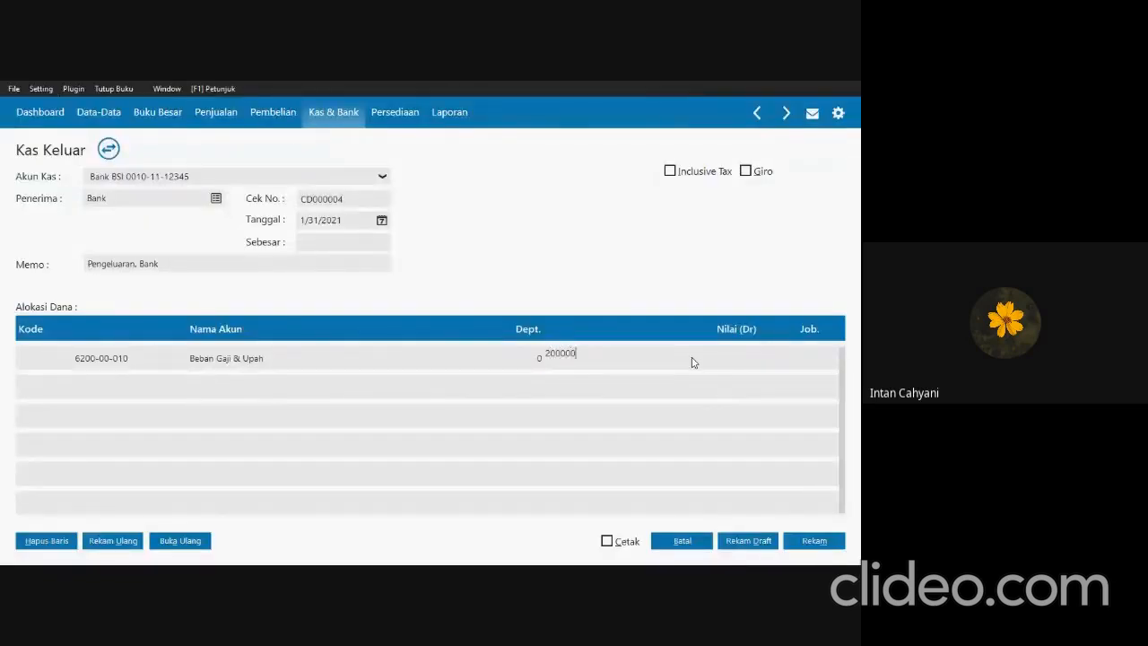
{"action": "key", "text": "Return"}
{"action": "key", "text": "Return"}
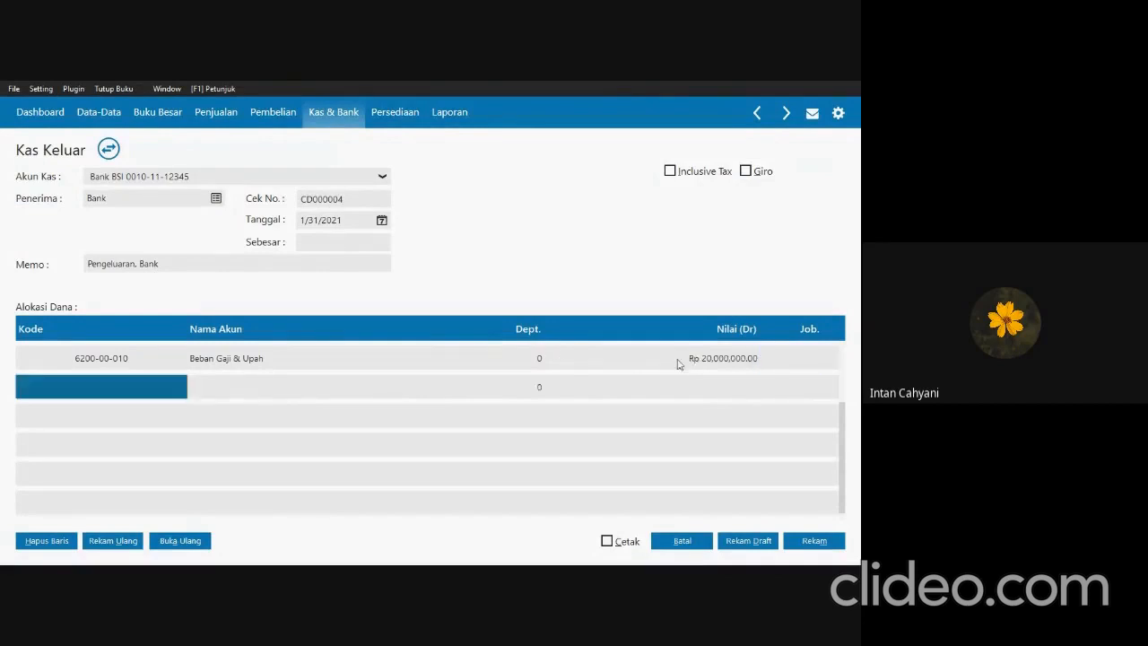
Open the account list for the second allocation line and look for an account matching Transaksi 14's bank administration fee in SOAL UTS.pdf.
{"action": "left_click", "coordinate": [142, 382]}
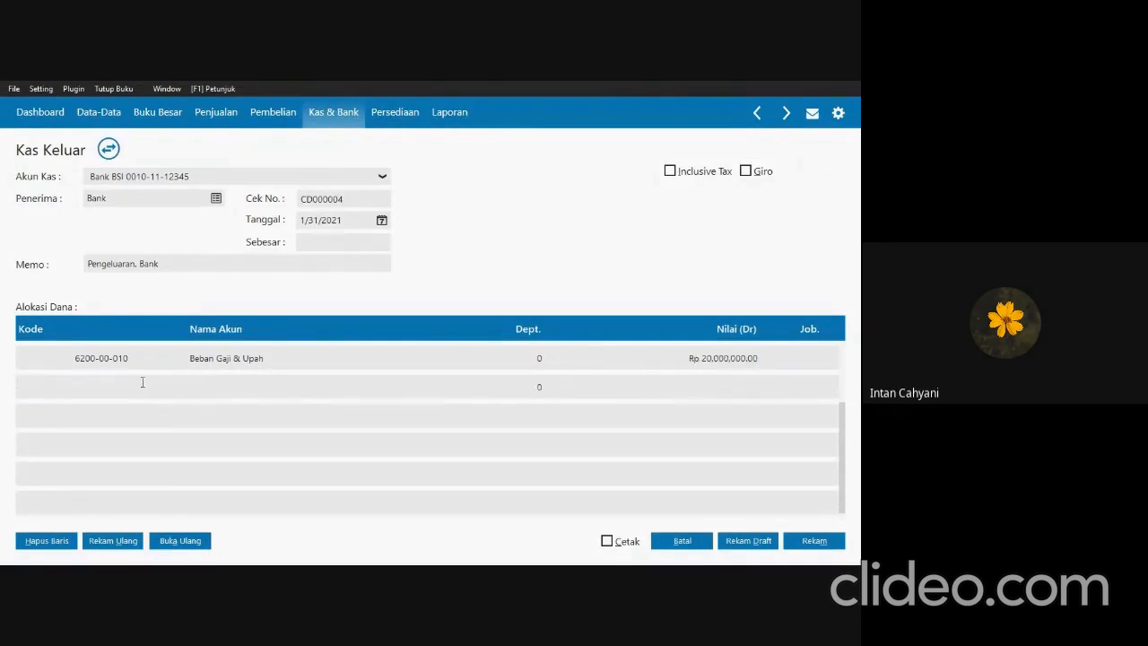
{"action": "double_click", "coordinate": [142, 382]}
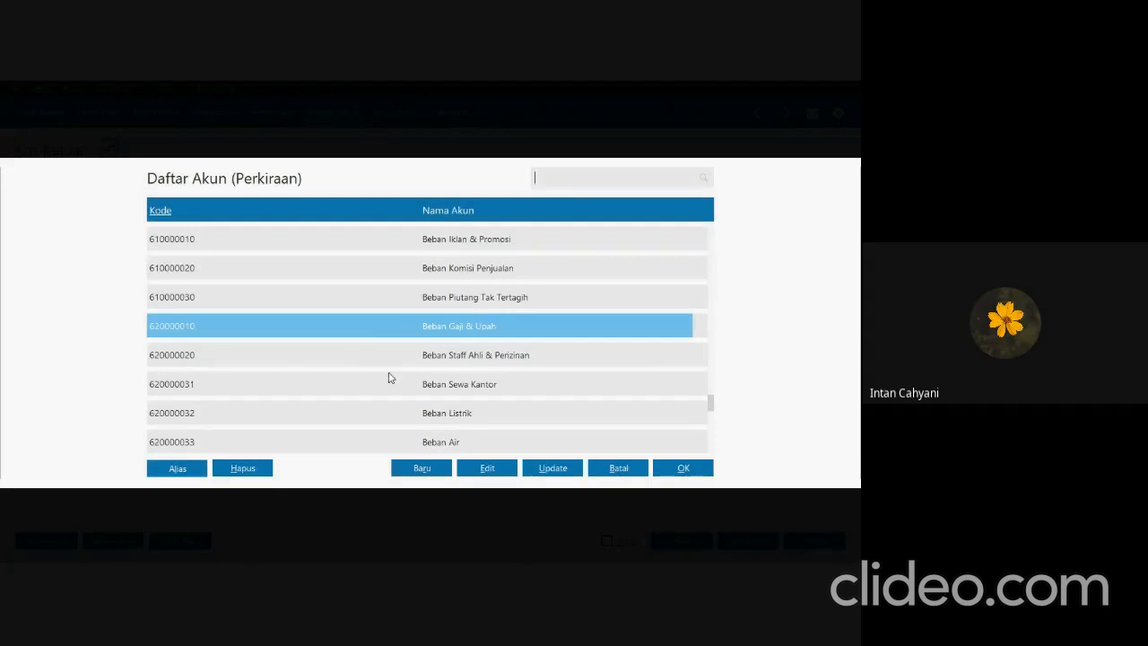
{"action": "key", "text": "Down"}
{"action": "key", "text": "Down"}
{"action": "key", "text": "Down"}
{"action": "key", "text": "Down"}
{"action": "key", "text": "Down"}
{"action": "key", "text": "Down"}
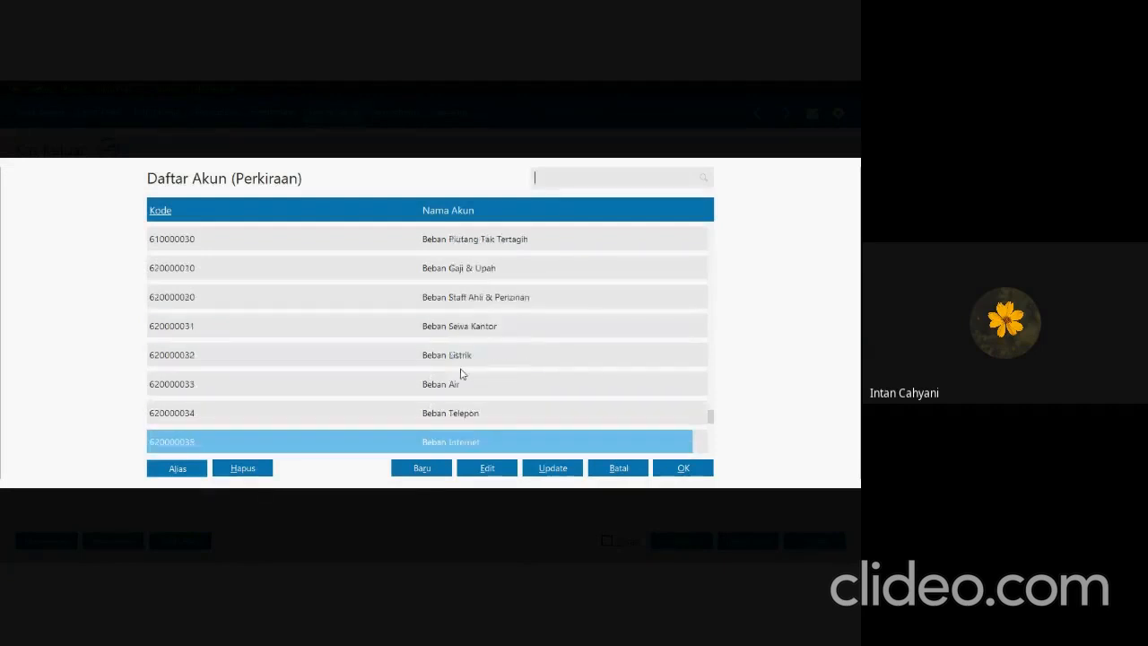
{"action": "key", "text": "Down"}
{"action": "key", "text": "Down"}
{"action": "key", "text": "Down"}
{"action": "key", "text": "Down"}
{"action": "key", "text": "Down"}
{"action": "key", "text": "Down"}
{"action": "key", "text": "Down"}
{"action": "key", "text": "Down"}
{"action": "key", "text": "Down"}
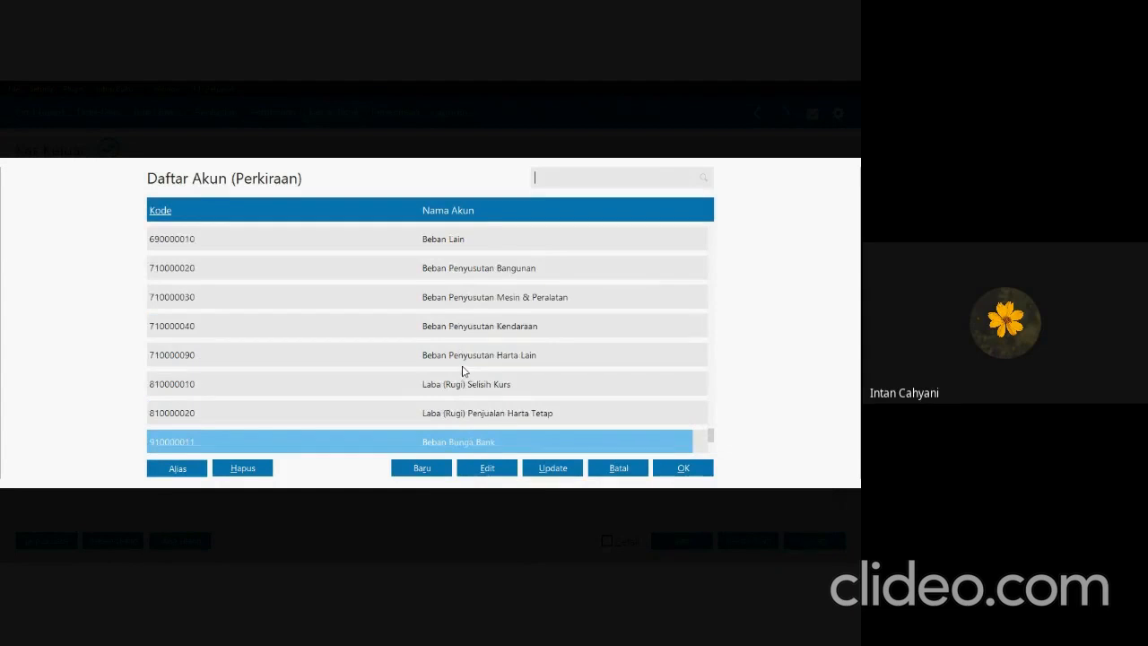
{"action": "key", "text": "alt+Tab"}
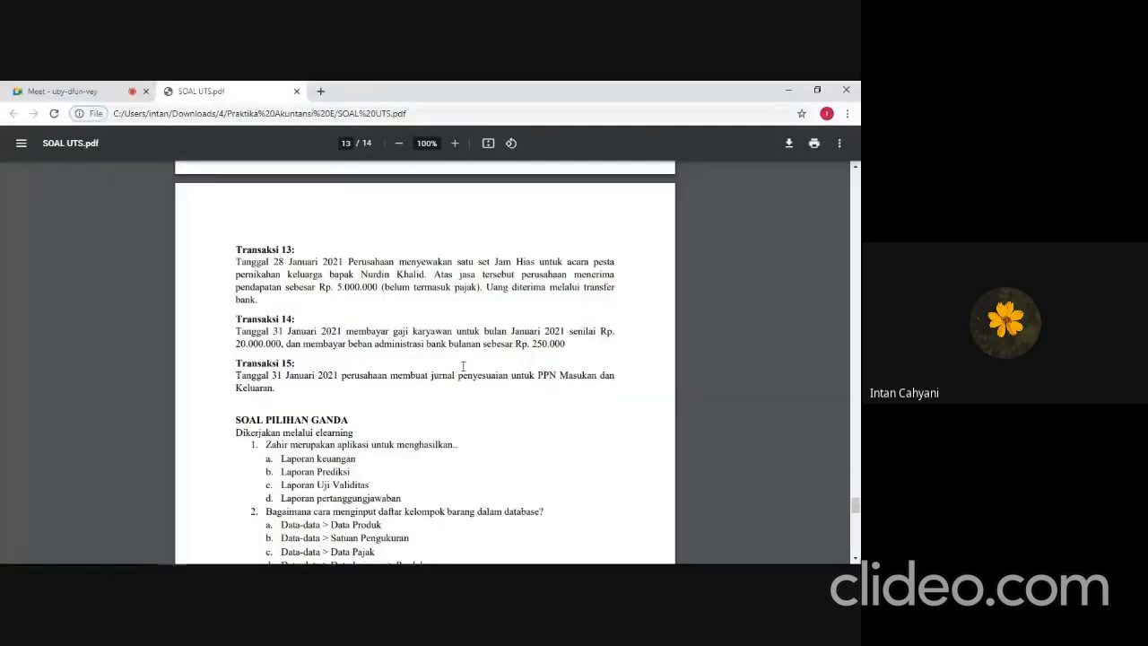
{"action": "key", "text": "alt+Tab"}
{"action": "scroll", "coordinate": [462, 367], "scroll_direction": "down", "scroll_amount": 2}
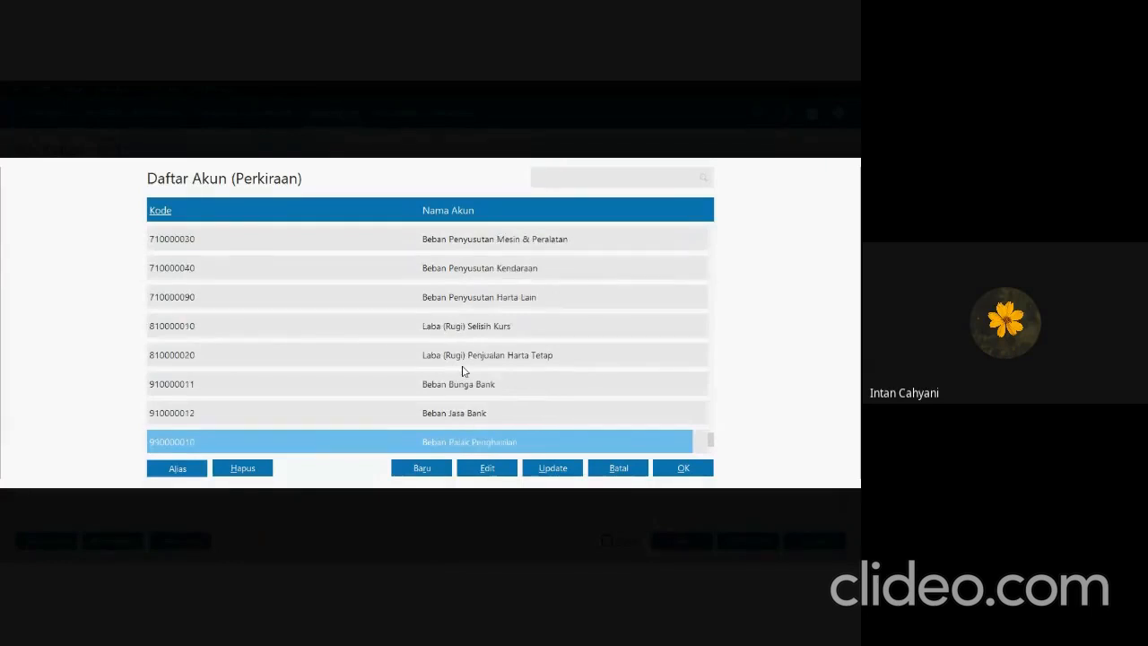
Examine the expense accounts back to the Harga Pokok Penjualan group for an administration fee account, rechecking Transaksi 14 in SOAL UTS.pdf.
{"action": "key", "text": "Up"}
{"action": "key", "text": "Up"}
{"action": "key", "text": "Up"}
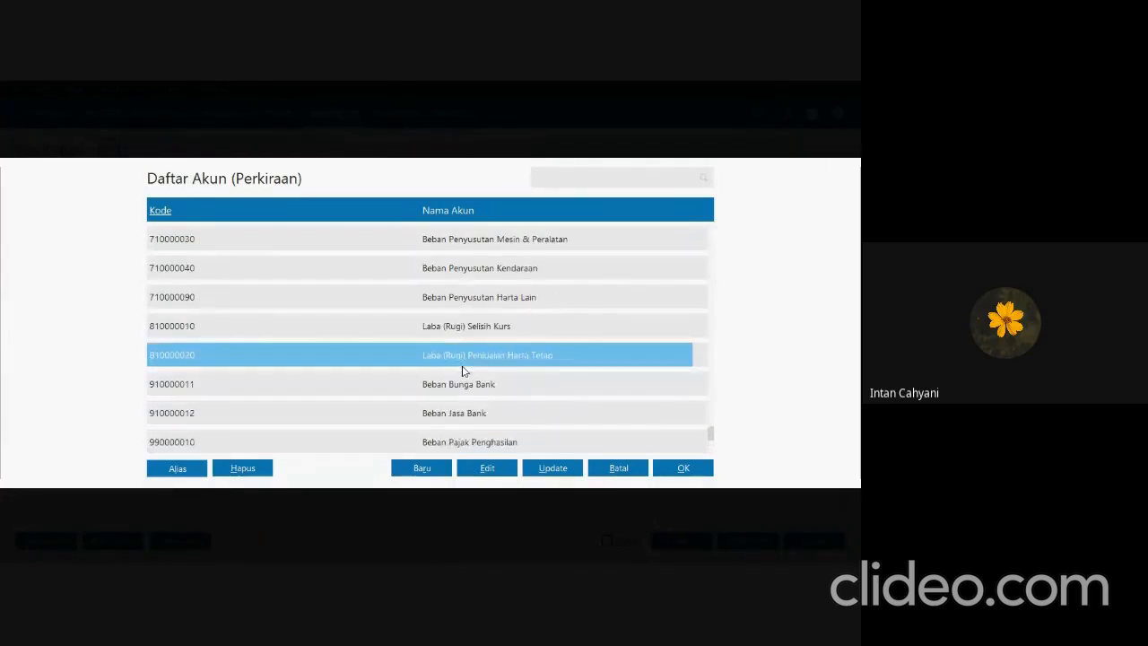
{"action": "key", "text": "Up"}
{"action": "key", "text": "Up"}
{"action": "key", "text": "Up"}
{"action": "key", "text": "Up"}
{"action": "key", "text": "Up"}
{"action": "key", "text": "Up"}
{"action": "key", "text": "Up"}
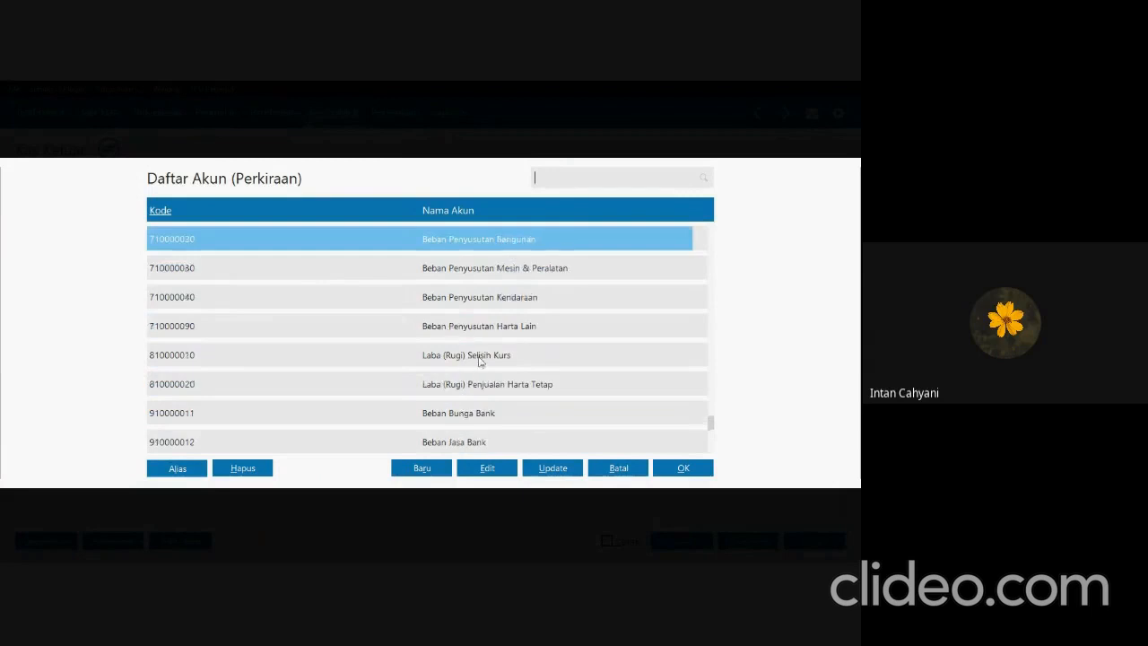
{"action": "key", "text": "Up"}
{"action": "key", "text": "Up"}
{"action": "key", "text": "alt+Tab"}
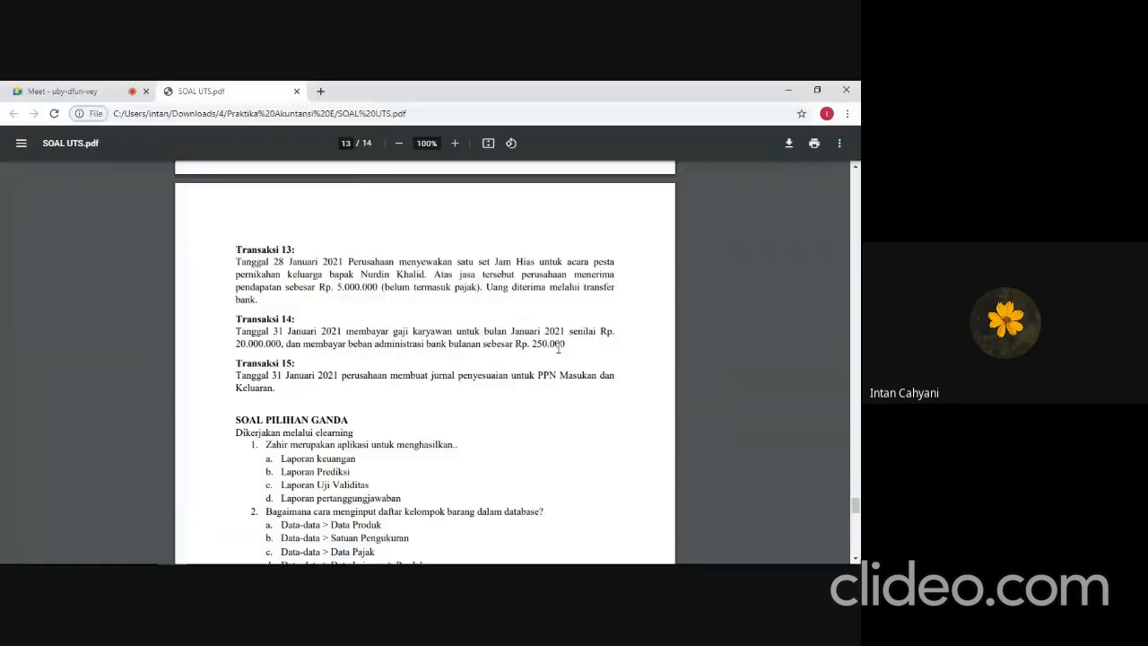
{"action": "key", "text": "alt+Tab"}
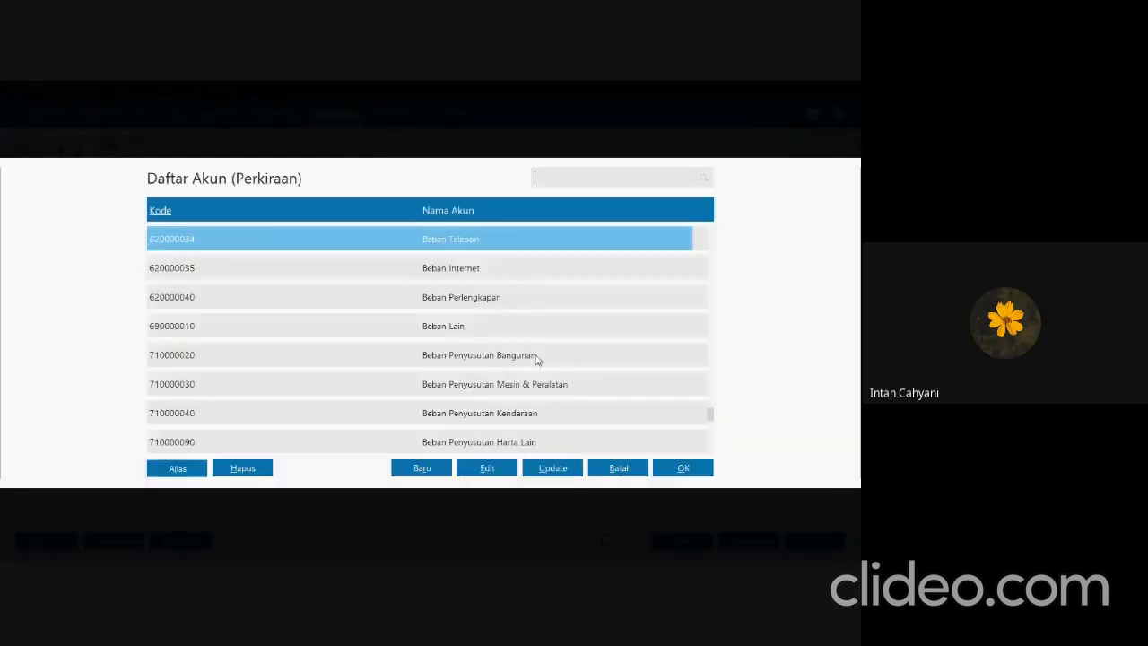
{"action": "key", "text": "Up"}
{"action": "key", "text": "Up"}
{"action": "key", "text": "Up"}
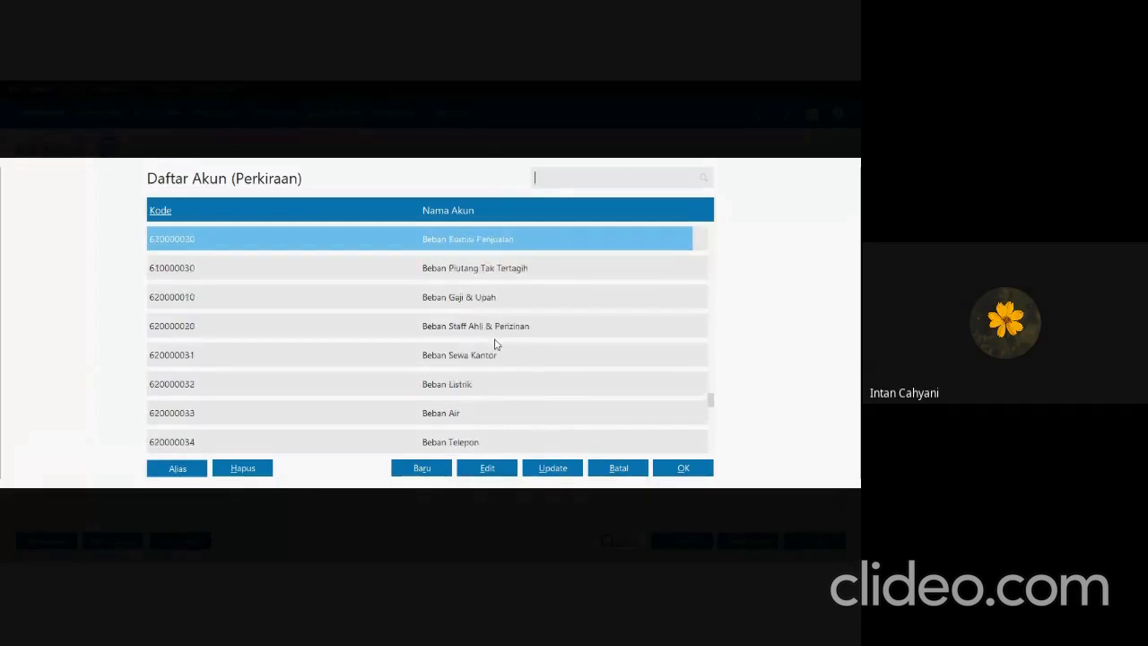
{"action": "key", "text": "Up"}
{"action": "key", "text": "Up"}
{"action": "key", "text": "Up"}
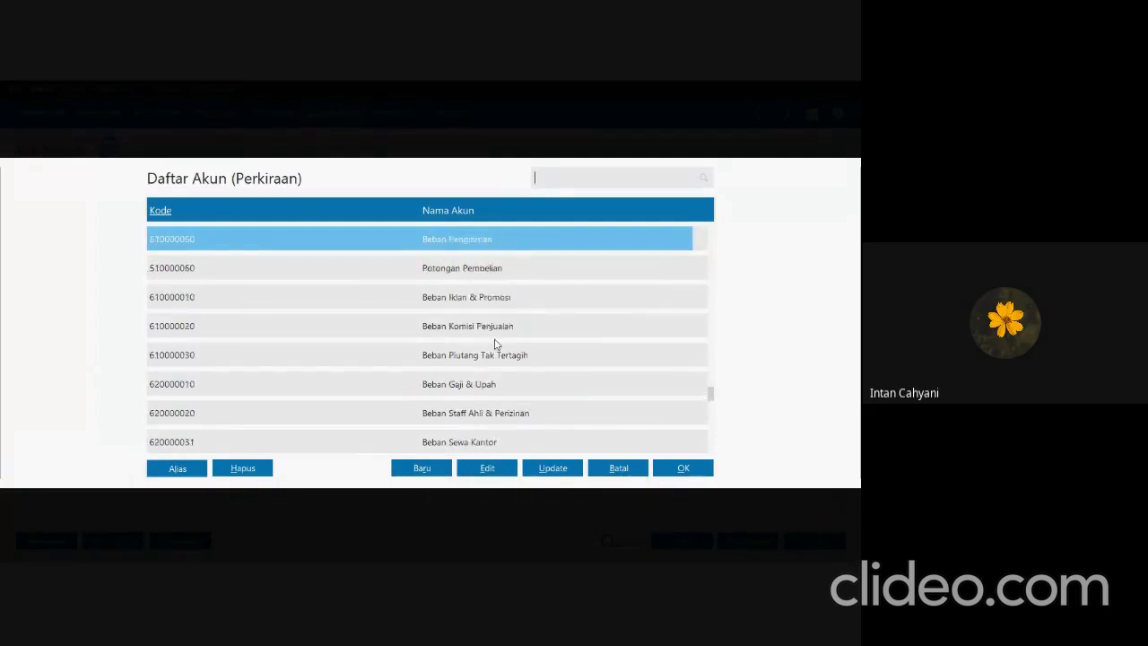
{"action": "key", "text": "Up"}
{"action": "key", "text": "Up"}
{"action": "key", "text": "Up"}
Assign the account Beban Jasa Bank (910000012) to the second allocation line.
{"action": "key", "text": "Down"}
{"action": "key", "text": "Down"}
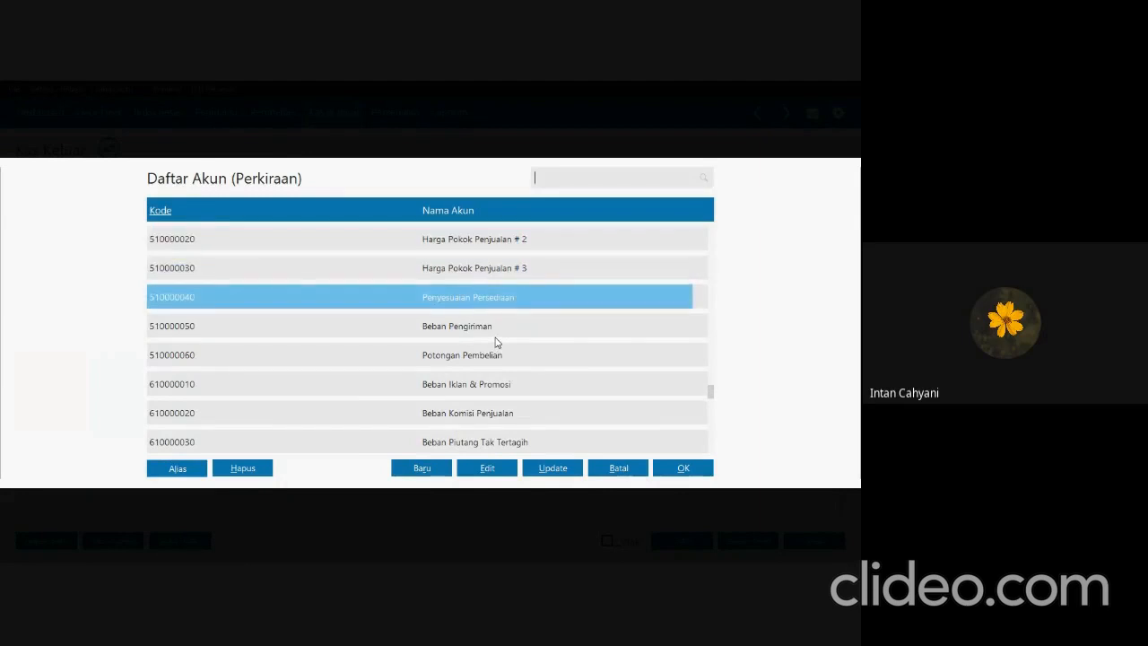
{"action": "key", "text": "Down"}
{"action": "key", "text": "Down"}
{"action": "key", "text": "Down"}
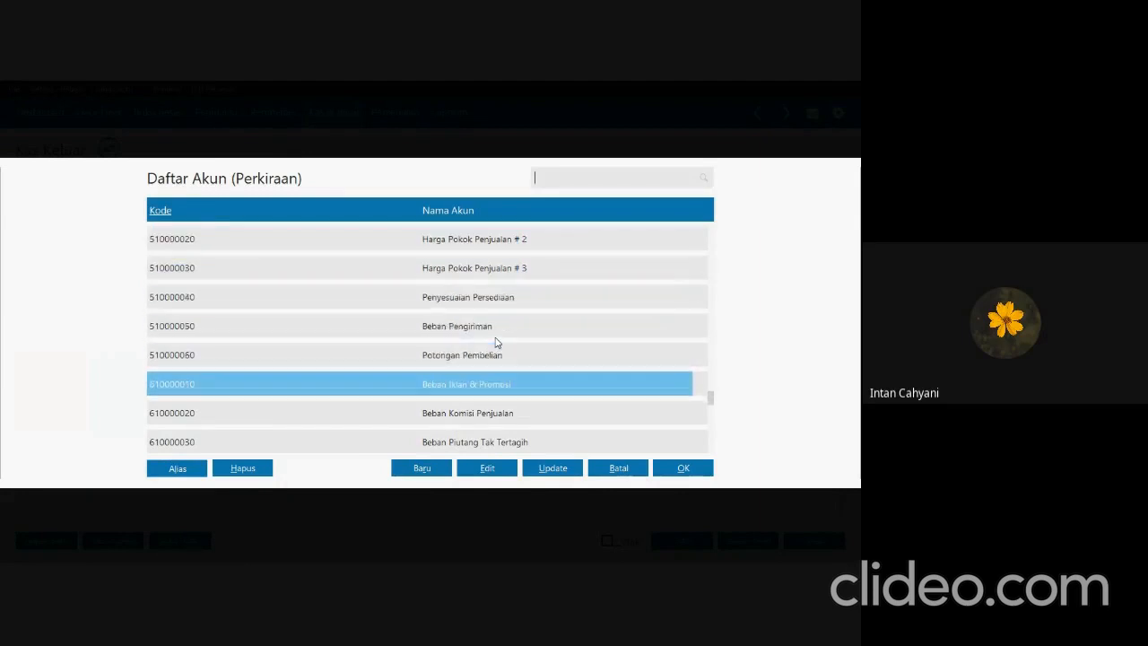
{"action": "key", "text": "Down"}
{"action": "key", "text": "Down"}
{"action": "key", "text": "Down"}
{"action": "key", "text": "Down"}
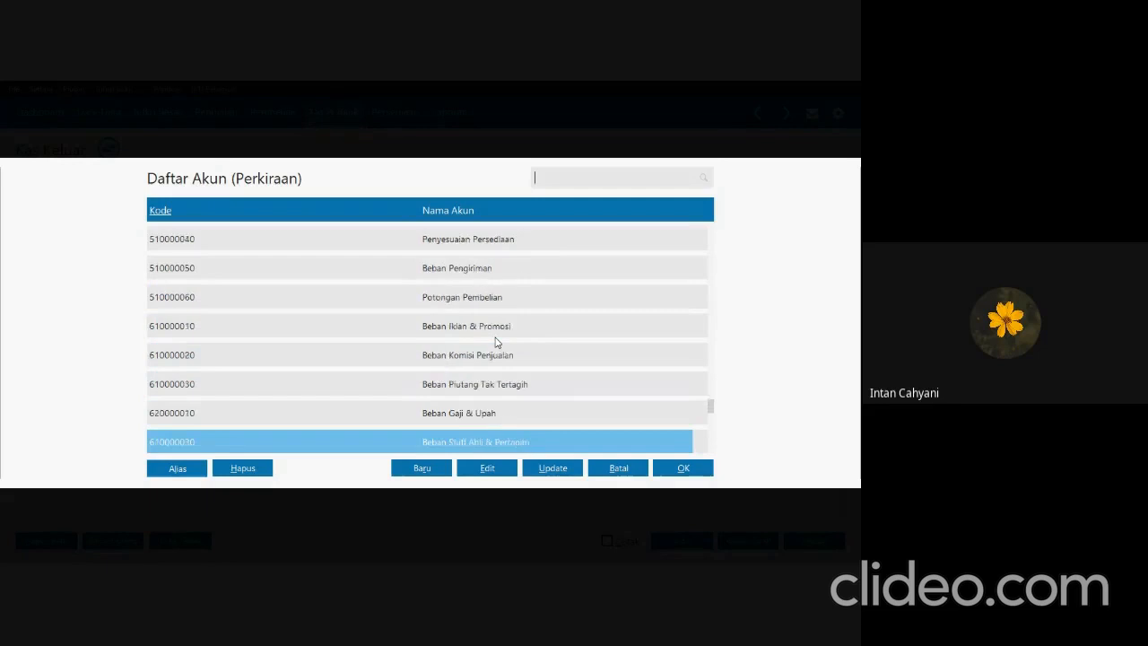
{"action": "key", "text": "Down"}
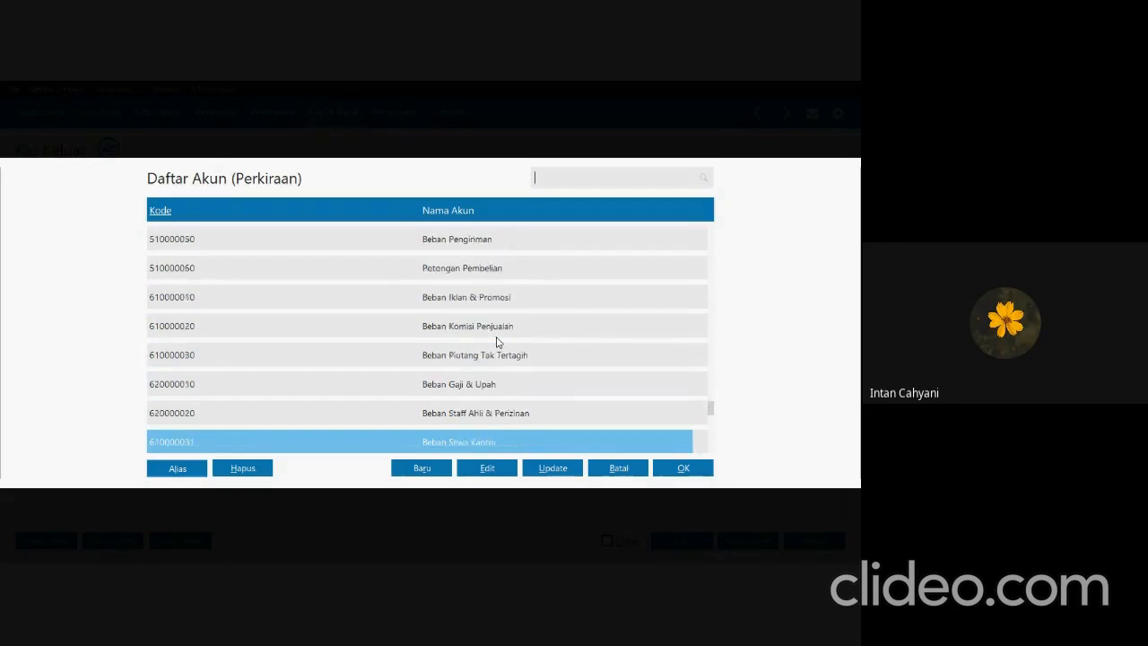
{"action": "key", "text": "Down"}
{"action": "key", "text": "Down"}
{"action": "key", "text": "Down"}
{"action": "key", "text": "Down"}
{"action": "key", "text": "Down"}
{"action": "key", "text": "Down"}
{"action": "key", "text": "Down"}
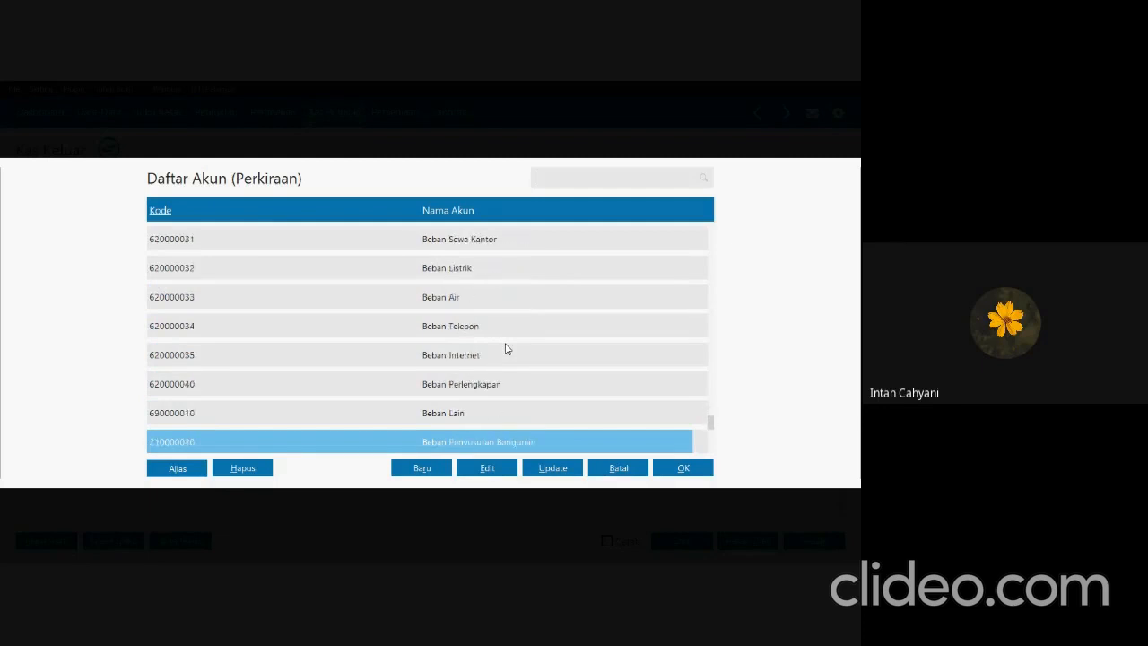
{"action": "key", "text": "Down"}
{"action": "key", "text": "Down"}
{"action": "key", "text": "Down"}
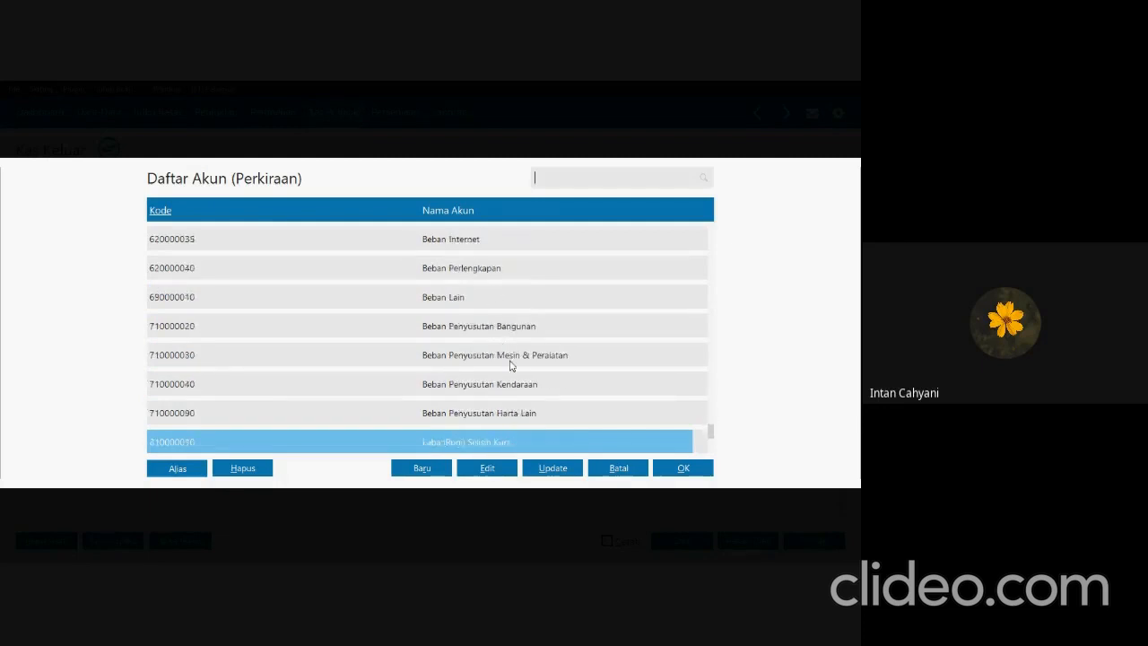
{"action": "key", "text": "Down"}
{"action": "key", "text": "Down"}
{"action": "key", "text": "Down"}
{"action": "key", "text": "Down"}
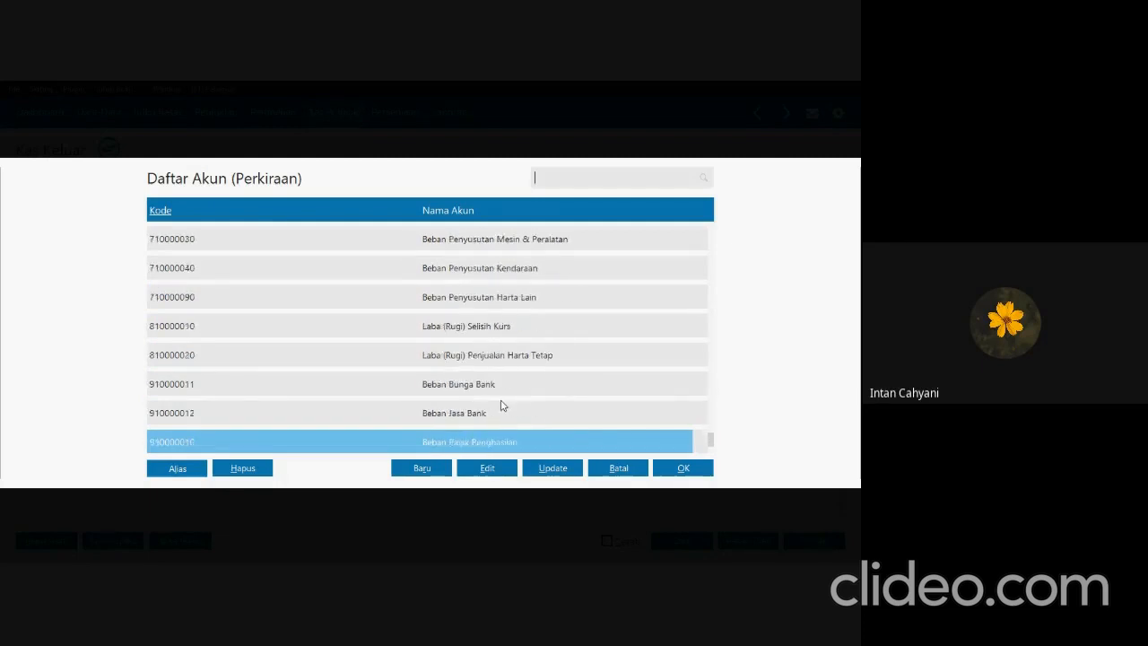
{"action": "left_click", "coordinate": [366, 419]}
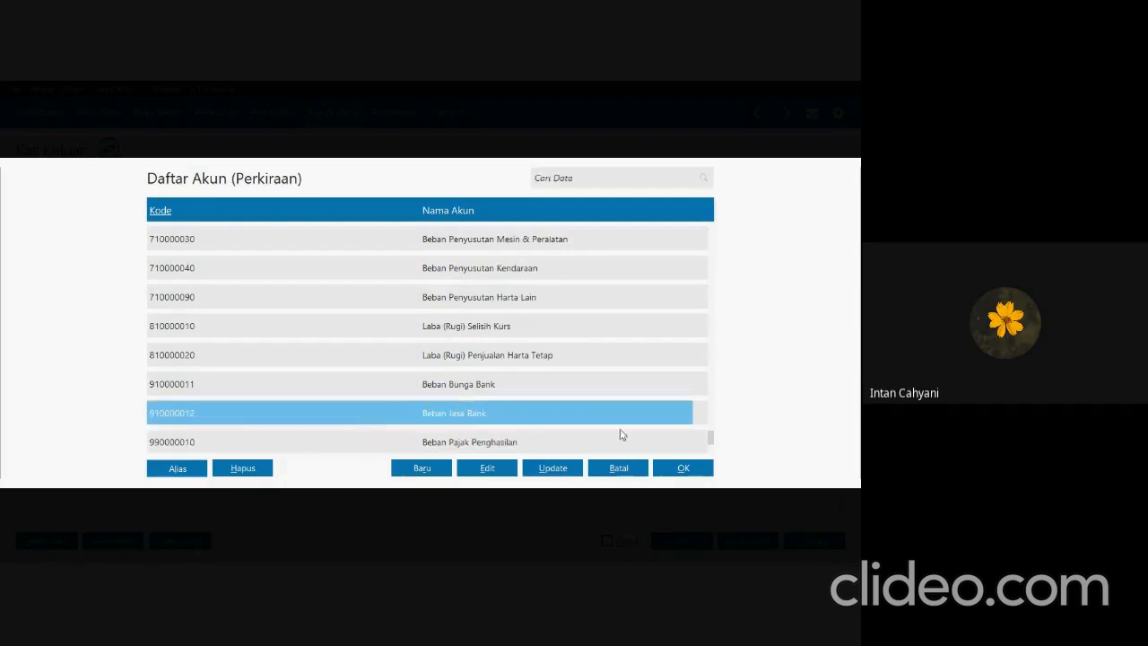
{"action": "left_click", "coordinate": [677, 468]}
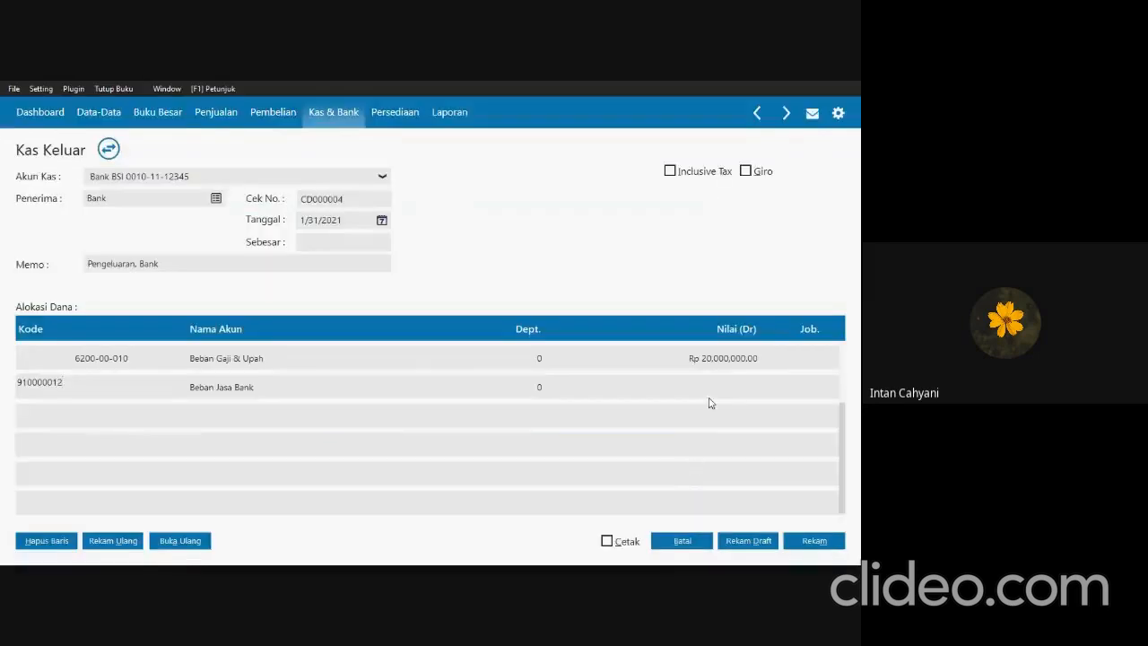
Check the administration fee in SOAL UTS.pdf and set the Beban Jasa Bank line's value in Zahir to 250.000.
{"action": "left_click", "coordinate": [710, 385]}
{"action": "key", "text": "alt+Tab"}
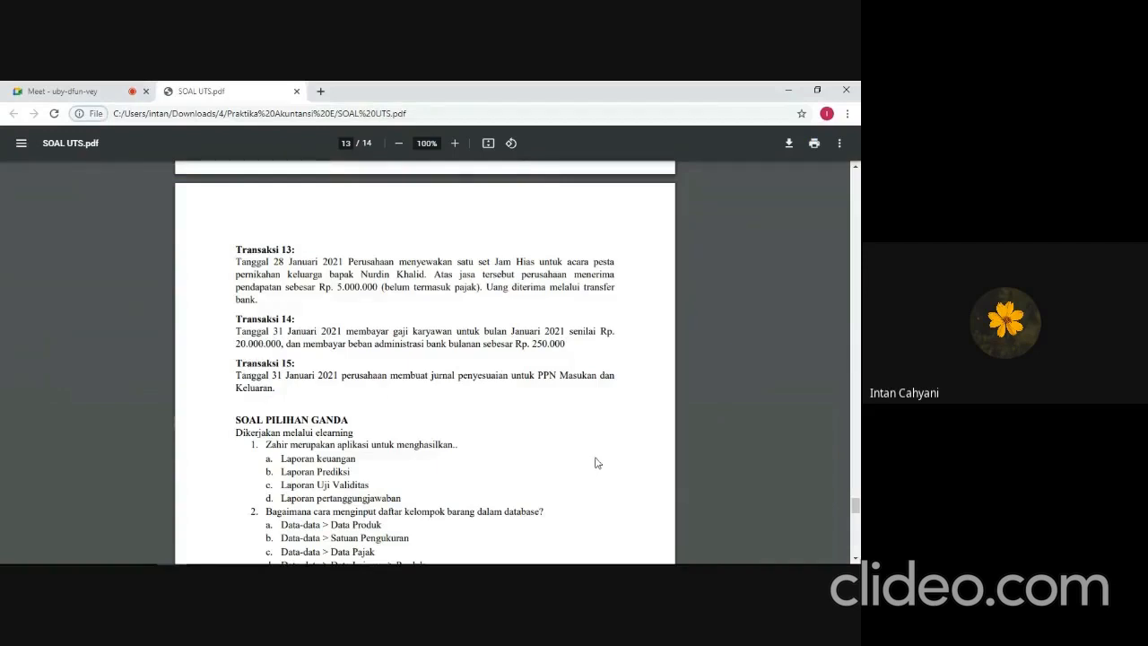
{"action": "key", "text": "alt+Tab"}
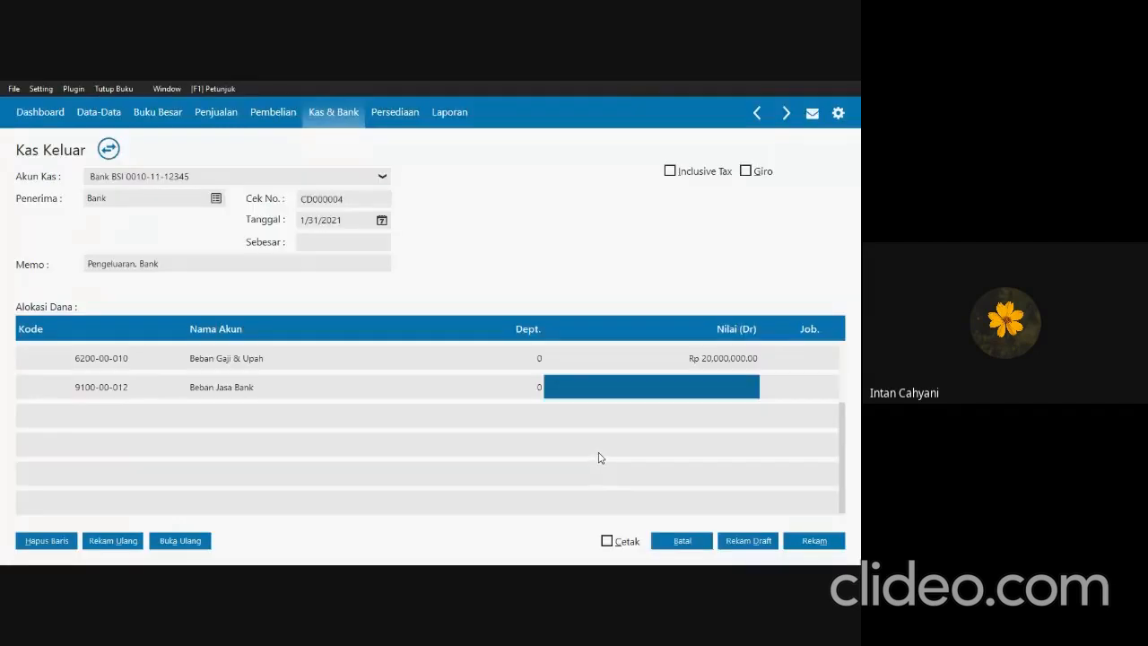
{"action": "type", "text": "250000"}
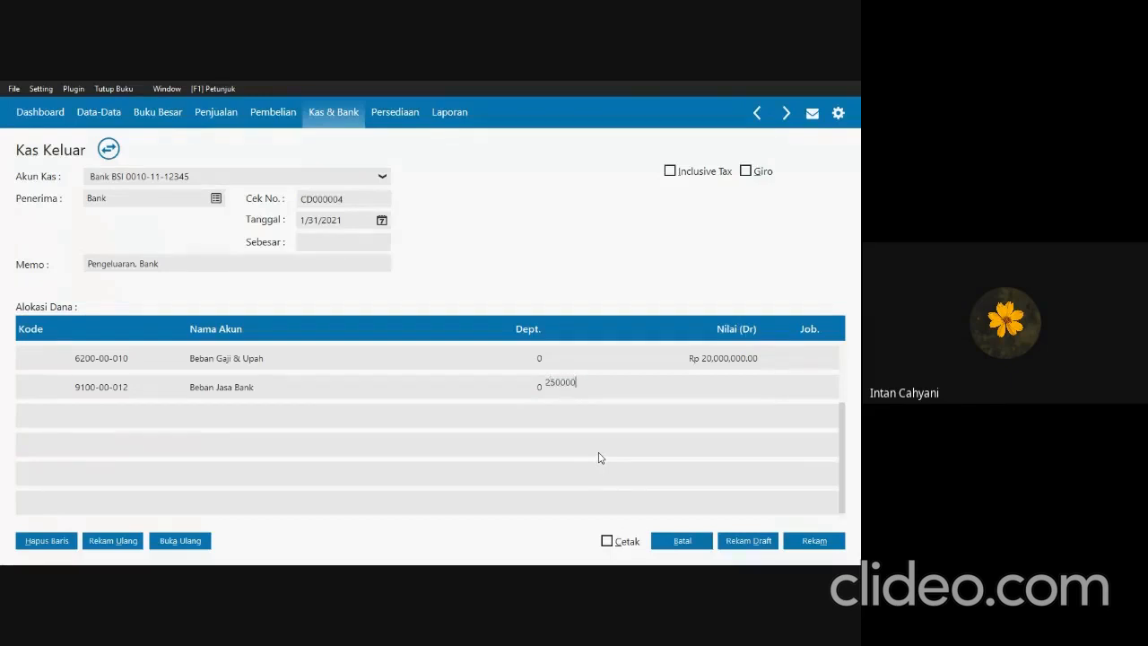
{"action": "key", "text": "Tab"}
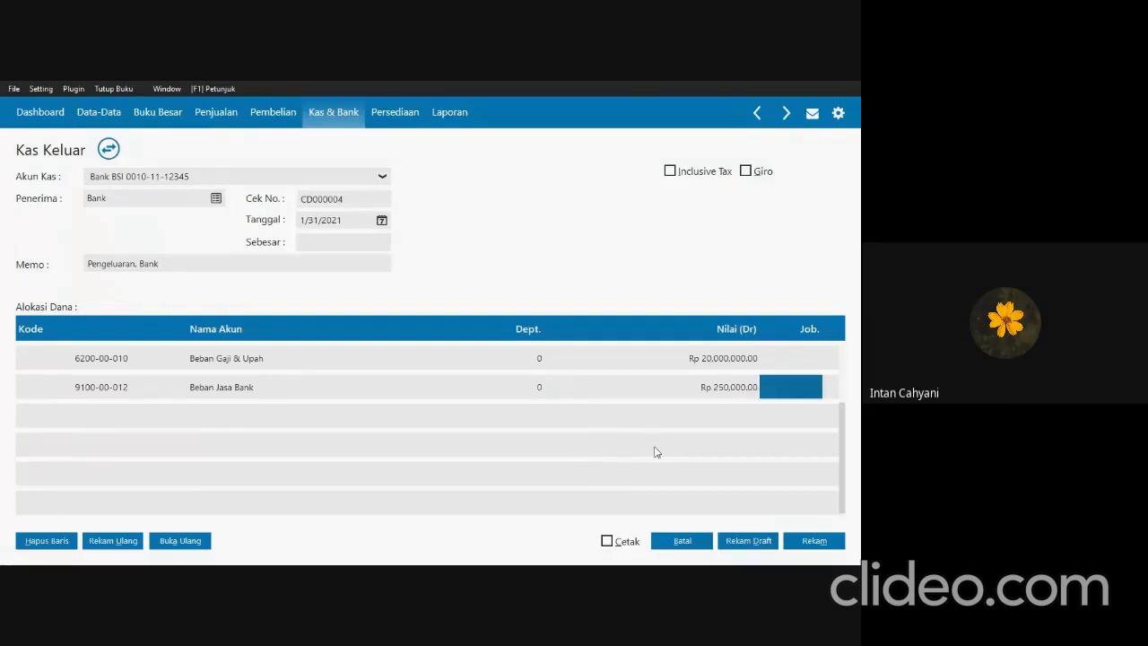
Fill in the disbursement's total amount of Rp 20,250,000 and record it, closing the Kas Keluar form and list.
{"action": "left_click", "coordinate": [319, 245]}
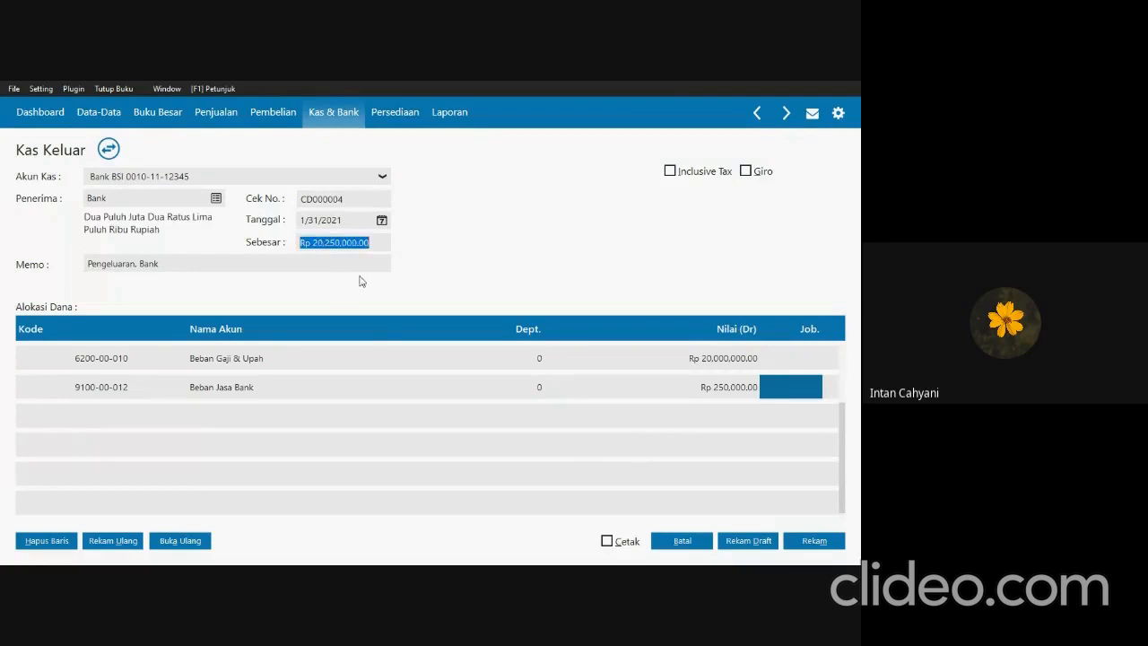
{"action": "key", "text": "Tab"}
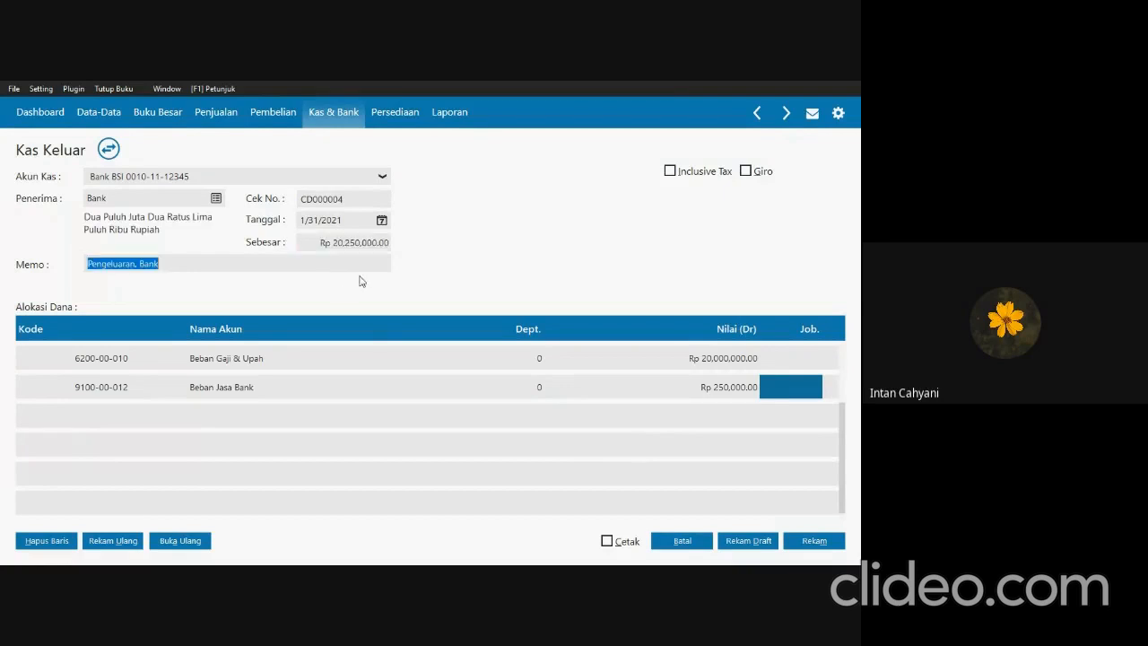
{"action": "left_click", "coordinate": [829, 543]}
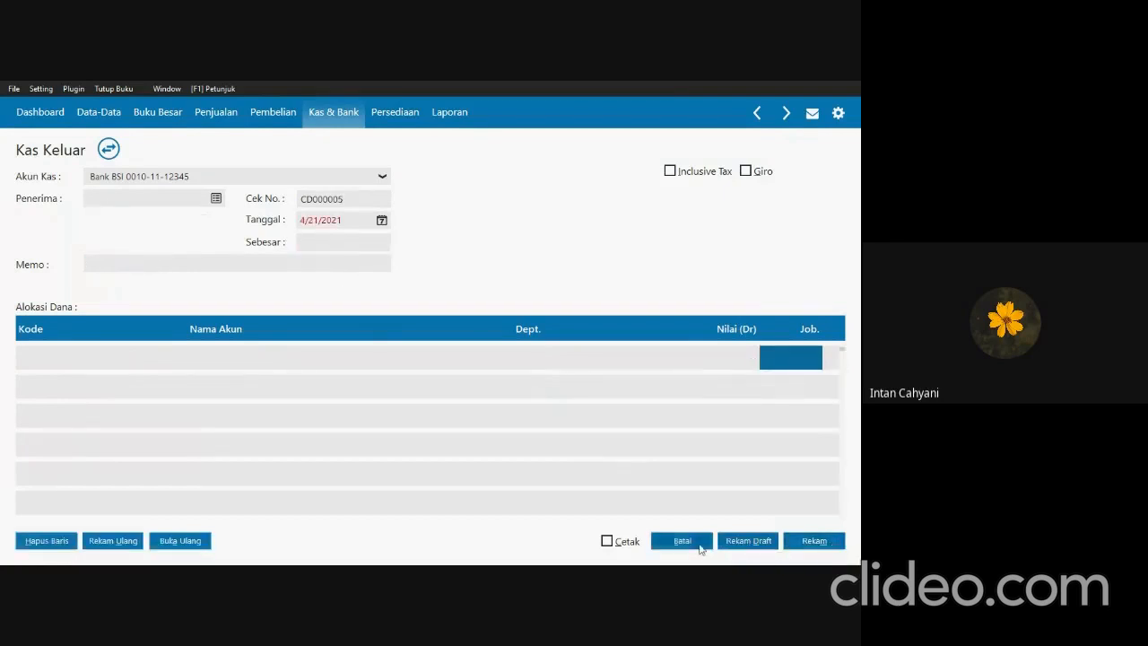
{"action": "left_click", "coordinate": [700, 543]}
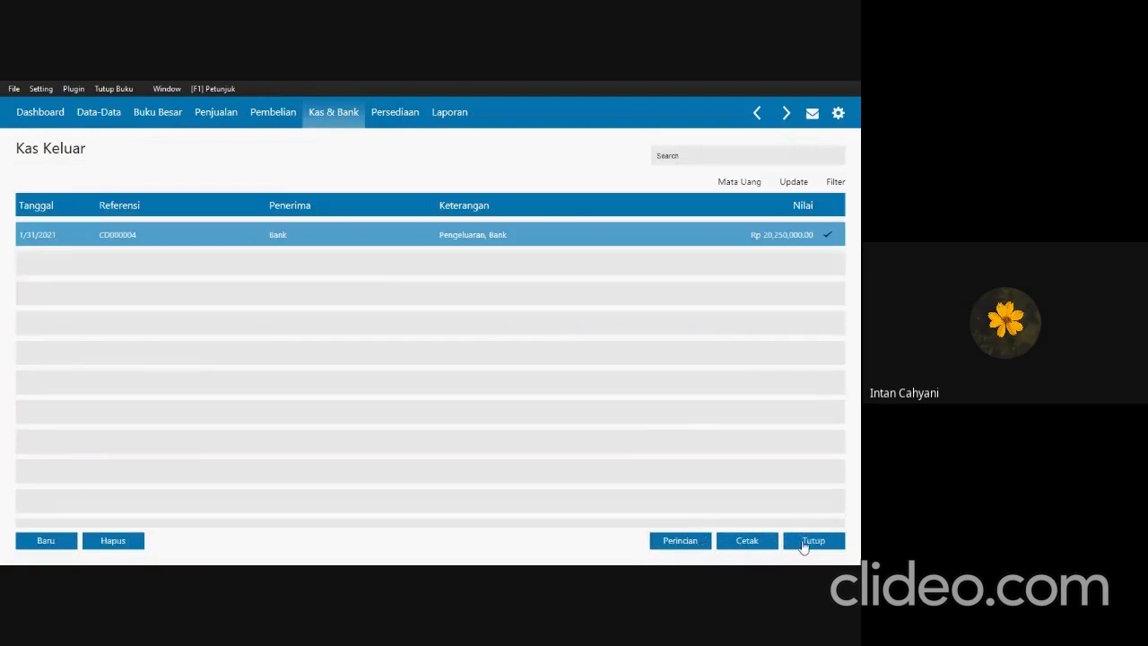
{"action": "left_click", "coordinate": [804, 544]}
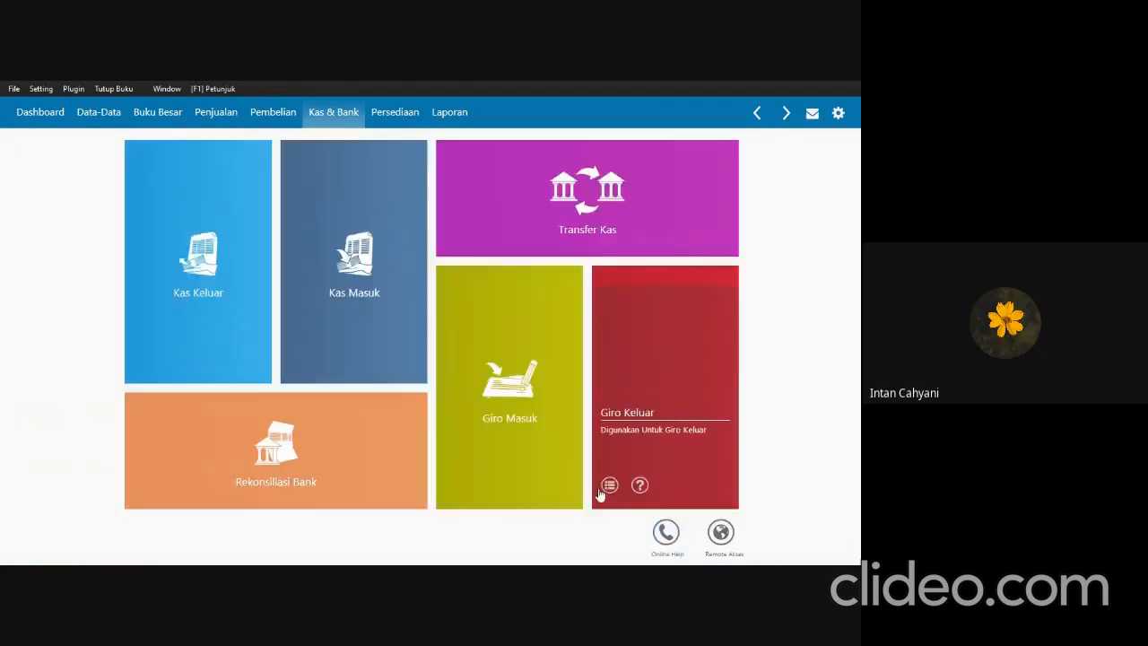
Check Transaksi 15 in SOAL UTS.pdf and start a new Jurnal Umum entry in Zahir.
{"action": "key", "text": "alt+Tab"}
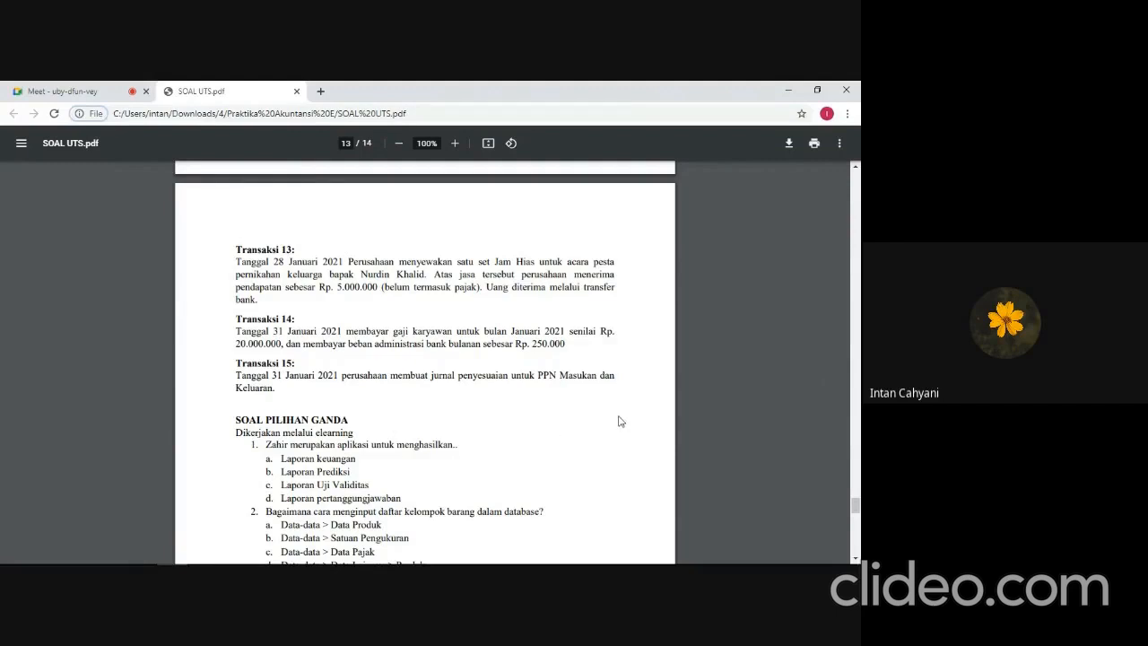
{"action": "key", "text": "alt+Tab"}
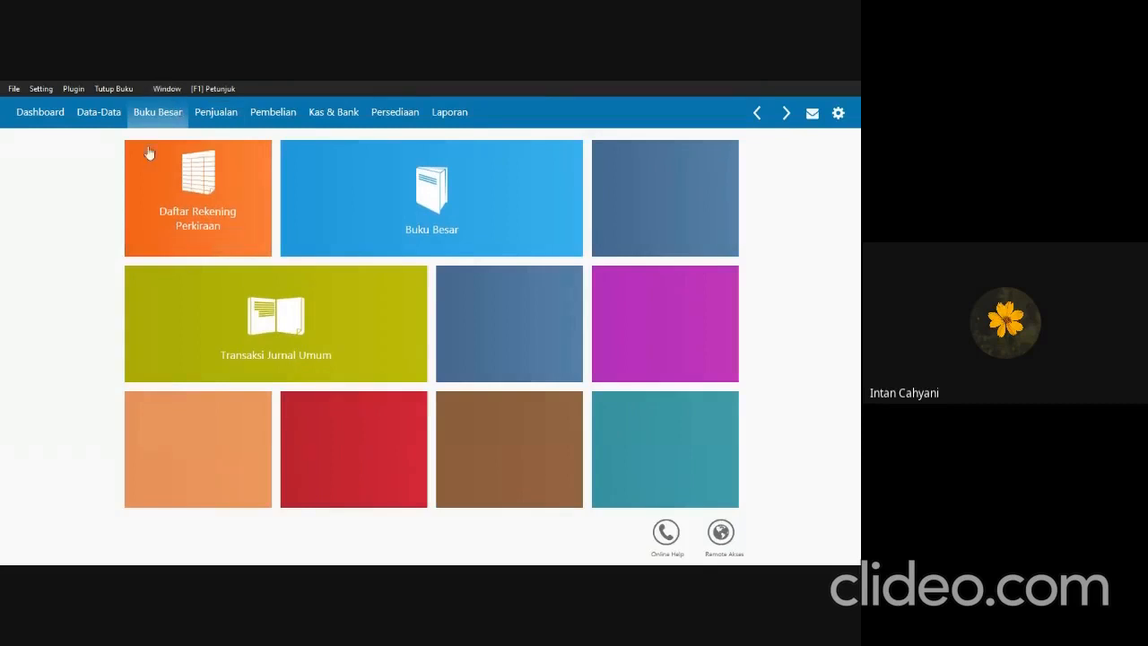
{"action": "mouse_move", "coordinate": [236, 366]}
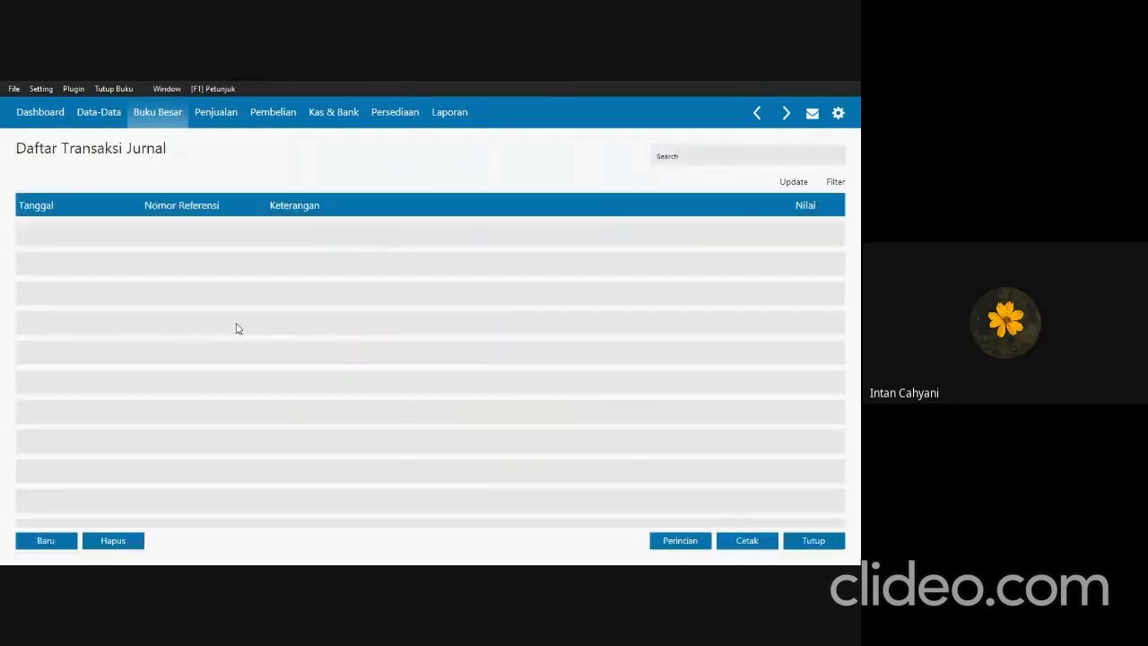
{"action": "left_click", "coordinate": [59, 543]}
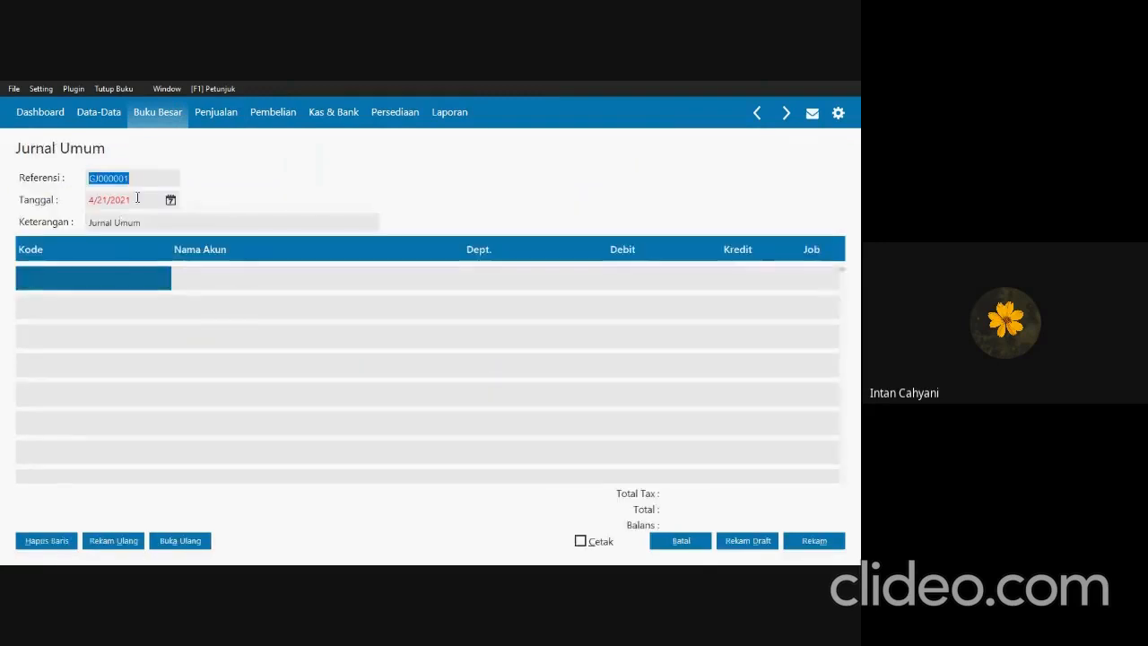
Set the general journal entry's date to 01/31/2021.
{"action": "left_click", "coordinate": [137, 198]}
{"action": "type", "text": "0"}
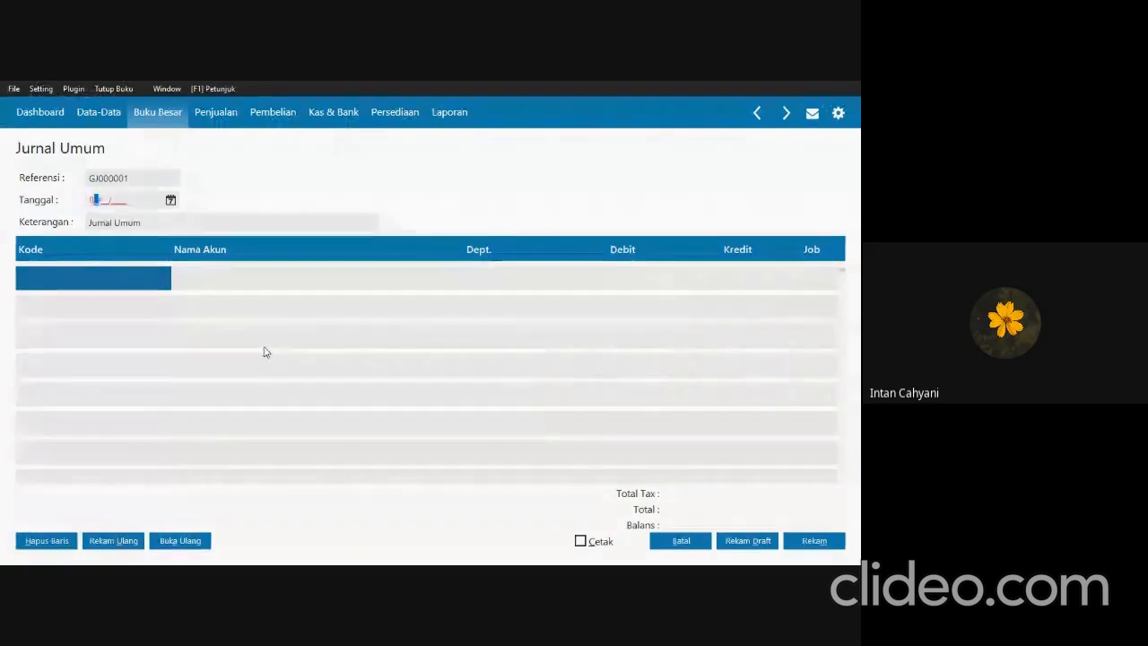
{"action": "type", "text": "1/31/"}
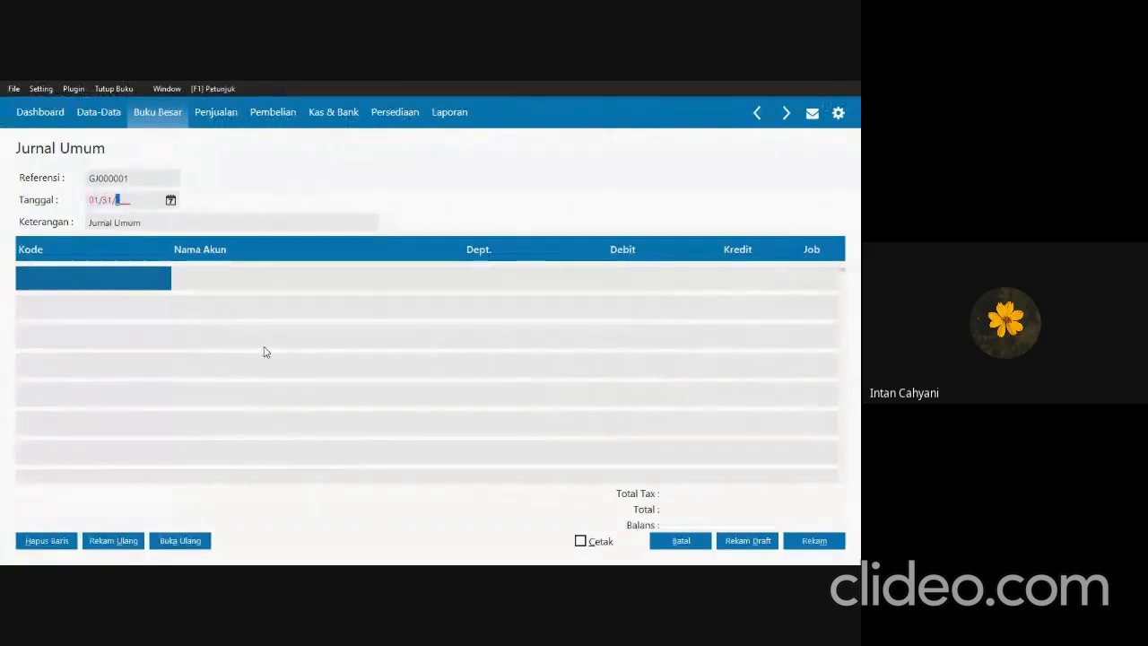
{"action": "type", "text": "2021"}
Extend the journal's description to read "Jurnal Umum. Penyesuaian PPN Masukan dan Keluaran".
{"action": "double_click", "coordinate": [184, 224]}
{"action": "left_click", "coordinate": [168, 219]}
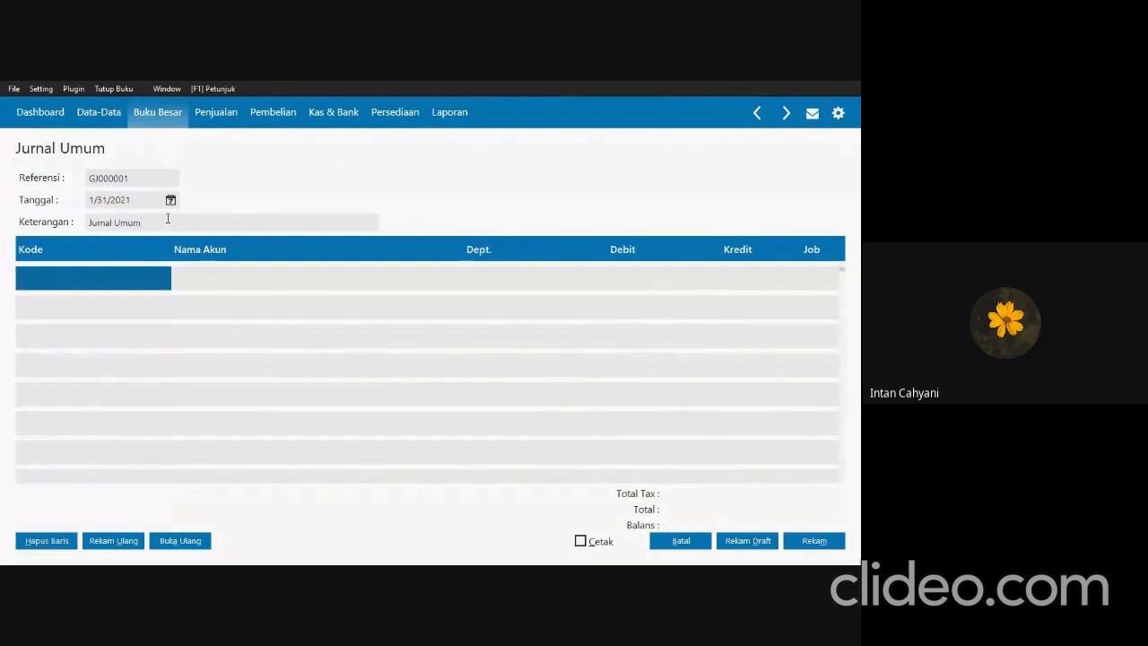
{"action": "type", "text": "Penyesuaian PPN Maku"}
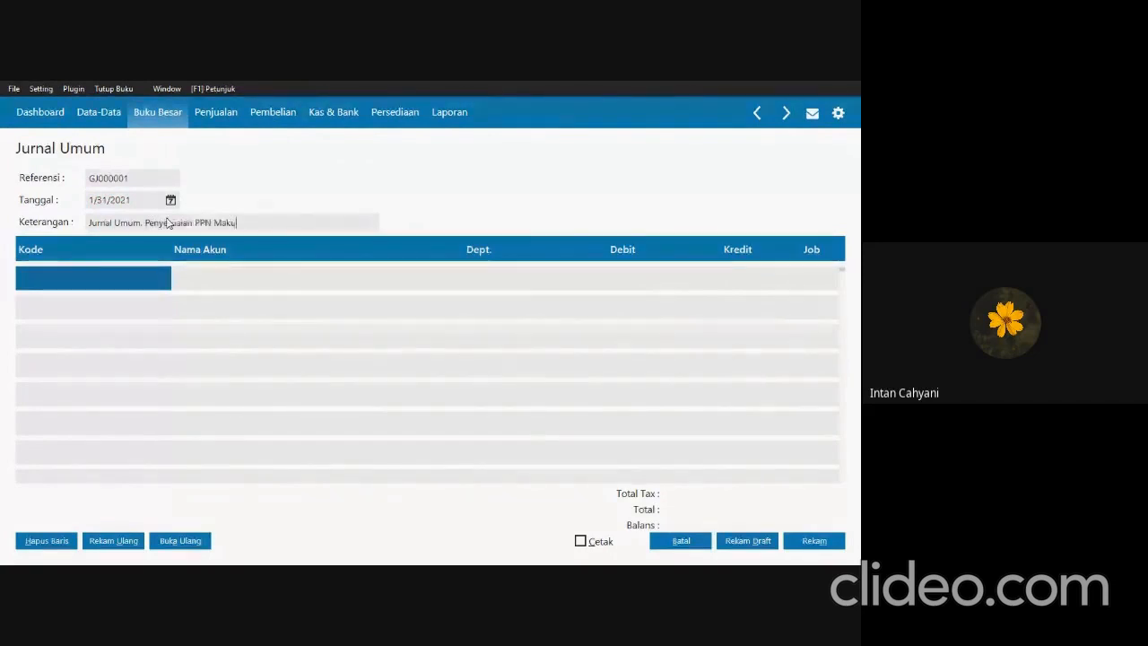
{"action": "type", "text": "kan dan Ke"}
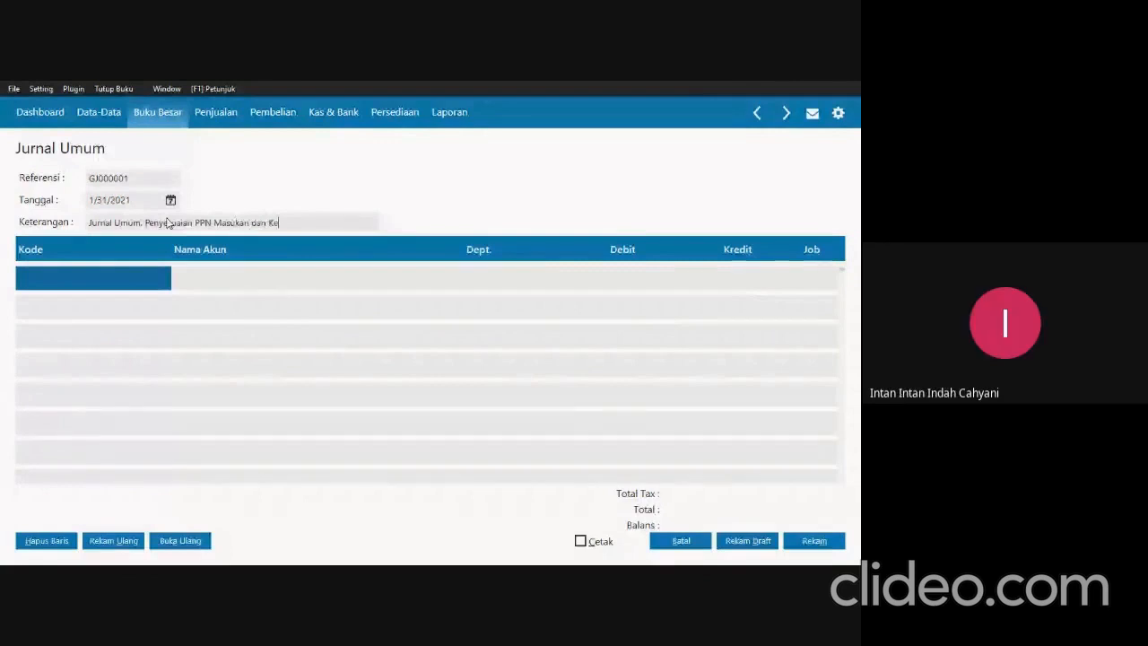
{"action": "type", "text": "luaran"}
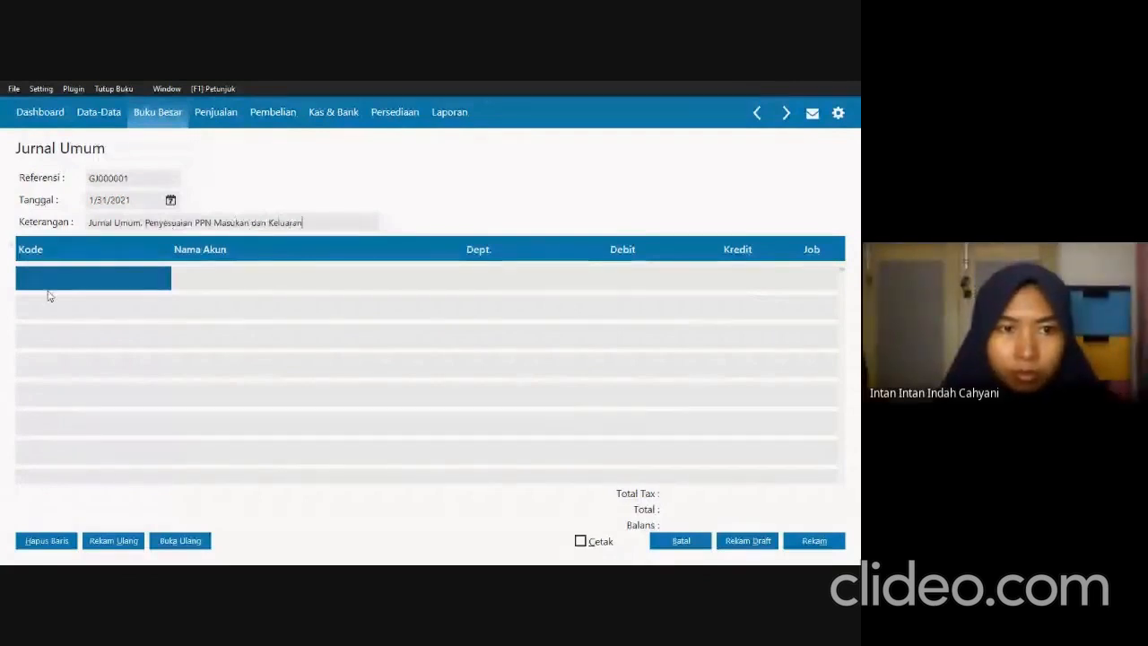
Assign PPN Keluaran (230000011) to the first journal line with a debit of 2,612,000.
{"action": "left_click", "coordinate": [54, 284]}
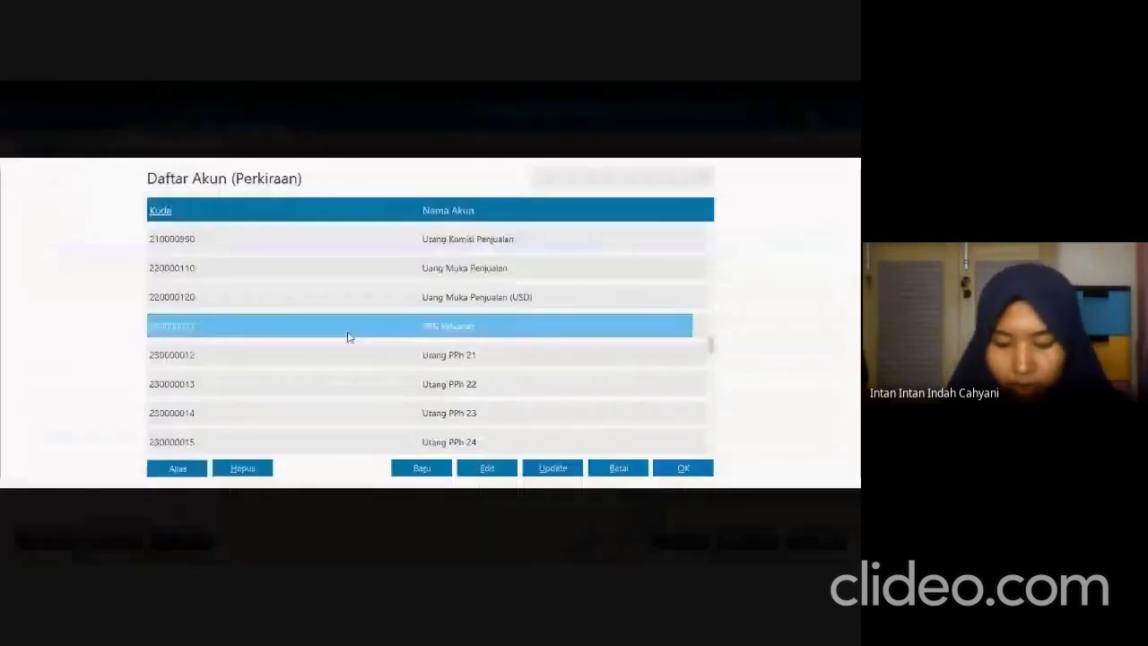
{"action": "double_click", "coordinate": [349, 337]}
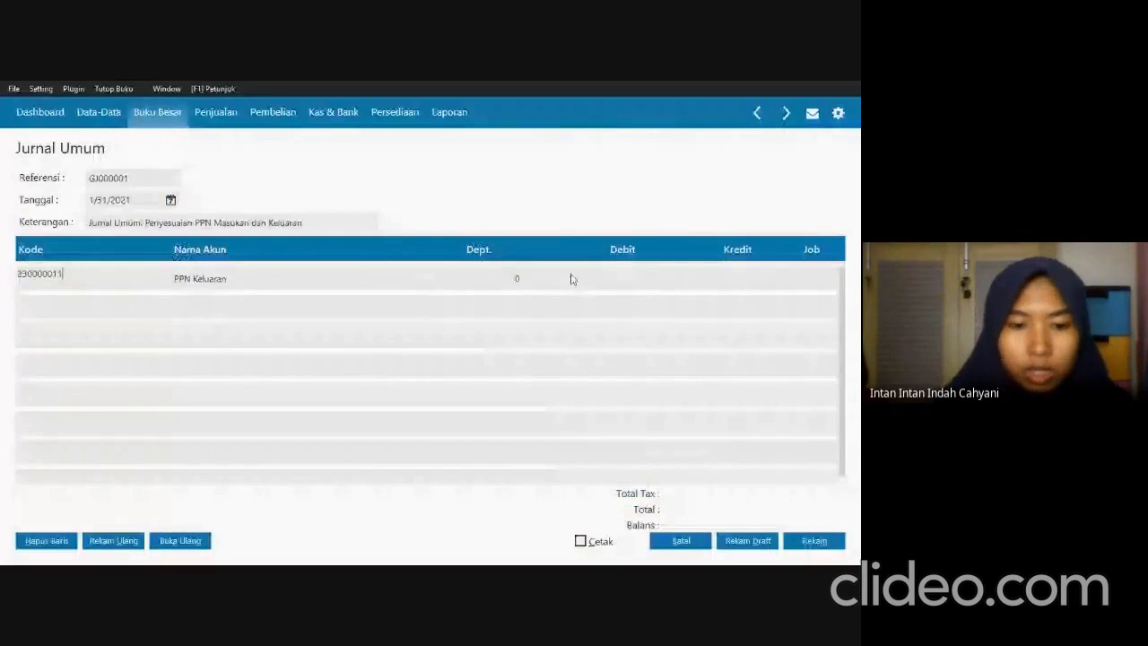
{"action": "left_click", "coordinate": [571, 279]}
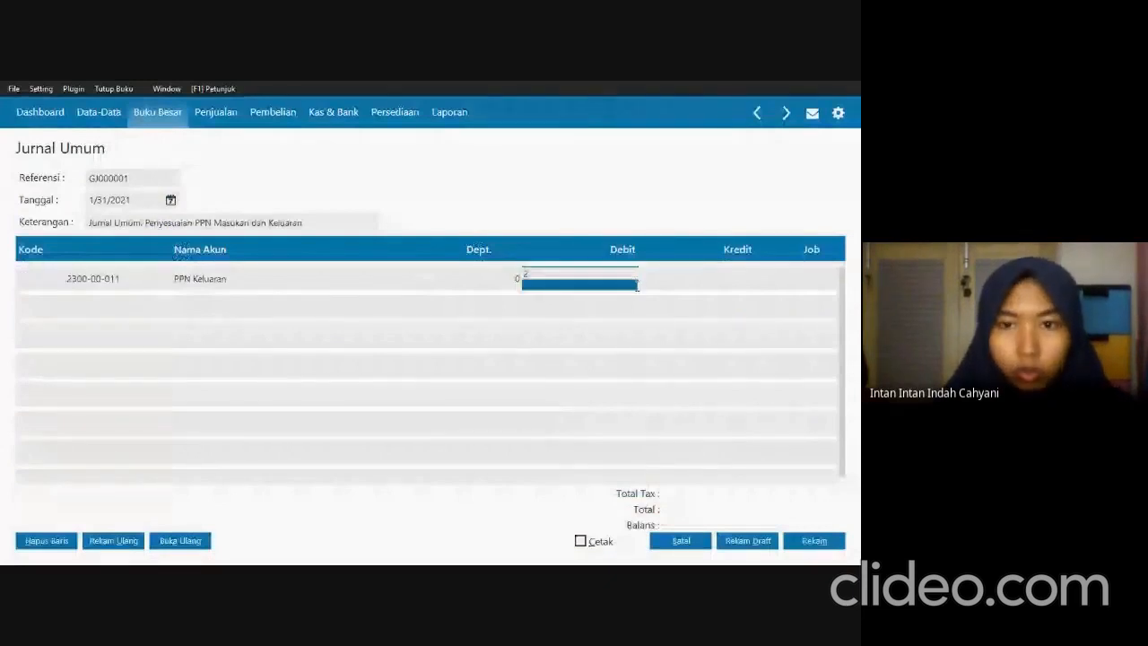
{"action": "type", "text": "2,61"}
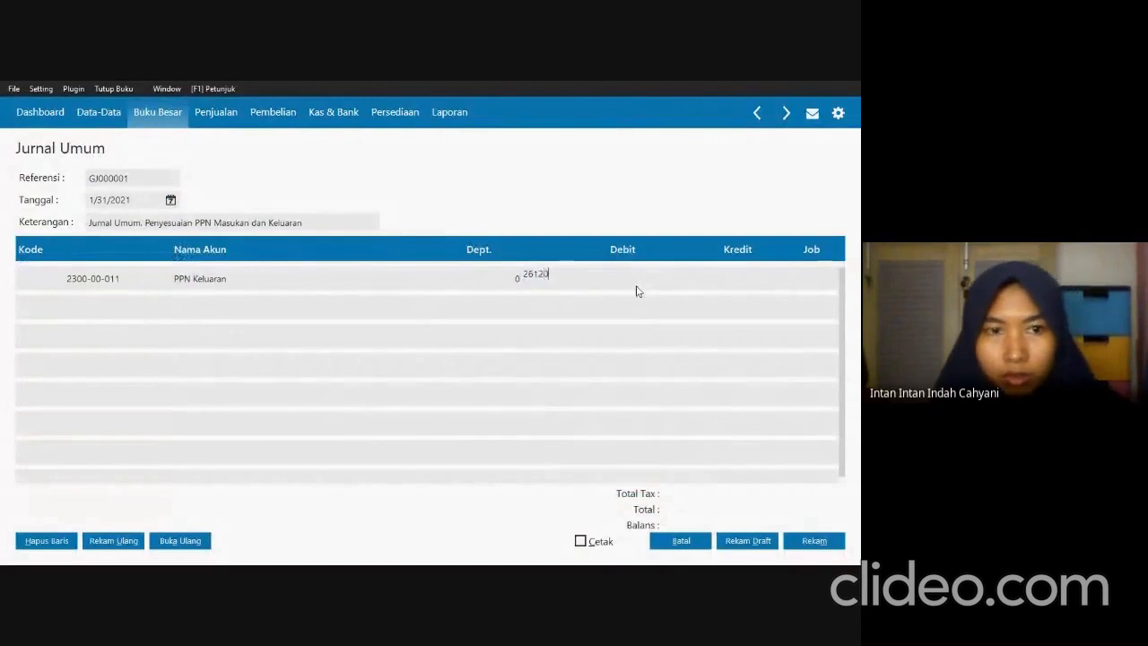
{"action": "type", "text": "2,000"}
{"action": "key", "text": "Tab"}
{"action": "key", "text": "Tab"}
{"action": "key", "text": "Tab"}
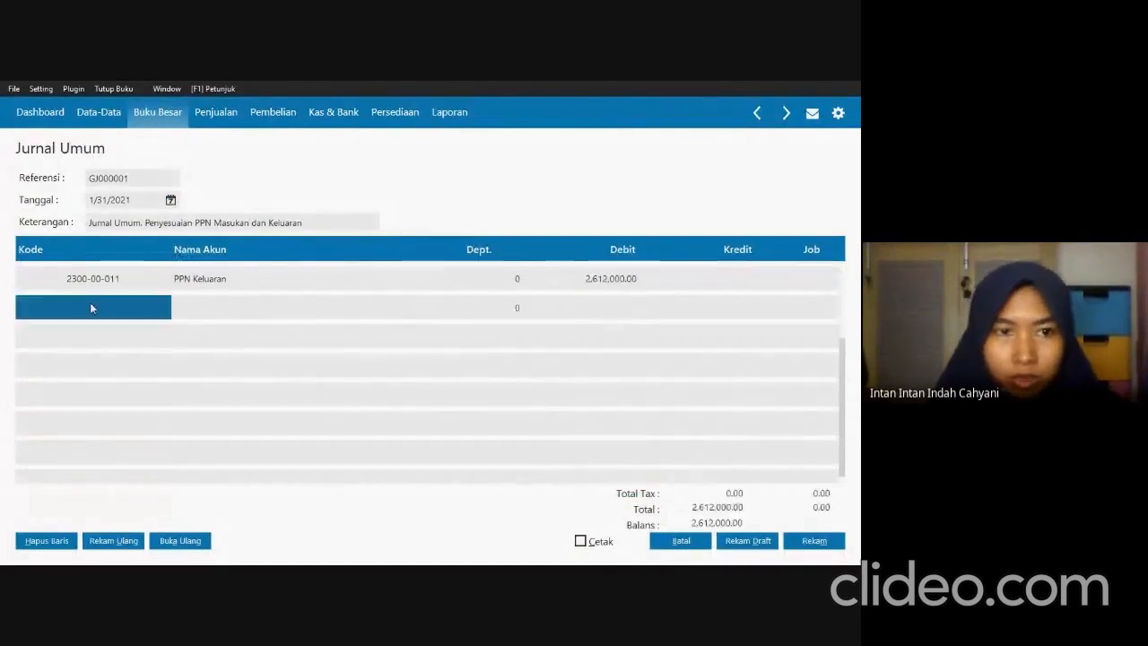
Assign the account PPN Lebih Bayar (130001000) to the second journal line.
{"action": "left_click", "coordinate": [82, 297]}
{"action": "double_click", "coordinate": [83, 309]}
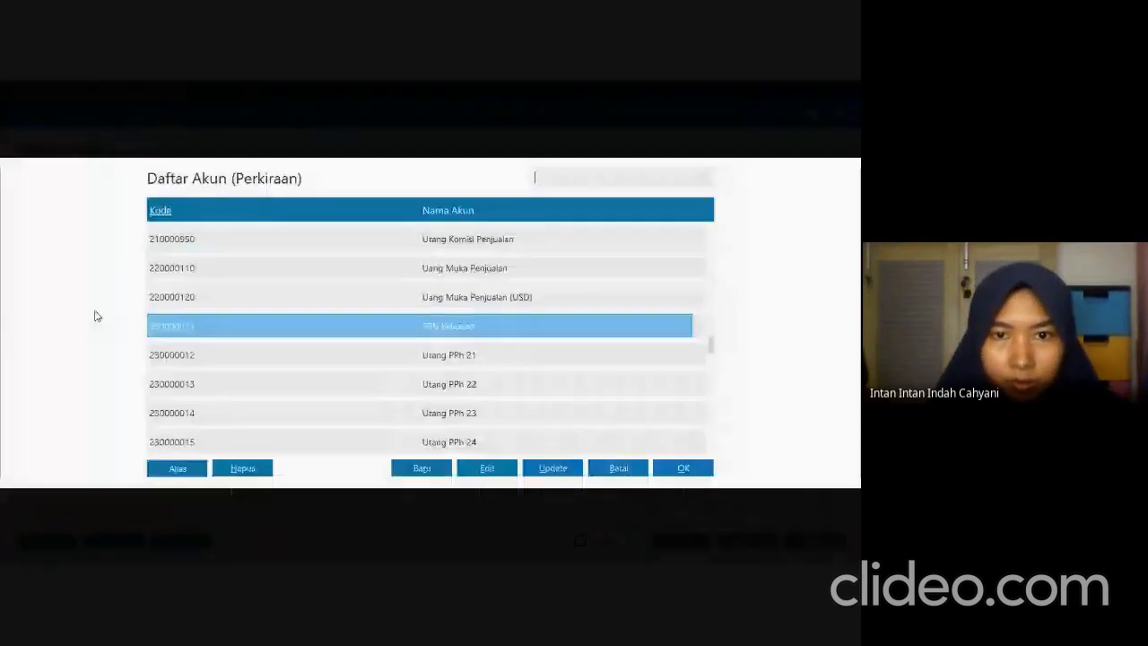
{"action": "key", "text": "Up"}
{"action": "key", "text": "Up"}
{"action": "key", "text": "Up"}
{"action": "key", "text": "Up"}
{"action": "key", "text": "Up"}
{"action": "key", "text": "Up"}
{"action": "key", "text": "Up"}
{"action": "key", "text": "Up"}
{"action": "key", "text": "Up"}
{"action": "key", "text": "Up"}
{"action": "key", "text": "Up"}
{"action": "key", "text": "Up"}
{"action": "key", "text": "Up"}
{"action": "key", "text": "Up"}
{"action": "key", "text": "Up"}
{"action": "key", "text": "Up"}
{"action": "key", "text": "Up"}
{"action": "key", "text": "Up"}
{"action": "key", "text": "Up"}
{"action": "key", "text": "Up"}
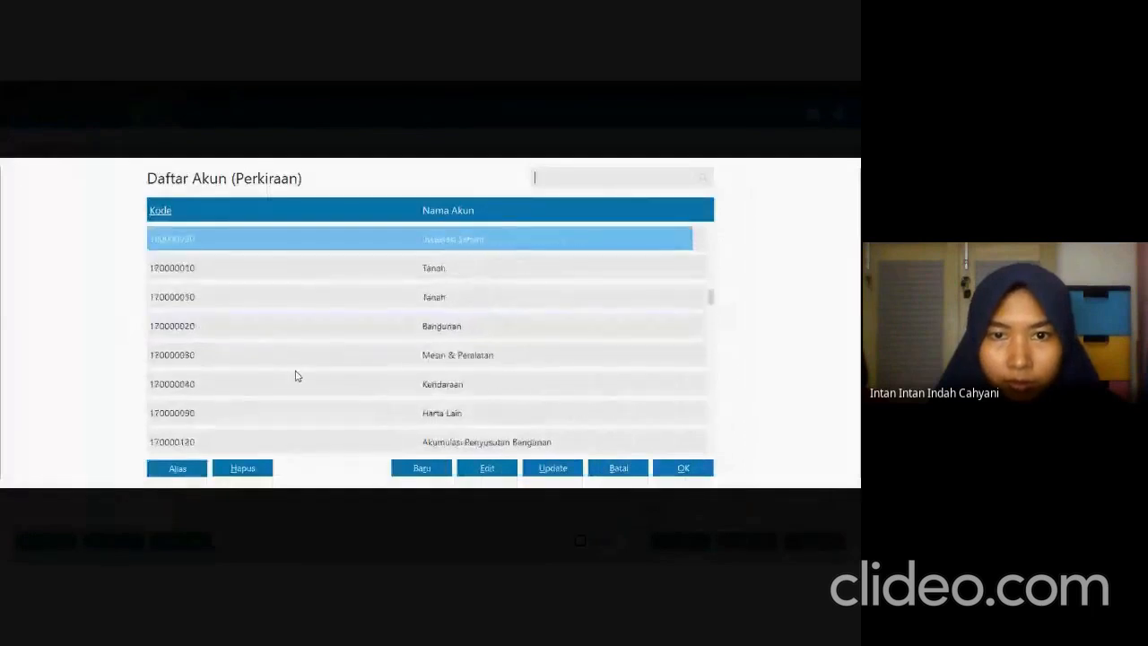
{"action": "key", "text": "Up"}
{"action": "key", "text": "Up"}
{"action": "key", "text": "Up"}
{"action": "key", "text": "Up"}
{"action": "key", "text": "Up"}
{"action": "key", "text": "Up"}
{"action": "key", "text": "Up"}
{"action": "key", "text": "Up"}
{"action": "key", "text": "Up"}
{"action": "key", "text": "Up"}
{"action": "key", "text": "Up"}
{"action": "key", "text": "Up"}
{"action": "key", "text": "Up"}
{"action": "key", "text": "Up"}
{"action": "key", "text": "Up"}
{"action": "key", "text": "Up"}
{"action": "key", "text": "Up"}
{"action": "key", "text": "Up"}
{"action": "key", "text": "Up"}
{"action": "key", "text": "Up"}
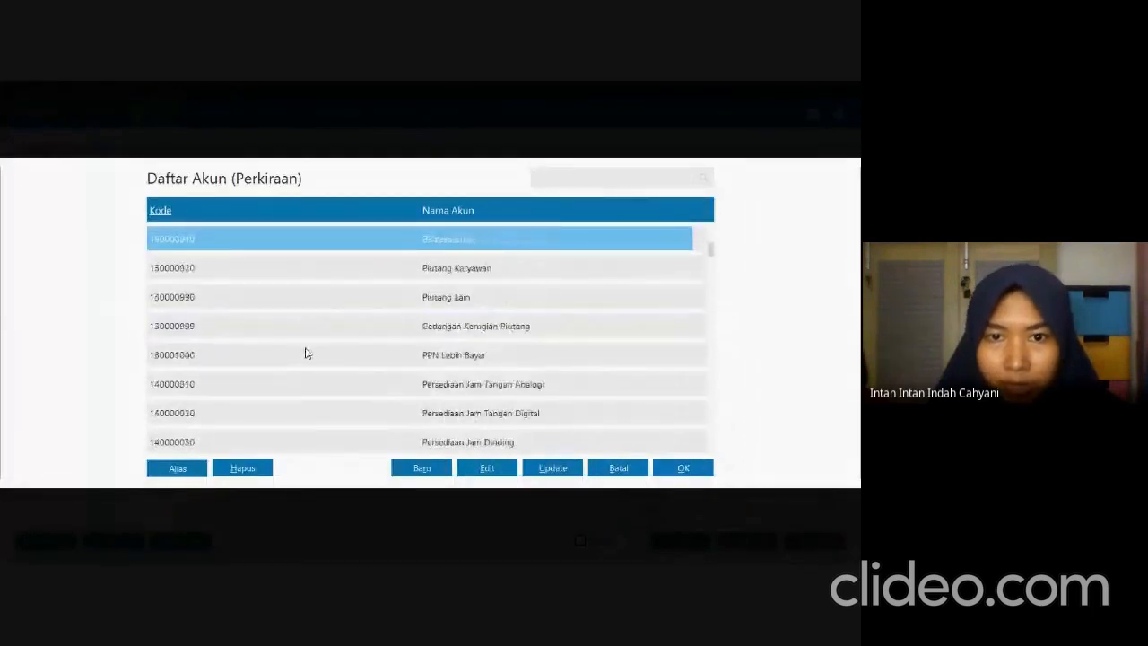
{"action": "left_click", "coordinate": [468, 386]}
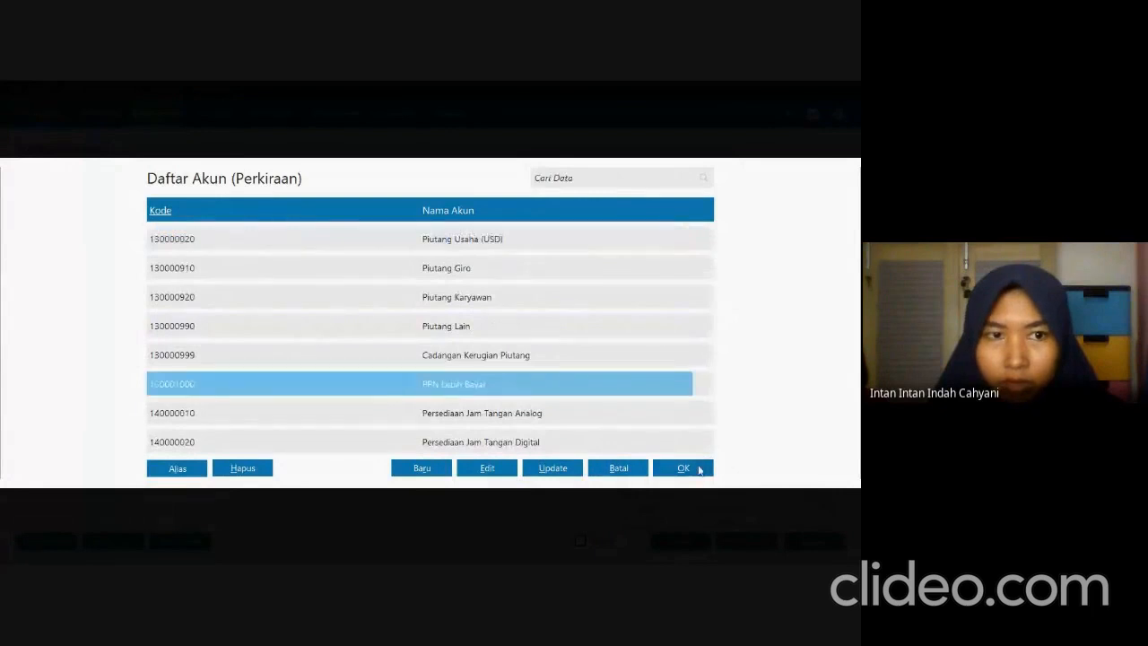
{"action": "left_click", "coordinate": [686, 467]}
Try assigning the account PPN Masukan (150000211) to the second journal line instead.
{"action": "double_click", "coordinate": [102, 339]}
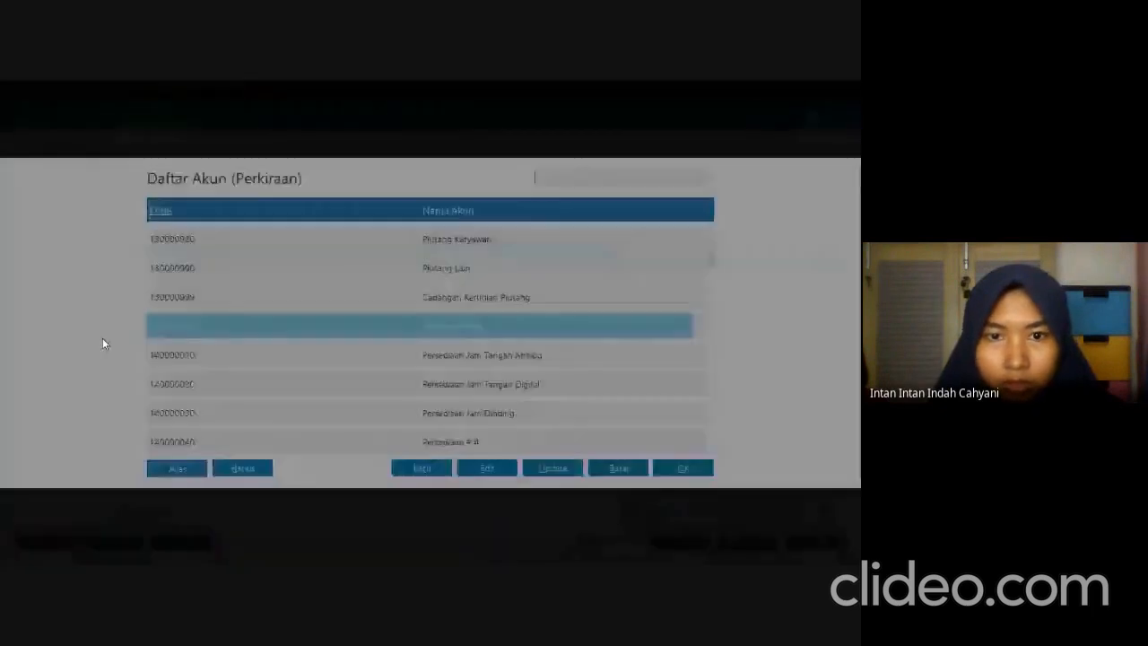
{"action": "key", "text": "Down"}
{"action": "key", "text": "Down"}
{"action": "key", "text": "Down"}
{"action": "key", "text": "Down"}
{"action": "key", "text": "Down"}
{"action": "key", "text": "Down"}
{"action": "key", "text": "Down"}
{"action": "key", "text": "Down"}
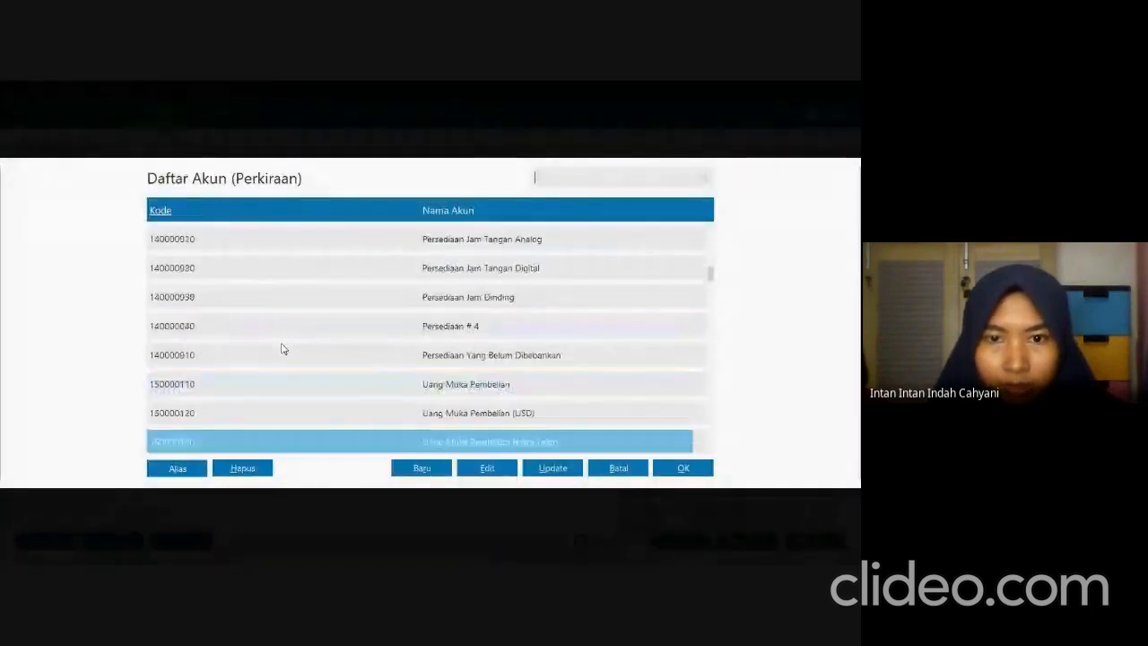
{"action": "key", "text": "Down"}
{"action": "key", "text": "Down"}
{"action": "key", "text": "Down"}
{"action": "left_click", "coordinate": [433, 387]}
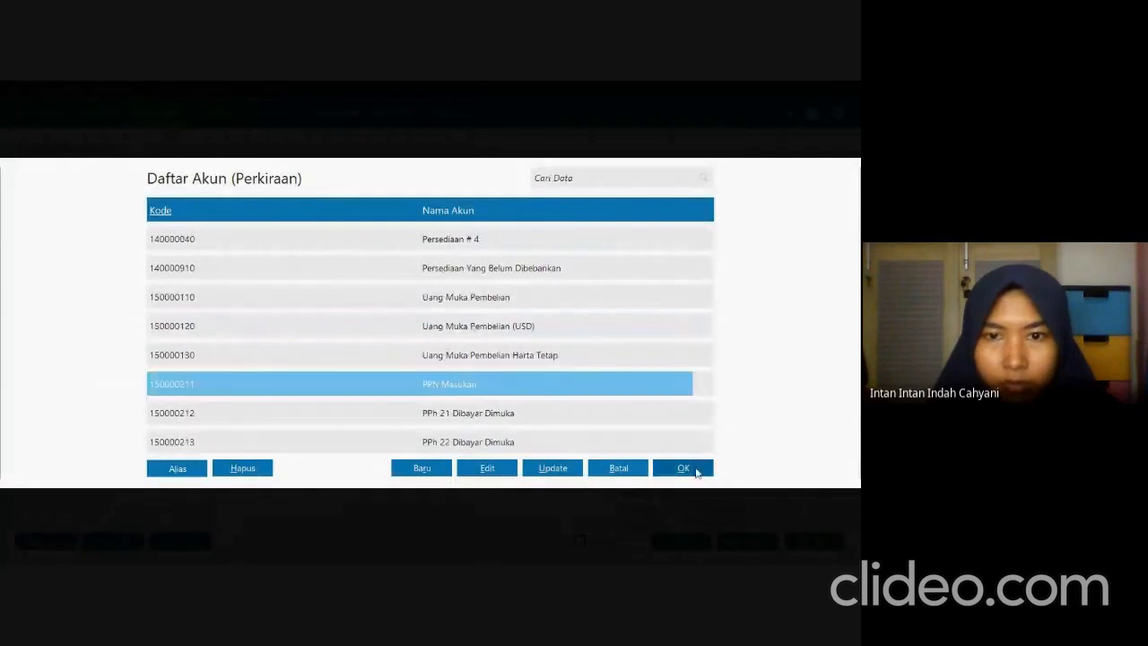
{"action": "left_click", "coordinate": [685, 468]}
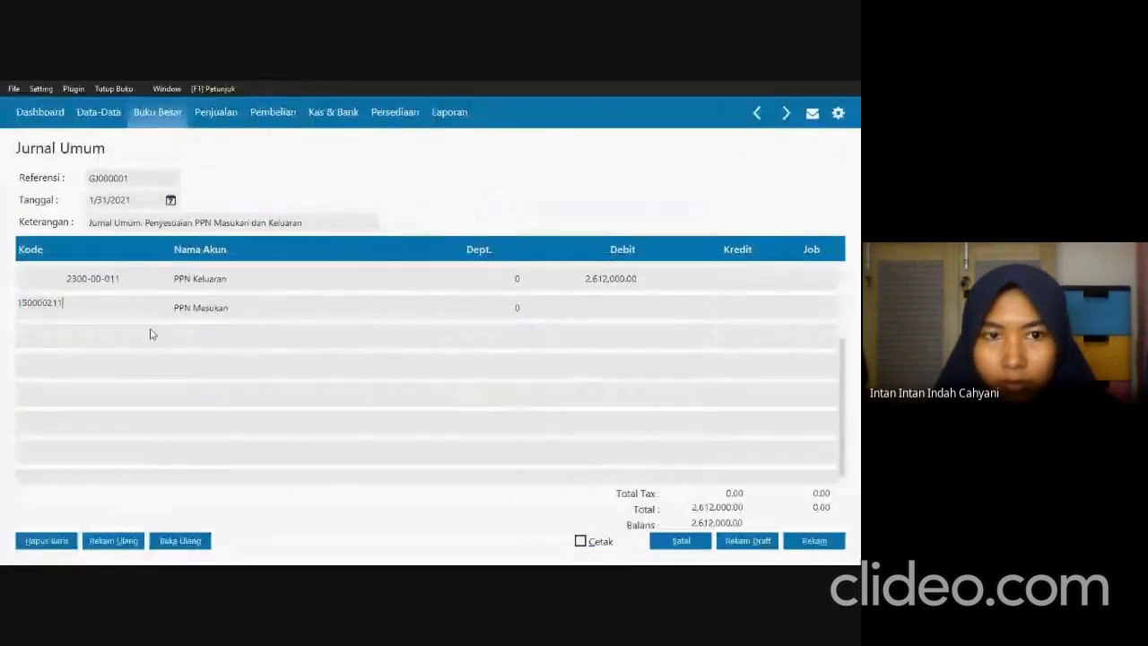
Change the second journal line's account back to PPN Lebih Bayar (130001000).
{"action": "double_click", "coordinate": [106, 305]}
{"action": "key", "text": "Up"}
{"action": "key", "text": "Up"}
{"action": "key", "text": "Up"}
{"action": "key", "text": "Up"}
{"action": "key", "text": "Up"}
{"action": "key", "text": "Up"}
{"action": "key", "text": "Up"}
{"action": "key", "text": "Up"}
{"action": "key", "text": "Up"}
{"action": "key", "text": "Up"}
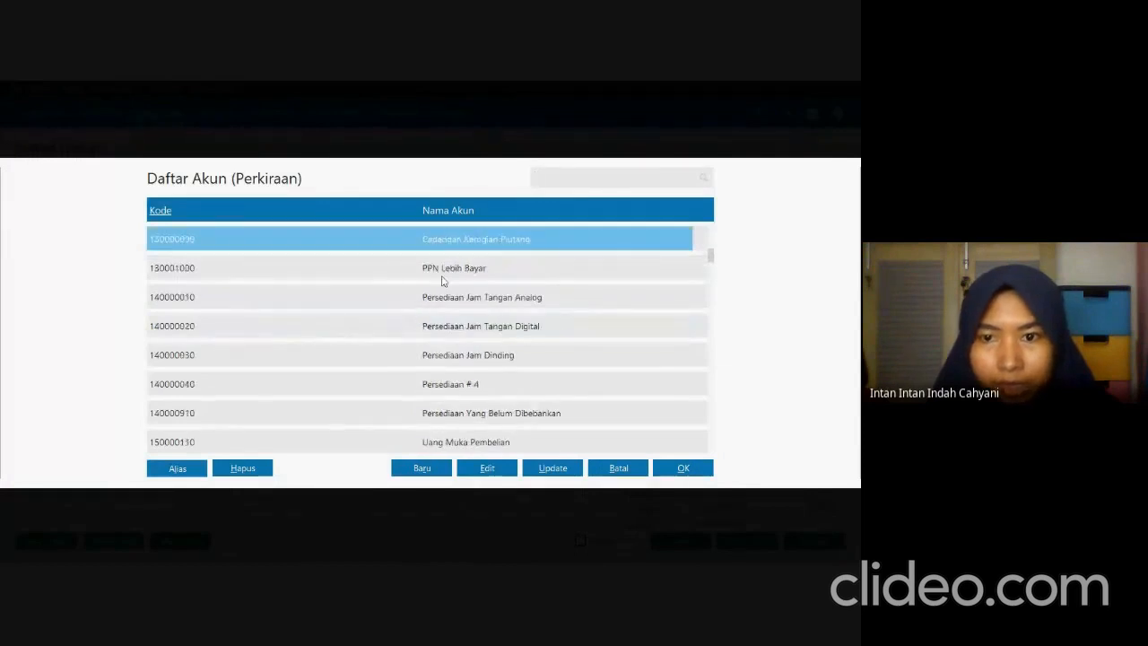
{"action": "left_click", "coordinate": [441, 276]}
{"action": "left_click", "coordinate": [684, 464]}
Replace the automatically filled credit on the PPN Lebih Bayar line with 0.00.
{"action": "key", "text": "Tab"}
{"action": "key", "text": "Tab"}
{"action": "key", "text": "Tab"}
{"action": "key", "text": "Tab"}
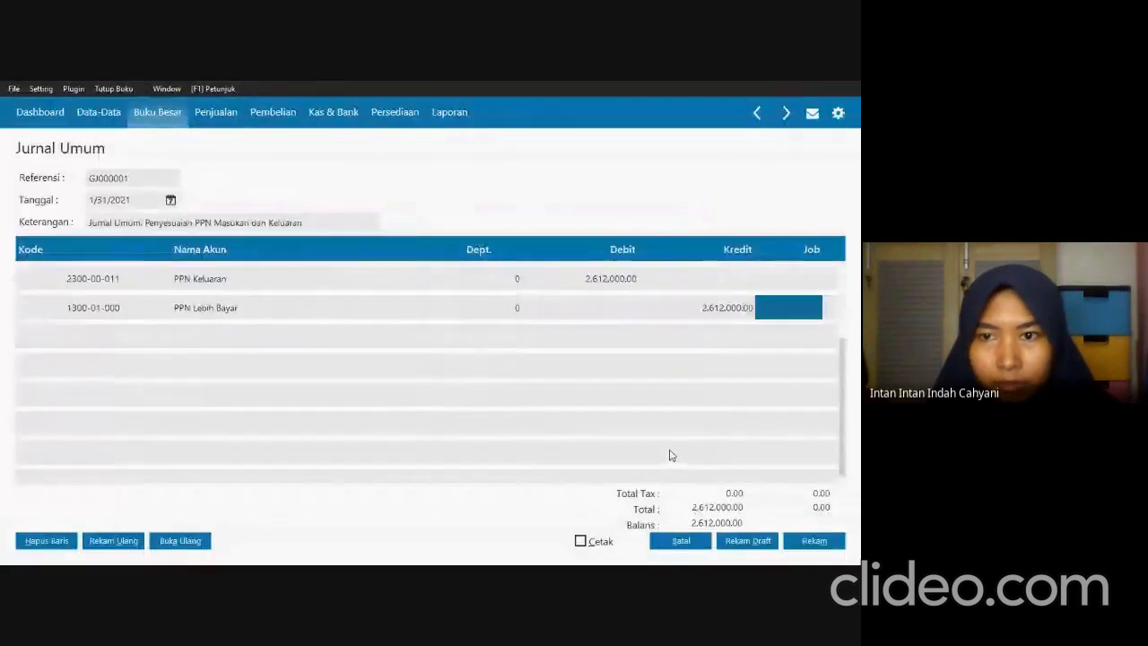
{"action": "left_click", "coordinate": [720, 309]}
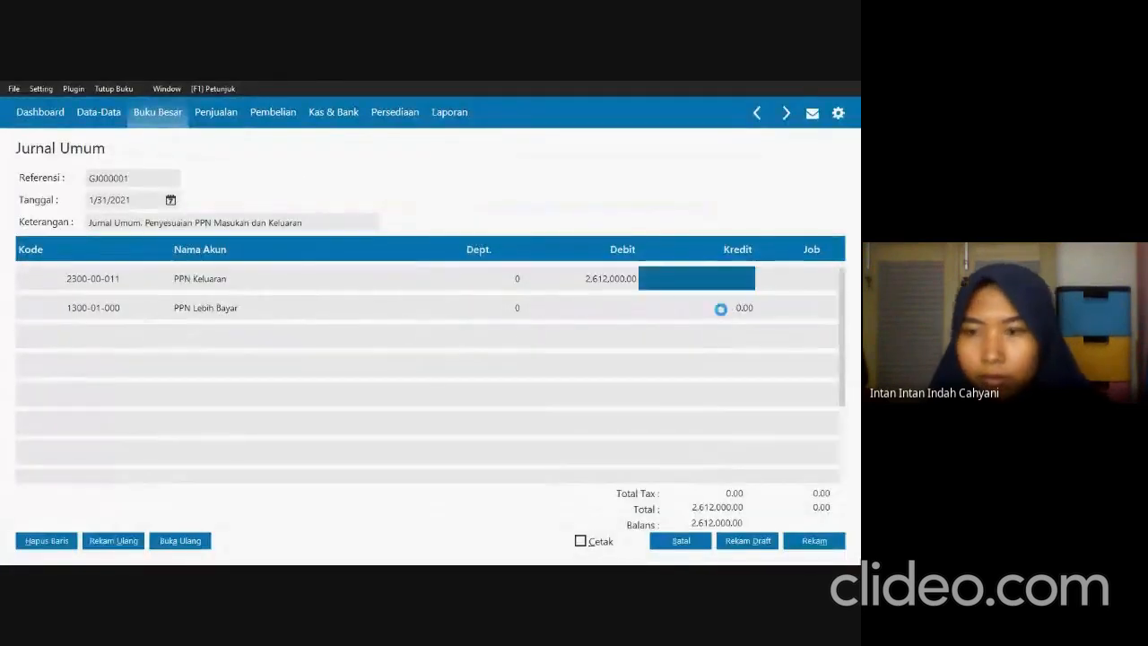
Add a third journal line and assign it the account PPN Masukan (150000211).
{"action": "left_click", "coordinate": [784, 316]}
{"action": "key", "text": "Tab"}
{"action": "left_click", "coordinate": [90, 343]}
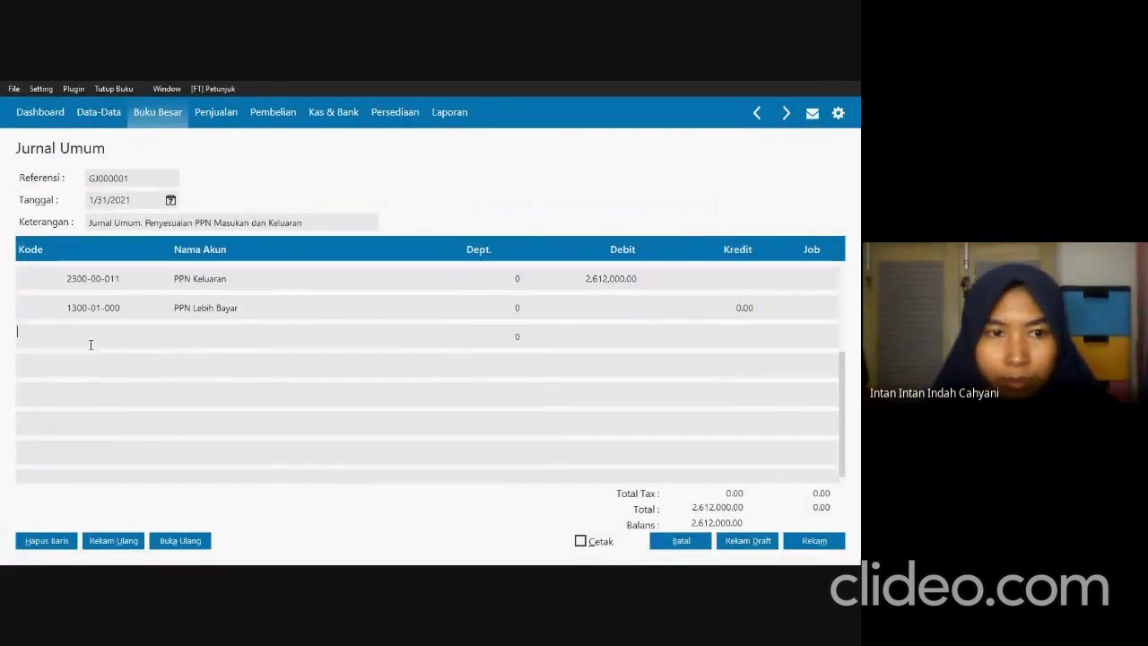
{"action": "left_click", "coordinate": [91, 345]}
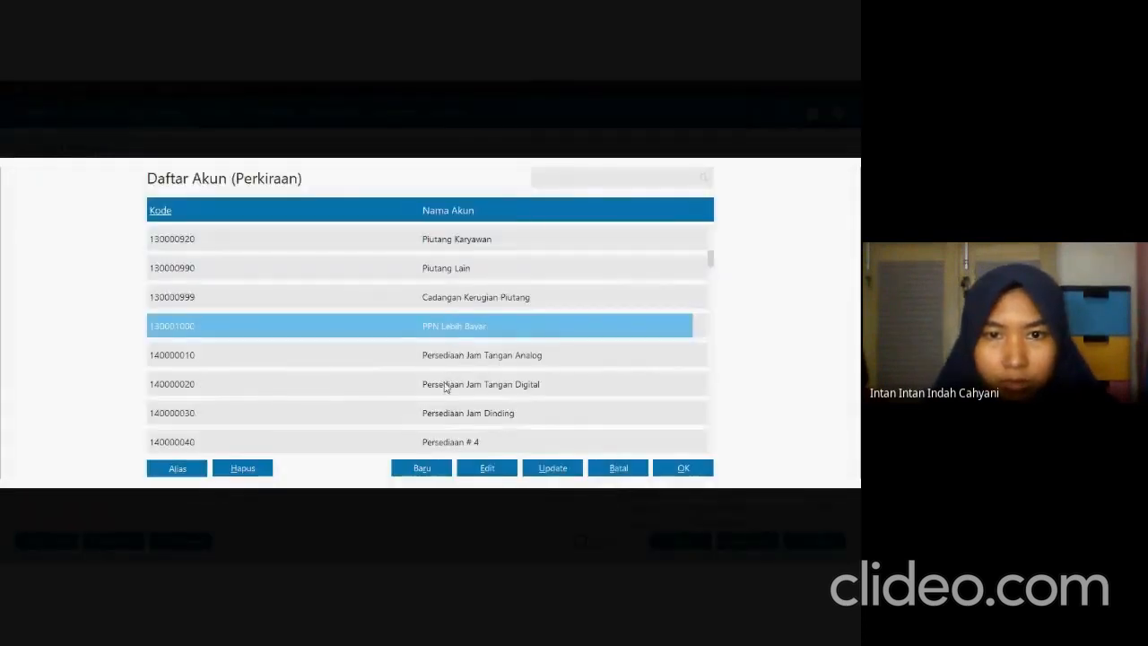
{"action": "key", "text": "Down"}
{"action": "key", "text": "Down"}
{"action": "key", "text": "Down"}
{"action": "key", "text": "Down"}
{"action": "key", "text": "Down"}
{"action": "key", "text": "Down"}
{"action": "key", "text": "Down"}
{"action": "key", "text": "Down"}
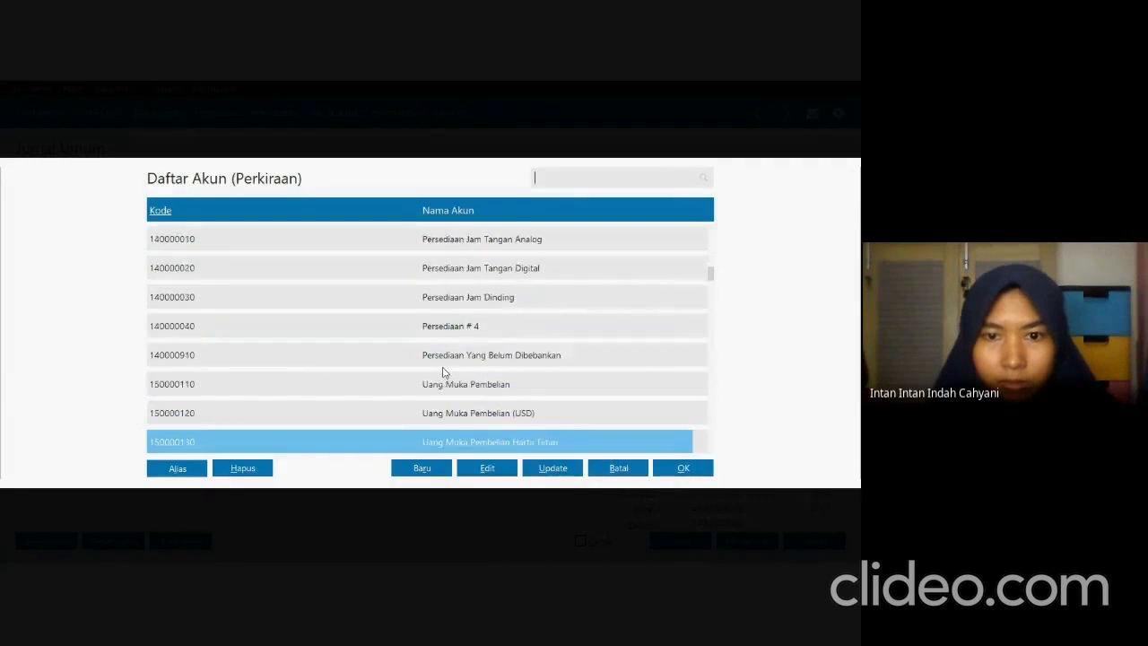
{"action": "key", "text": "Down"}
{"action": "key", "text": "Down"}
{"action": "key", "text": "Up"}
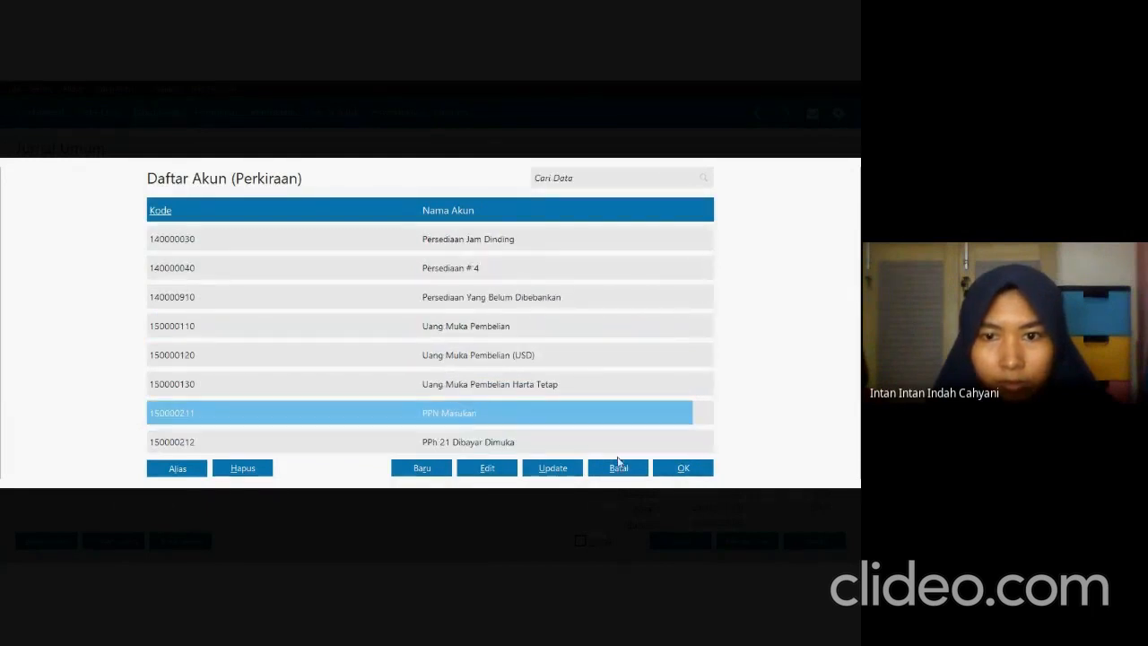
{"action": "left_click", "coordinate": [680, 468]}
Set the PPN Masukan line's credit to 5,822,200.
{"action": "key", "text": "Return"}
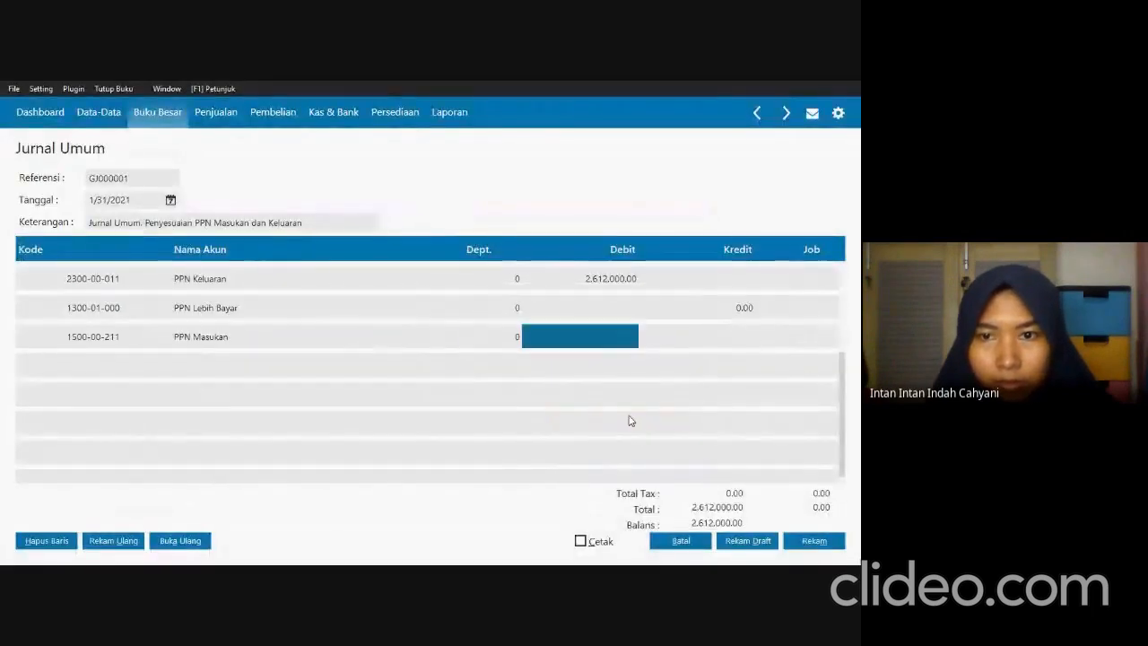
{"action": "key", "text": "Return"}
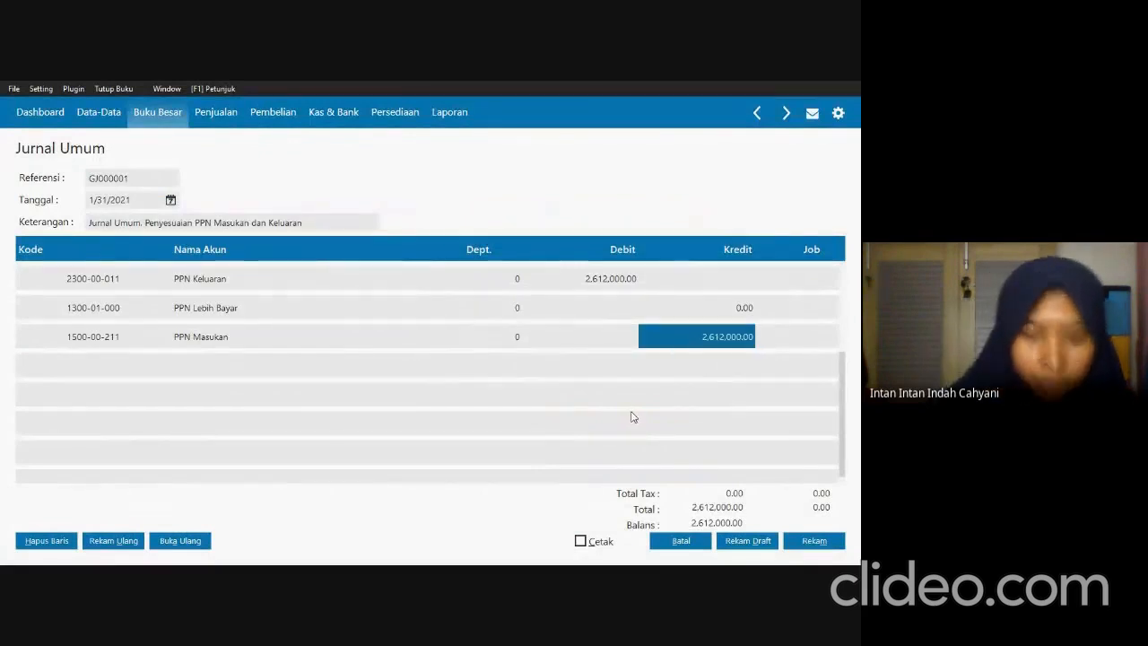
{"action": "type", "text": "5"}
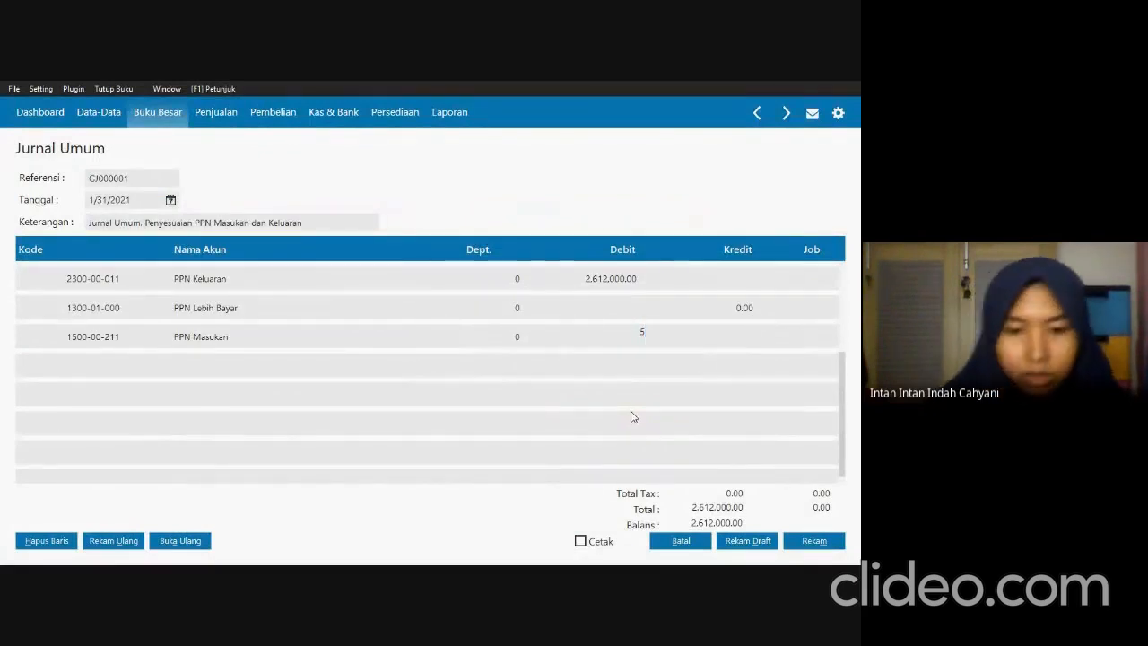
{"action": "type", "text": "82"}
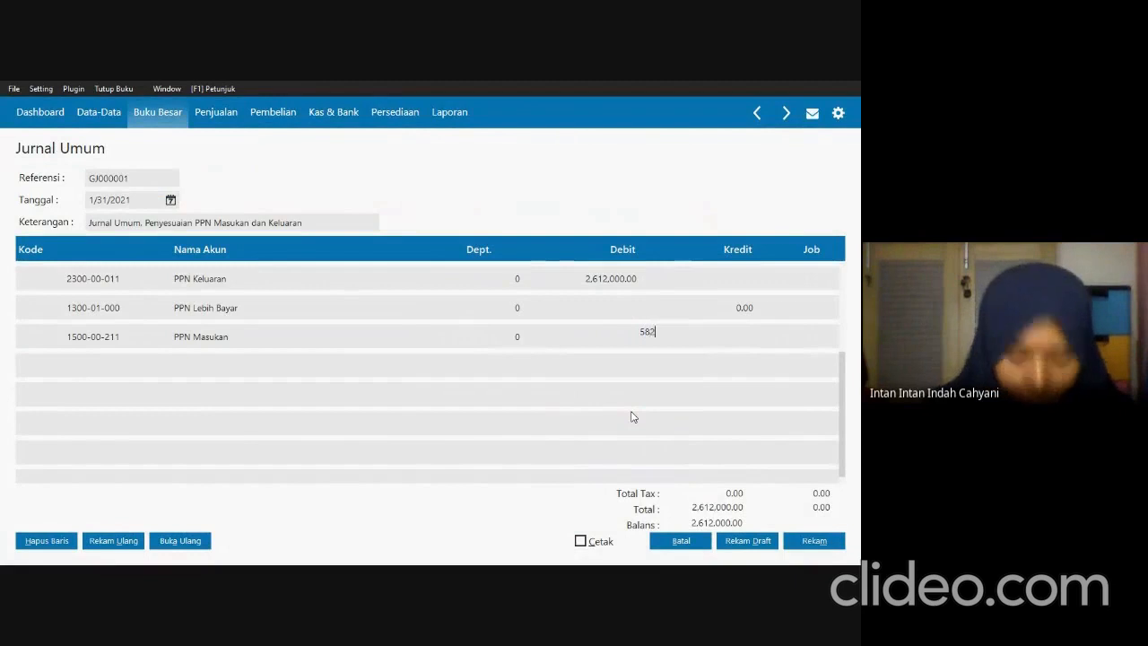
{"action": "type", "text": "2200"}
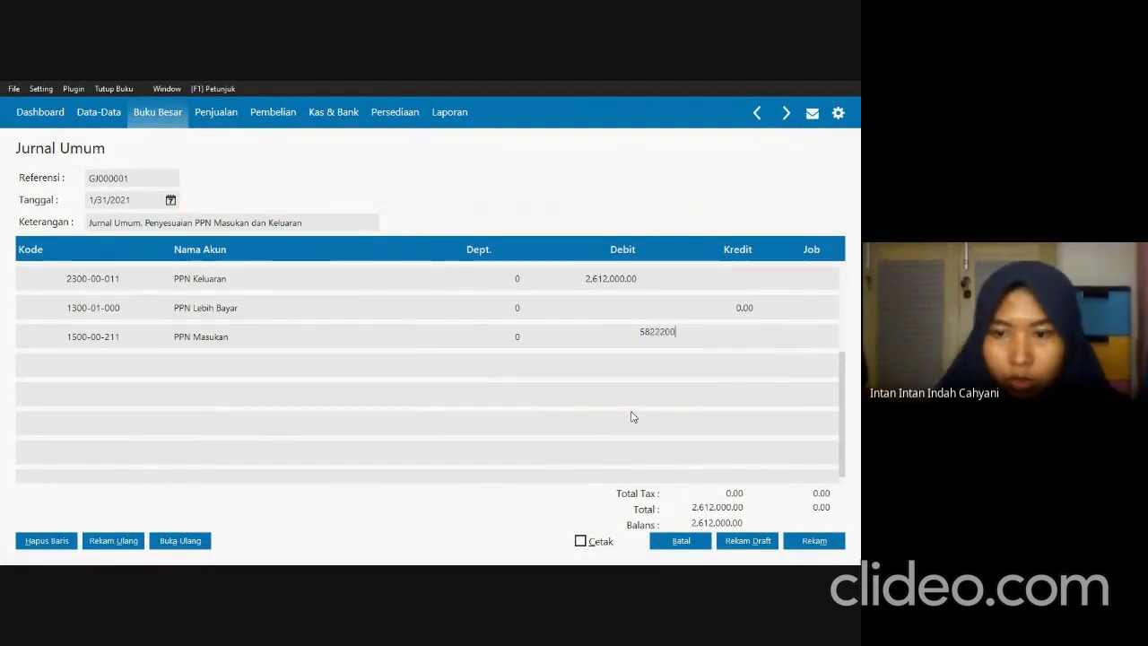
{"action": "key", "text": "Tab"}
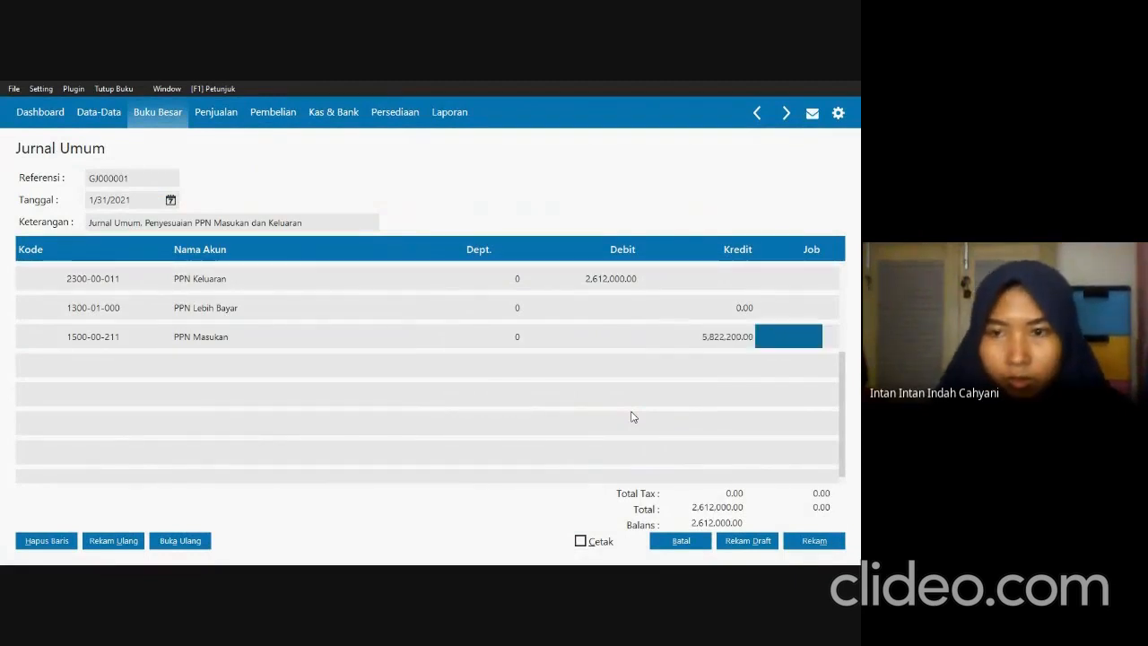
{"action": "left_click", "coordinate": [608, 314]}
{"action": "left_click", "coordinate": [713, 312]}
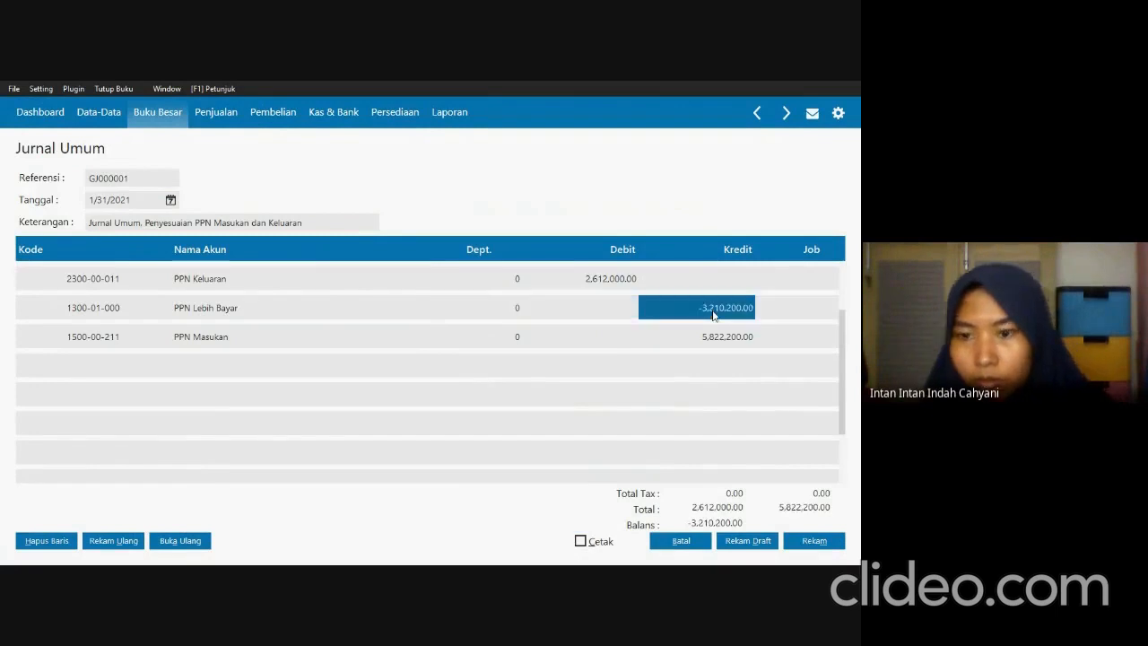
{"action": "left_click", "coordinate": [578, 313]}
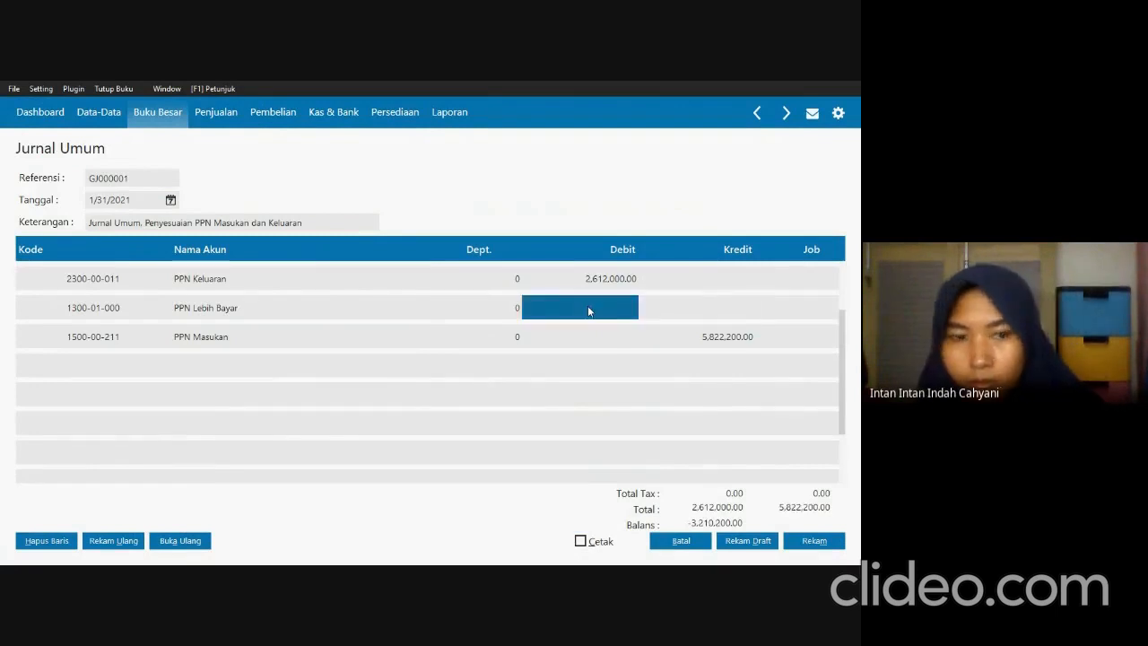
{"action": "left_click", "coordinate": [441, 309]}
{"action": "key", "text": "Tab"}
{"action": "key", "text": "Tab"}
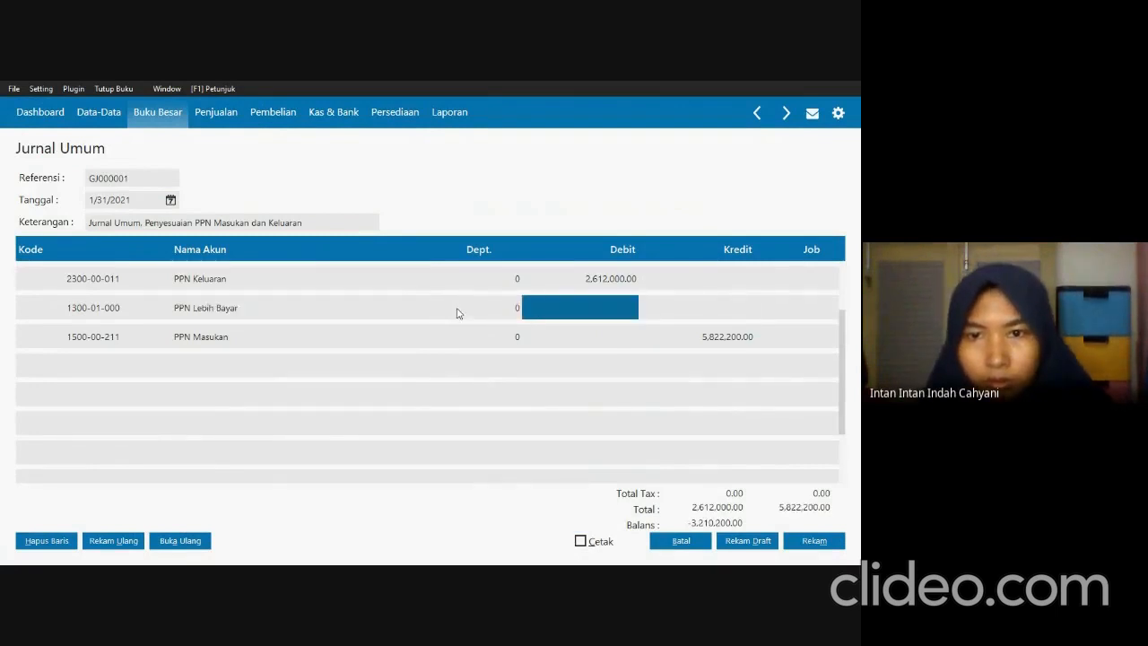
{"action": "key", "text": "Tab"}
{"action": "left_click", "coordinate": [598, 319]}
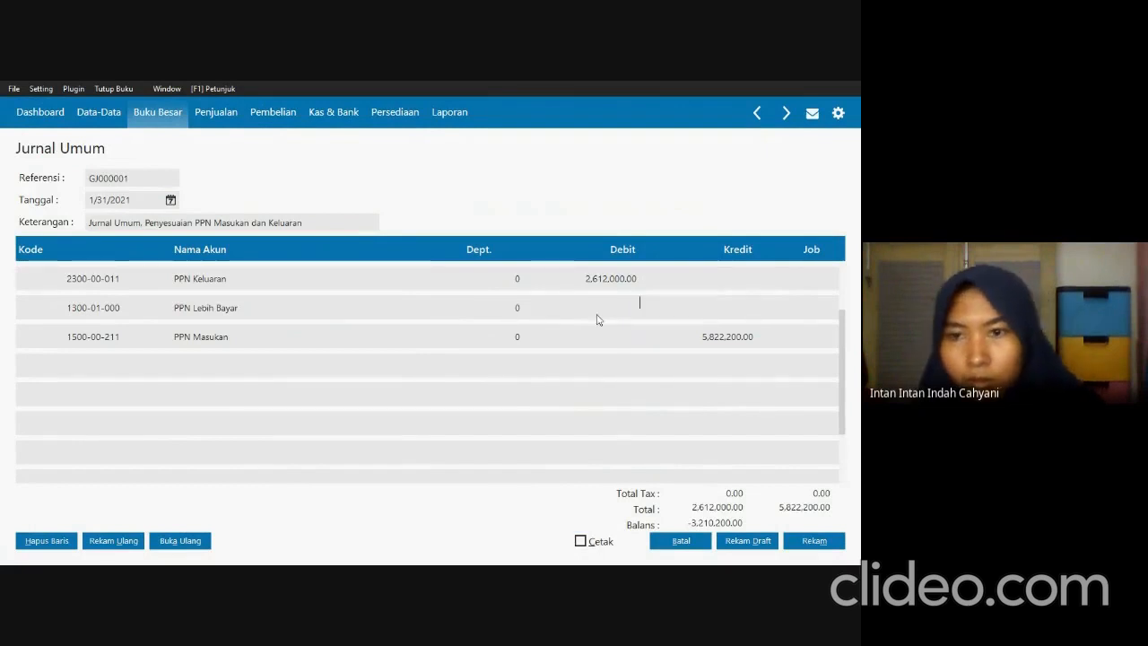
{"action": "left_click", "coordinate": [598, 314]}
Move the automatically filled balancing amount on the PPN Lebih Bayar line from credit to debit as a positive 3,210,200.
{"action": "left_click", "coordinate": [707, 315]}
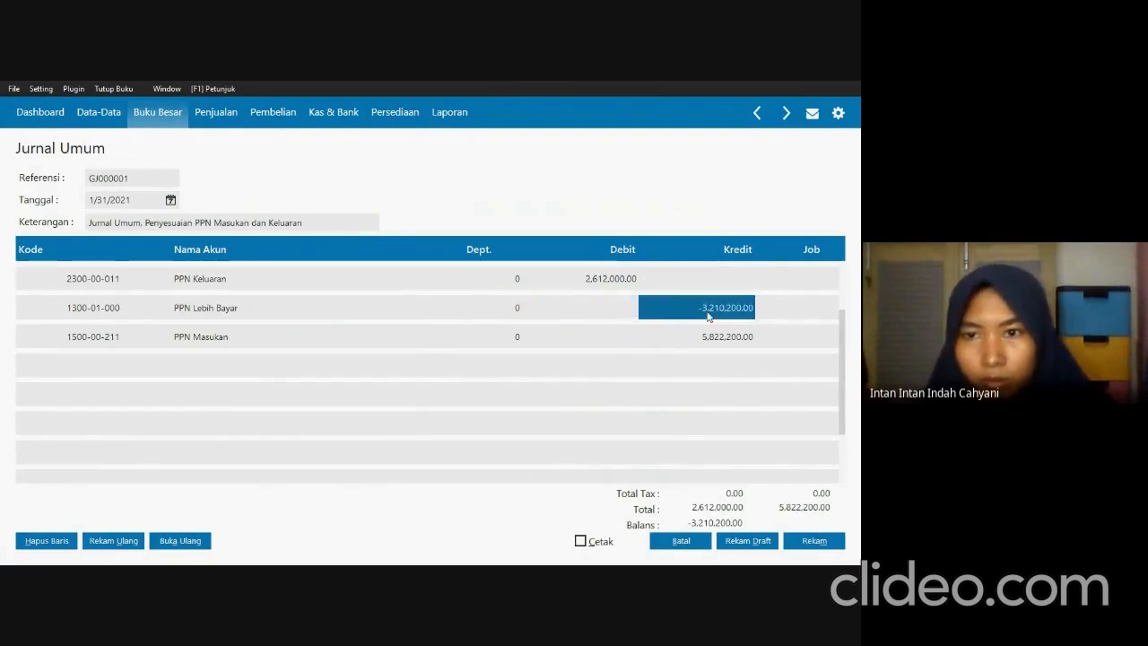
{"action": "left_click", "coordinate": [701, 309]}
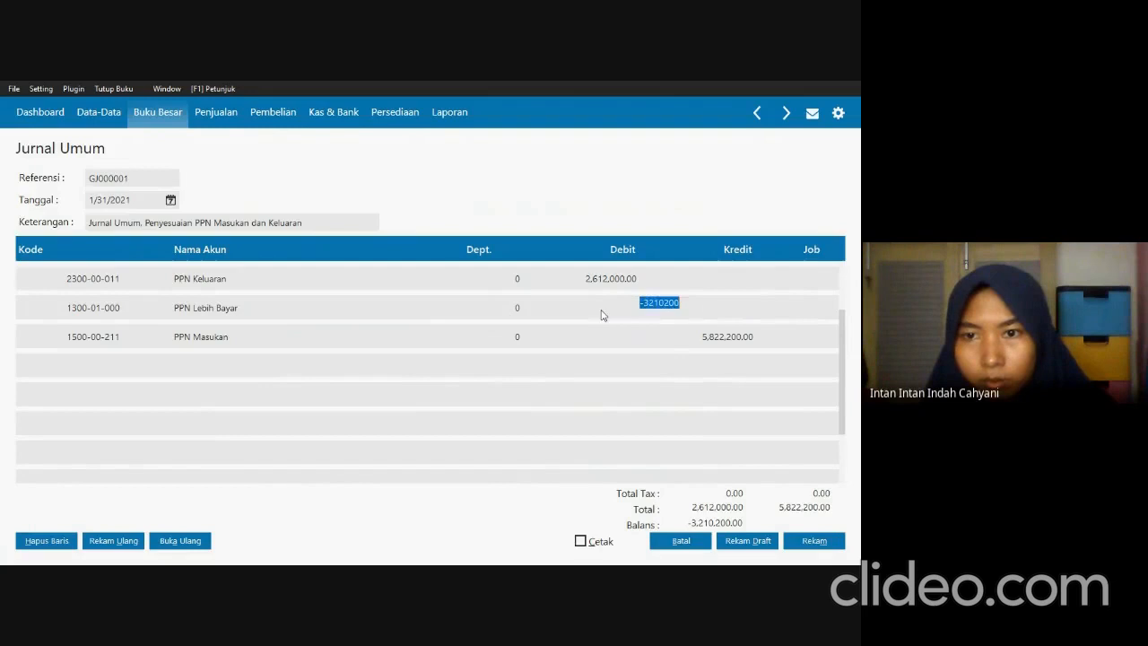
{"action": "left_click_drag", "start_coordinate": [646, 303], "coordinate": [686, 311]}
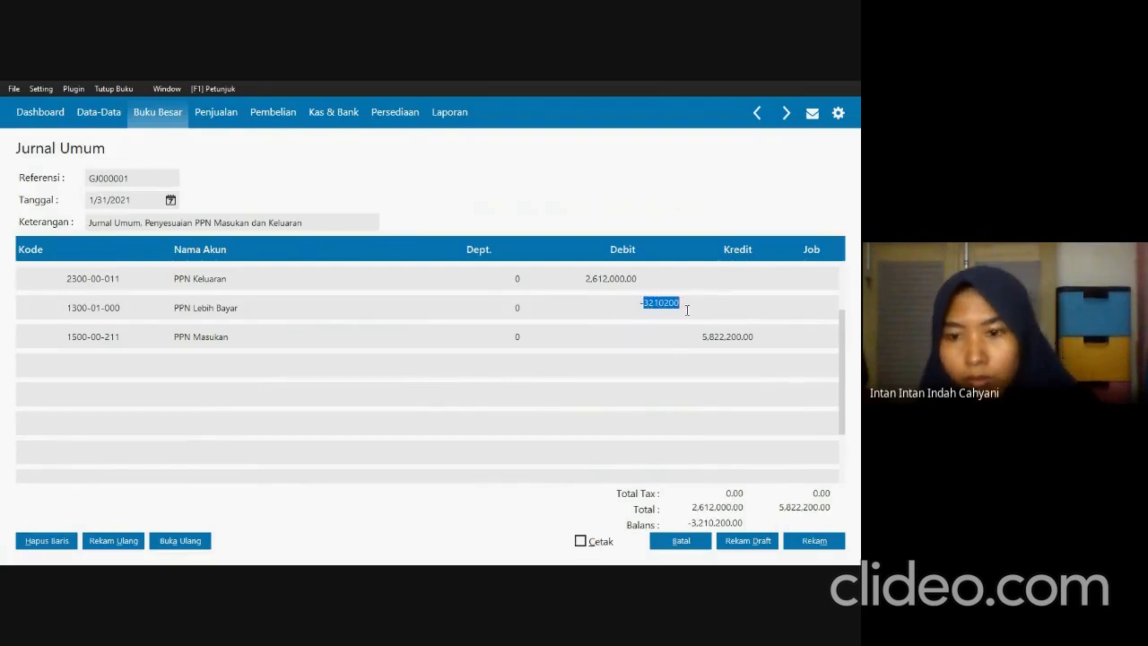
{"action": "key", "text": "ctrl+x"}
{"action": "left_click", "coordinate": [587, 313]}
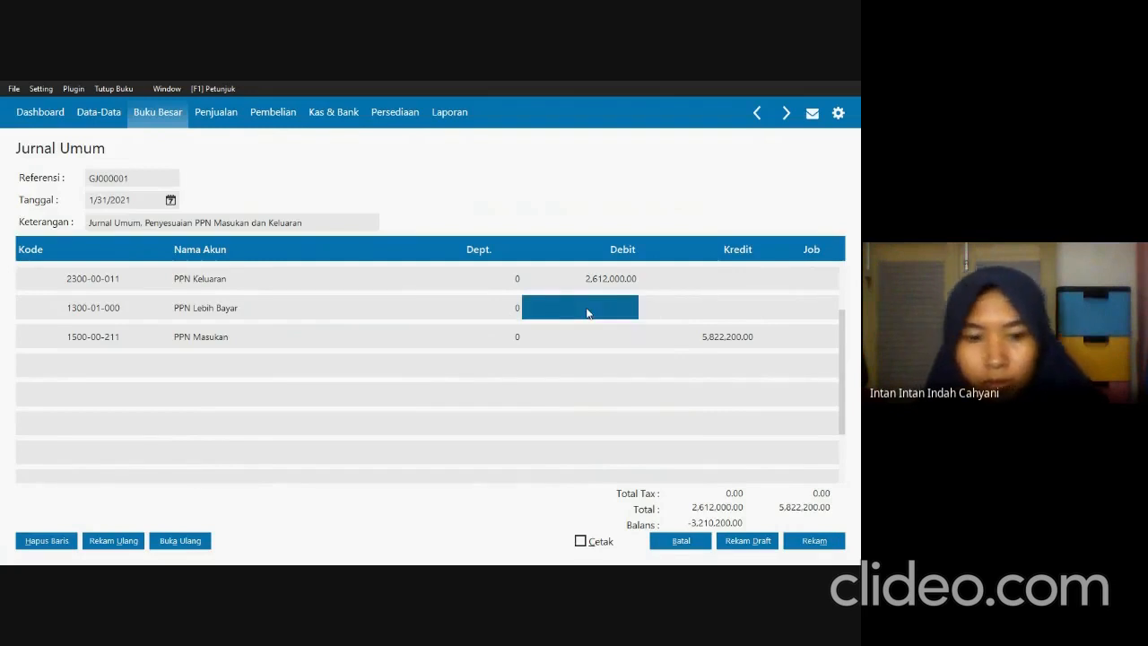
{"action": "left_click", "coordinate": [592, 313]}
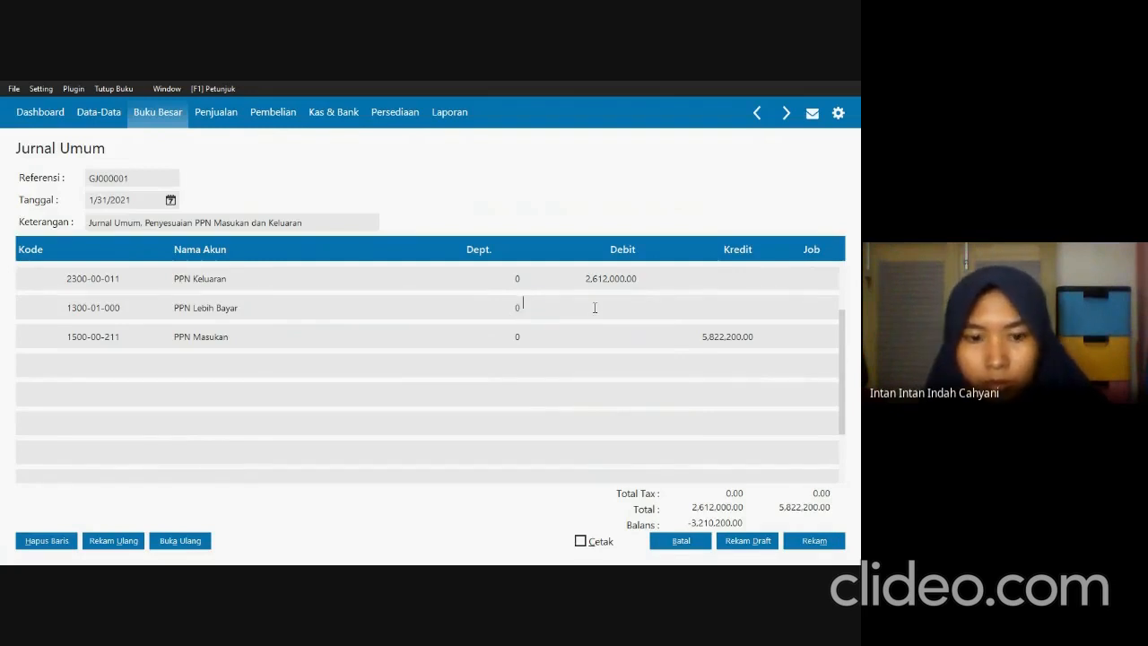
{"action": "key", "text": "ctrl+v"}
{"action": "key", "text": "Tab"}
Record the completed general journal for the PPN adjustment and close the journal transaction list.
{"action": "left_click", "coordinate": [589, 285]}
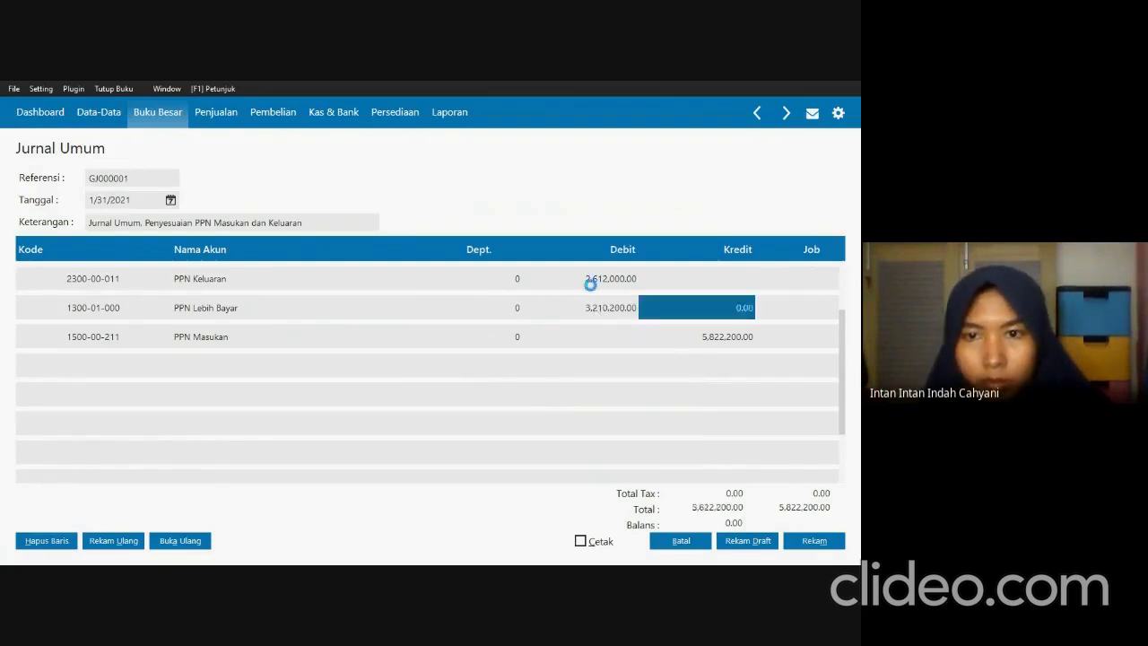
{"action": "key", "text": "Tab"}
{"action": "key", "text": "Tab"}
{"action": "key", "text": "Tab"}
{"action": "key", "text": "Tab"}
{"action": "key", "text": "Tab"}
{"action": "key", "text": "Tab"}
{"action": "key", "text": "Tab"}
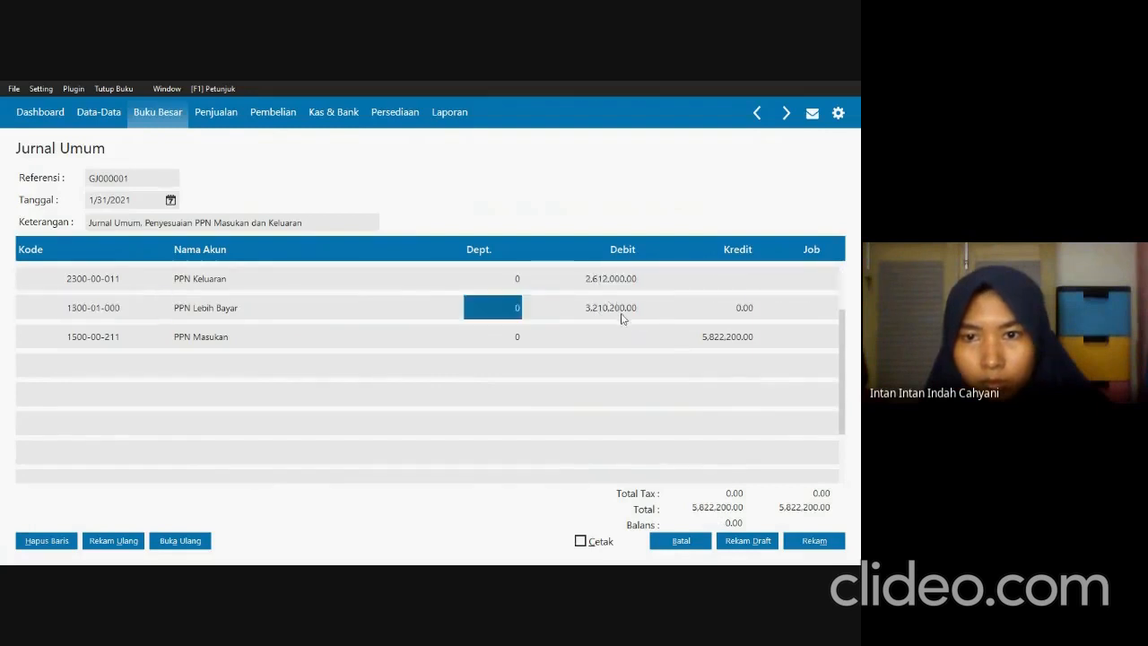
{"action": "key", "text": "Tab"}
{"action": "key", "text": "Tab"}
{"action": "key", "text": "Tab"}
{"action": "key", "text": "Tab"}
{"action": "key", "text": "Tab"}
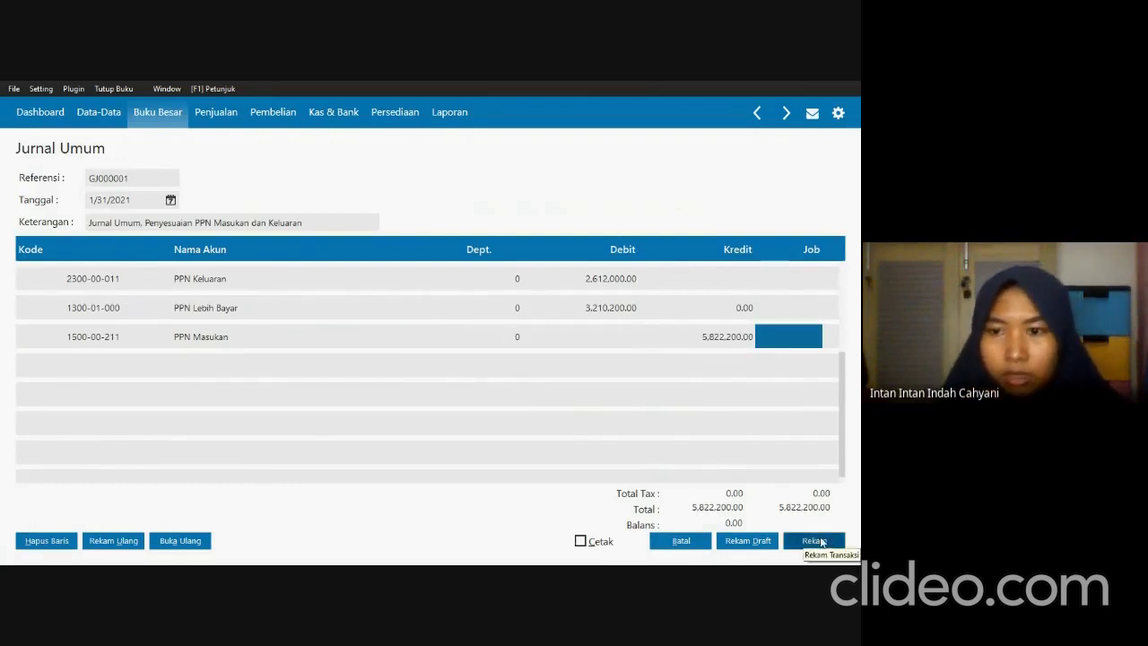
{"action": "left_click", "coordinate": [820, 540]}
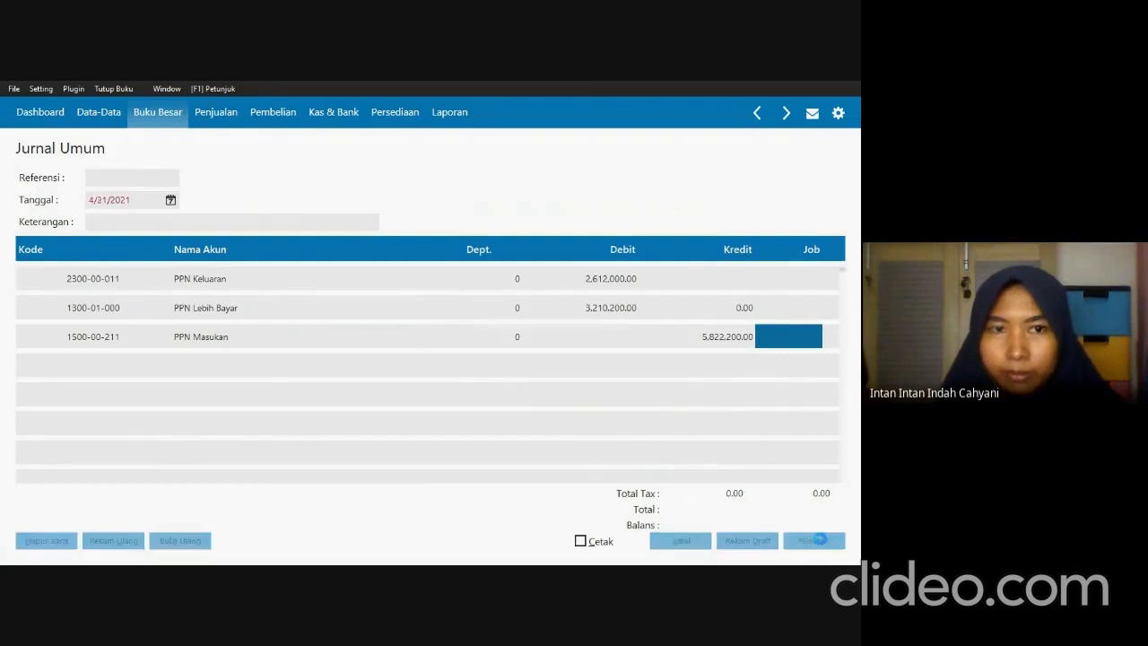
{"action": "left_click", "coordinate": [701, 543]}
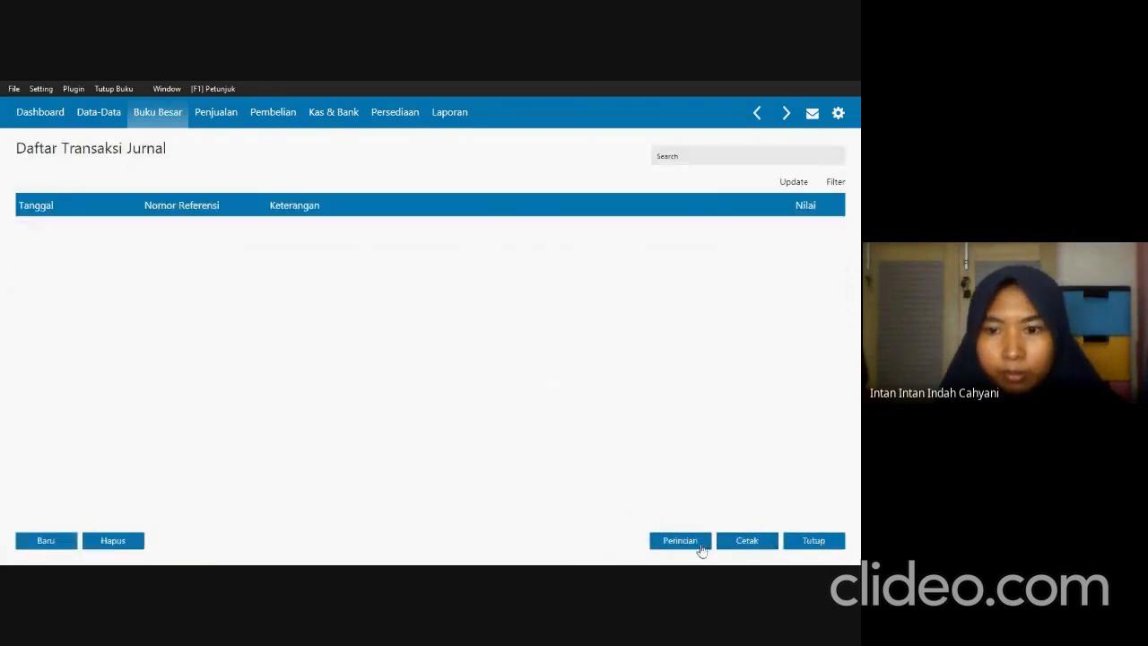
{"action": "left_click", "coordinate": [820, 544]}
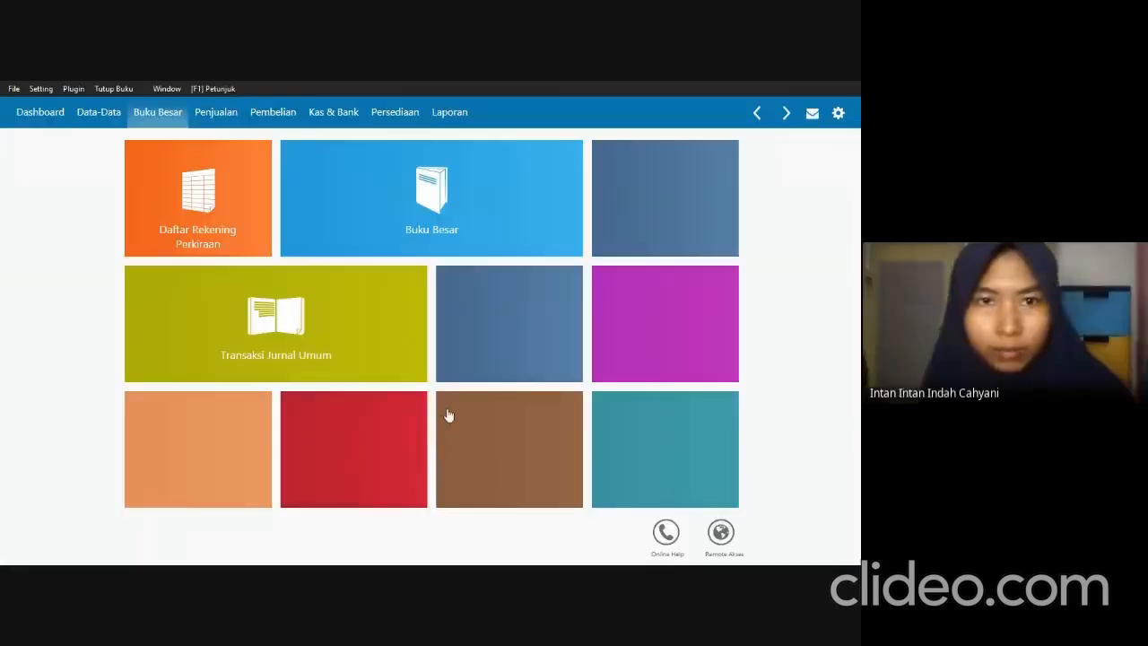
{"action": "left_click", "coordinate": [450, 115]}
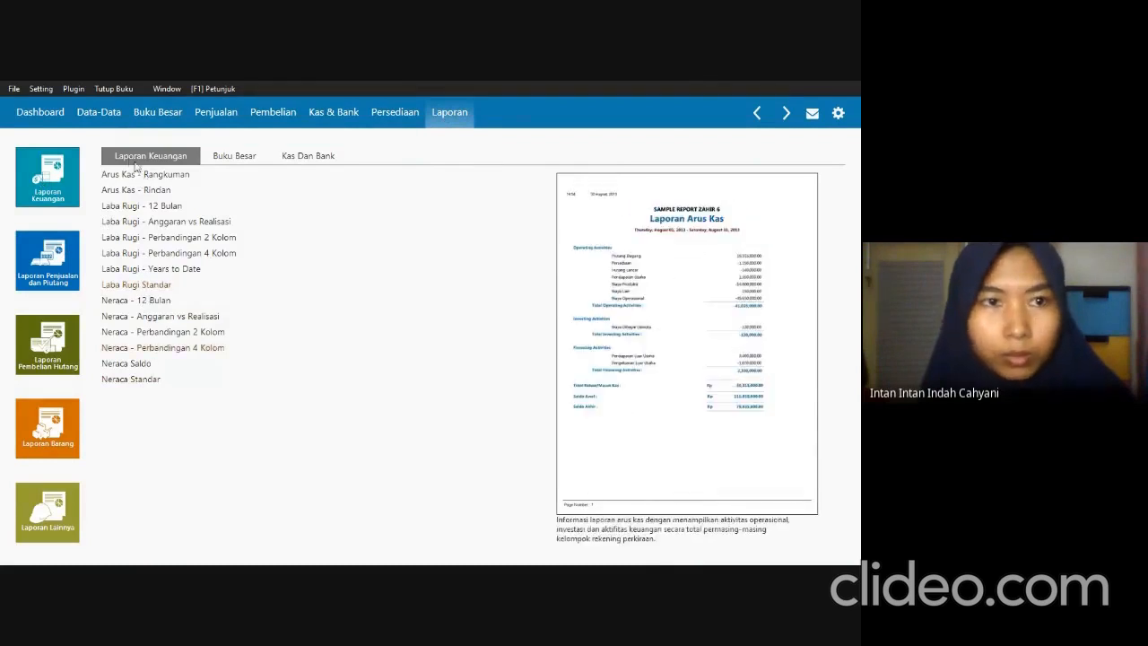
{"action": "left_click", "coordinate": [103, 118]}
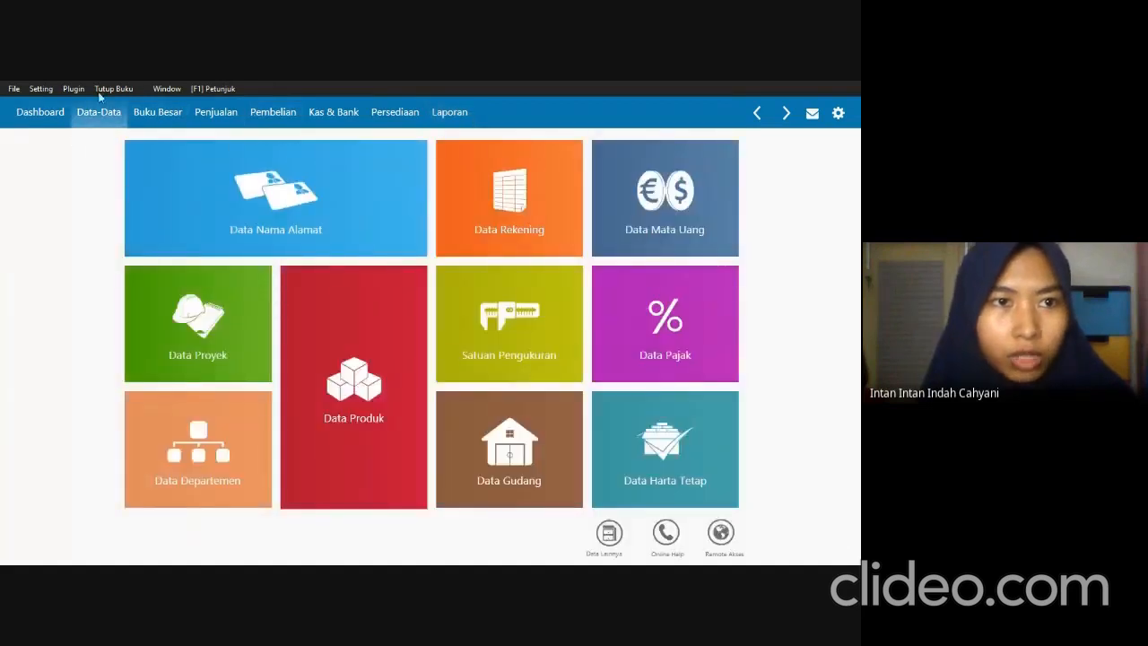
{"action": "left_click", "coordinate": [98, 91]}
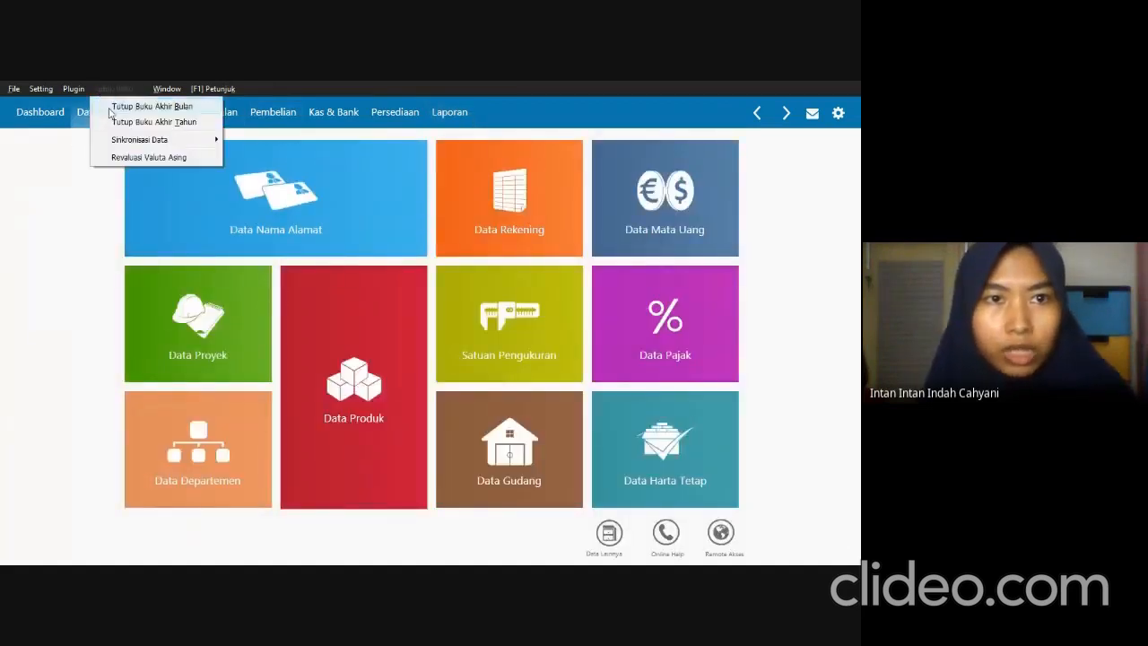
{"action": "left_click", "coordinate": [77, 175]}
Start the month-end closing for January 2021, accept the backup warning and process it with all four automatic facilities enabled.
{"action": "left_click", "coordinate": [100, 93]}
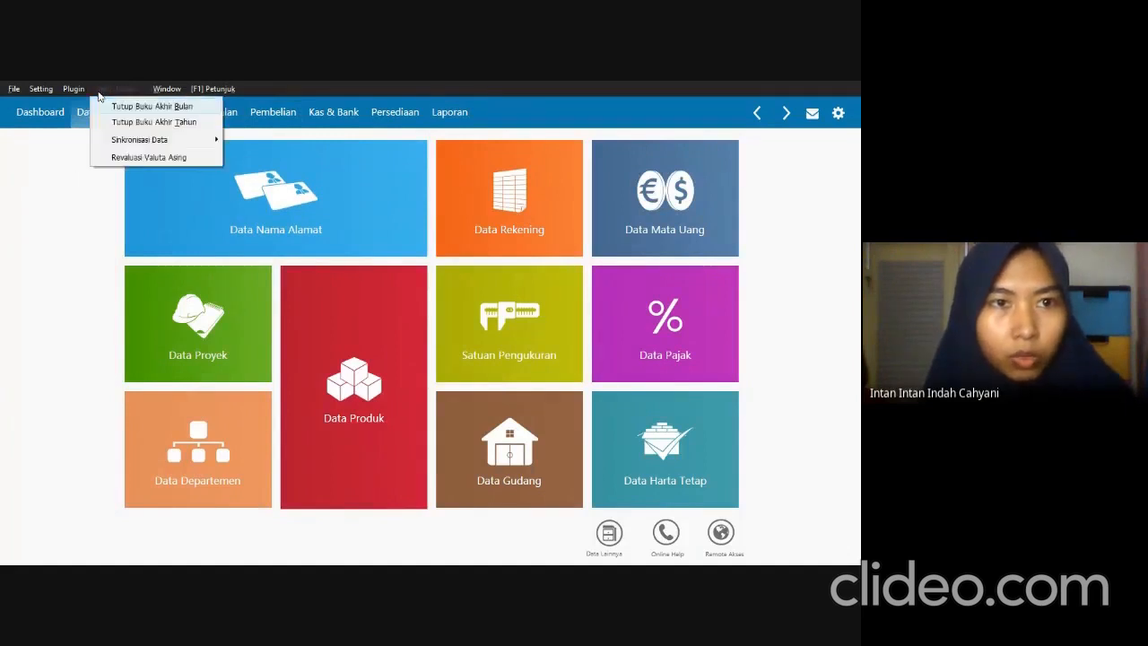
{"action": "left_click", "coordinate": [123, 106]}
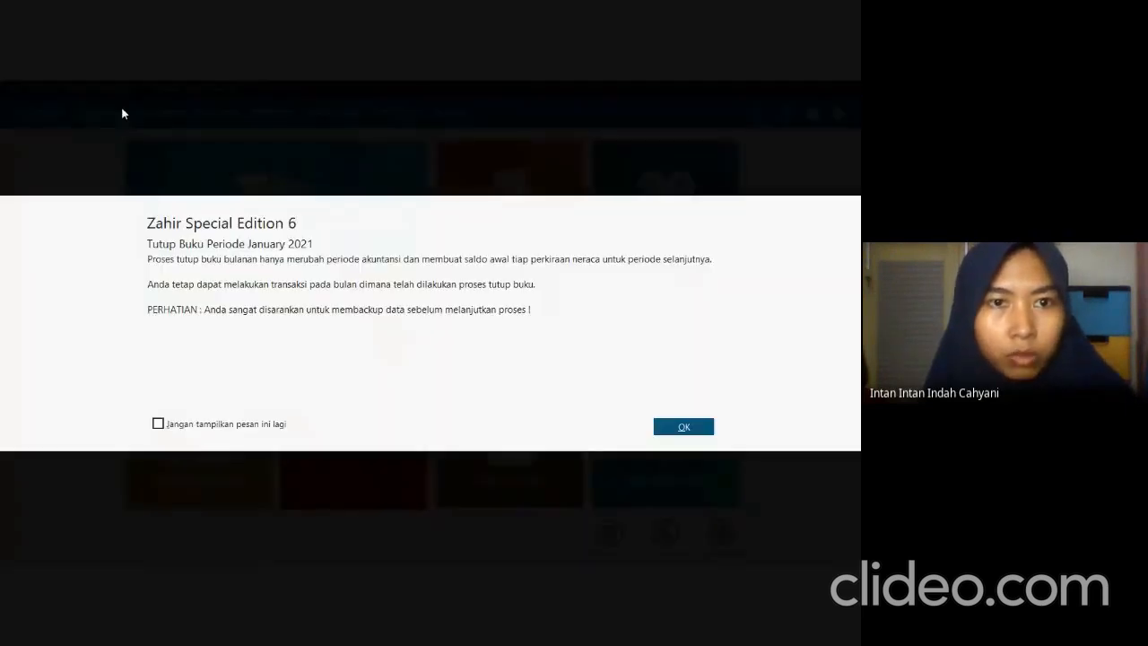
{"action": "left_click", "coordinate": [712, 431]}
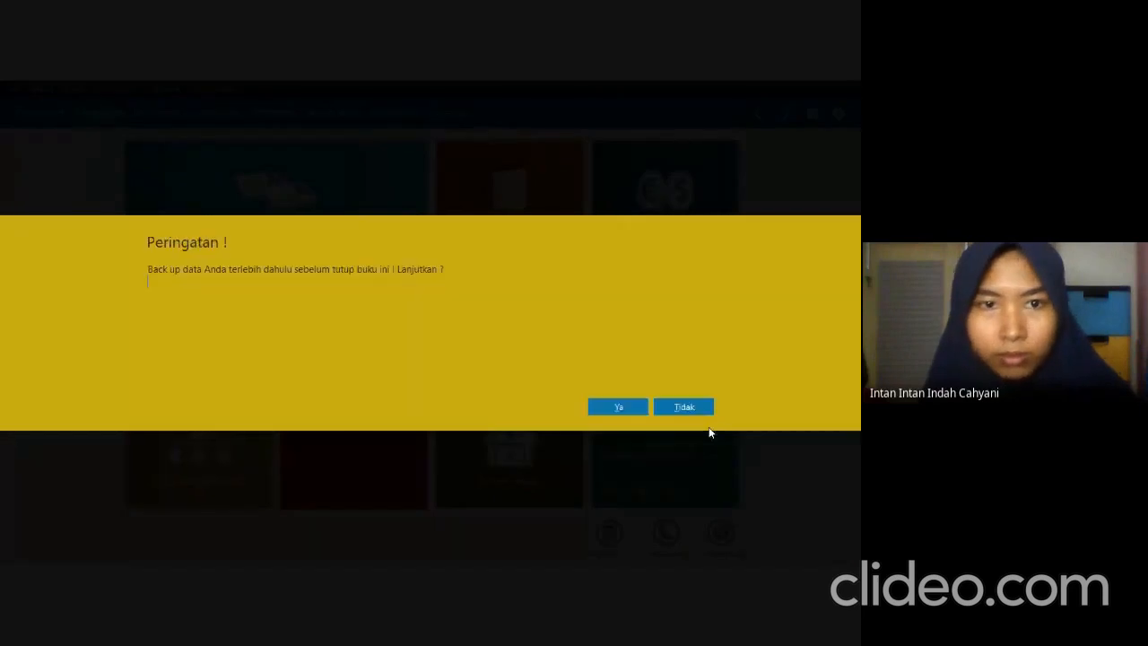
{"action": "left_click", "coordinate": [619, 413]}
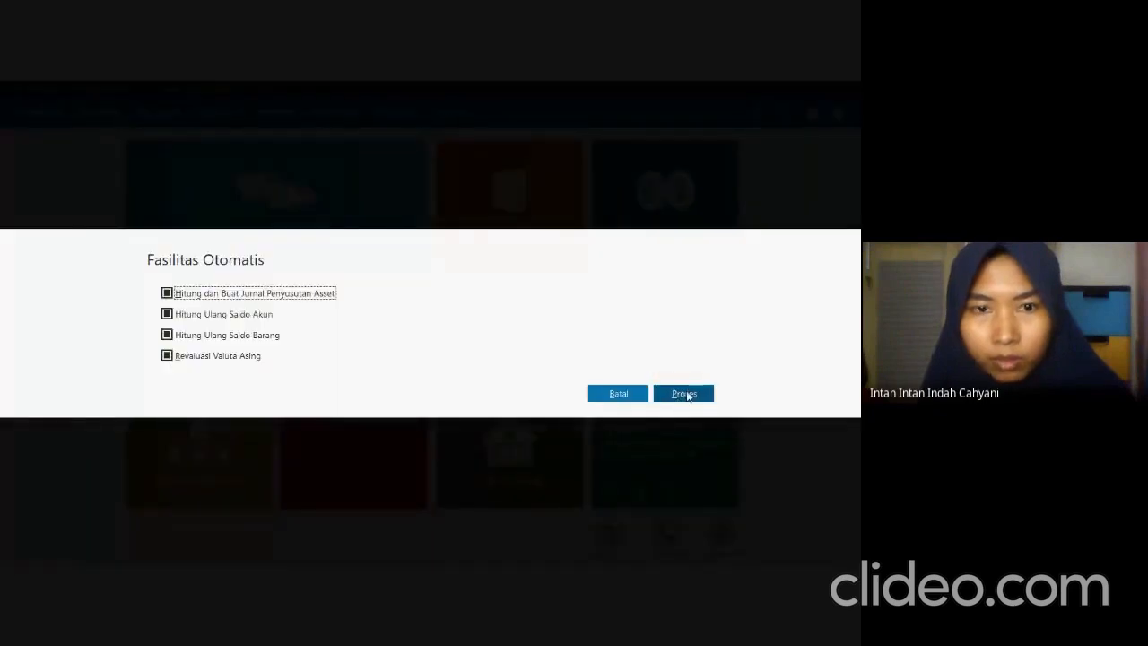
{"action": "left_click", "coordinate": [684, 392]}
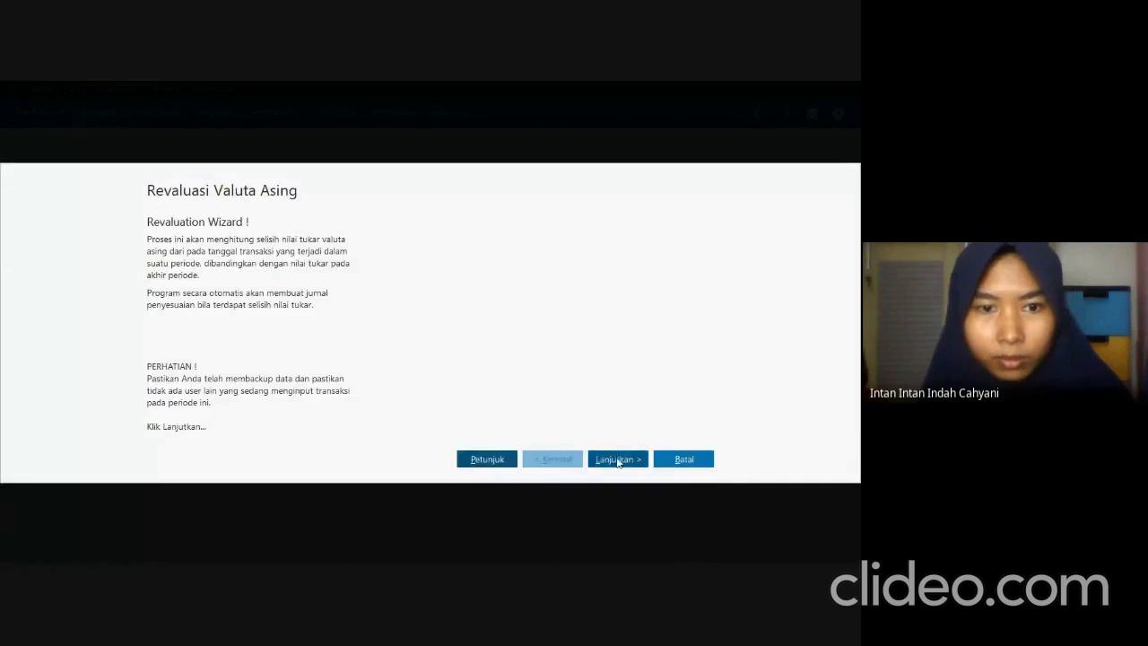
Advance the foreign currency revaluation to the account code settings, keeping the USD rate of 14,000 and both account filters off.
{"action": "left_click", "coordinate": [617, 458]}
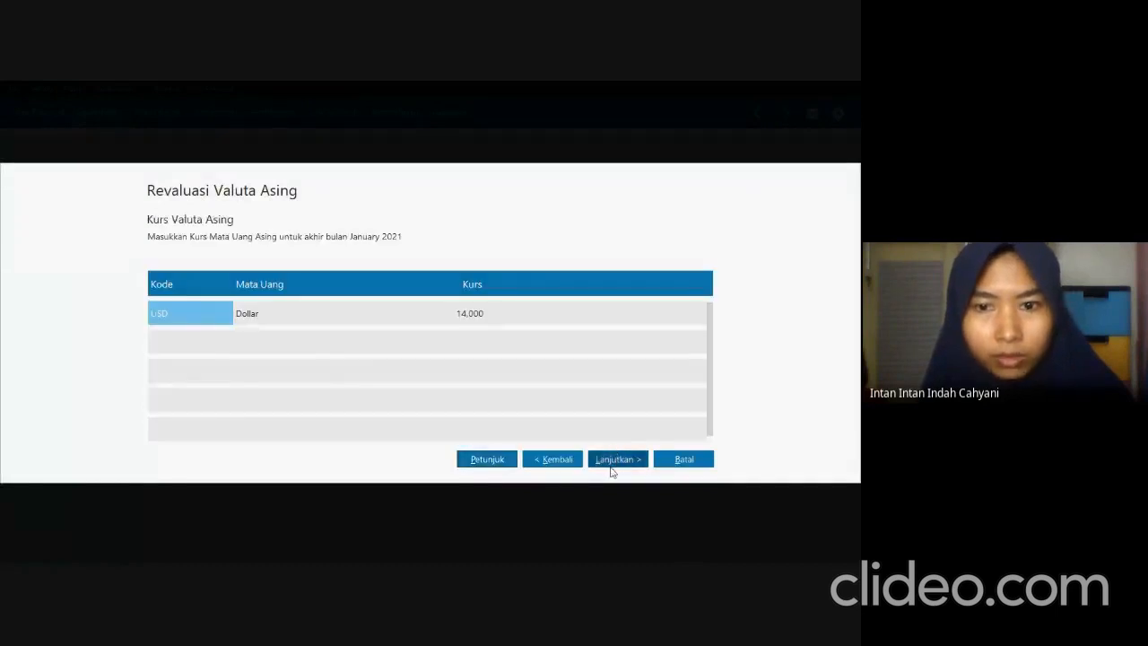
{"action": "left_click", "coordinate": [616, 460]}
{"action": "left_click", "coordinate": [224, 299]}
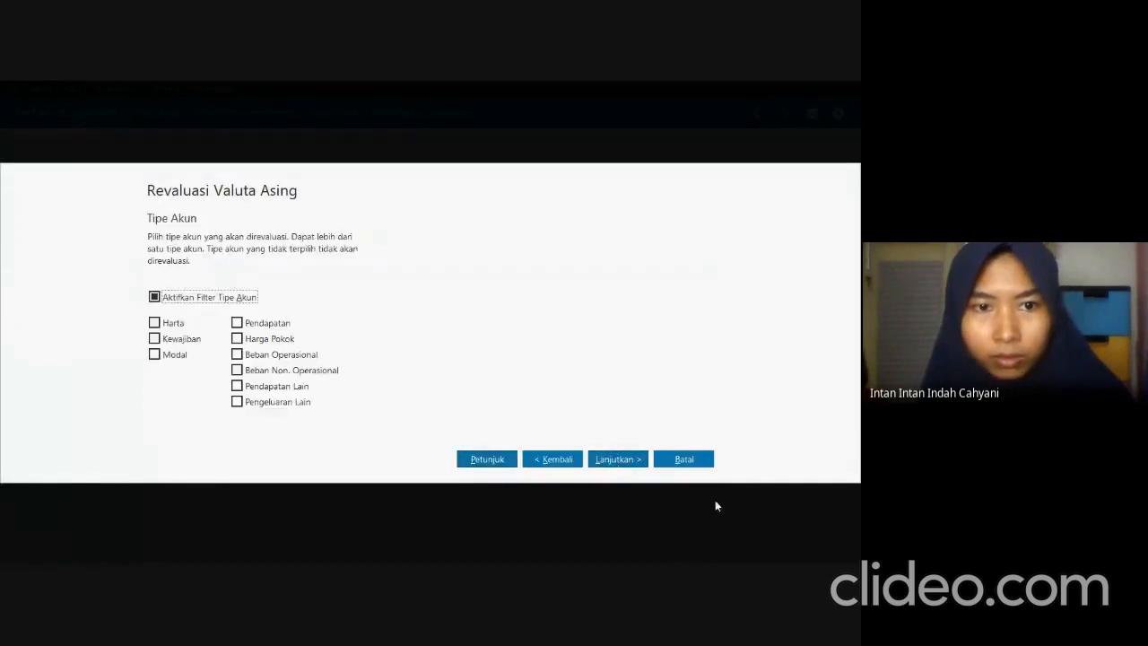
{"action": "left_click", "coordinate": [218, 302]}
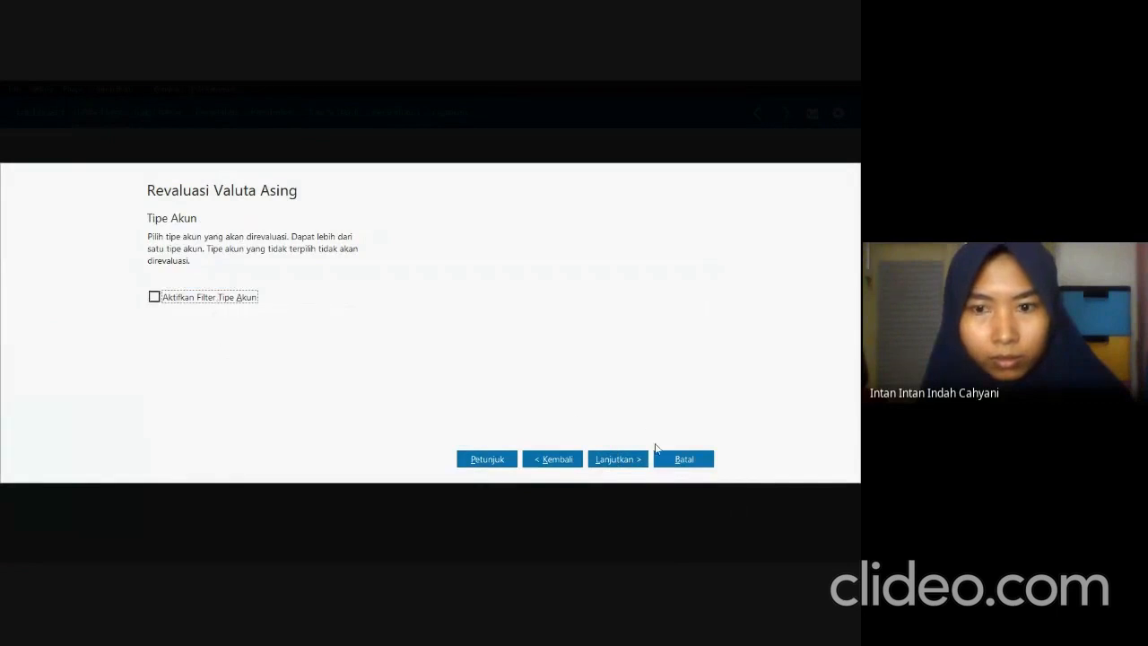
{"action": "left_click", "coordinate": [633, 460]}
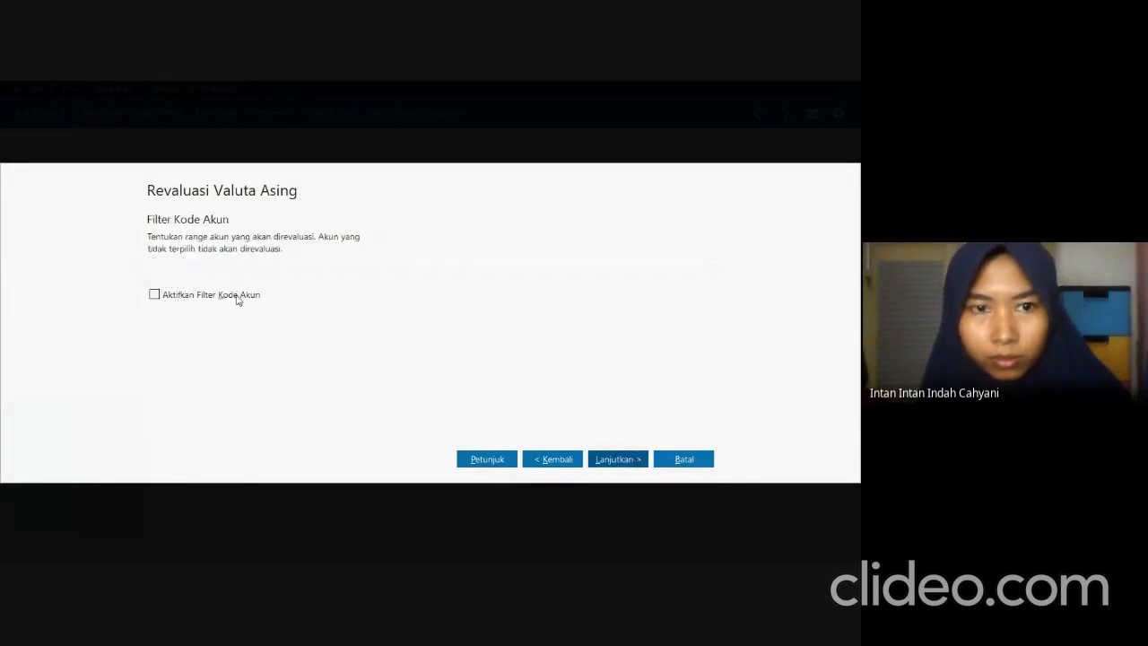
{"action": "left_click", "coordinate": [641, 460]}
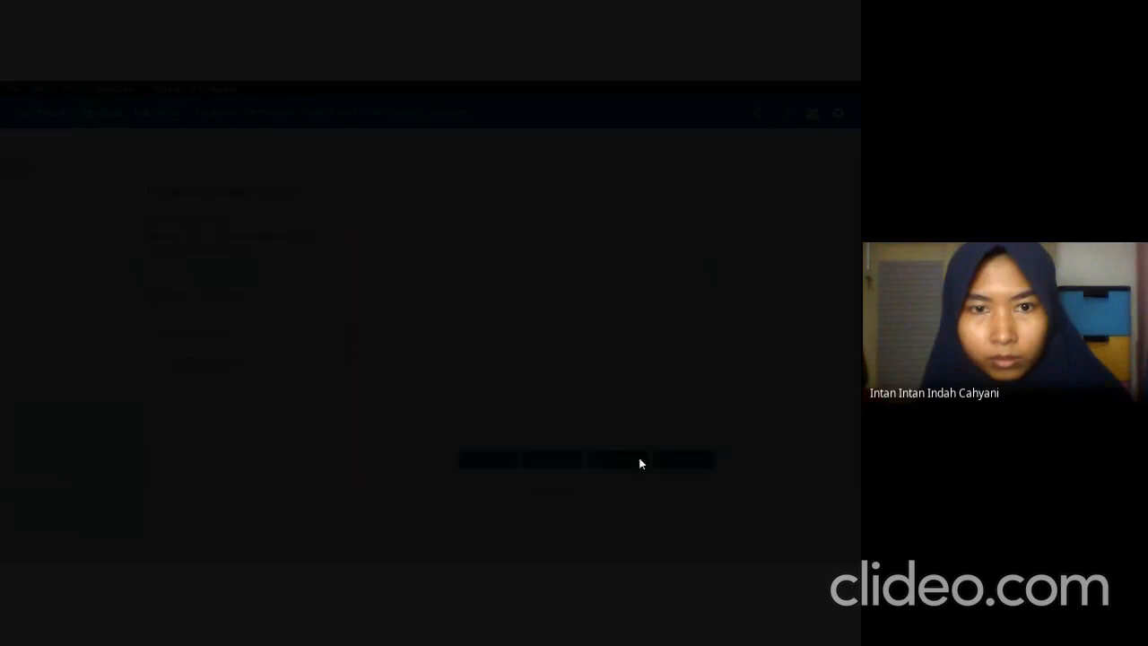
{"action": "left_click", "coordinate": [676, 407]}
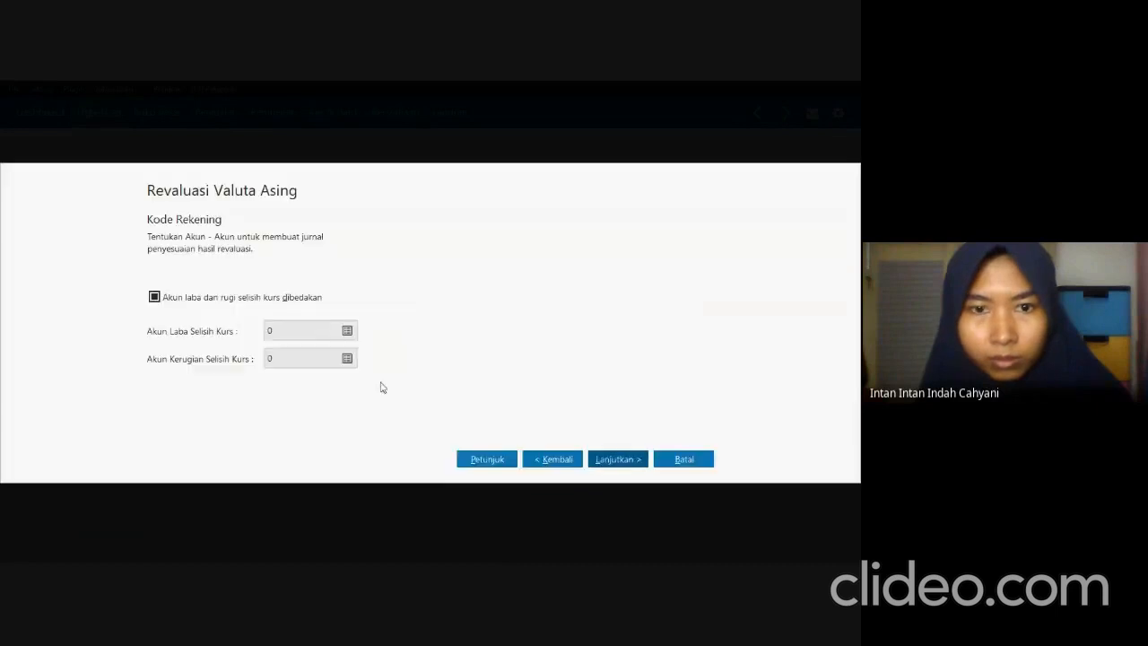
Set the exchange gain account (Akun Laba Selisih Kurs) to Laba (Rugi) Selisih Kurs, 810000010.
{"action": "left_click", "coordinate": [348, 333]}
{"action": "scroll", "coordinate": [428, 353], "scroll_direction": "down", "scroll_amount": 12}
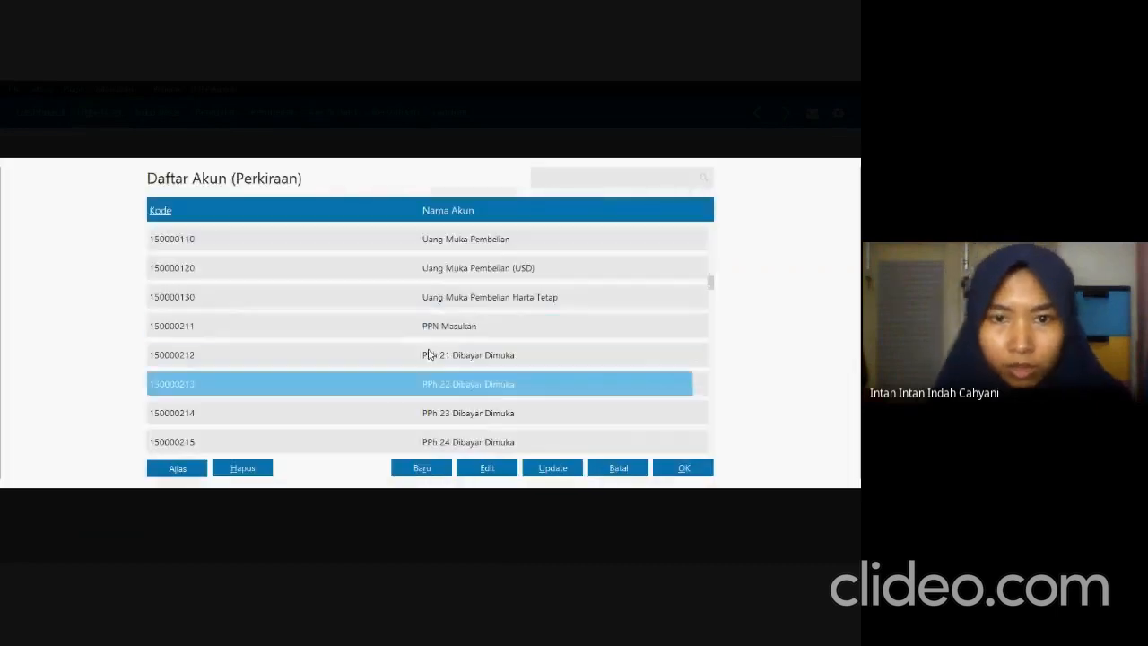
{"action": "scroll", "coordinate": [428, 352], "scroll_direction": "down", "scroll_amount": 15}
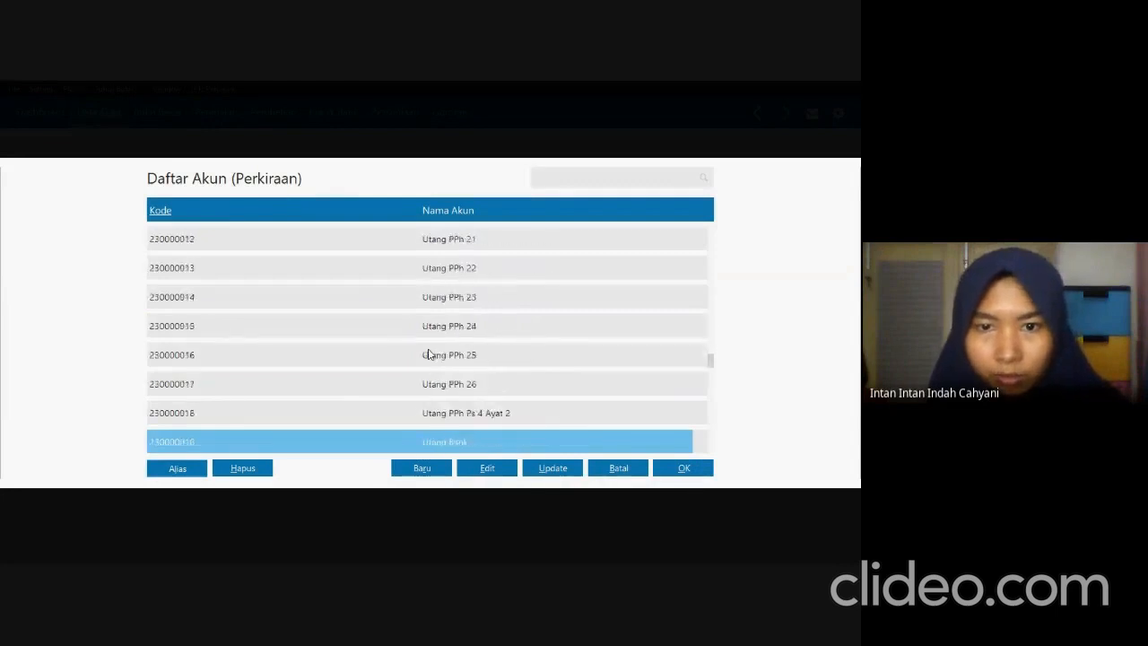
{"action": "scroll", "coordinate": [428, 355], "scroll_direction": "down", "scroll_amount": 10}
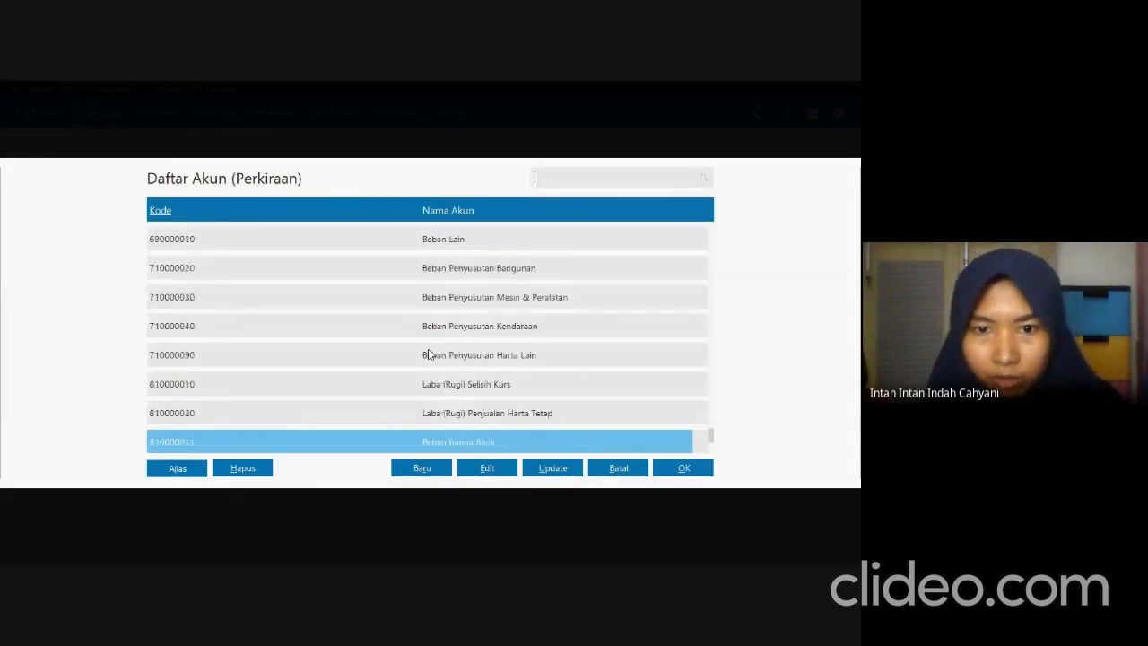
{"action": "left_click", "coordinate": [504, 328]}
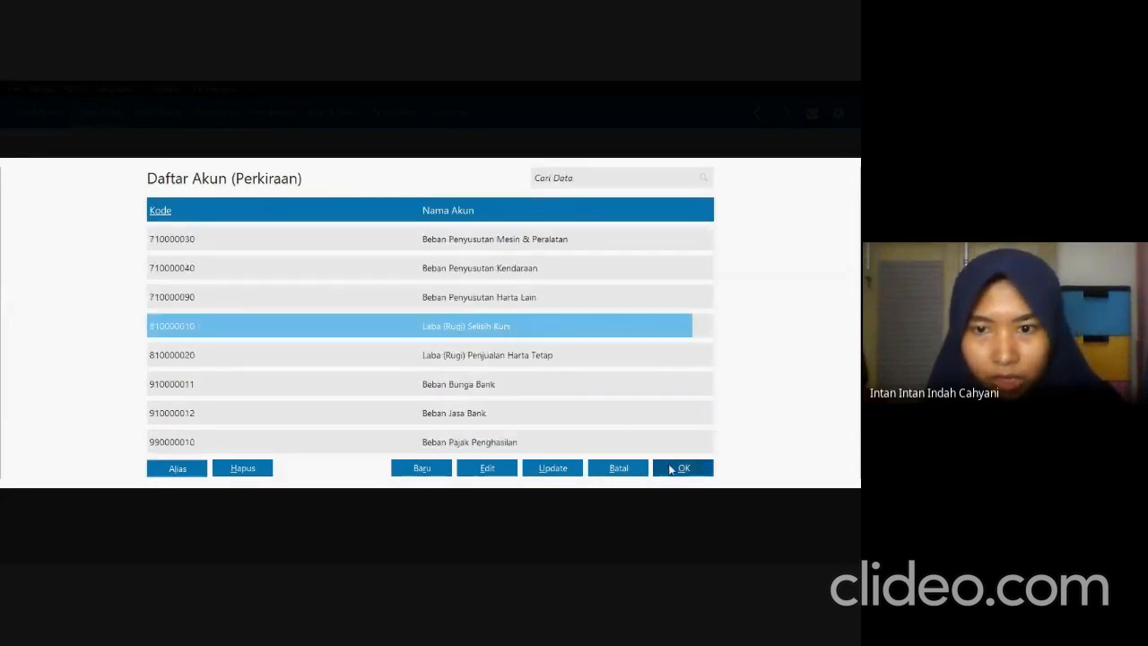
{"action": "left_click", "coordinate": [675, 468]}
Set the exchange loss account (Akun Kerugian Selisih Kurs) to Laba (Rugi) Selisih Kurs, 810000010.
{"action": "left_click", "coordinate": [342, 361]}
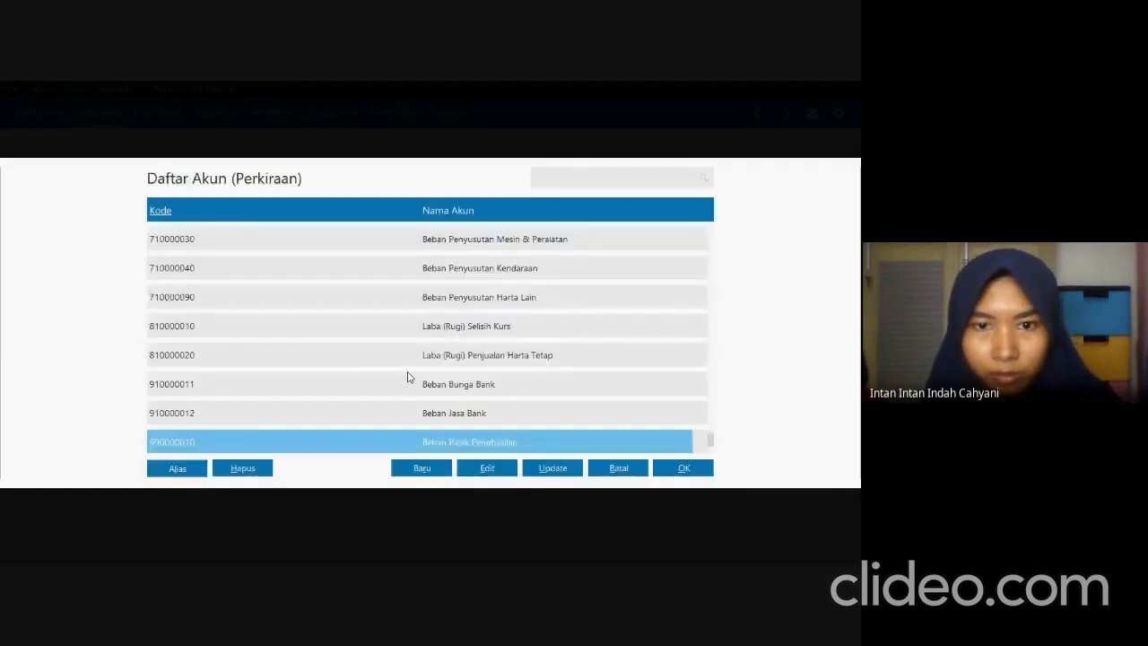
{"action": "left_click", "coordinate": [457, 328]}
{"action": "left_click", "coordinate": [707, 473]}
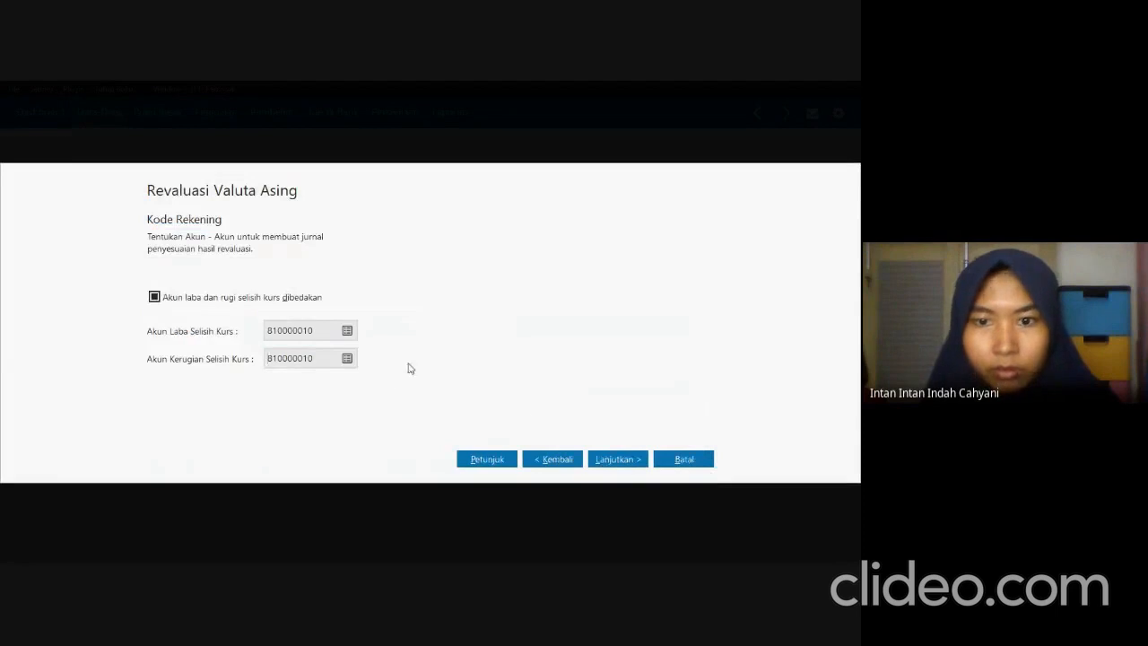
Process the foreign currency revaluation with removal of earlier revaluation entries, and complete the closing balance recalculation for January and February 2021.
{"action": "left_click", "coordinate": [611, 462]}
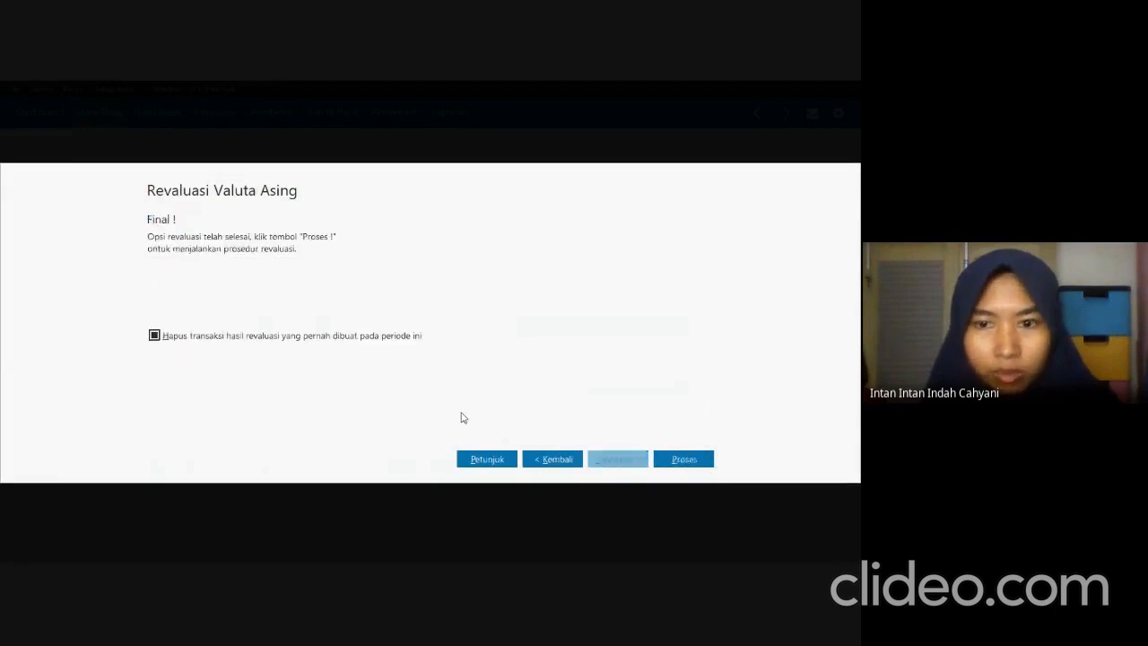
{"action": "left_click", "coordinate": [686, 458]}
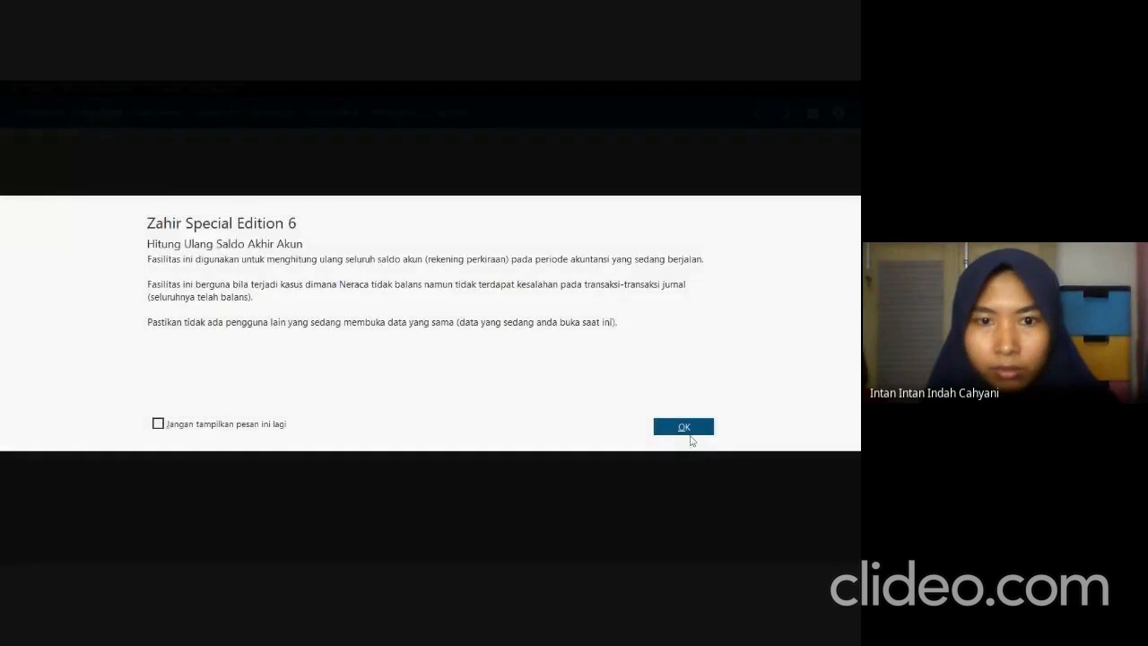
{"action": "left_click", "coordinate": [686, 429]}
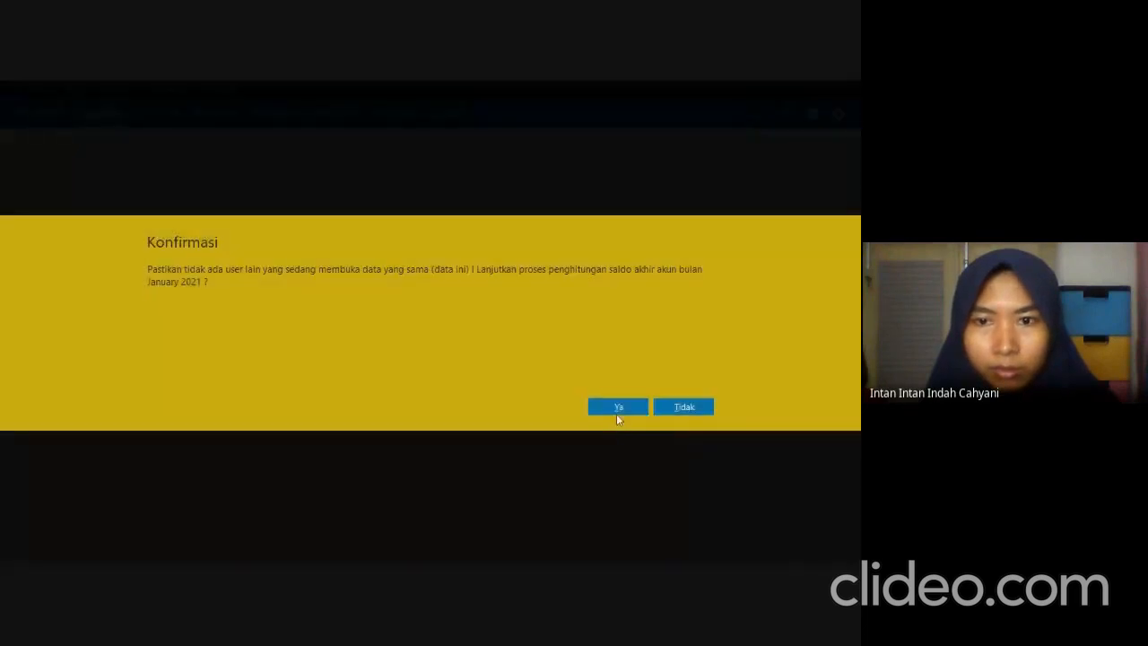
{"action": "left_click", "coordinate": [618, 408]}
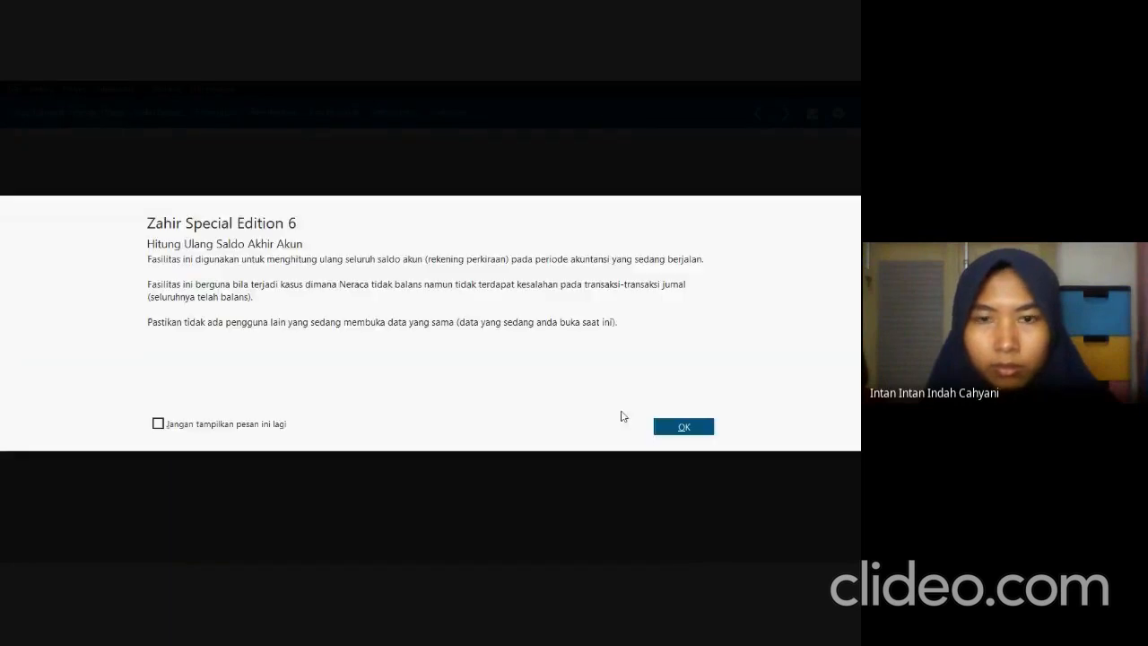
{"action": "left_click", "coordinate": [660, 430]}
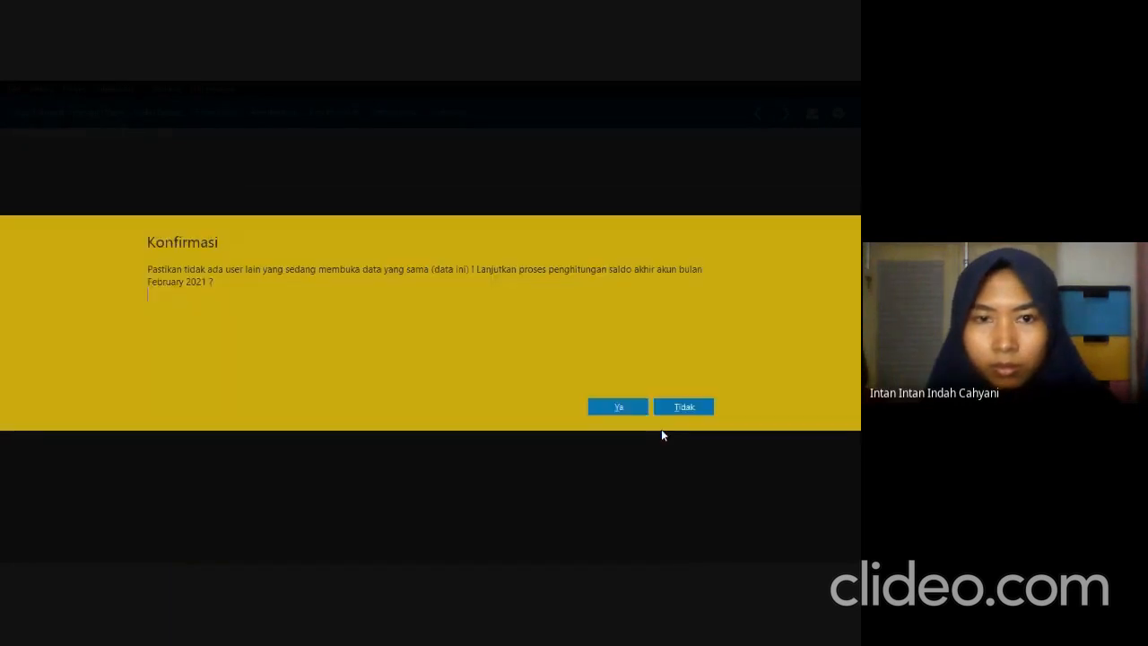
{"action": "left_click", "coordinate": [619, 408]}
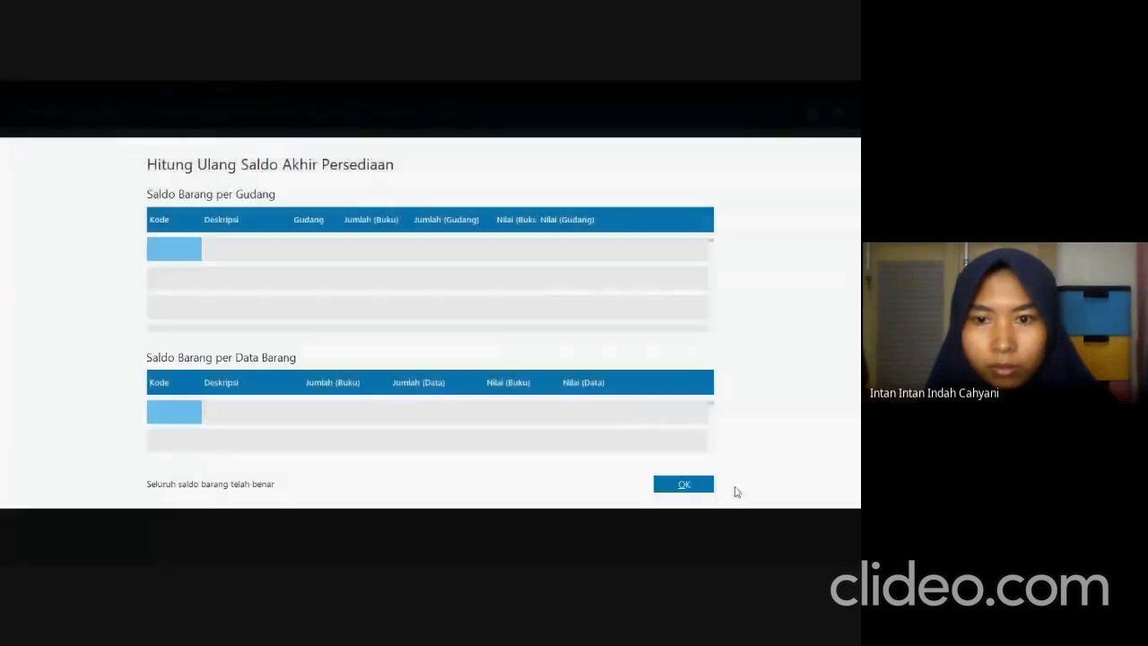
{"action": "left_click", "coordinate": [682, 484]}
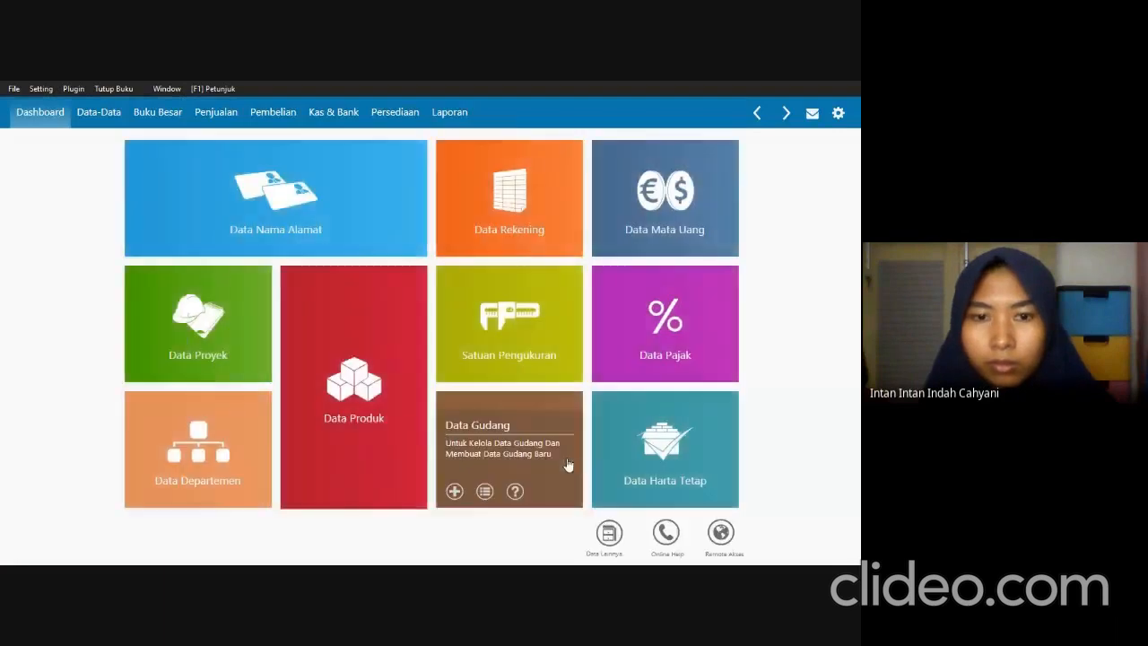
Generate the Laba Rugi Standar report for January 2021 in Rupiah.
{"action": "left_click", "coordinate": [432, 113]}
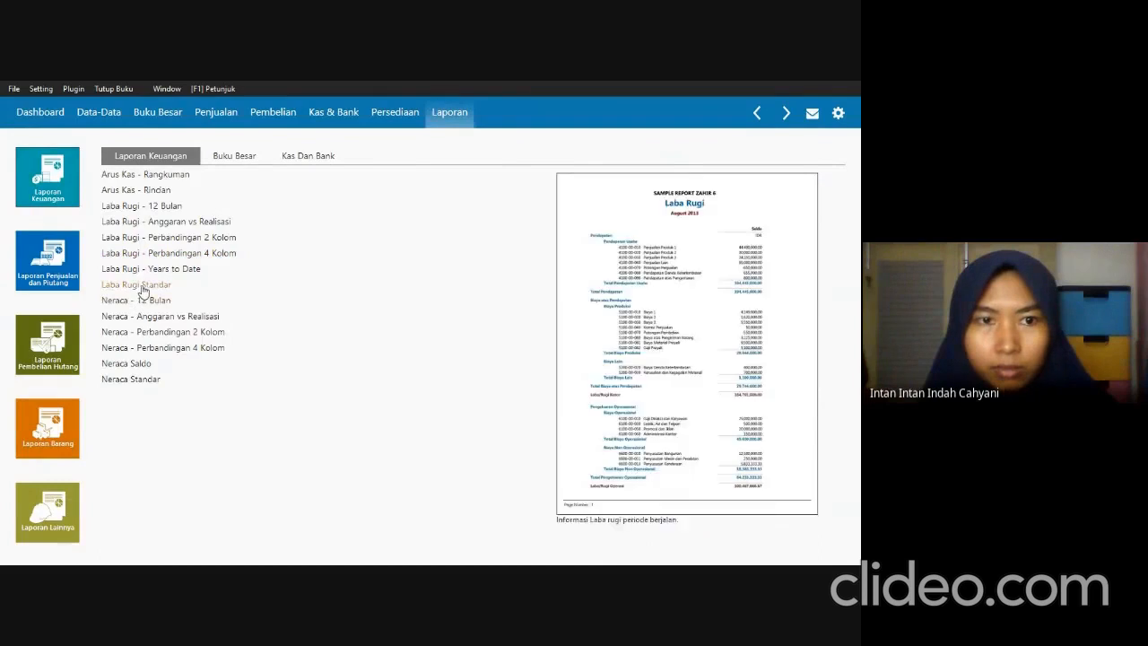
{"action": "left_click", "coordinate": [142, 285]}
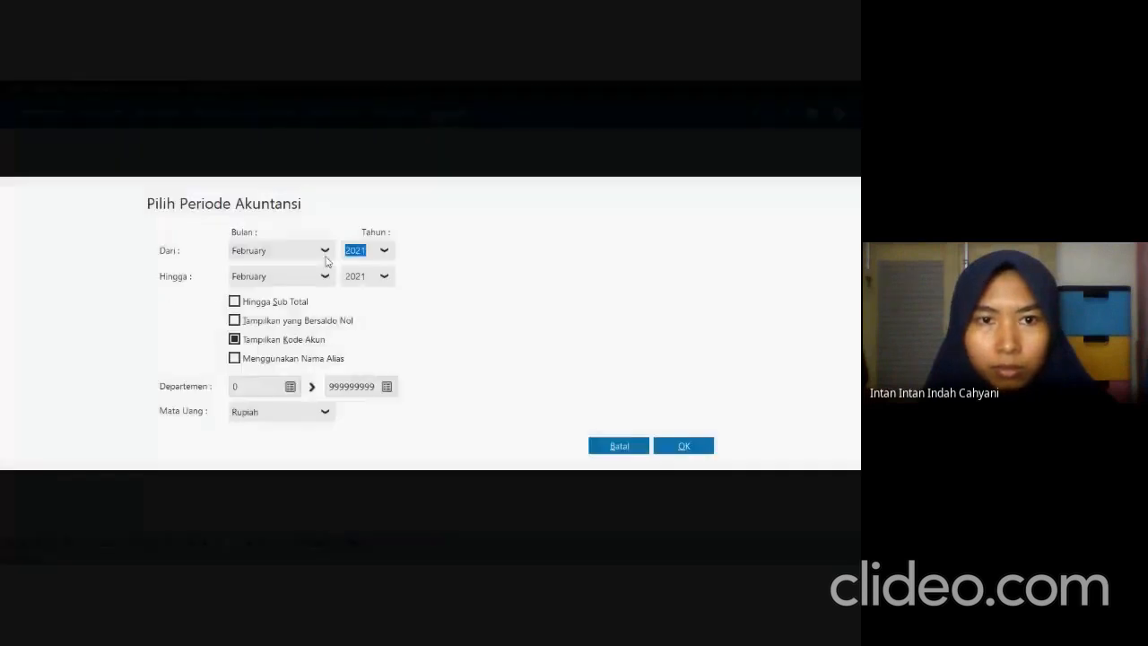
{"action": "left_click", "coordinate": [324, 255]}
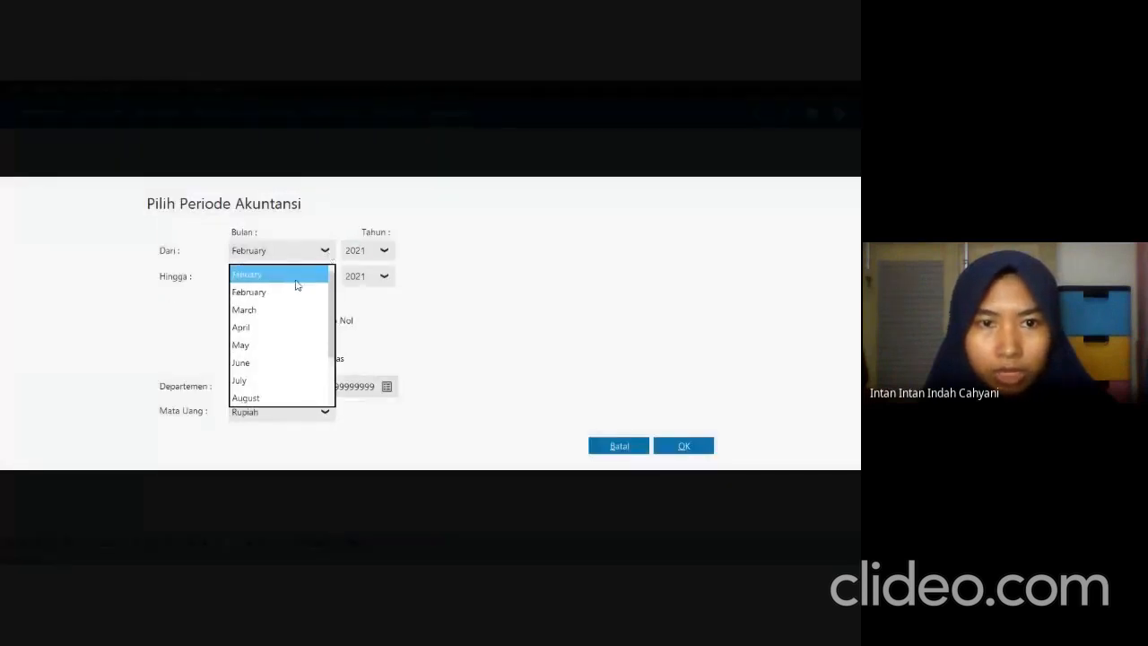
{"action": "left_click", "coordinate": [287, 275]}
{"action": "left_click", "coordinate": [325, 276]}
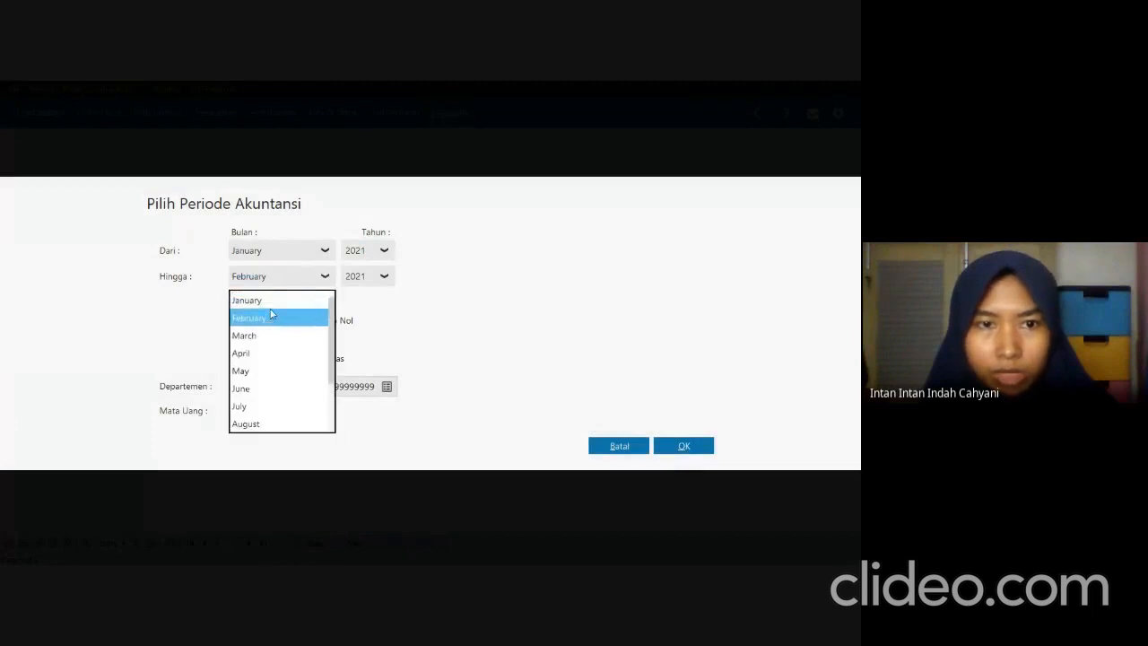
{"action": "left_click", "coordinate": [270, 317]}
{"action": "left_click", "coordinate": [668, 447]}
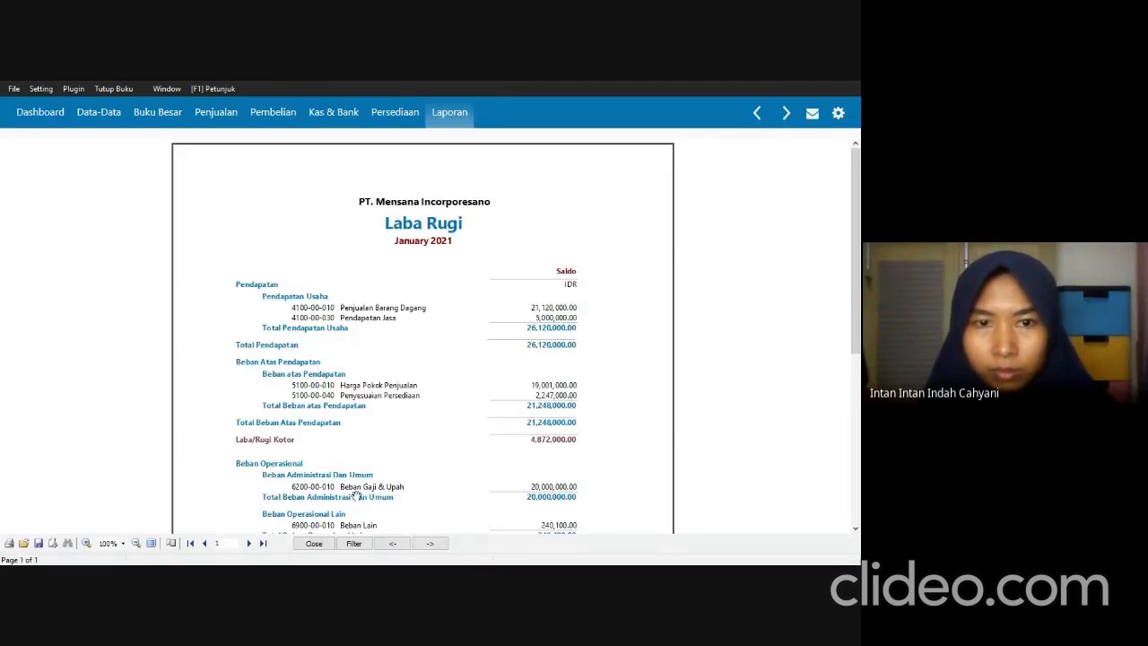
Export all pages of the Laba Rugi report as the PDF "UTS_laba rugi standar" in New folder and close the report.
{"action": "left_click", "coordinate": [52, 544]}
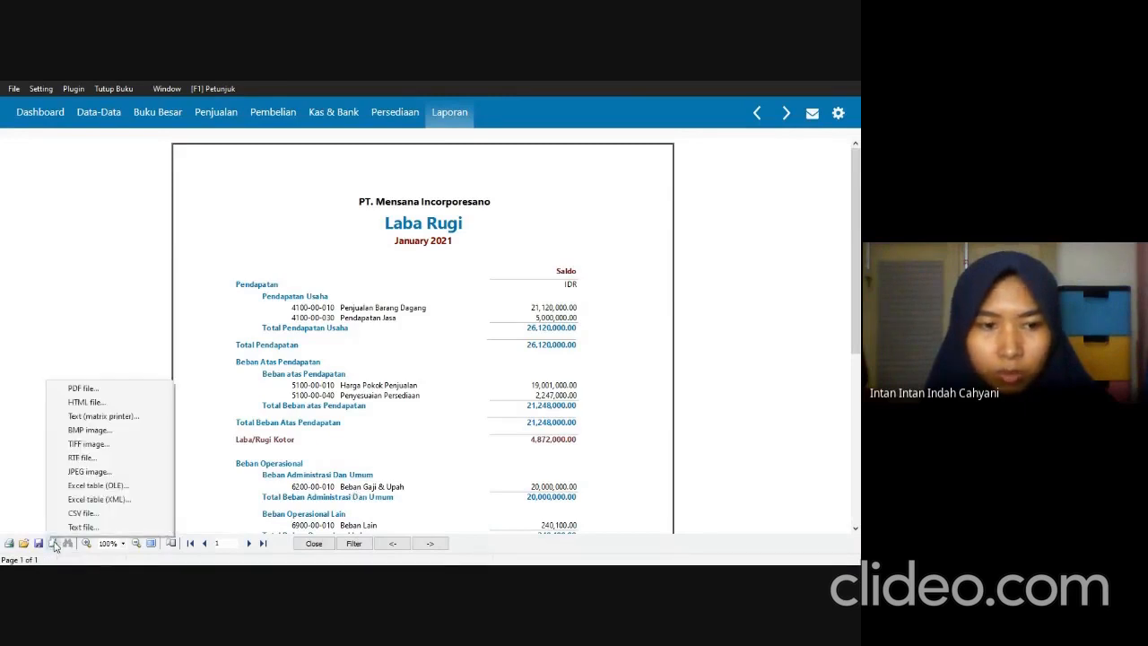
{"action": "left_click", "coordinate": [108, 391]}
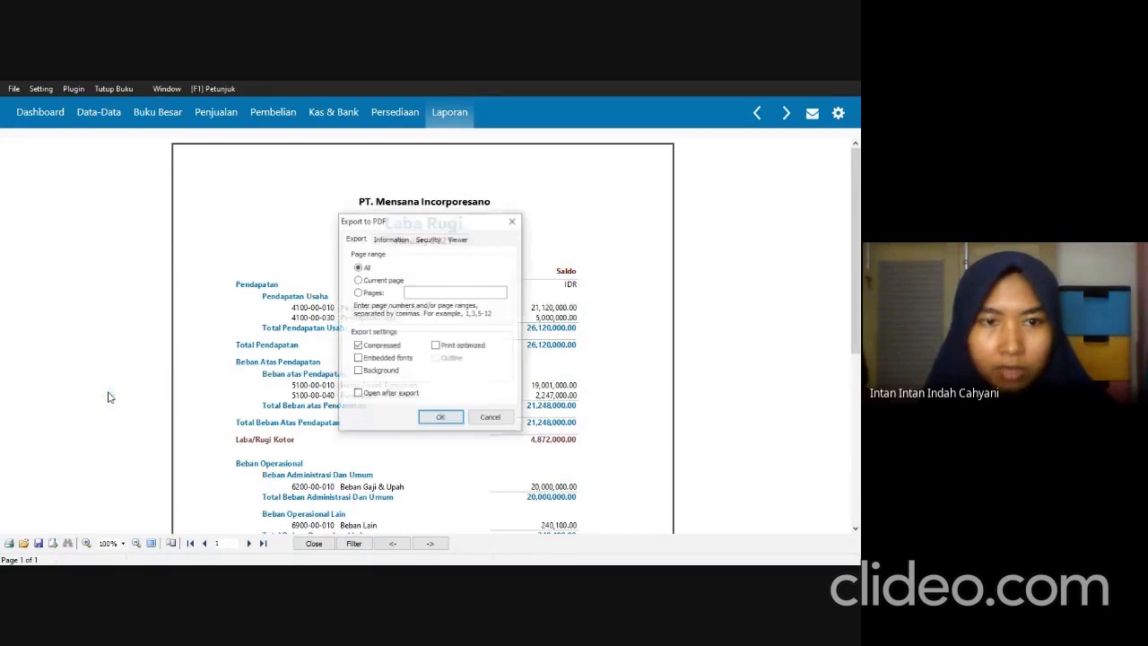
{"action": "left_click", "coordinate": [458, 423]}
{"action": "left_click", "coordinate": [446, 389]}
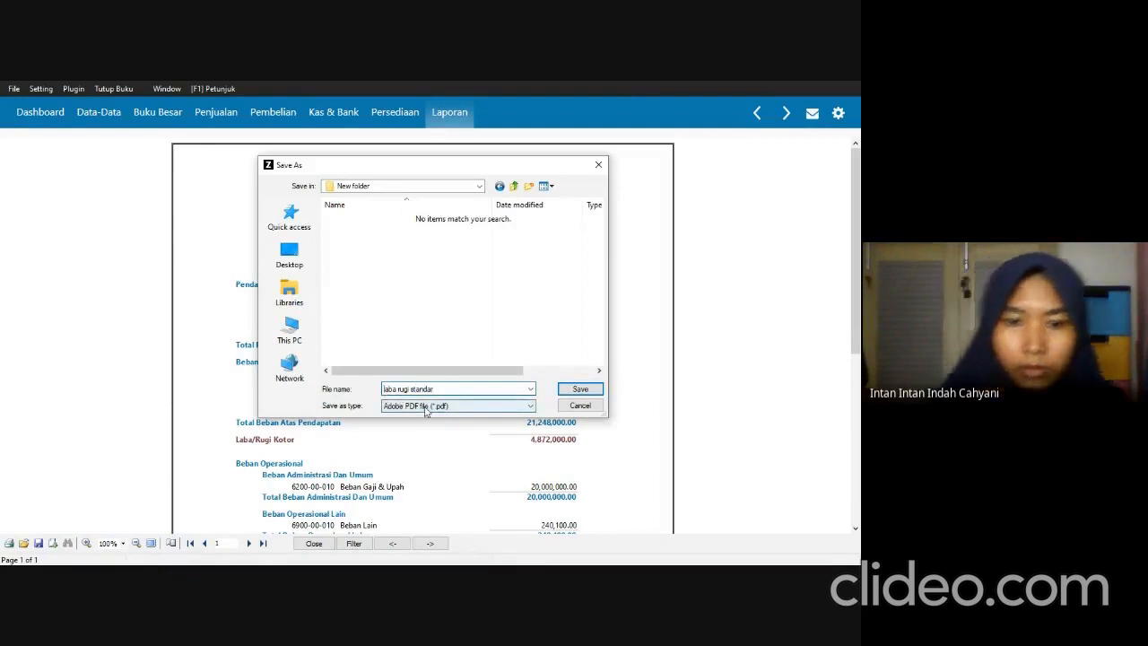
{"action": "type", "text": "UTS_"}
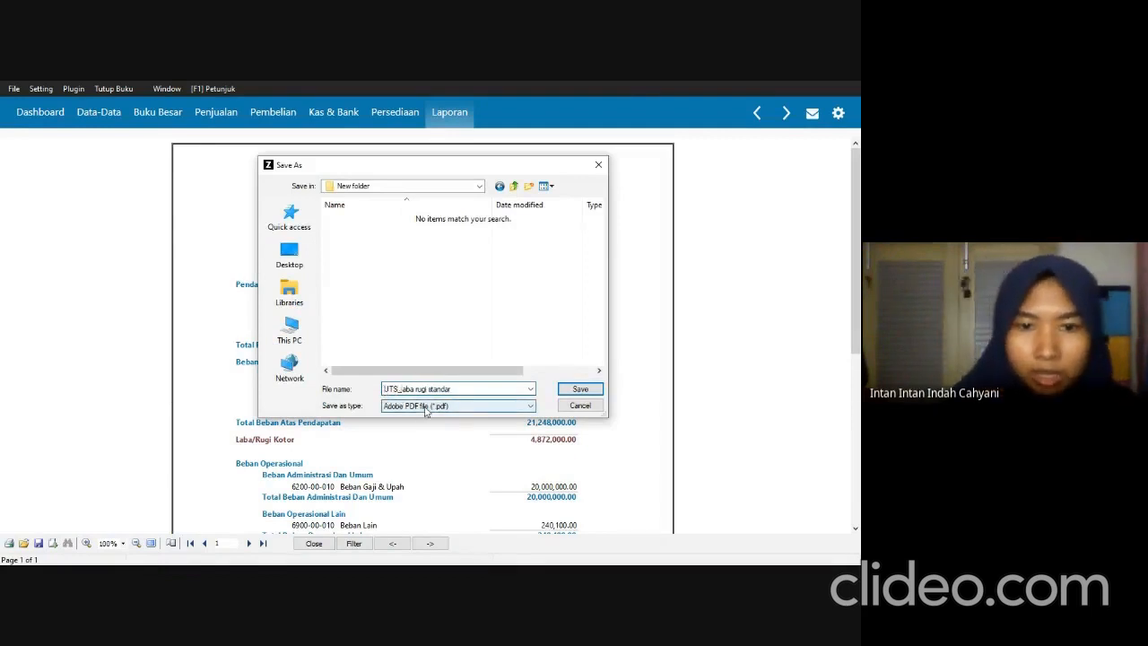
{"action": "left_click", "coordinate": [581, 391]}
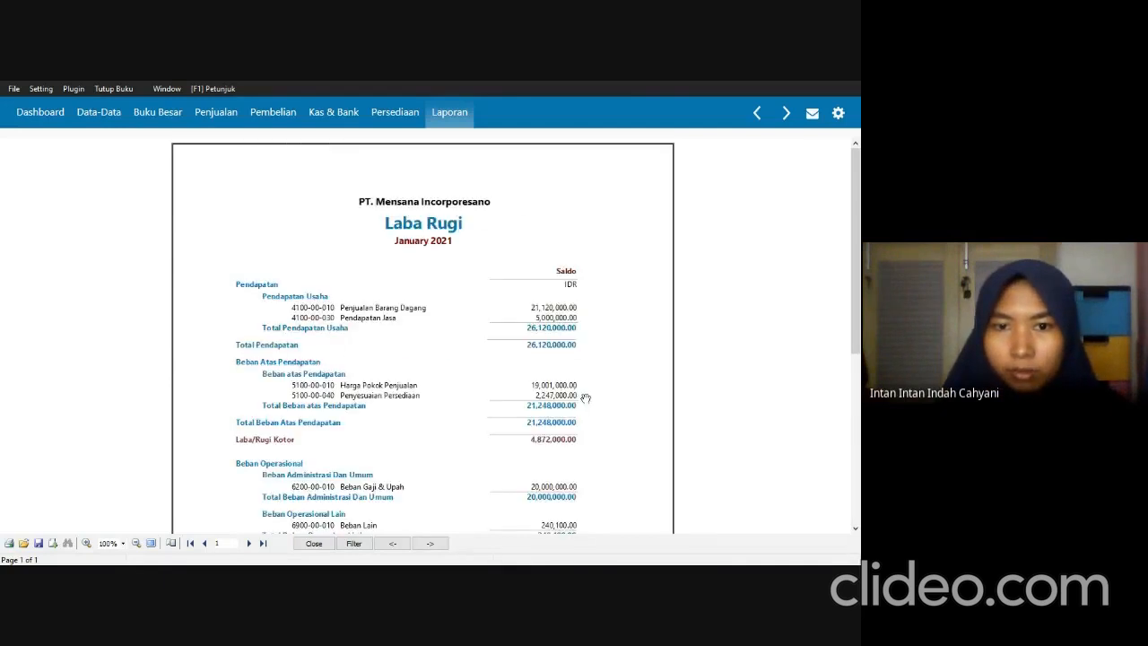
{"action": "left_click", "coordinate": [312, 544]}
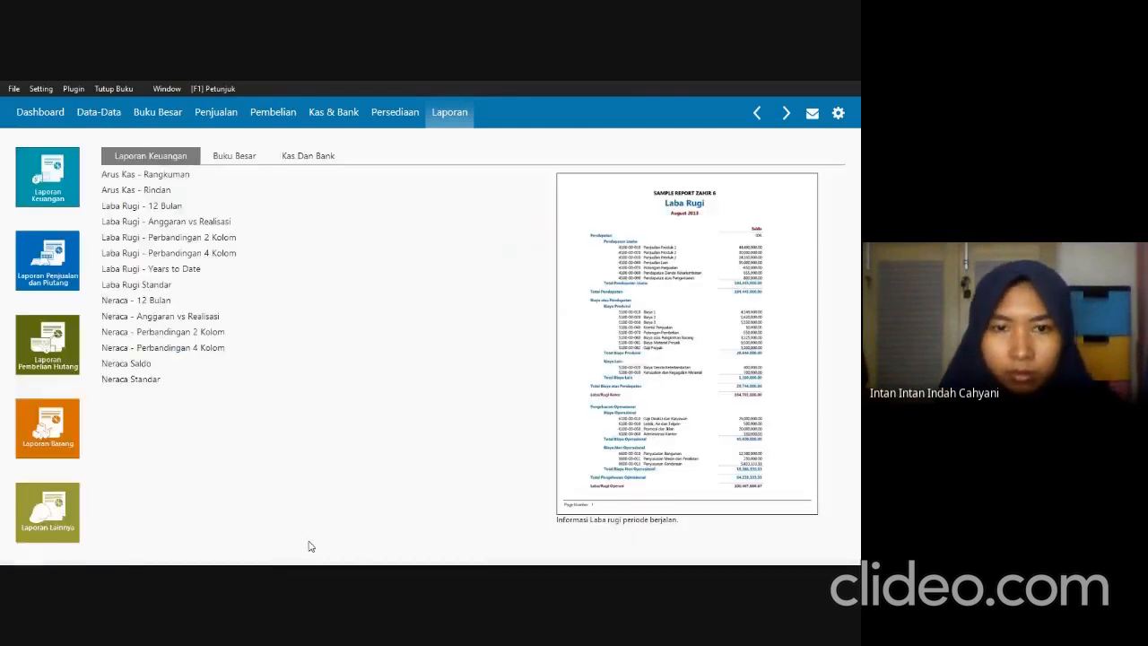
Check the required reports in SOAL UTS.pdf and generate the Neraca Standar report for January 2021 in Zahir.
{"action": "key", "text": "alt+Tab"}
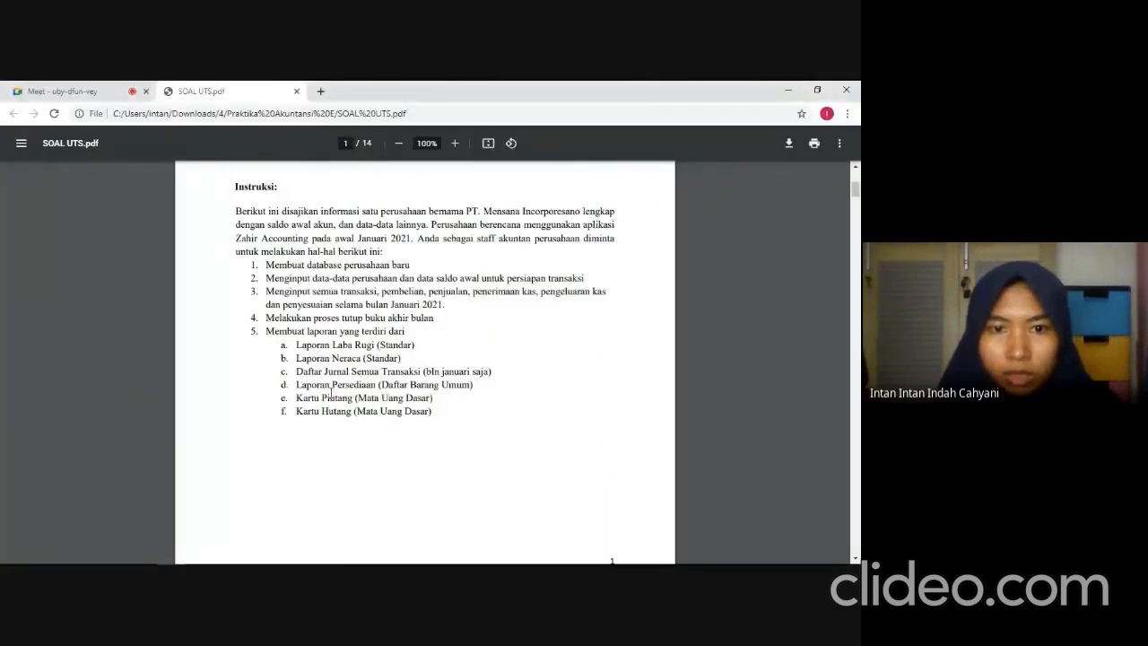
{"action": "key", "text": "alt+Tab"}
{"action": "double_click", "coordinate": [147, 383]}
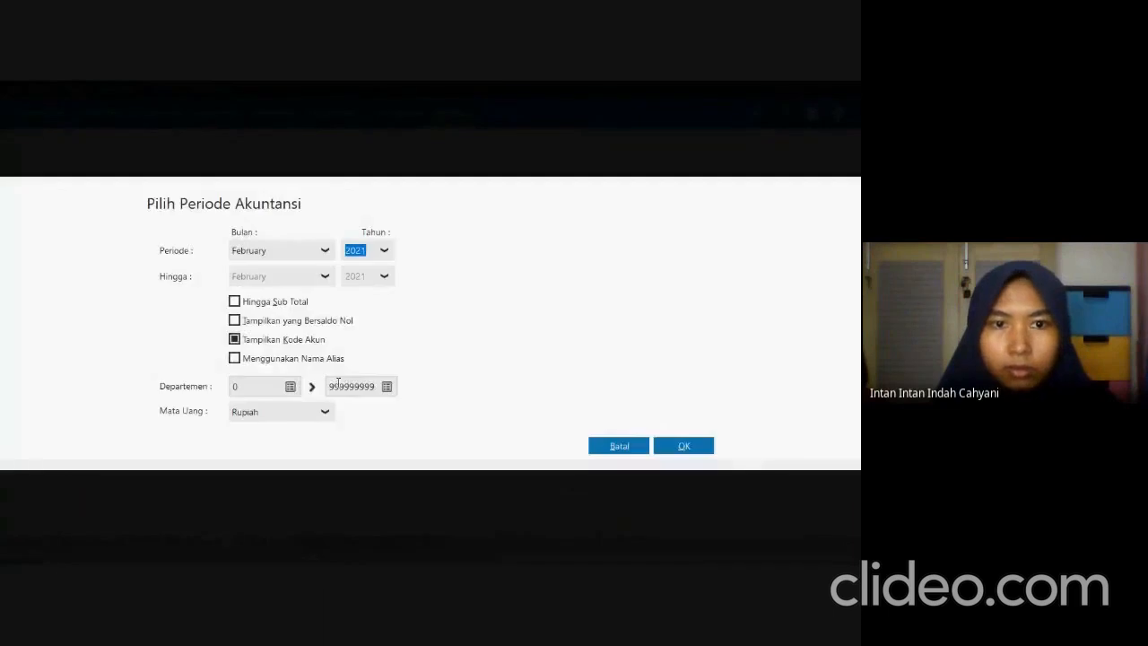
{"action": "left_click", "coordinate": [321, 252]}
{"action": "scroll", "coordinate": [264, 310], "scroll_direction": "up", "scroll_amount": 1}
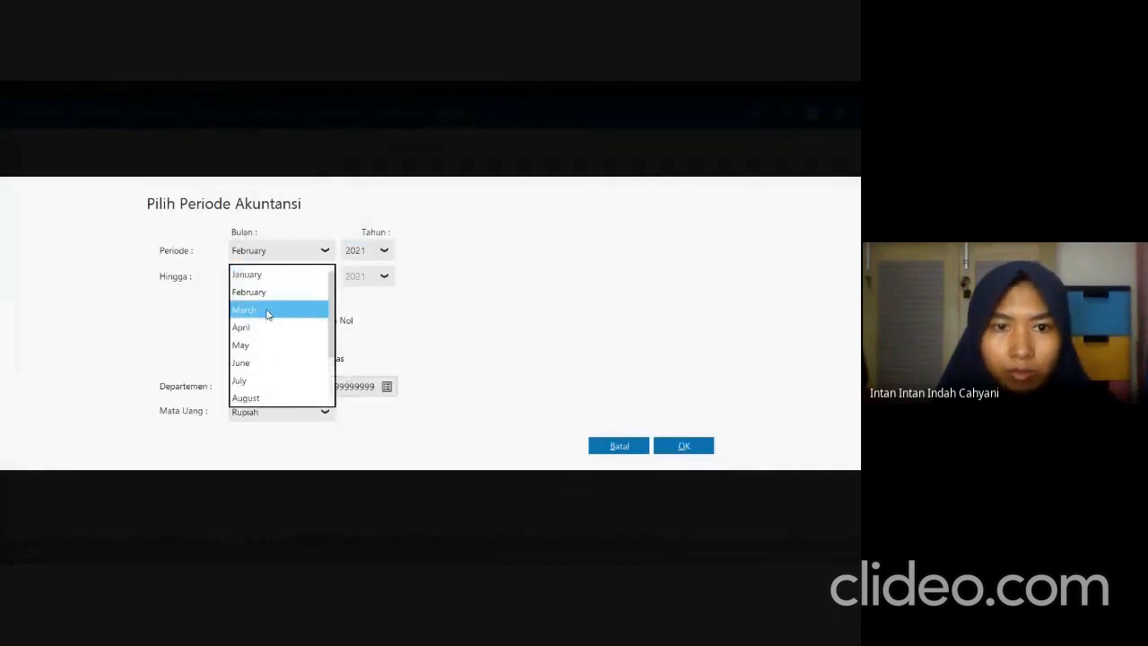
{"action": "left_click", "coordinate": [264, 274]}
{"action": "left_click", "coordinate": [683, 446]}
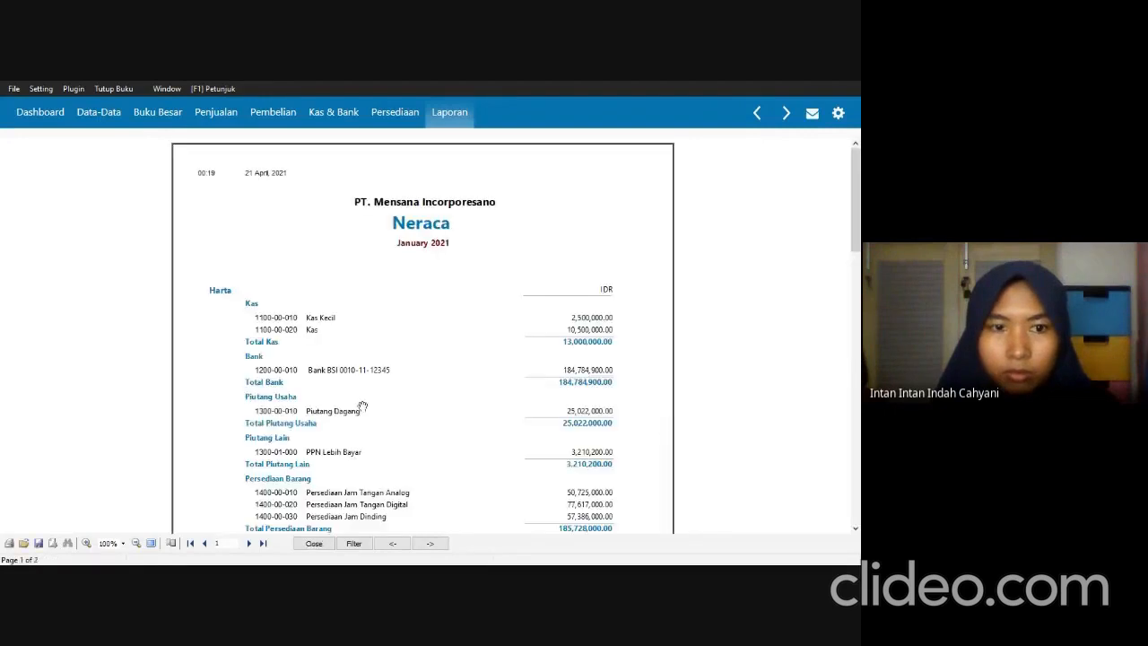
Export all pages of the Neraca report as the PDF "UTS_neraca standar" in New folder and close the report.
{"action": "left_click", "coordinate": [52, 542]}
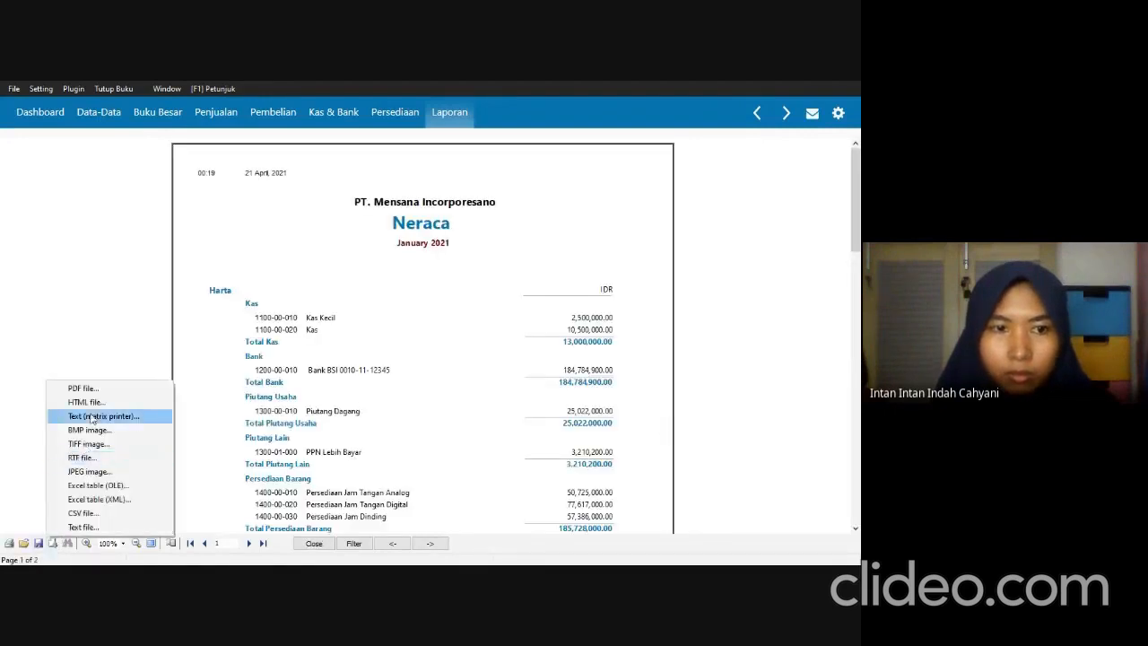
{"action": "left_click", "coordinate": [108, 389]}
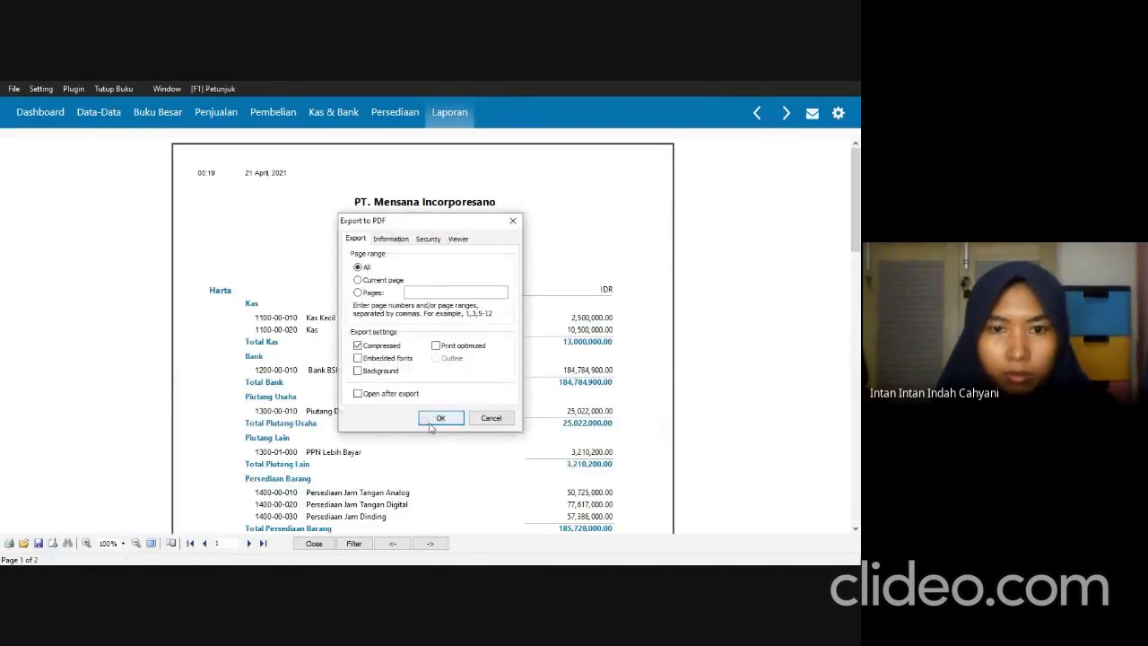
{"action": "left_click", "coordinate": [436, 416]}
{"action": "left_click", "coordinate": [467, 388]}
{"action": "double_click", "coordinate": [467, 387]}
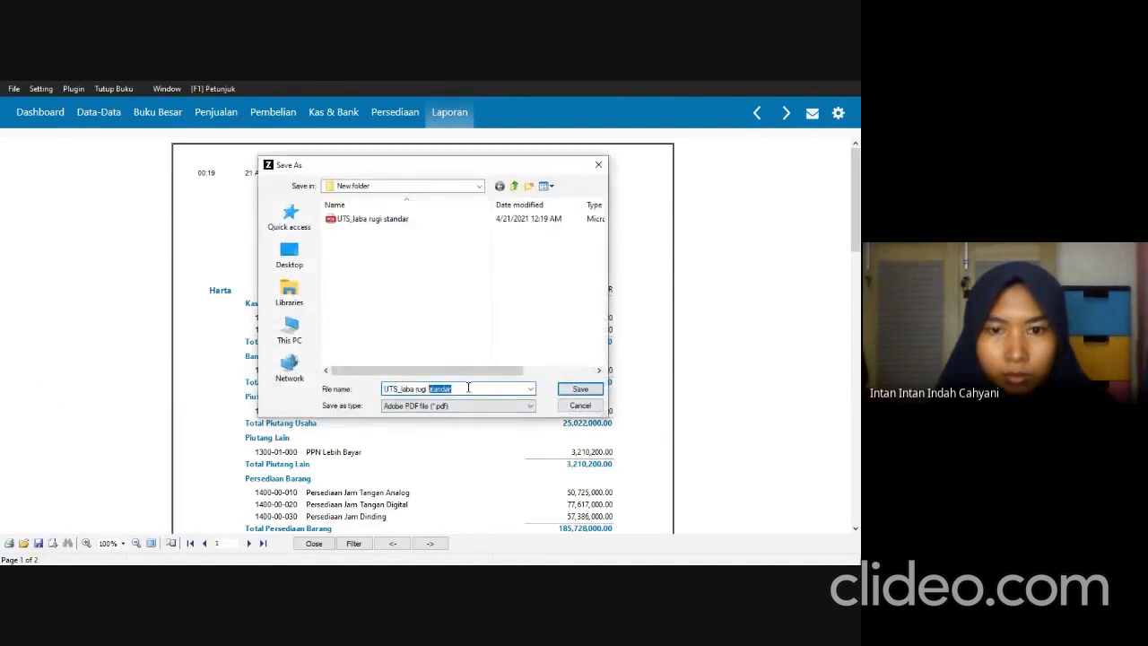
{"action": "left_click", "coordinate": [430, 389]}
{"action": "left_click_drag", "start_coordinate": [427, 390], "coordinate": [403, 391]}
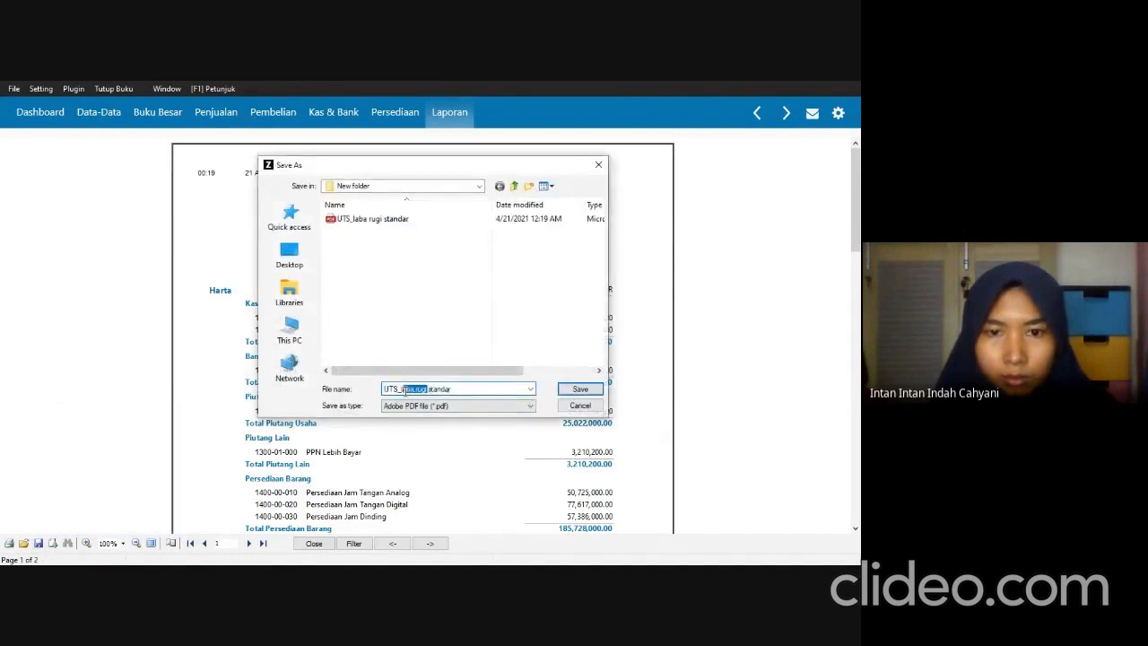
{"action": "key", "text": "BackSpace"}
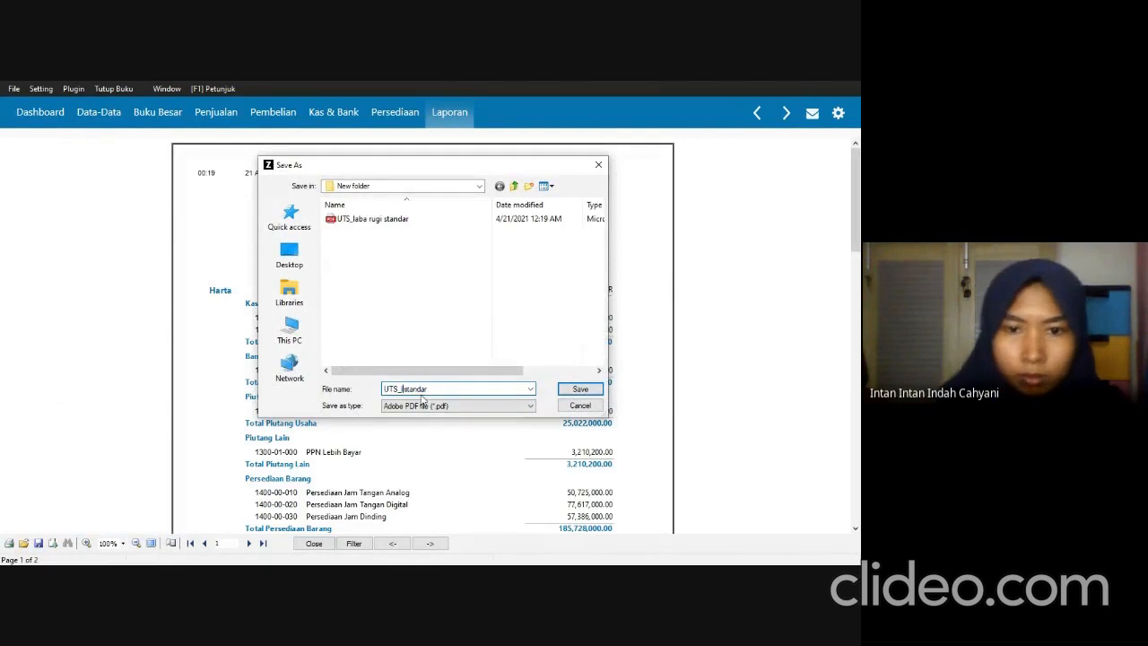
{"action": "type", "text": "ne"}
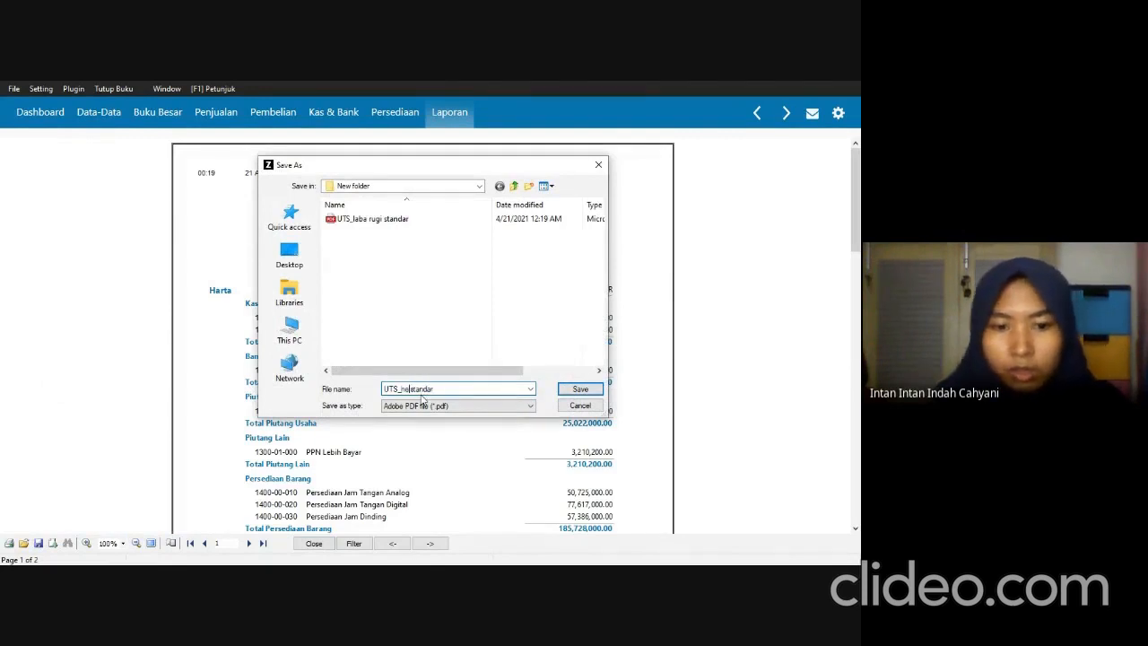
{"action": "type", "text": "raca"}
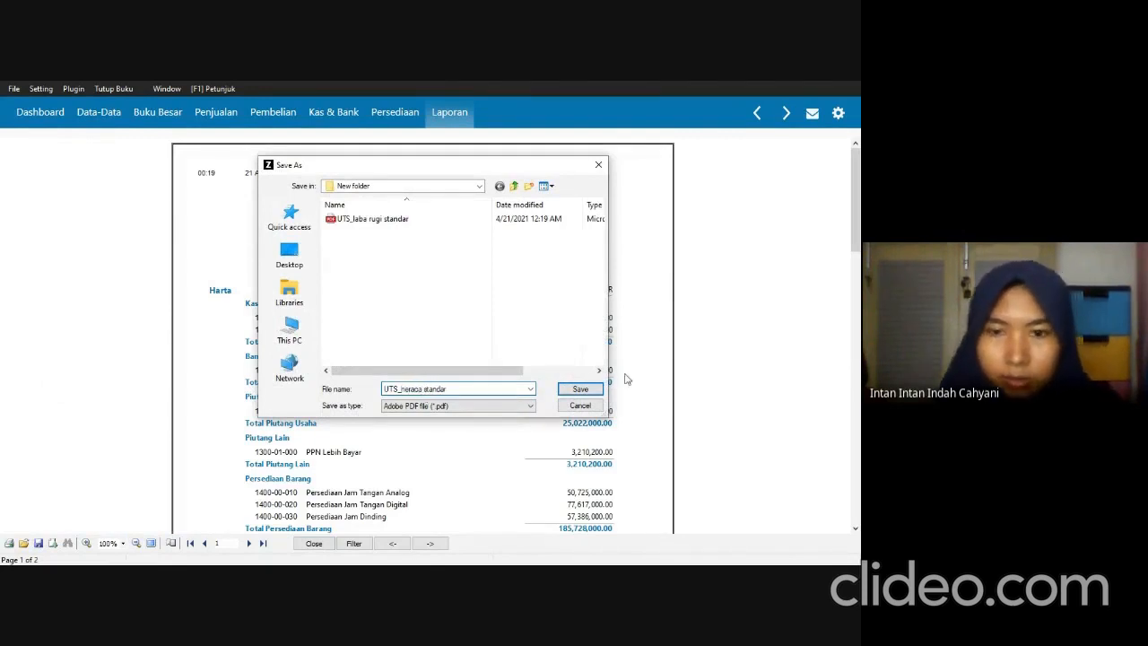
{"action": "left_click", "coordinate": [582, 388]}
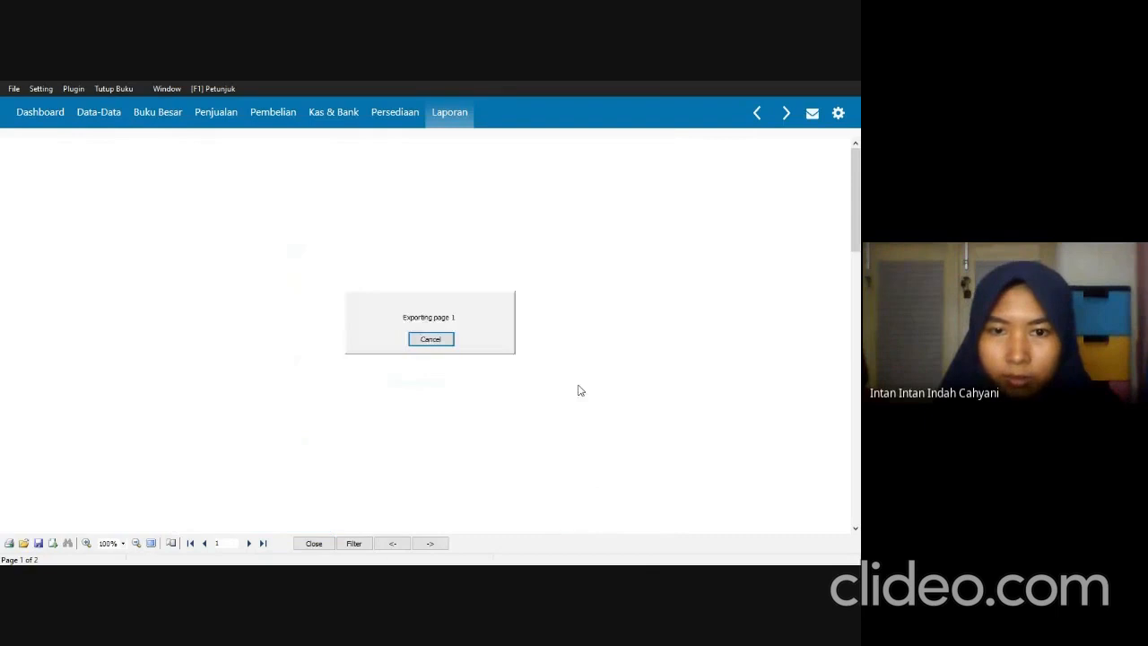
{"action": "left_click", "coordinate": [314, 543]}
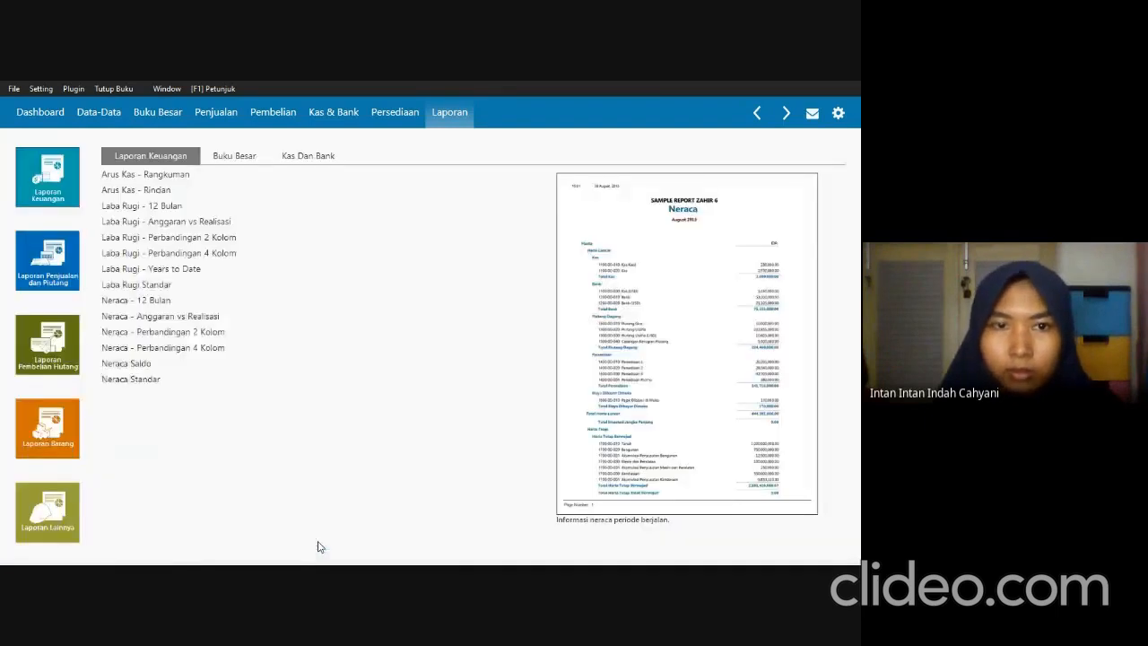
Check the required reports in SOAL UTS.pdf and open the filter for the Daftar Jurnal - Semua Transaksi report in Zahir.
{"action": "key", "text": "alt+Tab"}
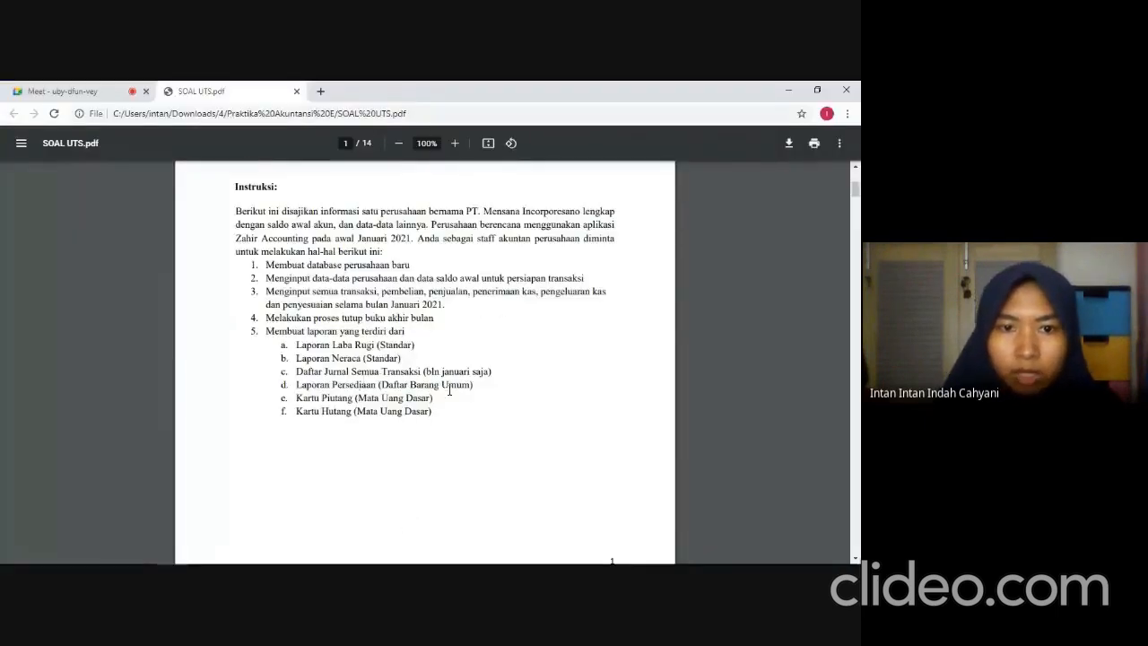
{"action": "key", "text": "alt+Tab"}
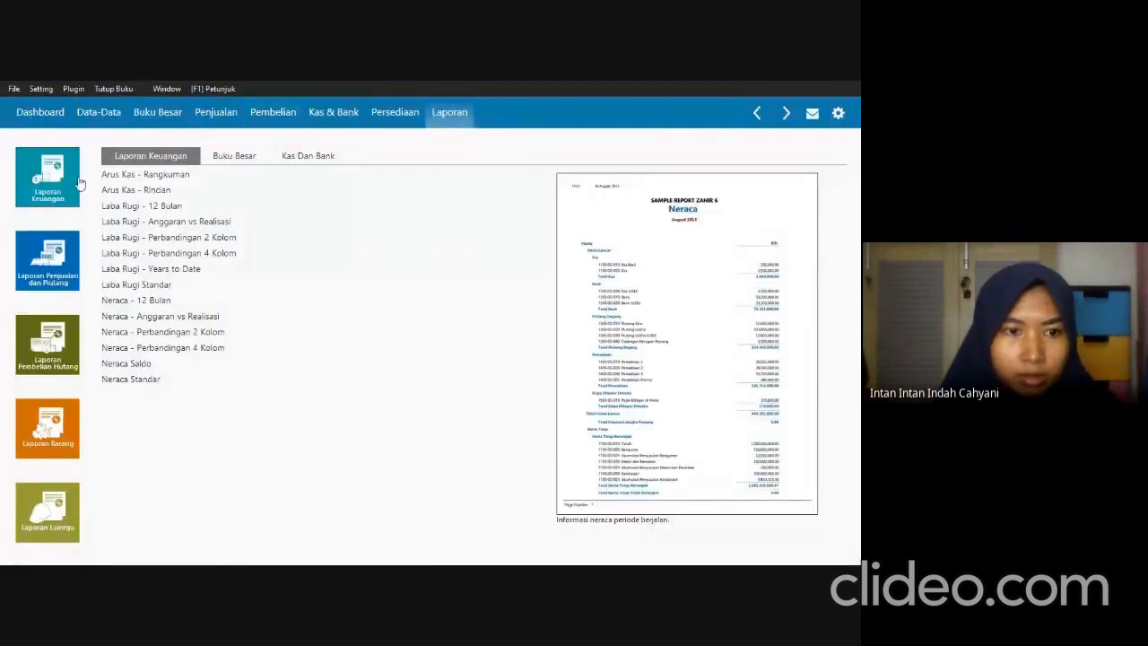
{"action": "left_click", "coordinate": [44, 502]}
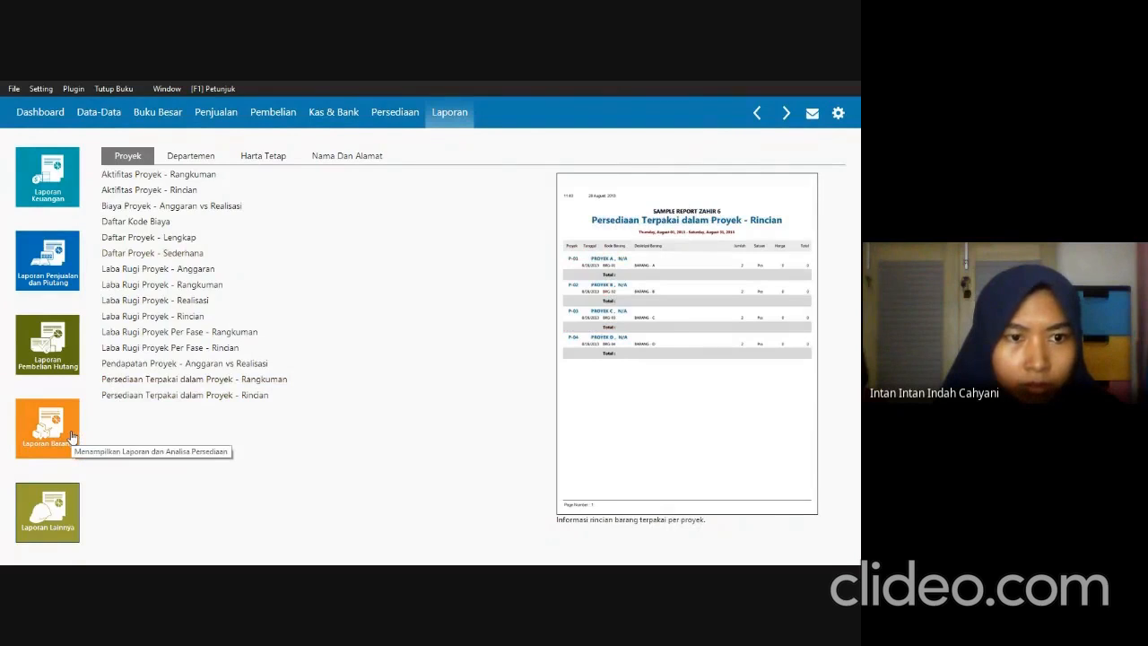
{"action": "left_click", "coordinate": [49, 179]}
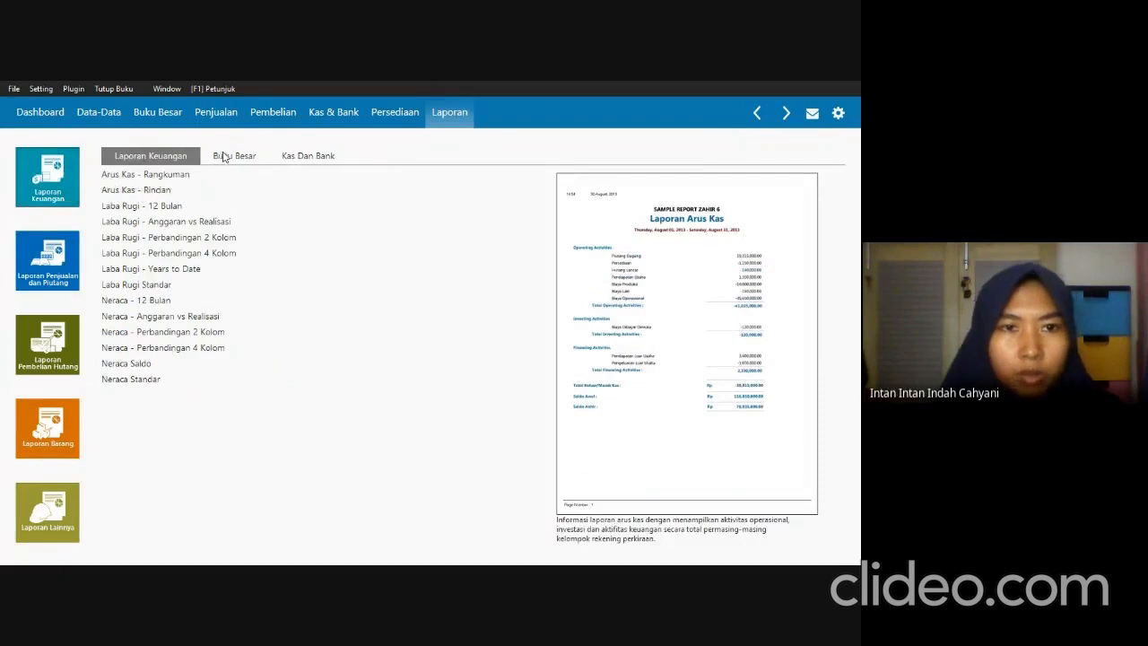
{"action": "left_click", "coordinate": [221, 157]}
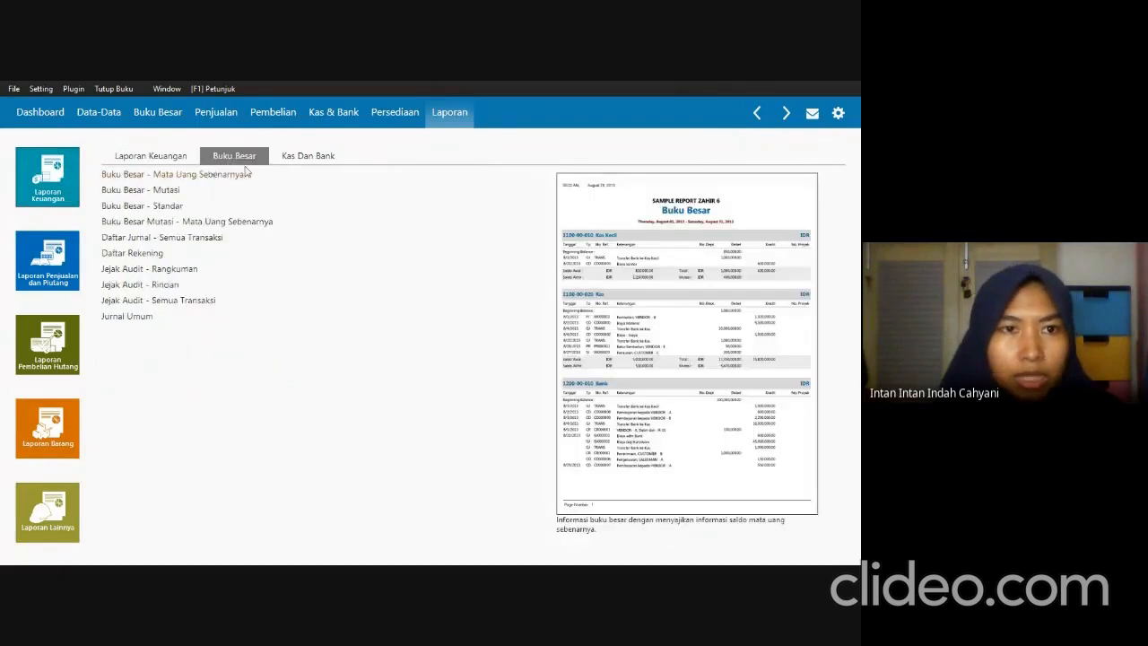
{"action": "left_click", "coordinate": [153, 243]}
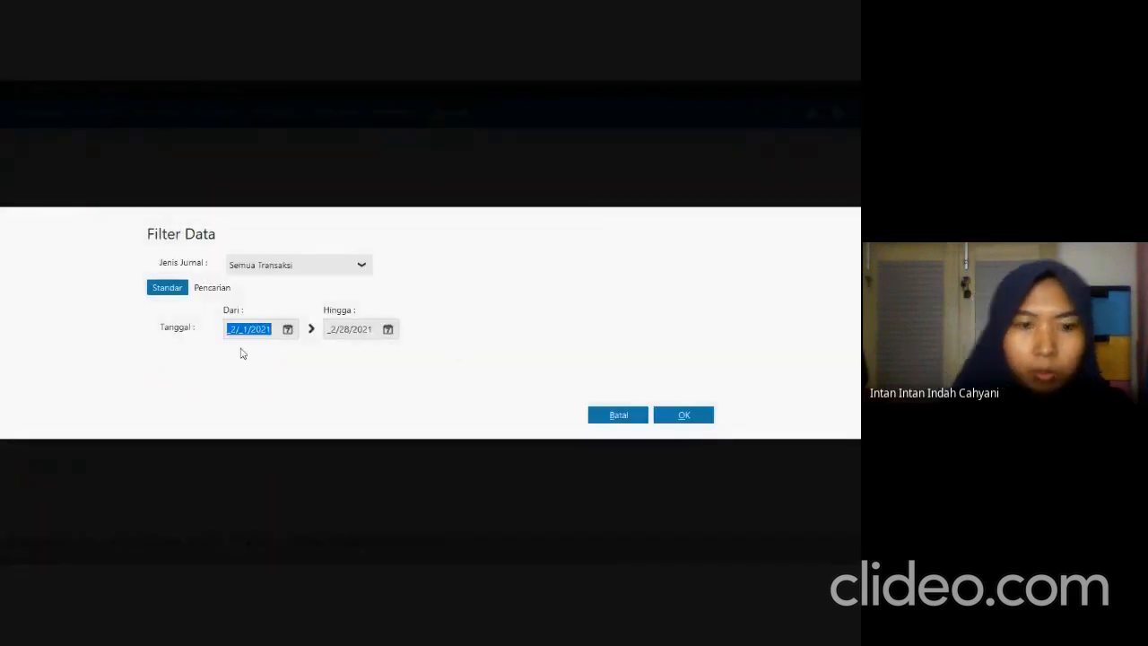
Generate the Daftar Jurnal report for all transactions from 01/01/2021 to 01/31/2021.
{"action": "type", "text": "01"}
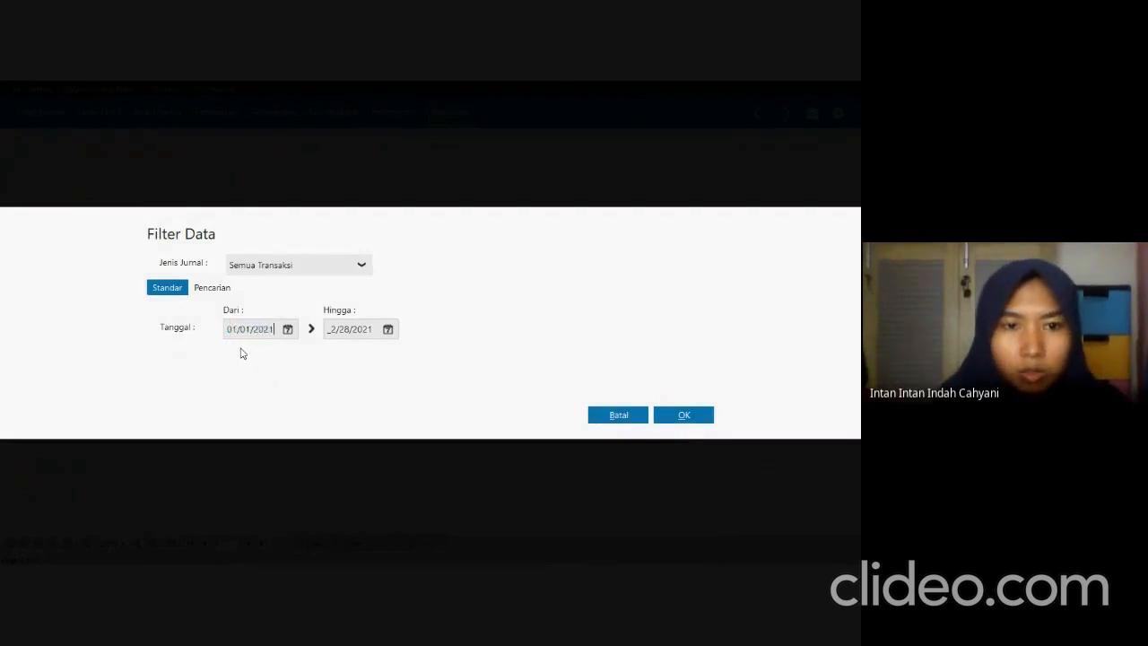
{"action": "key", "text": "Tab"}
{"action": "type", "text": "31"}
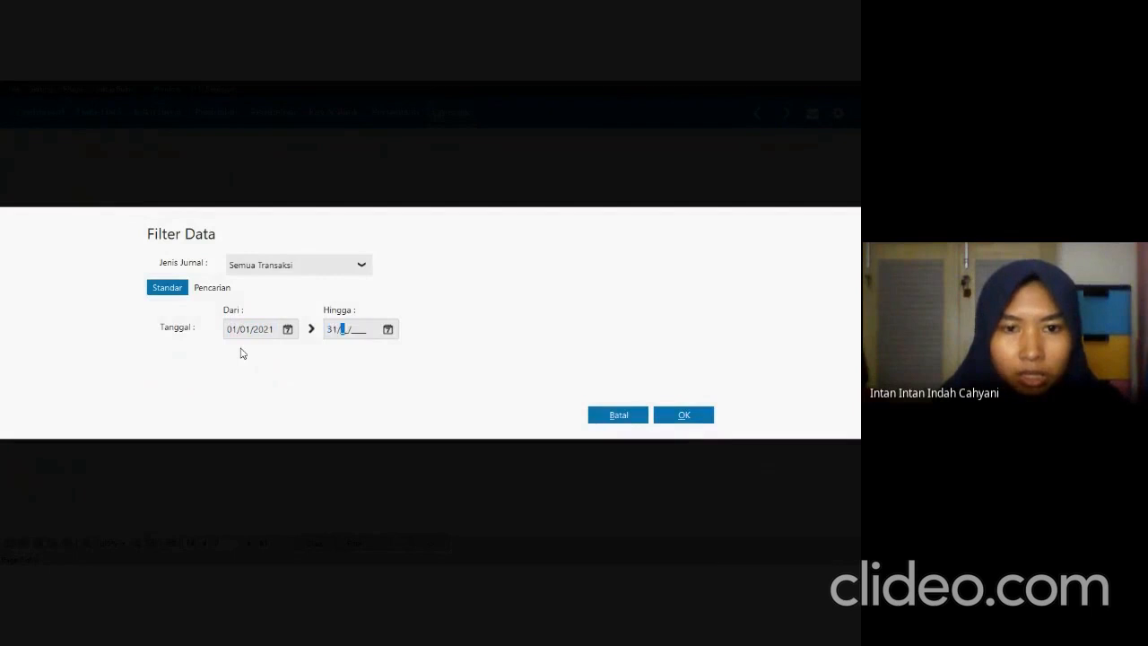
{"action": "key", "text": "BackSpace"}
{"action": "key", "text": "BackSpace"}
{"action": "type", "text": "01/31"}
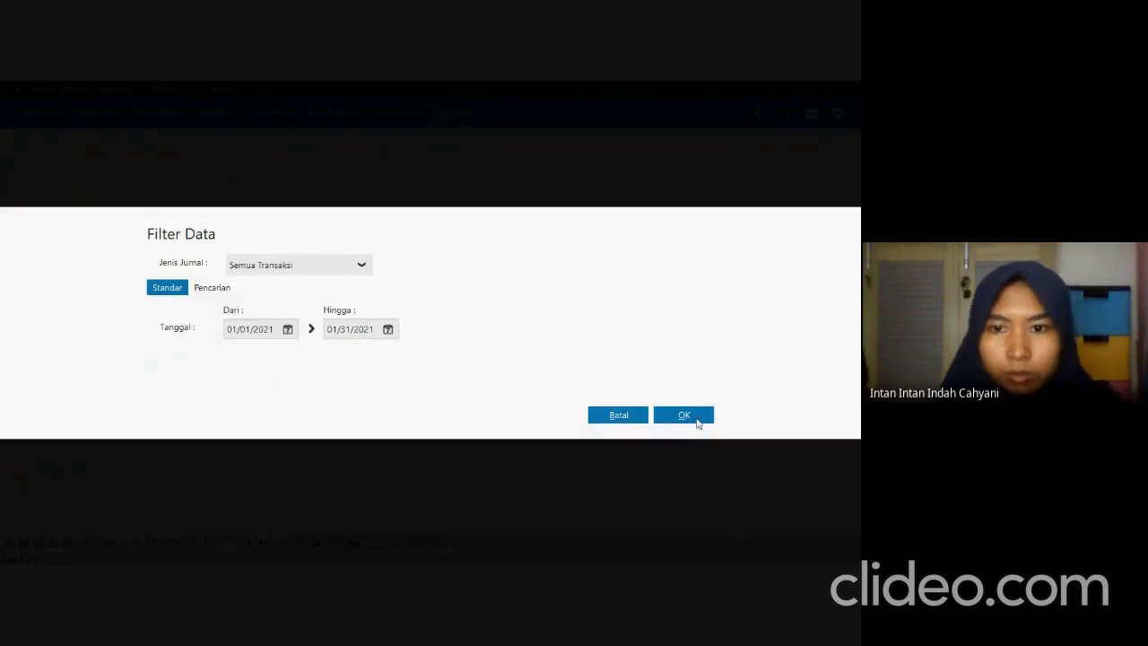
{"action": "left_click", "coordinate": [683, 415]}
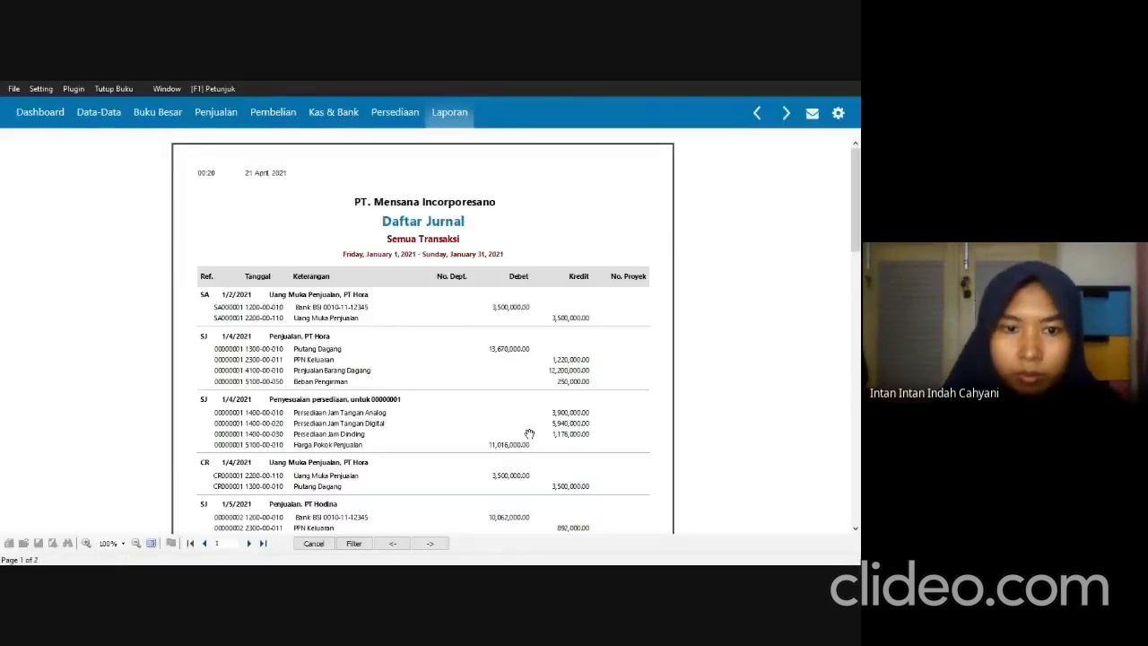
Export all pages of the Daftar Jurnal report as the PDF "UTS_daftar jurnal semua transaksi" in New folder and close the report.
{"action": "left_click", "coordinate": [53, 544]}
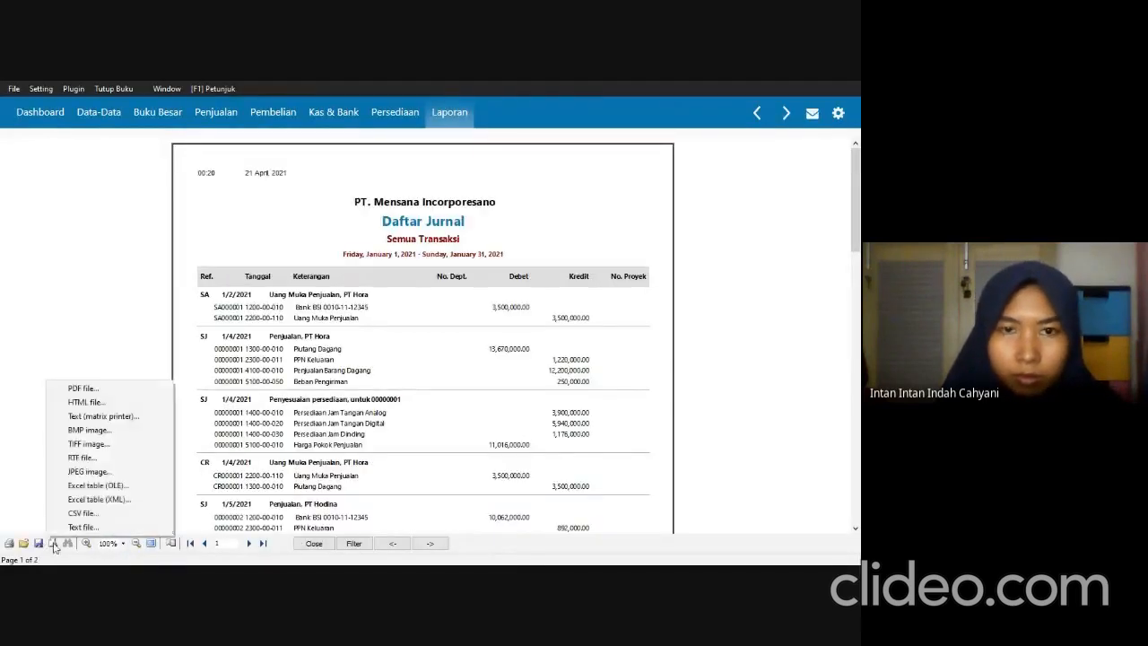
{"action": "left_click", "coordinate": [109, 391]}
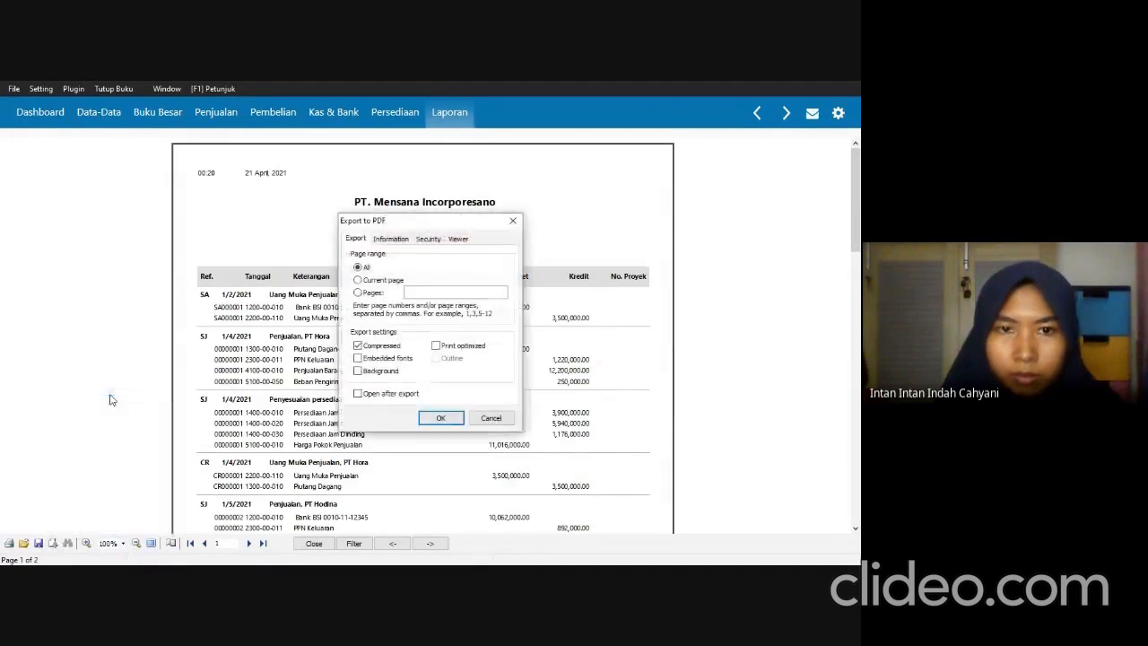
{"action": "left_click", "coordinate": [453, 418]}
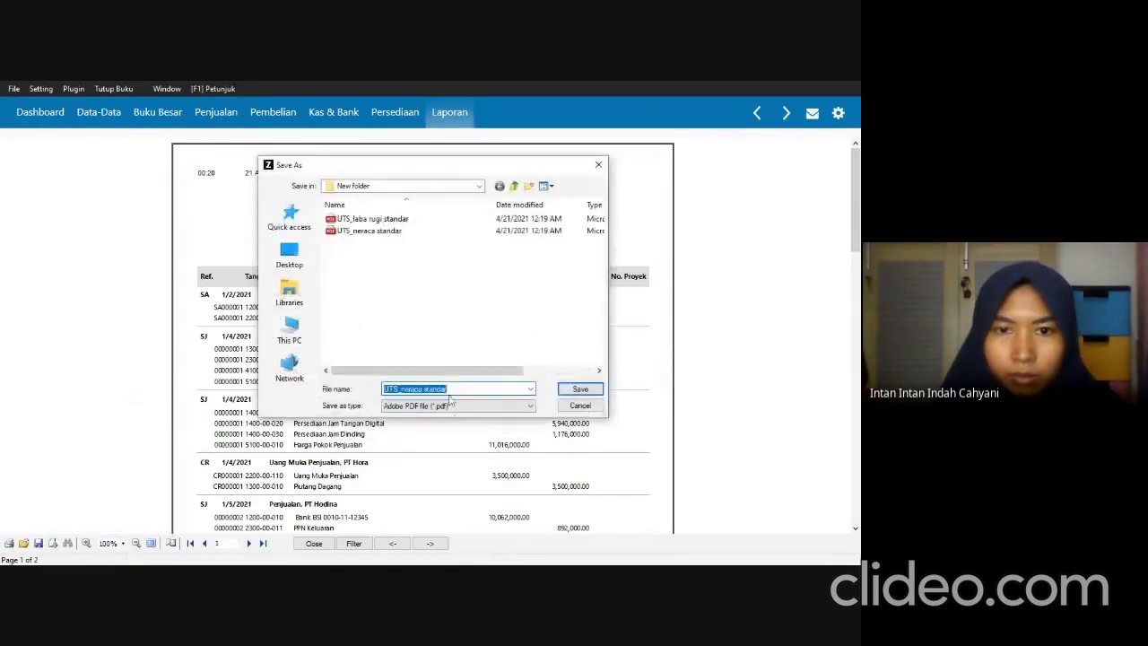
{"action": "left_click", "coordinate": [453, 388]}
{"action": "left_click_drag", "start_coordinate": [448, 388], "coordinate": [419, 389]}
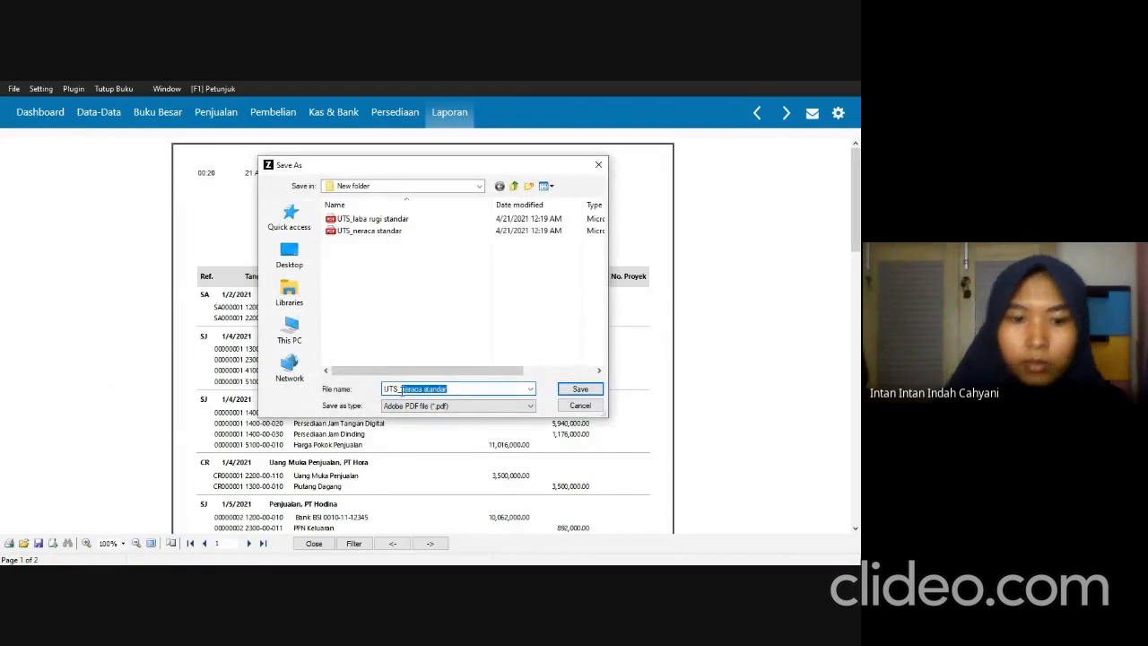
{"action": "type", "text": "daftar jurnal semua transaksi"}
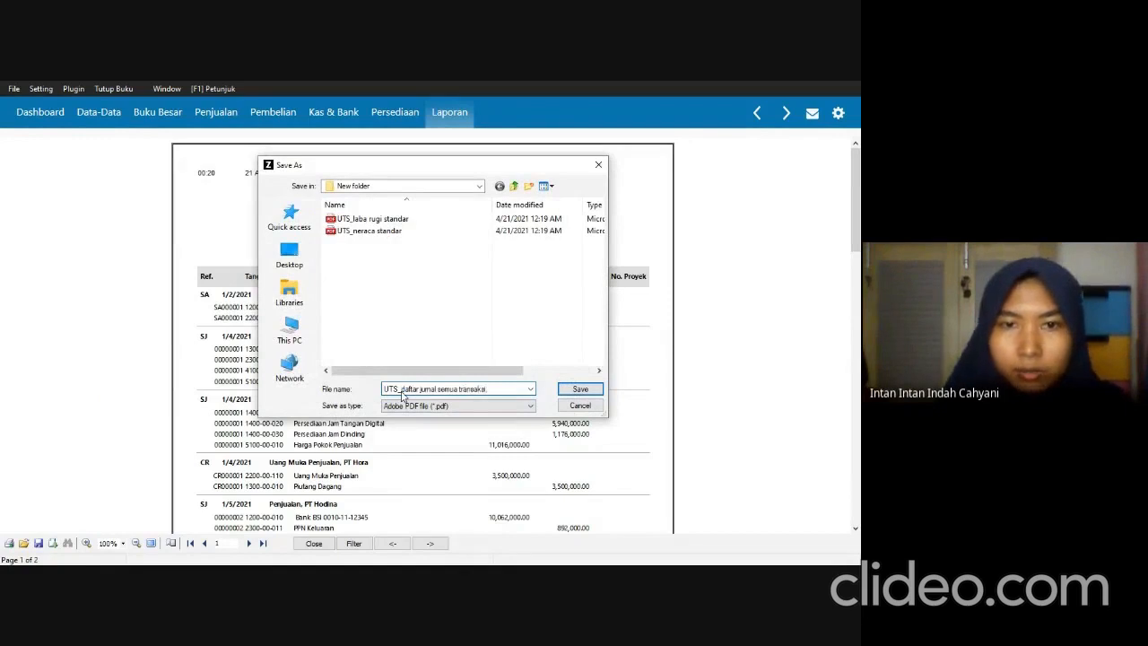
{"action": "left_click", "coordinate": [580, 389]}
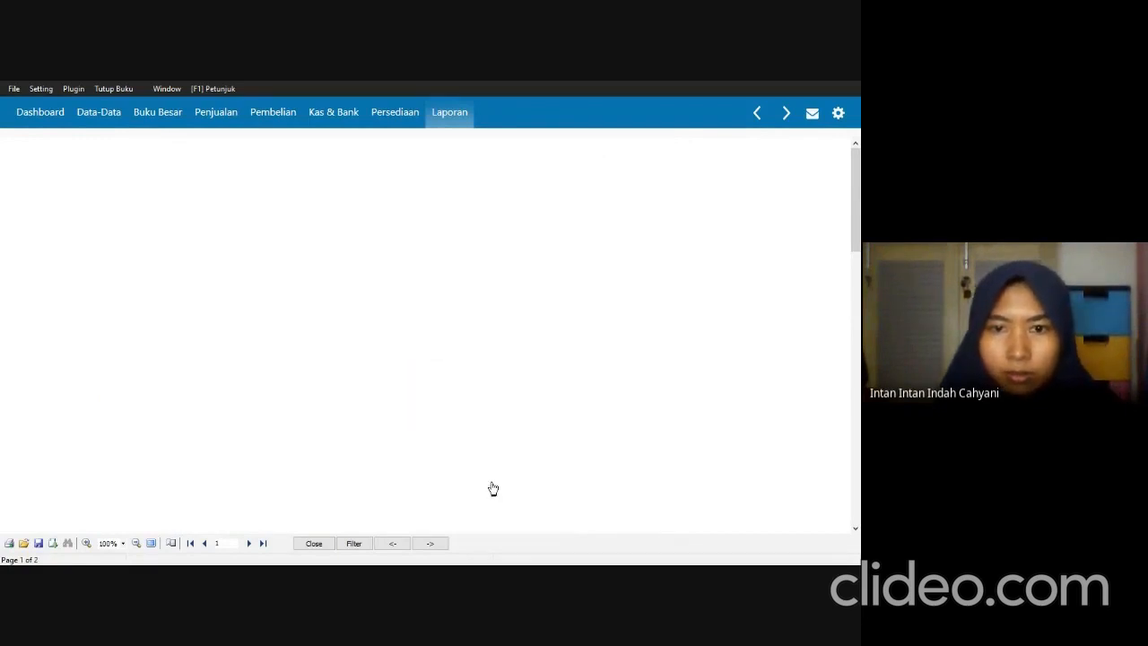
{"action": "left_click", "coordinate": [314, 544]}
Check the inventory report required in SOAL UTS.pdf and generate the Daftar Barang - Umum report in Zahir for all products.
{"action": "key", "text": "alt+Tab"}
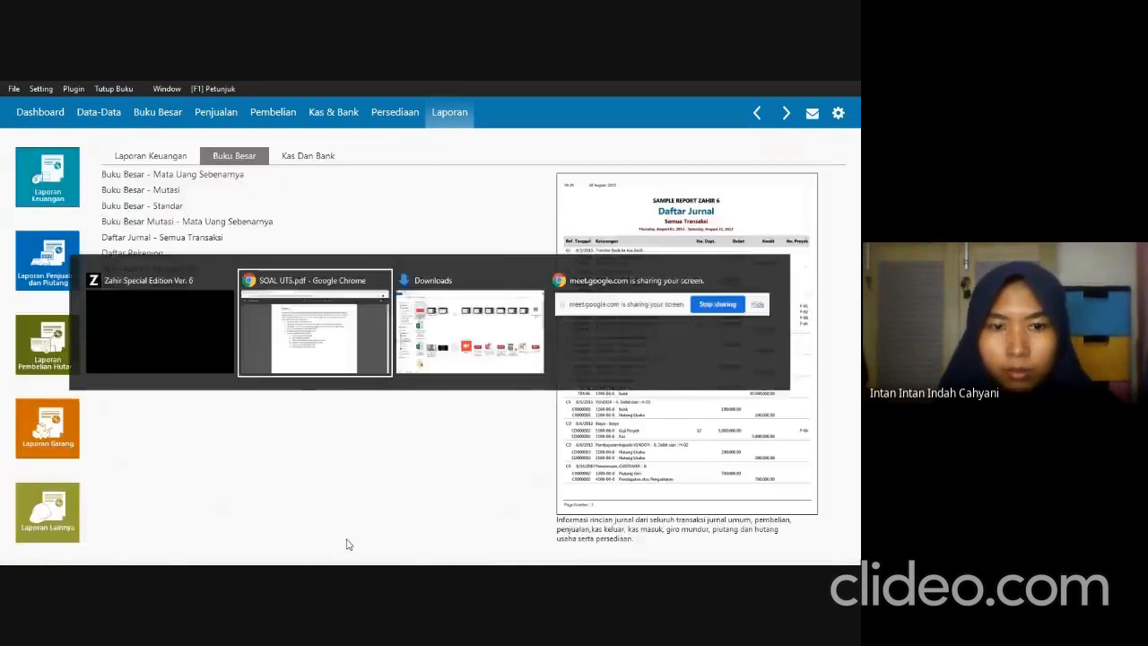
{"action": "key", "text": "alt+Tab"}
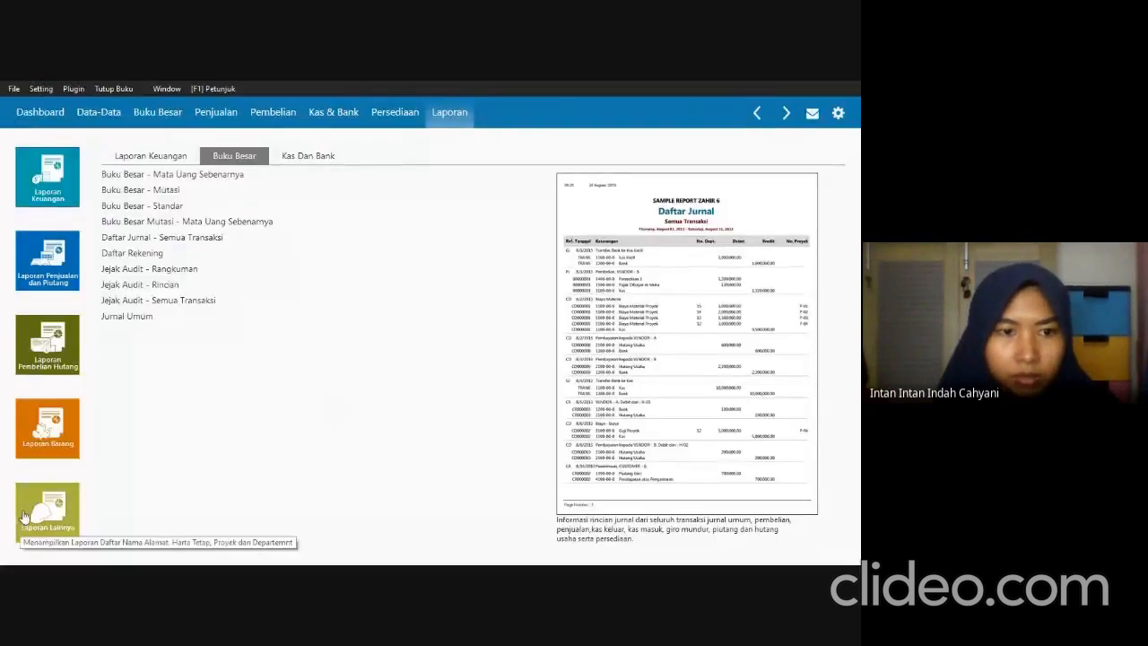
{"action": "left_click", "coordinate": [19, 431]}
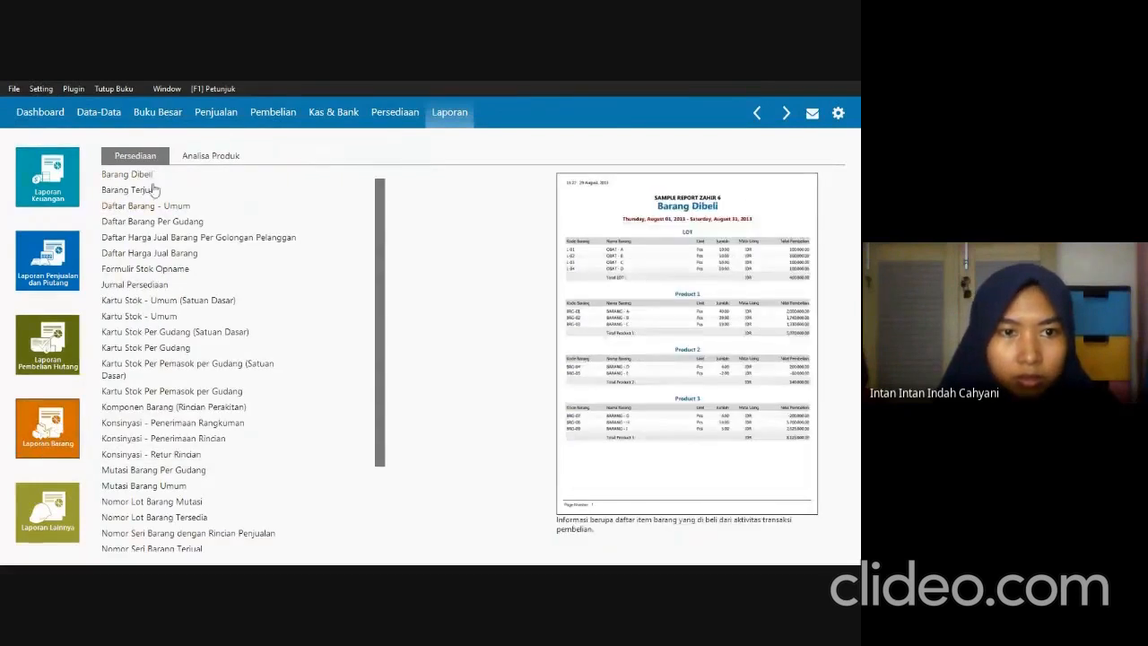
{"action": "key", "text": "alt+Tab"}
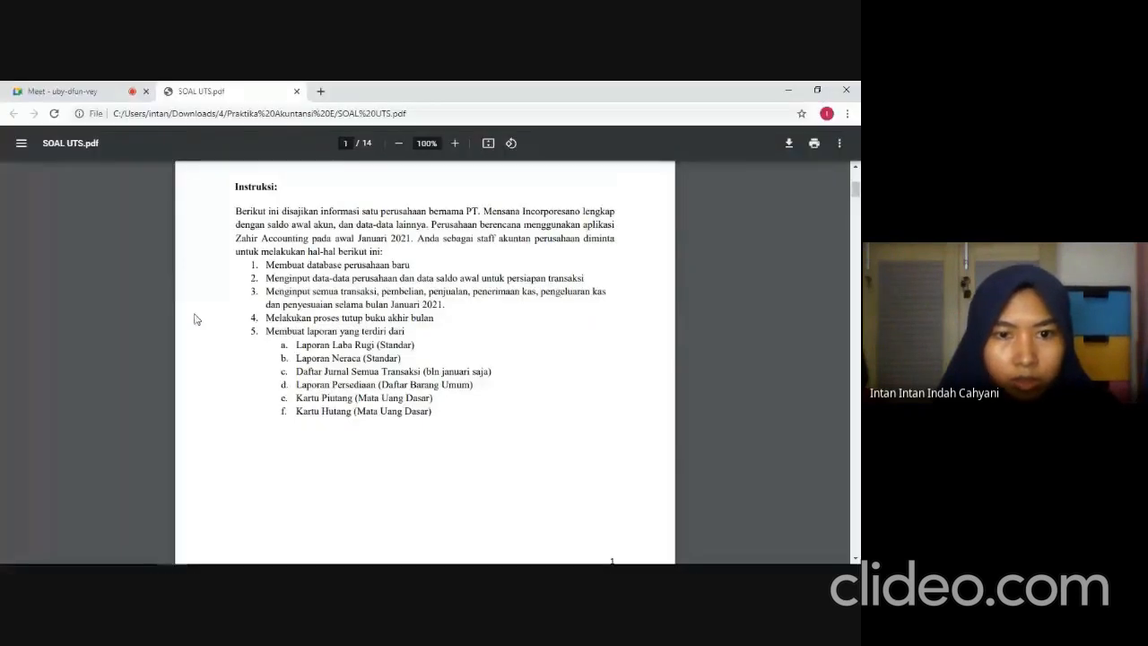
{"action": "key", "text": "alt+Tab"}
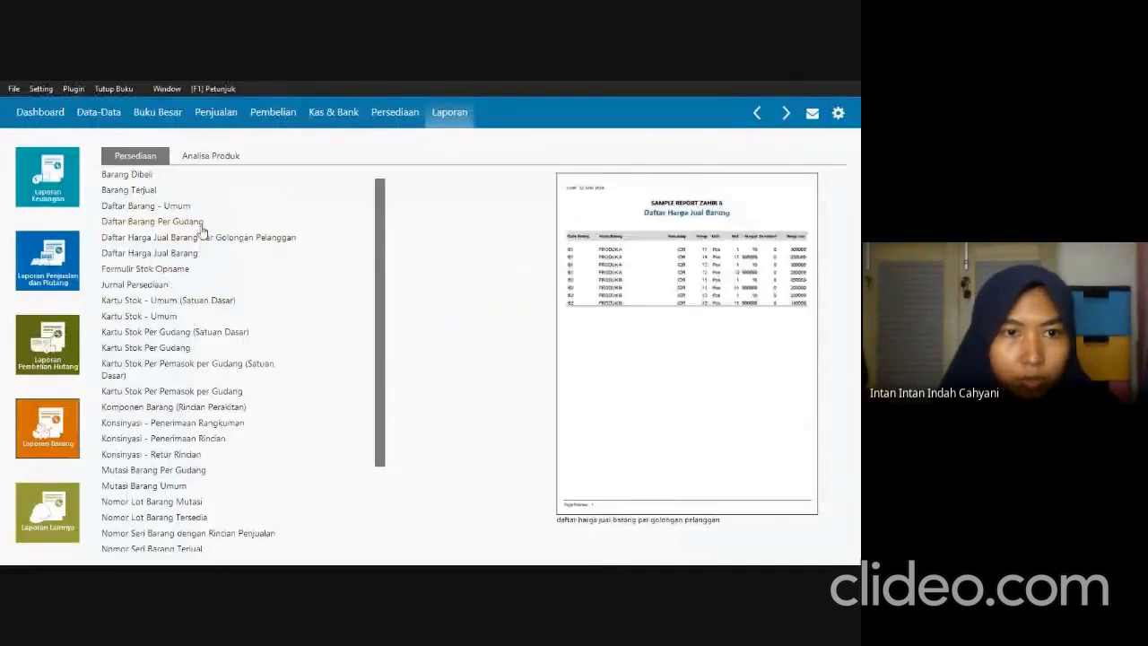
{"action": "left_click", "coordinate": [173, 211]}
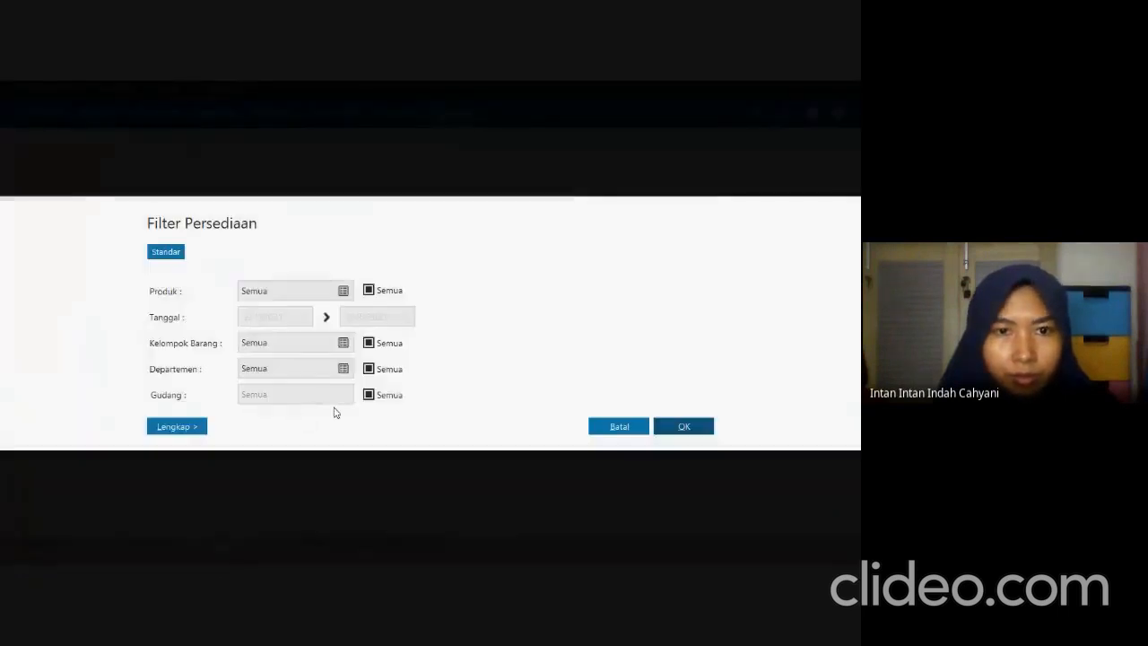
{"action": "left_click", "coordinate": [684, 429]}
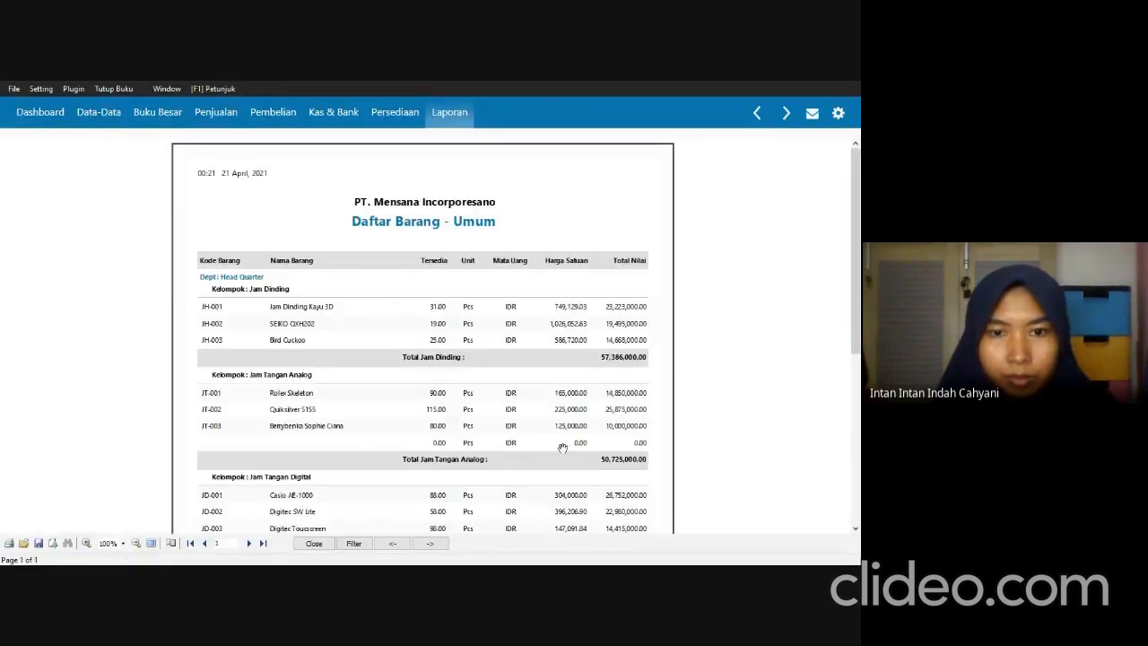
Export all pages of the Daftar Barang - Umum report as the PDF "UTS_daftar barang umum" in New folder.
{"action": "left_click_drag", "start_coordinate": [857, 330], "coordinate": [859, 358]}
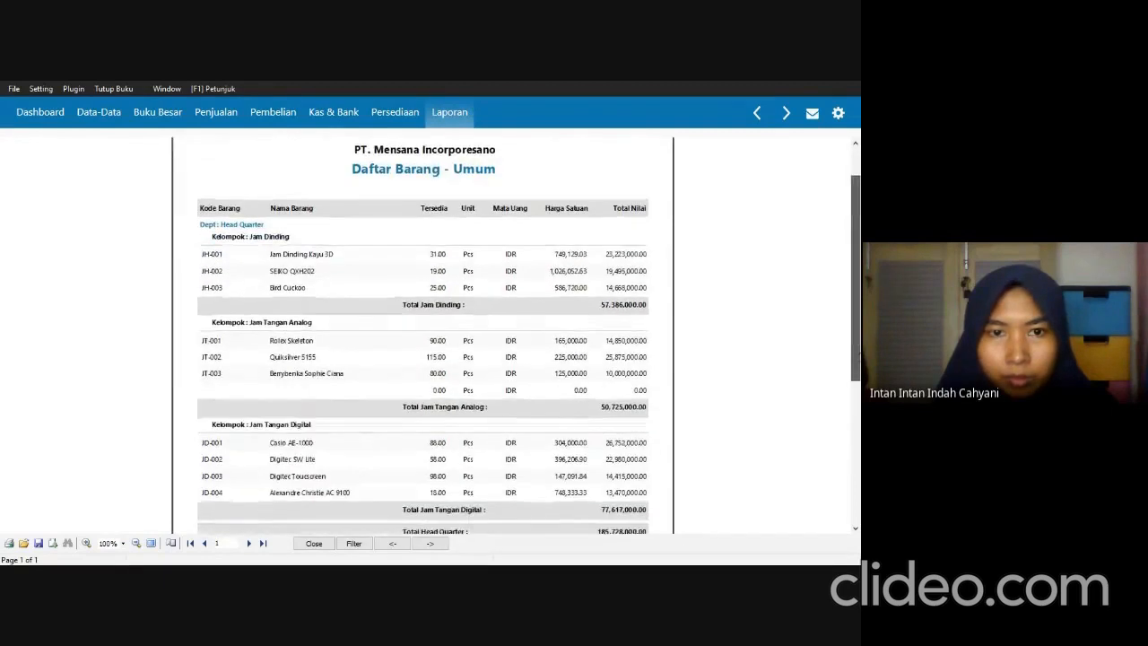
{"action": "left_click", "coordinate": [66, 545]}
{"action": "left_click", "coordinate": [99, 387]}
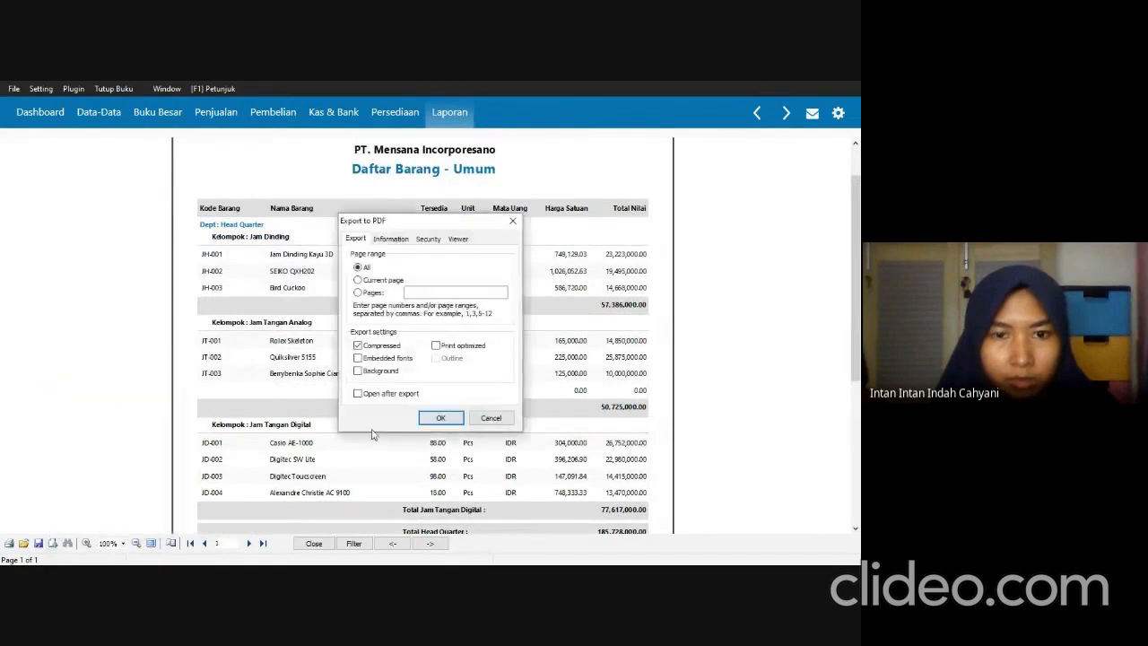
{"action": "left_click", "coordinate": [440, 418]}
{"action": "left_click", "coordinate": [492, 389]}
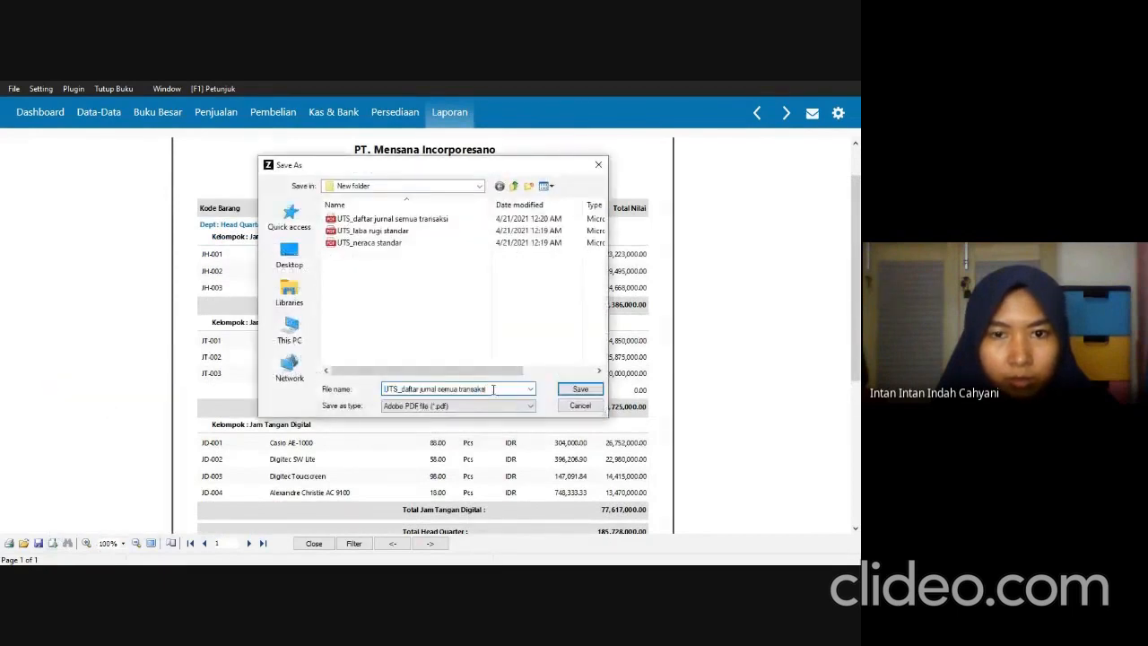
{"action": "left_click_drag", "start_coordinate": [493, 389], "coordinate": [419, 389]}
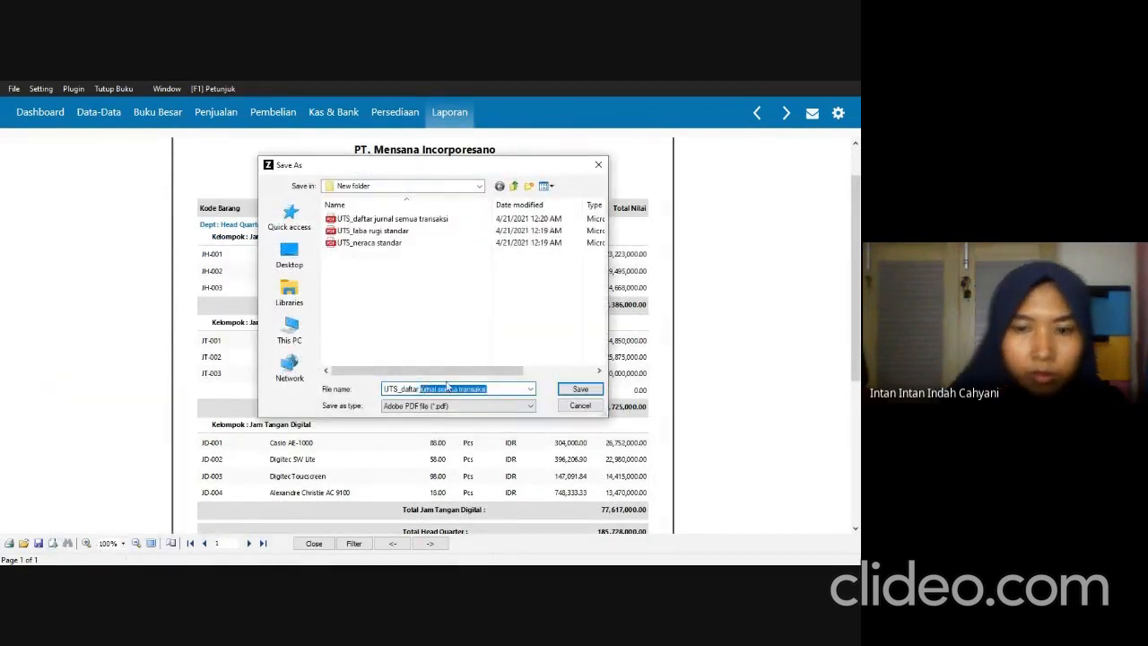
{"action": "key", "text": "BackSpace"}
{"action": "type", "text": "l"}
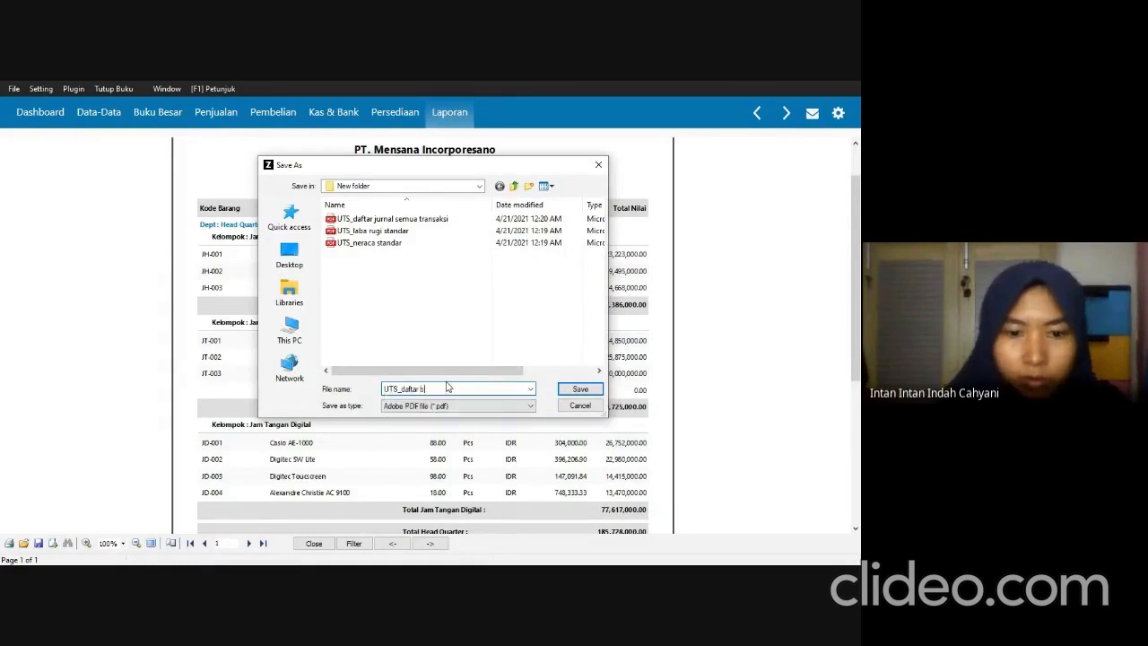
{"action": "type", "text": "arang umum"}
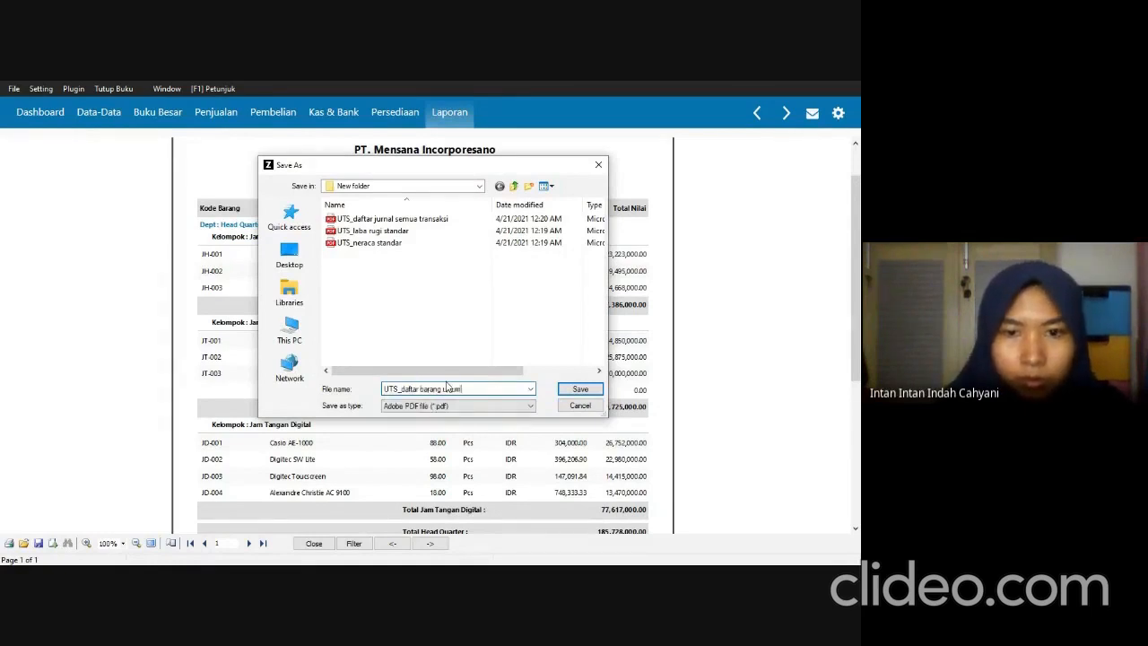
{"action": "left_click", "coordinate": [580, 389]}
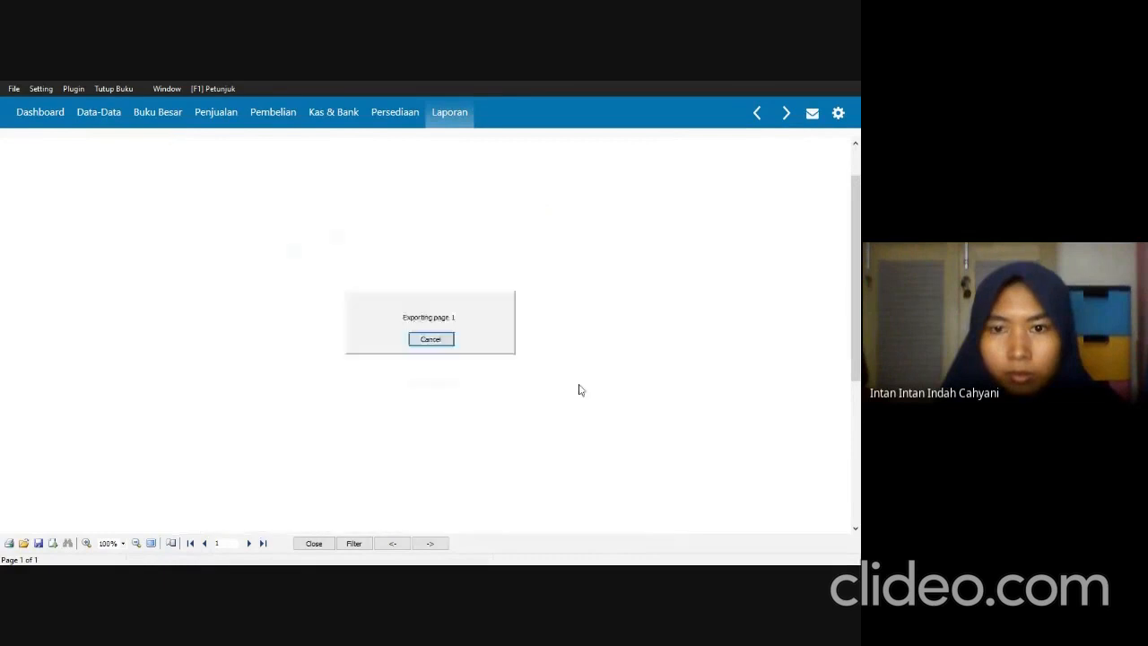
Check the receivables report required in SOAL UTS.pdf, and replace the open report in Zahir with the Kartu Piutang - Mata Uang Dasar report.
{"action": "key", "text": "alt+Tab"}
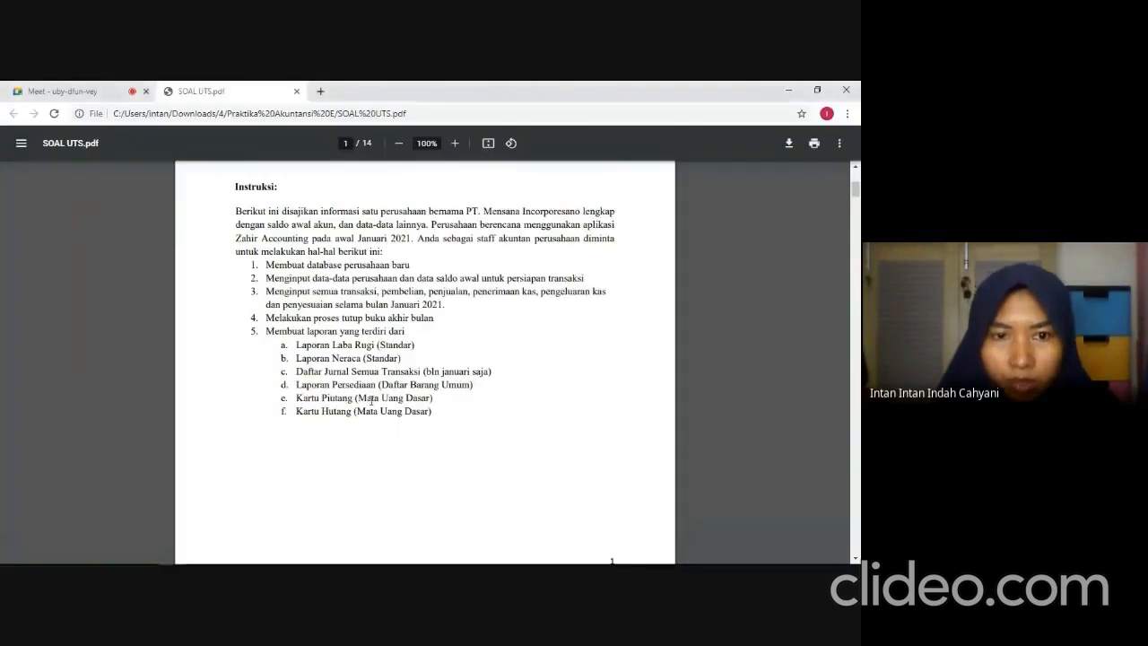
{"action": "key", "text": "alt+Tab"}
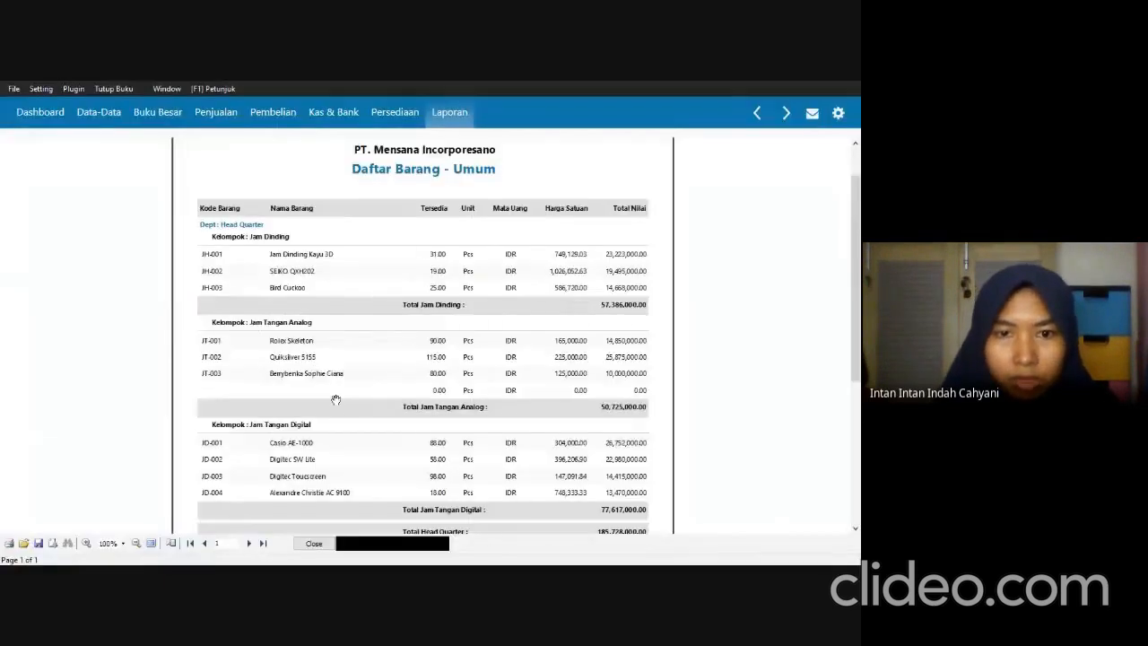
{"action": "left_click", "coordinate": [313, 544]}
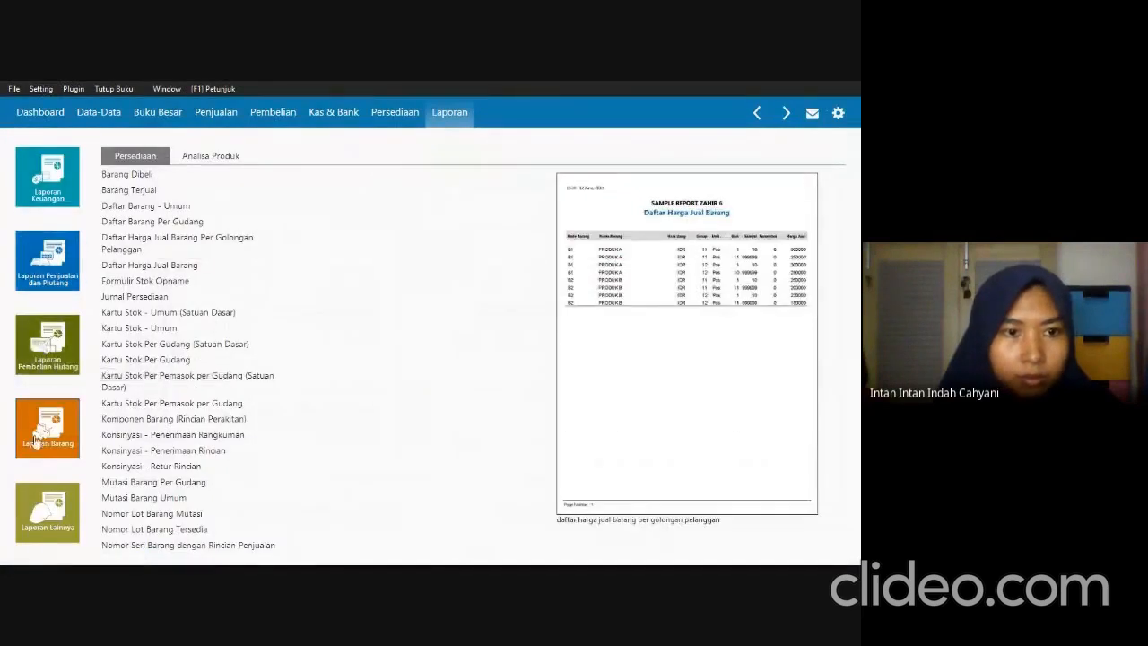
{"action": "left_click", "coordinate": [50, 282]}
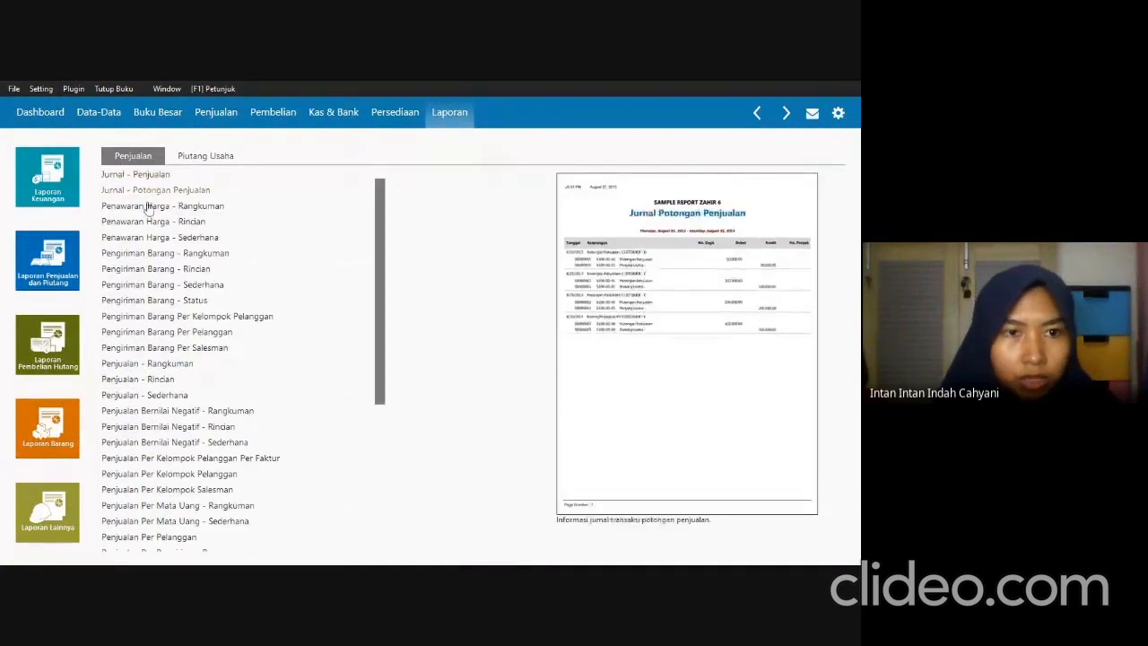
{"action": "left_click", "coordinate": [177, 158]}
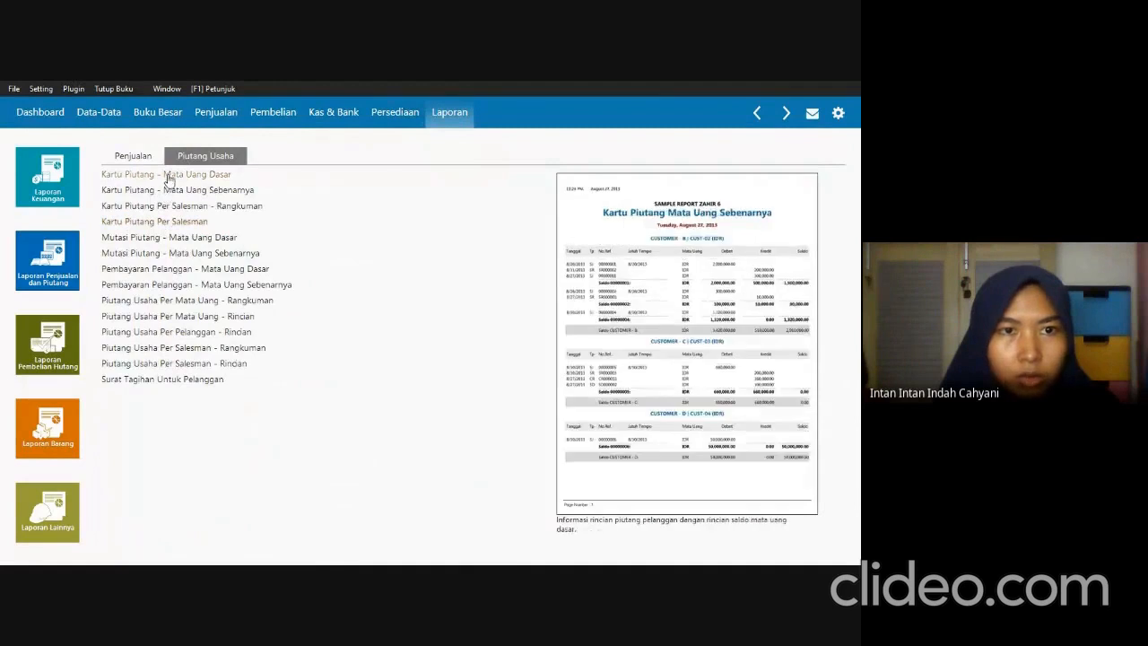
{"action": "left_click", "coordinate": [167, 182]}
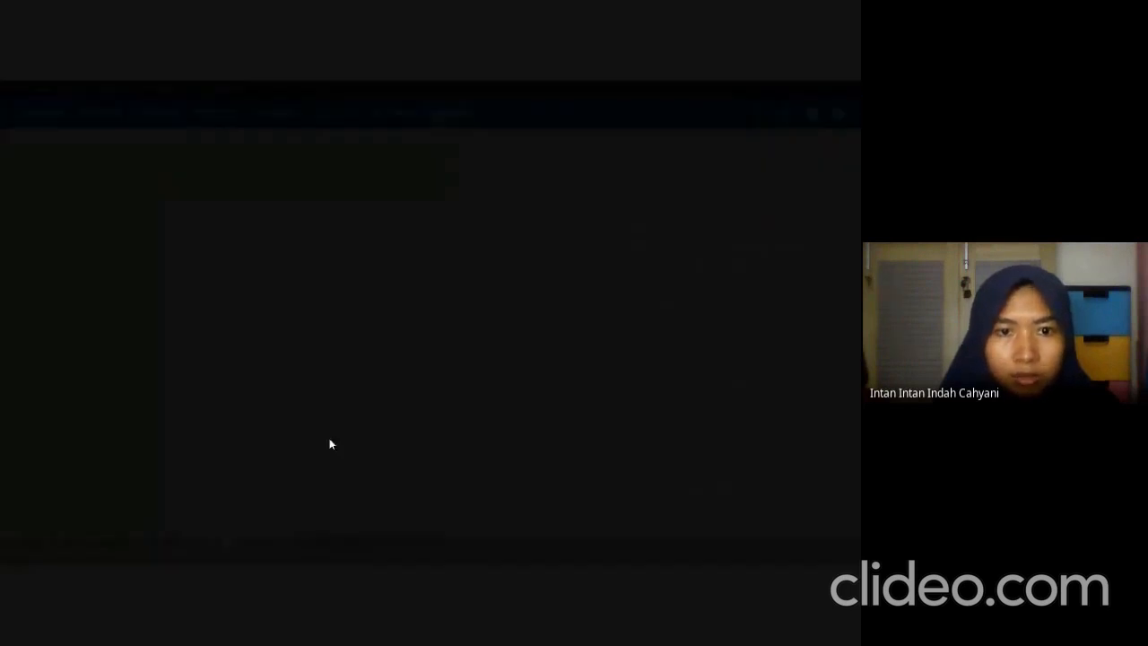
{"action": "left_click", "coordinate": [668, 418]}
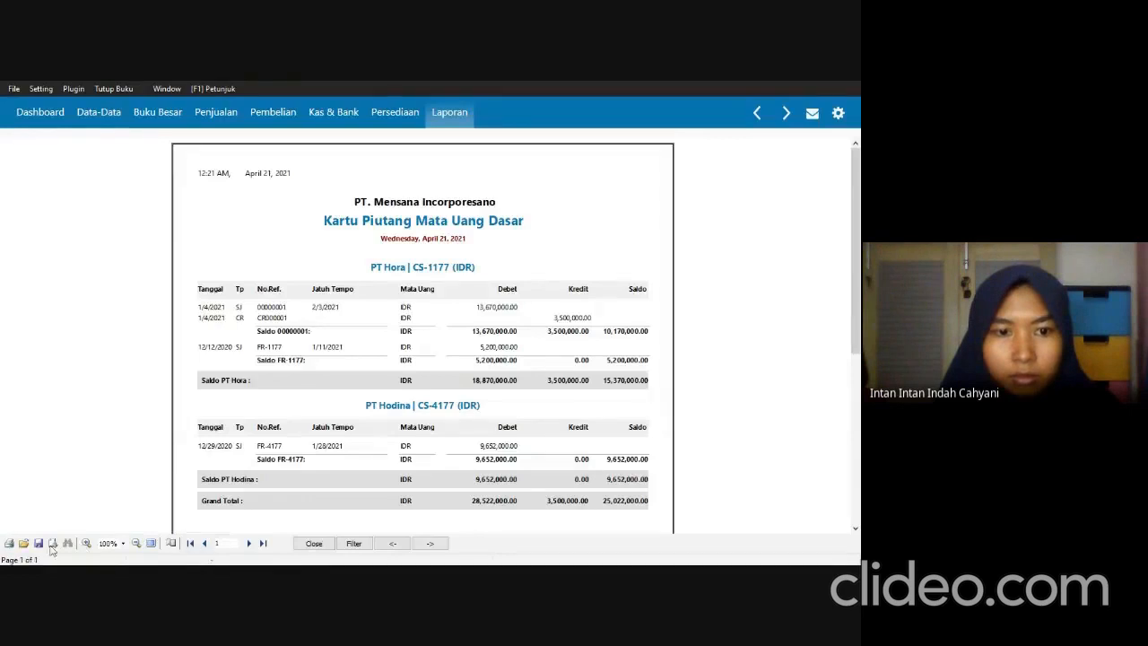
Export all pages of the Kartu Piutang report as the PDF "UTS_kartu piutang mata uang dasar" in New folder and close the report.
{"action": "left_click", "coordinate": [52, 542]}
{"action": "left_click", "coordinate": [67, 387]}
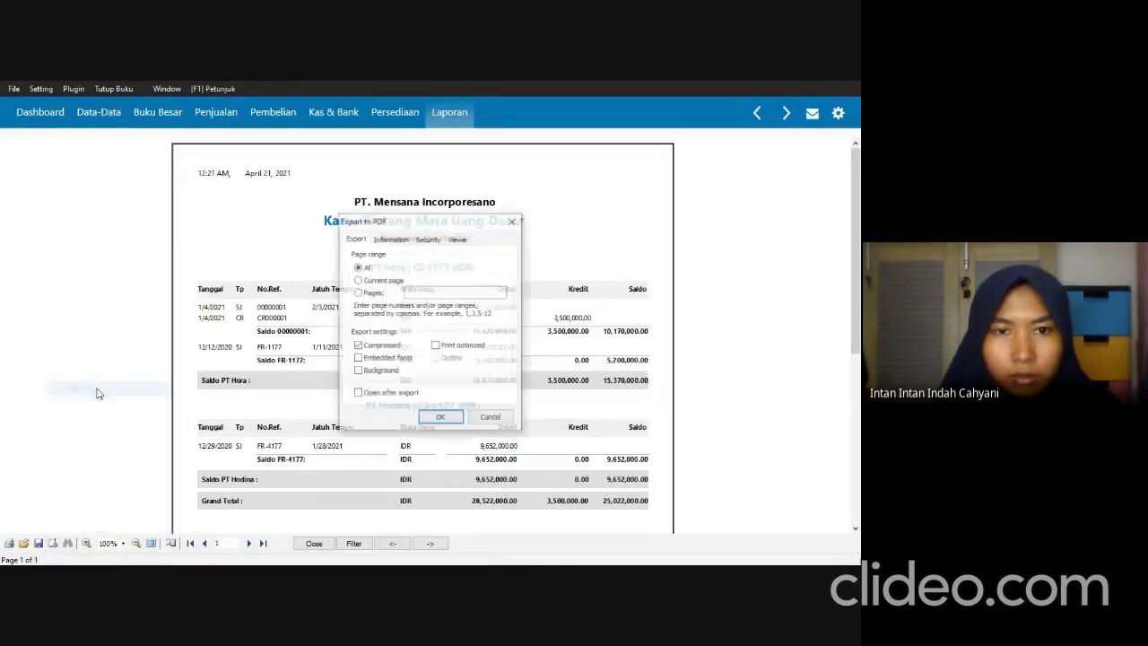
{"action": "left_click", "coordinate": [440, 418]}
{"action": "left_click", "coordinate": [443, 388]}
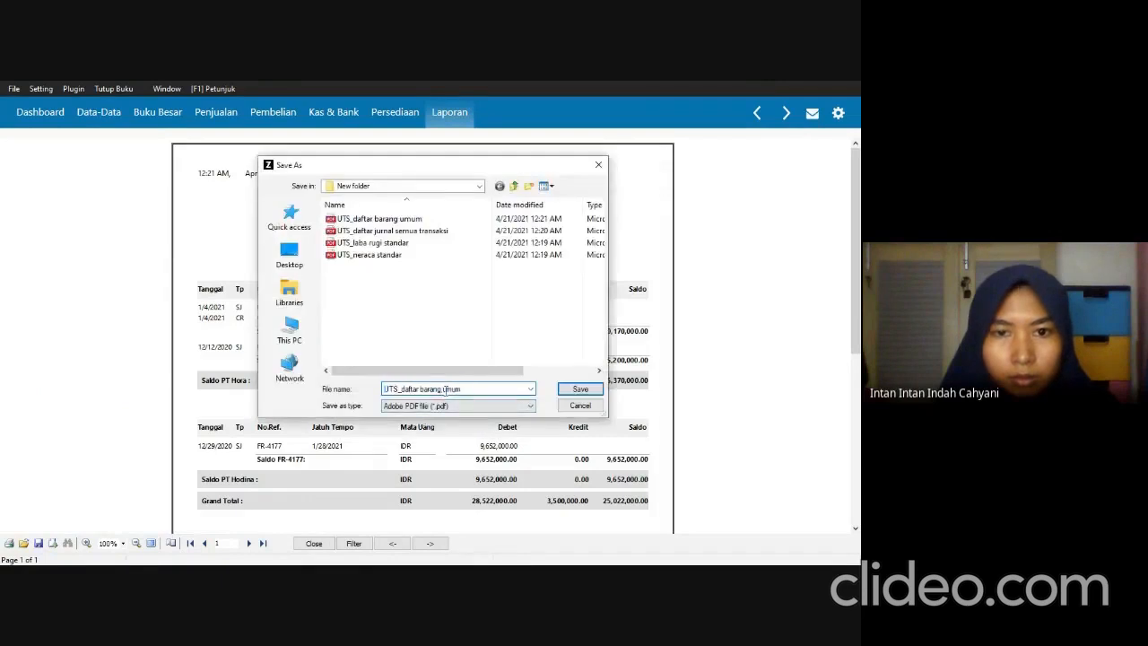
{"action": "left_click_drag", "start_coordinate": [460, 389], "coordinate": [407, 391]}
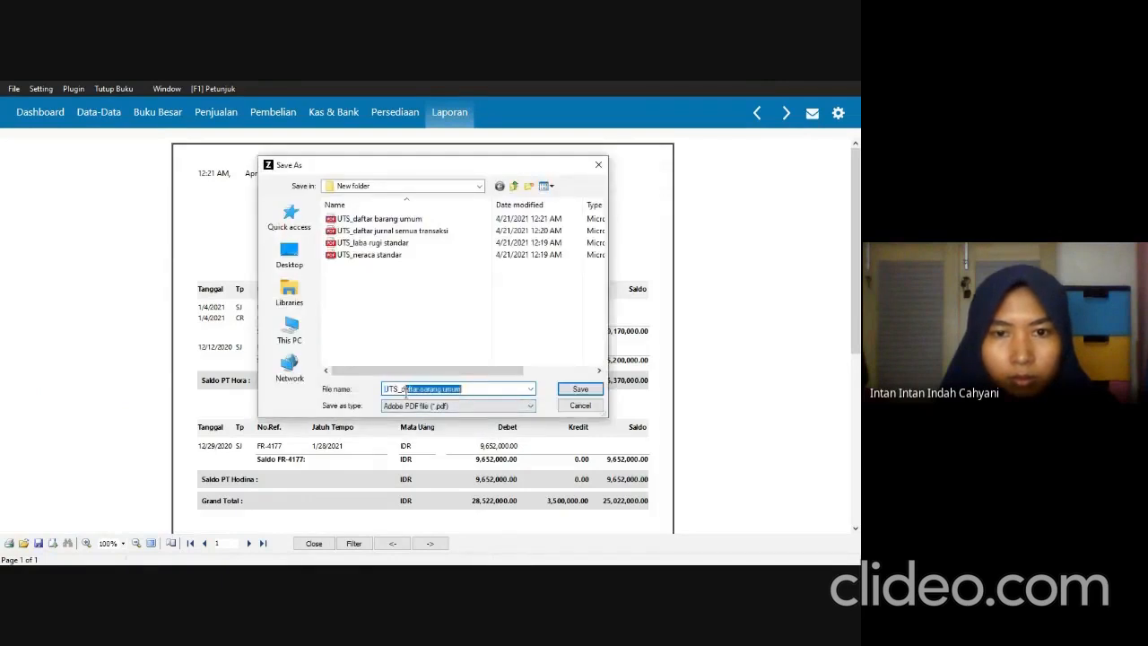
{"action": "type", "text": "ka"}
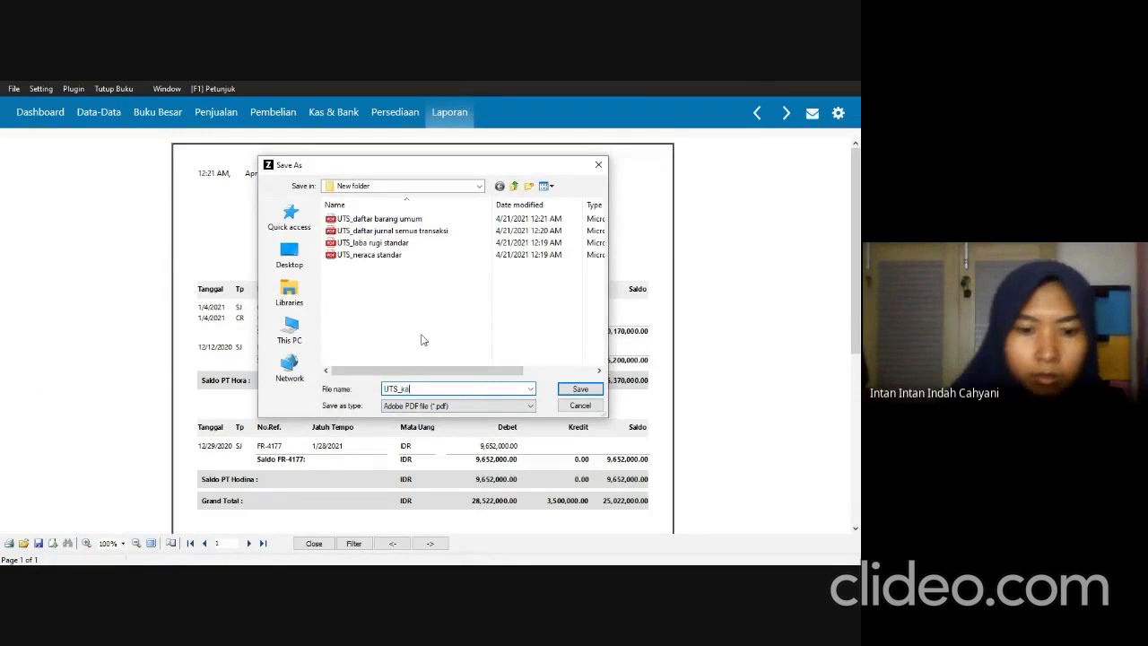
{"action": "type", "text": "rtu piutan"}
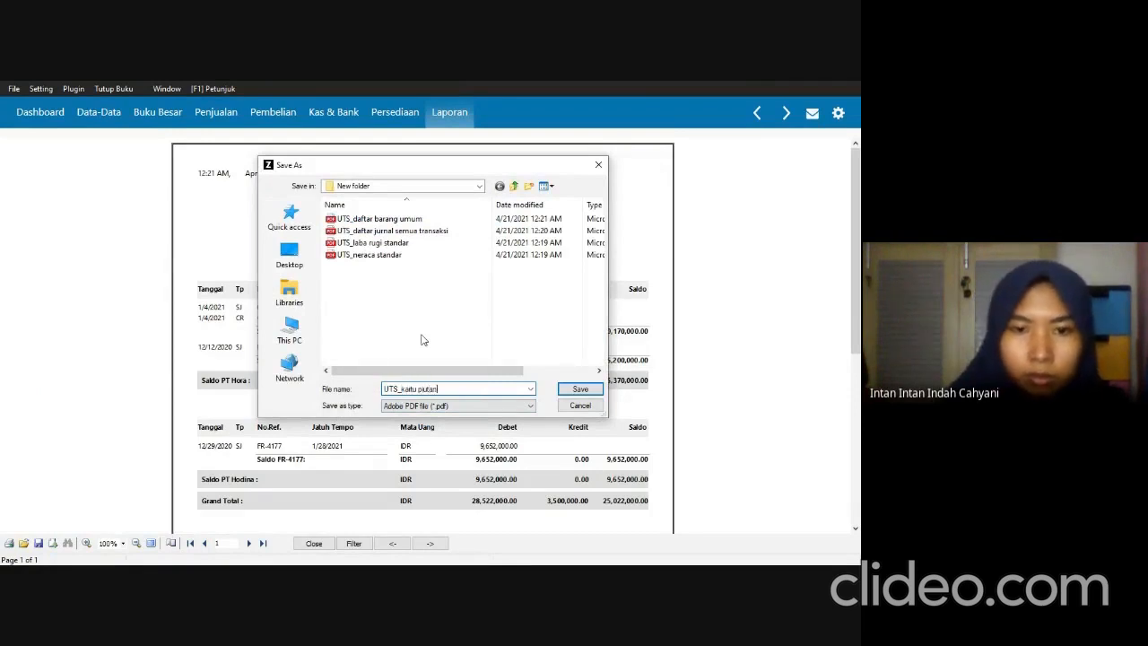
{"action": "type", "text": "g mata uang dasar"}
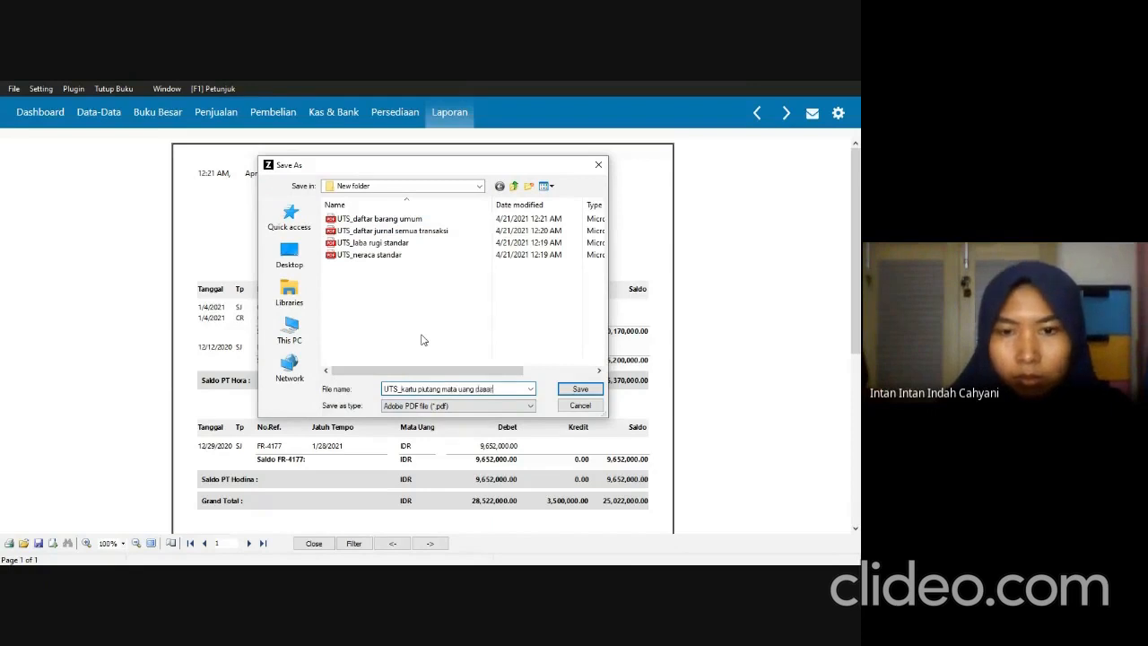
{"action": "left_click", "coordinate": [567, 389]}
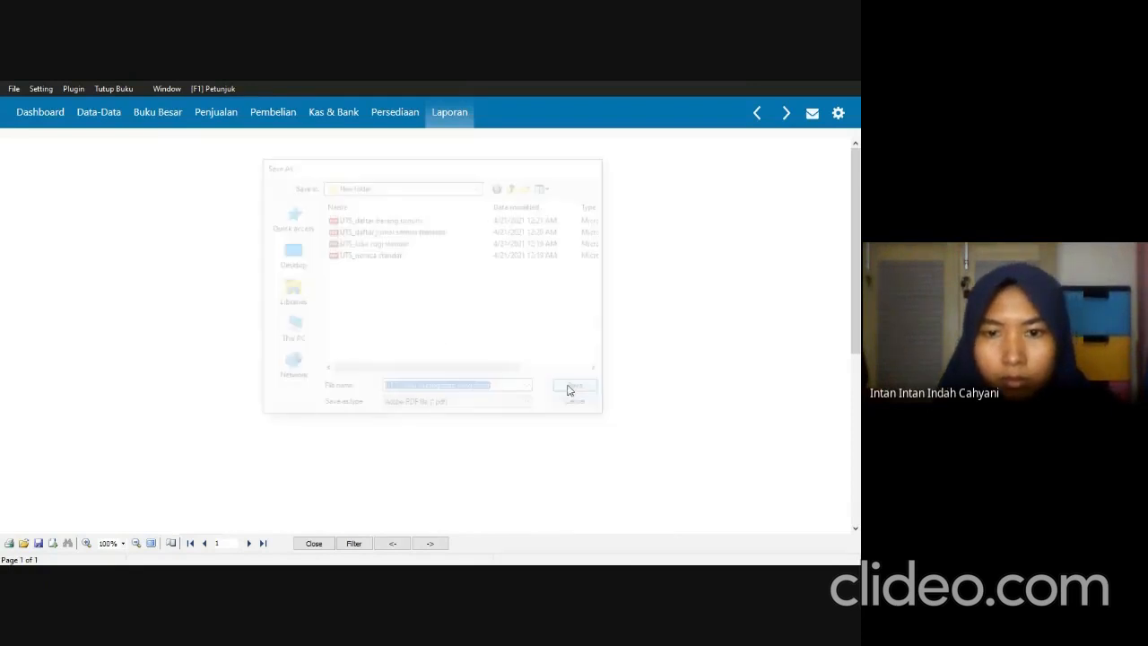
{"action": "left_click", "coordinate": [321, 543]}
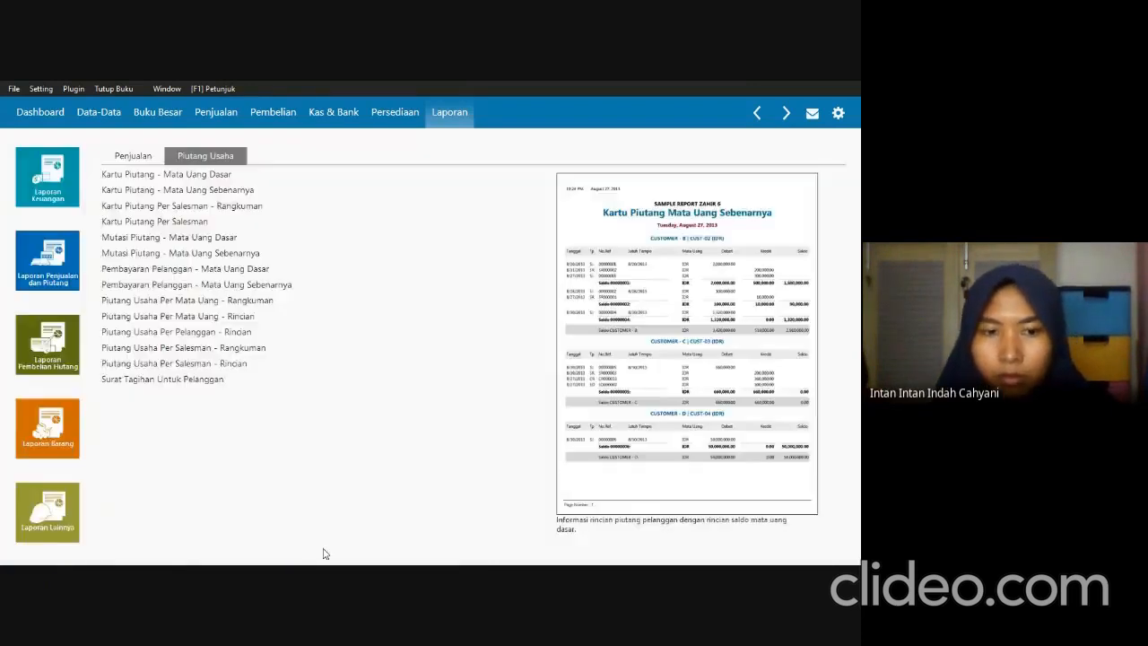
Check the payables report required in SOAL UTS.pdf and generate the Kartu Hutang - Mata Uang Dasar report in Zahir for all suppliers.
{"action": "key", "text": "alt+Tab"}
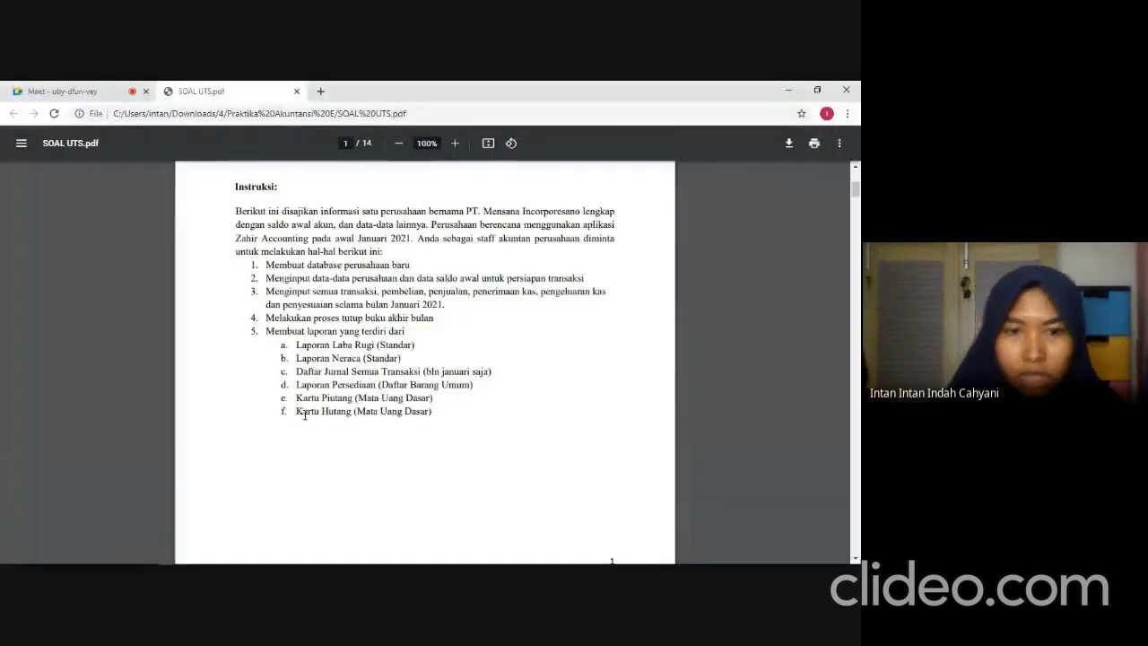
{"action": "key", "text": "alt+Tab"}
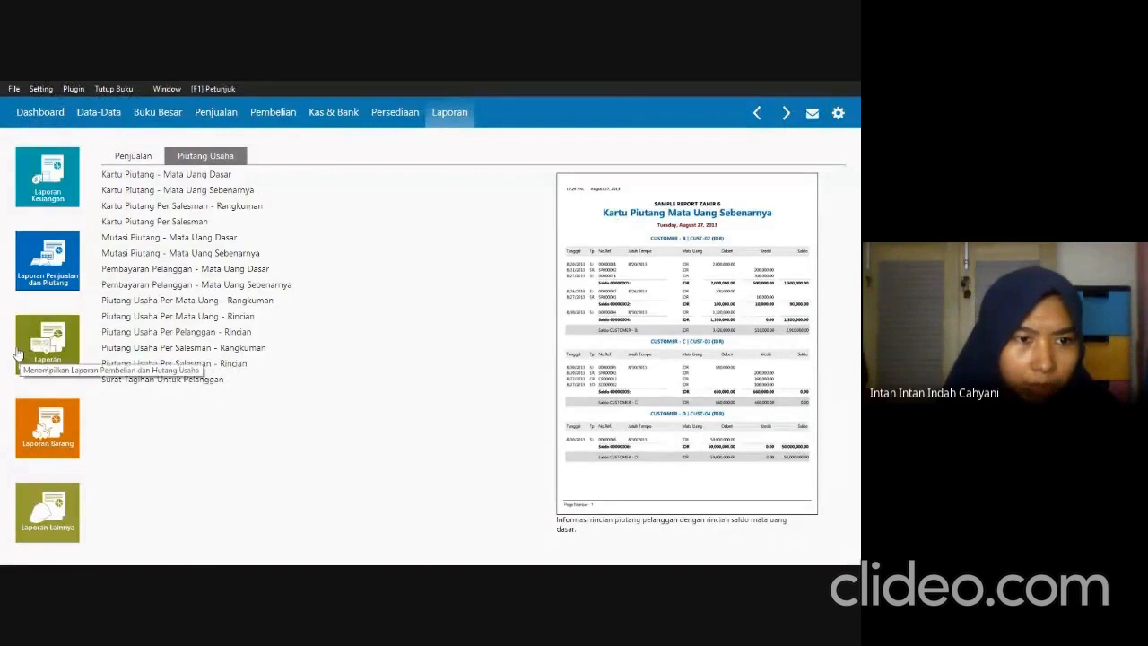
{"action": "left_click", "coordinate": [76, 357]}
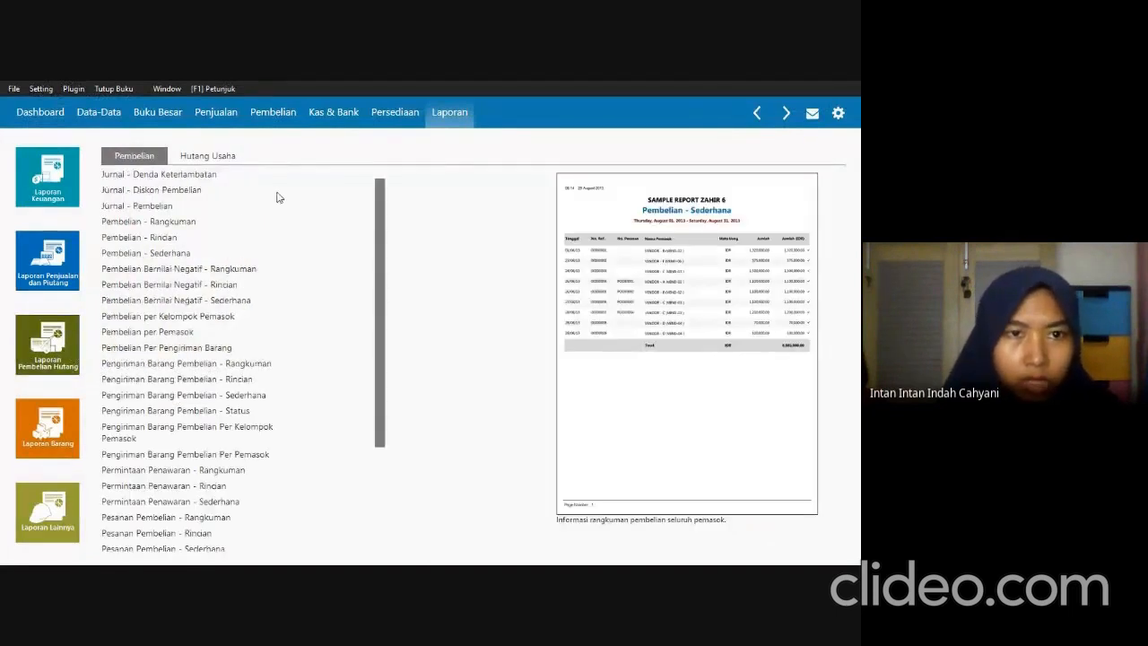
{"action": "left_click", "coordinate": [215, 158]}
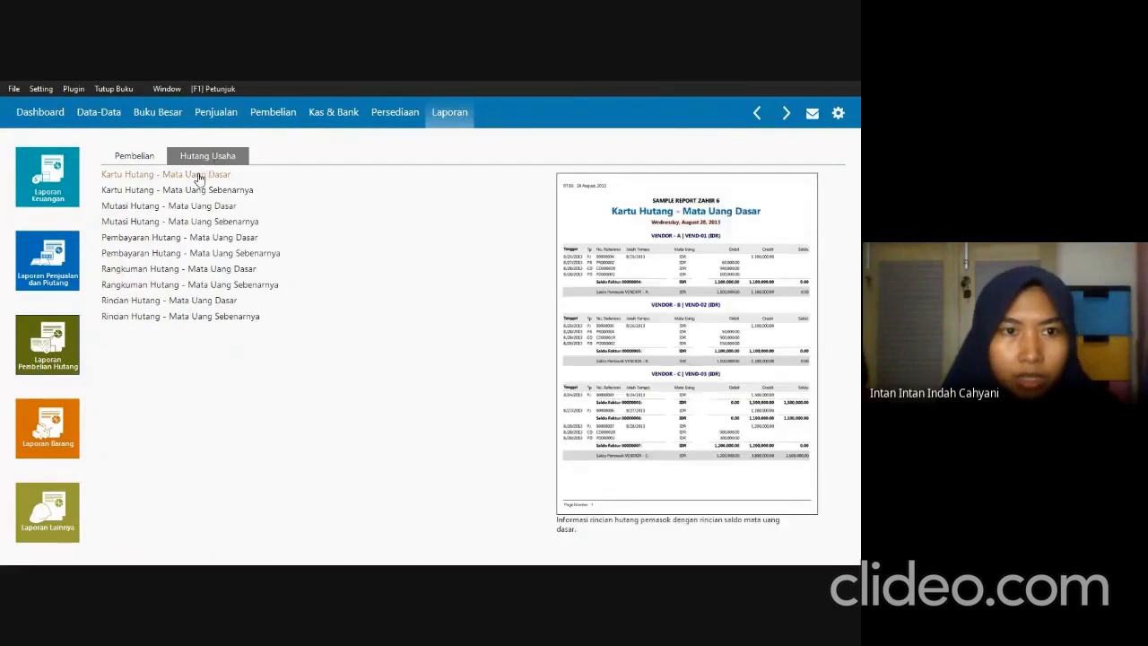
{"action": "left_click", "coordinate": [216, 176]}
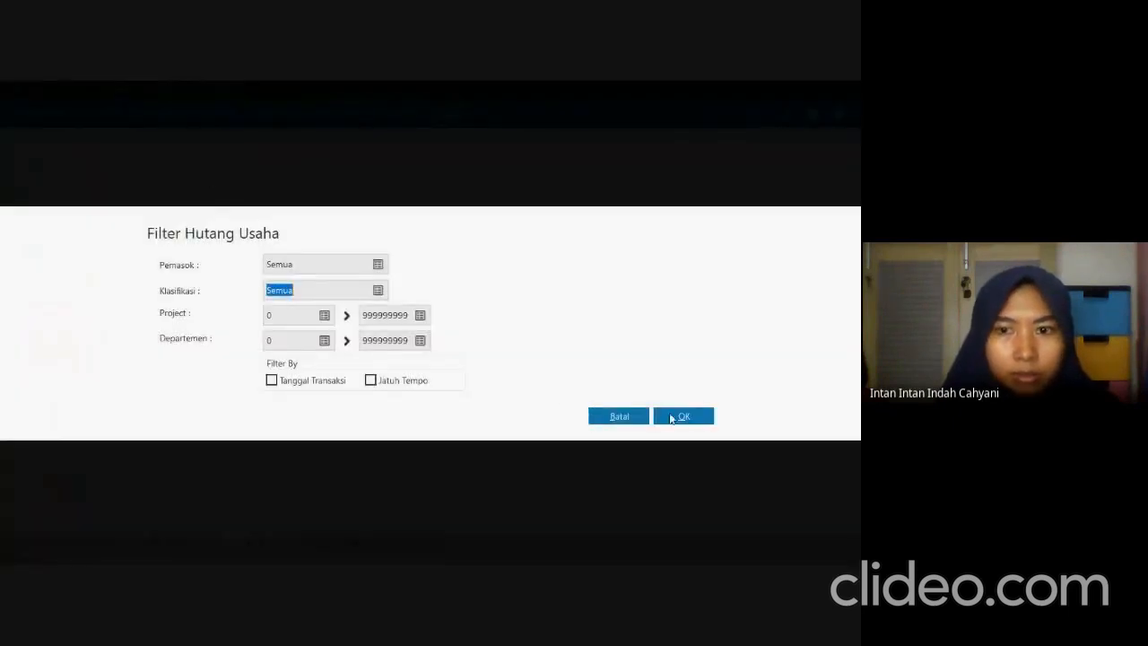
{"action": "left_click", "coordinate": [682, 416]}
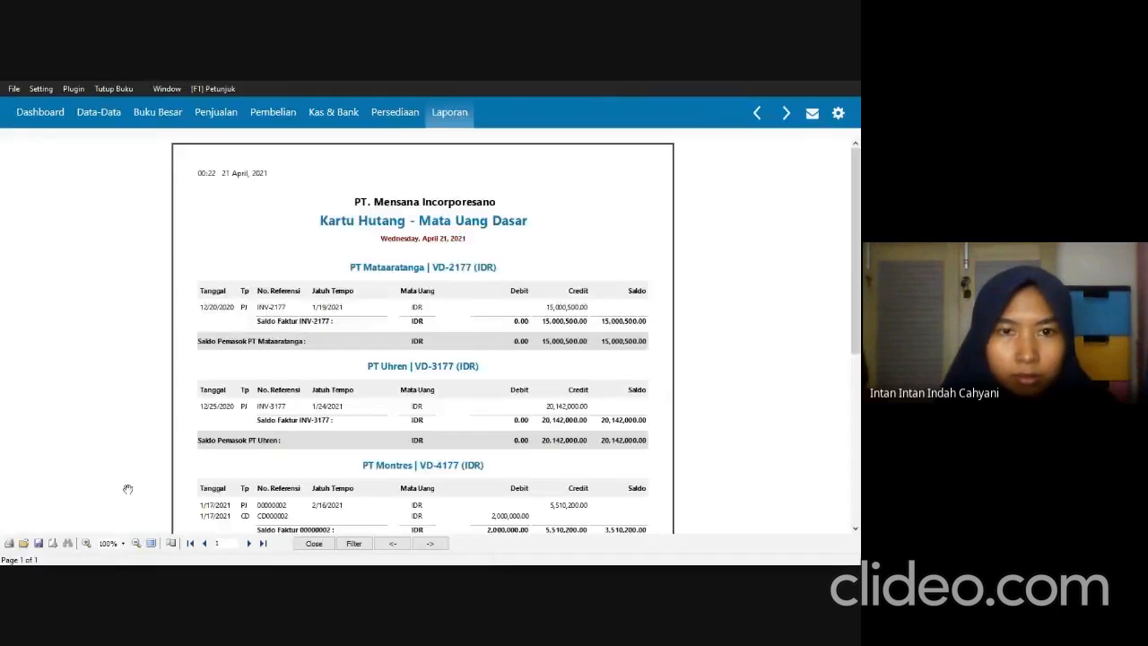
Export all pages of the Kartu Hutang report as the PDF "UTS_kartu utang mata uang dasar" in New folder and close the report.
{"action": "left_click", "coordinate": [54, 543]}
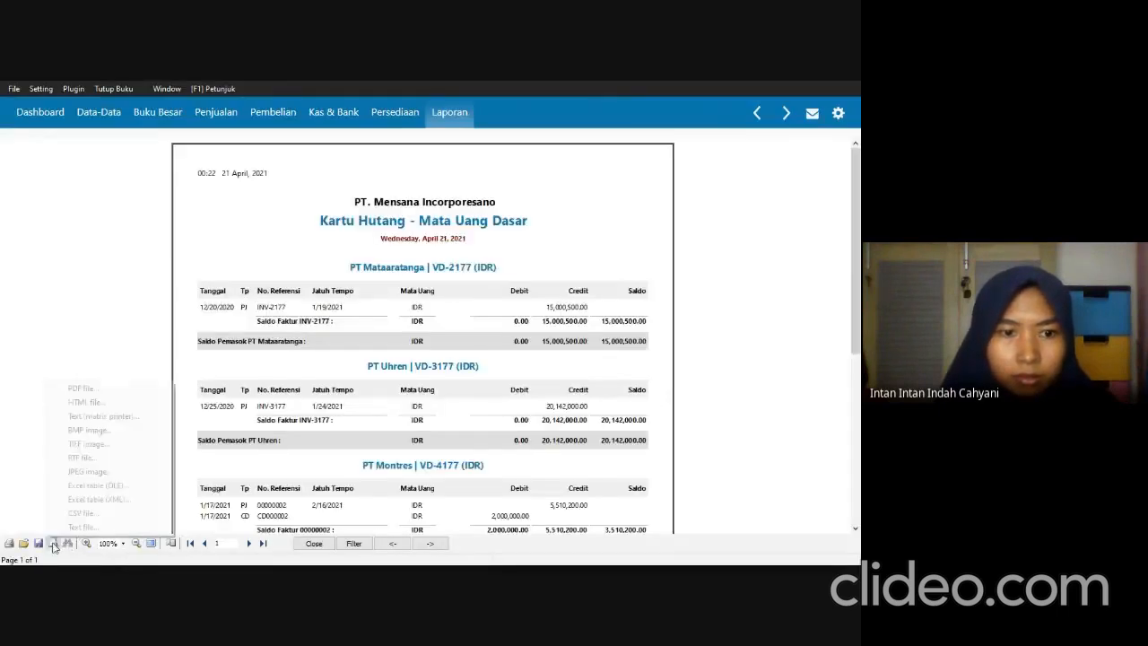
{"action": "left_click", "coordinate": [103, 389]}
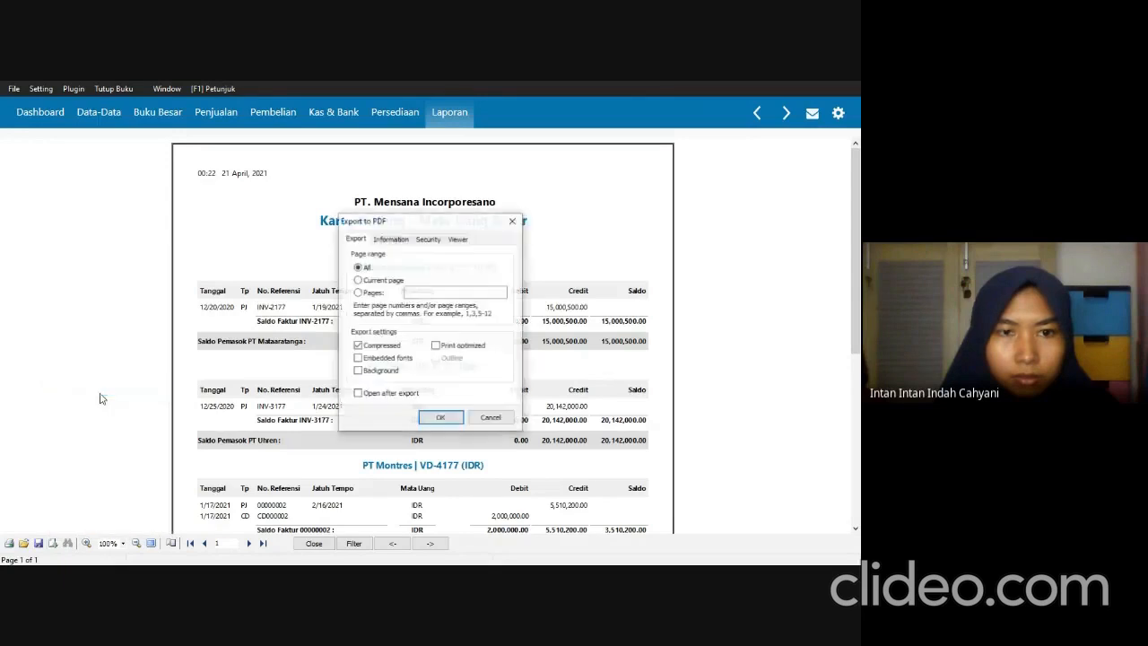
{"action": "left_click", "coordinate": [426, 419]}
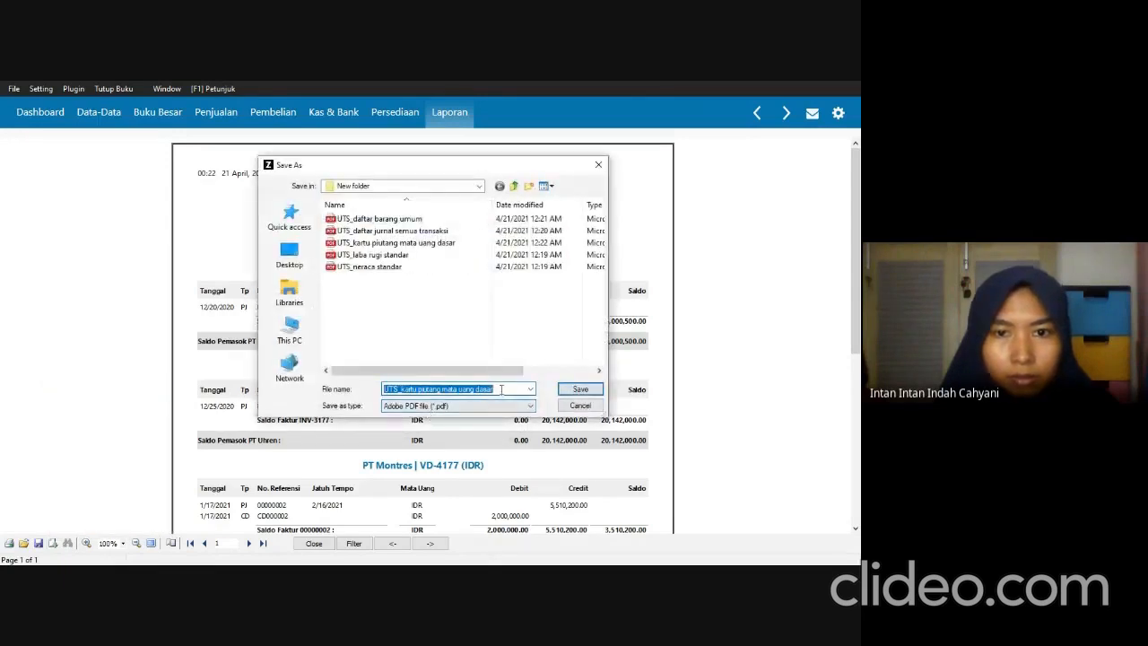
{"action": "left_click", "coordinate": [420, 388]}
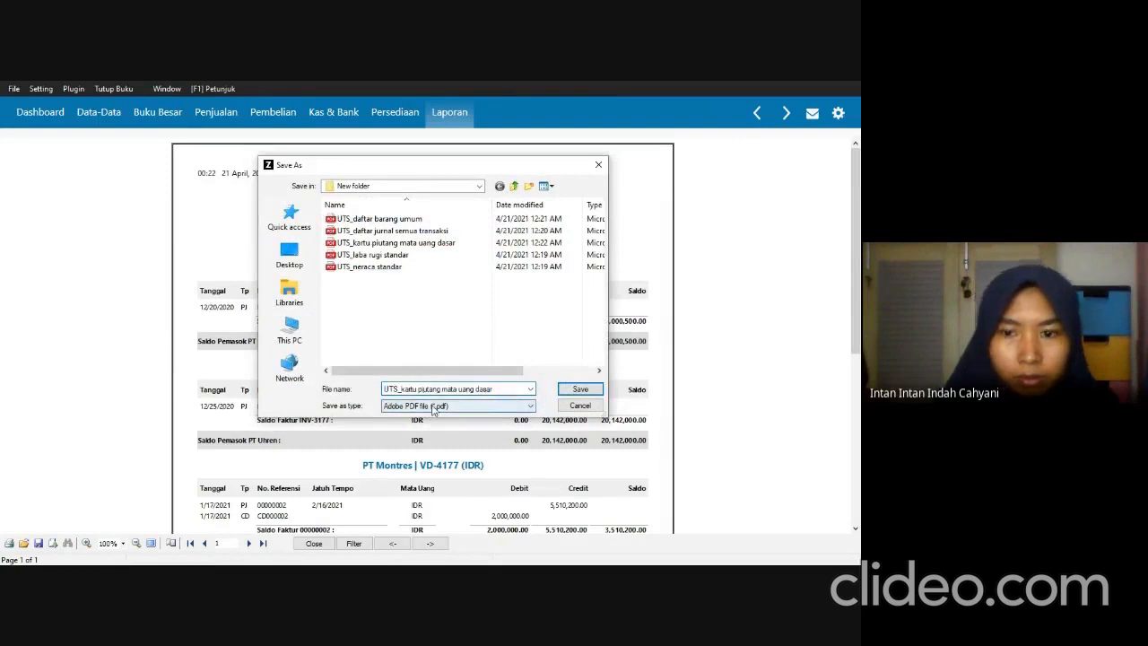
{"action": "key", "text": "BackSpace"}
{"action": "key", "text": "BackSpace"}
{"action": "key", "text": "BackSpace"}
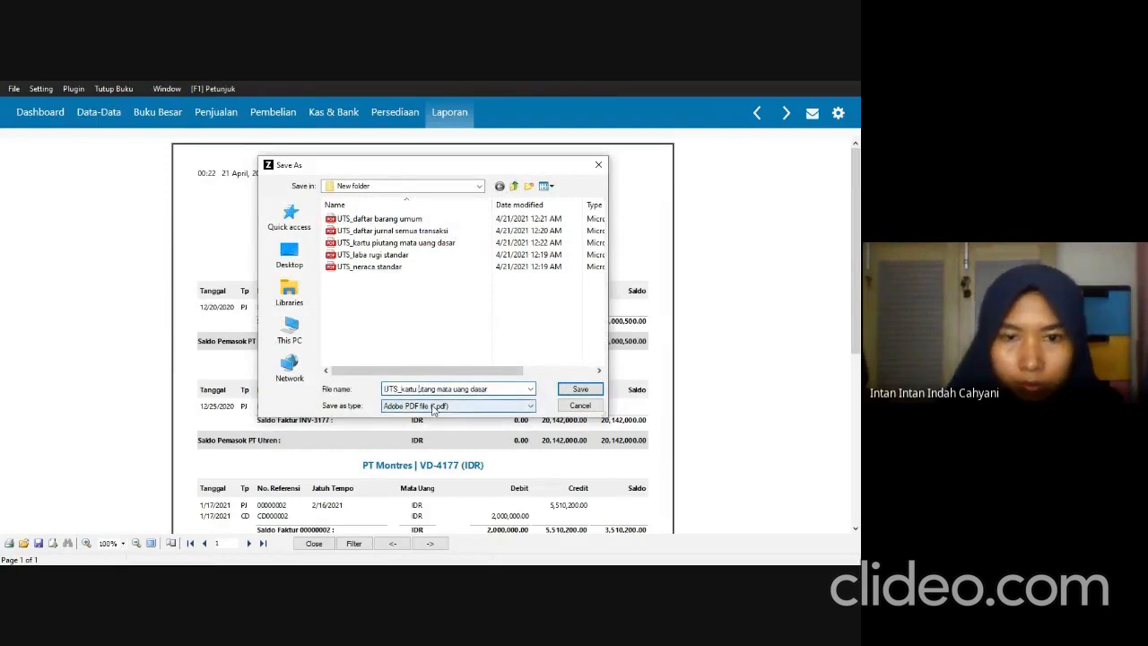
{"action": "left_click", "coordinate": [565, 394]}
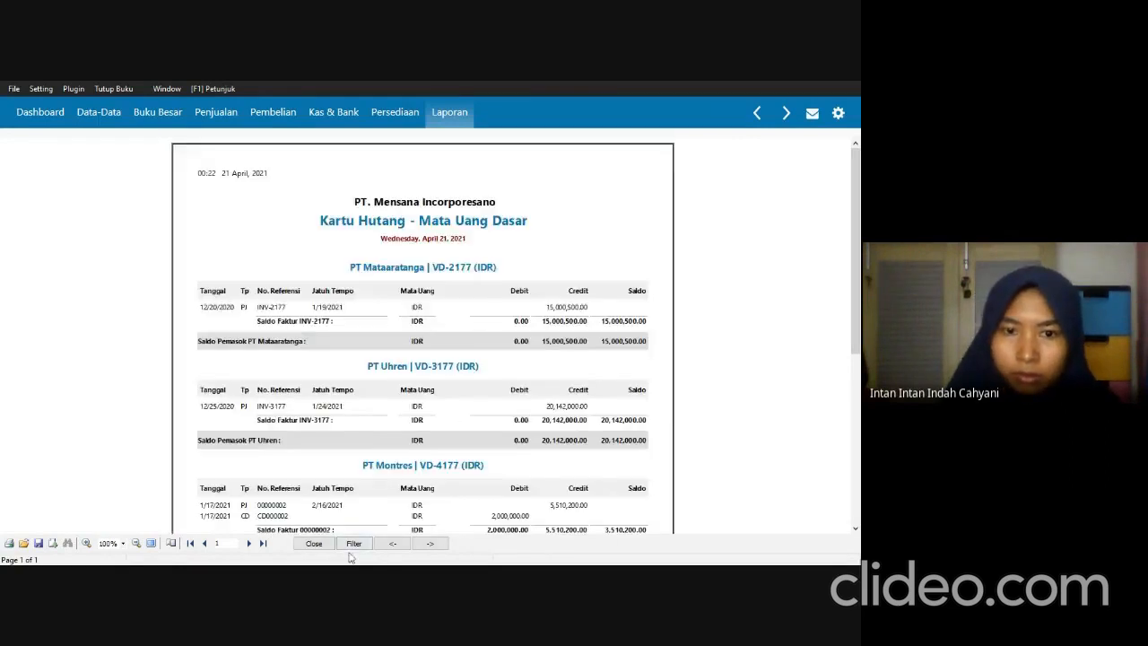
{"action": "left_click", "coordinate": [314, 544]}
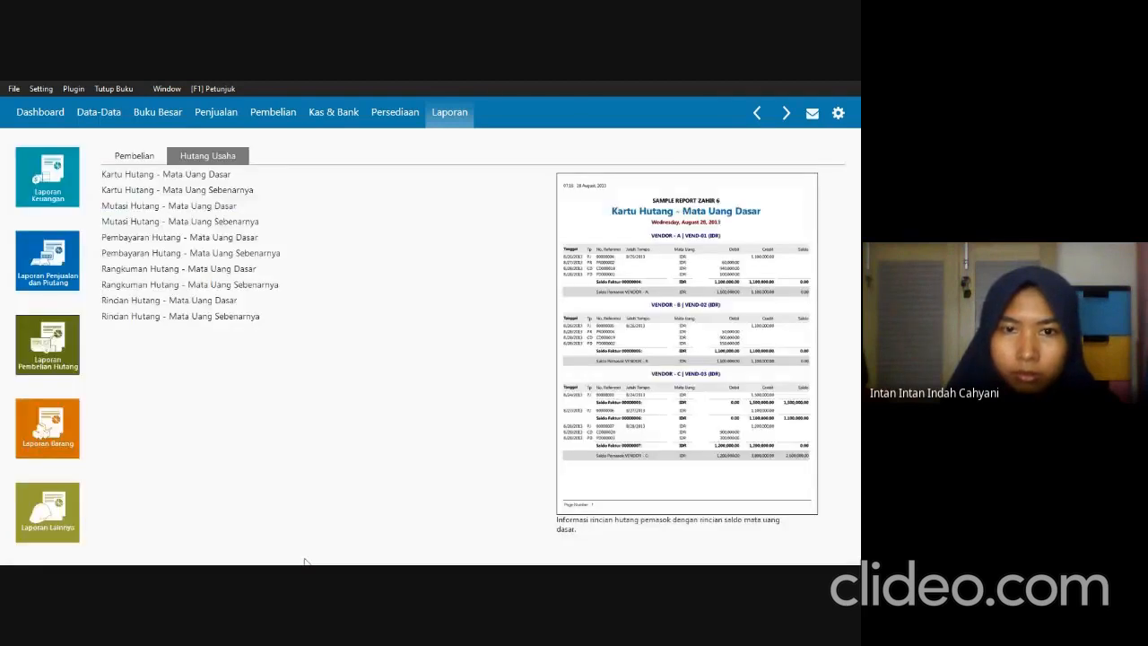
Open the Data-Data module.
{"action": "left_click", "coordinate": [86, 119]}
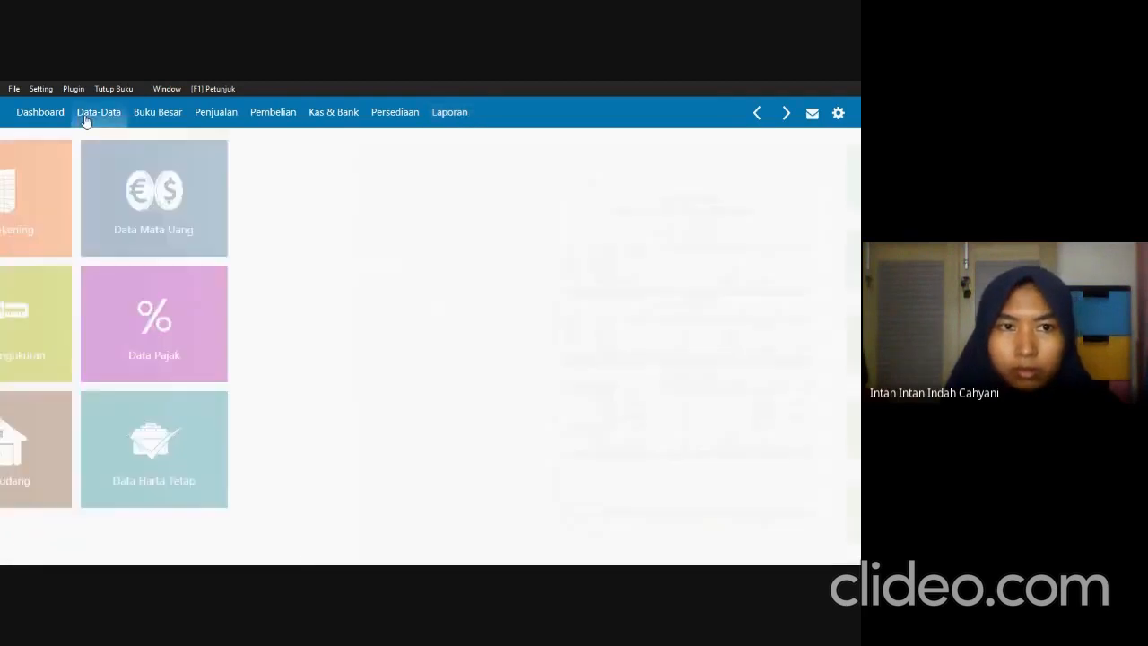